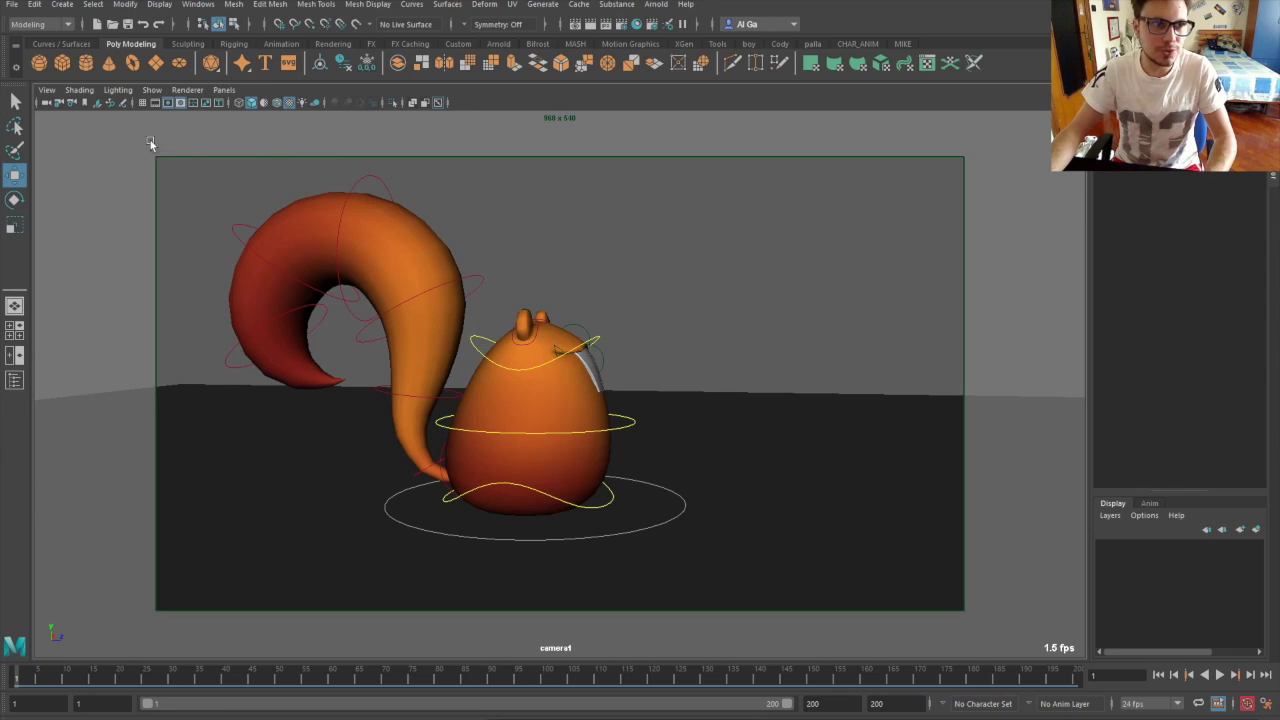
- Check that the squirrel's controls and the ground plane can be selected in the camera view
click(152, 91)
click(359, 216)
drag(186, 154, 720, 558)
click(817, 357)
click(817, 434)
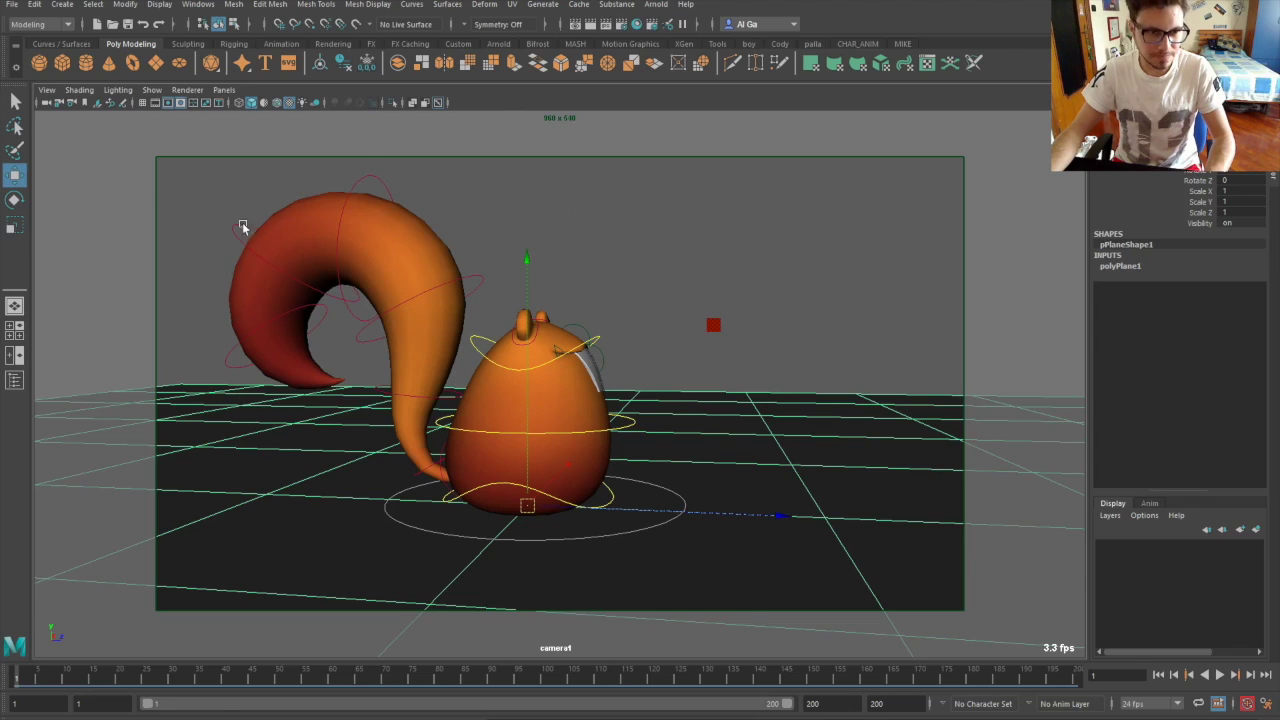
click(881, 297)
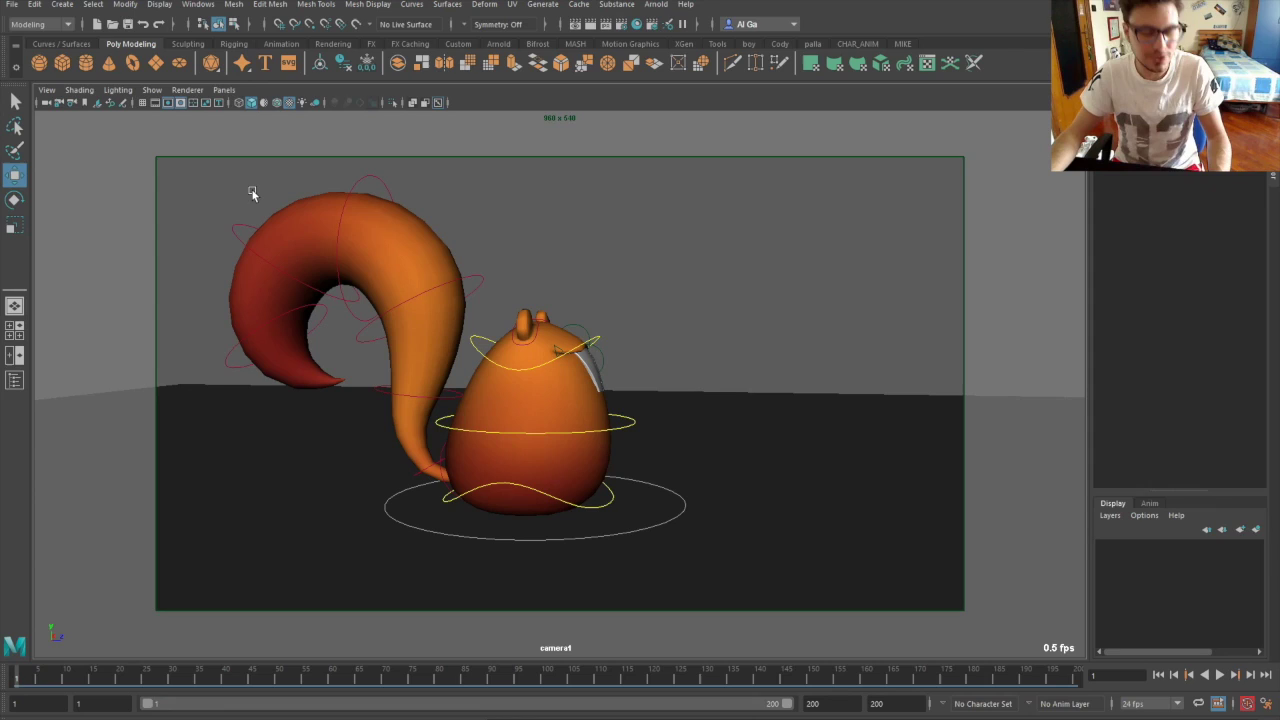
drag(200, 160, 689, 526)
click(817, 384)
- Put the ground plane on a new display layer and set that layer to Reference
click(900, 433)
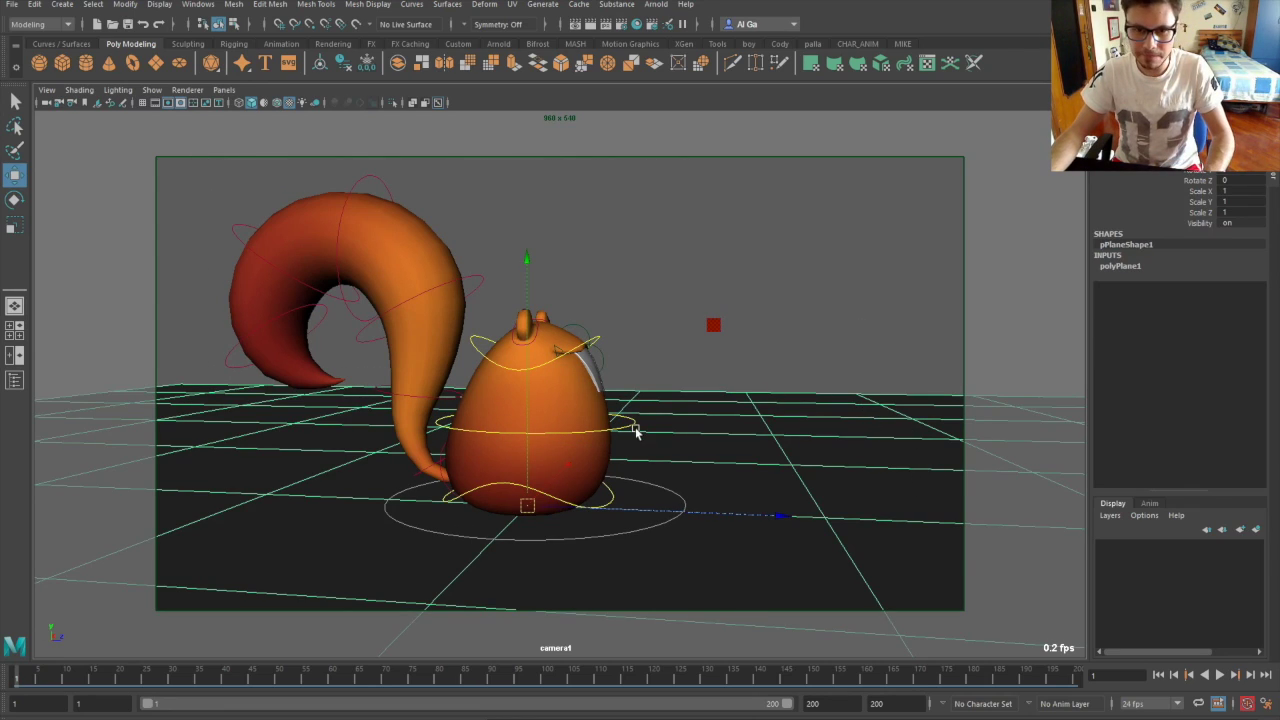
click(1257, 530)
click(1134, 547)
click(1134, 547)
click(947, 393)
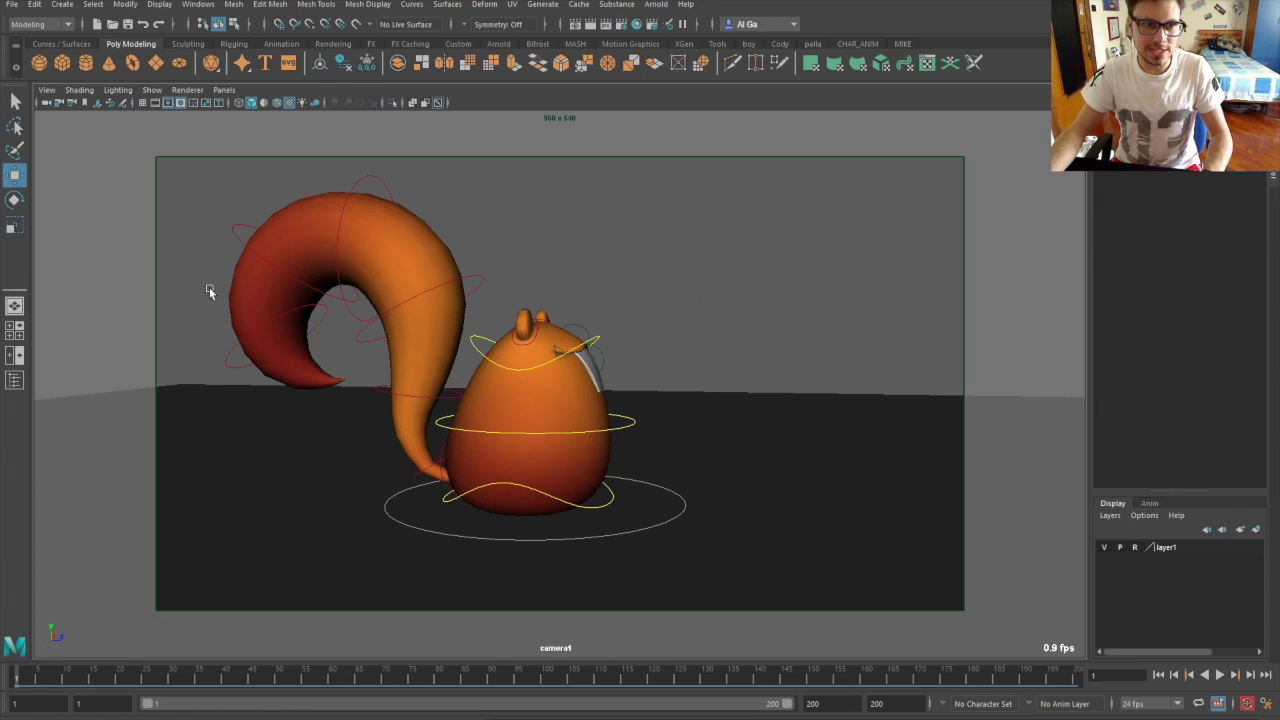
- Create a new shelf named S
click(16, 68)
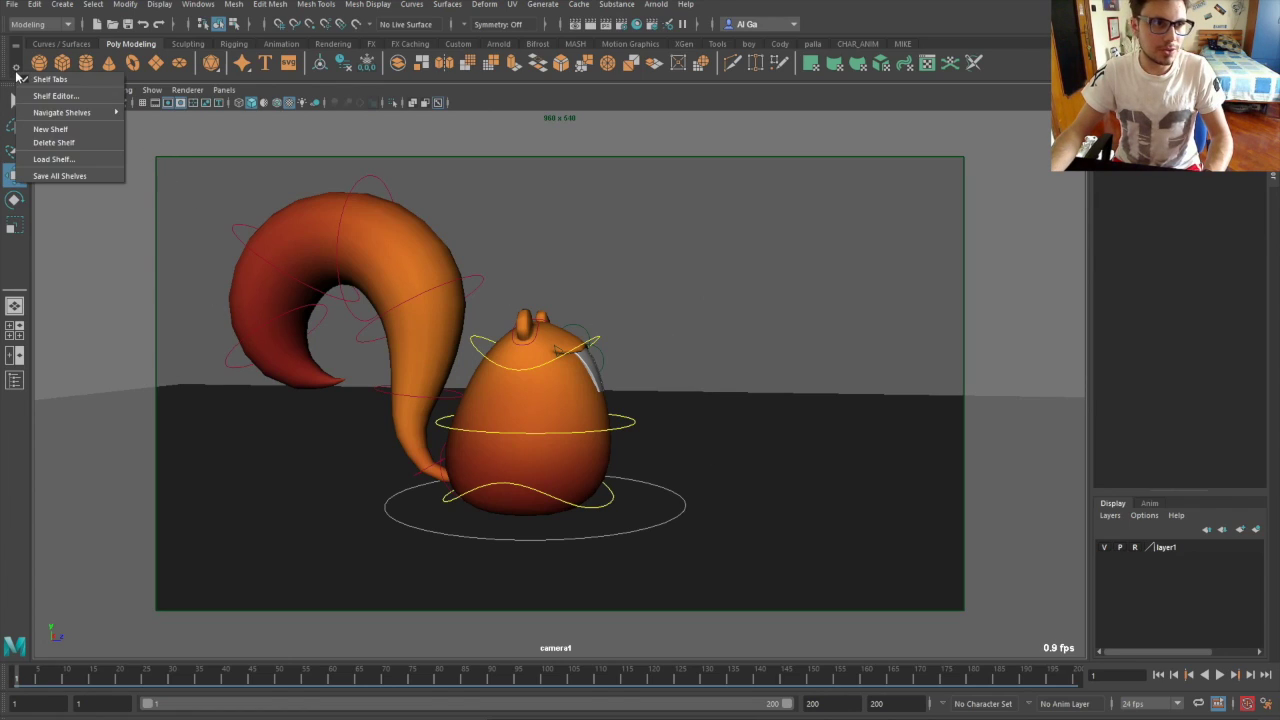
click(82, 136)
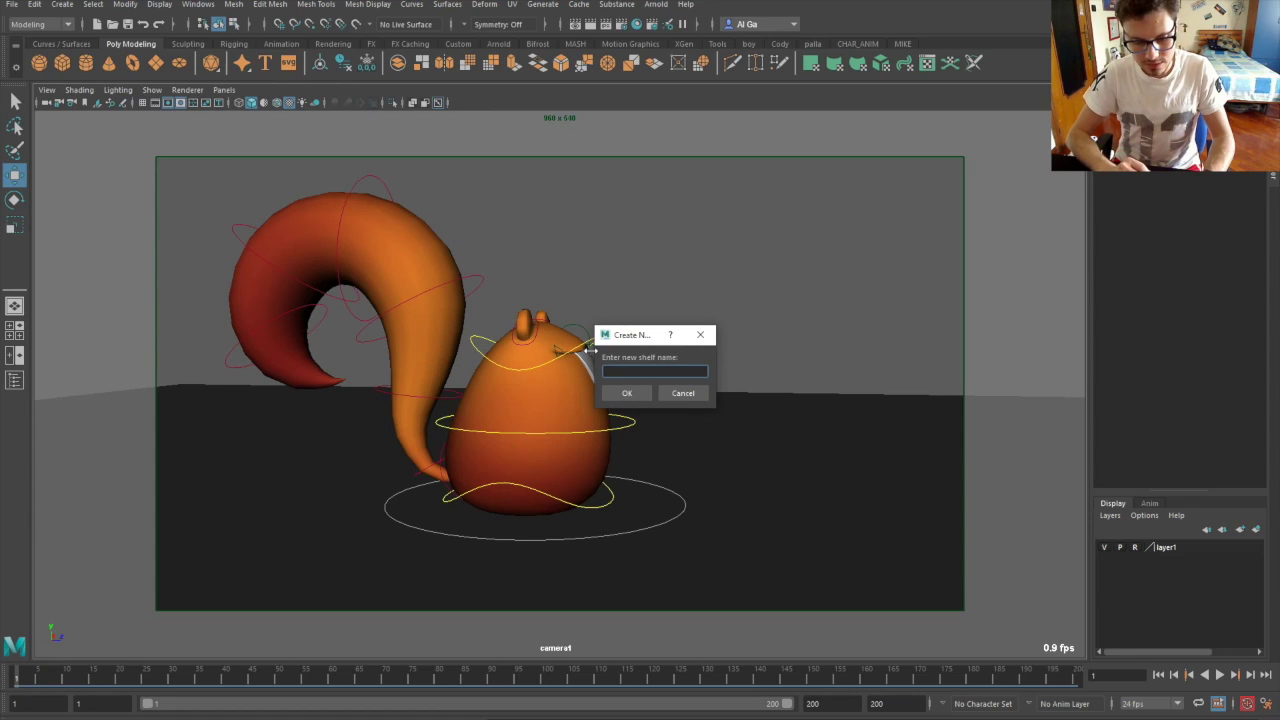
text(s)
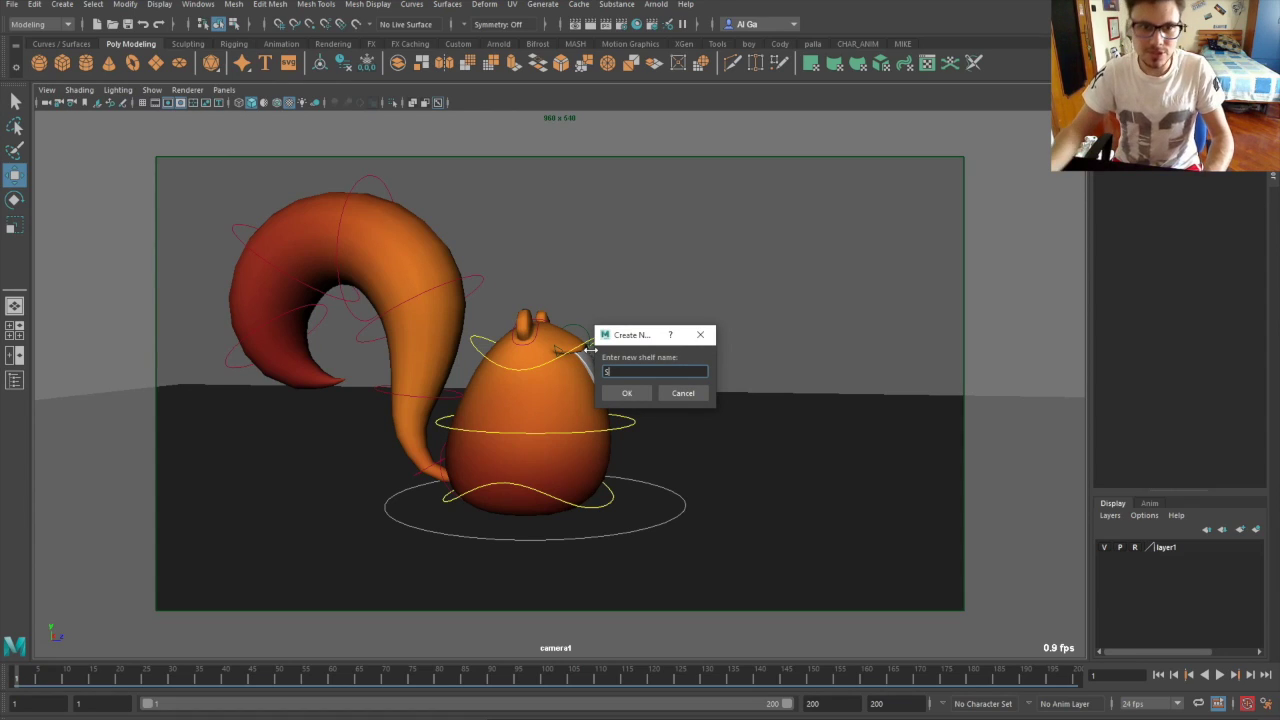
click(640, 393)
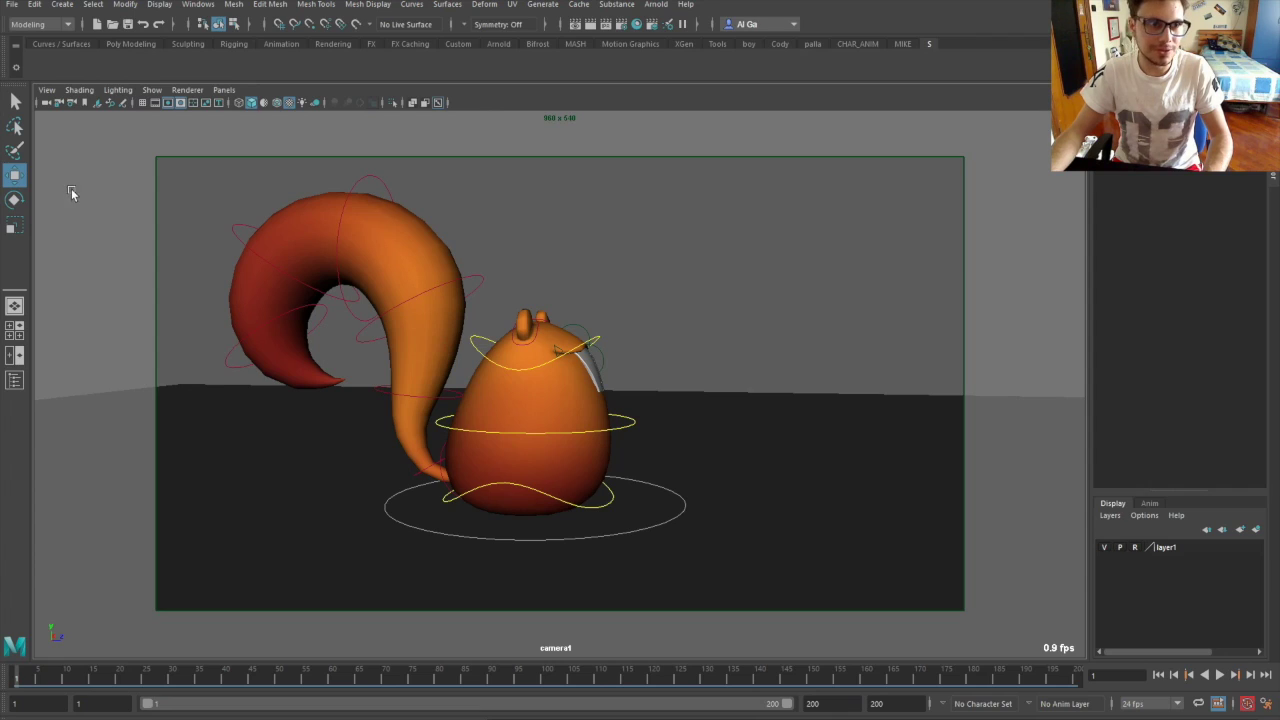
- Create a quick select set named All_S from all the squirrel's controls, add it to the shelf, and test it
drag(189, 161, 740, 563)
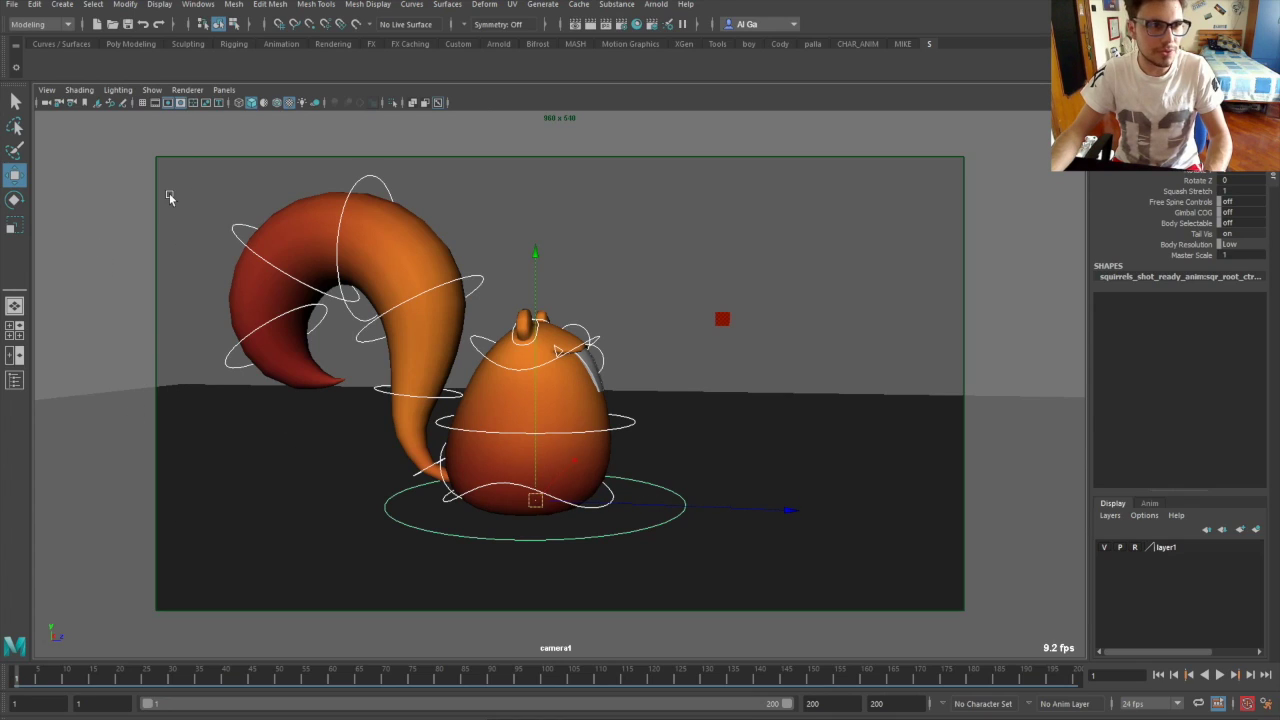
click(62, 5)
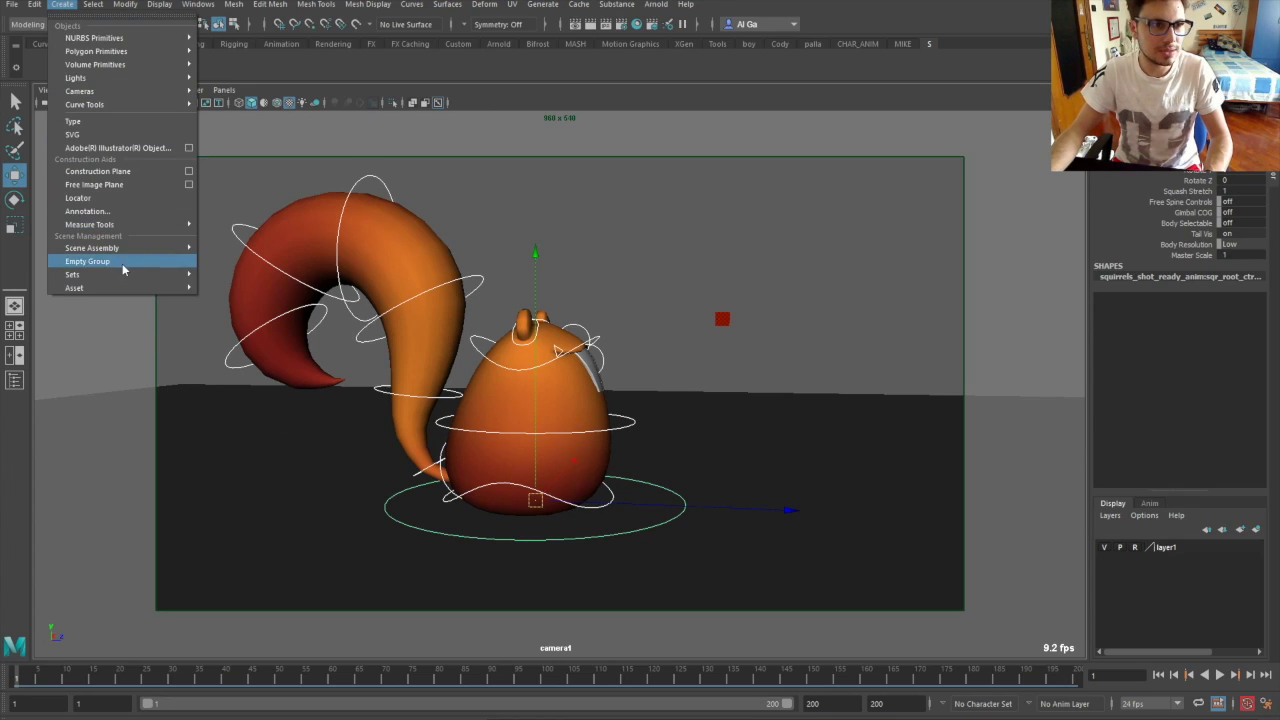
mouse_move(127, 275)
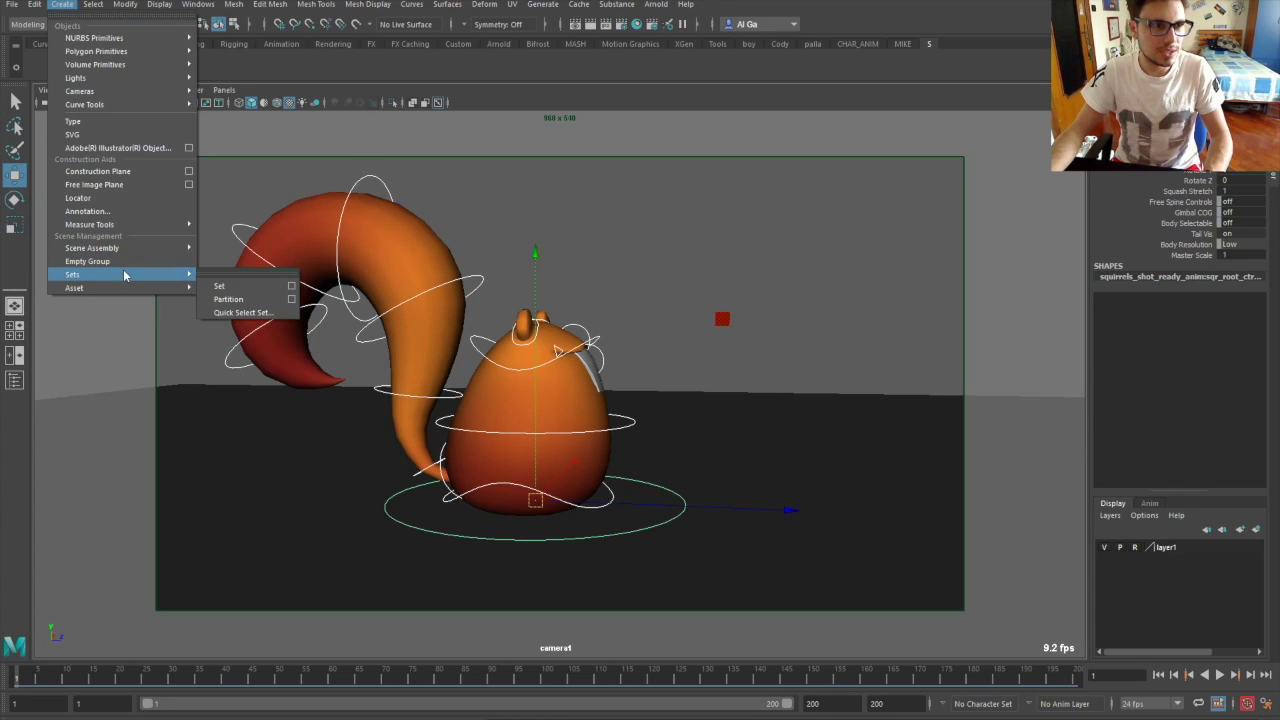
click(243, 312)
text(All_)
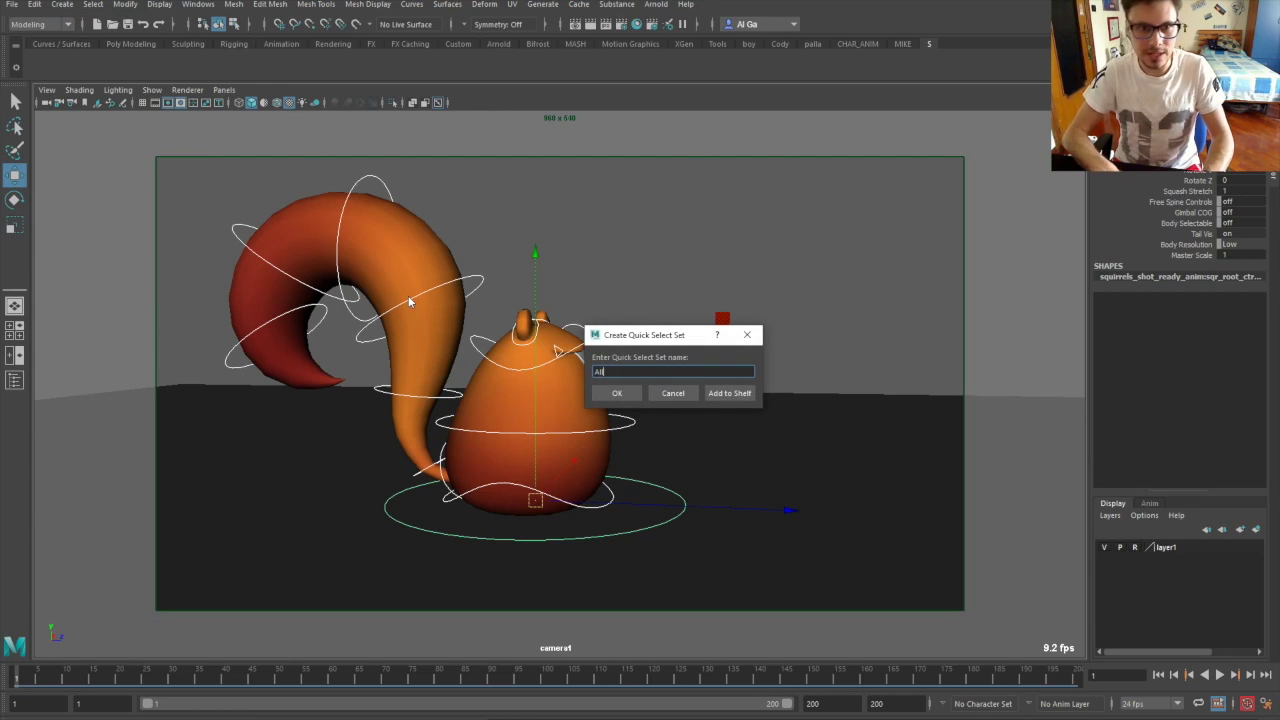
text(S)
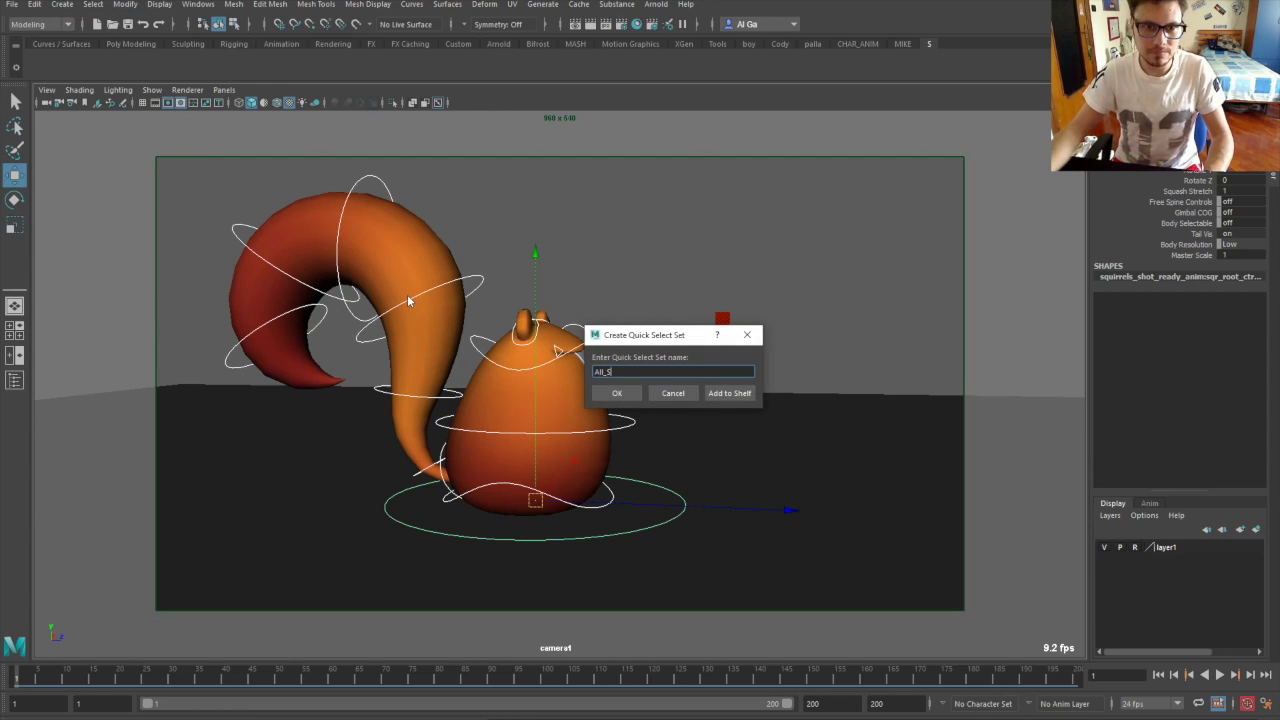
click(739, 394)
click(822, 373)
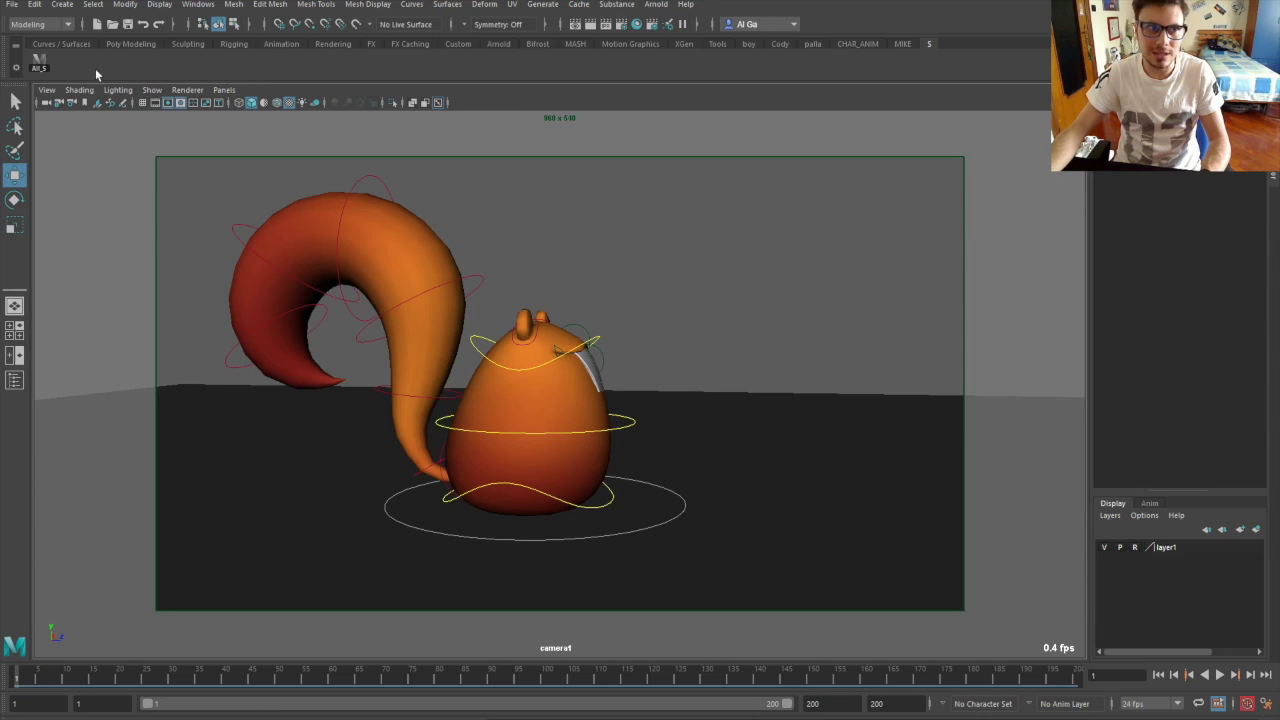
click(39, 63)
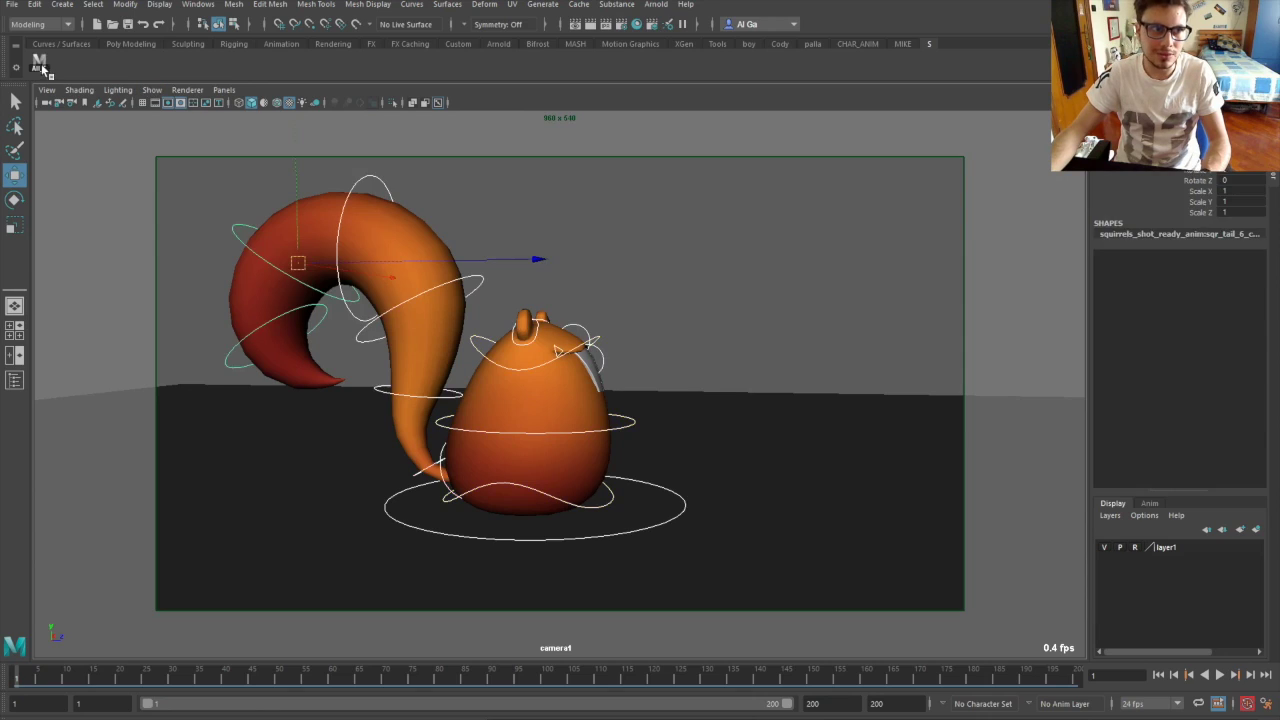
click(633, 256)
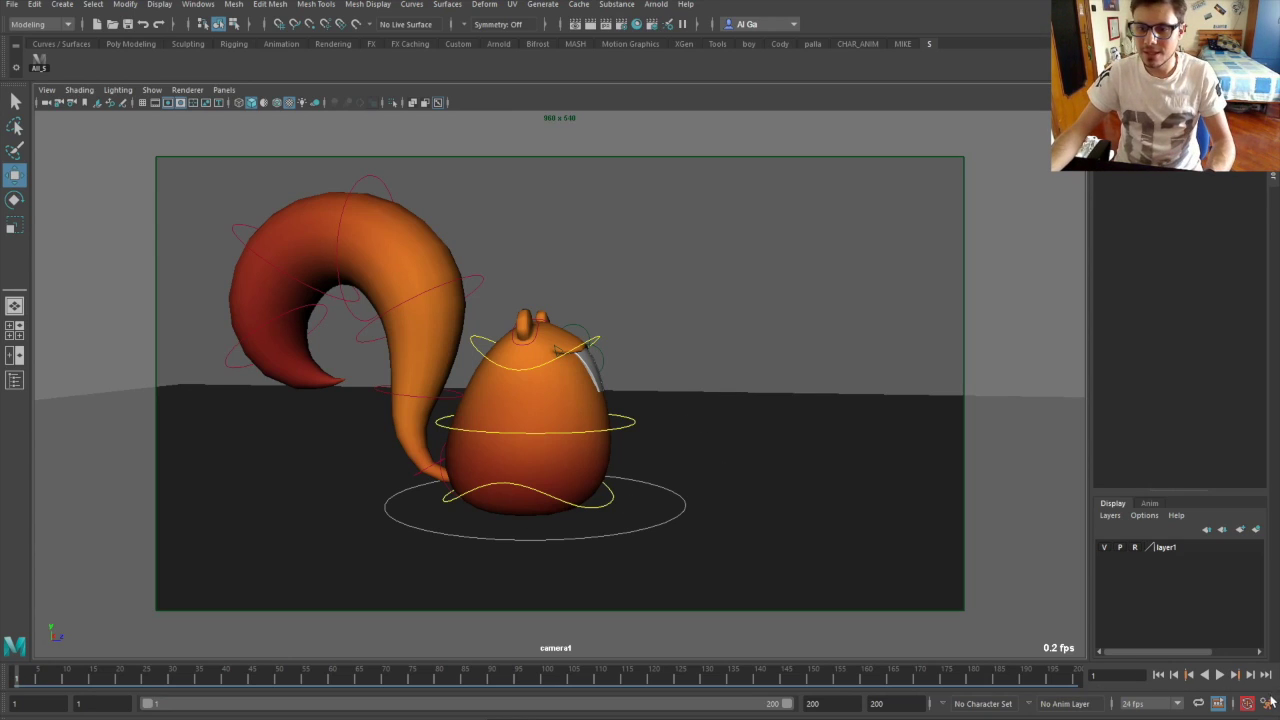
- In the animation preferences, set the default in tangent to Clamped and the default out tangent to Stepped, and save
click(296, 293)
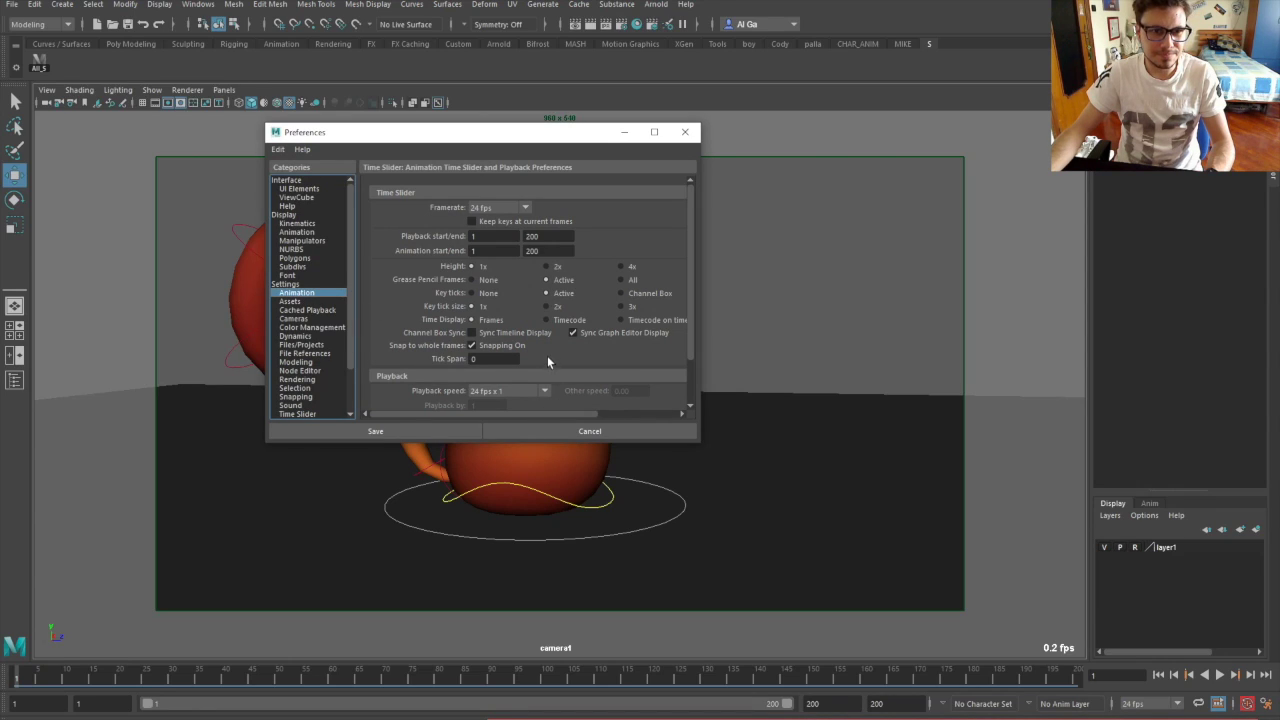
scroll(548, 362, down, 1)
click(300, 236)
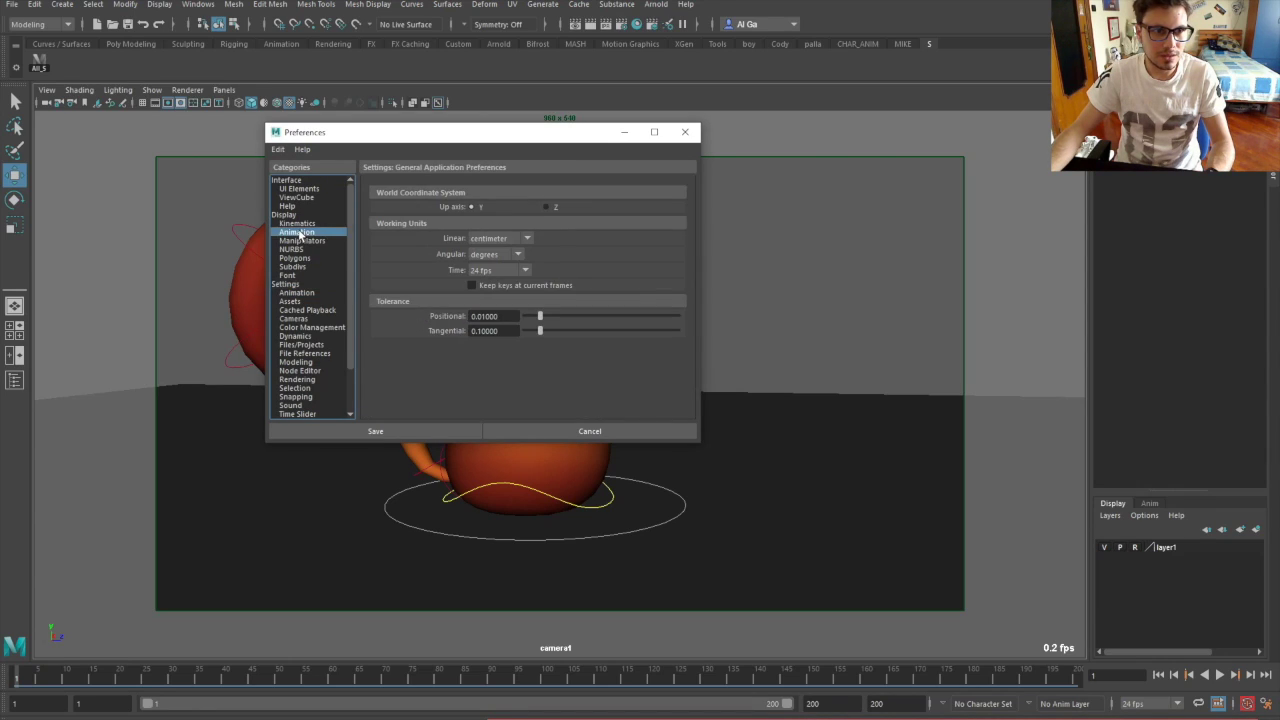
click(298, 293)
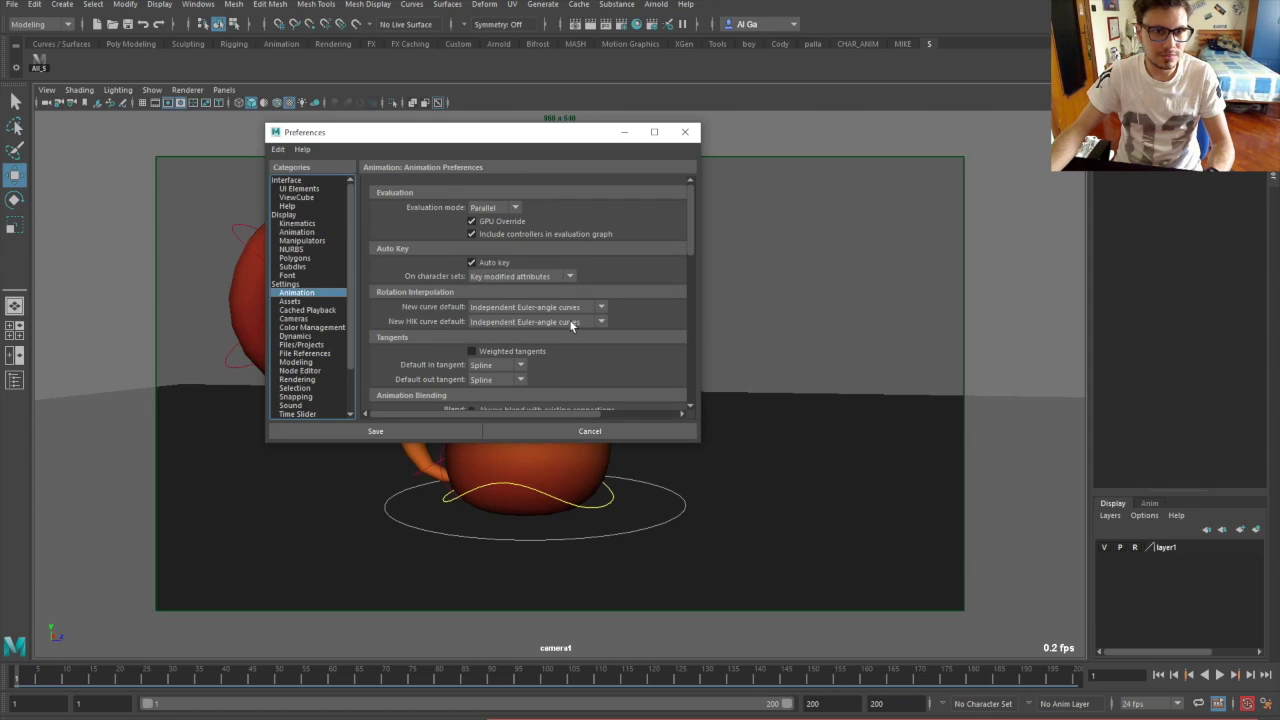
scroll(571, 325, down, 2)
click(522, 286)
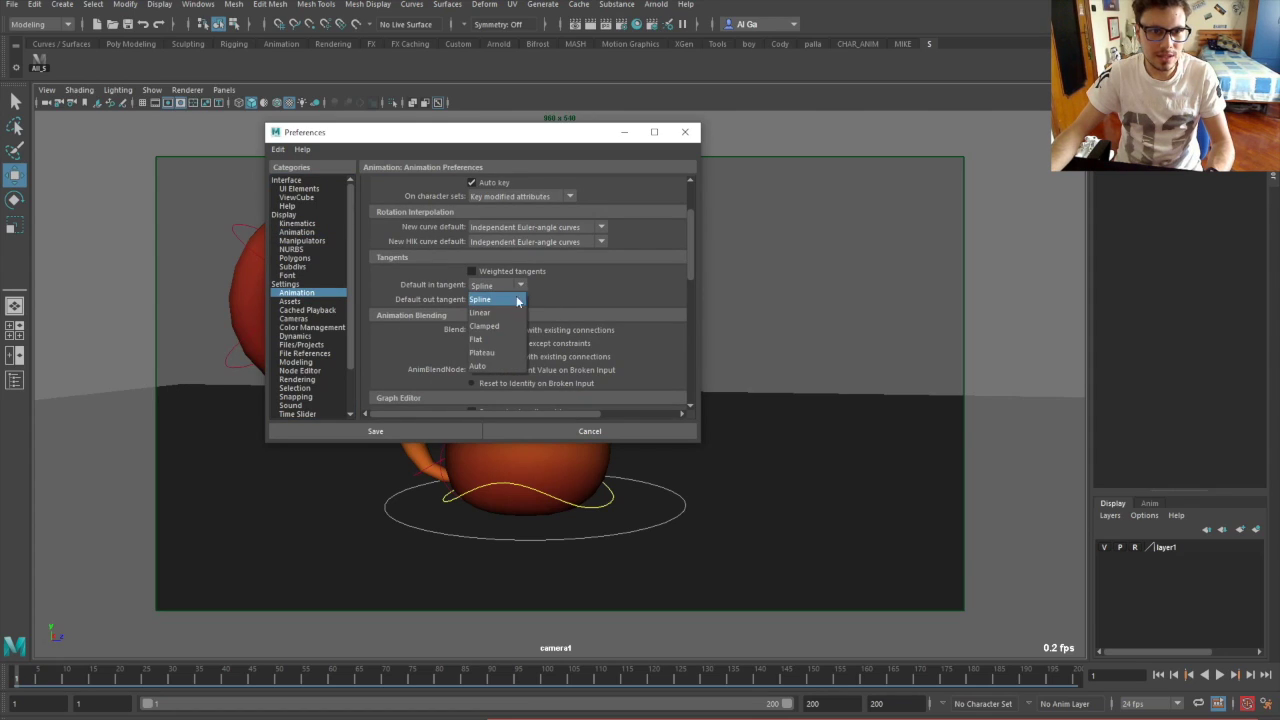
click(513, 328)
click(514, 301)
click(512, 360)
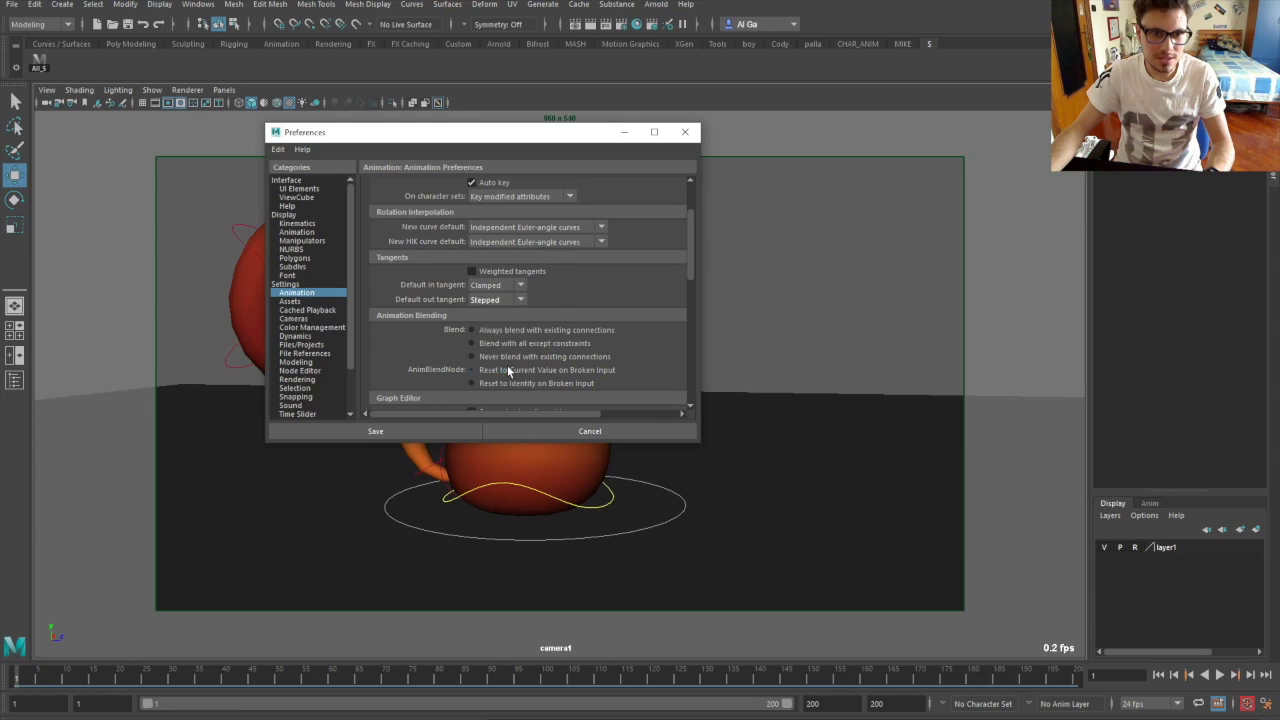
click(433, 427)
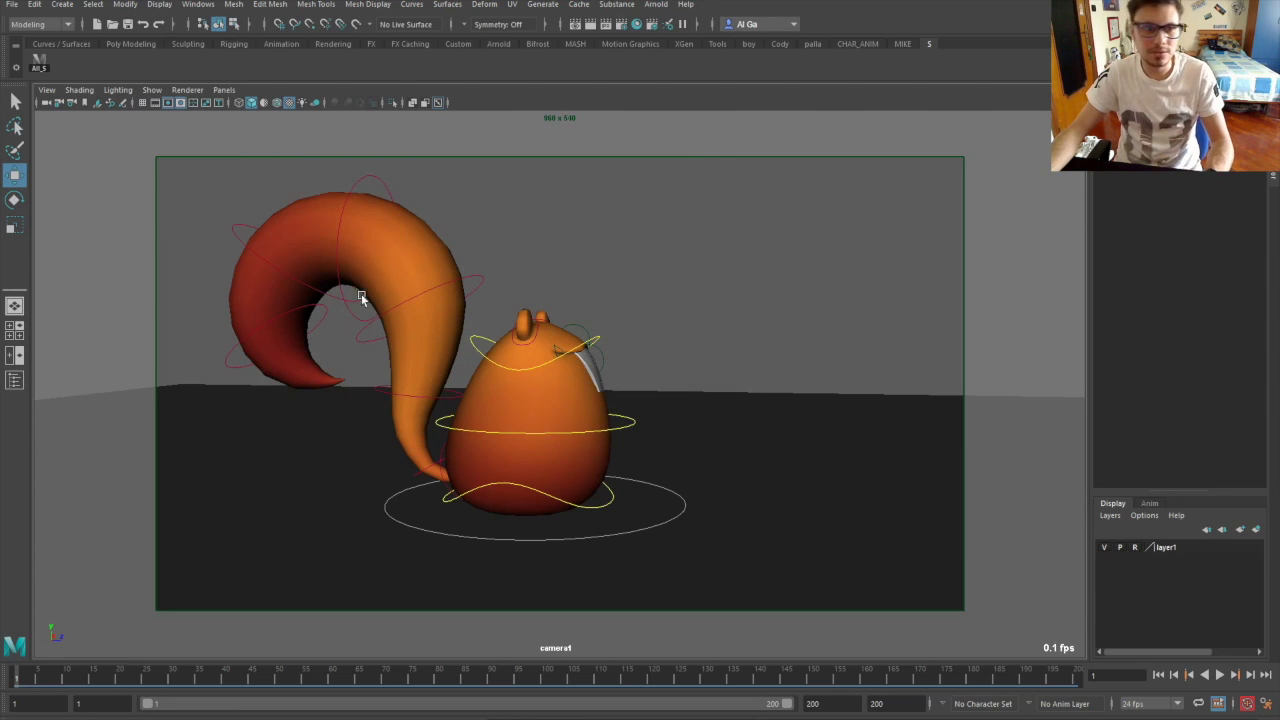
- Move the whole squirrel slightly forward along Z using its root control
click(38, 63)
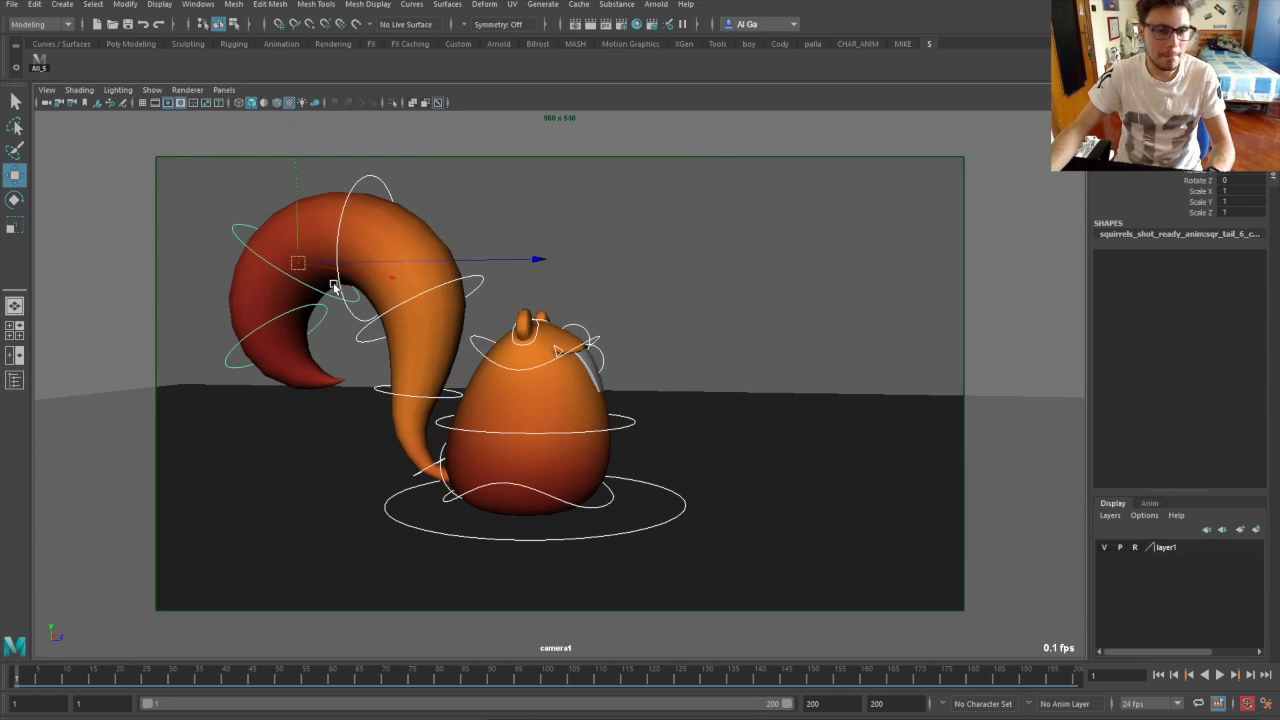
click(684, 334)
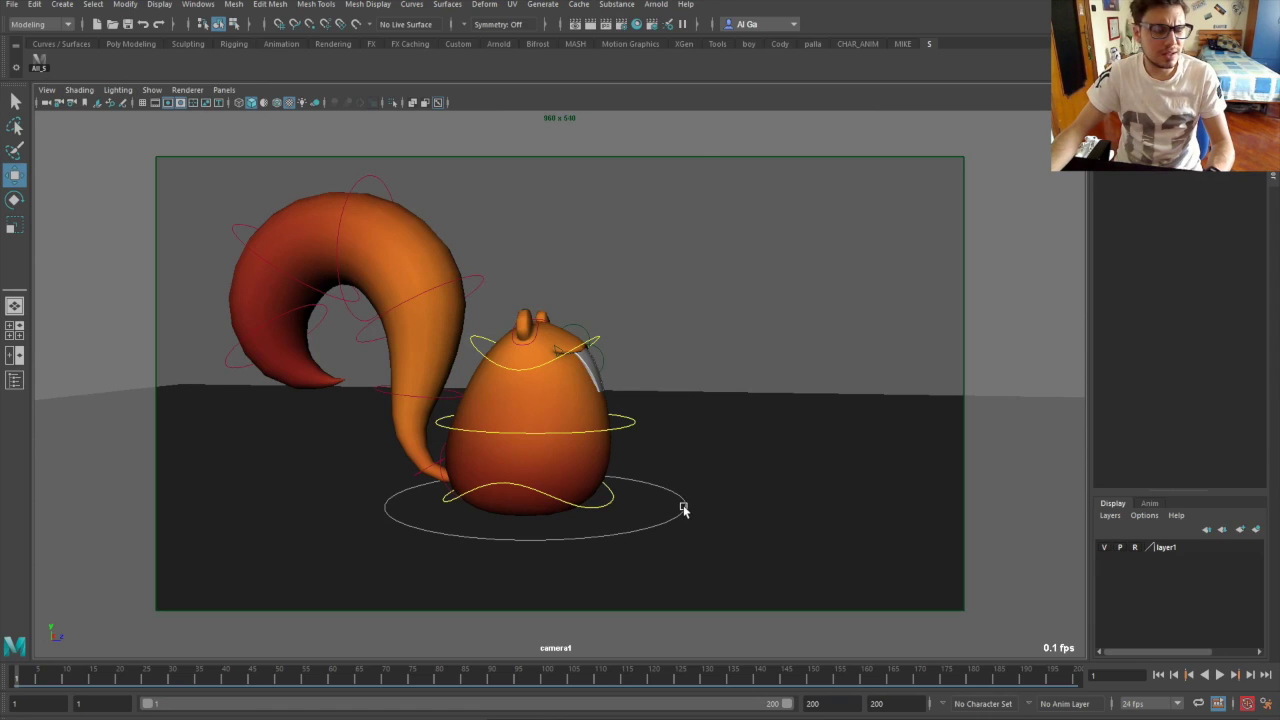
drag(188, 157, 757, 569)
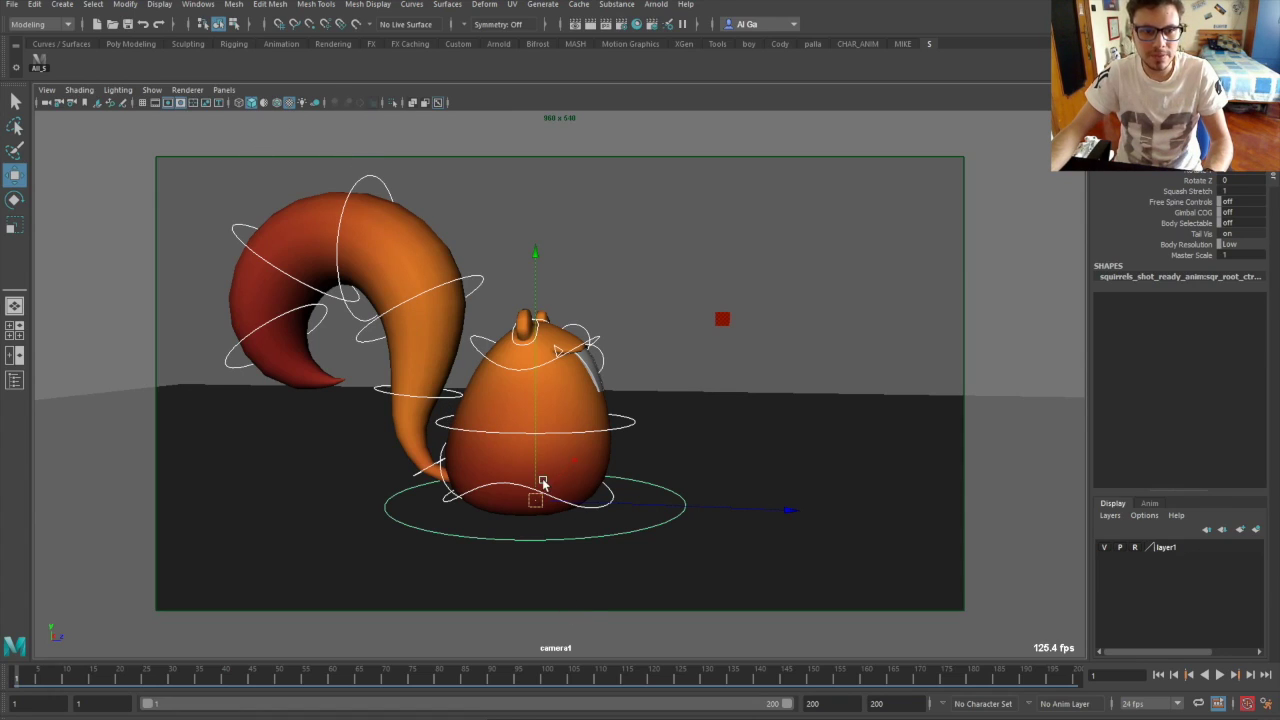
click(677, 511)
click(677, 511)
drag(686, 509, 714, 456)
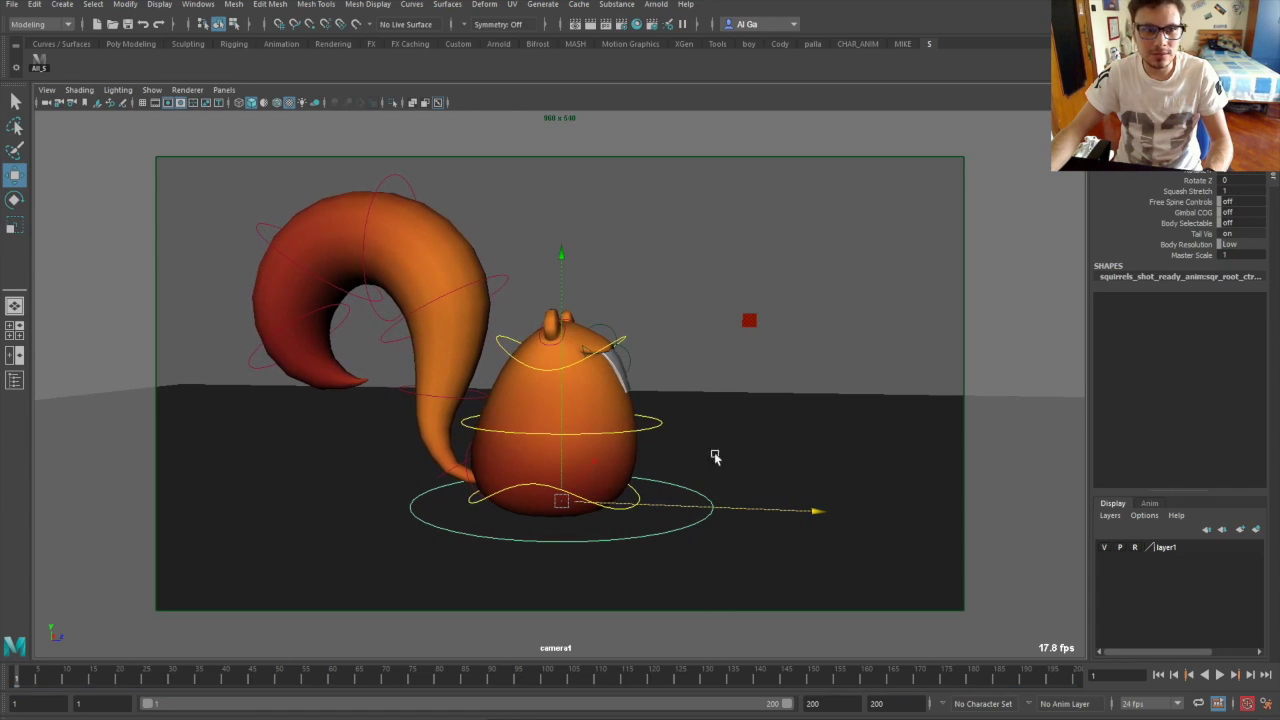
click(748, 352)
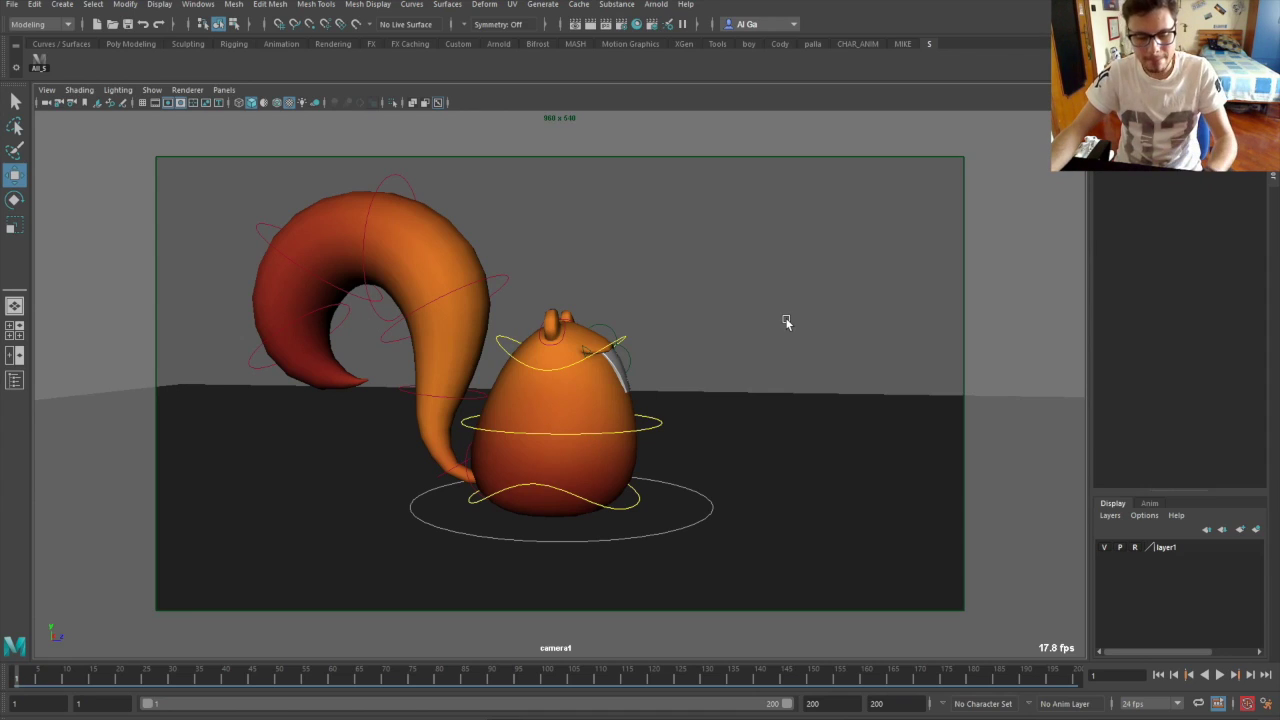
- Rotate the squirrel's upper spine control so the face turns toward the camera
click(509, 350)
key(e)
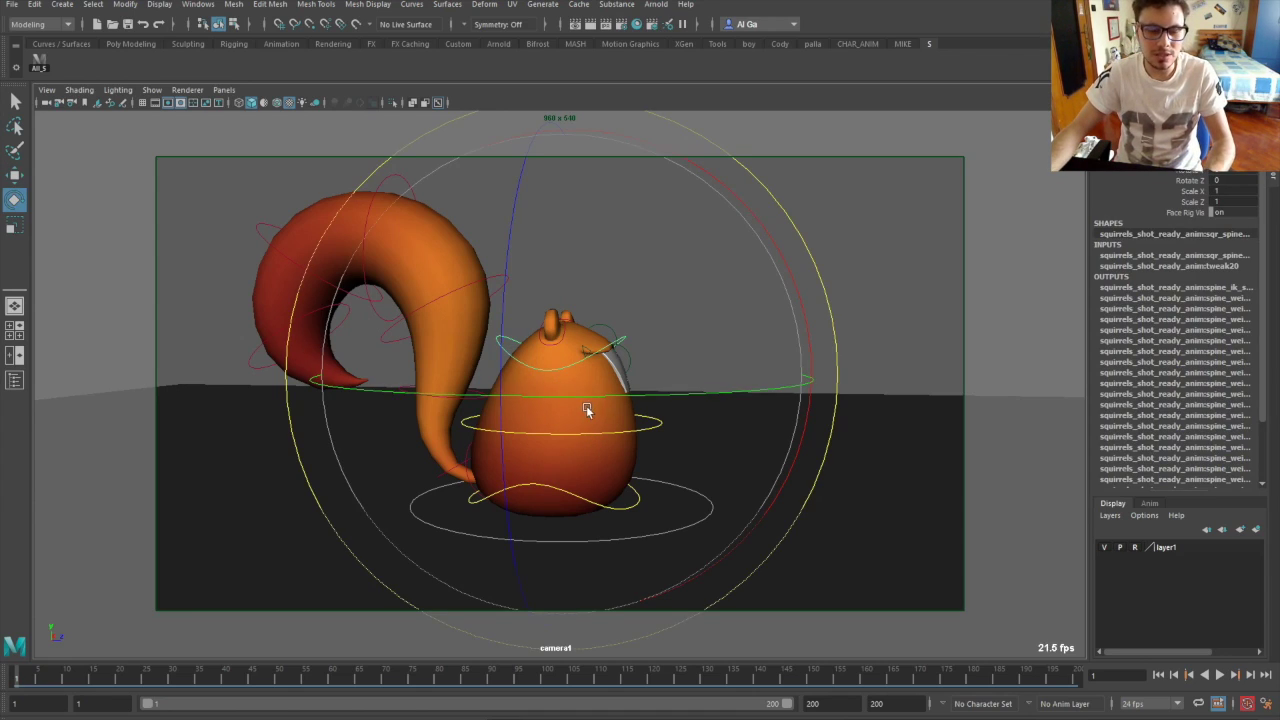
click(935, 302)
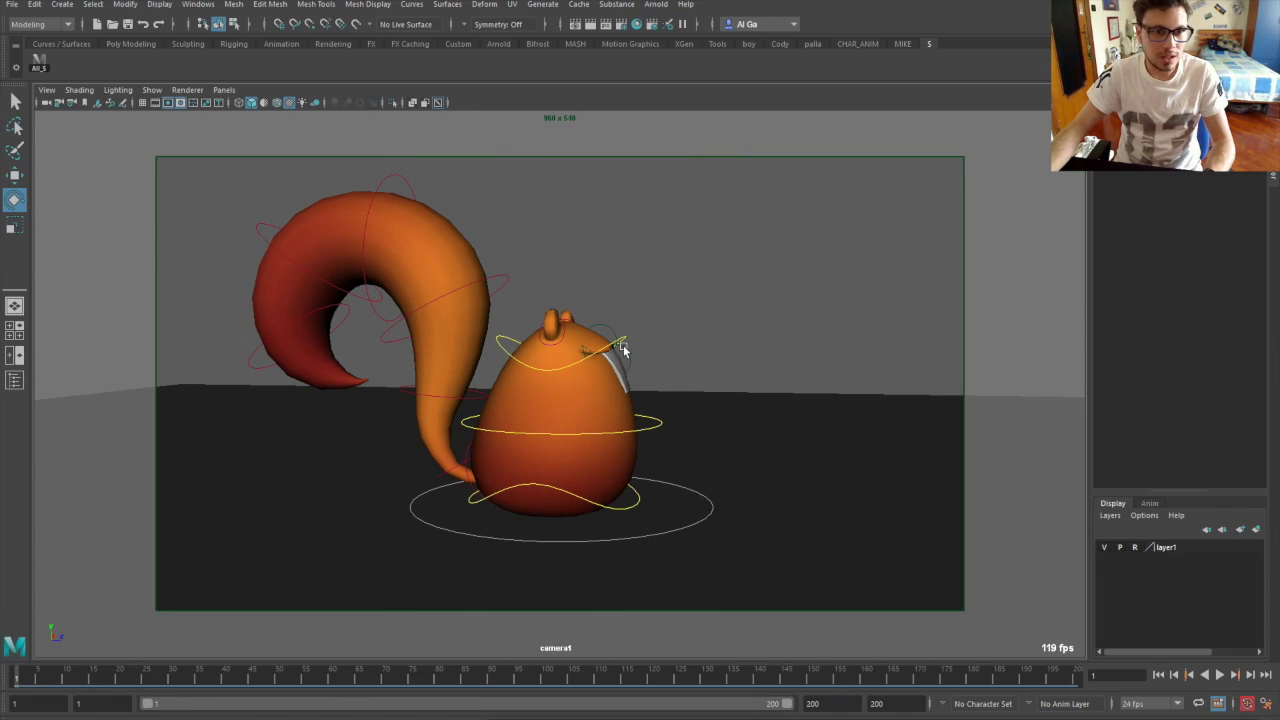
click(506, 356)
drag(559, 421, 568, 516)
click(849, 329)
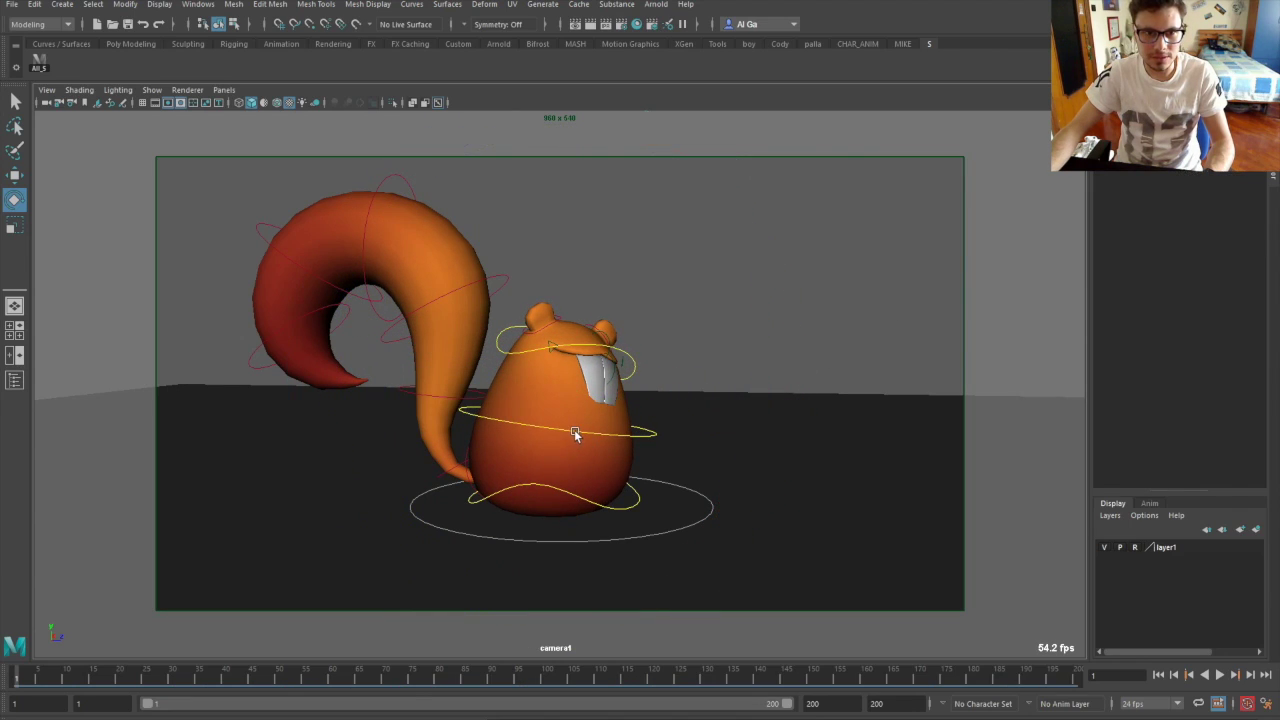
- Adjust the middle spine control's rotation and shift it slightly forward
click(571, 434)
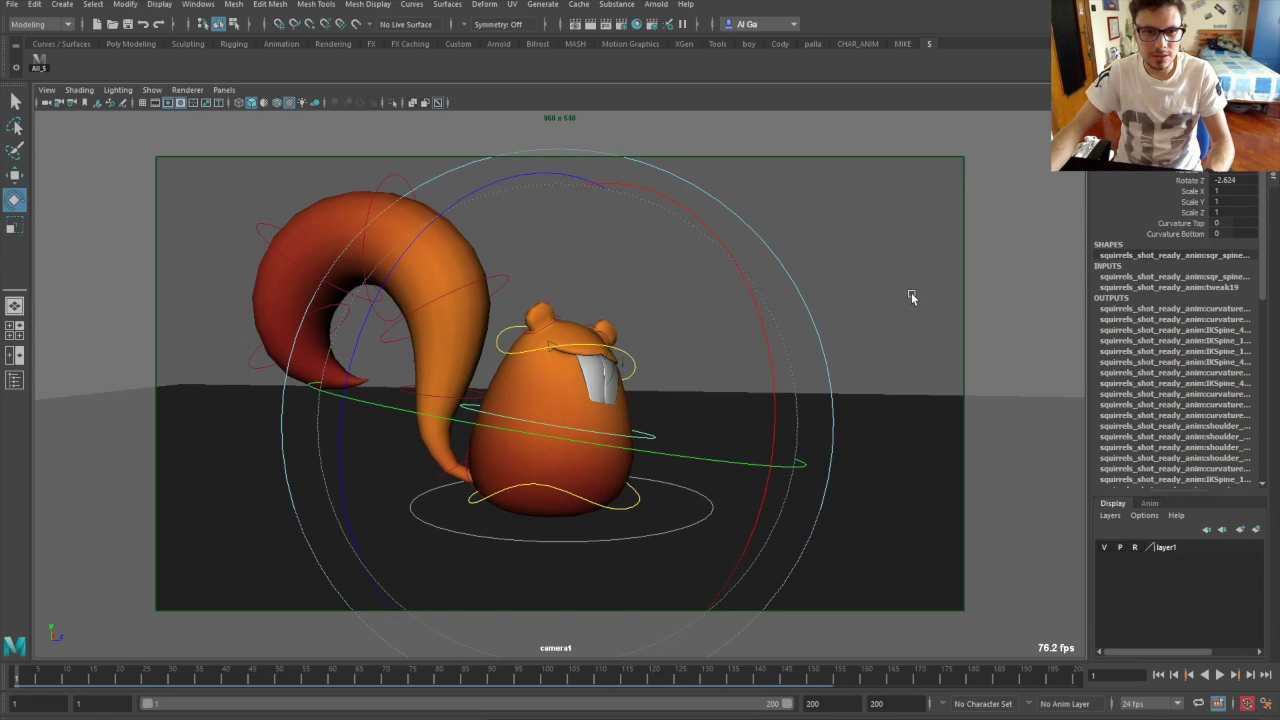
drag(486, 409, 490, 467)
key(r)
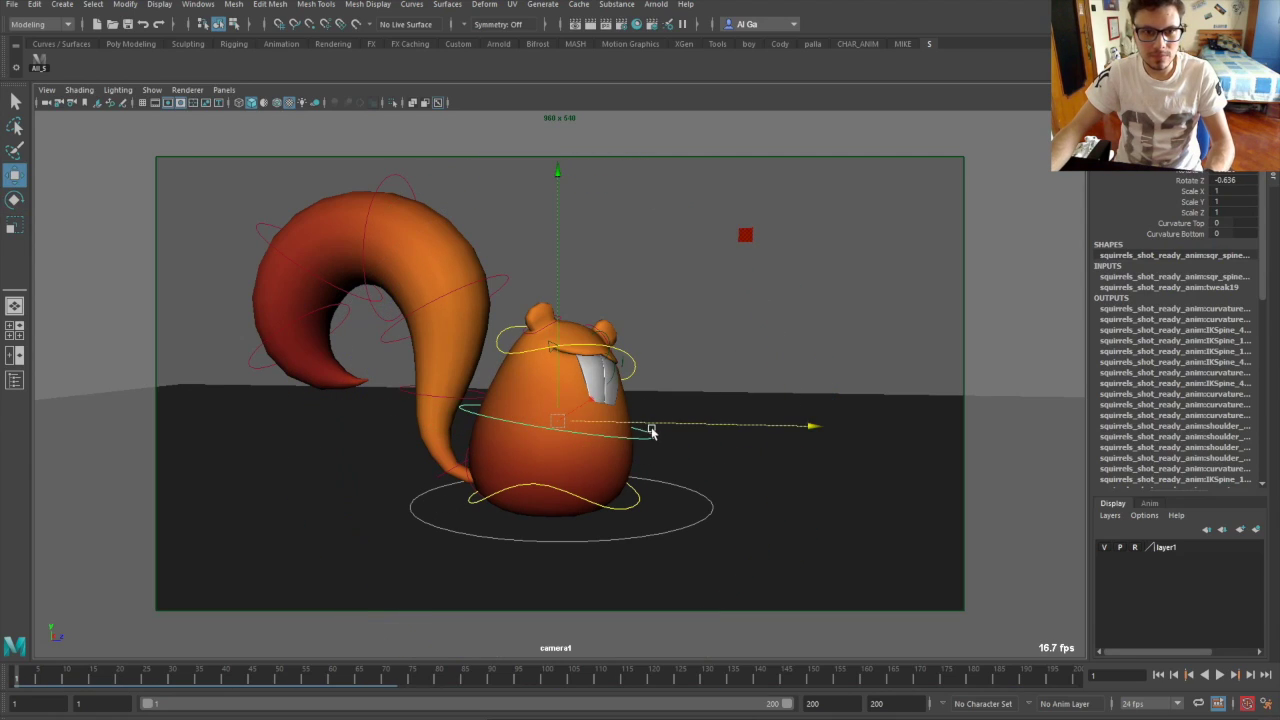
click(670, 368)
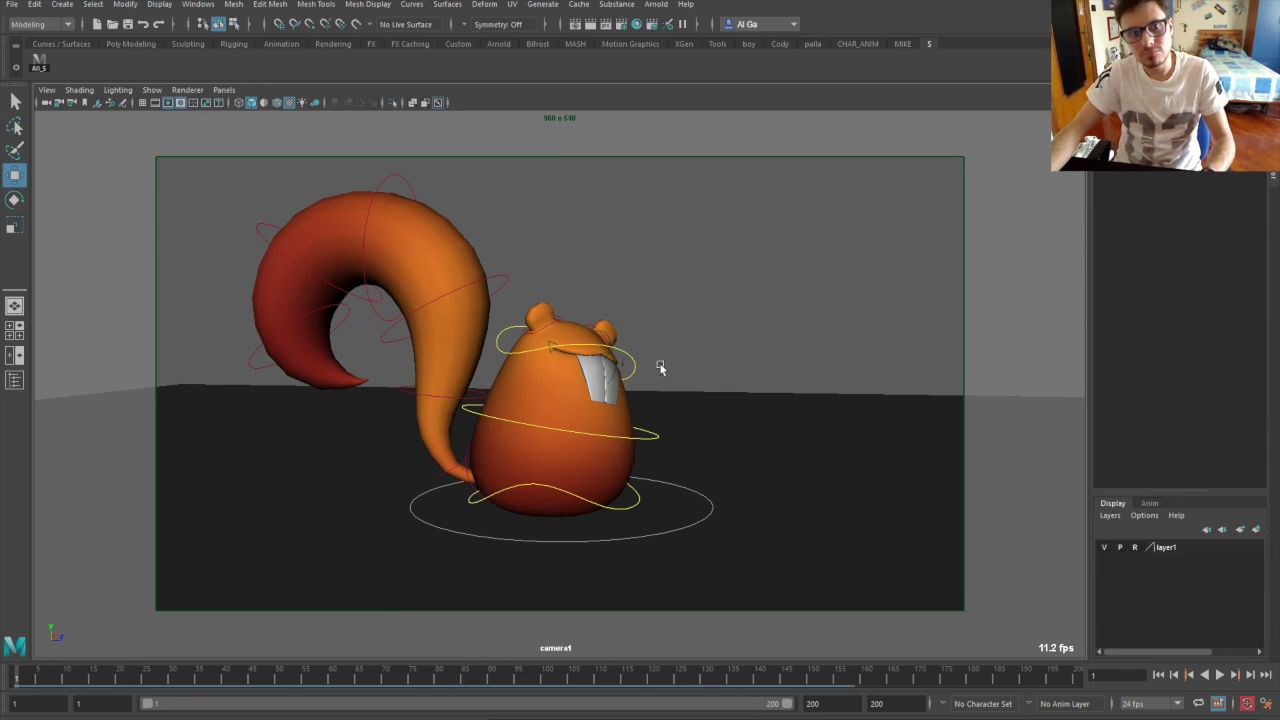
- Tilt the upper spine control farther forward to a Rotate Z of about -23, turning the face more toward the camera
click(516, 350)
key(e)
drag(500, 486, 389, 414)
drag(720, 386, 690, 392)
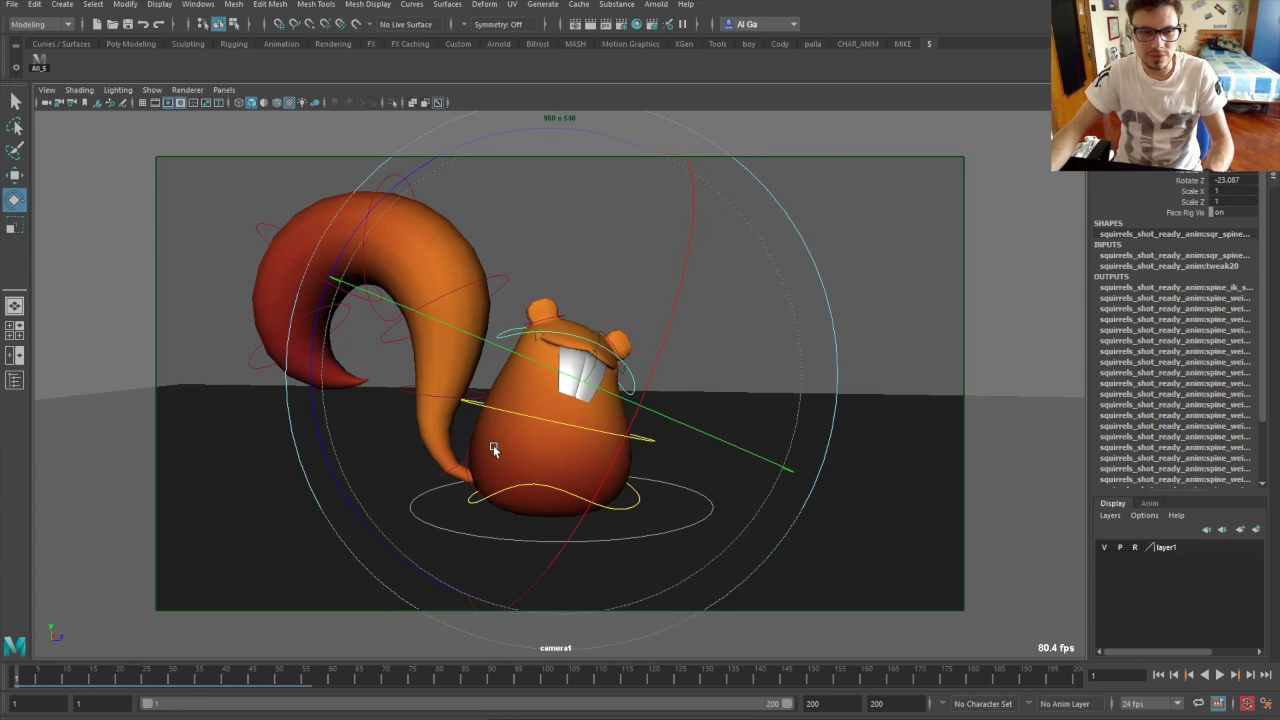
click(937, 351)
- Rotate the control at the base of the tail so the tail leans toward the body
click(441, 473)
drag(731, 433, 637, 476)
click(815, 321)
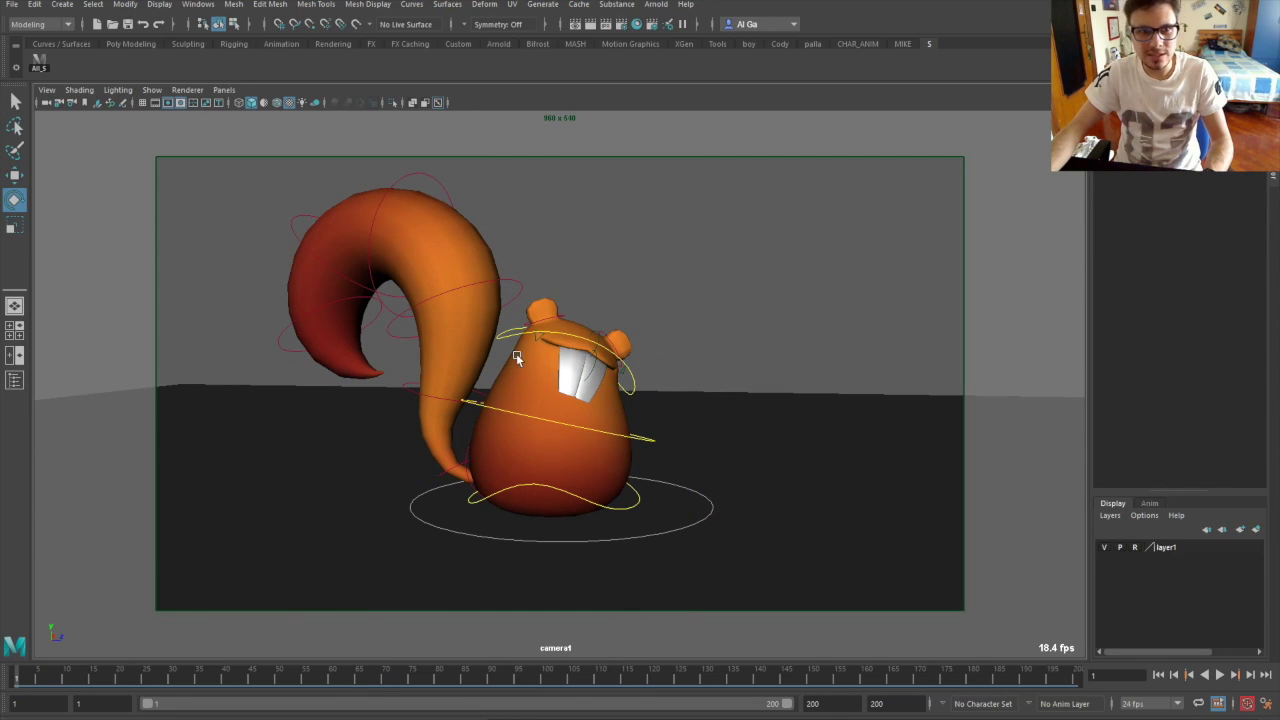
- Tilt the upper spine control to a Rotate Z of about -25 and rotate the tail's base control to lean the tail toward the body
click(632, 398)
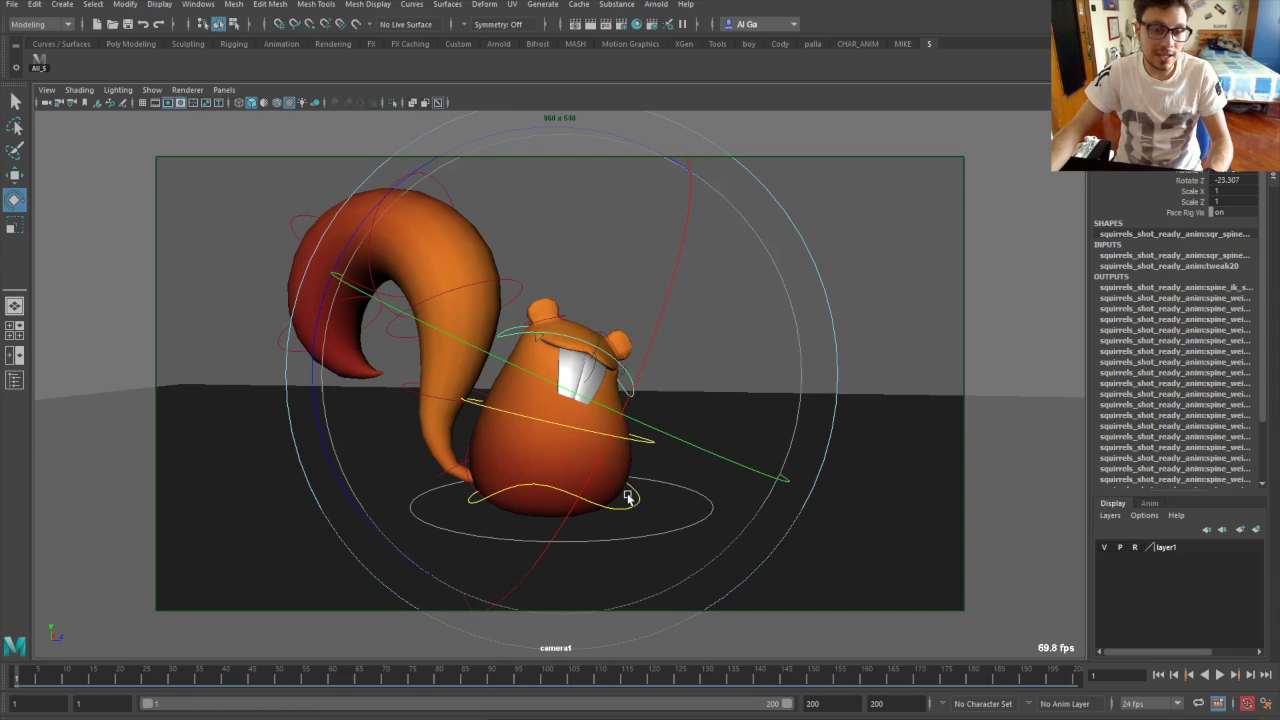
click(817, 375)
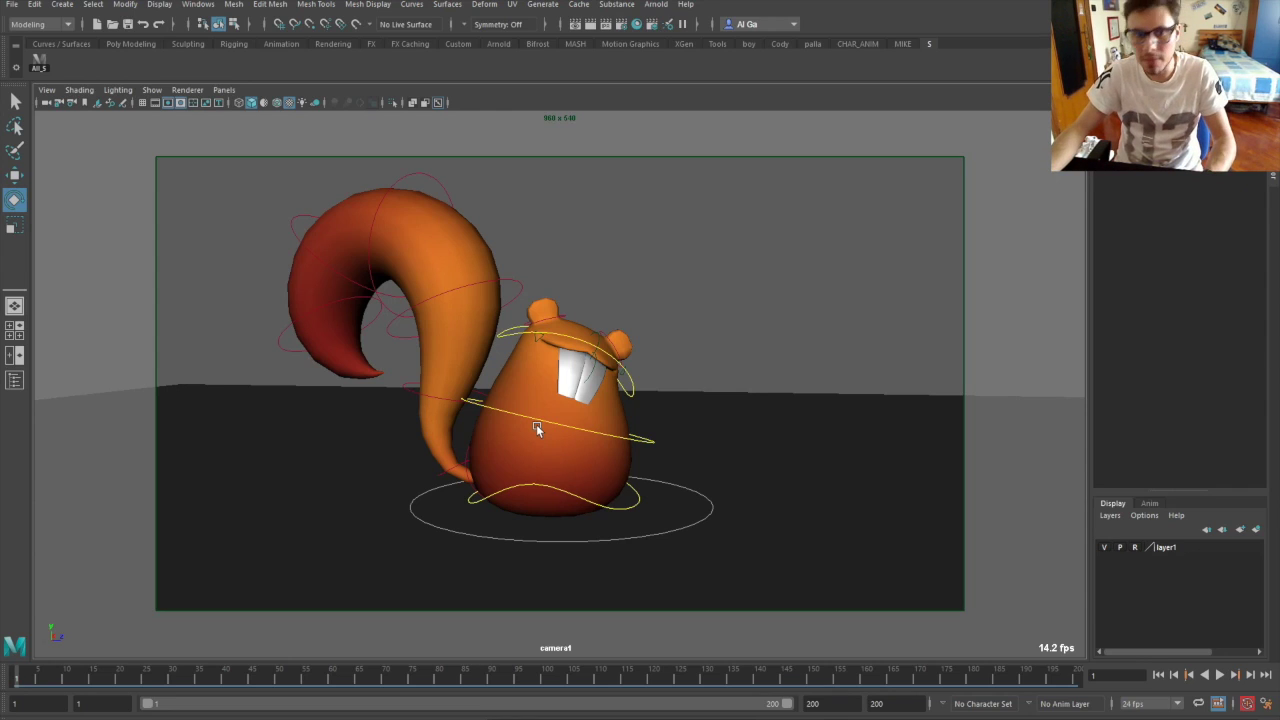
click(638, 401)
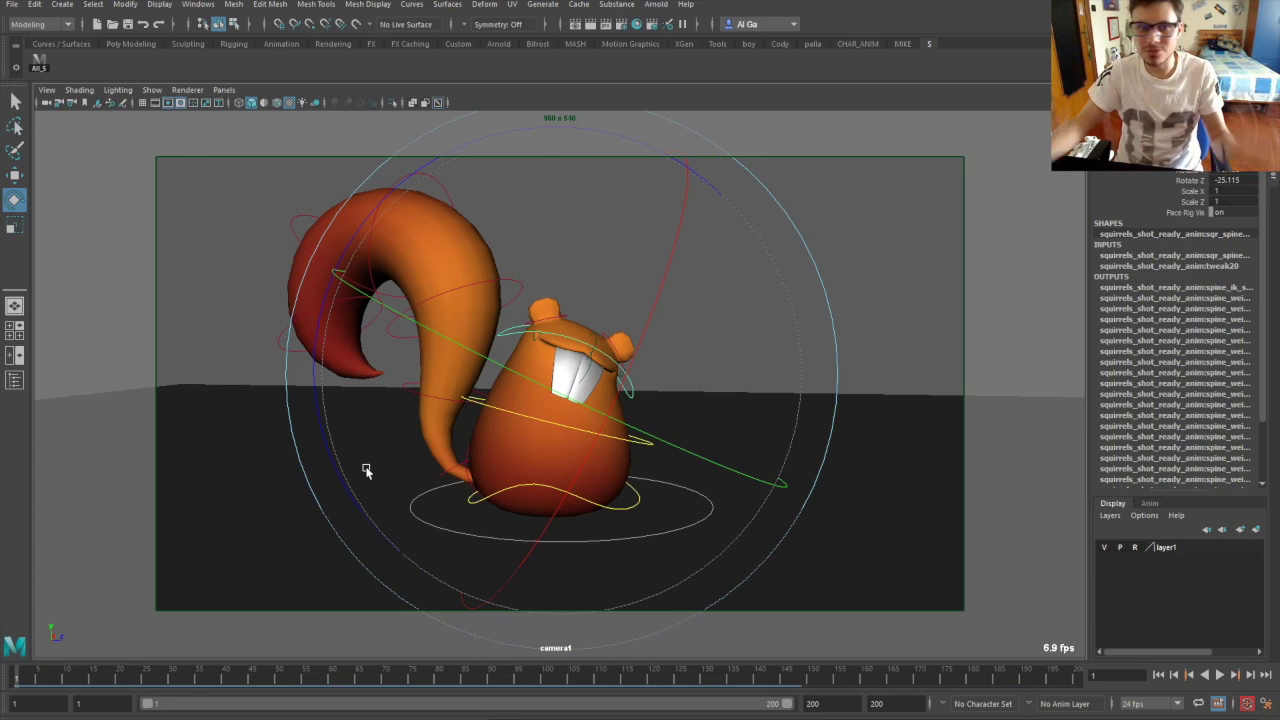
click(837, 431)
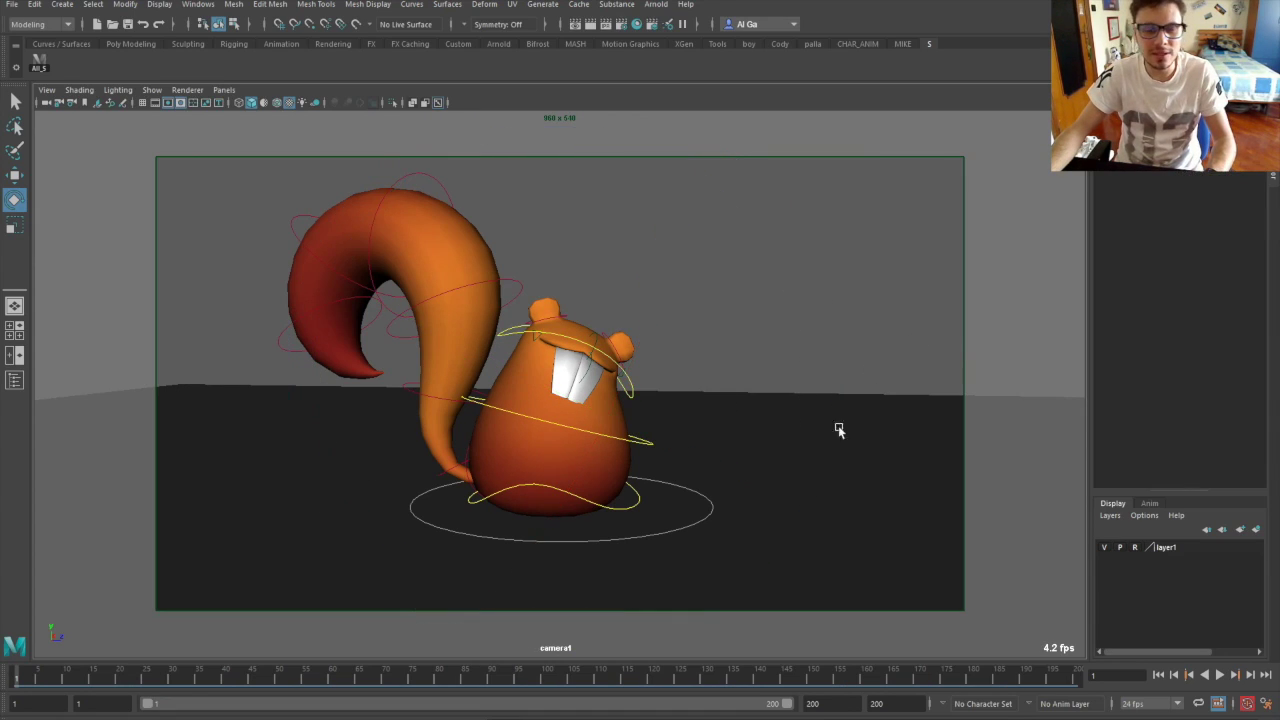
click(476, 487)
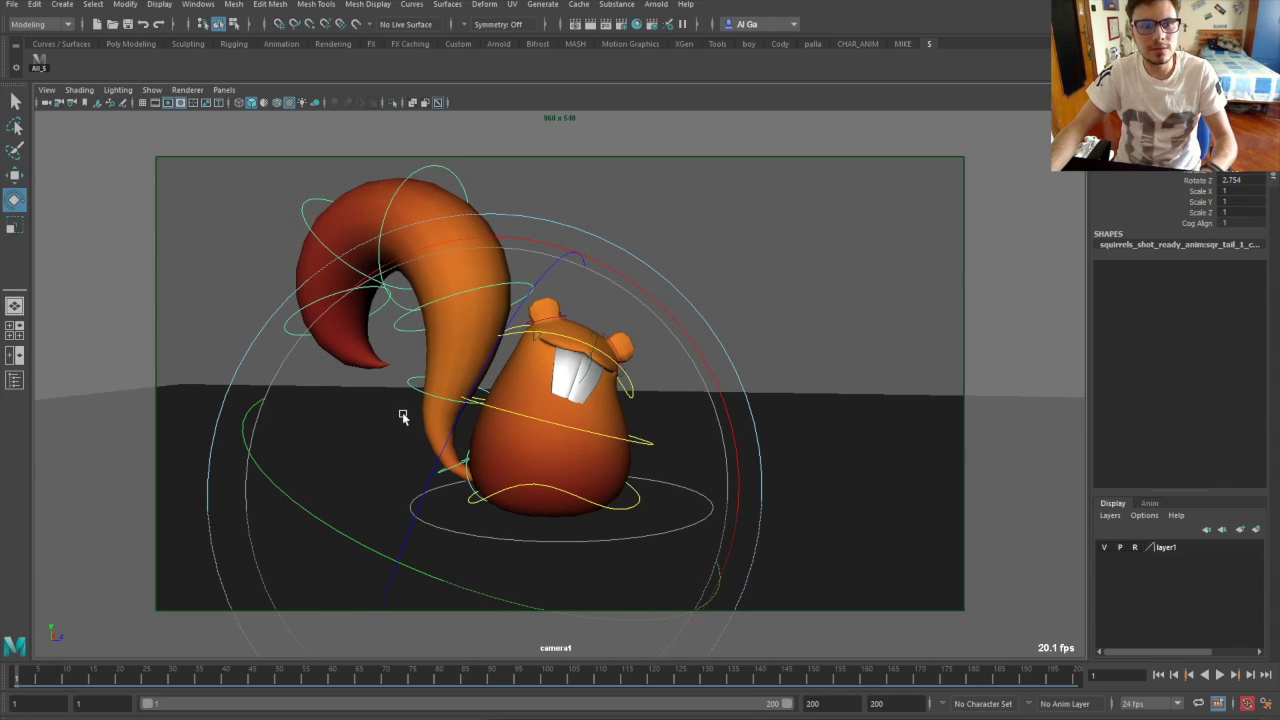
click(733, 338)
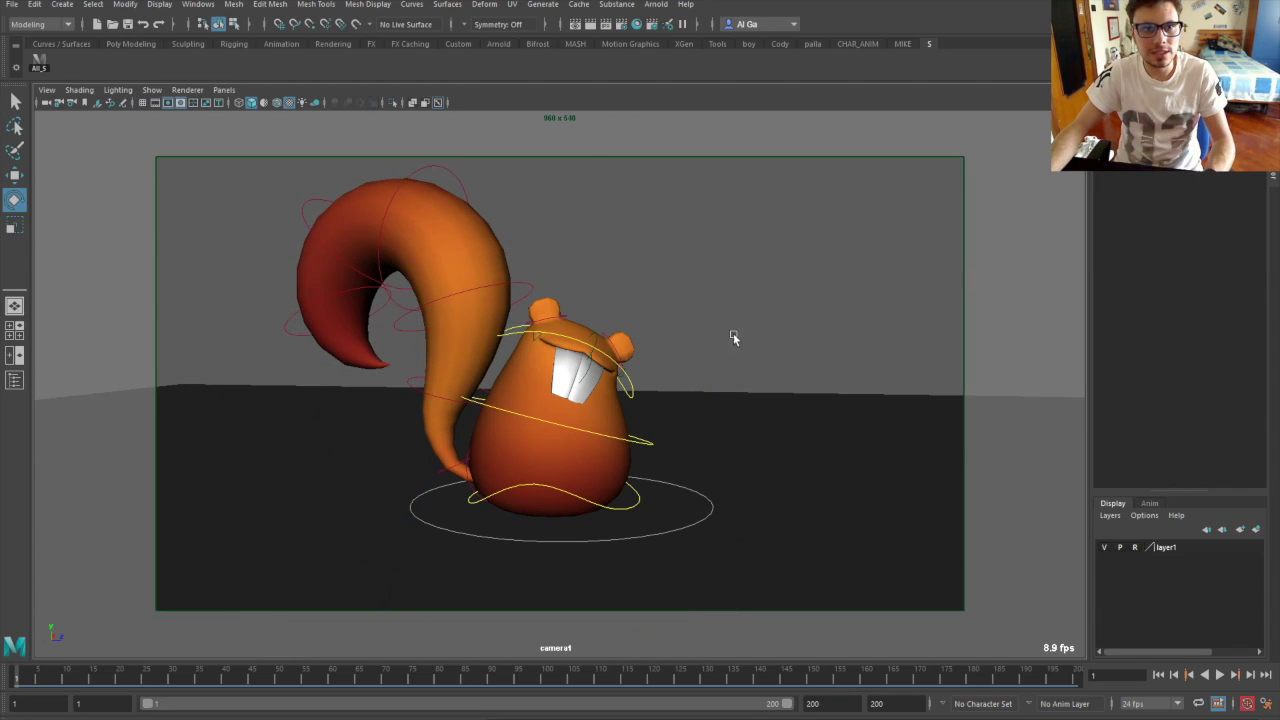
- Try to rotate the second tail control to bend the lower tail toward the body, and undo the rotation
click(471, 474)
drag(680, 400, 470, 389)
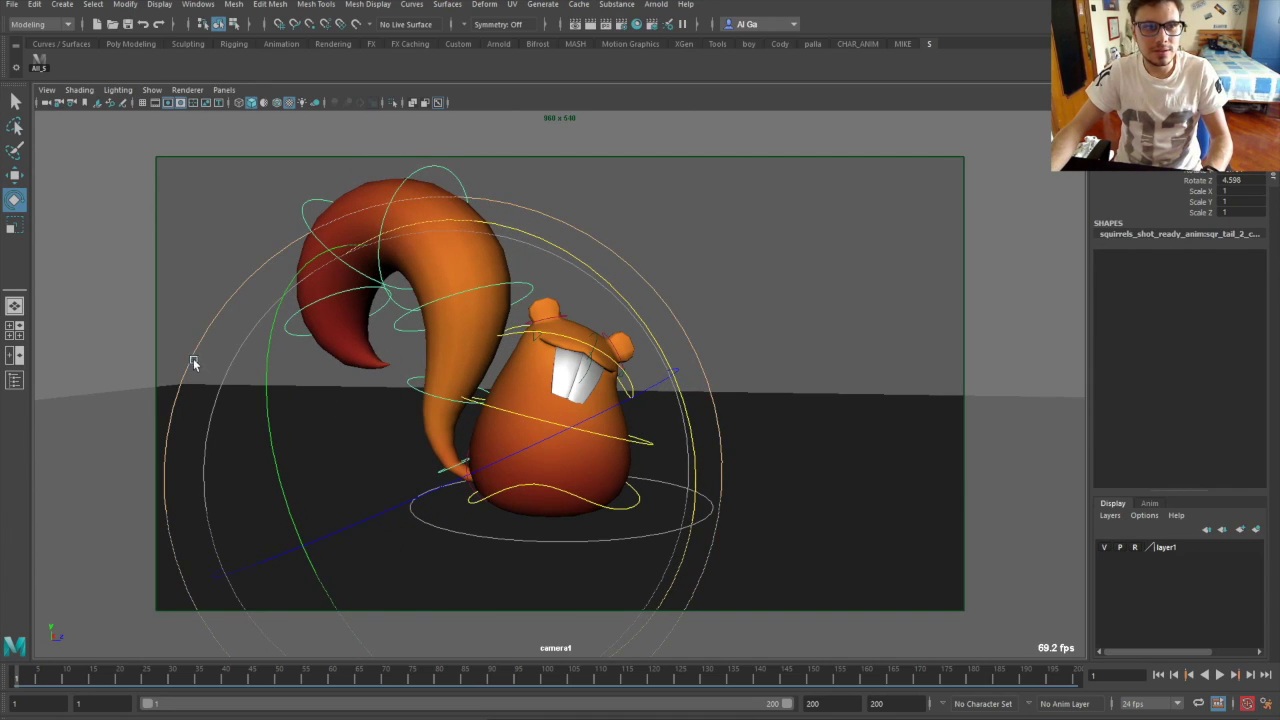
drag(193, 347, 231, 327)
drag(333, 350, 334, 321)
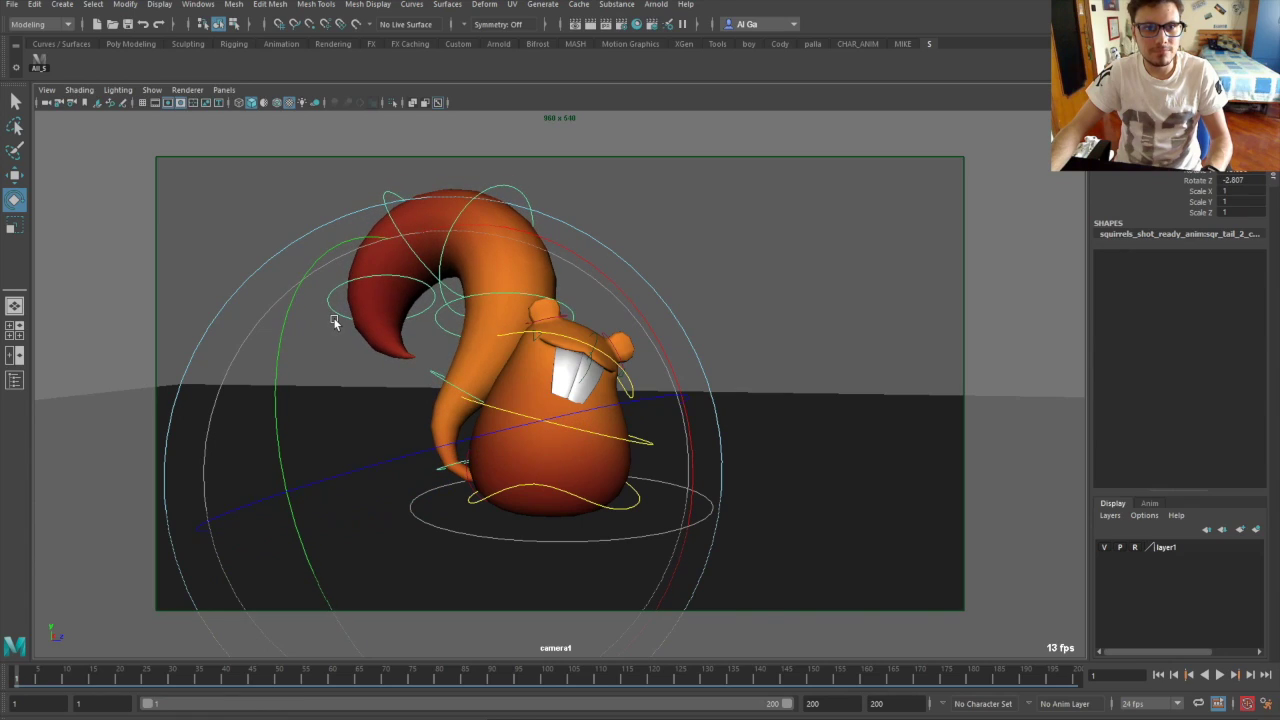
click(840, 292)
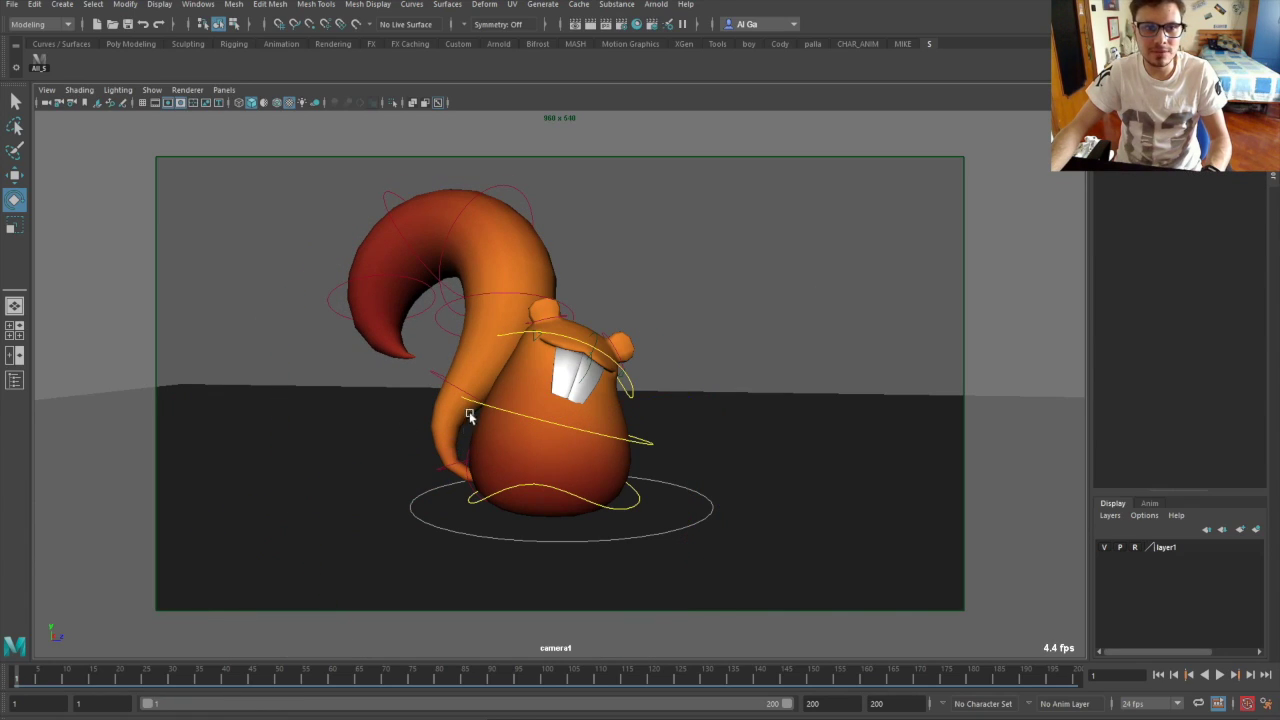
key(ctrl+z)
key(ctrl+z)
key(ctrl+z)
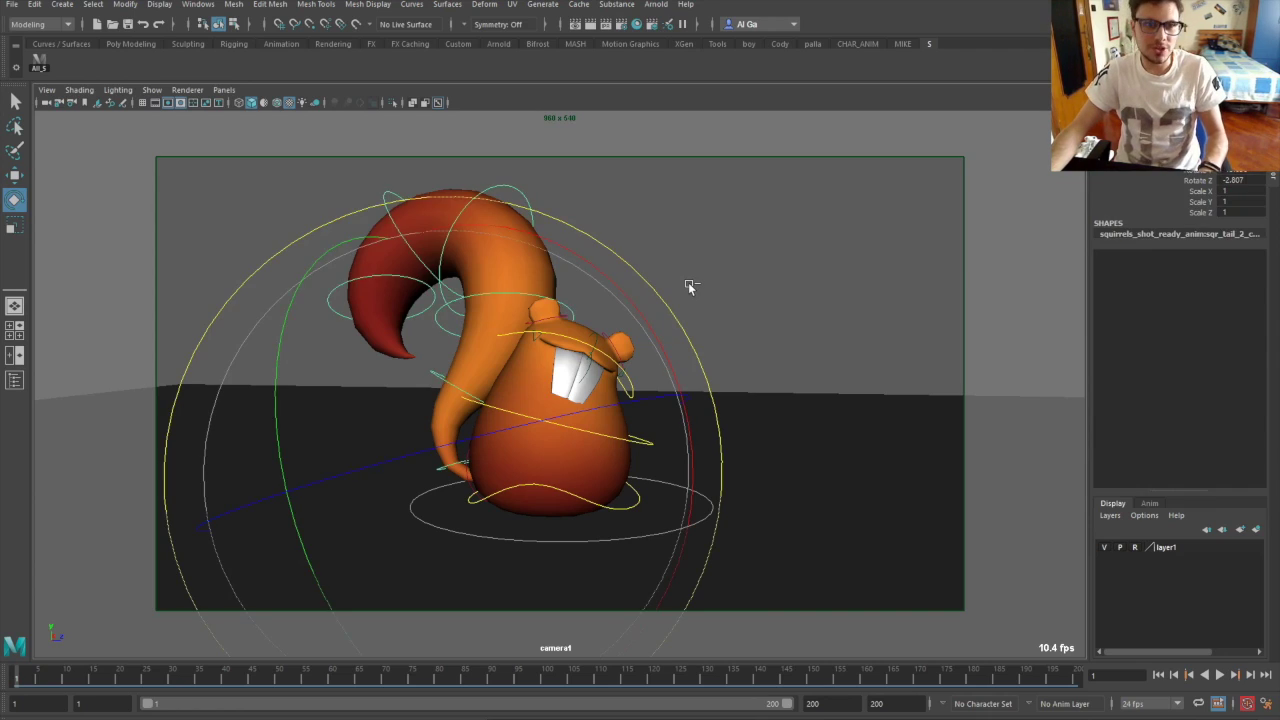
click(770, 276)
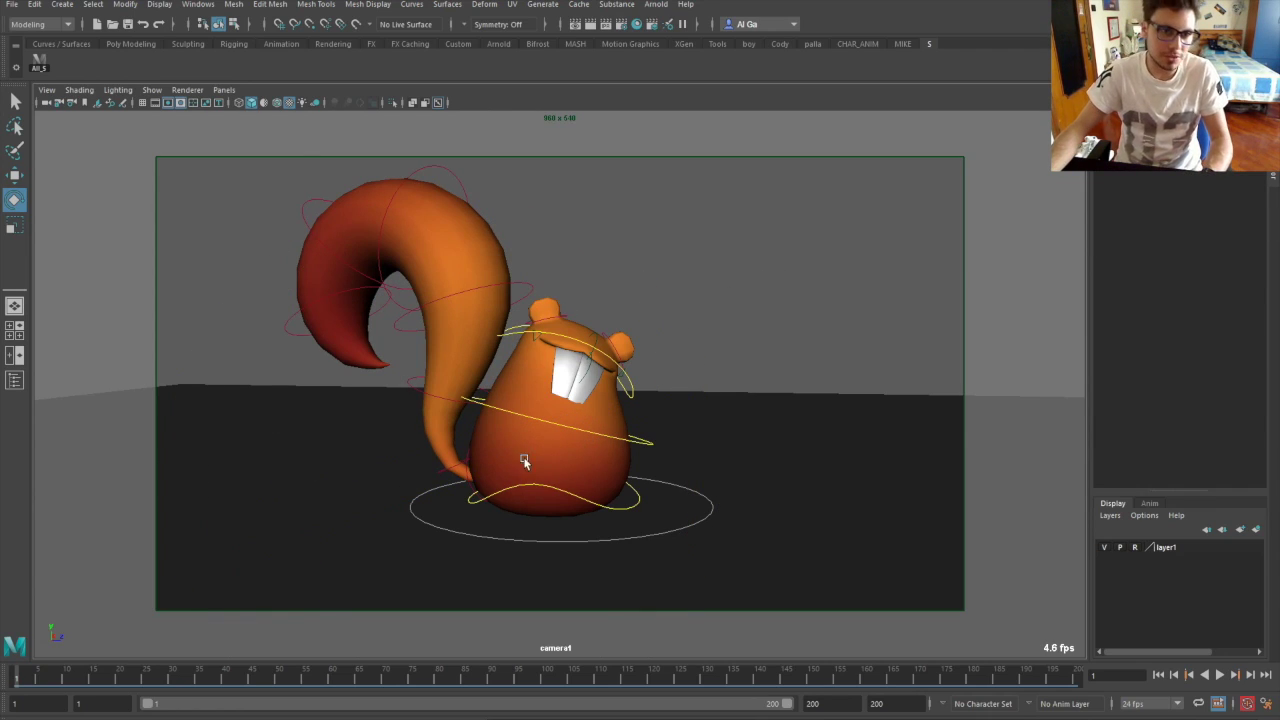
- Rotate the upper spine control slightly further to refine the direction of the squirrel's face
click(38, 64)
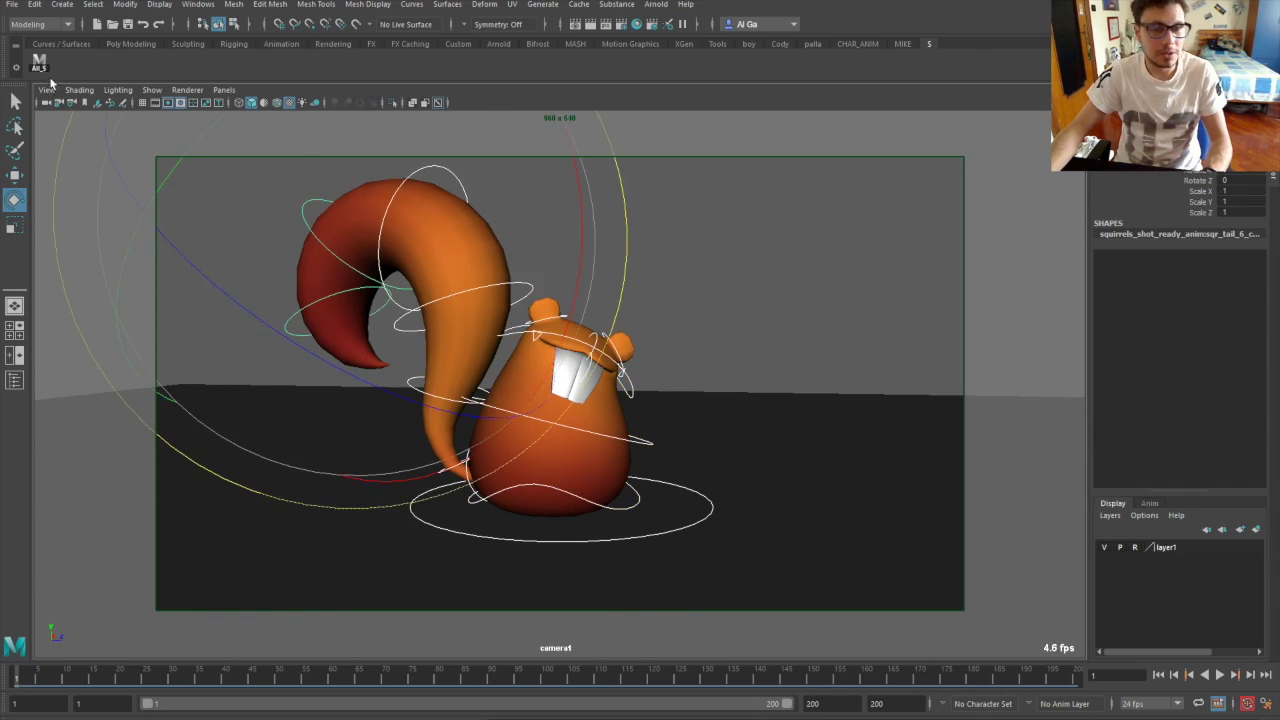
click(762, 320)
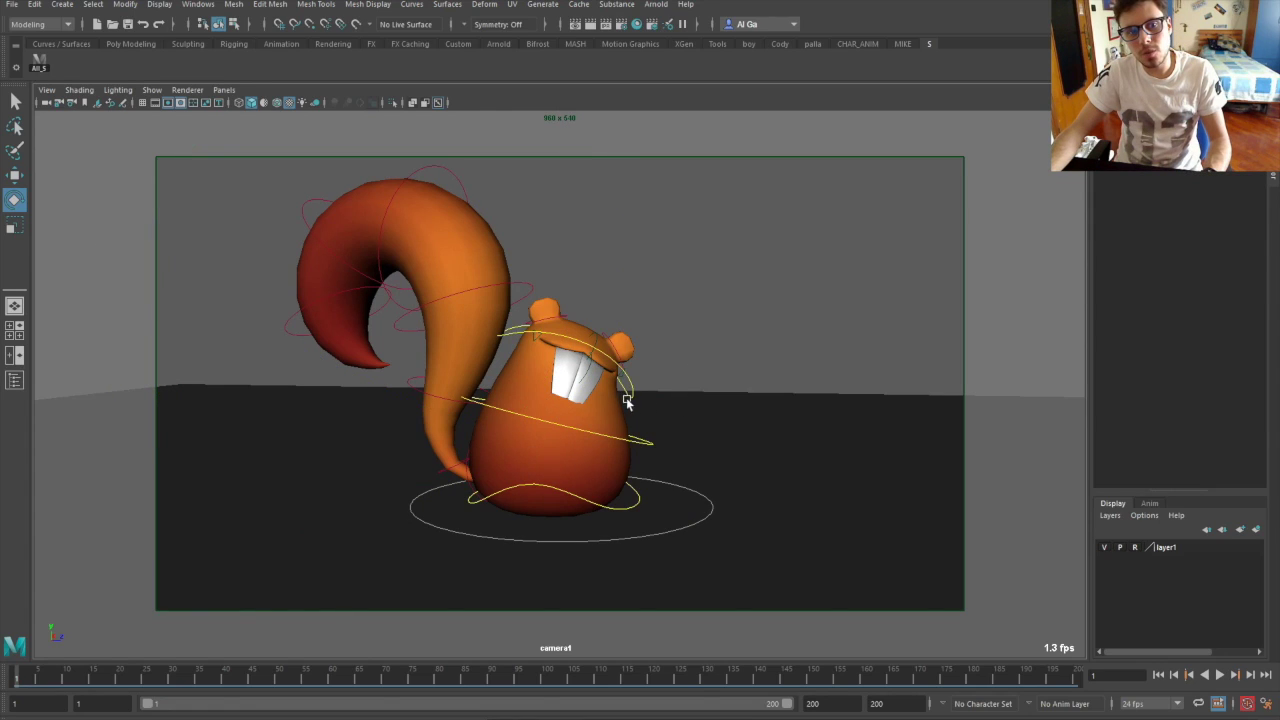
click(630, 402)
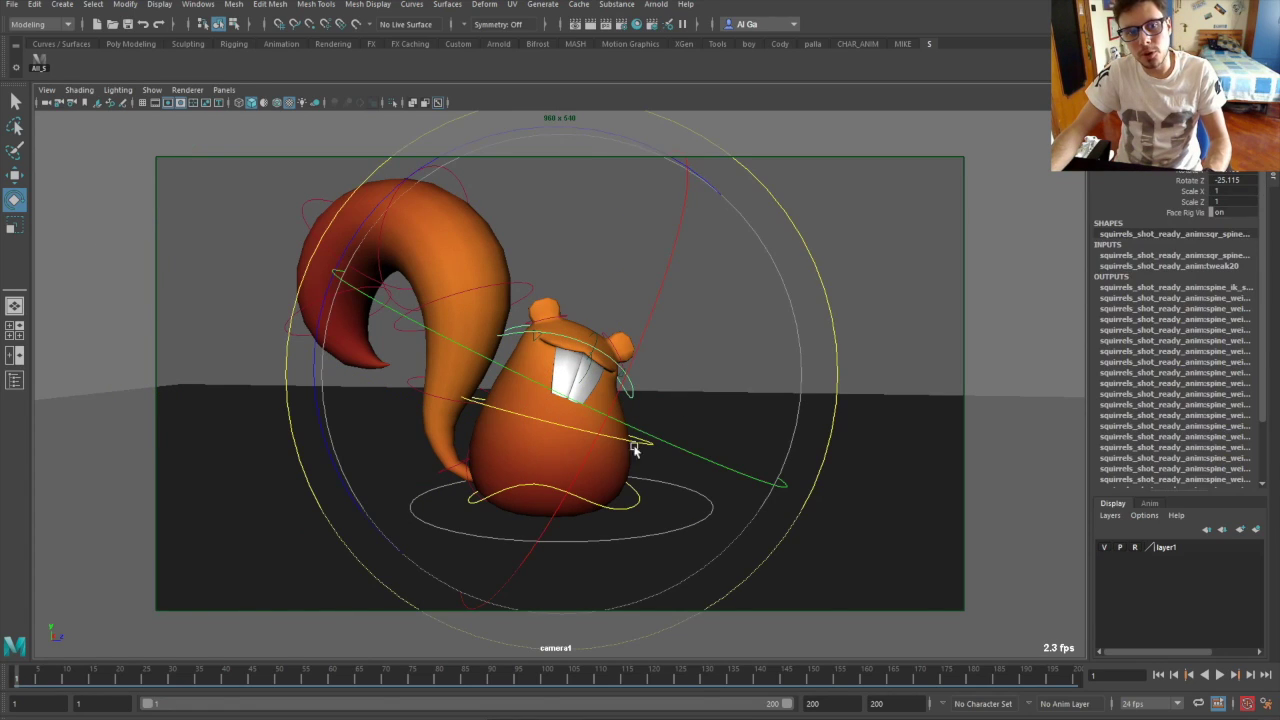
click(777, 399)
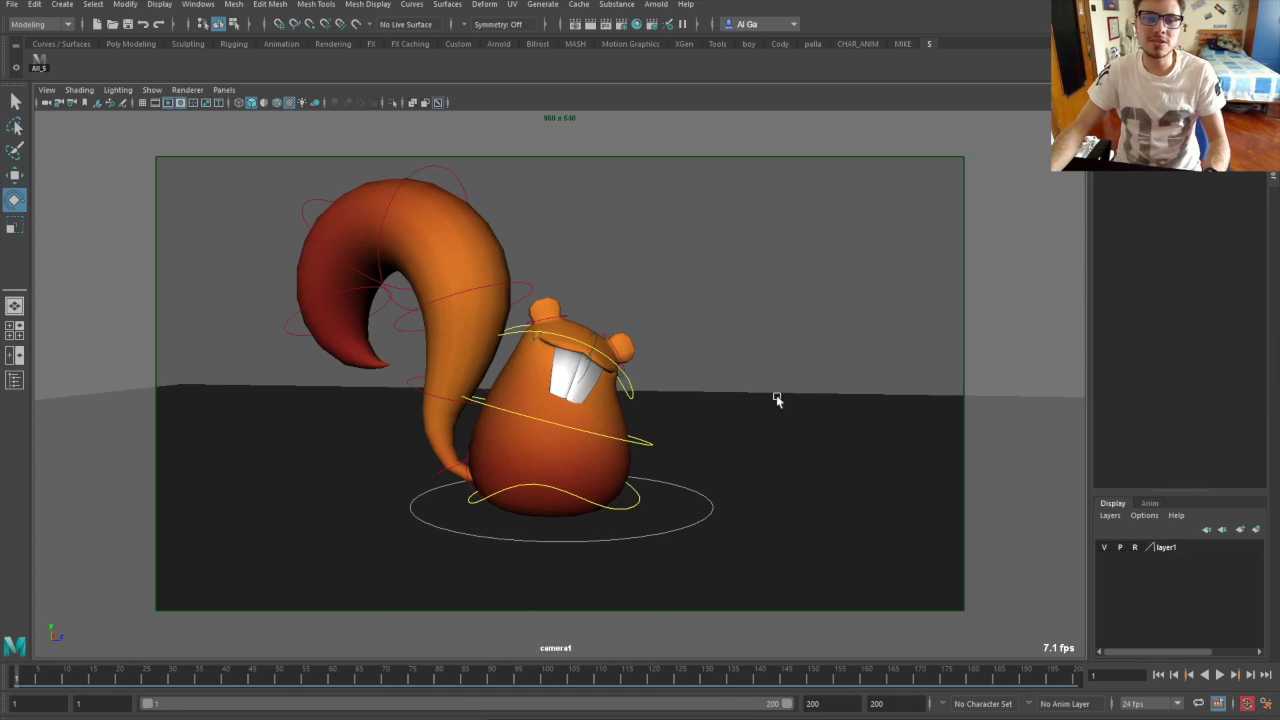
click(621, 510)
click(838, 273)
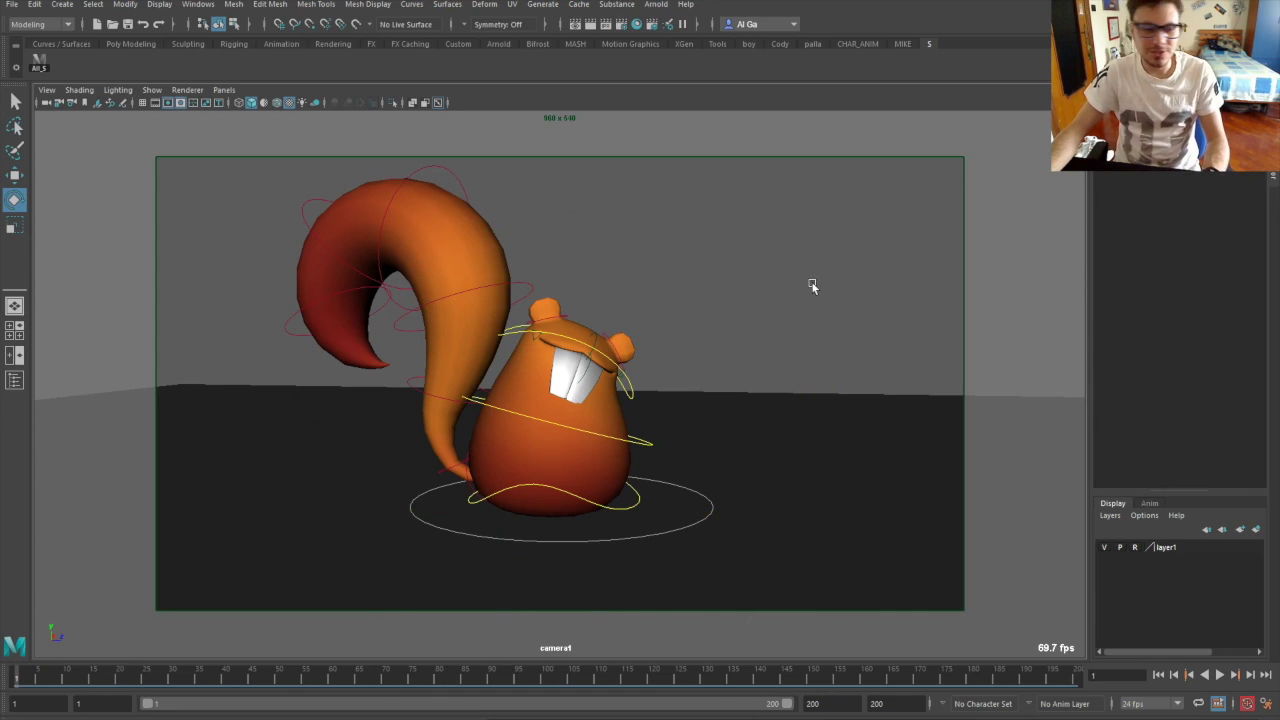
- Key all of the squirrel's controls at frames 1 and 35 to hold the pose, and return to frame 1
click(39, 62)
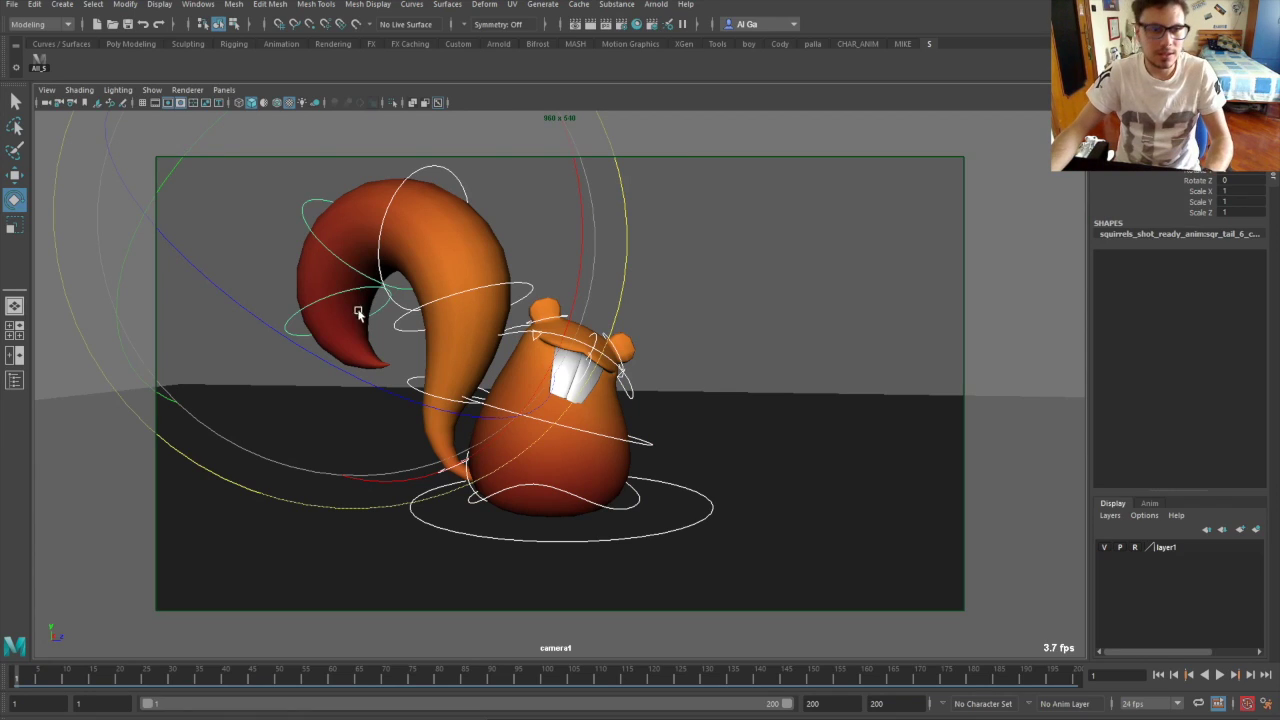
key(s)
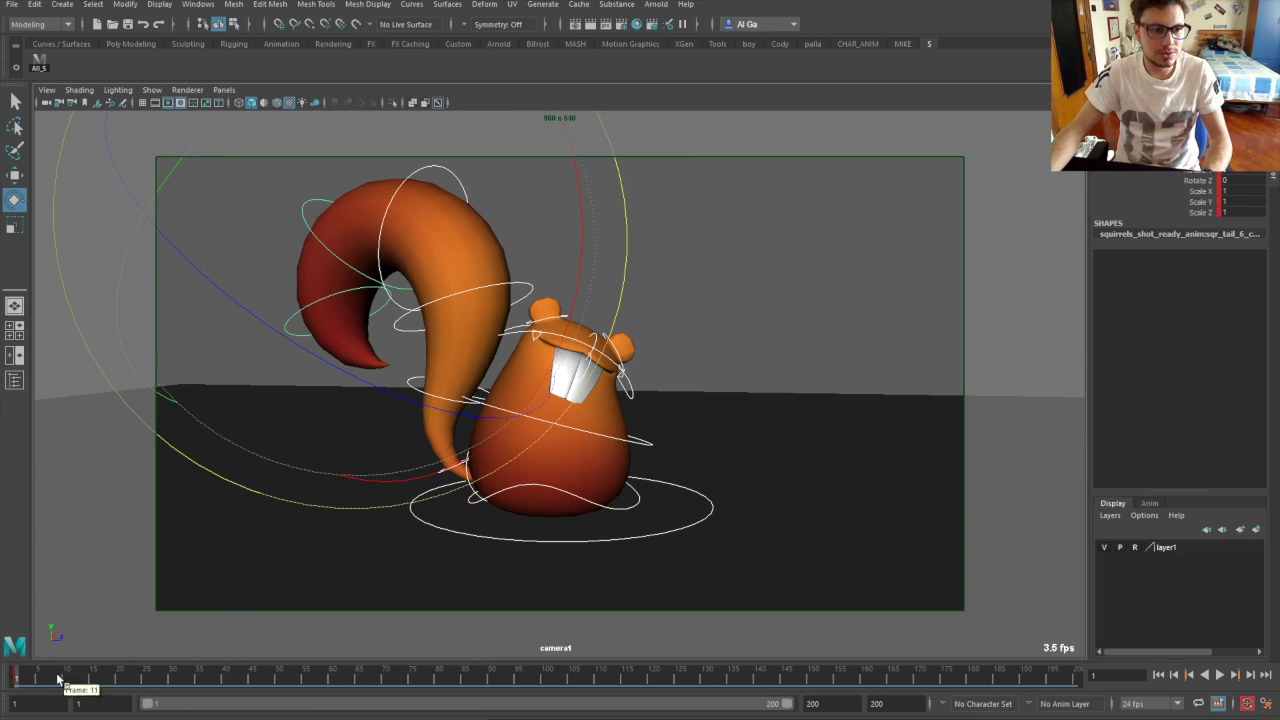
key(alt+v)
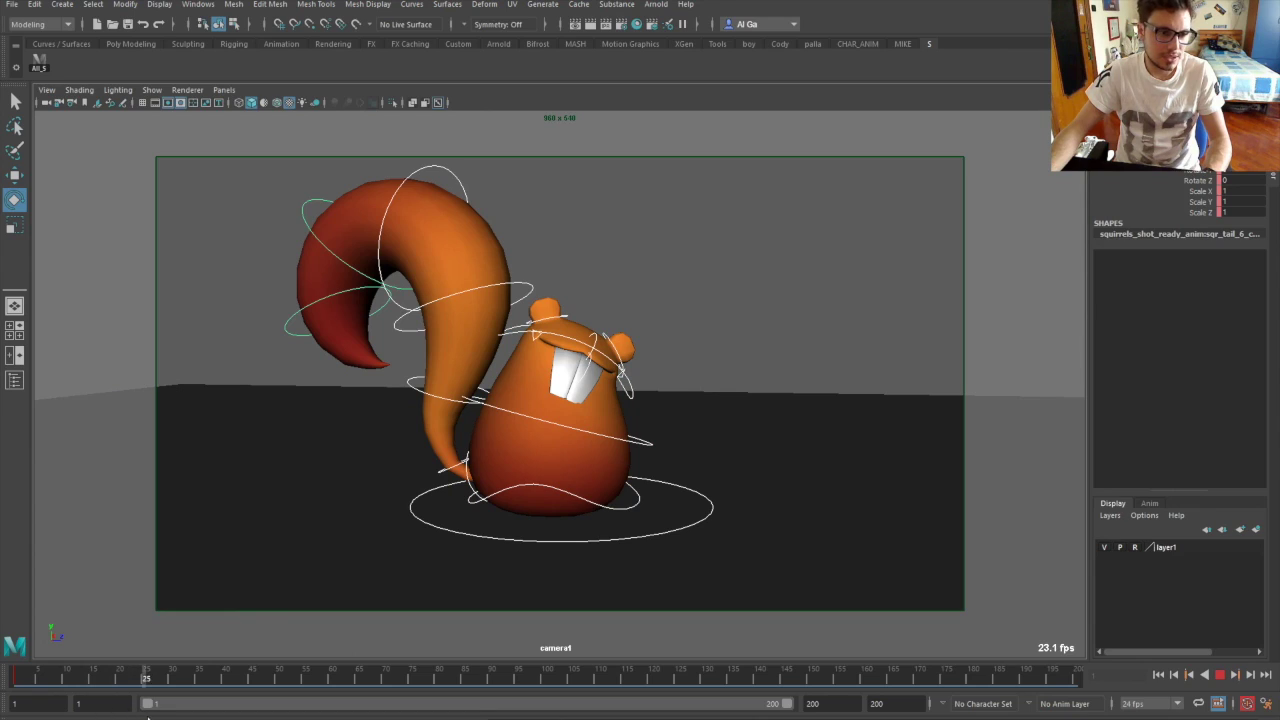
key(alt+v)
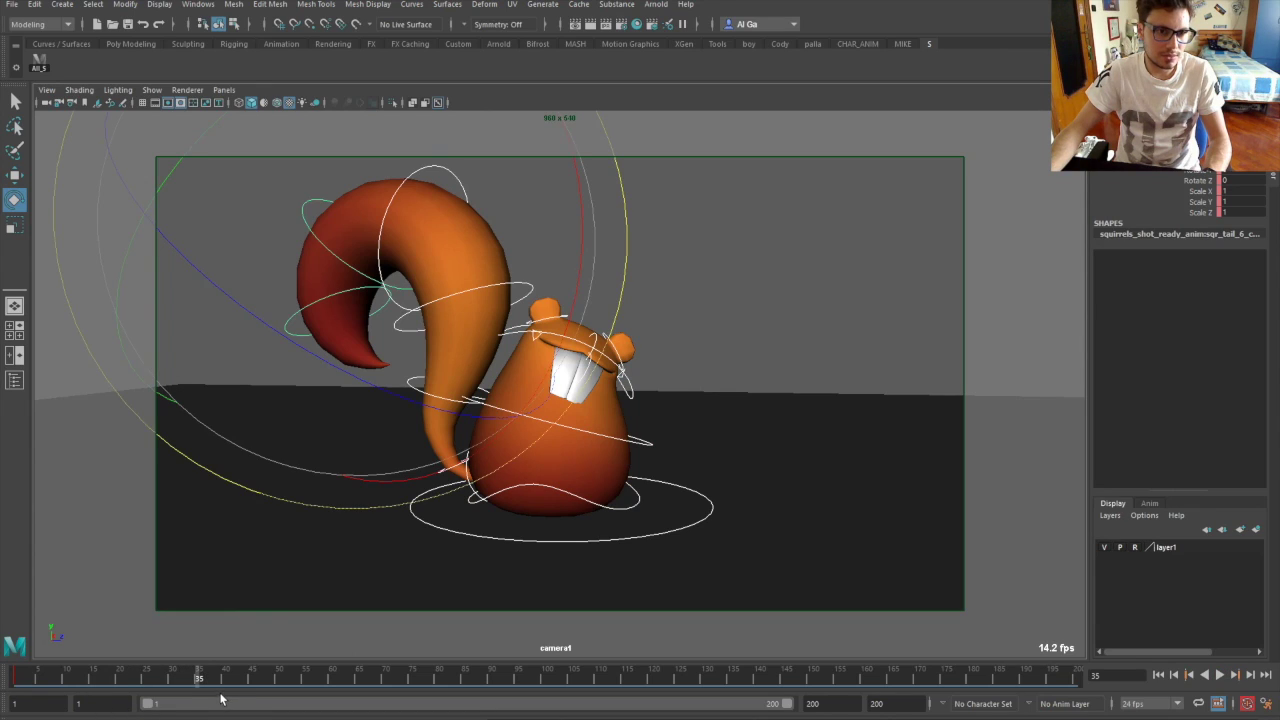
drag(200, 680, 2, 692)
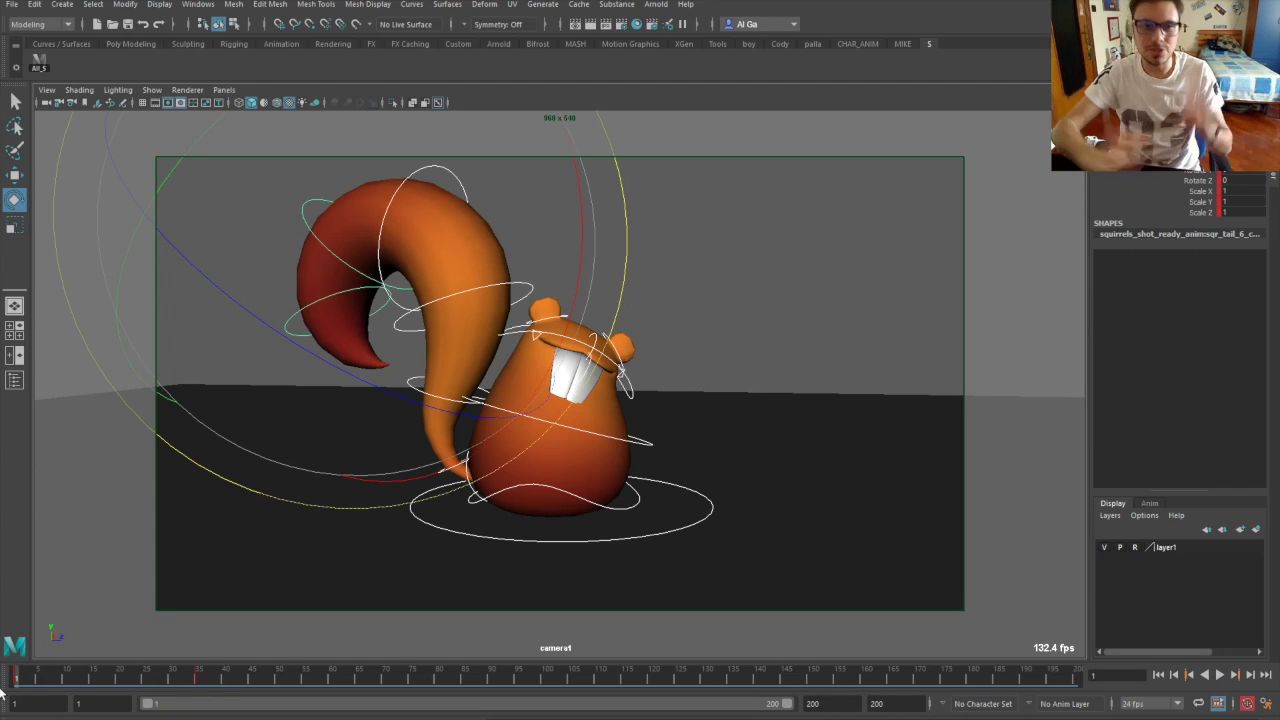
mouse_move(20, 682)
mouse_down()
mouse_move(35, 680)
mouse_move(2, 692)
mouse_up()
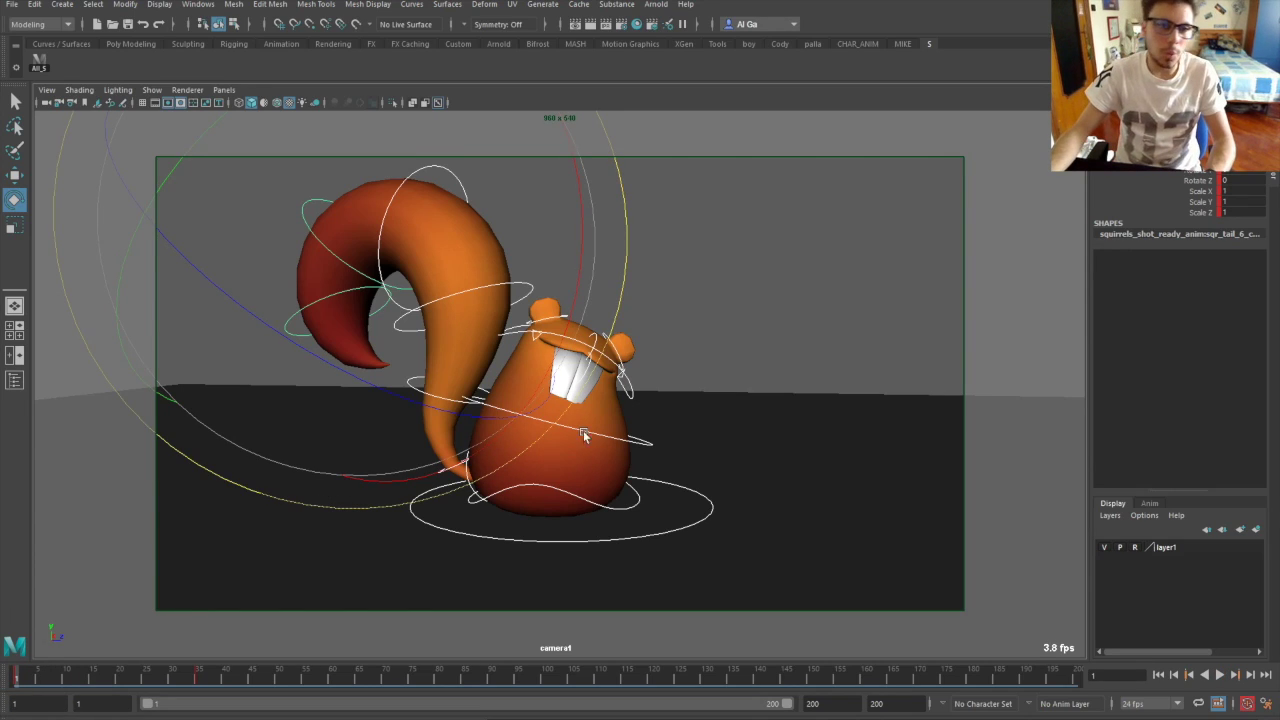
click(757, 298)
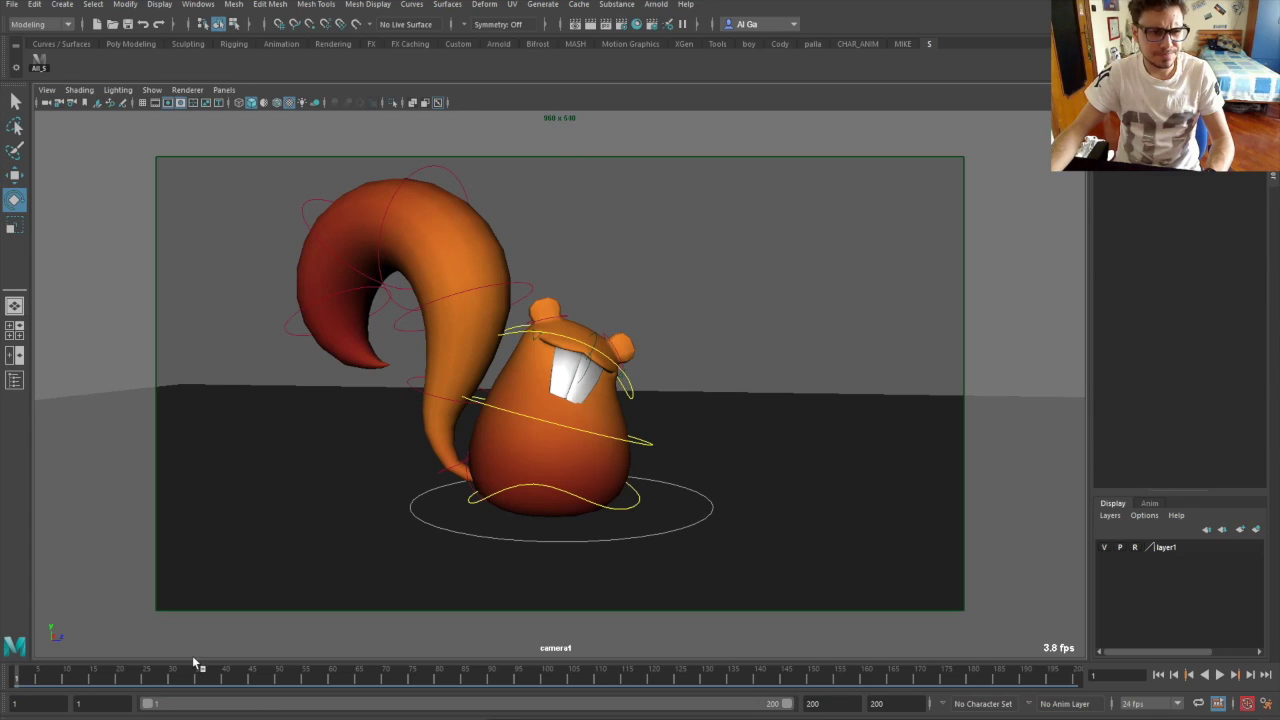
click(16, 333)
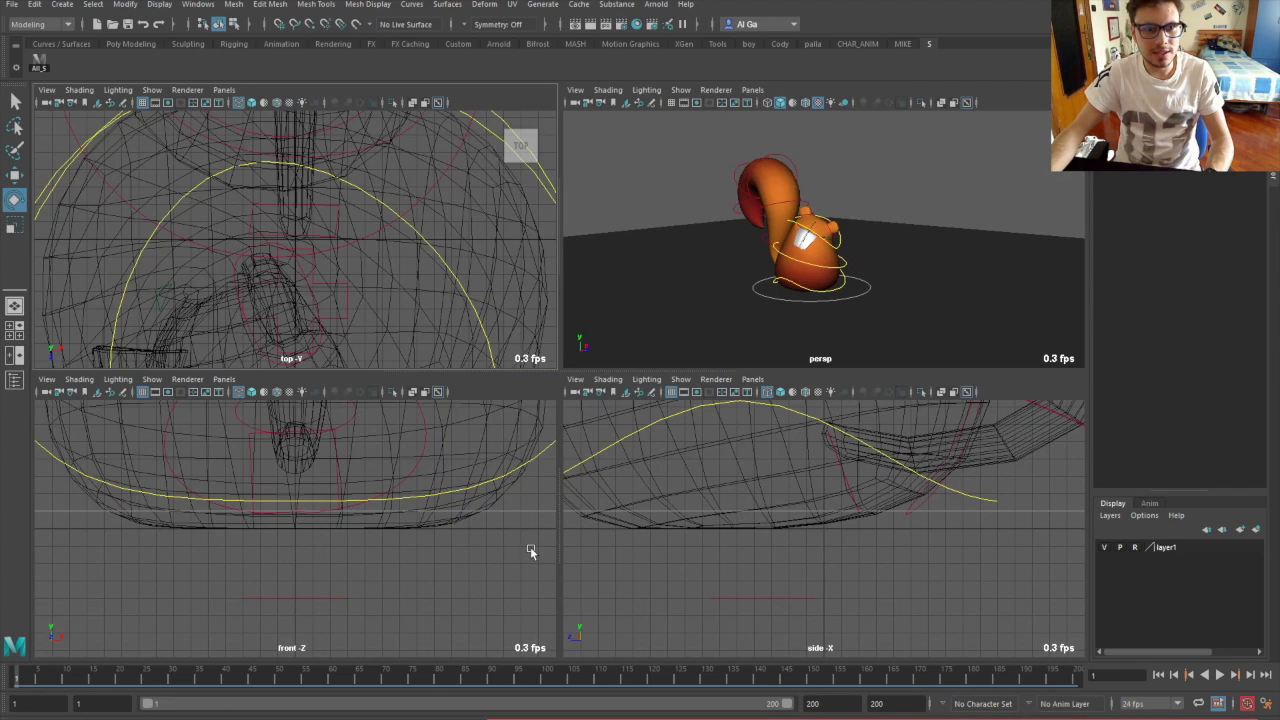
drag(555, 538, 18, 550)
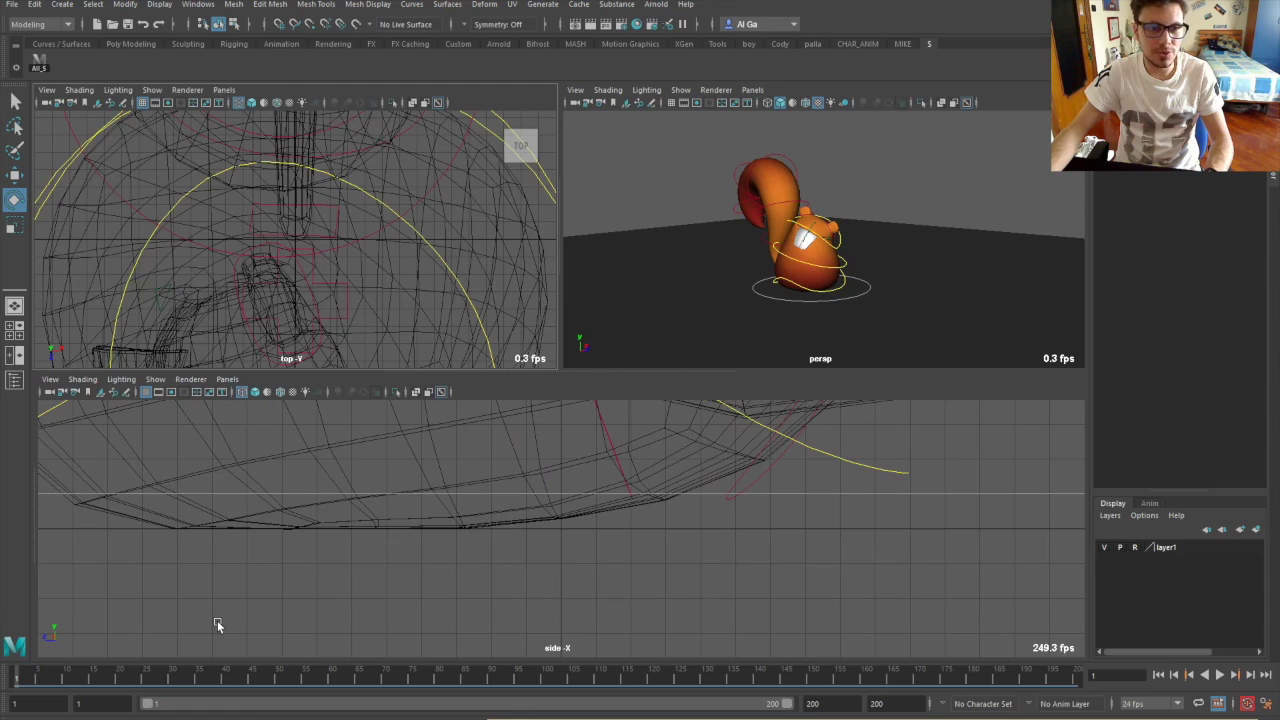
drag(558, 234, 8, 297)
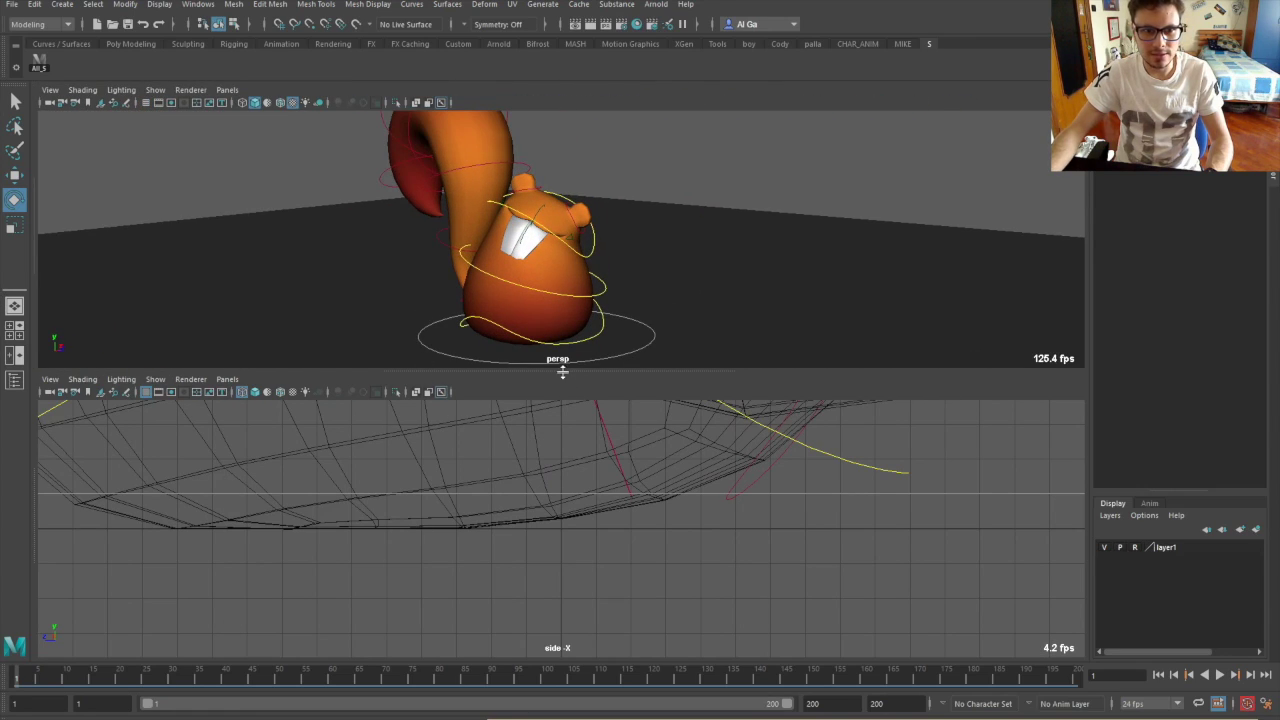
drag(563, 371, 563, 407)
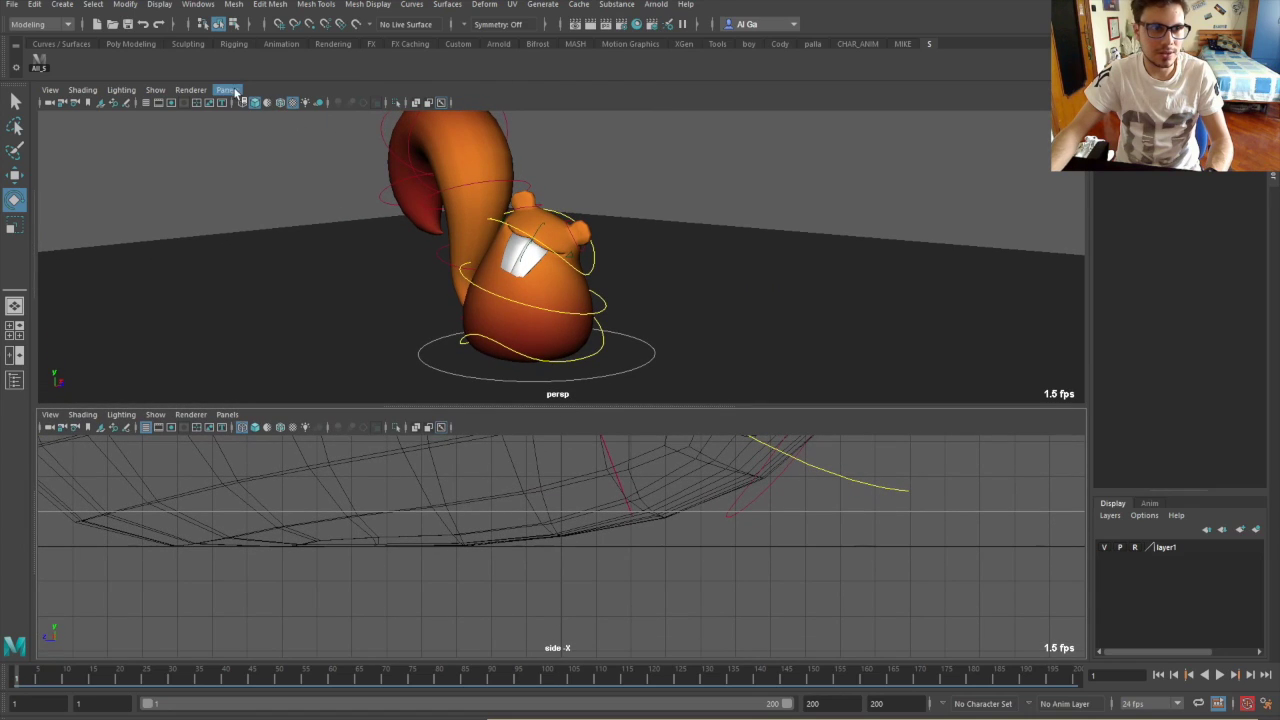
- Switch to the four-view layout, collapse the front view beside the side view, and look through camera1 in the top view's place
click(15, 327)
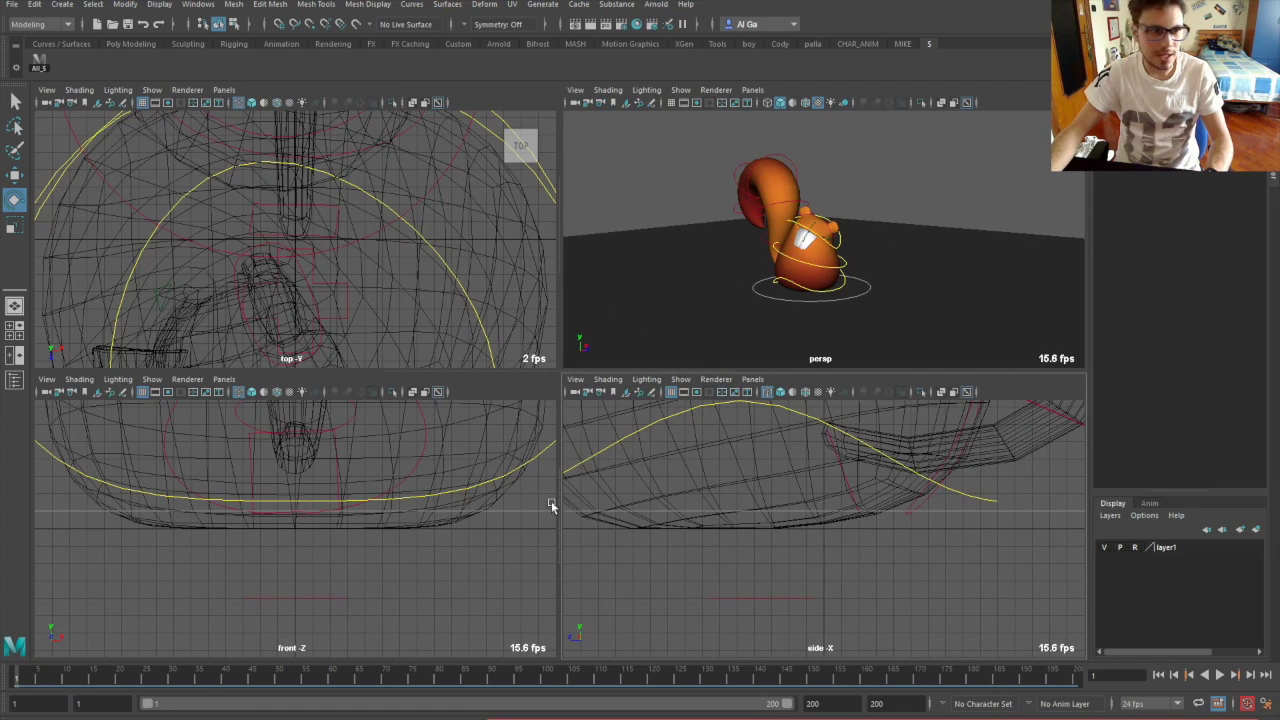
drag(560, 528, 12, 550)
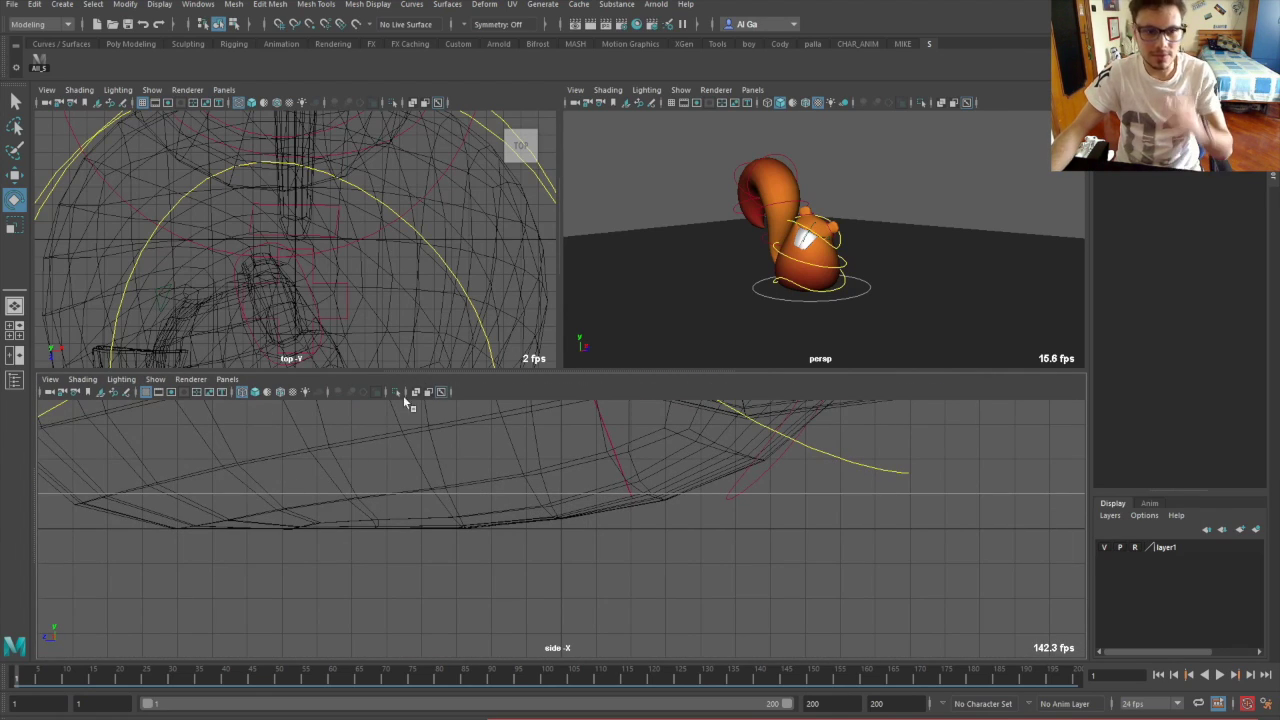
click(224, 90)
mouse_move(250, 103)
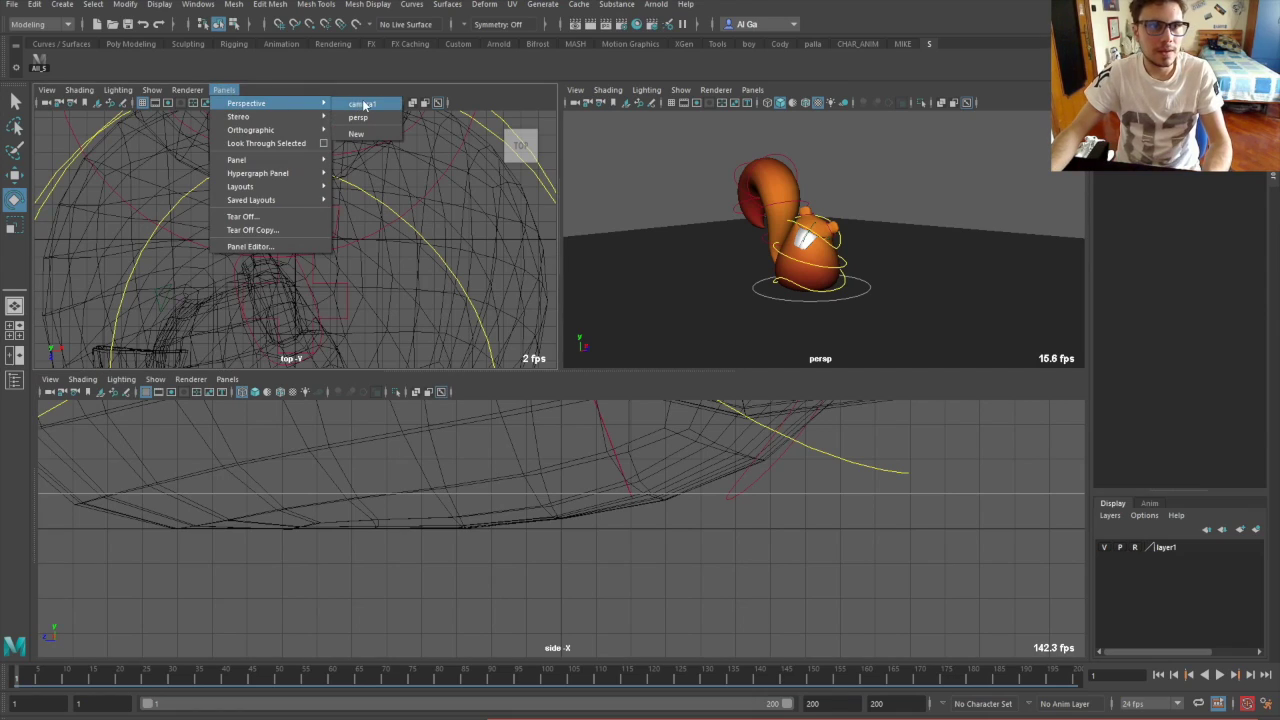
click(363, 104)
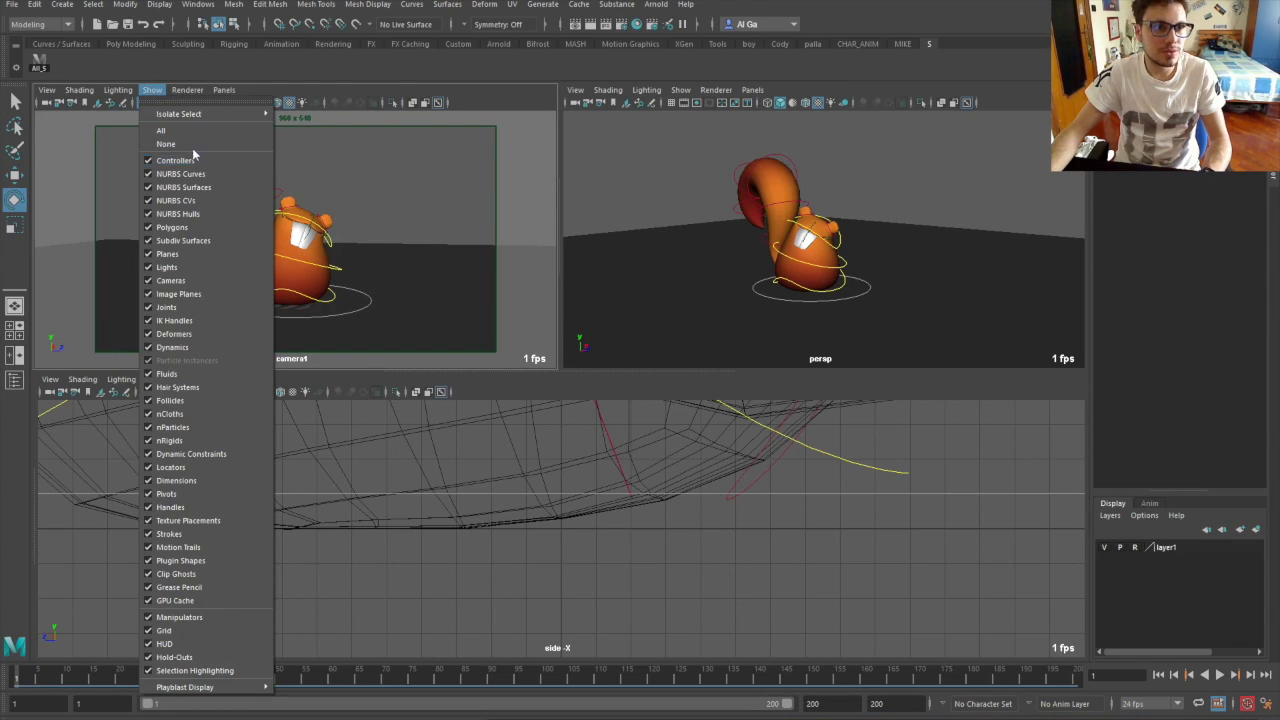
- Limit the camera1 view to showing only polygons, hiding the rig controls
click(185, 145)
click(152, 90)
click(193, 228)
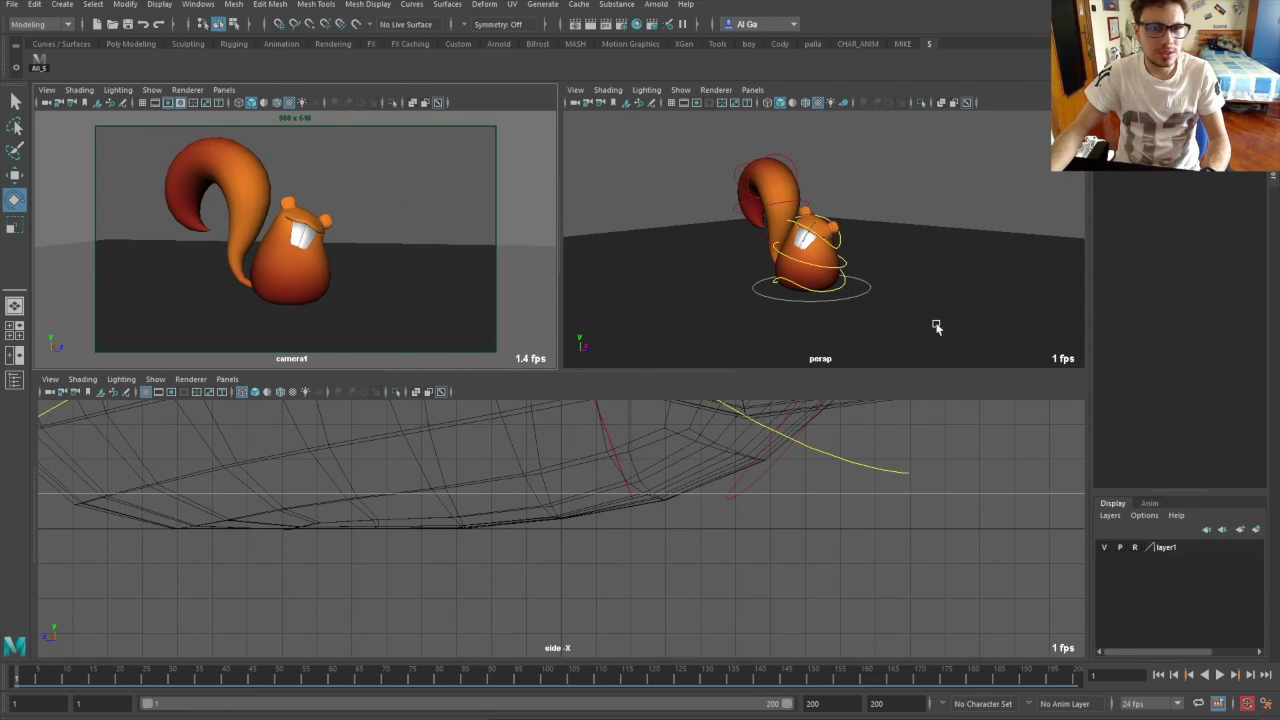
- Enlarge the camera1 view by making the side view shorter and the perspective view narrower
click(877, 183)
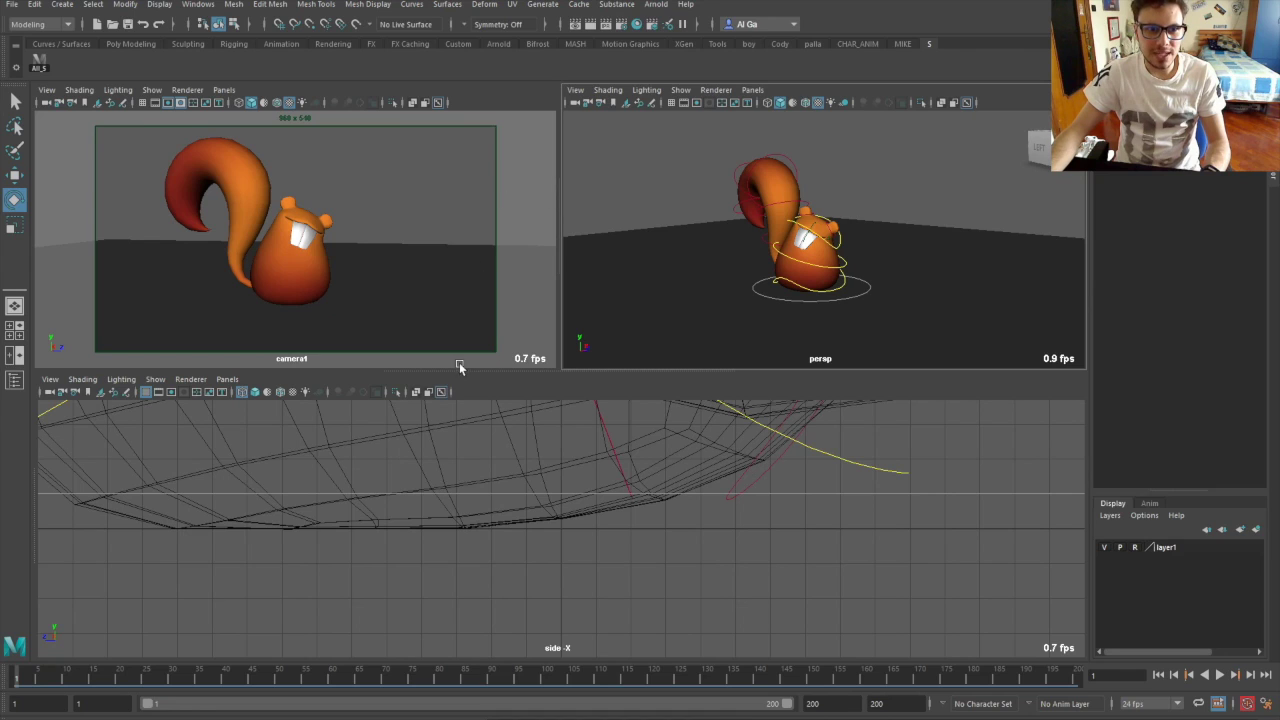
drag(455, 372, 459, 450)
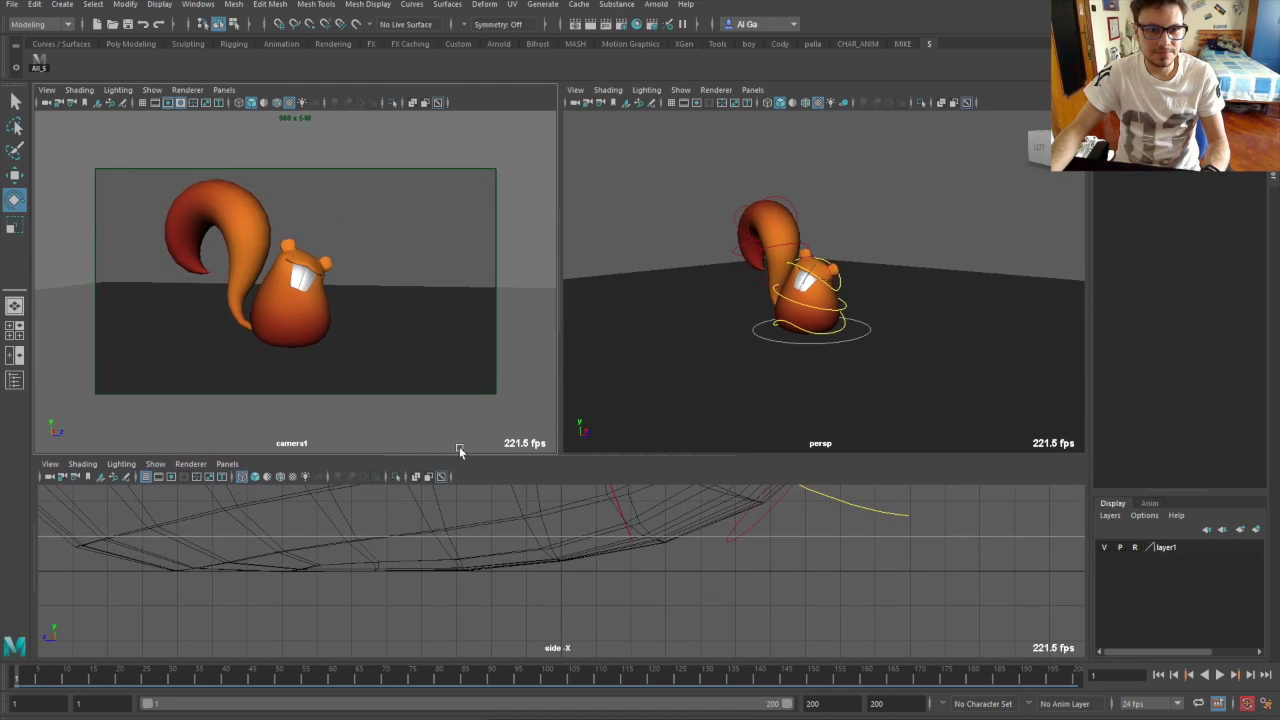
drag(564, 365, 708, 358)
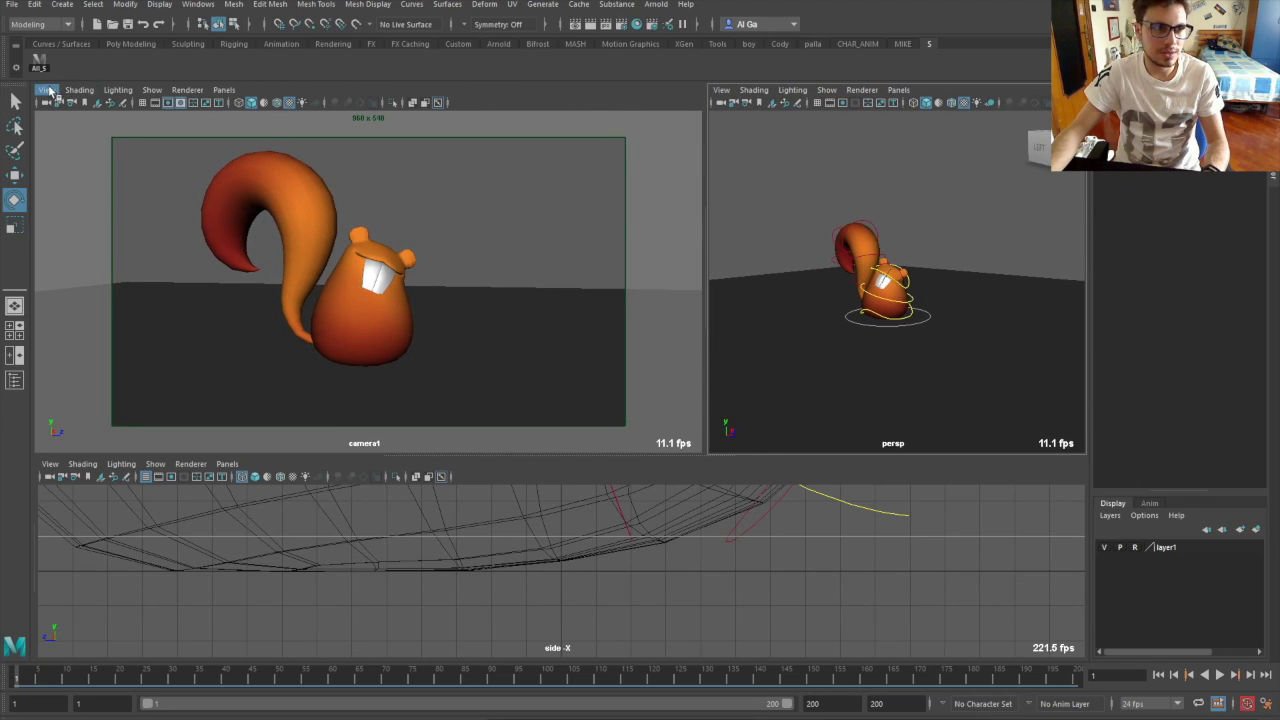
- Try the Overscan fit in the camera1 view's camera settings and return it to Horizontal
click(47, 90)
mouse_move(123, 375)
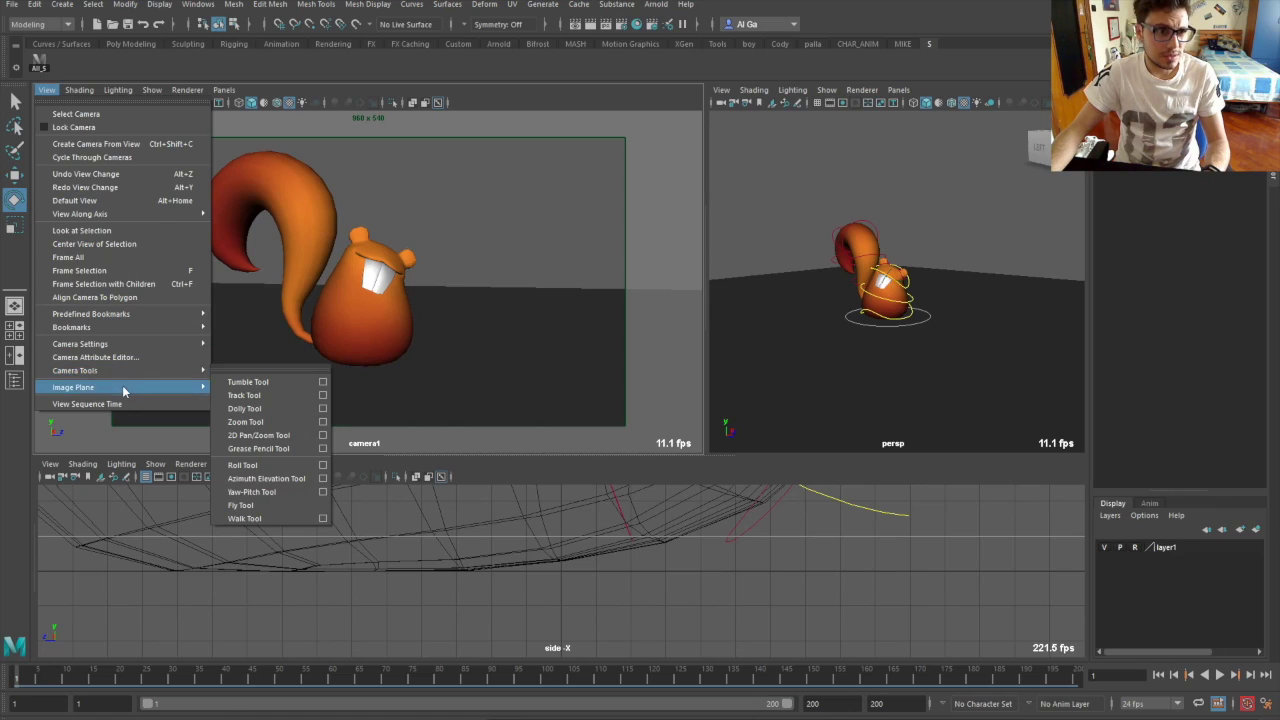
mouse_move(174, 346)
click(266, 566)
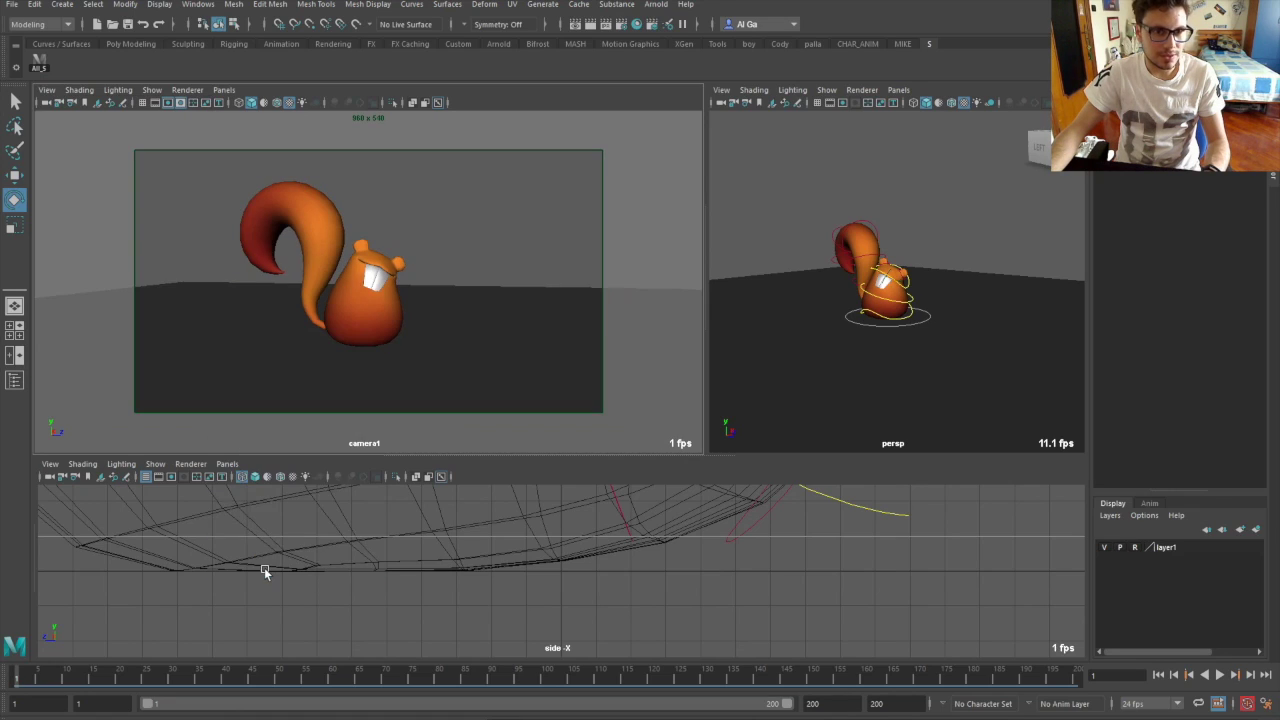
click(47, 90)
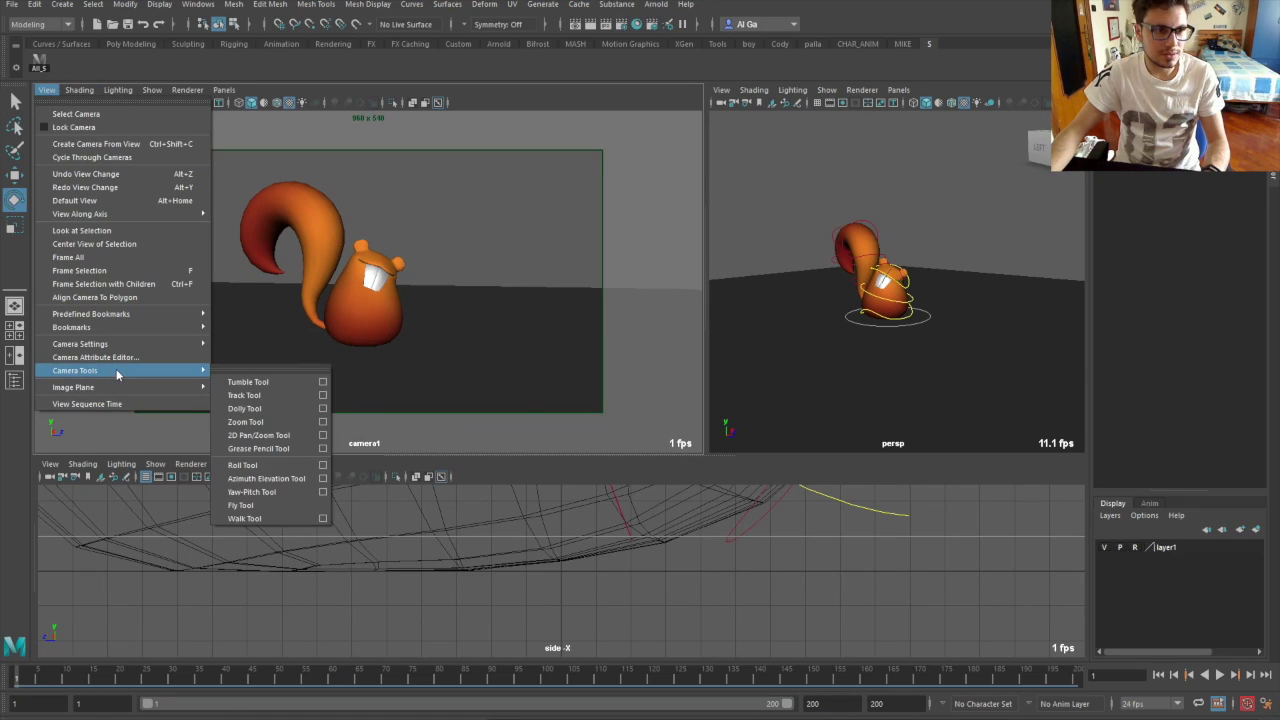
mouse_move(116, 392)
mouse_move(118, 344)
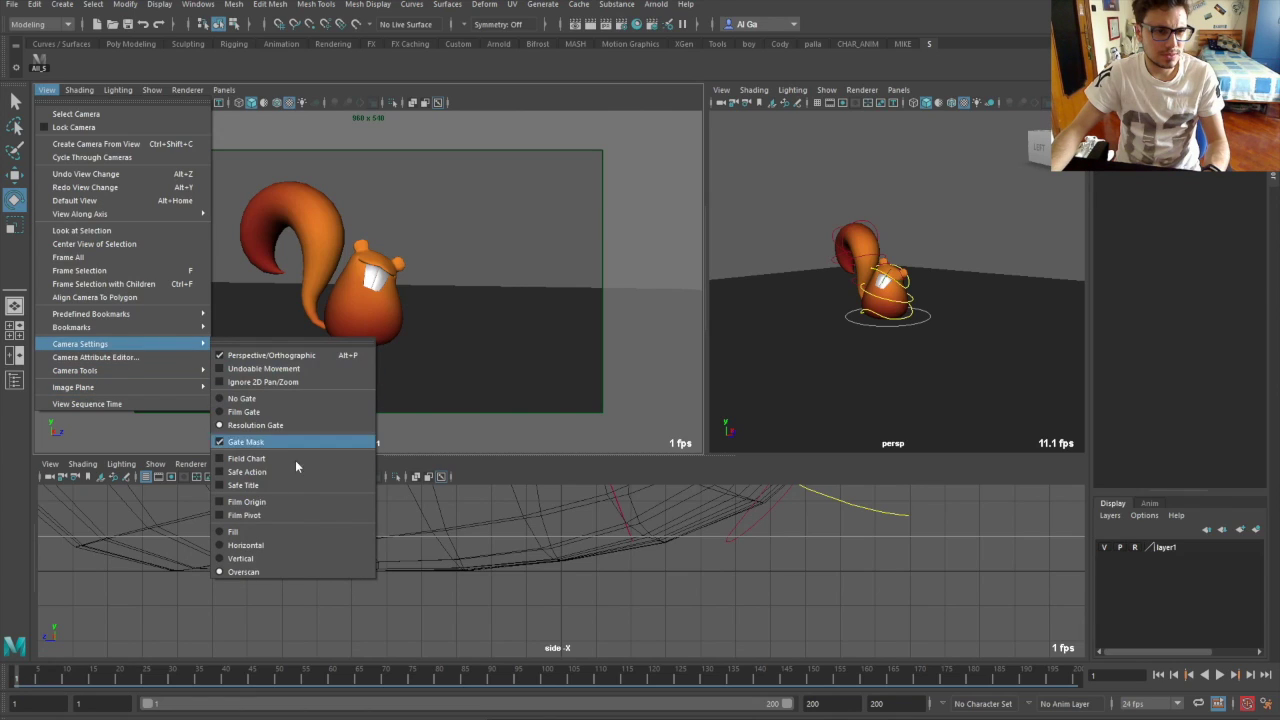
click(283, 540)
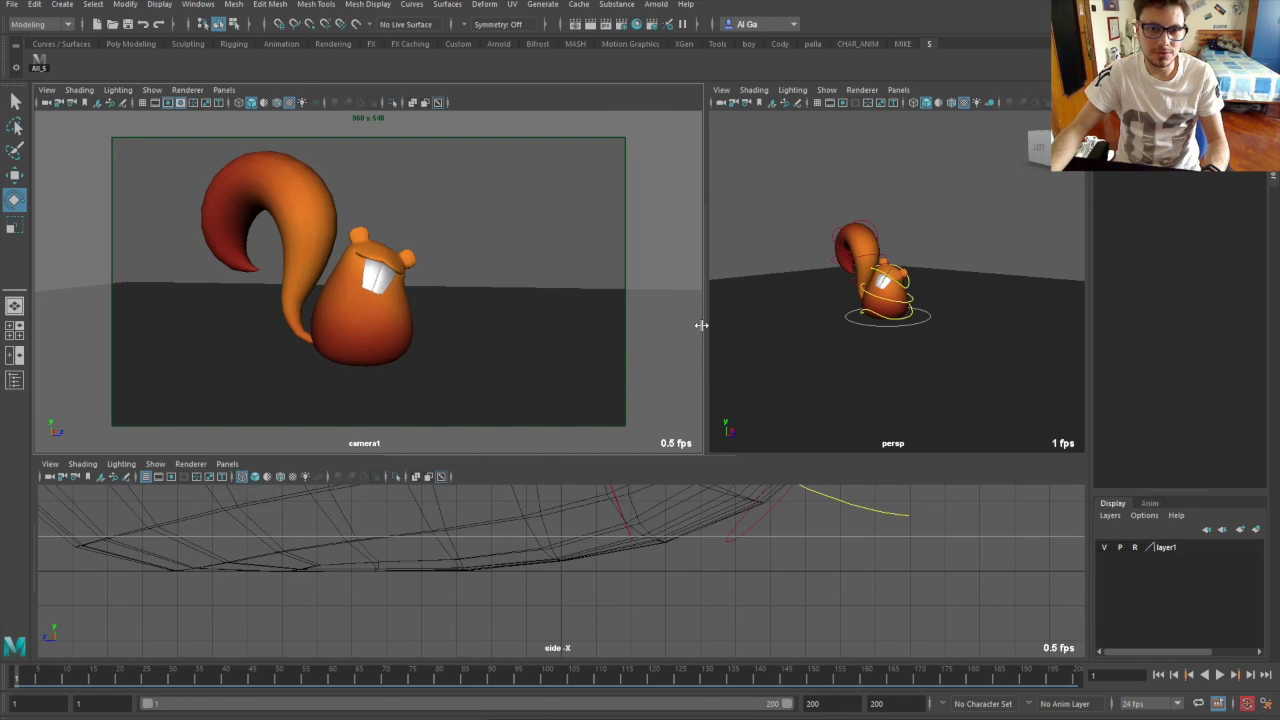
- Widen the camera1 view slightly and make the side view taller, keeping the squirrel framed closer in the perspective view
mouse_move(705, 322)
mouse_down()
mouse_move(689, 320)
mouse_move(737, 317)
mouse_move(722, 321)
mouse_up()
scroll(891, 309, up, 5)
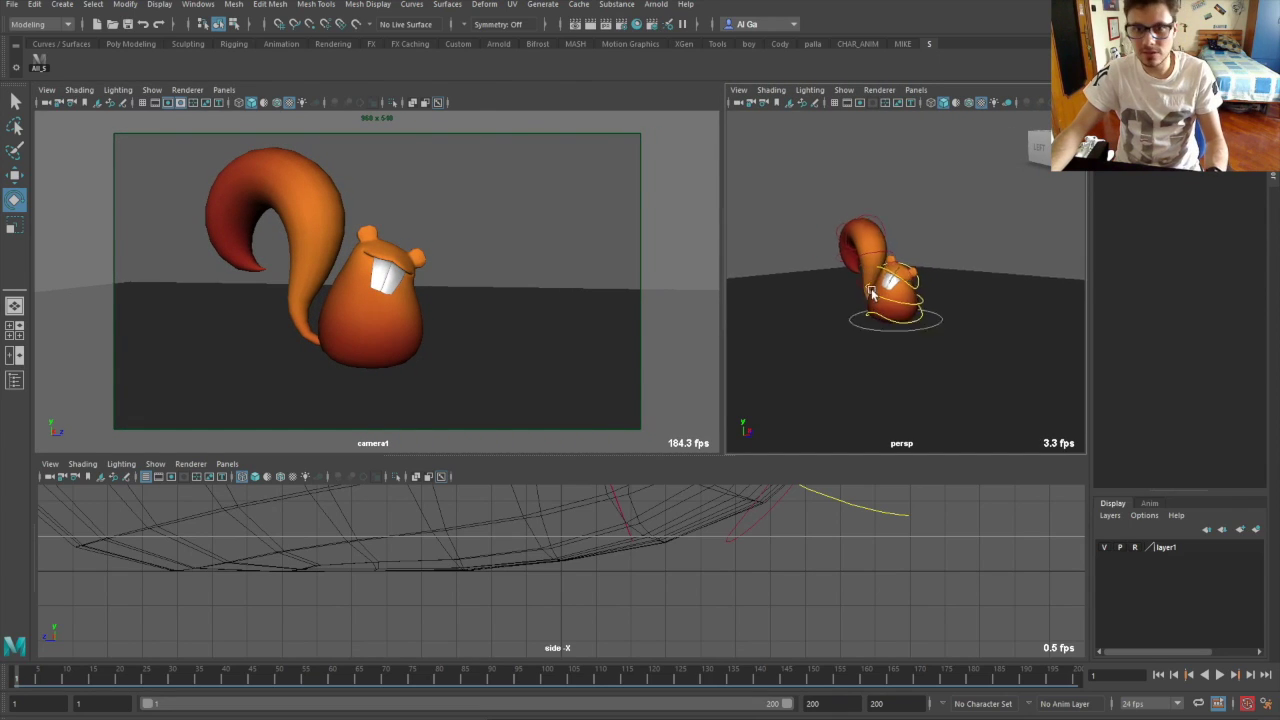
alt+drag(891, 318, 904, 318)
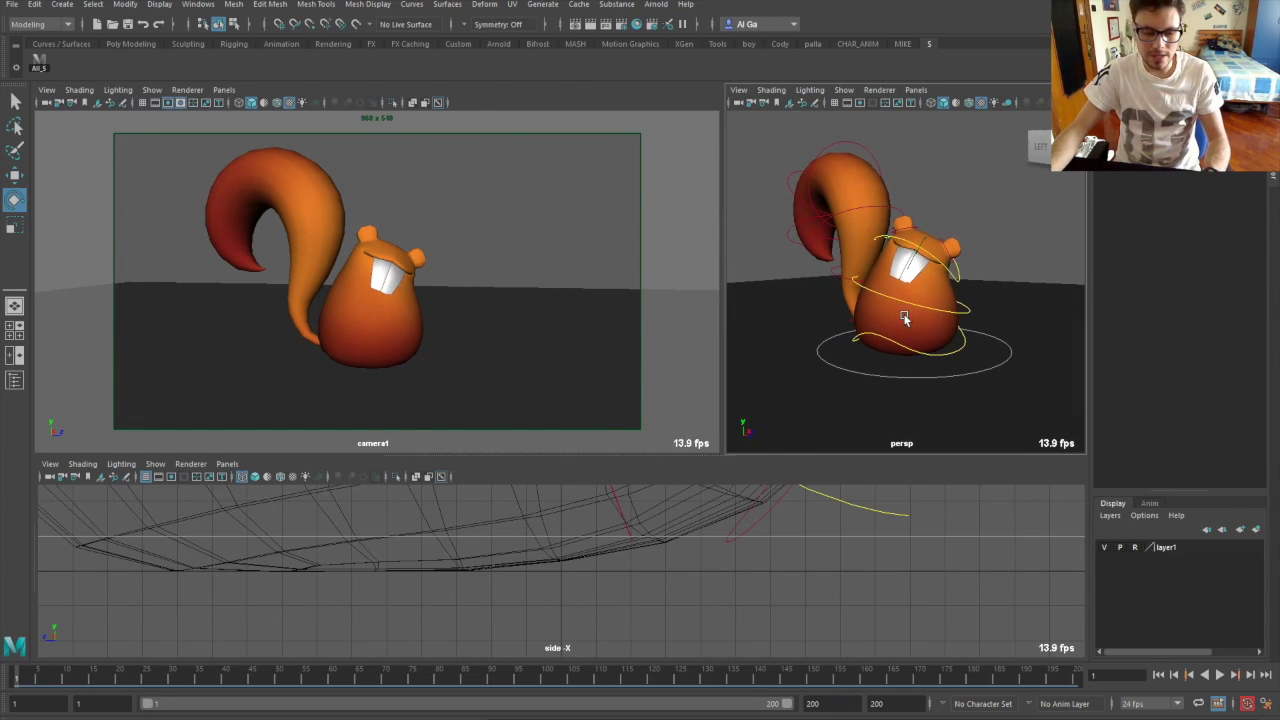
drag(613, 456, 602, 414)
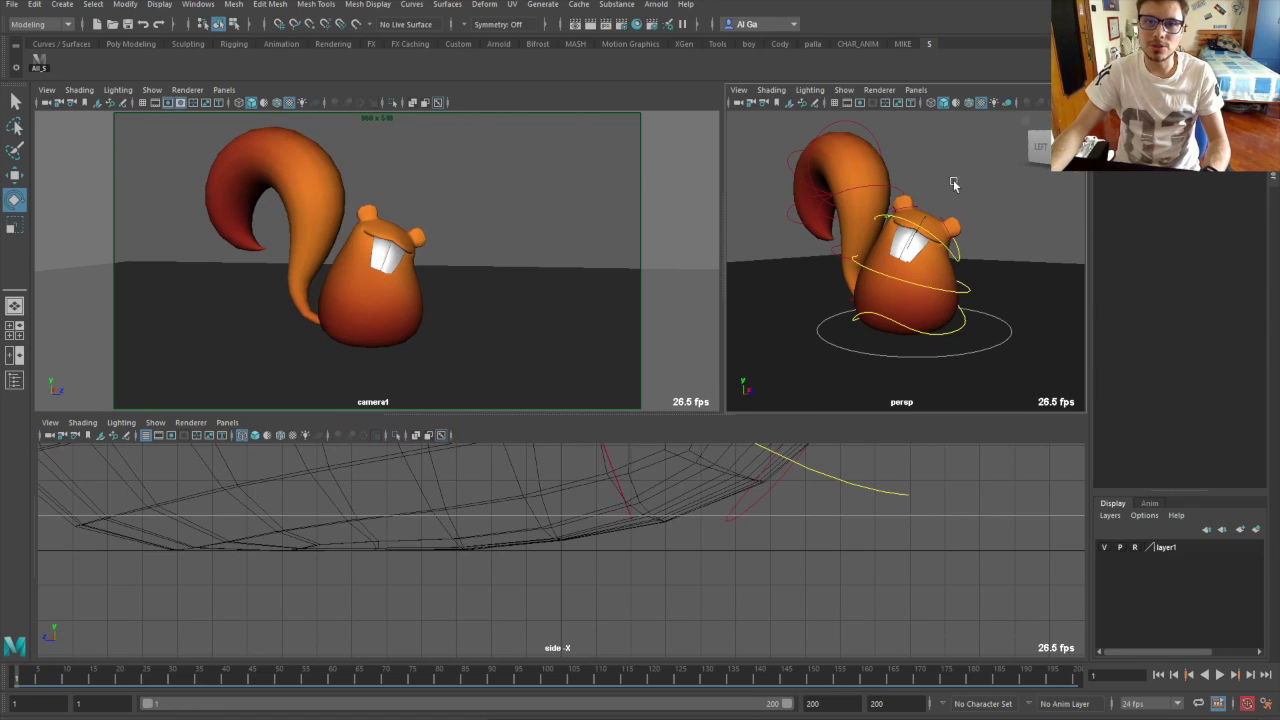
click(844, 90)
click(757, 188)
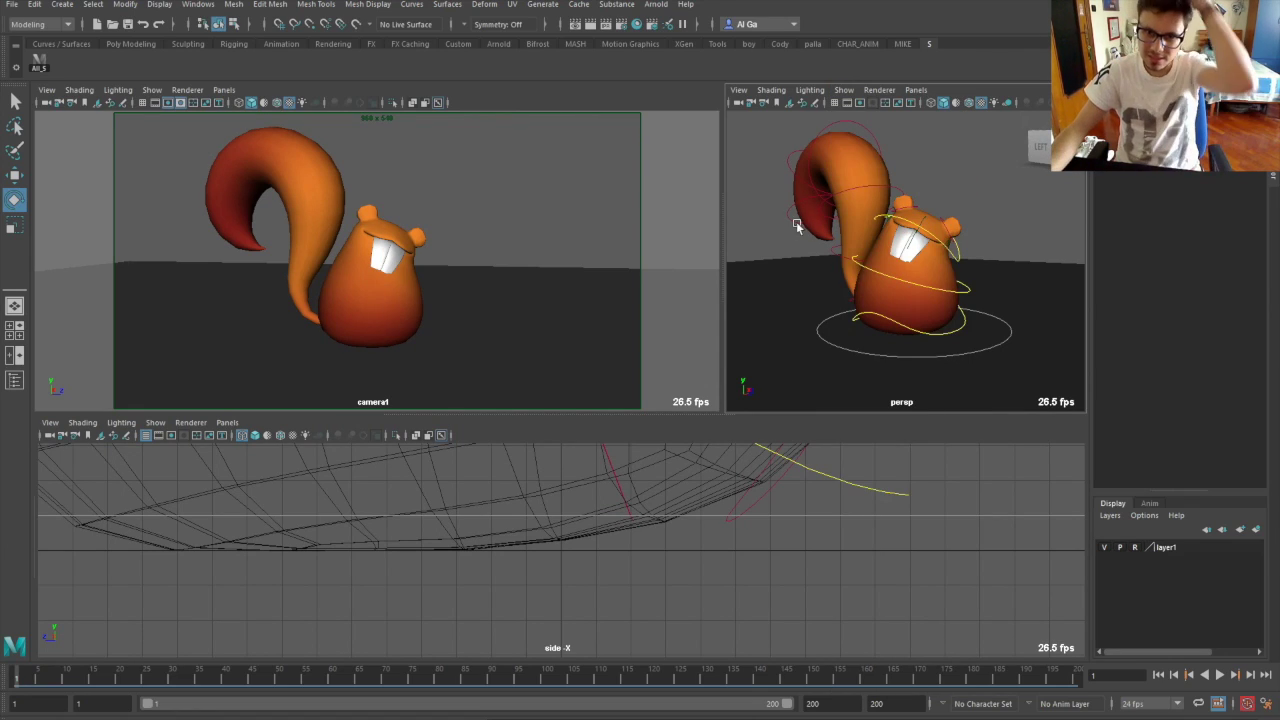
- Try raising the squirrel's lower body control and undo the move
click(930, 324)
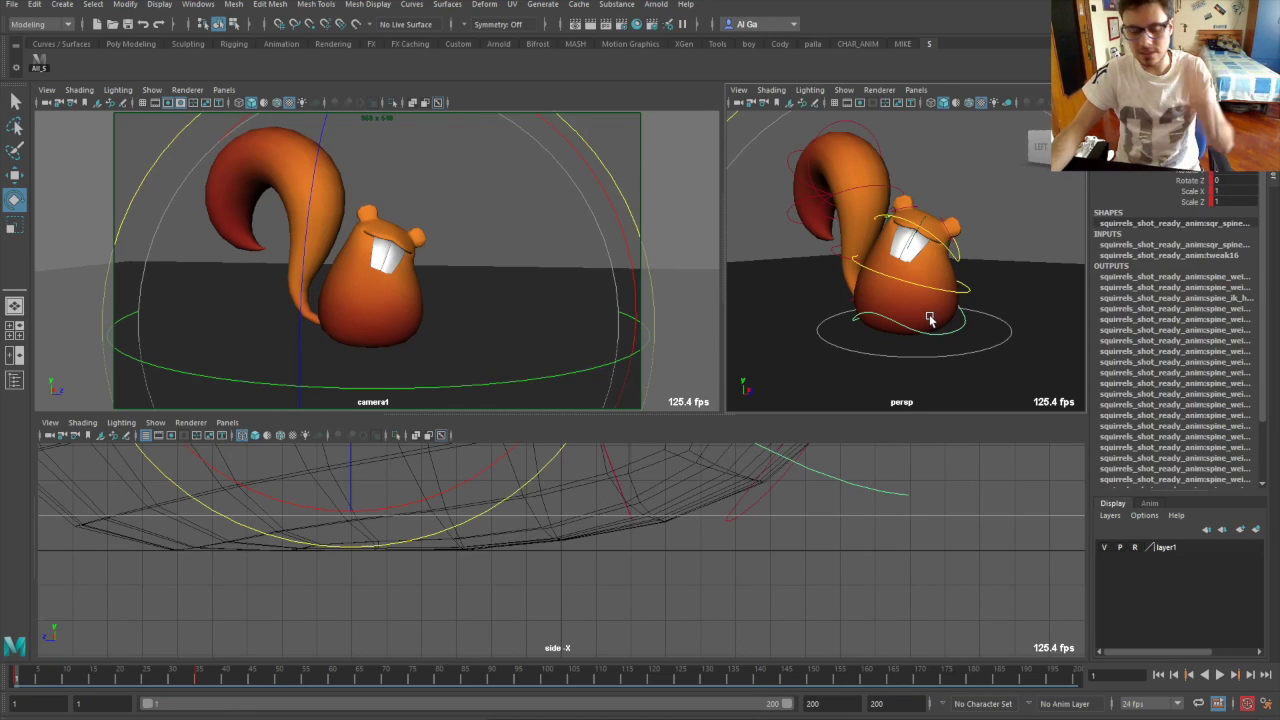
key(w)
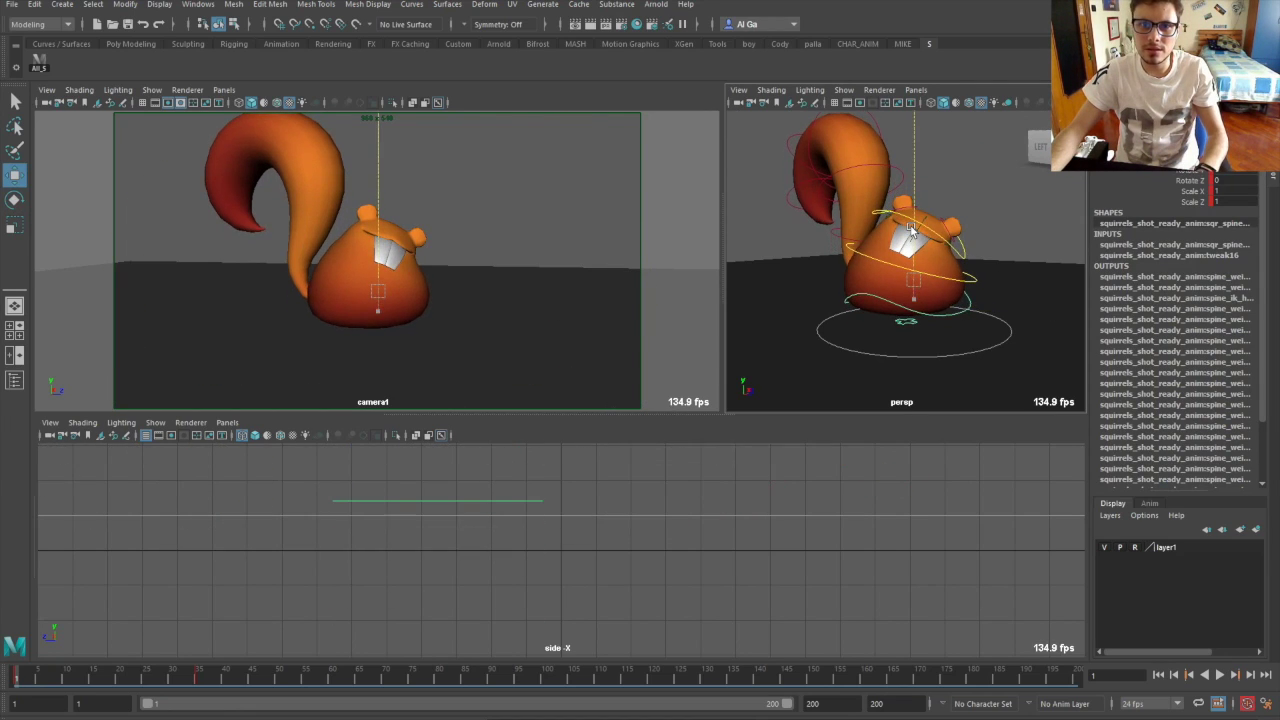
drag(915, 243, 915, 229)
key(ctrl+z)
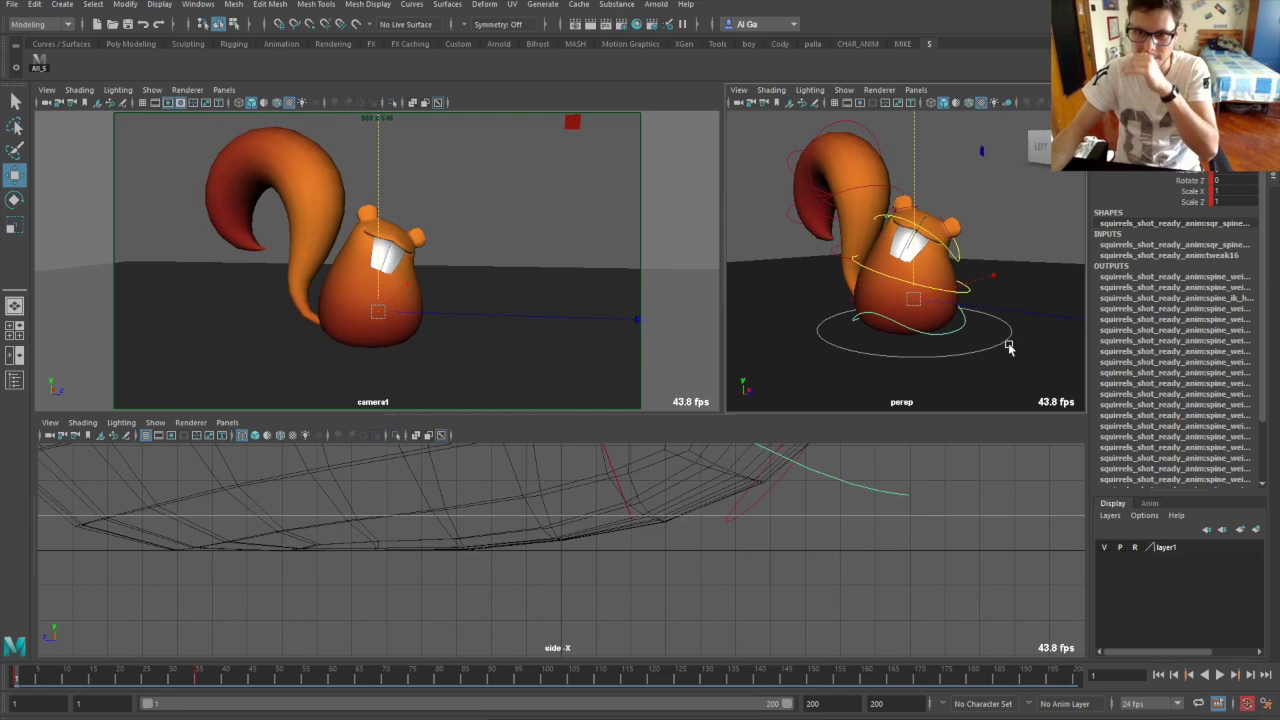
- Try raising the whole squirrel with the root control in the camera1 view and undo the move
click(1005, 346)
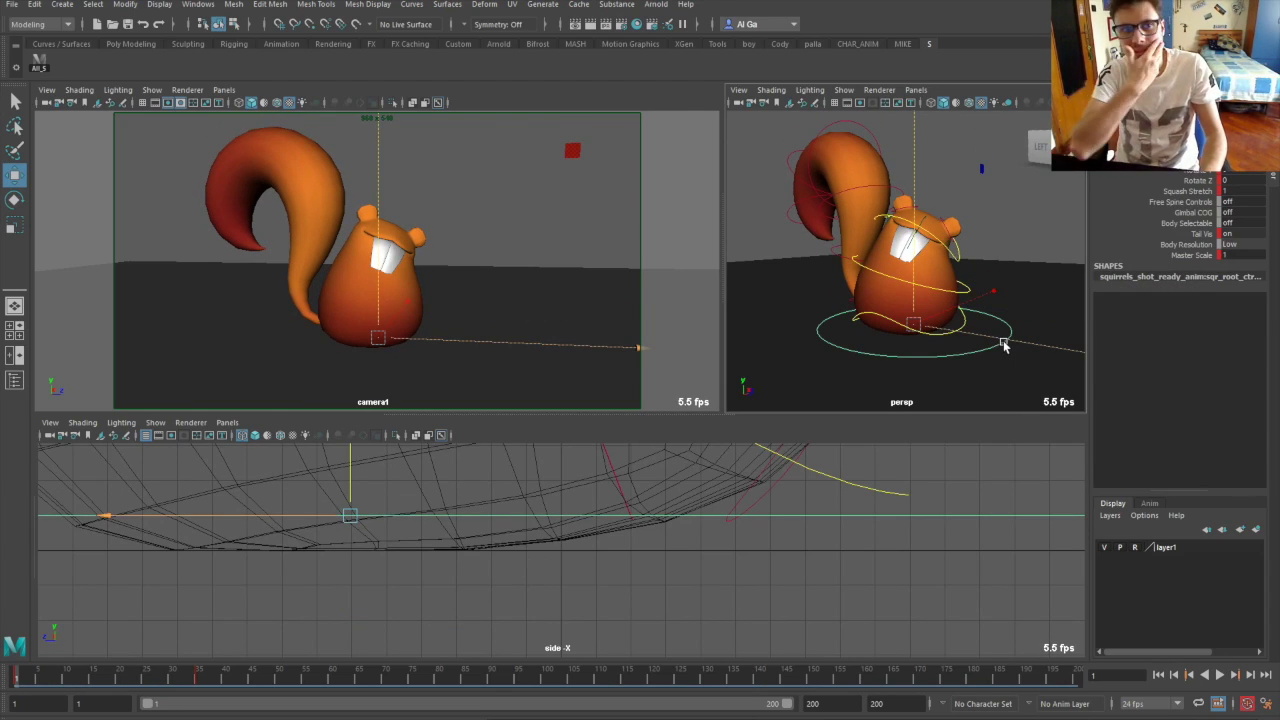
click(445, 358)
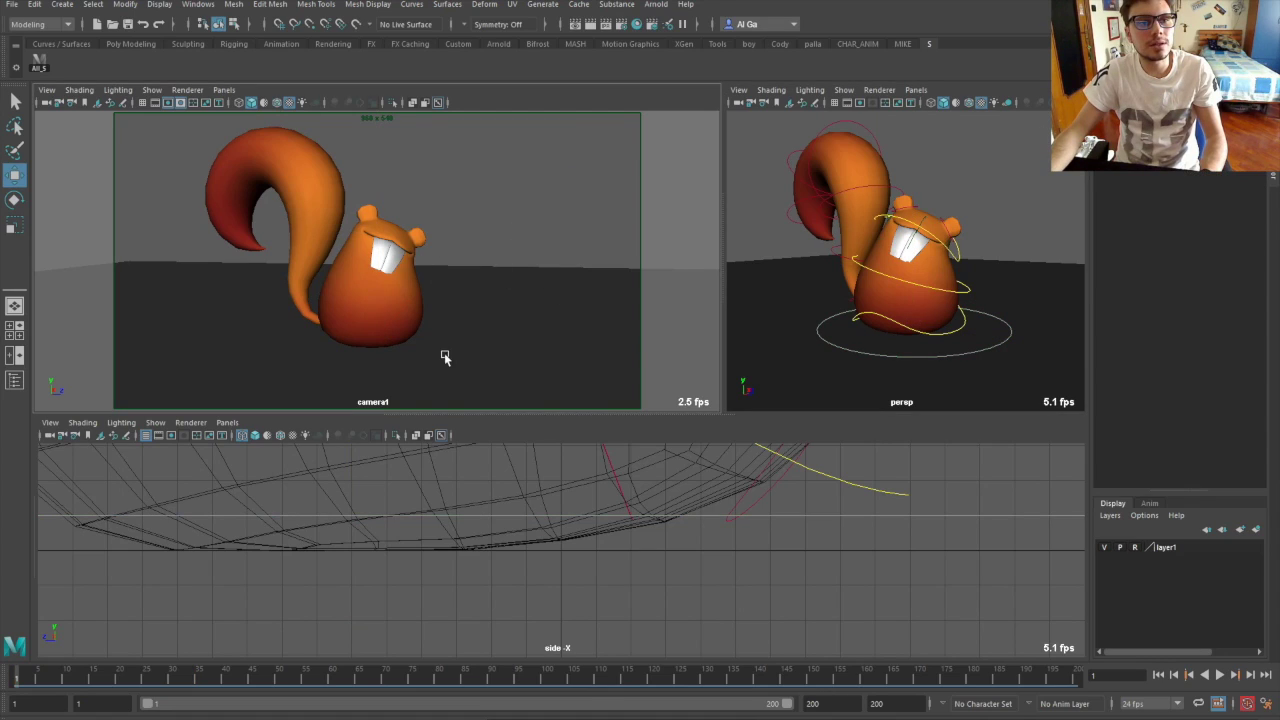
click(960, 356)
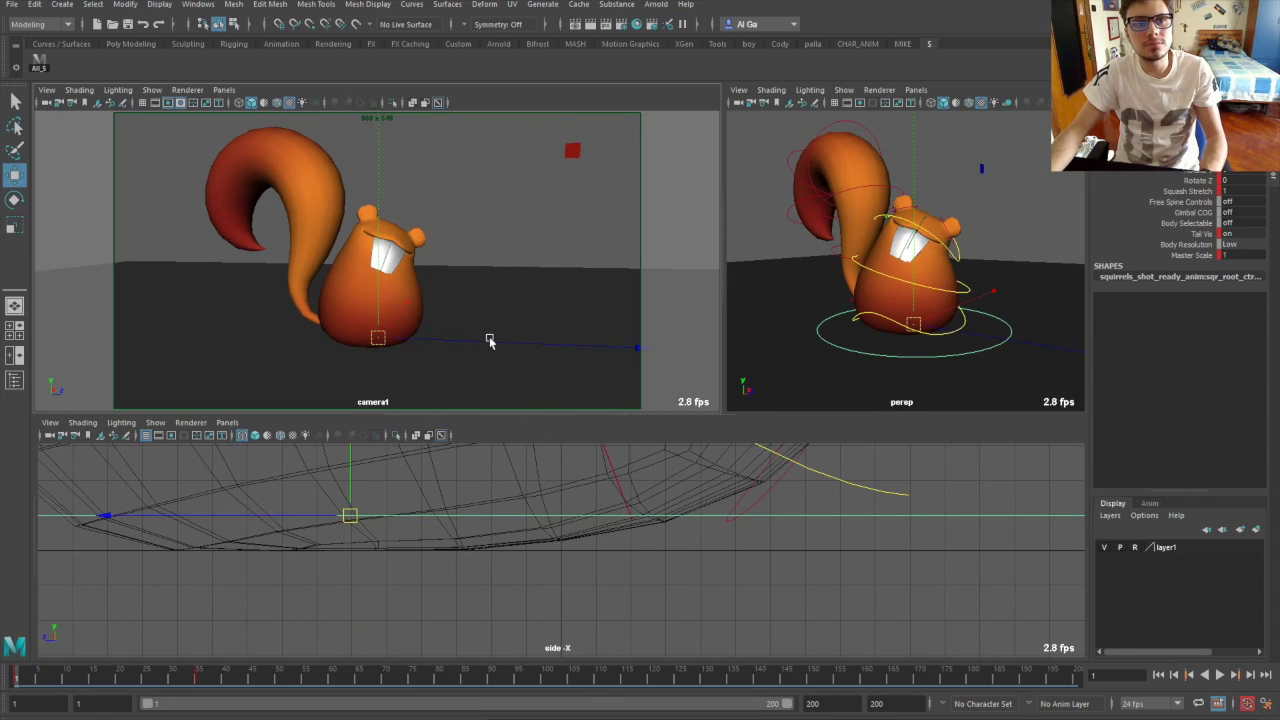
drag(376, 303, 381, 220)
key(ctrl+z)
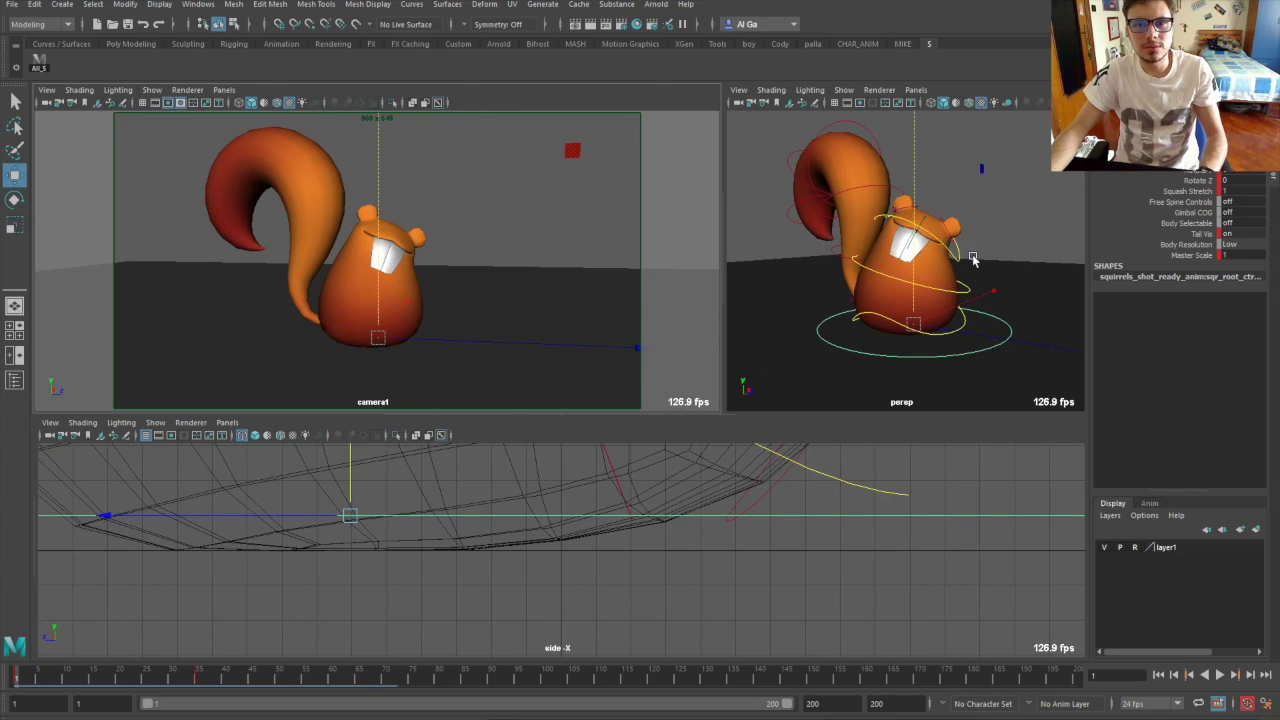
- Deselect the root control and turn off cached playback
click(988, 338)
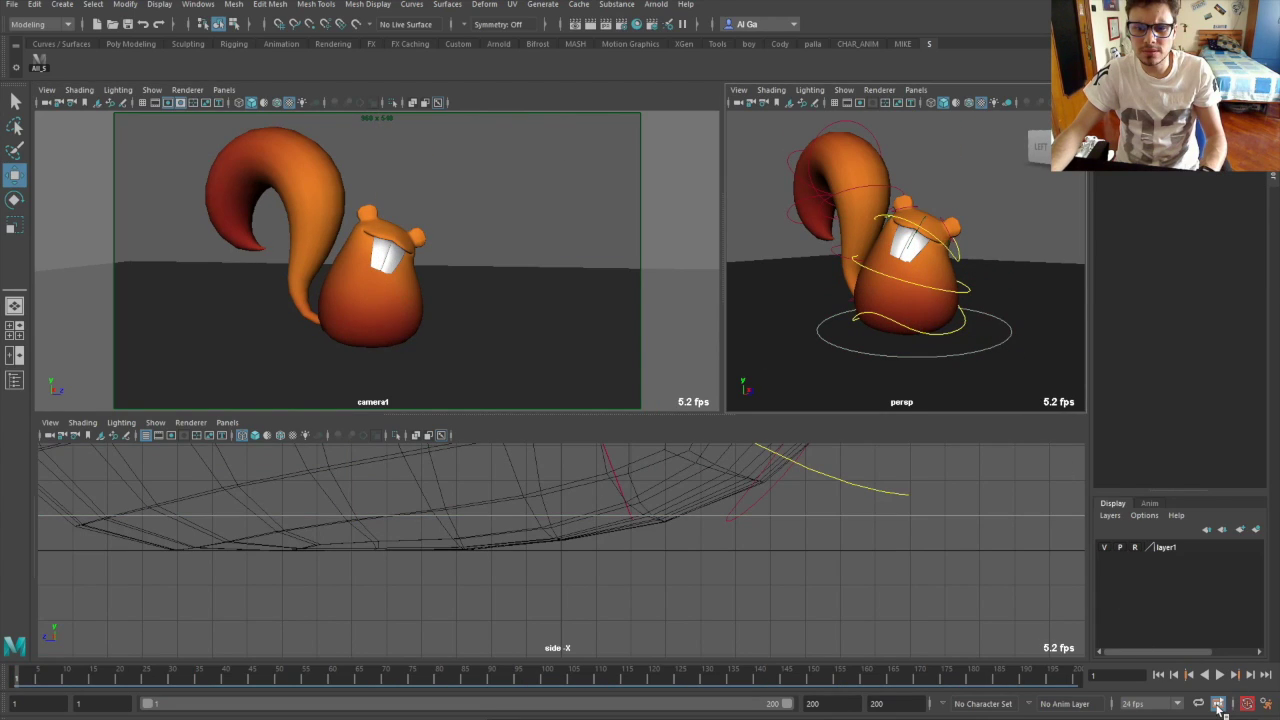
click(1218, 704)
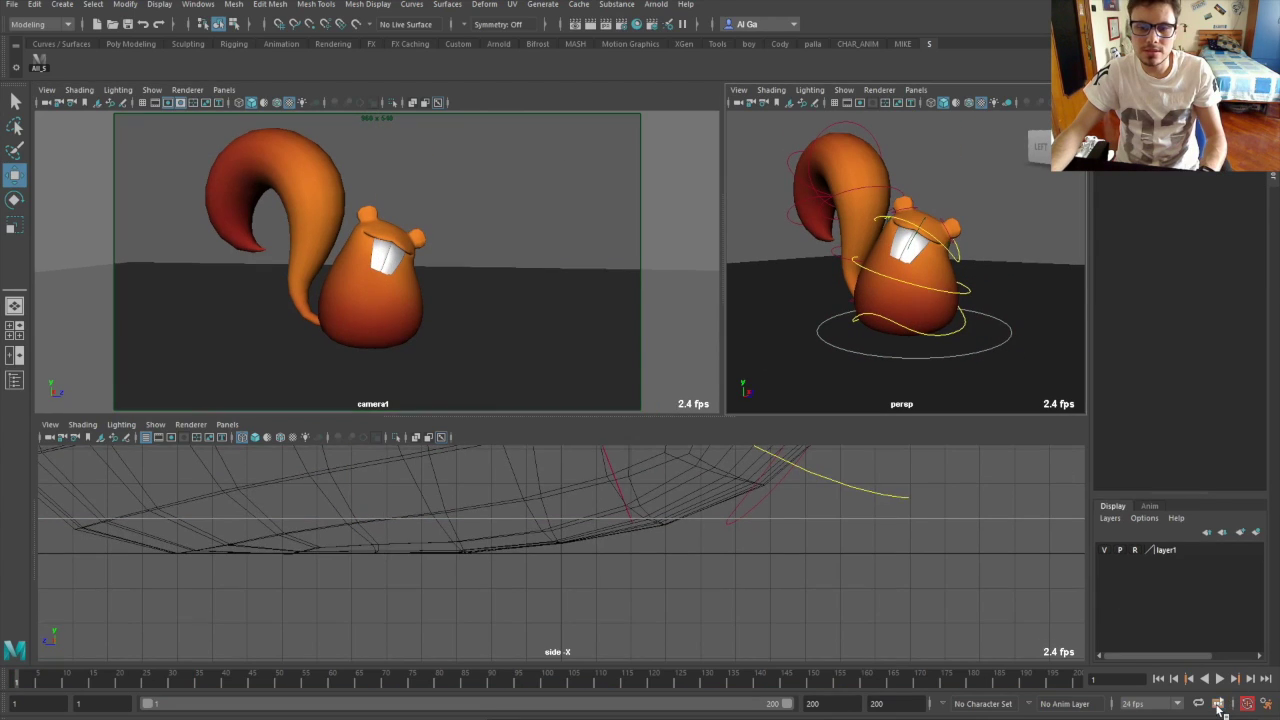
- Raise the squirrel's root control above the camera1 frame and shift it backward along the Z axis
click(1006, 338)
mouse_move(914, 318)
mouse_down()
mouse_move(865, 112)
mouse_move(876, 165)
mouse_move(857, 245)
mouse_move(898, 240)
mouse_up()
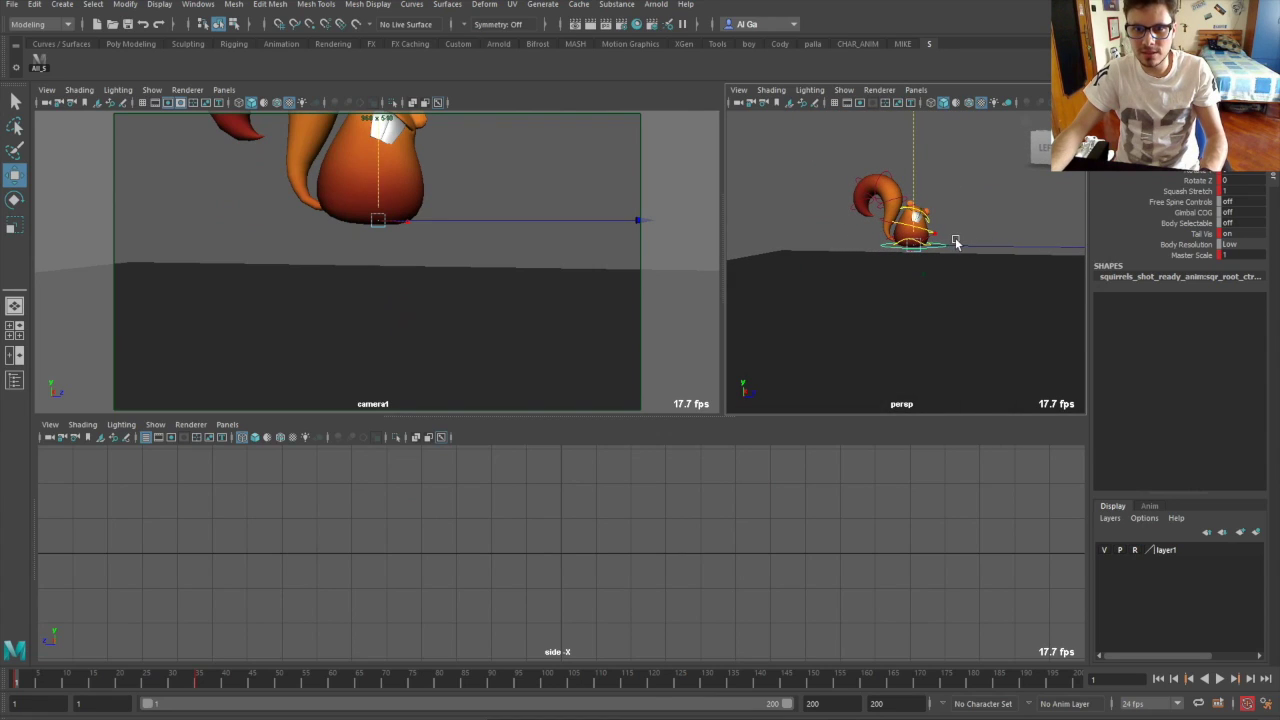
drag(972, 252, 926, 235)
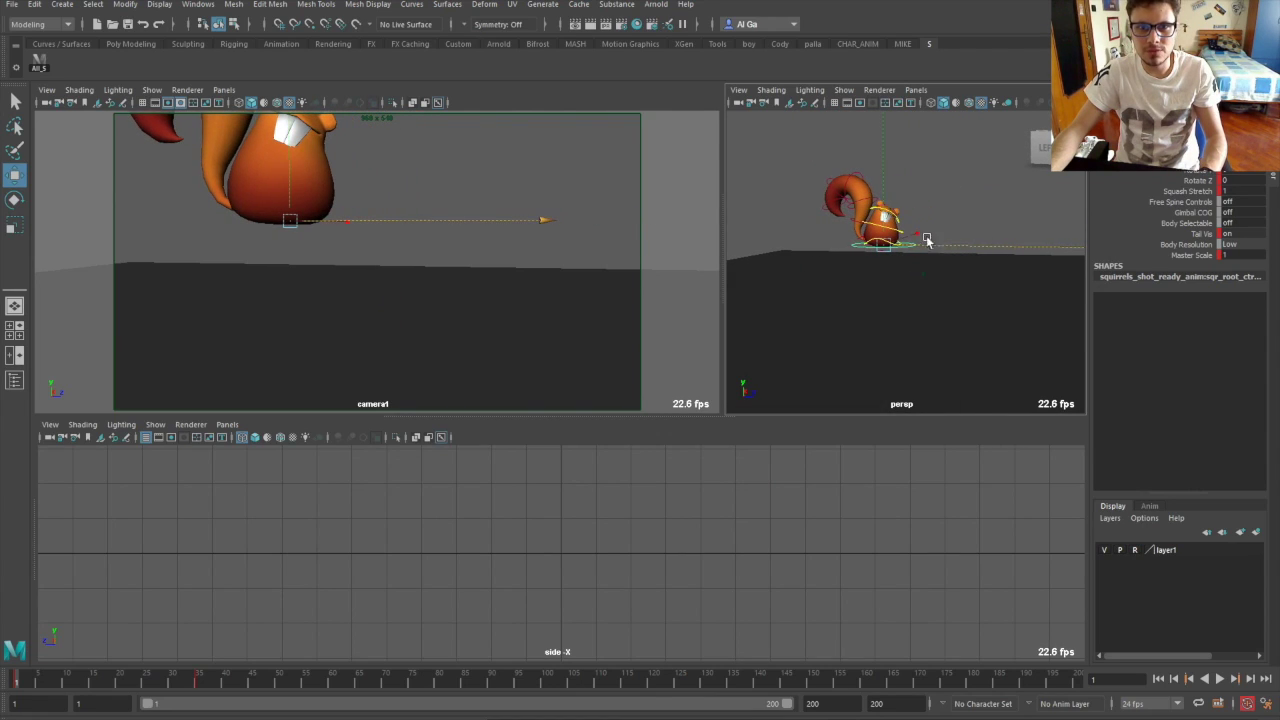
drag(881, 188, 871, 323)
scroll(871, 323, up, 2)
click(944, 219)
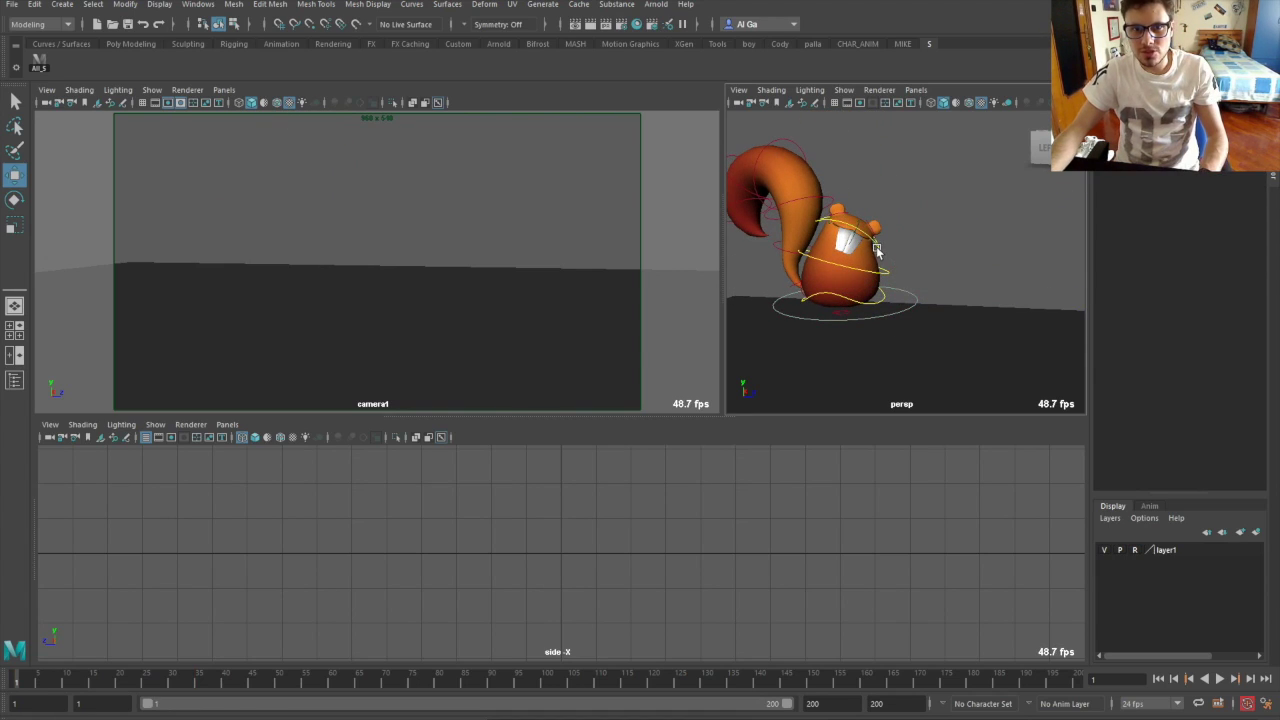
- Straighten the squirrel's head by setting the head control's Rotate Z to 0
click(876, 250)
key(e)
drag(991, 308, 885, 321)
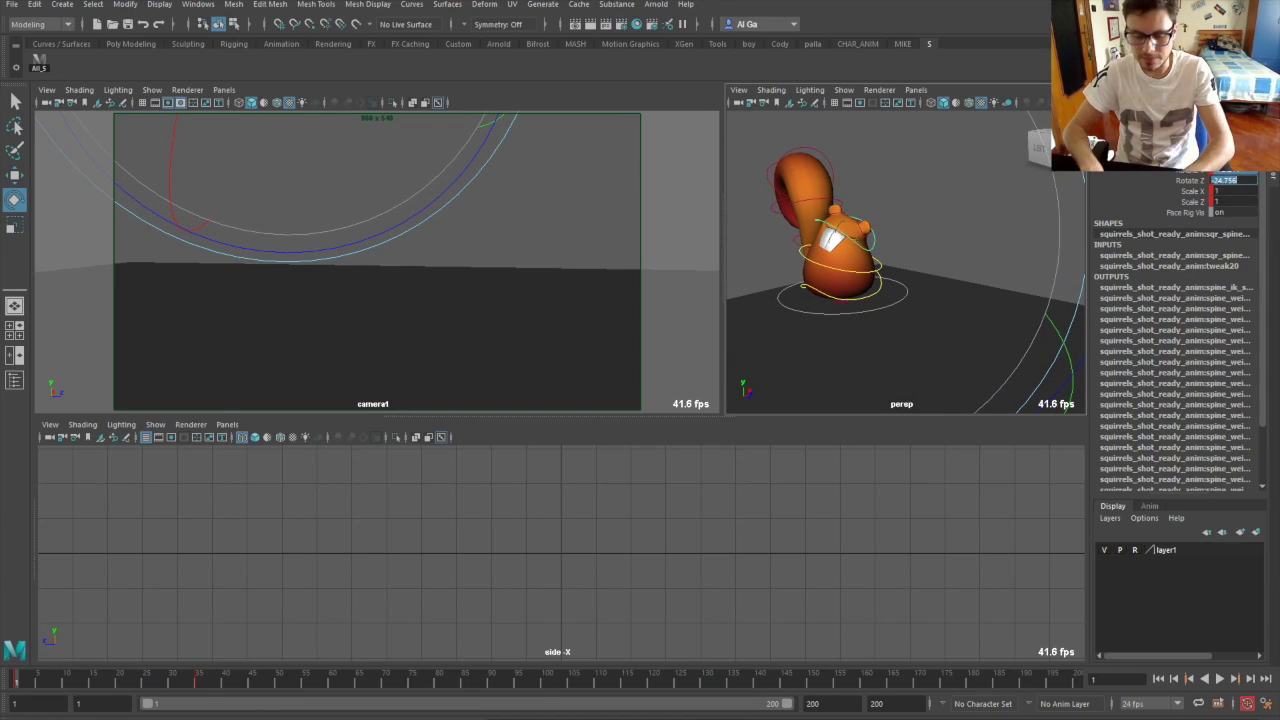
text(0)
key(Return)
- Select the upper tail controls through tail_7 and rotate them together to uncurl the tail upward
alt+drag(865, 287, 838, 301)
key(w)
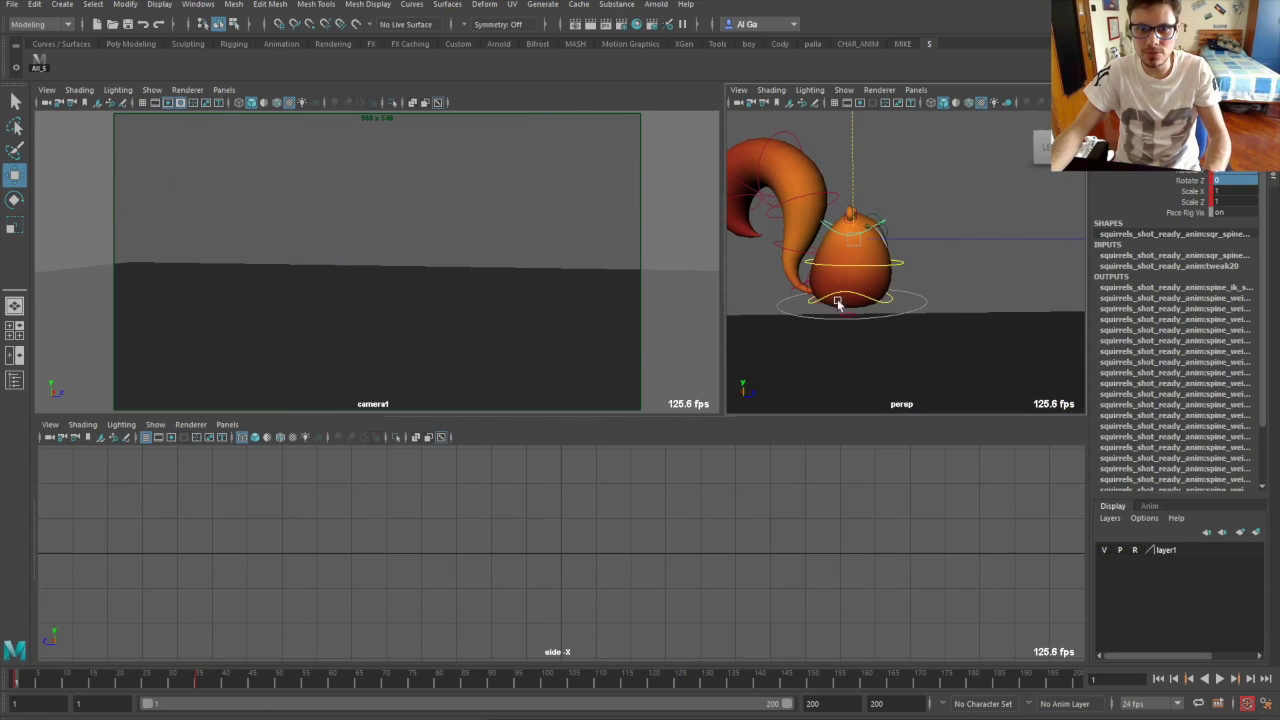
click(787, 249)
scroll(787, 205, down, 4)
alt+middle_drag(788, 205, 800, 209)
click(768, 284)
drag(791, 185, 801, 209)
drag(850, 247, 850, 248)
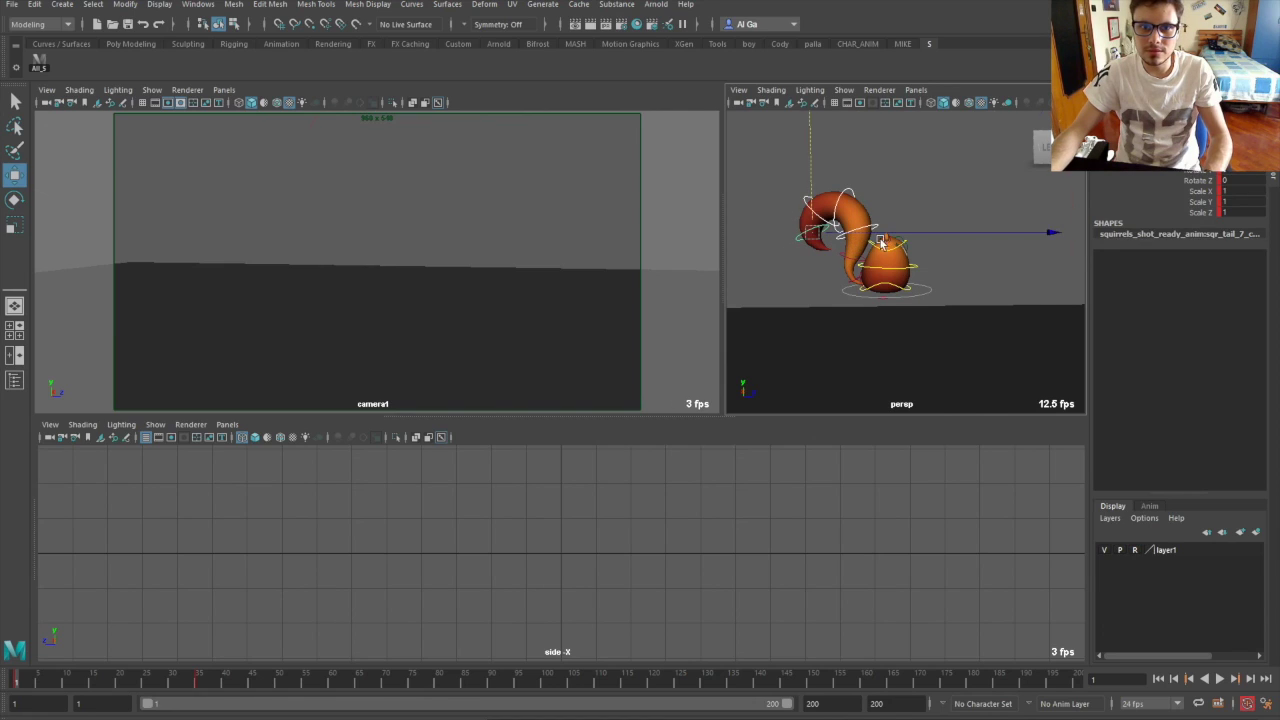
key(e)
drag(1040, 225, 1020, 306)
key(w)
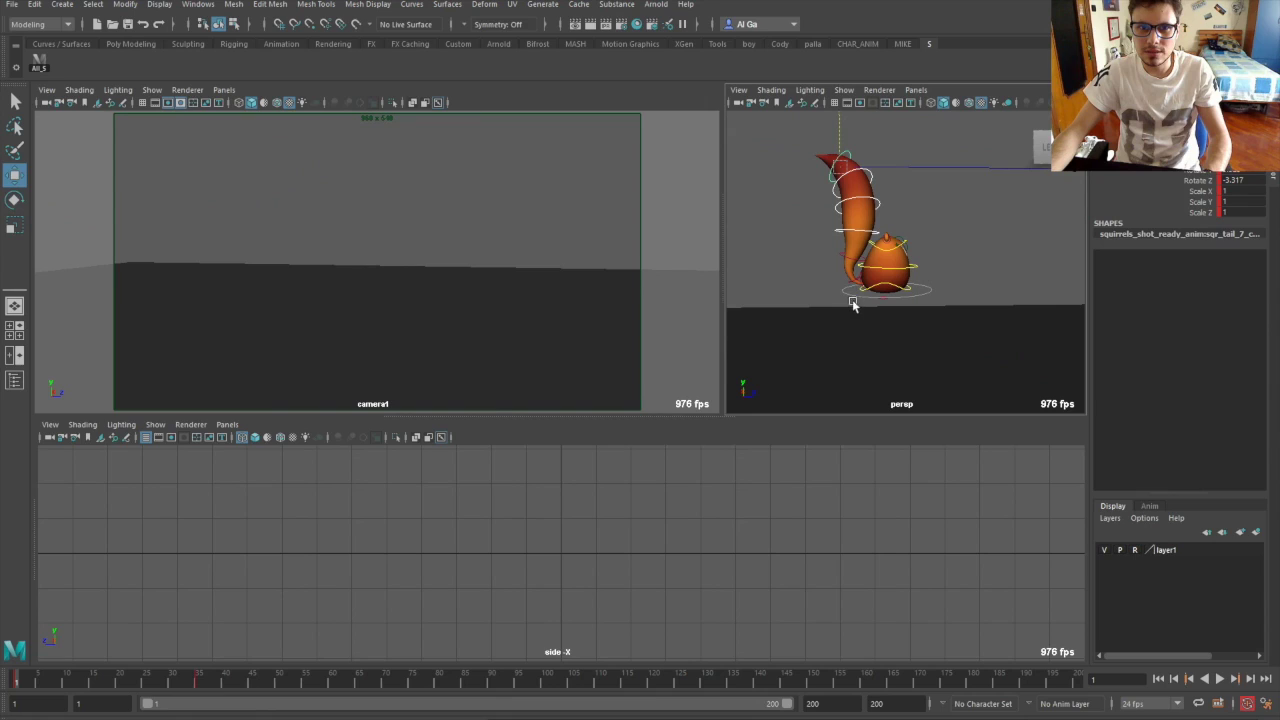
- Add the tail_3 control to the tail selection and rotate the selected tail controls together
click(834, 251)
key(e)
click(840, 252)
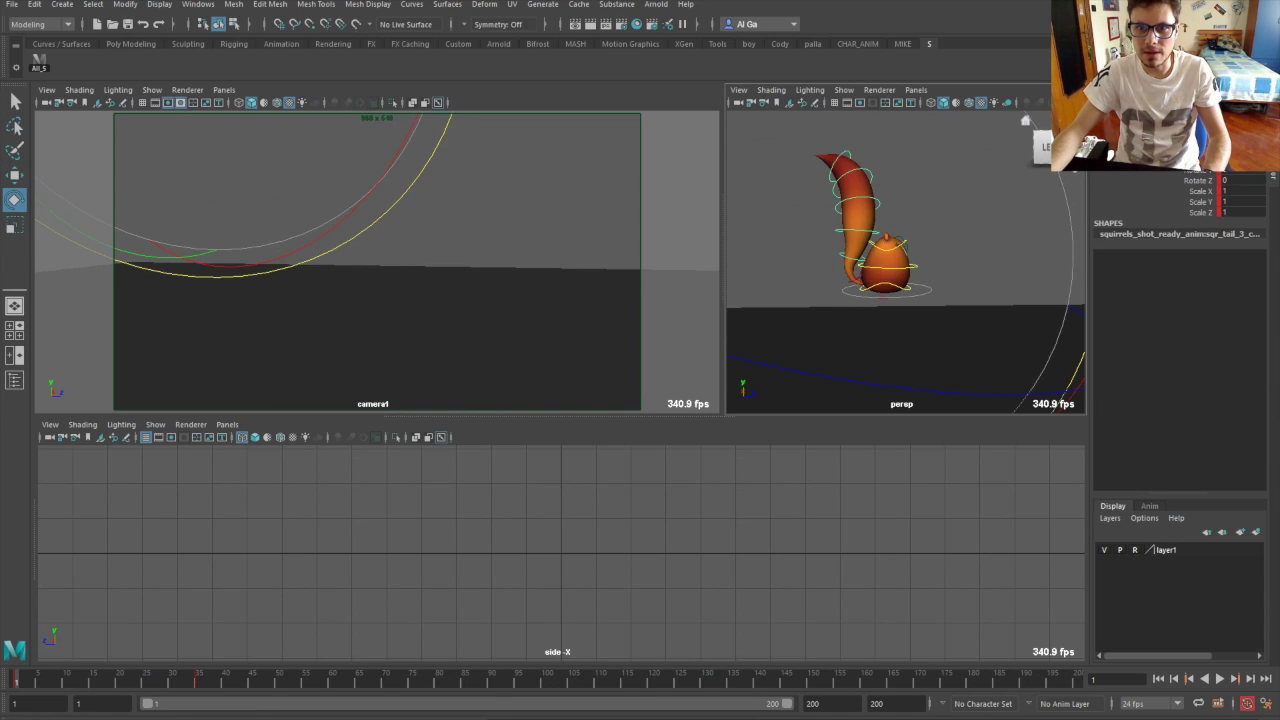
alt+drag(1010, 343, 921, 345)
alt+drag(1005, 270, 935, 267)
alt+right_drag(935, 267, 866, 219)
alt+drag(866, 220, 880, 234)
key(minus)
scroll(894, 298, up, 5)
alt+drag(867, 285, 905, 287)
key(w)
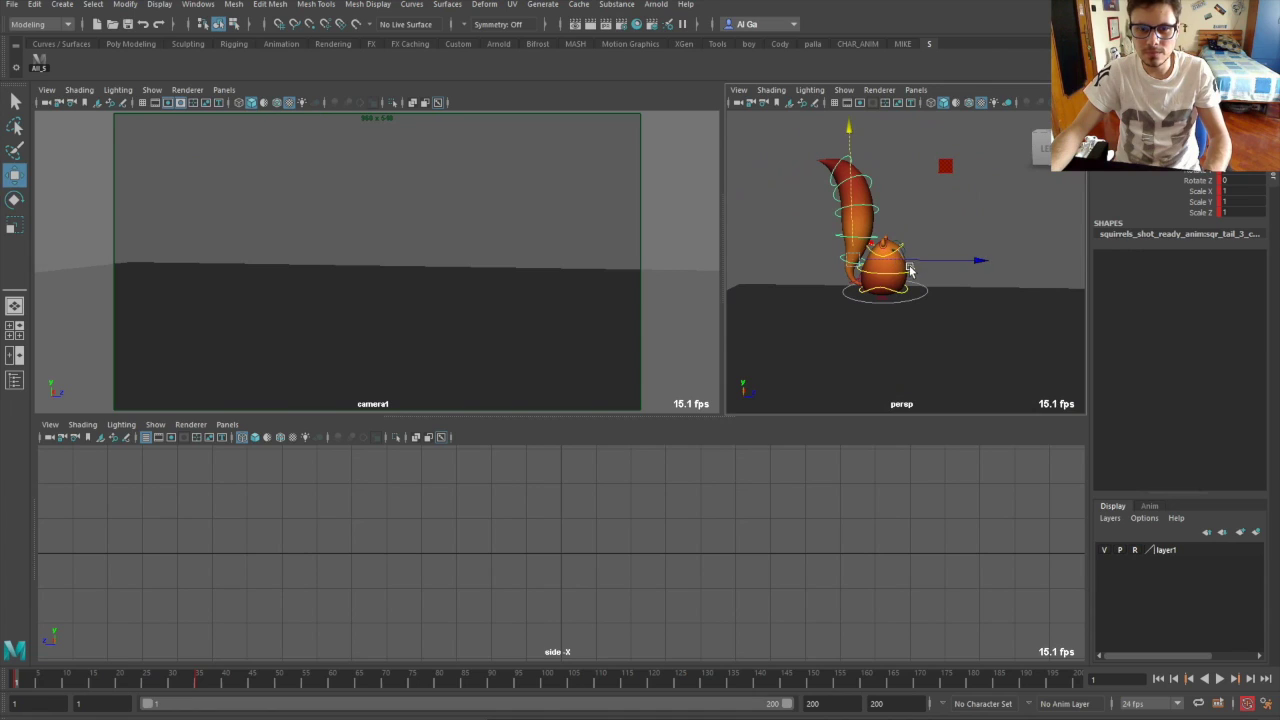
key(e)
drag(923, 260, 1006, 257)
click(1006, 257)
alt+drag(850, 300, 948, 260)
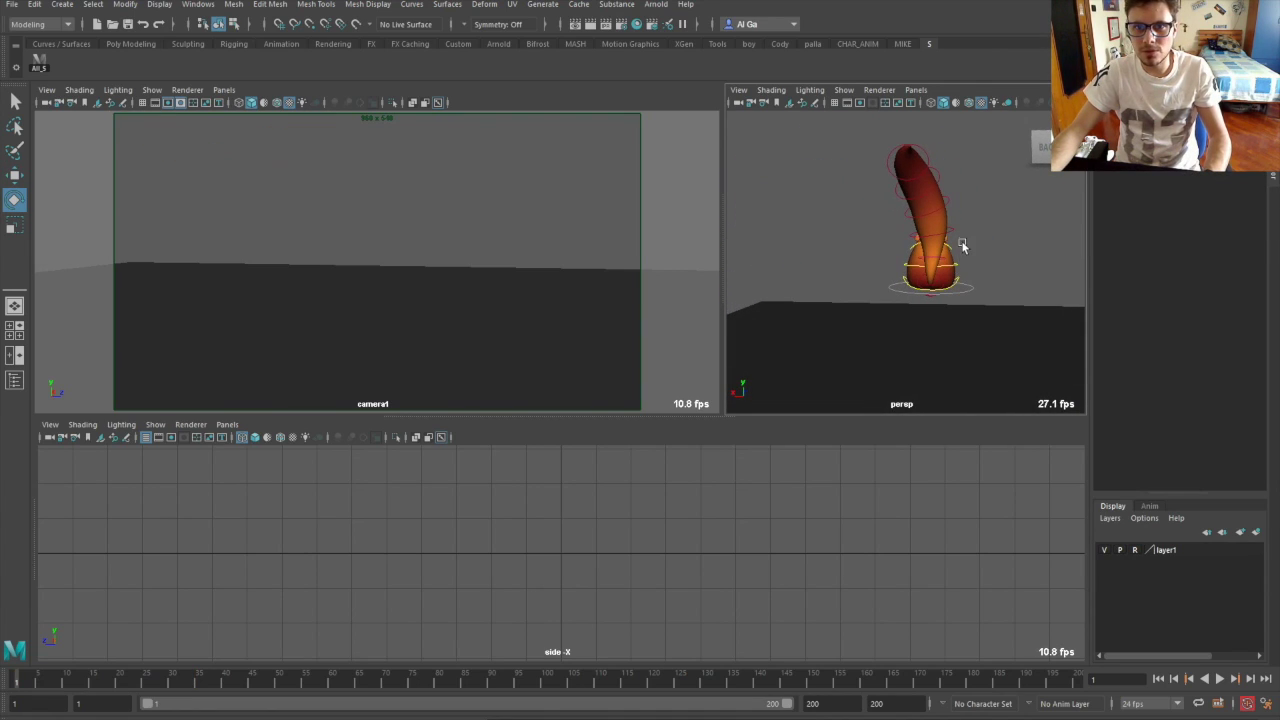
- Rotate the tail_4 control and the tail controls above it to lean the tail away from the body
click(951, 231)
drag(843, 204, 832, 271)
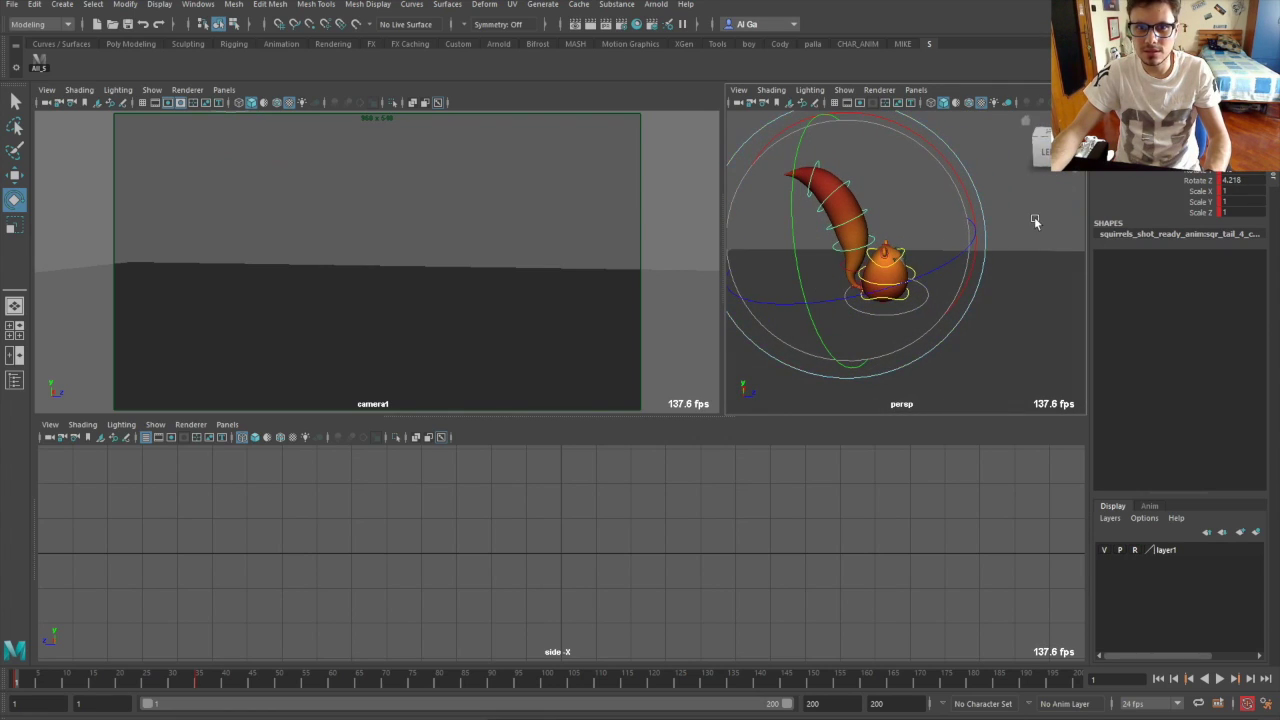
click(1035, 221)
alt+drag(1035, 221, 841, 299)
click(867, 237)
drag(966, 212, 968, 240)
click(980, 224)
- Rotate the tail from the tail_2 control near its base to adjust its backward lean
click(860, 181)
click(848, 280)
click(846, 262)
click(1022, 260)
click(851, 285)
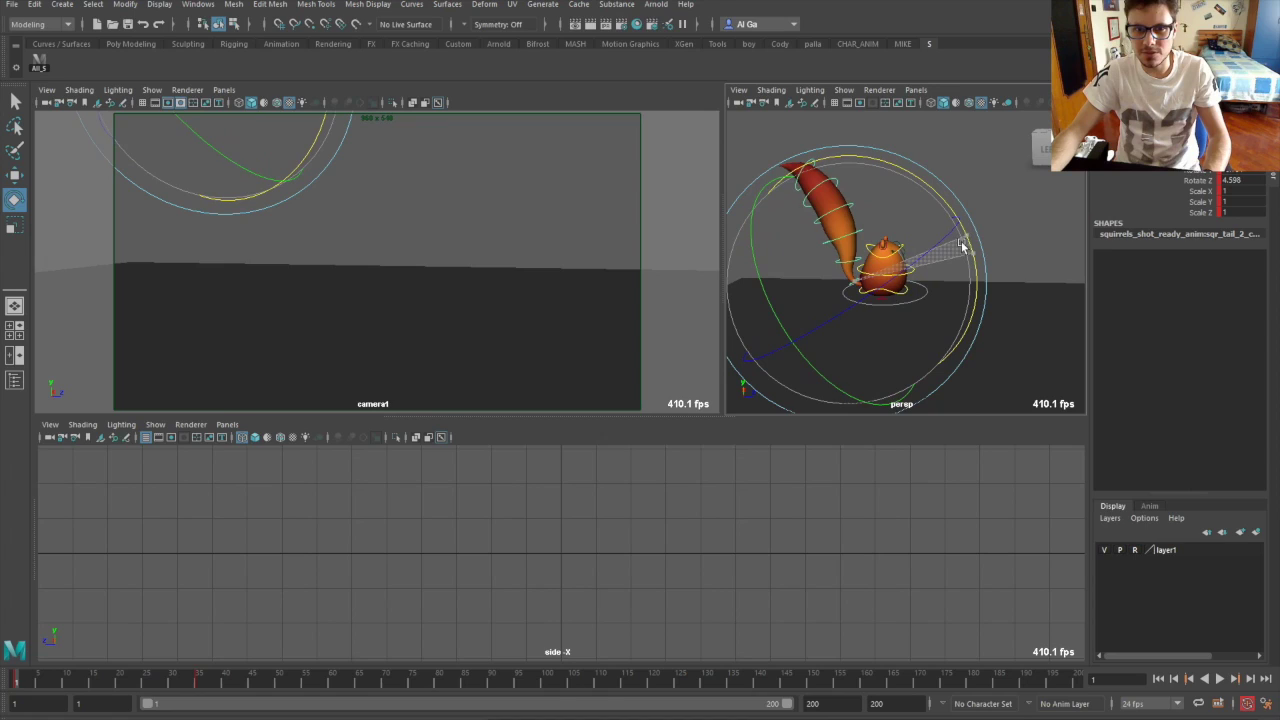
click(1018, 226)
- Try moving the tail from the tail_3 control horizontally away from the body
click(872, 266)
key(w)
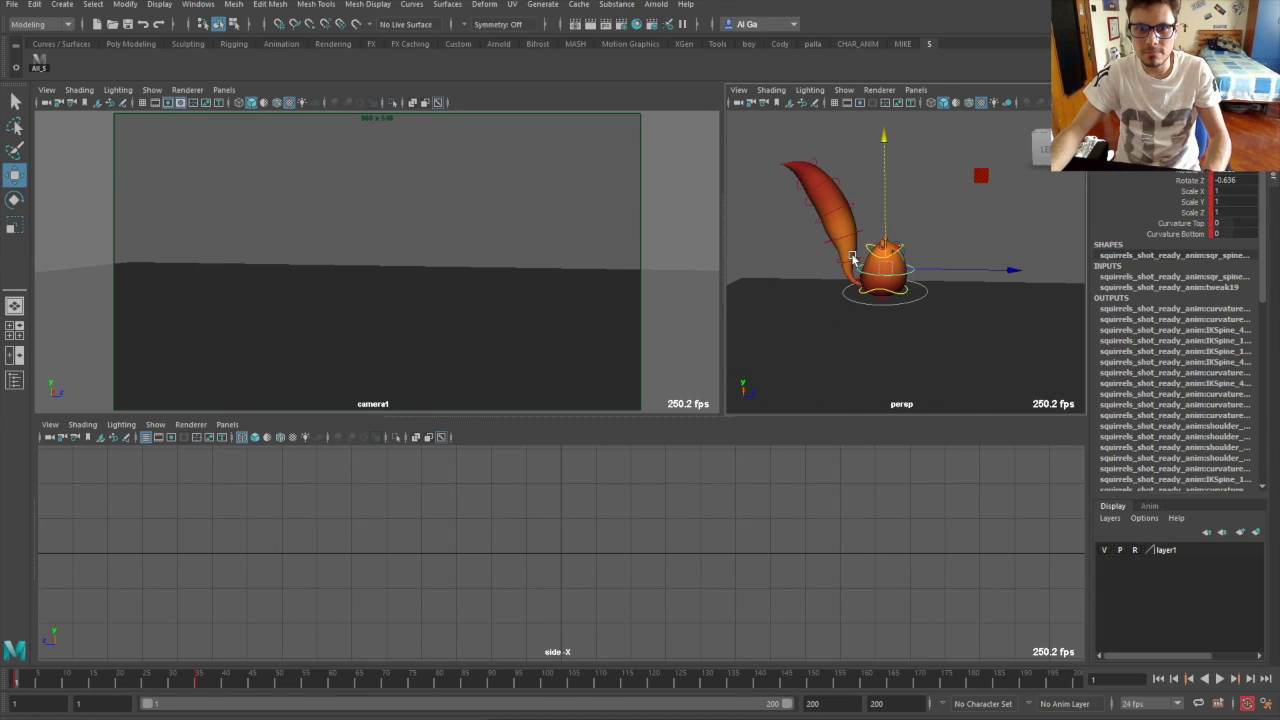
click(853, 256)
drag(882, 257, 876, 257)
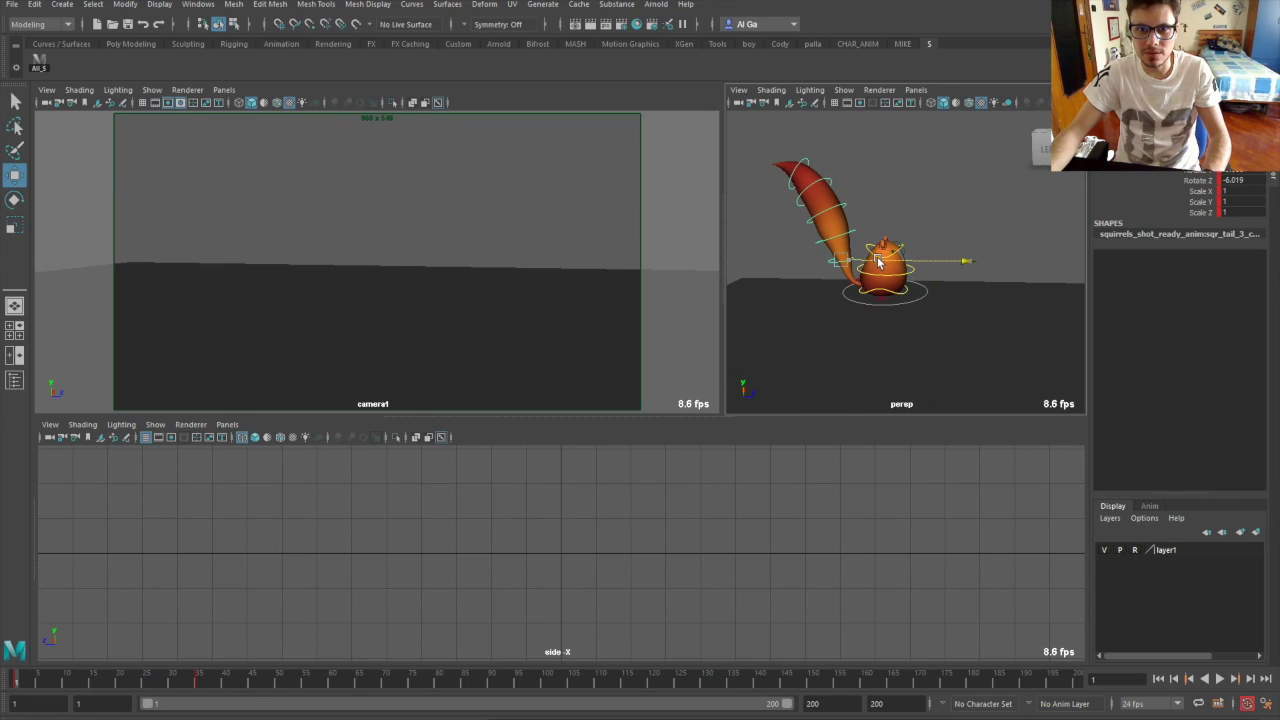
click(869, 230)
click(855, 260)
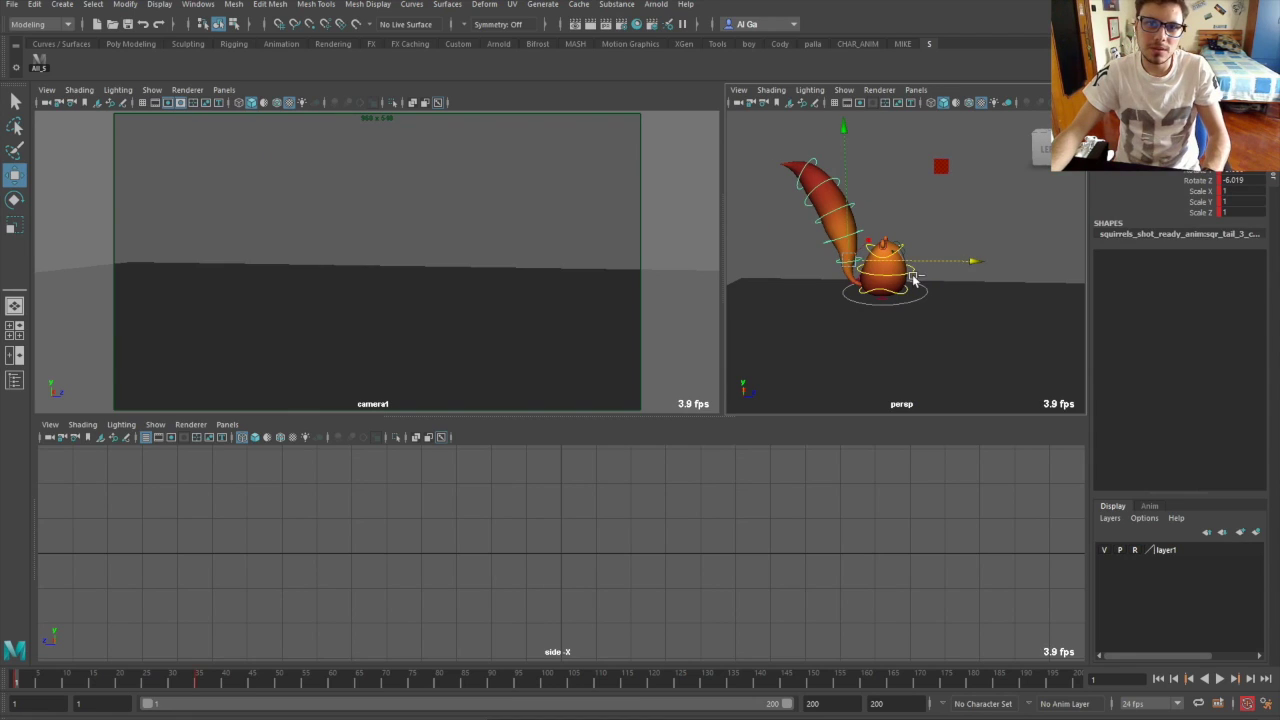
- Rotate the tail from the tail_3 control upward in small adjustments to refine its backward curve
scroll(915, 237, up, 4)
key(e)
mouse_move(915, 237)
mouse_down()
mouse_move(909, 256)
mouse_move(911, 243)
mouse_up()
click(957, 172)
scroll(930, 174, down, 2)
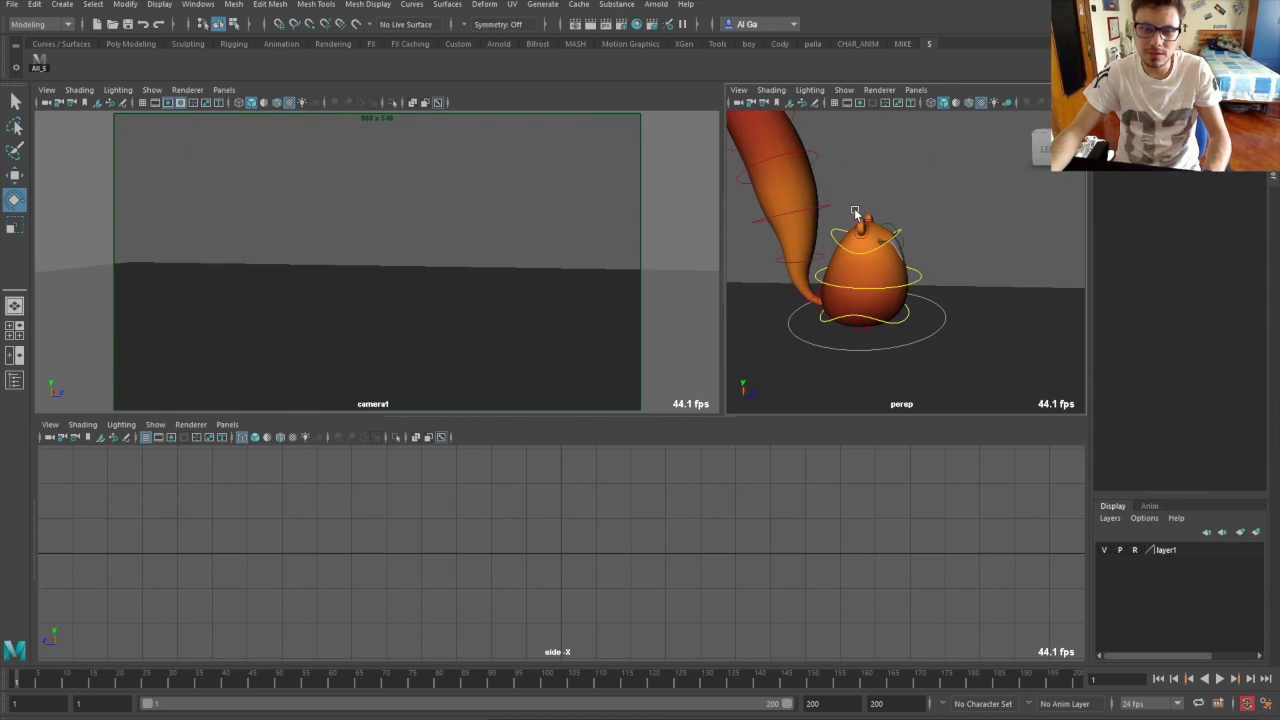
click(812, 238)
drag(938, 196, 921, 183)
click(980, 263)
alt+drag(980, 263, 912, 304)
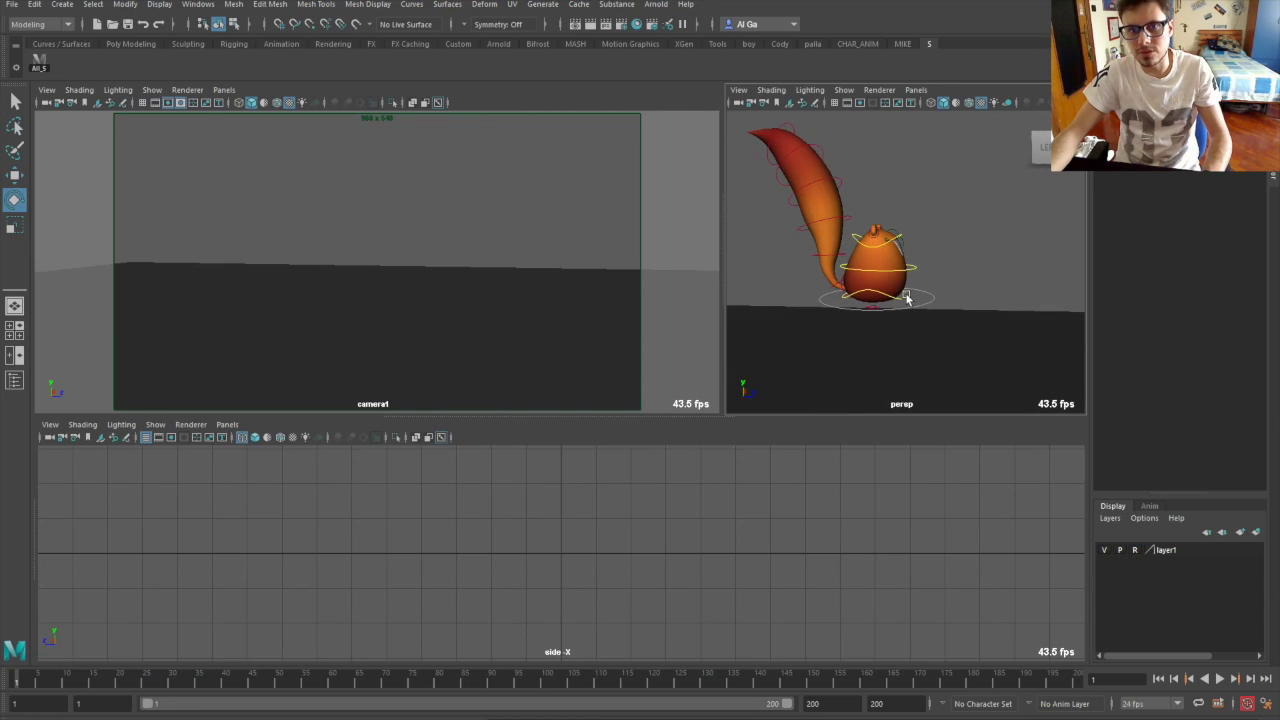
- Try moving the squirrel's middle spine control slightly forward, away from the tail
click(914, 265)
key(w)
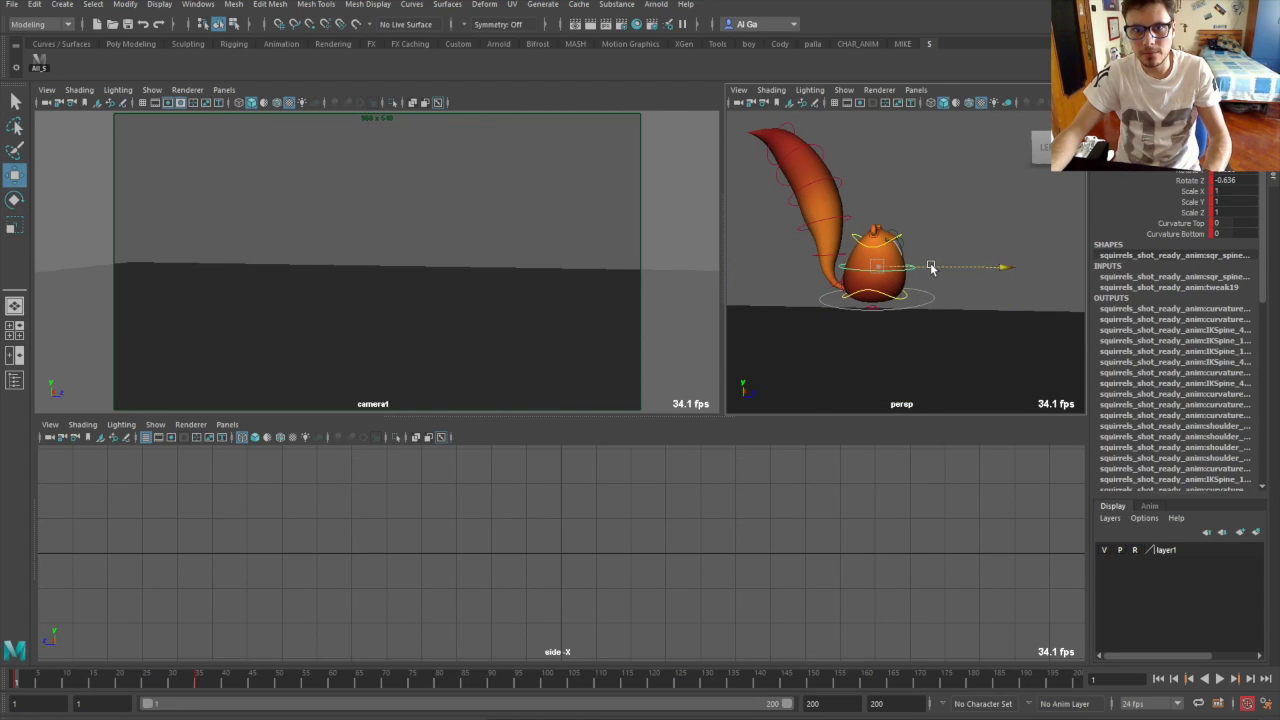
drag(925, 265, 934, 266)
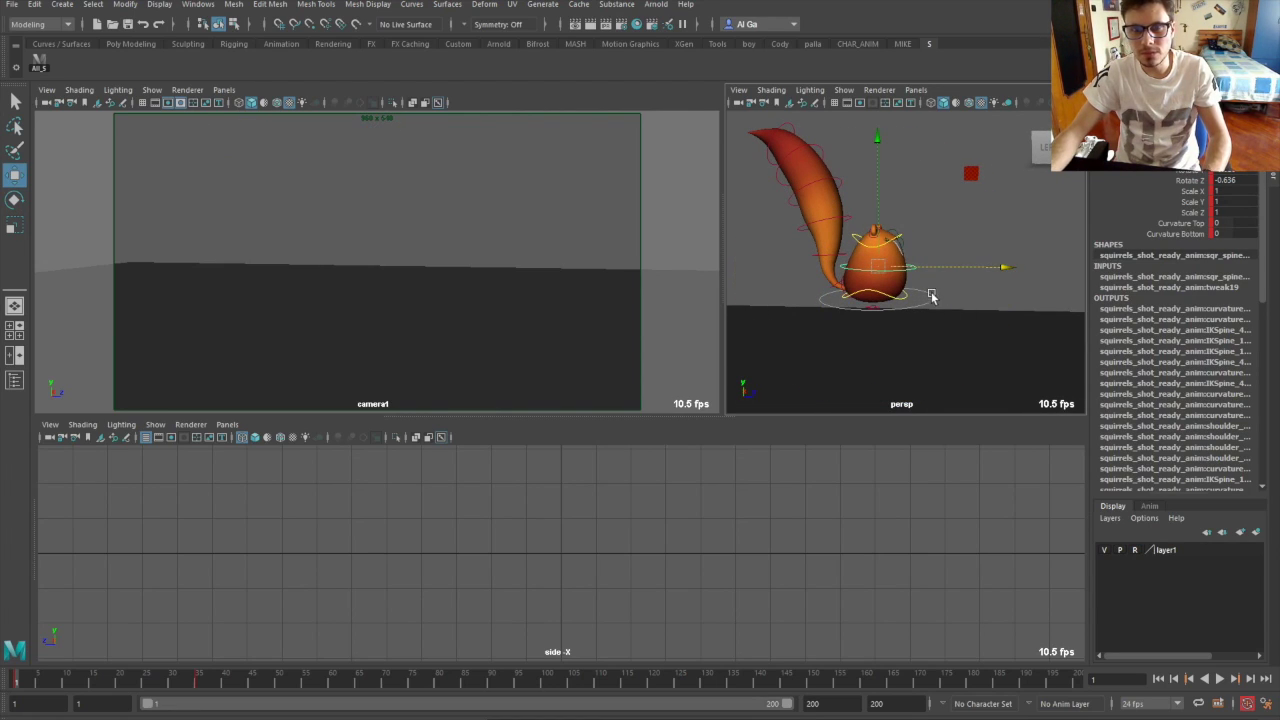
- Move the upper spine control back toward the tail and rotate it to tilt the head backward
click(887, 251)
click(886, 273)
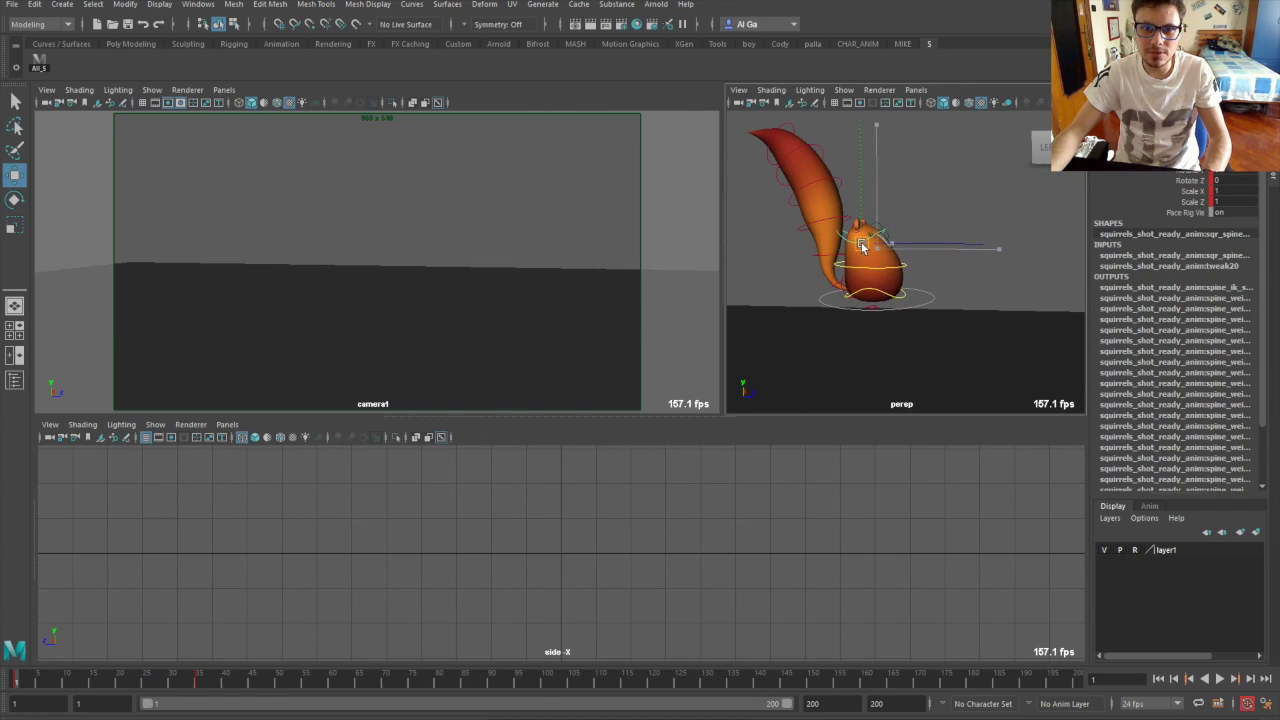
key(e)
drag(979, 238, 945, 165)
key(w)
drag(858, 238, 852, 238)
- Rotate the lower spine control at the hips to tilt the base of the body
click(900, 297)
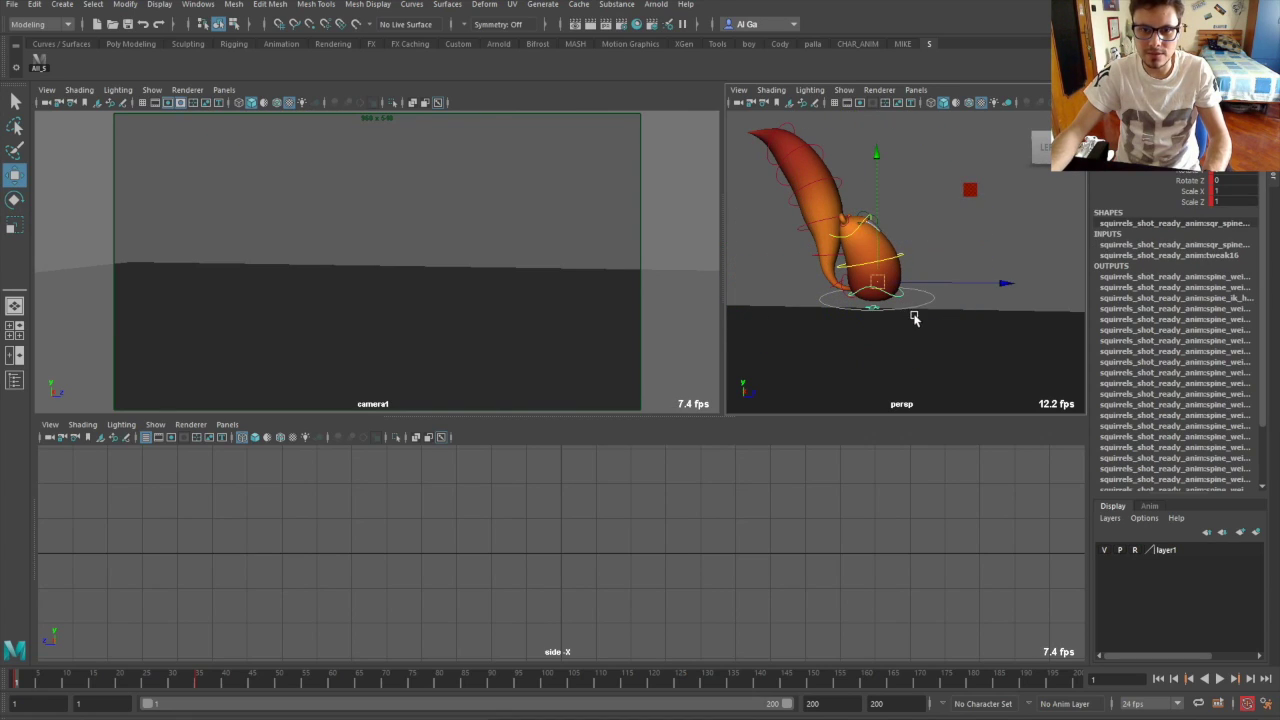
key(e)
drag(1004, 250, 951, 306)
click(868, 318)
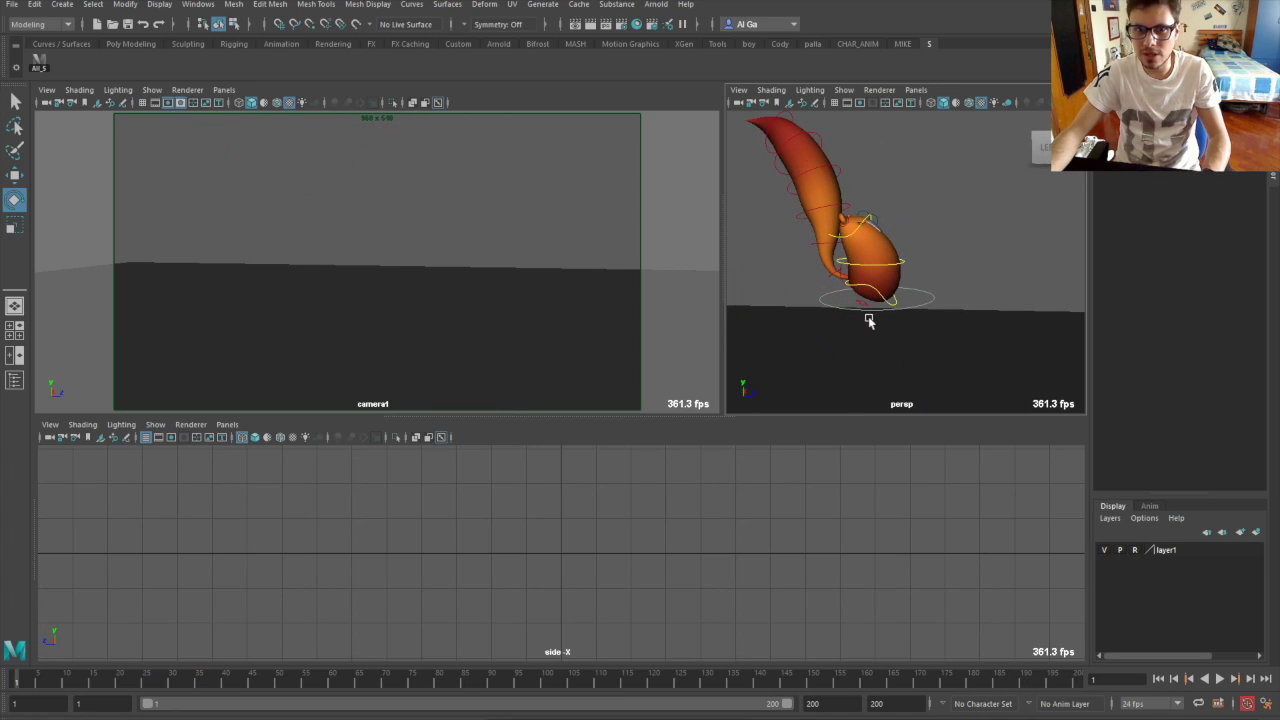
click(866, 303)
key(w)
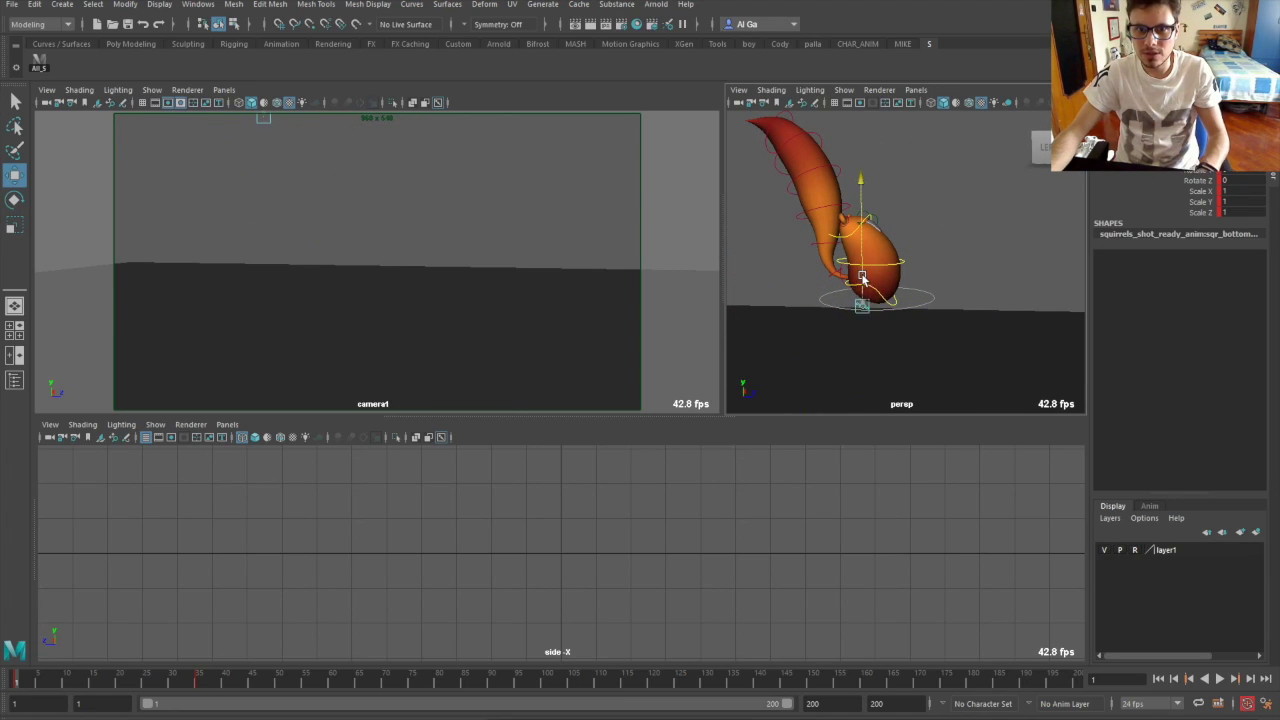
click(955, 245)
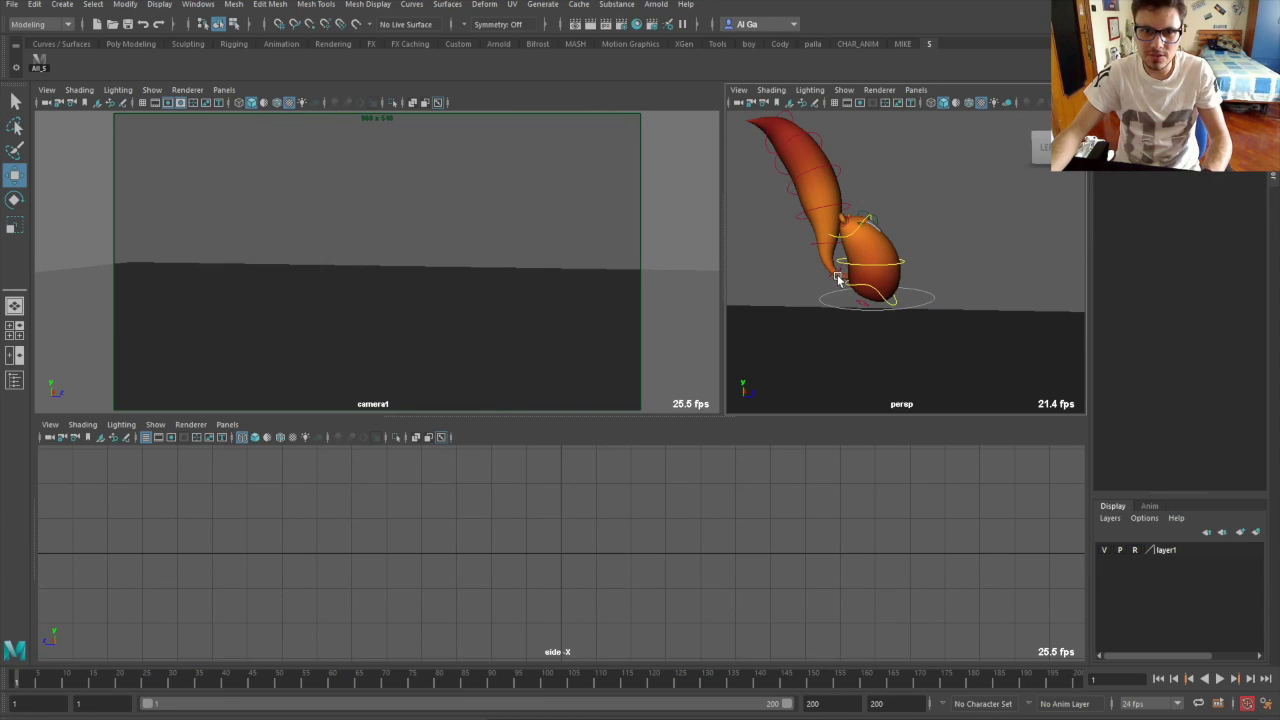
- Rotate the tail from the control near its base to lean it farther behind the body
click(838, 279)
key(e)
drag(946, 252, 969, 219)
click(969, 219)
scroll(837, 240, down, 2)
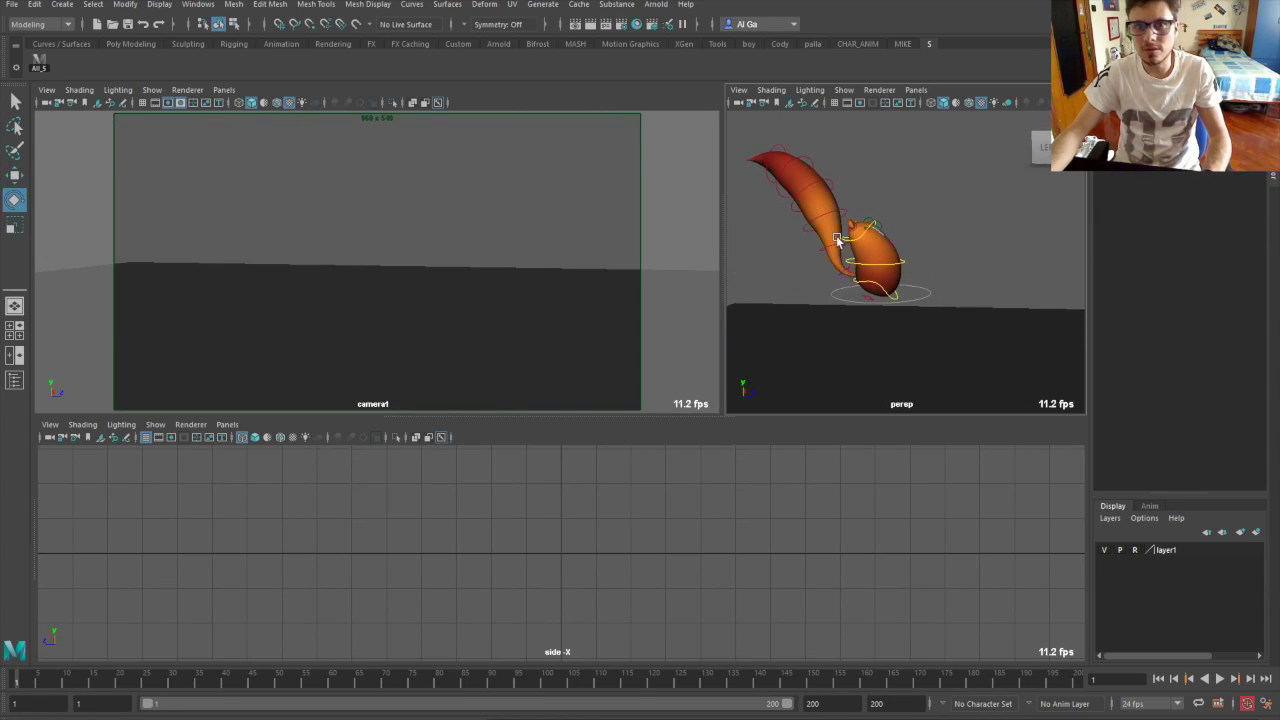
- Rotate the middle and upper tail controls, including tail_5, in small adjustments to refine the tail's curve
click(827, 181)
drag(920, 194, 933, 208)
click(833, 177)
click(823, 168)
key(Up)
drag(926, 197, 932, 214)
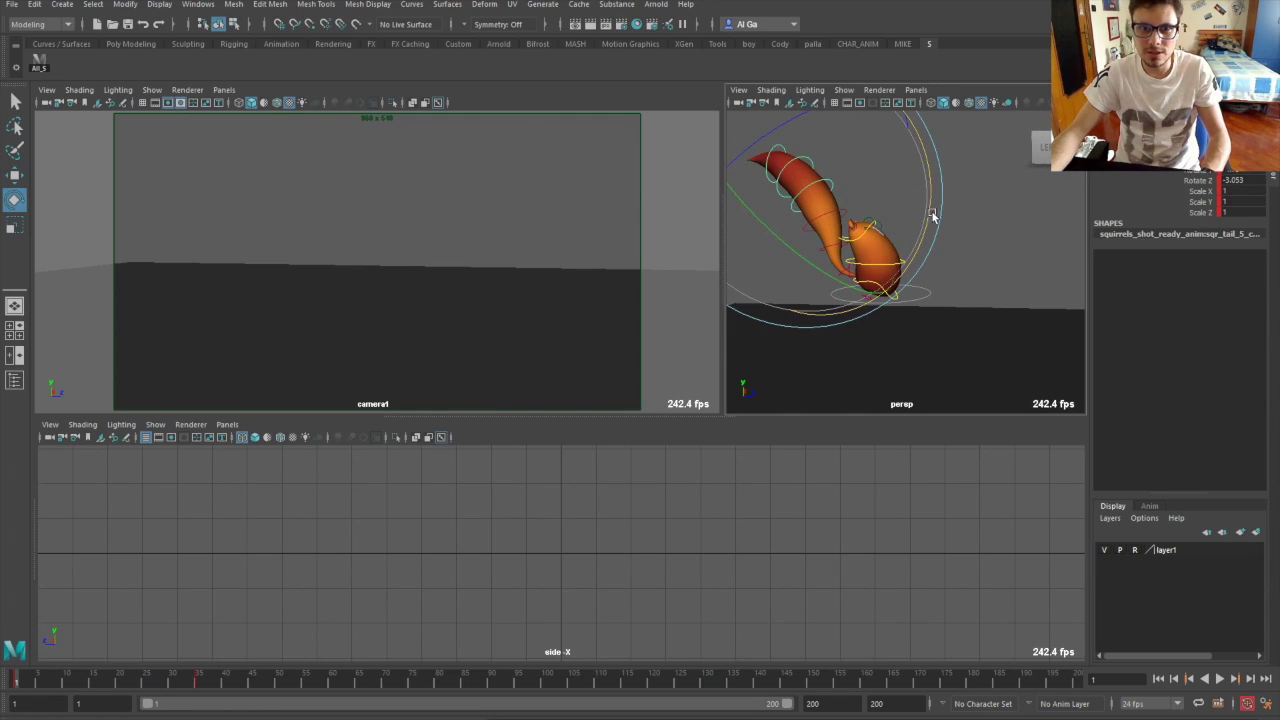
click(865, 257)
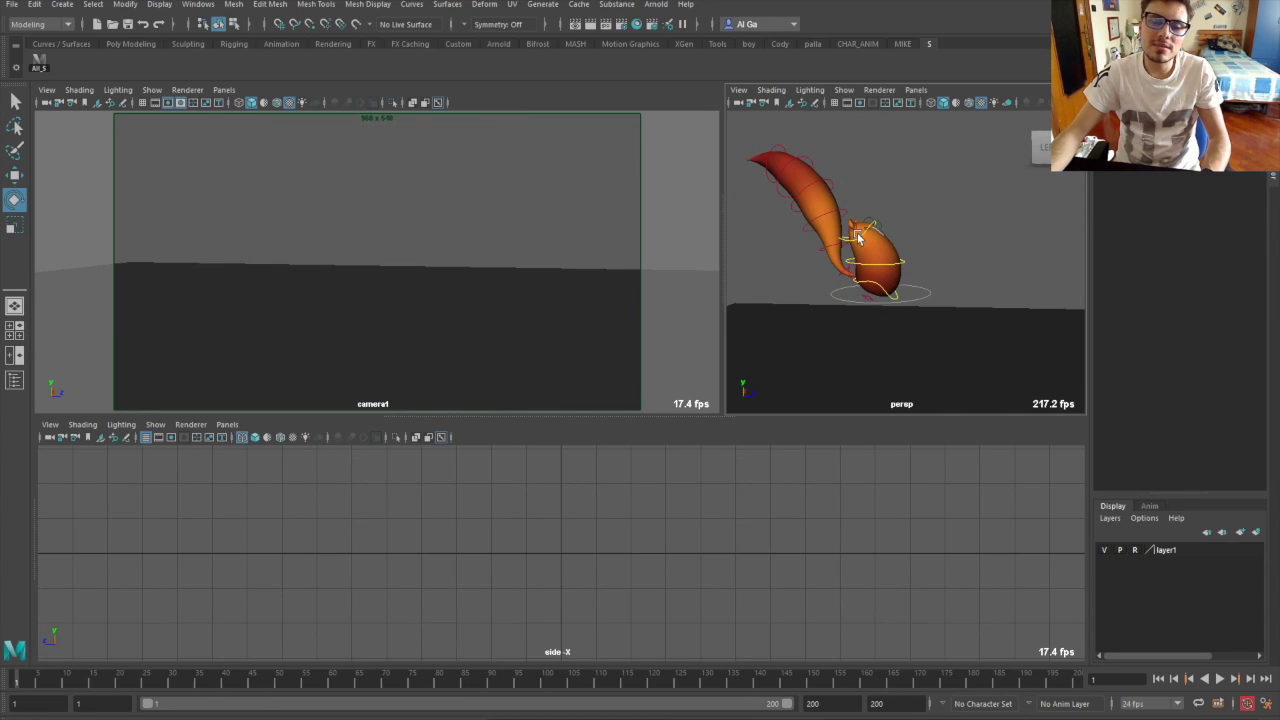
- Rotate the hips' lower spine control the opposite way and shift it slightly forward, away from the tail
scroll(911, 292, up, 1)
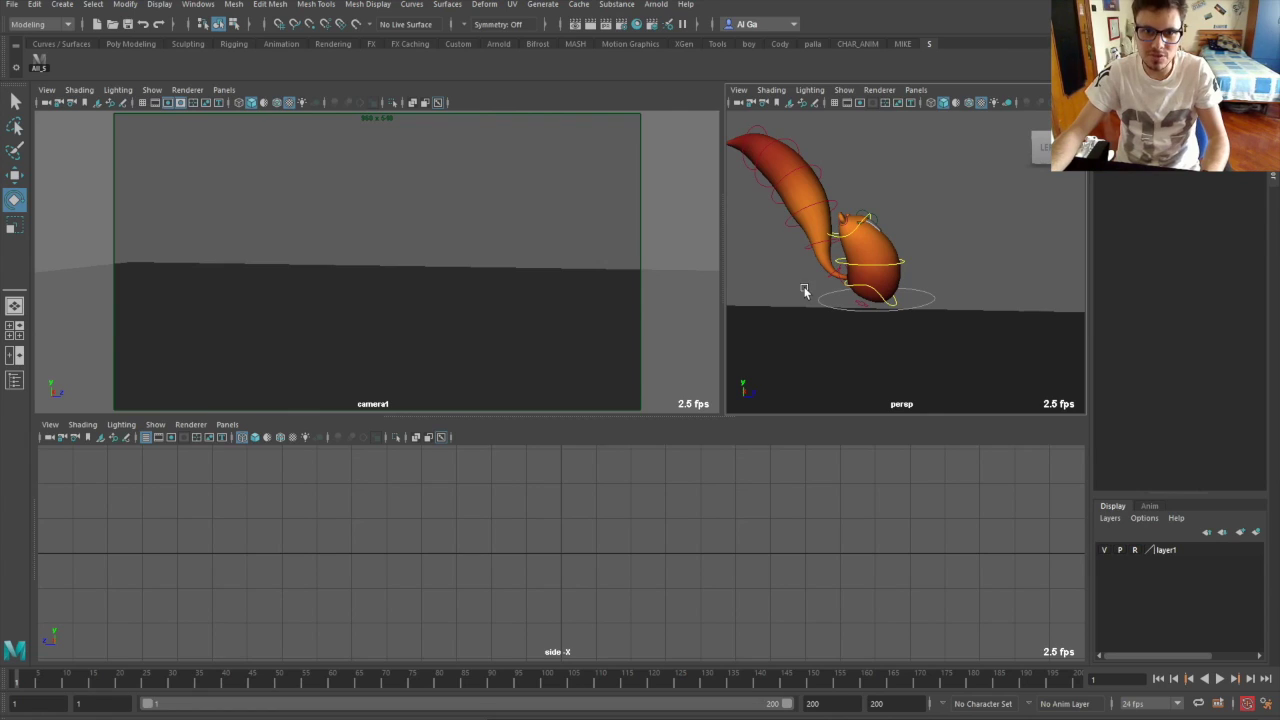
click(895, 304)
drag(988, 257, 942, 147)
key(w)
drag(894, 283, 900, 282)
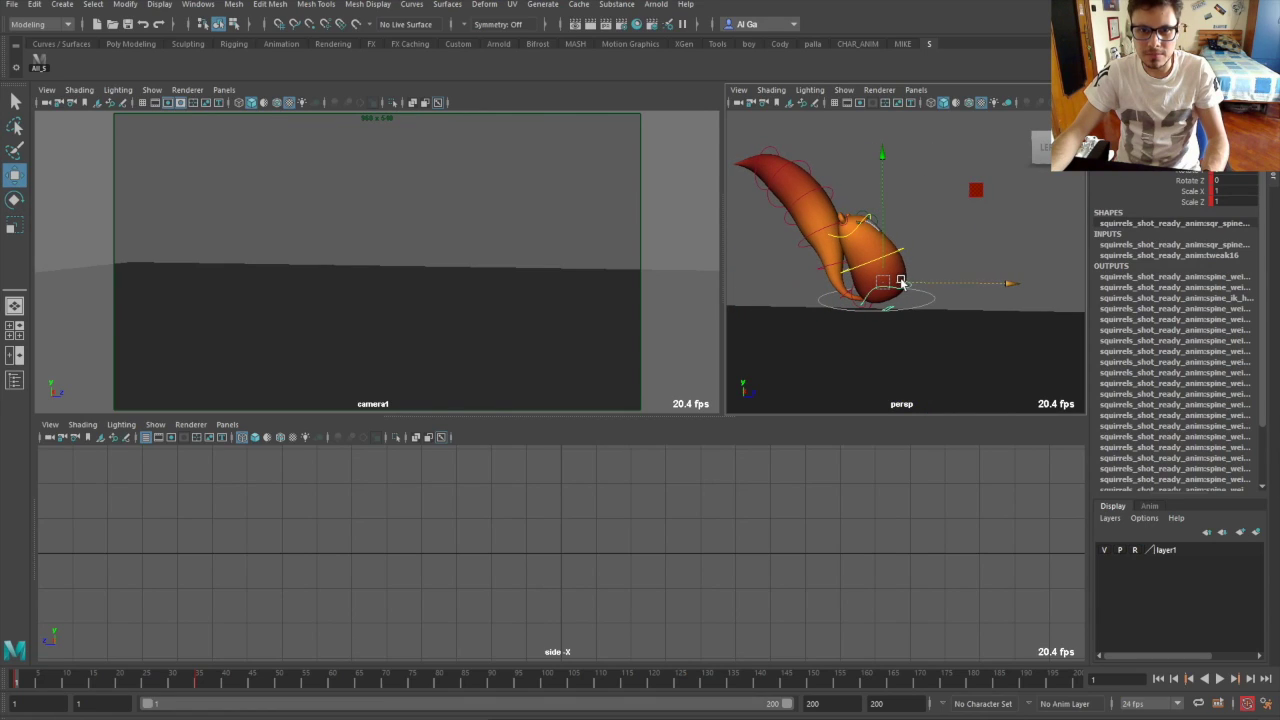
- Rotate the tail slightly from the tail_3 control to fit the new hip angle
click(853, 233)
alt+drag(848, 297, 838, 281)
click(830, 264)
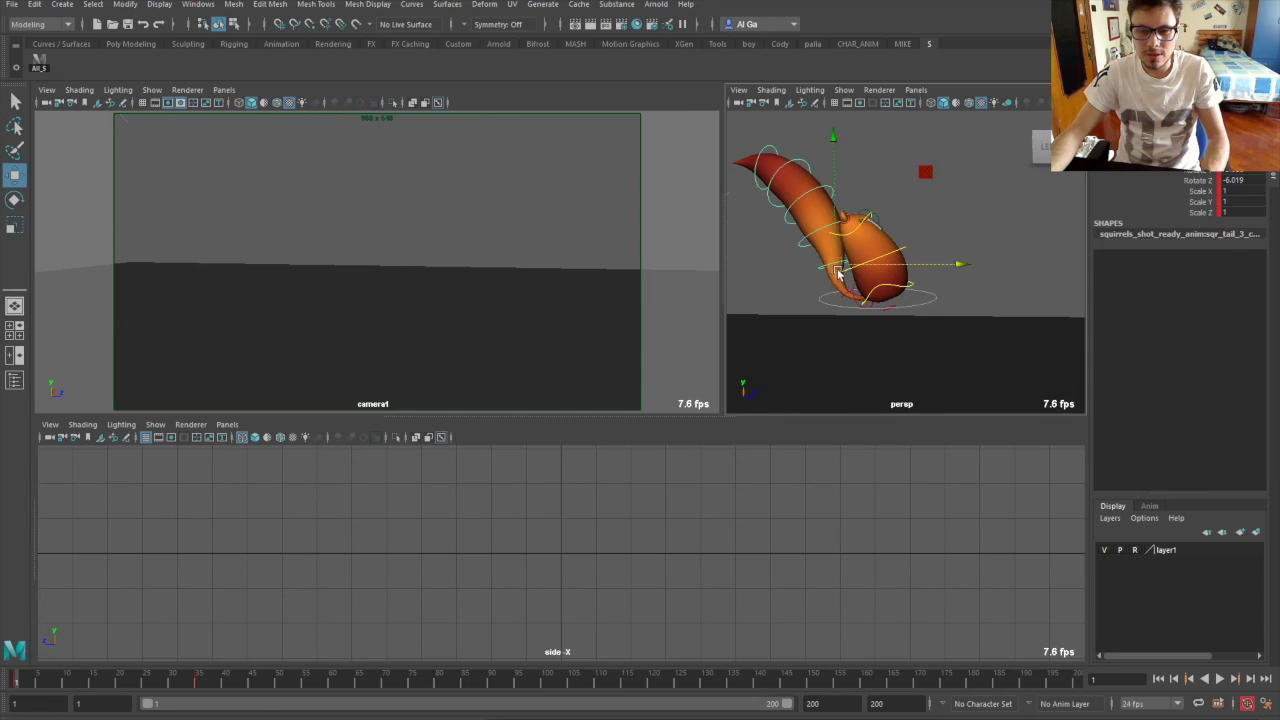
key(e)
drag(954, 248, 946, 236)
click(997, 240)
- Rotate the tail's base control to lean the tail farther back, and adjust its upper bend from tail_5
click(844, 296)
drag(962, 297, 968, 192)
click(809, 200)
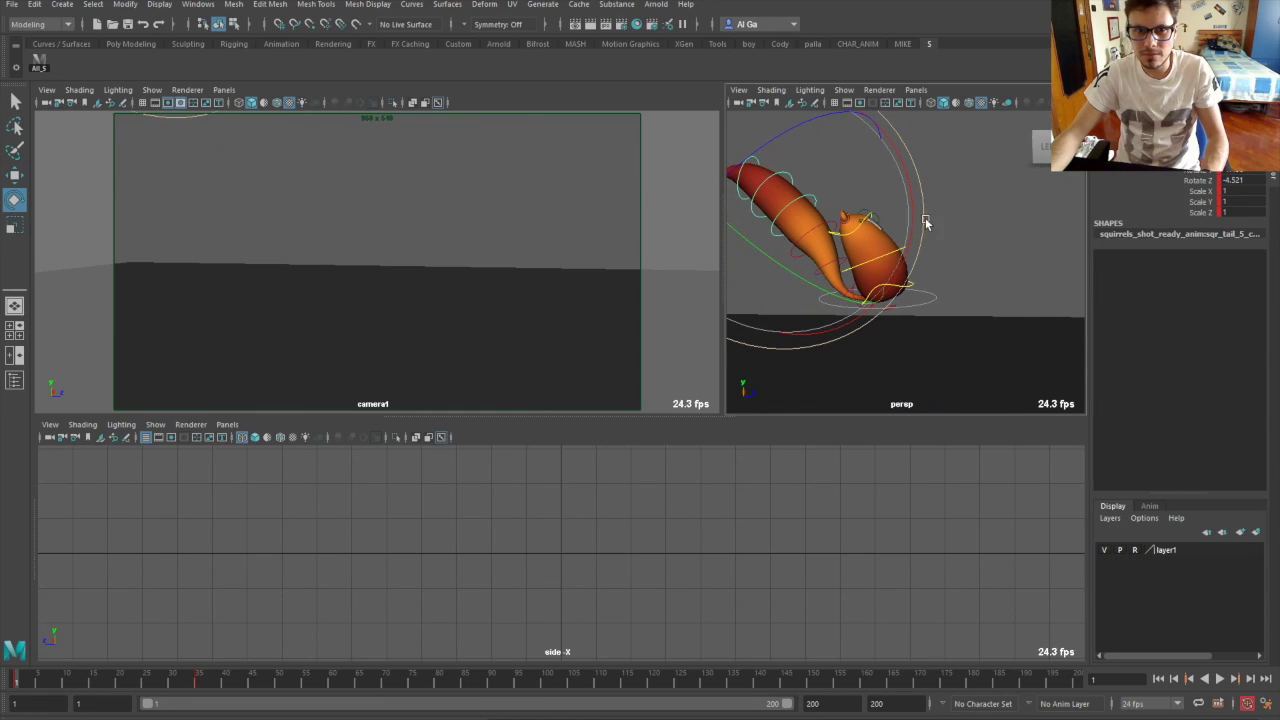
click(1000, 200)
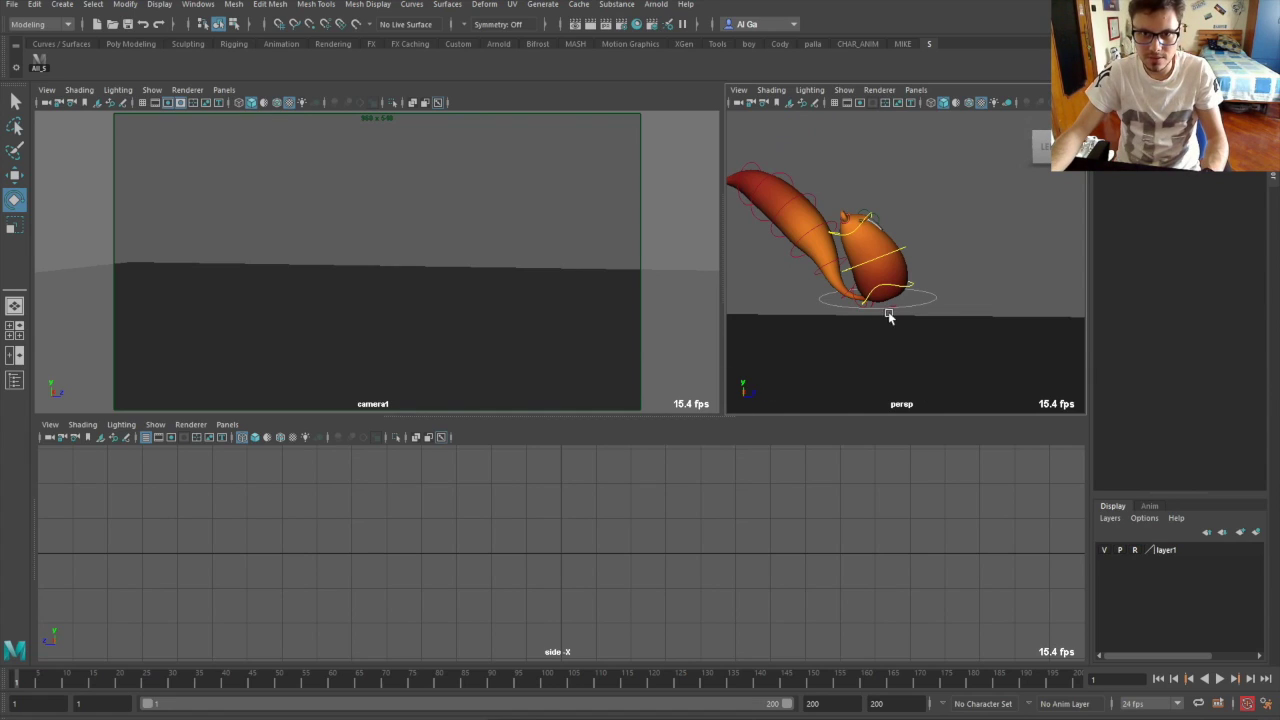
- Move the middle spine control toward the tail to change the curve of the squirrel's back
click(897, 257)
key(w)
drag(895, 256, 881, 255)
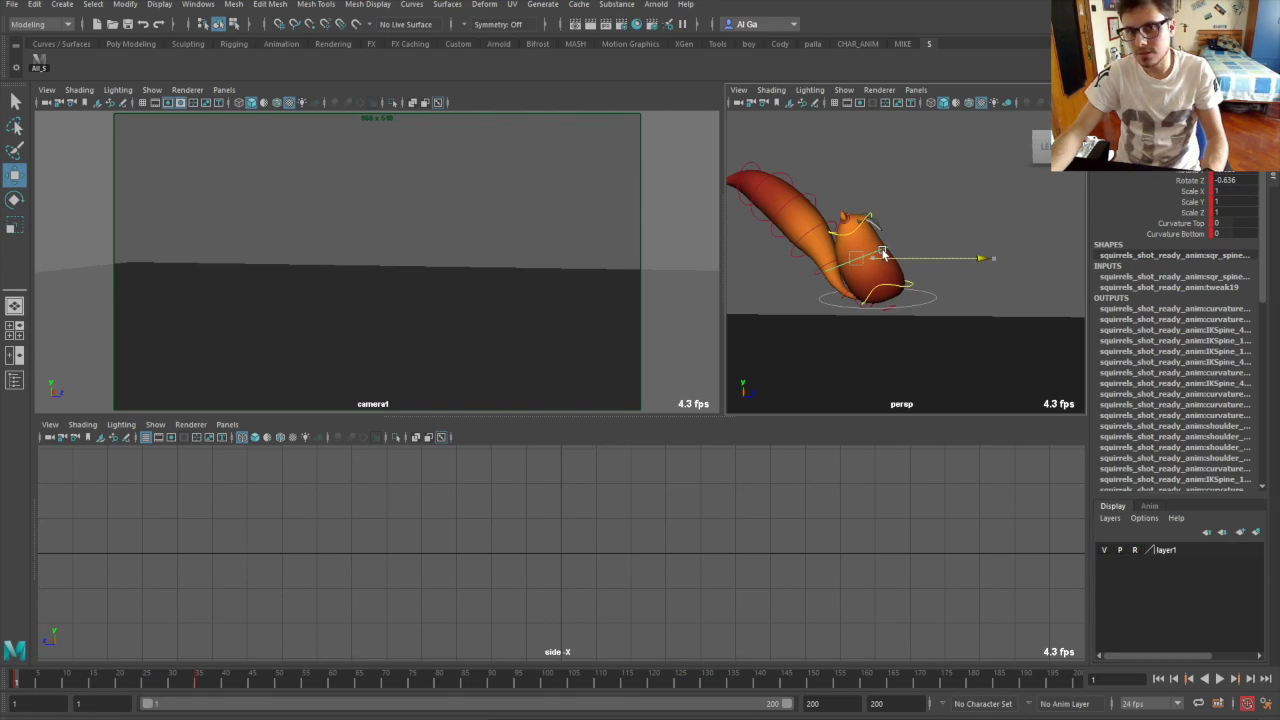
click(836, 380)
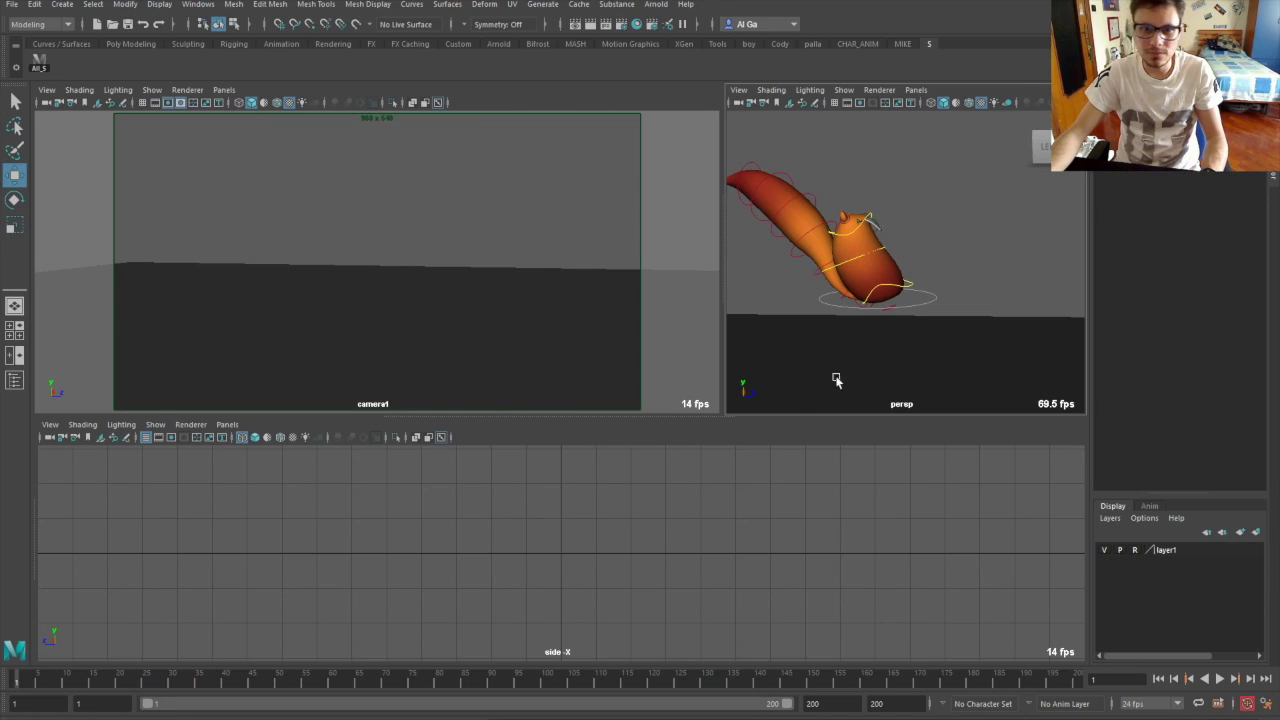
- Try shifting the lower spine control slightly forward, and undo the shift
click(911, 287)
drag(884, 282, 886, 283)
click(966, 236)
key(ctrl+z)
key(ctrl+z)
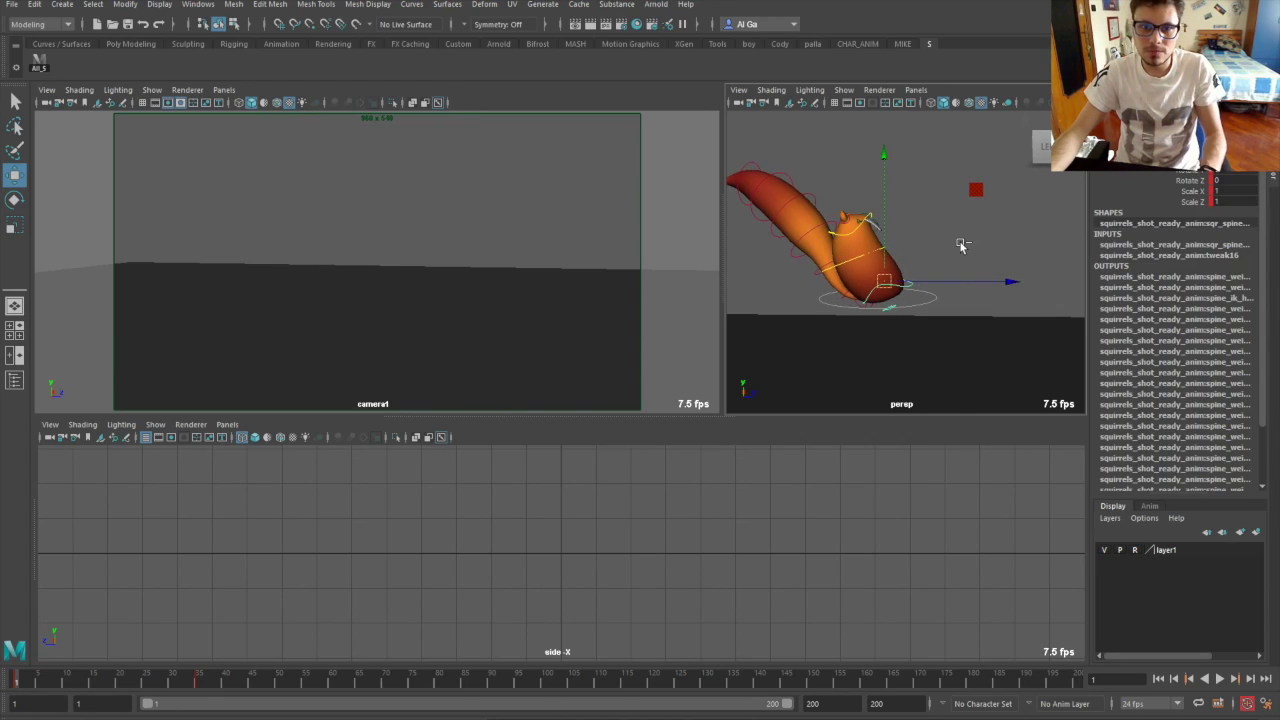
- Select all of the squirrel's controls and check the pose at the start of the timeline
click(44, 68)
mouse_move(24, 684)
mouse_down()
mouse_move(209, 683)
mouse_move(8, 686)
mouse_move(117, 680)
mouse_move(200, 702)
mouse_move(197, 685)
mouse_move(8, 681)
mouse_up()
key(alt+v)
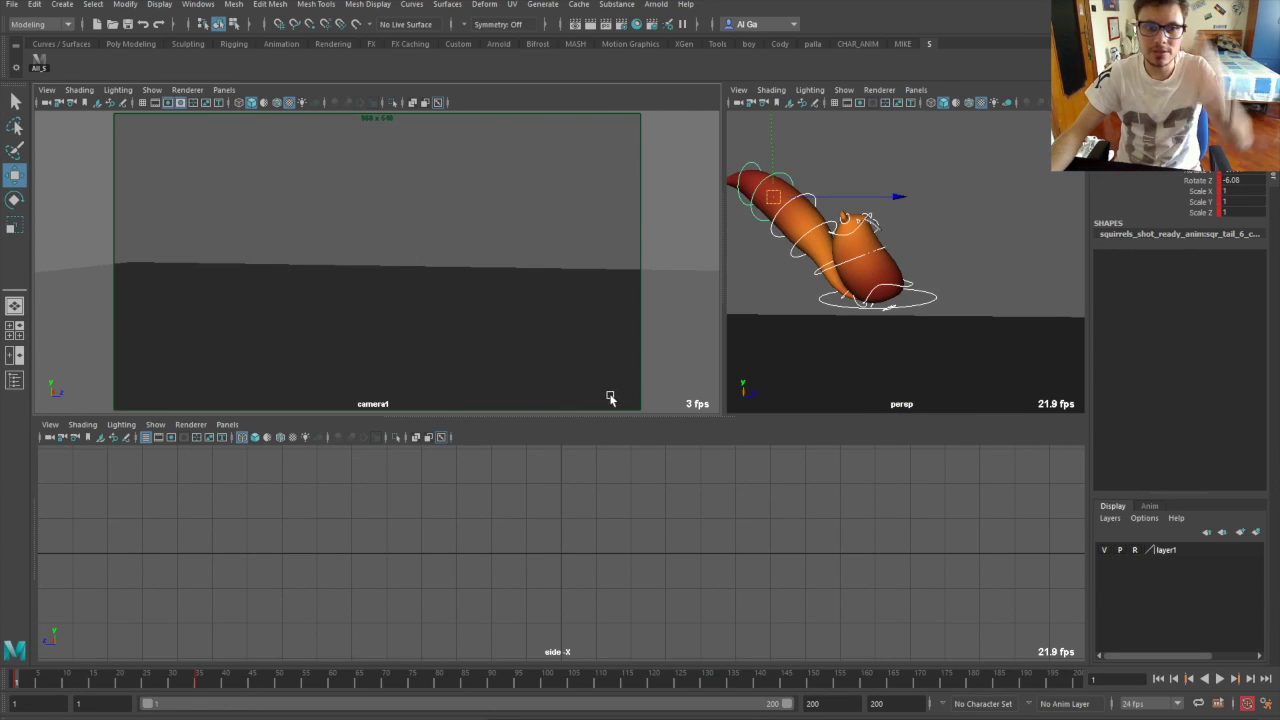
- Enlarge the camera1 and persp viewports over the side view, widen the persp viewport, and clear the selection
drag(597, 417, 603, 662)
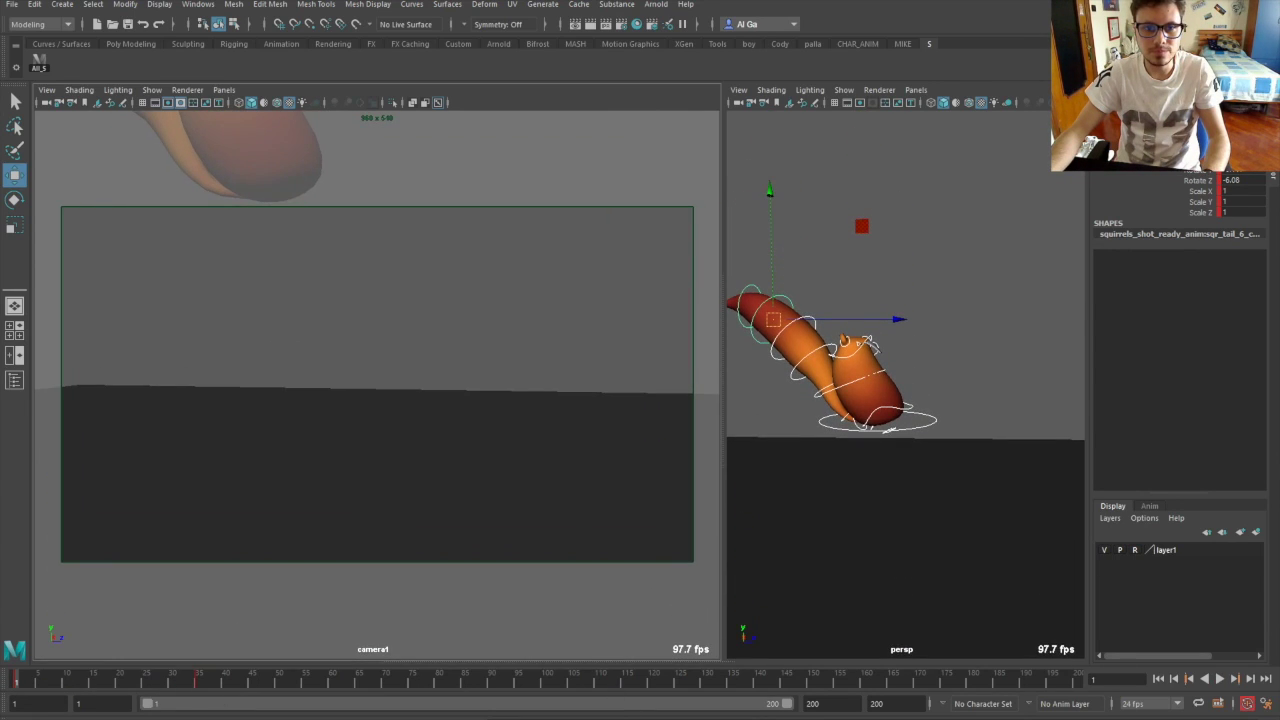
drag(720, 451, 689, 457)
click(997, 314)
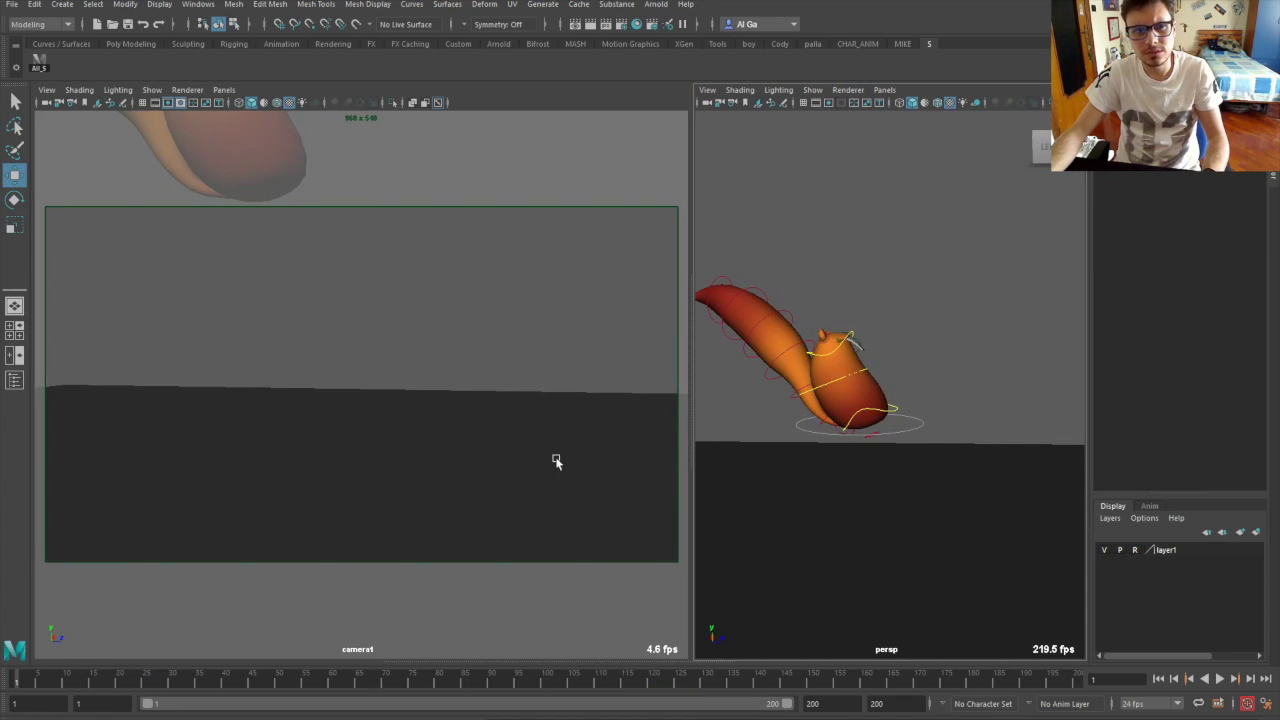
- Select all of the squirrel's controls and compare the poses at frames 1 and 35
click(38, 64)
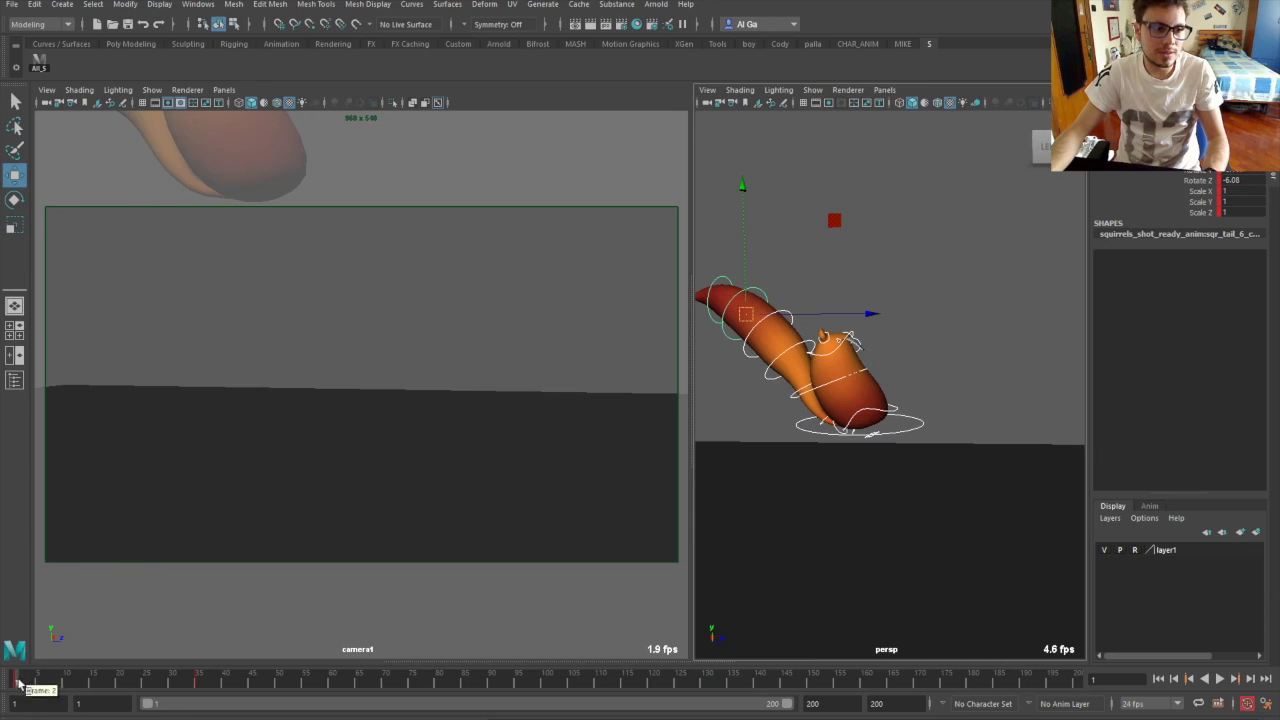
key(alt+v)
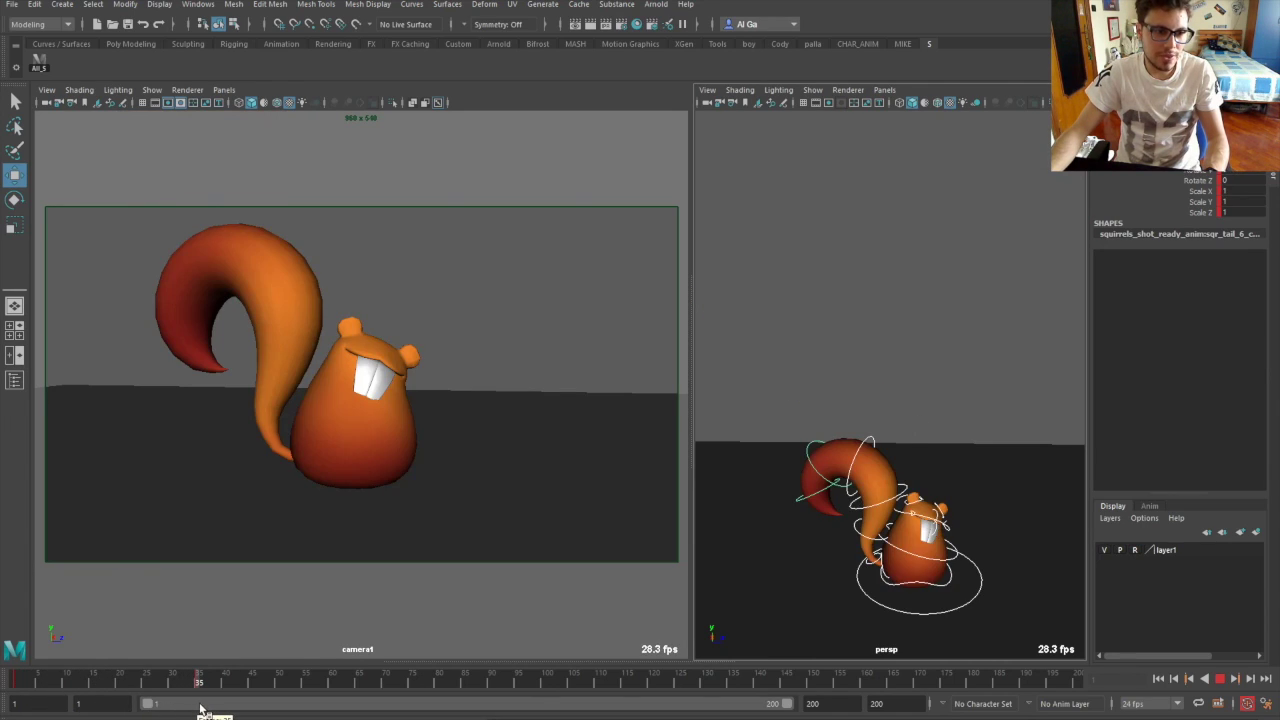
key(alt+v)
drag(193, 684, 18, 690)
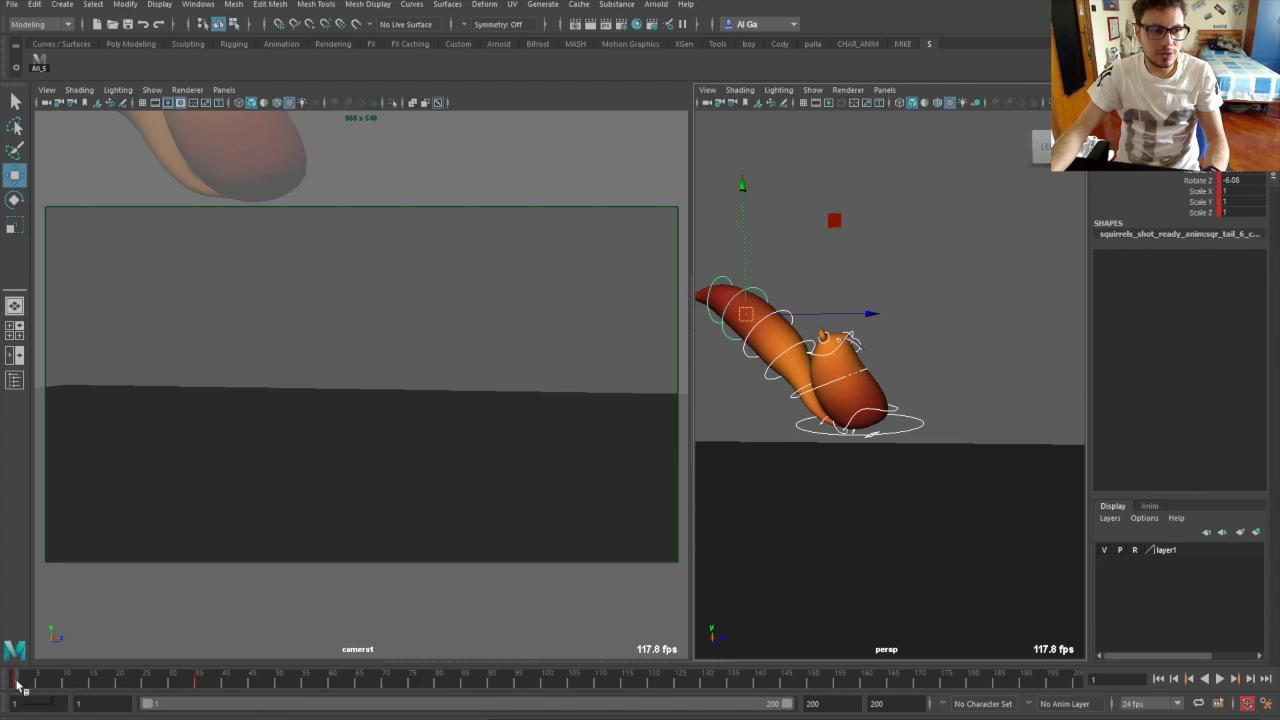
key(alt+v)
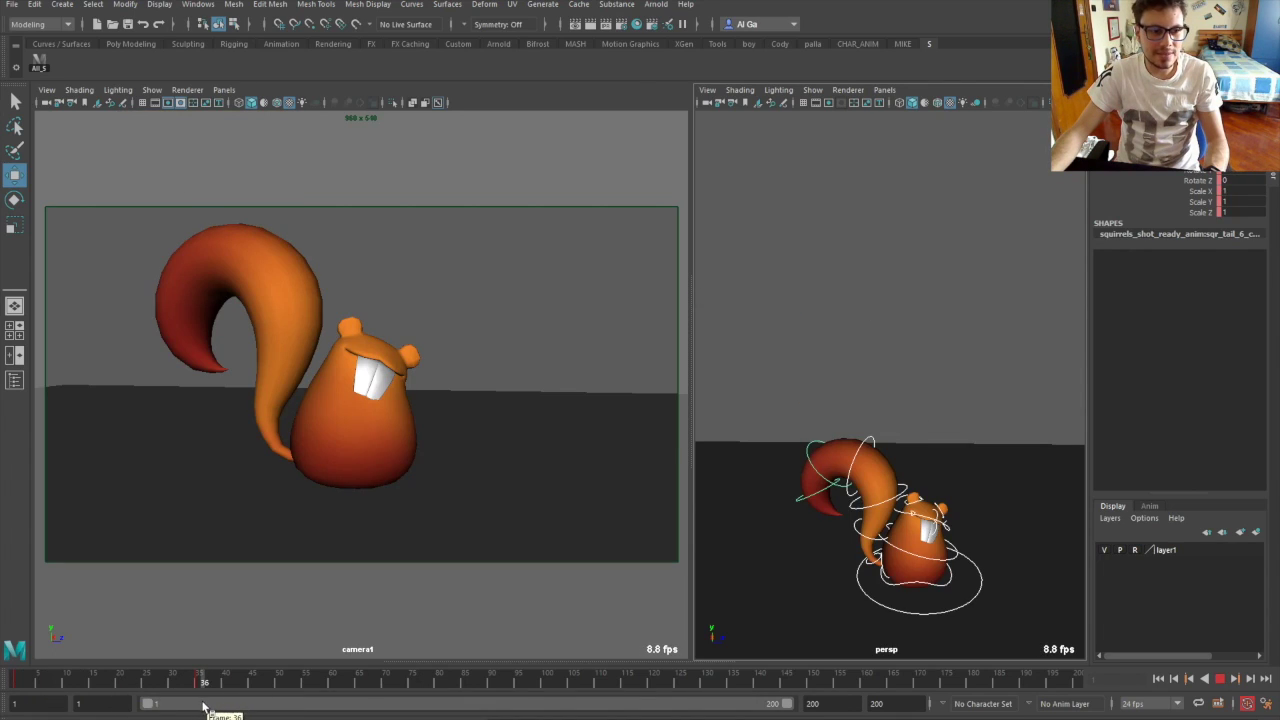
- Copy the landed pose of all controls from frame 35 to frame 20
key(alt+v)
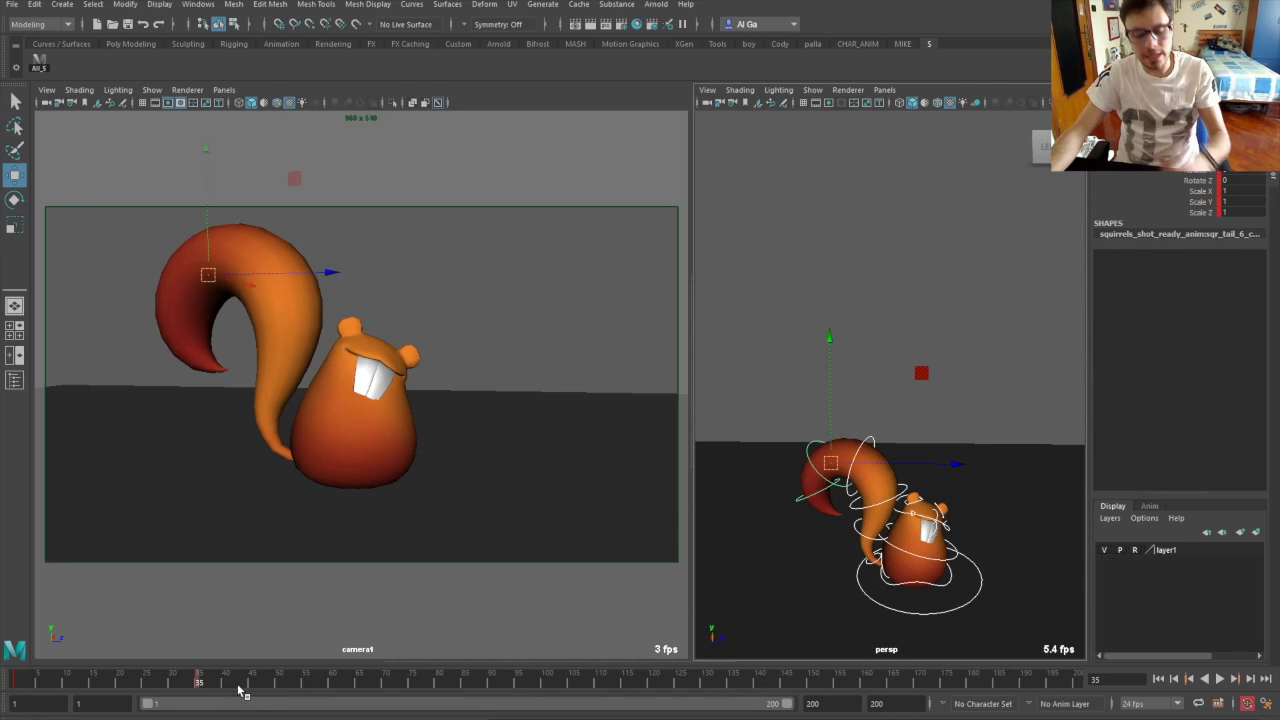
key(alt+v)
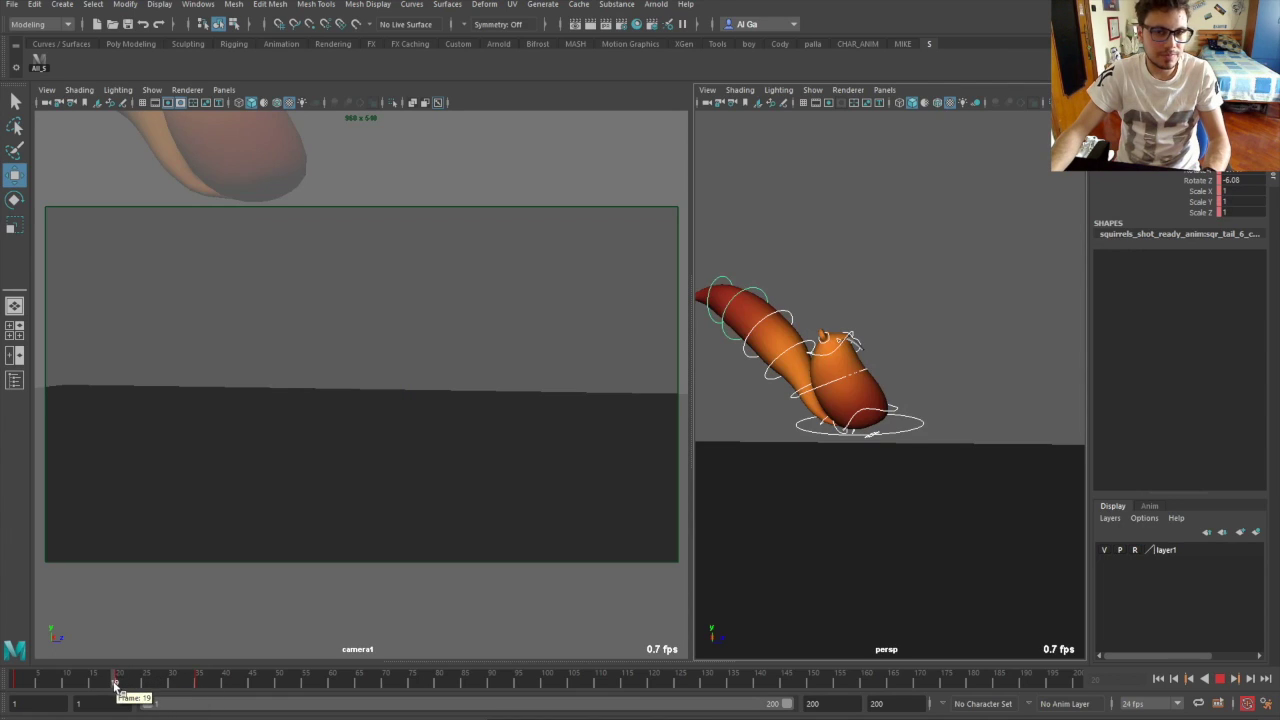
click(117, 682)
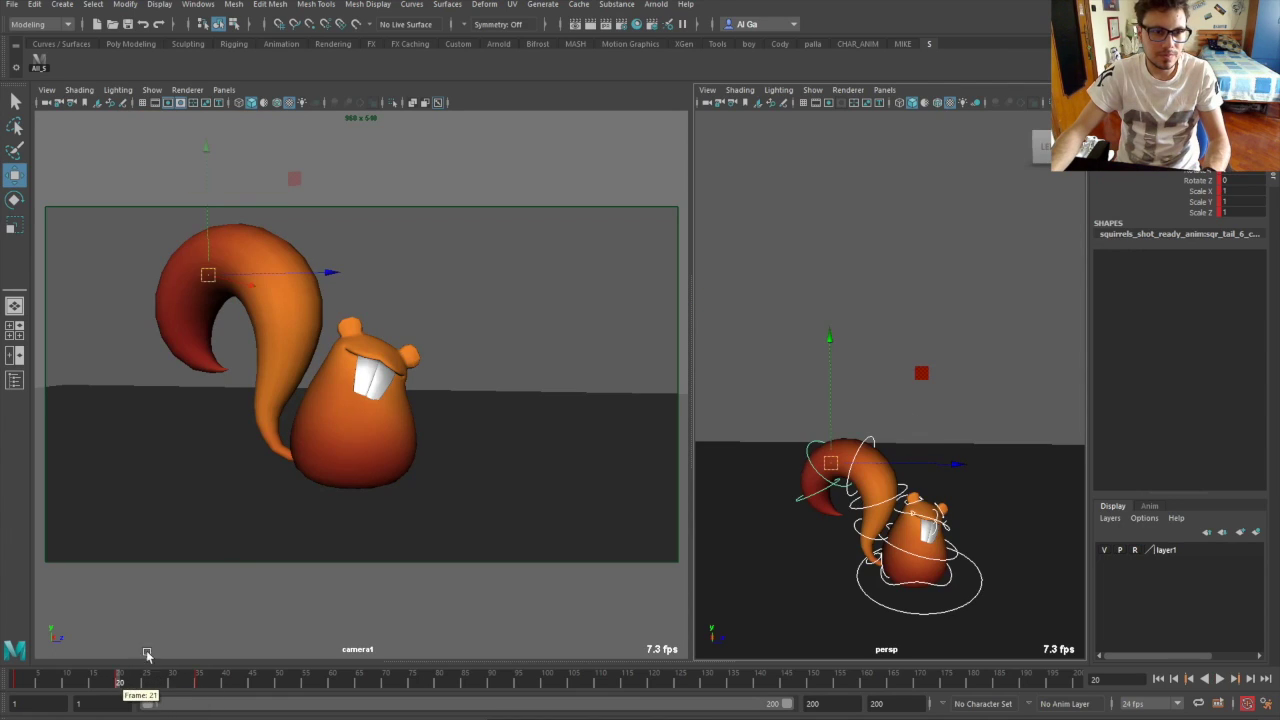
- Reset the upper spine control's rotation to 0 at frame 20 so the head faces straight ahead
click(950, 533)
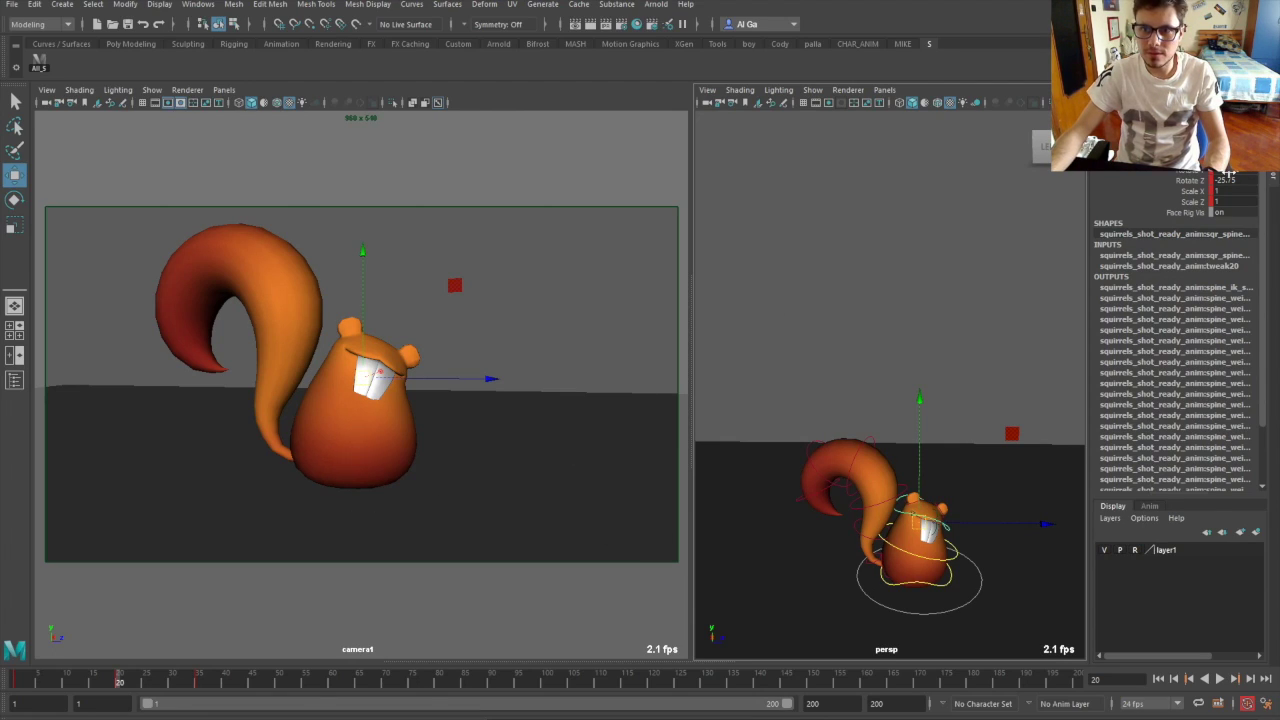
text(0)
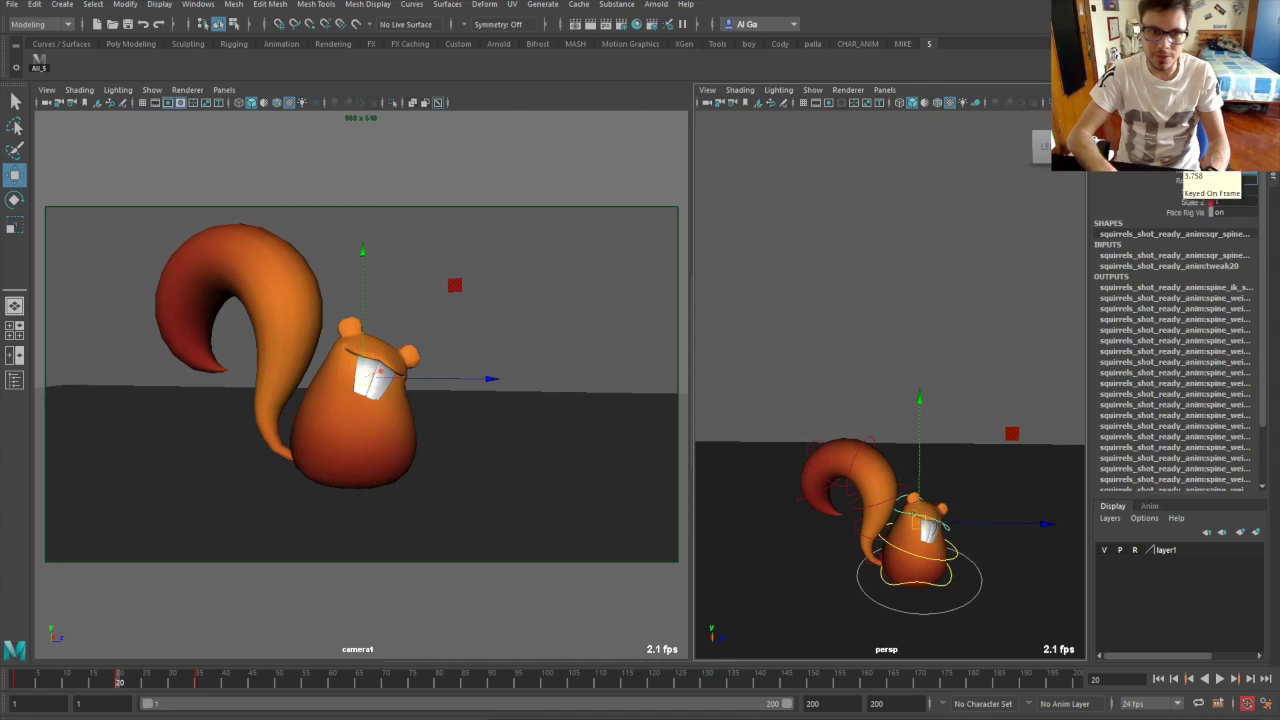
key(Return)
click(780, 420)
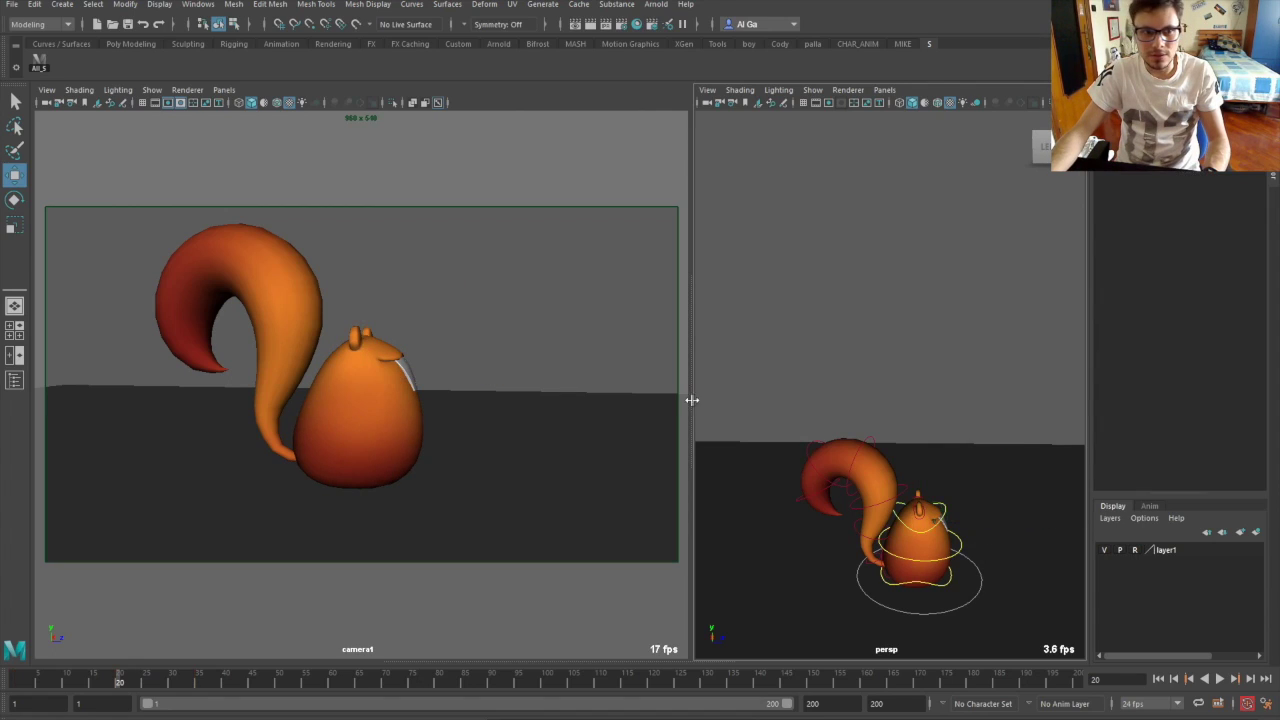
- Lean the body back at frame 20 by moving the upper spine control toward the tail and rotating the hips control
click(922, 538)
drag(968, 527, 880, 521)
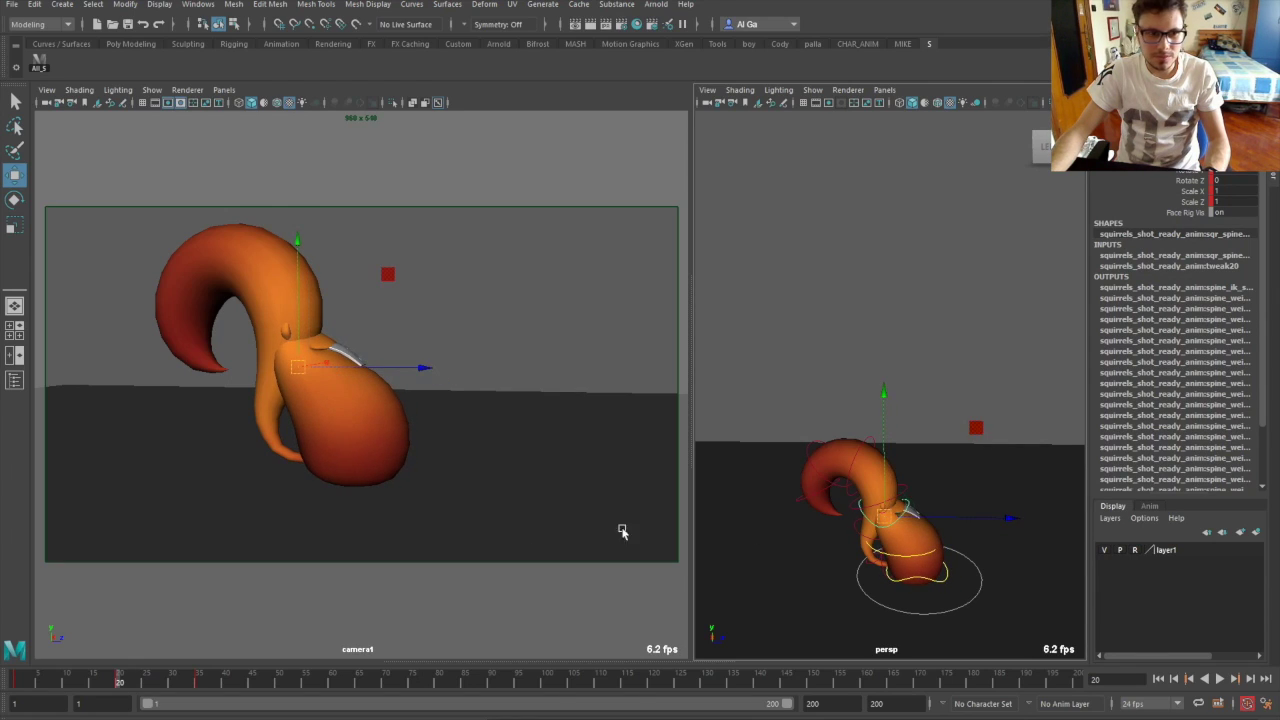
click(947, 570)
key(e)
drag(476, 404, 460, 373)
click(585, 343)
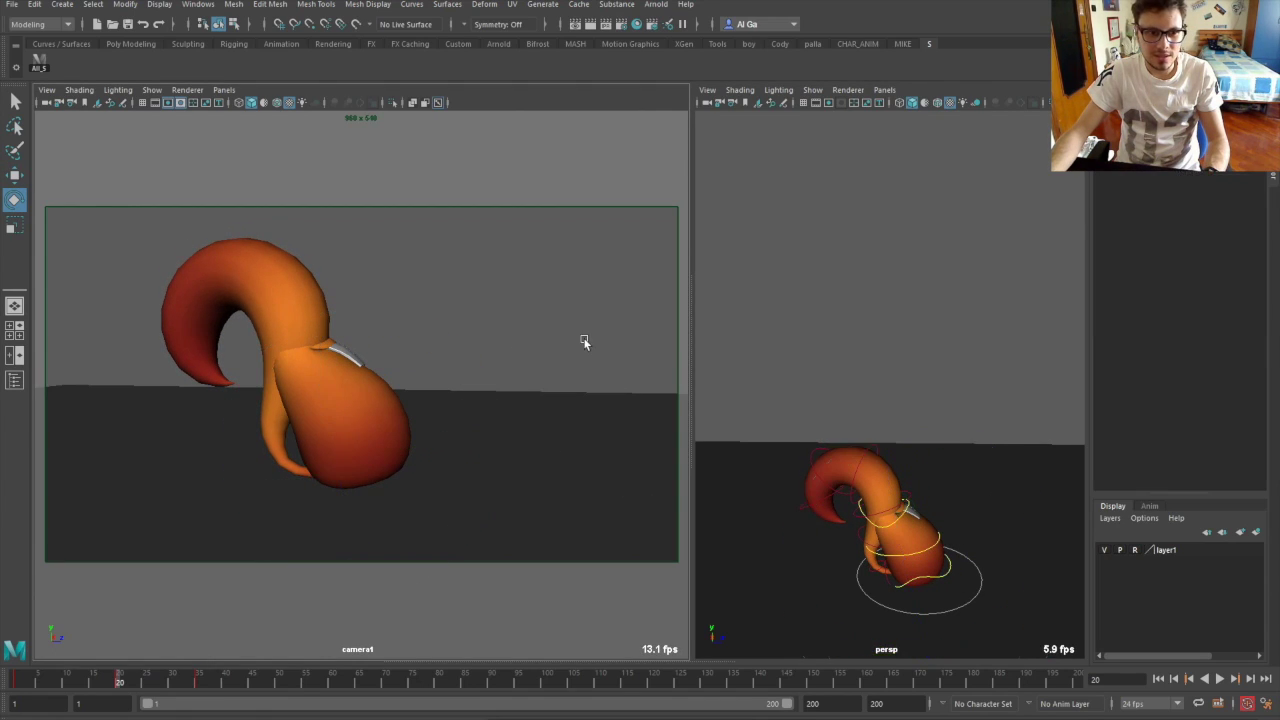
- Rotate the lower tail controls at frame 20 so the curled tail drops back behind the head
alt+right_drag(876, 571, 871, 521)
alt+middle_drag(871, 521, 903, 317)
scroll(842, 458, up, 5)
alt+right_drag(850, 550, 830, 509)
click(840, 557)
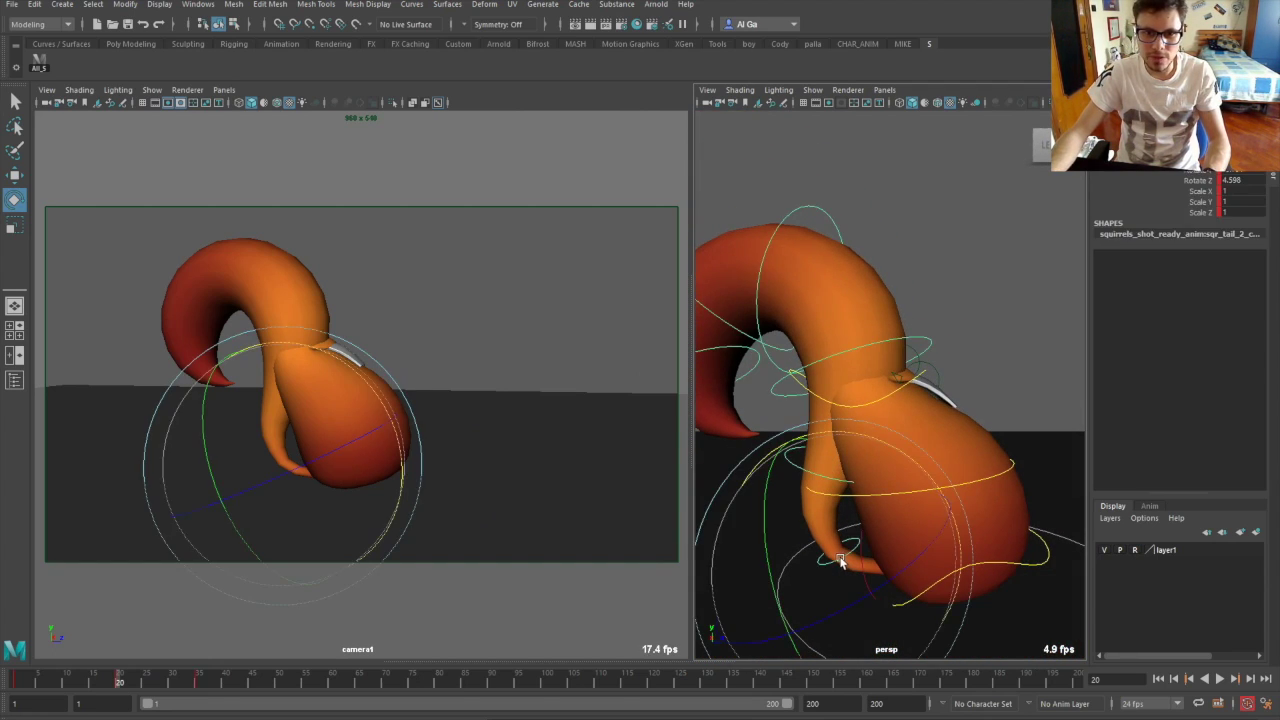
key(w)
shift+click(783, 451)
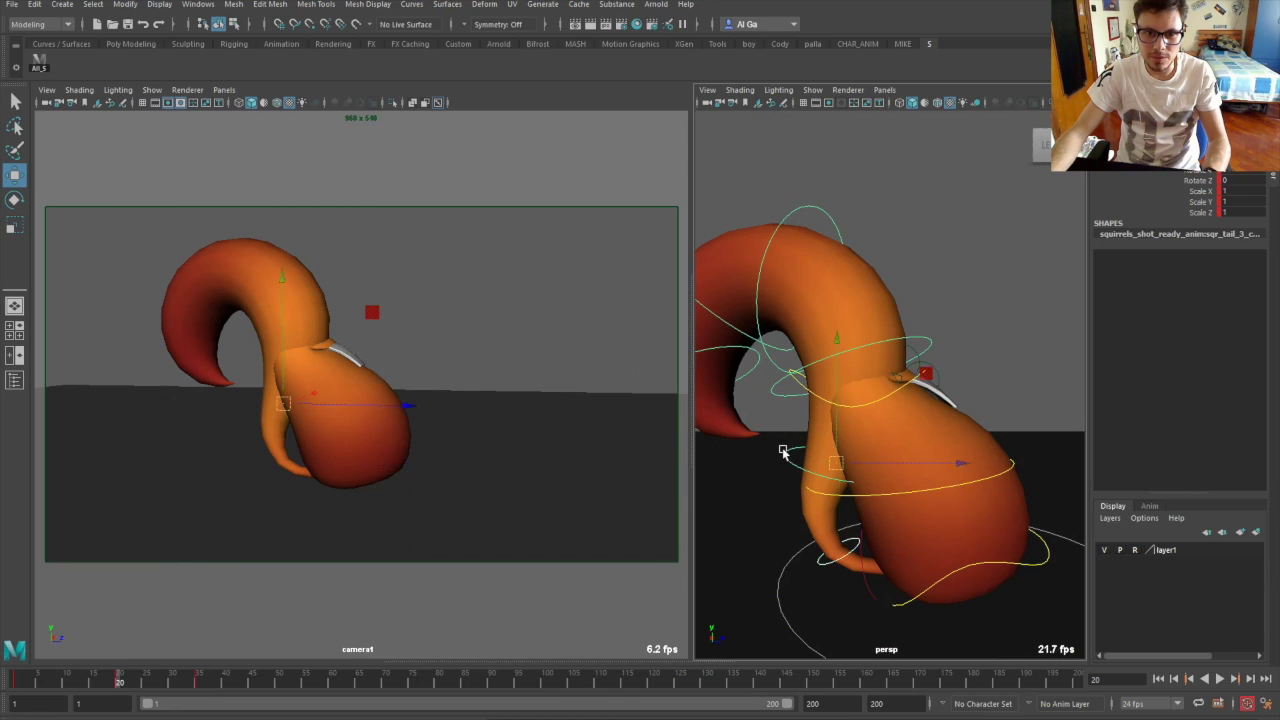
click(929, 344)
key(e)
drag(1006, 343, 951, 311)
click(988, 241)
alt+right_drag(988, 241, 897, 372)
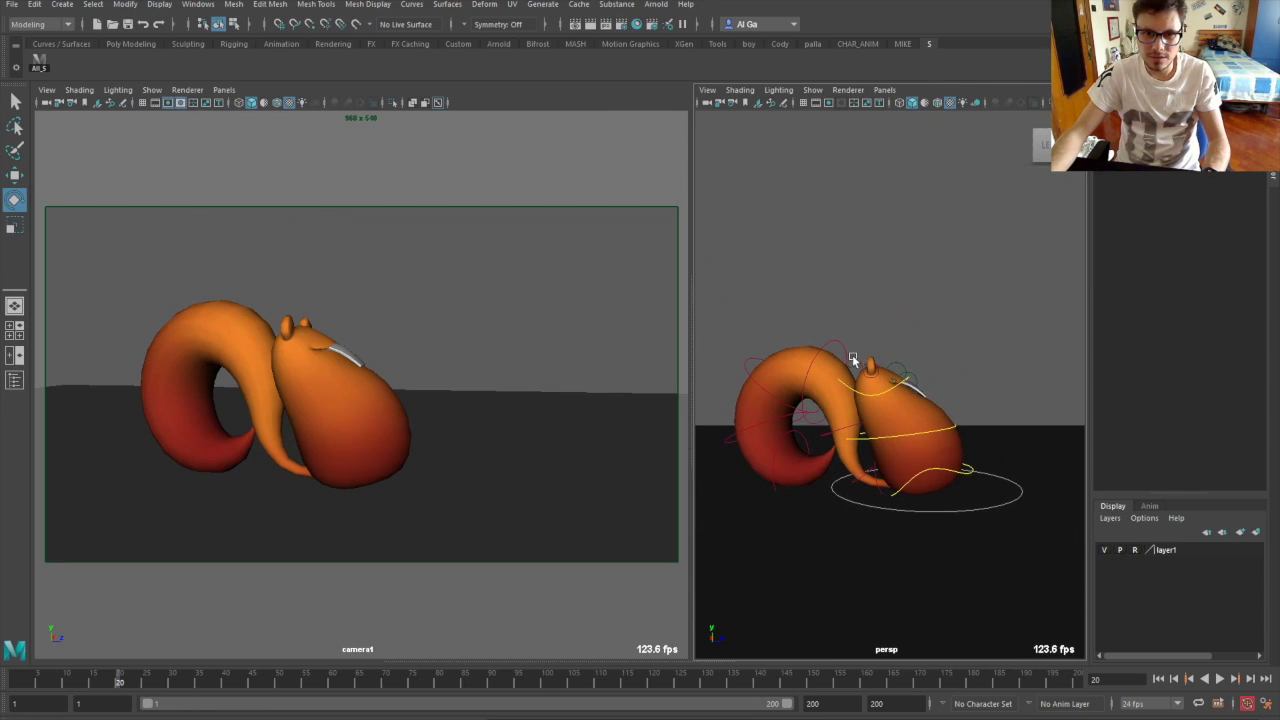
- Rotate the upper tail controls from the fourth to the seventh together to uncurl the tail upward behind the body
click(810, 358)
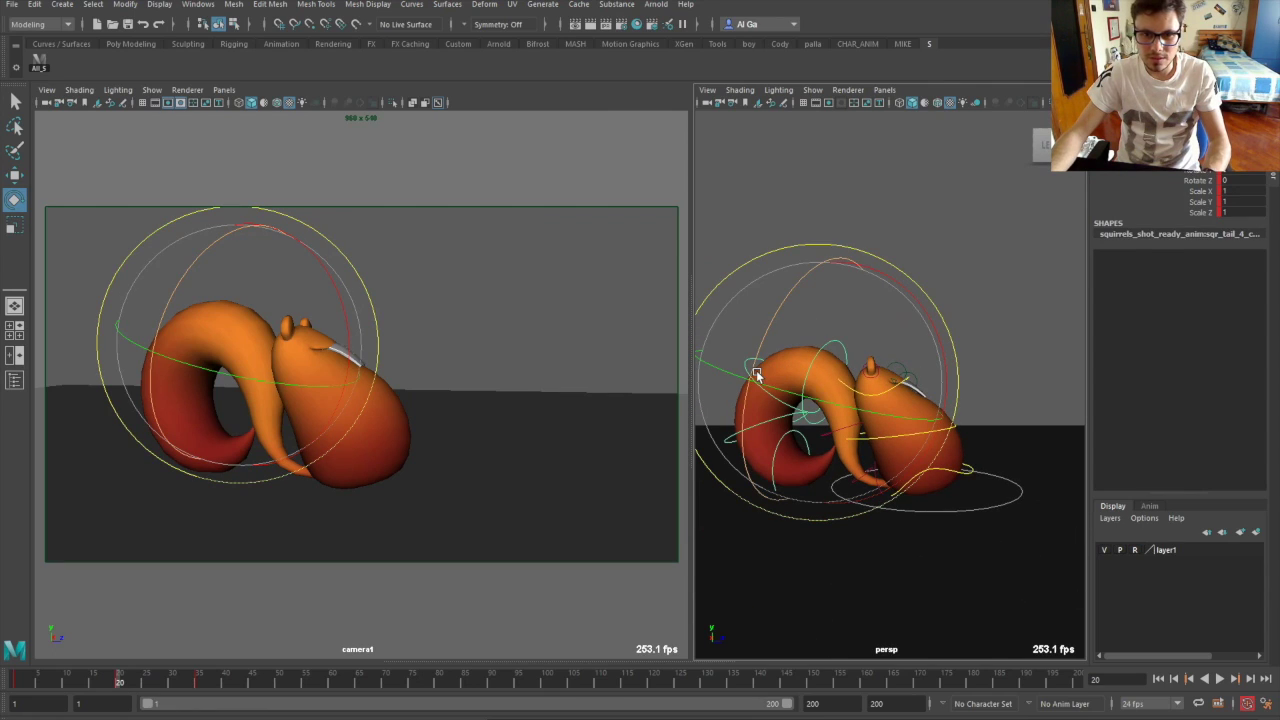
click(895, 272)
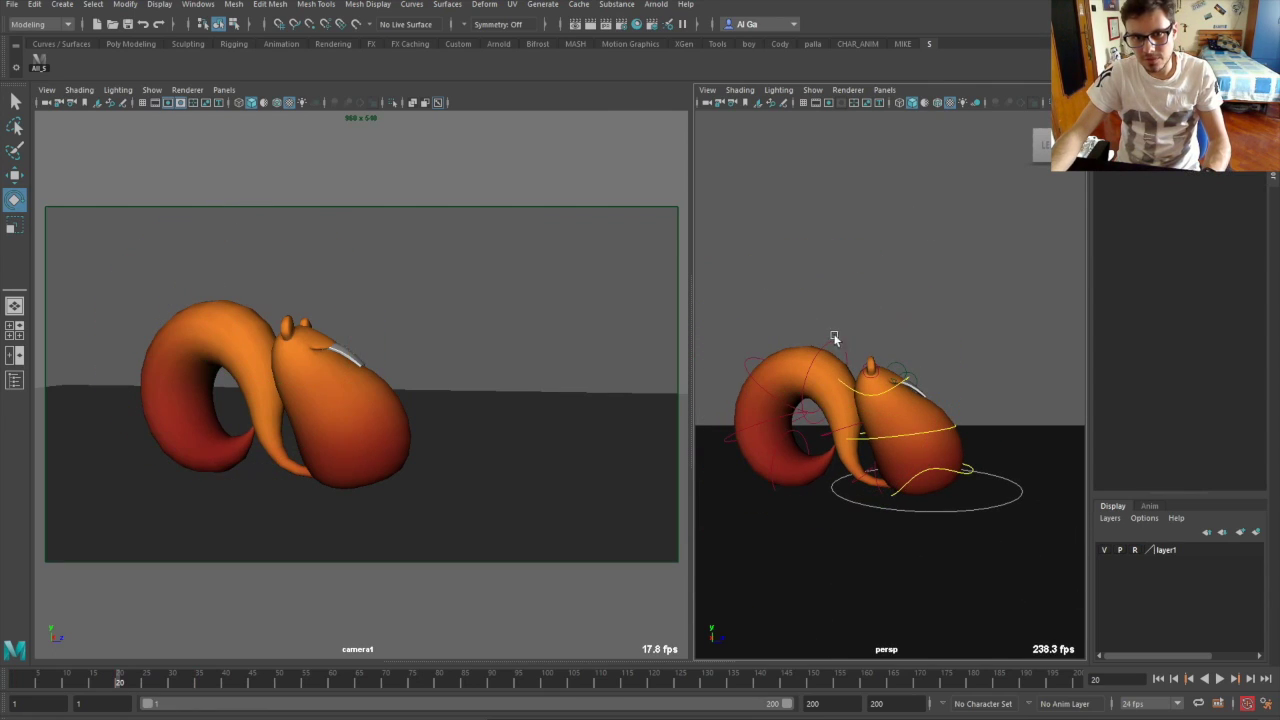
drag(828, 356, 828, 358)
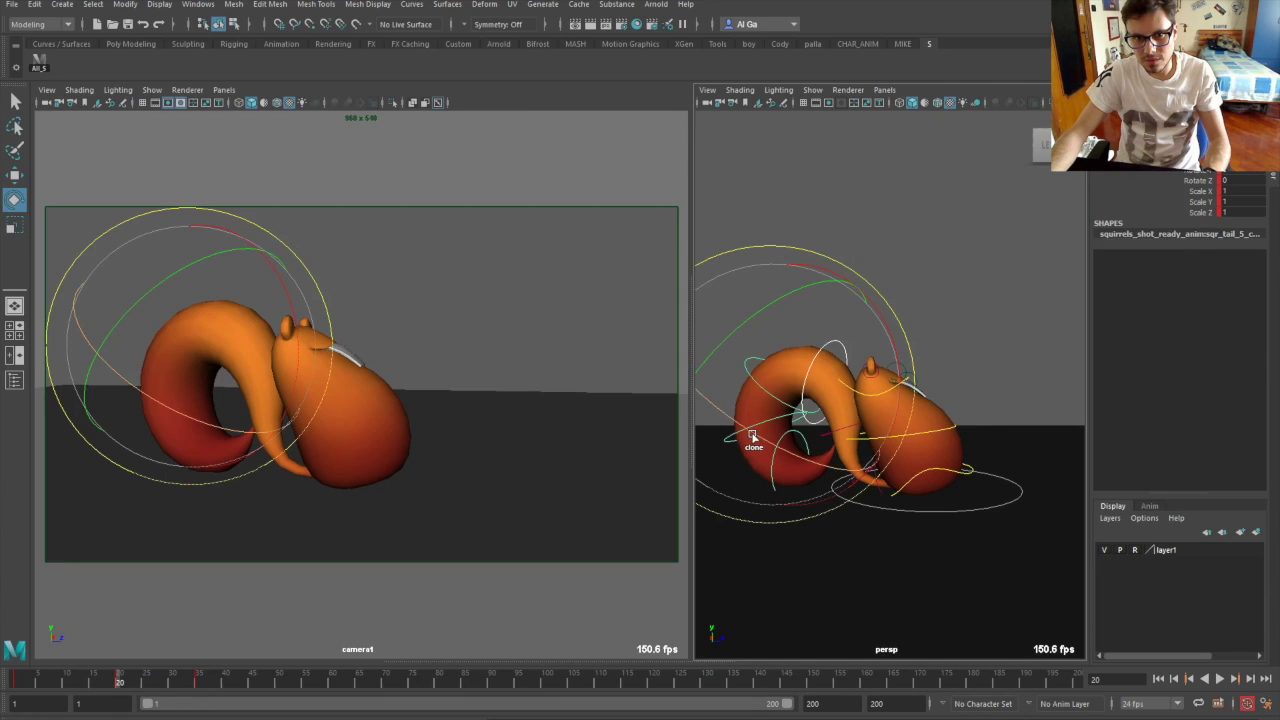
key(w)
click(774, 458)
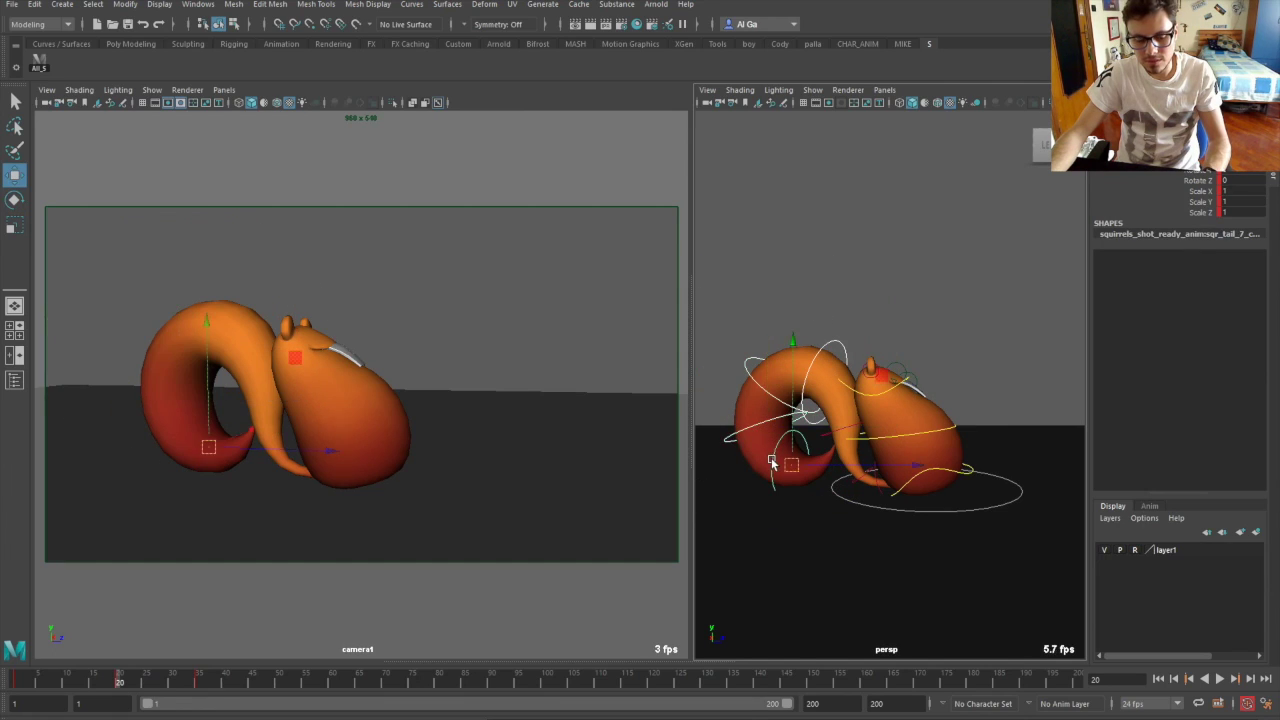
key(e)
drag(905, 508, 870, 560)
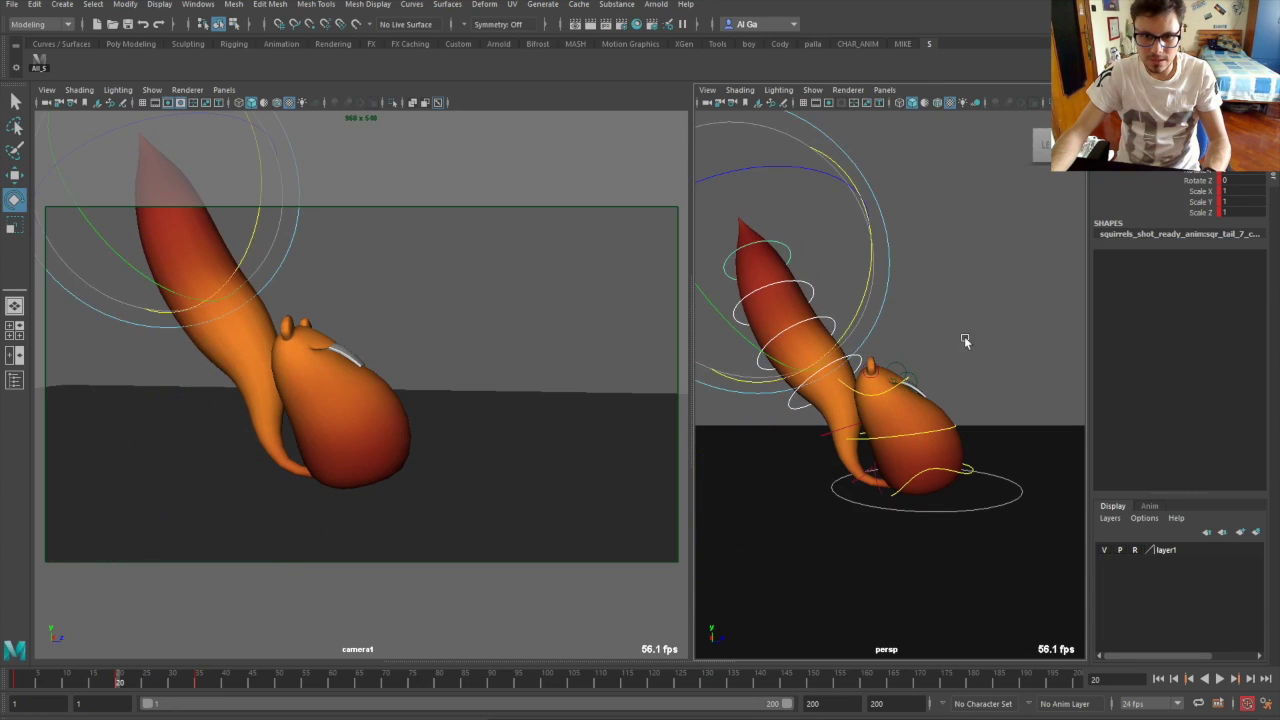
- Rotate the lower tail controls one at a time to swing the straightened tail backward, away from the body
click(964, 336)
click(818, 440)
drag(966, 434, 945, 362)
click(940, 355)
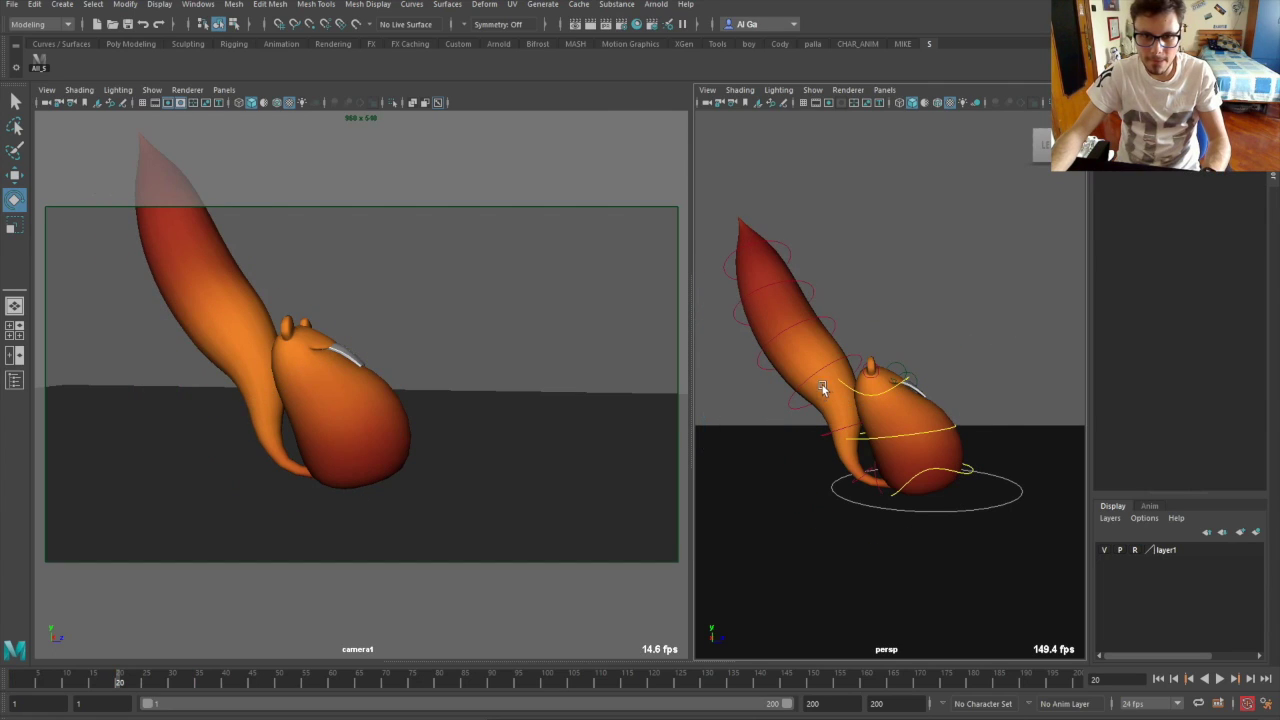
click(903, 486)
drag(970, 434, 960, 386)
click(946, 301)
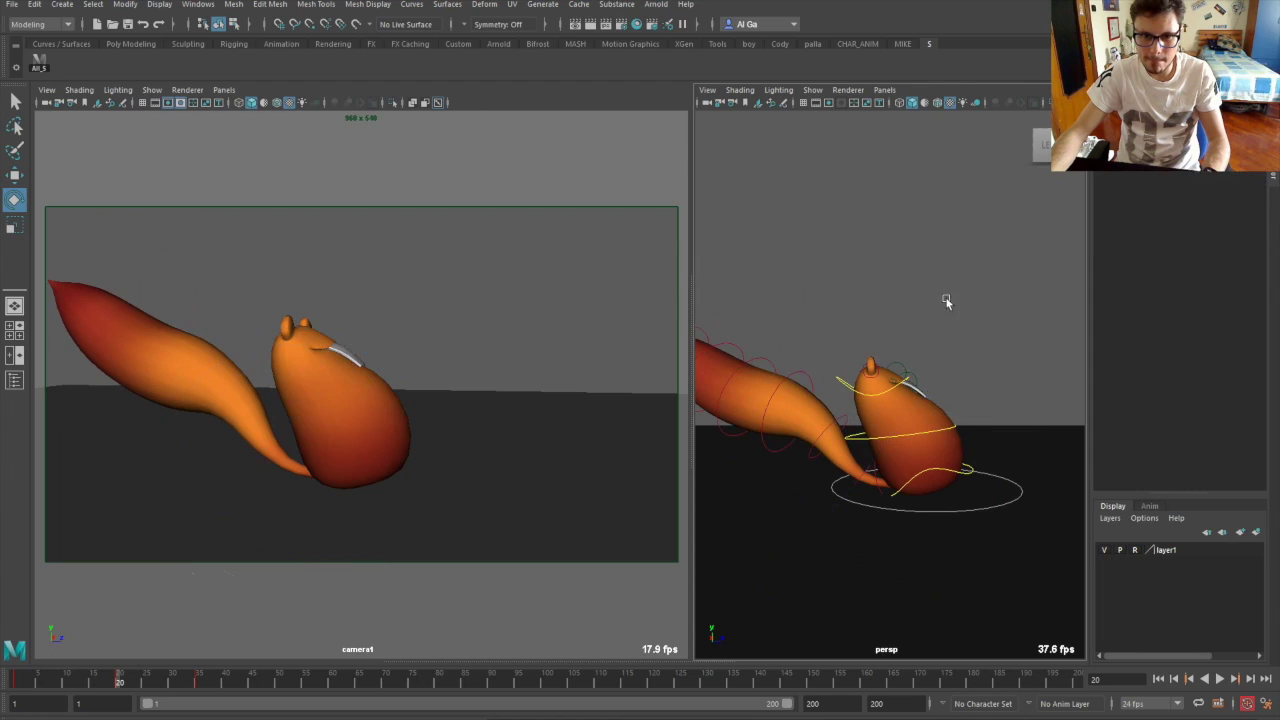
- Rotate the third, fourth and fifth tail controls to raise the tail nearly upright behind the squirrel
click(838, 422)
drag(929, 380, 947, 447)
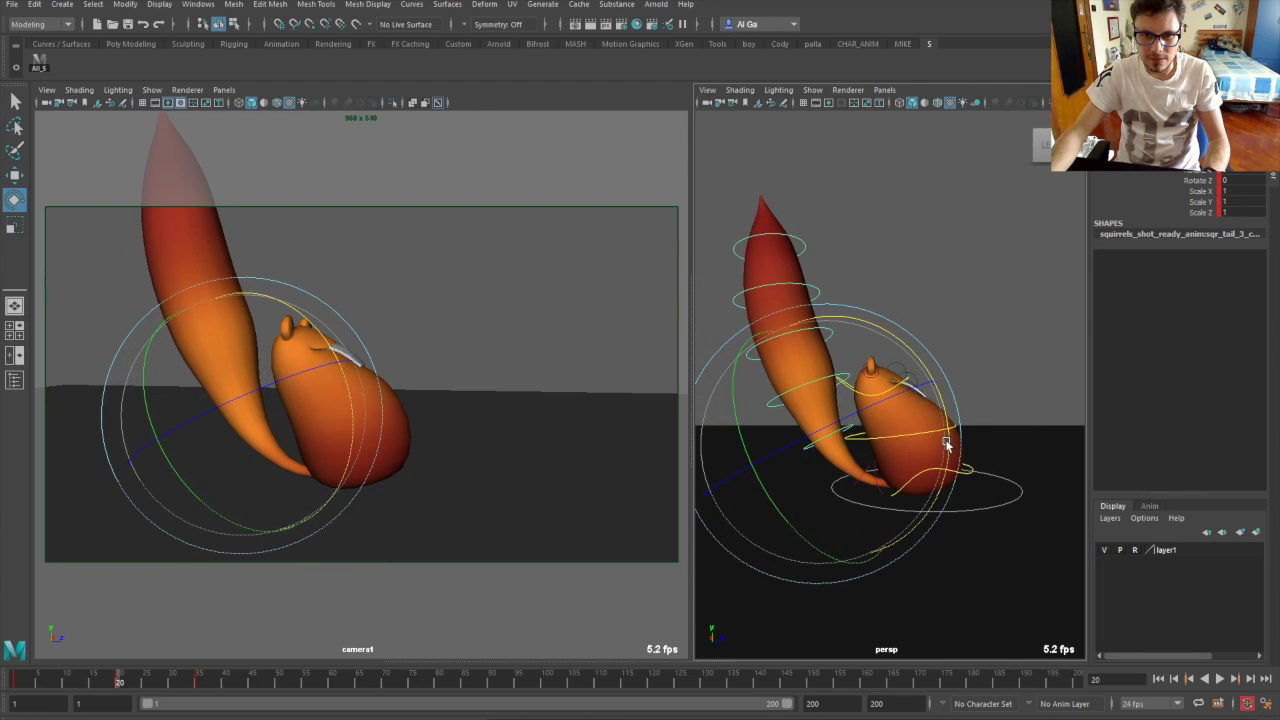
click(874, 372)
click(826, 378)
drag(929, 371, 862, 340)
click(940, 293)
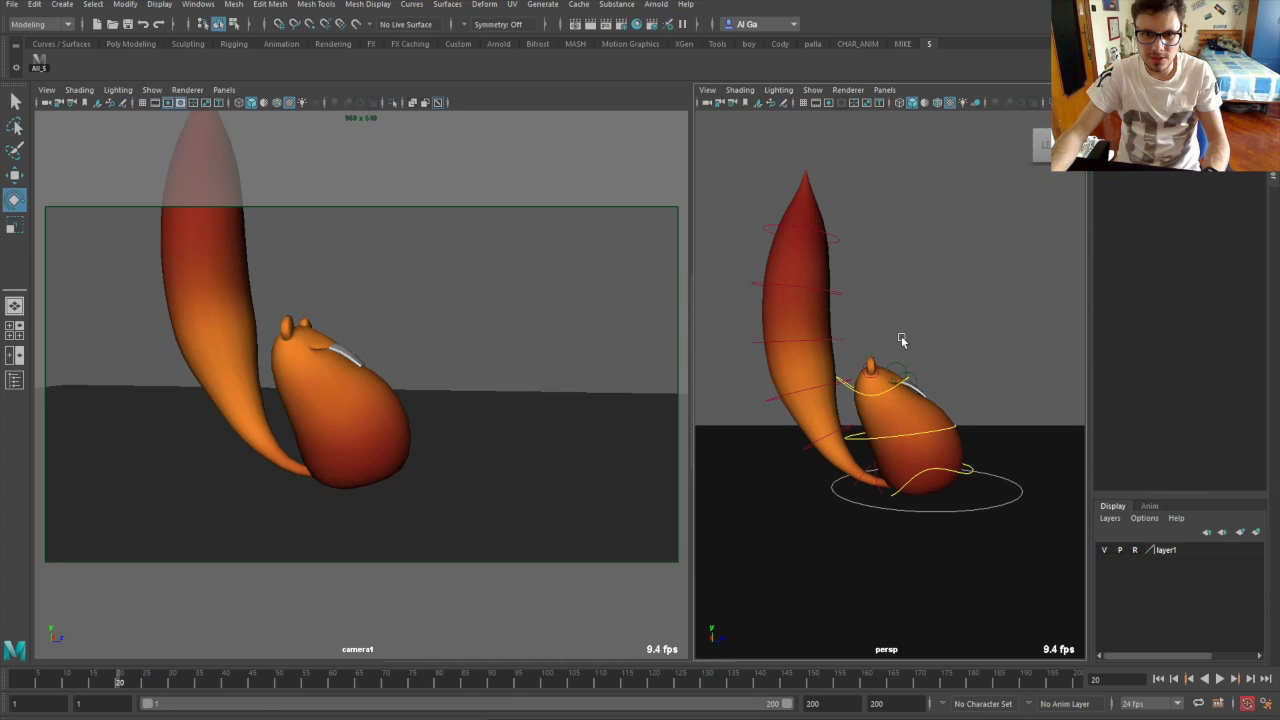
click(833, 339)
drag(914, 321, 909, 312)
click(1026, 311)
- Try shifting the fourth and third tail controls slightly backward, undoing each move
click(824, 390)
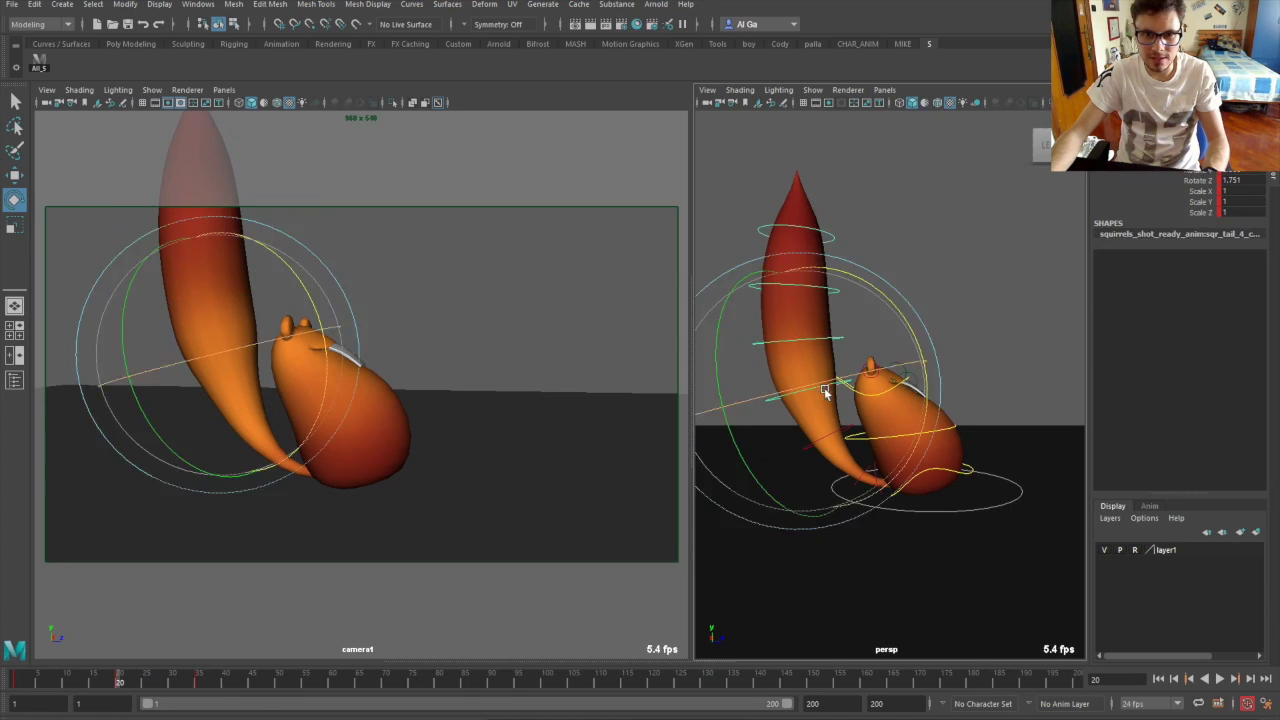
key(w)
drag(853, 389, 846, 390)
key(ctrl+z)
click(828, 434)
drag(862, 436, 857, 436)
key(ctrl+z)
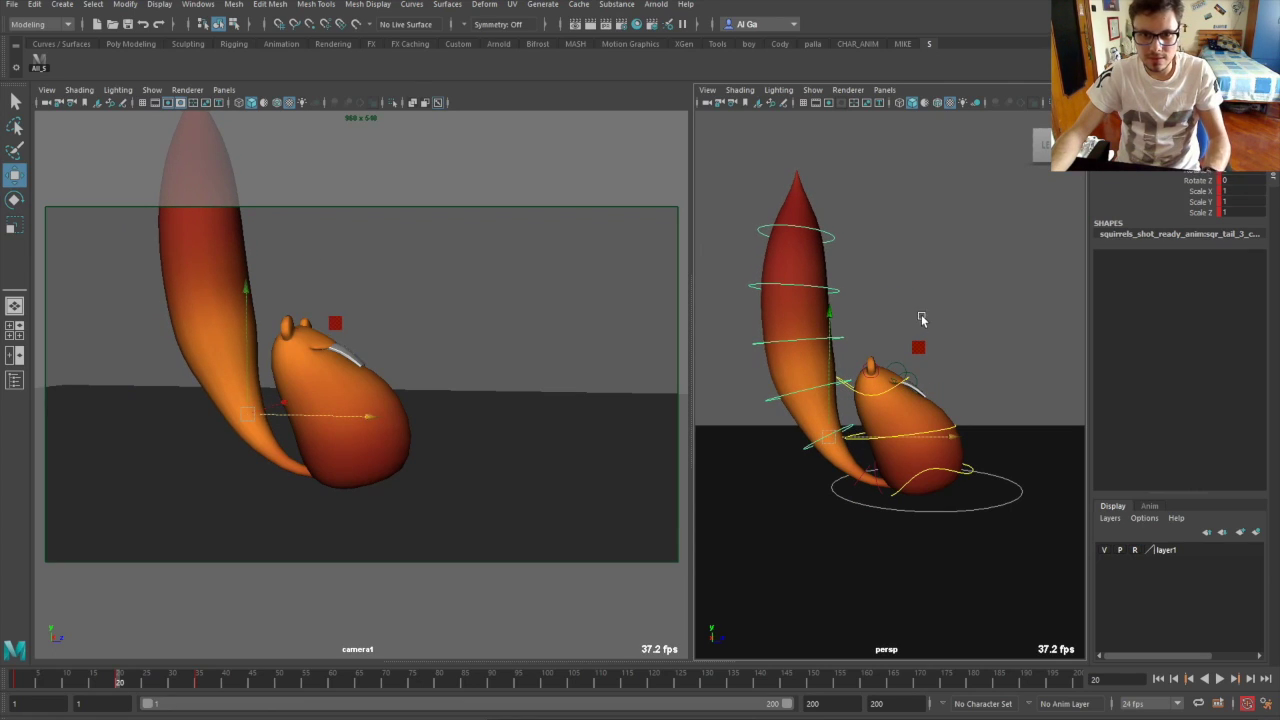
- Try bending the middle of the tail toward the head with the fifth and fourth tail controls, and undo it
click(840, 341)
mouse_move(861, 341)
mouse_down()
mouse_move(926, 391)
mouse_move(879, 393)
mouse_move(891, 321)
mouse_up()
click(816, 400)
key(e)
alt+drag(783, 349, 850, 339)
alt+drag(896, 413, 901, 425)
key(ctrl+z)
key(ctrl+z)
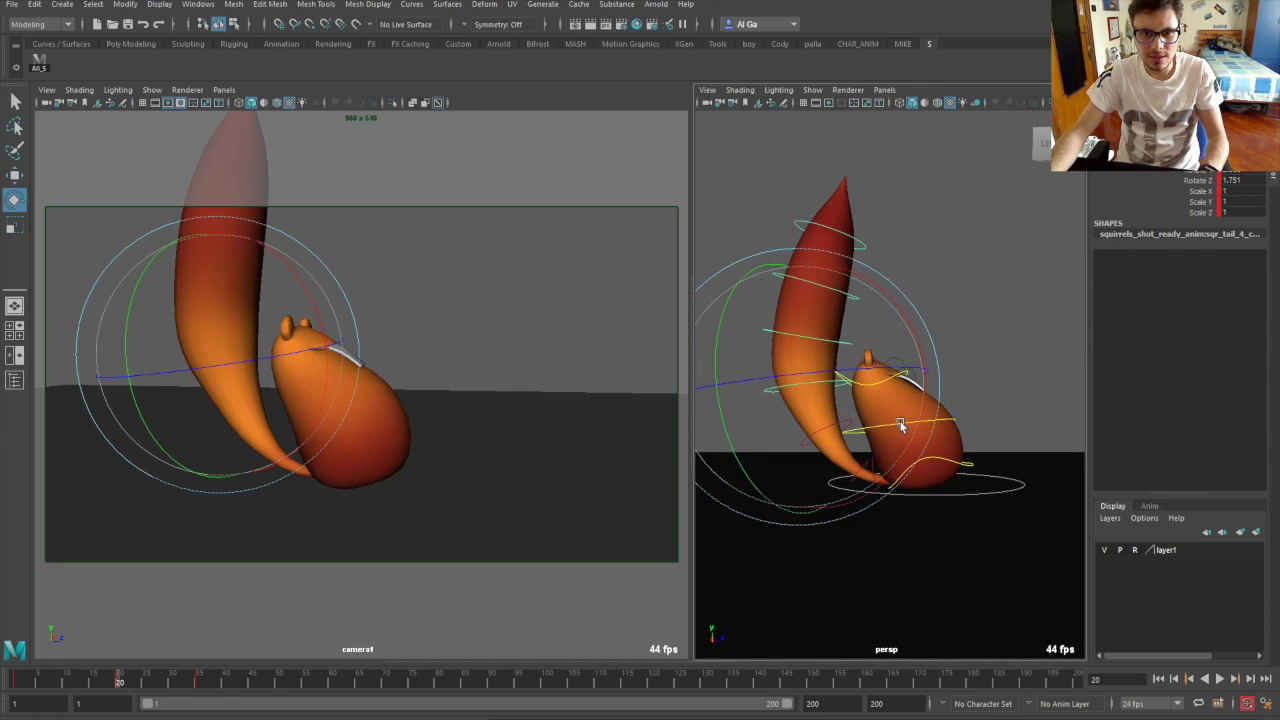
click(952, 275)
- Adjust the rotation of the middle and upper tail controls so the tail tip curves slightly toward the body
click(838, 288)
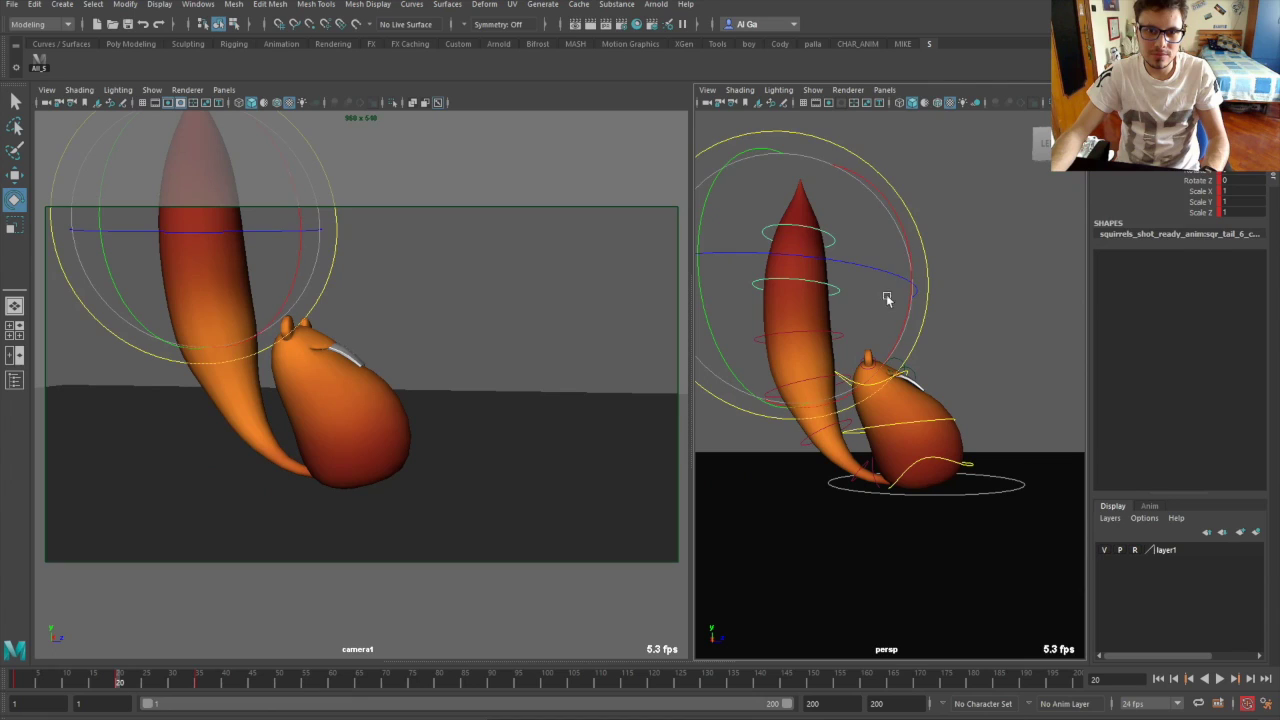
drag(907, 304, 910, 372)
click(853, 328)
click(842, 333)
click(930, 350)
click(824, 380)
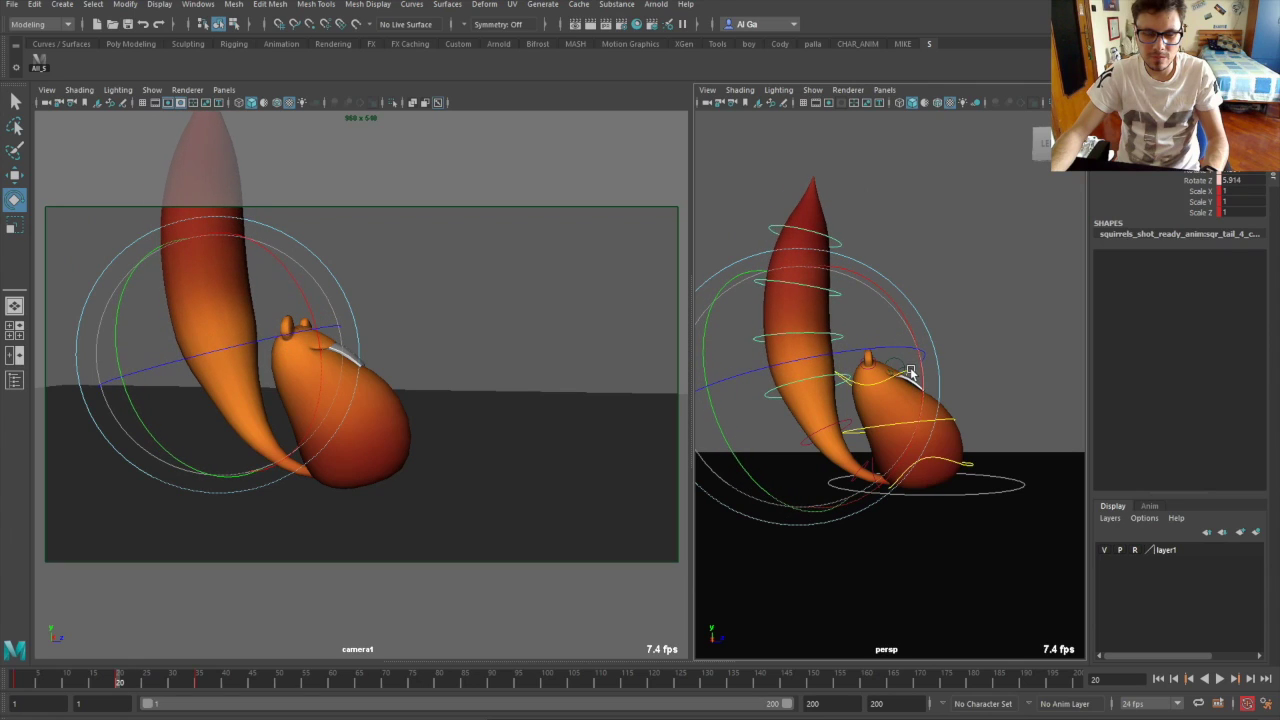
click(962, 306)
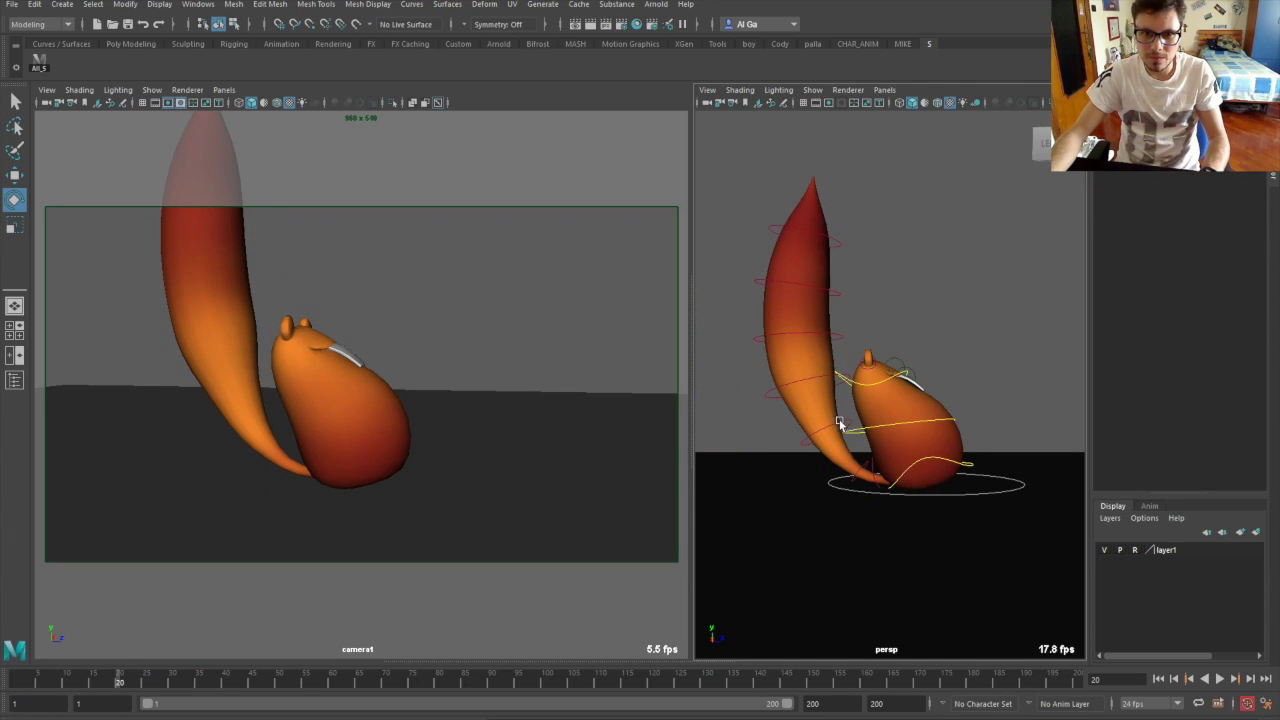
- Rotate the third tail control and the tail base control to bring the tail forward over the back
click(930, 403)
drag(936, 397, 940, 412)
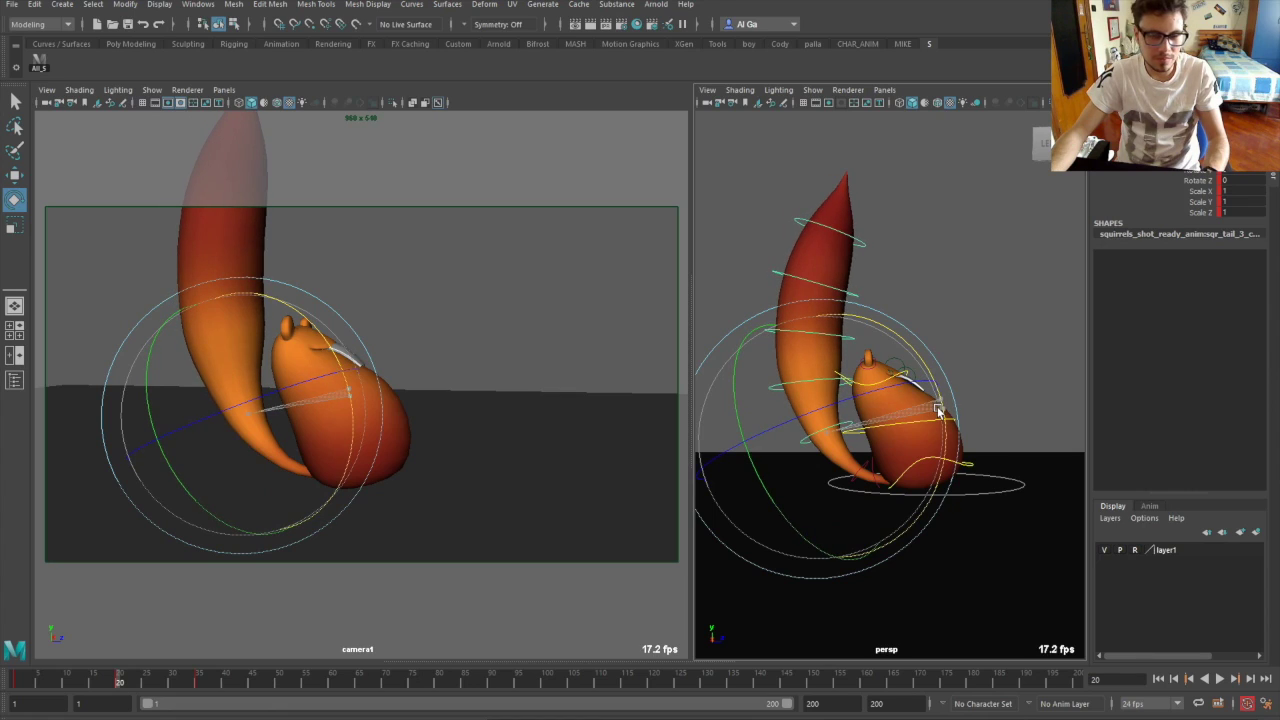
click(837, 391)
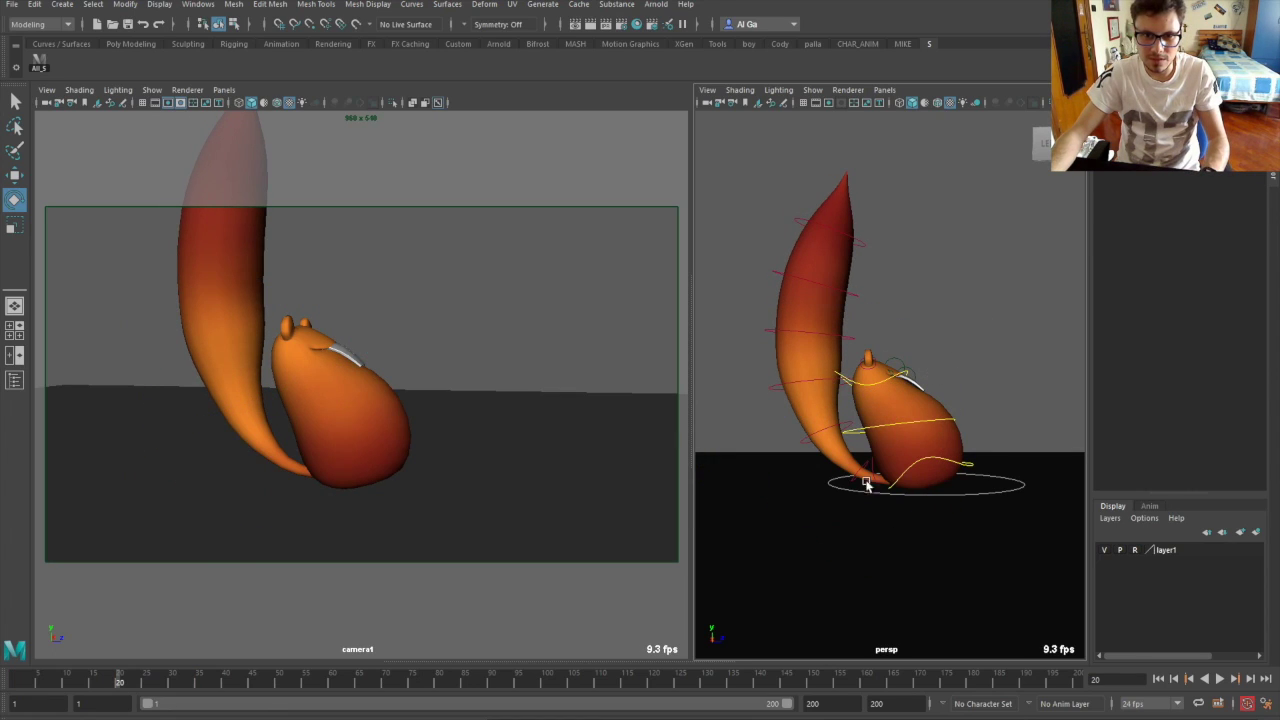
click(875, 484)
mouse_move(993, 436)
mouse_down()
mouse_move(992, 472)
mouse_move(991, 452)
mouse_up()
click(800, 383)
- Rotate the third and second tail controls so the tail rises clear behind the squirrel's back
click(837, 421)
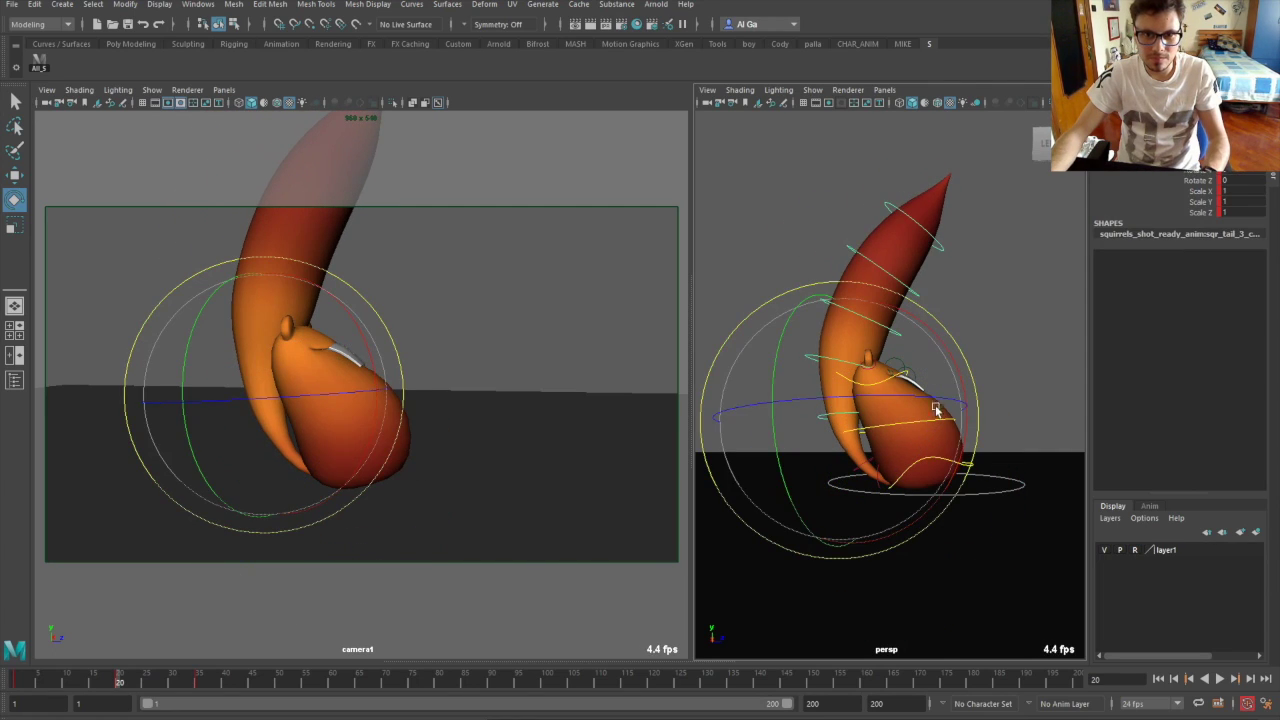
drag(963, 449, 940, 359)
click(1011, 352)
click(865, 463)
drag(977, 449, 980, 420)
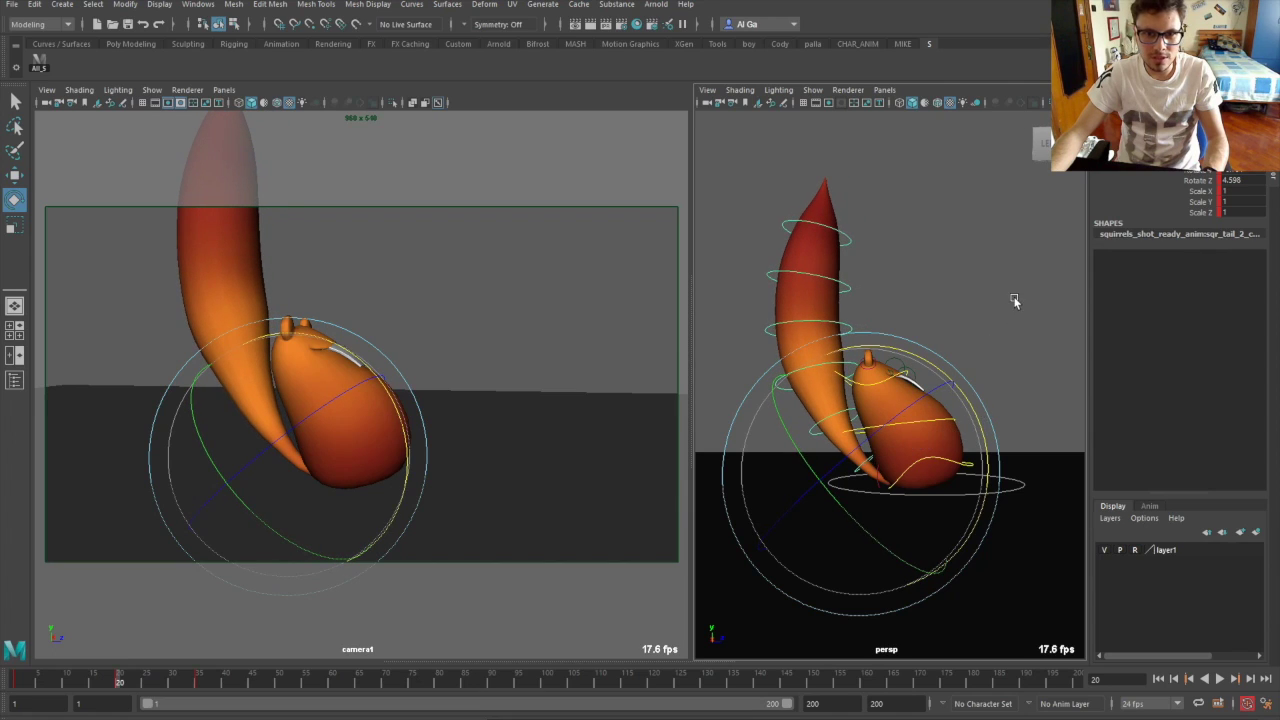
click(1012, 298)
- Rotate the fourth and second tail controls so the whole tail leans diagonally backward at frame 20
click(820, 363)
drag(943, 371, 906, 311)
click(977, 315)
click(823, 316)
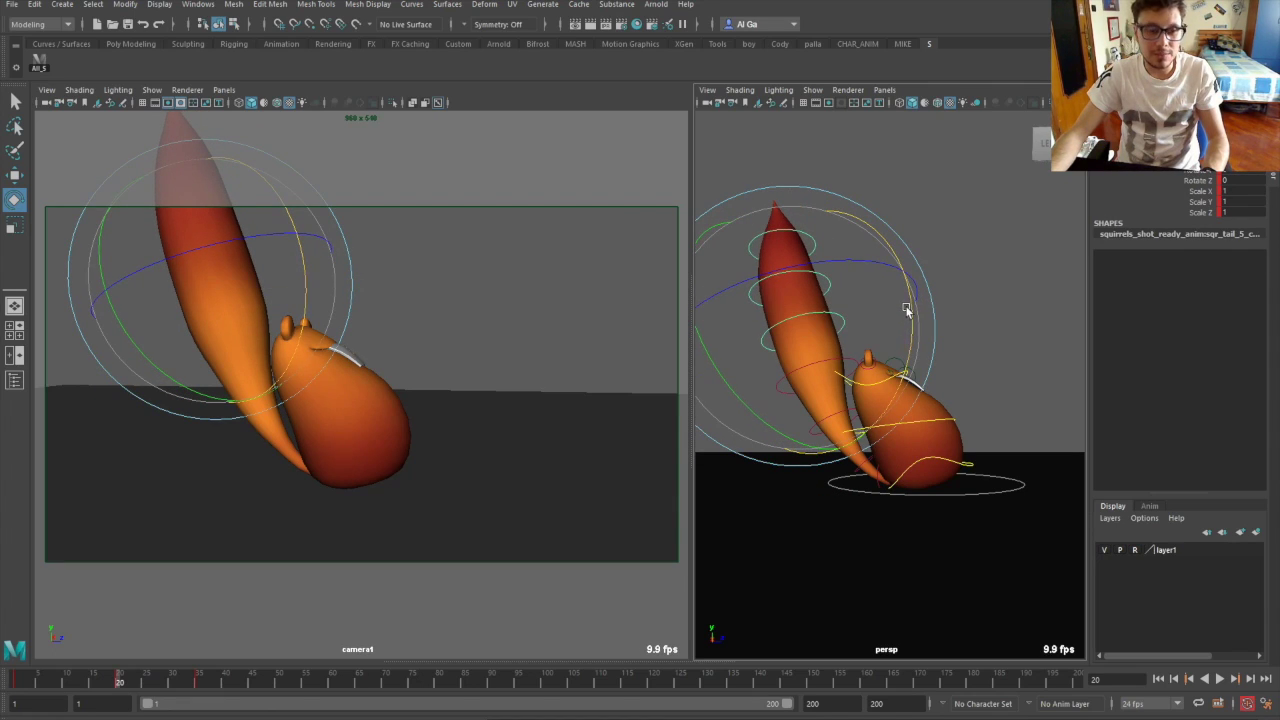
click(986, 325)
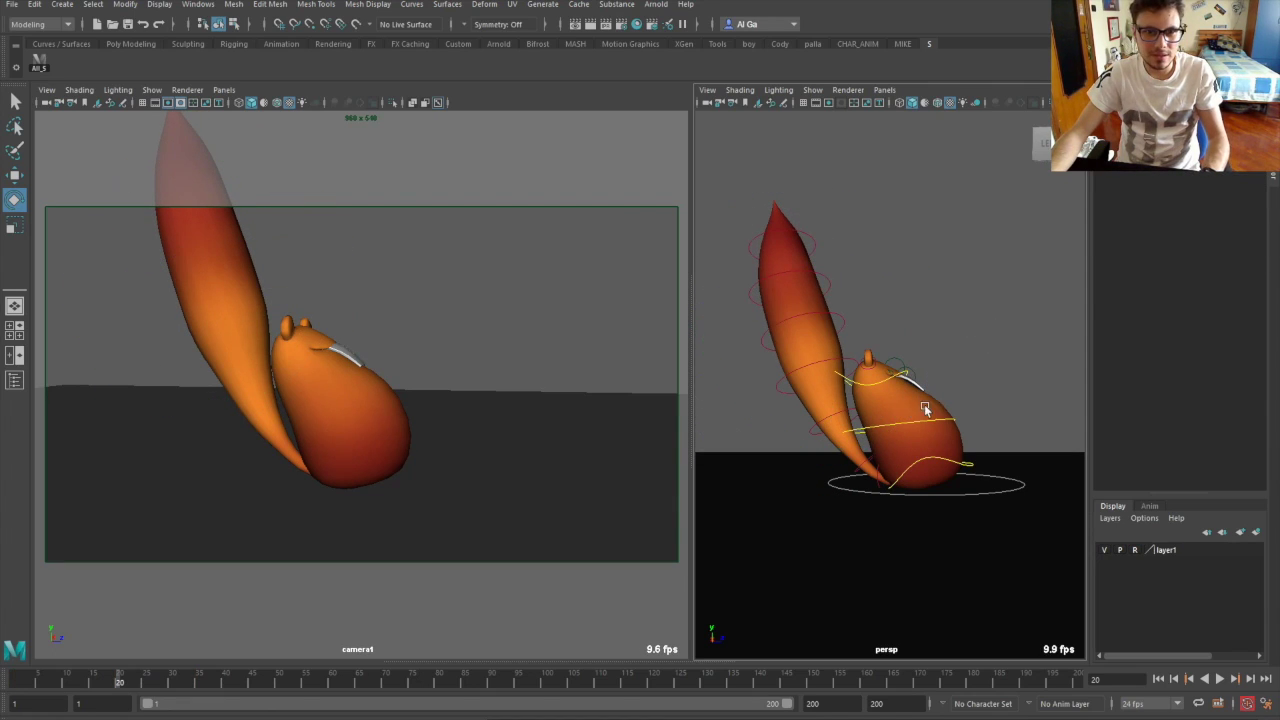
click(867, 462)
drag(980, 437, 980, 429)
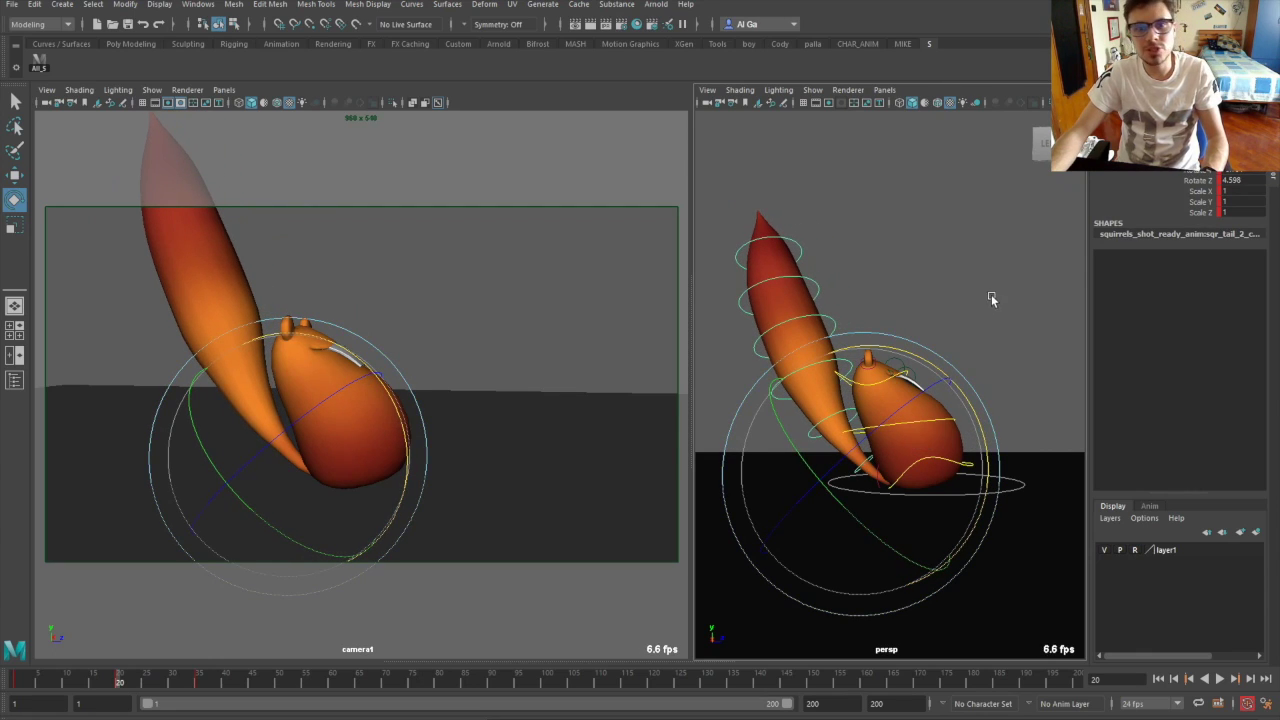
click(736, 311)
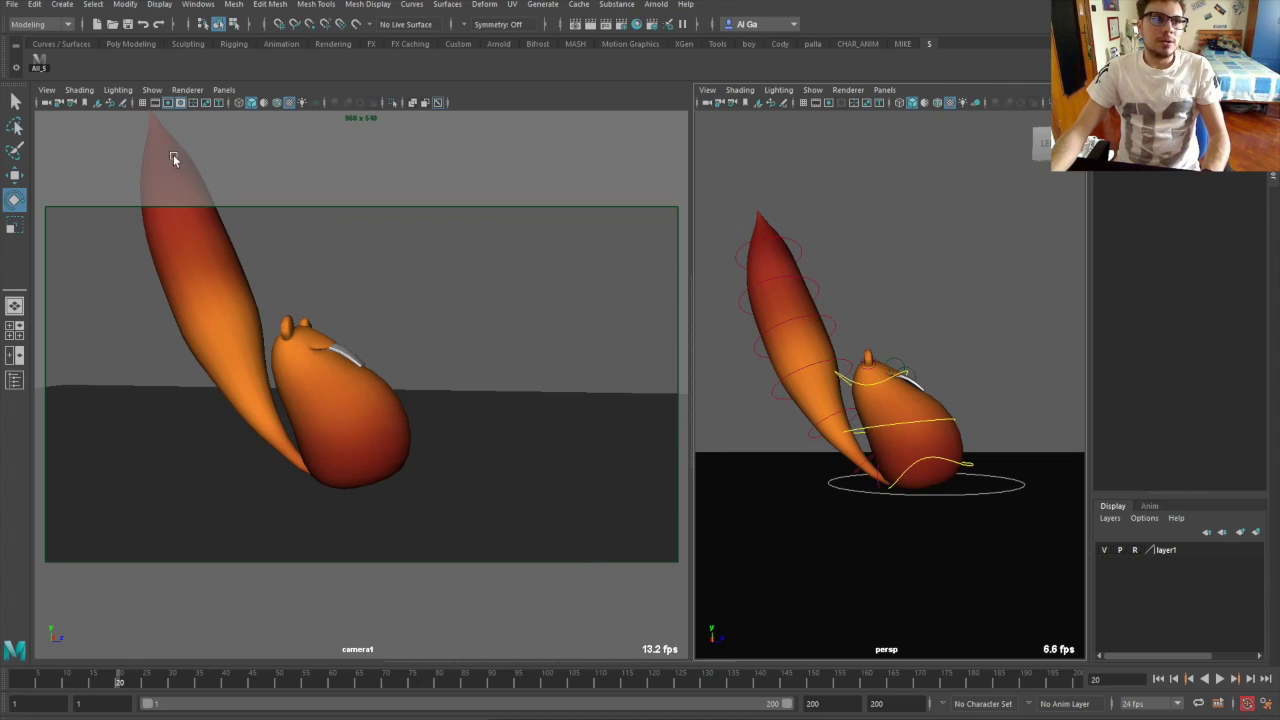
- Select all of the squirrel's controls and scrub the timeline up to frame 20 to check the pose
click(40, 66)
mouse_move(105, 684)
mouse_down()
mouse_move(129, 680)
mouse_move(75, 682)
mouse_move(118, 680)
mouse_up()
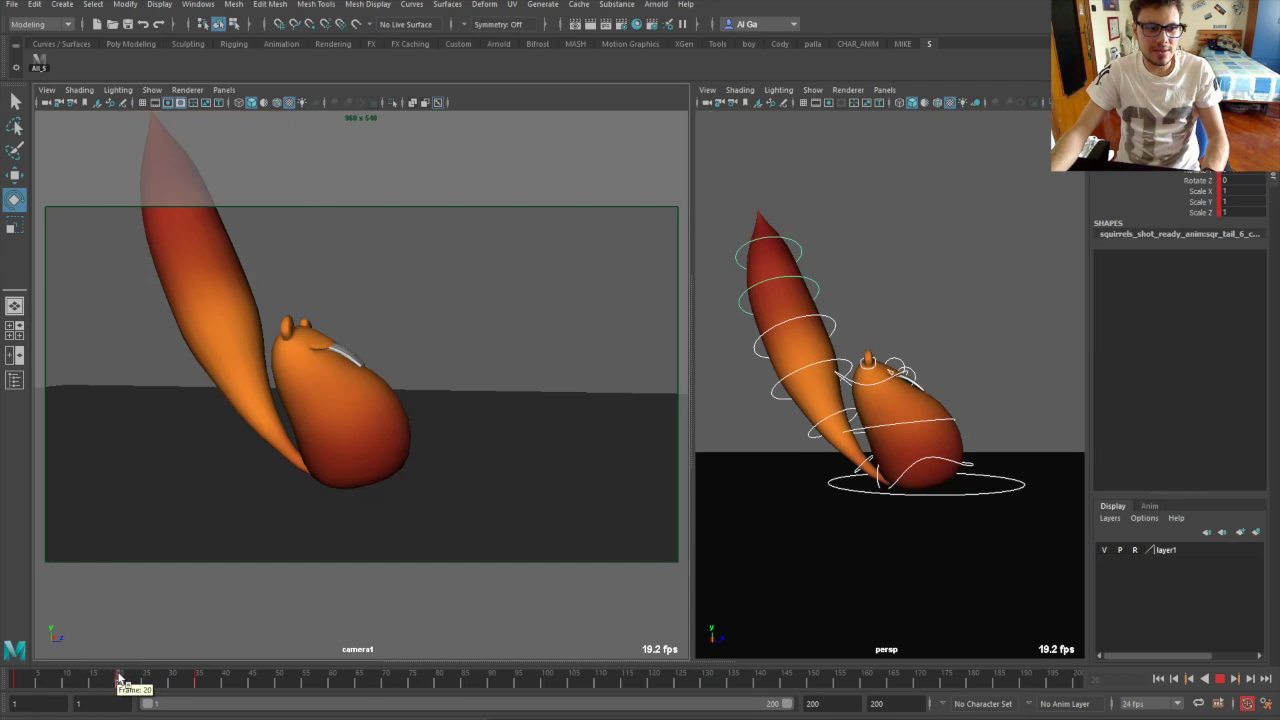
click(915, 342)
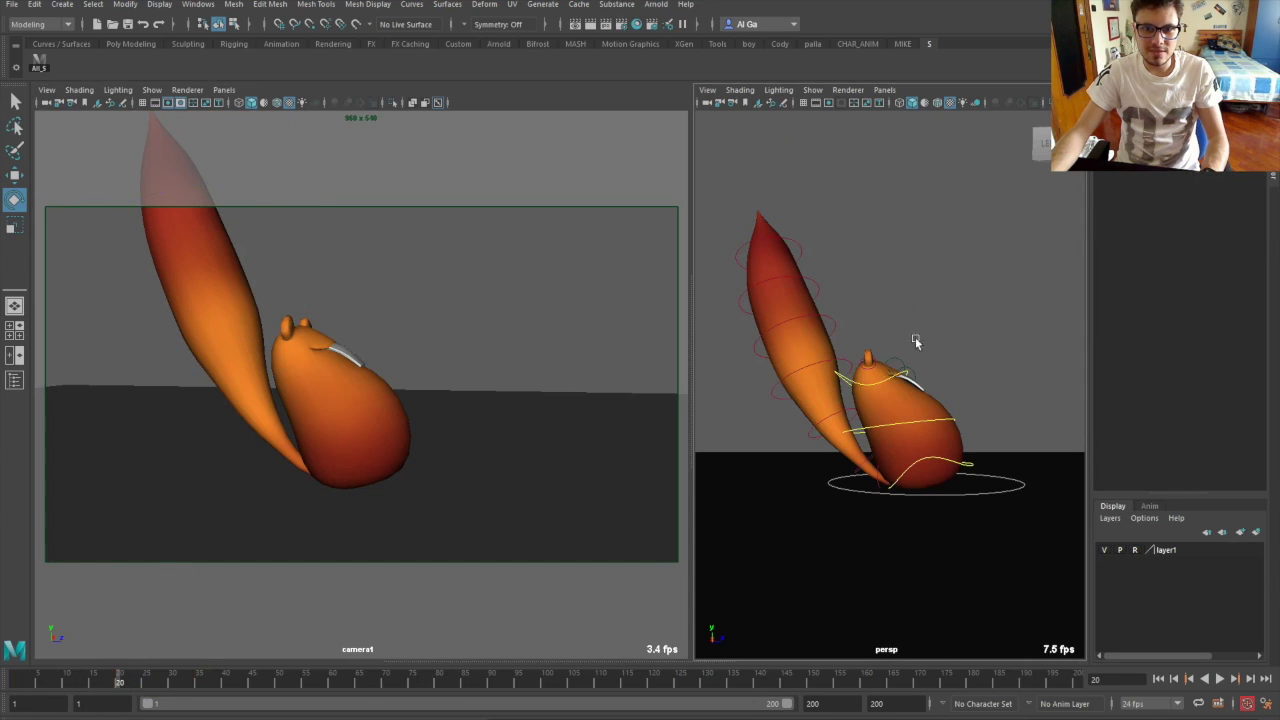
- Move the upper spine control slightly to raise the squirrel's head at frame 20
click(860, 386)
key(w)
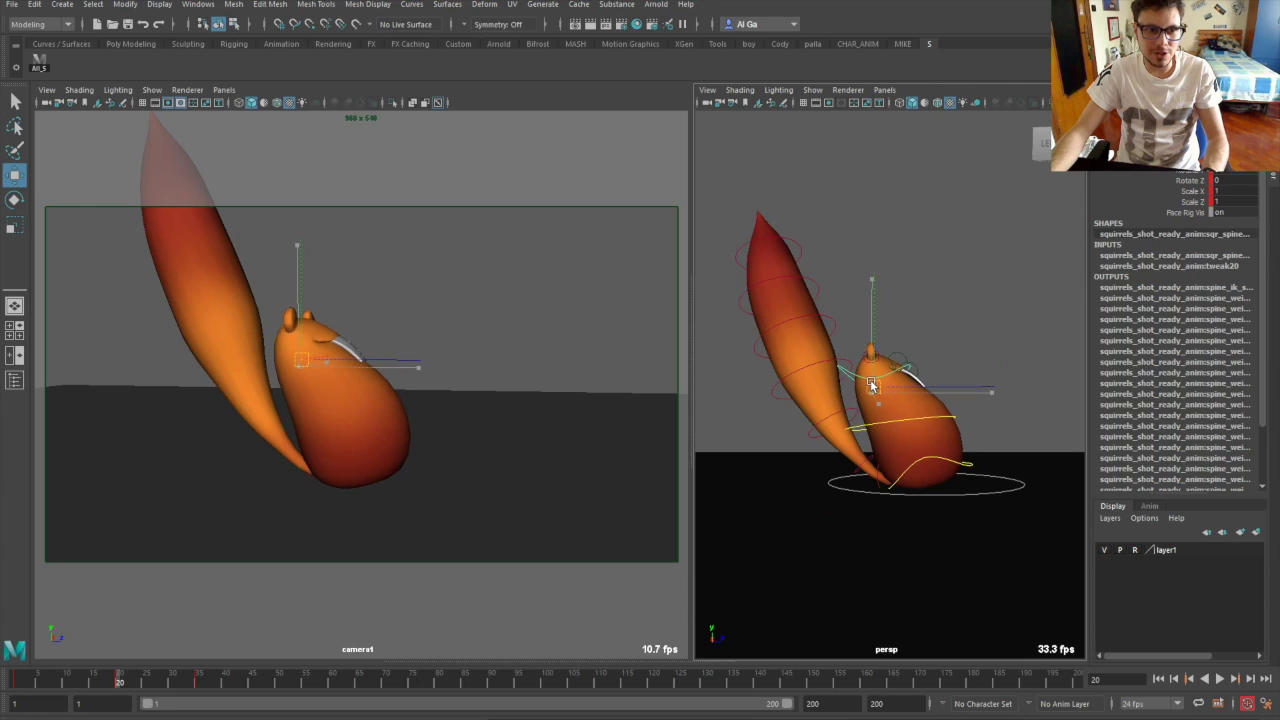
key(e)
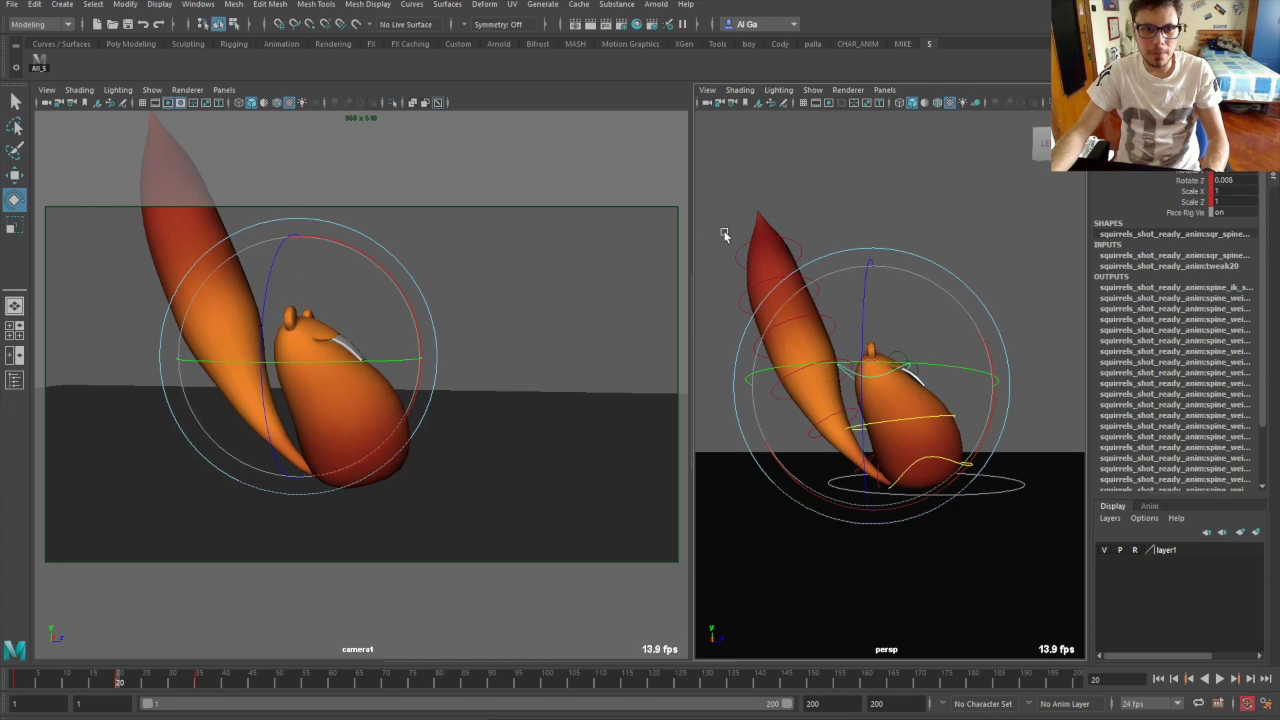
click(730, 230)
- Rotate the right ear control, then pull the ear upward and back to stretch it at frame 20
alt+drag(849, 234, 815, 326)
alt+drag(828, 523, 744, 377)
click(740, 371)
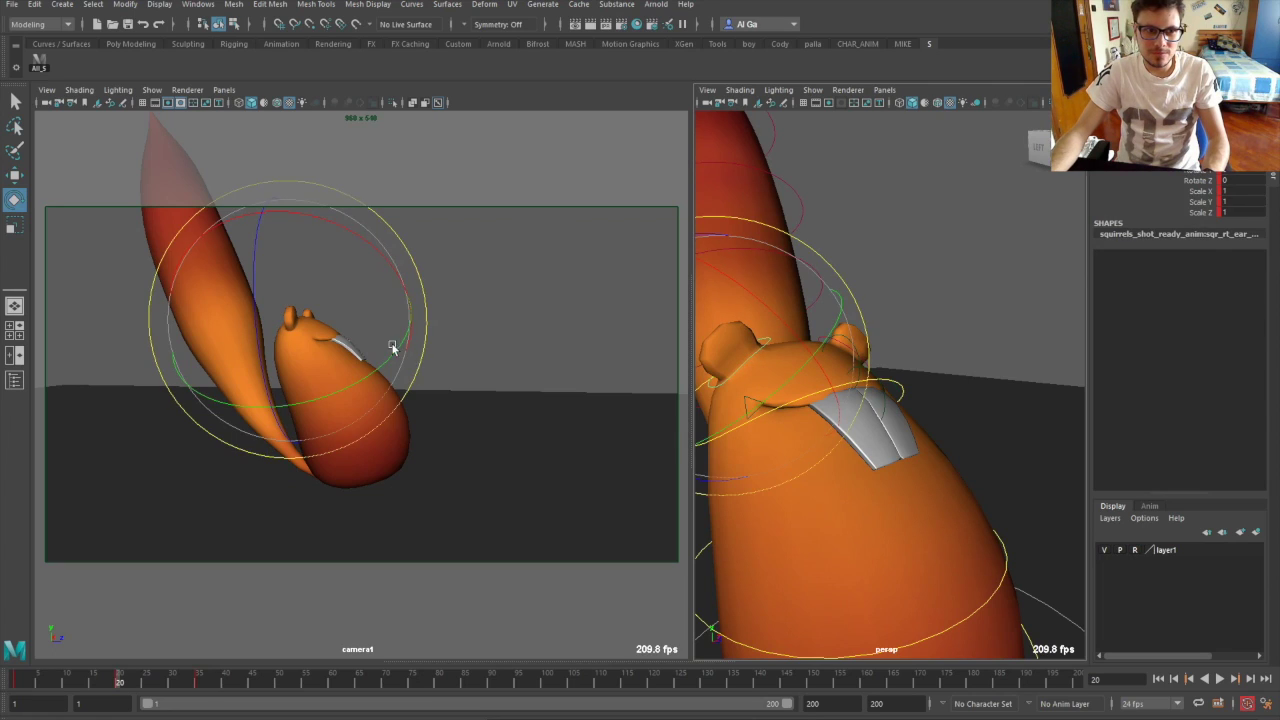
key(w)
key(e)
alt+drag(791, 445, 750, 440)
drag(857, 361, 856, 390)
key(w)
drag(731, 358, 732, 329)
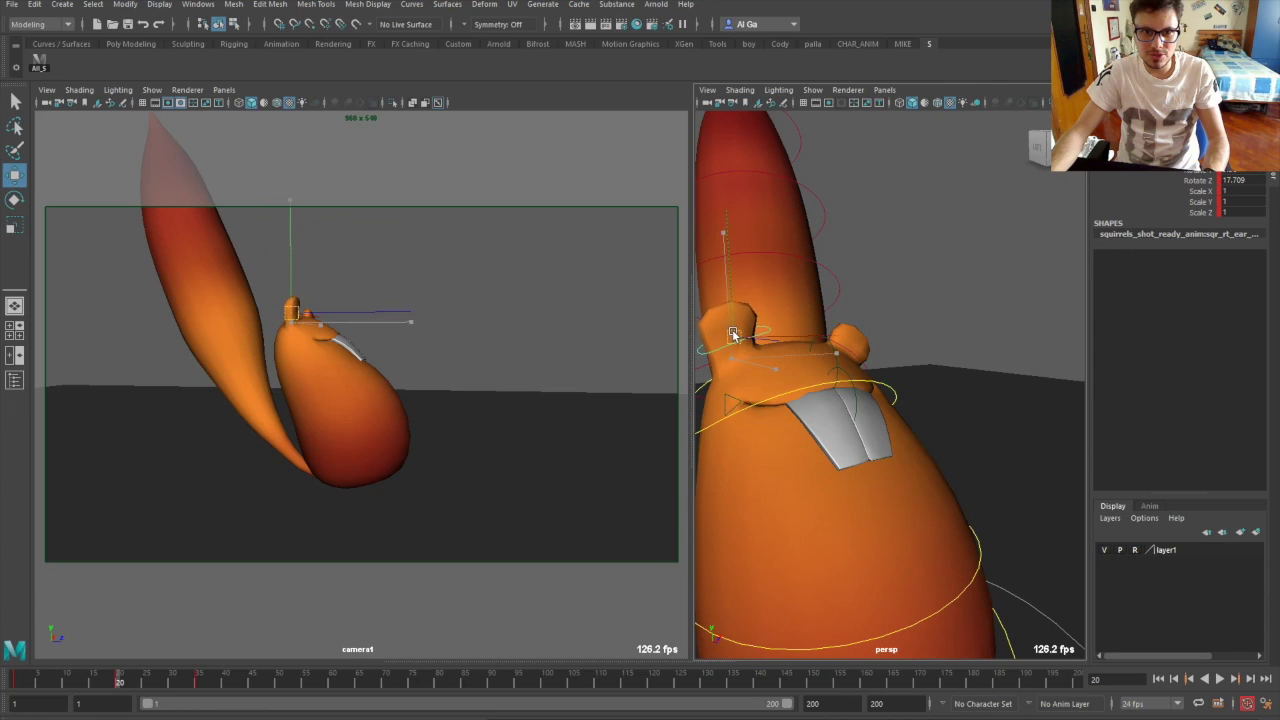
drag(351, 313, 386, 262)
key(e)
- Rotate the left ear control and move it up and back to stretch the left ear like the right one
click(858, 338)
click(862, 364)
key(w)
key(e)
drag(407, 350, 400, 320)
key(w)
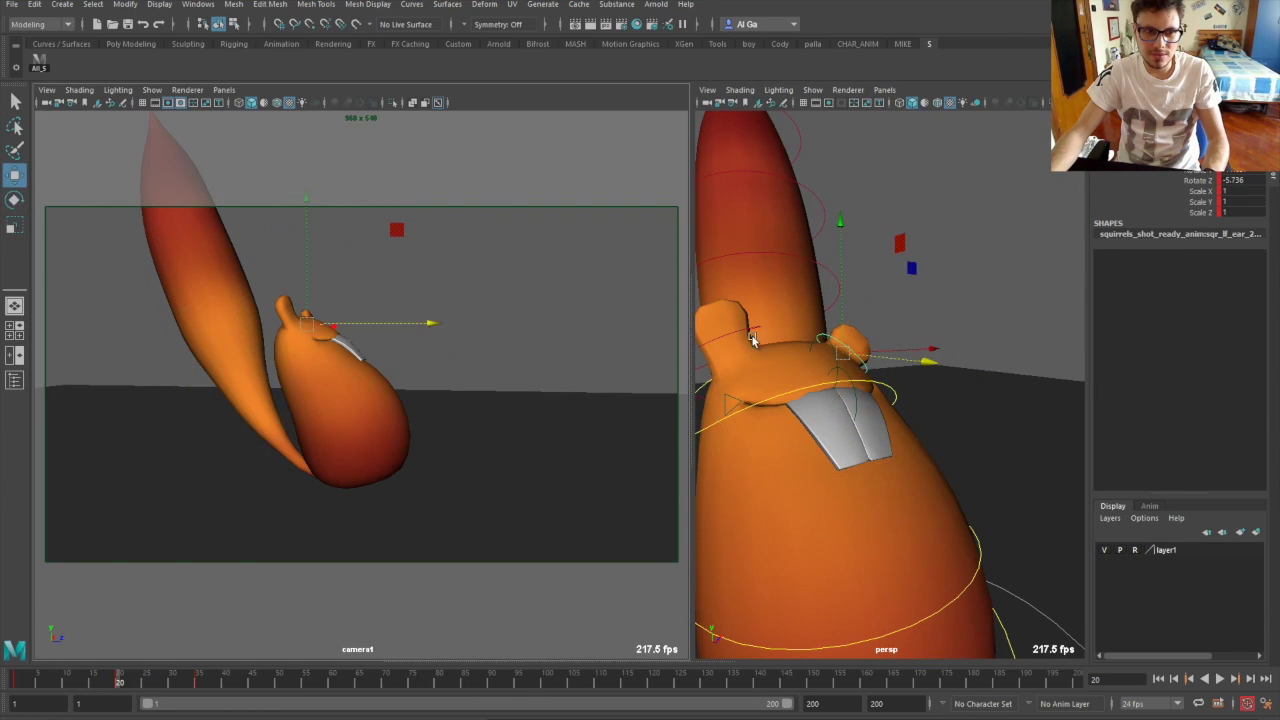
drag(309, 325, 302, 312)
- Step back and forth between frame 20 and the frame before it to compare the pose
key(alt+comma)
key(alt+period)
key(alt+comma)
key(alt+period)
key(alt+comma)
key(alt+period)
key(alt+comma)
key(alt+period)
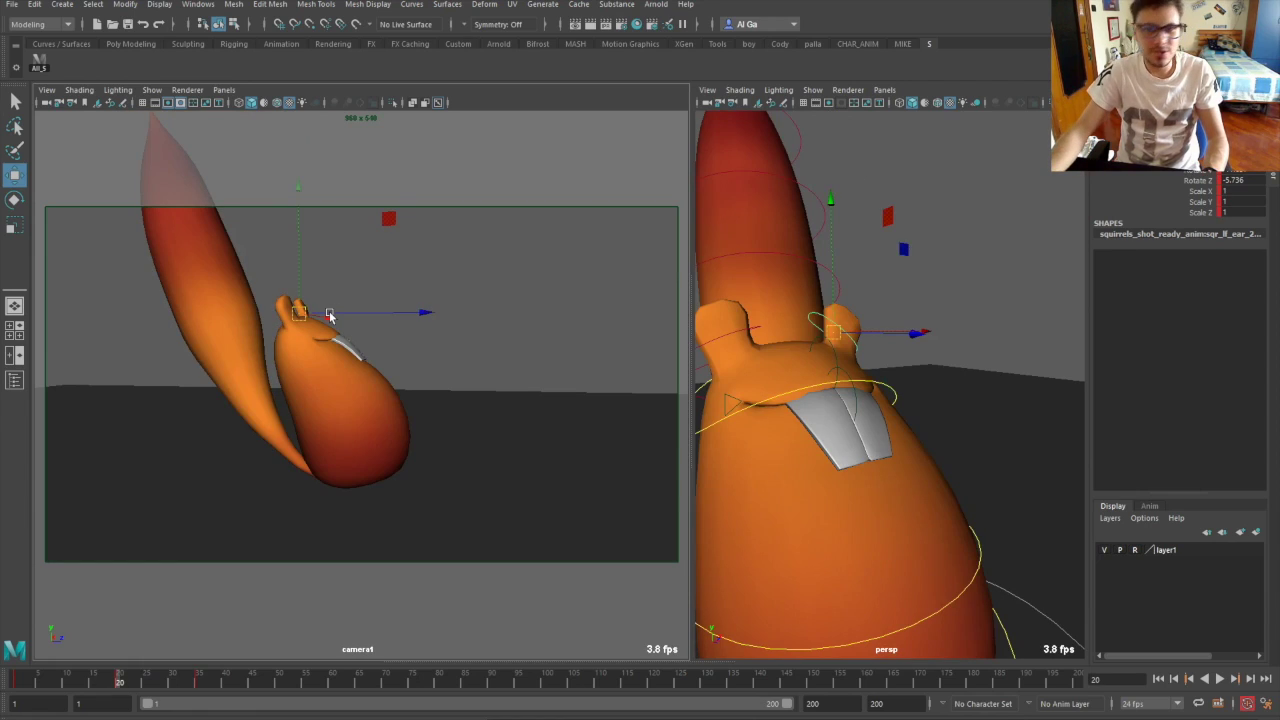
- Move the upper spine control slightly along its forward axis to adjust the head position at frame 20
click(968, 351)
alt+right_drag(866, 443, 750, 390)
alt+drag(765, 375, 838, 371)
click(785, 405)
drag(426, 362, 431, 361)
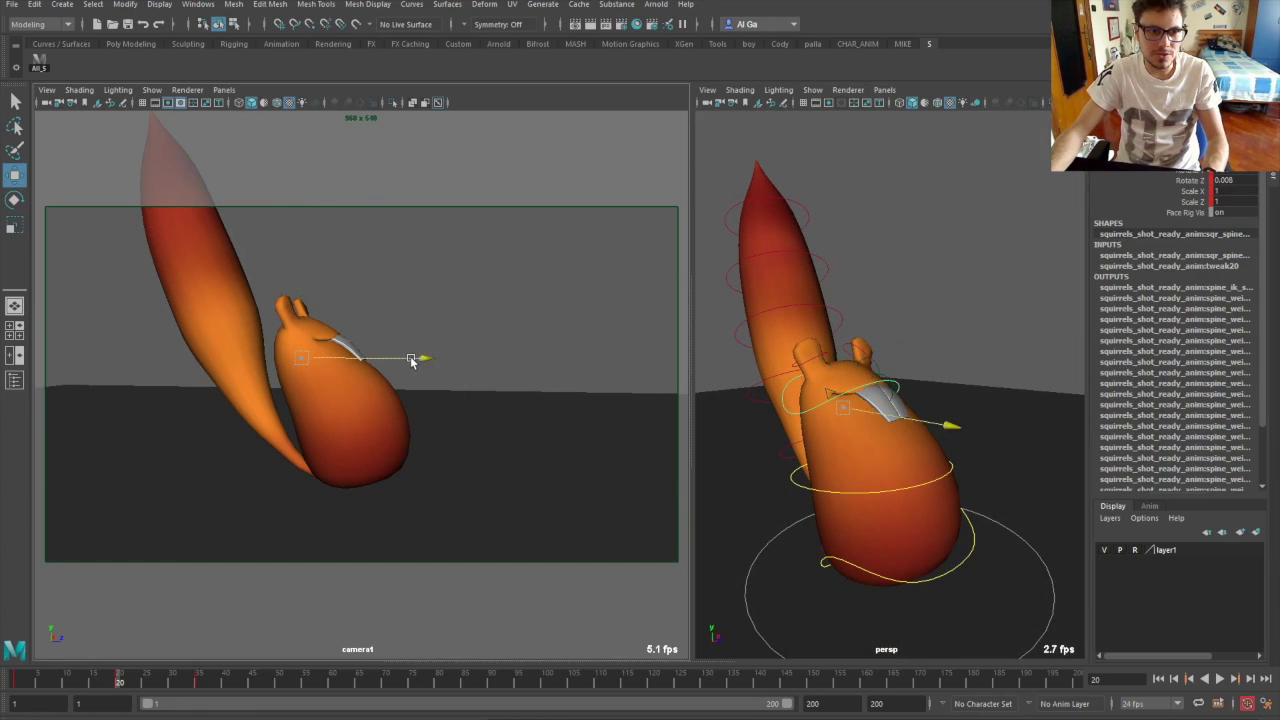
- Move and rotate the upper spine control at frame 20 to refine the head tilt, ending at a Z rotation of about -1.07
drag(307, 311, 306, 303)
key(e)
drag(421, 319, 419, 334)
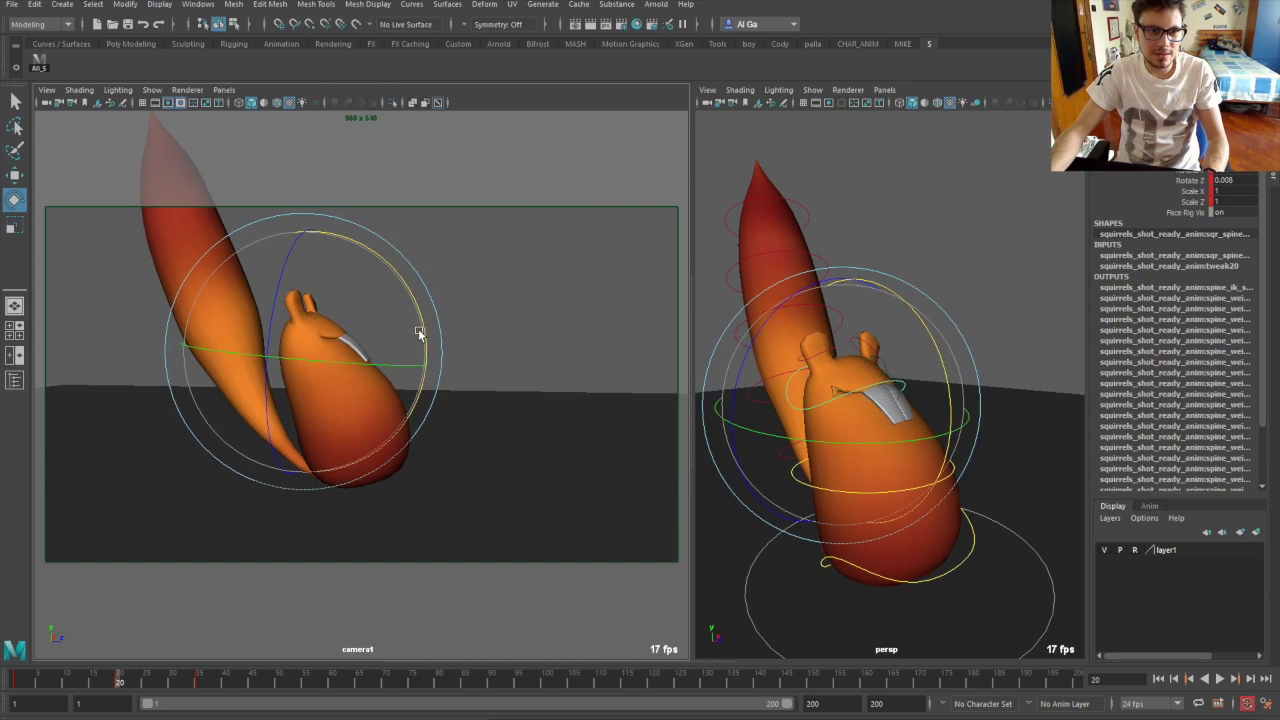
drag(242, 418, 236, 412)
- Flip between frame 20 and the previous frame to check the adjusted head pose
key(alt+comma)
key(alt+period)
key(alt+comma)
key(alt+period)
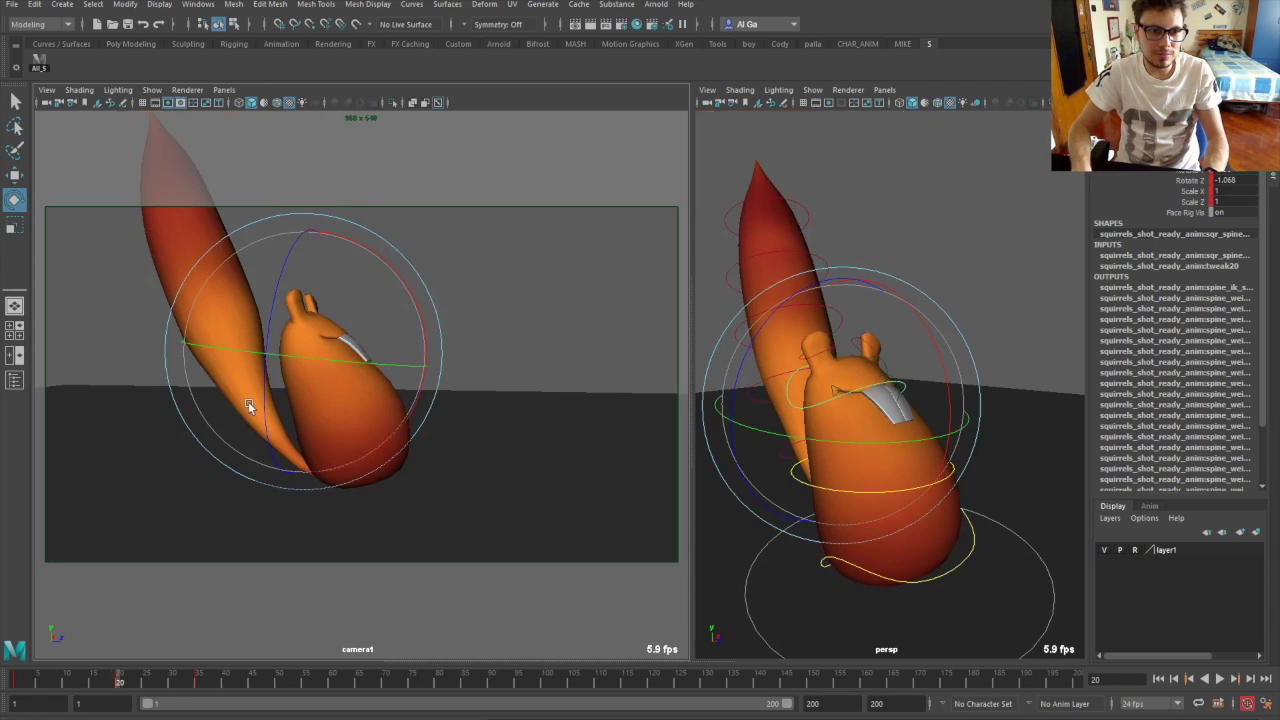
key(alt+comma)
key(alt+period)
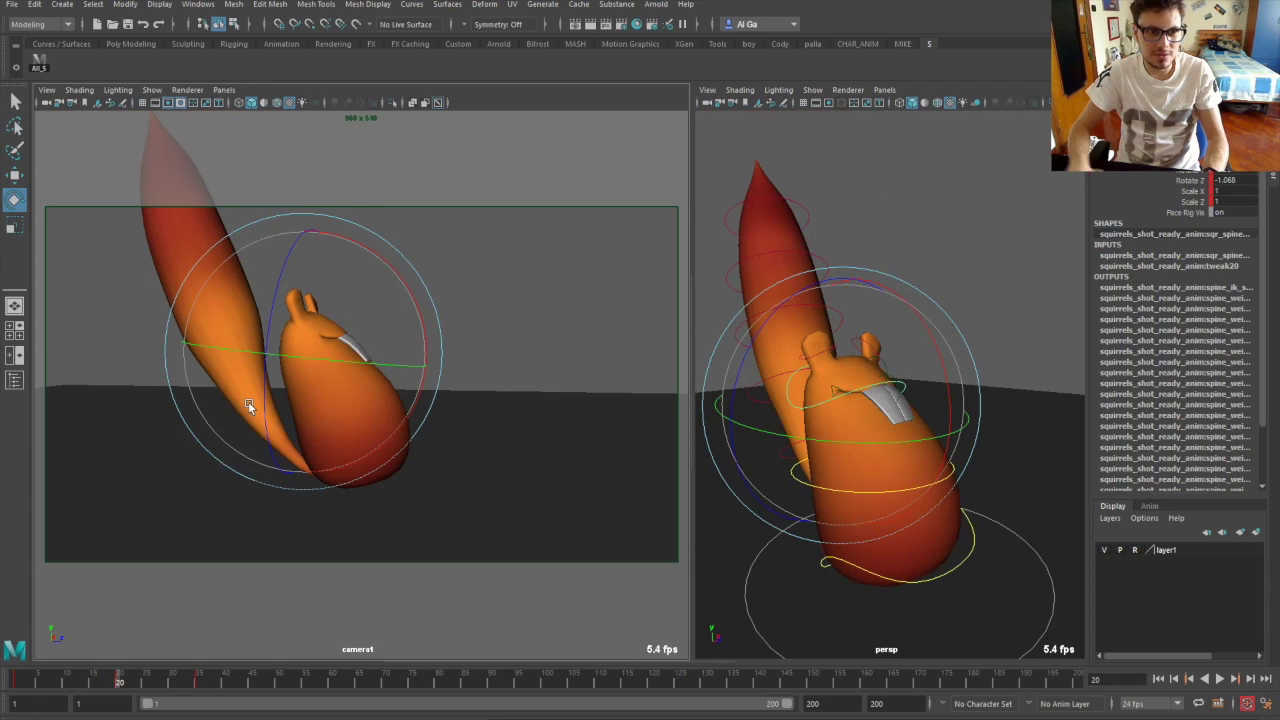
- Move the upper spine control slightly up and back at frame 20
click(1049, 210)
click(800, 401)
key(w)
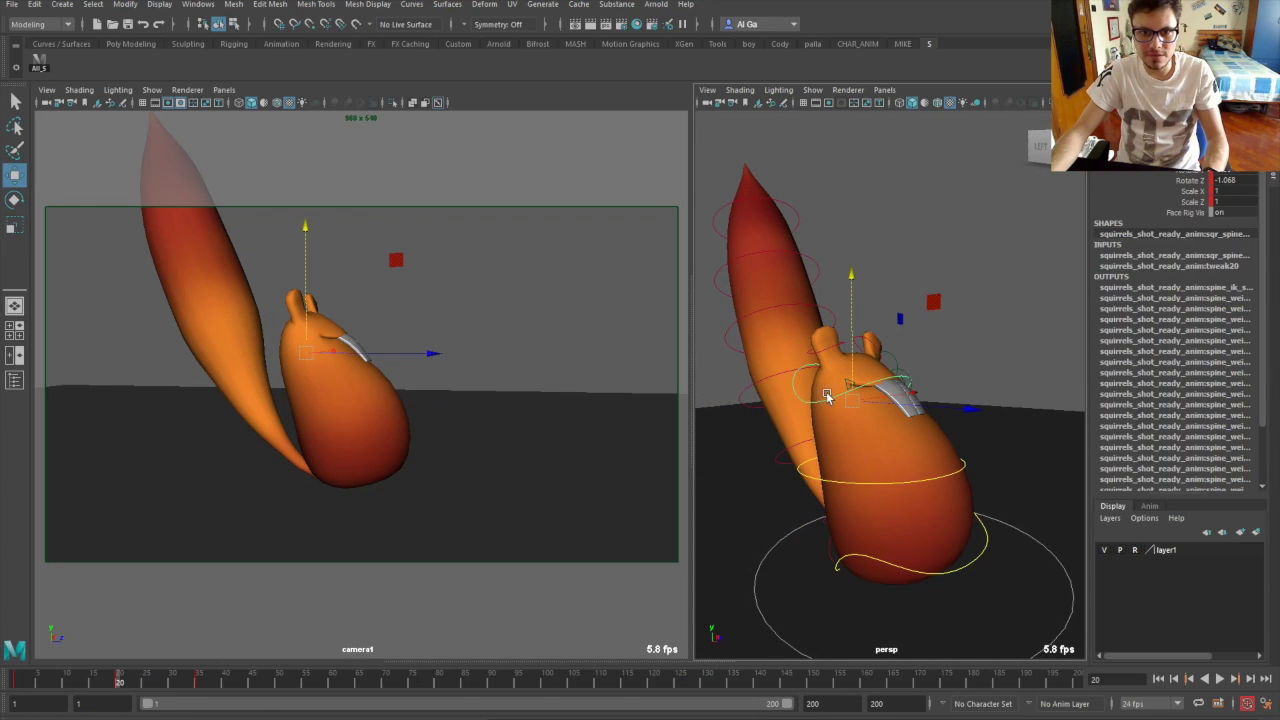
drag(858, 401, 849, 399)
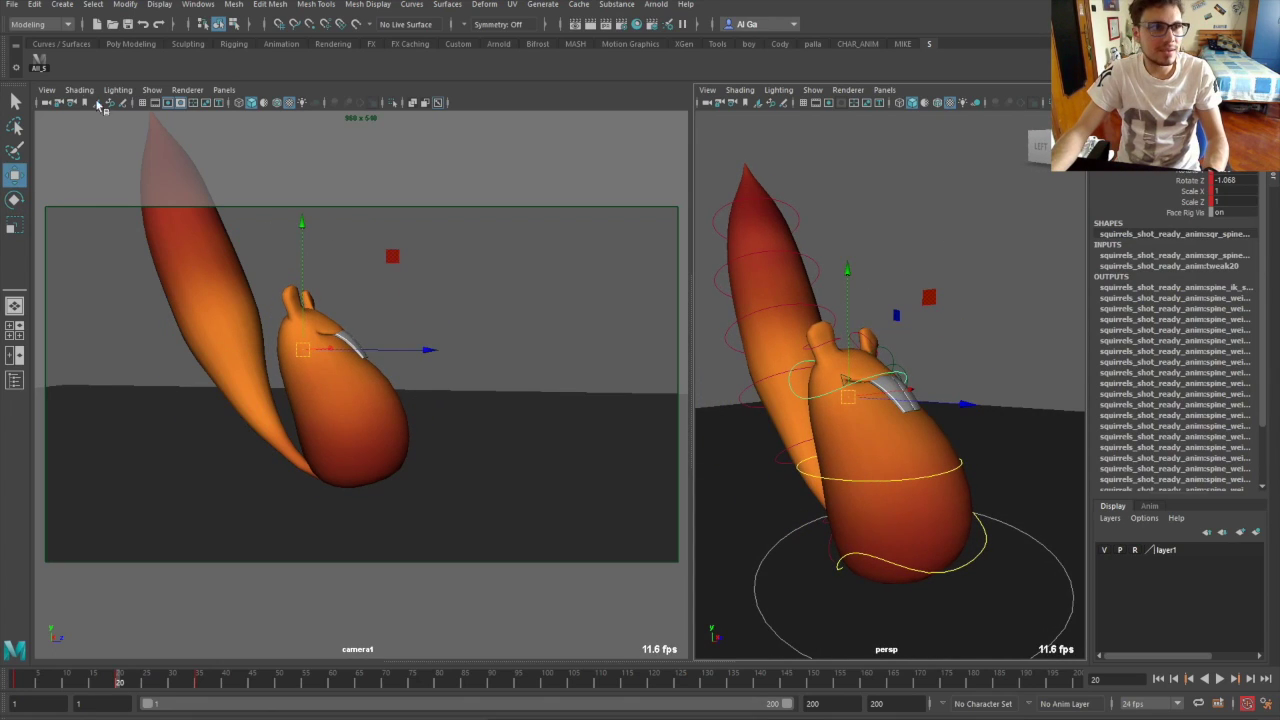
- Select all the squirrel's controls with the All_S set, play the blocking animation and stop at frame 22
click(39, 65)
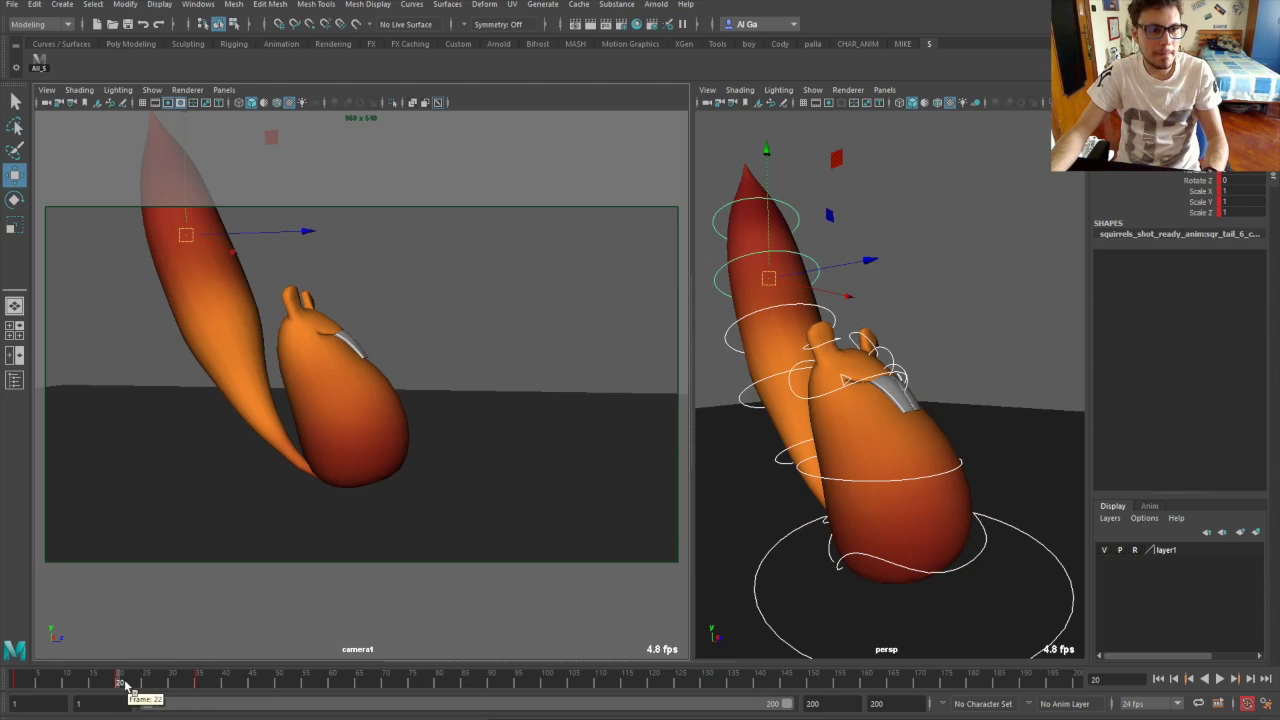
key(alt+v)
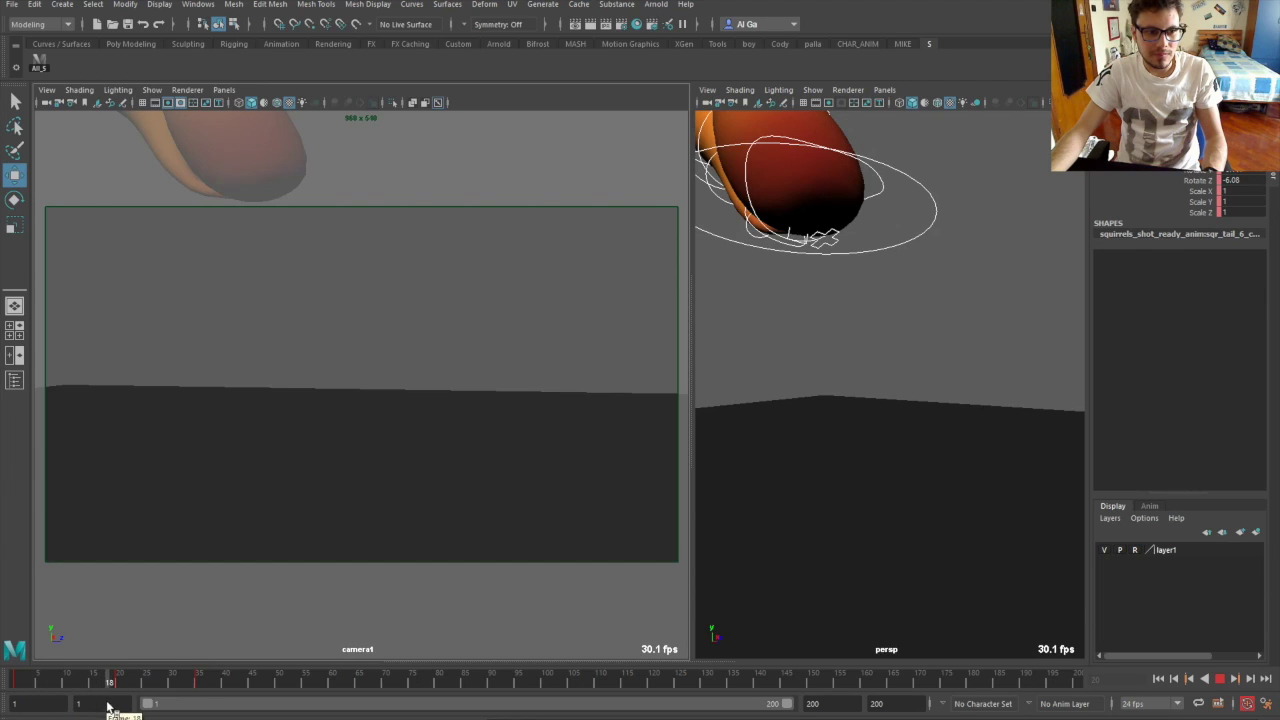
key(Escape)
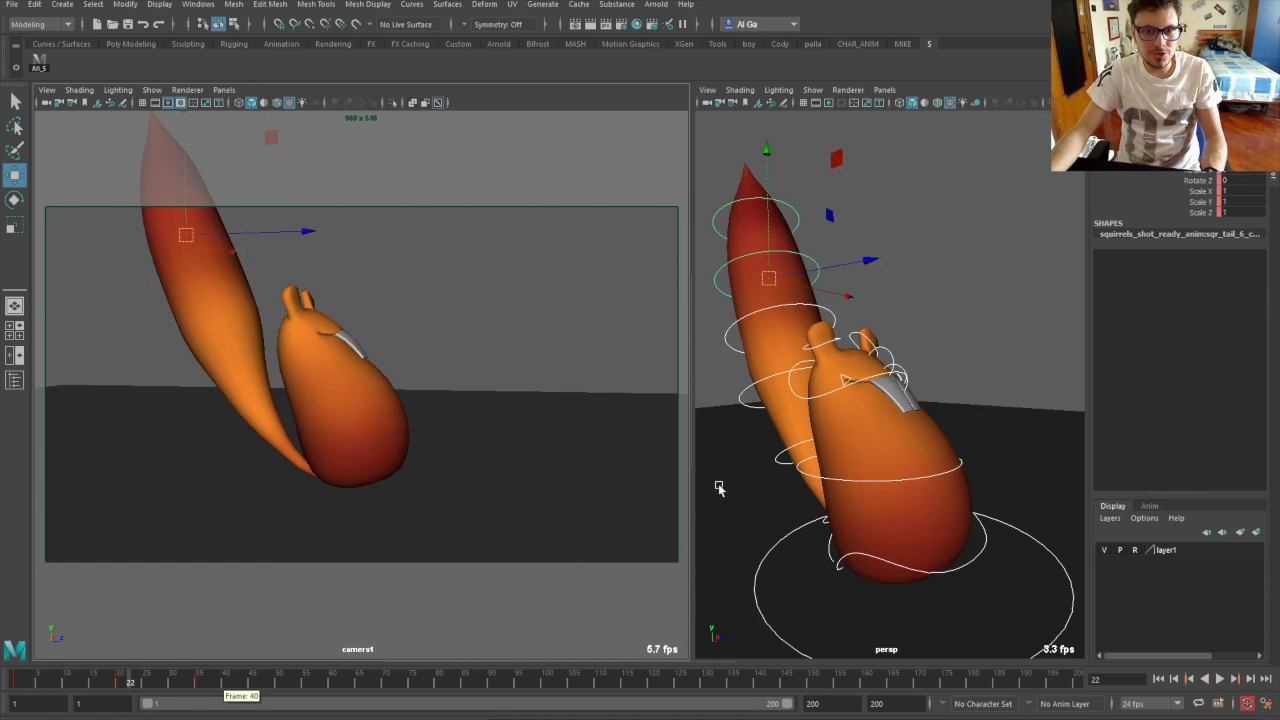
- Select all seven tail controls from base to tip and save them on the shelf as a quick select set named tail_S
click(910, 306)
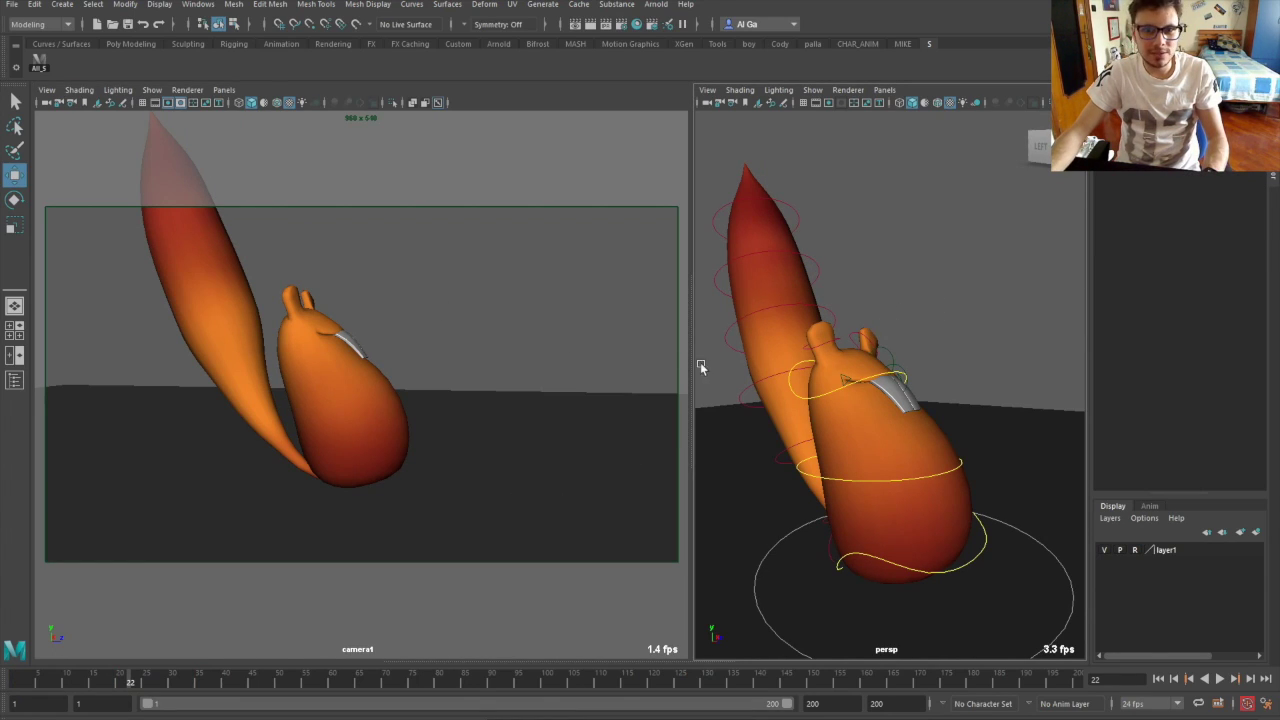
alt+drag(756, 417, 818, 407)
click(889, 556)
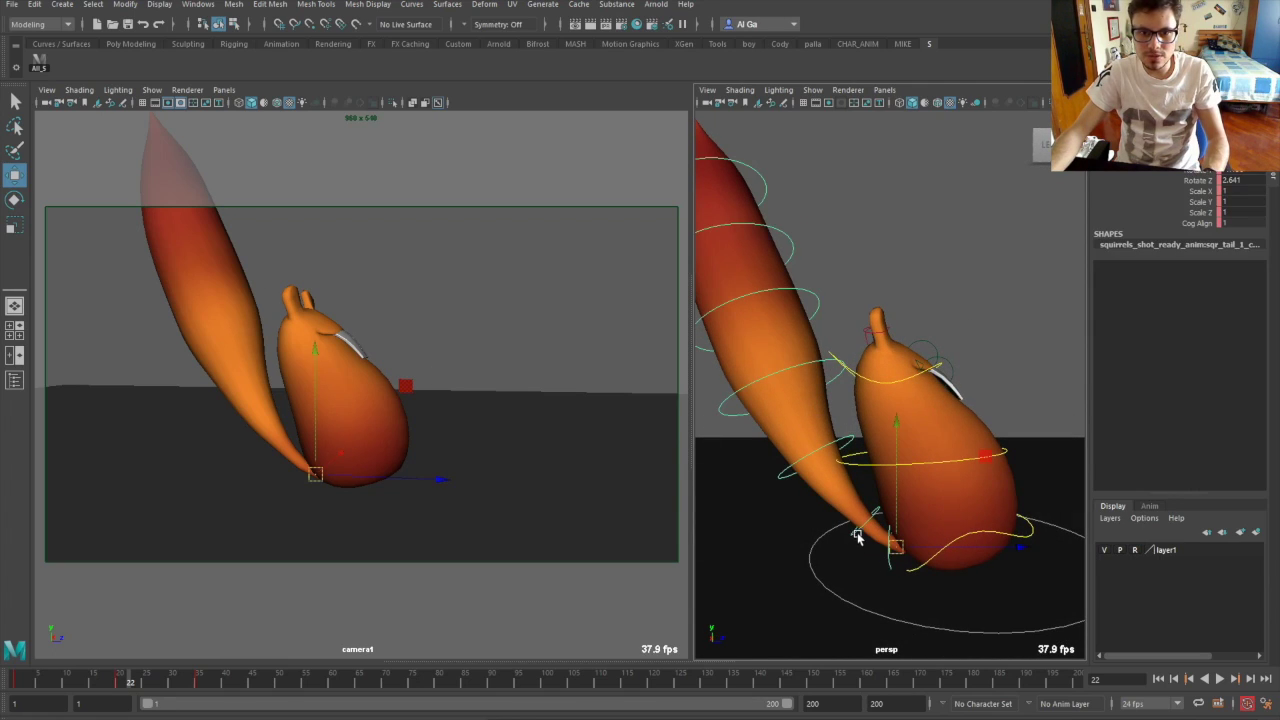
click(851, 535)
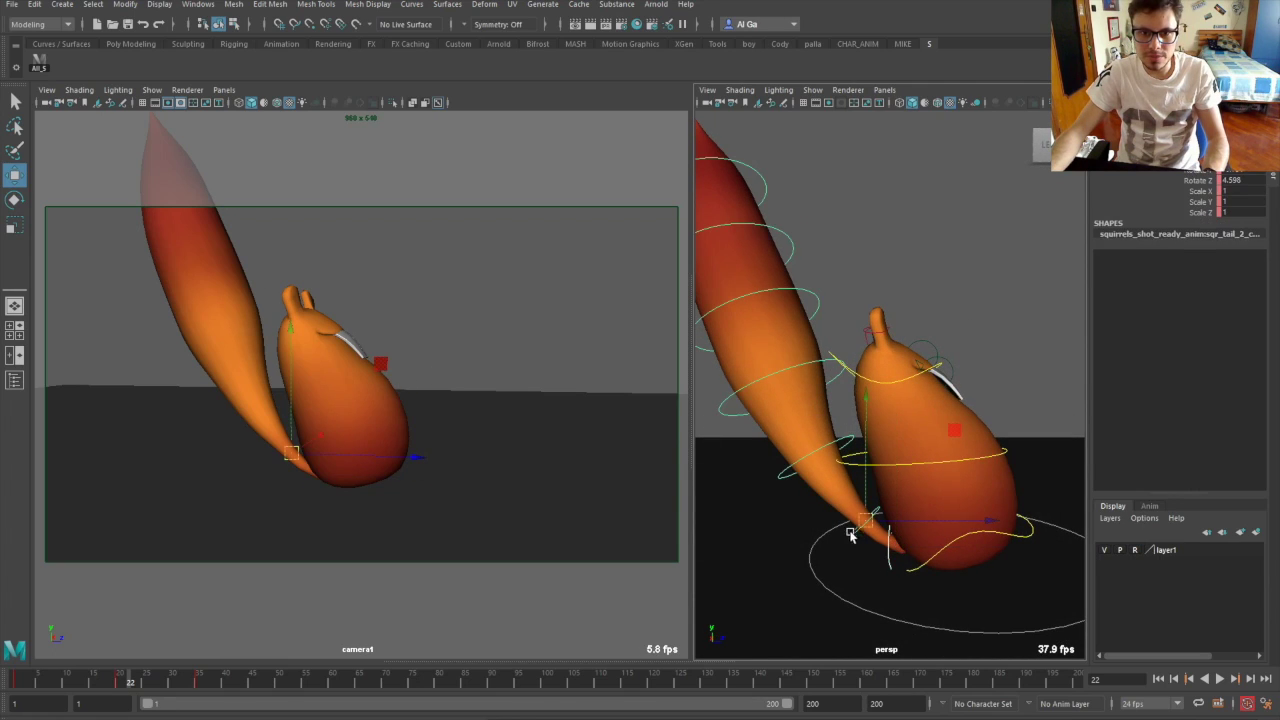
click(801, 460)
click(764, 296)
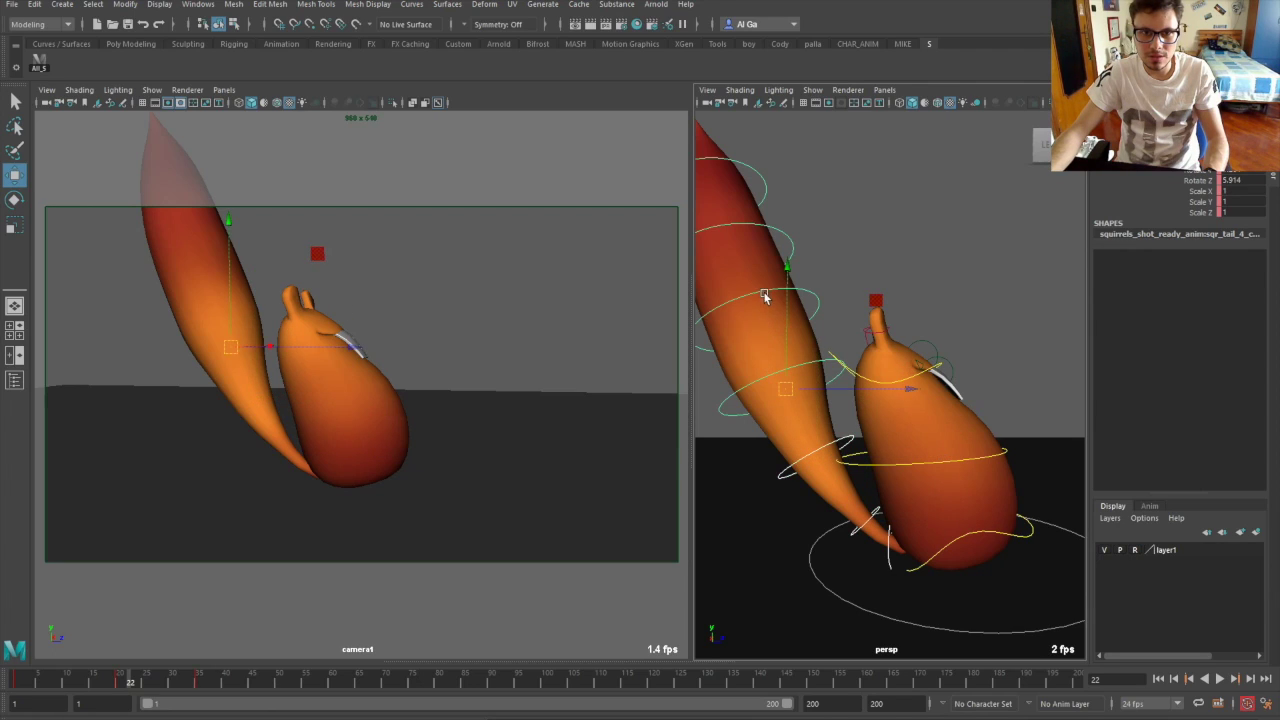
click(792, 249)
click(783, 207)
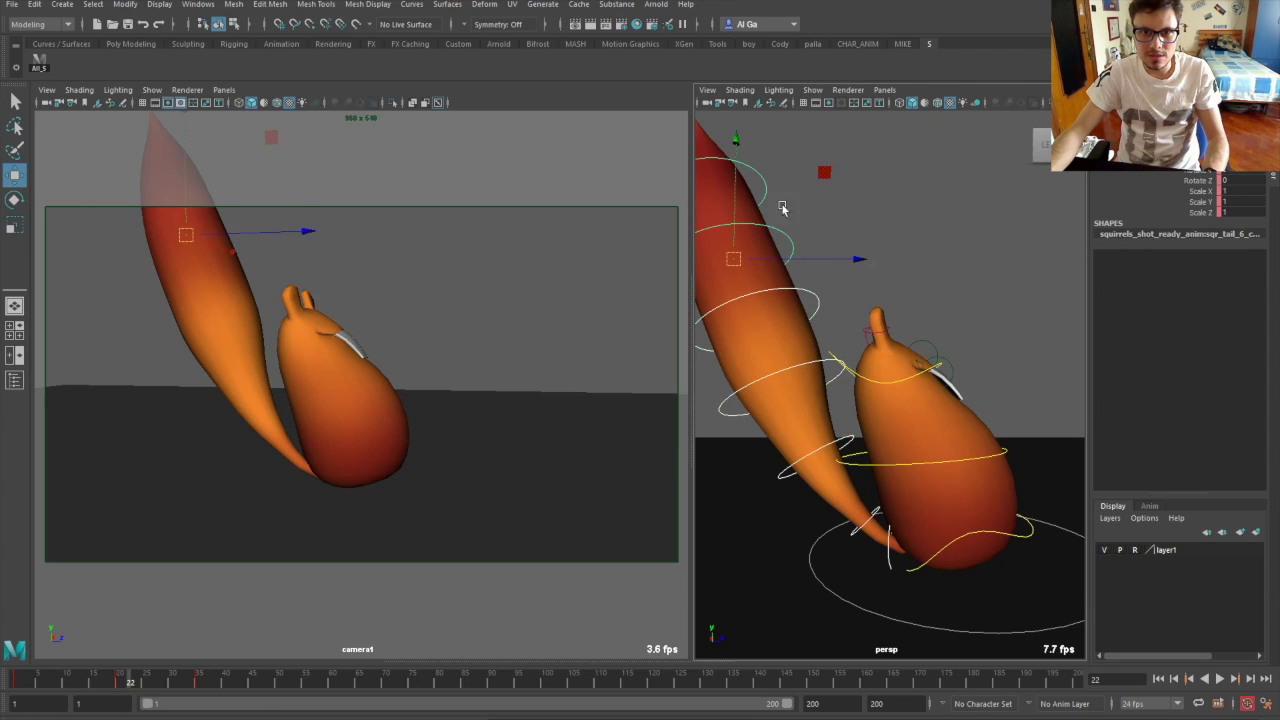
click(766, 185)
alt+middle_drag(765, 214, 856, 305)
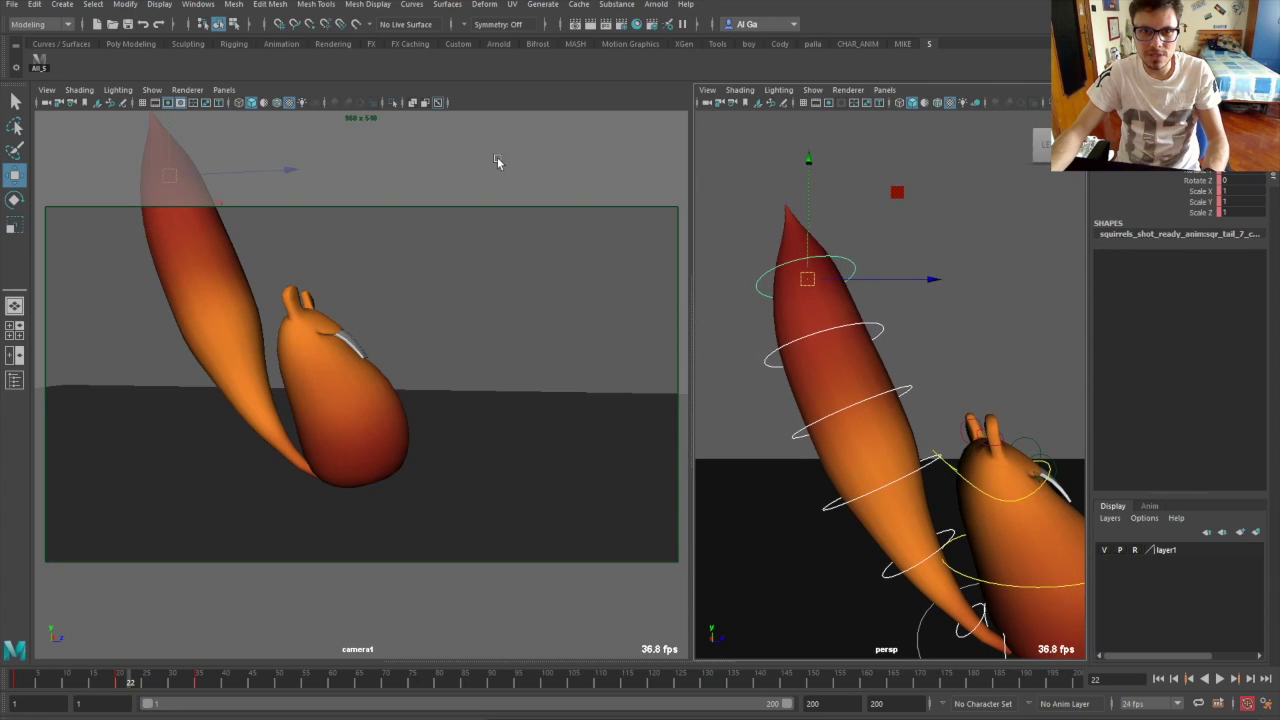
click(60, 5)
mouse_move(120, 278)
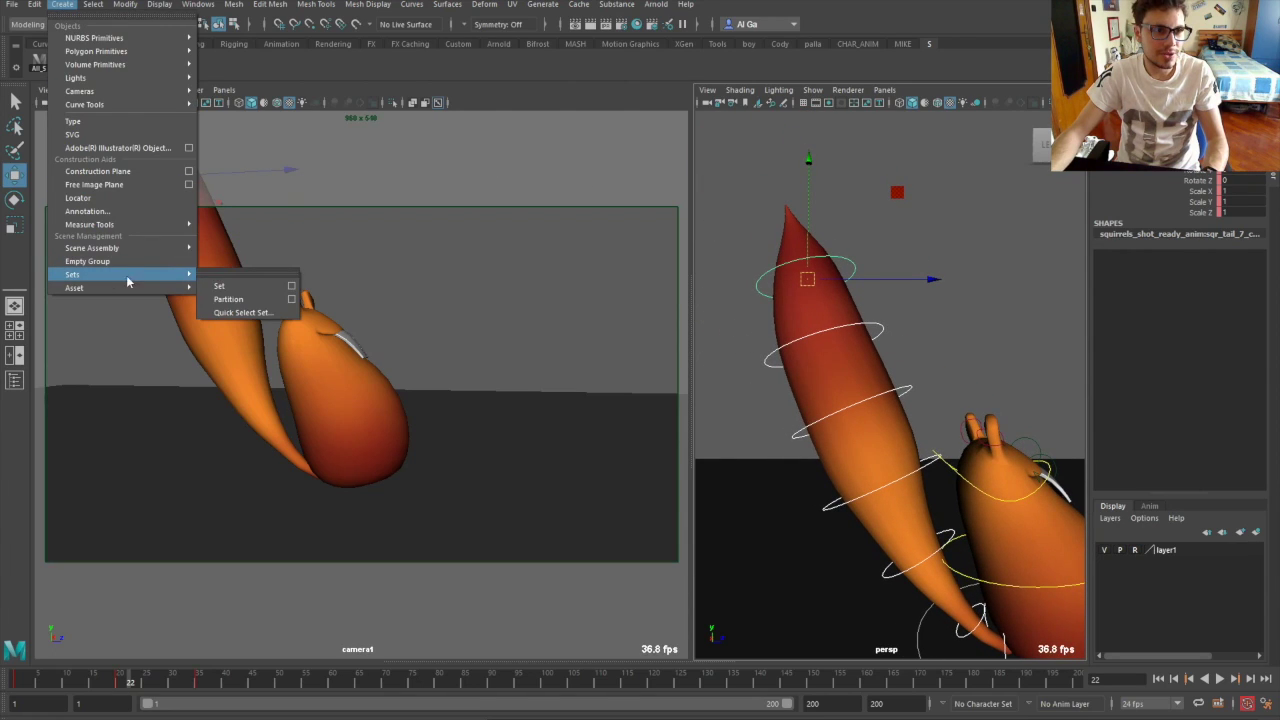
click(243, 313)
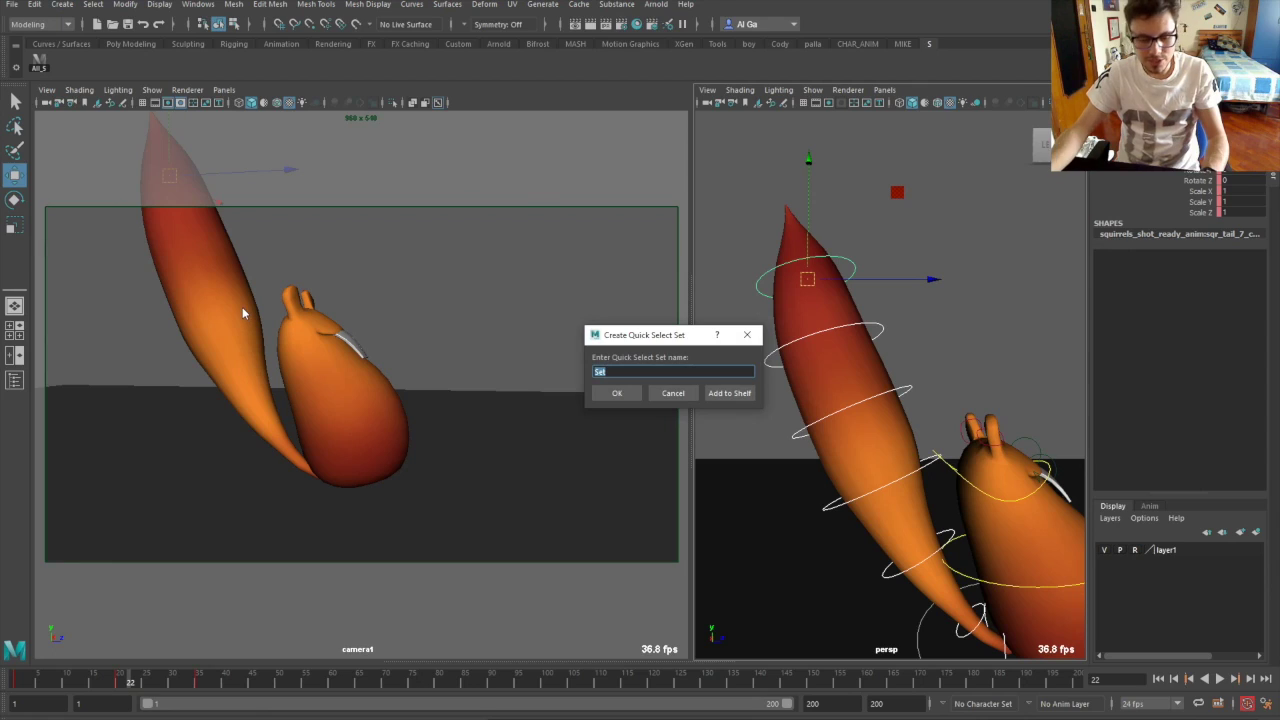
text(tail_S)
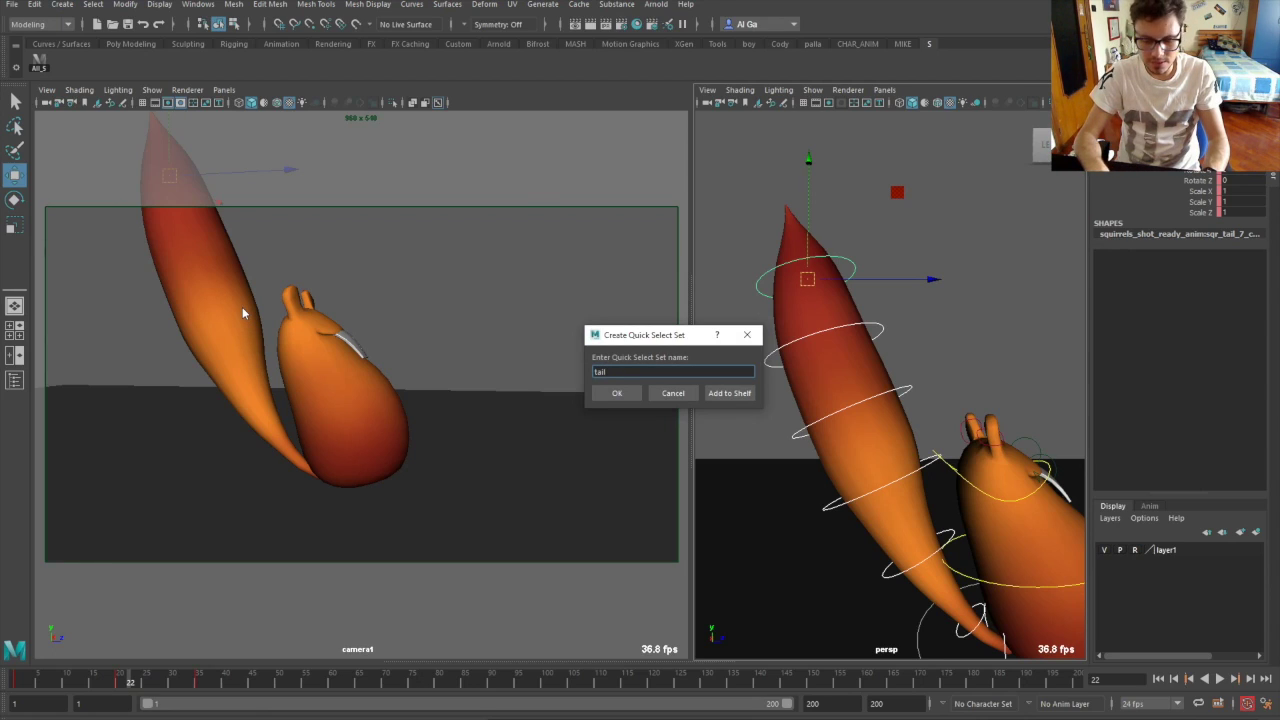
click(729, 393)
- Select the tail controls with the tail_S set and copy their pose from frame 35 to frame 22
click(37, 62)
click(64, 68)
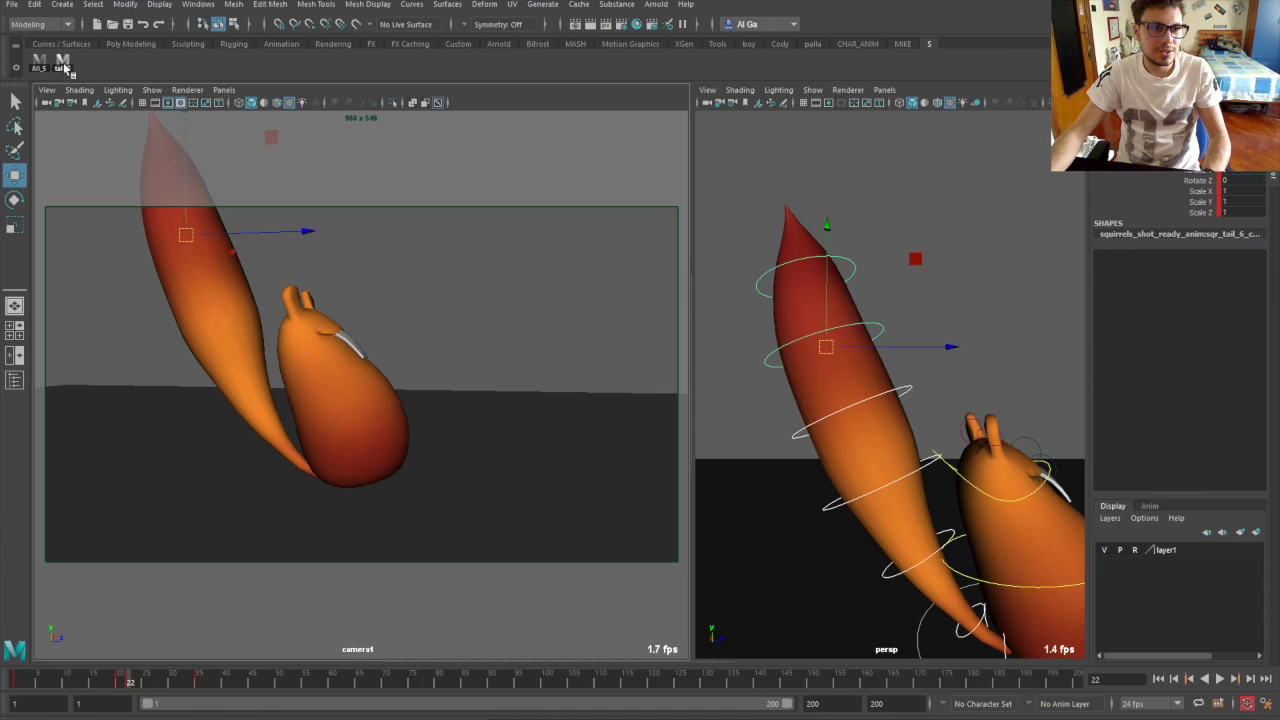
drag(133, 683, 200, 687)
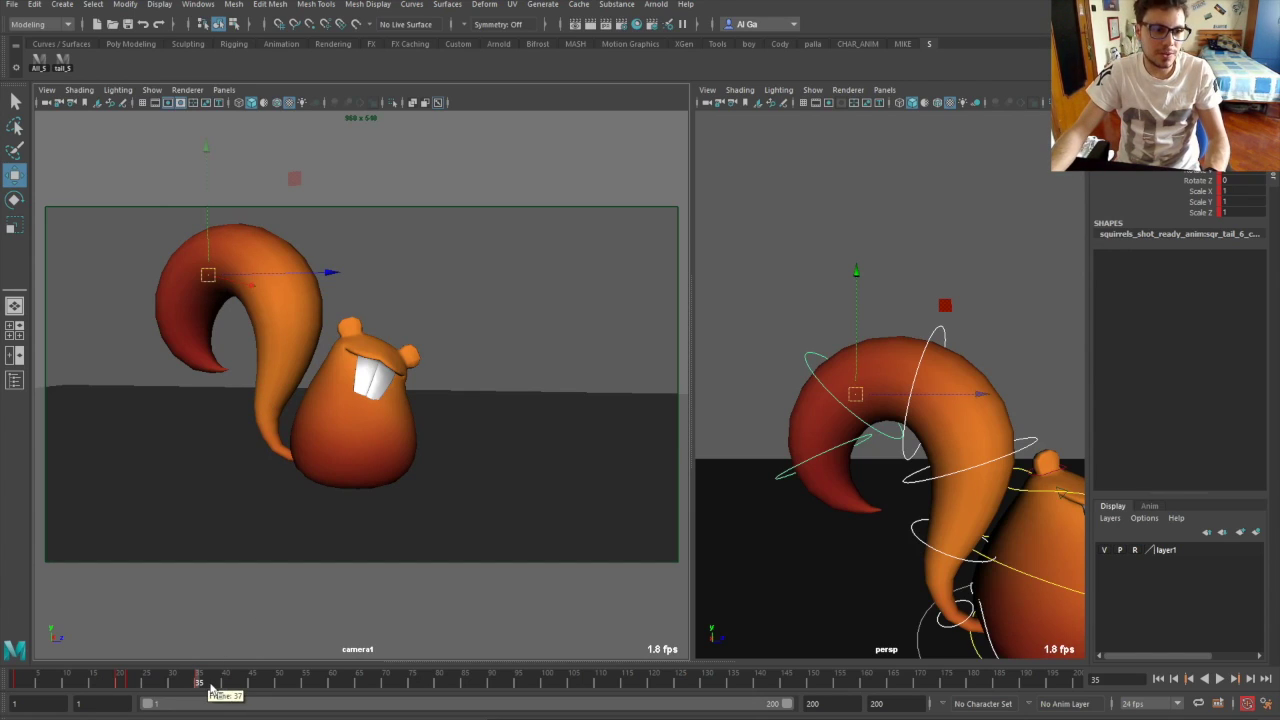
drag(200, 684, 130, 684)
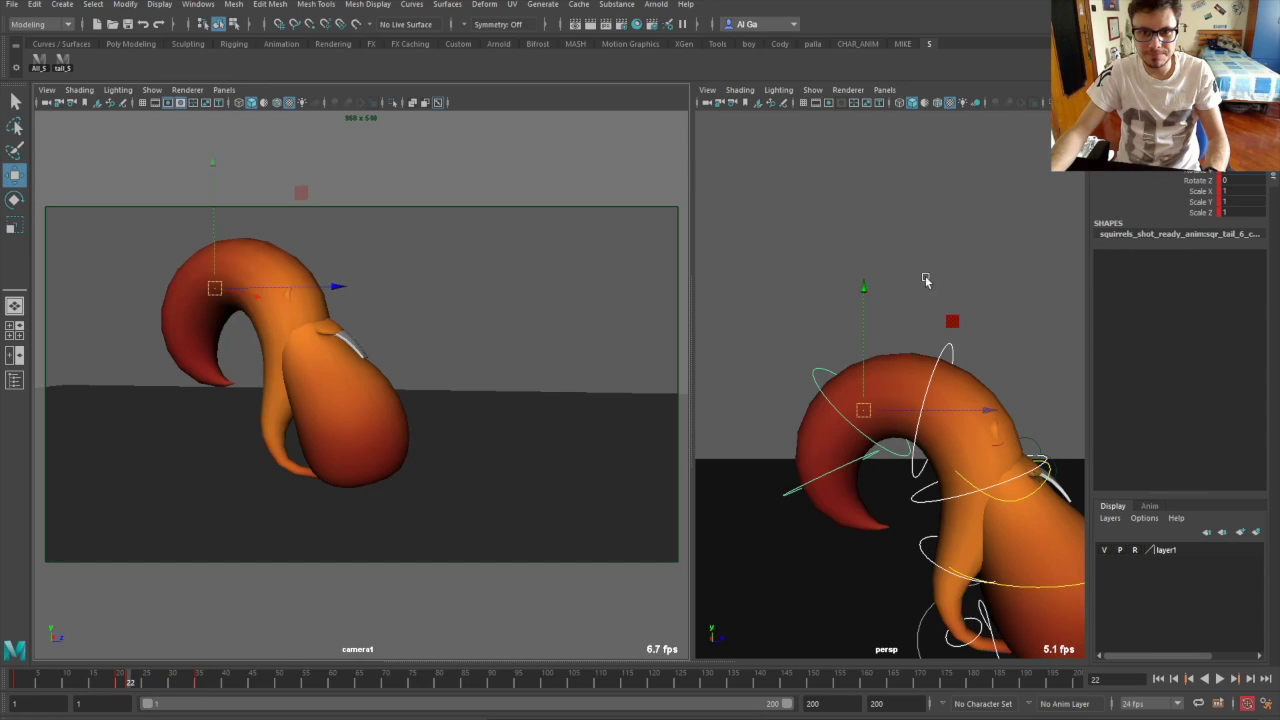
- Rotate all the tail controls together at frame 22 to curl the tail into a tighter loop behind the body
alt+middle_drag(909, 305, 883, 231)
scroll(883, 231, down, 2)
scroll(852, 371, down, 1)
click(1003, 251)
scroll(964, 420, down, 1)
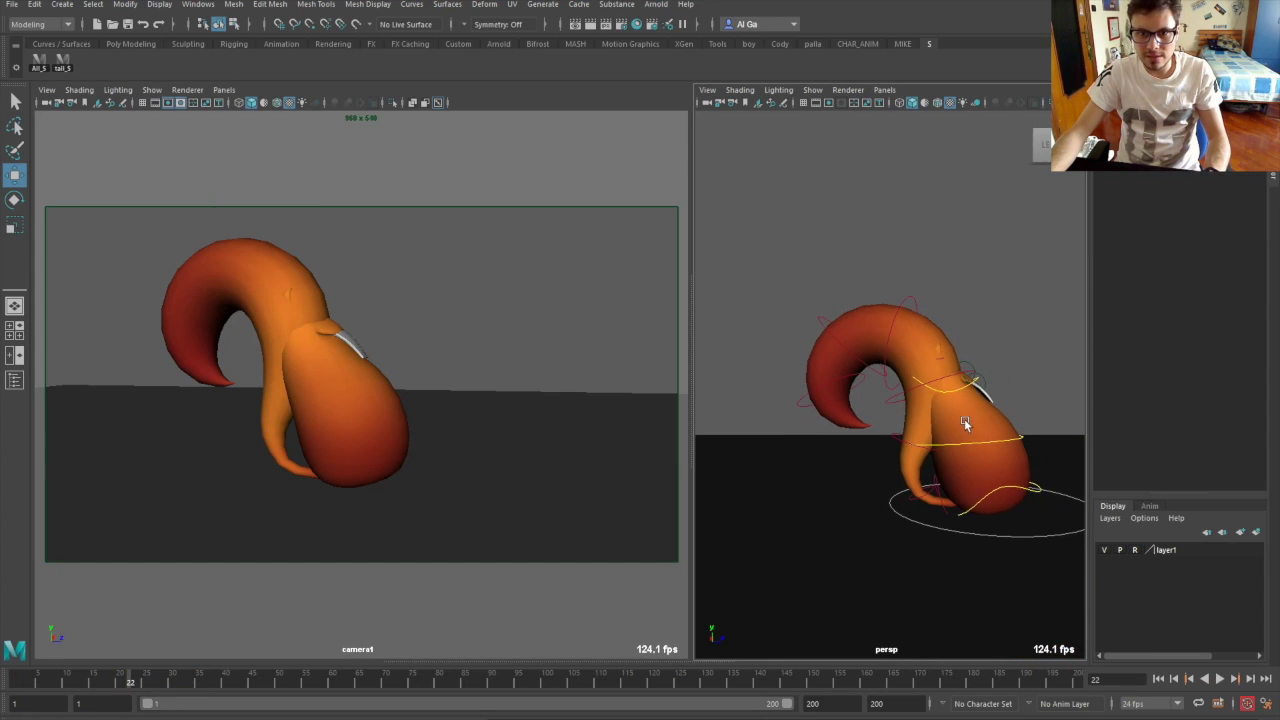
click(62, 67)
key(e)
middle_drag(458, 288, 484, 289)
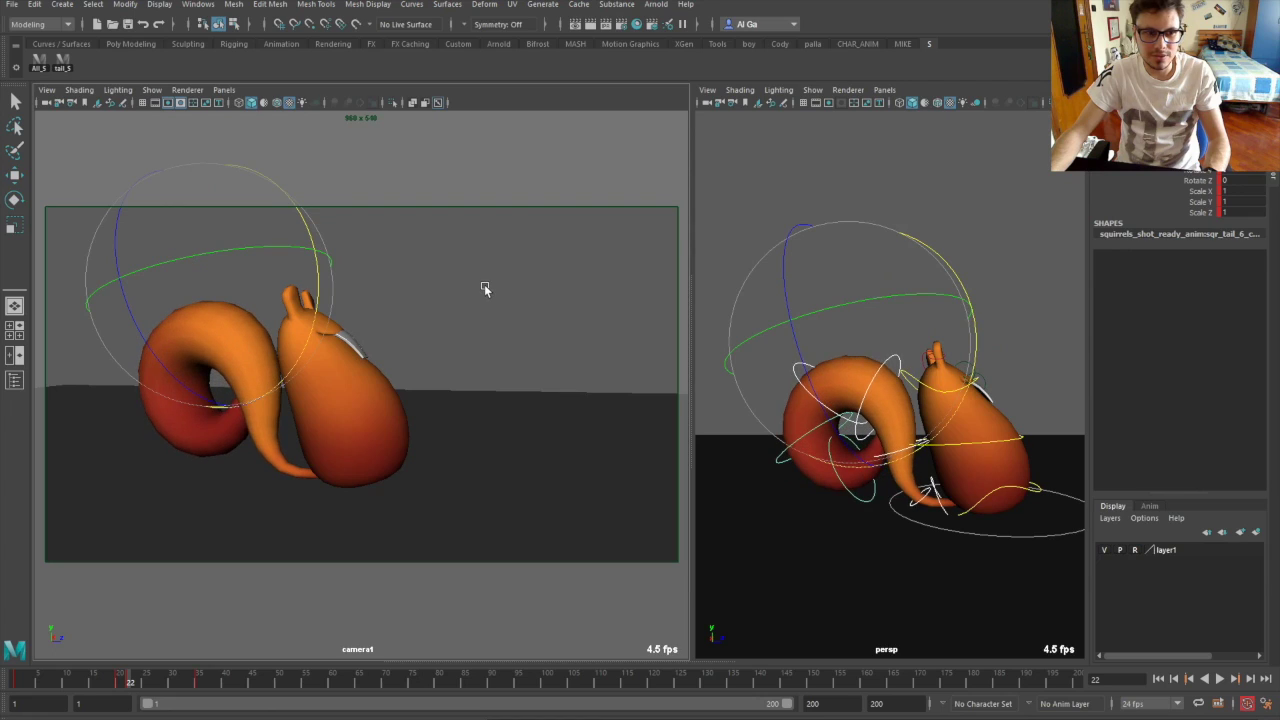
- Rotate the tail's base control at frame 22 to swing the curled tail upward and toward the body
click(486, 304)
key(w)
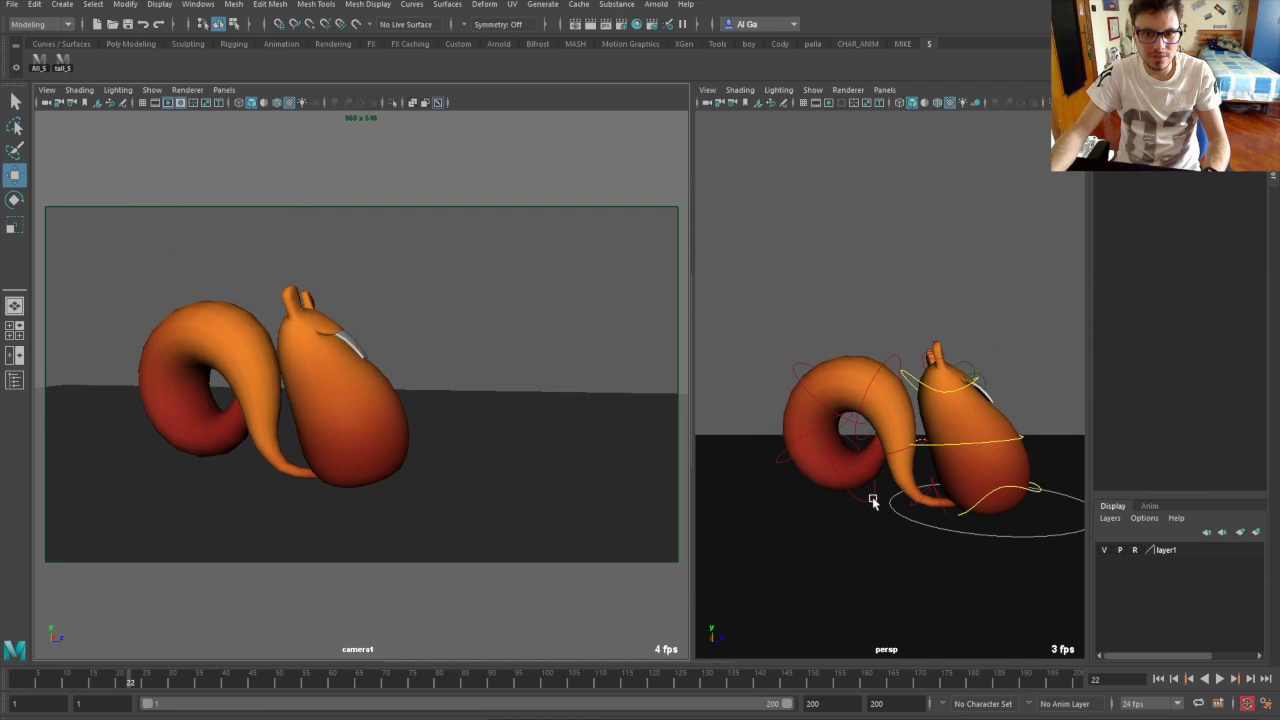
click(941, 512)
key(e)
drag(420, 409, 414, 499)
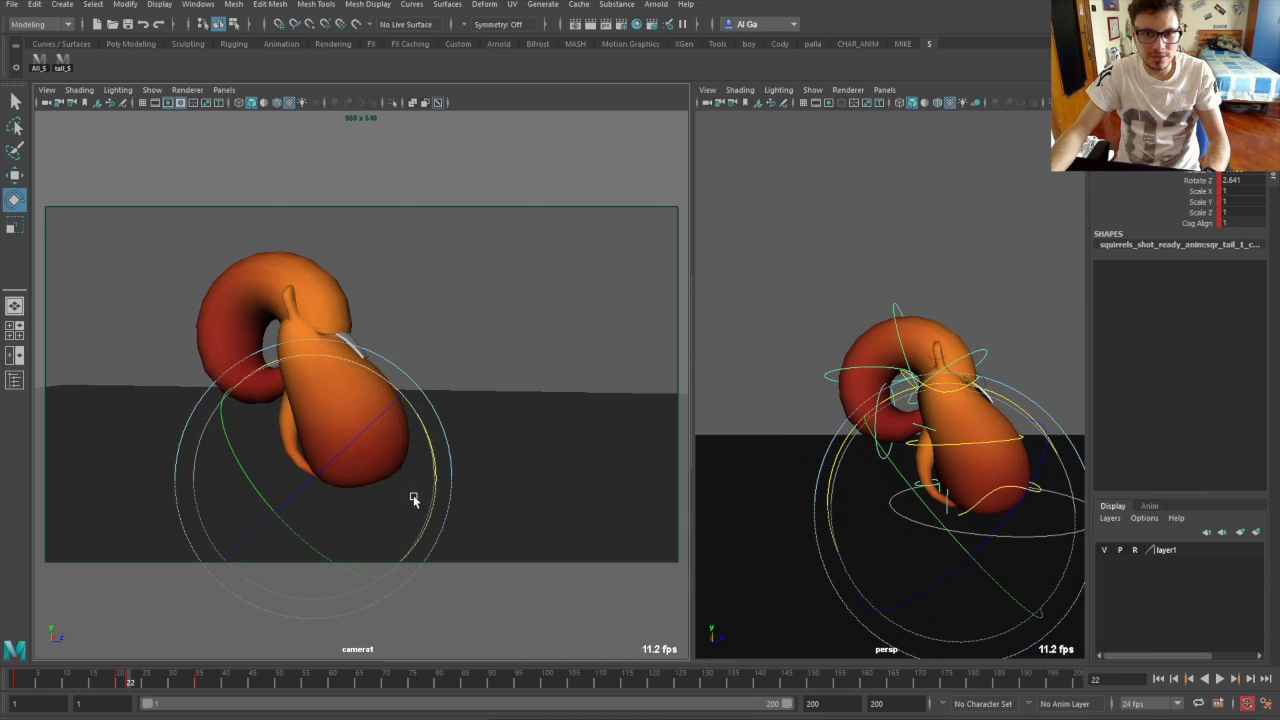
- Rotate the tail's tip control to uncurl it downward, and scrub between frames 20 and 22 to check the pose
click(576, 331)
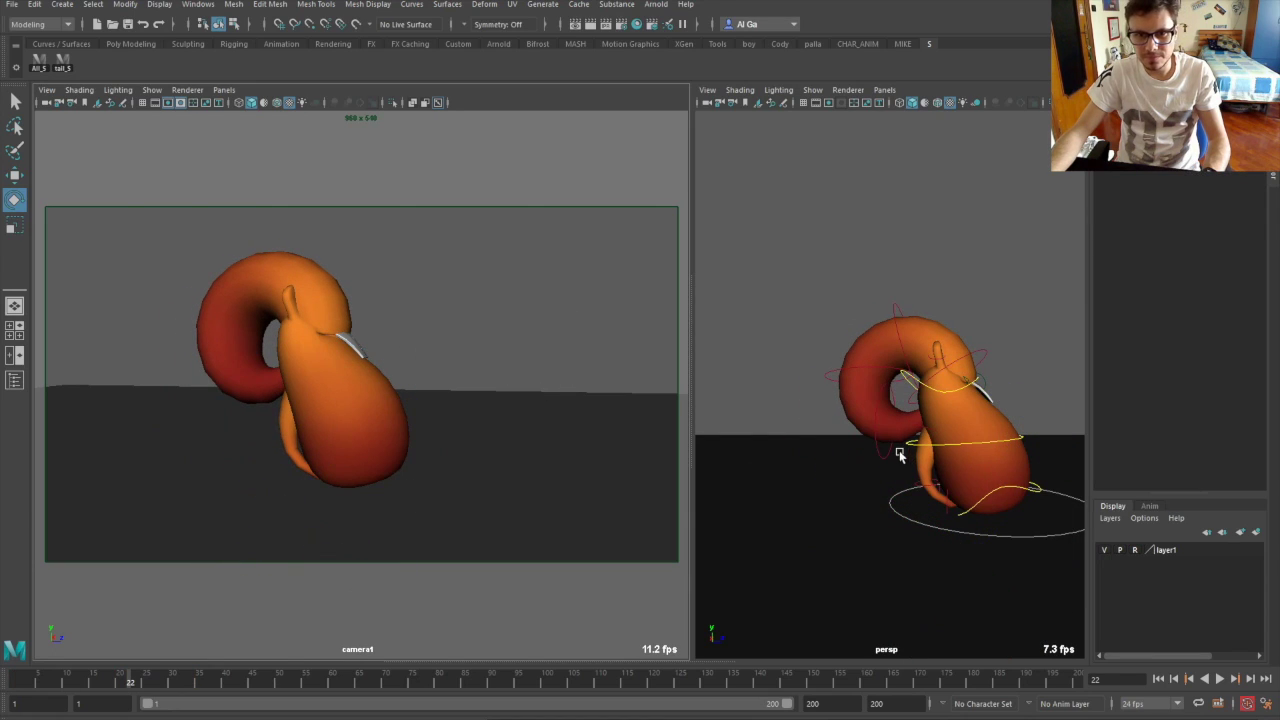
click(868, 436)
drag(1010, 442, 897, 613)
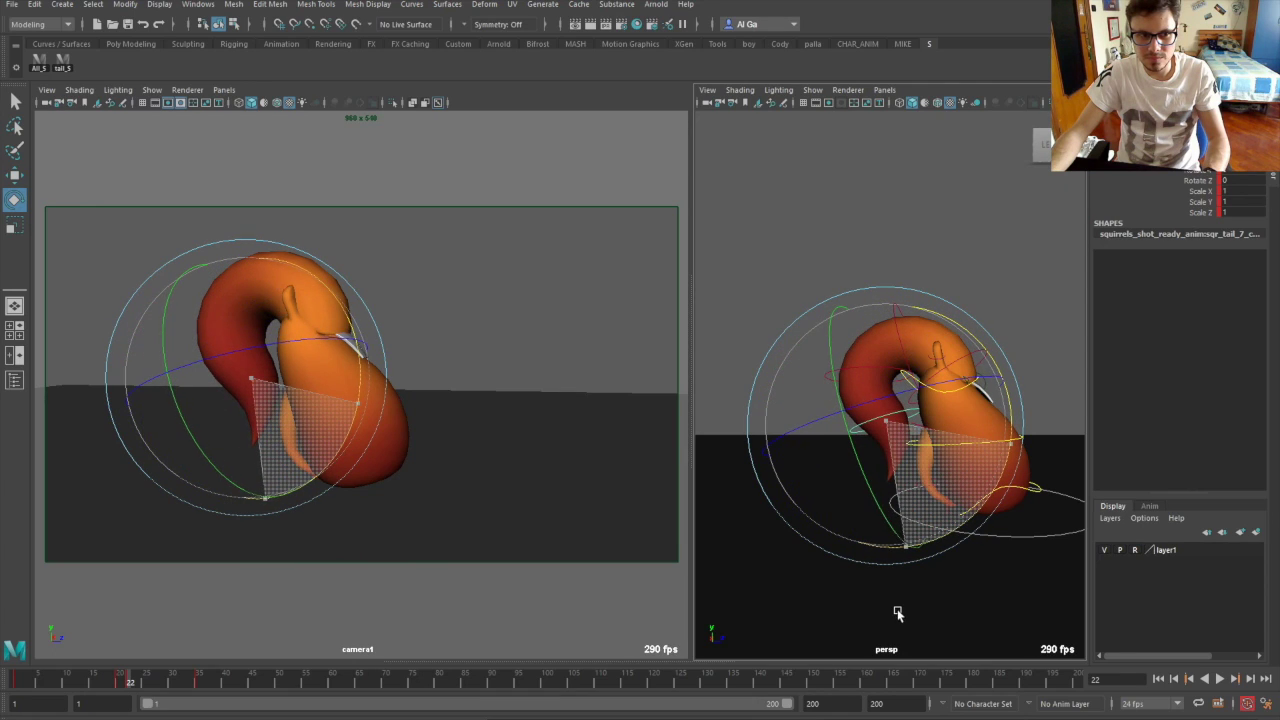
click(123, 683)
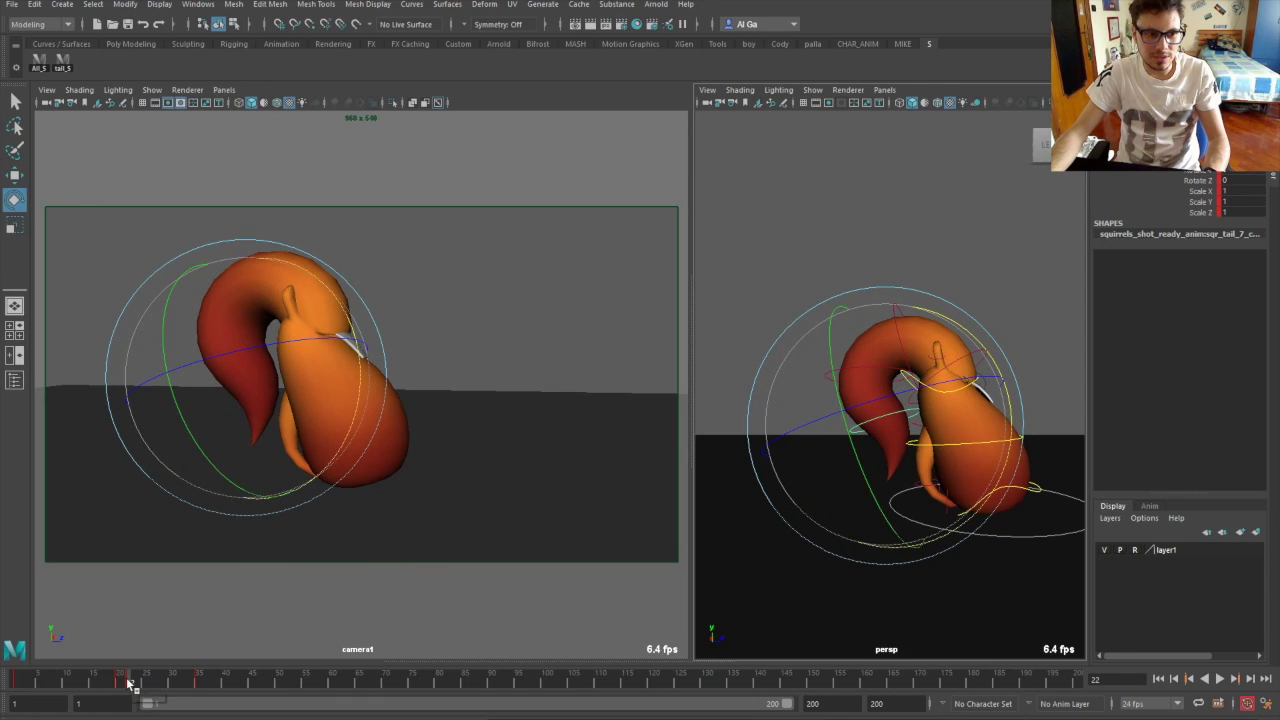
drag(123, 683, 130, 686)
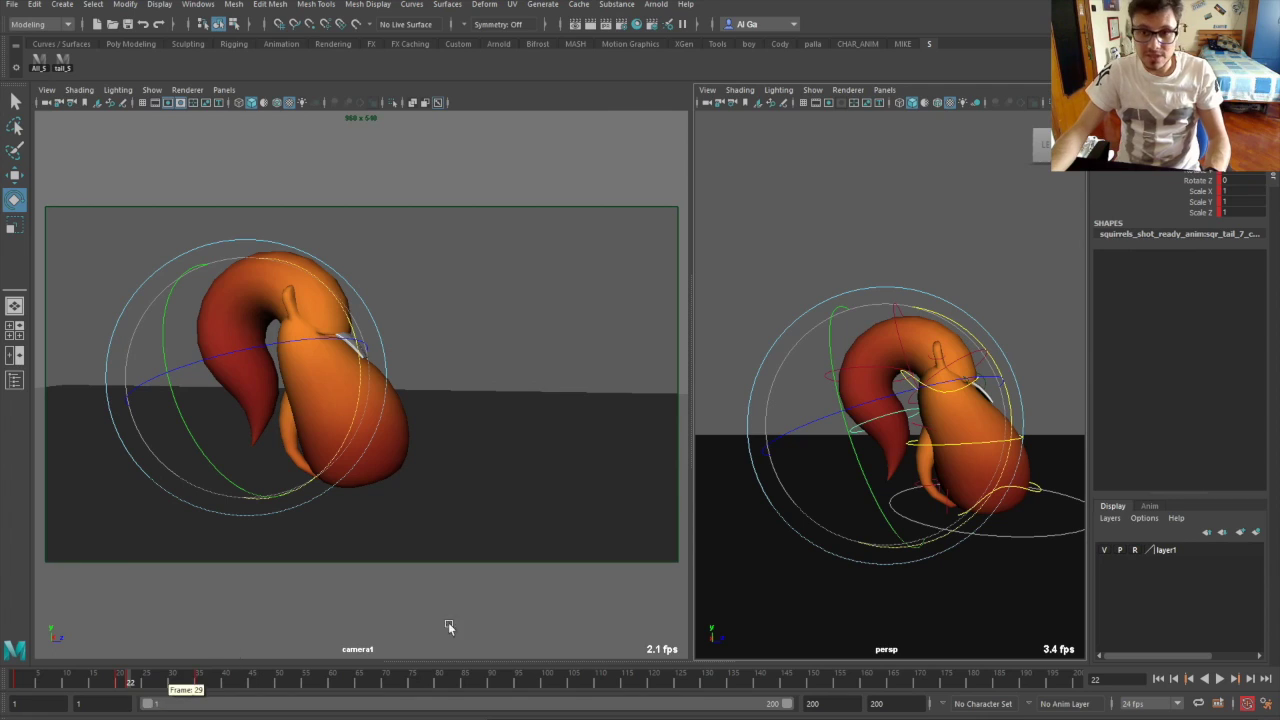
- Move the upper spine control forward and down at frame 22 to bring the head over the hips
click(965, 233)
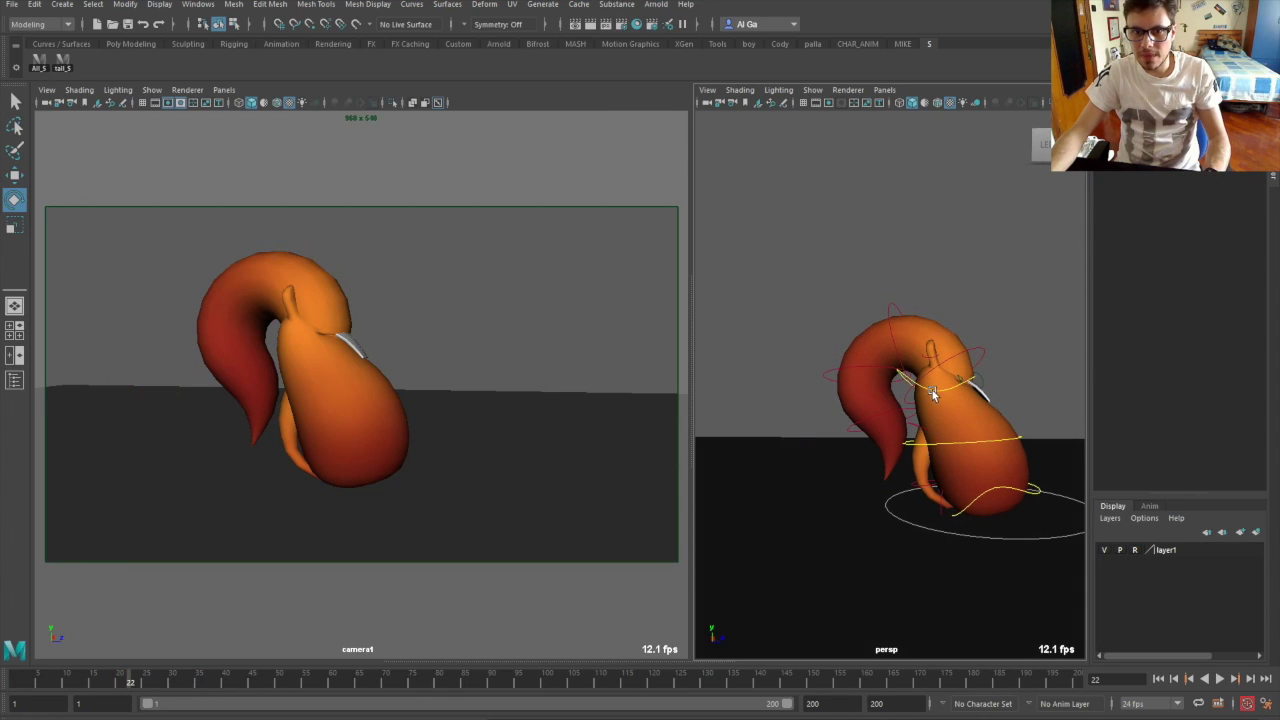
click(932, 395)
key(w)
drag(932, 395, 980, 427)
- Reset the hip control's tilt at frame 22 by setting its rotation to 0
click(1020, 494)
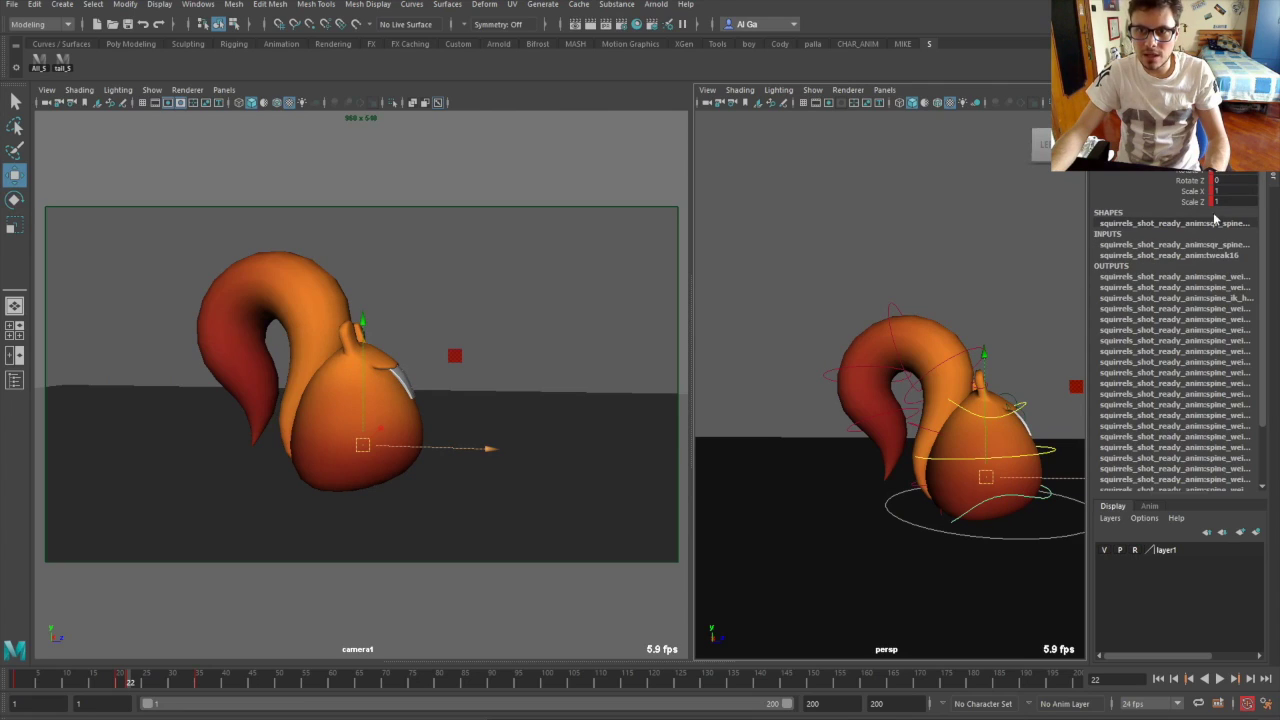
text(0)
key(Return)
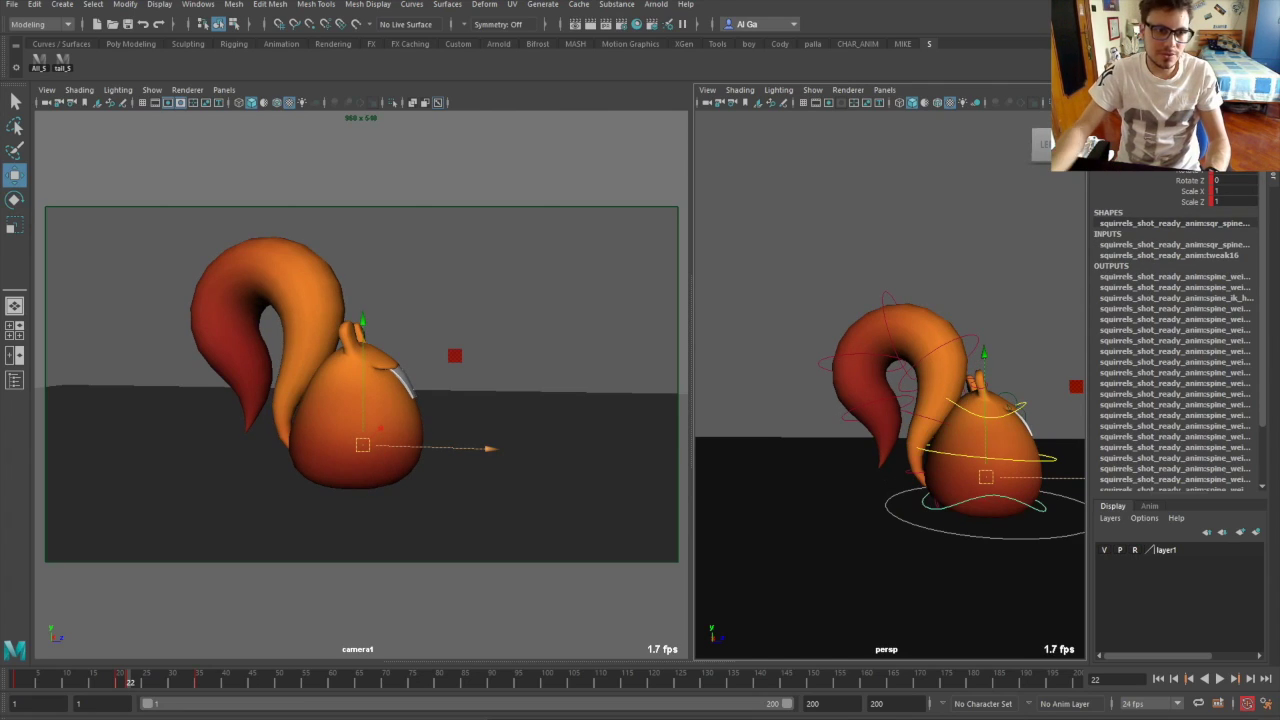
- Lower and rotate the upper spine control at frame 22 to squash the body and adjust the head's tilt
click(963, 288)
click(985, 420)
drag(980, 385, 965, 418)
key(e)
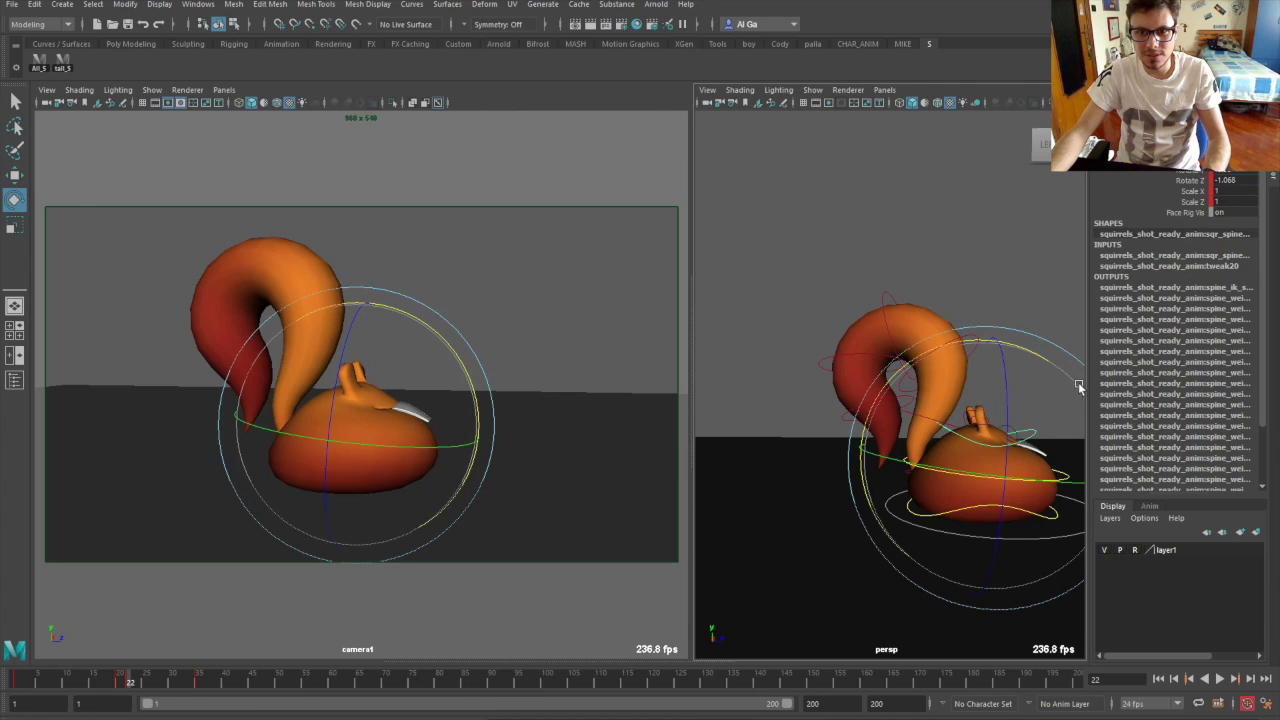
mouse_move(964, 345)
mouse_down()
mouse_move(1011, 341)
mouse_move(976, 341)
mouse_up()
key(w)
drag(981, 389, 982, 371)
key(e)
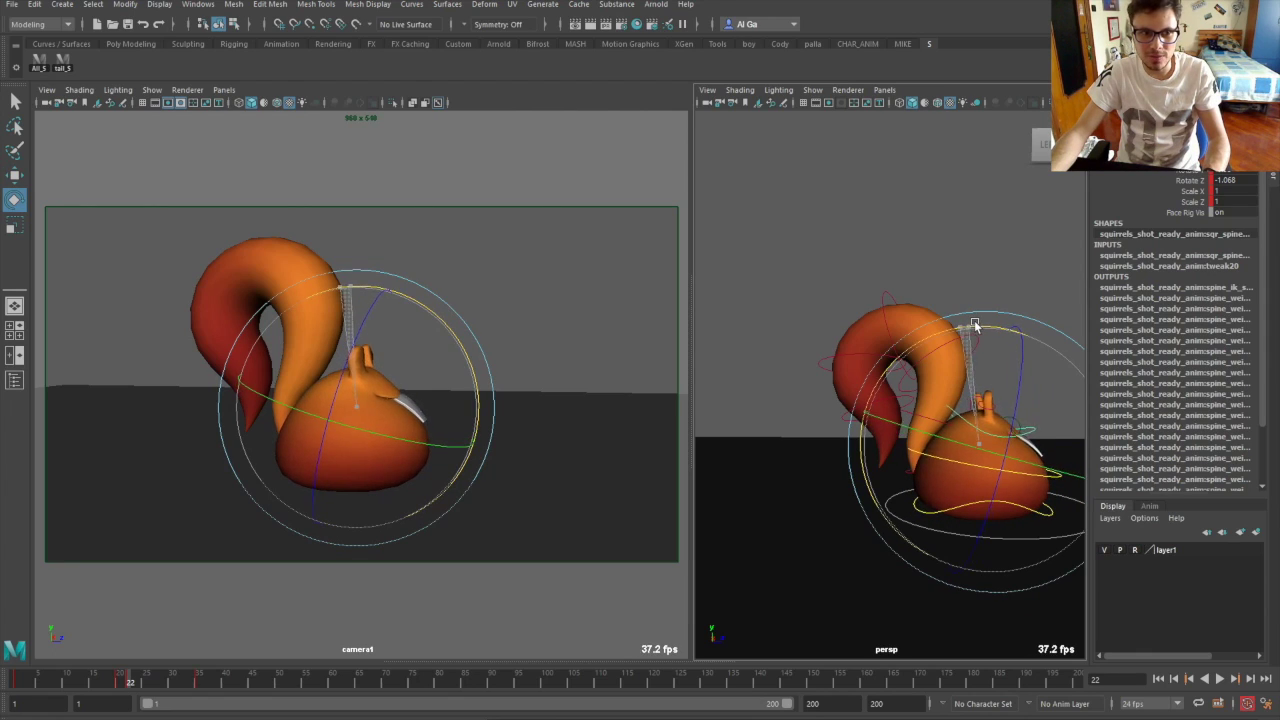
- Reset both ear controls at frame 22 by setting their rotation to 0
click(990, 408)
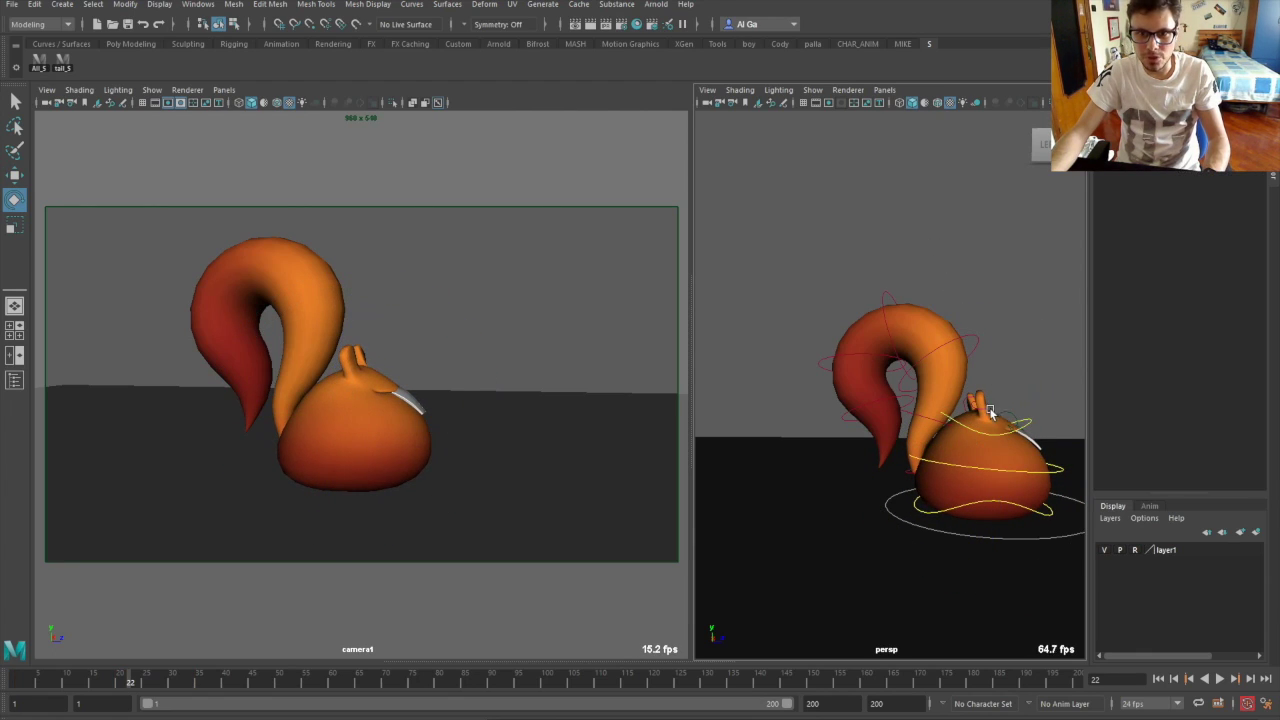
alt+drag(999, 418, 879, 437)
key(w)
alt+right_drag(879, 437, 894, 460)
click(870, 405)
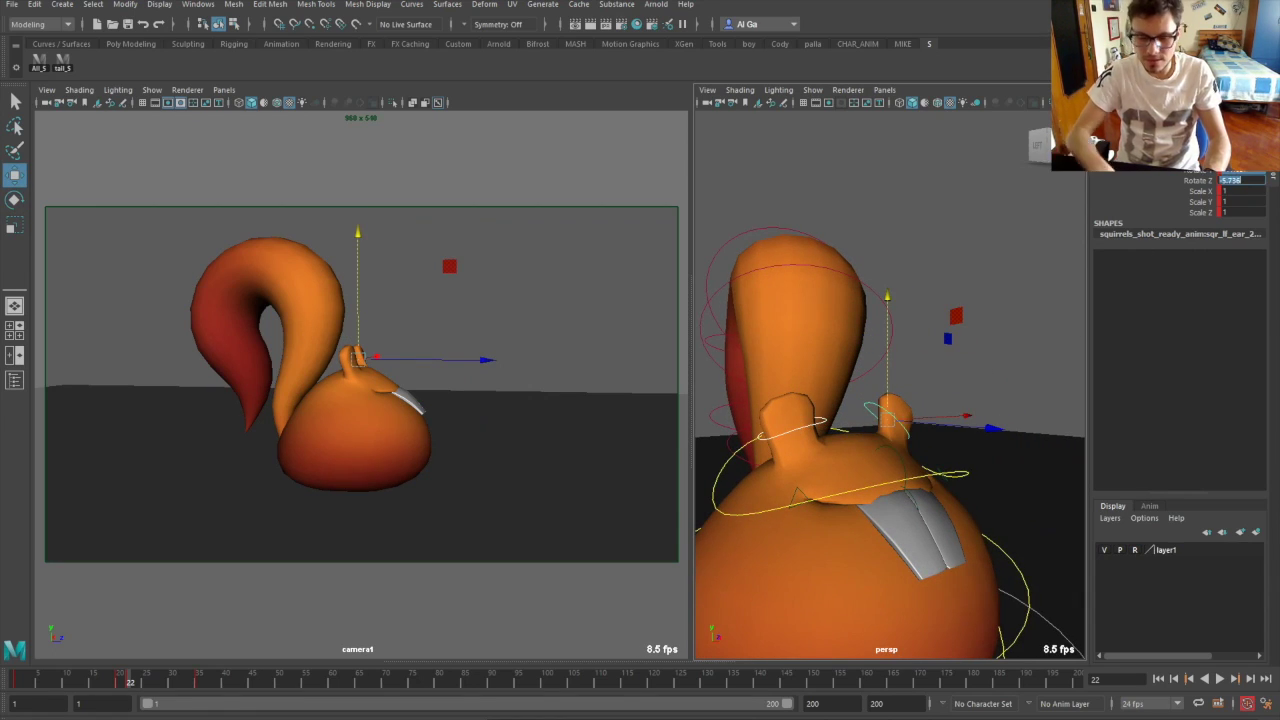
text(0)
key(Return)
click(963, 343)
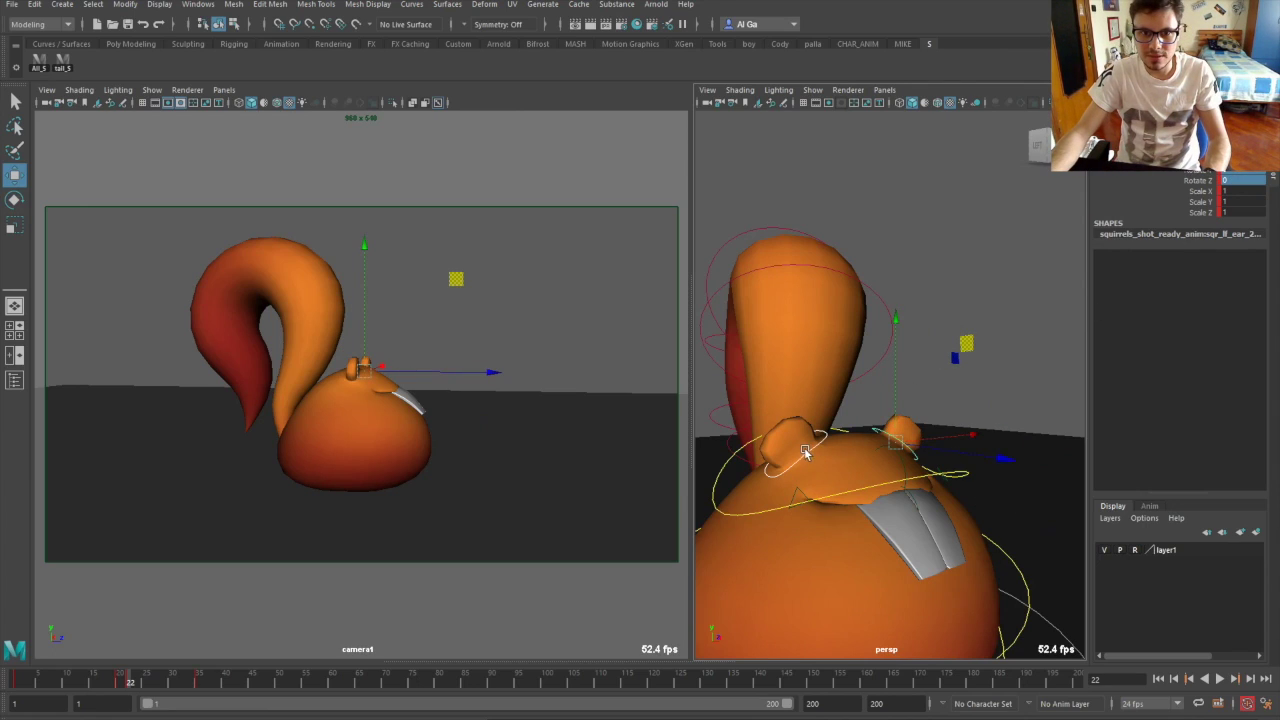
- Select the two ear controls and rotate them together at frame 22 to tilt the ears down
click(1023, 374)
click(903, 444)
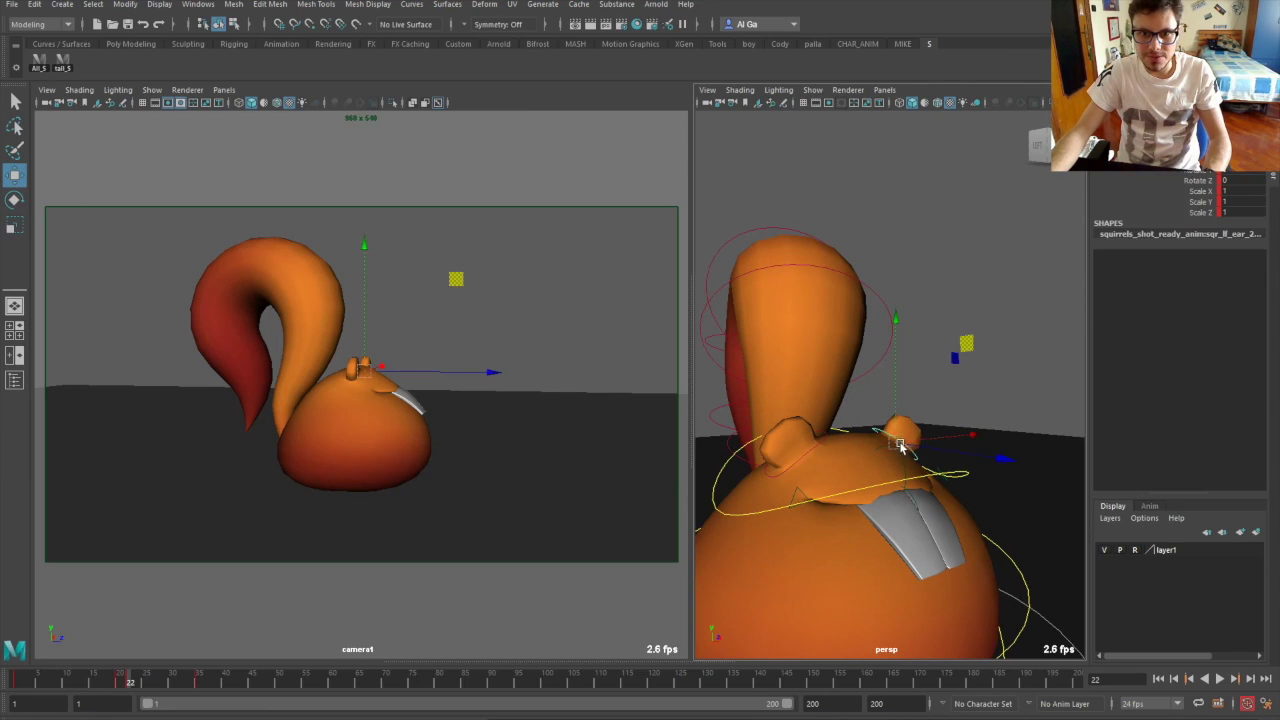
click(809, 452)
key(e)
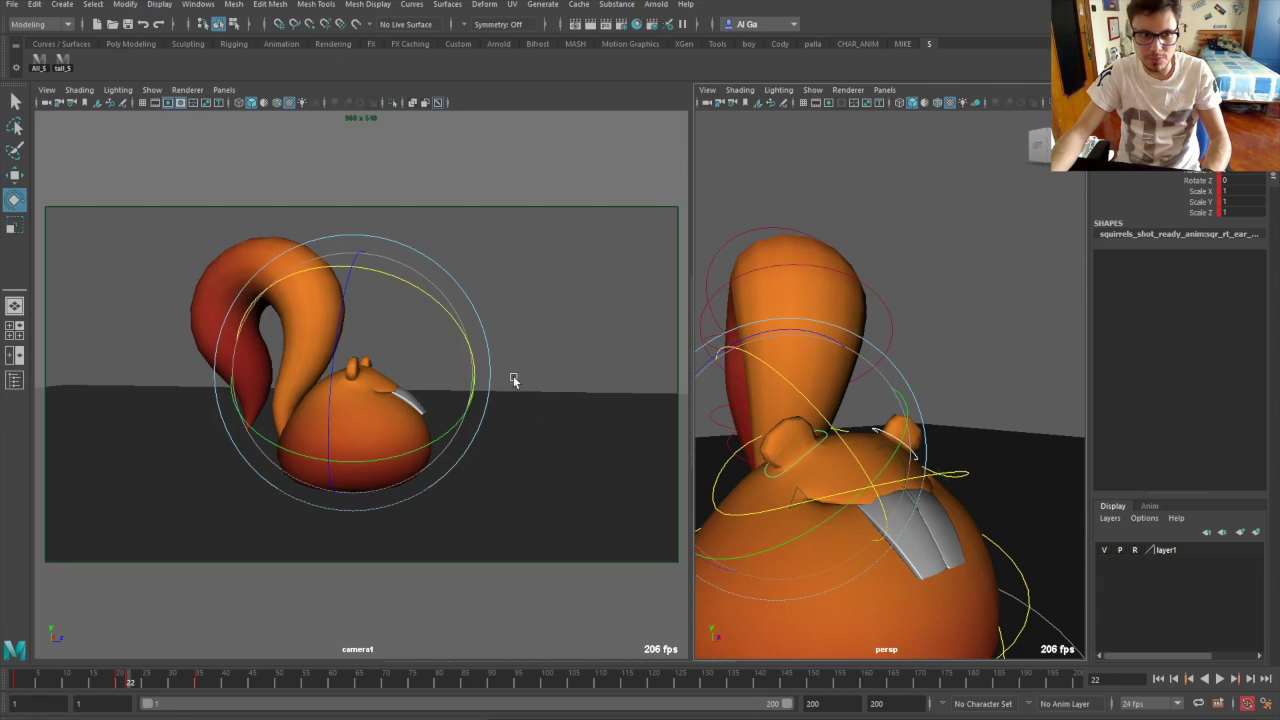
drag(443, 316, 494, 378)
- Play back the landing, select the tail controls and scrub between frames 21 and 22 to review the poses
key(alt+v)
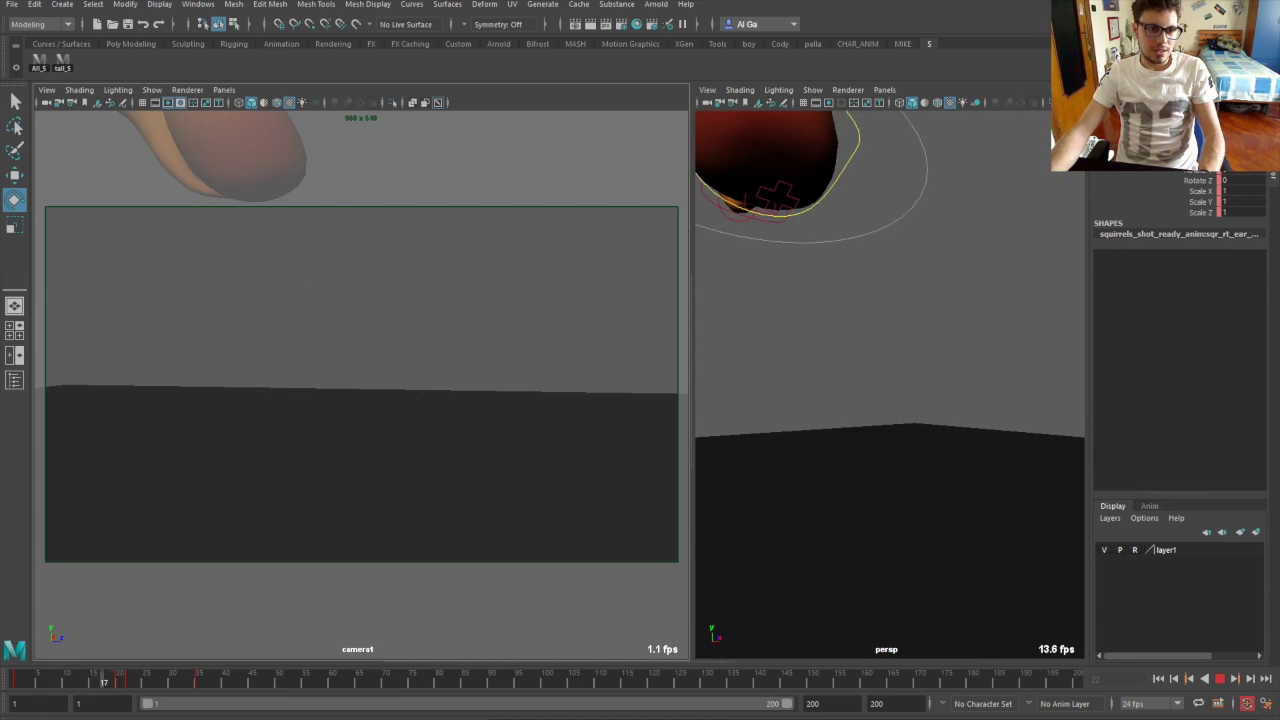
key(alt+v)
click(64, 68)
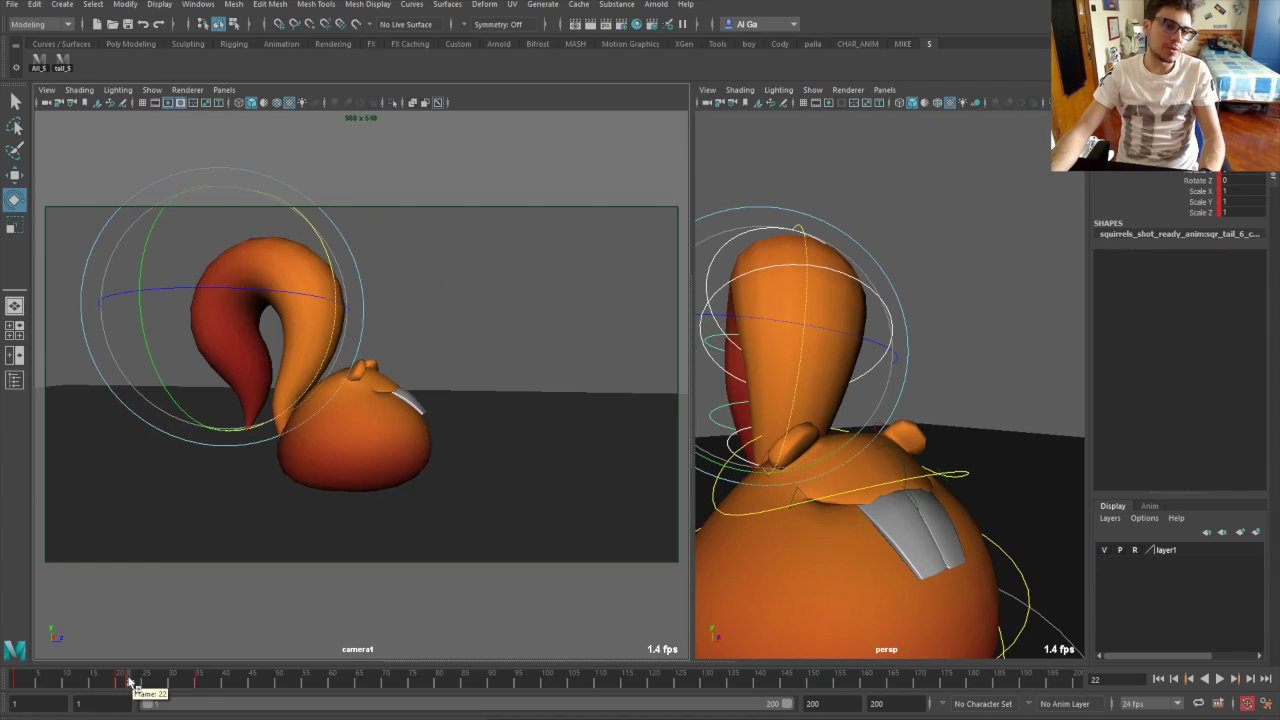
key(alt+v)
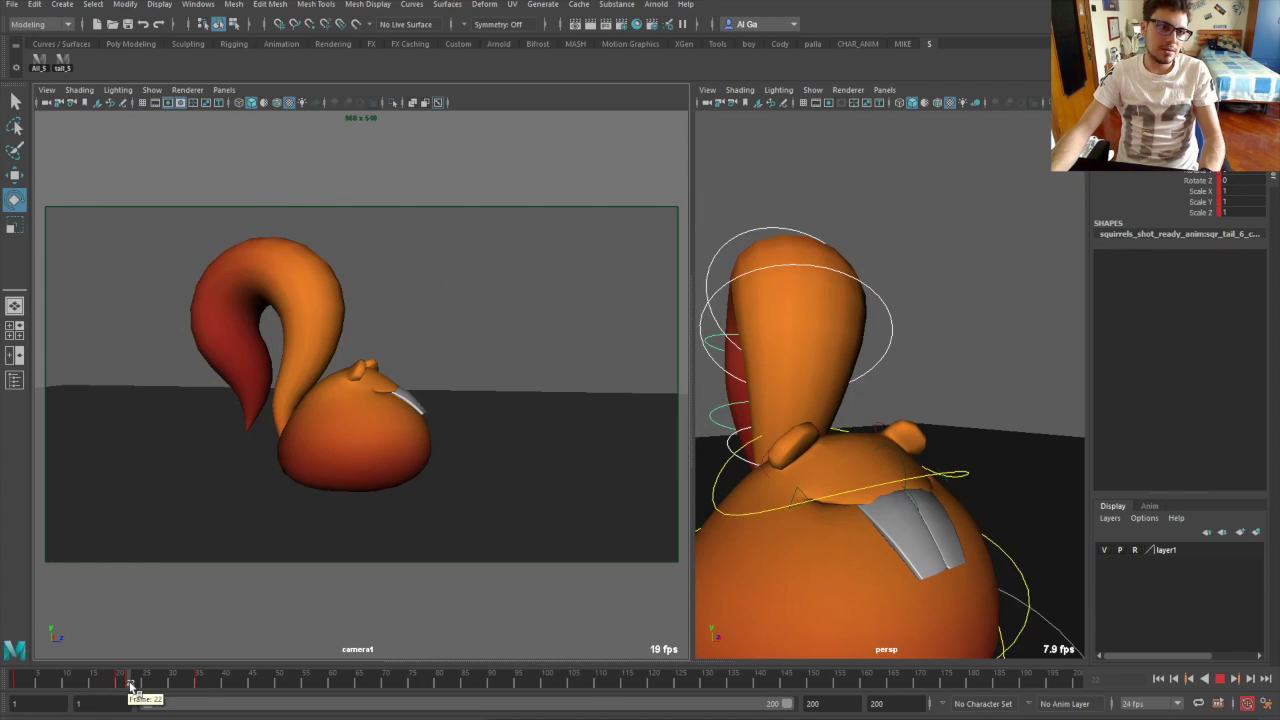
click(130, 686)
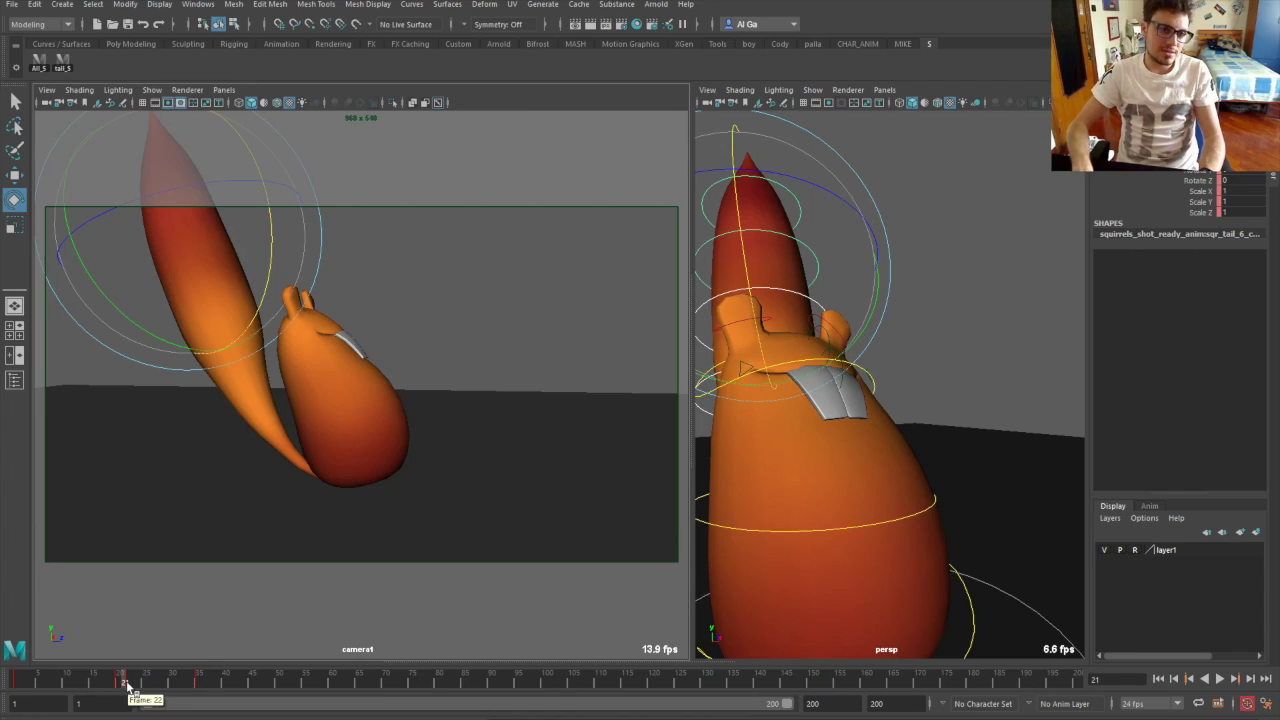
drag(130, 686, 126, 685)
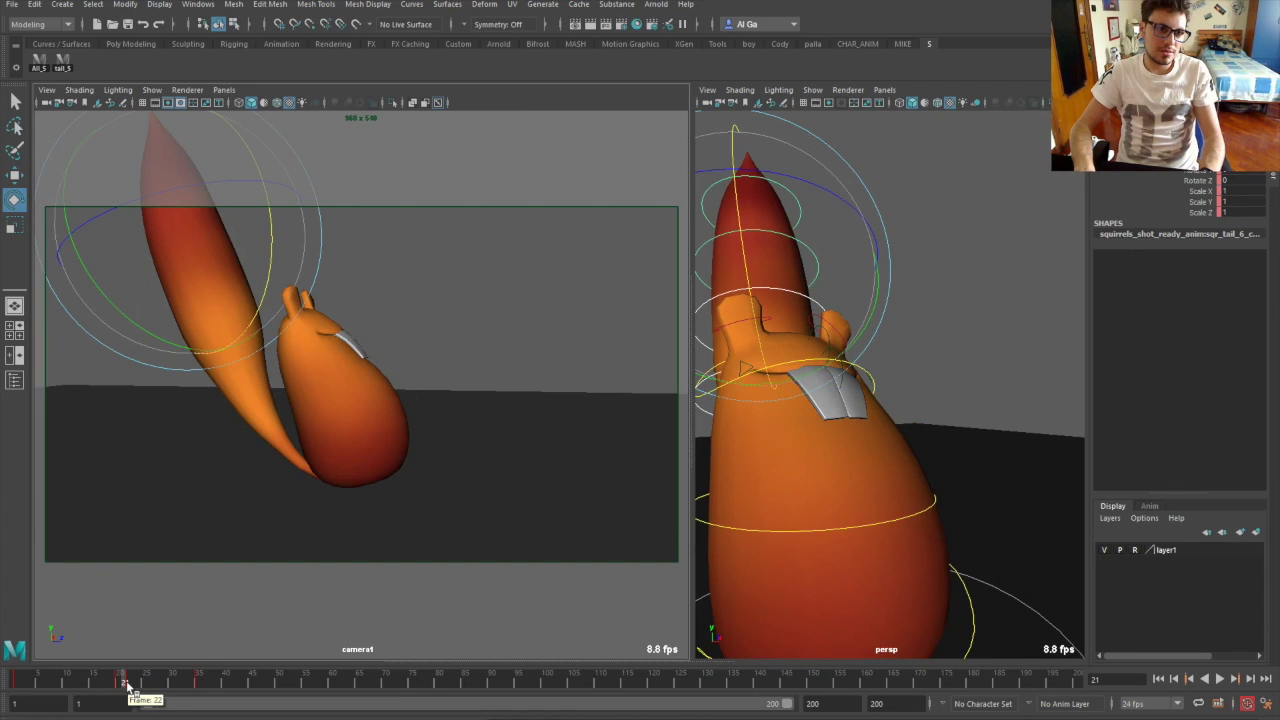
drag(127, 685, 130, 687)
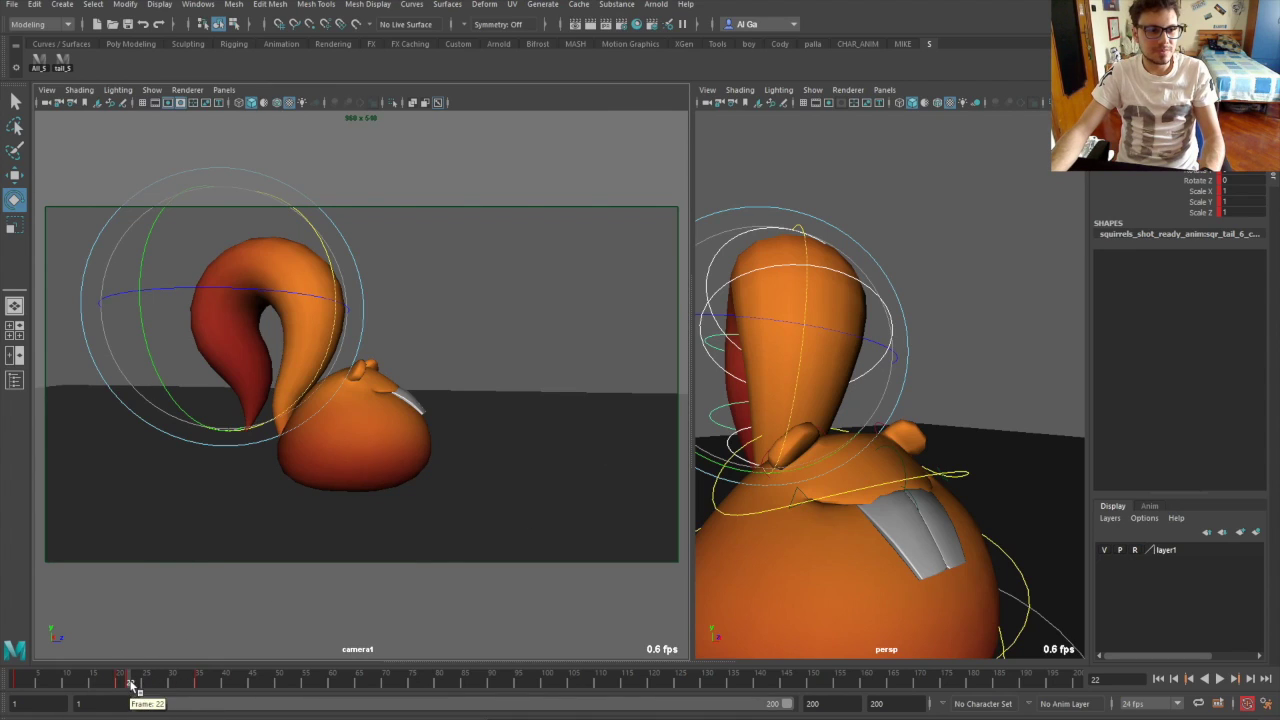
- Copy the squirrel's squashed pose from frame 22 to frame 25 by keying all the controls there
mouse_move(134, 684)
mouse_down()
mouse_move(146, 684)
mouse_move(129, 682)
mouse_up()
key(s)
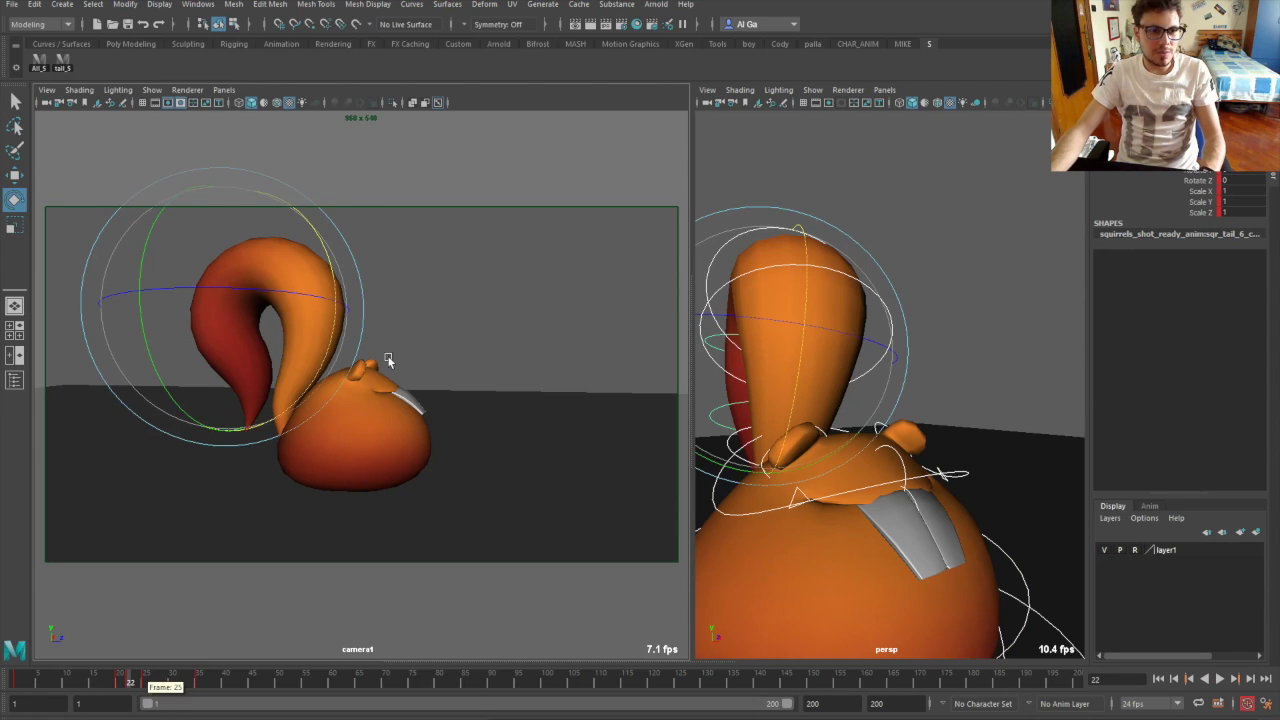
- Straighten the tail at frame 22 by setting the rotation of all tail controls to 0
click(62, 66)
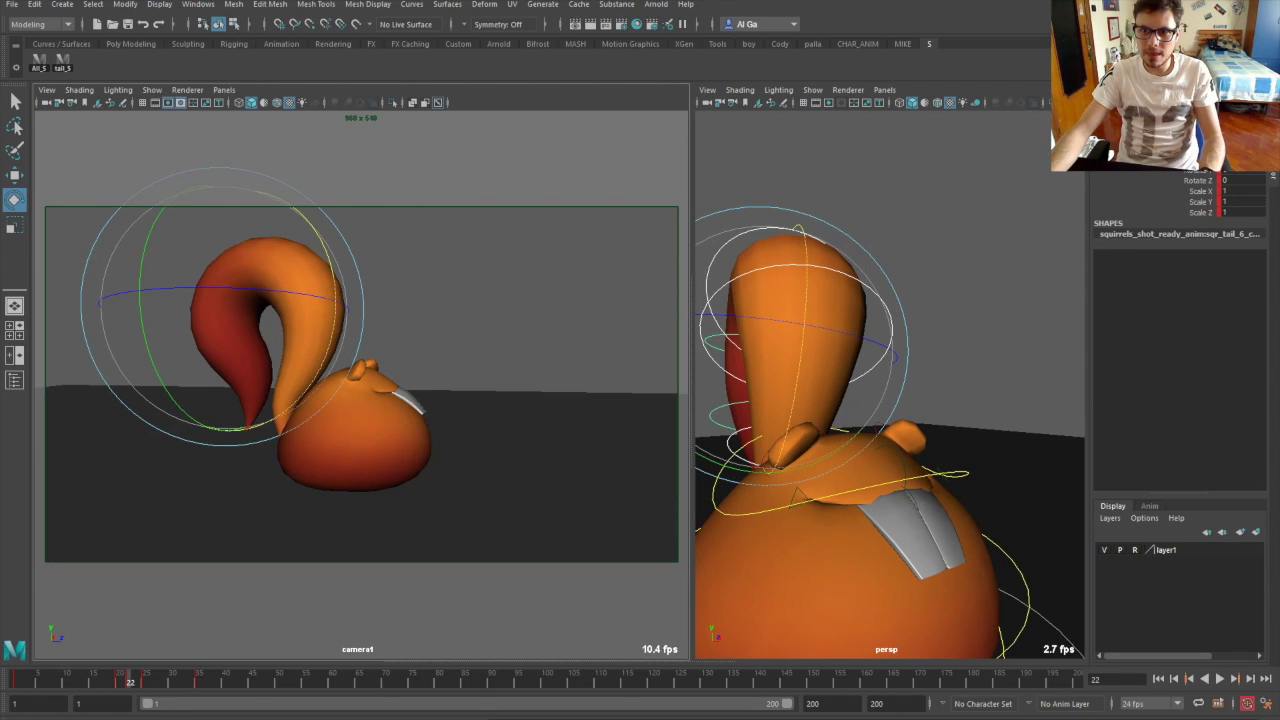
click(1243, 179)
text(0)
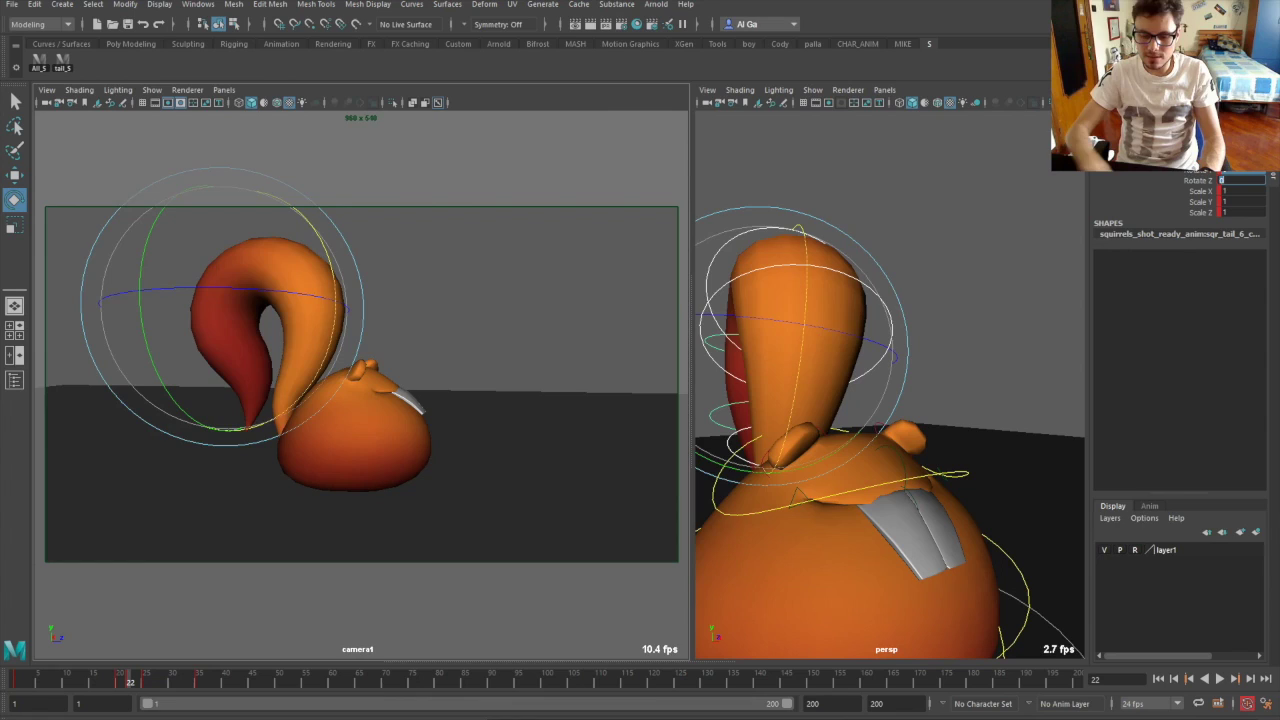
key(Return)
click(442, 337)
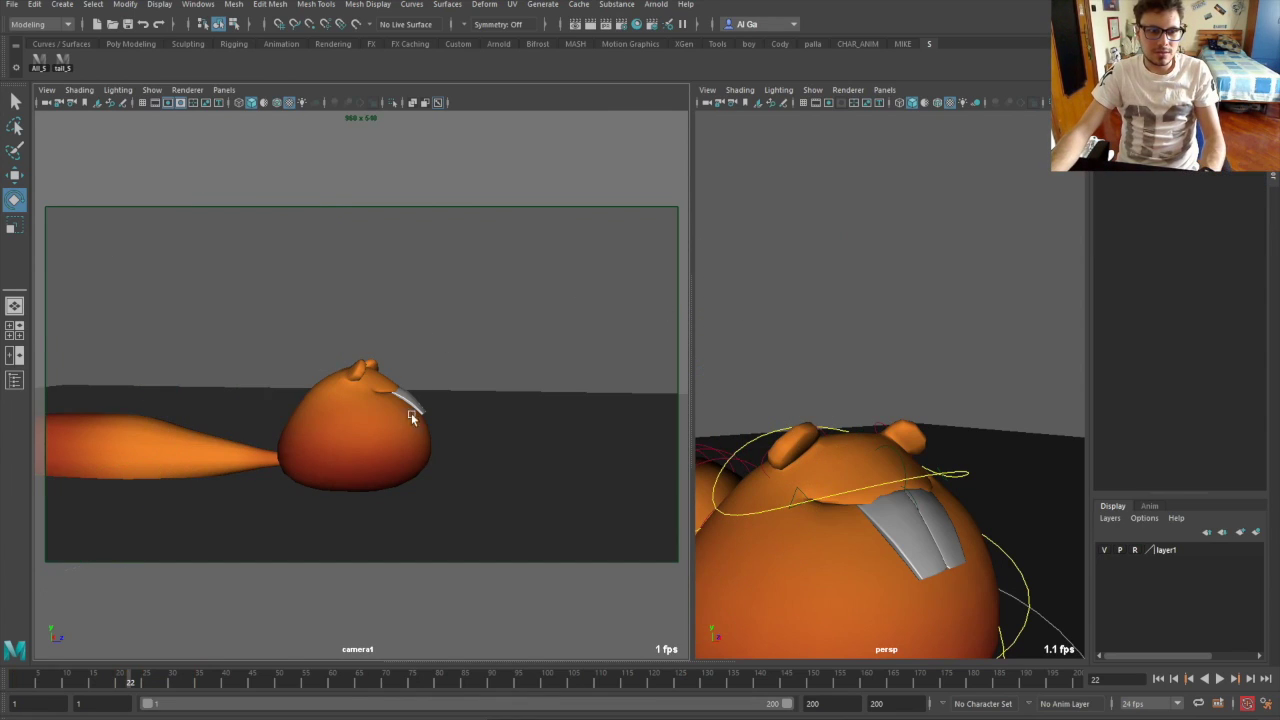
- Rotate the tail's base control at frame 22 to tilt the straight tail slightly upward
alt+right_drag(828, 528, 814, 414)
alt+drag(814, 414, 902, 428)
key(alt+comma)
key(alt+period)
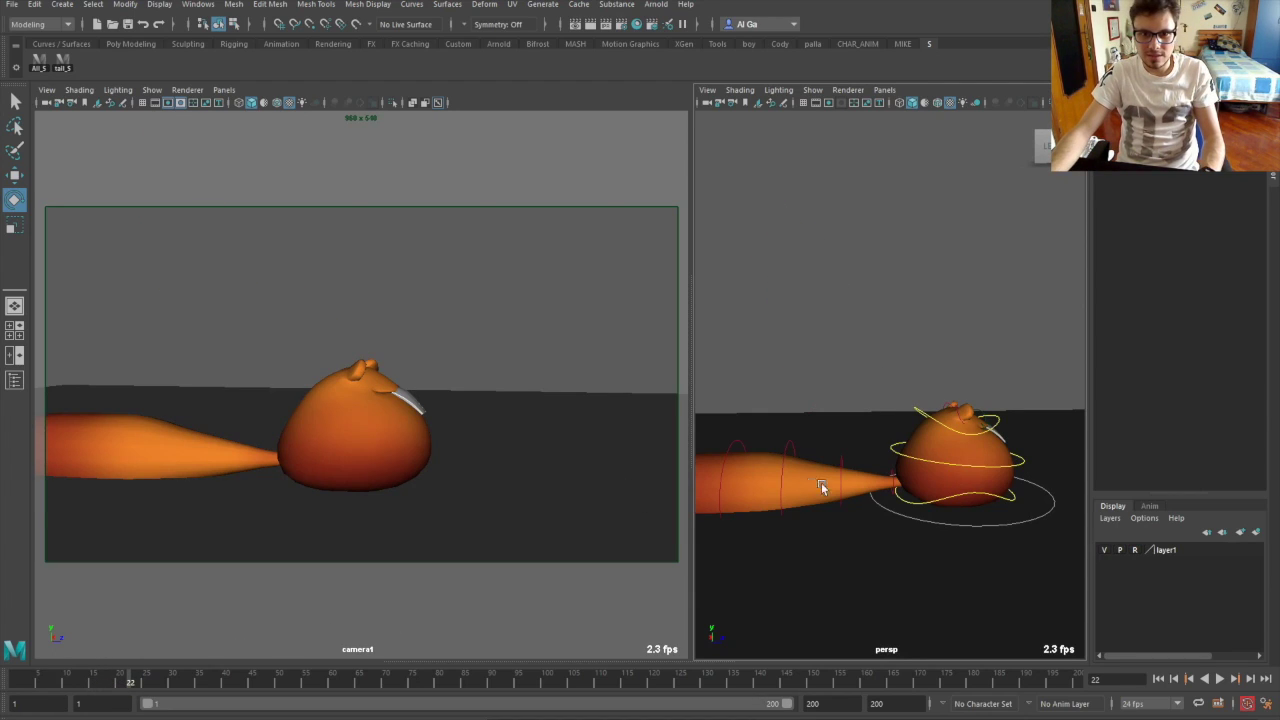
click(895, 480)
drag(985, 402, 995, 407)
click(905, 344)
scroll(810, 428, down, 2)
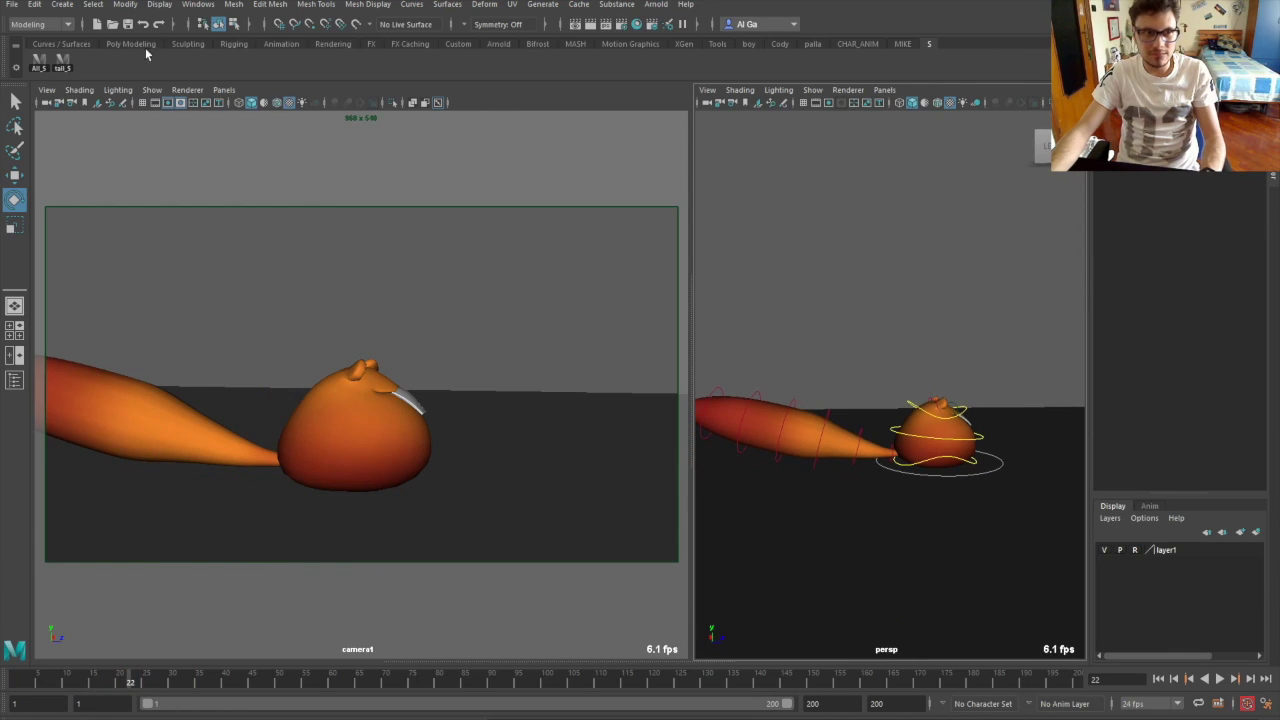
- Rotate all the tail controls together at frame 22 to curve the tail upward
click(64, 63)
click(1190, 180)
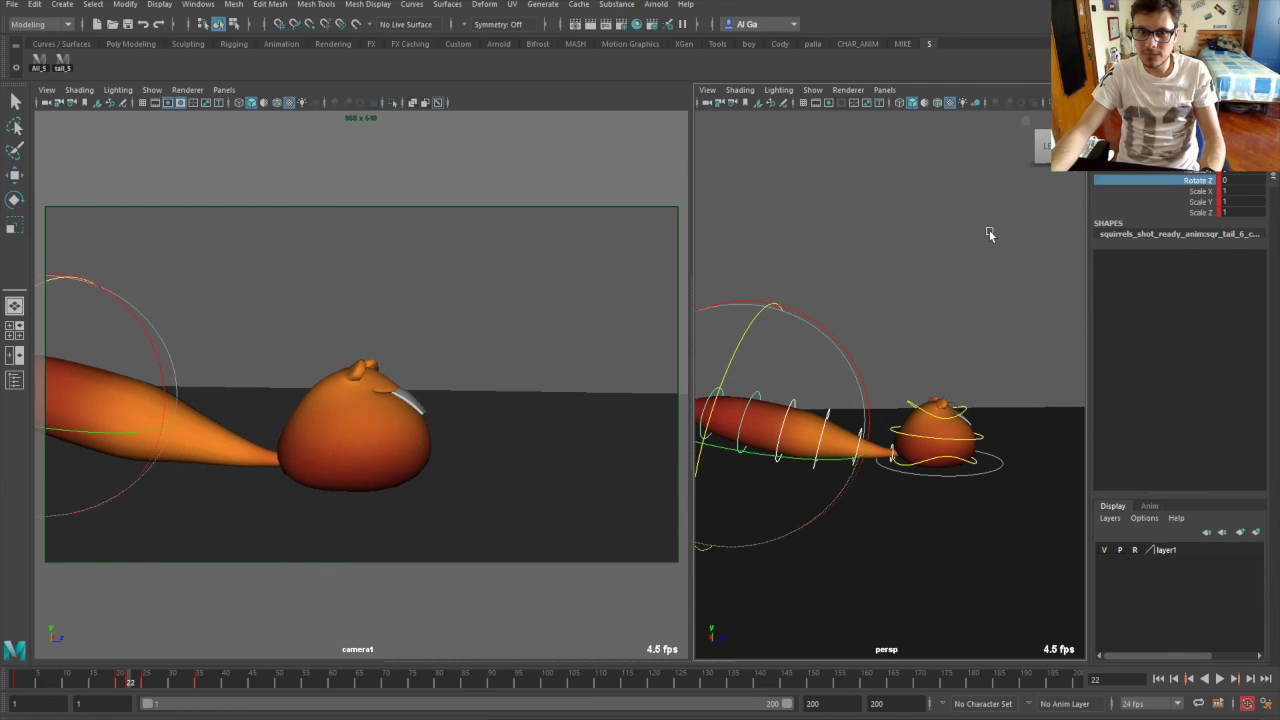
click(1195, 171)
mouse_move(934, 210)
middle_down()
mouse_move(960, 208)
mouse_move(932, 221)
middle_up()
key(ctrl+z)
click(1195, 161)
click(933, 322)
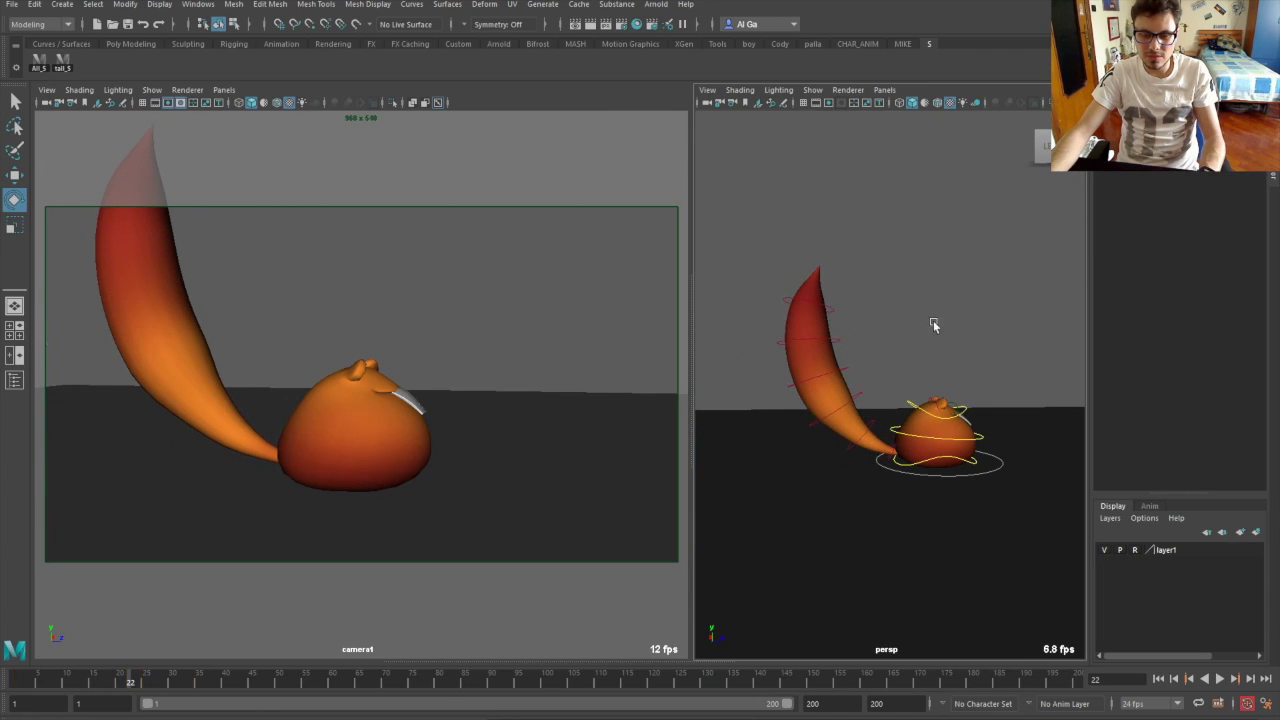
- Lean the tail back with its lower control and curl its upper controls forward at frame 22
click(883, 461)
drag(1000, 394, 968, 393)
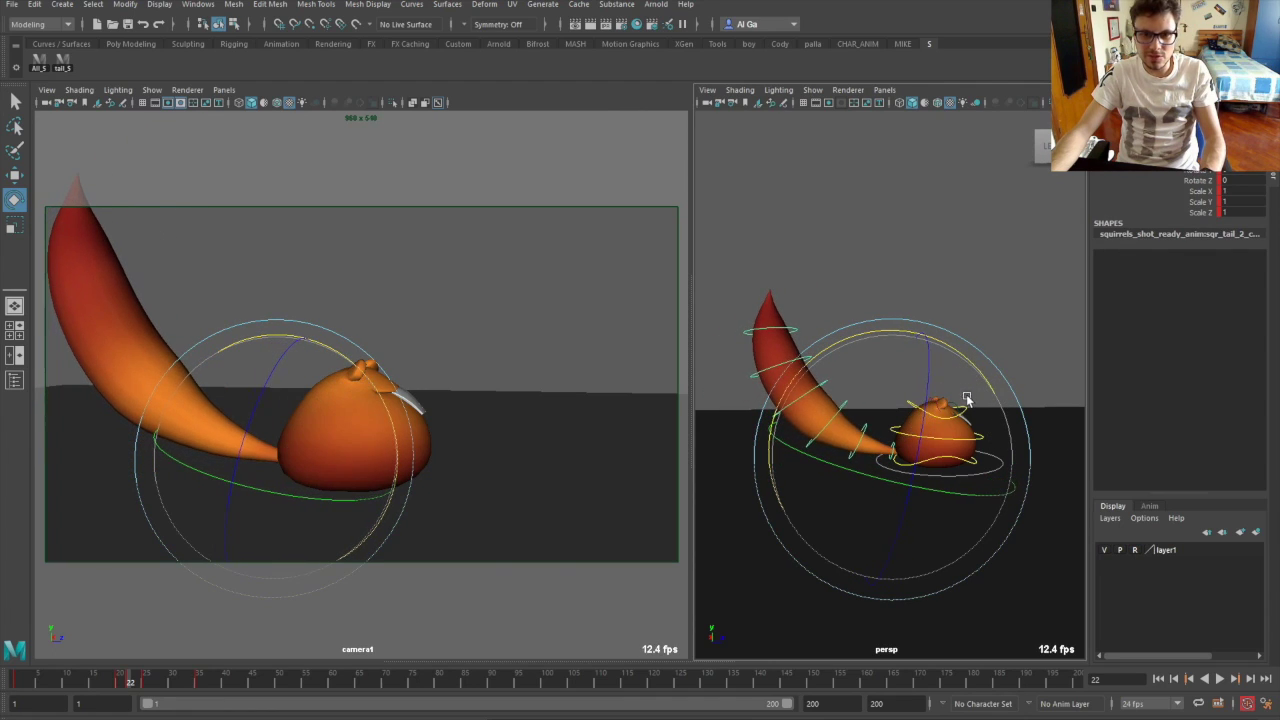
click(833, 320)
drag(776, 339, 824, 404)
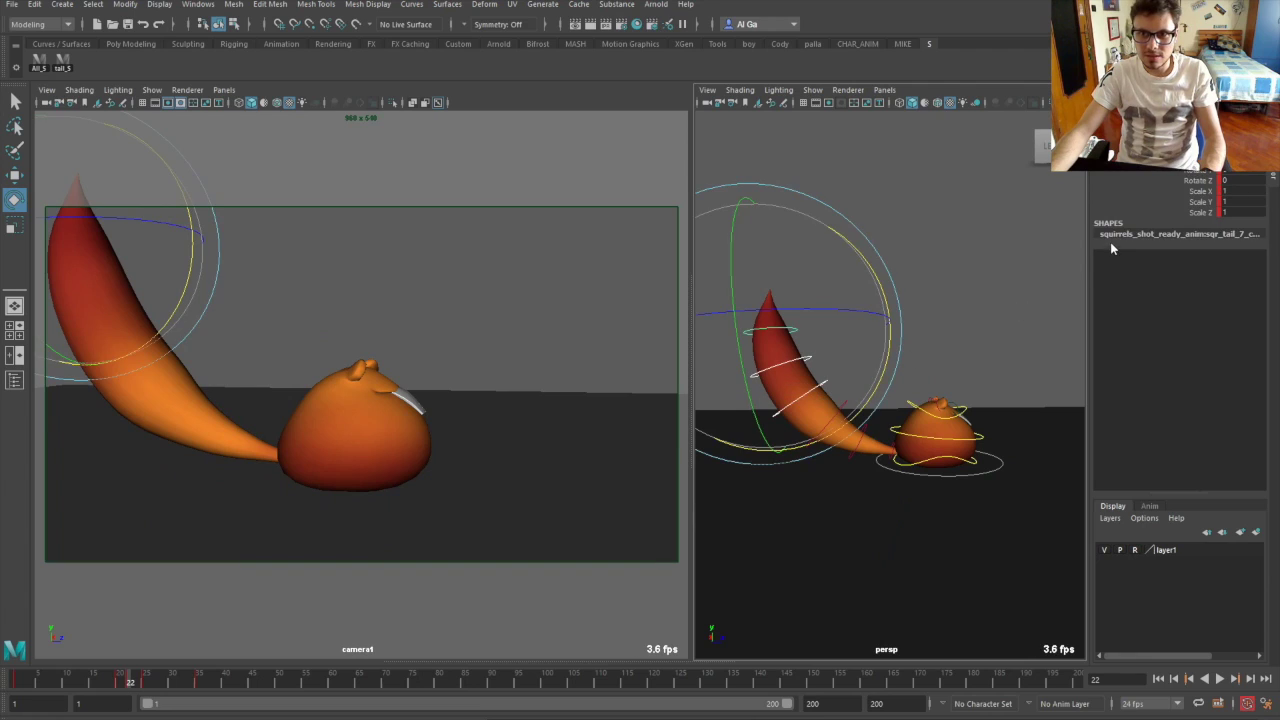
middle_drag(1022, 247, 980, 253)
- Step back and forth between the poses from frame 21 to 25 to examine how the tail drags and settles
key(comma)
key(period)
key(period)
key(comma)
key(period)
key(comma)
key(period)
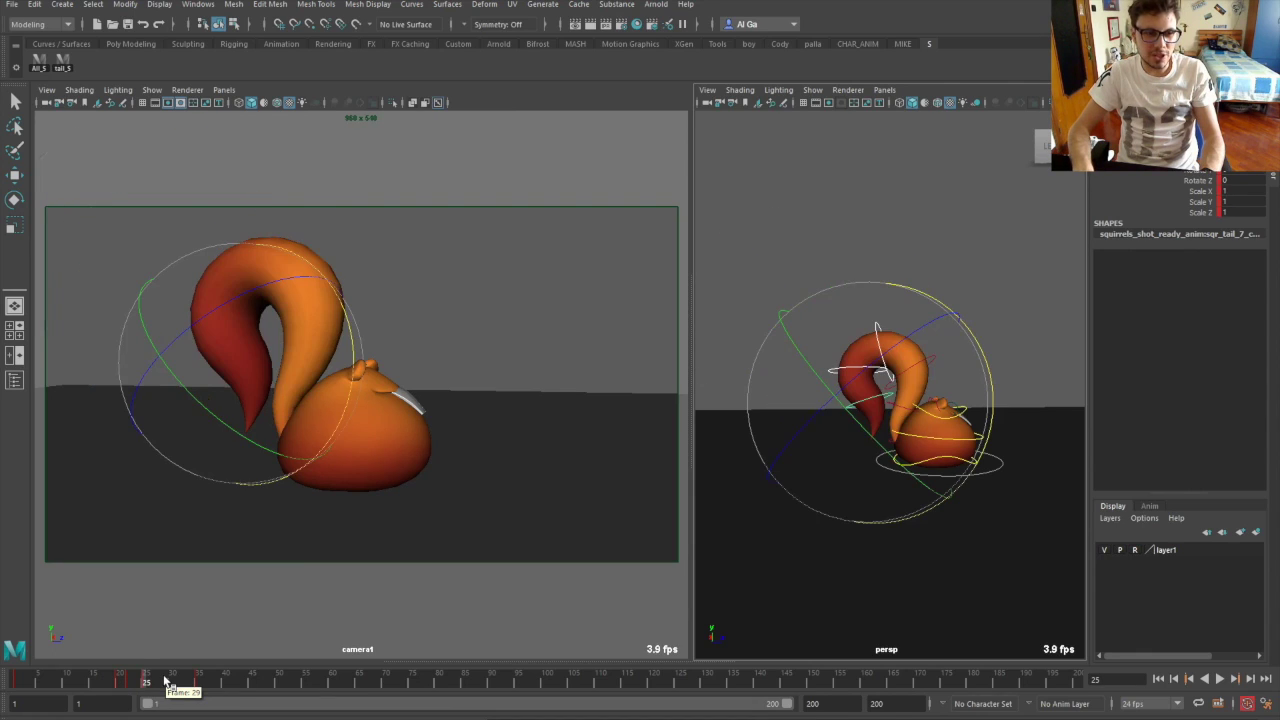
key(comma)
key(period)
key(comma)
key(period)
key(comma)
key(period)
key(comma)
key(comma)
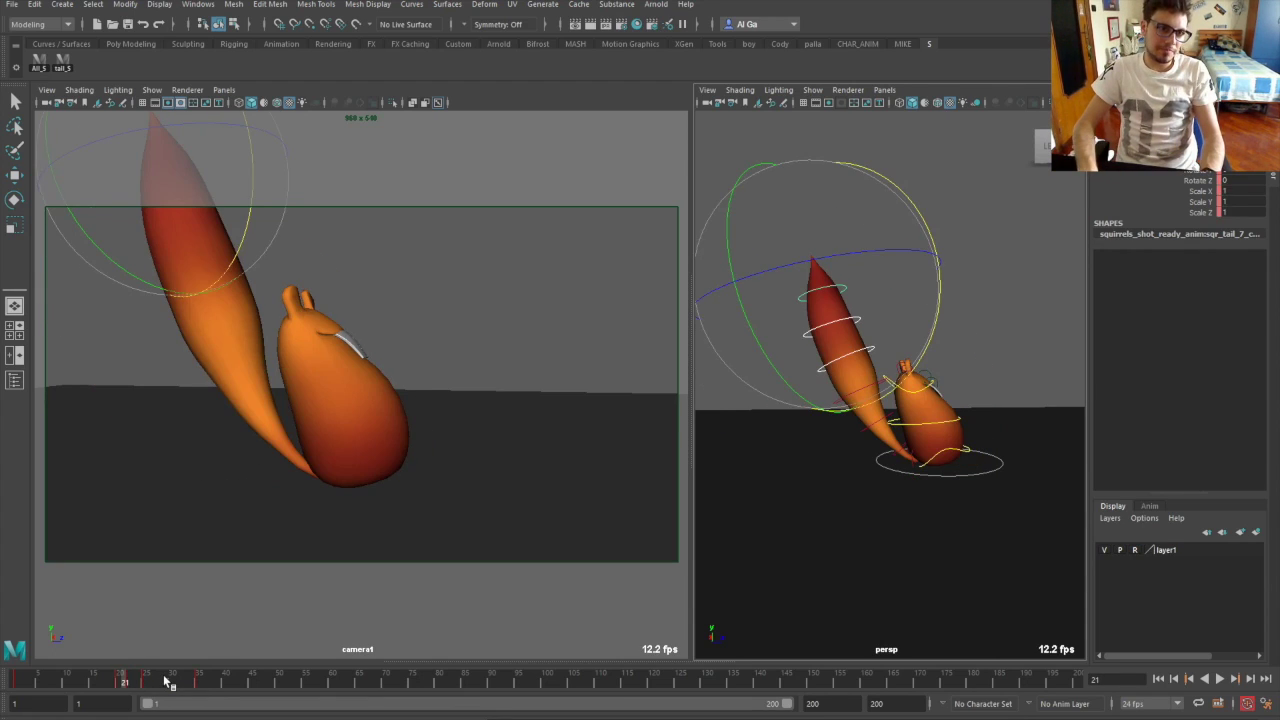
key(period)
key(comma)
key(period)
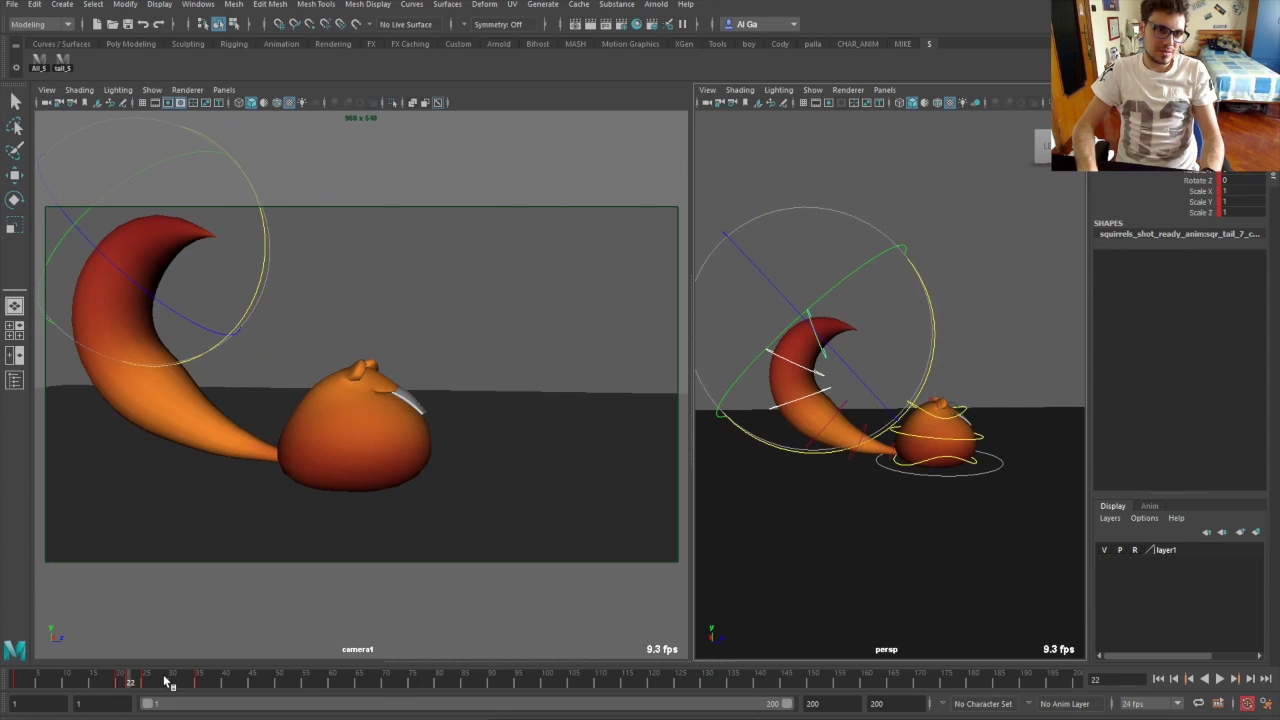
key(comma)
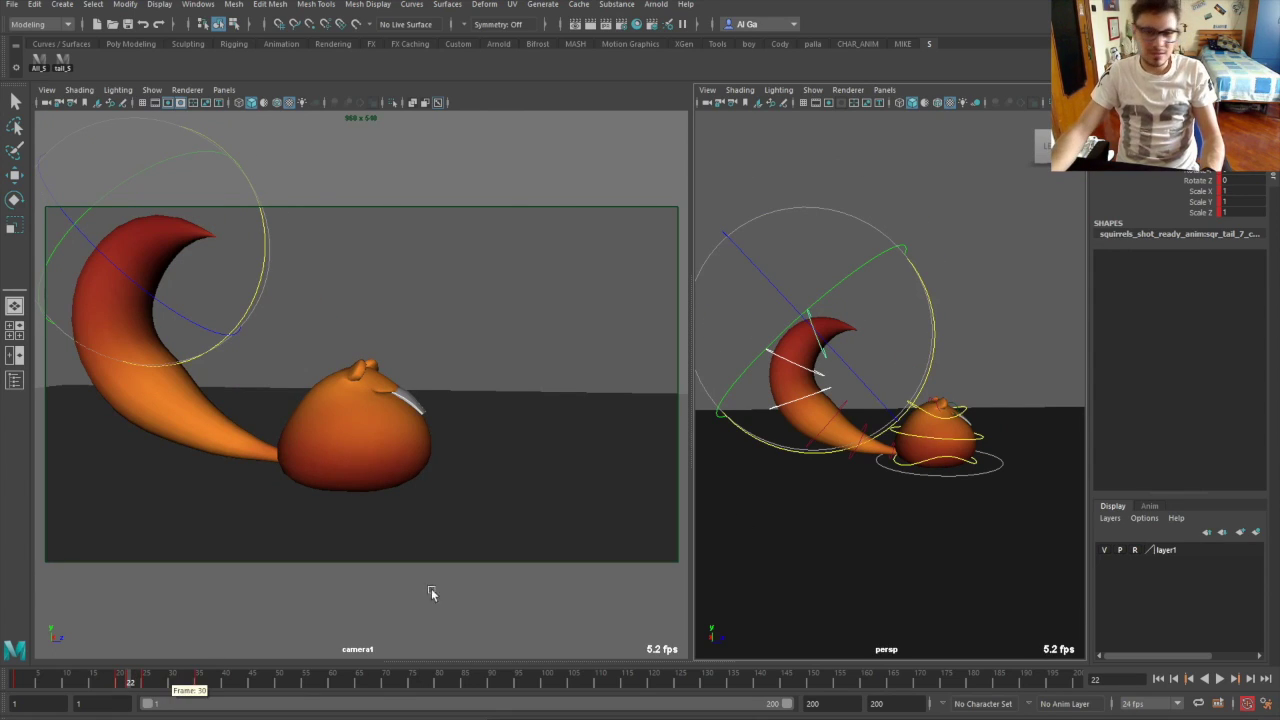
- Rotate the upper spine control and move it forward at frame 22 to push the head ahead of the hips
click(945, 372)
alt+middle_drag(944, 370, 889, 360)
alt+right_drag(889, 360, 878, 452)
click(815, 395)
key(w)
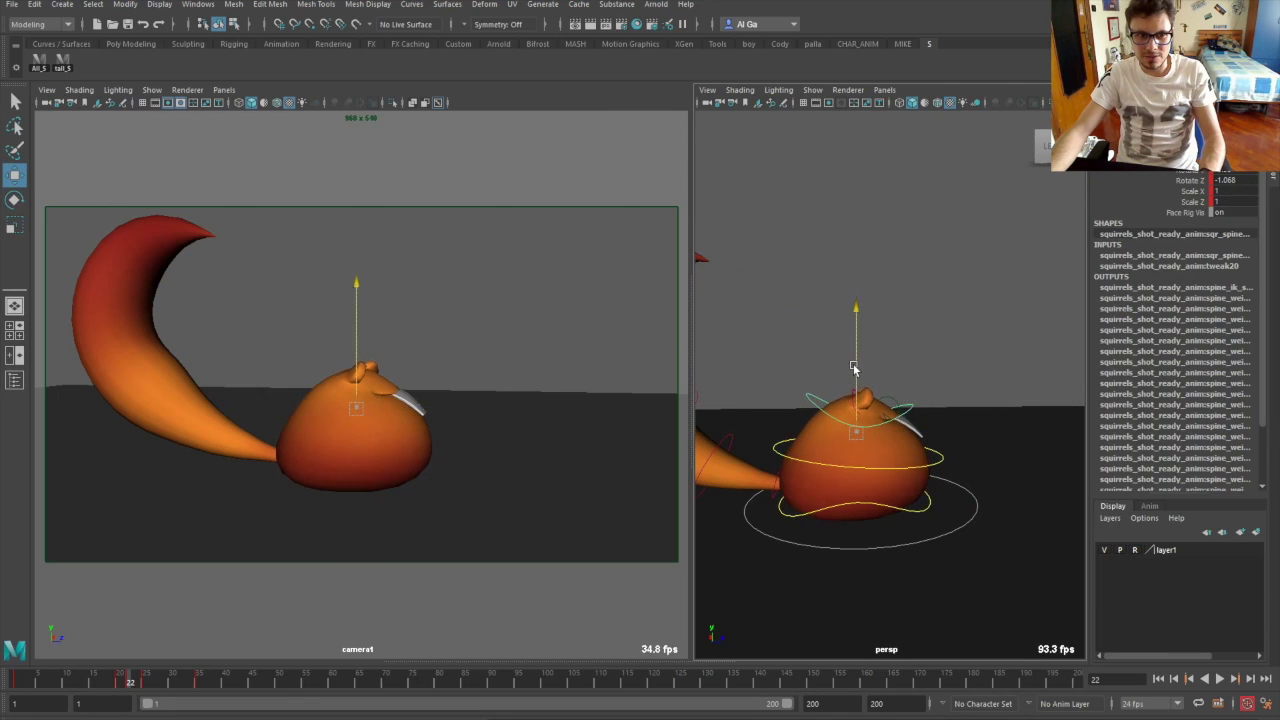
key(e)
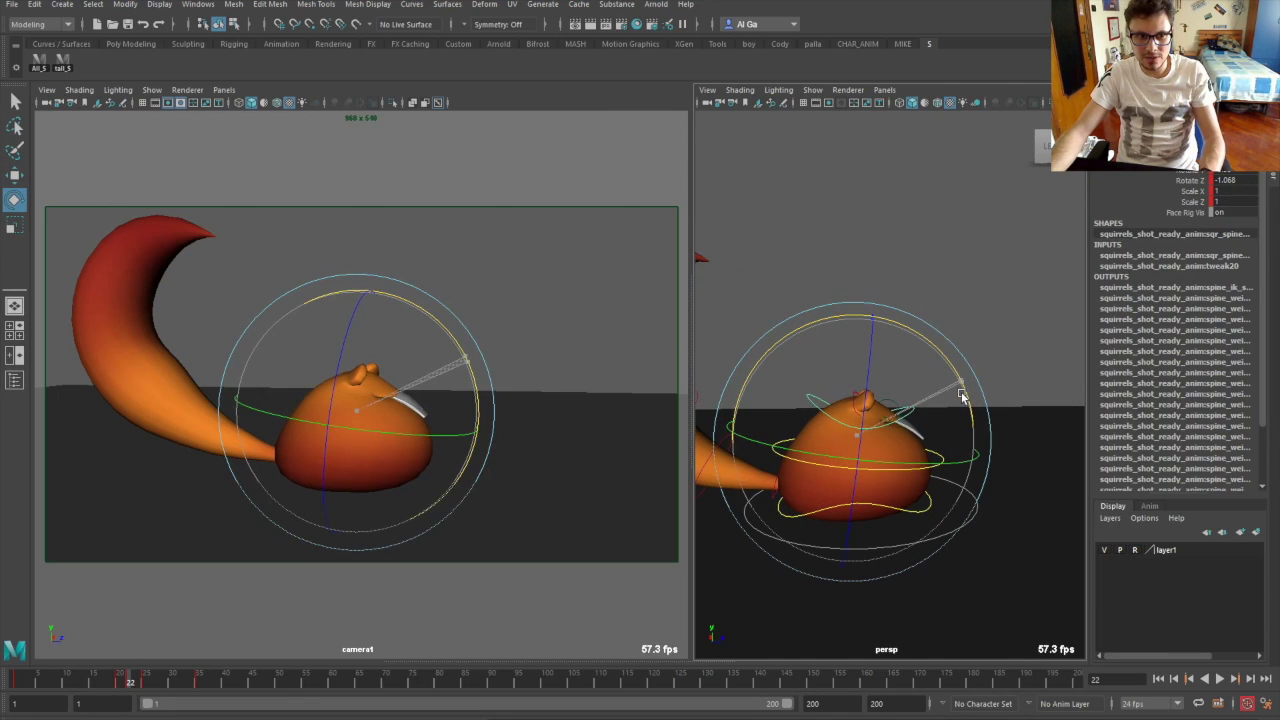
key(w)
drag(872, 436, 900, 430)
- Compare the neighbouring frames and key poses, and fine-tune the upper spine control's forward position
key(alt+comma)
key(alt+period)
key(alt+period)
key(alt+period)
key(alt+period)
key(comma)
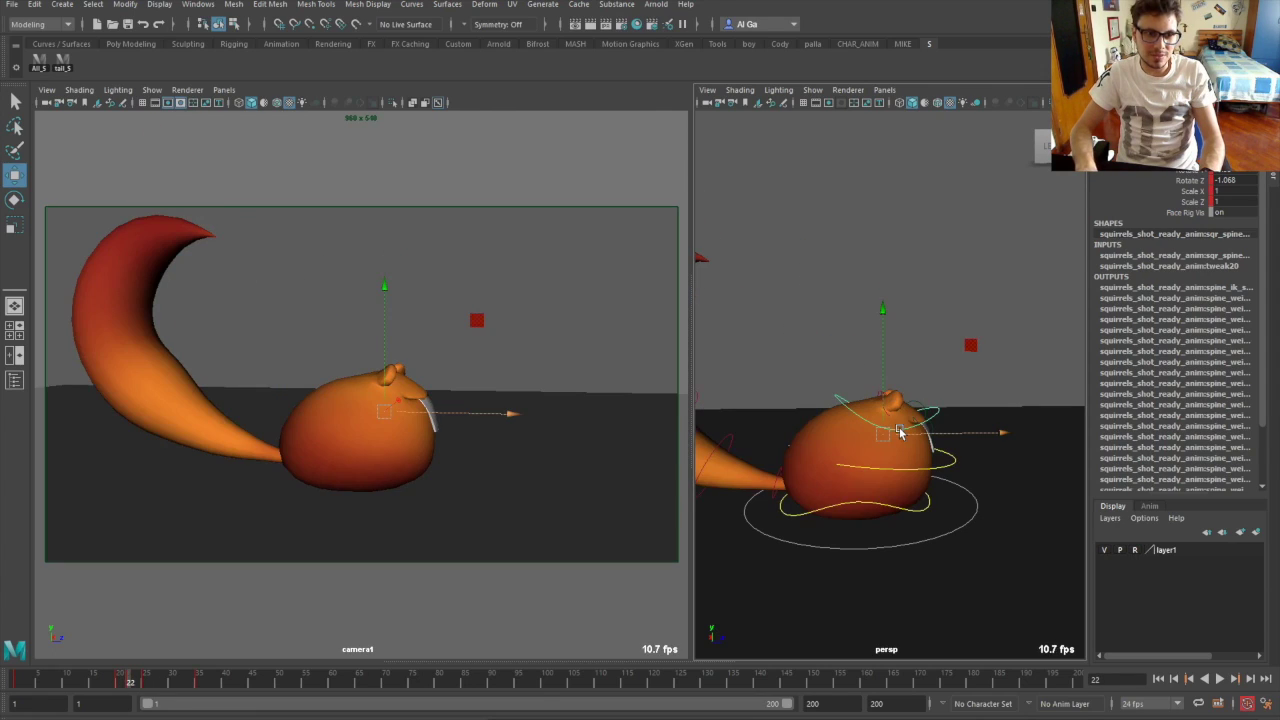
key(period)
drag(920, 427, 923, 430)
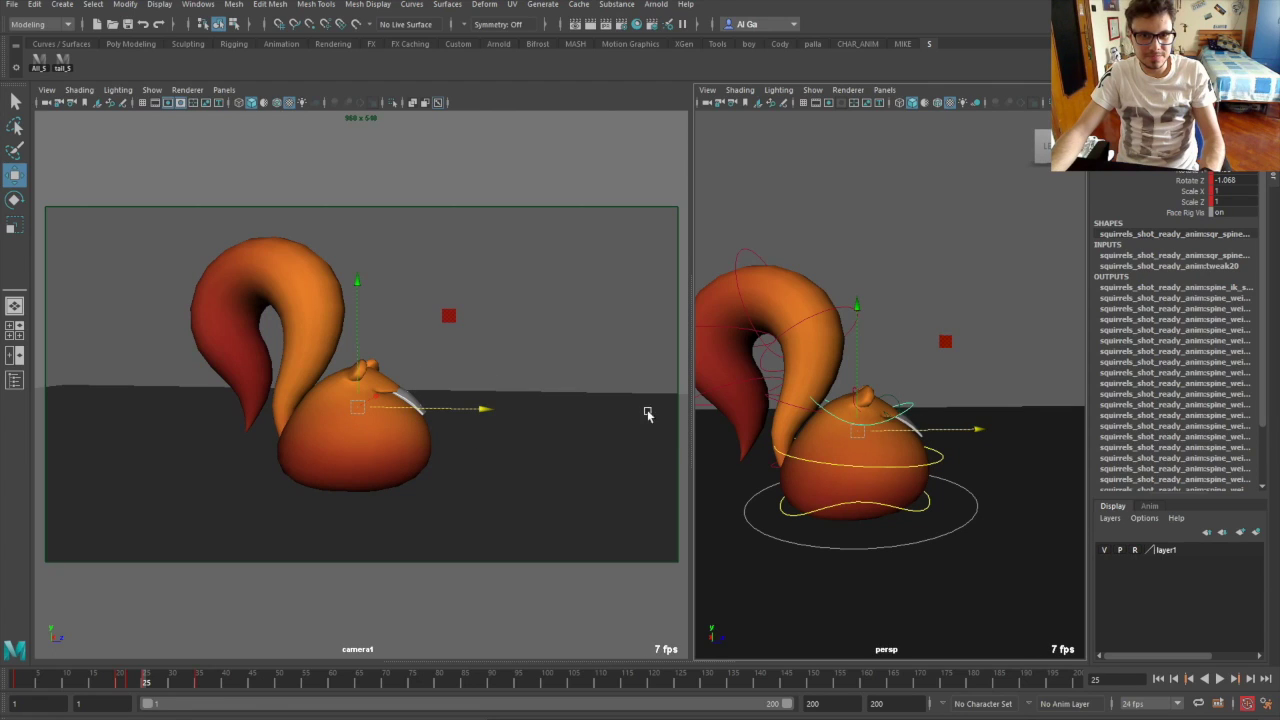
- Select both ear controls at frame 25 and rotate them together to raise the ears
click(899, 362)
scroll(899, 362, up, 8)
scroll(846, 425, down, 4)
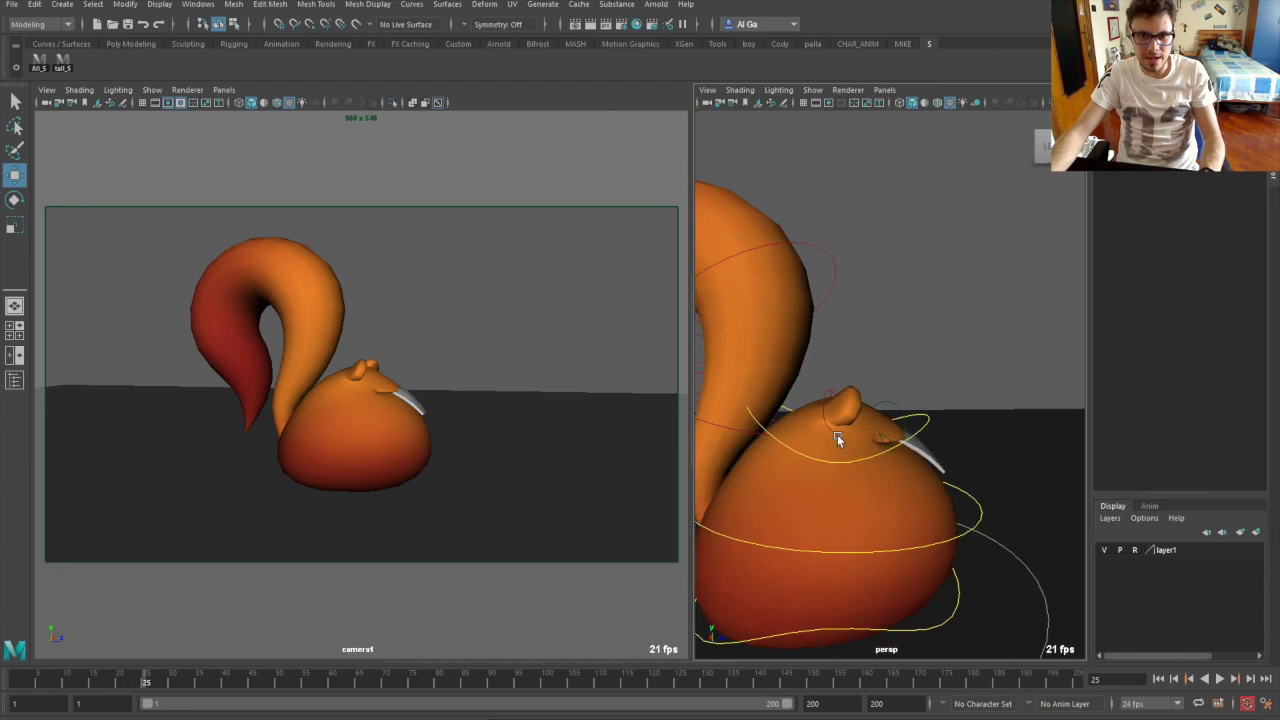
click(832, 426)
alt+drag(832, 428, 791, 416)
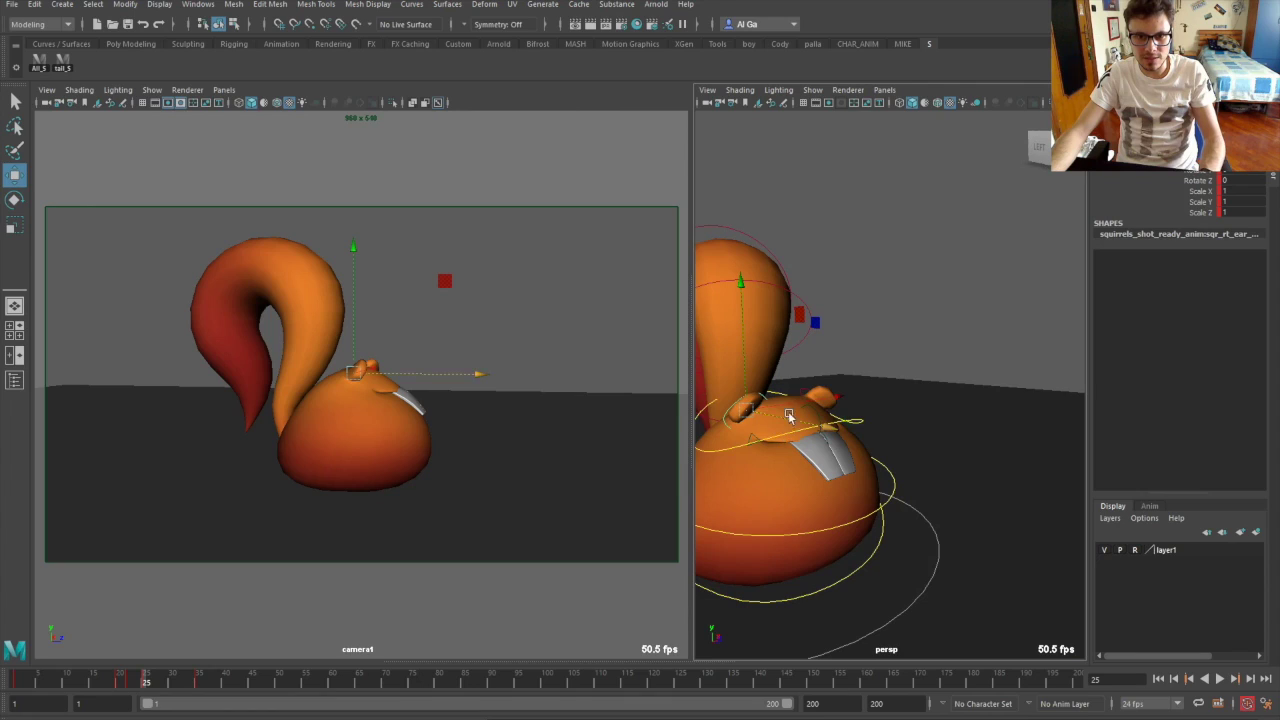
click(801, 388)
key(e)
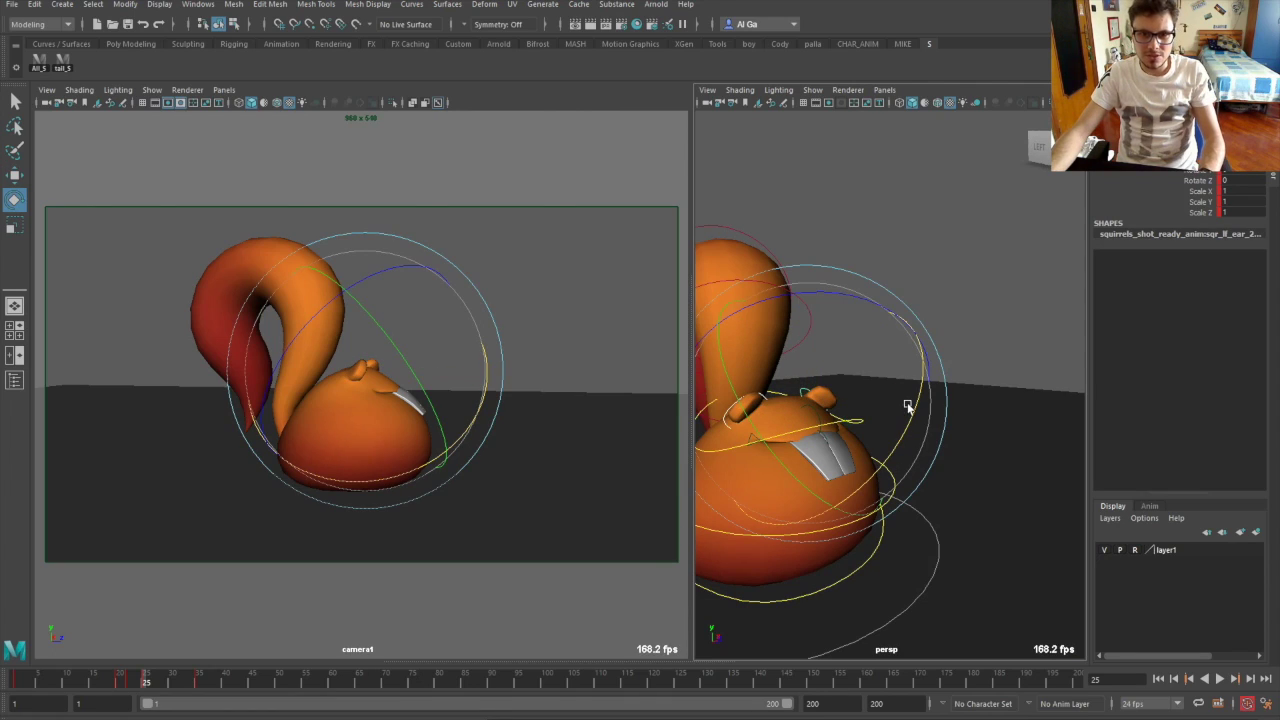
key(e)
middle_drag(988, 251, 918, 257)
- Step through the frames from 25 to 32, and return to frame 25 to check the ears' settling motion
key(alt+period)
key(alt+period)
key(alt+period)
key(alt+period)
key(alt+period)
key(alt+period)
key(alt+period)
key(alt+period)
key(alt+period)
key(alt+period)
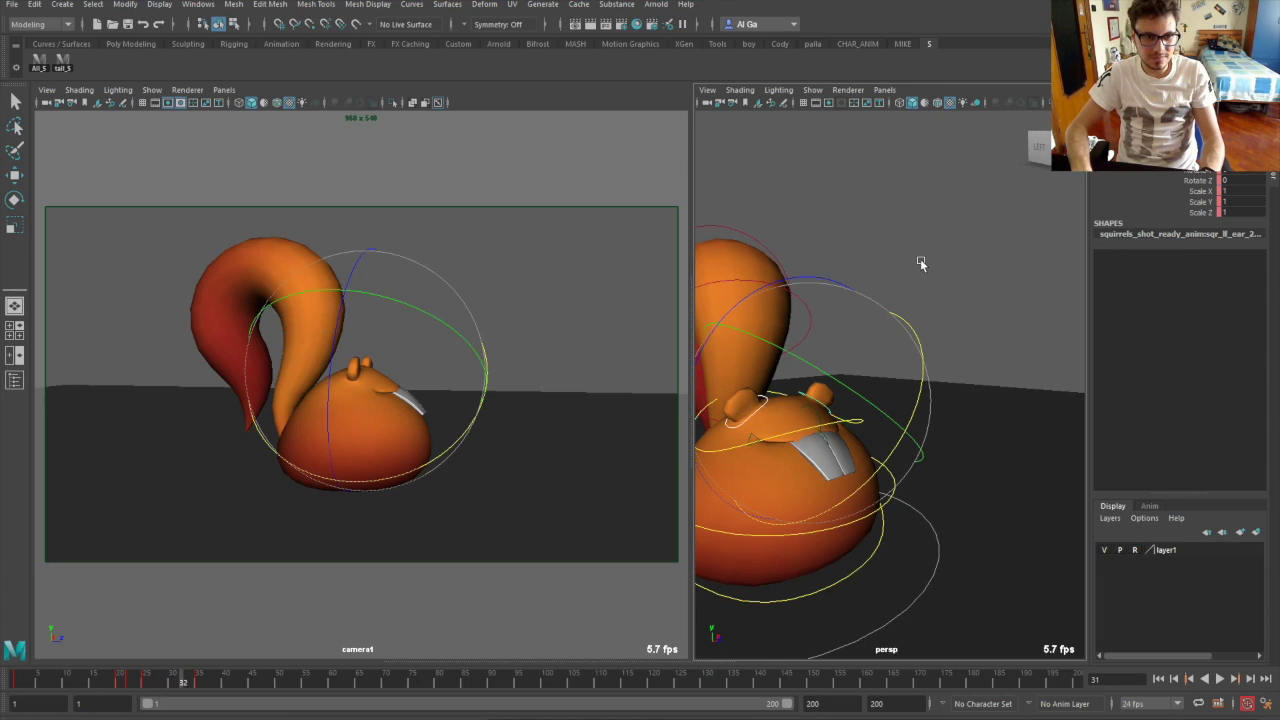
key(alt+comma)
key(alt+comma)
key(alt+comma)
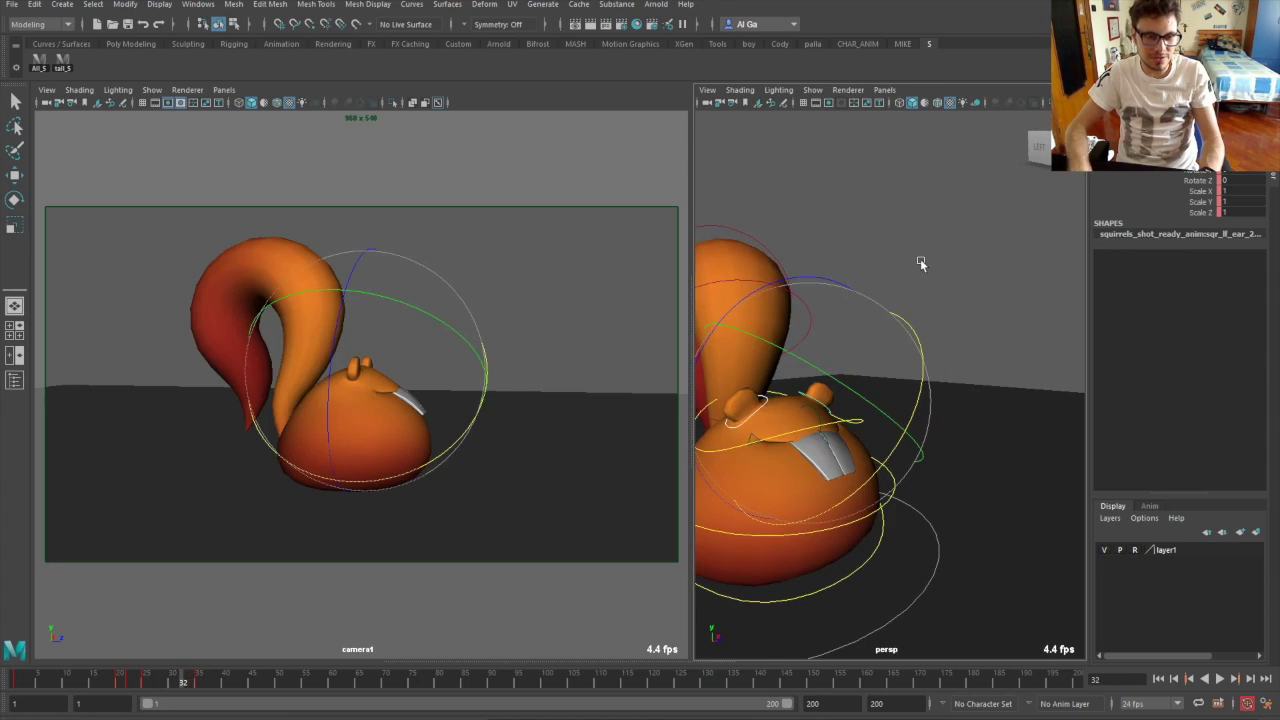
drag(85, 690, 149, 712)
key(e)
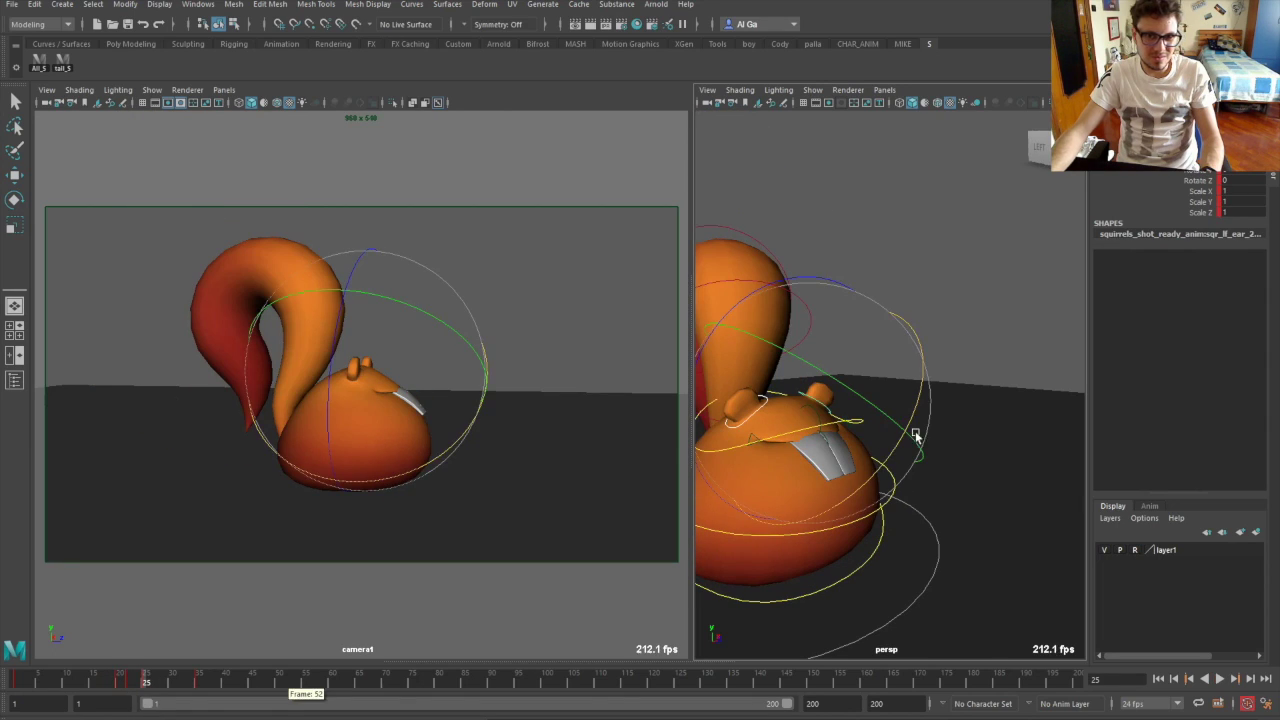
- Raise and rotate the upper spine control at frame 25 to let the head rebound, and scrub the landing to check it
click(938, 390)
click(709, 452)
key(w)
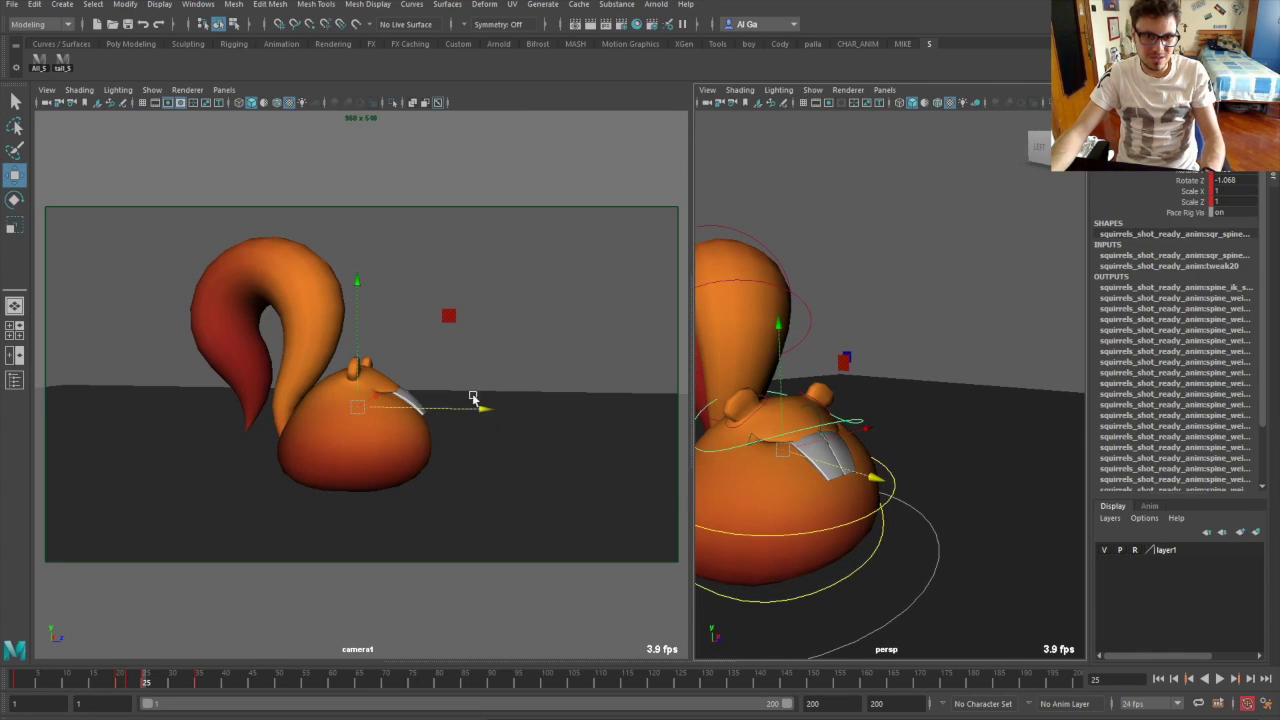
click(362, 360)
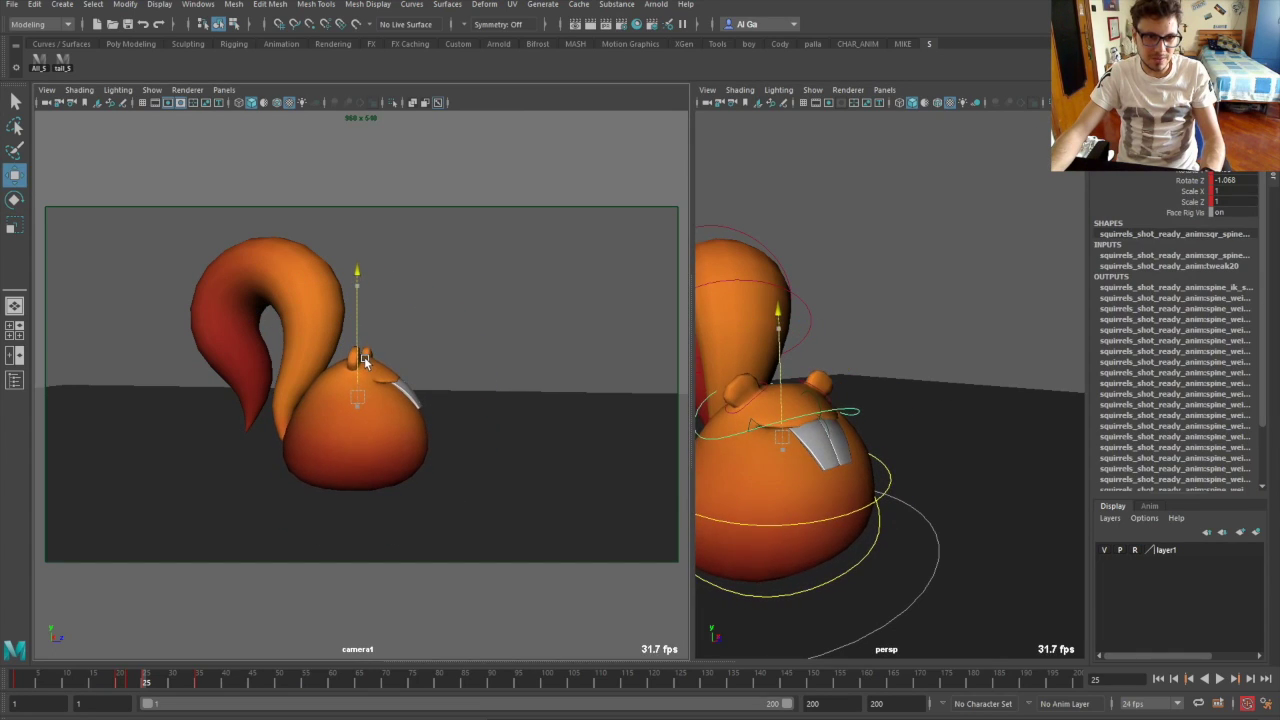
key(e)
drag(476, 360, 406, 463)
drag(108, 693, 136, 690)
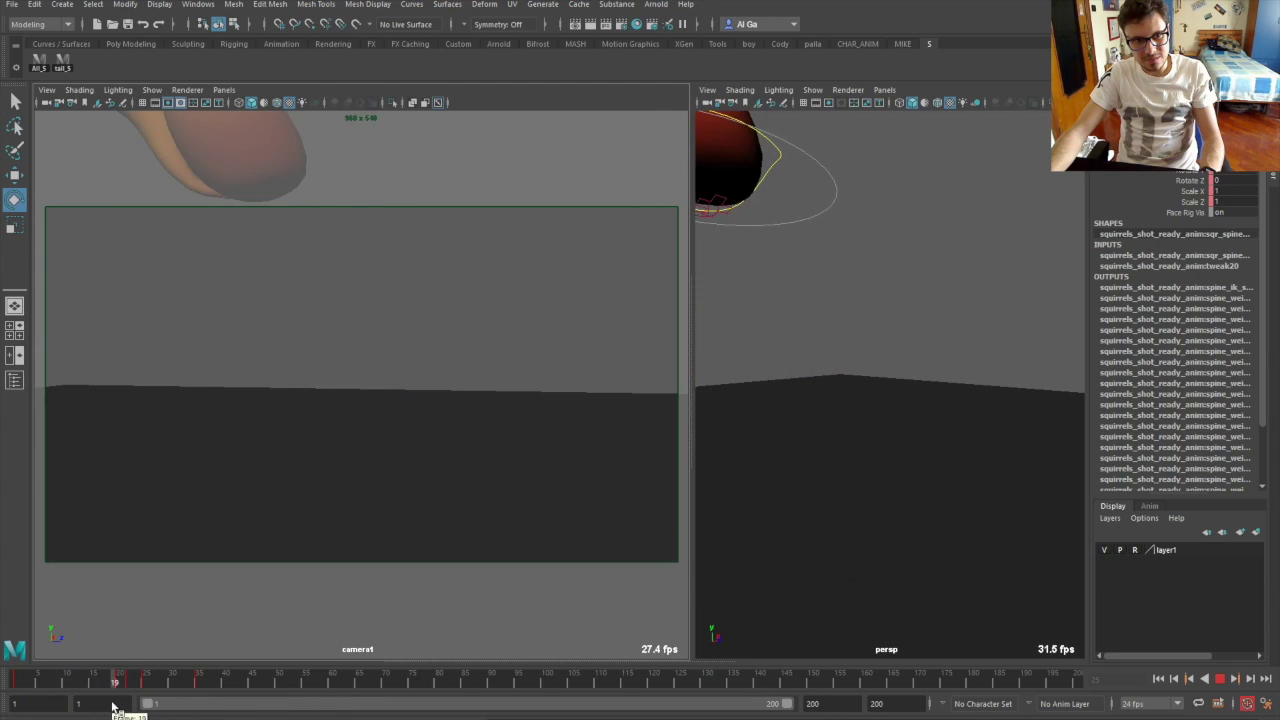
key(Escape)
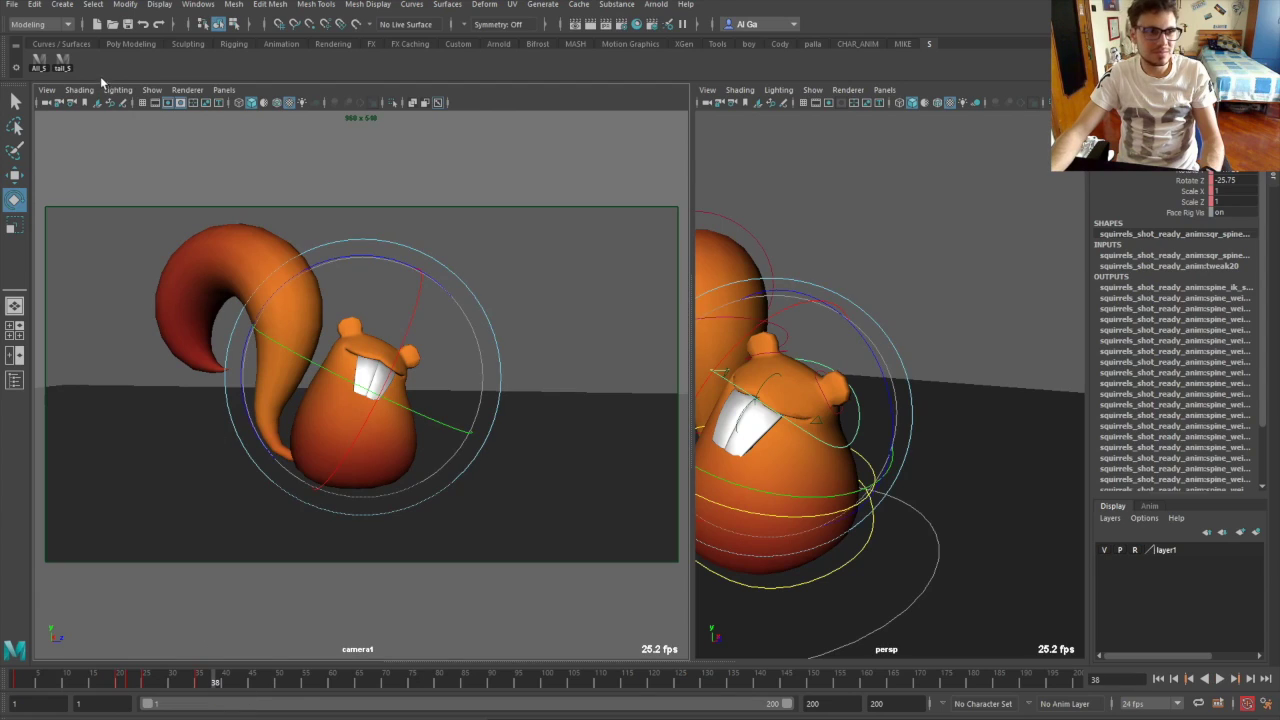
- Select all the squirrel's controls, move the settling pose's keys to about frame 29, and review the timing
click(35, 68)
click(110, 684)
mouse_move(110, 688)
mouse_down()
mouse_move(192, 684)
mouse_move(2, 679)
mouse_up()
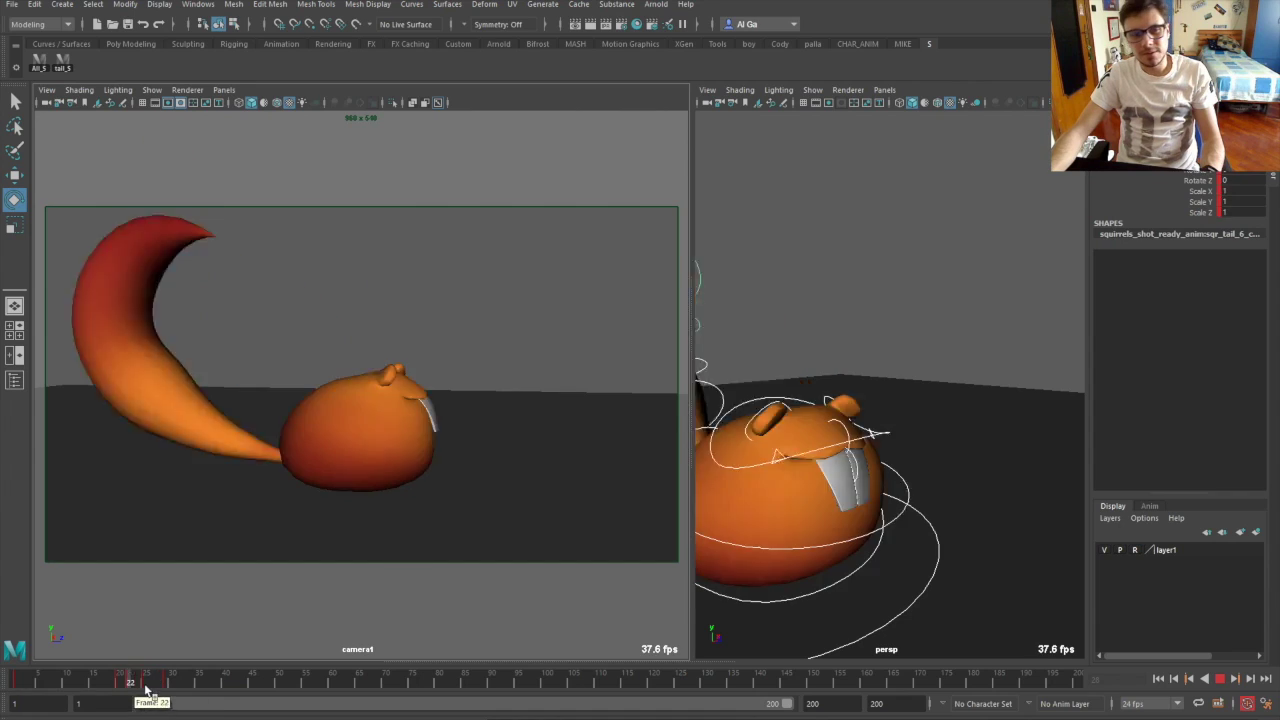
click(253, 684)
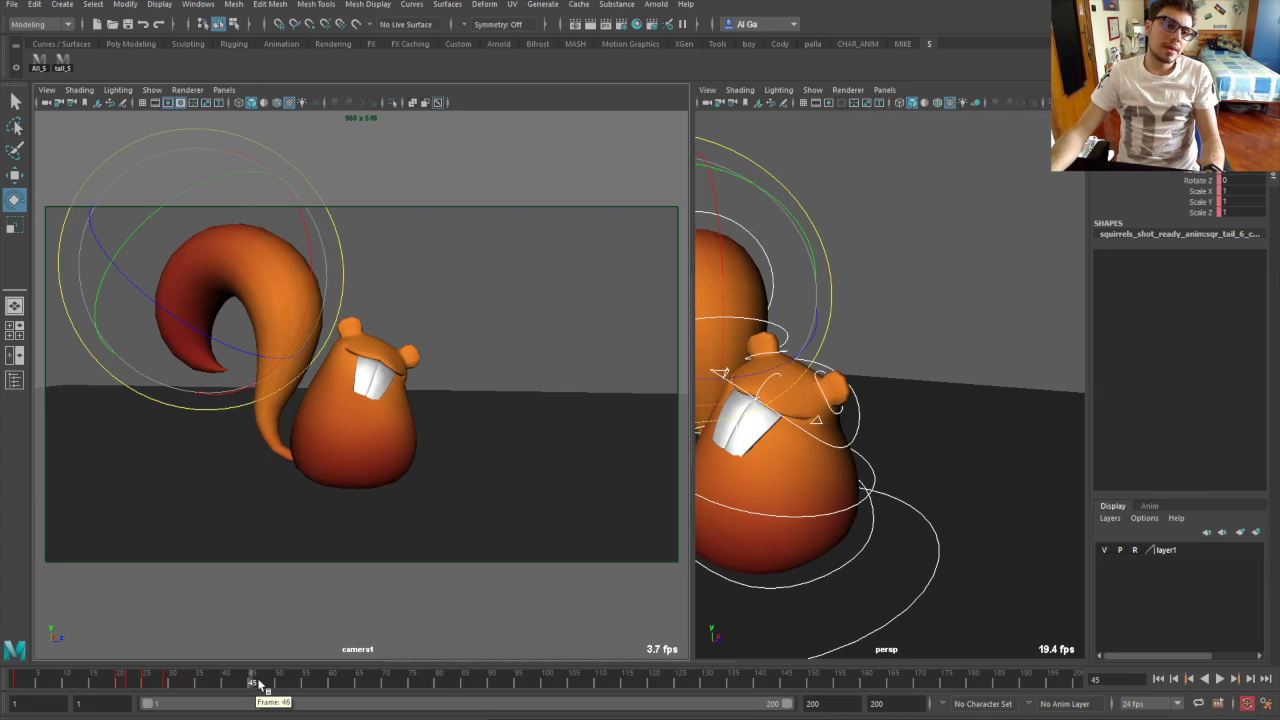
key(alt+v)
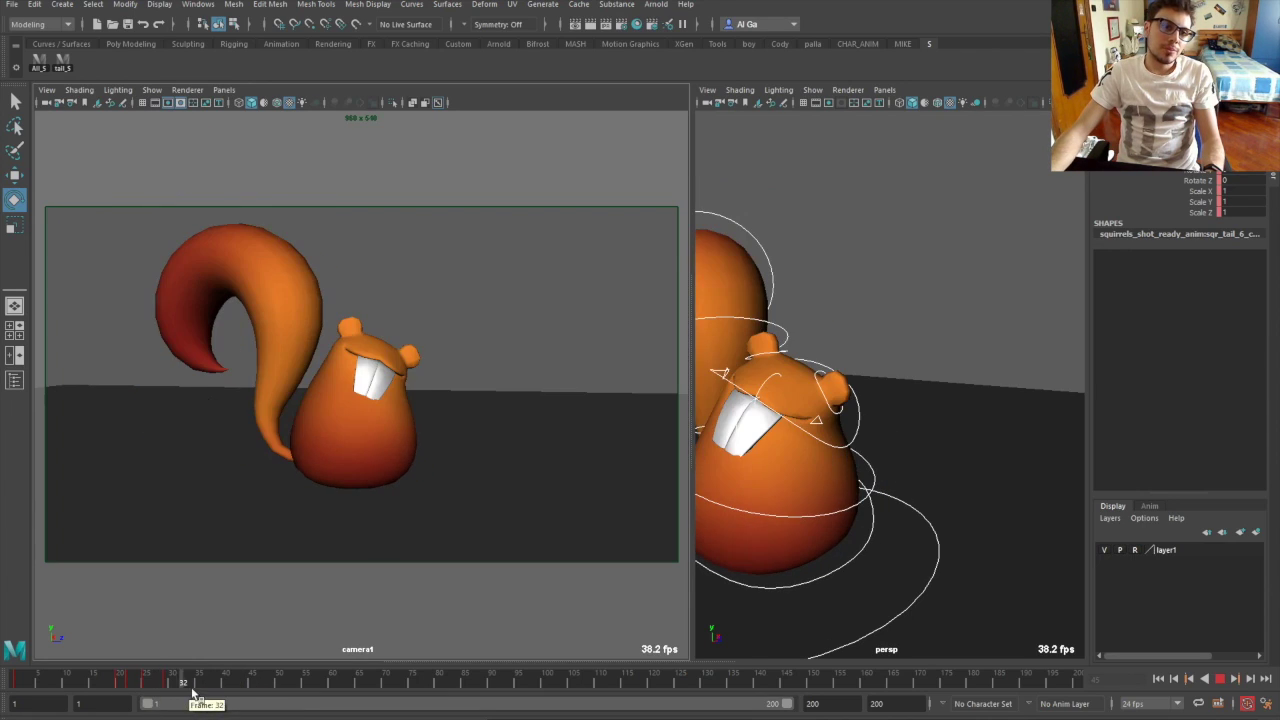
key(alt+v)
click(954, 331)
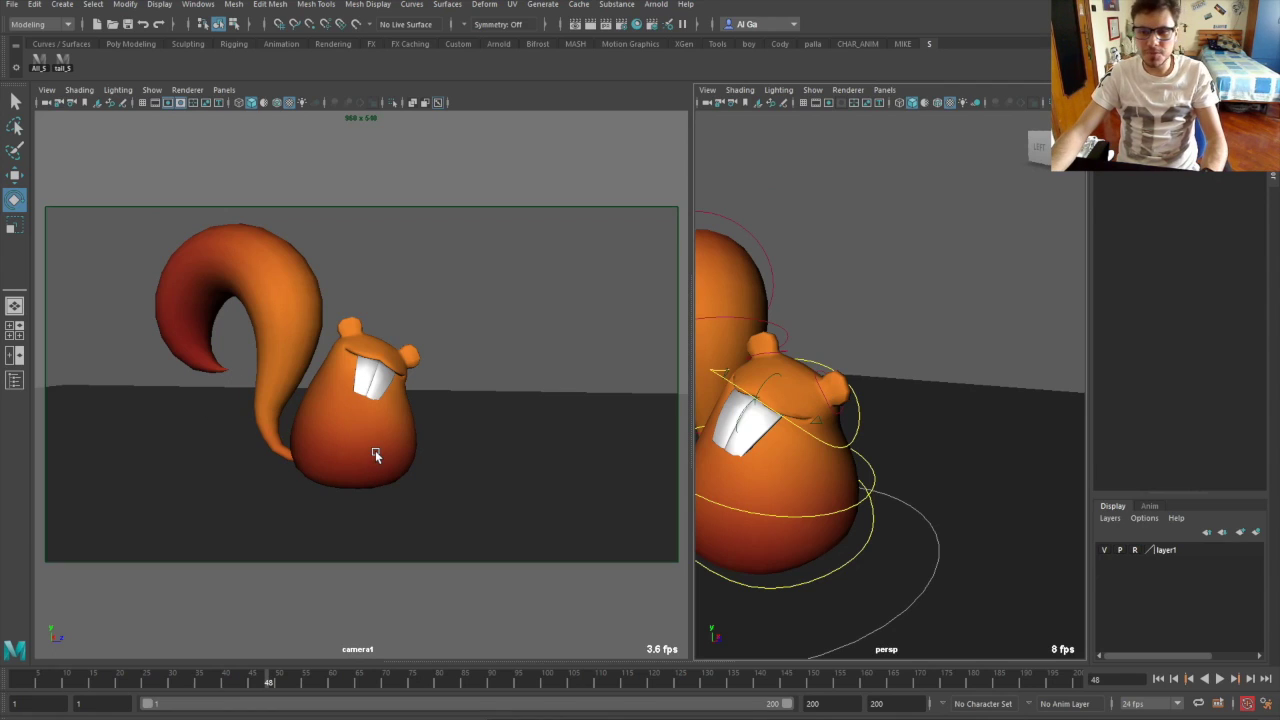
click(857, 434)
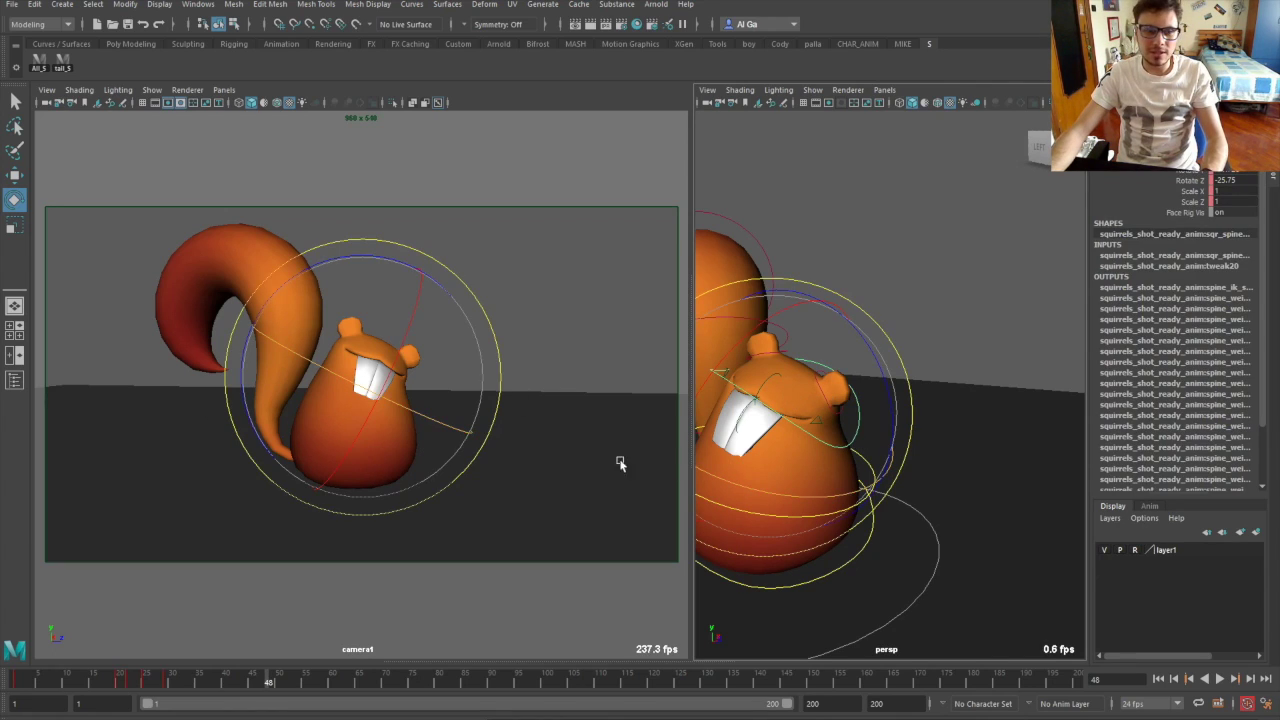
mouse_move(428, 442)
mouse_down()
mouse_move(414, 426)
mouse_move(436, 447)
mouse_move(414, 441)
mouse_move(432, 443)
mouse_up()
key(ctrl+z)
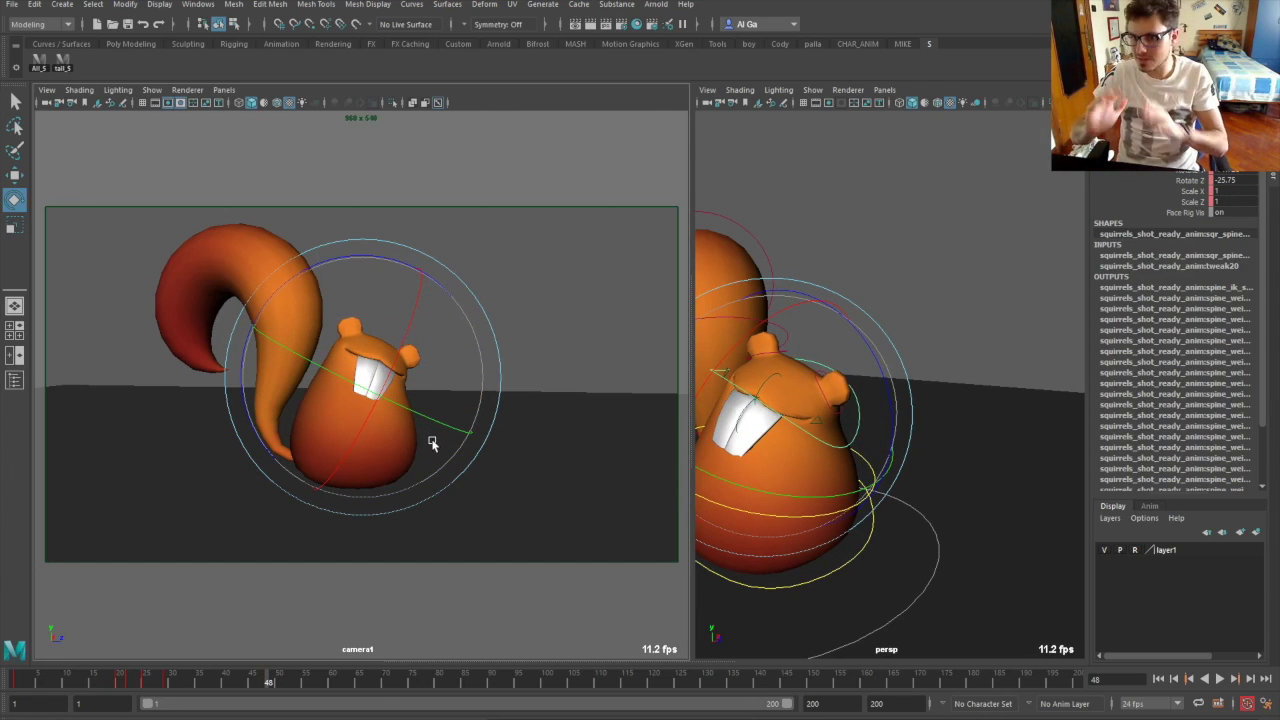
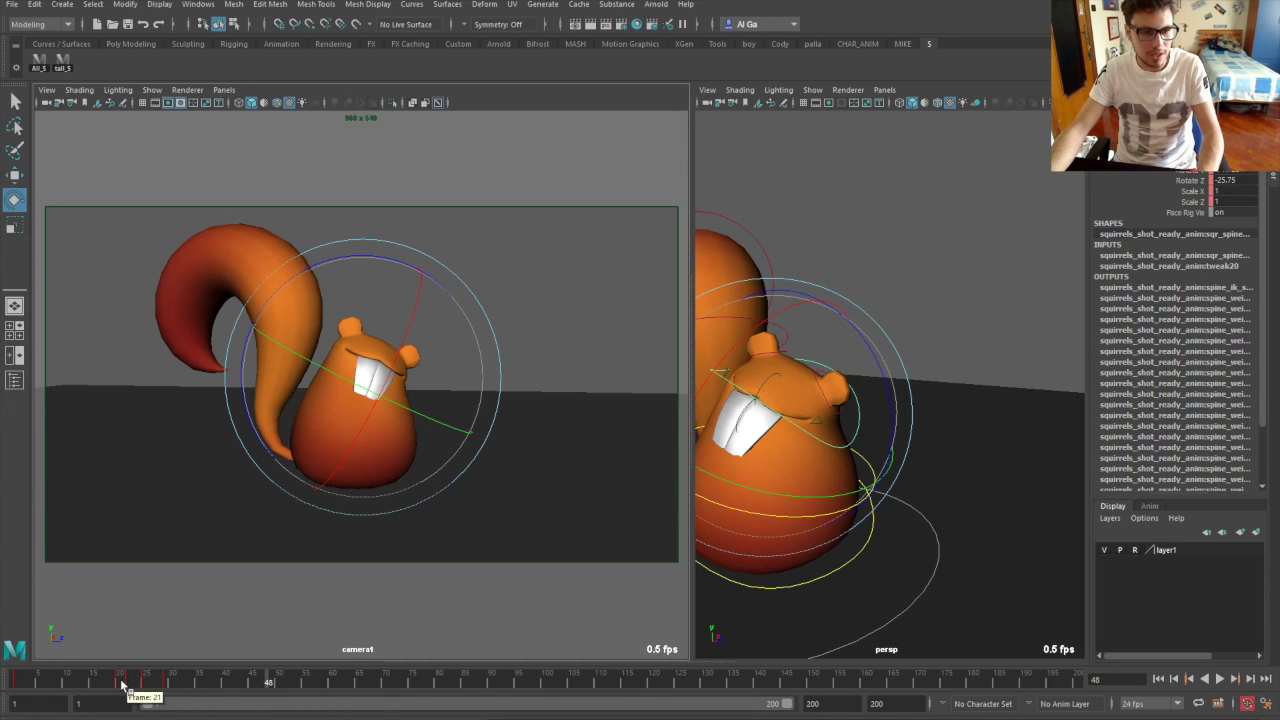
- Scrub the landing, and rotate the upper spine control at frame 53 to turn the head away from camera1 and tilt it
key(alt+v)
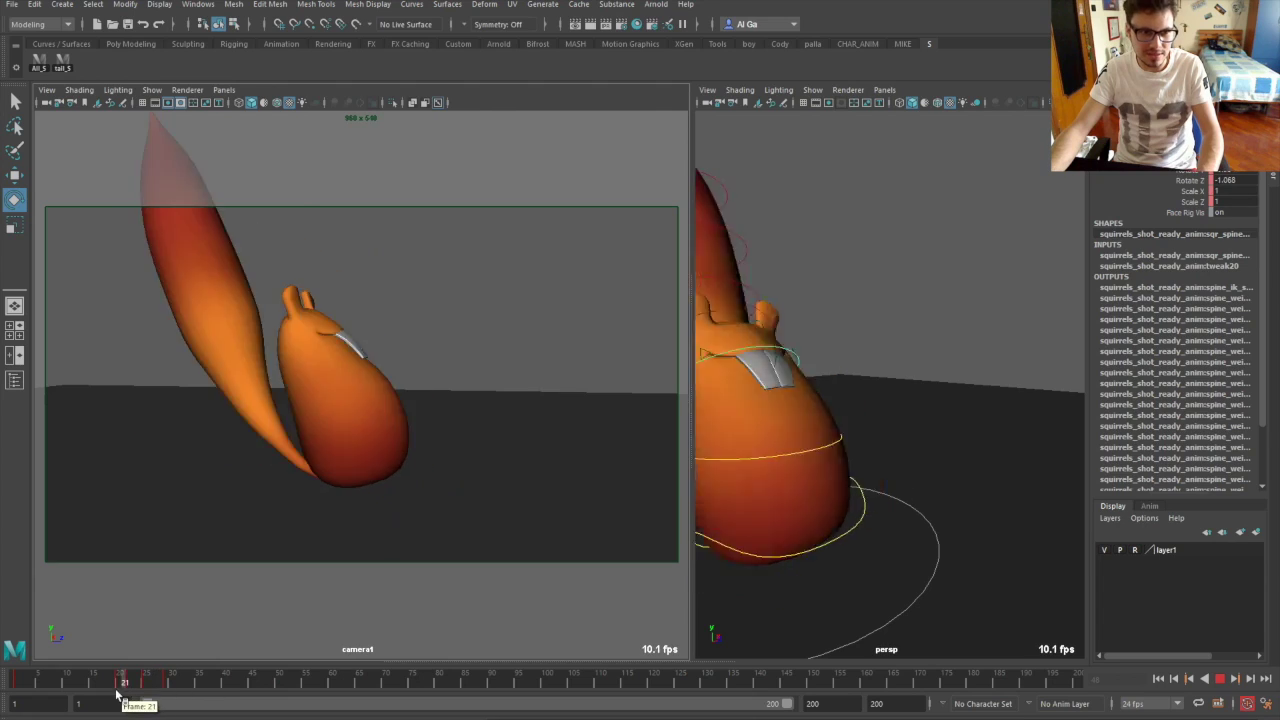
drag(85, 697, 295, 712)
click(912, 332)
click(852, 437)
drag(310, 447, 454, 435)
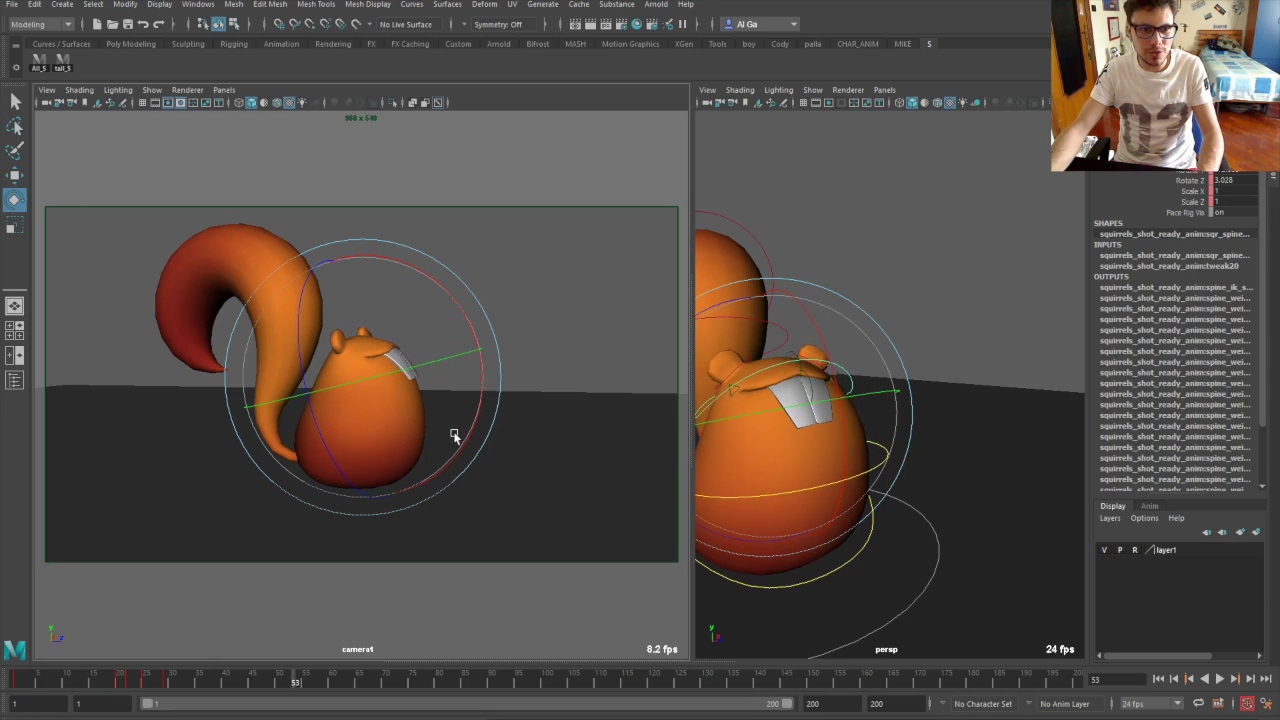
drag(372, 411, 348, 365)
click(913, 280)
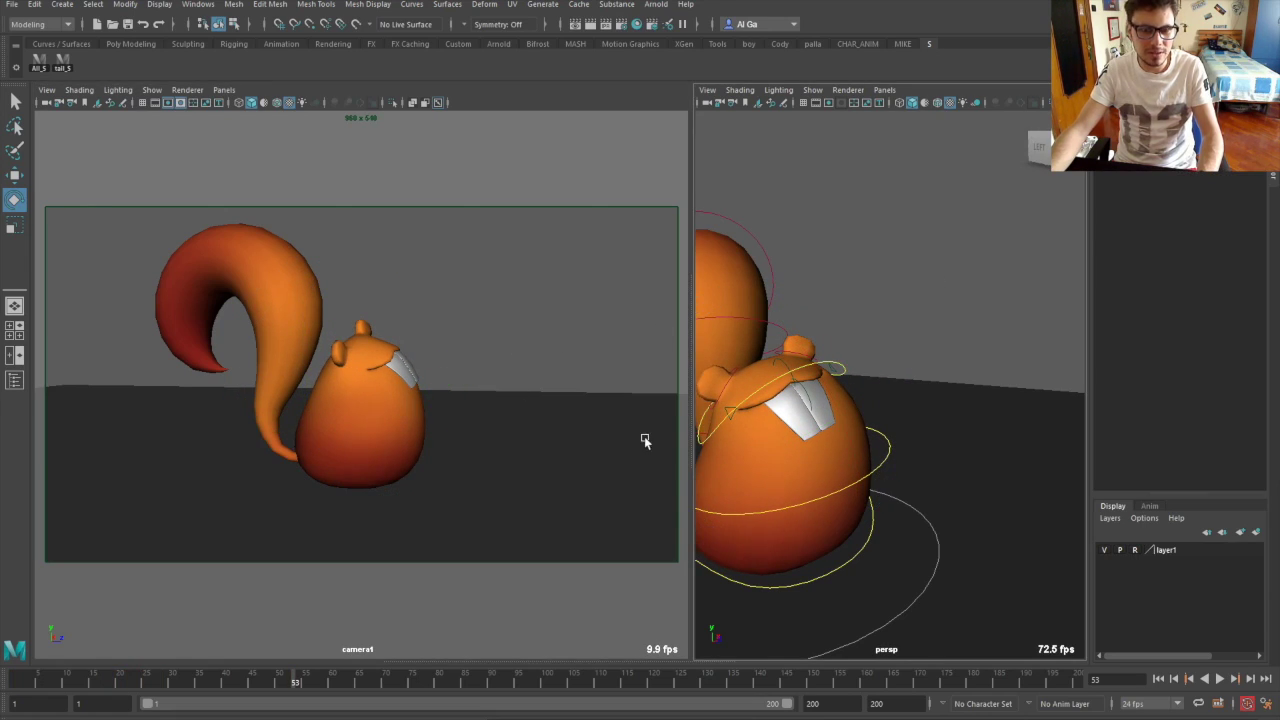
- Rotate the tail's second control backward and adjust the fourth tail control's bend at frame 53
alt+drag(786, 459, 824, 496)
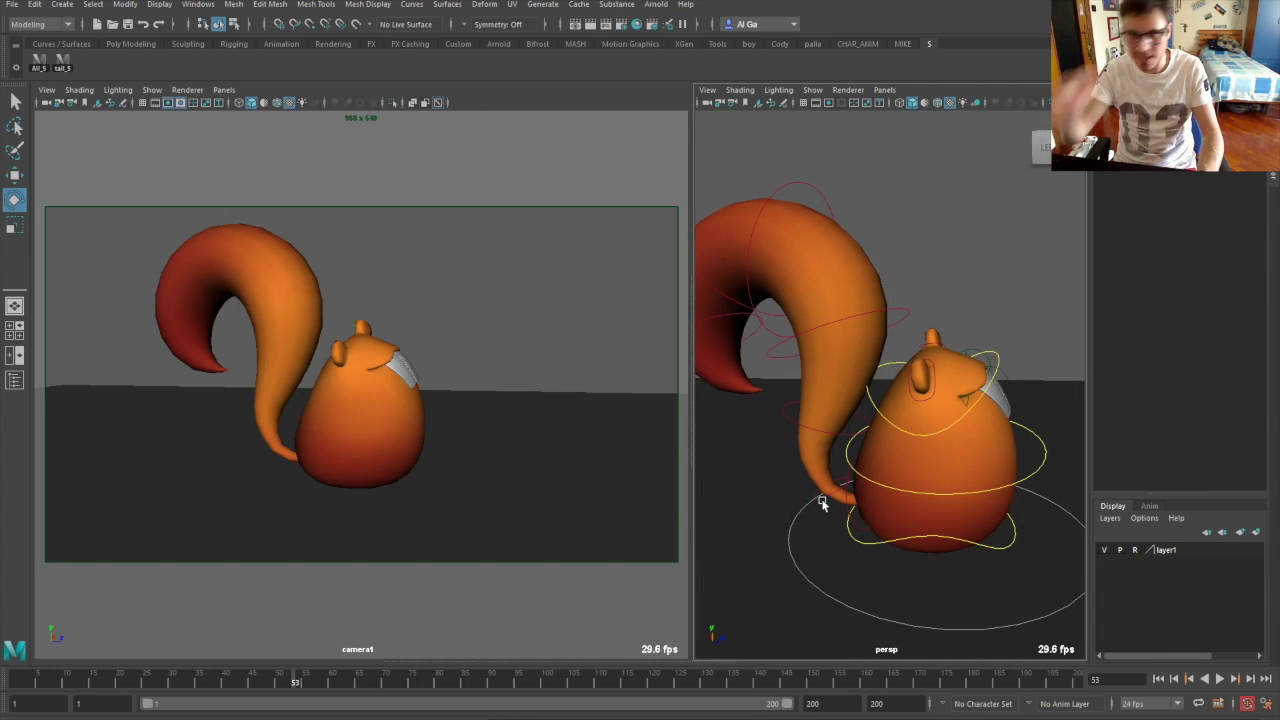
click(822, 497)
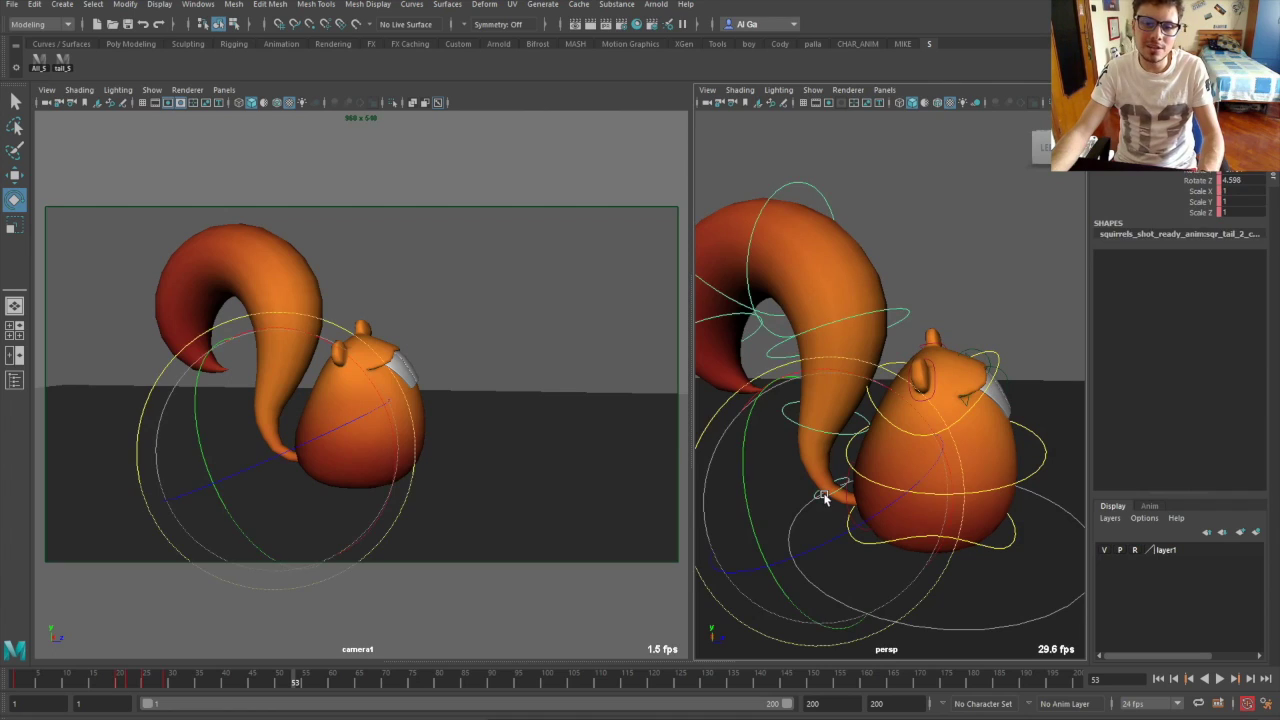
drag(920, 414, 905, 407)
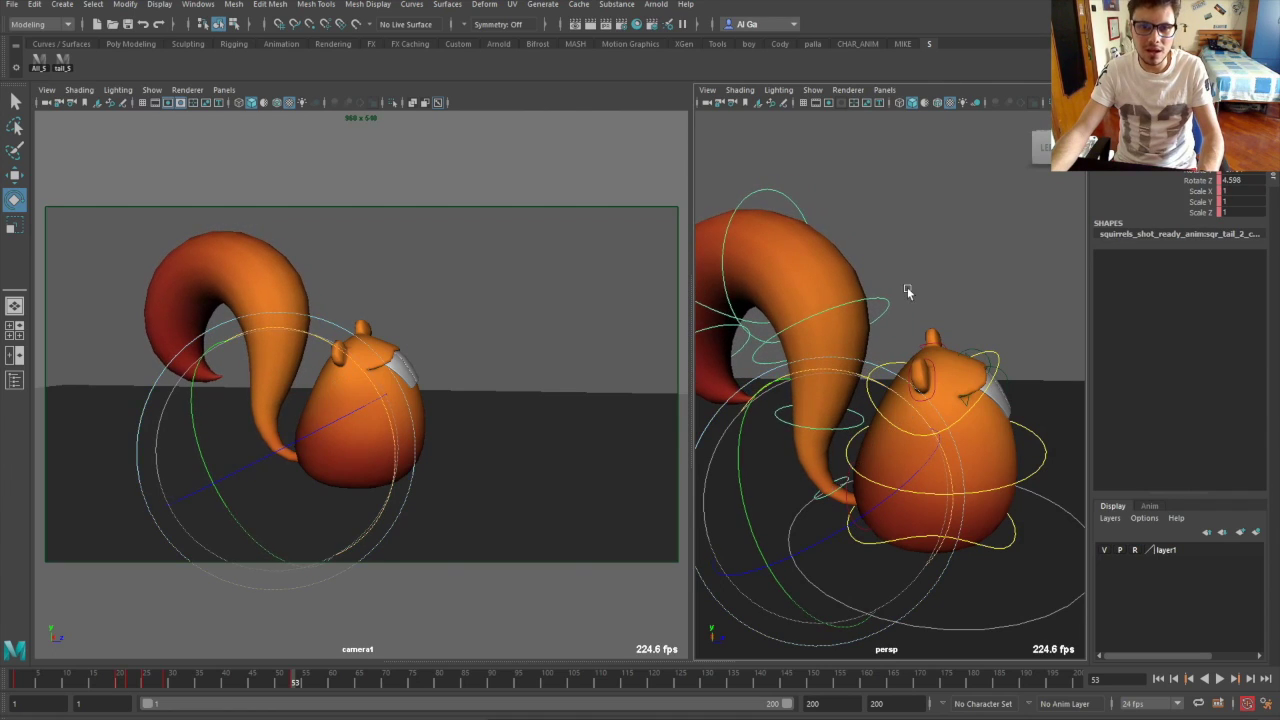
click(908, 291)
alt+drag(868, 333, 862, 323)
alt+middle_drag(850, 318, 890, 310)
click(890, 307)
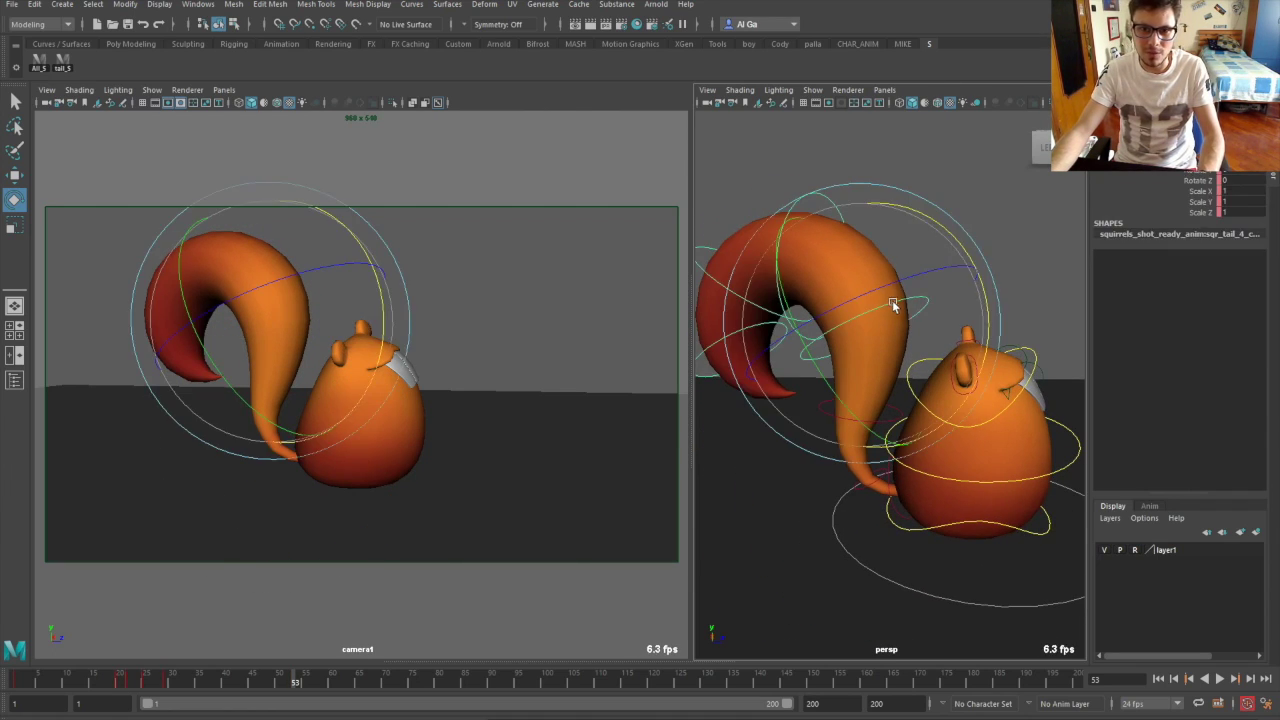
drag(991, 300, 989, 312)
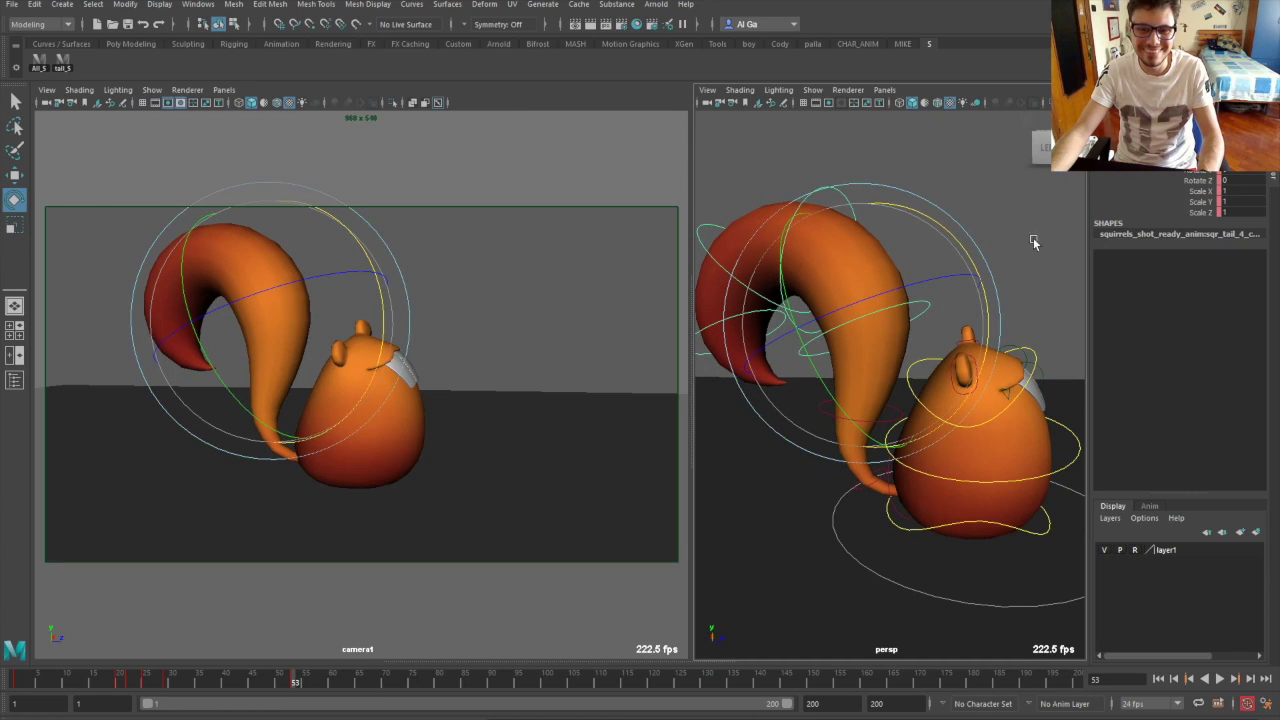
- Rotate the outer tail controls at frame 53 to curl the tail tip further inward
click(785, 330)
drag(842, 312, 850, 288)
click(739, 306)
click(740, 280)
drag(749, 286, 925, 246)
click(973, 243)
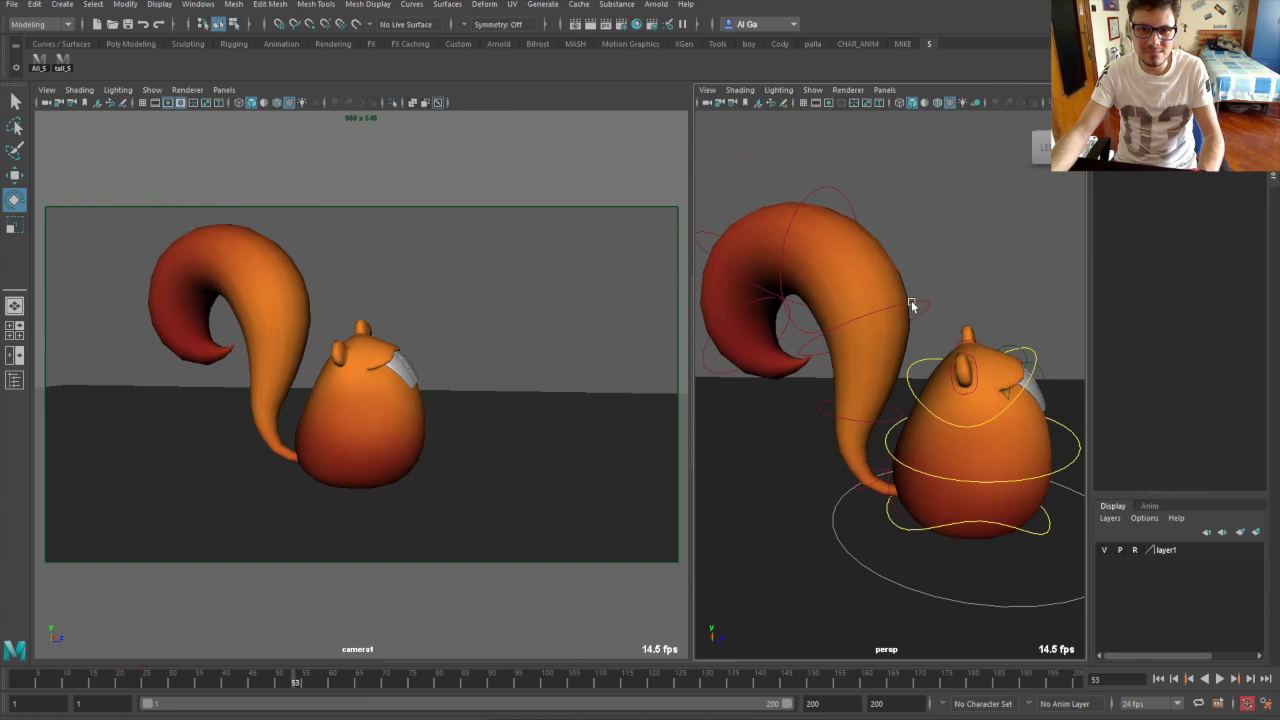
- Rotate the tail's base control toward the body at frame 53 and compare the neighbouring frames
click(897, 515)
drag(1011, 429, 1024, 439)
key(alt+v)
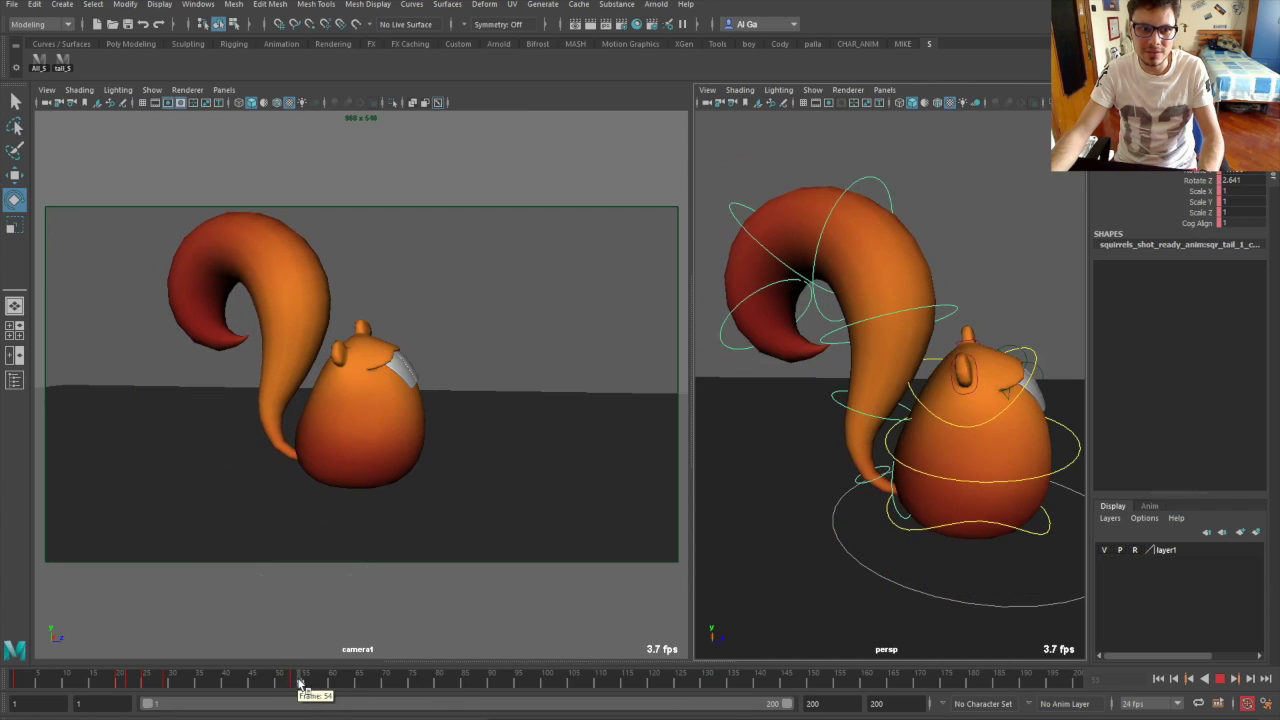
click(295, 684)
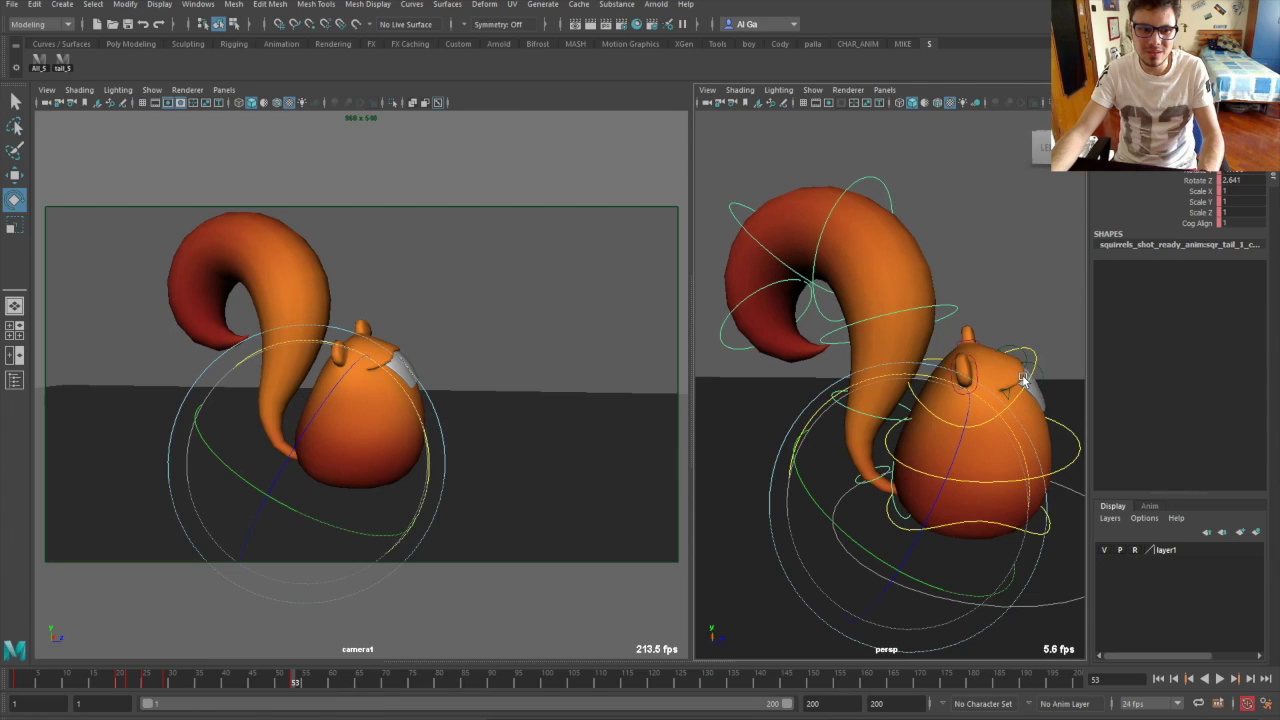
- Move the upper spine control slightly backward at frame 53
click(1036, 318)
click(945, 425)
key(w)
drag(1038, 397, 1034, 398)
key(e)
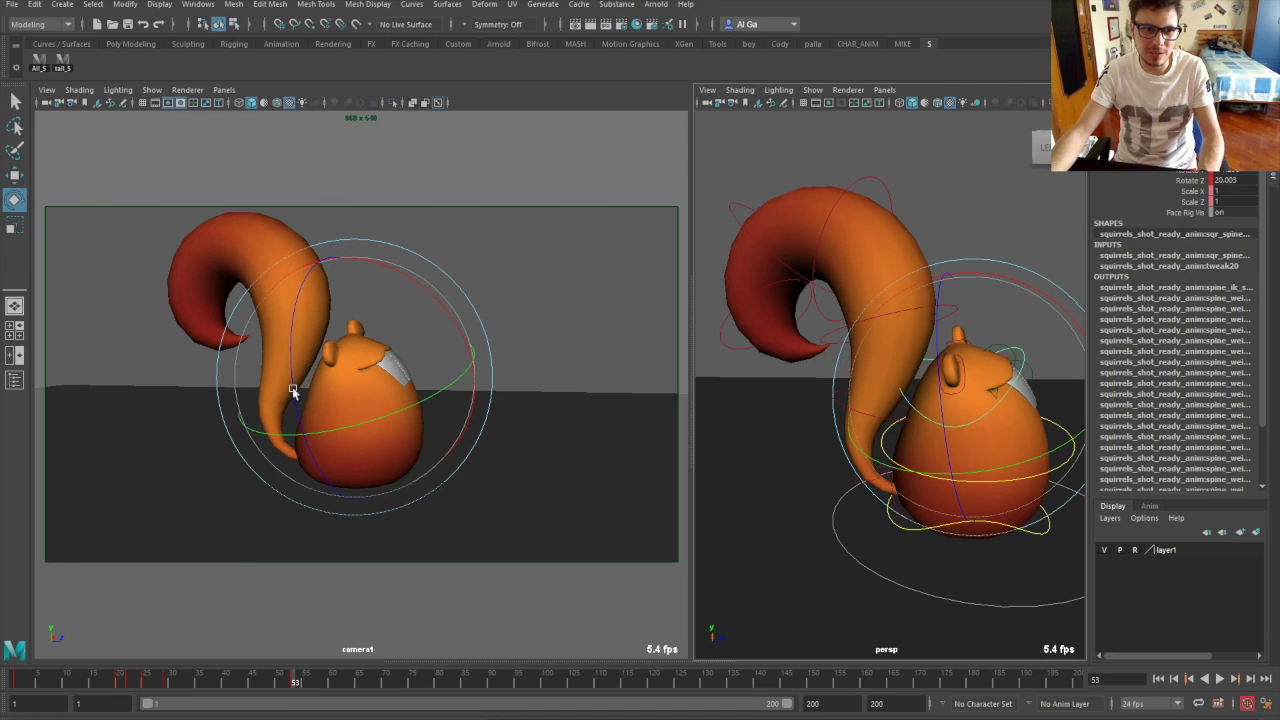
click(571, 263)
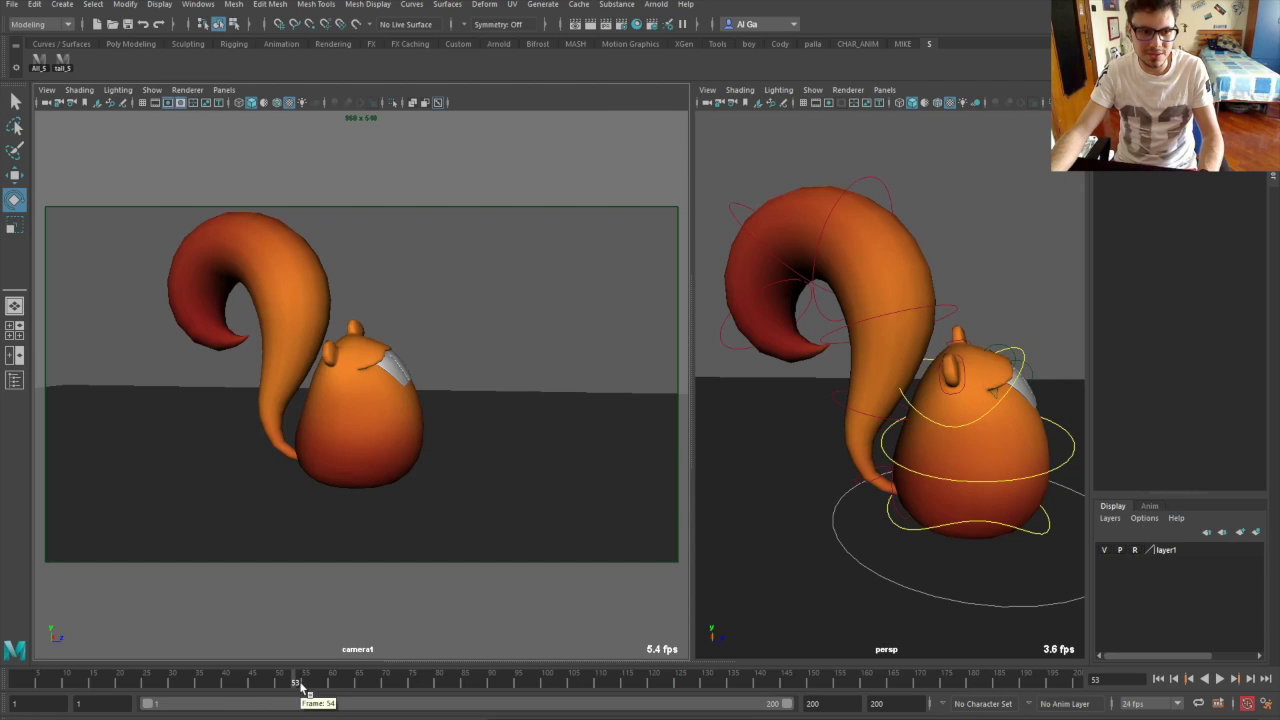
- Review the head-turn pose's timing, select all the squirrel's controls, and advance to frame 66
key(alt+v)
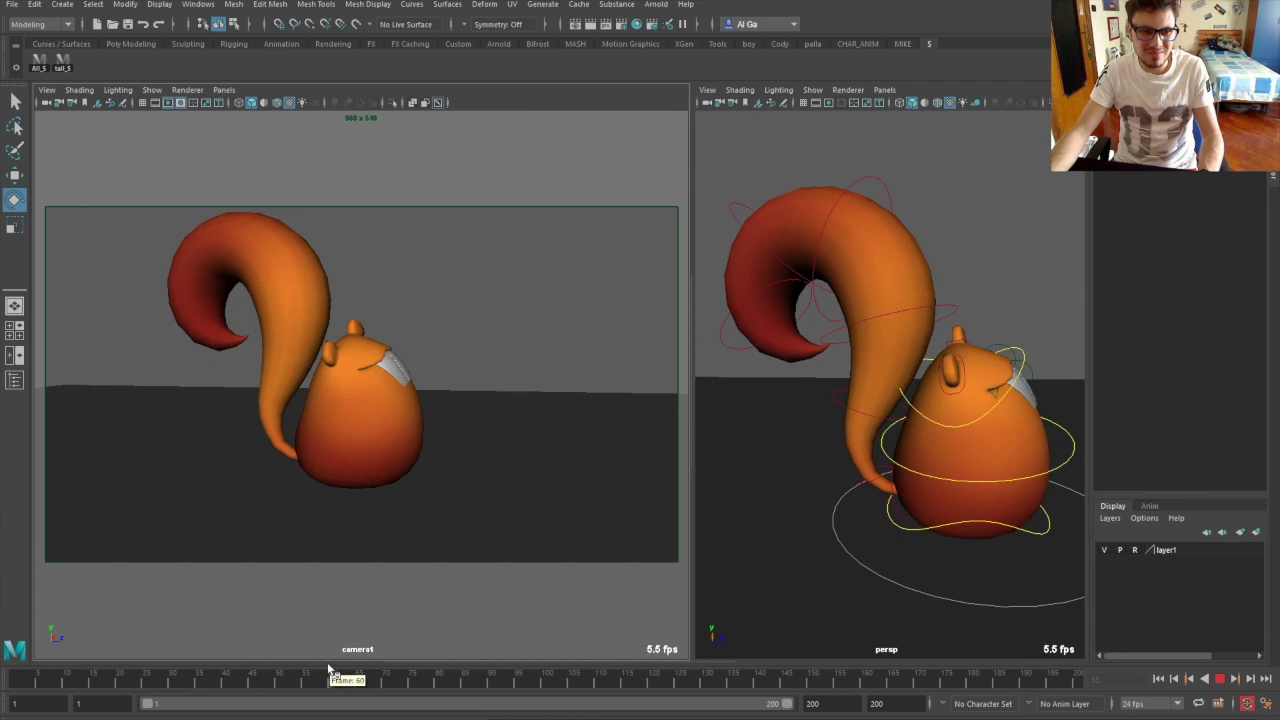
key(alt+v)
click(37, 58)
key(alt+v)
drag(296, 682, 364, 682)
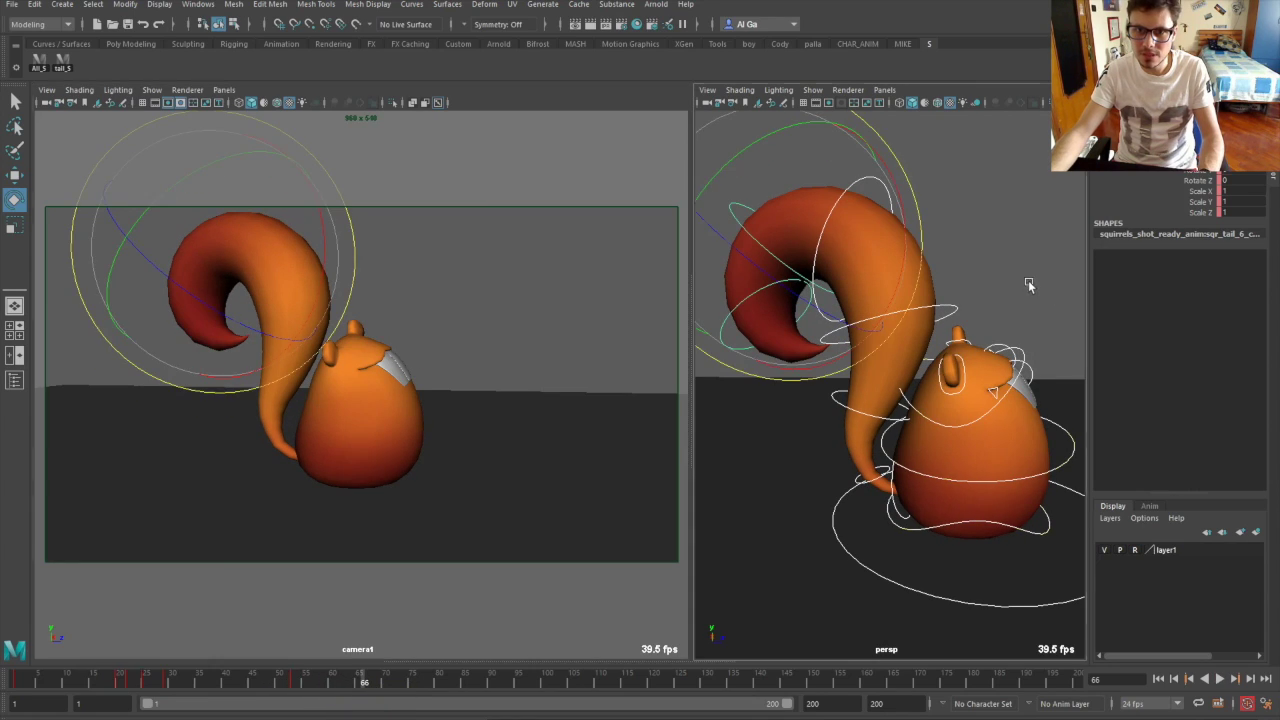
- Try rotating the upper spine control forward and lowering it at frame 66 to squash the body
click(938, 422)
click(939, 420)
alt+drag(939, 420, 959, 393)
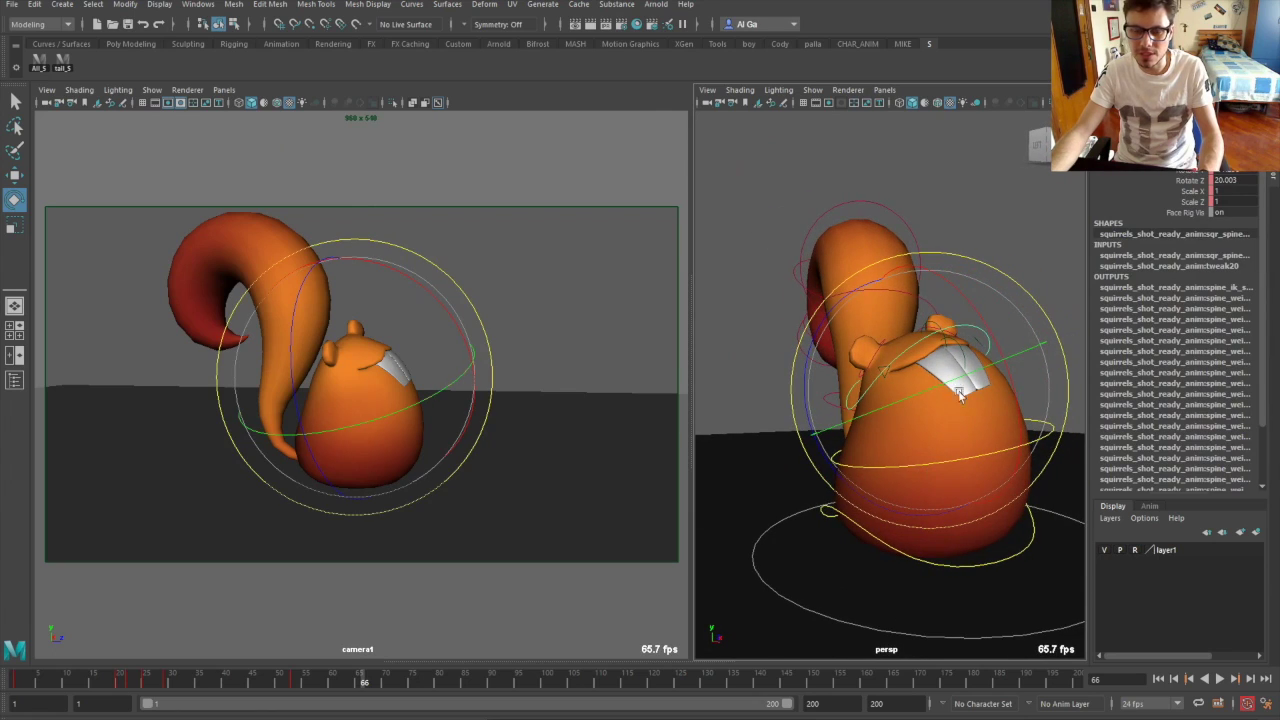
key(w)
key(e)
drag(454, 350, 455, 395)
key(w)
drag(355, 312, 356, 350)
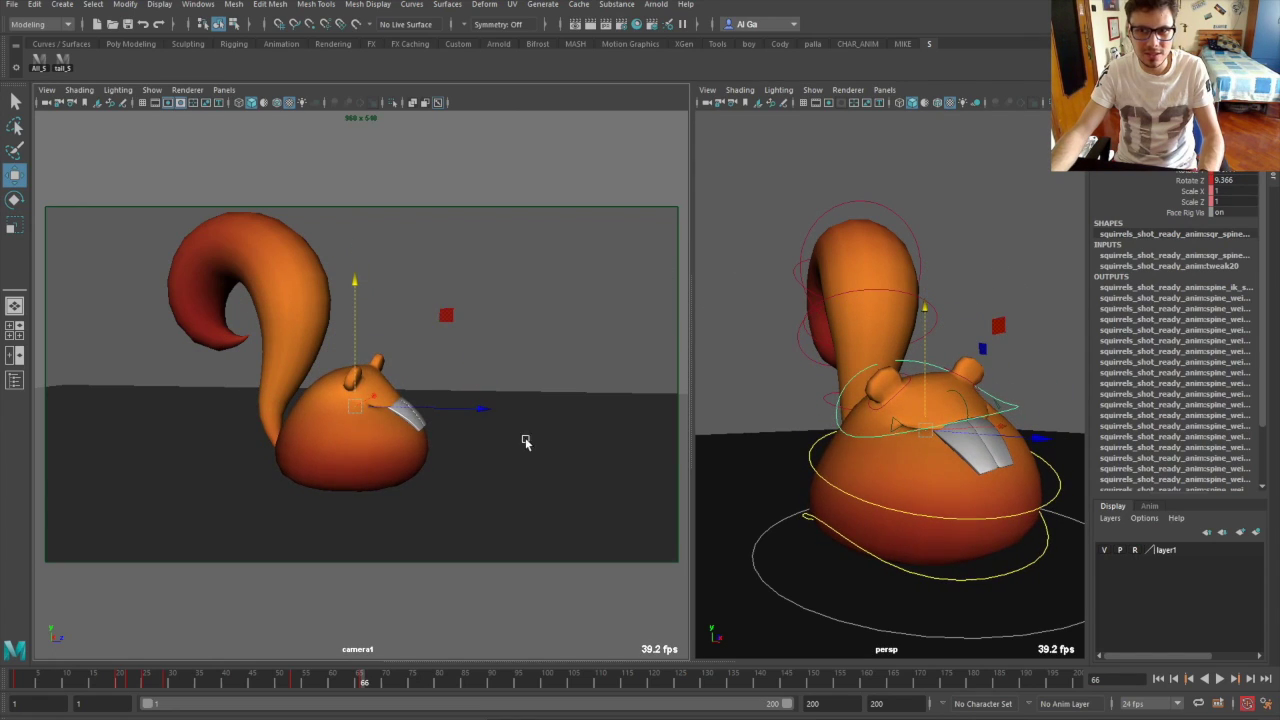
- Copy the upper spine control's landing squash pose from frame 24 to frame 66
drag(360, 690, 140, 683)
middle_drag(138, 680, 352, 690)
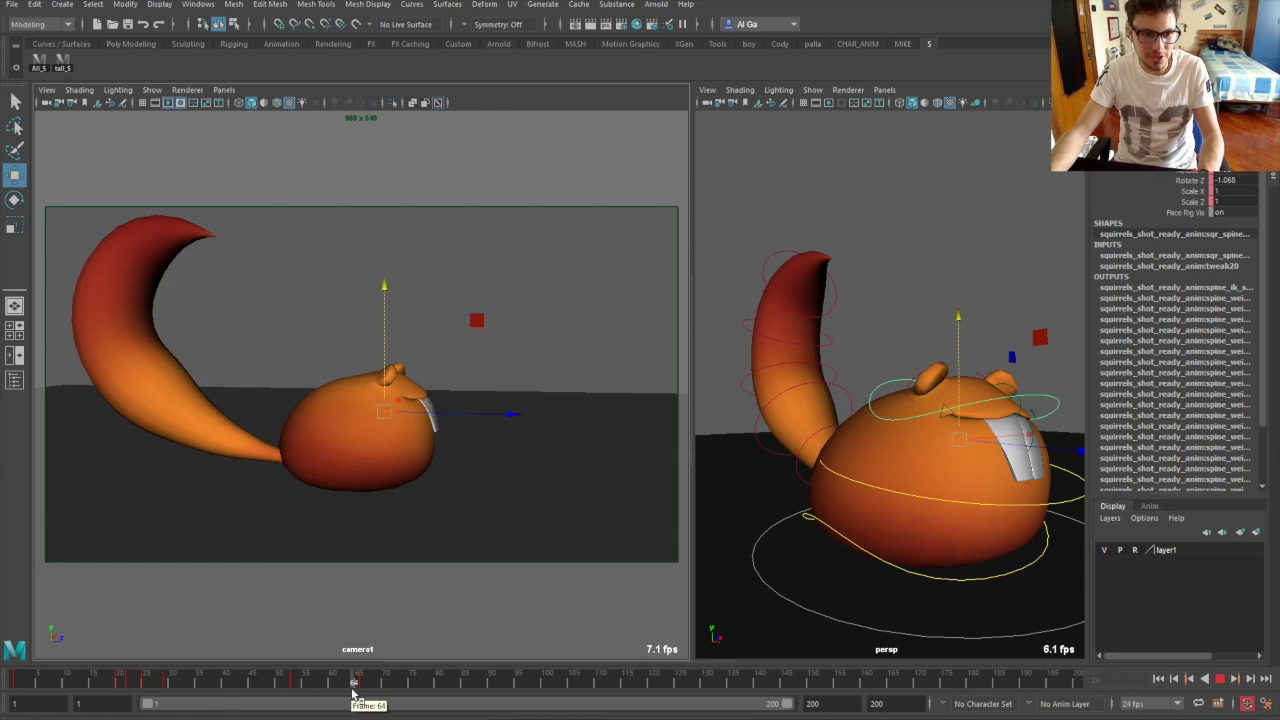
click(362, 692)
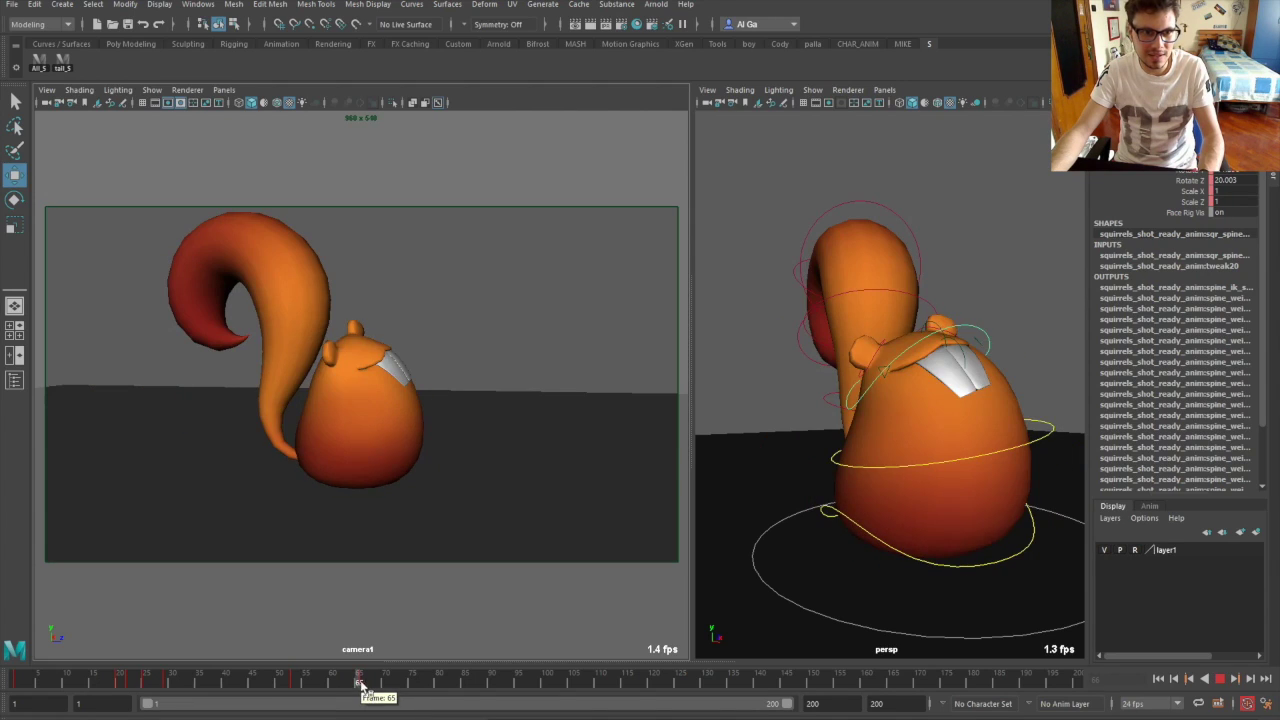
- Rotate the tail's base control at frame 66 to swing the whole tail forward over the squashed body
click(951, 281)
alt+drag(837, 380, 877, 484)
alt+drag(884, 530, 902, 538)
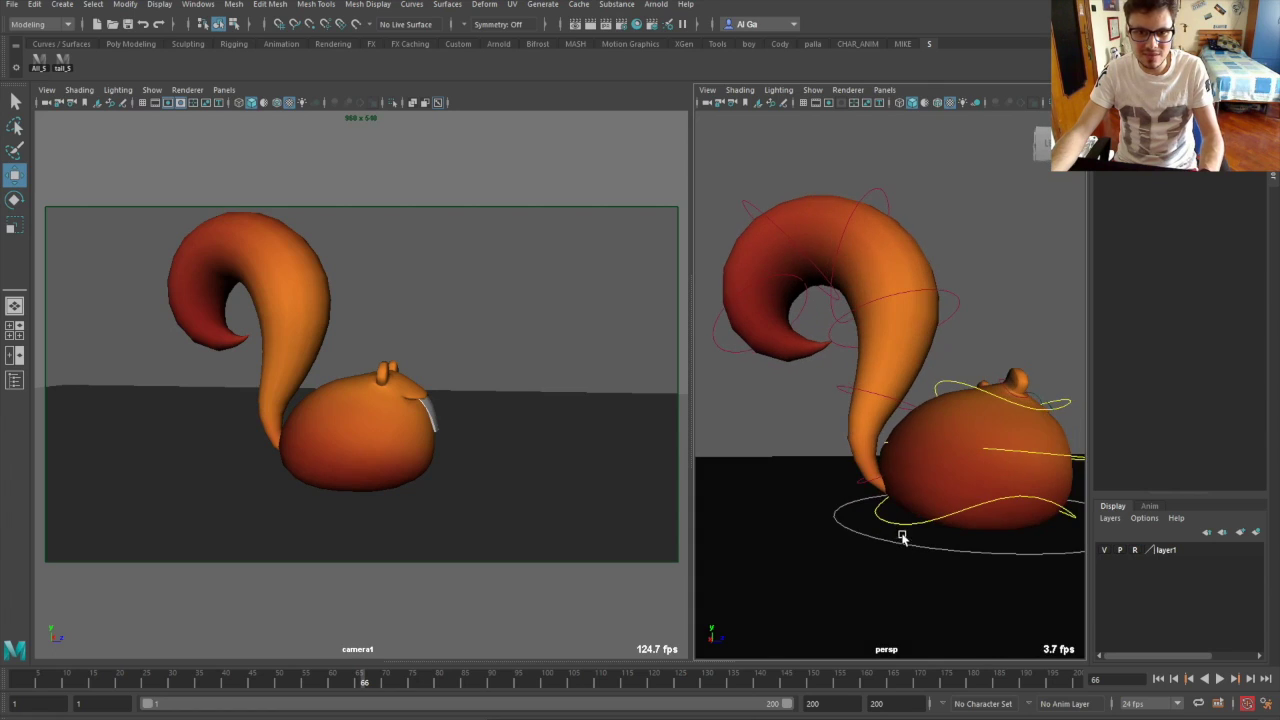
click(921, 526)
key(e)
drag(857, 404, 923, 366)
click(1010, 320)
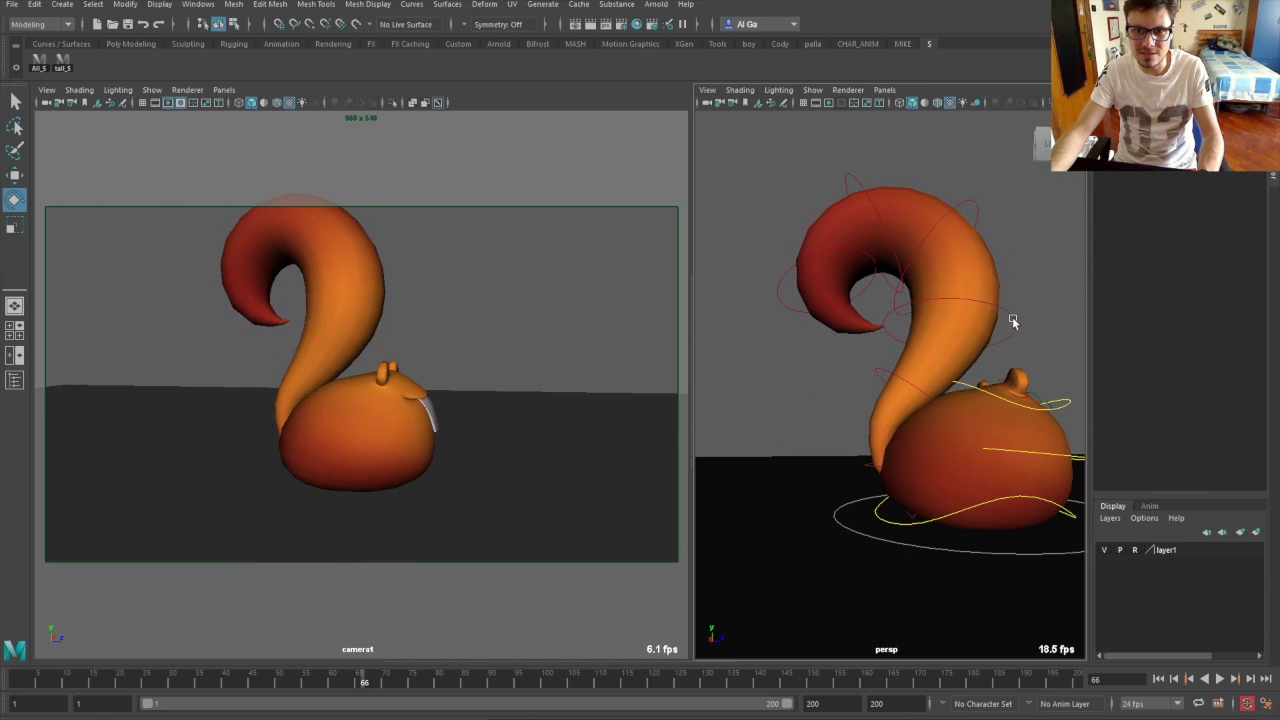
- Rotate the fourth and outer tail controls at frame 66 into a tight curl, and compare with the preceding pose
drag(829, 349, 832, 396)
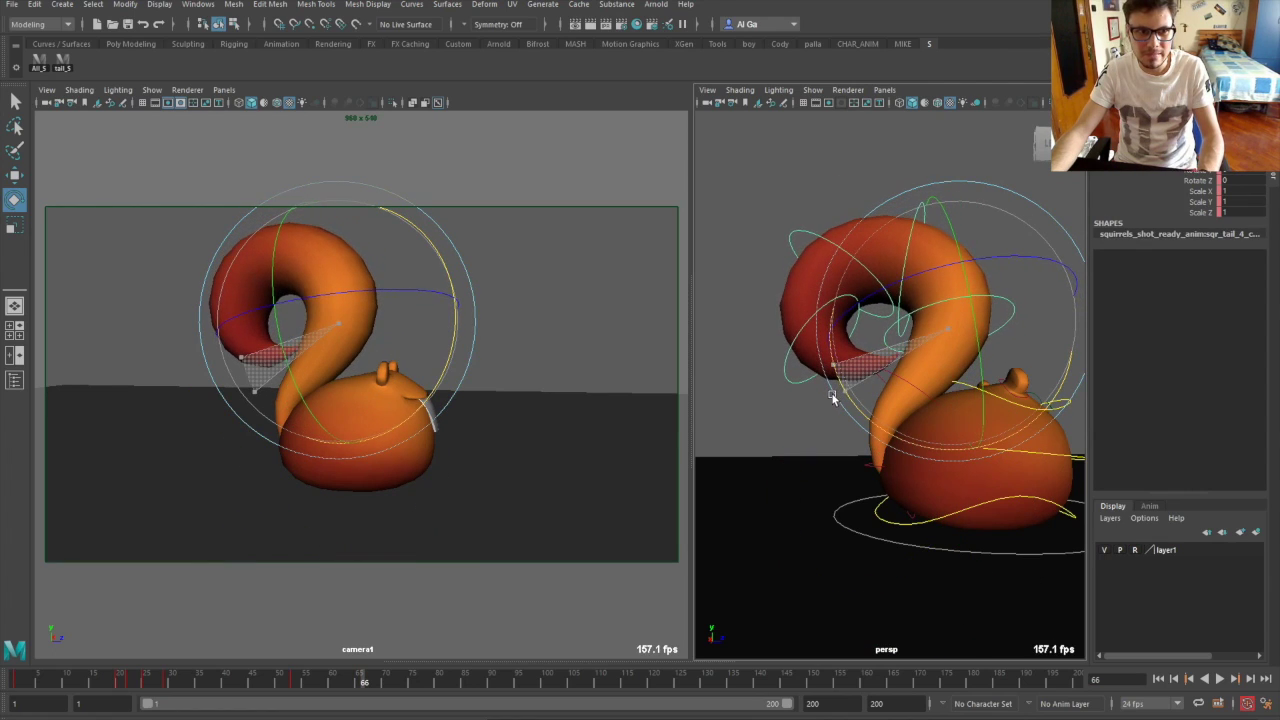
click(720, 398)
click(787, 383)
drag(748, 423, 792, 459)
click(1021, 253)
click(829, 244)
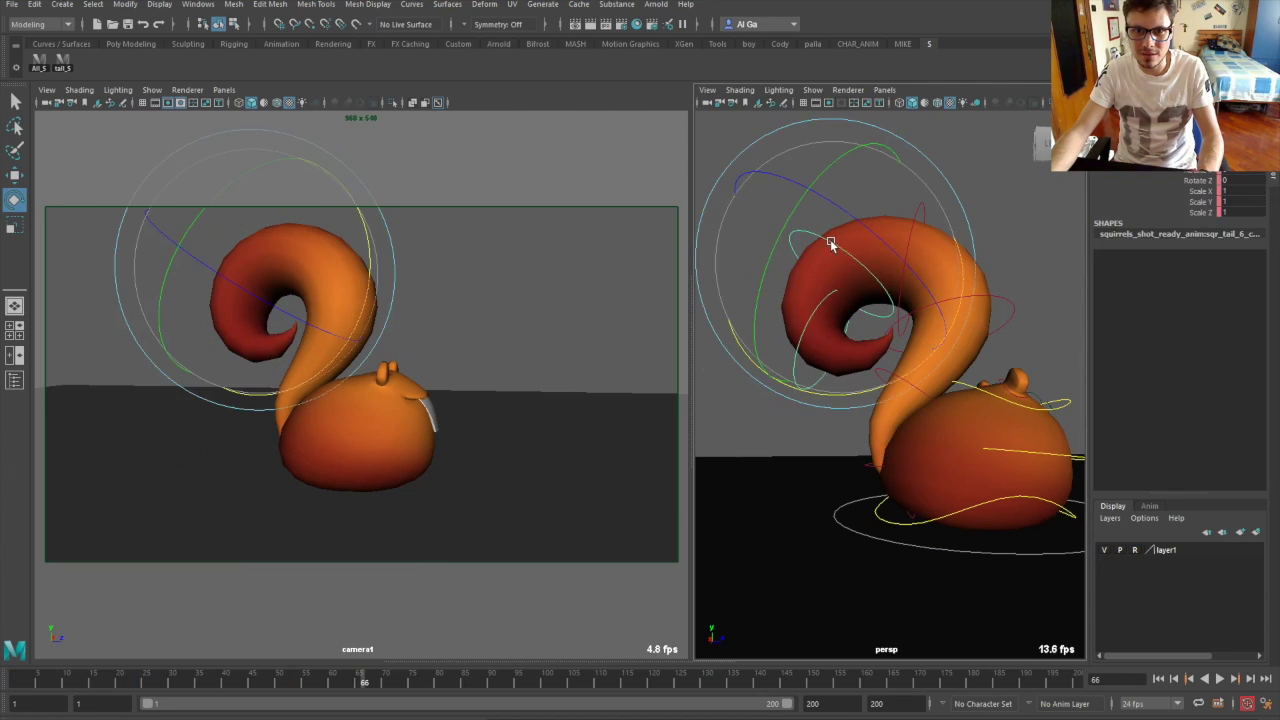
mouse_move(790, 377)
mouse_down()
mouse_move(829, 391)
mouse_move(811, 391)
mouse_up()
key(alt+v)
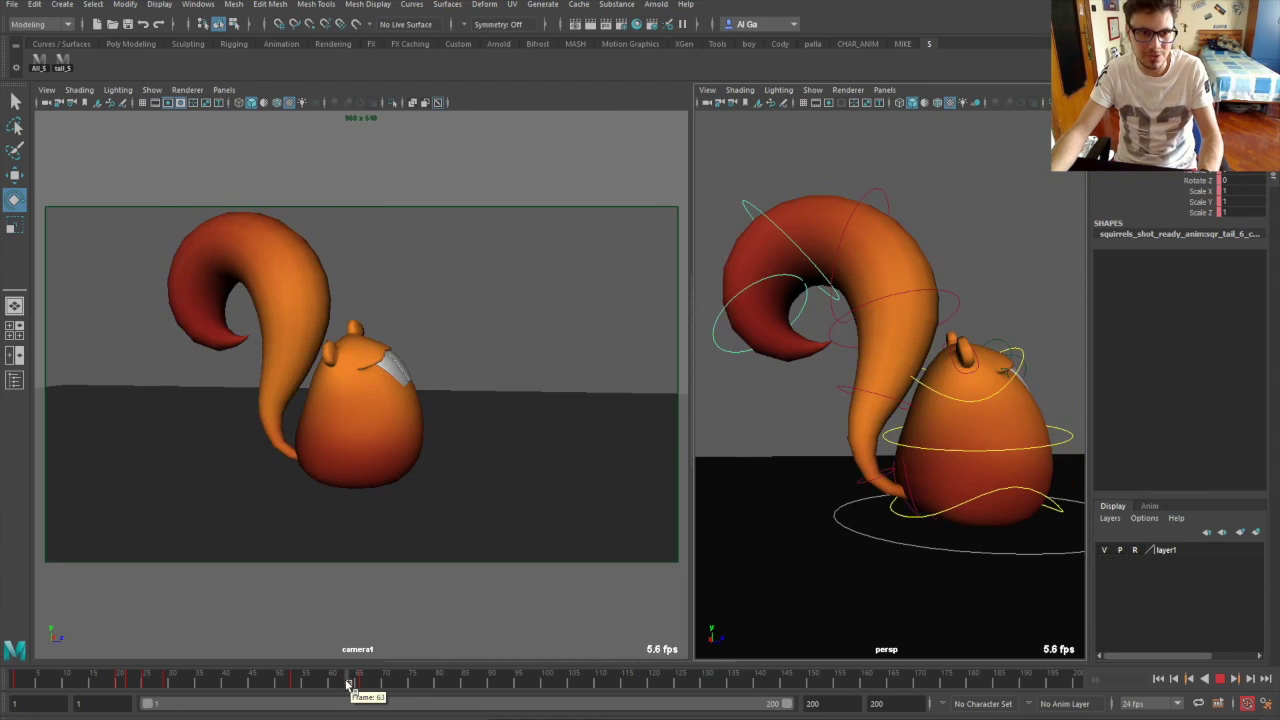
- Key all the squirrel's controls at frame 75 to hold the squashed pose from frame 66
click(413, 686)
click(979, 556)
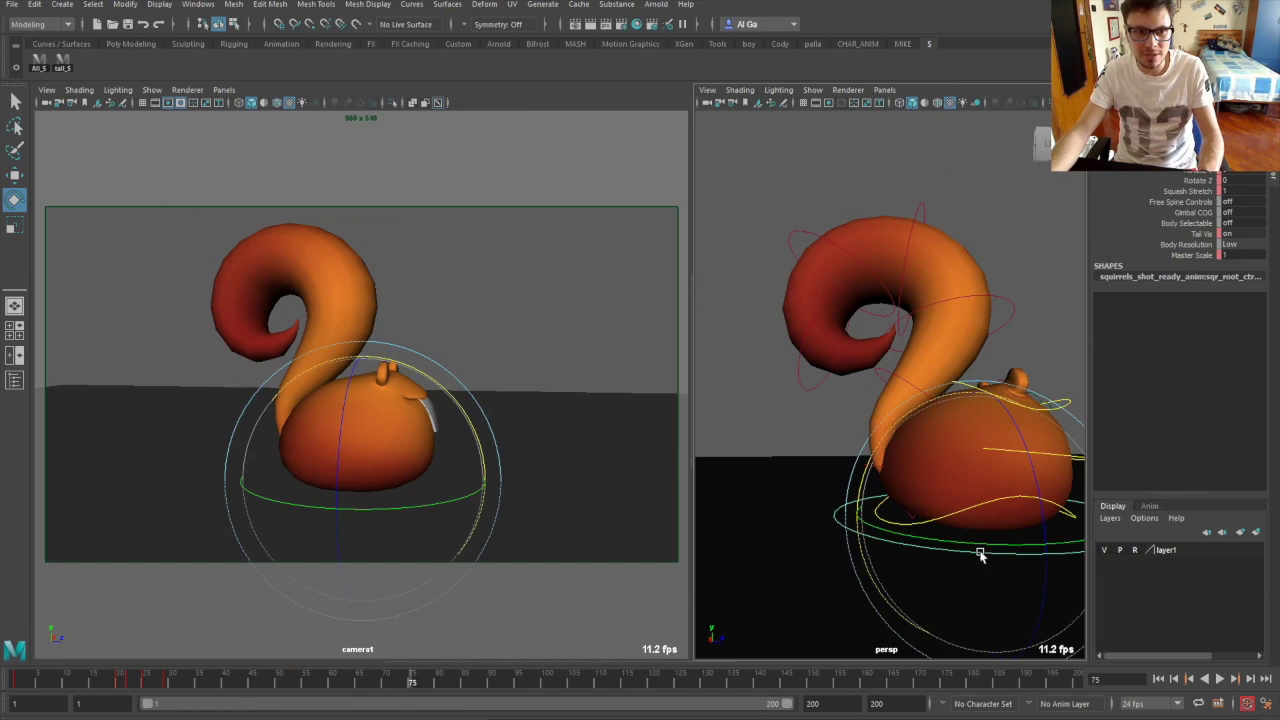
key(w)
alt+right_drag(938, 570, 863, 549)
alt+drag(866, 470, 842, 517)
click(1007, 290)
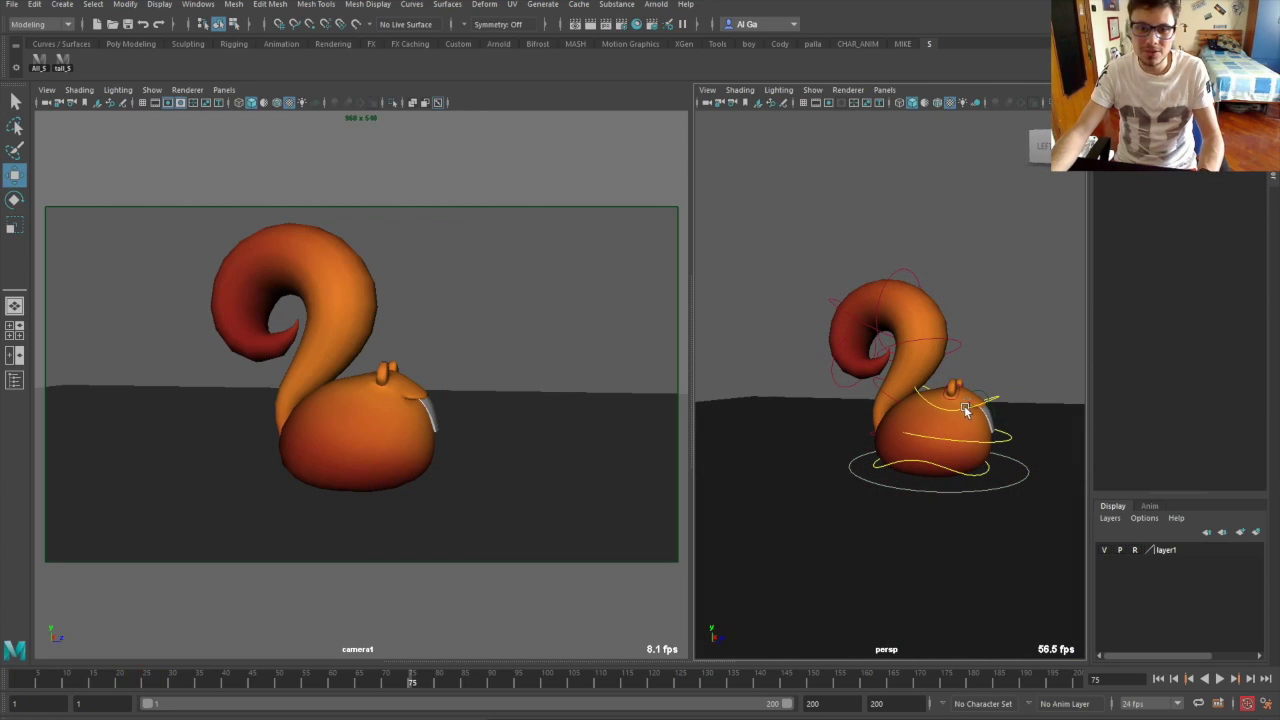
click(1025, 482)
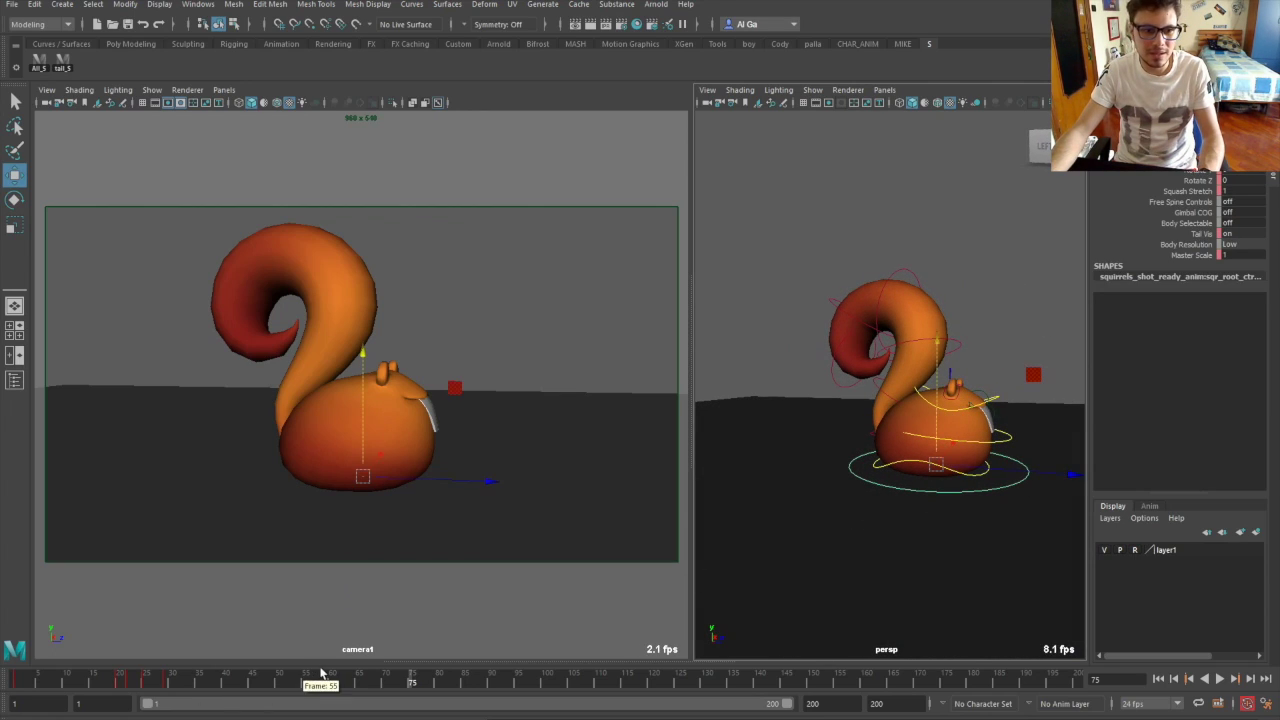
drag(407, 684, 2, 676)
click(39, 62)
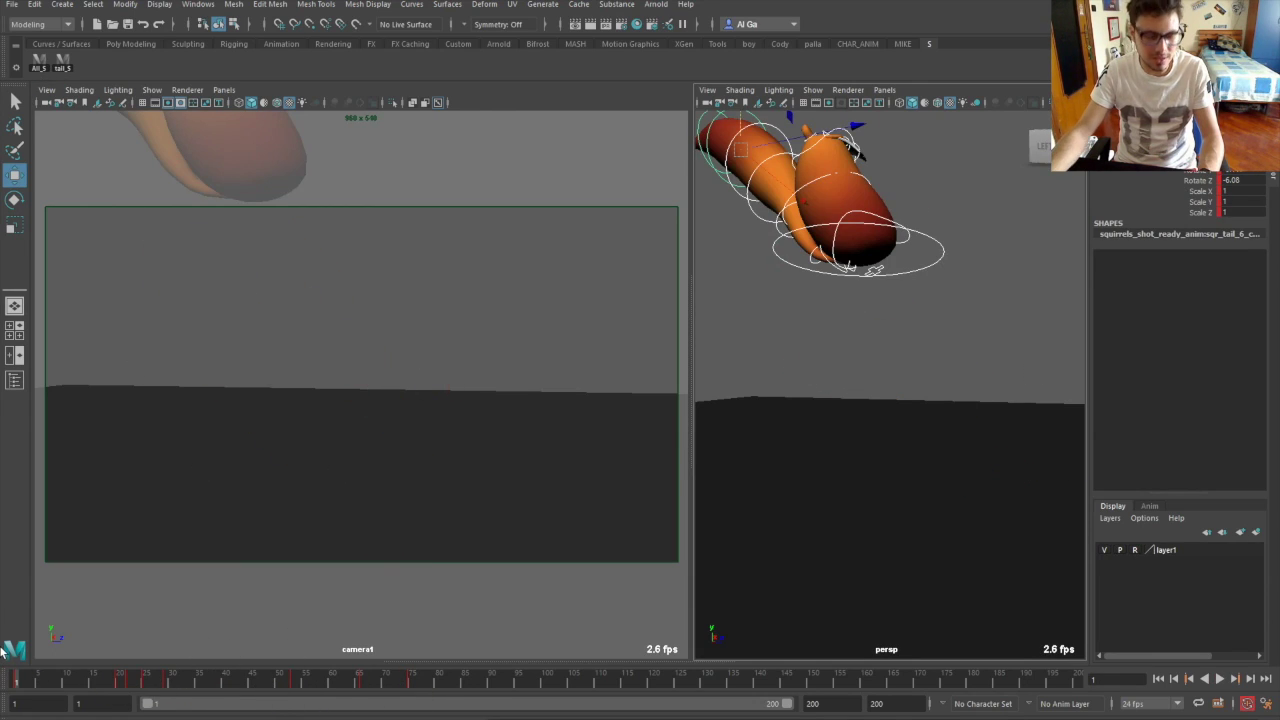
- Play back the animation and step through the keyed poses up to frame 75
key(alt+v)
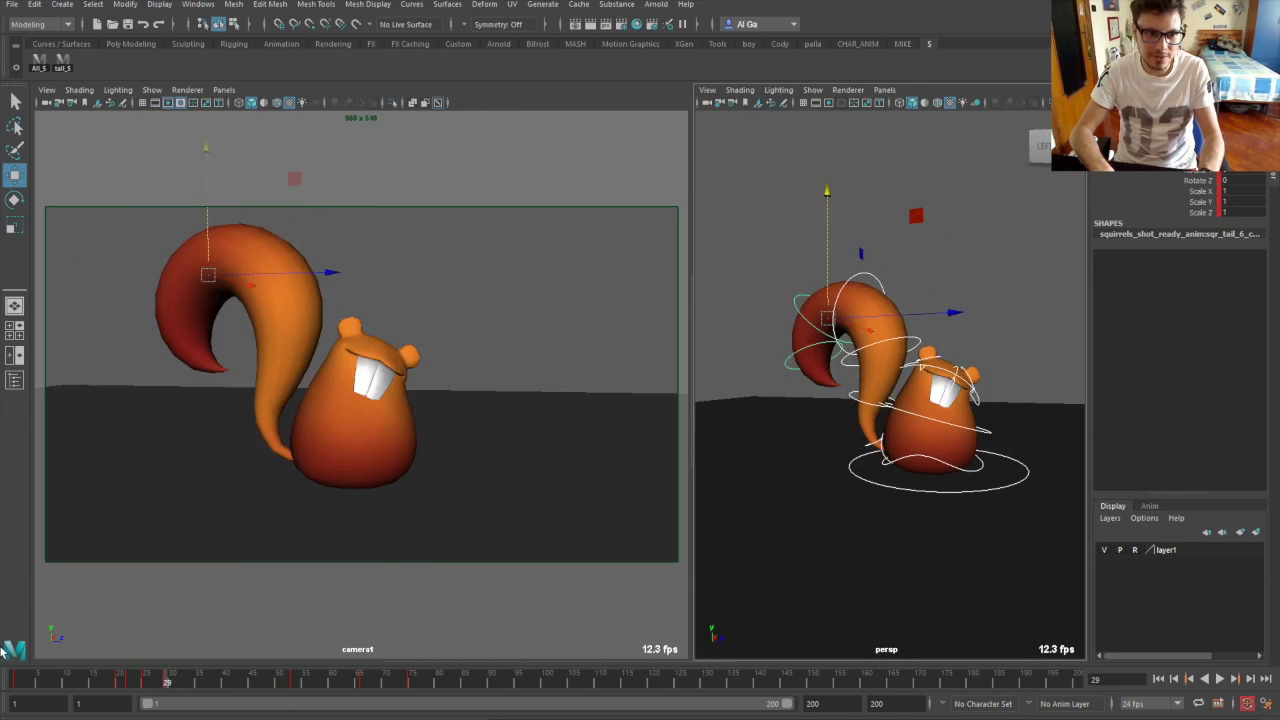
key(period)
key(period)
key(period)
key(period)
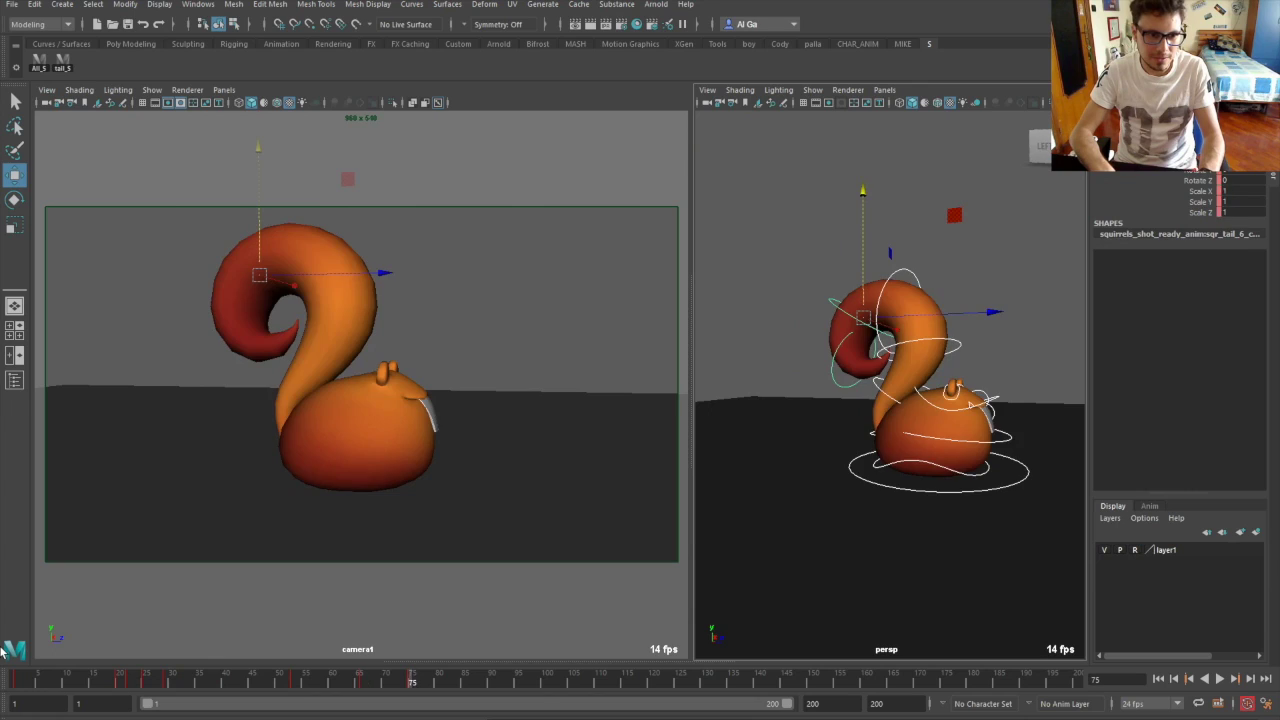
key(alt+v)
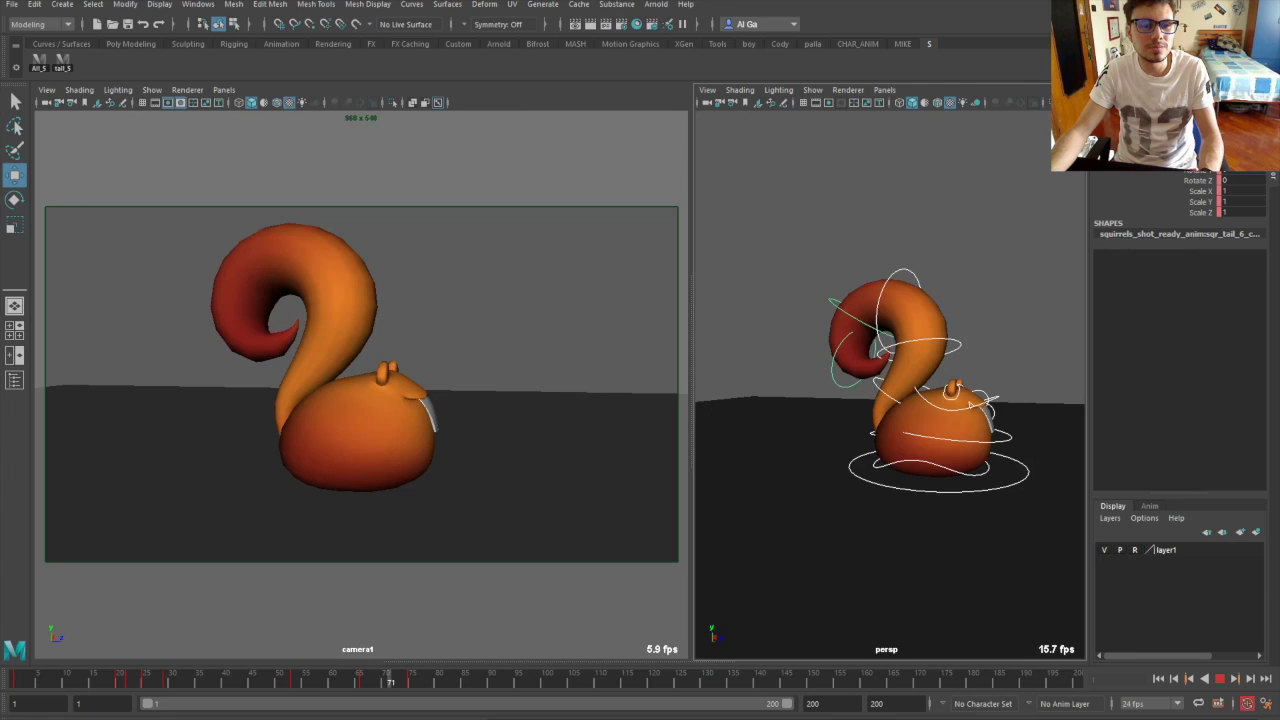
key(alt+v)
- Move the upper spine control up and forward at frame 75 to stretch the body diagonally
click(1062, 340)
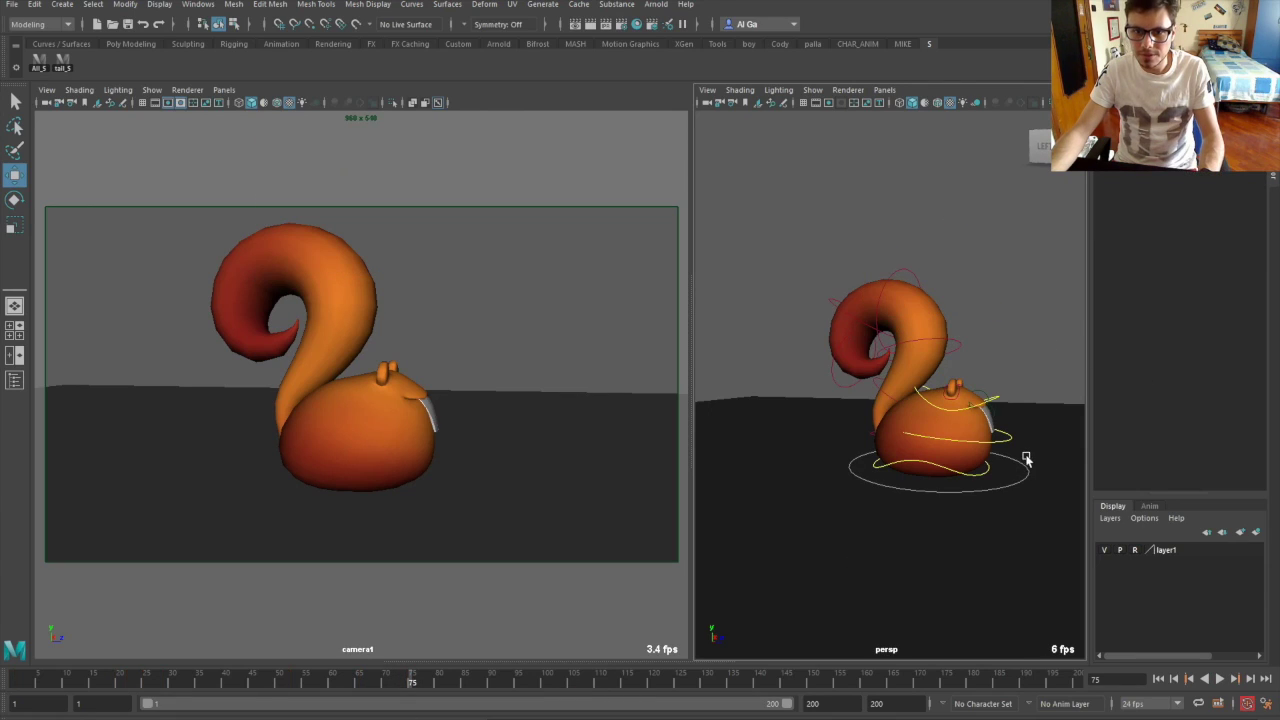
click(1026, 466)
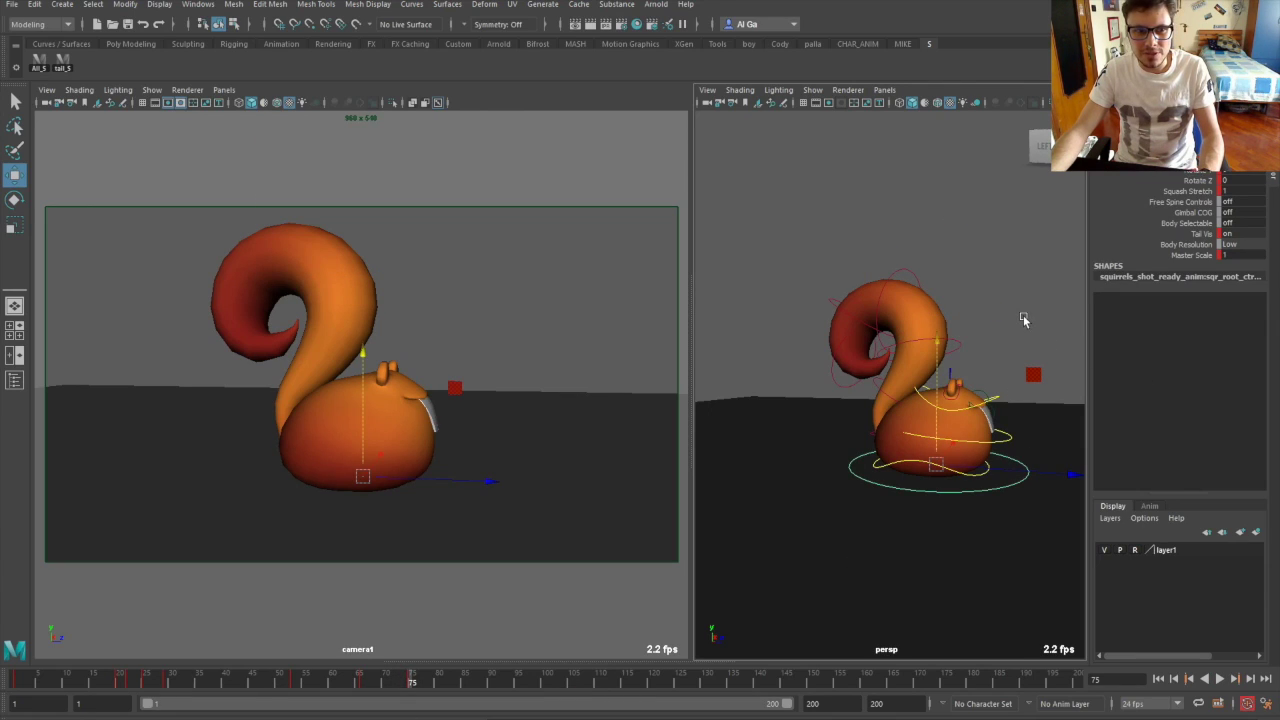
click(1021, 322)
click(997, 425)
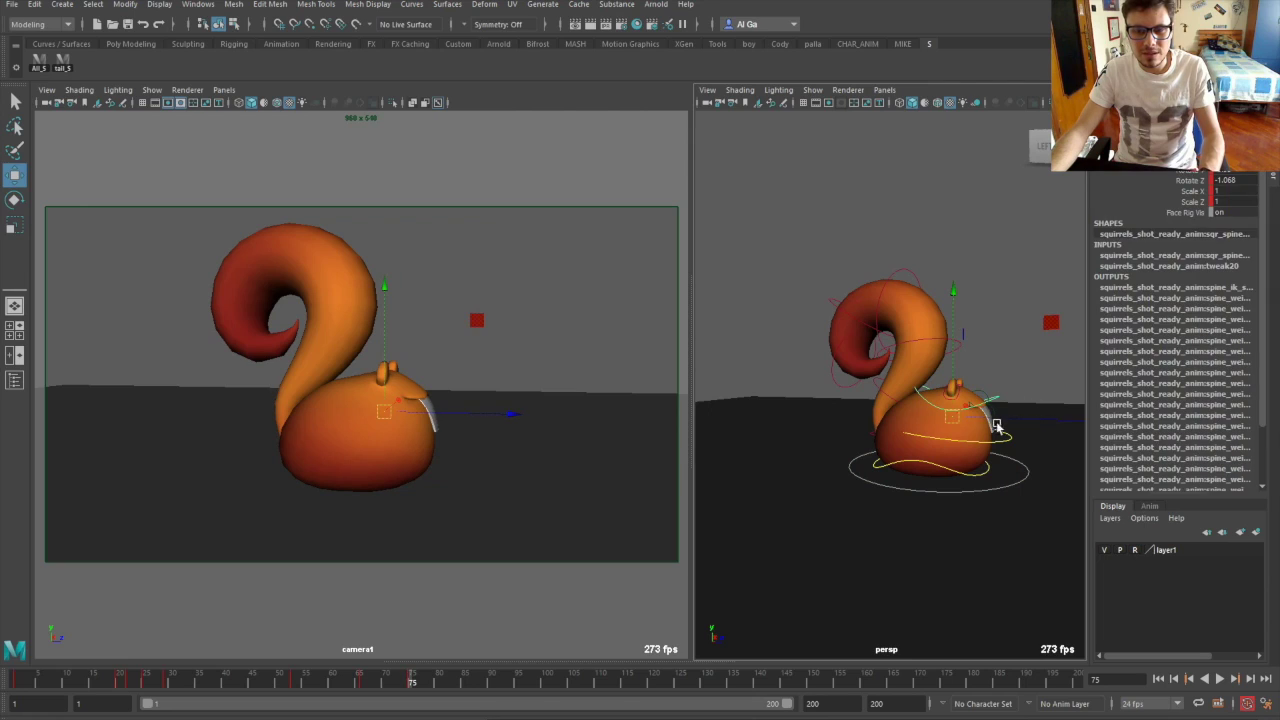
click(1025, 465)
click(1018, 360)
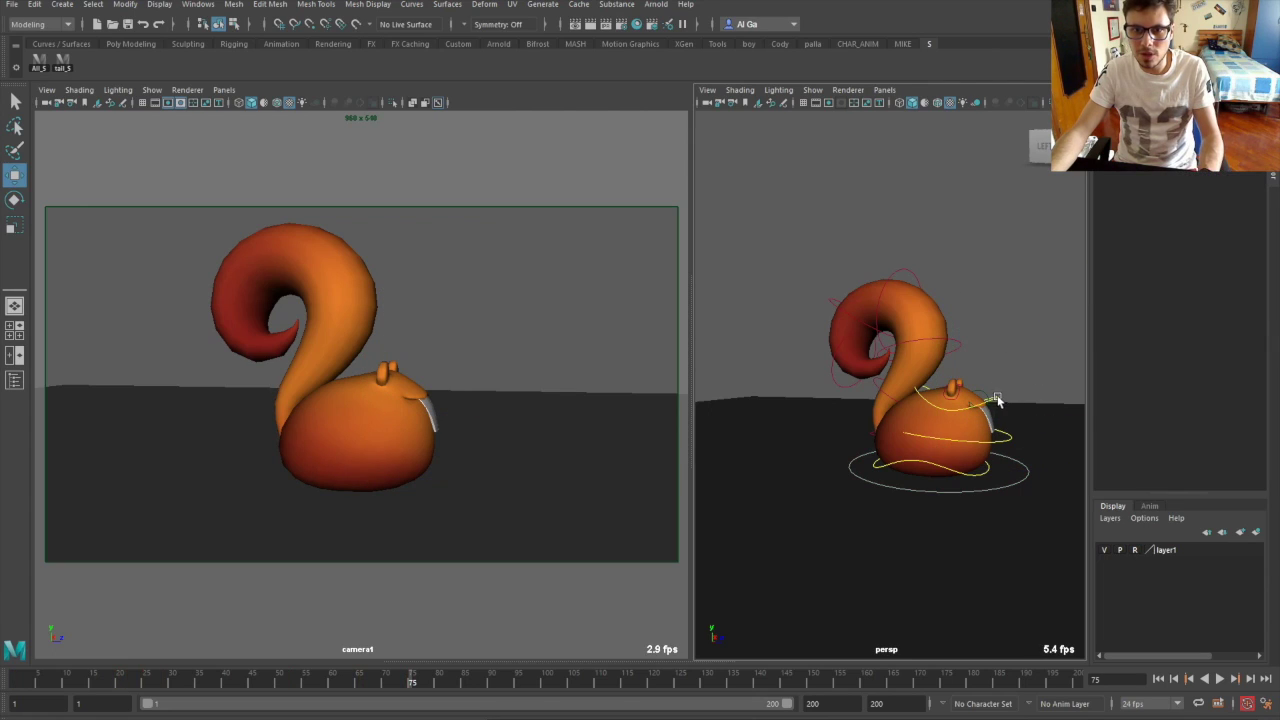
click(943, 410)
drag(956, 418, 991, 352)
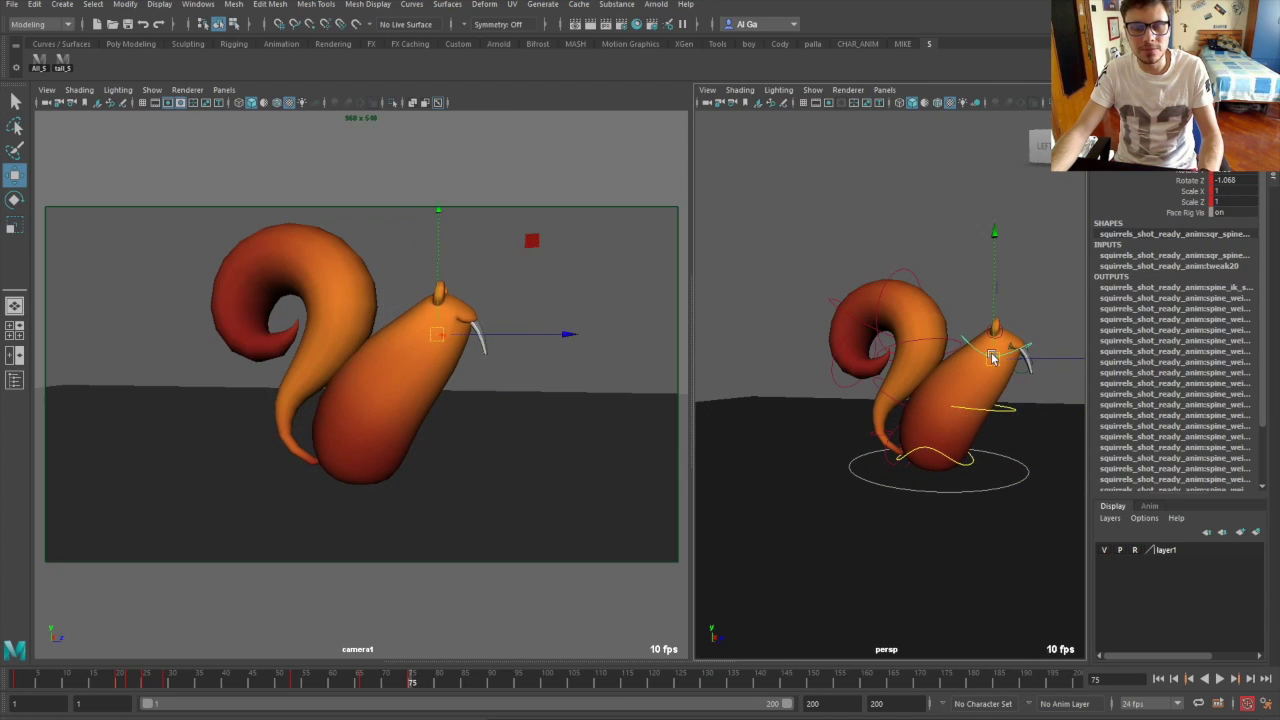
- Rotate the upper spine control at frame 75 to lift and turn the head, and adjust the middle spine control
key(e)
drag(1041, 146, 1000, 173)
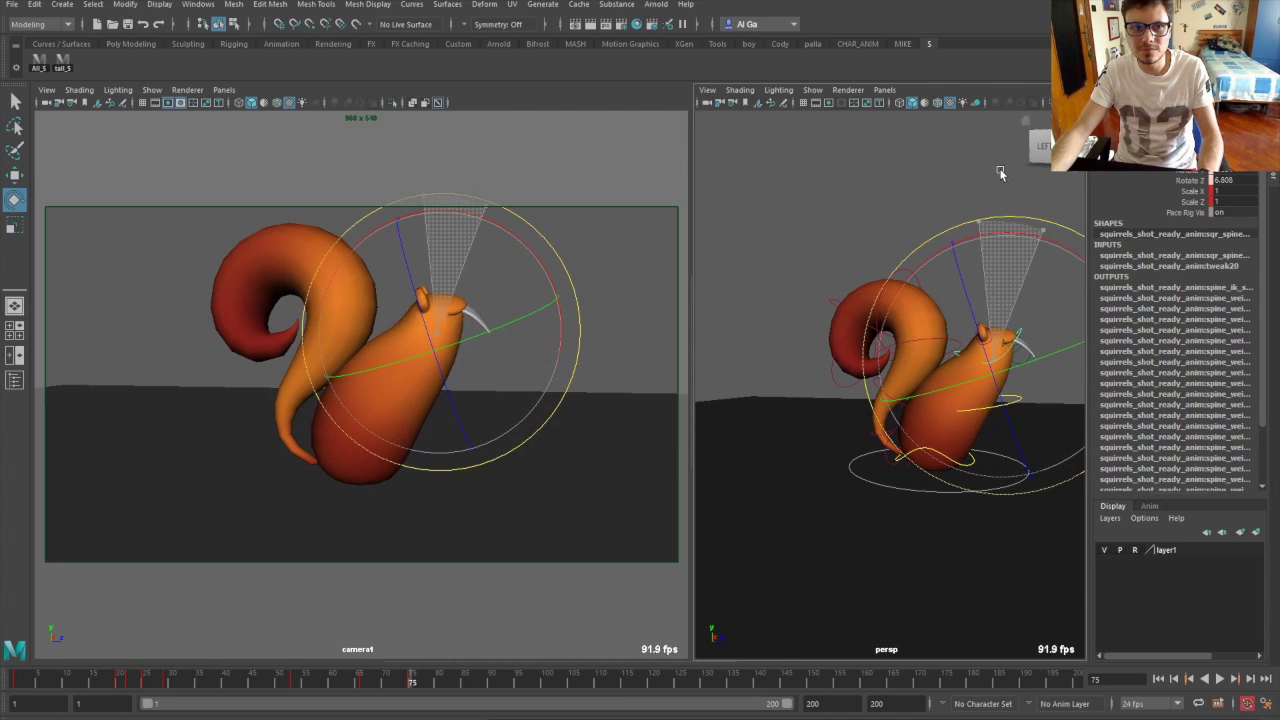
drag(954, 338, 937, 312)
drag(1061, 416, 1022, 423)
drag(980, 337, 981, 342)
key(w)
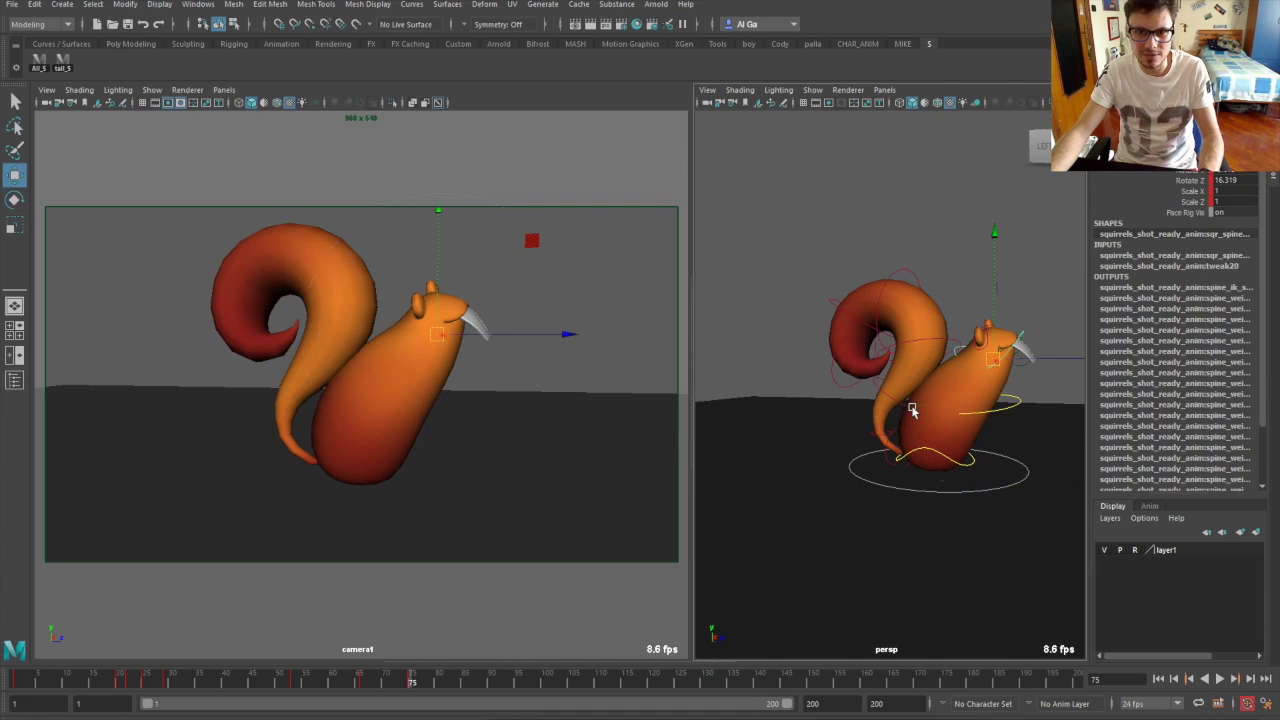
click(977, 410)
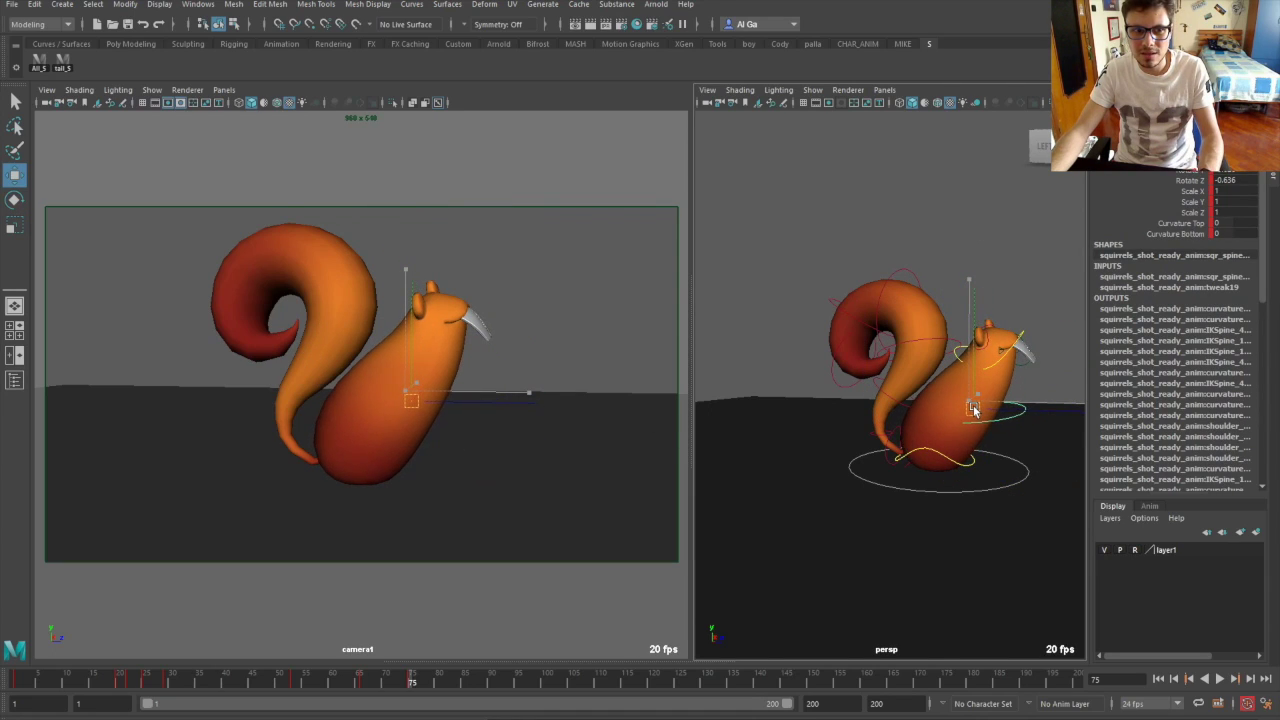
click(781, 320)
- Rotate the first tail control backward at frame 75 to swing the whole tail away from the body
alt+drag(891, 471, 934, 479)
click(912, 461)
key(e)
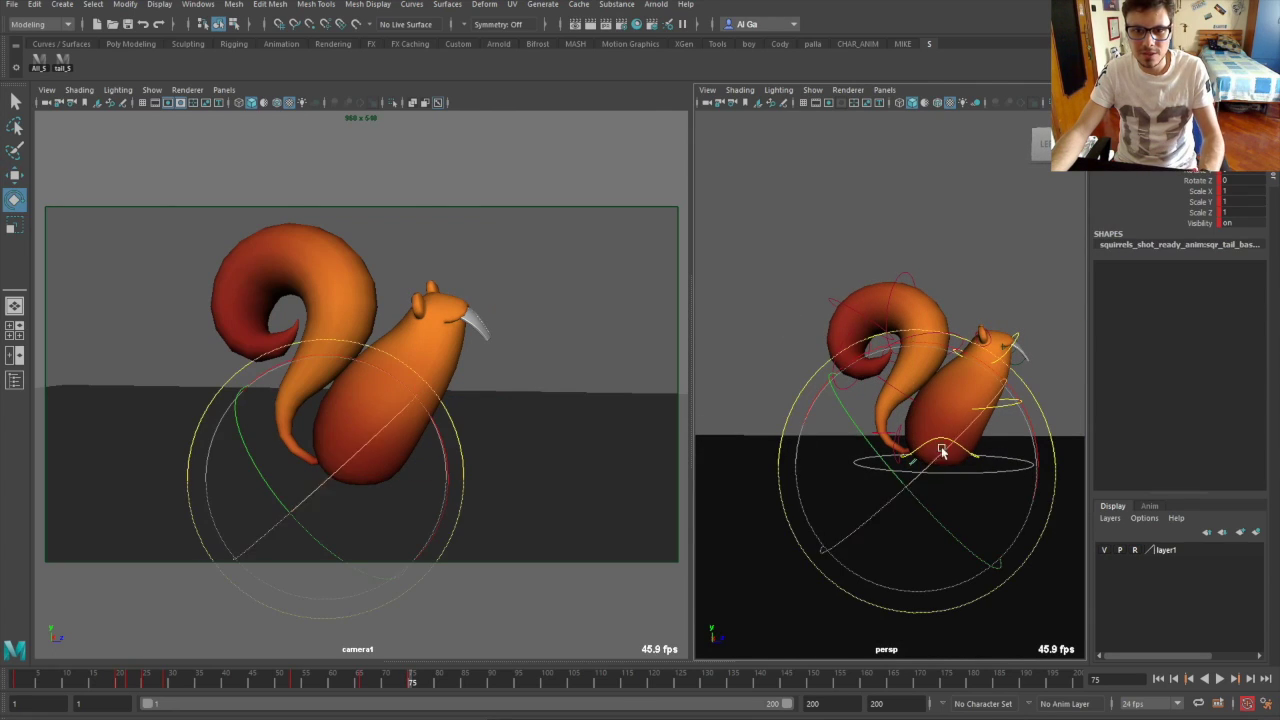
drag(987, 364, 870, 338)
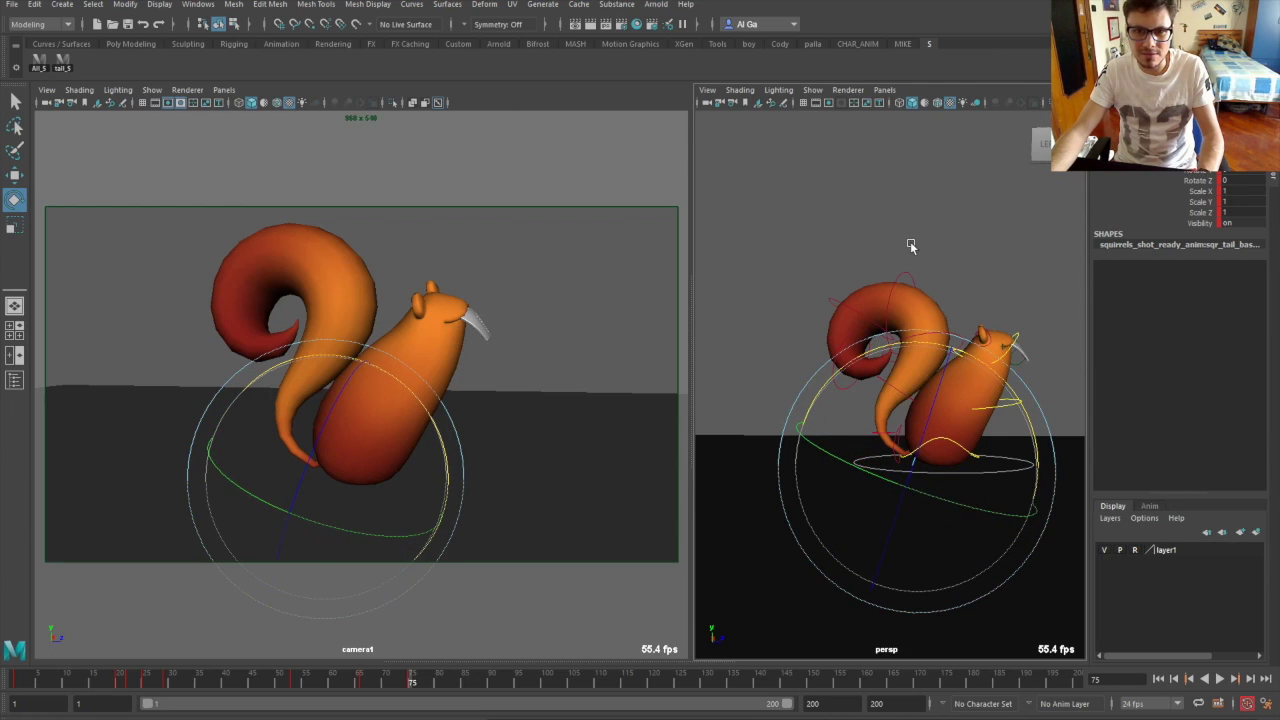
click(919, 202)
click(890, 447)
drag(1017, 409, 924, 359)
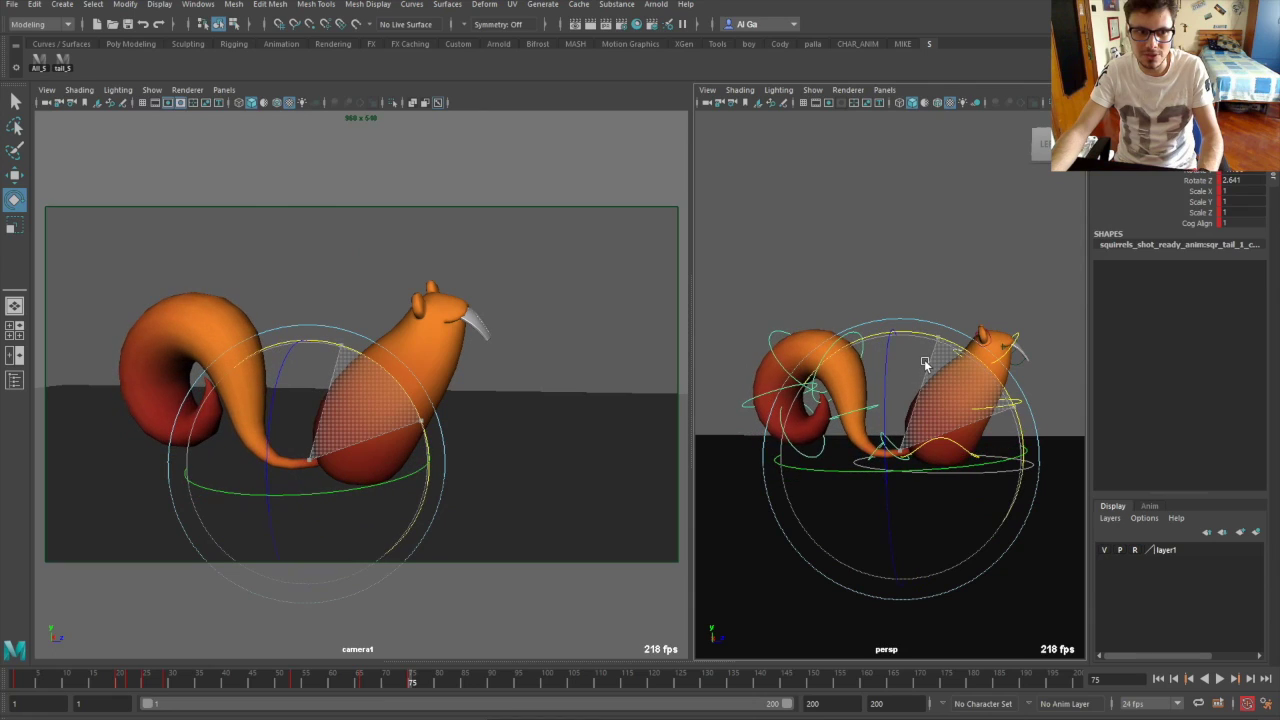
- Rotate the tail controls beyond the base together at frame 75 to uncurl the tail upward
click(758, 318)
drag(815, 415, 851, 452)
click(1197, 159)
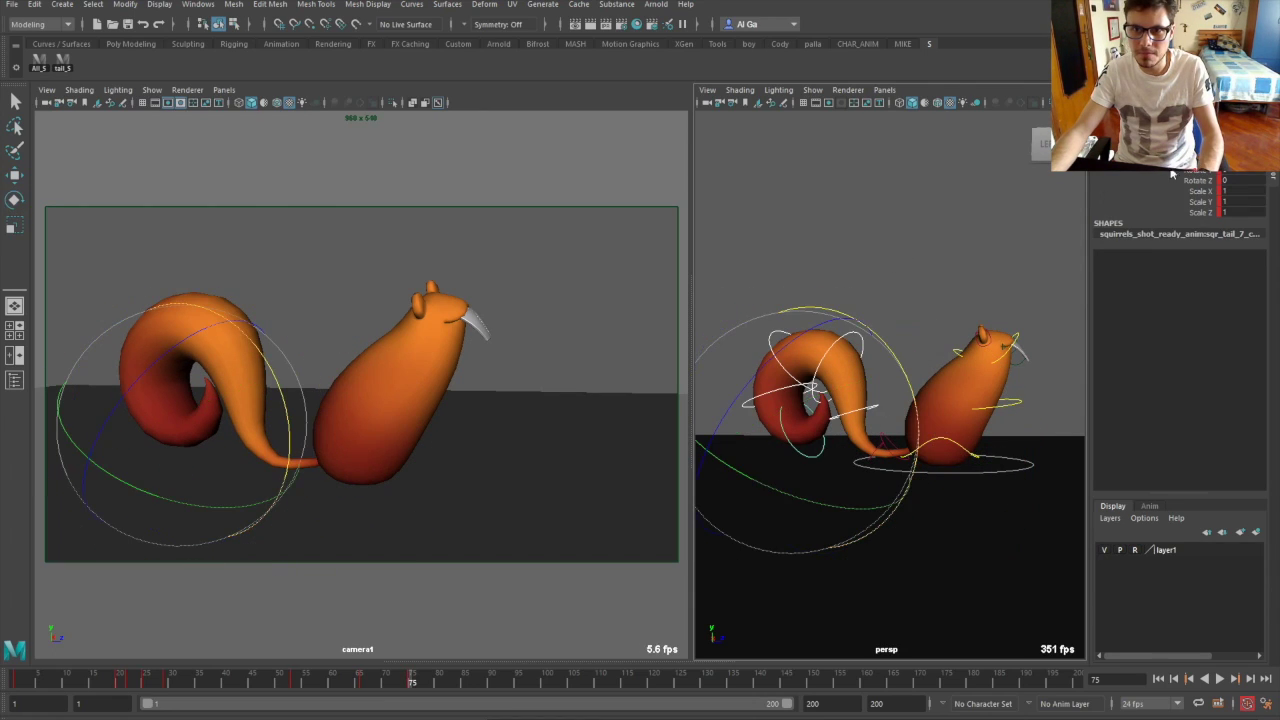
middle_drag(960, 260, 1025, 282)
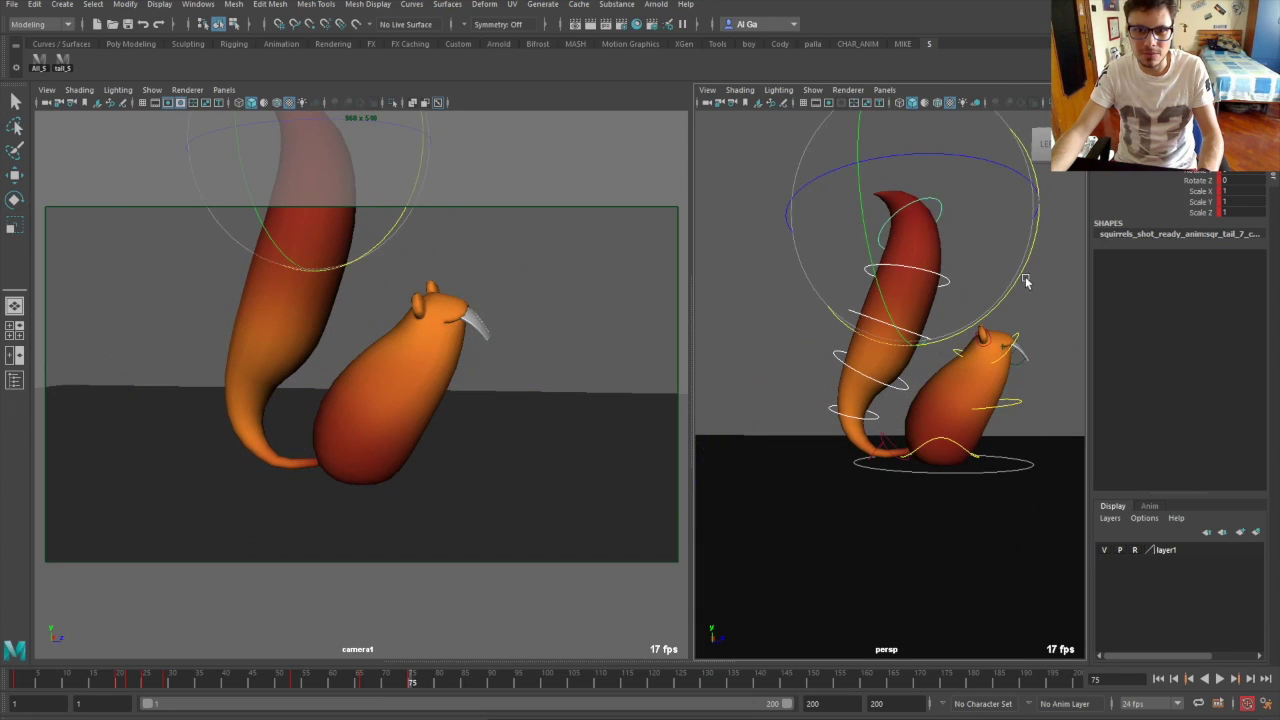
- Rotate the outer tail controls forward at frame 75, from the fifth to the tip, to bend the upper tail toward the head
click(727, 277)
key(e)
drag(823, 180, 977, 293)
click(1198, 160)
middle_drag(990, 394, 904, 540)
click(904, 540)
click(868, 319)
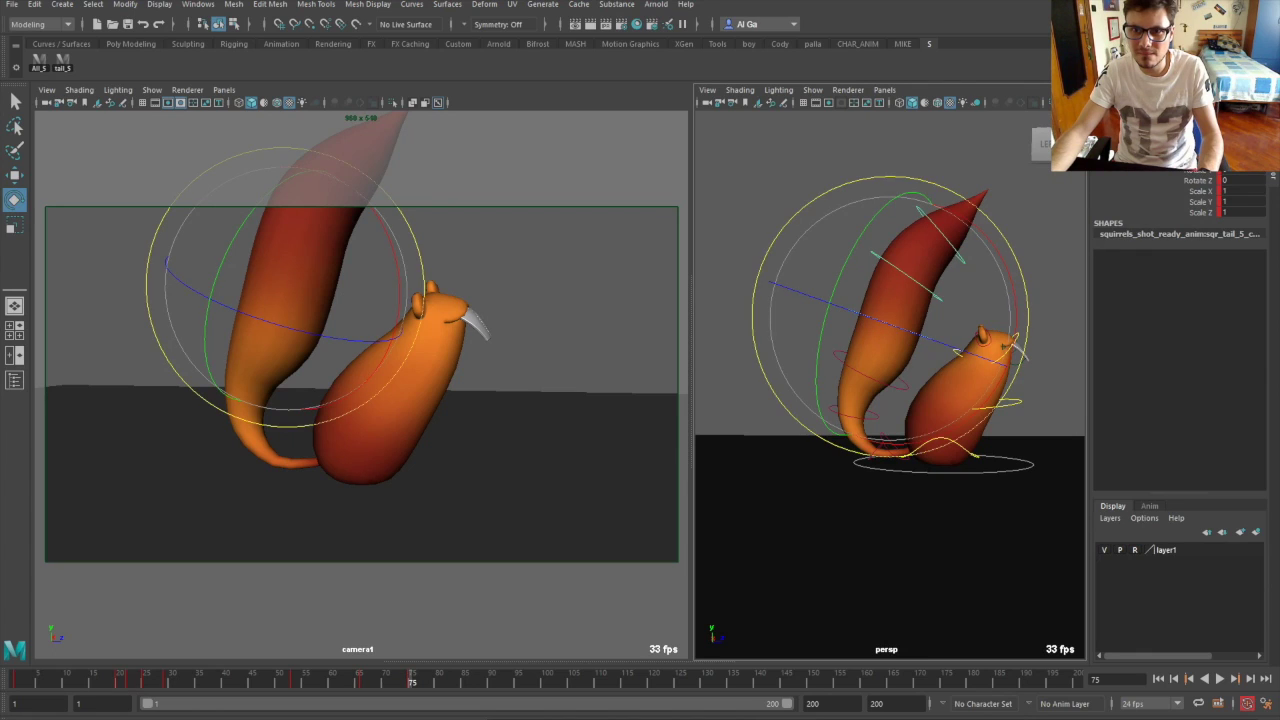
middle_drag(917, 517, 892, 490)
- Bend the middle of the tail forward at frame 75, and rotate the second tail control backward to lay the tail's base back
click(897, 441)
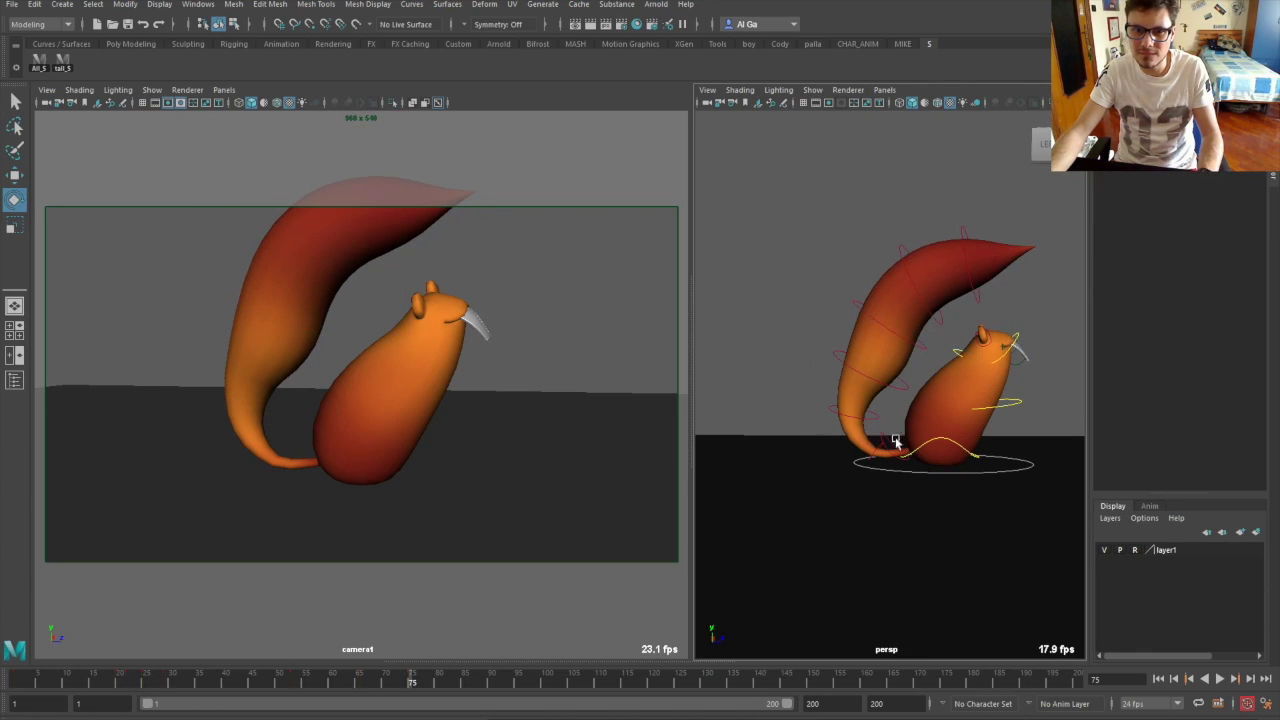
click(898, 383)
middle_drag(898, 383, 955, 472)
key(ctrl+z)
click(915, 462)
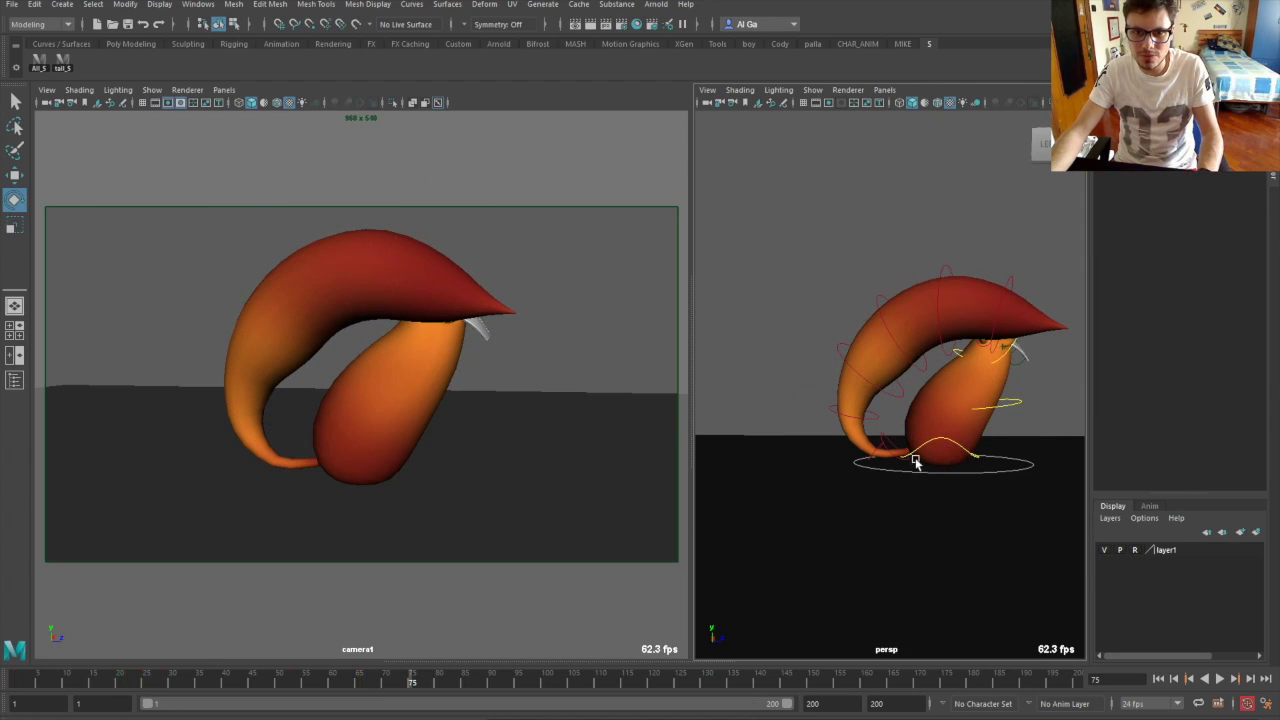
click(873, 455)
drag(995, 423, 965, 366)
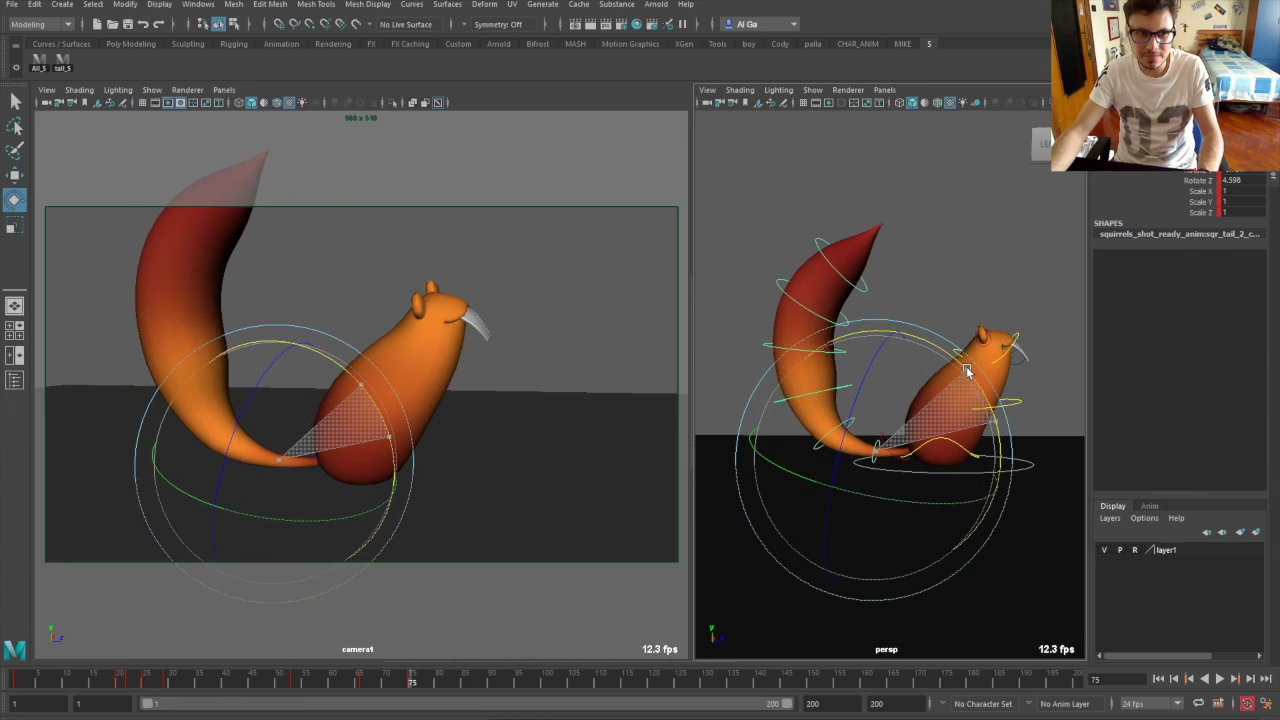
- Rotate the two outermost tail controls forward at frame 75 to bend the tip
click(962, 247)
drag(871, 337, 868, 333)
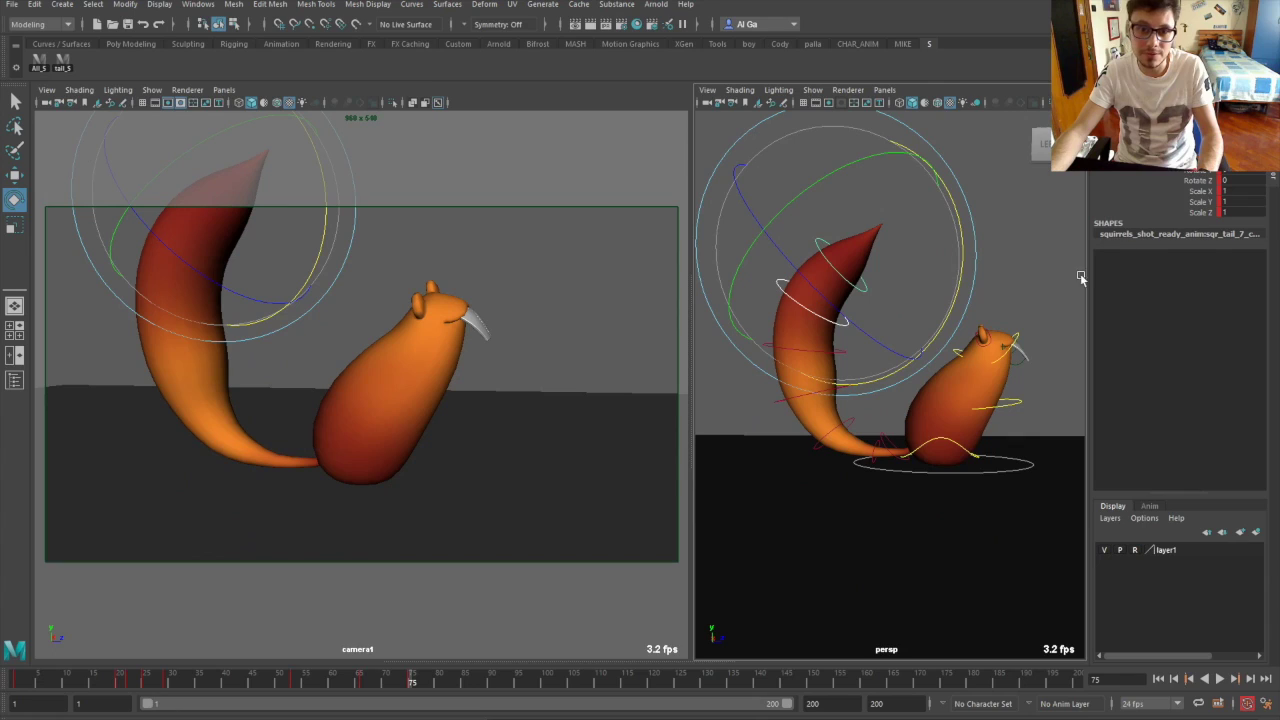
middle_drag(951, 411, 926, 434)
click(924, 521)
drag(838, 356, 934, 362)
click(937, 494)
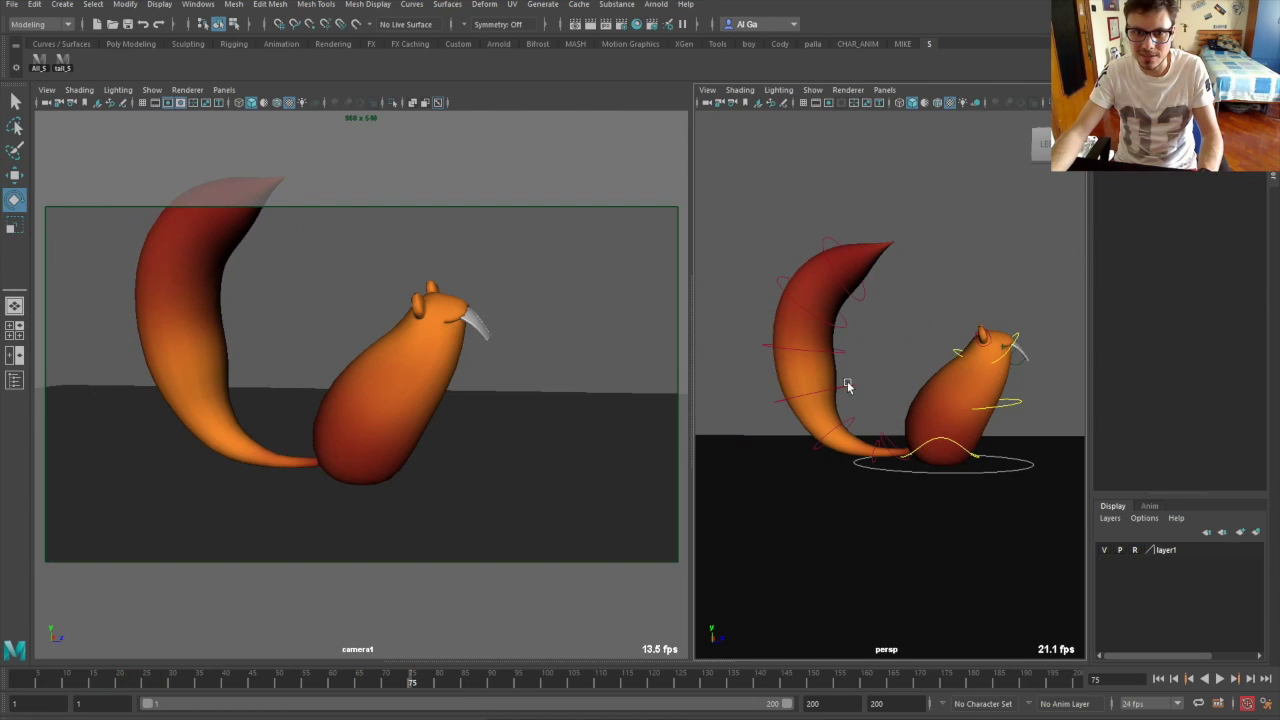
- Rotate the middle tail controls forward at frame 75 to arc the upper tail toward the body
click(846, 386)
click(1200, 160)
middle_drag(968, 452, 941, 472)
click(937, 500)
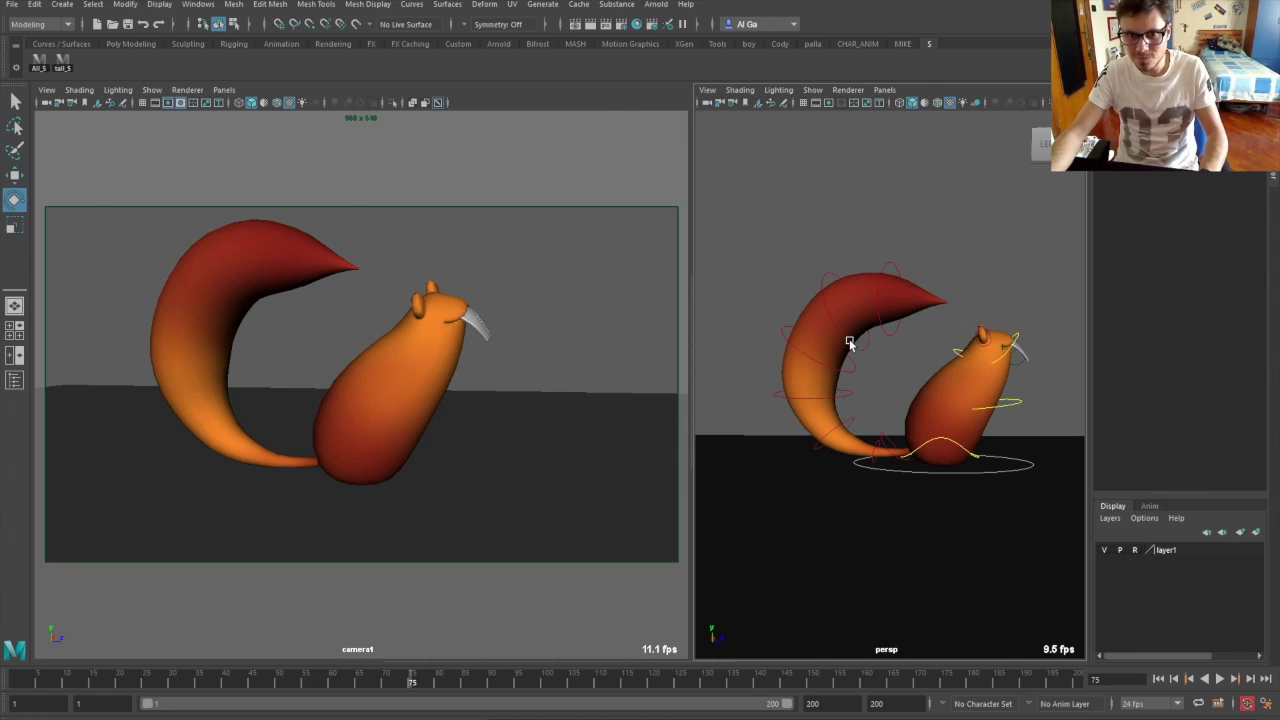
- Rotate the sixth and tip tail controls at frame 75 to curl the tail's end downward
click(849, 339)
drag(967, 327, 997, 354)
click(1028, 311)
click(901, 326)
click(1014, 514)
click(880, 348)
drag(962, 306, 970, 336)
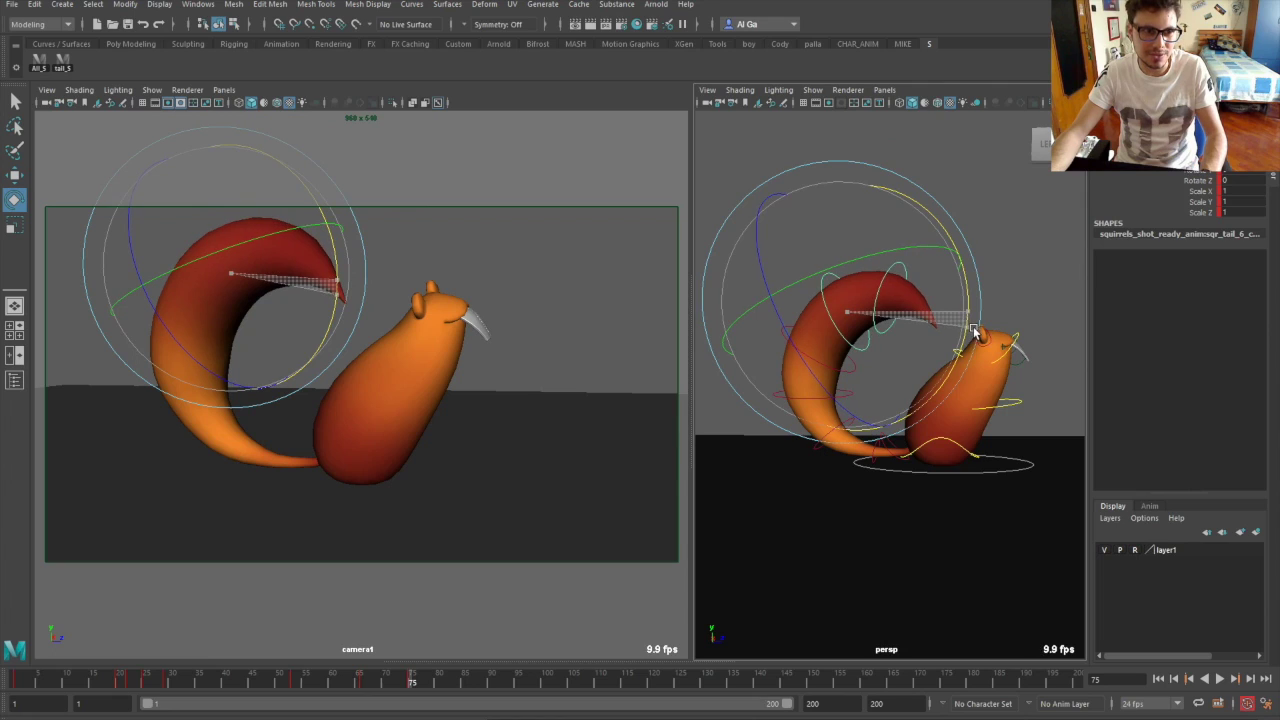
- Fine-tune the rotation of the mid-tail control at frame 75 to smooth the tail's arc
click(866, 336)
click(856, 368)
drag(946, 355, 930, 382)
click(933, 503)
click(850, 396)
click(494, 331)
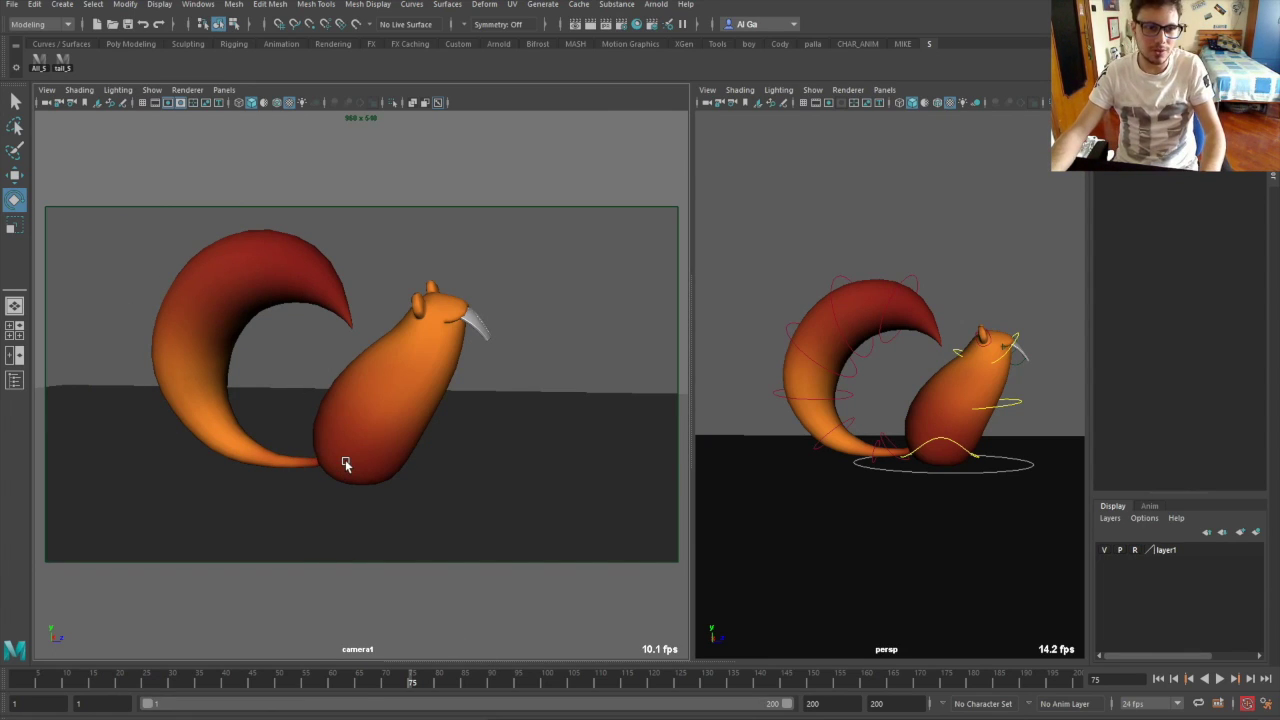
- Check the motion around frame 75, and raise the upper spine control slightly there to stretch the body further
click(37, 70)
drag(411, 684, 418, 685)
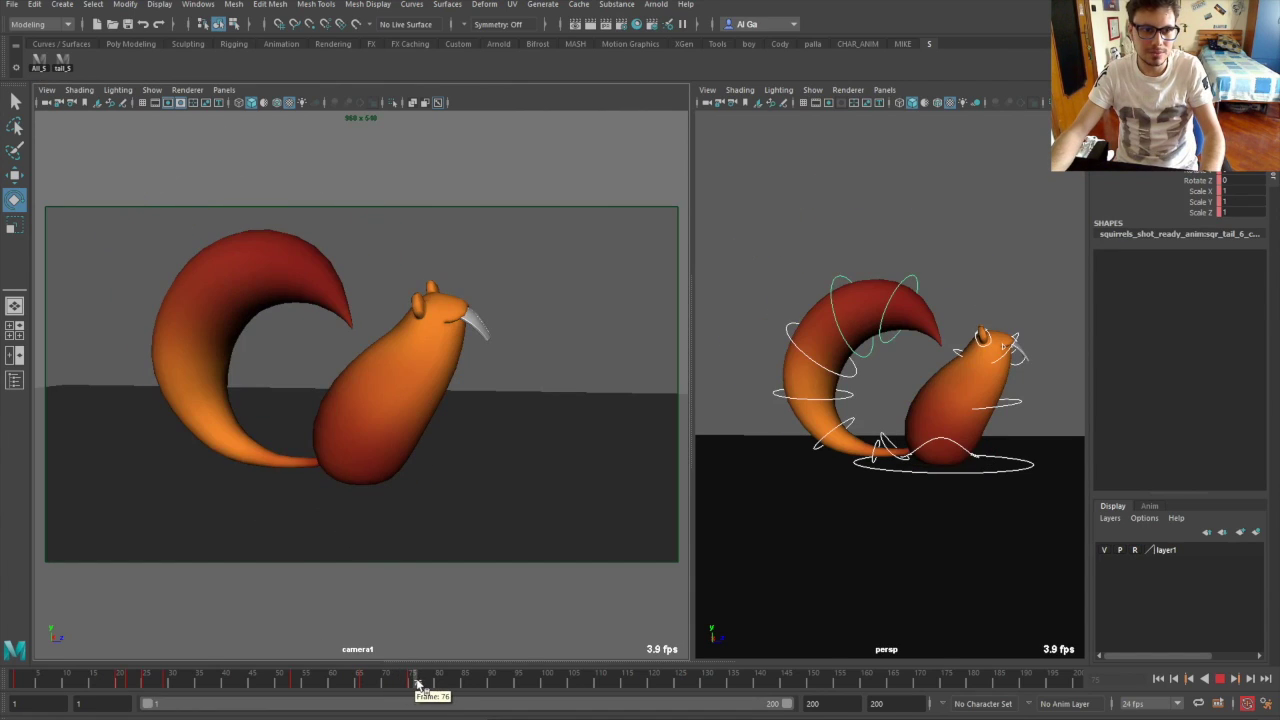
drag(398, 684, 412, 684)
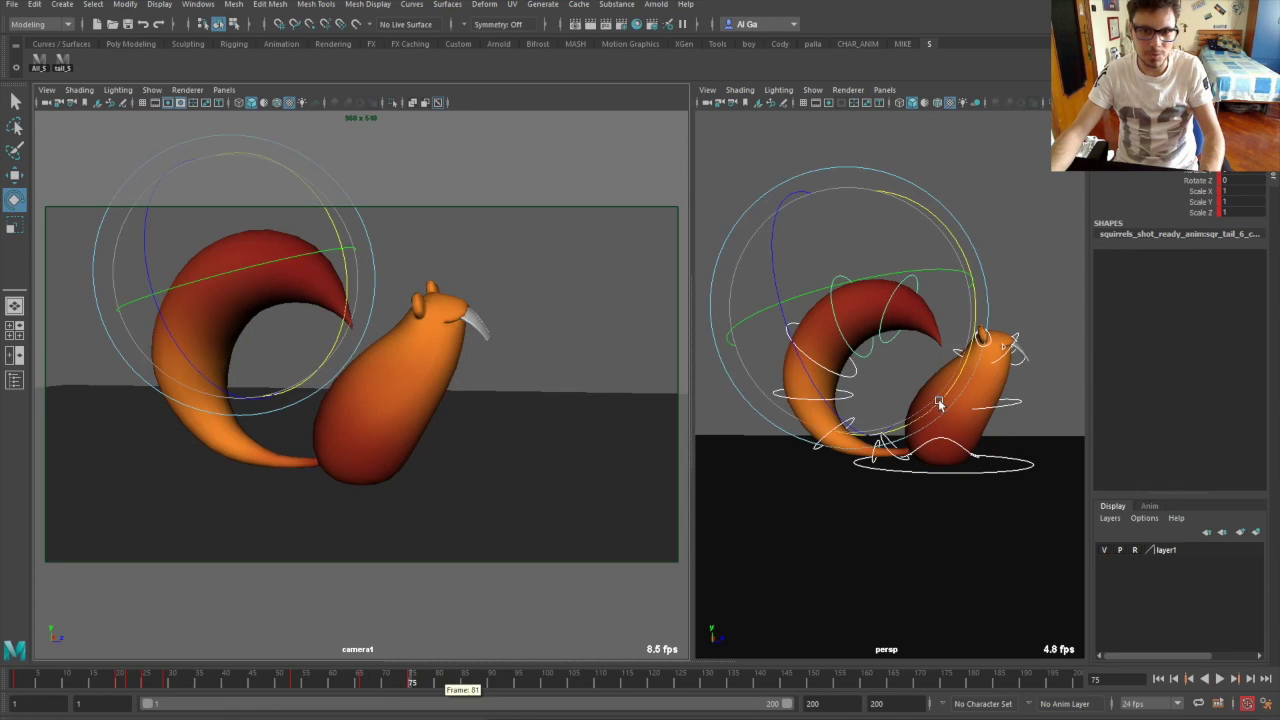
click(1020, 262)
click(958, 357)
key(w)
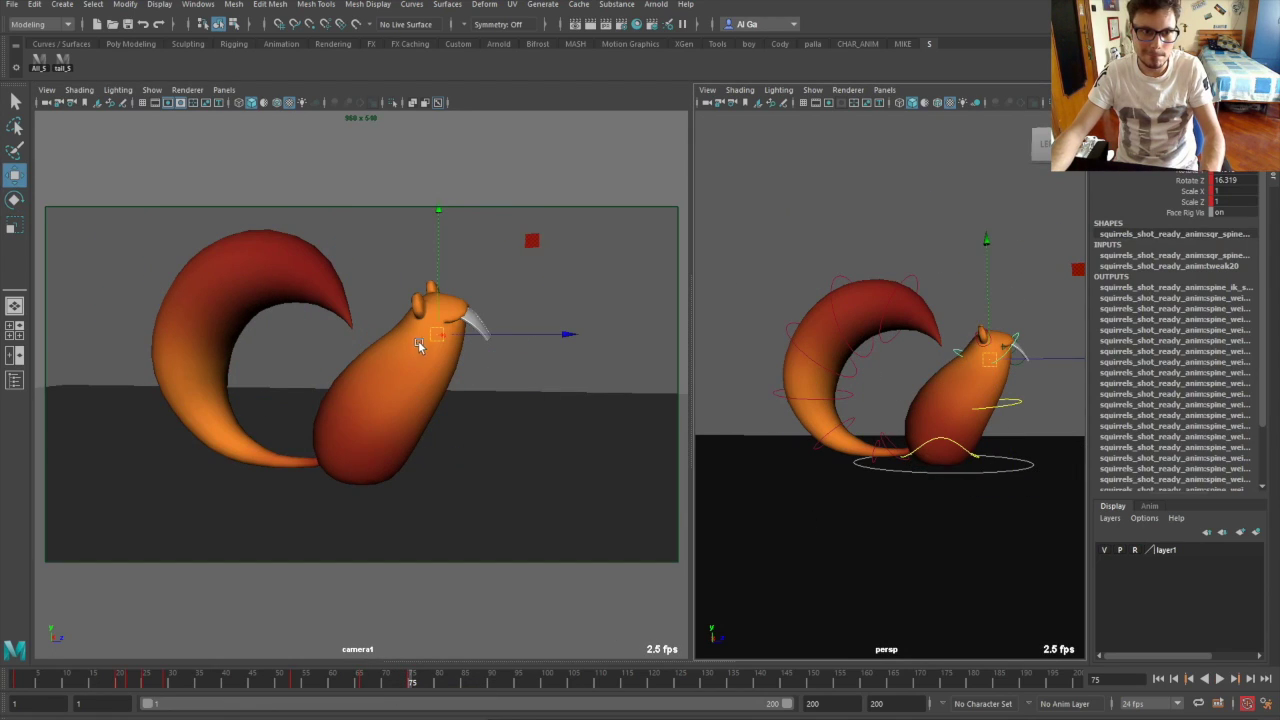
drag(435, 332, 430, 323)
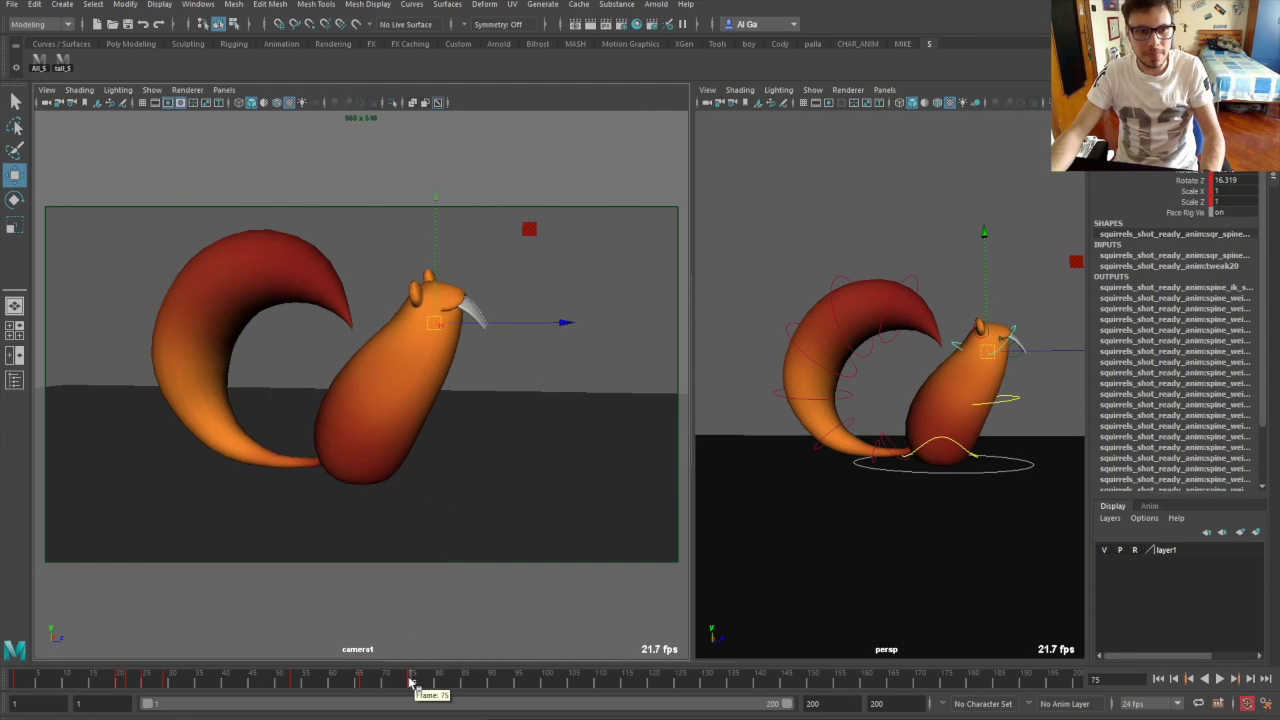
- Move the root control up and forward at frame 82 so the squirrel leaps out of camera1's view, and preview the jump
click(1036, 465)
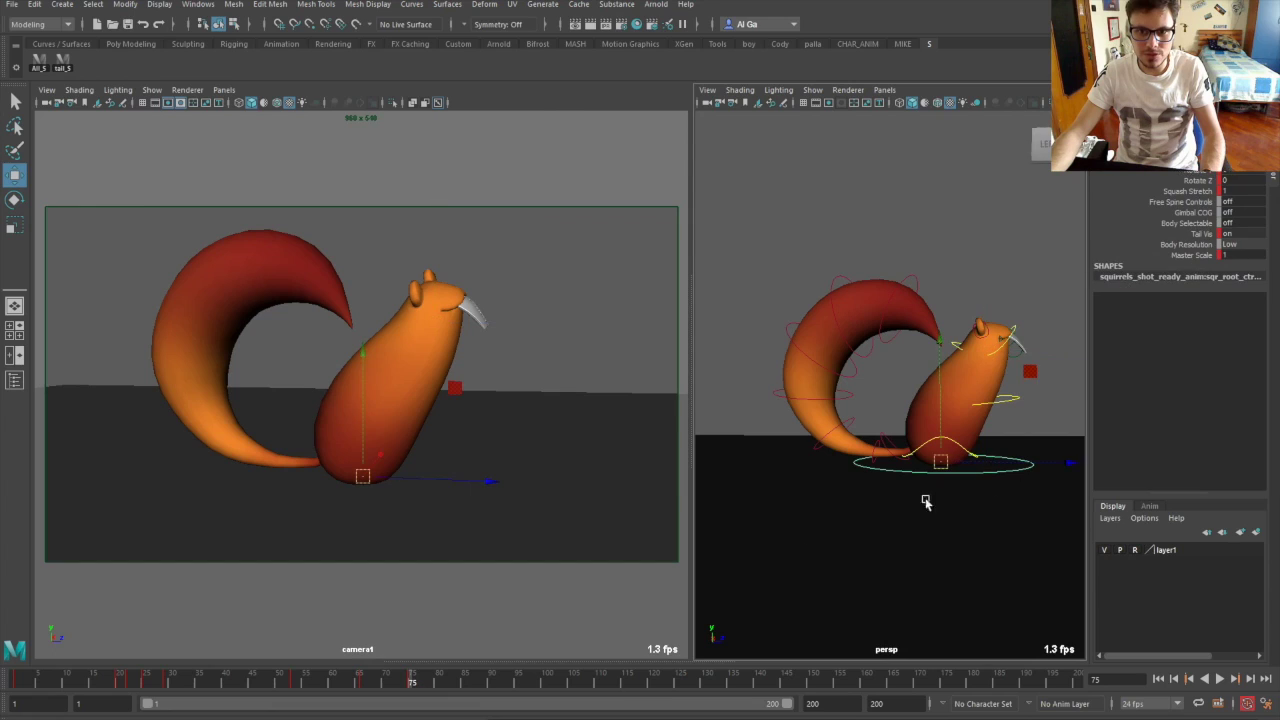
drag(411, 679, 449, 684)
drag(937, 429, 1177, 277)
alt+drag(1030, 300, 1005, 317)
alt+right_drag(1005, 317, 939, 333)
key(alt+v)
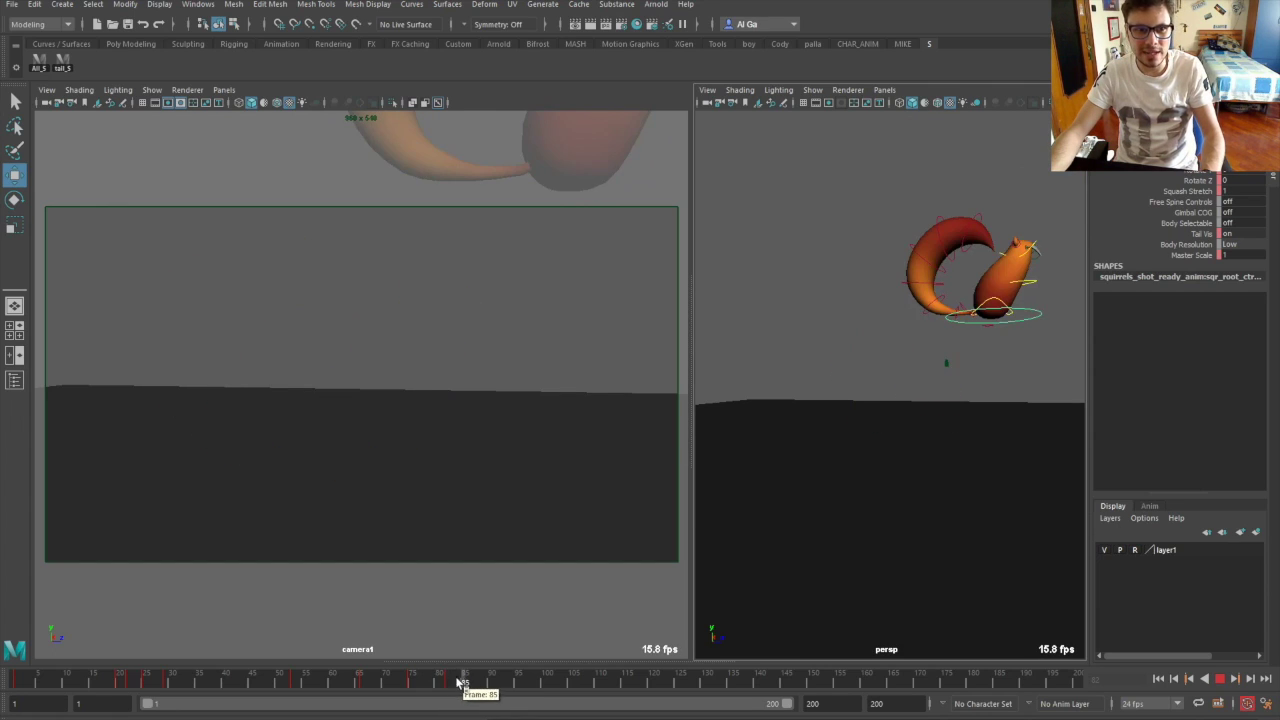
- Scrub and play through frames 80 to 82 to judge the timing of the leap out of frame
click(458, 683)
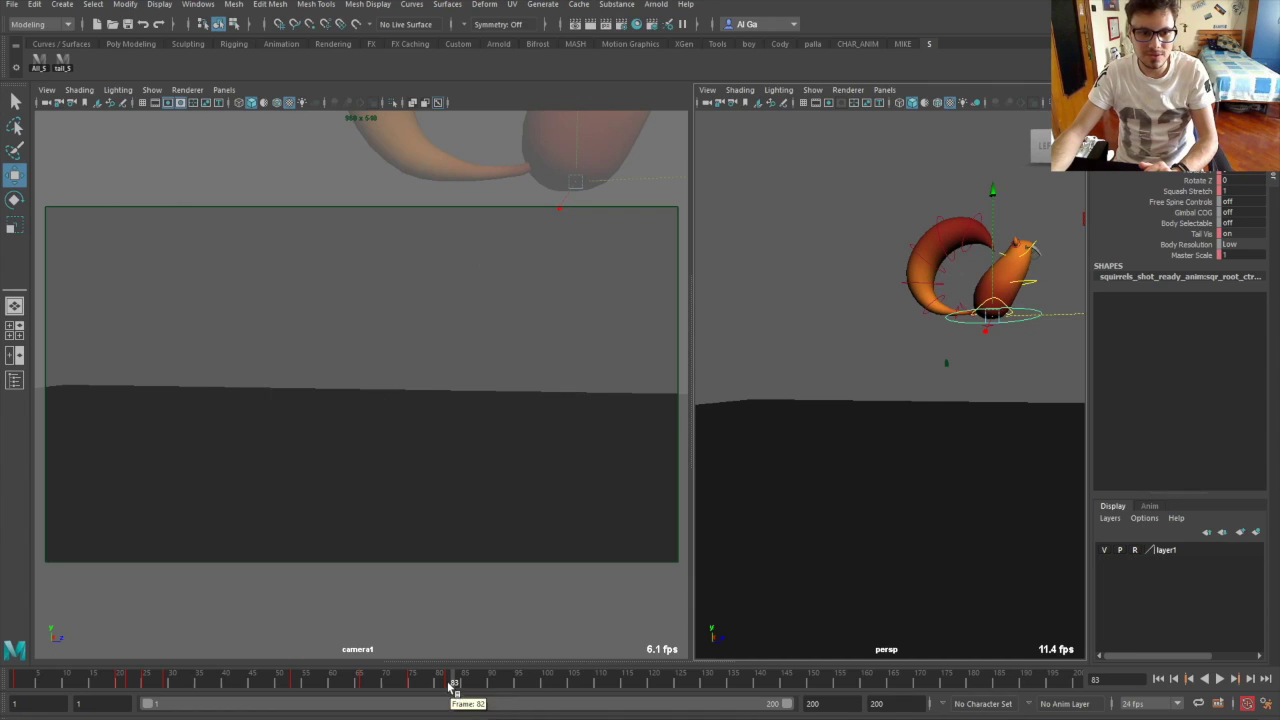
key(alt+v)
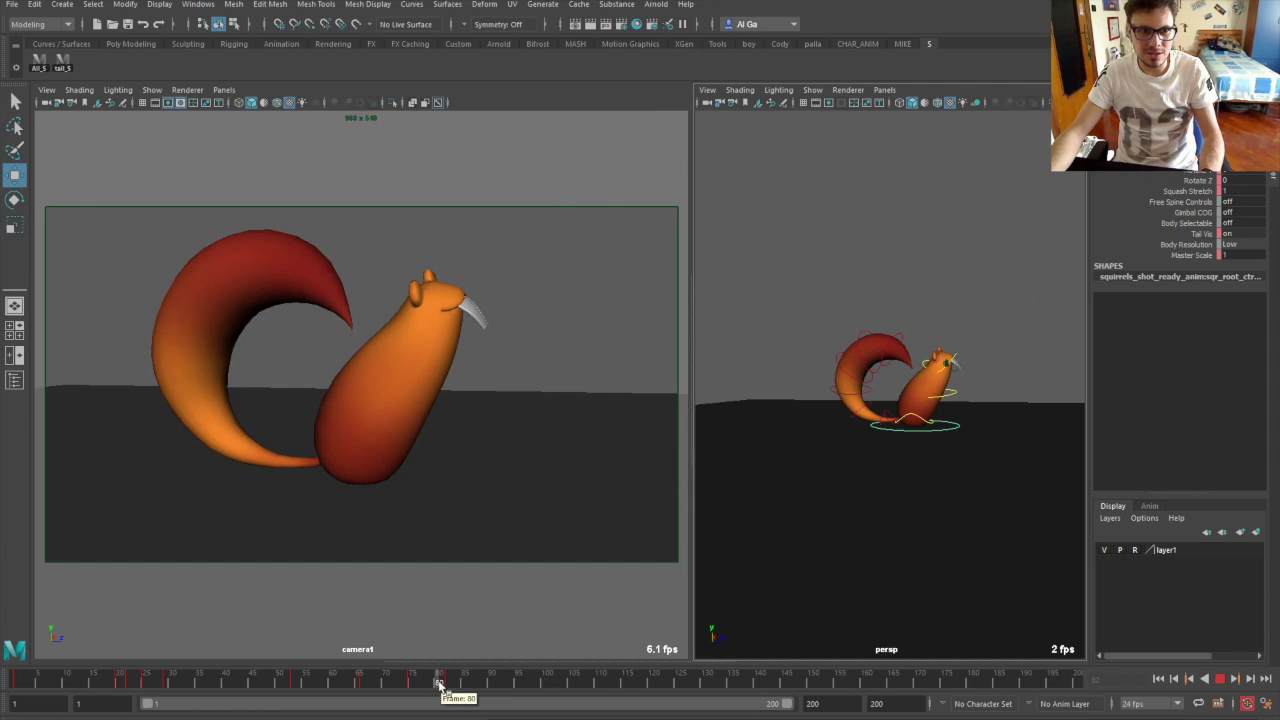
click(440, 683)
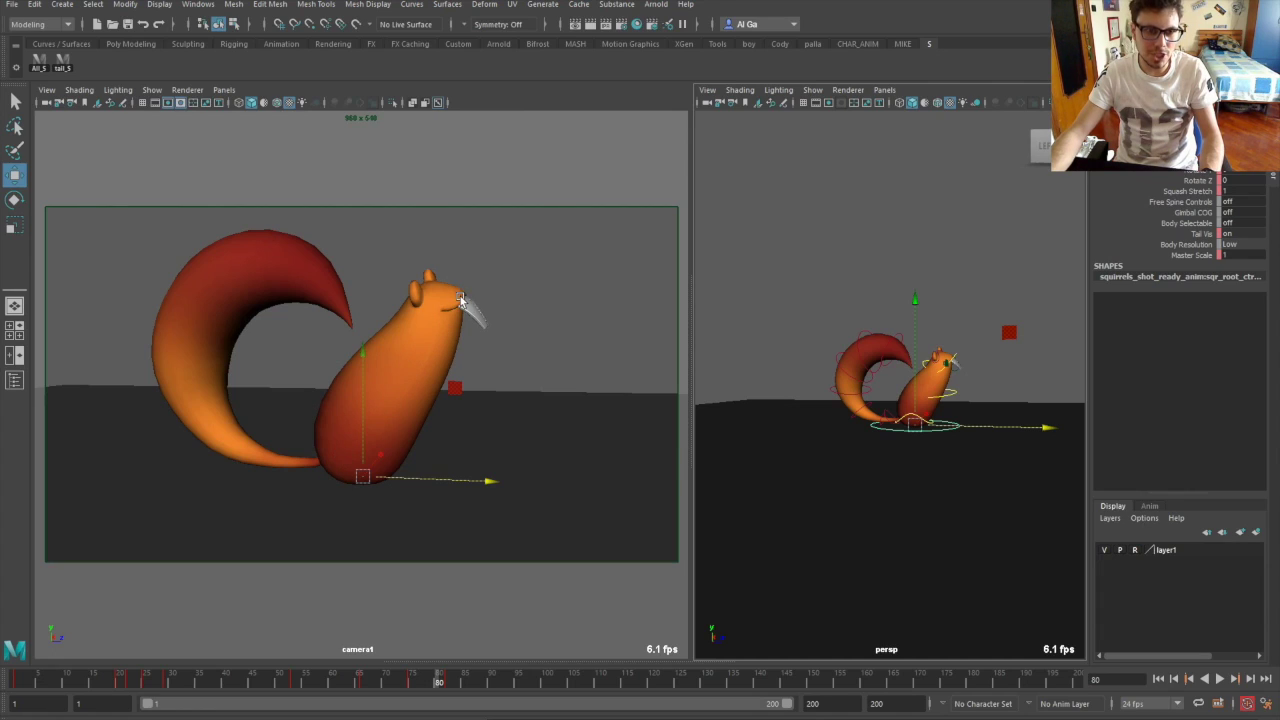
key(alt+period)
key(alt+period)
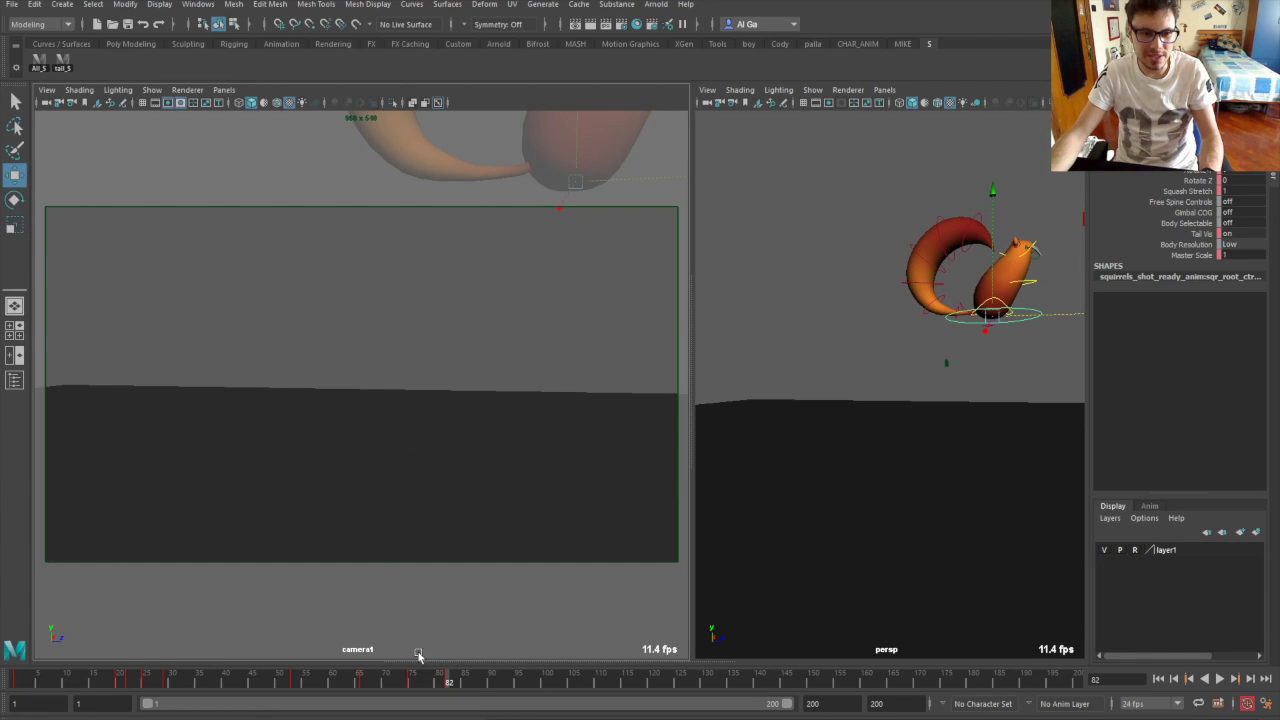
mouse_move(447, 681)
mouse_down()
mouse_move(111, 667)
mouse_move(175, 684)
mouse_move(466, 692)
mouse_move(423, 686)
mouse_move(461, 697)
mouse_move(449, 680)
mouse_up()
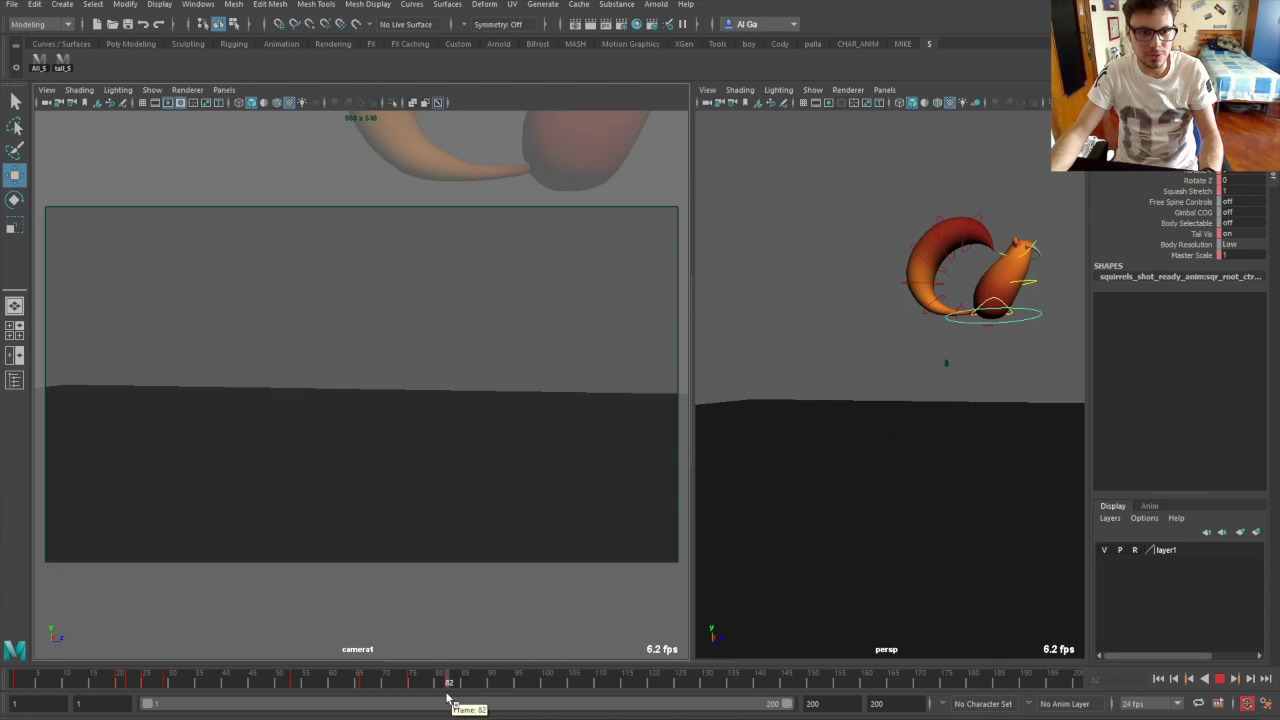
- Select all the squirrel's controls, shift their leap keys from frame 82 to frame 79, and return to frame 75
click(37, 63)
mouse_move(465, 692)
mouse_down()
mouse_move(432, 686)
mouse_move(484, 688)
mouse_move(409, 686)
mouse_move(437, 686)
mouse_move(408, 697)
mouse_move(371, 686)
mouse_move(434, 686)
mouse_move(411, 690)
mouse_move(423, 686)
mouse_up()
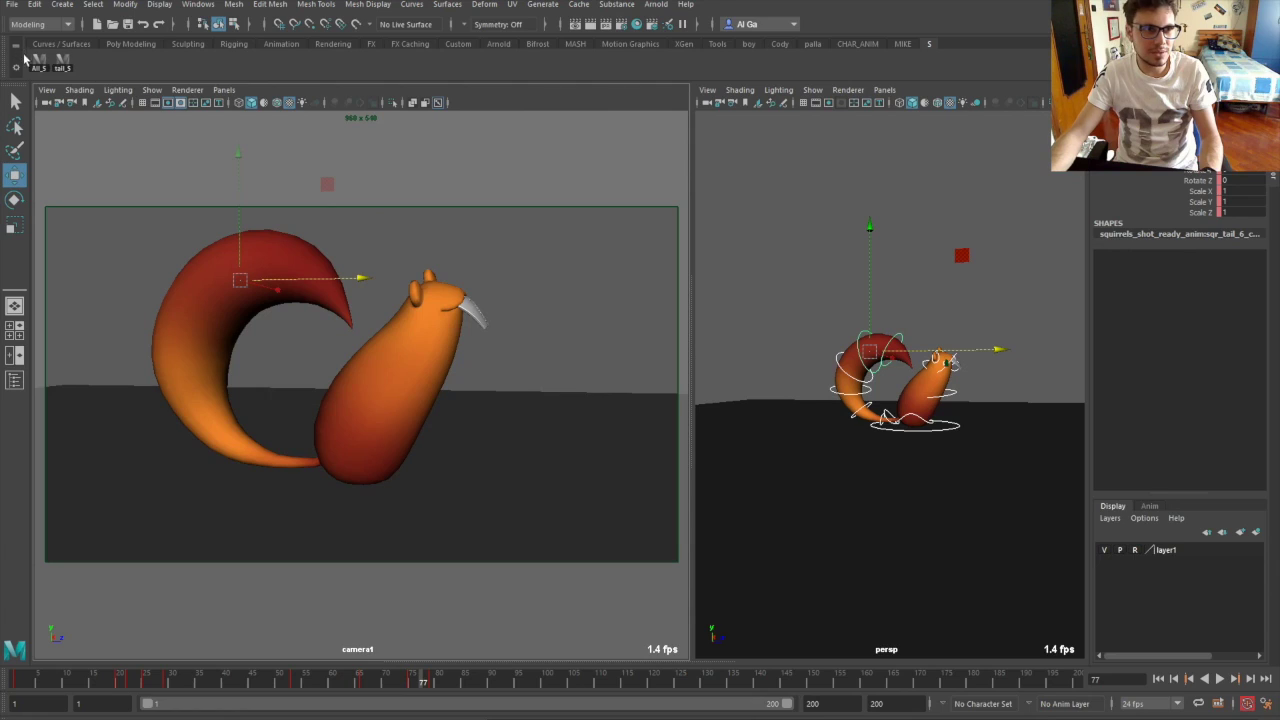
click(413, 686)
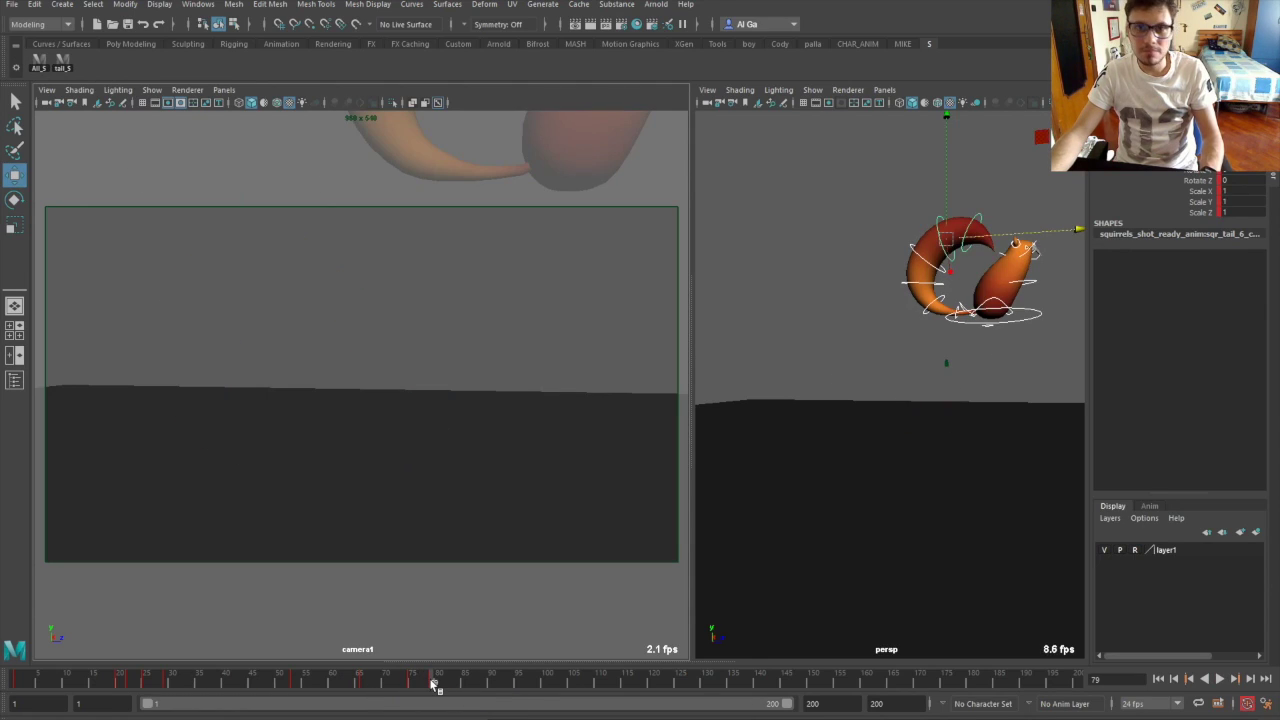
- Launch tweenMachine, place its window over the upper part of the camera1 view, and widen it
click(717, 45)
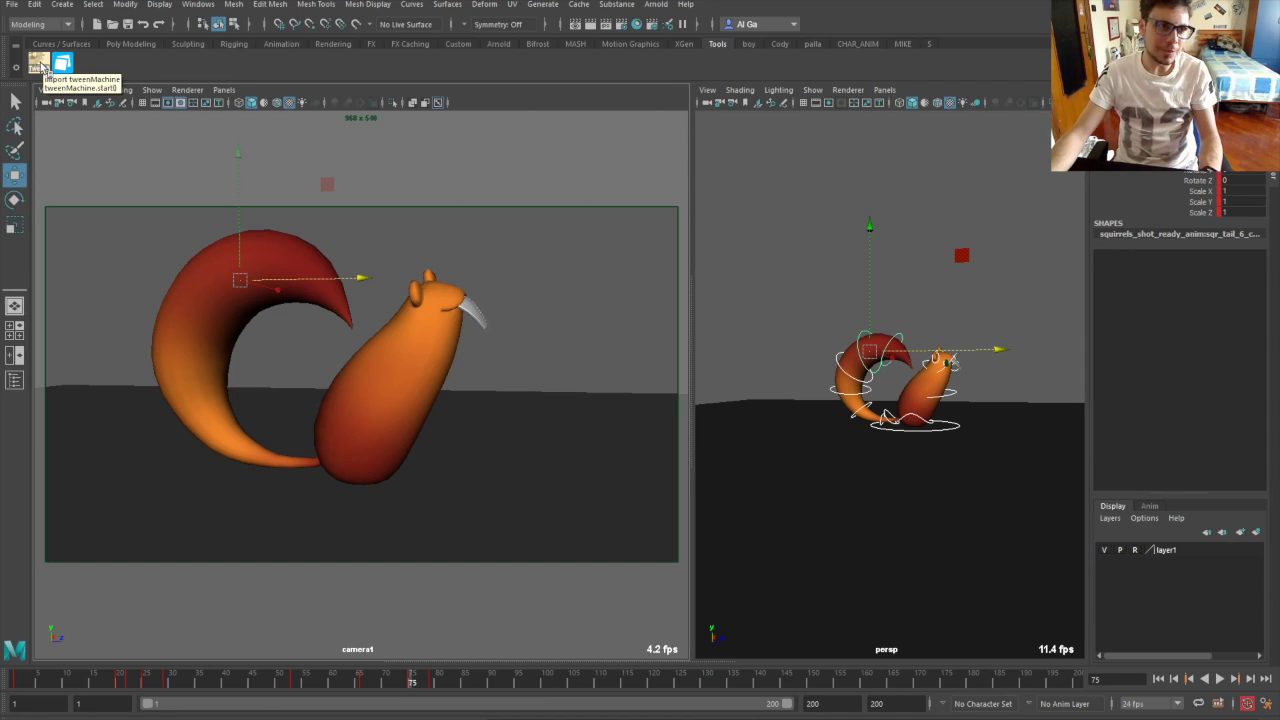
click(39, 64)
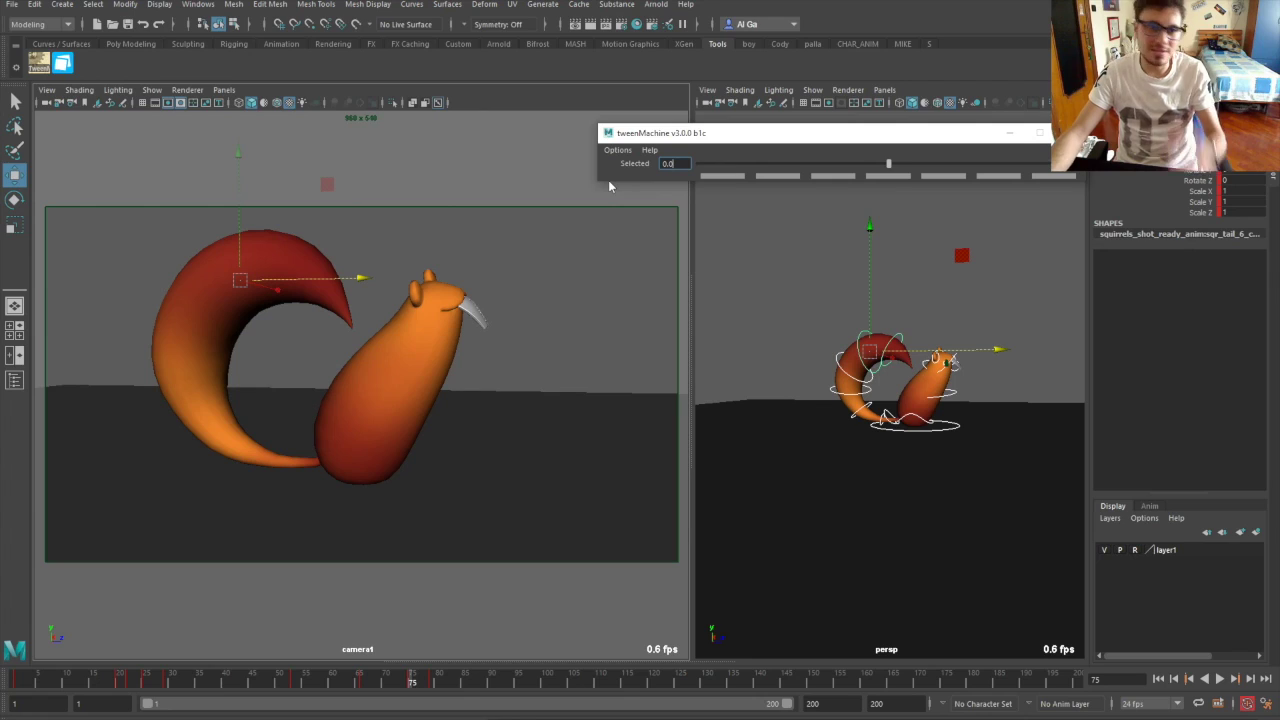
drag(598, 180, 696, 184)
drag(810, 143, 167, 135)
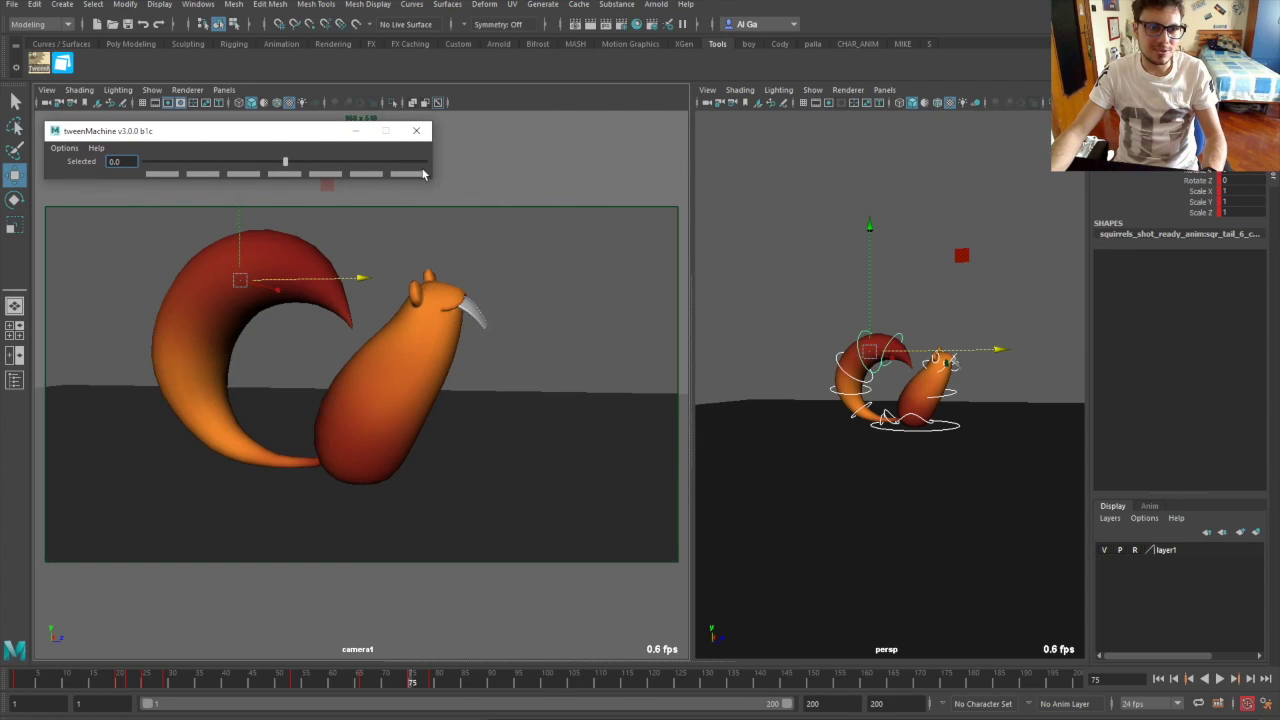
drag(432, 165, 683, 208)
click(69, 150)
click(280, 130)
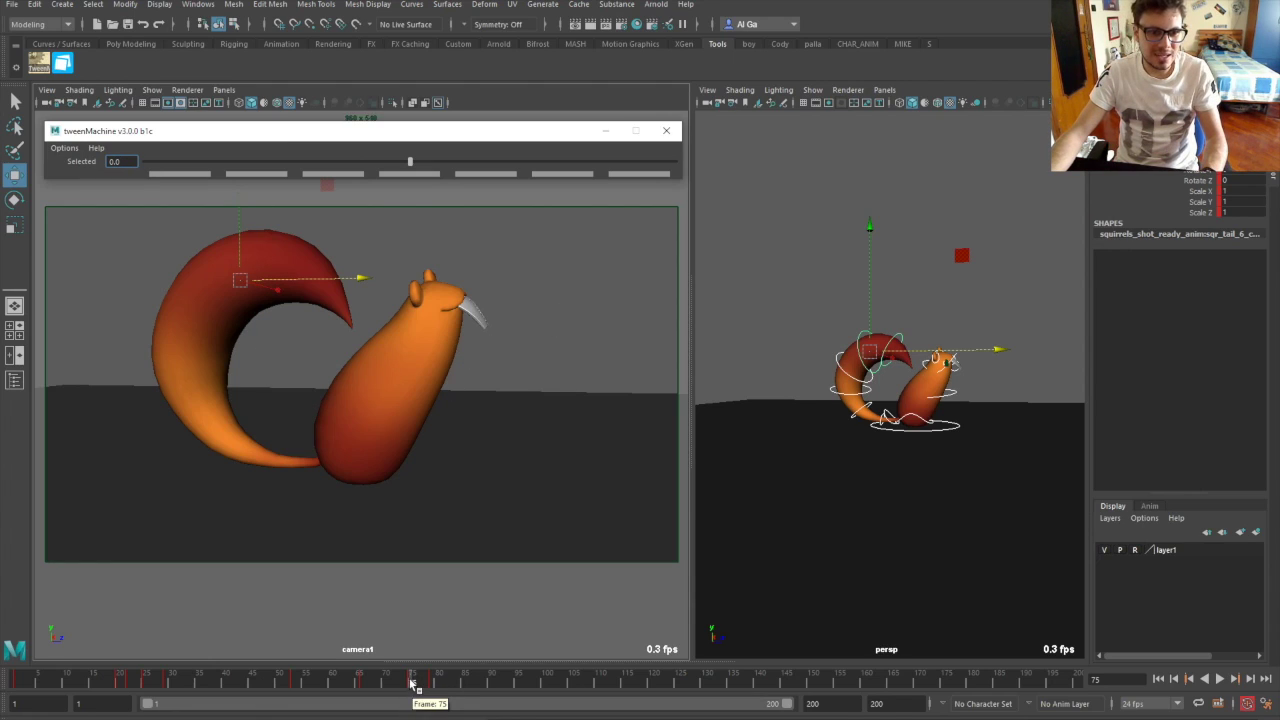
- Create an in-between pose on all controls at frame 77 with tweenMachine at 33, and scrub to check it
drag(412, 683, 416, 682)
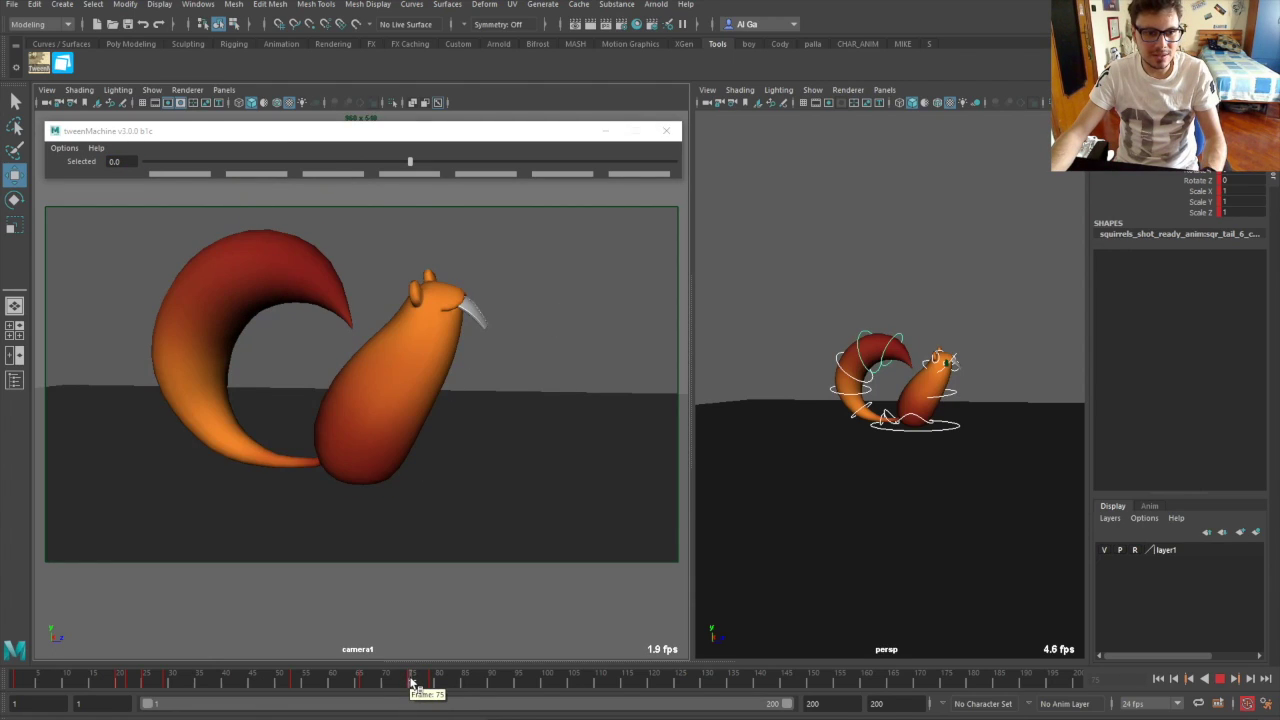
key(alt+v)
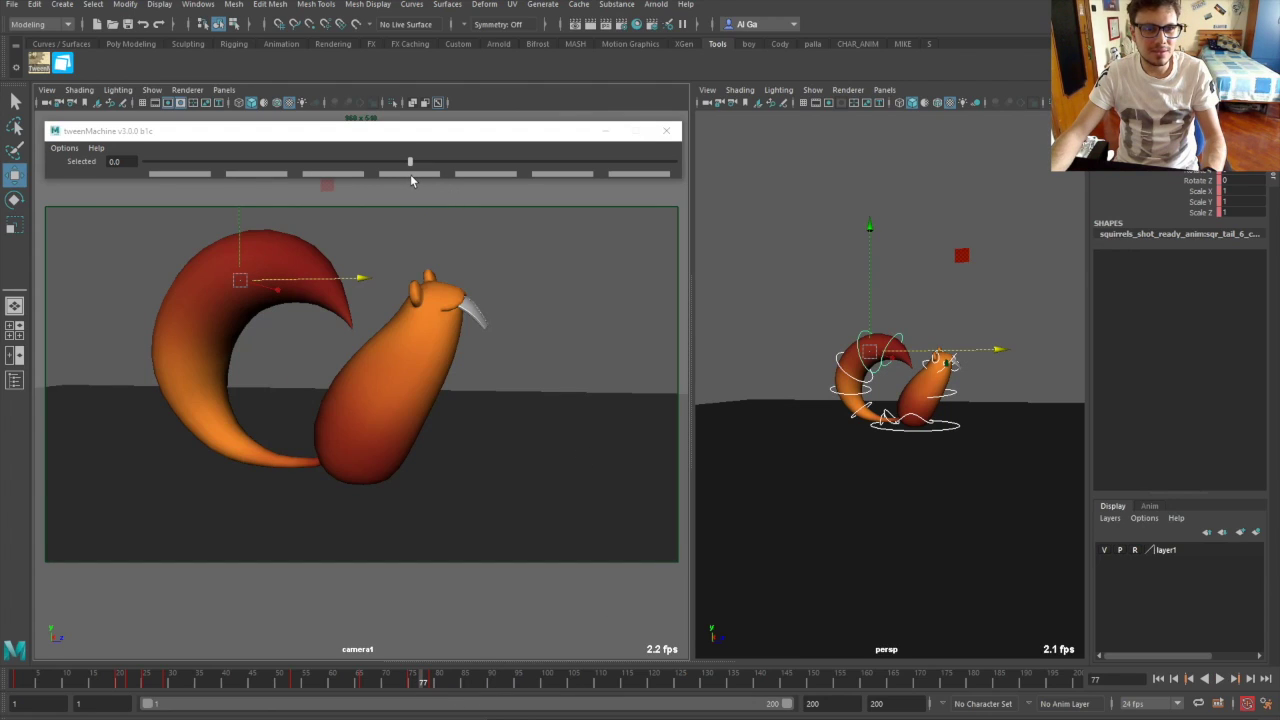
click(486, 175)
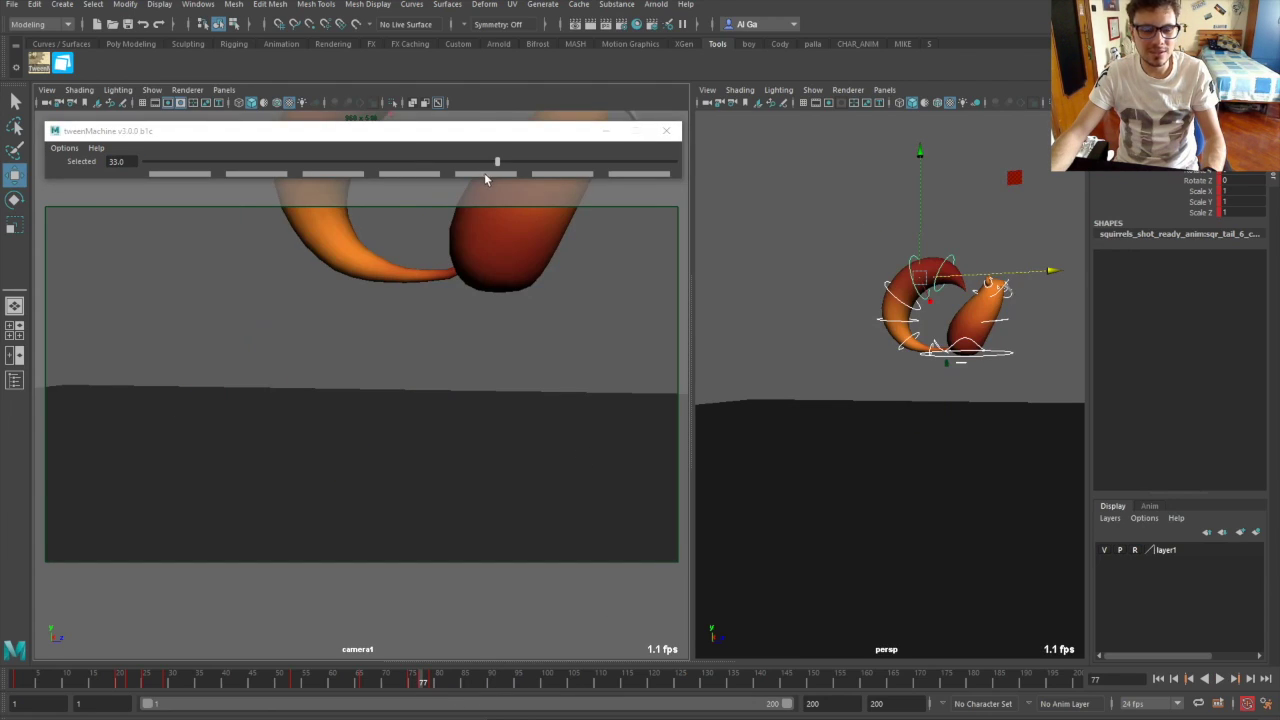
key(alt+v)
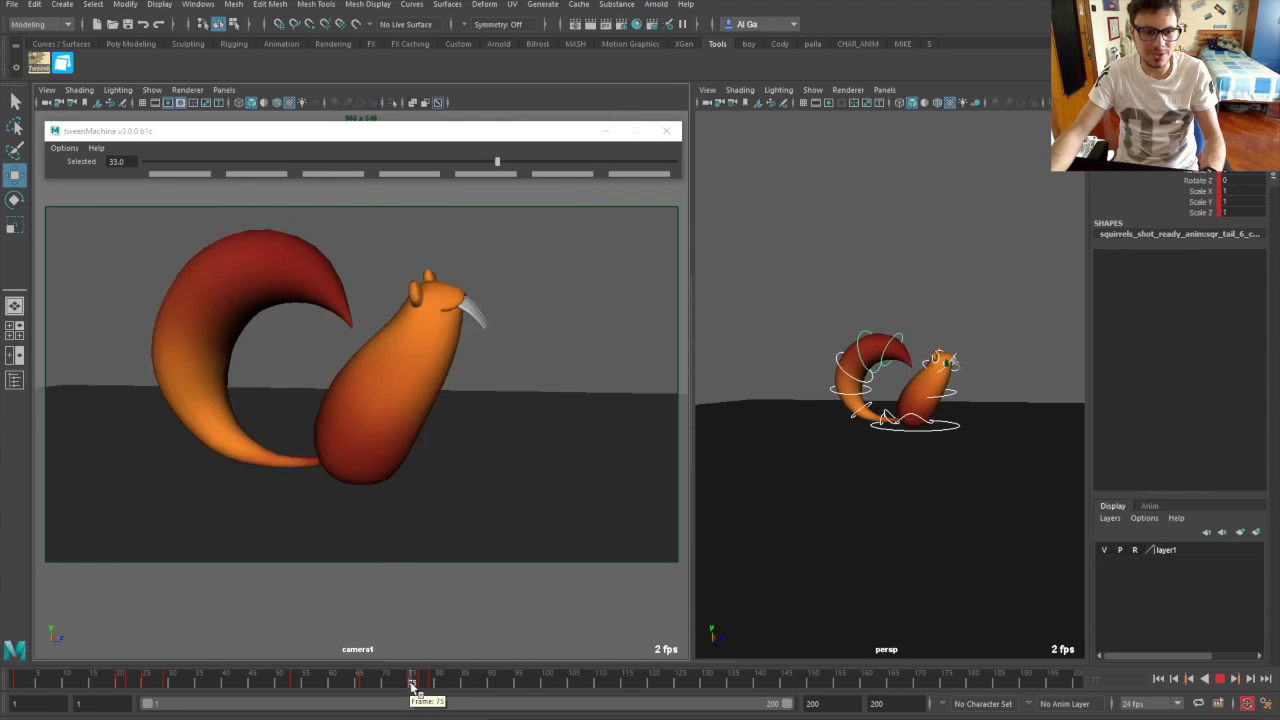
click(421, 688)
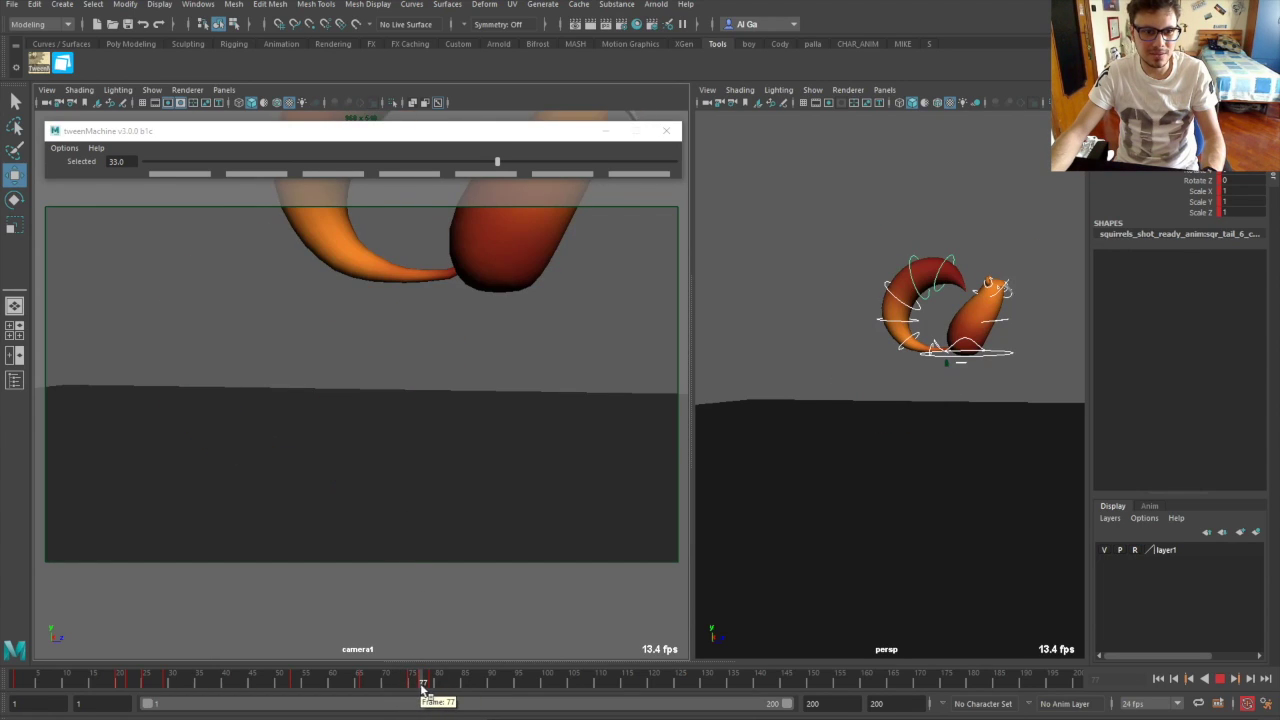
- Select the squirrel's tail controls at frame 77 and reset their rotations to 0 to straighten the tail
click(797, 289)
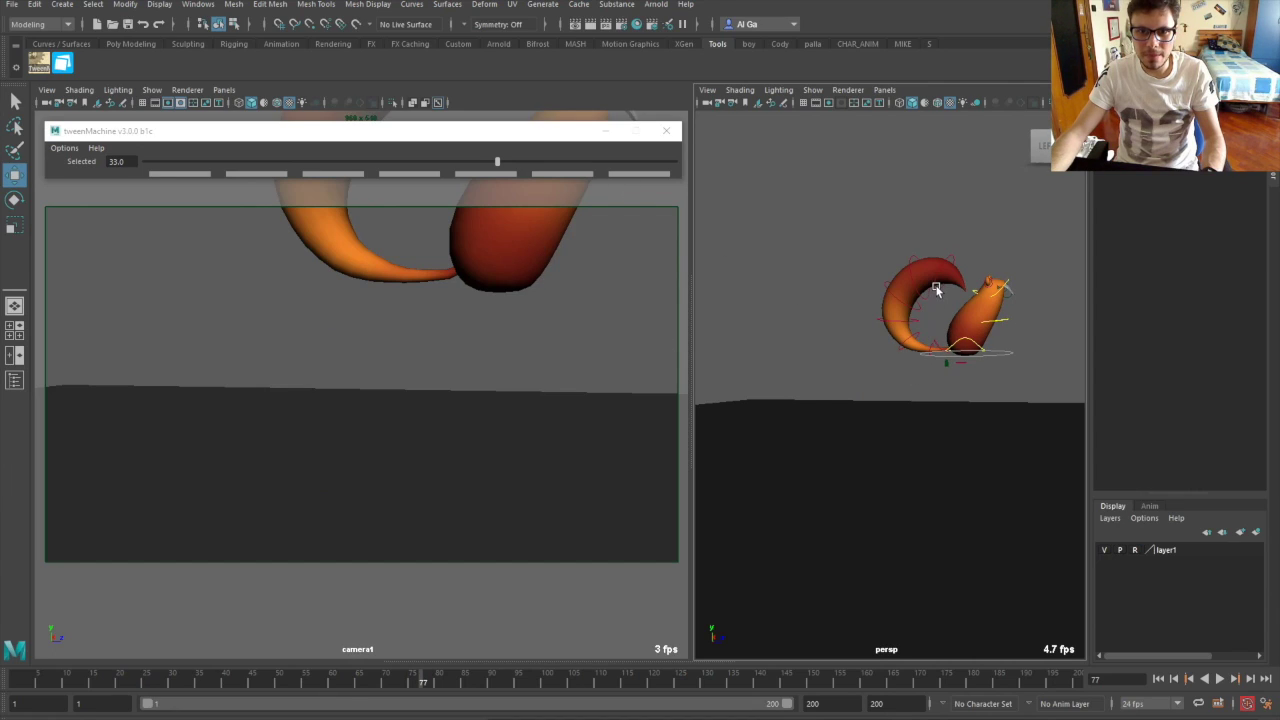
click(936, 290)
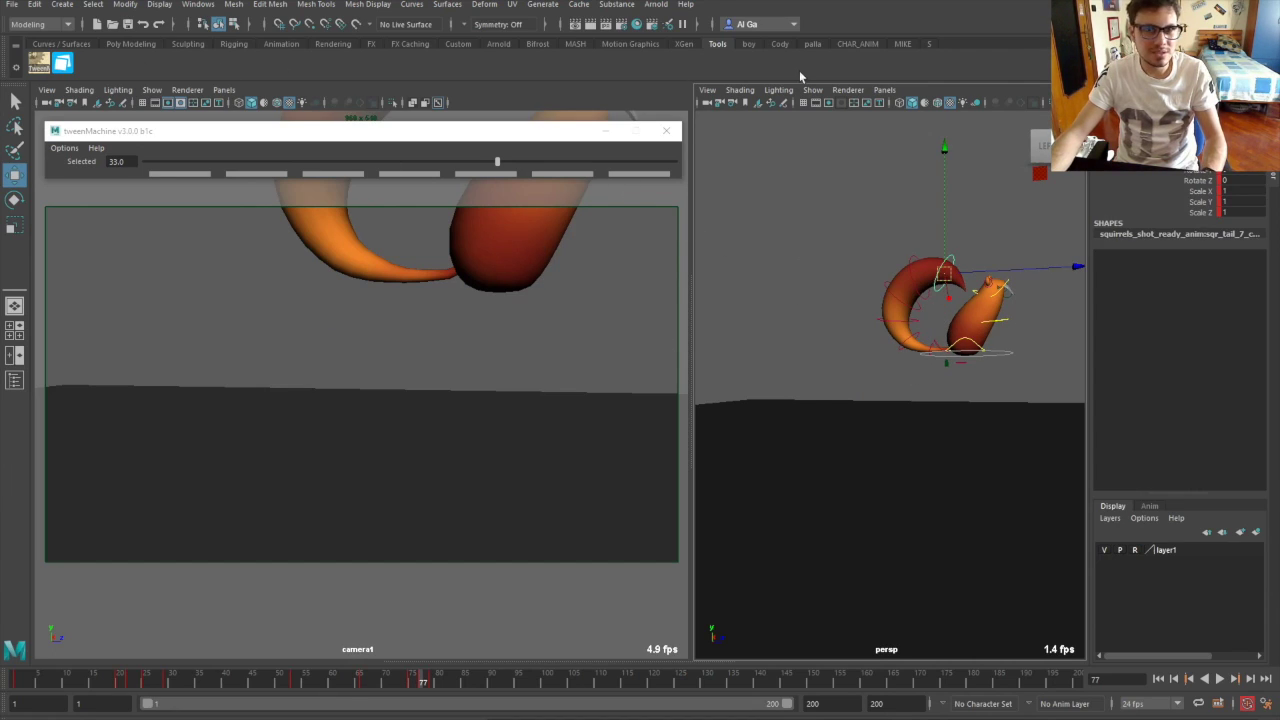
click(925, 44)
click(63, 66)
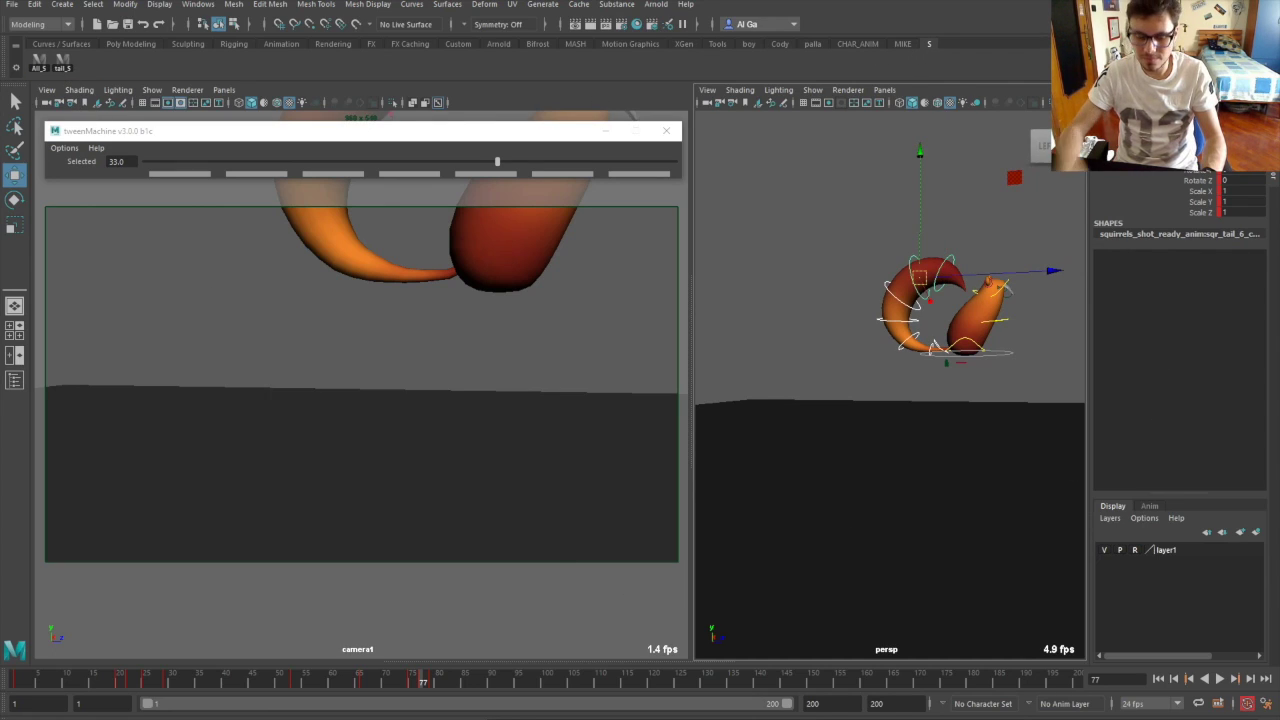
text(0)
key(Return)
key(e)
middle_drag(899, 549, 940, 535)
key(ctrl+z)
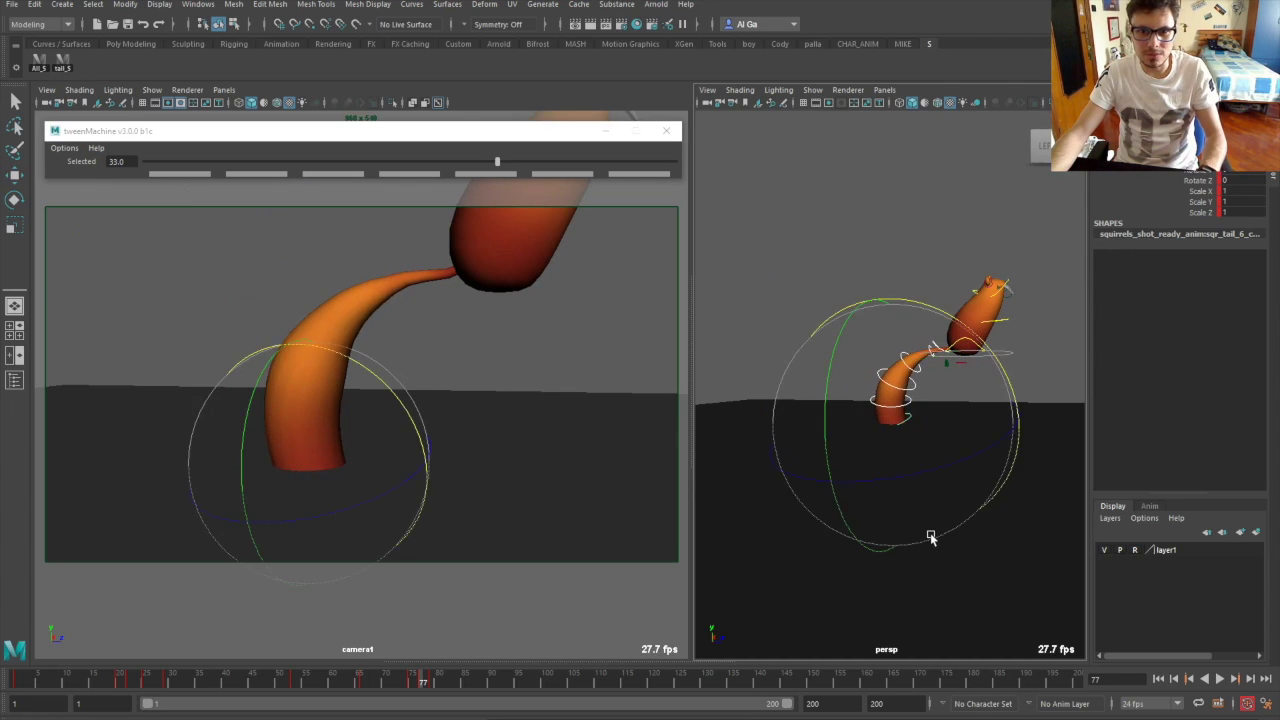
- Select the tail's base control at frame 77 and set its Rotate Z to 0
click(1014, 445)
key(w)
scroll(988, 377, up, 5)
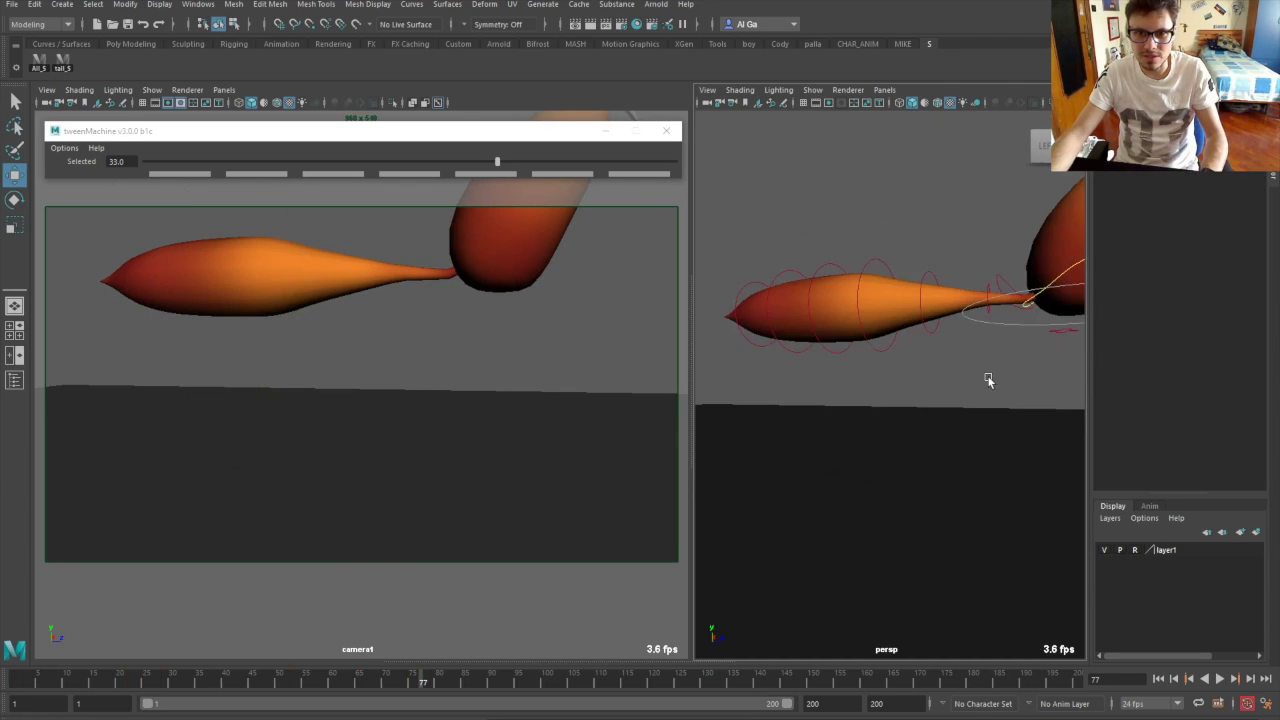
click(1003, 283)
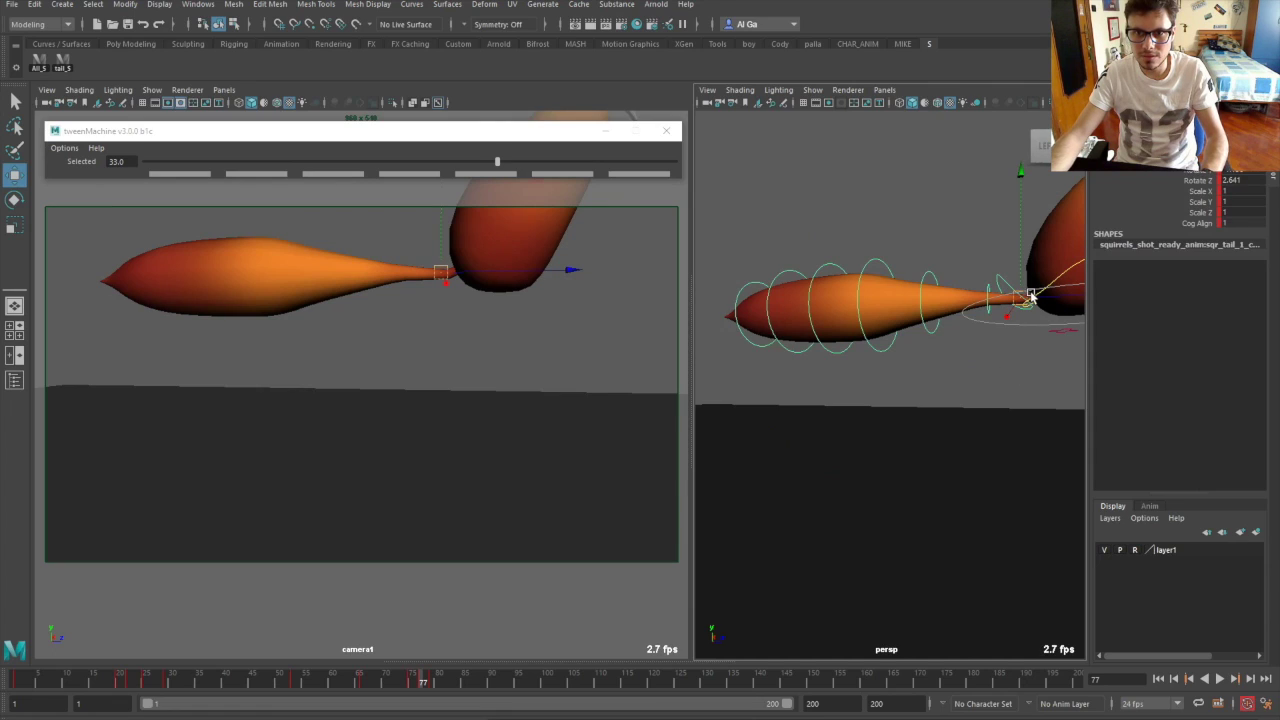
click(1249, 180)
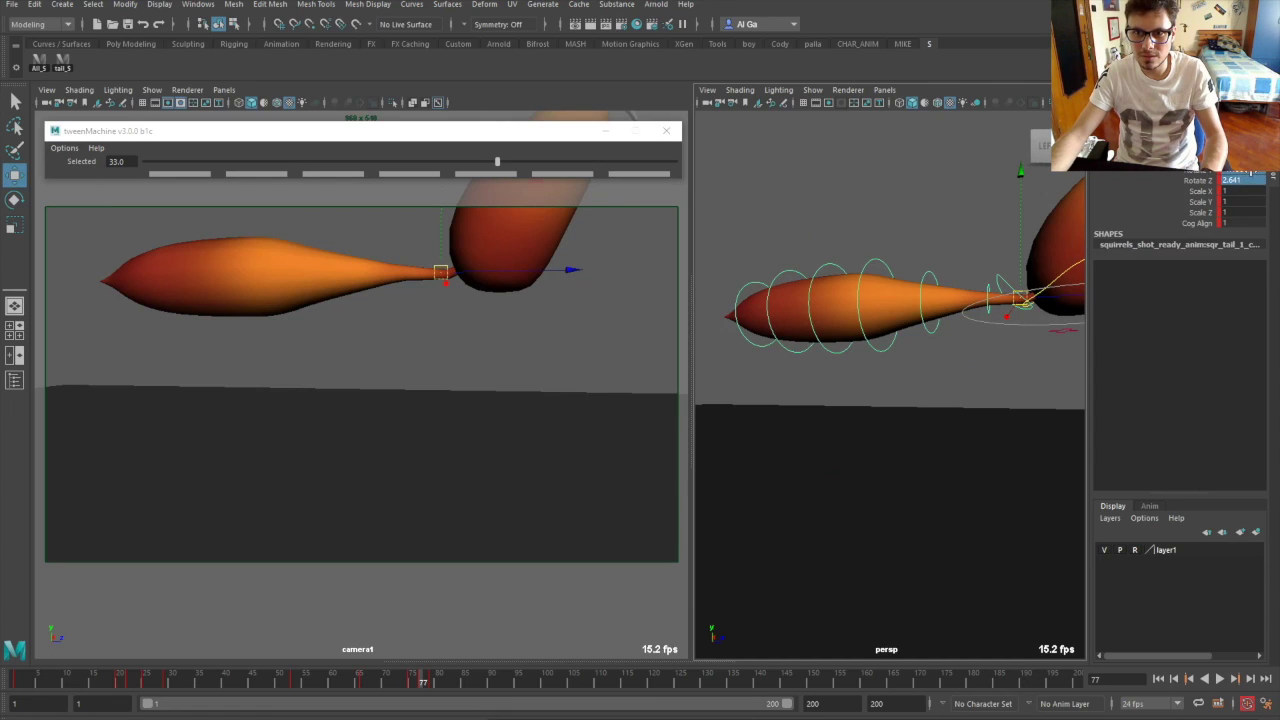
text(0)
key(Return)
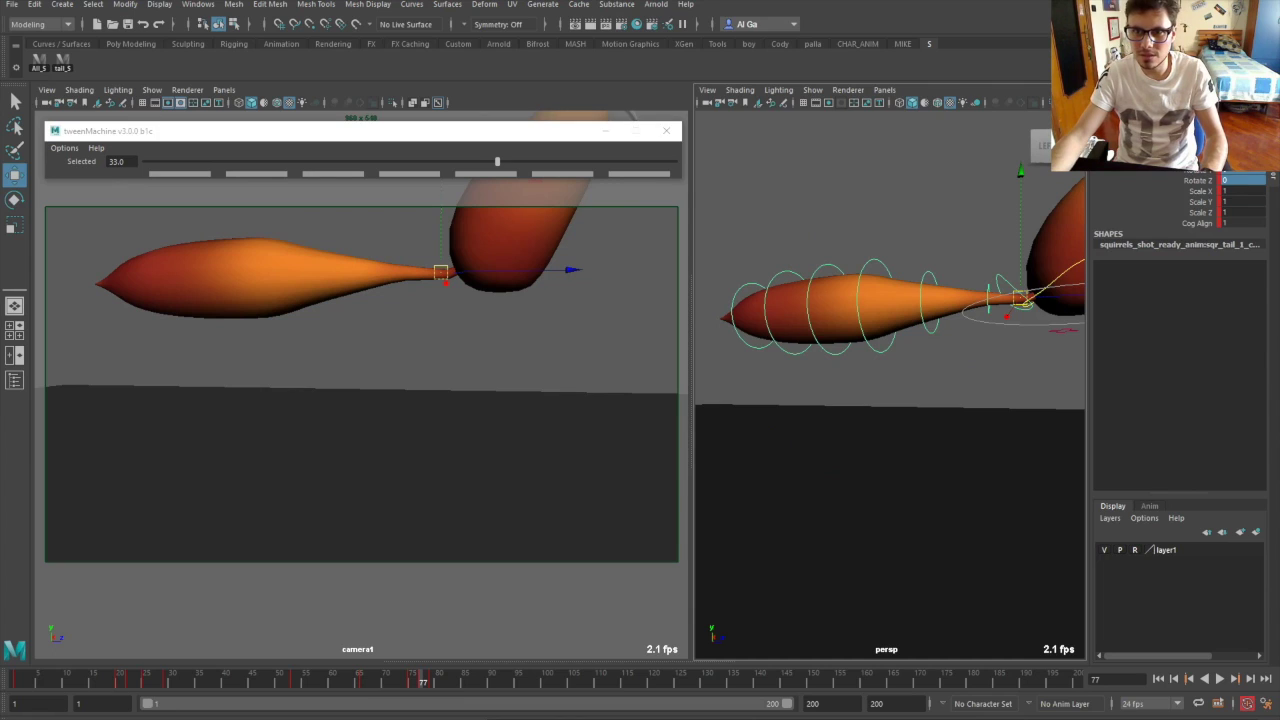
- Rotate the tail's base control at frame 77 so the tail trails diagonally down behind the body
key(e)
middle_drag(857, 249, 806, 256)
drag(807, 257, 777, 263)
click(852, 521)
- Rotate the end tail controls and the fourth tail control at frame 77 so the tail's end bends upward
drag(754, 366, 878, 540)
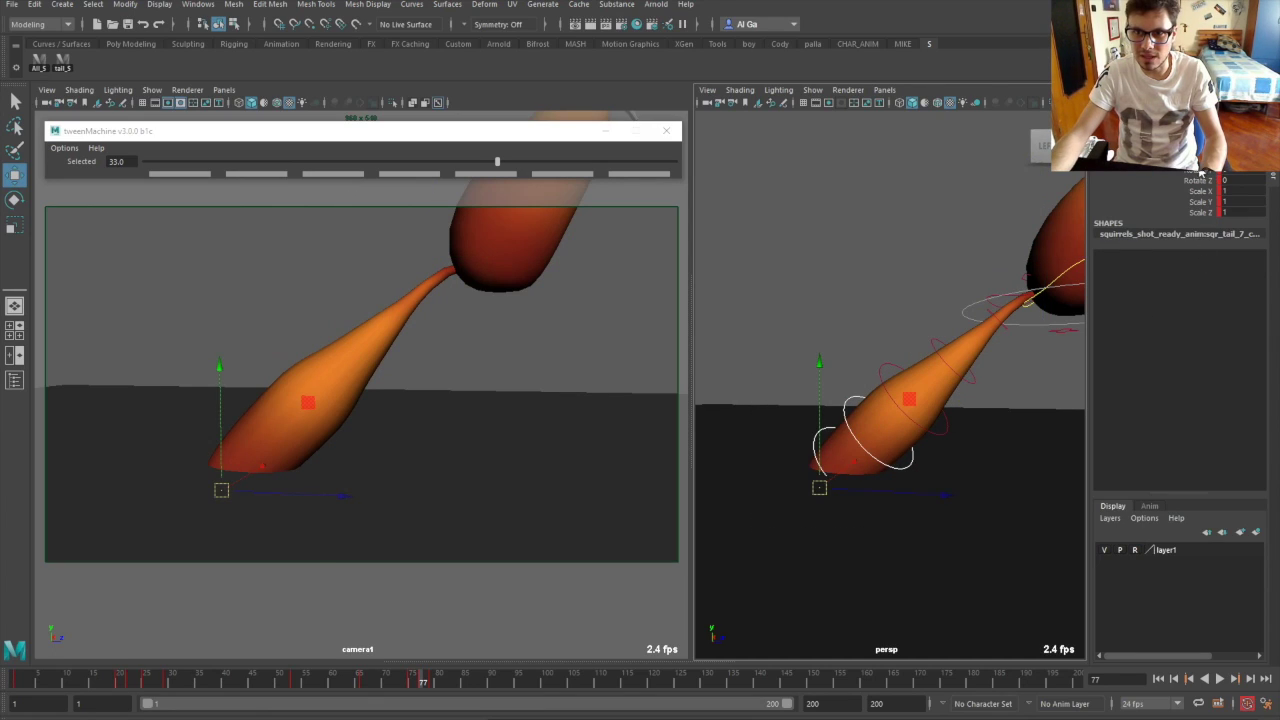
key(e)
mouse_move(1005, 547)
middle_down()
mouse_move(990, 544)
mouse_move(1001, 537)
middle_up()
key(w)
click(944, 448)
click(942, 431)
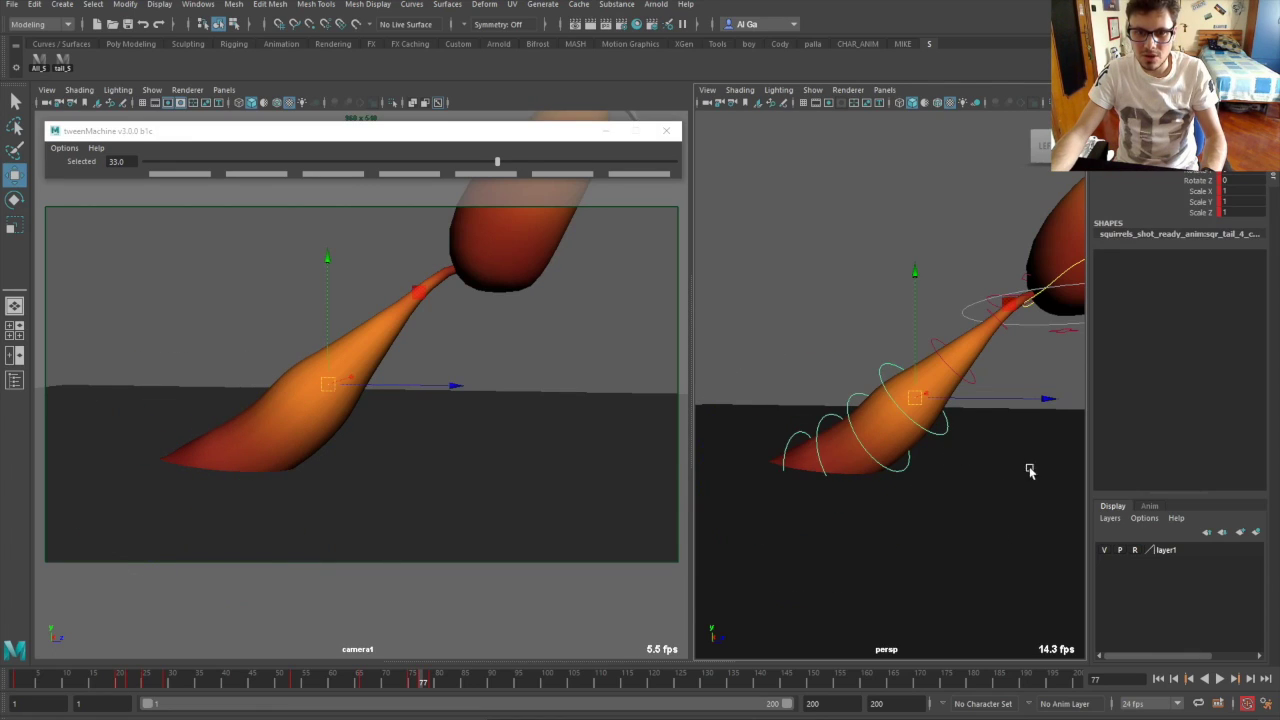
key(e)
middle_drag(970, 470, 958, 470)
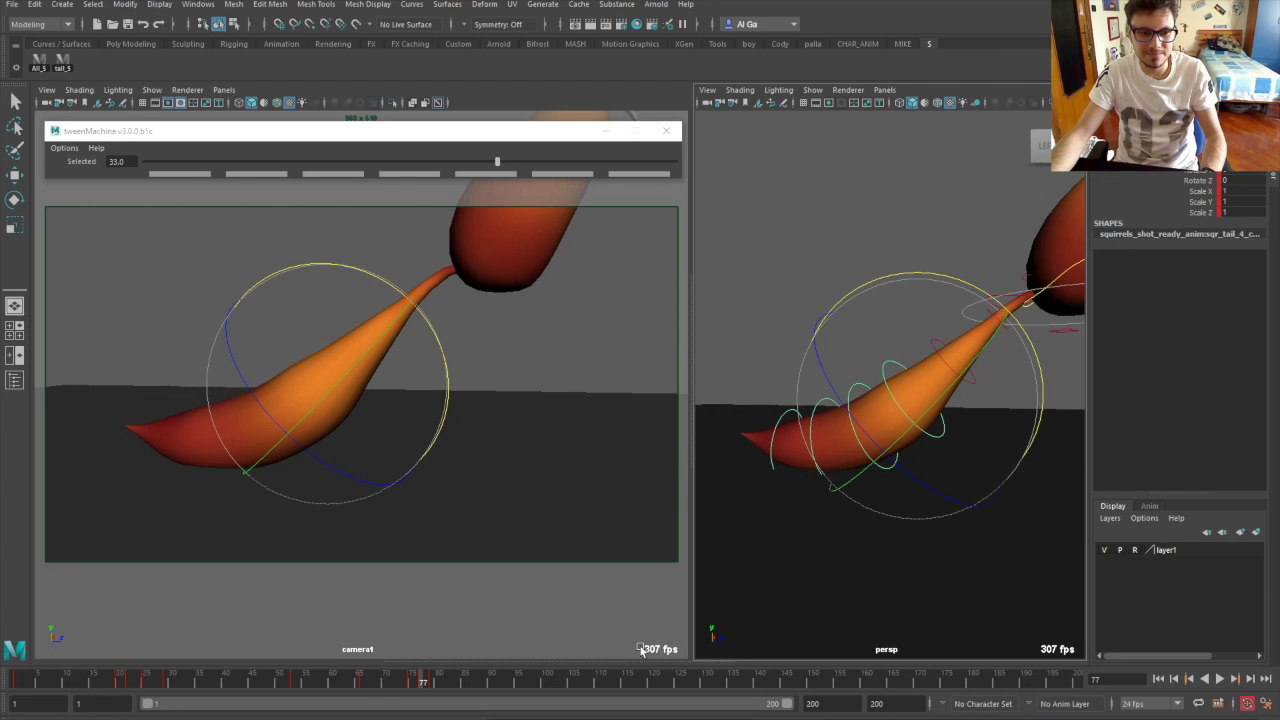
- Move the root control further up and forward at frame 79, and play back the animation to check the leap
key(comma)
key(period)
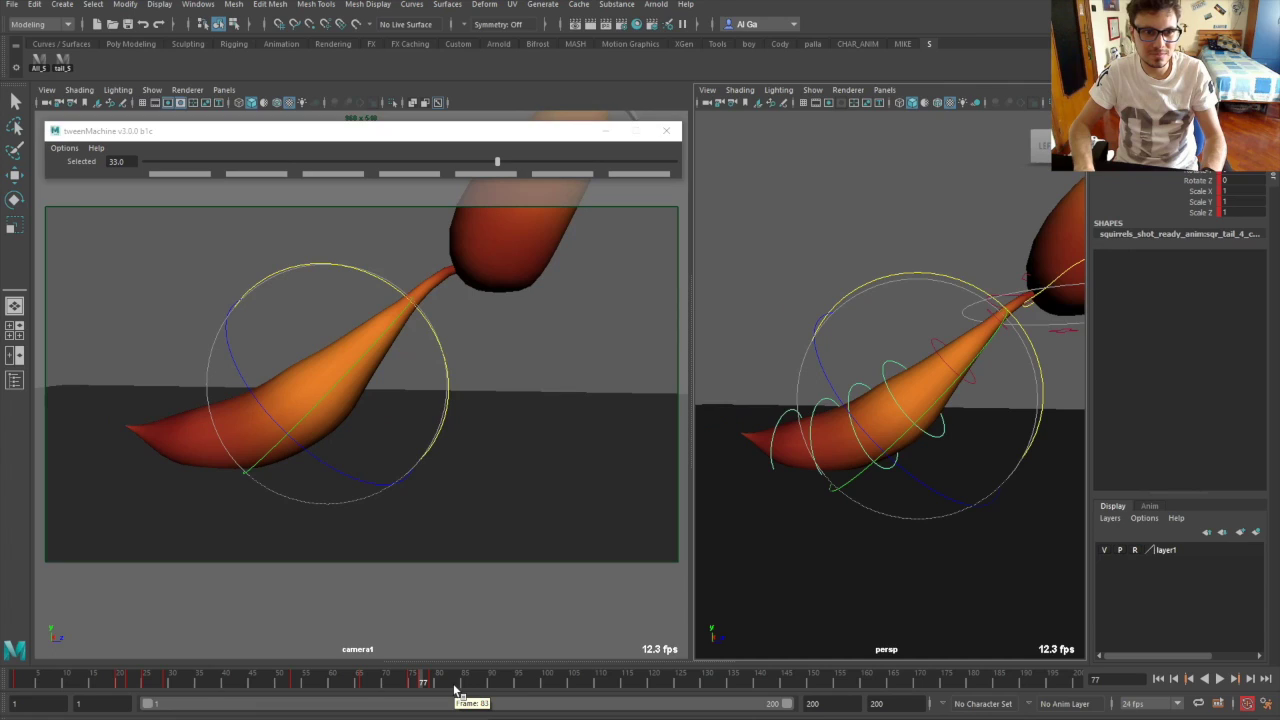
key(.)
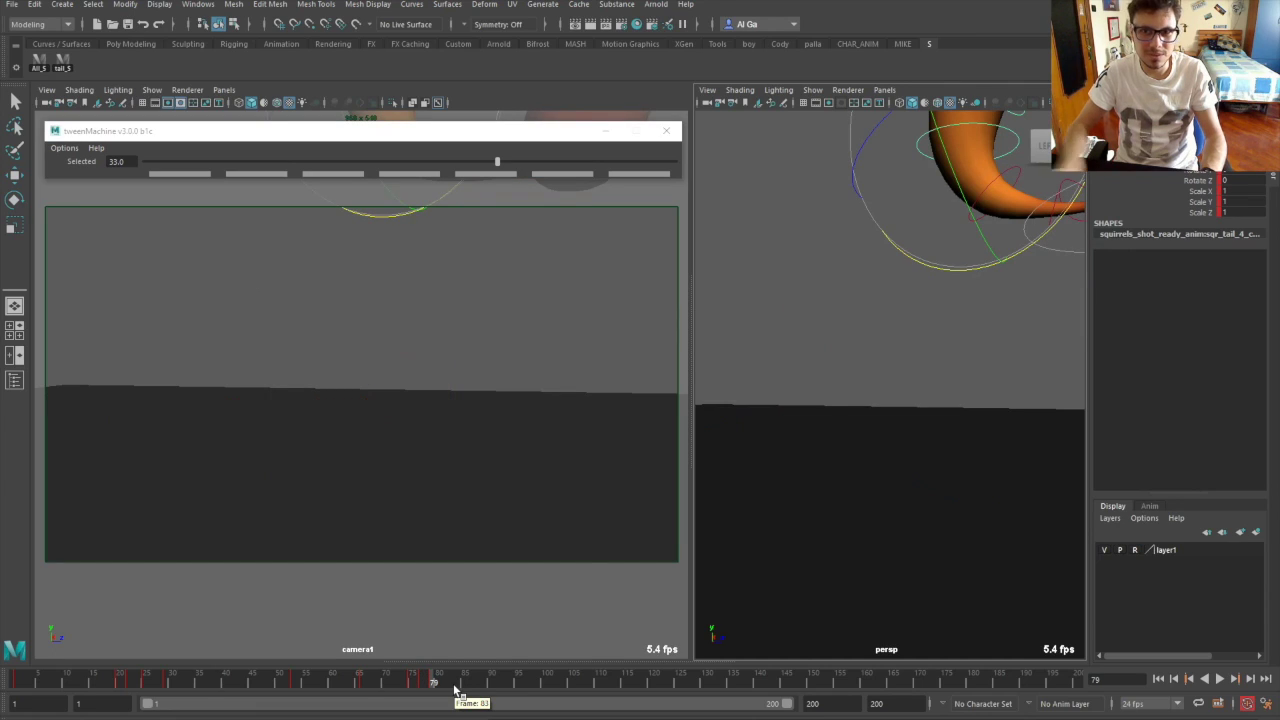
key(w)
click(816, 528)
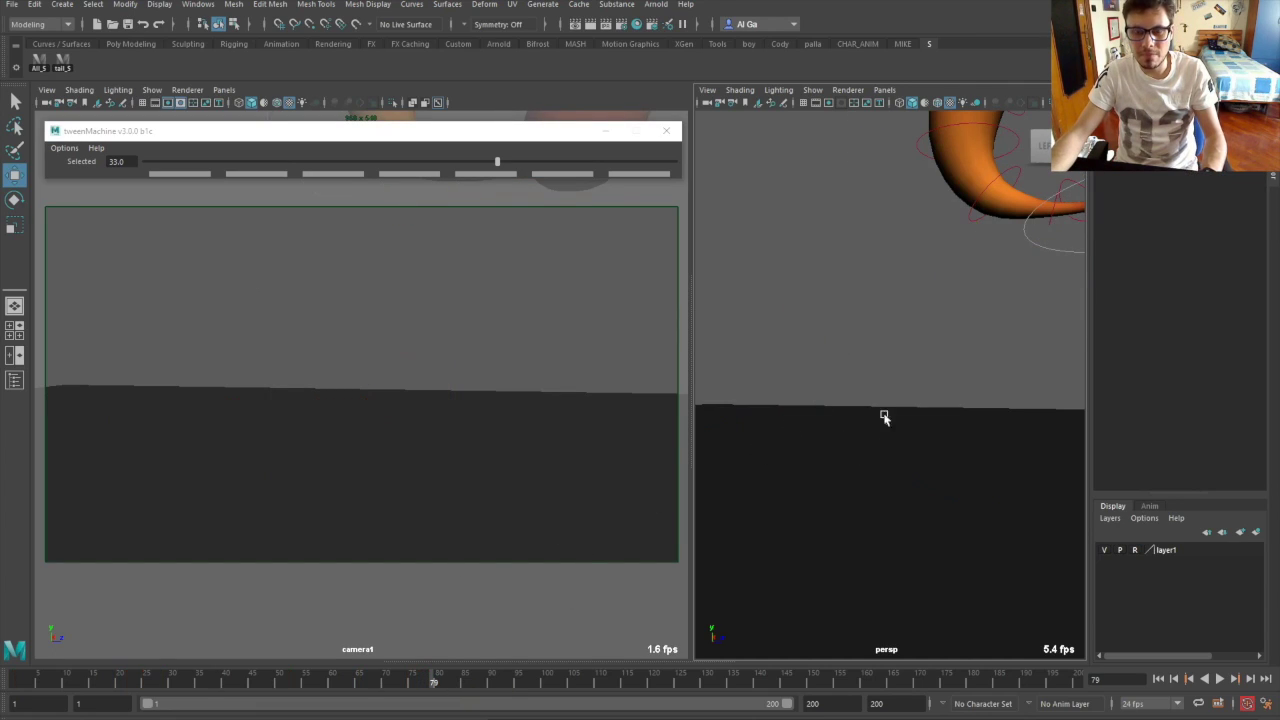
scroll(884, 415, down, 3)
click(46, 66)
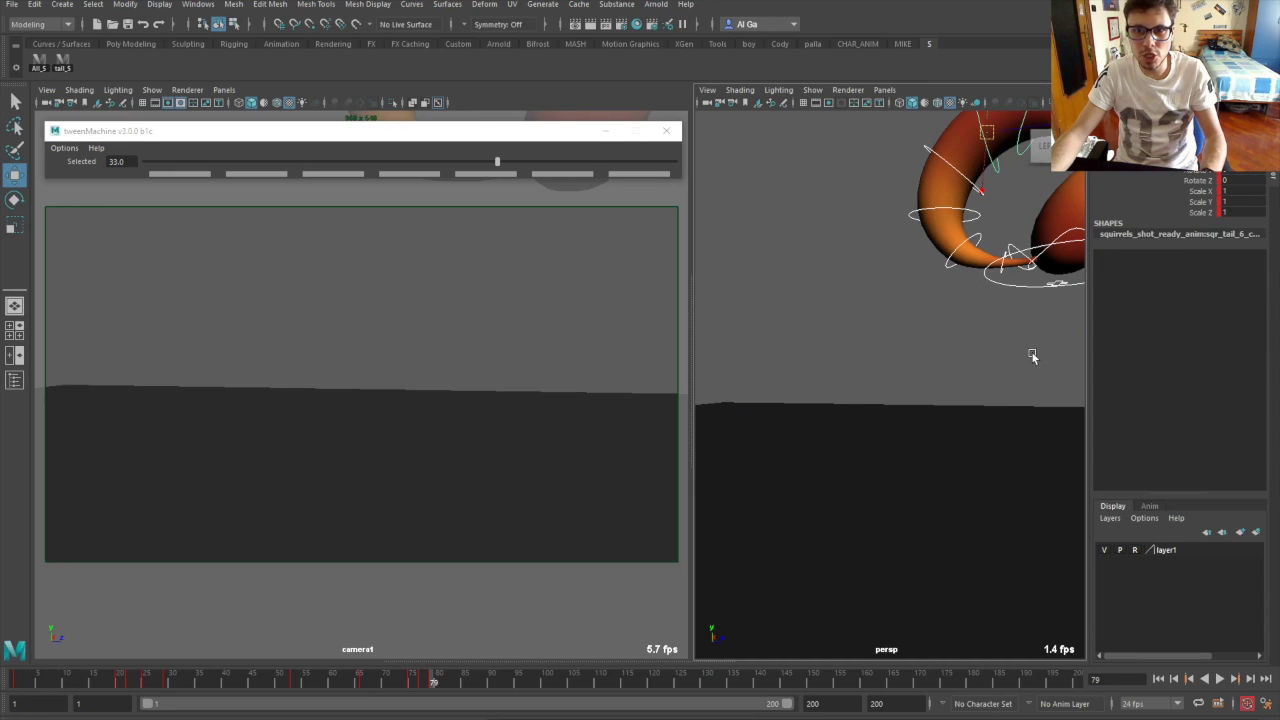
scroll(897, 440, down, 2)
middle_click(495, 607)
alt+middle_drag(1080, 350, 983, 386)
click(983, 386)
click(986, 324)
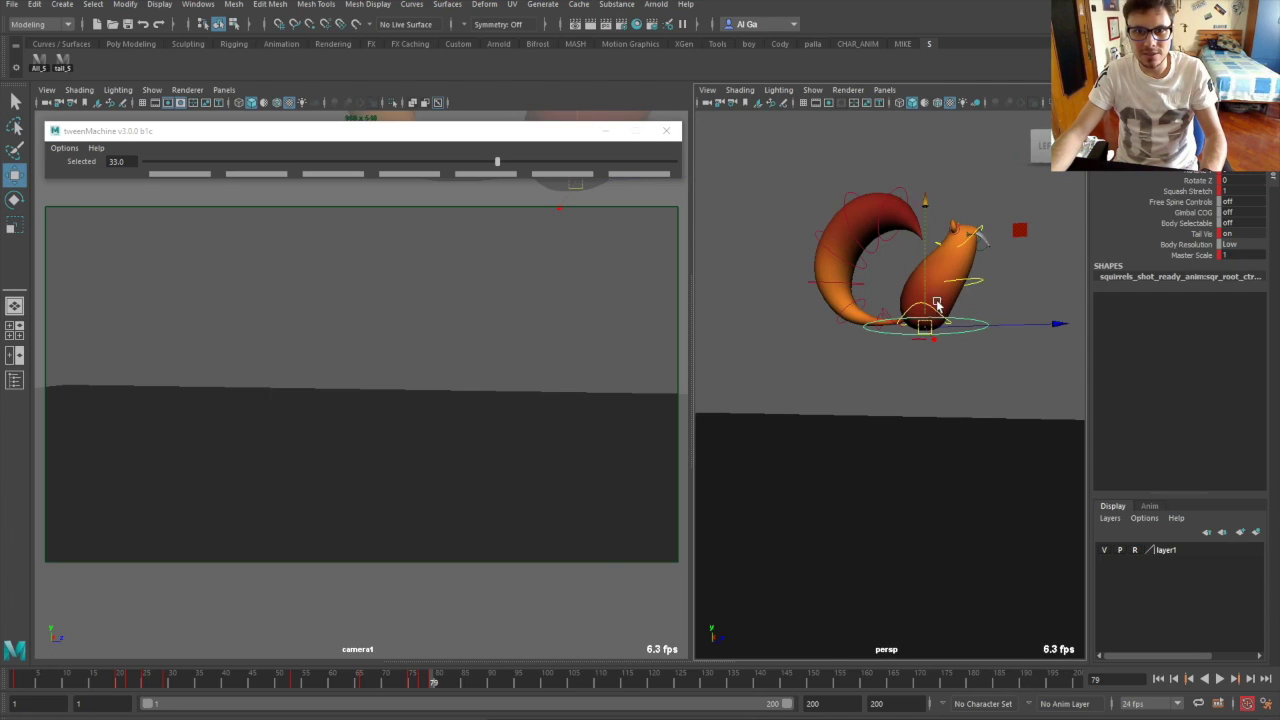
drag(925, 284, 926, 244)
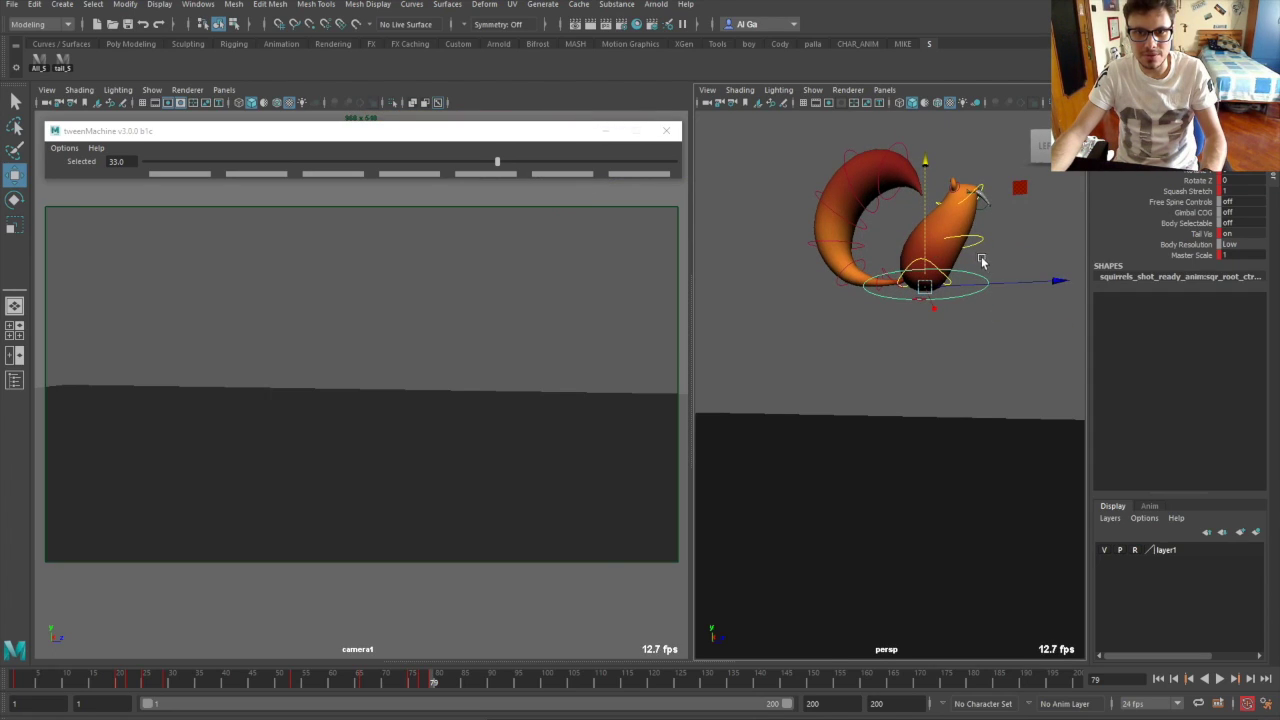
drag(987, 285, 1034, 283)
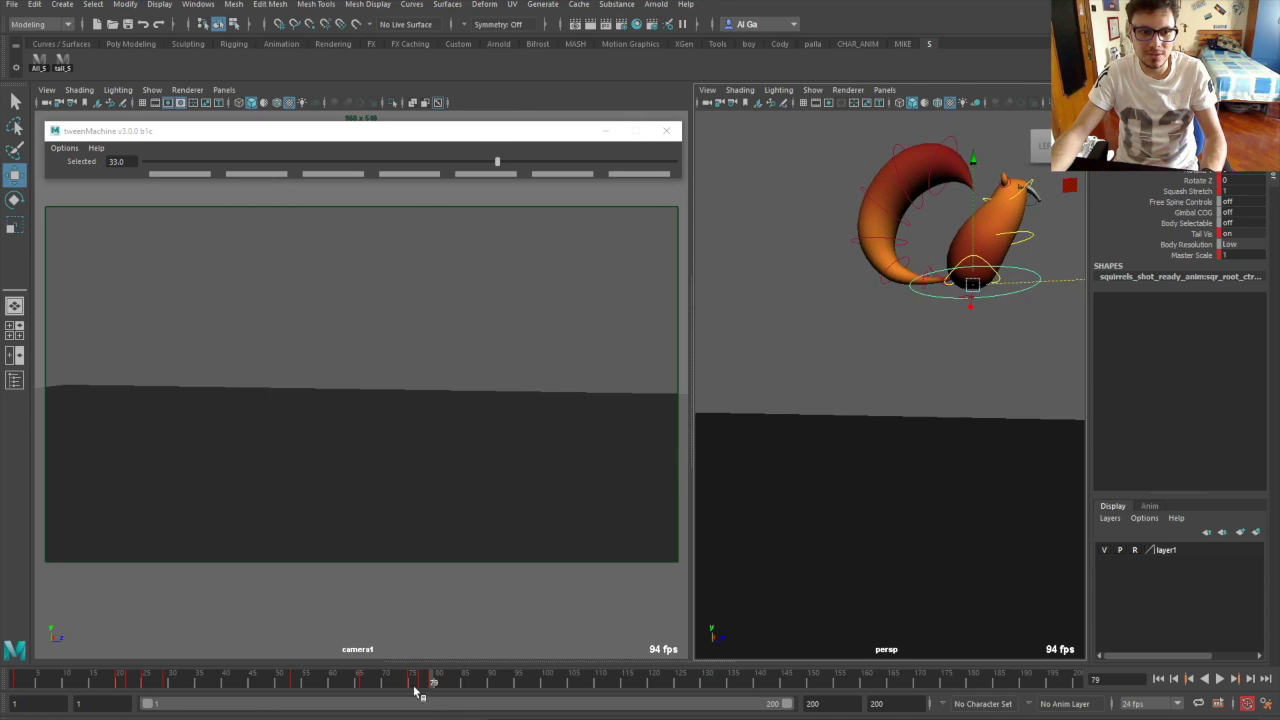
key(alt+v)
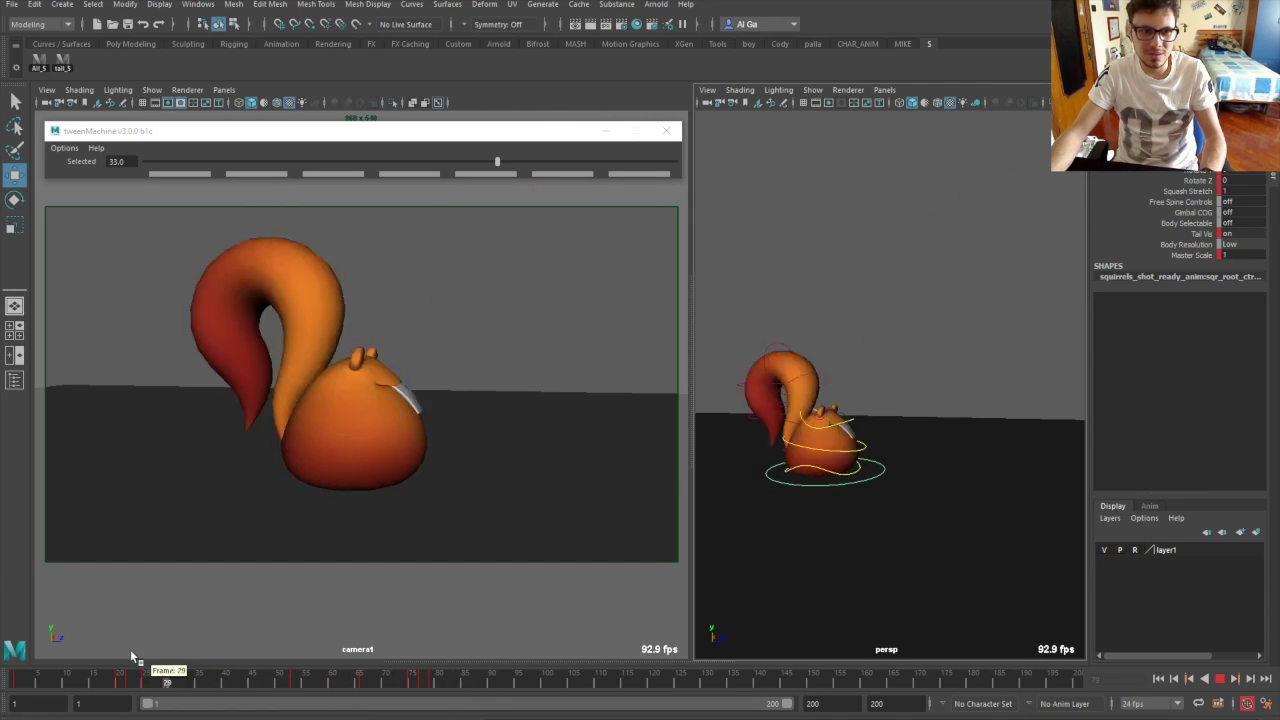
- Turn on Cached Playback with no controls selected, and play the animation from frame 1
click(16, 680)
click(678, 402)
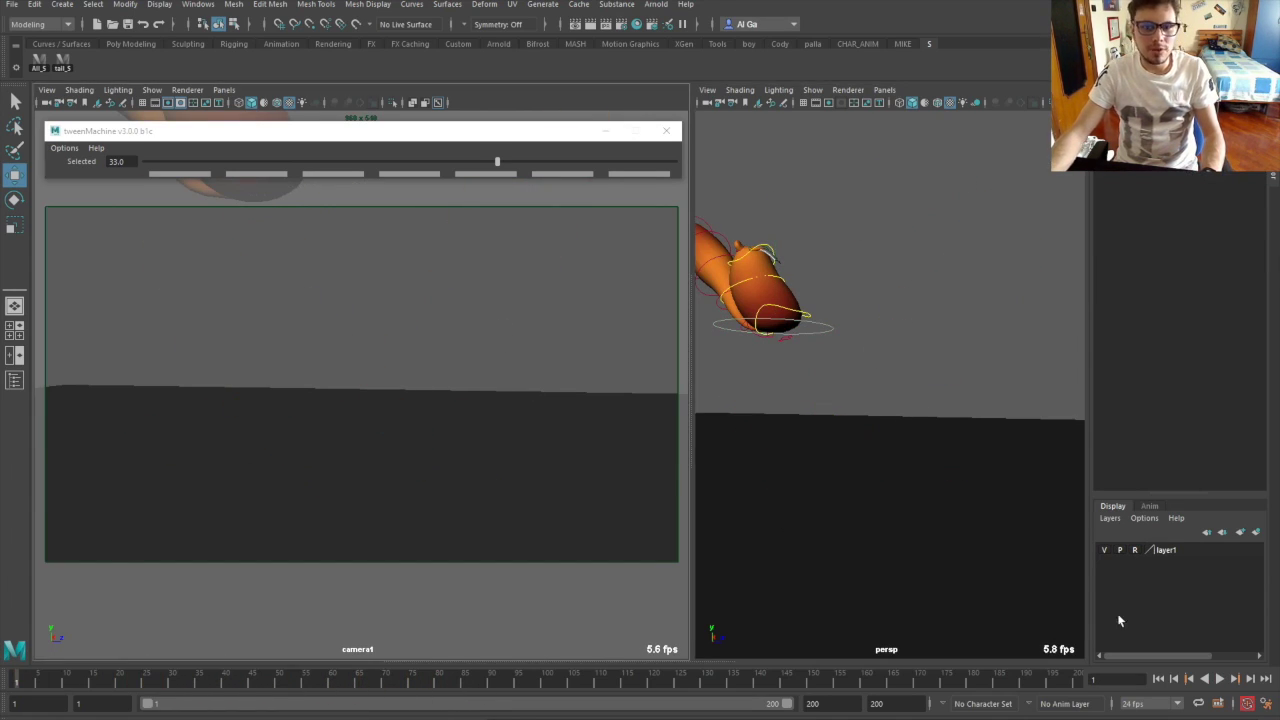
click(1218, 704)
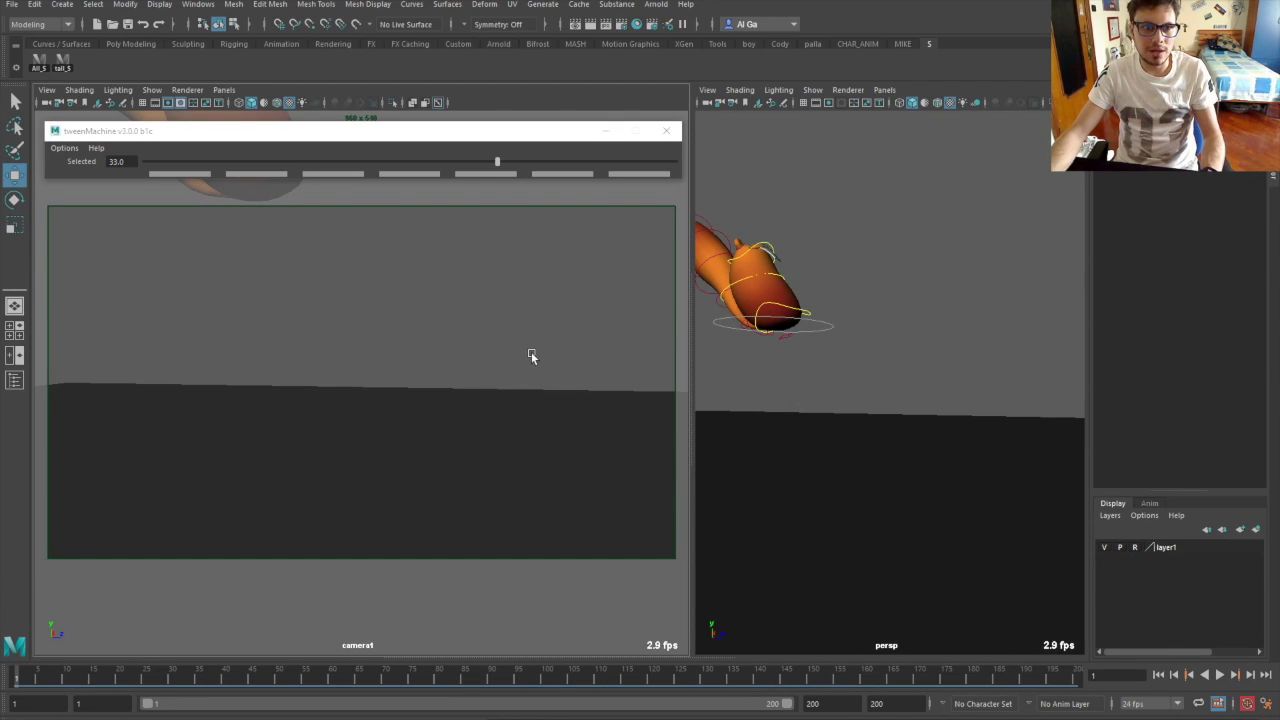
key(alt+v)
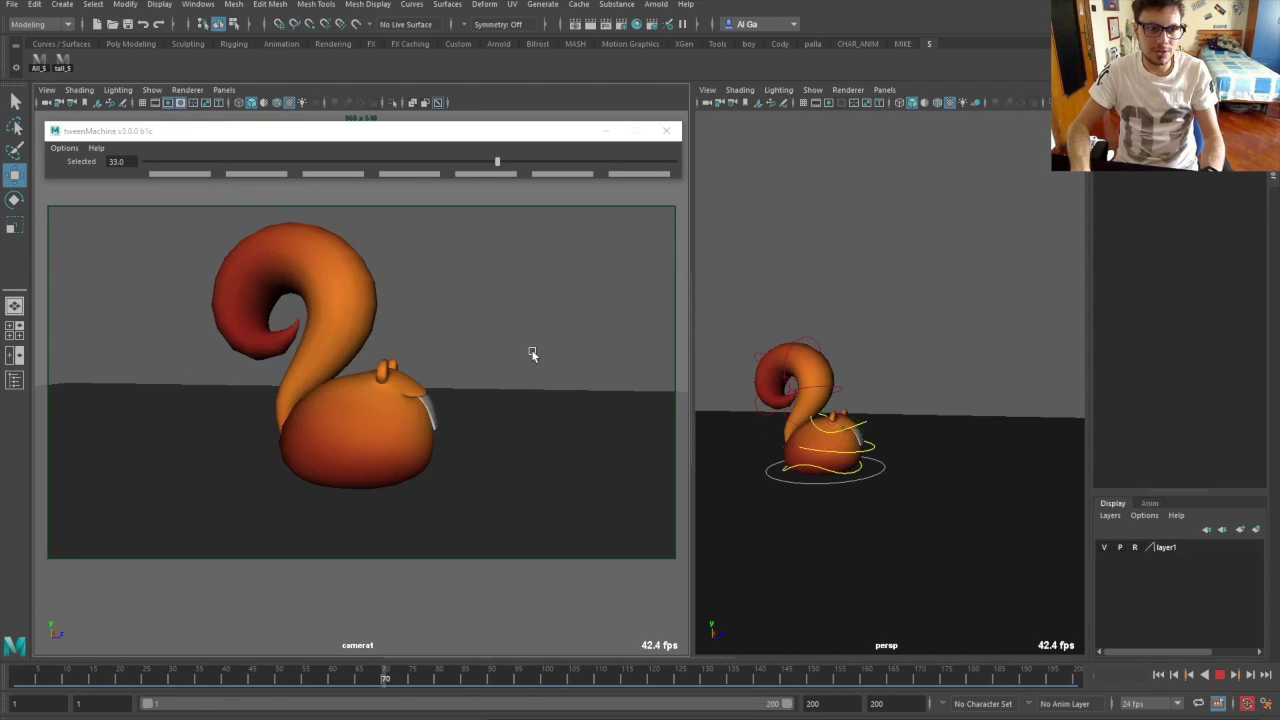
key(Escape)
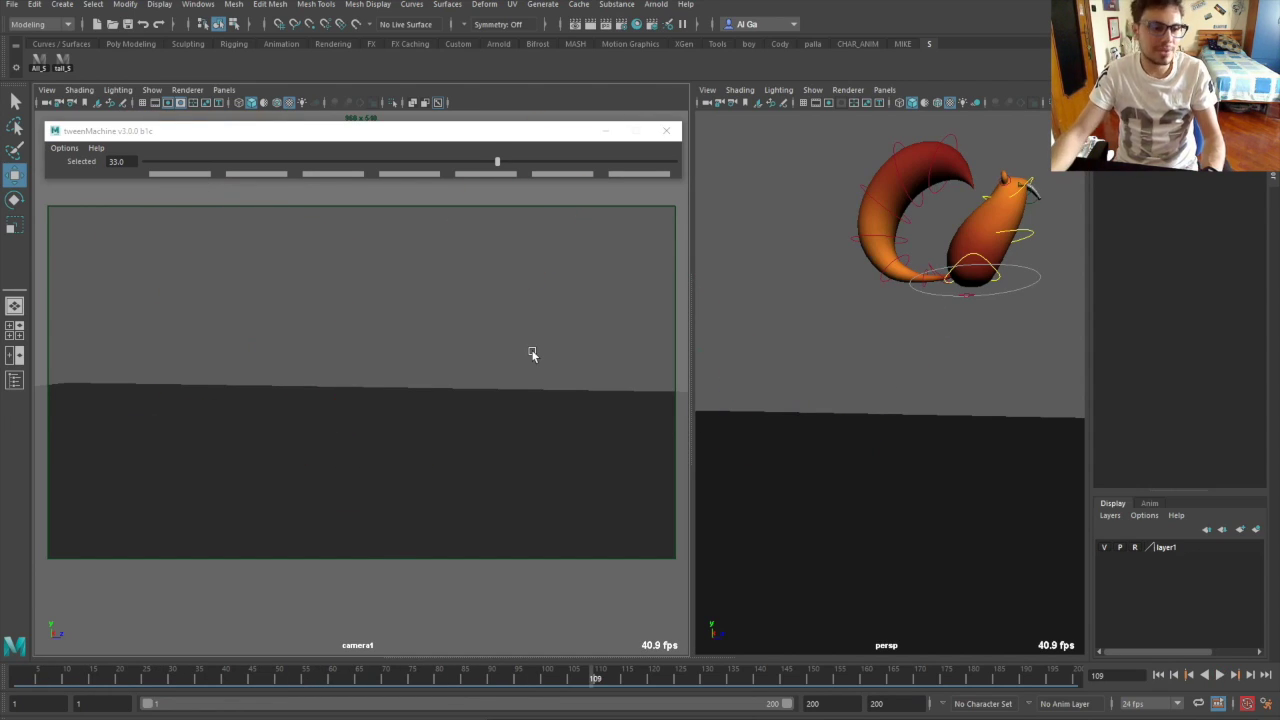
click(10, 680)
key(alt+v)
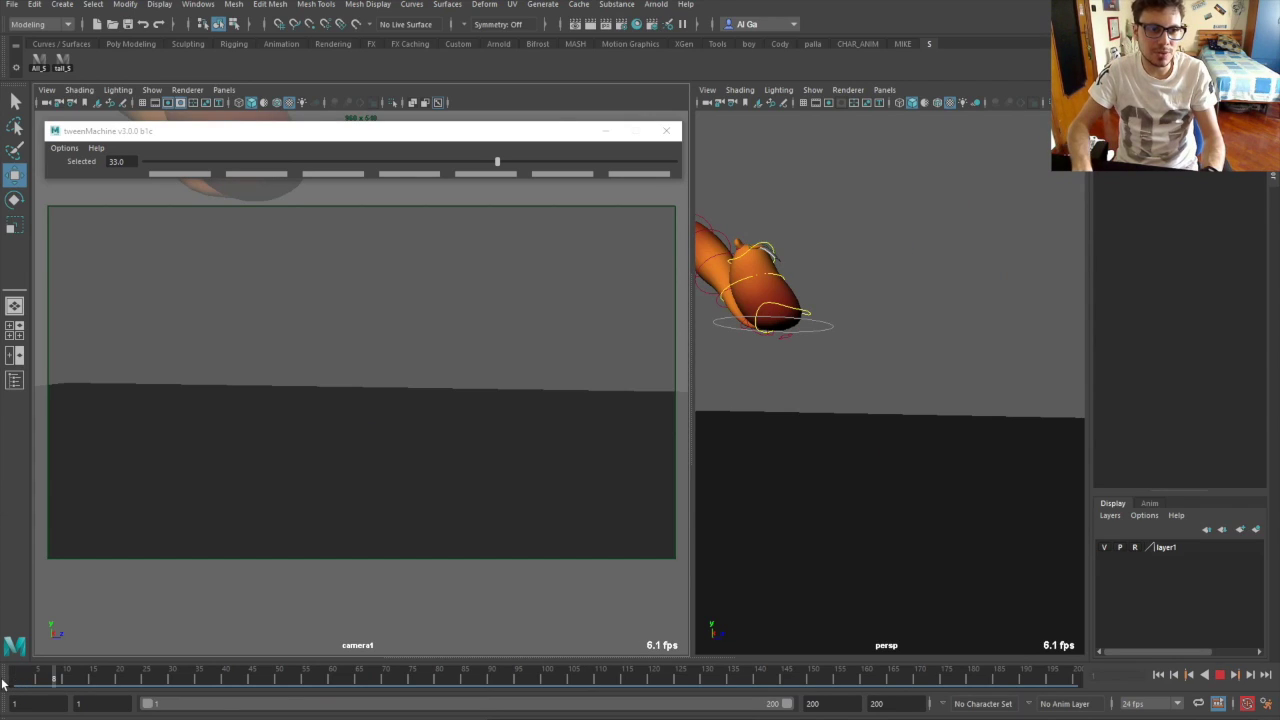
key(Escape)
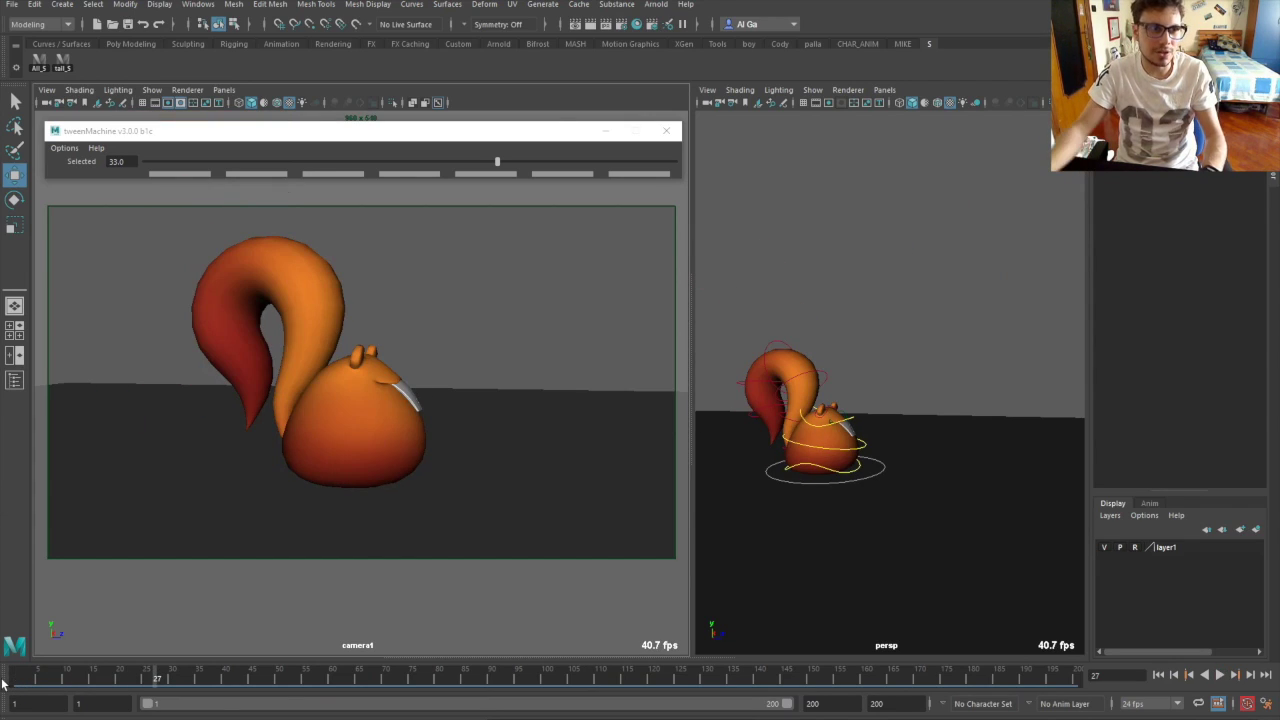
- Select all the squirrel's controls and key a tweenMachine breakdown of -75 at frame 14
click(38, 64)
drag(10, 678, 120, 678)
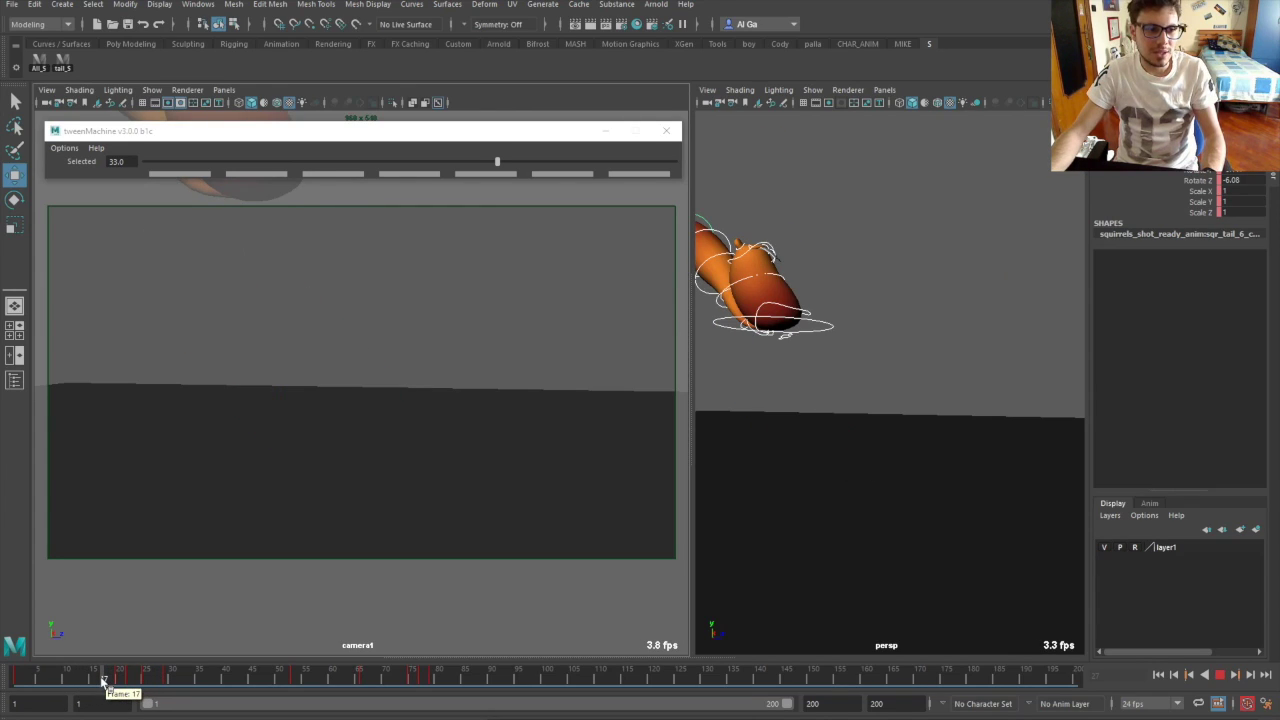
click(103, 681)
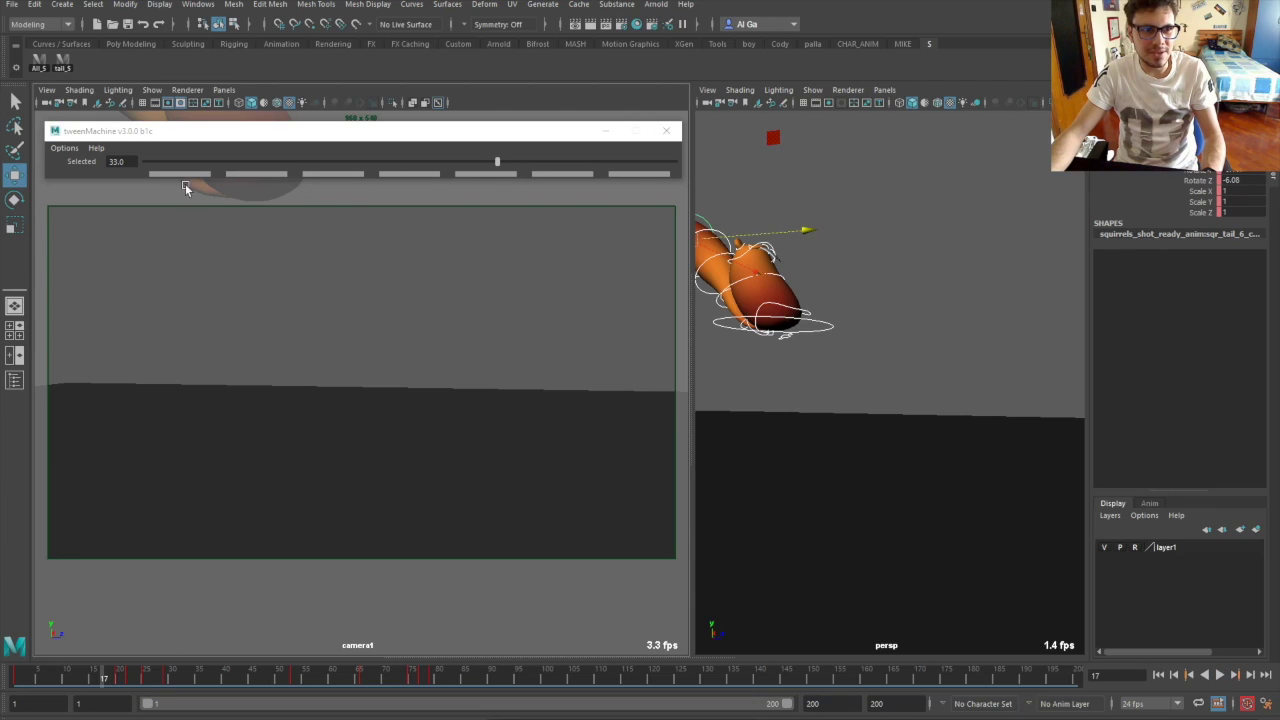
drag(100, 681, 88, 681)
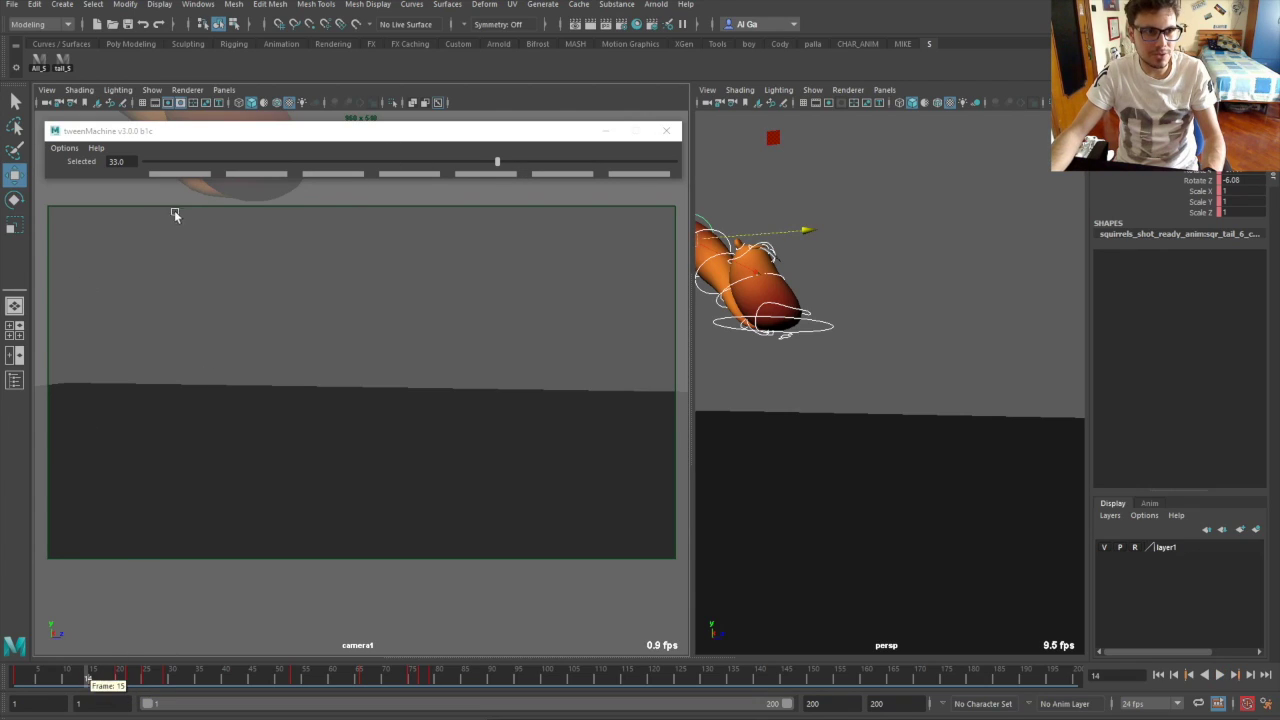
click(202, 176)
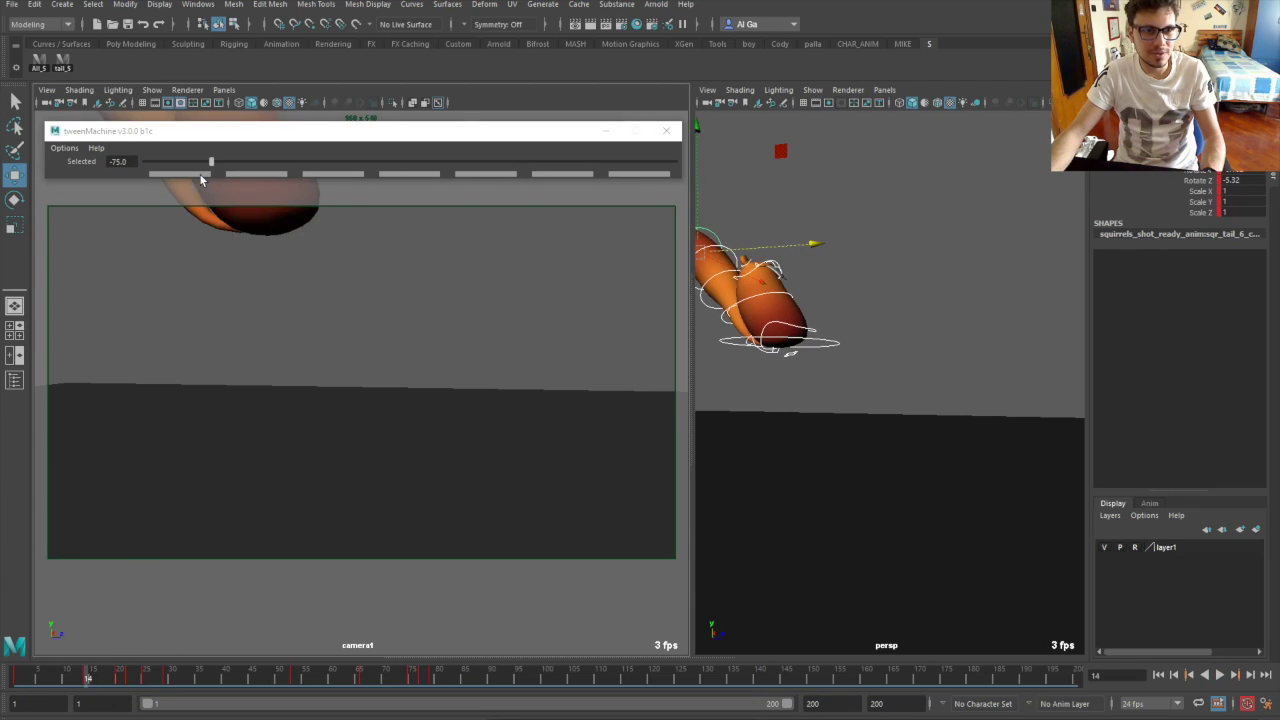
key(alt+v)
- Key a breakdown at frame 17 for all controls, trying tweenMachine biases of 33 and 0 and settling on -33
click(103, 681)
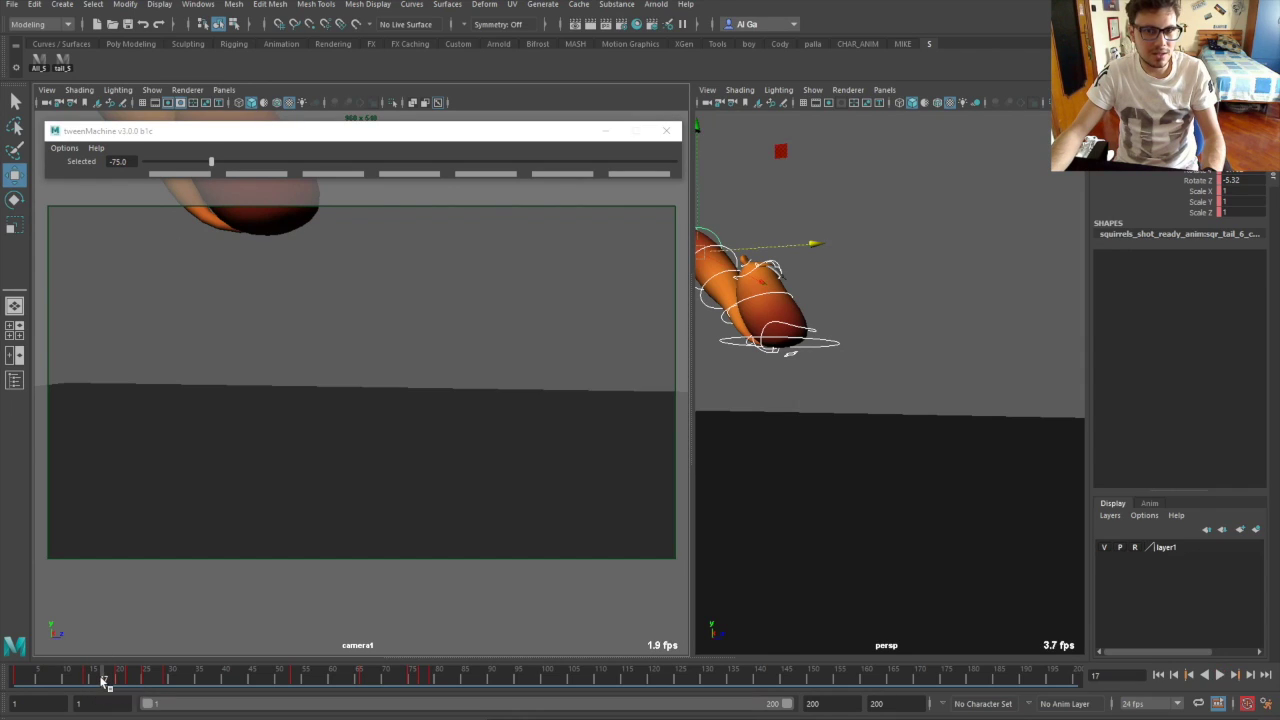
click(349, 174)
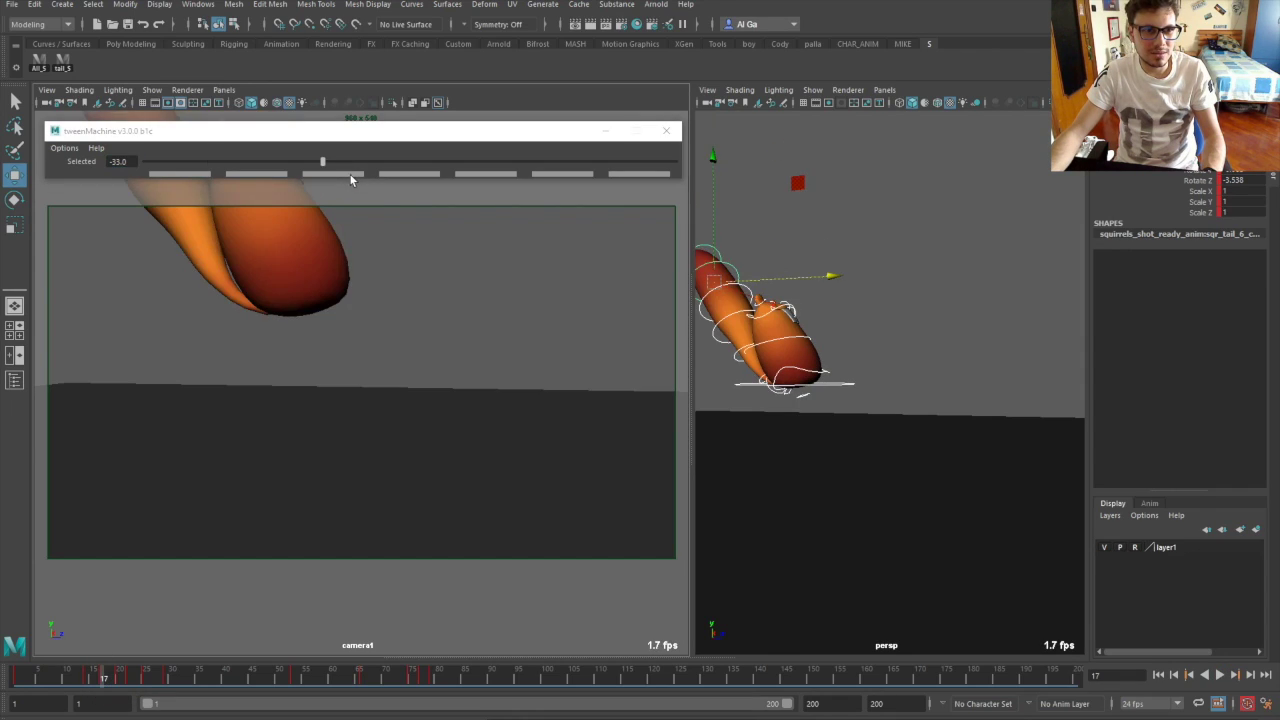
click(490, 175)
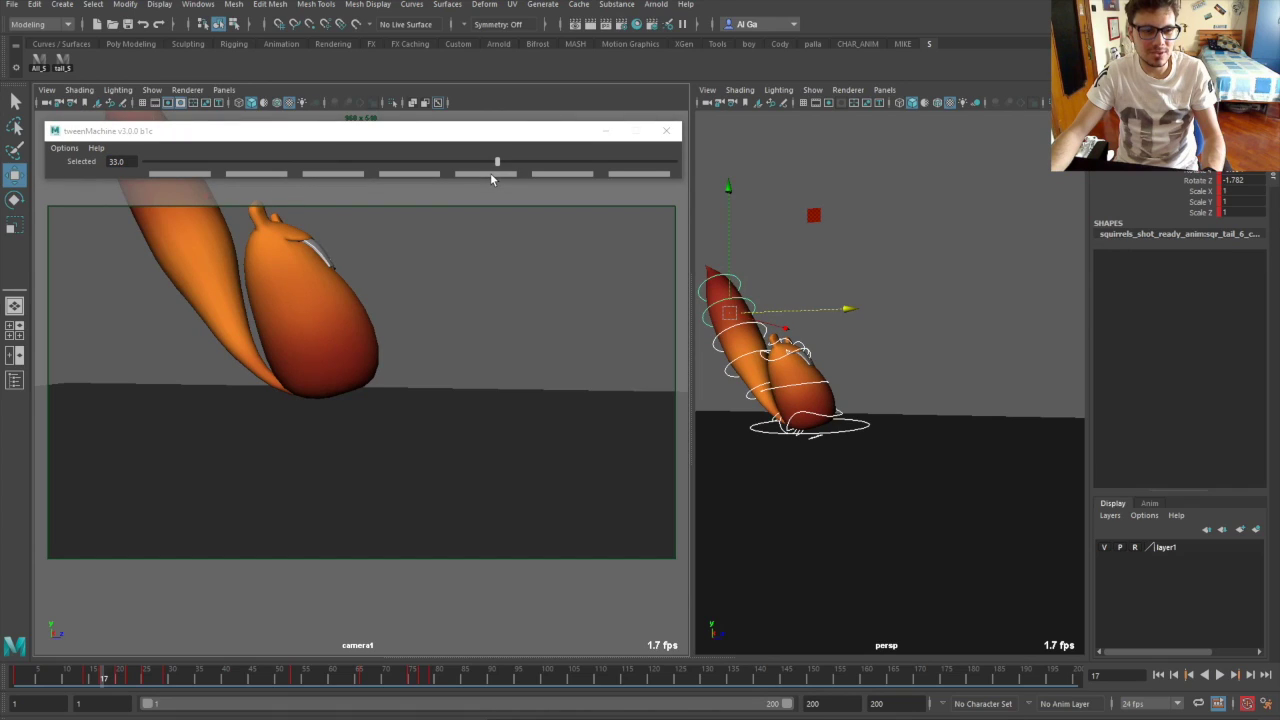
mouse_move(109, 680)
mouse_down()
mouse_move(120, 680)
mouse_move(103, 680)
mouse_up()
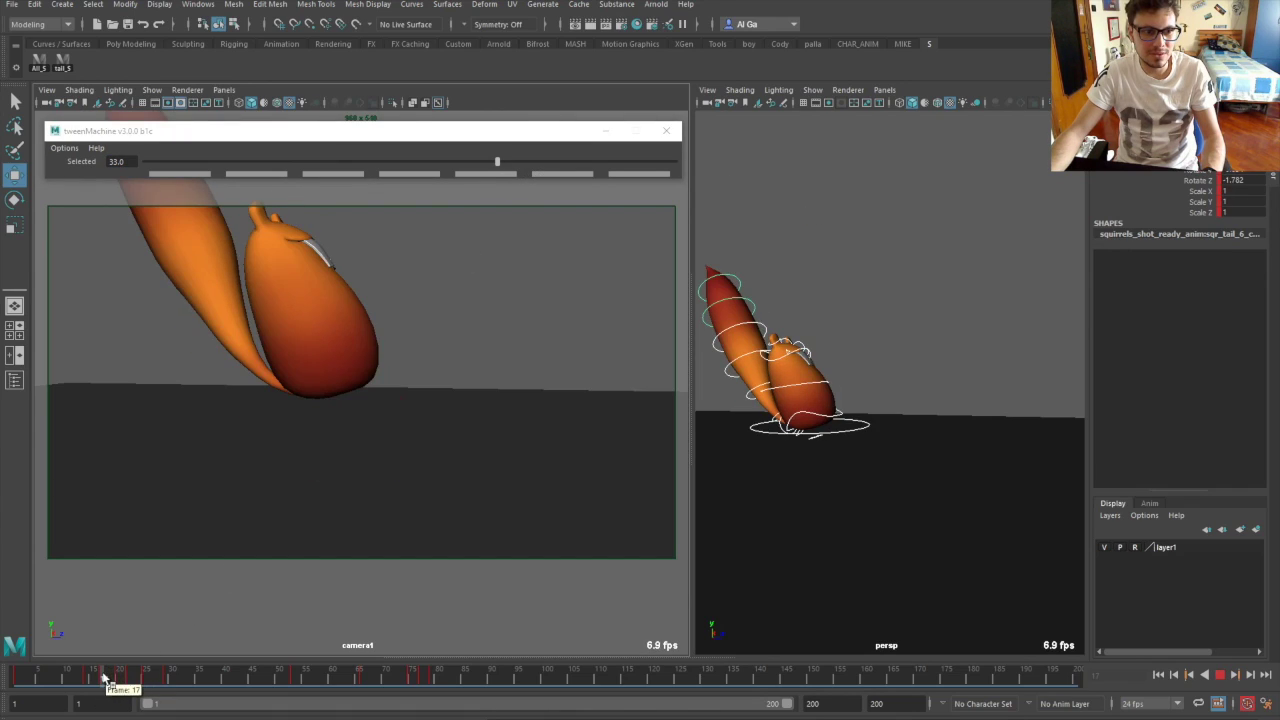
click(407, 173)
click(352, 175)
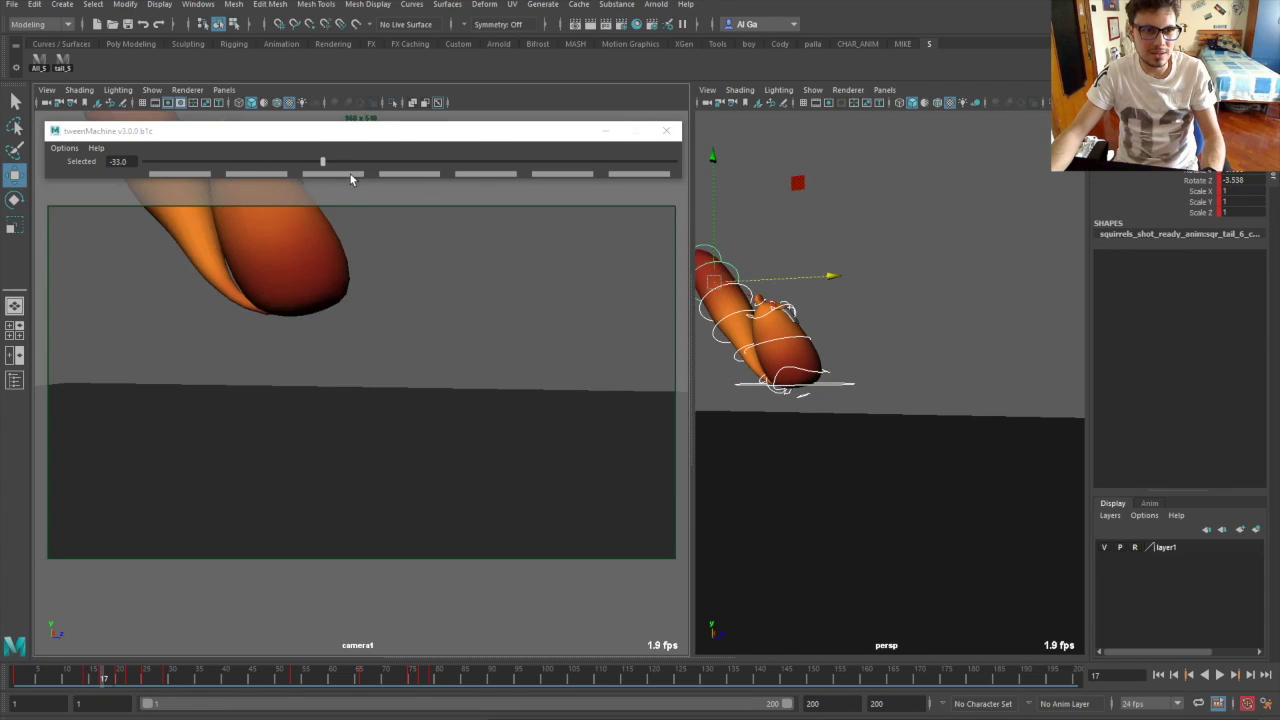
- Step back and forth between the keyed poses at frames 14, 17 and 20 to check the spacing of the fall
mouse_move(92, 680)
mouse_down()
mouse_move(106, 680)
mouse_move(77, 682)
mouse_move(128, 682)
mouse_move(104, 680)
mouse_up()
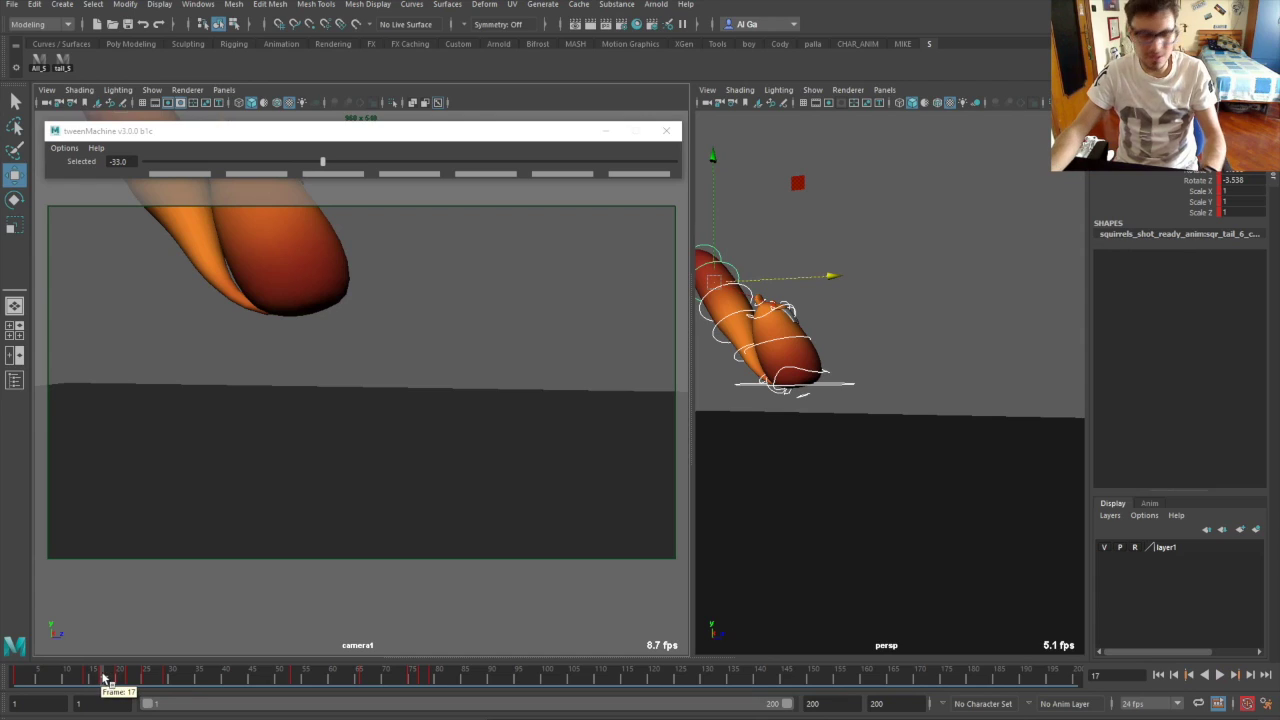
click(90, 680)
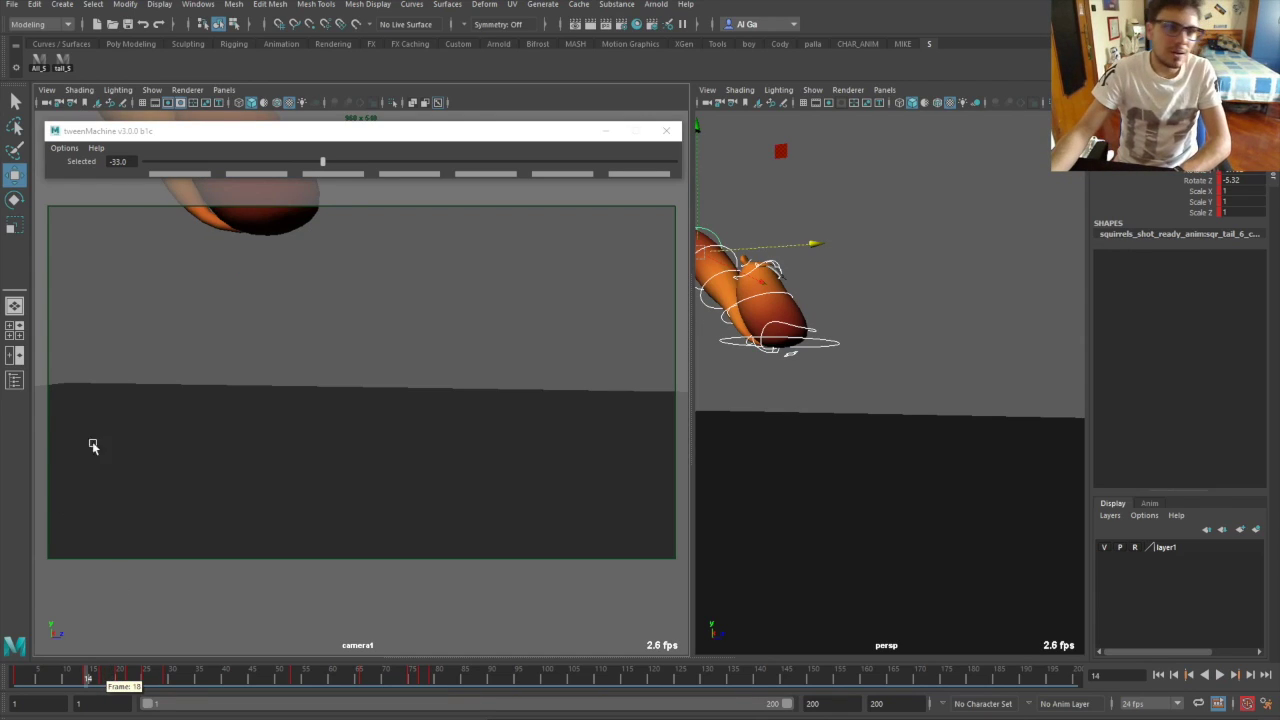
key(period)
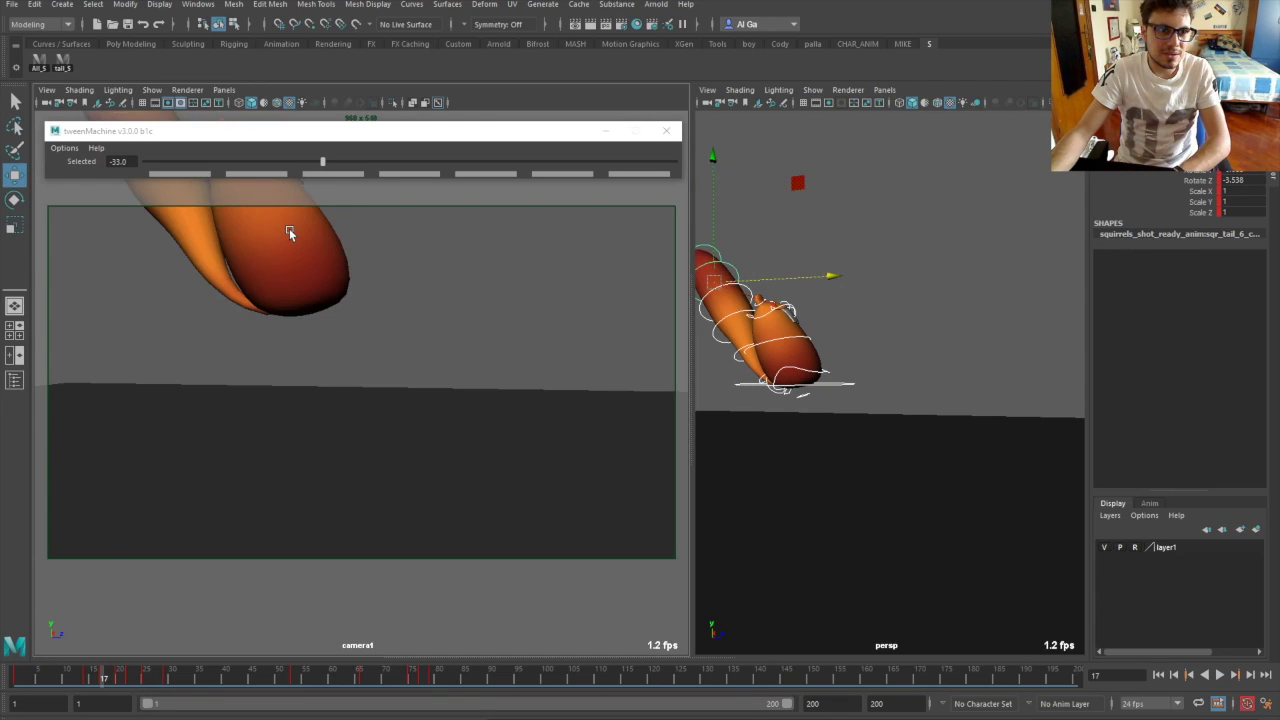
key(period)
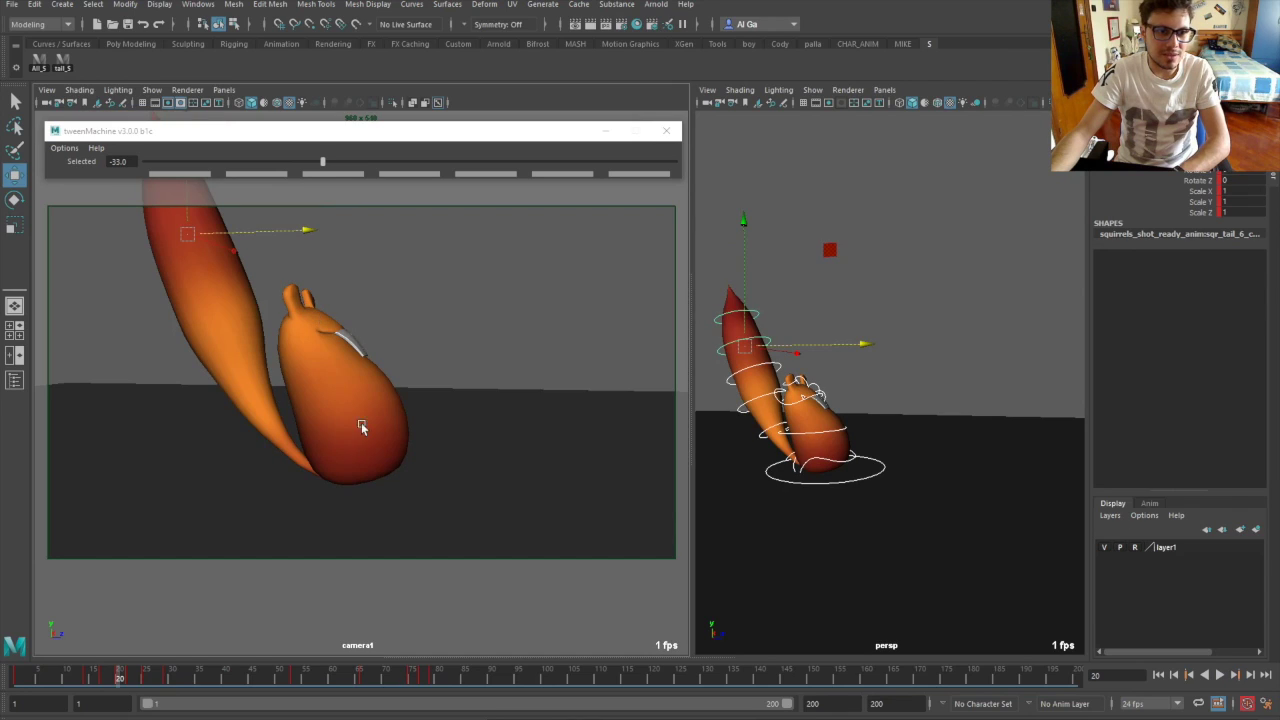
key(comma)
key(comma)
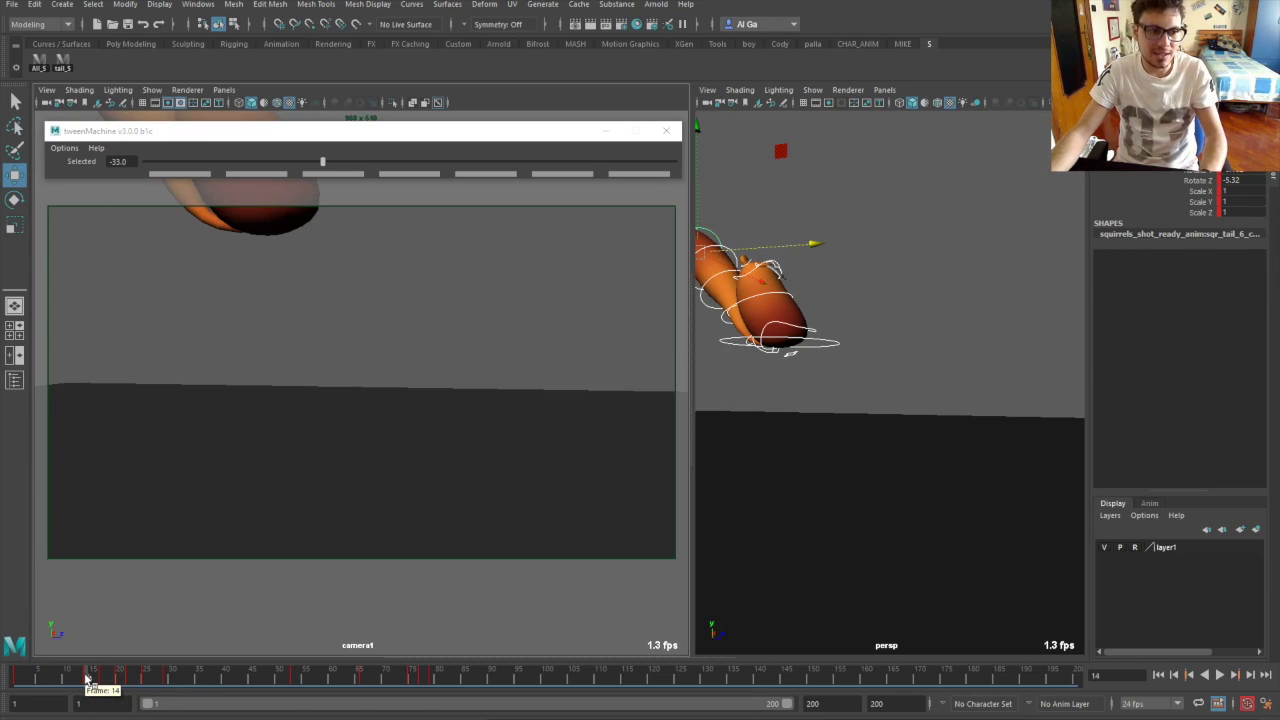
mouse_move(88, 676)
mouse_down()
mouse_move(140, 678)
mouse_move(49, 680)
mouse_move(134, 686)
mouse_move(66, 694)
mouse_move(97, 694)
mouse_move(86, 693)
mouse_up()
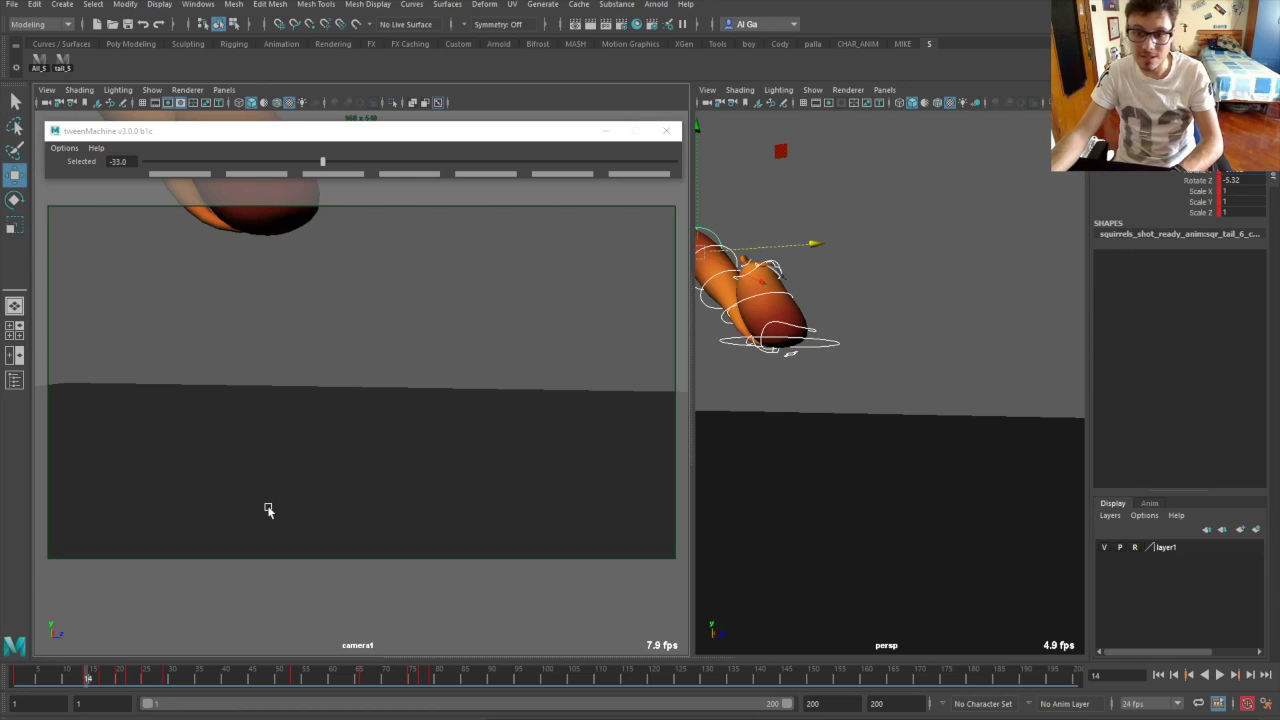
key(period)
key(period)
key(period)
key(comma)
key(comma)
key(comma)
key(period)
key(comma)
- Move the tweenMachine window clear of the camera1 frame, and play the animation from the start with nothing selected
key(alt+shift+v)
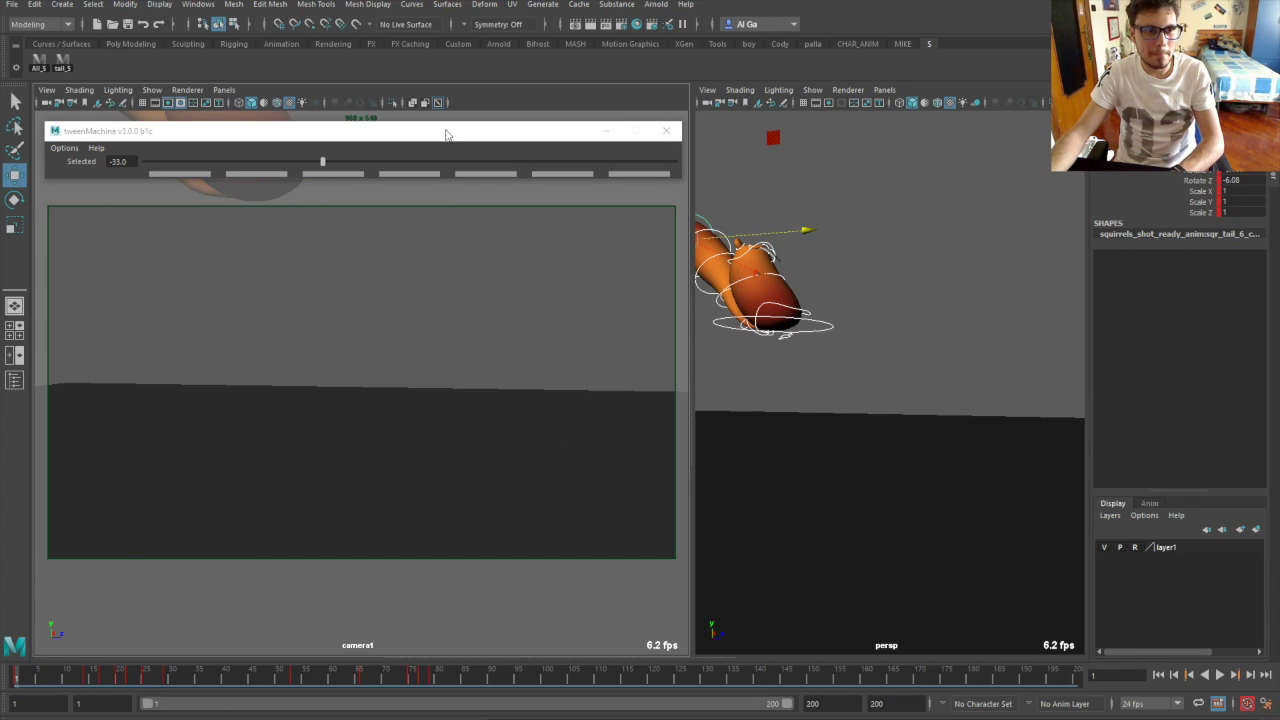
drag(366, 179, 354, 206)
drag(397, 123, 400, 113)
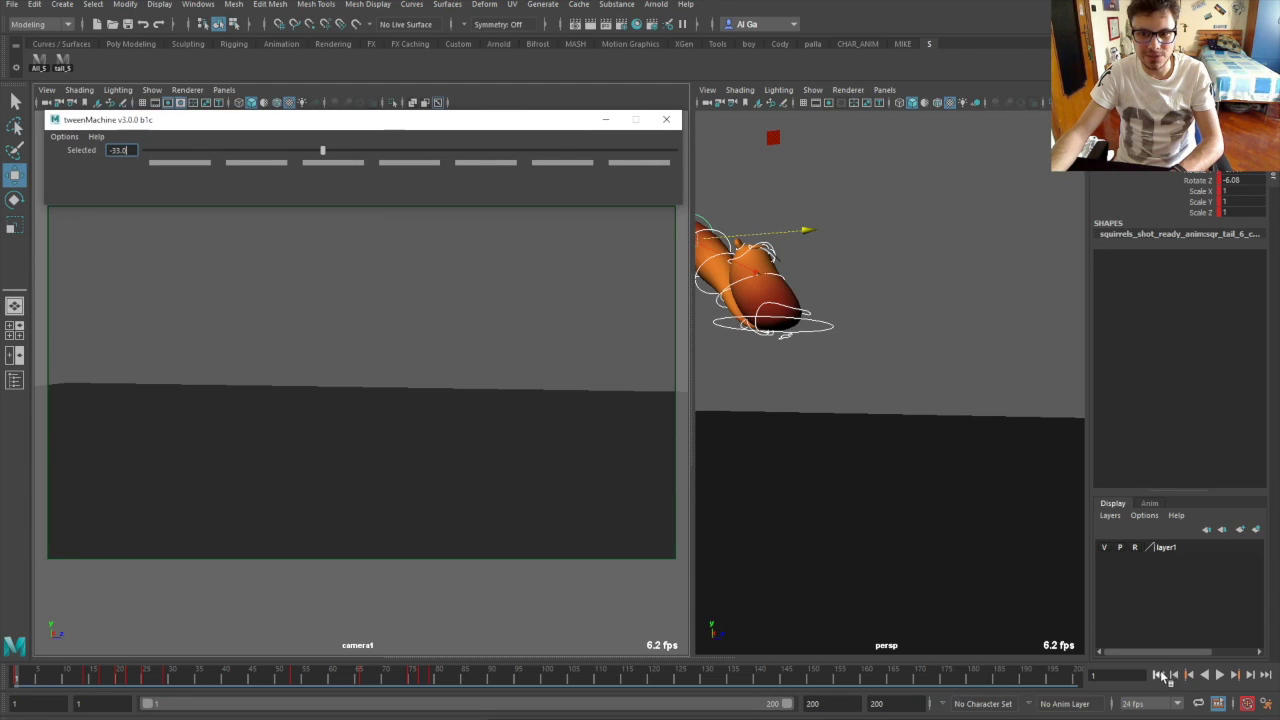
click(1018, 363)
key(alt+v)
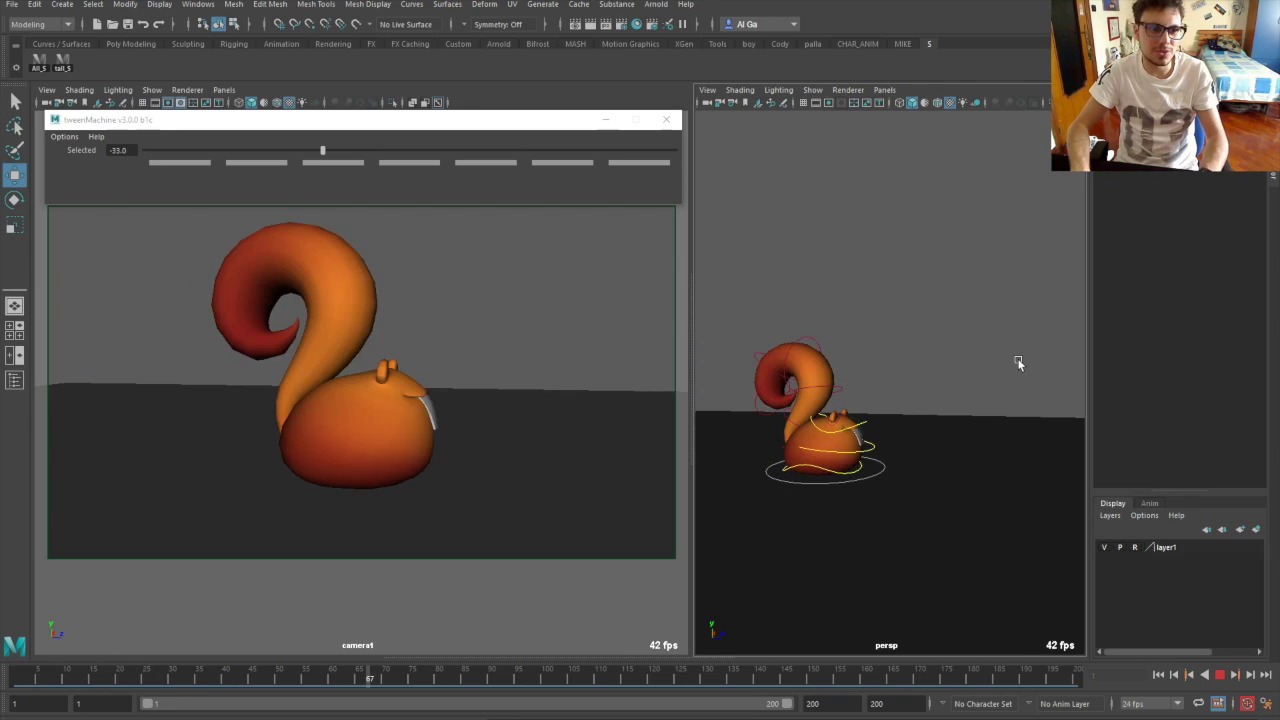
key(alt+v)
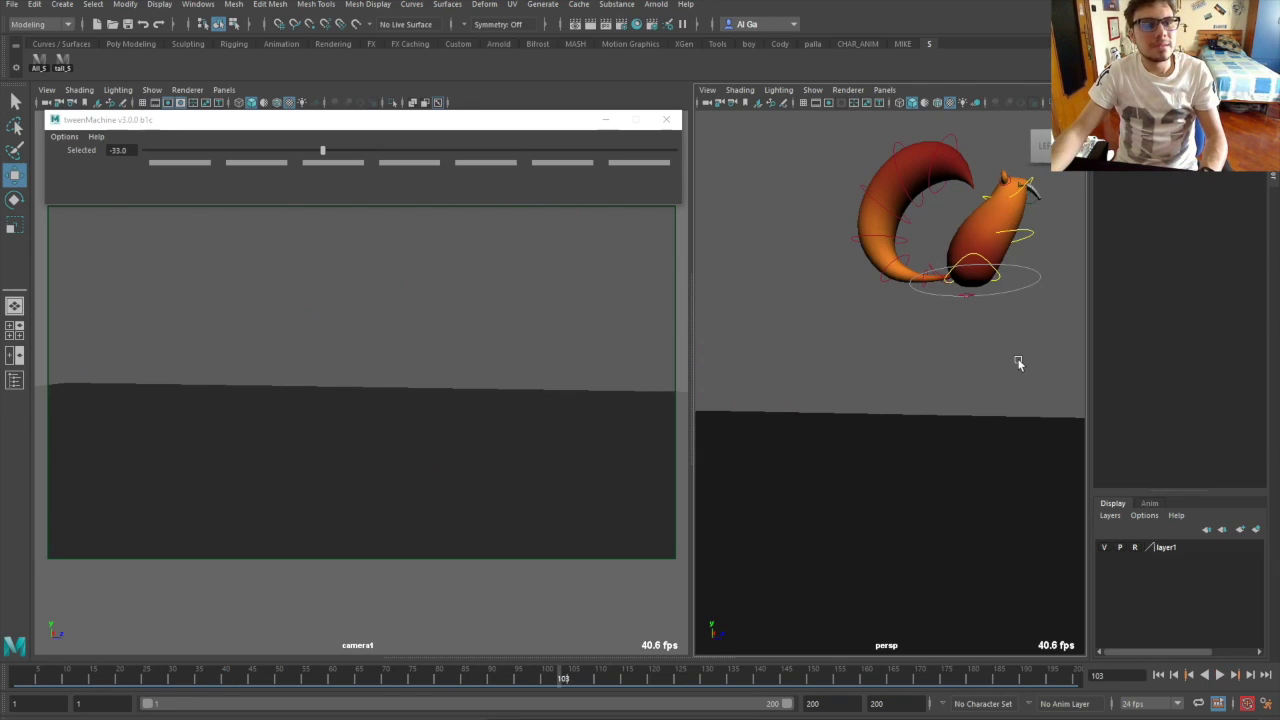
- Set both the playback end and the animation end to frame 80, and play the animation from the start
drag(800, 705, 623, 682)
key(alt+v)
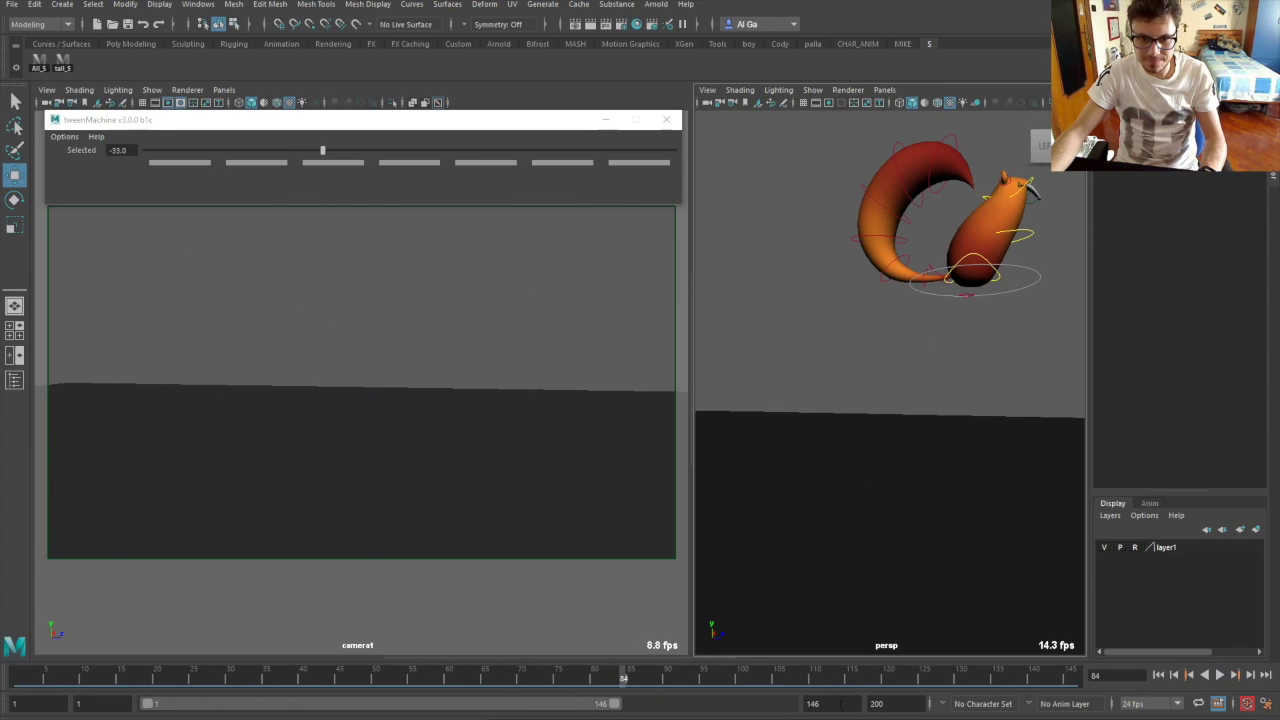
text(80)
key(Return)
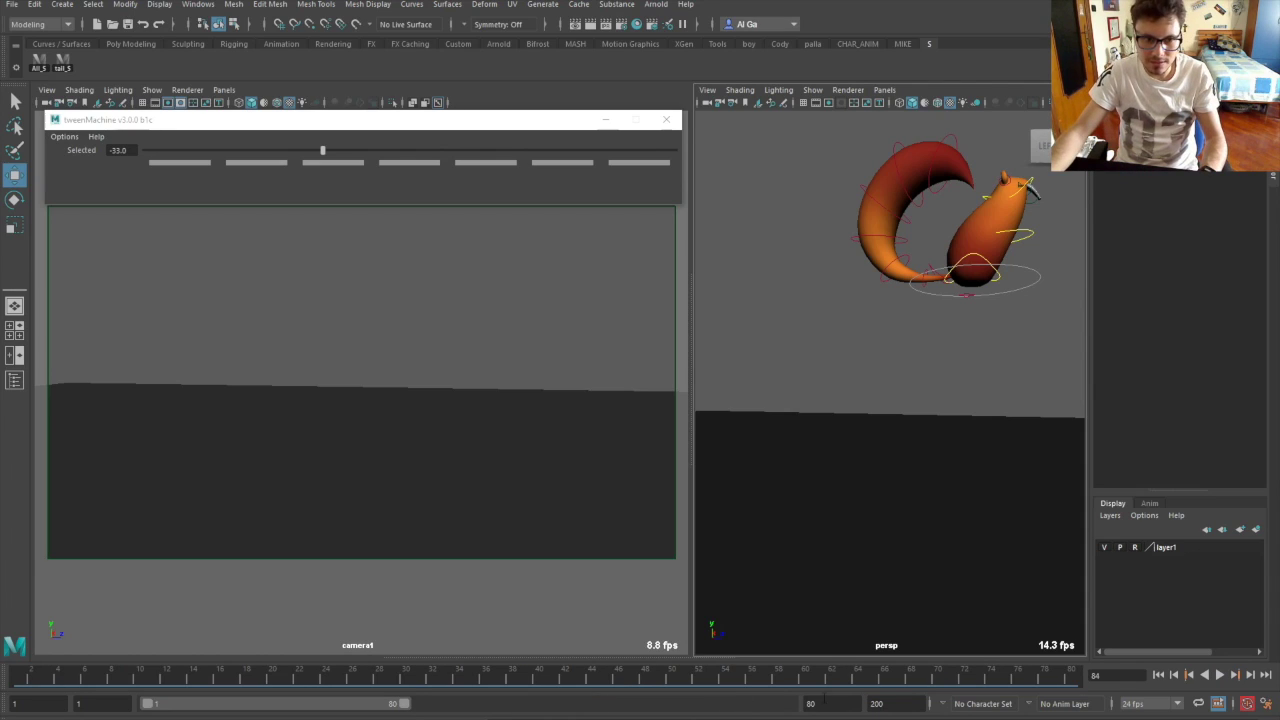
text(80)
key(Return)
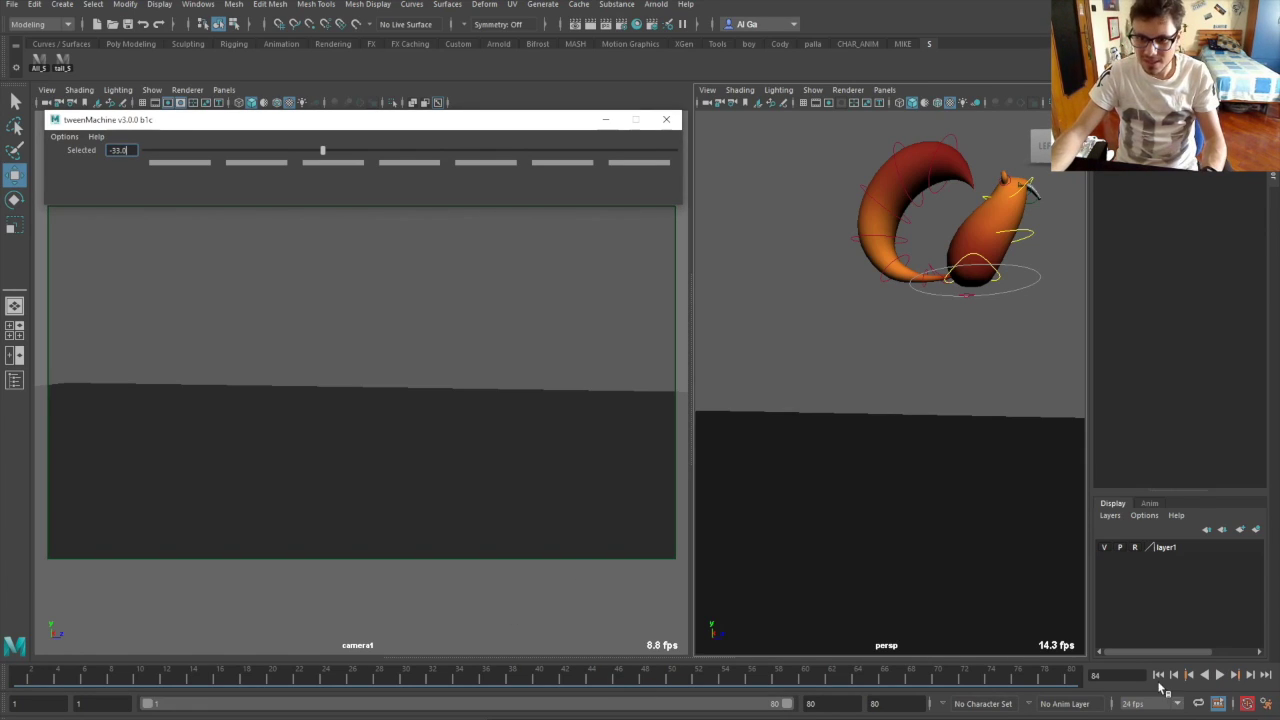
click(1158, 675)
click(1221, 676)
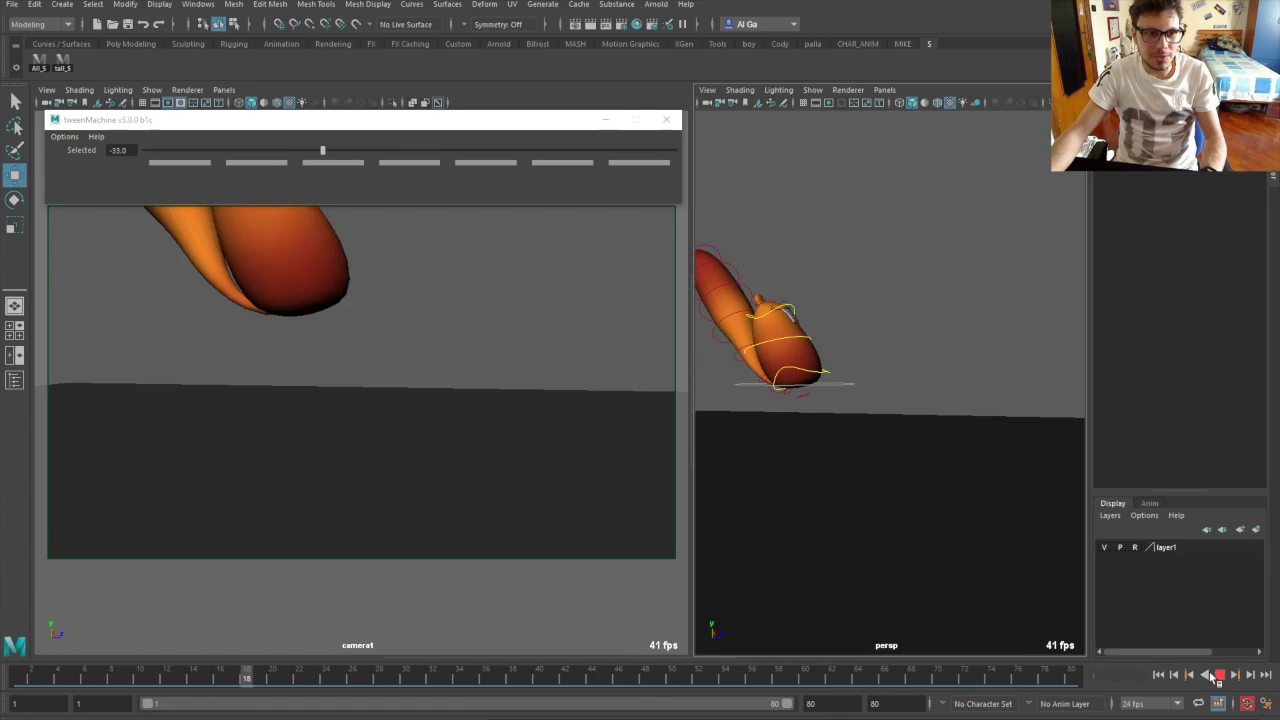
- Select all the controls and shift the keys between frames 17 and 31 one frame earlier
click(37, 63)
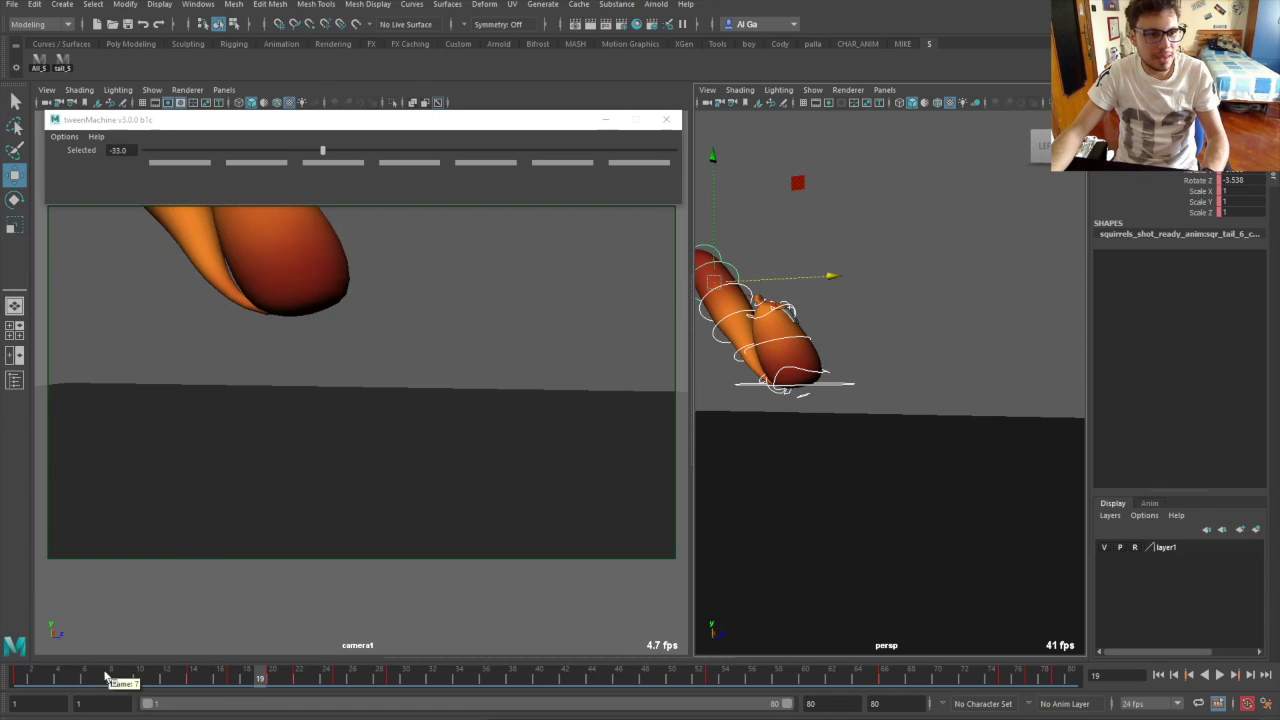
click(234, 678)
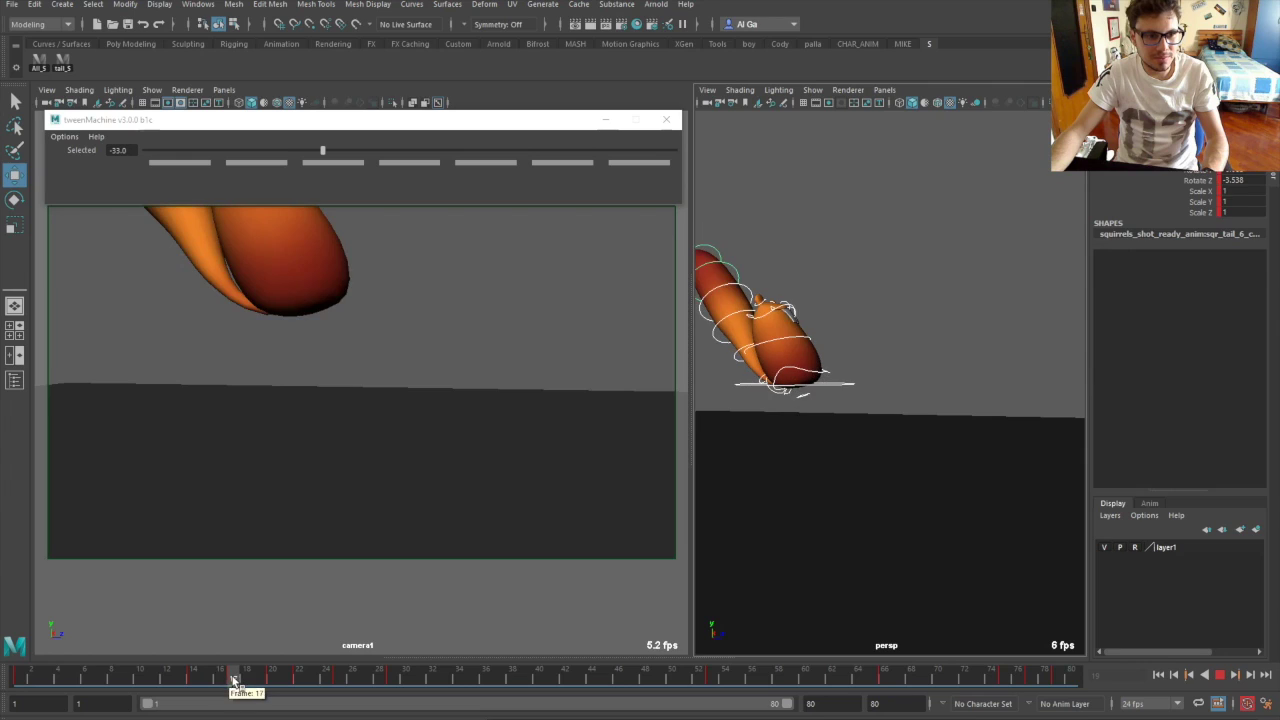
shift+drag(399, 676, 226, 676)
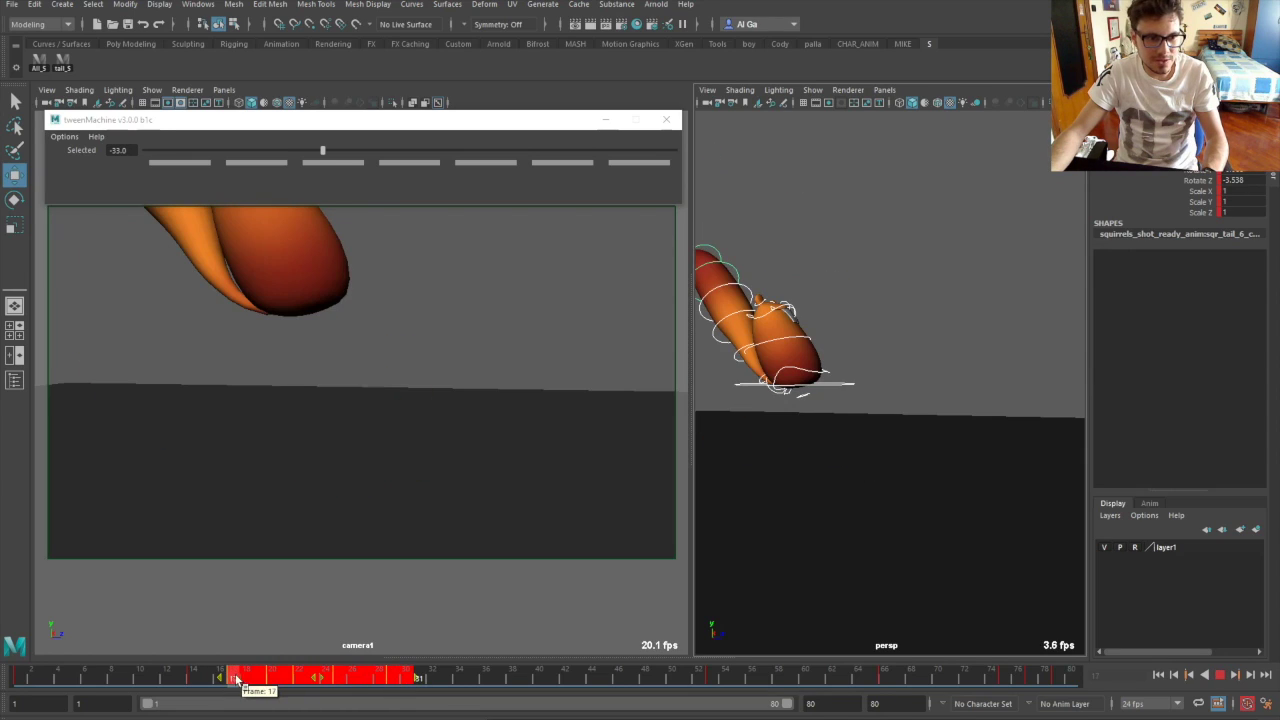
drag(307, 677, 301, 677)
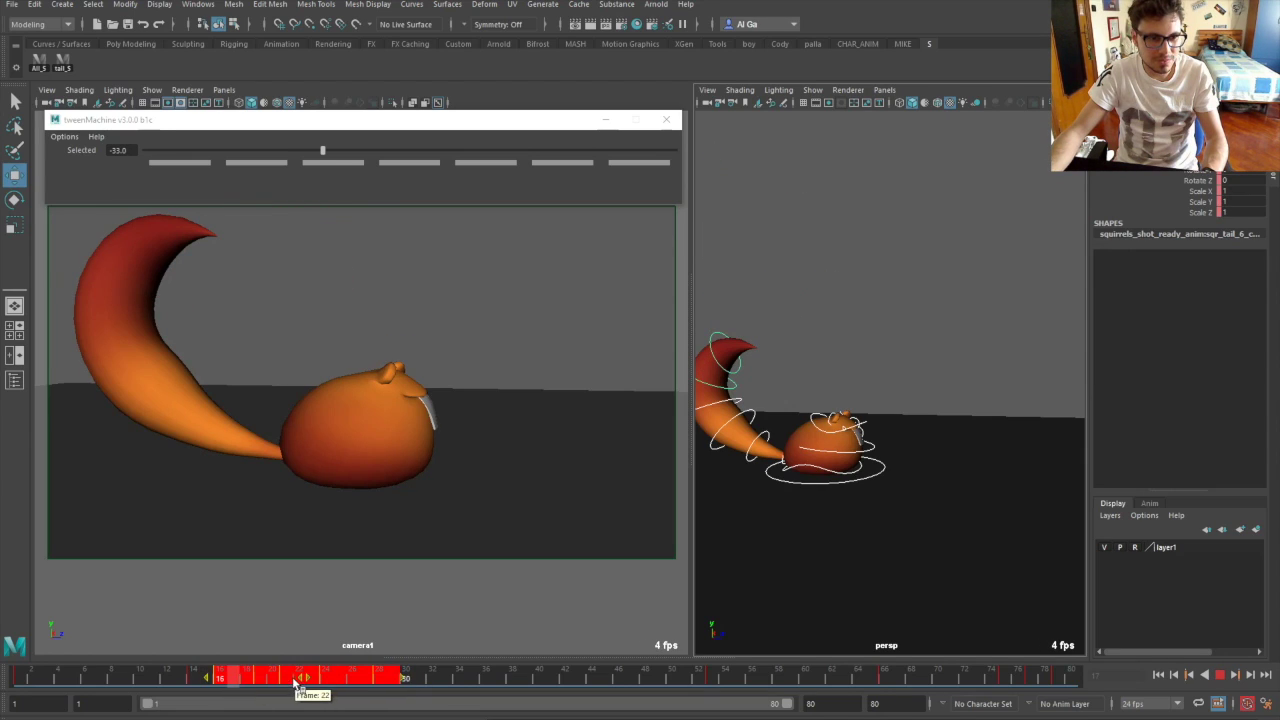
- Shift the landing squash and the settle keys after it earlier, placing the squash at frame 20, and play back the animation
click(190, 678)
drag(224, 683, 262, 681)
shift+drag(399, 678, 308, 679)
drag(135, 682, 278, 686)
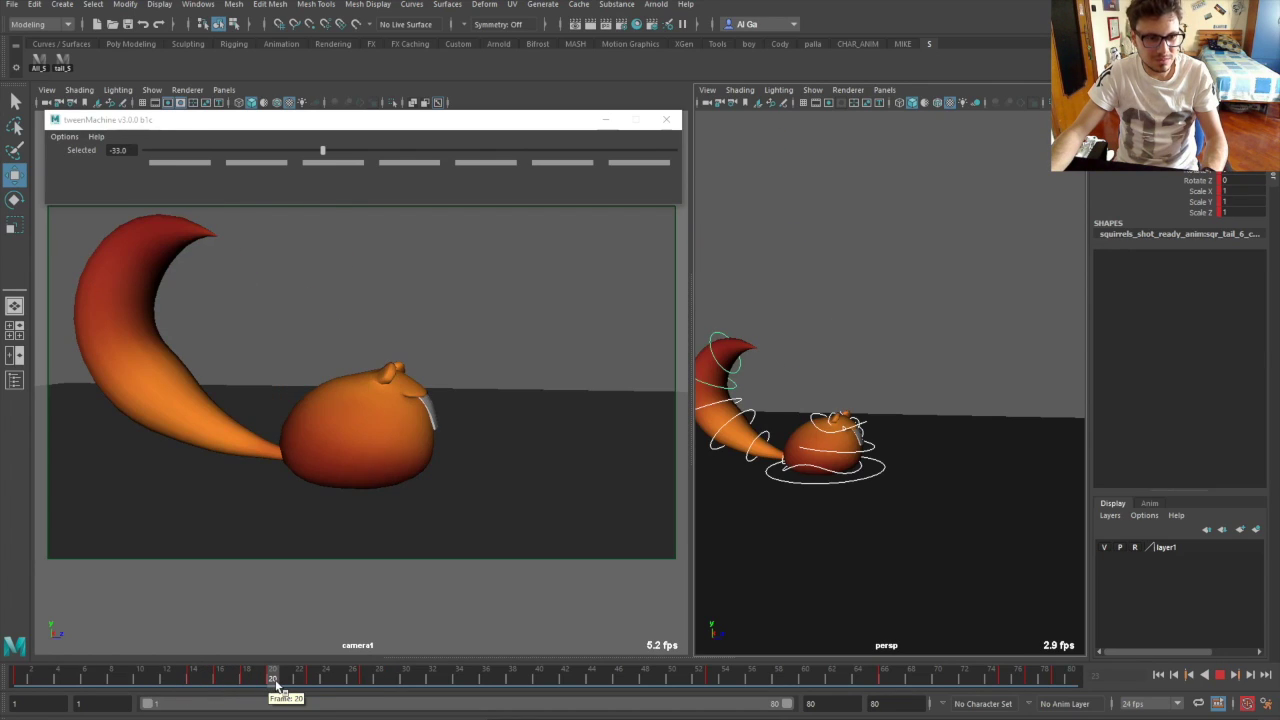
shift+drag(386, 680, 272, 682)
drag(459, 680, 2, 666)
key(alt+v)
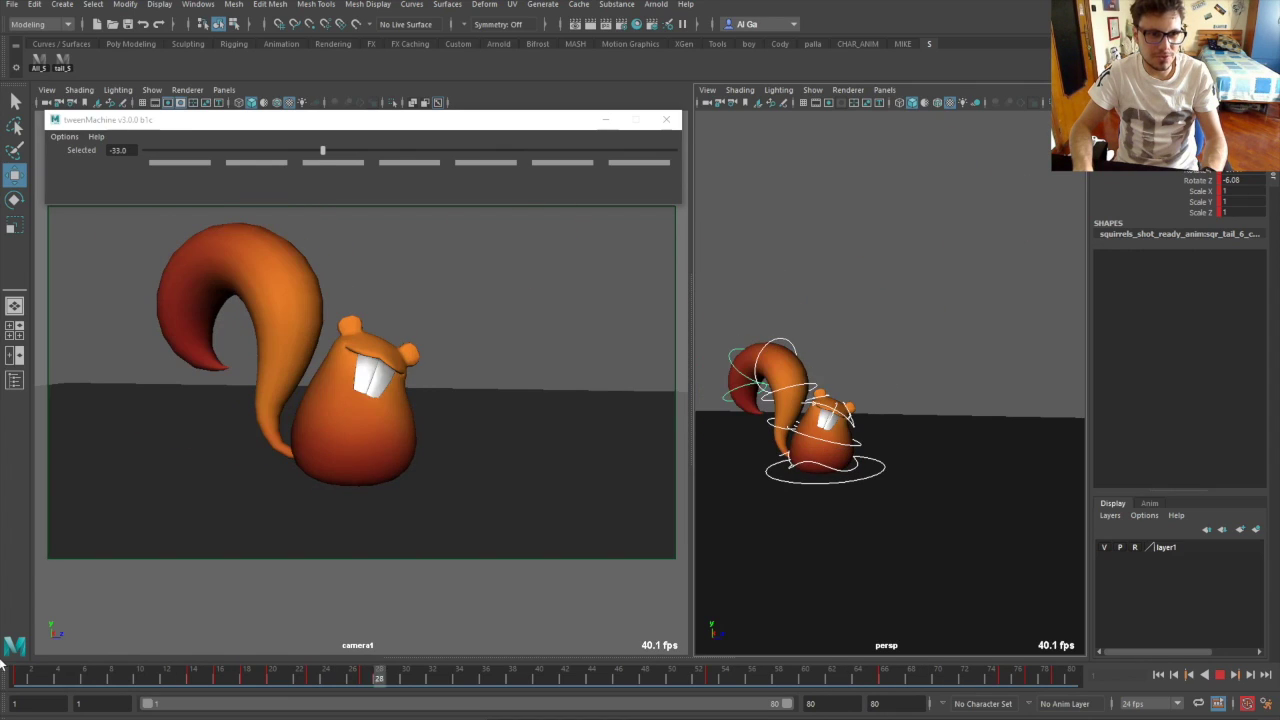
- Scrub through the landing, shift the settle keys after the landing squash to adjust their timing, and play back the animation
click(195, 680)
drag(195, 680, 323, 686)
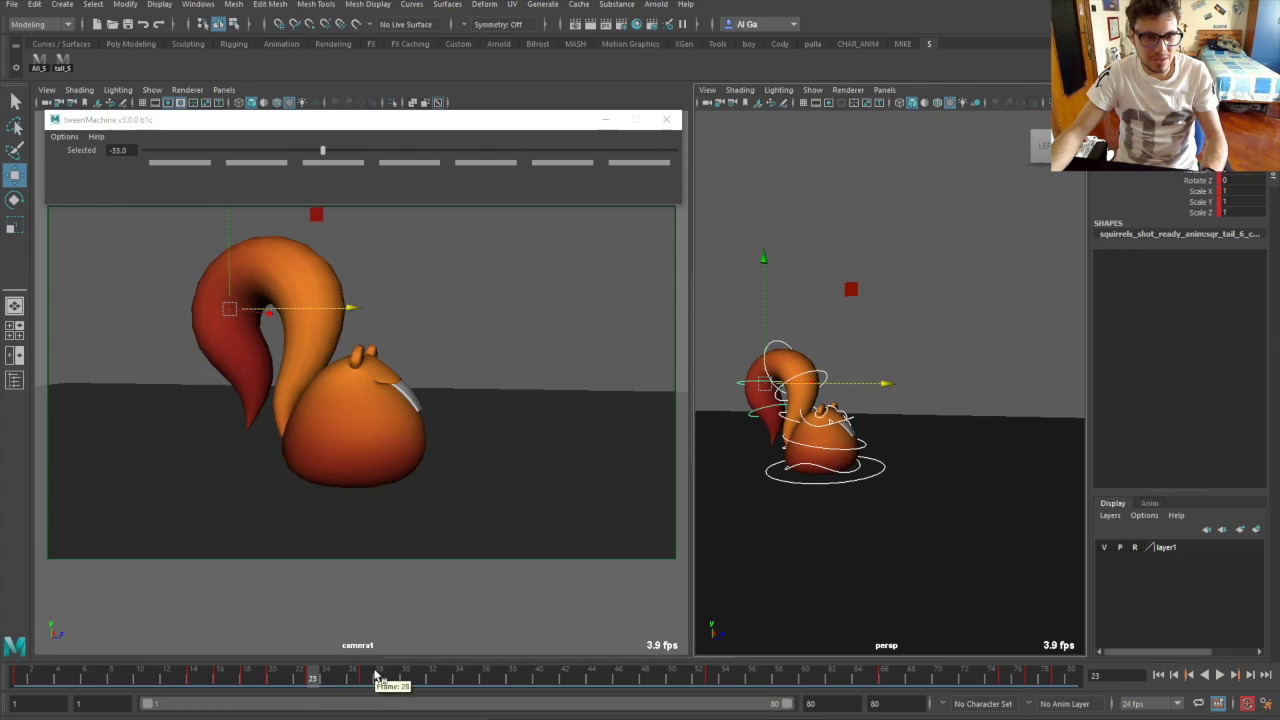
shift+drag(386, 680, 358, 675)
click(233, 680)
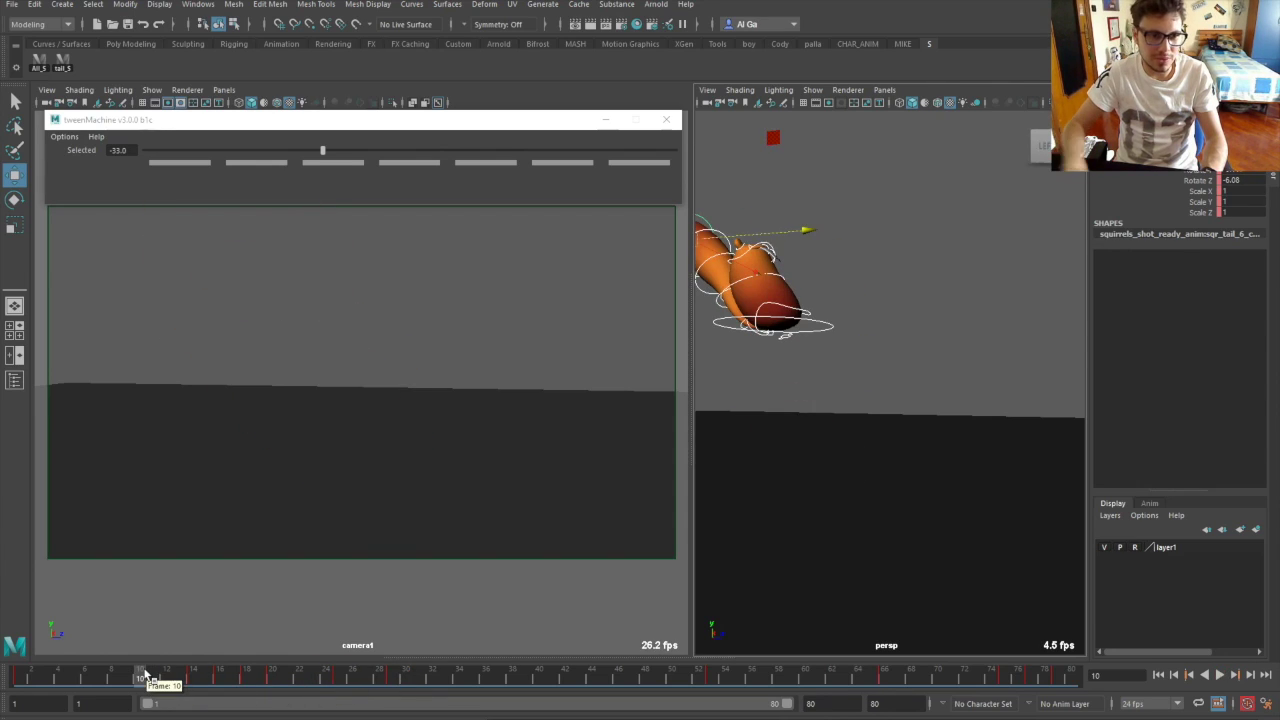
key(alt+v)
- Add a breakdown for all the controls at frame 22 with a tweenMachine bias of 33, and check it in motion
drag(236, 676, 300, 688)
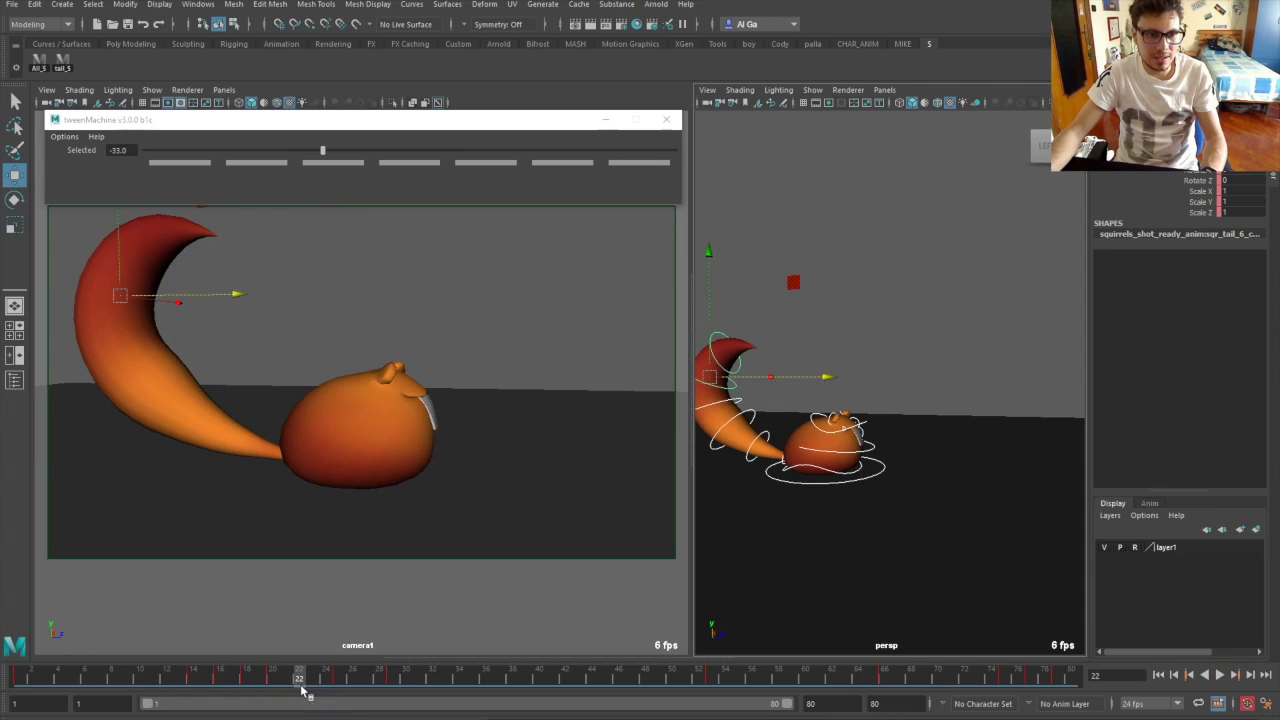
click(549, 162)
click(506, 163)
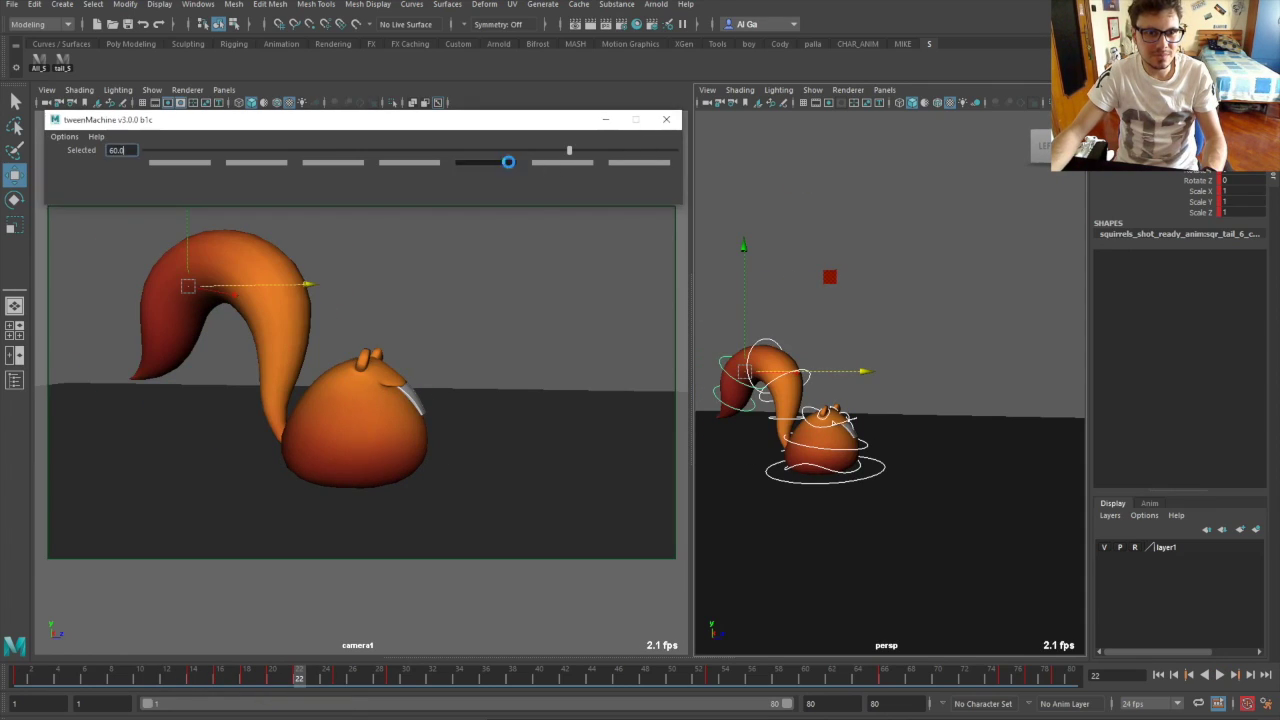
mouse_move(300, 678)
mouse_down()
mouse_move(251, 686)
mouse_move(430, 683)
mouse_move(223, 678)
mouse_move(300, 683)
mouse_up()
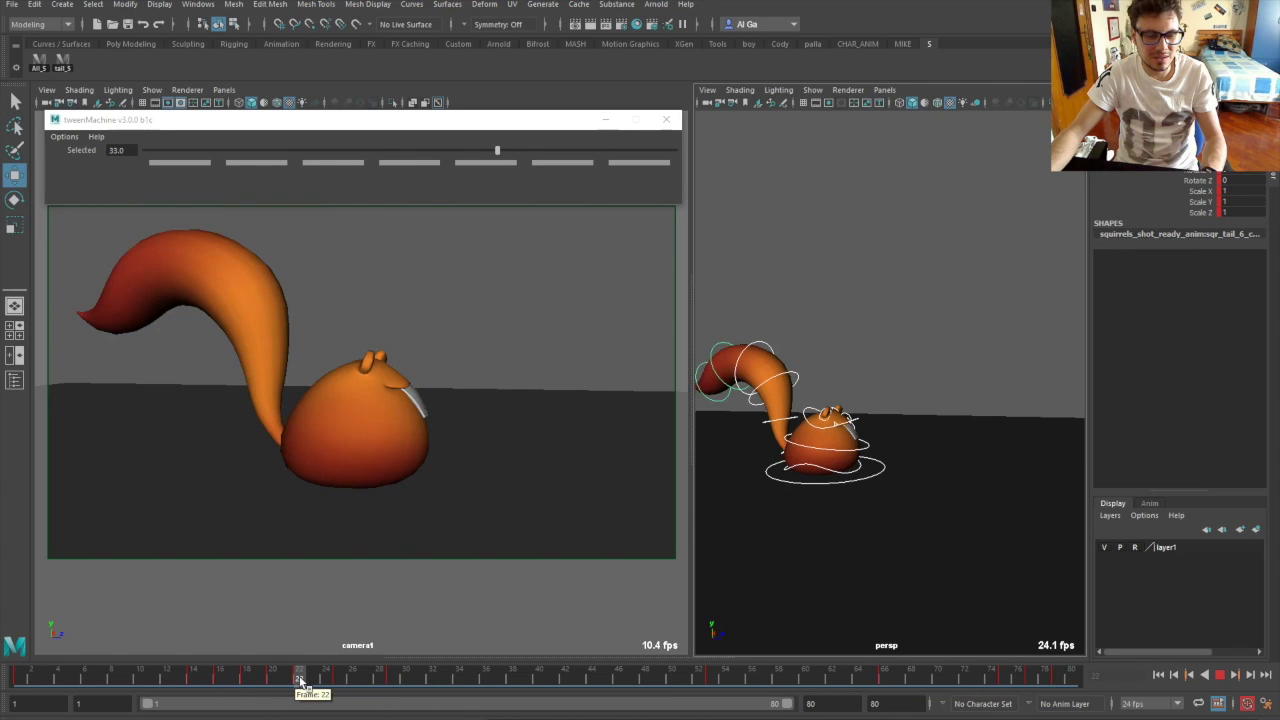
- Select the tail controls and set their frame 22 breakdown to a tweenMachine bias of 0, checking the surrounding frames
click(62, 67)
click(235, 165)
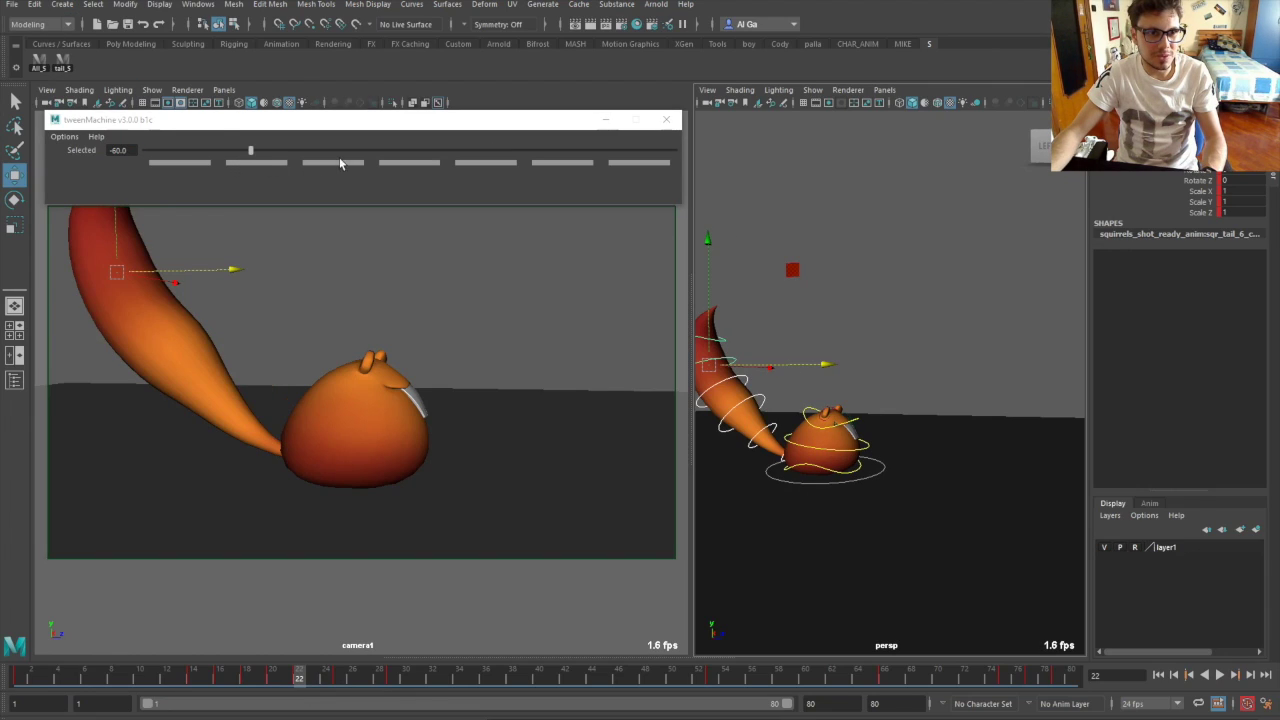
click(466, 165)
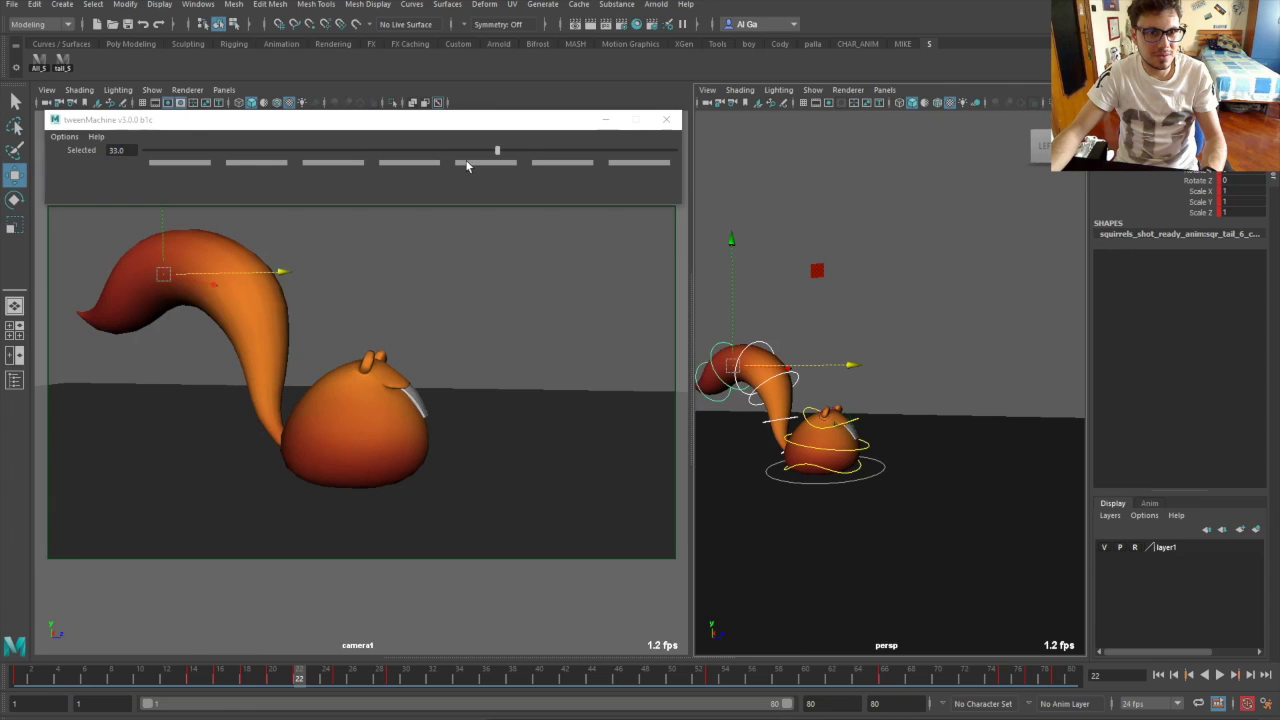
click(393, 162)
drag(240, 677, 324, 671)
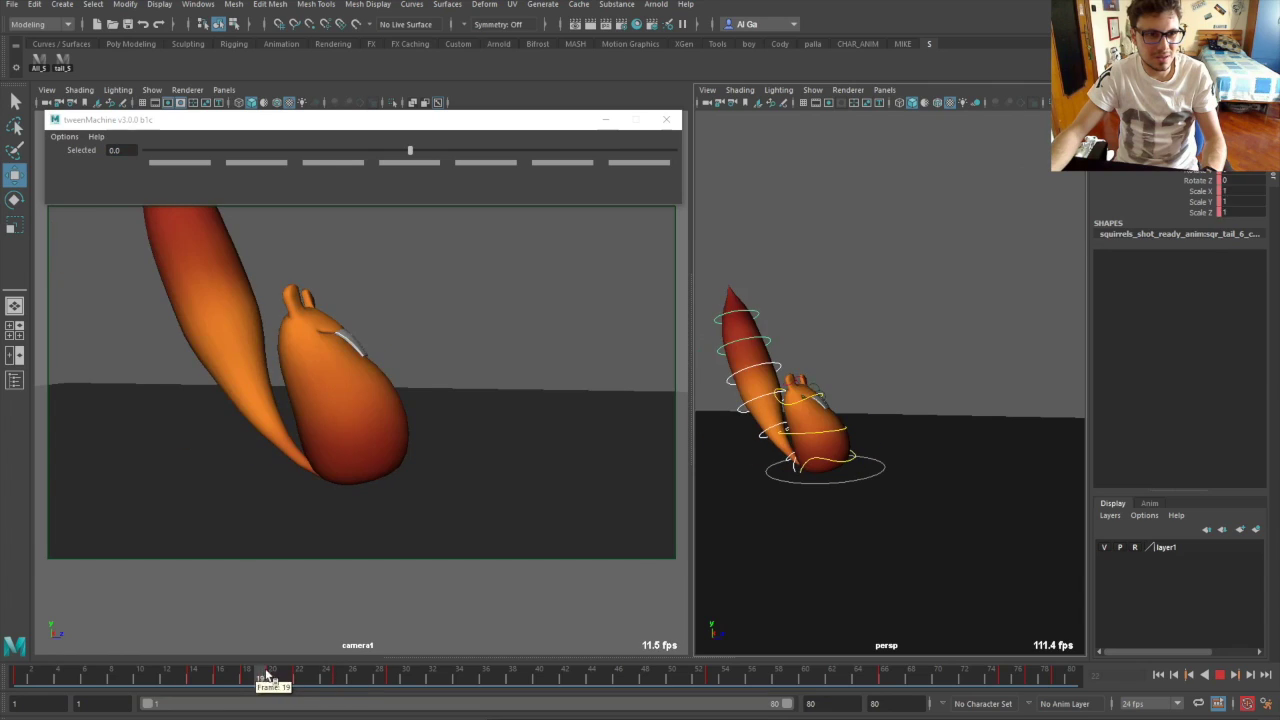
click(304, 673)
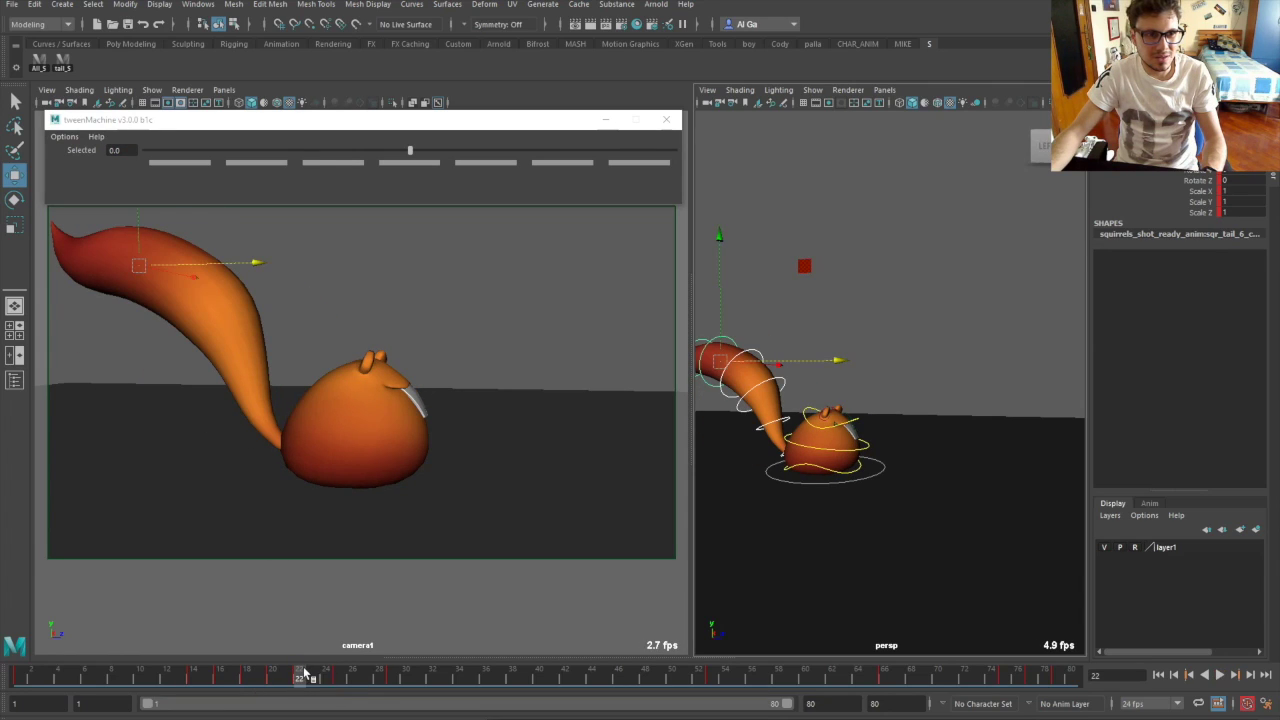
- Rotate individual tail controls at frame 22, including the fifth and sixth, to refine the tail's curve, and scrub the result
click(813, 398)
click(782, 418)
key(e)
drag(880, 394, 886, 410)
click(822, 382)
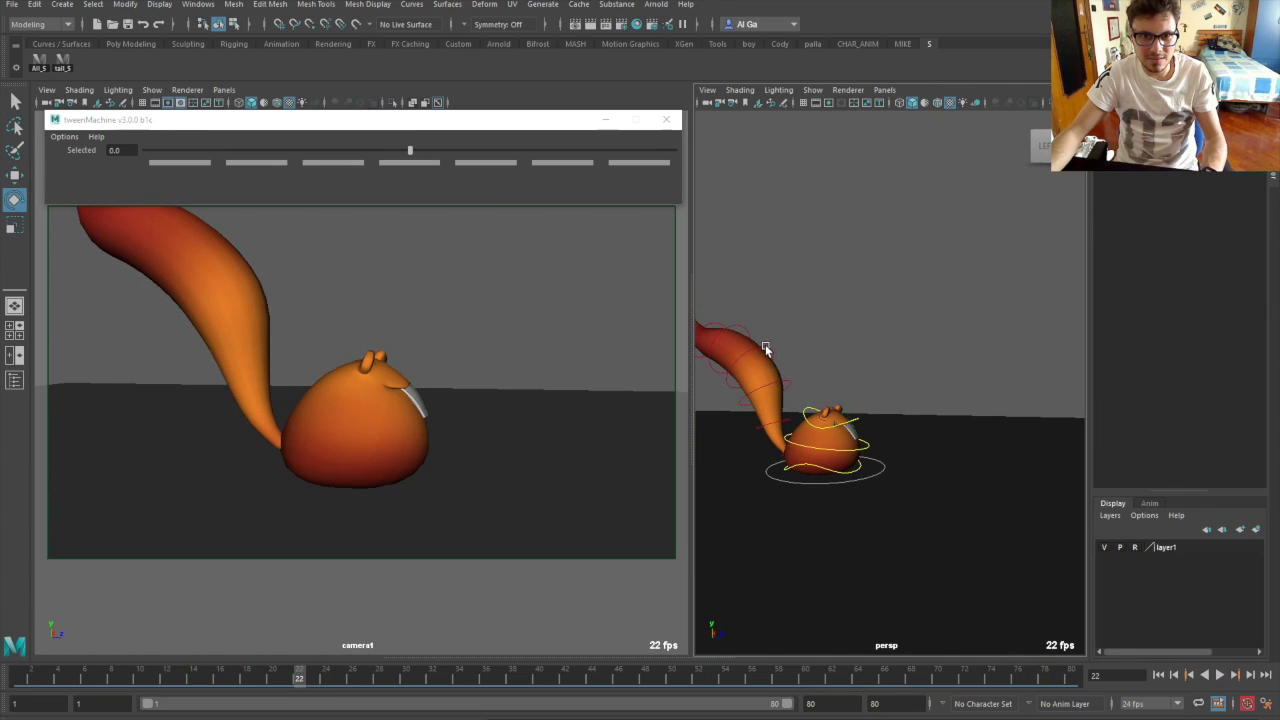
click(765, 349)
drag(851, 337, 853, 323)
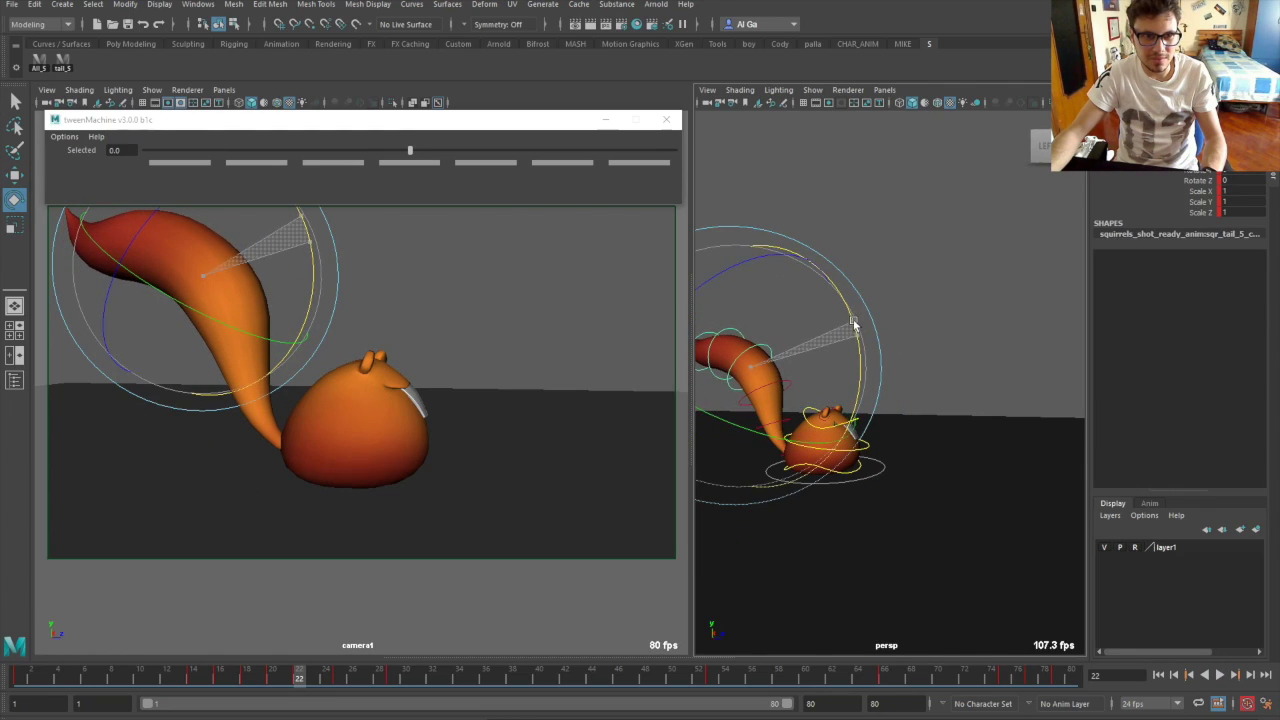
click(765, 340)
click(738, 332)
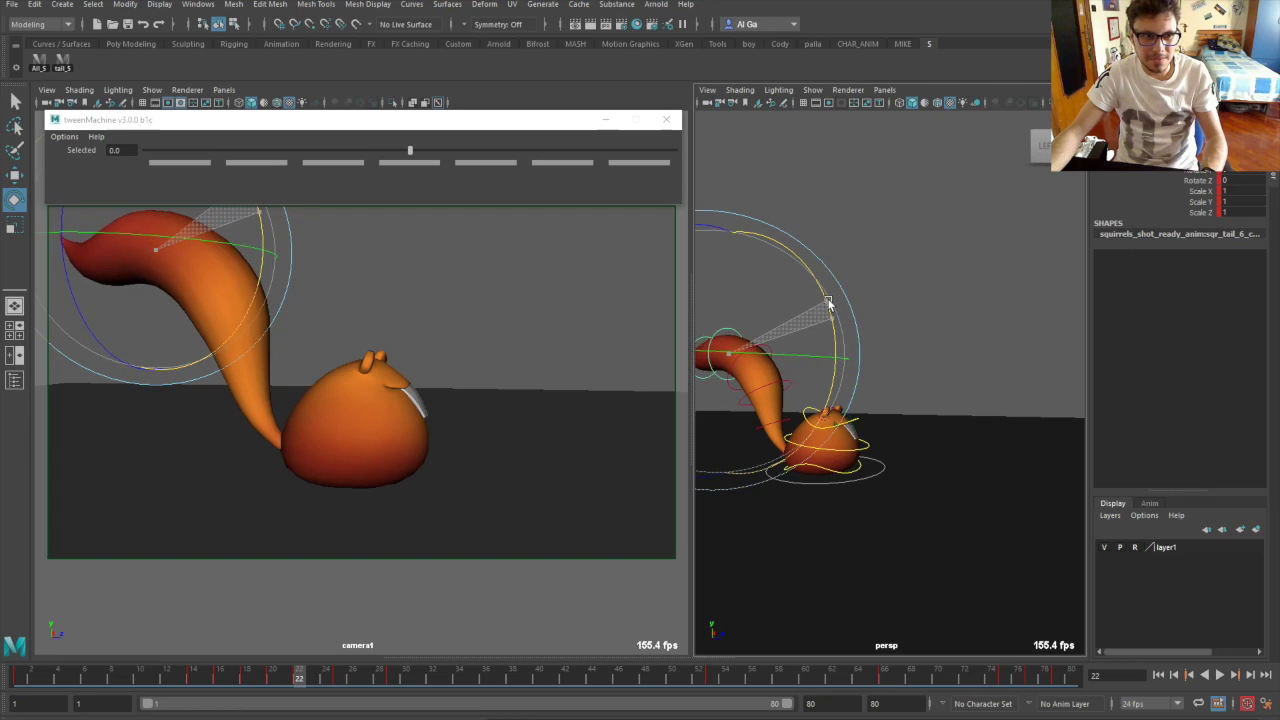
drag(256, 687, 300, 680)
- Rotate the second tail control at frame 22 to lower the whole tail, and play back the animation
click(1014, 294)
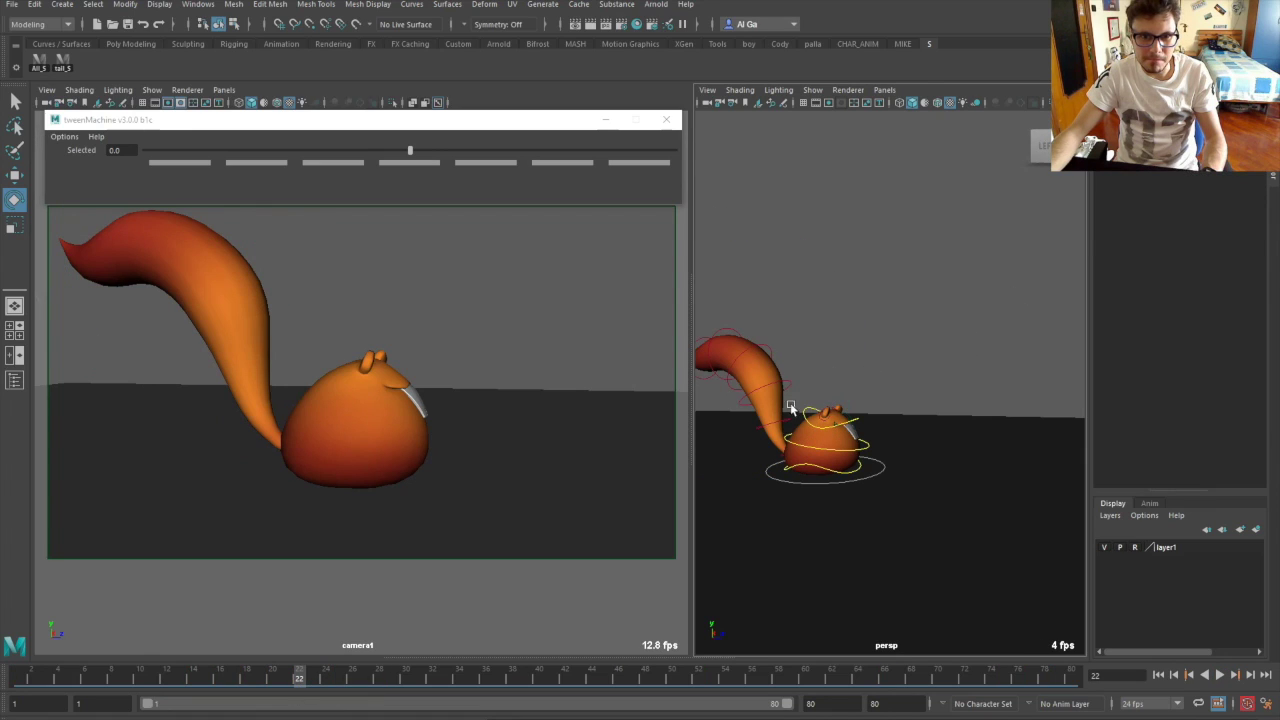
alt+drag(840, 456, 770, 476)
click(779, 458)
drag(891, 400, 880, 398)
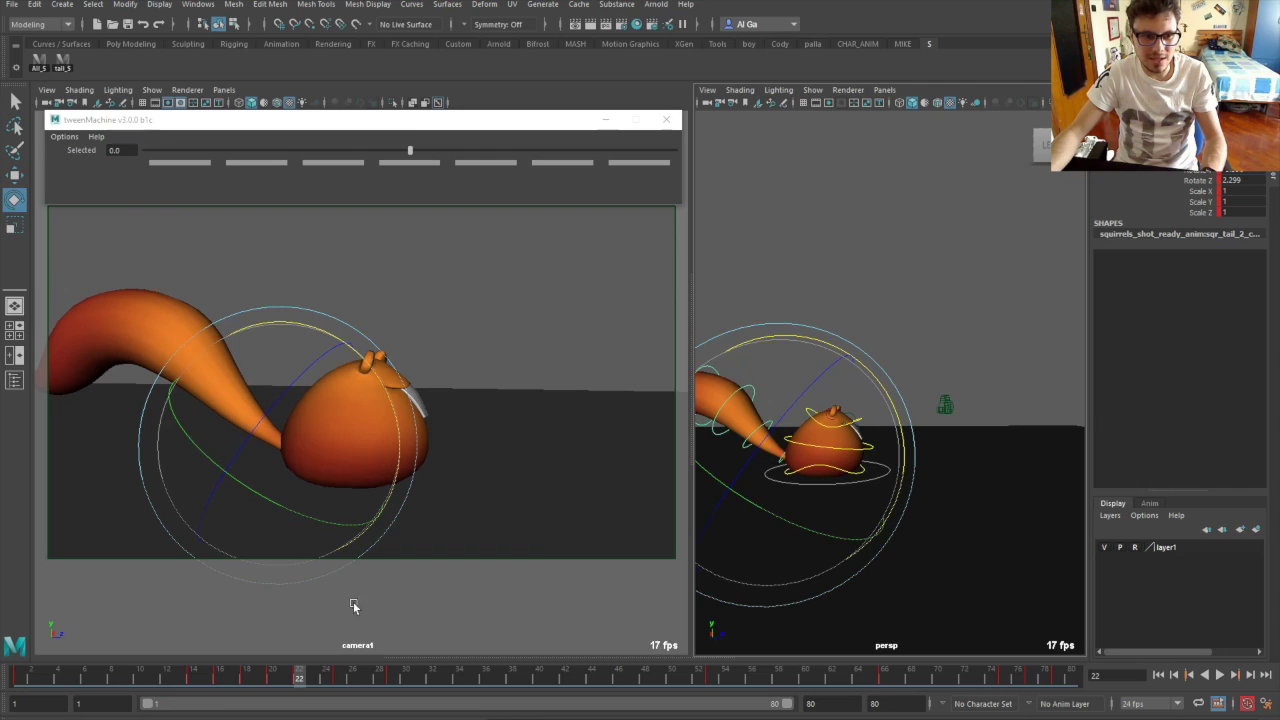
key(alt+v)
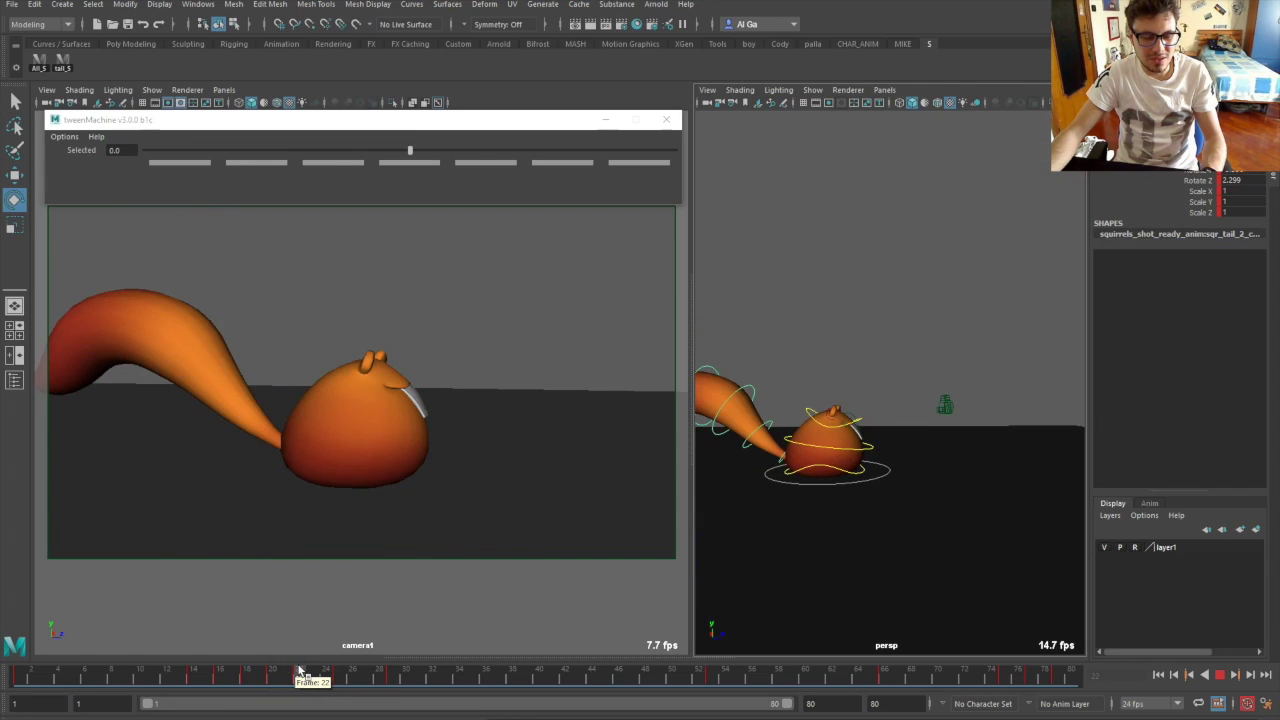
- Try to pose the tail lower at frame 22 by rotating its controls
click(298, 672)
click(875, 283)
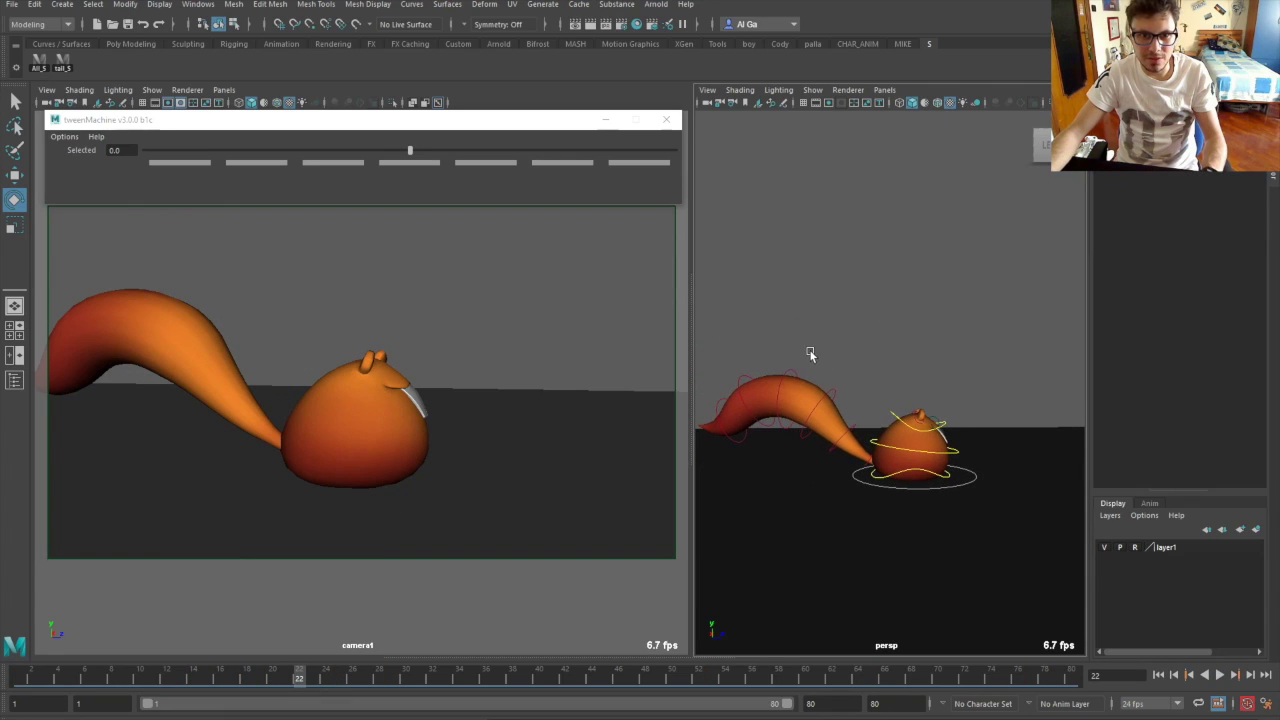
click(743, 400)
drag(810, 402, 873, 400)
click(800, 398)
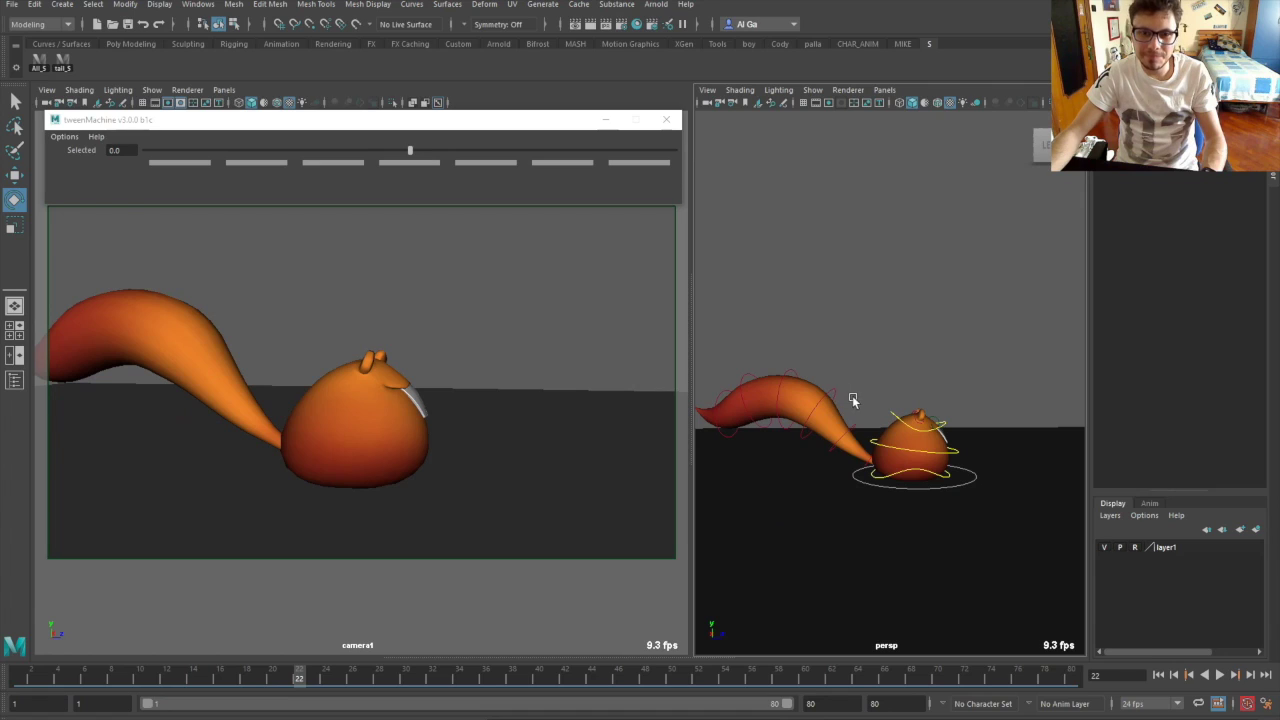
click(867, 467)
drag(990, 413, 960, 371)
key(ctrl+z)
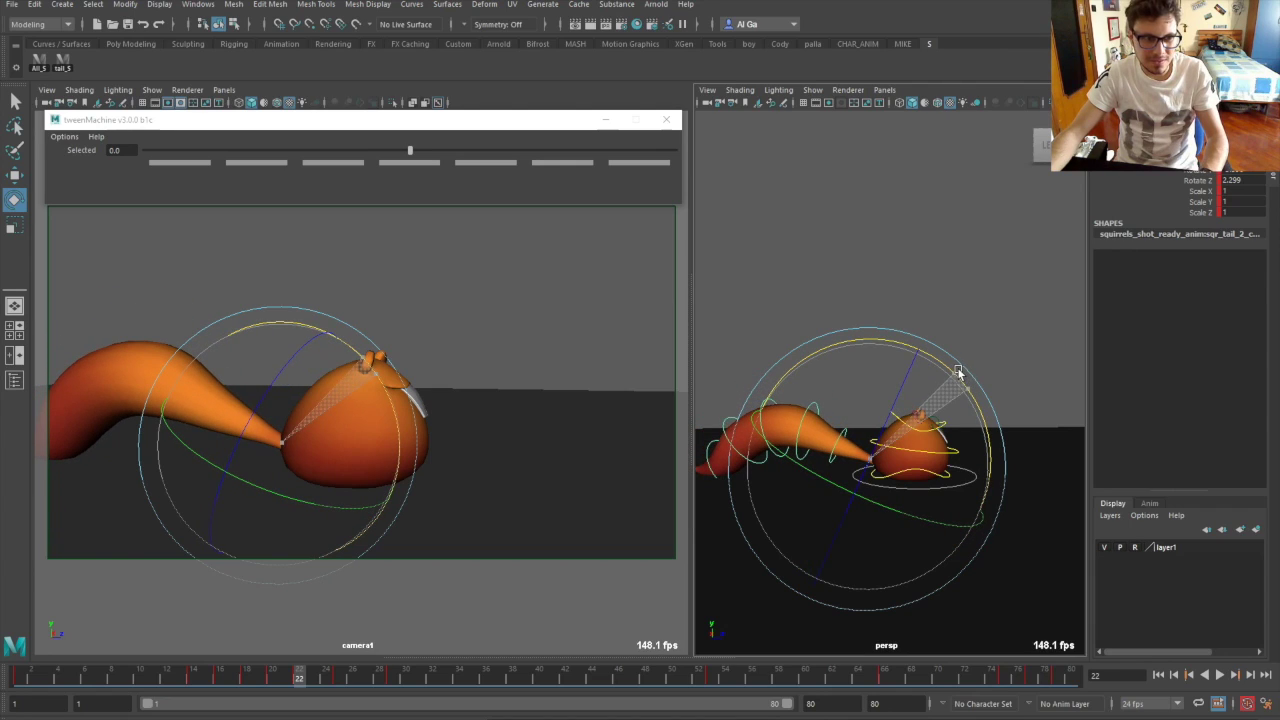
click(455, 605)
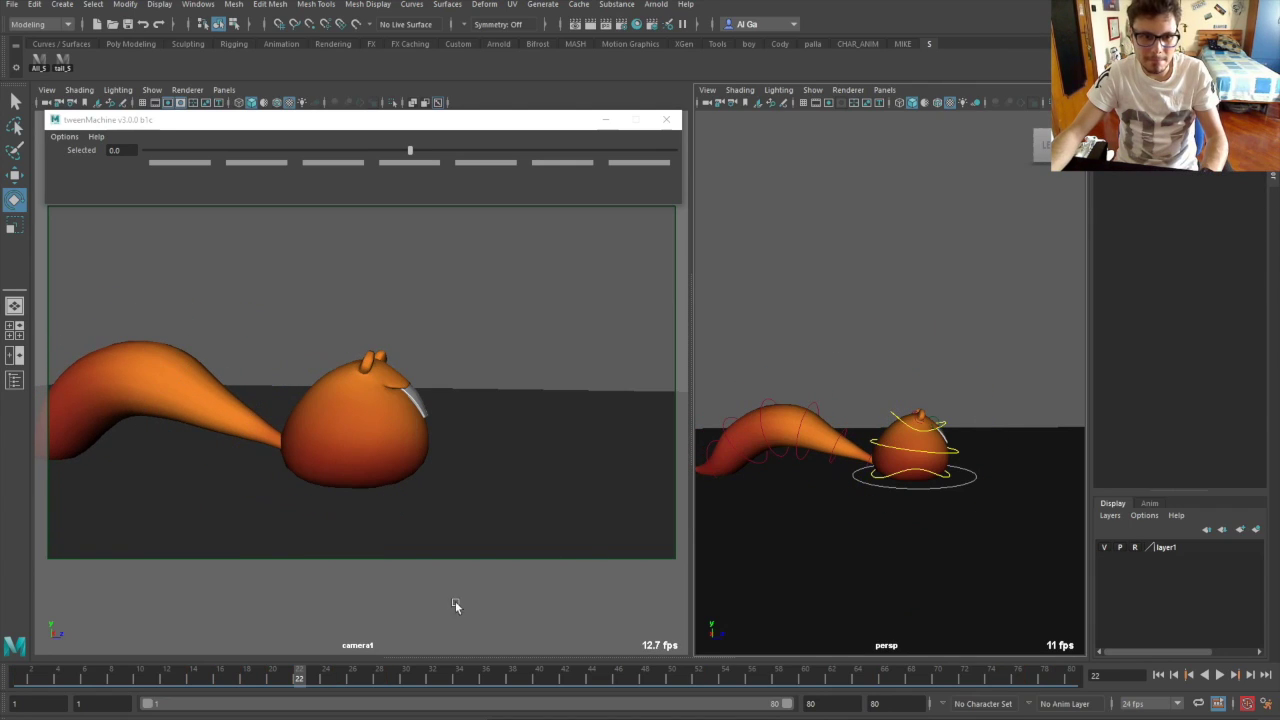
- Undo the tail rotations made at frame 22
click(38, 63)
drag(295, 682, 335, 681)
key(ctrl+z)
key(ctrl+z)
key(ctrl+z)
key(ctrl+z)
key(ctrl+z)
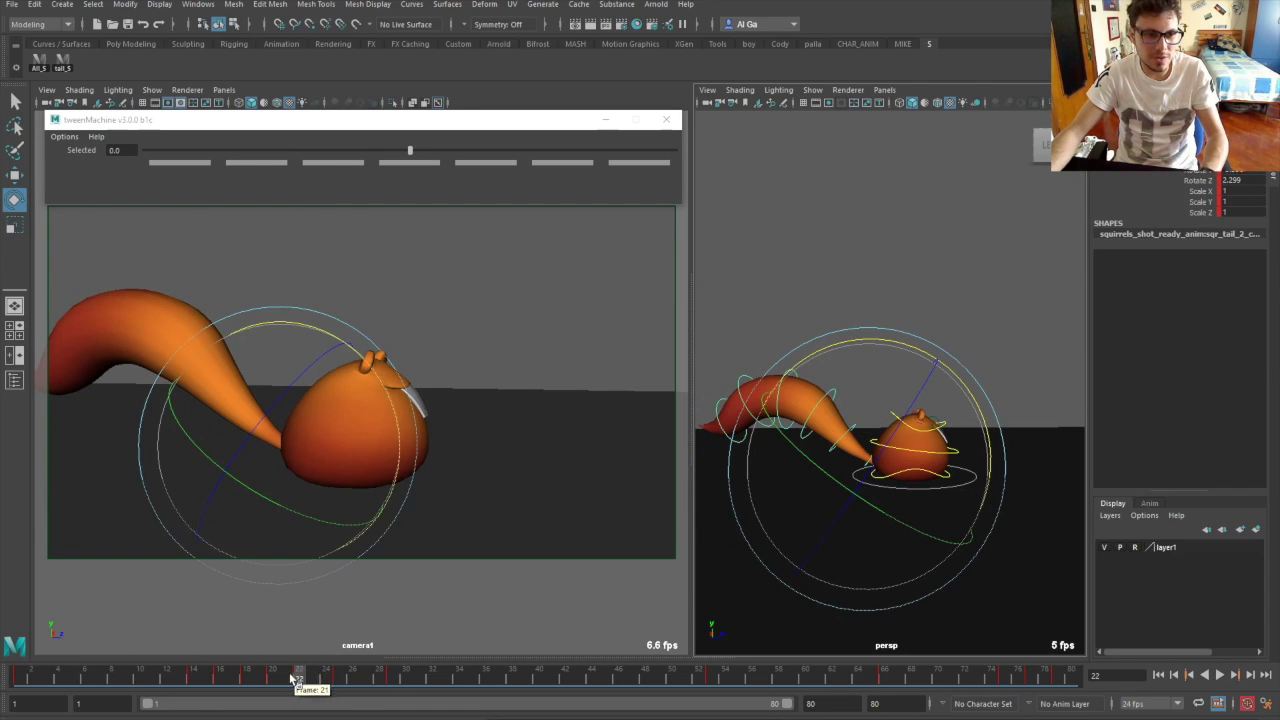
- At frame 22, rotate the tail's base control upward and the next control back down to arch the tail, and play the animation
key(alt+v)
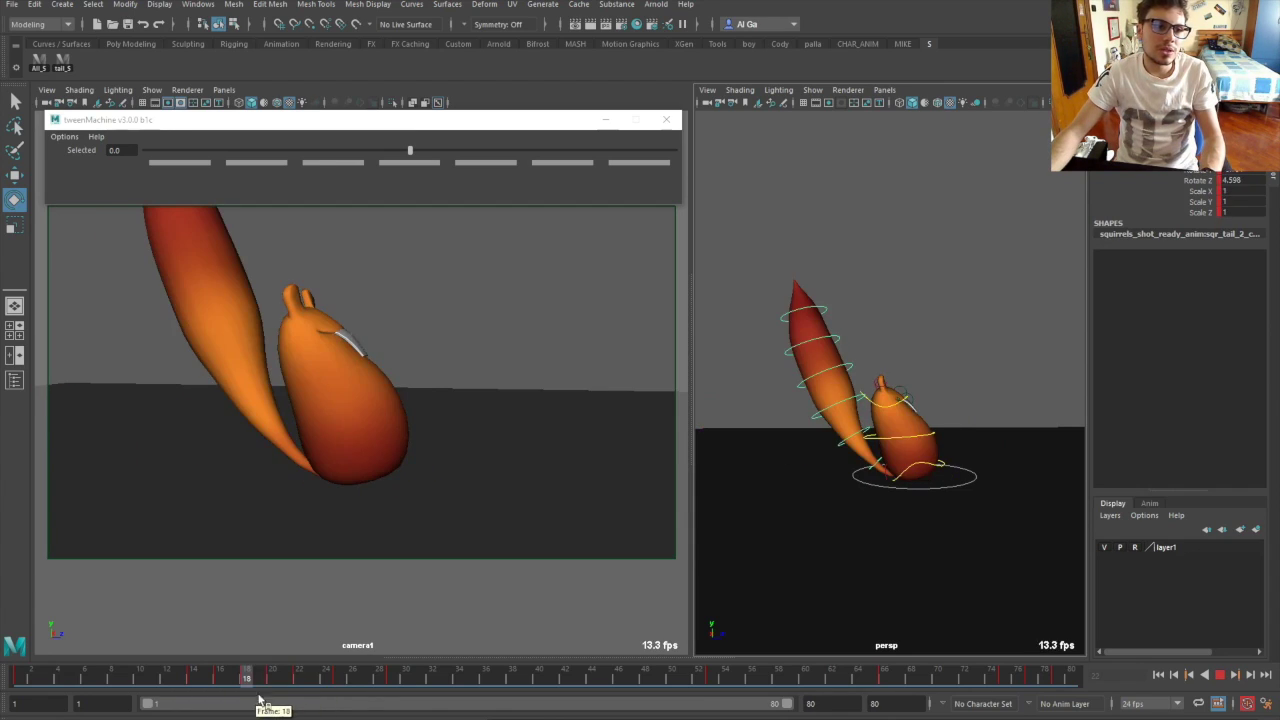
mouse_move(301, 700)
mouse_down()
mouse_move(278, 700)
mouse_move(299, 700)
mouse_up()
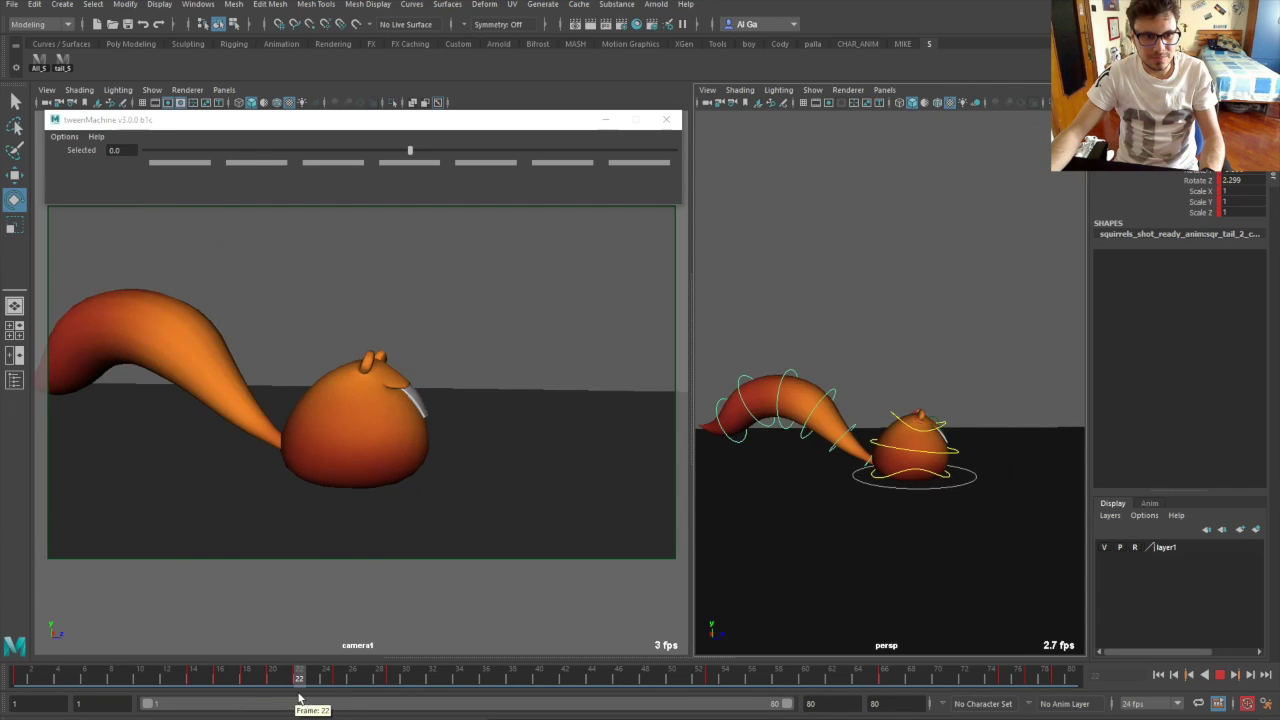
drag(965, 398, 993, 440)
click(880, 390)
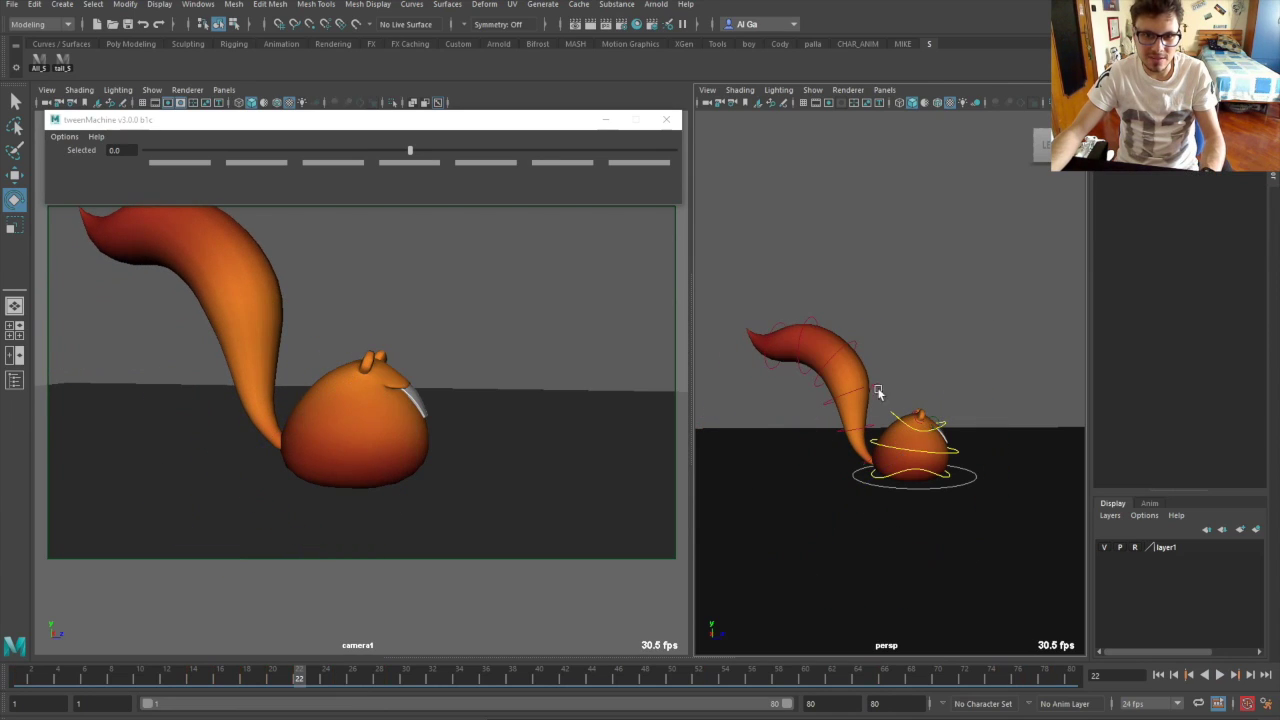
click(865, 421)
drag(968, 376, 940, 305)
mouse_move(332, 676)
mouse_down()
mouse_move(286, 677)
mouse_move(355, 681)
mouse_up()
key(alt+v)
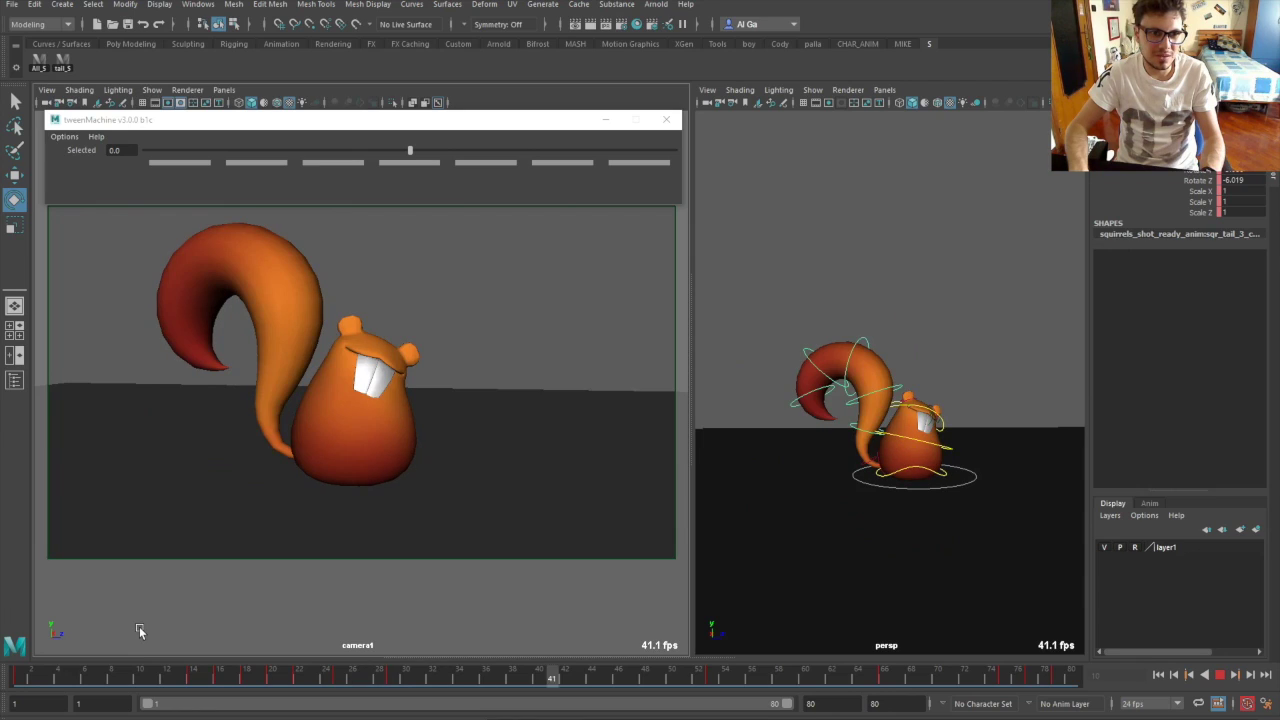
key(alt+v)
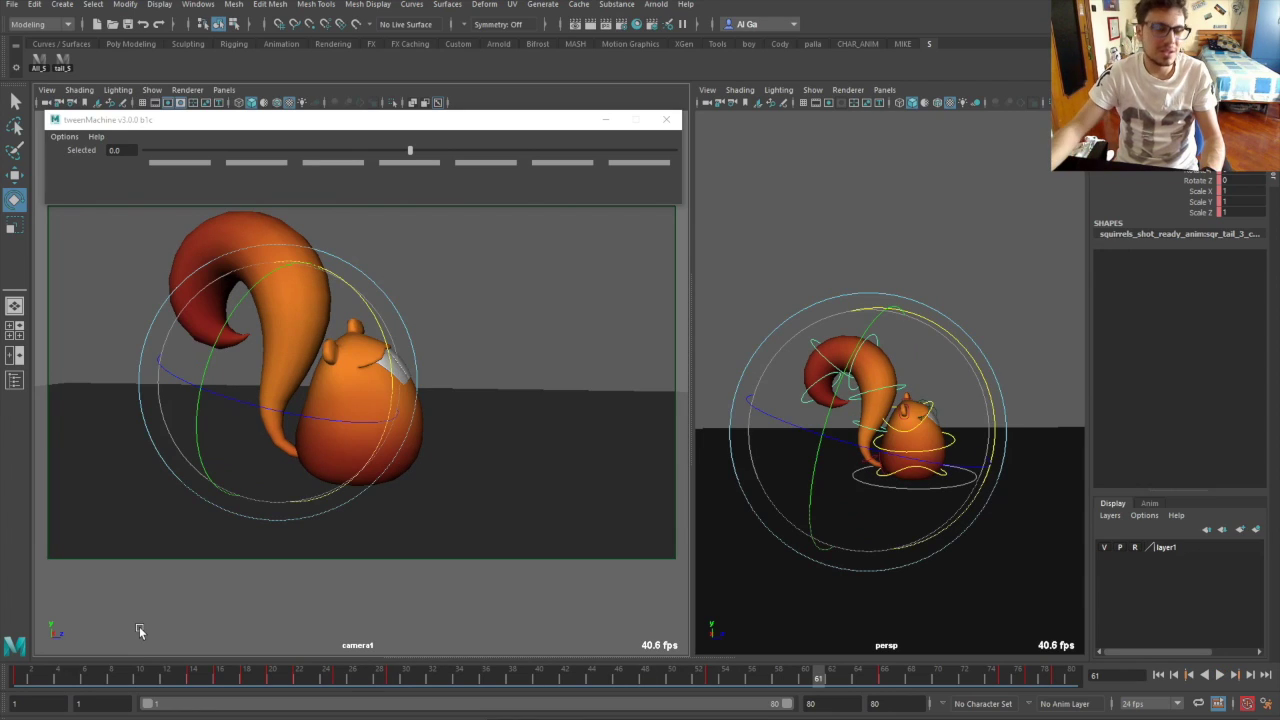
- Select all the squirrel's controls and shift their landing keys around frames 19 to 31 one frame earlier
click(40, 65)
key(alt+v)
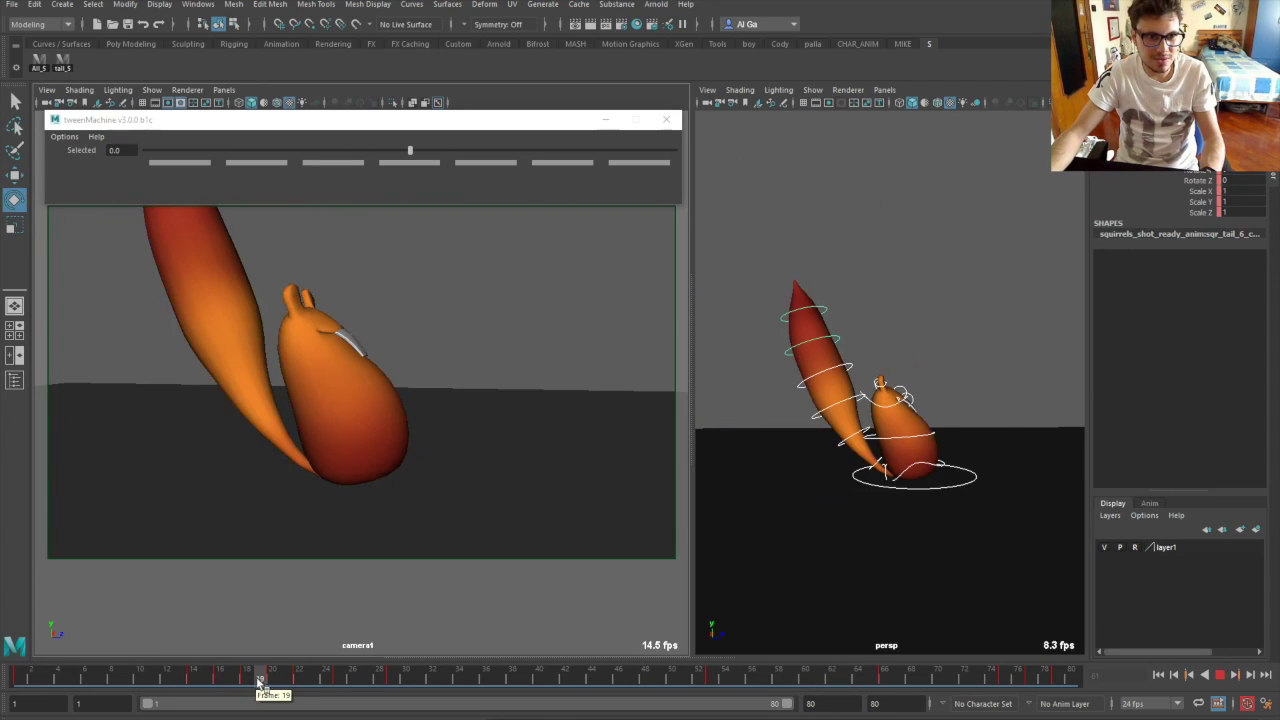
click(273, 679)
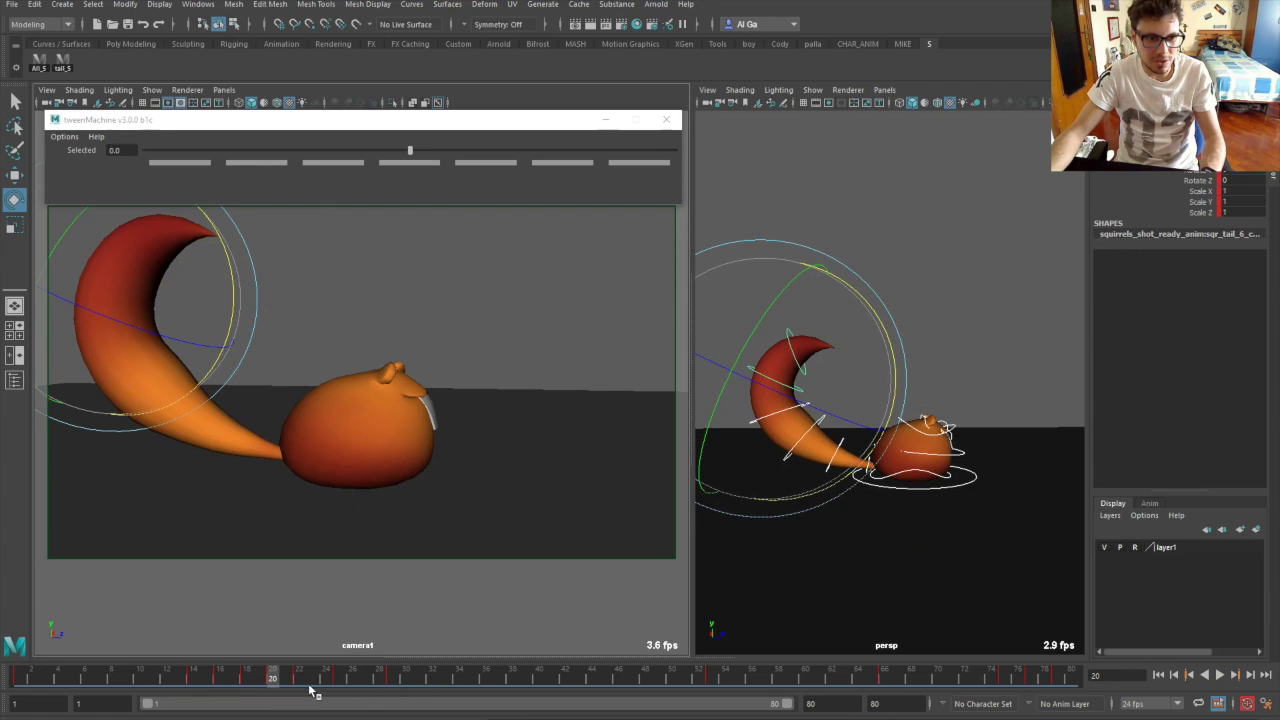
shift+drag(404, 680, 259, 679)
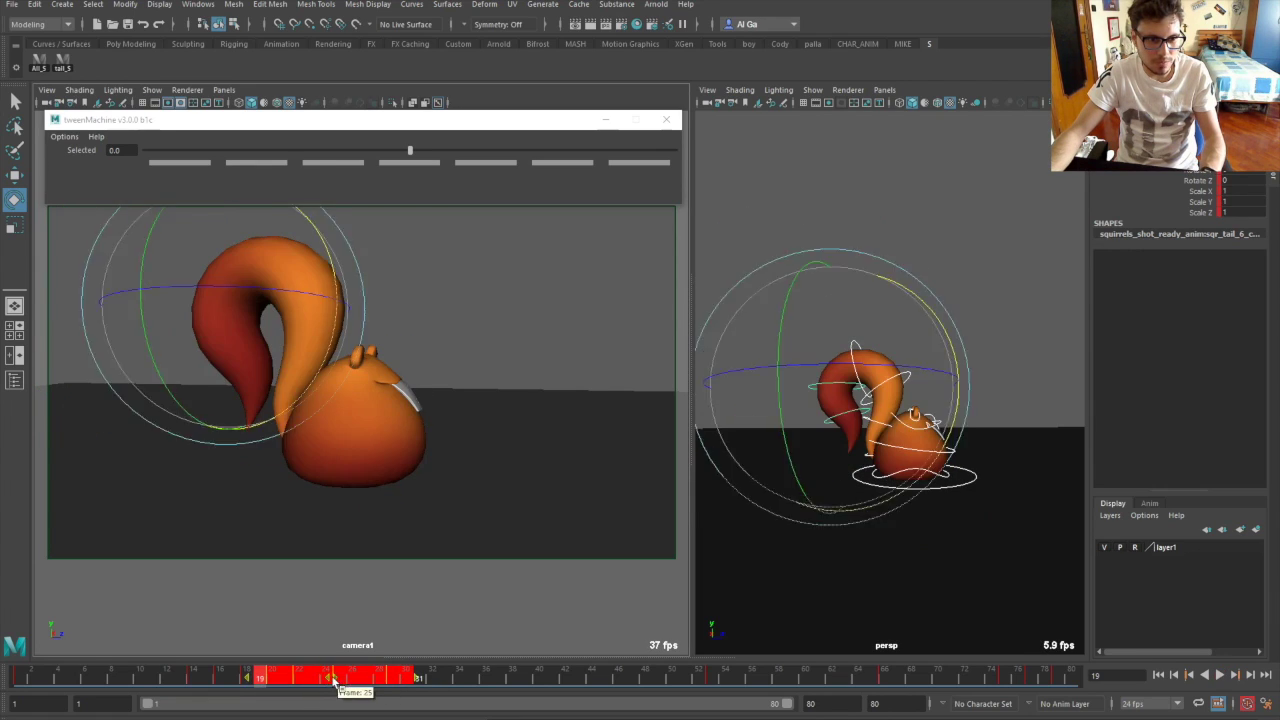
drag(454, 681, 301, 681)
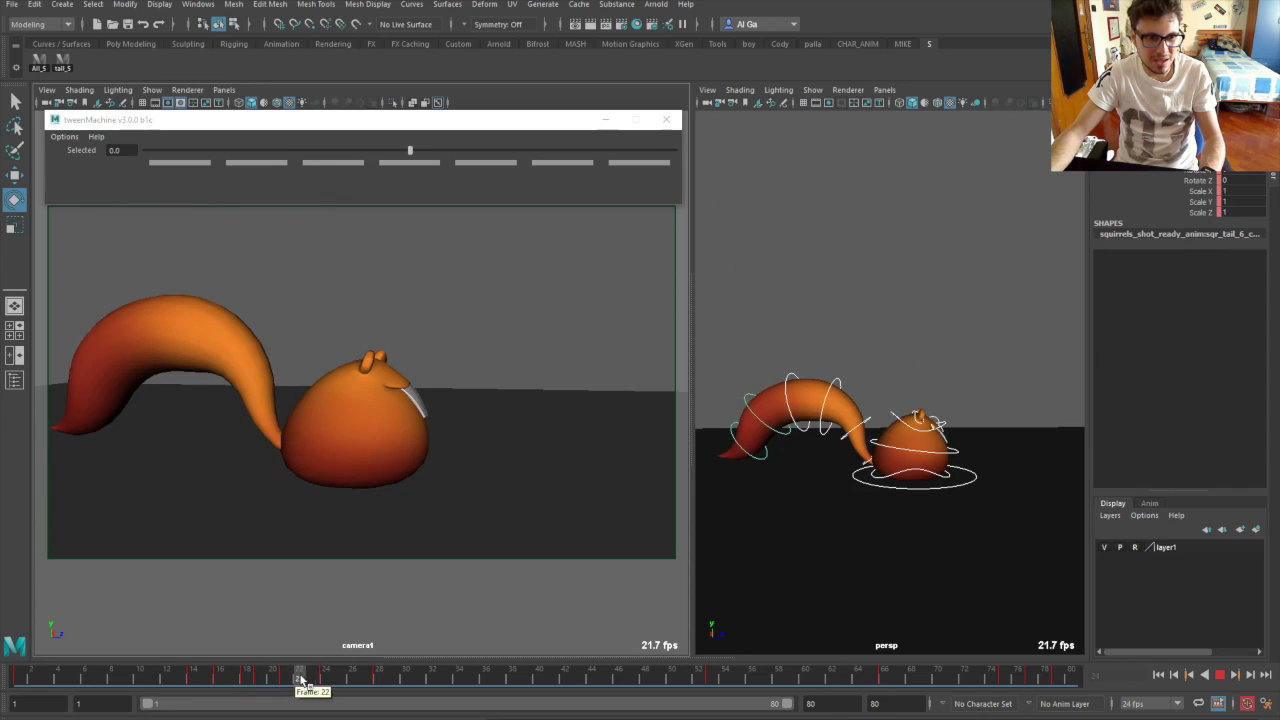
- Shift all the controls' keys from frame 24 to 30 one frame earlier and play back the new timing
shift+drag(398, 682, 325, 682)
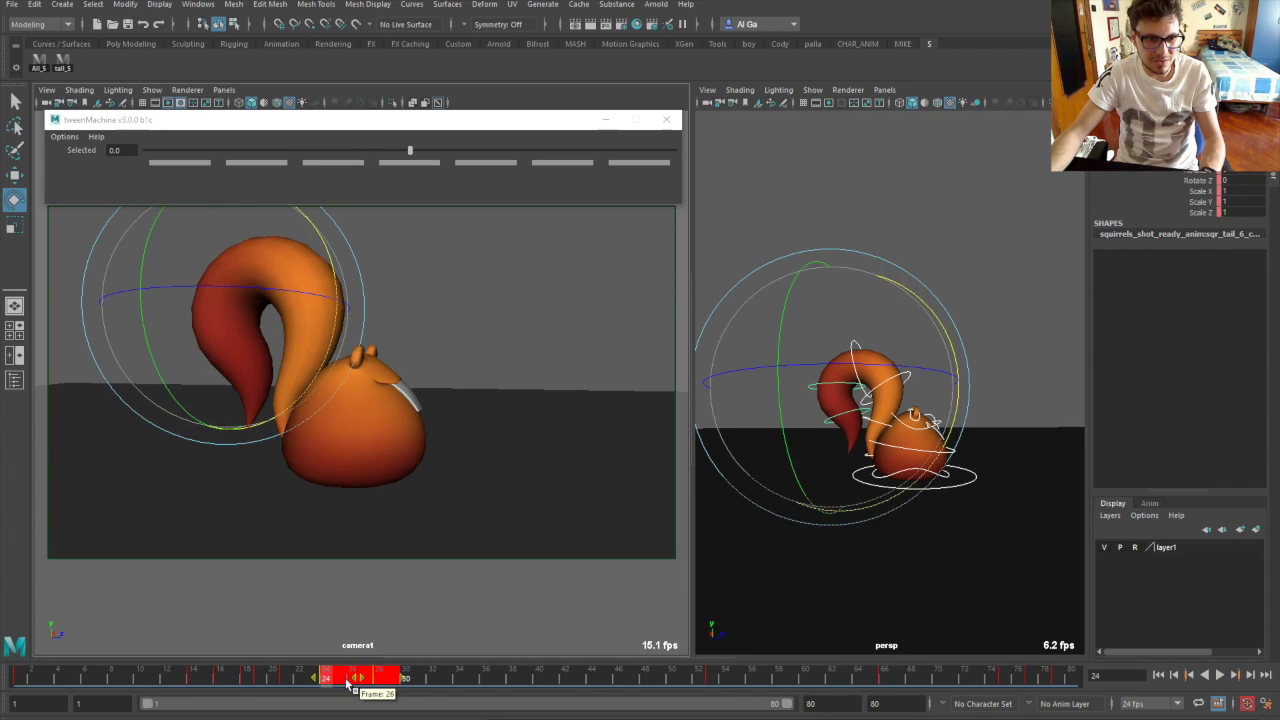
click(140, 680)
key(alt+v)
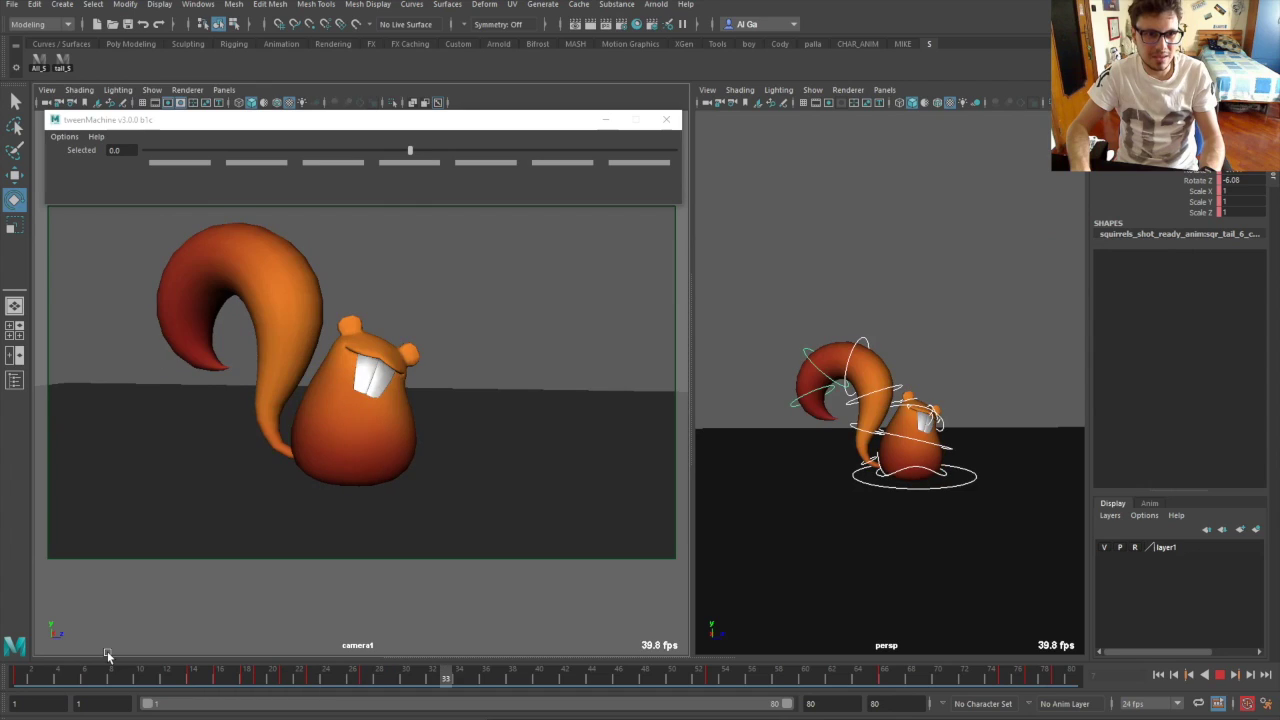
key(alt+v)
- At frame 21, rotate the upper spine control slightly to tip the squirrel's head forward
drag(166, 672, 286, 716)
click(948, 355)
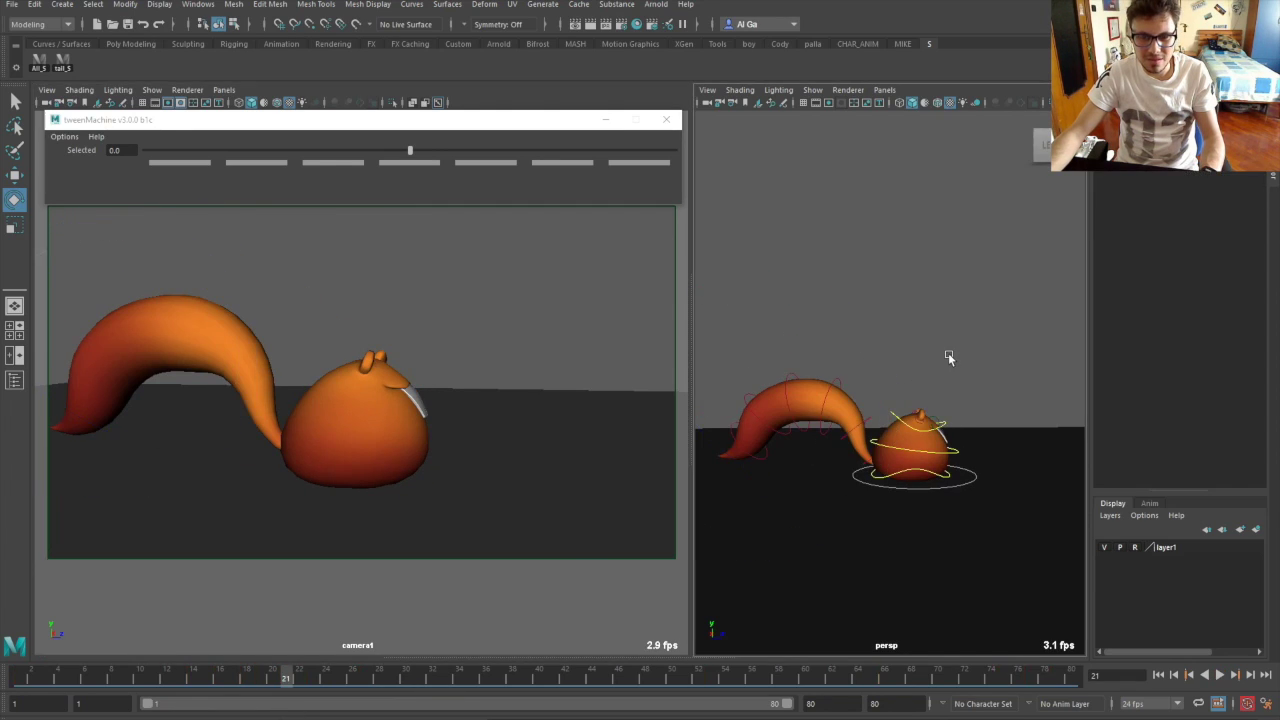
click(900, 411)
mouse_move(476, 348)
mouse_down()
mouse_move(484, 360)
mouse_move(470, 372)
mouse_up()
key(w)
click(865, 342)
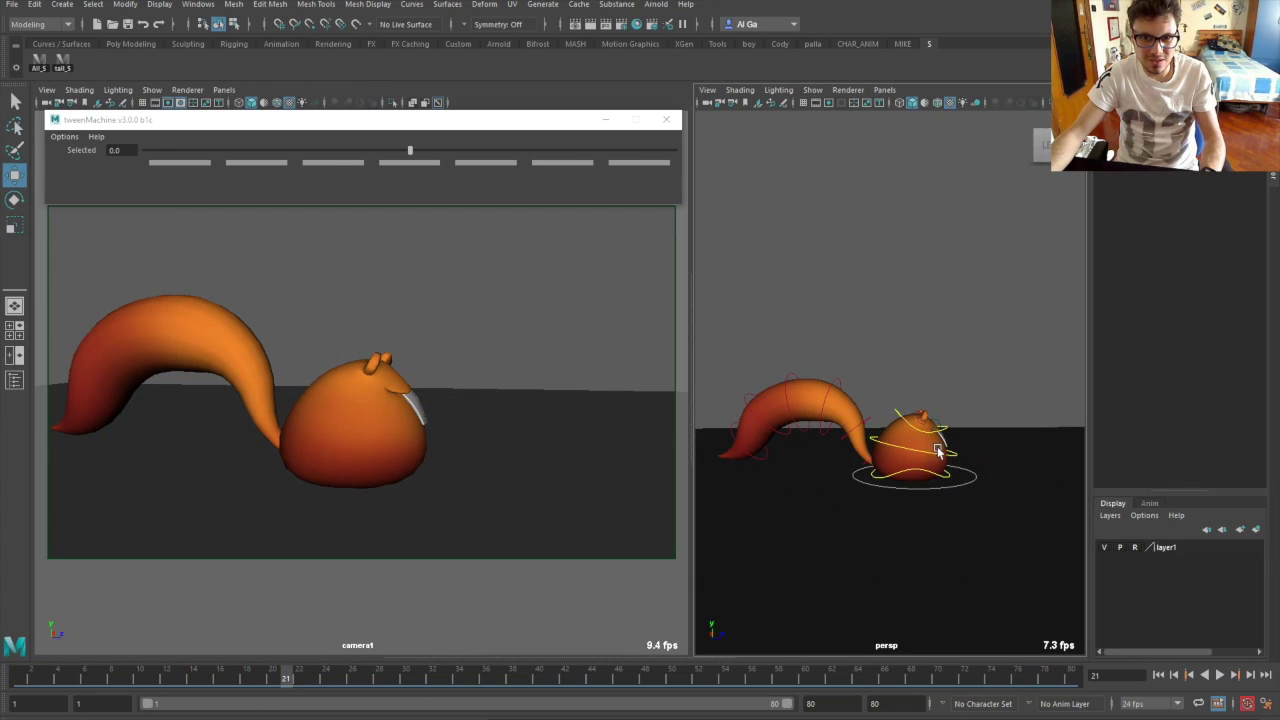
- Move the middle spine control slightly forward at frame 21
click(952, 456)
drag(258, 680, 287, 680)
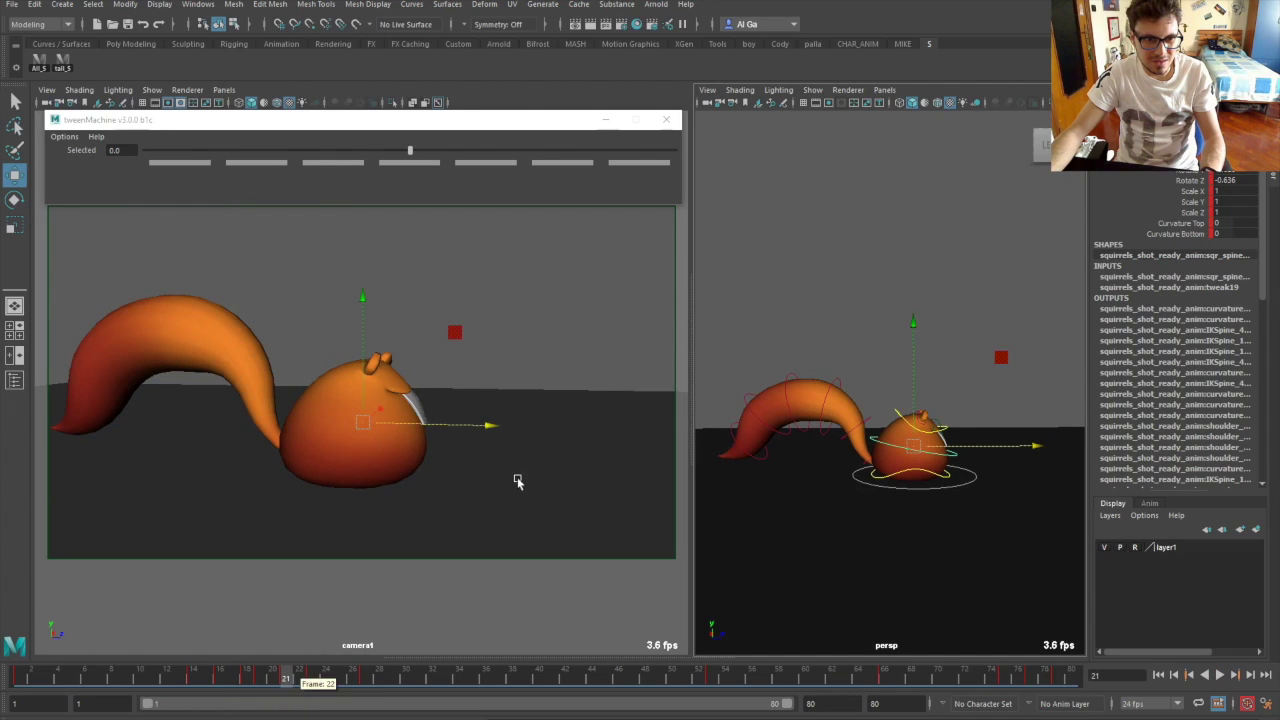
drag(470, 430, 481, 427)
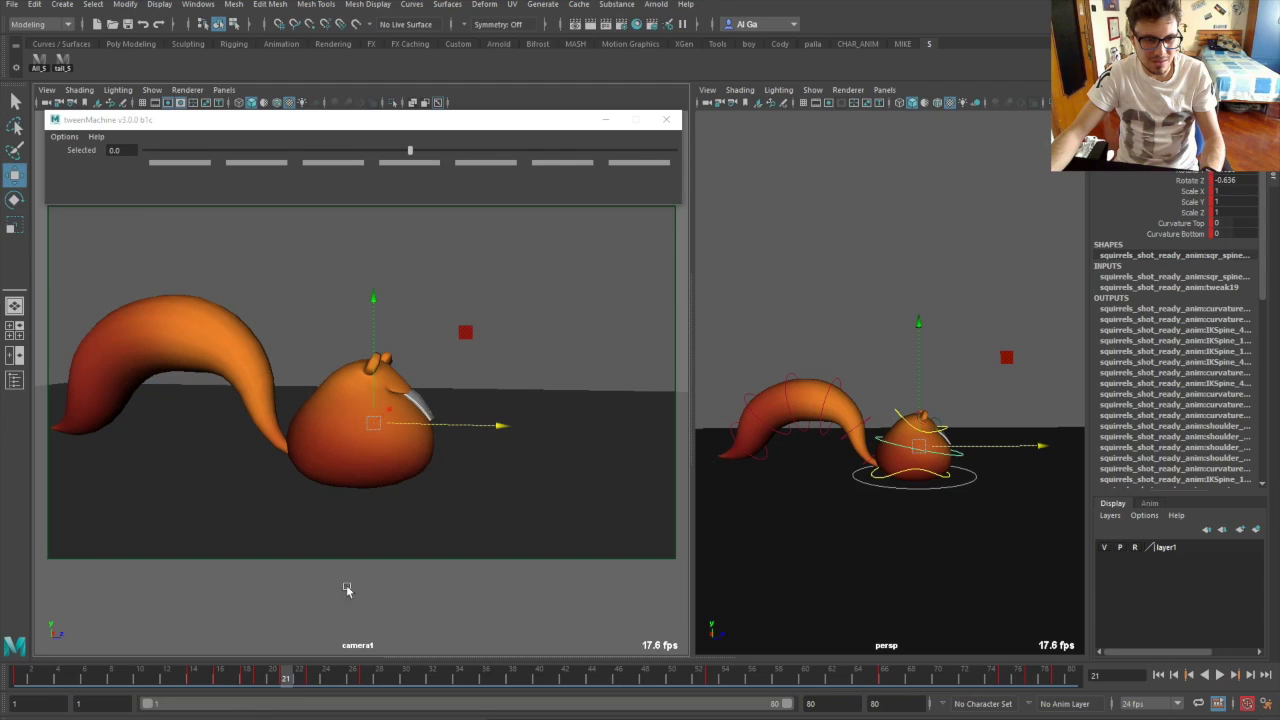
- At frame 23, move the middle spine control slightly forward and play the animation
key(alt+v)
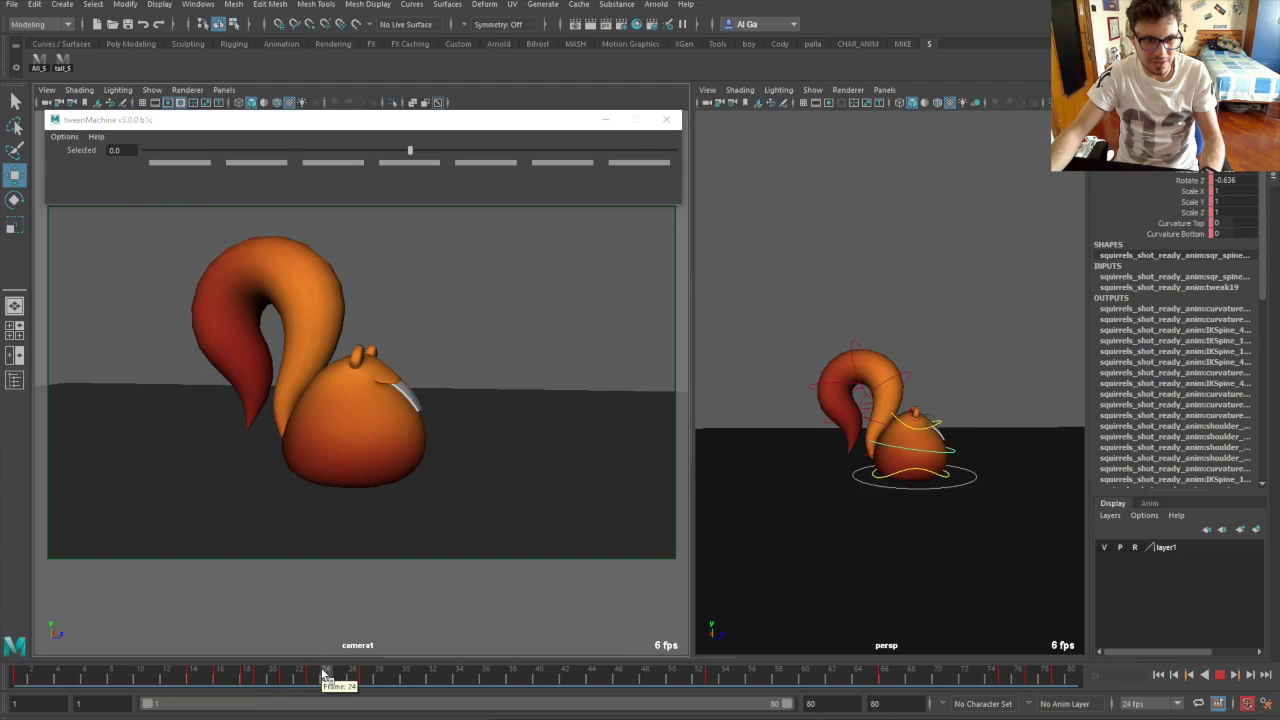
click(313, 677)
drag(447, 428, 457, 423)
drag(316, 678, 124, 625)
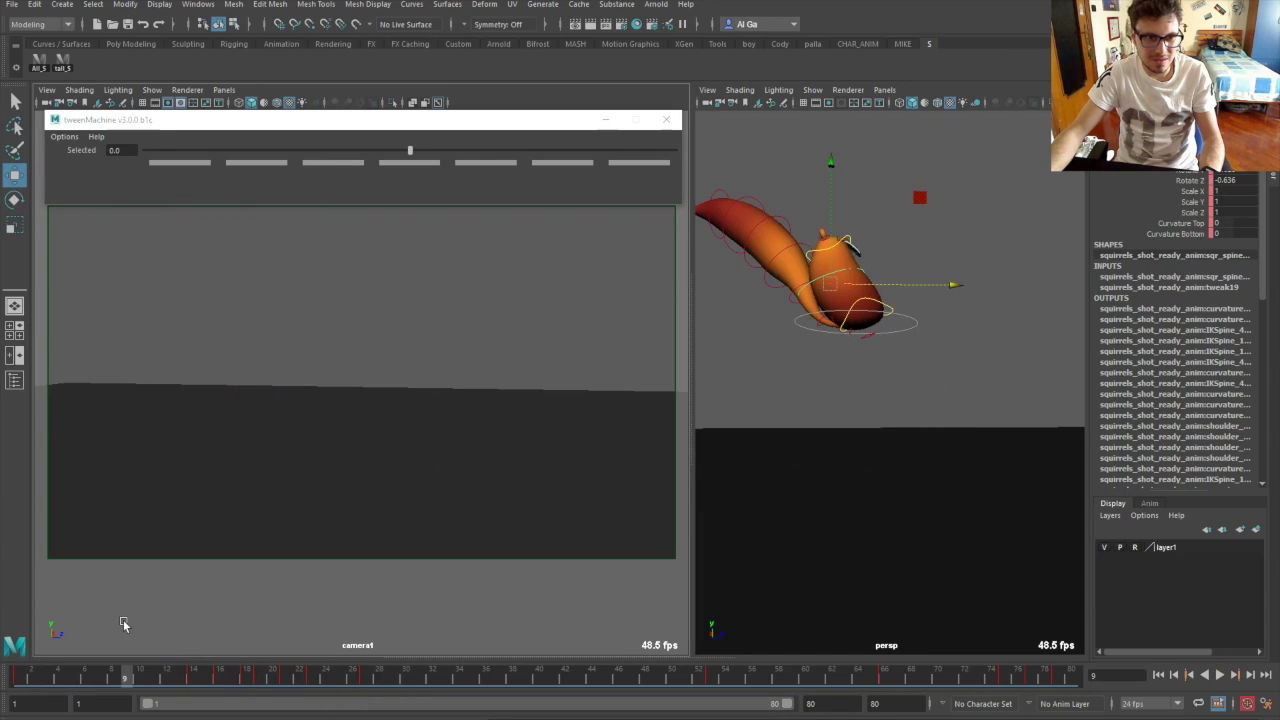
key(alt+v)
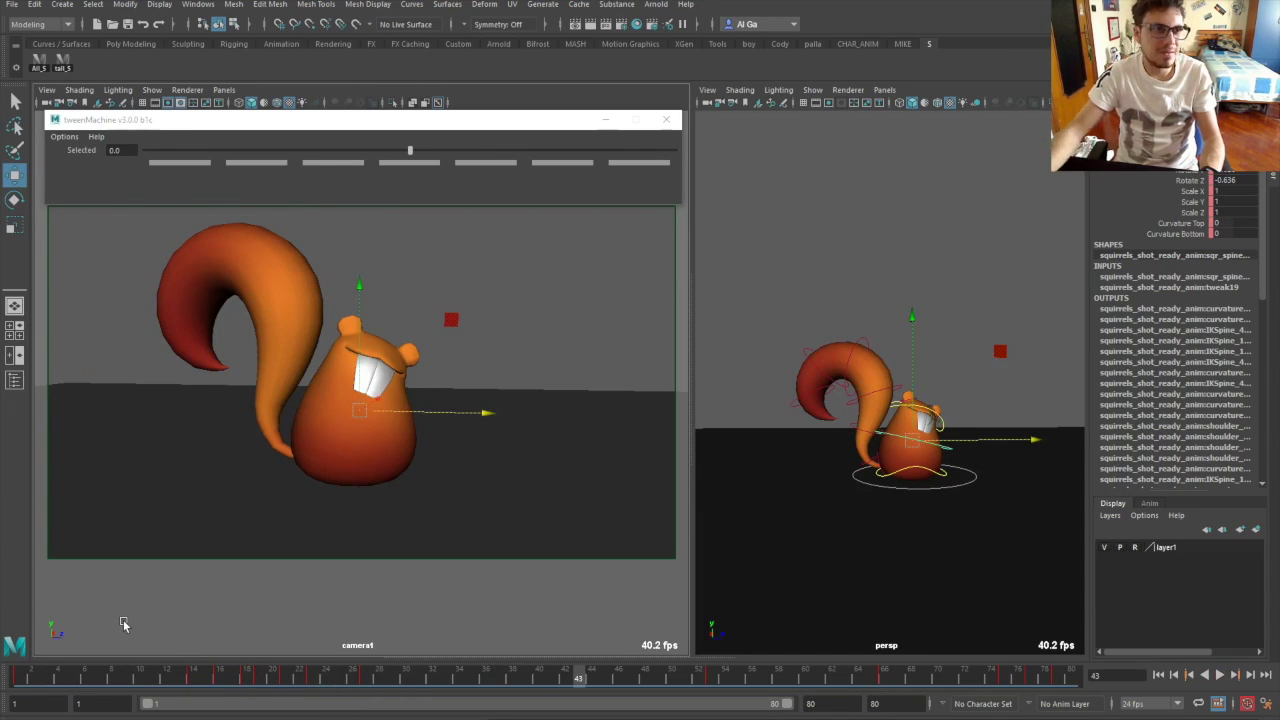
- At frame 21, lower the upper spine control slightly to squash the body further
drag(232, 679, 285, 682)
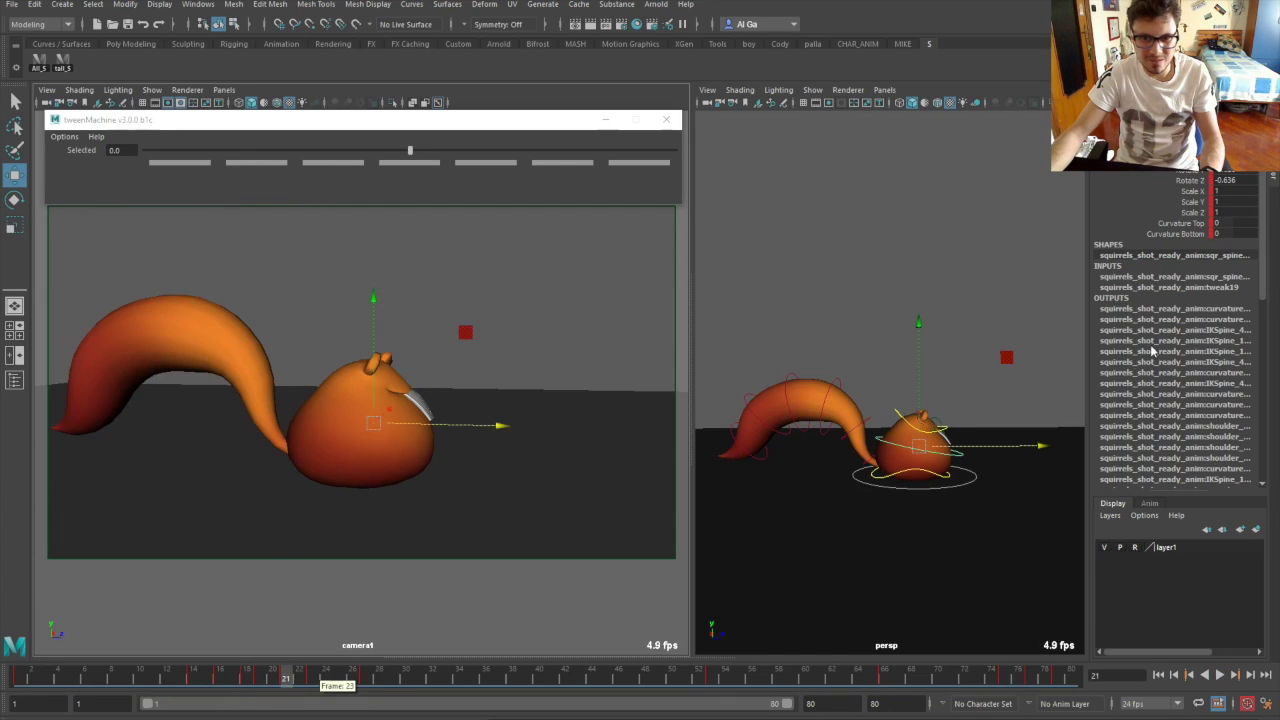
click(898, 413)
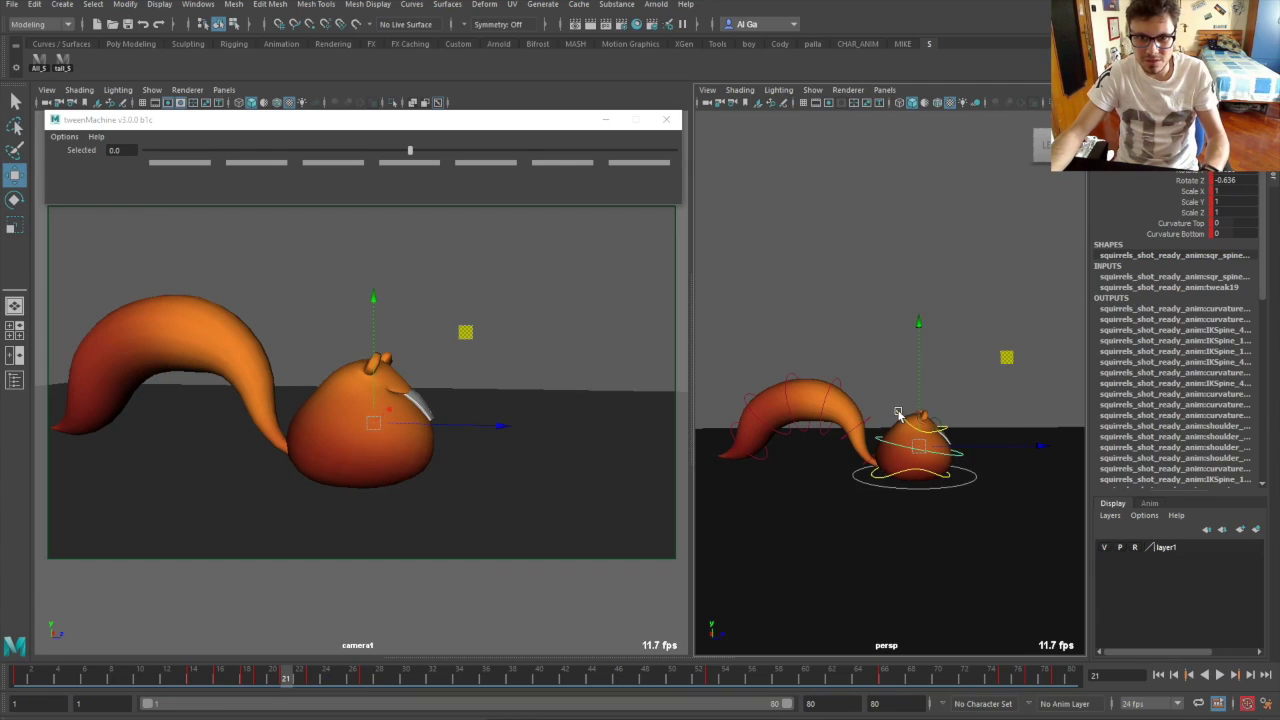
drag(917, 377, 916, 381)
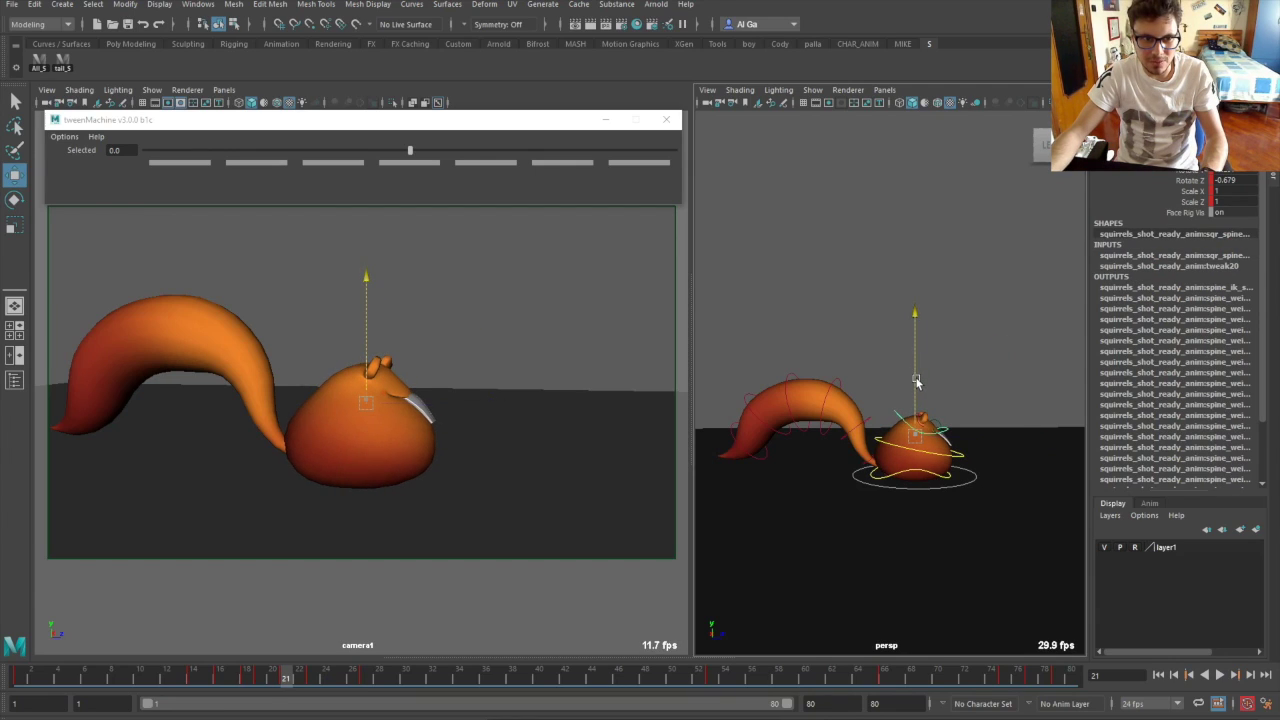
mouse_move(266, 679)
mouse_down()
mouse_move(286, 682)
mouse_move(243, 682)
mouse_move(286, 680)
mouse_up()
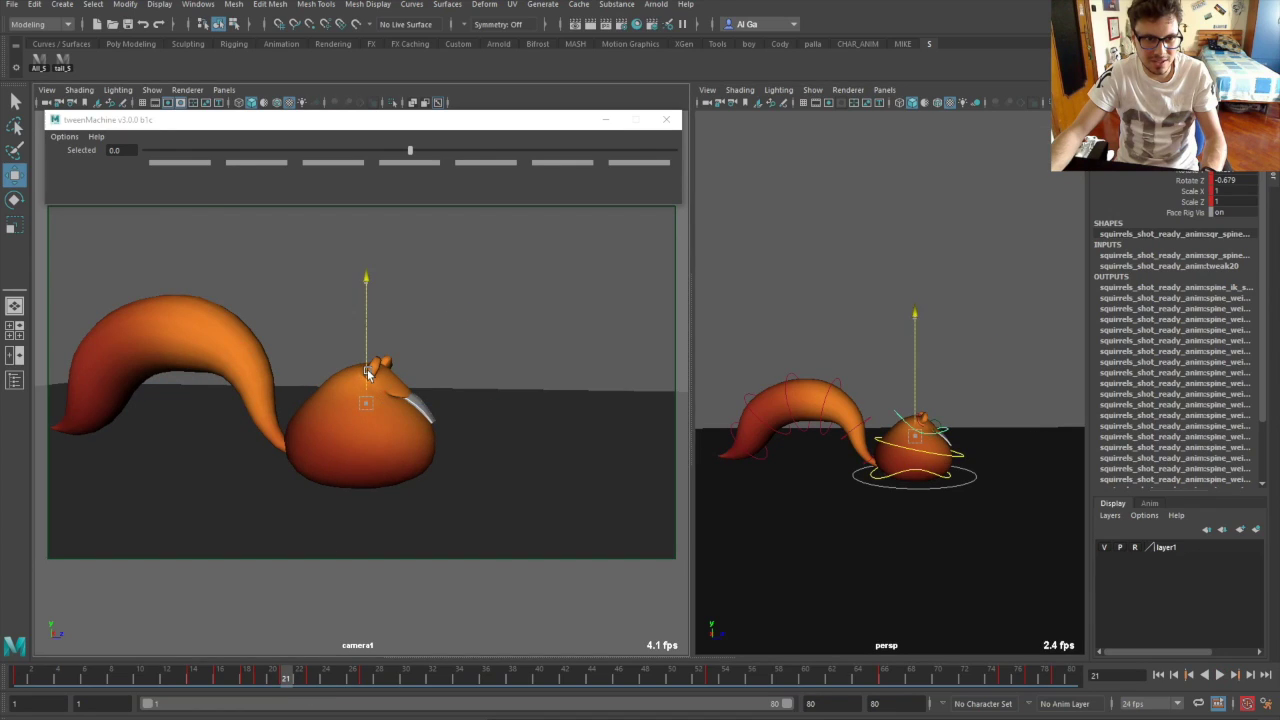
- At frame 23, rotate the upper spine control slightly, ending at a Rotate Z of about 0.8
drag(288, 679, 313, 680)
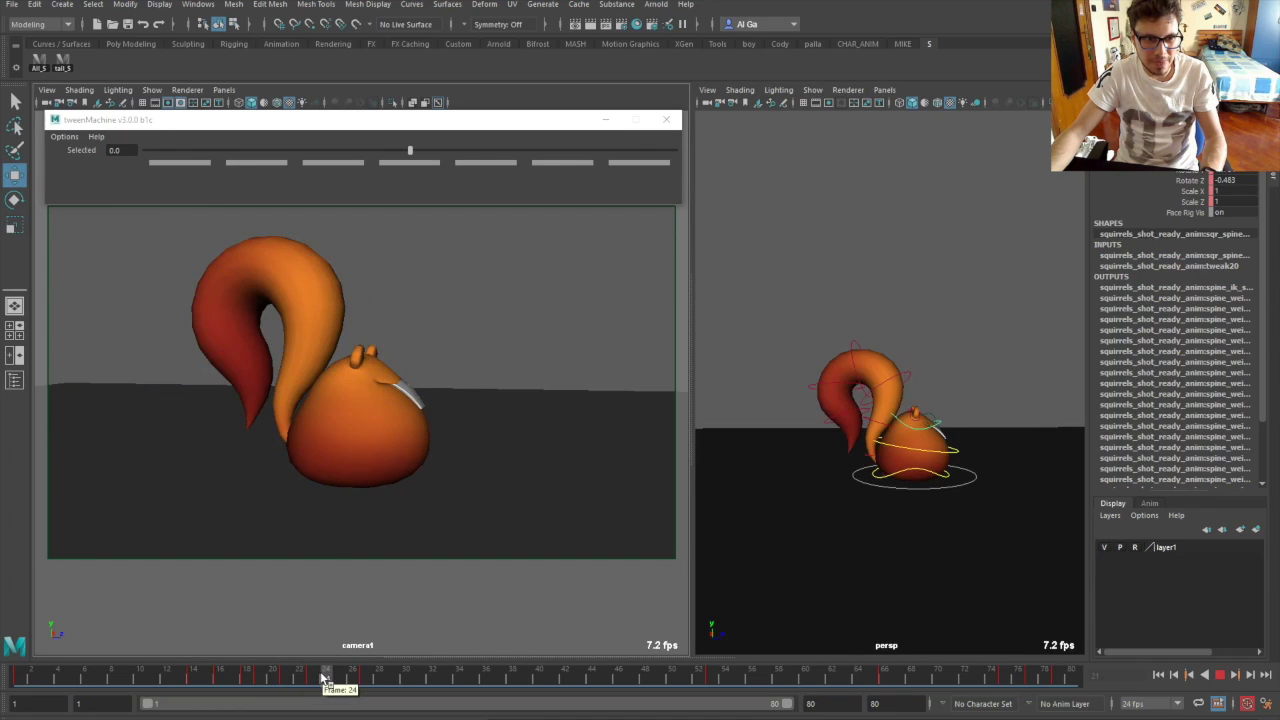
key(e)
drag(488, 411, 407, 456)
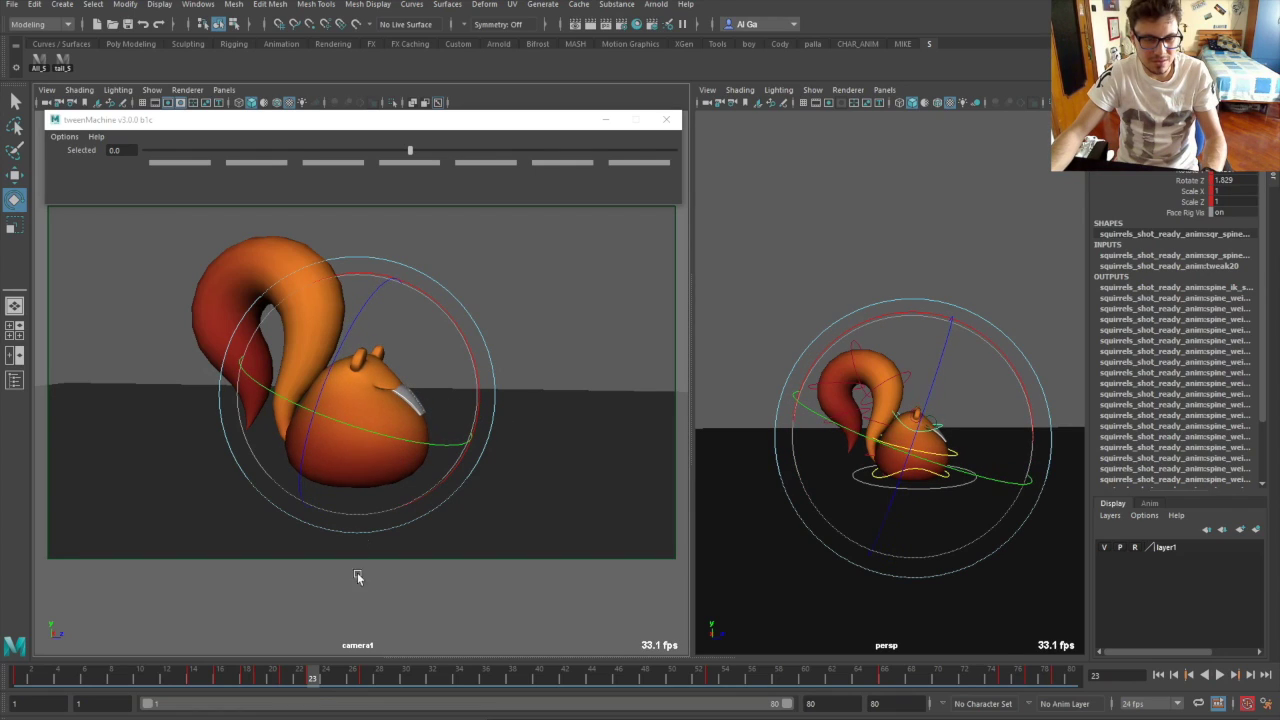
key(alt+v)
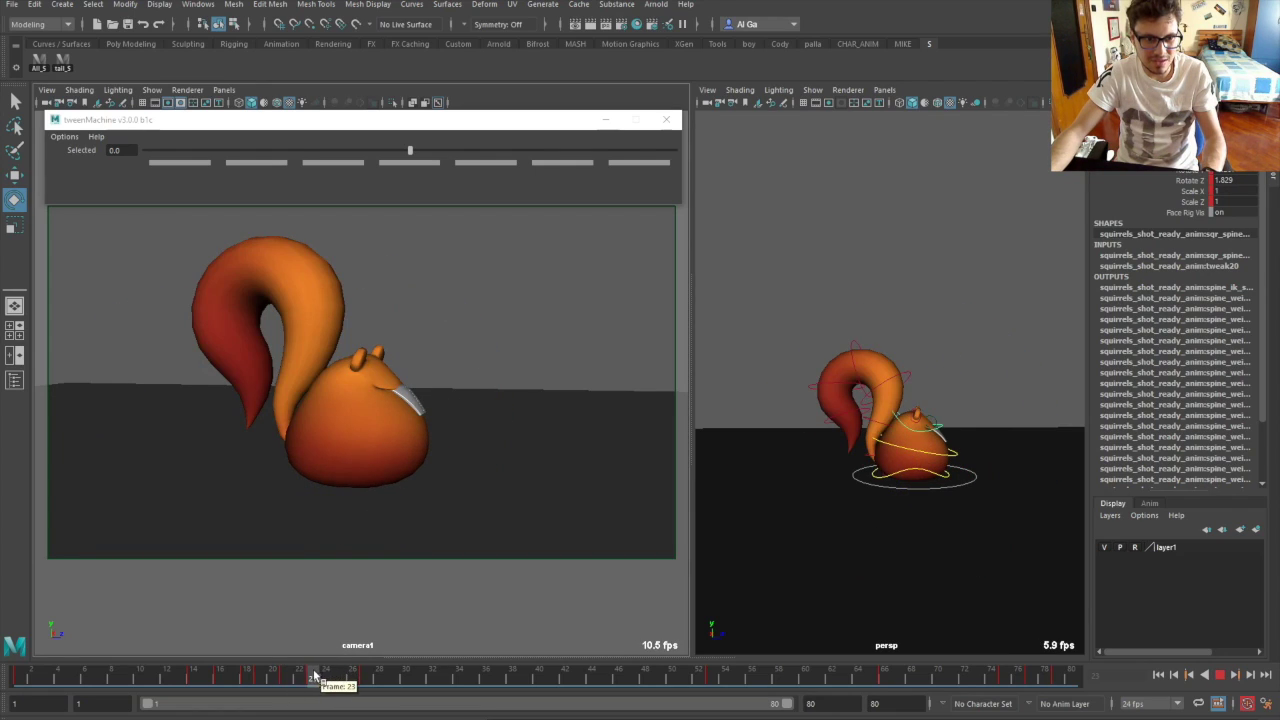
click(318, 676)
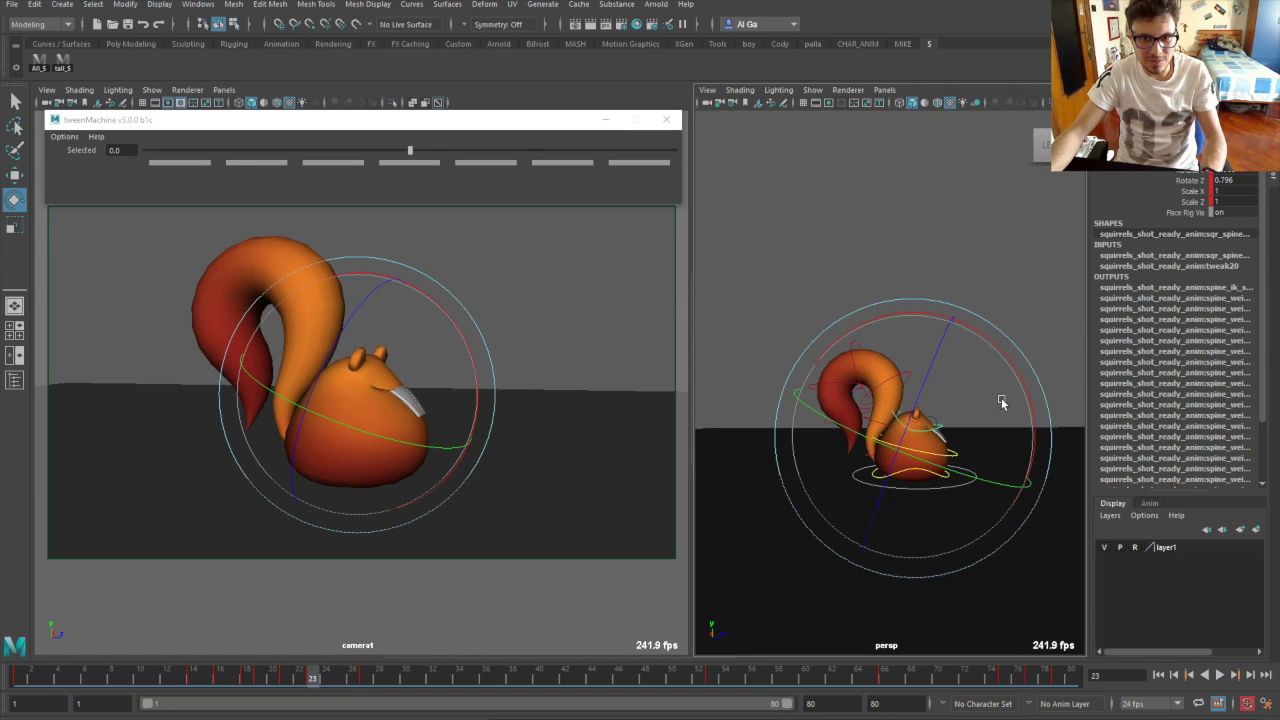
key(alt+v)
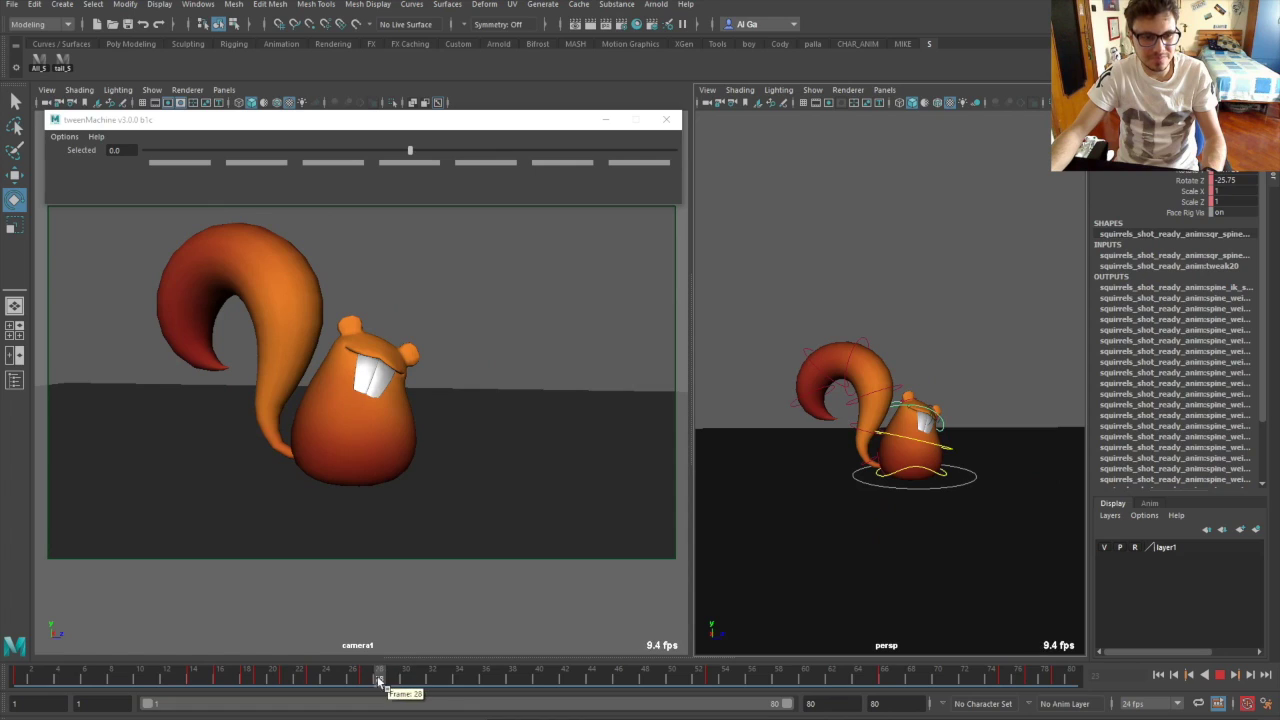
- Select all the squirrel's controls at frame 27 and play the animation to review the landing
click(368, 678)
click(40, 64)
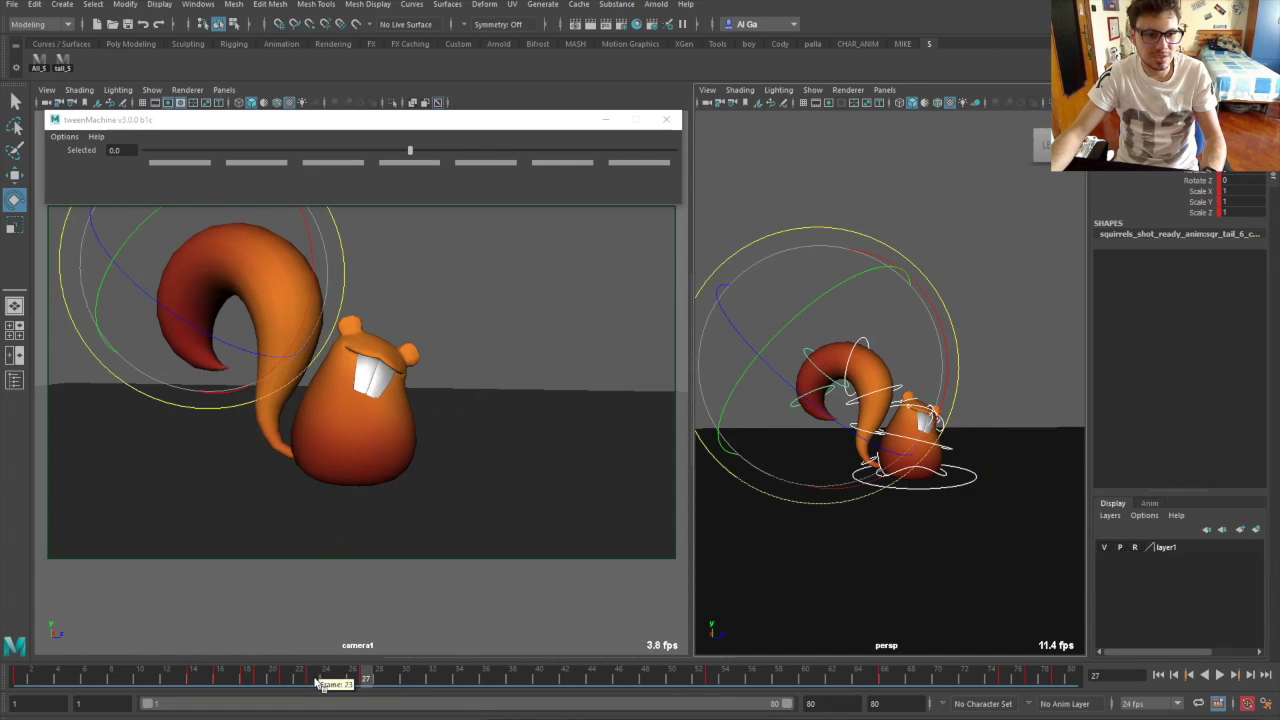
key(alt+v)
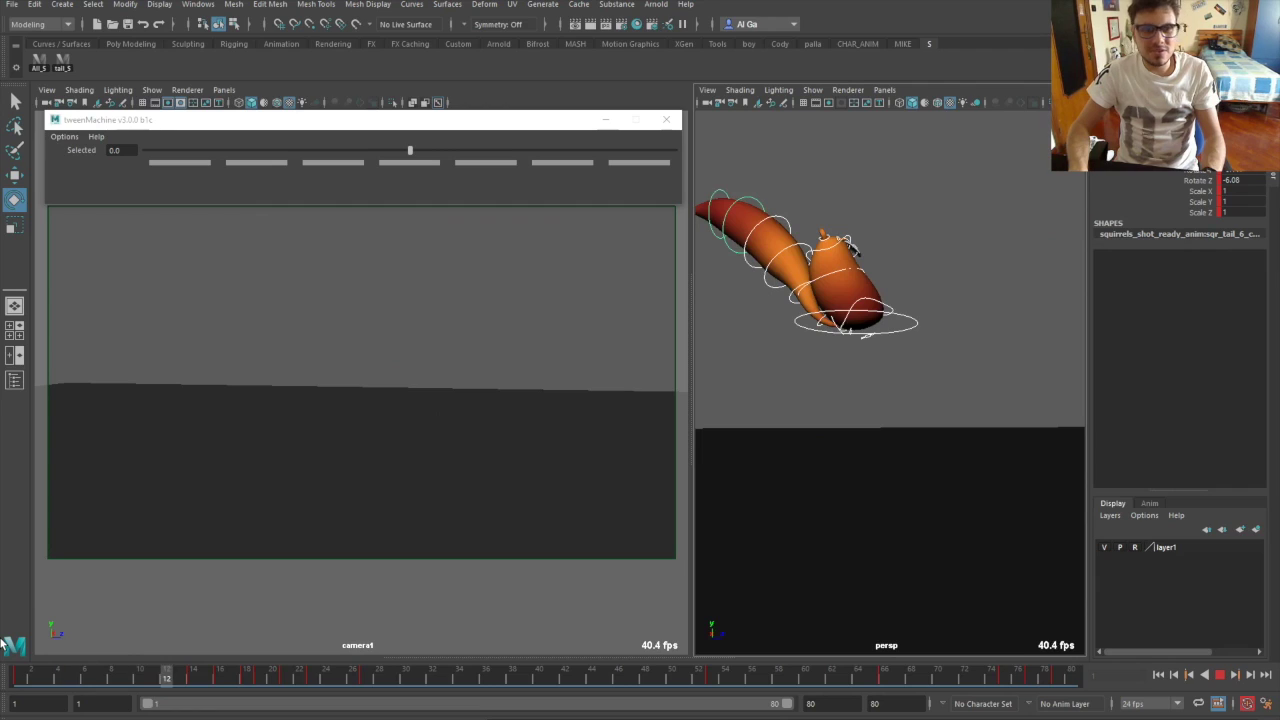
key(Escape)
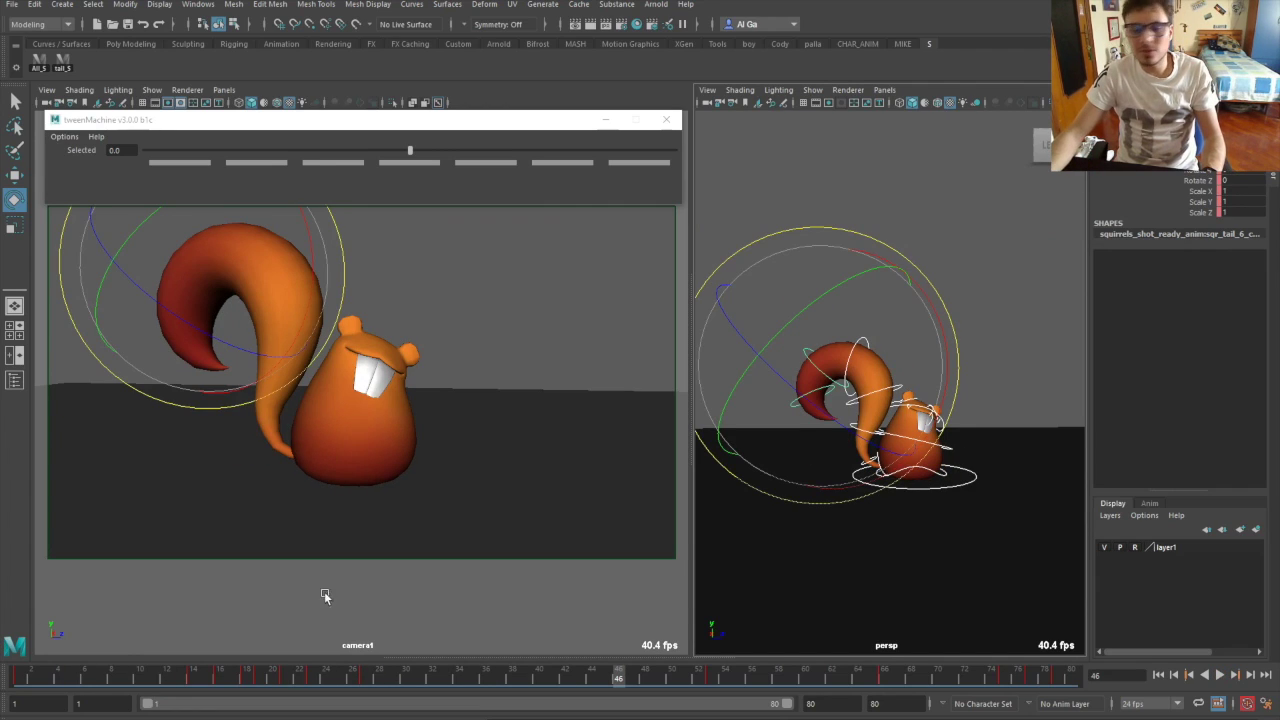
- Play the animation from the first frame and inspect the squirrel's fall around frame 14
click(1159, 676)
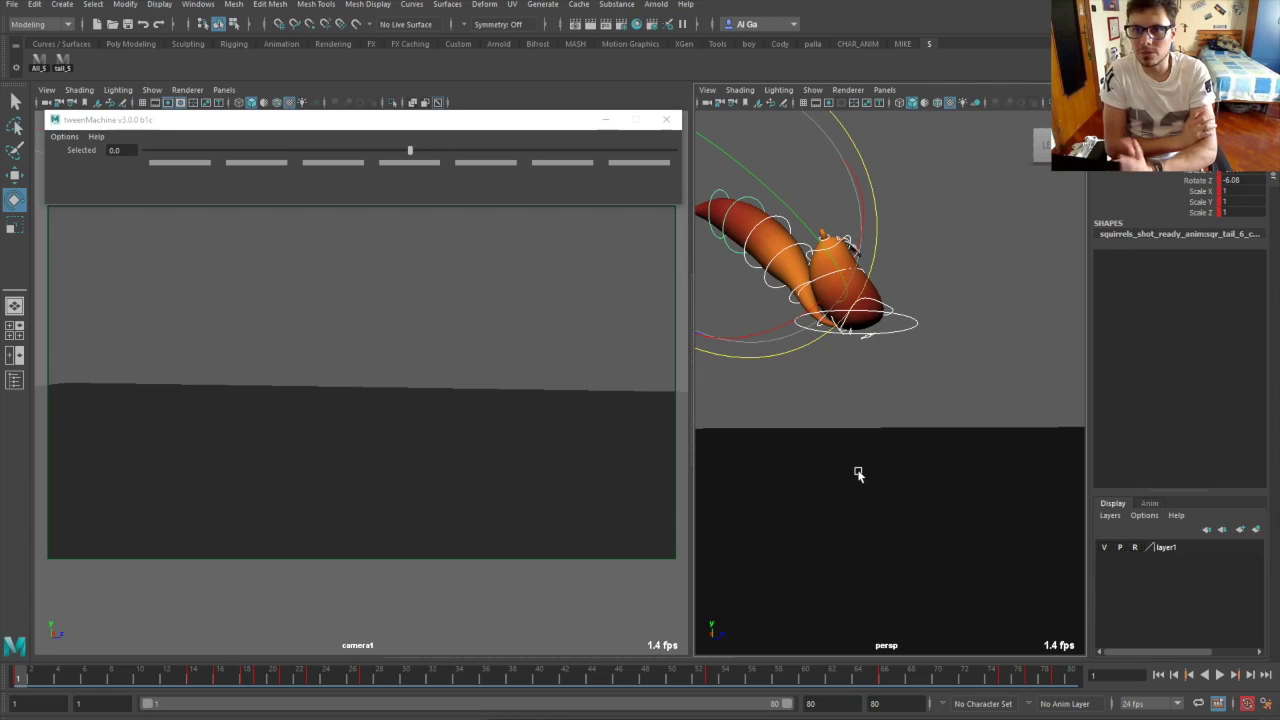
click(1160, 678)
click(1219, 676)
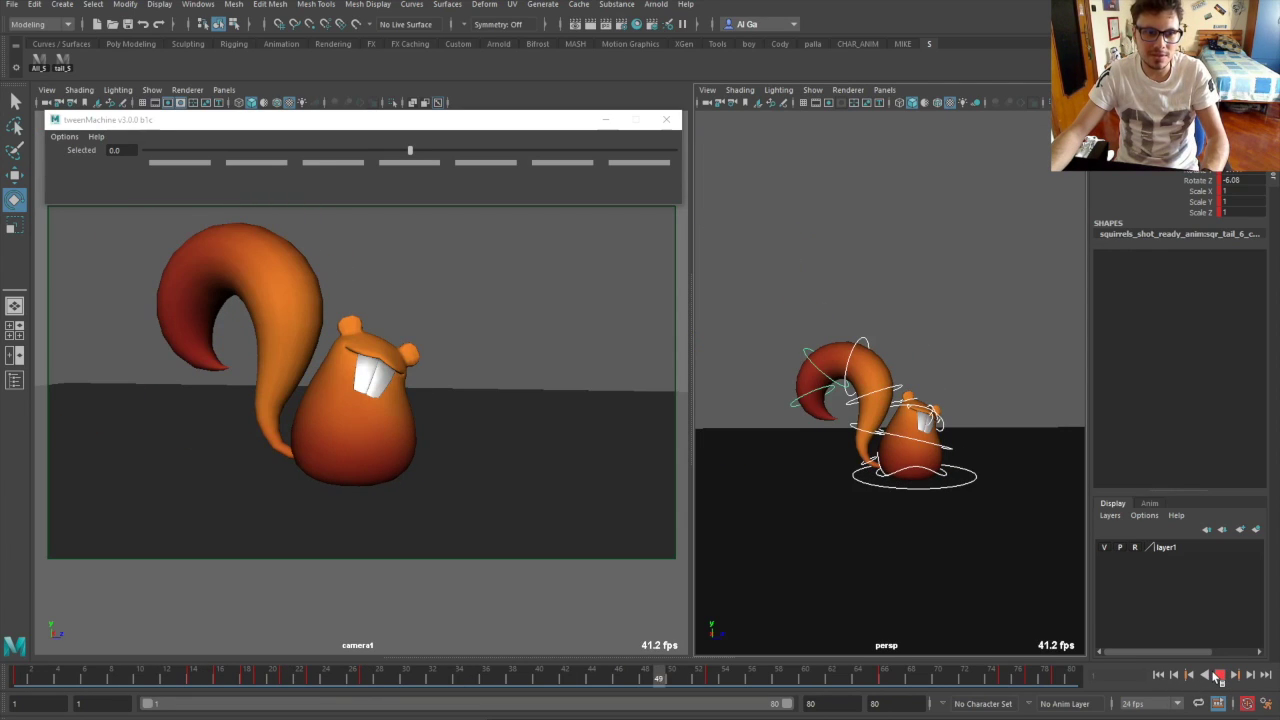
click(1219, 676)
click(1160, 676)
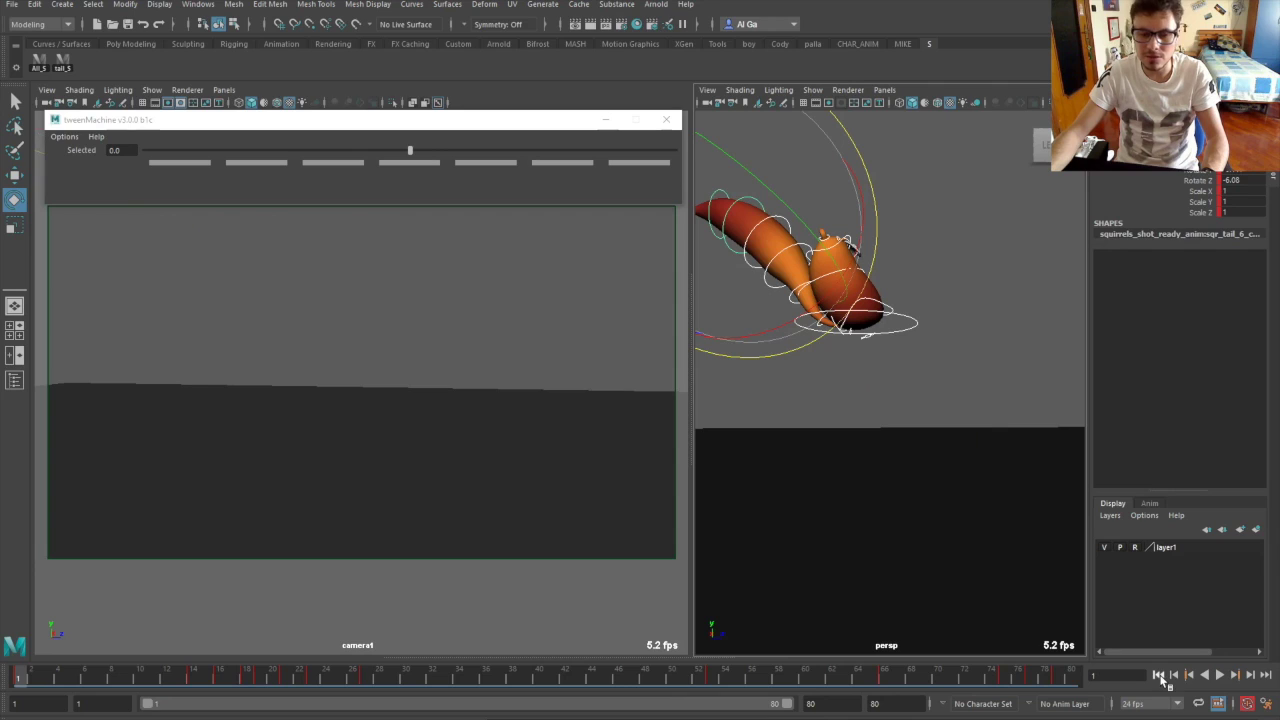
drag(171, 678, 193, 682)
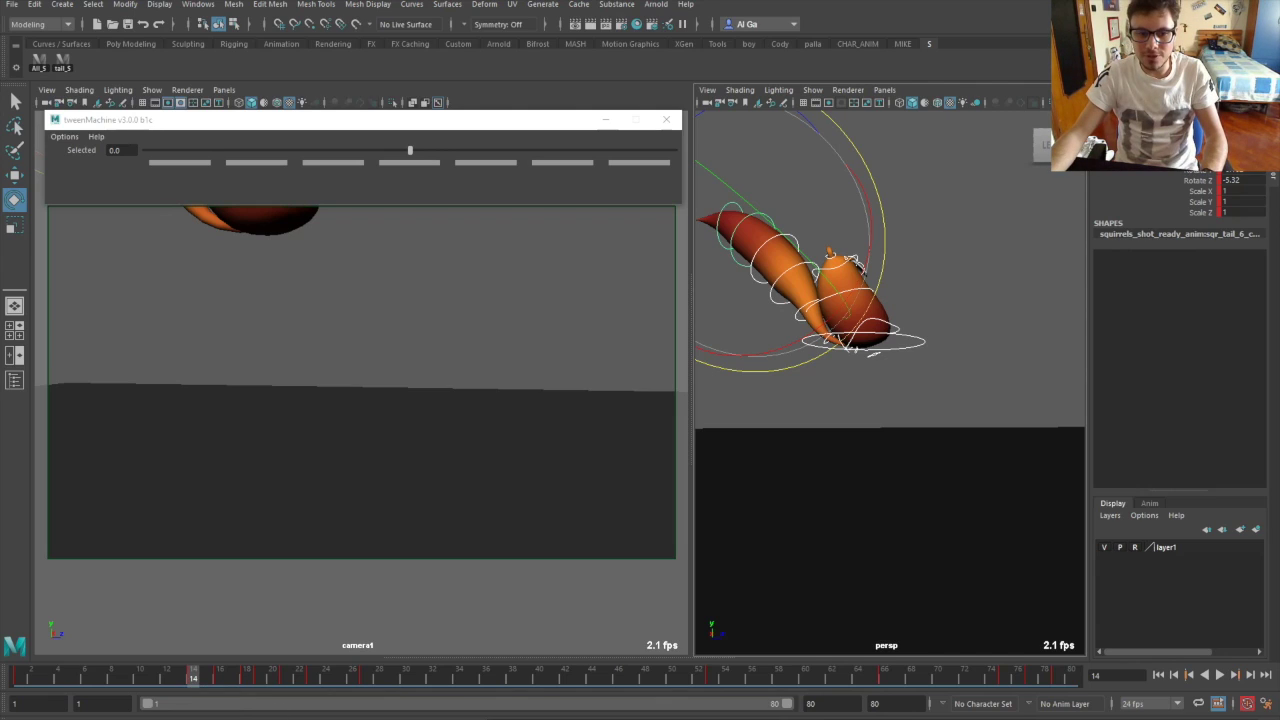
mouse_move(604, 716)
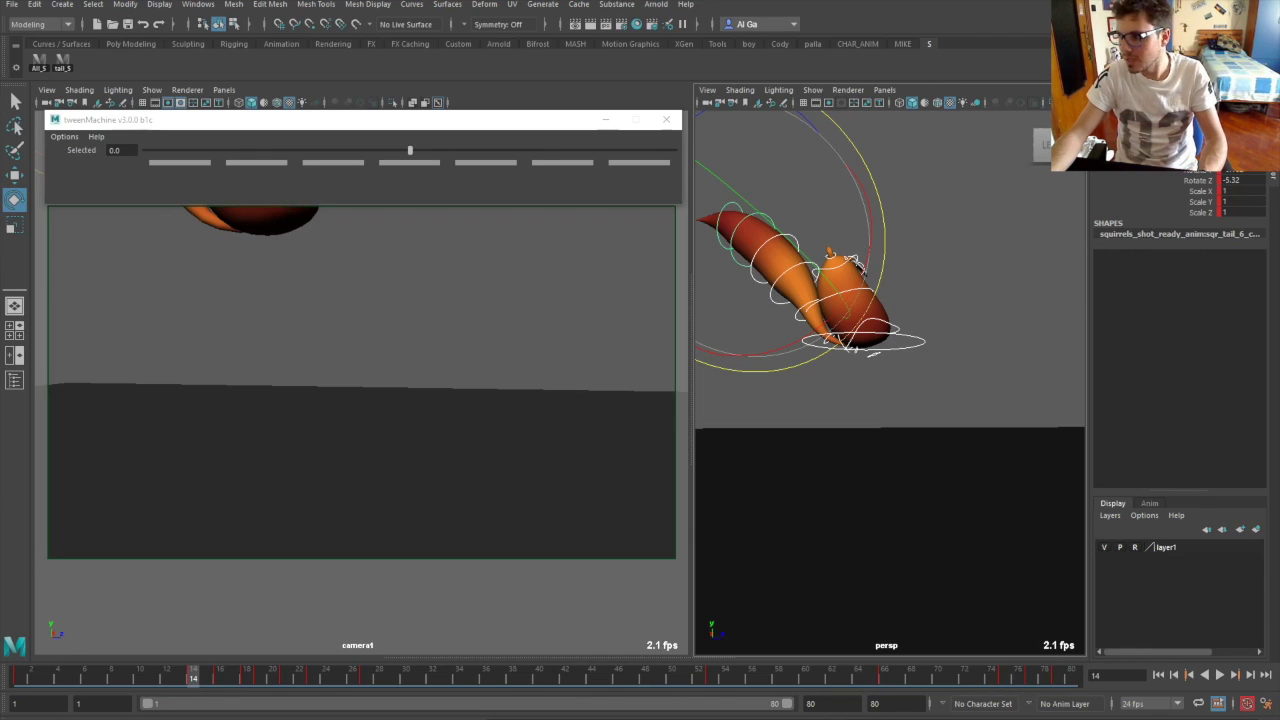
click(121, 150)
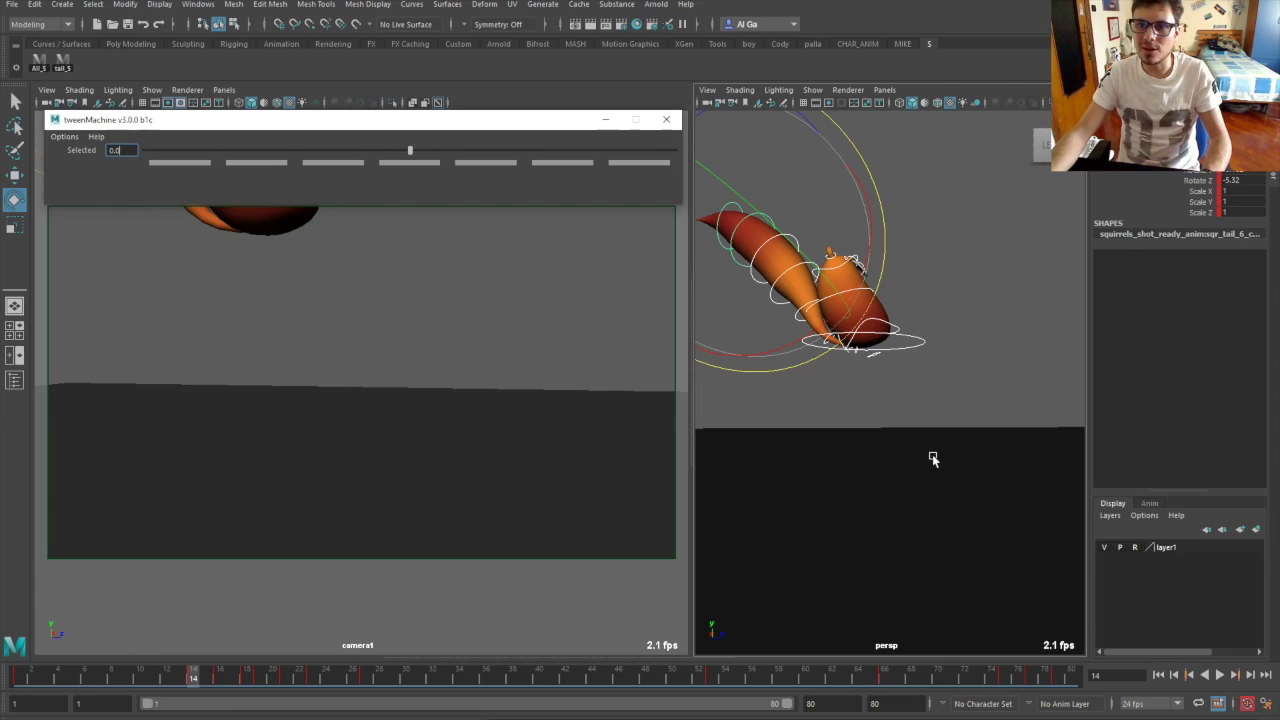
click(1159, 676)
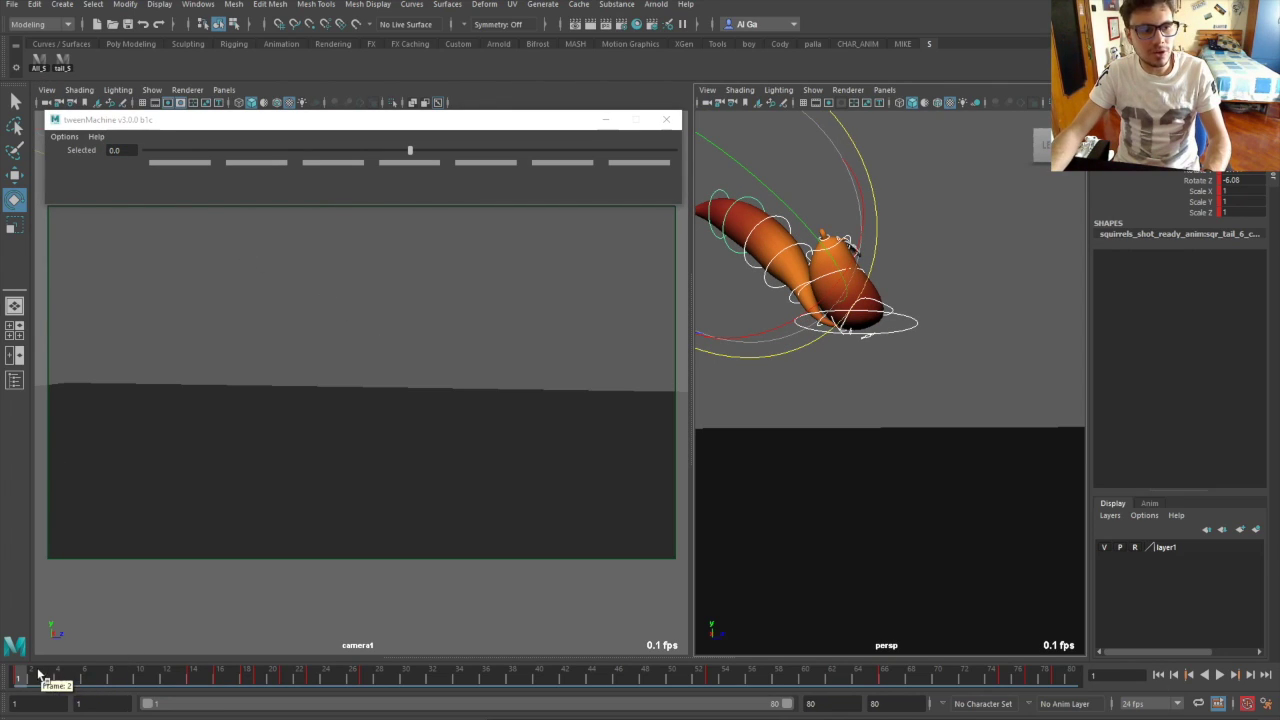
- Replay the animation from the start and scrub to frame 39 to examine the pose after the landing
key(alt+v)
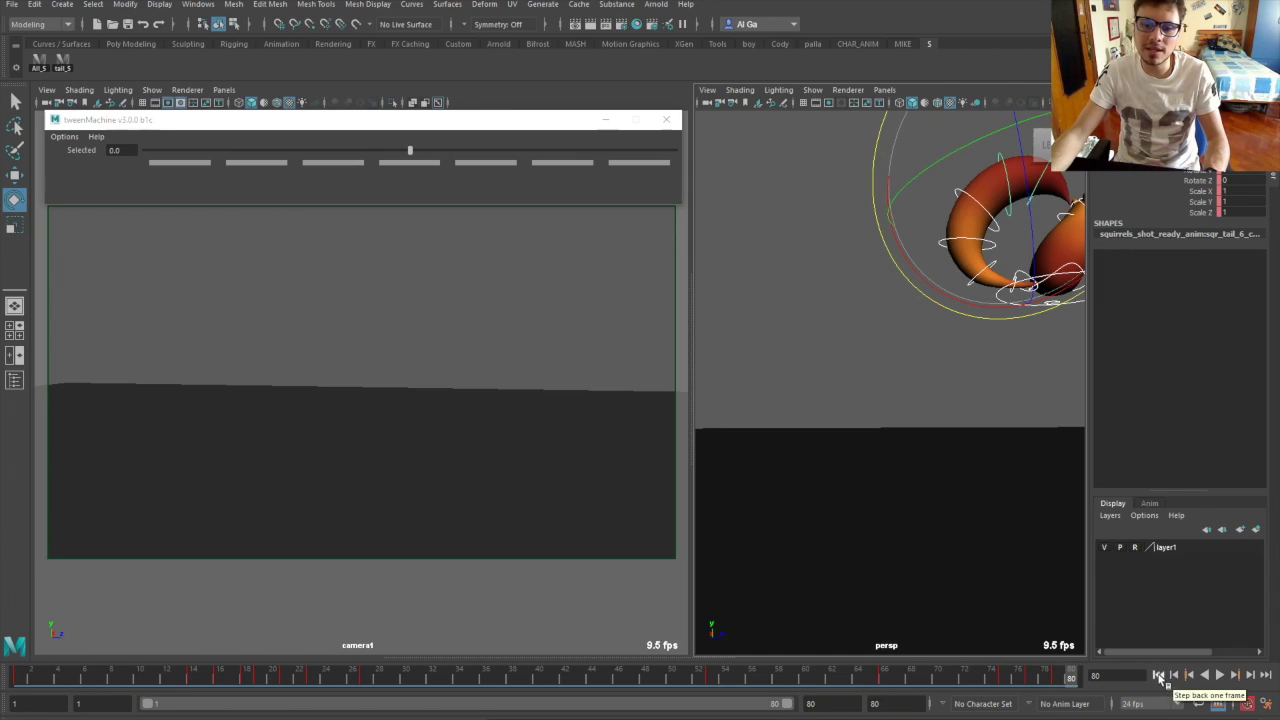
click(1158, 675)
key(alt+v)
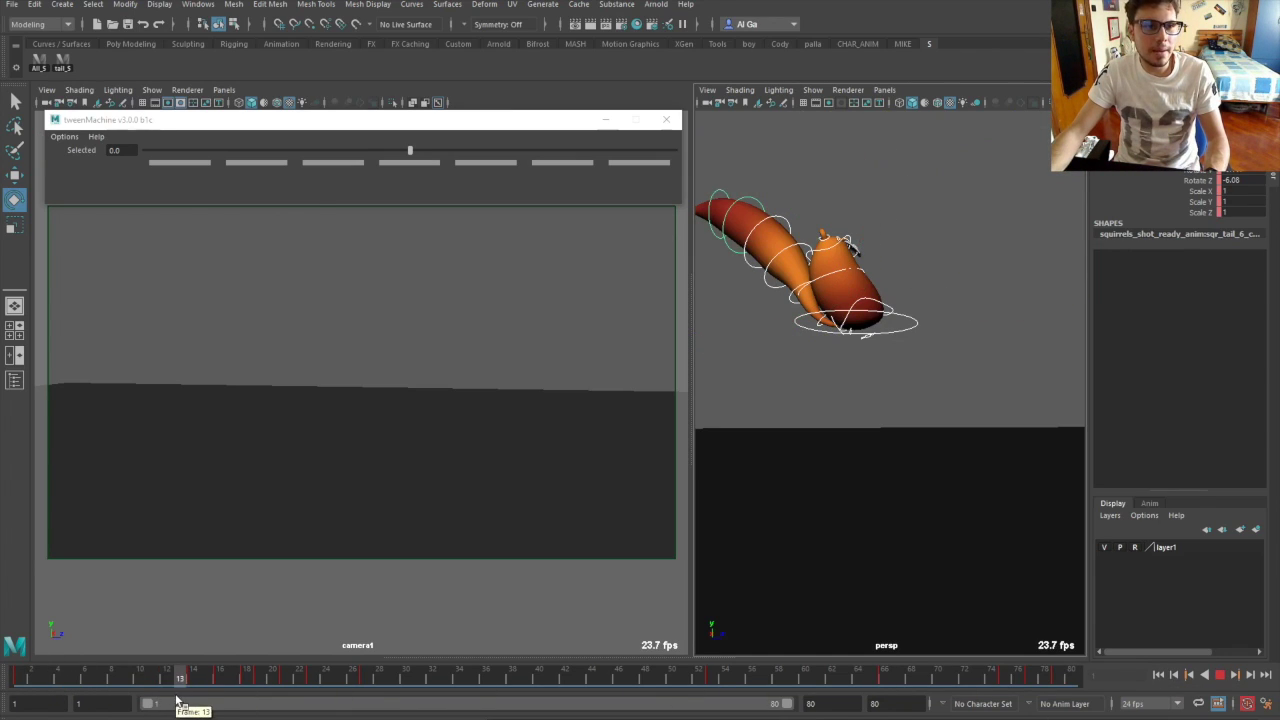
drag(198, 697, 538, 697)
mouse_move(541, 681)
mouse_down()
mouse_move(511, 680)
mouse_move(526, 681)
mouse_up()
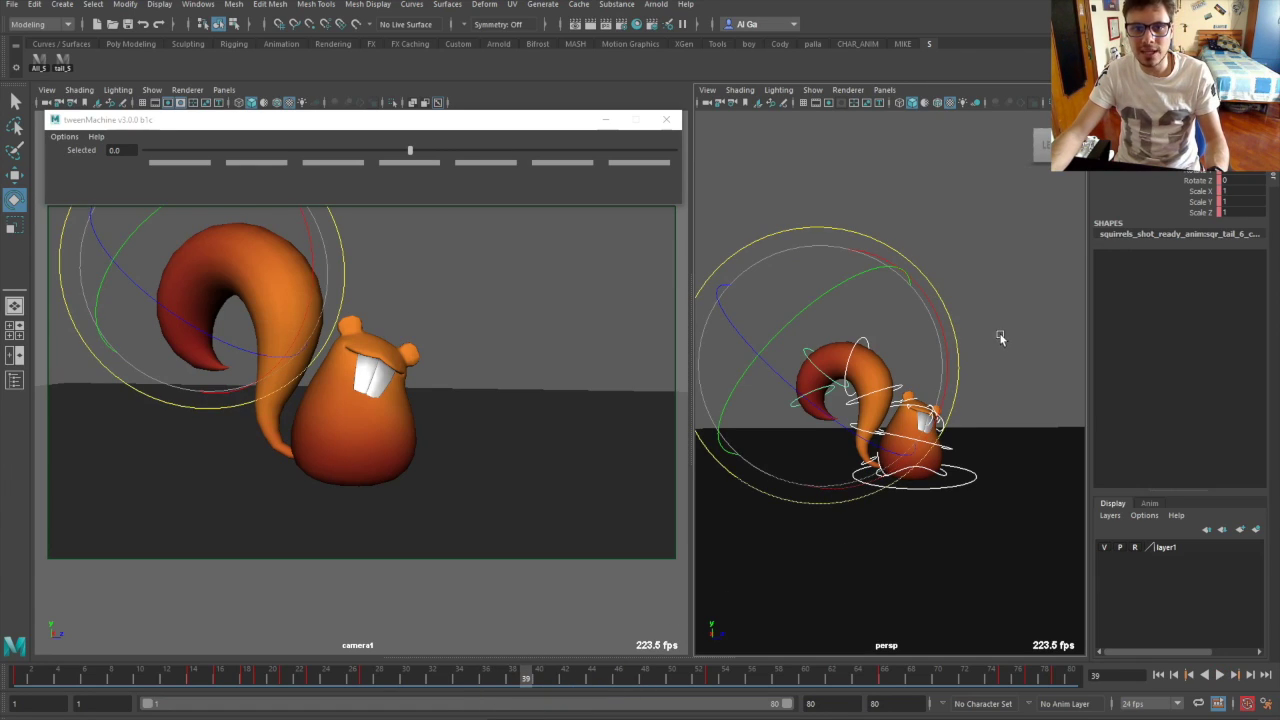
- Try rotating the tail controls at frame 39 to test different tail curls, and undo the rotations
click(310, 288)
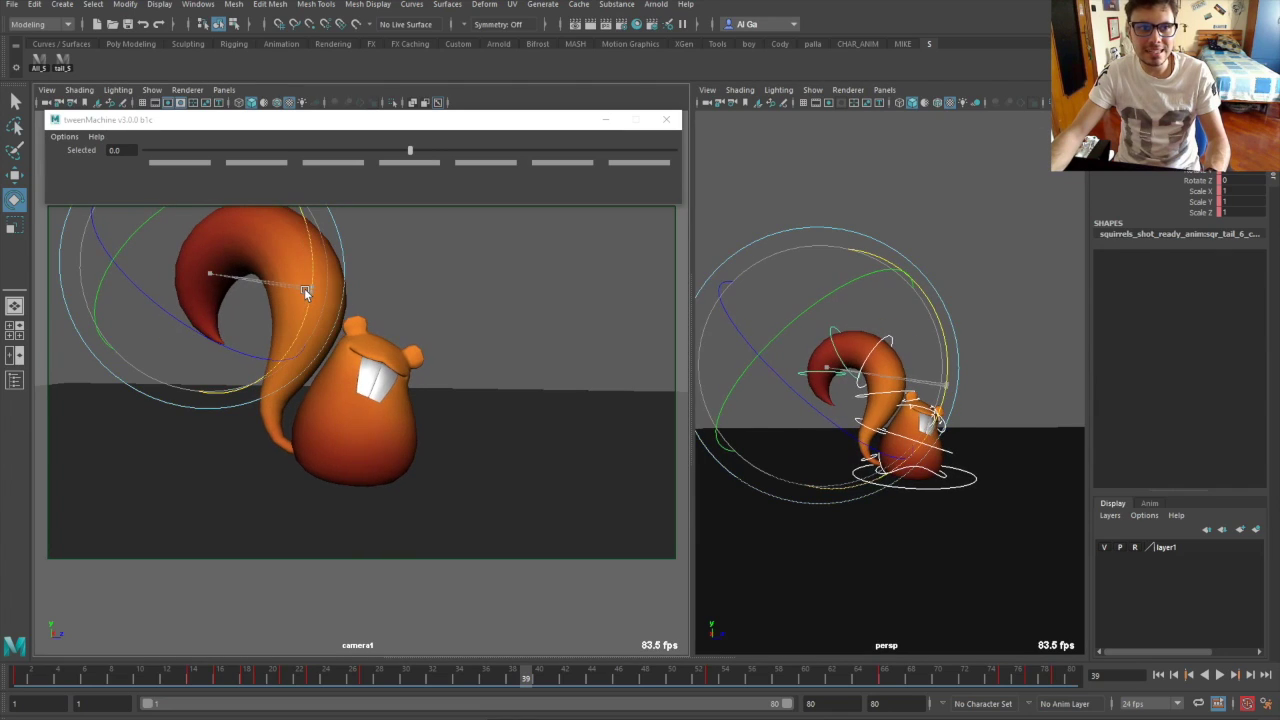
click(55, 64)
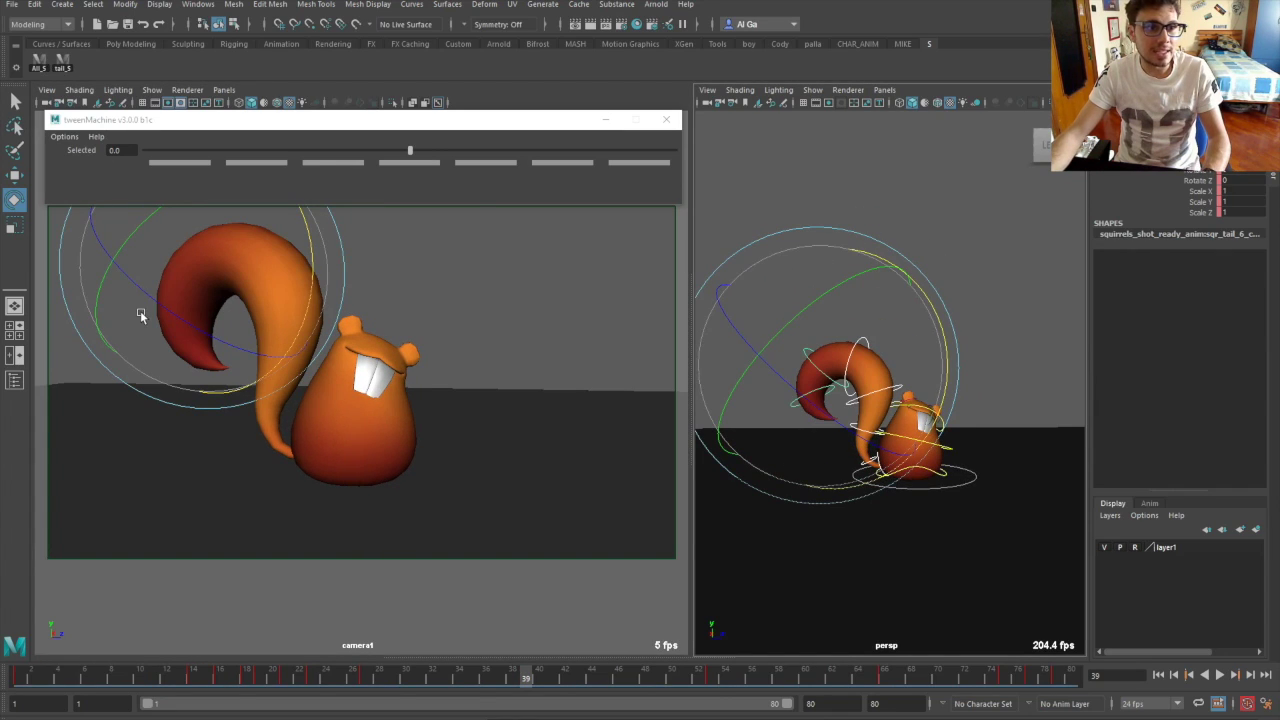
drag(305, 270, 254, 264)
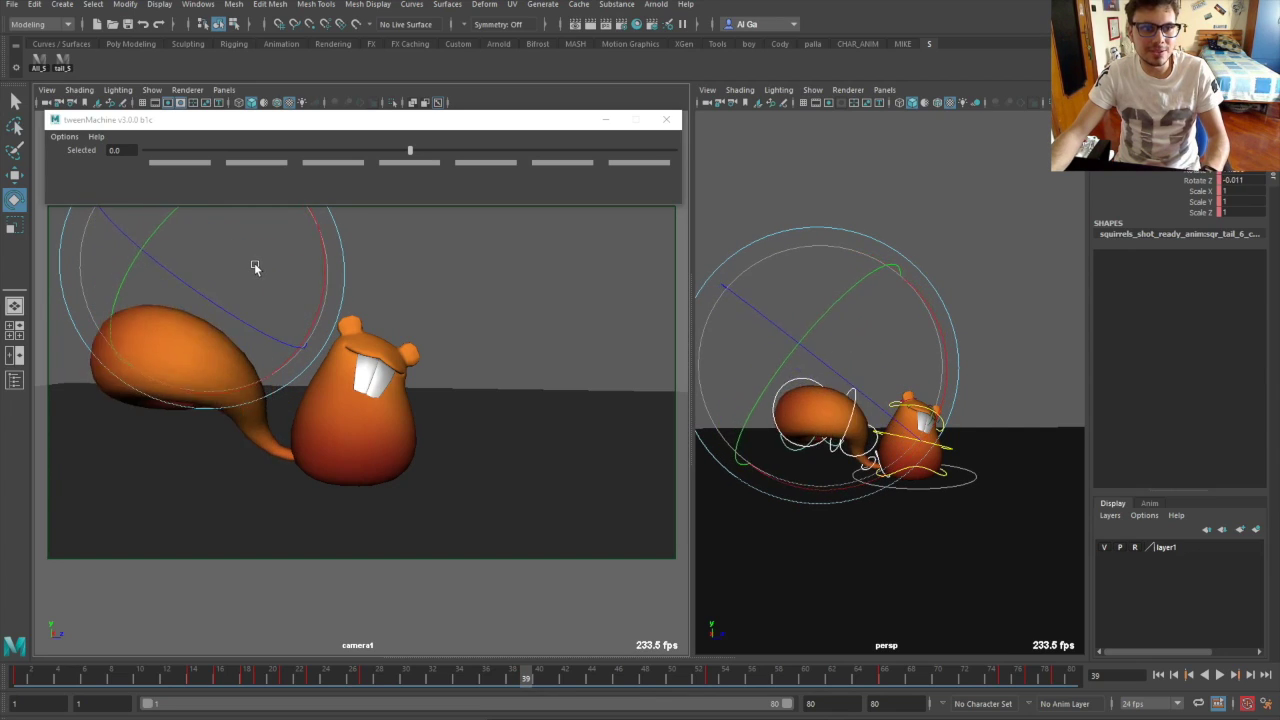
key(ctrl+z)
drag(133, 240, 131, 238)
key(ctrl+z)
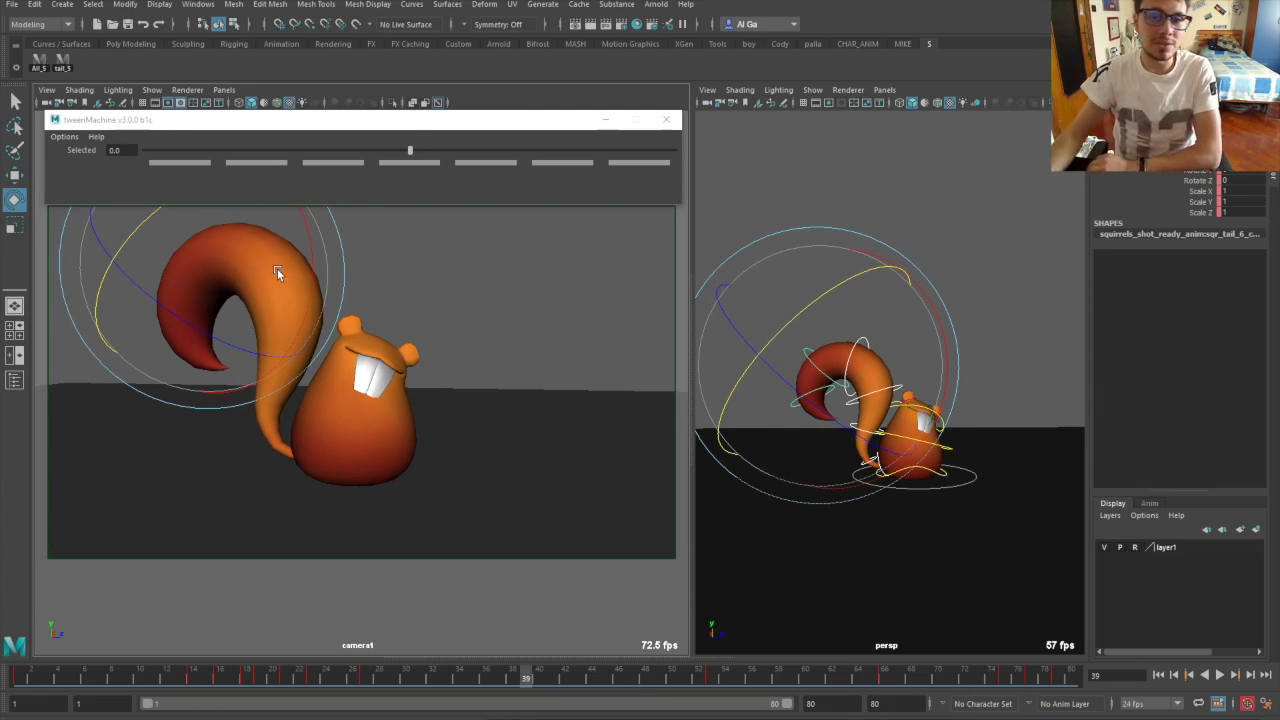
- Try rotating the squirrel's right ear control at frame 39 and undo the rotation
click(937, 328)
click(914, 402)
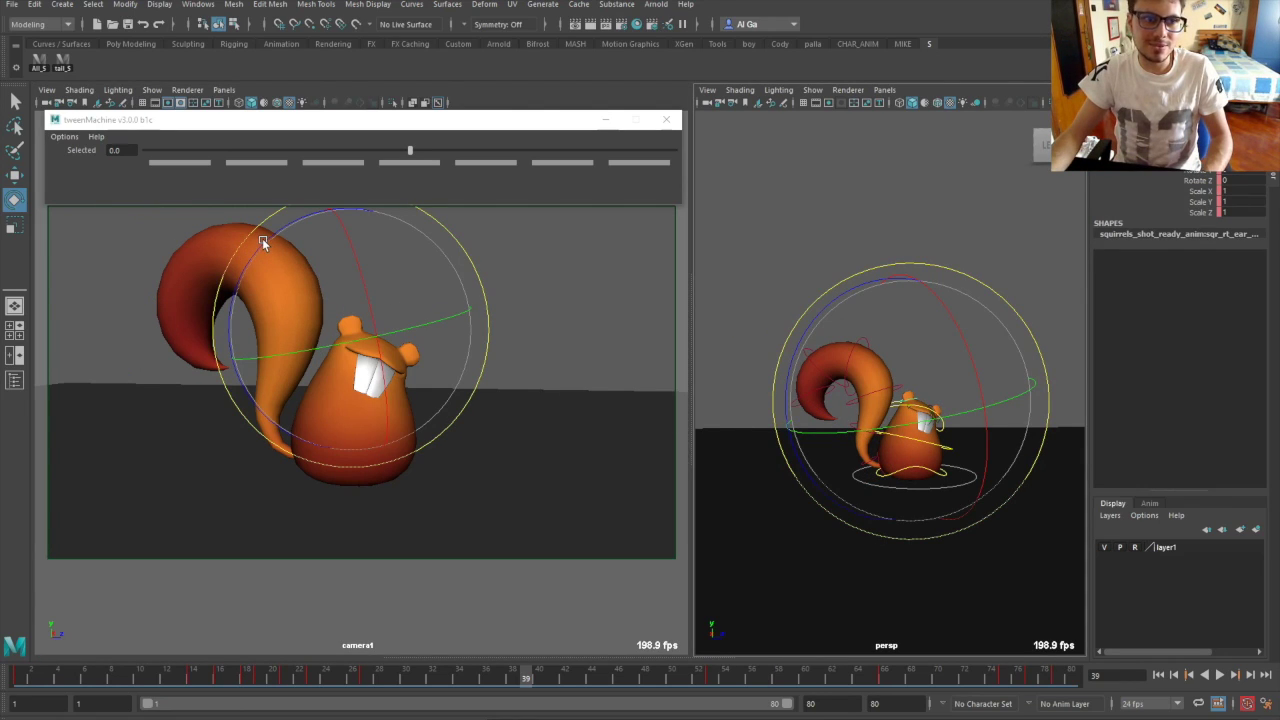
drag(262, 238, 278, 253)
key(ctrl+z)
drag(413, 293, 410, 299)
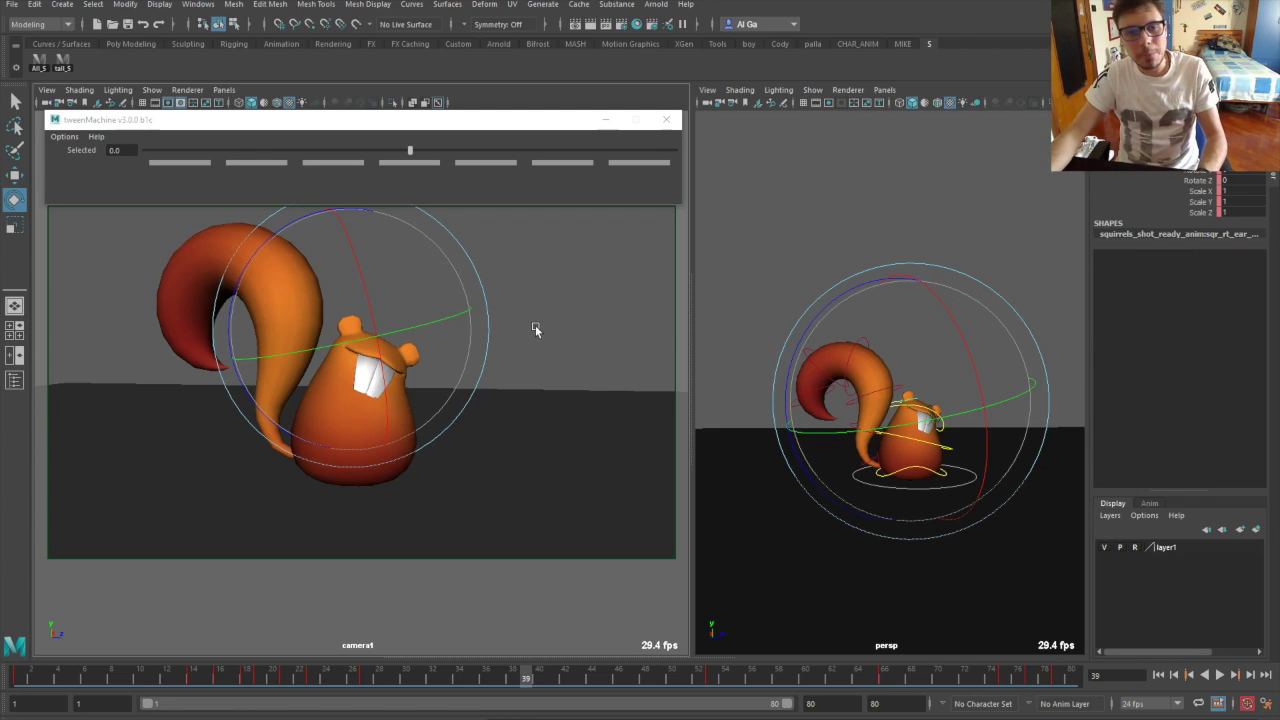
- Try rotating the lower and upper jaw controls at frame 39
click(535, 325)
click(897, 457)
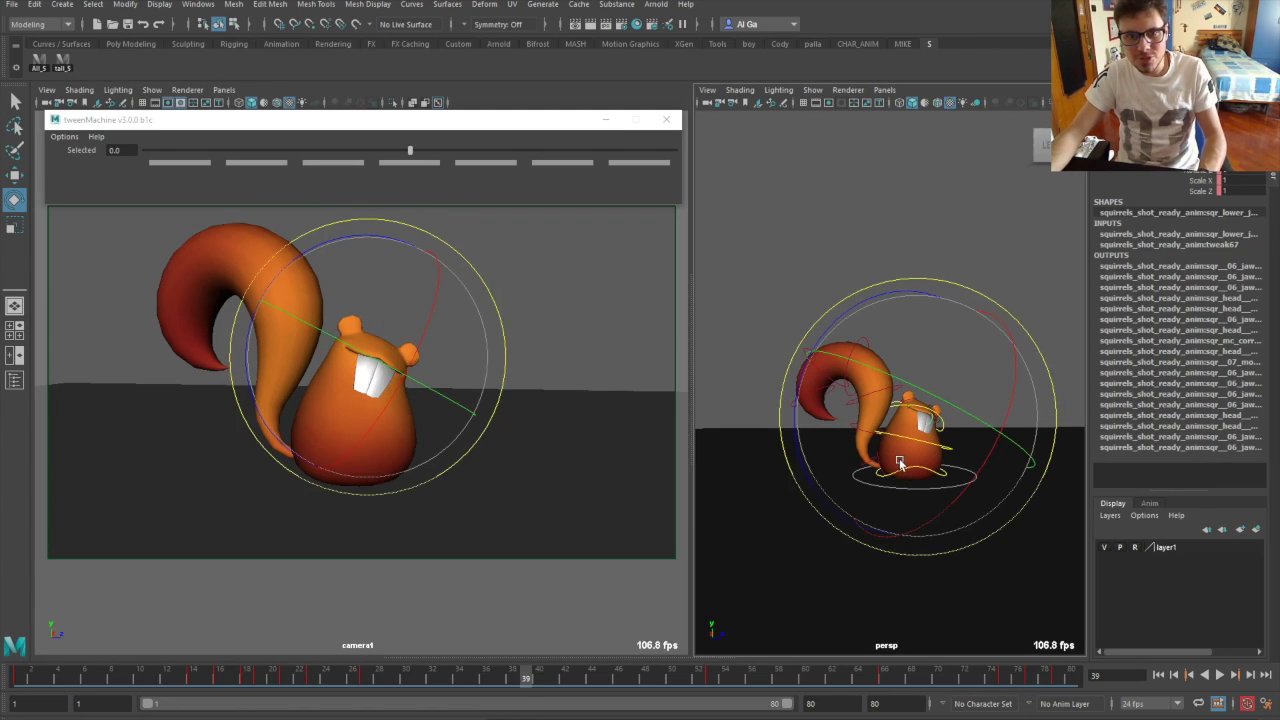
drag(890, 455, 849, 557)
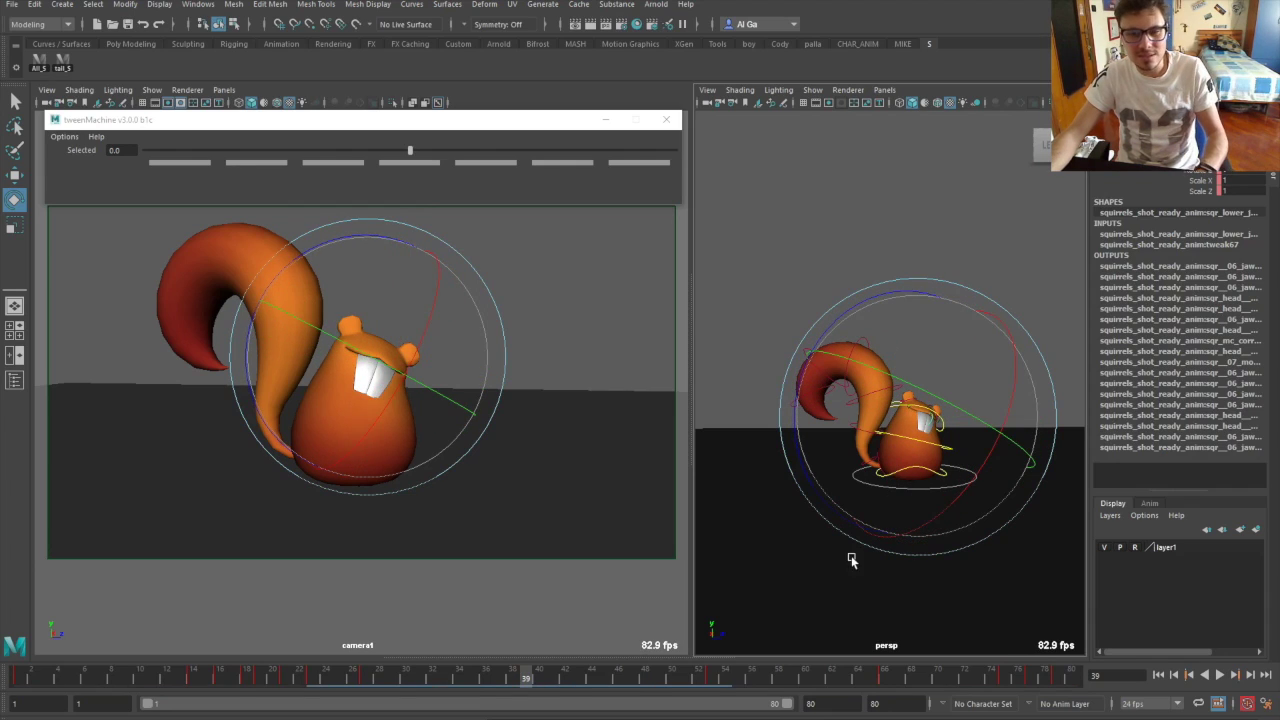
click(912, 248)
scroll(924, 580, up, 5)
scroll(868, 519, up, 5)
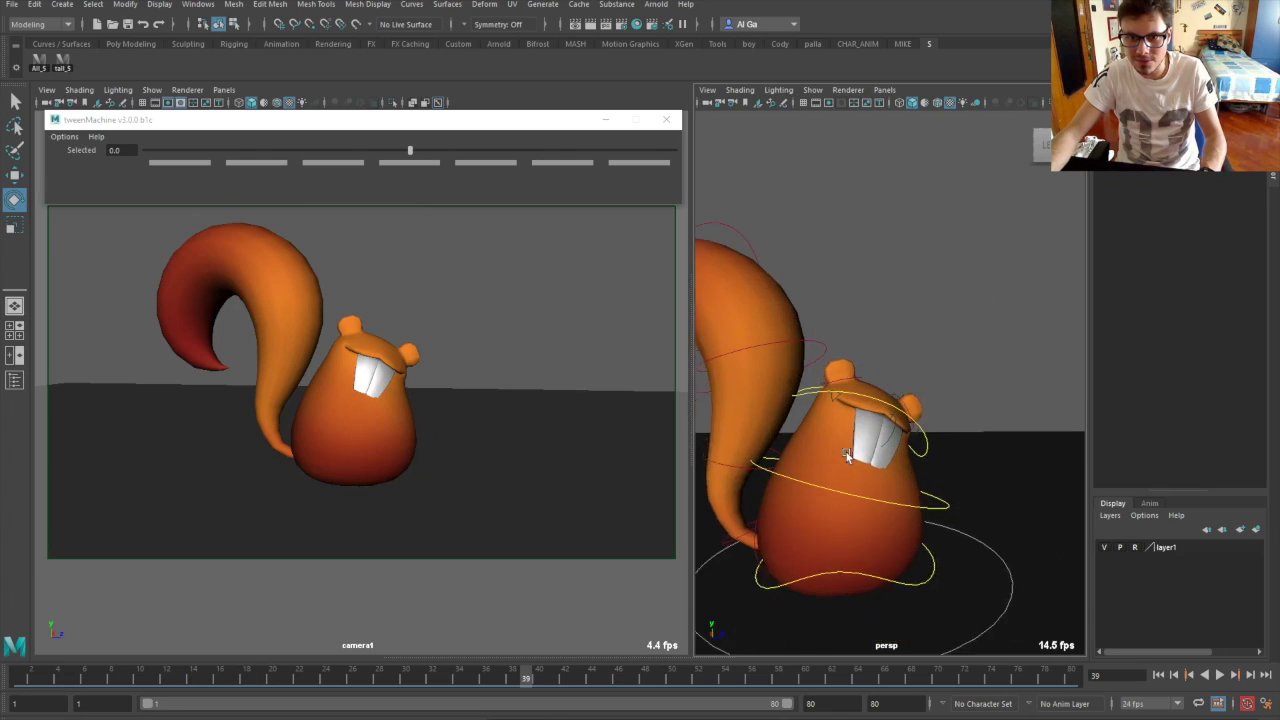
click(871, 406)
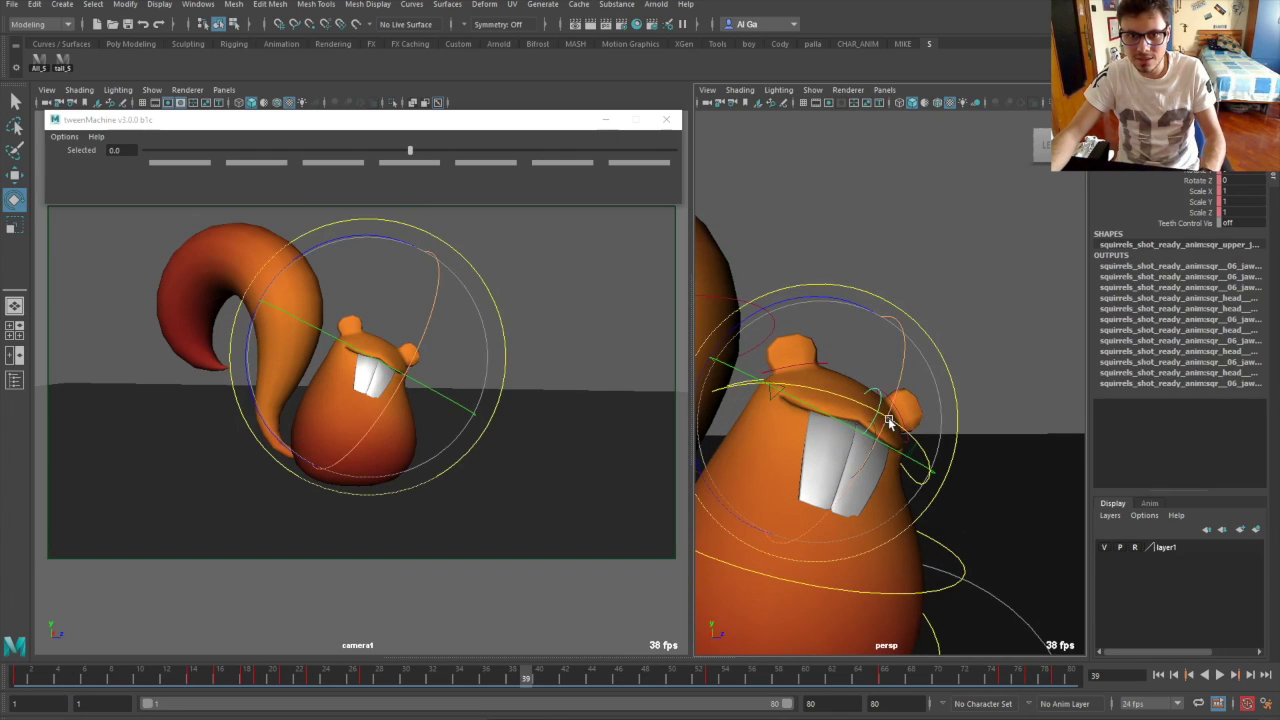
mouse_move(882, 414)
mouse_down()
mouse_move(885, 396)
mouse_move(892, 414)
mouse_move(865, 416)
mouse_up()
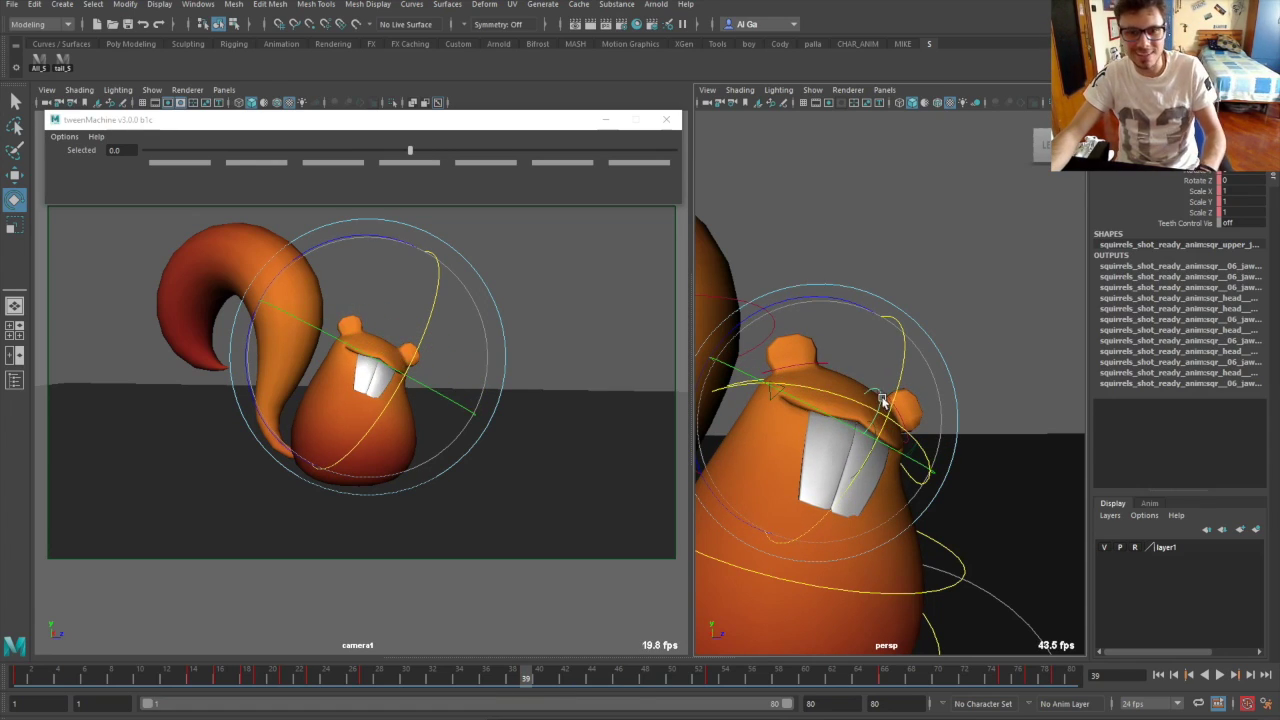
- Scrub through the jump and landing repeatedly from frame 1, examining the held pose between frames 34 and 44
drag(42, 679, 191, 698)
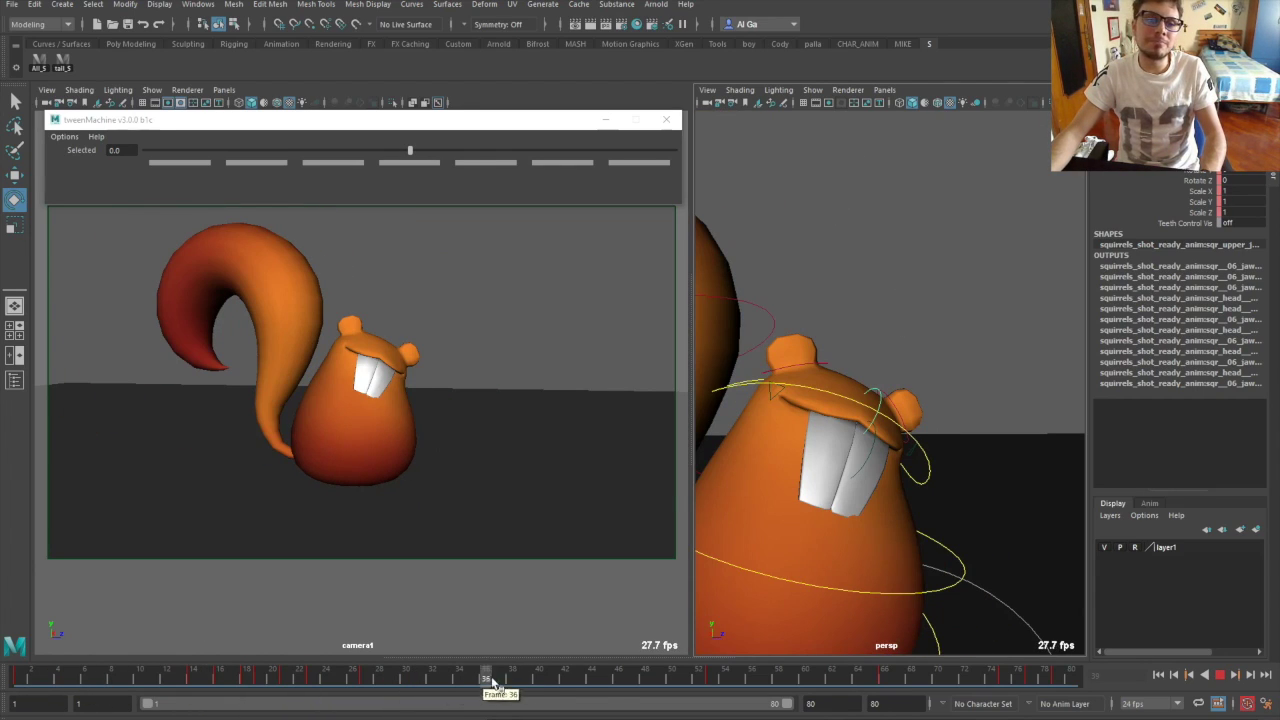
click(595, 675)
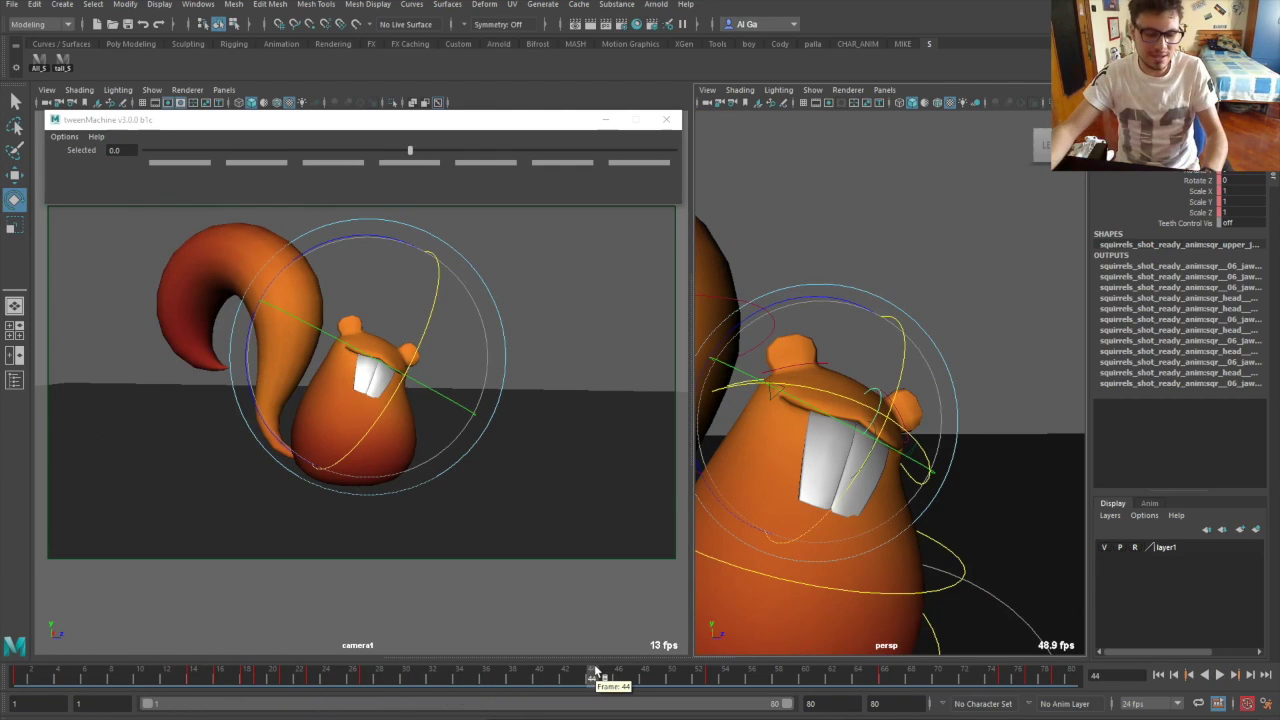
click(1158, 675)
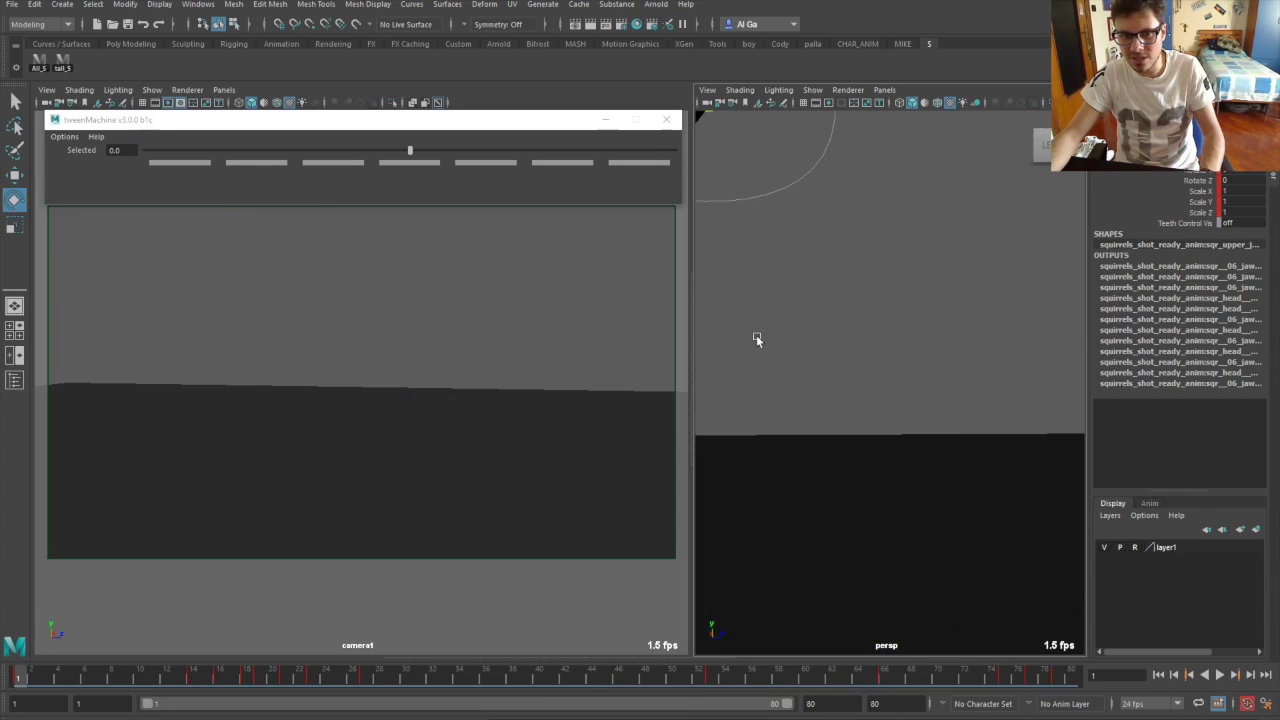
mouse_move(441, 675)
mouse_down()
mouse_move(343, 677)
mouse_move(459, 677)
mouse_up()
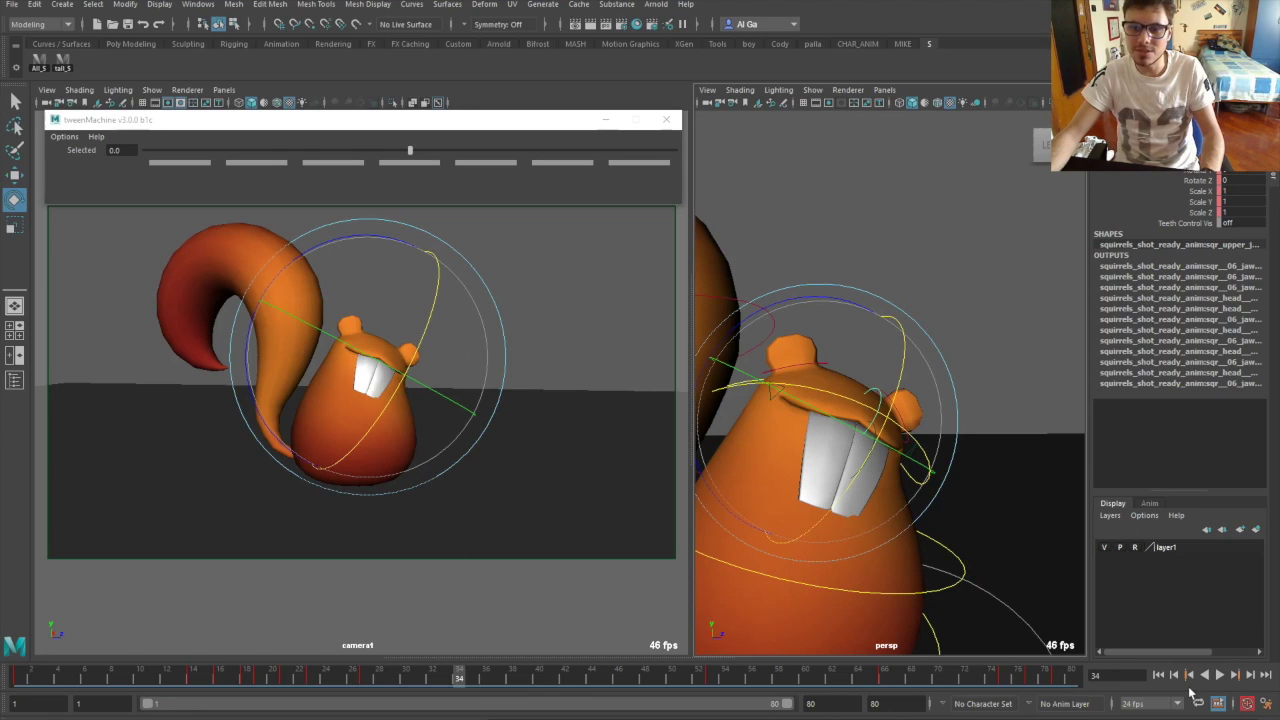
click(1159, 675)
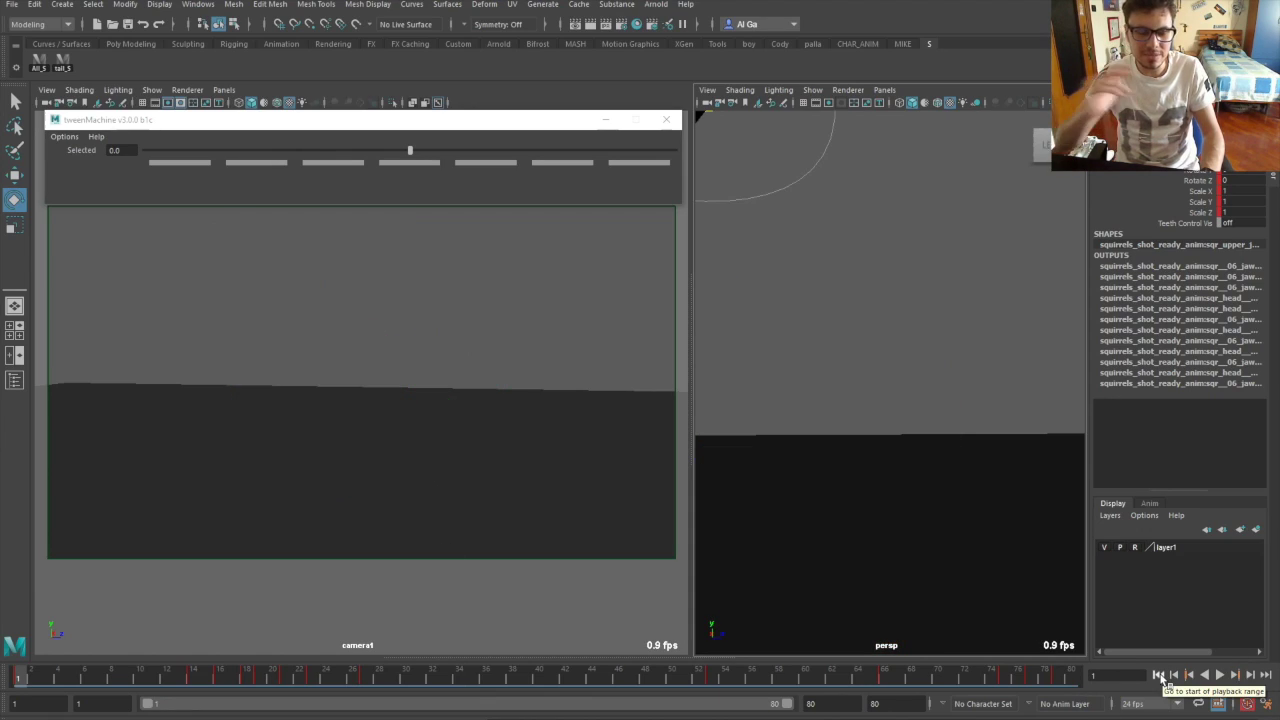
drag(314, 678, 492, 695)
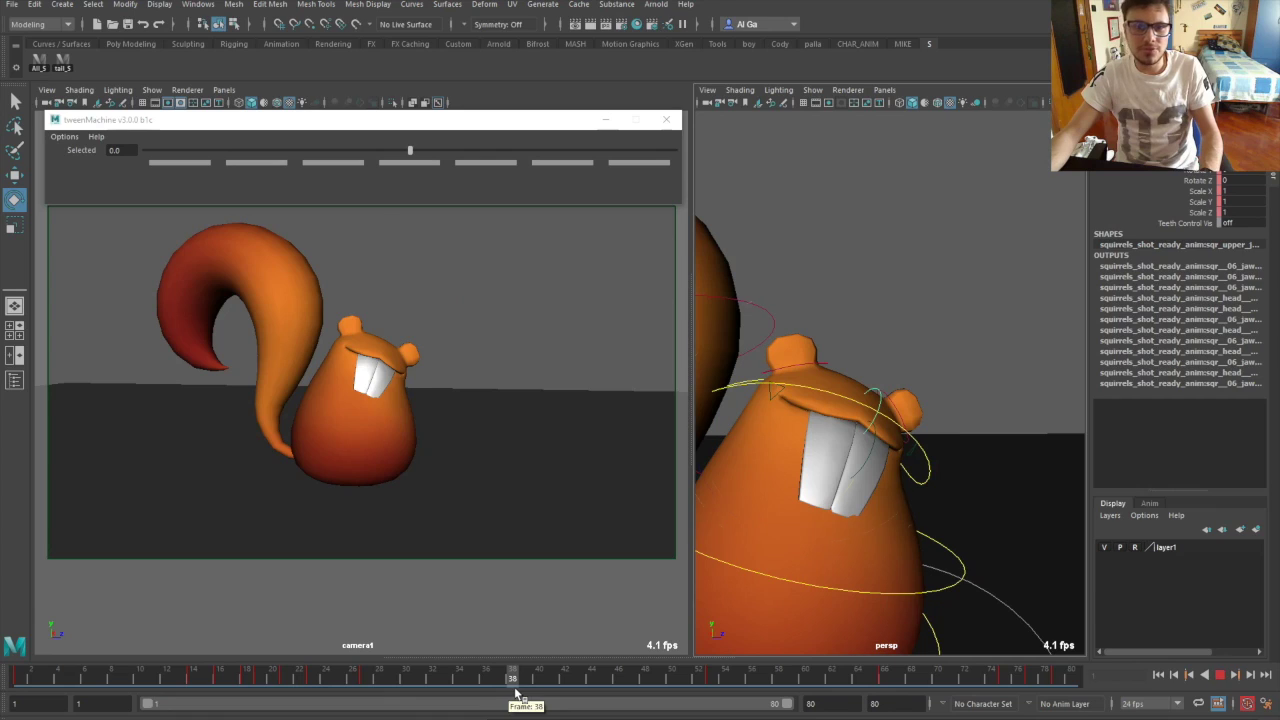
key(alt+v)
click(943, 267)
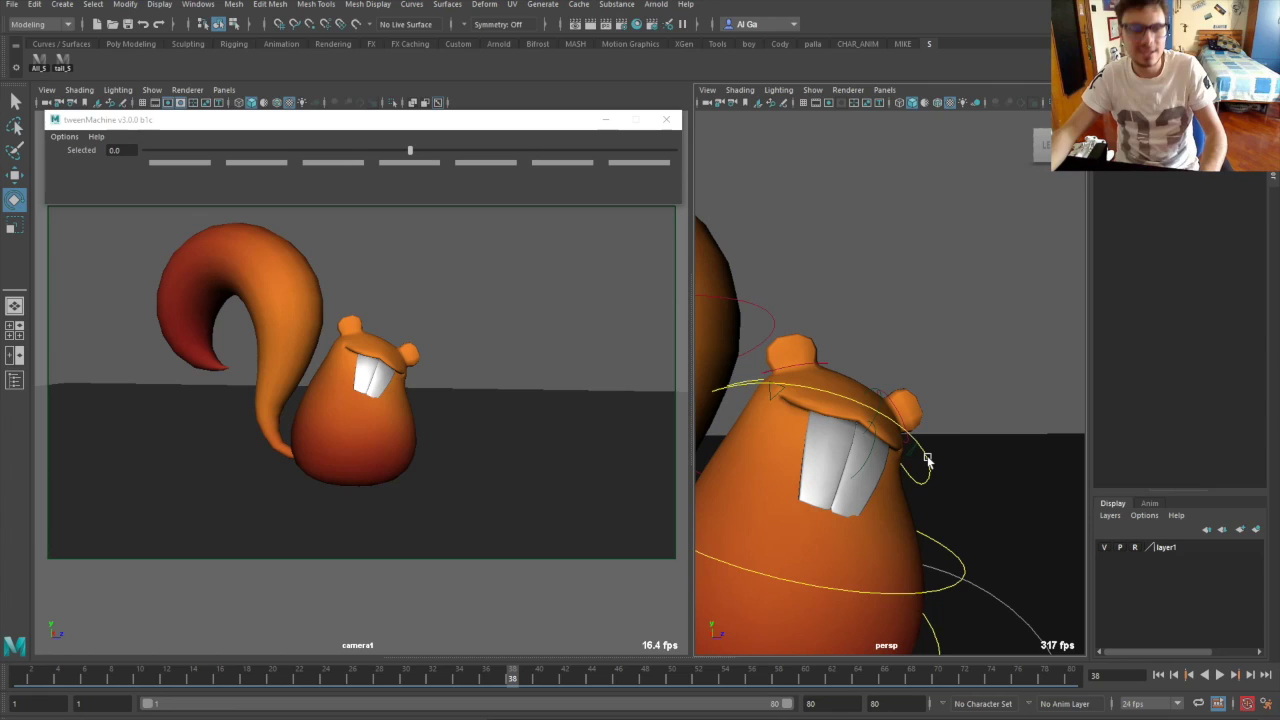
click(1159, 675)
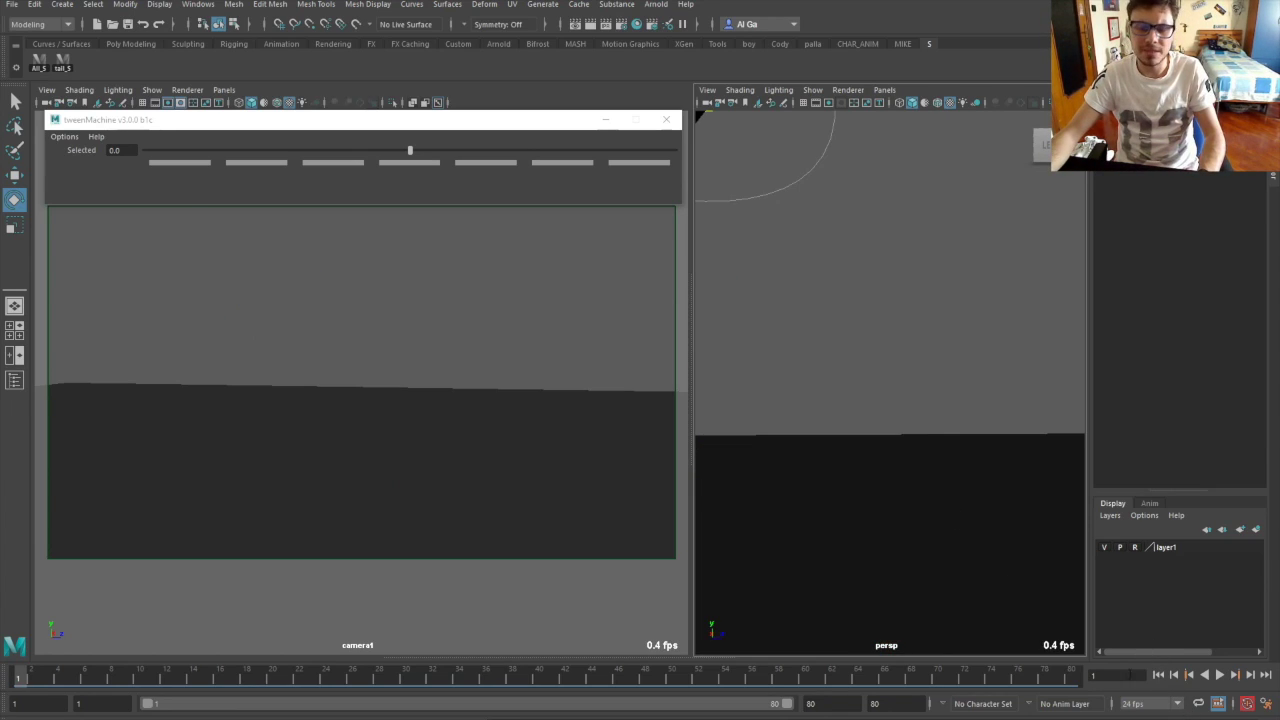
drag(36, 683, 12, 697)
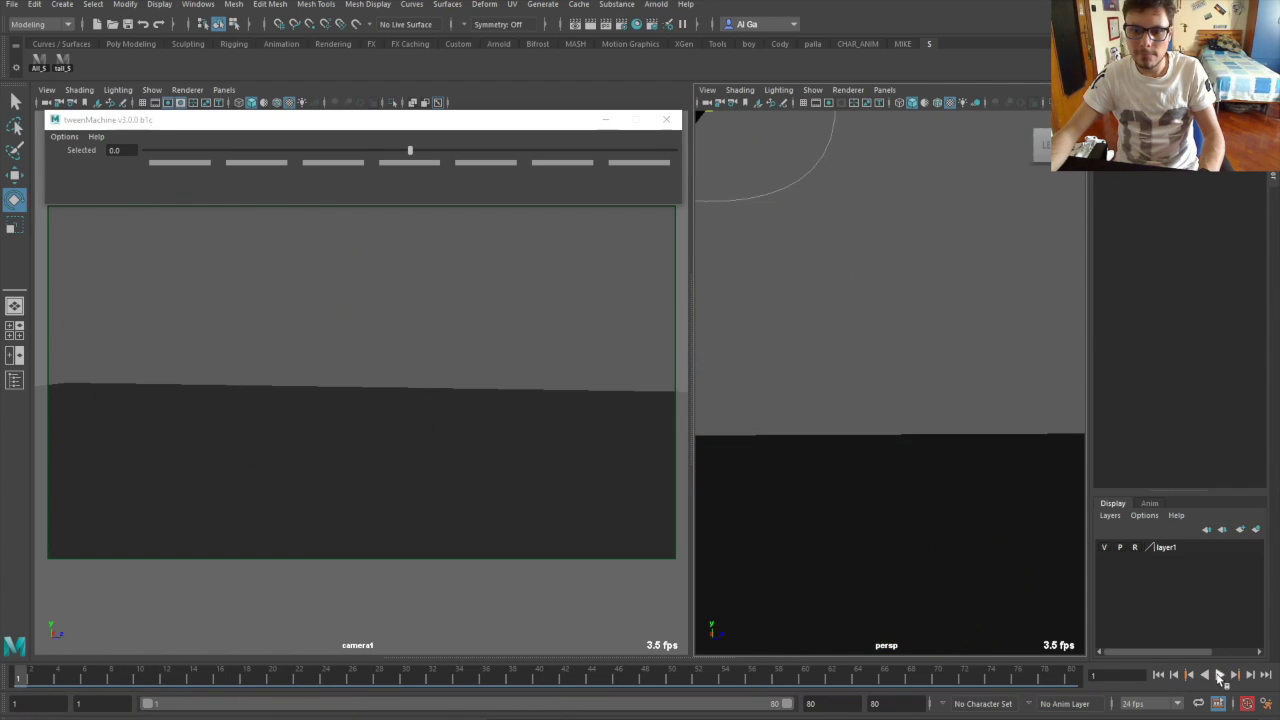
- Select all the squirrel's controls, scrub to frame 25 and enable tweenMachine's Overshoot option
click(40, 62)
key(alt+v)
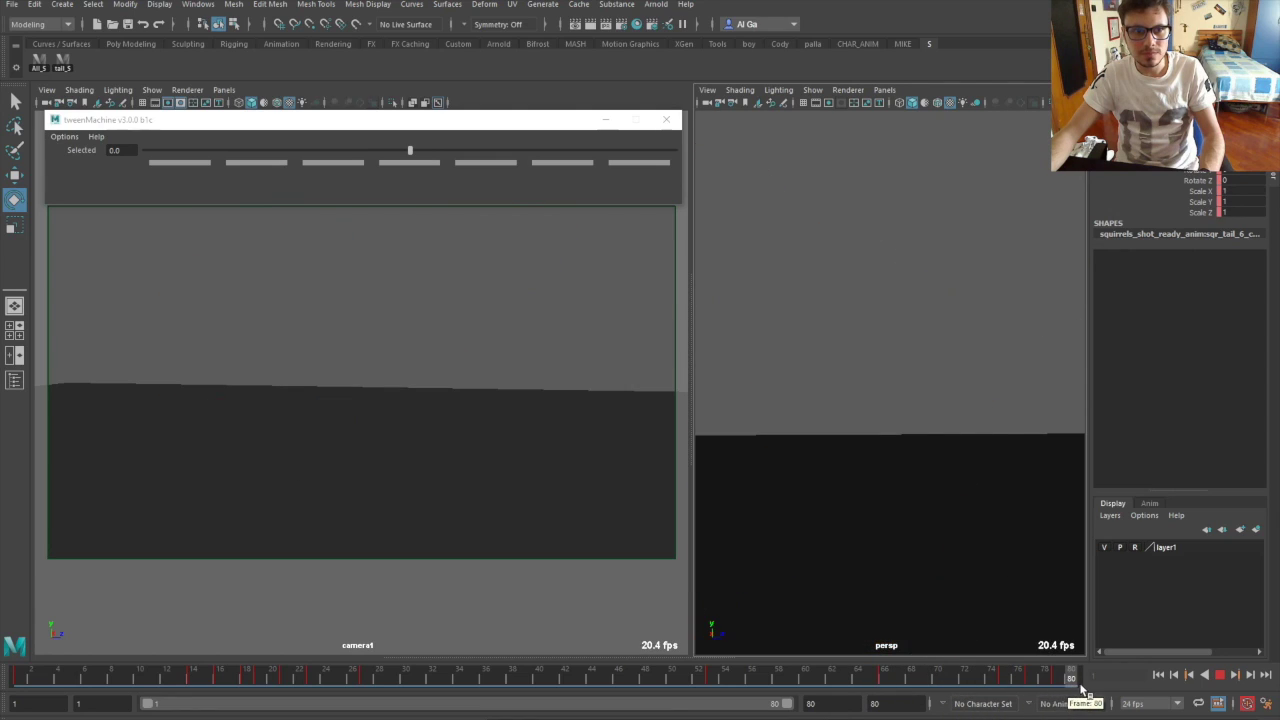
click(282, 697)
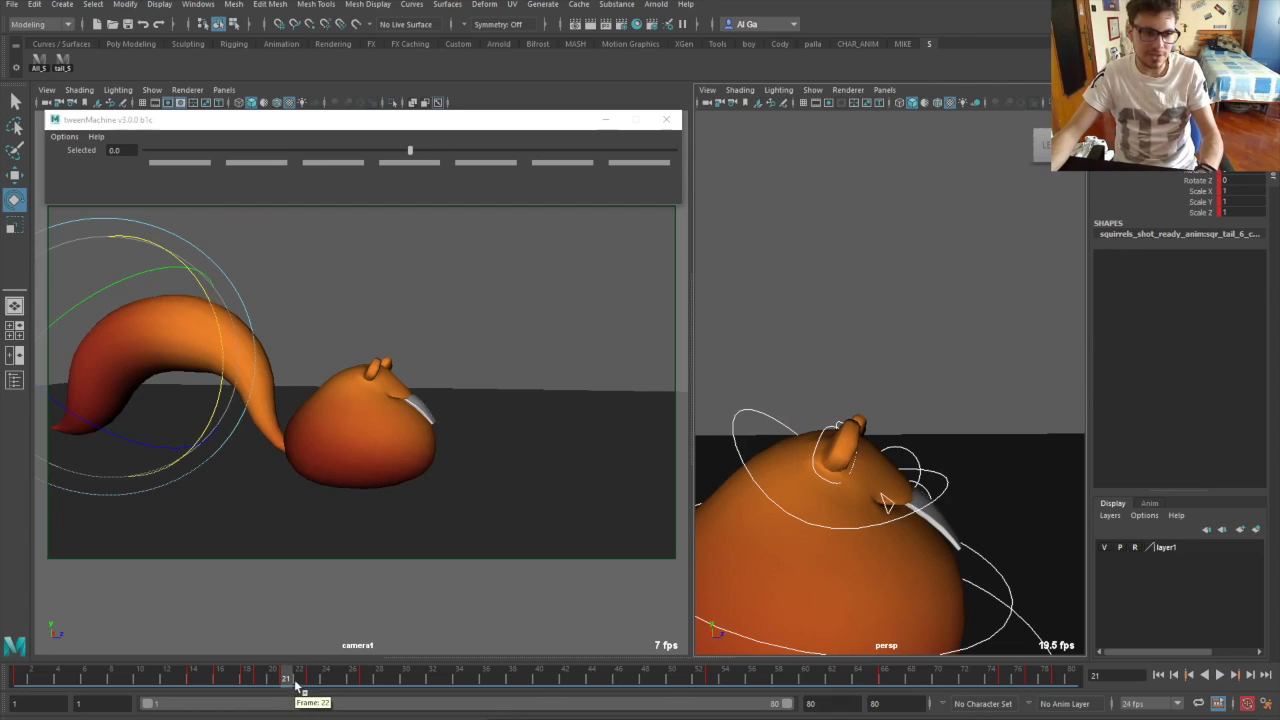
key(alt+v)
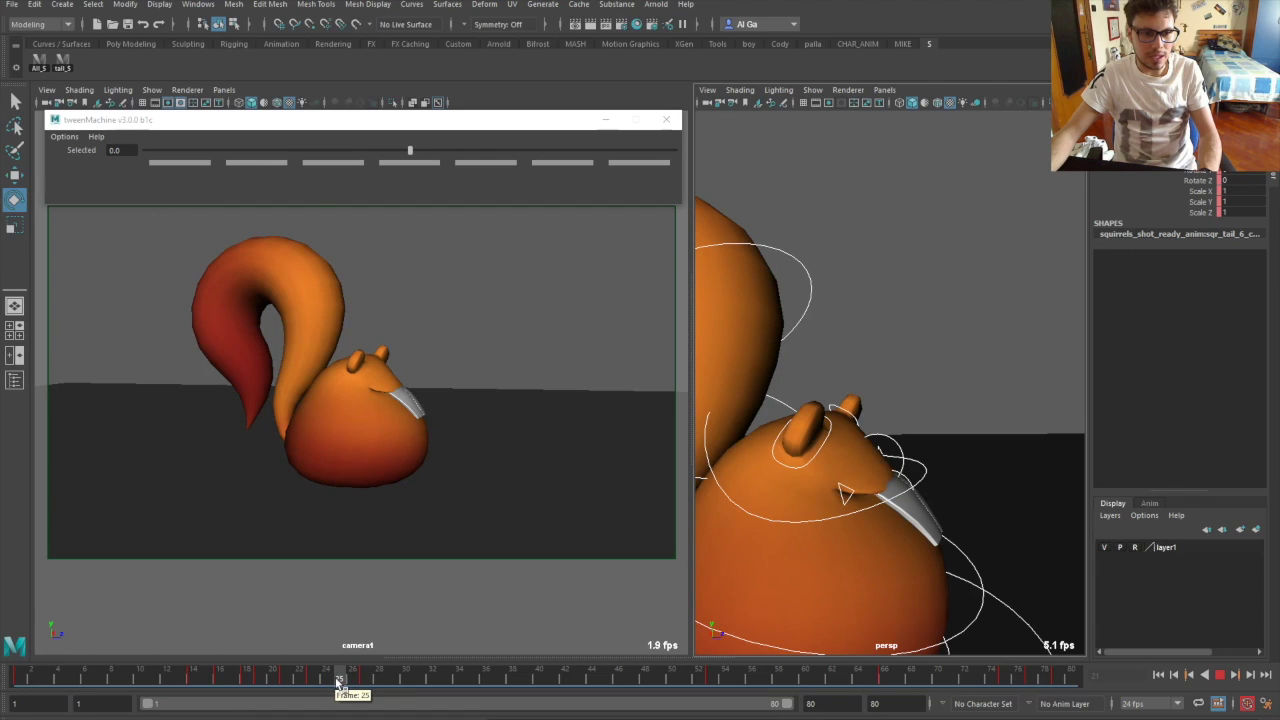
key(alt+v)
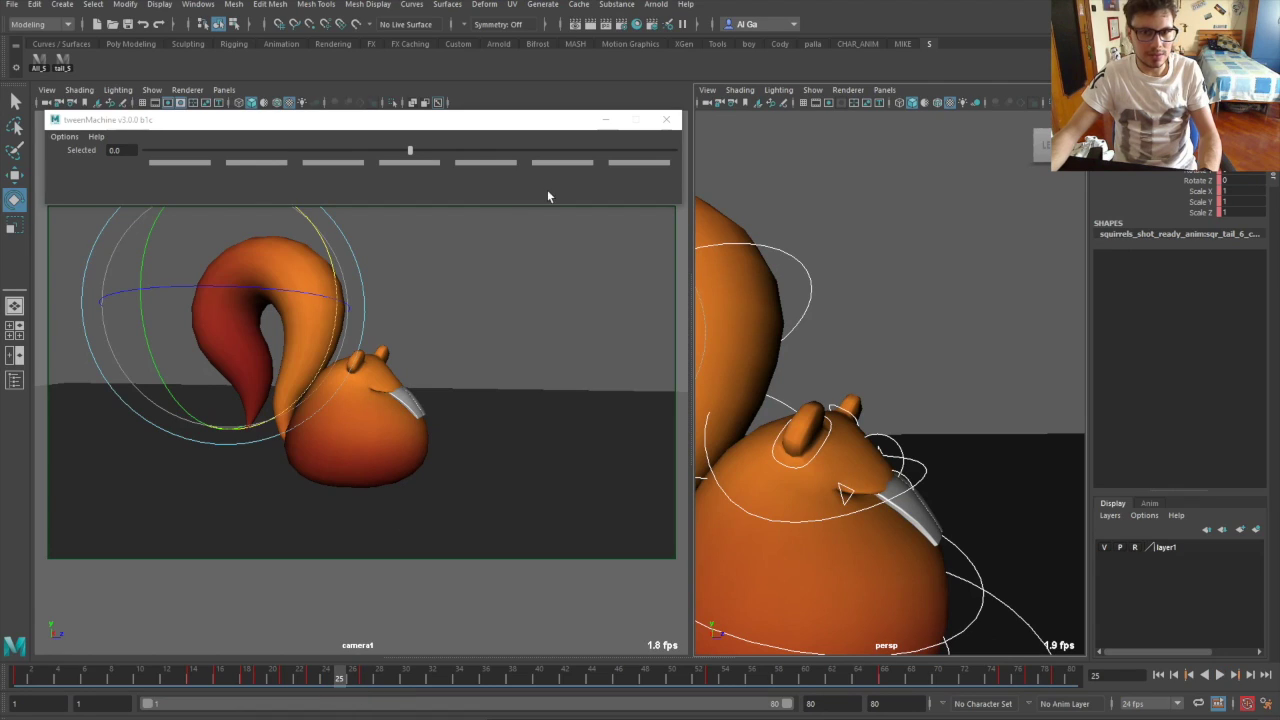
click(66, 137)
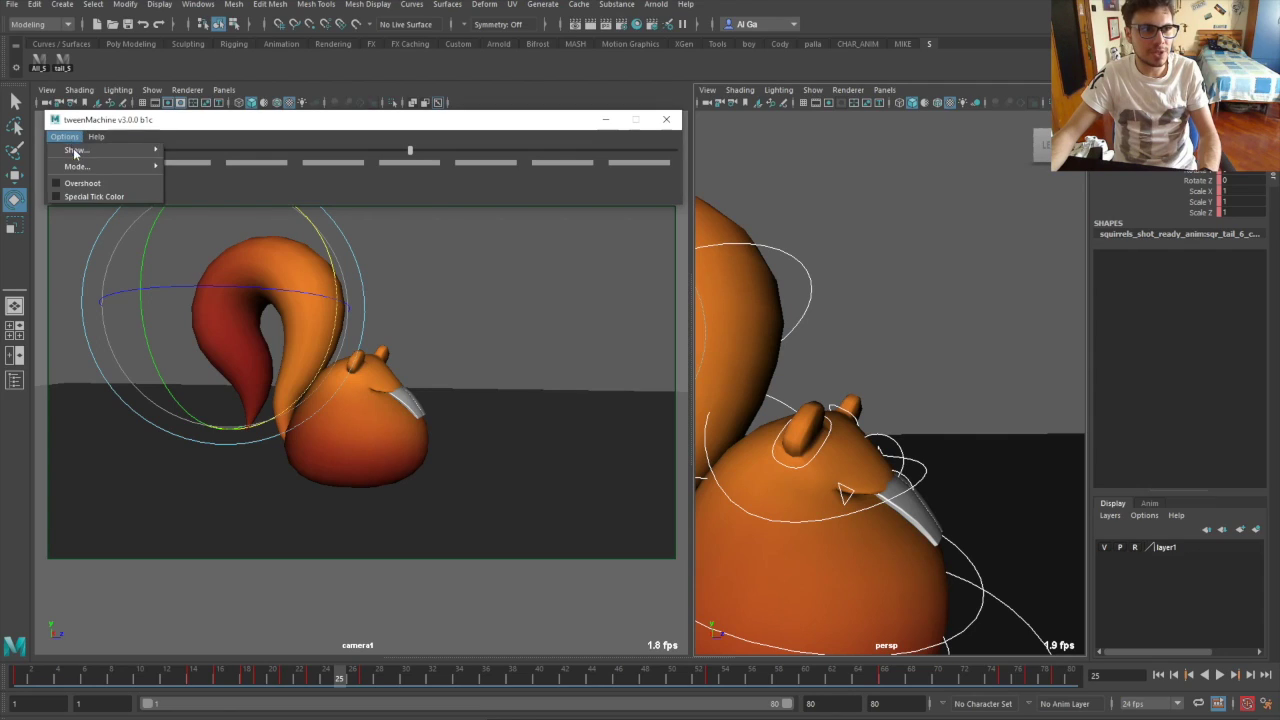
click(108, 190)
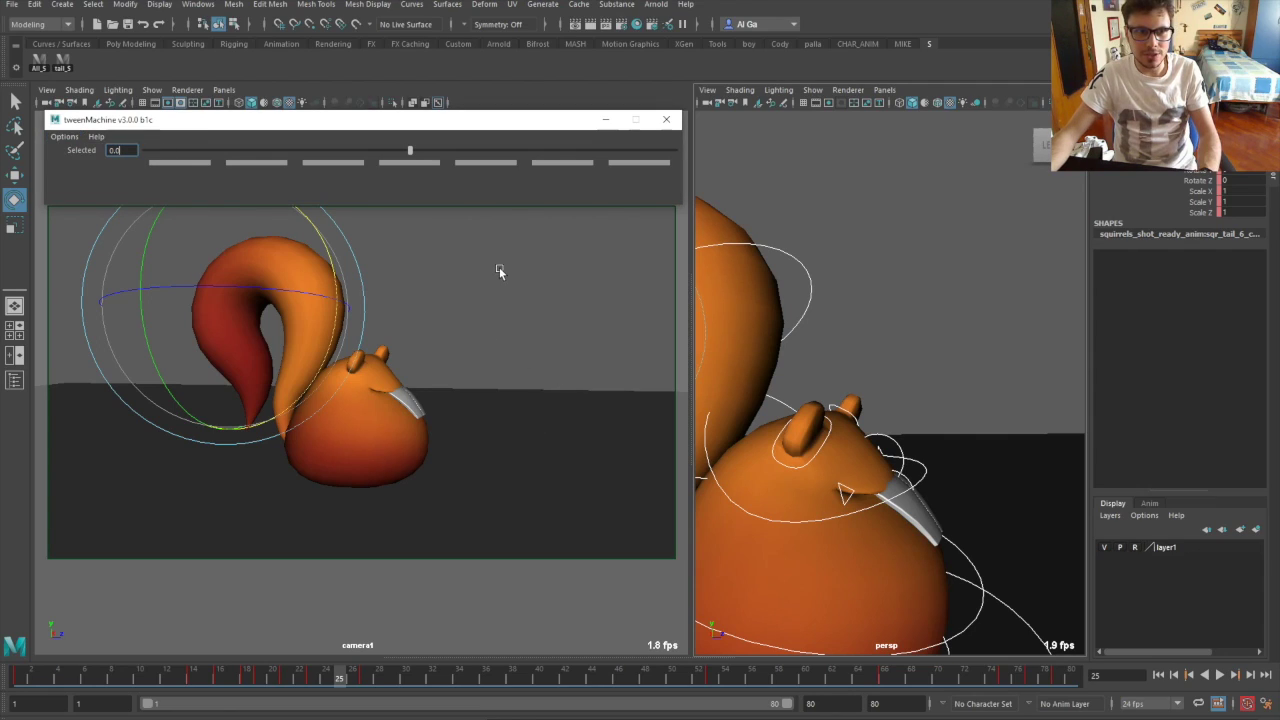
- Tween all the squirrel's controls at frame 25 past the following pose with an overshoot value of 118.2
mouse_move(352, 678)
mouse_down()
mouse_move(377, 676)
mouse_move(342, 677)
mouse_up()
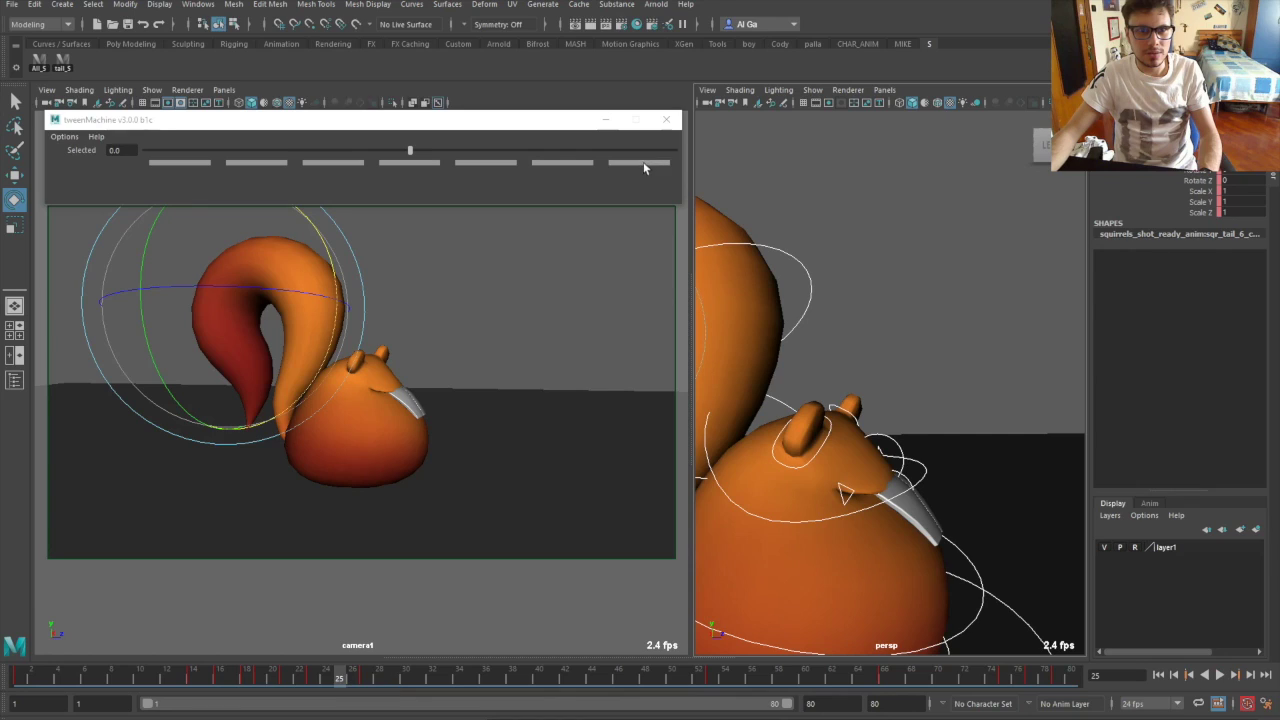
click(639, 163)
drag(539, 149, 548, 151)
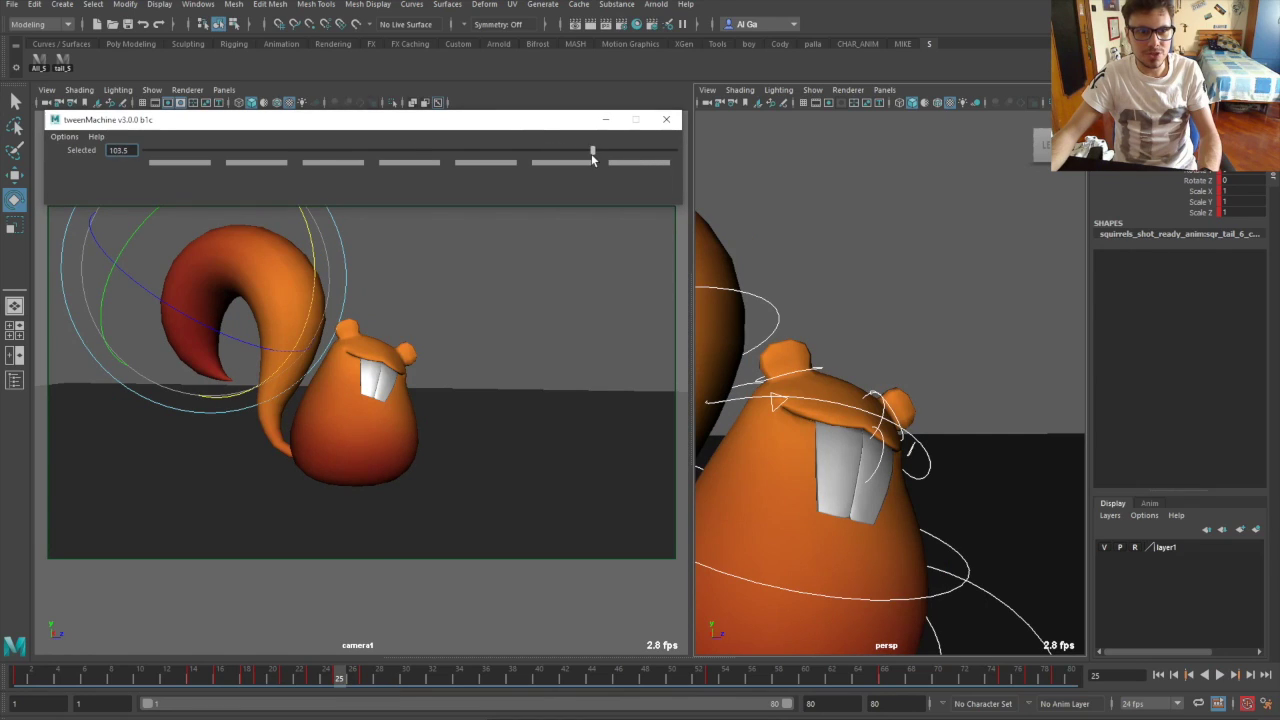
drag(598, 153, 619, 151)
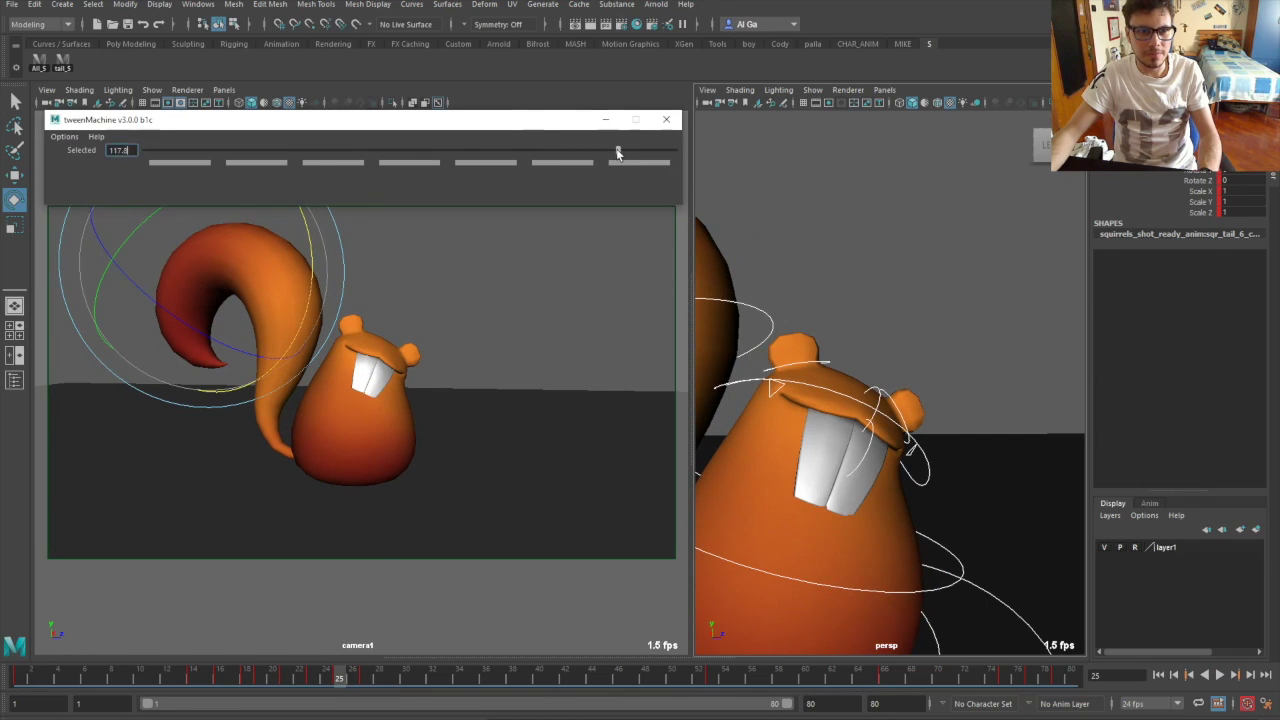
key(alt+v)
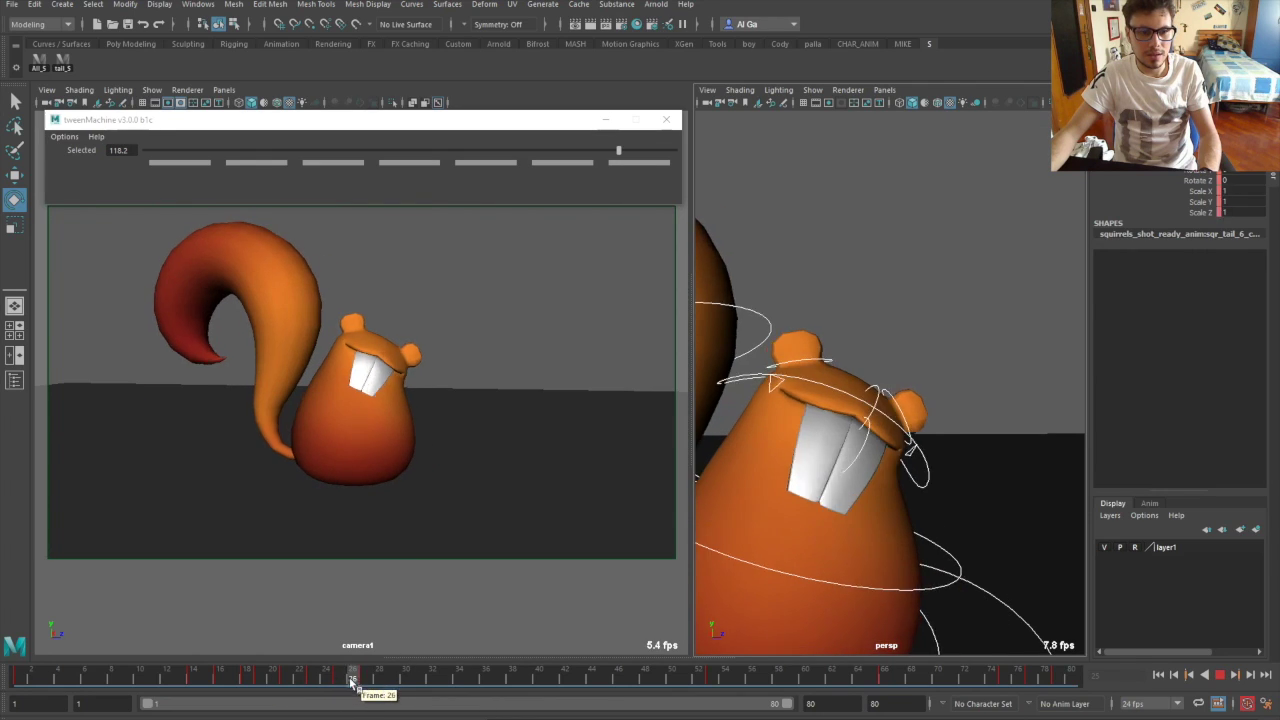
- Copy the upper spine control's frame 27 pose onto frame 25, with Rotate Z at -25.75
click(339, 679)
click(1011, 348)
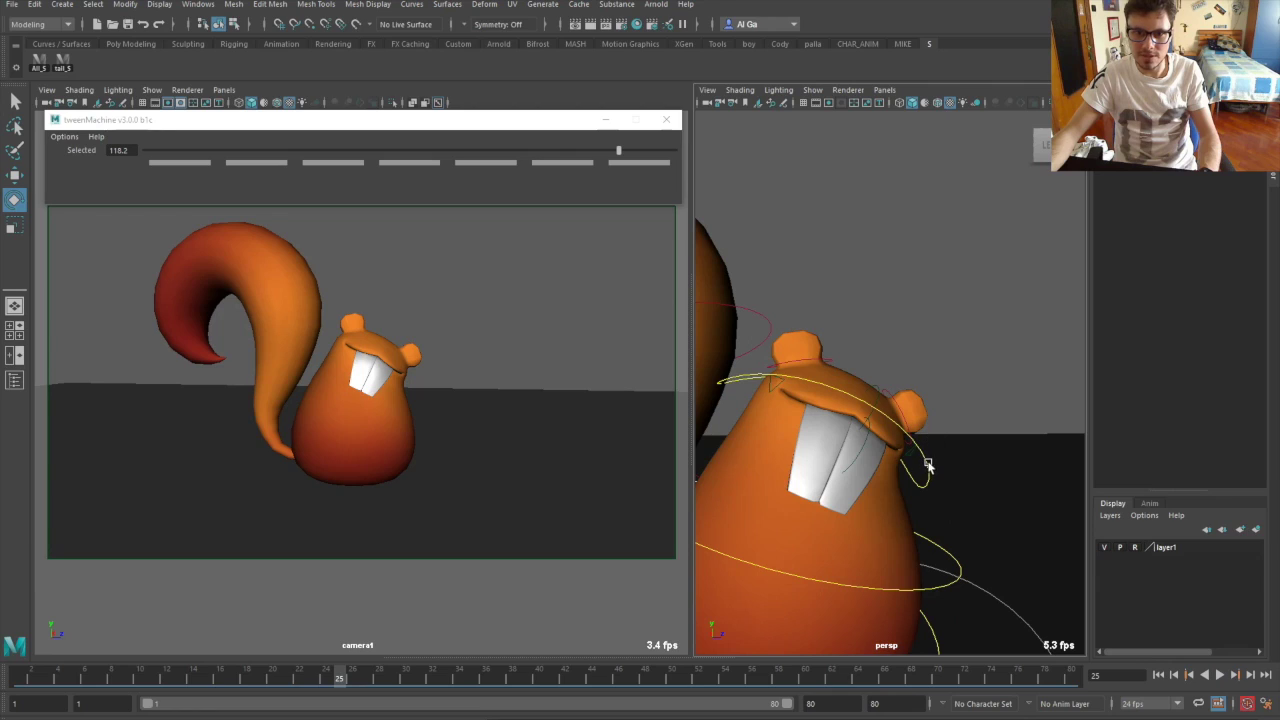
click(928, 462)
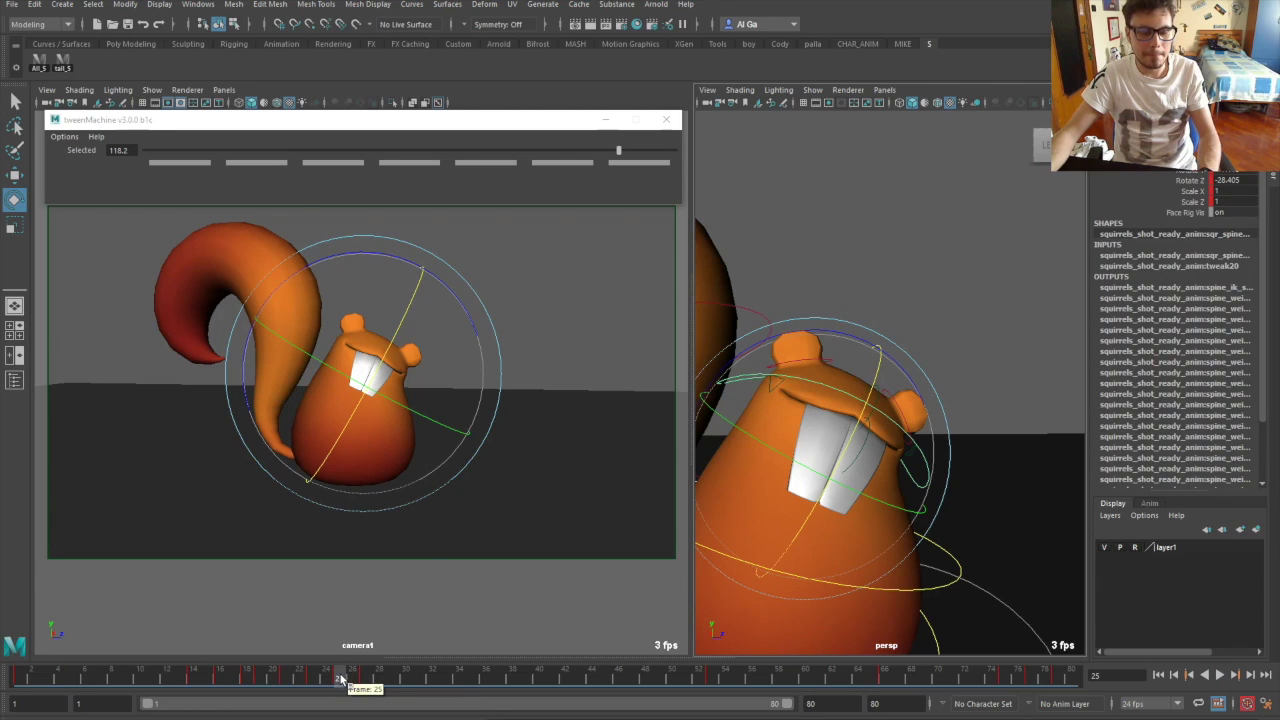
key(alt+v)
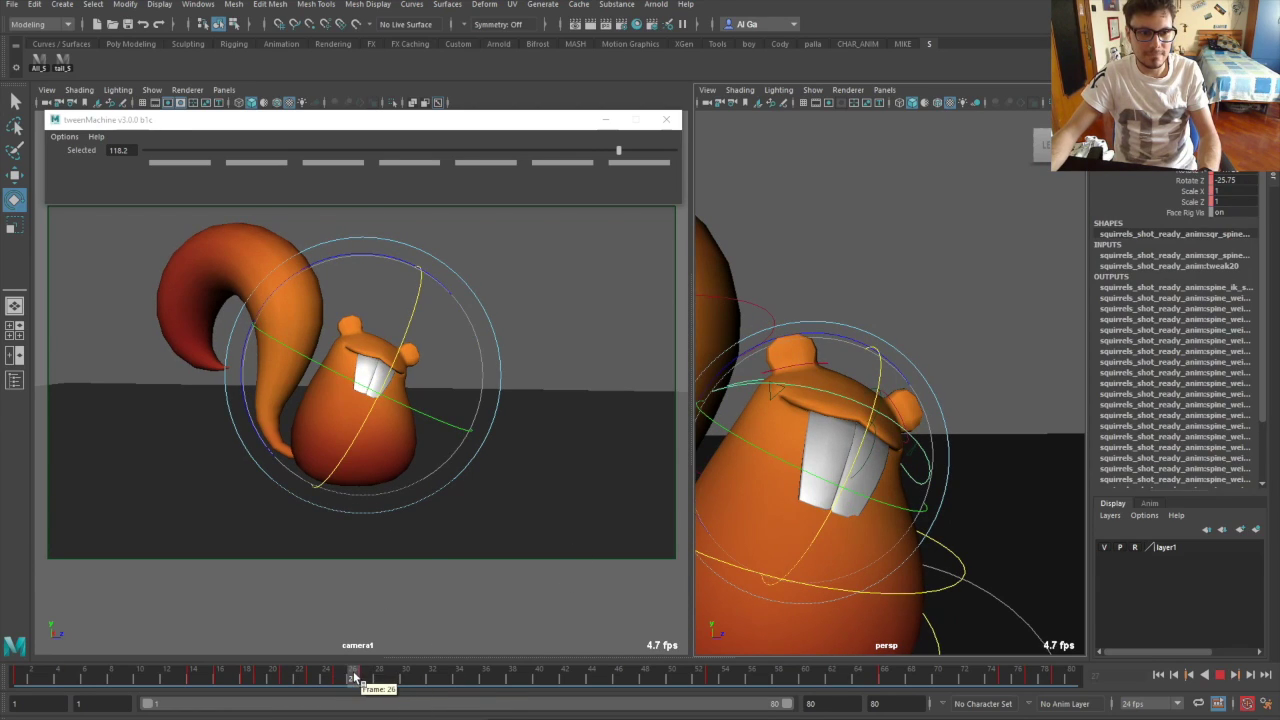
click(340, 679)
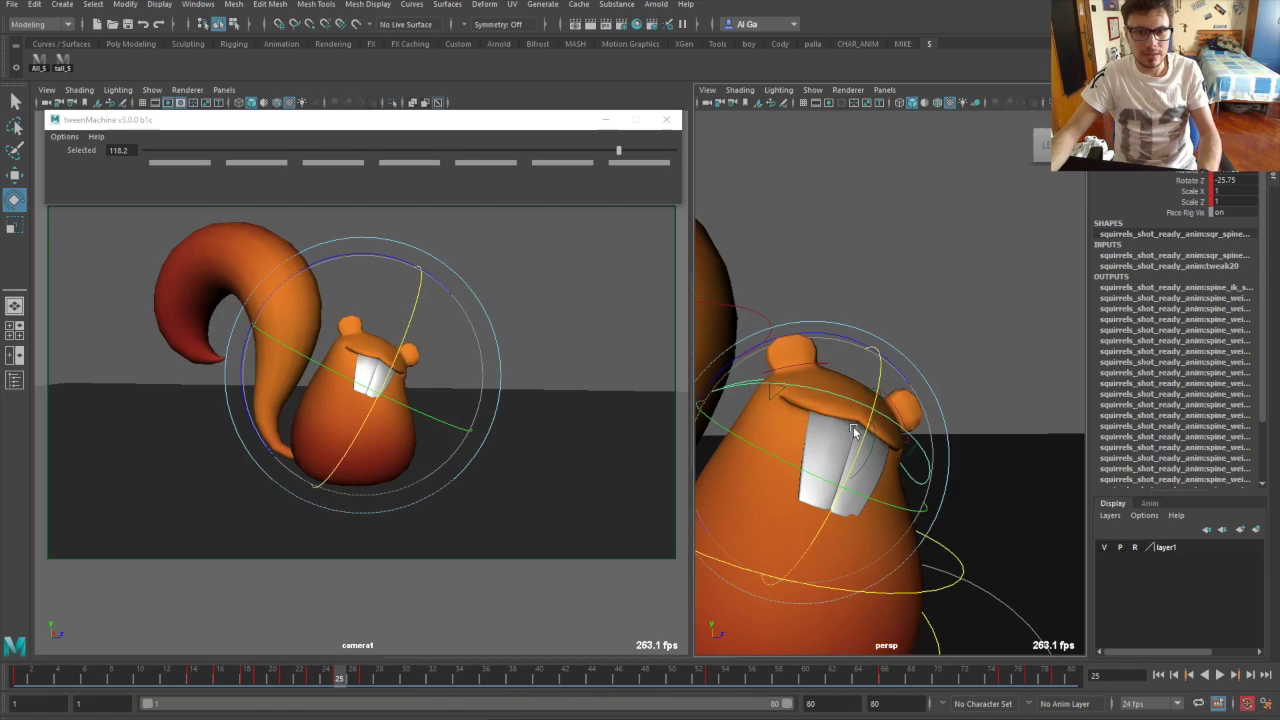
- Select both ear controls and set their Rotate Z to about 24 at frame 25
key(w)
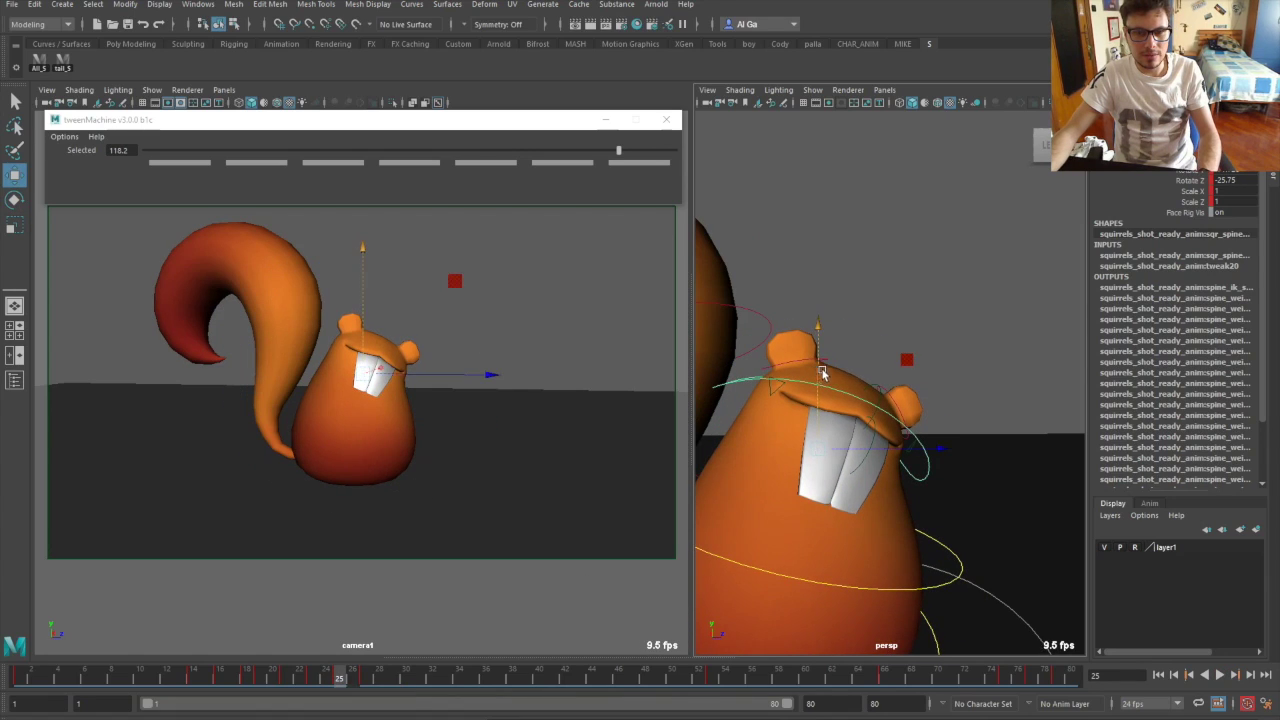
click(826, 346)
click(826, 358)
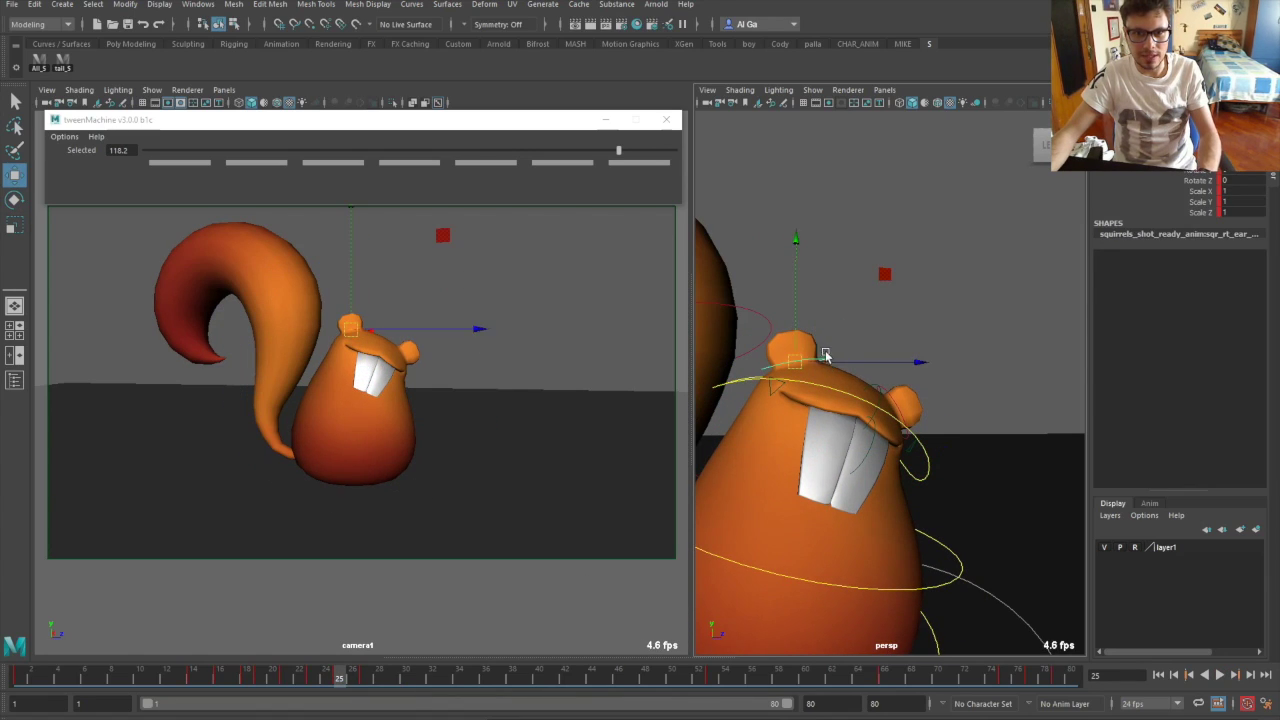
click(897, 408)
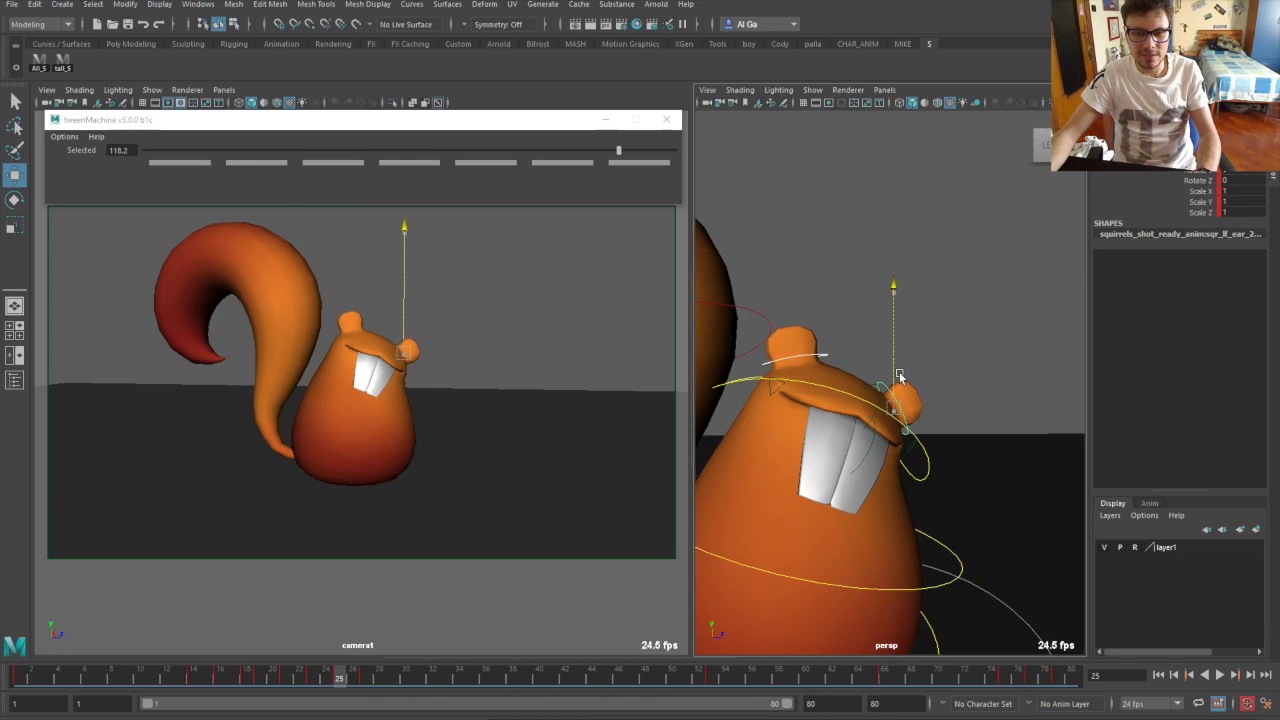
key(e)
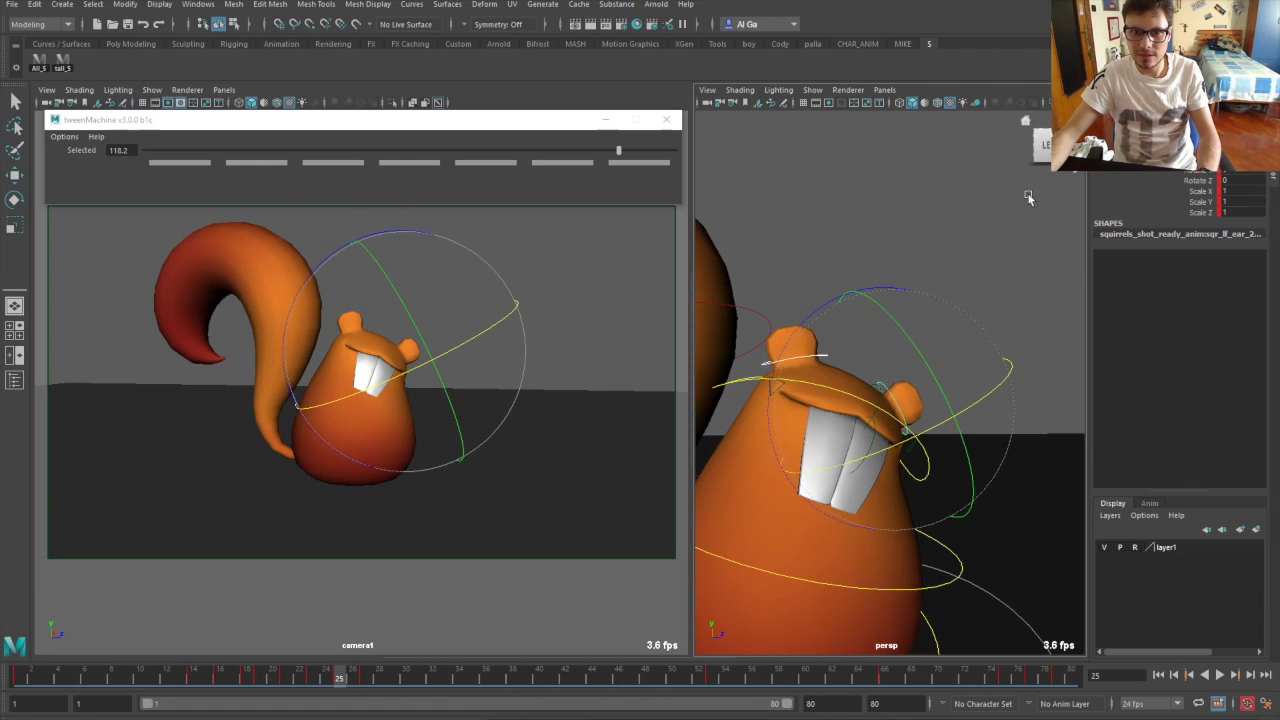
key(ctrl+z)
click(1198, 170)
middle_drag(866, 180, 866, 189)
click(1198, 180)
middle_drag(960, 185, 789, 197)
- Play and scrub through the jump, landing and hold up to frame 57, examining the overshoot around frame 25
mouse_move(340, 676)
mouse_down()
mouse_move(271, 676)
mouse_move(334, 672)
mouse_up()
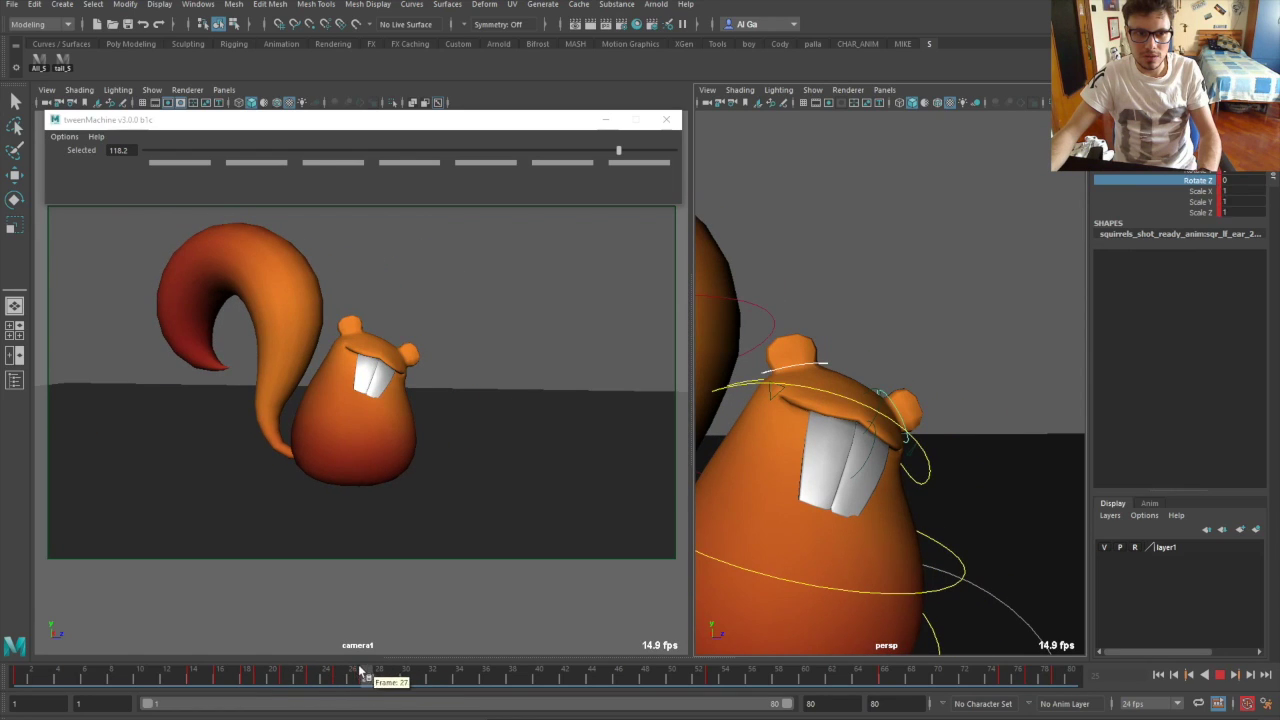
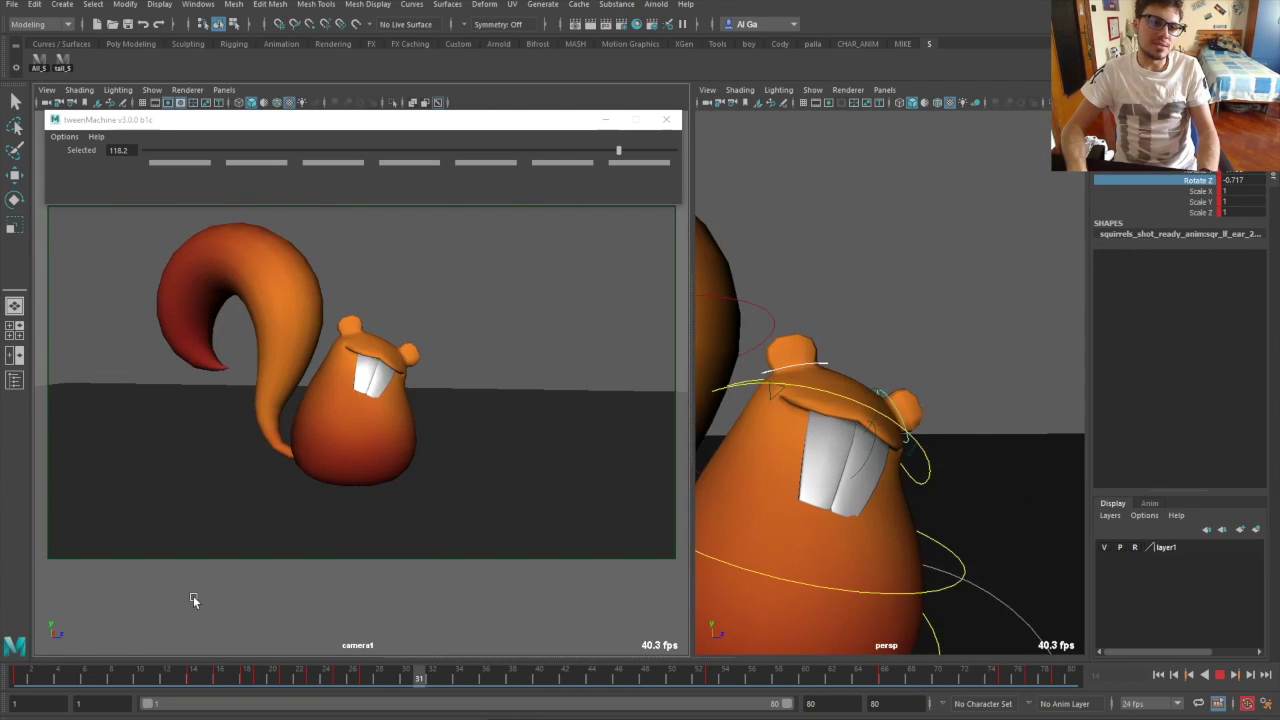
key(Escape)
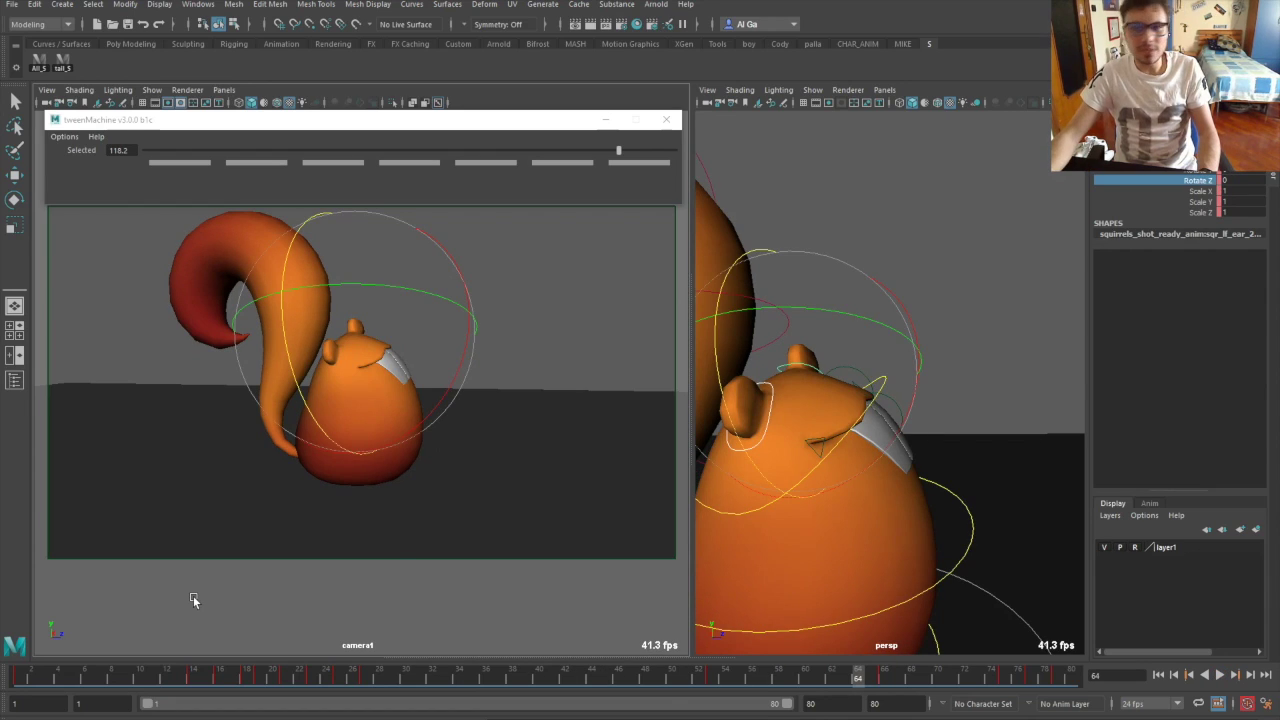
mouse_move(322, 684)
mouse_down()
mouse_move(392, 681)
mouse_move(325, 684)
mouse_move(340, 679)
mouse_up()
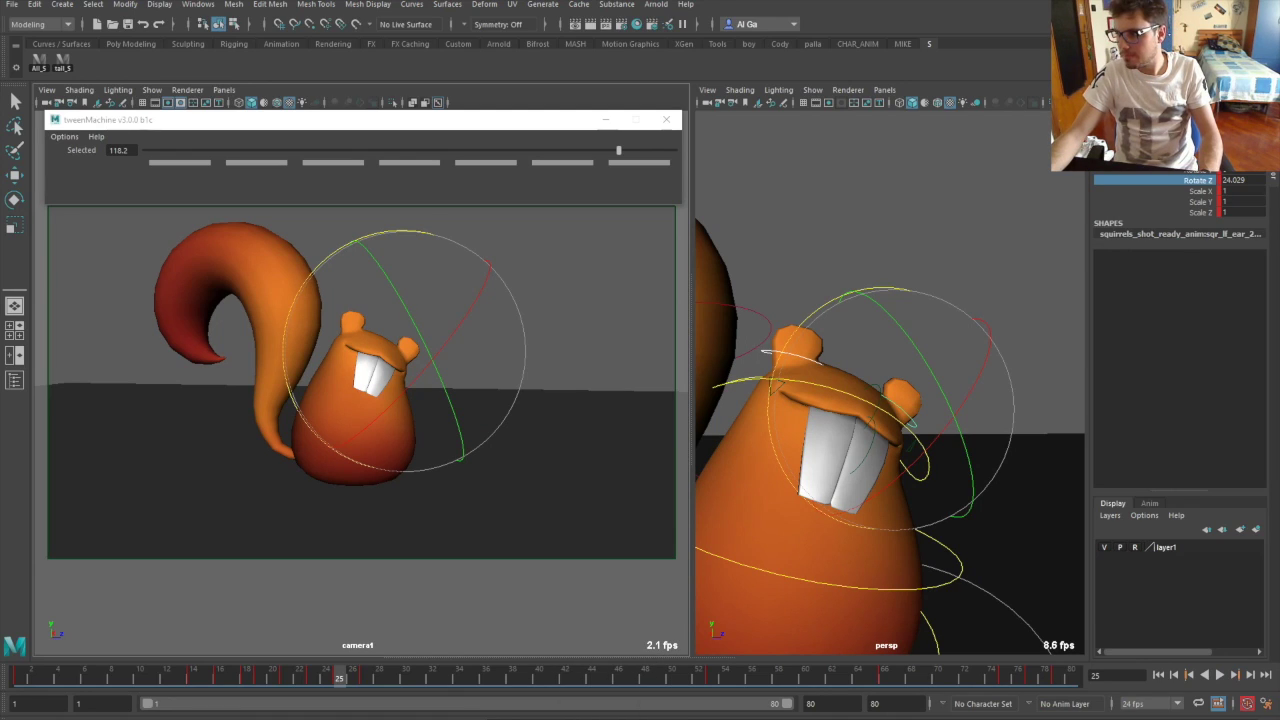
click(1048, 436)
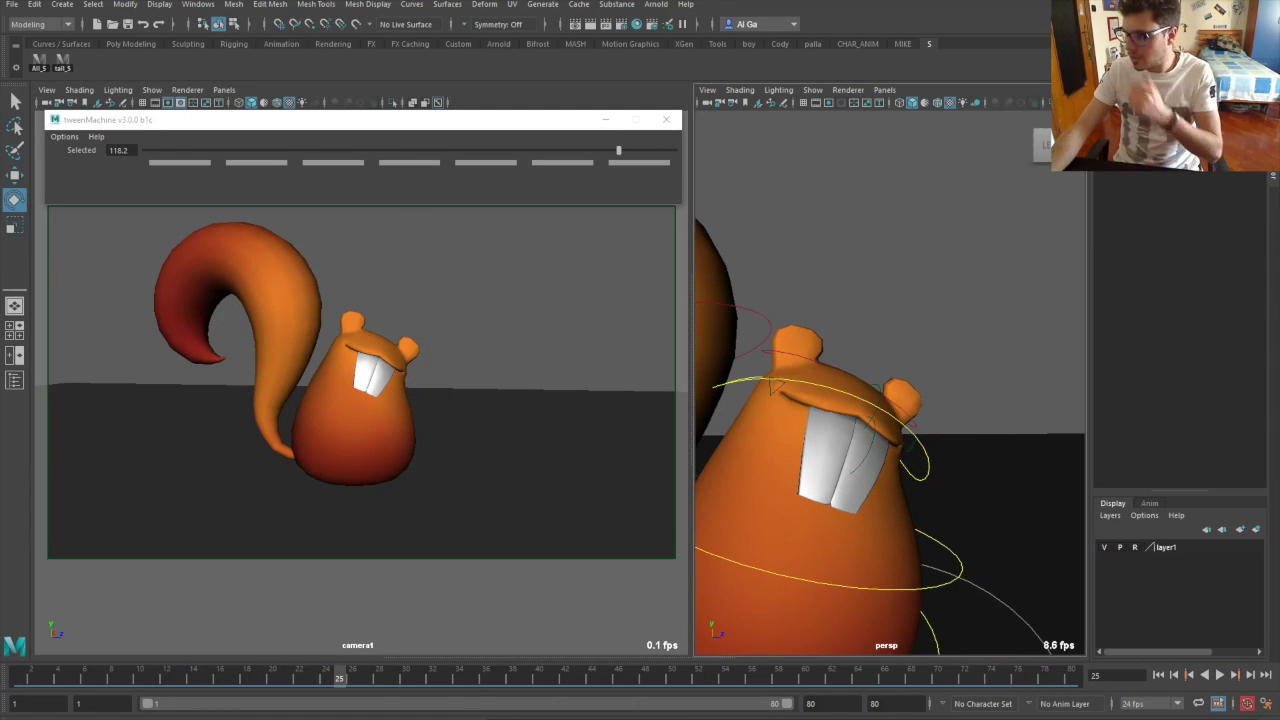
click(127, 150)
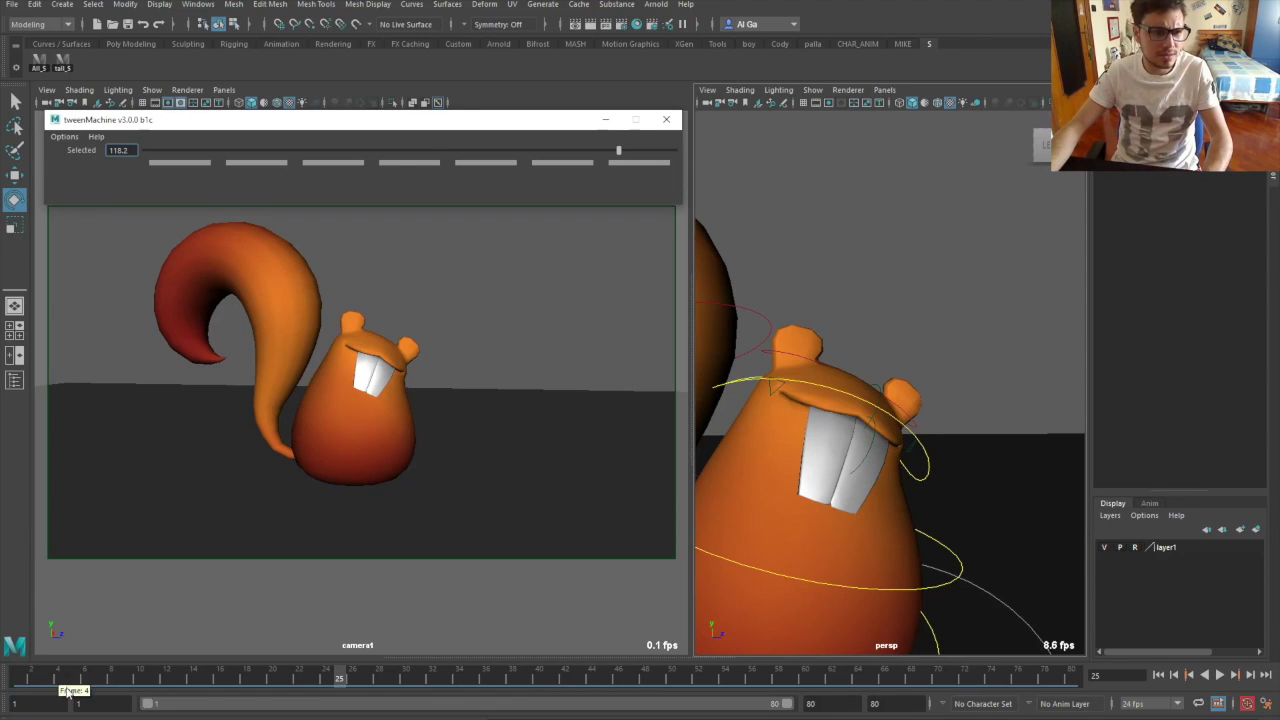
drag(60, 680, 291, 701)
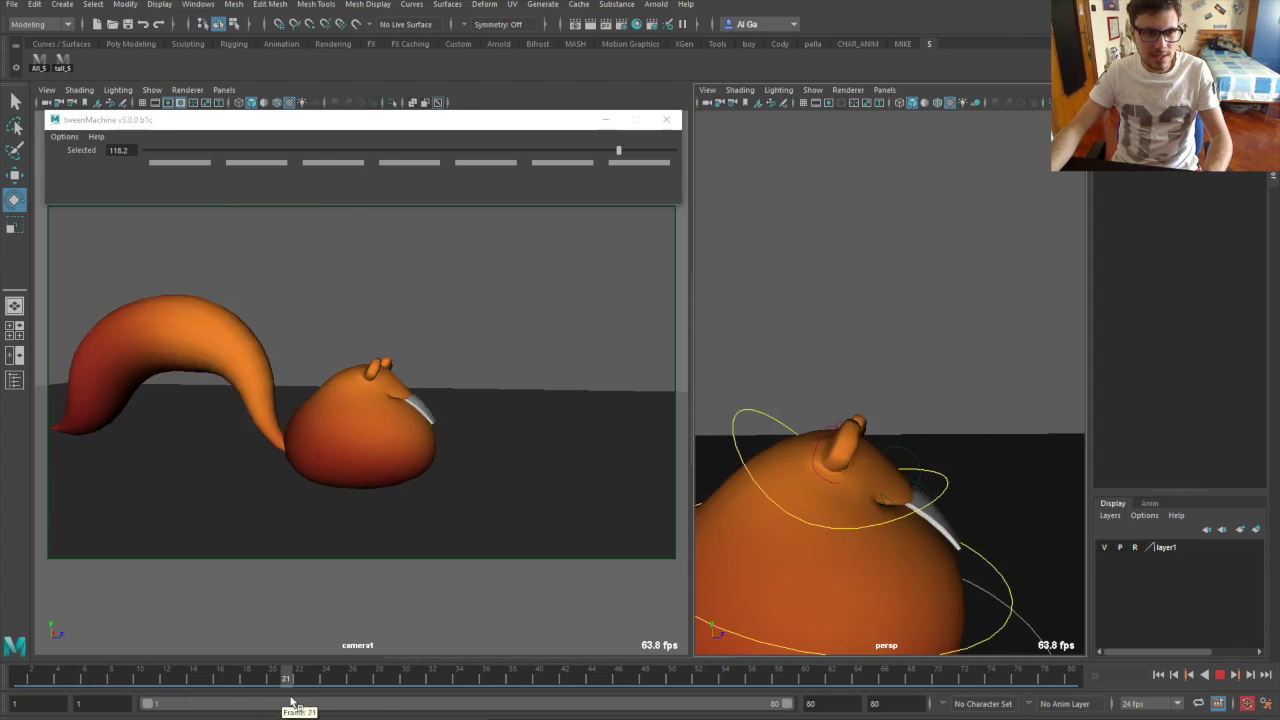
drag(213, 681, 458, 685)
drag(556, 688, 766, 706)
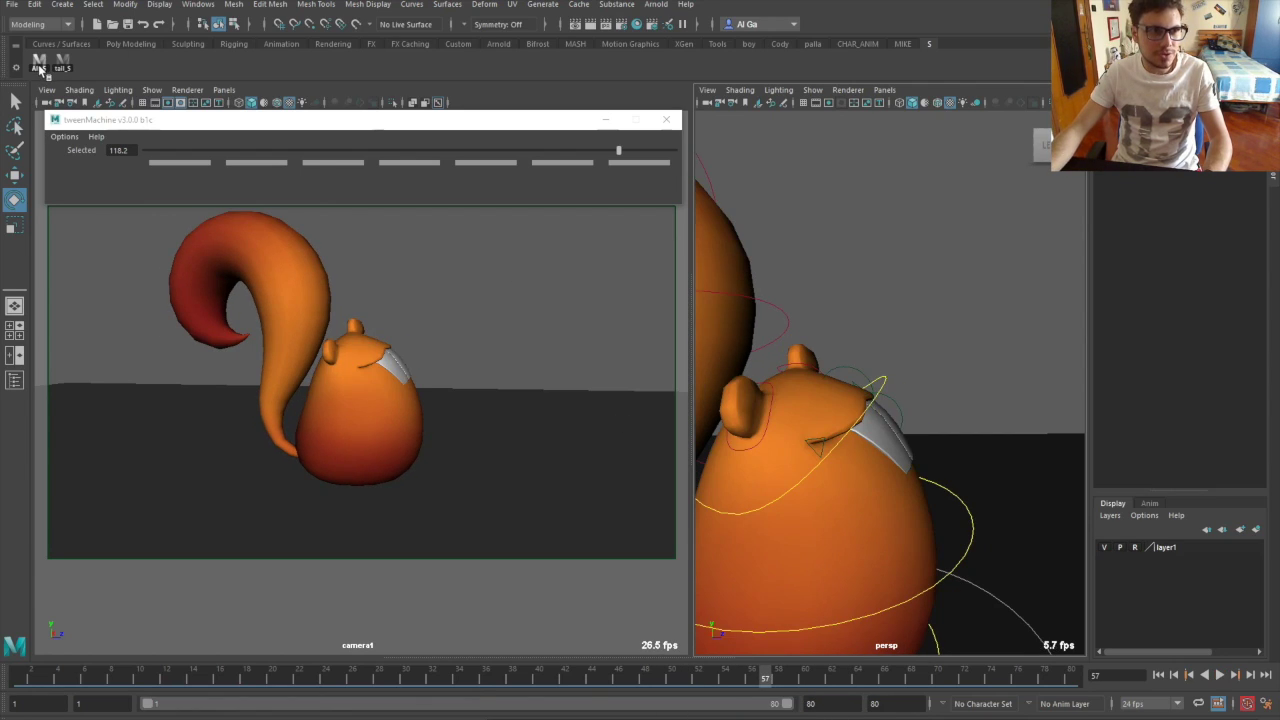
- Select all the squirrel's controls and create a tweenMachine in-between at frame 47, biased to -33 toward the previous pose
click(38, 66)
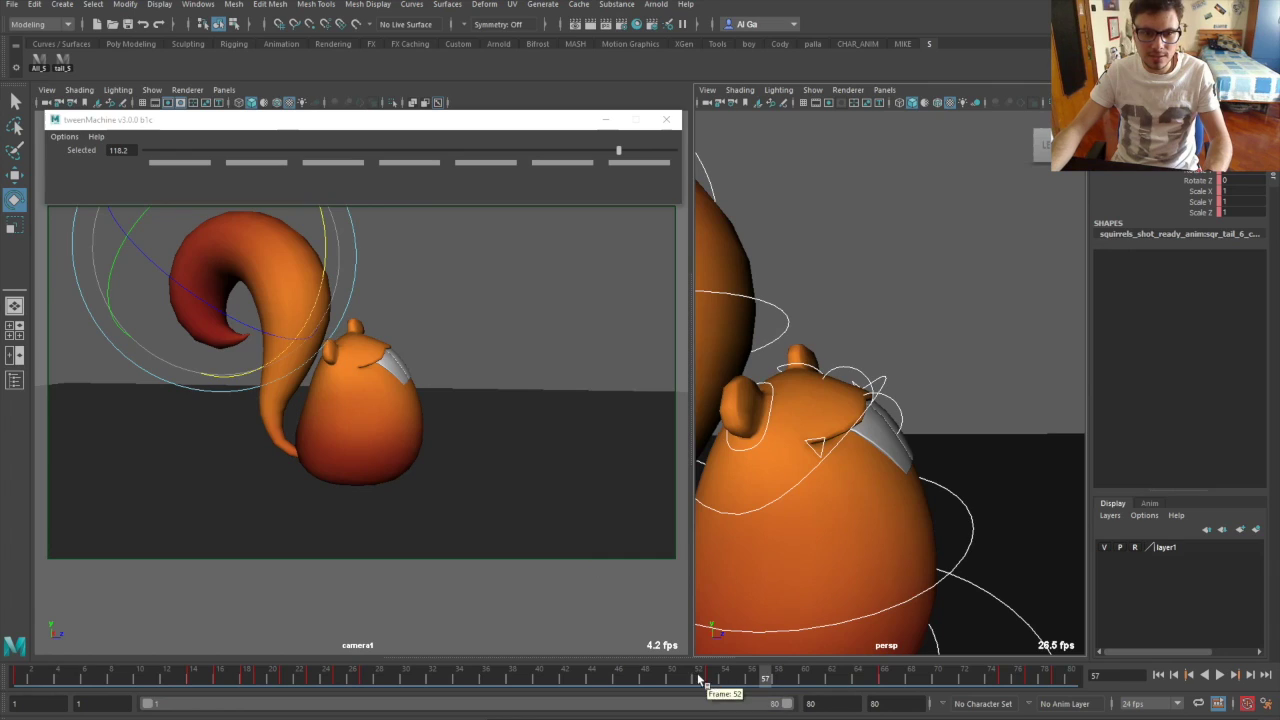
key(alt+v)
drag(360, 678, 630, 697)
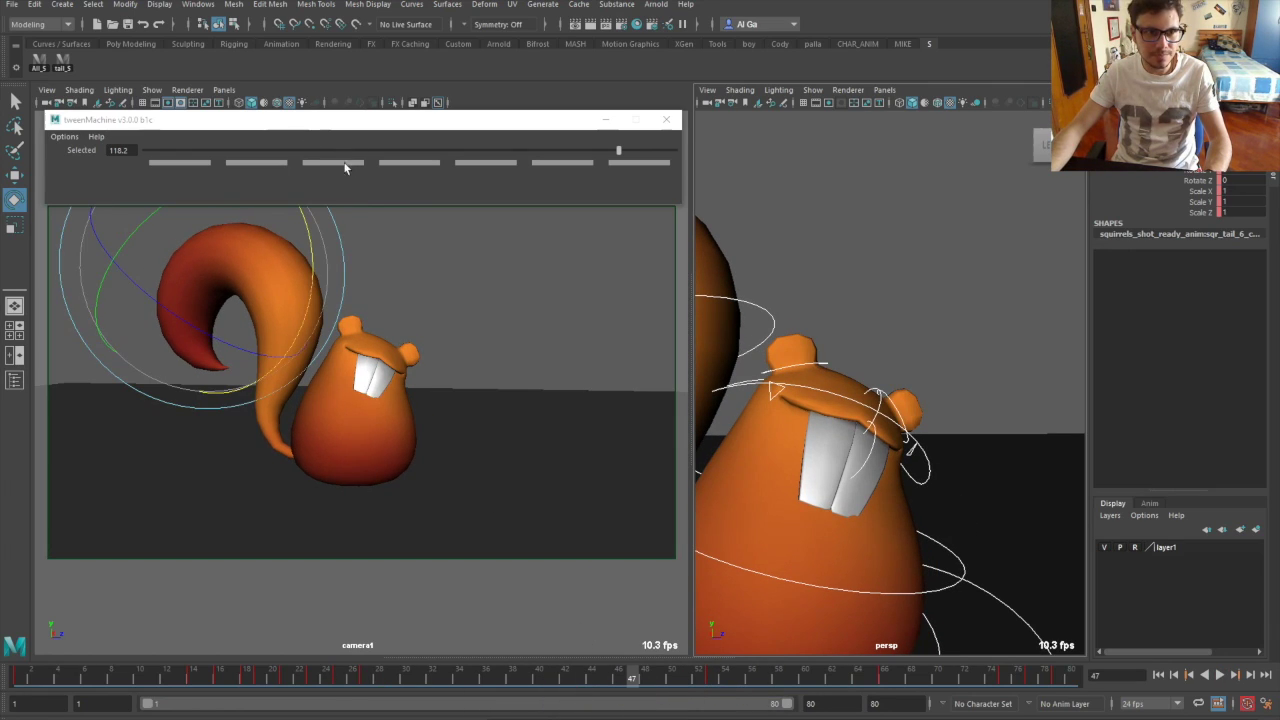
click(407, 161)
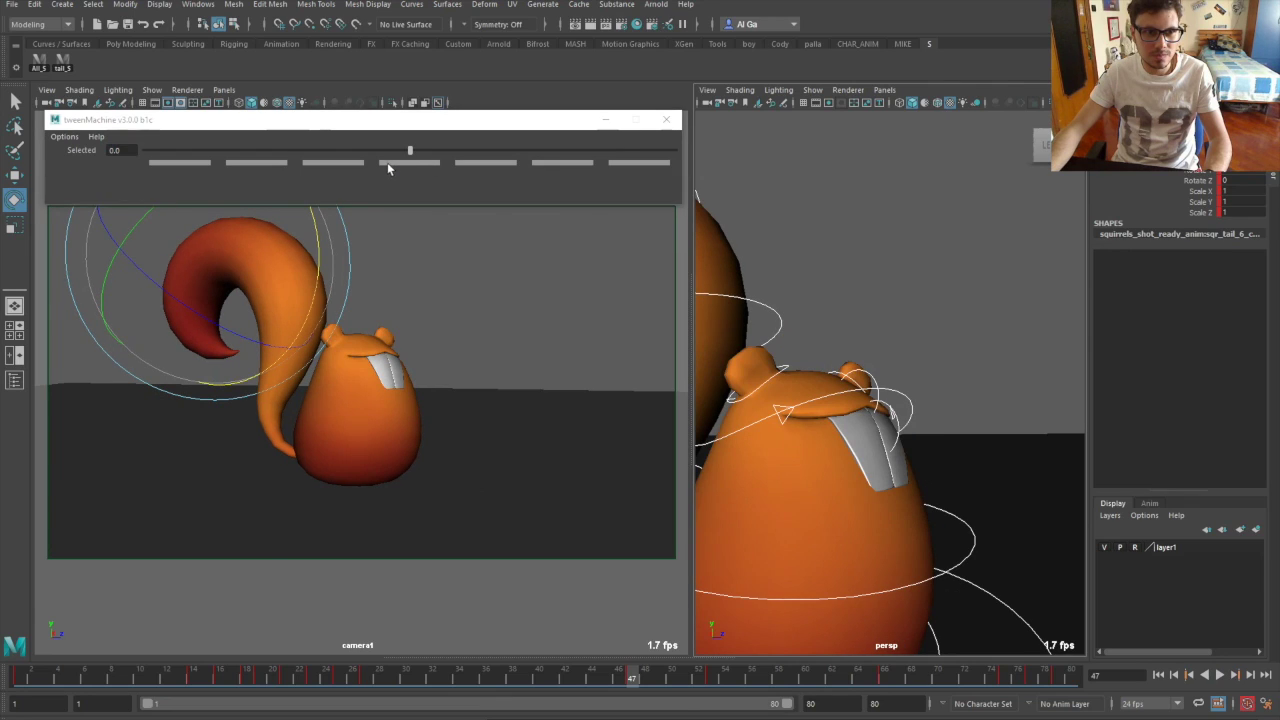
- Rotate the upper spine control at frame 47 to dip the head and turn it toward the camera, with Rotate Z at -11.053
click(910, 418)
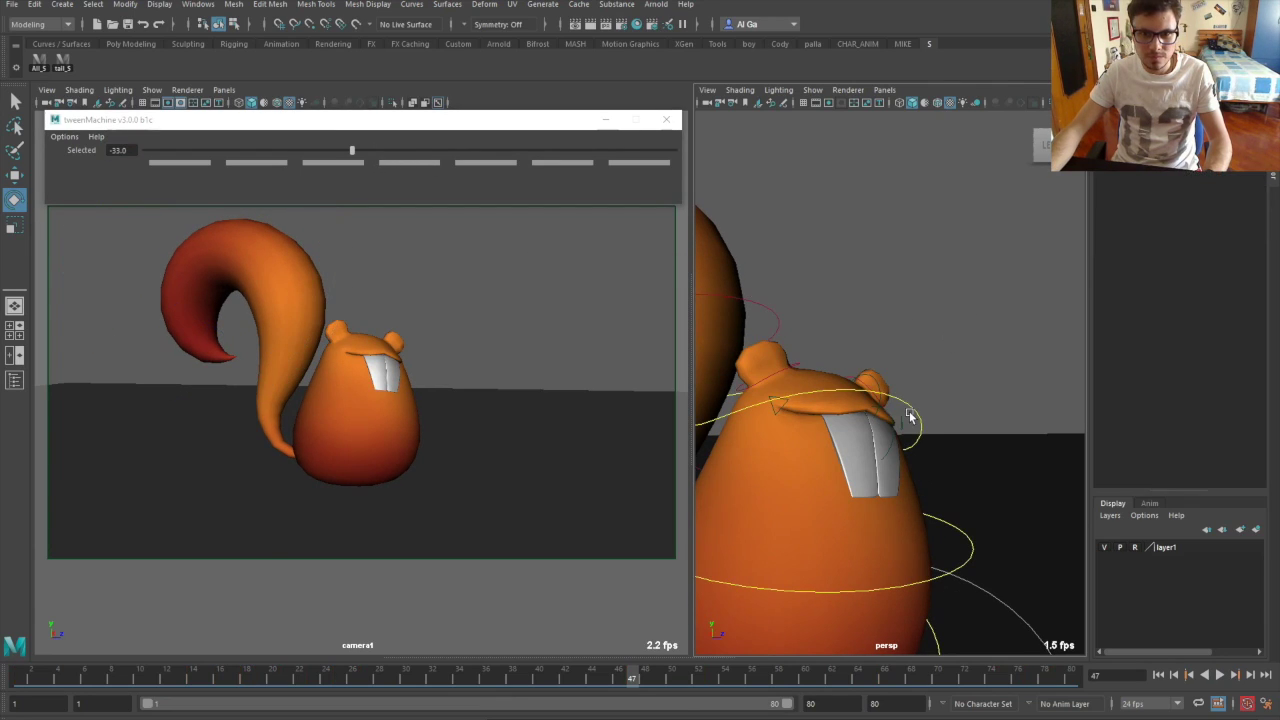
click(280, 452)
drag(367, 438, 341, 468)
drag(464, 381, 382, 390)
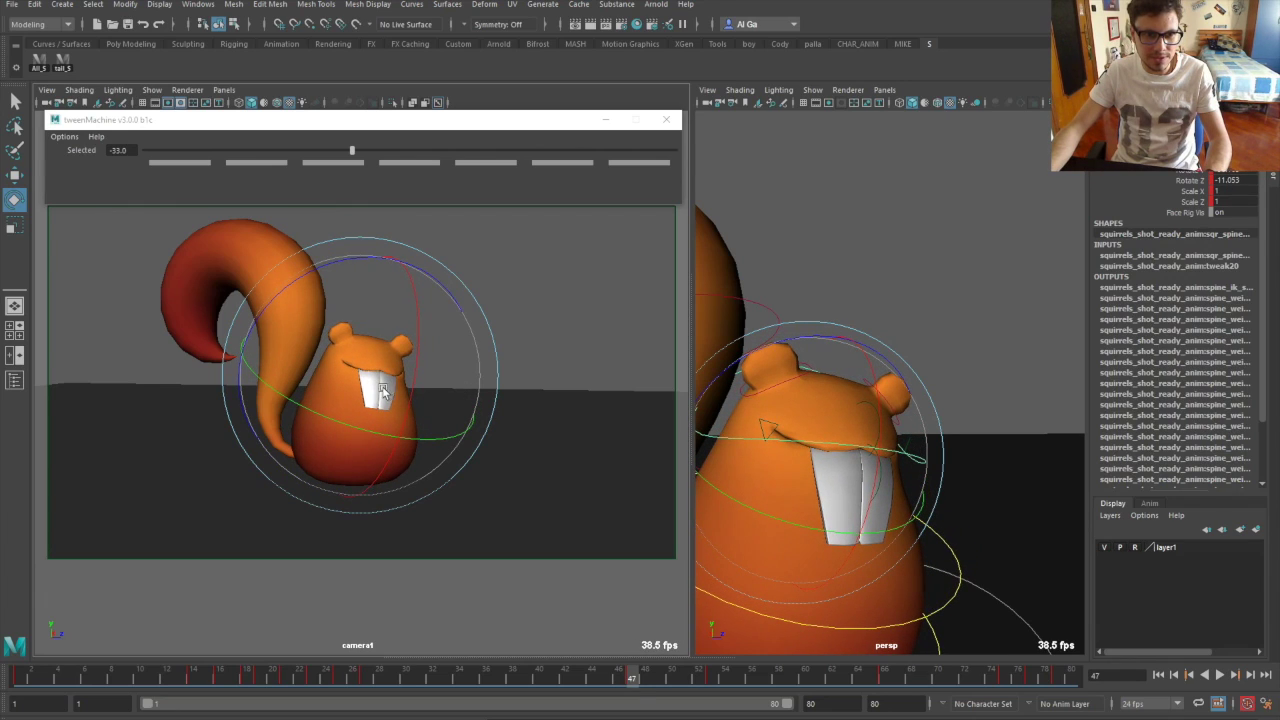
mouse_move(627, 683)
mouse_down()
mouse_move(766, 681)
mouse_move(646, 681)
mouse_move(598, 700)
mouse_move(738, 700)
mouse_move(634, 700)
mouse_up()
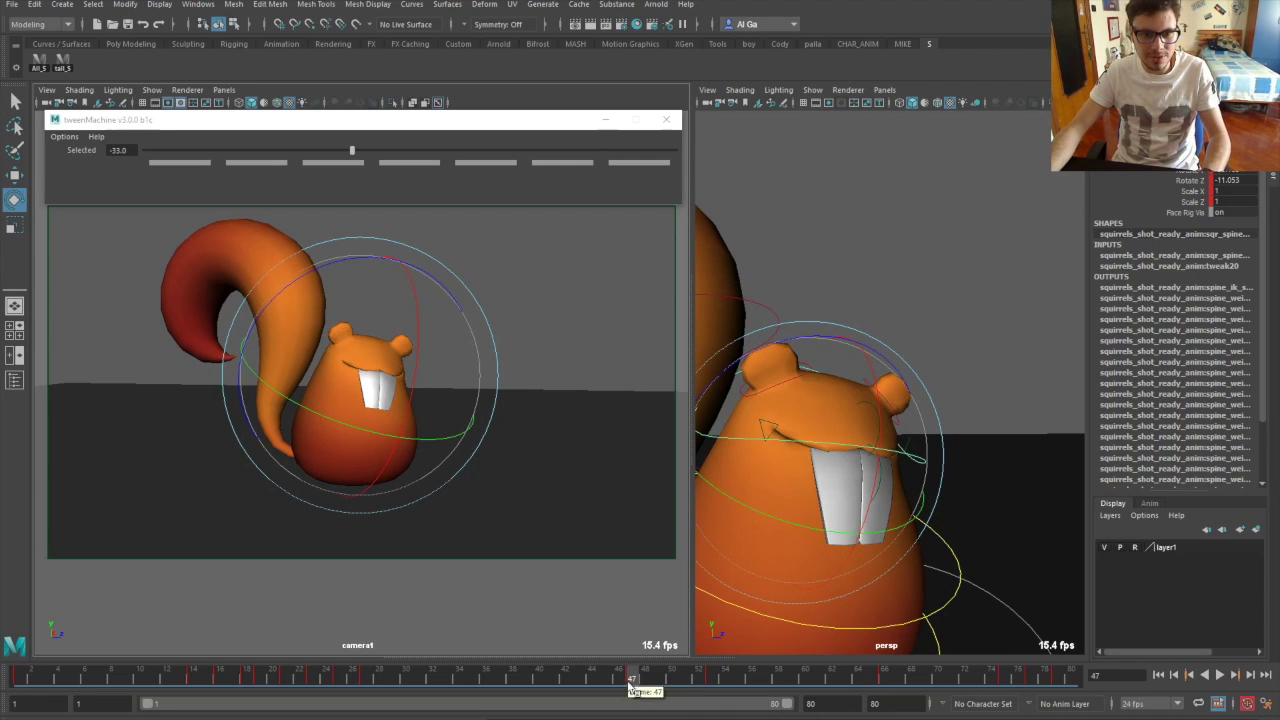
- Try rotating the upper spine control at frame 46 and undo the rotation
drag(632, 688, 618, 688)
drag(374, 417, 482, 388)
key(ctrl+z)
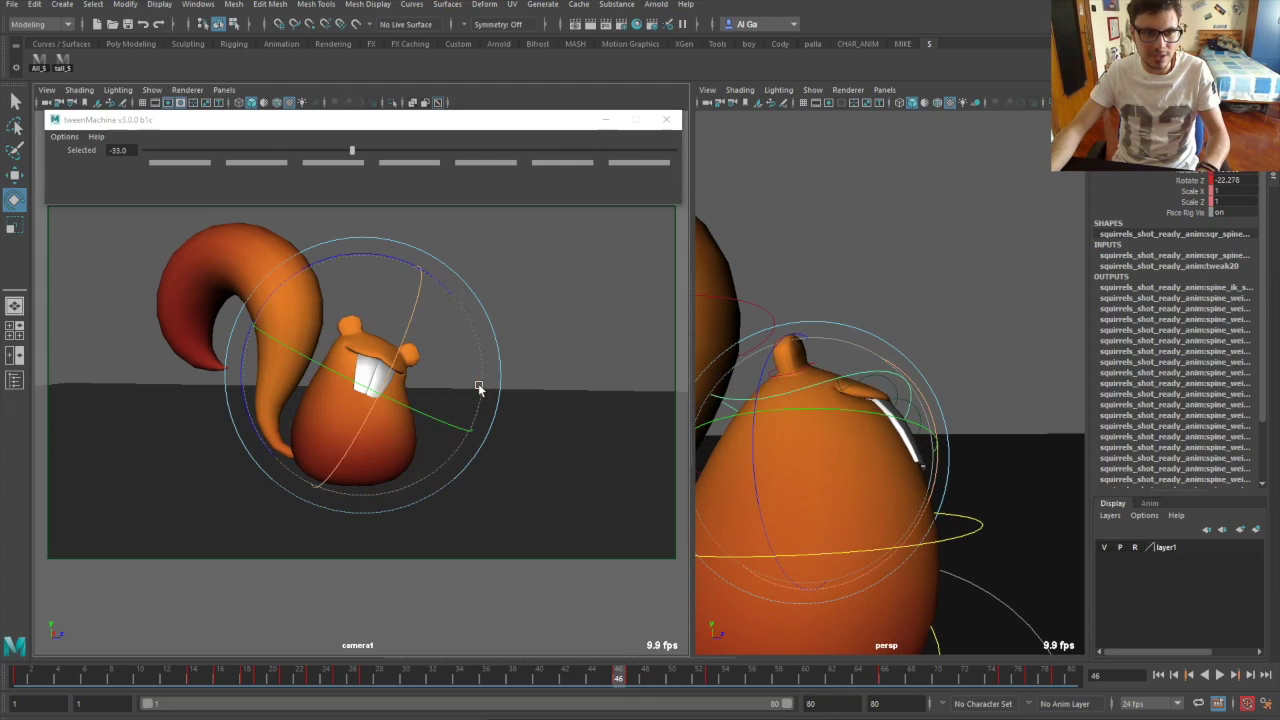
- Scrub from the landing around frame 24 through the head turn, examining the in-between at frame 47
drag(619, 678, 640, 678)
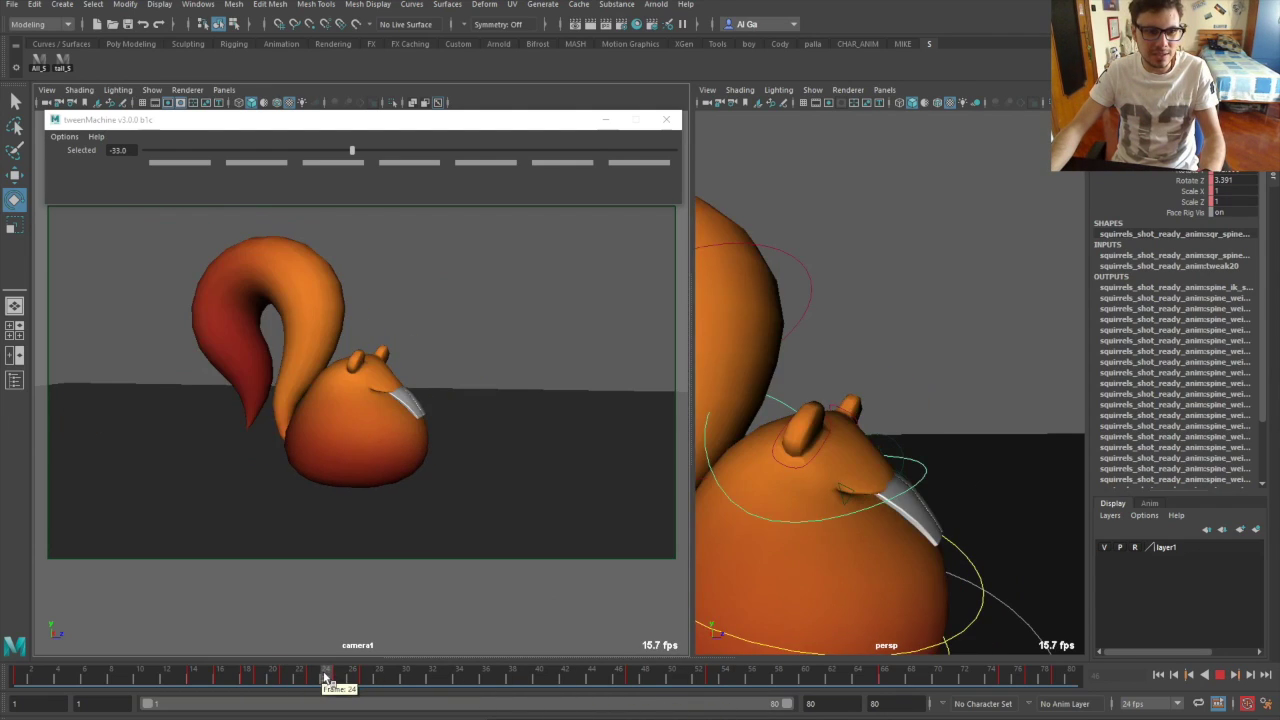
mouse_move(738, 704)
mouse_down()
mouse_move(600, 698)
mouse_move(630, 700)
mouse_up()
key(Escape)
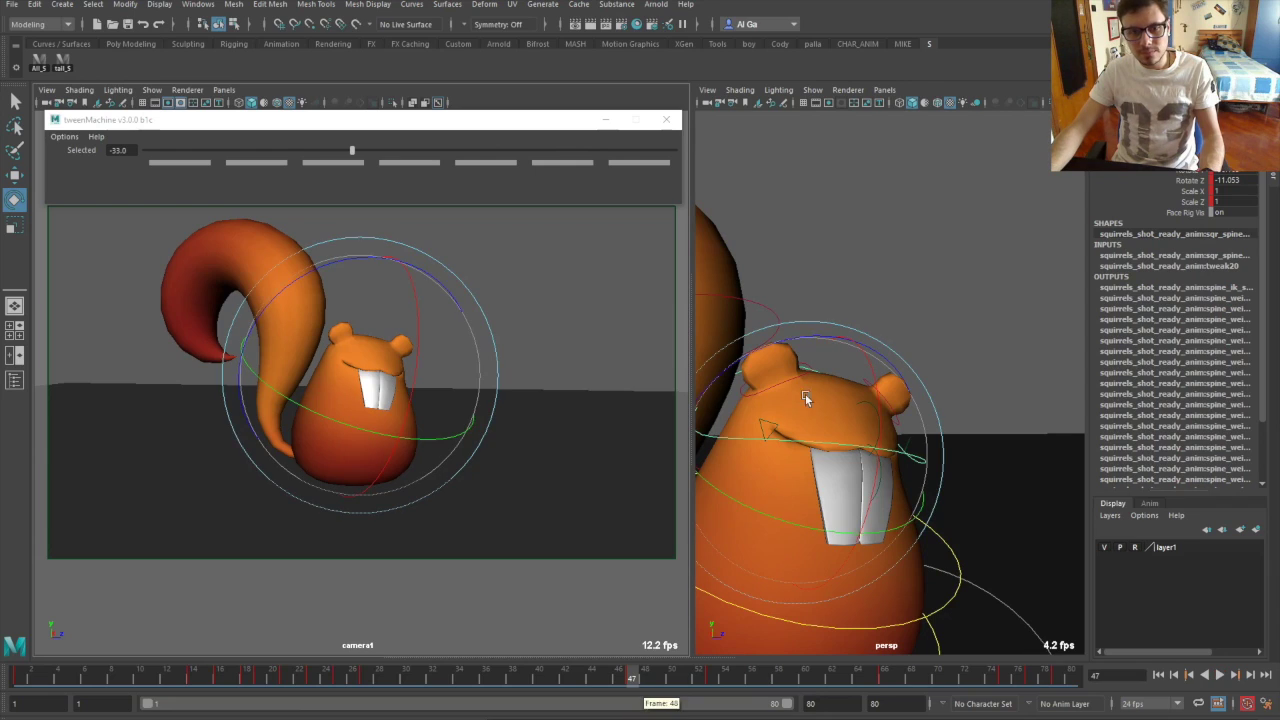
- Try rotating the third tail control at frame 47, then clear the selection
alt+right_drag(880, 320, 812, 275)
alt+middle_drag(812, 275, 911, 266)
click(908, 272)
click(781, 435)
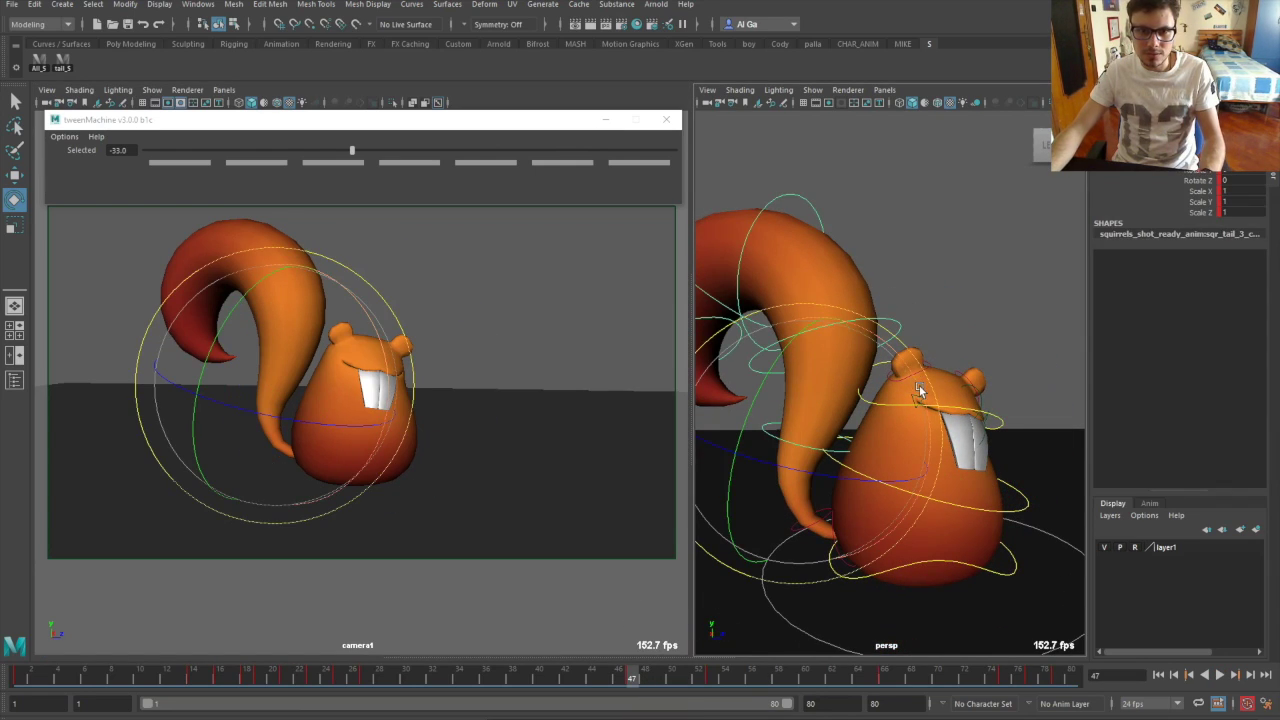
drag(911, 396, 906, 386)
click(977, 271)
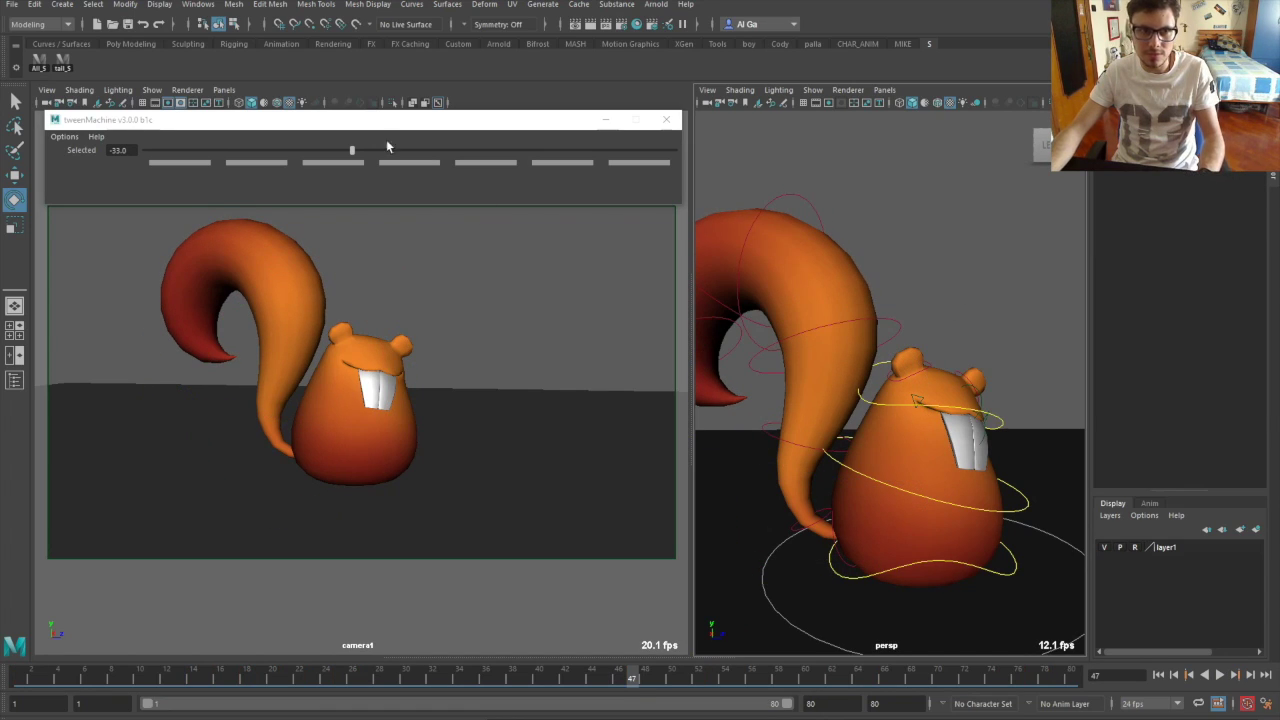
- Select all the tail controls at frame 47 and rotate them to swing the tail down and back
click(62, 66)
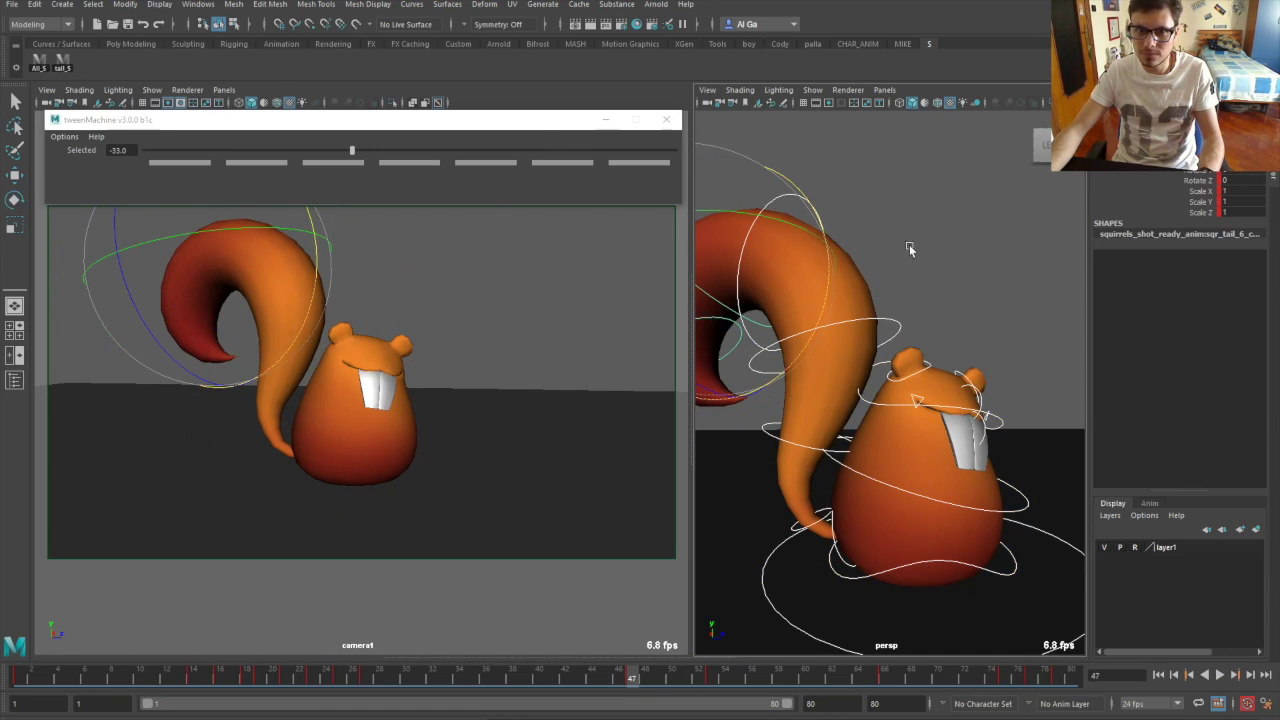
key(period)
key(comma)
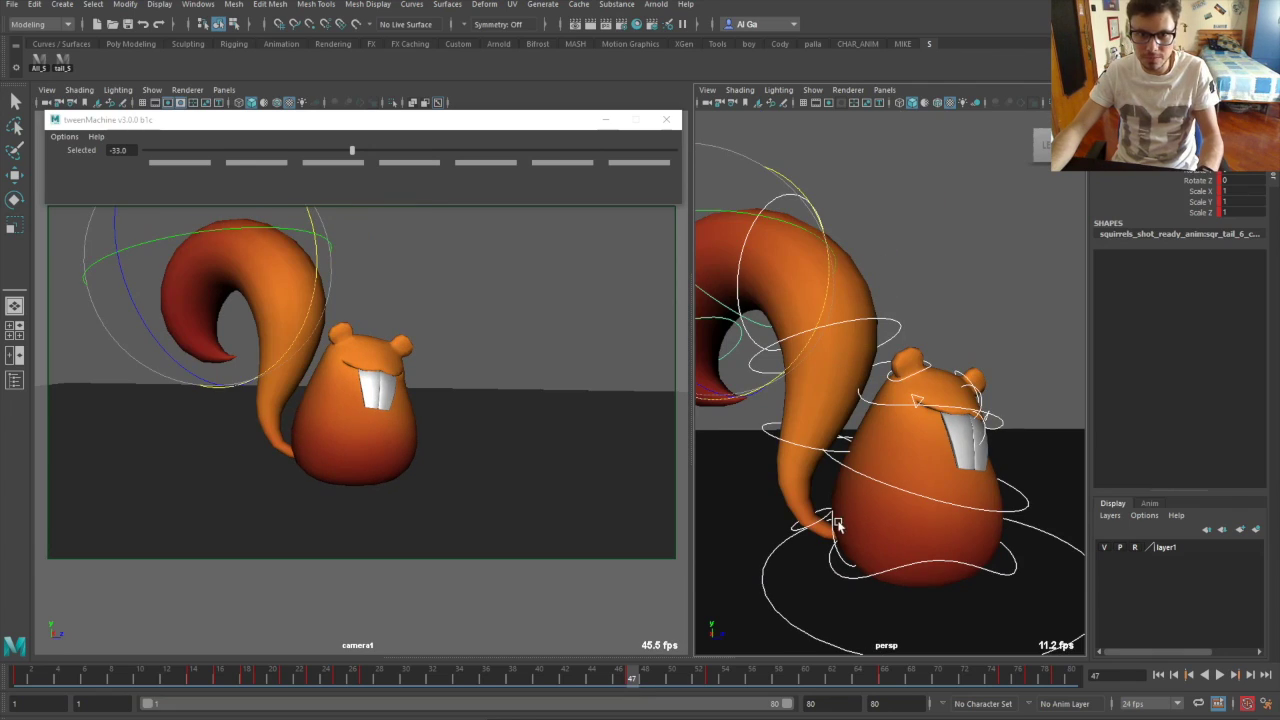
click(61, 68)
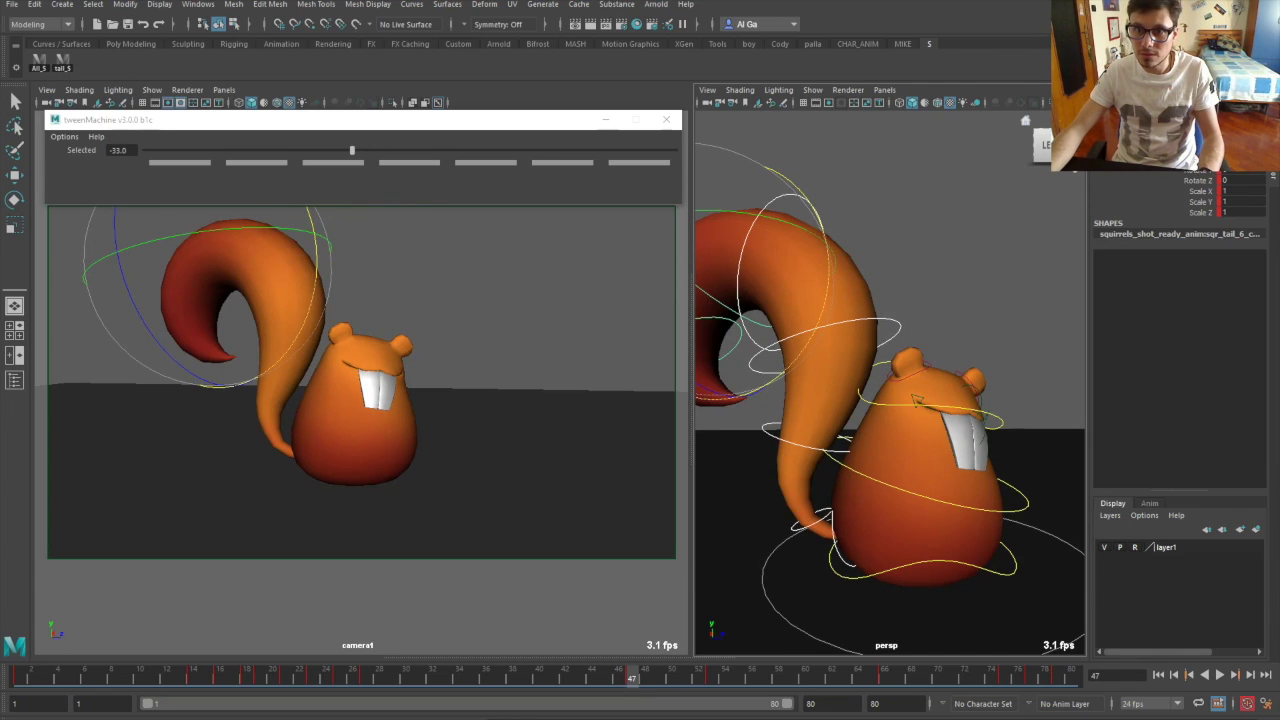
drag(955, 267, 950, 265)
click(950, 265)
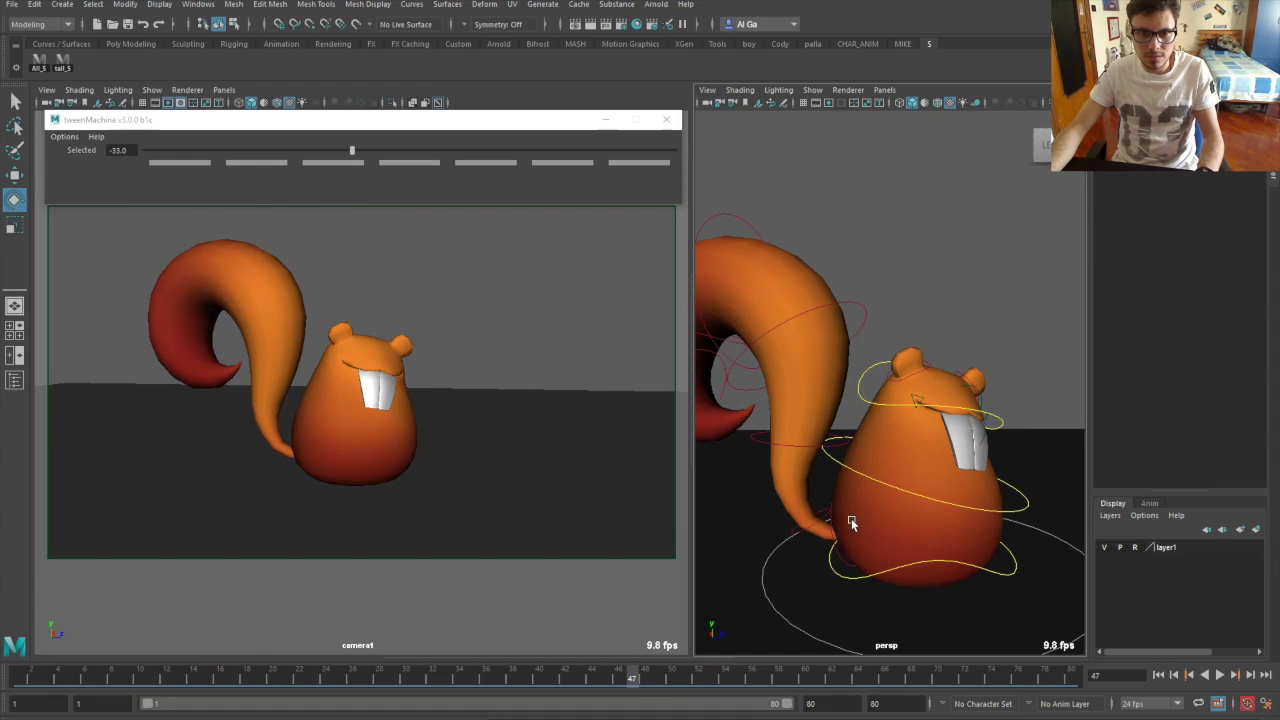
- Rotate the second tail control near the tail's base at frame 47 and play back the head turn
click(817, 527)
middle_drag(909, 445, 910, 443)
click(620, 679)
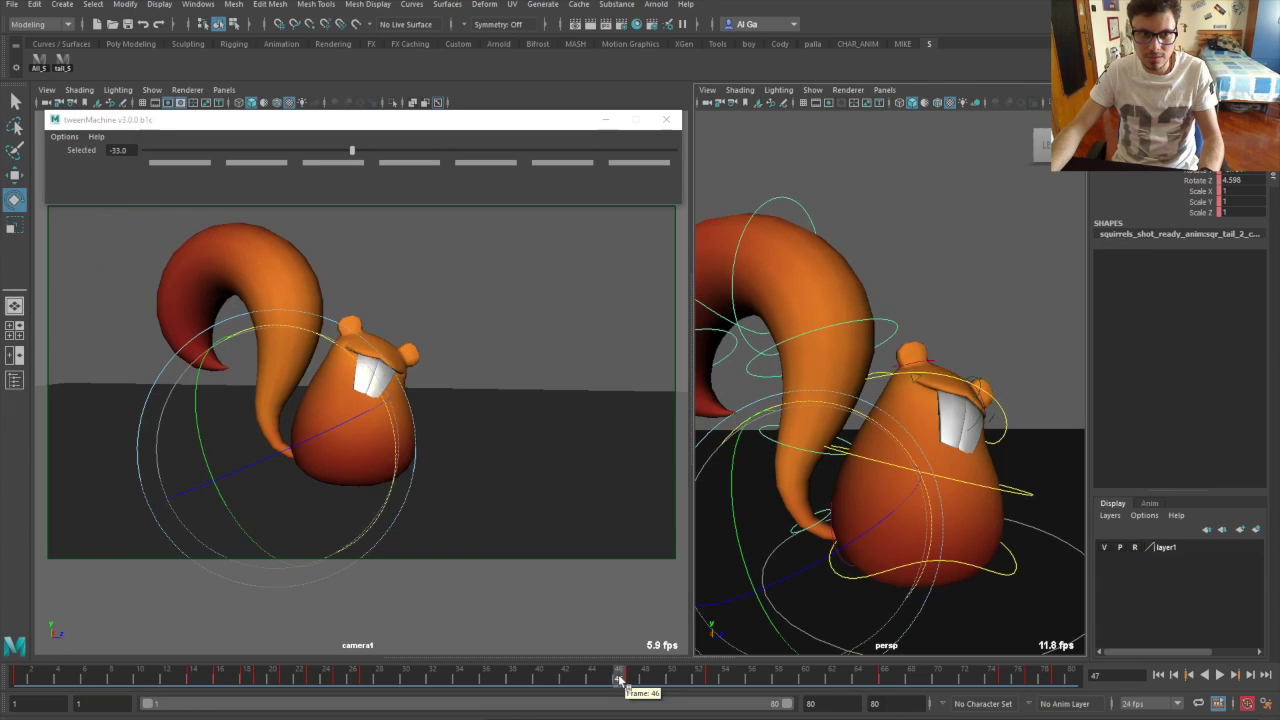
key(alt+v)
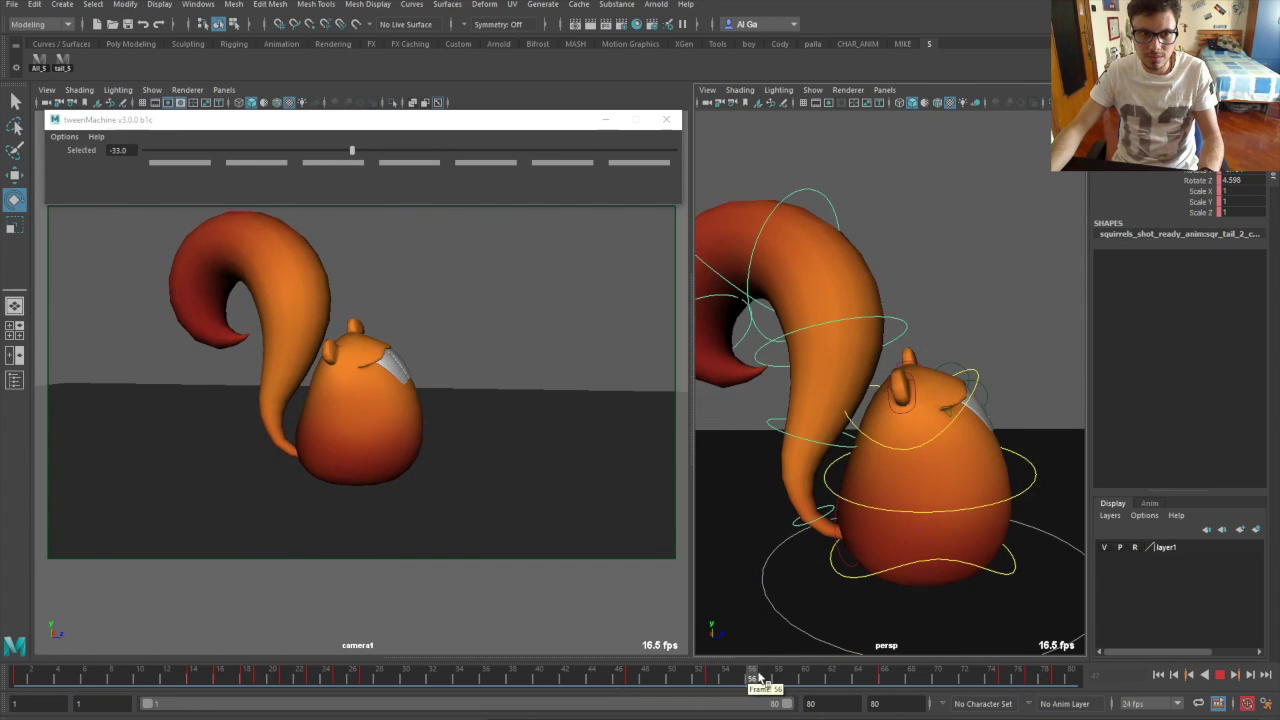
- Scrub between frames 56 and 66, examining the hold before the crouch, and stop at frame 62
drag(764, 686, 823, 686)
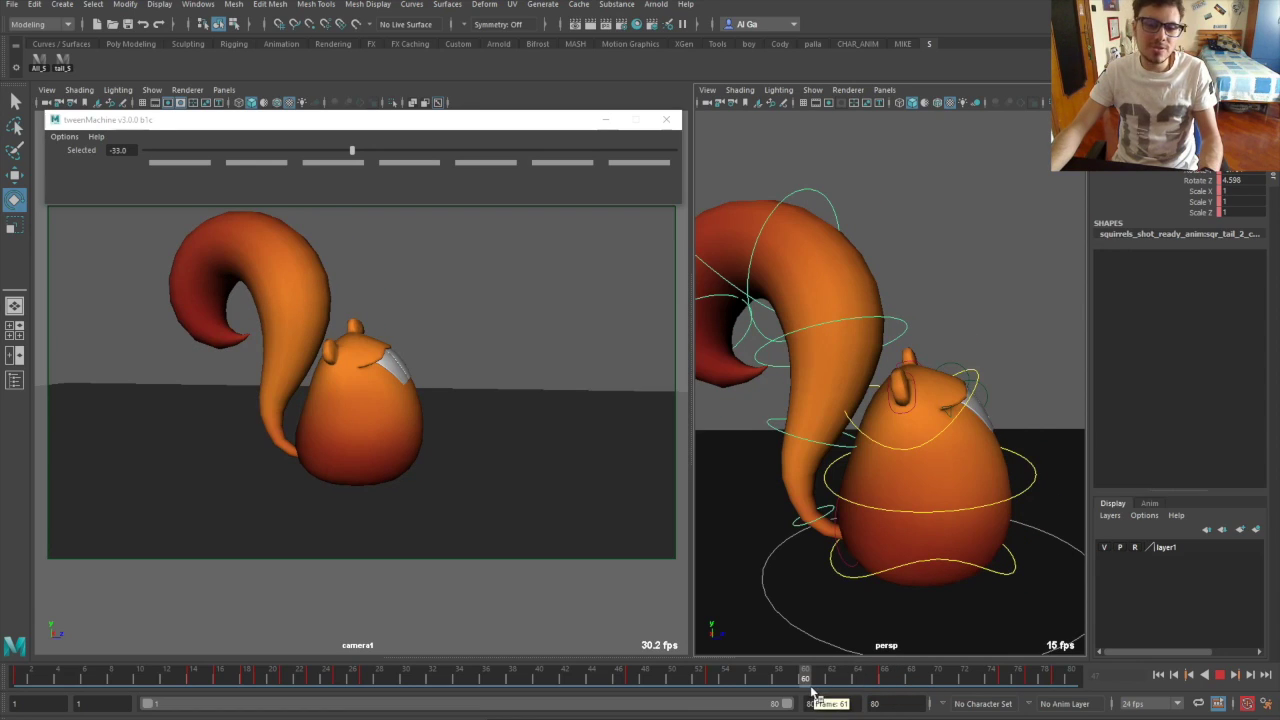
click(806, 688)
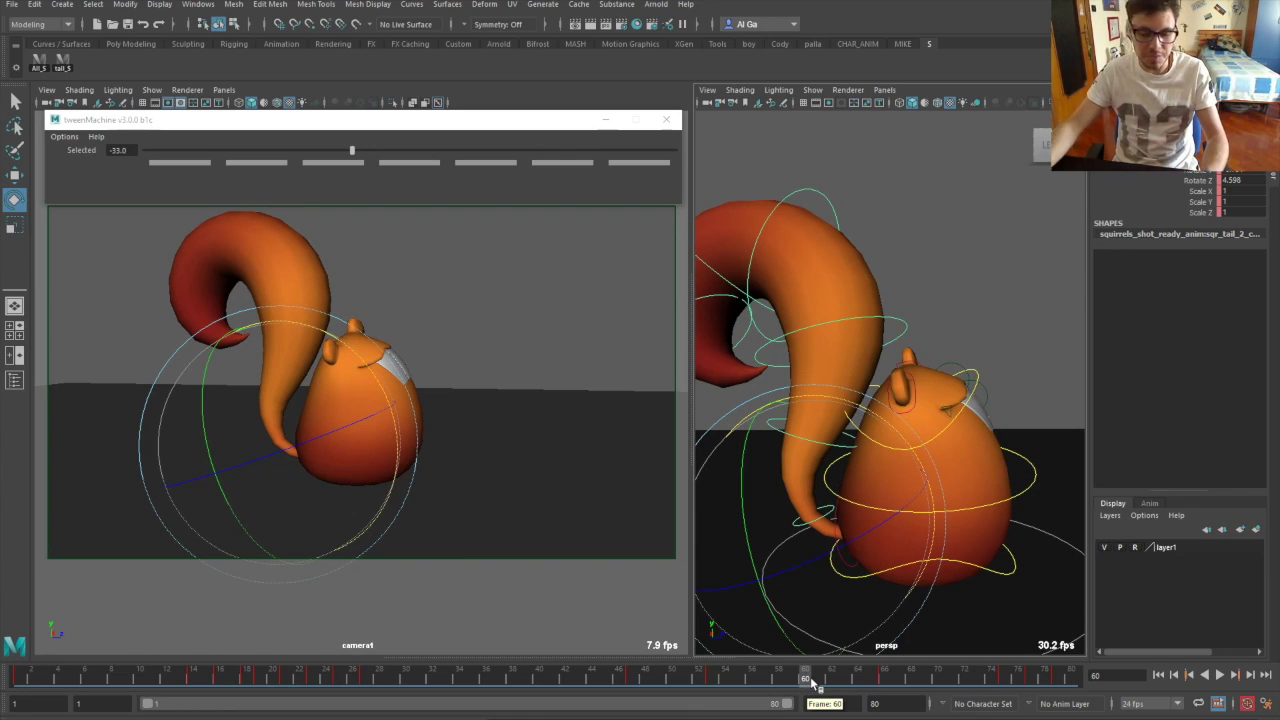
drag(811, 681, 884, 682)
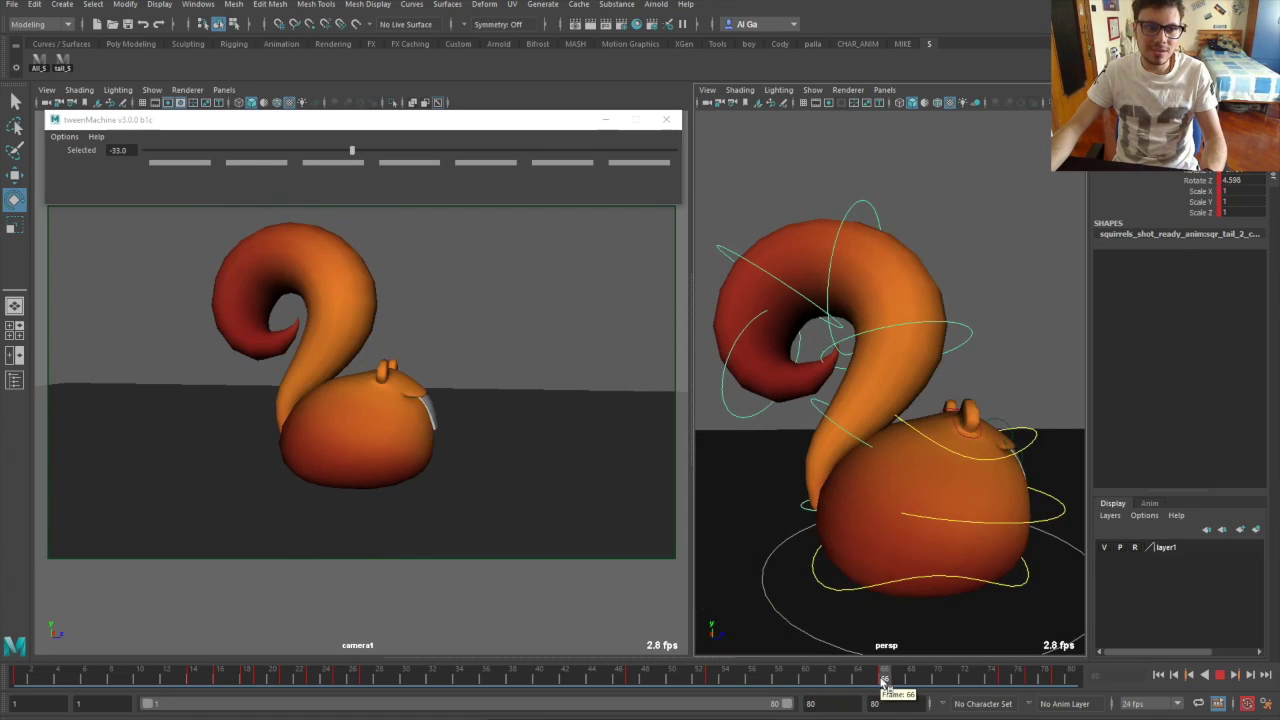
drag(884, 682, 832, 680)
click(492, 375)
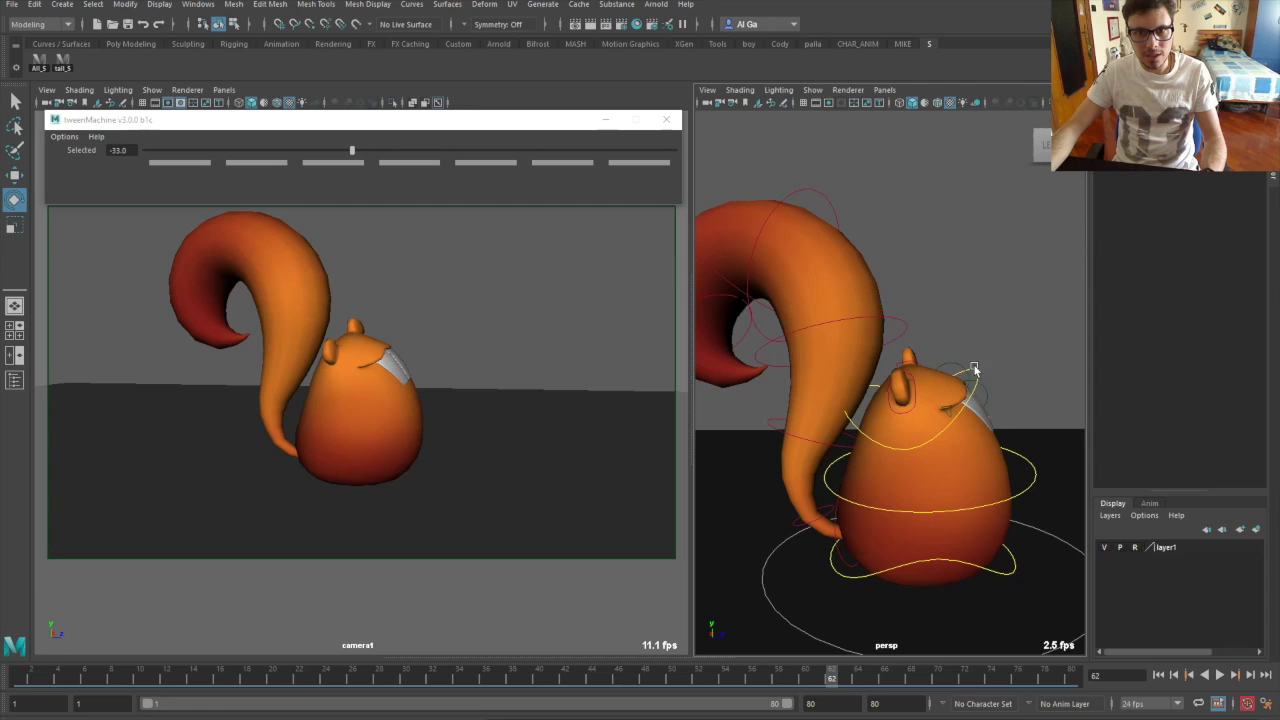
- Move and rotate the upper spine control at frame 62, with Rotate Z at 19.263, and compare it with frame 61
click(898, 454)
key(w)
click(920, 383)
key(e)
mouse_move(1030, 362)
mouse_down()
mouse_move(1012, 360)
mouse_move(1010, 373)
mouse_up()
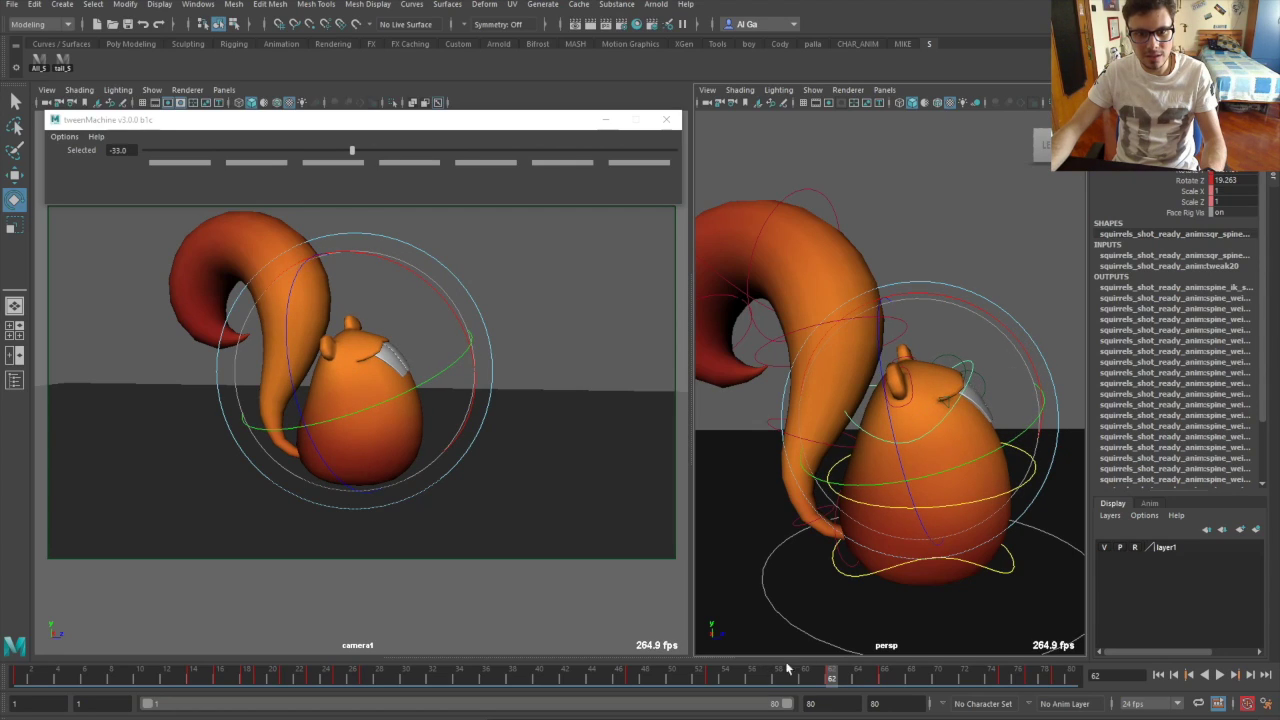
click(820, 679)
mouse_move(818, 681)
mouse_down()
mouse_move(852, 678)
mouse_move(830, 679)
mouse_up()
- Rotate the upper spine control further at frame 62 to tip the head forward, with Rotate Z at 16.192, and check the playback
drag(1025, 353, 1033, 407)
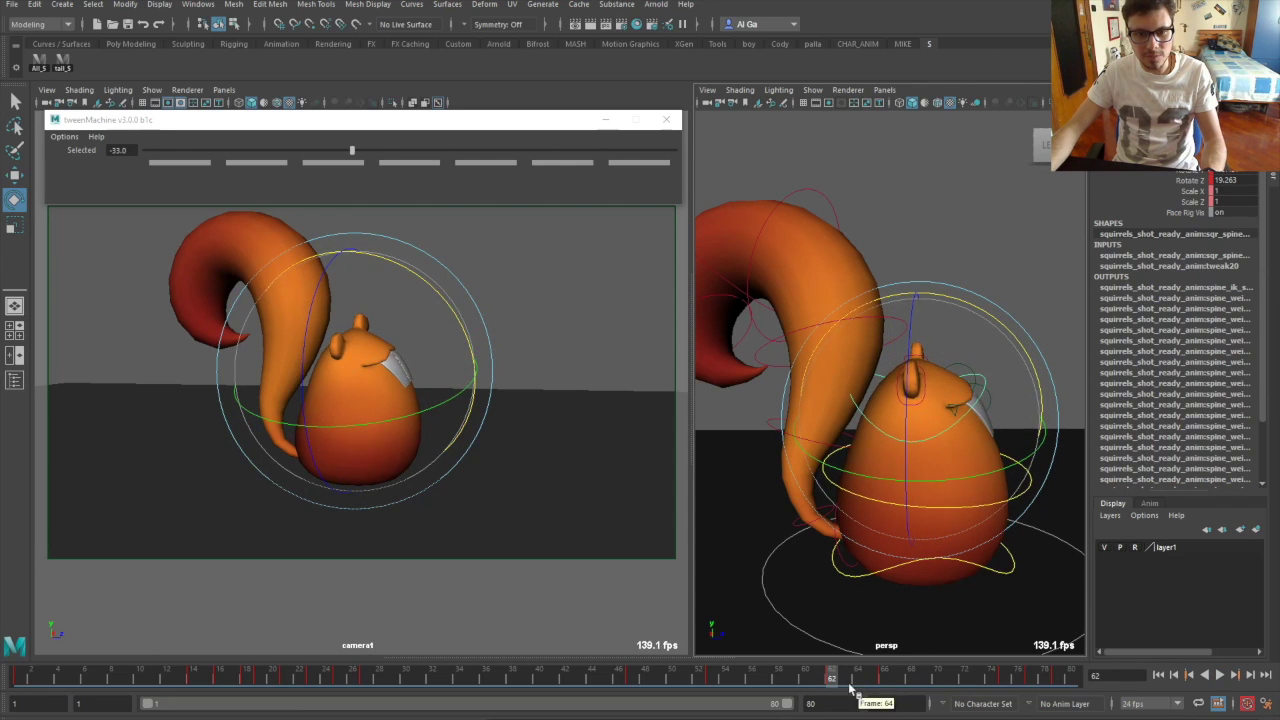
click(817, 674)
key(alt+v)
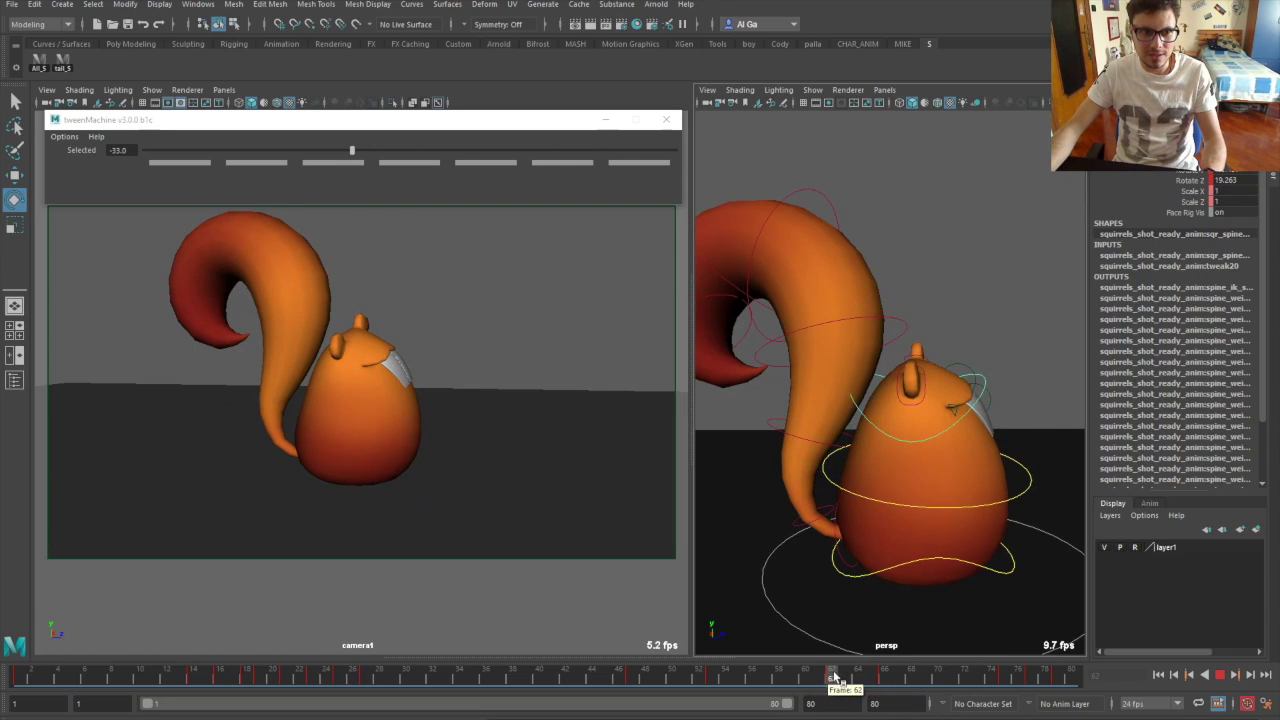
key(alt+v)
key(w)
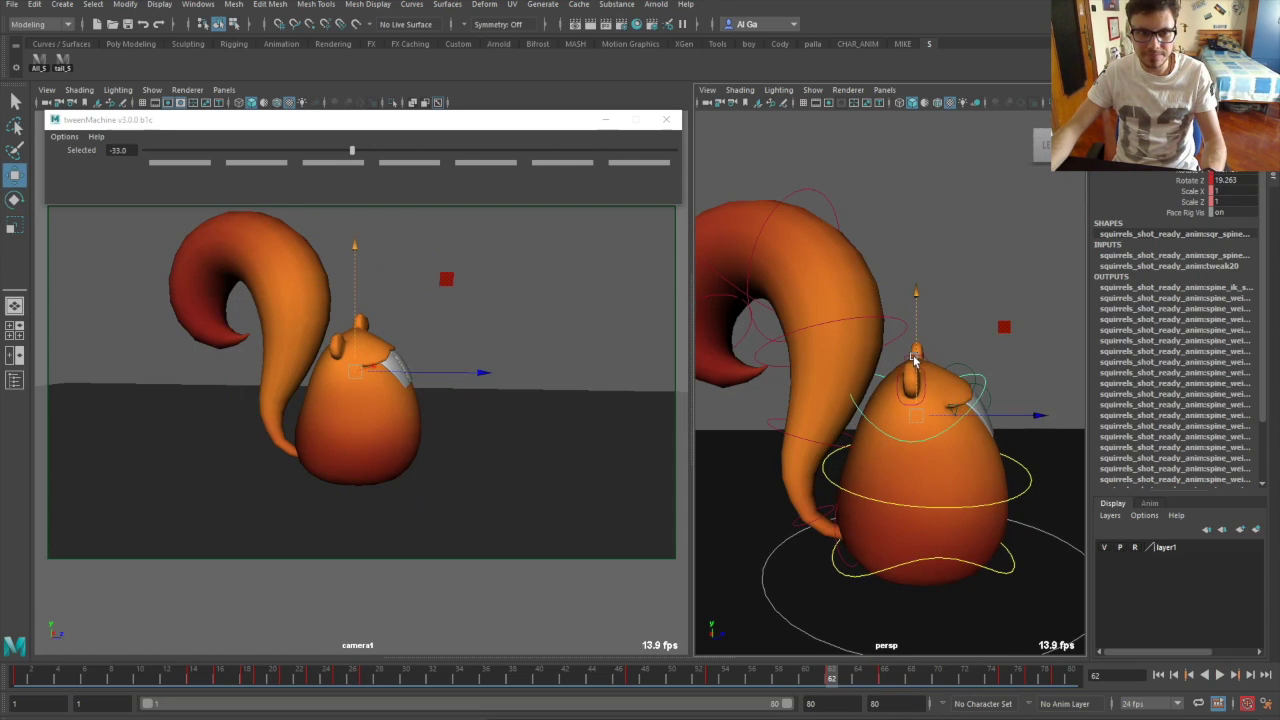
key(e)
drag(1030, 362, 1030, 378)
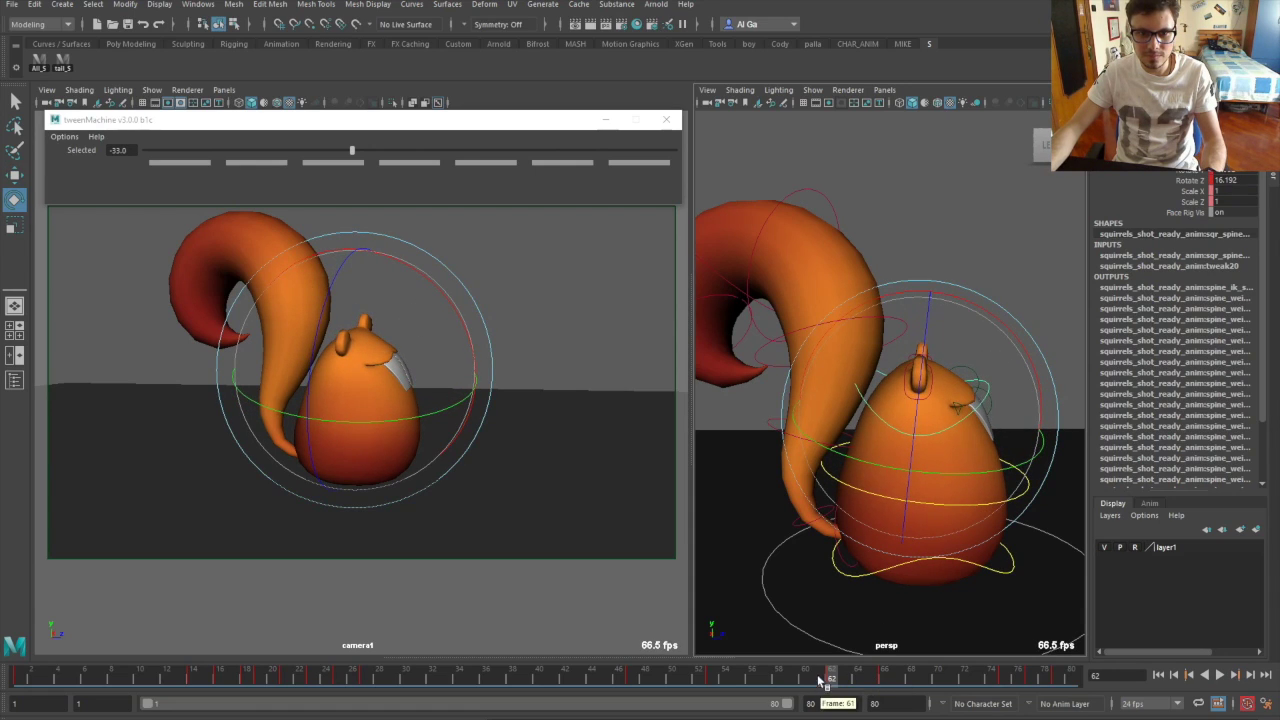
key(alt+v)
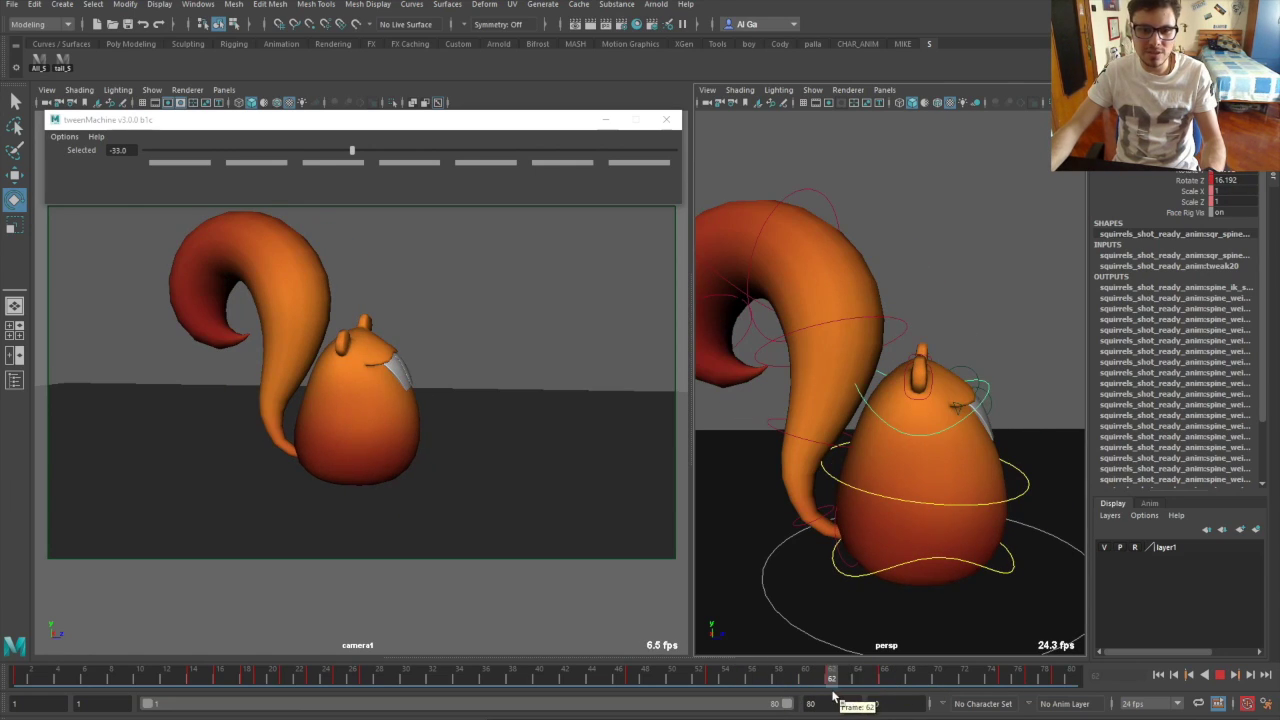
key(alt+v)
- Try shifting the upper spine control slightly forward at frame 62 and scrub the motion around it
key(w)
drag(916, 356, 917, 359)
mouse_move(831, 678)
mouse_down()
mouse_move(814, 680)
mouse_move(849, 681)
mouse_move(777, 682)
mouse_move(831, 686)
mouse_up()
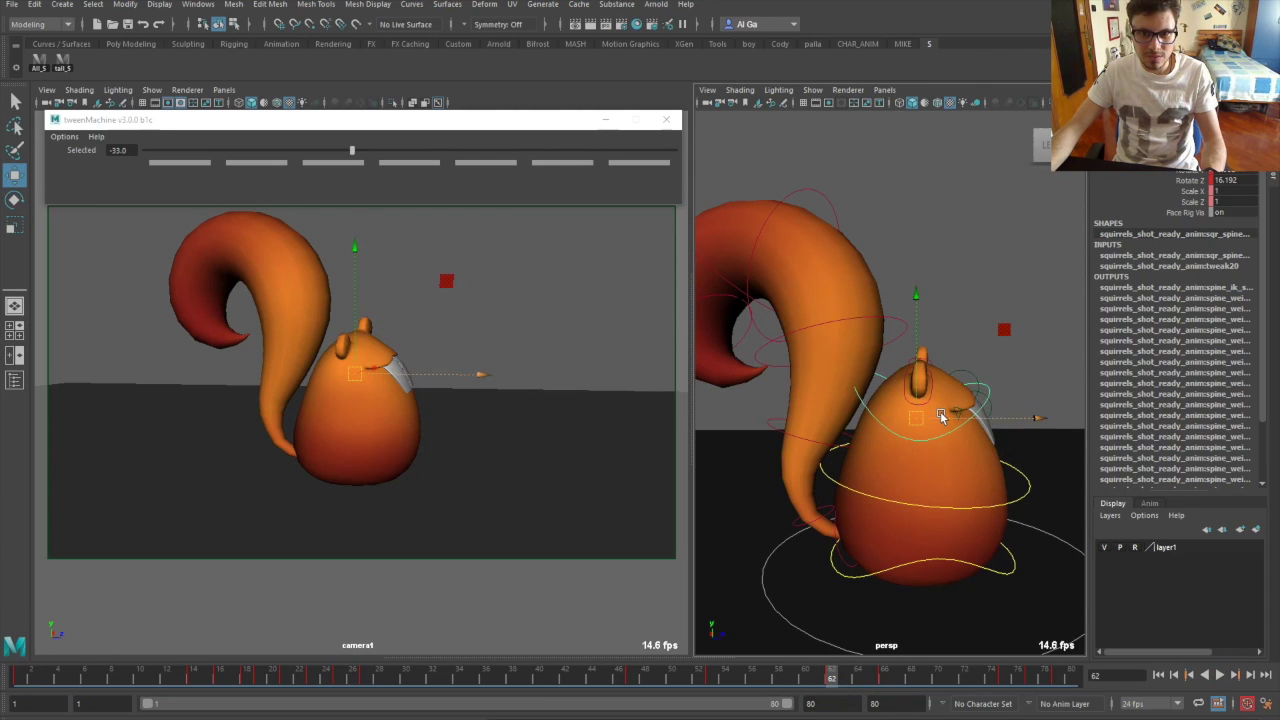
drag(921, 392, 923, 380)
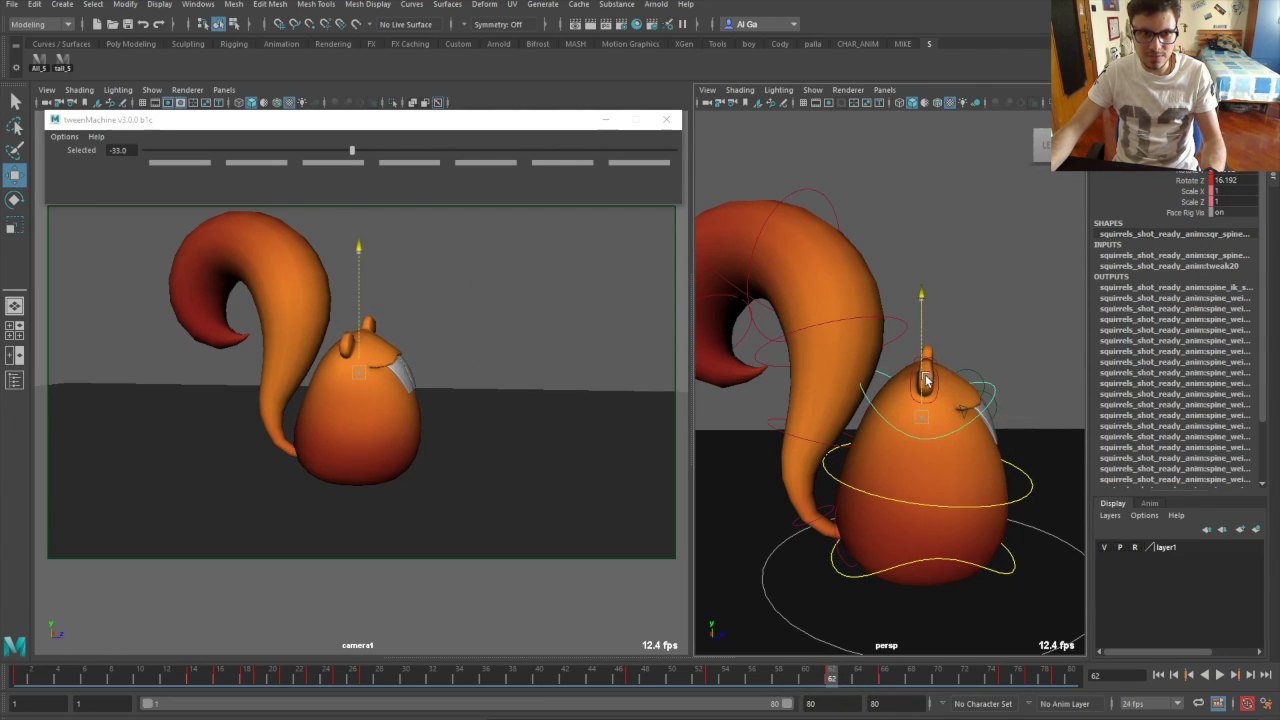
key(e)
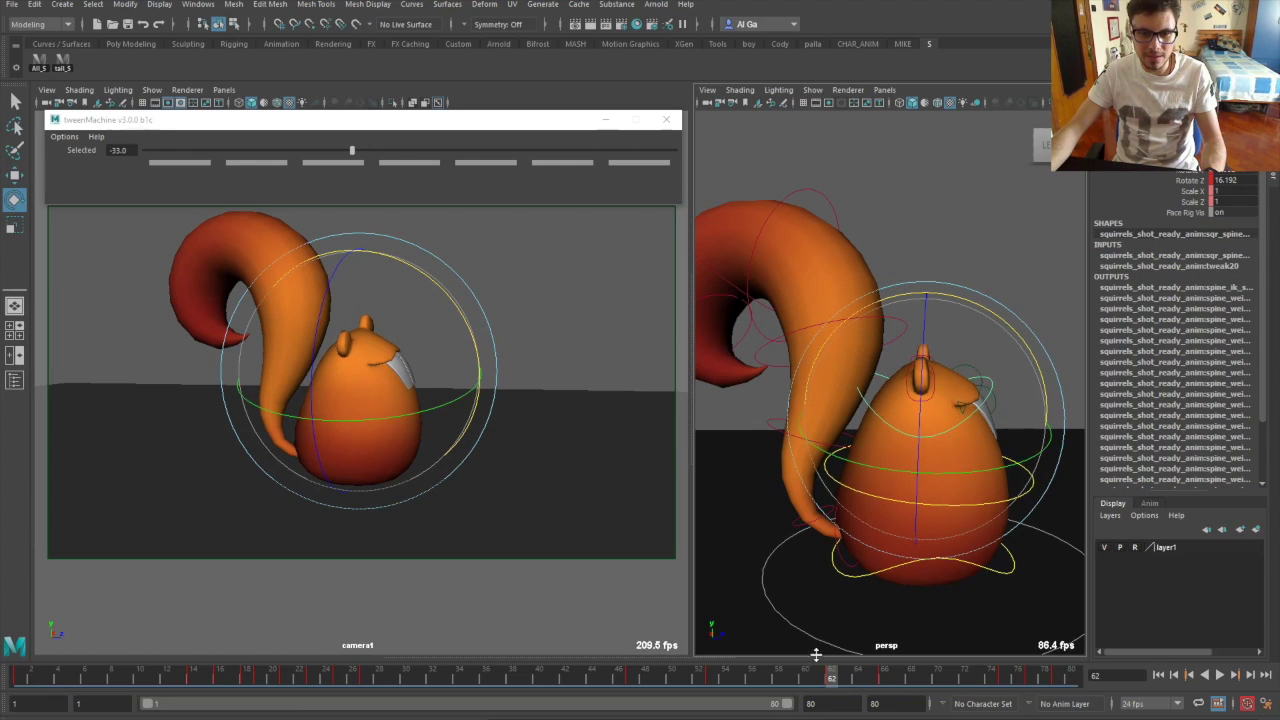
mouse_move(827, 680)
mouse_down()
mouse_move(871, 688)
mouse_move(817, 697)
mouse_up()
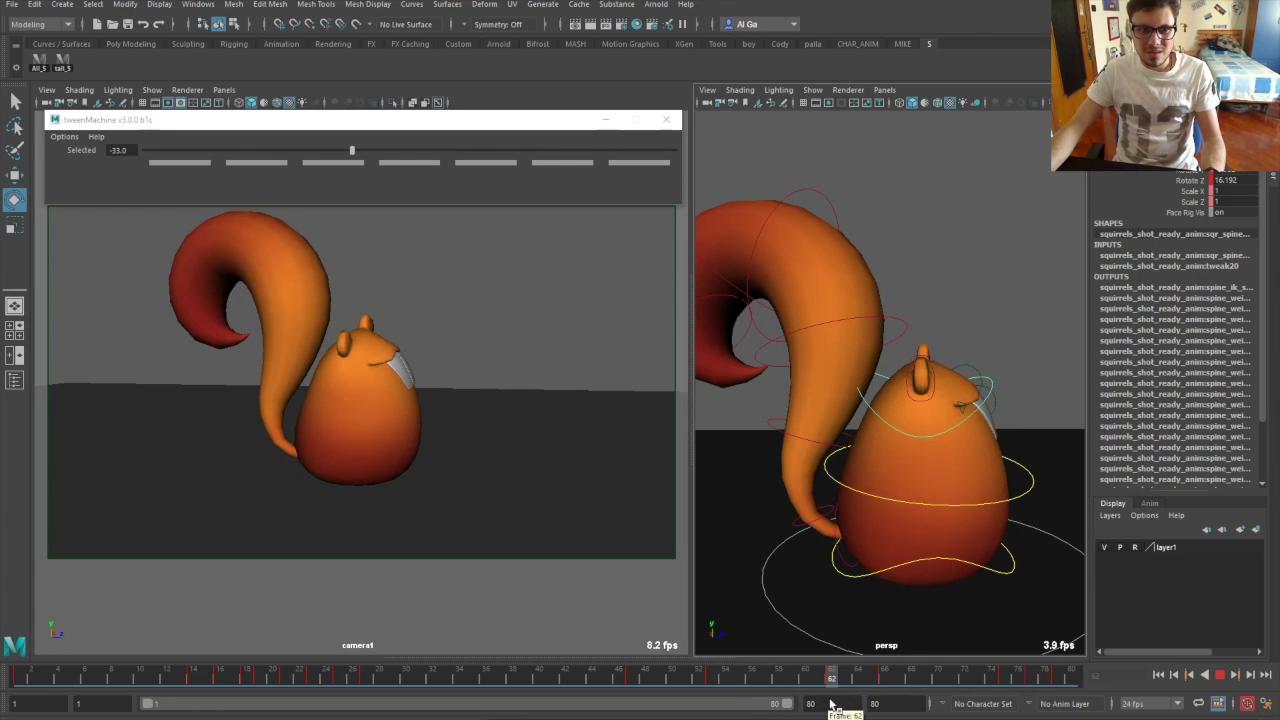
- Delete the upper spine control's key at frame 62
click(830, 680)
right_click(832, 680)
click(879, 451)
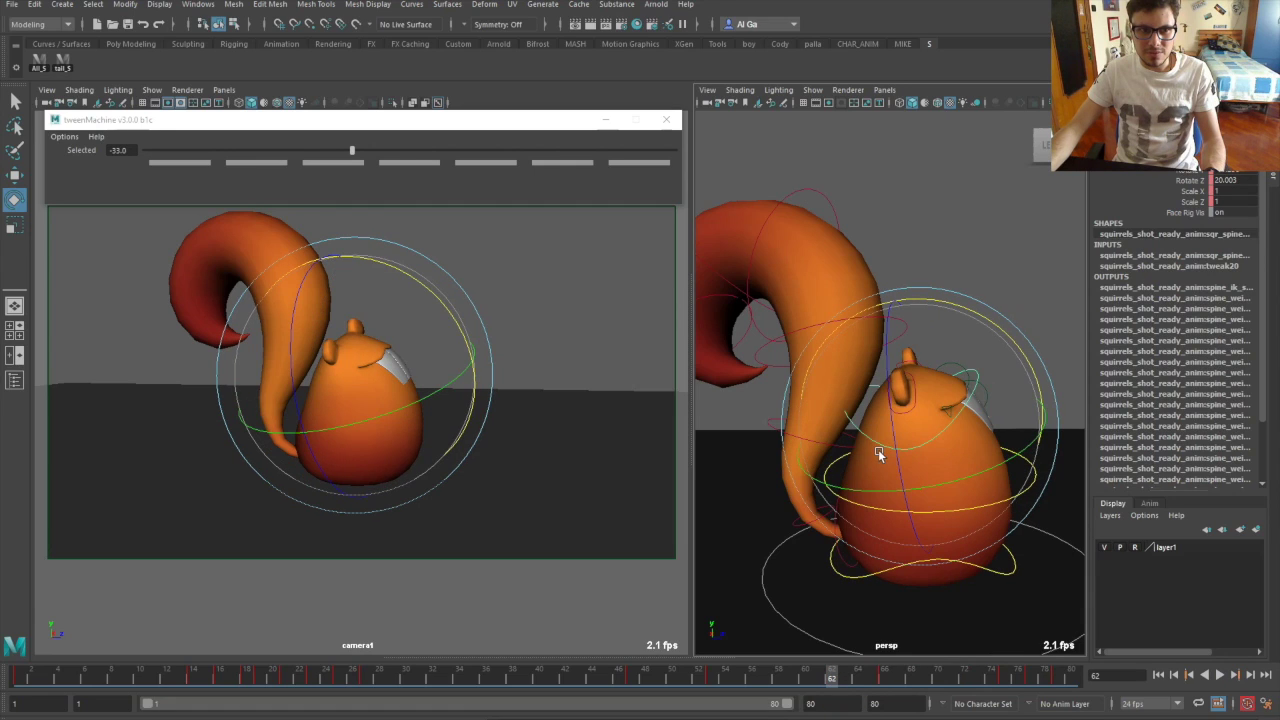
- Repose the upper spine control at frame 62 to tip the head forward, with Rotate Z at 16.433, and check the playback
key(w)
drag(915, 373, 915, 368)
key(e)
drag(1014, 349, 917, 403)
click(817, 679)
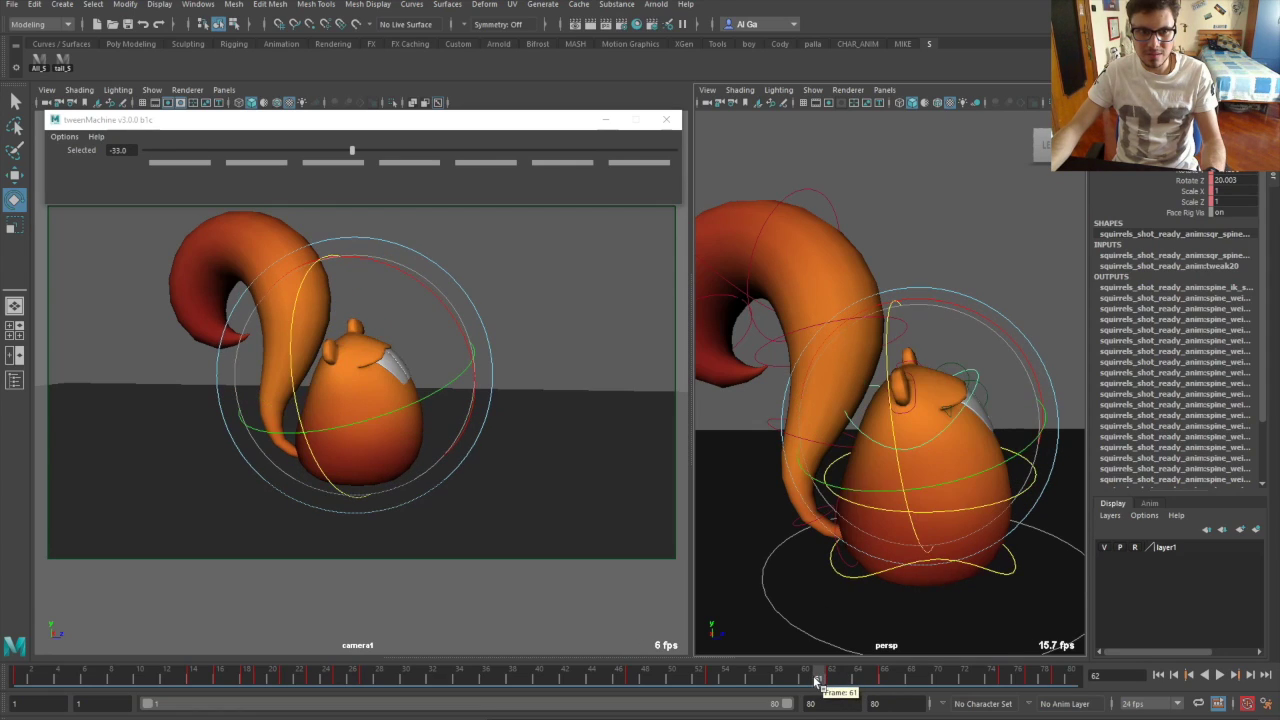
key(alt+v)
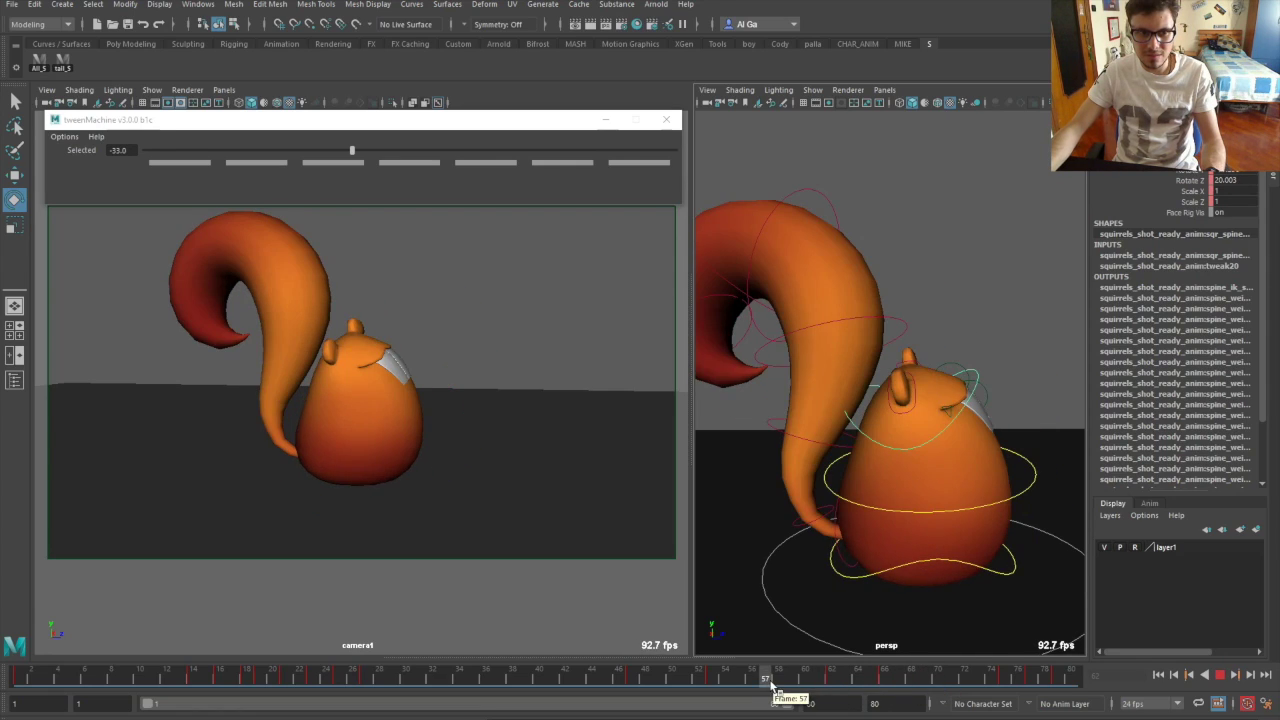
click(832, 678)
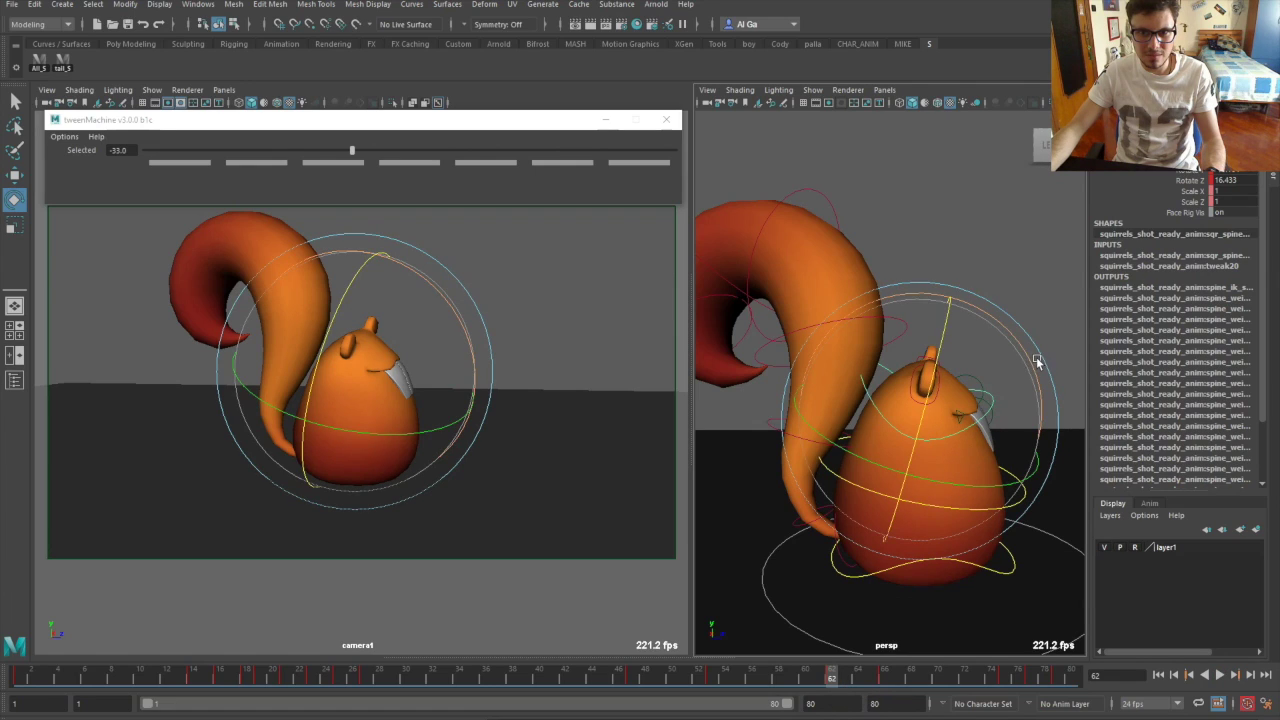
- Rotate the upper spine control at frame 62 to turn the head away from the camera and raise the control slightly
drag(1015, 337, 1000, 306)
click(818, 679)
click(830, 679)
key(w)
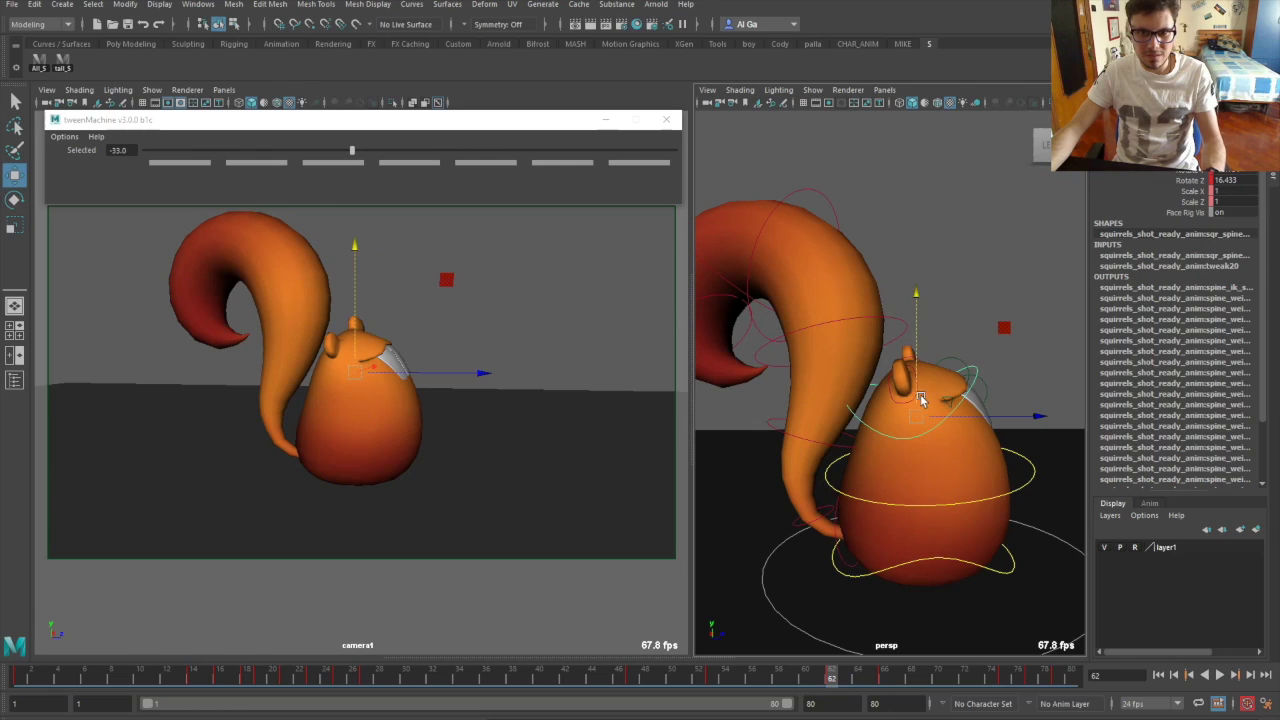
drag(830, 683, 843, 683)
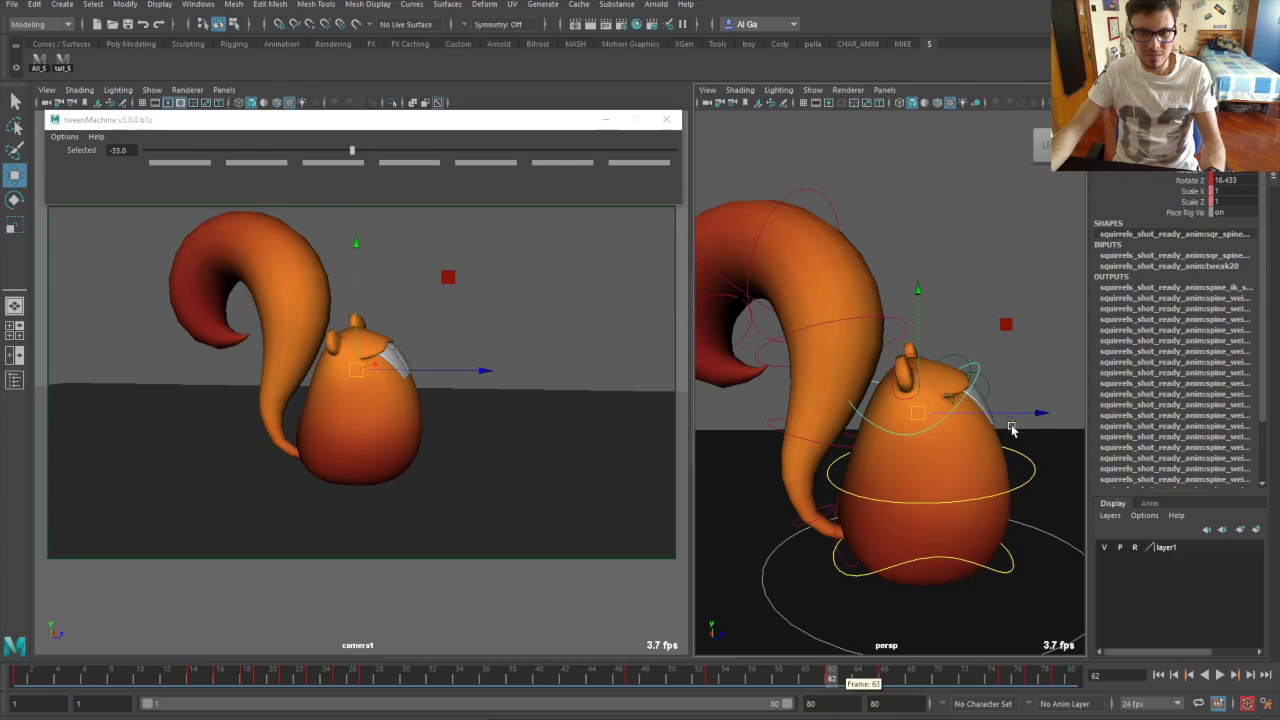
- Move the middle spine control forward at frame 62 and pull the upper spine control slightly back
click(1029, 482)
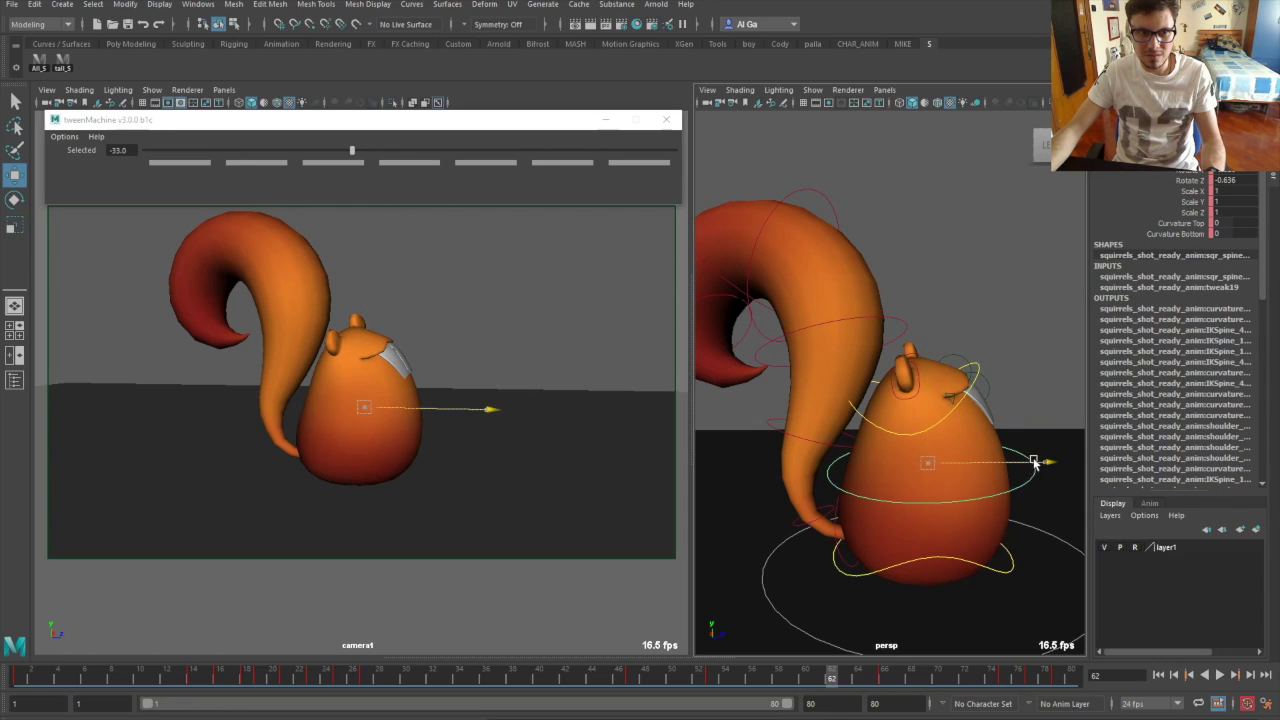
drag(1035, 462, 1043, 463)
drag(900, 690, 831, 683)
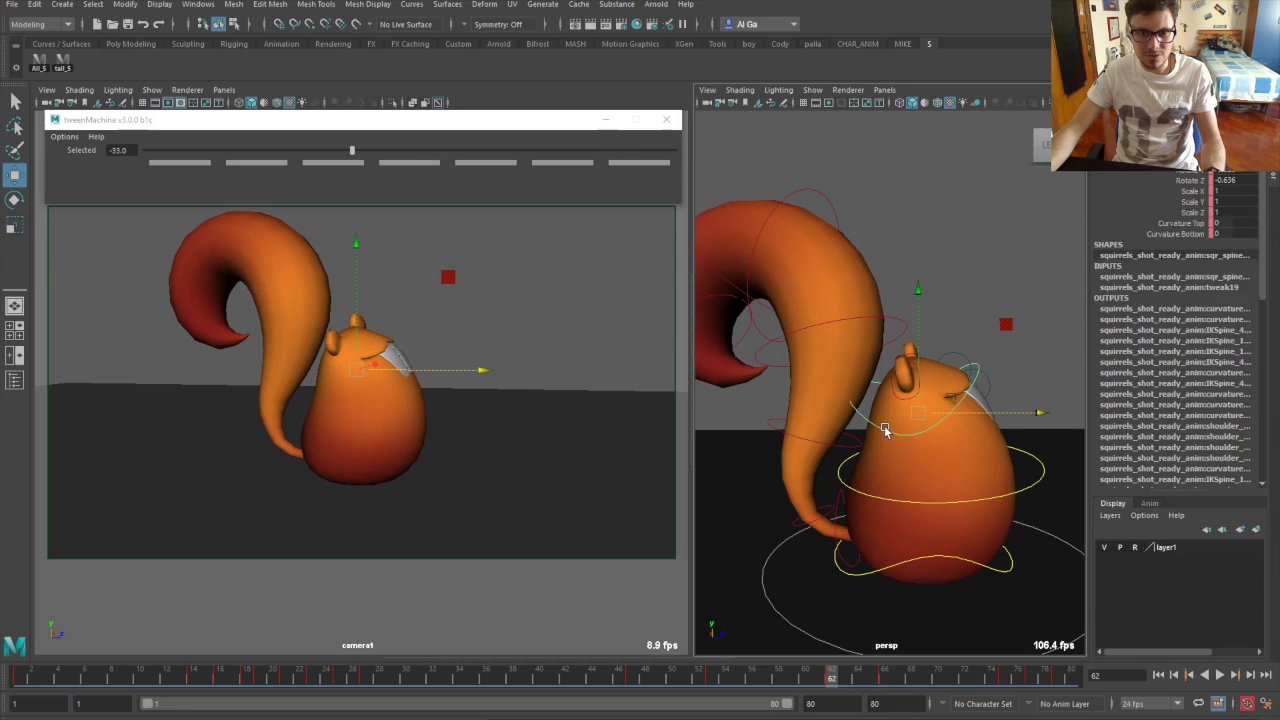
click(946, 410)
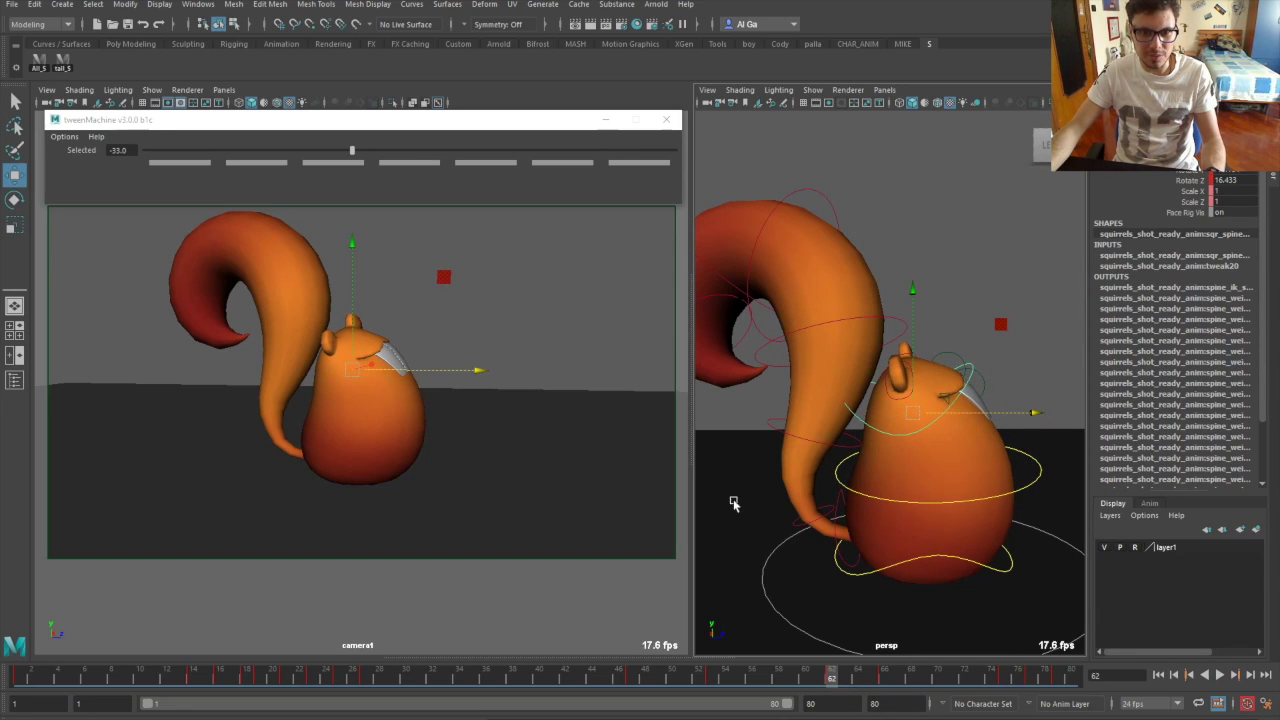
- Rotate the first tail control at frame 62 to swing the tail back, and check the motion around that frame
click(835, 533)
key(e)
drag(934, 449, 925, 443)
key(alt+v)
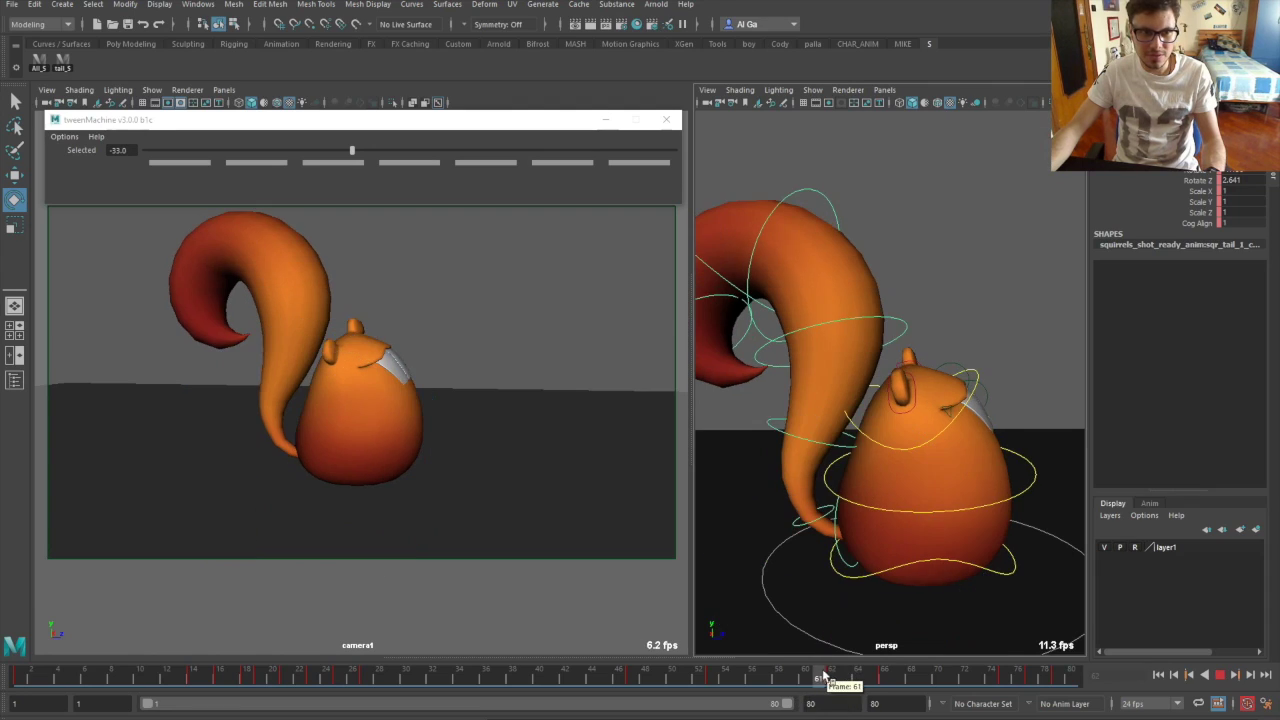
drag(836, 676, 832, 676)
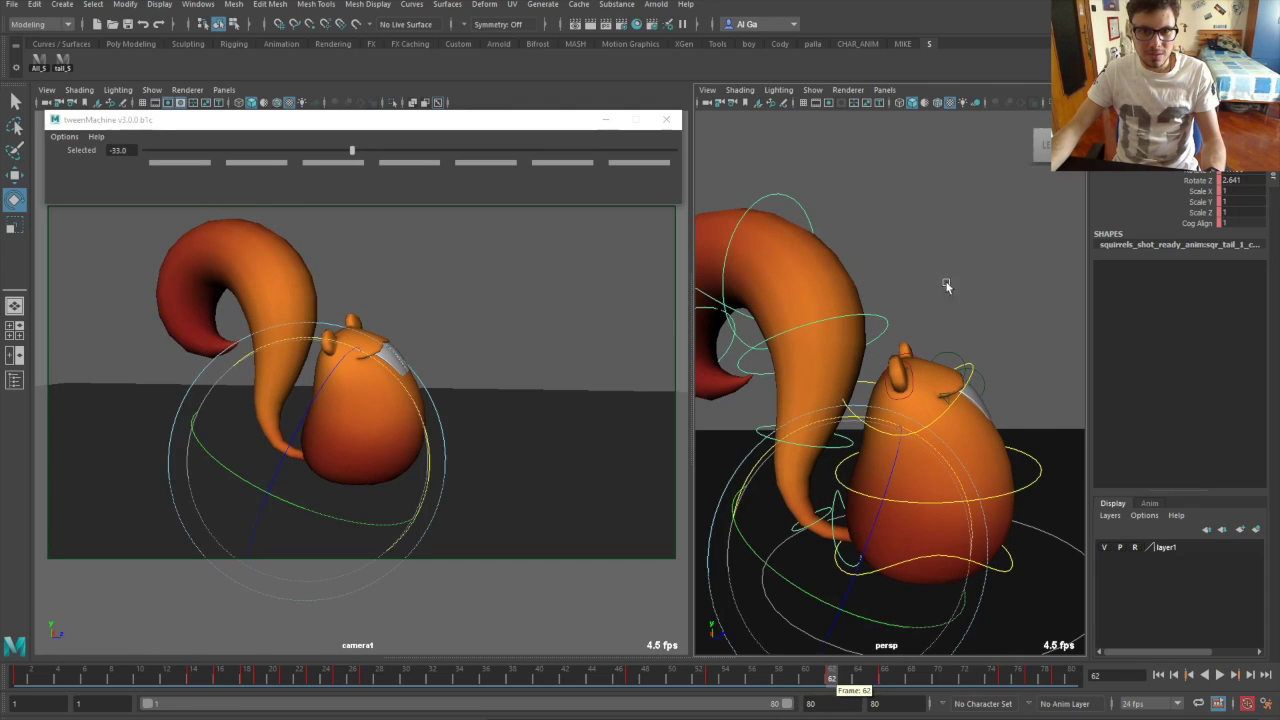
- Rotate the third tail control at frame 62 to swing the tail slightly back and down
click(878, 250)
alt+drag(804, 346, 850, 347)
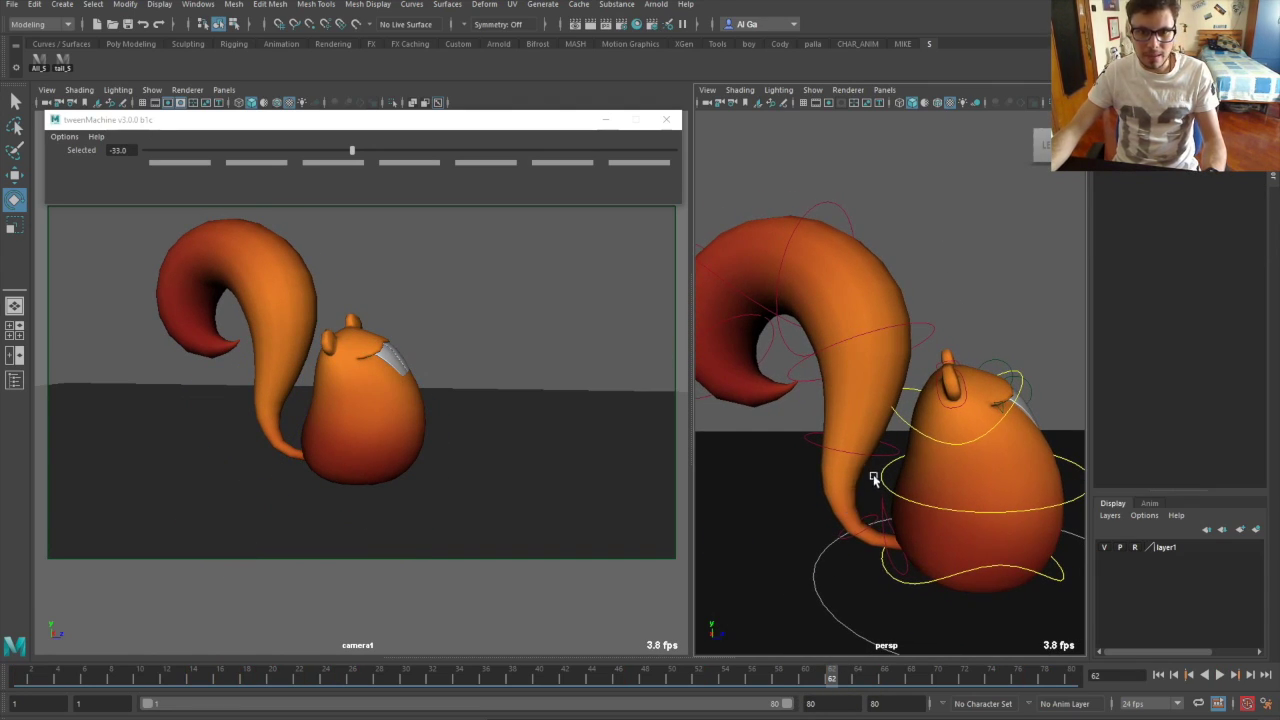
click(896, 452)
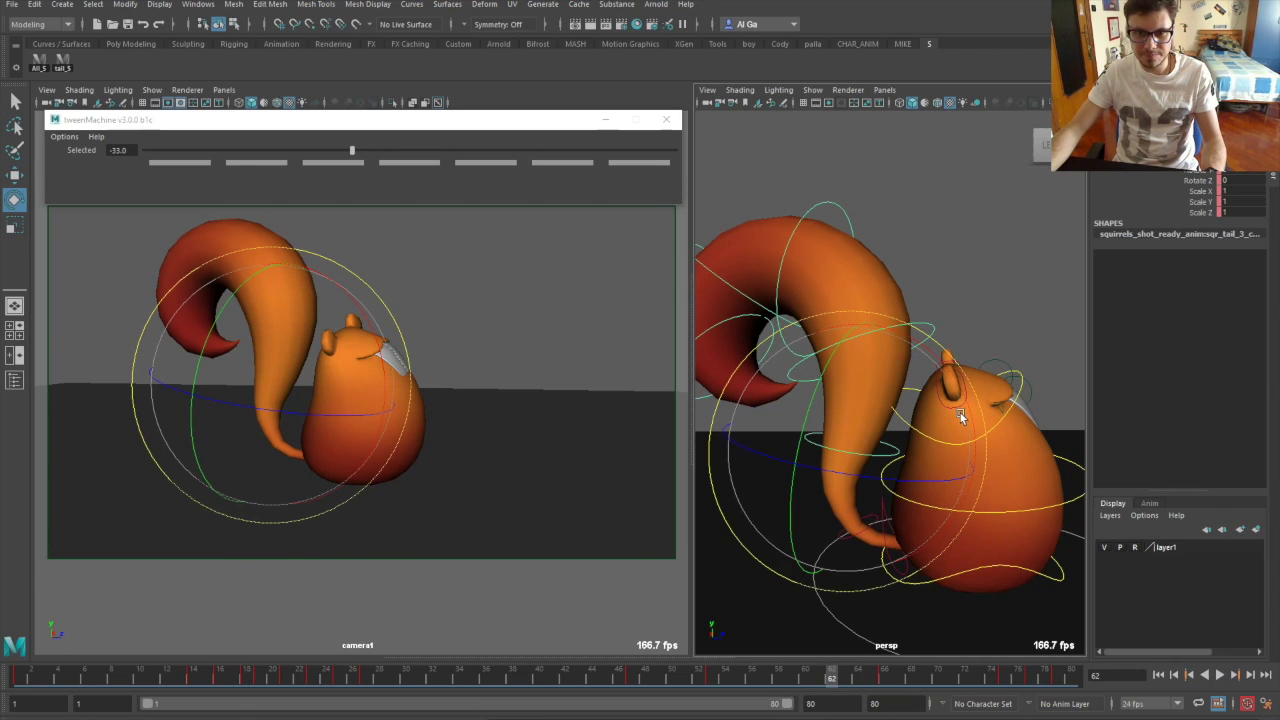
click(953, 287)
click(808, 436)
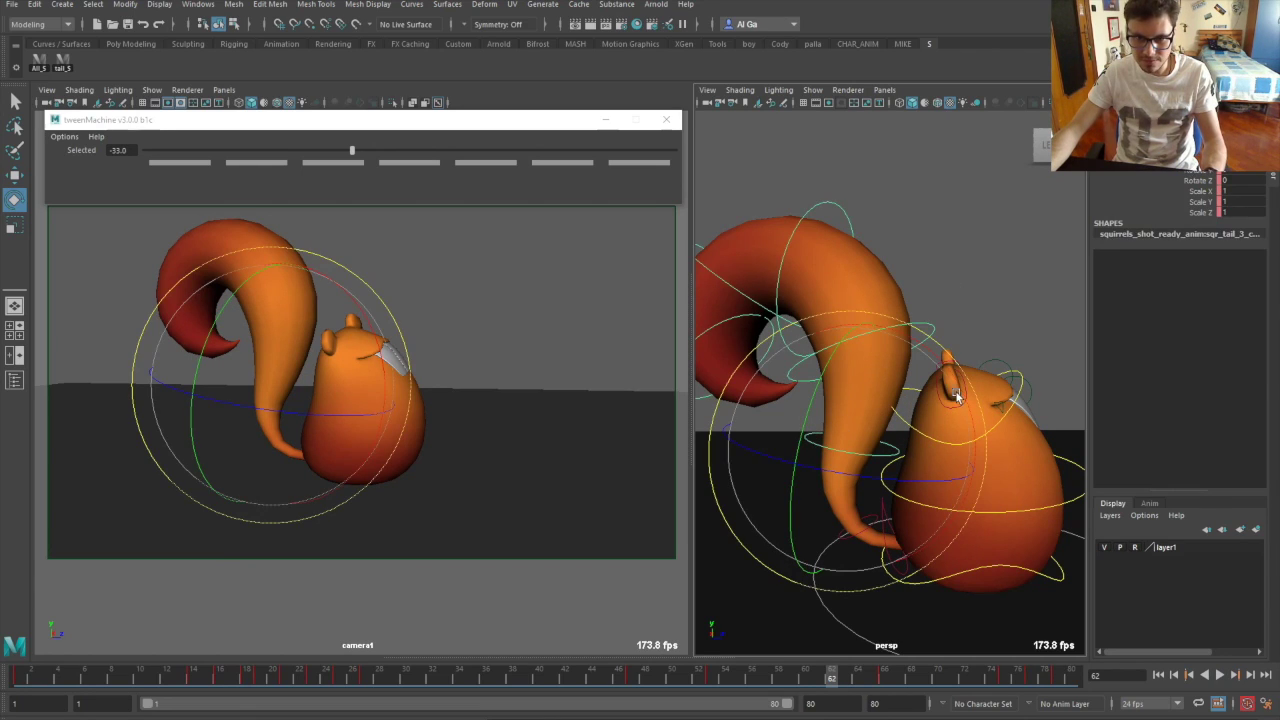
drag(956, 393, 949, 371)
click(937, 220)
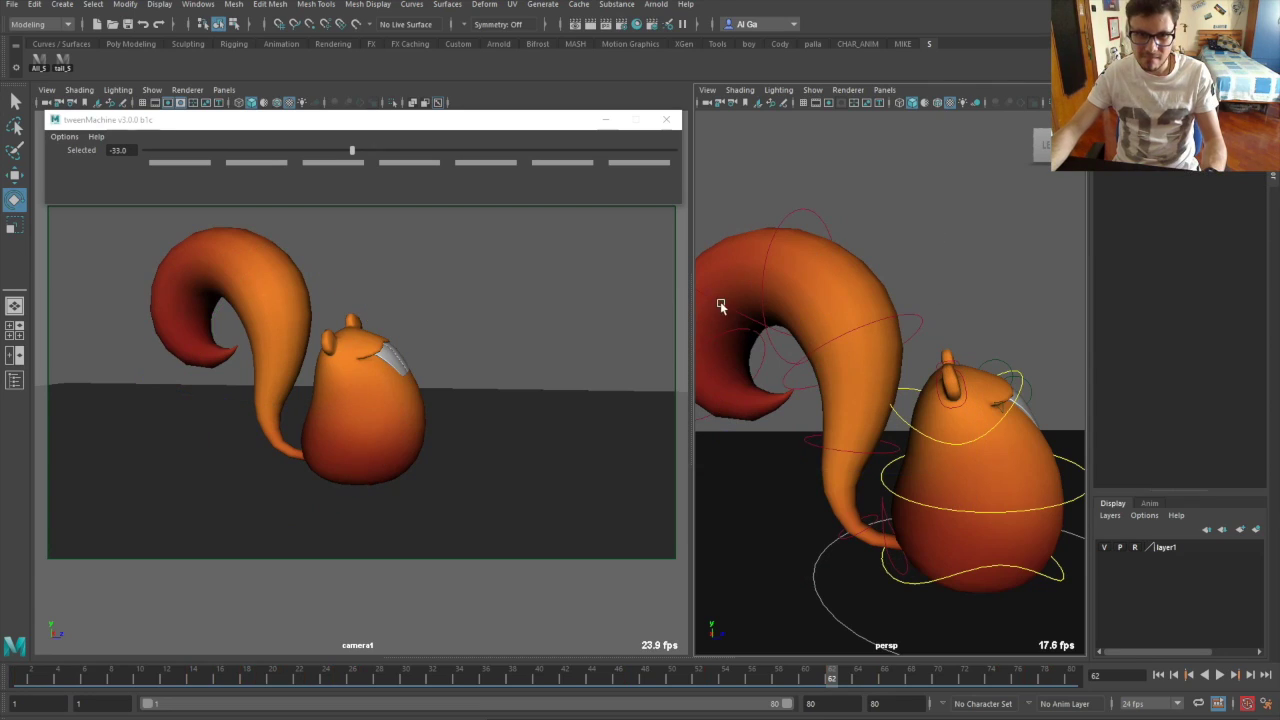
- Rotate the last three tail controls together at frame 62 to open up the tail's curl
alt+drag(720, 301, 743, 294)
drag(727, 233, 1061, 301)
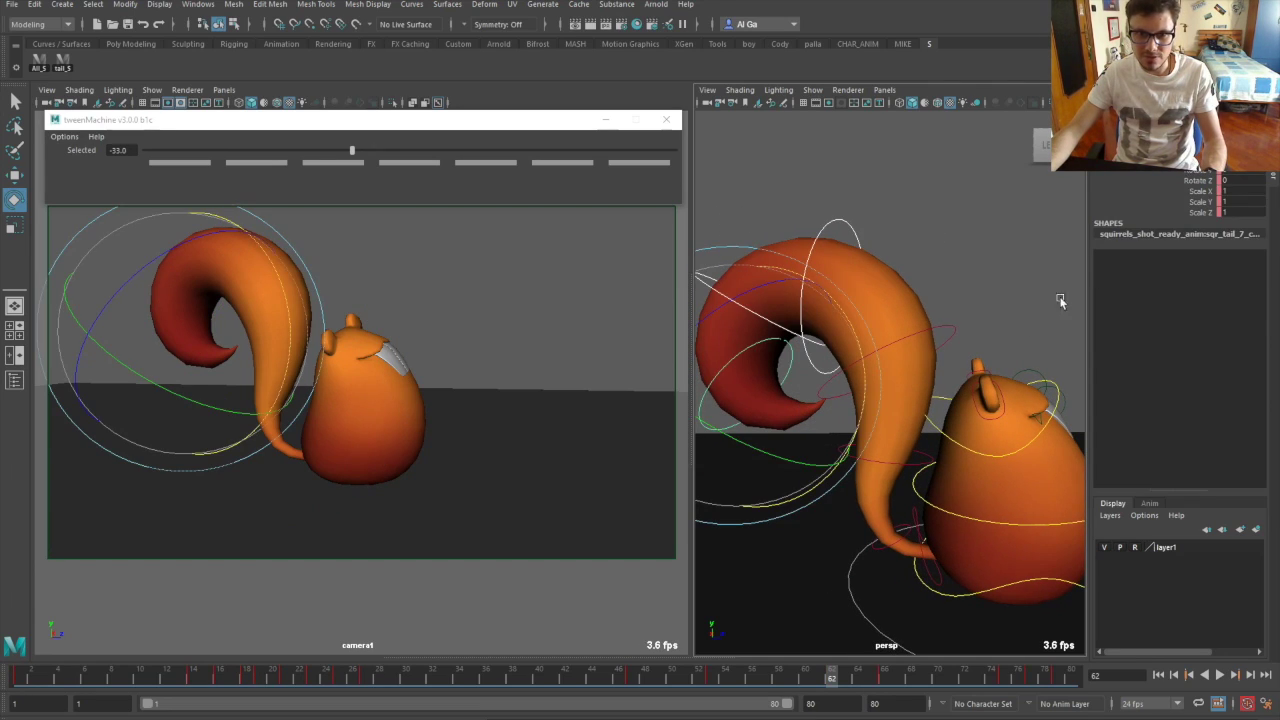
key(e)
middle_drag(996, 216, 846, 488)
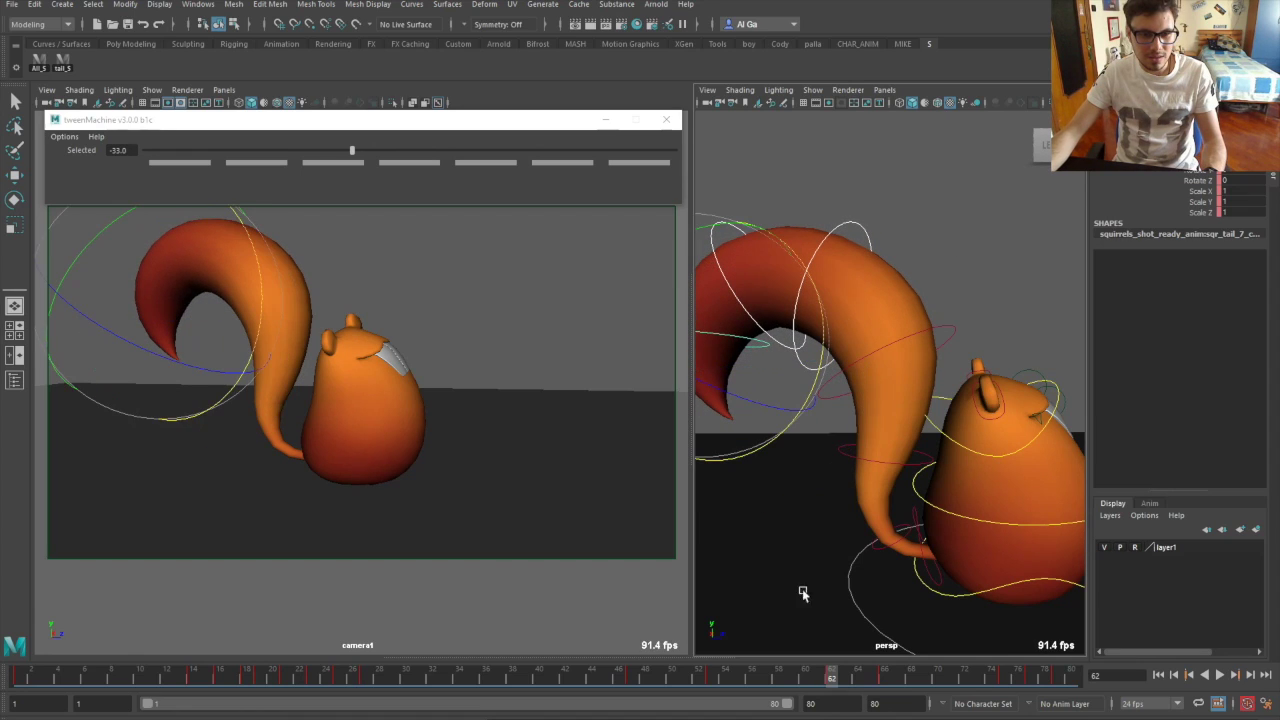
- Rotate the seventh tail control at frame 62 to curl the tip back inward, and check the motion around that frame
click(818, 680)
mouse_move(816, 682)
mouse_down()
mouse_move(923, 688)
mouse_move(798, 696)
mouse_move(894, 697)
mouse_move(829, 700)
mouse_up()
drag(772, 706, 836, 706)
click(954, 310)
click(764, 340)
drag(822, 345, 829, 294)
key(alt+v)
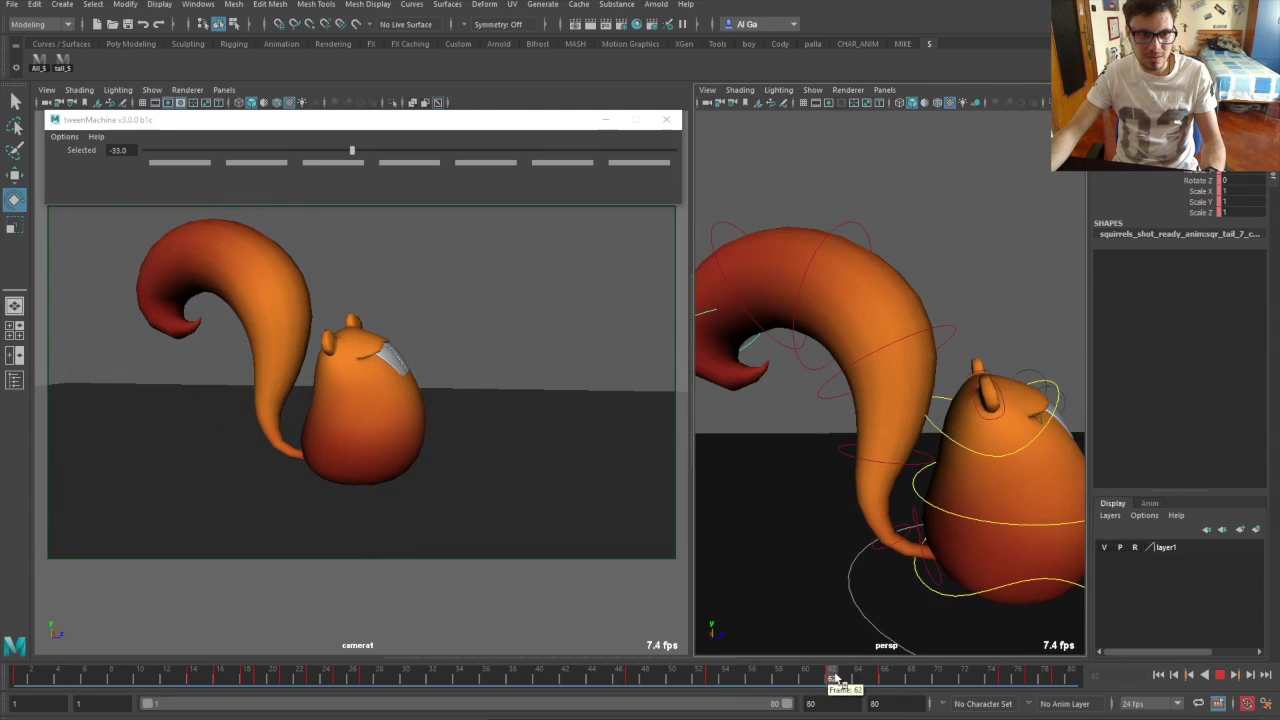
- Select all the squirrel's controls and shift the crouch keys at frame 66 slightly forward in time, then check the playback
click(882, 679)
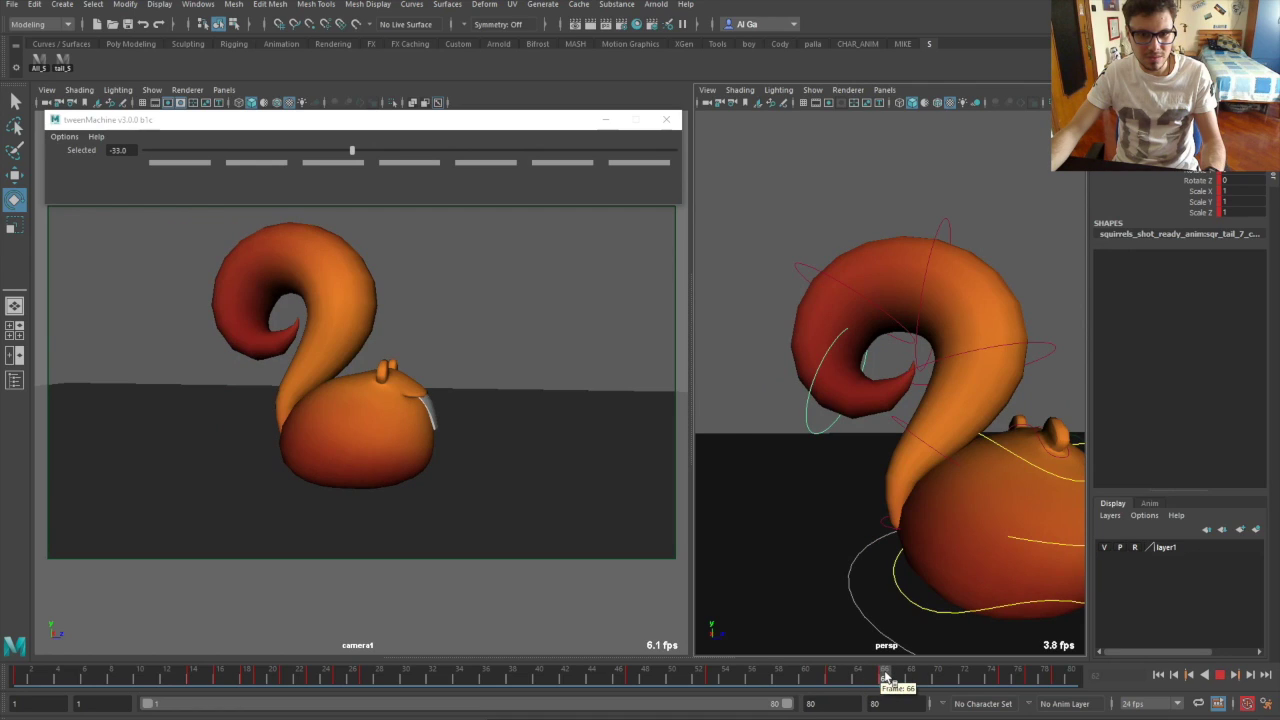
click(281, 318)
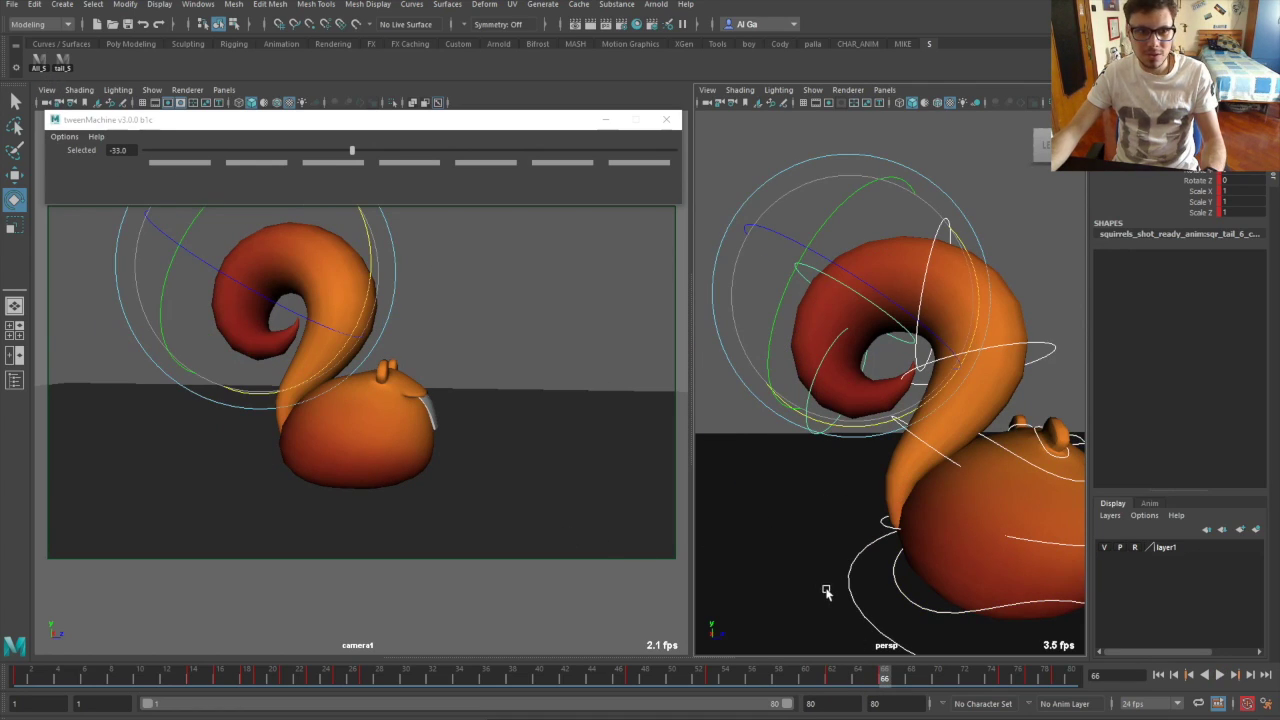
click(834, 679)
click(885, 678)
shift+drag(886, 678, 871, 680)
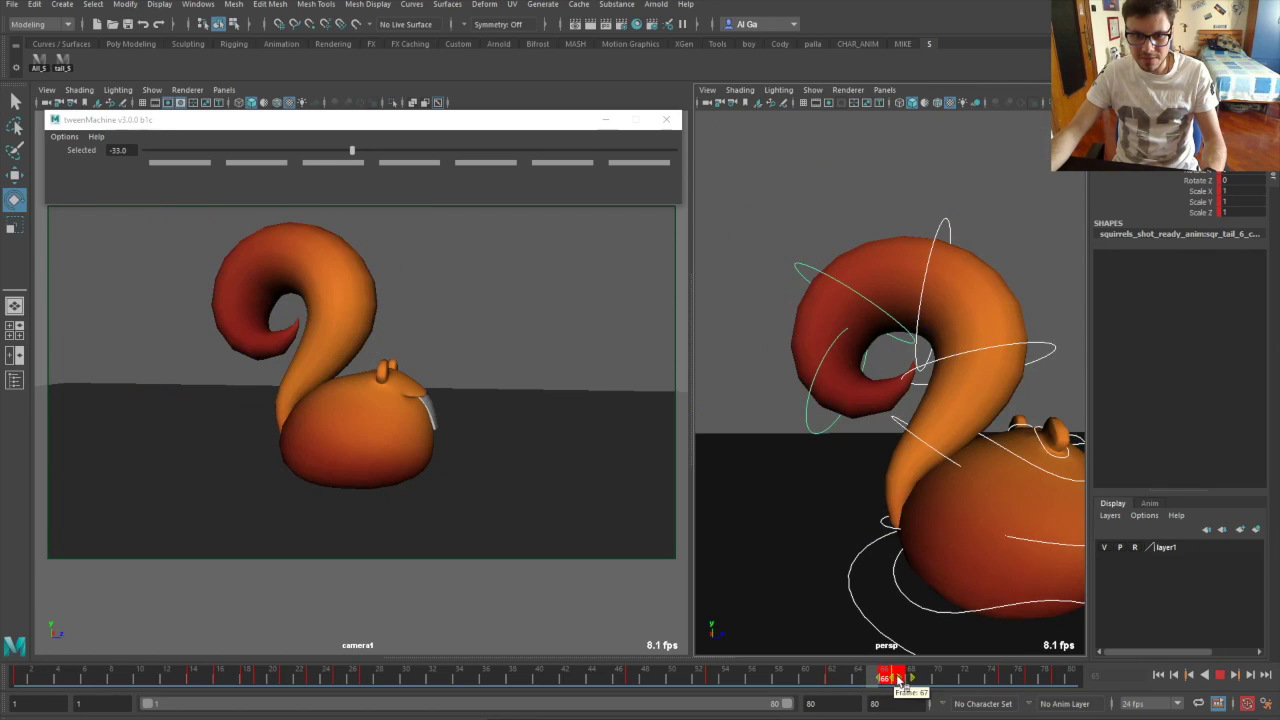
key(alt+v)
- Create an in-between pose for all controls at frame 65 with a tween value of 60
drag(831, 681, 871, 681)
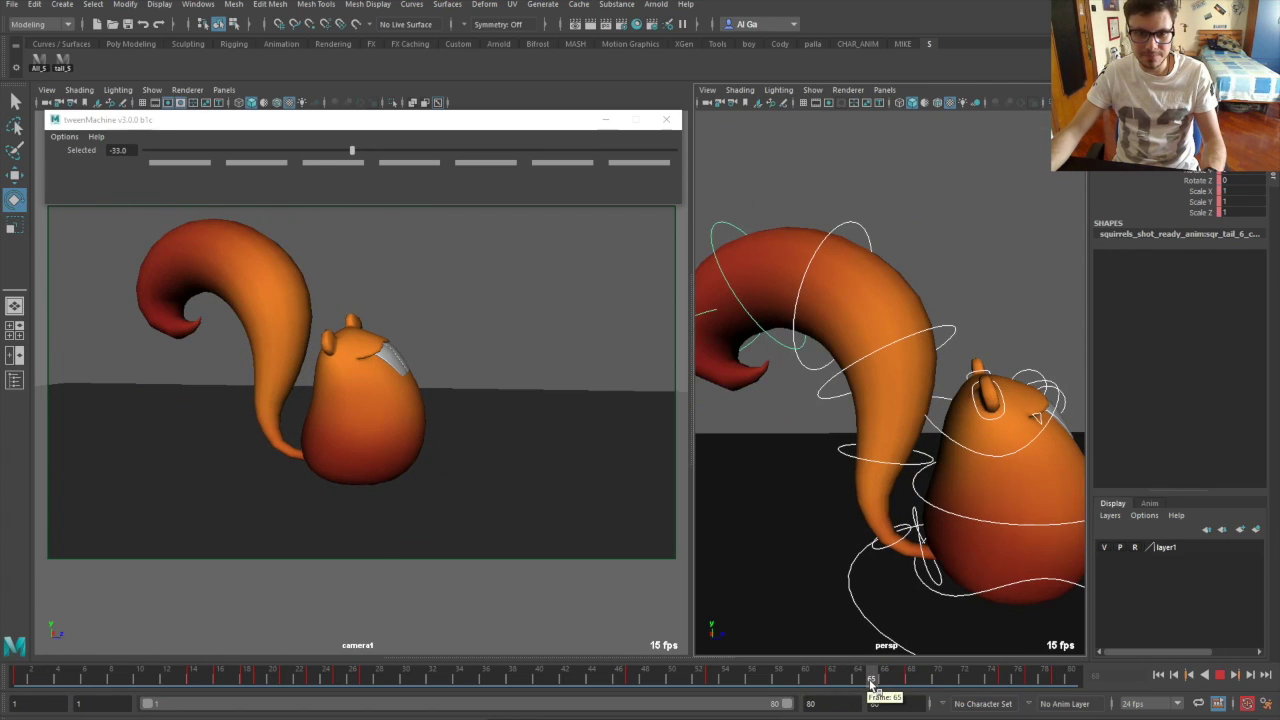
click(572, 163)
click(935, 294)
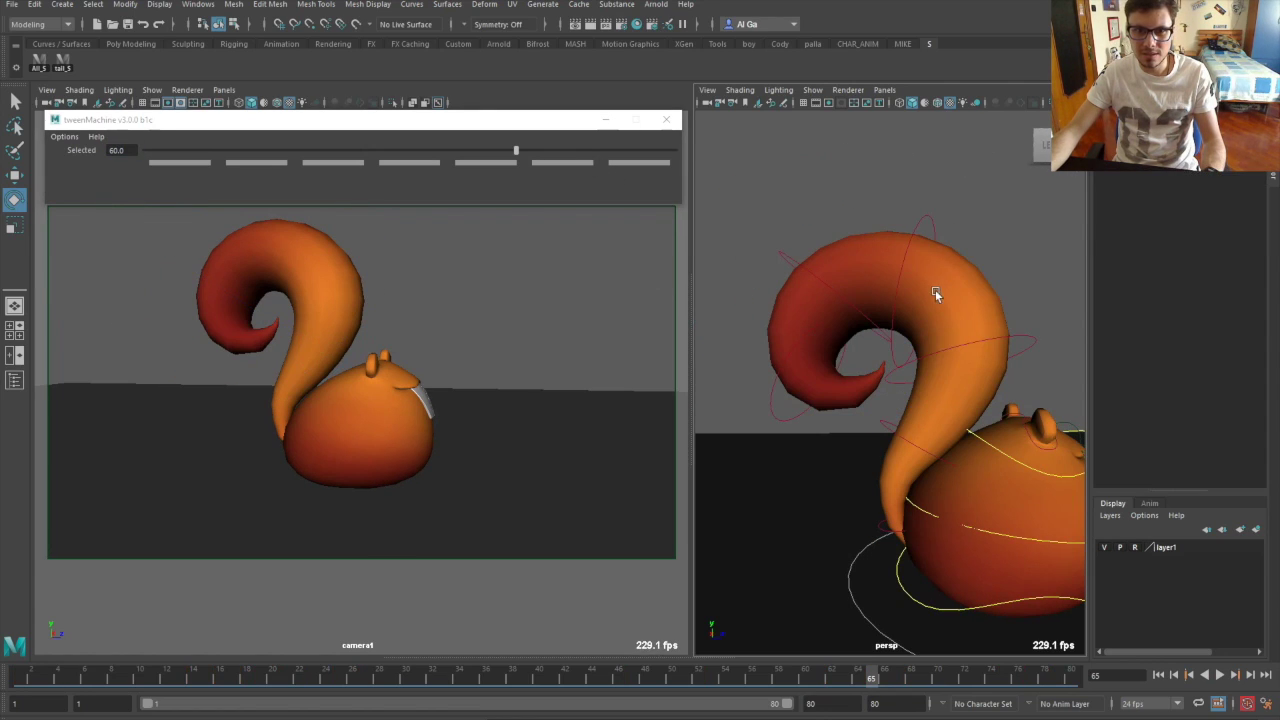
- Rotate the upper tail controls at frame 65 to lift the tail and loosen its curl
click(909, 244)
drag(1037, 323, 985, 402)
scroll(953, 445, down, 4)
click(1010, 401)
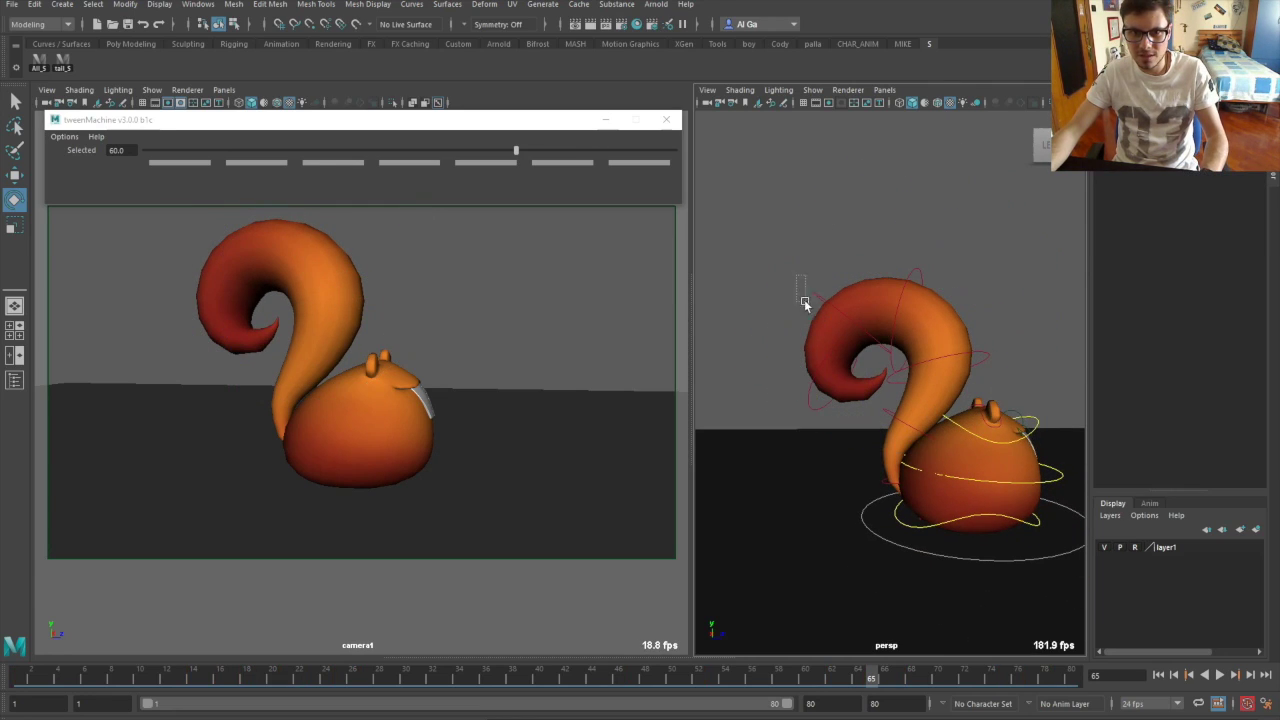
click(895, 389)
click(1197, 159)
middle_drag(1036, 210, 1042, 239)
click(846, 330)
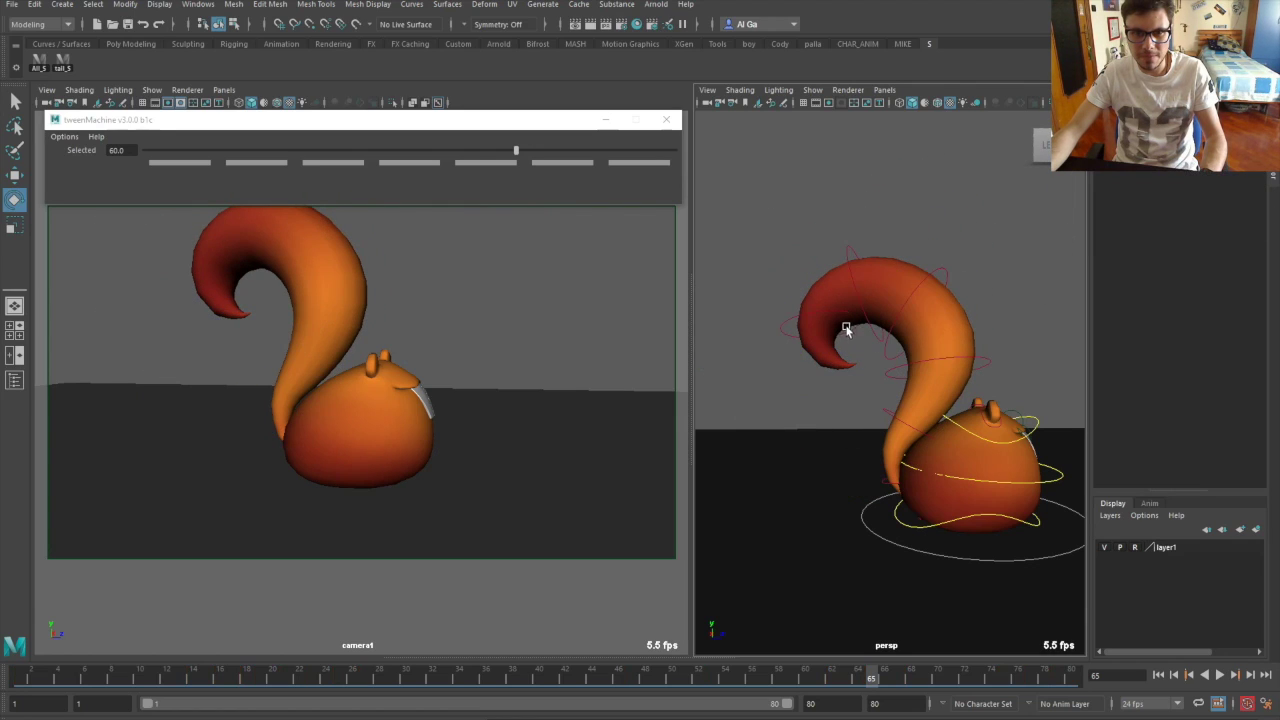
- Rotate the seventh and sixth tail controls at frame 65 so the tail end trails outward, and check the motion
click(835, 313)
middle_drag(922, 324, 860, 455)
click(962, 295)
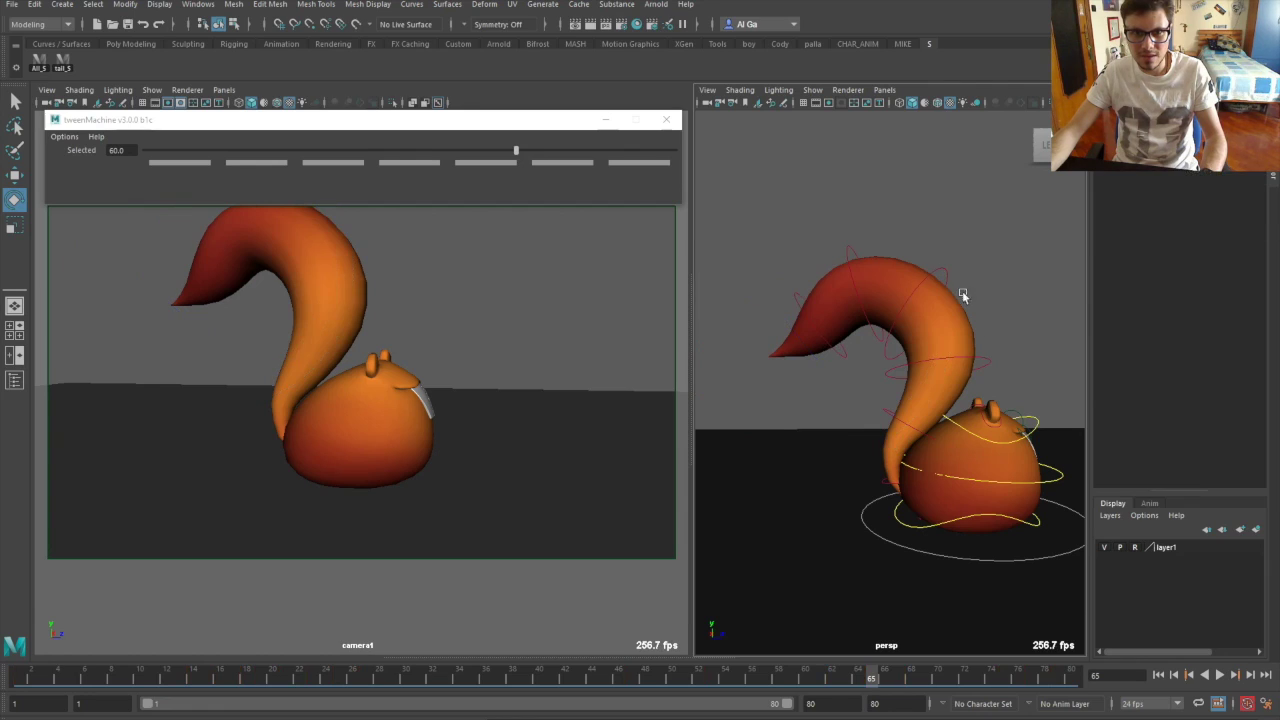
click(852, 277)
middle_drag(980, 286, 975, 338)
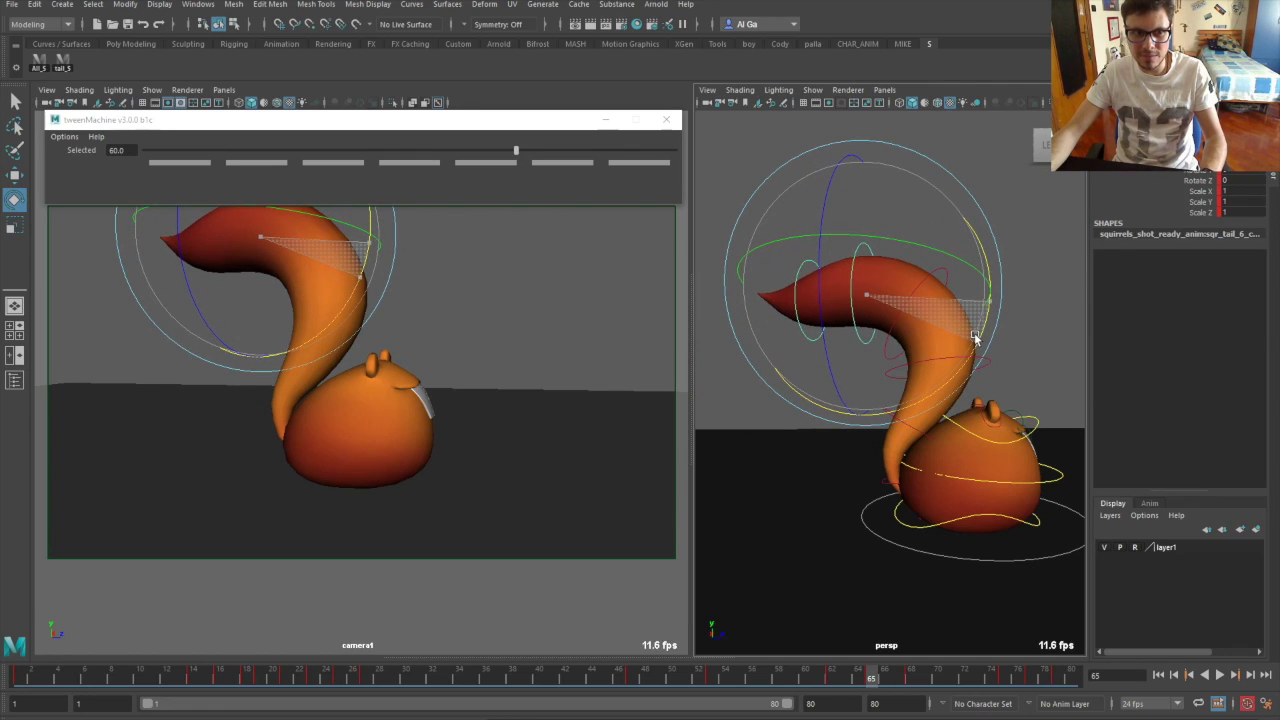
key(alt+v)
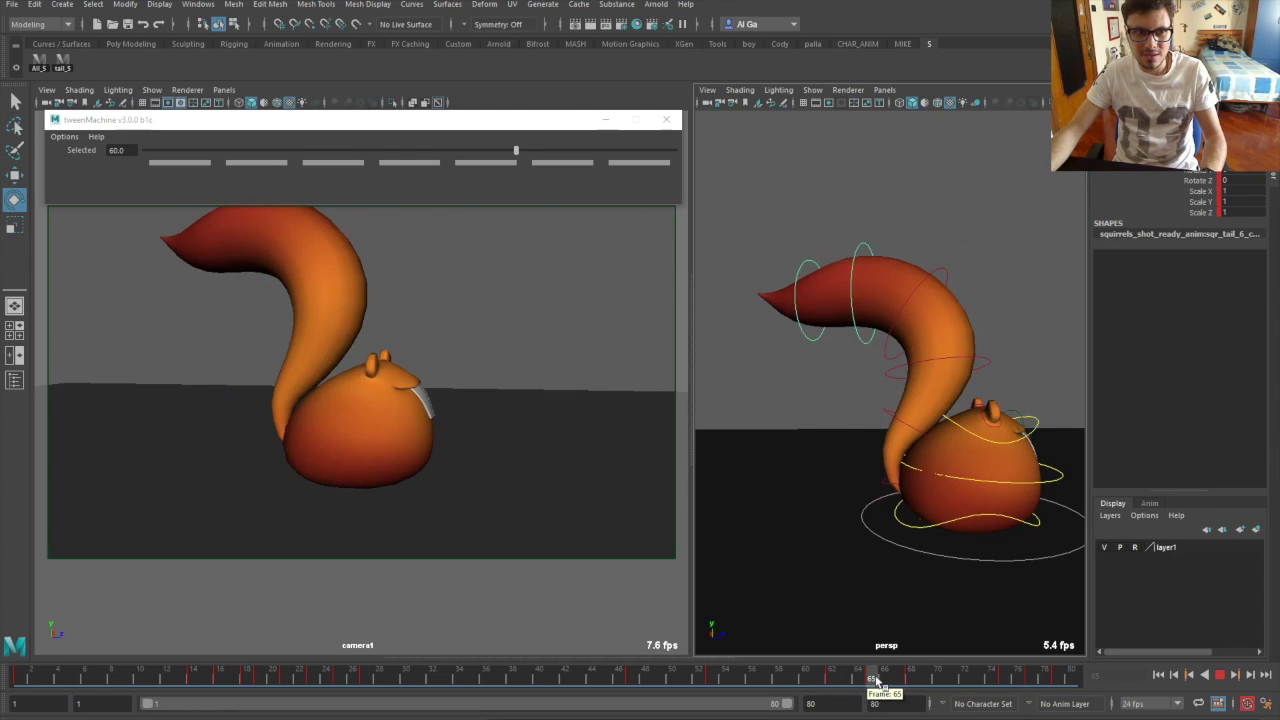
- Rotate the fourth tail control at frame 65 to lower the upper part of the tail backward
click(876, 683)
click(1003, 366)
click(988, 359)
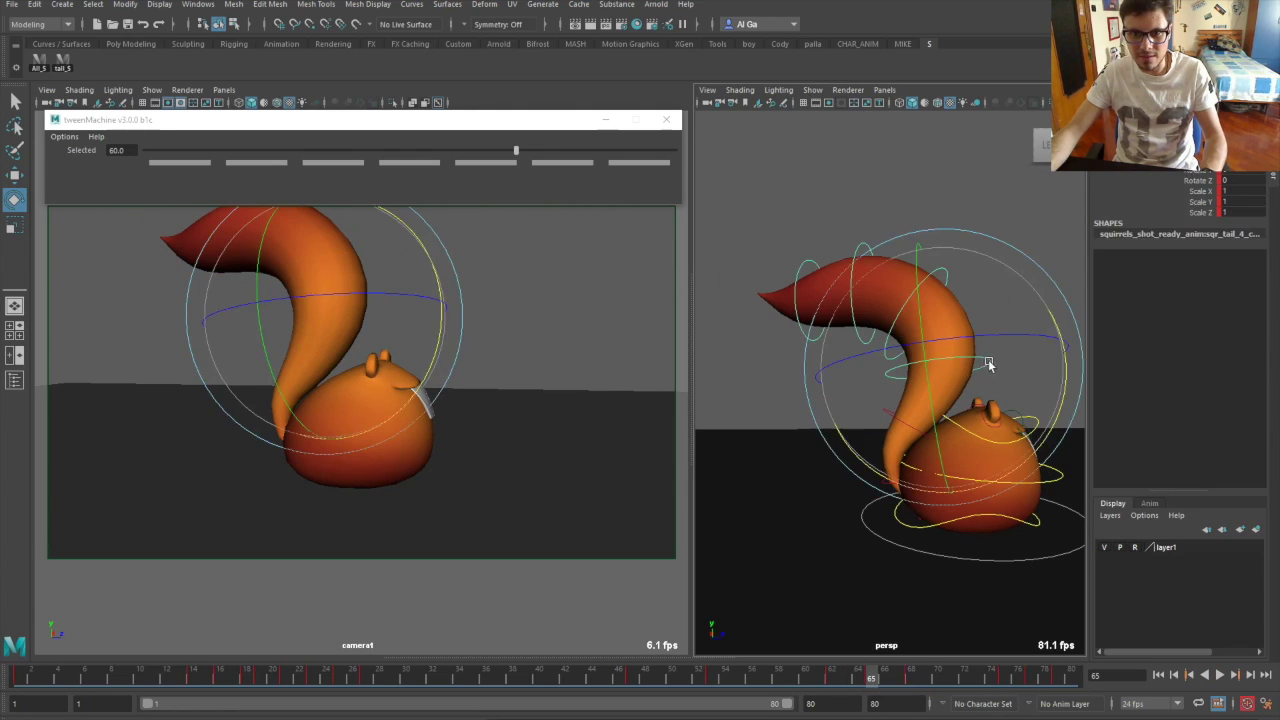
drag(1060, 380, 1062, 356)
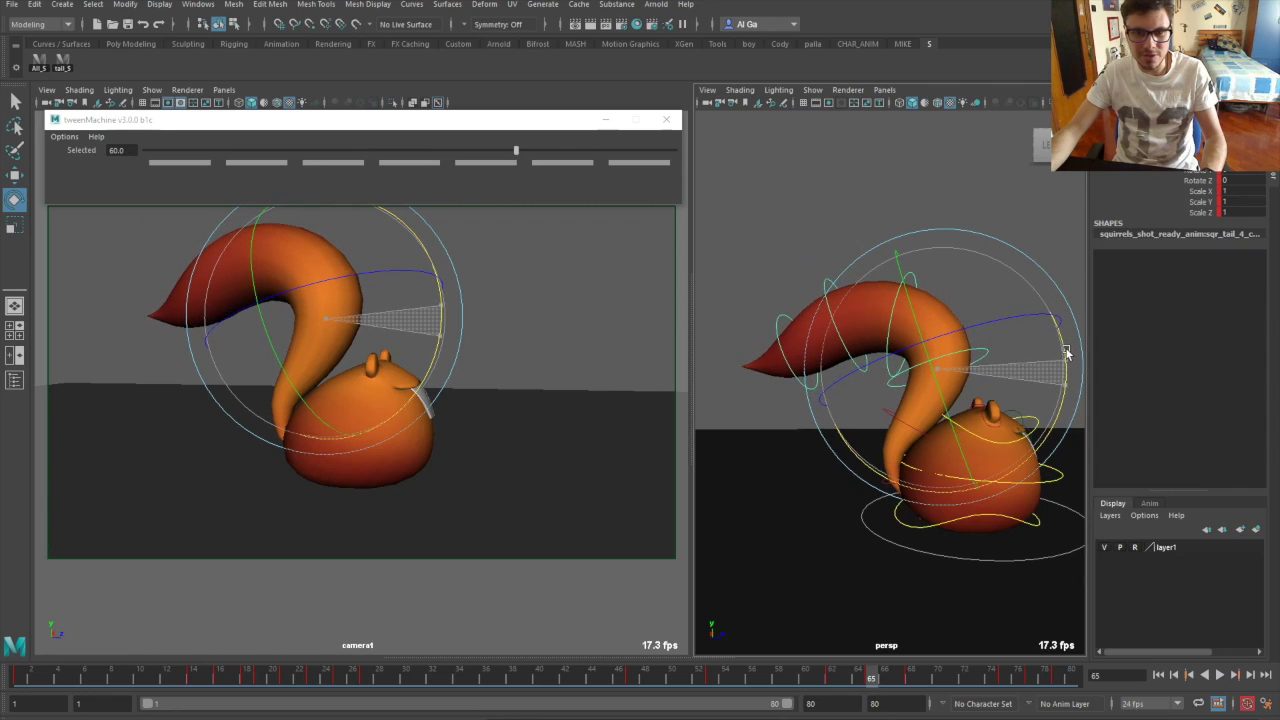
- Rotate the seventh tail control at frame 65 to bend the tip upward, and review the animation up to that frame
click(936, 165)
click(785, 314)
drag(918, 340, 909, 381)
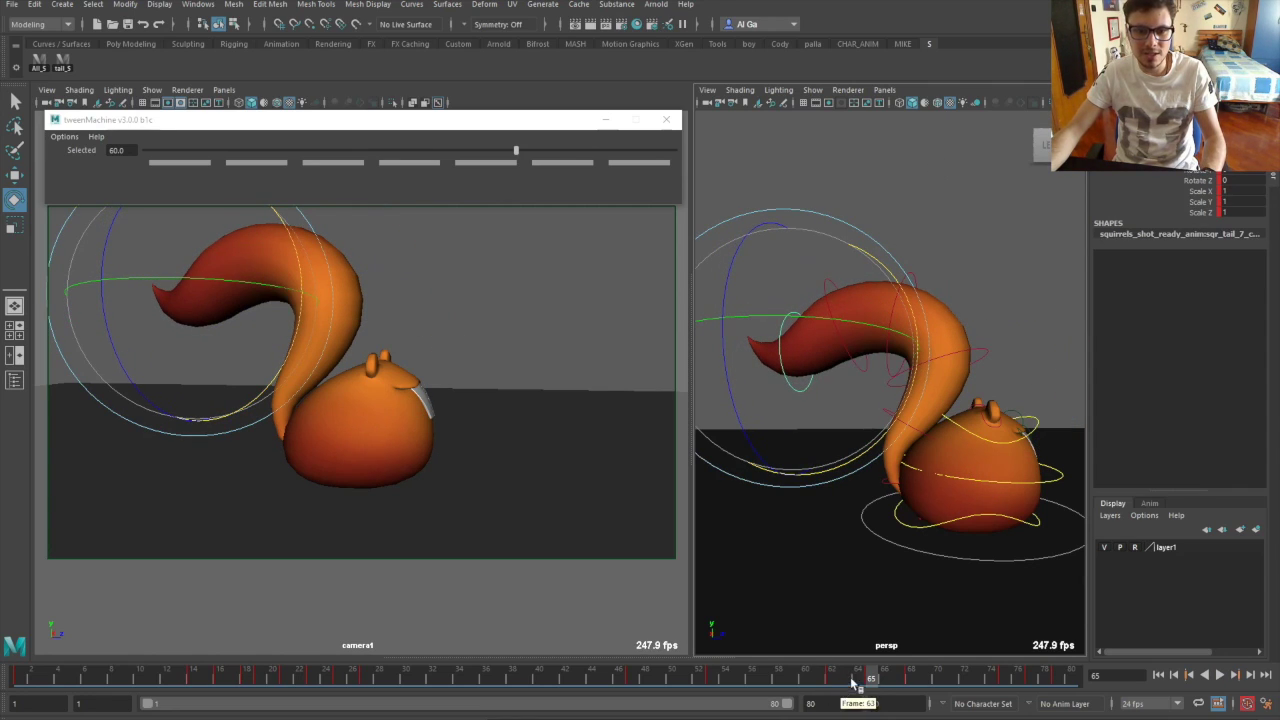
key(alt+v)
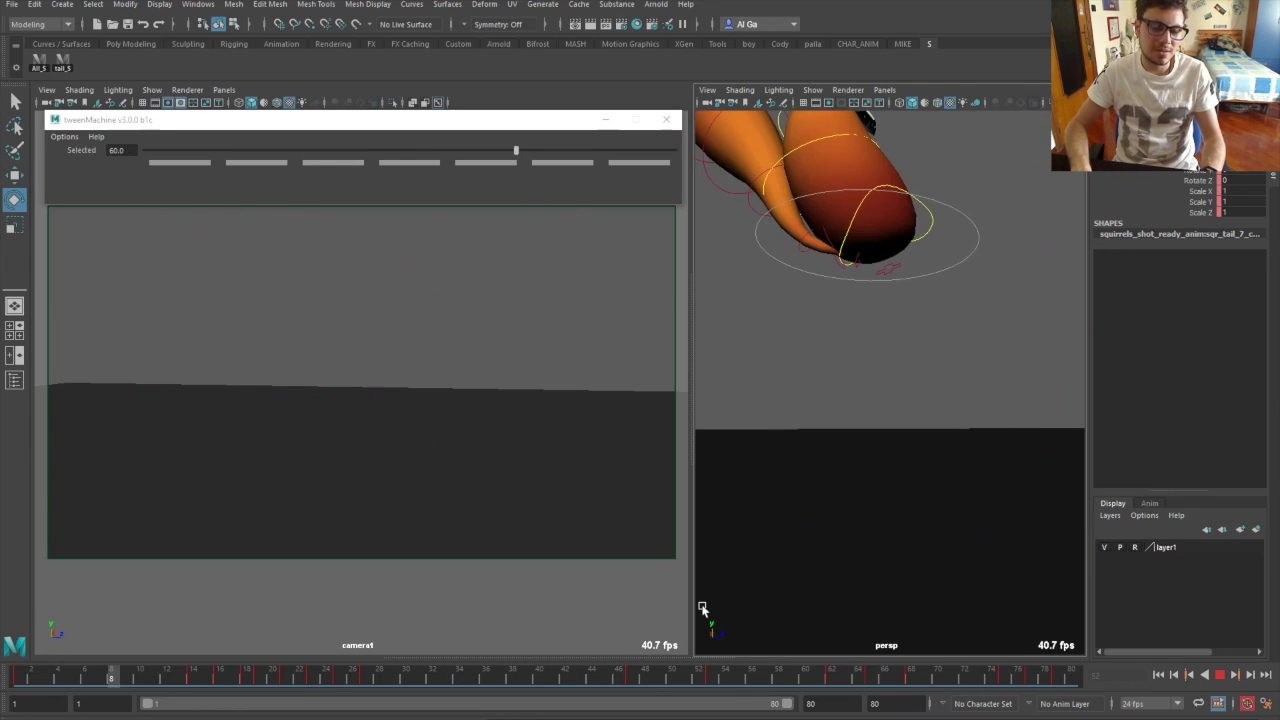
key(Escape)
drag(814, 686, 872, 683)
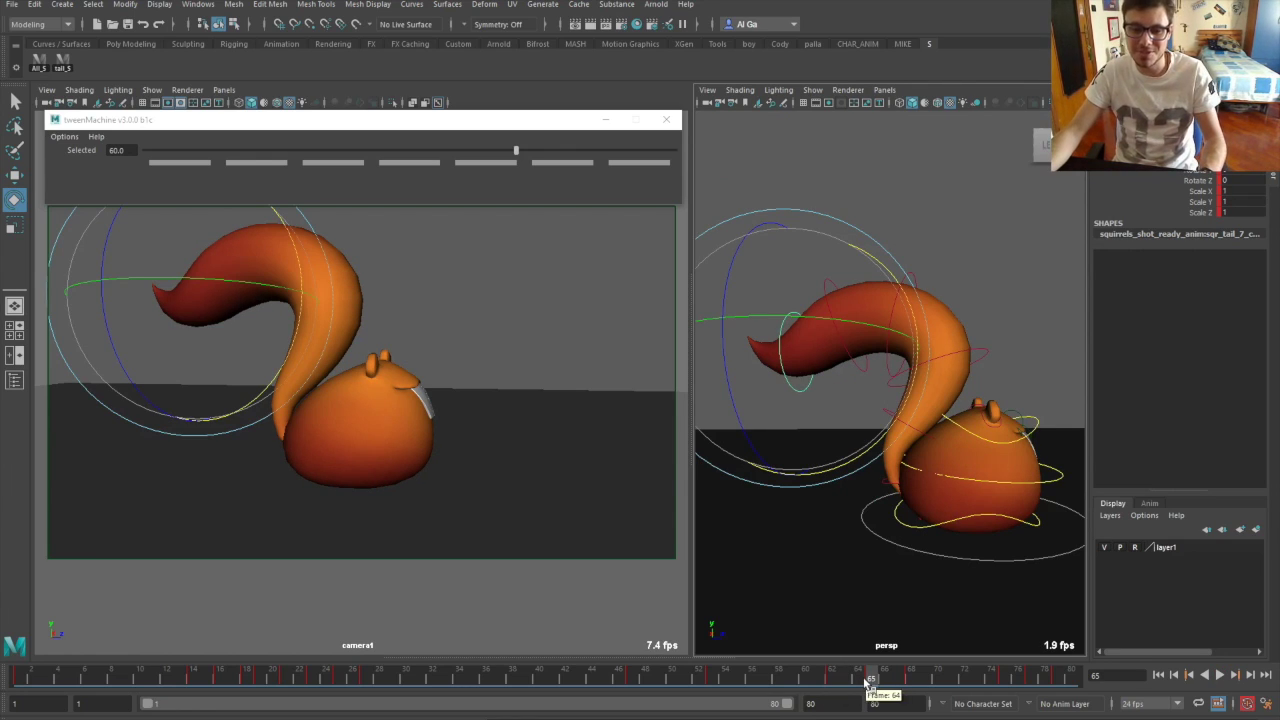
- Go to frame 70 and select all the squirrel's controls for in-betweening
mouse_move(867, 683)
mouse_down()
mouse_move(1087, 686)
mouse_move(891, 706)
mouse_move(935, 710)
mouse_up()
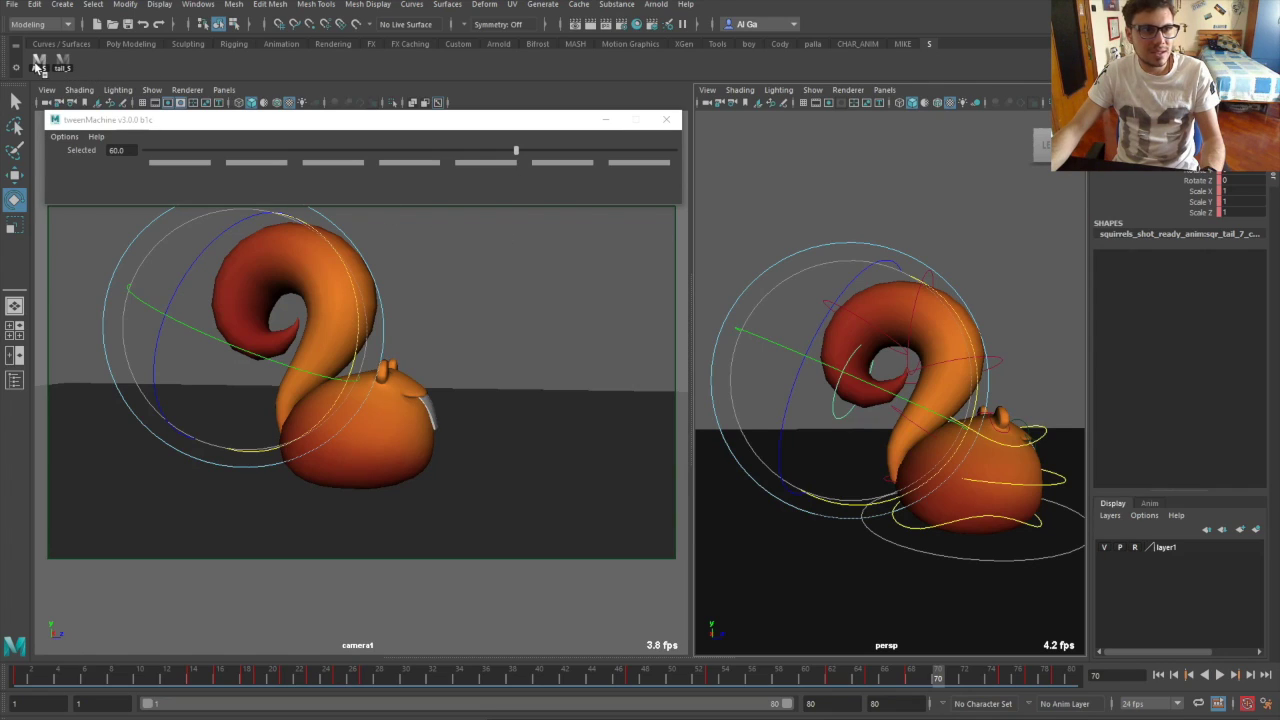
click(38, 64)
click(64, 136)
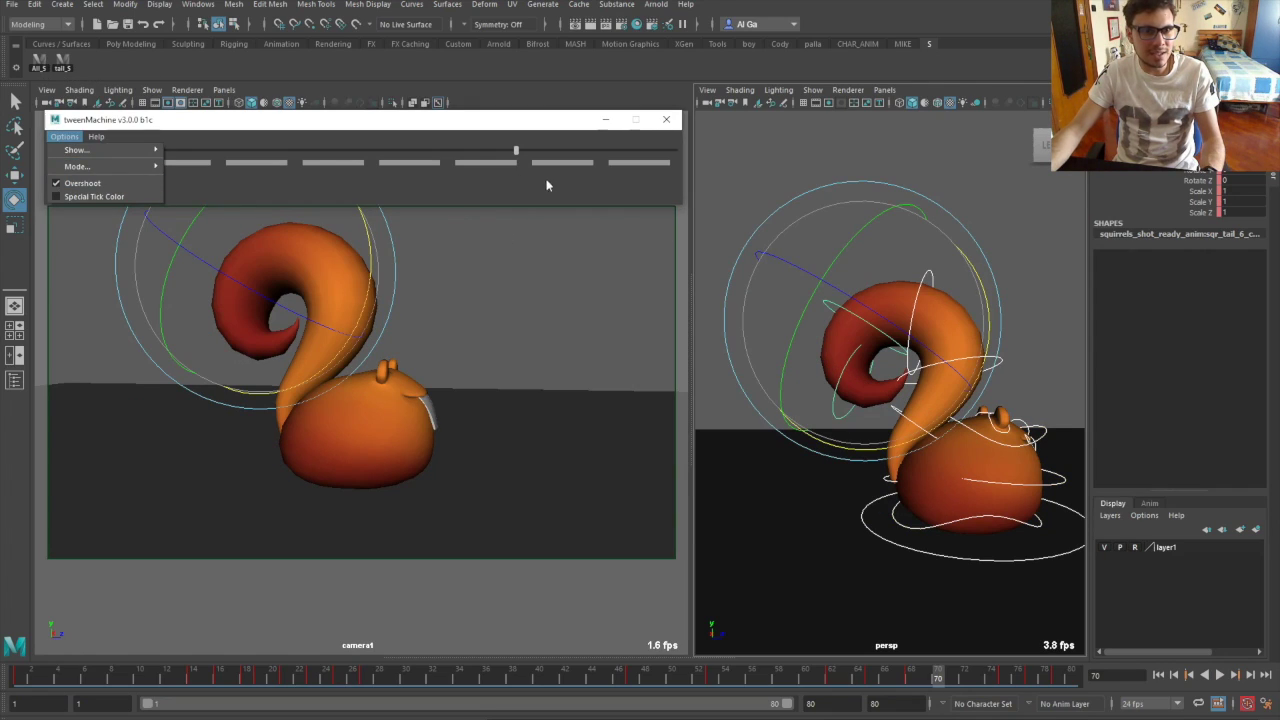
- Try tween values of 75, -75 and -86.1 for the pose at frame 70, checking the motion around it
click(615, 161)
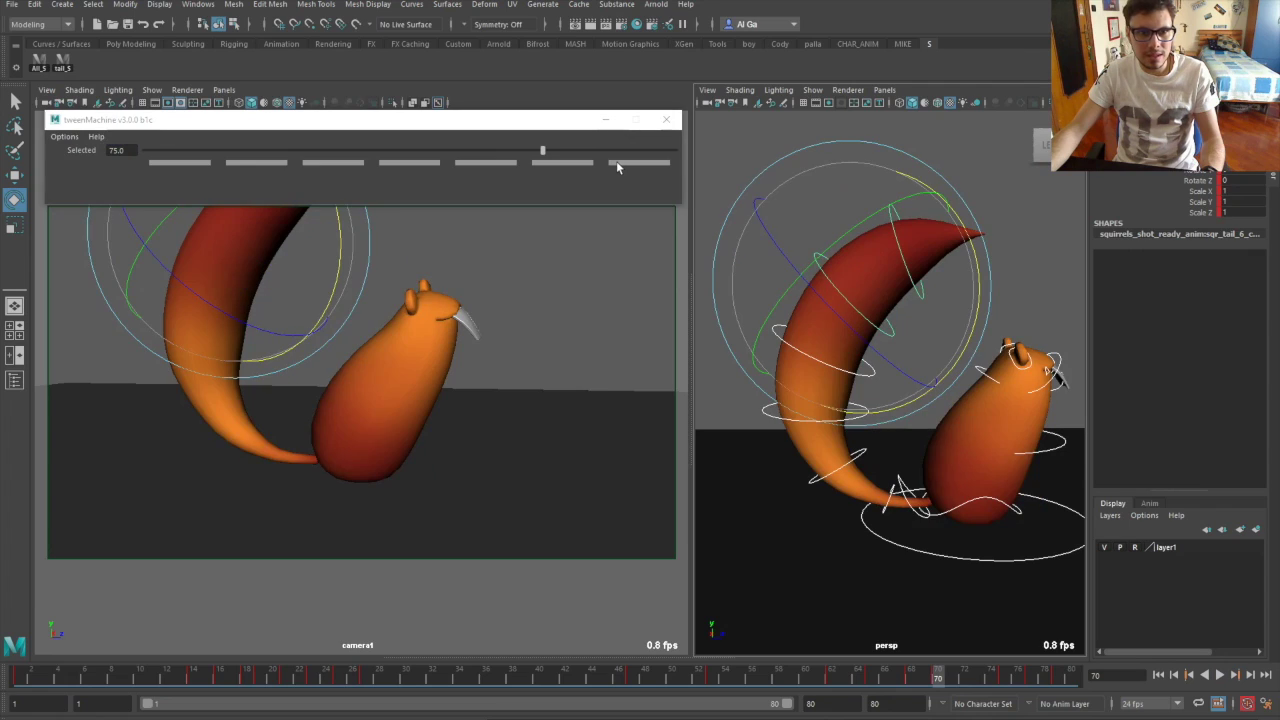
click(197, 161)
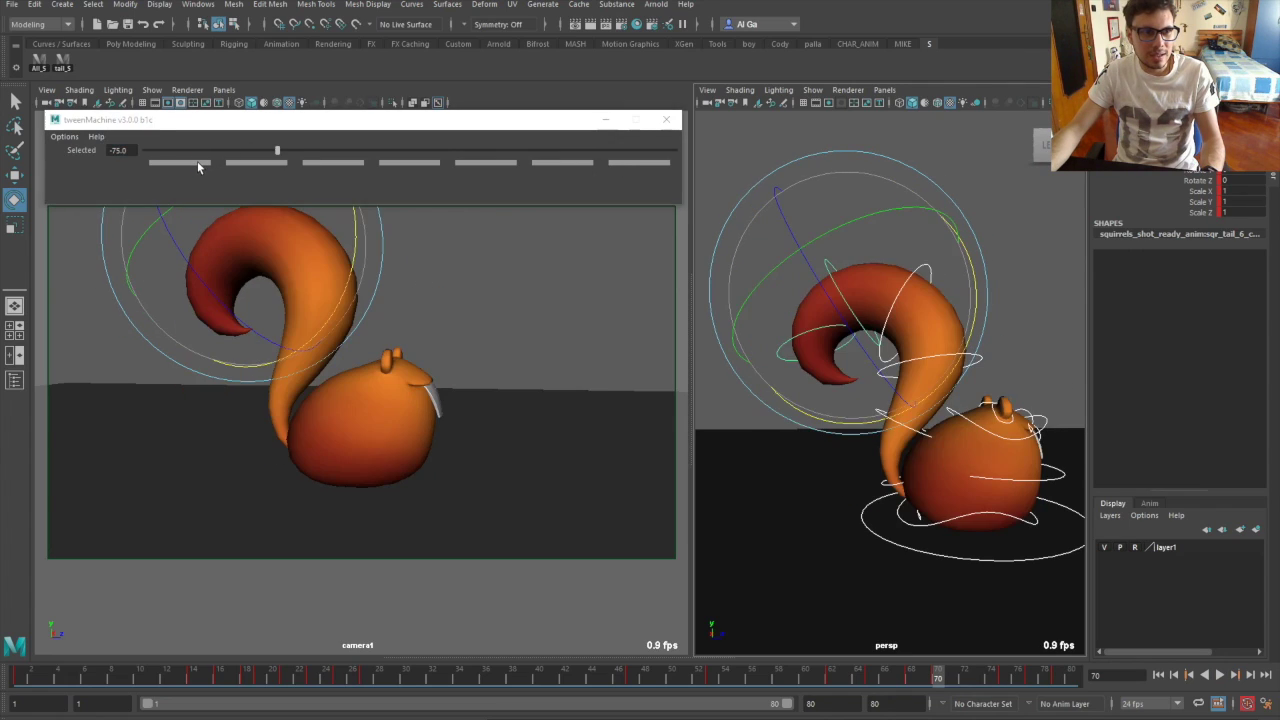
click(275, 152)
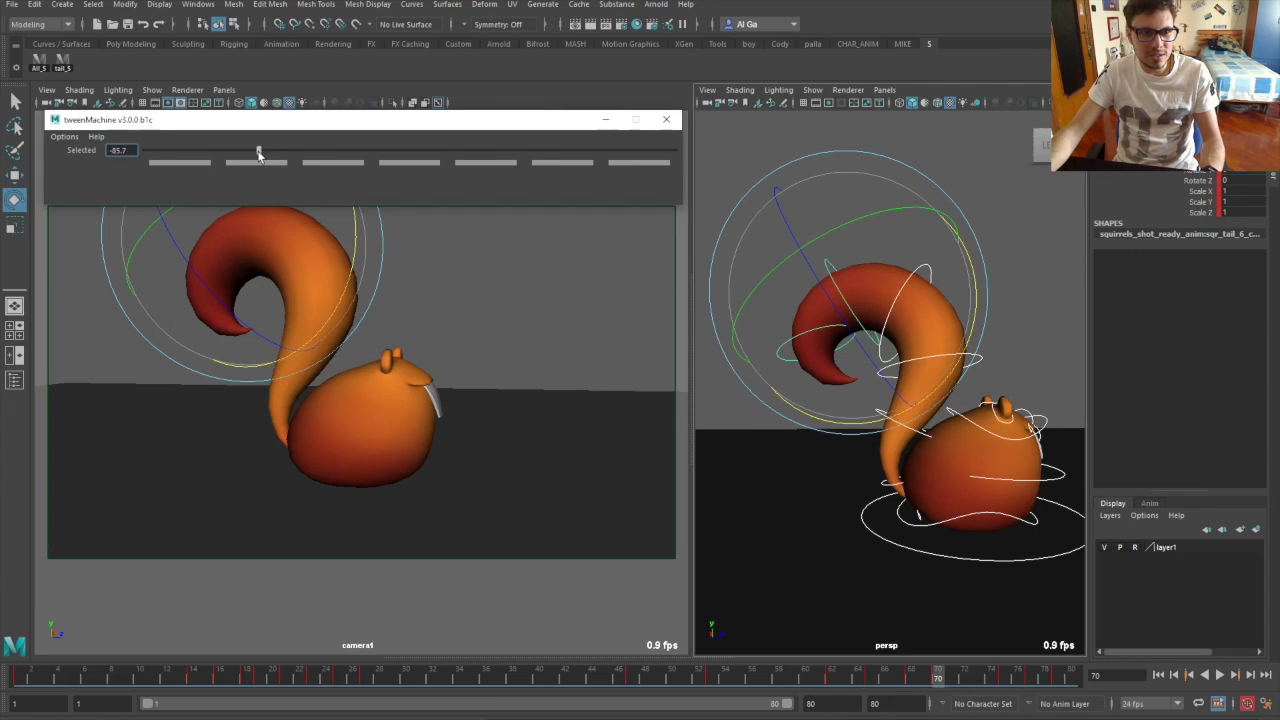
drag(258, 152, 257, 153)
drag(930, 676, 938, 680)
key(alt+v)
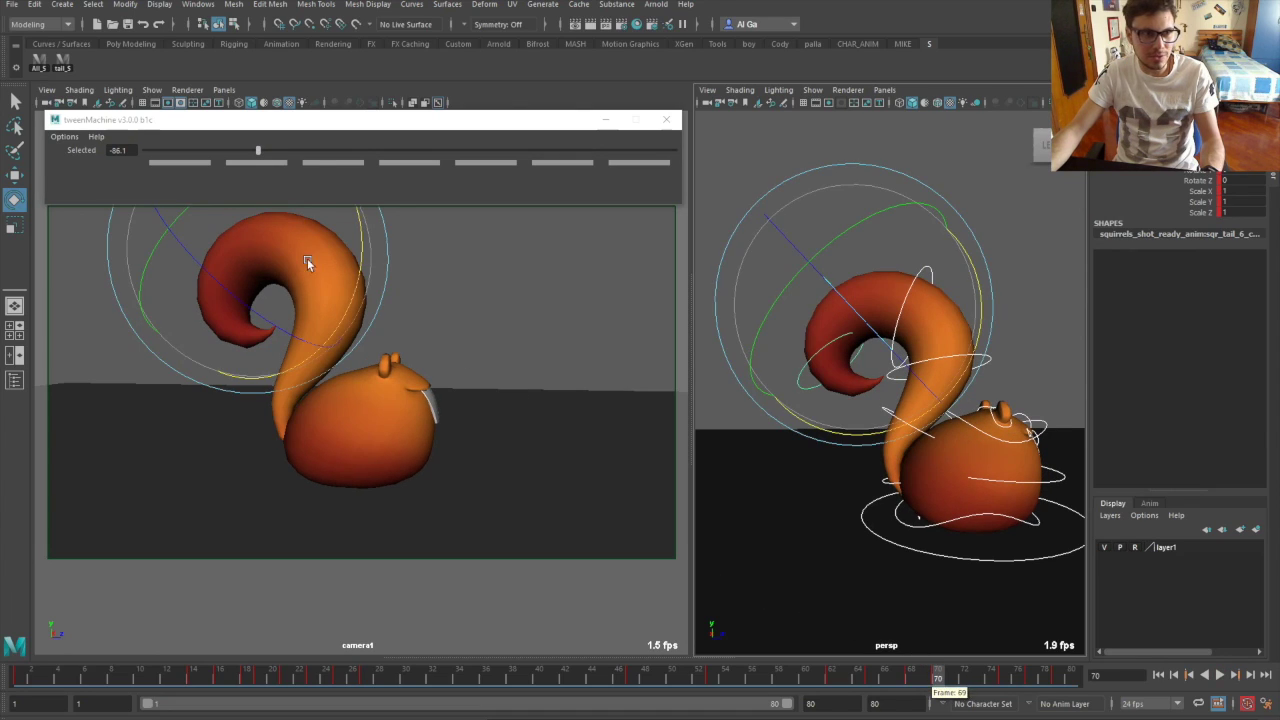
click(196, 161)
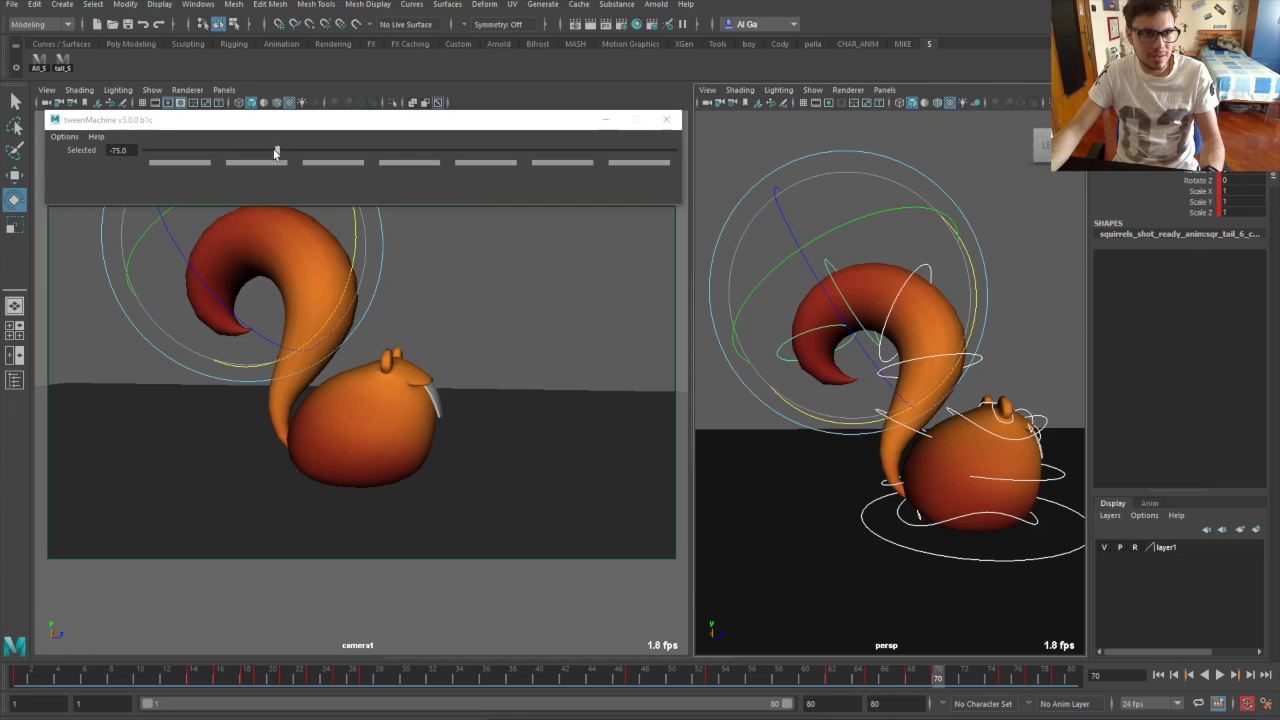
key(alt+v)
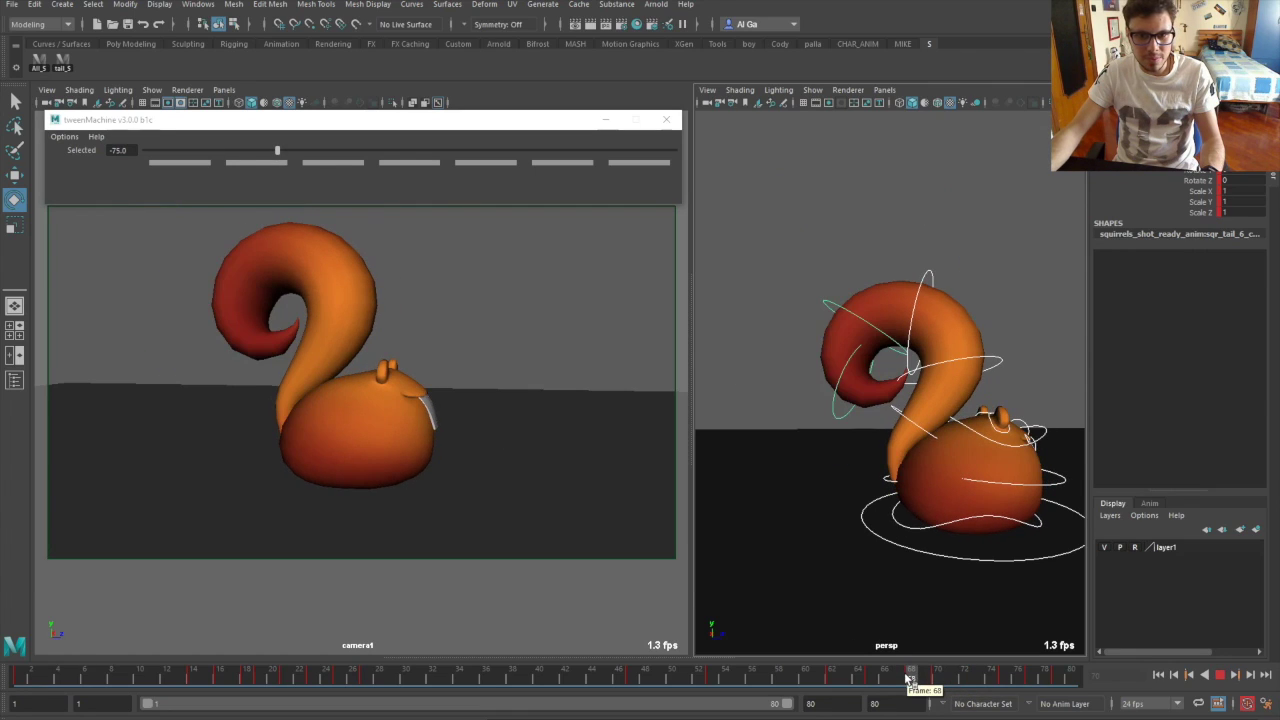
click(937, 680)
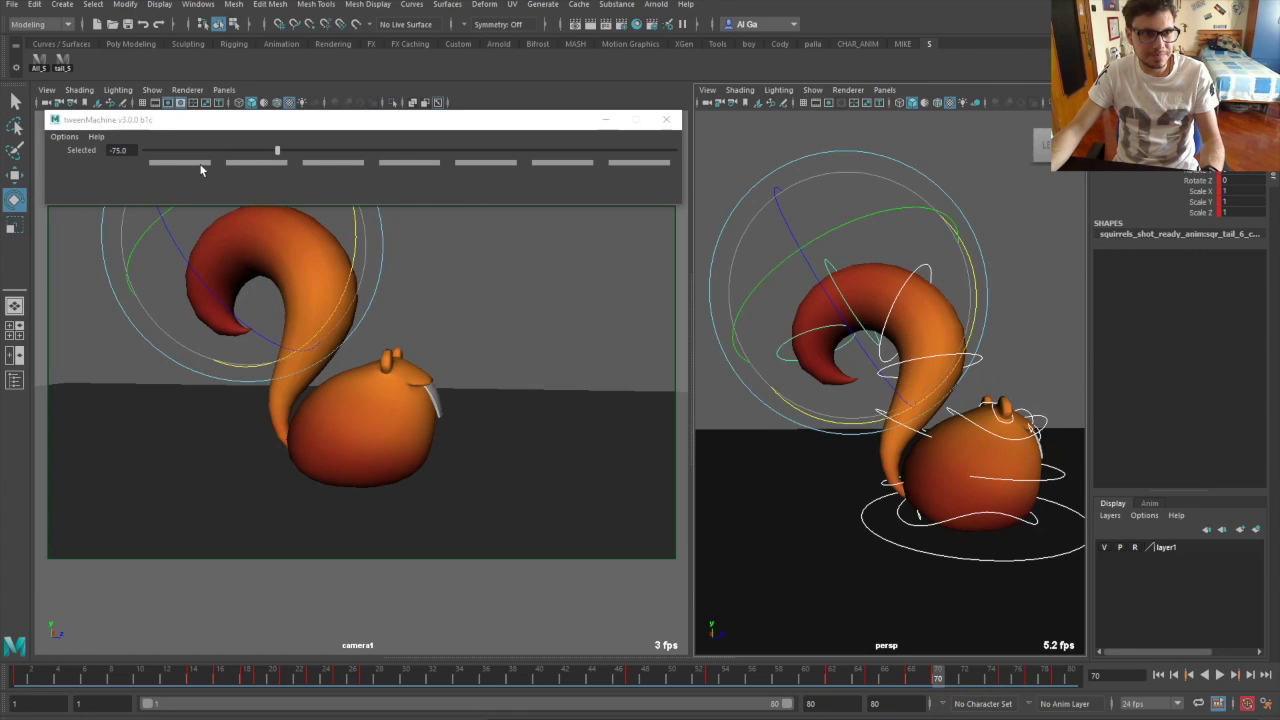
- Set the tween value to -116.0 at frame 70 to push the crouch past its previous pose, and check the motion
drag(277, 151, 228, 153)
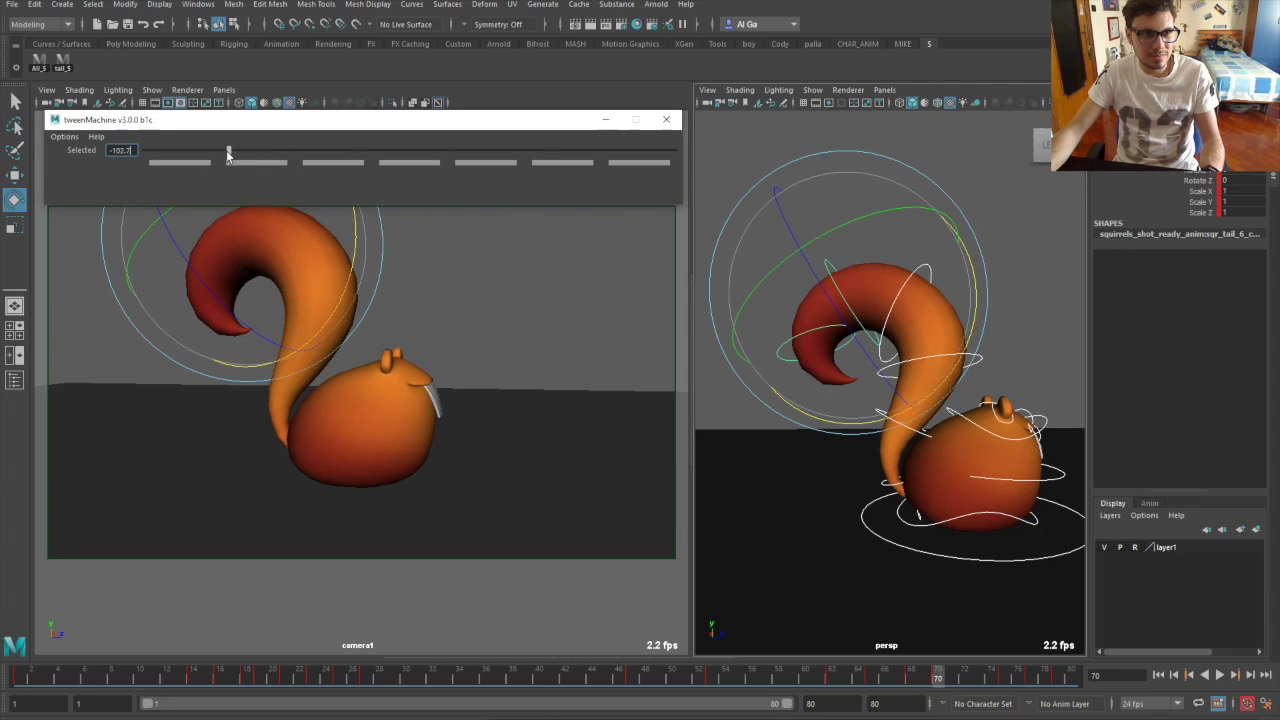
key(alt+v)
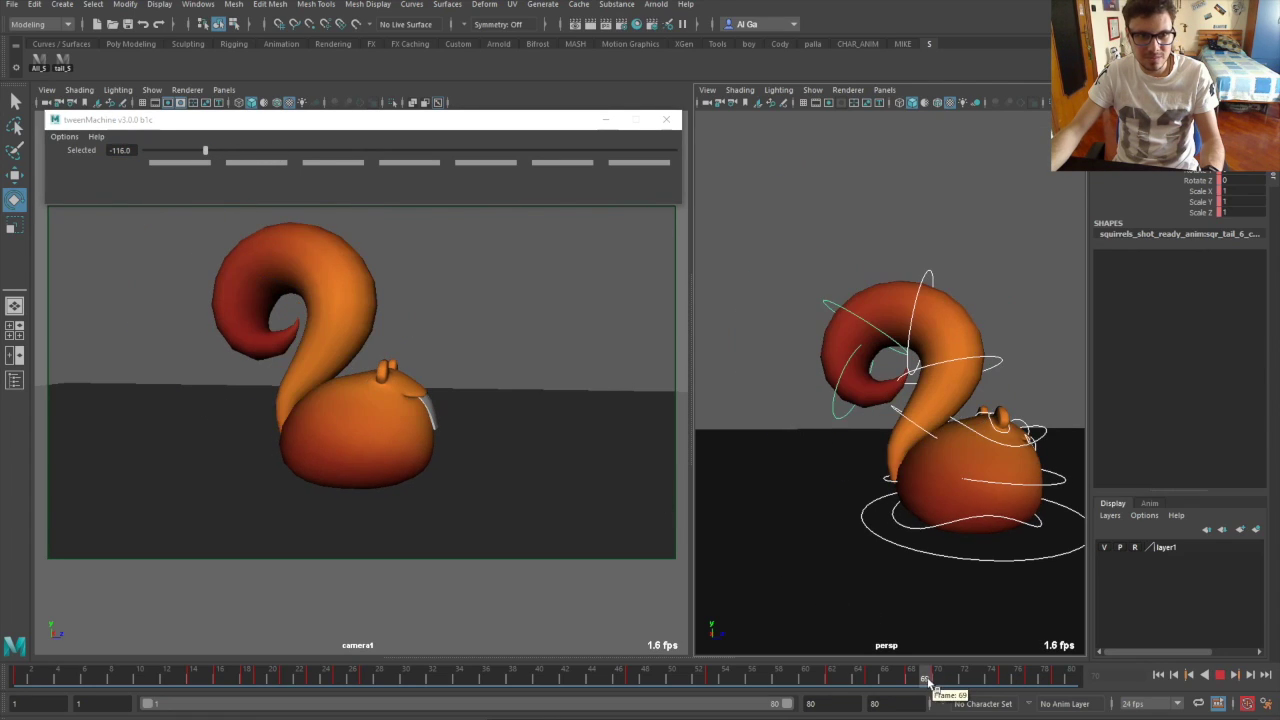
drag(934, 680, 937, 683)
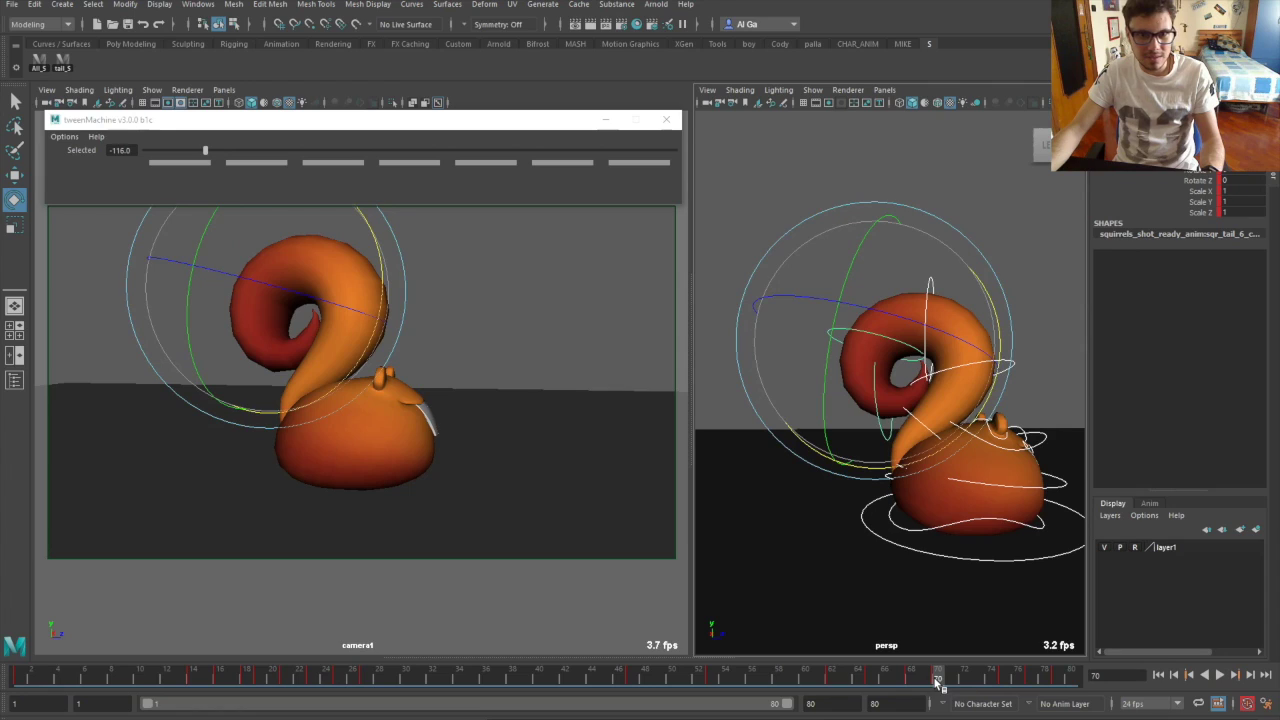
click(1030, 372)
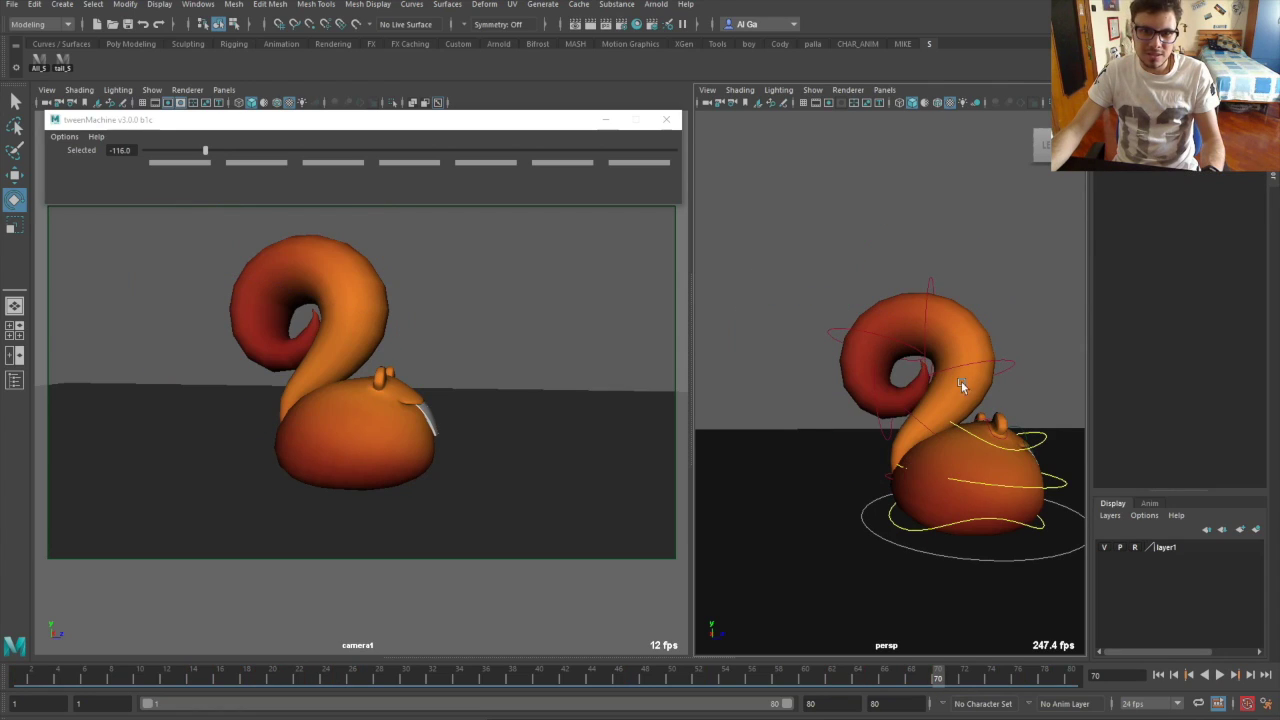
- Select a control near the tail tip and play back the motion between frames 70 and 75 to review the launch
click(888, 341)
mouse_move(989, 390)
mouse_down()
mouse_move(981, 398)
mouse_move(991, 384)
mouse_up()
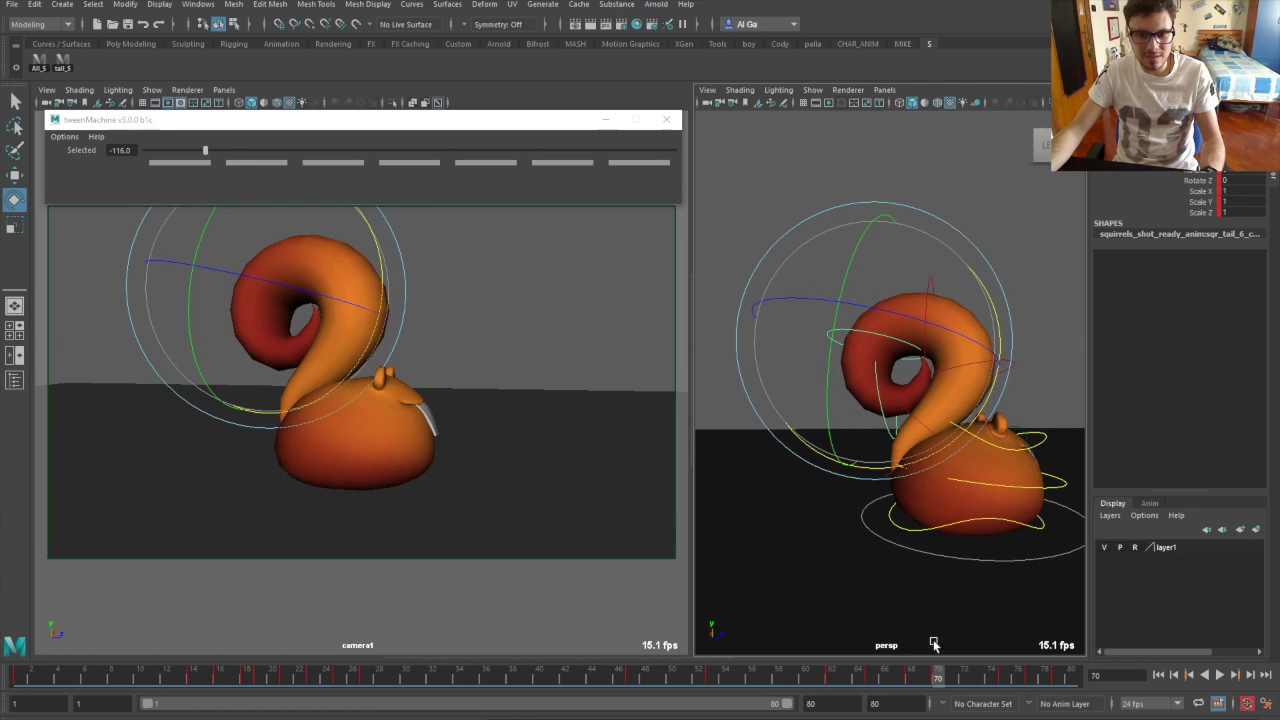
key(alt+v)
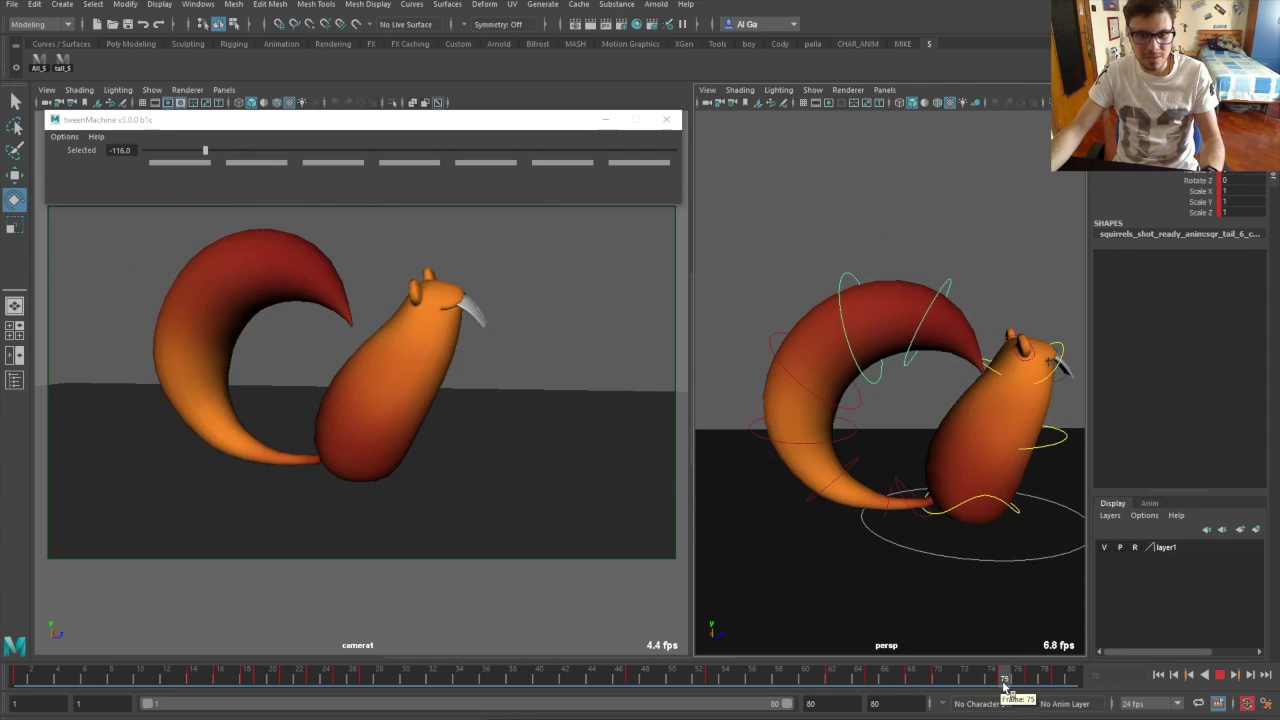
key(alt+v)
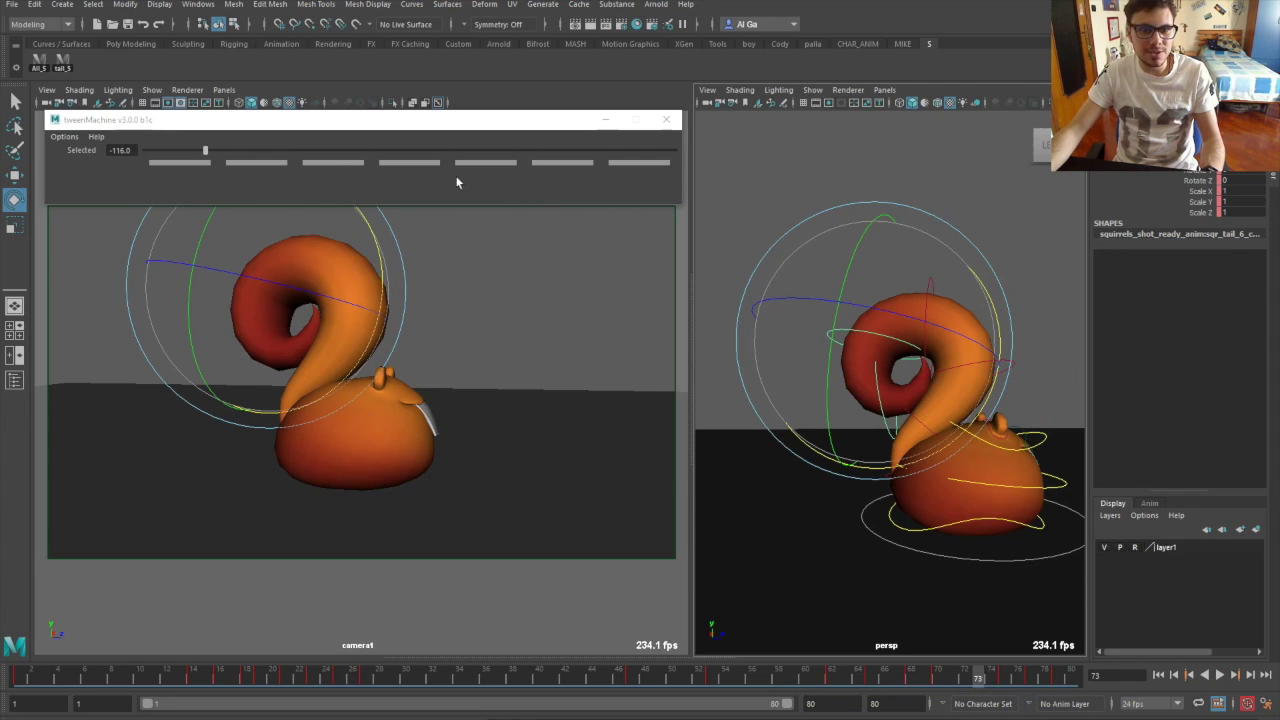
- Turn off tweenMachine's overshoot option, set the tween value of all controls to -33.0 at frame 73, and check the motion
click(38, 66)
click(65, 136)
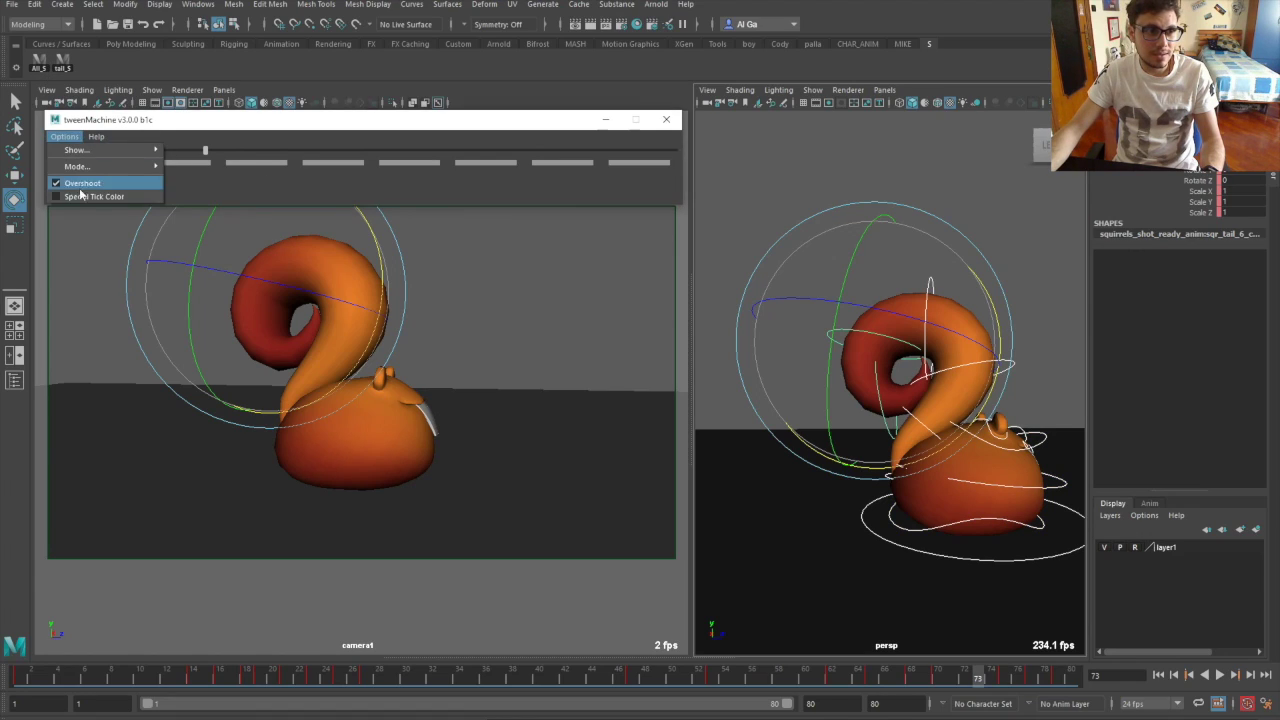
click(78, 184)
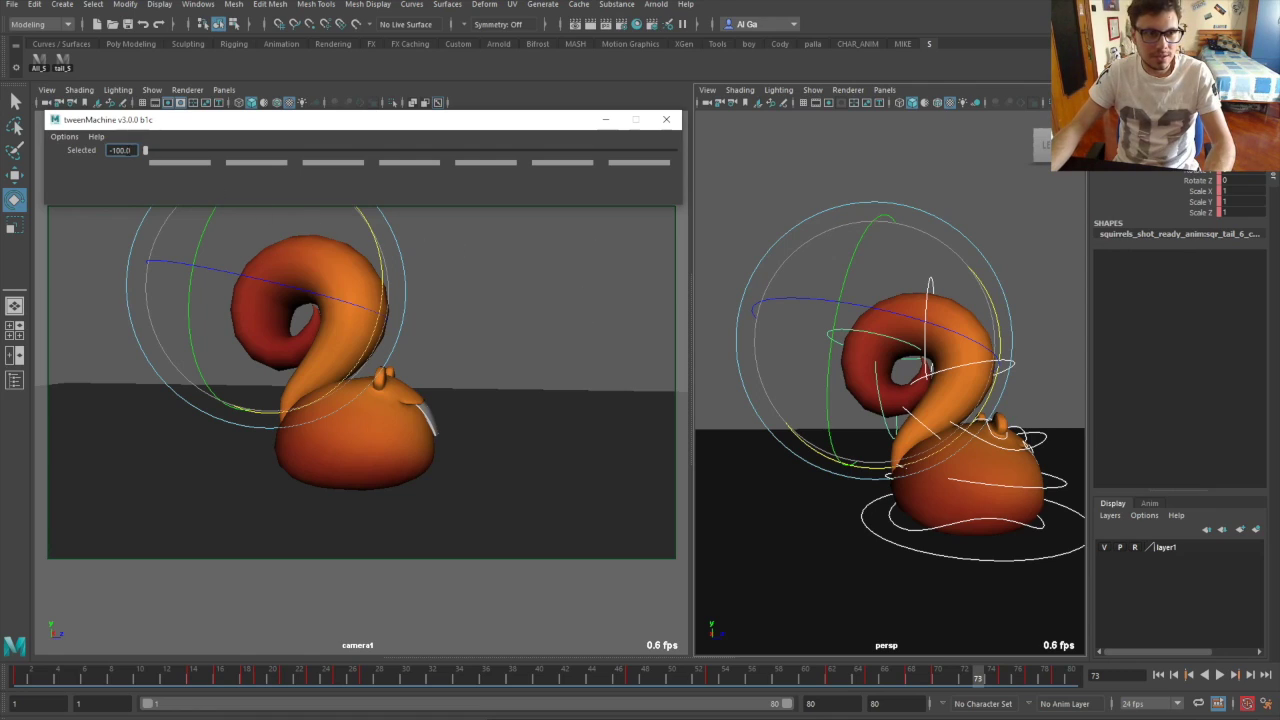
click(187, 162)
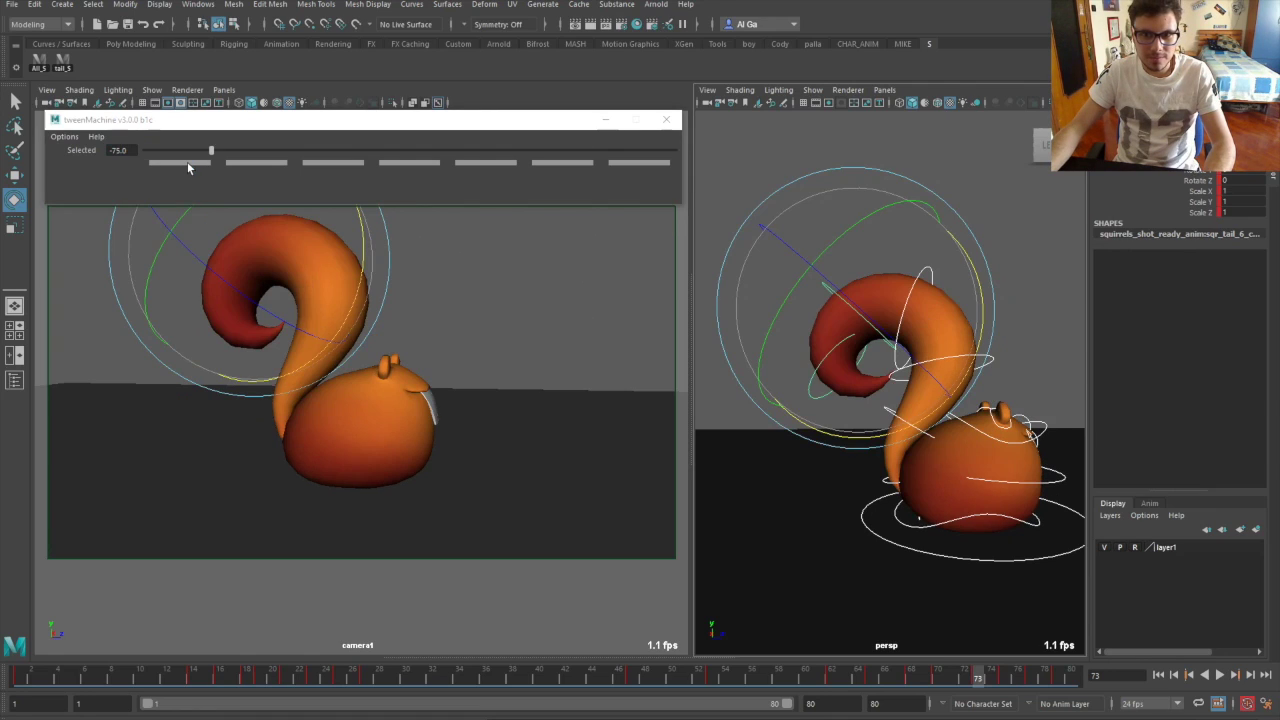
click(320, 163)
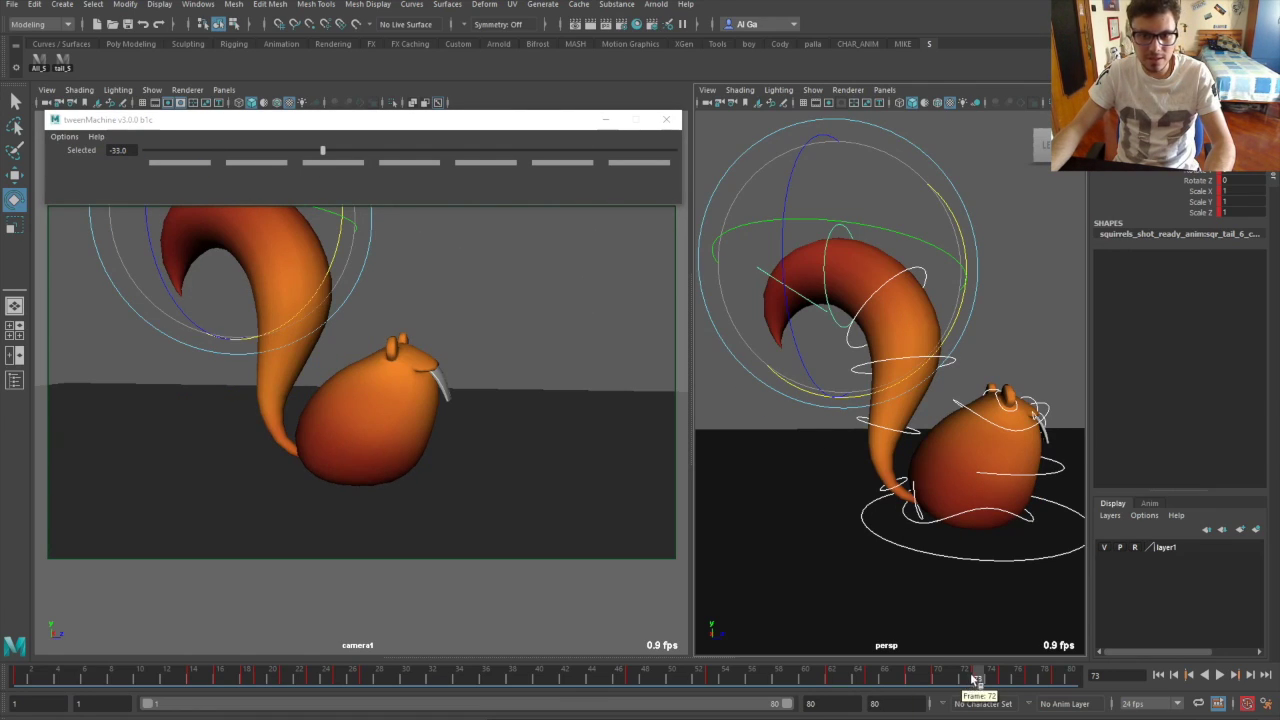
key(alt+v)
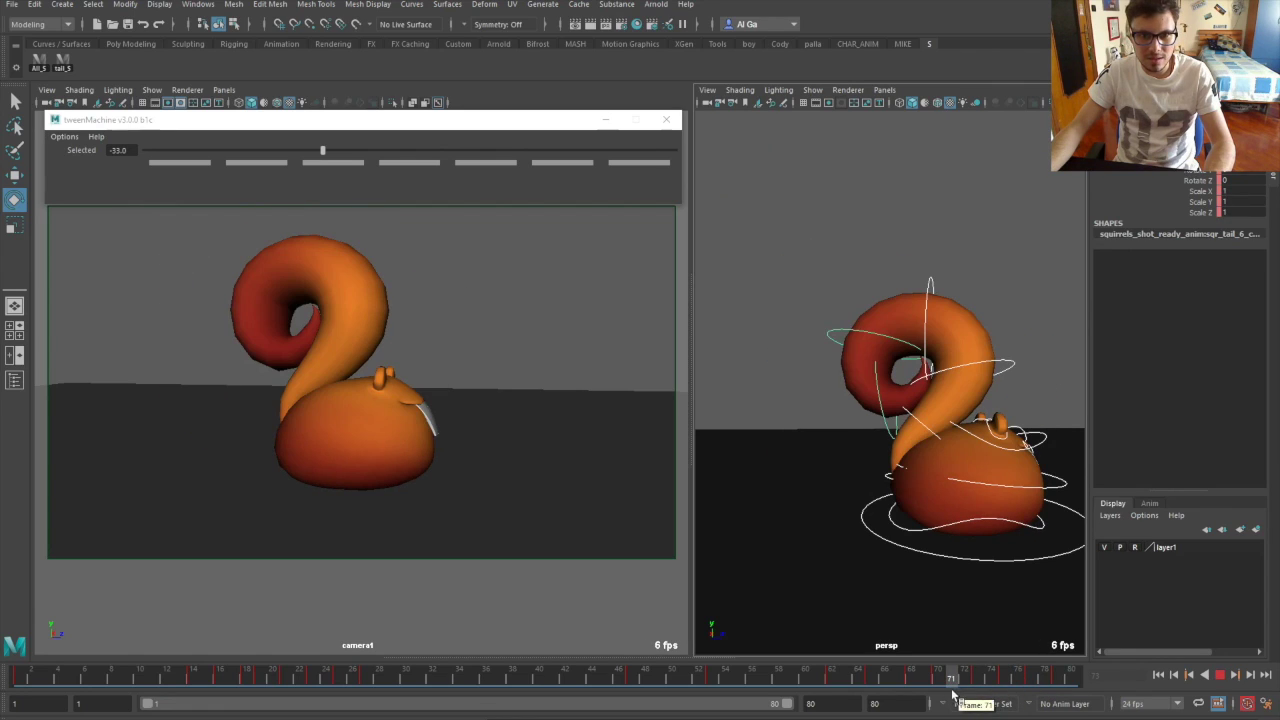
drag(973, 690, 978, 690)
- Set the root control's tween value to -100.0 at frame 73
click(972, 562)
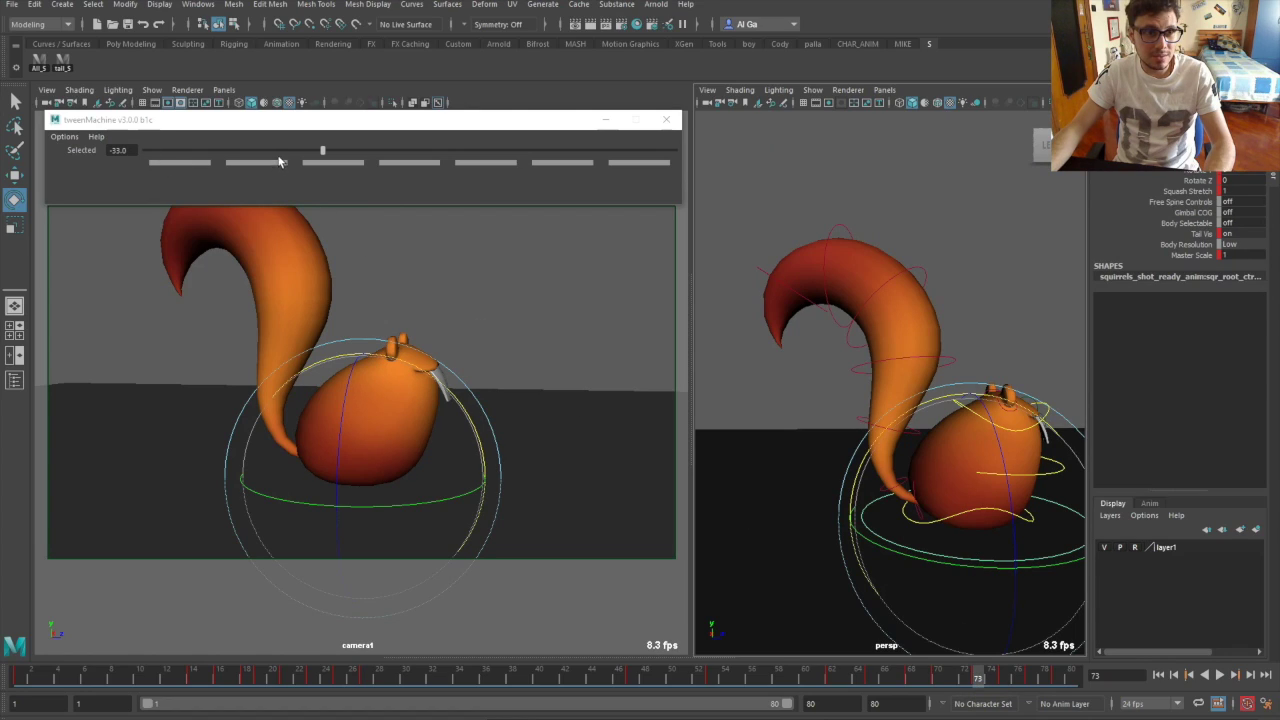
drag(322, 155, 79, 173)
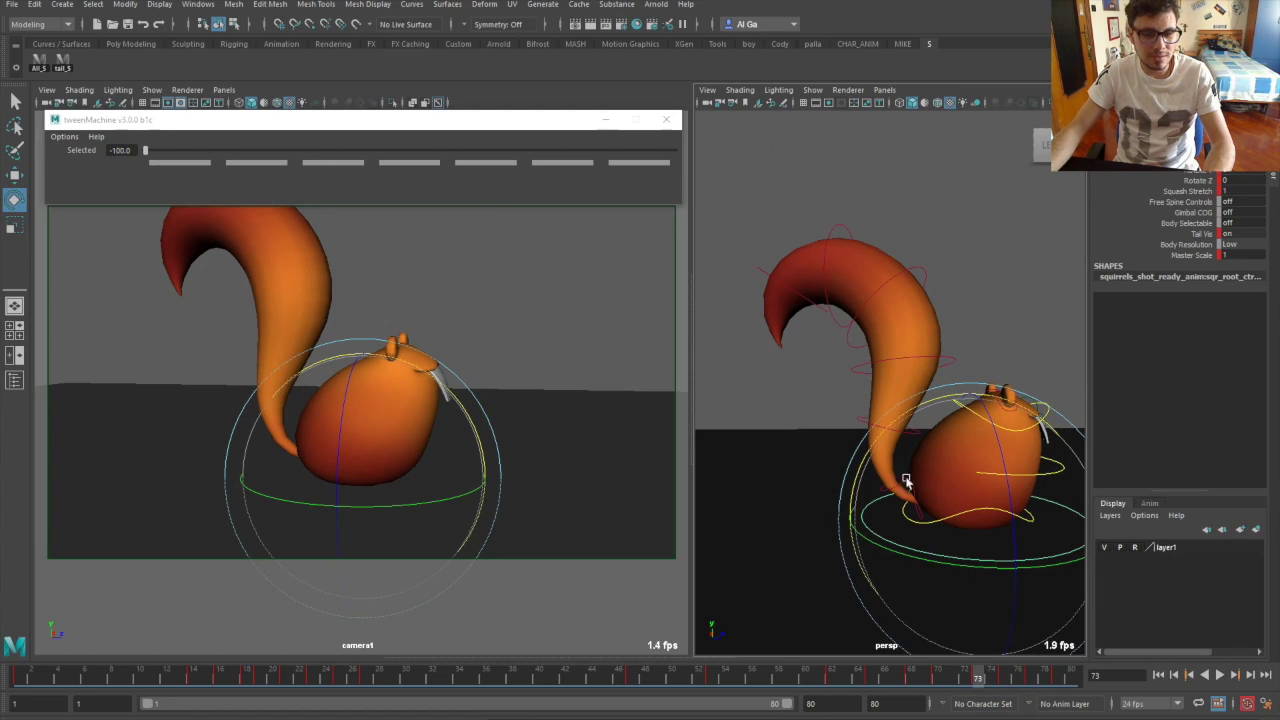
click(974, 497)
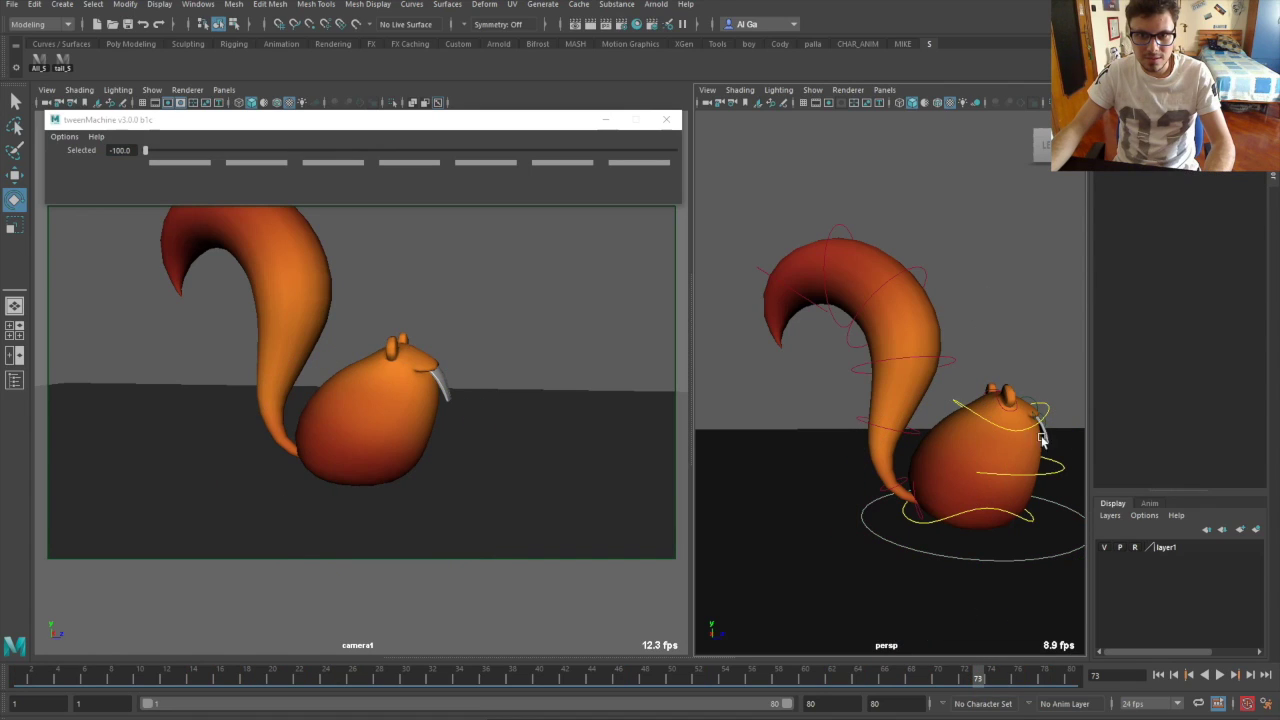
- Set the upper spine control's tween value to -75.0 at frame 73 so the head follows behind the body
click(1010, 430)
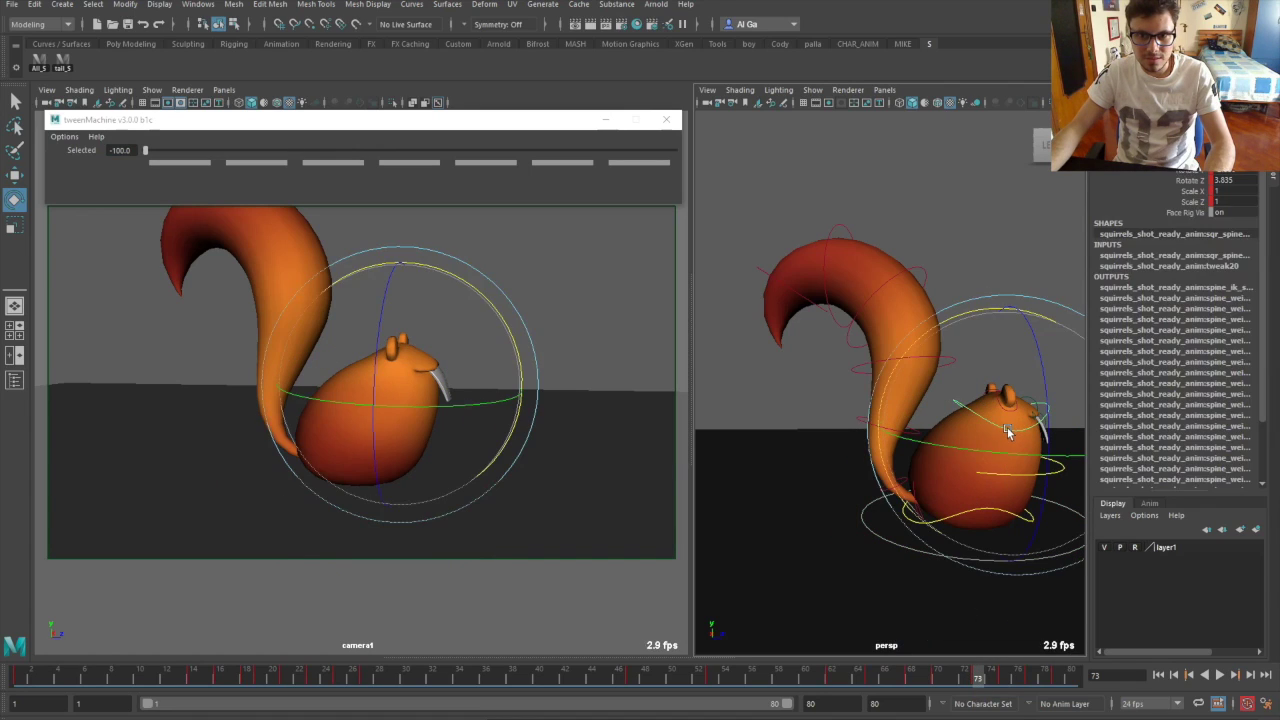
key(alt+v)
click(975, 679)
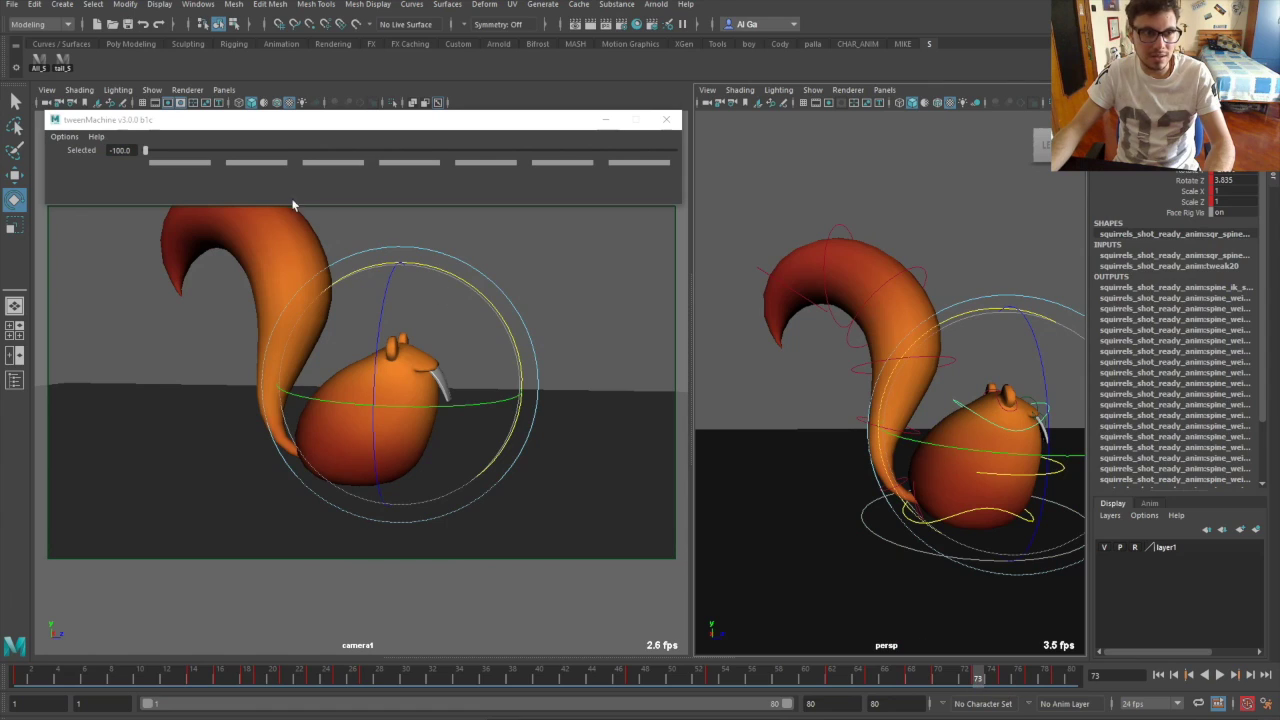
click(192, 161)
- Play through the animation, inspect its end at frame 80, and replay it from the start with all controls selected
key(alt+v)
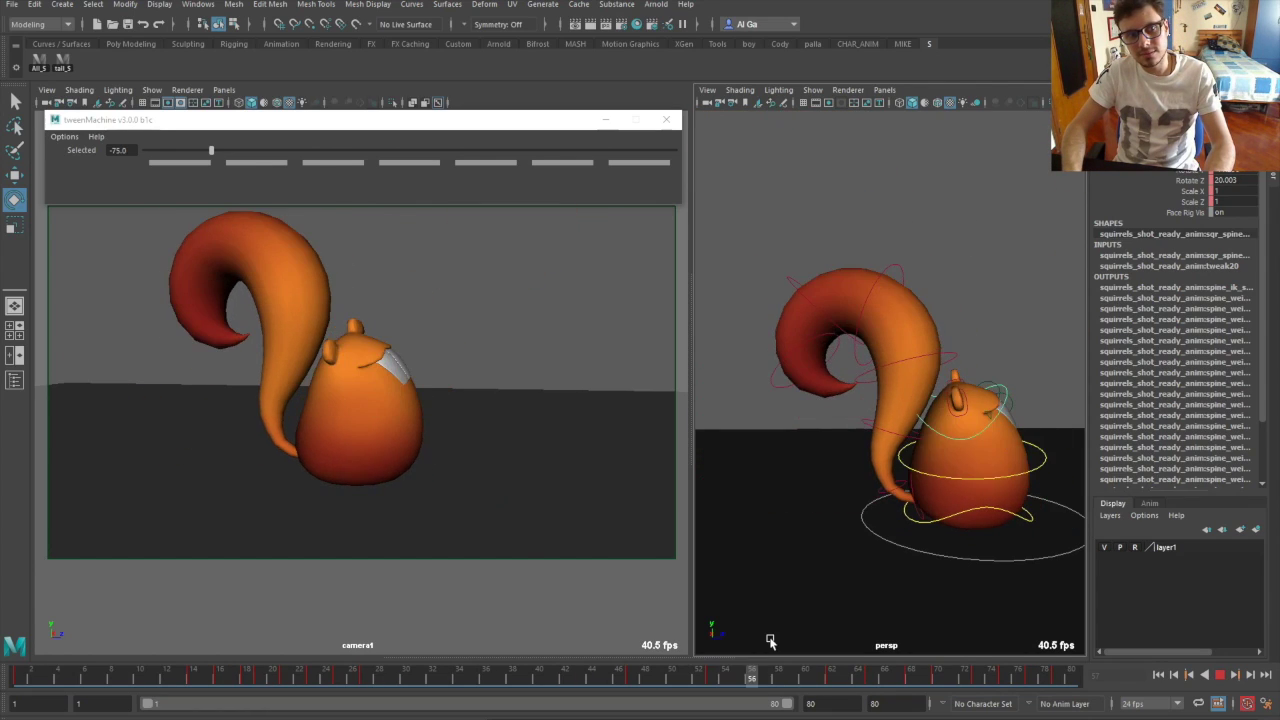
key(Escape)
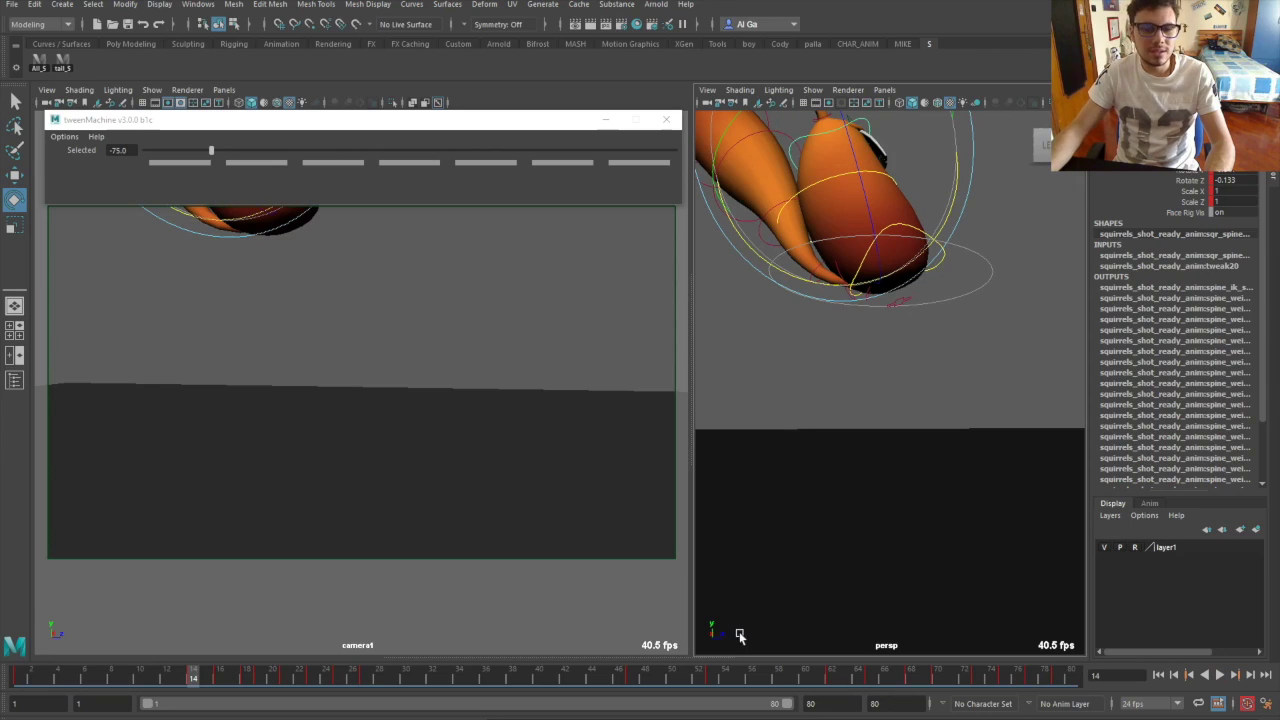
drag(923, 668, 1071, 679)
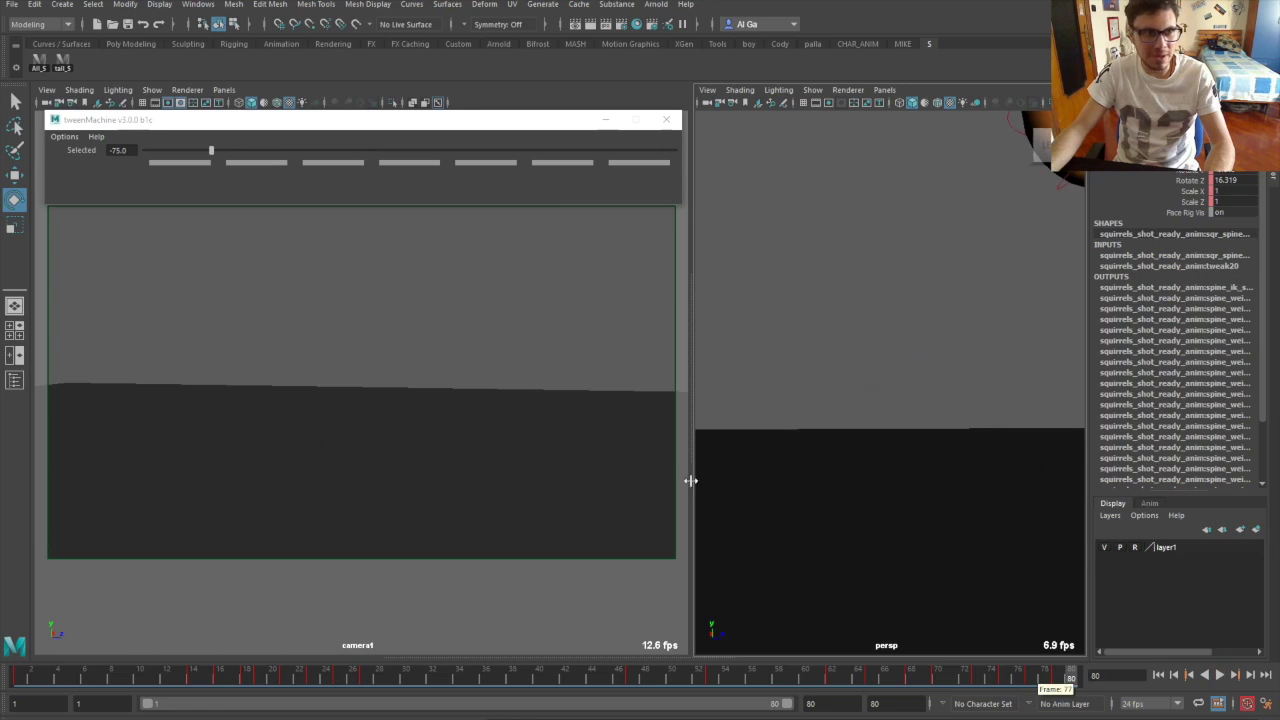
click(40, 66)
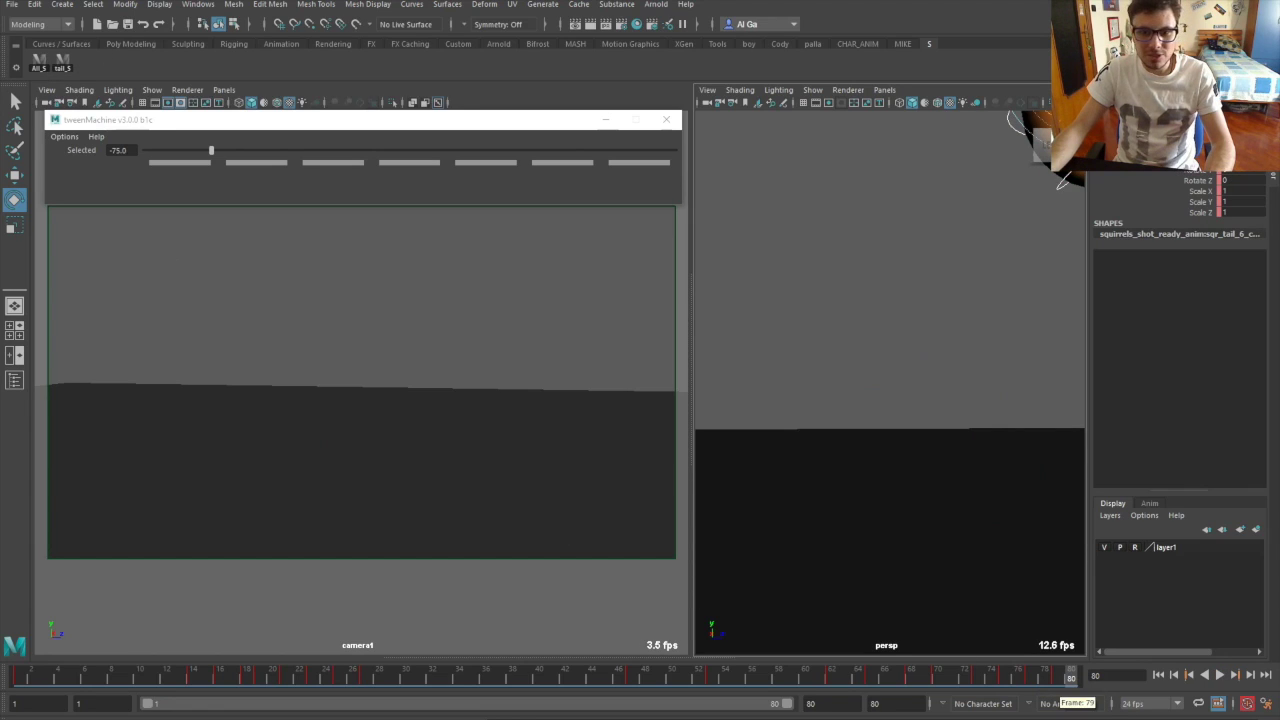
click(1158, 675)
key(alt+v)
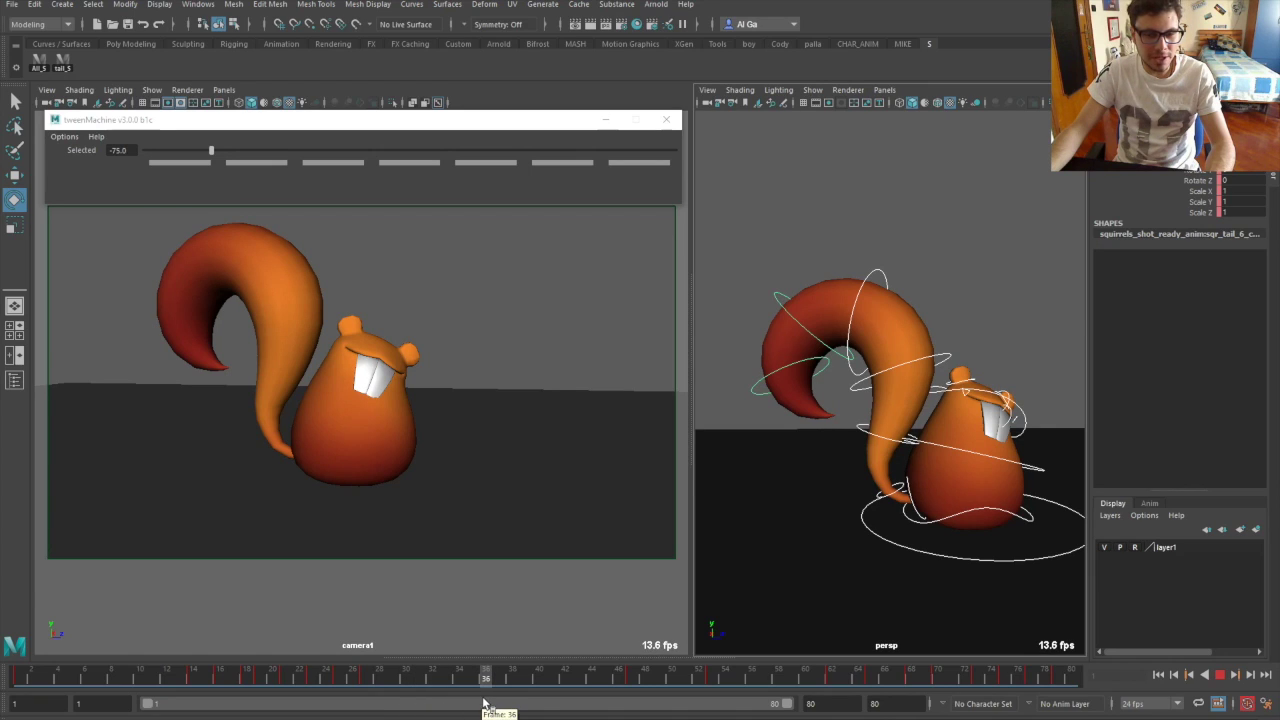
- Rotate the squirrel's left ear control at frame 35 to start an ear flick
drag(484, 704, 455, 706)
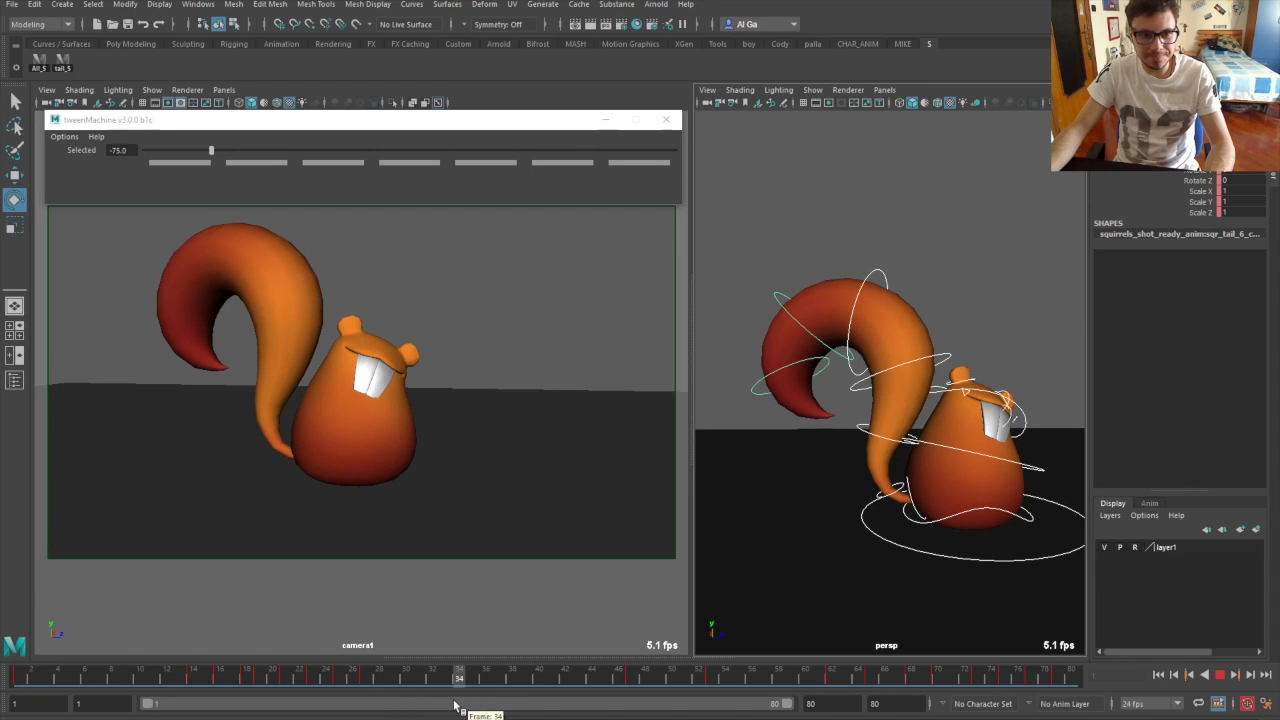
click(990, 362)
click(975, 382)
key(w)
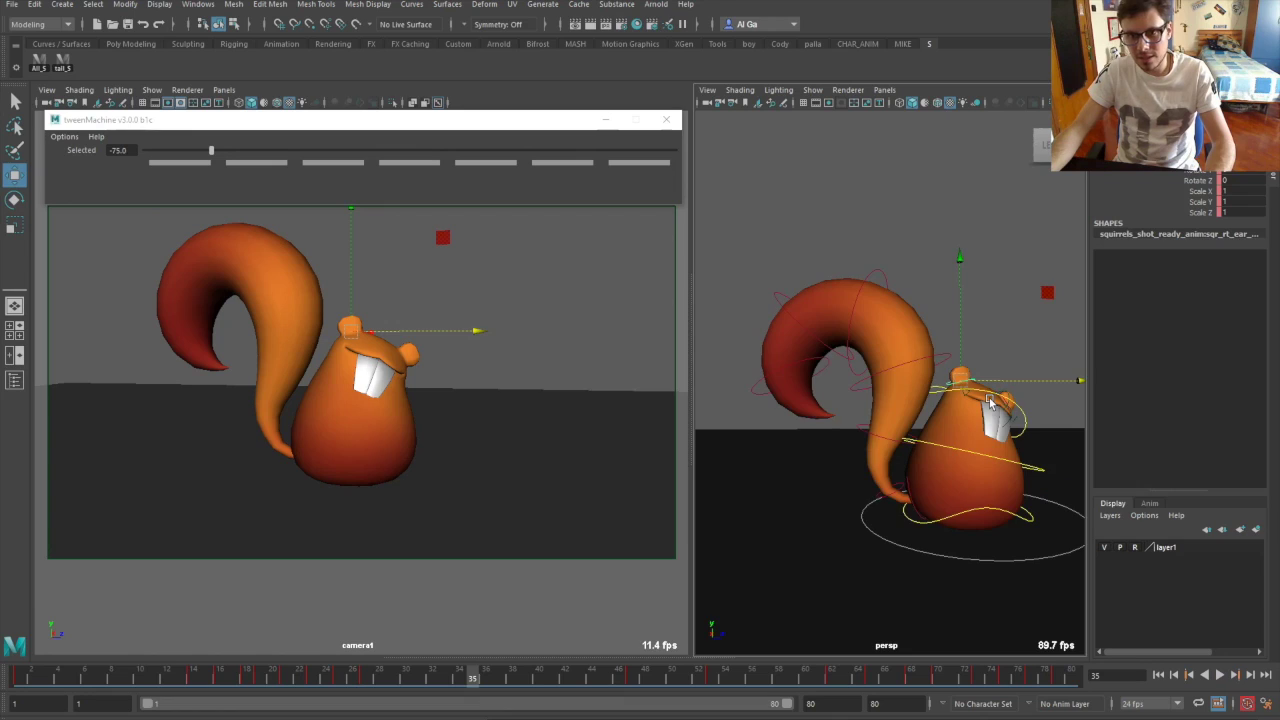
alt+drag(990, 400, 925, 412)
click(966, 425)
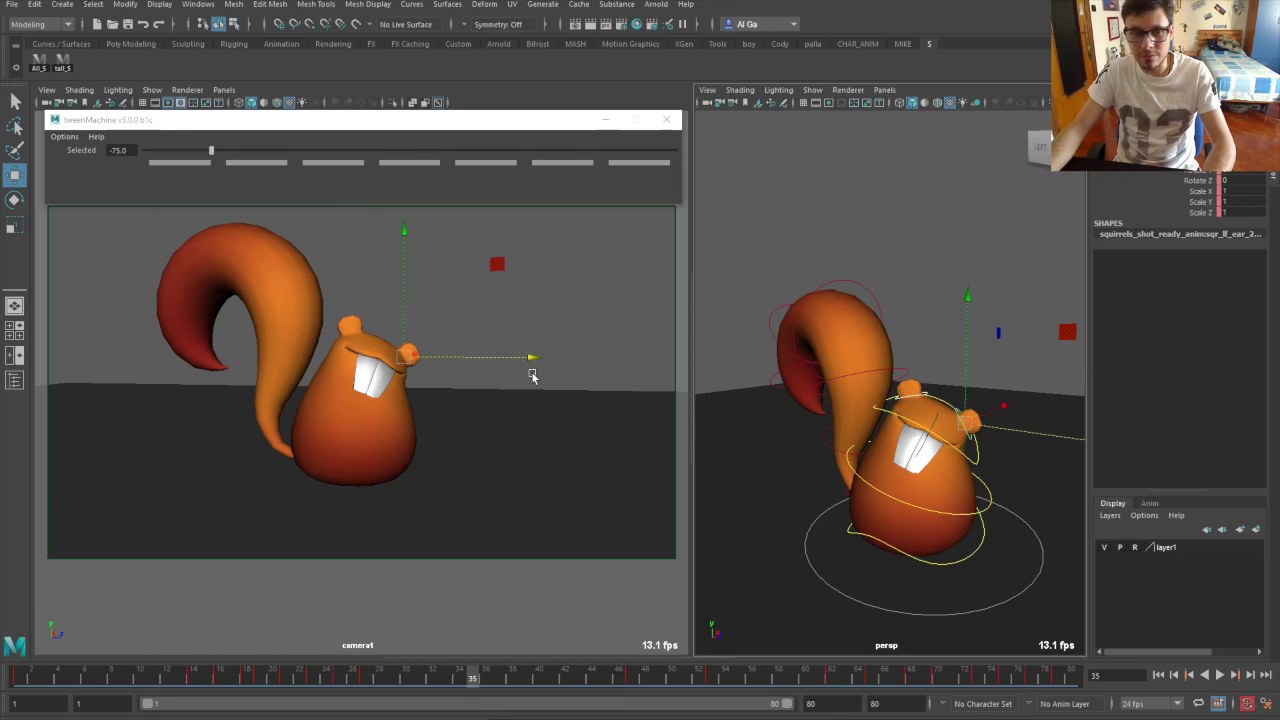
key(e)
drag(441, 315, 418, 567)
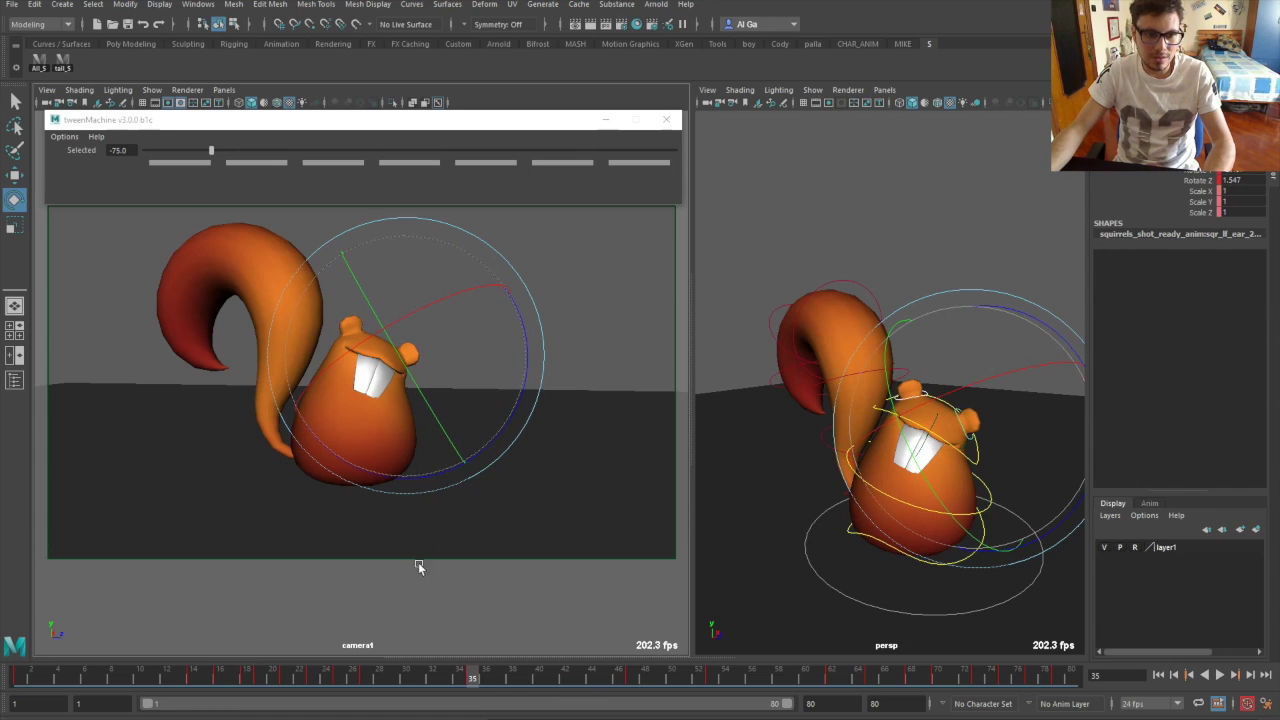
- Rotate the left ear at frame 37 for the next pose of the flick, and play back the motion
drag(483, 680, 502, 680)
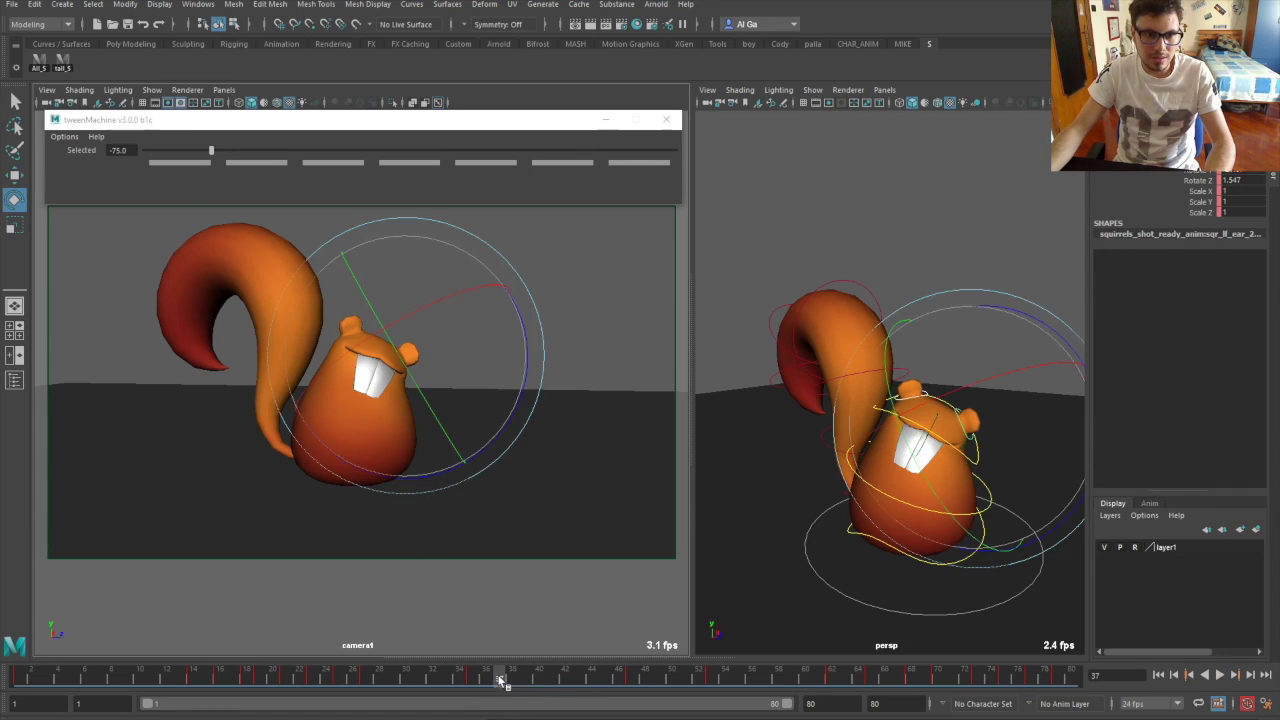
drag(466, 395, 517, 391)
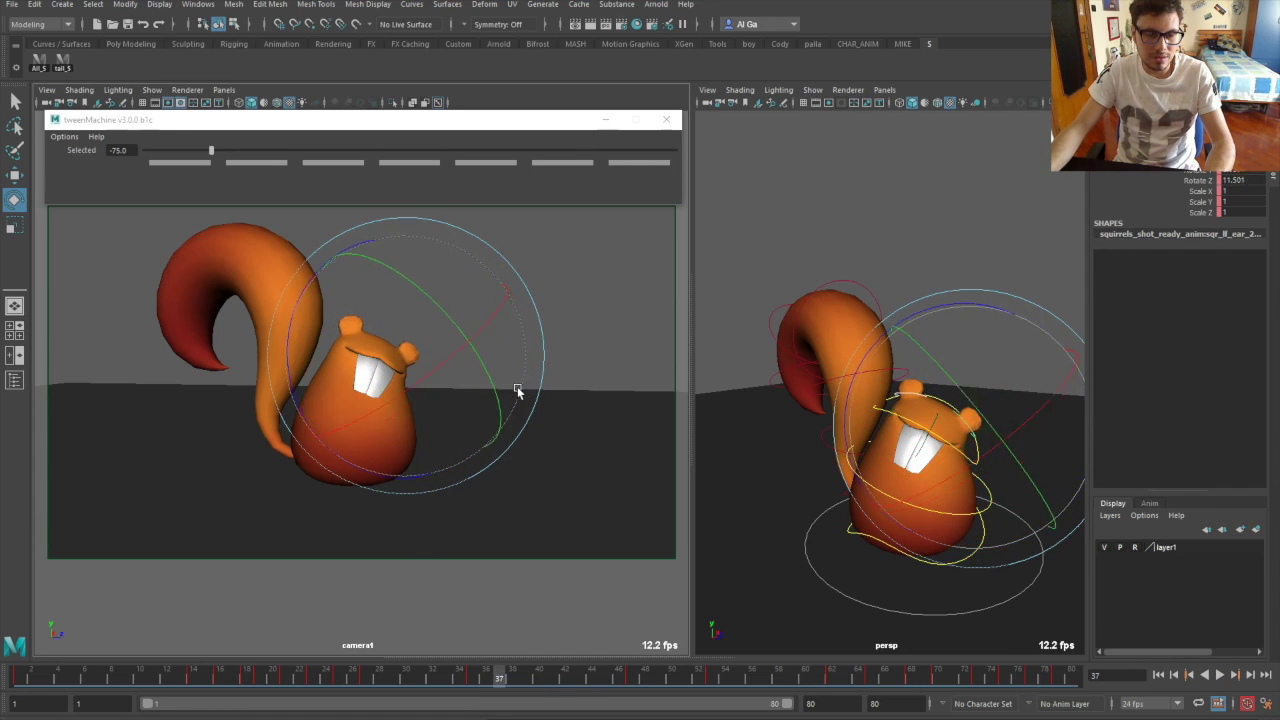
drag(546, 675, 253, 637)
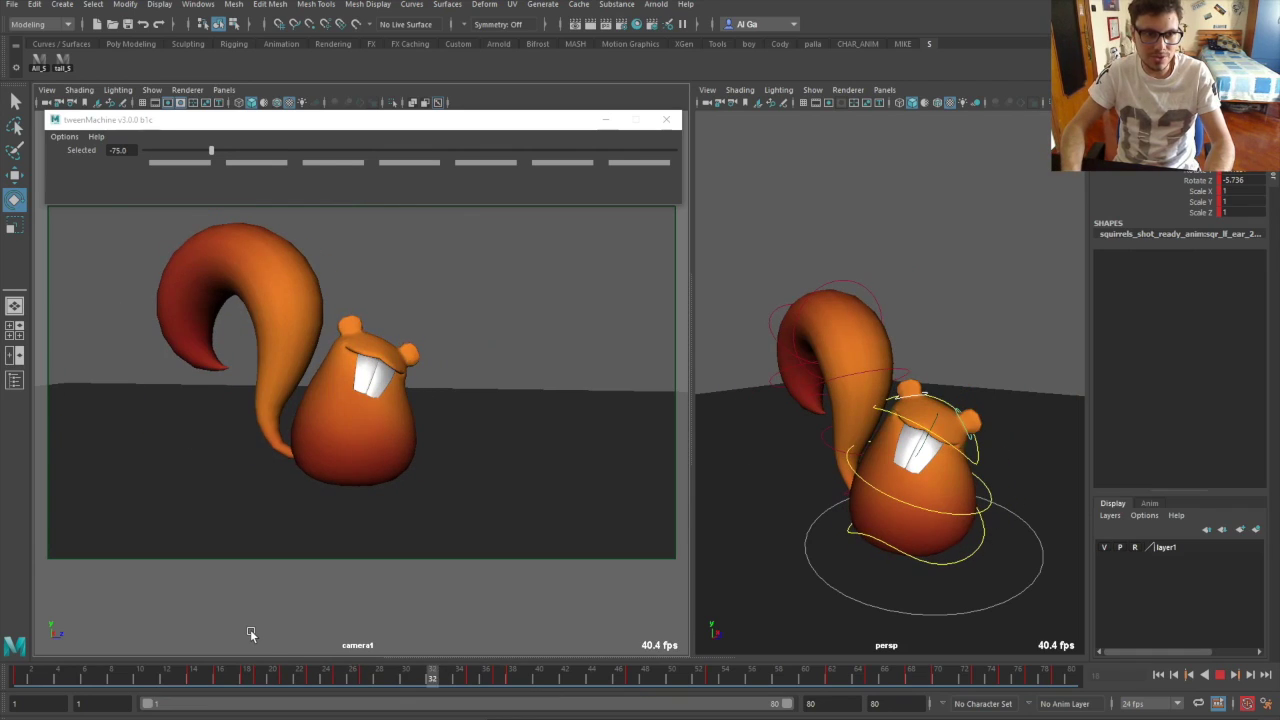
key(Escape)
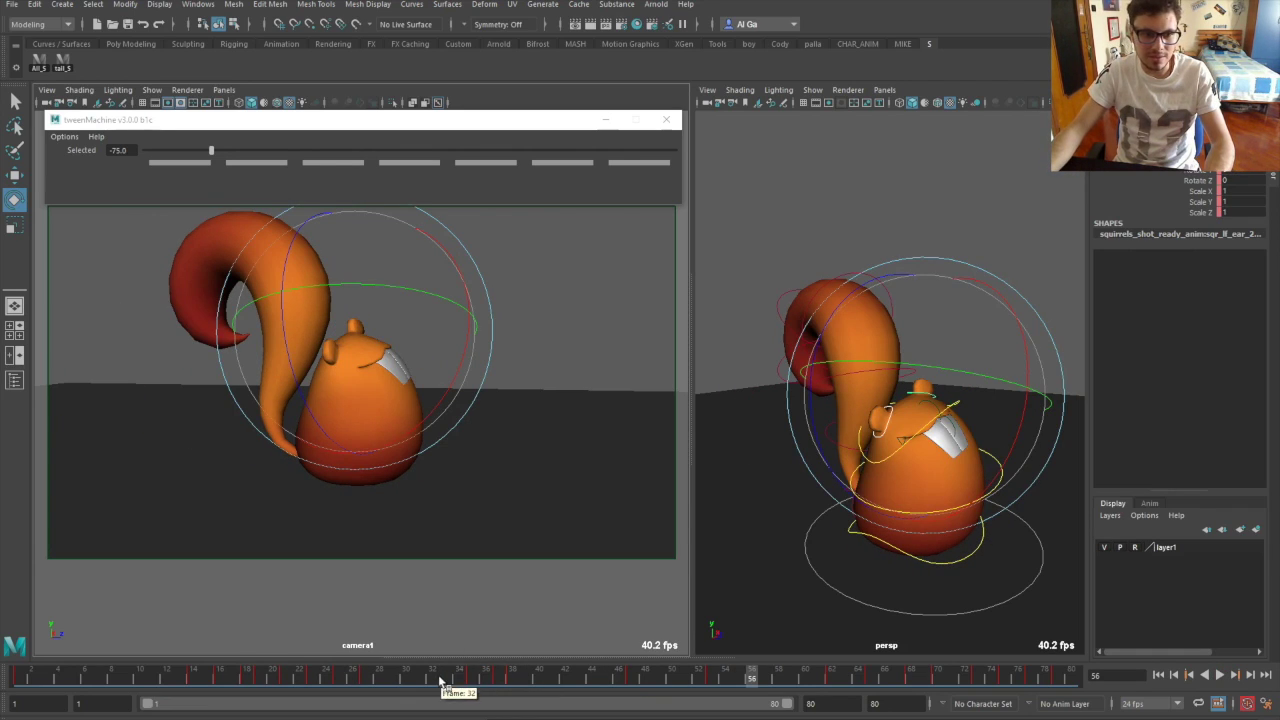
- Rotate the left ear further at frame 35, to about 16.4 in Rotate Z, and review the ear flick
drag(440, 680, 470, 683)
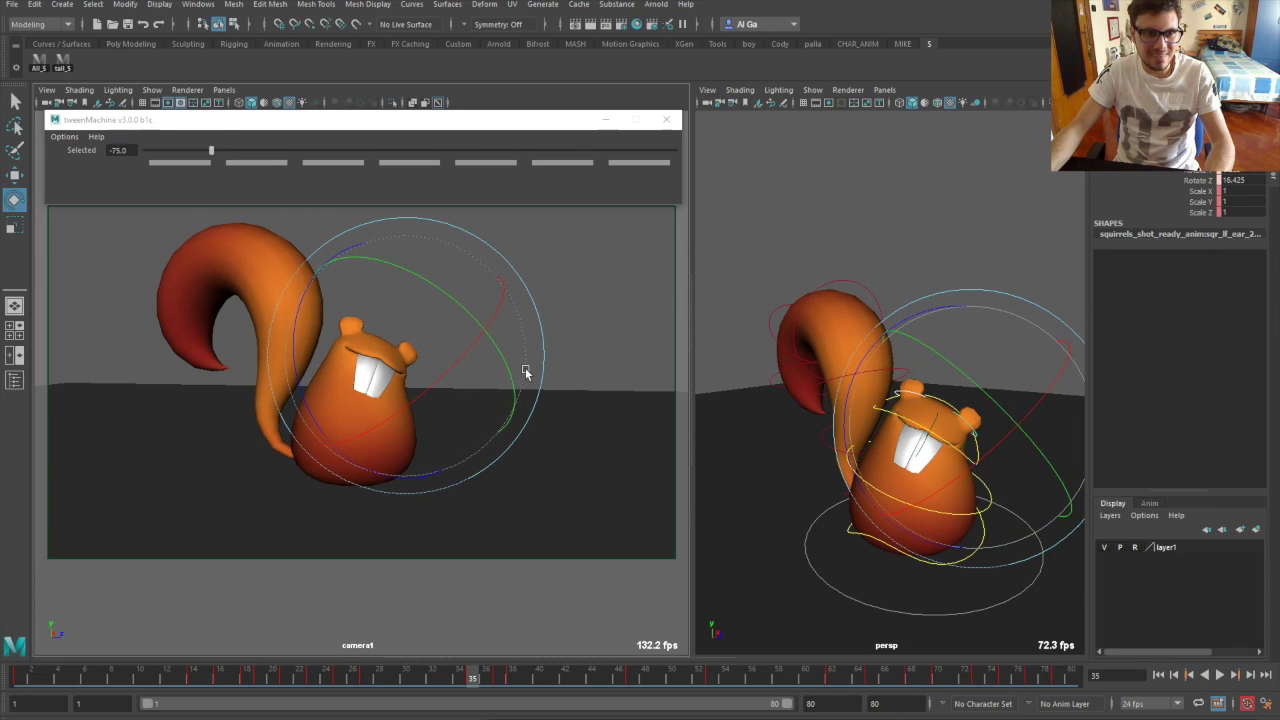
key(alt+v)
click(366, 678)
key(alt+v)
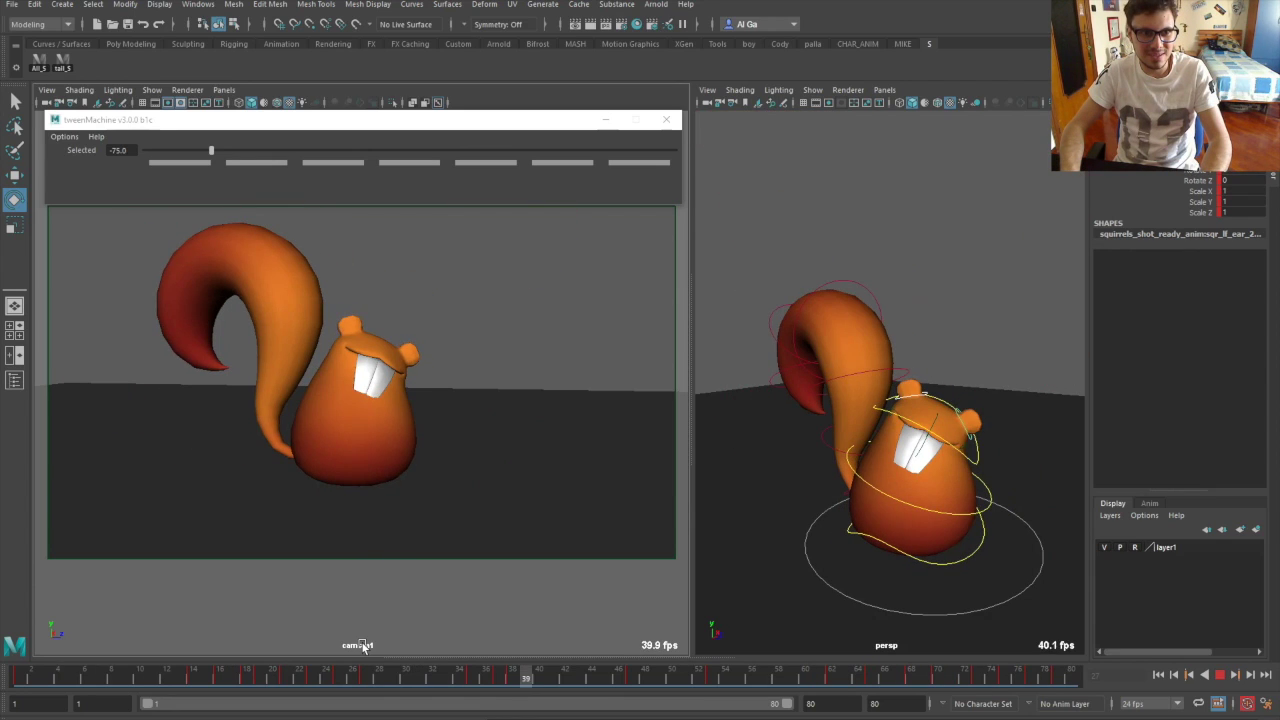
drag(440, 687, 486, 687)
- Save the scene to the Desktop as a Maya Binary file named S_001, accept the student version notice, and resume playback
click(12, 4)
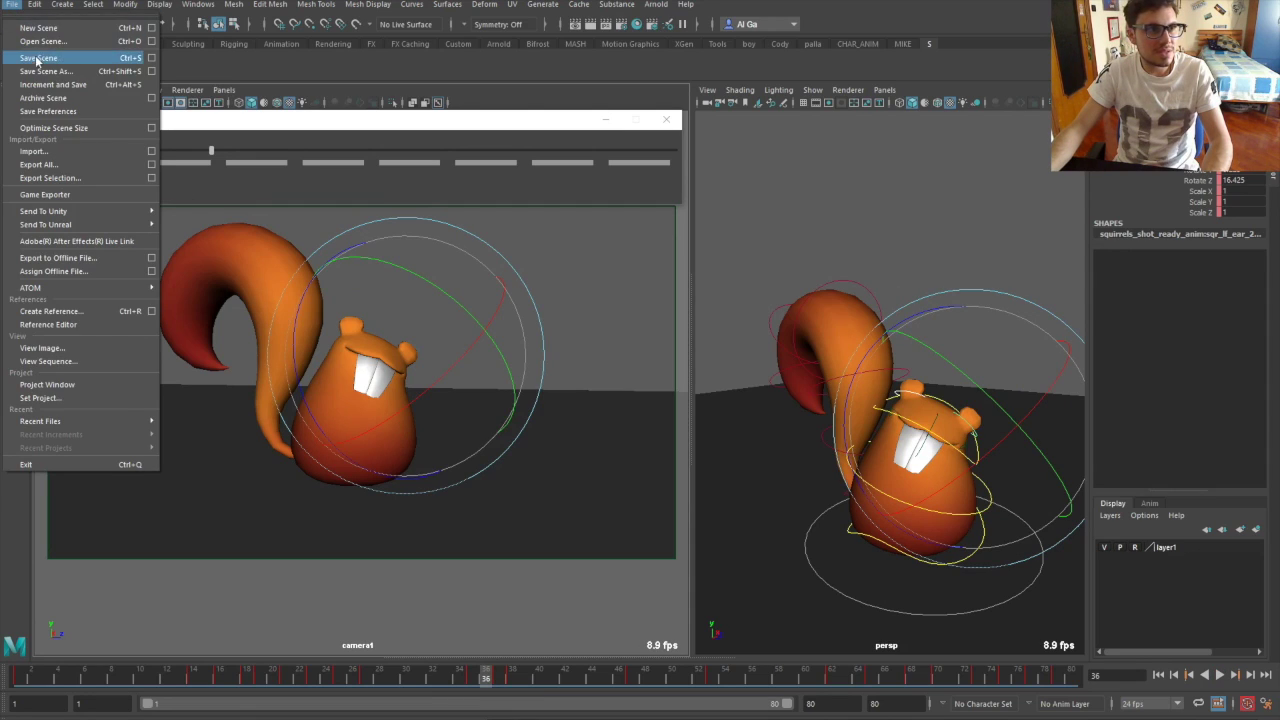
click(40, 70)
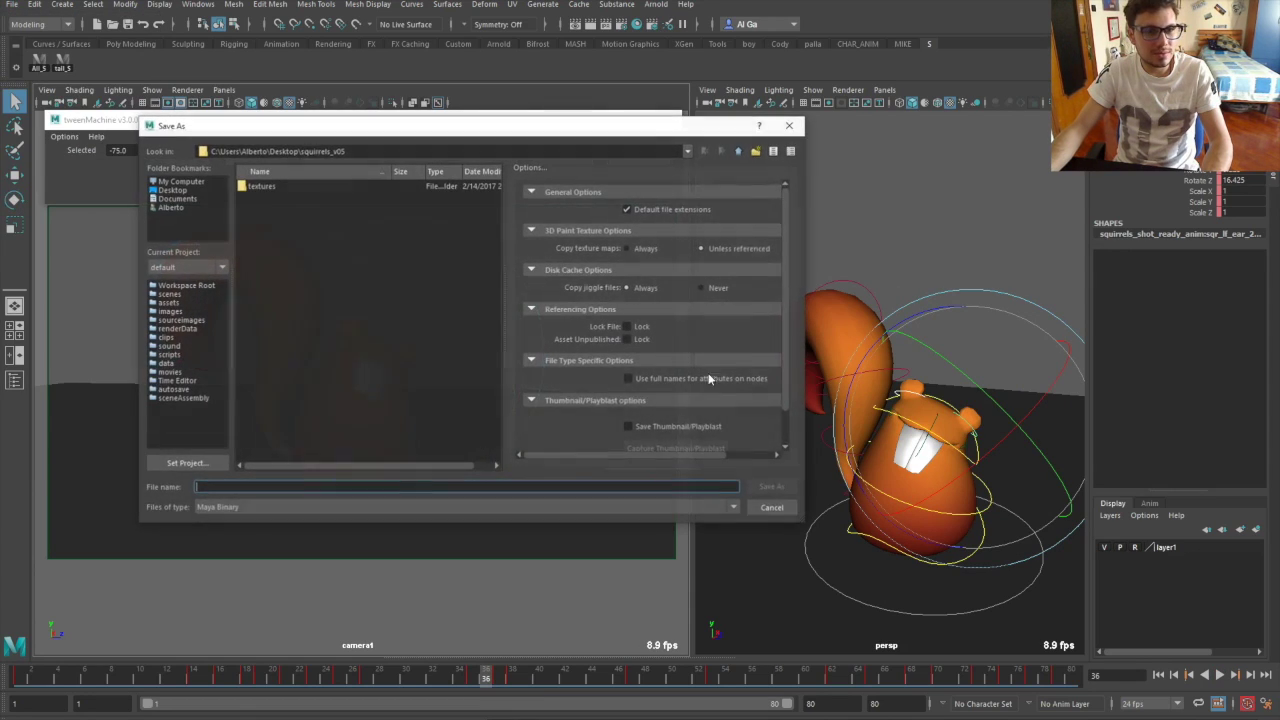
click(172, 190)
click(246, 487)
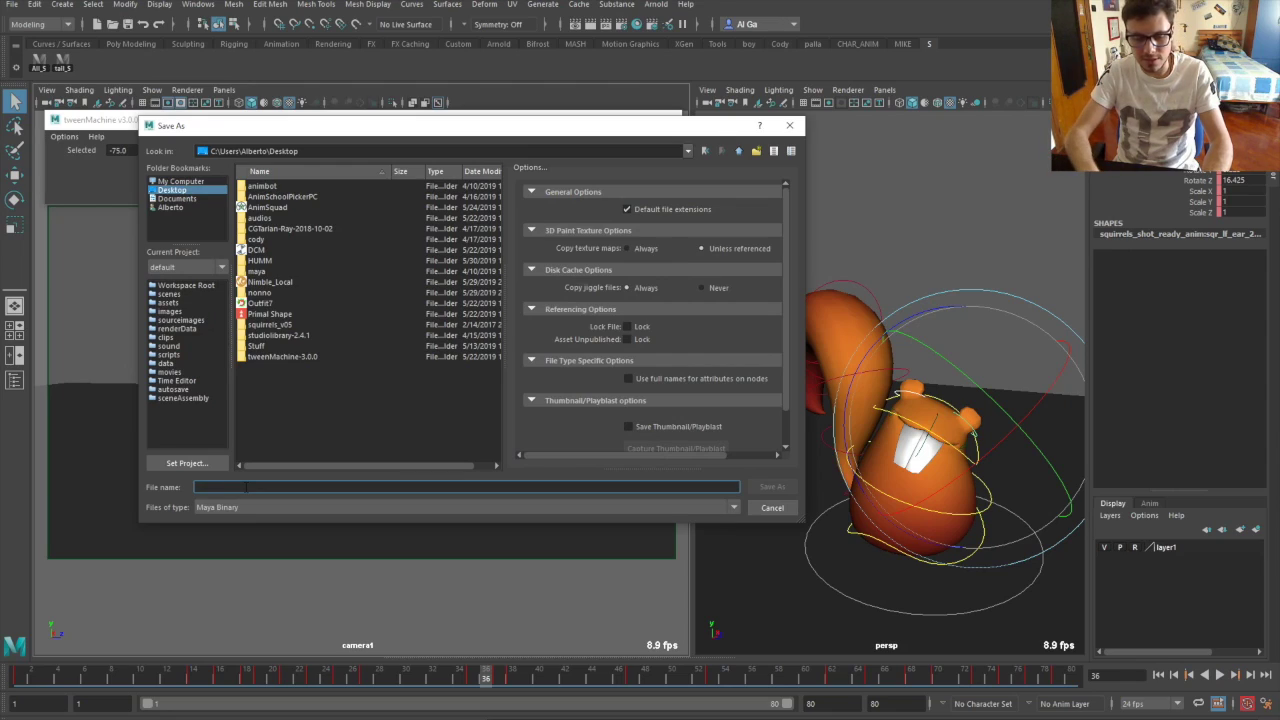
text(s_001)
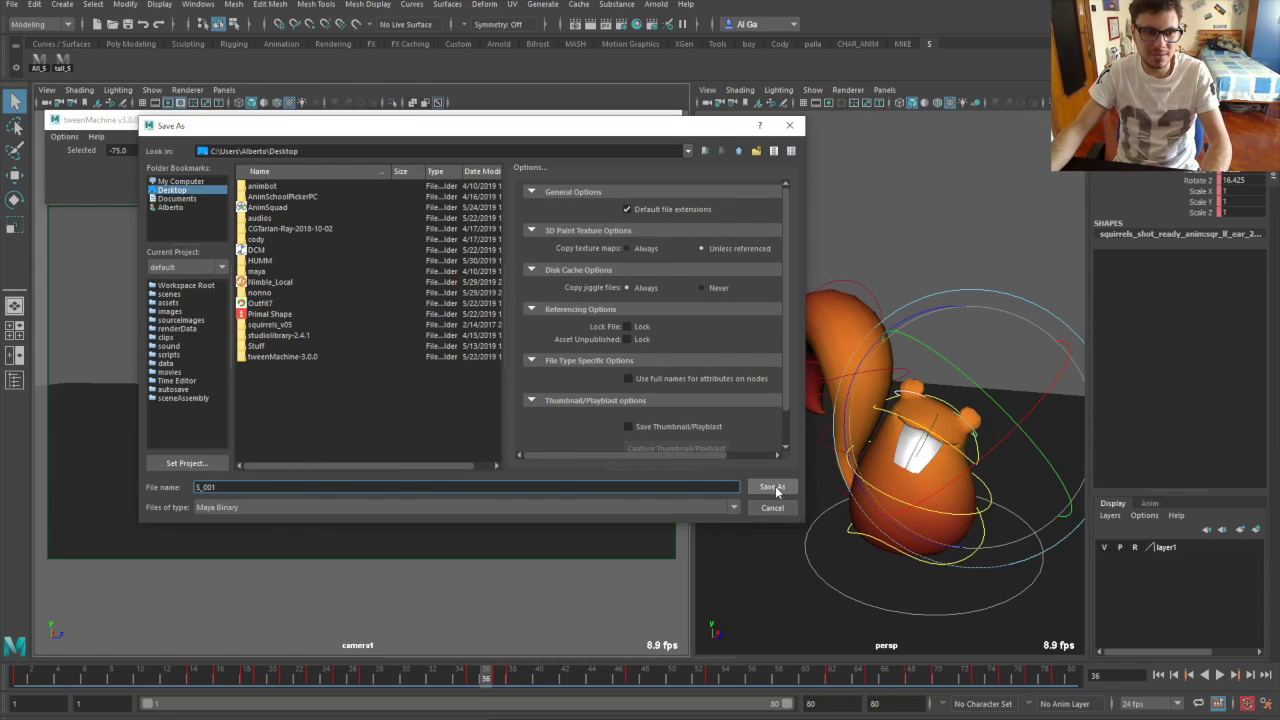
click(772, 487)
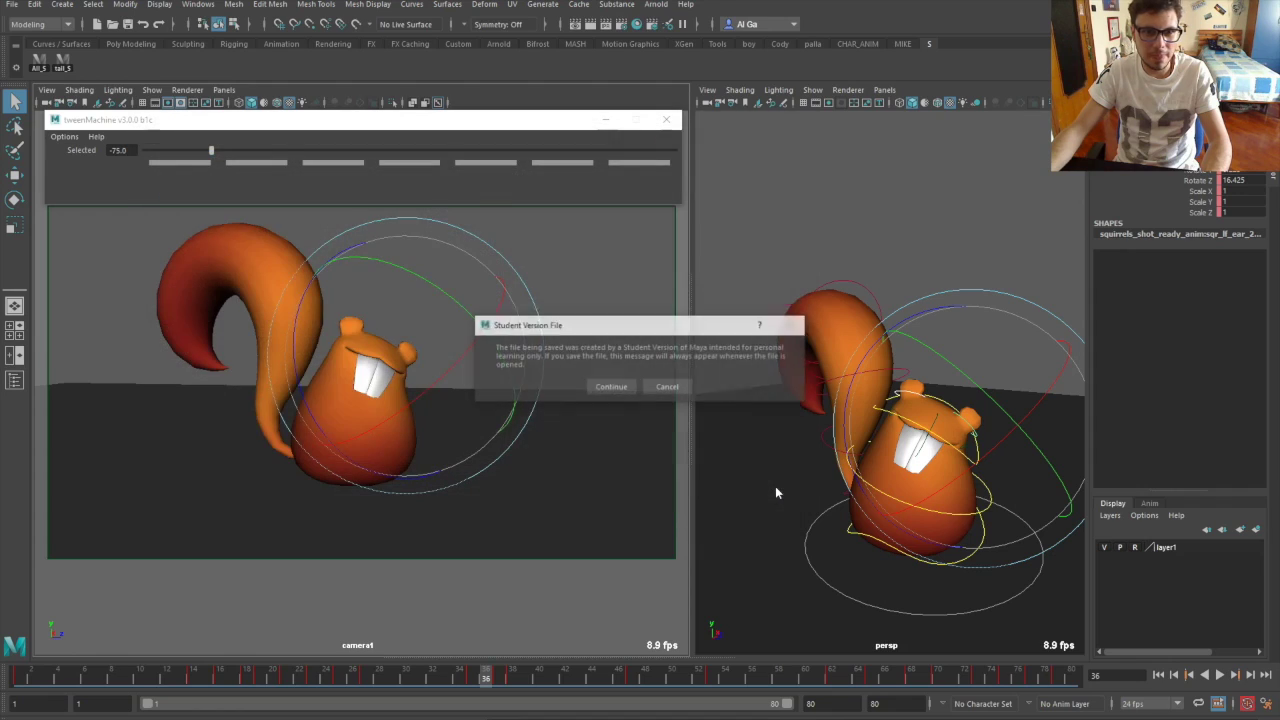
click(609, 387)
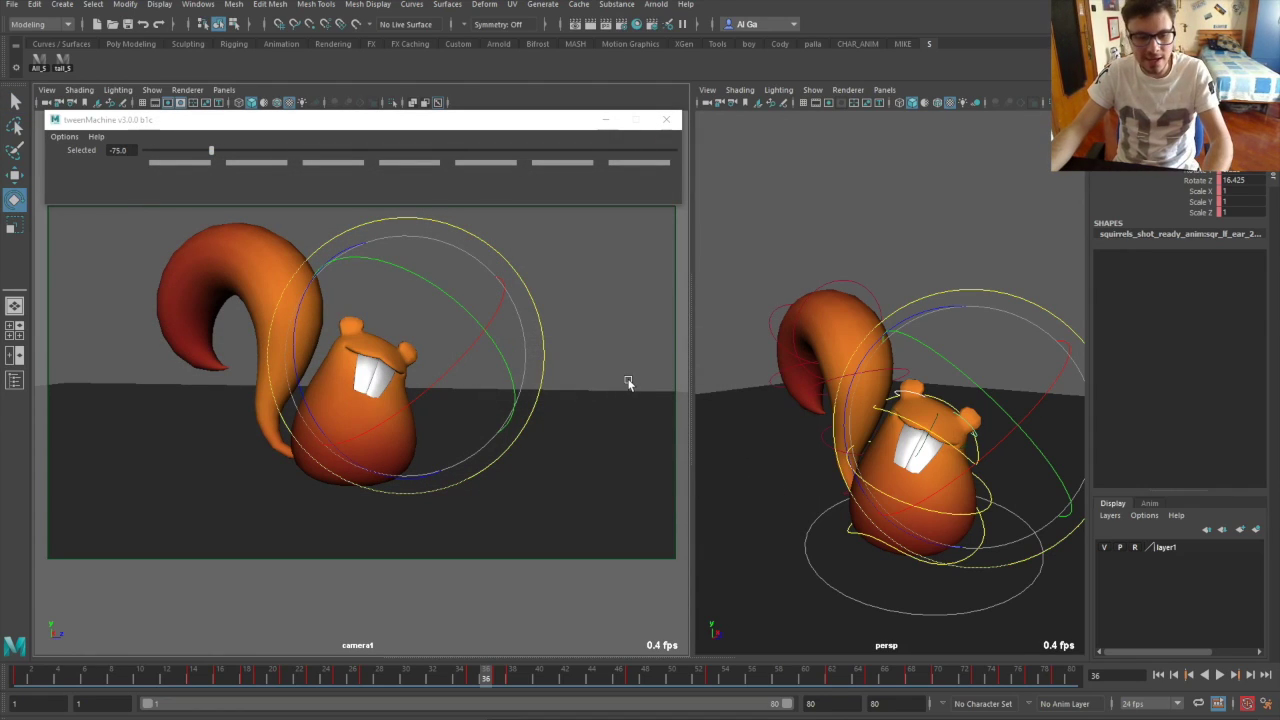
key(alt+v)
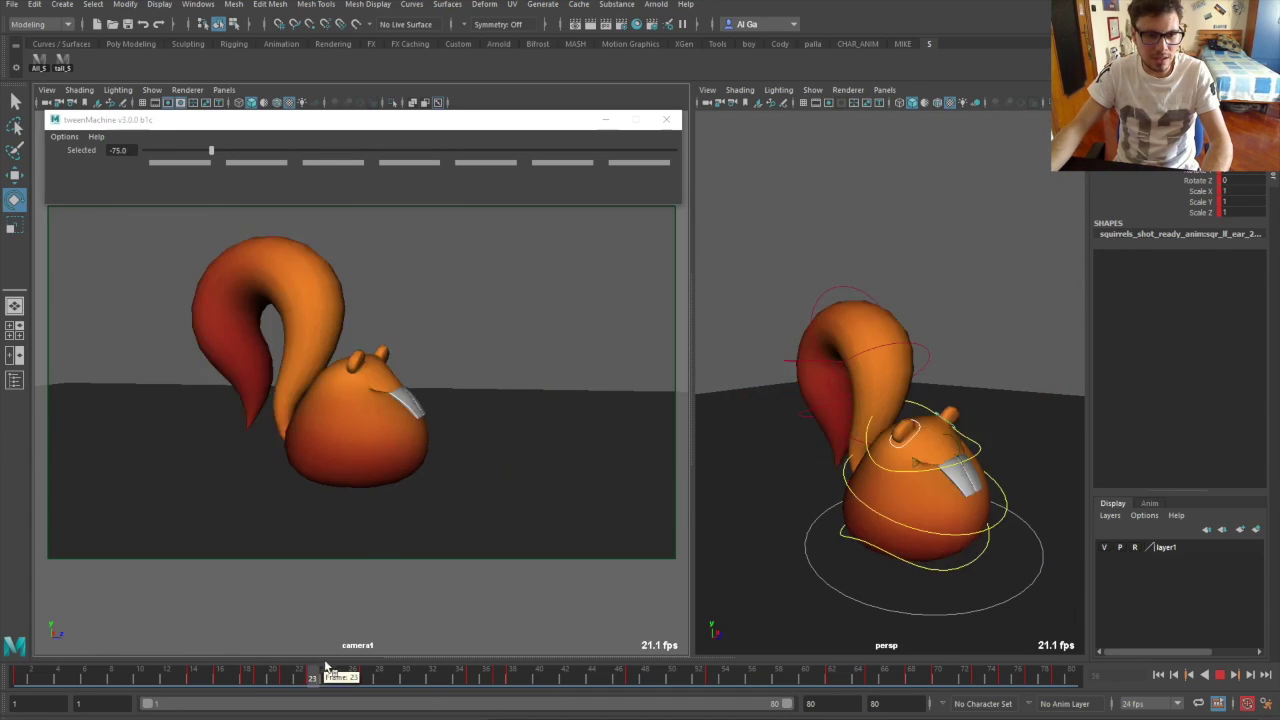
- Play back and scrub through the squirrel's animation to review the landing and the left-ear flick around frames 35 to 38
mouse_move(397, 679)
mouse_down()
mouse_move(537, 702)
mouse_move(381, 698)
mouse_up()
key(alt+v)
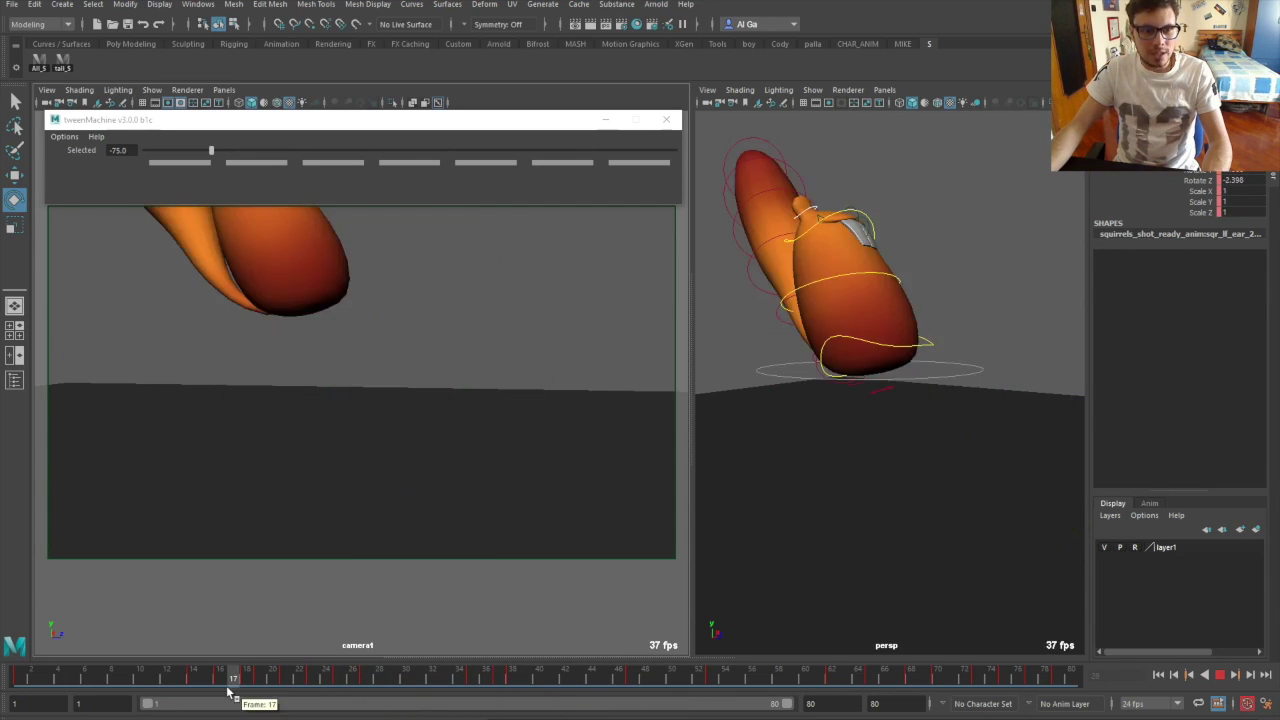
drag(468, 700, 519, 704)
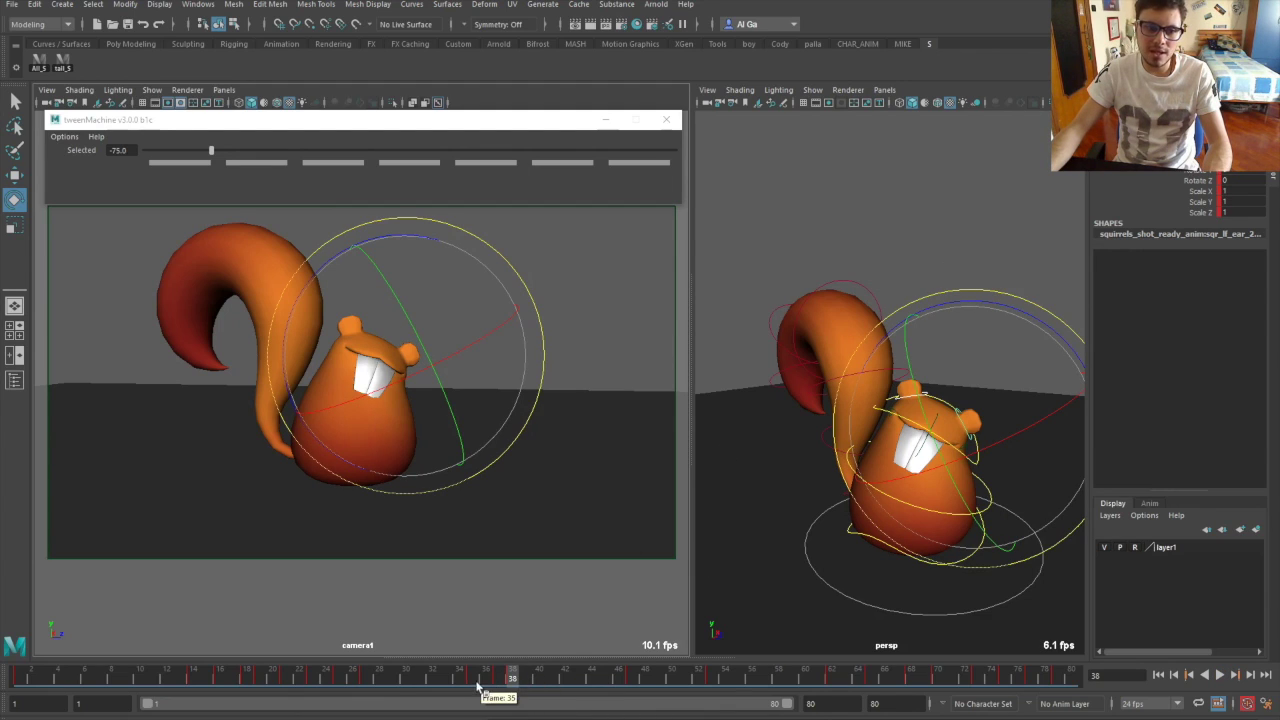
key(alt+v)
drag(167, 672, 506, 688)
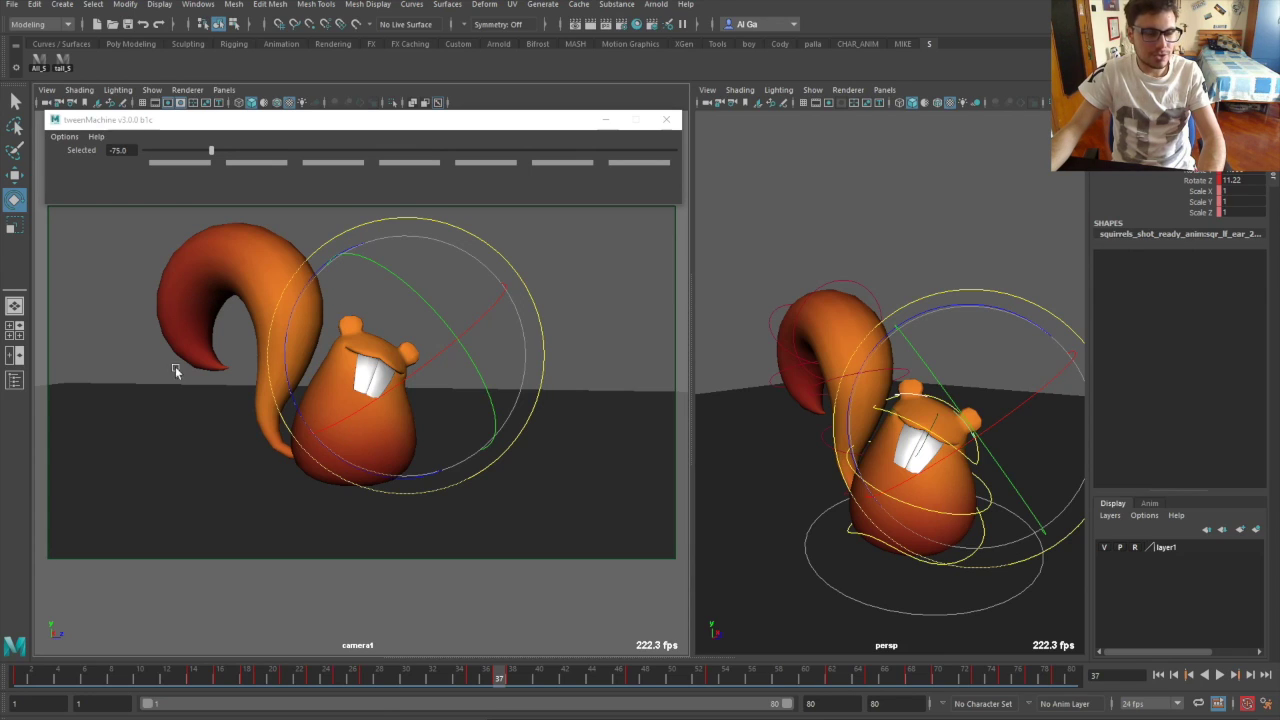
click(1159, 677)
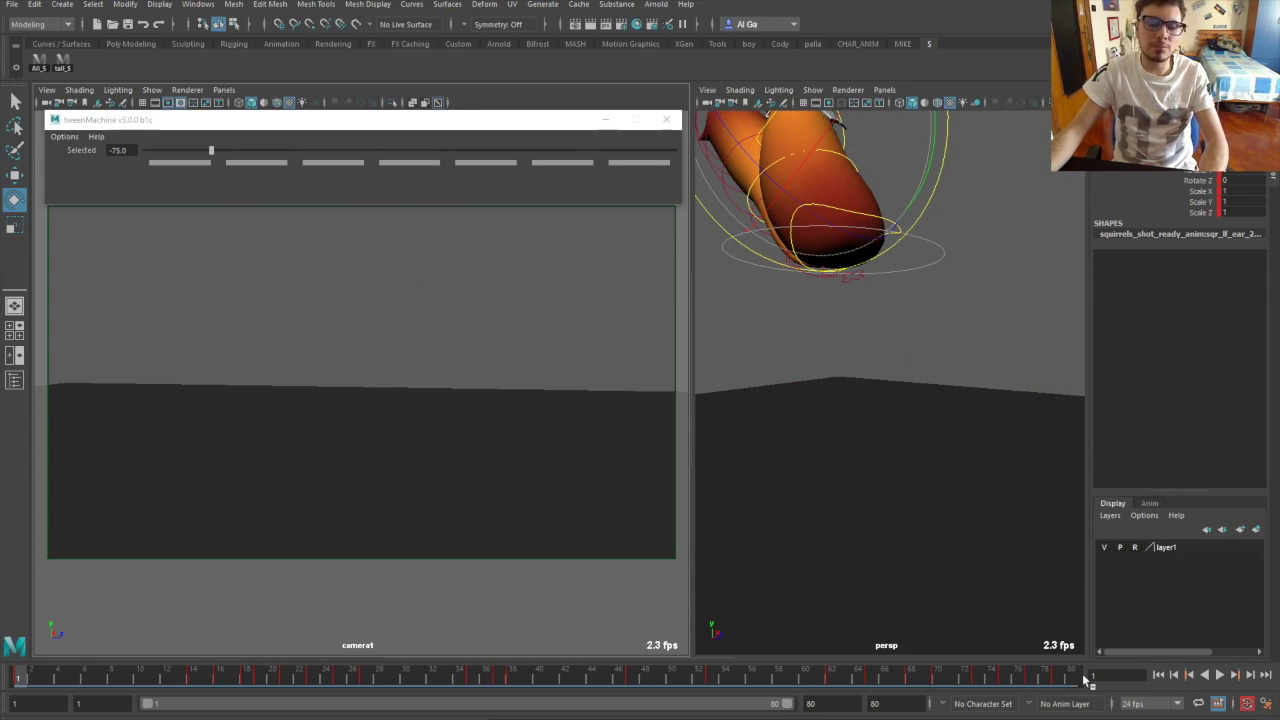
key(alt+v)
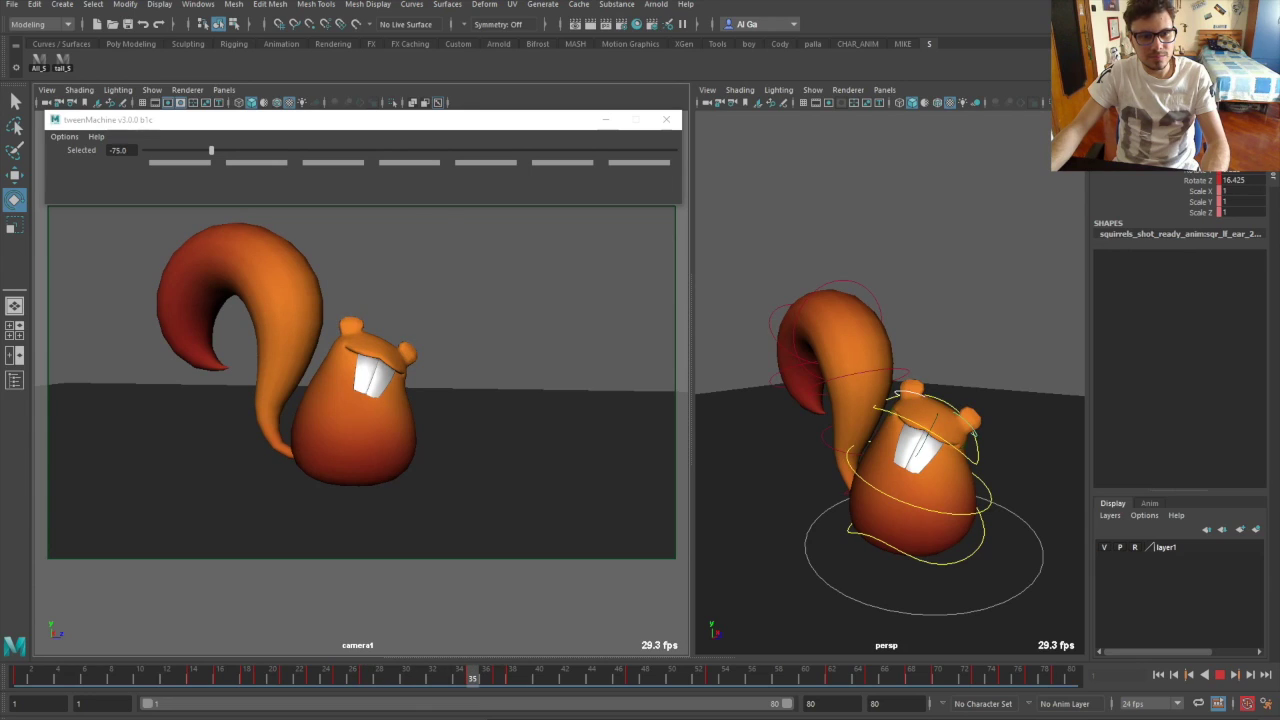
key(alt+v)
- Rotate the squirrel's head control slightly at frame 35, to about -25.4 in Rotate Z
click(980, 462)
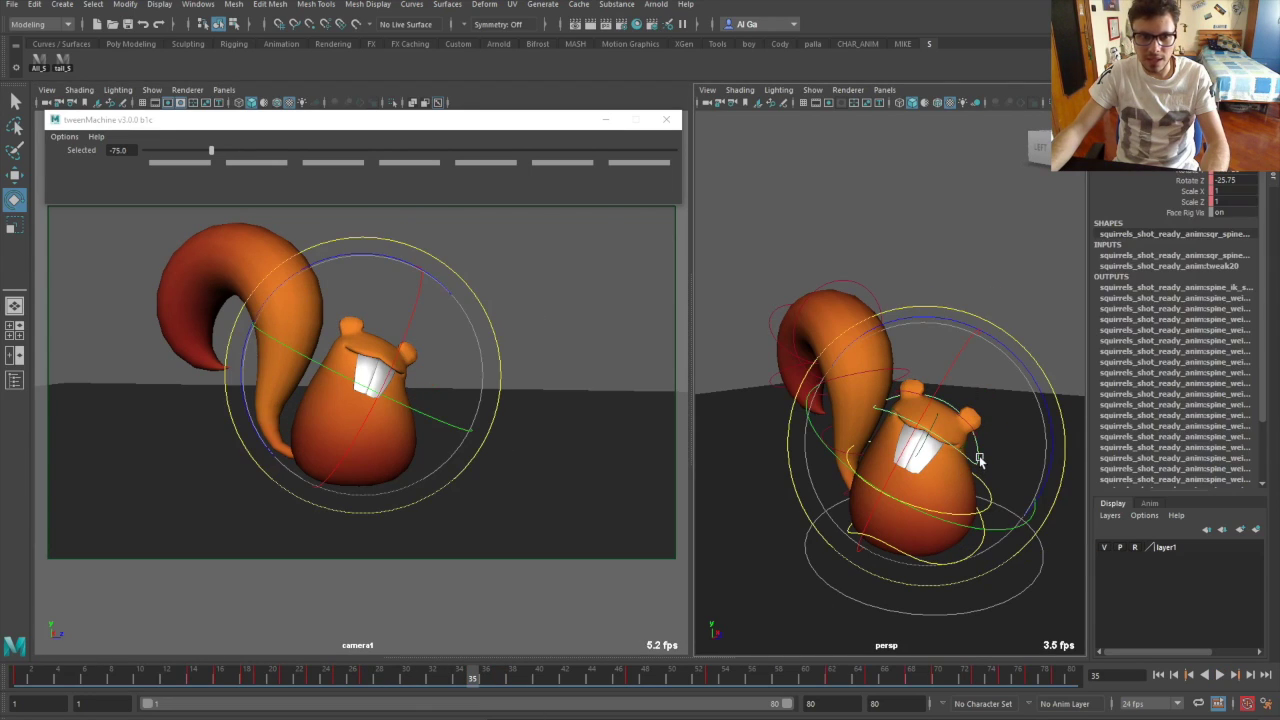
key(w)
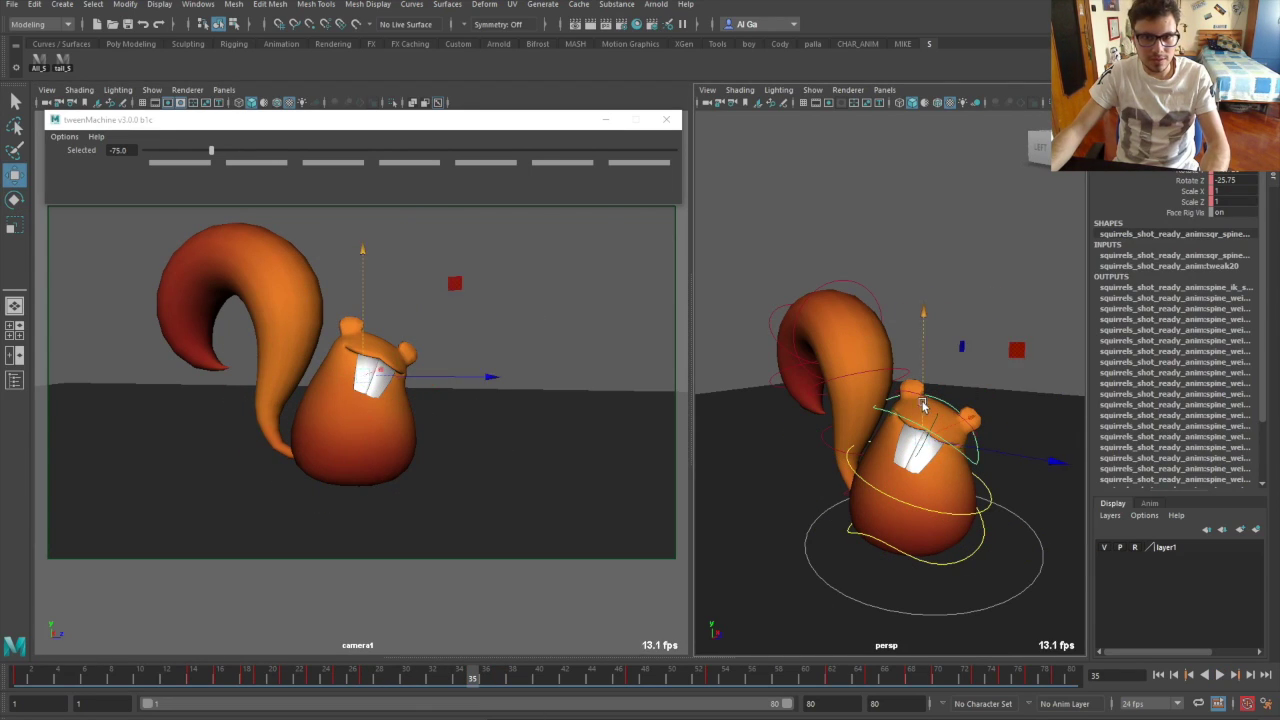
key(e)
drag(946, 426, 945, 423)
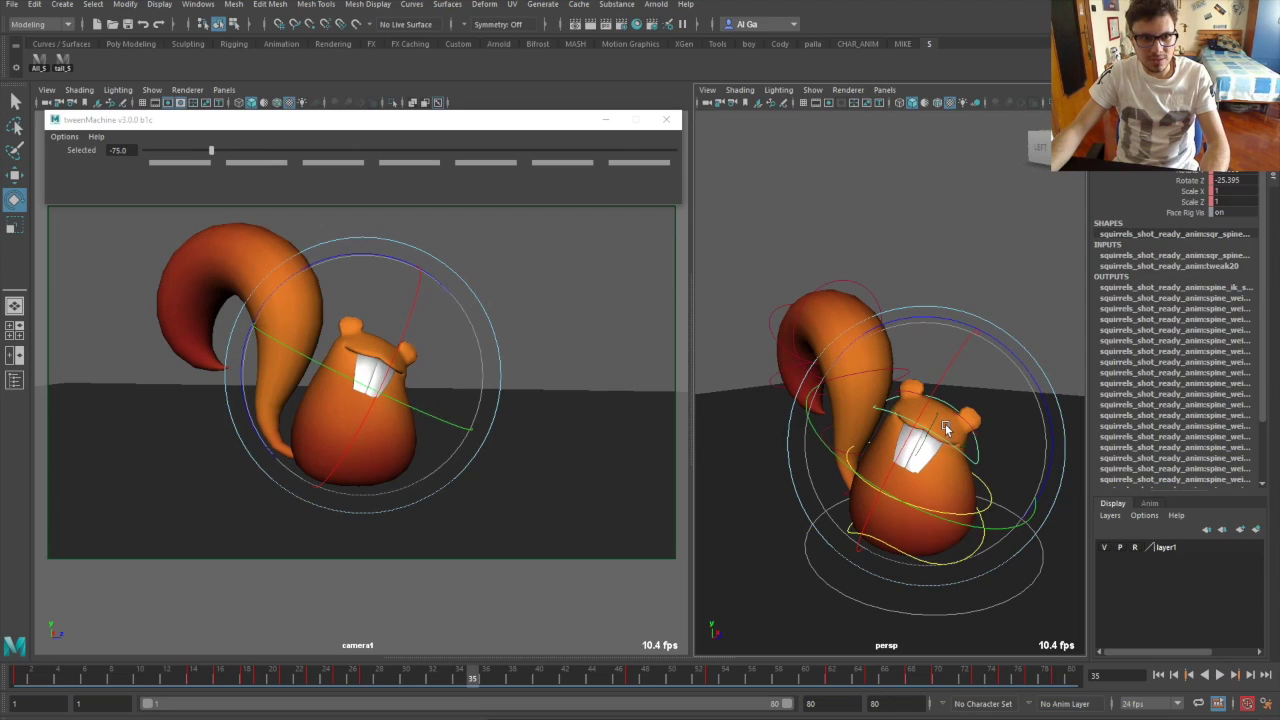
- Try a lower tail pose at frame 35 using the tail controls, and undo it
click(838, 437)
click(1197, 159)
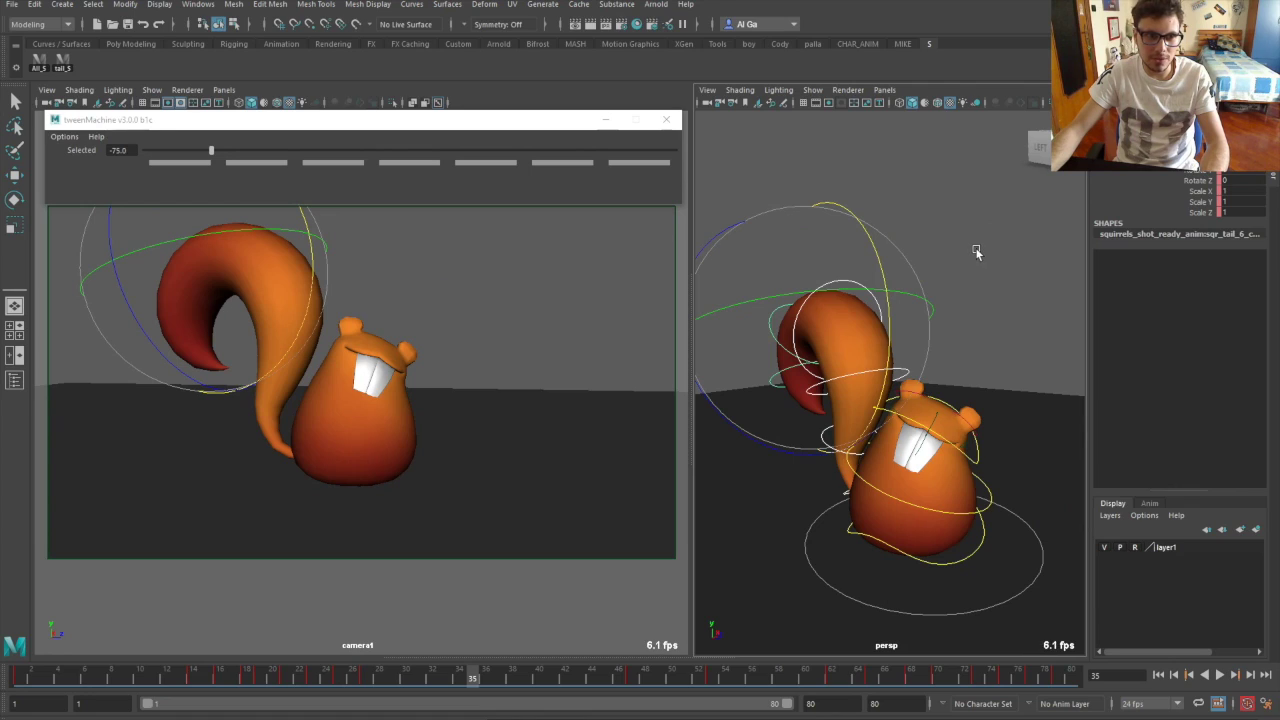
key(ctrl+z)
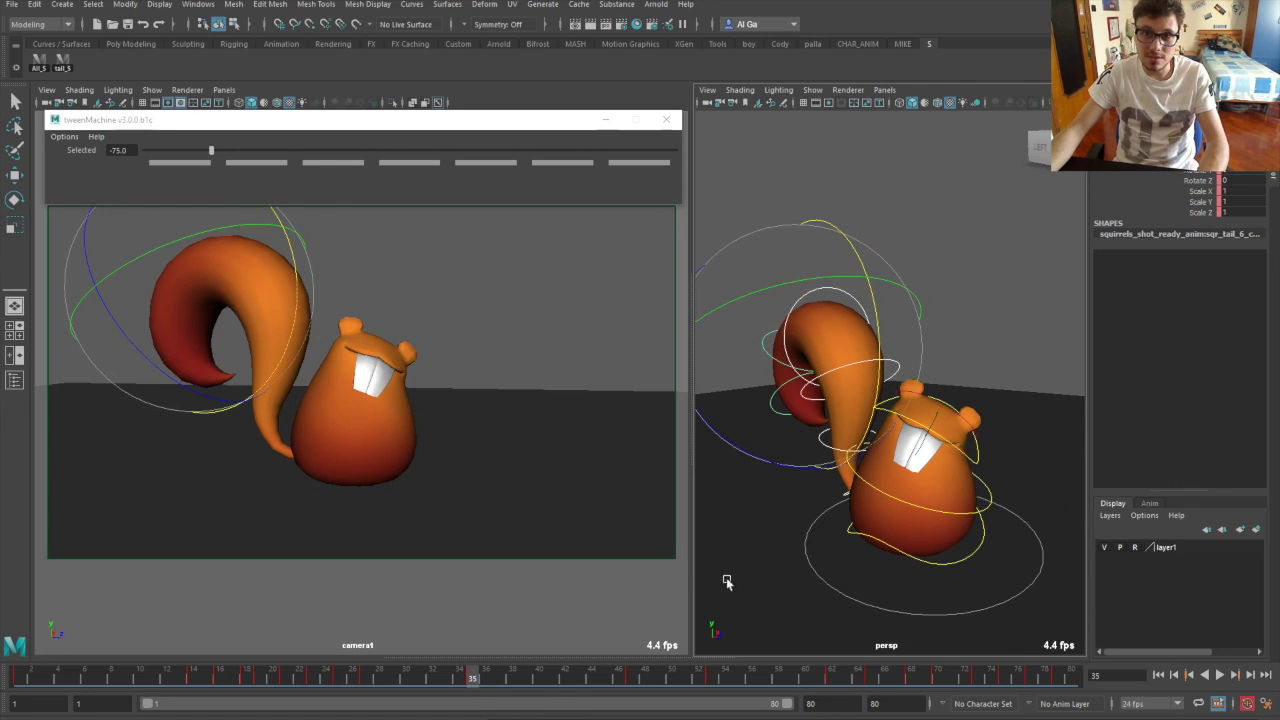
key(ctrl+z)
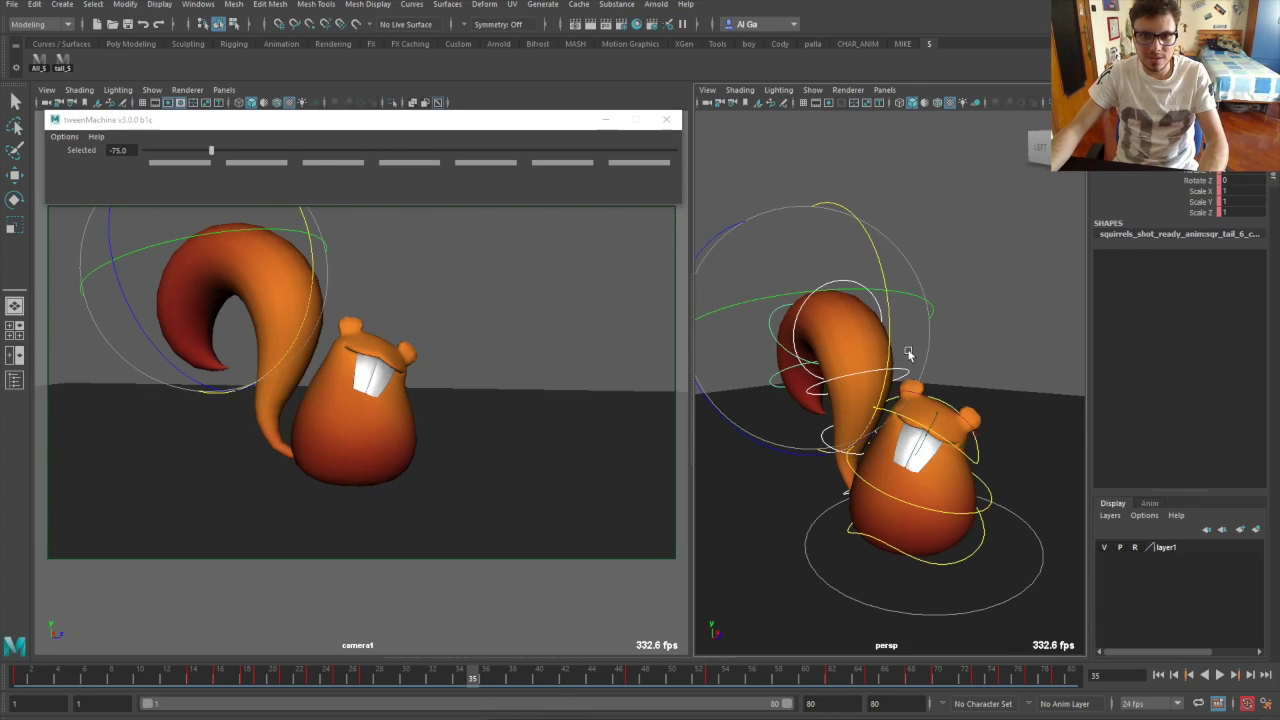
- Select all of the squirrel's controls and add an in-between pose at frame 50 with tweenMachine at 75
scroll(900, 349, up, 2)
key(alt+v)
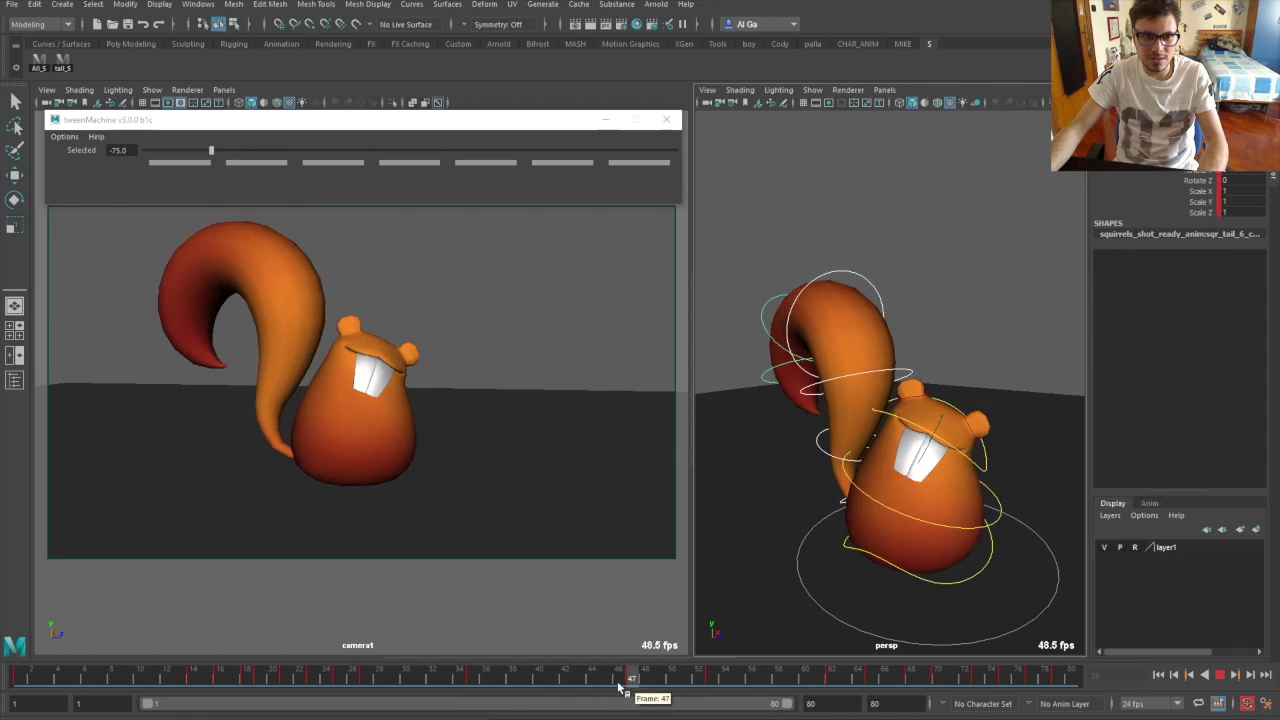
key(alt+v)
key(alt+v)
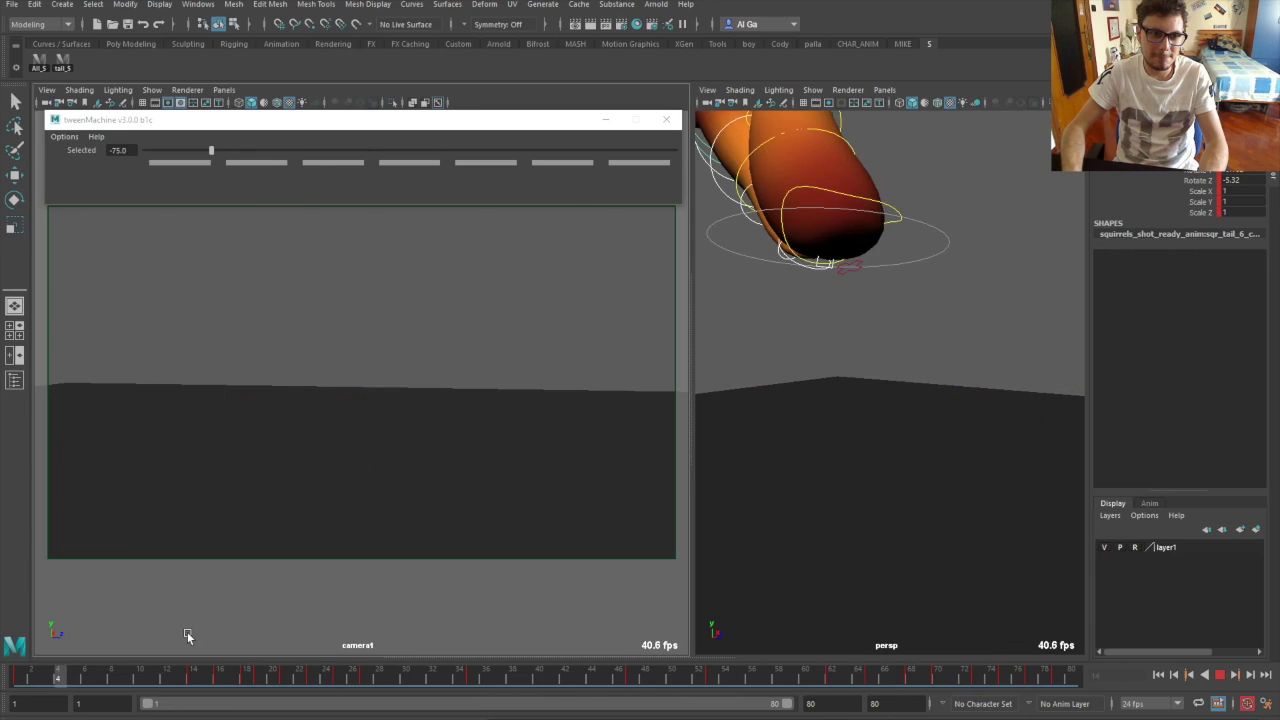
key(alt+v)
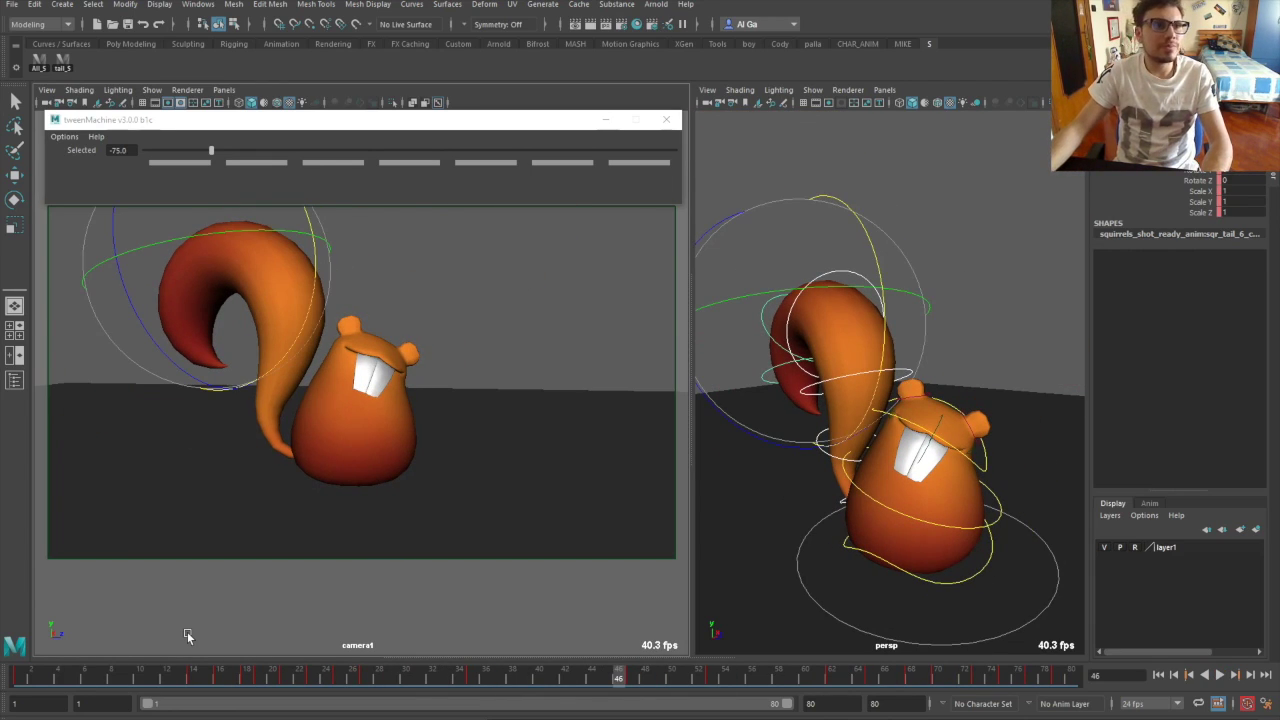
click(40, 62)
drag(460, 678, 632, 716)
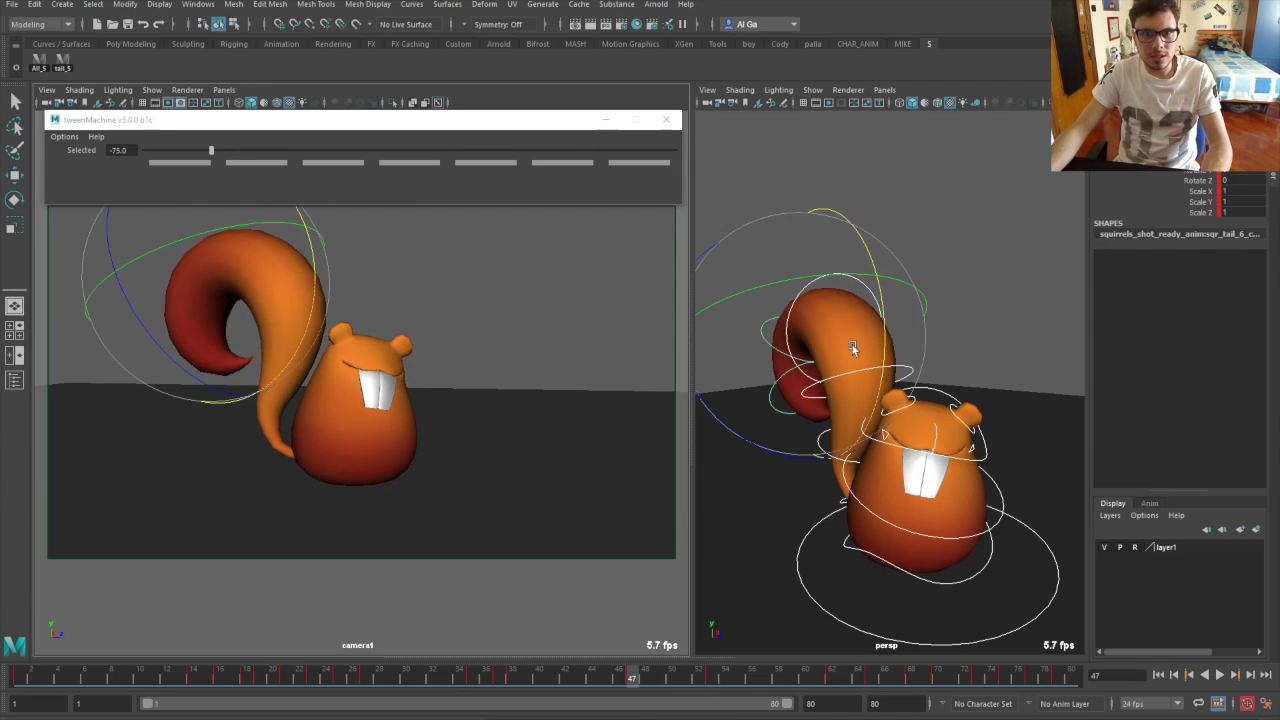
click(40, 66)
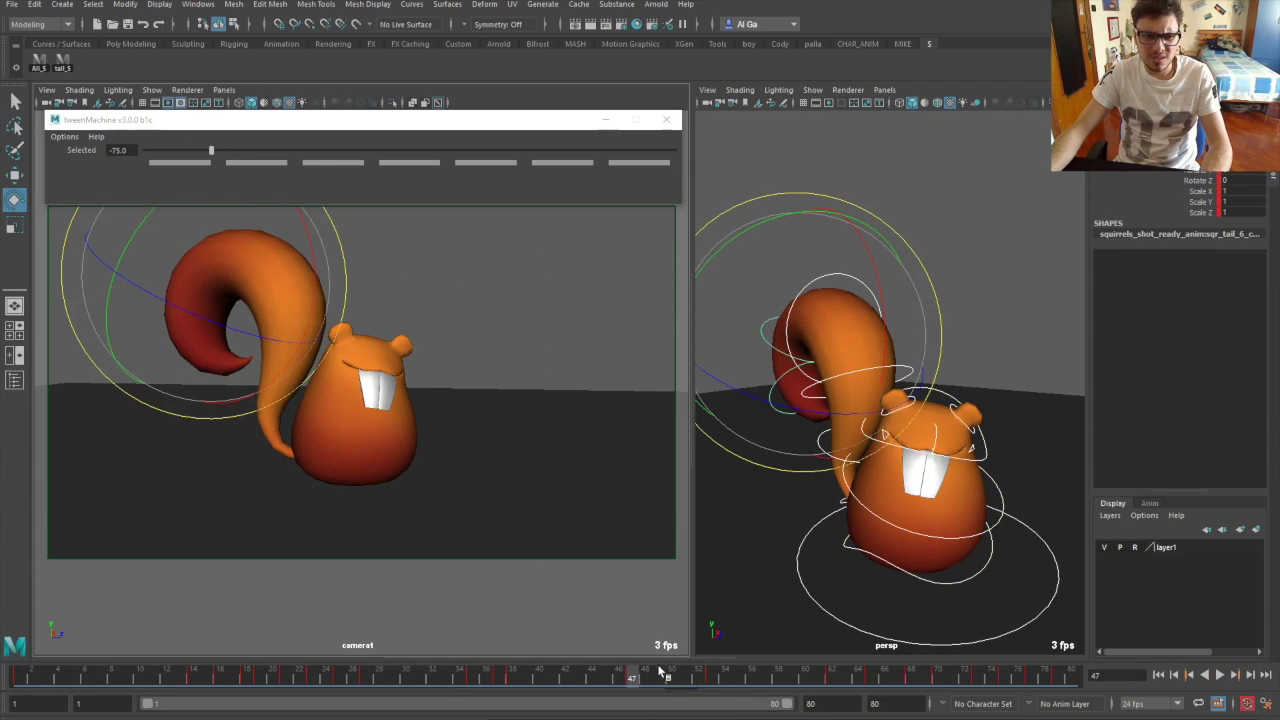
drag(637, 681, 671, 683)
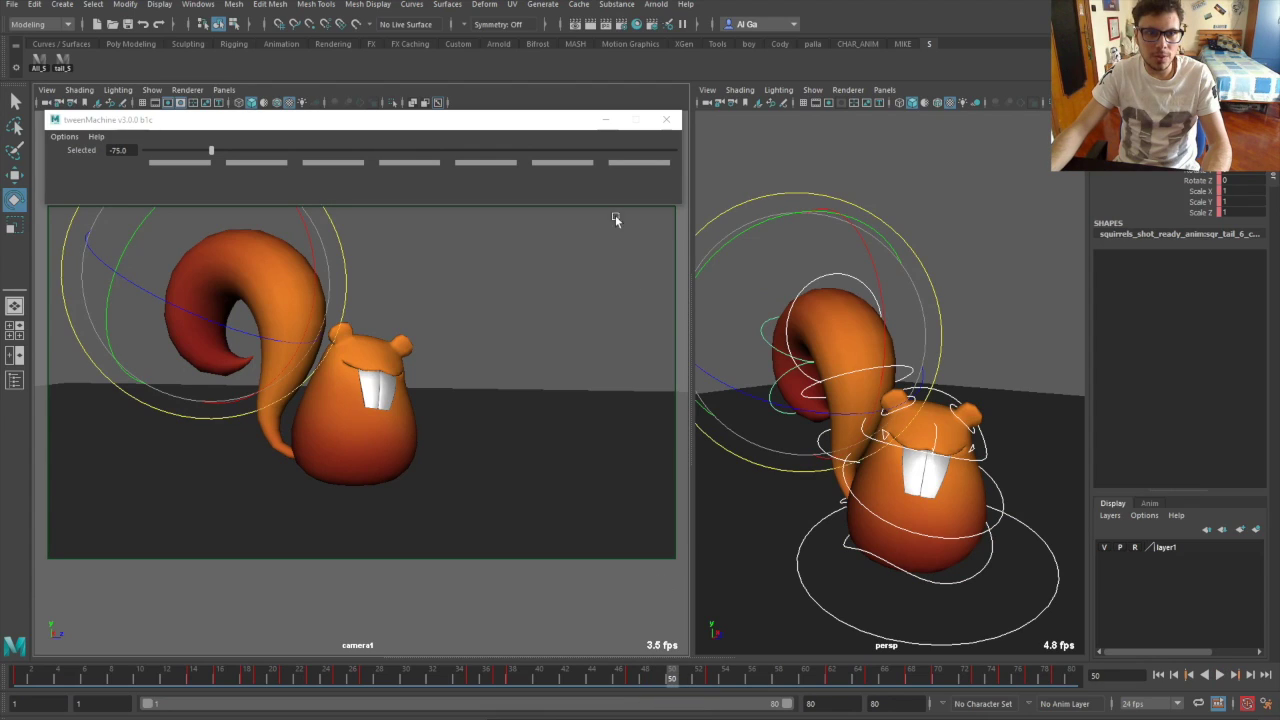
drag(608, 680, 677, 681)
click(620, 164)
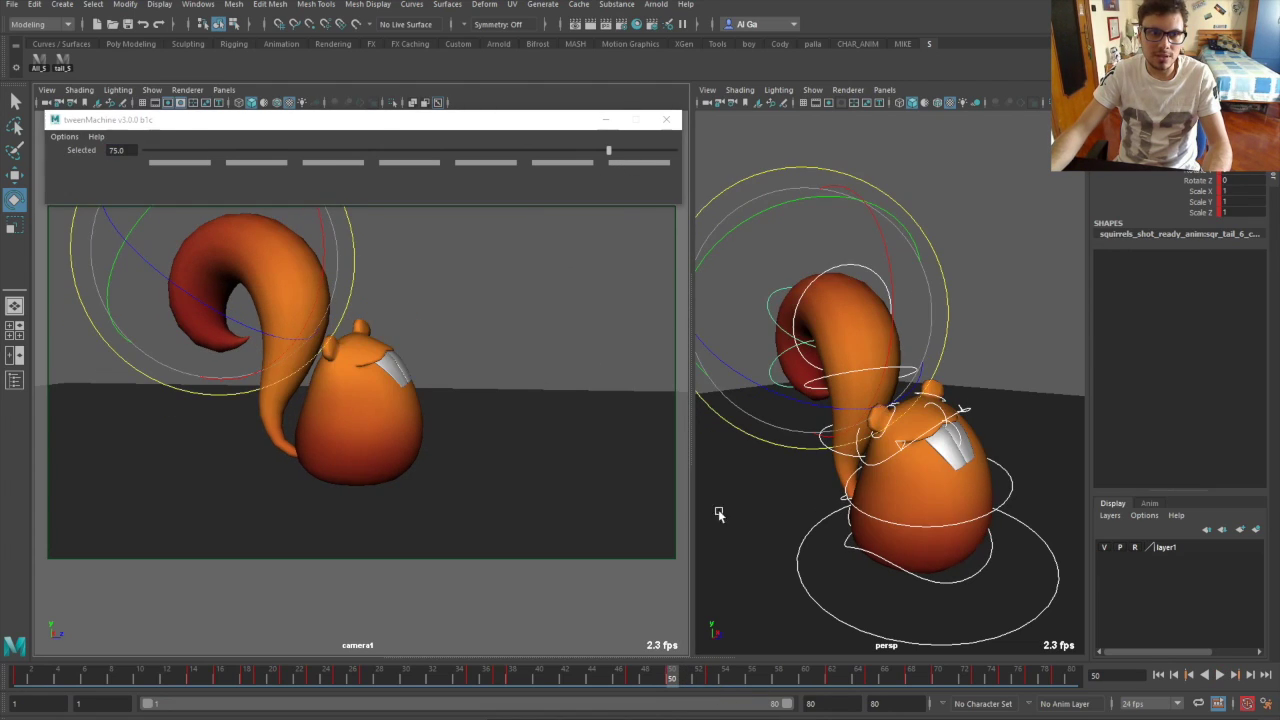
- Push the in-between pose at frame 50 closer to the following pose with tweenMachine at 84.6, and play back the result
drag(673, 678, 699, 681)
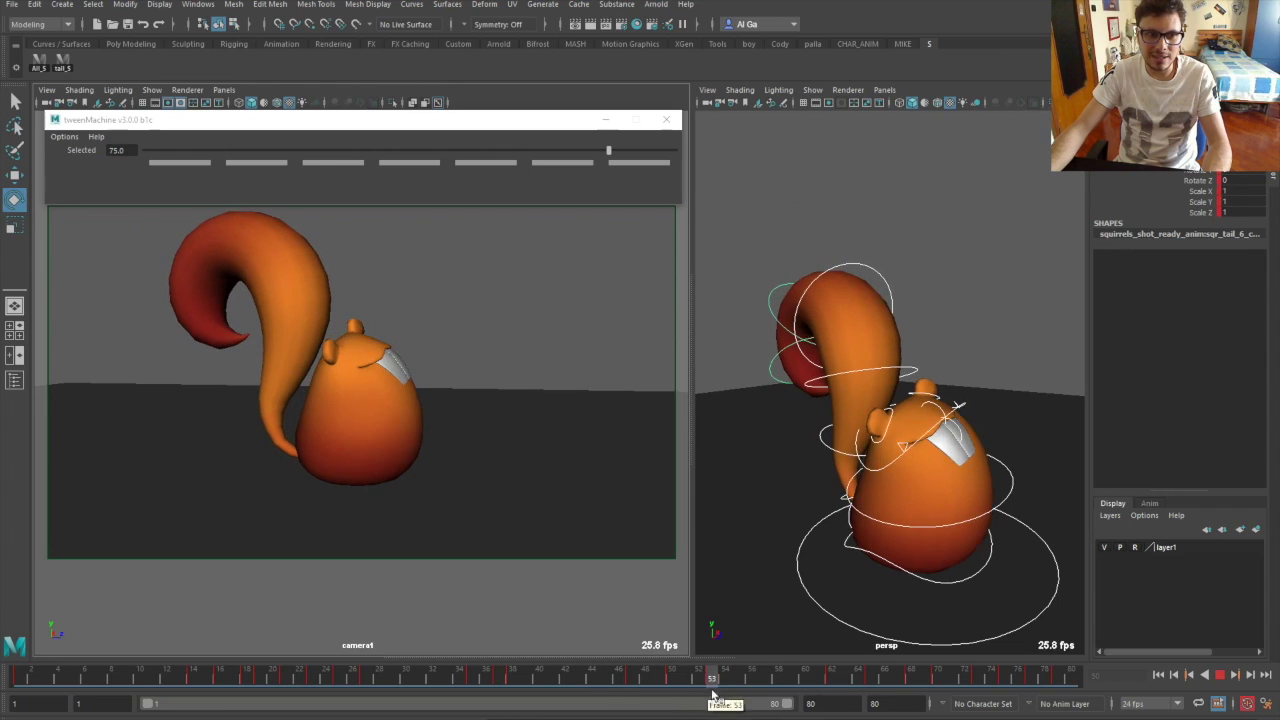
click(672, 679)
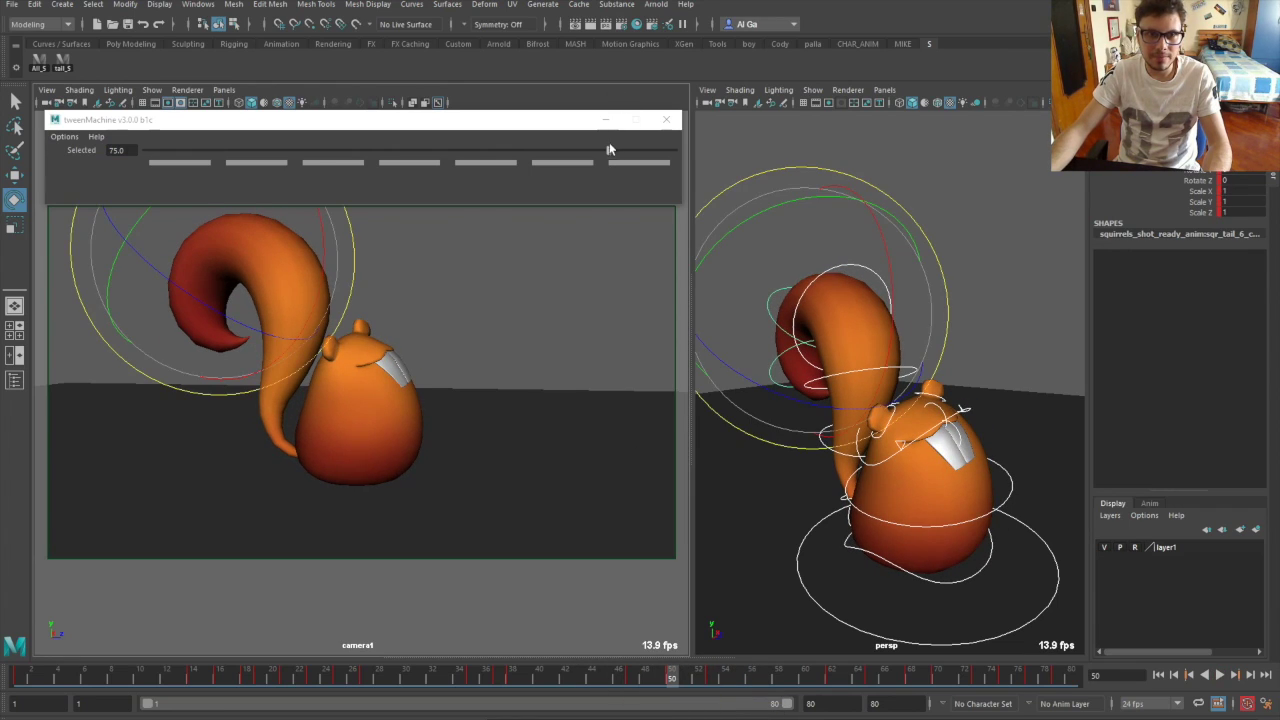
click(65, 138)
drag(609, 151, 633, 155)
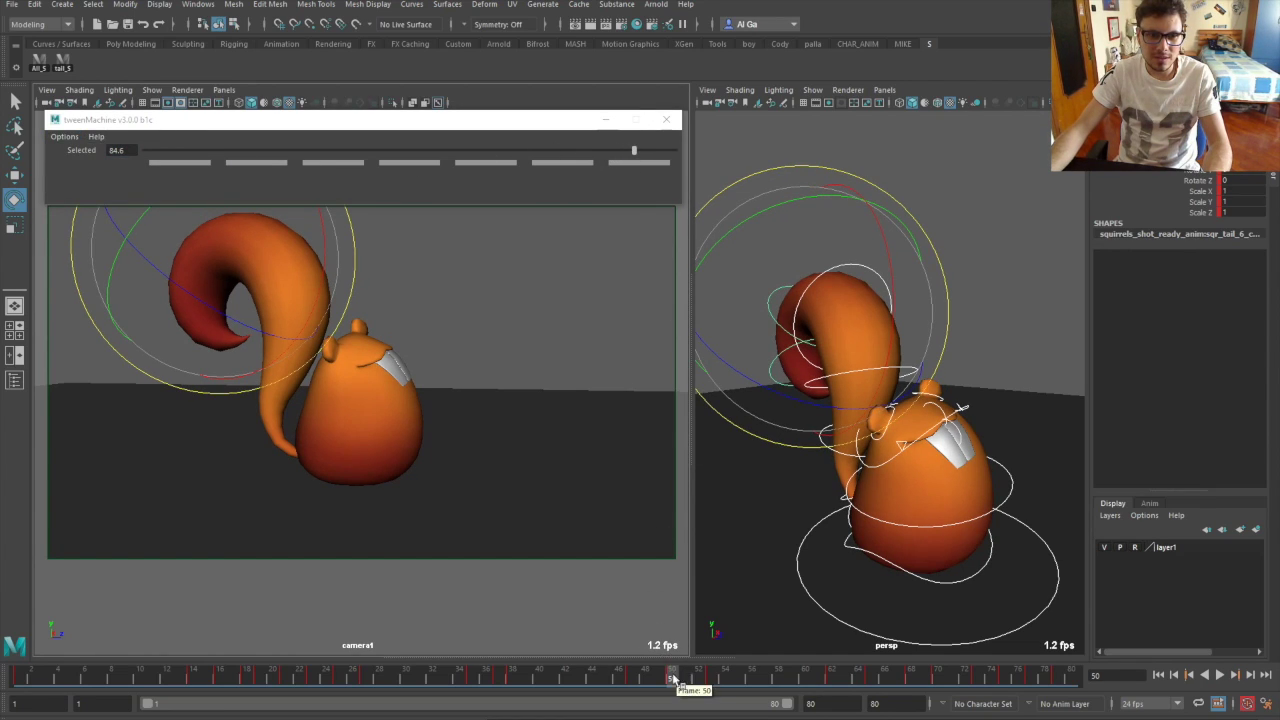
key(alt+v)
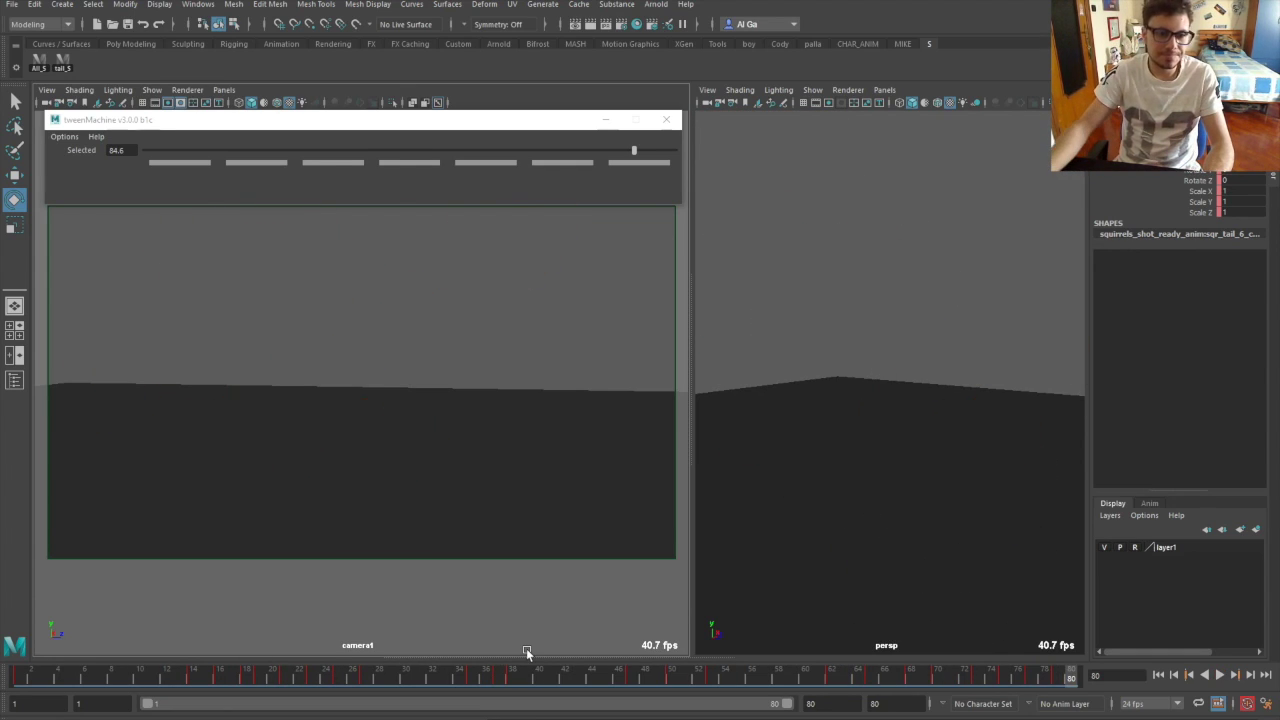
- Try blending all controls at frame 74 towards the previous pose with tweenMachine at -99.2, and play back the launch
drag(1040, 683, 1080, 682)
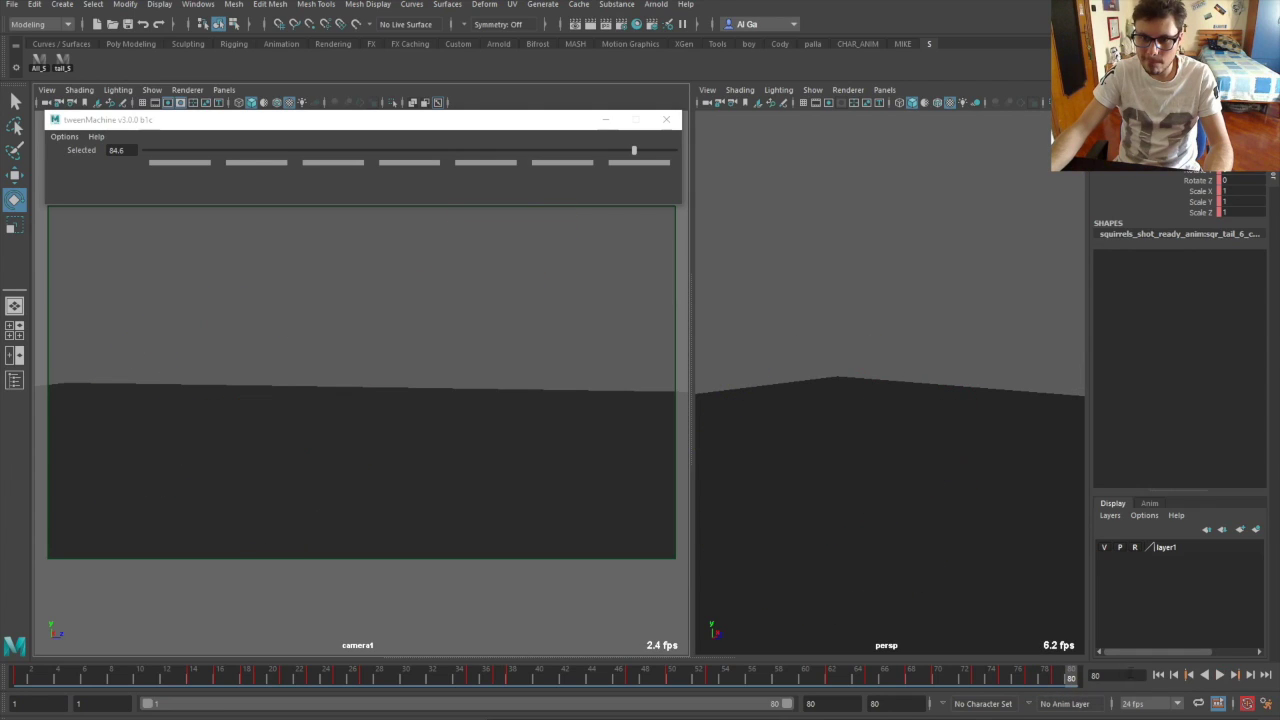
click(1157, 675)
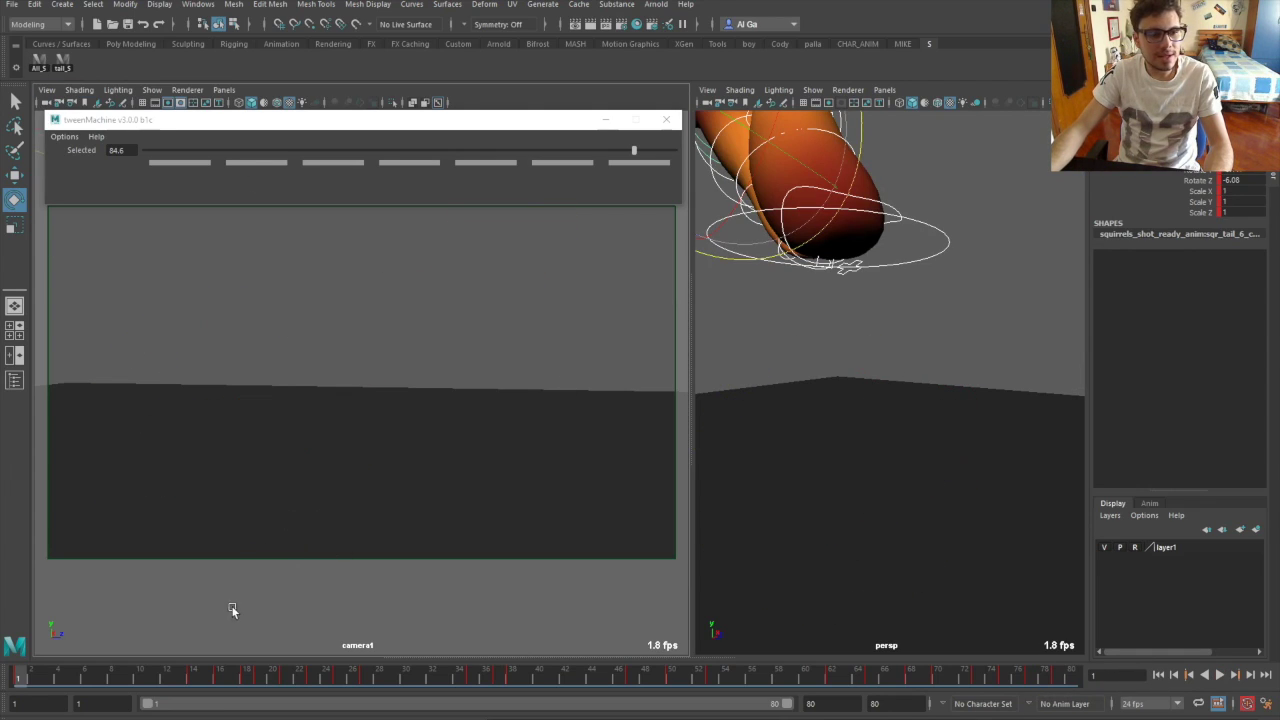
mouse_move(188, 684)
mouse_down()
mouse_move(1004, 684)
mouse_move(990, 682)
mouse_up()
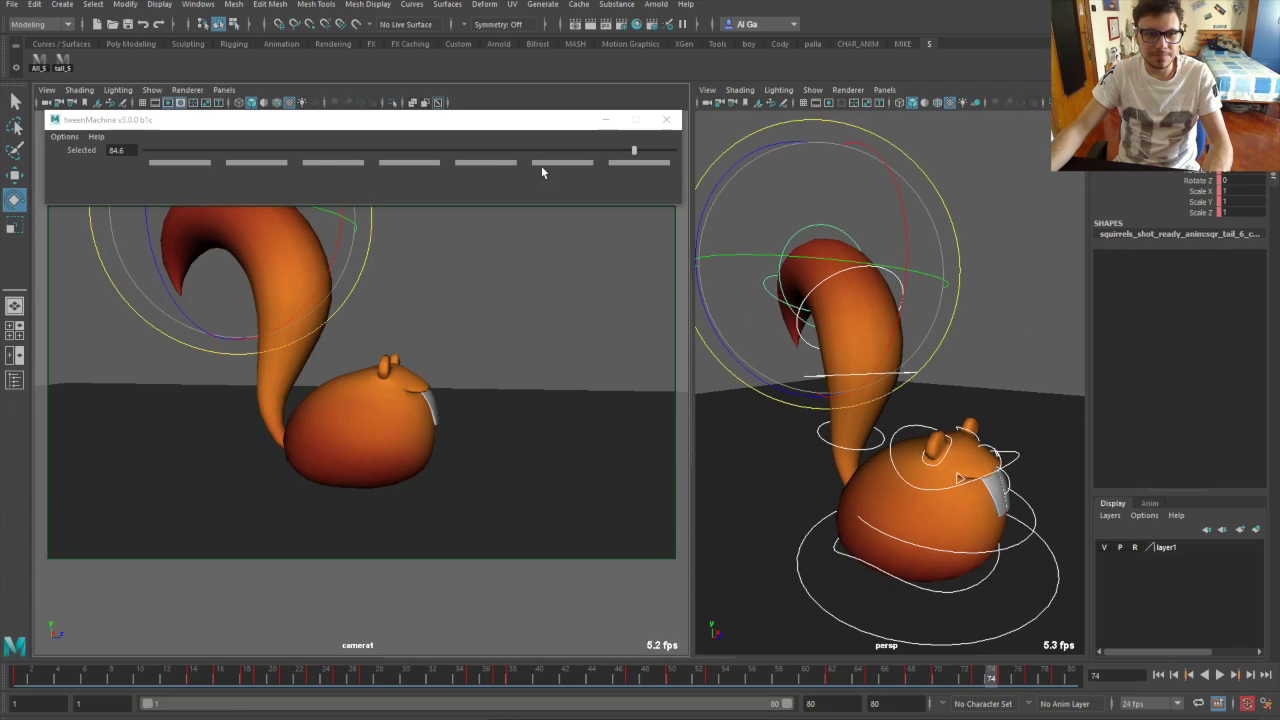
drag(189, 160, 145, 162)
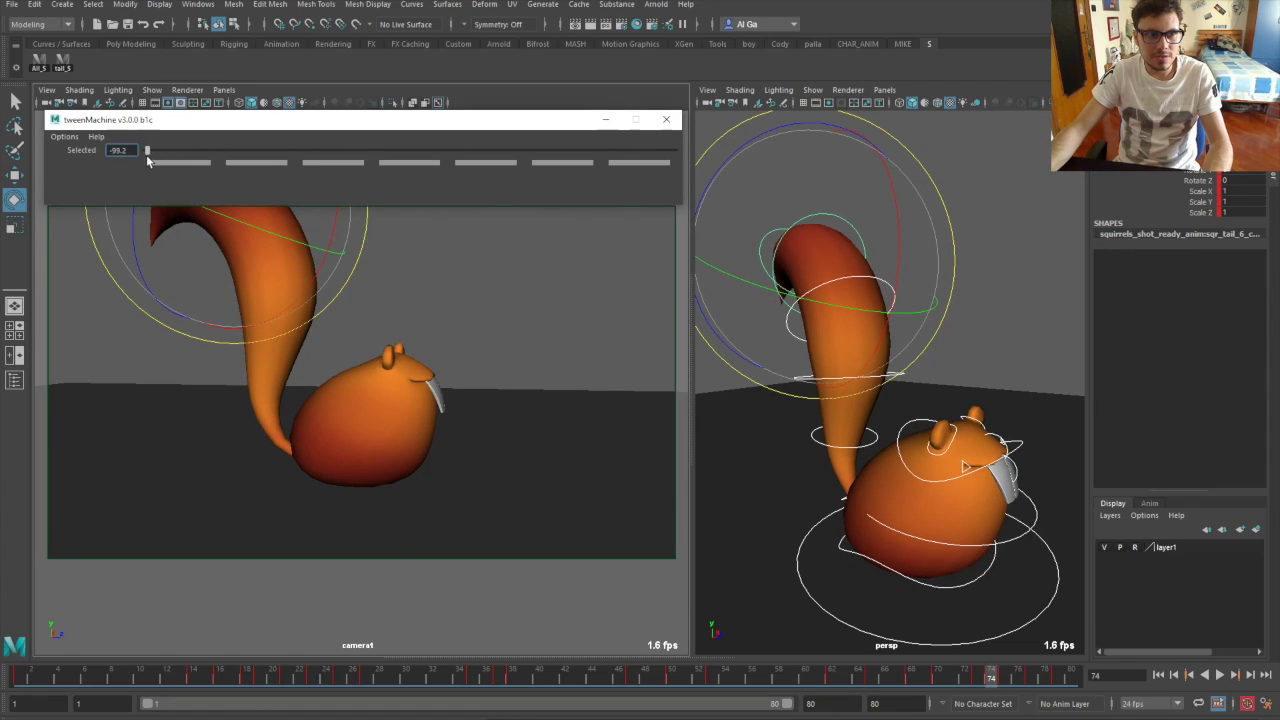
drag(990, 680, 849, 648)
key(alt+v)
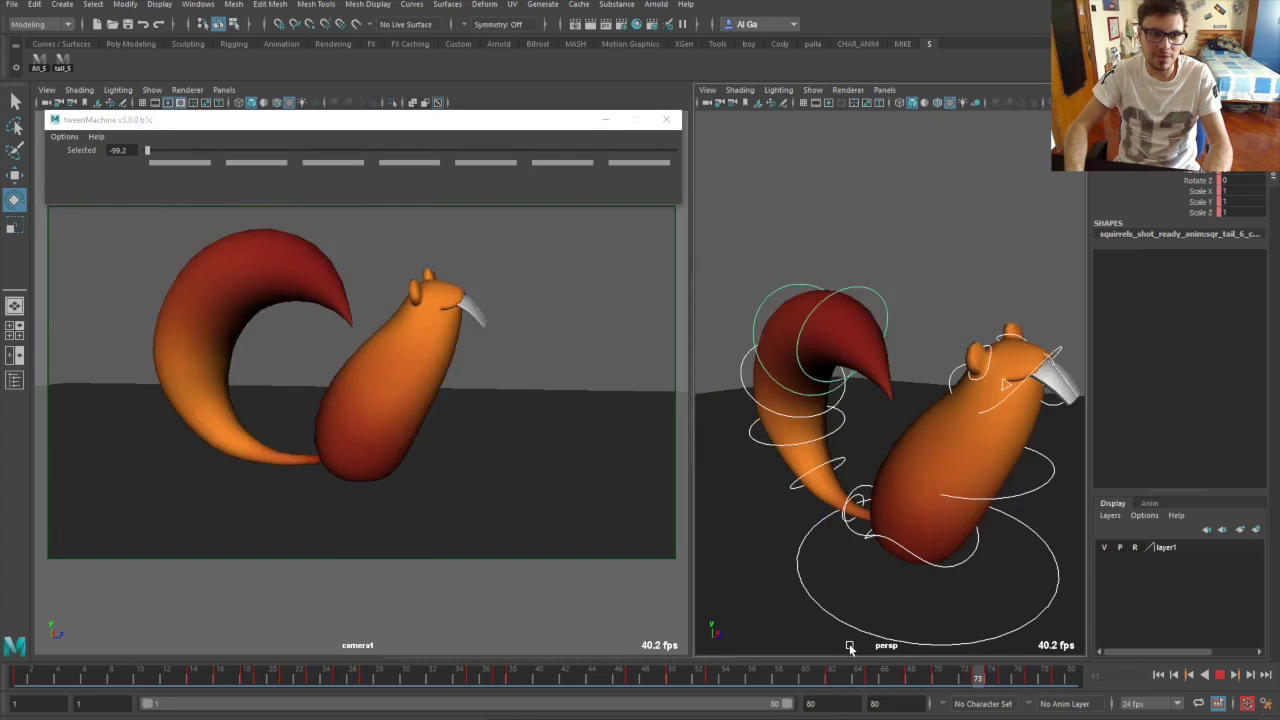
- Allow overshoot in tweenMachine, blend all controls at frame 74 to -133.4, and play back the launch
mouse_move(978, 680)
mouse_down()
mouse_move(960, 680)
mouse_move(981, 681)
mouse_up()
click(990, 679)
click(330, 285)
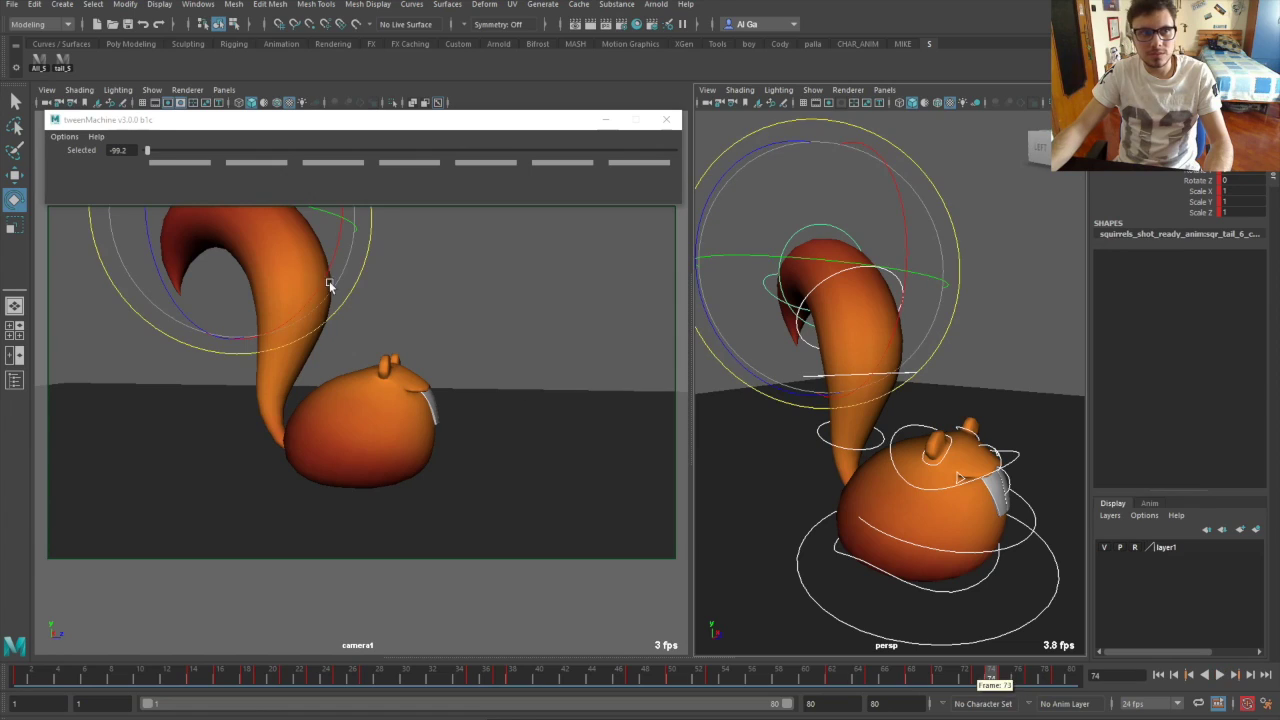
click(78, 140)
click(89, 182)
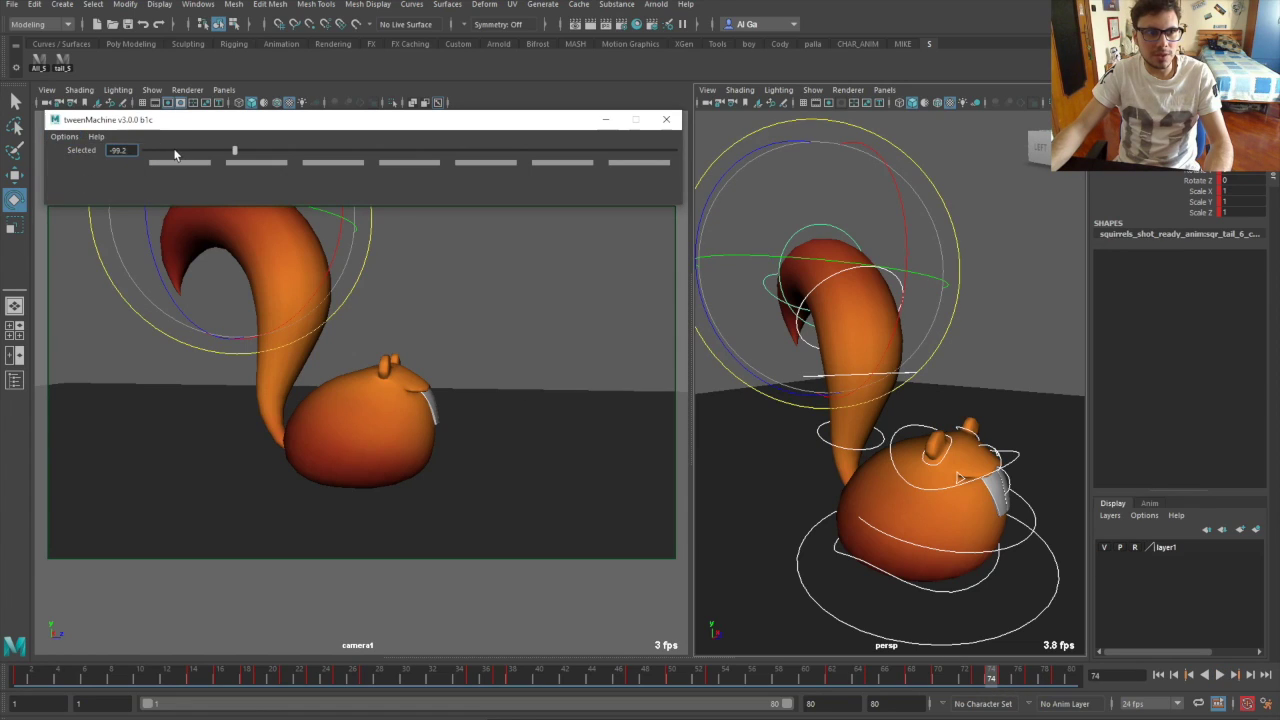
click(978, 679)
key(alt+v)
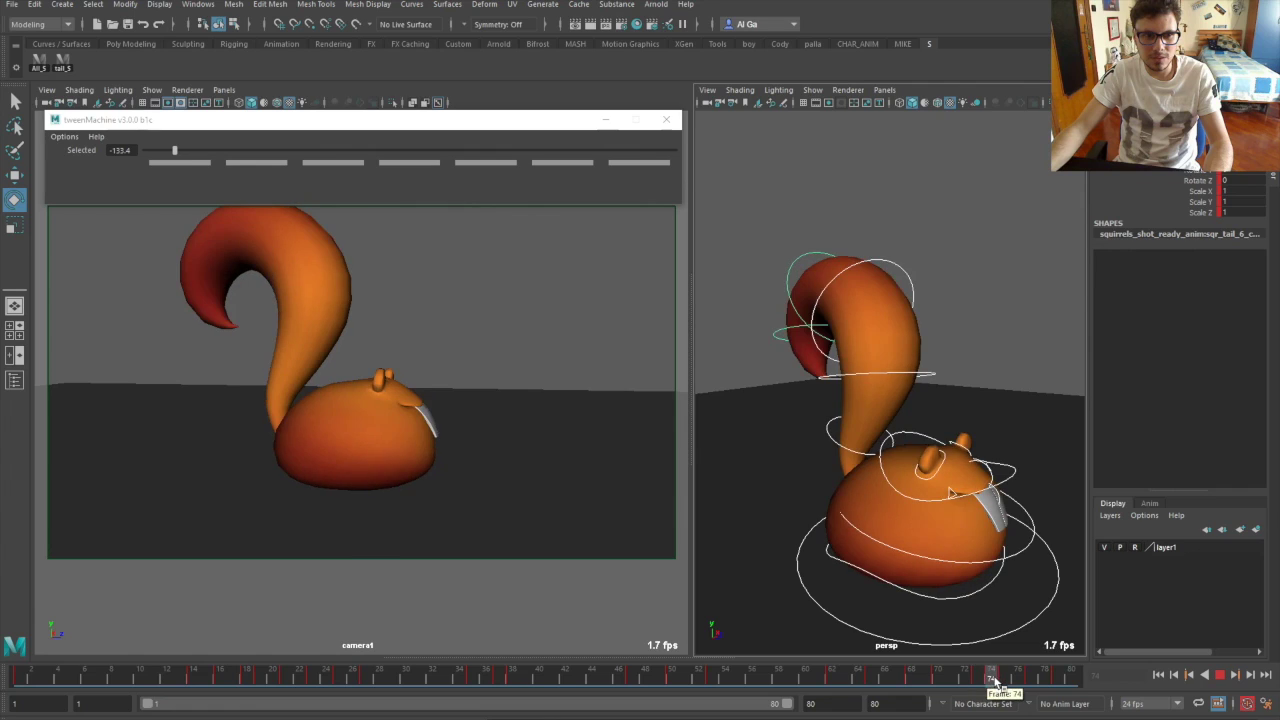
- Blend all controls at frame 73 towards the previous pose with tweenMachine at -75, and play back the motion
drag(938, 677, 979, 679)
click(199, 161)
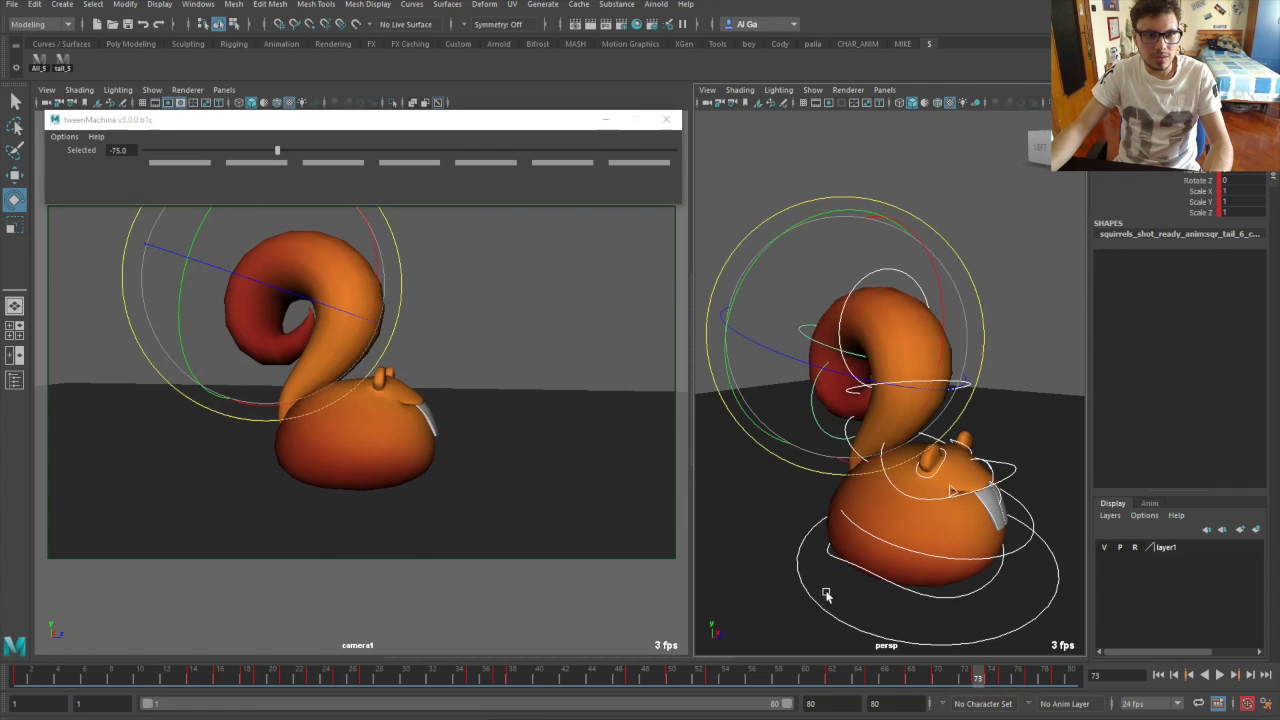
key(alt+v)
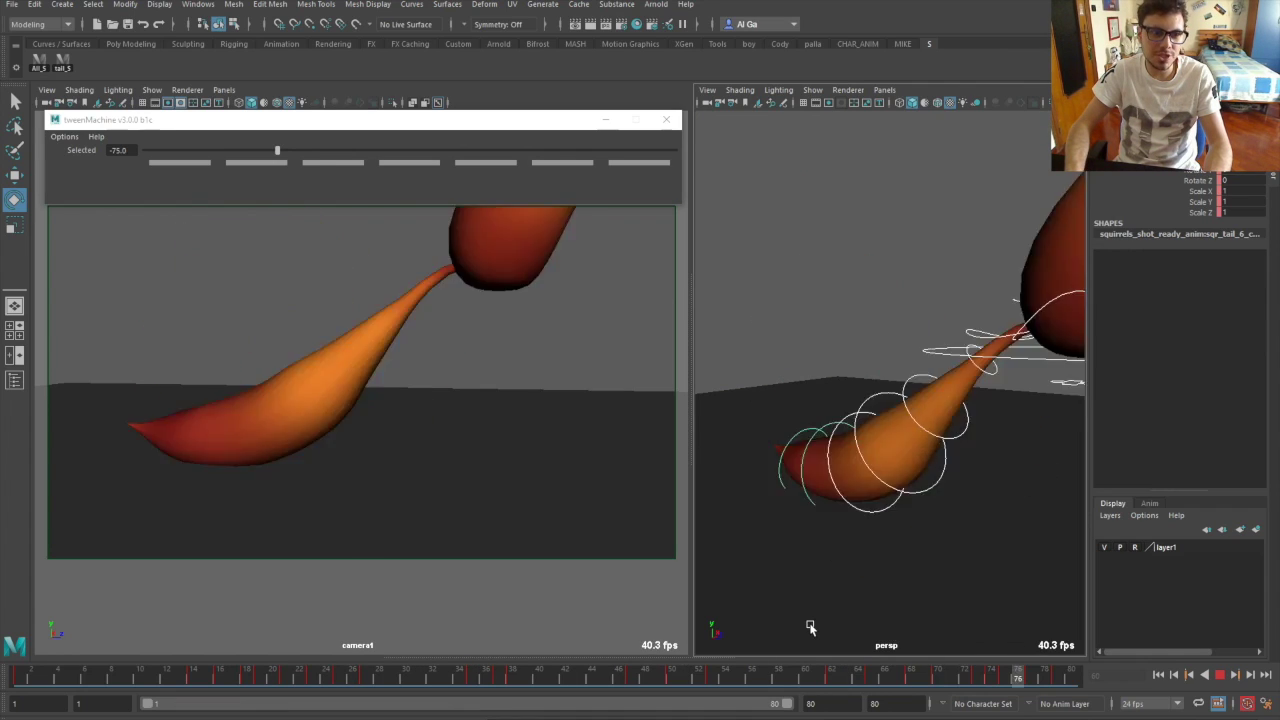
key(alt+v)
- Review the launch around frames 71 to 75 and deselect all controls at frame 75
click(961, 680)
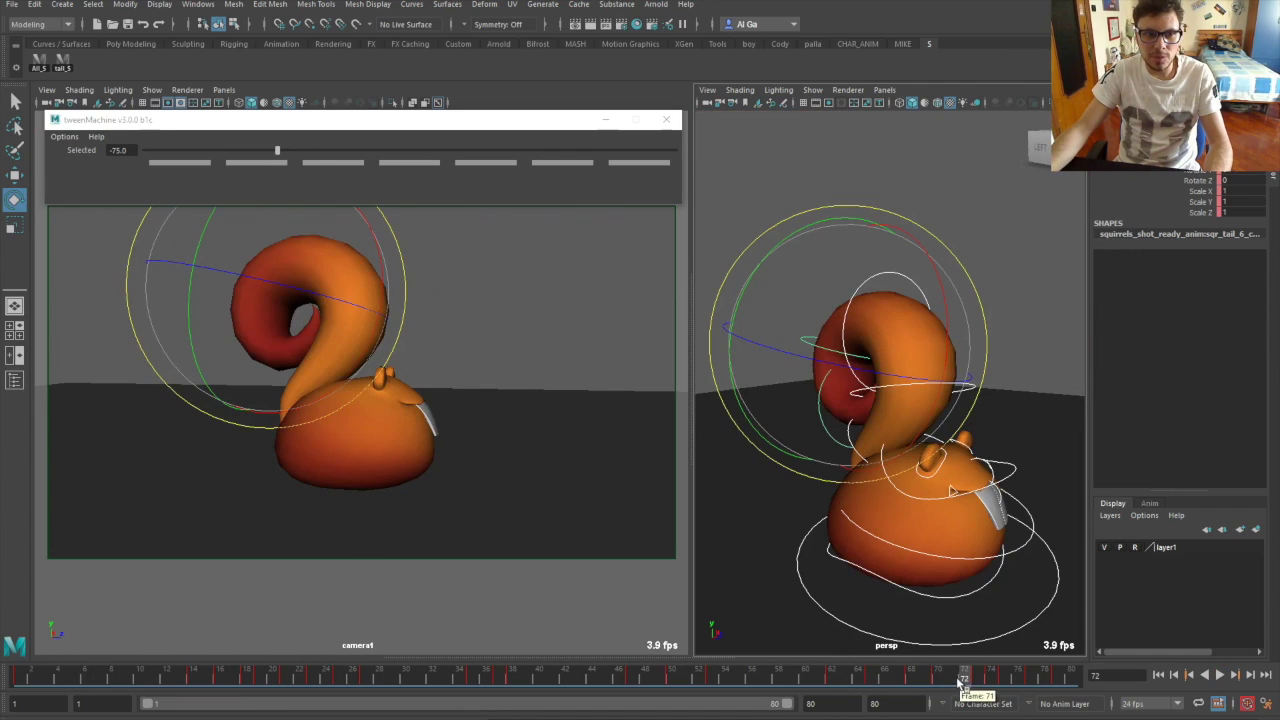
key(alt+v)
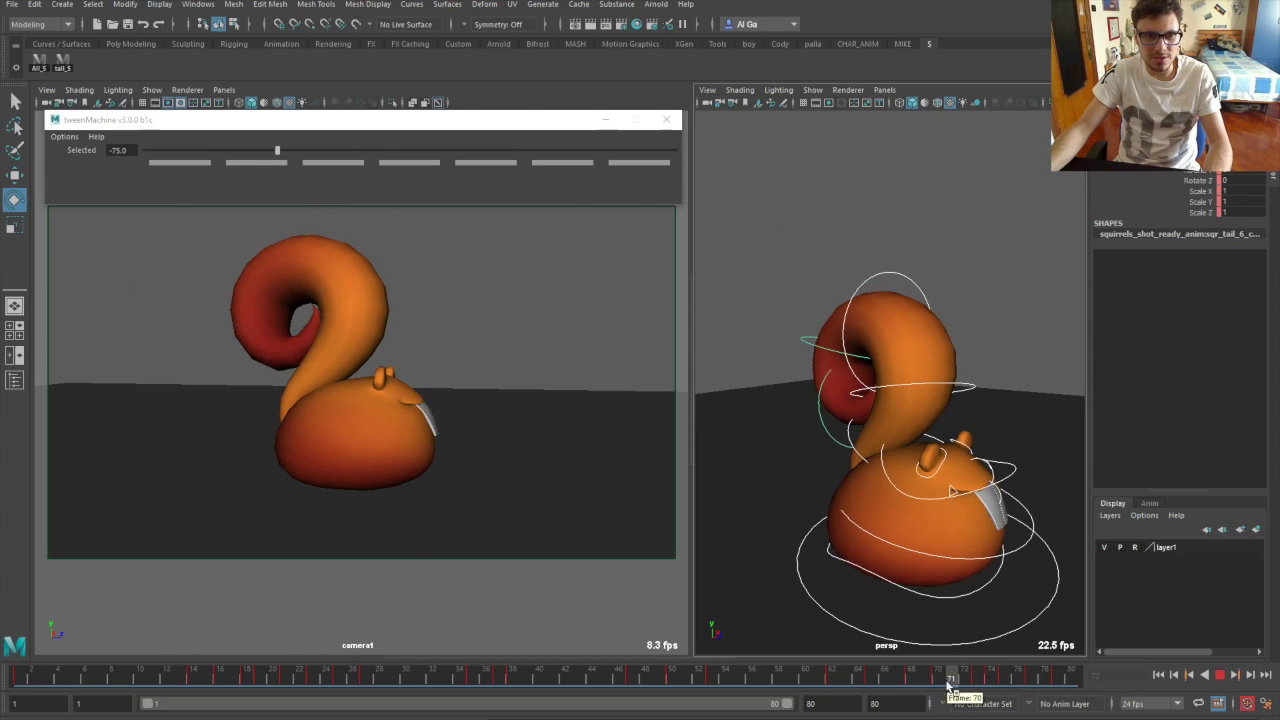
mouse_move(963, 686)
mouse_down()
mouse_move(1074, 690)
mouse_move(1008, 683)
mouse_up()
click(505, 326)
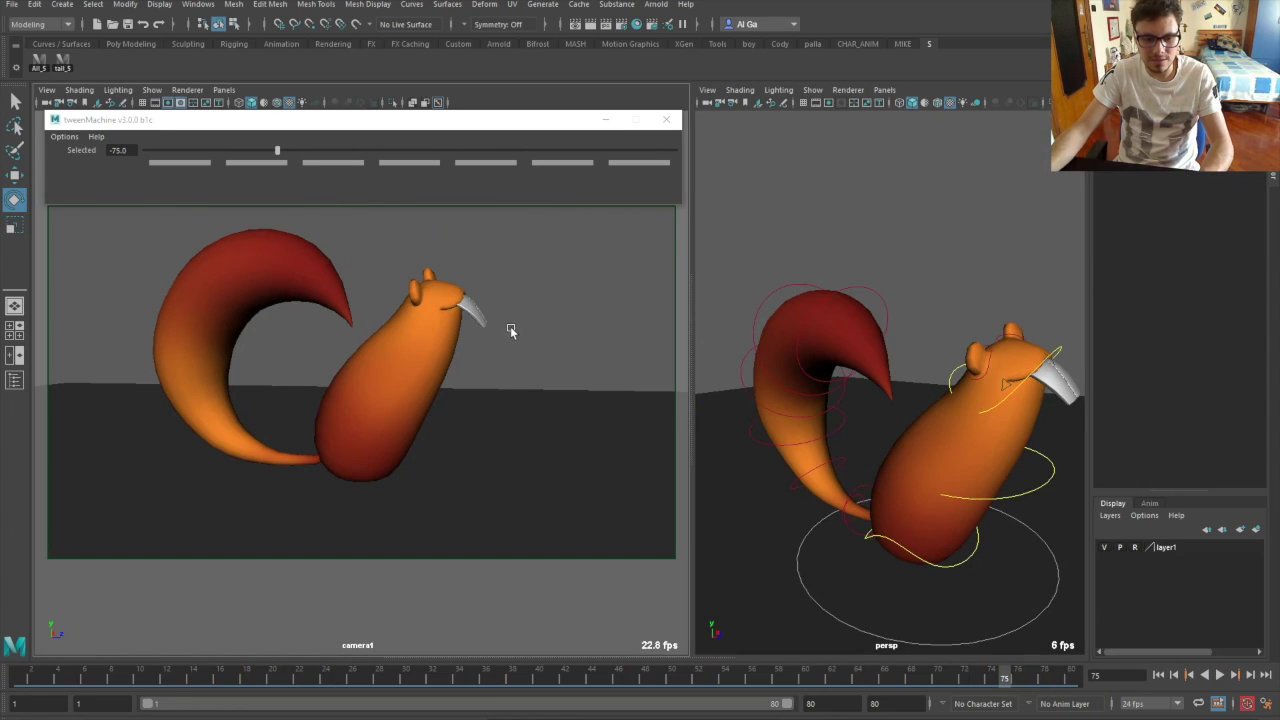
- Save the scene and return to the first frame of the animation
key(q)
key(ctrl+s)
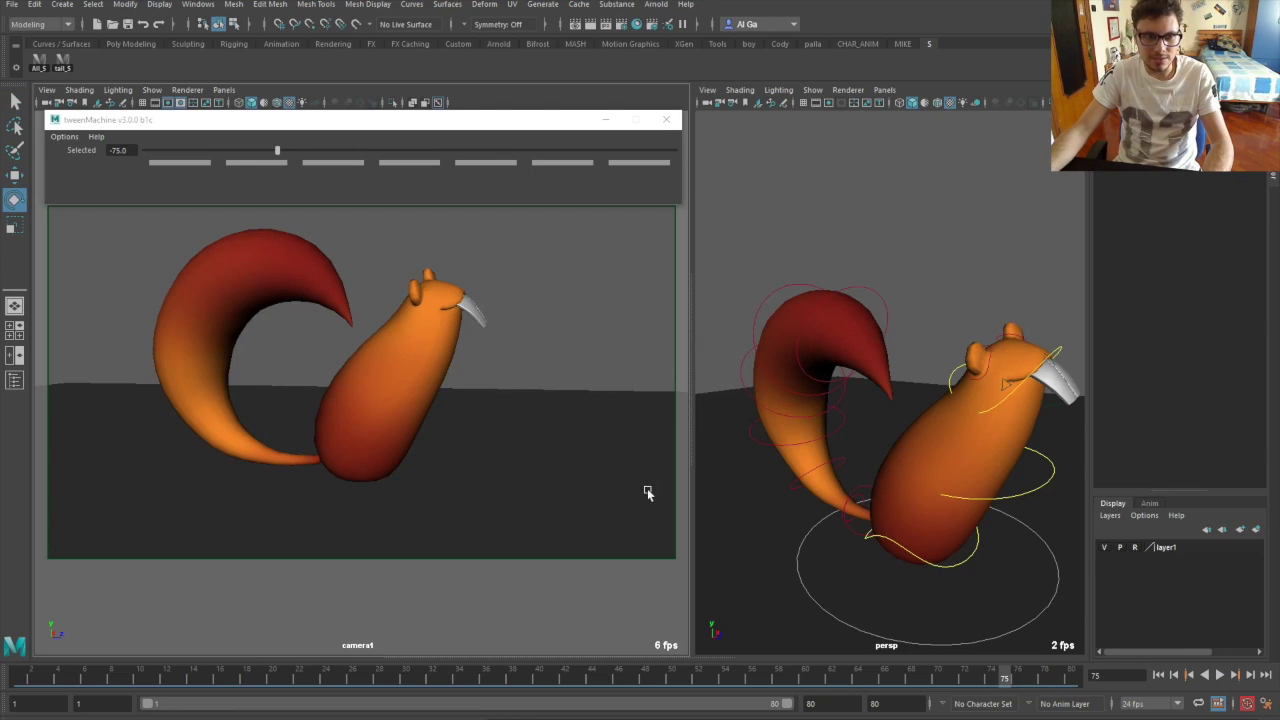
click(1159, 675)
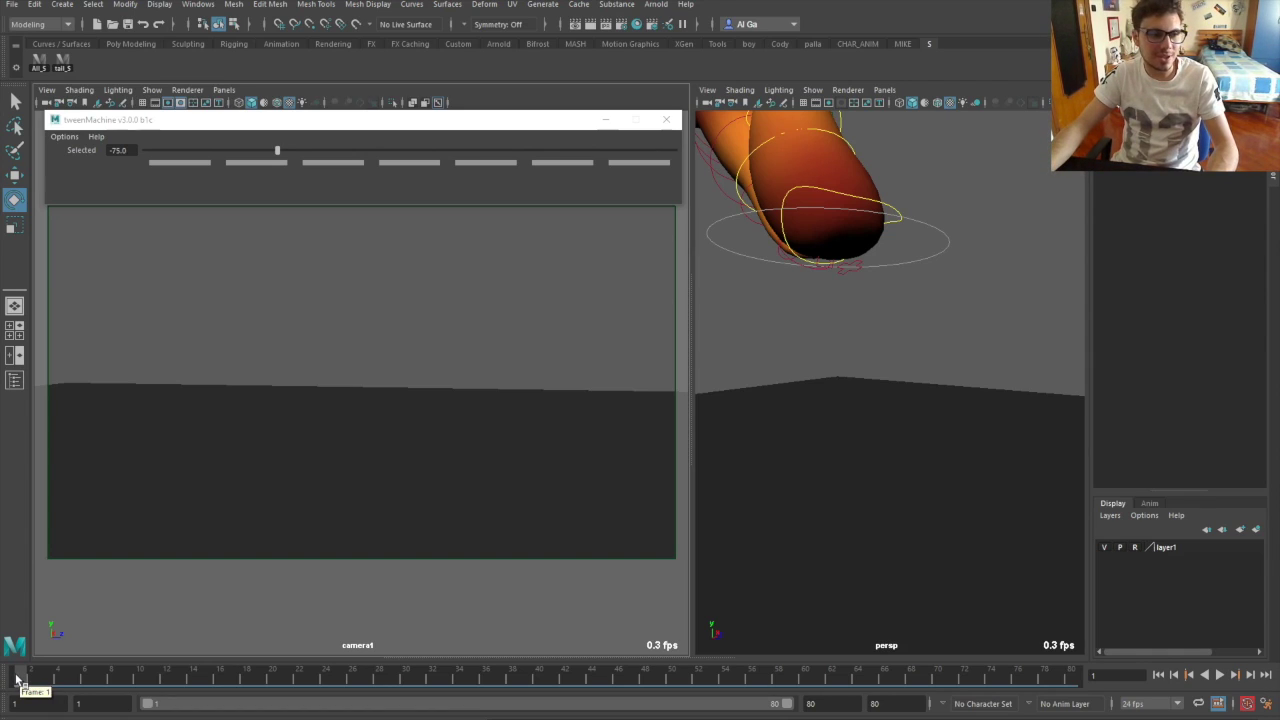
- Select all controls, review the animation and its key timing from the first frame, and deselect everything back at frame 1
drag(26, 680, 97, 680)
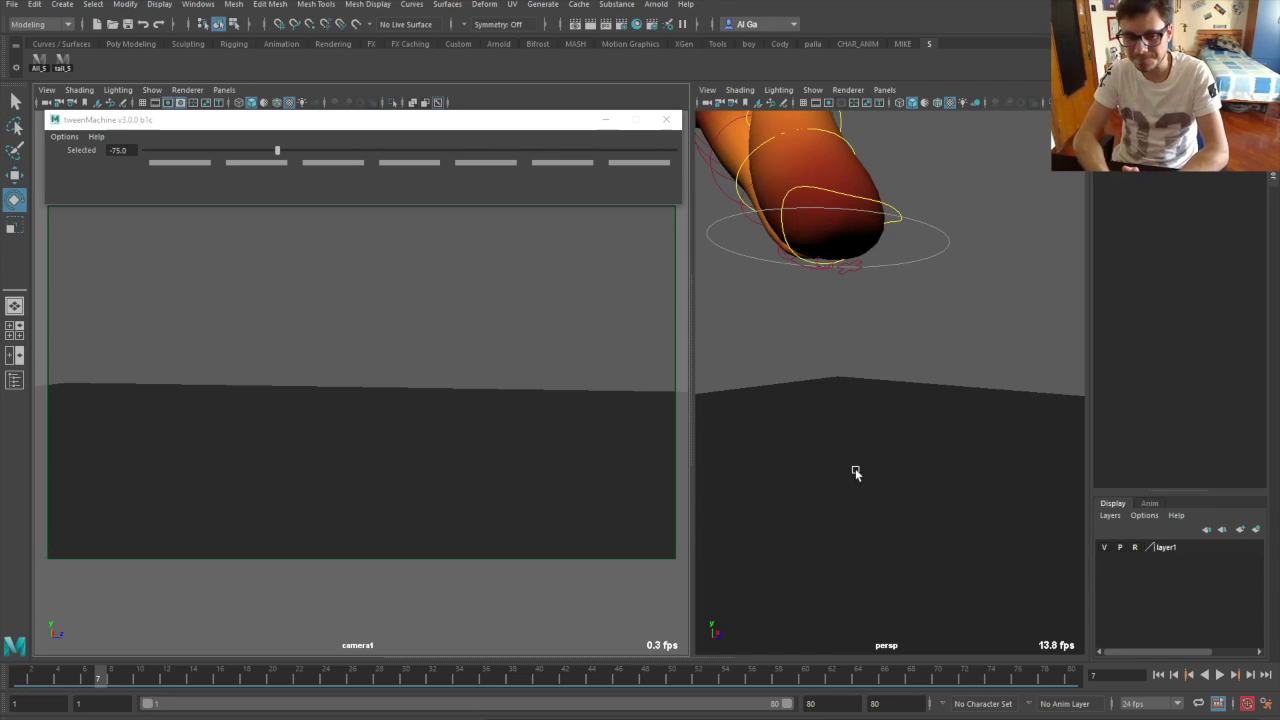
drag(98, 680, 20, 680)
click(37, 67)
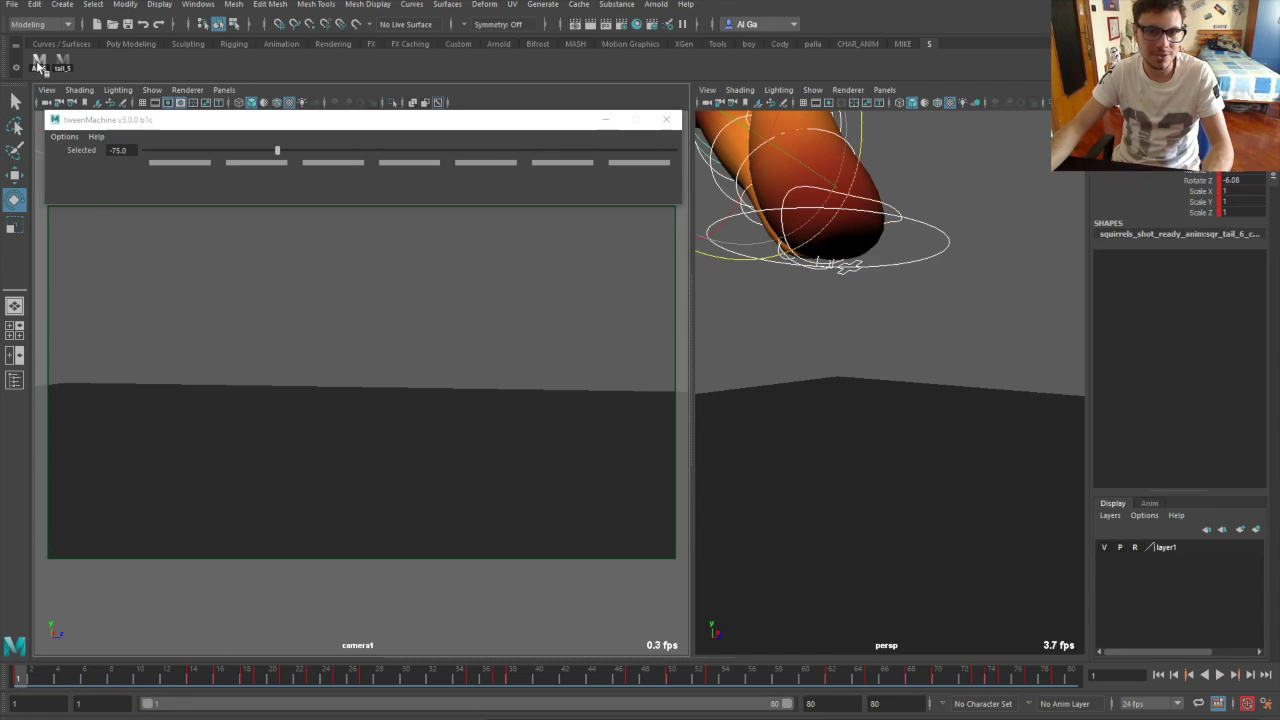
drag(985, 680, 671, 680)
drag(64, 680, 392, 686)
click(1158, 675)
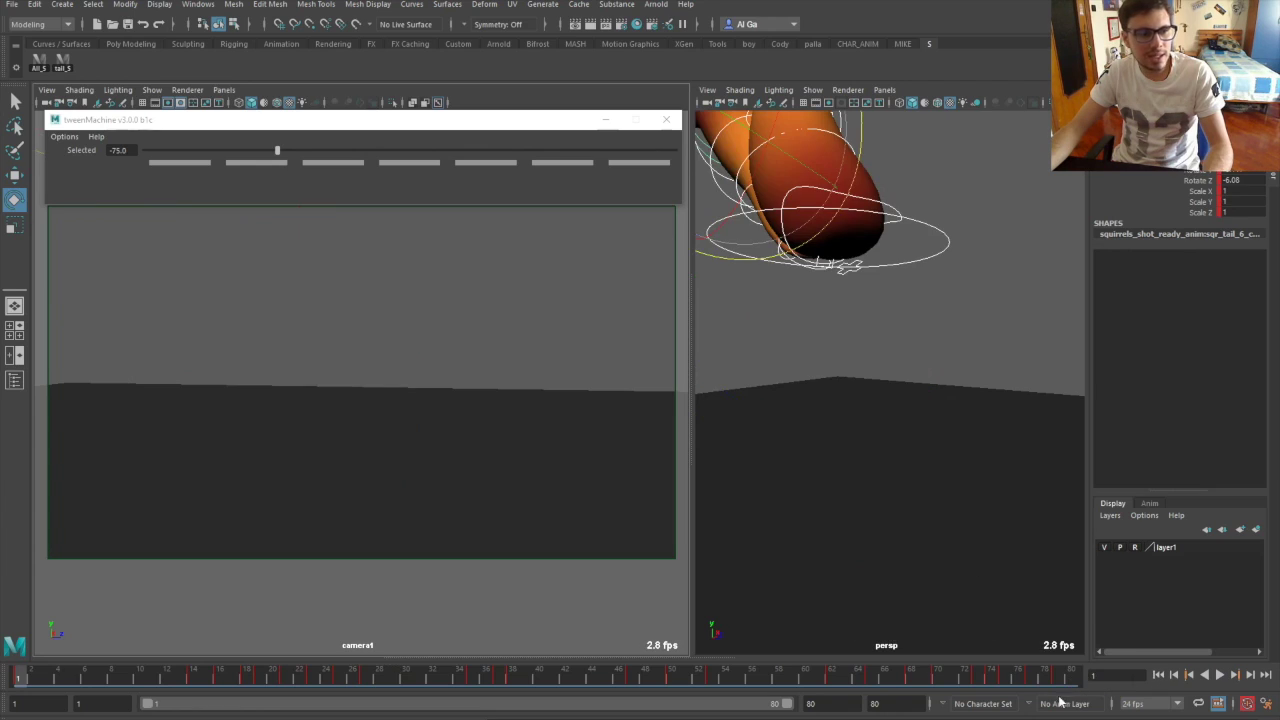
key(alt+v)
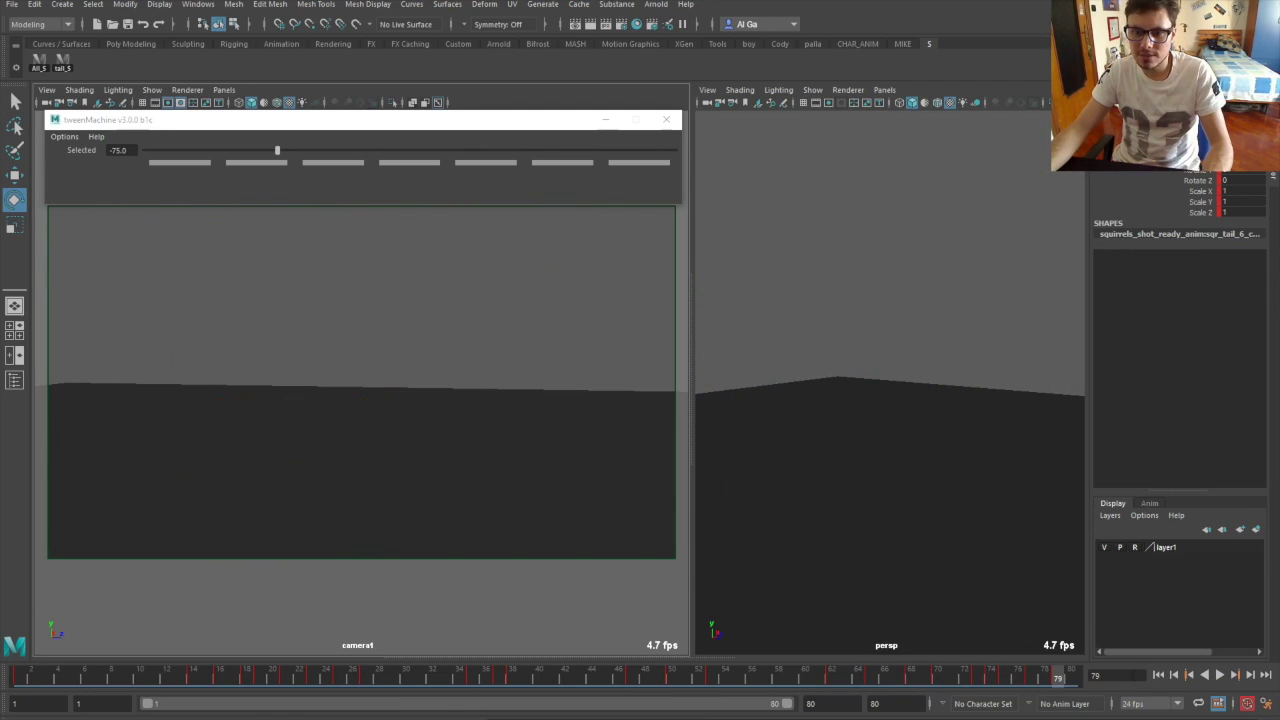
click(1157, 676)
click(502, 347)
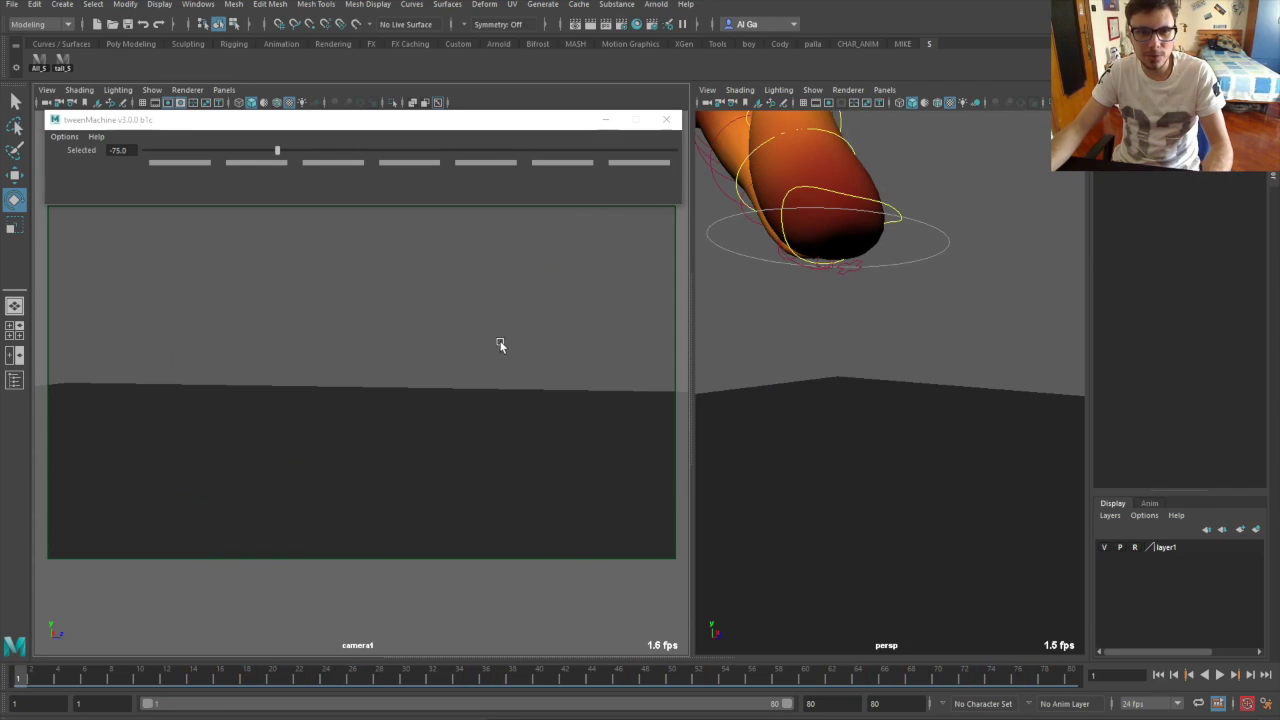
- Raise the squirrel's root control slightly at frame 14, where the body drops in from above
click(42, 63)
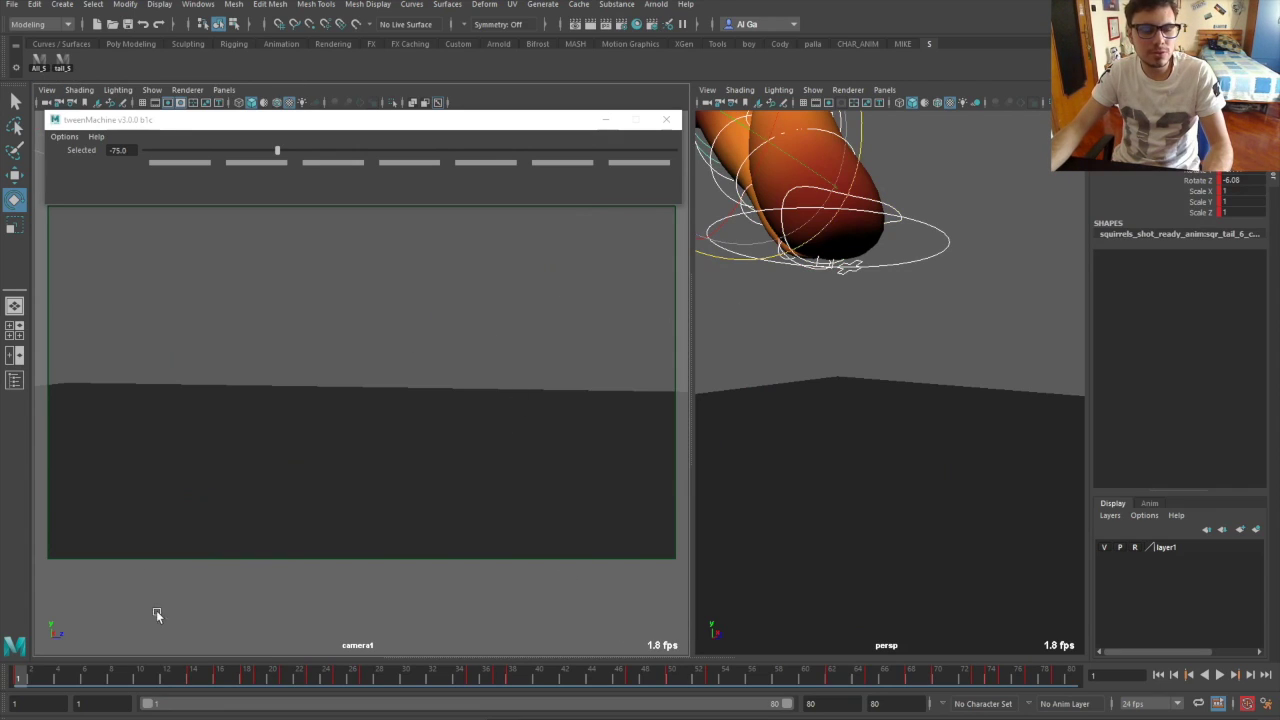
drag(22, 677, 218, 704)
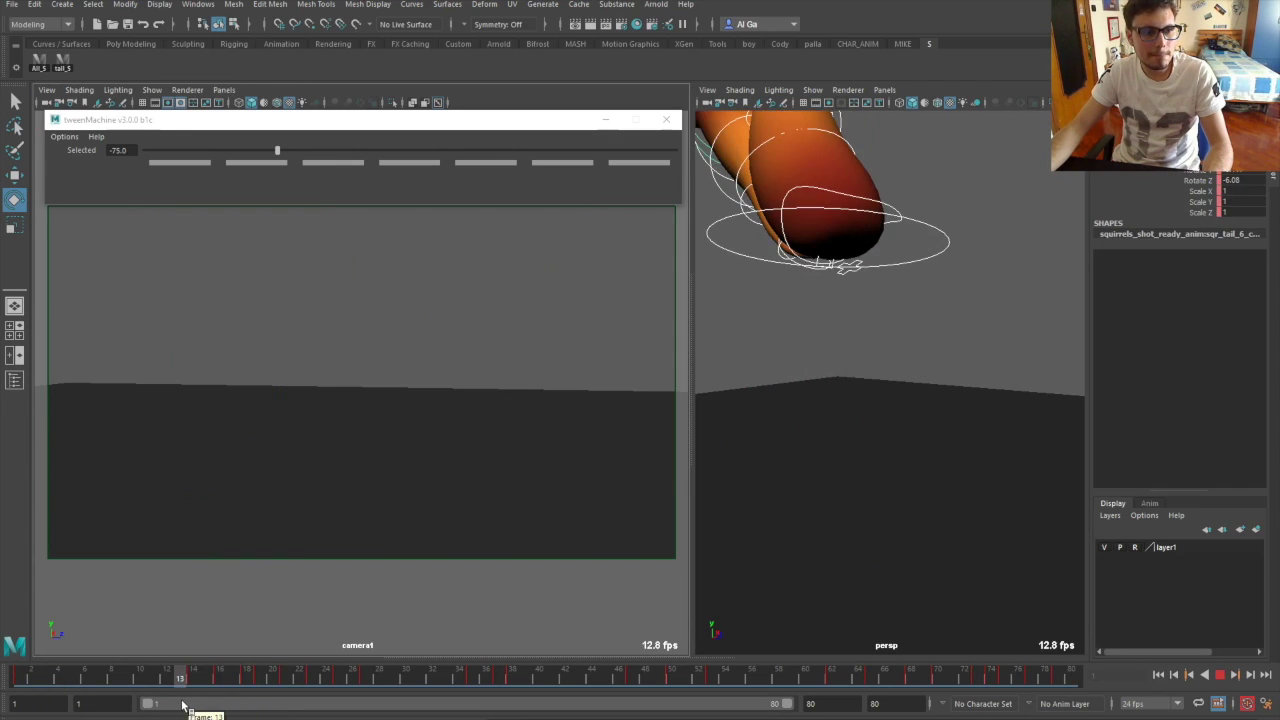
drag(226, 699, 194, 698)
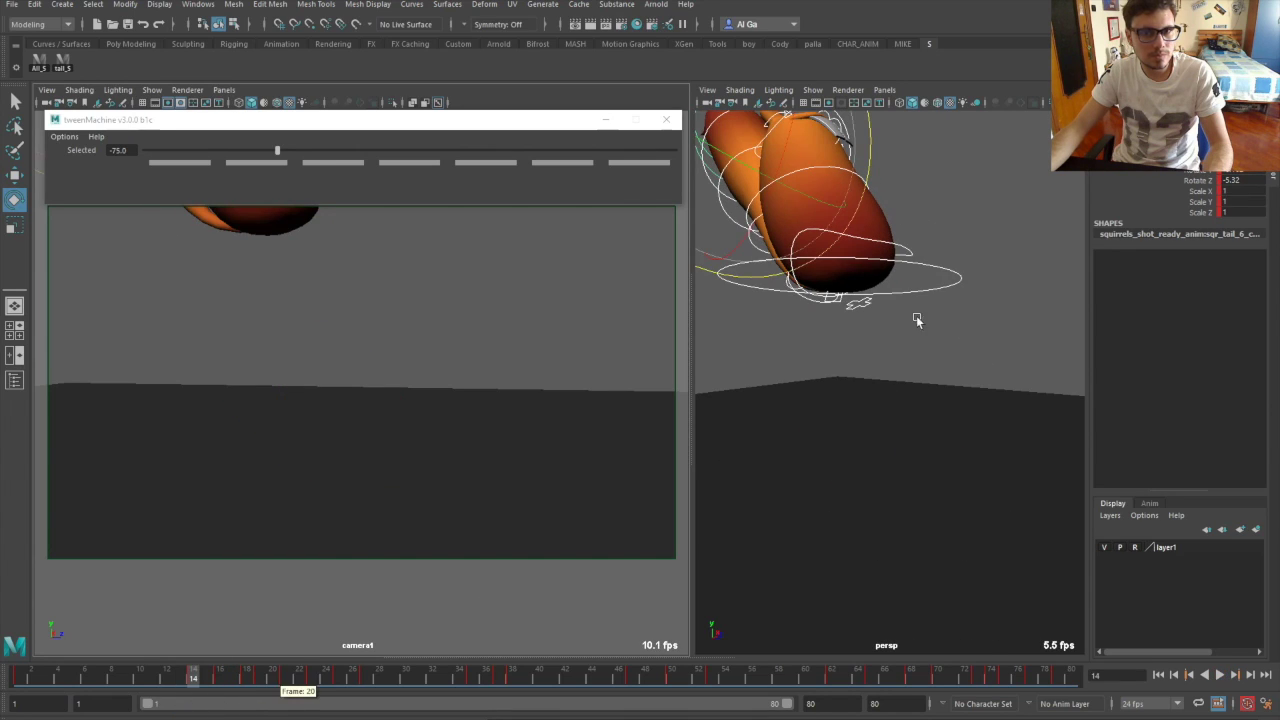
click(798, 287)
key(w)
drag(845, 231, 848, 216)
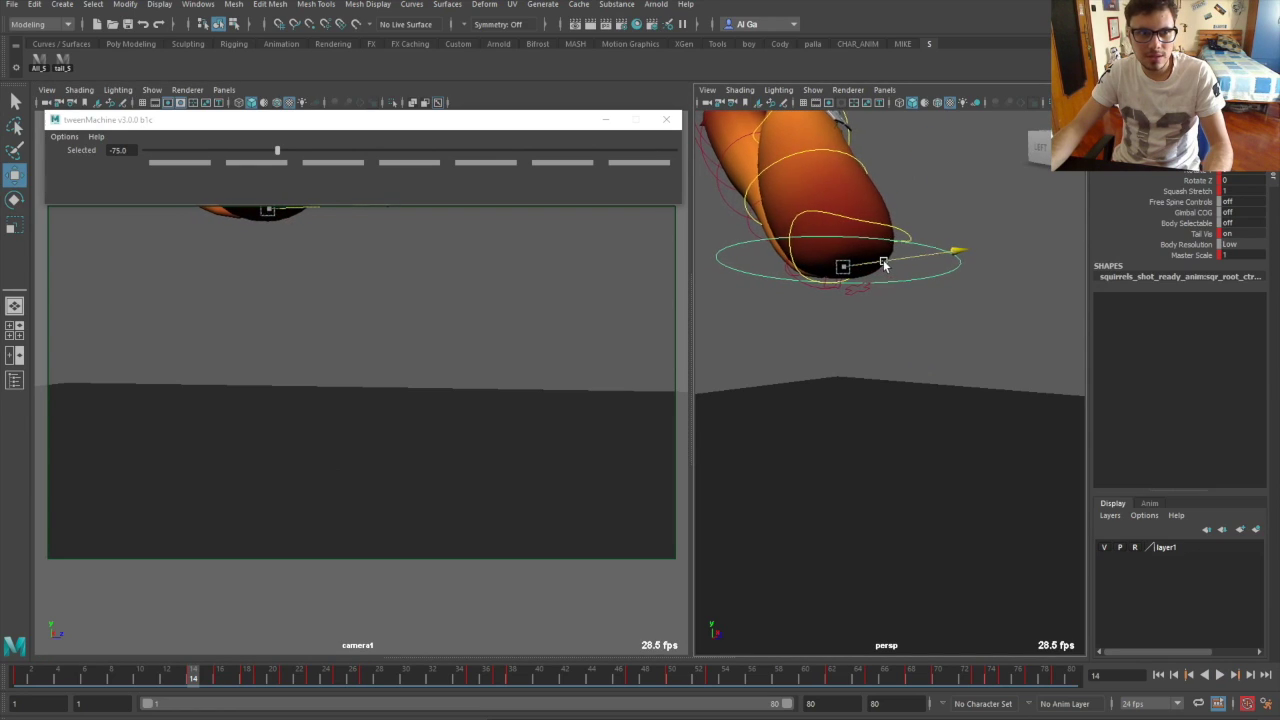
- Rotate the body's bottom control at frame 77, shift it slightly backwards, and play back the animation
drag(194, 676, 1034, 652)
click(952, 323)
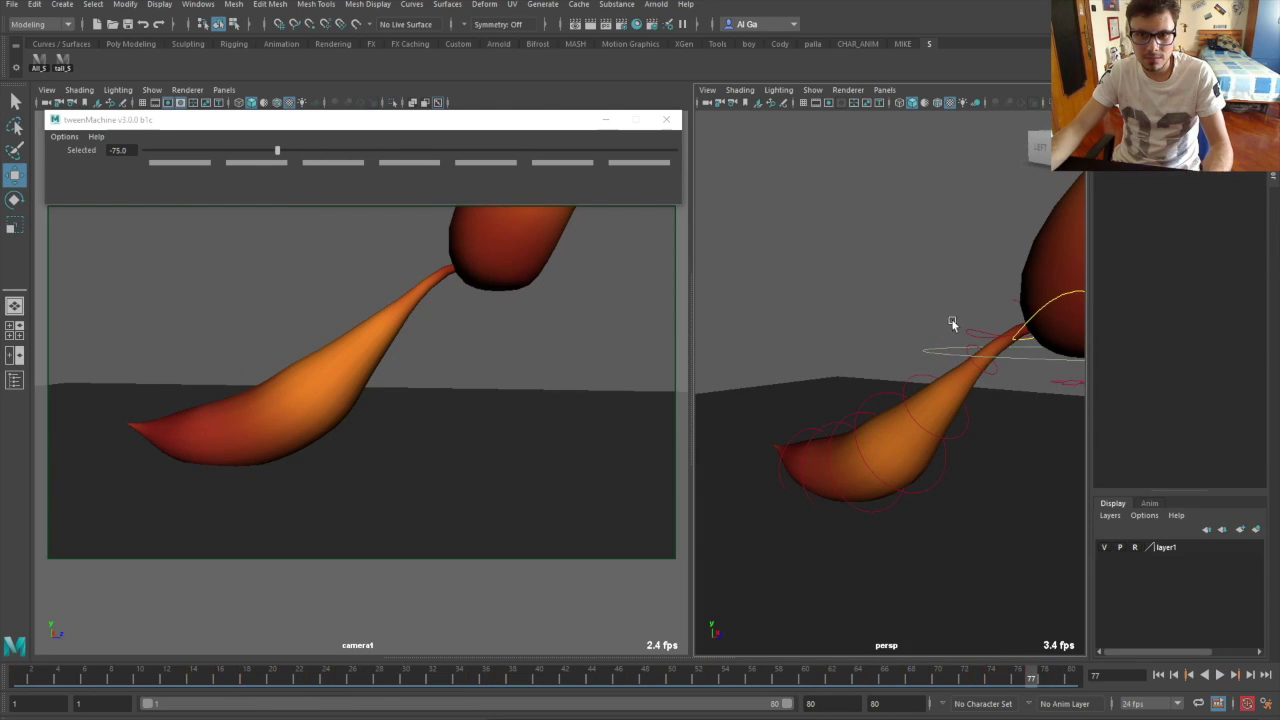
click(618, 307)
key(e)
drag(596, 362, 580, 383)
key(w)
drag(484, 314, 457, 312)
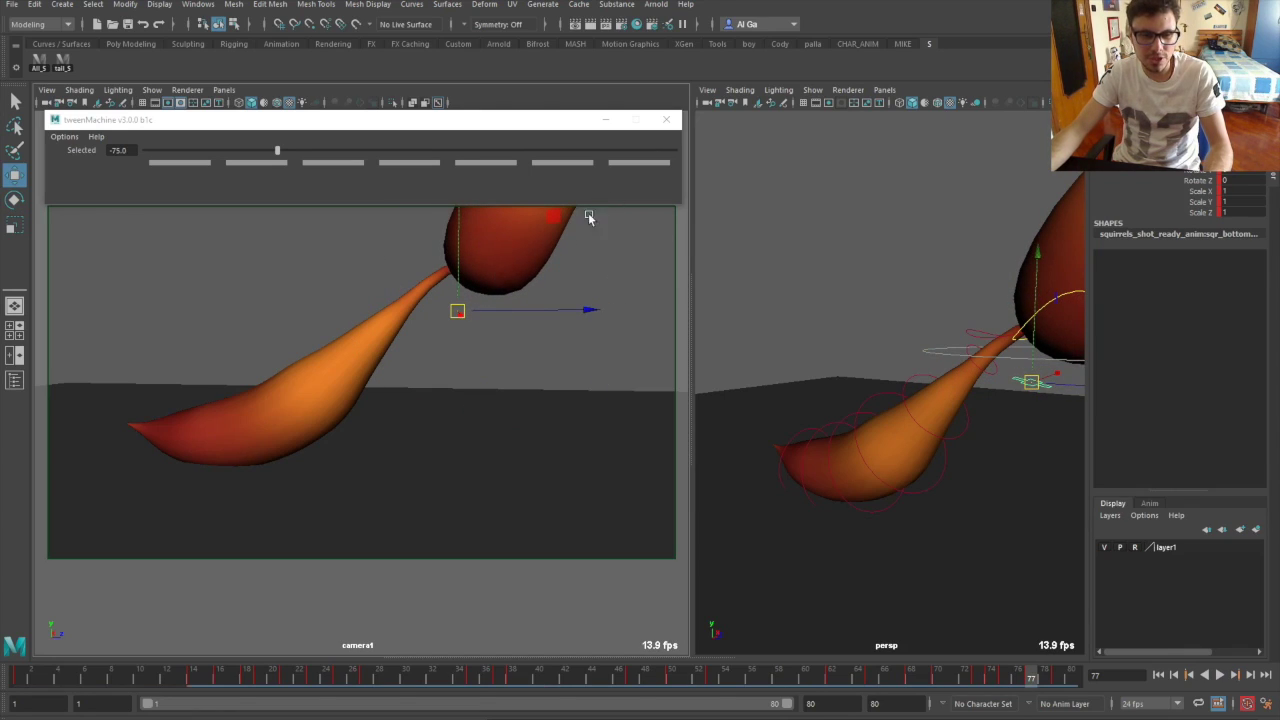
key(alt+v)
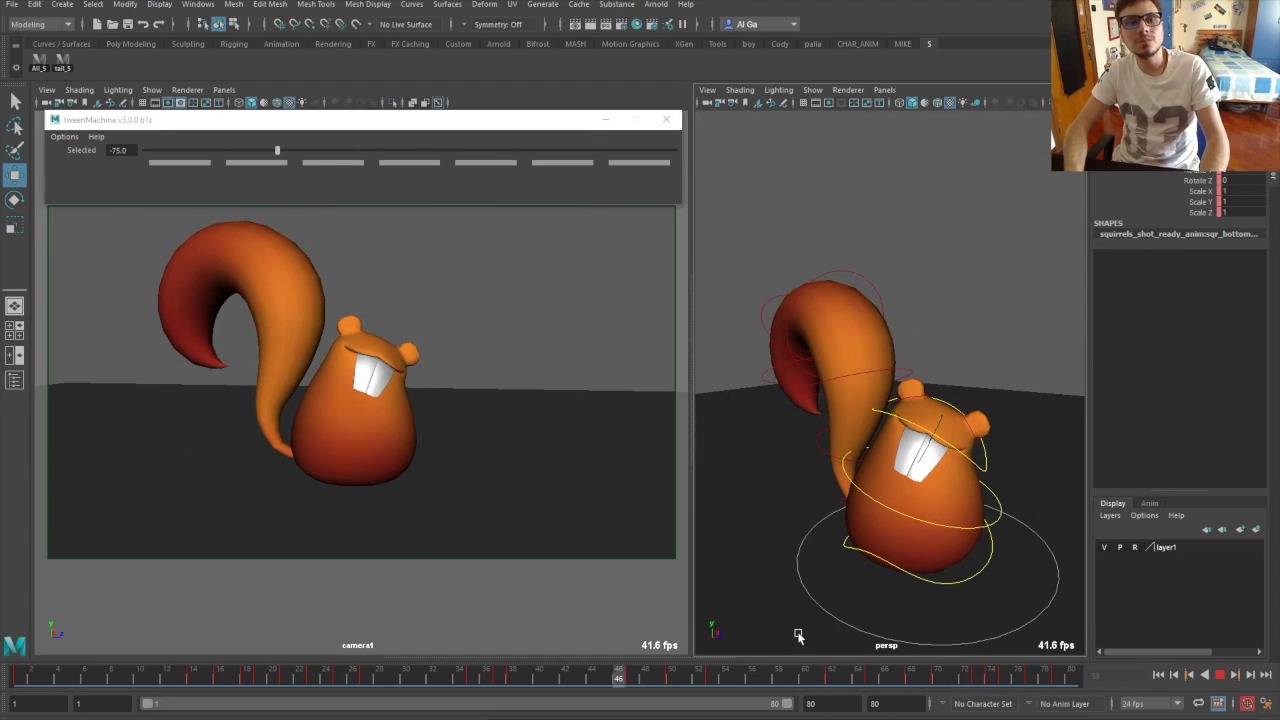
key(alt+v)
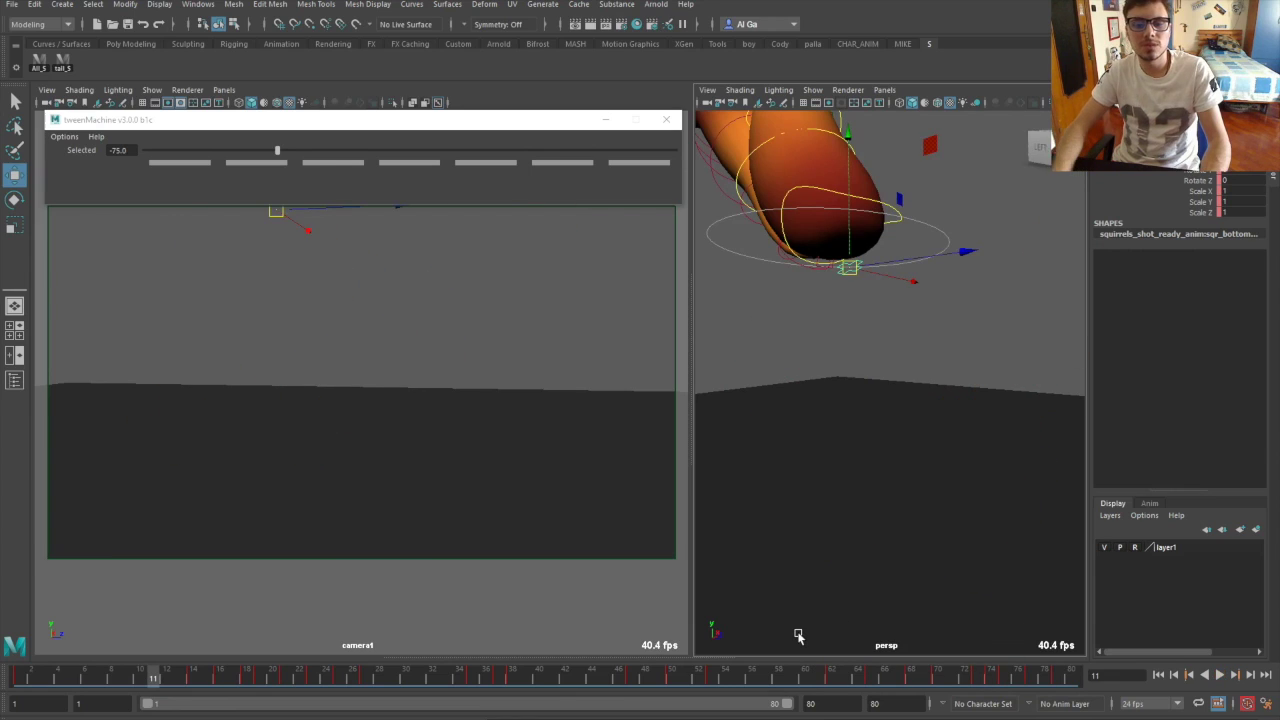
- Change the tangent type of all controls' keys across frames 1 to 80, and deselect the controls
click(38, 66)
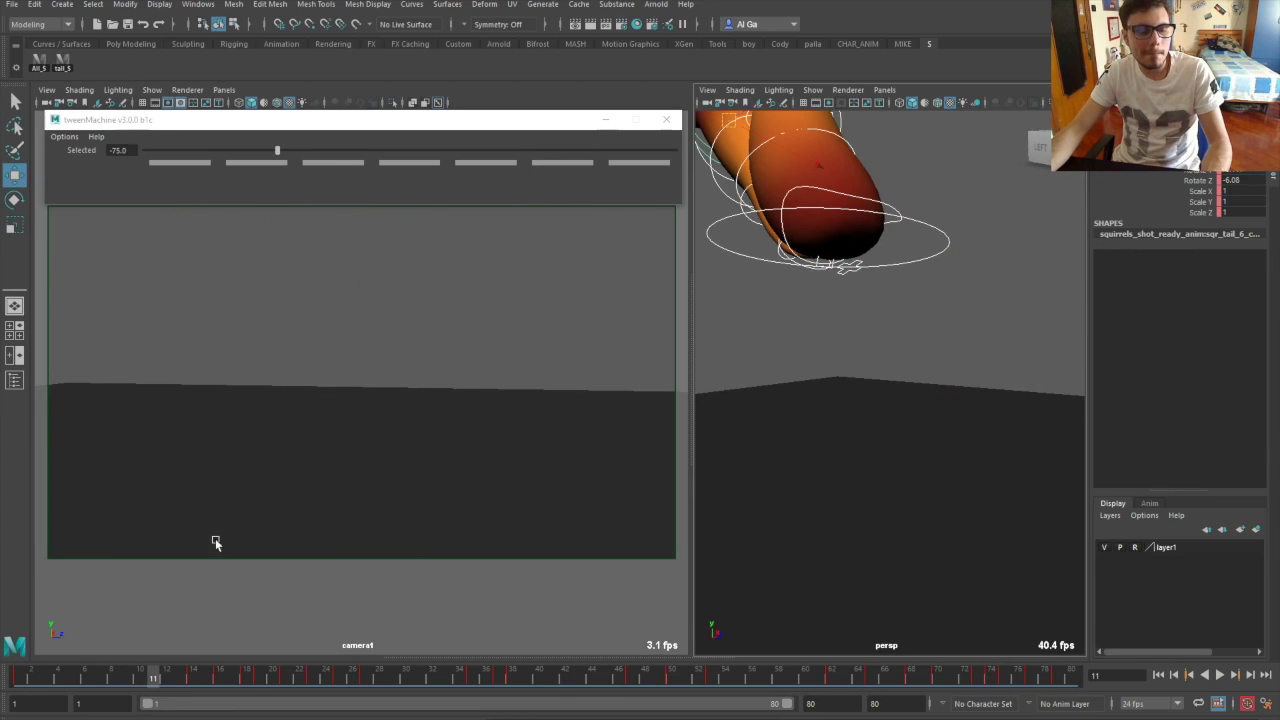
drag(74, 672, 526, 673)
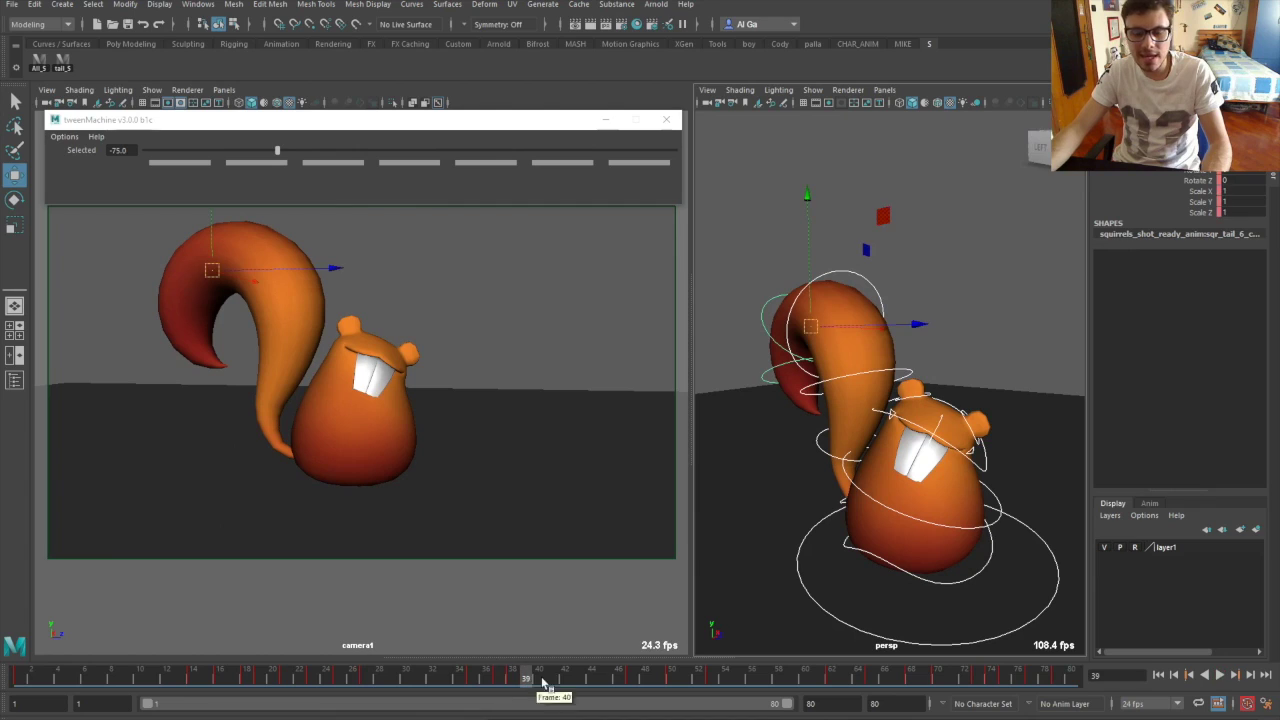
drag(960, 677, 18, 677)
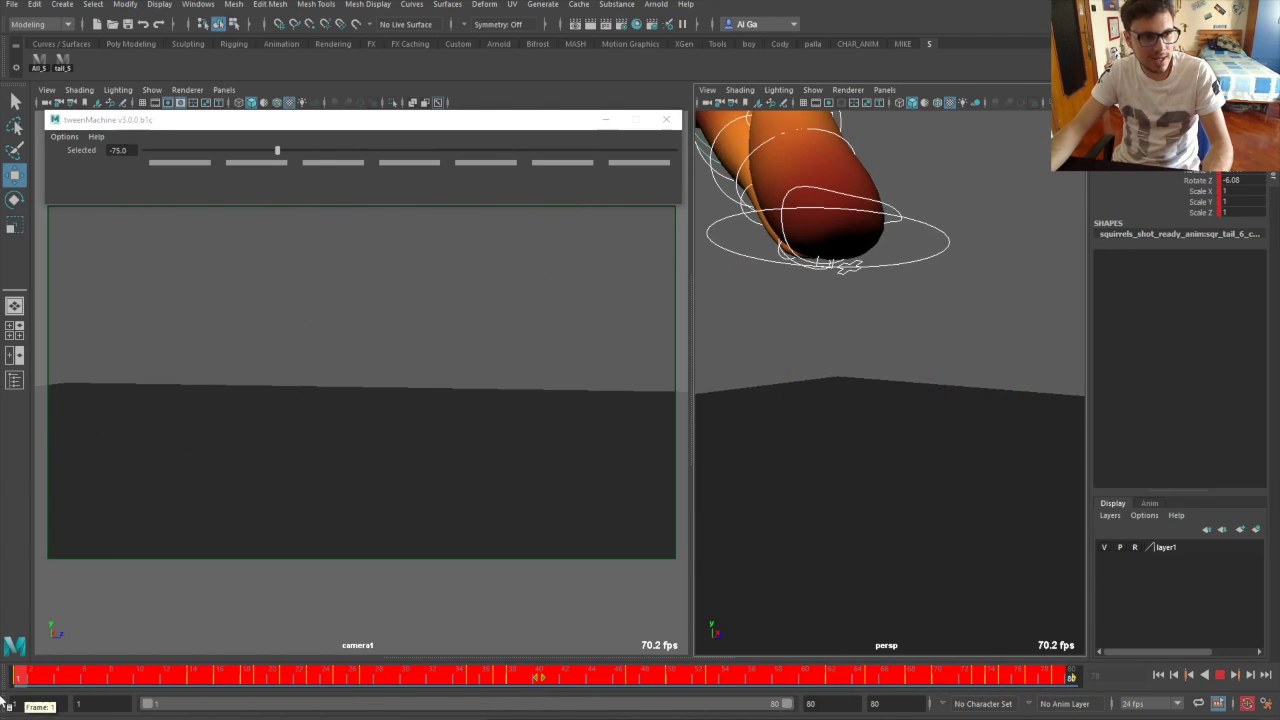
right_click(208, 680)
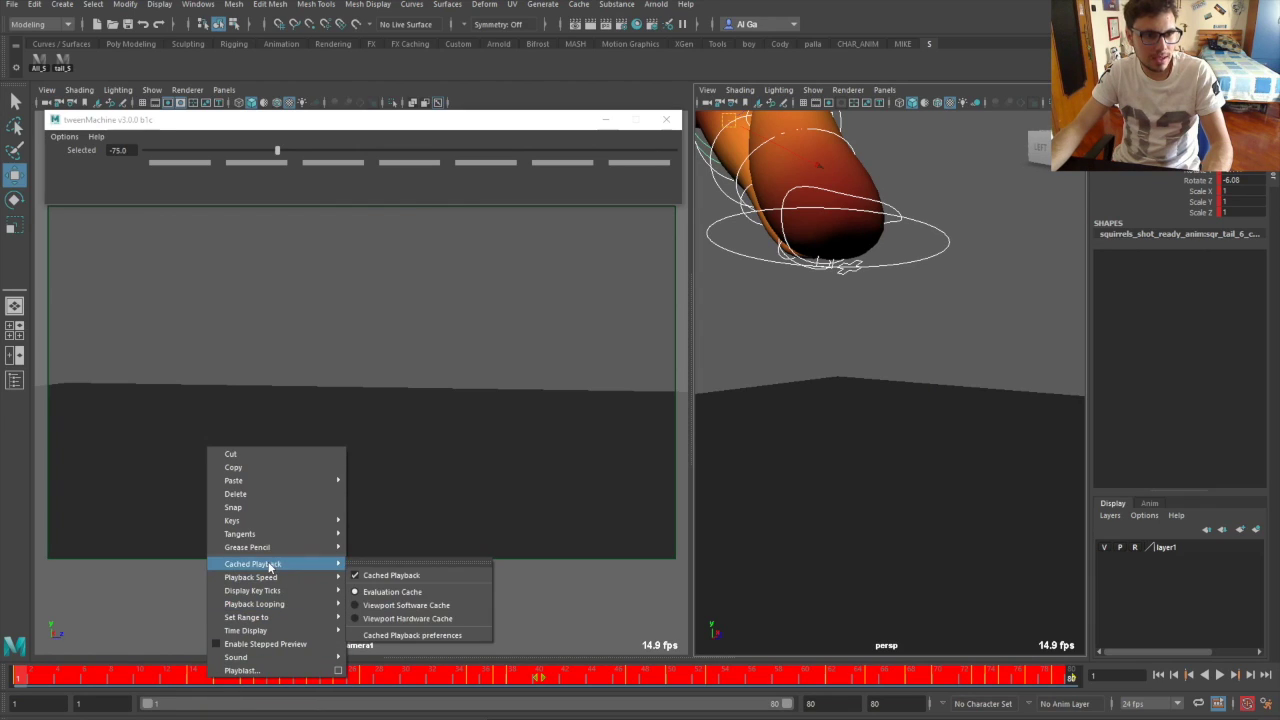
mouse_move(263, 536)
click(371, 625)
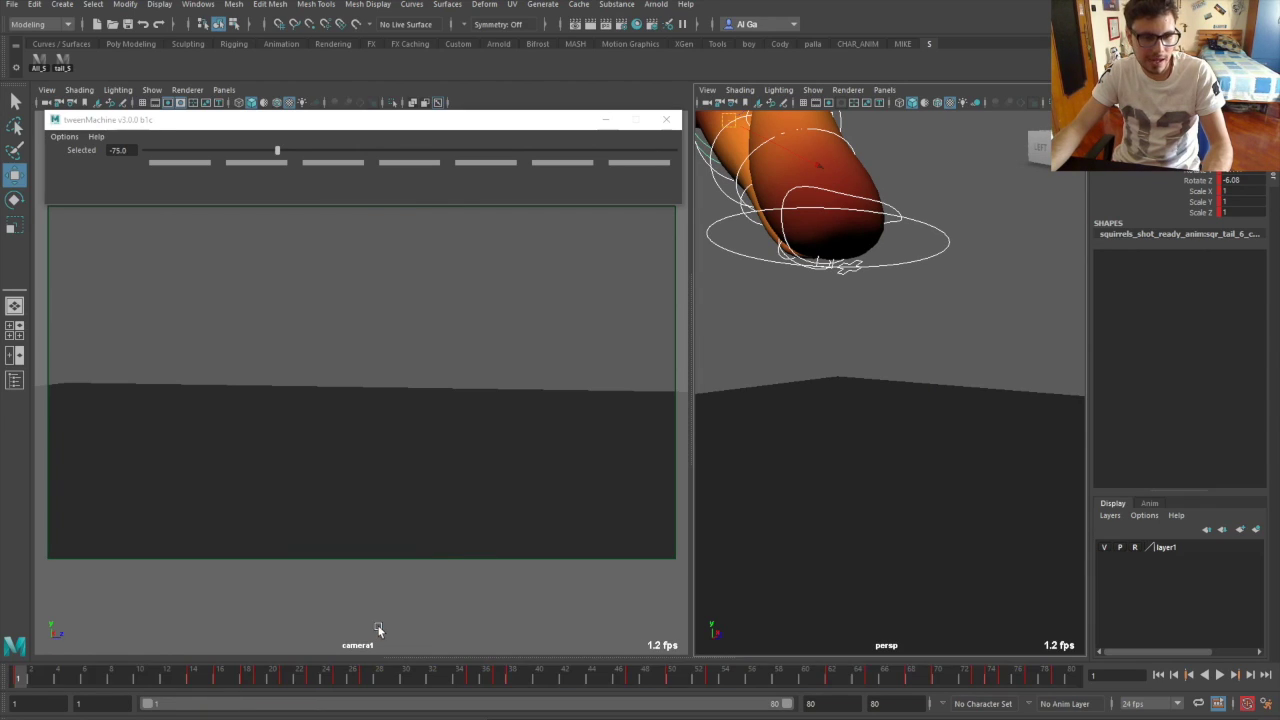
click(921, 327)
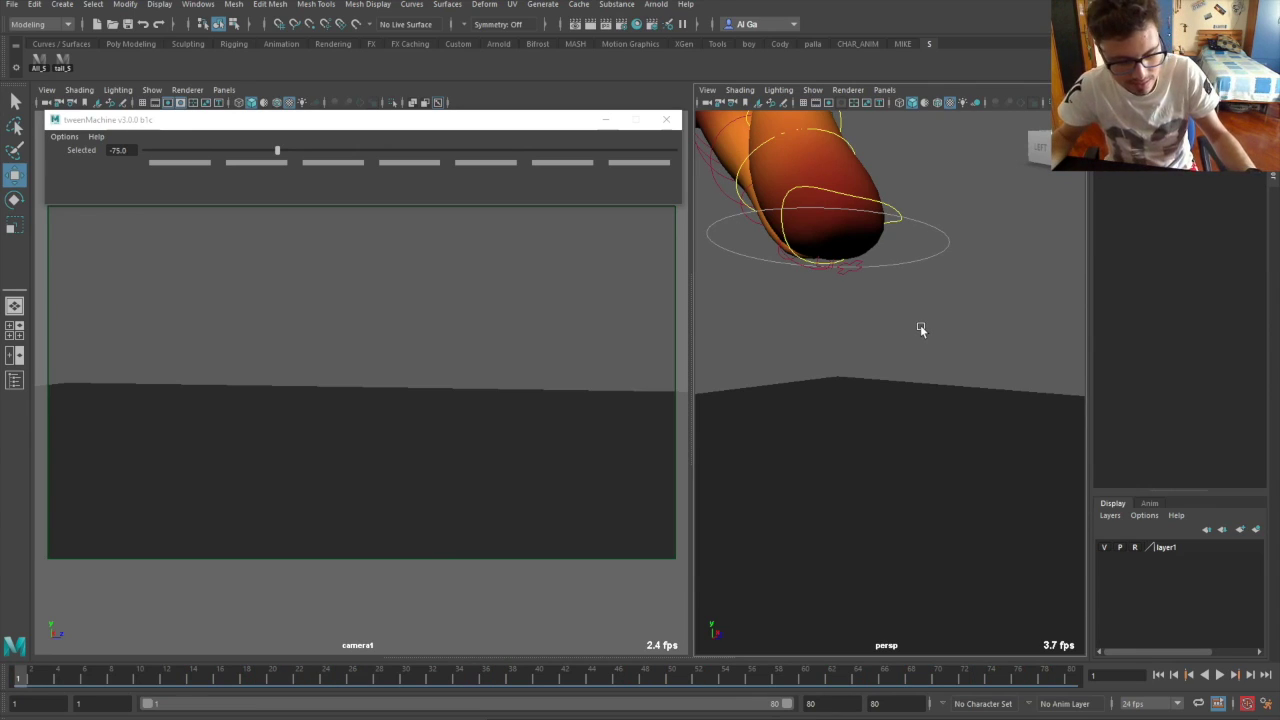
- Check the landing poses around frames 20 to 30 and play back the full animation from frame 1
drag(266, 681, 270, 681)
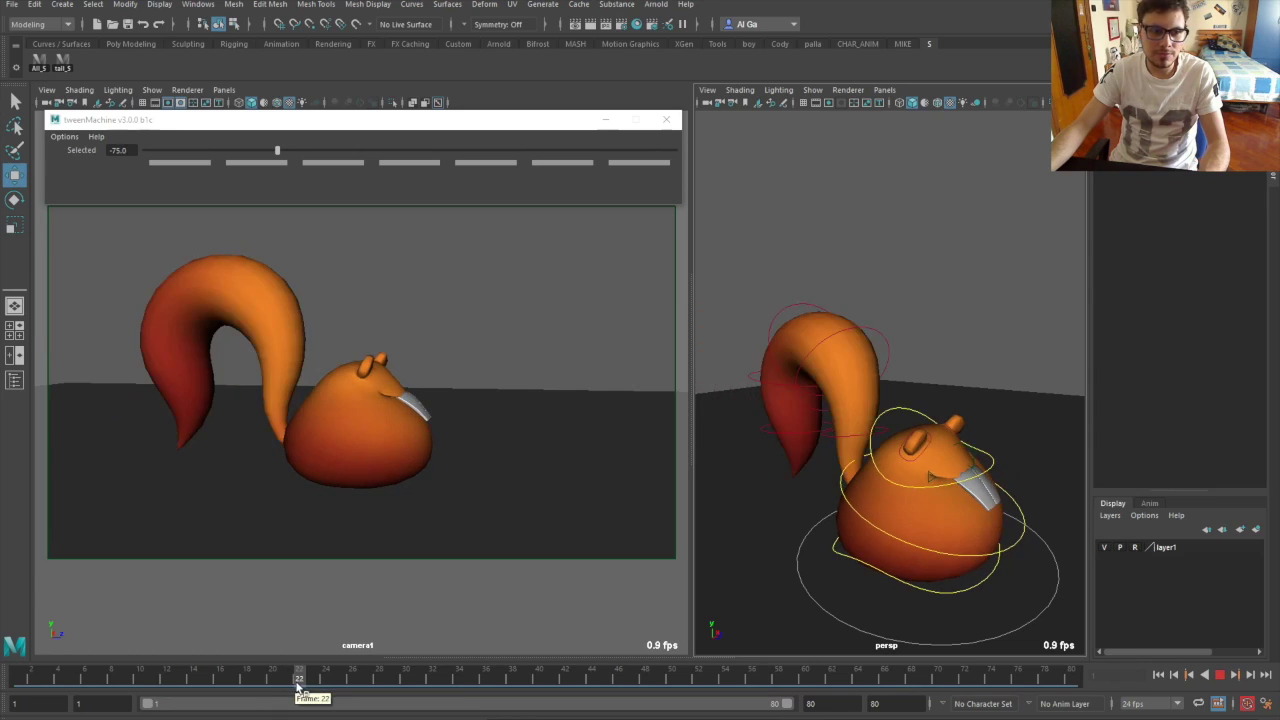
key(alt+v)
click(409, 679)
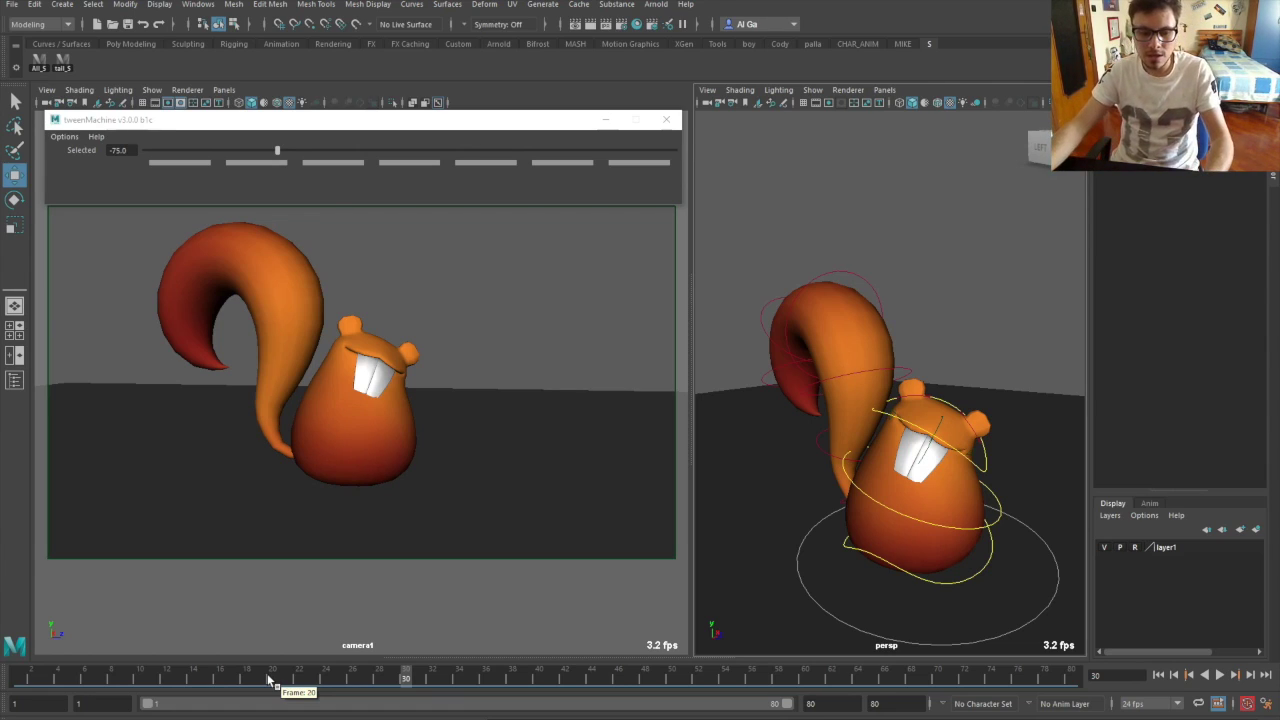
click(271, 680)
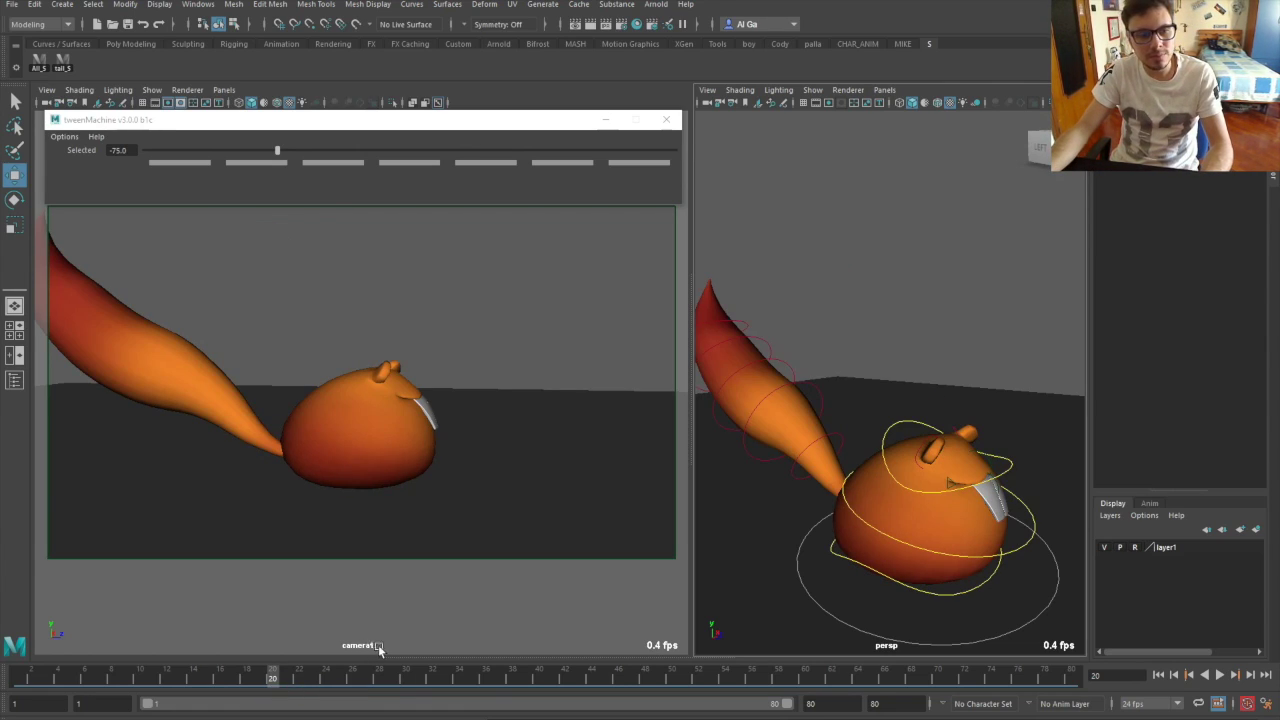
drag(48, 680, 312, 716)
click(1159, 676)
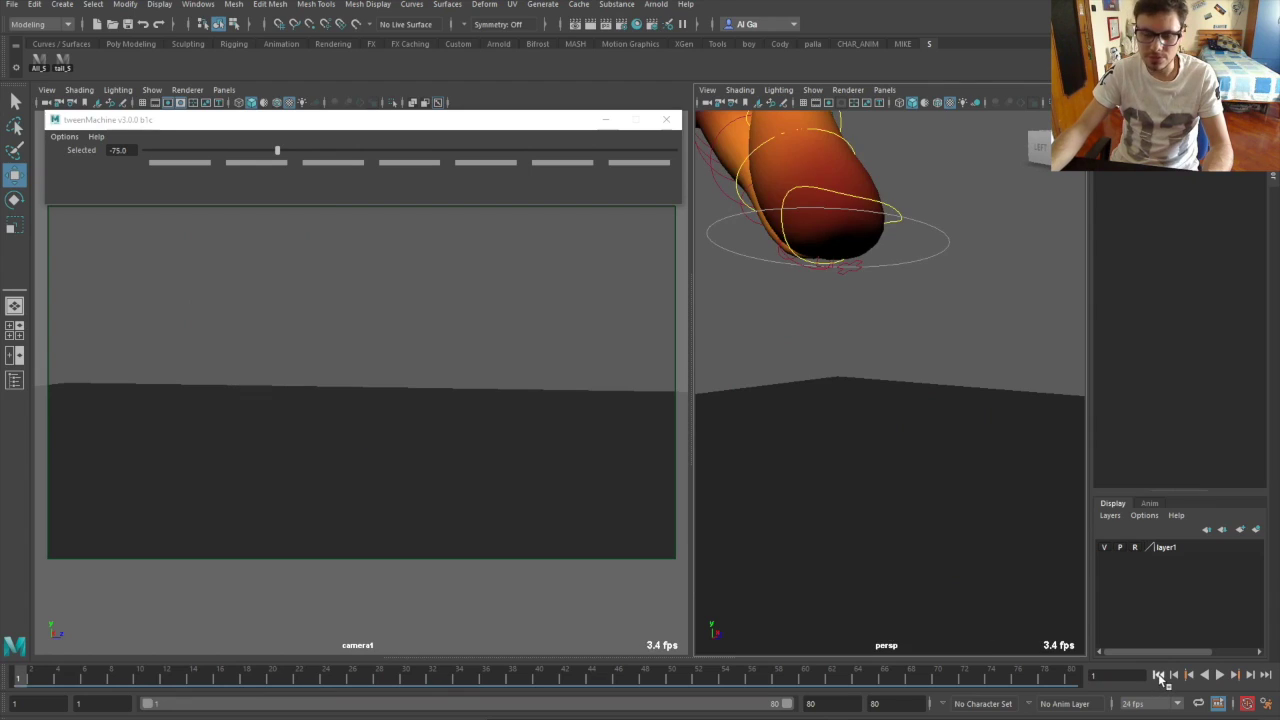
mouse_move(22, 678)
mouse_down()
mouse_move(34, 682)
mouse_move(14, 685)
mouse_up()
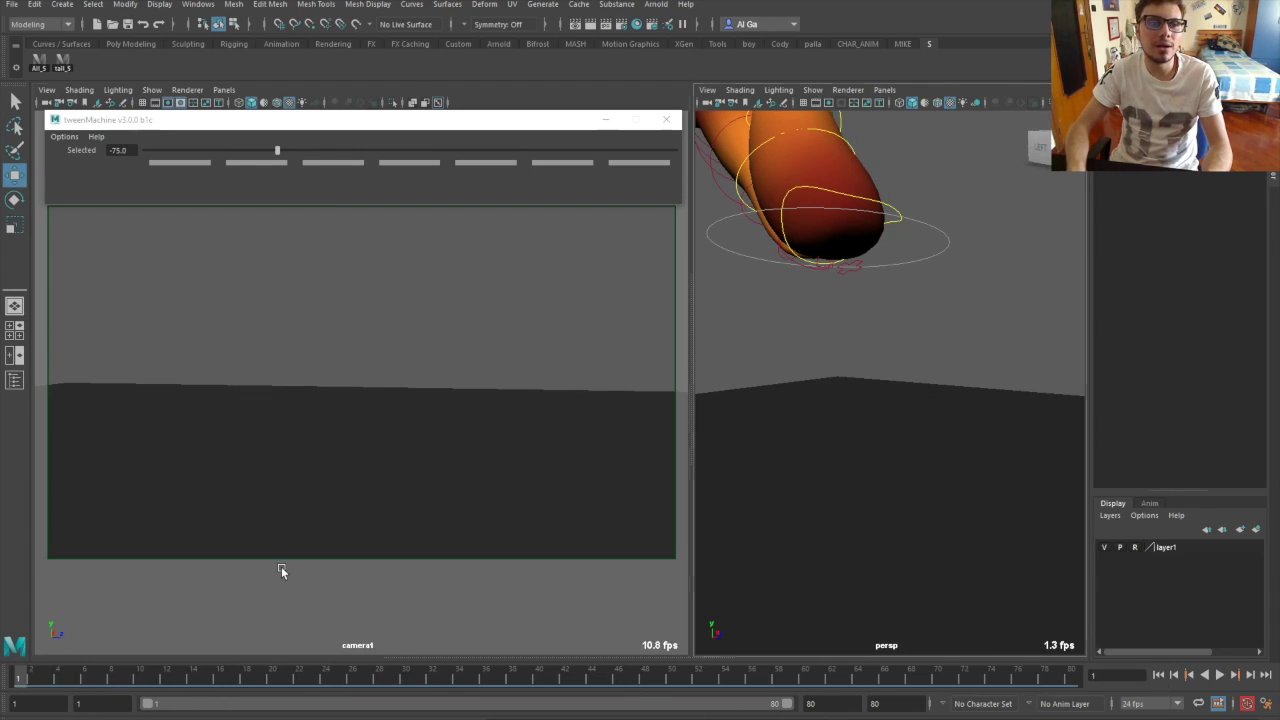
key(alt+v)
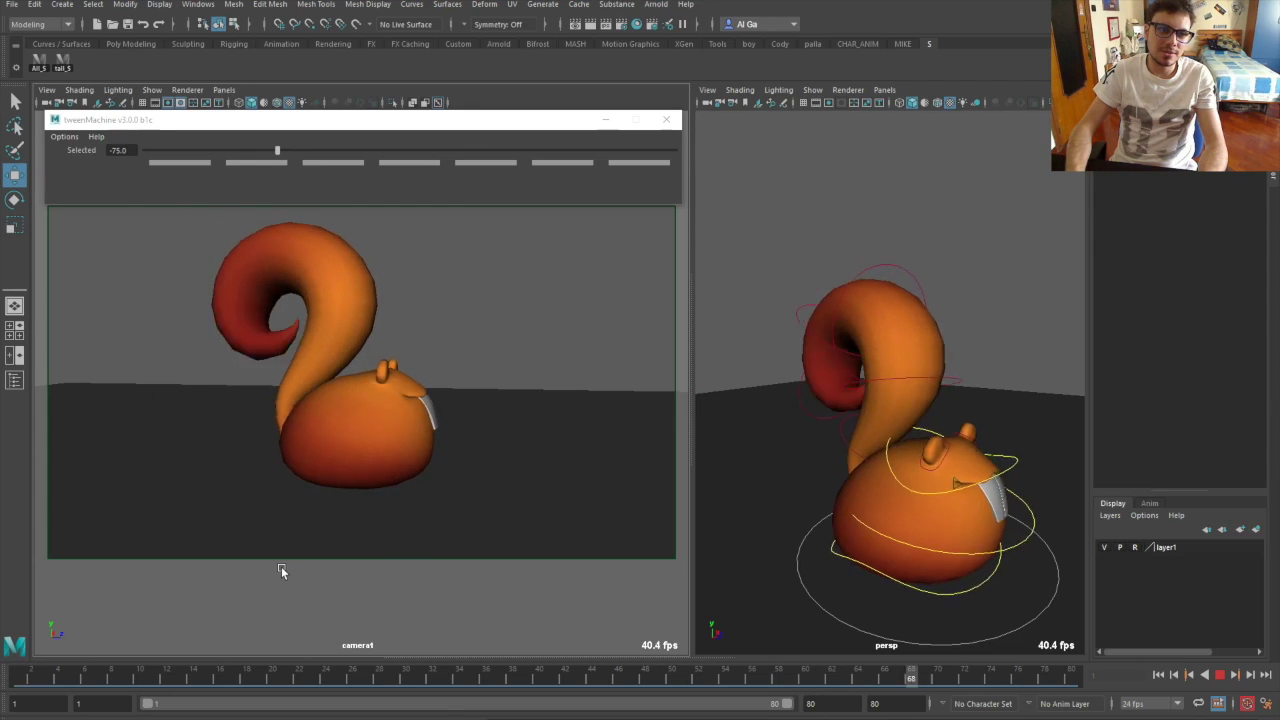
key(alt+v)
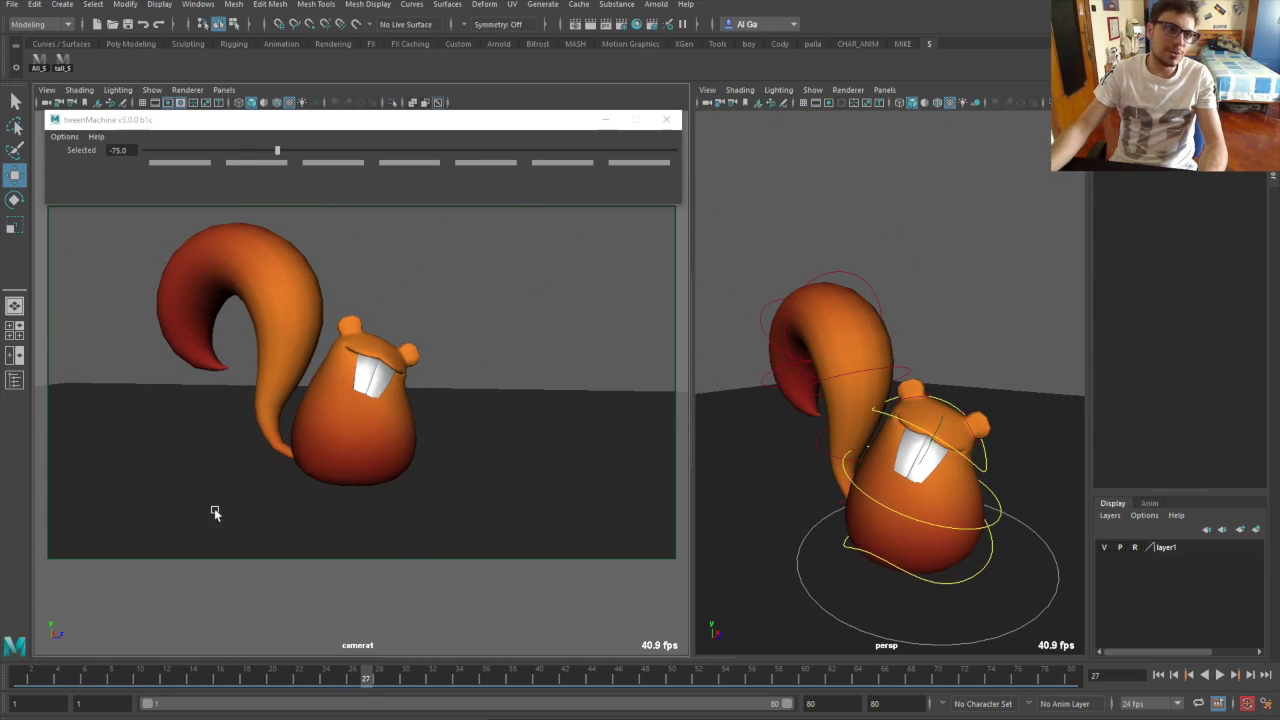
- Select all controls and examine the entry and landing by playback and scrubbing from frame 1 to frame 27
click(40, 64)
drag(342, 712, 20, 692)
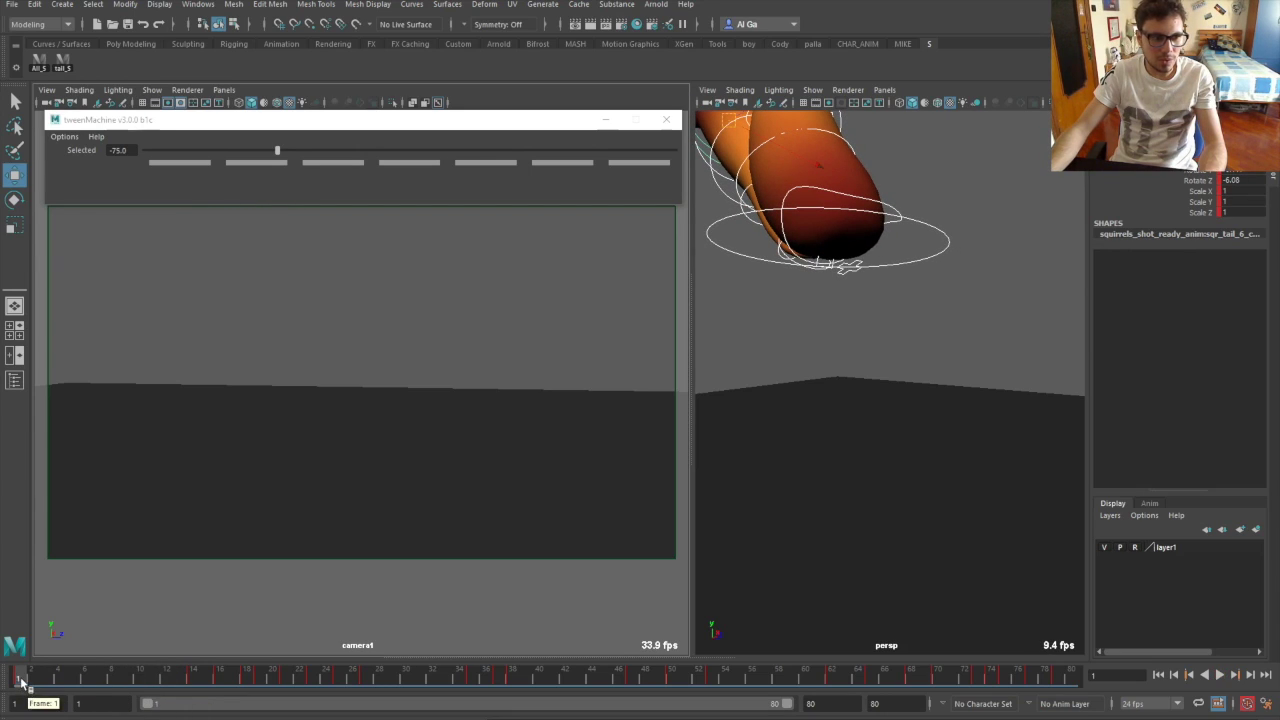
key(alt+v)
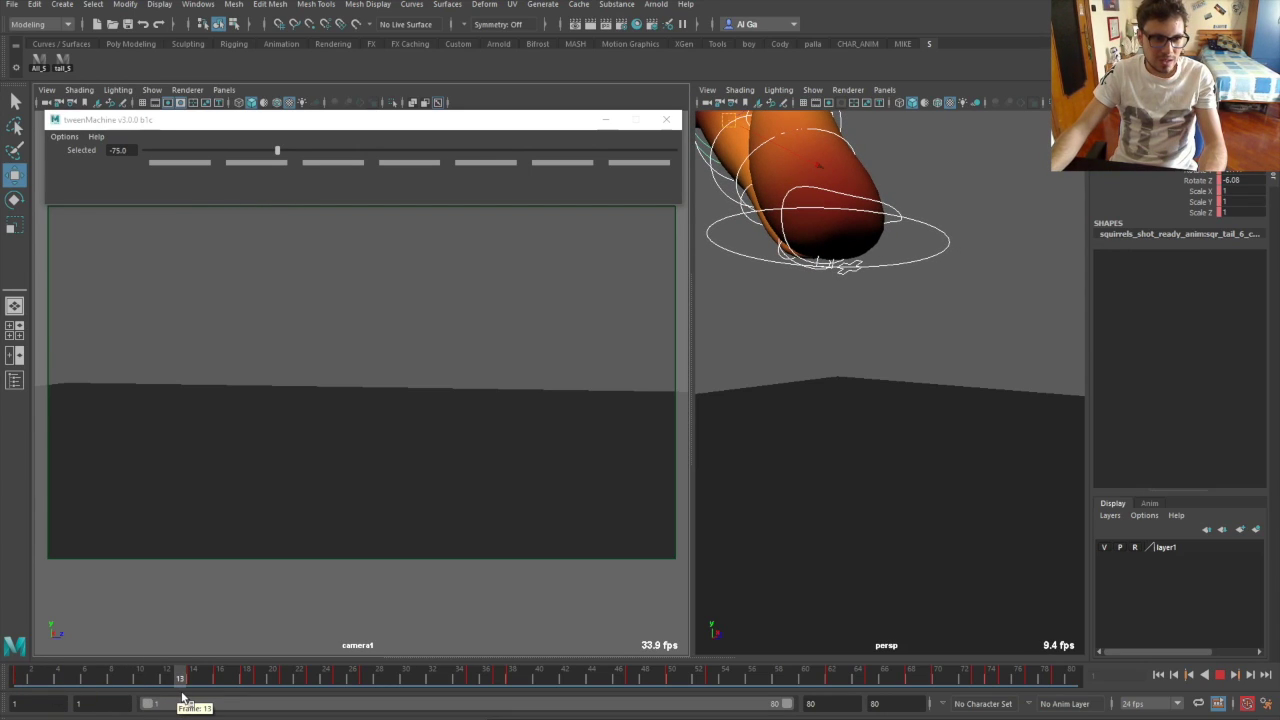
drag(182, 695, 182, 695)
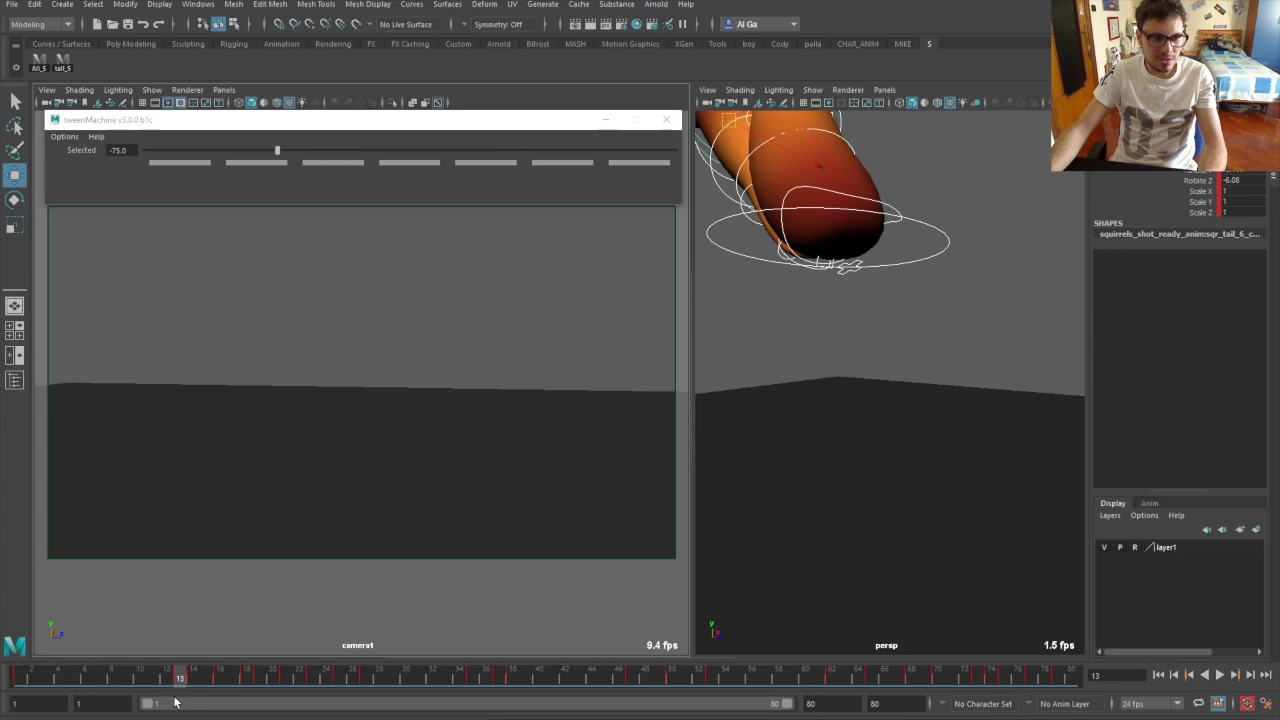
key(alt+v)
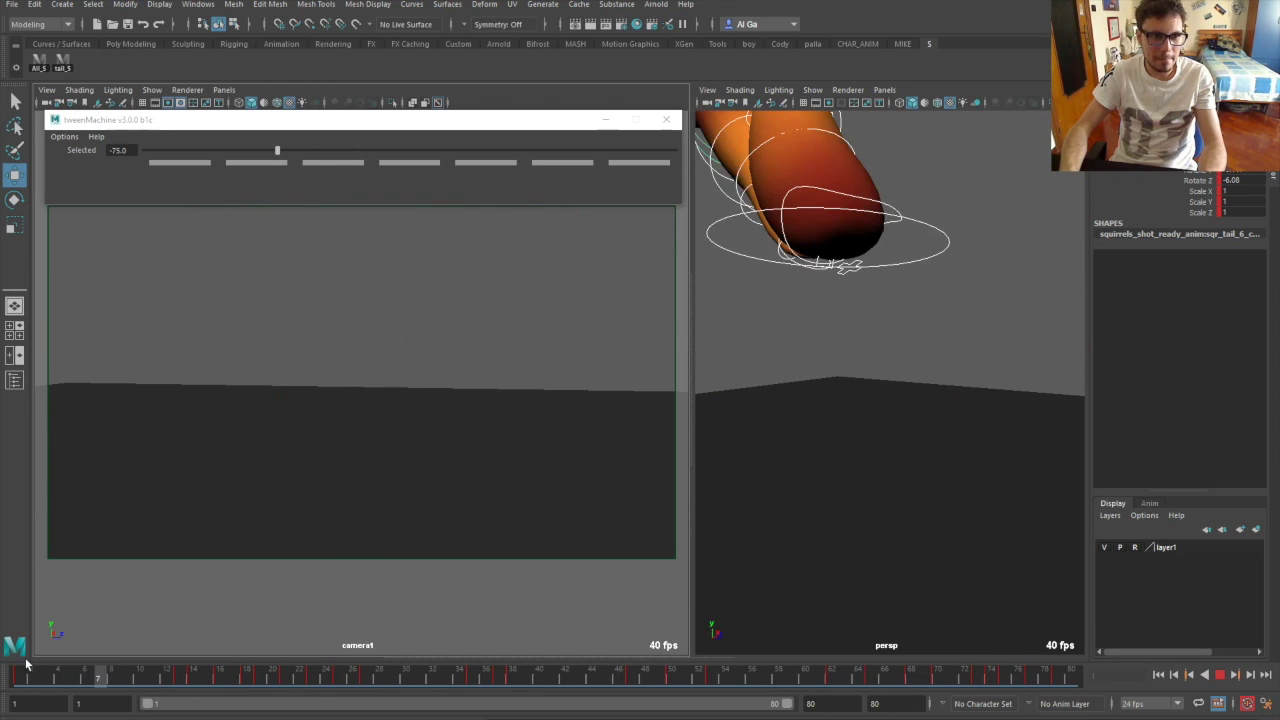
key(Escape)
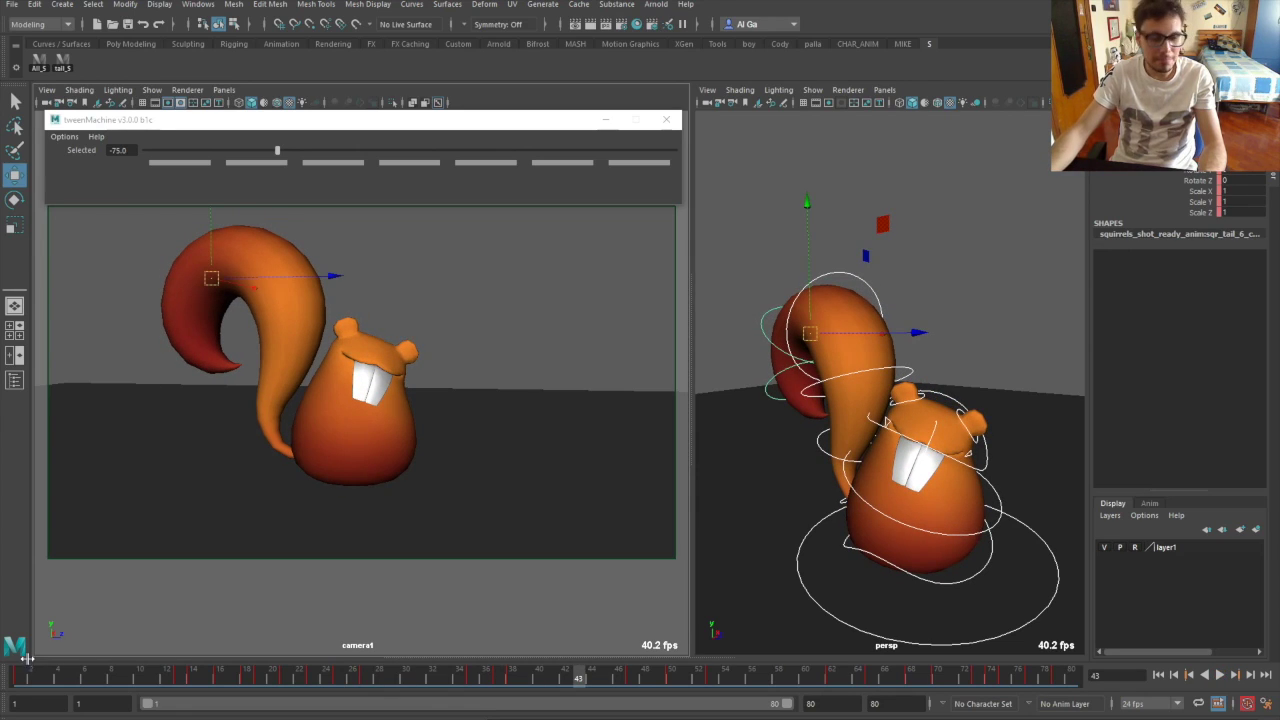
click(220, 681)
drag(240, 683, 366, 688)
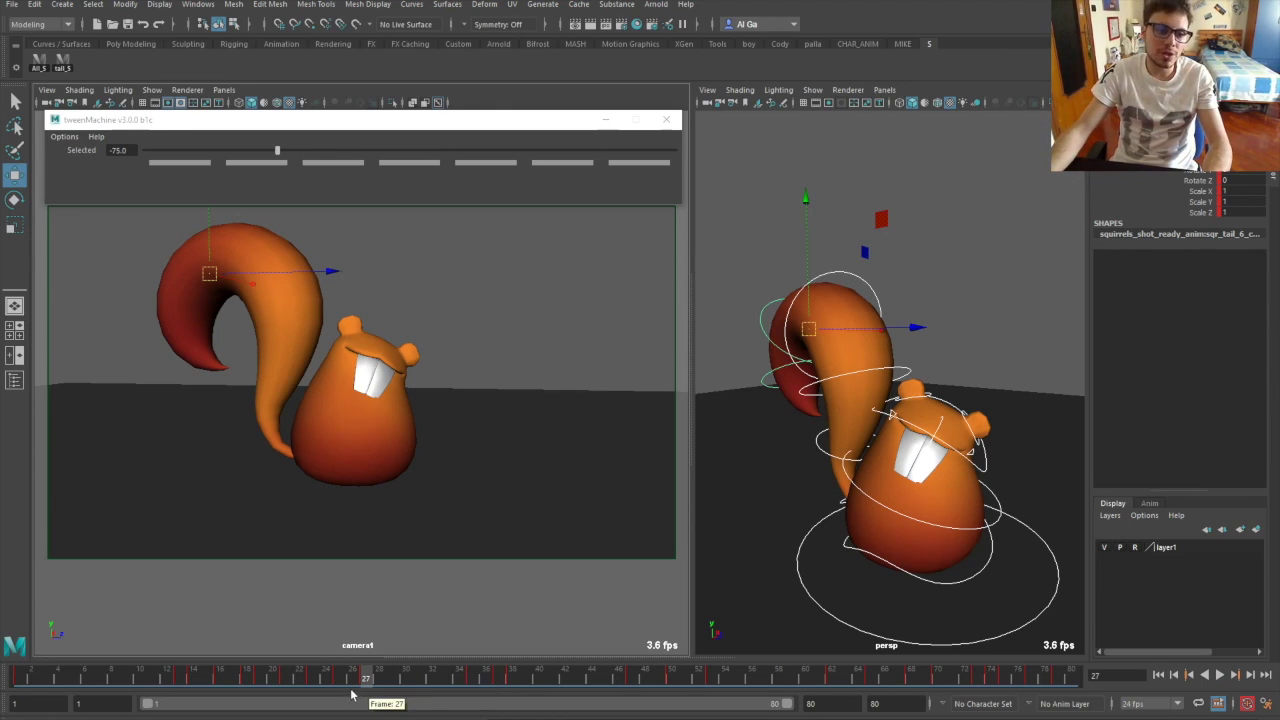
mouse_move(366, 679)
mouse_down()
mouse_move(423, 678)
mouse_move(367, 681)
mouse_up()
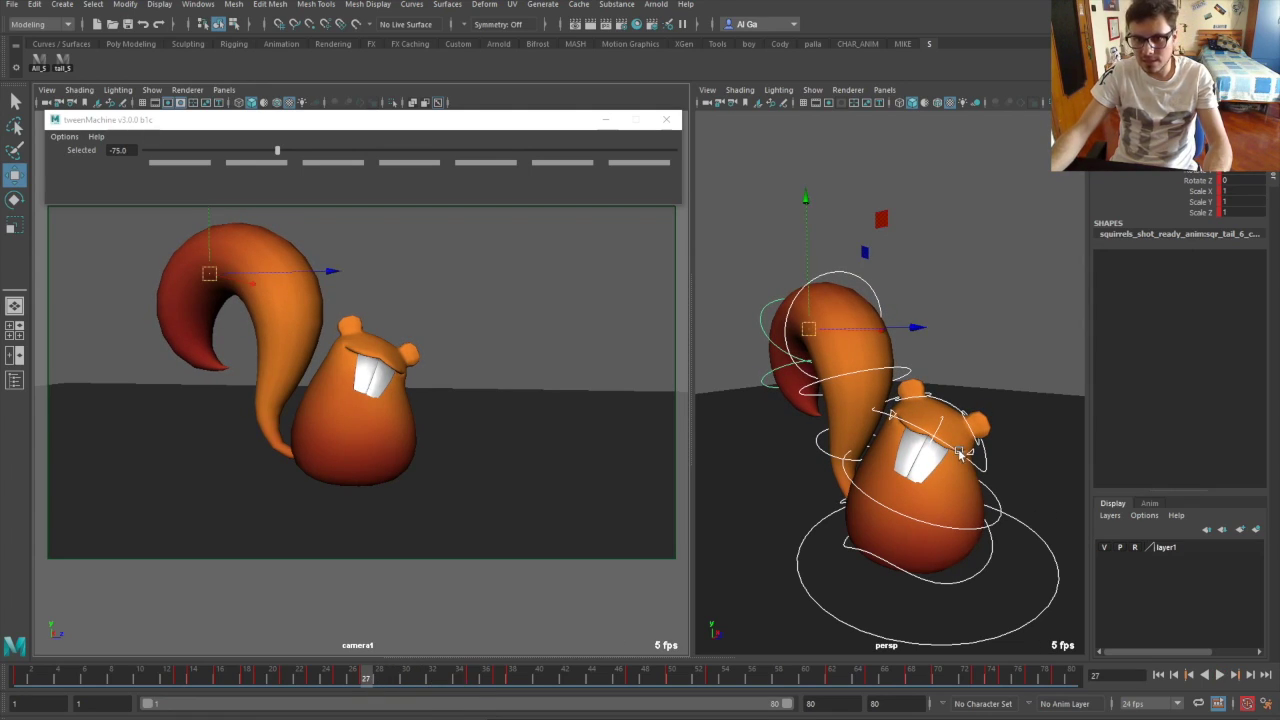
- Set the default in and out tangents to Auto in the animation preferences and save them
mouse_move(452, 680)
mouse_down()
mouse_move(471, 680)
mouse_move(366, 679)
mouse_move(525, 679)
mouse_move(398, 681)
mouse_move(491, 679)
mouse_move(434, 690)
mouse_move(472, 679)
mouse_up()
key(alt+v)
click(1266, 704)
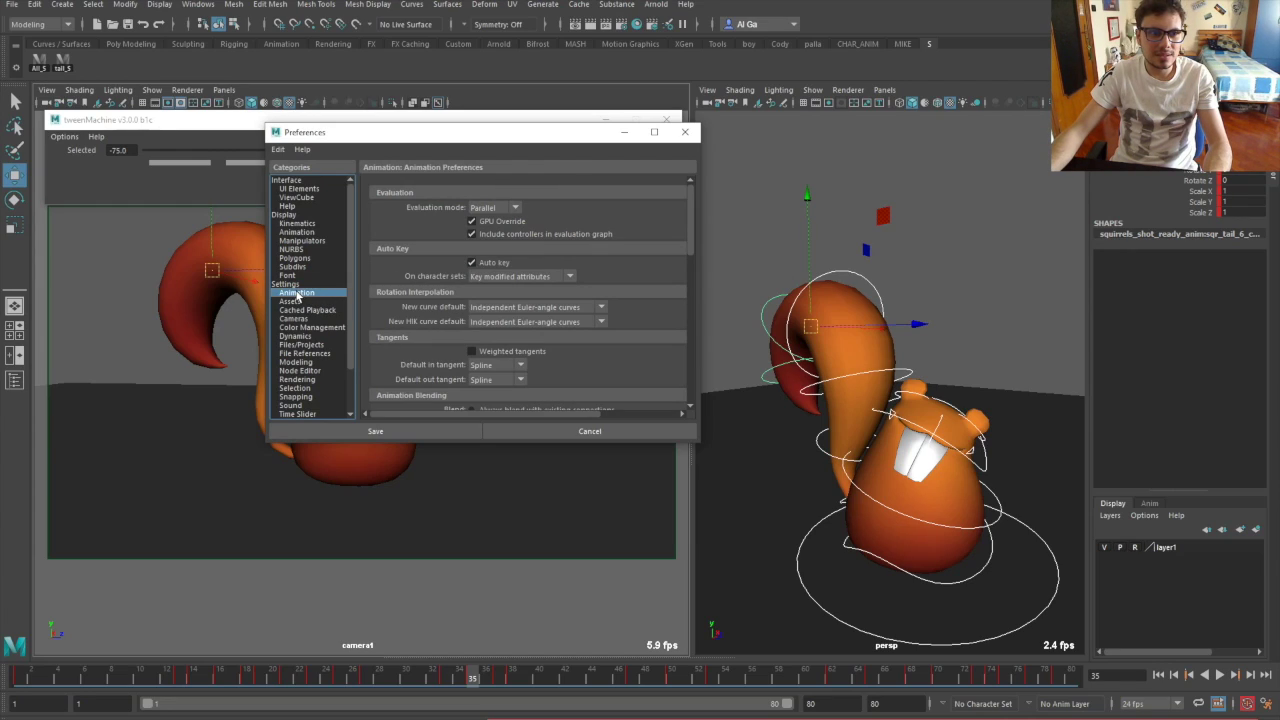
click(519, 365)
click(496, 443)
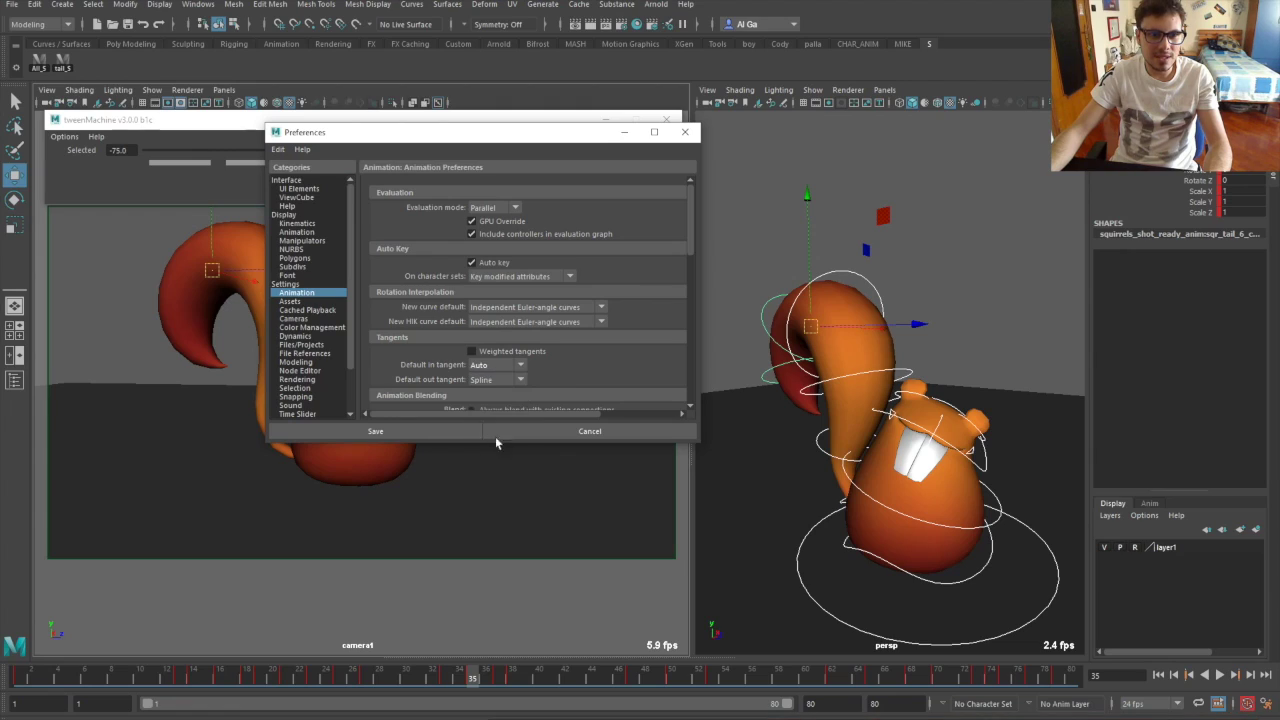
click(520, 380)
click(488, 475)
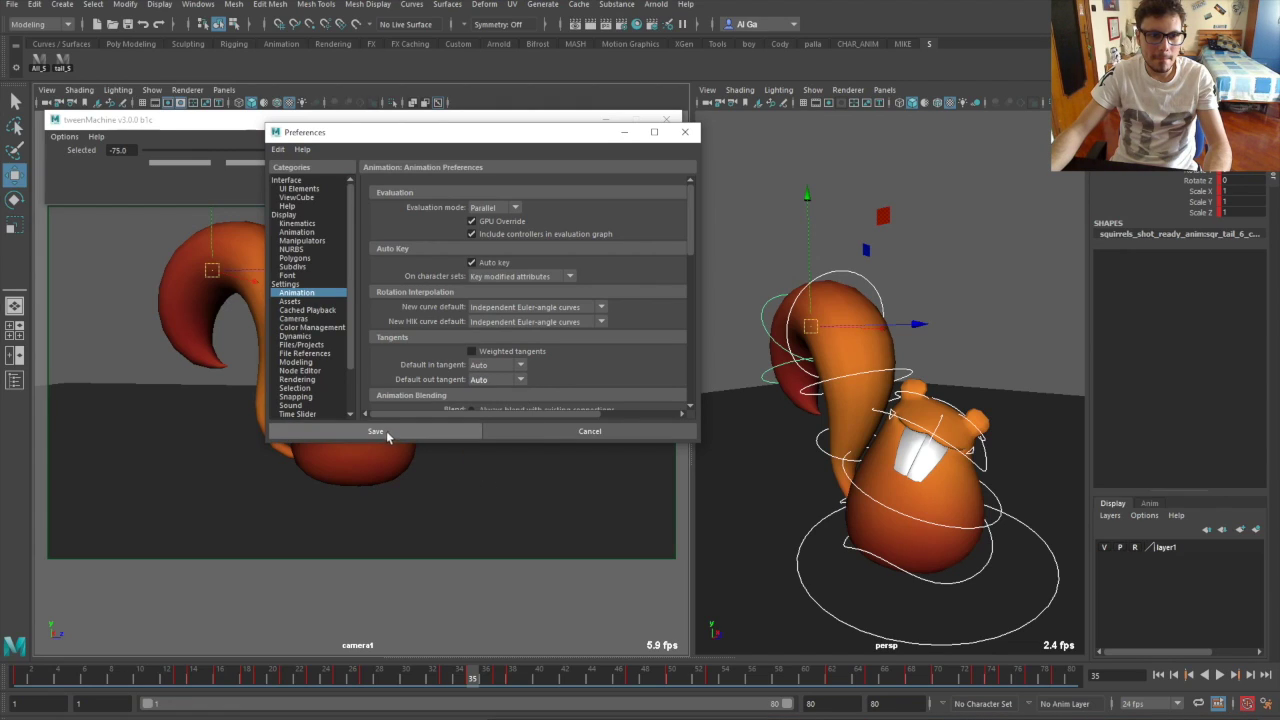
click(376, 431)
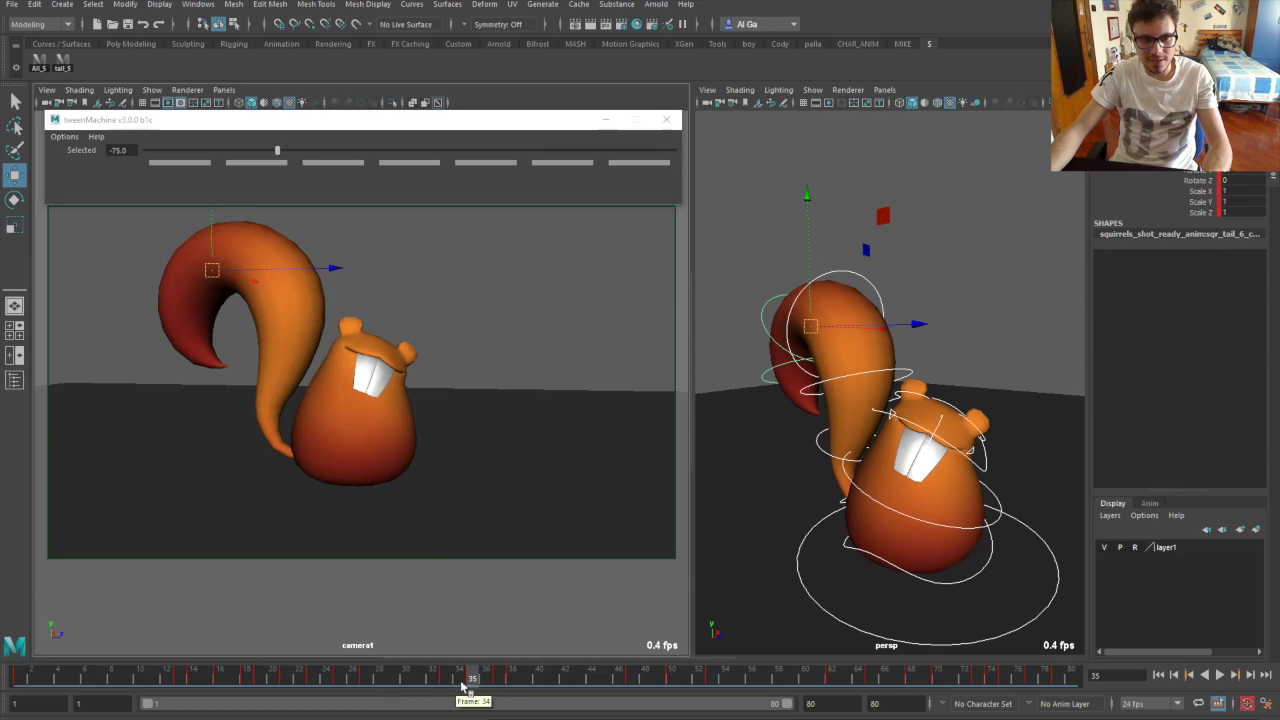
- Change the tangent type of all controls' keys between frames 25 and 37, and play back the animation
shift+drag(479, 683, 340, 683)
right_click(360, 680)
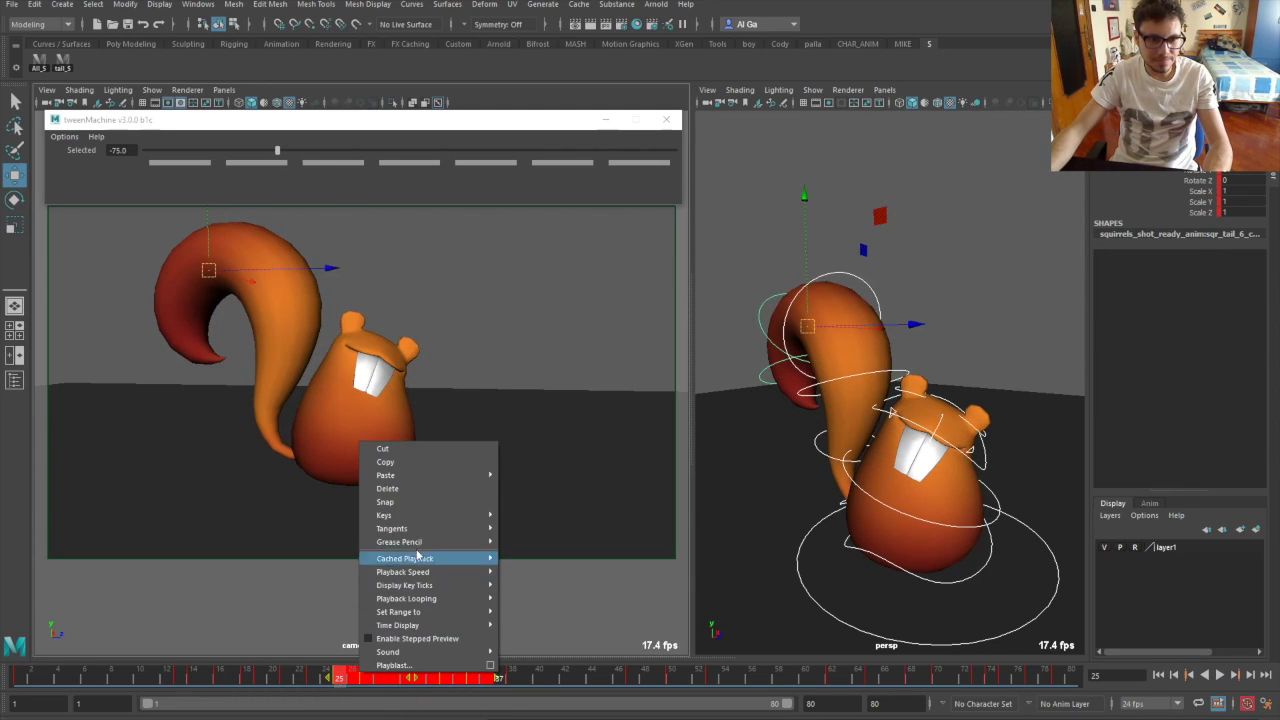
mouse_move(430, 528)
click(531, 607)
key(alt+v)
- Examine the head turn and the settle between frames 39 and 60 by scrubbing and playback
drag(389, 693, 525, 703)
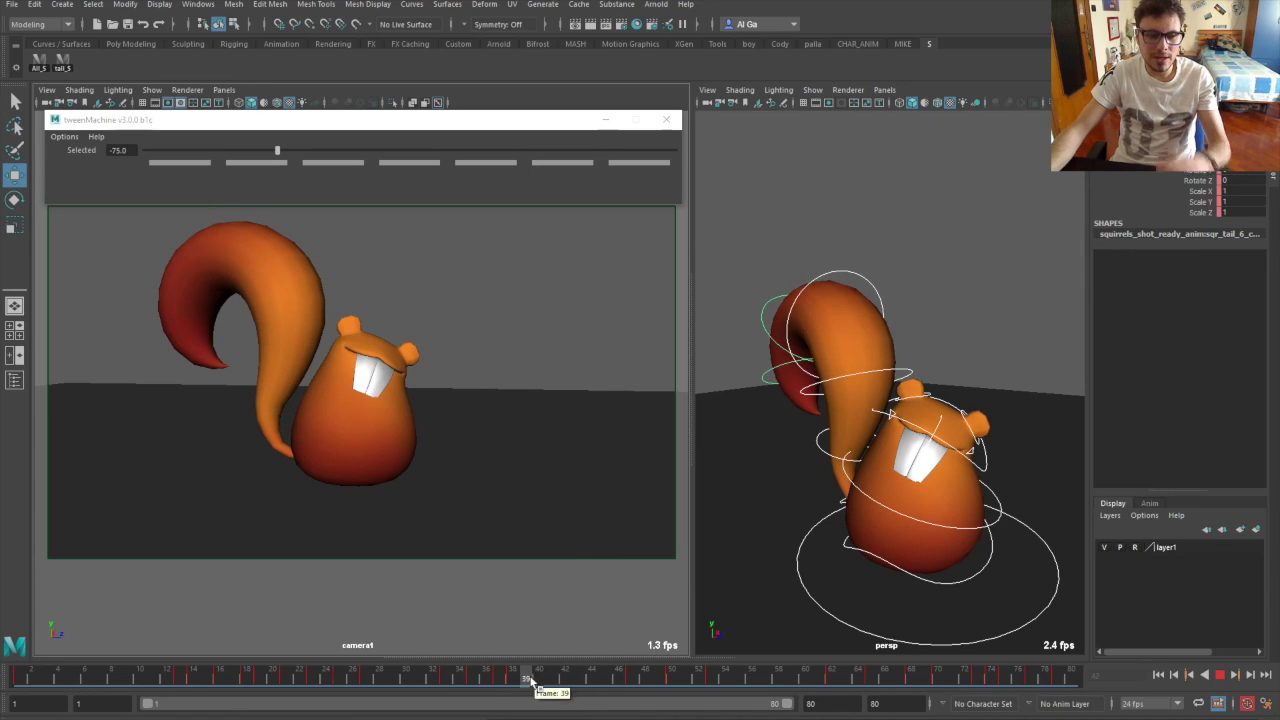
key(alt+v)
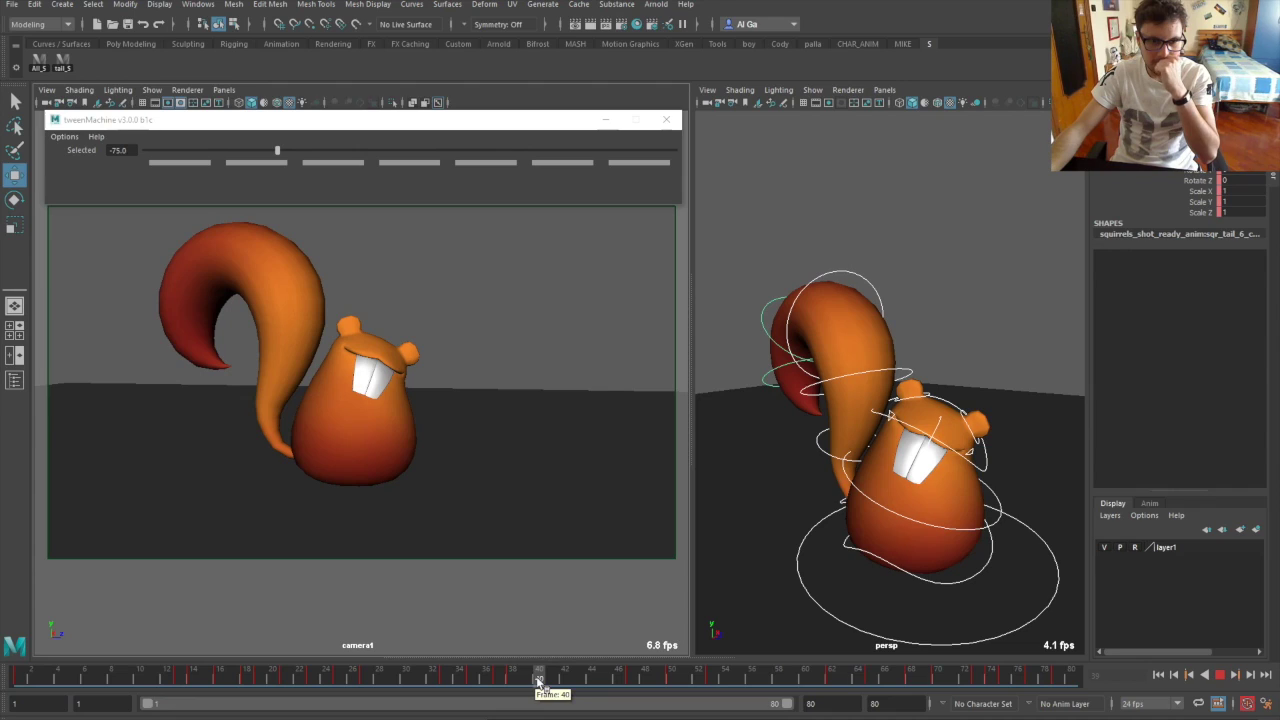
drag(538, 683, 586, 683)
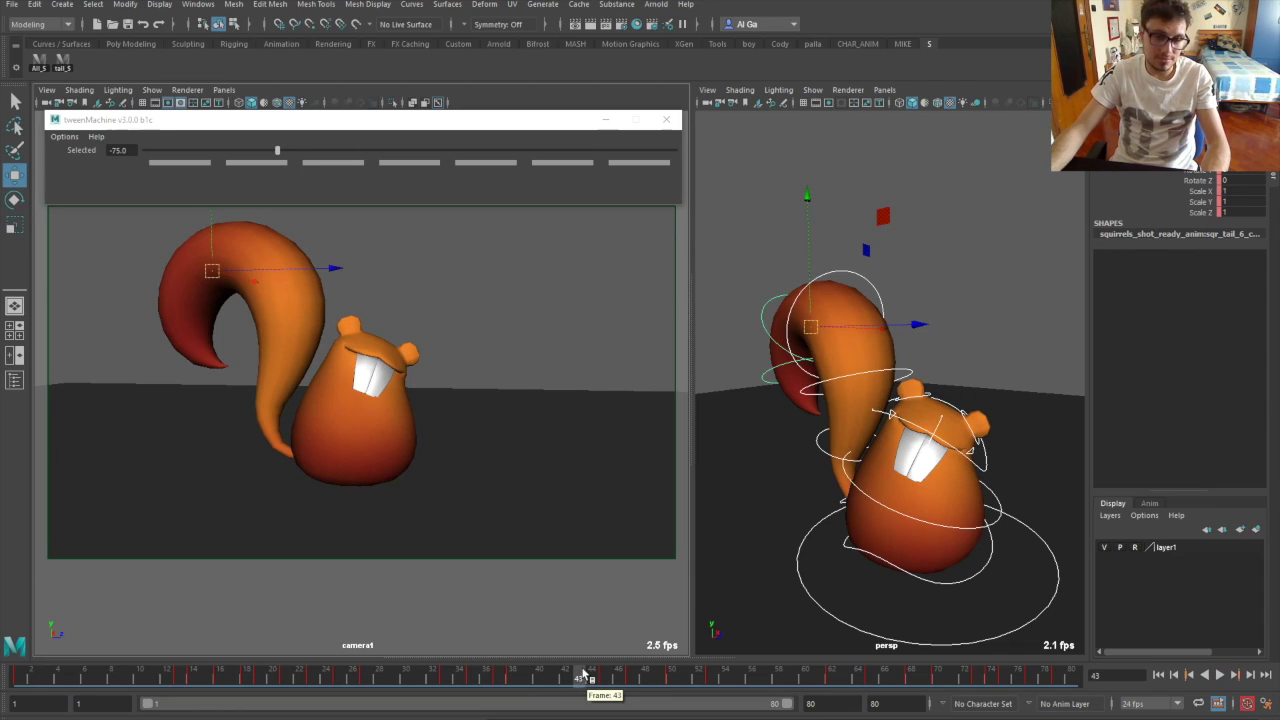
drag(587, 680, 364, 656)
key(alt+v)
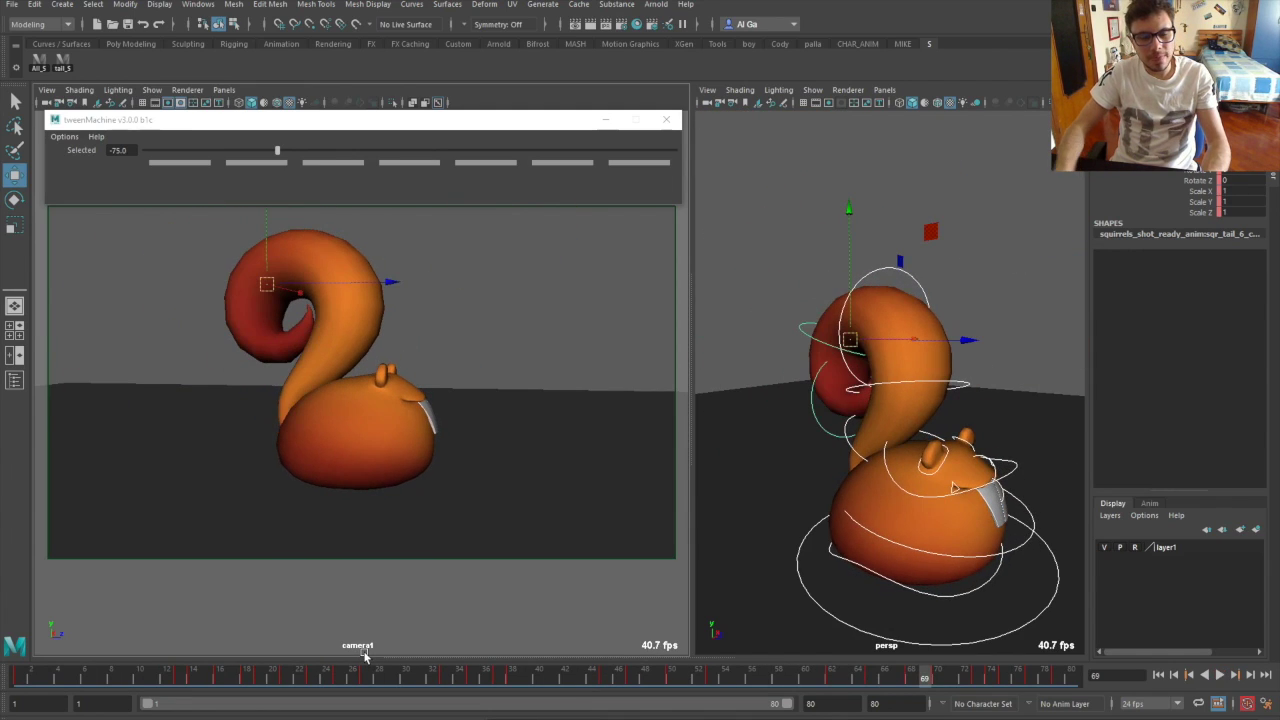
drag(645, 686, 727, 690)
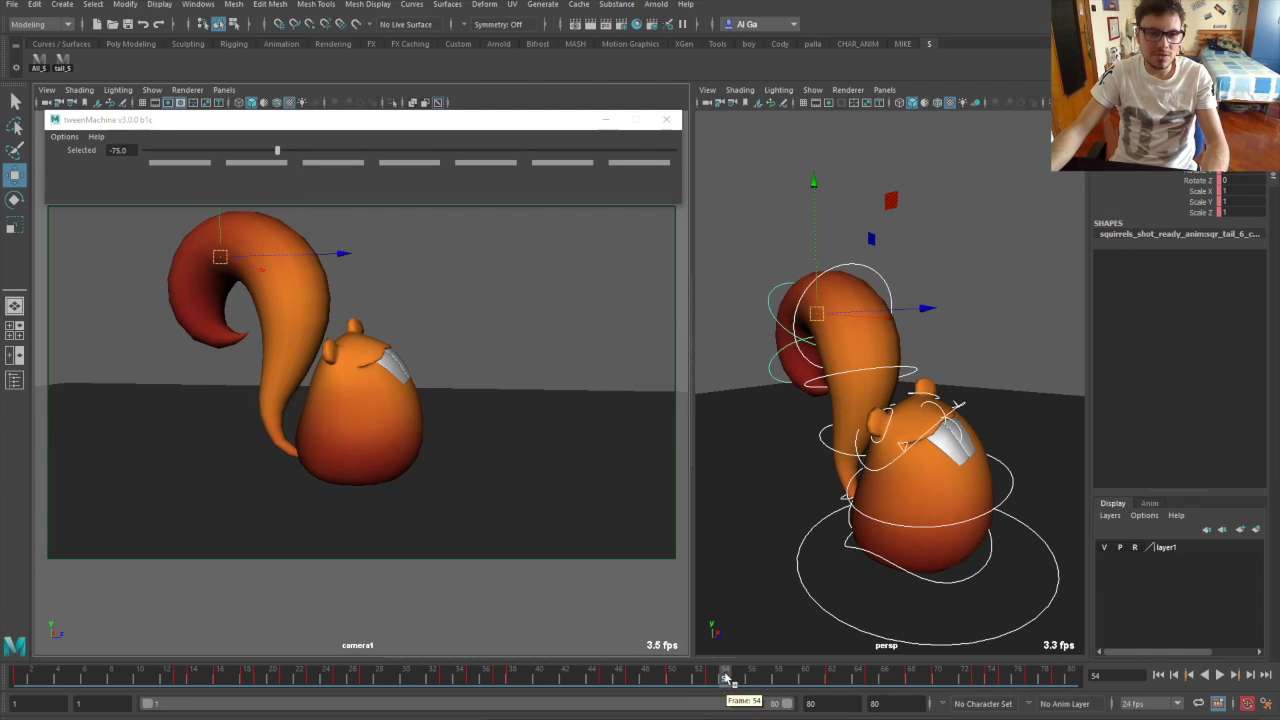
drag(722, 678, 725, 680)
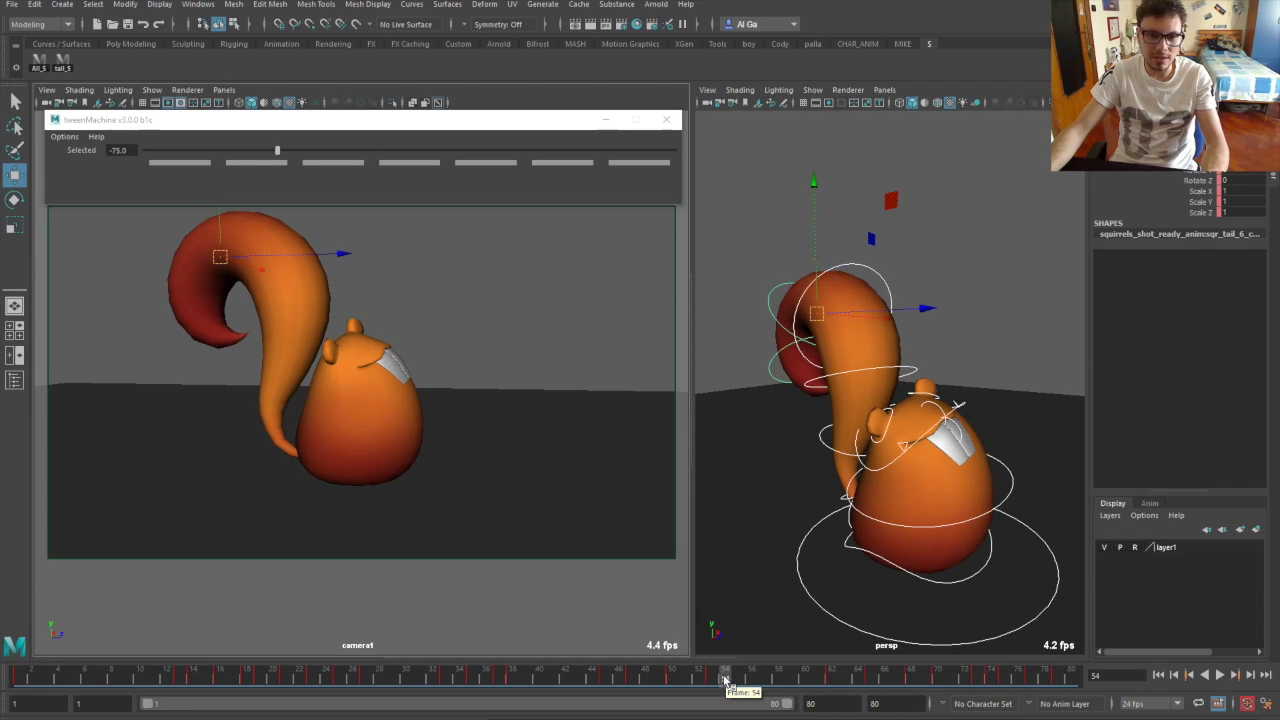
drag(726, 680, 803, 689)
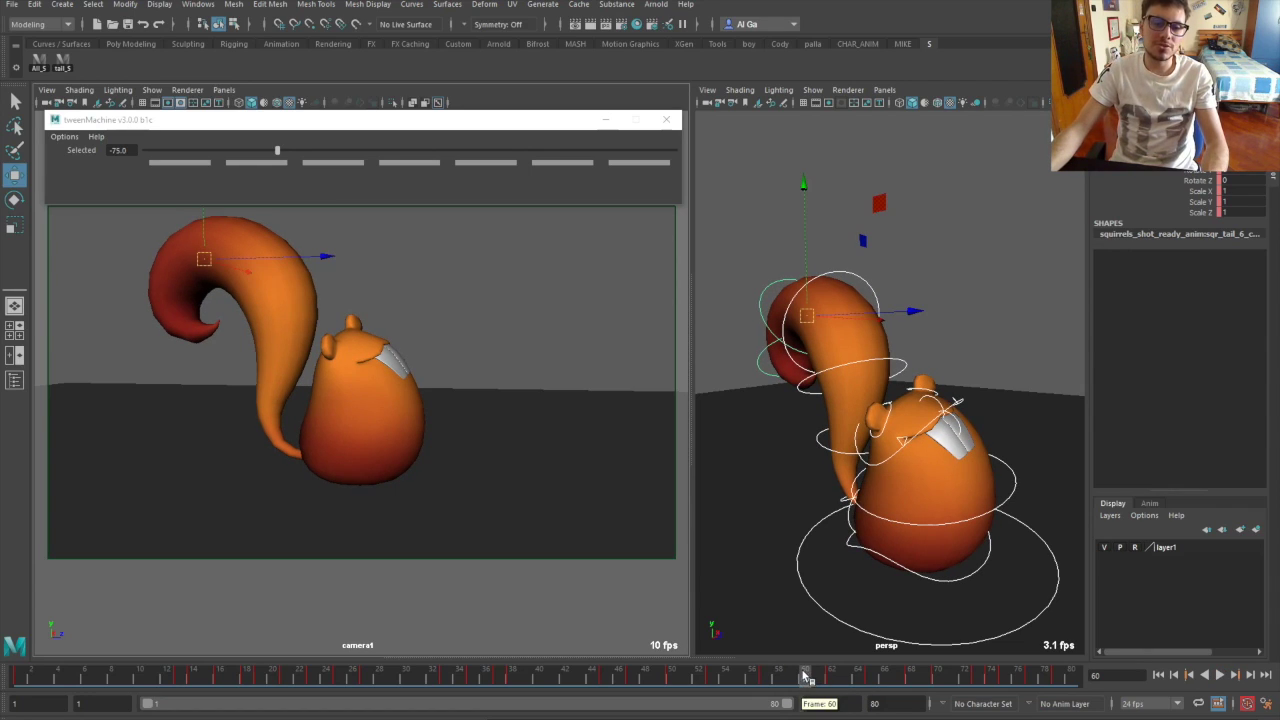
key(alt+v)
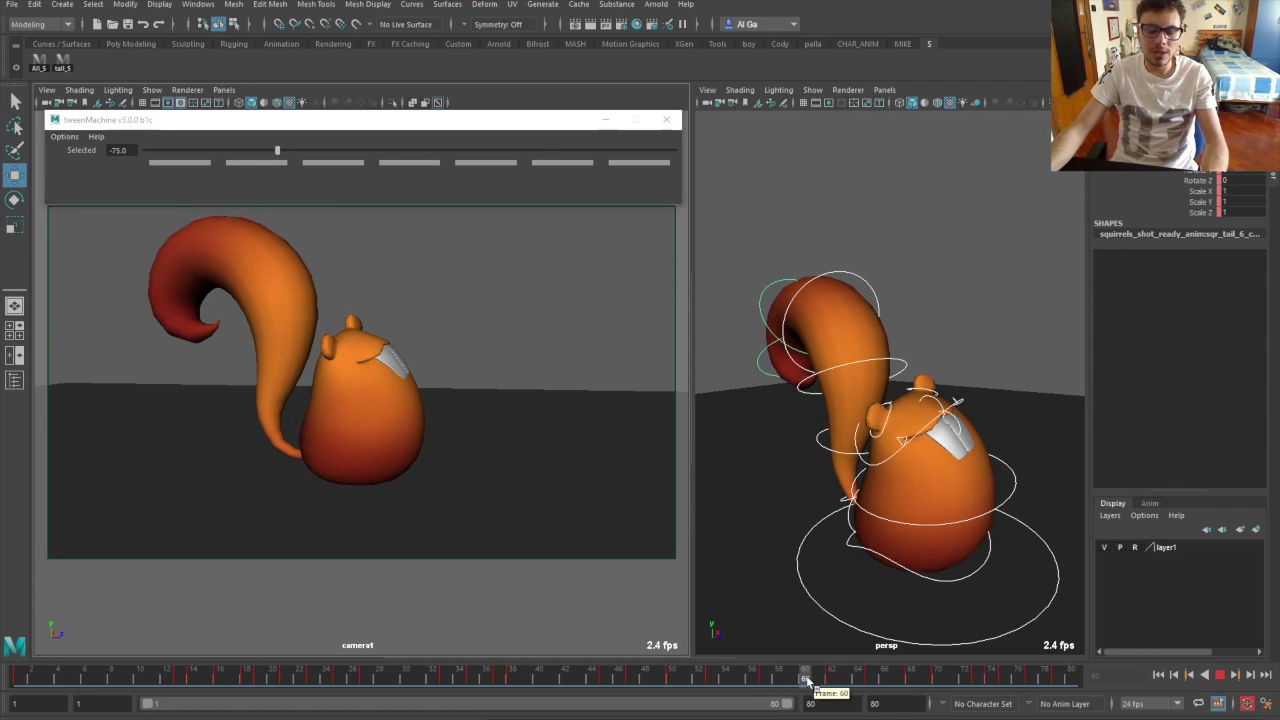
key(alt+v)
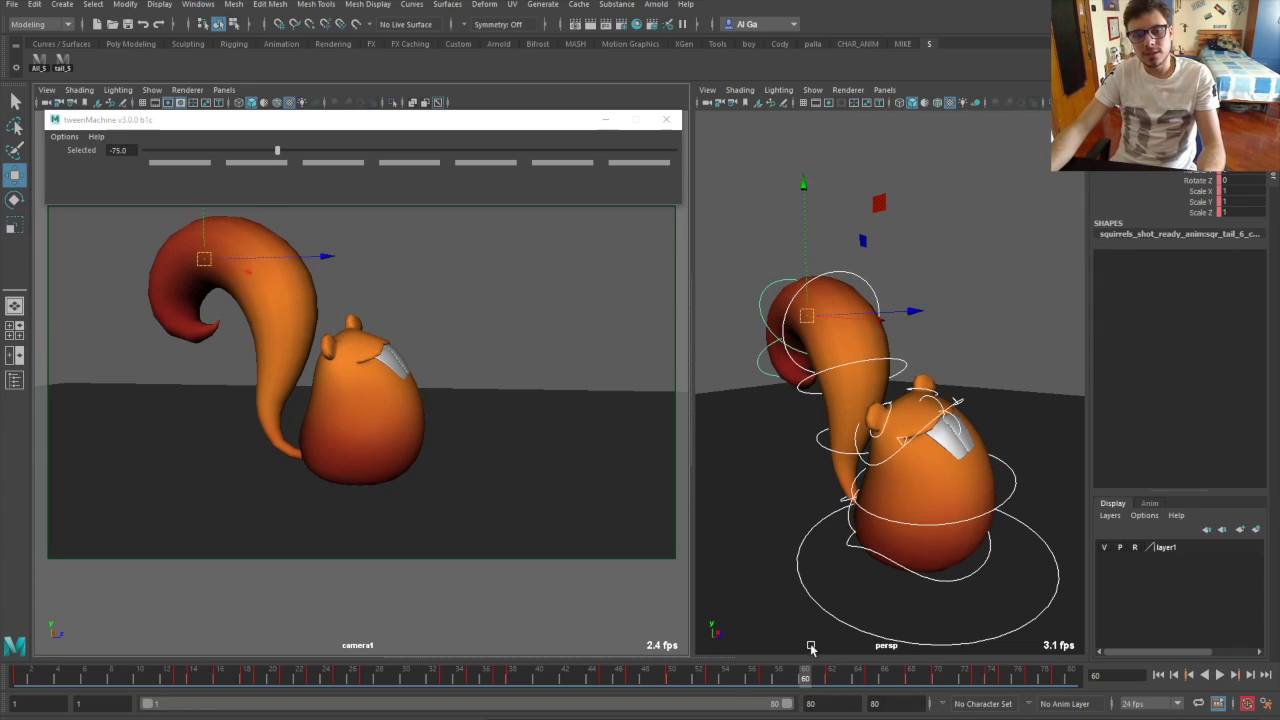
- Push all controls' pose at frame 60 to 114.8 with tweenMachine, and play back the animation
click(75, 140)
click(643, 162)
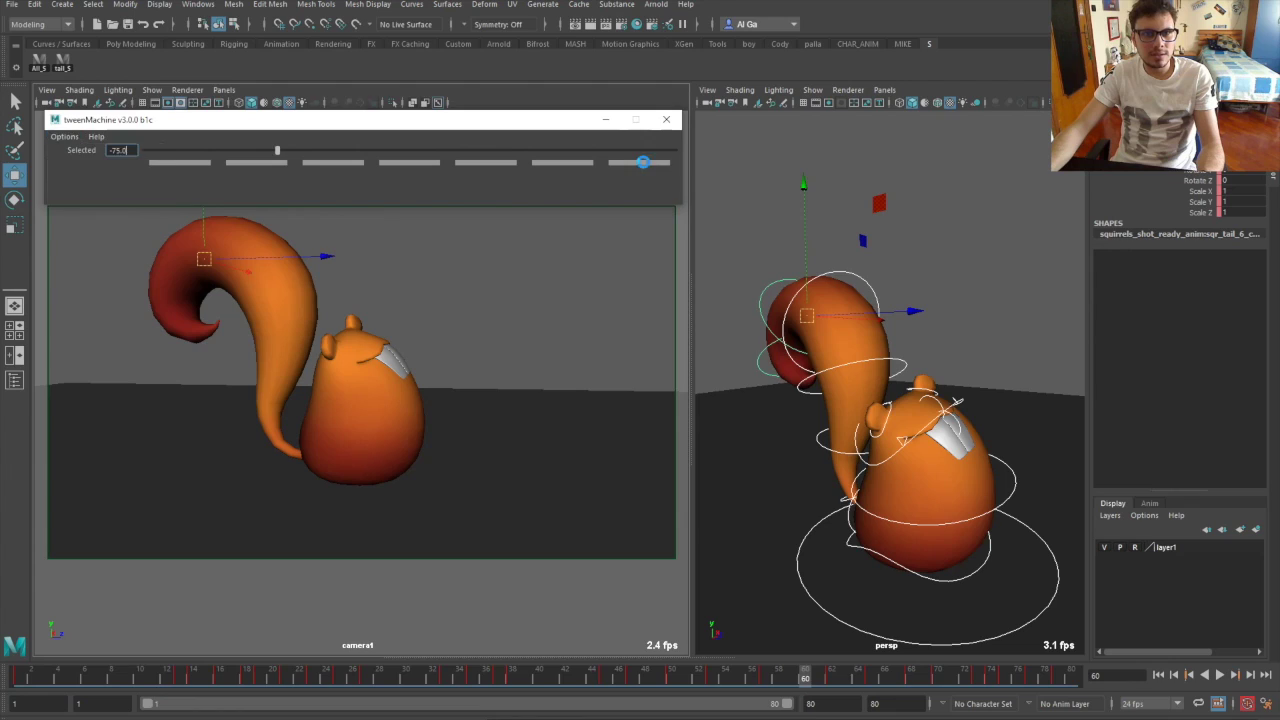
drag(548, 155, 612, 152)
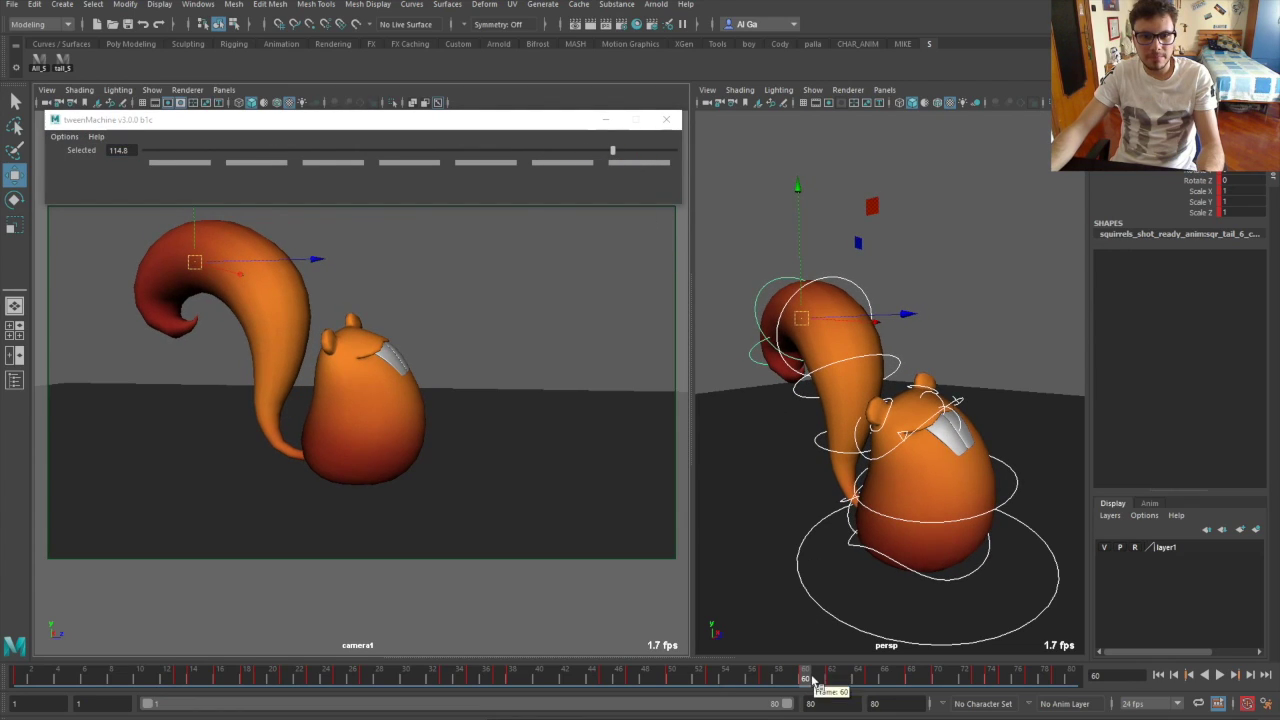
key(alt+v)
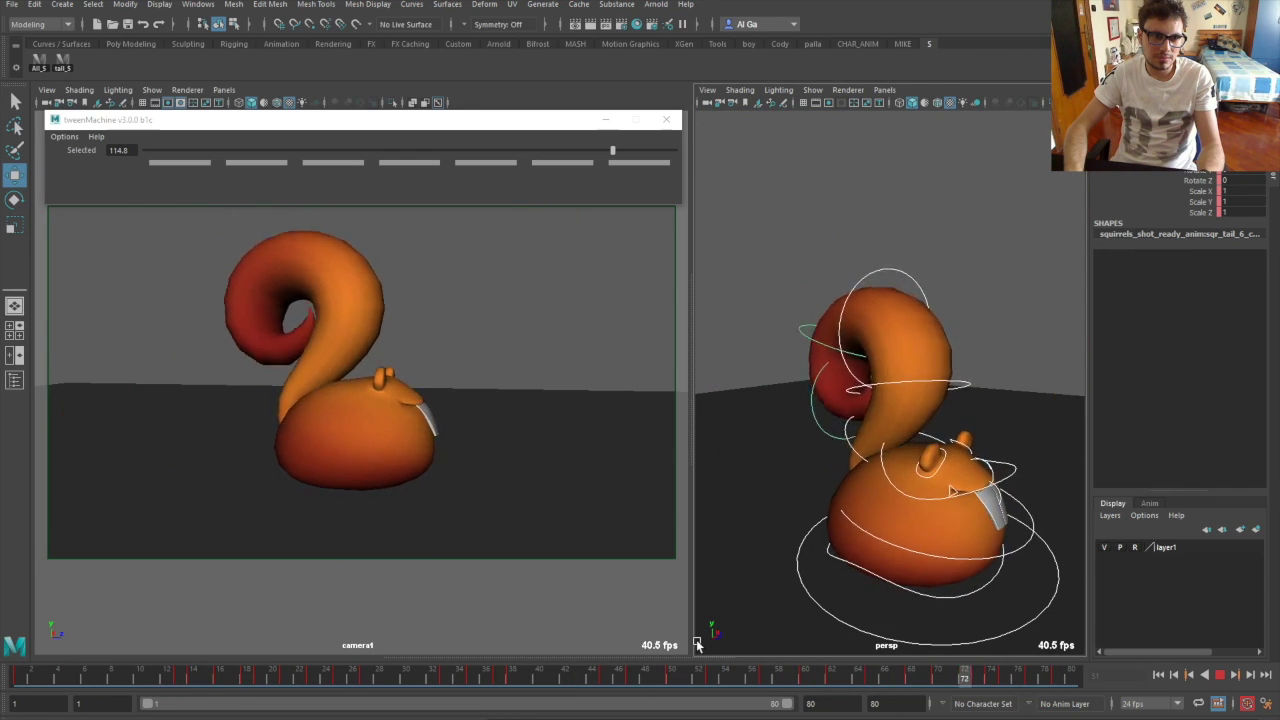
key(Escape)
mouse_move(775, 683)
mouse_down()
mouse_move(960, 686)
mouse_move(1071, 706)
mouse_move(734, 684)
mouse_move(629, 651)
mouse_up()
key(alt+v)
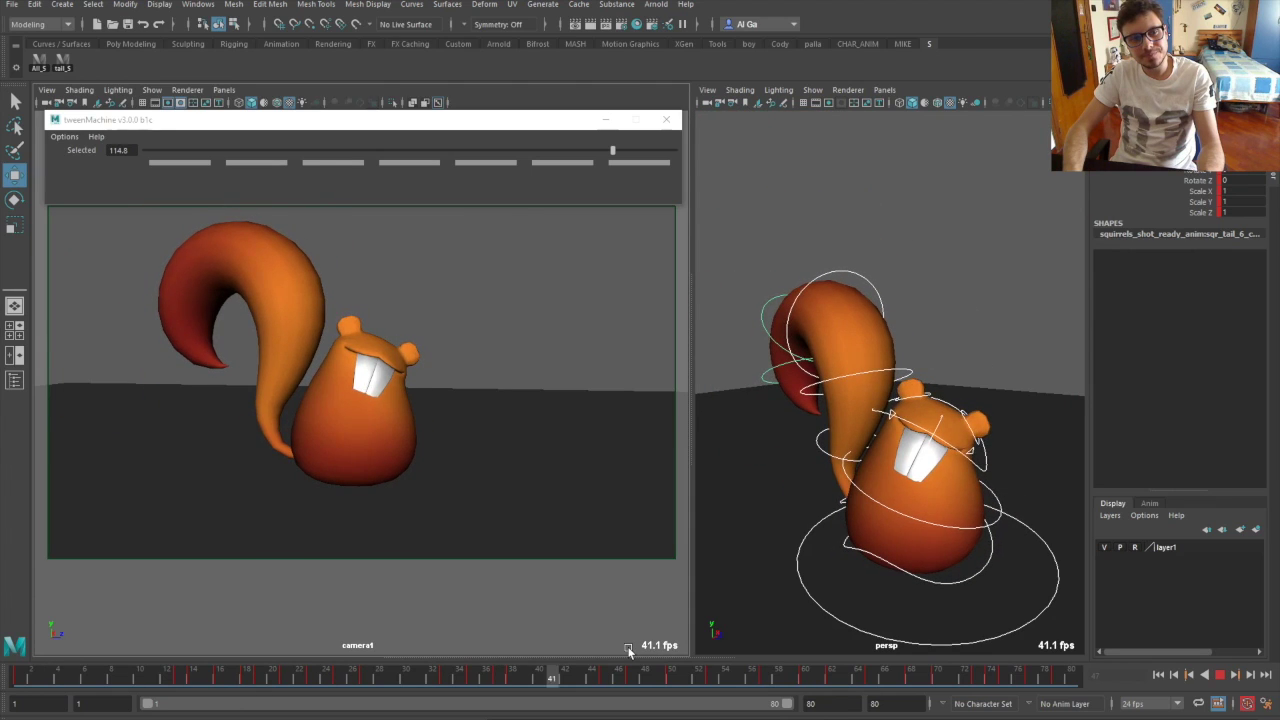
key(Escape)
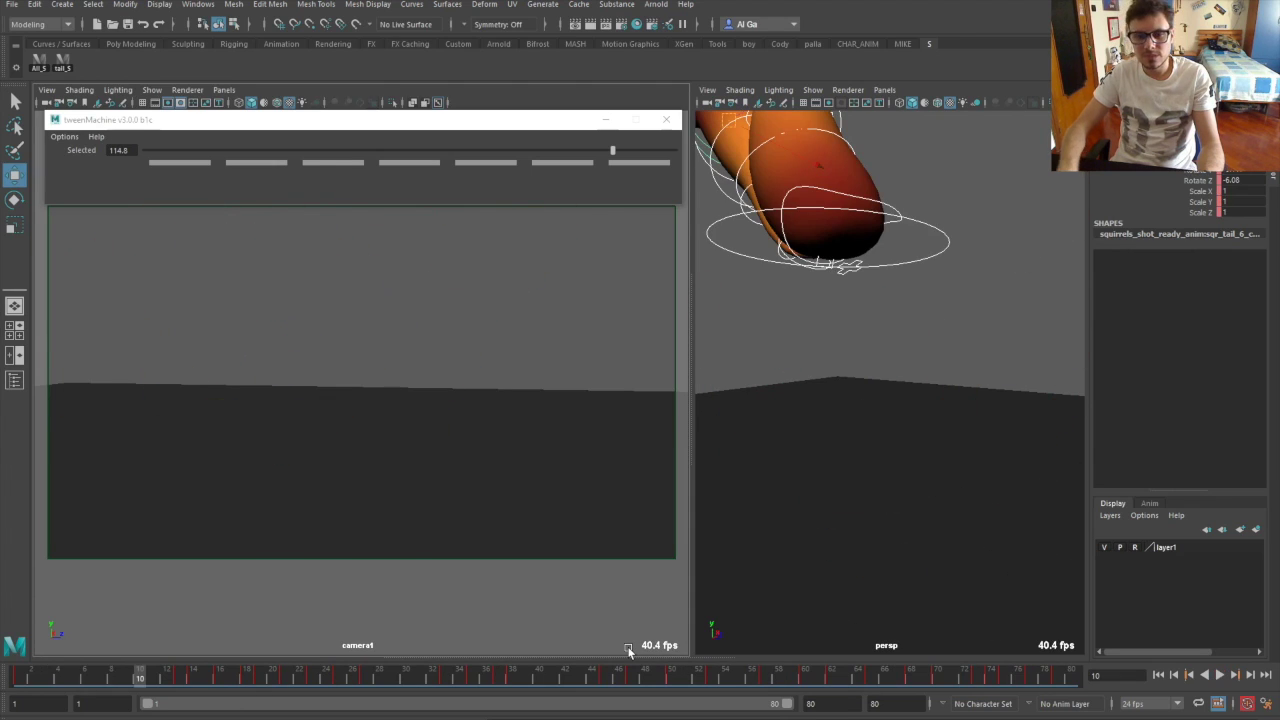
- Deselect all controls, reframe the perspective view and select the squirrel's root control at frame 10
click(819, 379)
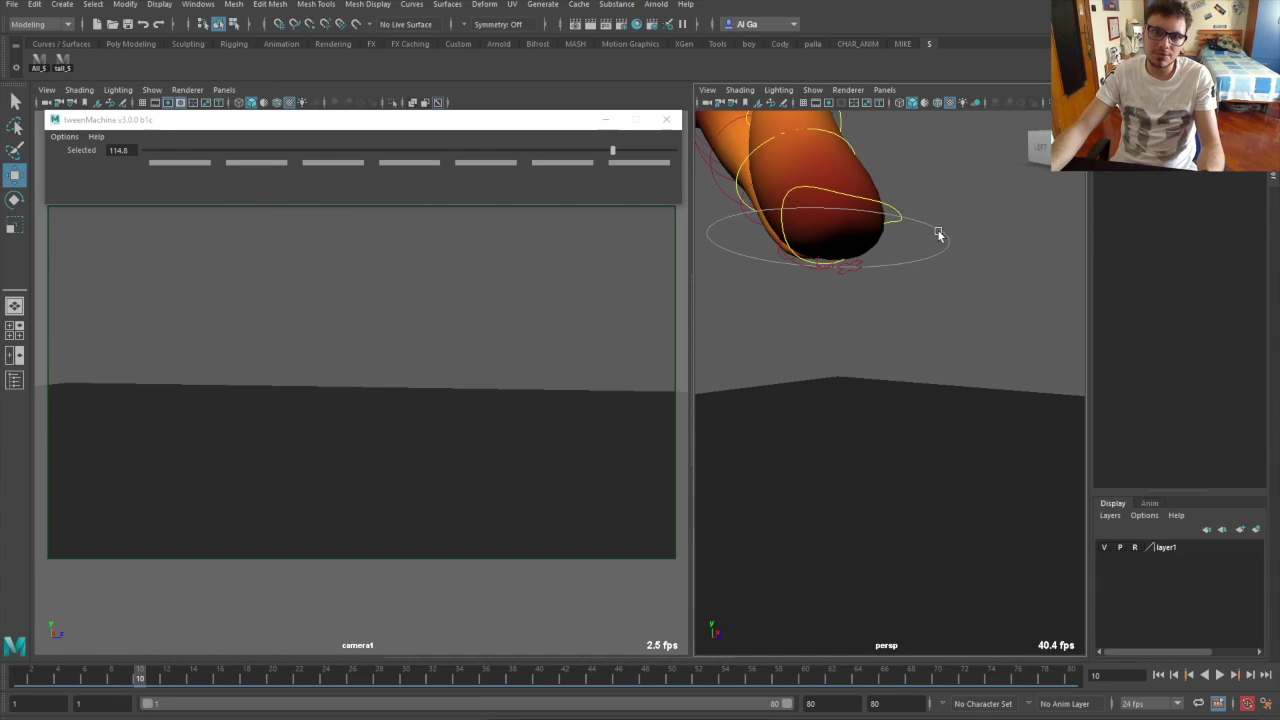
scroll(866, 283, down, 2)
alt+middle_drag(889, 309, 883, 316)
alt+drag(882, 311, 943, 280)
click(945, 283)
- Rearrange the layout to show the side view below the others with tweenMachine out of the way, and go to frame 1
mouse_move(691, 381)
mouse_down()
mouse_move(726, 383)
mouse_move(663, 384)
mouse_move(676, 400)
mouse_up()
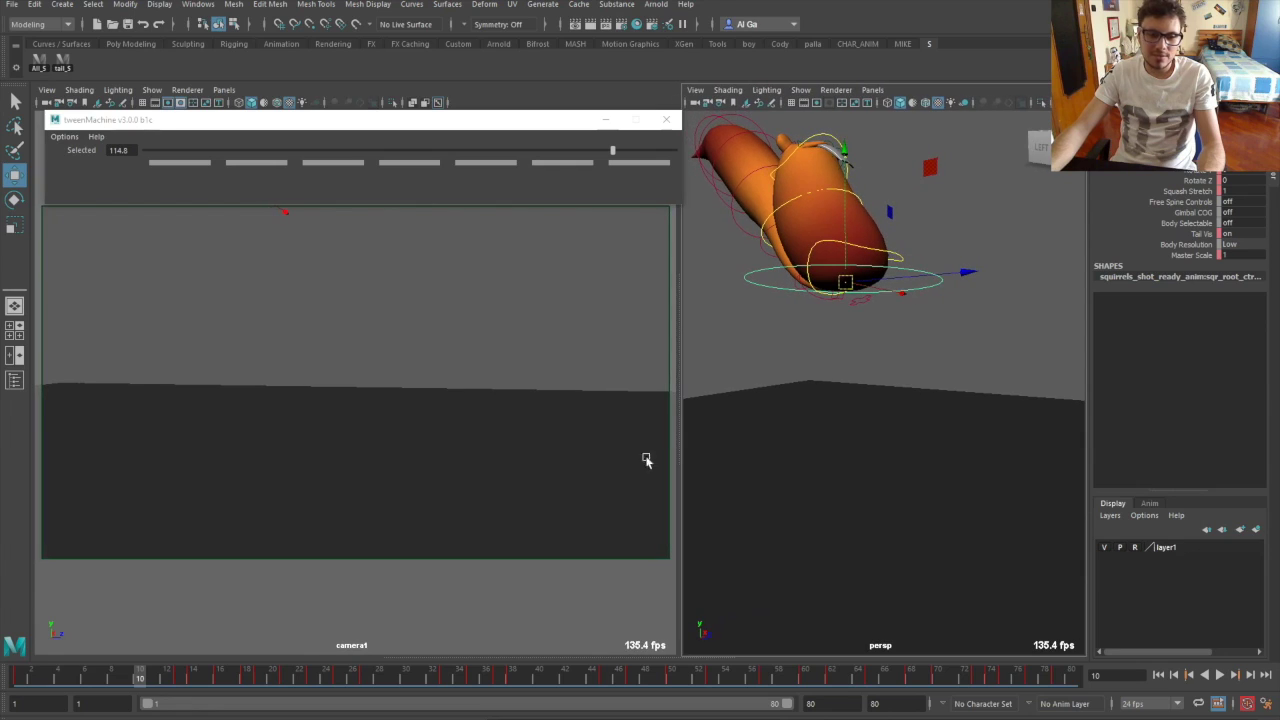
drag(620, 657, 629, 420)
drag(674, 346, 777, 357)
mouse_move(755, 360)
mouse_down()
mouse_move(726, 363)
mouse_move(741, 358)
mouse_up()
drag(489, 136, 1279, 200)
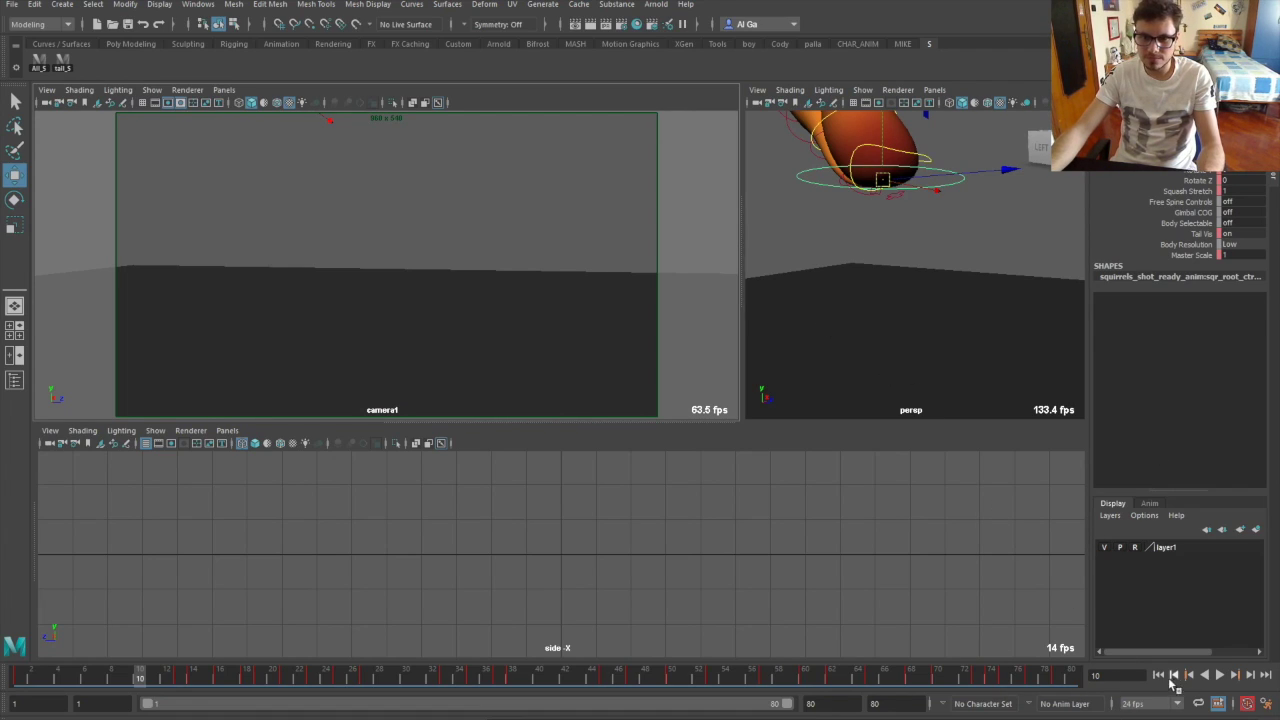
click(1174, 677)
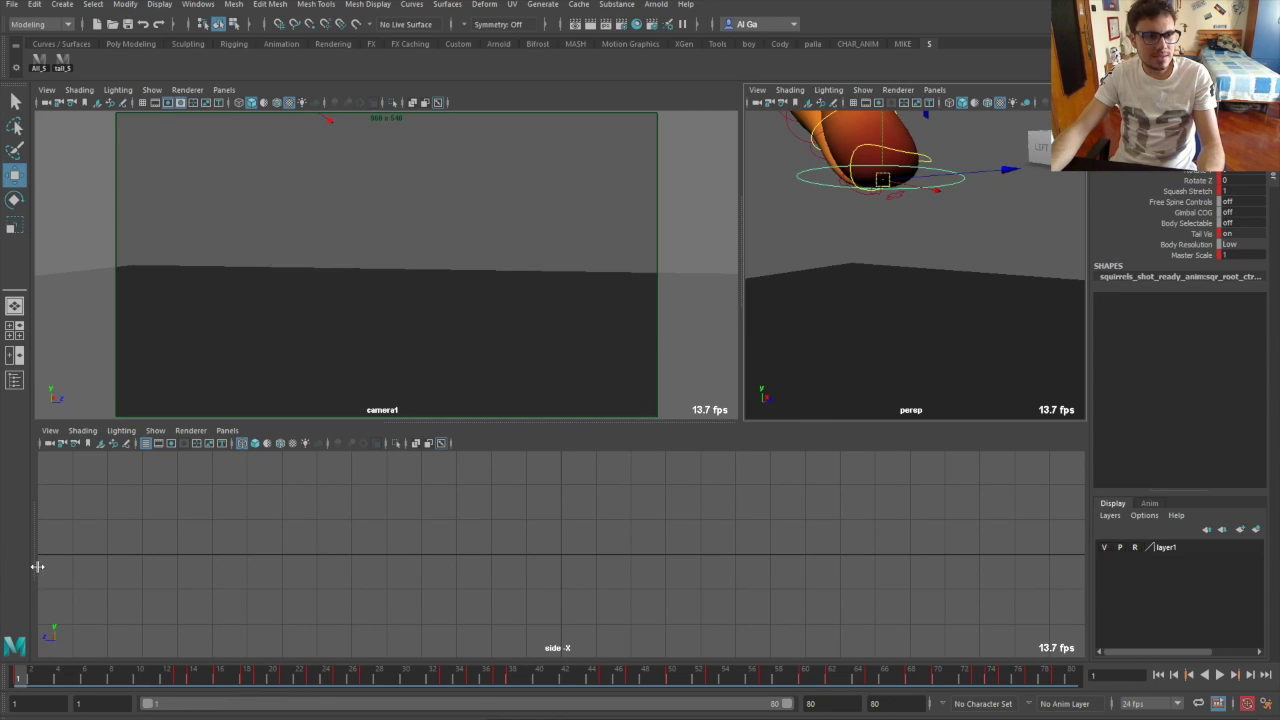
drag(64, 567, 3, 575)
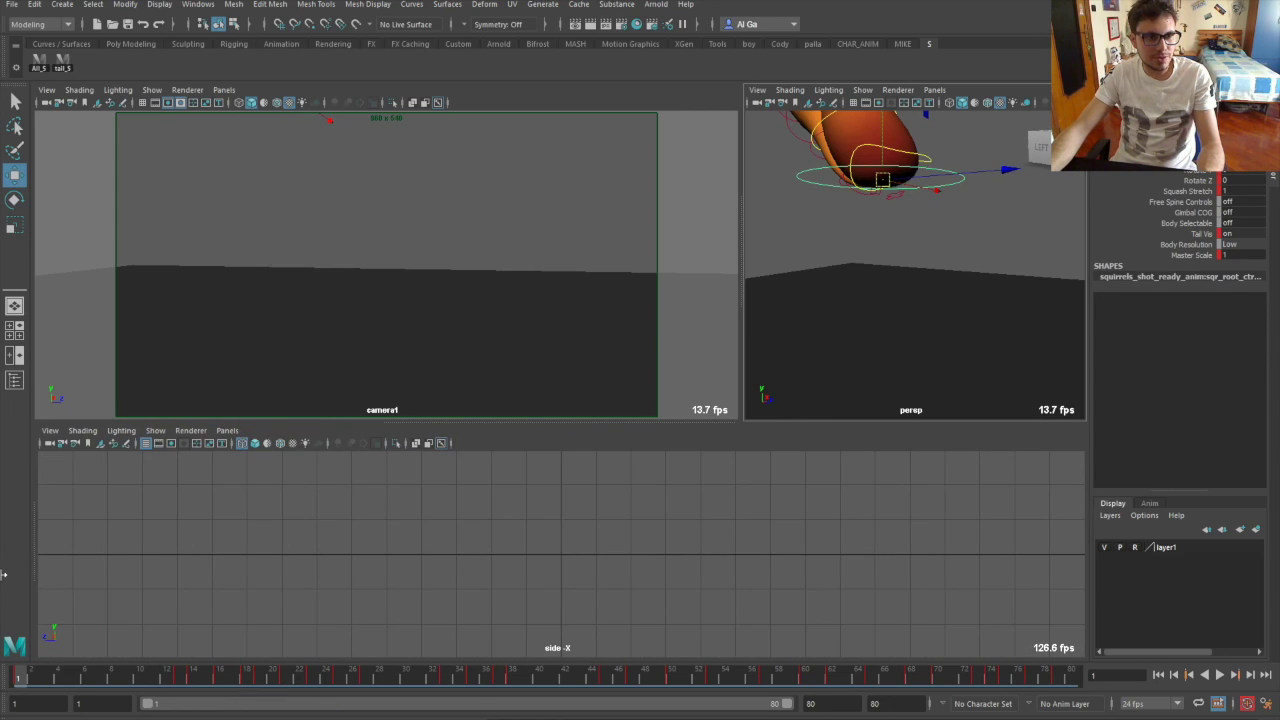
- Replace the side view with the Graph Editor and widen it across the lower pane
click(228, 432)
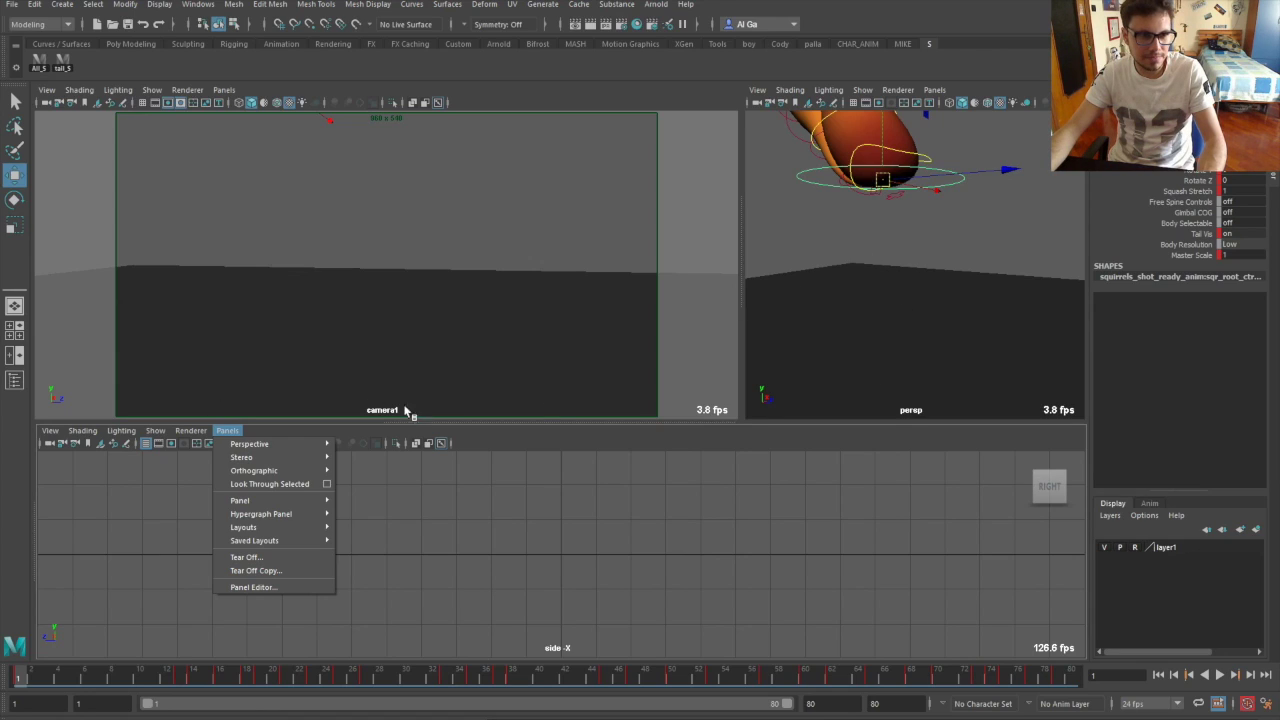
mouse_move(268, 508)
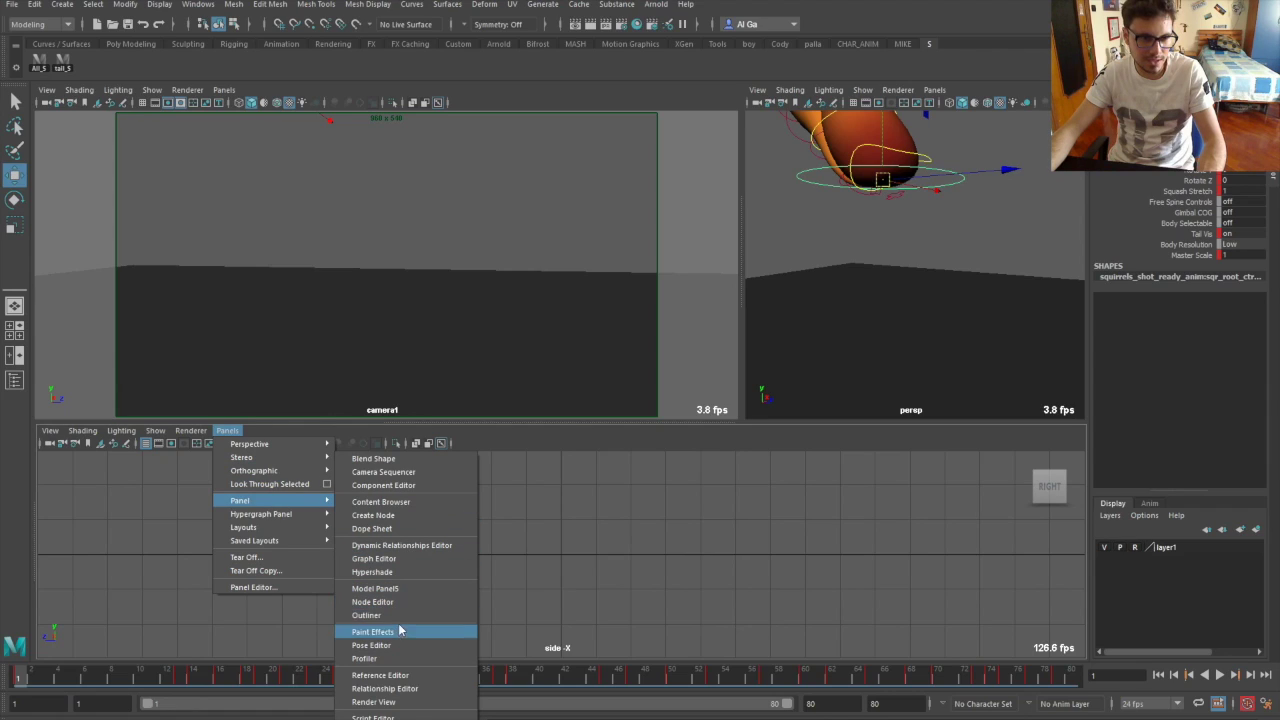
click(402, 557)
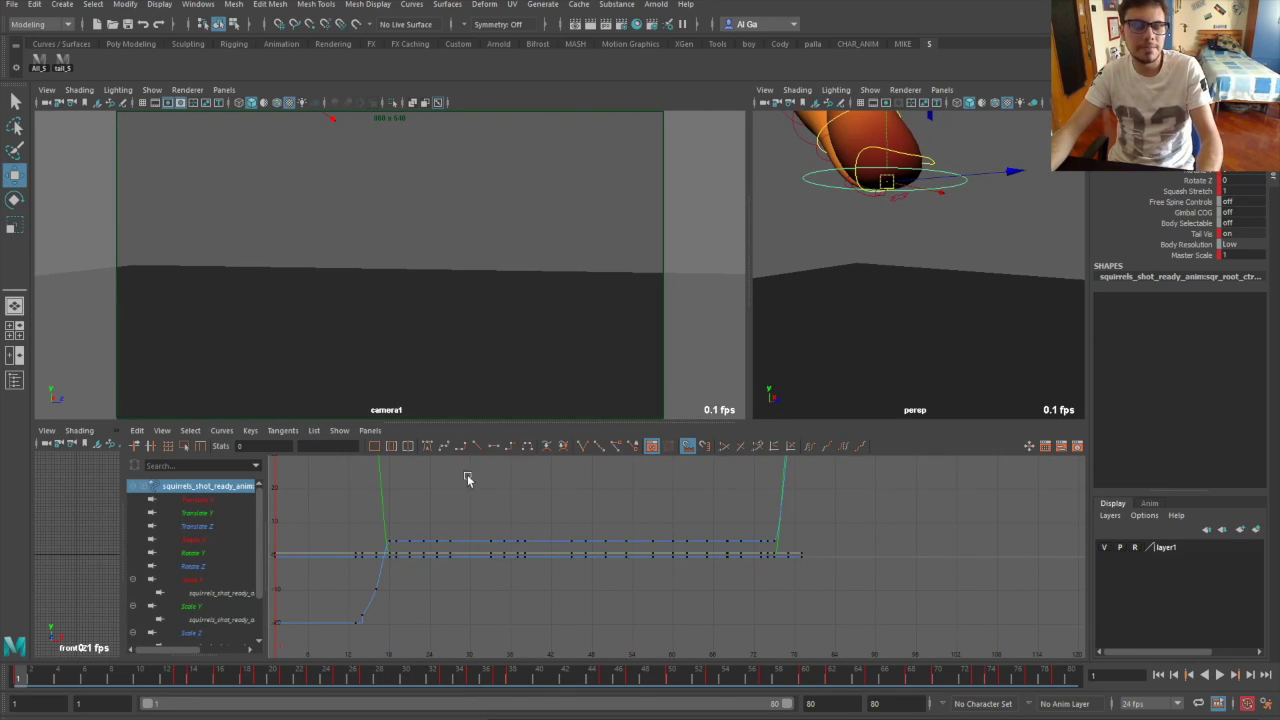
drag(121, 564, 21, 578)
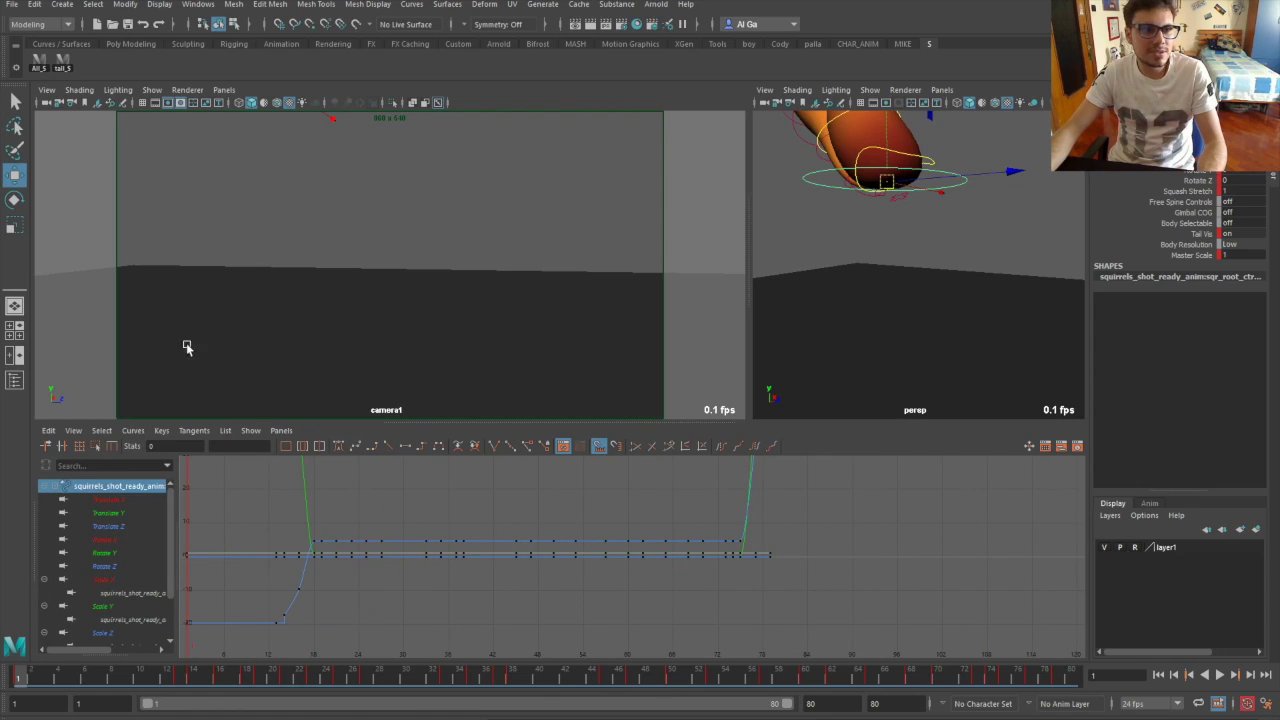
- Reselect the root control and isolate and frame its Translate Y curve in the Graph Editor
click(927, 254)
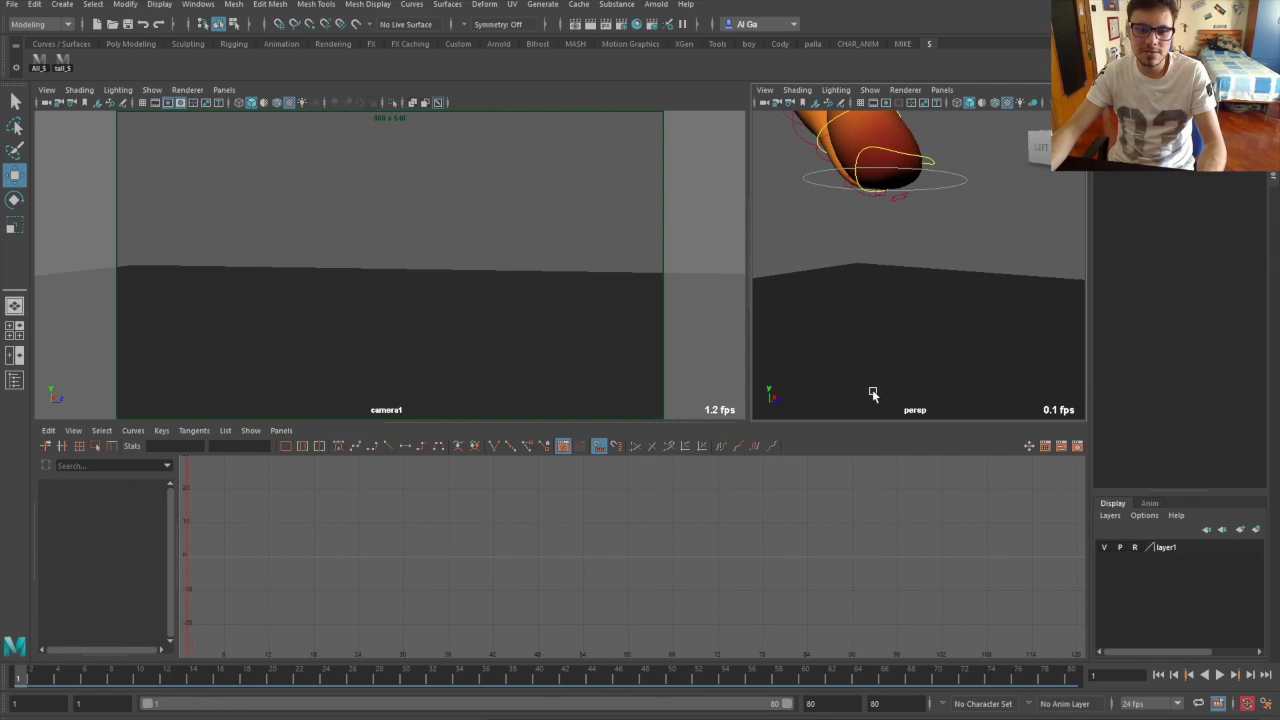
click(941, 178)
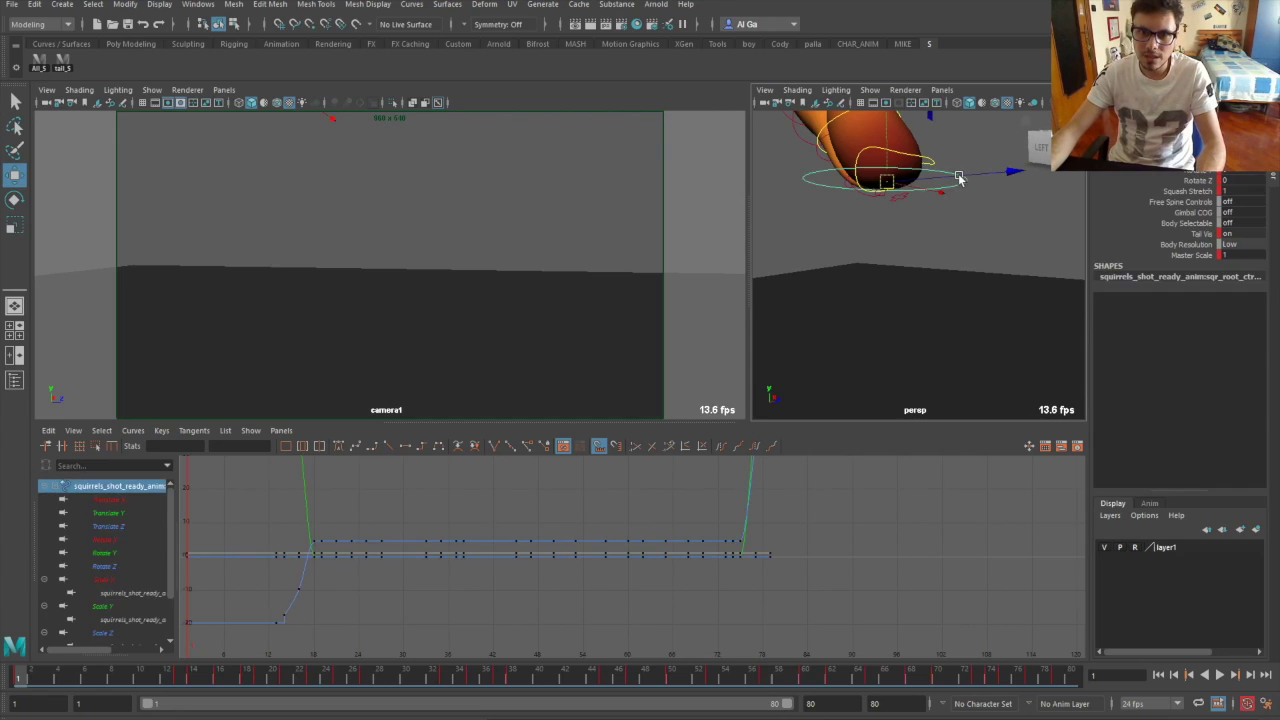
click(112, 513)
key(f)
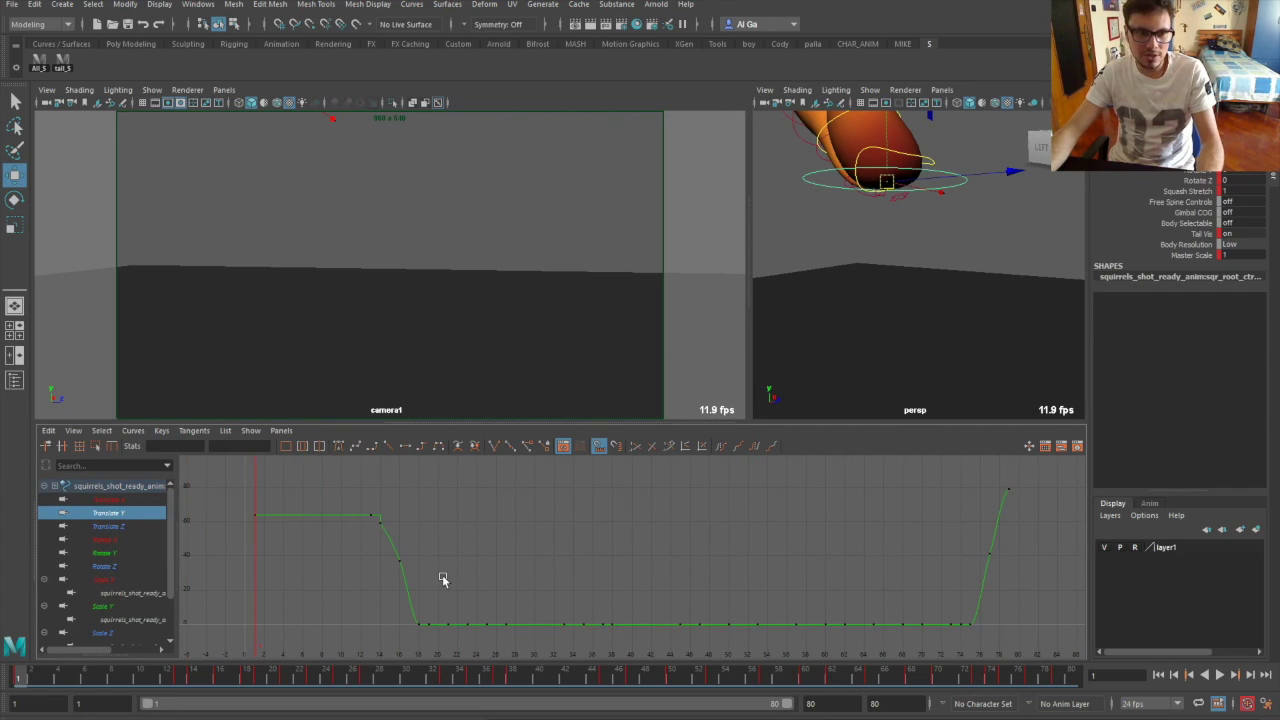
- Apply spline tangents to the root's Translate Y keys from frames 13 to 16, and deselect them
drag(342, 498, 412, 584)
click(366, 447)
click(420, 547)
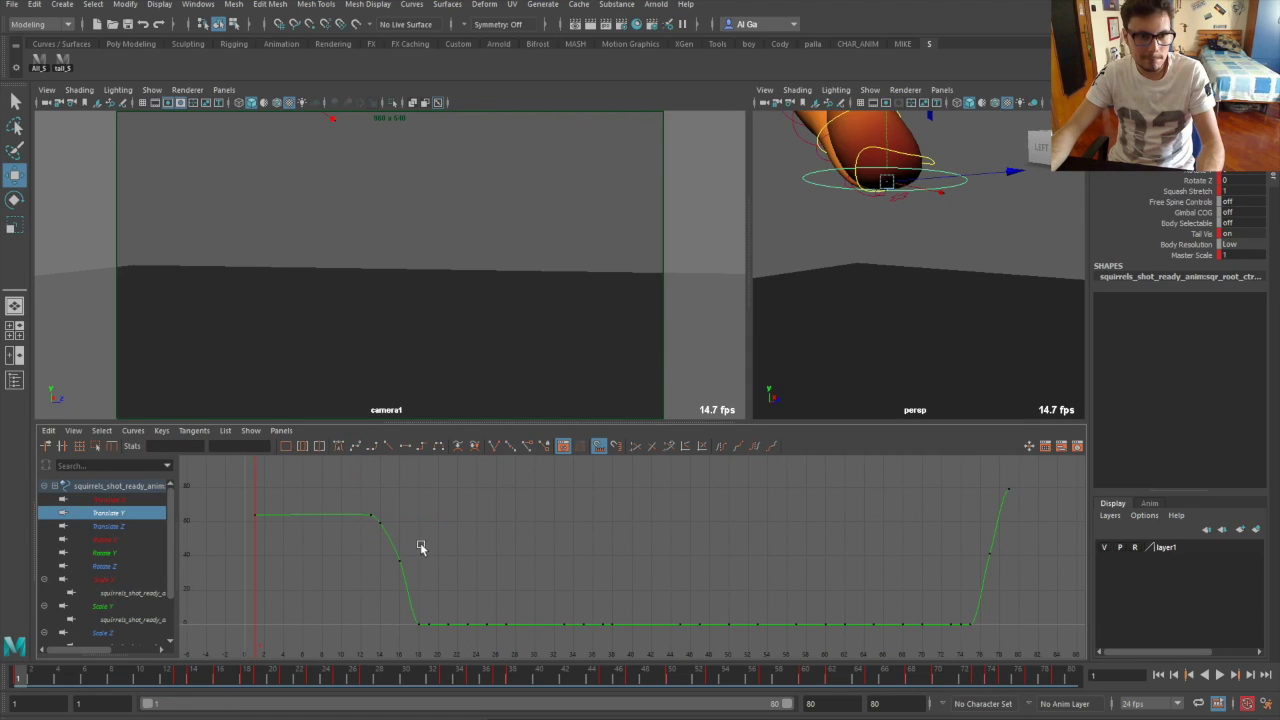
- Examine the root's fall on the Translate Y curve, selecting the key at frame 16 and comparing frames 16 and 14
drag(40, 680, 220, 682)
scroll(525, 548, down, 10)
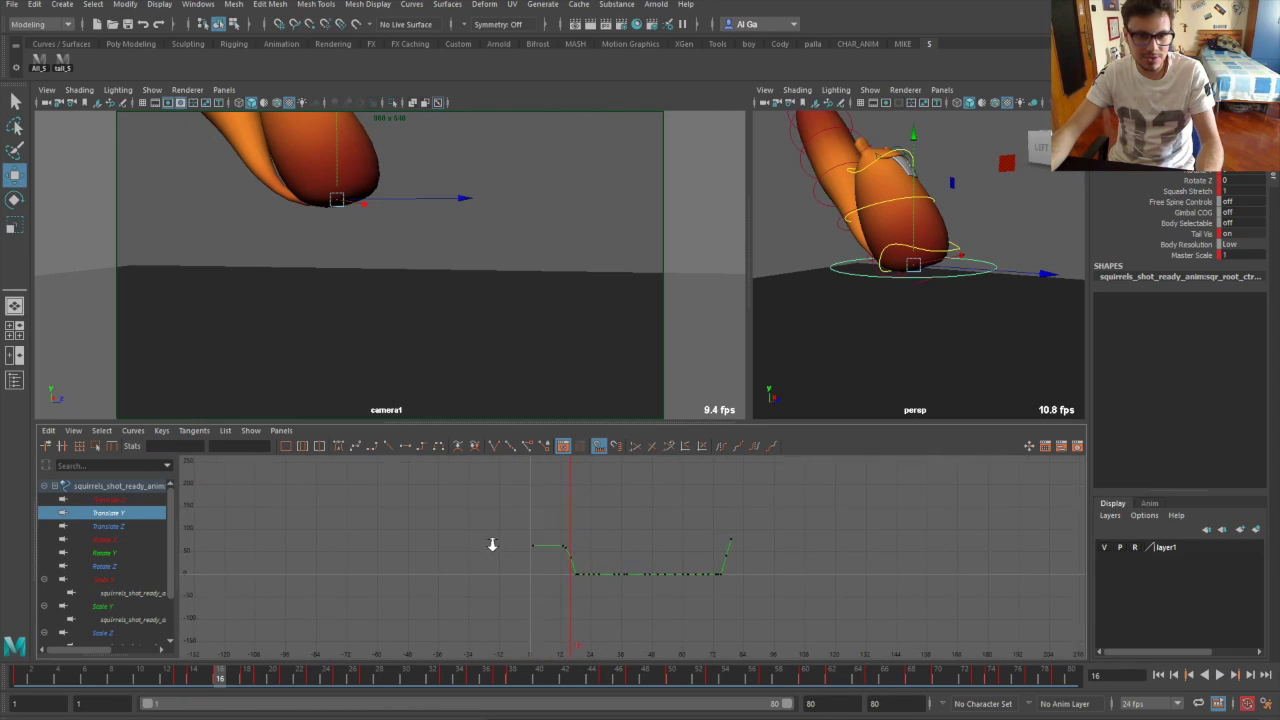
alt+middle_drag(569, 531, 543, 534)
alt+right_drag(543, 534, 562, 621)
alt+middle_drag(516, 531, 572, 533)
scroll(582, 525, down, 1)
scroll(585, 557, up, 7)
scroll(580, 550, down, 1)
scroll(572, 532, up, 5)
scroll(571, 546, up, 1)
mouse_move(578, 540)
alt+middle_down()
mouse_move(604, 549)
mouse_move(579, 546)
alt+middle_up()
drag(523, 527, 459, 580)
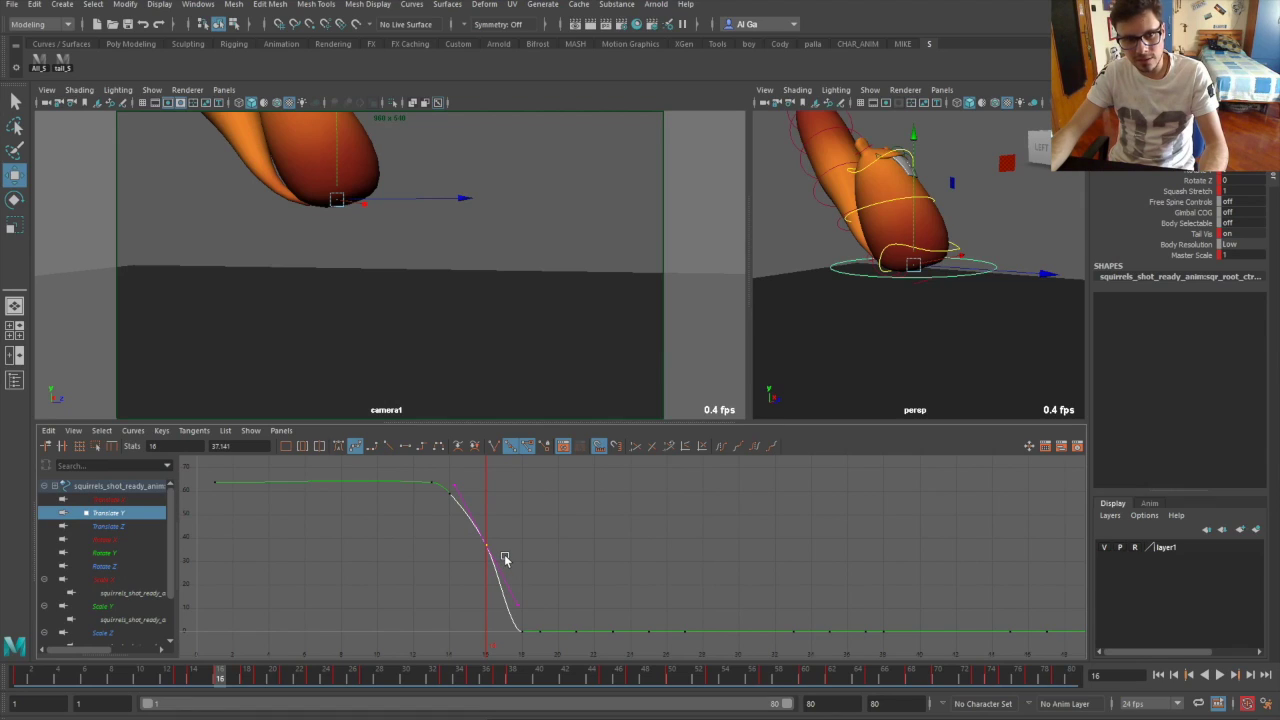
drag(220, 680, 193, 680)
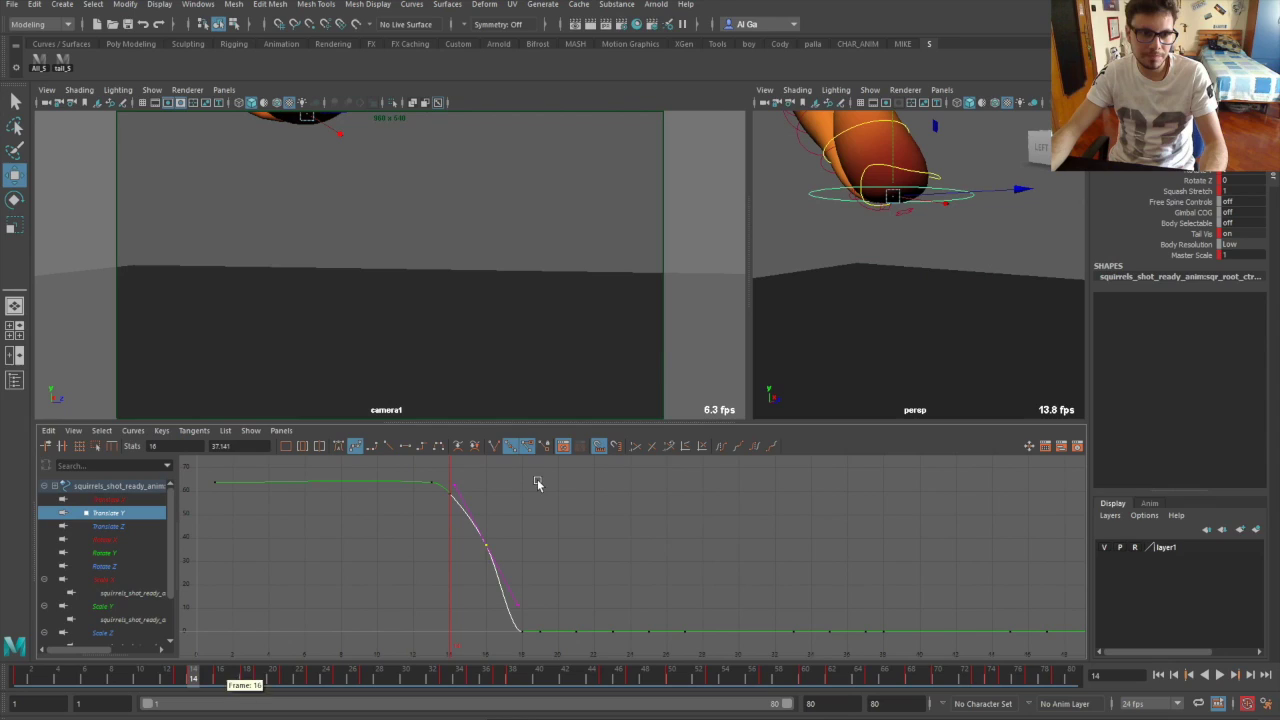
- Raise the root's Translate Y keys from frame 1 through frame 14 by about 10 units and play the fall back
click(458, 494)
drag(466, 471, 187, 556)
middle_drag(278, 569, 276, 545)
key(alt+v)
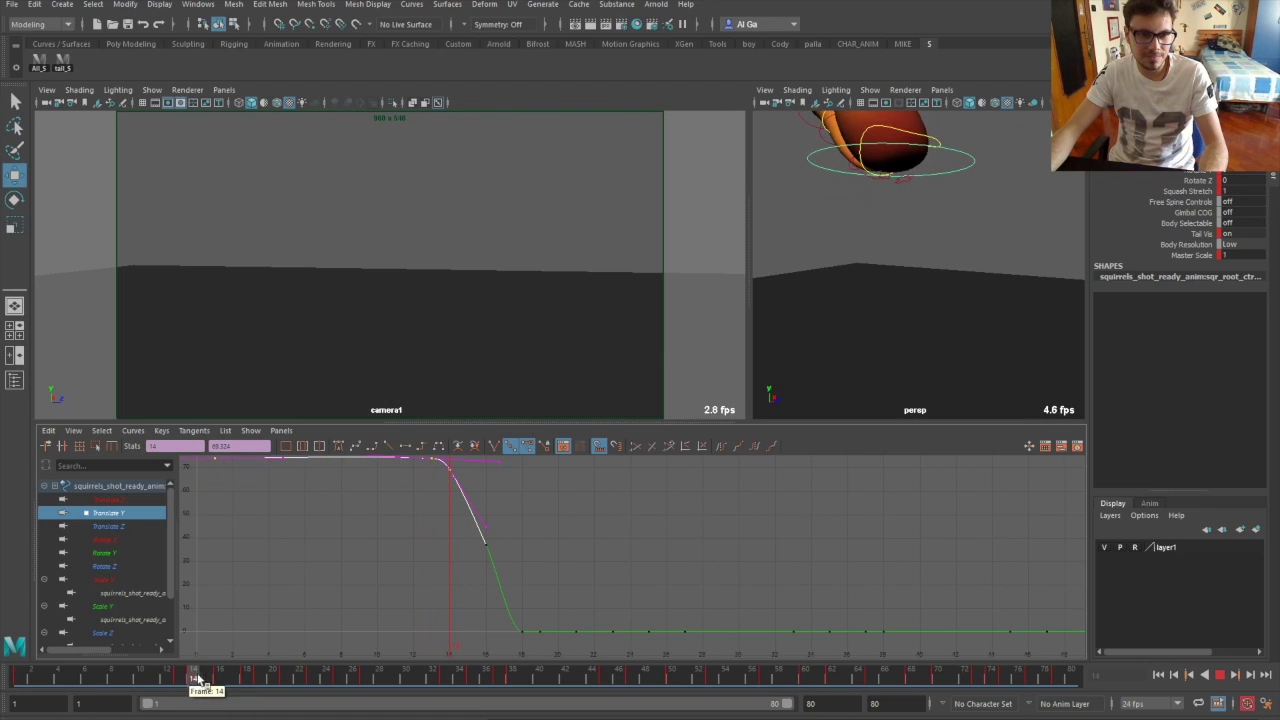
click(222, 678)
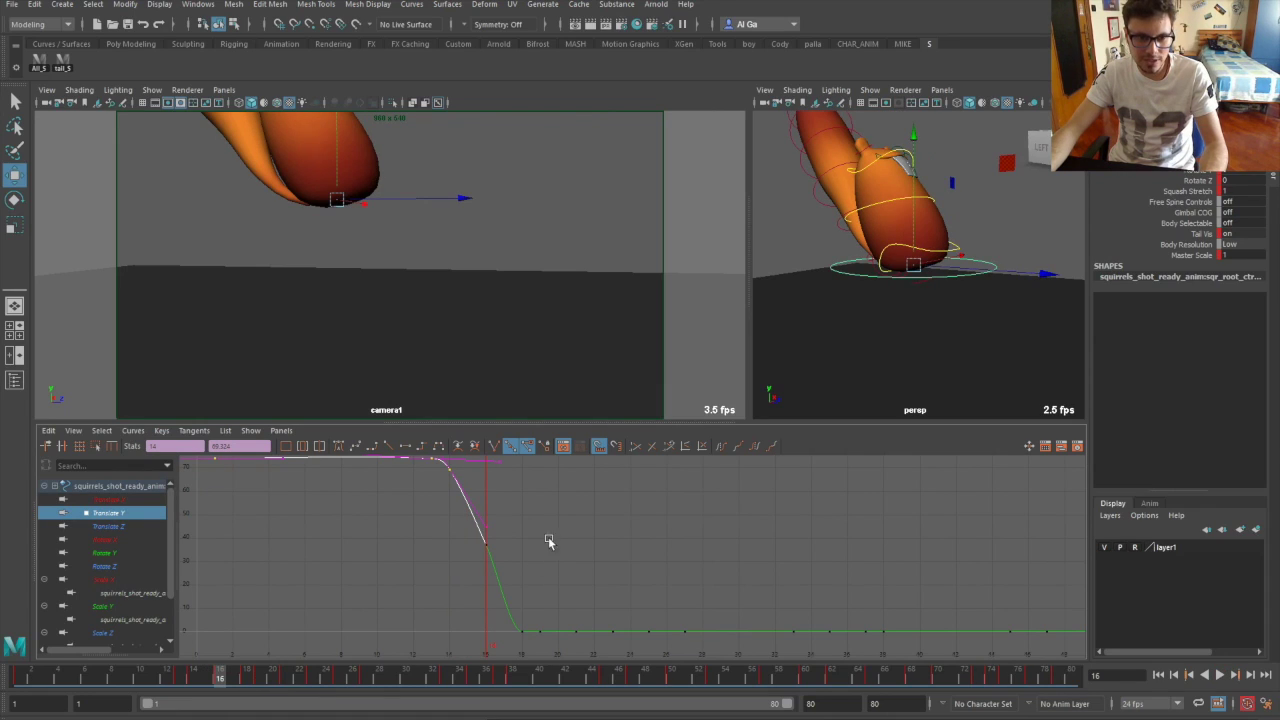
- Try delaying the root's mid-fall Translate Y key from frame 16 to frame 17, and undo the move
mouse_move(553, 541)
shift+middle_down()
mouse_move(568, 541)
mouse_move(542, 545)
shift+middle_up()
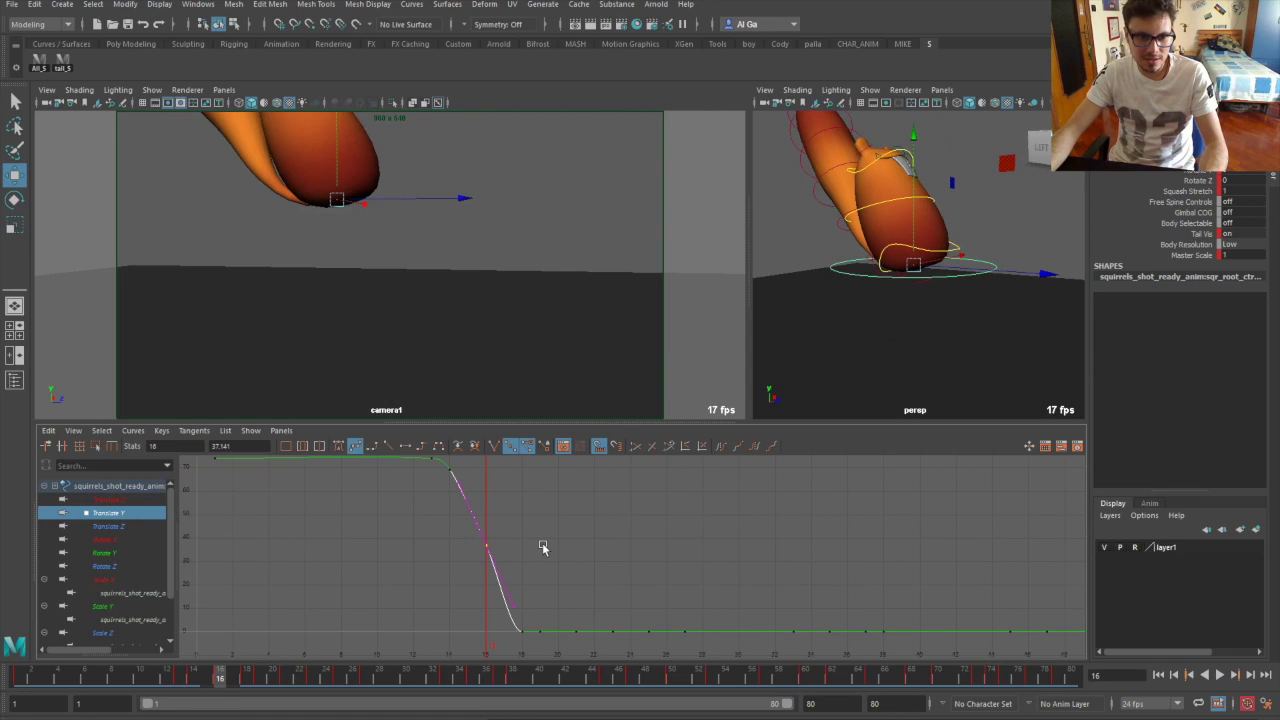
click(233, 680)
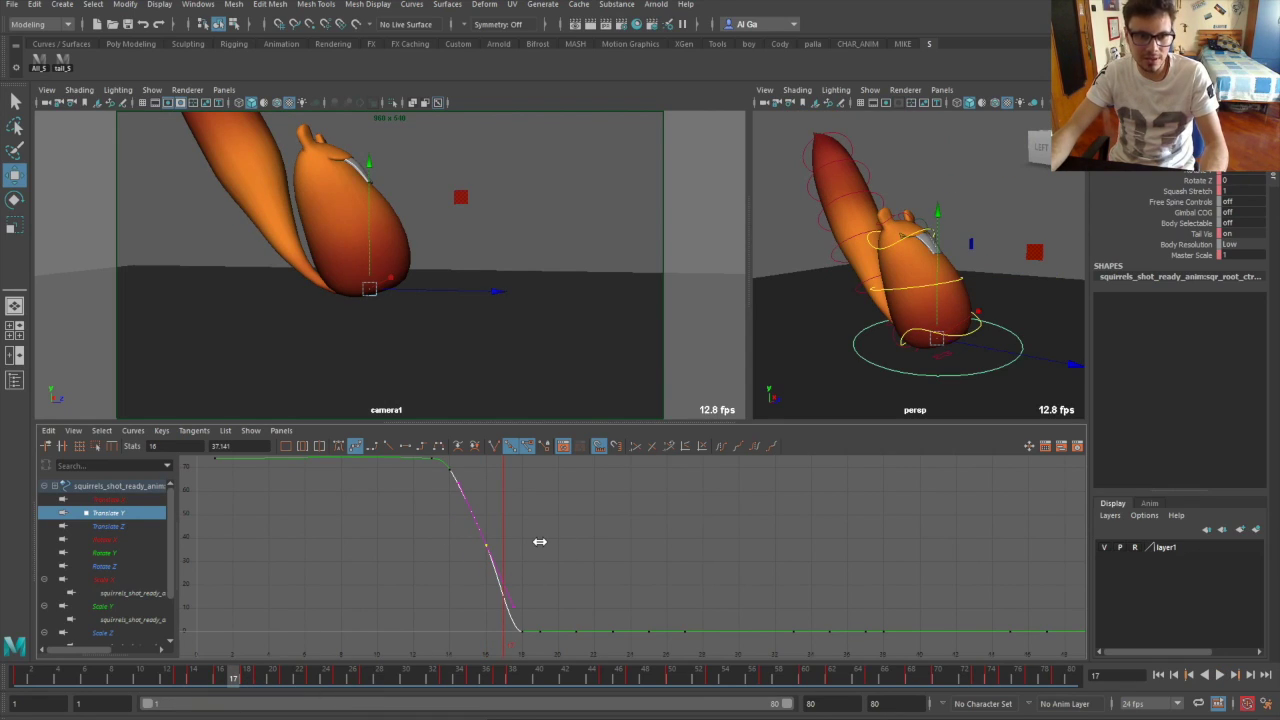
shift+middle_drag(539, 541, 546, 537)
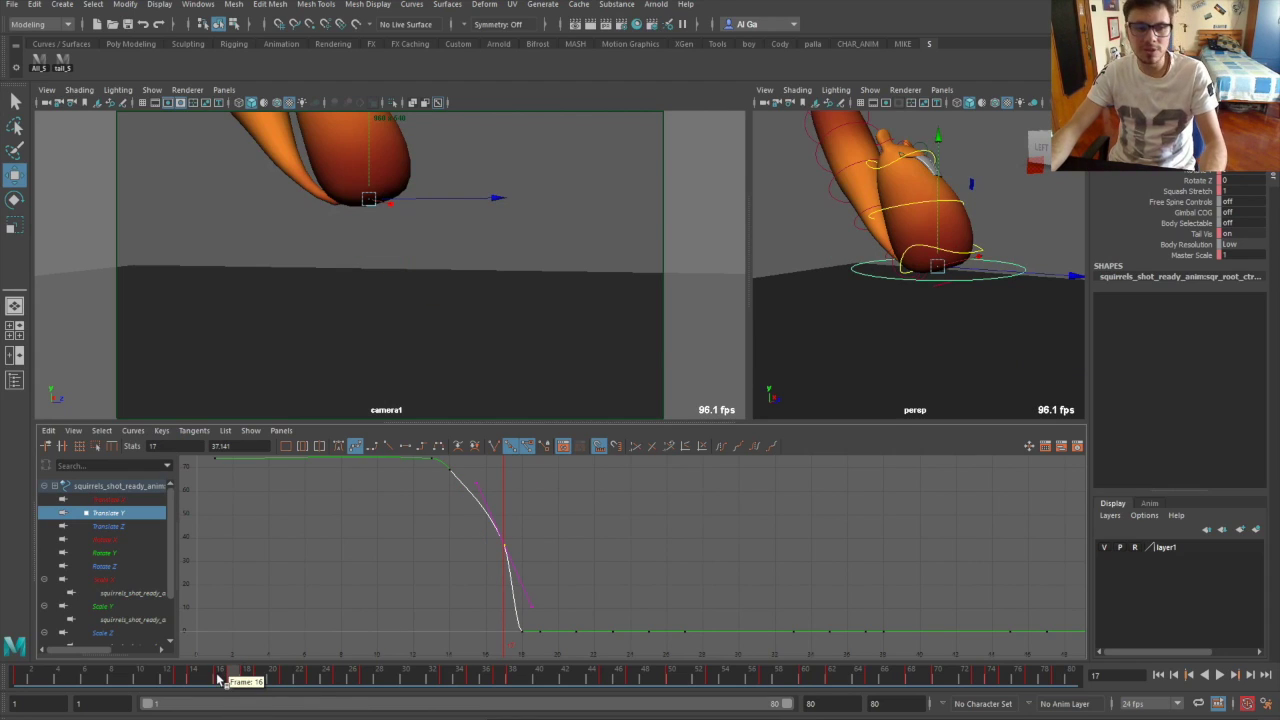
key(ctrl+z)
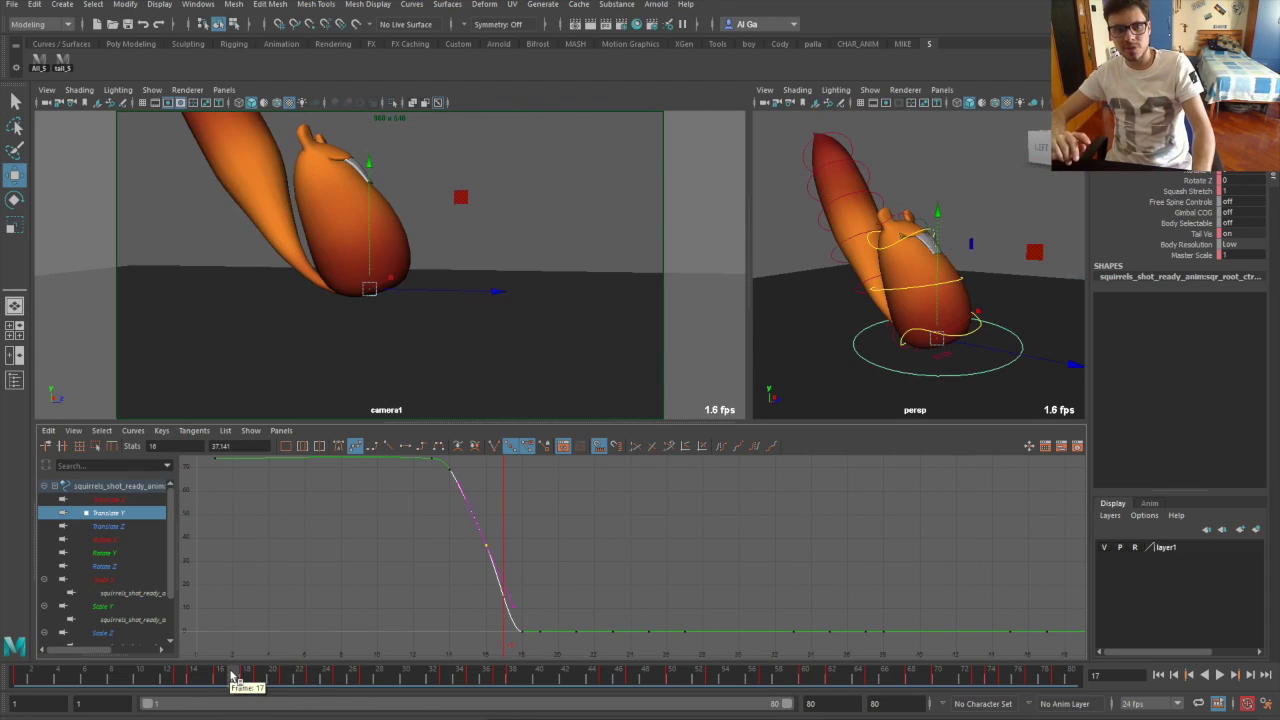
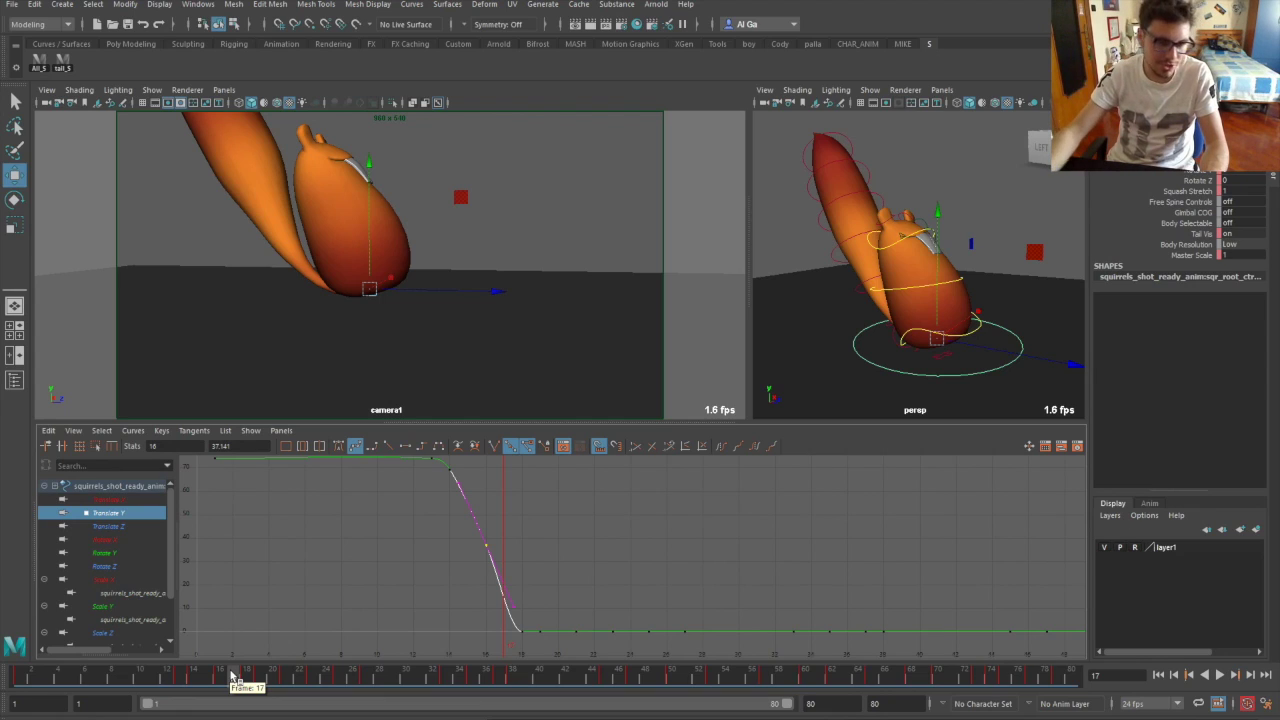
mouse_move(525, 568)
middle_down()
mouse_move(520, 557)
mouse_move(514, 568)
mouse_move(532, 567)
middle_up()
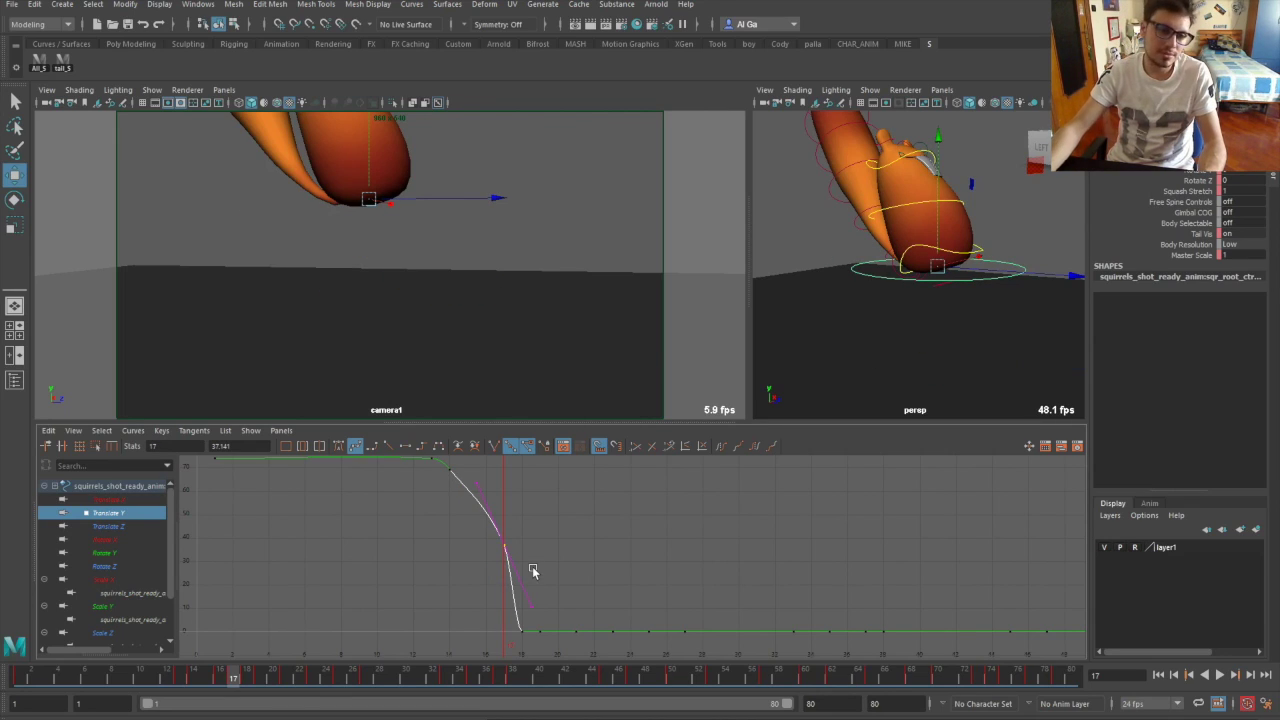
key(ctrl+z)
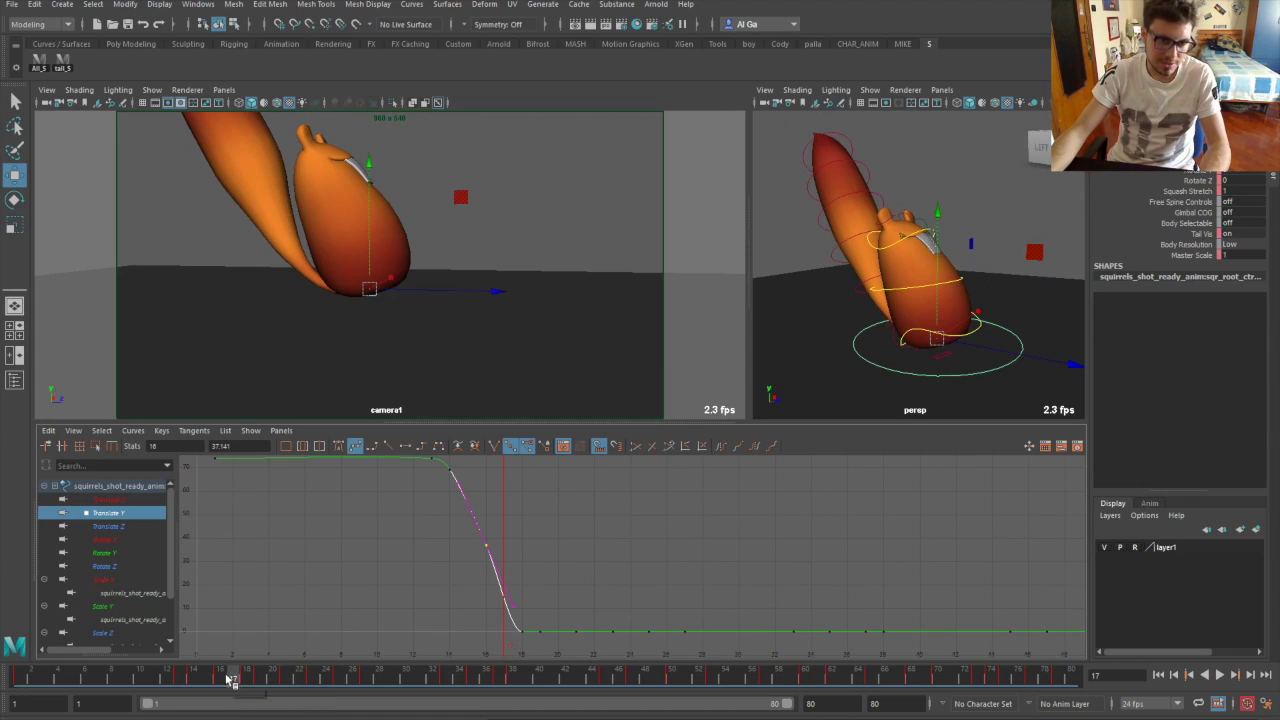
- Examine the root's fall between frames 14 and 18, checking the landing key's tangents and playing the motion
drag(230, 678, 206, 678)
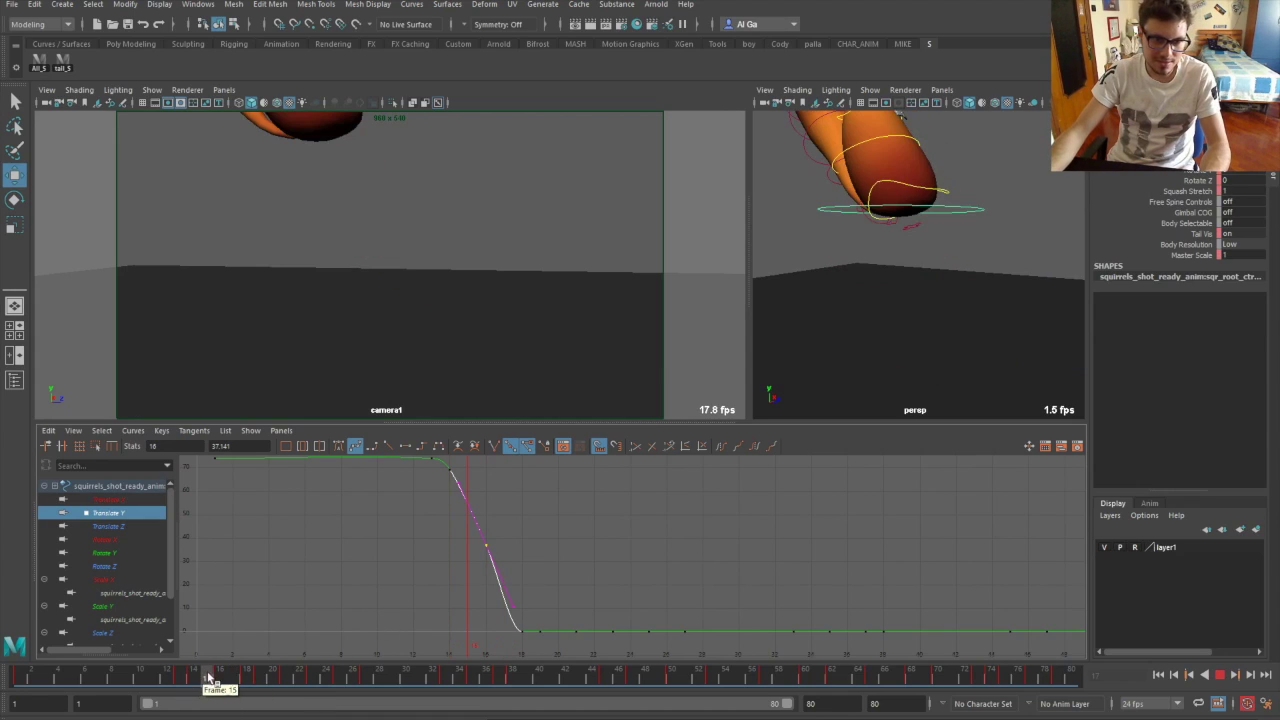
click(540, 554)
mouse_move(193, 667)
mouse_down()
mouse_move(177, 680)
mouse_move(221, 683)
mouse_up()
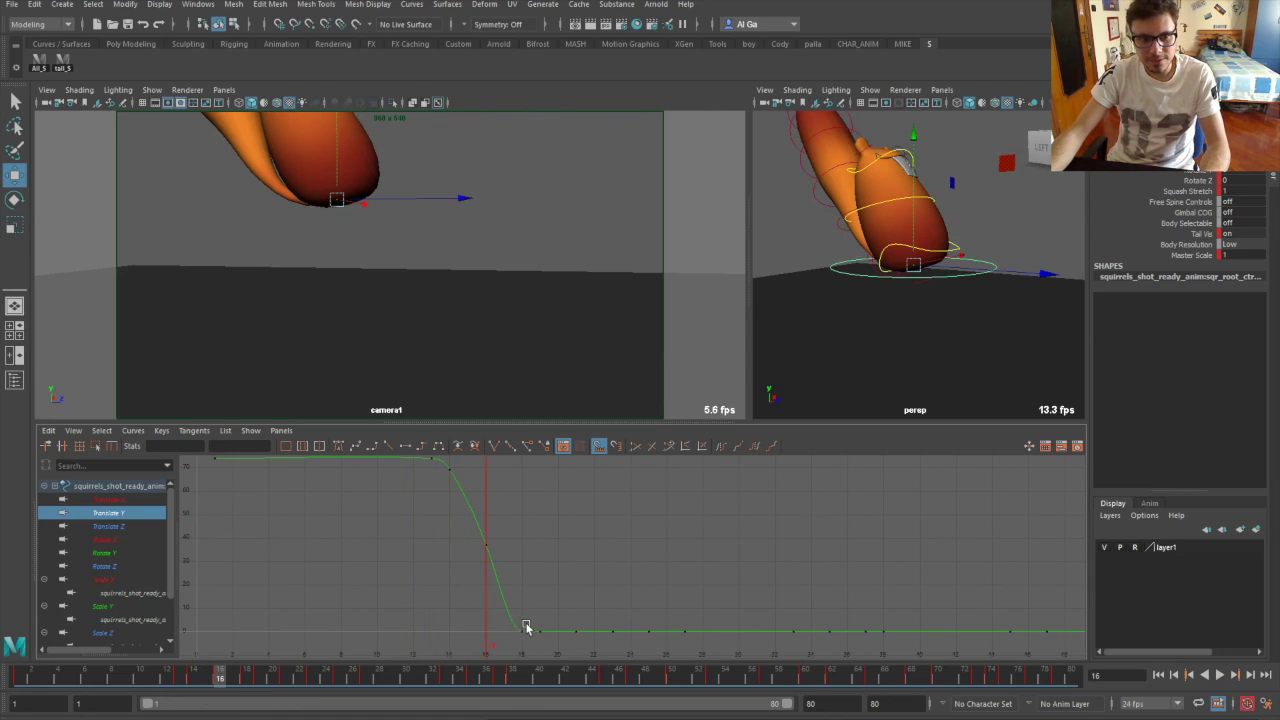
drag(535, 620, 510, 641)
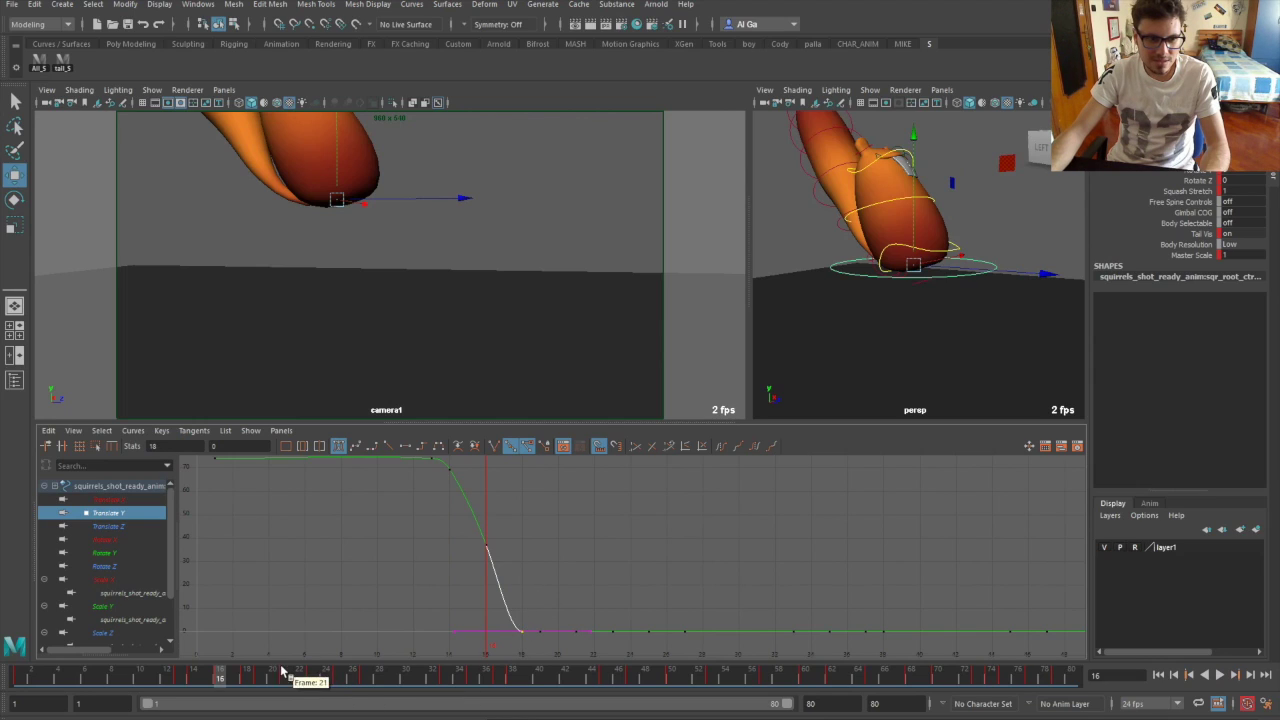
key(alt+v)
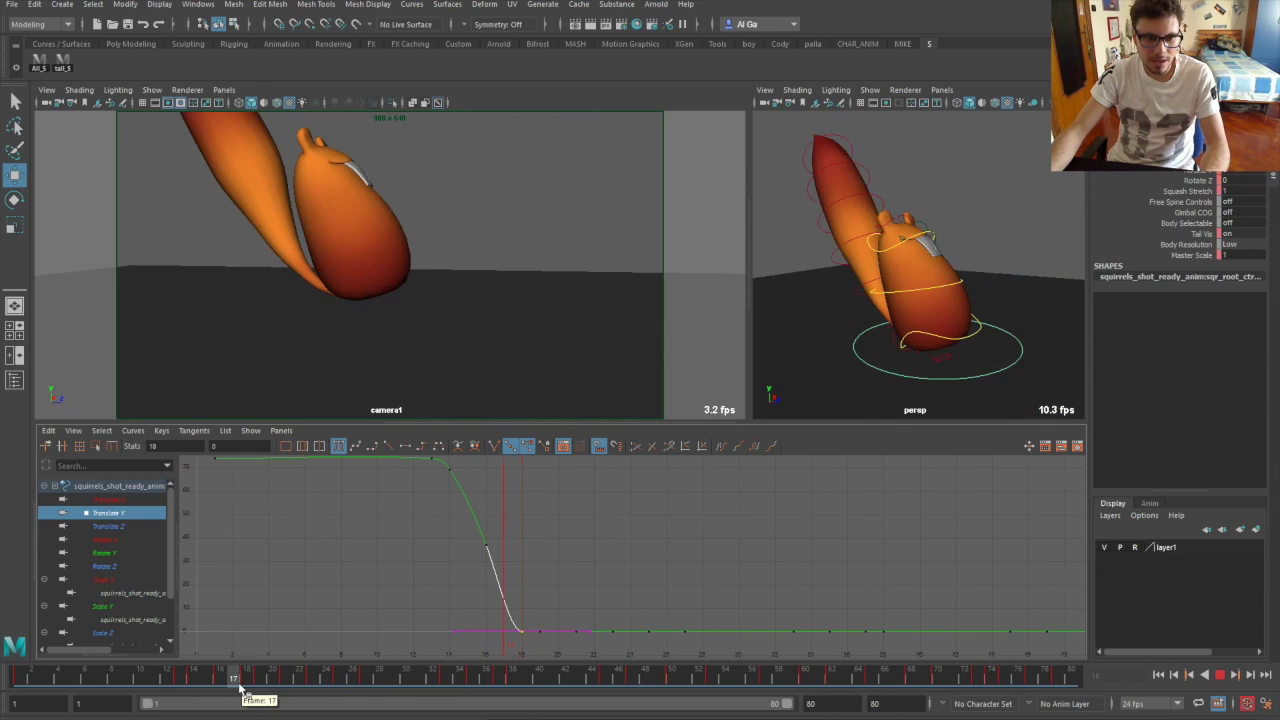
click(244, 680)
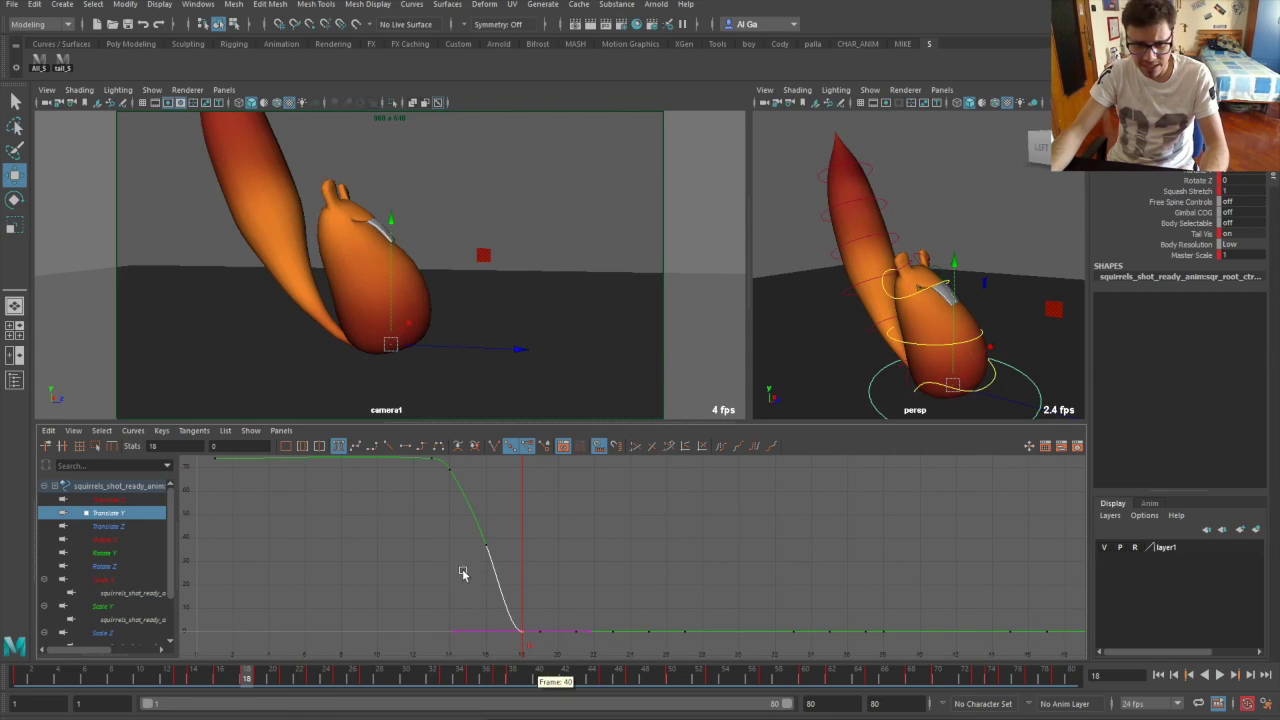
click(546, 613)
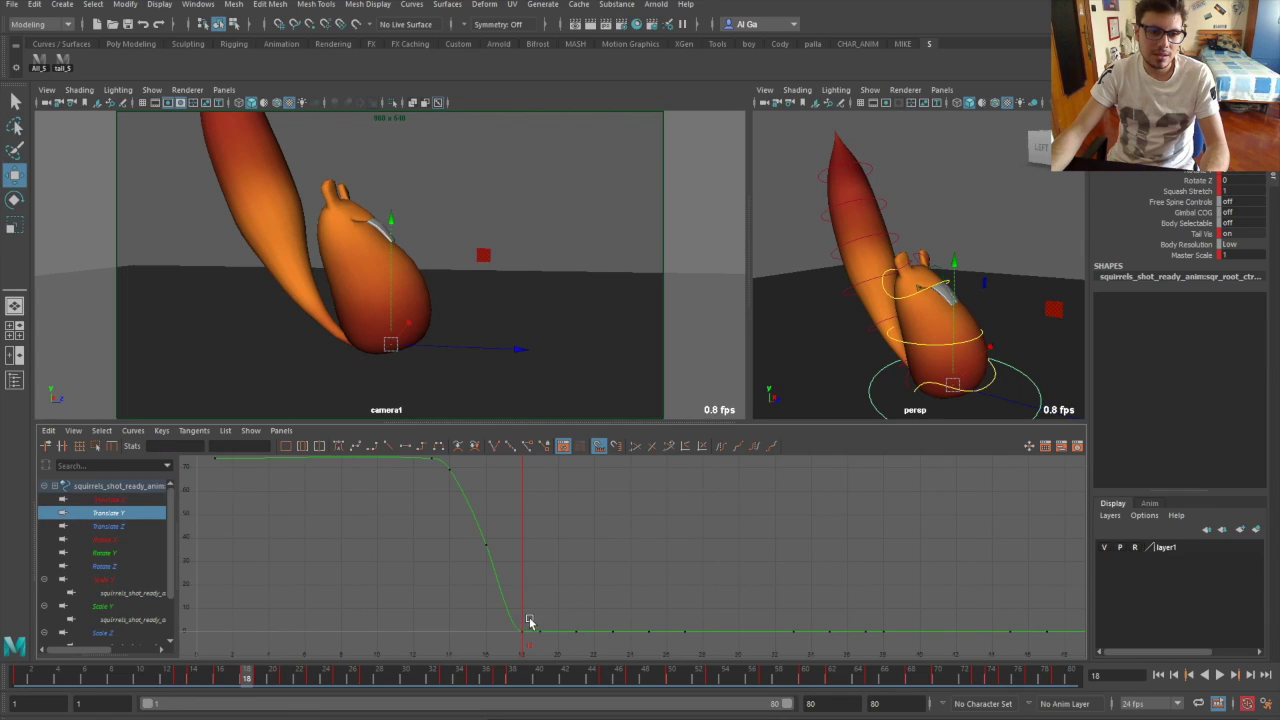
- Break the landing key's tangents at frame 18, steepen its incoming tangent, and slightly raise the Translate Y key at frame 16
drag(530, 622, 499, 633)
middle_drag(497, 589, 525, 494)
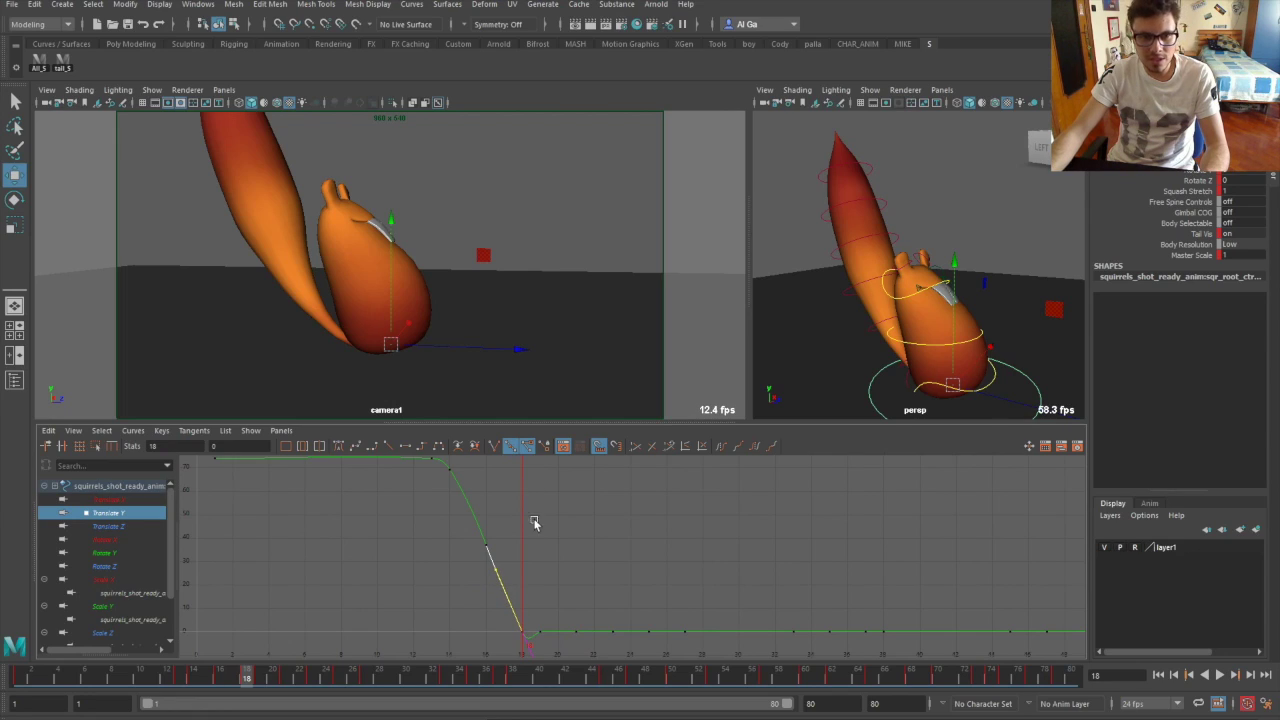
click(405, 446)
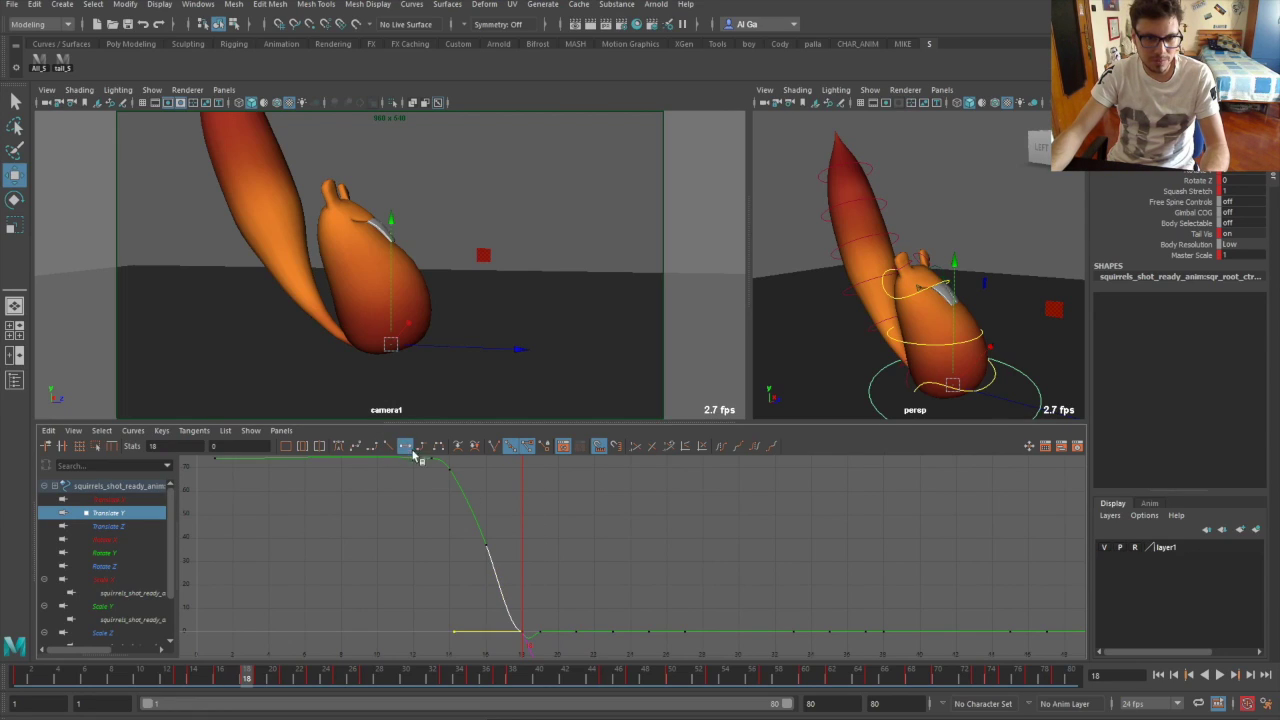
click(495, 447)
drag(509, 624, 556, 461)
click(510, 535)
click(486, 545)
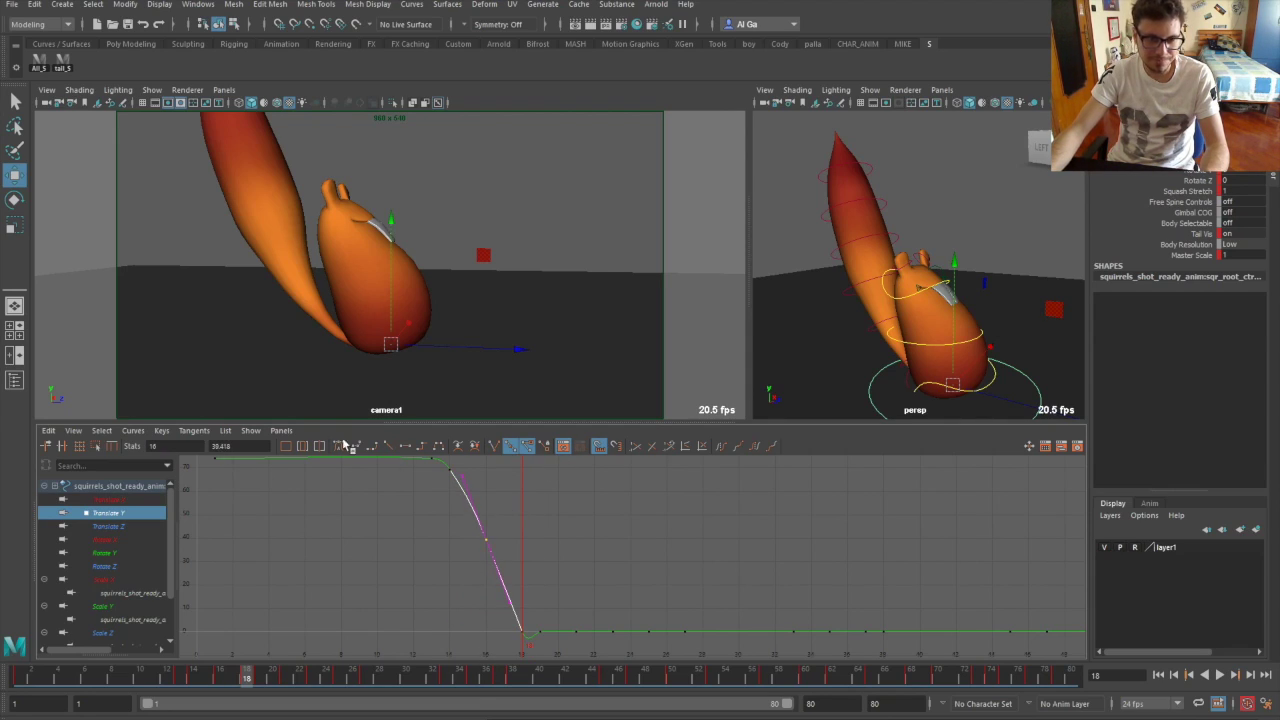
click(509, 541)
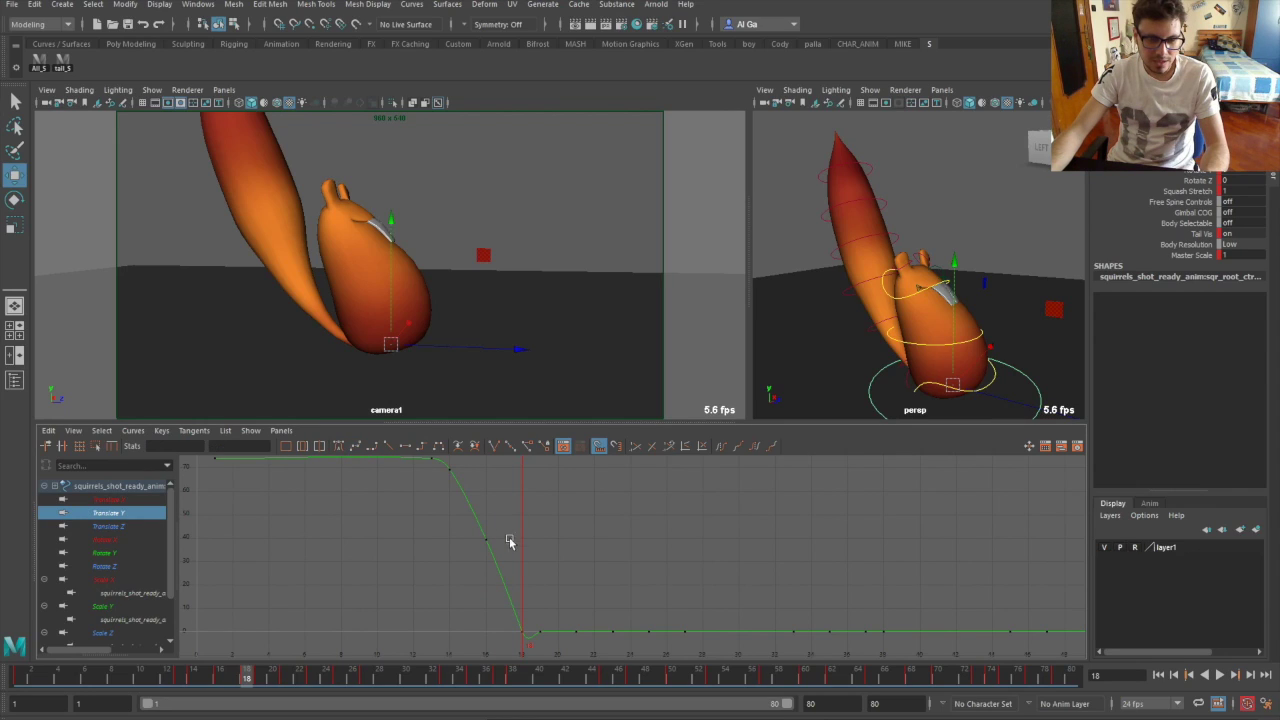
- Flatten the outgoing tangent of the landing key at frame 18 so the root does not dip below the ground
drag(506, 614, 562, 660)
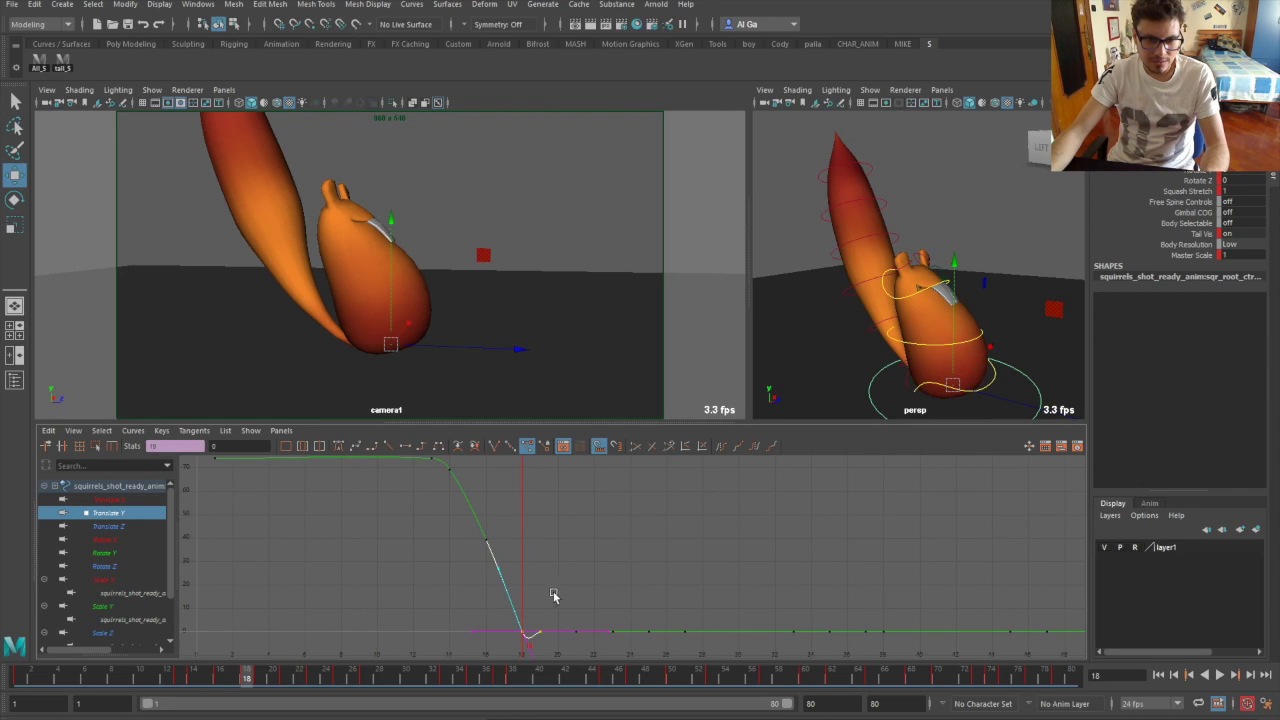
alt+middle_drag(565, 603, 562, 566)
drag(546, 622, 505, 643)
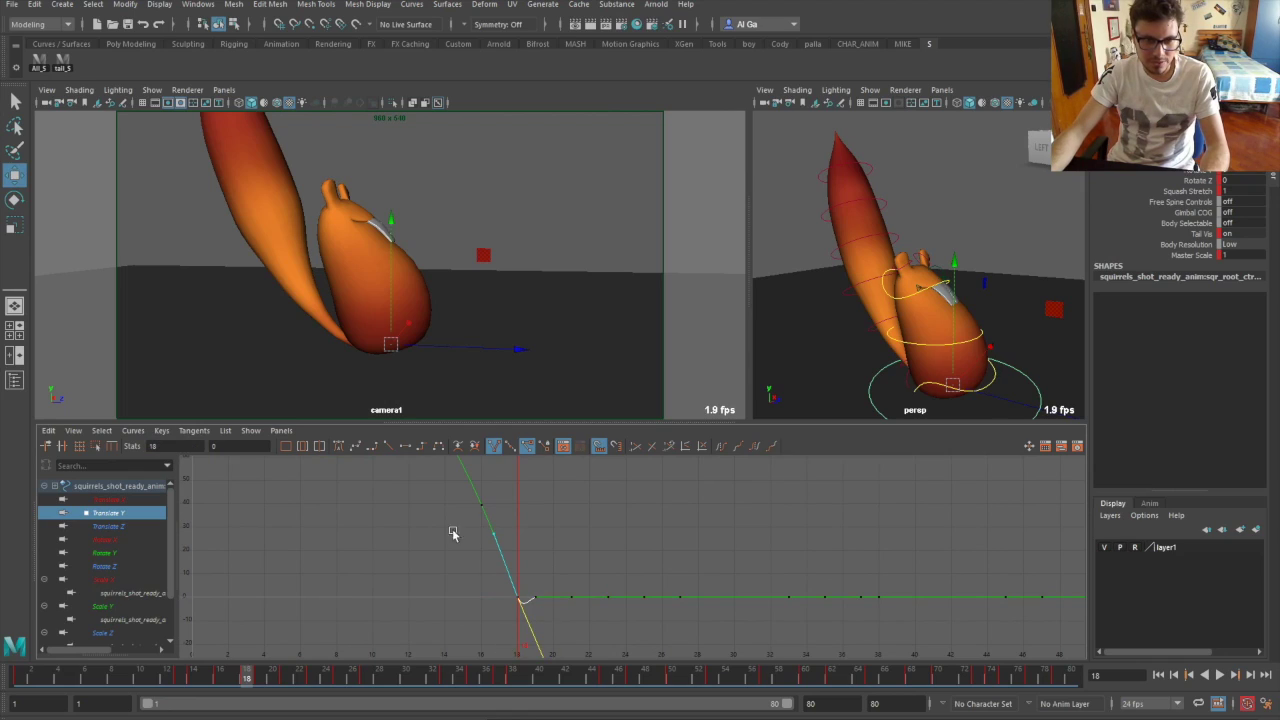
click(404, 447)
click(643, 541)
- Raise the root's Translate Y key at frame 14 to about 70.7 and preview the fall
alt+middle_drag(543, 513, 543, 585)
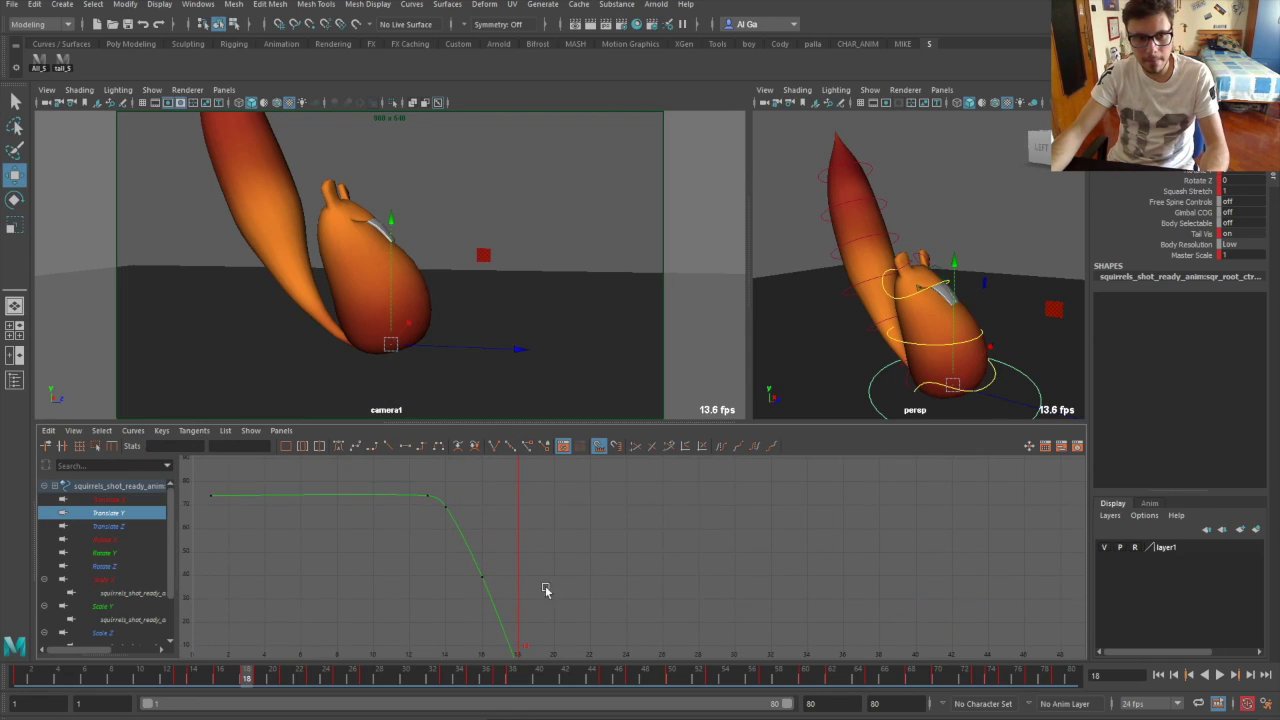
click(449, 507)
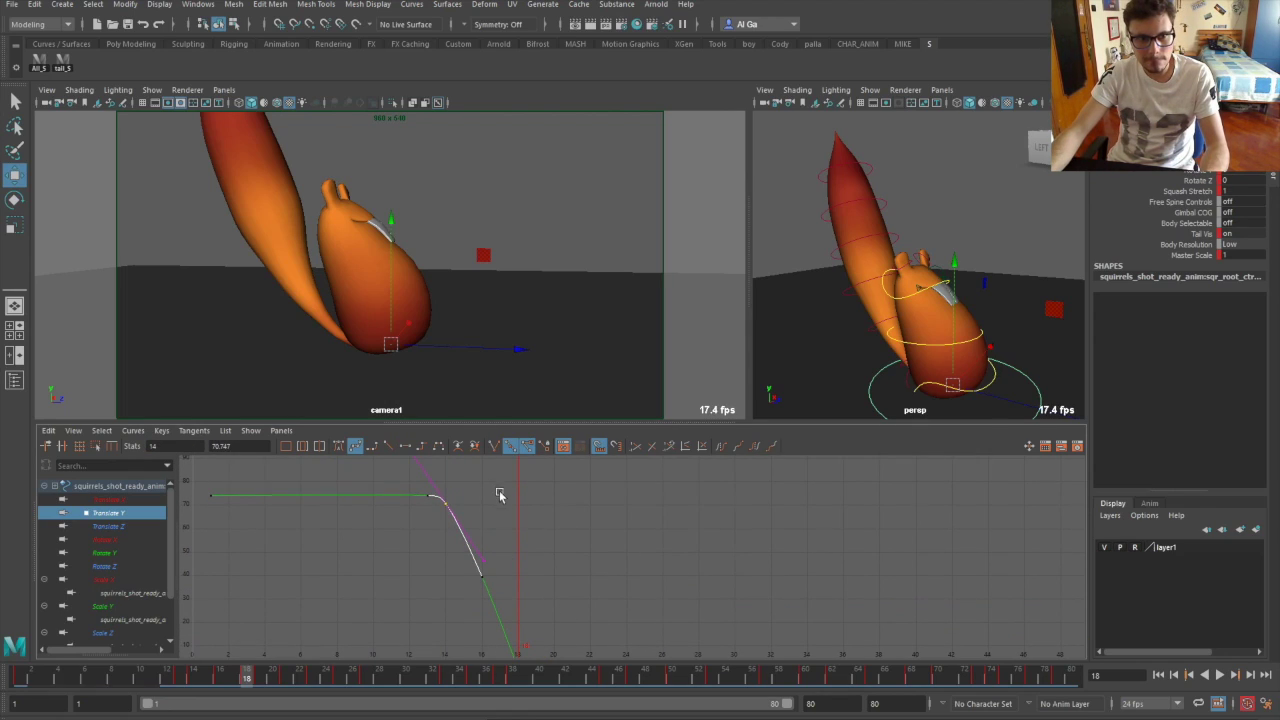
click(529, 523)
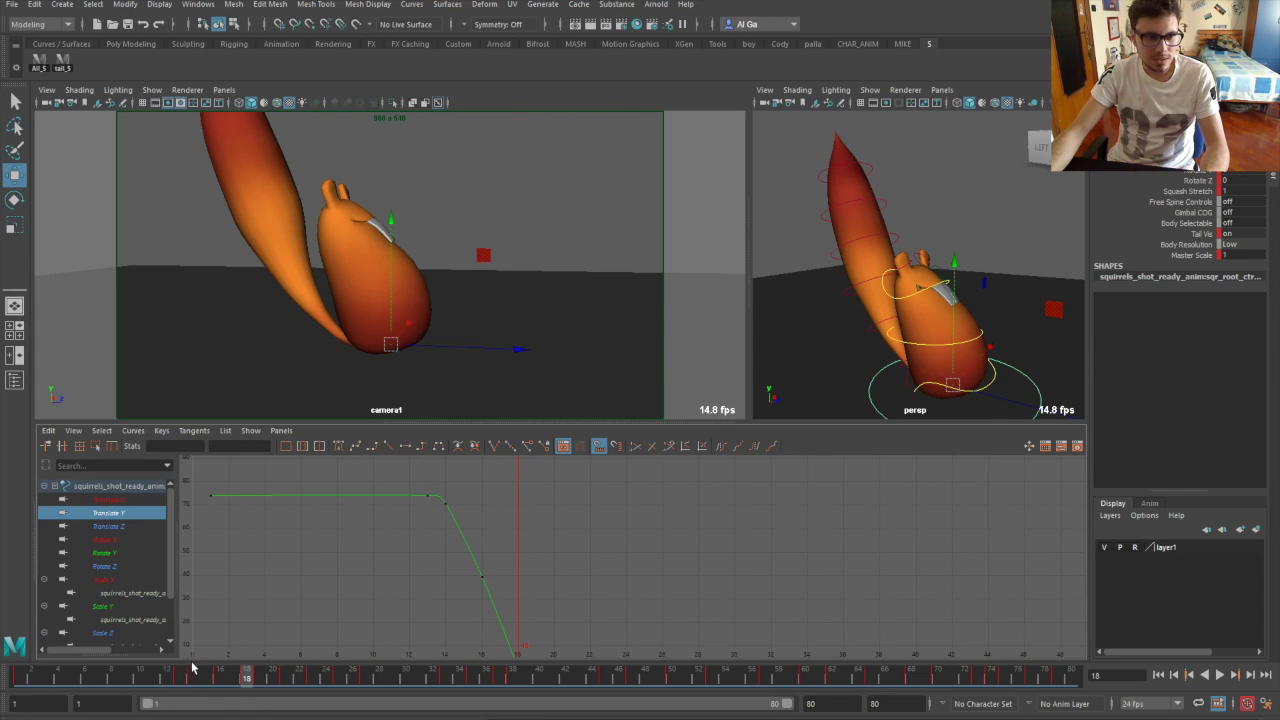
click(183, 680)
drag(183, 680, 236, 680)
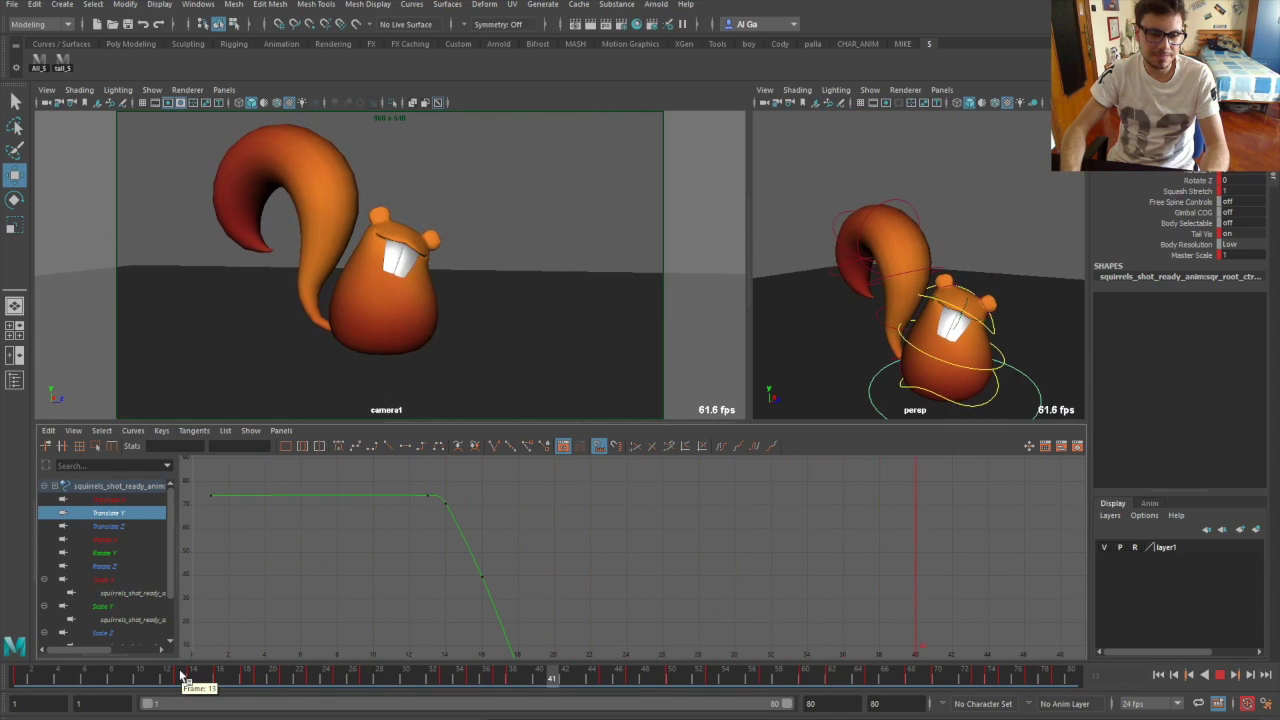
- Stop playback and examine the closing jump on the root's Translate Y curve, scrubbing to frame 75
key(Escape)
alt+middle_drag(567, 560, 494, 463)
scroll(737, 544, down, 3)
alt+middle_drag(737, 544, 397, 571)
drag(666, 674, 838, 672)
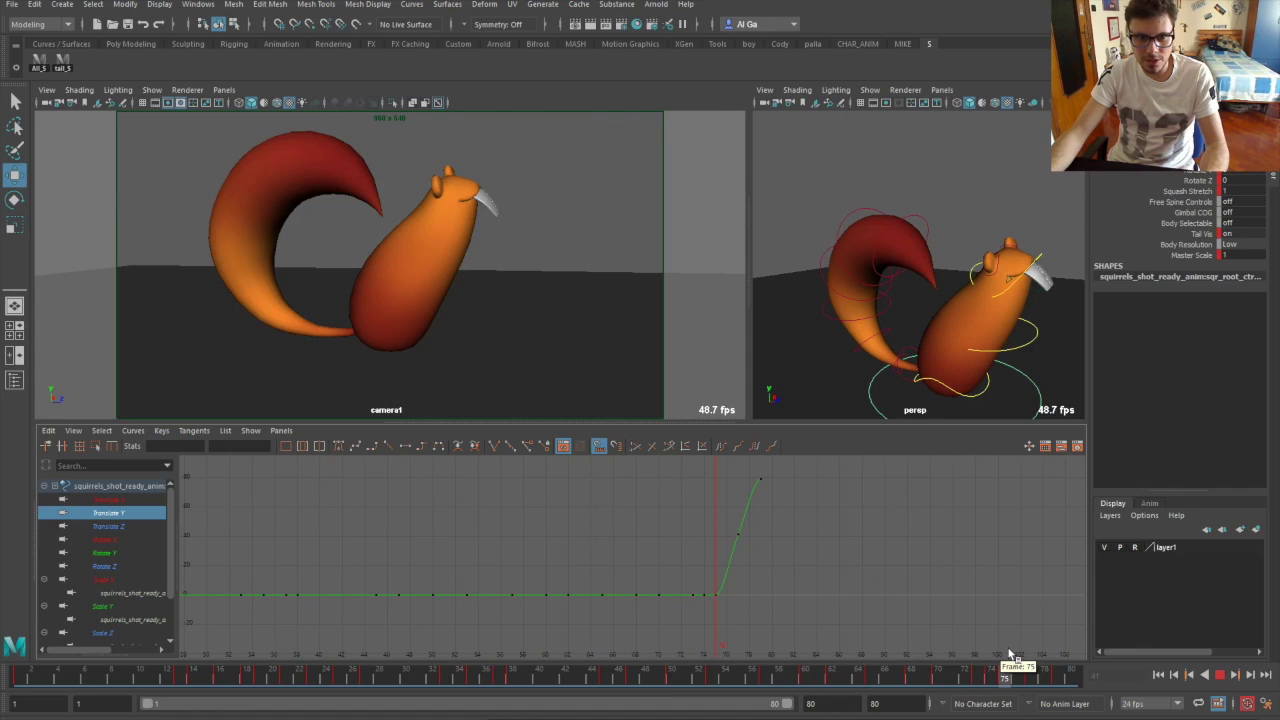
drag(1011, 650, 1005, 648)
alt+middle_drag(835, 588, 745, 578)
- Try raising the Translate Y key at frame 77 to about 55.9, play the jump, and undo the change
drag(636, 505, 670, 552)
shift+middle_drag(670, 556, 668, 543)
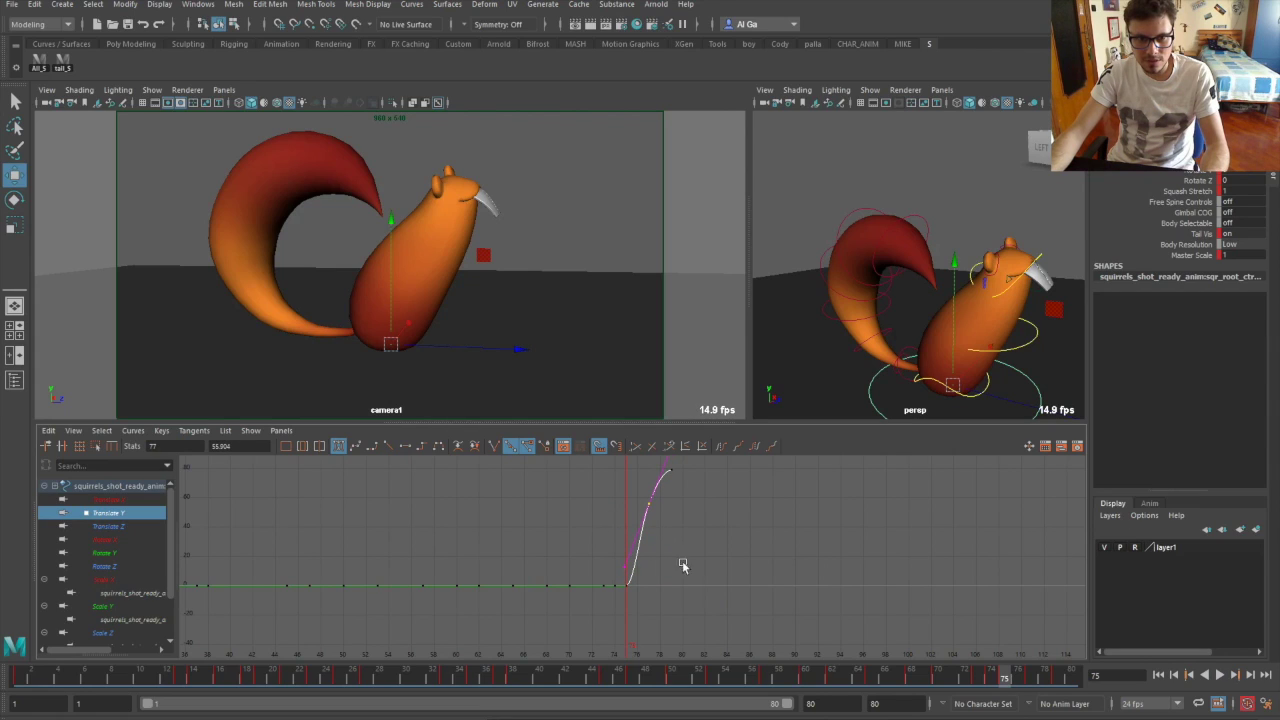
key(alt+v)
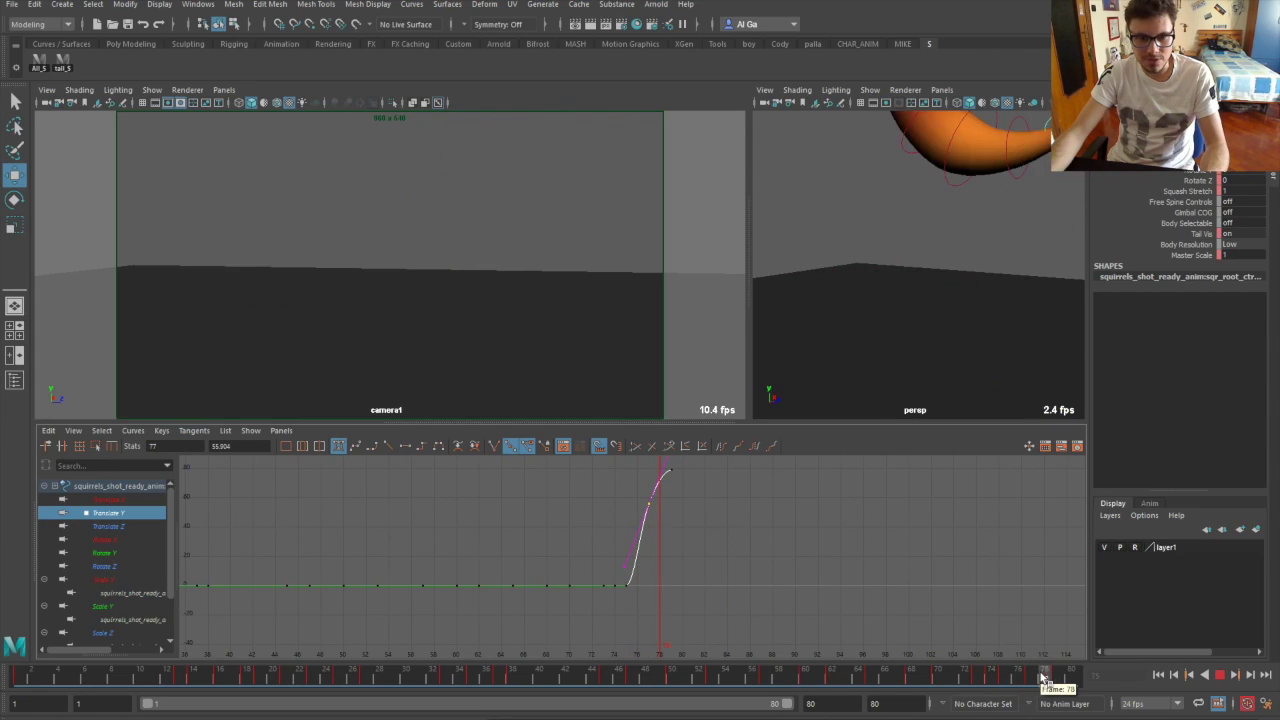
click(1032, 680)
key(ctrl+z)
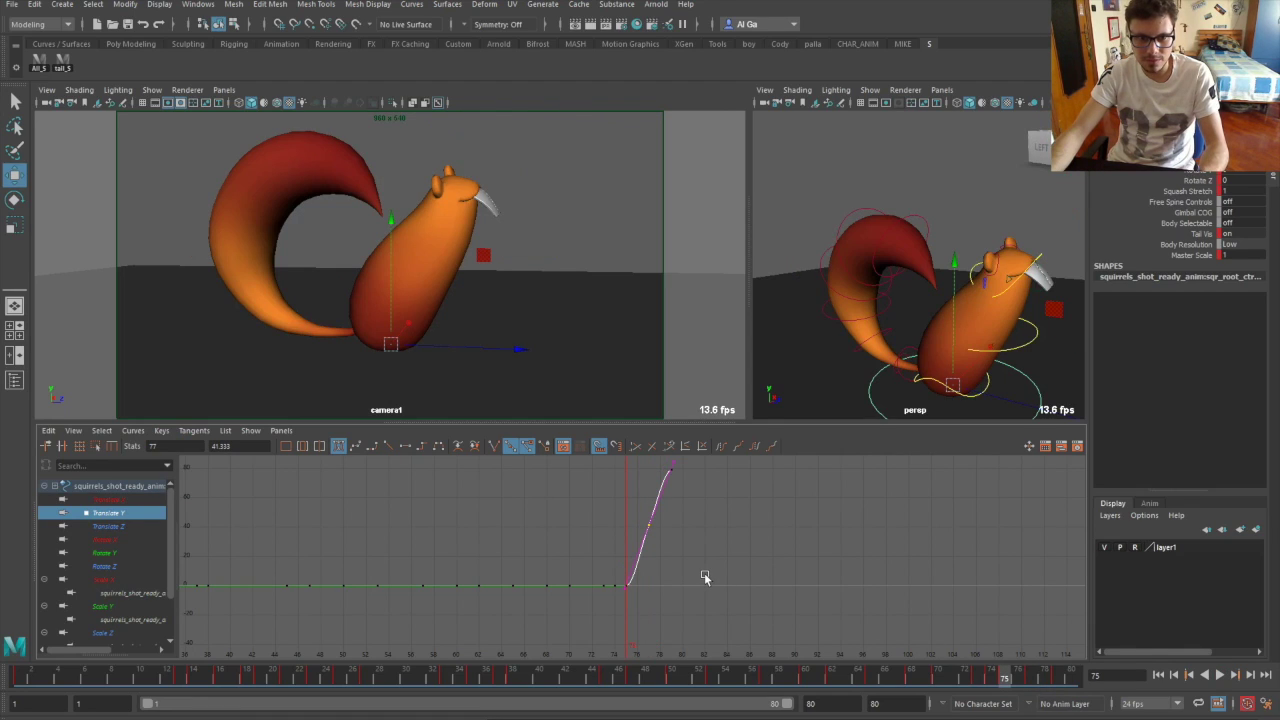
- Raise the root's Translate Y key at frame 77 to about 49.5 and deselect it
click(1032, 678)
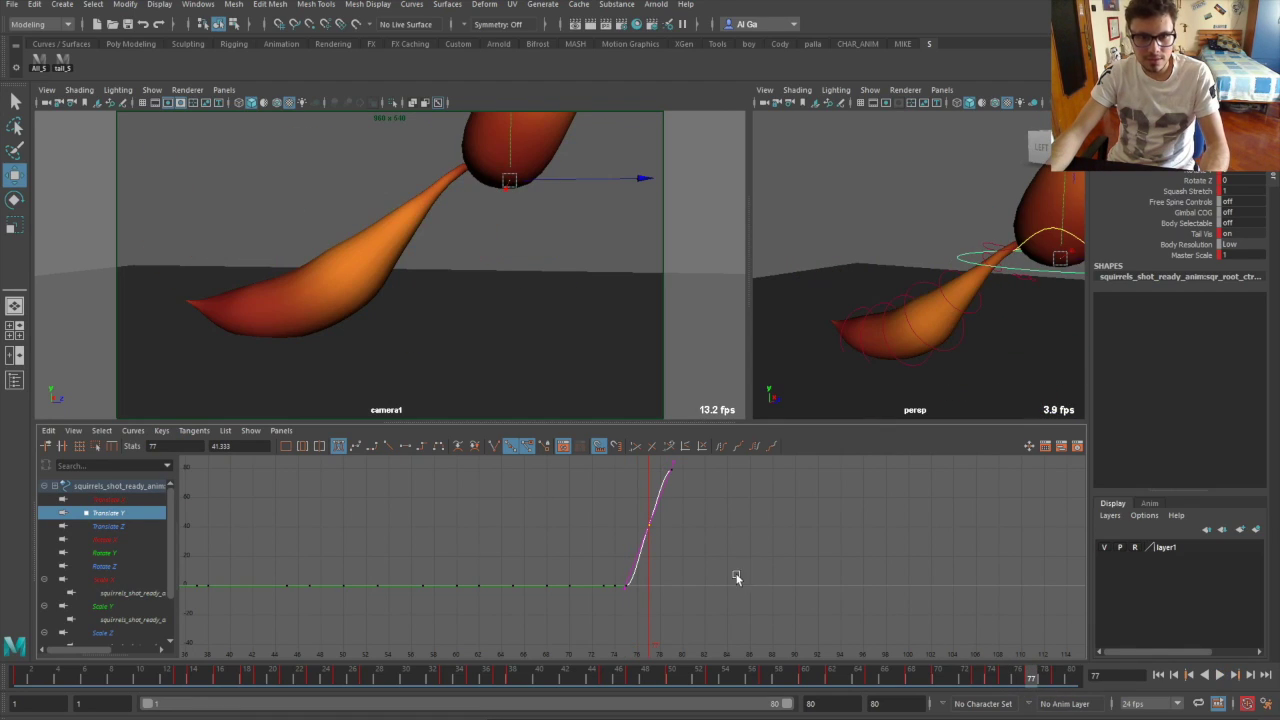
middle_drag(733, 571, 726, 561)
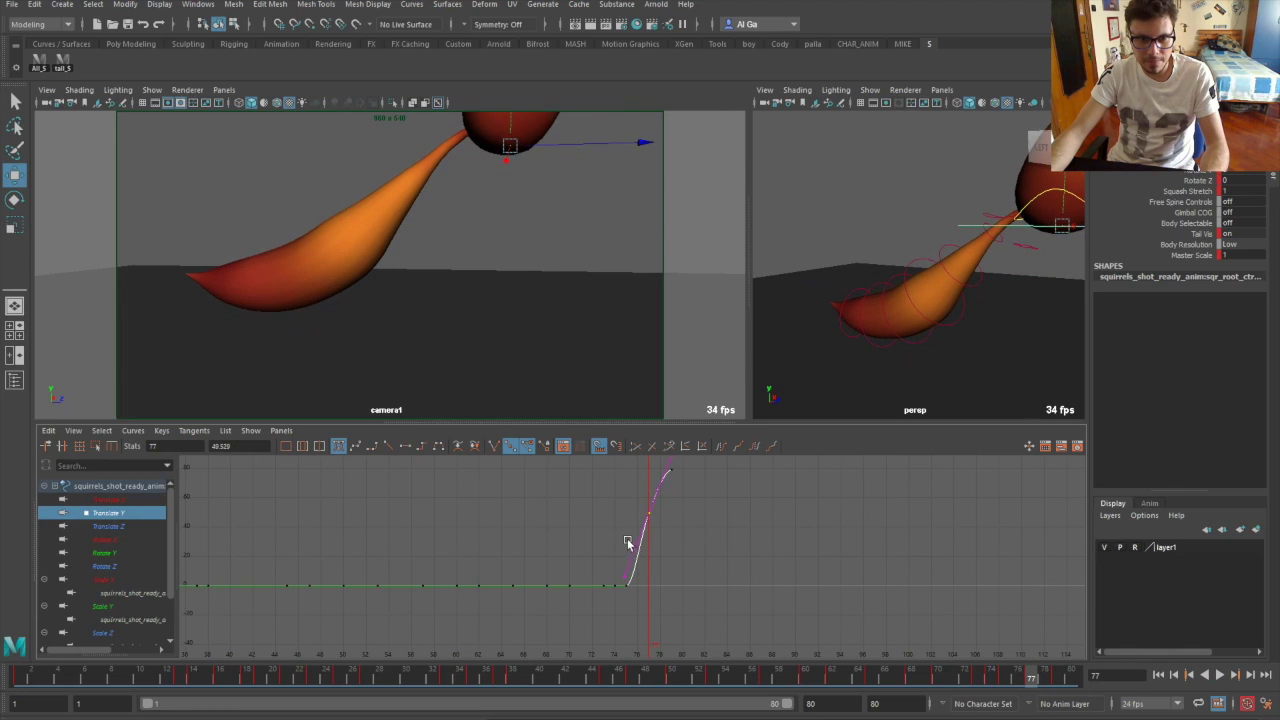
click(705, 594)
- Break the tangents of the take-off key at frame 75, steepen its outgoing tangent, and play the jump back
scroll(708, 587, up, 3)
alt+middle_drag(706, 587, 656, 598)
click(589, 615)
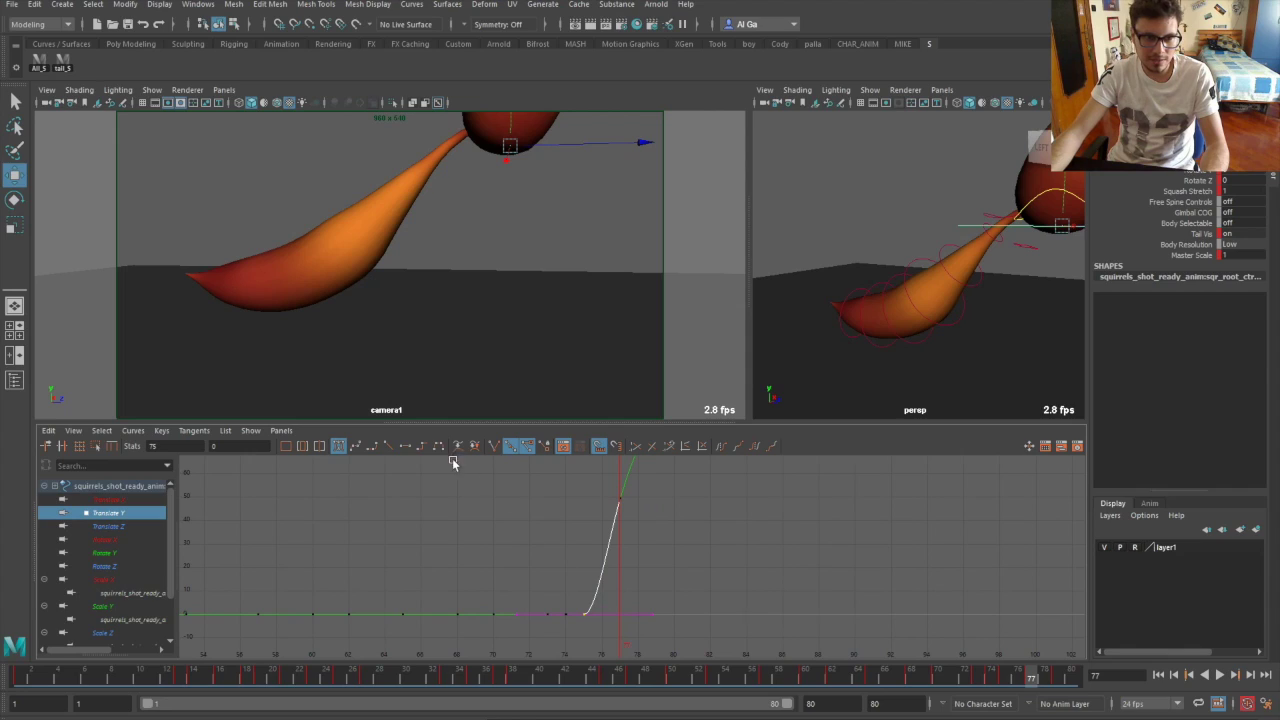
middle_drag(632, 628, 642, 466)
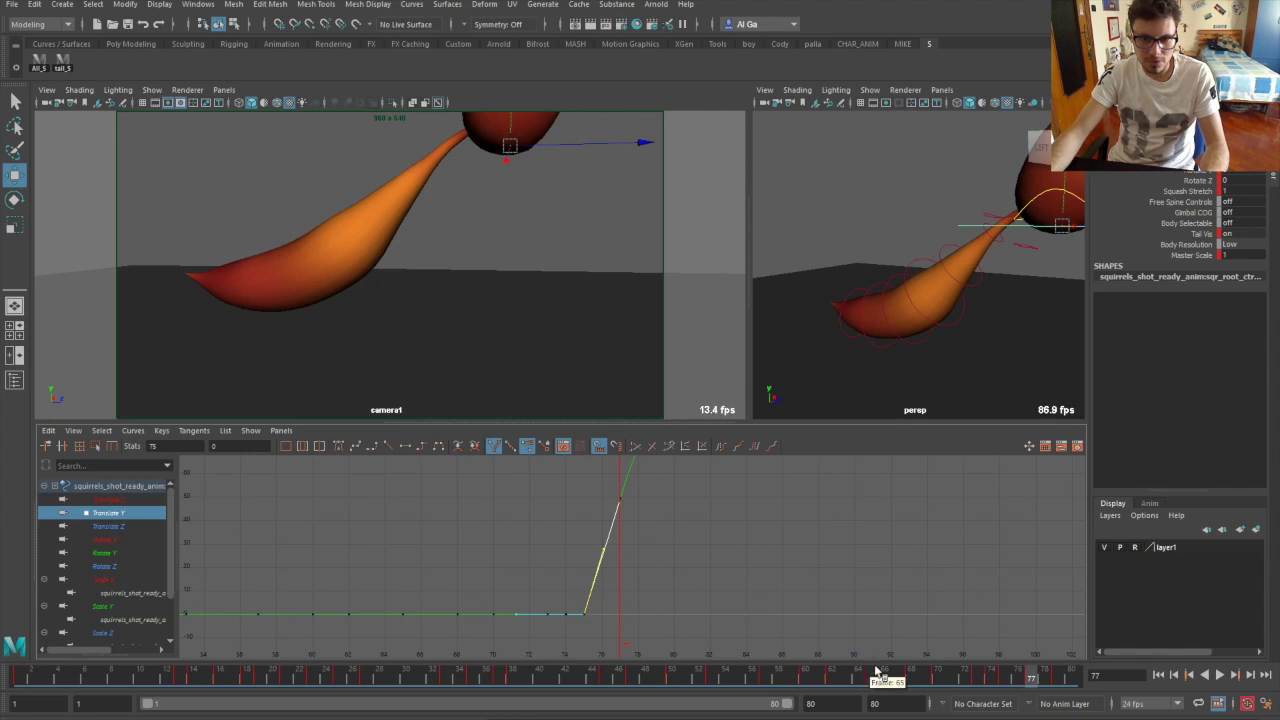
key(alt+v)
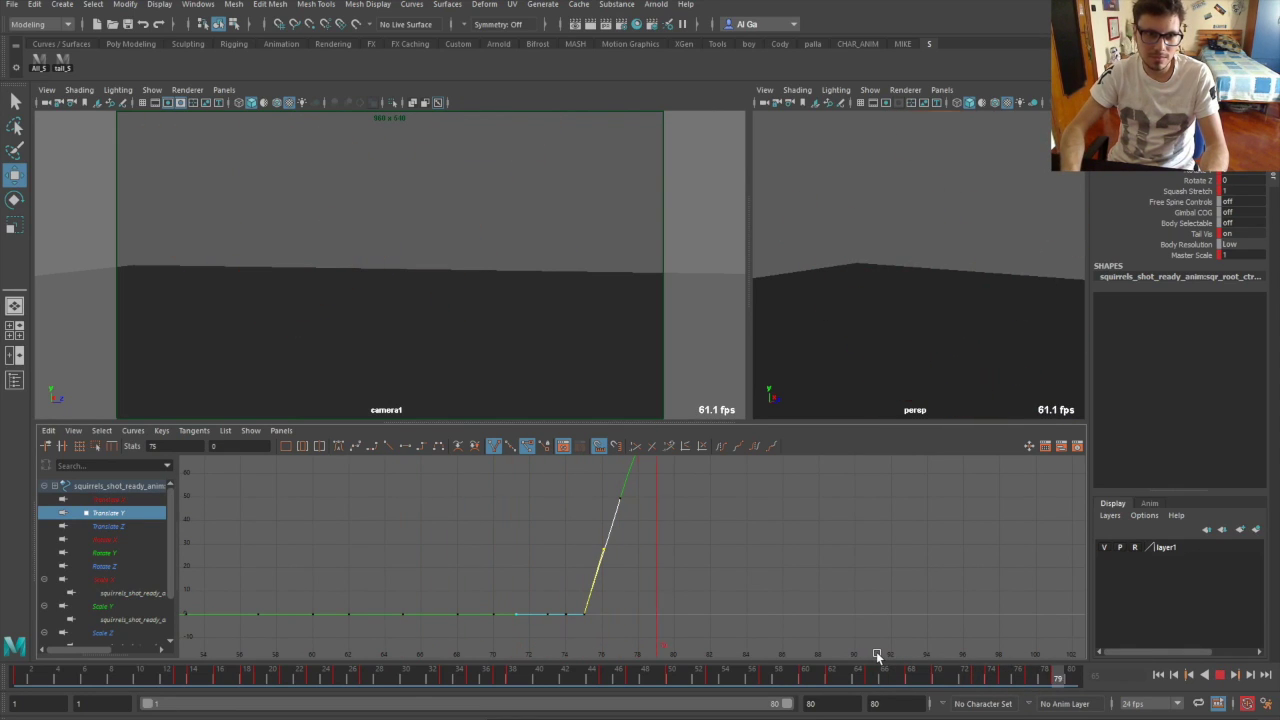
key(alt+v)
- Try lowering the root's Translate Y key at frame 77 to about 40.9, checking the take-off tangent at frame 75
alt+middle_drag(688, 537, 678, 622)
drag(582, 512, 624, 575)
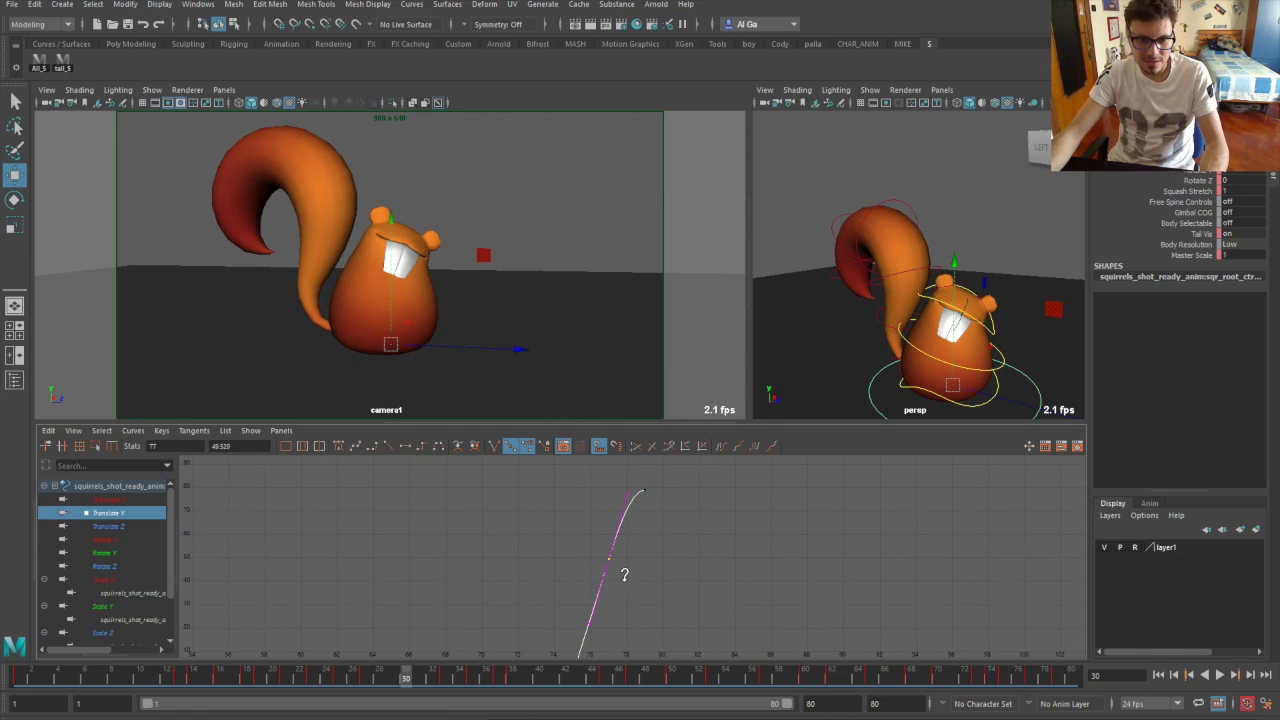
alt+middle_drag(622, 588, 630, 538)
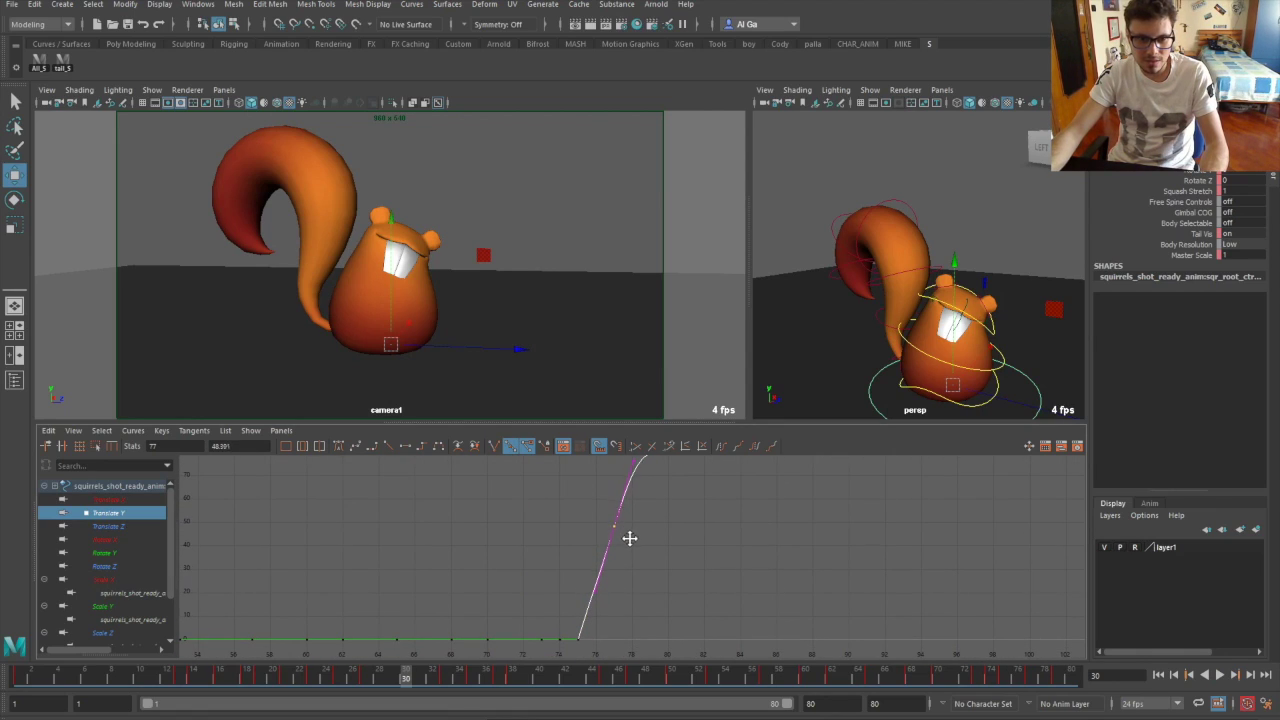
click(563, 618)
click(578, 636)
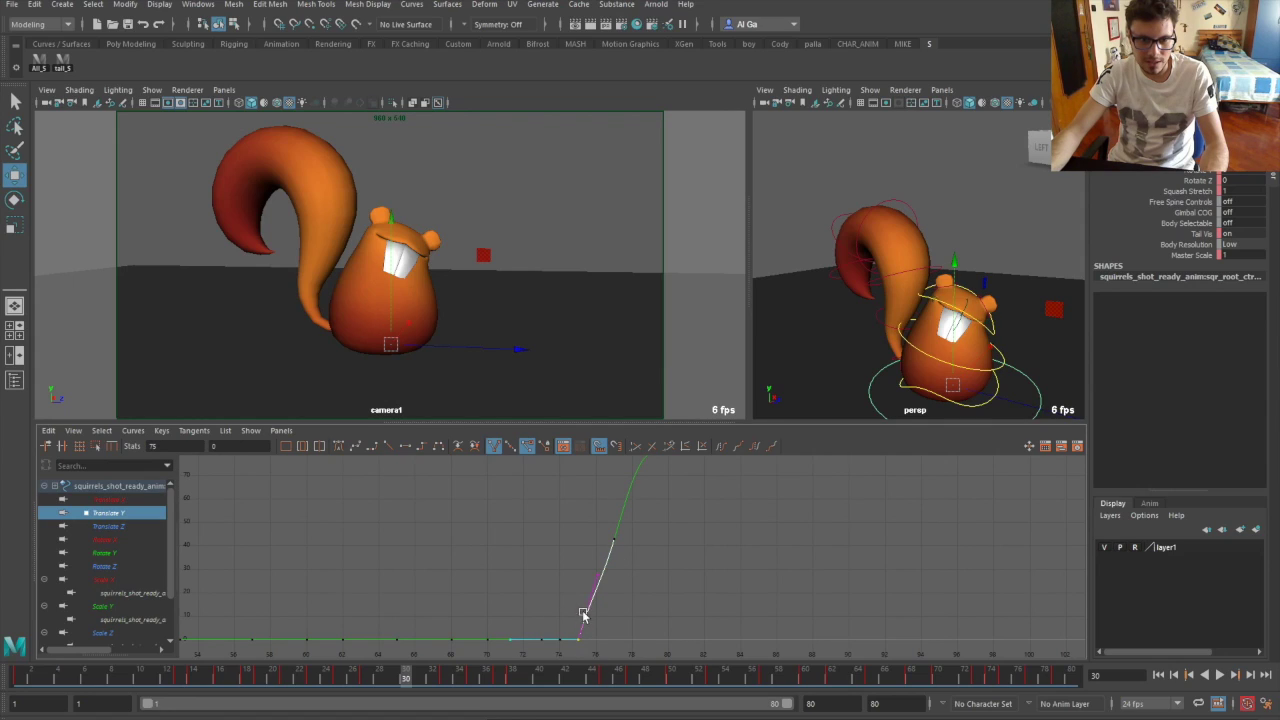
drag(600, 509, 624, 614)
scroll(624, 614, down, 3)
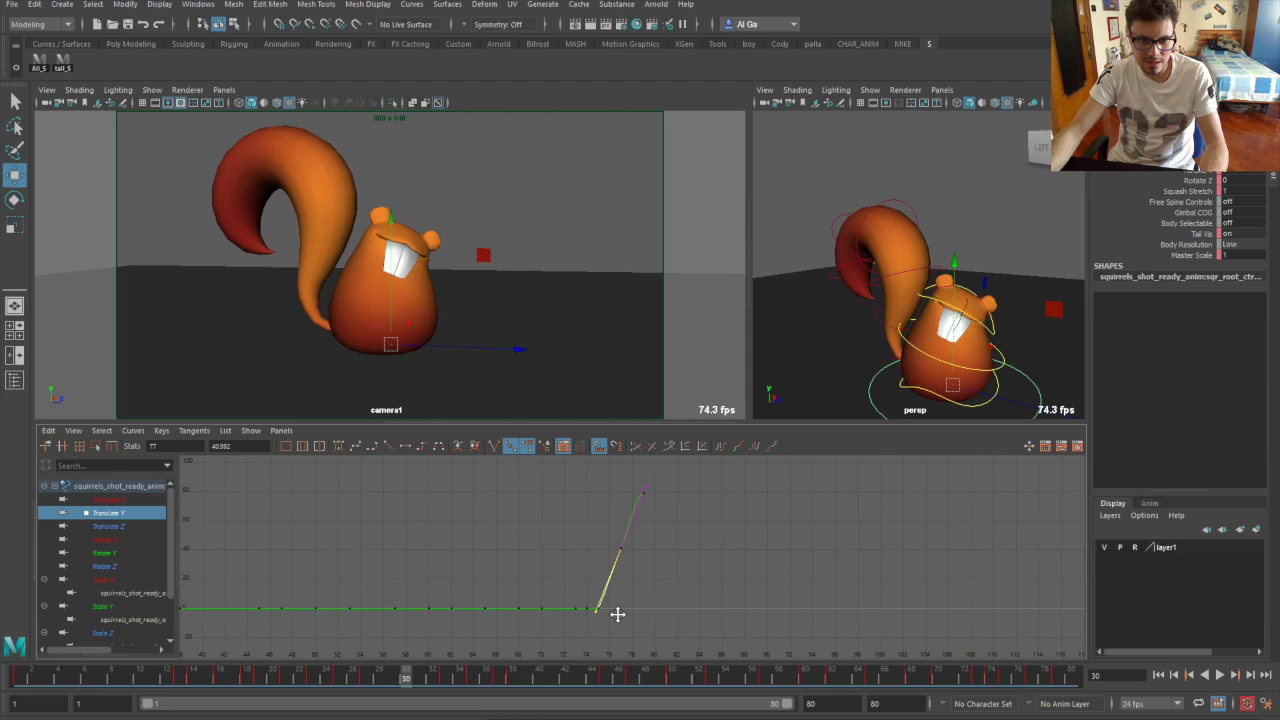
- Raise the root's Translate Y key at frame 77 to about 48.4, play the jump, and stop at frame 76
drag(930, 678, 1031, 680)
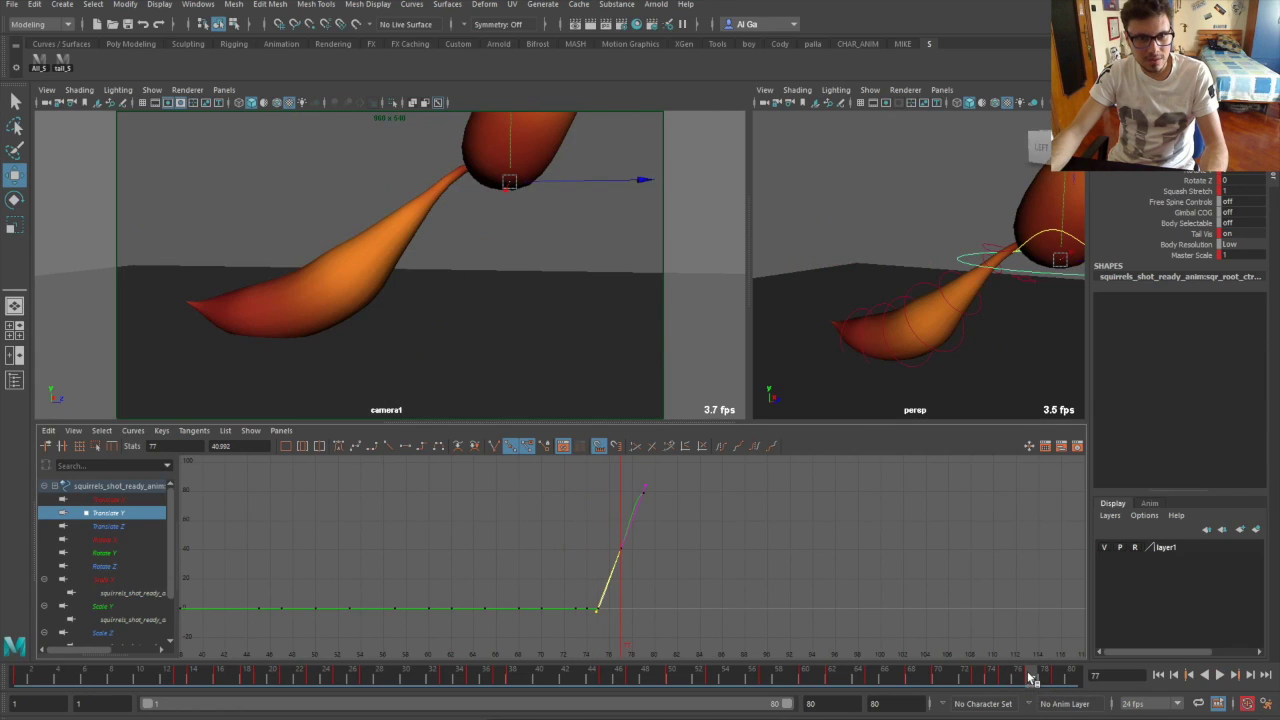
drag(658, 585, 654, 580)
middle_drag(654, 580, 655, 571)
drag(557, 153, 520, 118)
key(alt+v)
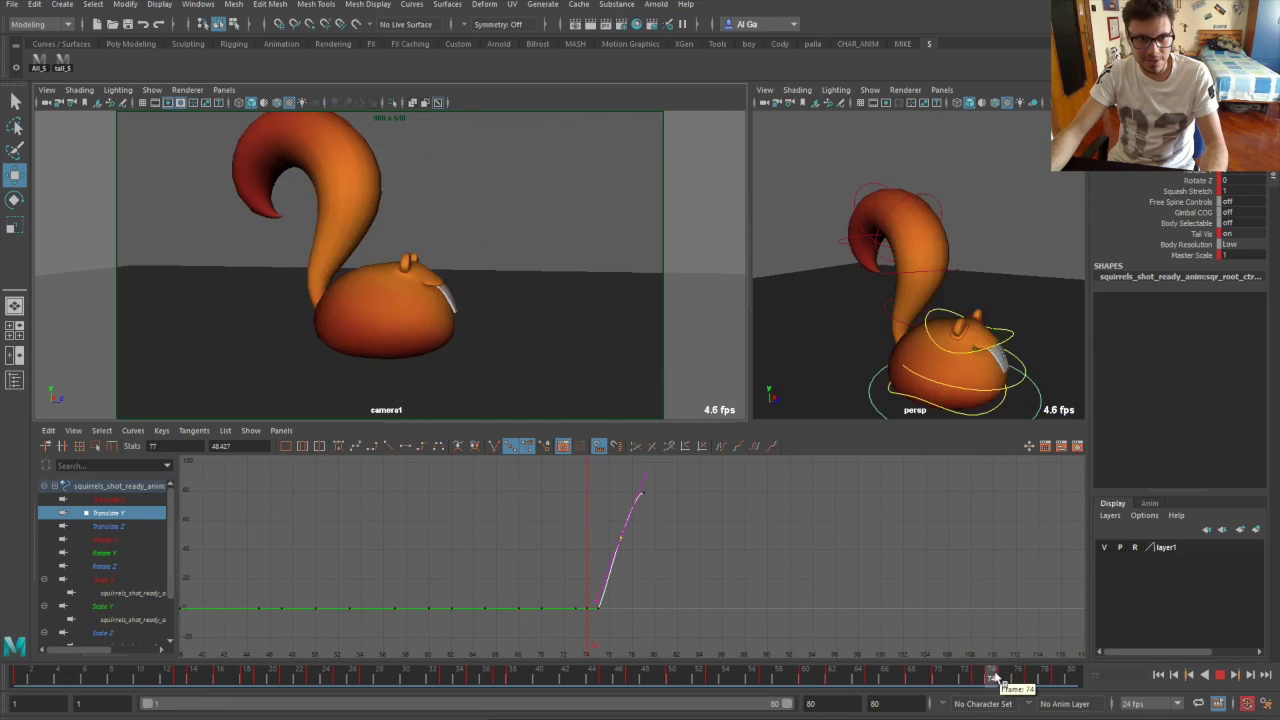
click(1018, 677)
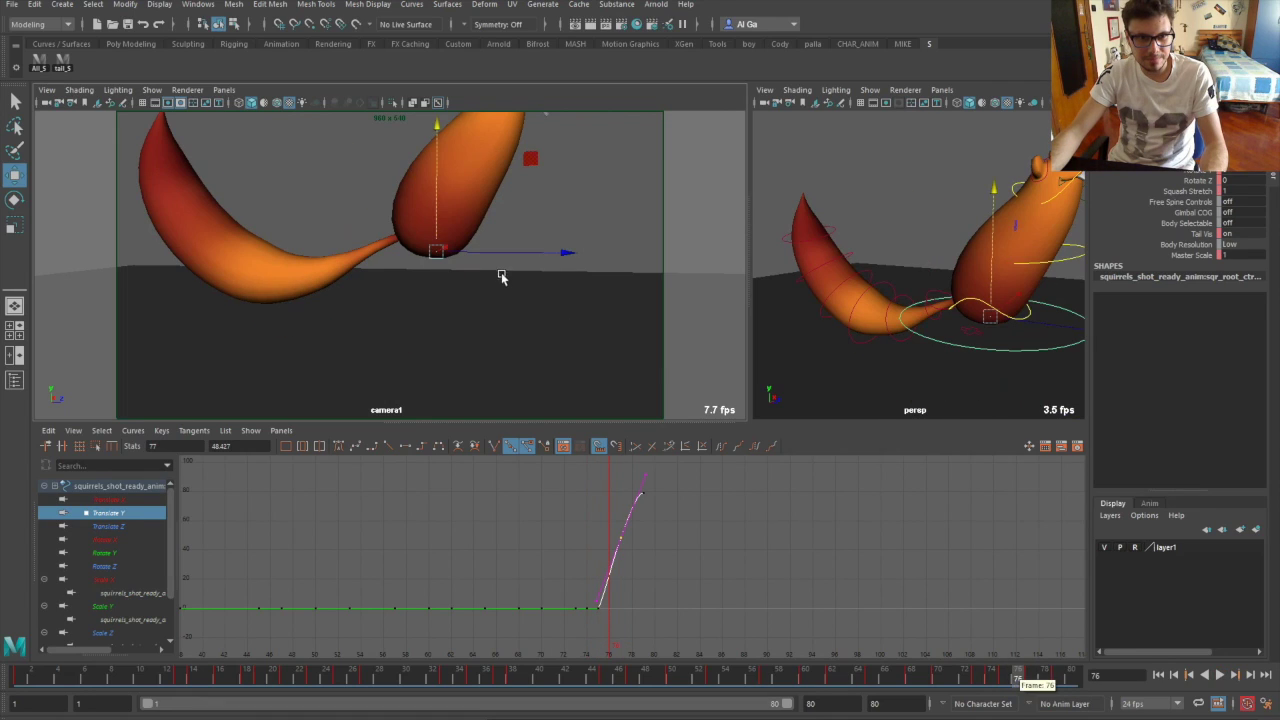
- Examine the Translate Z take-off key at frame 75, then review the Translate Y curve while playing and scrubbing the animation
click(88, 526)
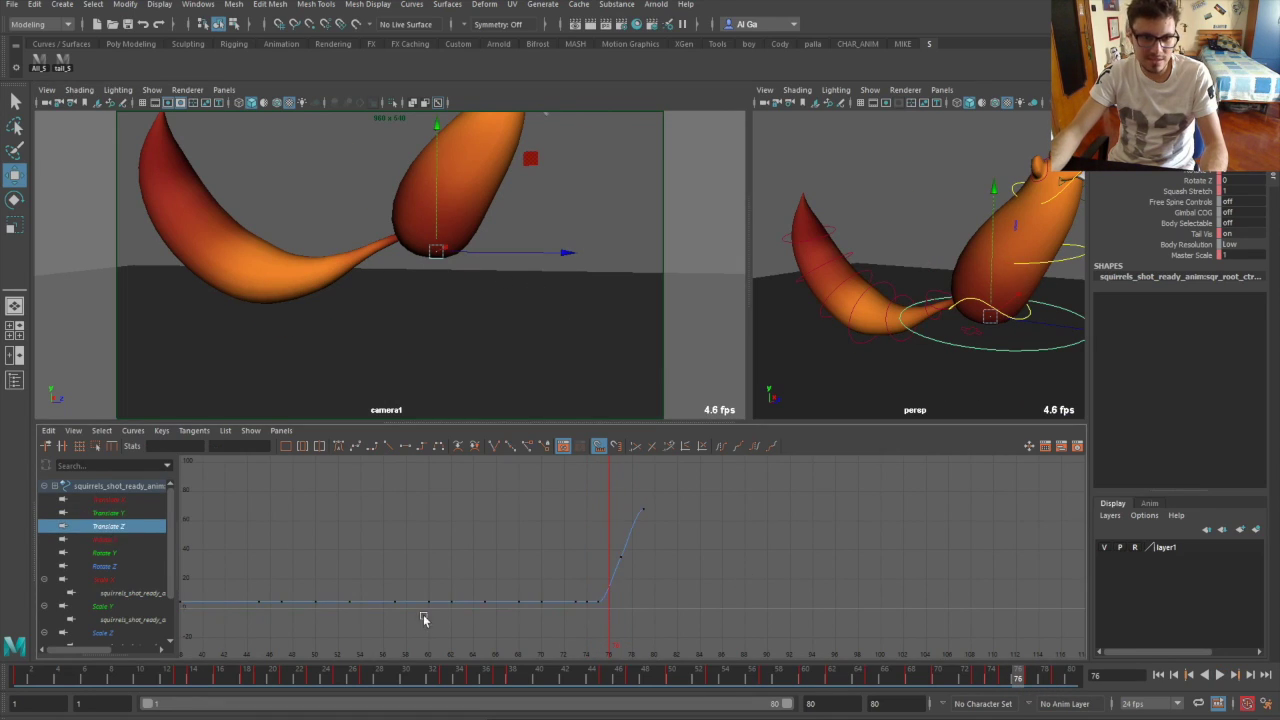
drag(590, 590, 620, 632)
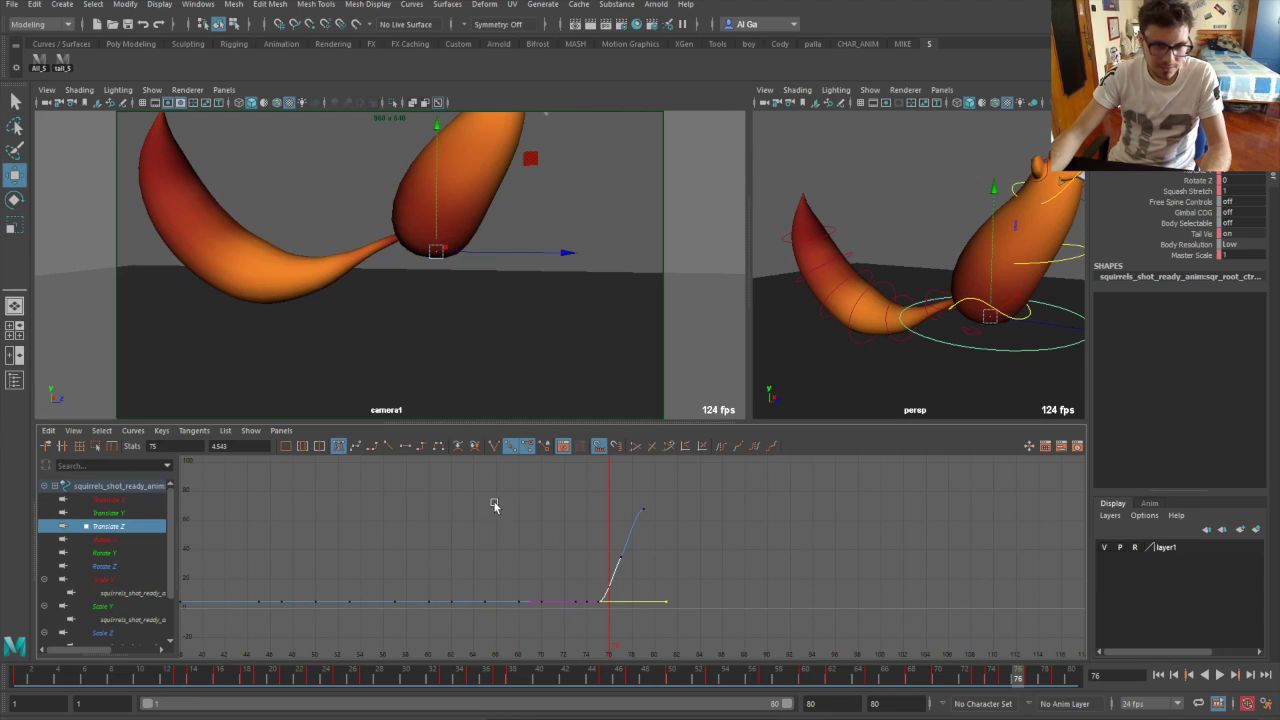
click(110, 512)
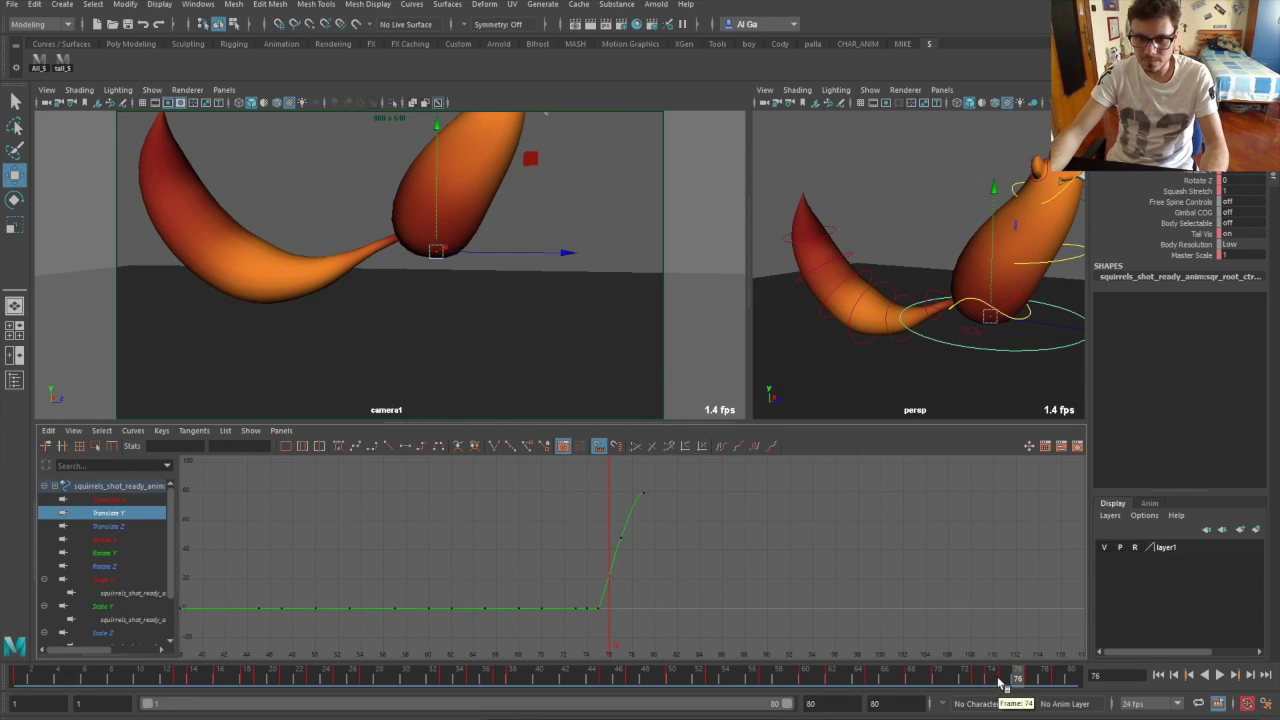
key(alt+v)
drag(1034, 681, 855, 680)
alt+middle_drag(408, 596, 905, 568)
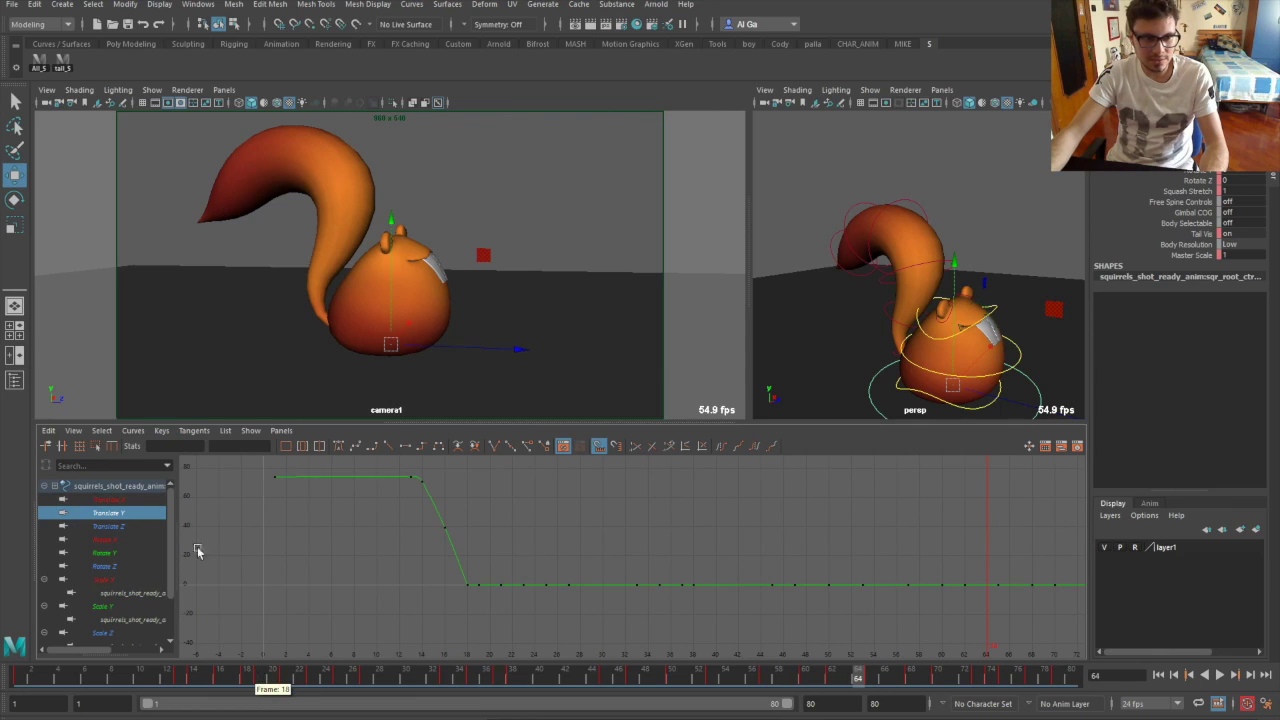
drag(157, 680, 712, 677)
- Delete all keys on the root's Translate X curve
click(108, 499)
key(f)
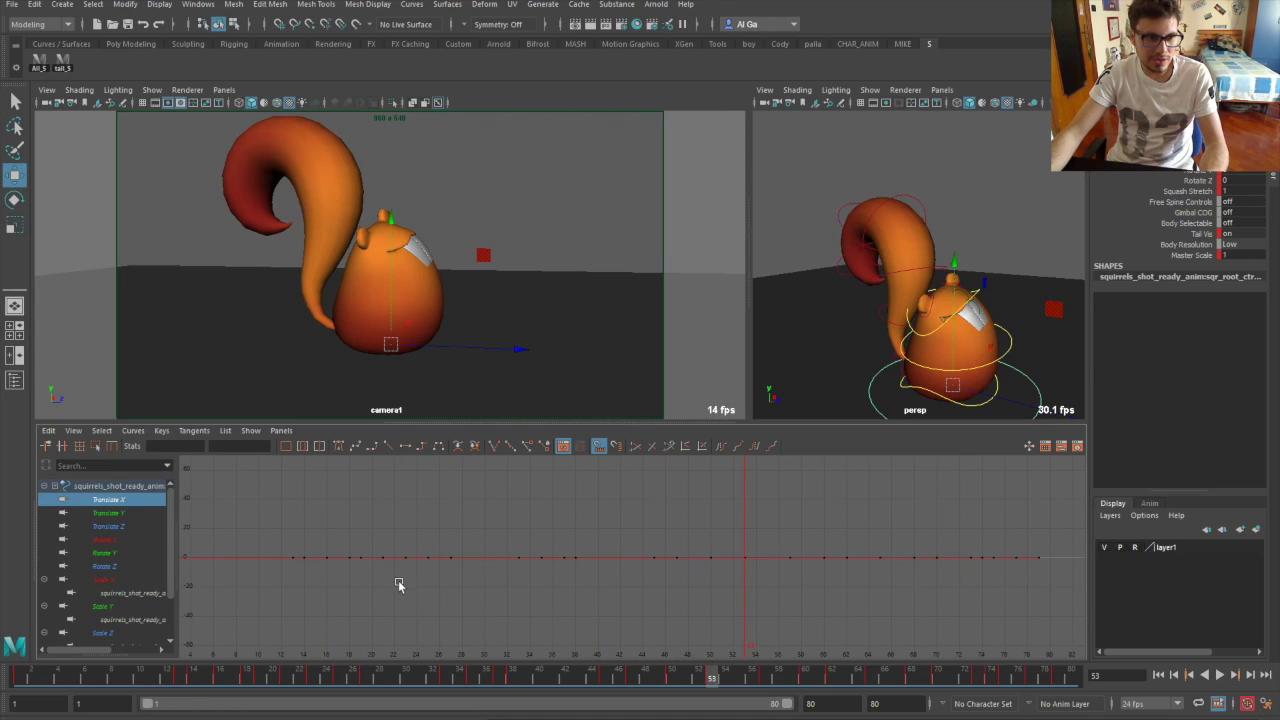
alt+right_drag(712, 566, 434, 545)
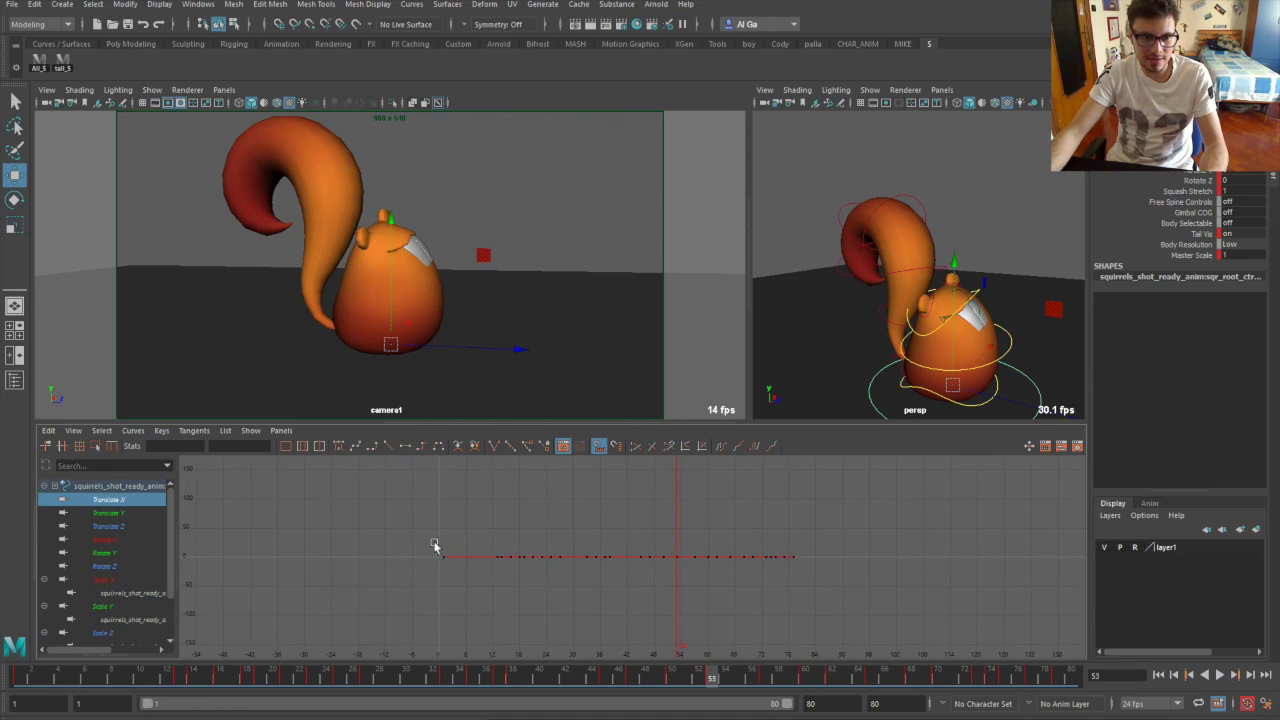
drag(395, 527, 825, 589)
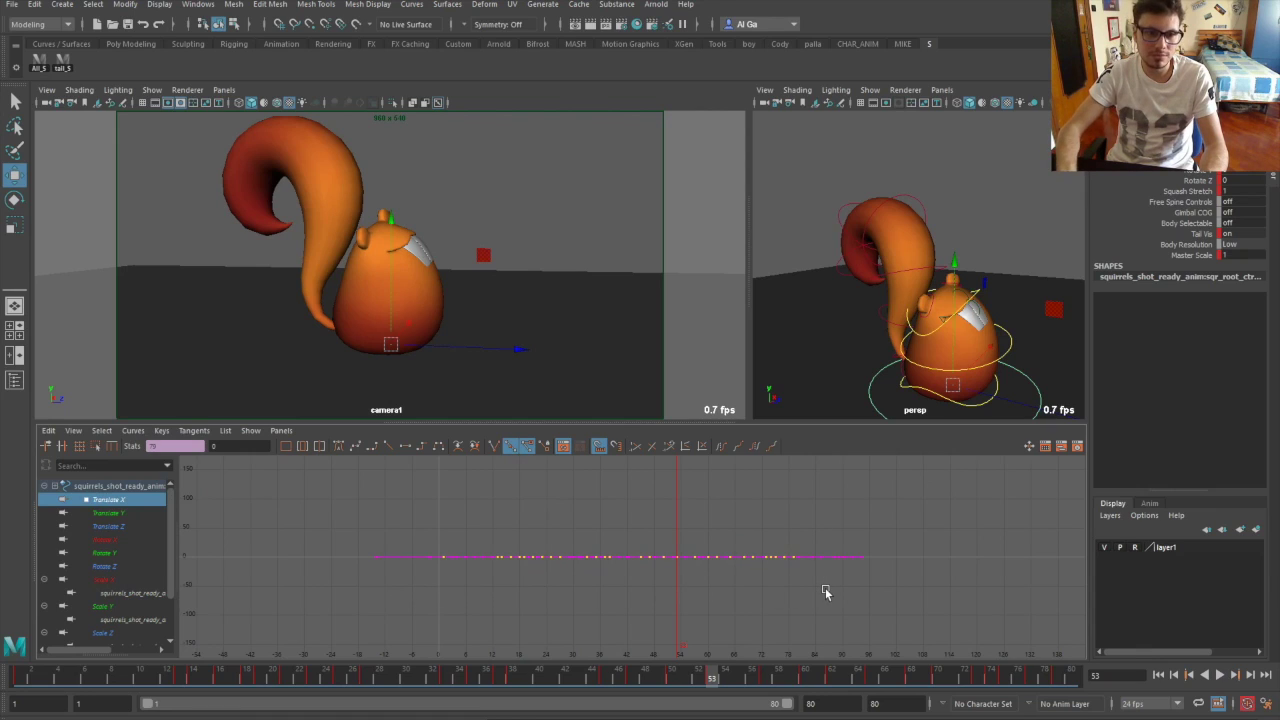
key(Delete)
- Show the root's Translate Z curve, apply spline tangents to the entry-fall key near frame 14, and check the keys before it
click(120, 514)
key(f)
scroll(630, 566, up, 5)
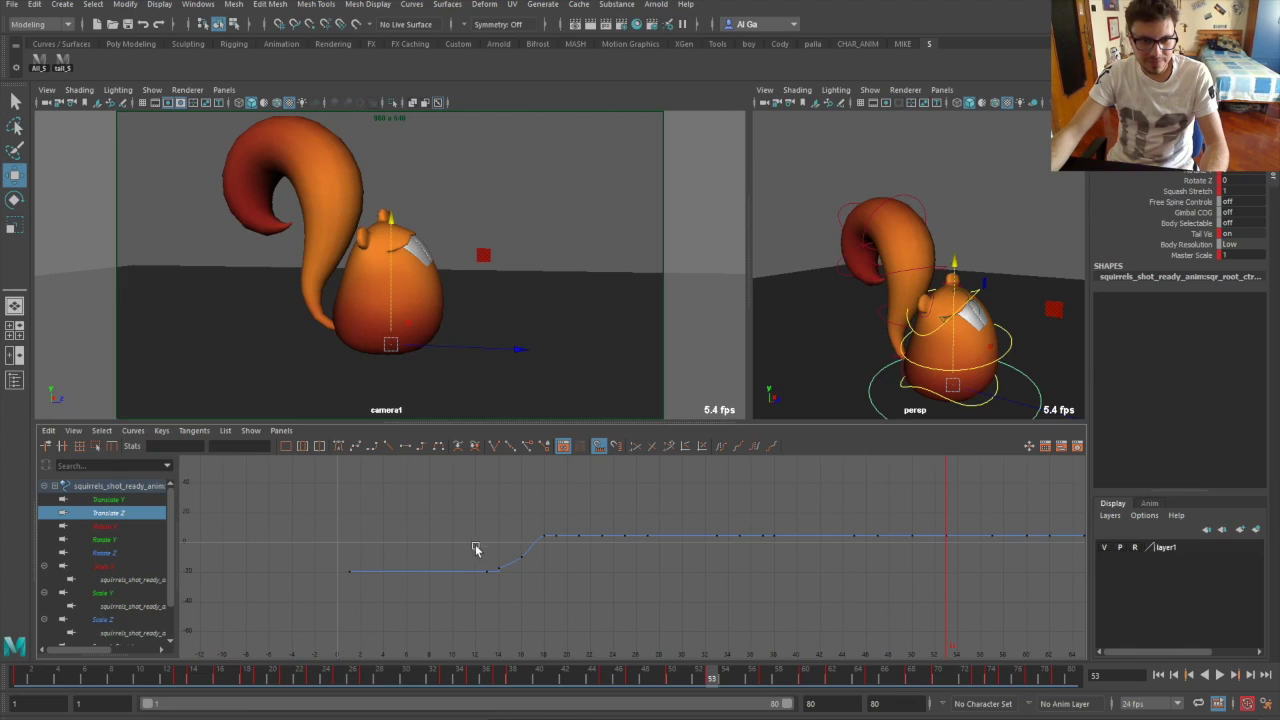
click(494, 574)
click(355, 446)
drag(386, 672, 141, 678)
drag(306, 518, 490, 625)
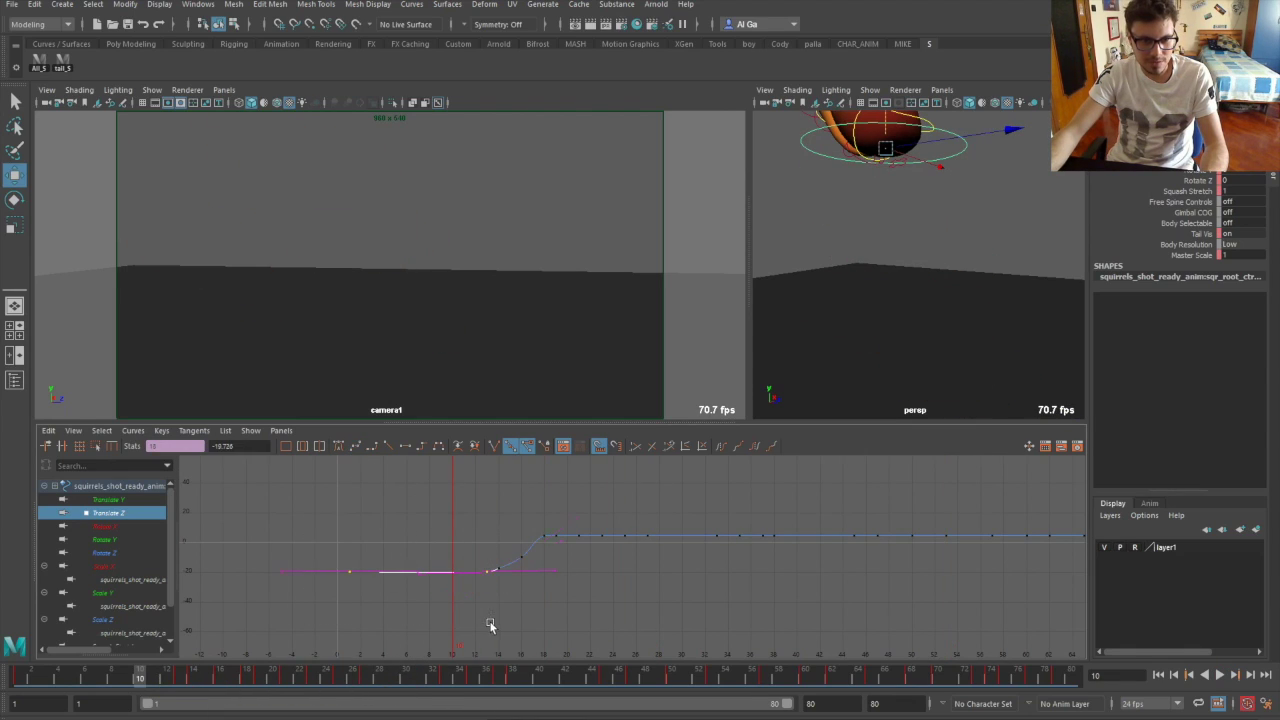
click(391, 491)
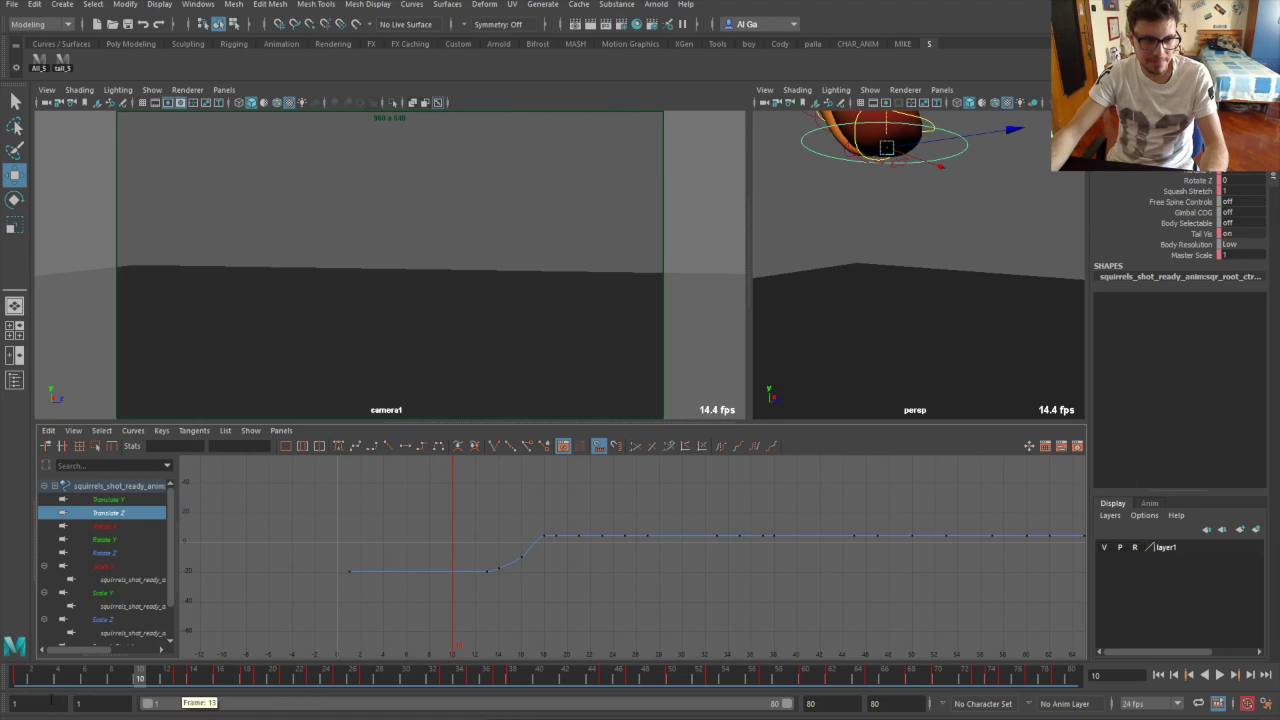
- Scrub the entry fall to frame 18 and delete the in-between Translate Z keys at frames 14 and 16
click(186, 678)
drag(186, 679, 248, 678)
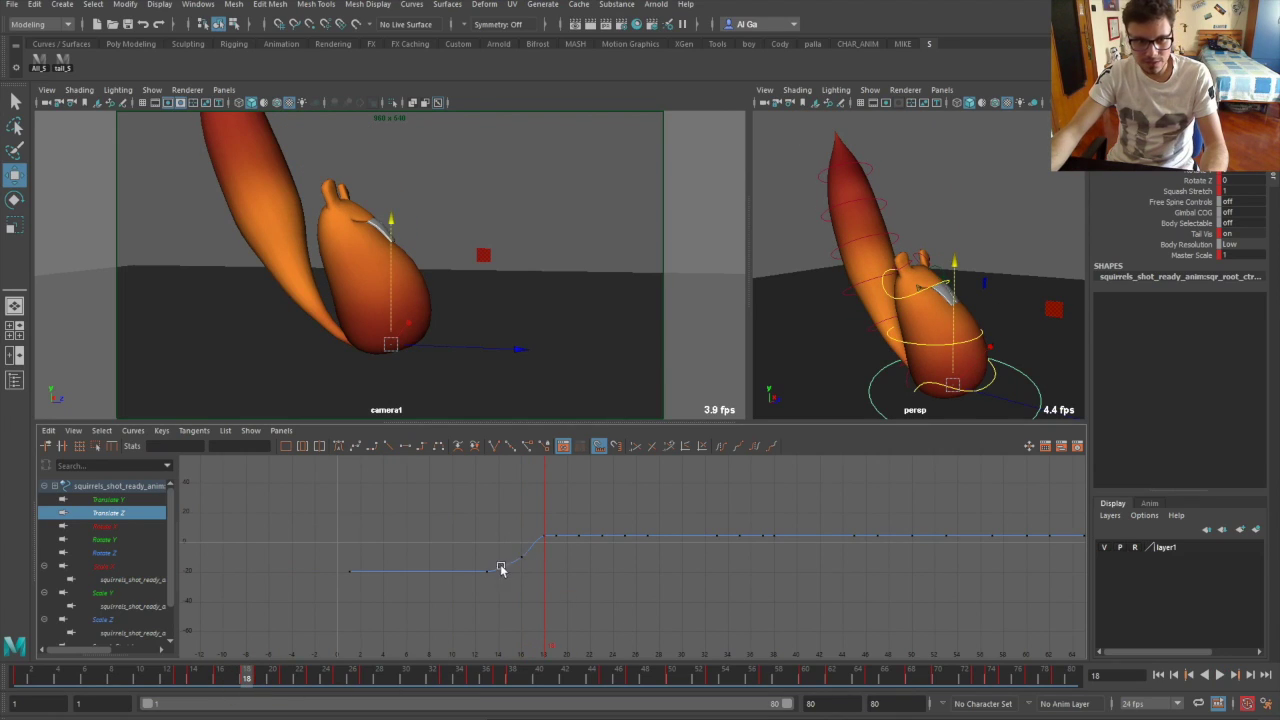
drag(528, 551, 494, 587)
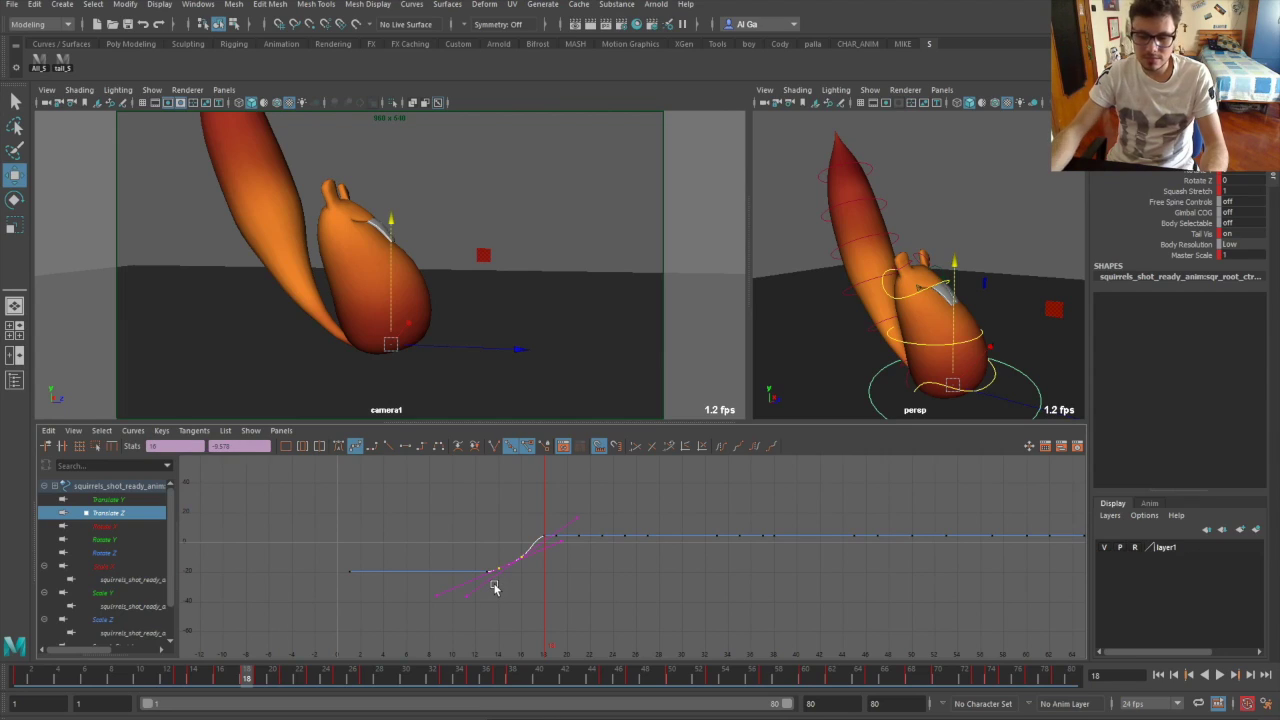
click(493, 585)
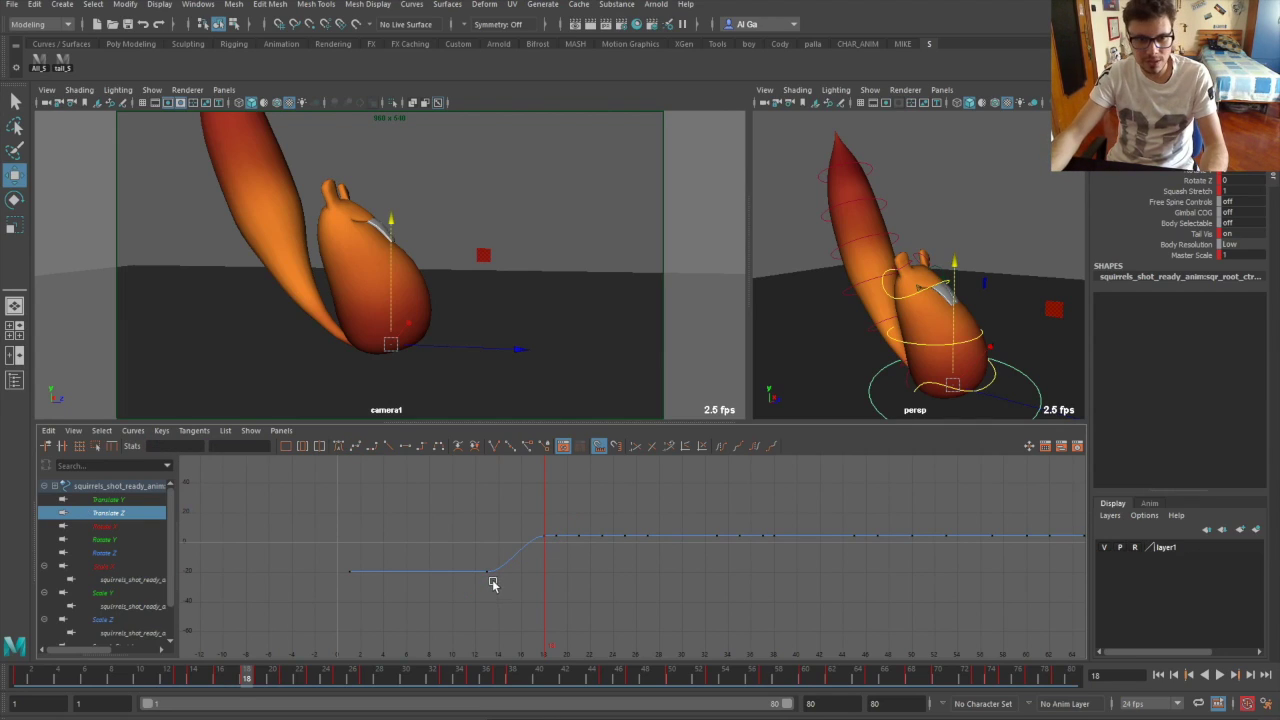
- Try linear tangents on the Translate Z keys at frames 13 and 18, scrub the fall, and undo the change
drag(470, 540, 507, 601)
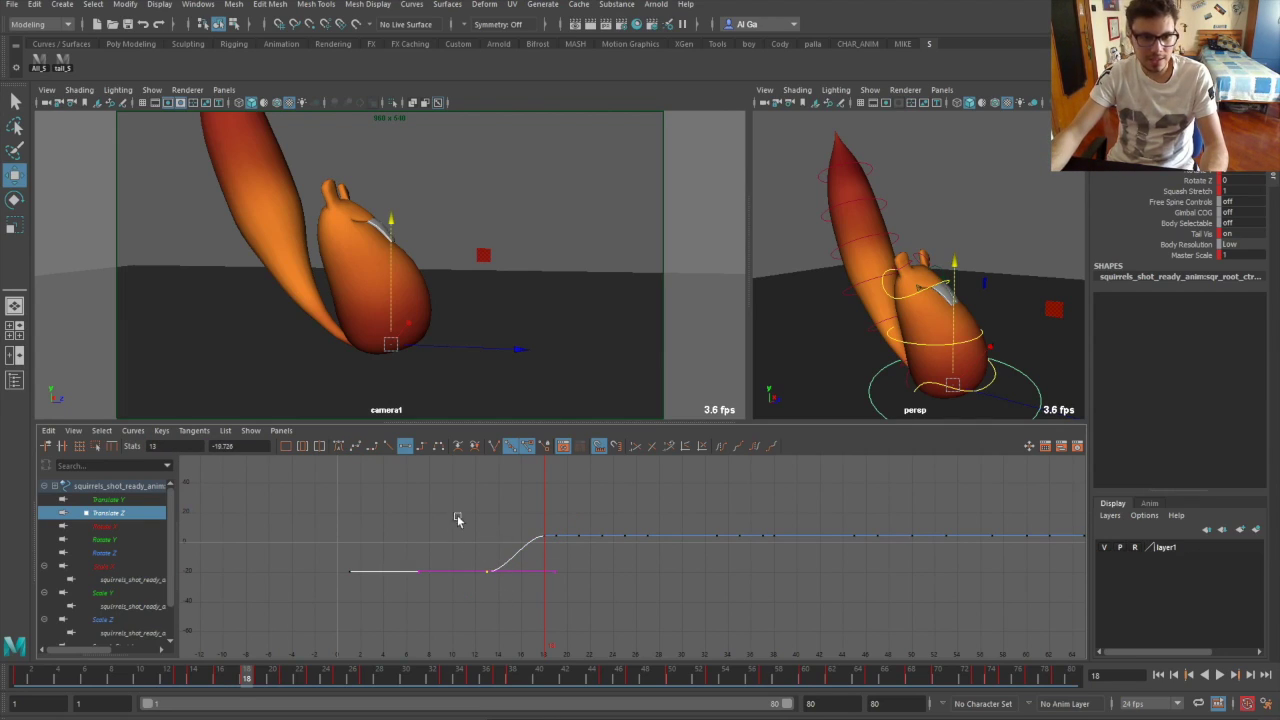
drag(529, 587, 544, 611)
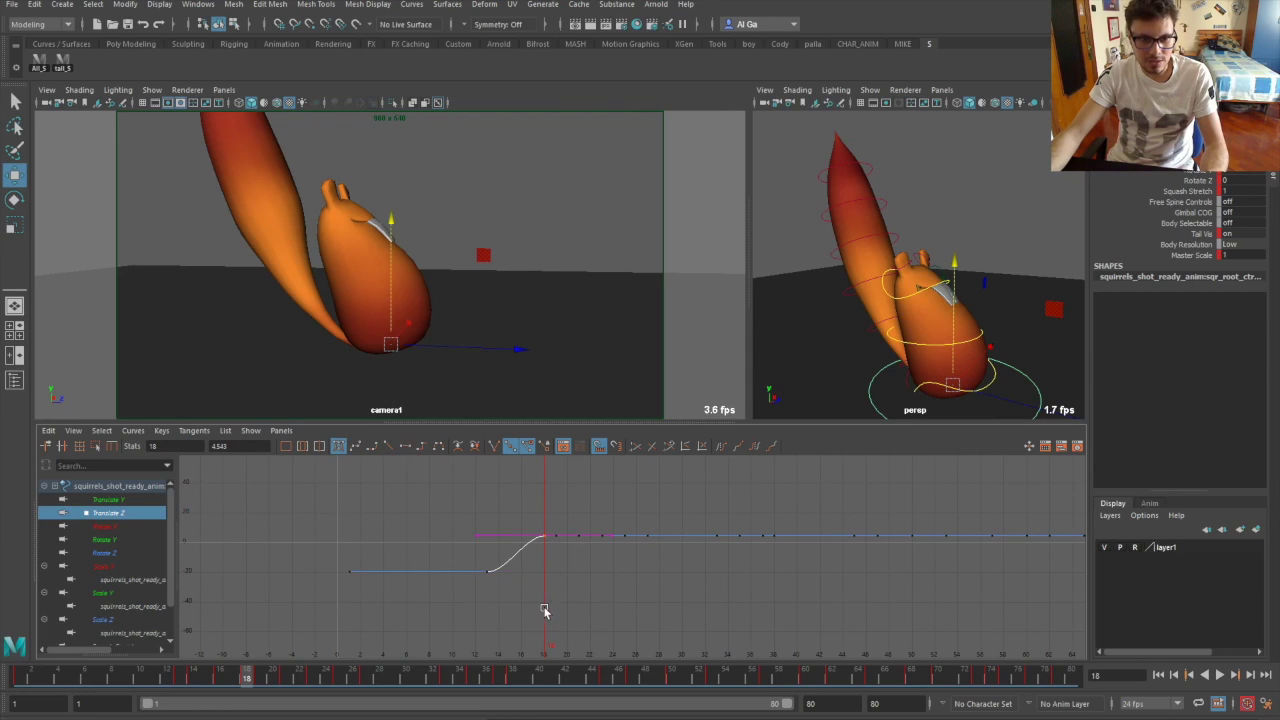
click(636, 601)
drag(470, 507, 549, 611)
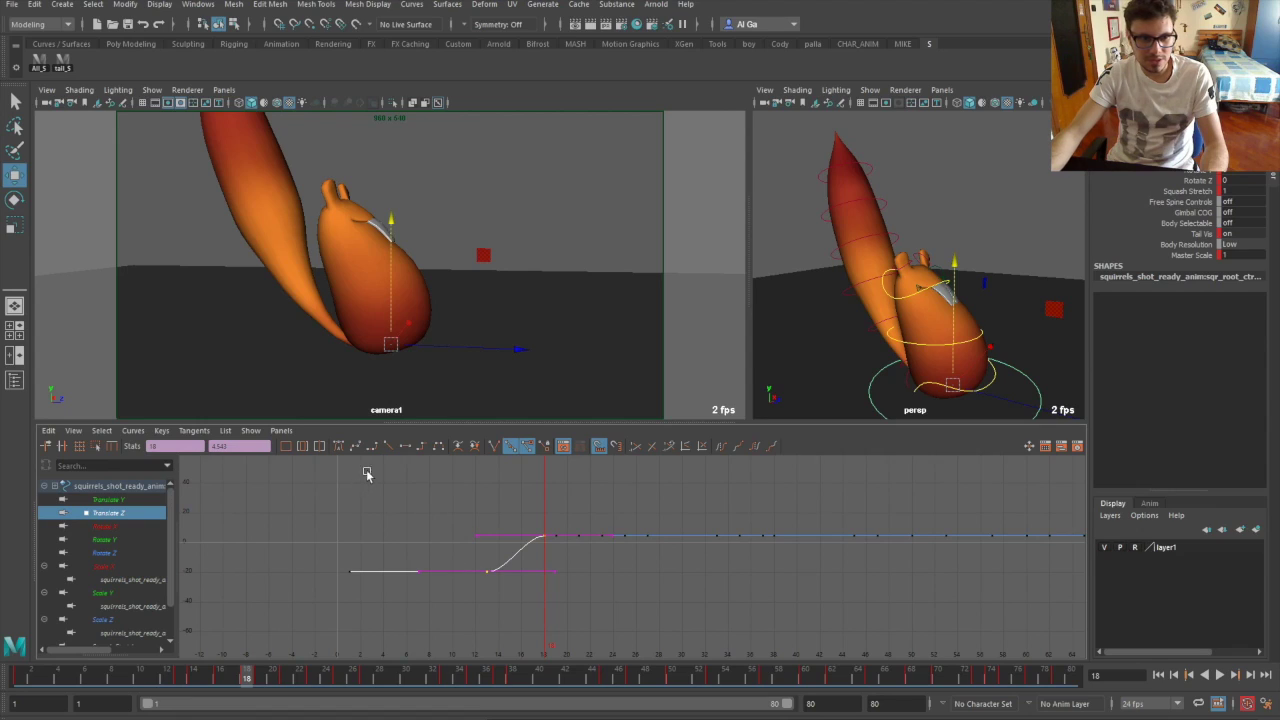
click(388, 446)
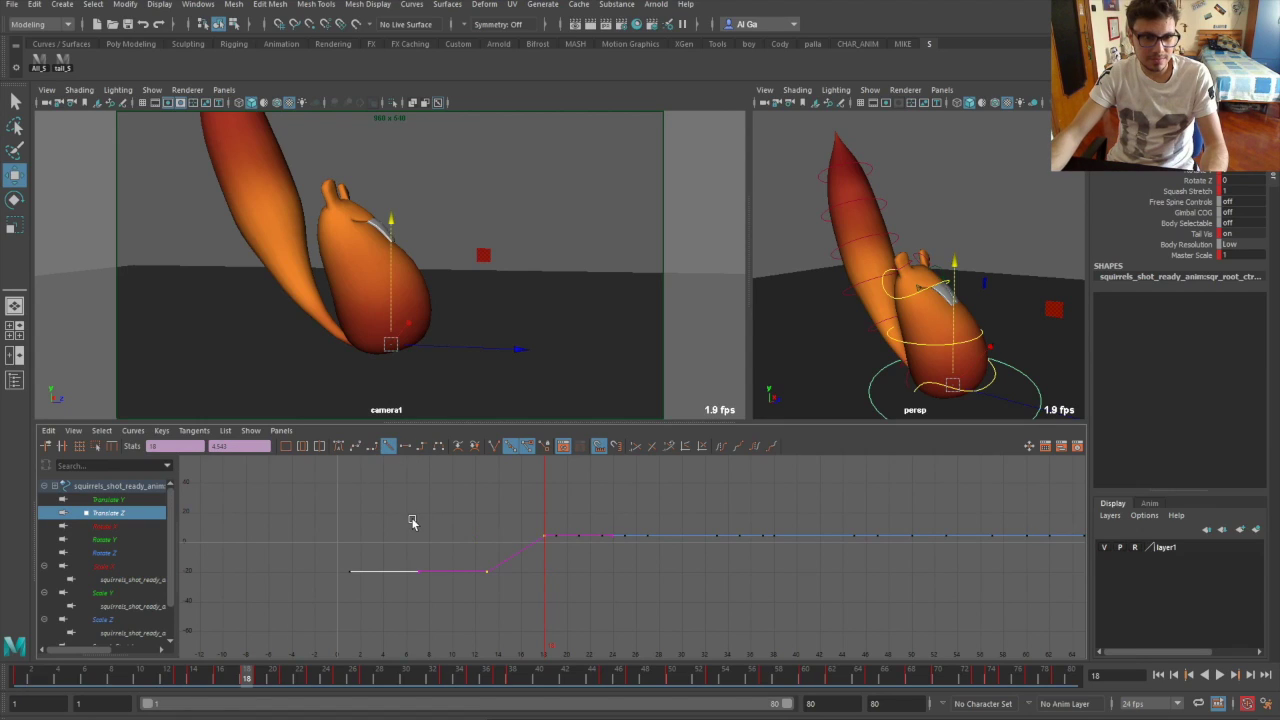
click(414, 520)
drag(248, 677, 189, 691)
key(ctrl+z)
key(ctrl+z)
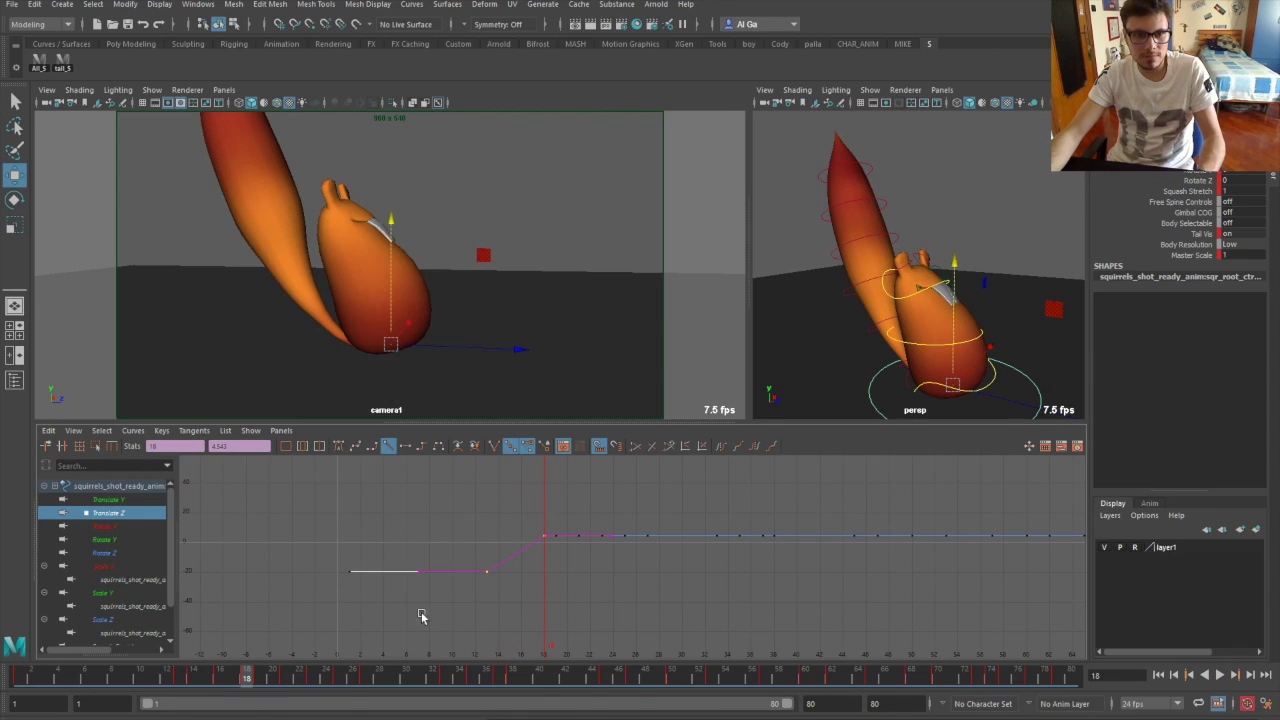
click(457, 580)
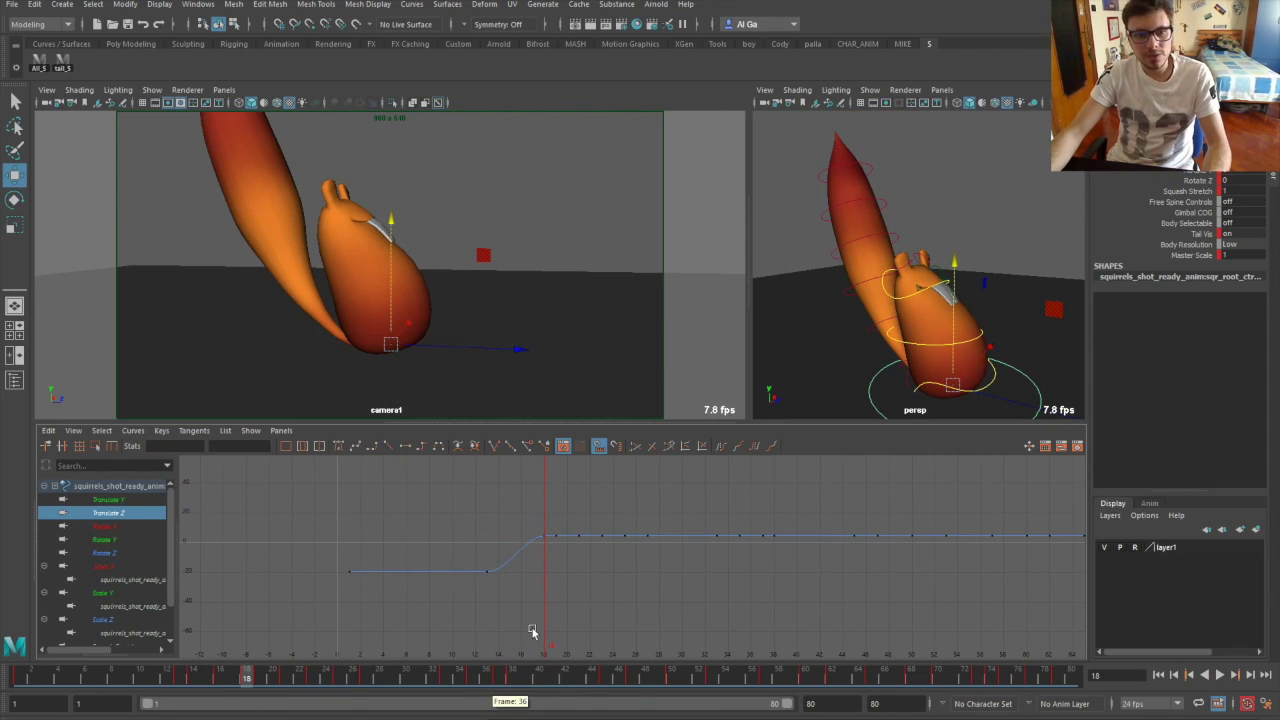
- Steepen the outgoing tangent of the Translate Z key at frame 13 and keep its incoming tangent flat
key(alt+v)
click(186, 676)
drag(505, 625, 497, 620)
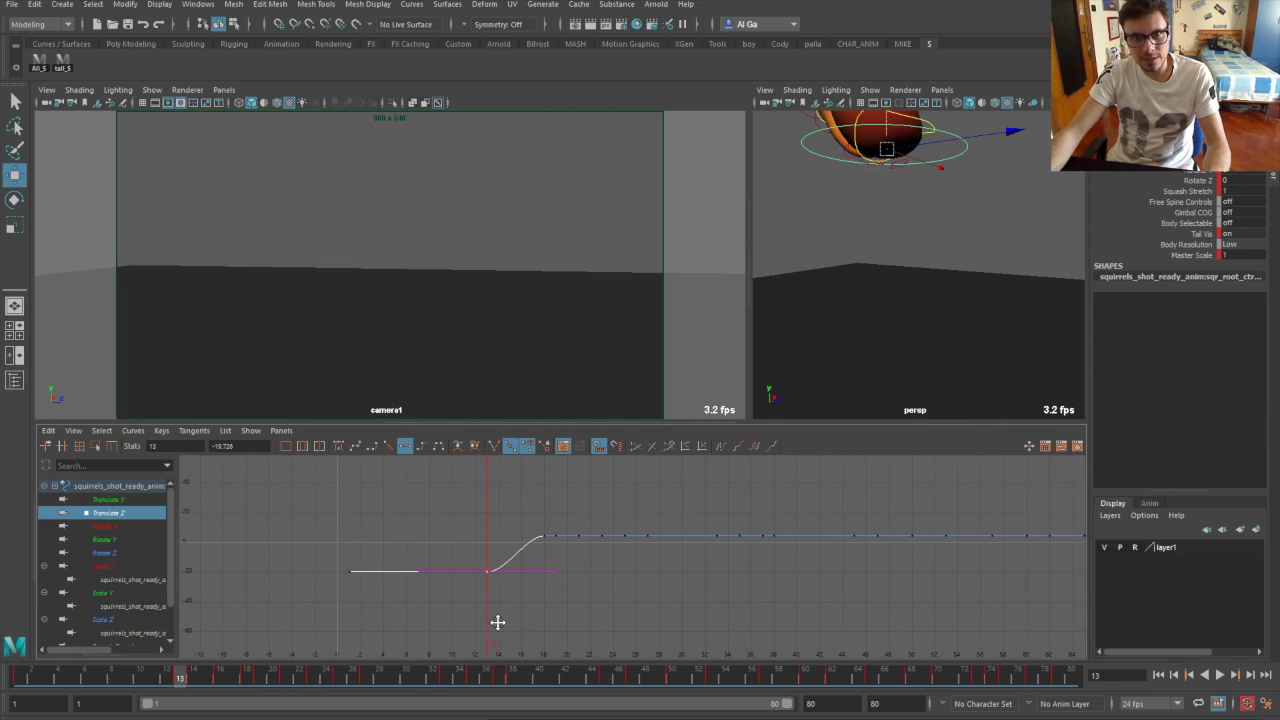
click(418, 571)
middle_drag(459, 614, 466, 663)
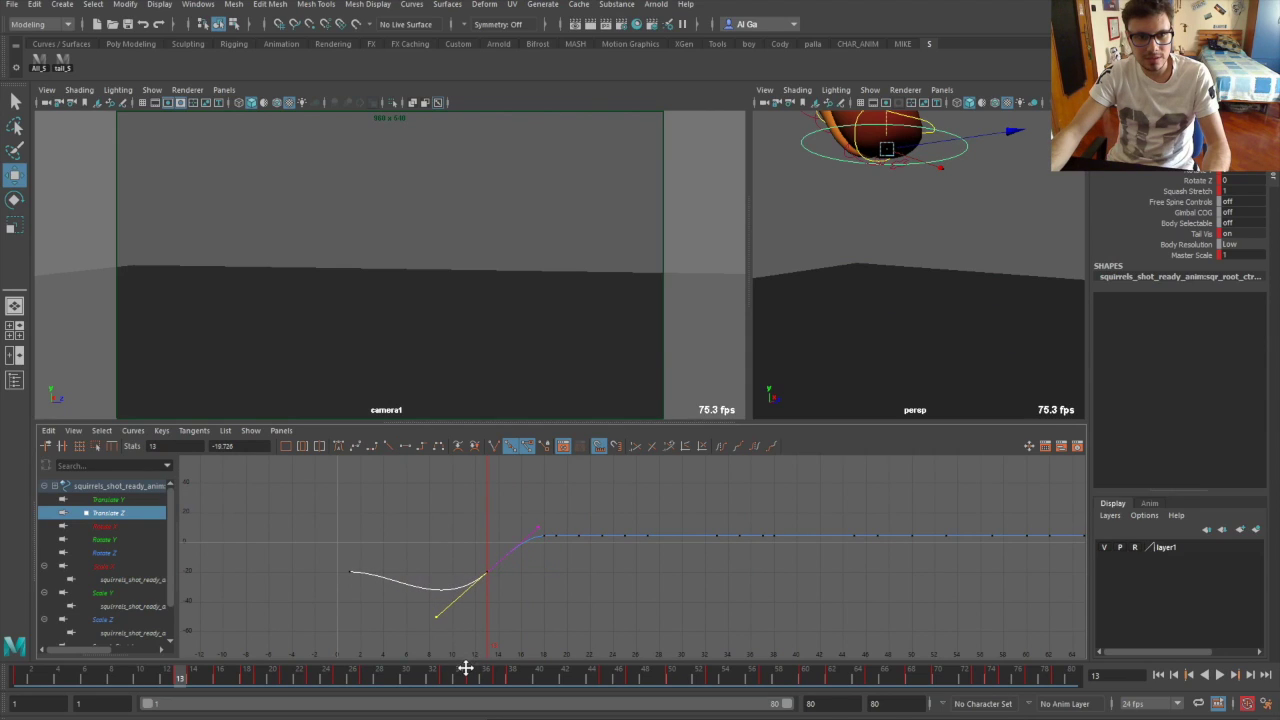
drag(328, 540, 460, 595)
click(463, 573)
drag(460, 547, 562, 633)
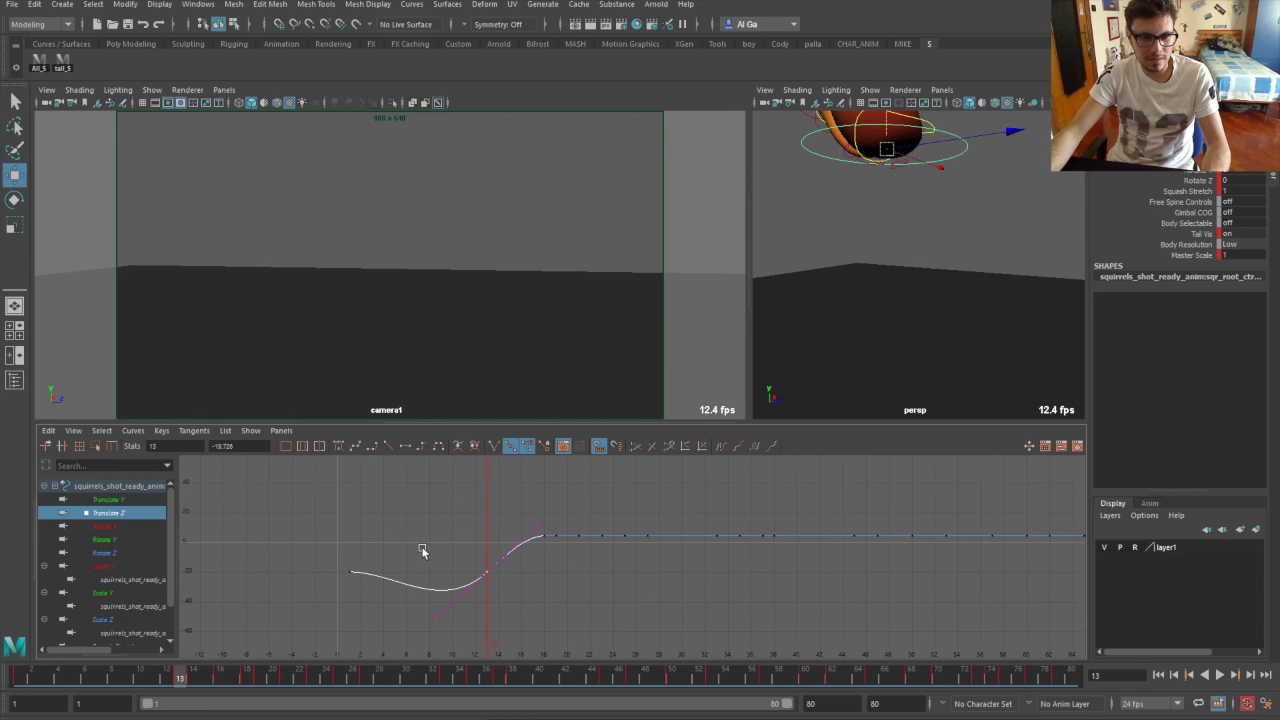
drag(477, 626, 473, 623)
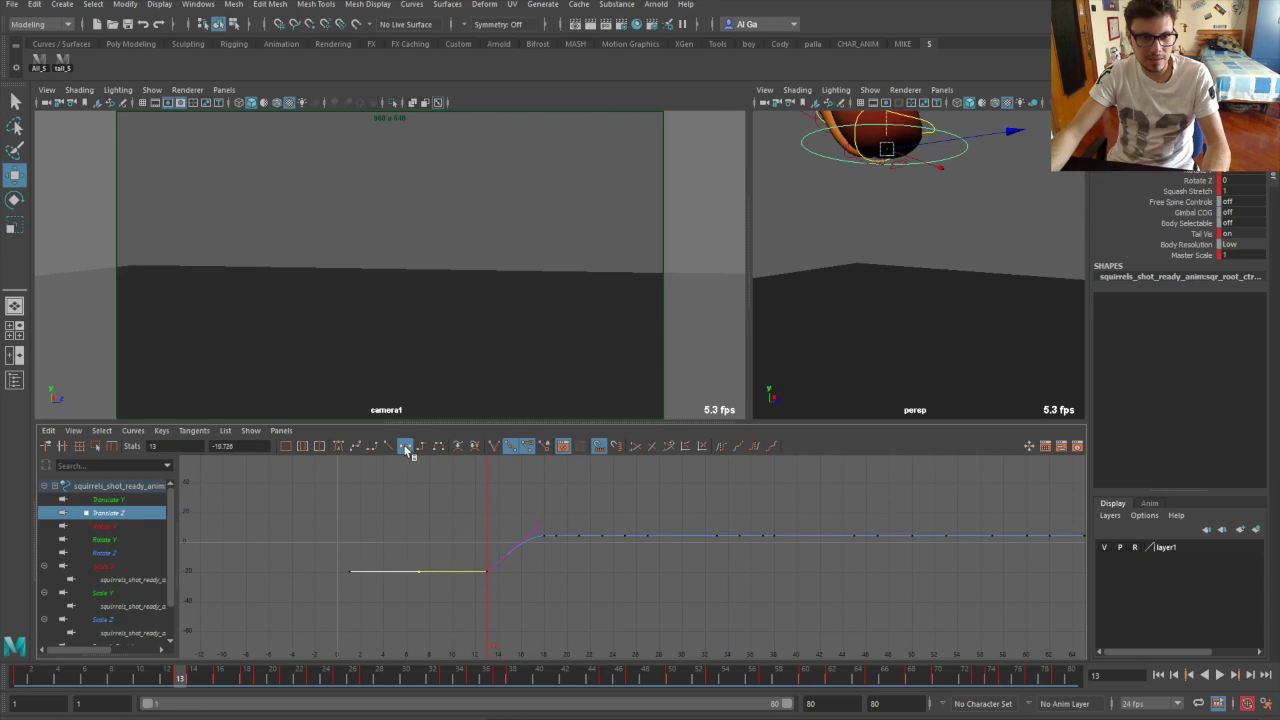
click(434, 500)
- Scrub the fall to frame 17 and try raising the Translate Z landing key at frame 18 to about 7.2
drag(182, 679, 234, 681)
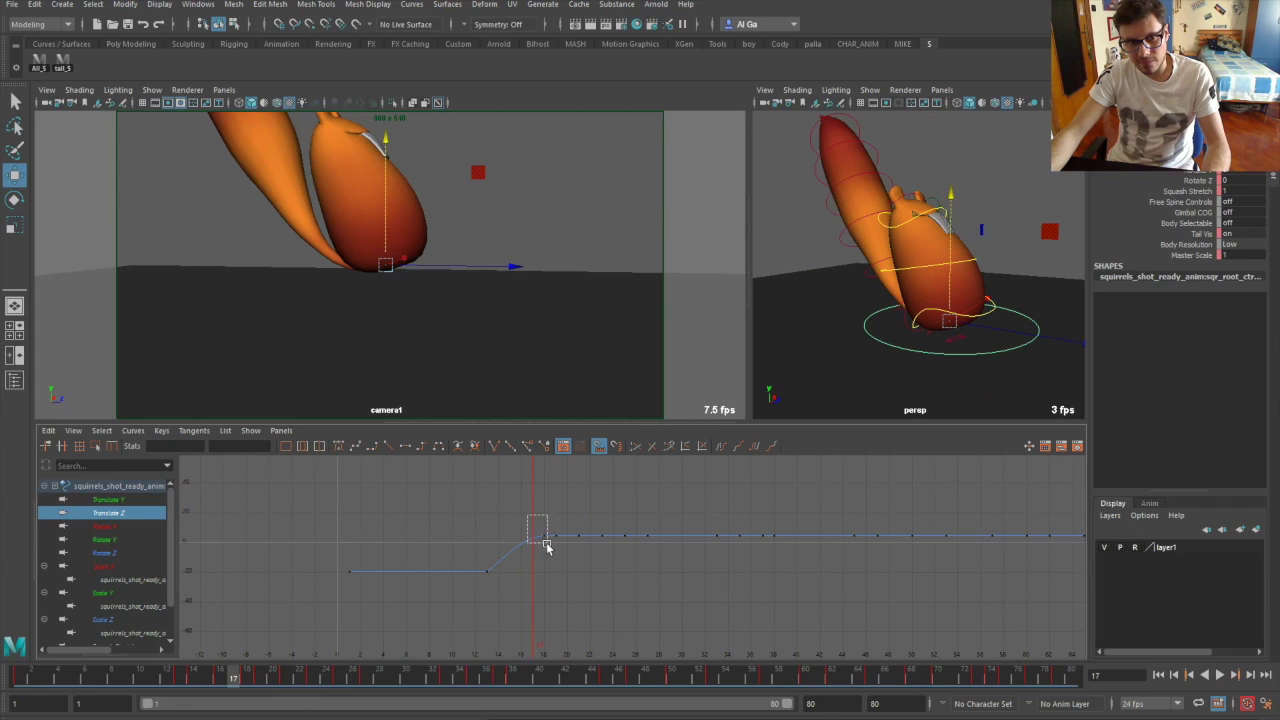
drag(547, 543, 548, 545)
middle_drag(546, 577, 544, 574)
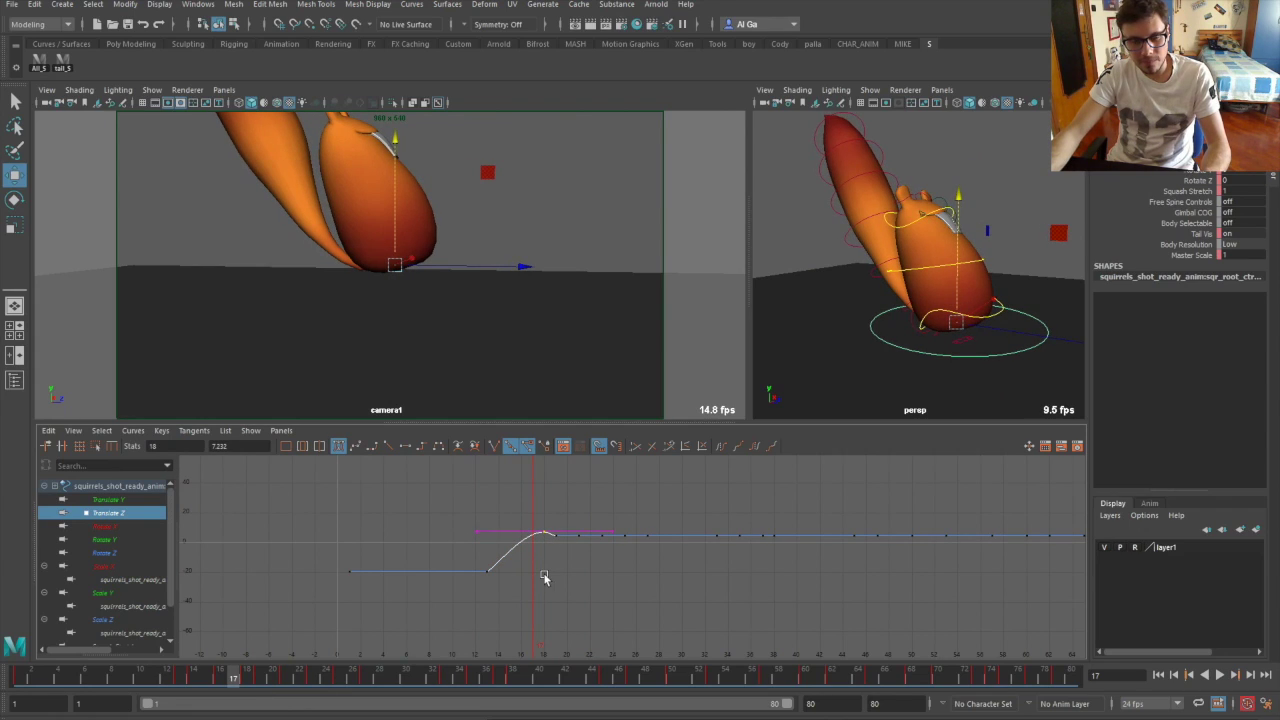
- Steepen the outgoing tangent at Translate Z frame 13 further, flatten the incoming one again, and play the fall back
drag(441, 538, 516, 606)
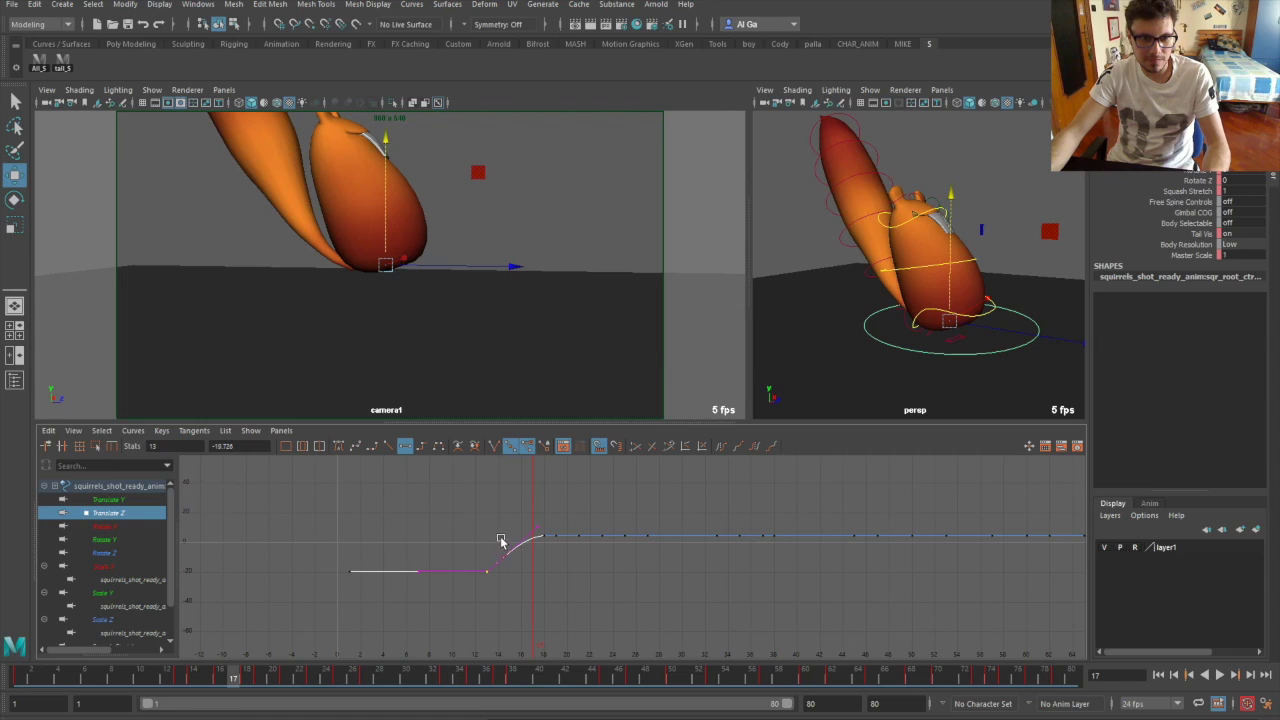
middle_drag(535, 578, 517, 574)
drag(457, 543, 460, 594)
click(404, 447)
drag(234, 678, 106, 612)
key(alt+v)
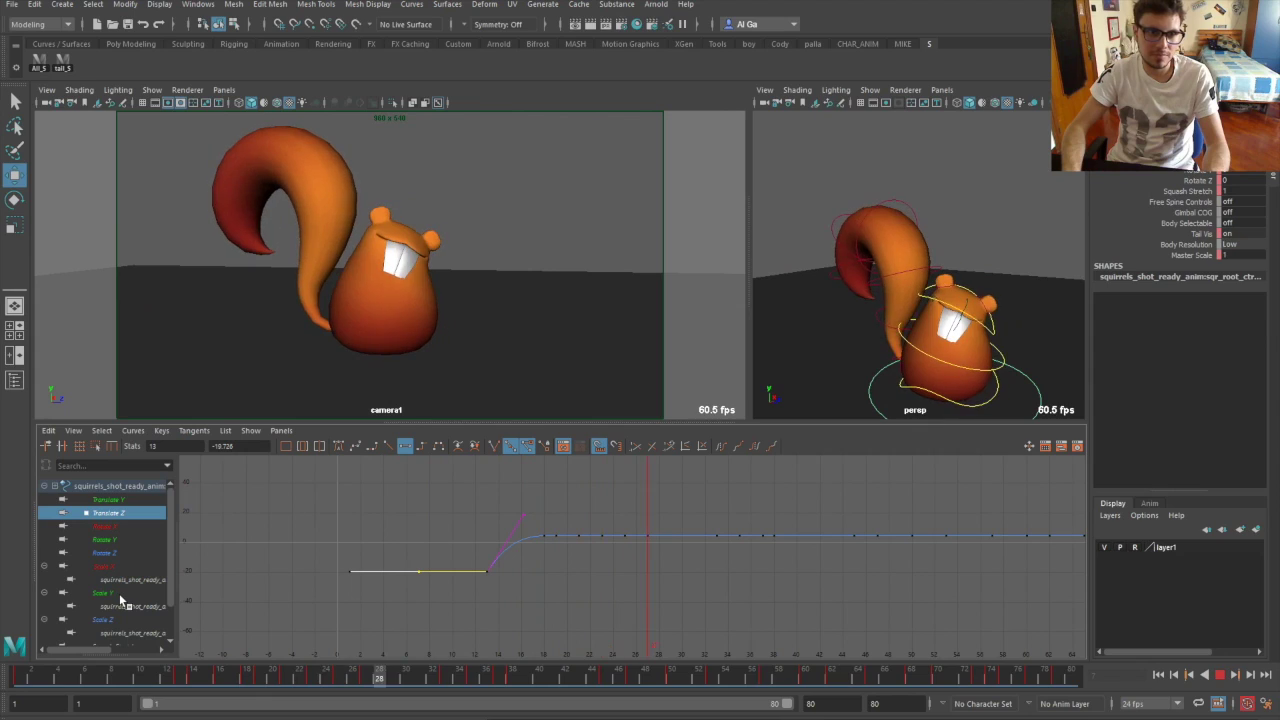
- Set the Translate Z key at frame 13 to linear tangents and try flat tangents on the landing key at frame 18
key(alt+v)
drag(472, 540, 509, 605)
drag(457, 534, 514, 597)
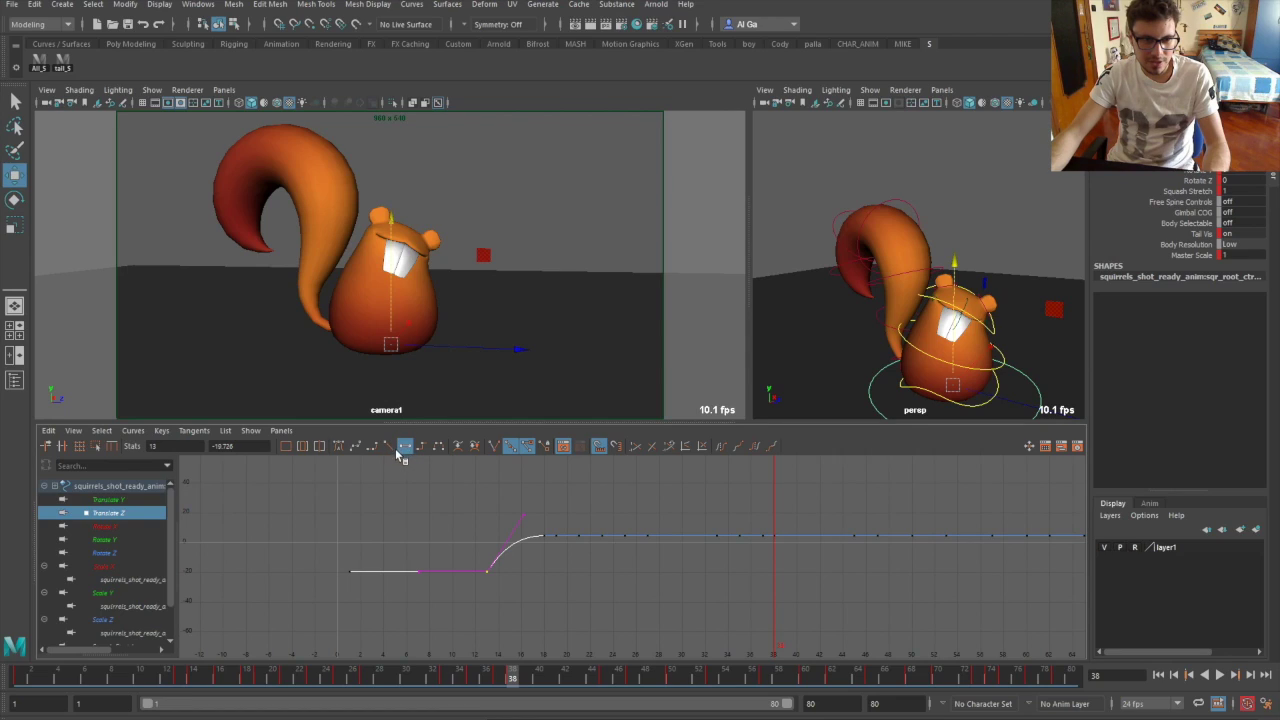
click(521, 583)
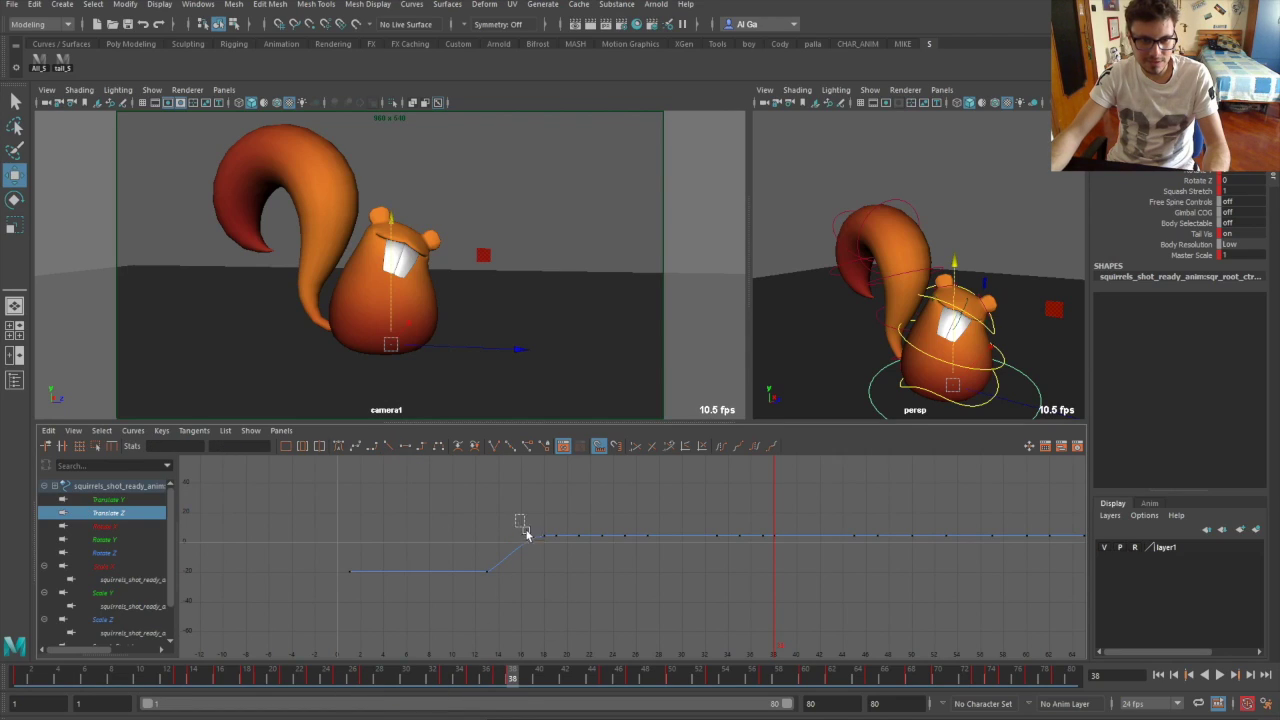
drag(550, 551, 550, 551)
click(404, 446)
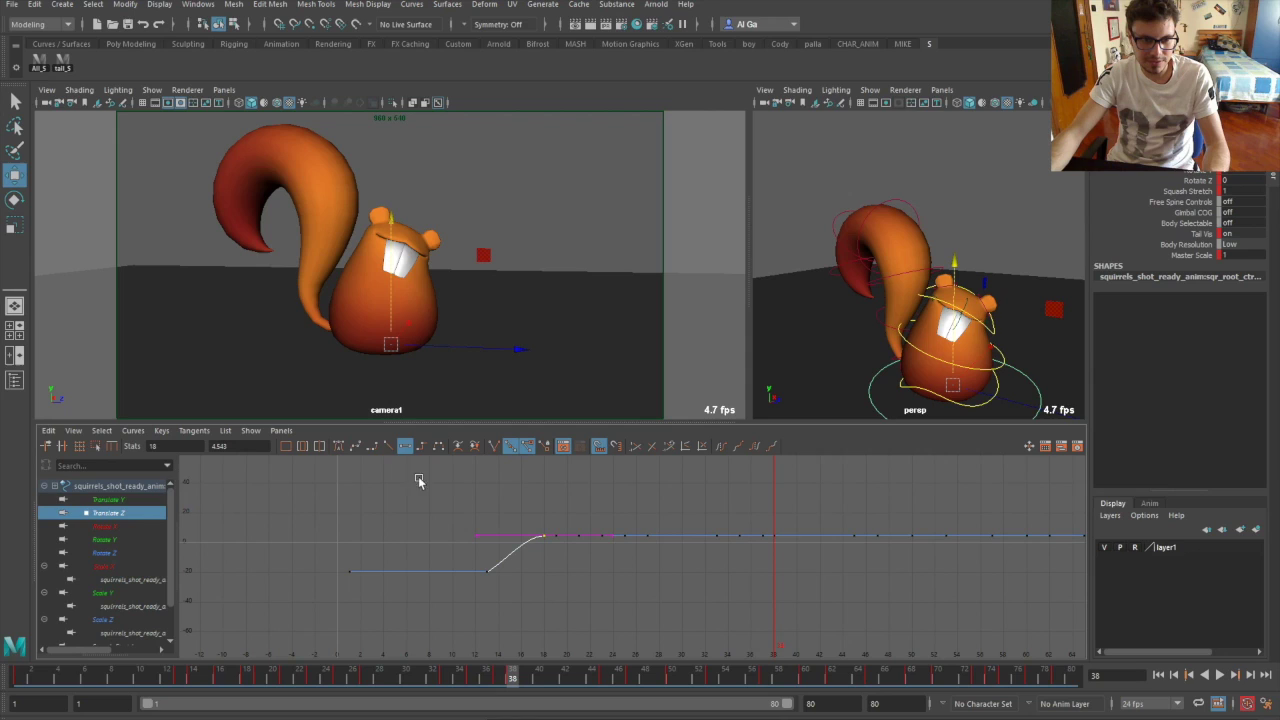
- Play back the fall with the linear Translate Z segment and scrub it between frames 14 and 18
drag(337, 683, 98, 640)
key(alt+v)
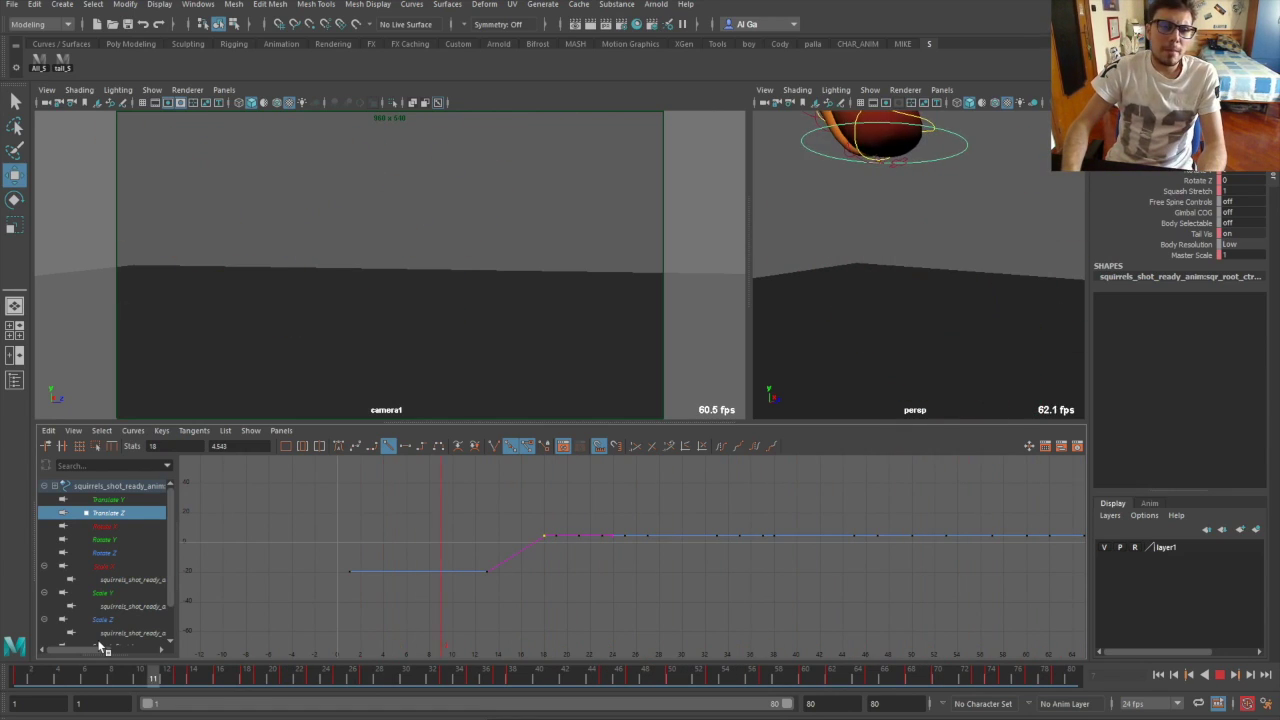
key(alt+v)
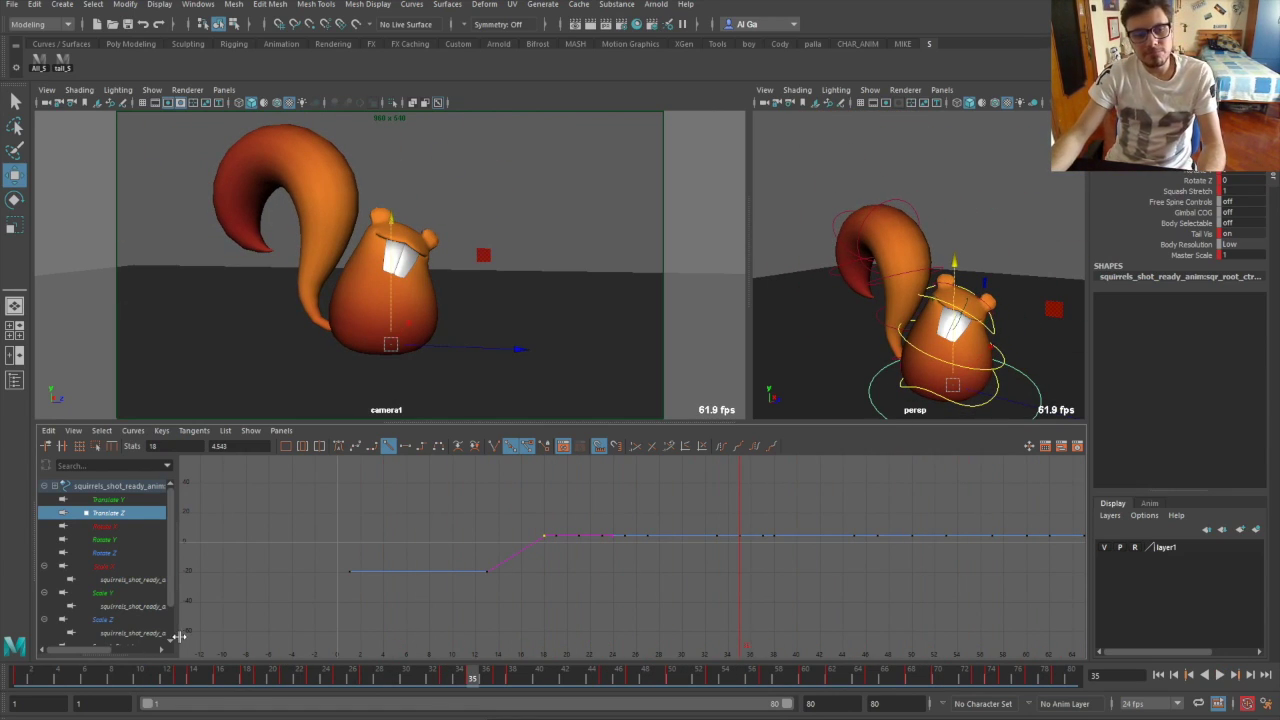
drag(202, 690, 248, 686)
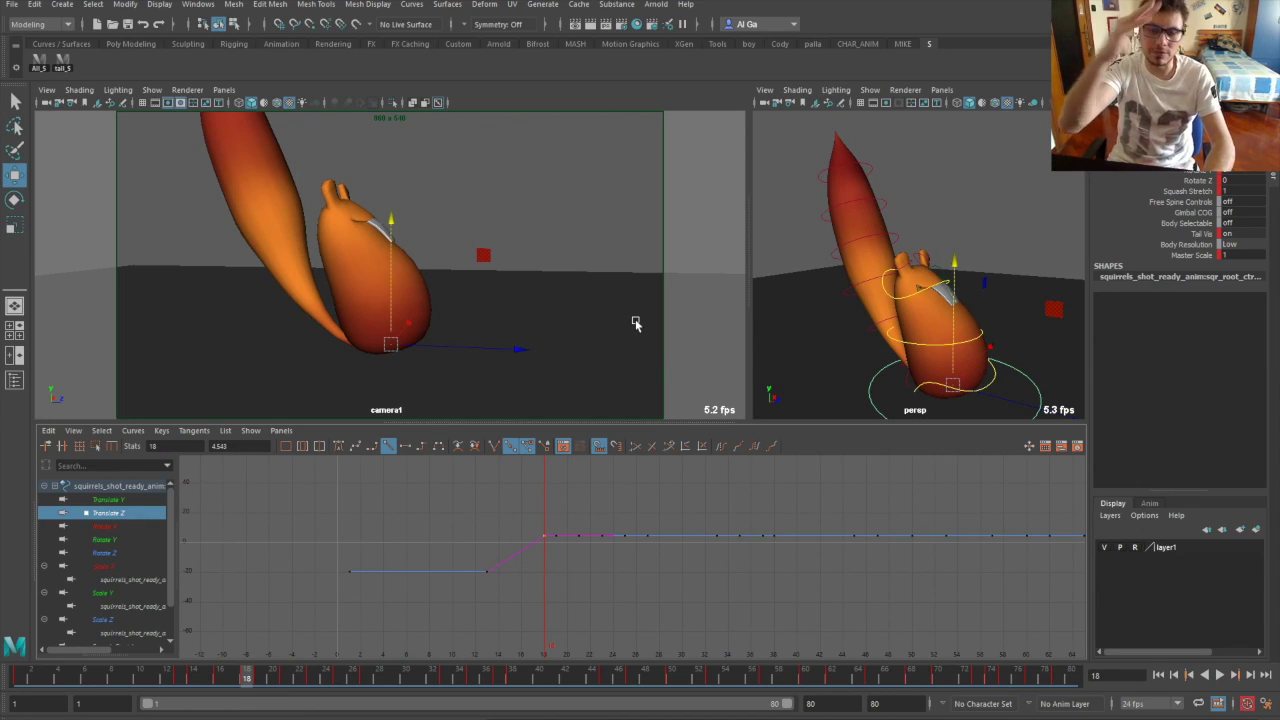
mouse_move(250, 673)
mouse_down()
mouse_move(206, 677)
mouse_move(233, 677)
mouse_up()
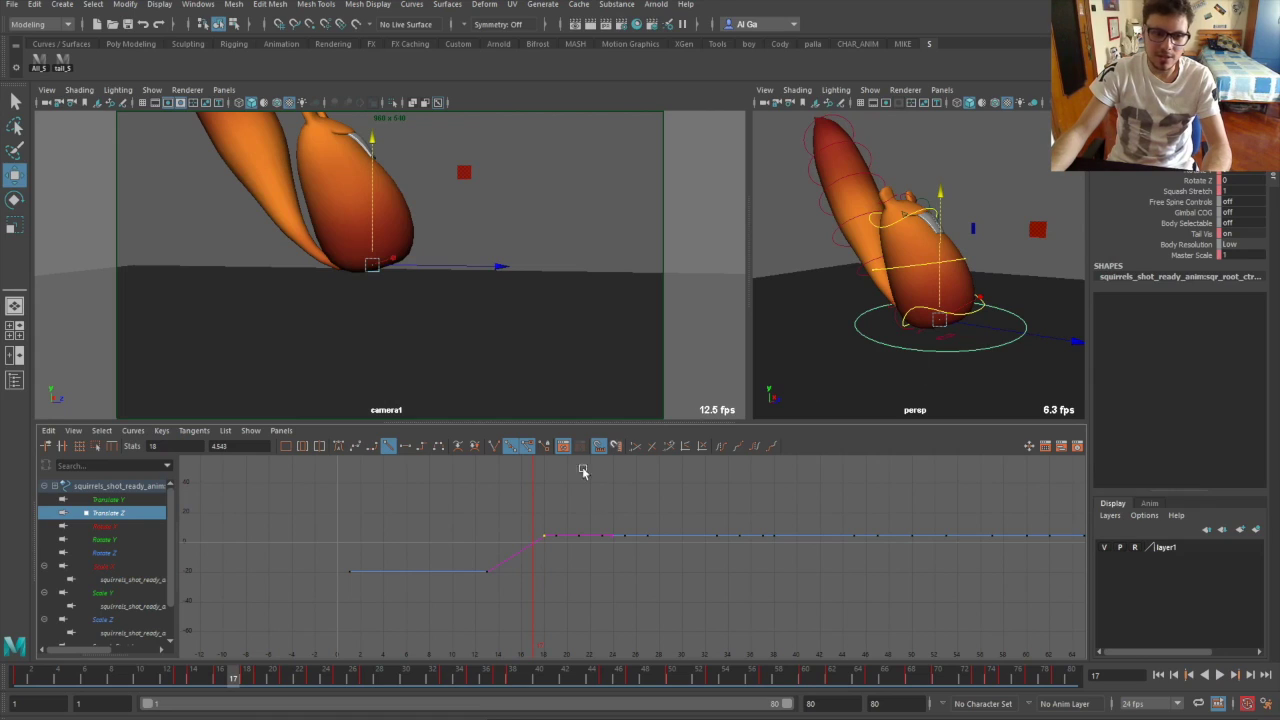
mouse_move(245, 677)
mouse_down()
mouse_move(173, 683)
mouse_move(235, 688)
mouse_up()
drag(247, 690, 194, 690)
- Try raising the Translate Y keys from frames 1 to 14 until frame 14 sits at about 82, and play the fall back
click(116, 501)
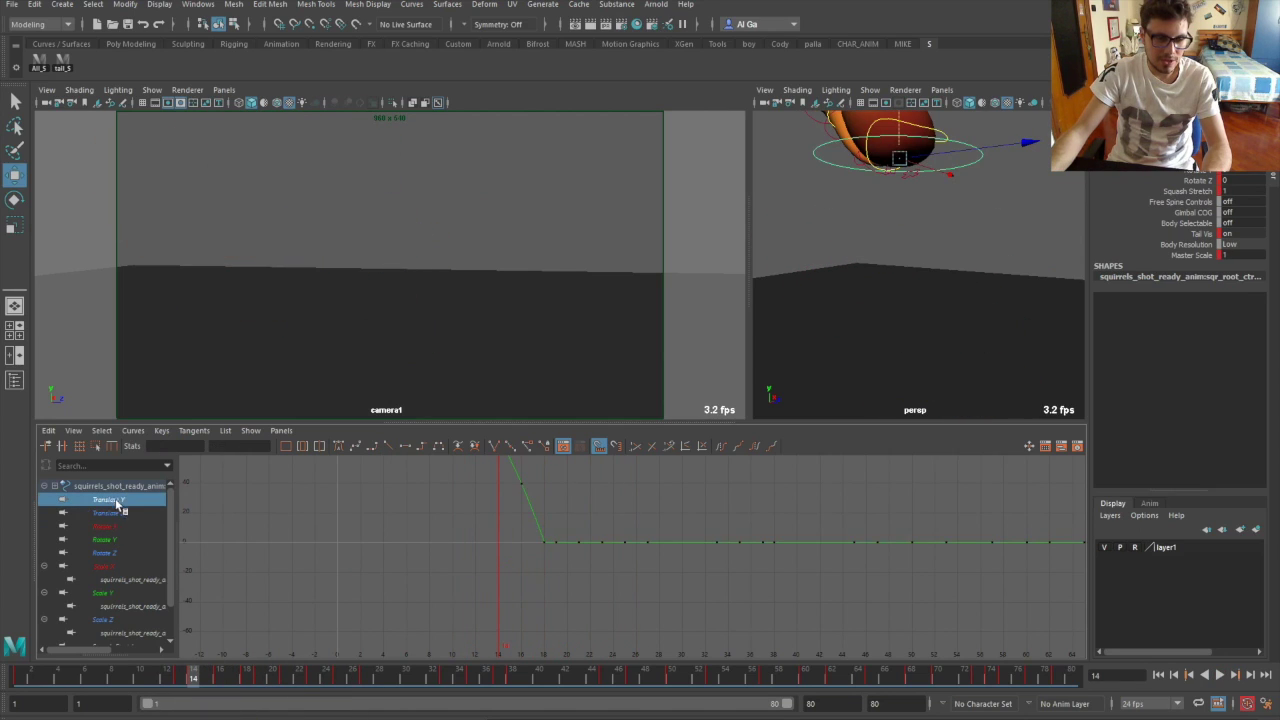
key(f)
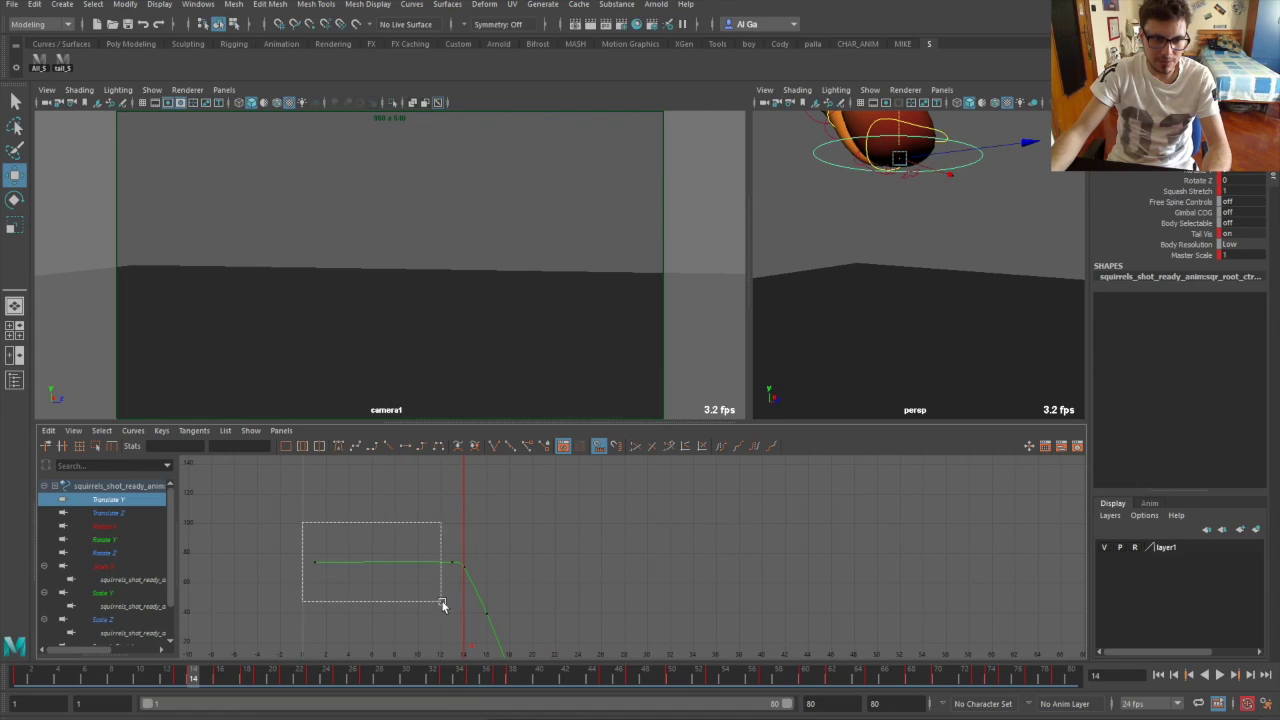
drag(443, 605, 470, 566)
middle_drag(333, 526, 326, 510)
key(alt+v)
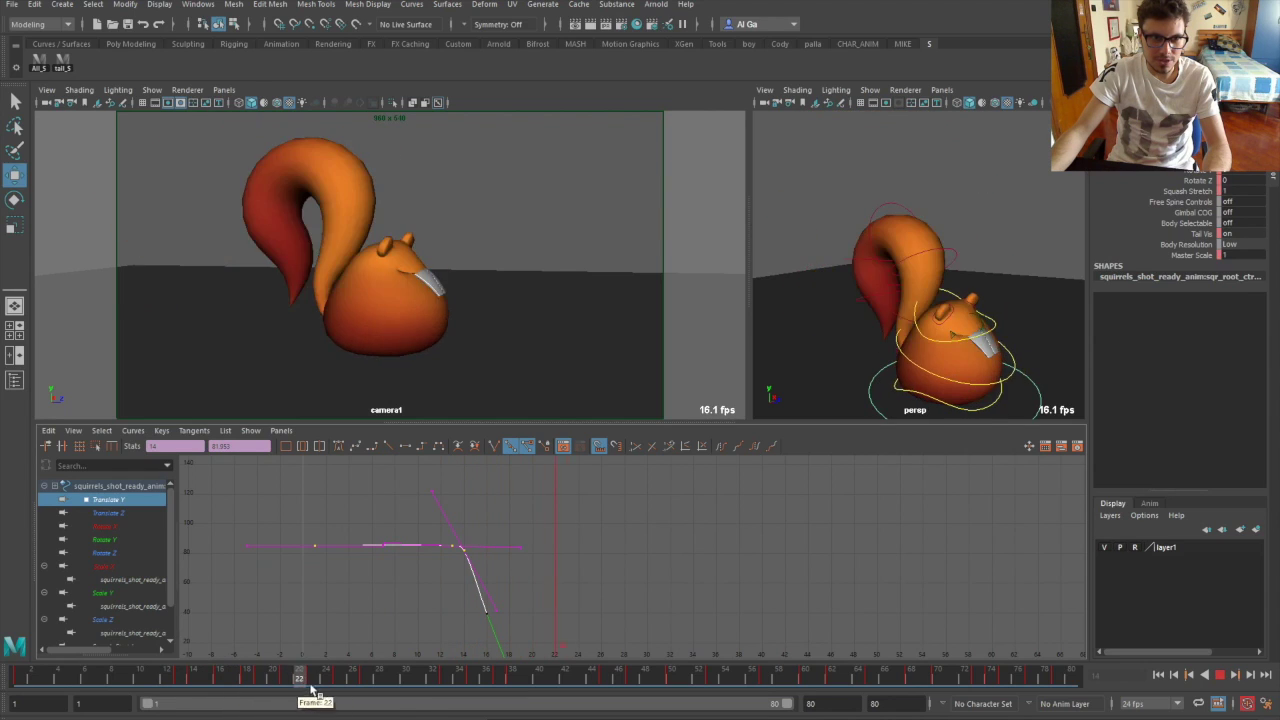
key(alt+v)
- Raise the Translate Y key at frame 16 to about 45.9
alt+middle_drag(531, 575, 531, 523)
drag(496, 542, 466, 565)
middle_drag(489, 524, 489, 513)
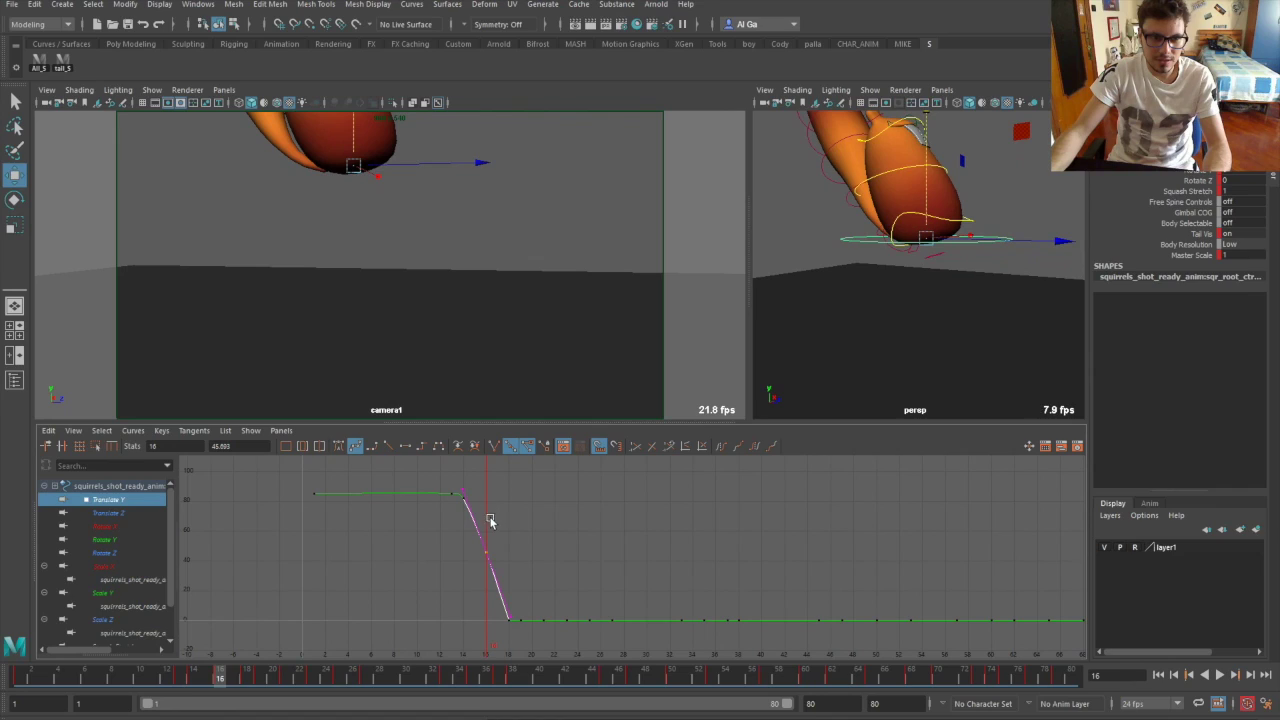
click(512, 515)
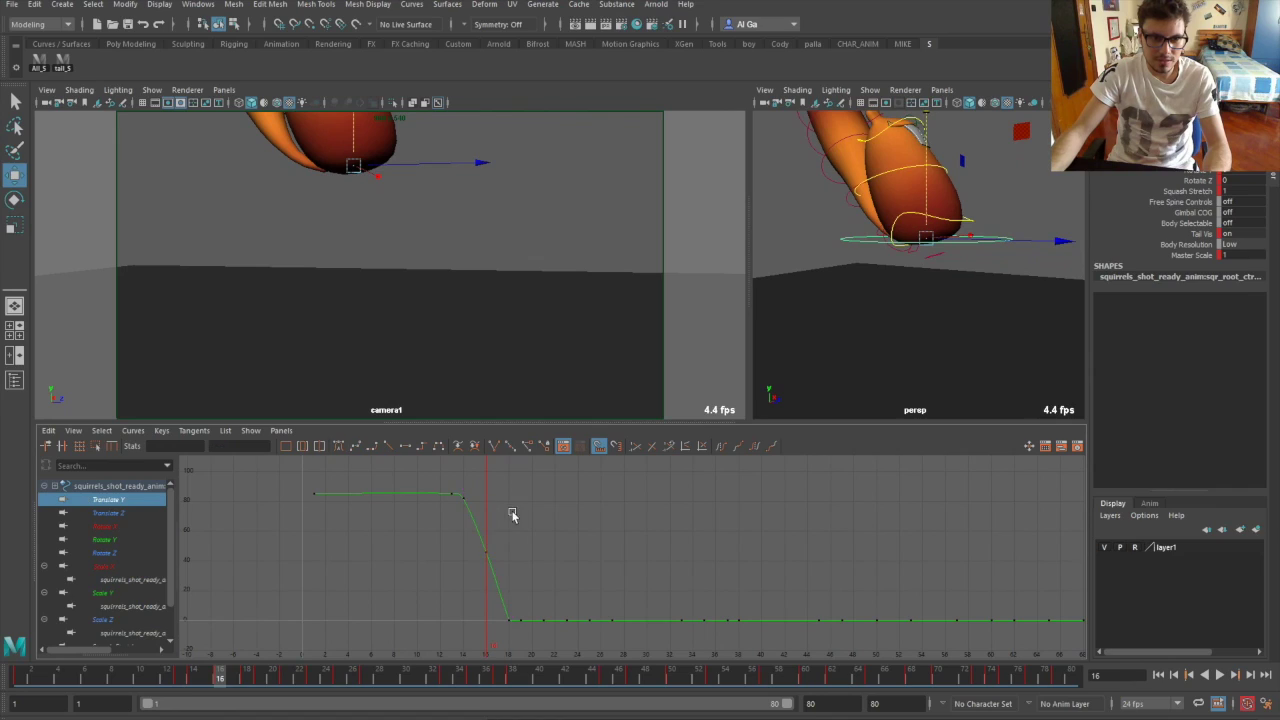
- Try removing the Translate Y key at frame 16 and play the fall back from frame 5
click(518, 608)
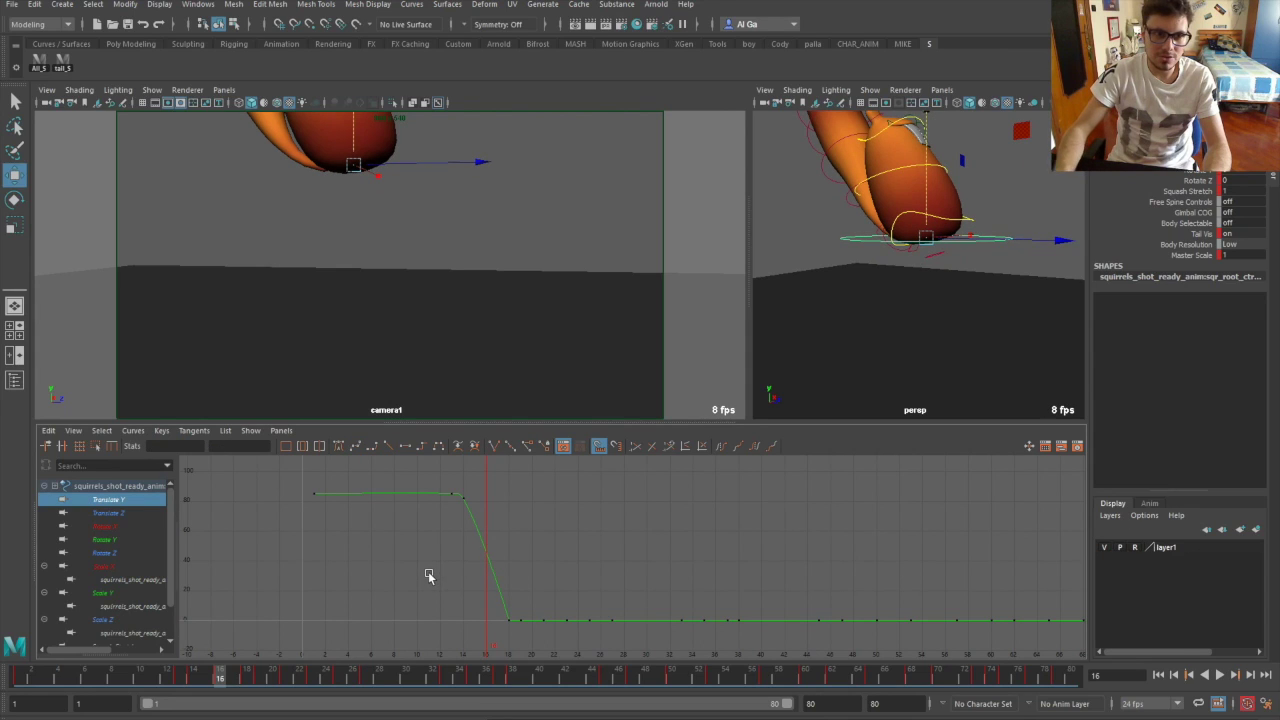
click(68, 680)
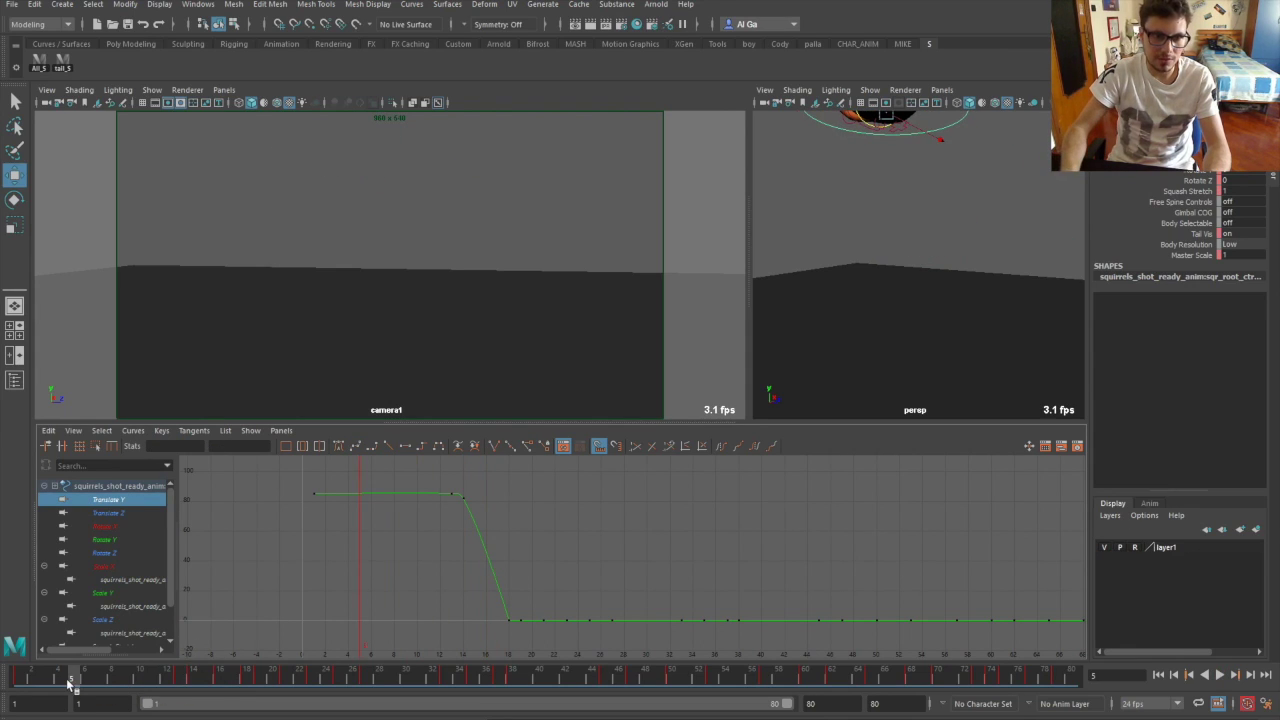
key(alt+v)
key(alt+v)
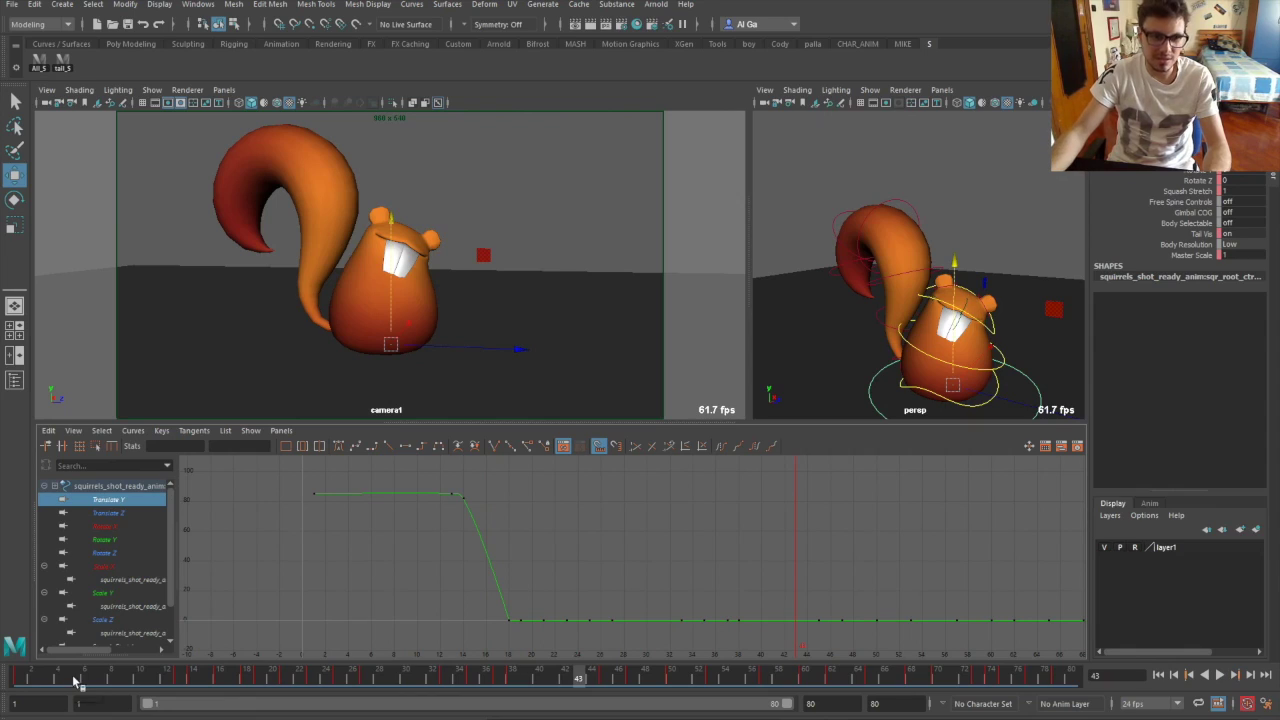
- Undo the removal of the Translate Y key at frame 16
drag(312, 484, 504, 550)
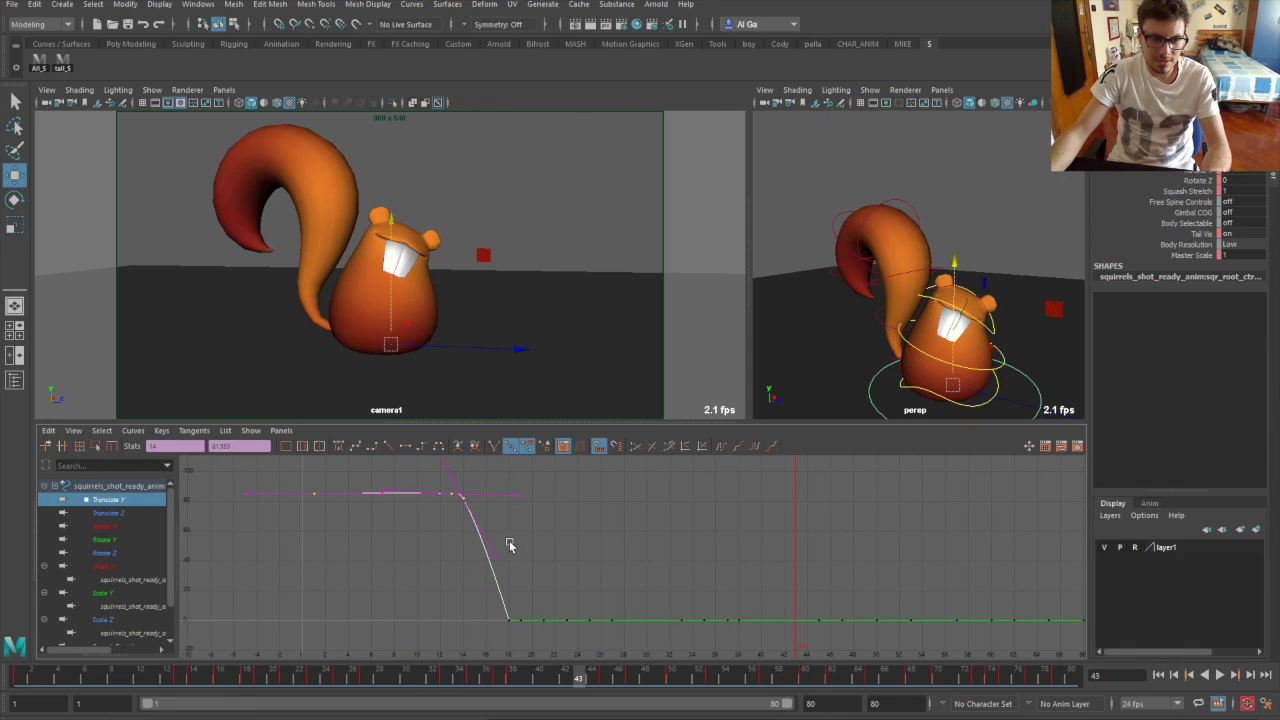
key(ctrl+z)
key(ctrl+z)
key(ctrl+z)
key(ctrl+z)
- Lower the Translate Y keys from frames 1 to 14 until frame 14 sits at about 69.4, and smooth that key's tangents
drag(286, 466, 432, 548)
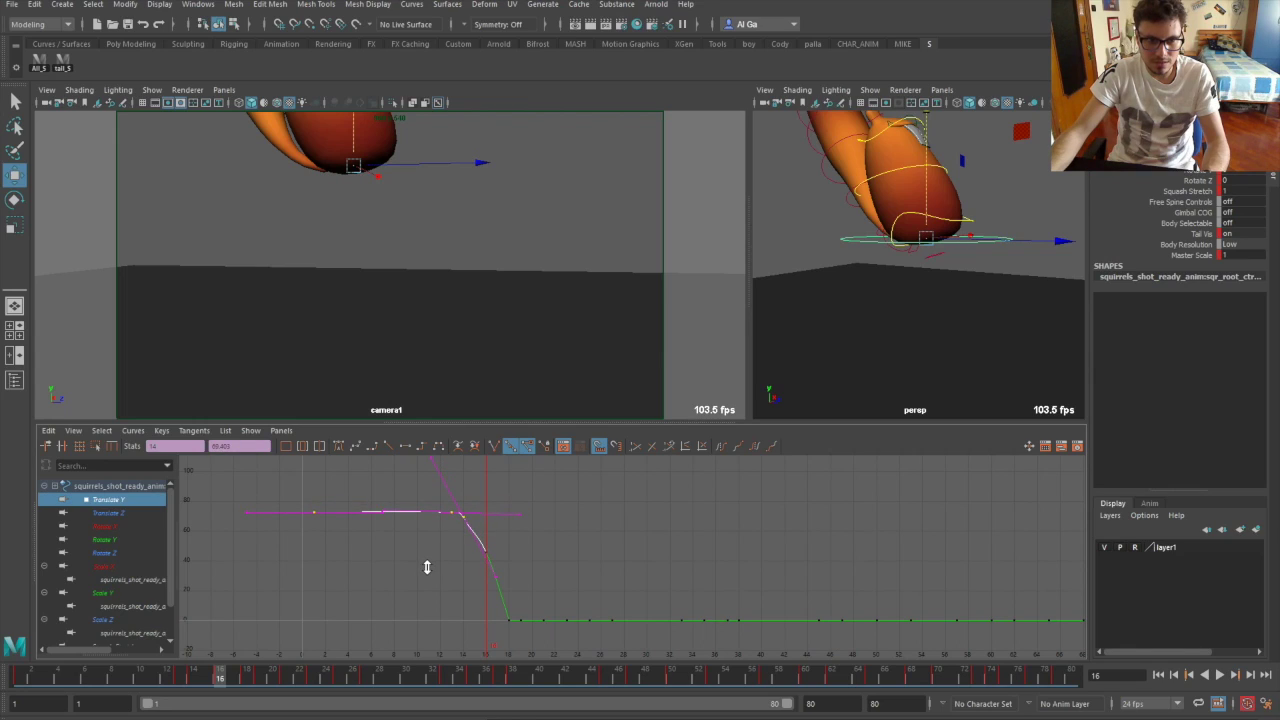
click(497, 538)
drag(452, 532, 450, 535)
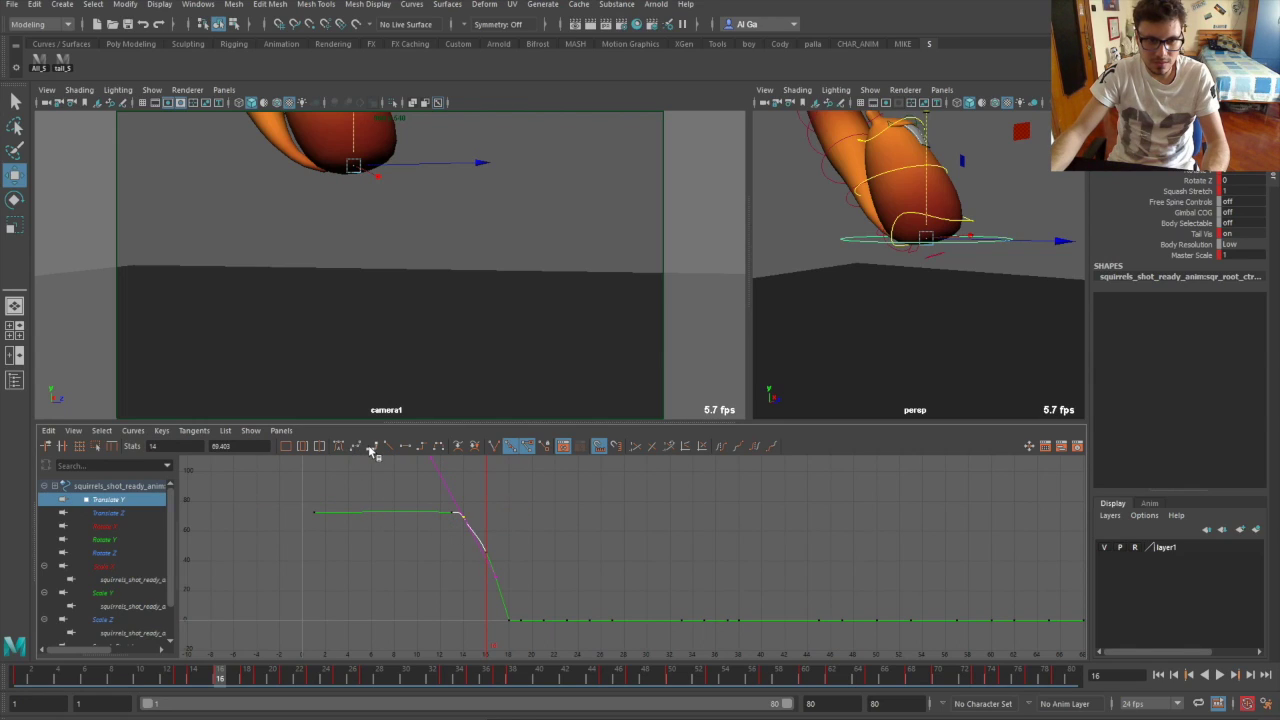
click(550, 553)
- Play the animation from the start to examine the timing of the entry fall and landing
drag(124, 679, 2, 698)
key(alt+v)
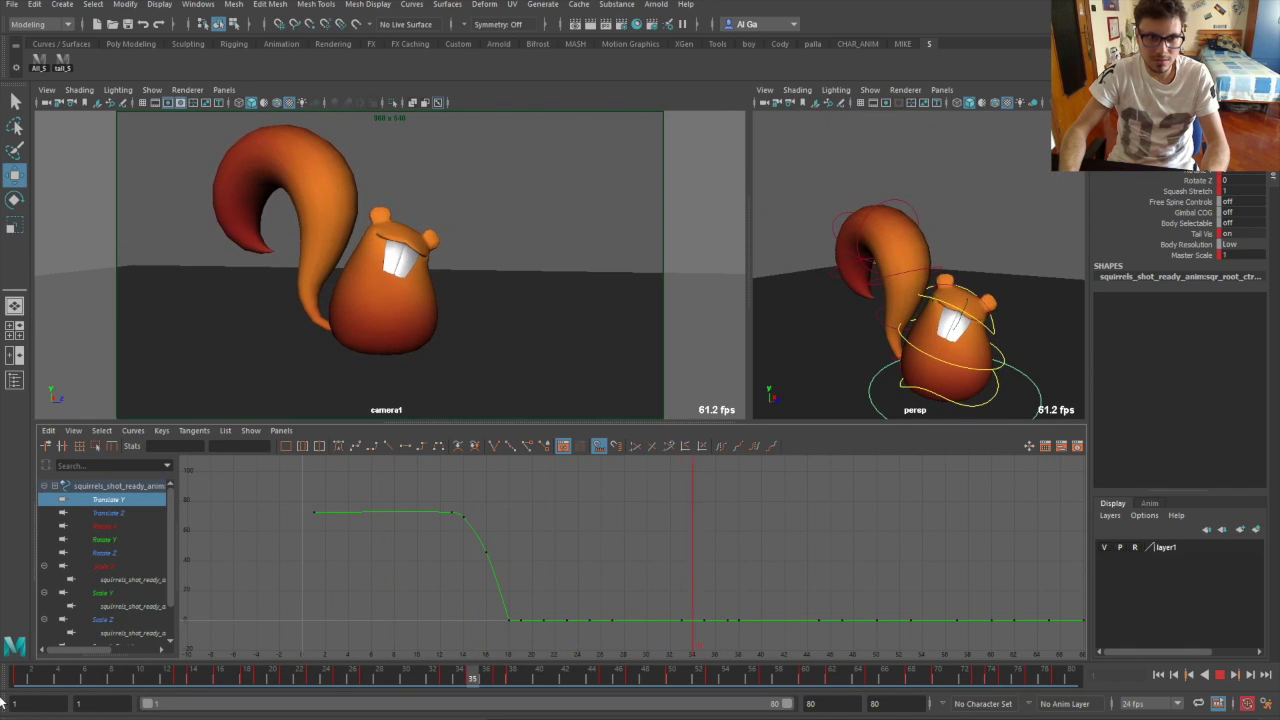
drag(24, 688, 392, 713)
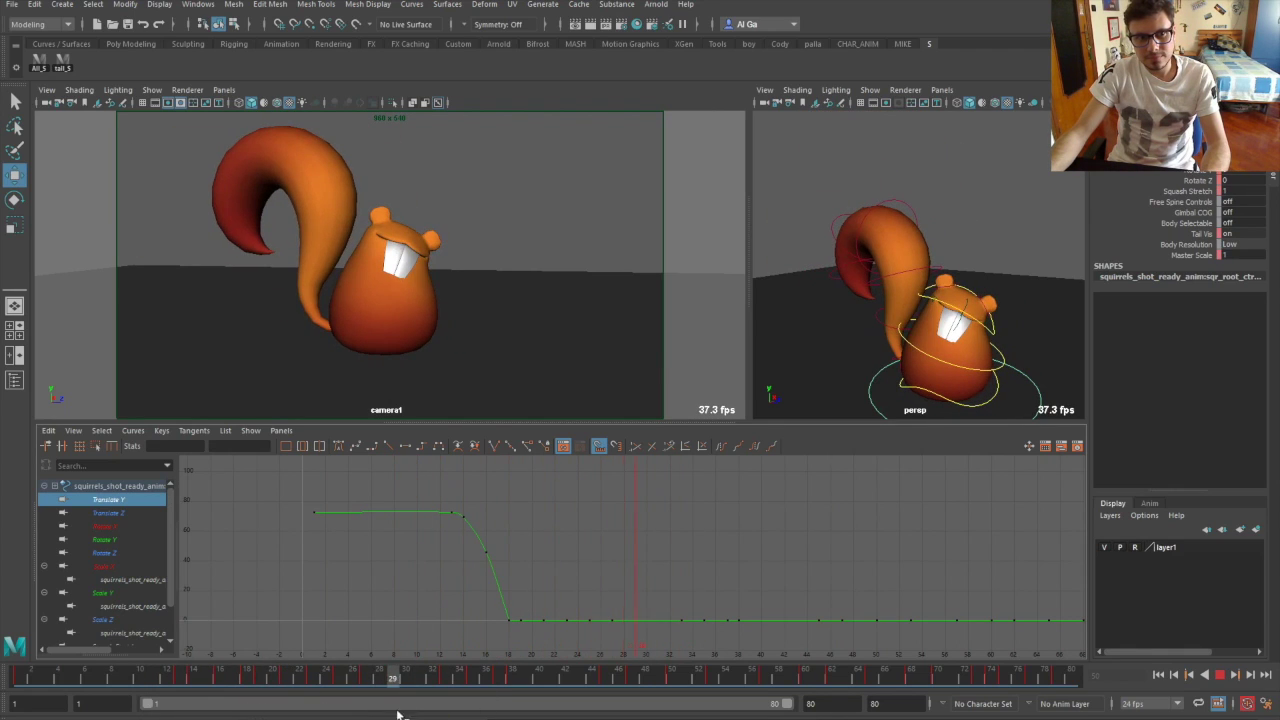
key(Escape)
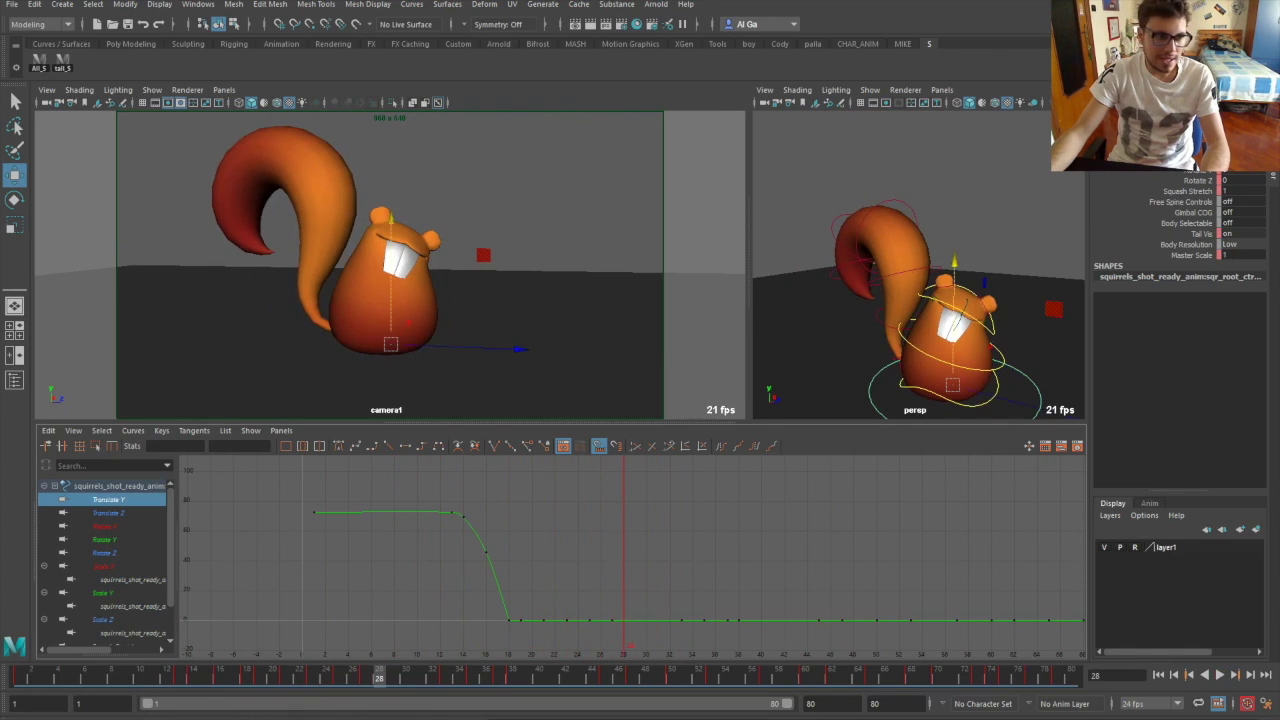
- Delete all keys on the root control's Rotate X, Rotate Y and Rotate Z curves
click(106, 526)
ctrl+click(109, 539)
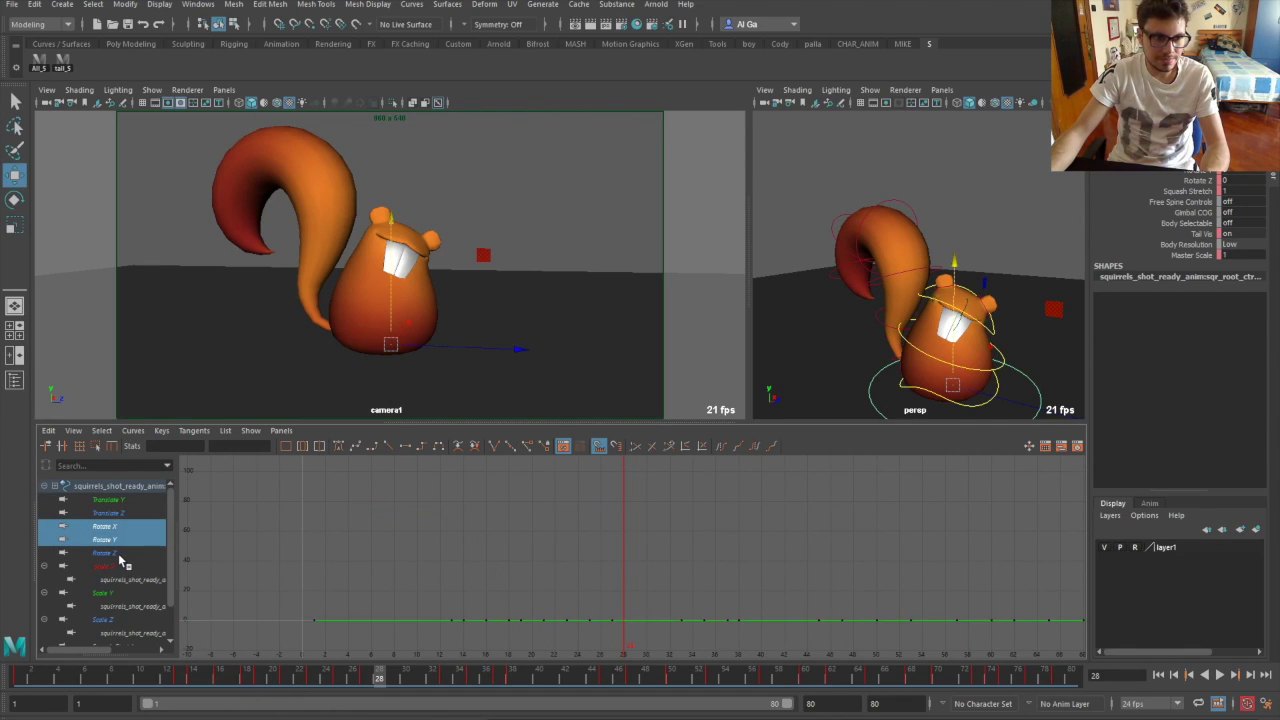
ctrl+click(118, 553)
key(f)
key(a)
drag(428, 538, 832, 636)
key(Delete)
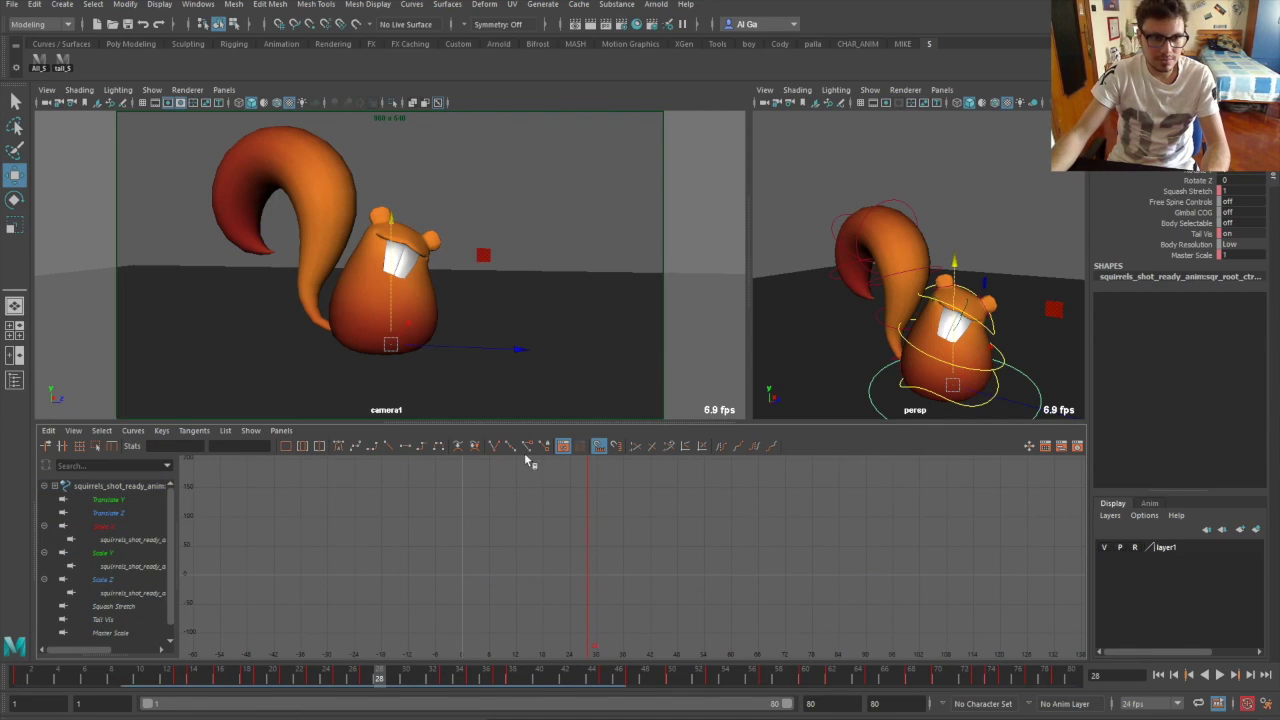
- Delete all keys on the root control's Scale X, Scale Y and Scale Z curves
drag(115, 527, 113, 575)
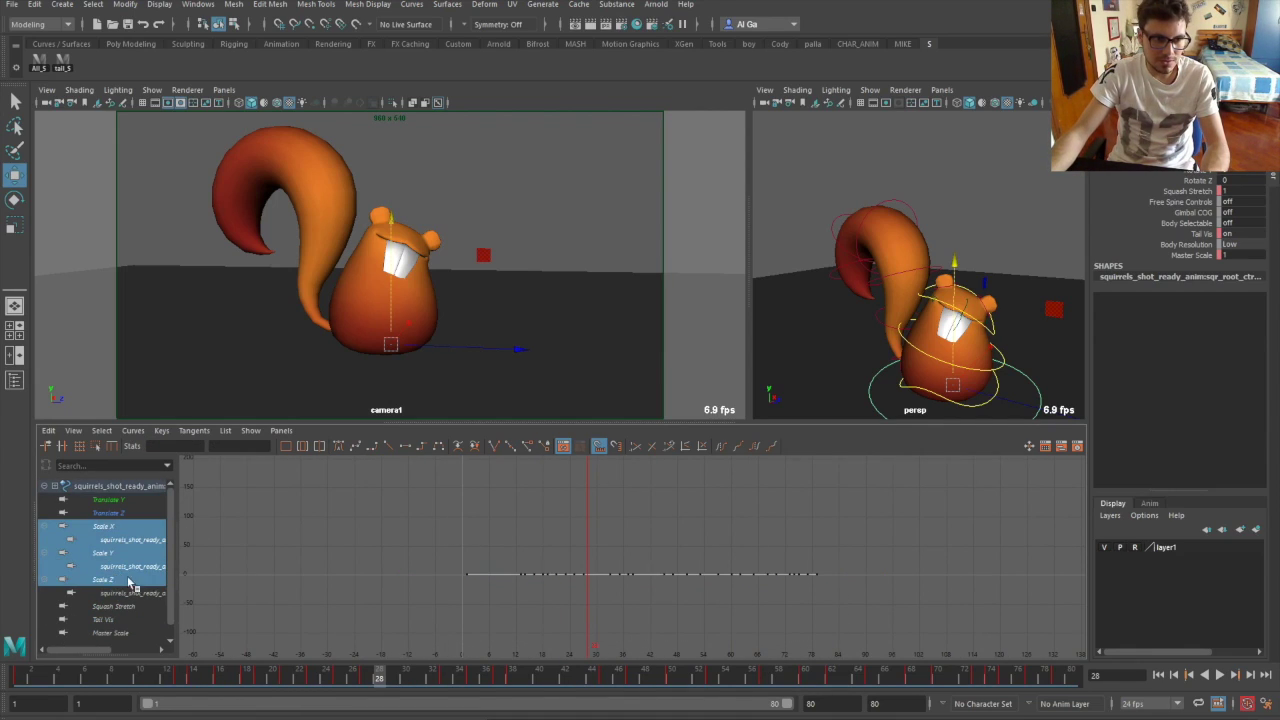
key(a)
drag(222, 529, 1017, 600)
key(Delete)
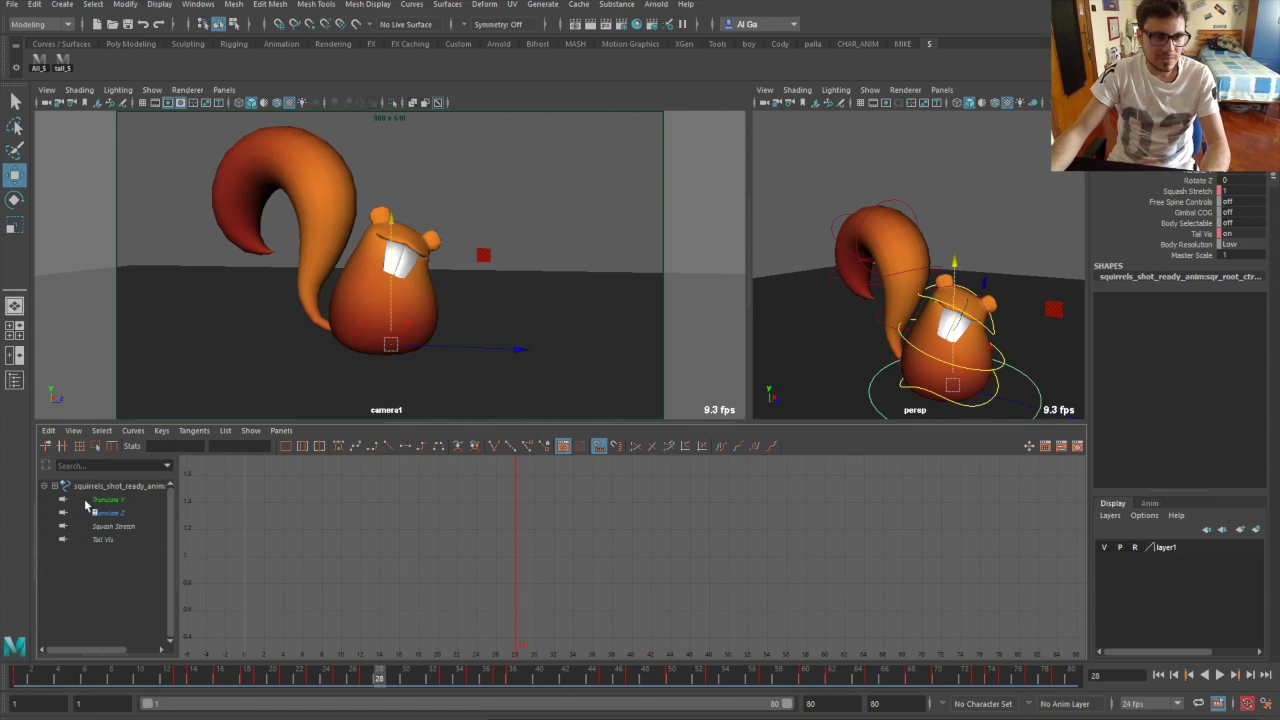
- Select the squirrel's bottom control and move it slightly downward at frame 16
click(586, 243)
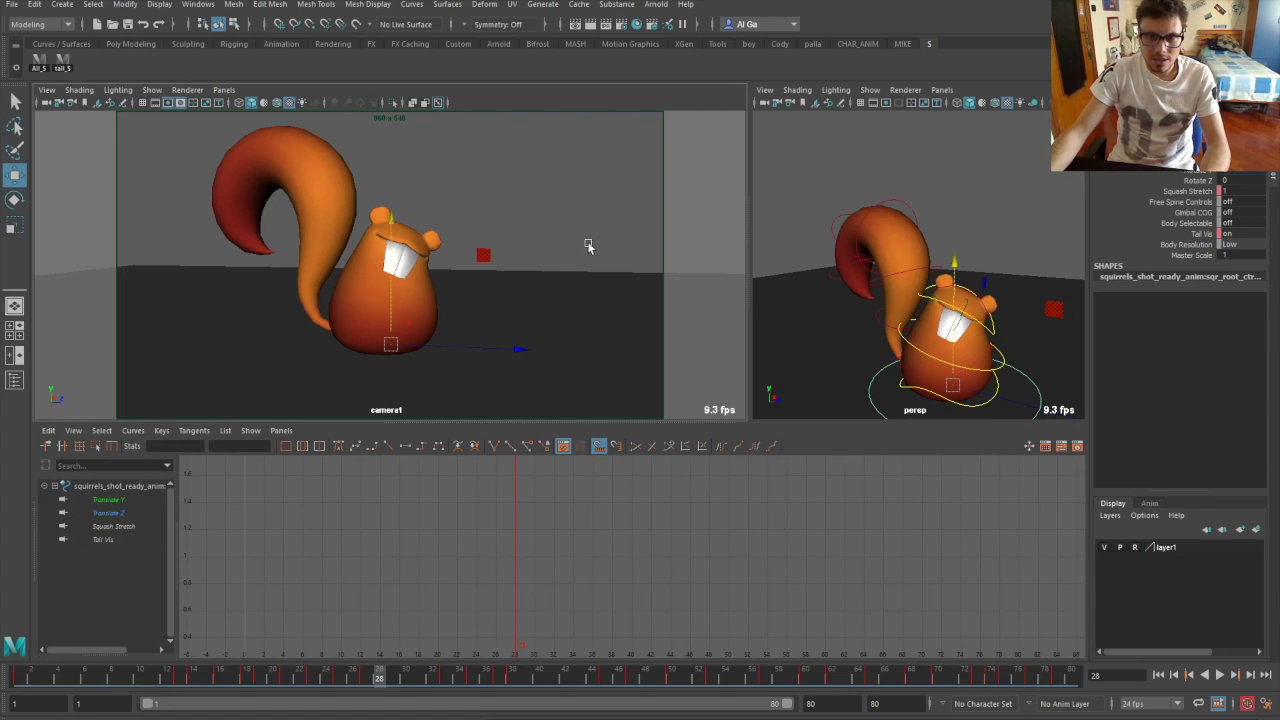
click(1006, 362)
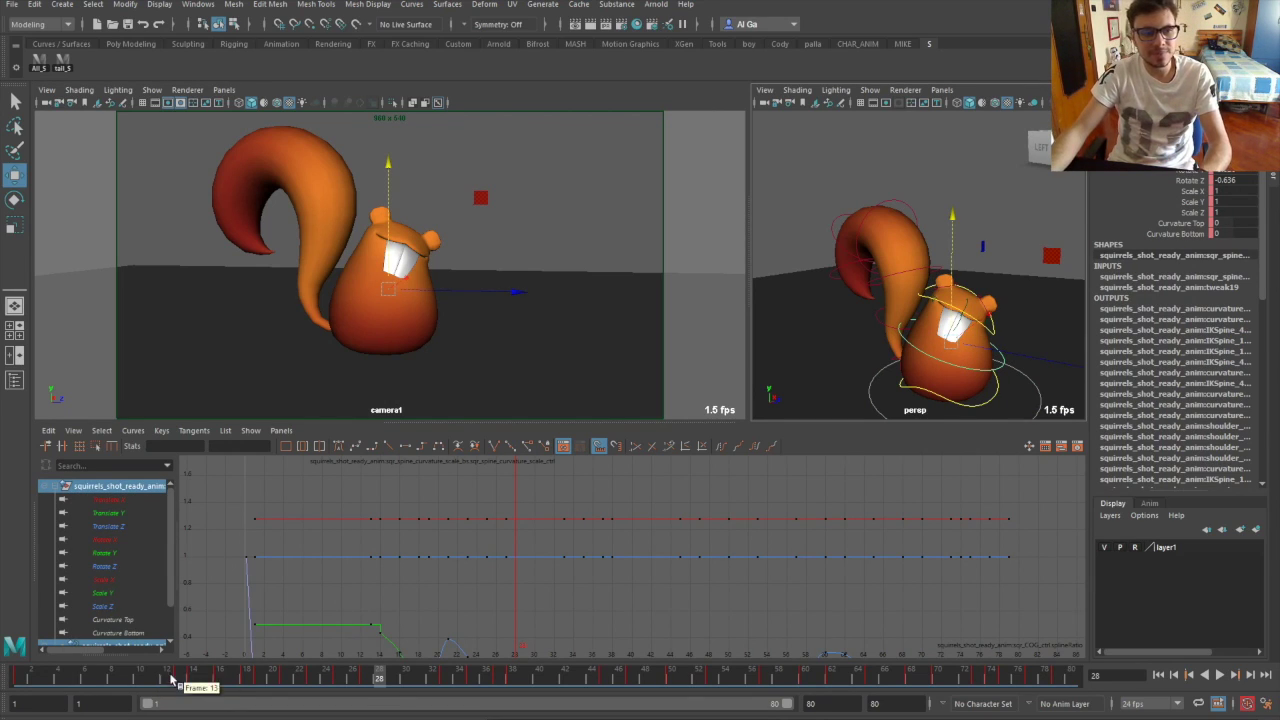
click(942, 398)
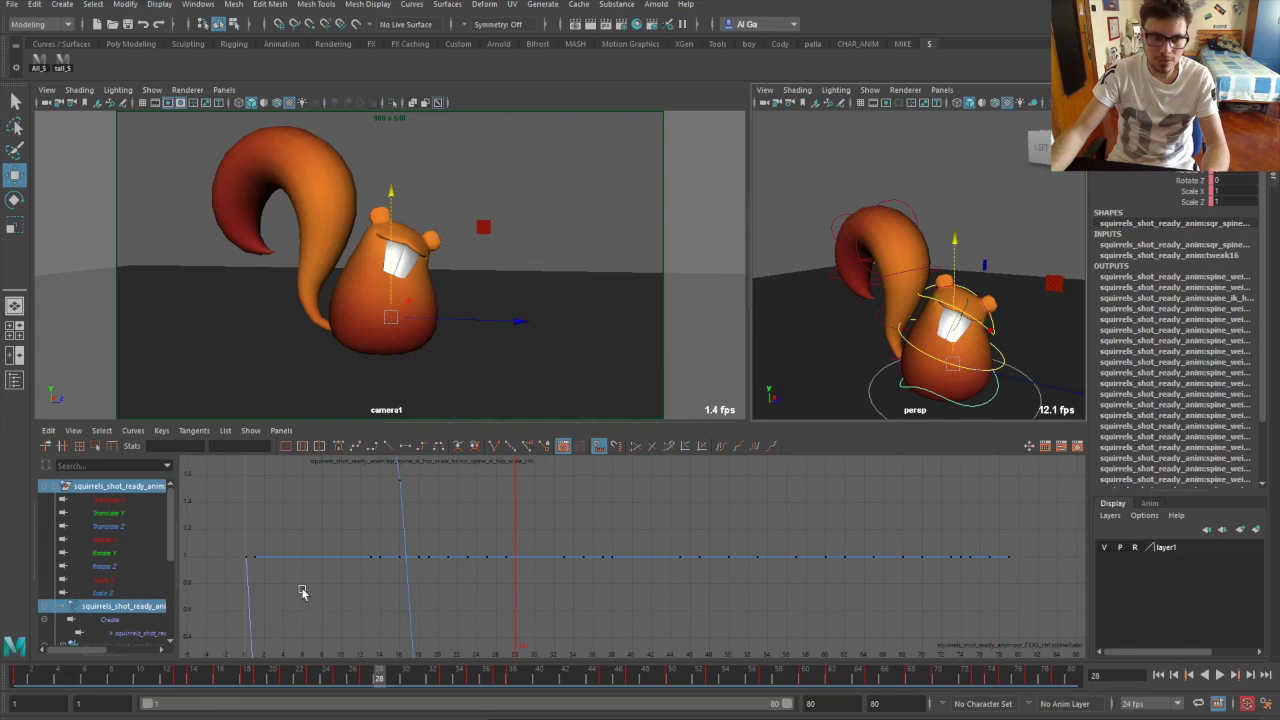
drag(5, 678, 208, 703)
click(925, 212)
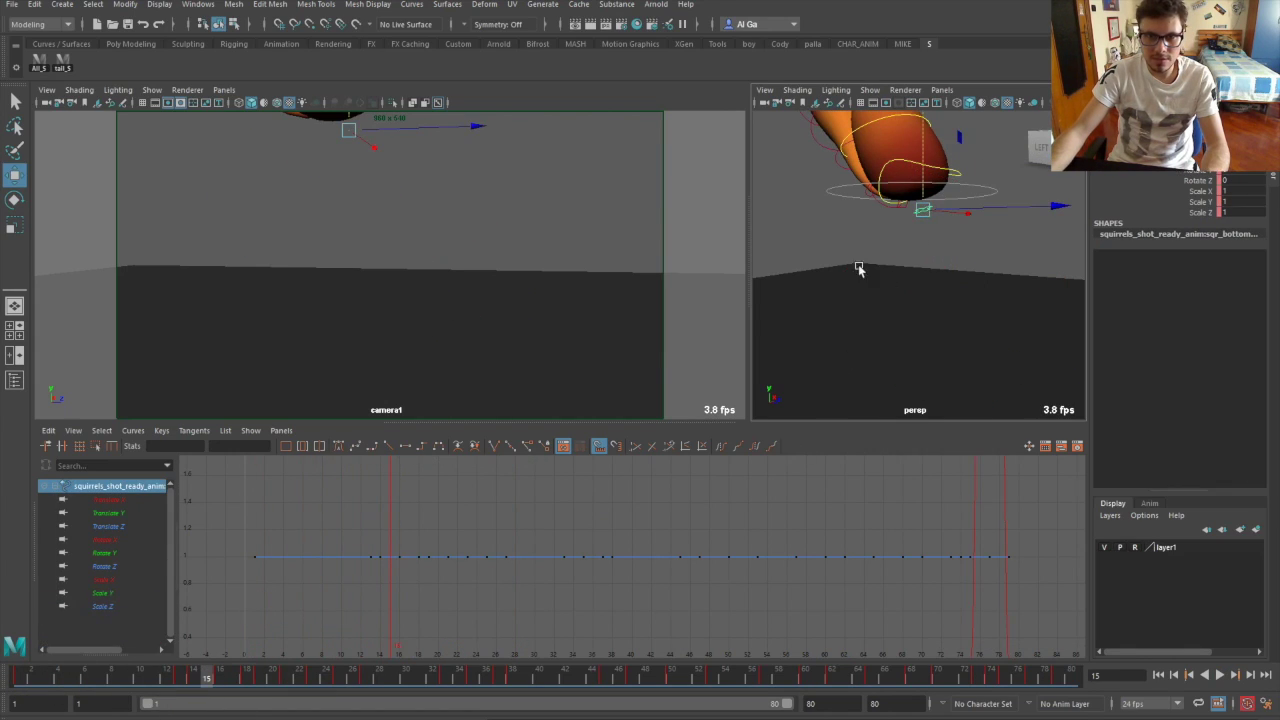
drag(137, 680, 222, 686)
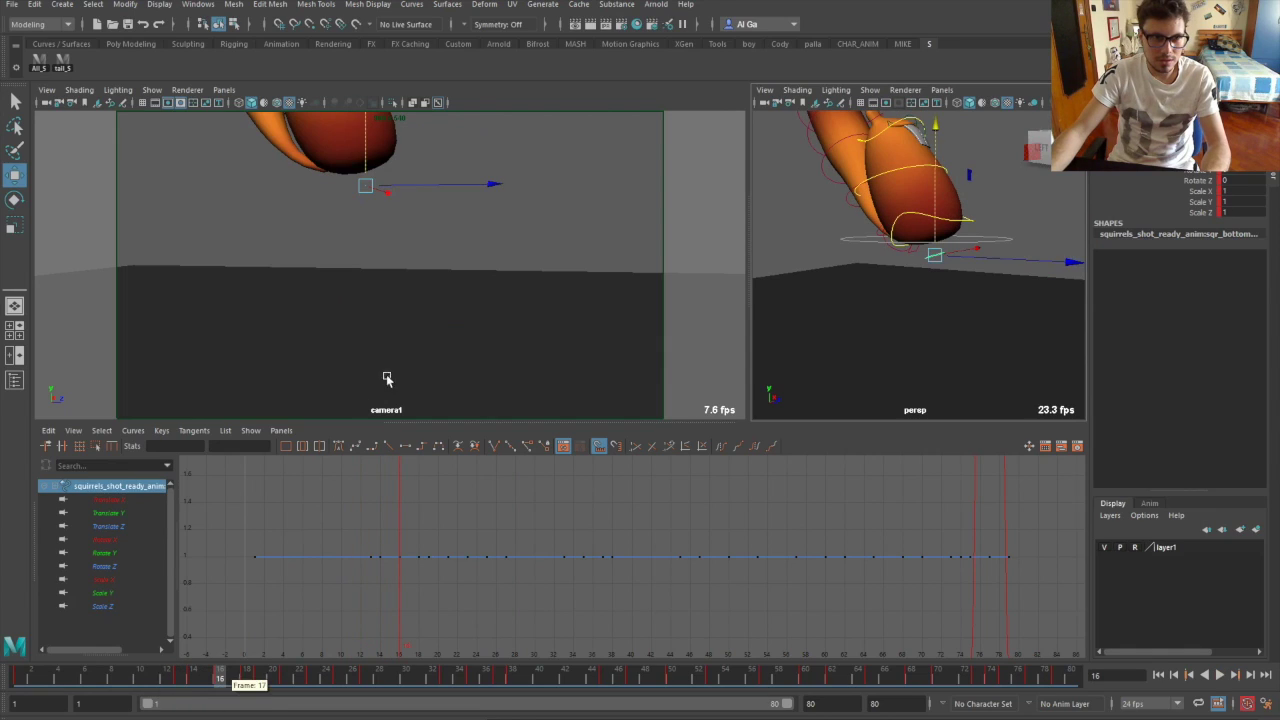
drag(372, 193, 373, 200)
- Move the bottom control down and slightly forward at frames 17 and 18 of the landing
click(181, 679)
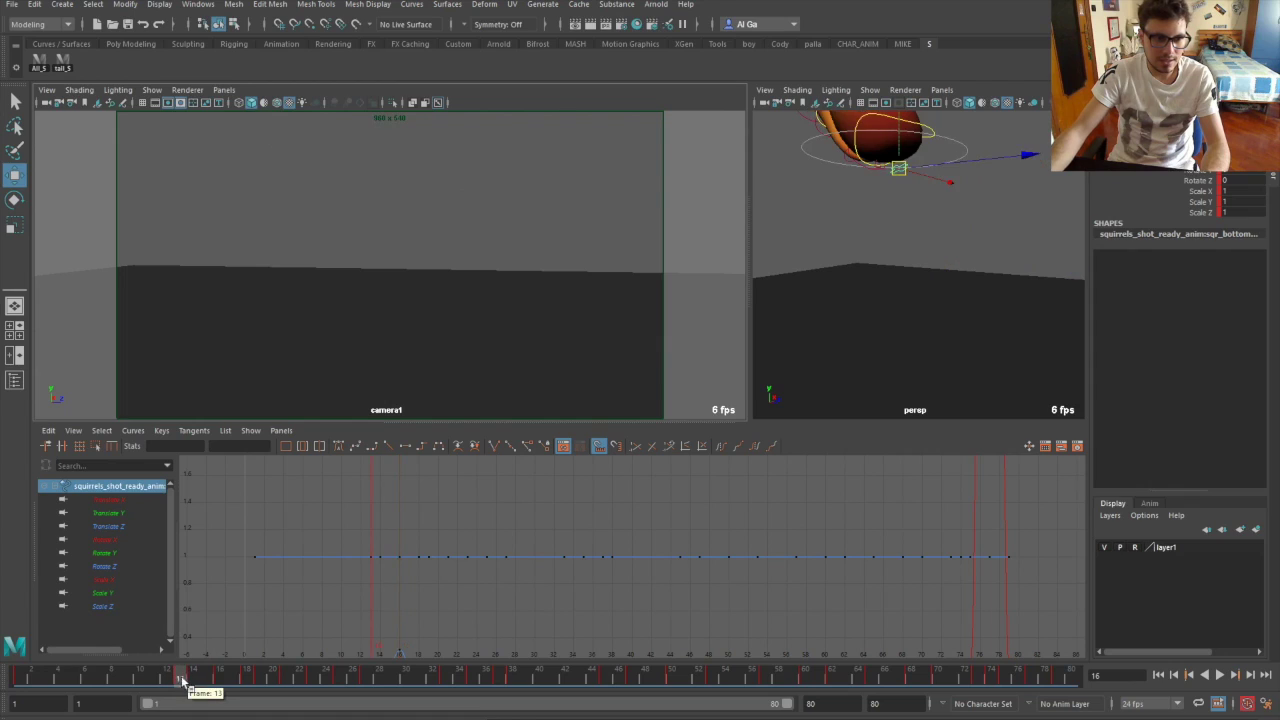
drag(181, 679, 250, 679)
click(231, 679)
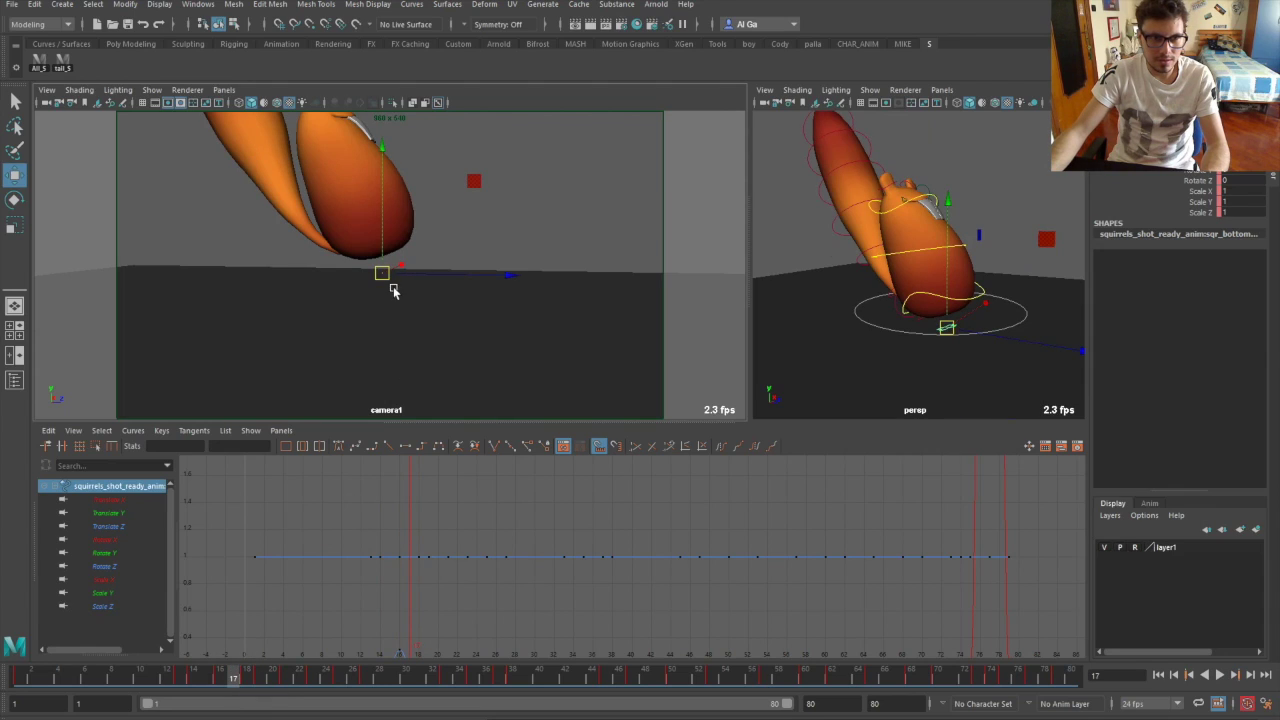
drag(396, 290, 402, 298)
drag(246, 679, 246, 679)
drag(396, 372, 401, 375)
- Stretch the base further by moving the bottom control down and forward at frame 16 and adjusting it lower at frame 17
drag(251, 679, 222, 680)
drag(370, 194, 383, 213)
drag(220, 678, 232, 677)
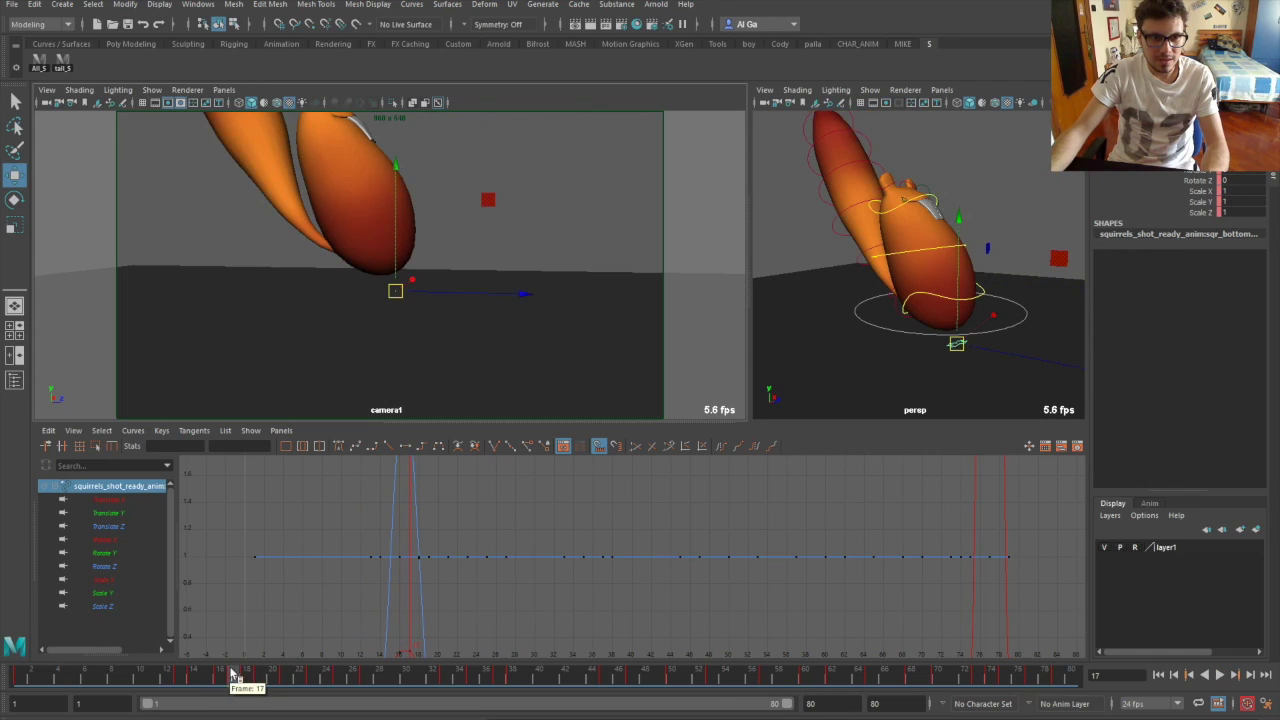
drag(397, 293, 396, 294)
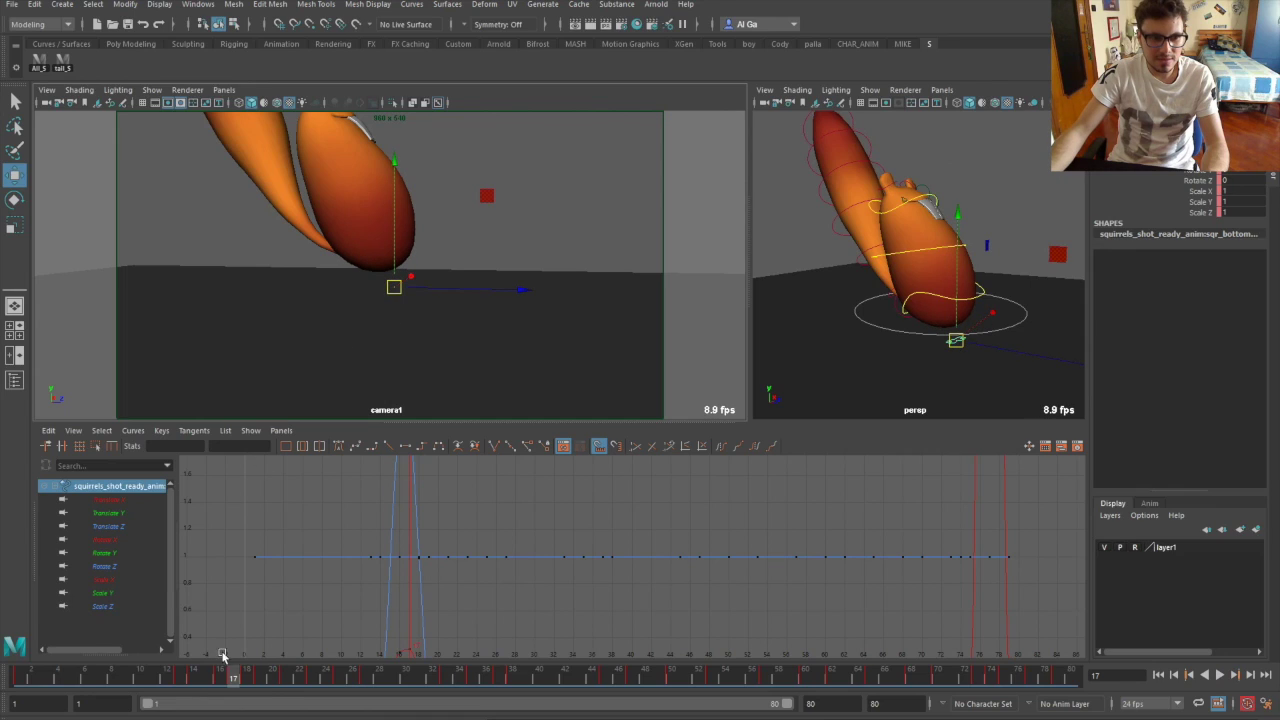
mouse_move(235, 681)
mouse_down()
mouse_move(223, 677)
mouse_move(234, 679)
mouse_up()
drag(394, 288, 400, 302)
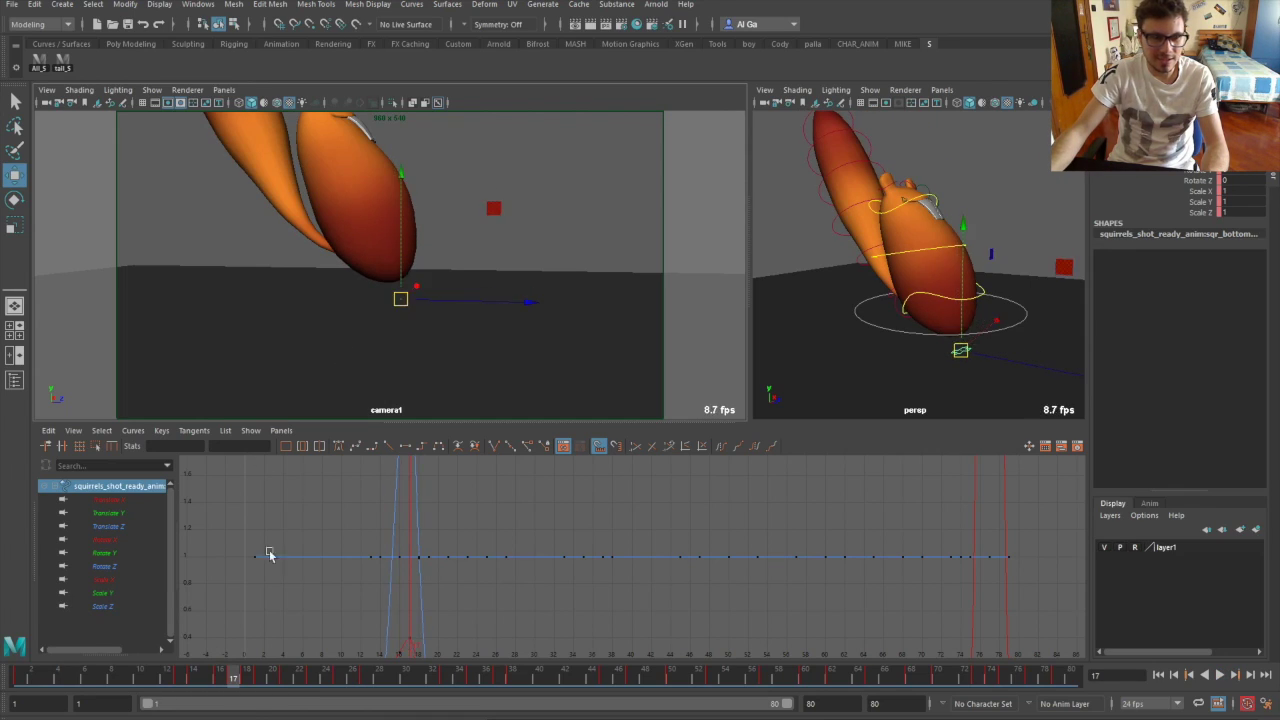
- Reduce the bottom control's stretch slightly at frames 16 and 17, and play back the landing
mouse_move(234, 682)
mouse_down()
mouse_move(171, 682)
mouse_move(220, 681)
mouse_up()
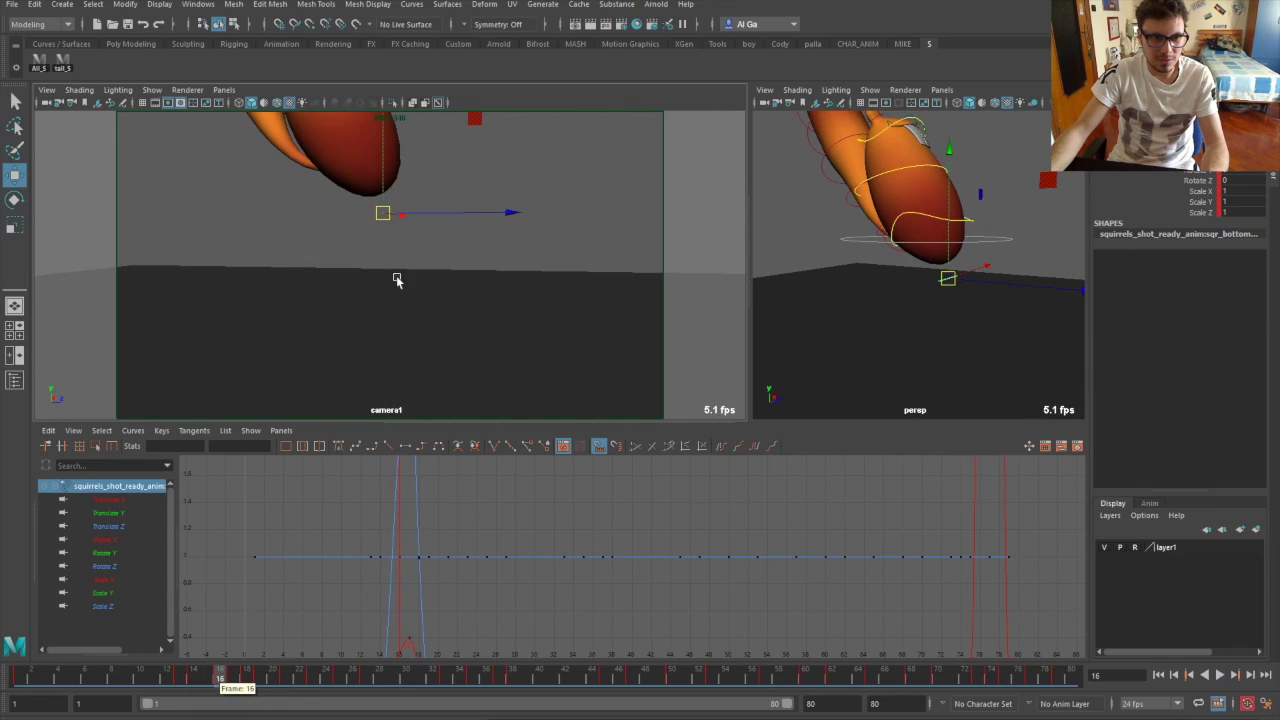
drag(383, 211, 370, 205)
drag(227, 679, 233, 679)
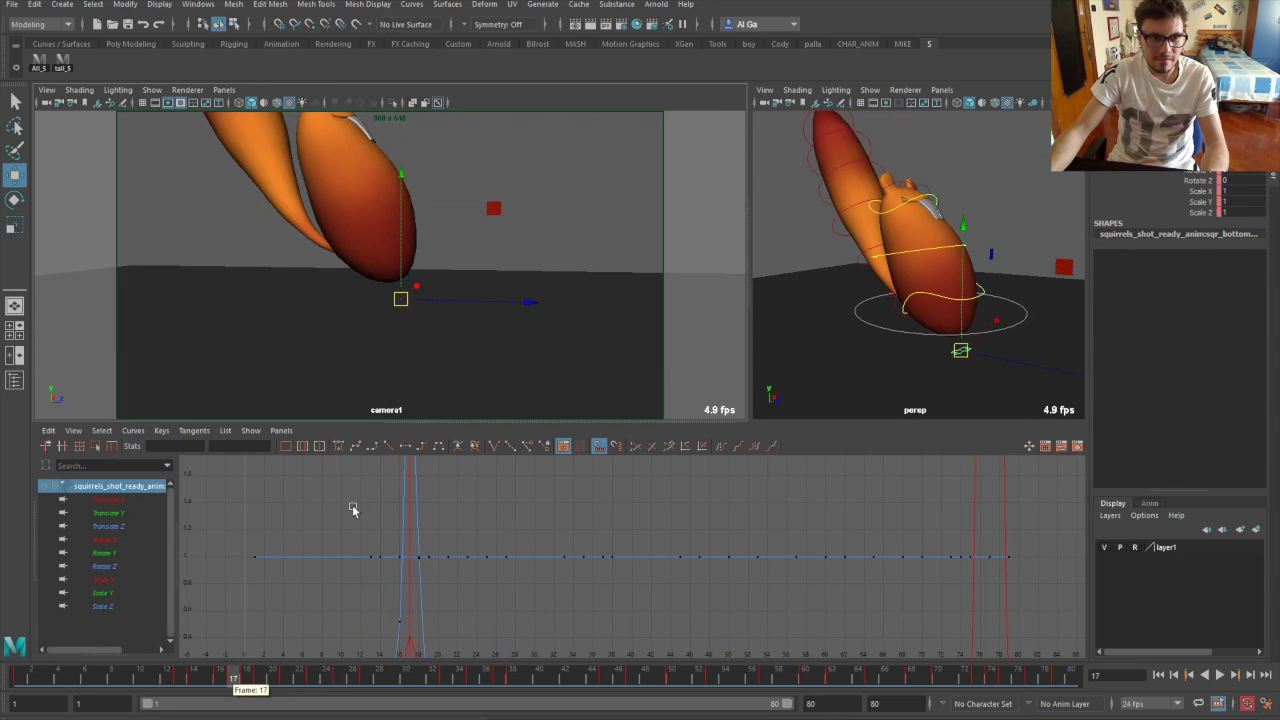
drag(403, 303, 399, 293)
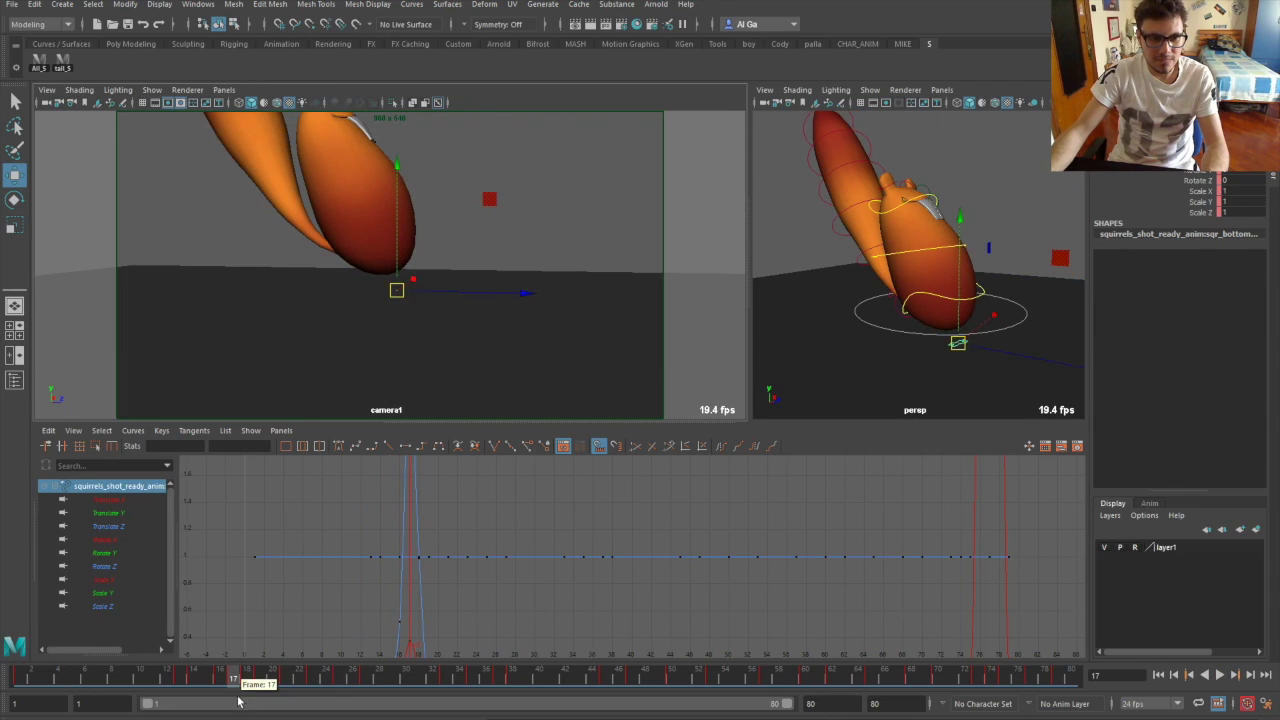
key(alt+v)
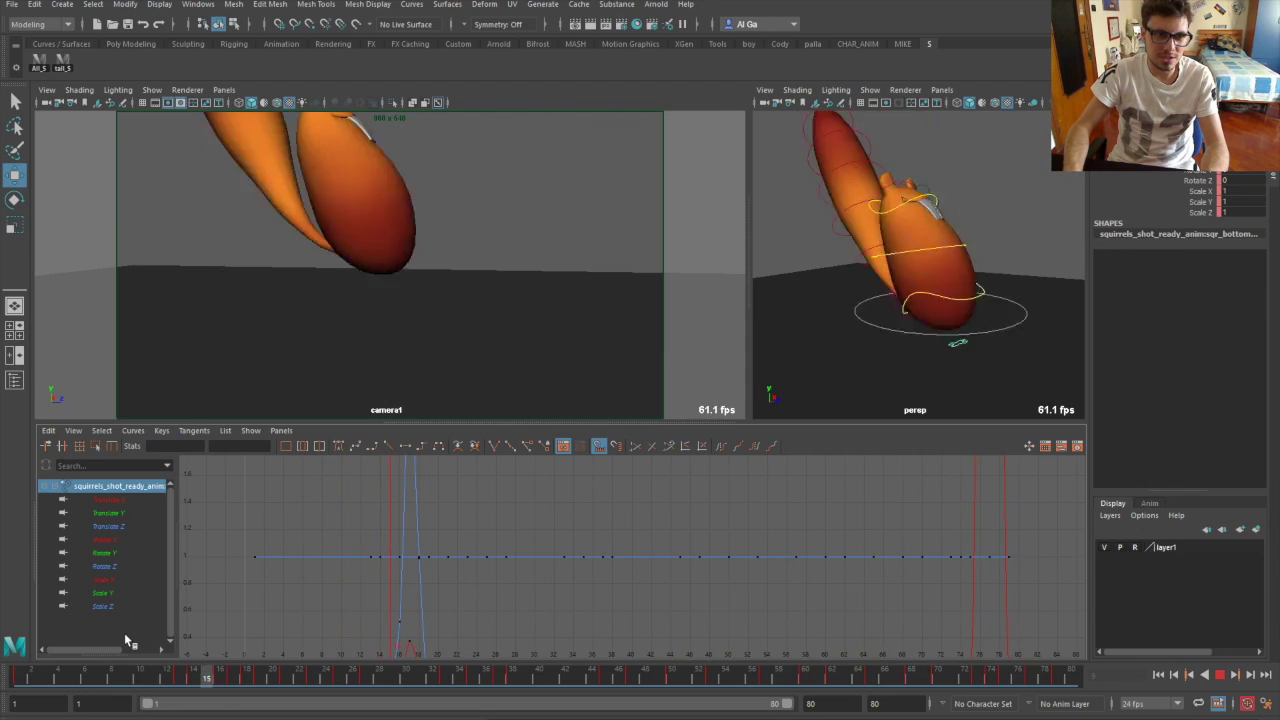
key(alt+v)
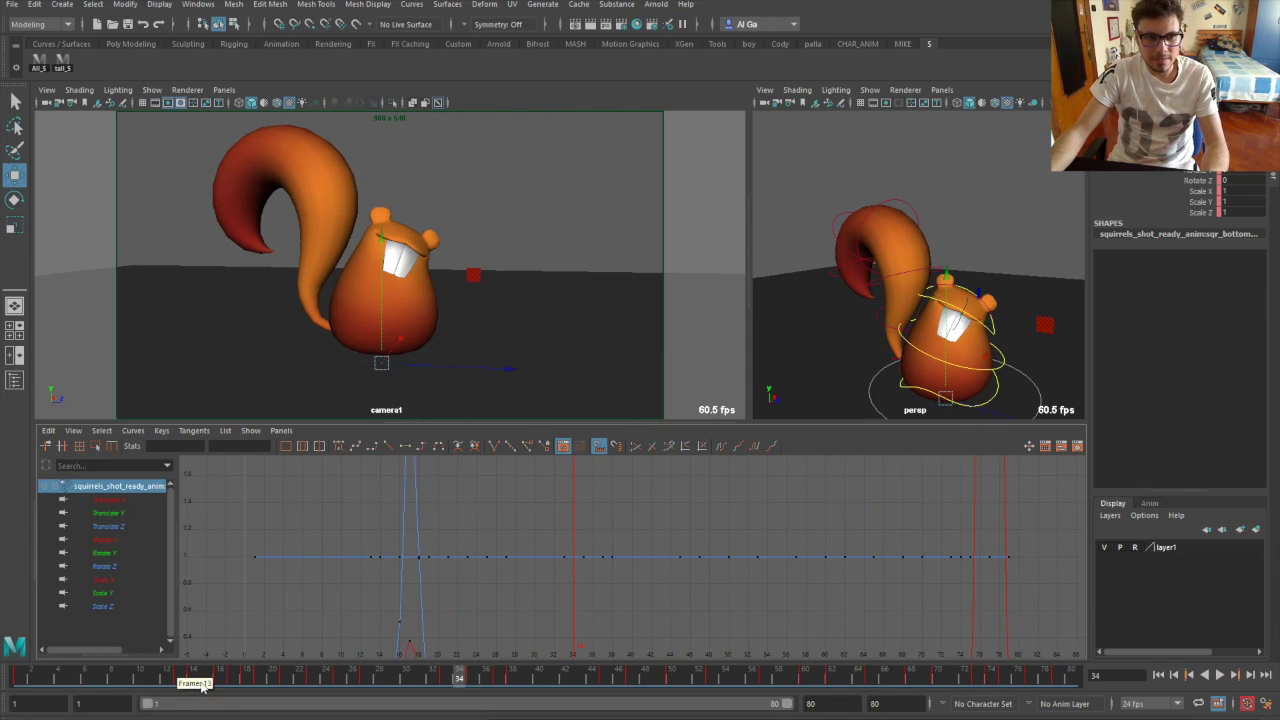
- Step through the take-off frames and move the bottom control down and back at frame 76
drag(257, 683, 1011, 667)
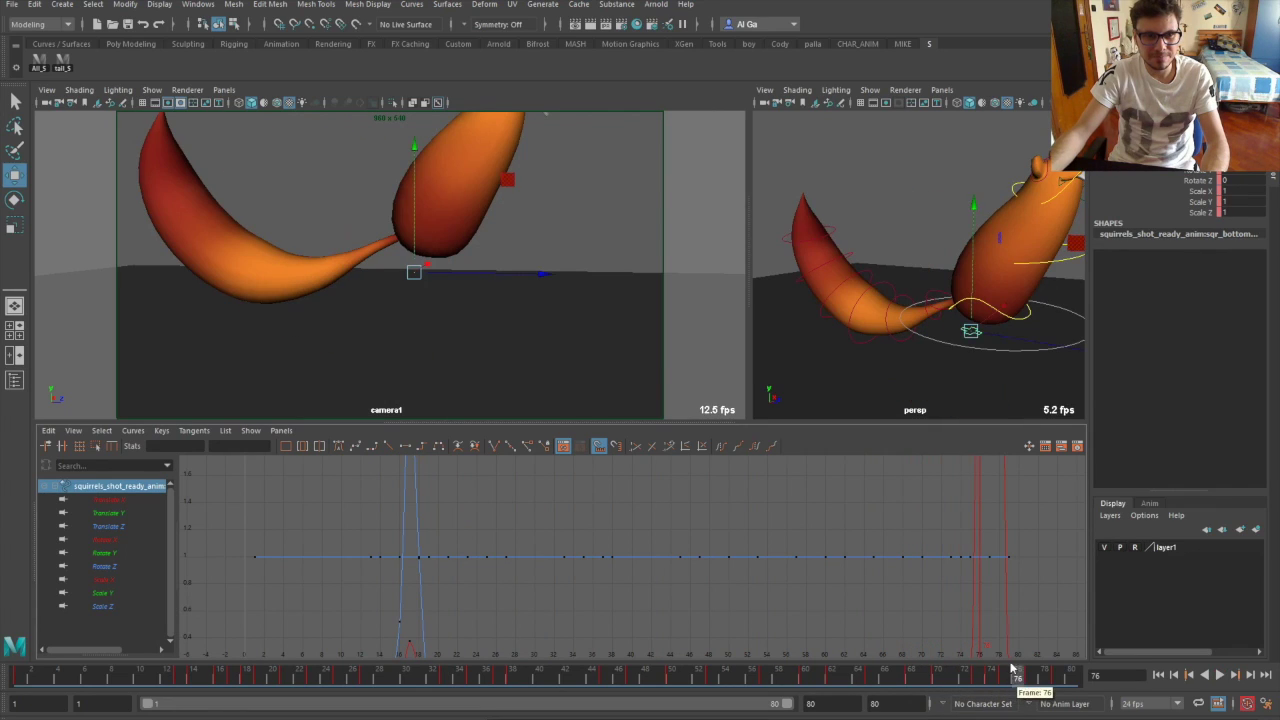
key(alt+comma)
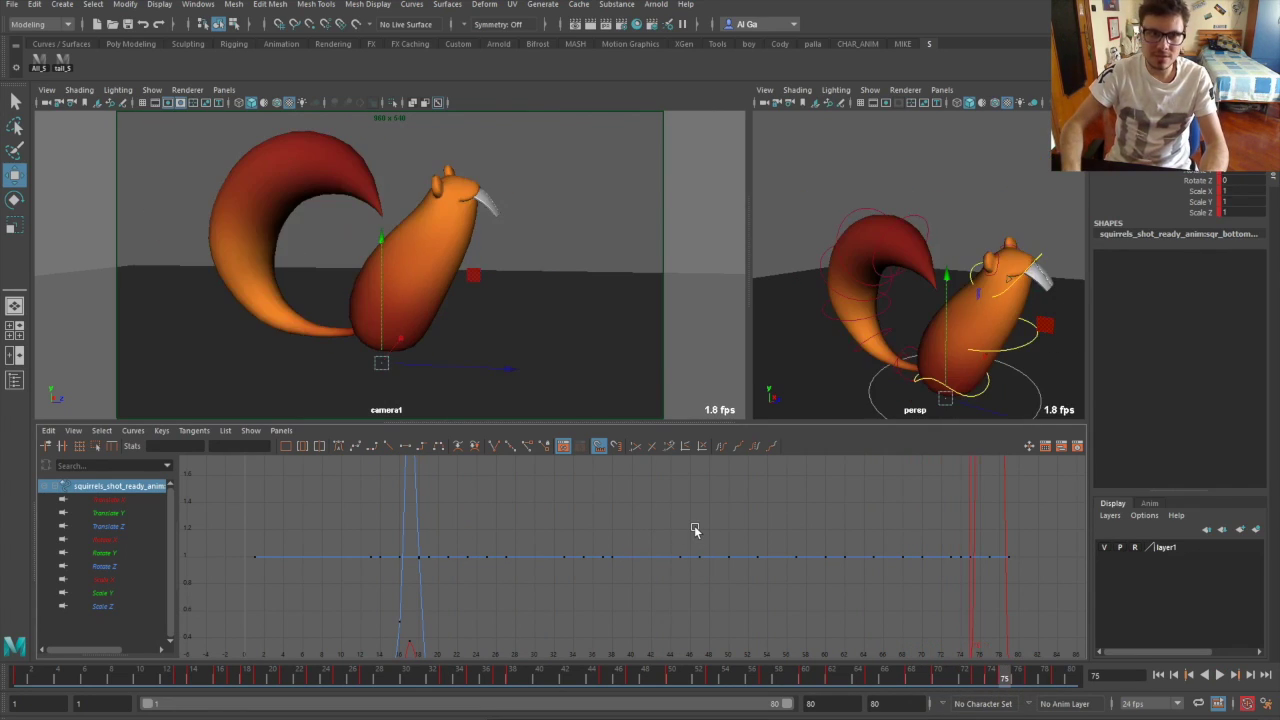
key(alt+period)
key(alt+period)
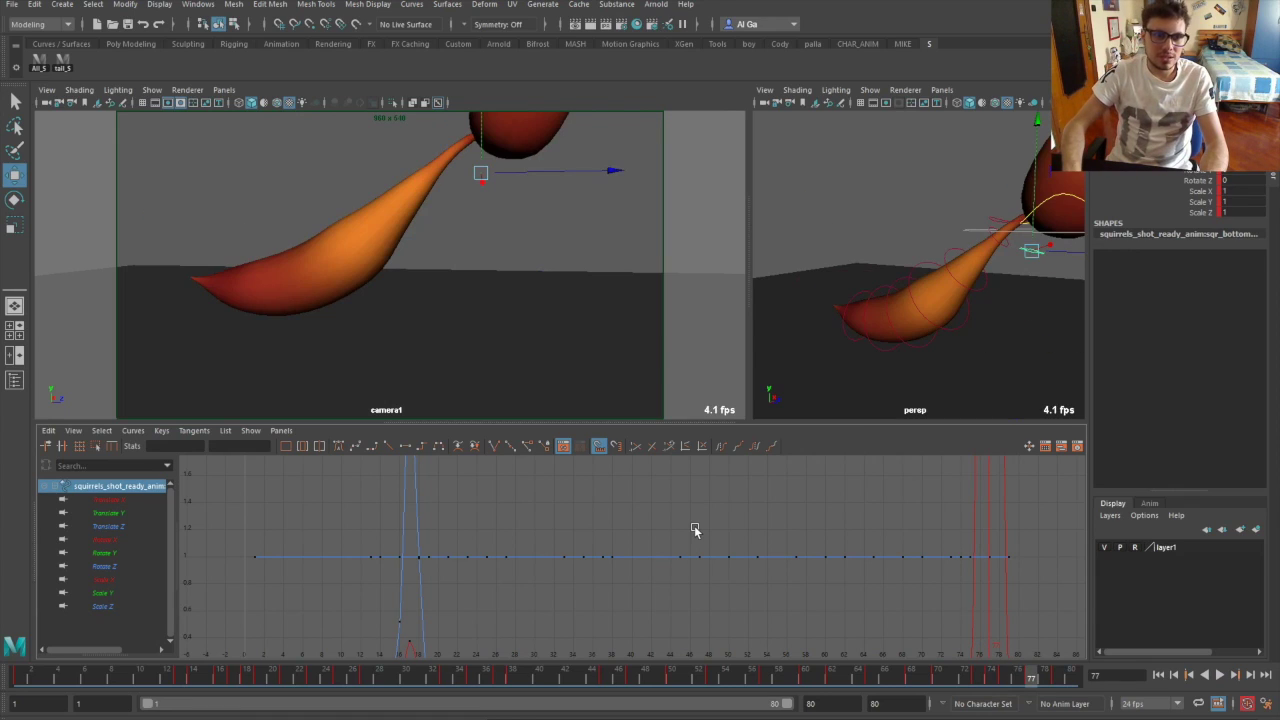
key(alt+comma)
drag(436, 274, 405, 286)
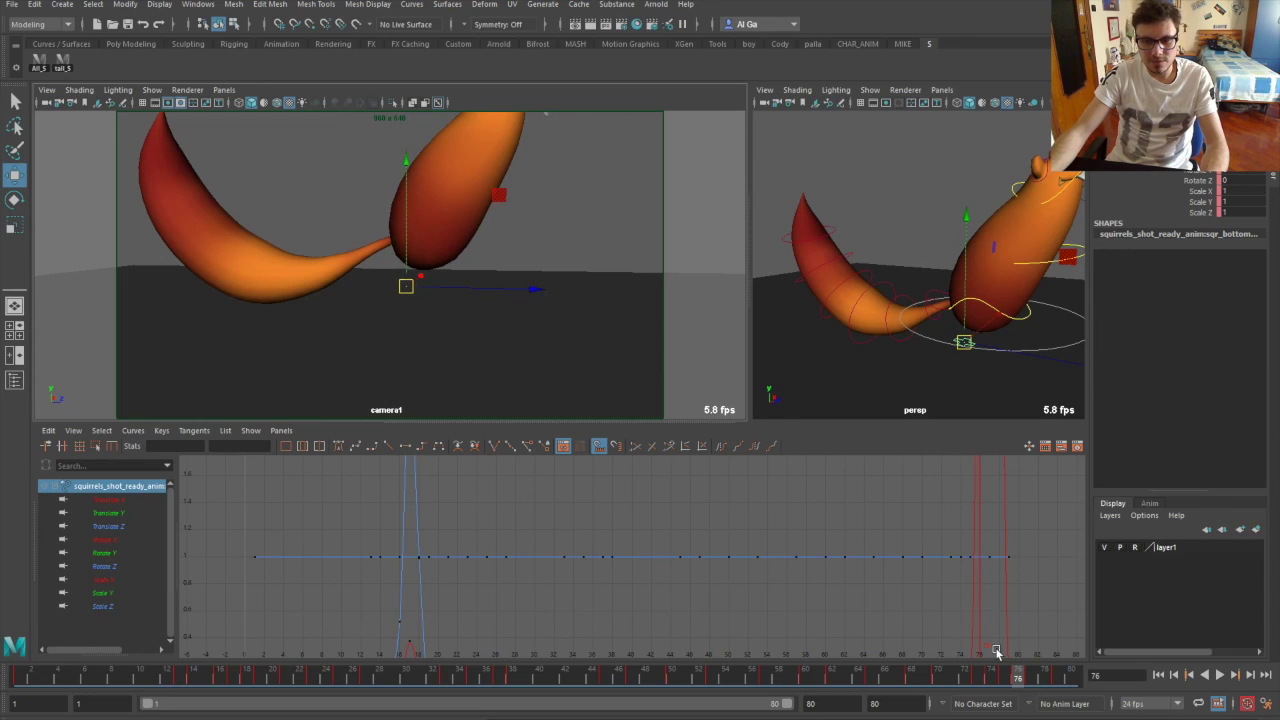
key(alt+v)
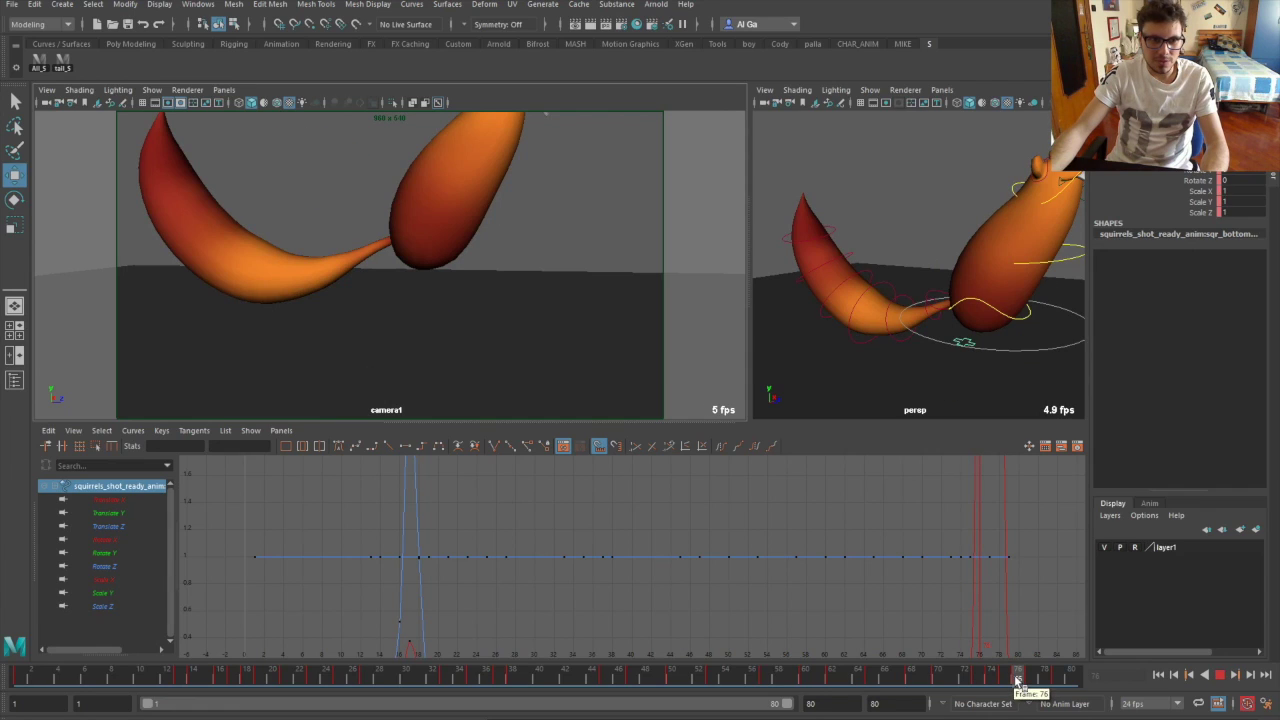
- Move the bottom control down and slightly back at frame 77, and review the jump in playback
click(1018, 680)
drag(1016, 680, 1033, 682)
mouse_move(480, 173)
mouse_down()
mouse_move(466, 168)
mouse_move(473, 184)
mouse_up()
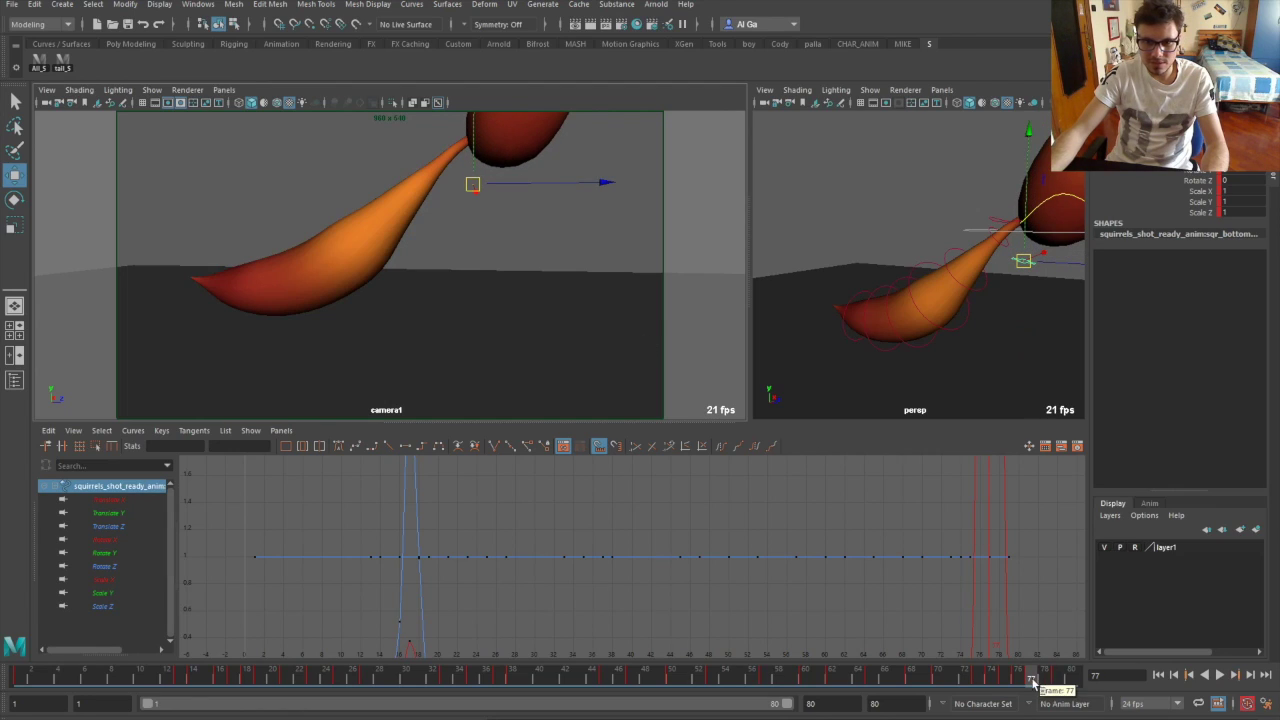
key(alt+v)
key(alt+v)
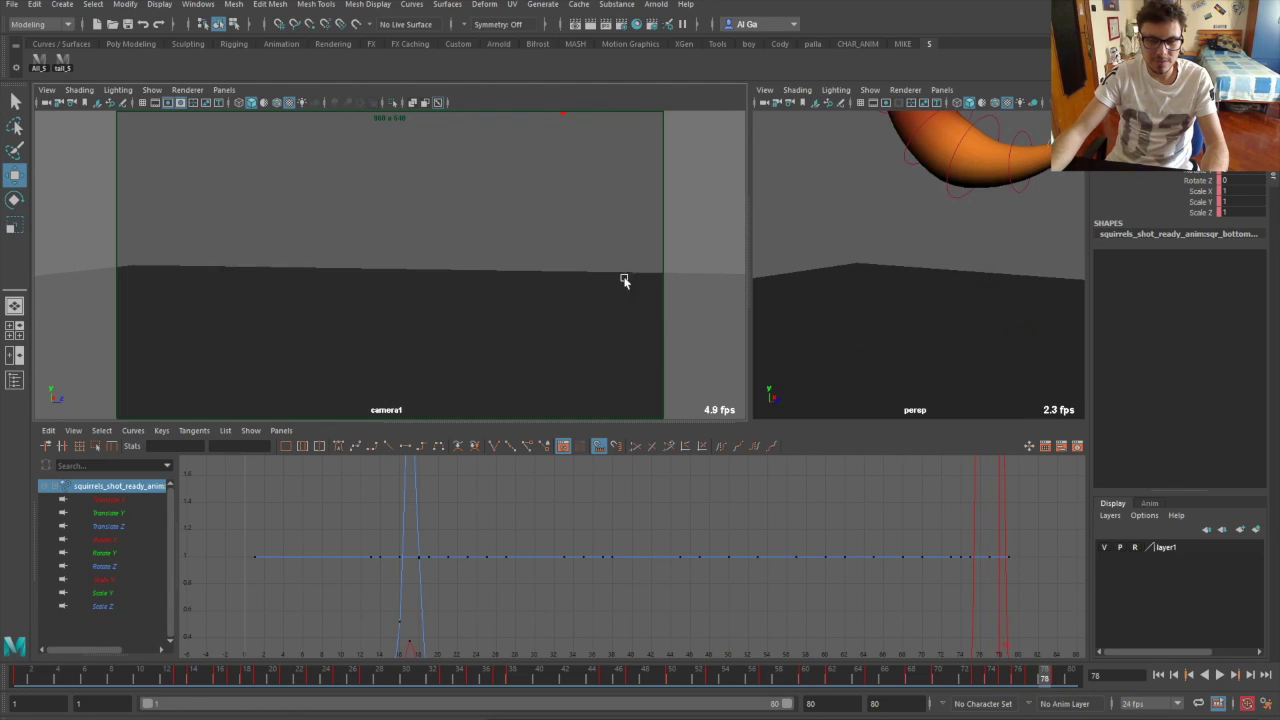
alt+right_drag(943, 305, 943, 249)
drag(1033, 217, 1022, 352)
drag(1042, 680, 884, 679)
key(alt+v)
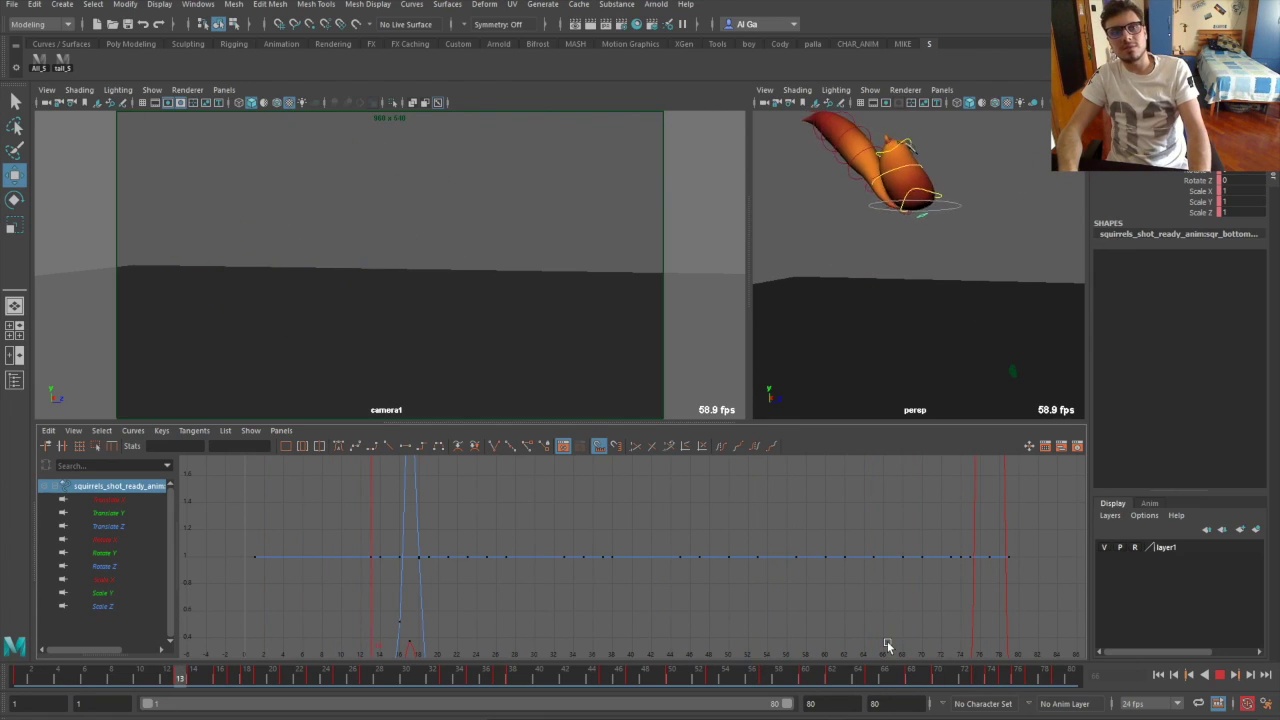
key(alt+v)
- Isolate the root control's Translate Y curve and lower its last key, at frame 79, to 71.88
drag(932, 680, 1018, 680)
click(1020, 296)
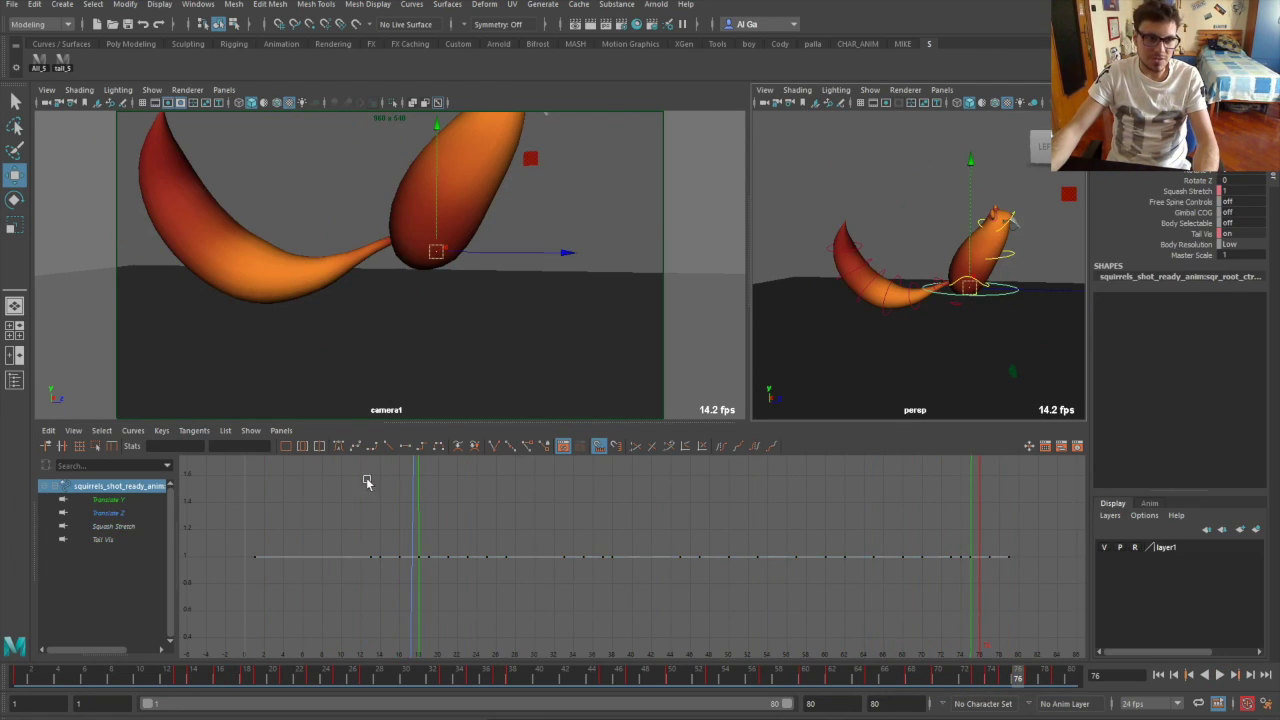
click(108, 499)
alt+middle_drag(868, 558, 763, 577)
key(f)
alt+middle_drag(897, 555, 702, 580)
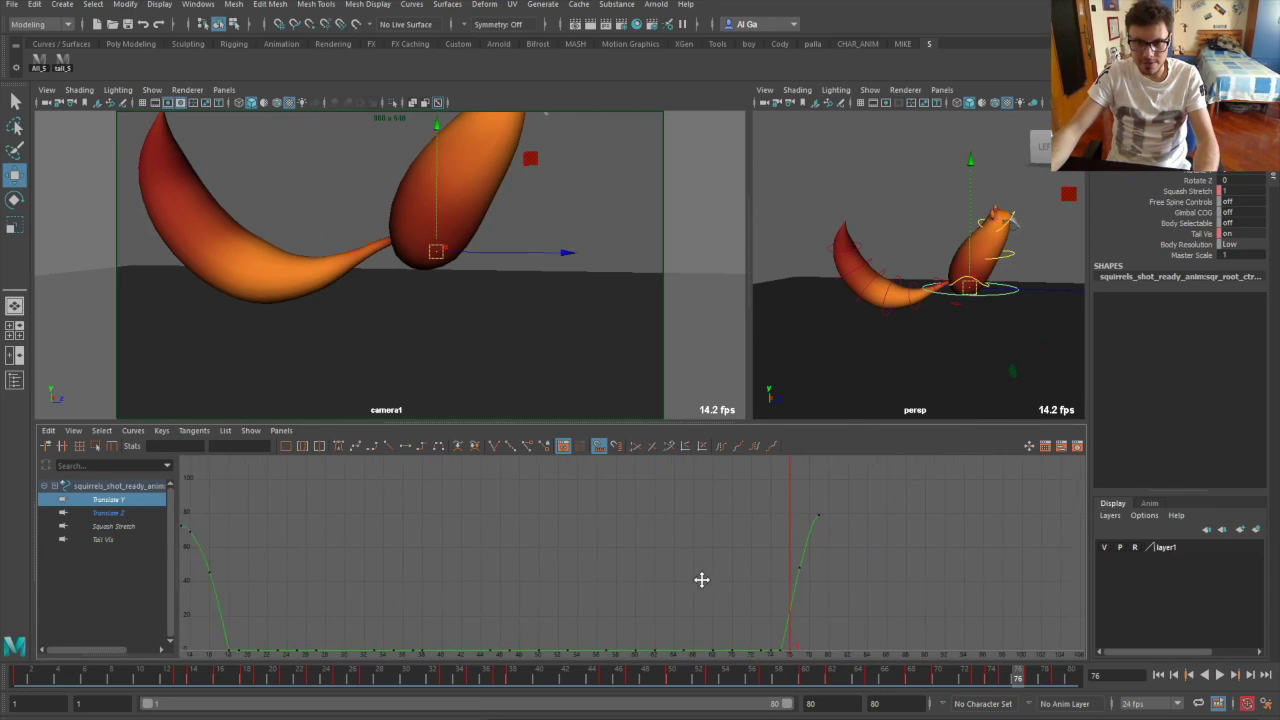
key(alt+v)
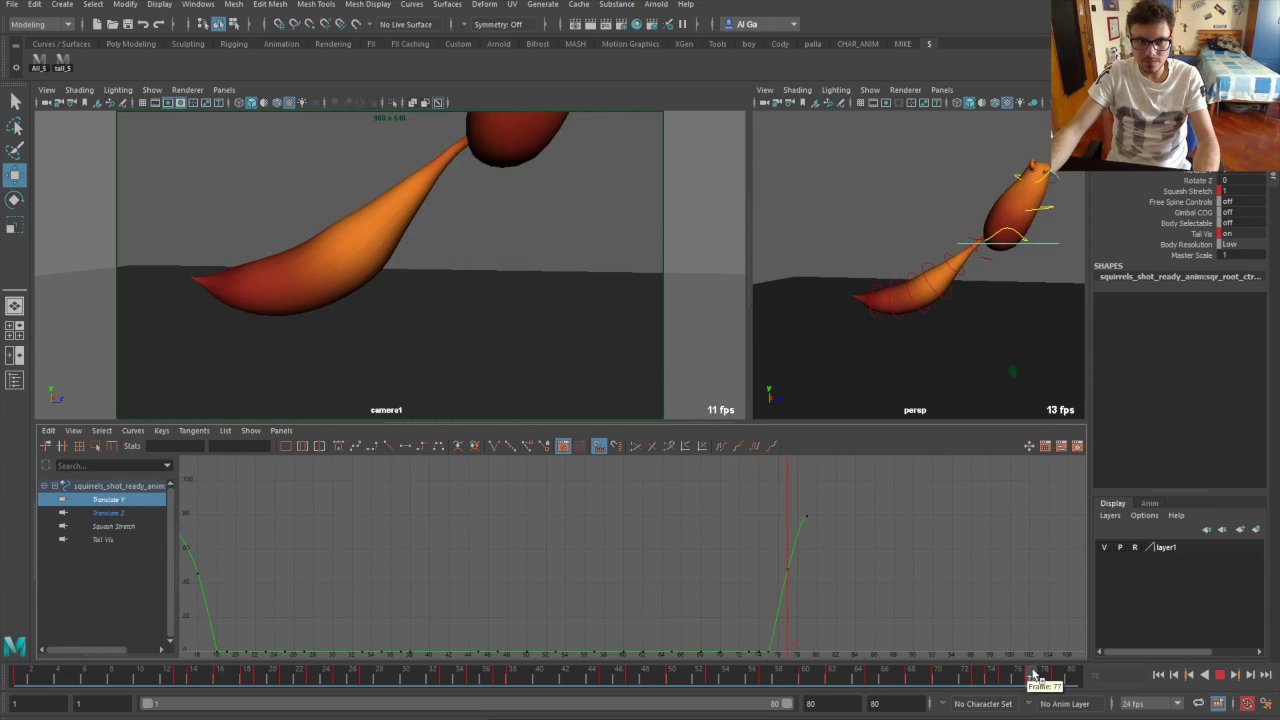
click(1036, 672)
drag(770, 494, 823, 531)
middle_drag(823, 531, 815, 554)
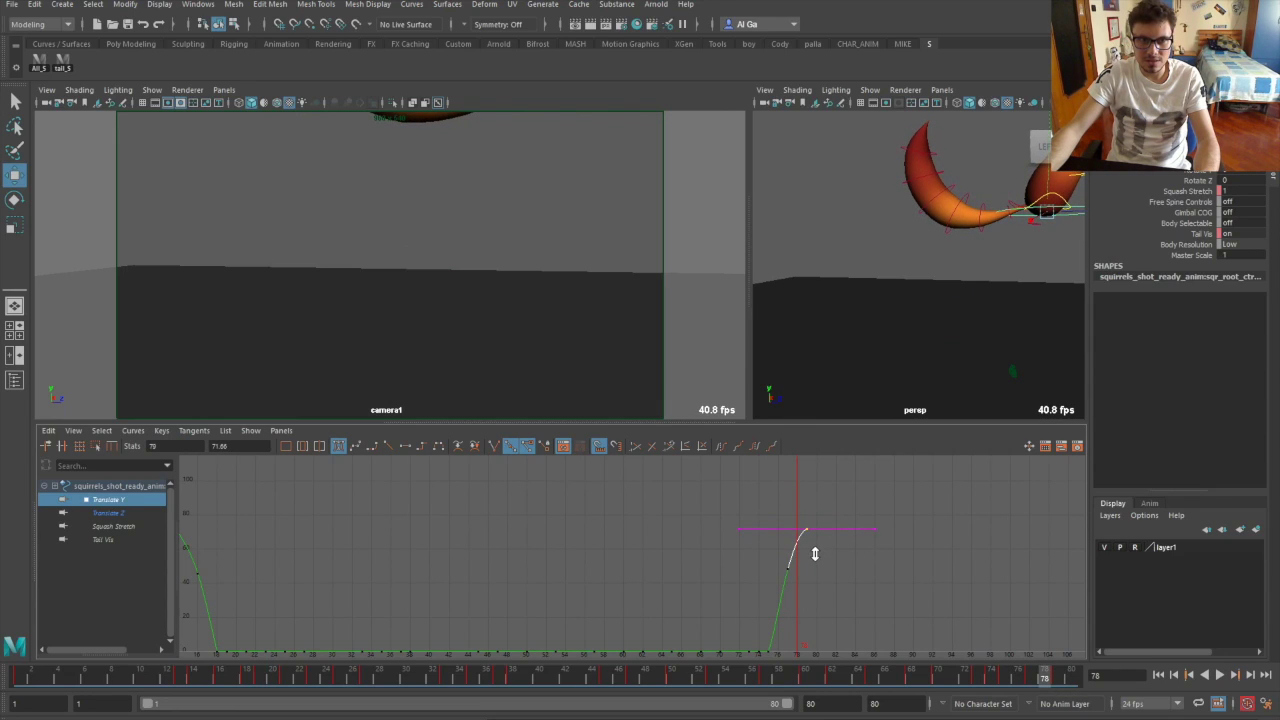
- Undo the last two actions and lower the root control's Translate Y key at frame 77
click(1030, 678)
mouse_move(1030, 678)
mouse_down()
mouse_move(1017, 674)
mouse_move(1031, 678)
mouse_up()
key(ctrl+z)
key(ctrl+z)
drag(751, 486, 840, 602)
middle_drag(831, 600, 829, 615)
drag(1024, 680, 1058, 682)
- Fine-tune the Translate Y key at frame 79 to 72.44 and play the animation
click(812, 532)
drag(835, 555, 835, 555)
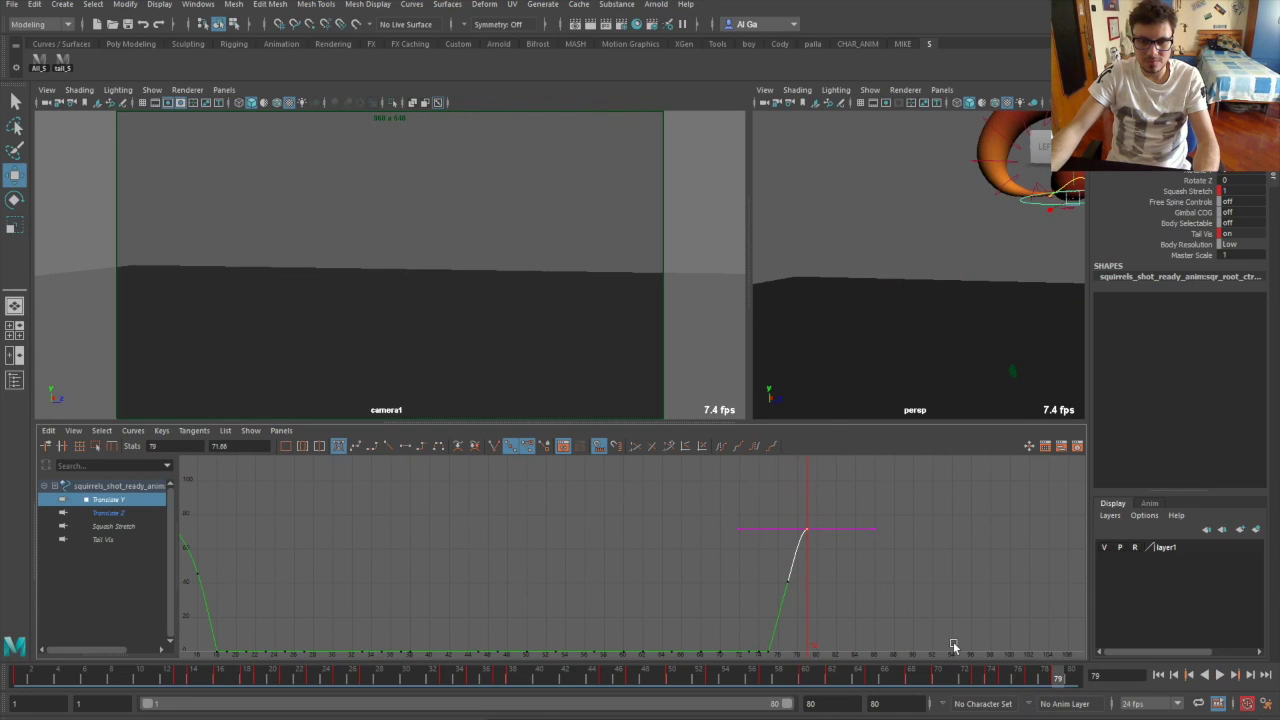
key(alt+v)
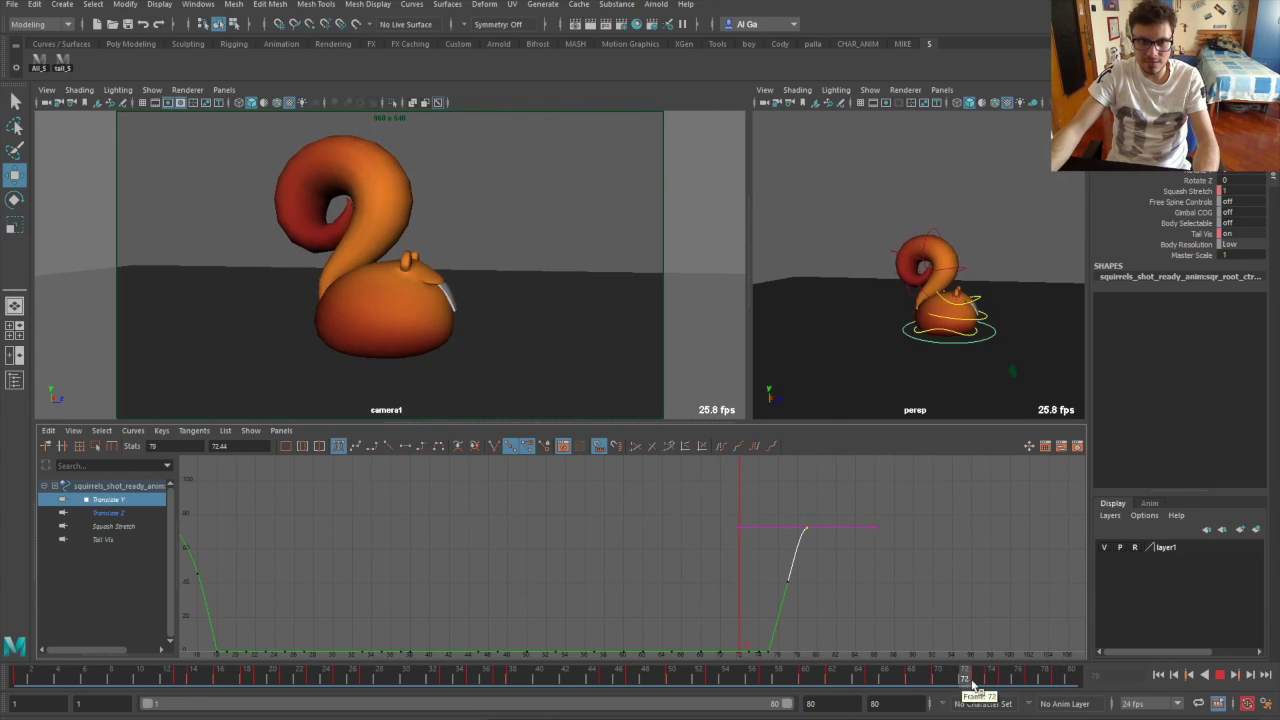
- Isolate the root control's Translate Z curve and lower its key at frame 77 to 33.728
drag(990, 679, 1033, 679)
click(115, 512)
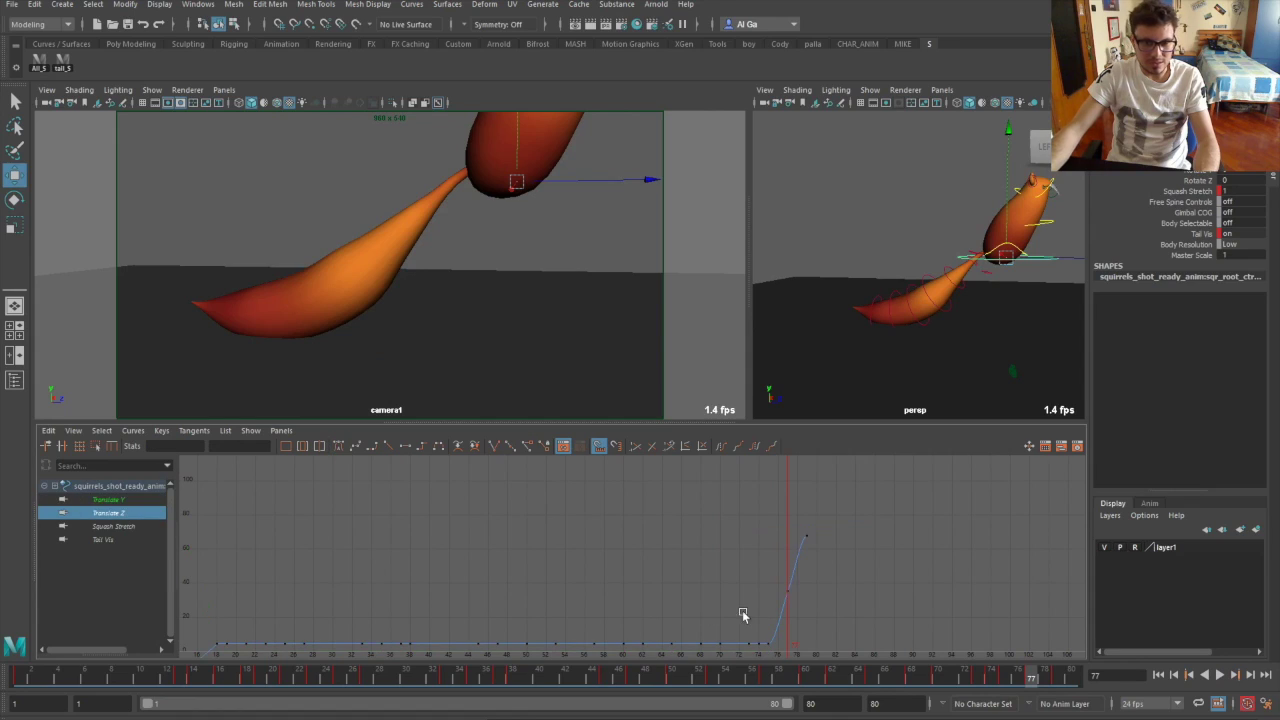
drag(780, 593, 792, 602)
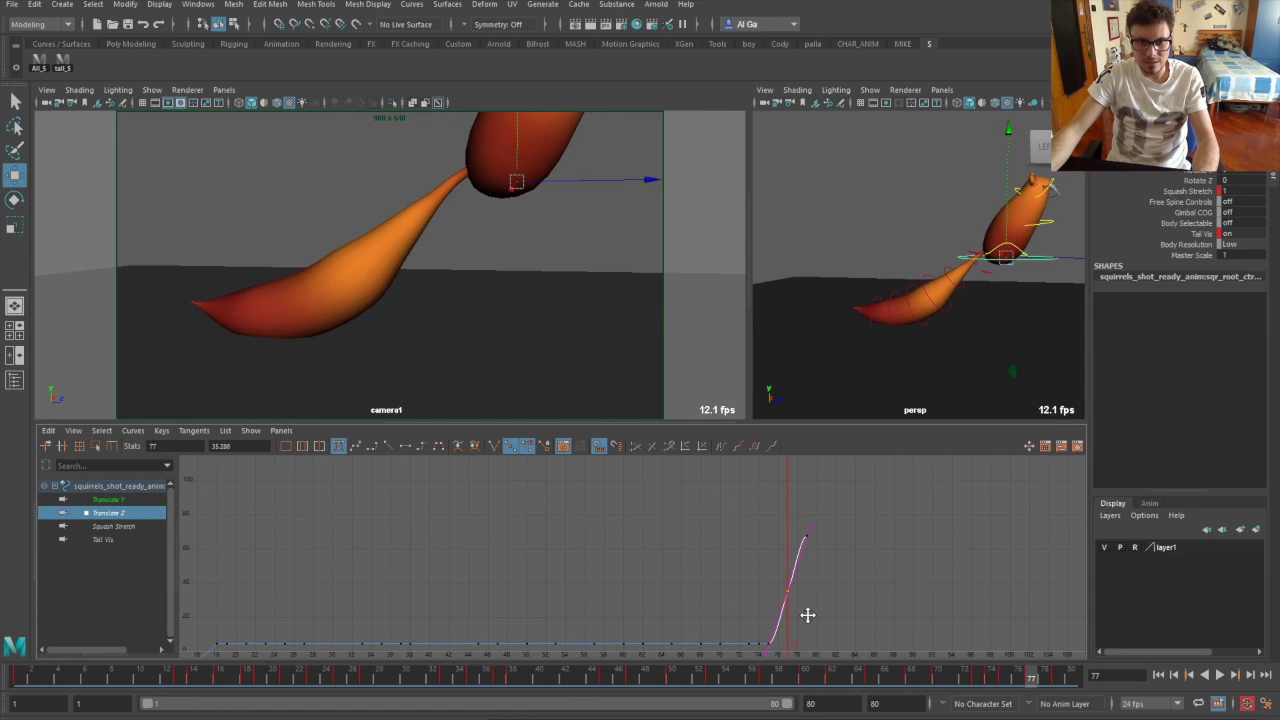
middle_drag(807, 619, 805, 629)
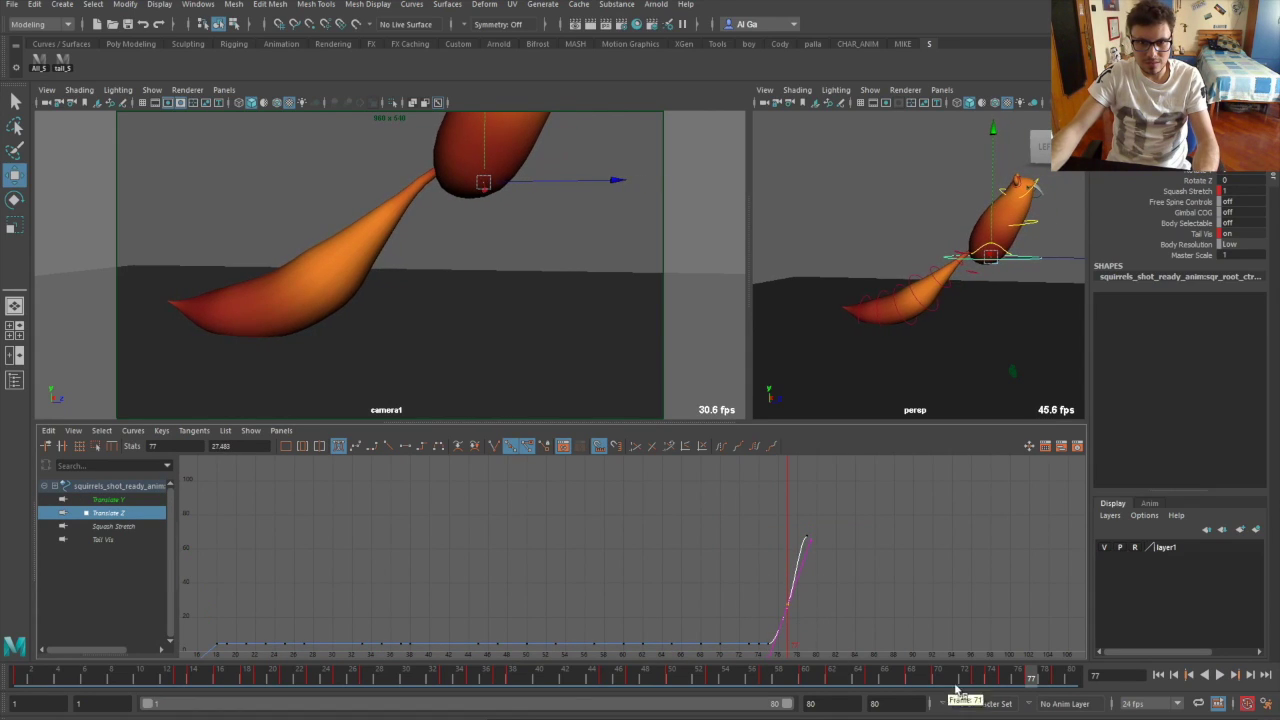
mouse_move(1010, 675)
mouse_down()
mouse_move(980, 677)
mouse_move(1057, 680)
mouse_move(1031, 678)
mouse_up()
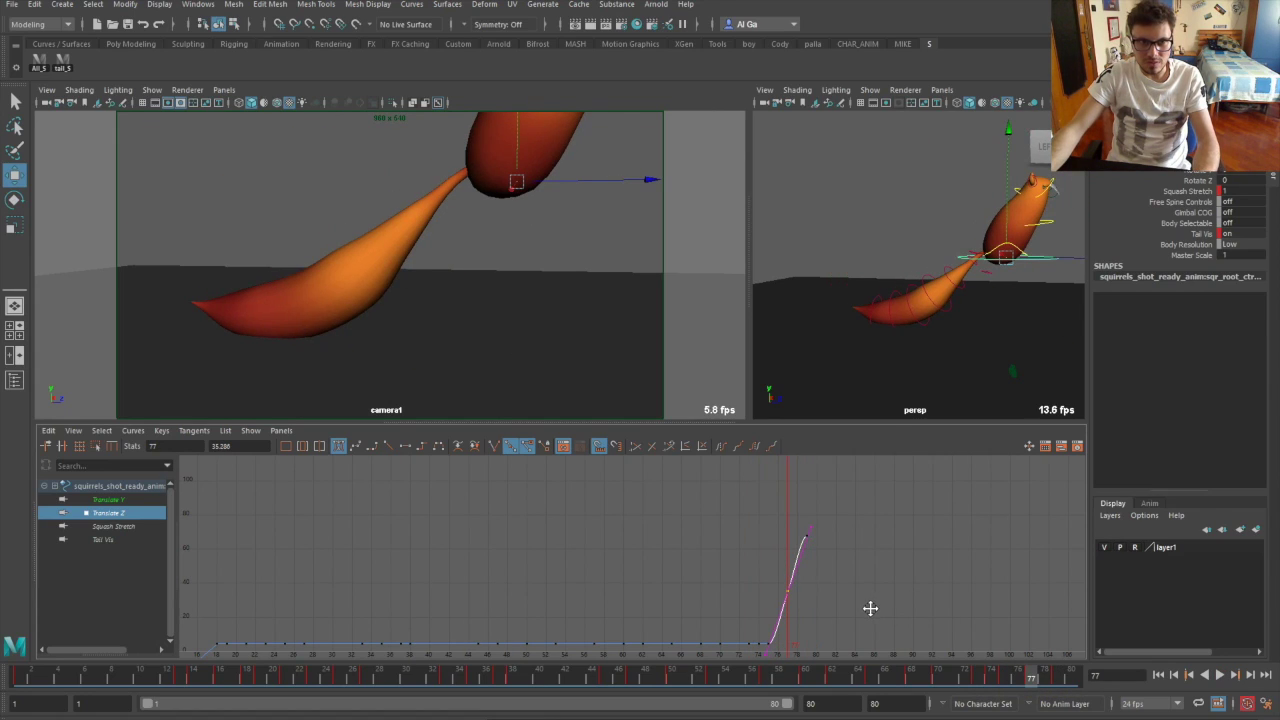
middle_drag(870, 608, 870, 610)
- Review the take-off around frames 73 to 77 by playing and scrubbing the animation
drag(1033, 679, 928, 669)
key(alt+v)
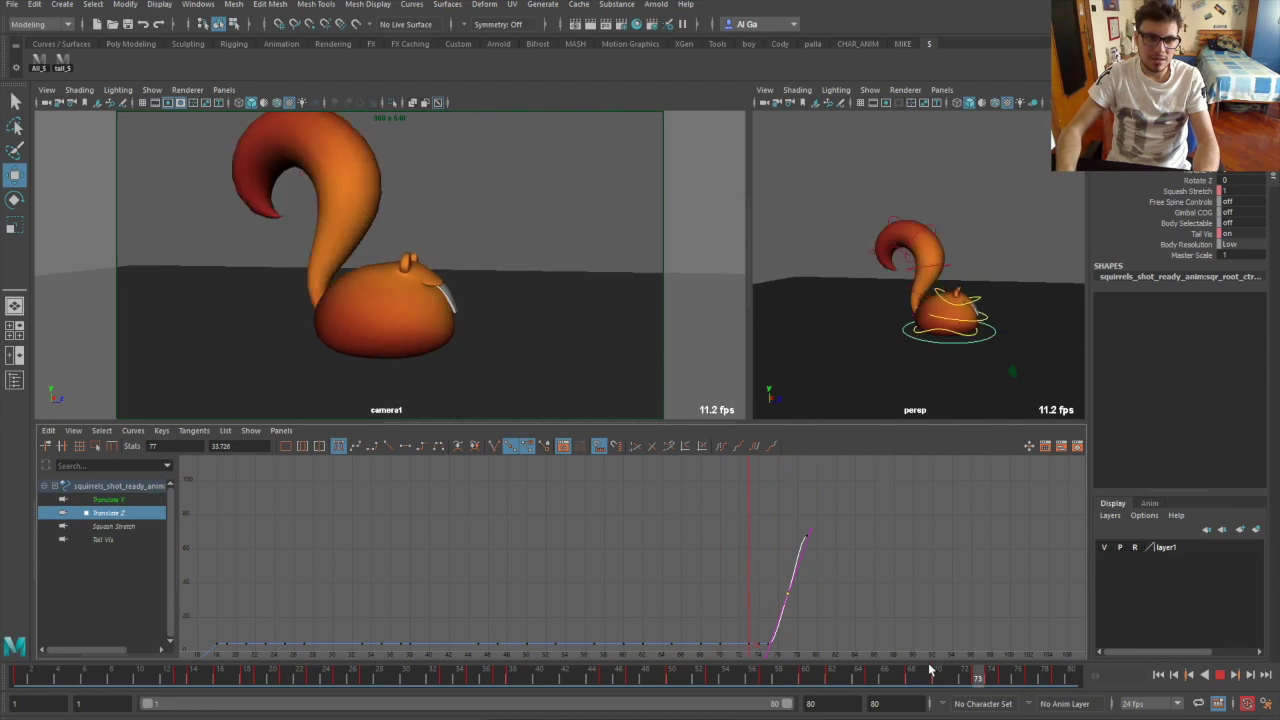
key(alt+v)
key(alt+v)
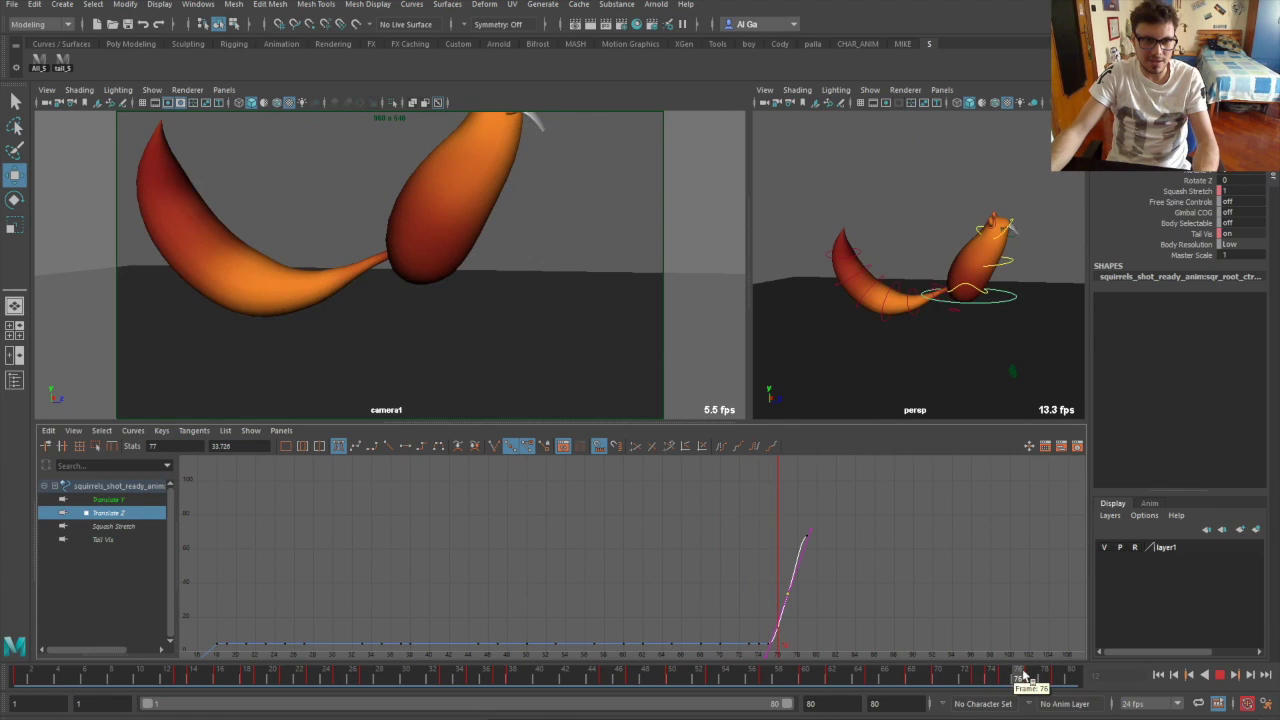
key(alt+v)
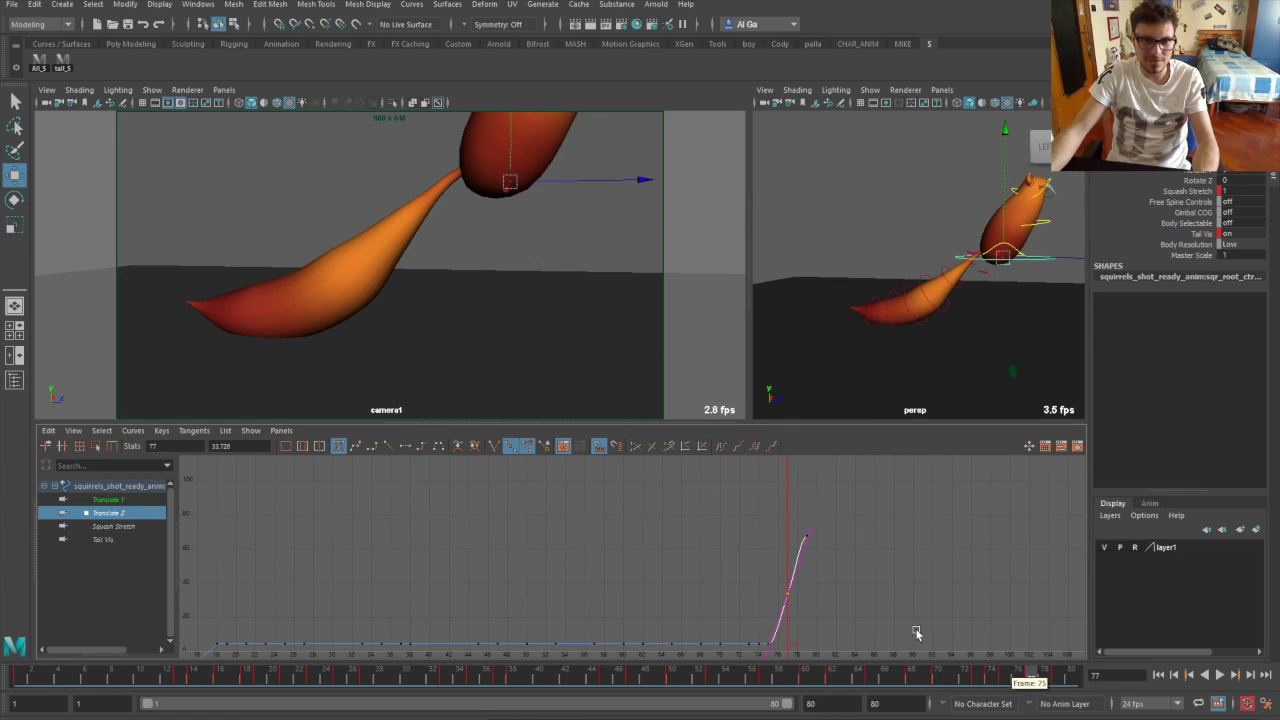
- Try breaking the tangents of the Translate Z key at frame 75 and steepening its outgoing tangent
click(849, 616)
key(f)
alt+right_drag(757, 574, 794, 651)
alt+middle_drag(723, 590, 643, 516)
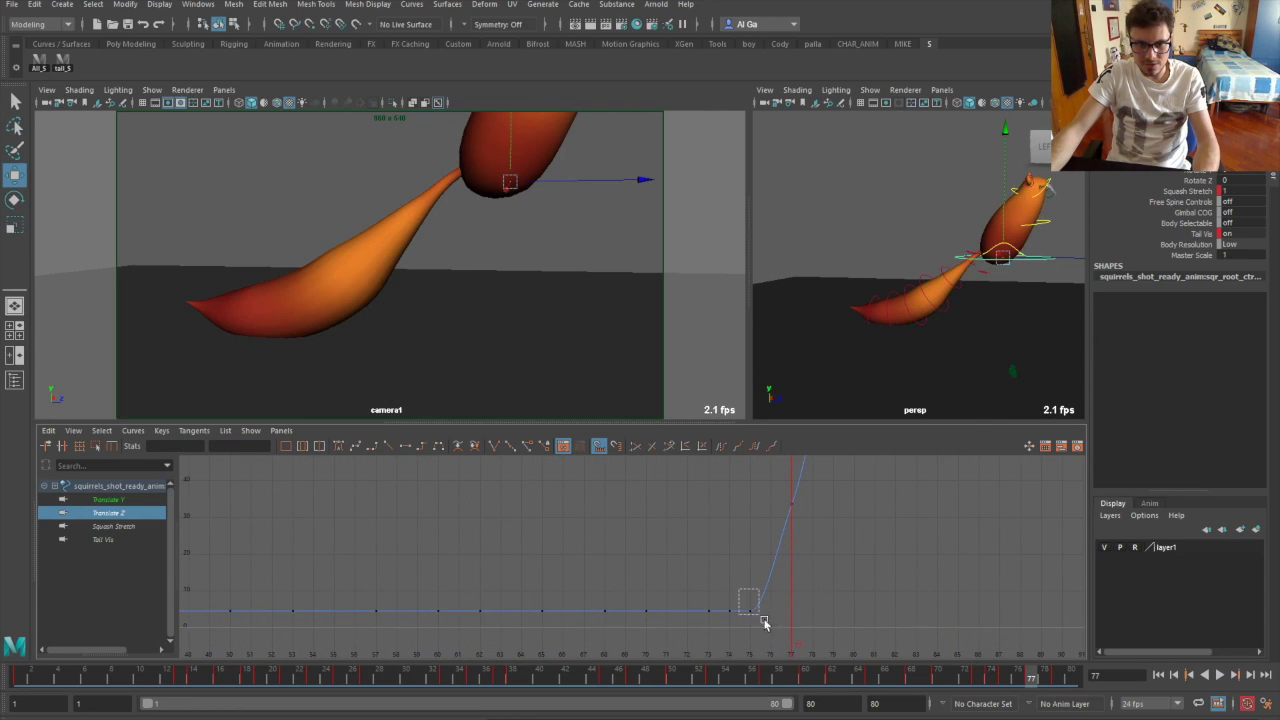
drag(765, 623, 766, 624)
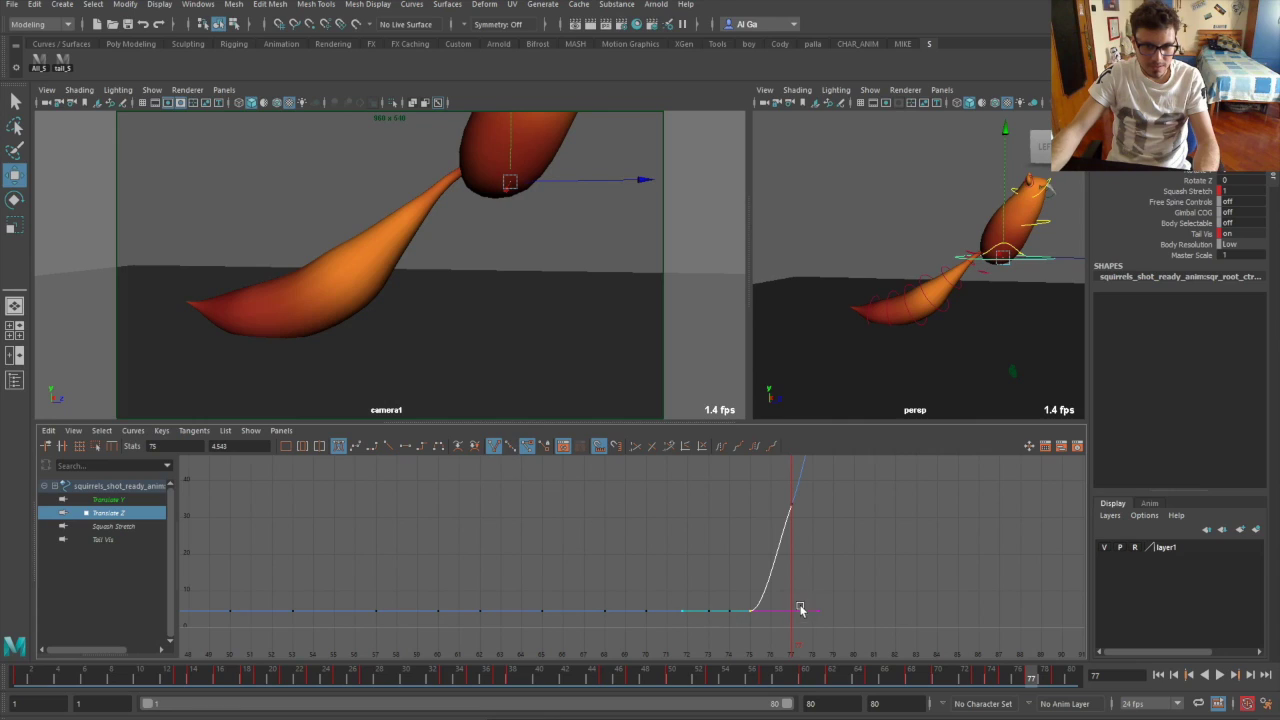
middle_drag(852, 604, 740, 540)
- Try raising the Translate Z key at frame 77 to 36.448 and check the take-off in playback
click(816, 551)
drag(737, 532, 796, 588)
middle_drag(794, 588, 794, 576)
key(alt+v)
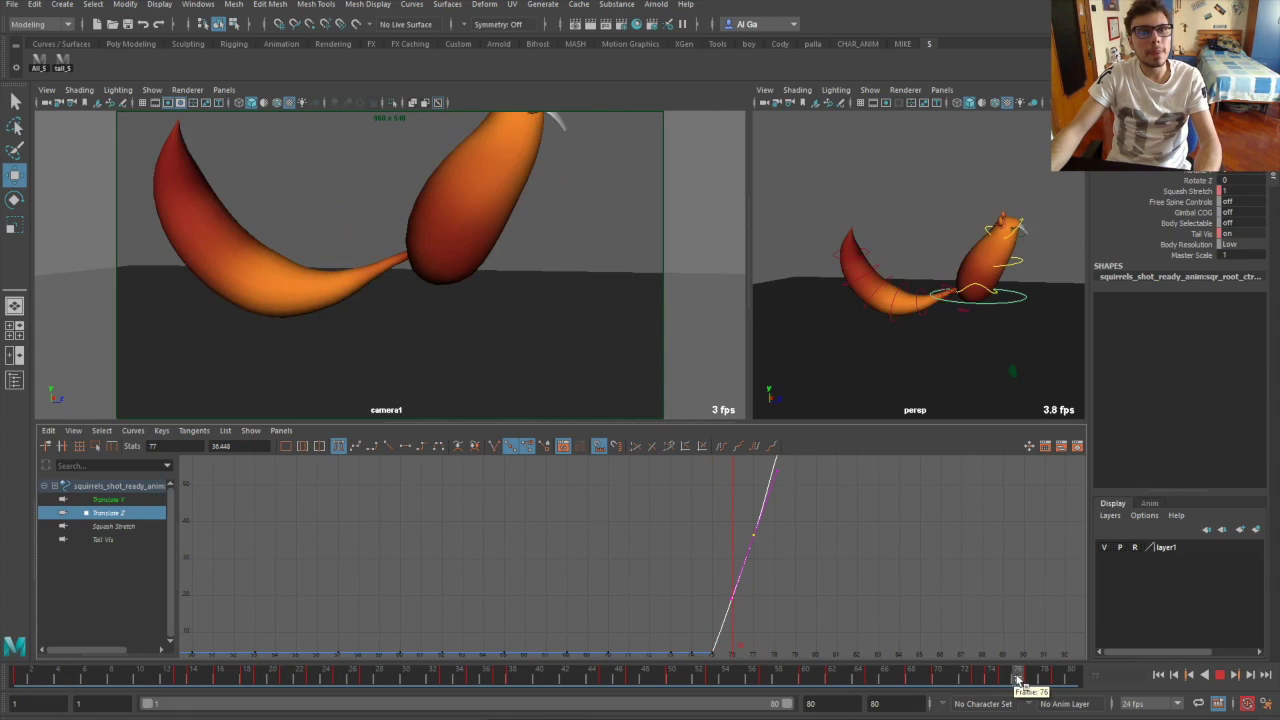
click(1029, 678)
- Try raising the last Translate Z key, at frame 79, to about 78, remove the key at frame 77, and scrub the take-off
middle_drag(784, 576, 759, 631)
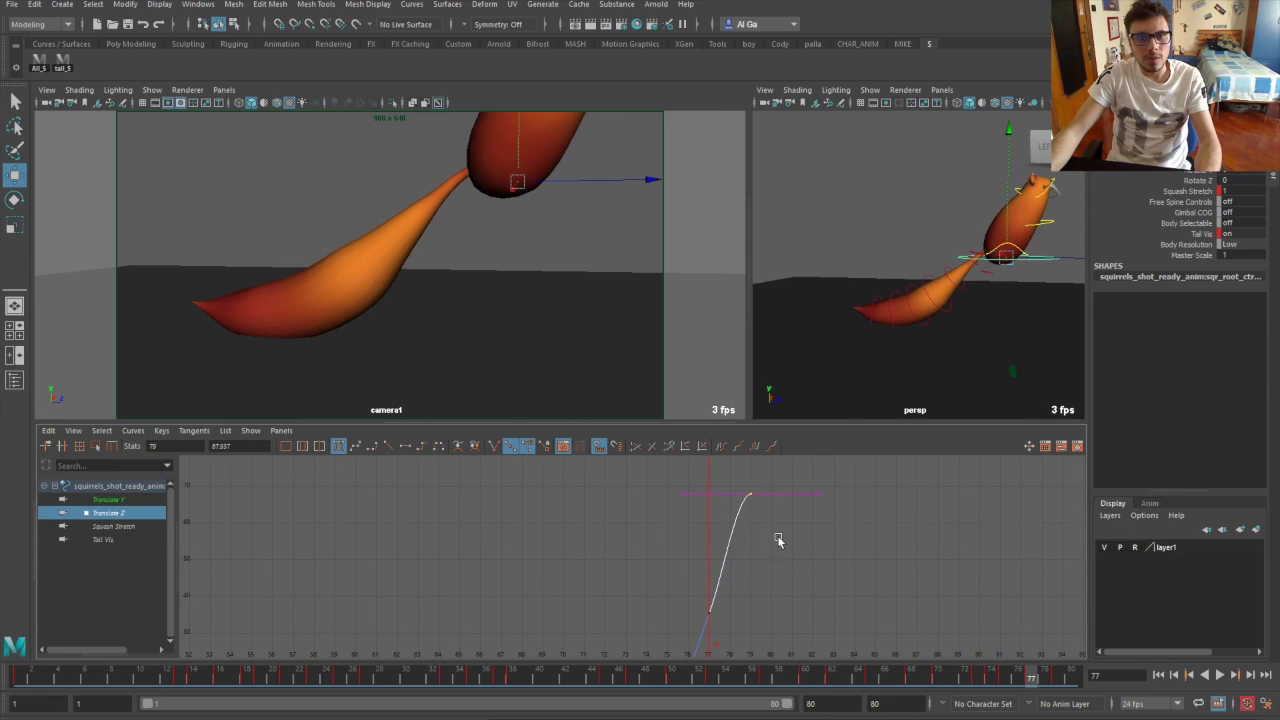
scroll(785, 519, down, 3)
middle_drag(813, 554, 813, 549)
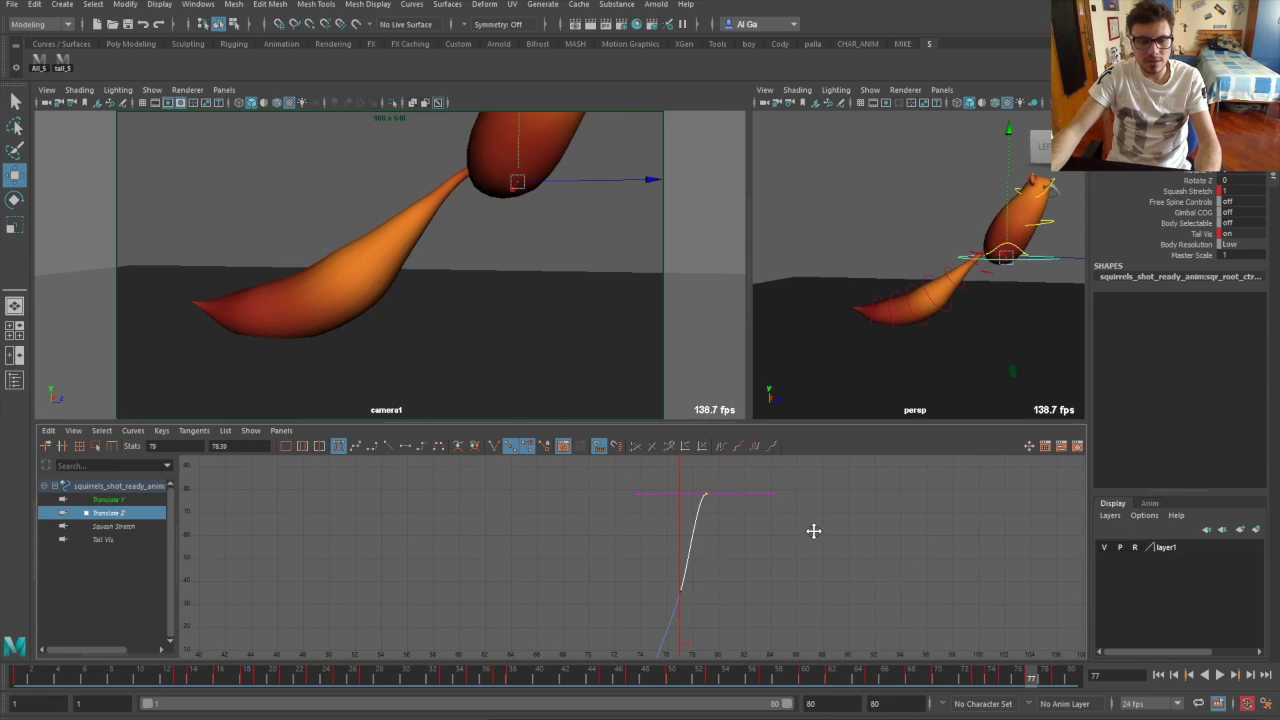
drag(713, 622, 720, 617)
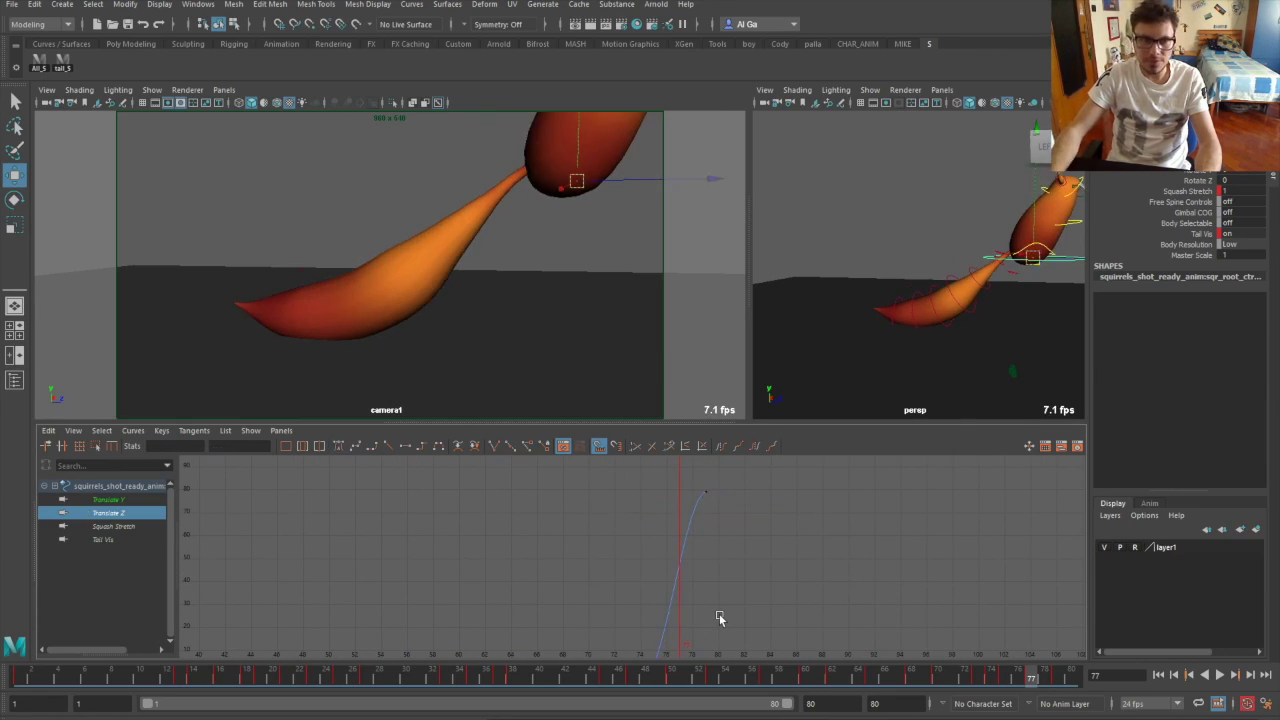
alt+middle_drag(805, 495, 780, 489)
drag(1025, 683, 966, 667)
- Undo the recent Translate Z key and tangent edits, back to the frame 77 key at 33.728
key(ctrl+z)
key(ctrl+z)
key(ctrl+z)
key(ctrl+z)
key(ctrl+z)
key(ctrl+z)
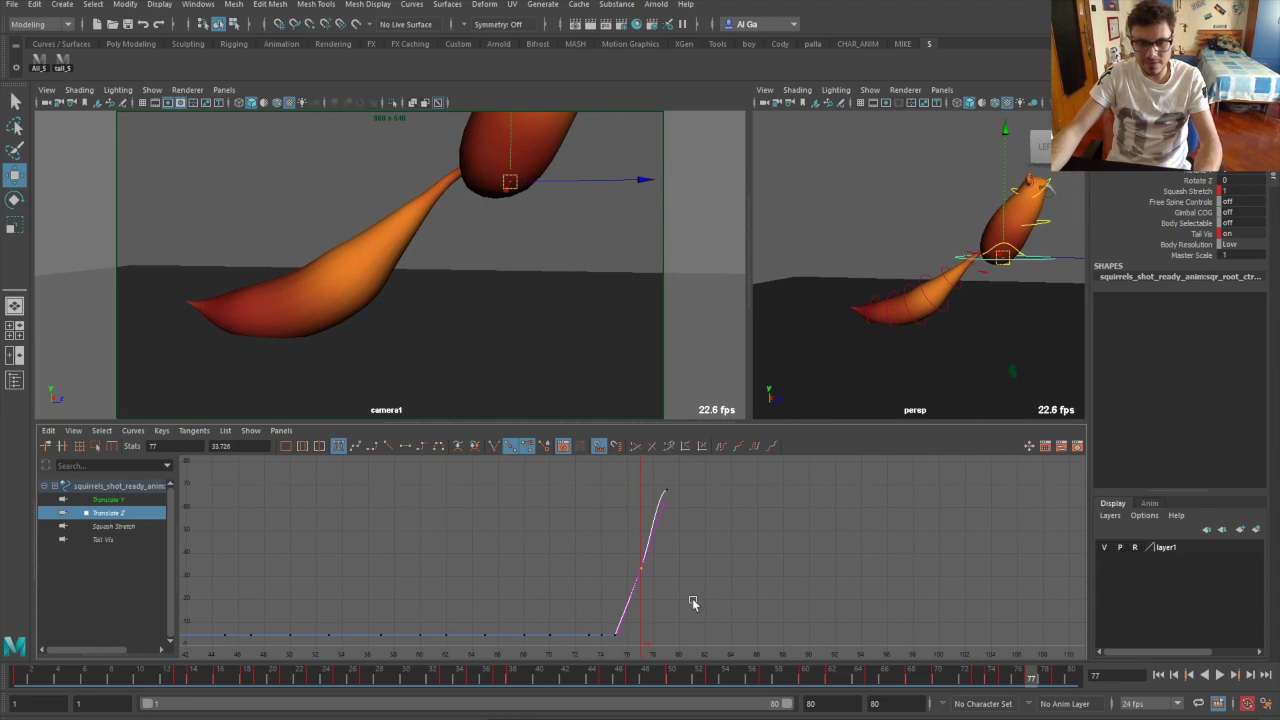
key(ctrl+z)
key(ctrl+z)
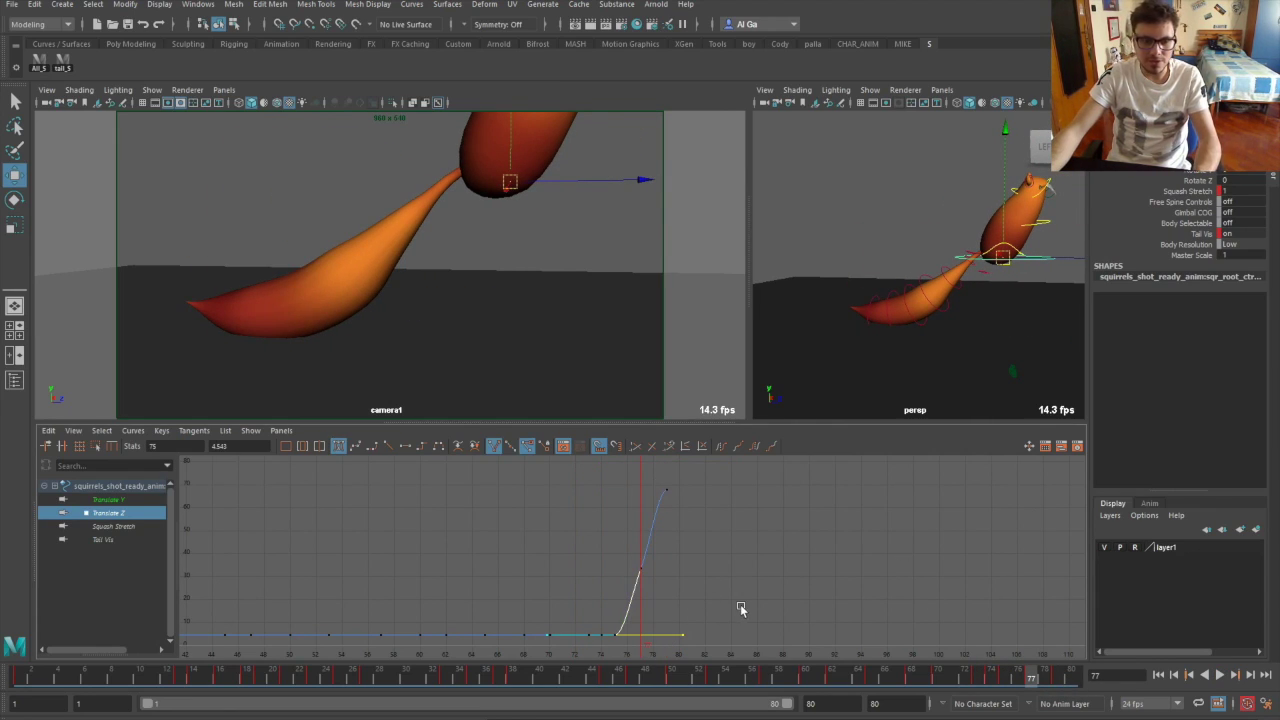
mouse_move(1009, 677)
mouse_down()
mouse_move(992, 680)
mouse_move(1033, 683)
mouse_up()
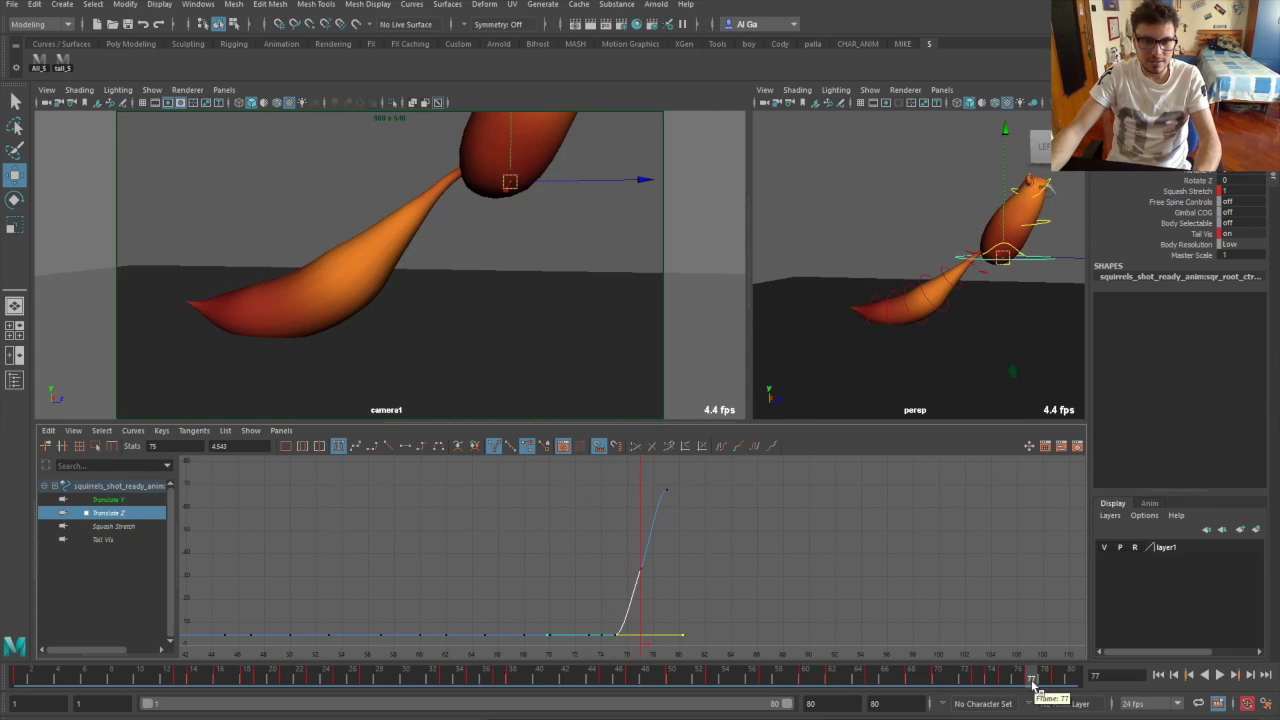
key(z)
key(z)
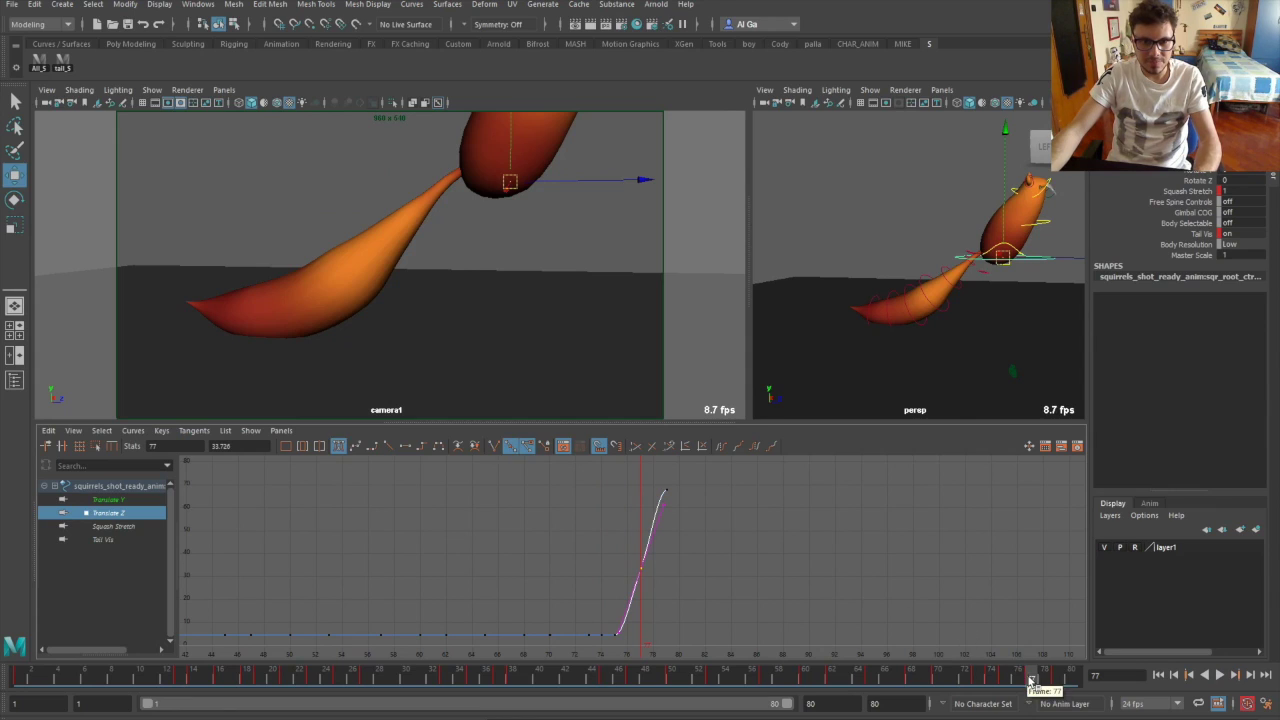
- Try lowering the Translate Z key at frame 77 to 27.338 and review the take-off frames
key(alt+v)
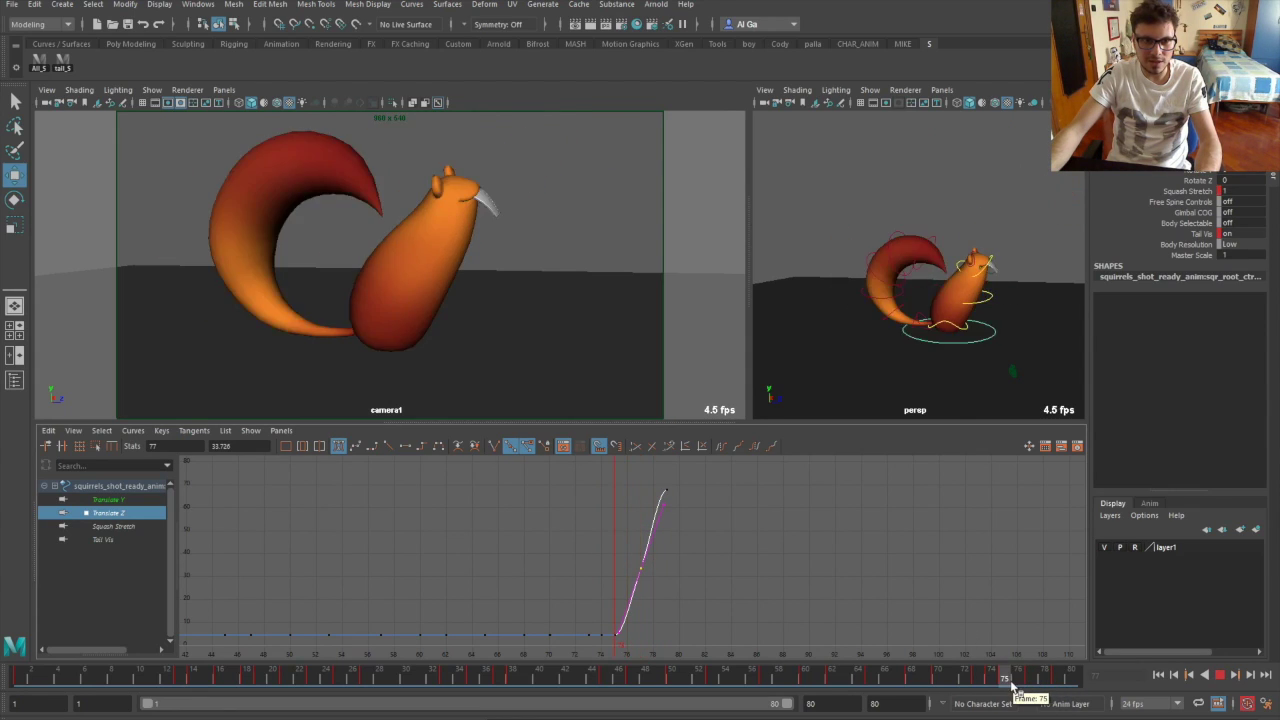
click(1017, 679)
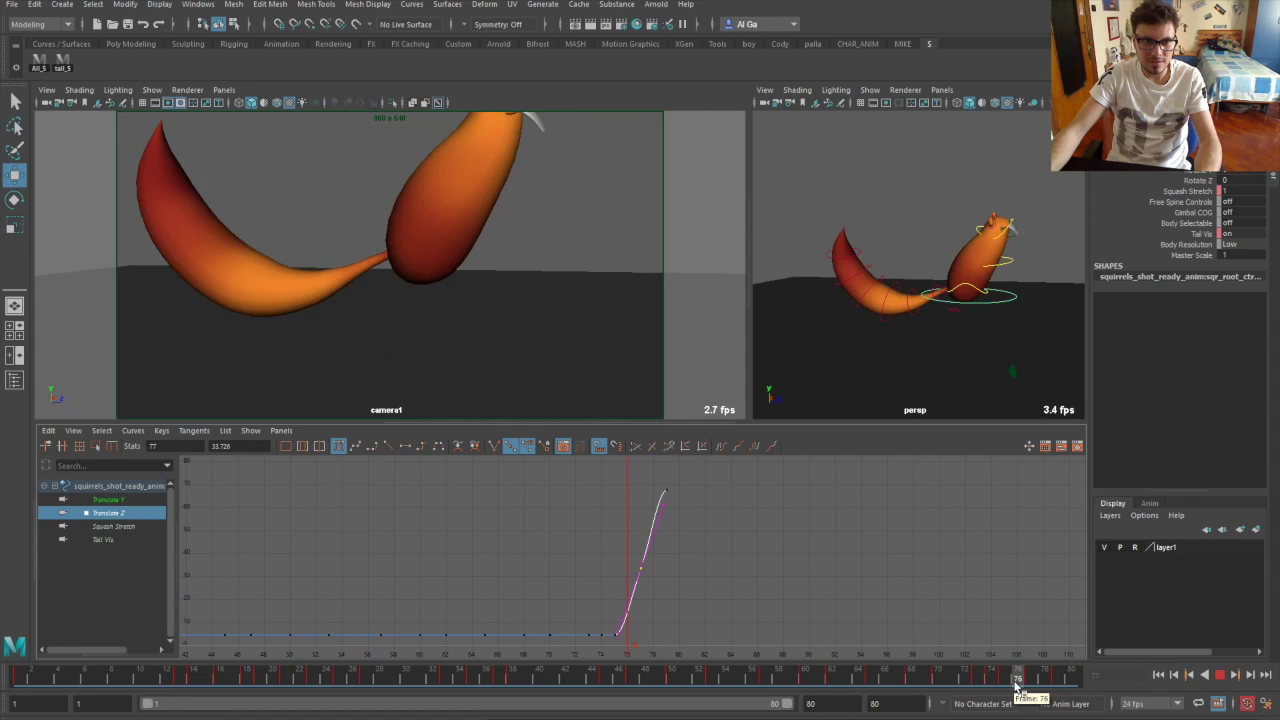
drag(623, 545, 651, 583)
middle_drag(652, 593, 652, 608)
key(alt+v)
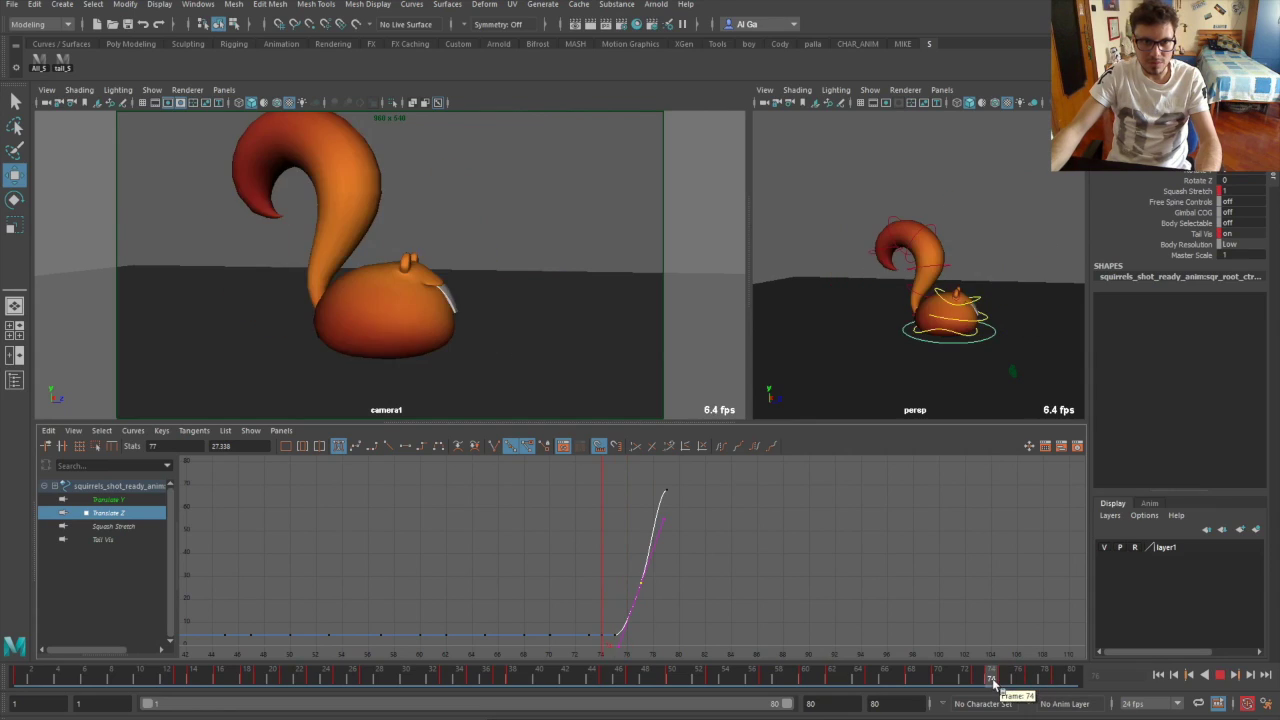
click(1020, 680)
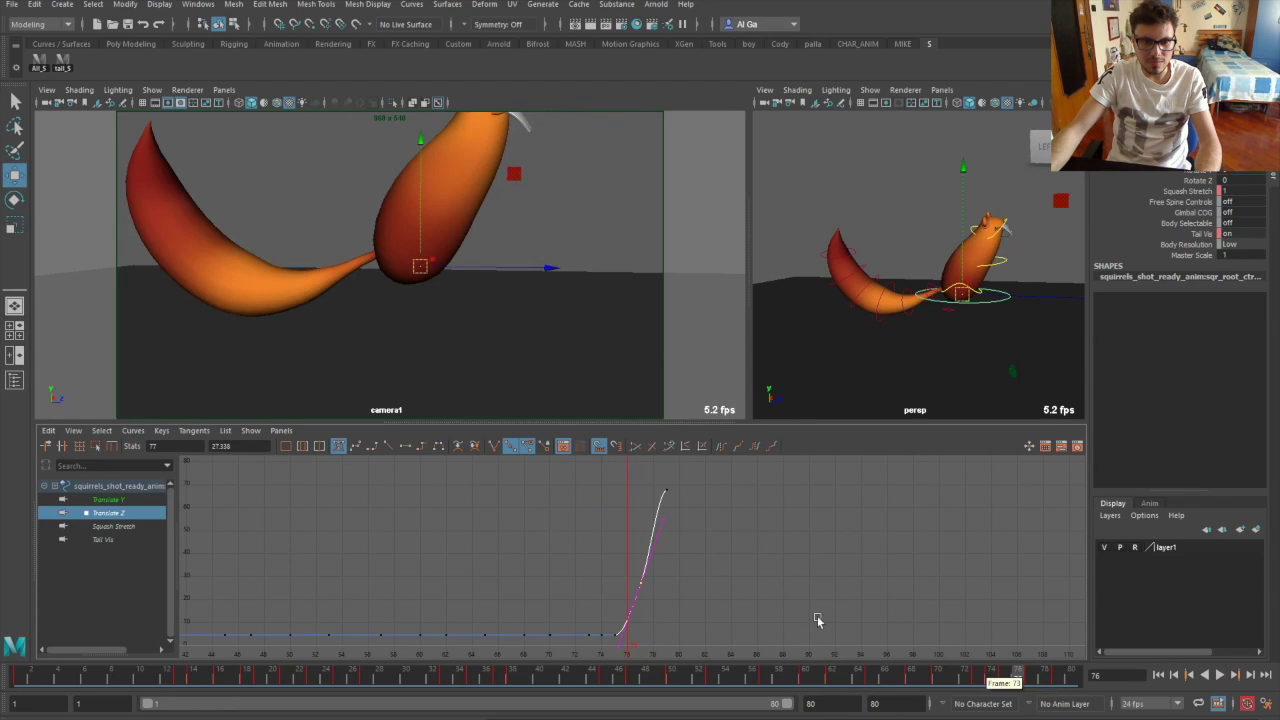
- Break the tangents of the Translate Z key at frame 75 and steepen its outgoing tangent
drag(609, 627, 640, 652)
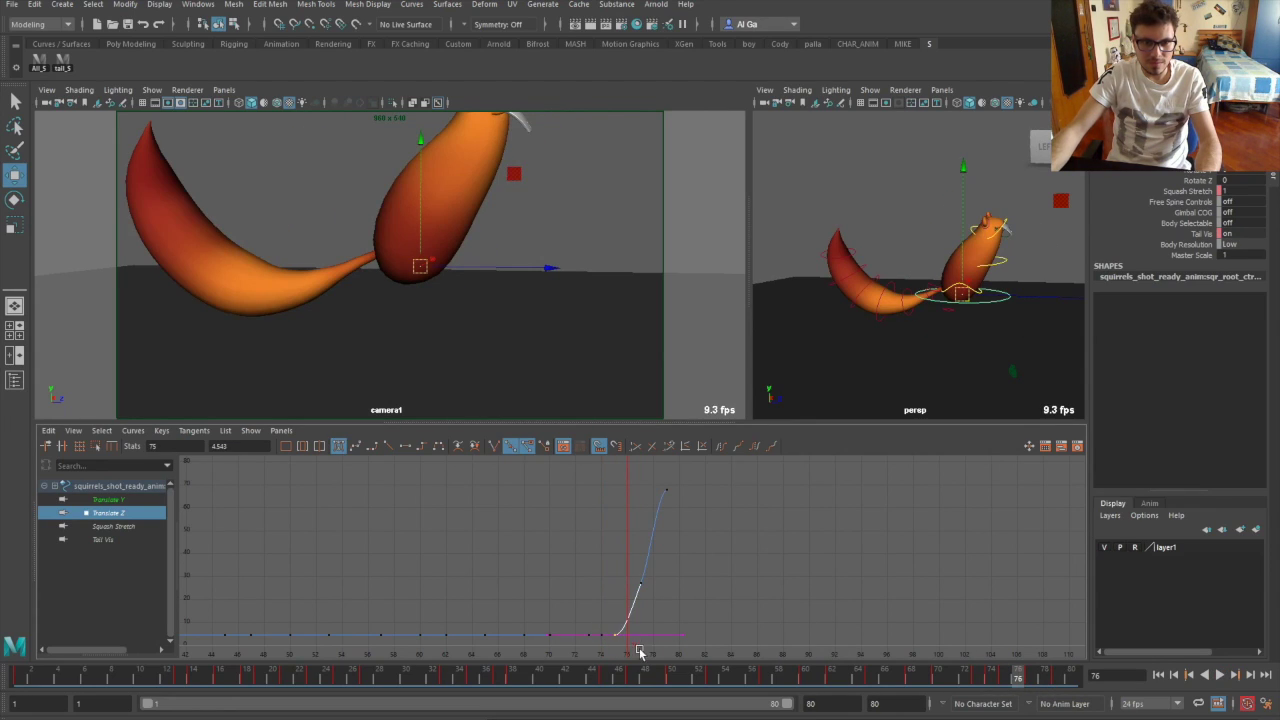
click(492, 447)
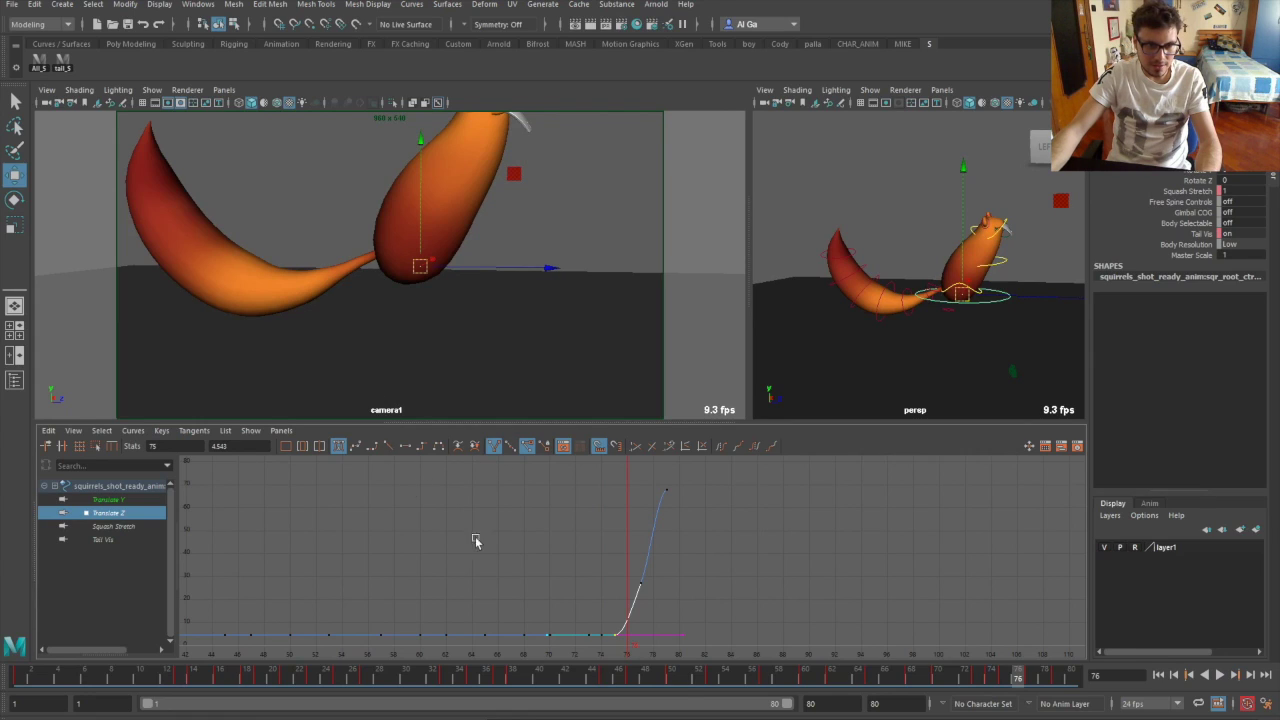
middle_drag(728, 605, 699, 515)
- Set the Translate Z key at frame 77 to 31.919 and review the jump in playback
drag(631, 571, 671, 614)
key(f)
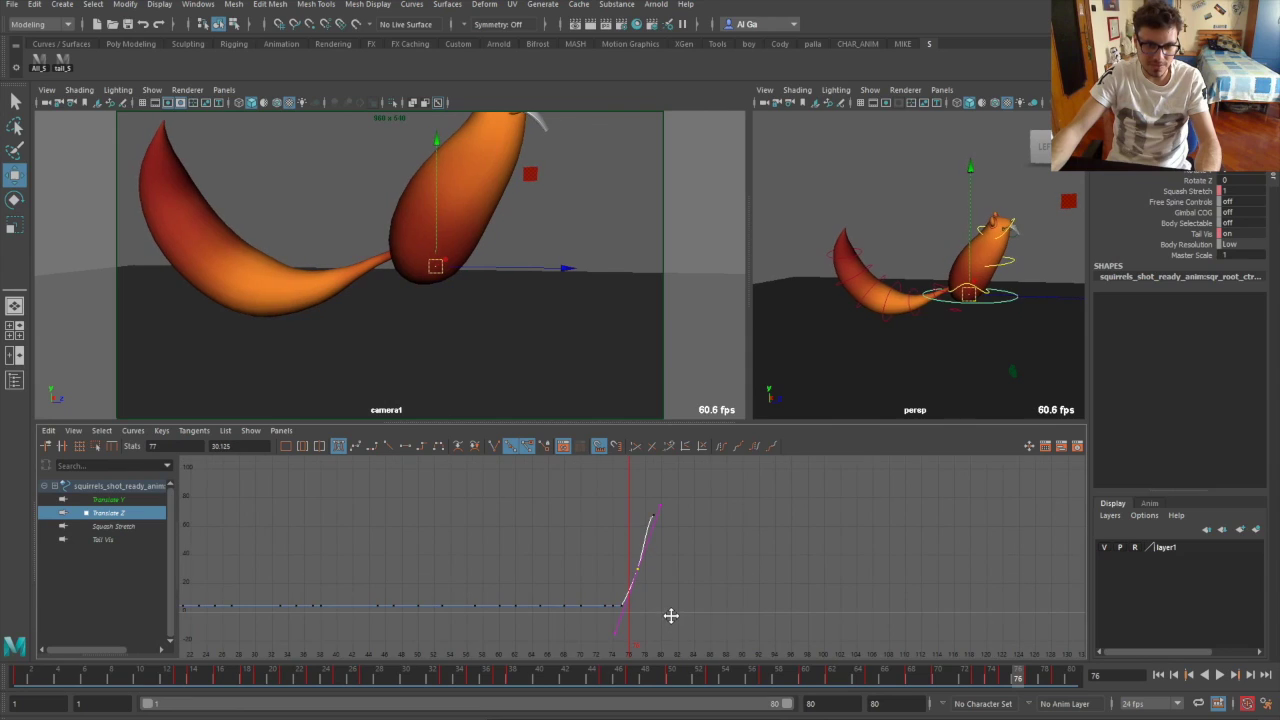
key(alt+v)
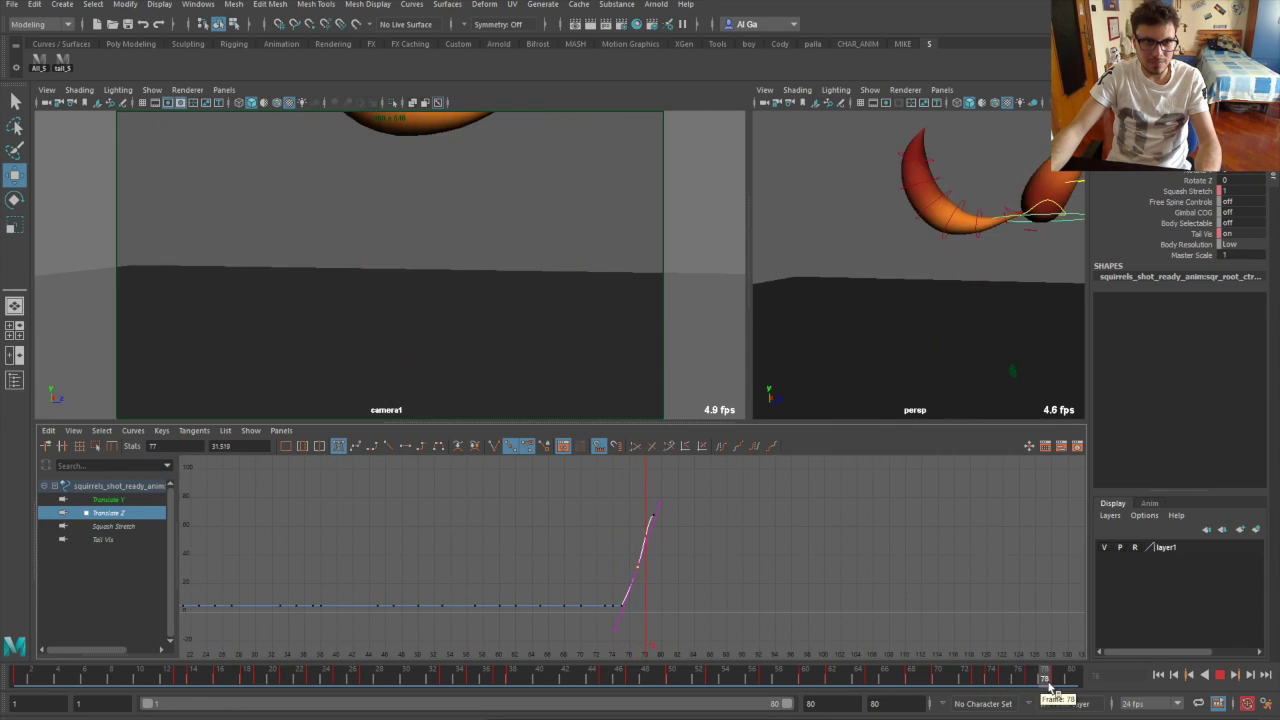
click(1044, 678)
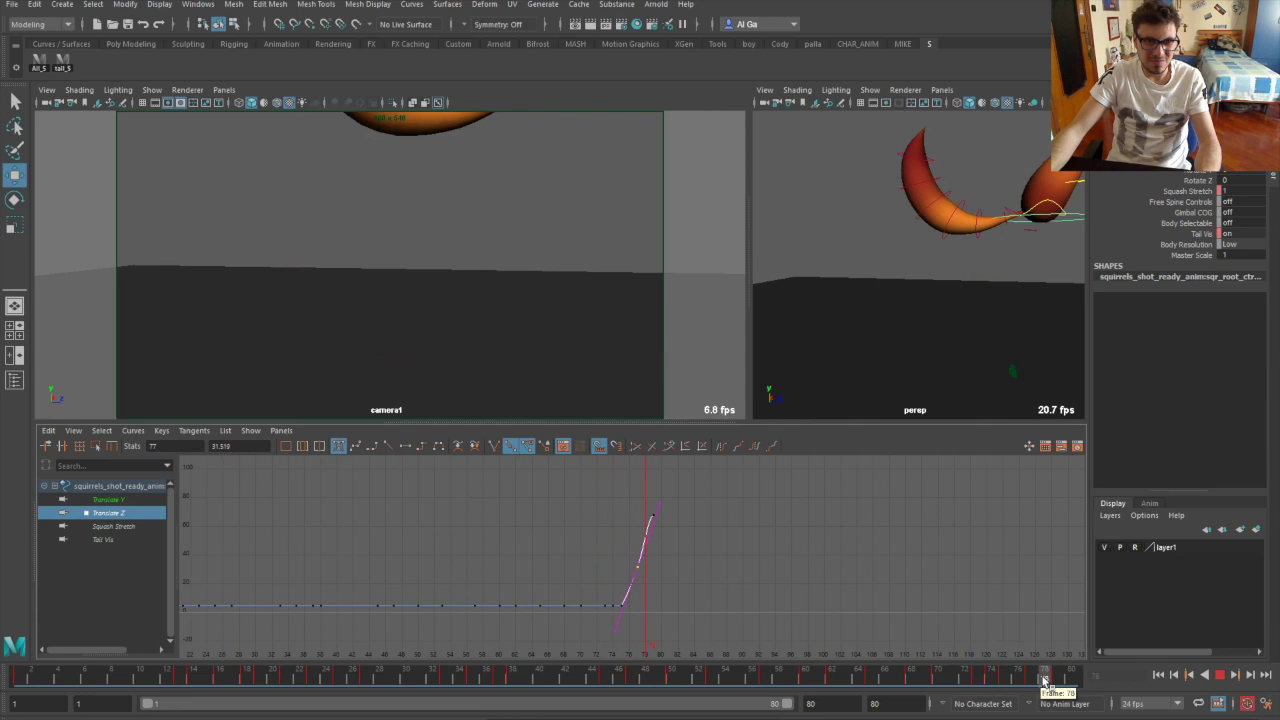
key(alt+v)
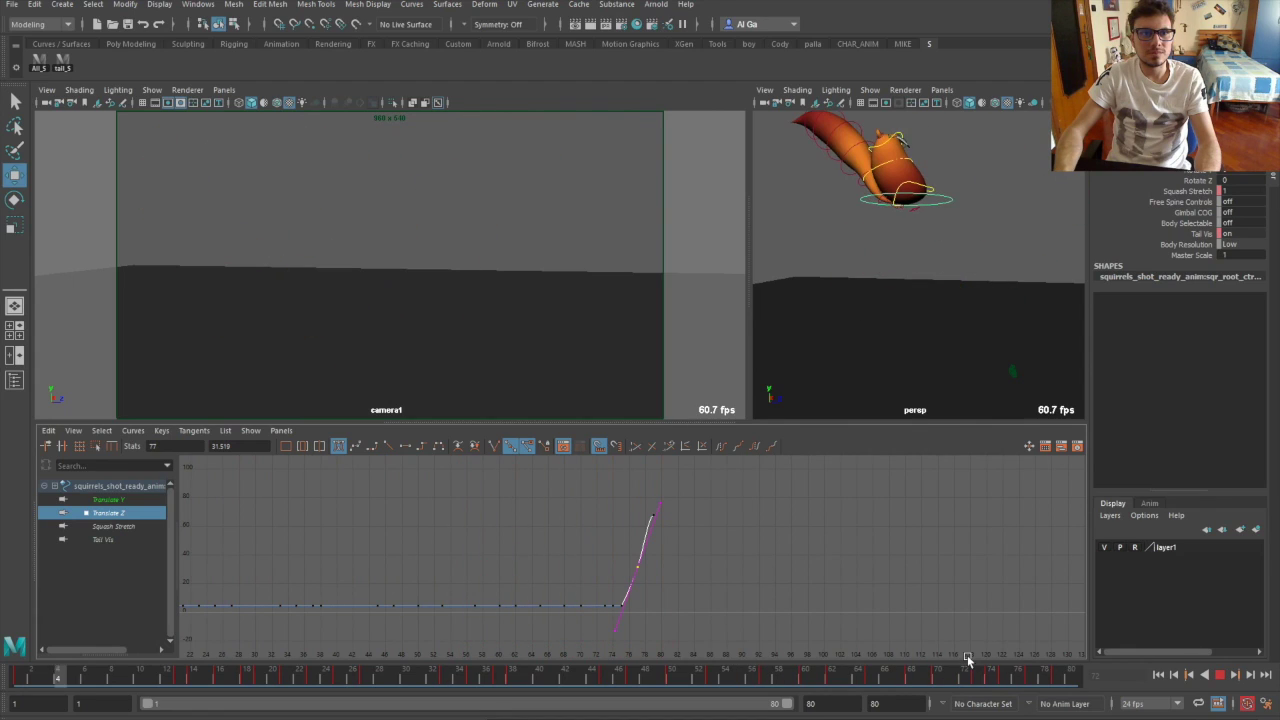
- Cut the keys of all tail controls at frame 79 and rotate the controls so the tail hangs down behind the body
drag(1022, 681, 1050, 681)
click(65, 65)
mouse_move(1044, 678)
mouse_down()
mouse_move(1006, 680)
mouse_move(1059, 681)
mouse_up()
right_click(1058, 680)
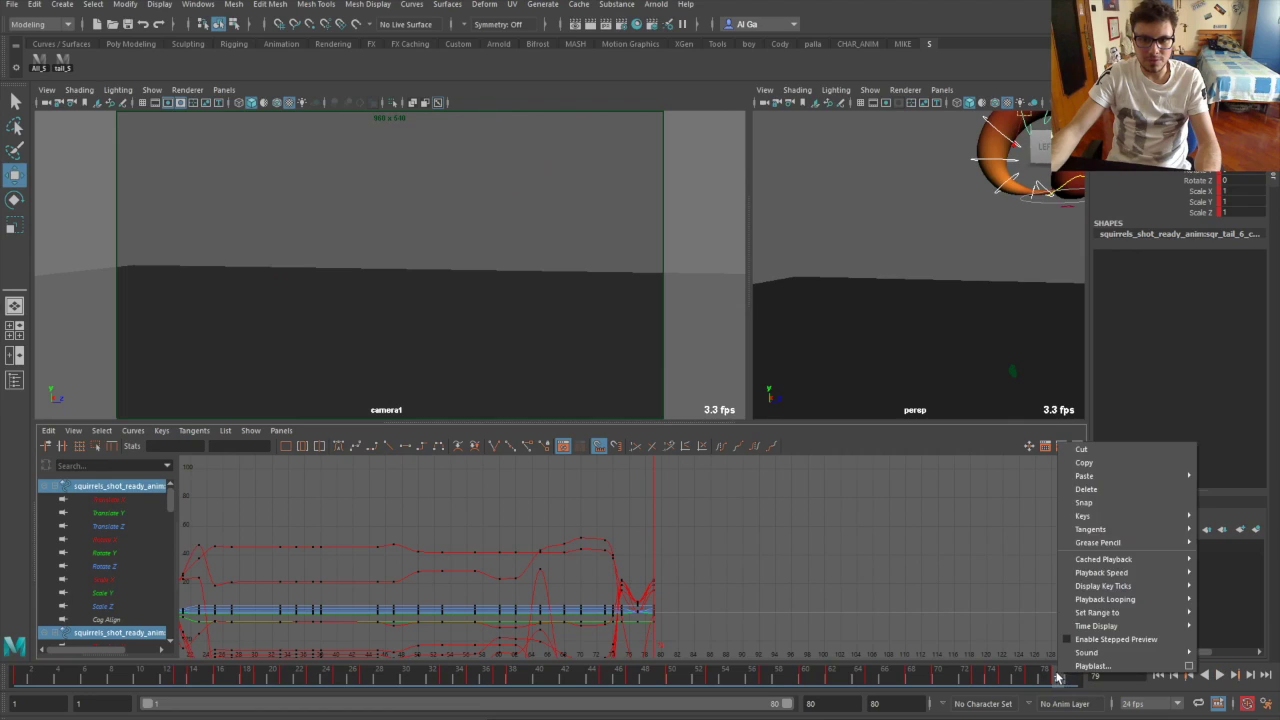
click(1092, 450)
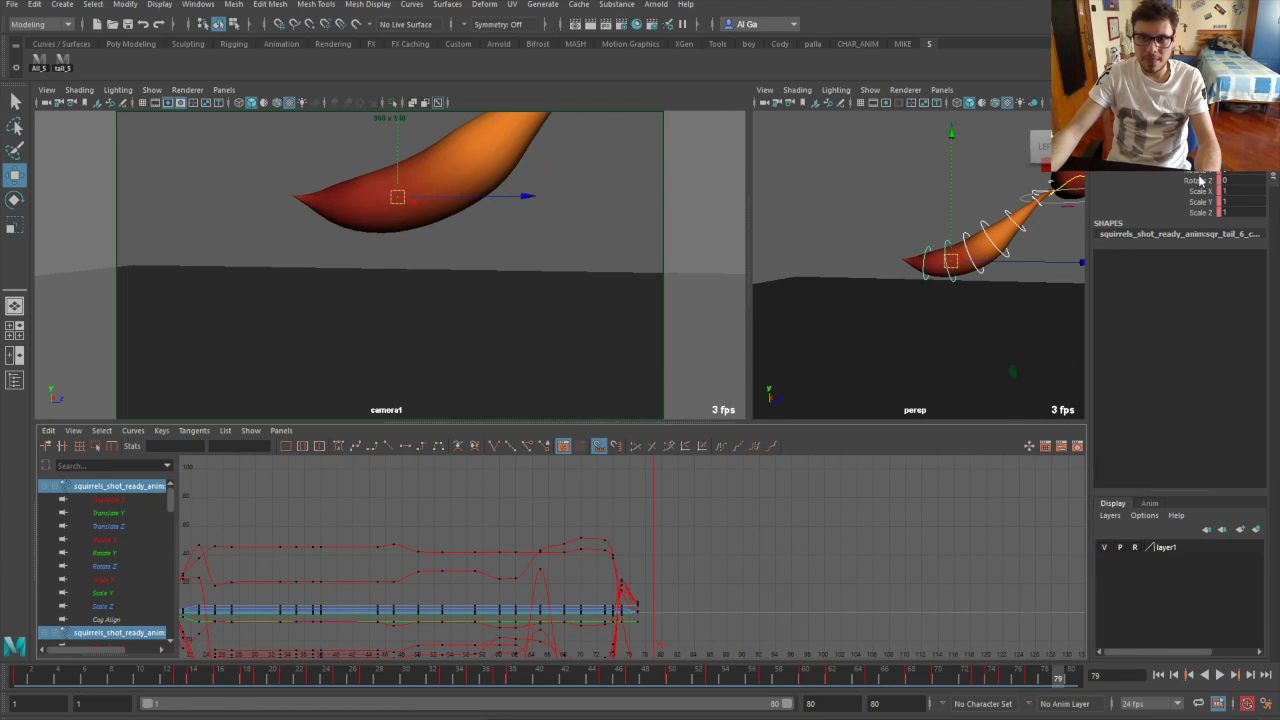
key(e)
middle_drag(648, 226, 629, 219)
- Select the controls at the tail's tip and rotate them about X at frame 79 to curl the tip forward
click(937, 281)
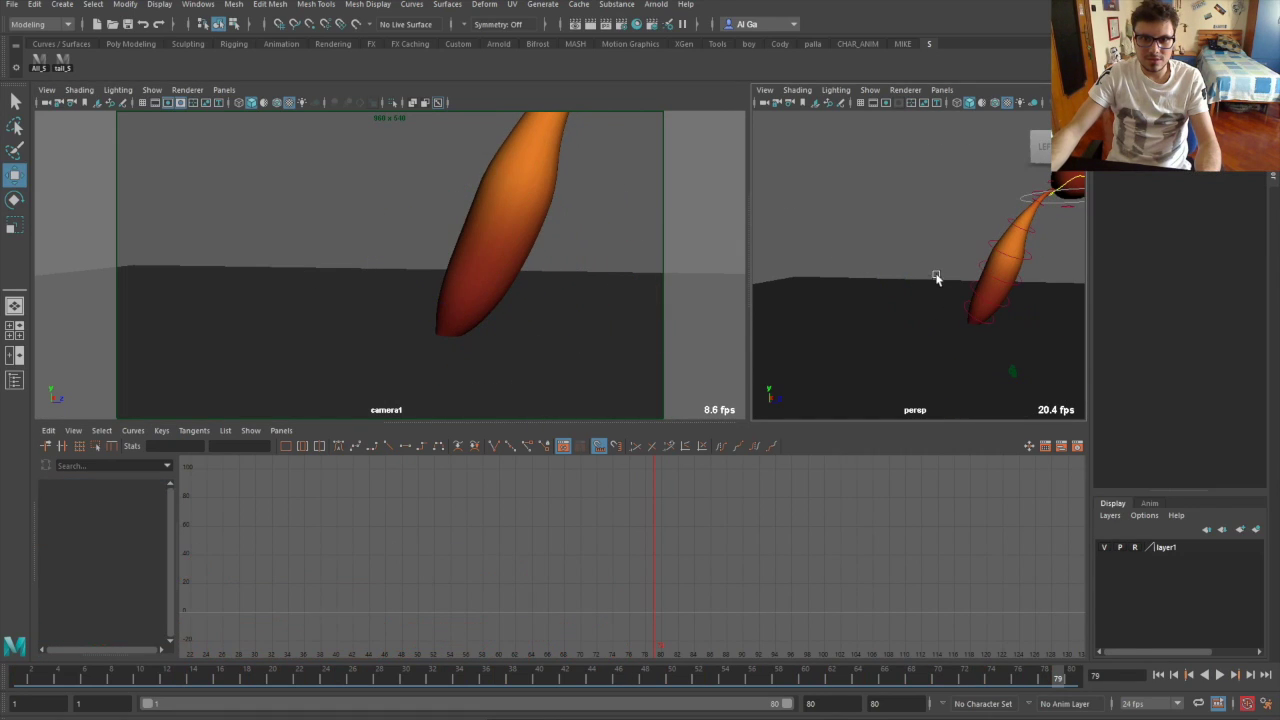
drag(999, 343, 1000, 344)
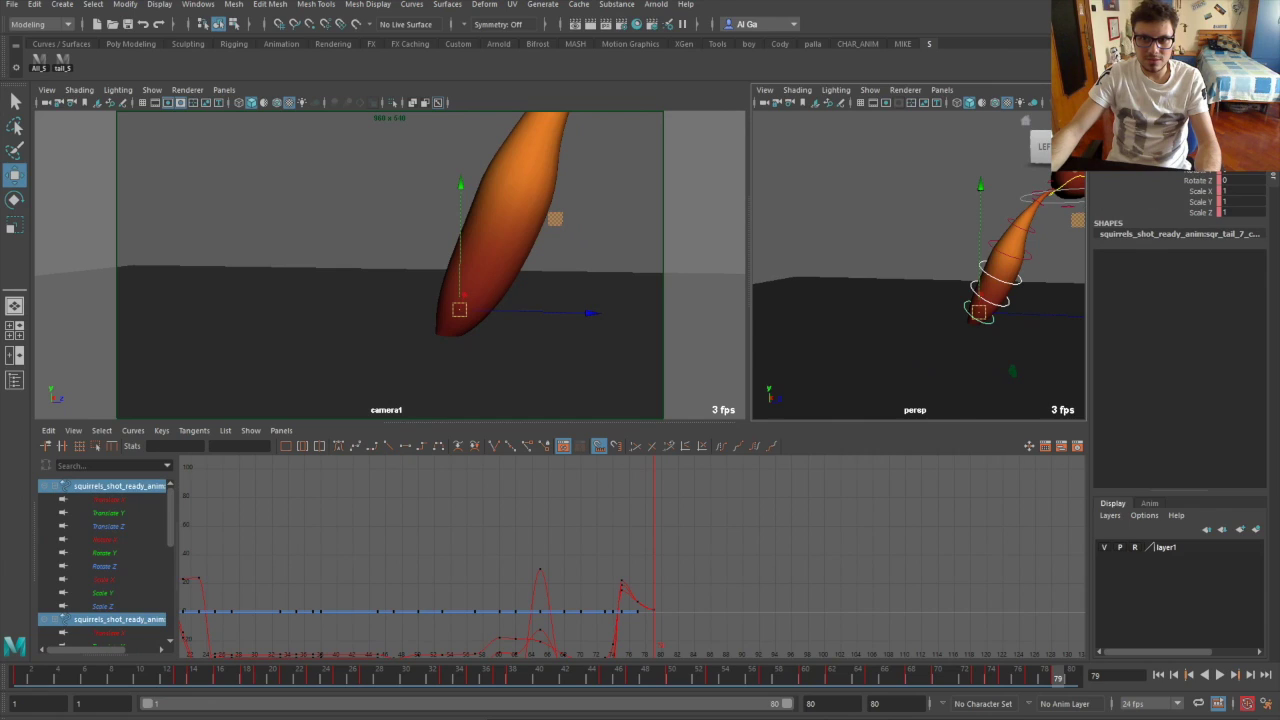
key(e)
drag(881, 256, 886, 164)
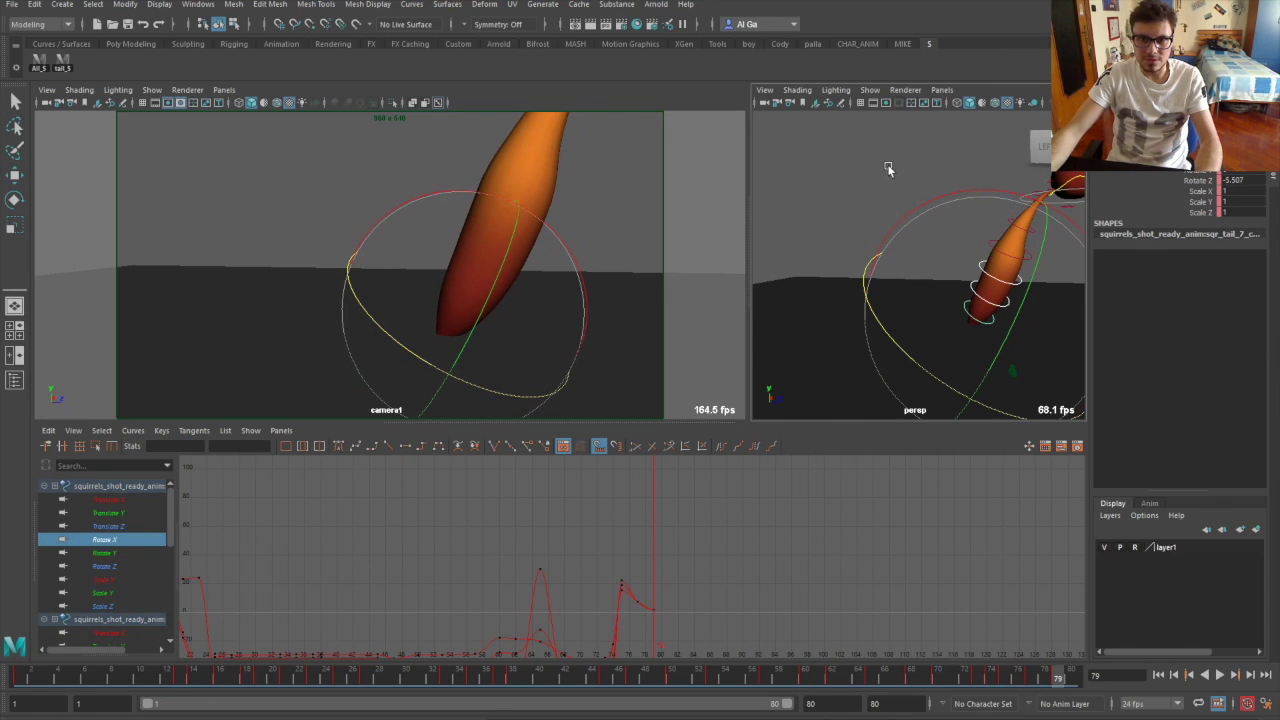
key(ctrl+z)
click(1012, 193)
middle_drag(868, 176, 832, 179)
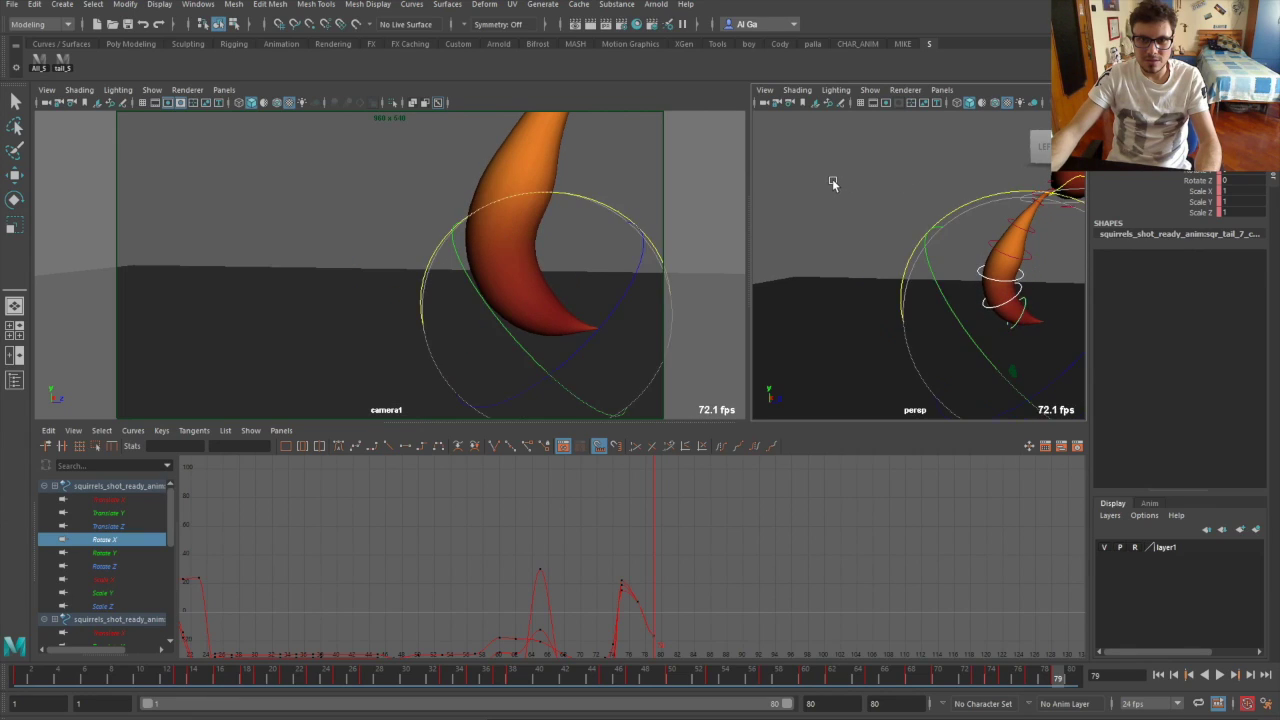
- Select the control at the tail's base and rotate it to adjust the tail's overall angle at frame 79
click(832, 179)
key(w)
click(1042, 207)
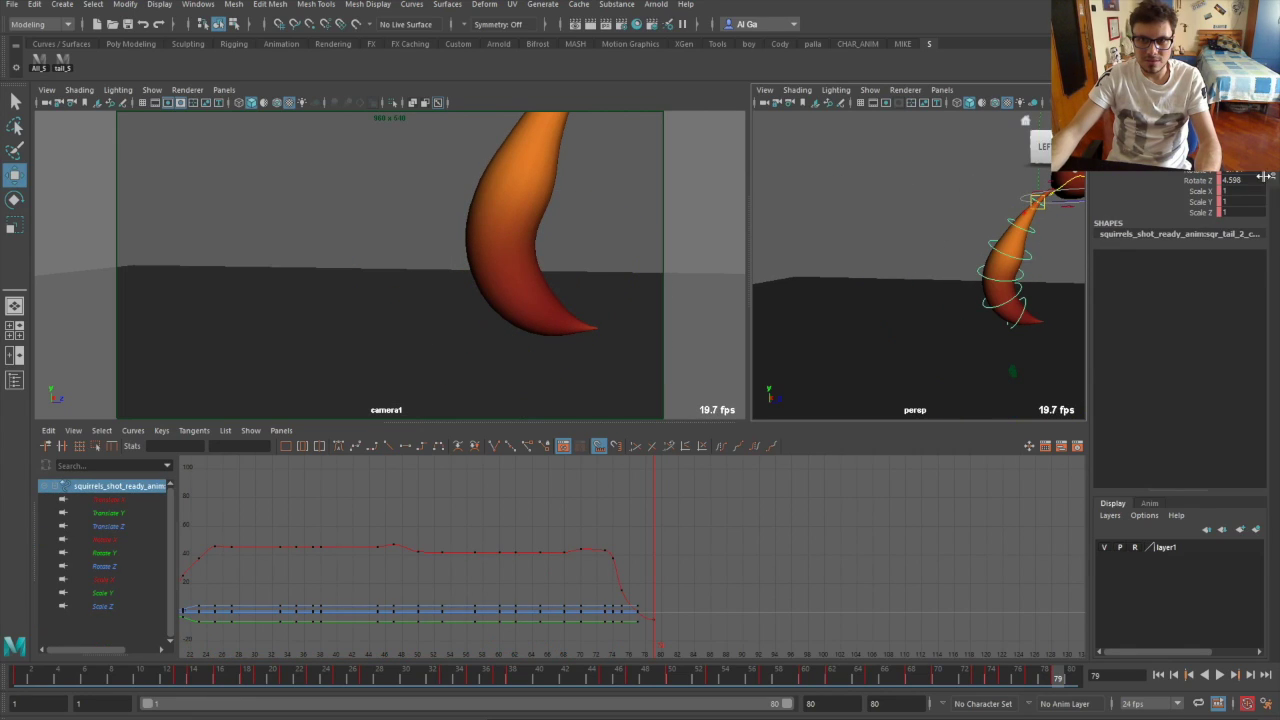
key(e)
middle_drag(815, 256, 768, 256)
- Carry the keys of all tail controls from frame 79 over to frame 80 and remove the ones at frame 79
mouse_move(1048, 682)
mouse_down()
mouse_move(1034, 681)
mouse_move(1080, 681)
mouse_move(1017, 681)
mouse_move(1031, 681)
mouse_up()
click(64, 65)
click(988, 678)
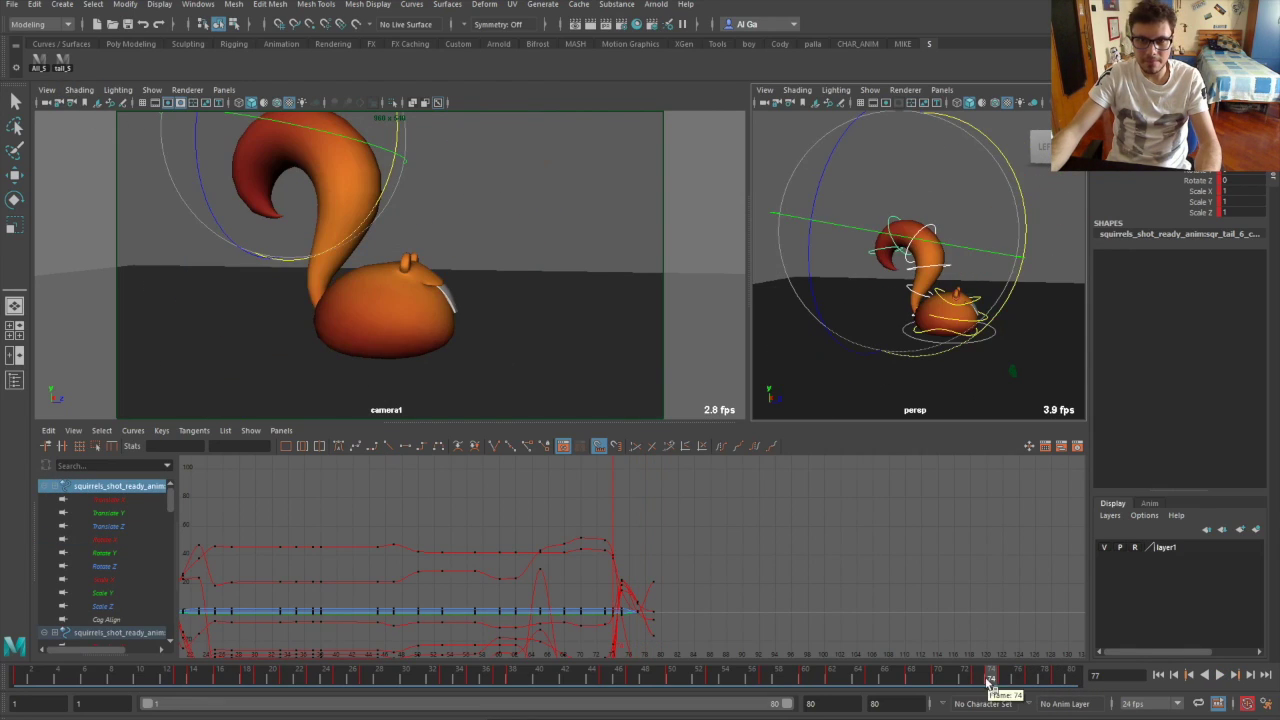
click(654, 220)
click(66, 63)
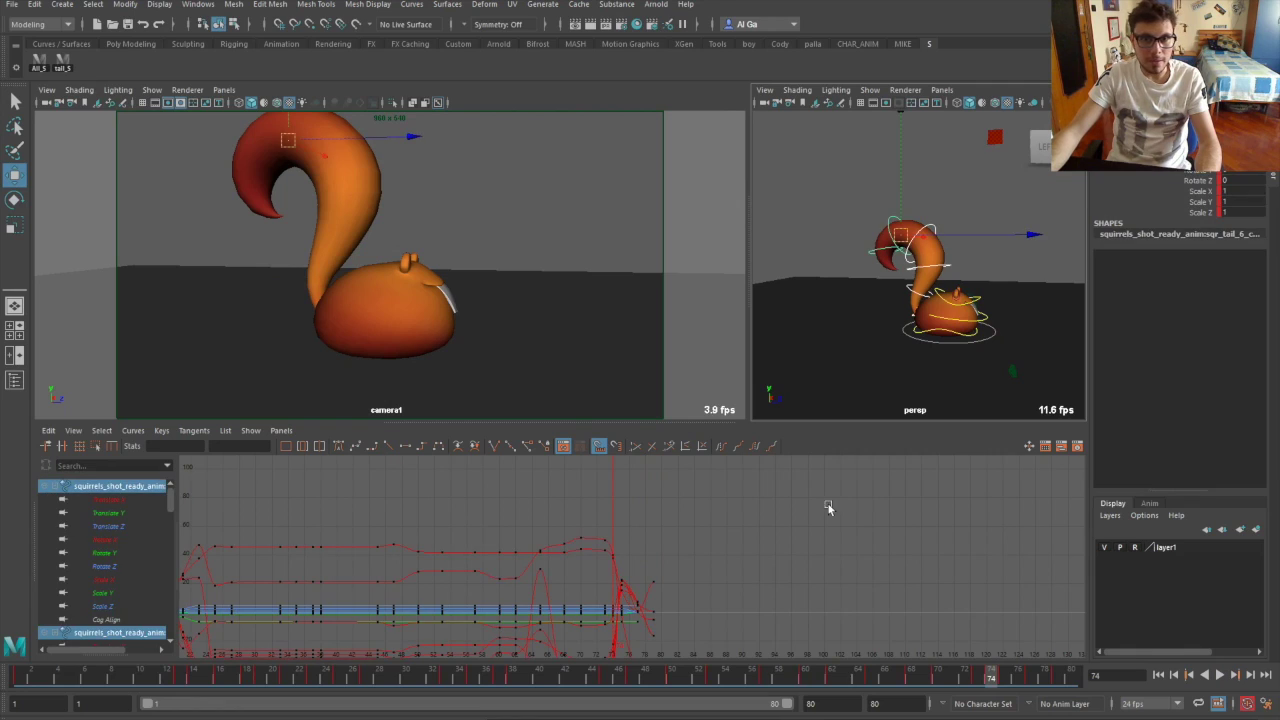
drag(1004, 677, 1056, 679)
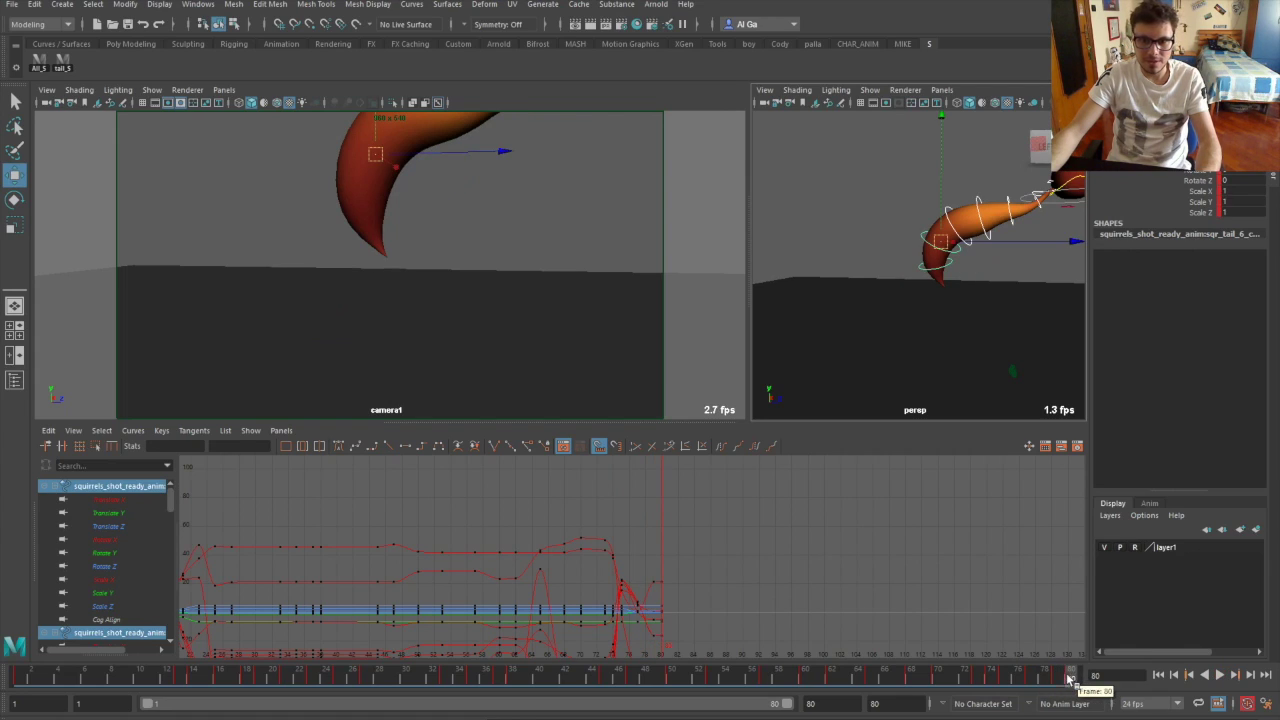
right_click(1058, 679)
click(1099, 453)
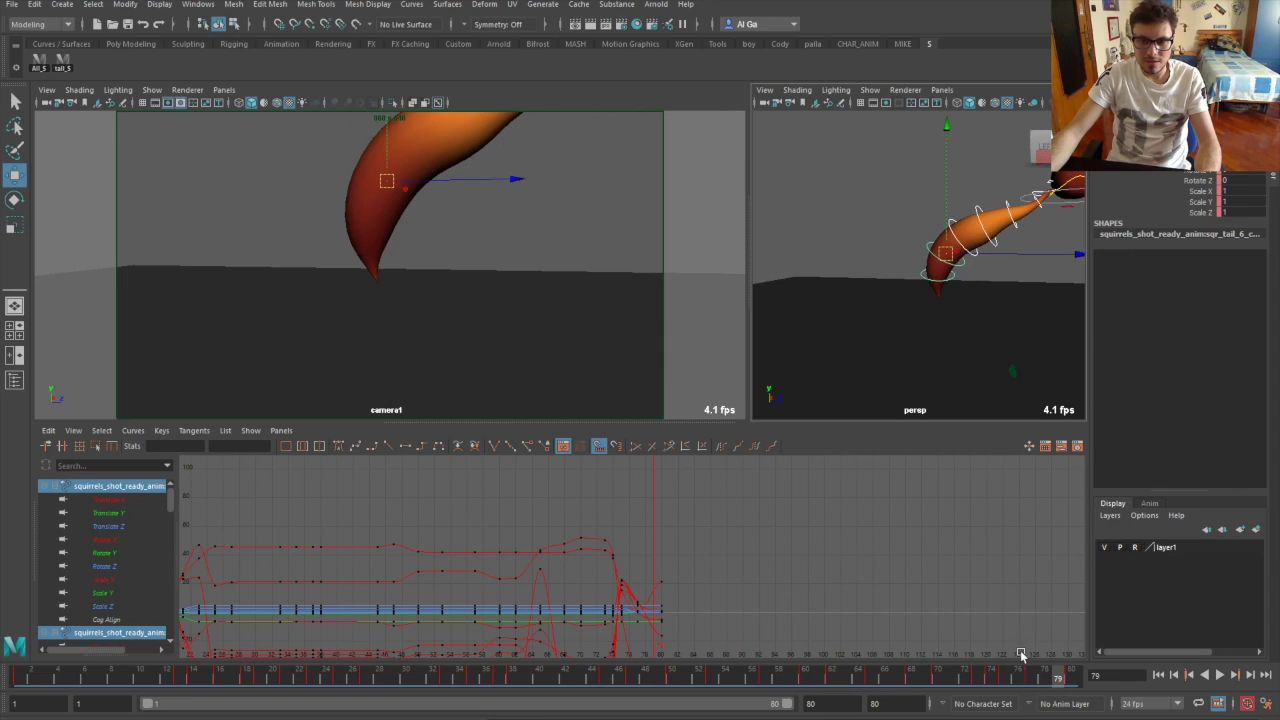
- Play back the jump, then rotate the tail tip controls about X at frame 77 to curl the tip upward
key(alt+v)
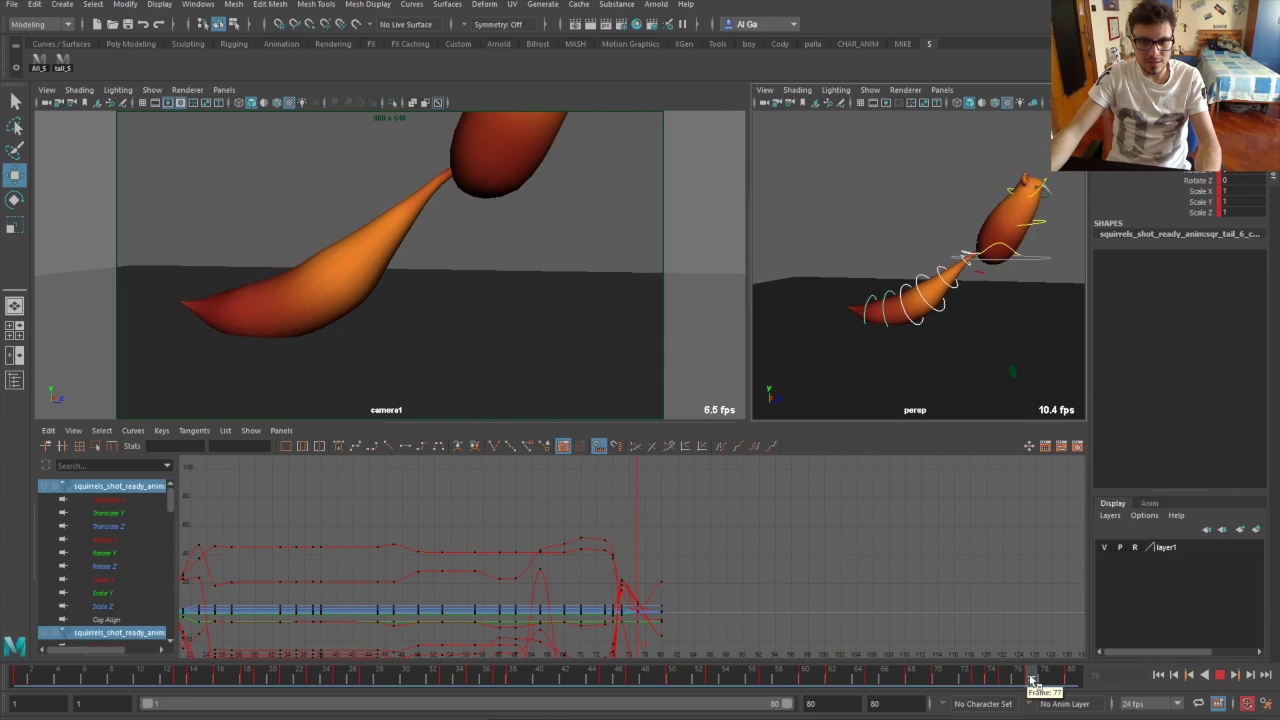
click(1032, 680)
click(838, 234)
drag(852, 282, 888, 332)
key(e)
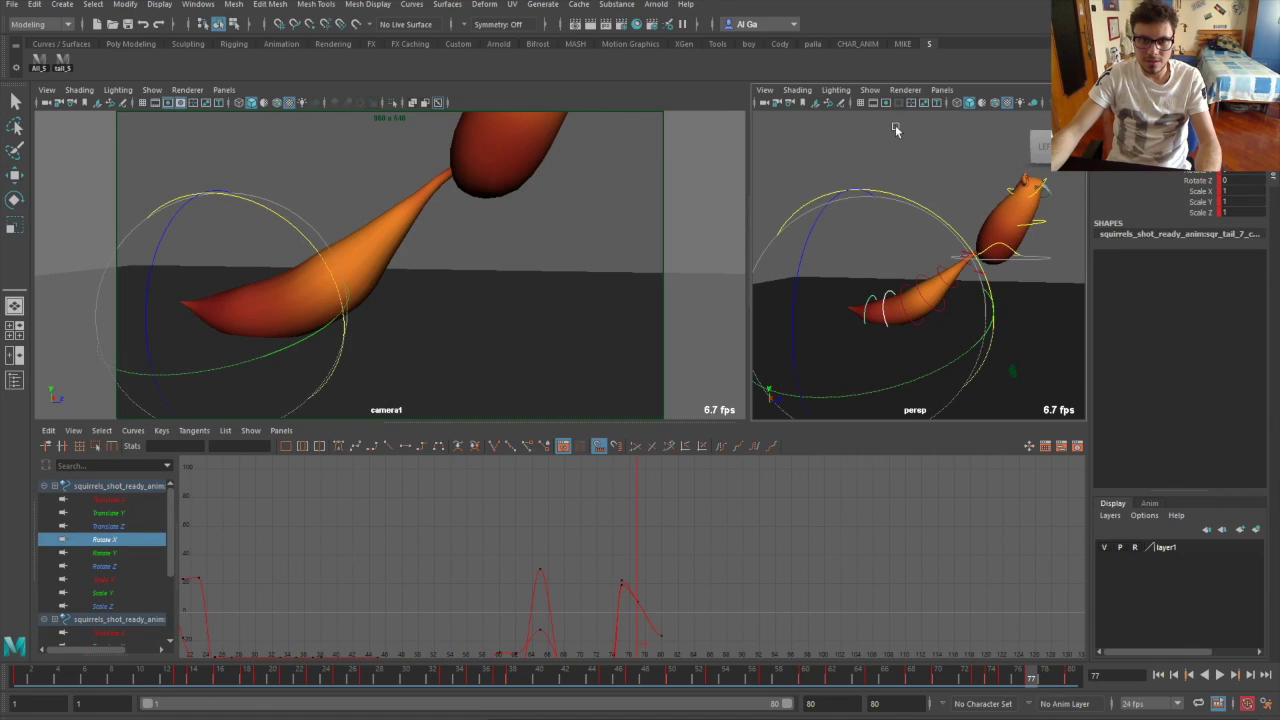
middle_drag(897, 133, 945, 135)
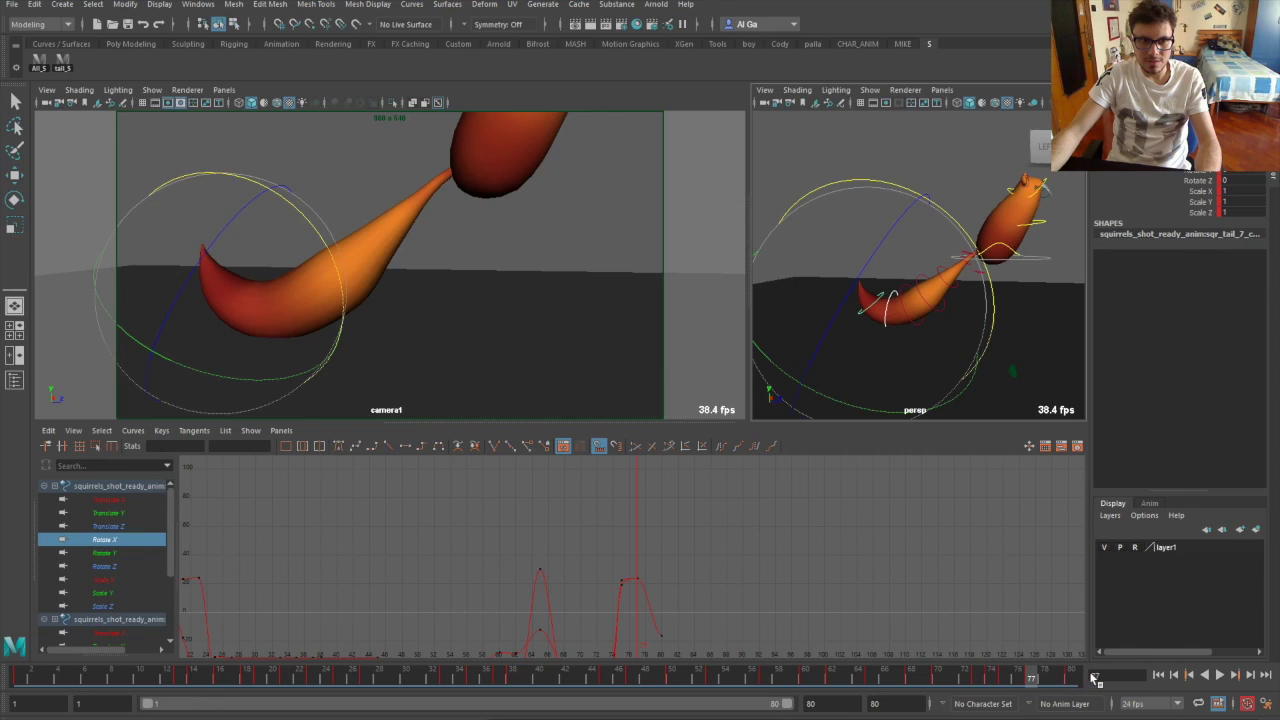
- Check the tail's motion up to frame 80 and extend the playback range to end at frame 85
click(884, 190)
click(62, 62)
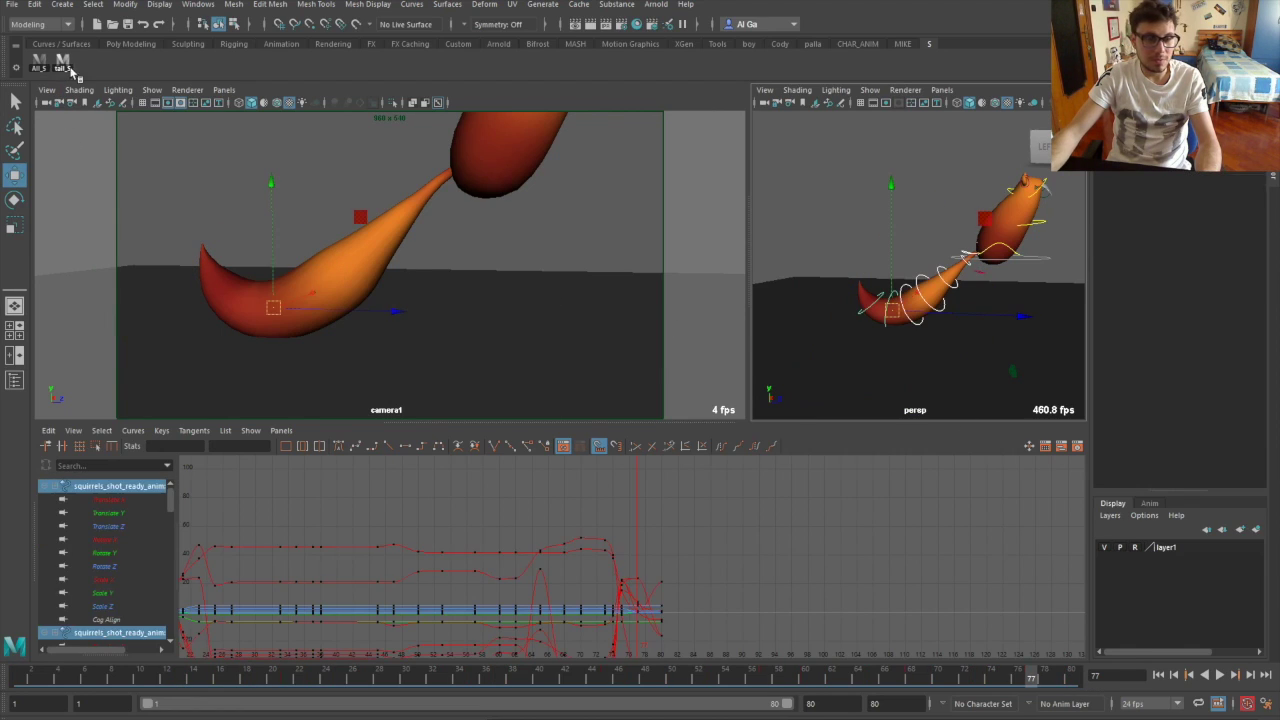
drag(993, 679, 1071, 680)
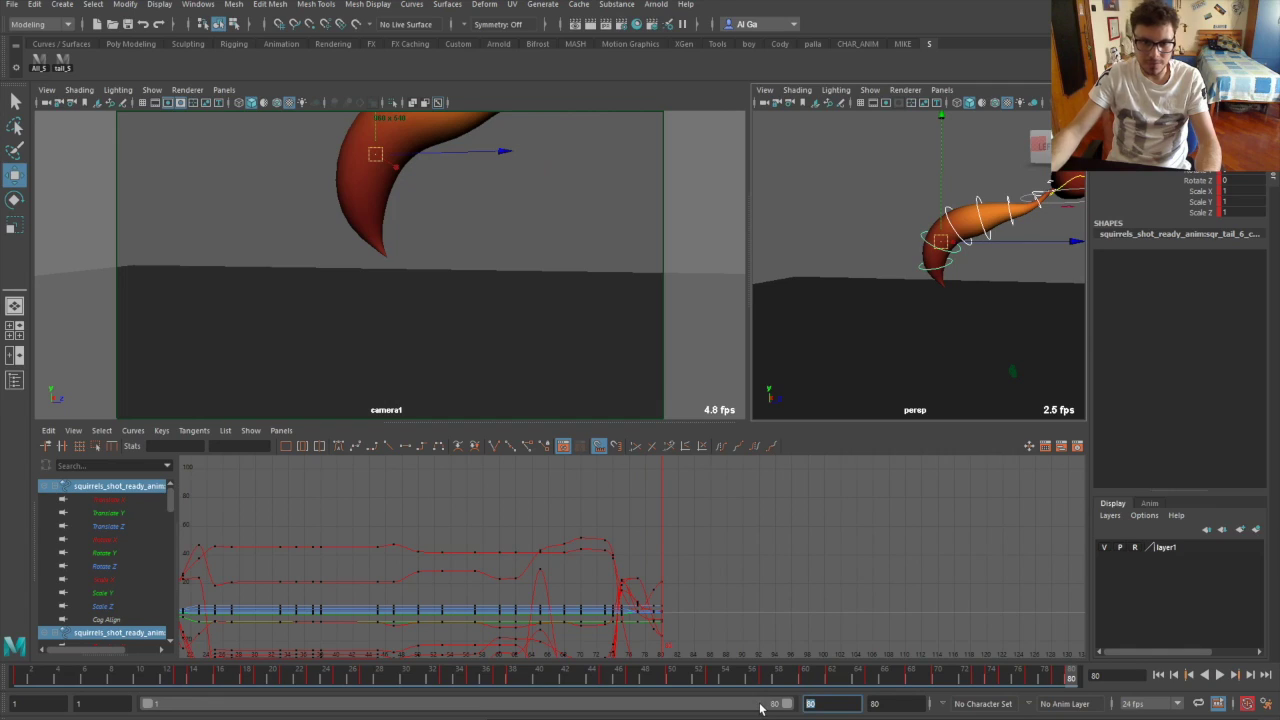
text(85)
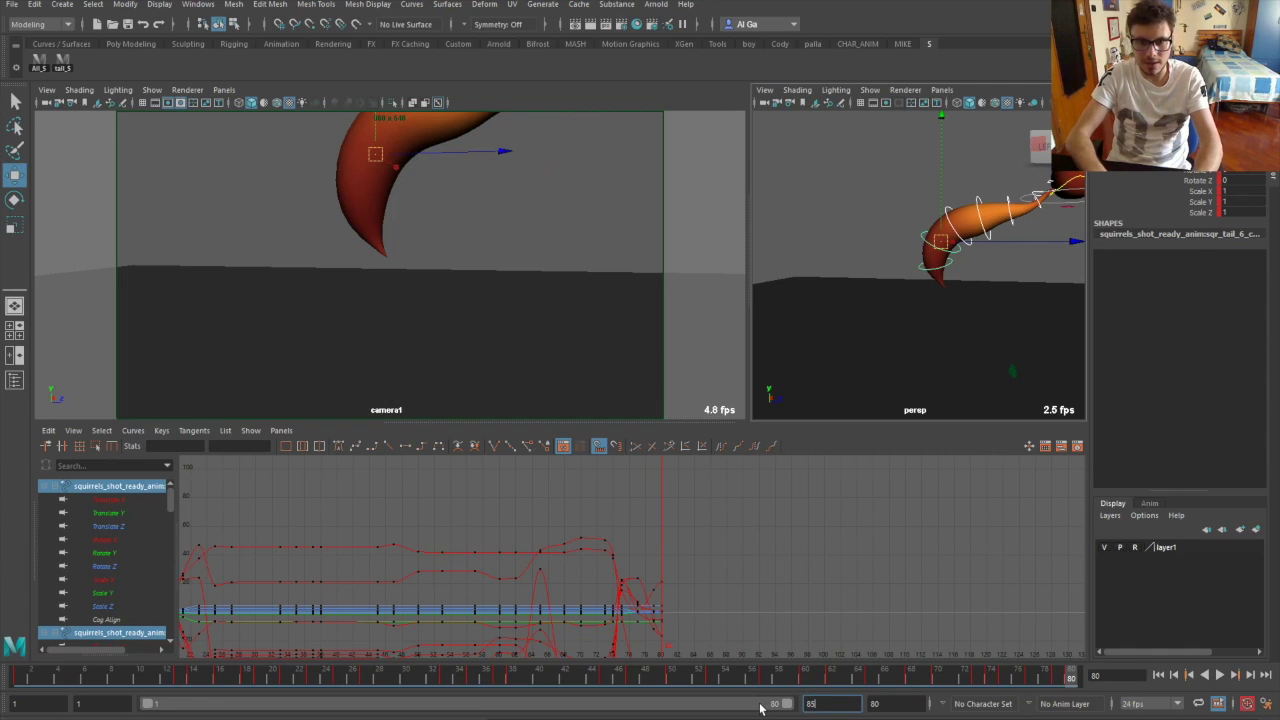
key(Return)
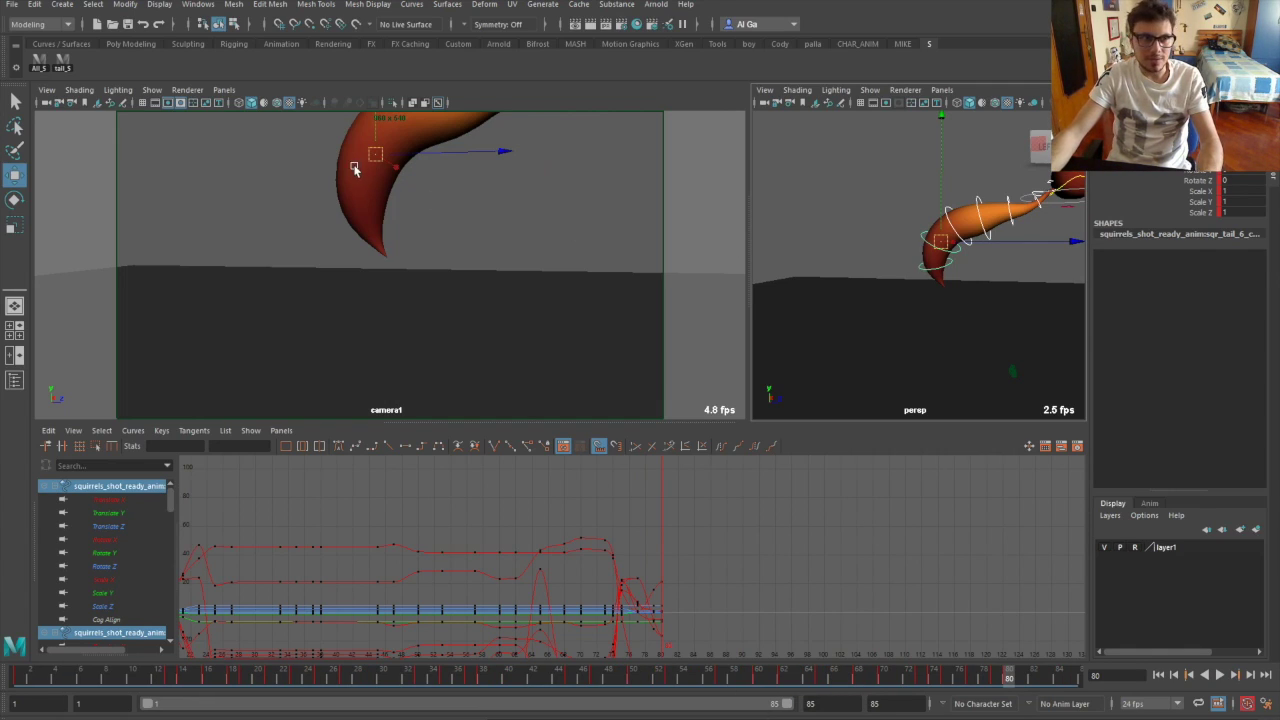
- Raise the root control and move it forward at frame 85 to continue the jump, then scrub through the motion
click(779, 231)
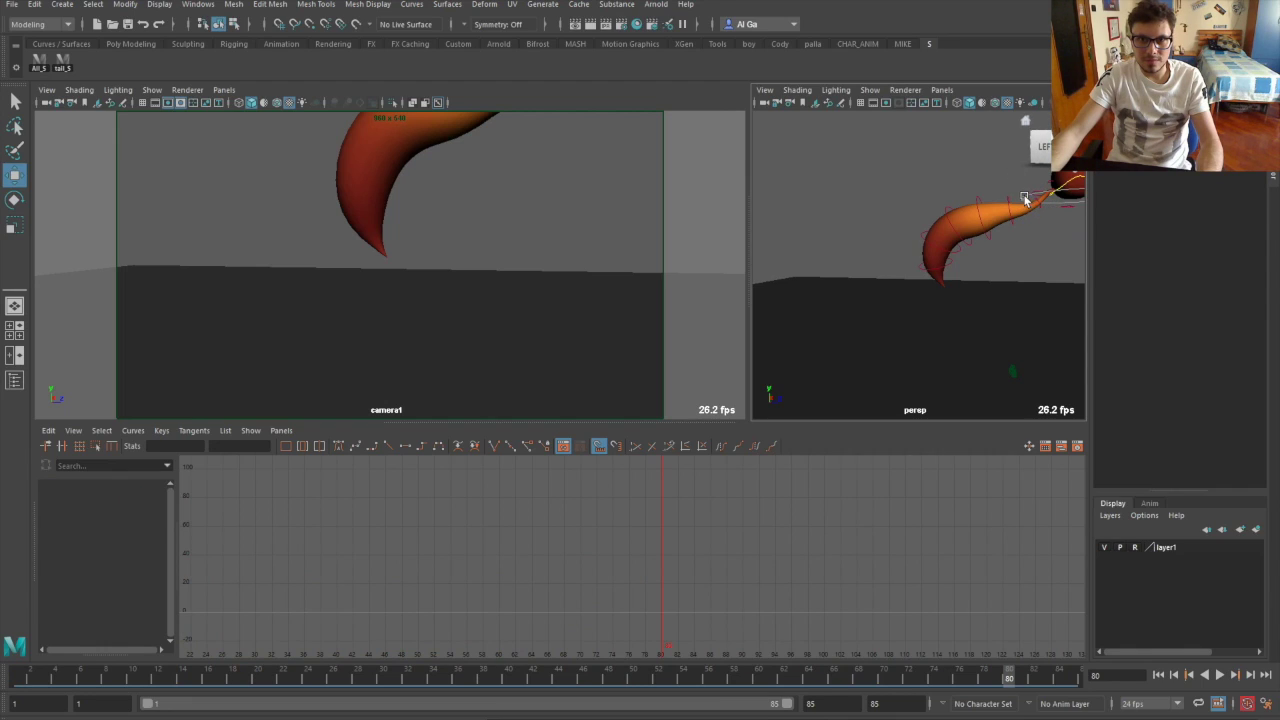
click(1024, 199)
mouse_move(1012, 683)
mouse_down()
mouse_move(1140, 681)
mouse_move(1072, 680)
mouse_up()
drag(1072, 140, 1072, 88)
alt+middle_drag(985, 245, 900, 330)
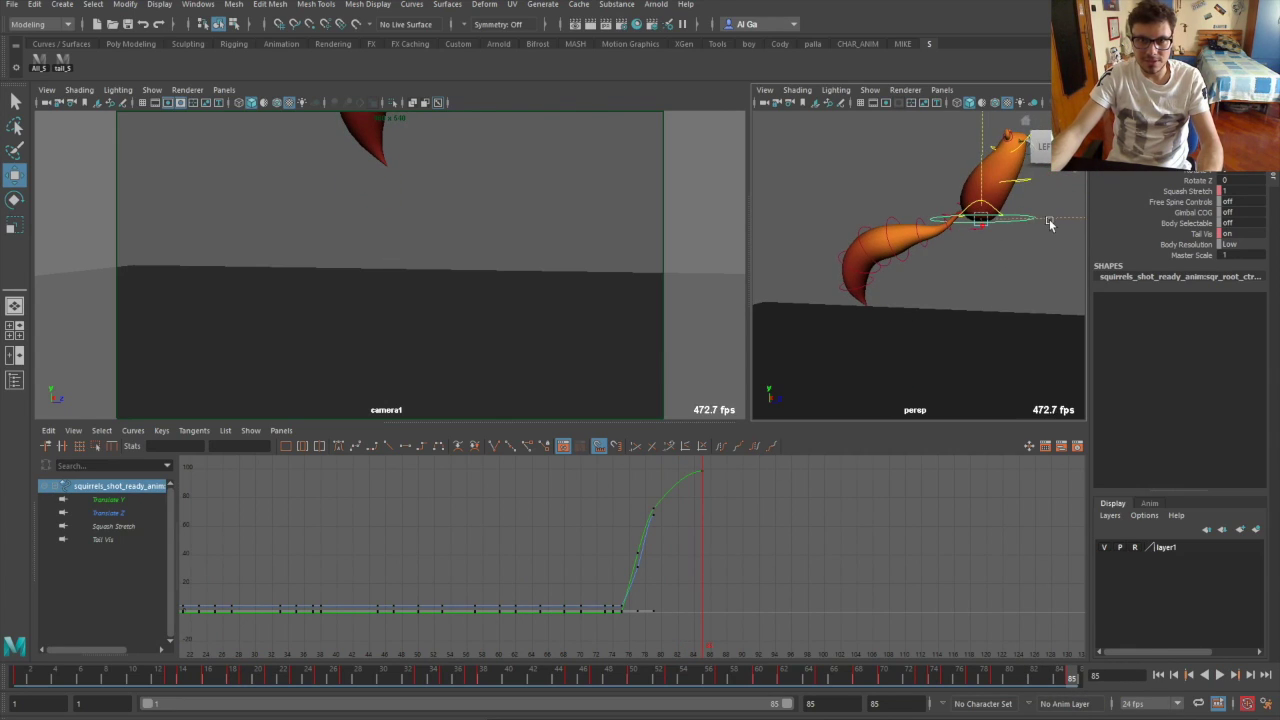
drag(1050, 219, 1136, 182)
drag(968, 680, 1052, 680)
mouse_move(1041, 681)
mouse_down()
mouse_move(966, 683)
mouse_move(1040, 680)
mouse_move(968, 685)
mouse_move(1008, 688)
mouse_move(984, 687)
mouse_move(998, 684)
mouse_up()
click(847, 287)
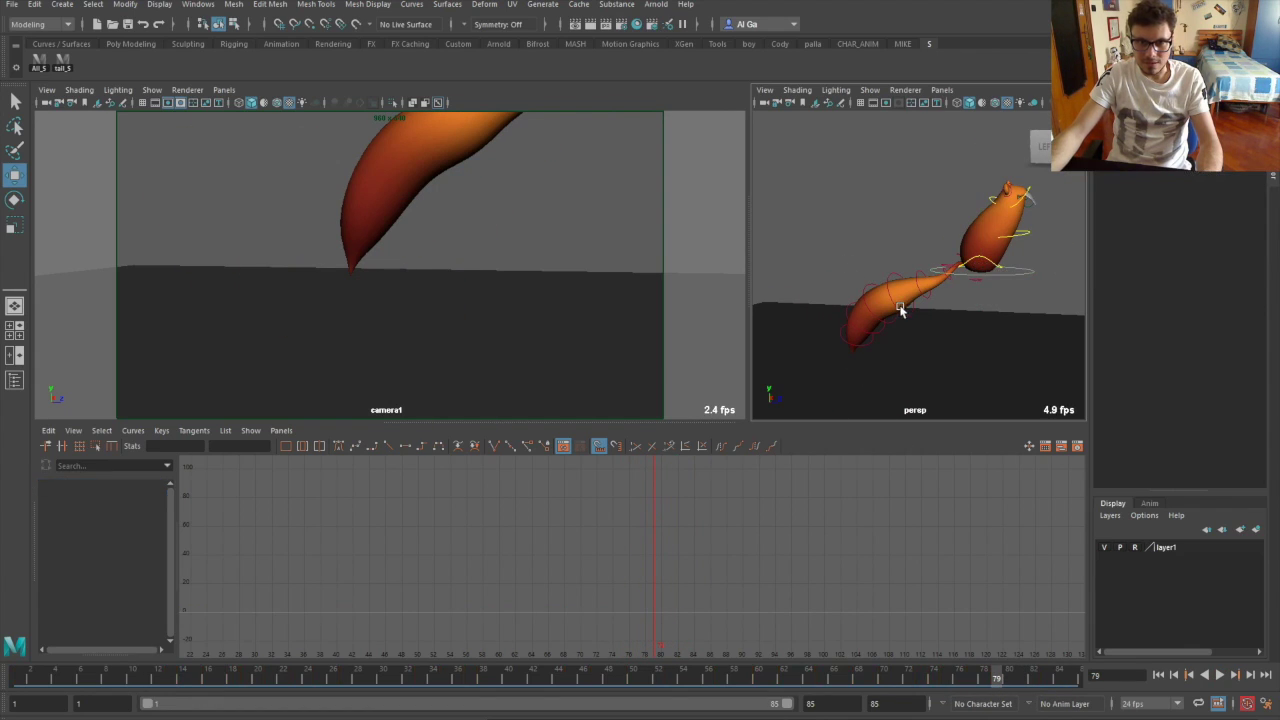
drag(866, 351, 866, 352)
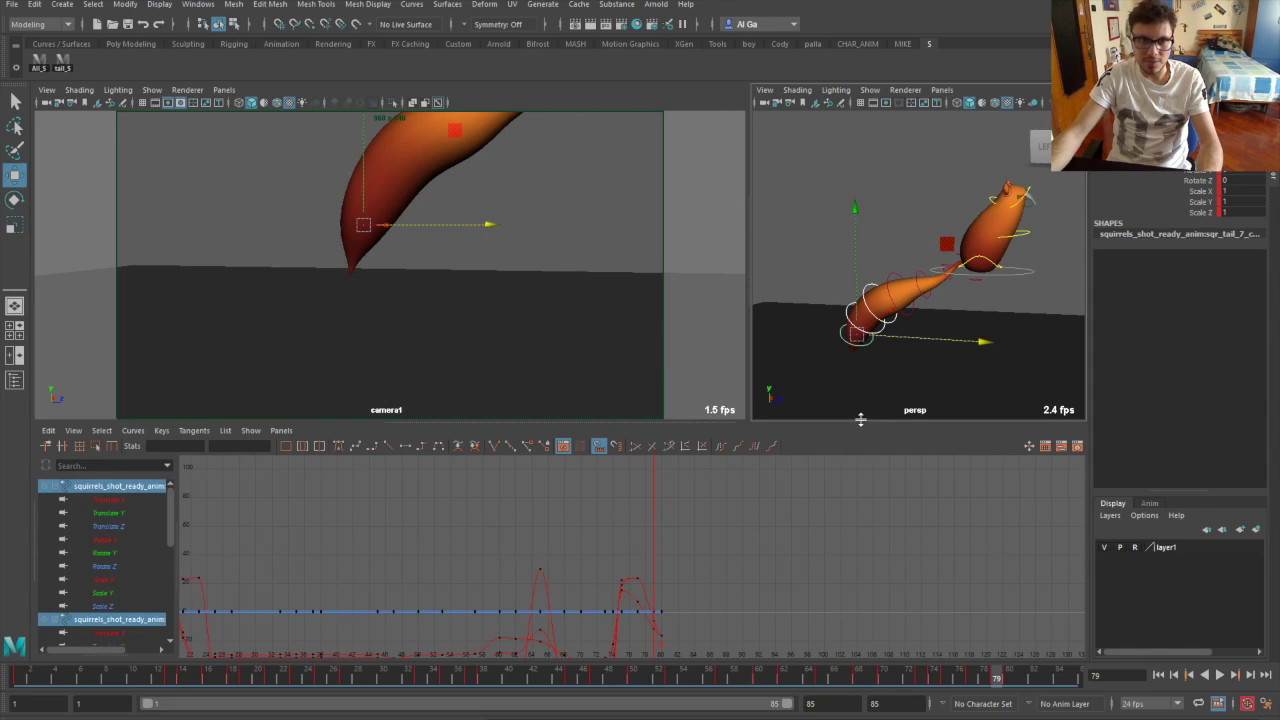
click(1196, 159)
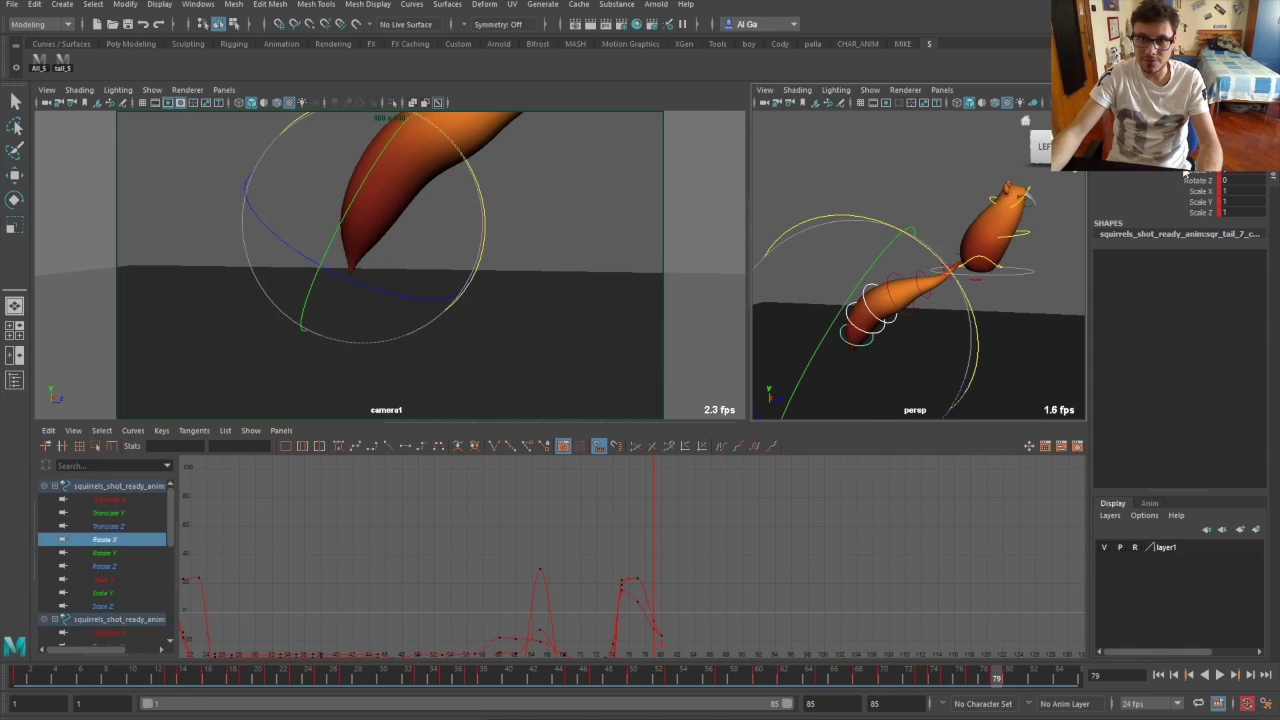
click(923, 241)
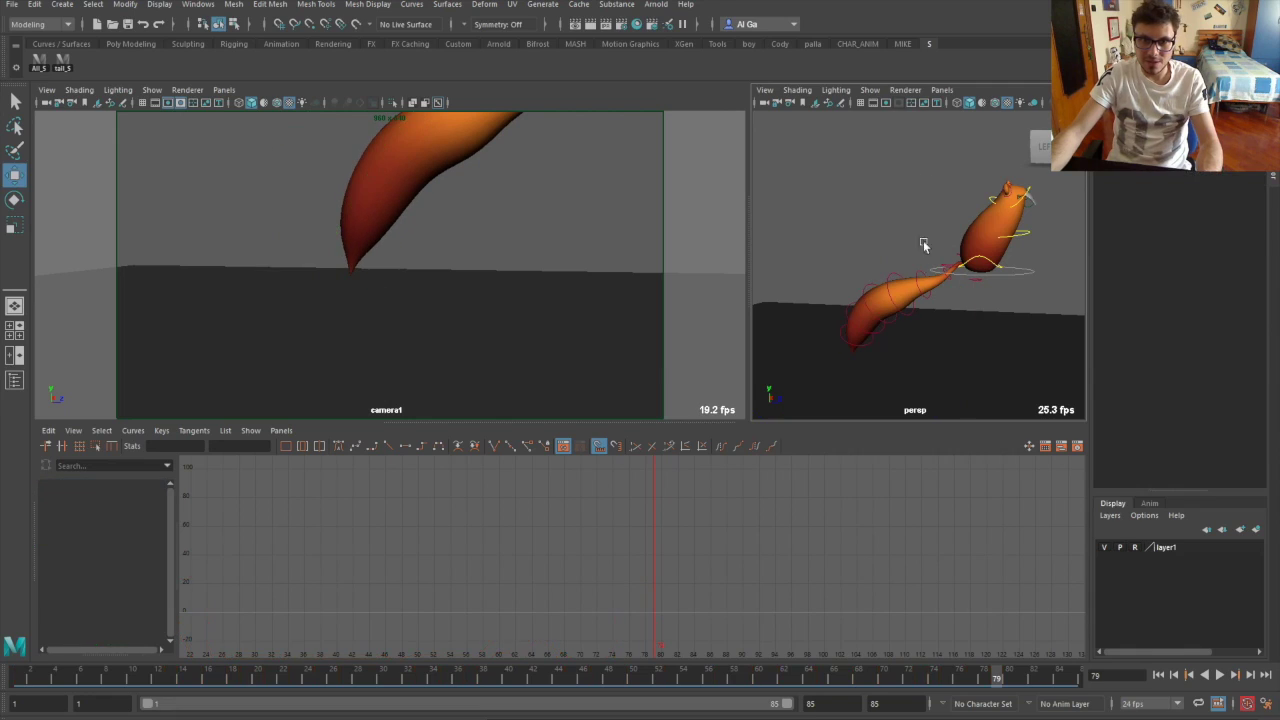
- Rotate the mid-tail control about X at frame 79 so the outer half of the tail bends down
click(901, 273)
key(e)
middle_drag(957, 160, 889, 151)
drag(889, 153, 900, 157)
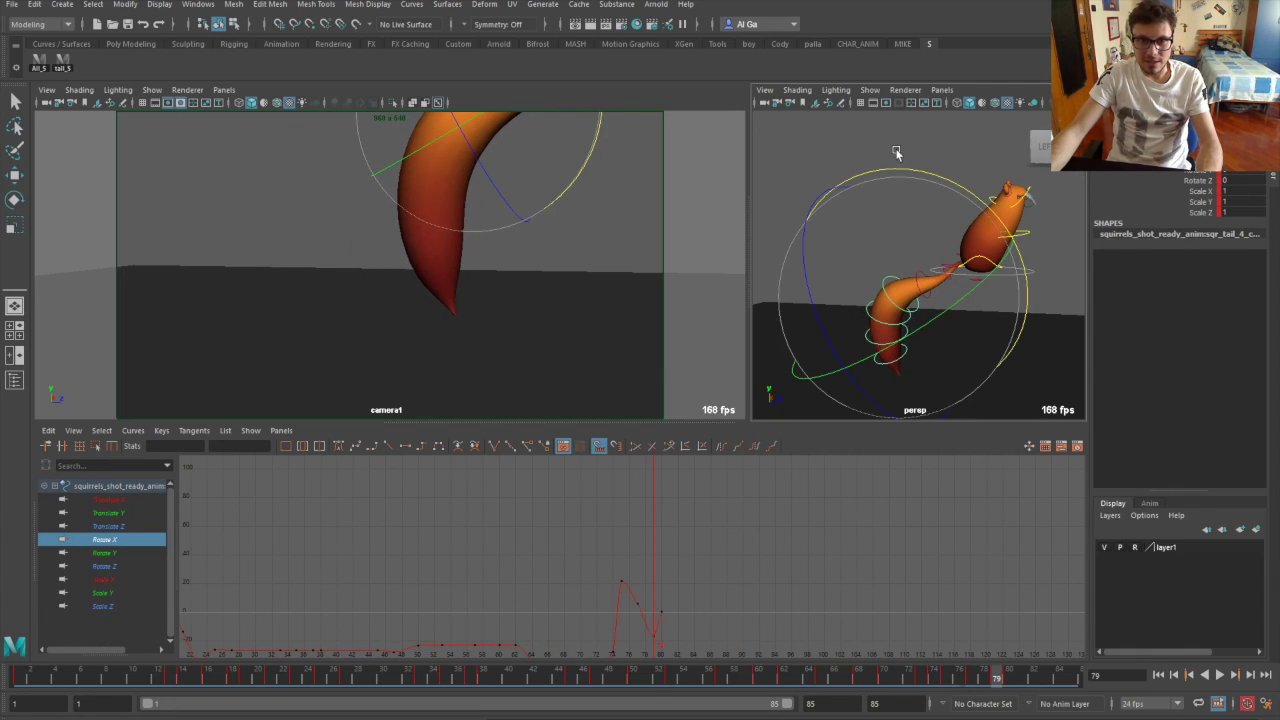
- Rotate the two tail tip controls about X at frame 79 to adjust the tip's curl and play back the result
click(925, 371)
click(880, 342)
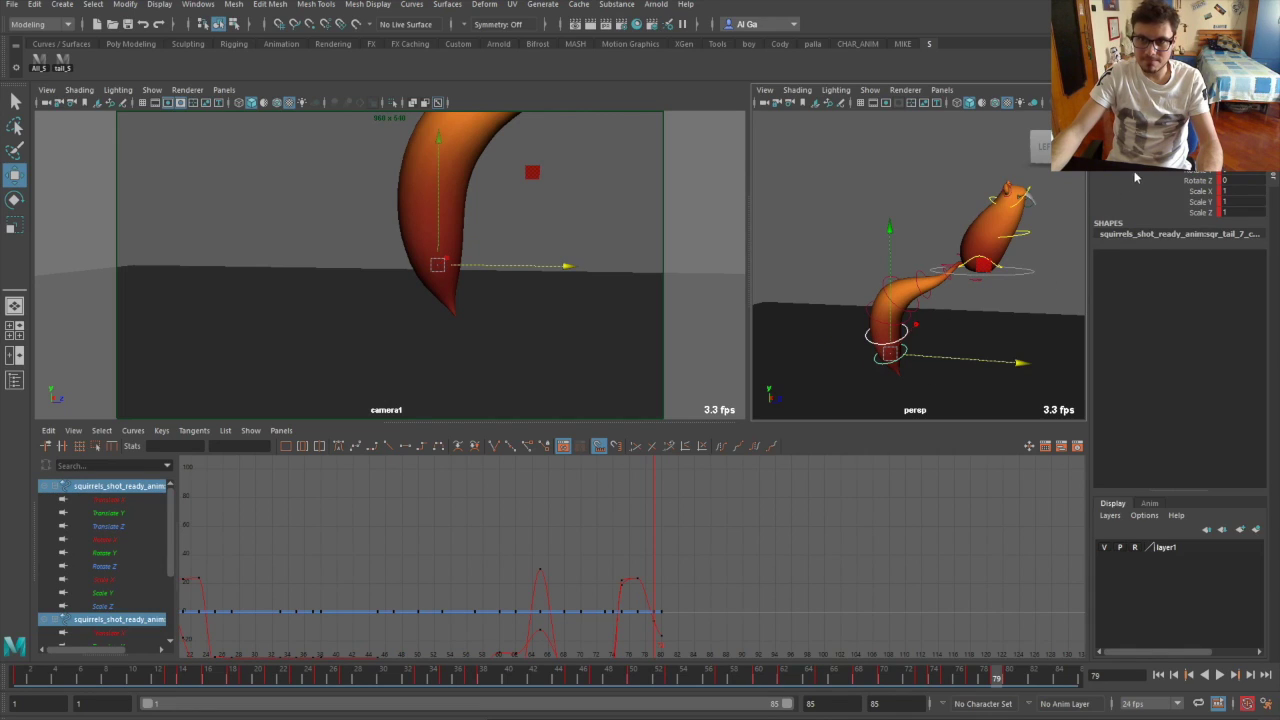
middle_drag(908, 175, 861, 192)
key(alt+v)
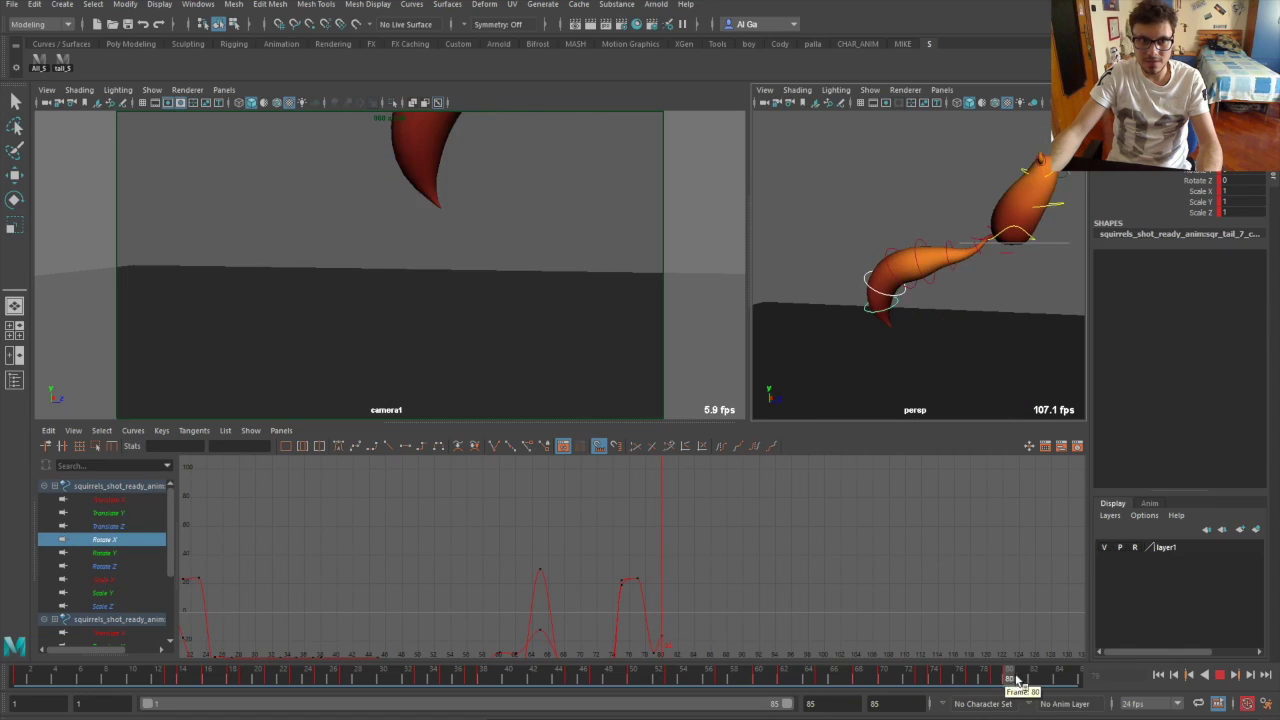
key(alt+v)
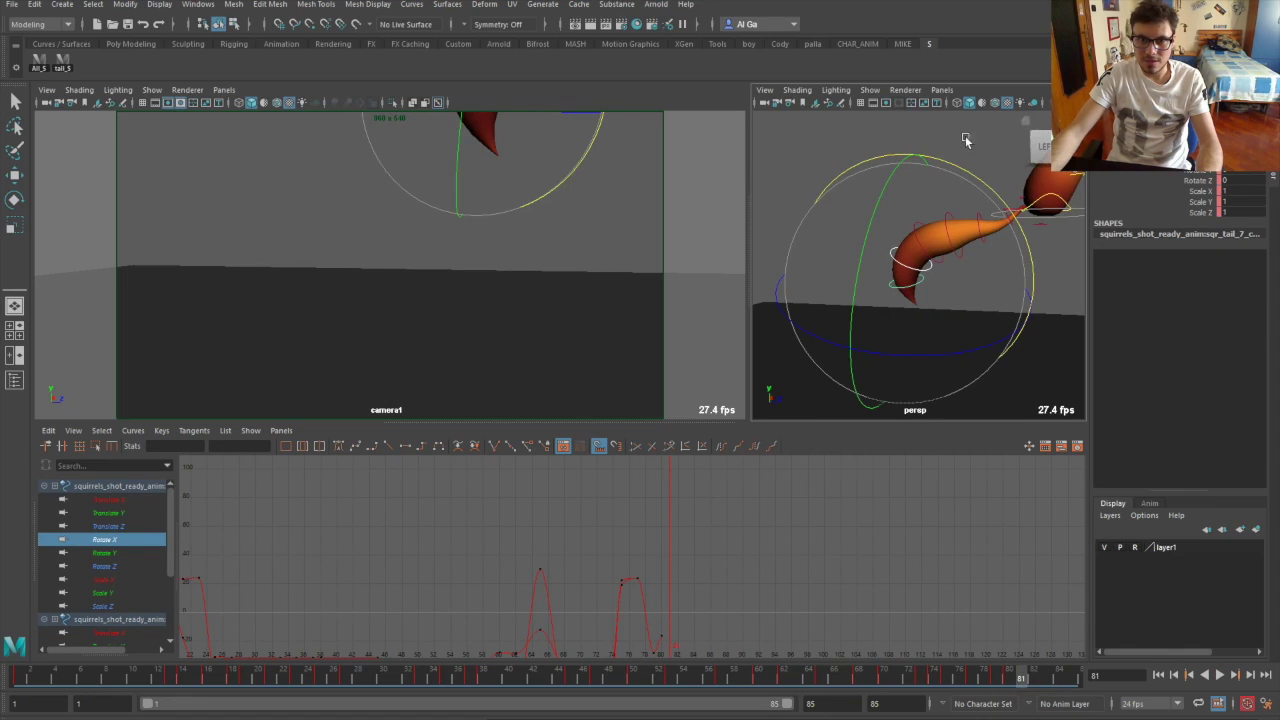
- Select the tail controls beyond the base and rotate them about X at frame 81 to swing the tip up behind the body
key(w)
click(910, 225)
drag(982, 320, 1023, 349)
key(e)
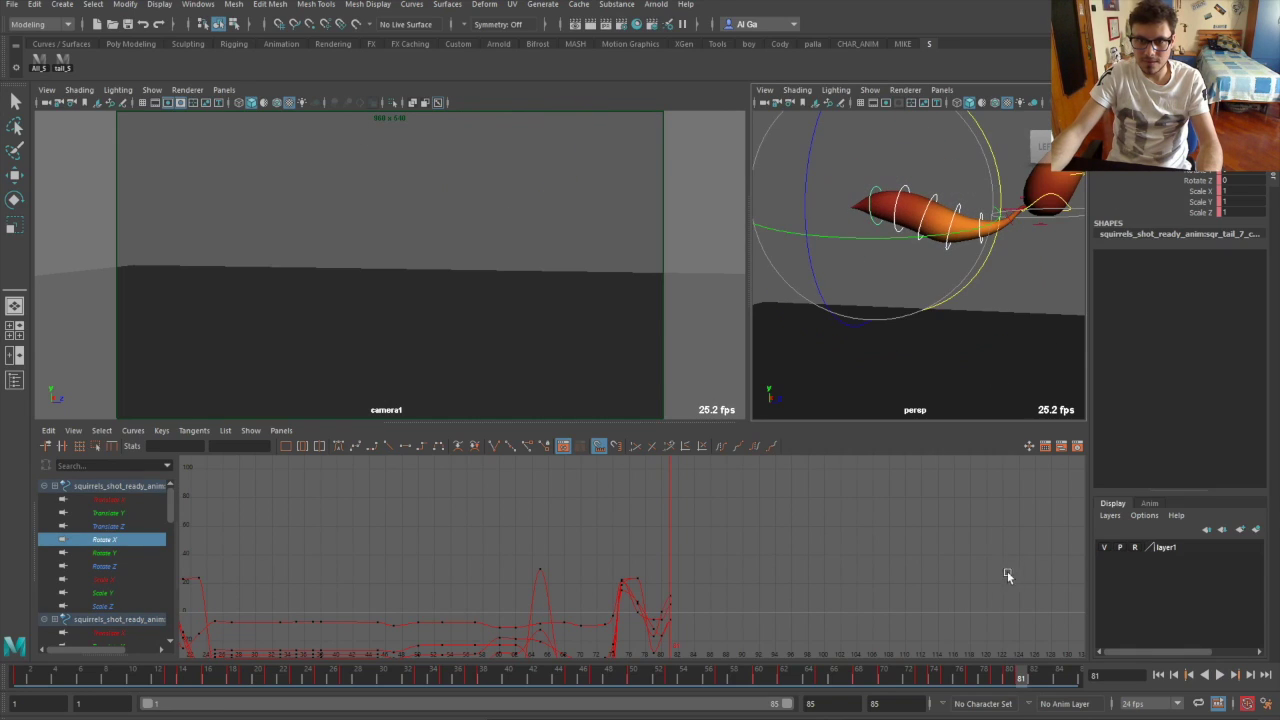
click(988, 336)
key(w)
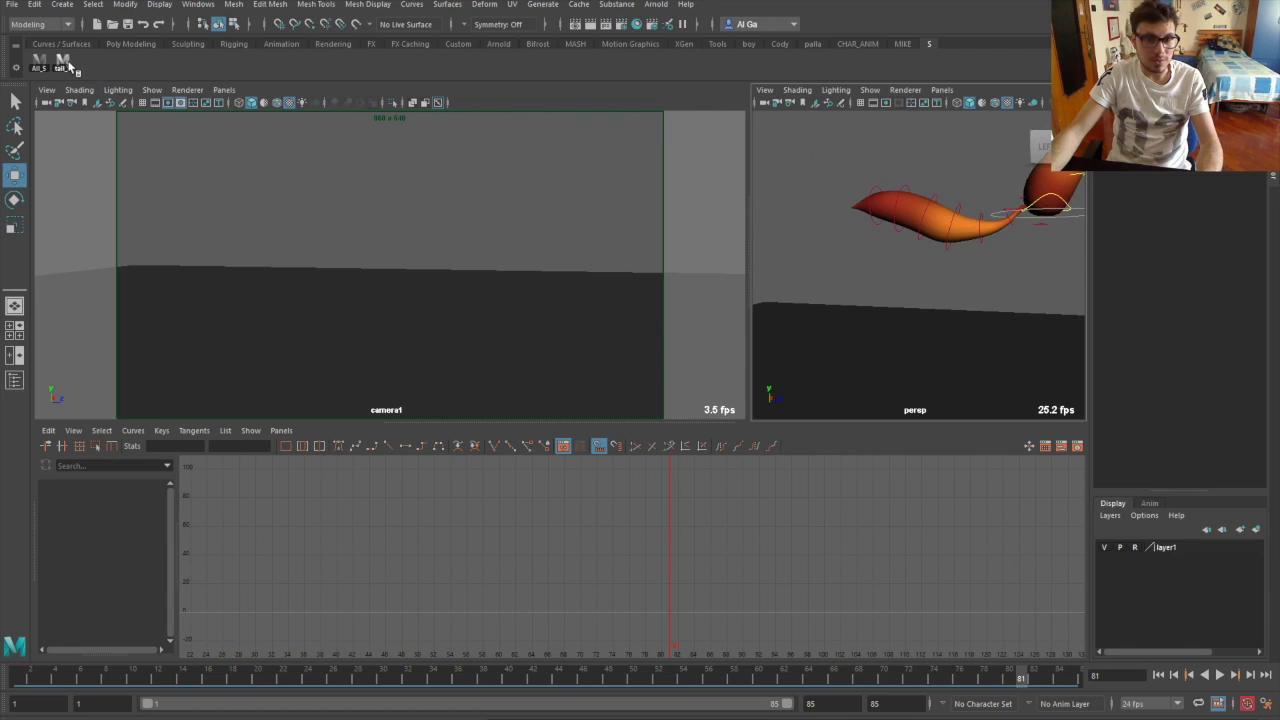
- Remove the keys of all tail controls at frame 80 and play back the jump
click(63, 64)
click(1001, 679)
click(1008, 679)
right_click(1008, 679)
click(1051, 454)
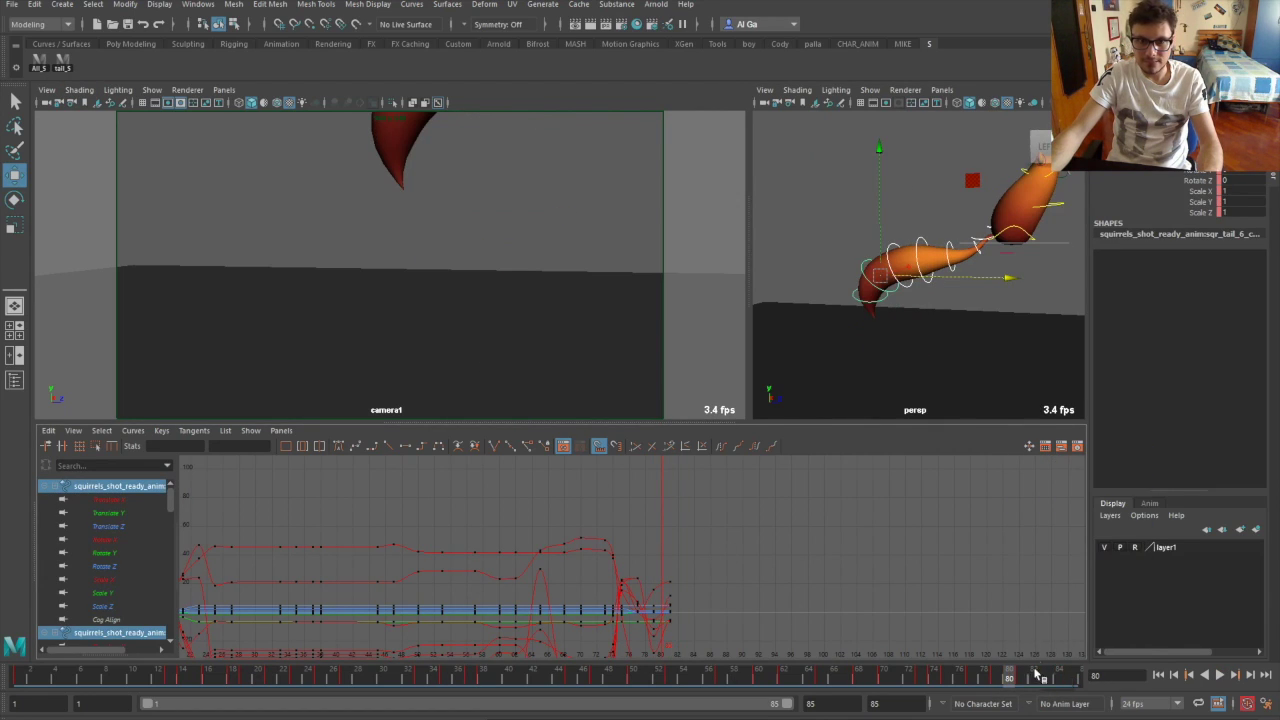
key(alt+v)
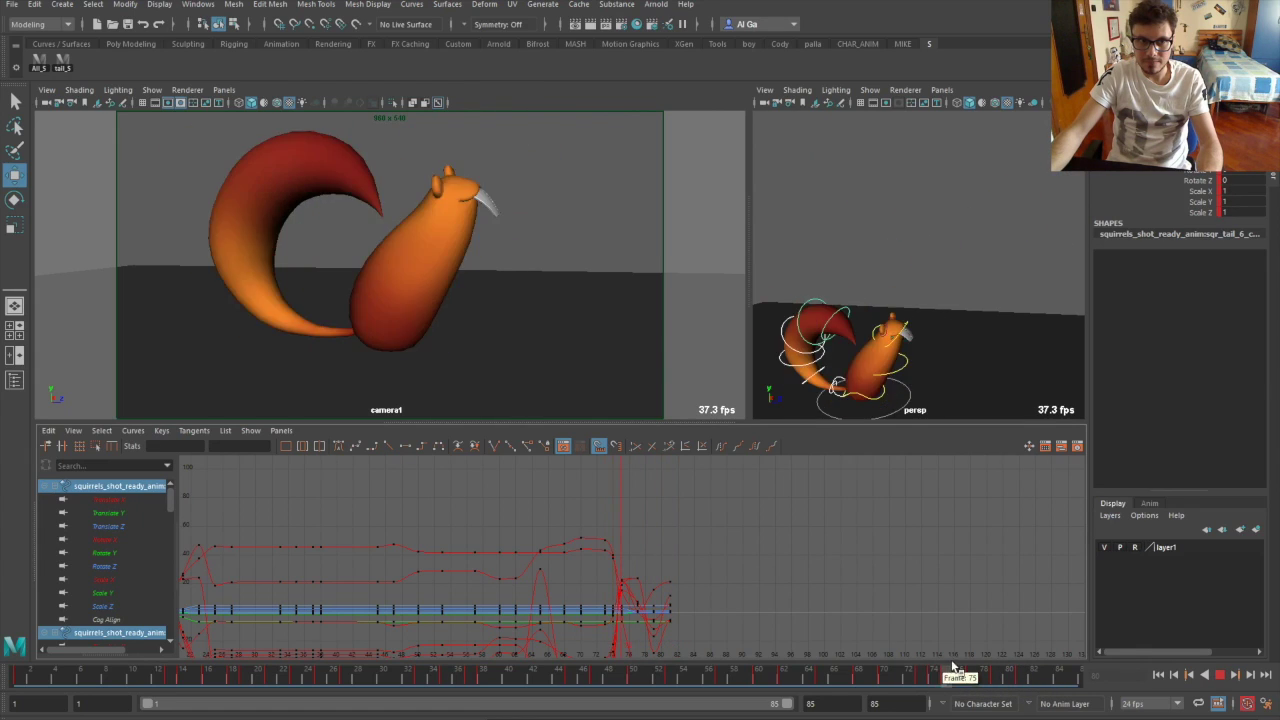
- Shift the tail controls' keys from frame 81 to frame 82 and review the whole animation in playback
shift+drag(1008, 678, 1032, 678)
click(1032, 678)
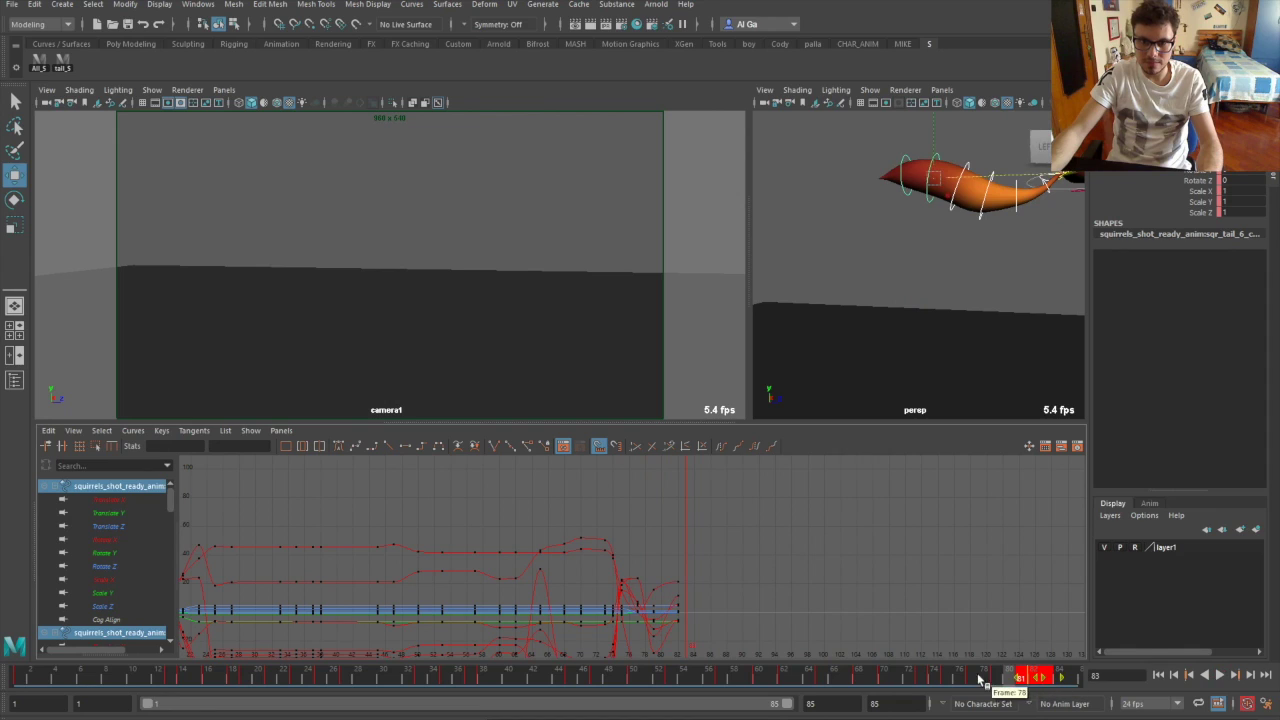
key(alt+v)
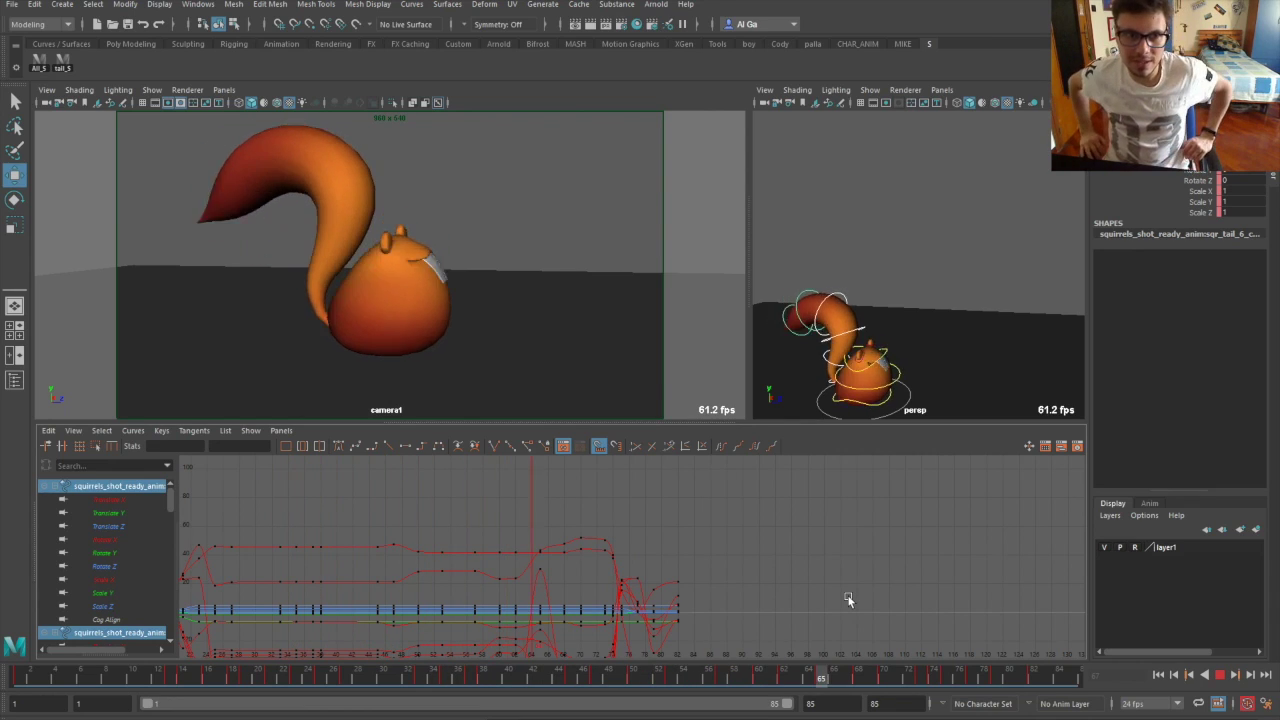
key(Escape)
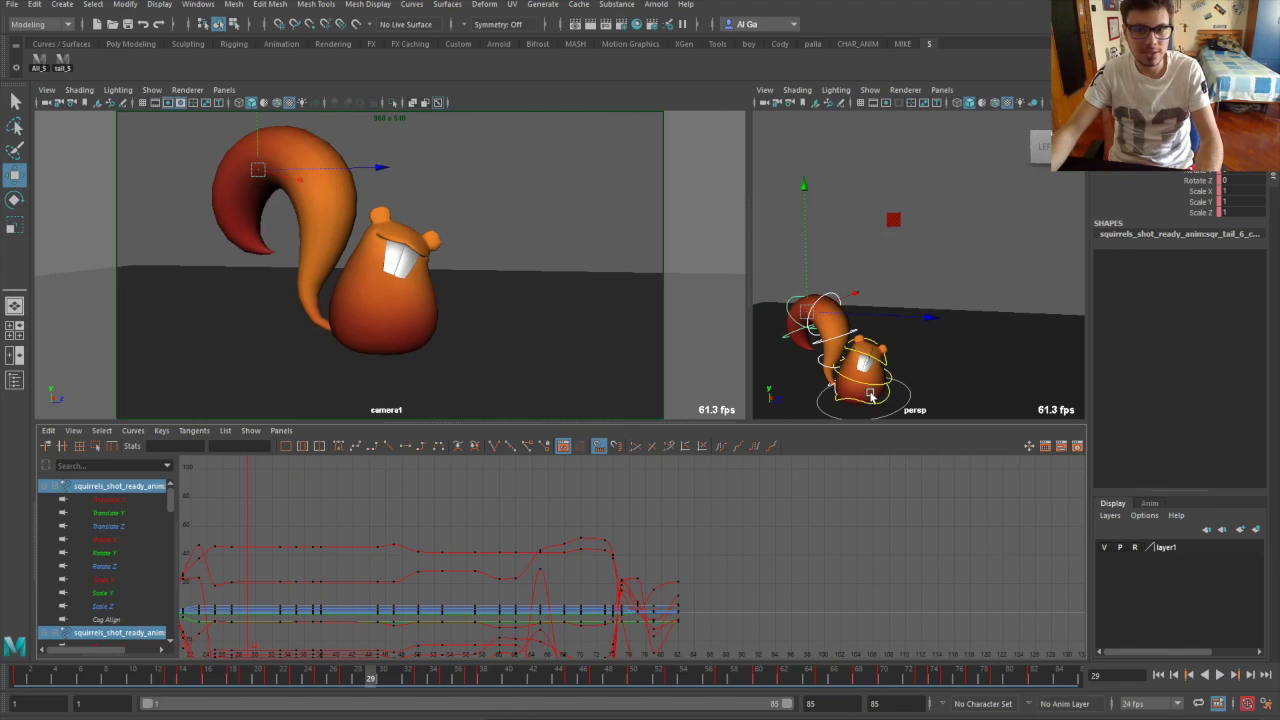
click(905, 403)
mouse_move(1012, 678)
mouse_down()
mouse_move(980, 678)
mouse_move(1038, 682)
mouse_move(957, 680)
mouse_move(1019, 680)
mouse_up()
click(1009, 289)
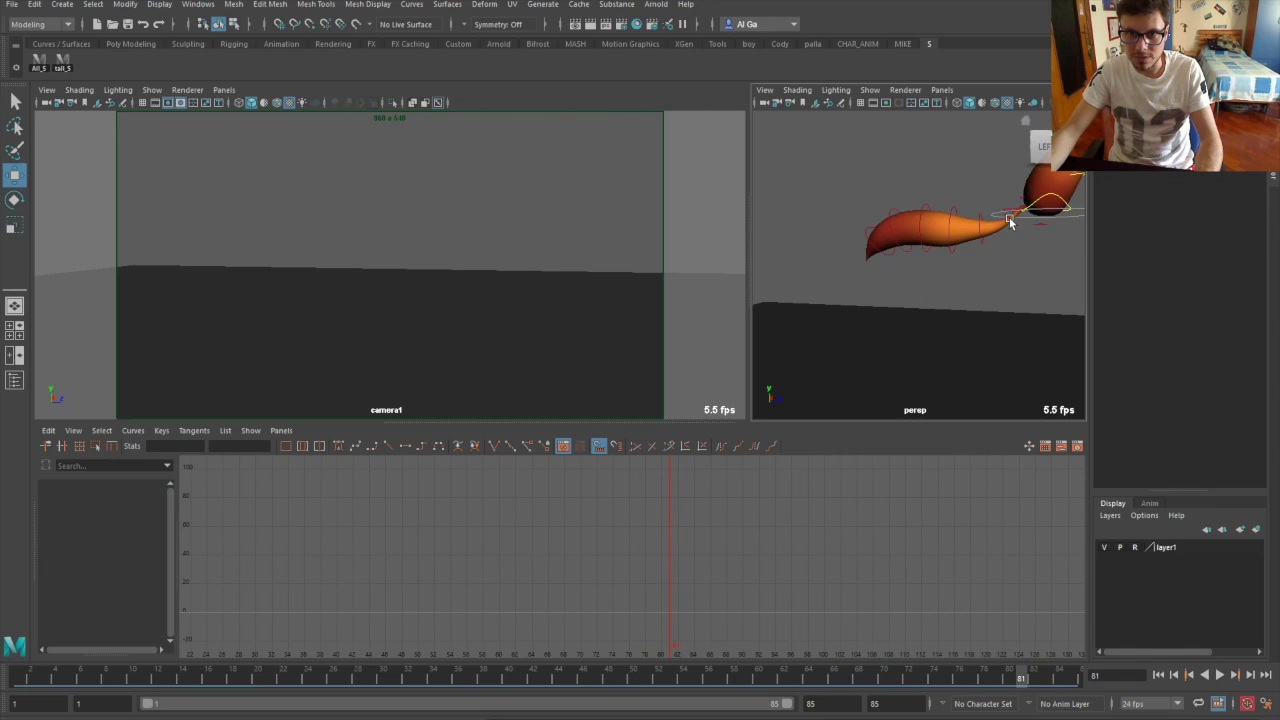
drag(897, 268, 898, 272)
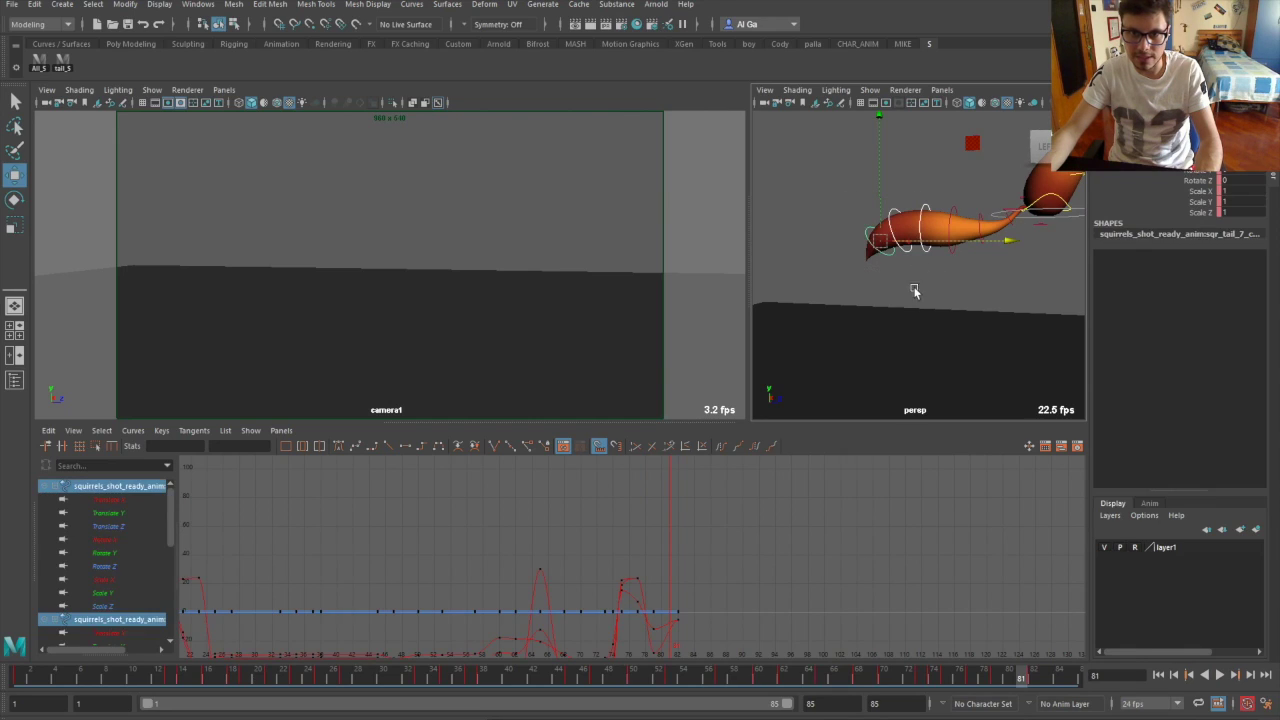
key(e)
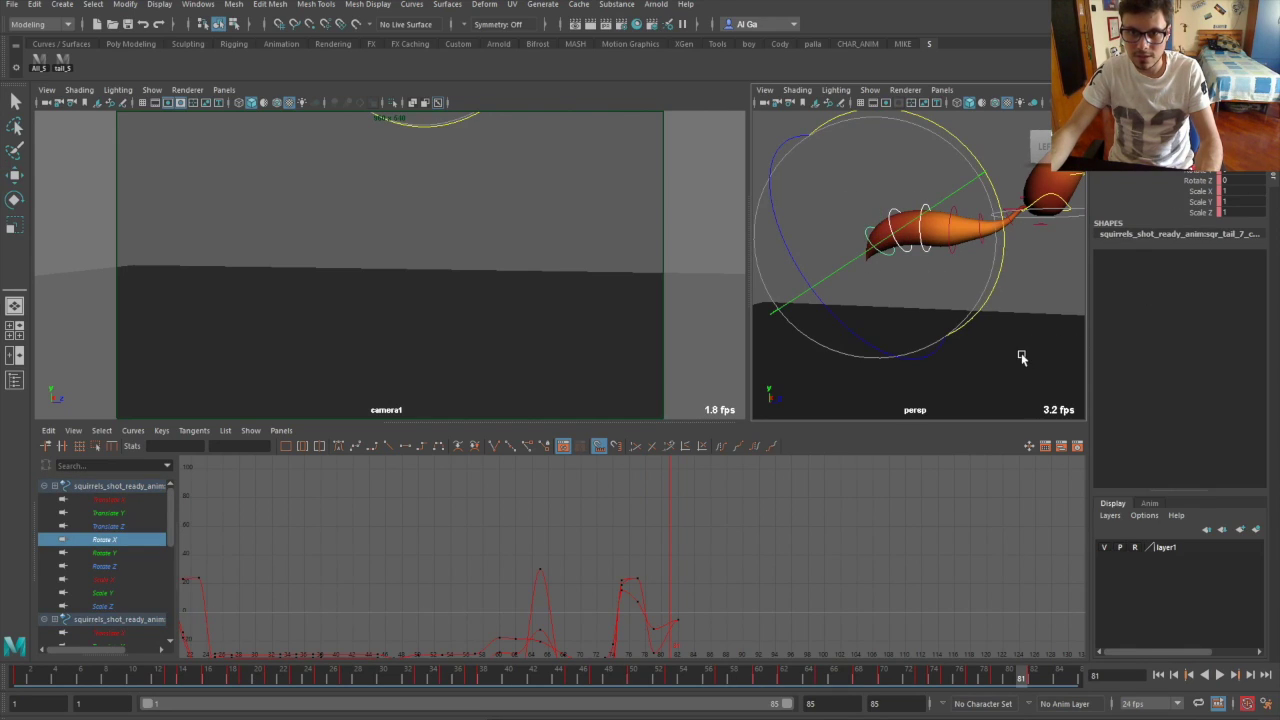
key(w)
click(910, 233)
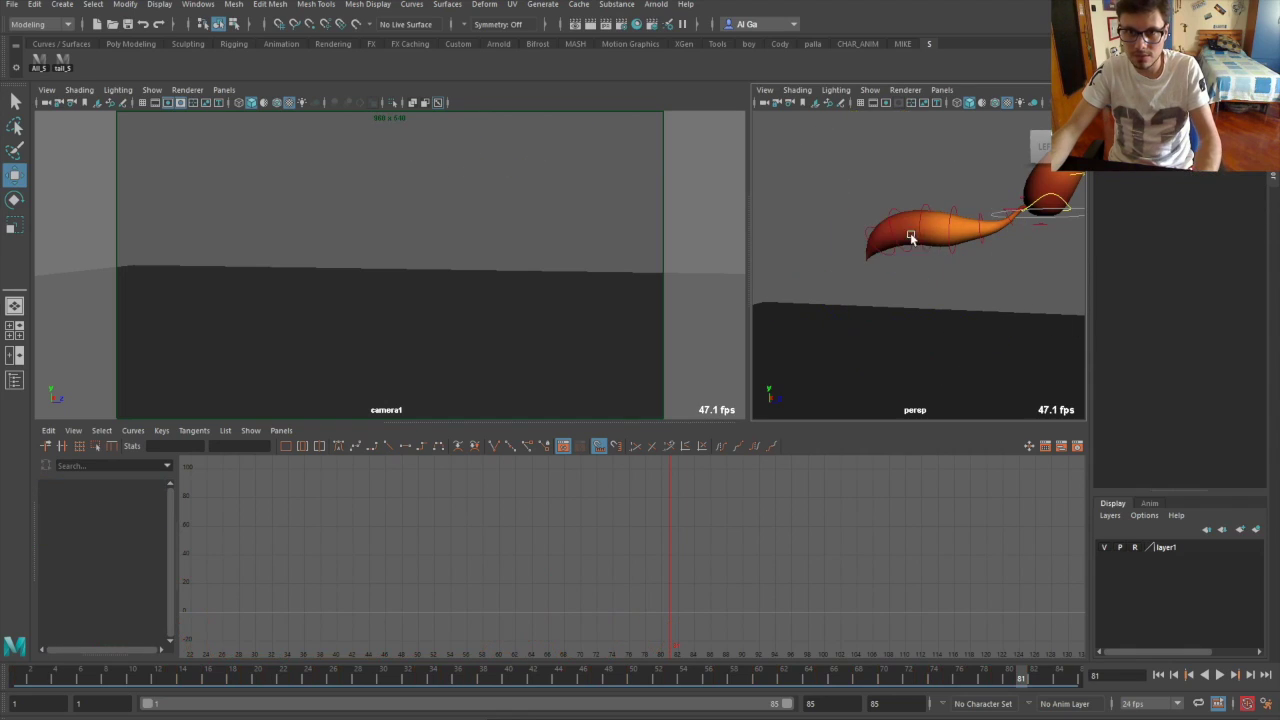
- Carry the raised pose of the outer tail controls over to frame 83 and remove their keys at frame 82
drag(980, 300, 1018, 340)
click(842, 227)
key(e)
key(alt+v)
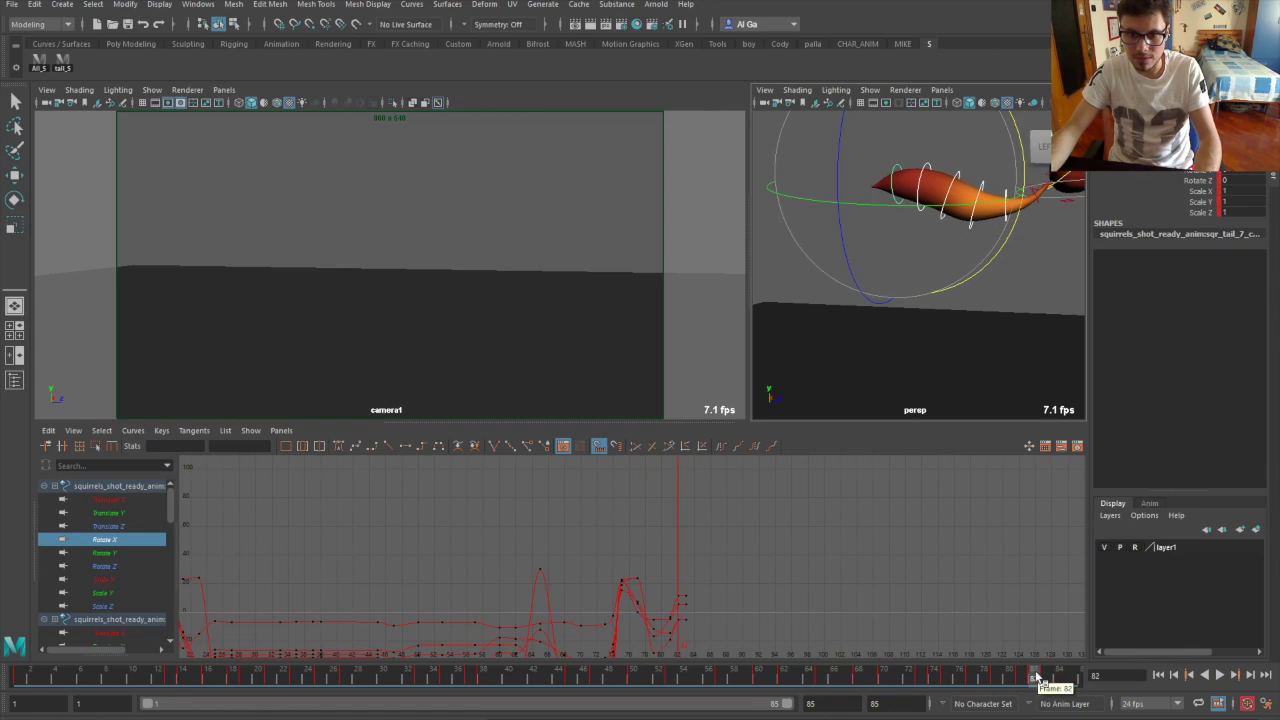
right_click(1040, 683)
click(1090, 453)
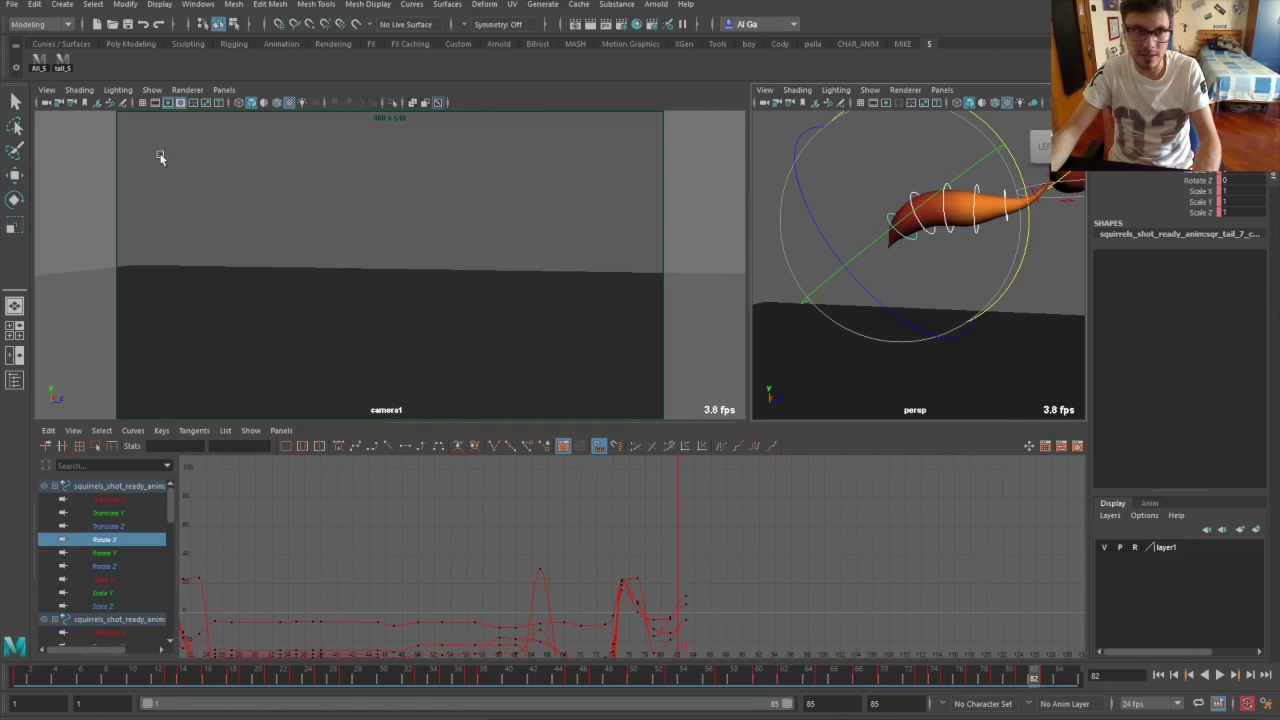
- Carry the raised pose of all tail controls over to frame 84 and remove their keys at frame 83
click(62, 66)
drag(1038, 678, 1044, 680)
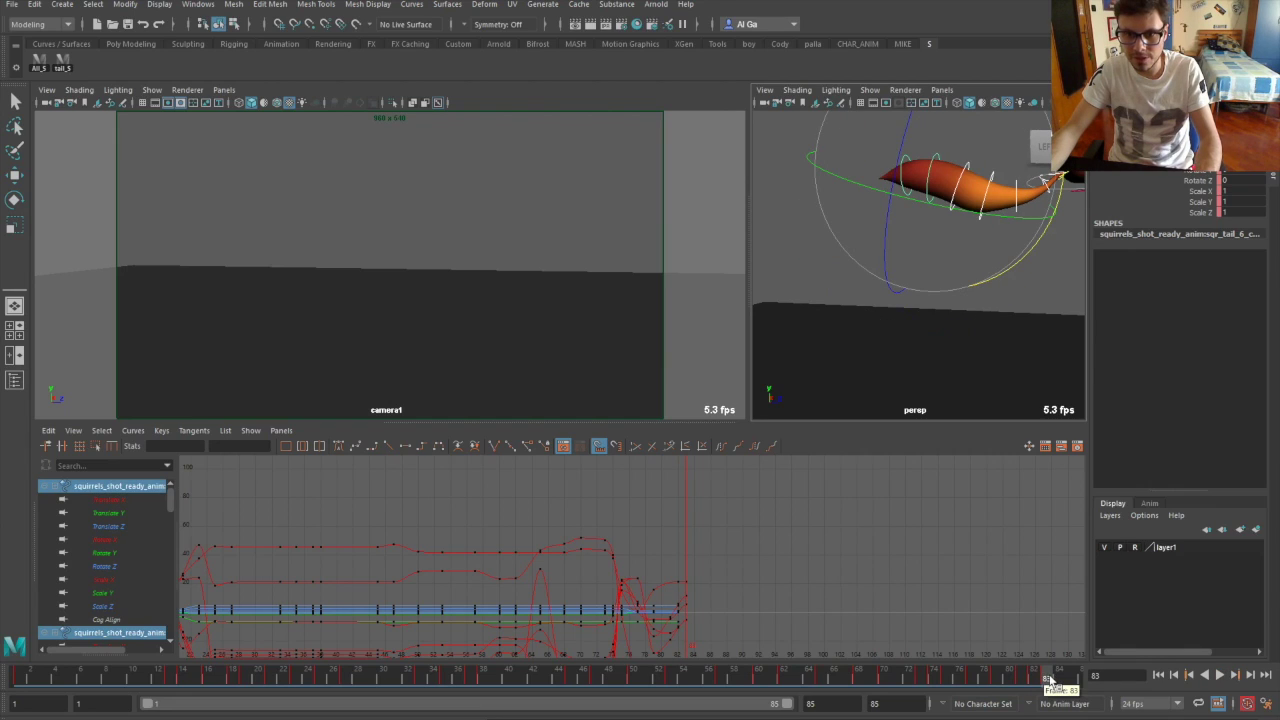
double_click(1054, 680)
click(1054, 680)
key(s)
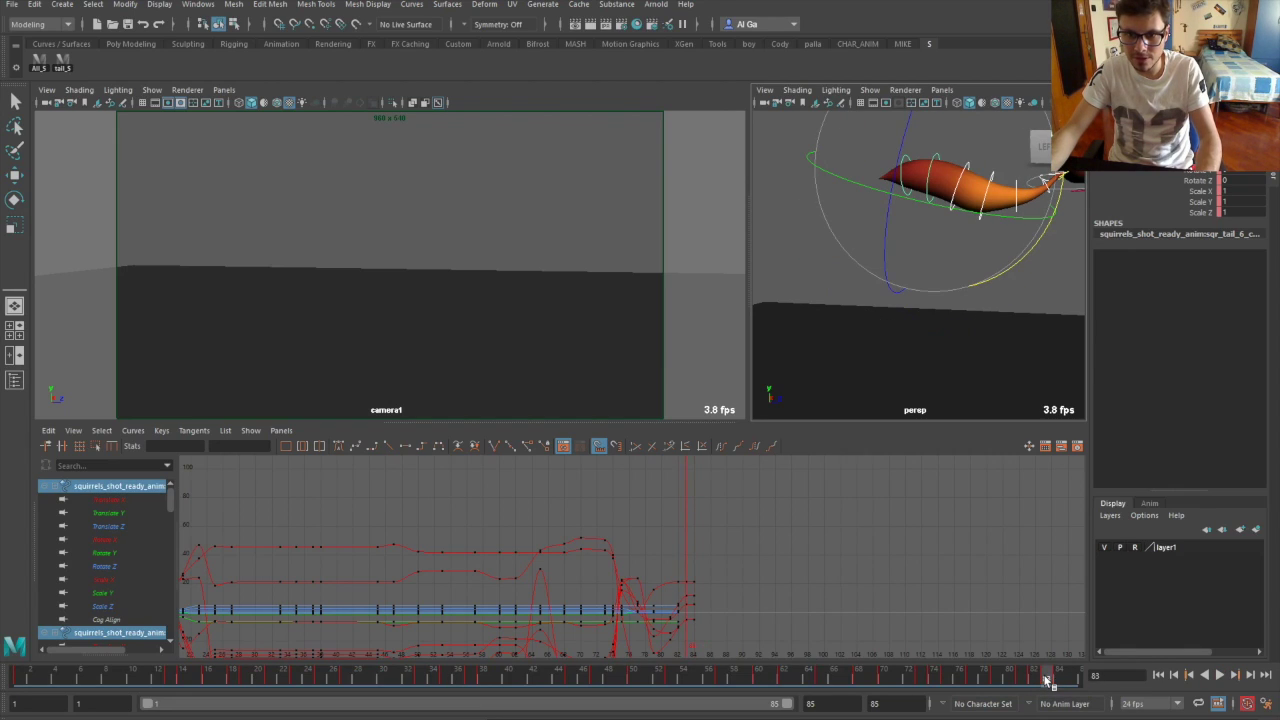
right_click(1046, 680)
click(1077, 452)
click(1028, 281)
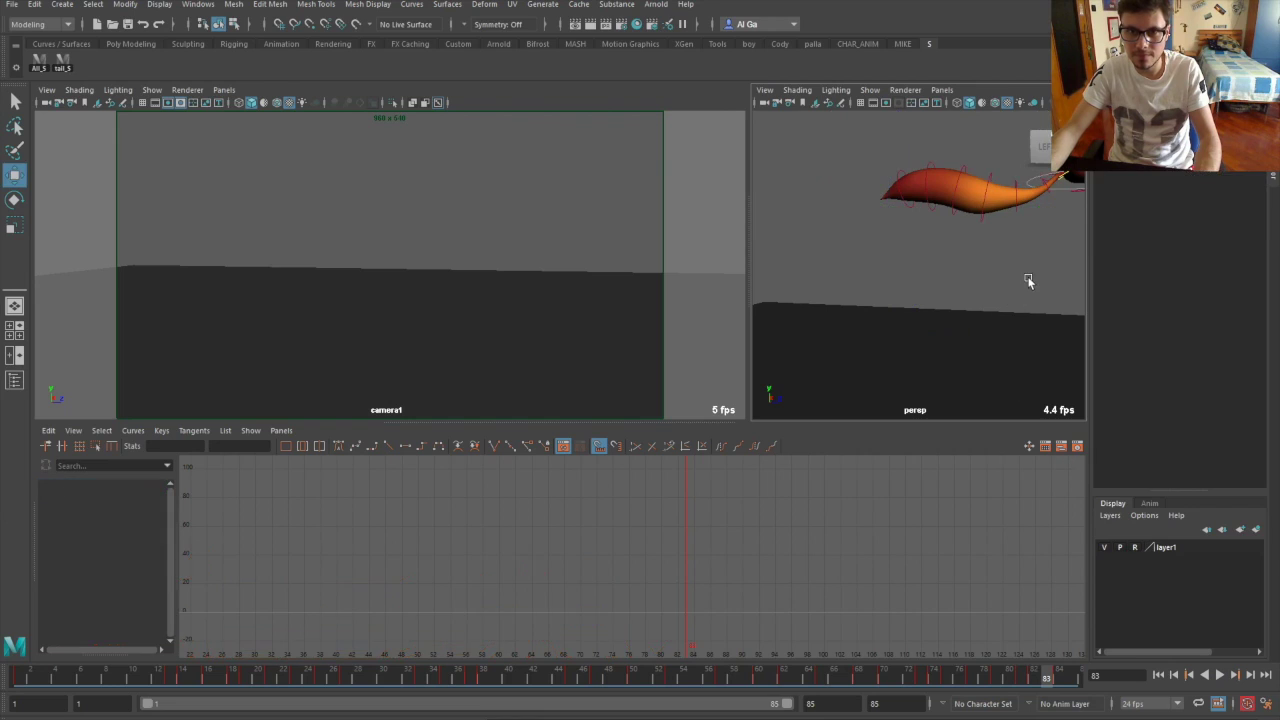
- Reselect all tail controls and review the tail's motion around frame 78 and through the whole jump
click(66, 61)
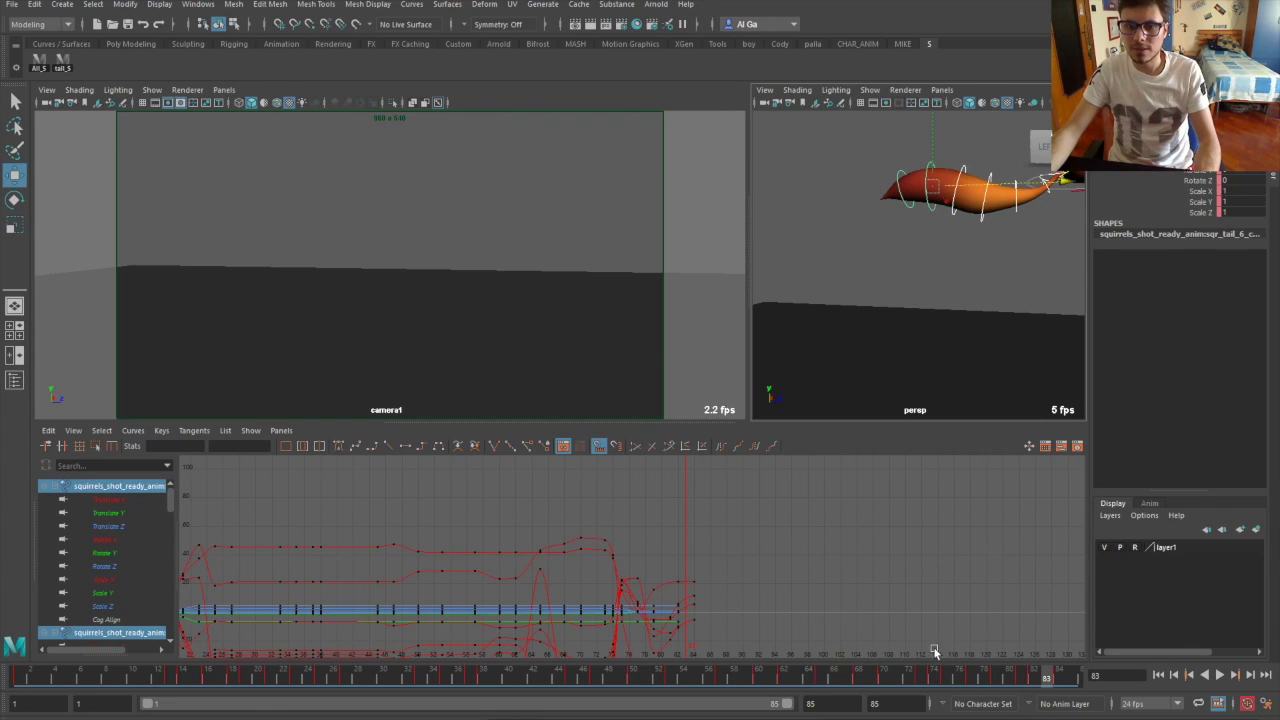
key(alt+v)
drag(934, 682, 982, 685)
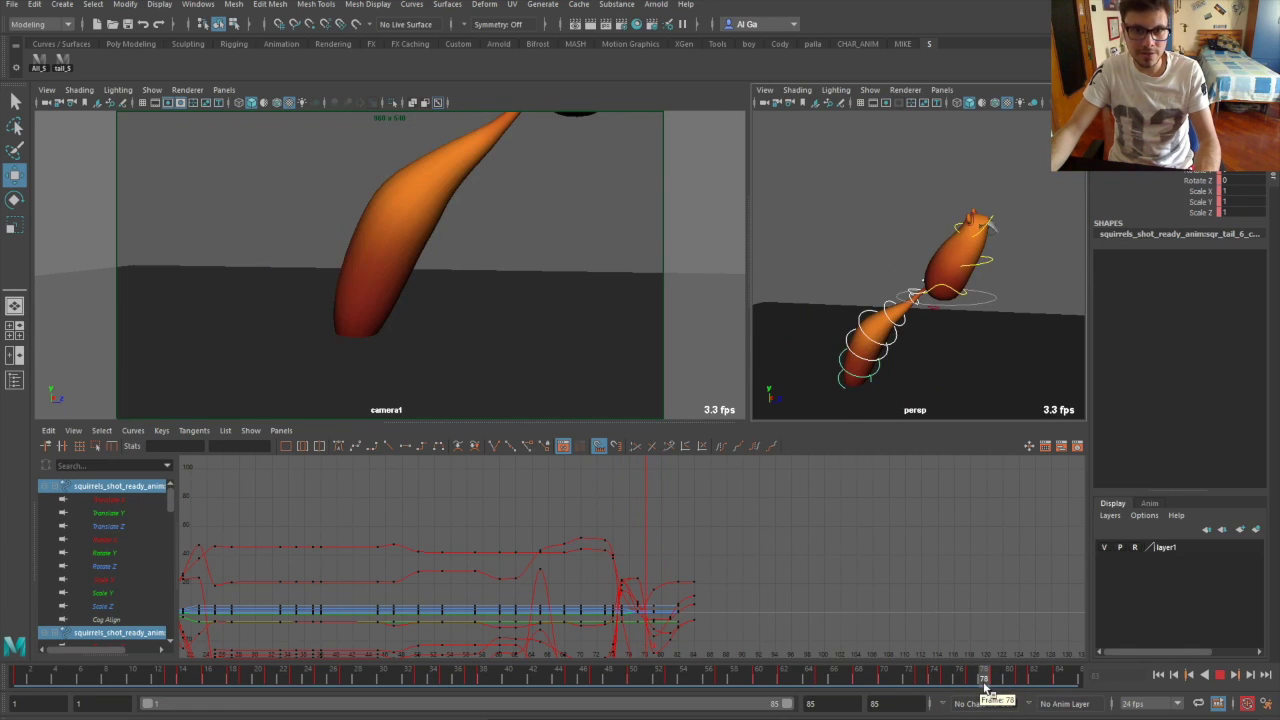
click(984, 686)
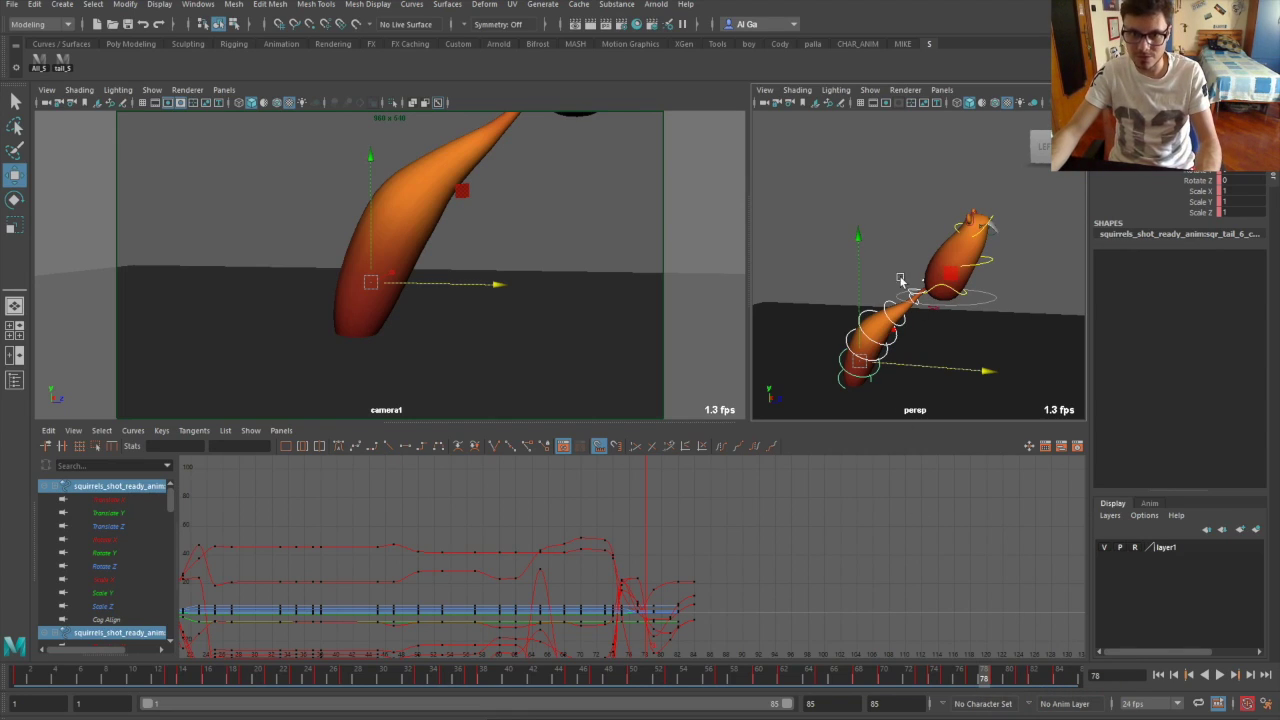
drag(958, 676, 2, 625)
key(alt+v)
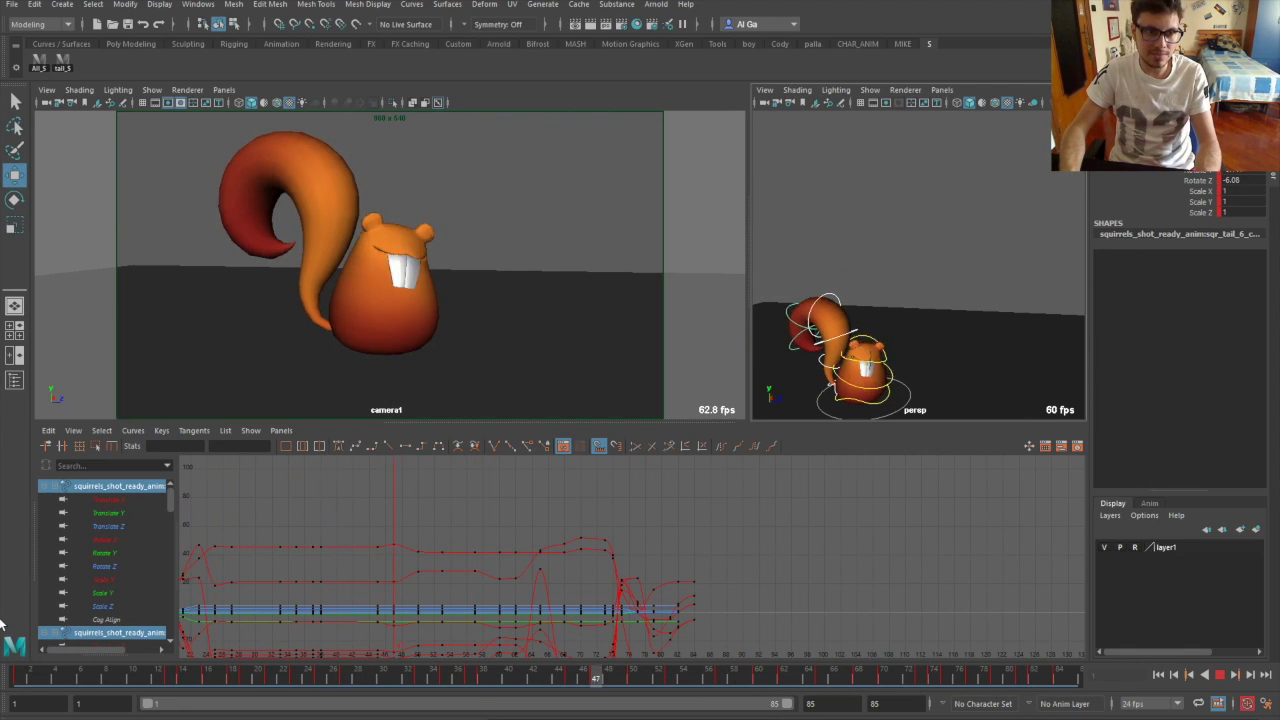
key(alt+v)
key(alt+v)
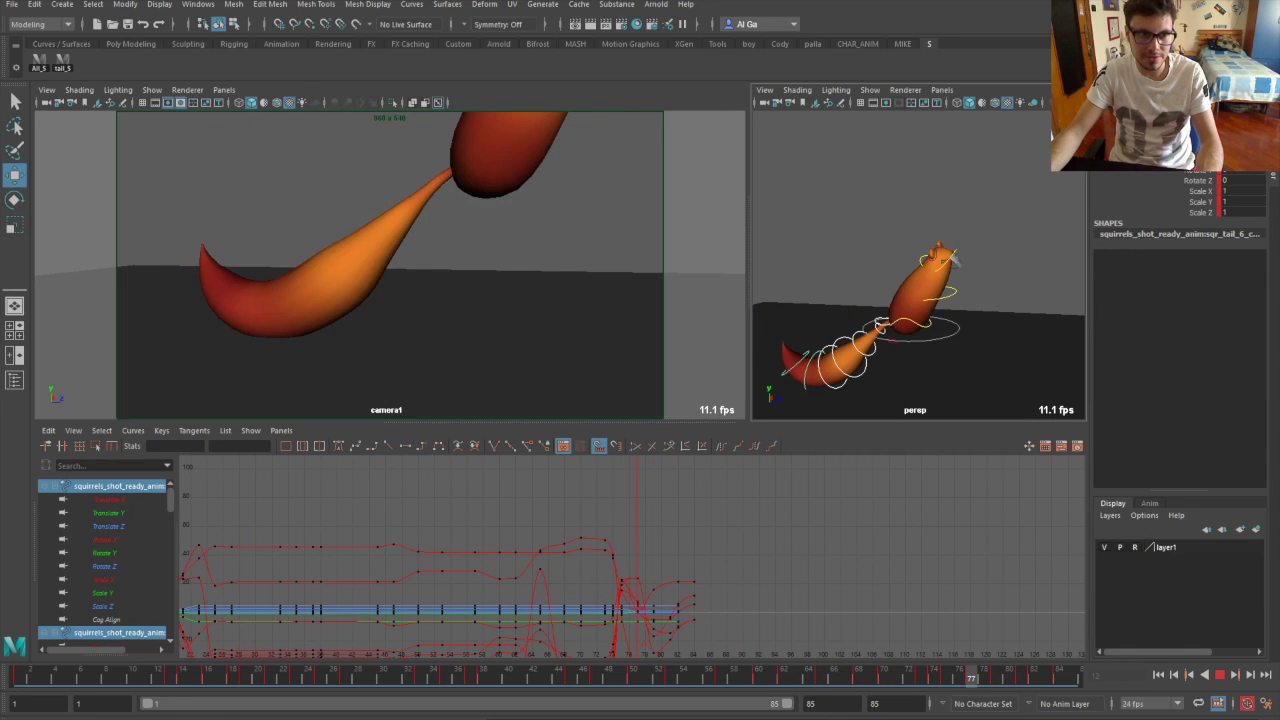
key(alt+v)
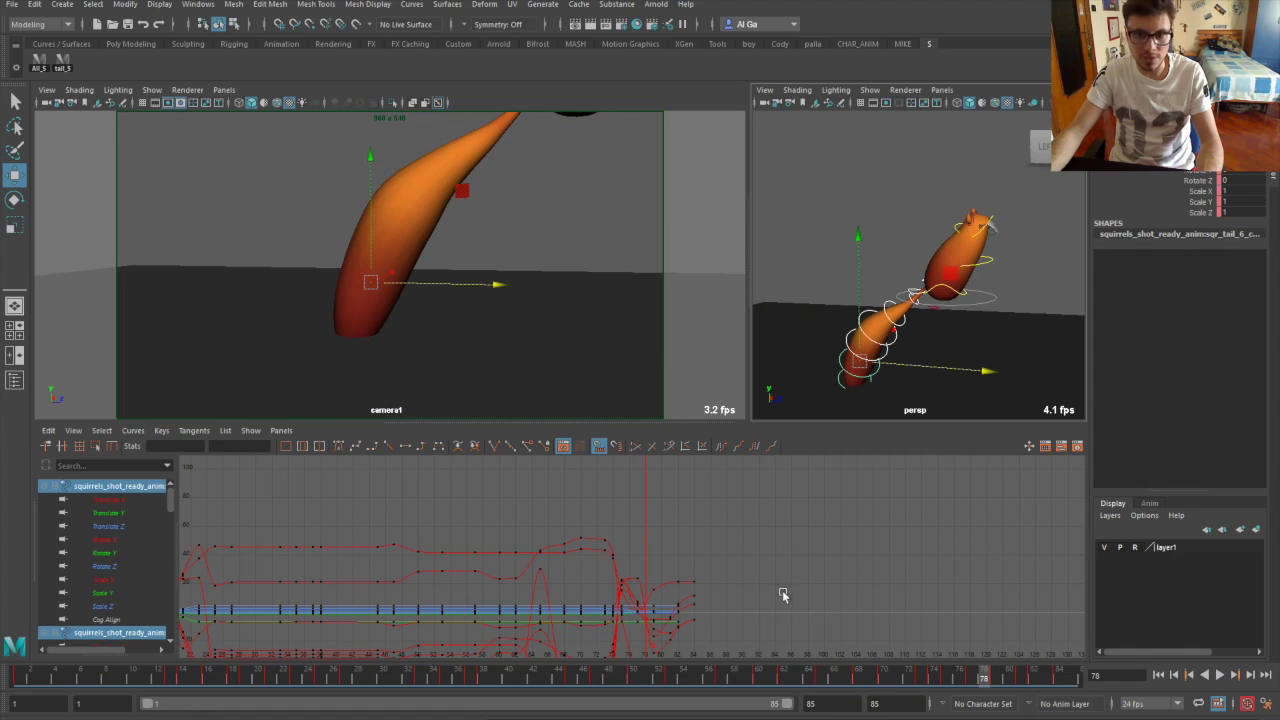
- Carry the curled pose of all tail controls from frame 79 over to frame 80 and remove their keys at frame 79
mouse_move(987, 679)
mouse_down()
mouse_move(971, 680)
mouse_move(1018, 683)
mouse_move(1000, 683)
mouse_up()
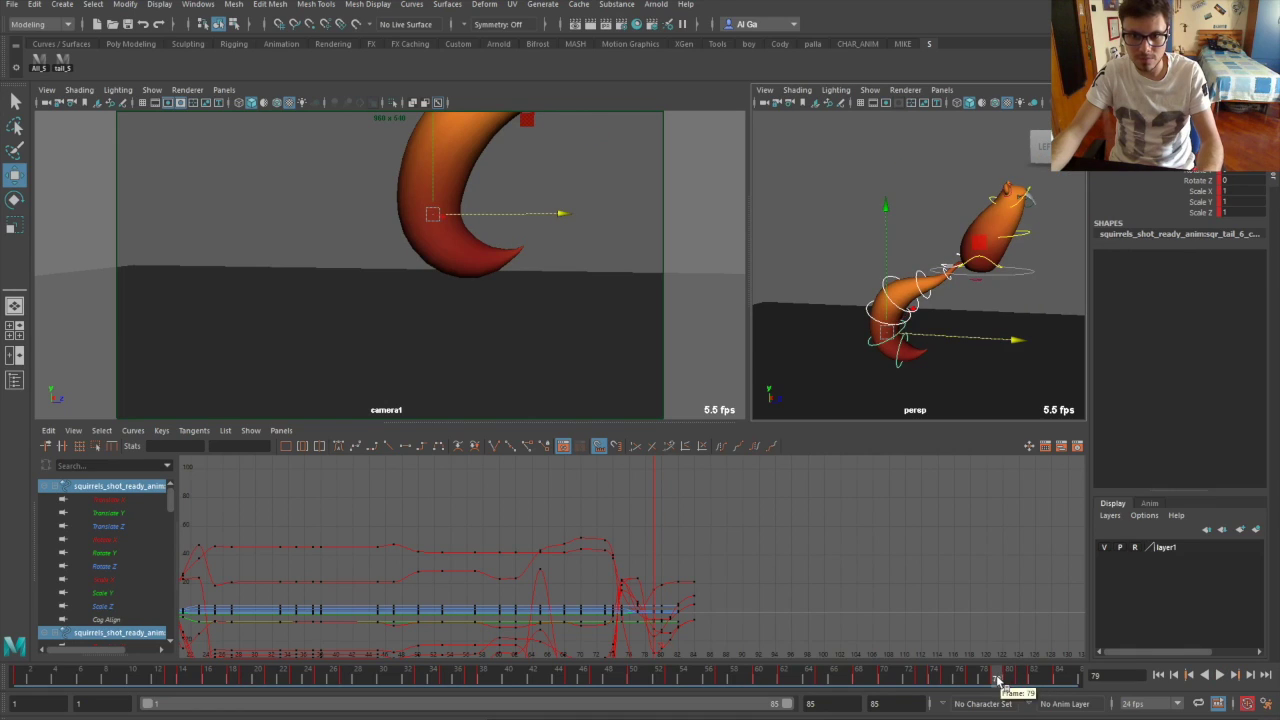
right_click(1000, 681)
click(1034, 507)
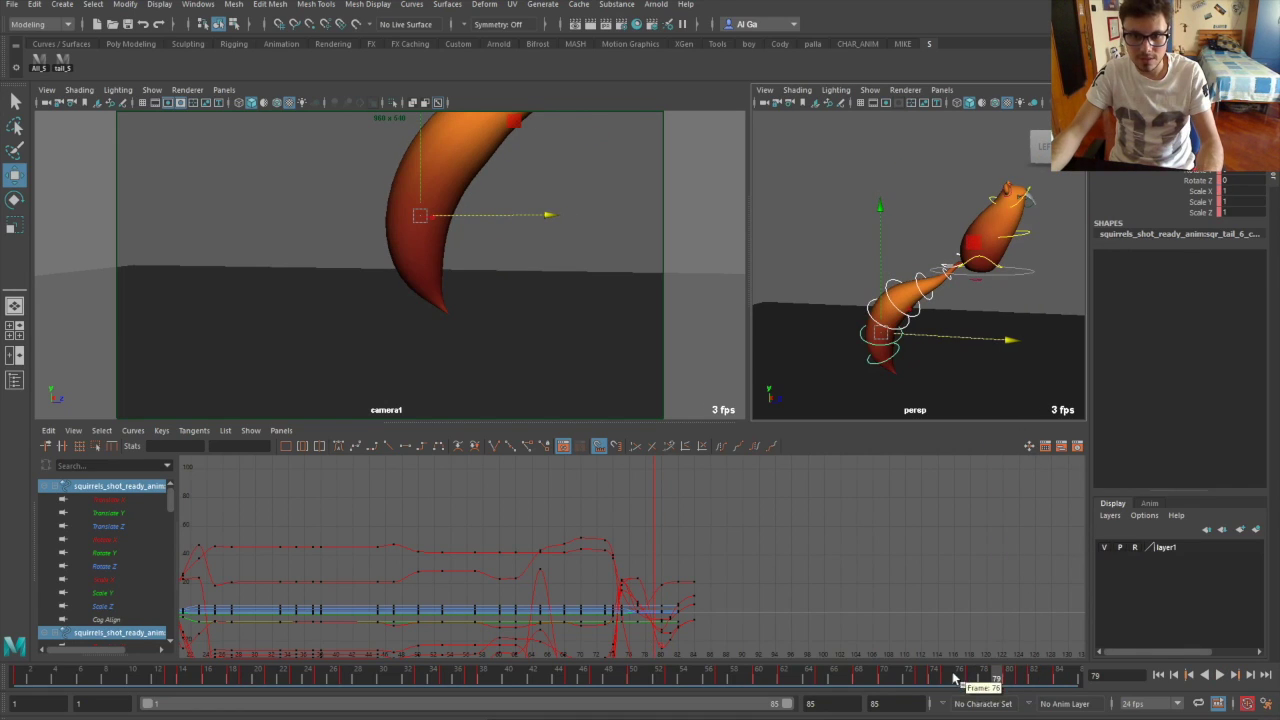
key(alt+v)
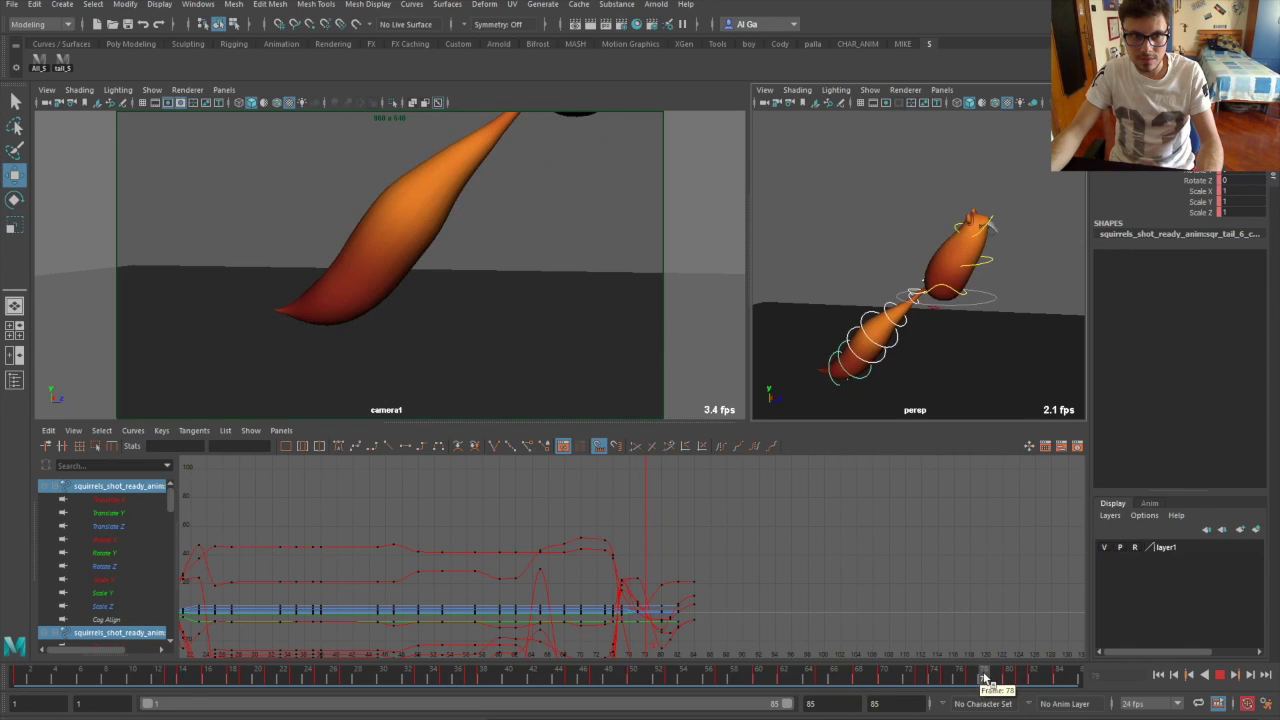
click(996, 678)
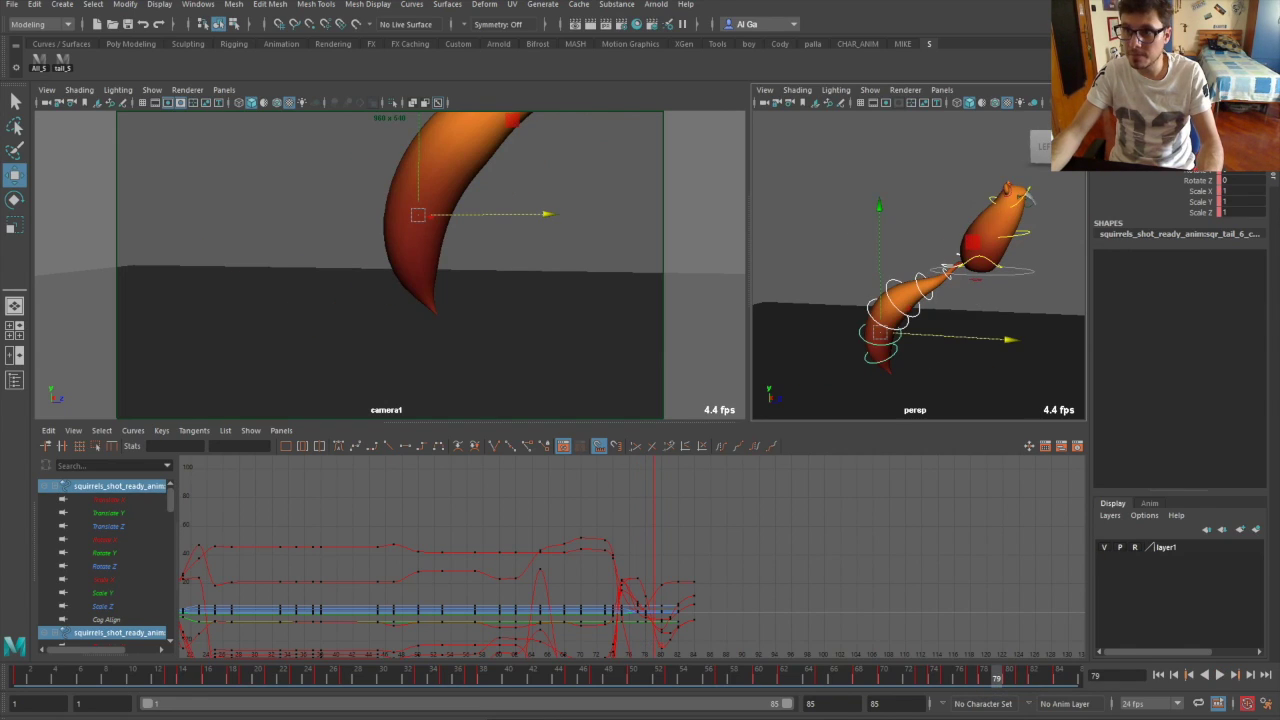
- Try reposing the tail at frame 79 by rotating the second control downward and the outer controls upward
click(954, 300)
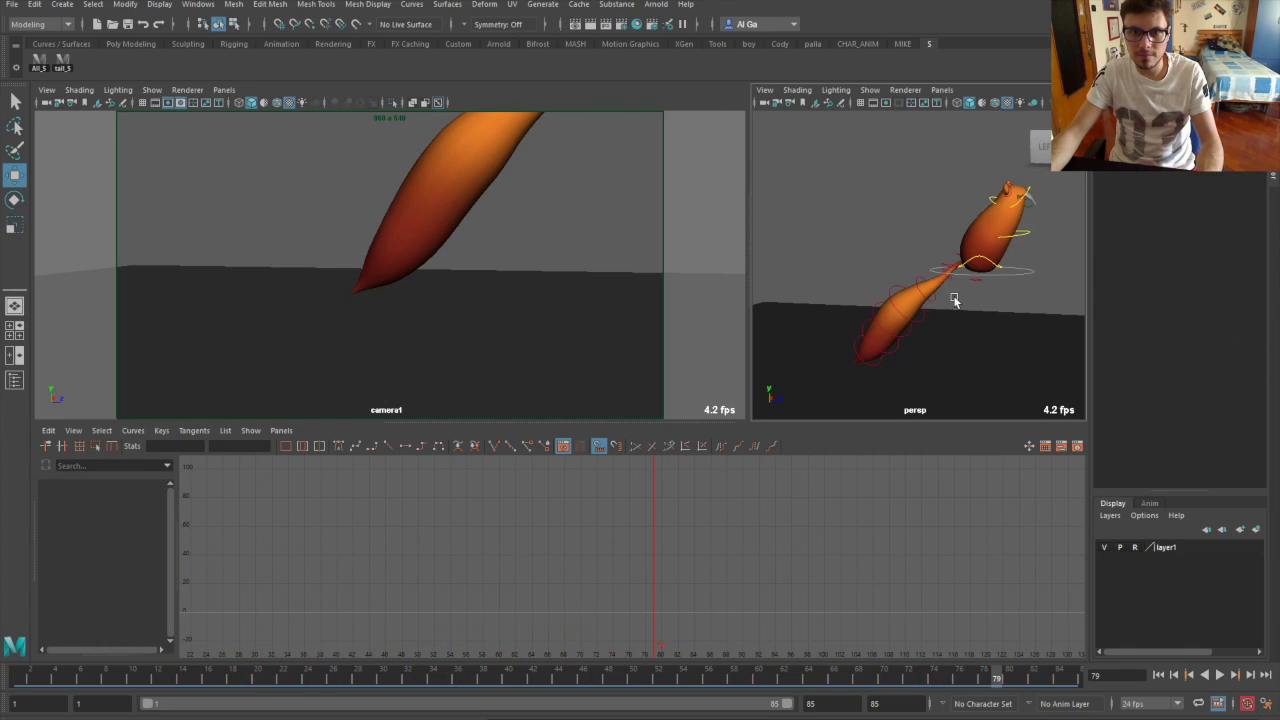
click(950, 284)
key(e)
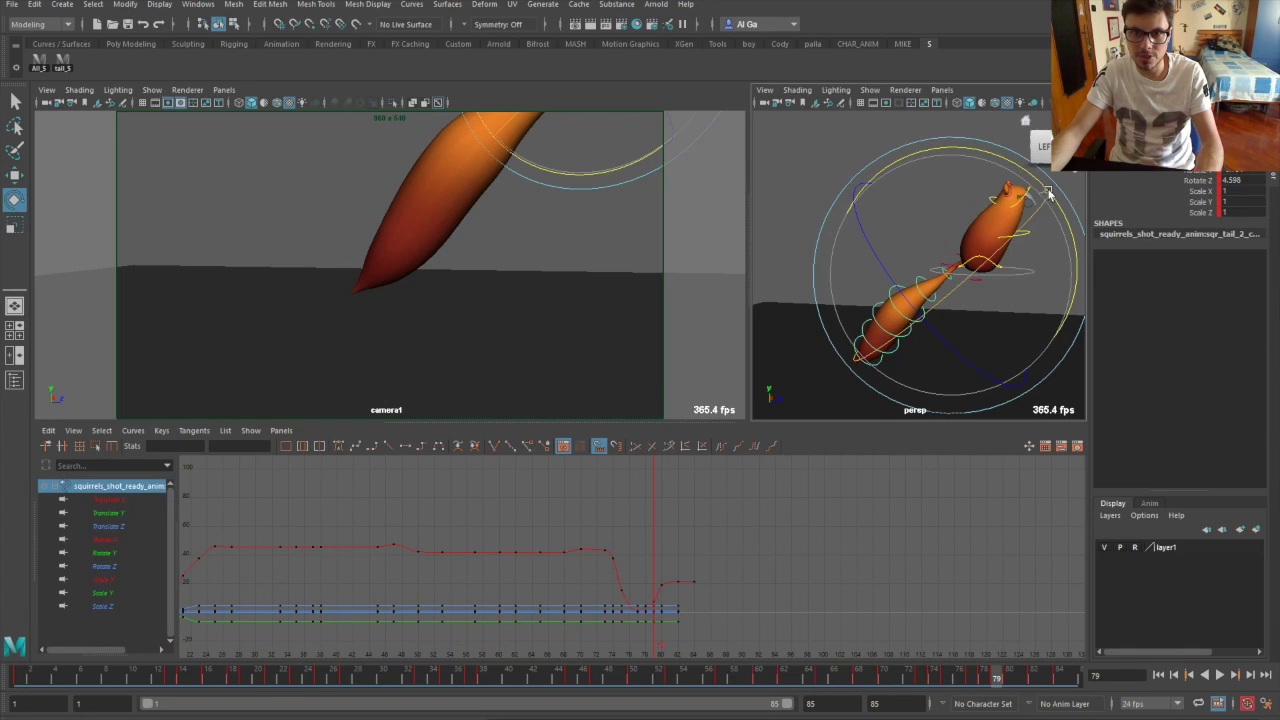
click(860, 284)
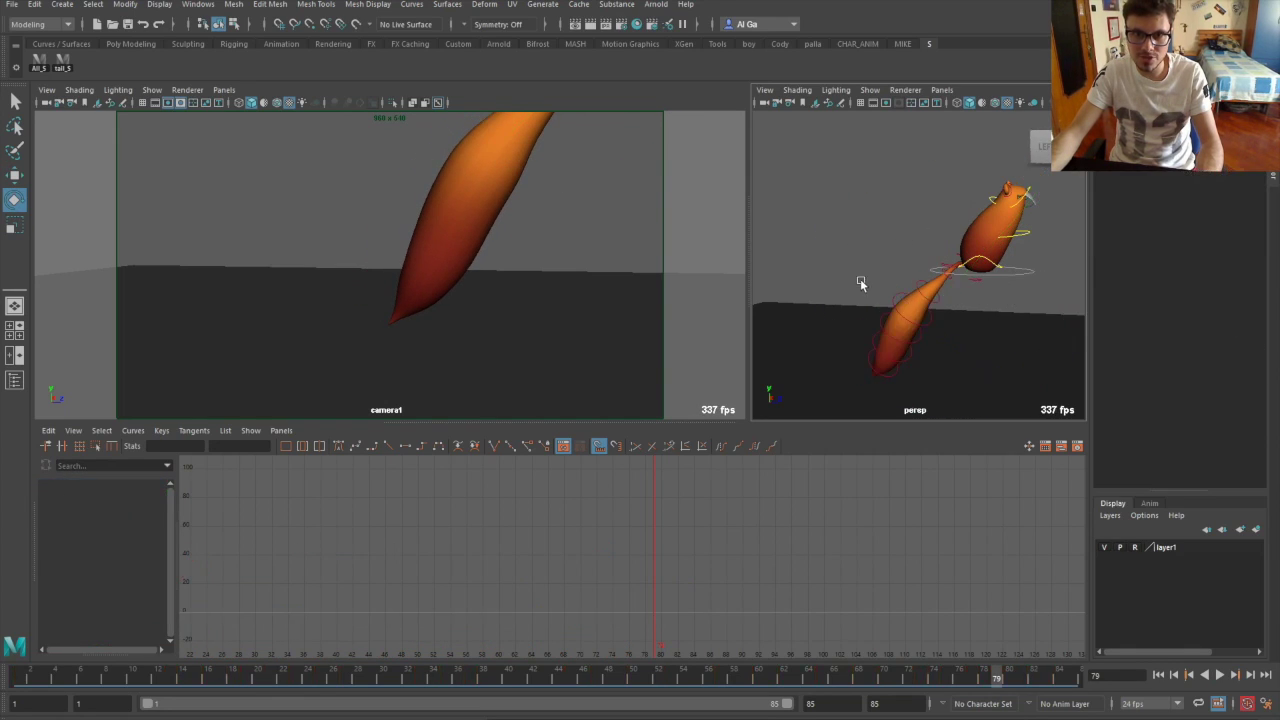
drag(902, 377, 902, 378)
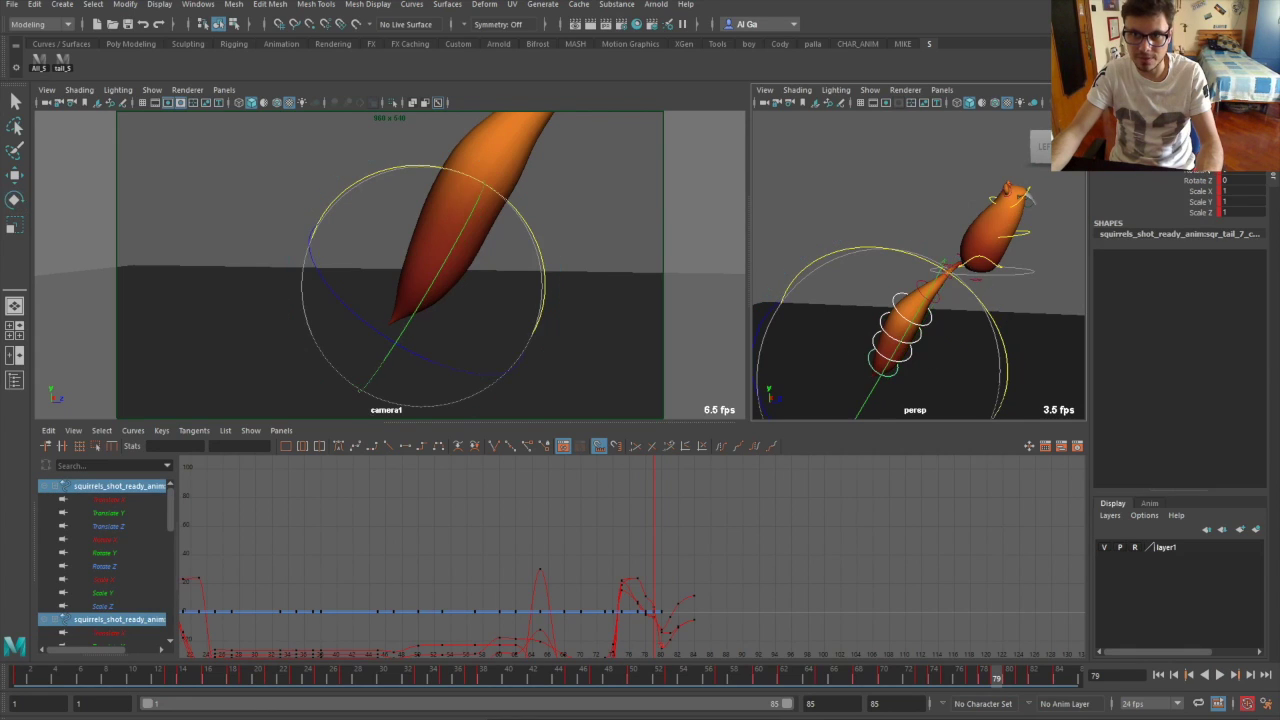
mouse_move(892, 186)
middle_down()
mouse_move(922, 182)
mouse_move(906, 190)
middle_up()
click(903, 203)
- Rotate the tail's base control at frame 79 to lower the tail, comparing the pose with the neighbouring frames
click(953, 278)
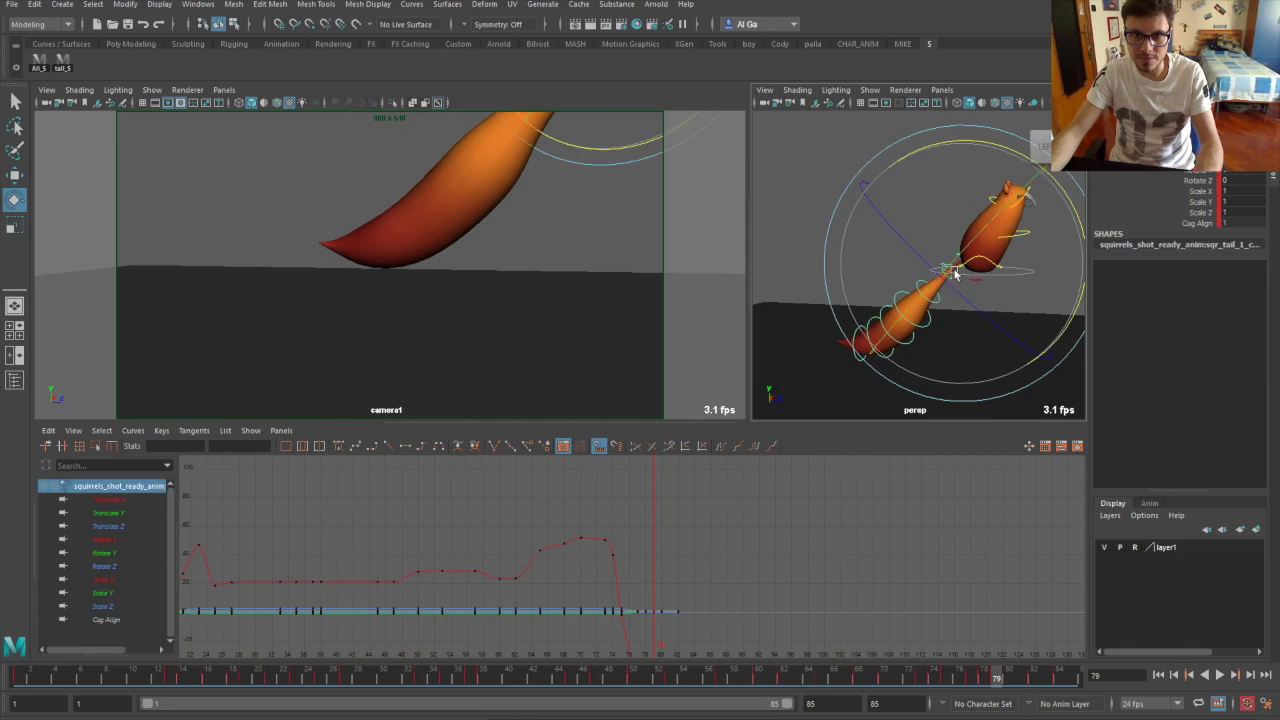
drag(1069, 197, 1059, 172)
key(comma)
key(period)
key(alt+comma)
key(alt+comma)
key(alt+period)
key(alt+period)
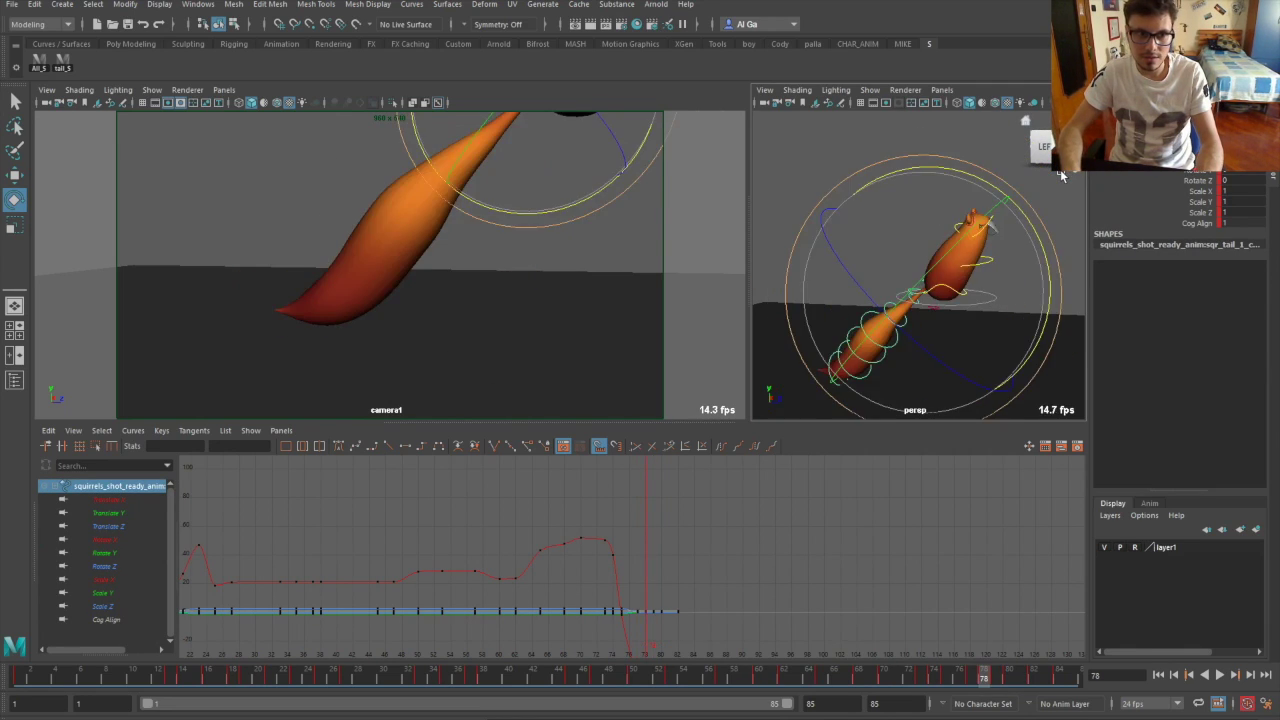
drag(1076, 202, 1056, 168)
- Rotate the middle and tip tail controls individually at frame 79 to bend the outer tail backward and upward
click(866, 297)
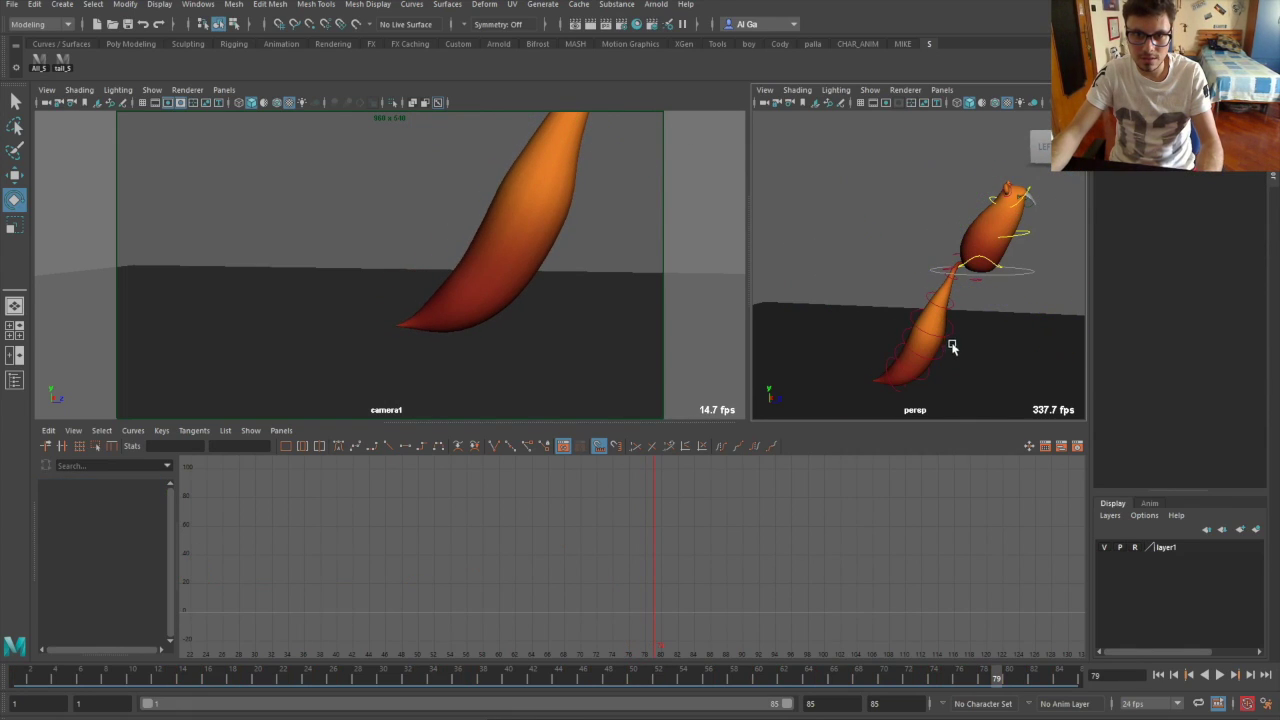
click(952, 345)
mouse_move(1034, 287)
mouse_down()
mouse_move(1047, 302)
mouse_move(1042, 293)
mouse_up()
click(914, 354)
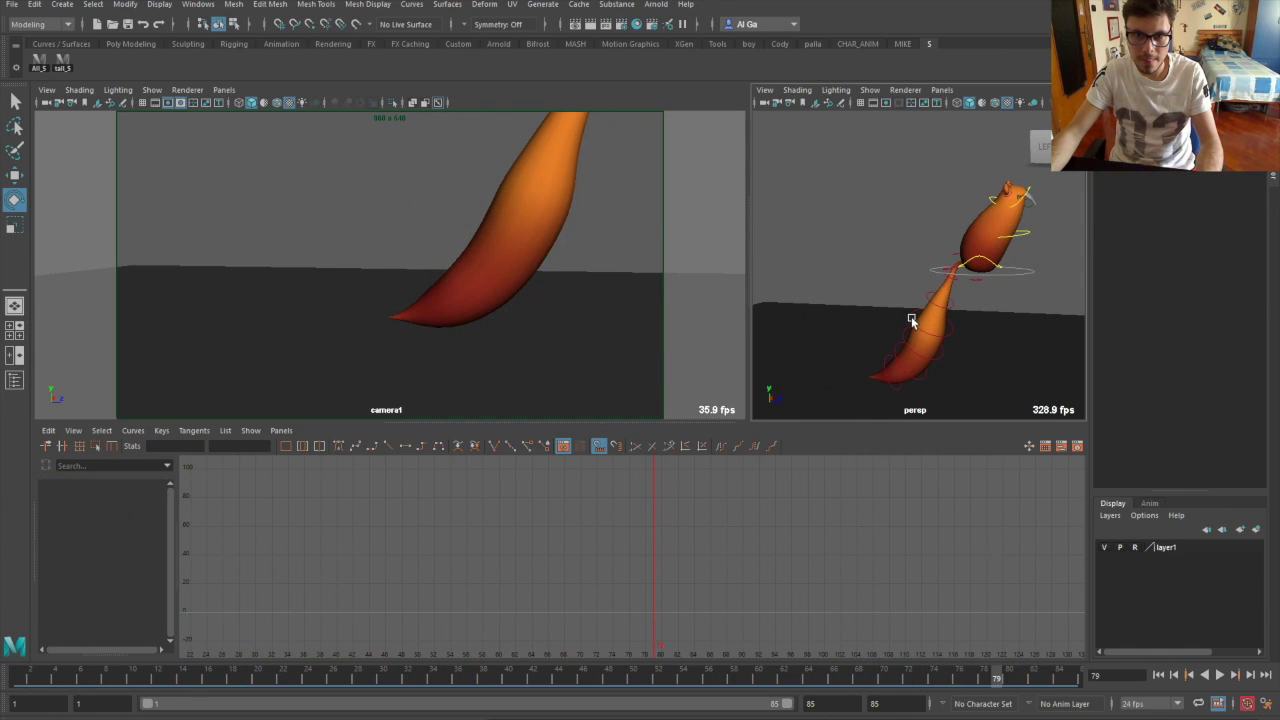
click(911, 318)
drag(1046, 277, 1064, 296)
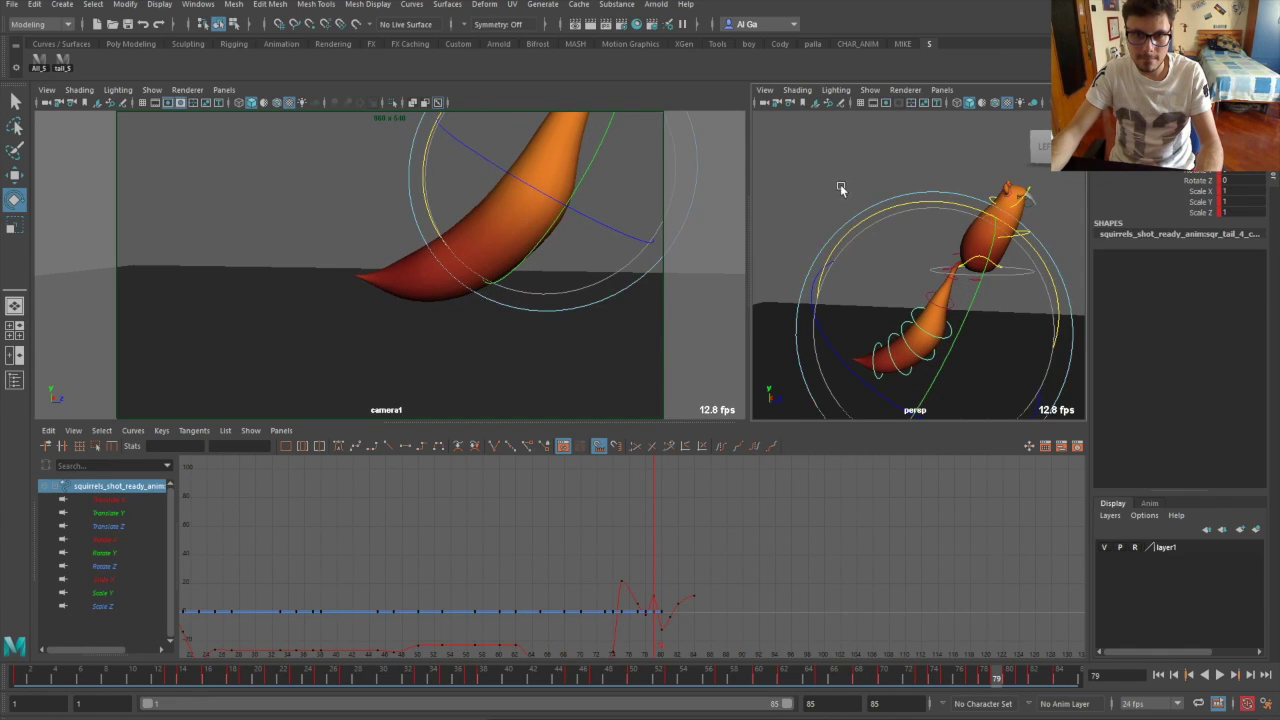
click(936, 354)
click(883, 377)
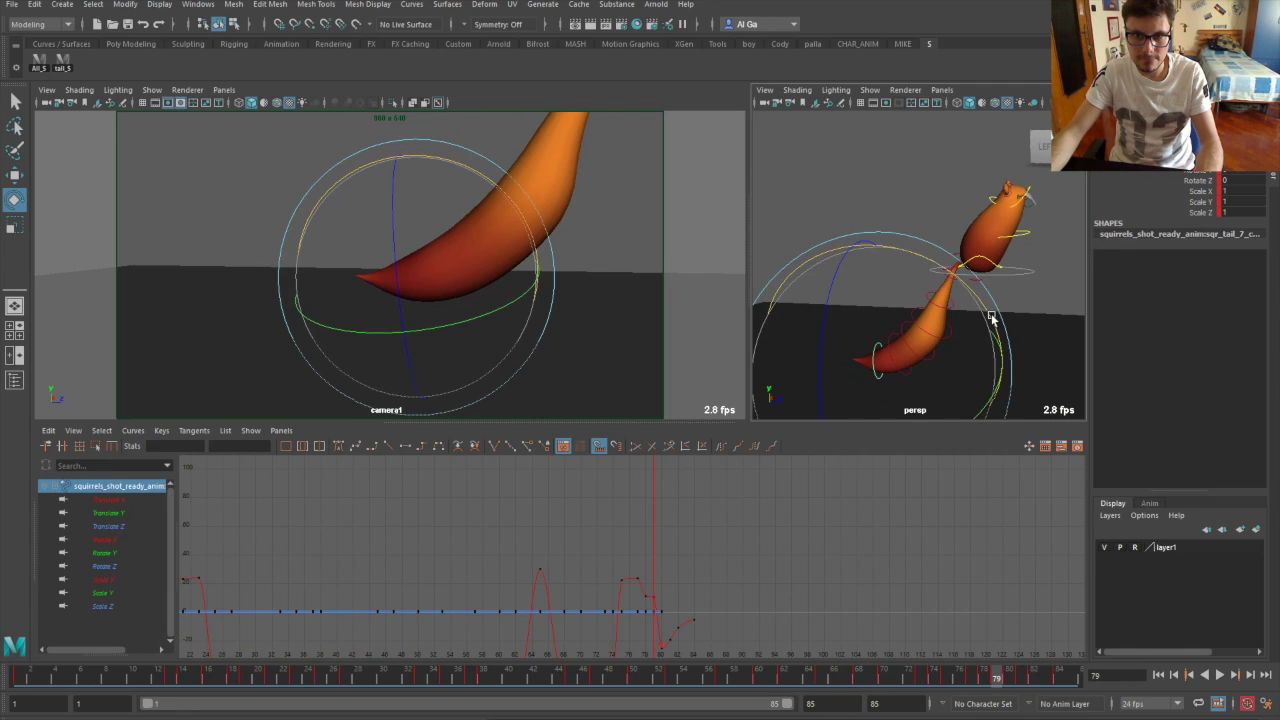
drag(986, 309, 999, 343)
- Rotate the tail's base control further downward at frame 79 and check the jump in playback
click(866, 197)
click(958, 269)
drag(1073, 215, 1056, 182)
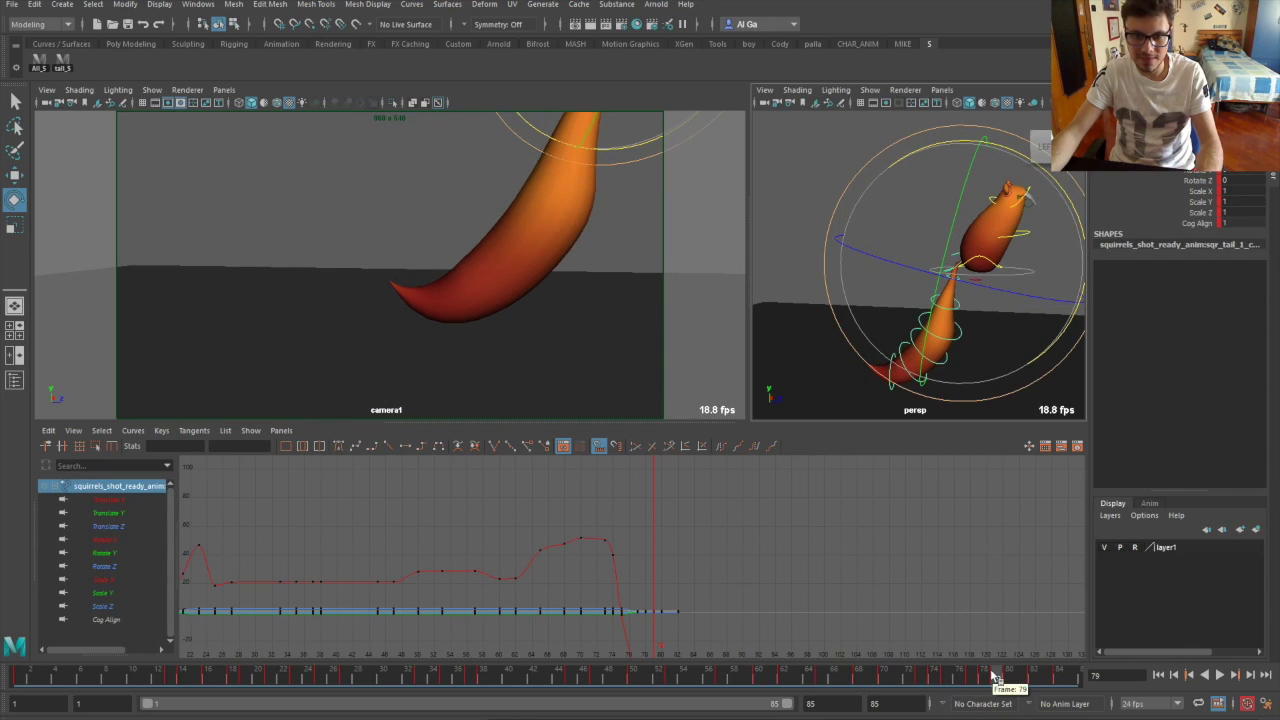
key(alt+v)
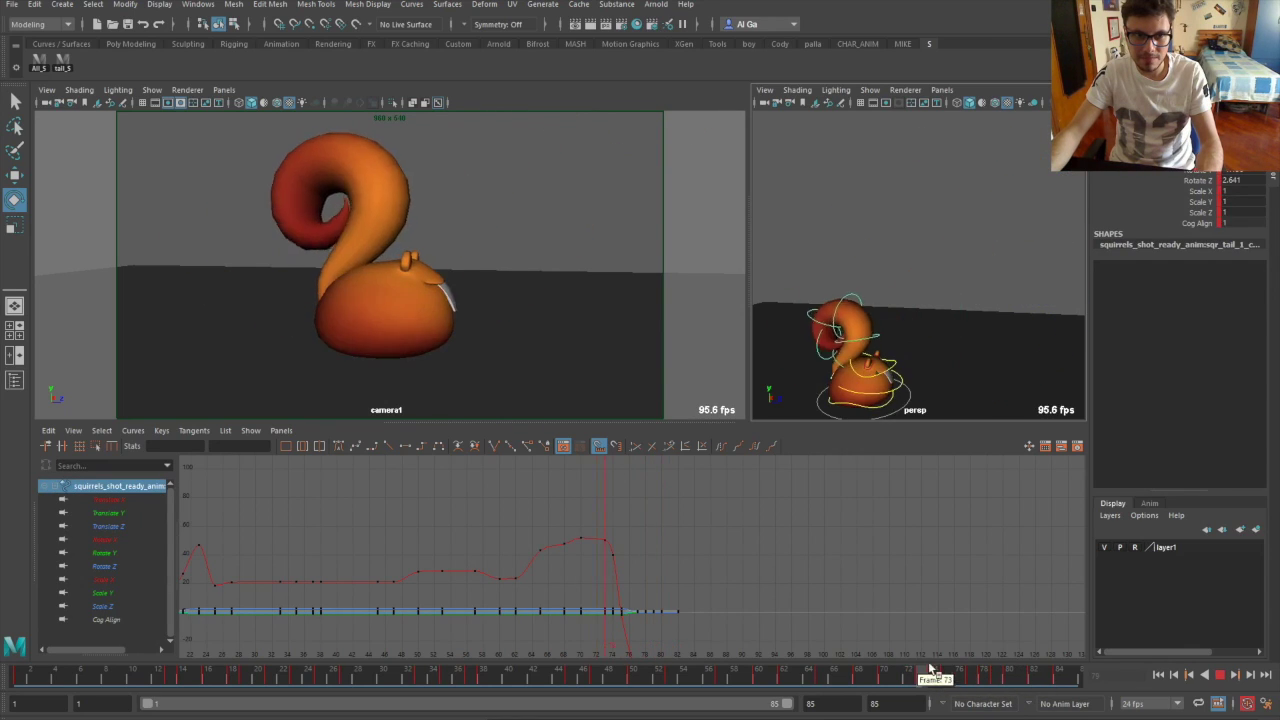
click(992, 670)
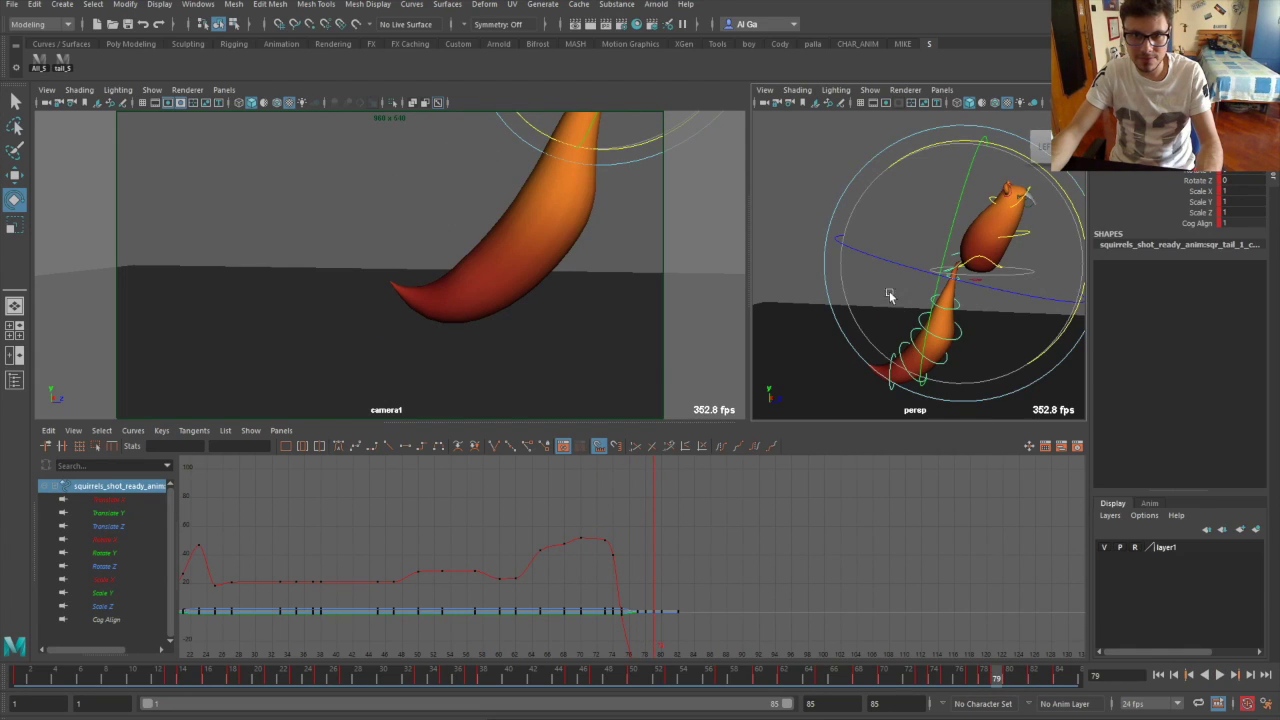
- Select all tail controls and delete their keys at frame 79 to discard the new pose
click(793, 196)
click(62, 63)
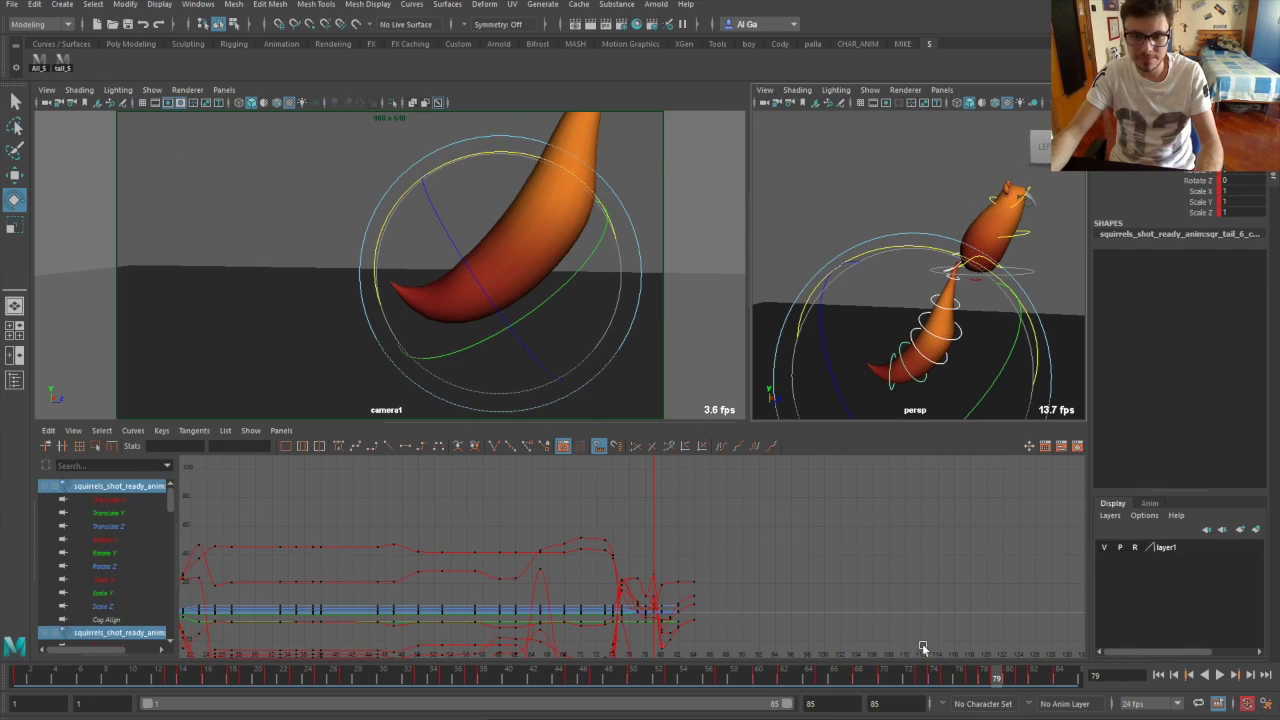
right_click(993, 677)
click(1029, 449)
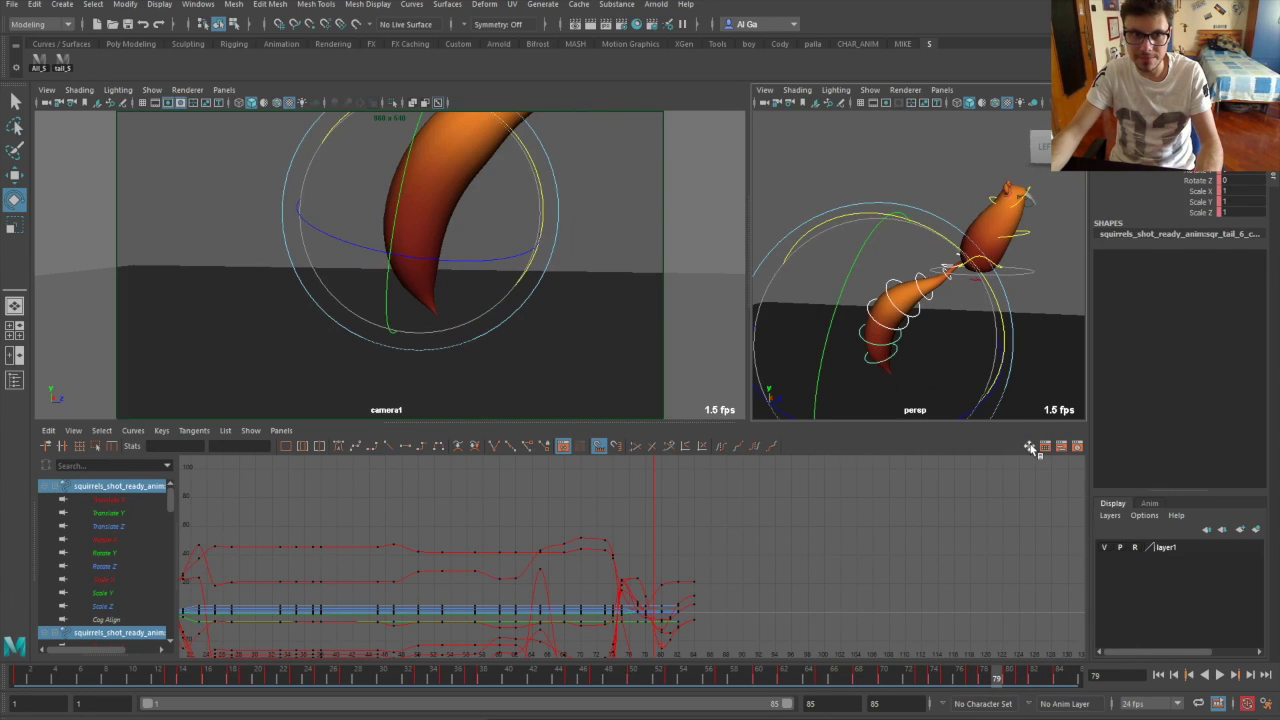
click(1048, 328)
- Rotate the two outermost tail controls about X at frame 79 to swing the tip backward behind the body
click(876, 367)
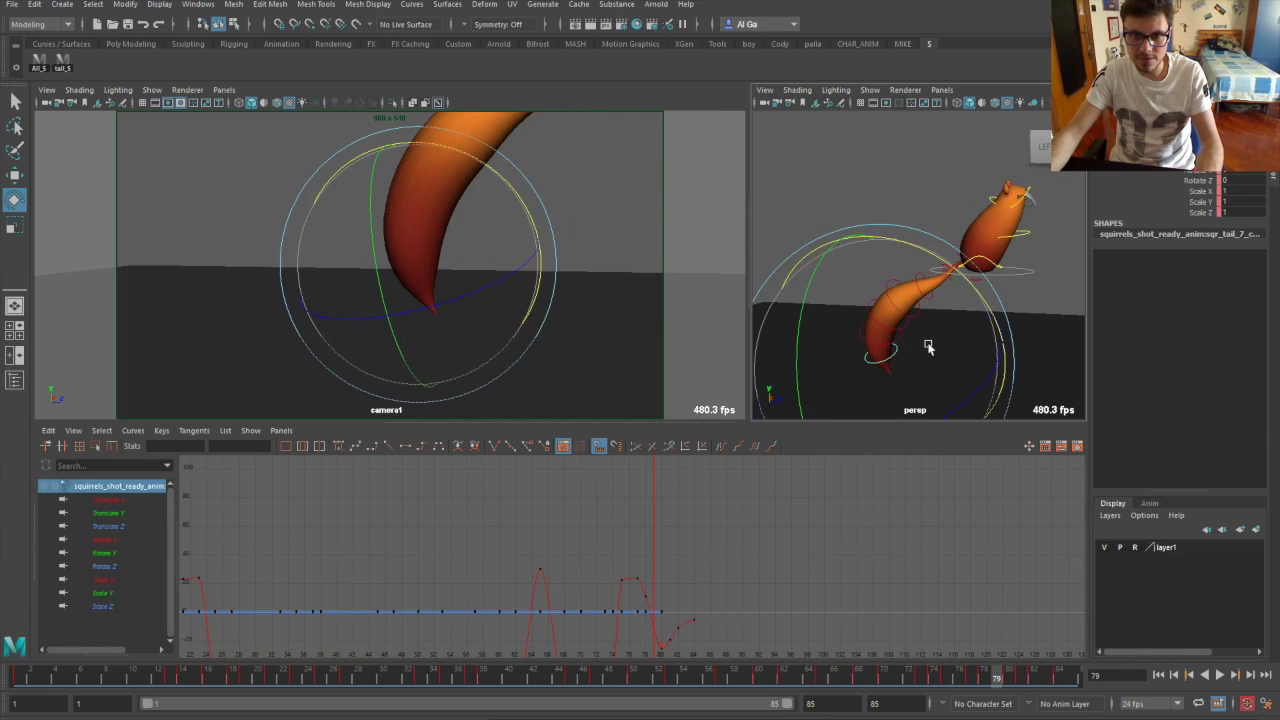
drag(986, 320, 1013, 383)
click(1067, 309)
click(890, 346)
drag(995, 297, 1003, 341)
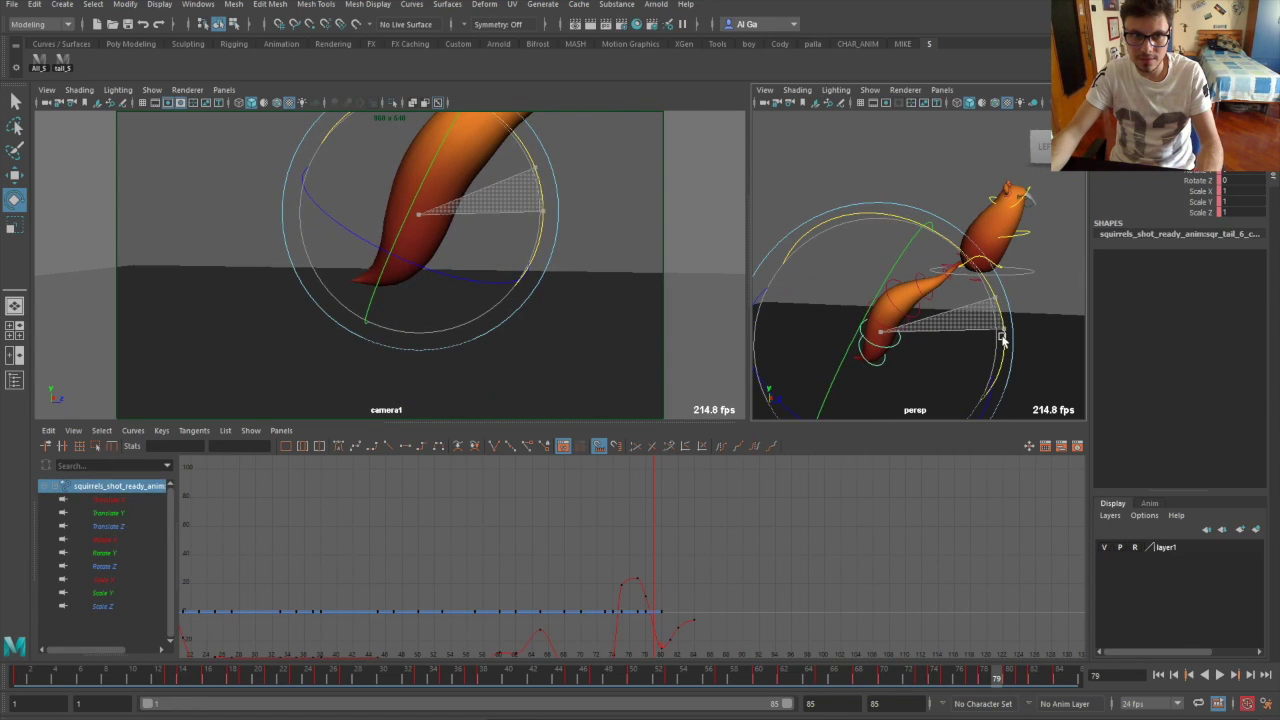
- Rotate the two outermost tail controls about X at frame 80 to uncurl the tip, and check the motion
drag(994, 680, 989, 681)
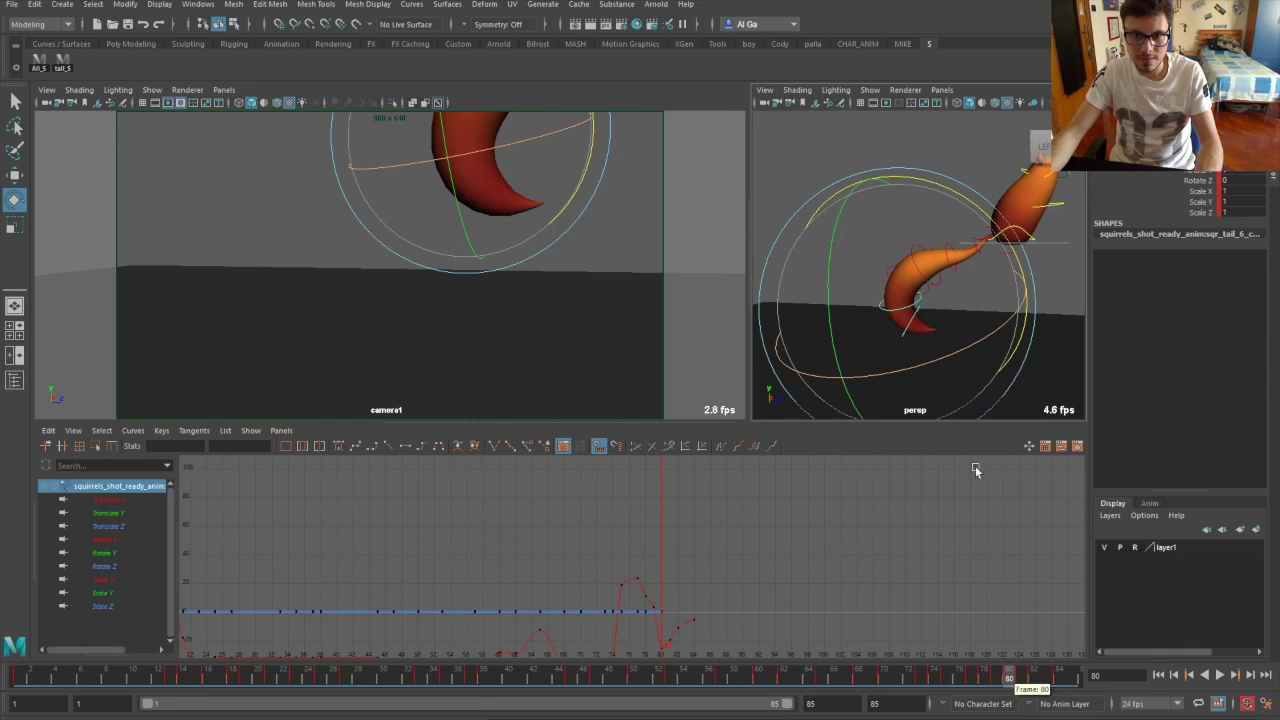
click(1057, 393)
click(896, 308)
drag(1018, 263, 1013, 374)
click(1067, 369)
click(907, 328)
key(alt+v)
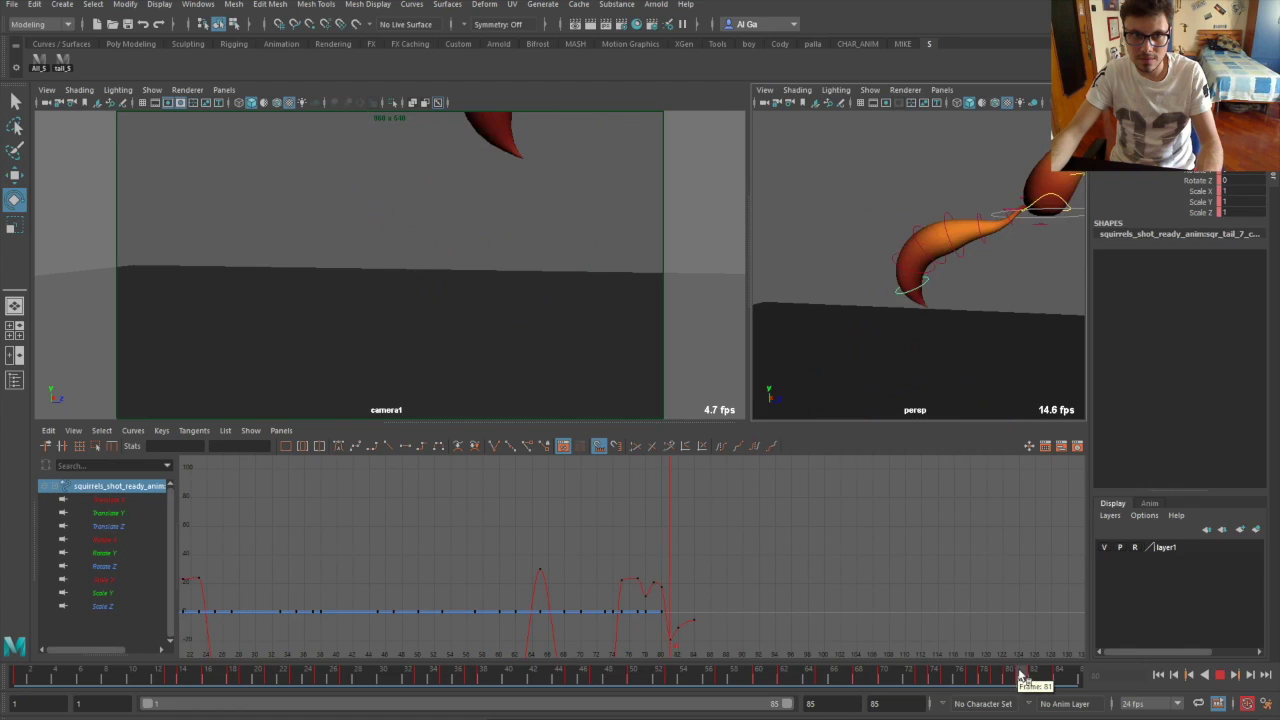
- Rotate the tail tip control about X at frame 81 to loosen its curl and play back the jump
click(1025, 677)
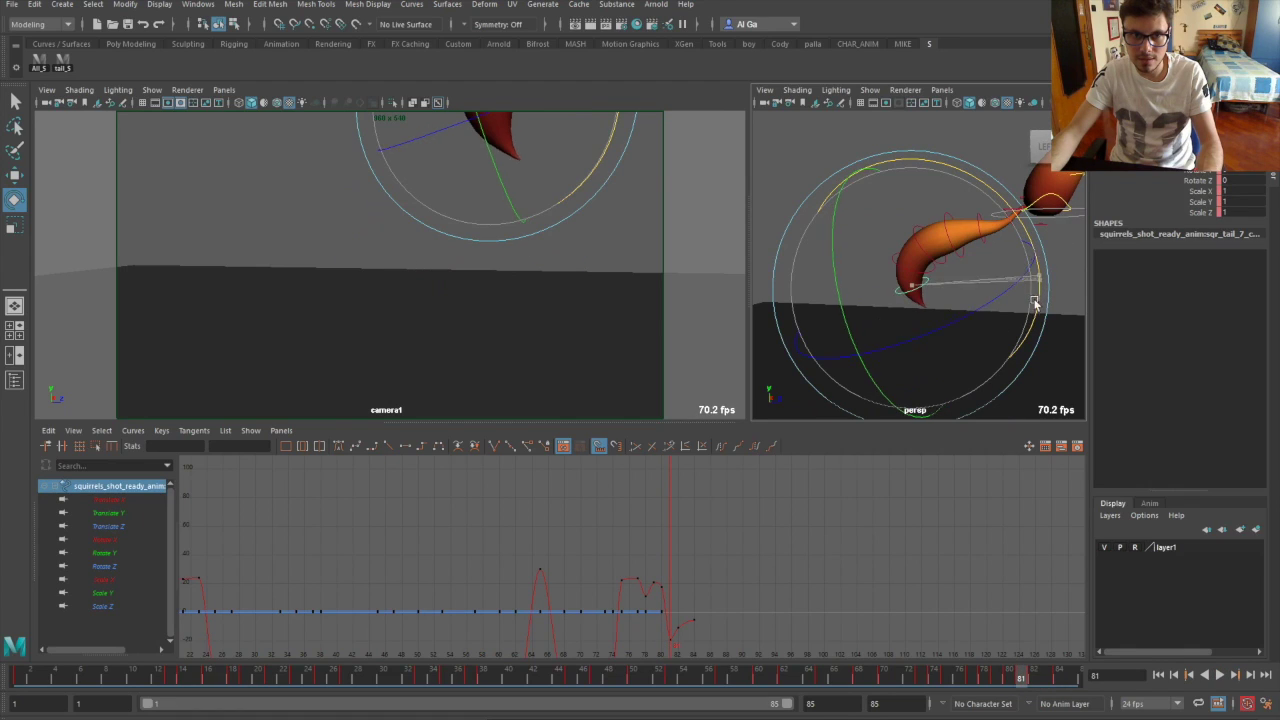
key(alt+v)
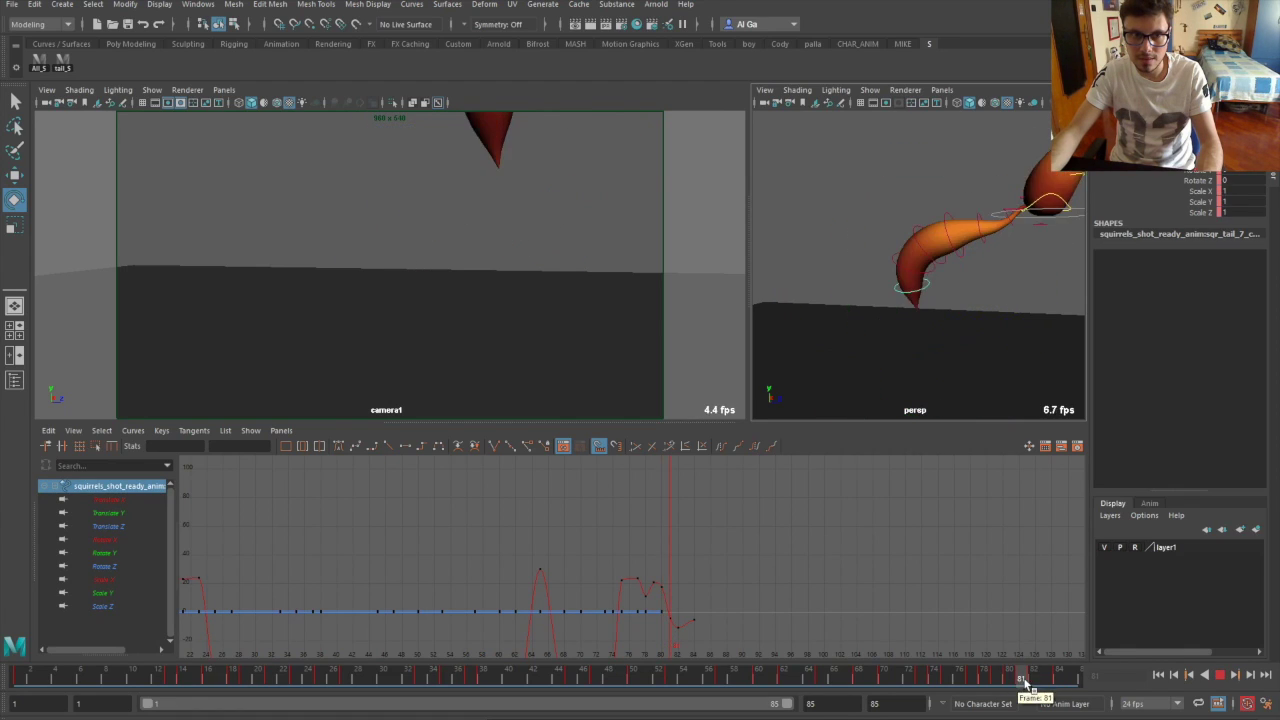
key(alt+v)
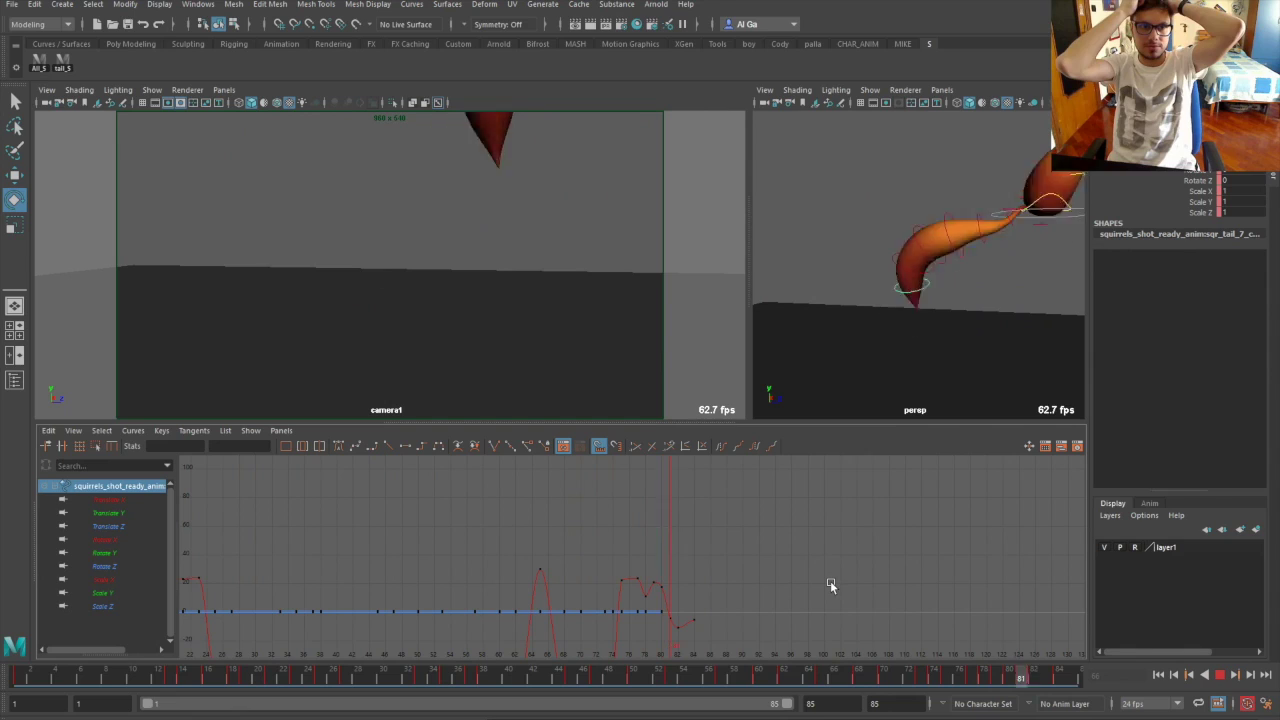
key(alt+v)
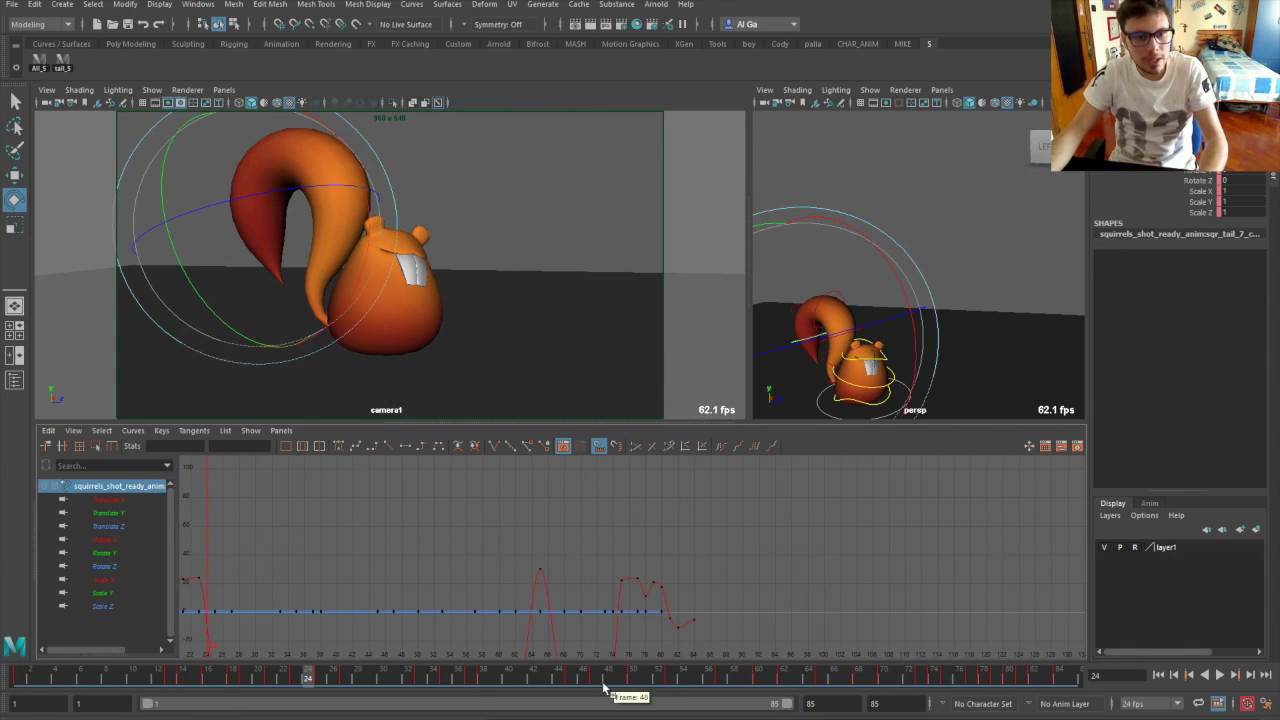
drag(603, 684, 997, 657)
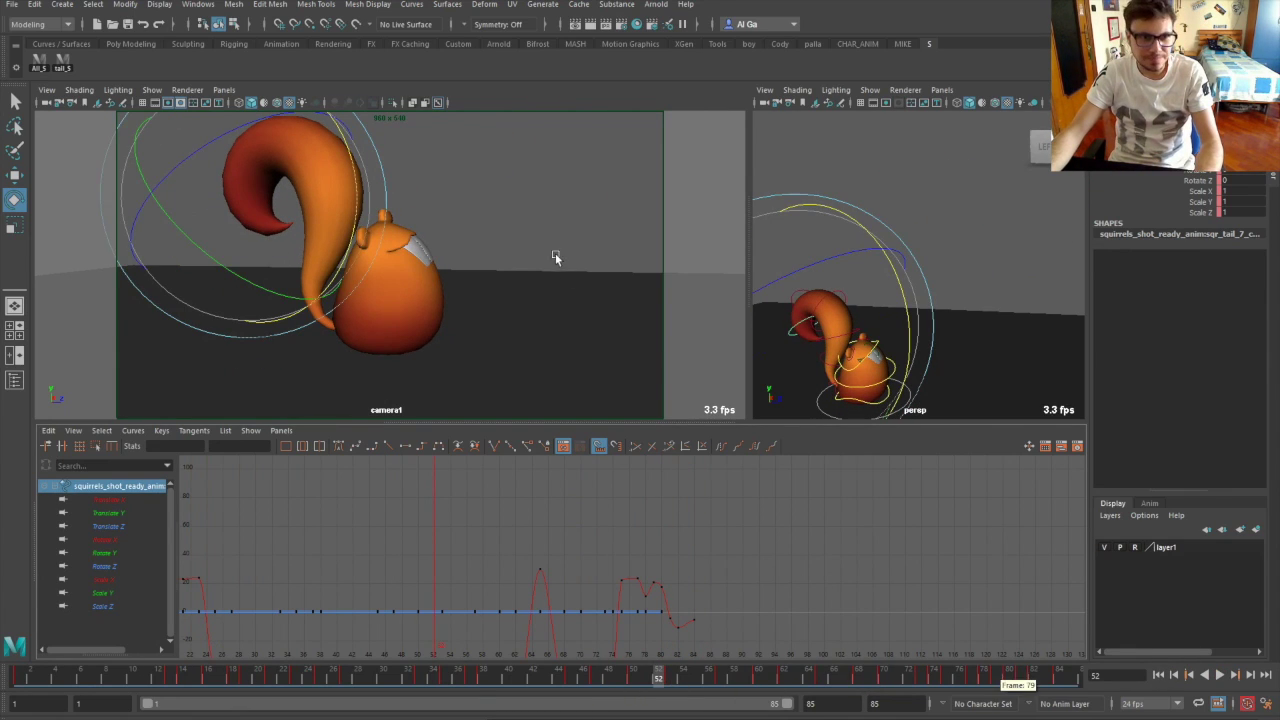
click(935, 378)
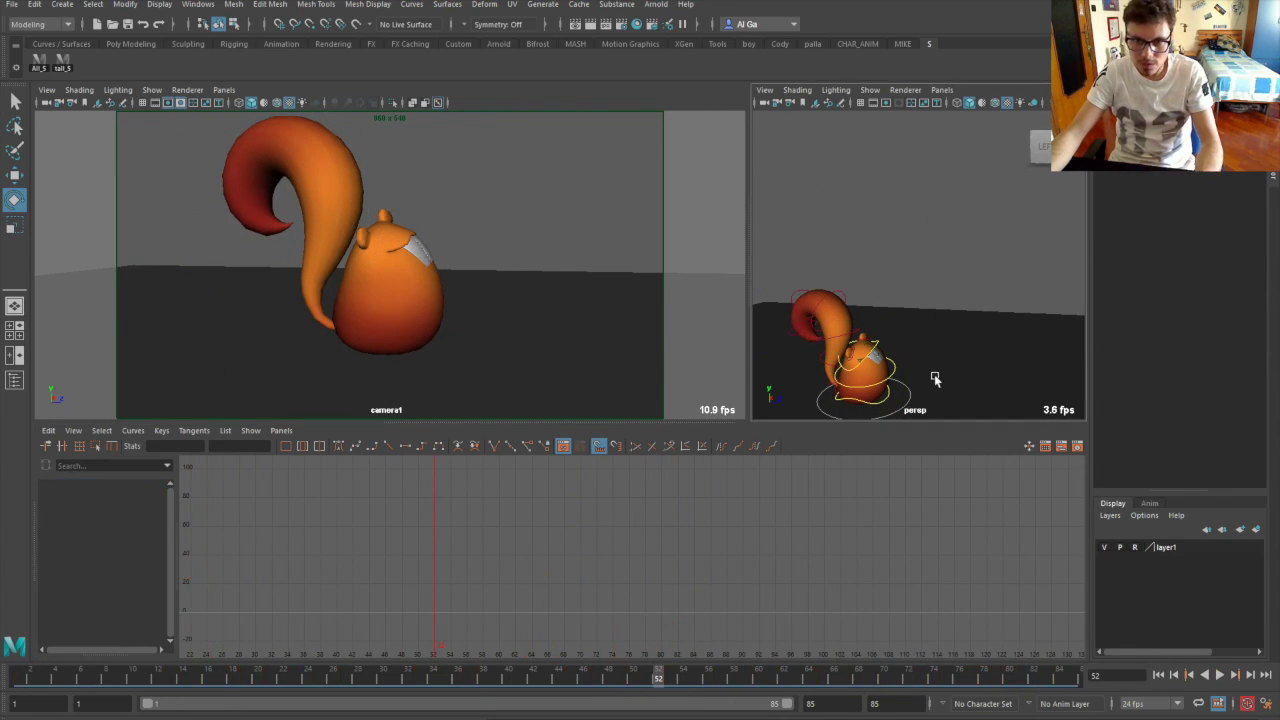
click(881, 404)
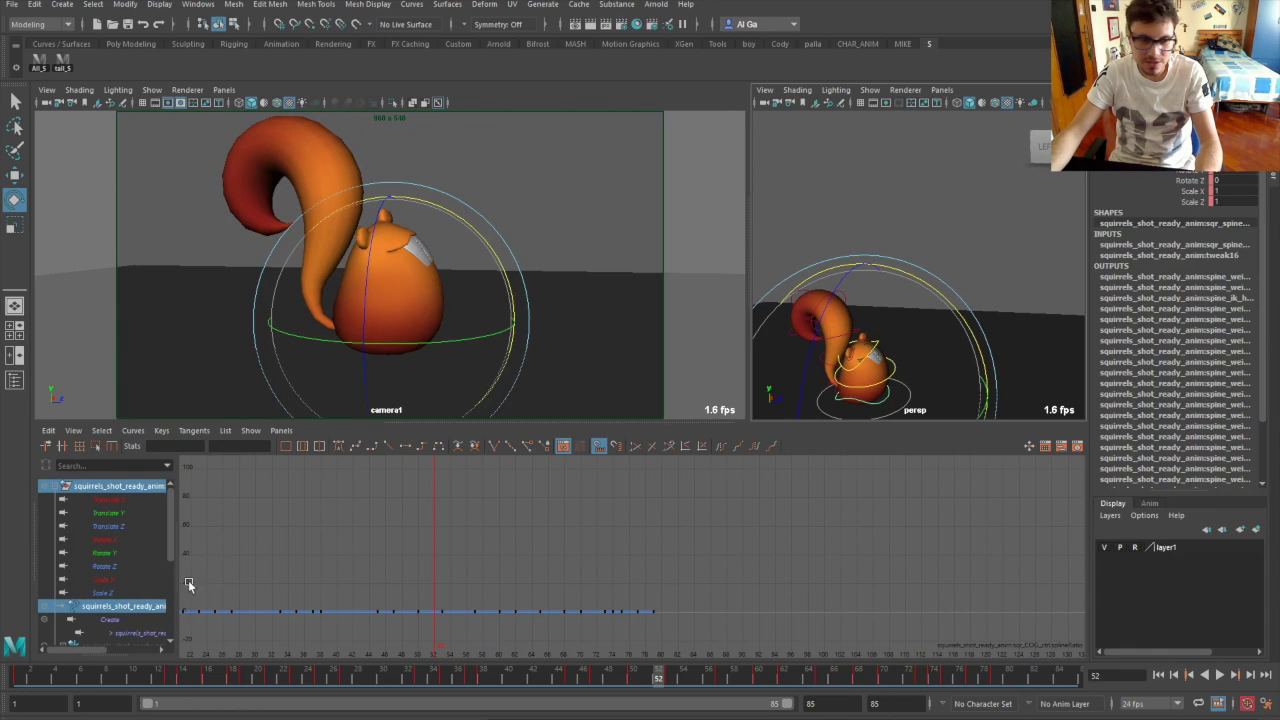
drag(36, 669, 221, 717)
key(w)
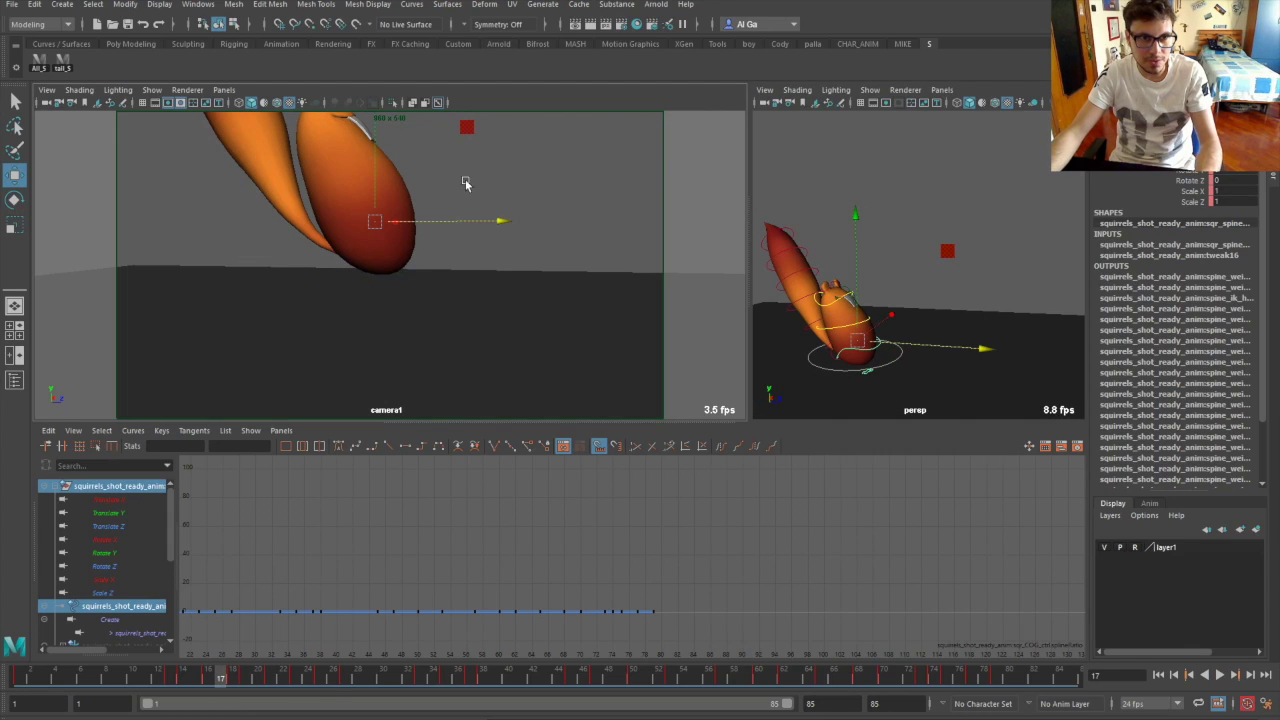
drag(380, 223, 380, 214)
key(ctrl+z)
- Select the squirrel's middle spine control and reposition it at frame 17 to adjust the body's bend on the way down
click(995, 262)
click(995, 262)
click(860, 325)
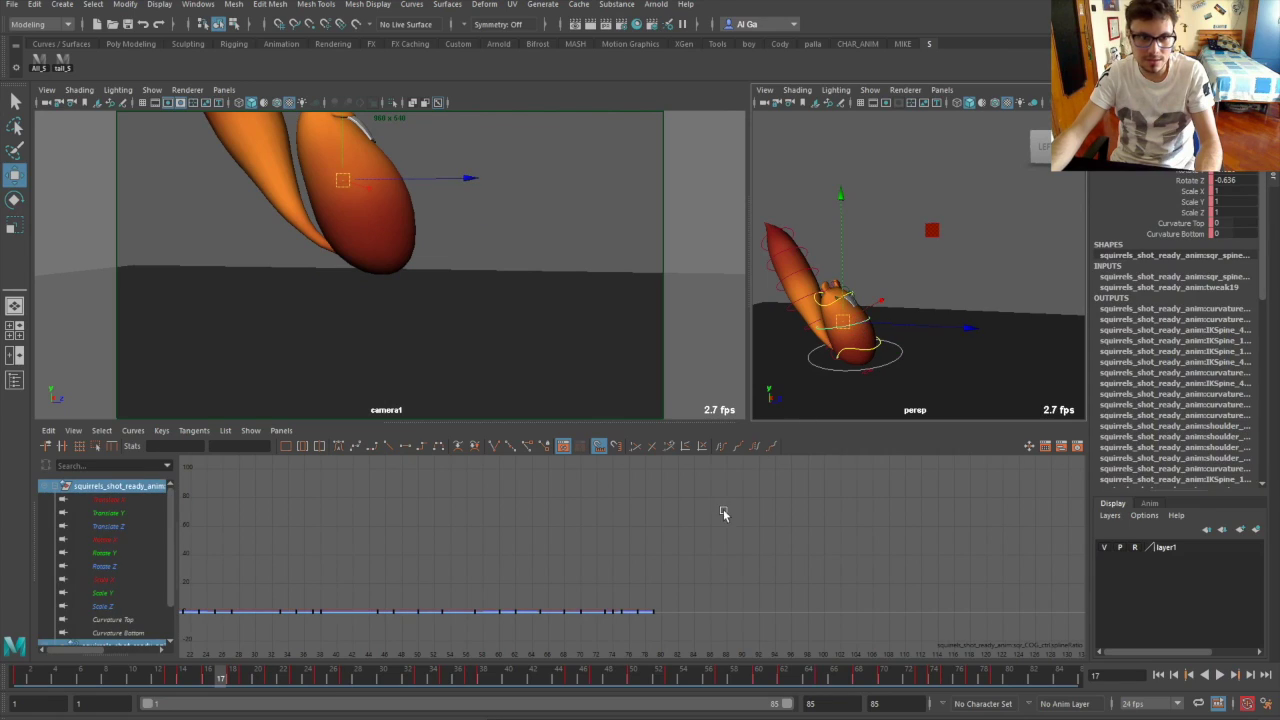
mouse_move(346, 190)
mouse_down()
mouse_move(355, 179)
mouse_move(329, 179)
mouse_up()
mouse_move(218, 678)
mouse_down()
mouse_move(206, 676)
mouse_move(221, 678)
mouse_up()
drag(383, 178, 405, 180)
- Move the middle spine control slightly backward at frame 18 and slightly forward at frame 21, checking each change in playback
drag(218, 678, 241, 671)
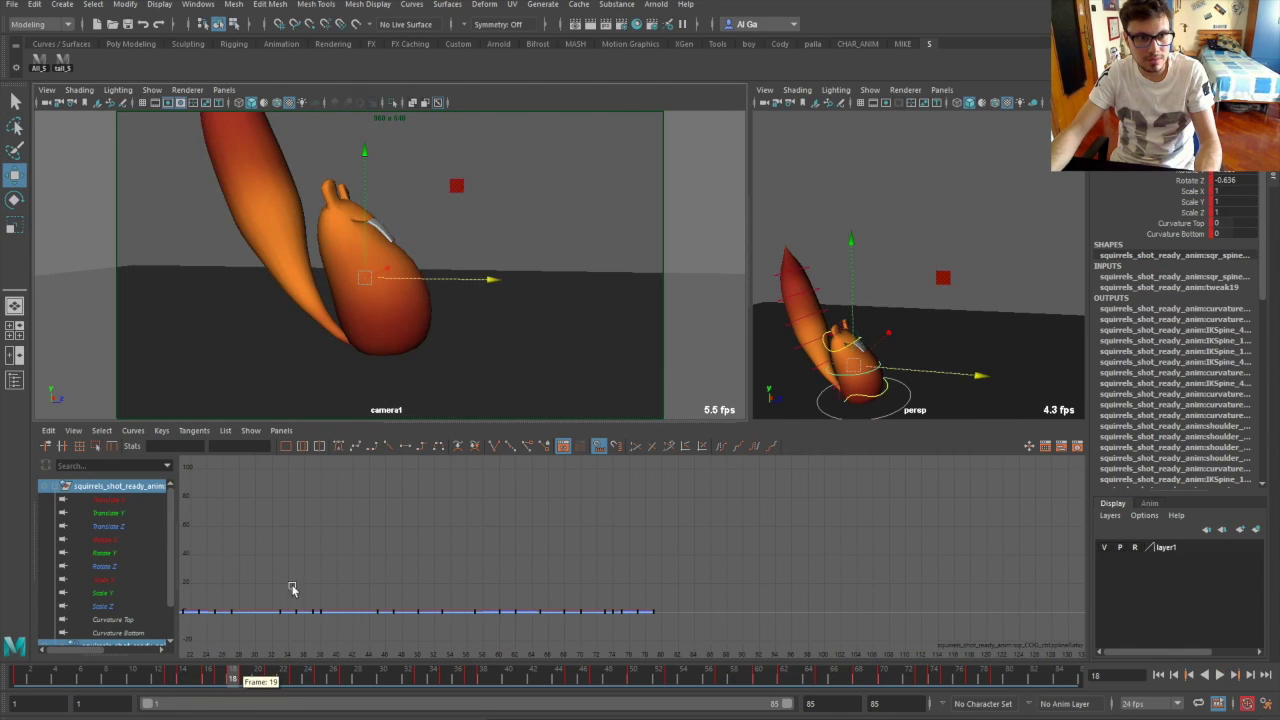
drag(434, 280, 430, 285)
key(alt+v)
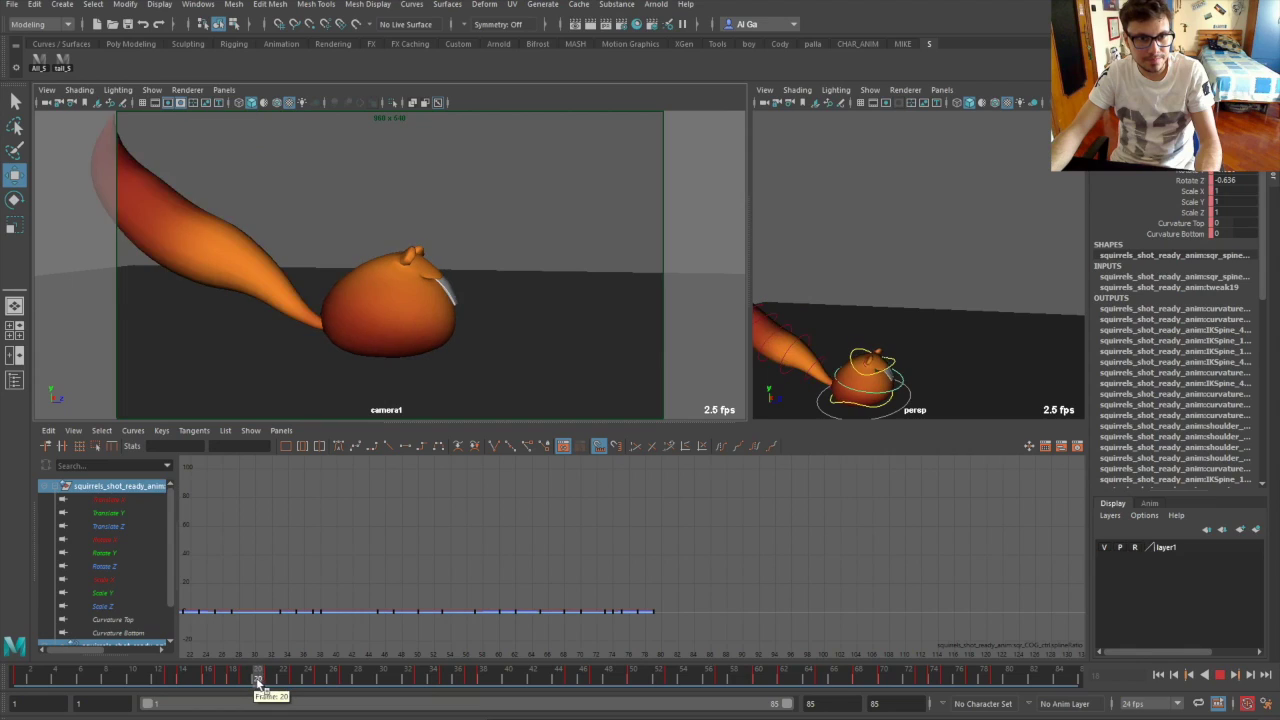
click(268, 678)
drag(500, 307, 508, 308)
key(alt+v)
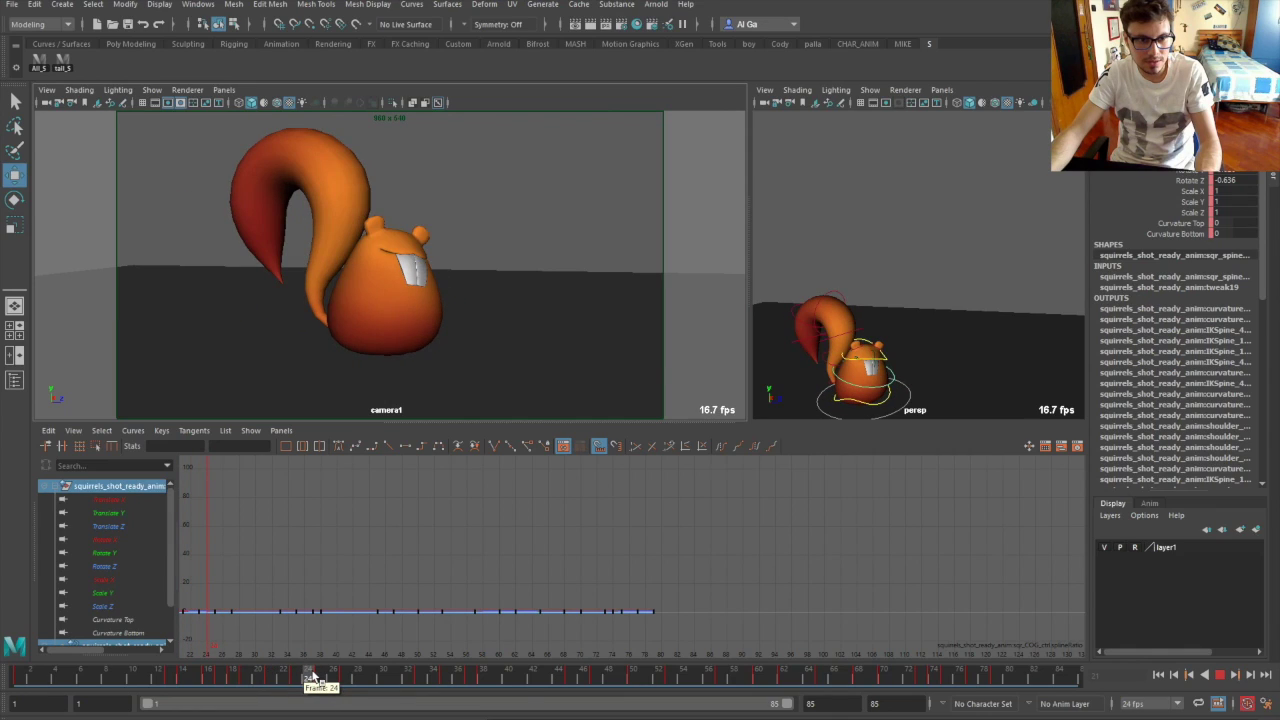
- Play back the jump and examine the body's shape around frames 25 and 53
click(320, 678)
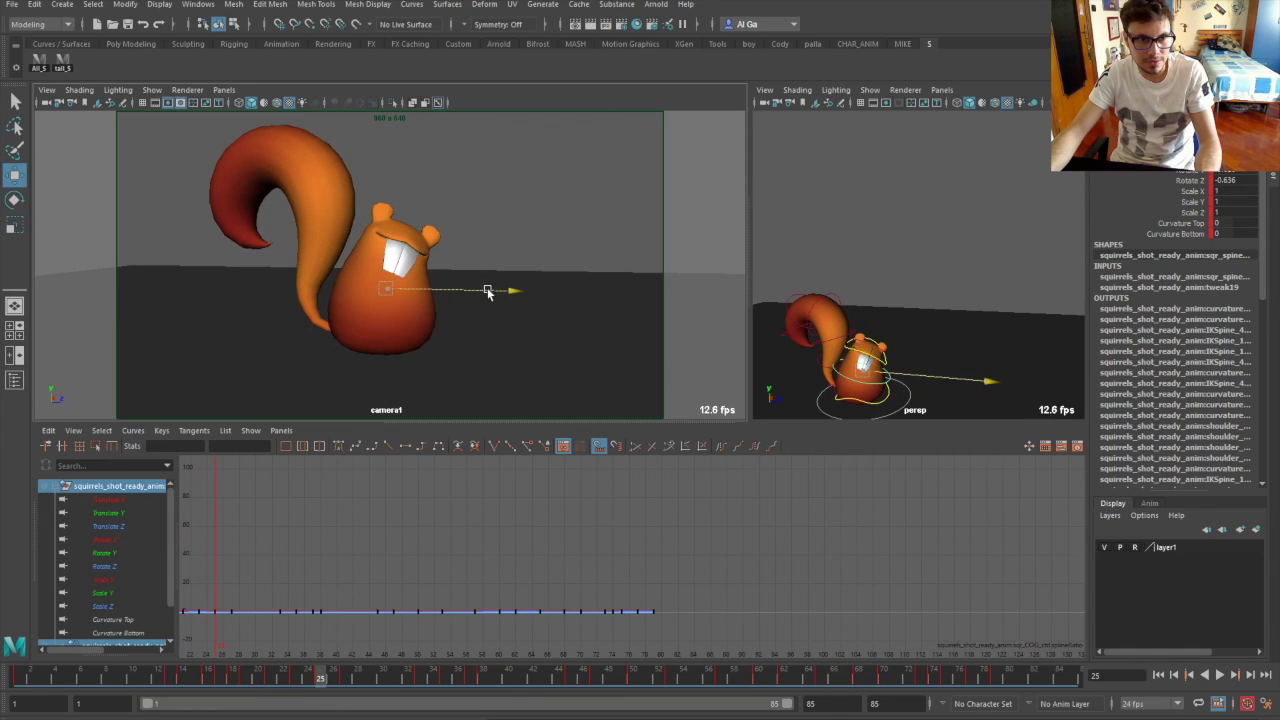
mouse_move(326, 680)
mouse_down()
mouse_move(357, 680)
mouse_move(170, 678)
mouse_up()
key(alt+v)
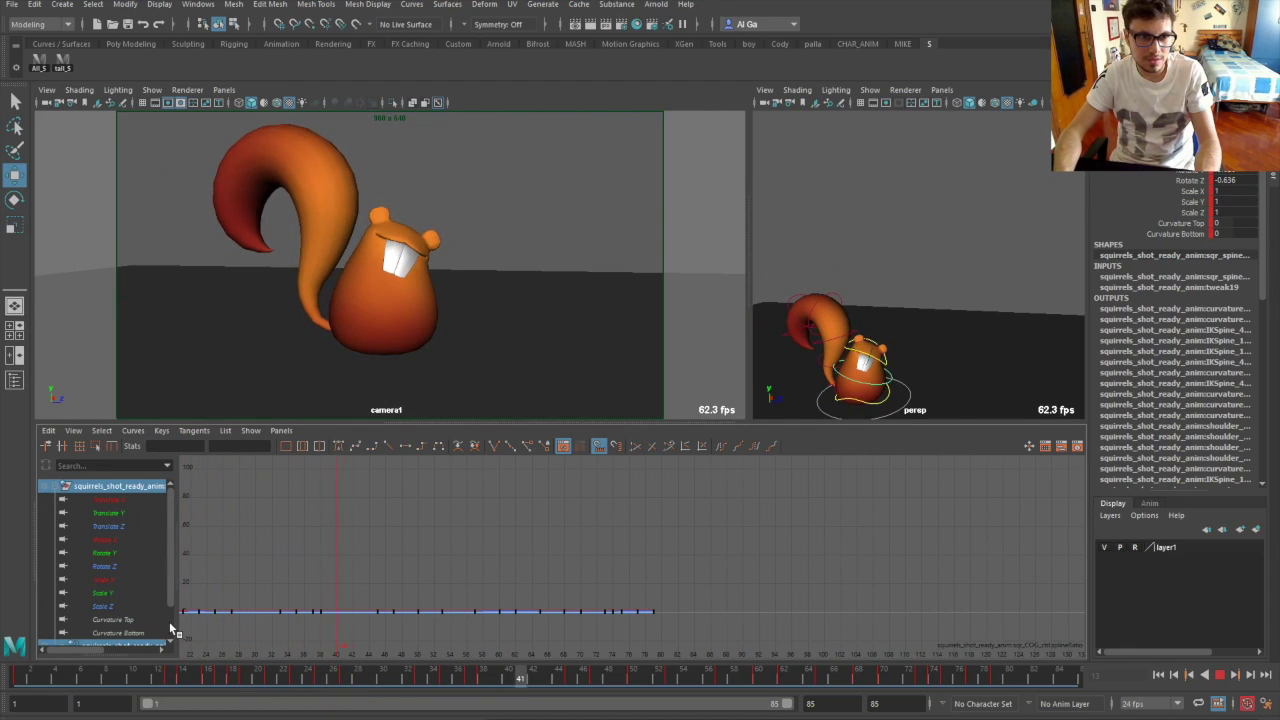
key(alt+v)
key(alt+v)
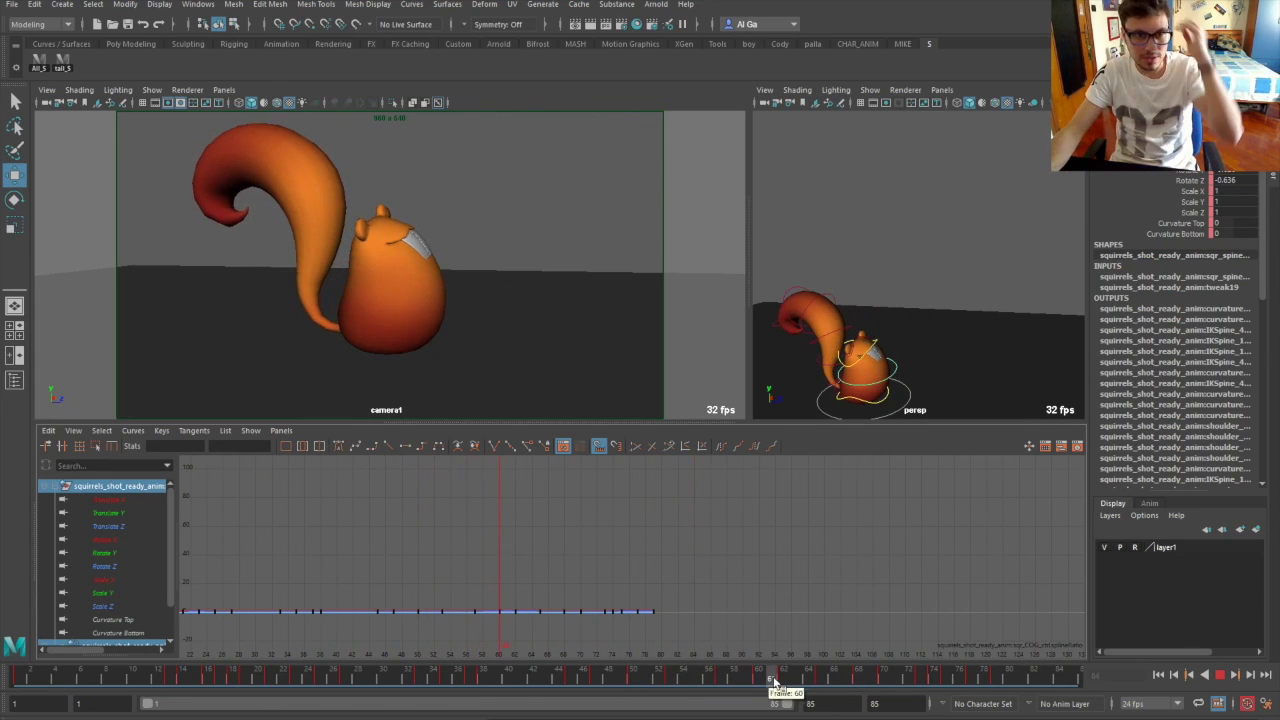
drag(800, 683, 672, 695)
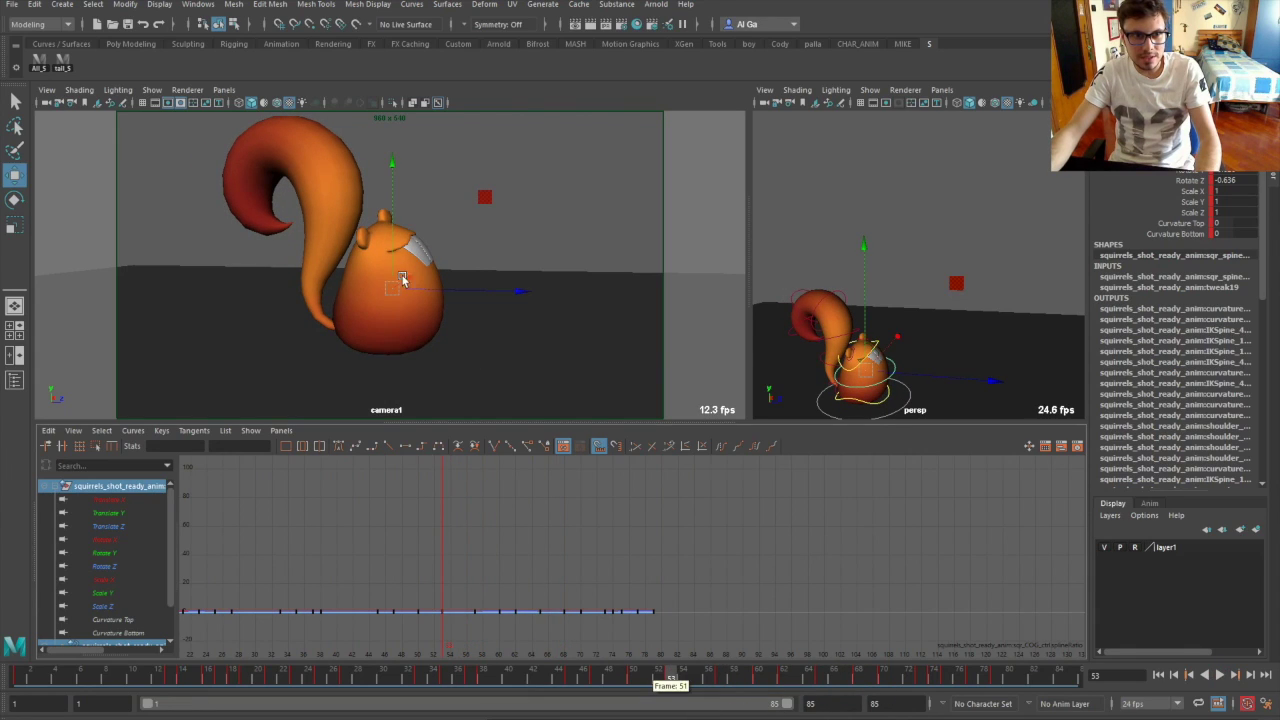
mouse_move(398, 289)
mouse_down()
mouse_move(428, 277)
mouse_move(410, 284)
mouse_up()
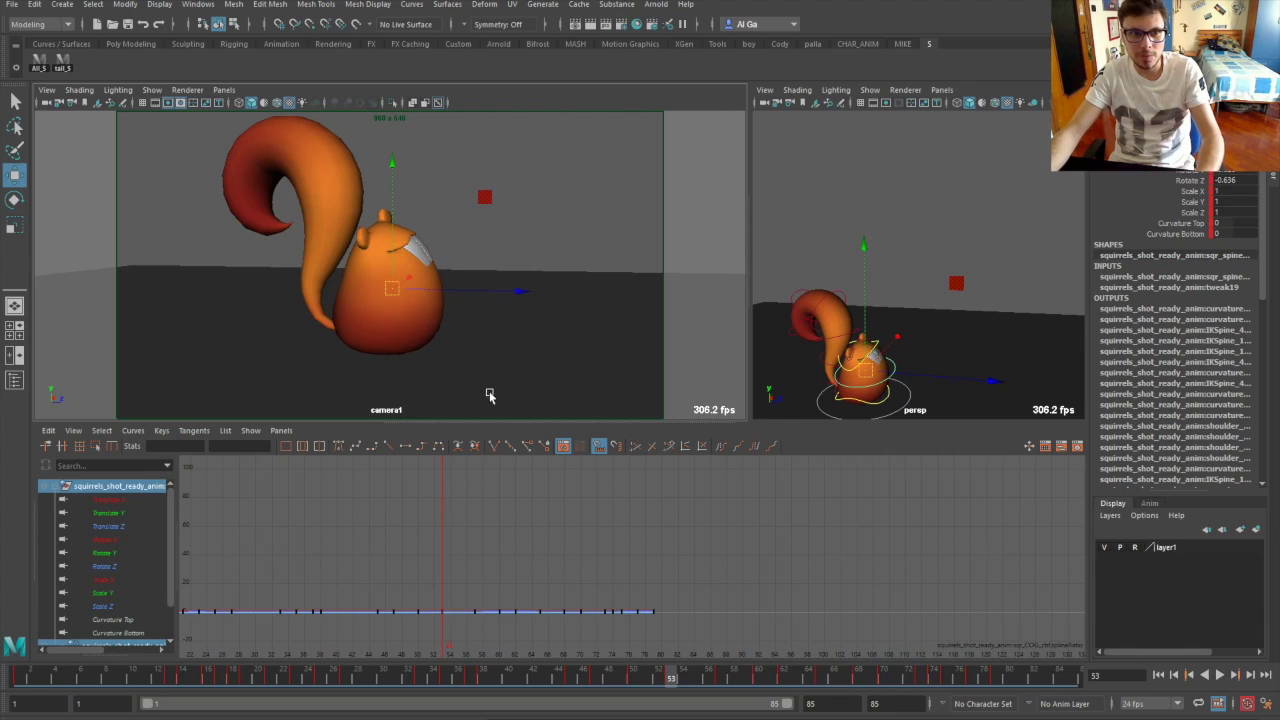
- Move the middle spine control slightly backward and down at frame 47, and check its horizontal placement at frame 50
drag(663, 680, 597, 680)
drag(473, 287, 465, 293)
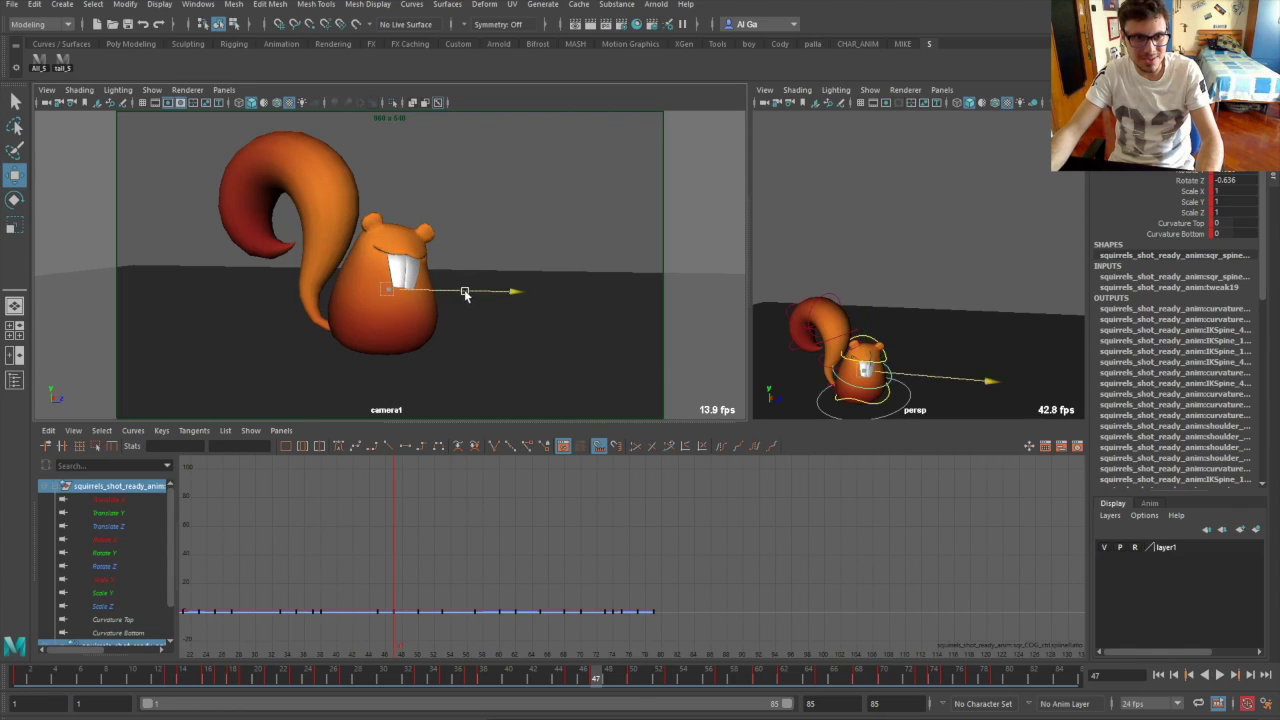
drag(626, 672, 597, 679)
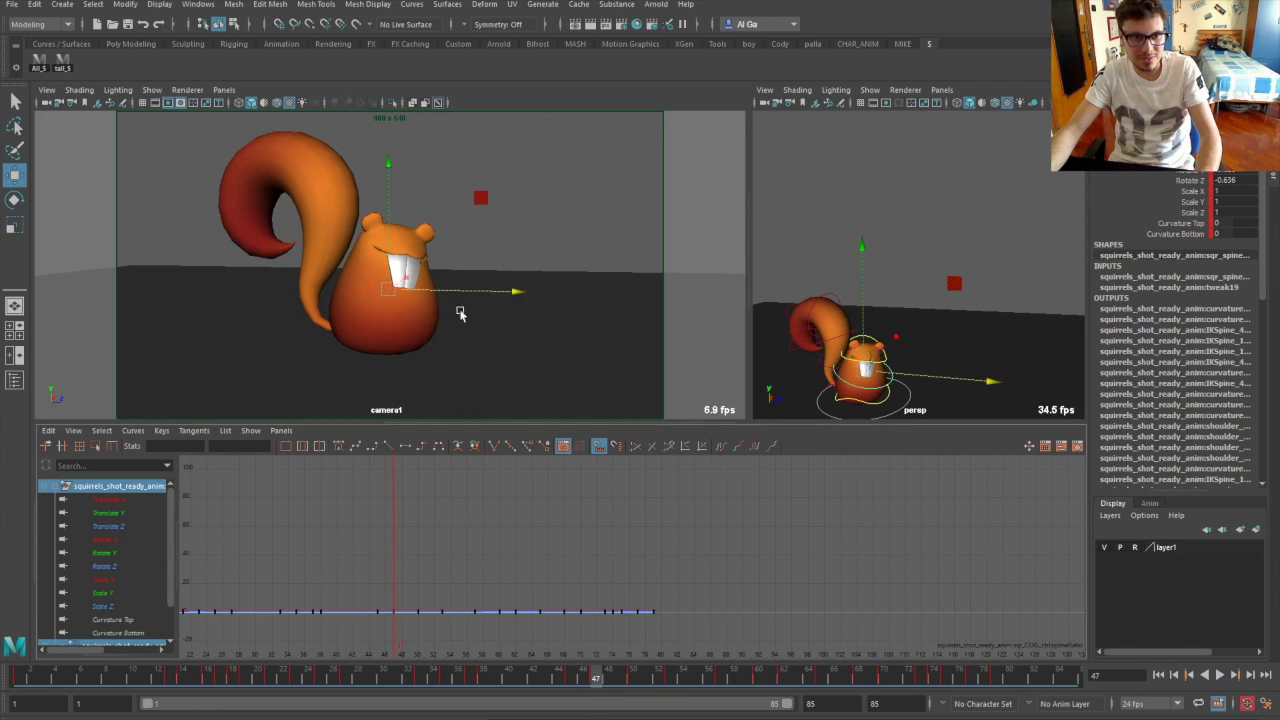
drag(391, 291, 388, 294)
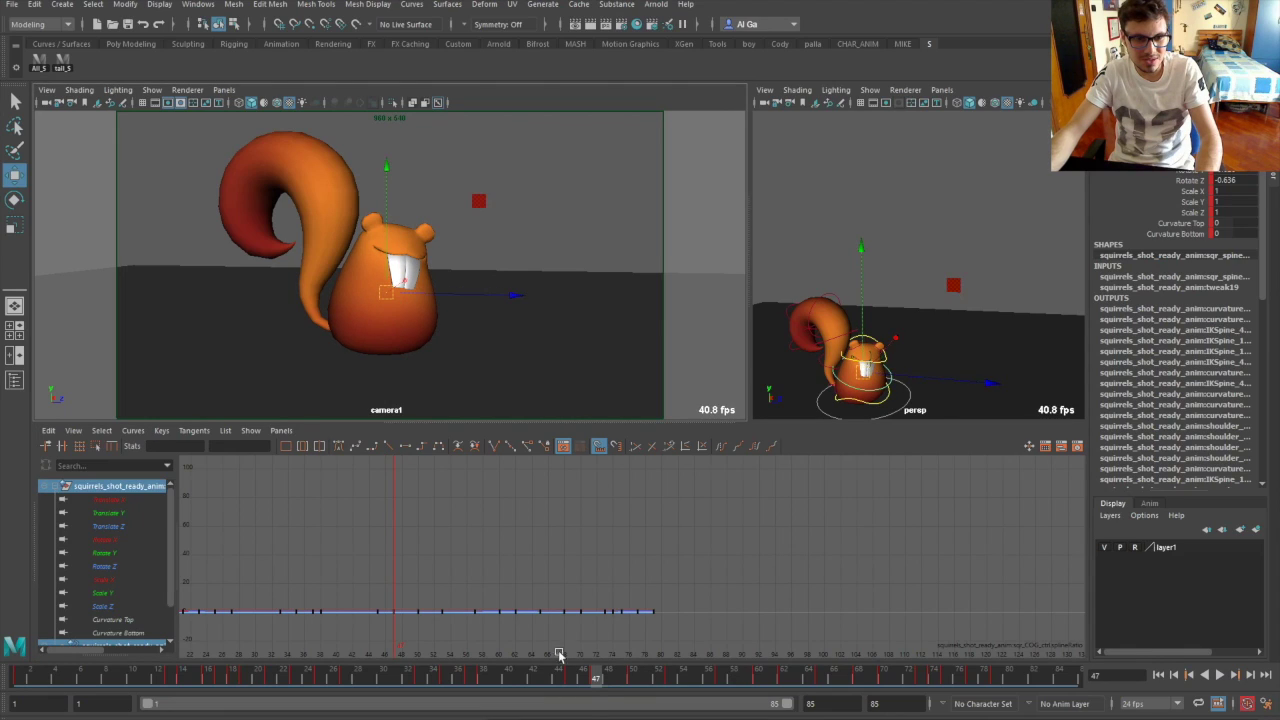
drag(596, 679, 633, 680)
click(460, 290)
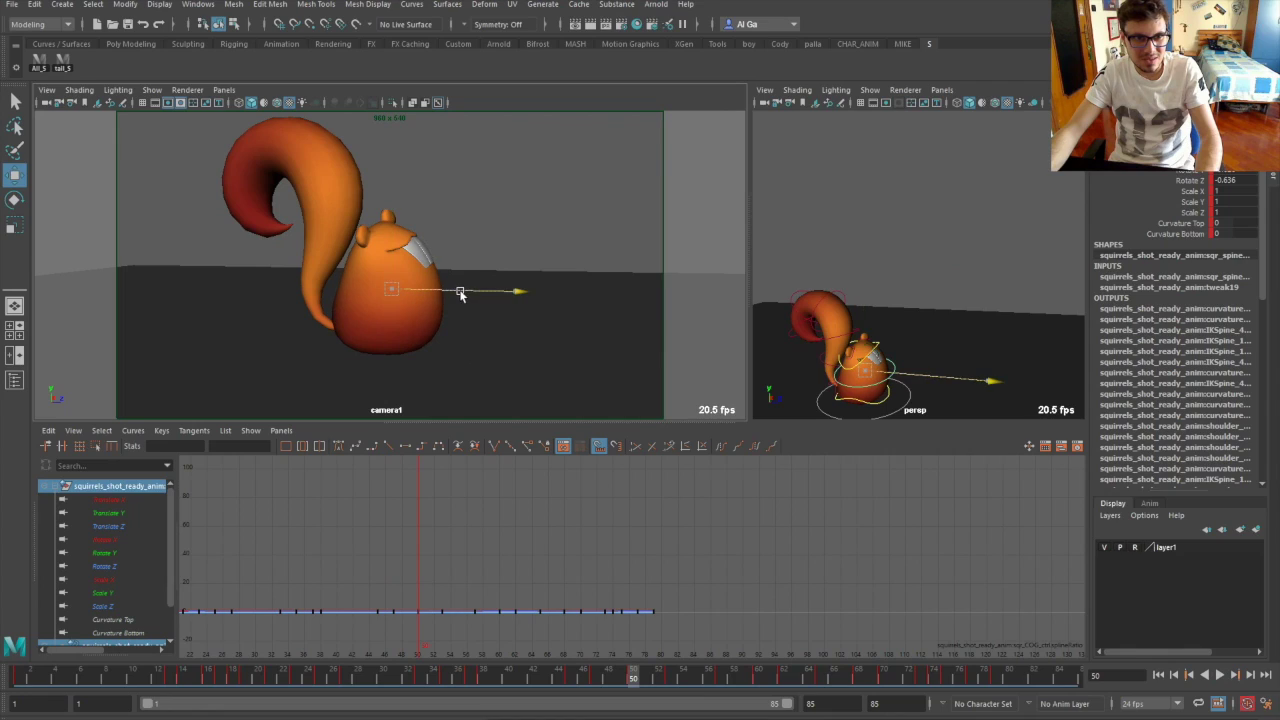
- Lower the middle spine control slightly at frame 60 and check the neighbouring frames
drag(640, 680, 757, 684)
key(r)
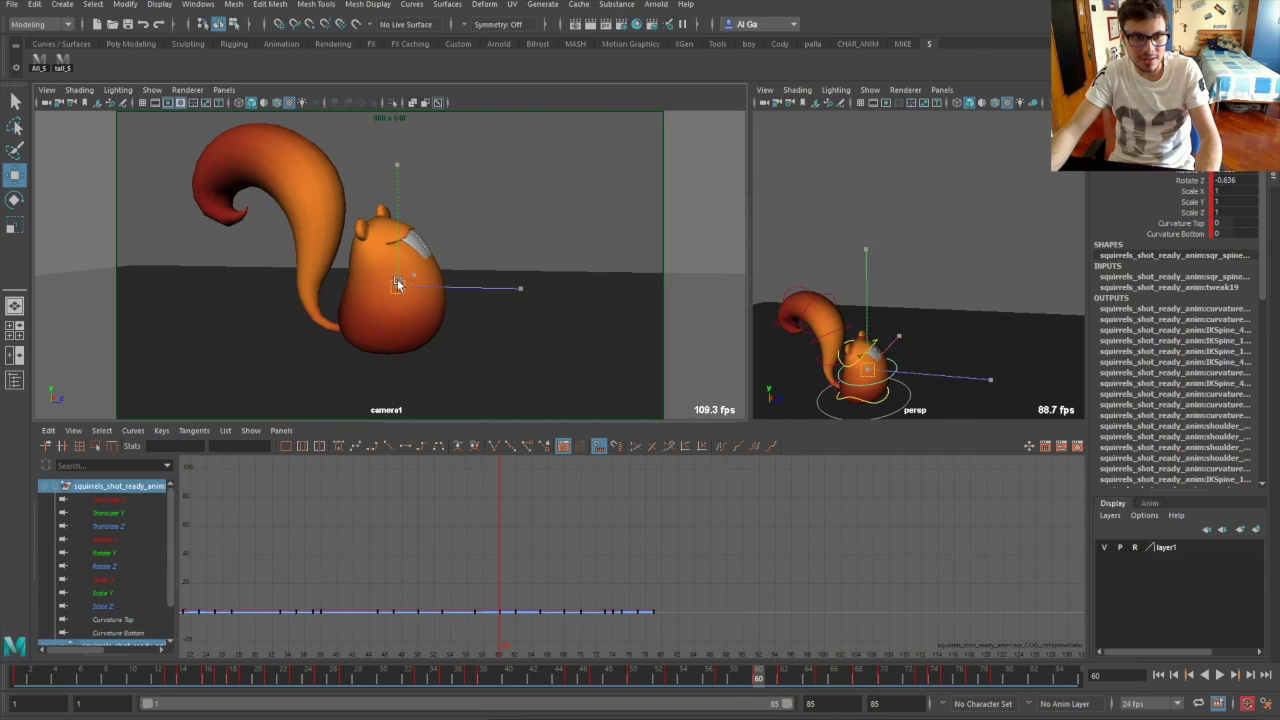
drag(396, 288, 396, 291)
mouse_move(752, 672)
mouse_down()
mouse_move(730, 684)
mouse_move(791, 684)
mouse_move(718, 678)
mouse_move(760, 679)
mouse_up()
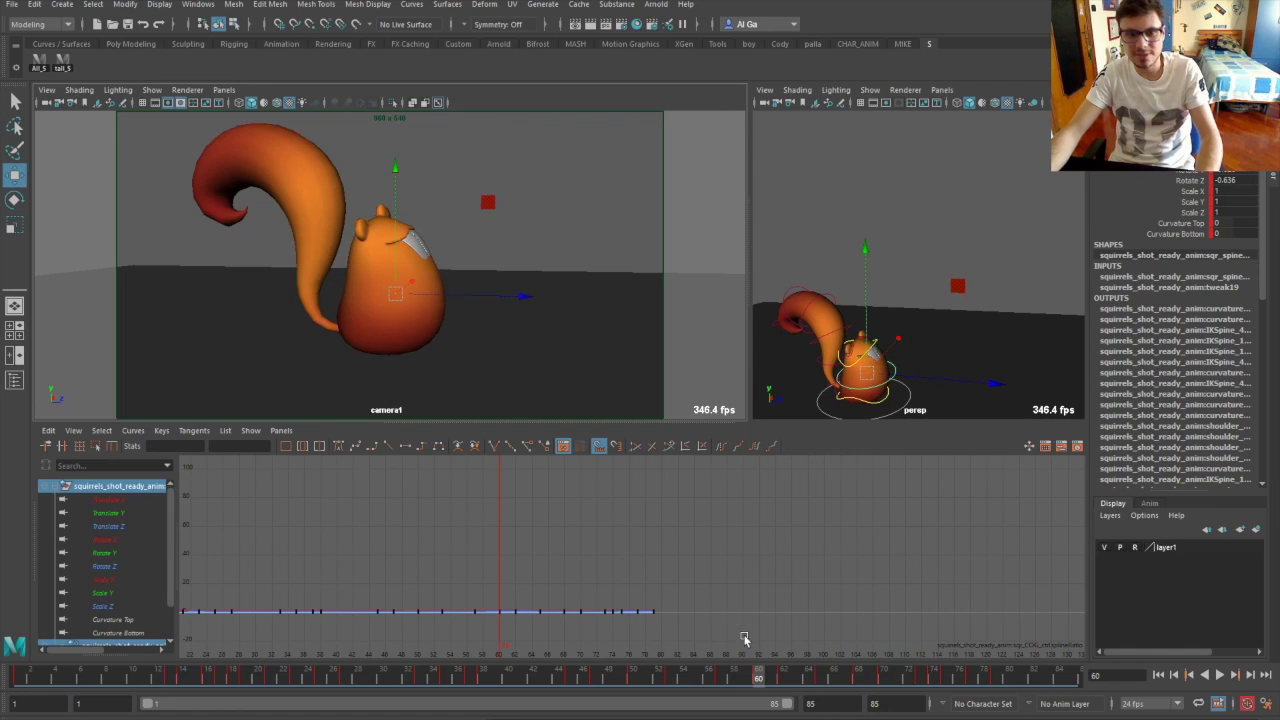
- Lower the middle spine control slightly at frame 73 in the crouch before the second jump
drag(724, 677, 860, 697)
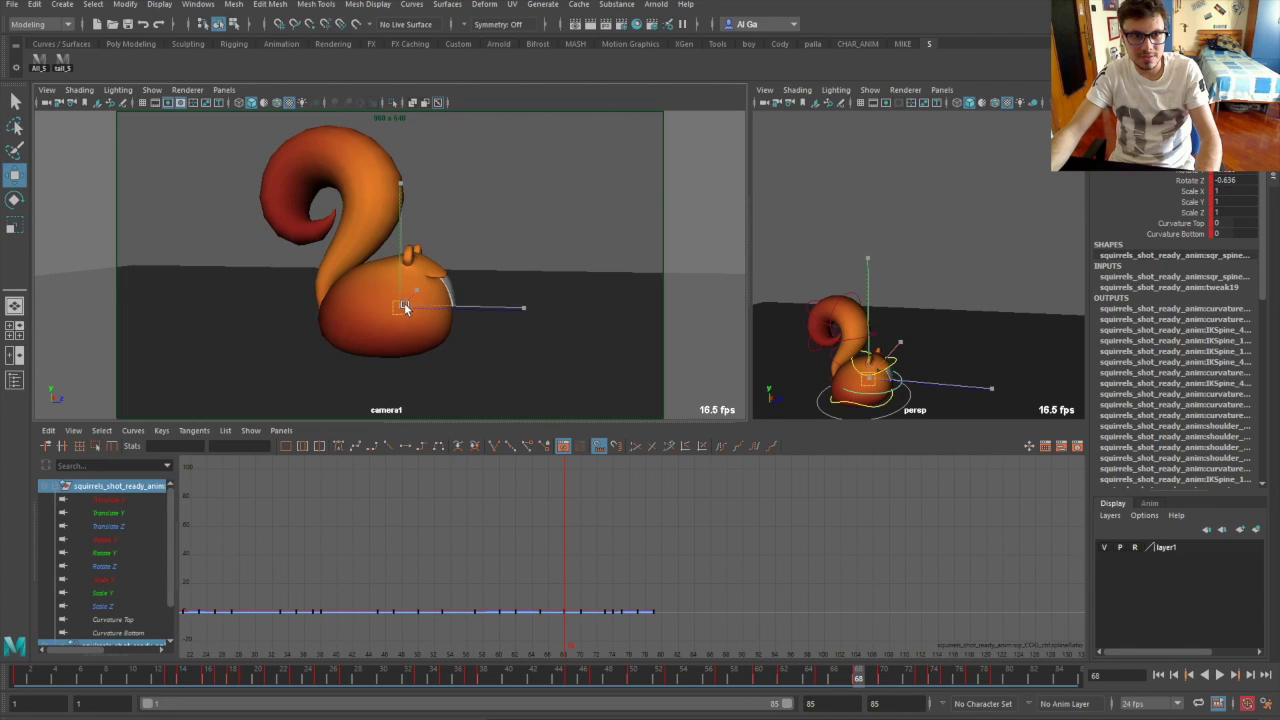
drag(857, 678, 921, 678)
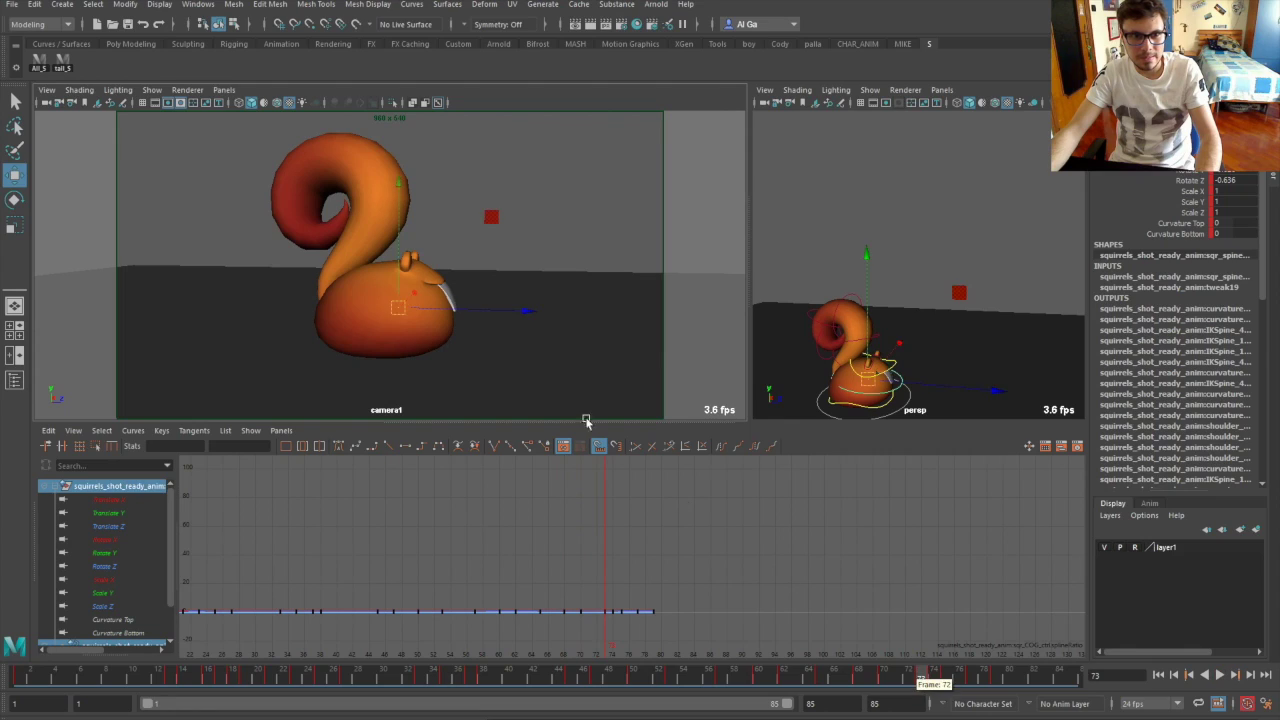
drag(397, 273, 397, 279)
mouse_move(923, 676)
mouse_down()
mouse_move(909, 679)
mouse_move(922, 677)
mouse_up()
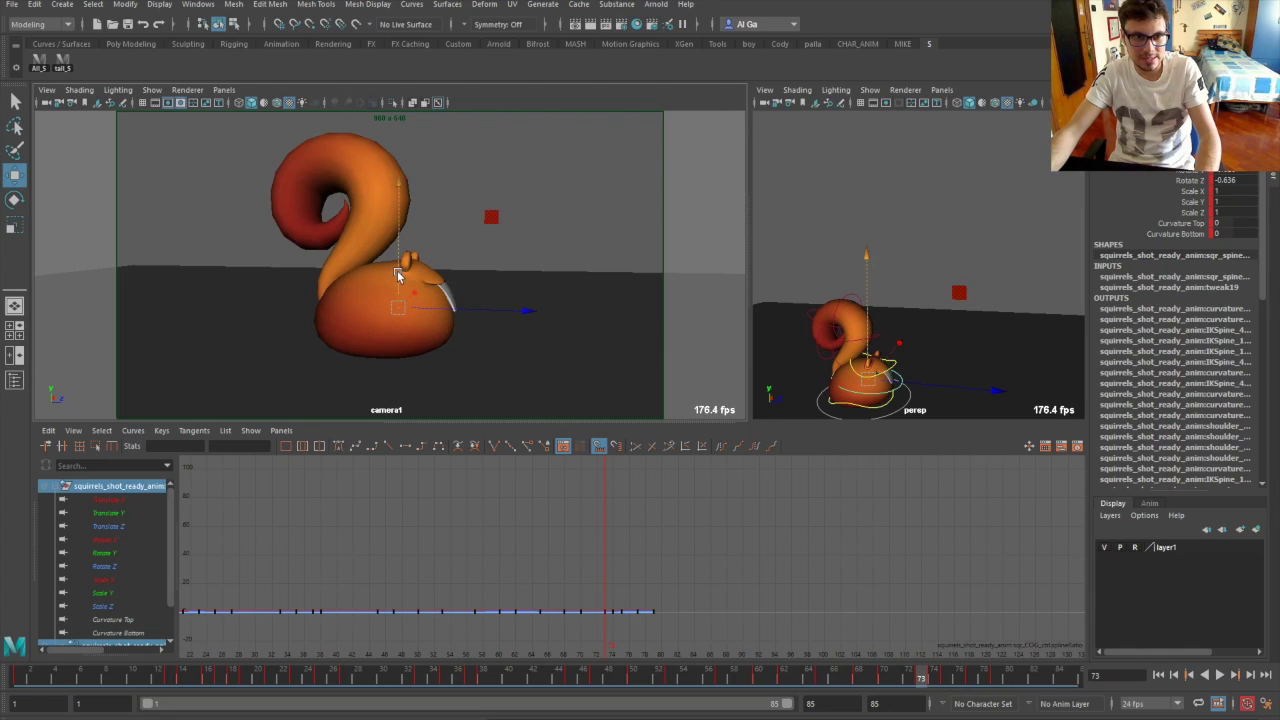
- Move the middle spine control backward at frames 75 and 76 to curve the body during takeoff, and play back the result
drag(920, 679, 947, 680)
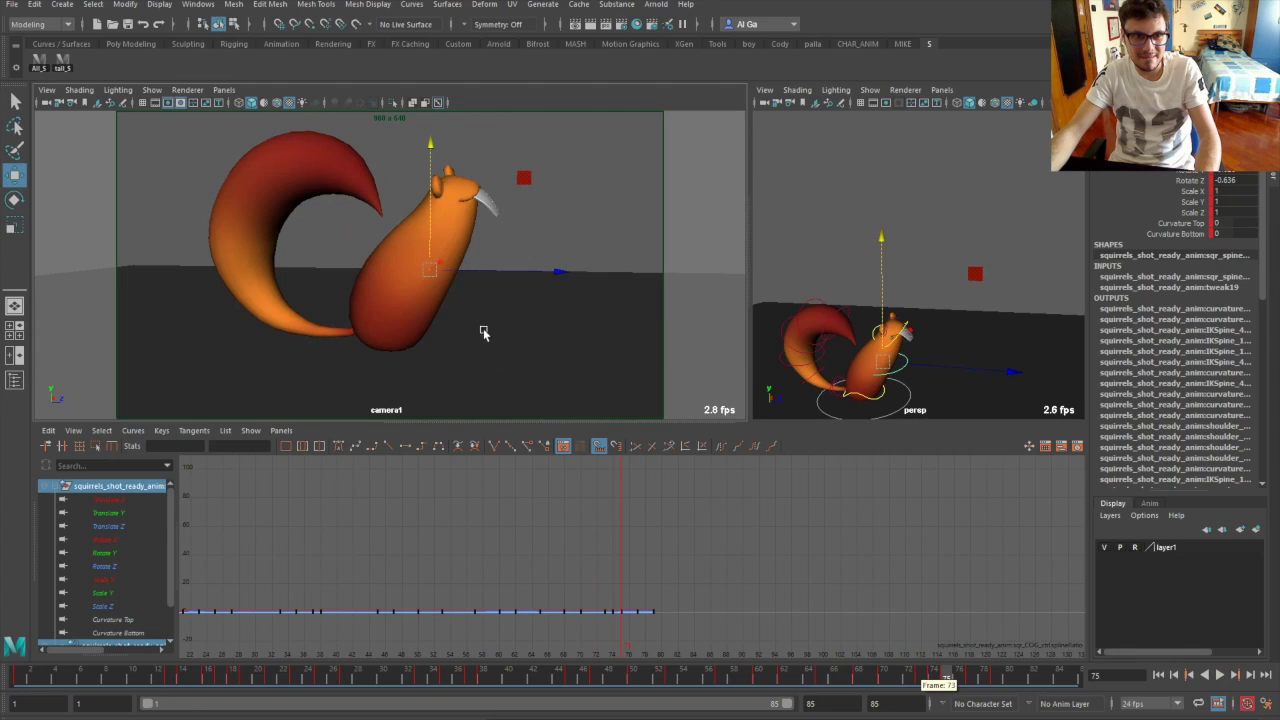
click(441, 277)
drag(442, 278, 439, 279)
drag(951, 679, 960, 680)
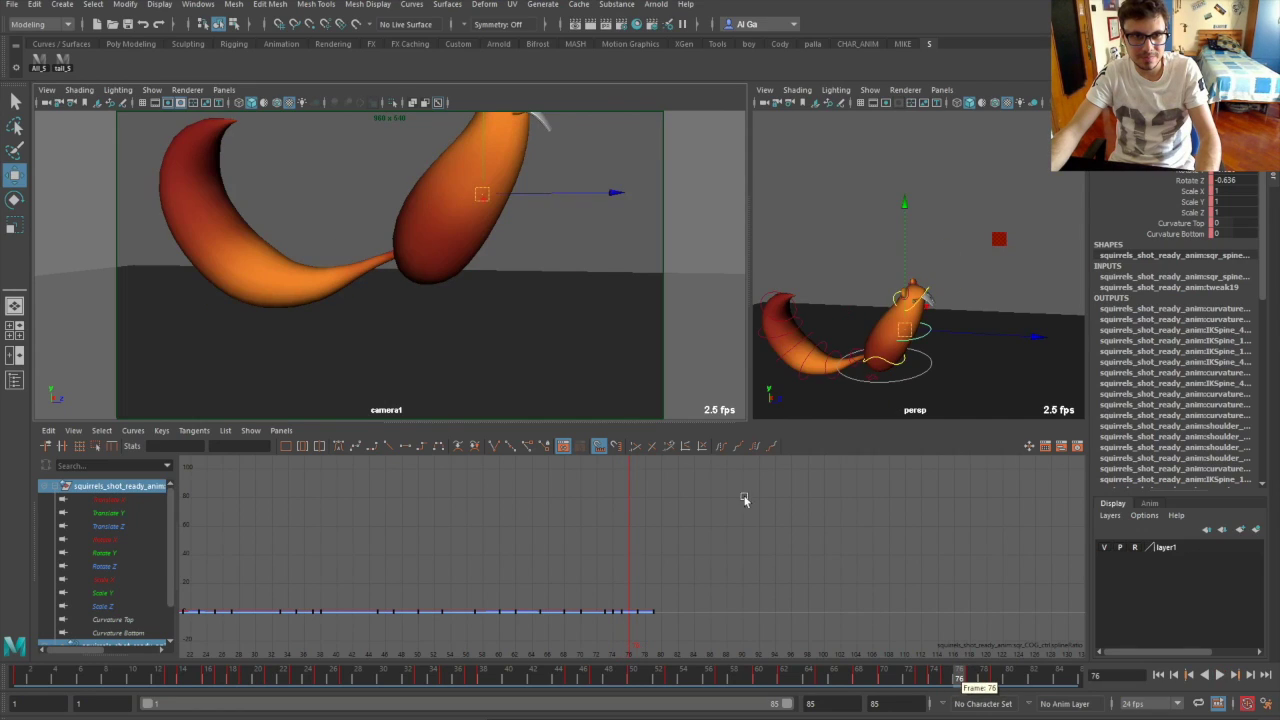
drag(491, 205, 481, 190)
key(alt+v)
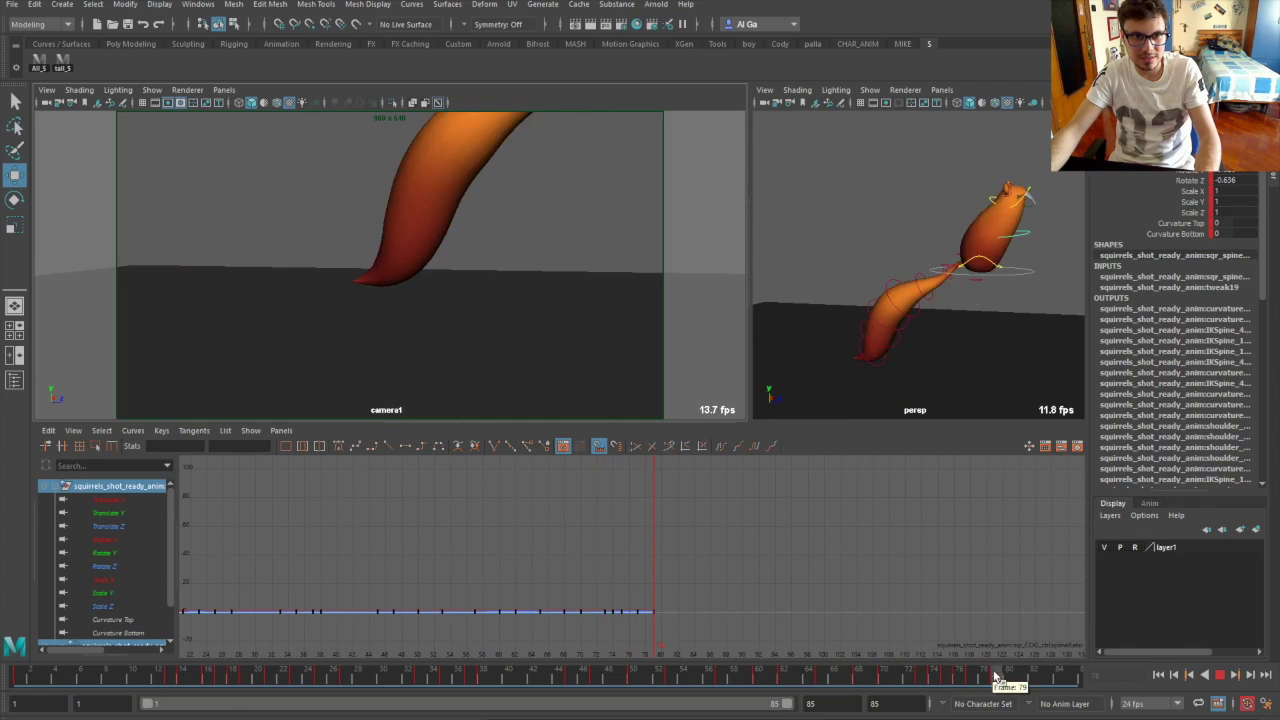
- Clear the selection, play back the whole animation and return to frame 1
drag(1003, 668, 8, 620)
click(540, 237)
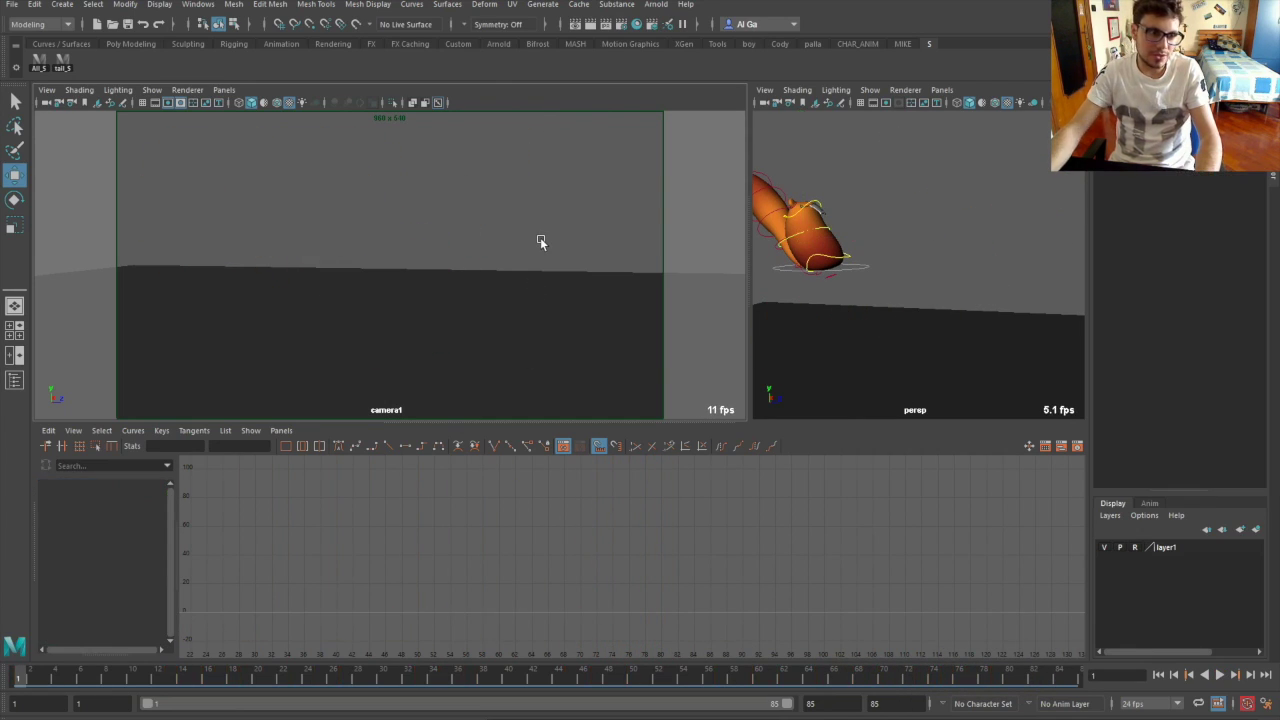
key(alt+v)
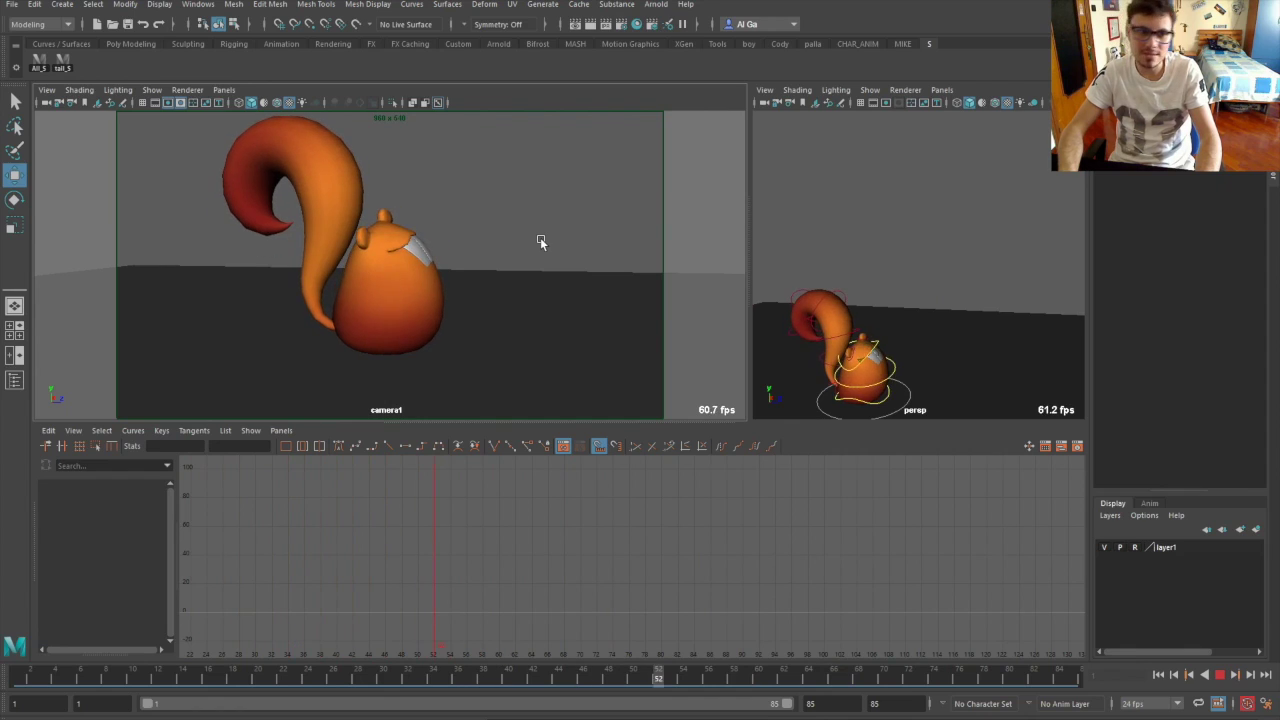
key(Escape)
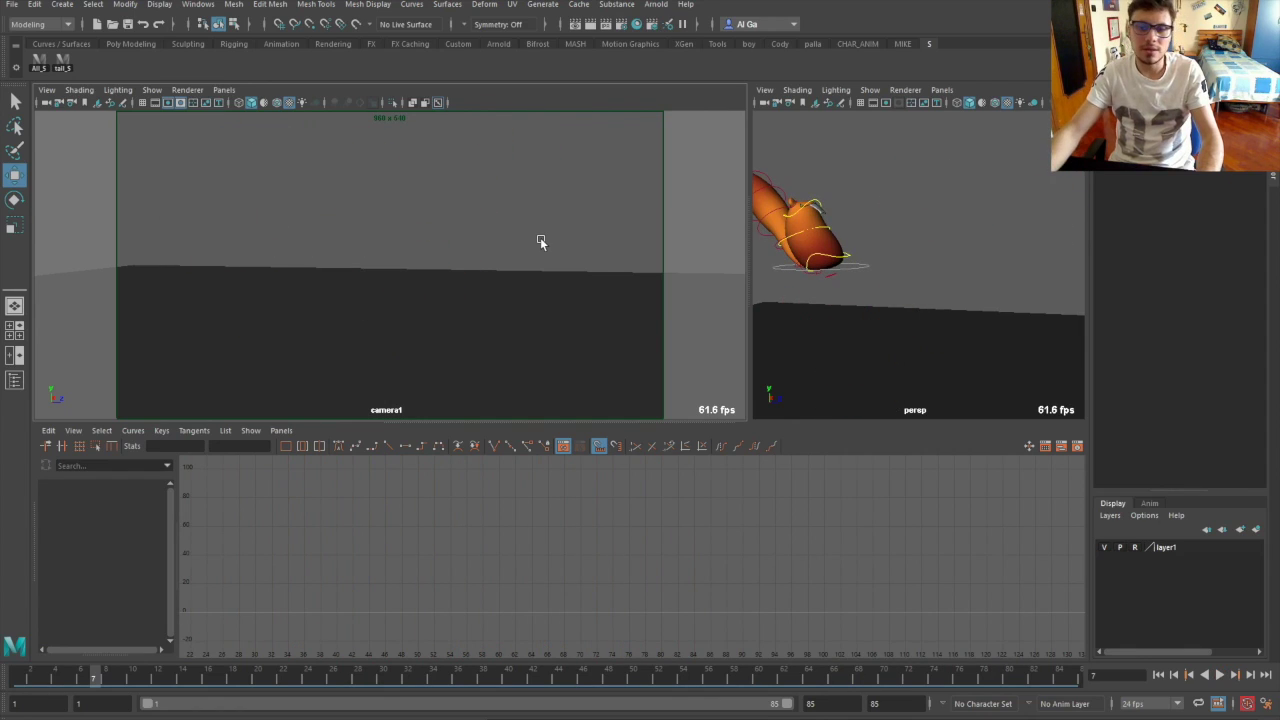
click(1158, 675)
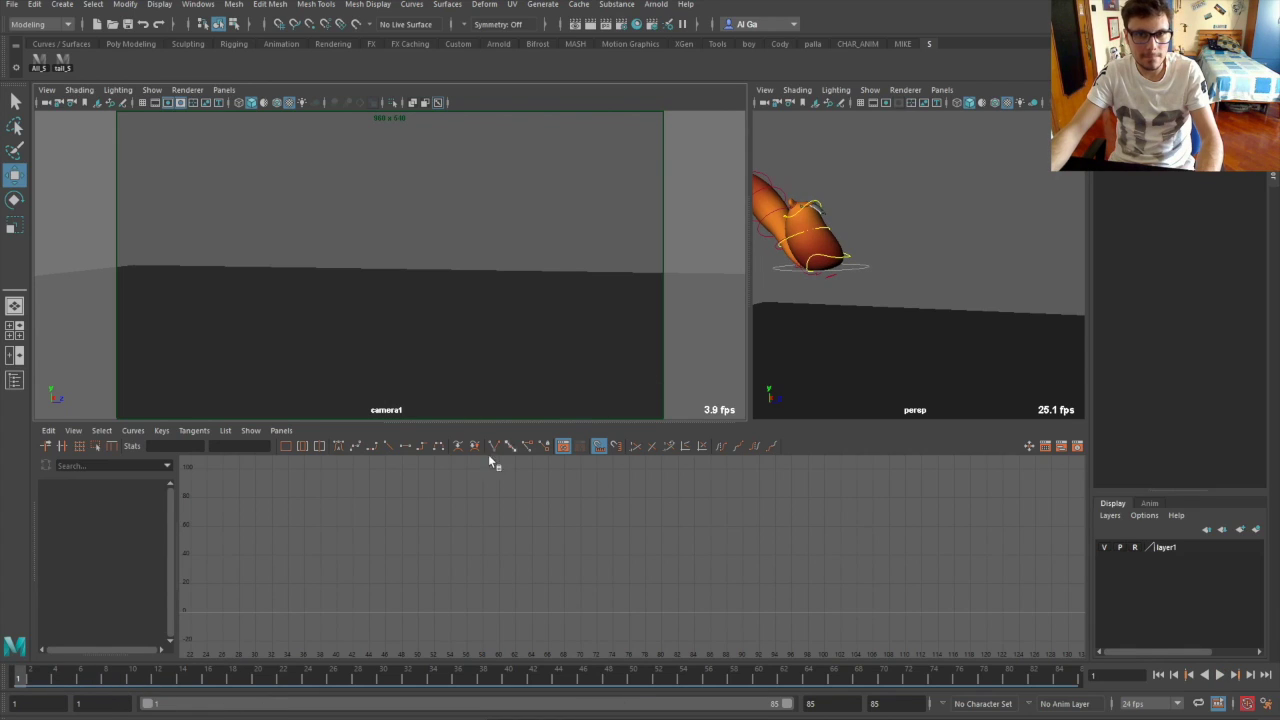
- Select the squirrel's upper spine control, adjust its position at frame 18 to refine the body's curve on landing, and check playback
mouse_move(130, 668)
mouse_down()
mouse_move(200, 690)
mouse_move(318, 679)
mouse_up()
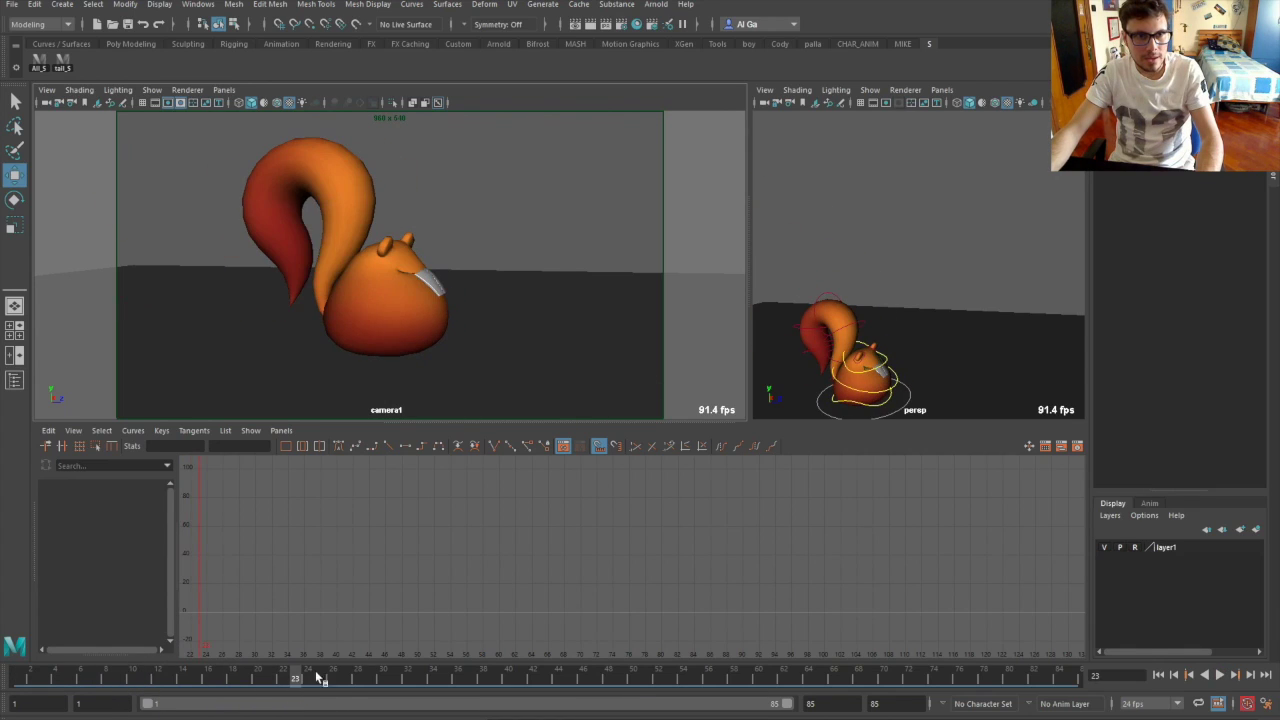
click(850, 371)
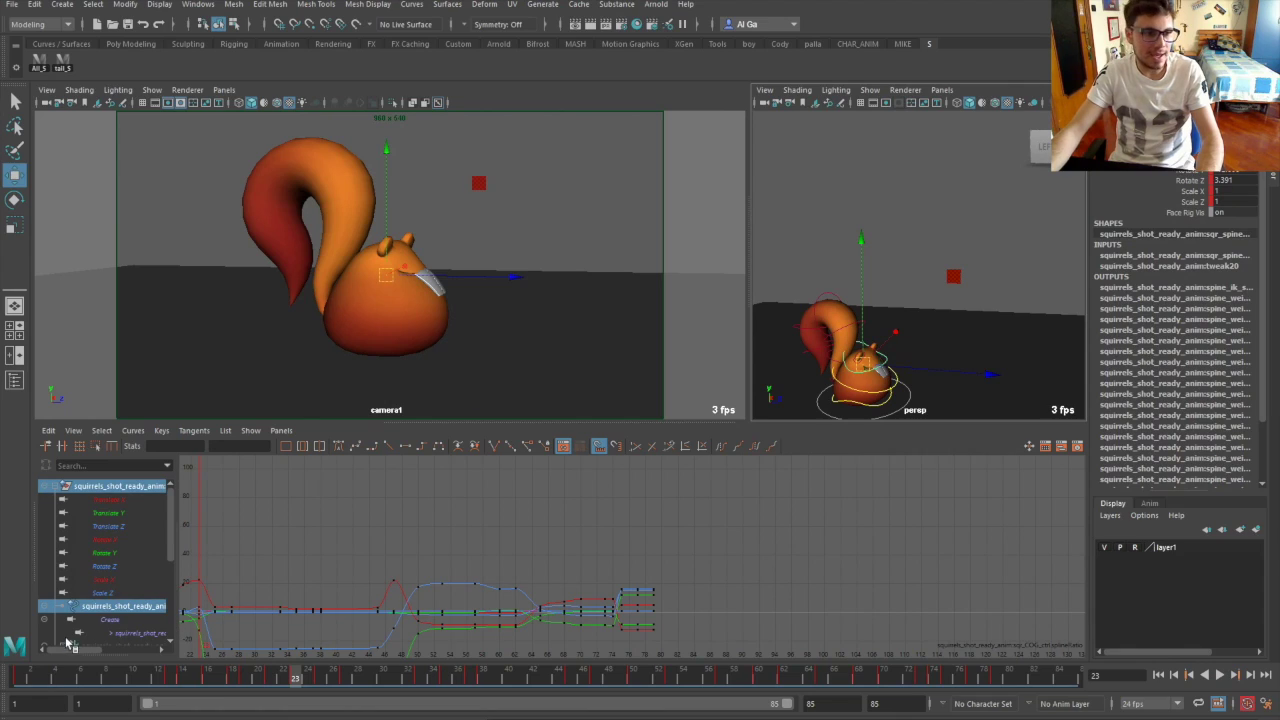
drag(74, 686, 233, 692)
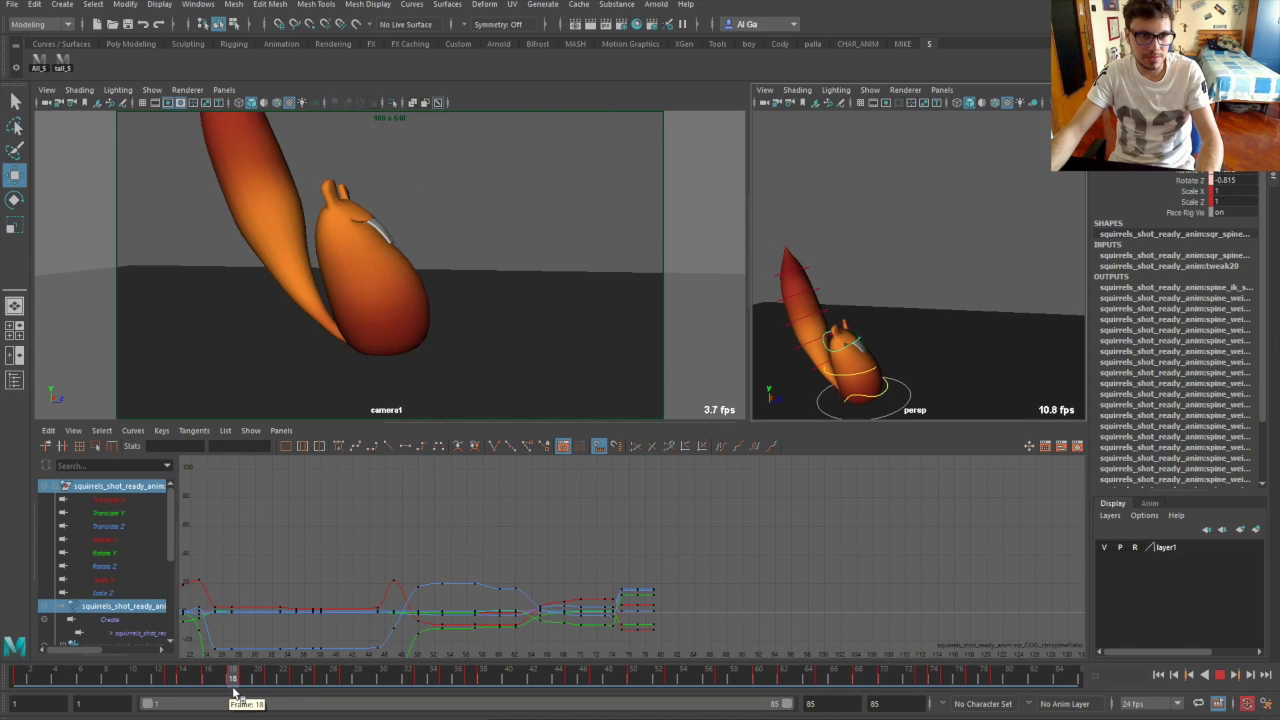
drag(440, 235, 444, 235)
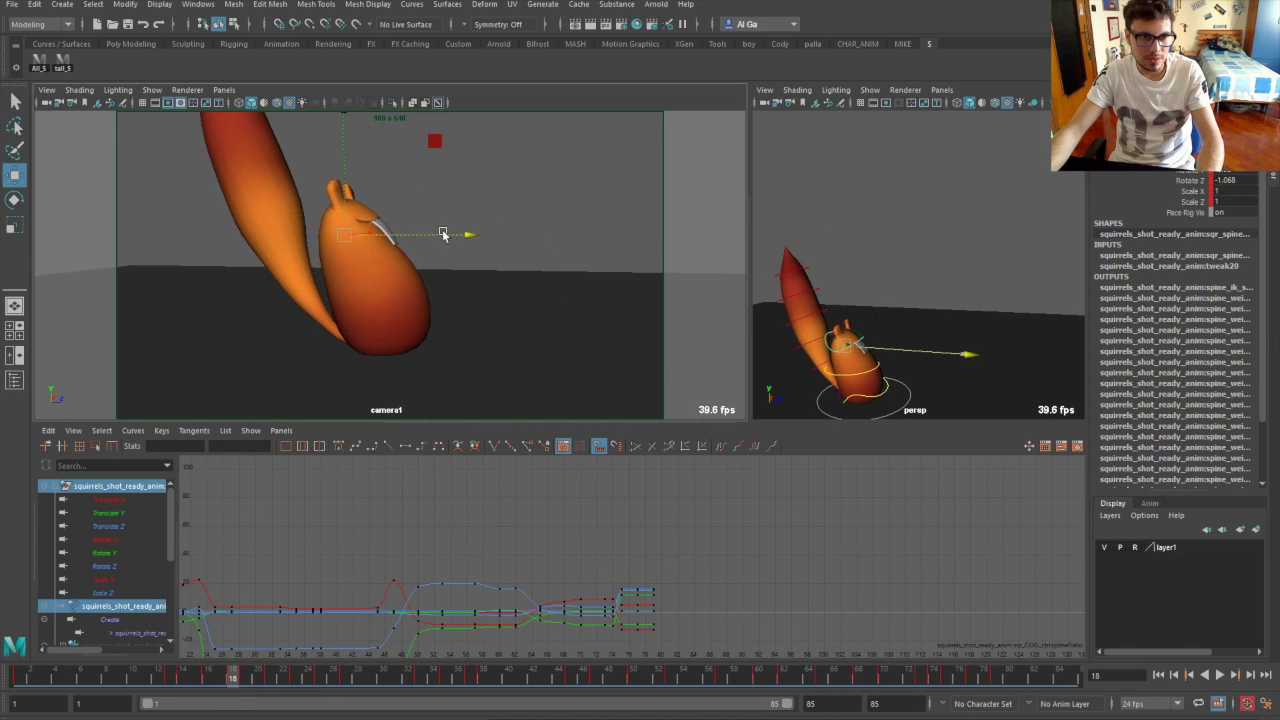
drag(352, 231, 342, 223)
key(alt+v)
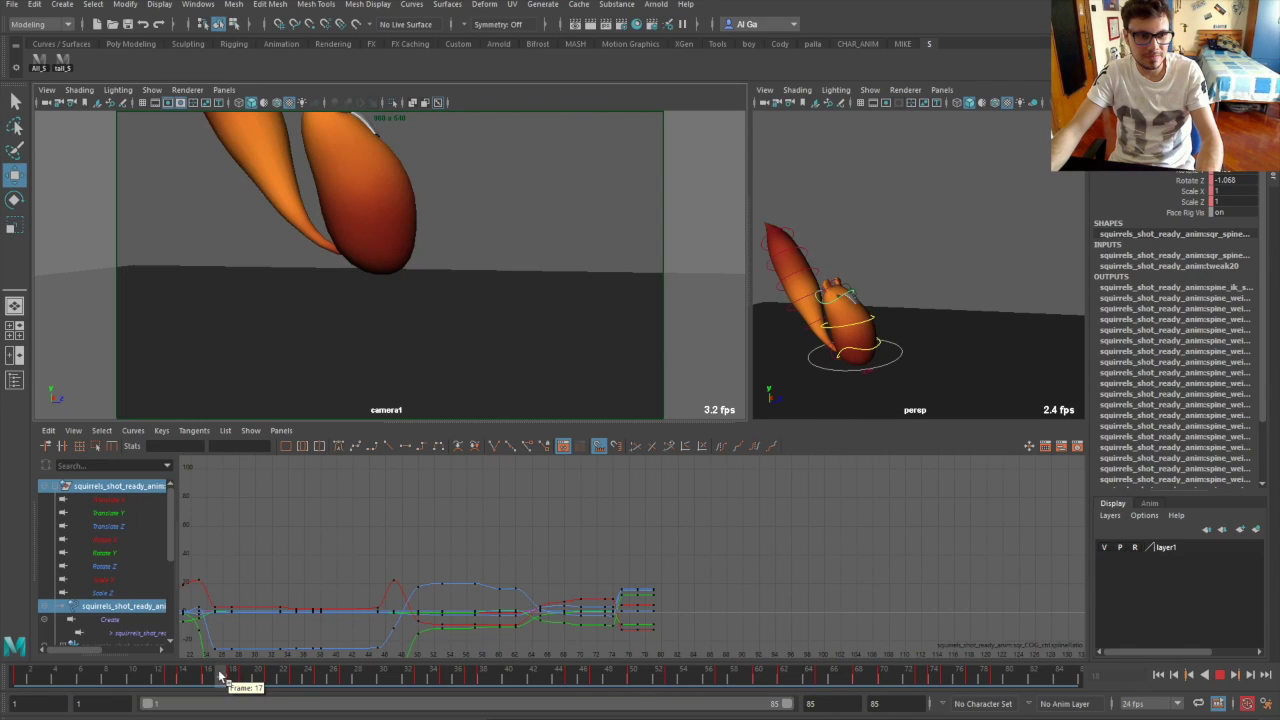
- Nudge the upper spine control slightly forward and up at frame 18, and play back the landing
click(232, 677)
drag(338, 224, 347, 216)
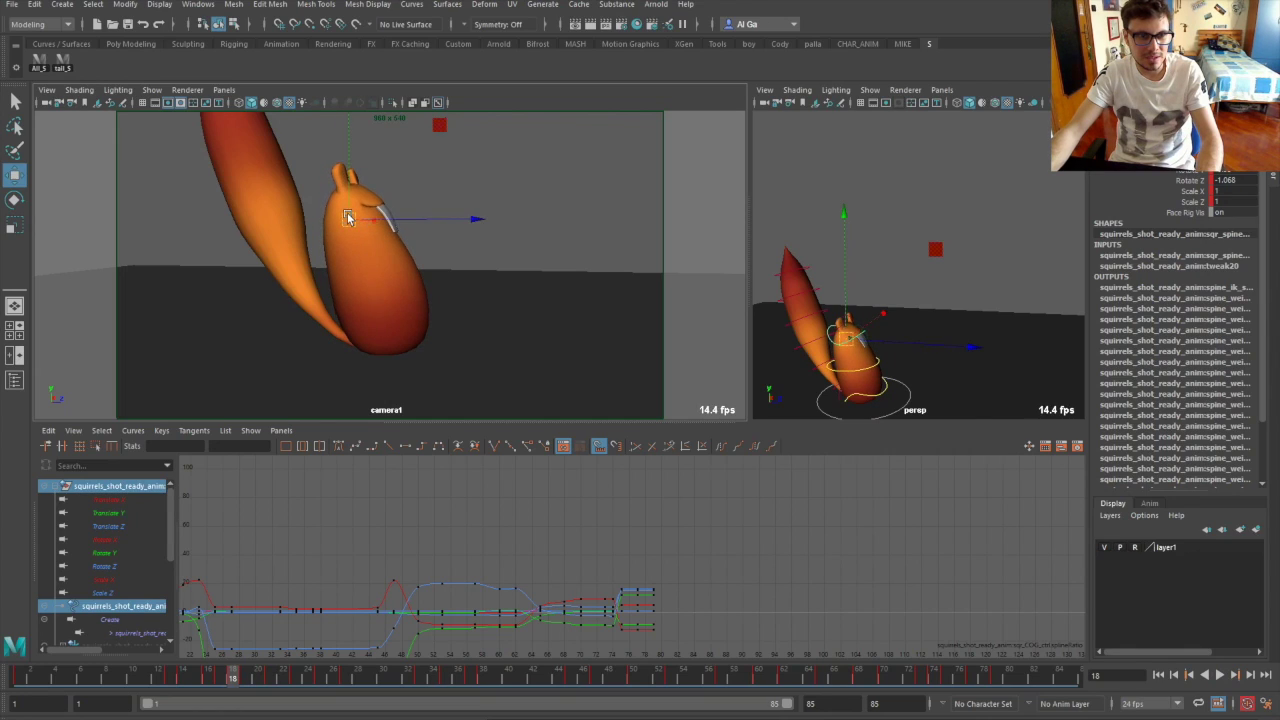
key(alt+v)
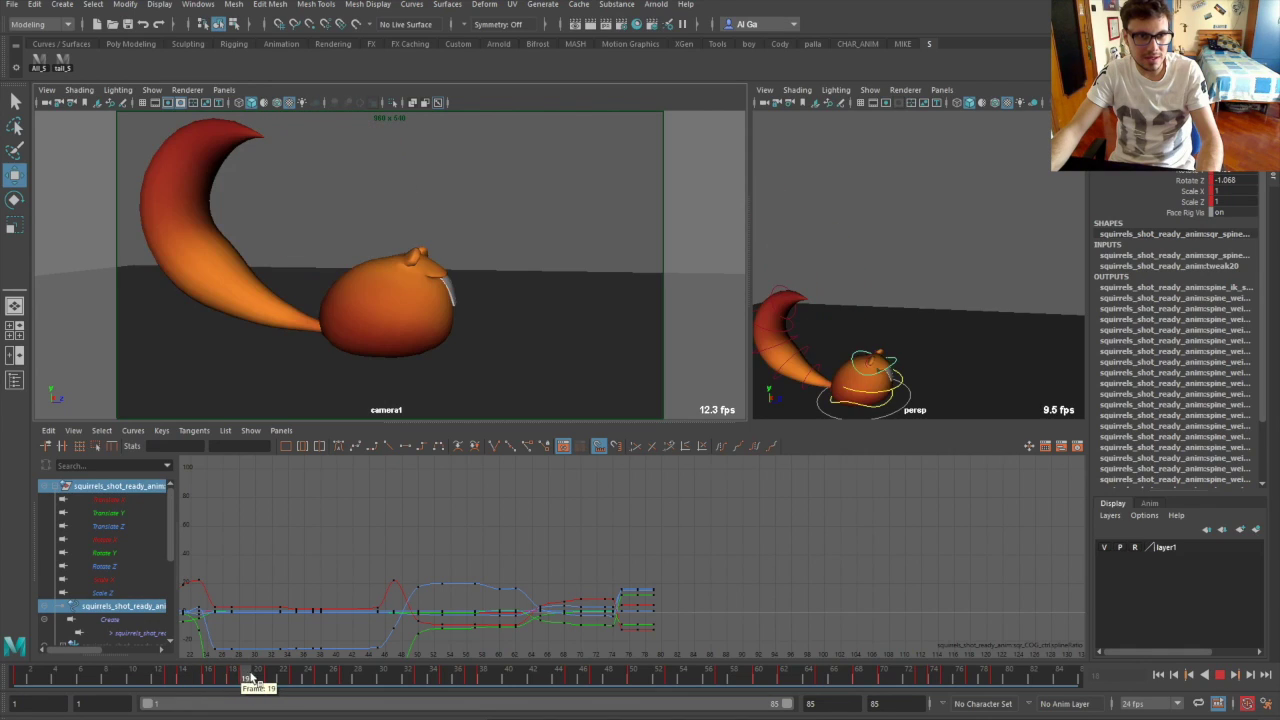
- Rotate the upper spine control at frame 17 and shift it slightly to refine the head's pose before landing
click(220, 679)
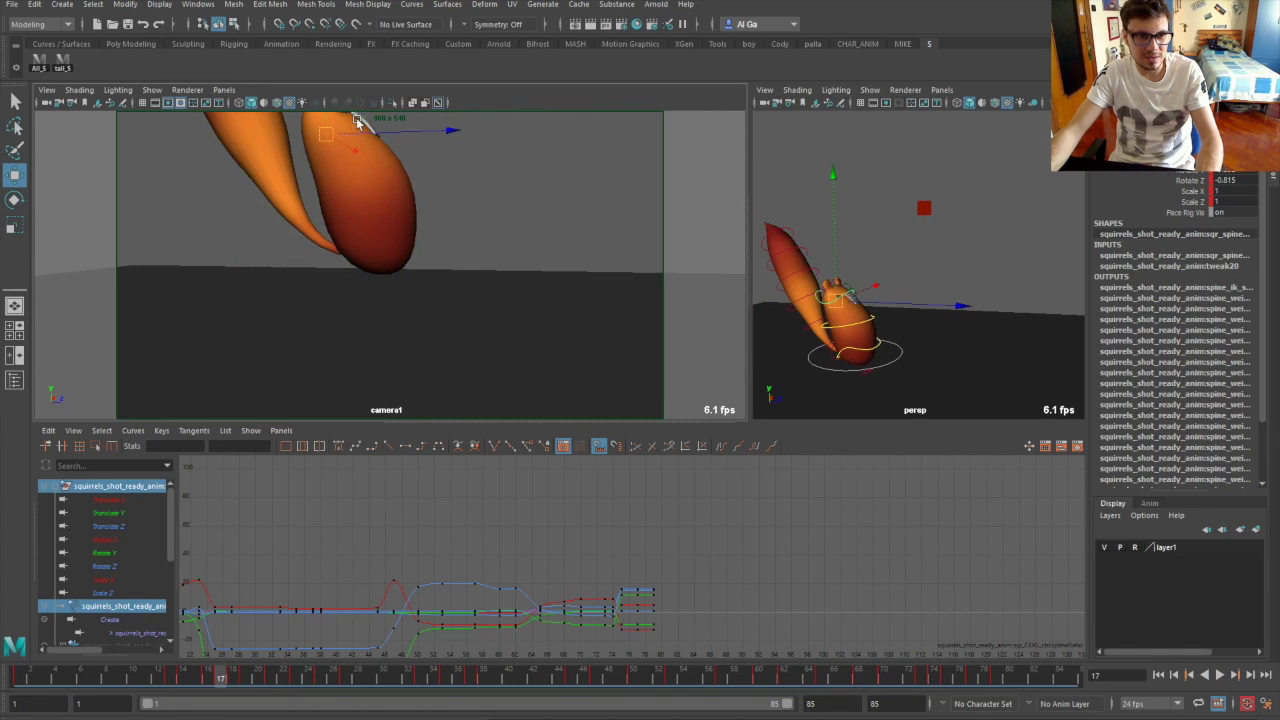
key(e)
drag(446, 166, 429, 185)
key(w)
drag(318, 131, 312, 119)
- Move the middle spine control backward at frame 17 to curve the falling body, and check playback
click(872, 324)
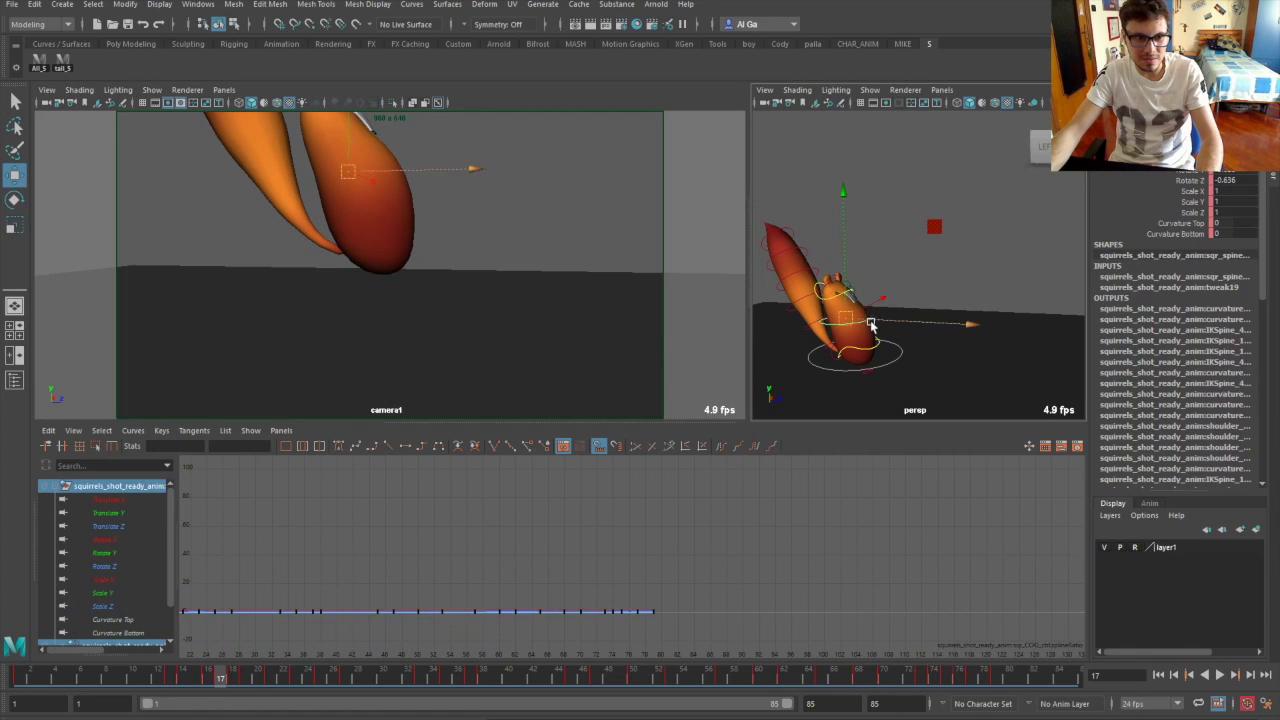
drag(445, 168, 432, 174)
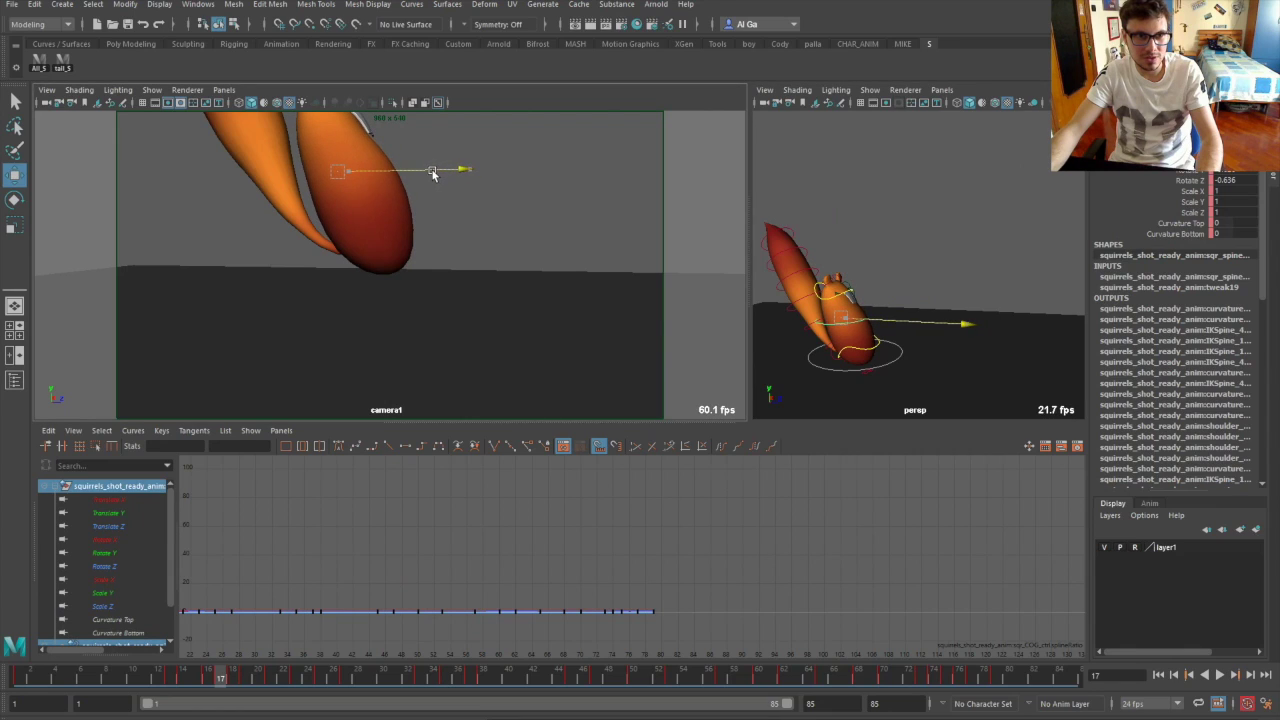
key(alt+v)
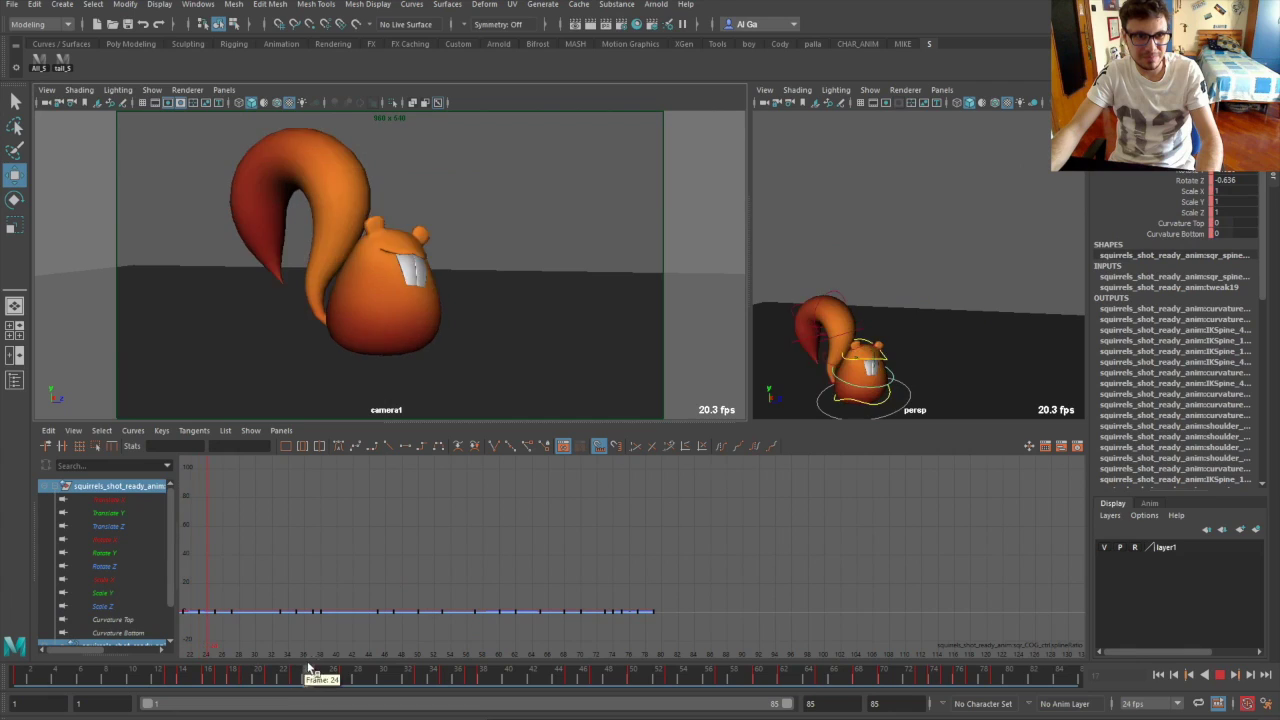
- Reselect the squirrel's upper spine control at frame 15 and advance to frame 17
click(195, 670)
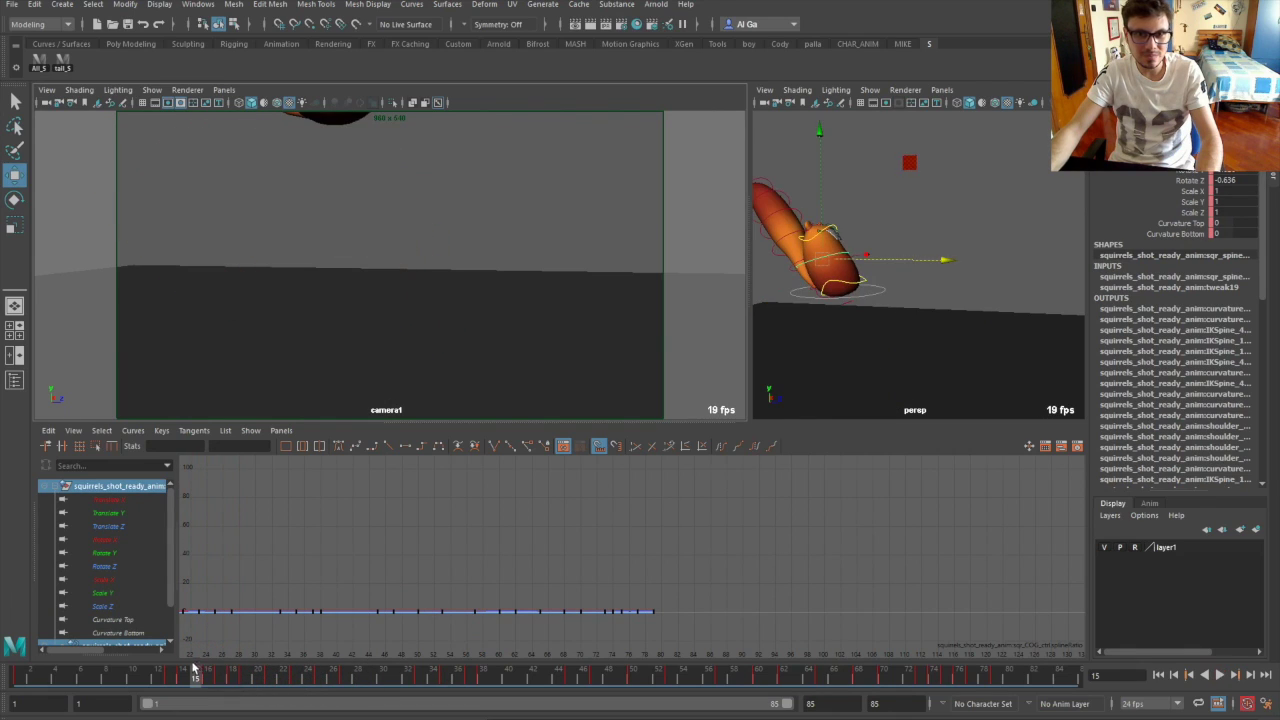
click(906, 201)
click(806, 245)
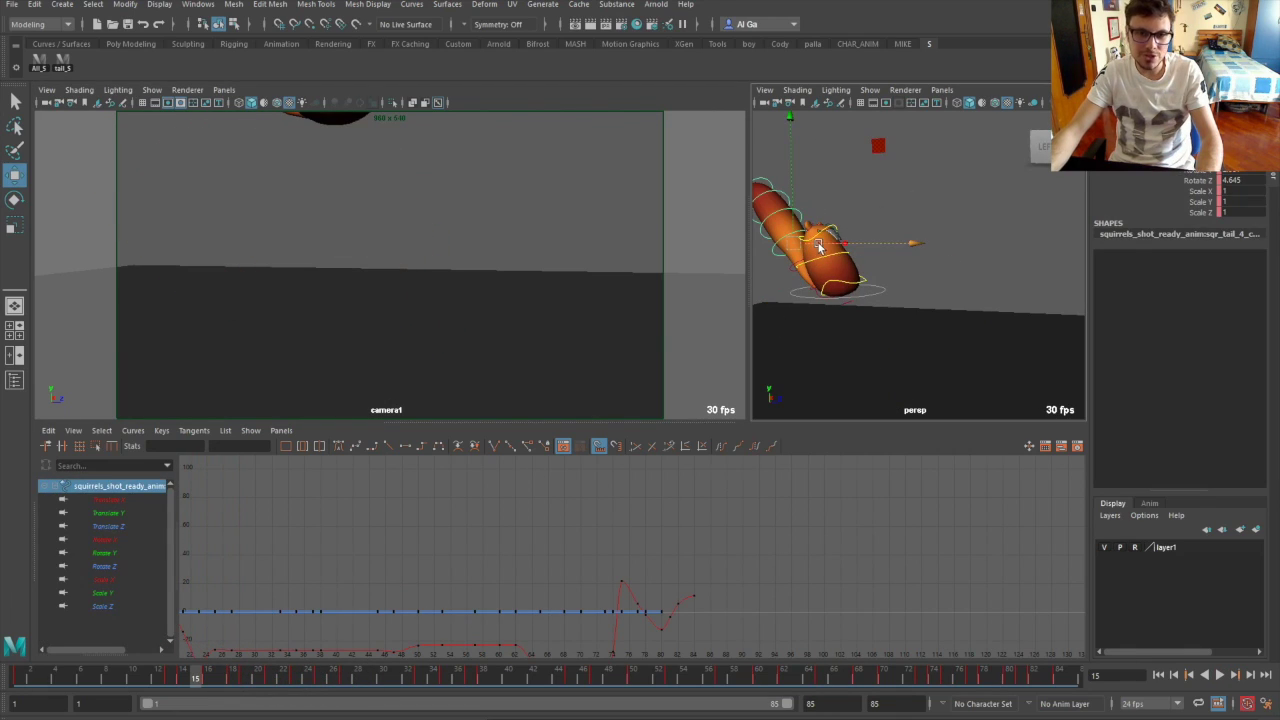
click(814, 243)
click(811, 237)
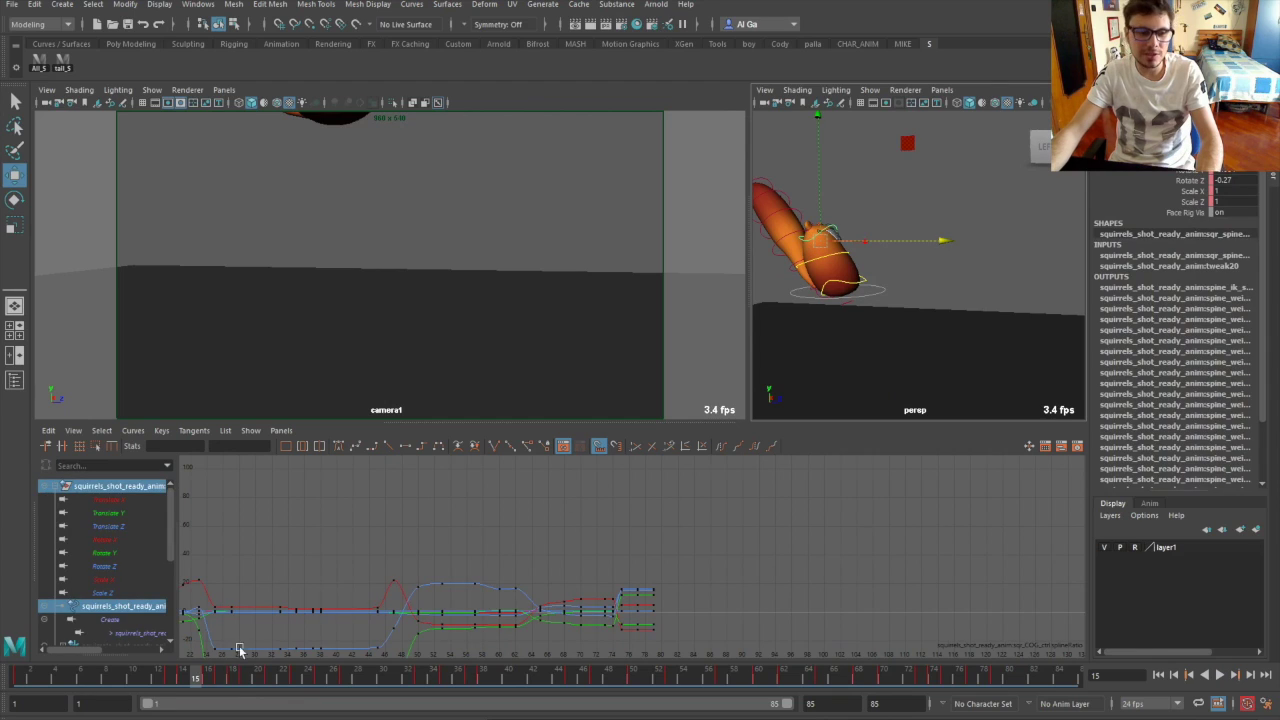
drag(176, 678, 223, 692)
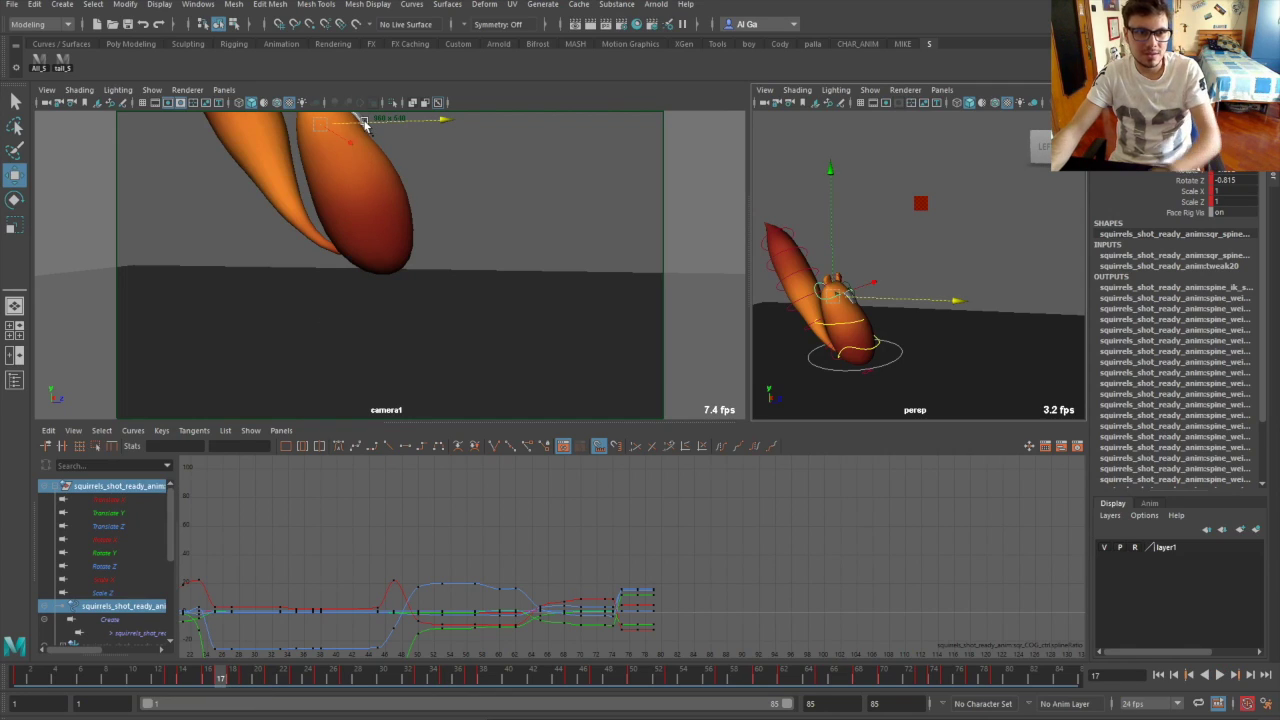
- Step back and forth through the frames around the landing, from 16 to 20, to examine how the body pose changes
key(alt+period)
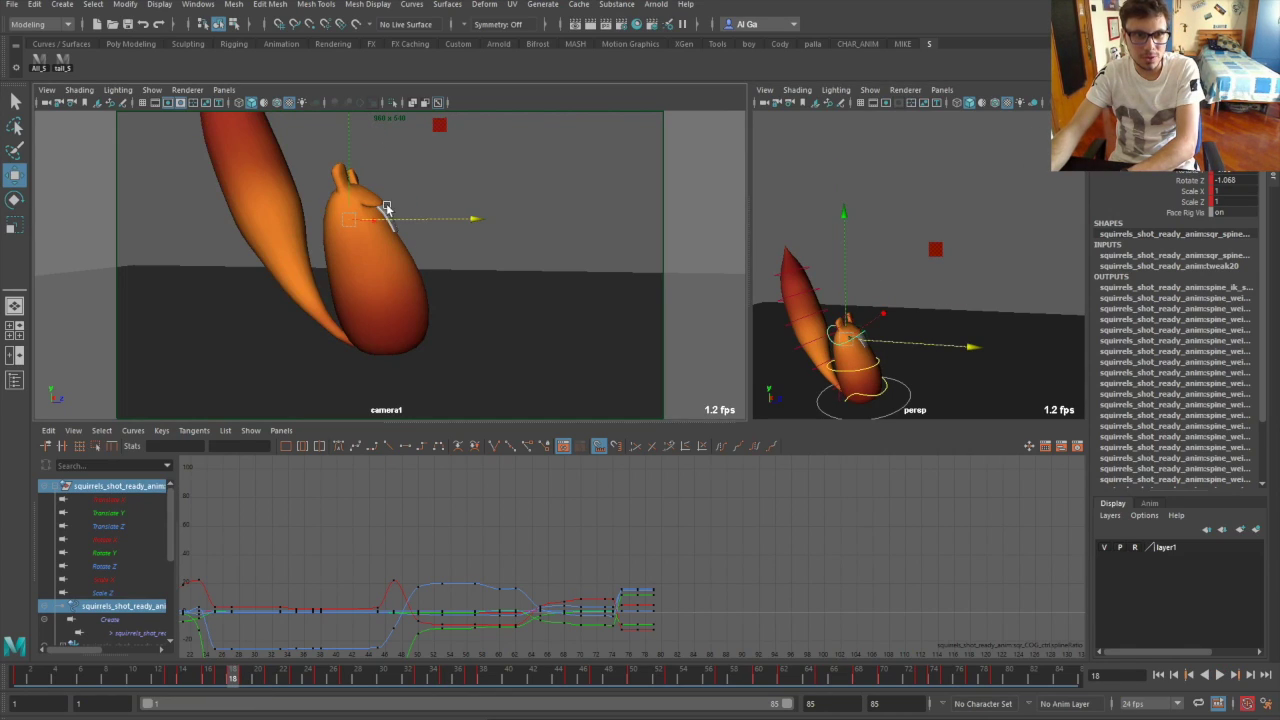
key(alt+period)
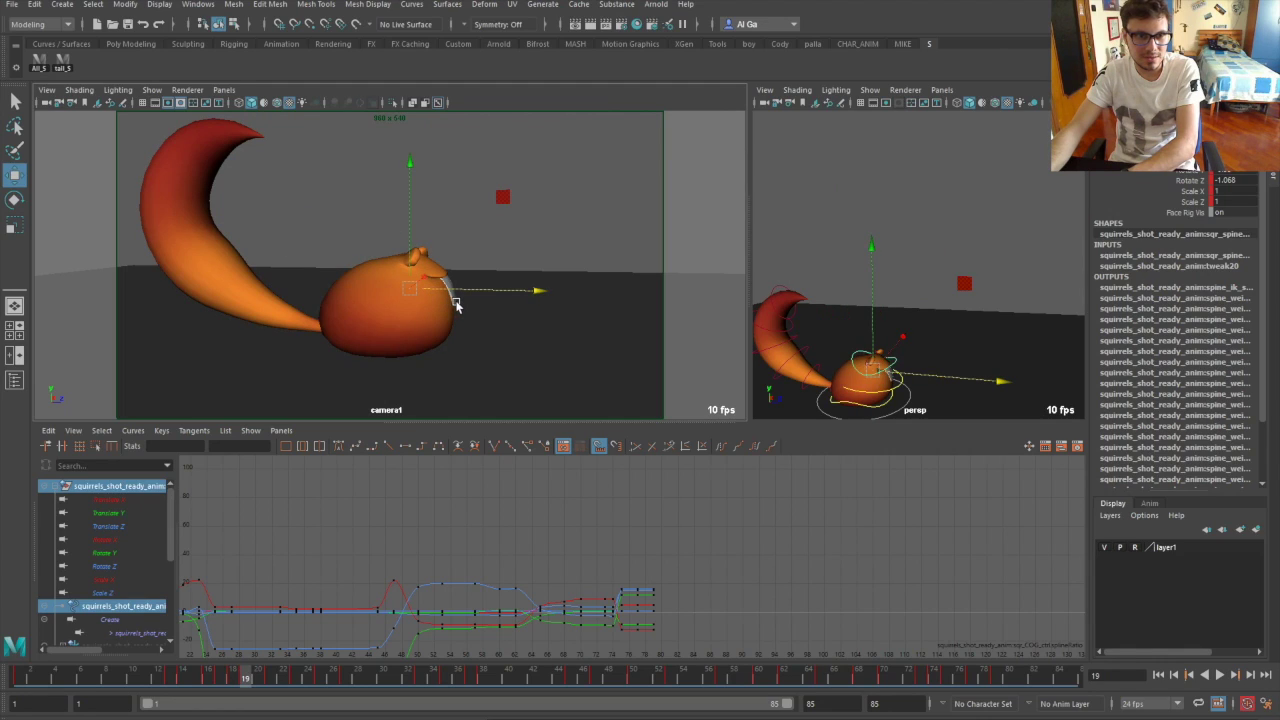
key(alt+comma)
key(alt+comma)
key(alt+comma)
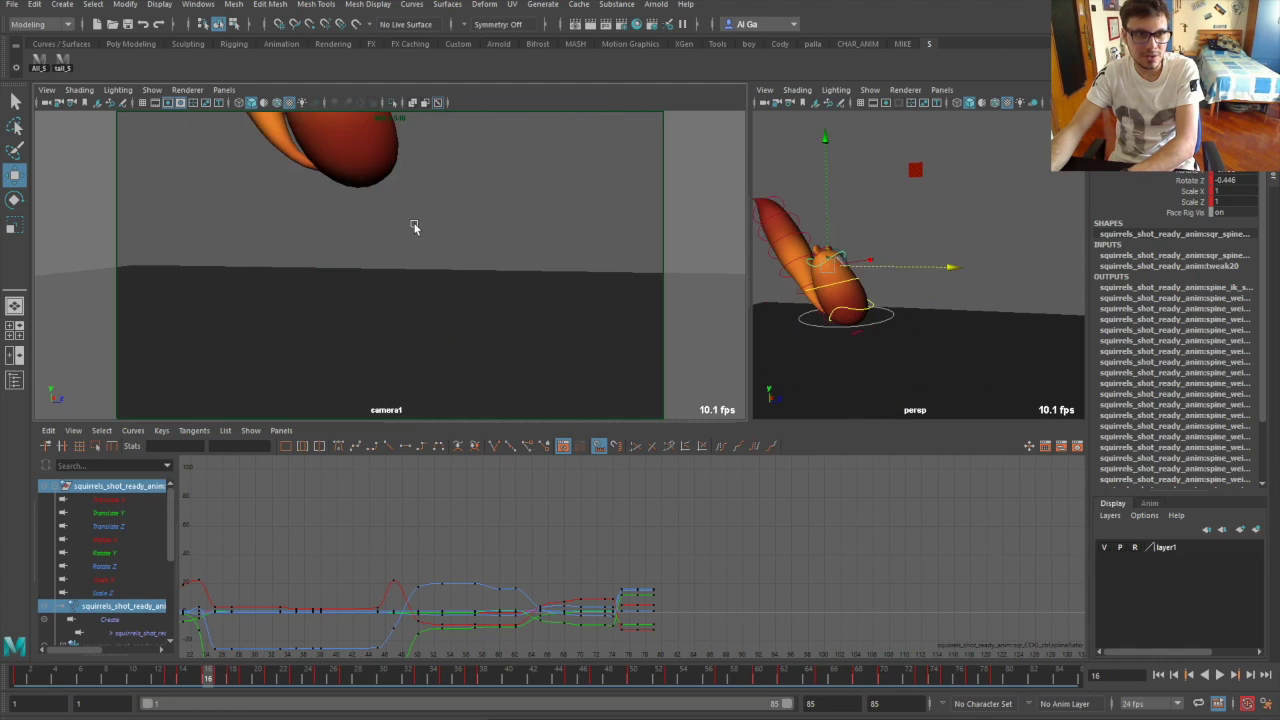
key(alt+period)
key(alt+period)
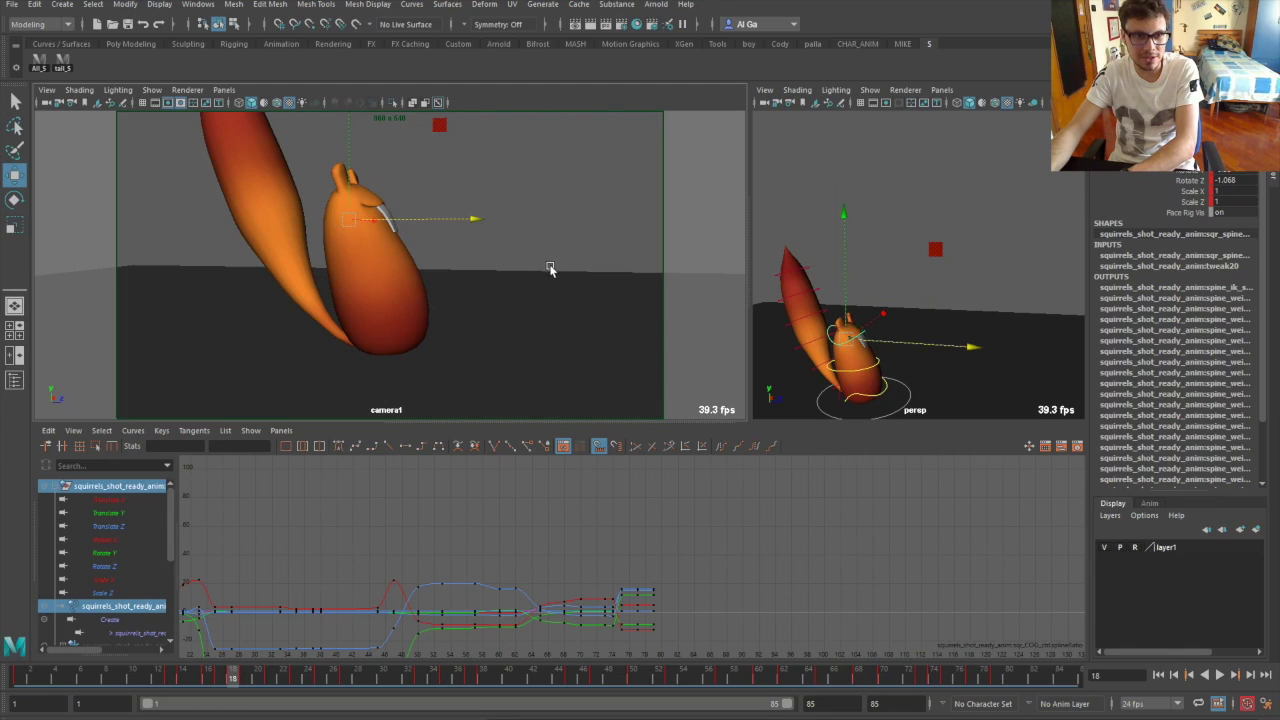
key(alt+comma)
key(alt+comma)
key(alt+period)
key(alt+period)
key(alt+period)
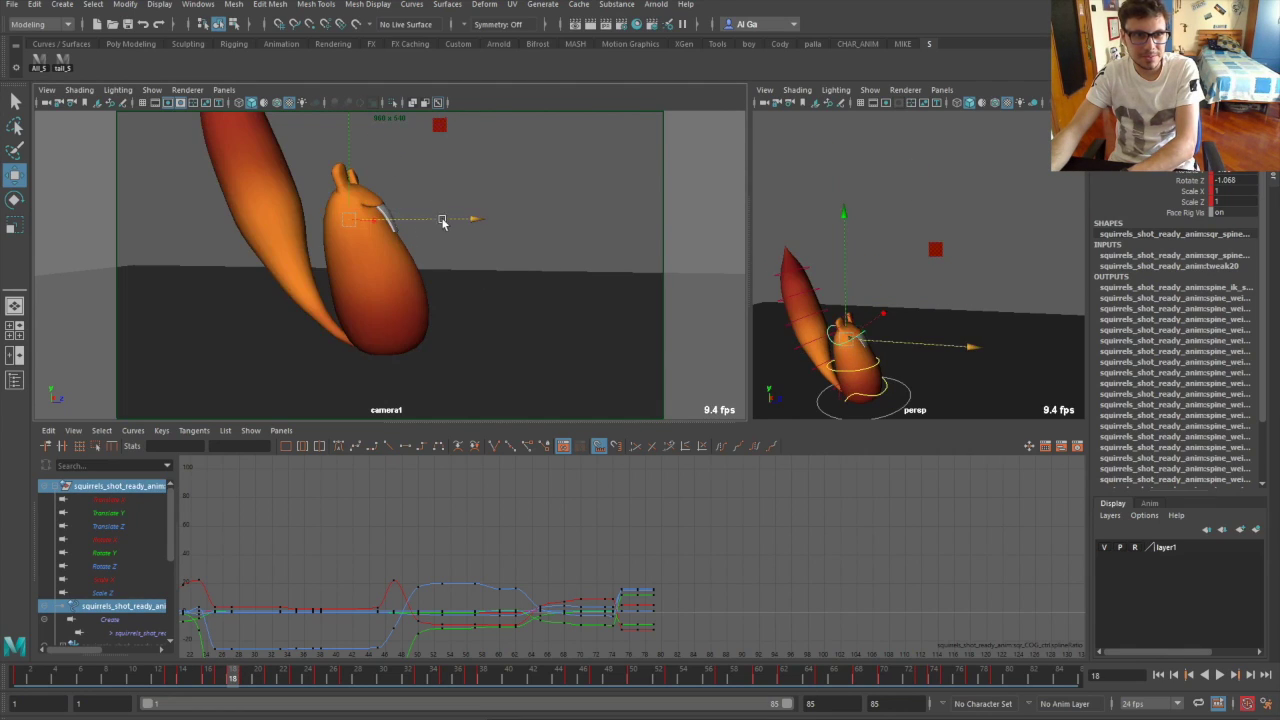
key(alt+period)
key(alt+period)
key(alt+comma)
key(alt+comma)
key(alt+comma)
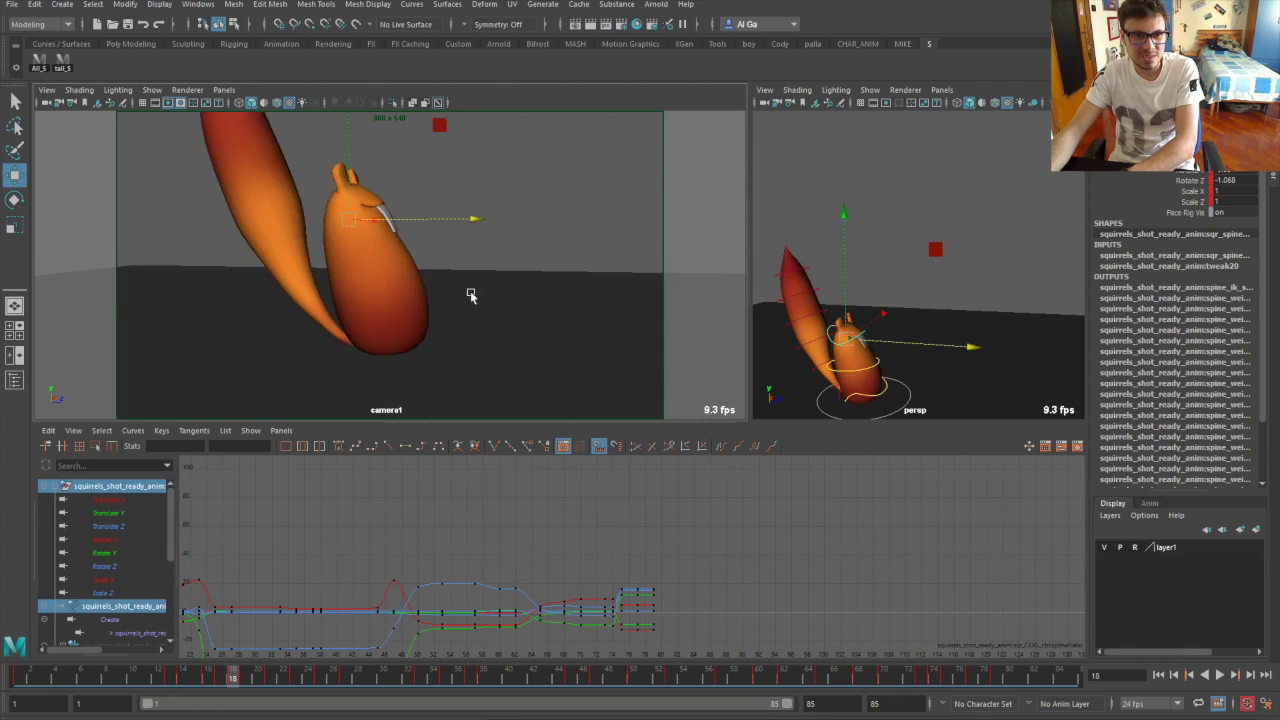
- Try a different position for the upper spine control at frame 20, and play back the landing
key(alt+period)
key(alt+period)
mouse_move(410, 286)
mouse_down()
mouse_move(428, 287)
mouse_move(415, 279)
mouse_up()
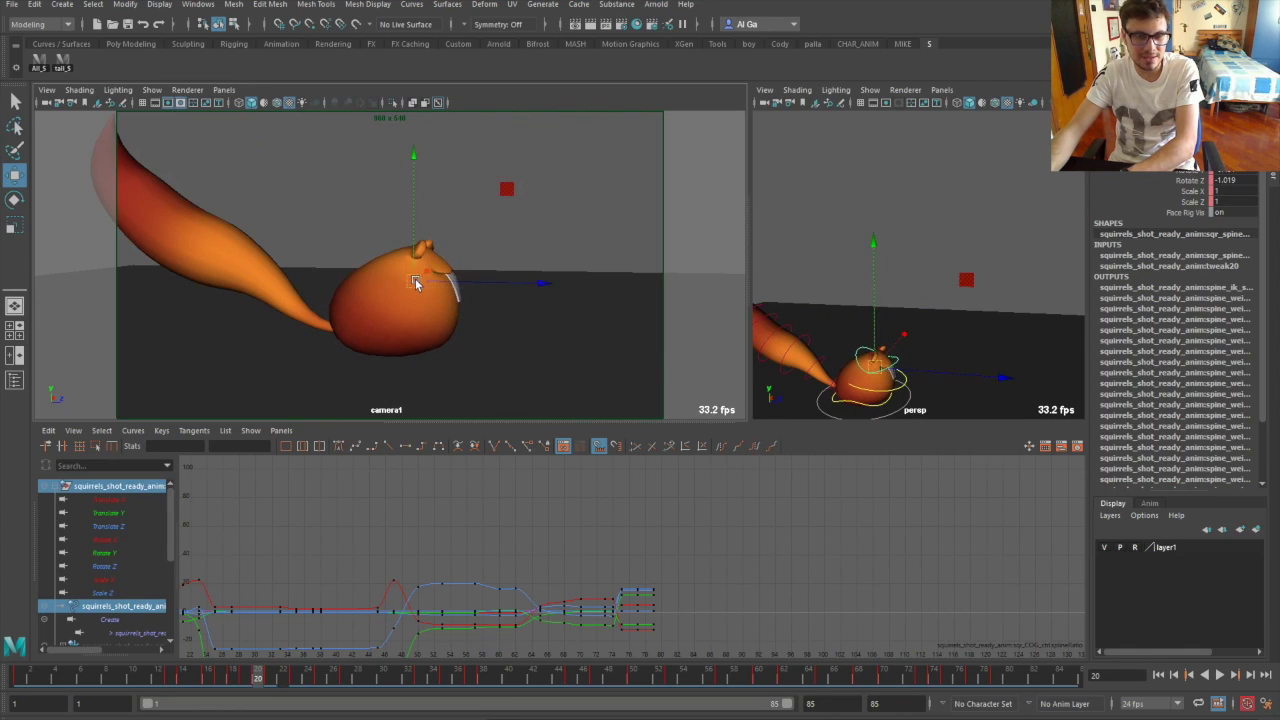
mouse_move(415, 280)
mouse_down()
mouse_move(347, 239)
mouse_move(404, 300)
mouse_move(431, 277)
mouse_move(394, 263)
mouse_move(376, 290)
mouse_move(390, 283)
mouse_up()
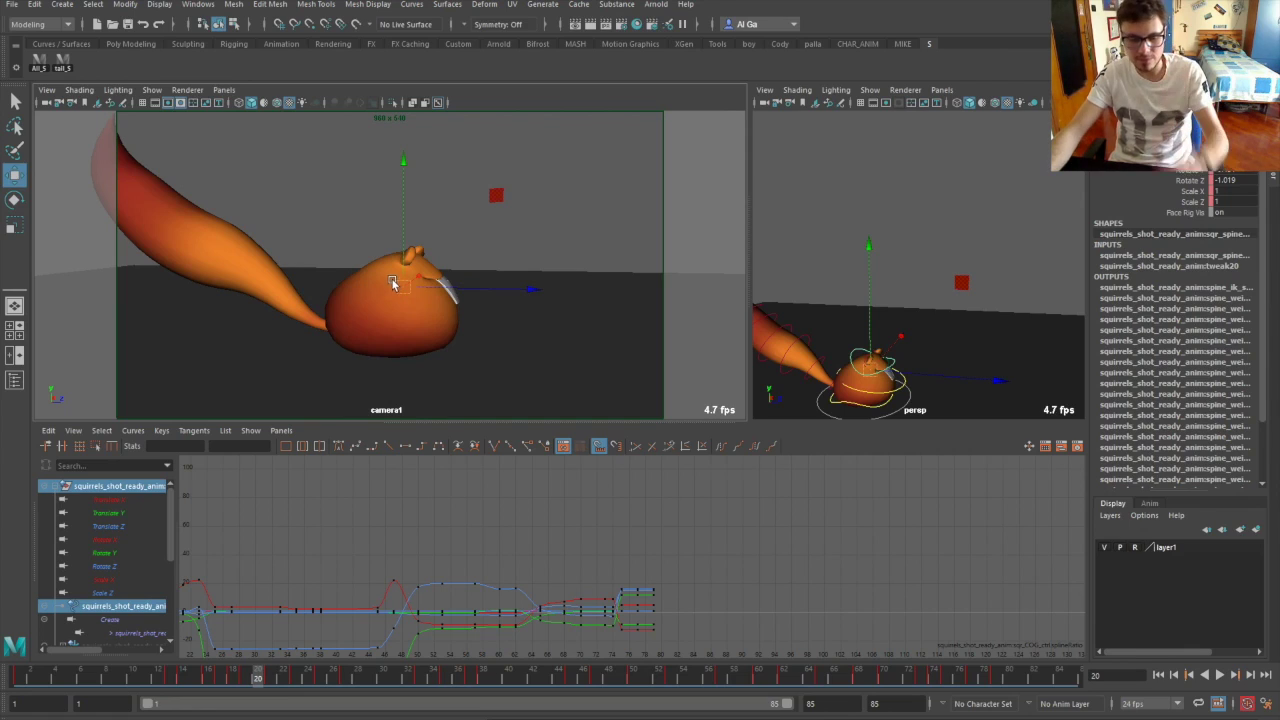
key(alt+v)
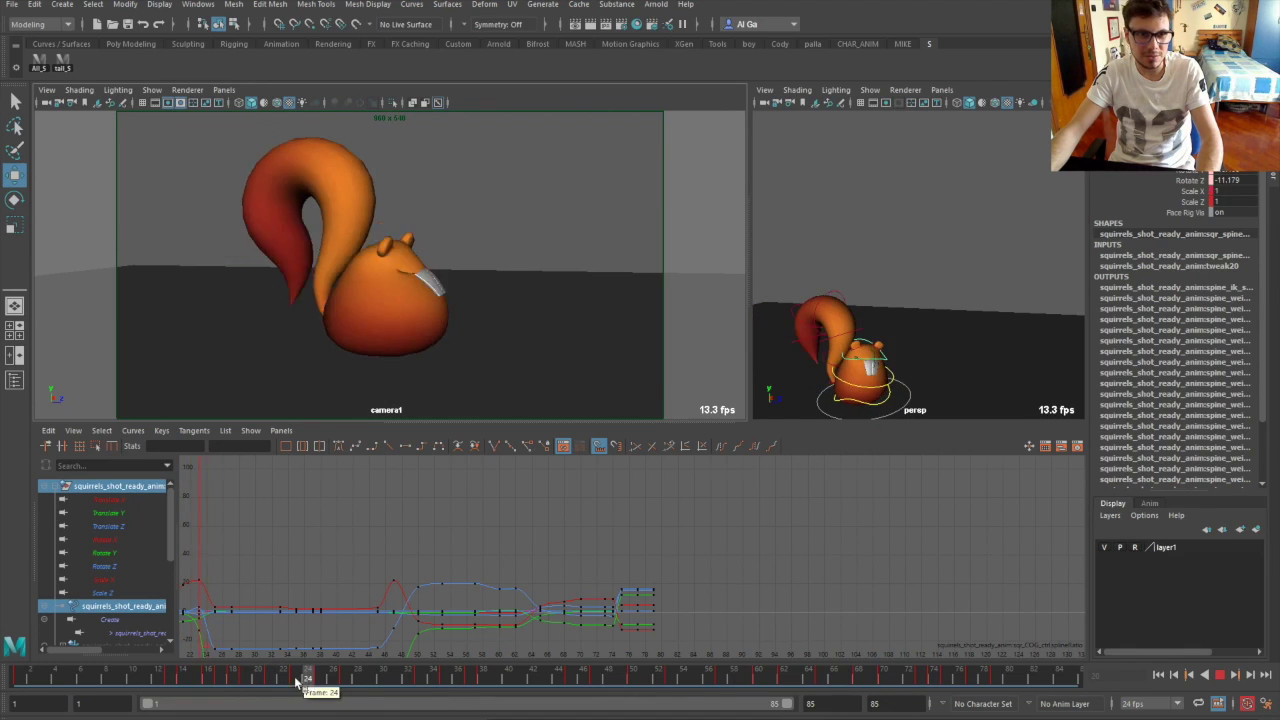
drag(240, 676, 224, 678)
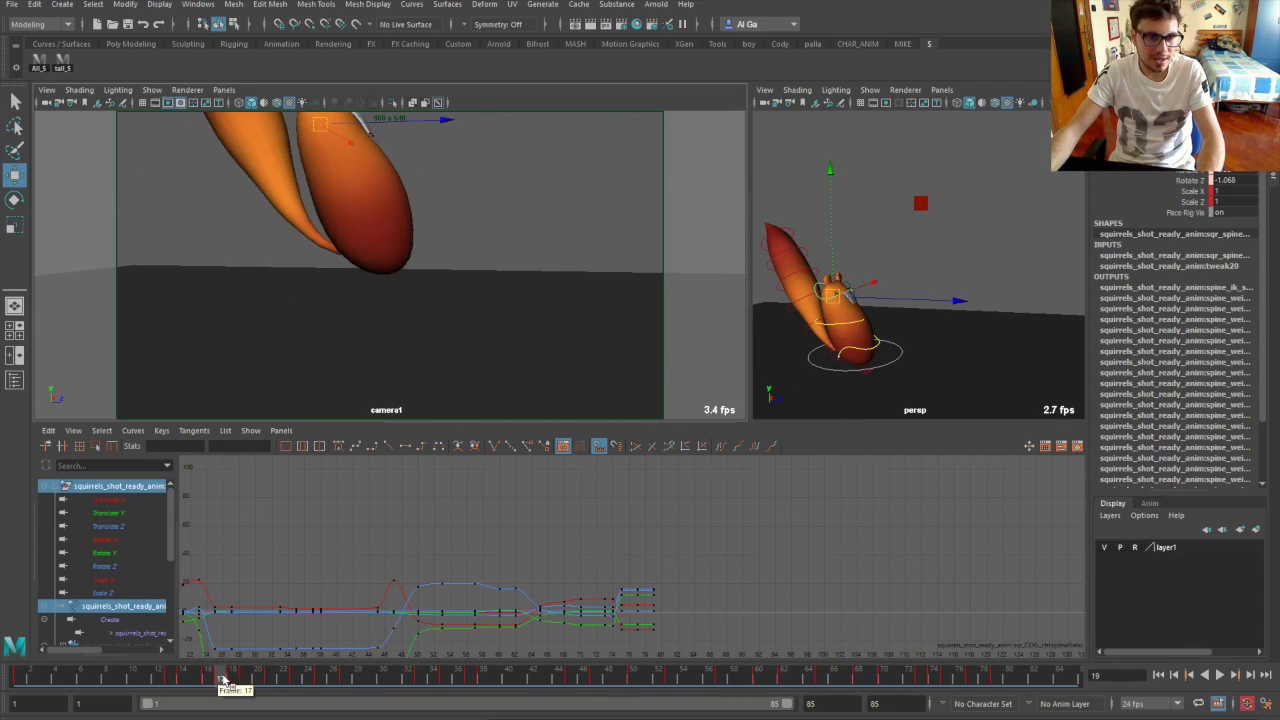
key(alt+v)
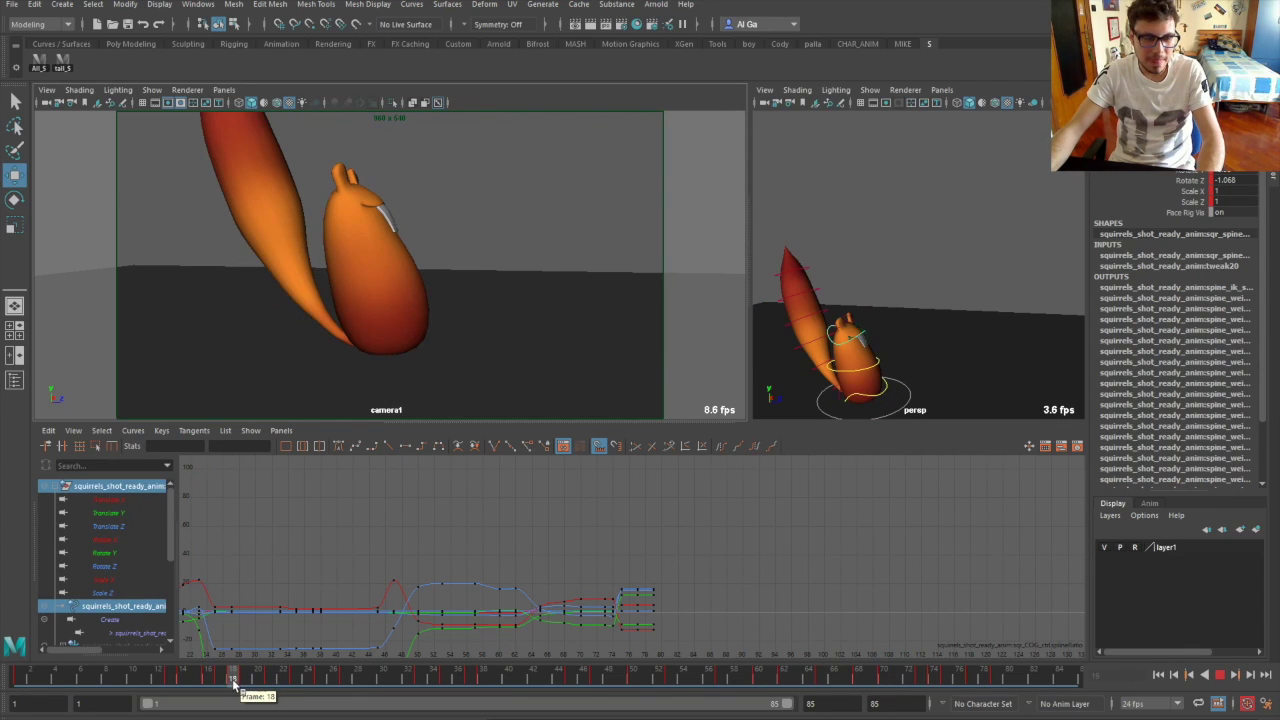
- Move the upper spine control forward at frame 21 to push the squash after landing, and play it back
click(276, 681)
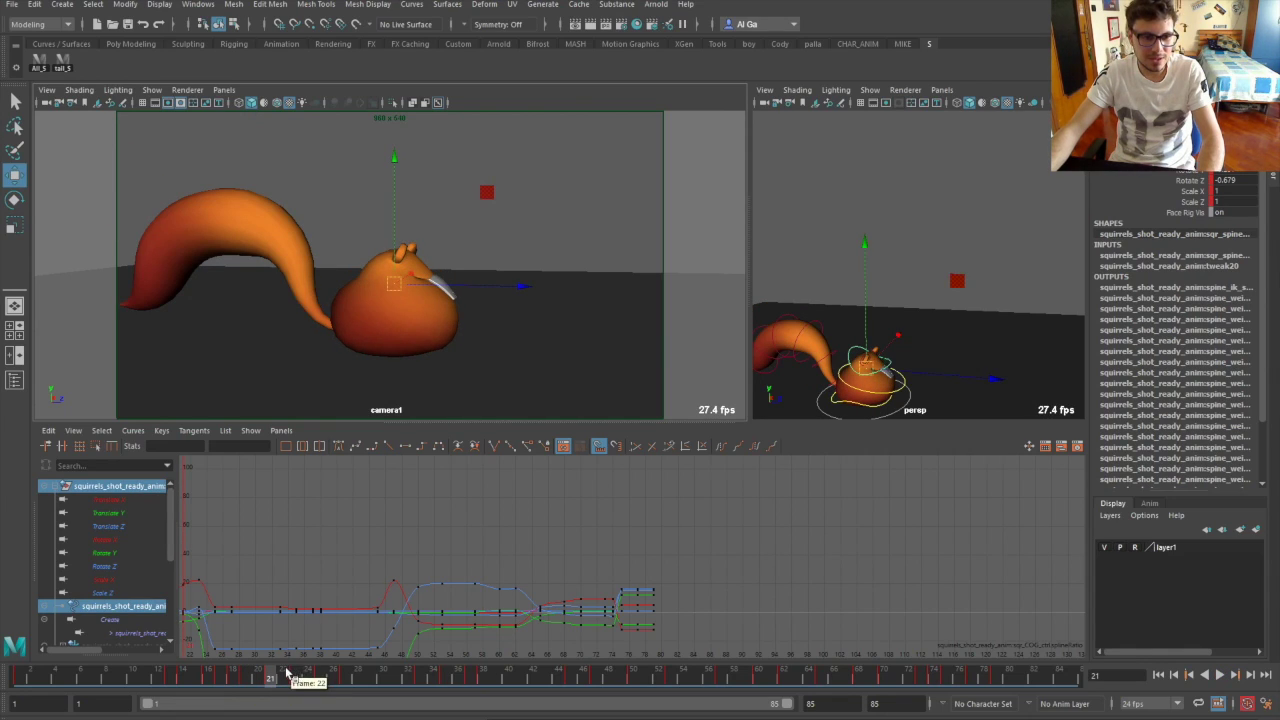
drag(424, 286, 454, 286)
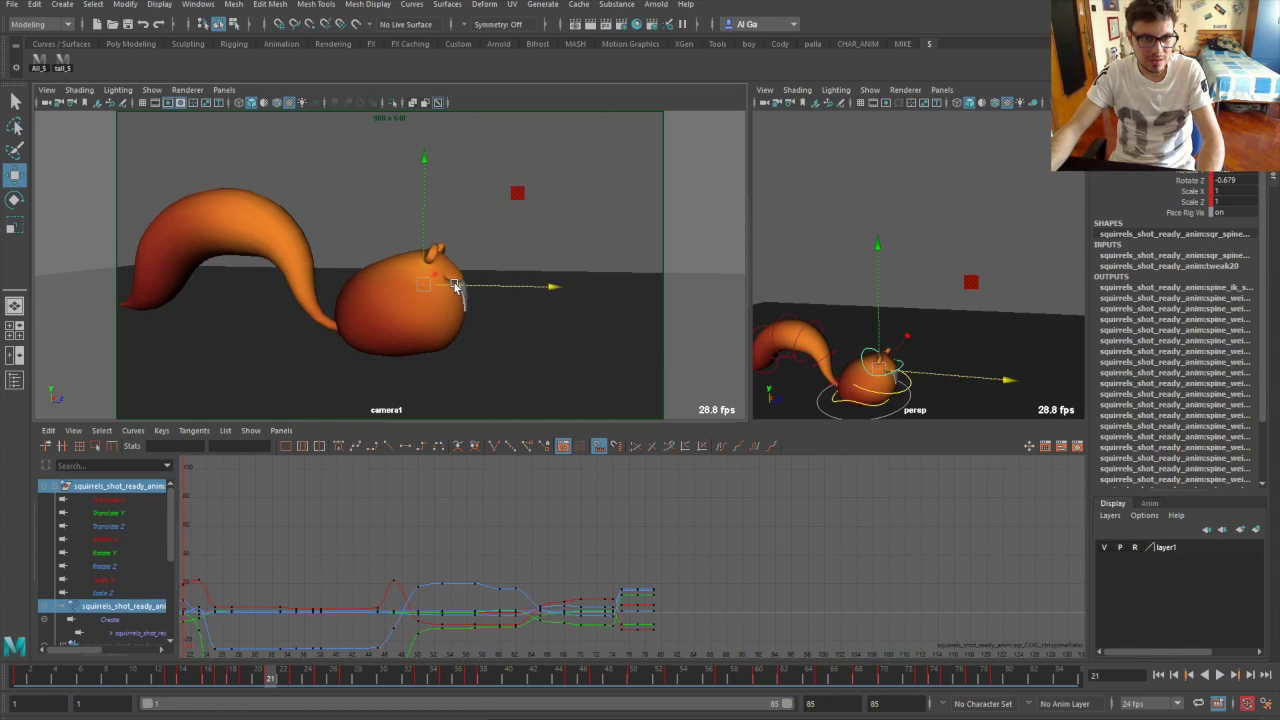
key(alt+v)
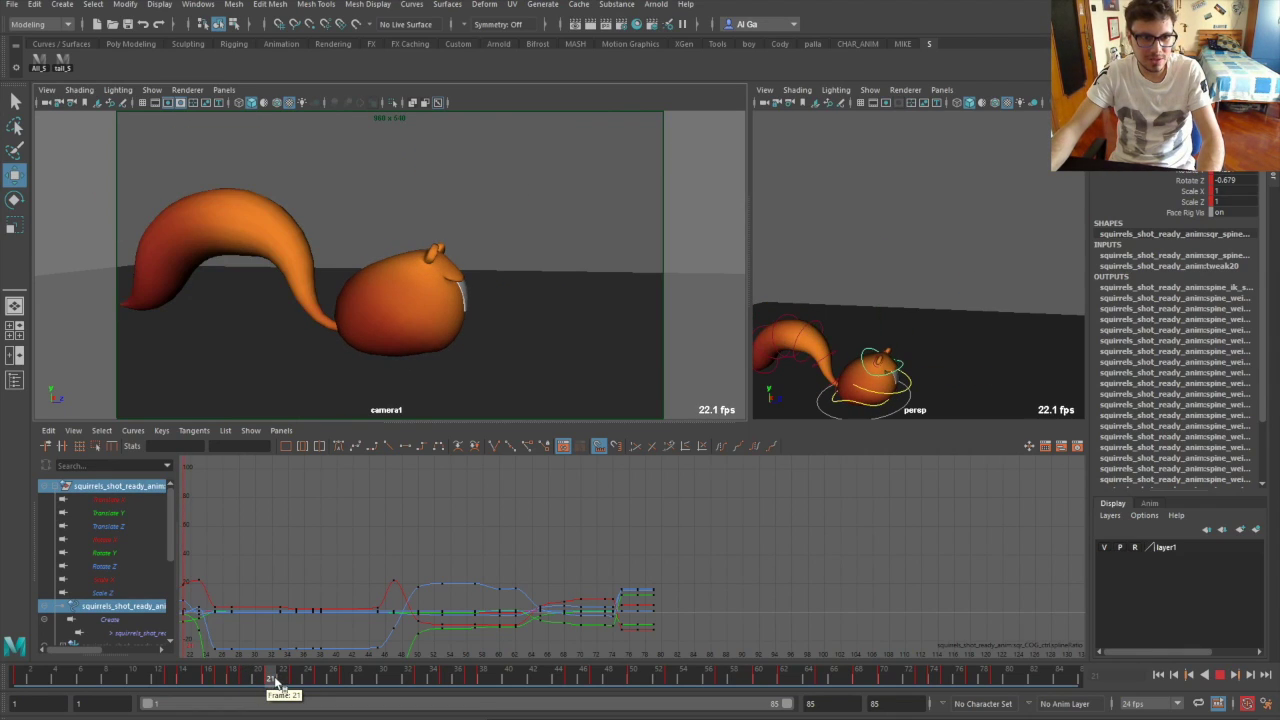
- Rotate the upper spine control forward at frame 21 to tilt the head down further, checking playback
click(274, 680)
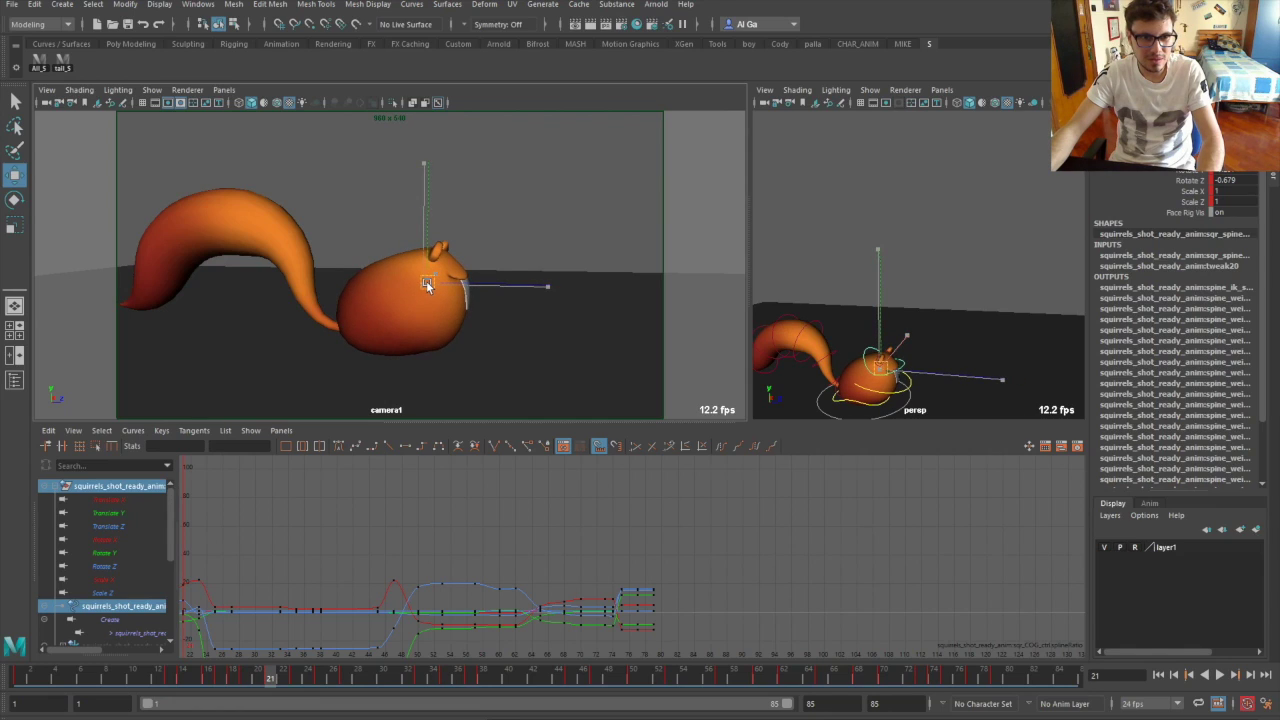
key(e)
drag(551, 263, 548, 285)
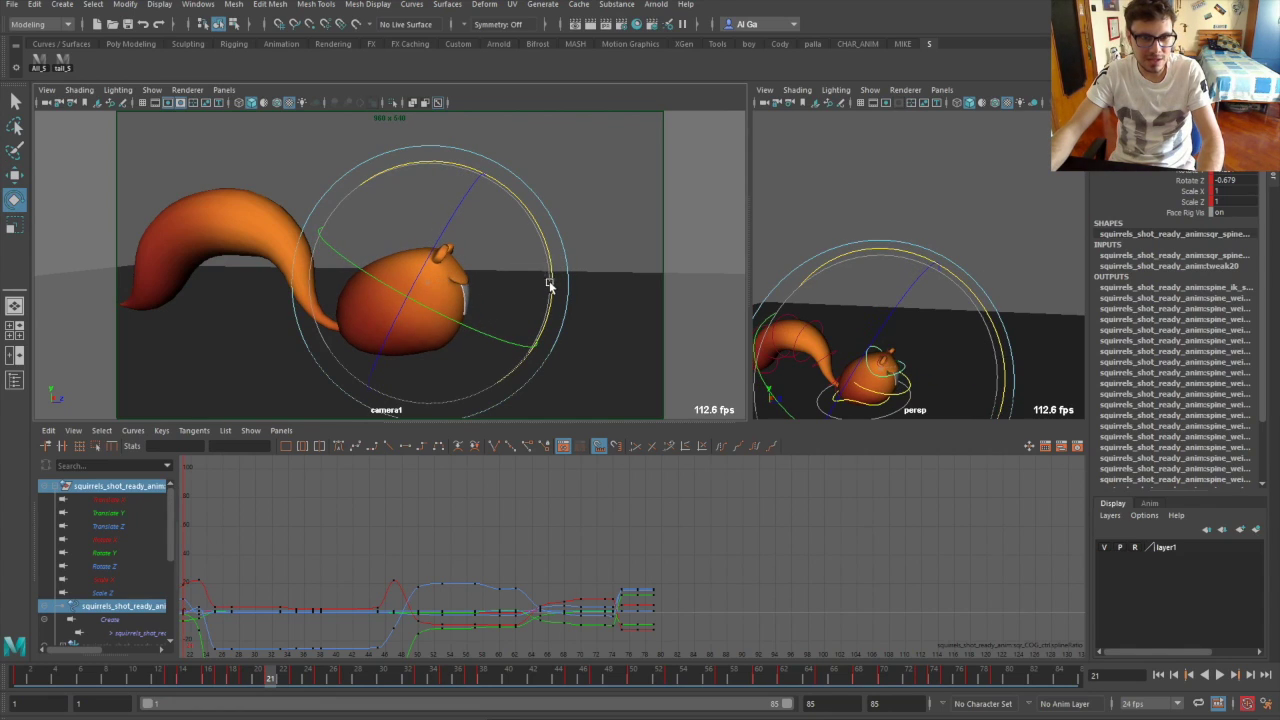
key(alt+v)
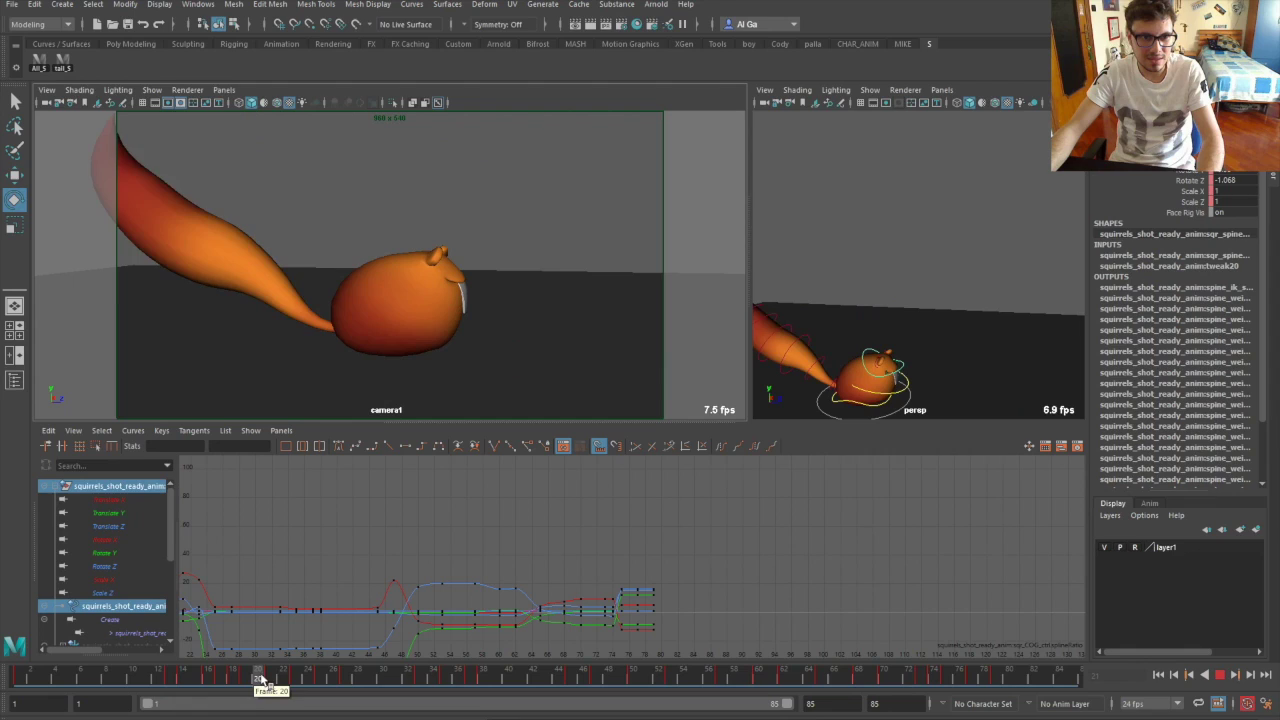
click(268, 678)
drag(563, 280, 543, 297)
- Raise the upper spine control at frame 23, shift it slightly forward and tilt the head down
drag(274, 678, 295, 680)
key(w)
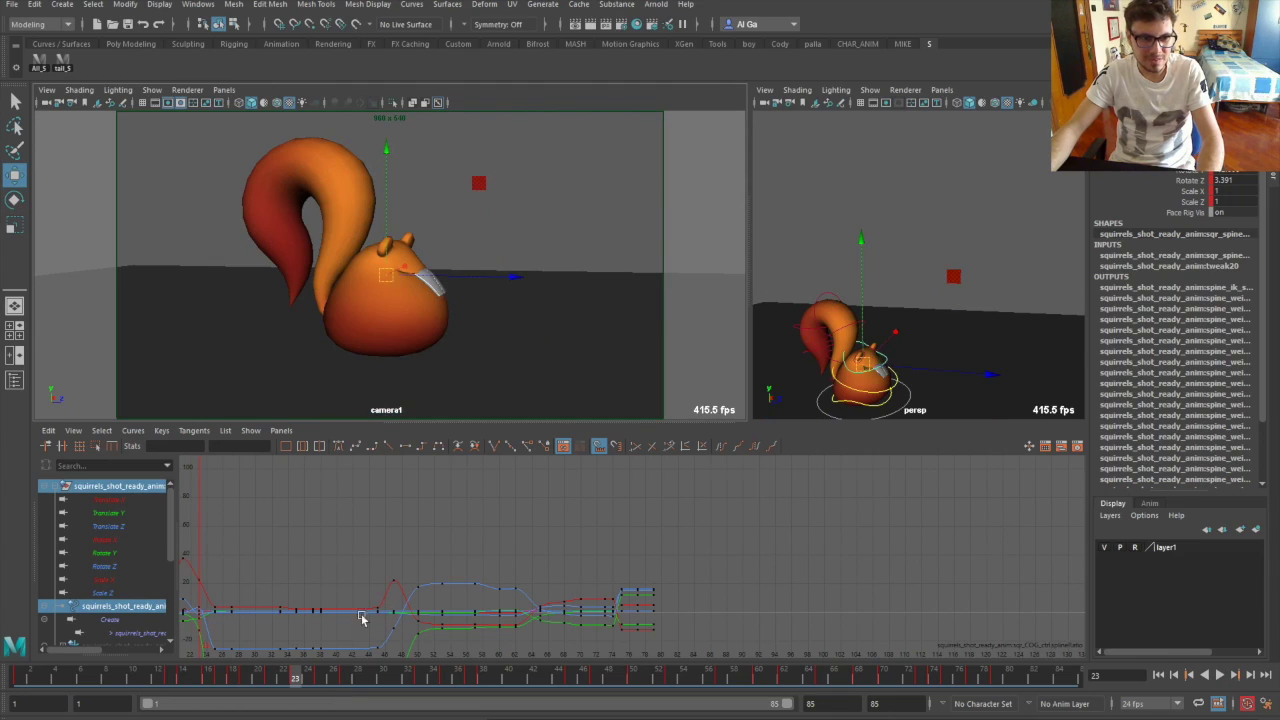
drag(386, 248, 386, 242)
drag(447, 269, 515, 280)
key(e)
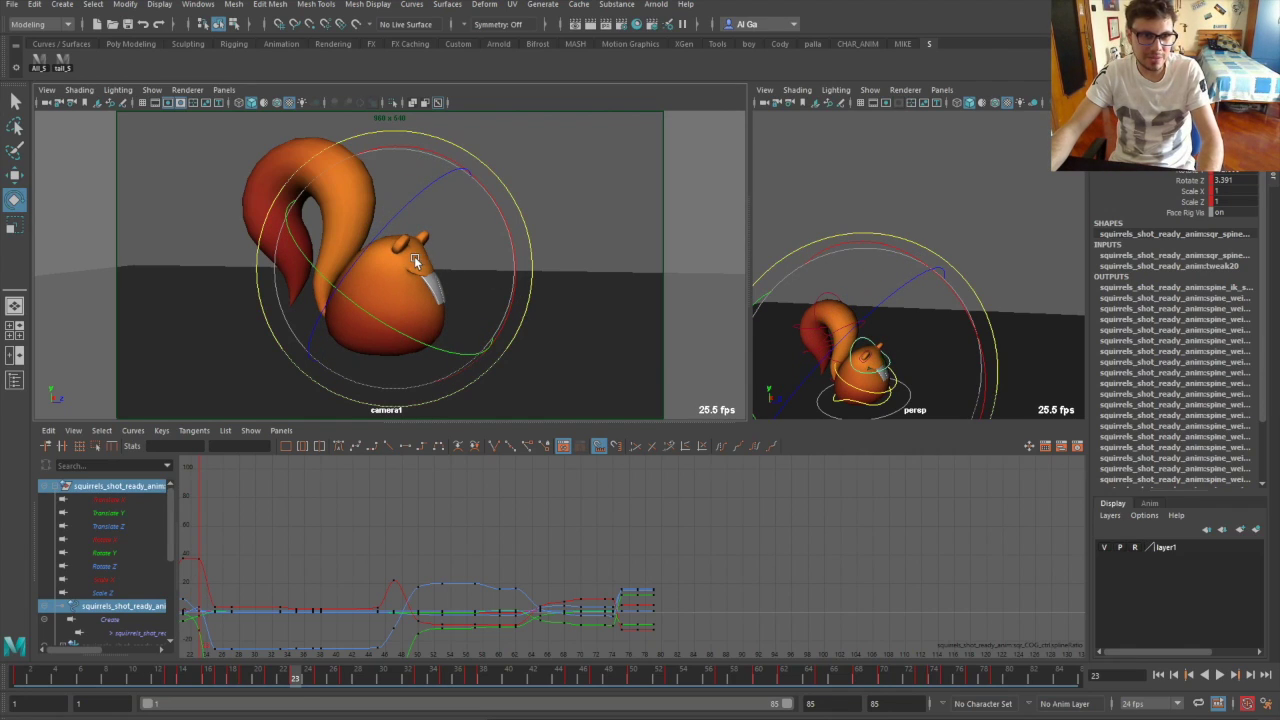
key(w)
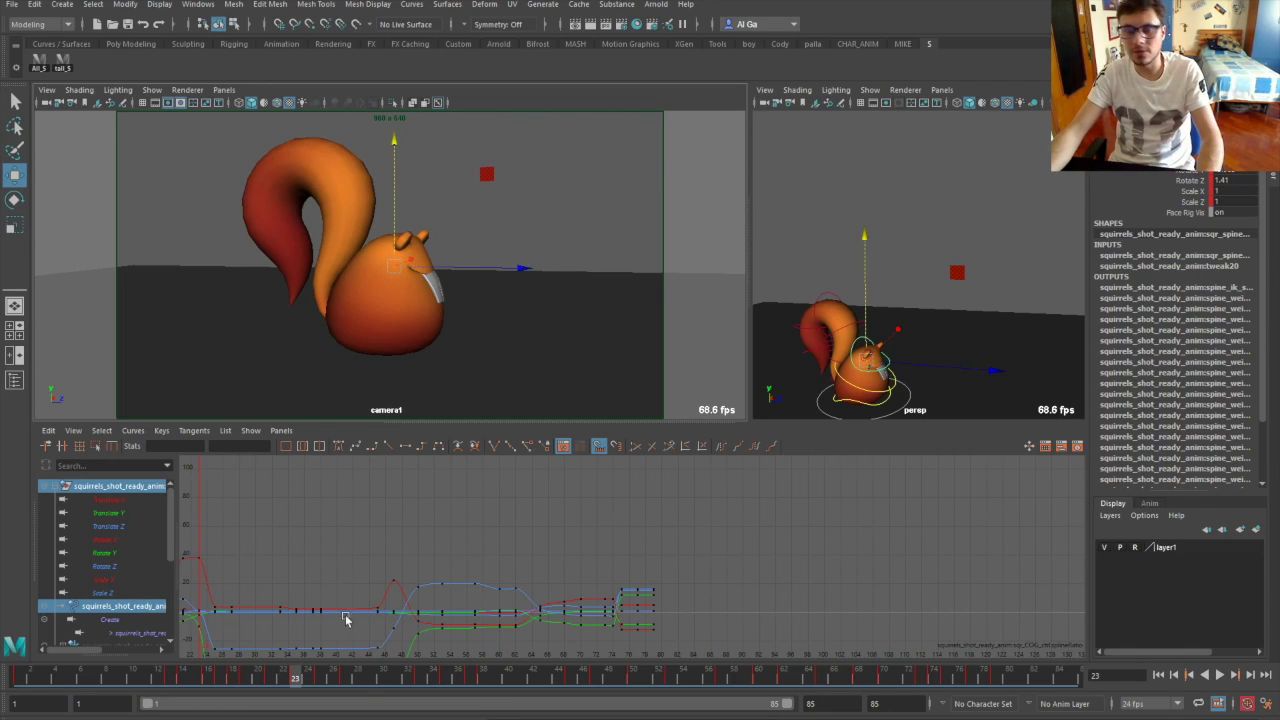
- Rotate the upper spine control backward and move it back at frame 19 so the head lags on impact, and check playback
click(268, 680)
mouse_move(268, 680)
mouse_down()
mouse_move(326, 682)
mouse_move(197, 683)
mouse_move(312, 686)
mouse_move(223, 686)
mouse_move(286, 684)
mouse_move(223, 684)
mouse_move(258, 684)
mouse_move(246, 684)
mouse_up()
key(e)
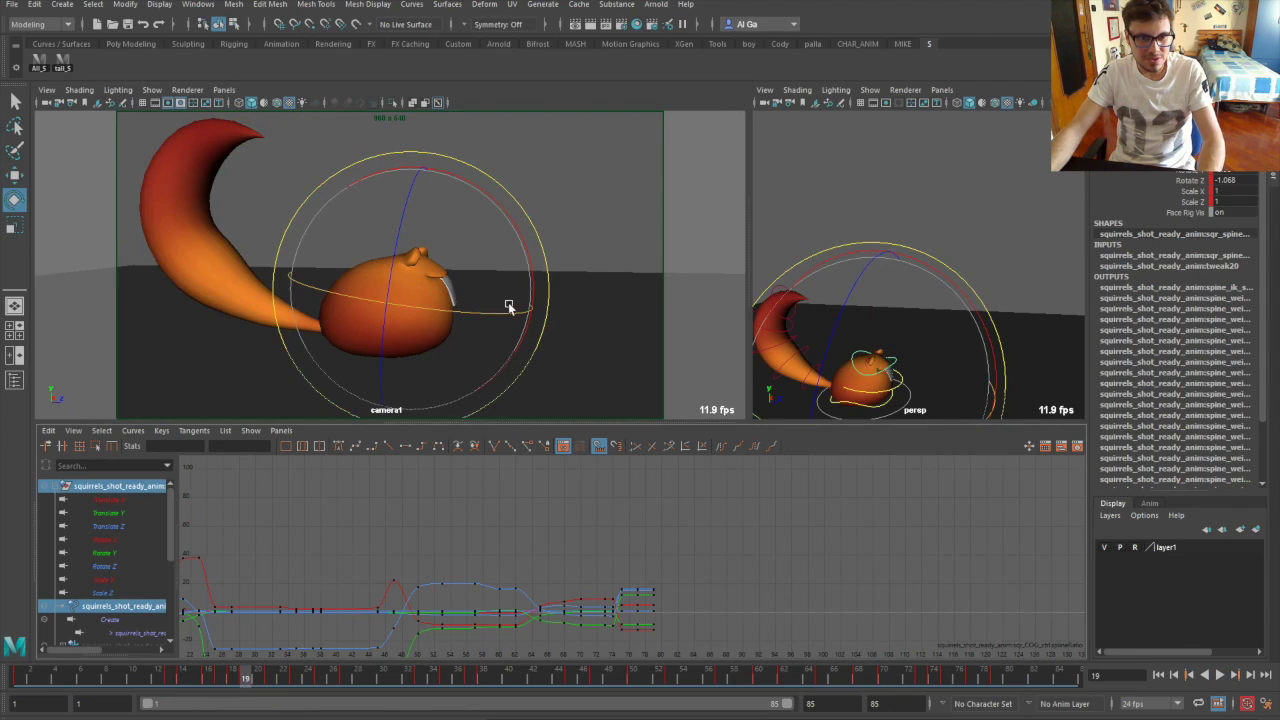
drag(531, 272, 501, 227)
key(w)
drag(487, 287, 466, 293)
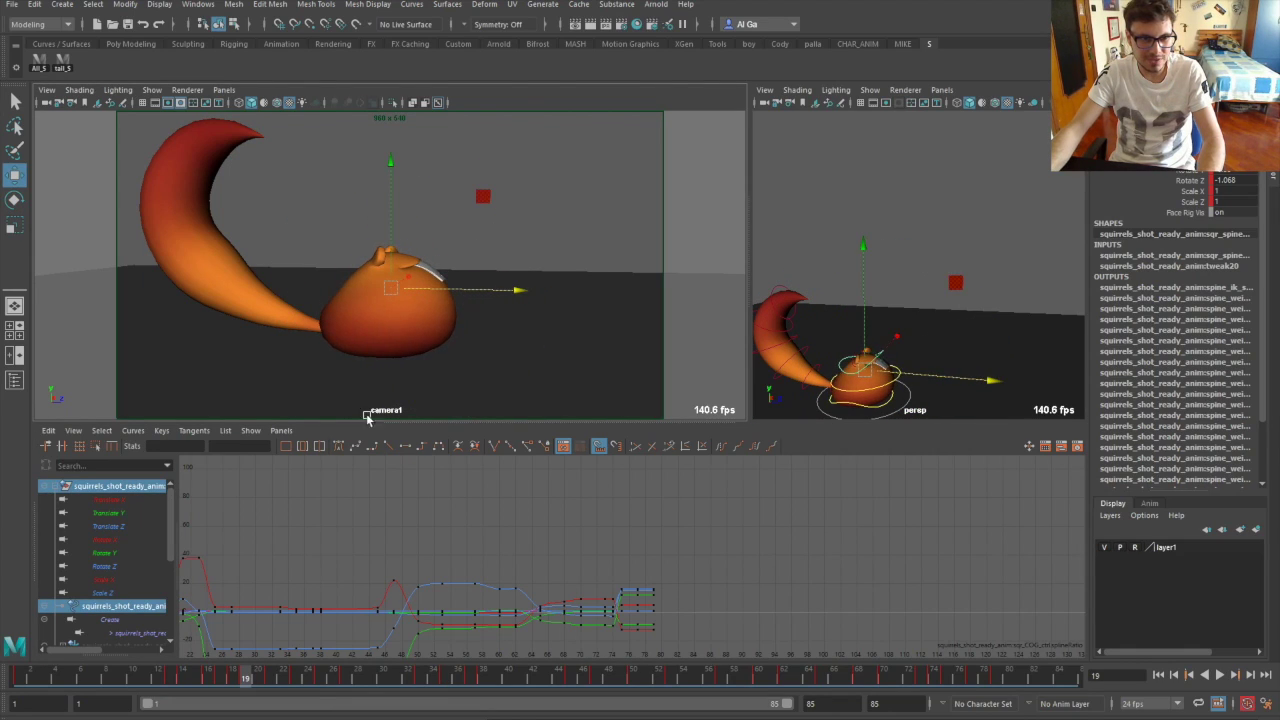
key(alt+v)
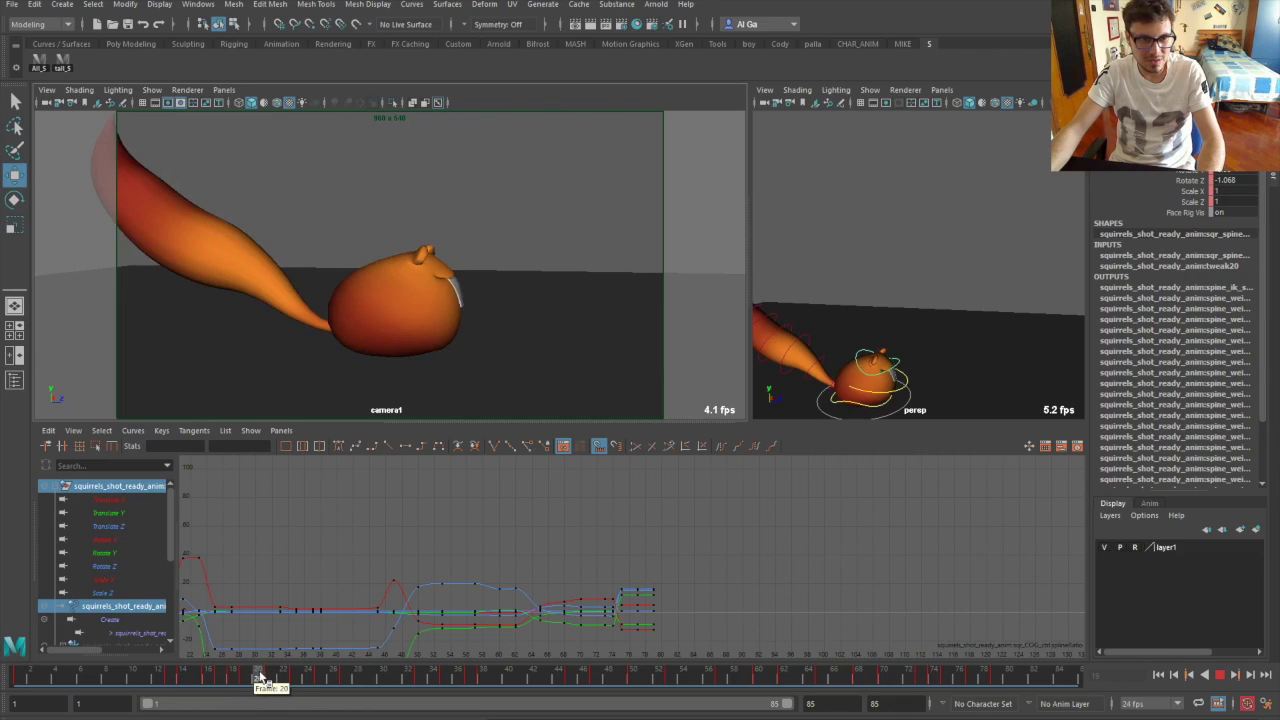
- Pull the upper spine control backward and slightly up at frame 21 to soften the forward lean
click(275, 678)
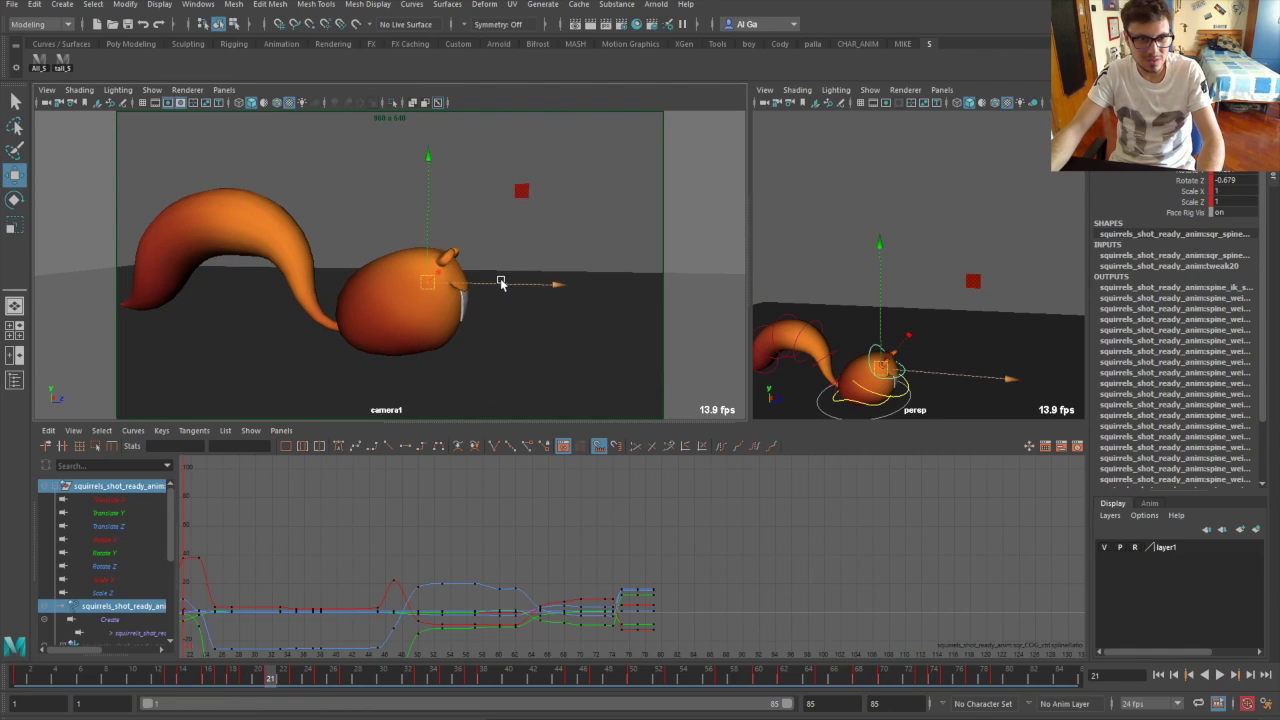
drag(501, 283, 483, 289)
drag(416, 256, 414, 254)
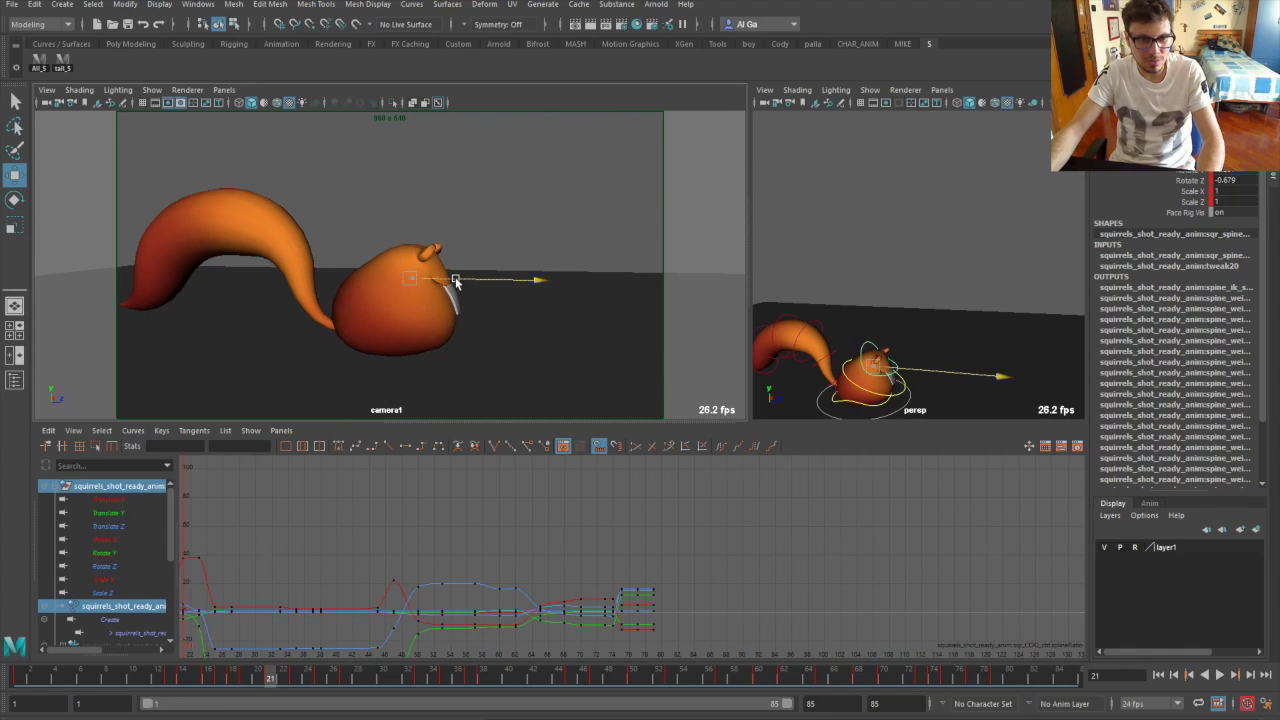
- Rotate the upper spine control backward at frame 21 to lift the head, checking the landing in playback
key(e)
drag(535, 258, 520, 232)
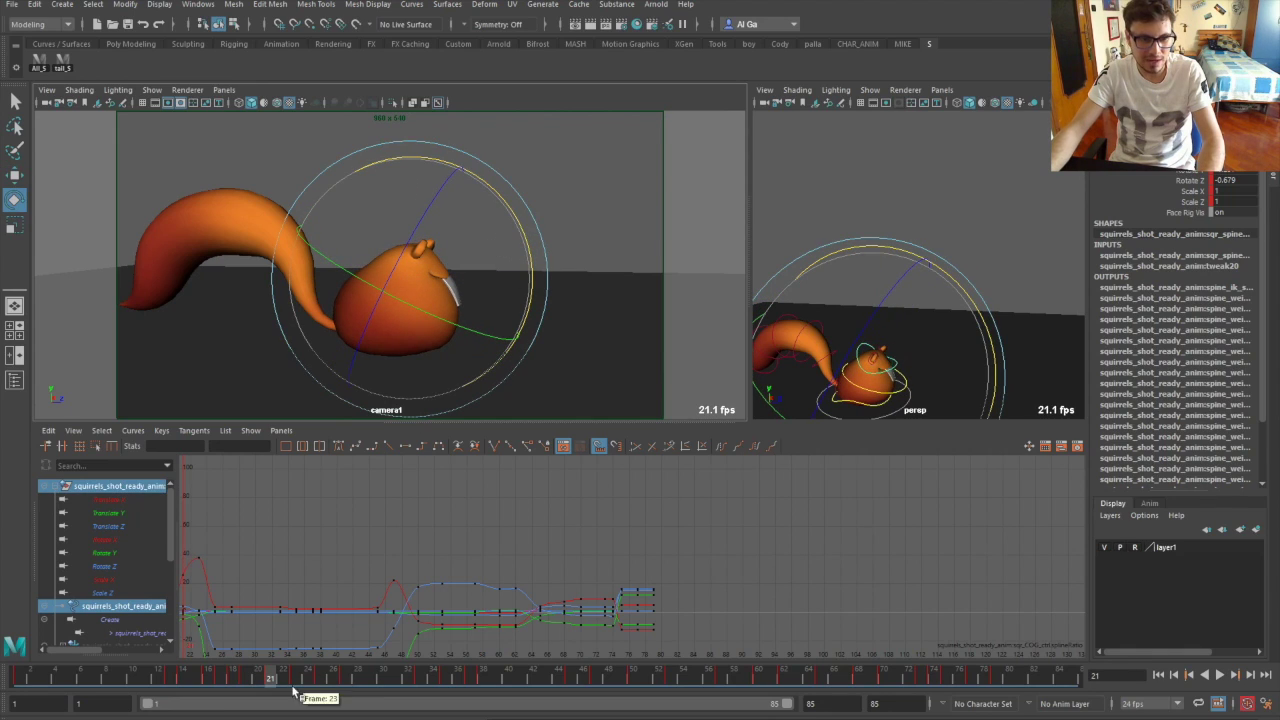
key(alt+v)
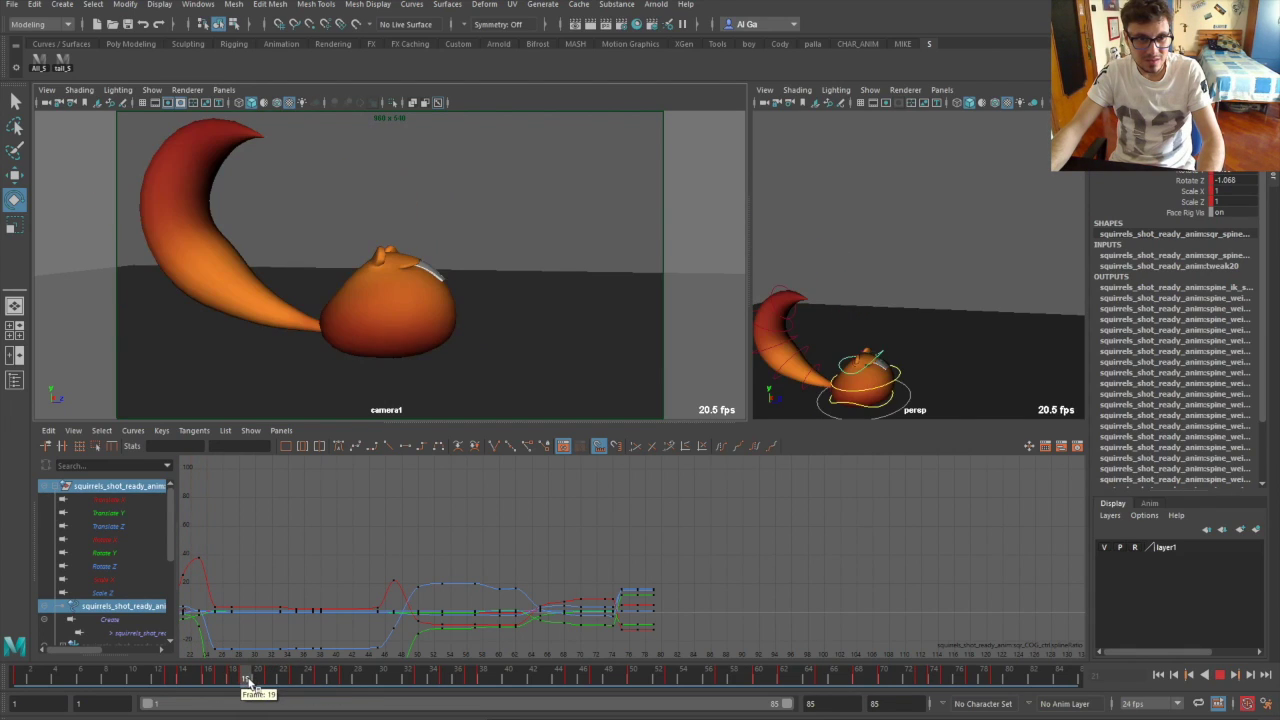
click(270, 678)
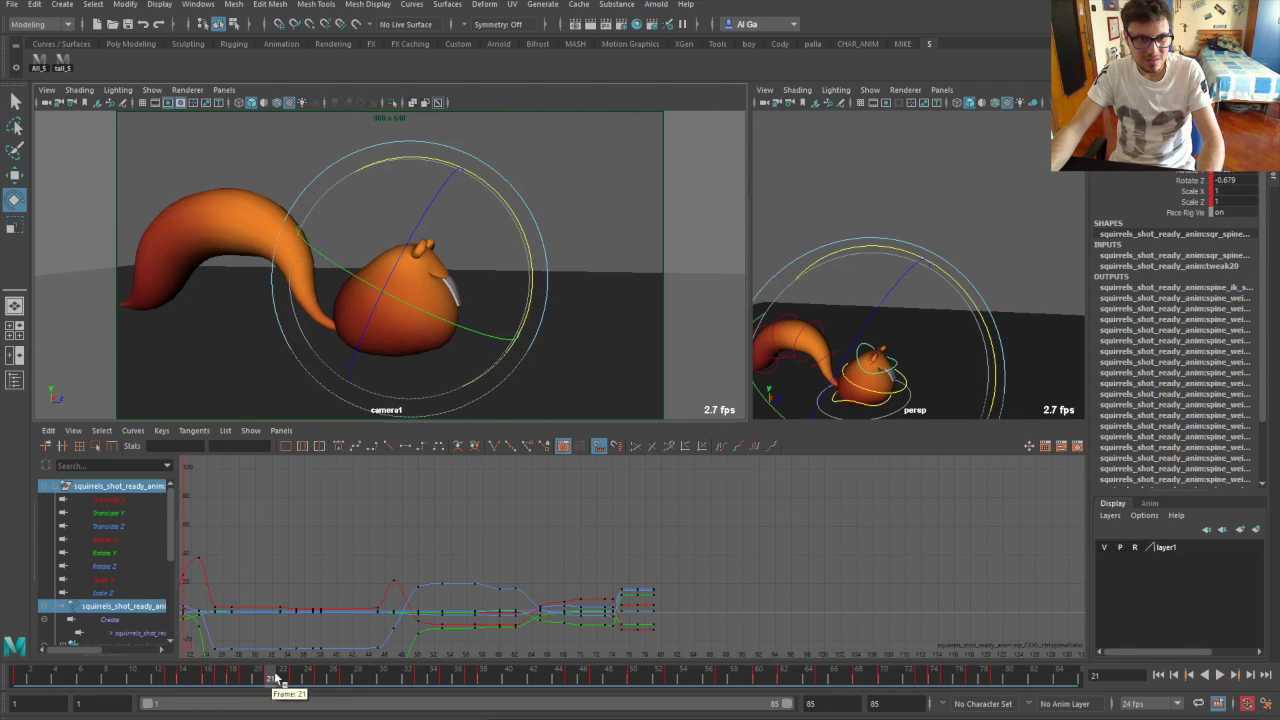
drag(536, 281, 530, 255)
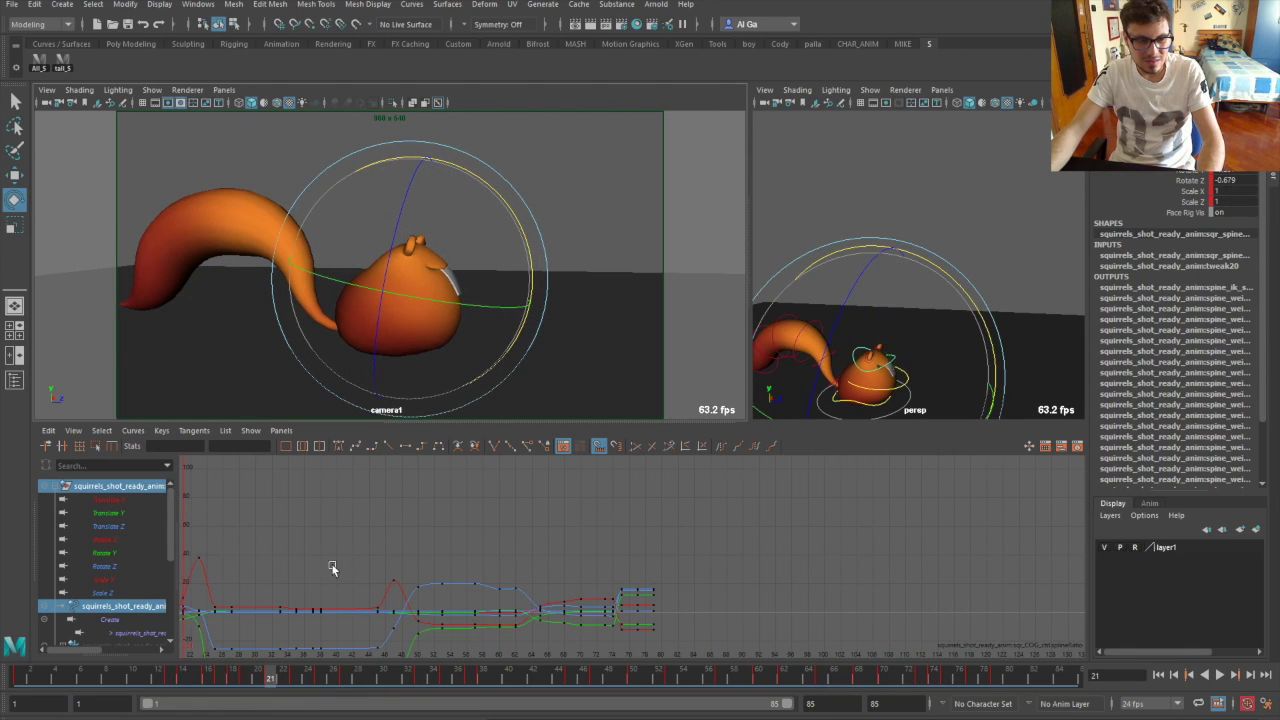
key(alt+v)
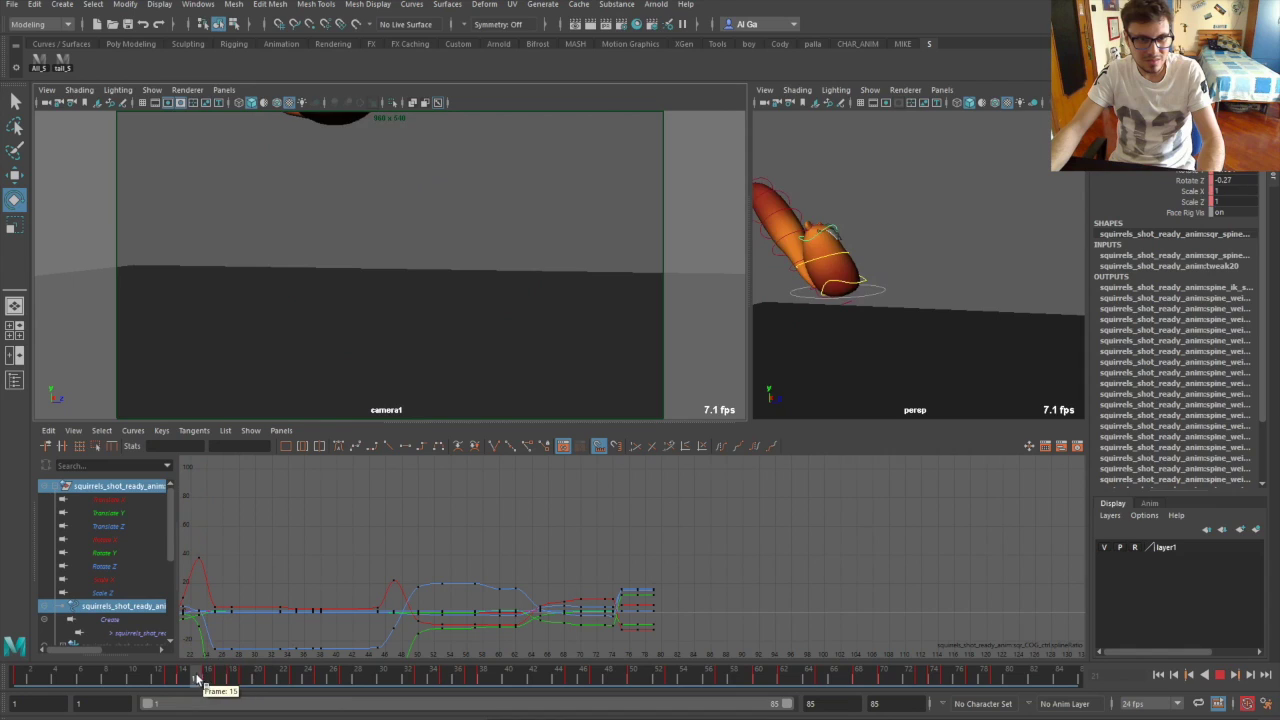
- Pull the upper spine control slightly back and down at frame 23 and check playback
click(295, 674)
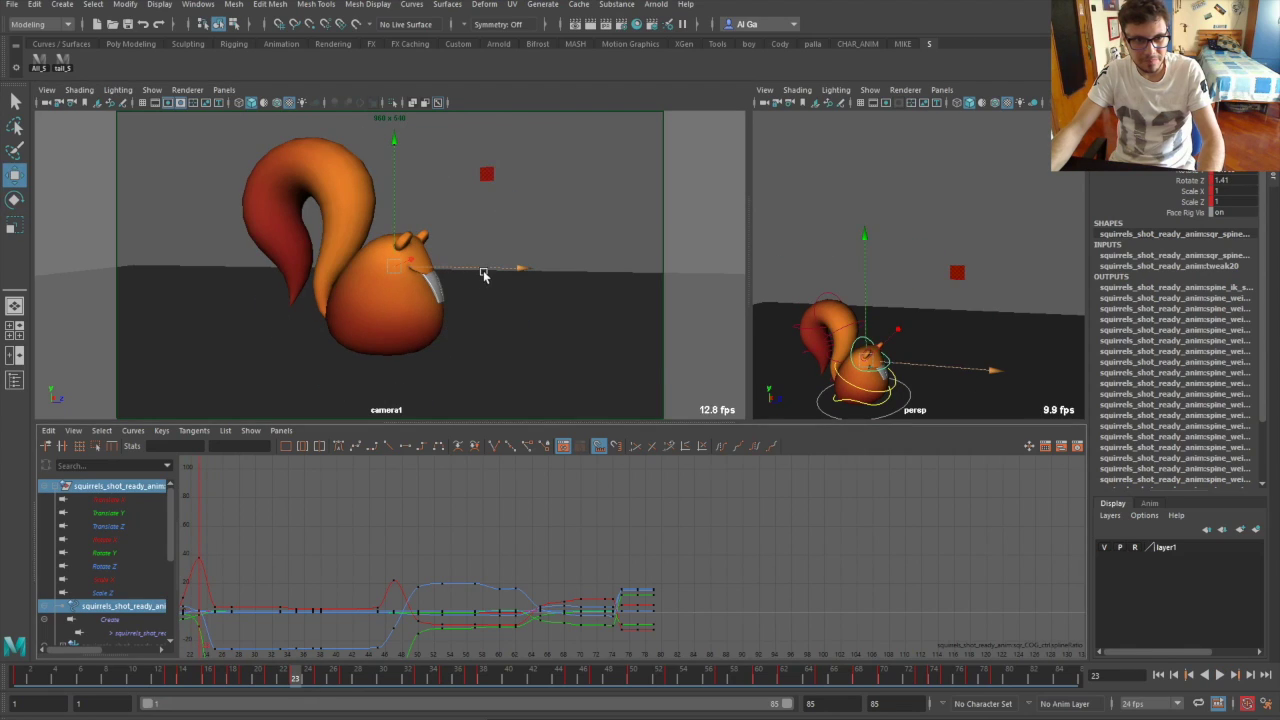
drag(477, 270, 475, 270)
drag(387, 217, 388, 219)
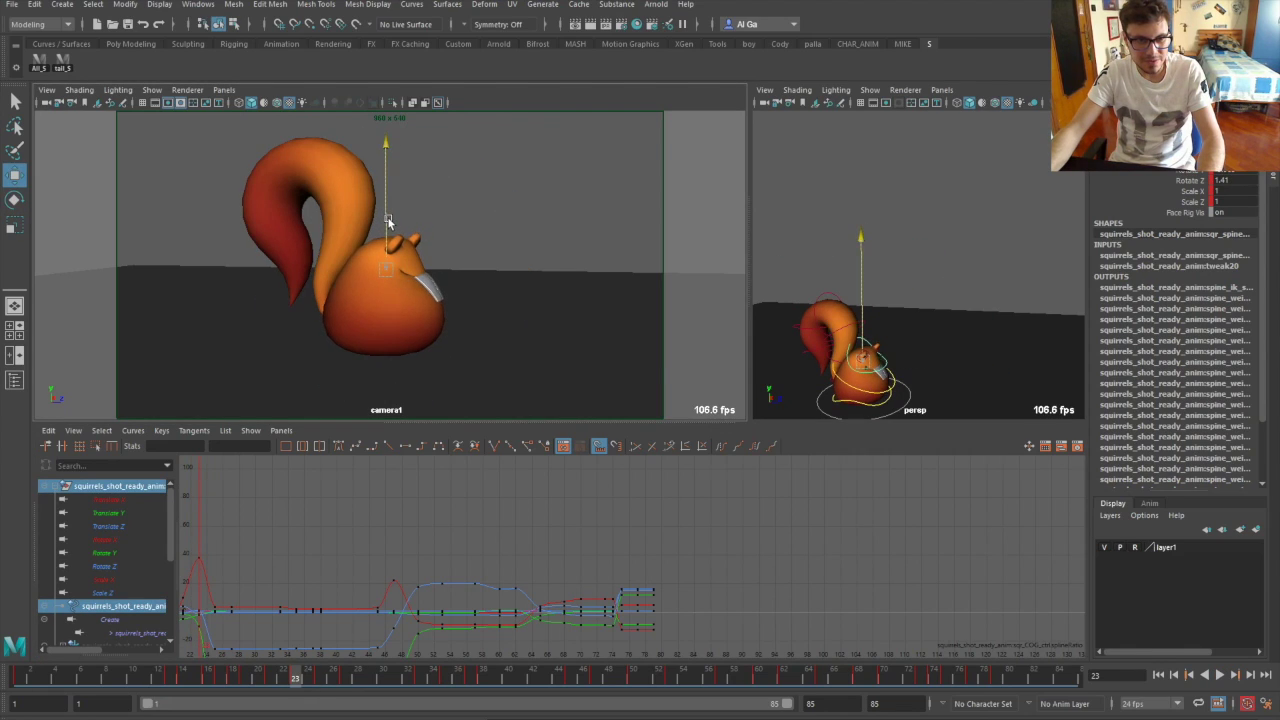
key(e)
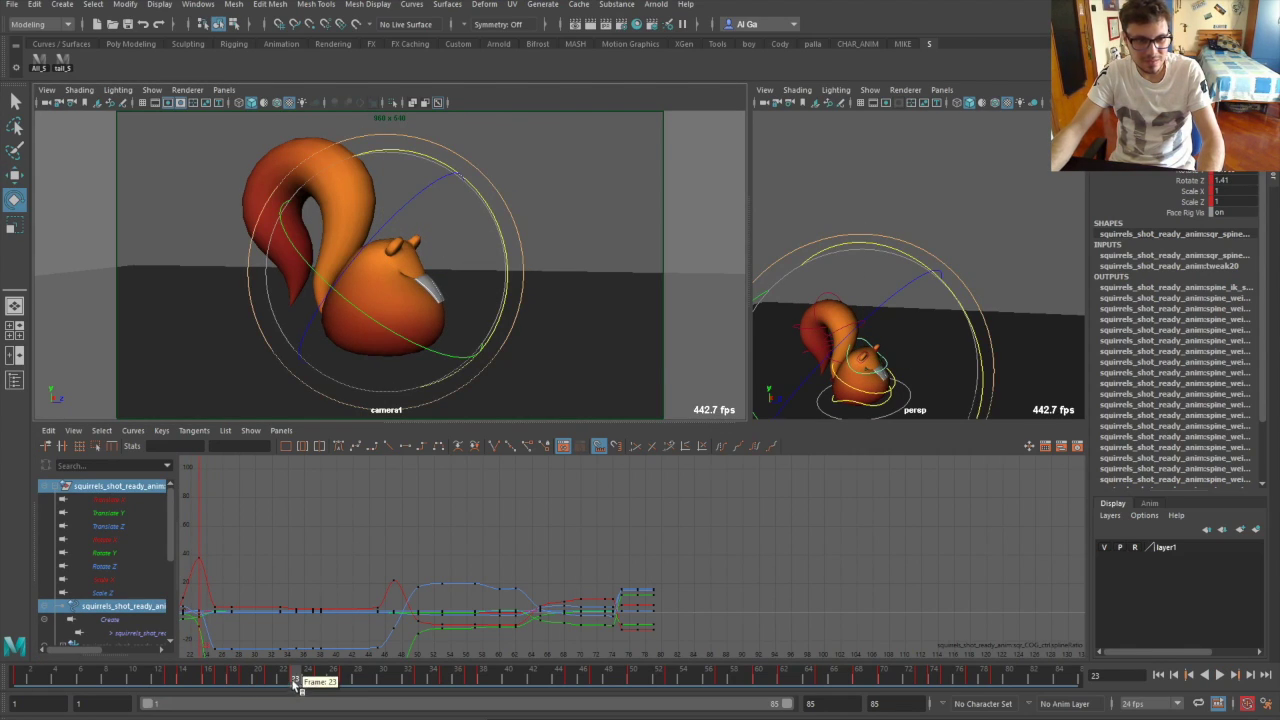
key(alt+v)
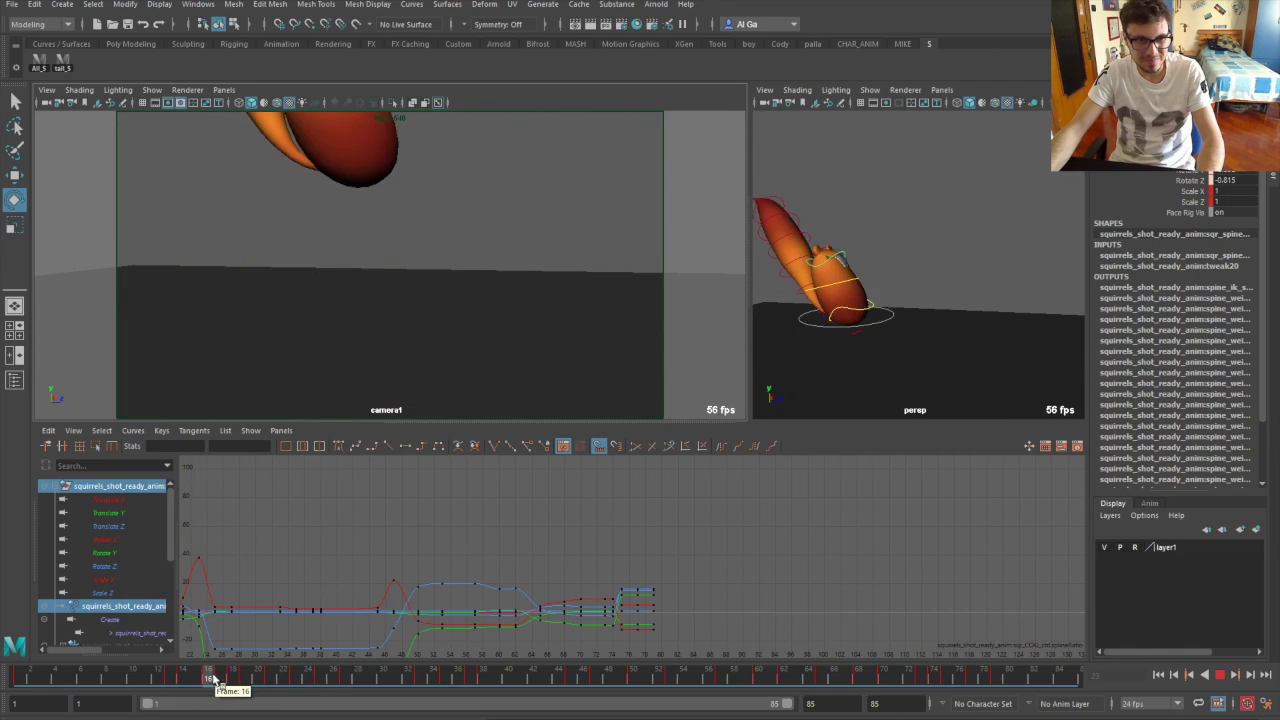
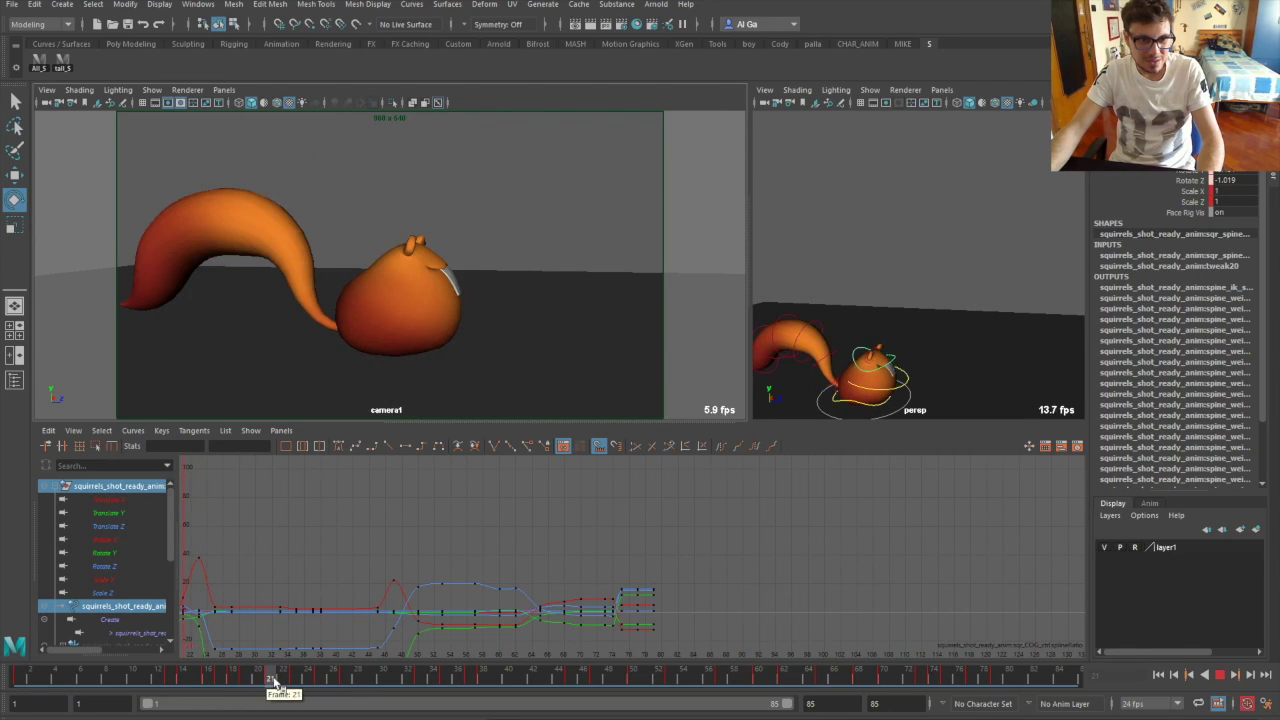
- Try rotating the upper spine control forward at frame 21 and undo the latest pose changes
click(271, 678)
key(r)
key(e)
mouse_move(534, 277)
mouse_down()
mouse_move(527, 311)
mouse_move(509, 286)
mouse_move(527, 287)
mouse_up()
key(w)
drag(231, 679, 270, 678)
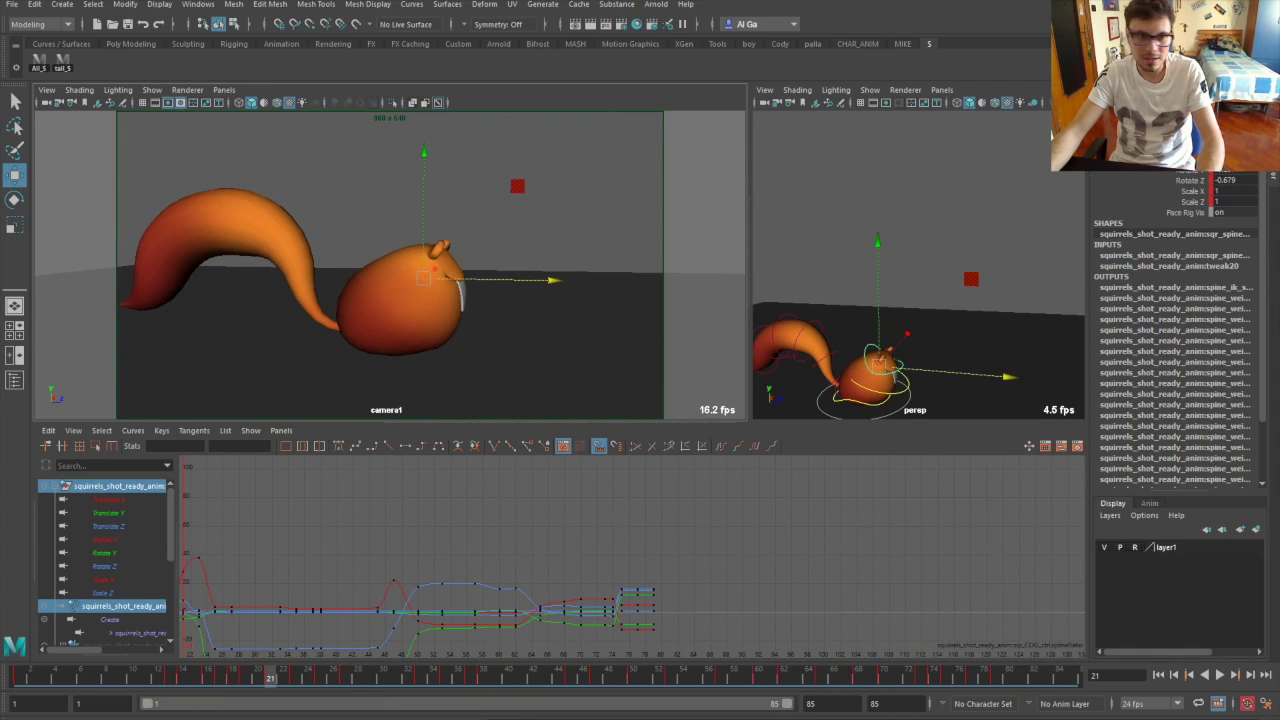
key(ctrl+z)
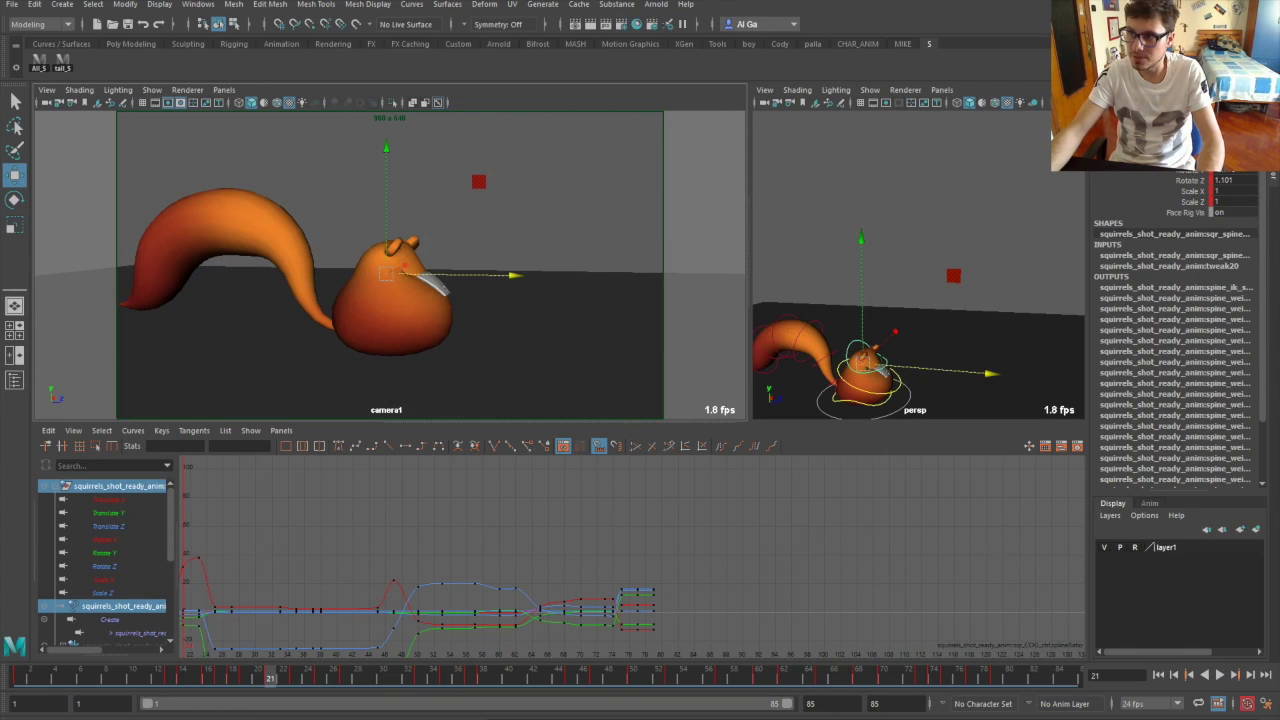
key(ctrl+z)
- Play back the landing and shift the upper spine control slightly down and back at frame 21
key(alt+v)
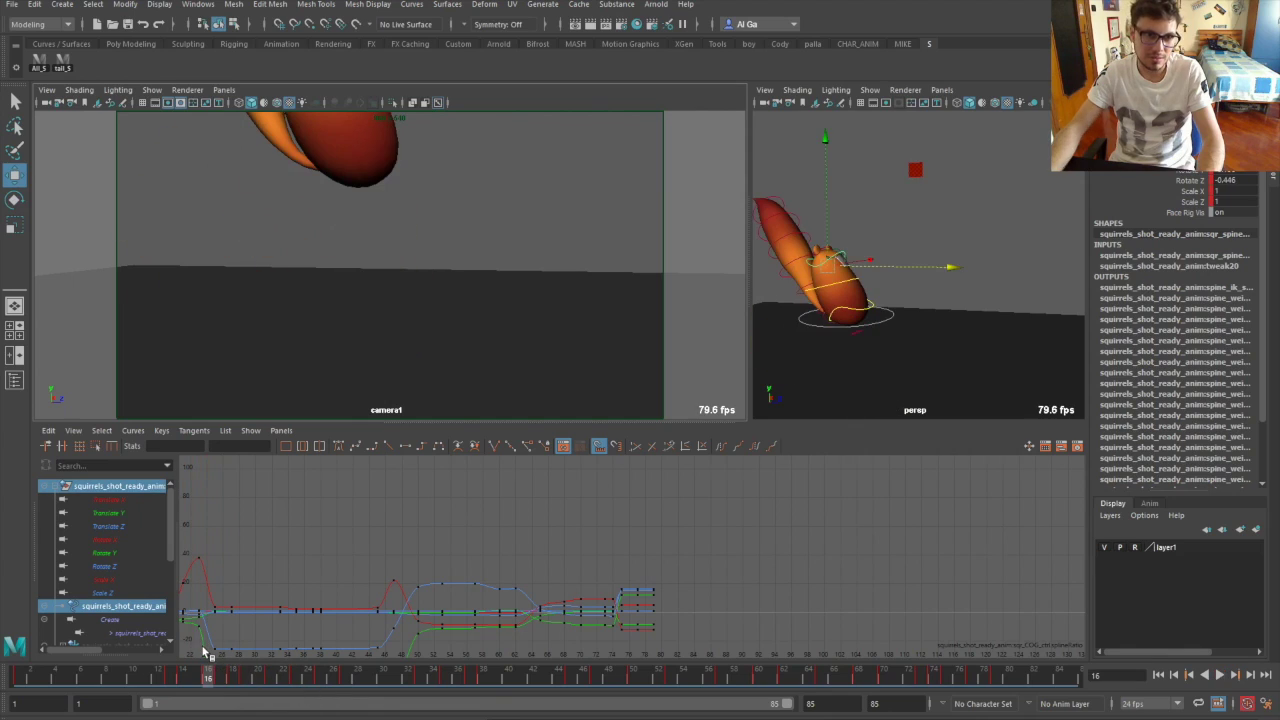
key(alt+v)
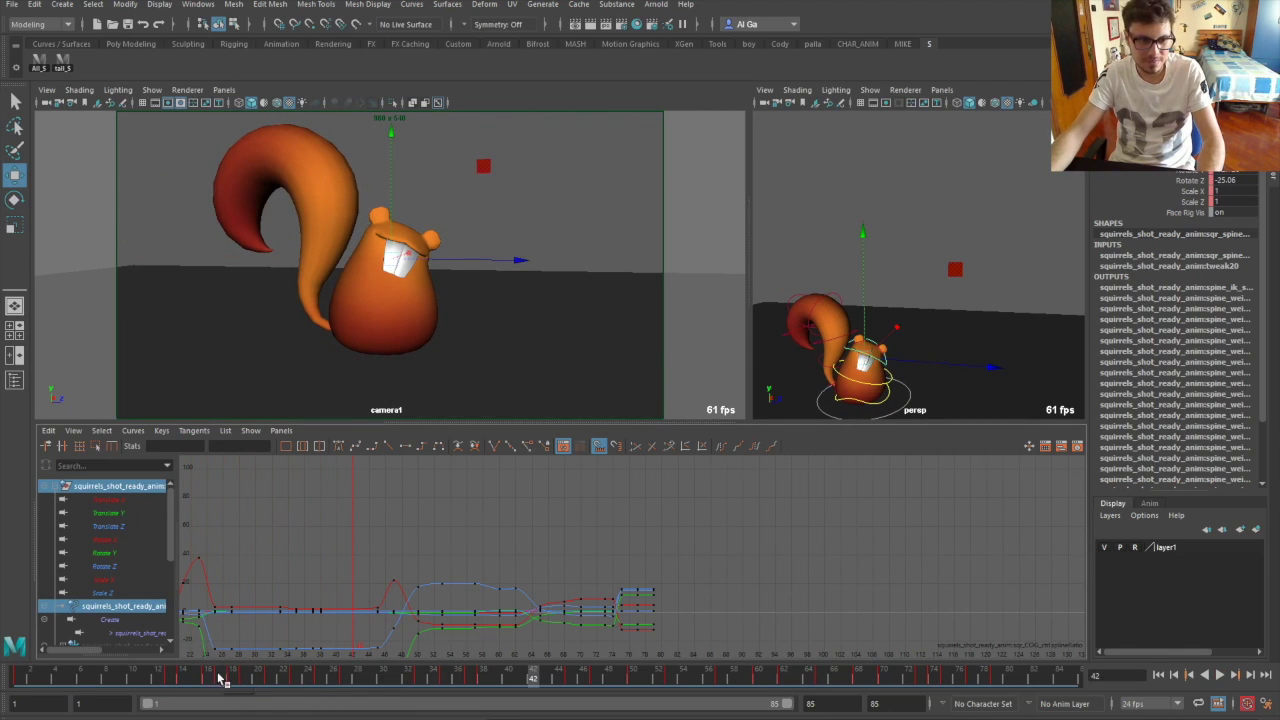
key(alt+v)
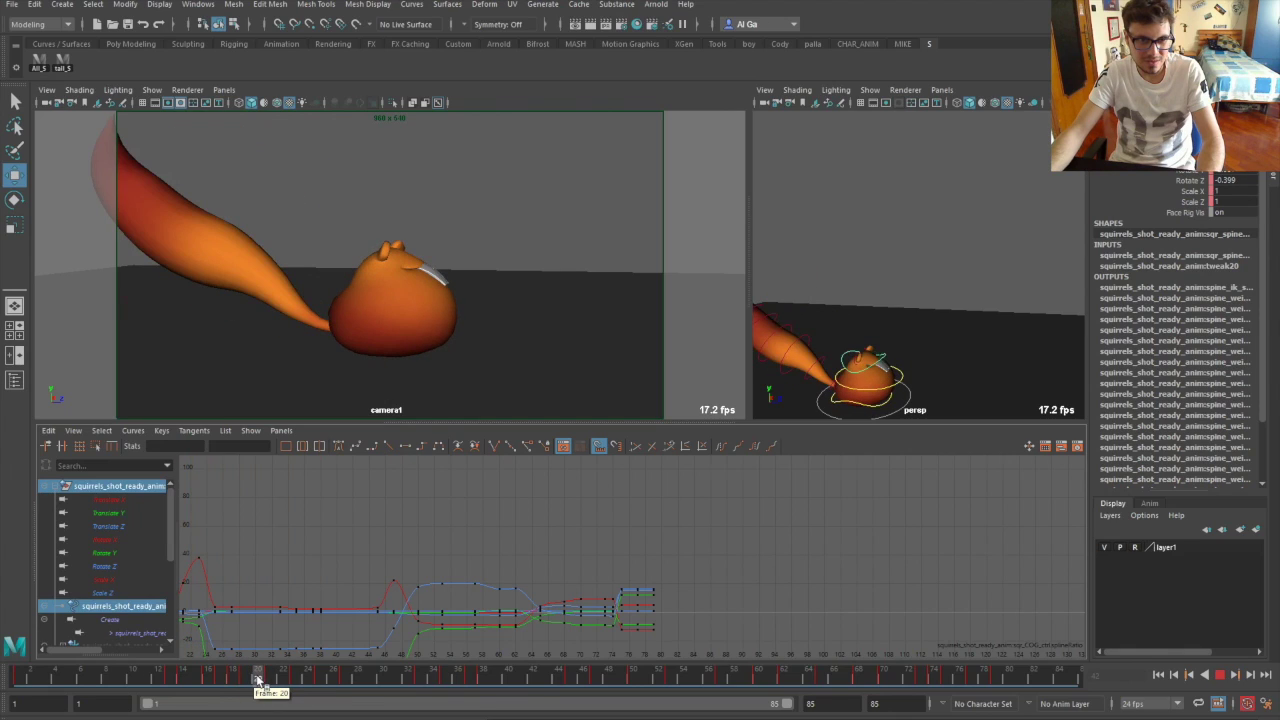
drag(258, 680, 270, 680)
drag(388, 244, 443, 284)
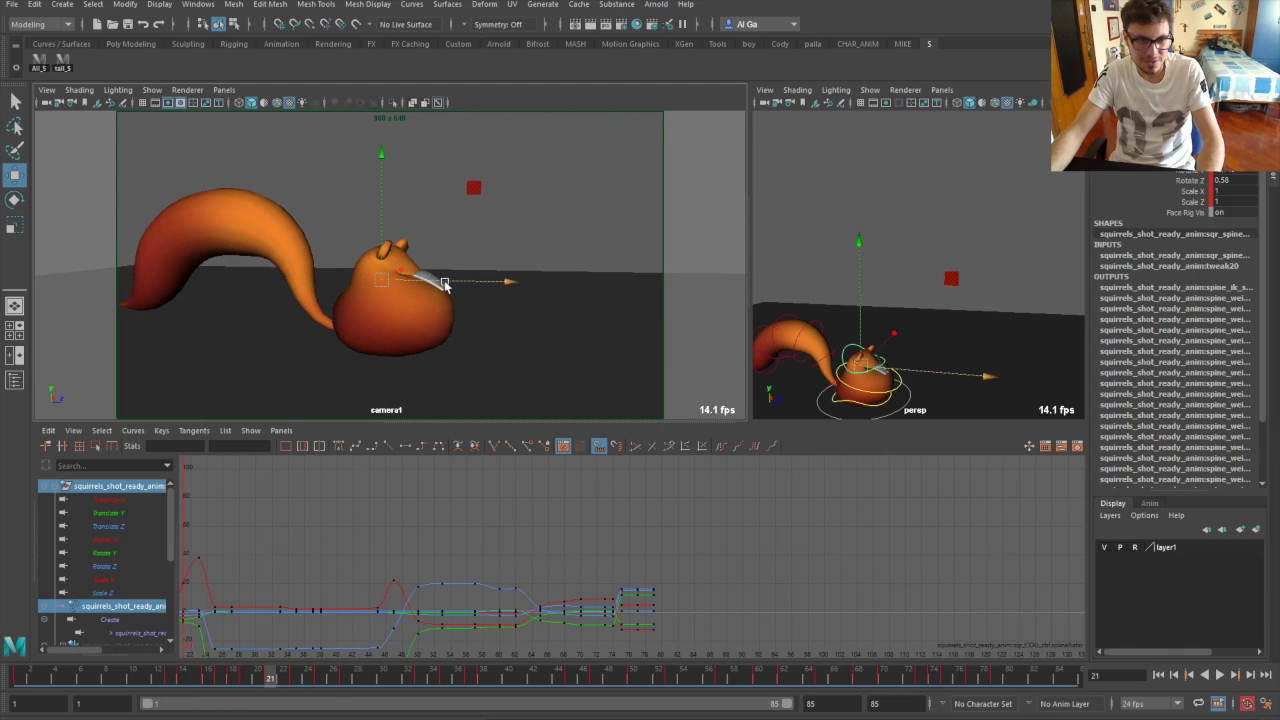
- Pull the middle spine control backward at frame 21 so the belly lags behind, and check playback
click(899, 394)
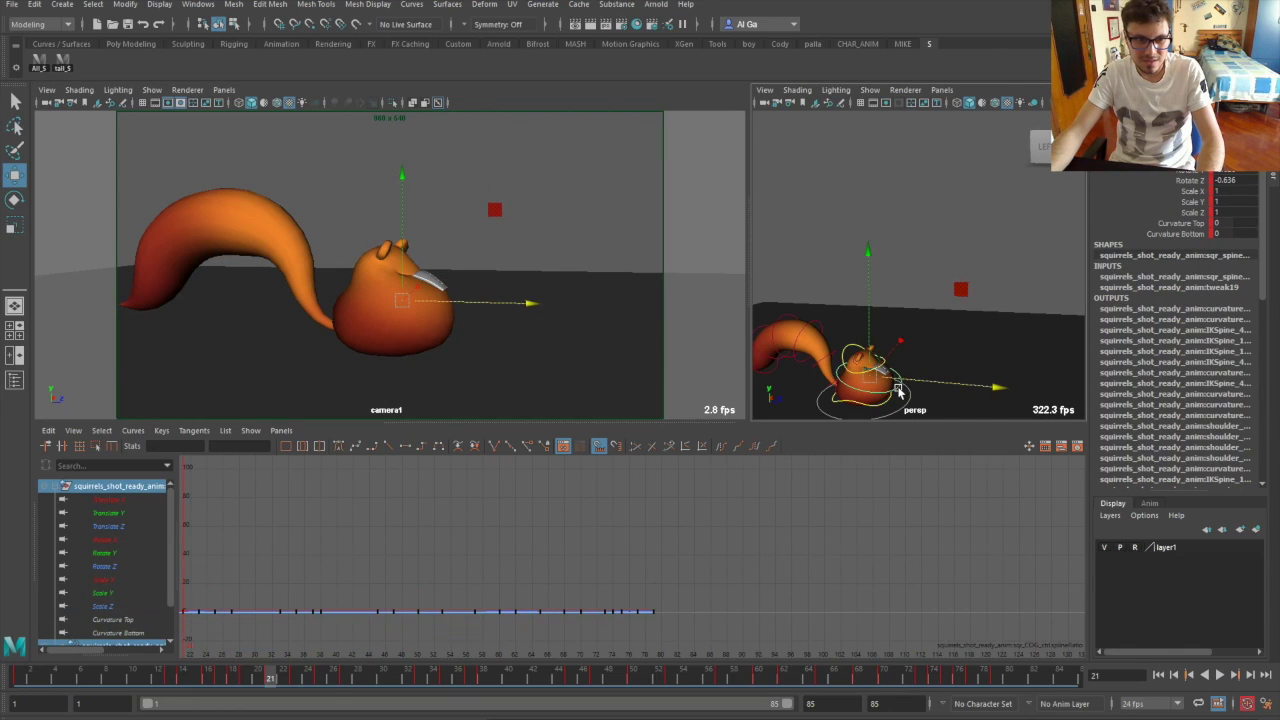
drag(921, 376, 914, 386)
key(alt+v)
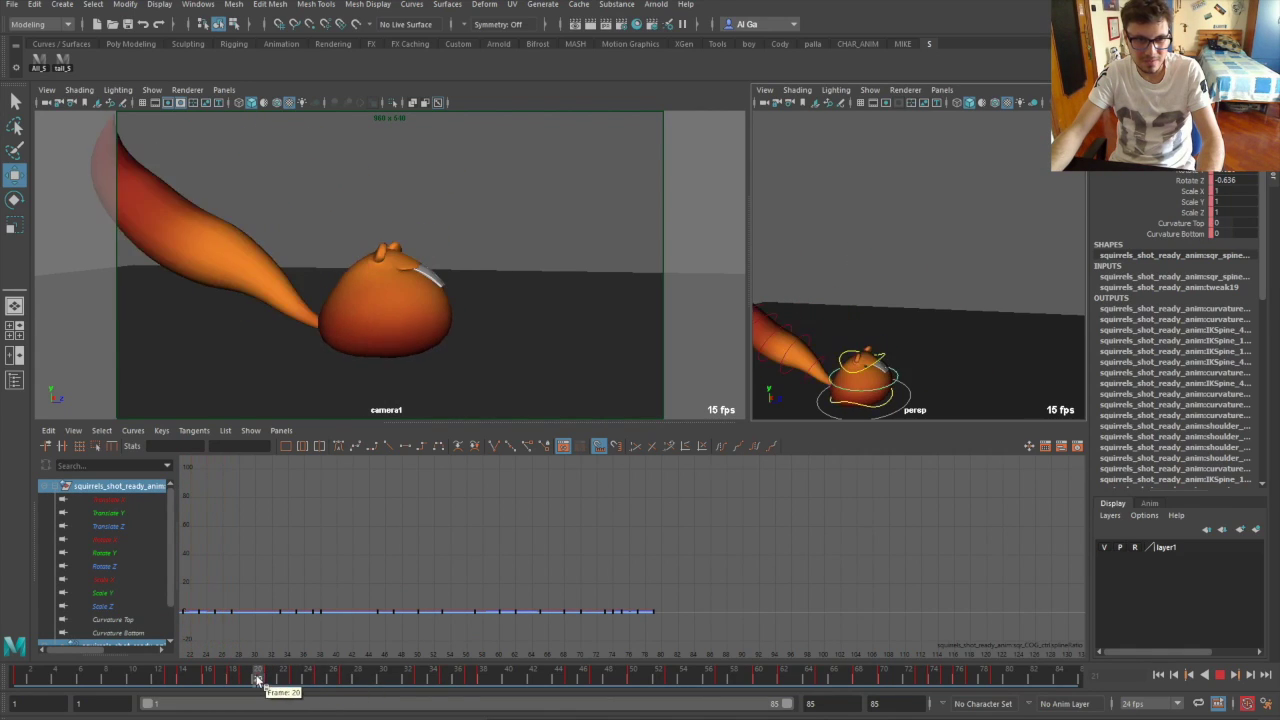
- Move the middle spine control slightly backward at frame 23 and play through the recovery
click(295, 678)
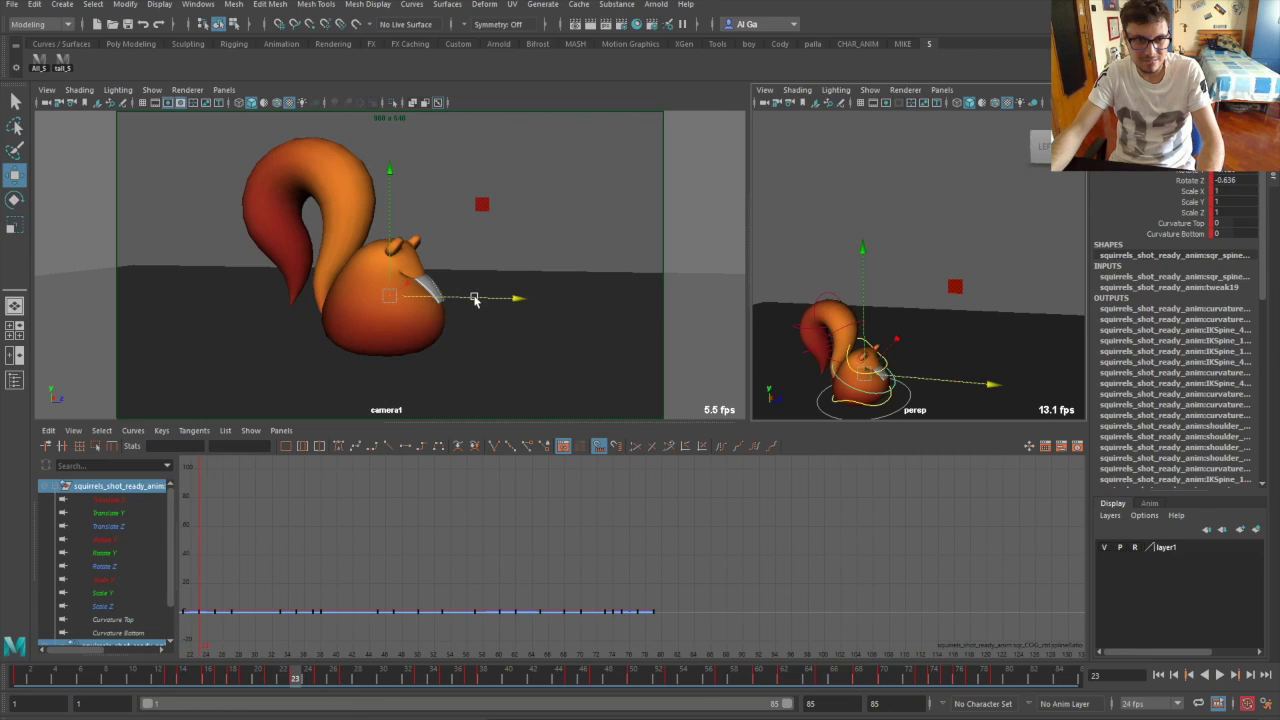
drag(475, 300, 471, 300)
click(320, 679)
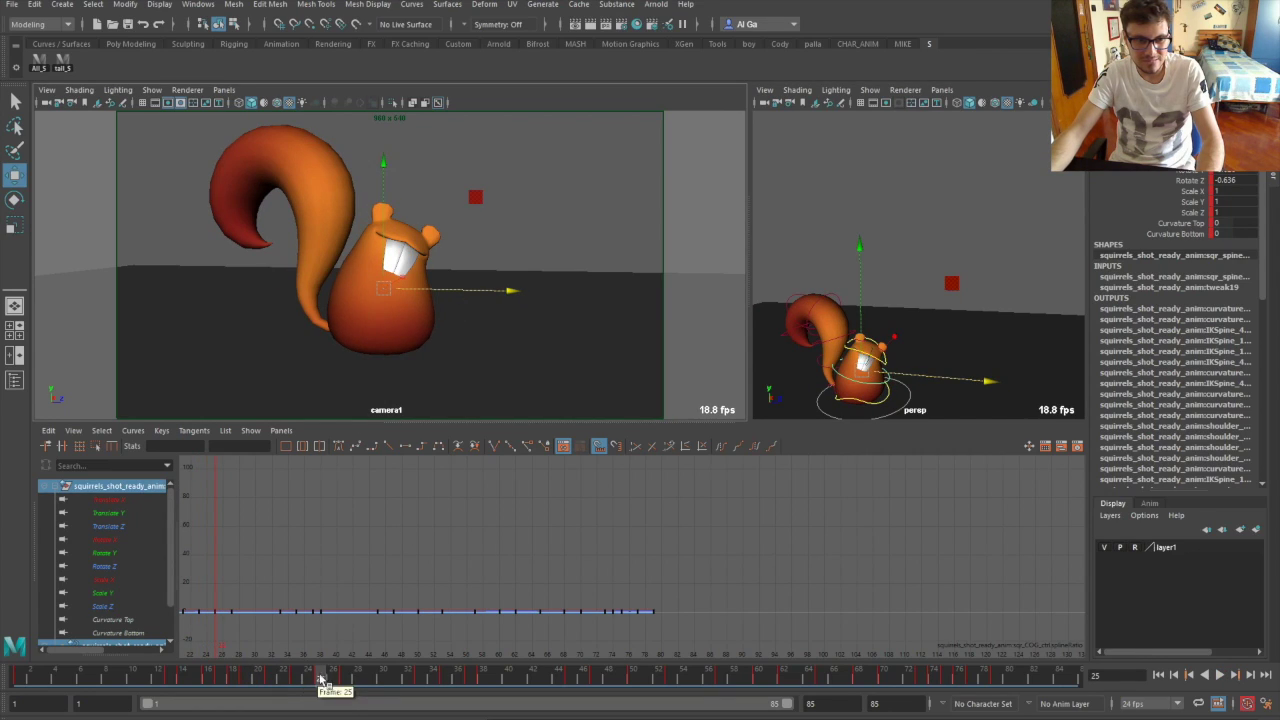
key(alt+v)
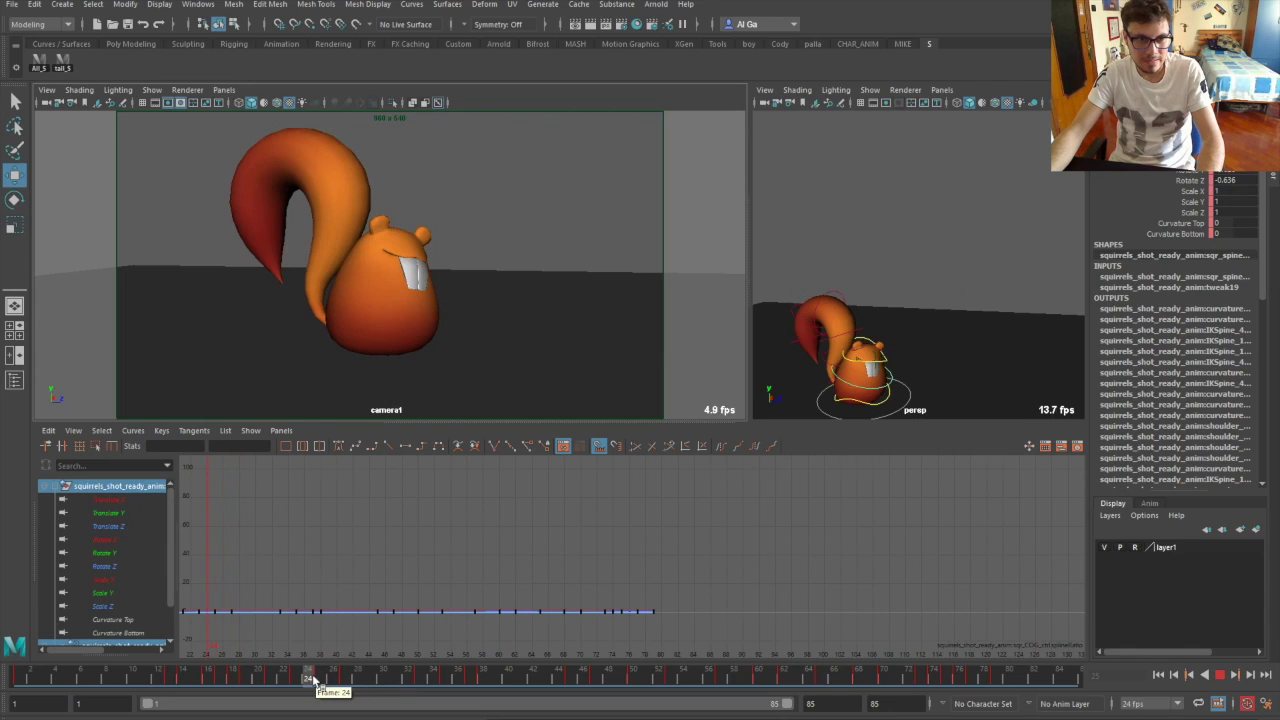
- Move the middle spine control slightly forward at frame 25, review the motion and clear the selection
click(320, 679)
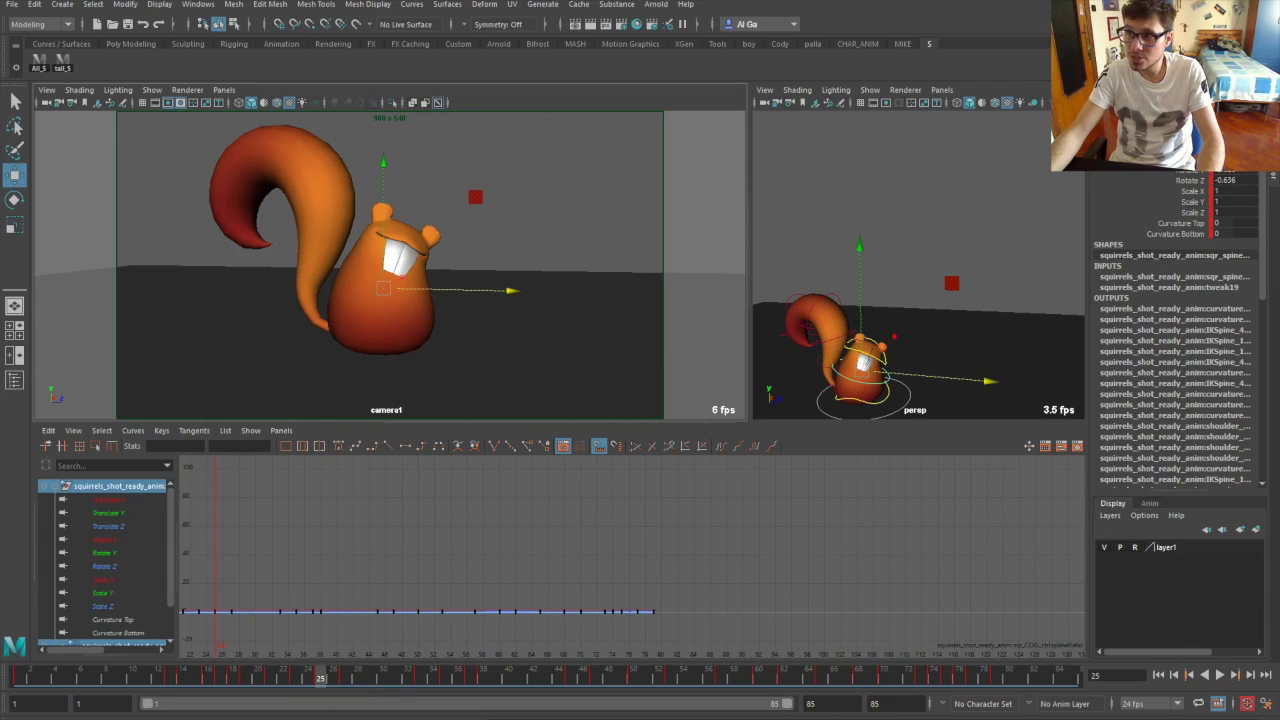
drag(512, 291, 517, 291)
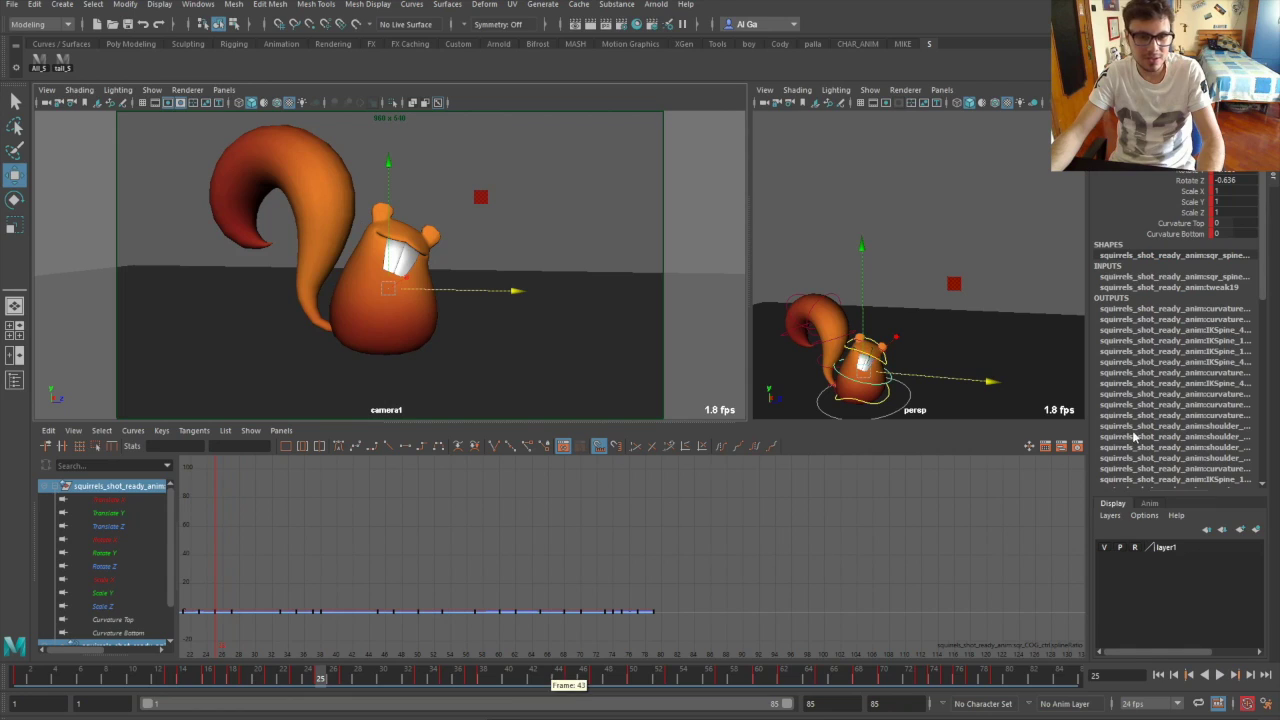
key(alt+v)
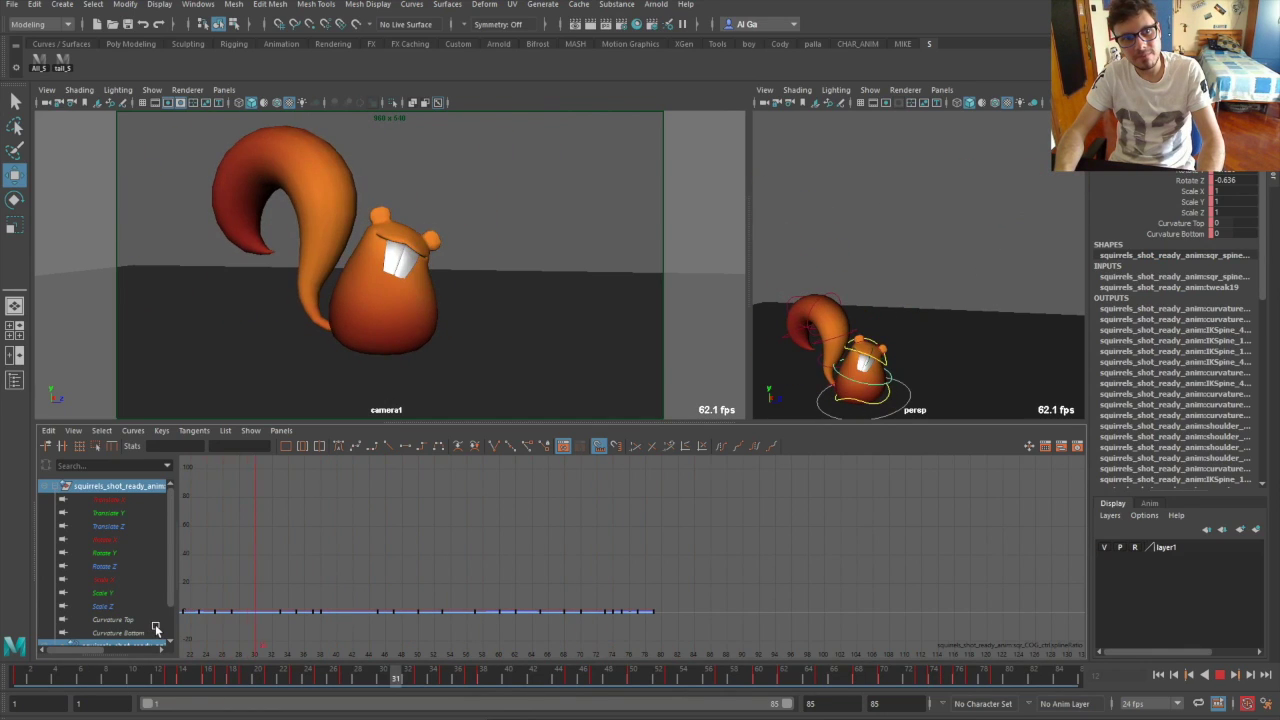
key(Escape)
drag(279, 679, 346, 680)
click(950, 263)
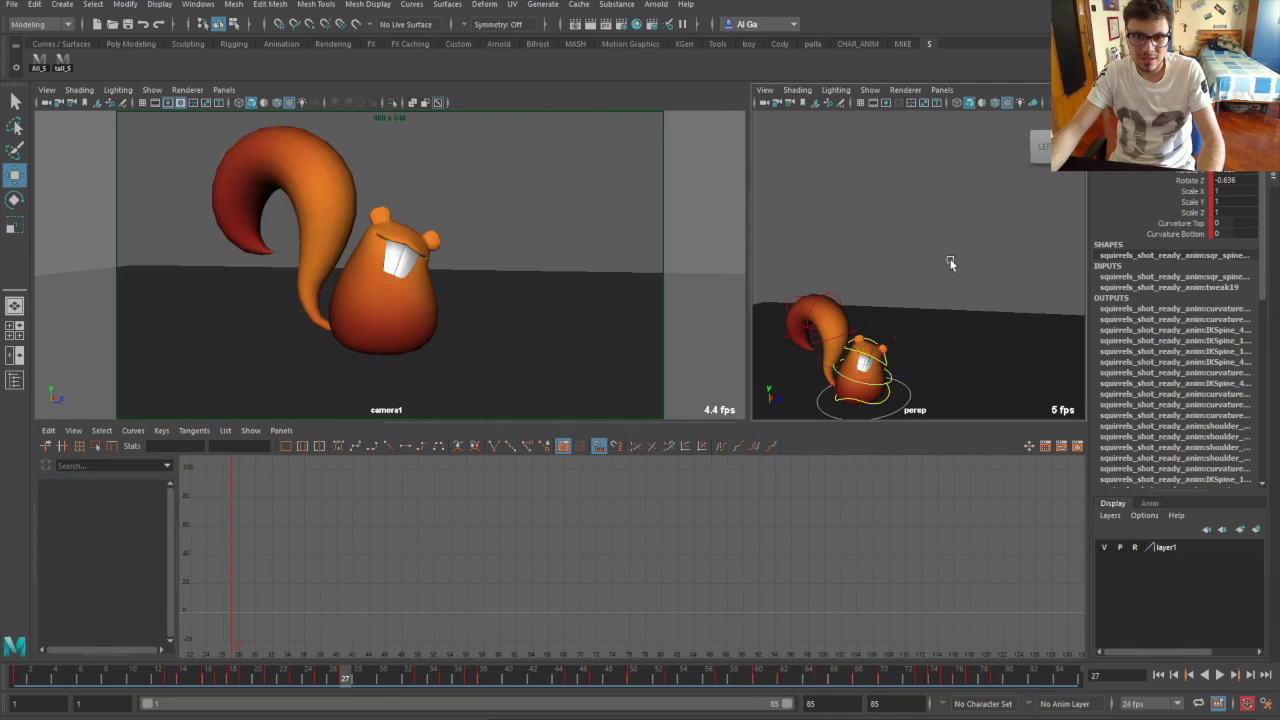
- Lower the upper spine control slightly at frame 21 and pull it back a little at frame 23
click(869, 359)
key(alt+v)
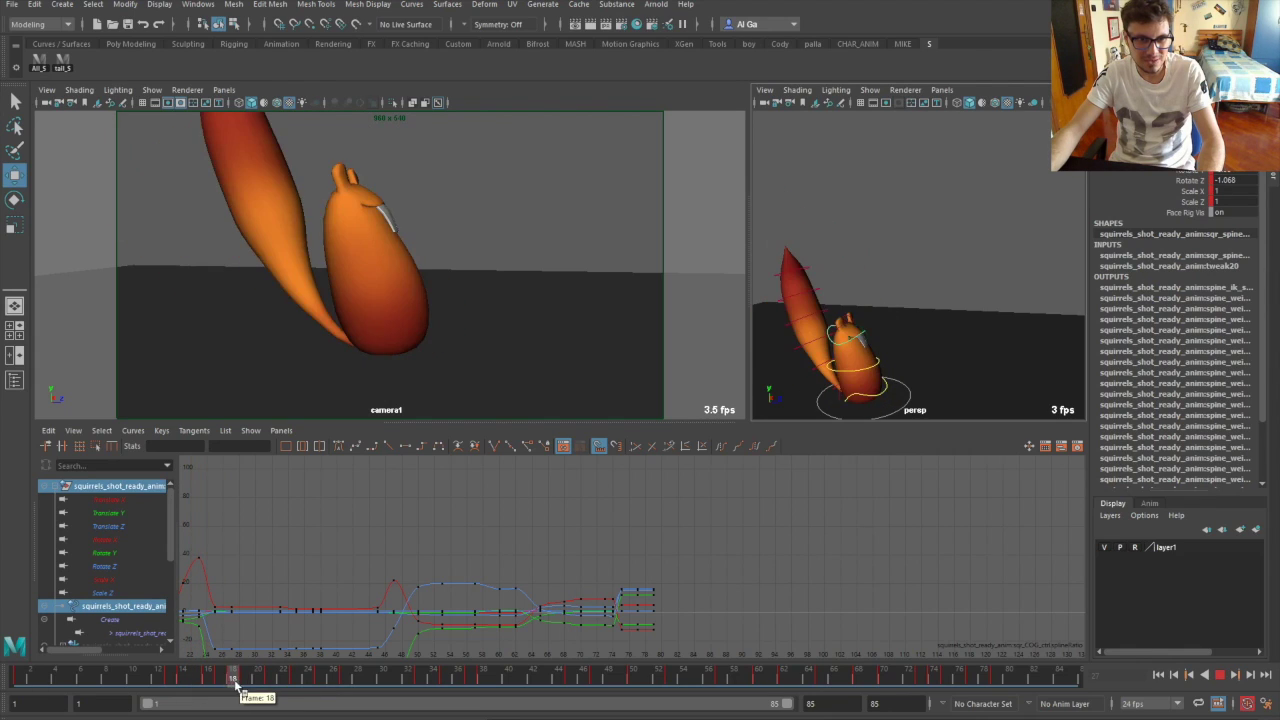
drag(244, 682, 270, 683)
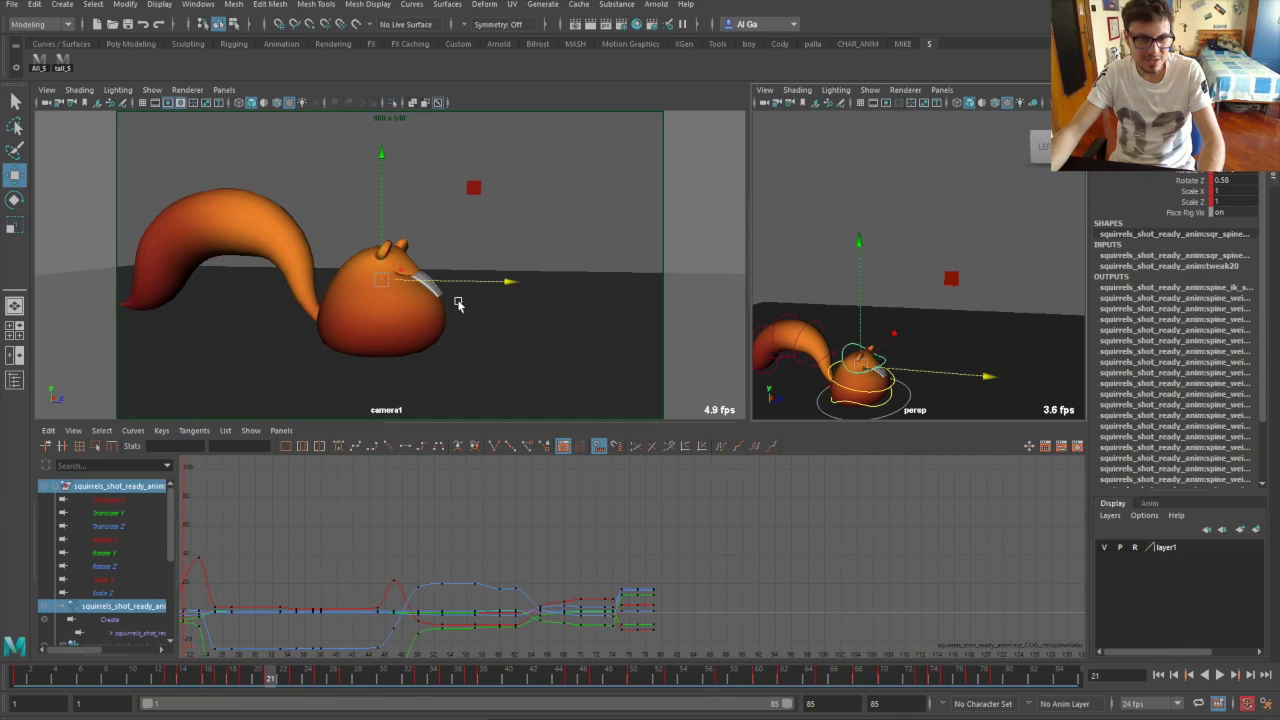
drag(380, 248, 380, 249)
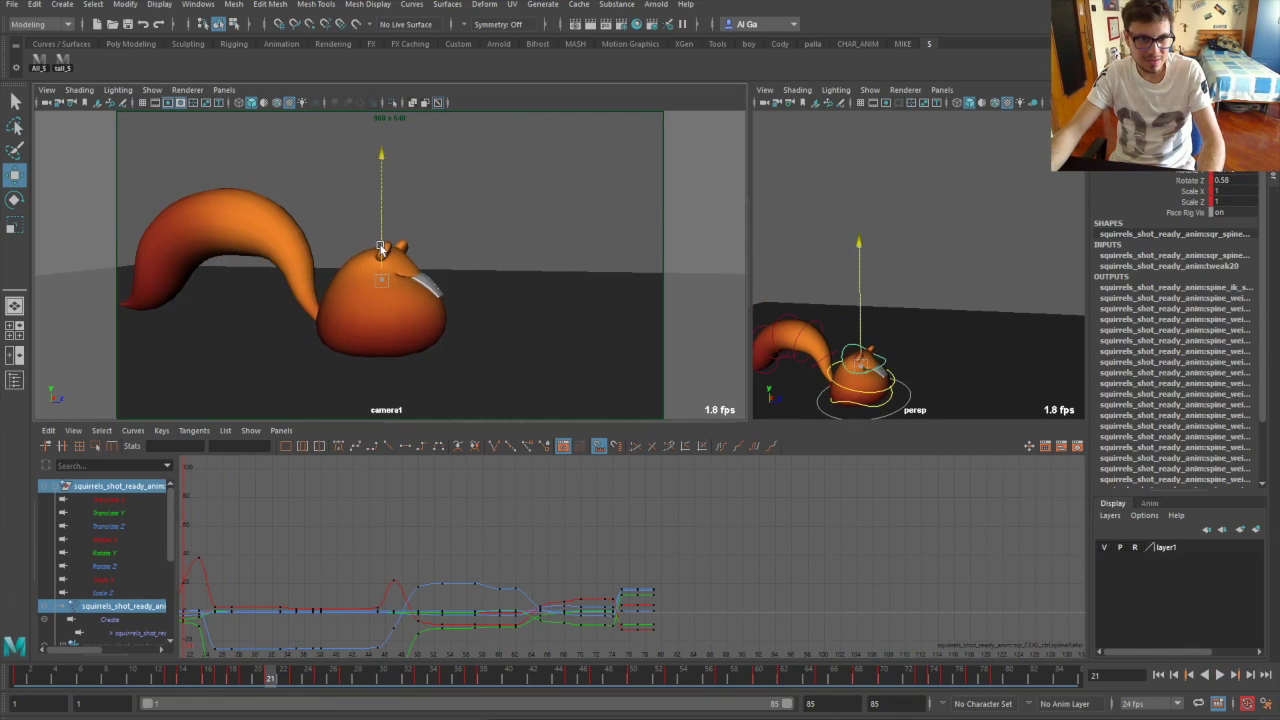
drag(277, 681, 297, 681)
drag(481, 274, 475, 274)
- Rotate the upper spine control forward at frame 24 so the head dips during the turn, and check playback
drag(301, 678, 320, 680)
key(e)
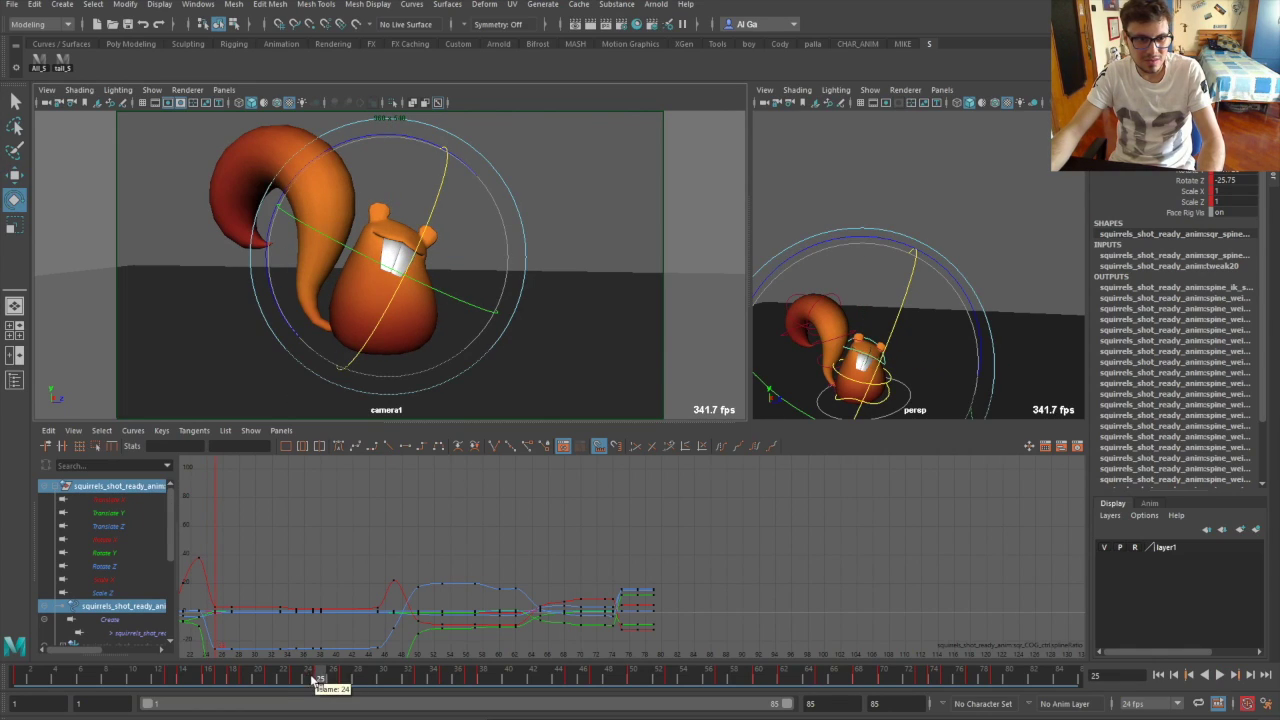
mouse_move(329, 680)
mouse_down()
mouse_move(288, 680)
mouse_move(307, 680)
mouse_up()
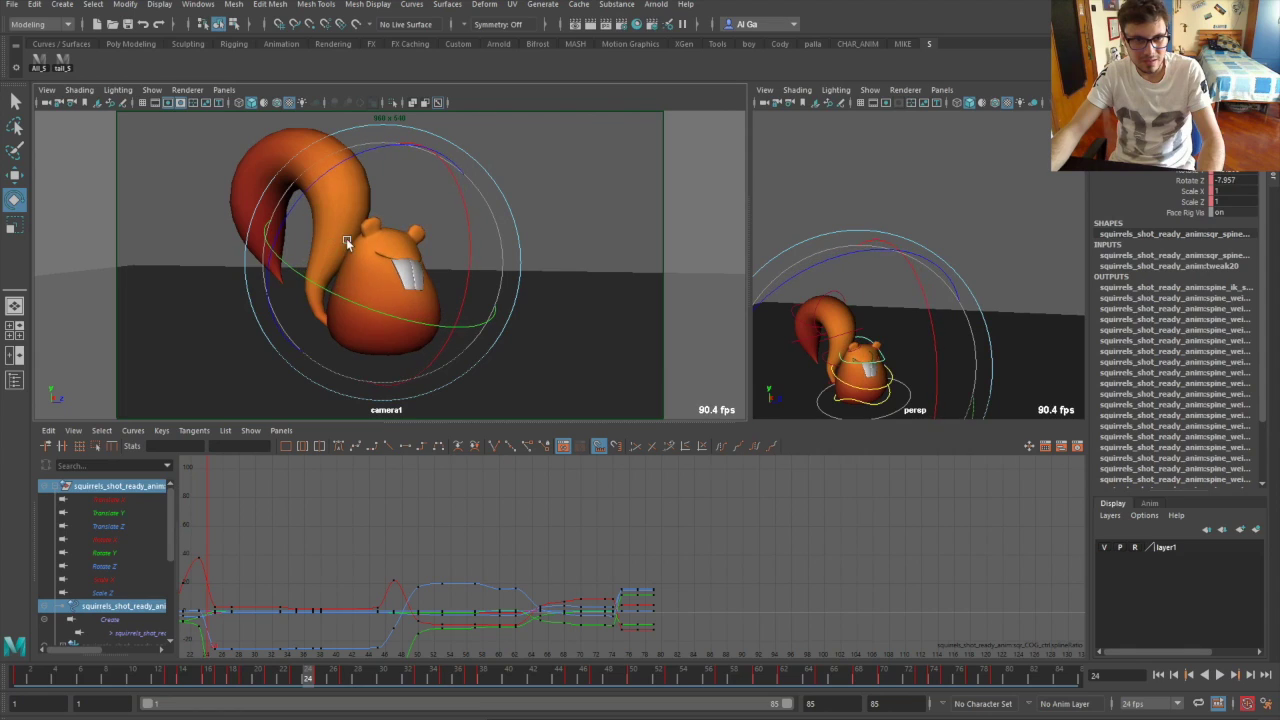
drag(418, 248, 415, 266)
key(alt+v)
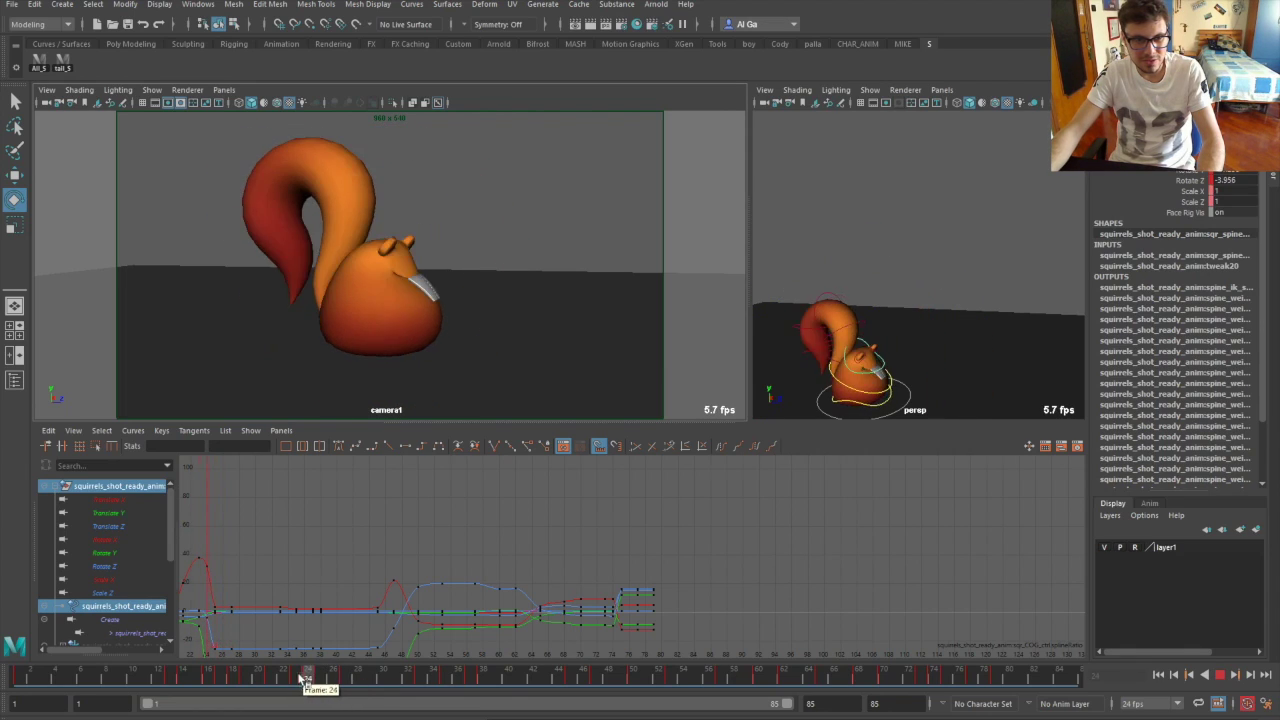
- Adjust the upper spine control's height and rotation at frame 25 and play back the settle
click(320, 680)
key(w)
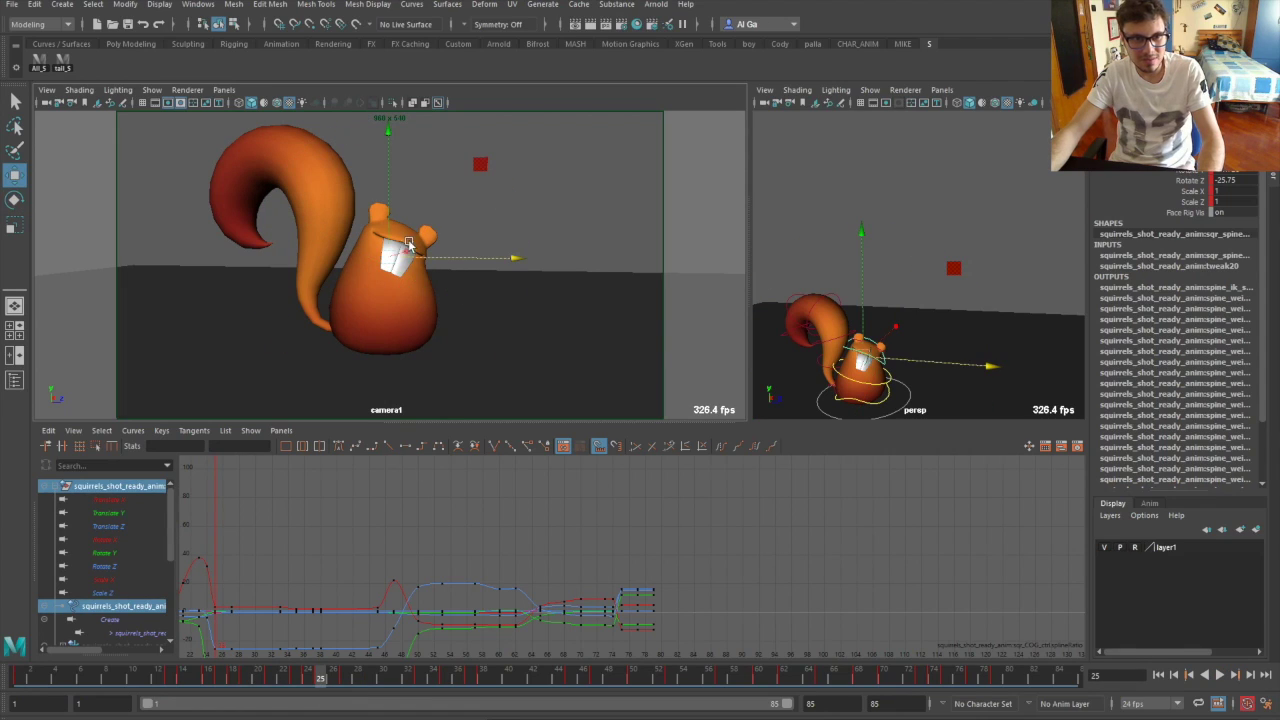
drag(390, 241, 391, 238)
mouse_move(291, 681)
mouse_down()
mouse_move(343, 682)
mouse_move(320, 680)
mouse_up()
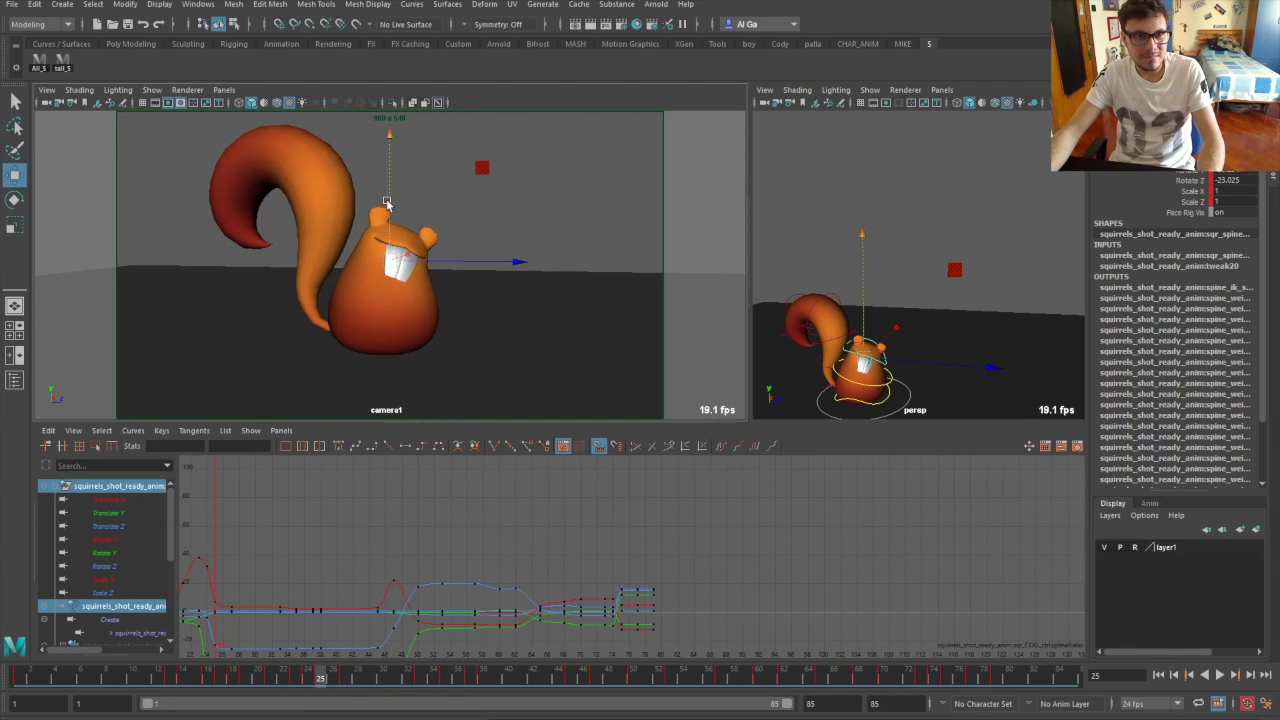
key(e)
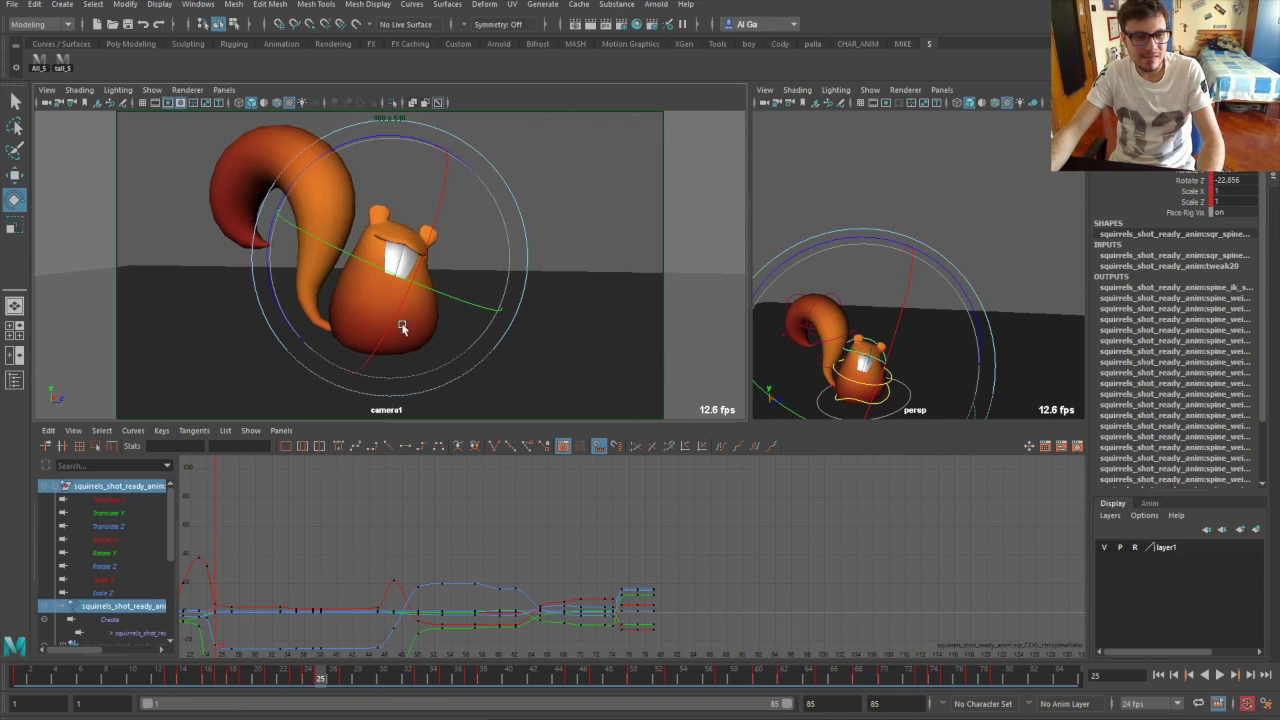
drag(316, 680, 370, 680)
key(alt+v)
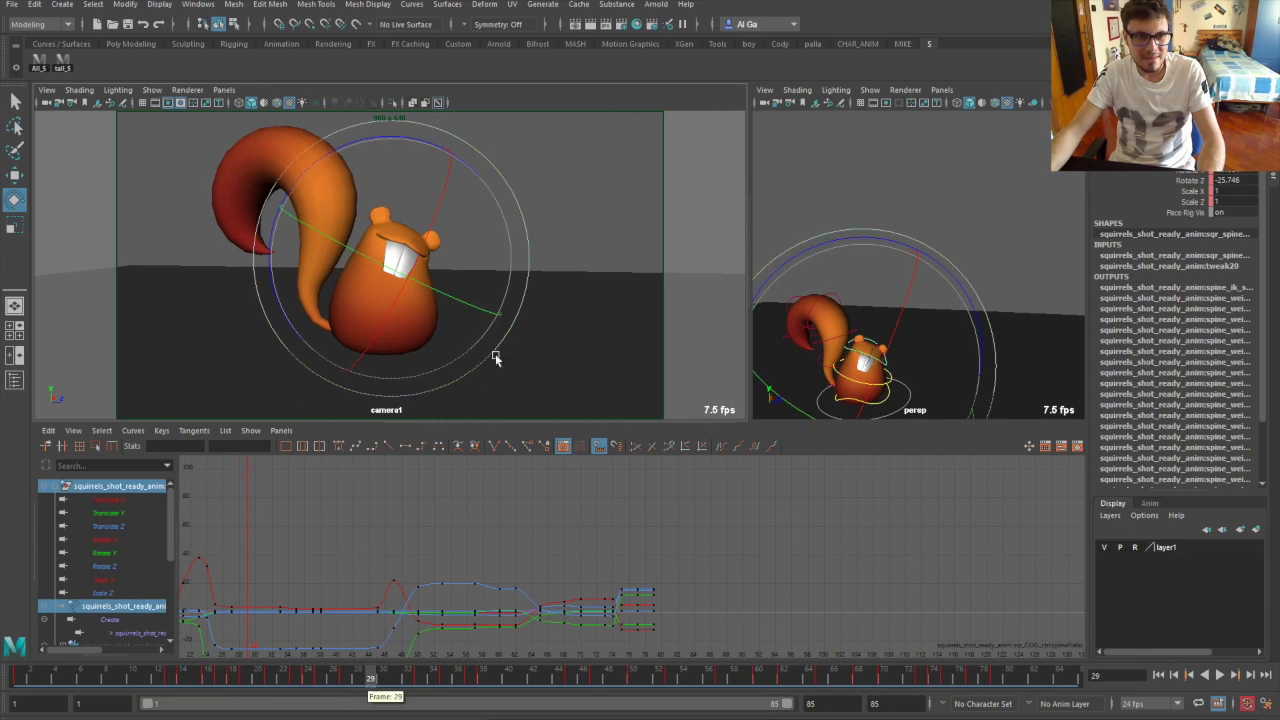
- Nudge the upper spine control slightly at frame 29 and play back the motion
key(w)
drag(390, 218, 388, 215)
key(e)
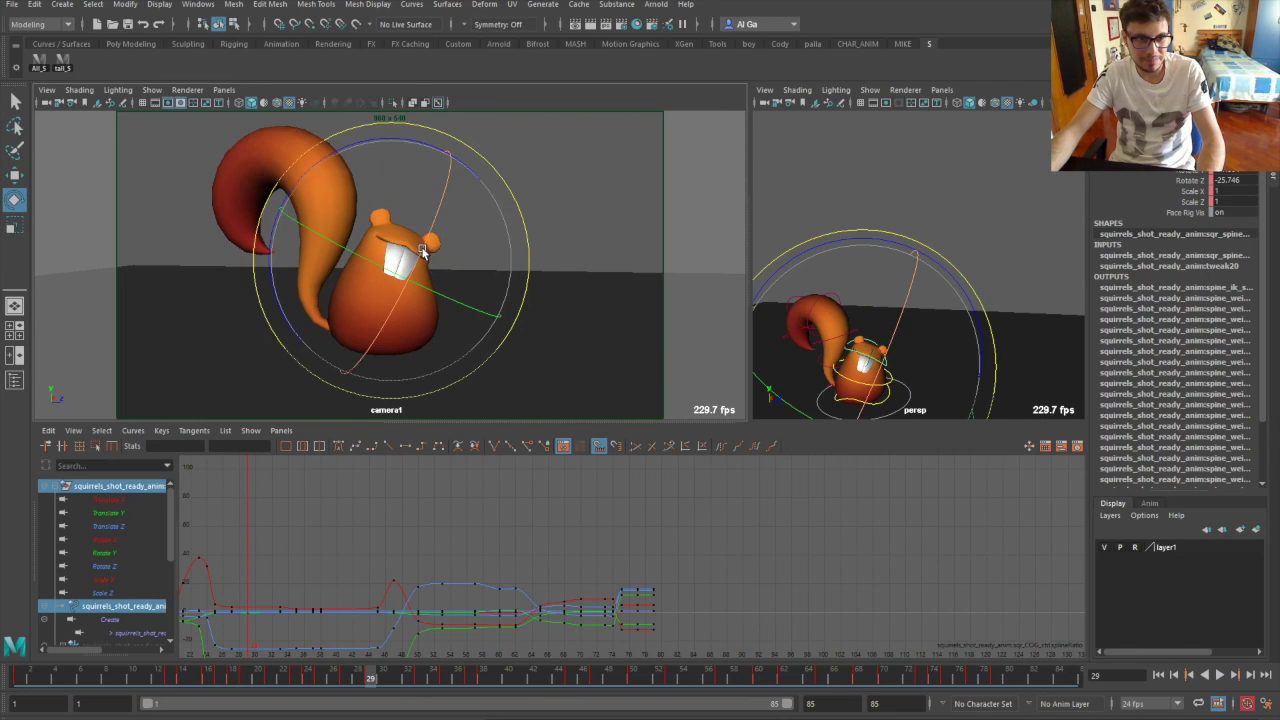
drag(378, 679, 157, 678)
key(alt+v)
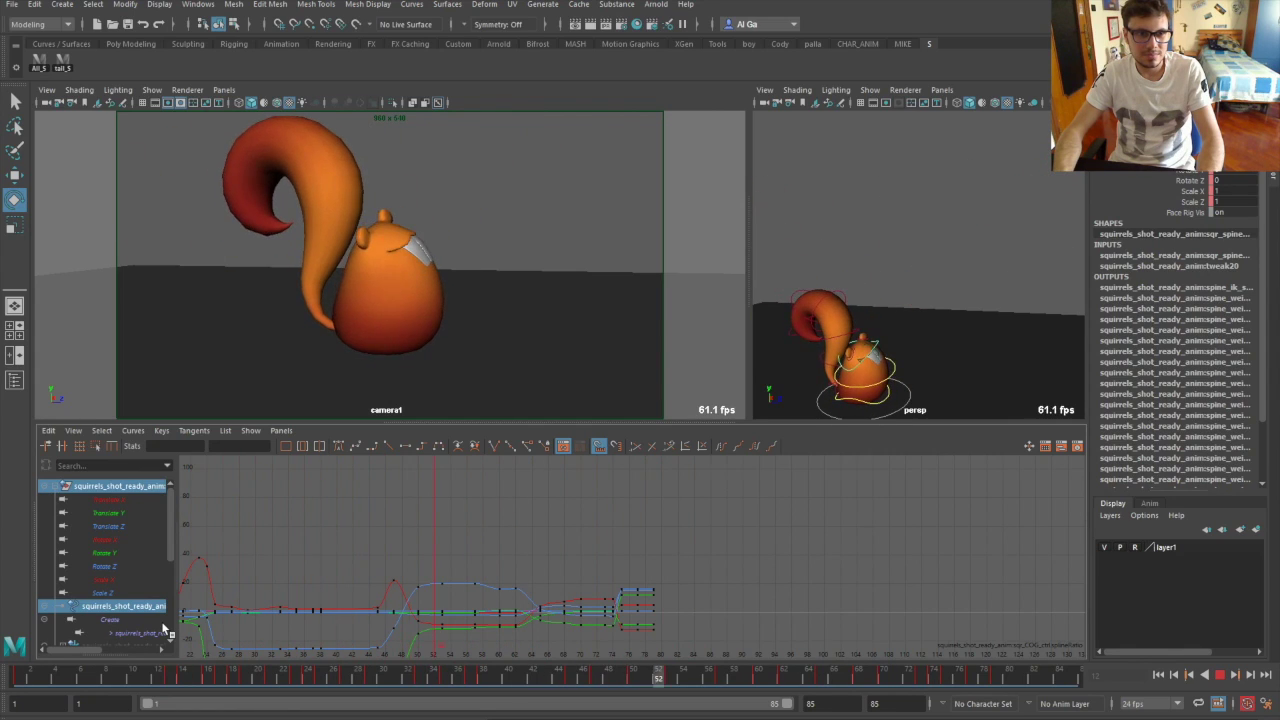
key(alt+v)
- Fine-tune the upper spine control's rotation at frame 25 to a Rotate Z of about -22.25, and play back the settle
drag(294, 680, 320, 680)
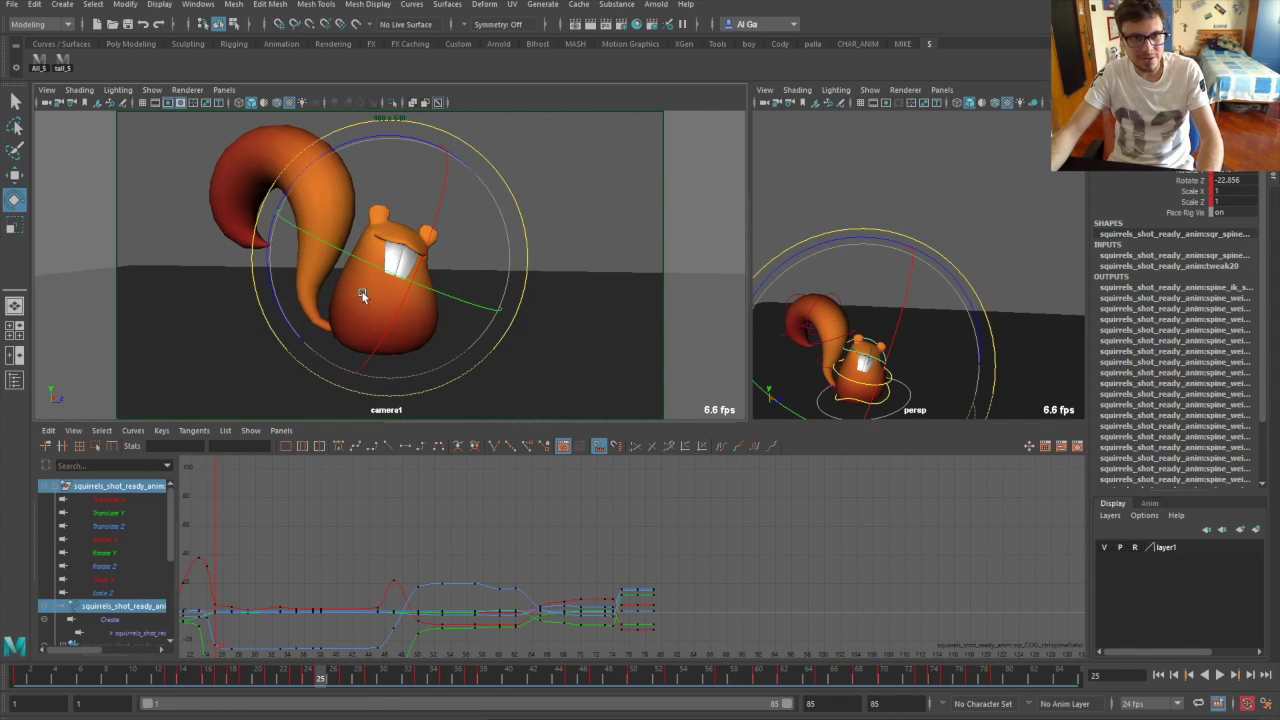
drag(361, 296, 361, 298)
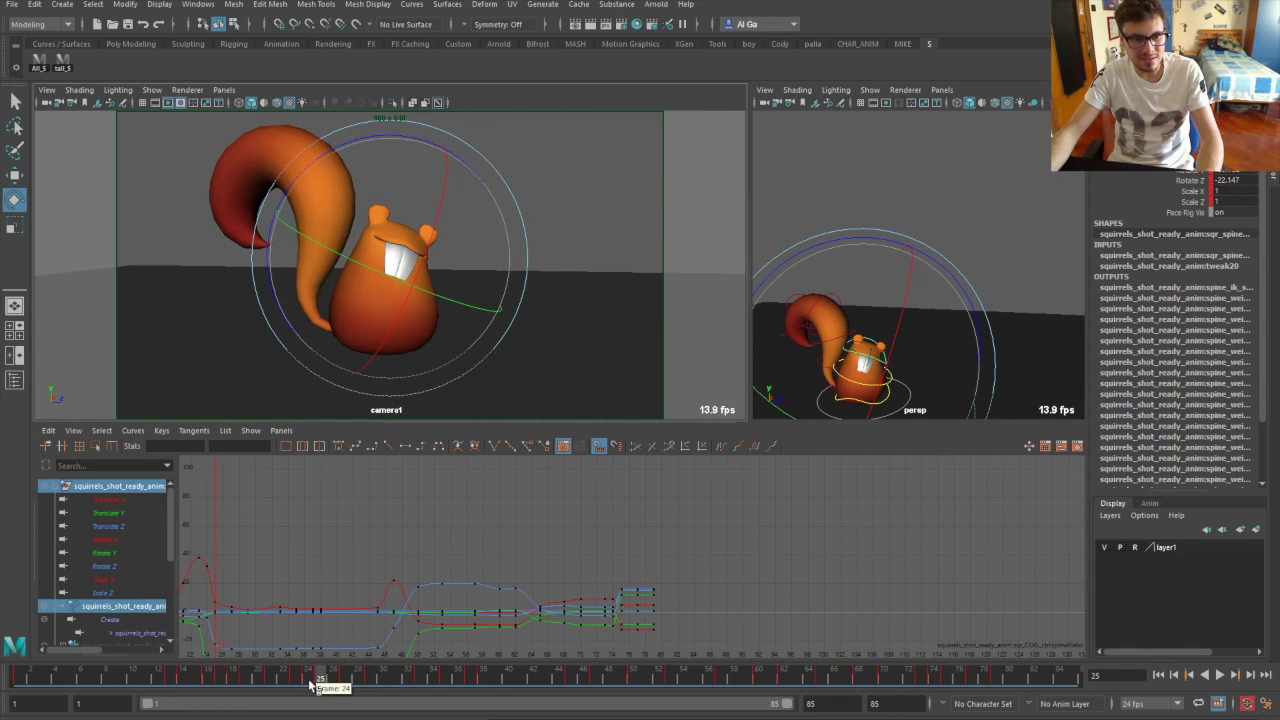
key(alt+v)
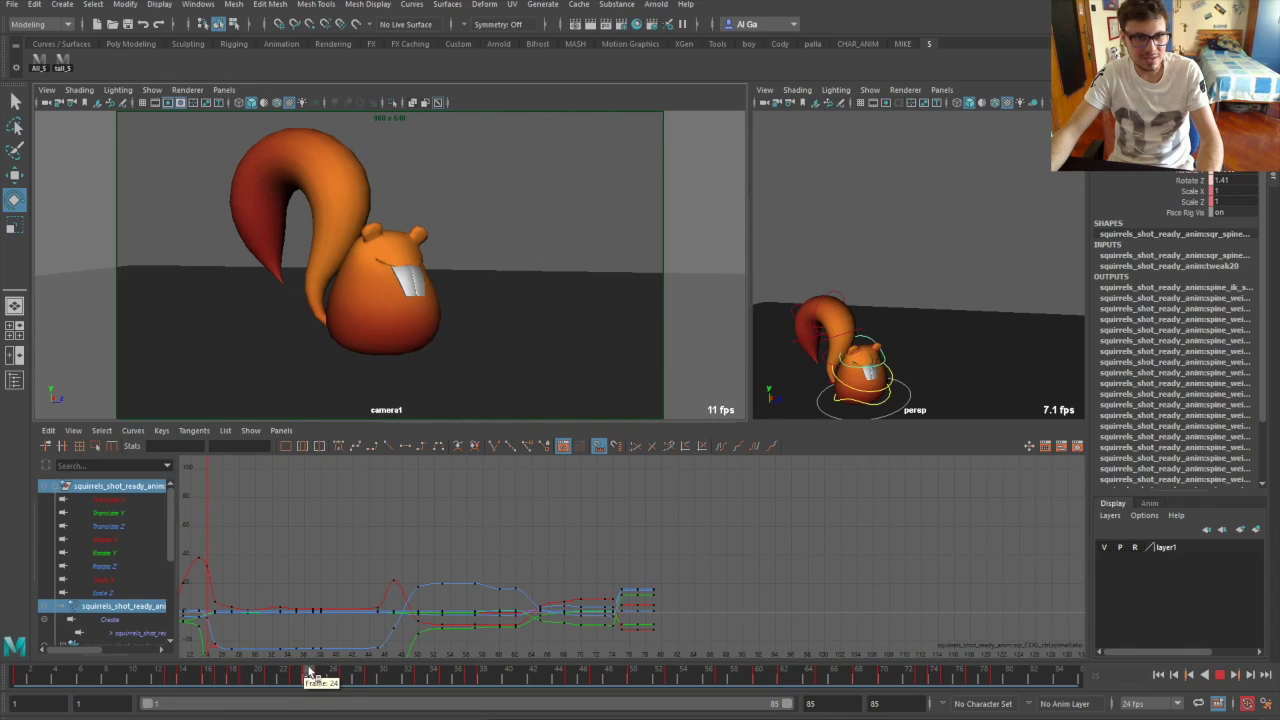
drag(331, 676, 320, 678)
click(326, 677)
drag(362, 296, 450, 274)
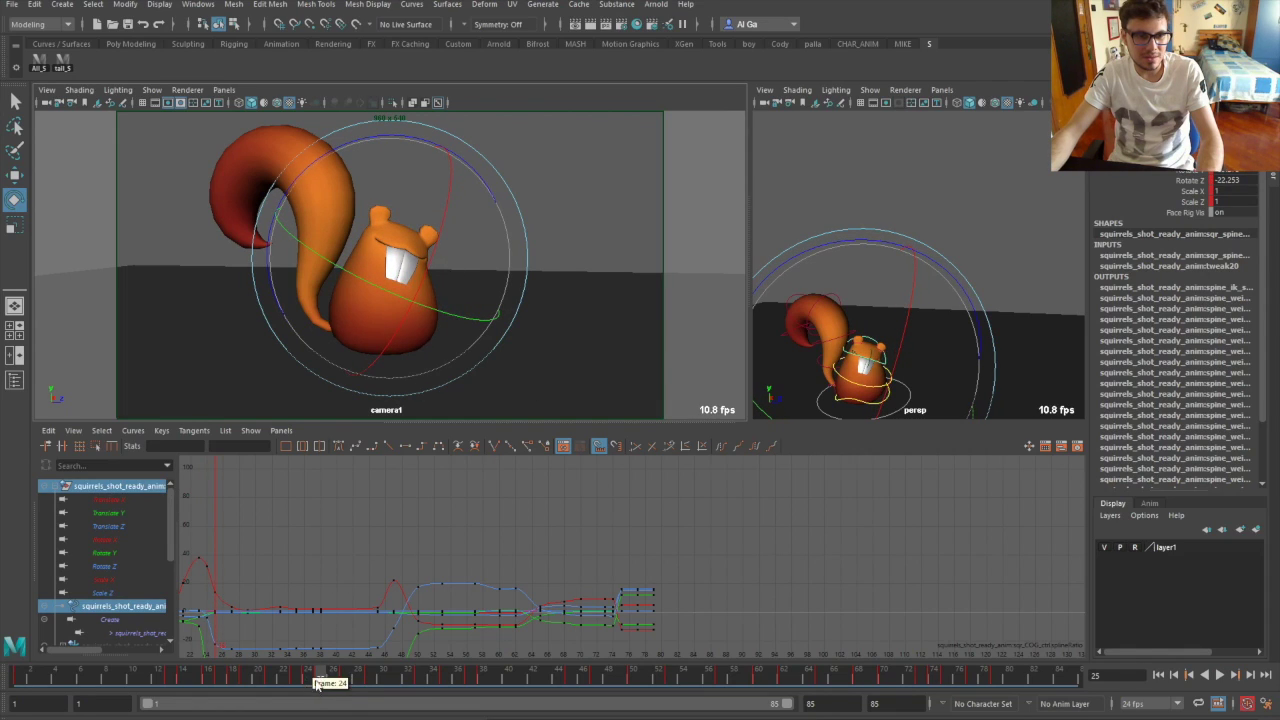
key(alt+v)
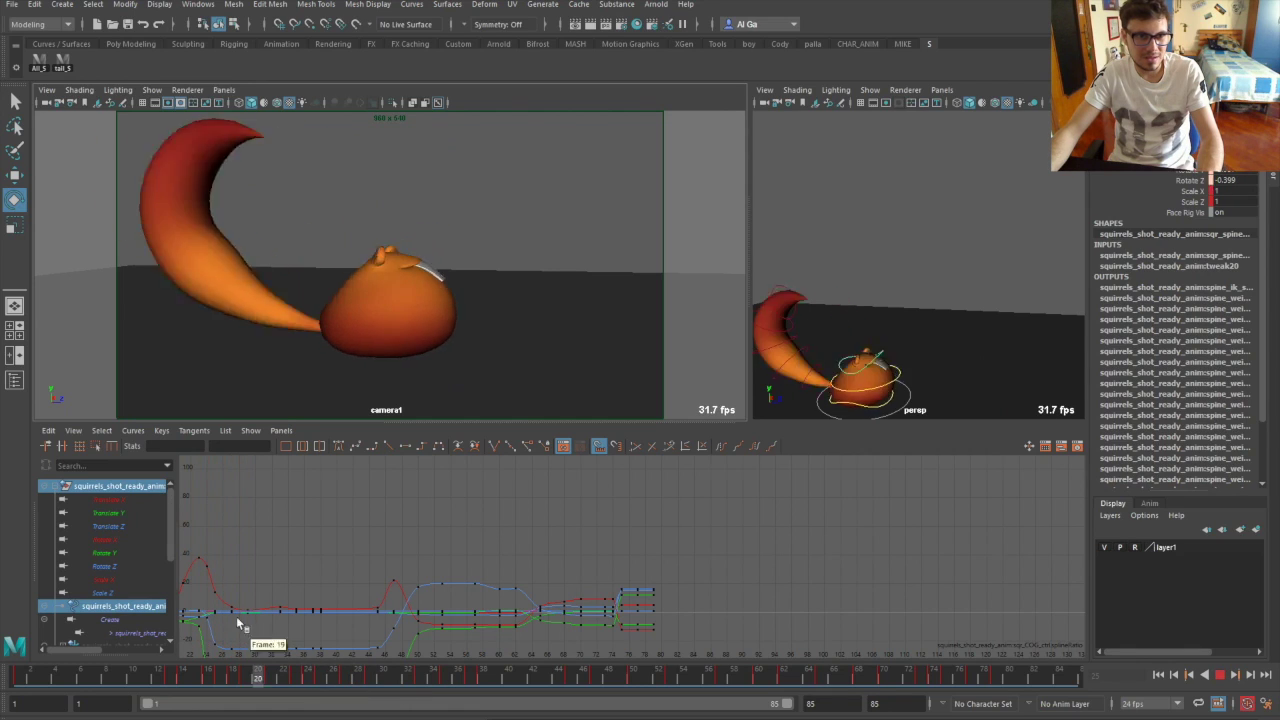
key(alt+v)
- Cut the upper spine control's keys at frames 37 and 38 in the held pose and play back the result
key(alt+v)
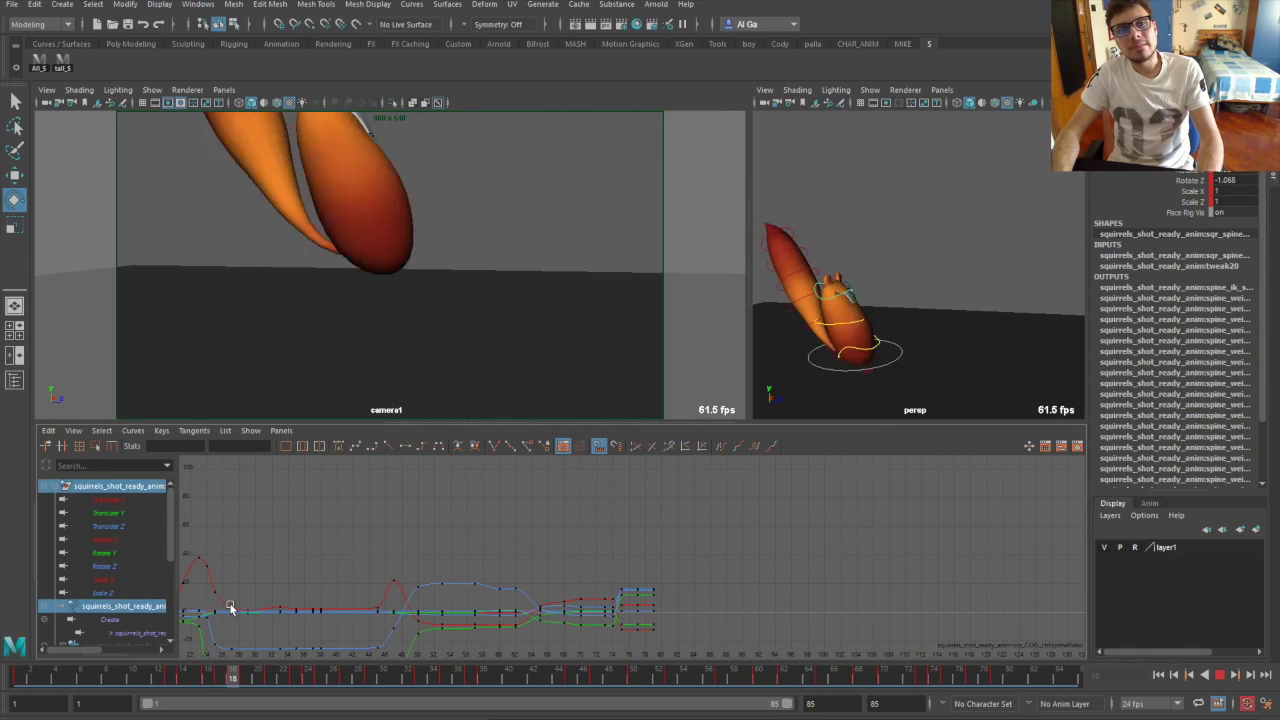
key(alt+v)
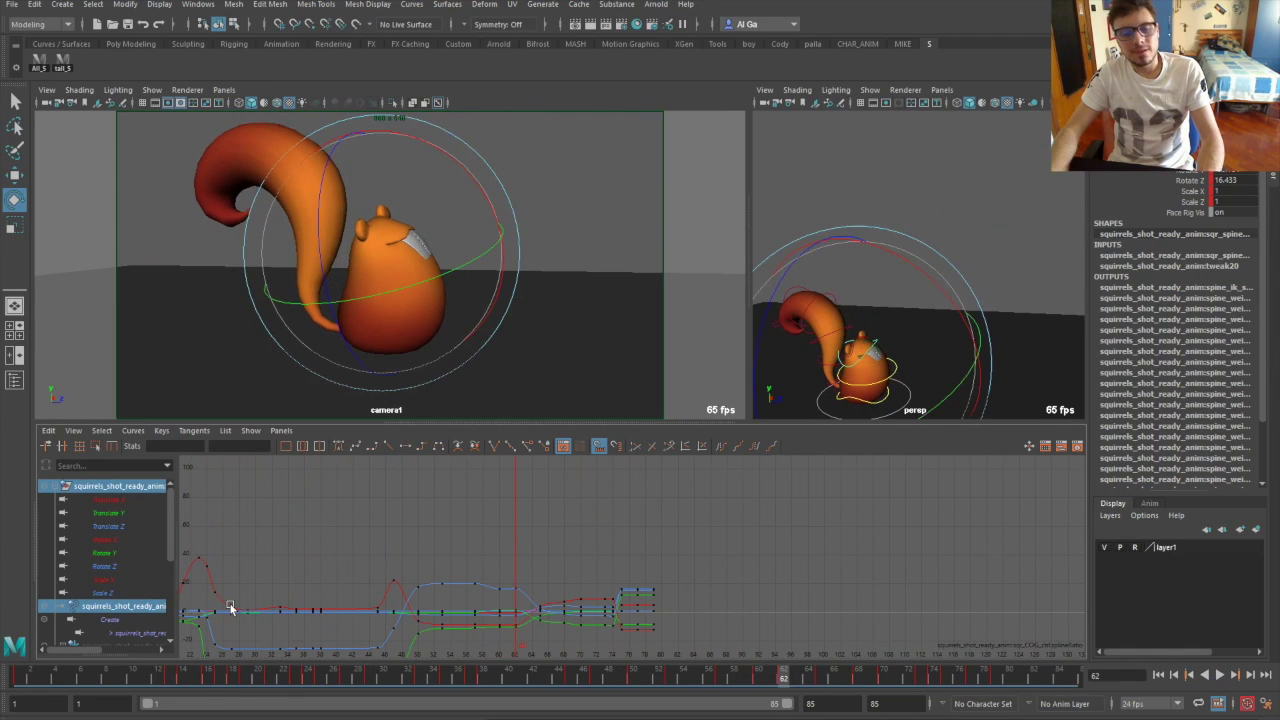
key(alt+v)
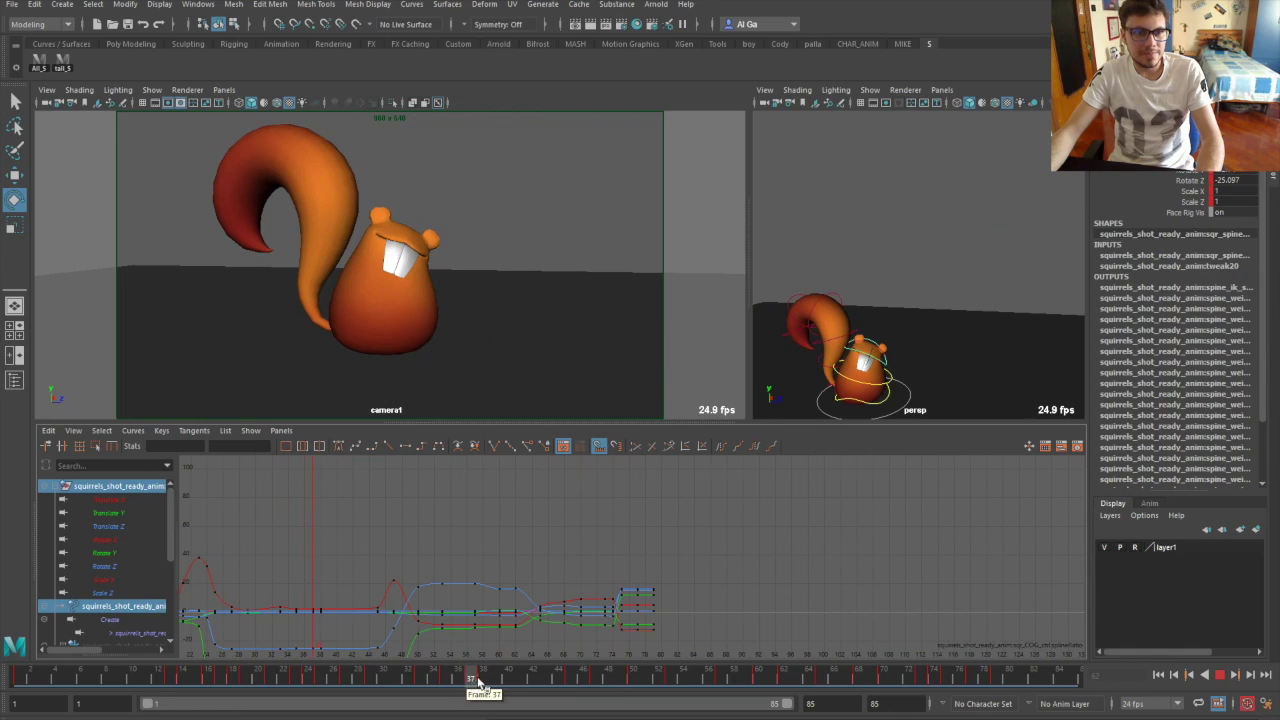
drag(535, 688, 460, 683)
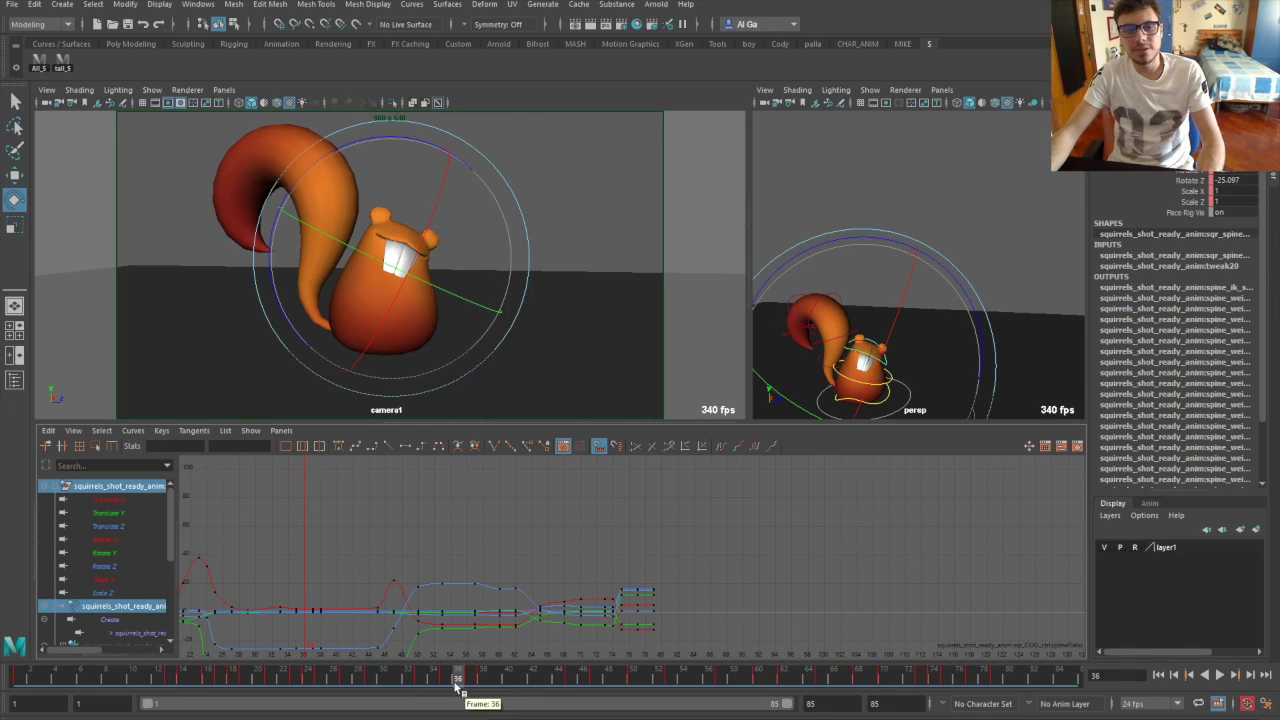
drag(416, 680, 508, 686)
middle_drag(380, 286, 379, 287)
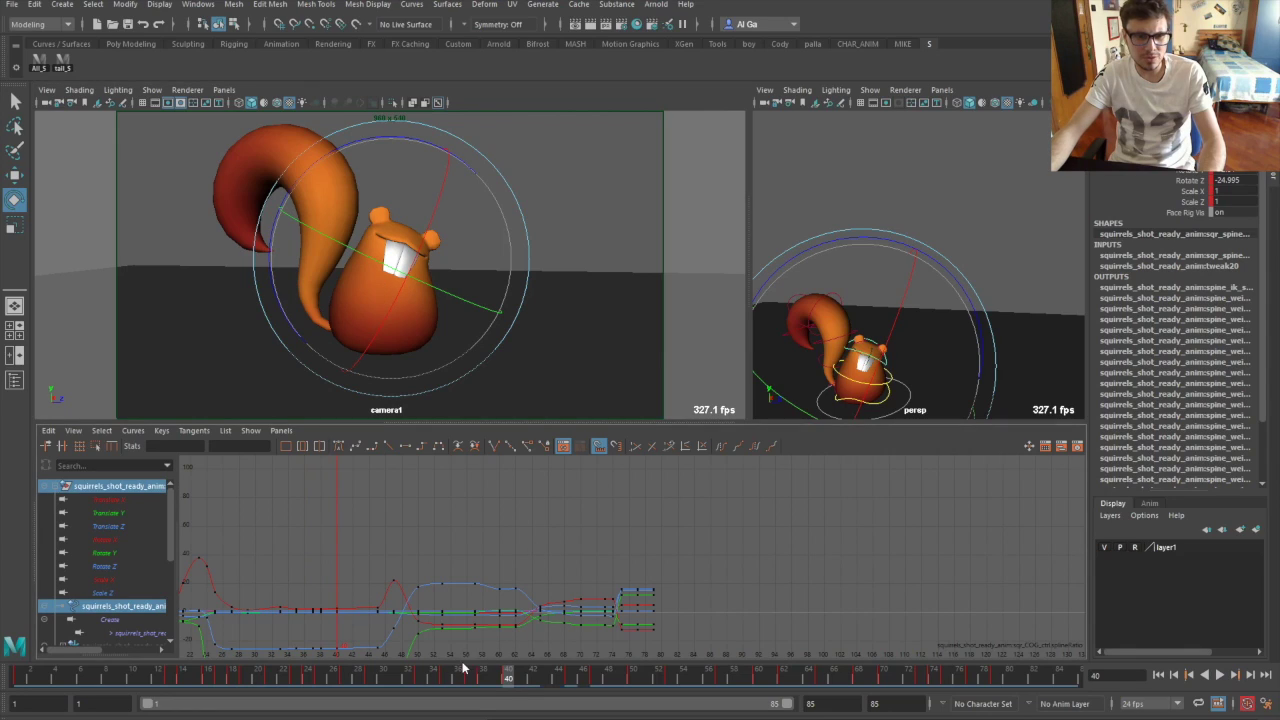
shift+drag(487, 680, 472, 683)
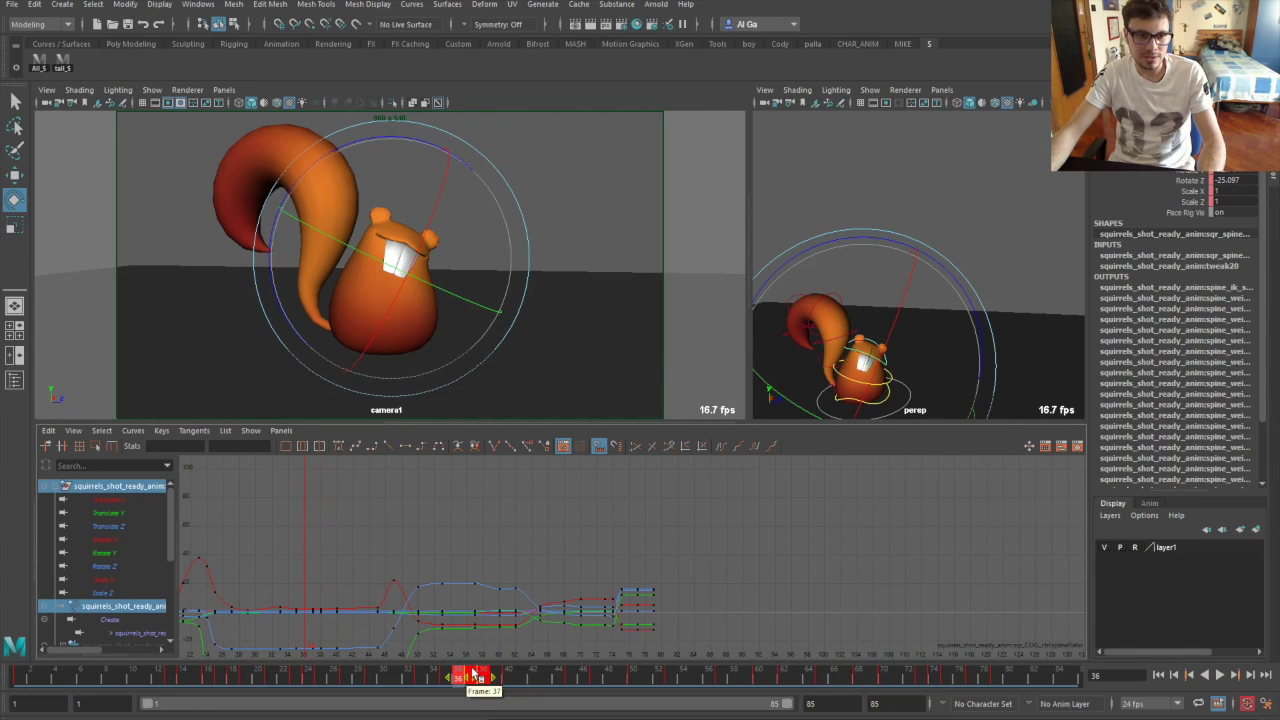
right_click(476, 678)
click(530, 444)
key(alt+v)
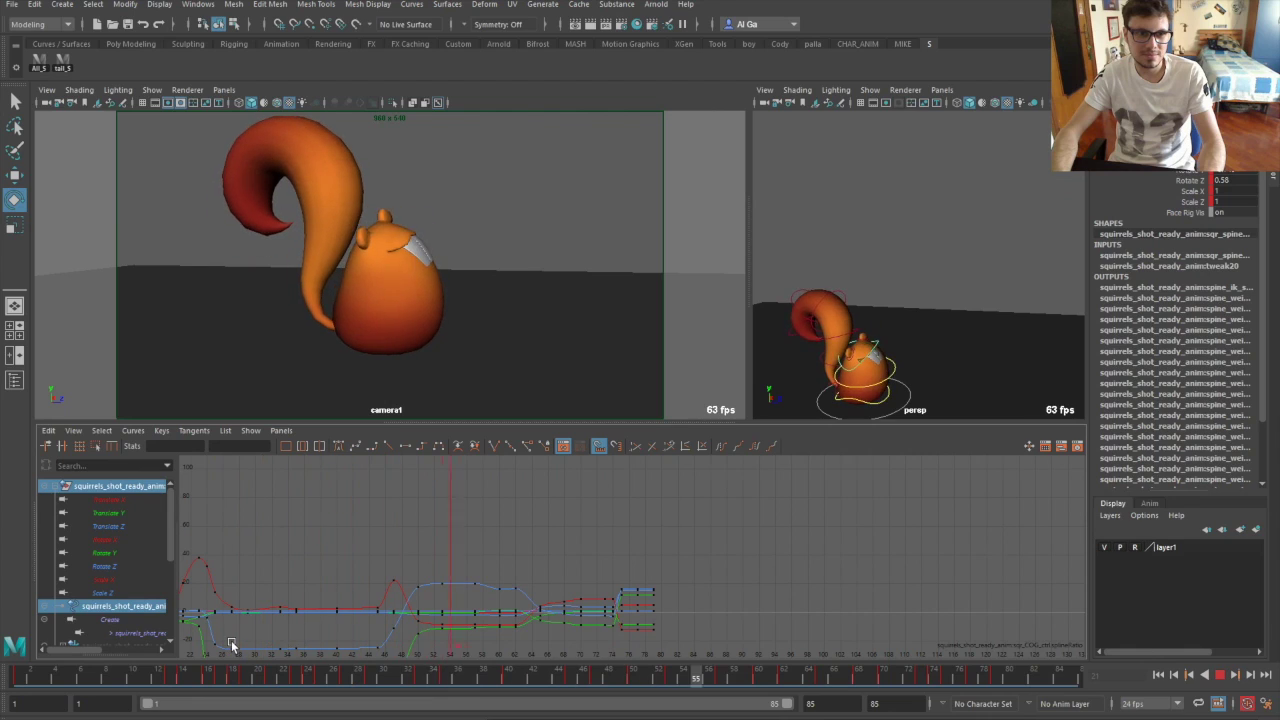
key(alt+v)
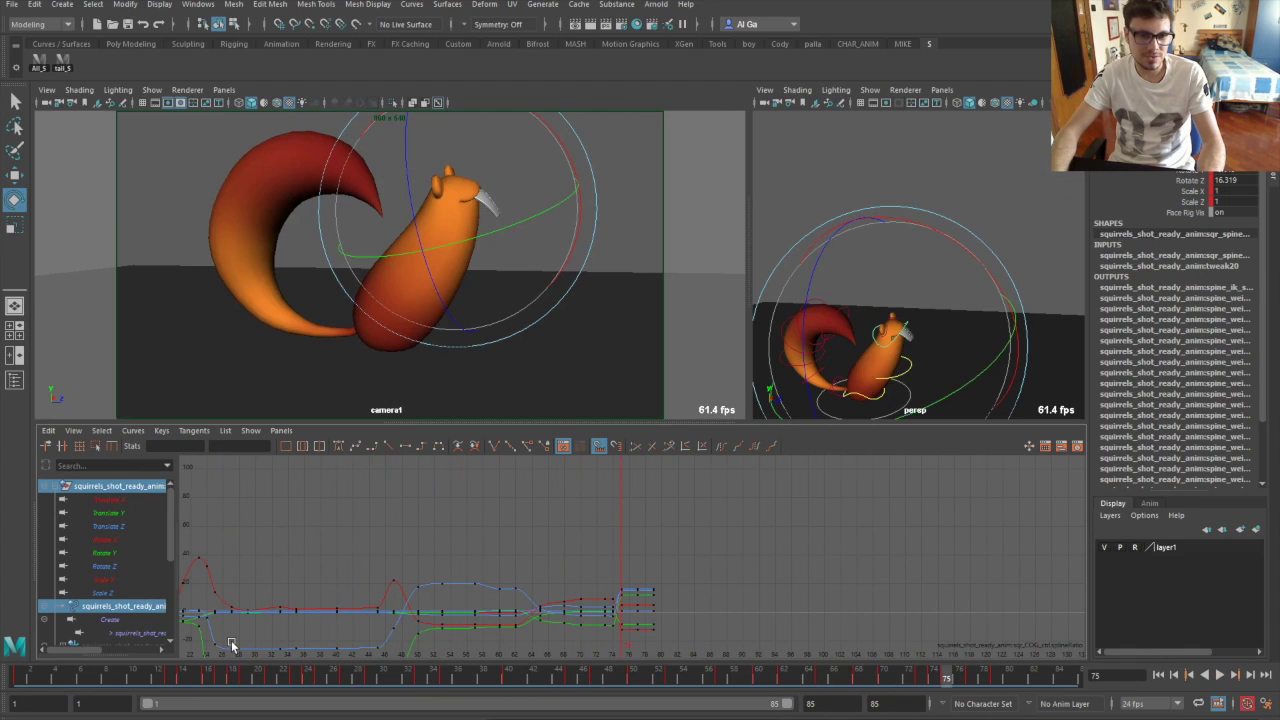
- Save the scene and review the whole animation from frame 1 with nothing selected
click(599, 317)
key(ctrl+s)
click(608, 388)
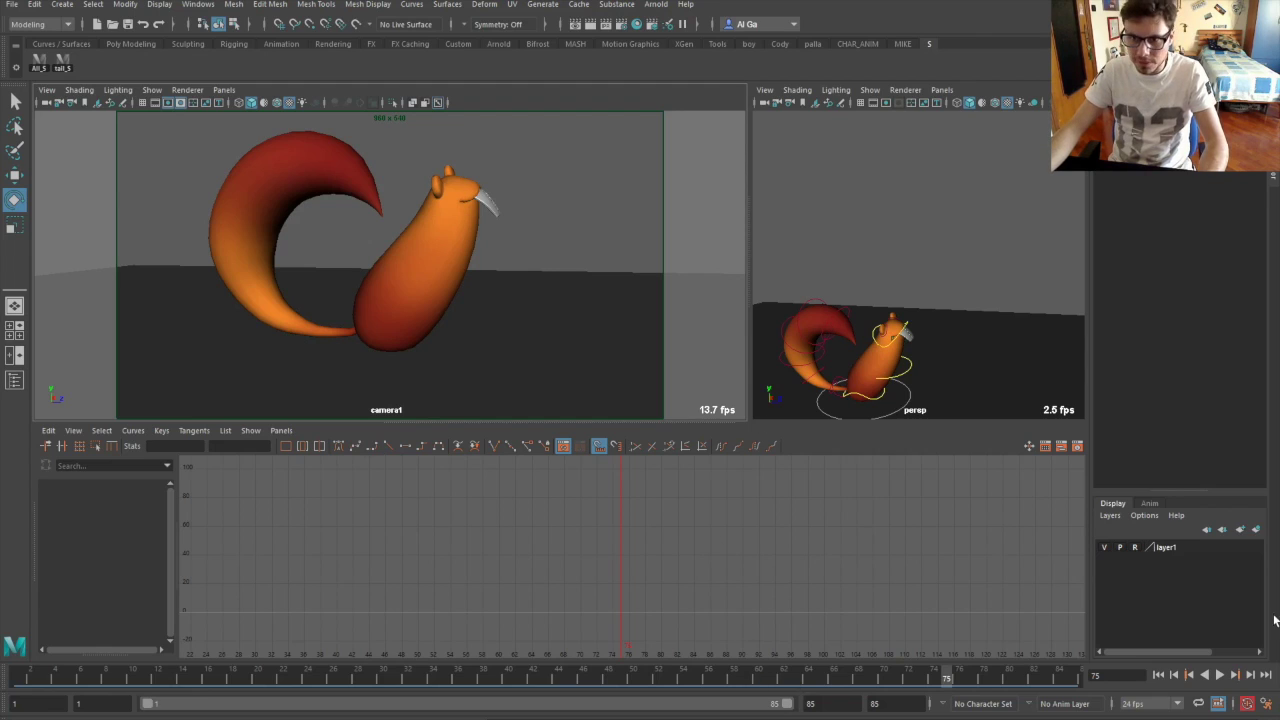
click(1158, 675)
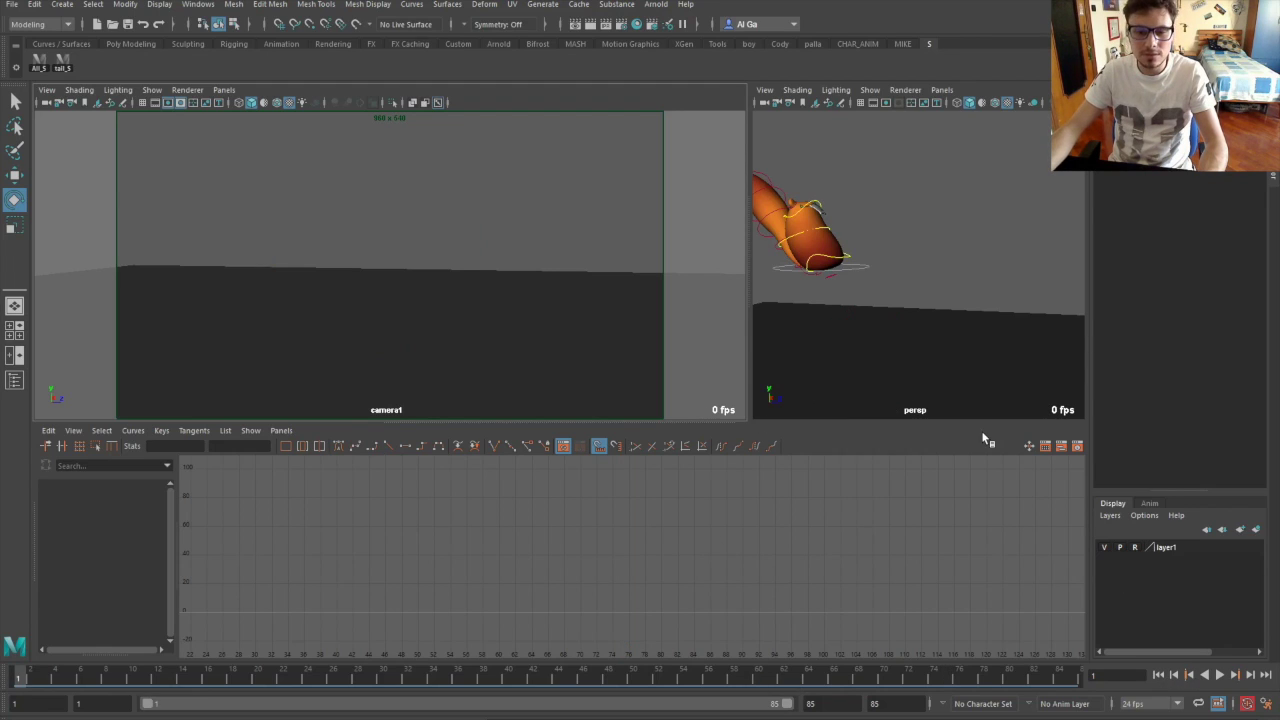
key(alt+v)
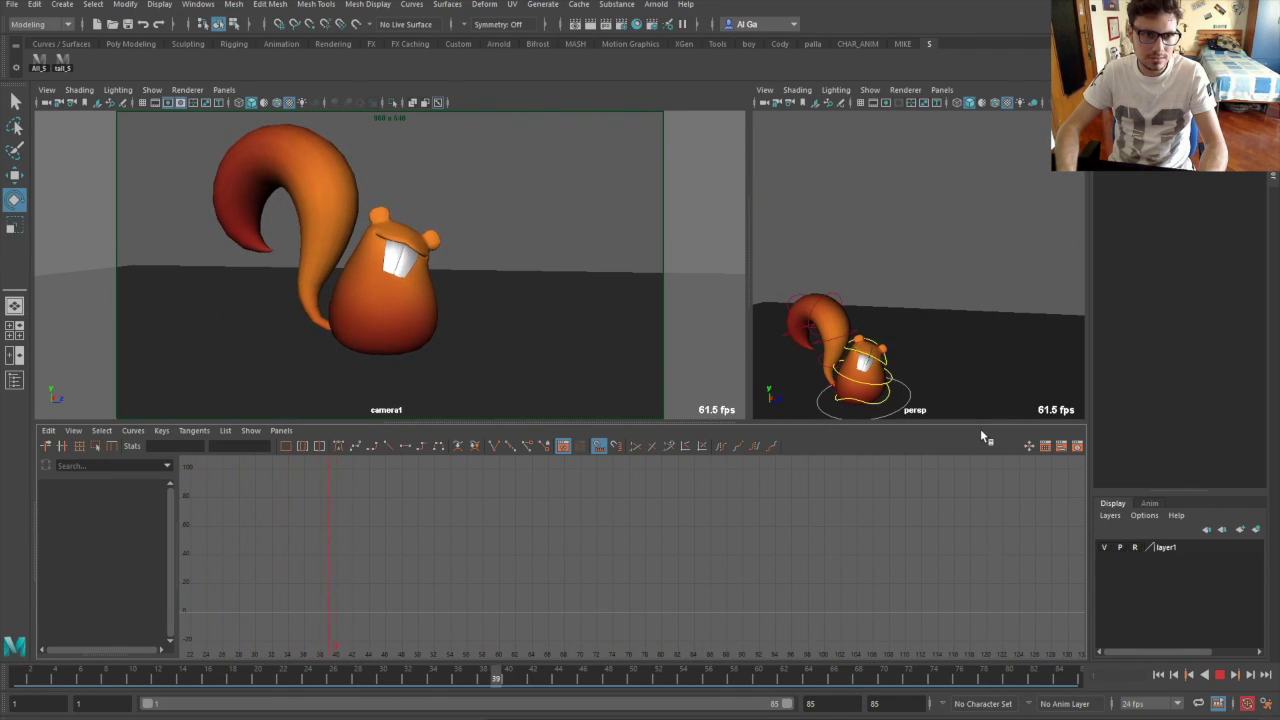
key(alt+v)
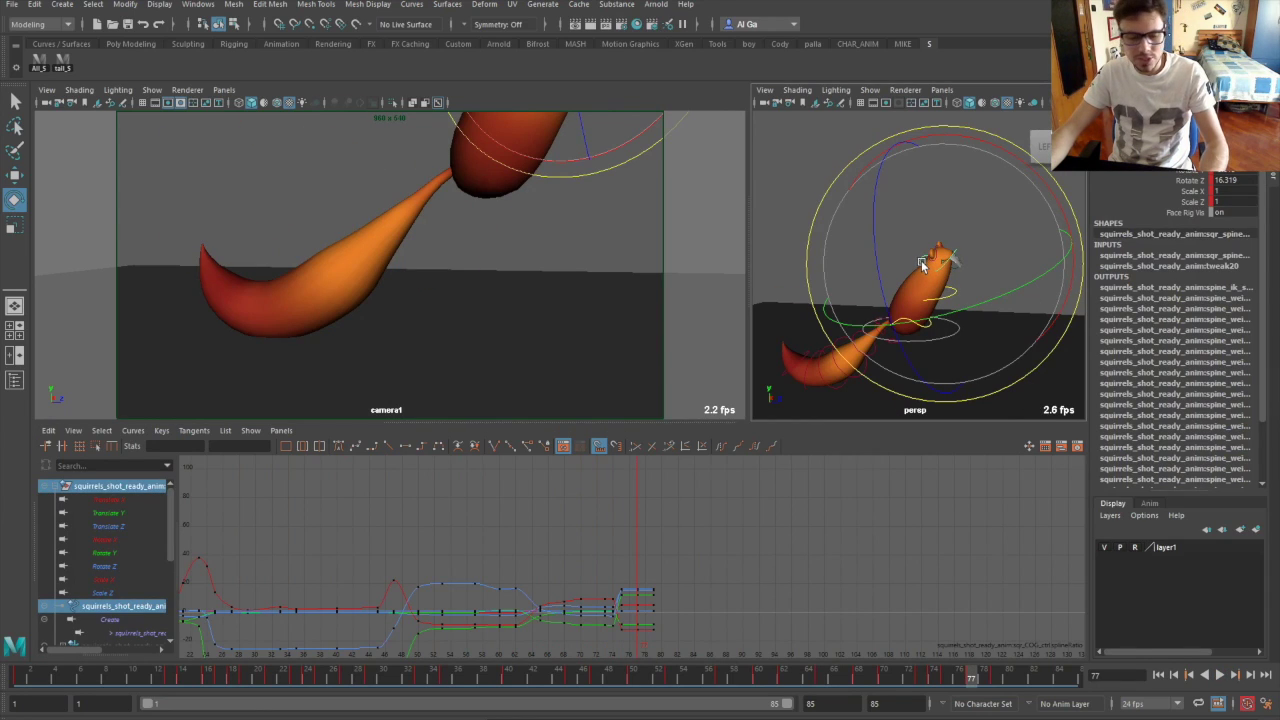
- Try rotating the upper spine control at frame 59 so the head dips, and check the motion
click(353, 680)
drag(353, 680, 750, 716)
drag(491, 208, 510, 235)
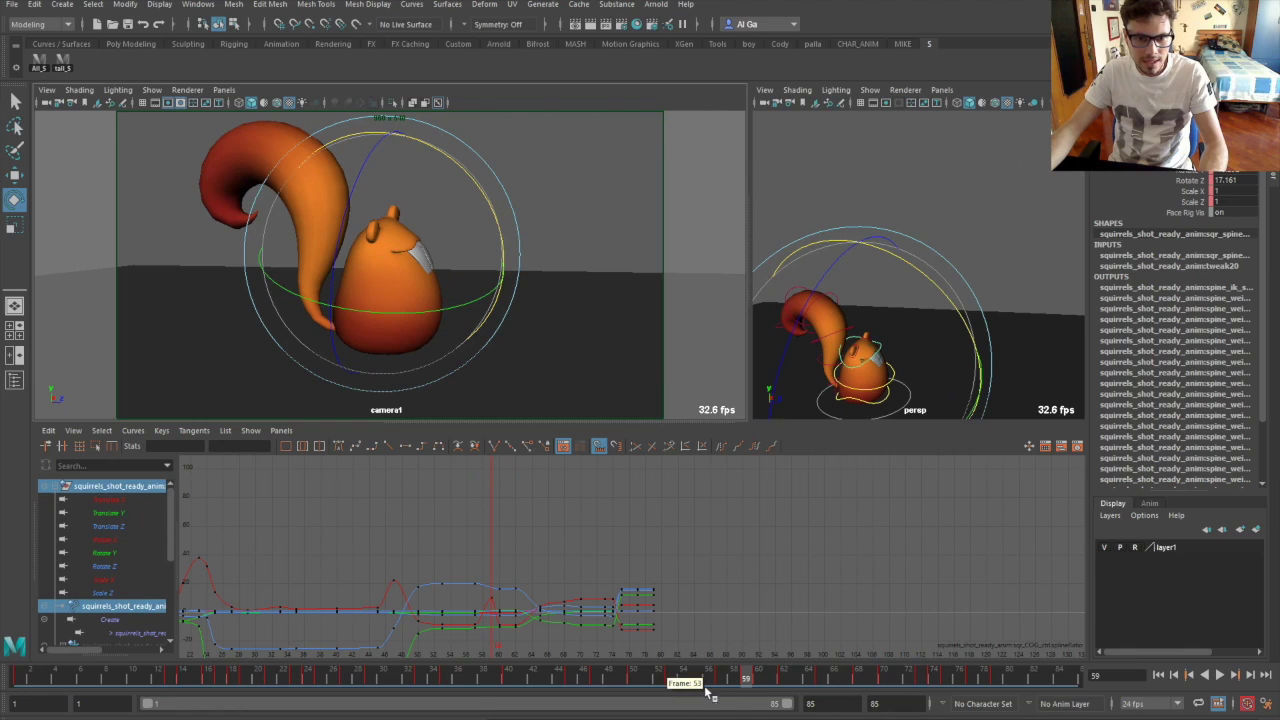
key(alt+v)
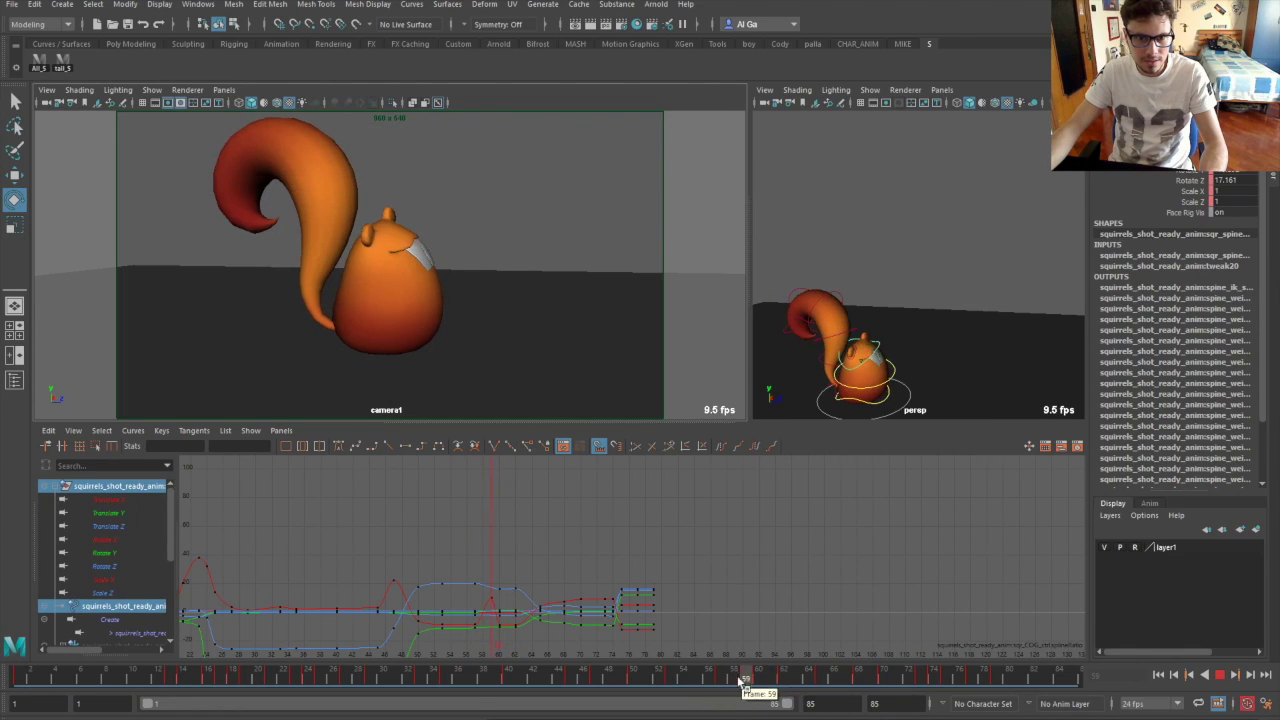
- Try cutting the upper spine control's key at frame 60 and undo the last changes
click(785, 680)
drag(785, 680, 758, 680)
right_click(758, 680)
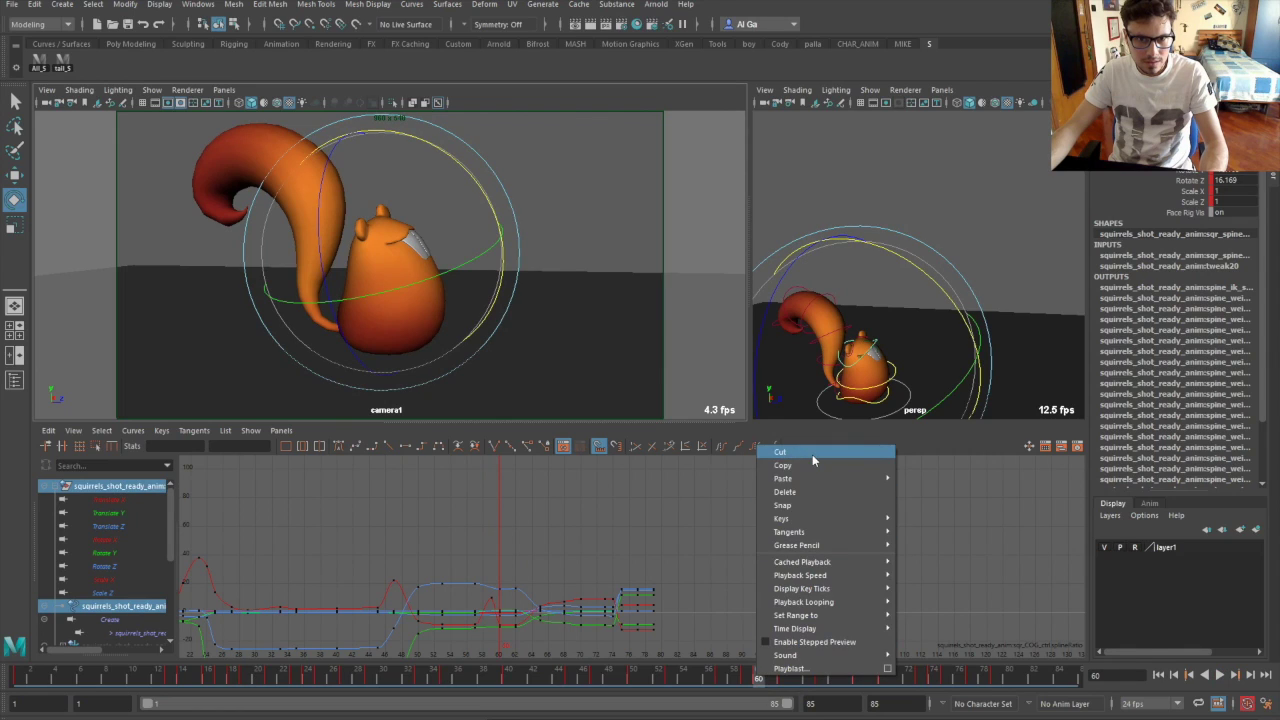
click(812, 453)
drag(734, 681, 786, 679)
key(z)
key(z)
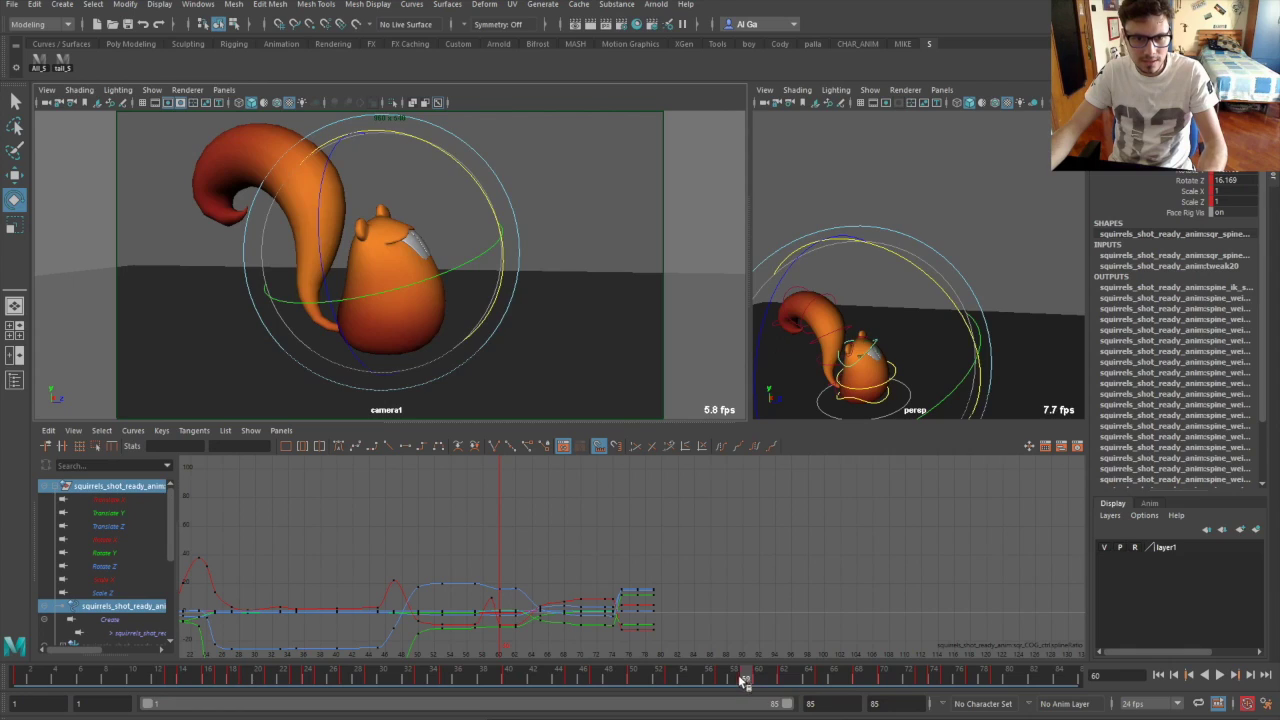
- Review the head motion around frame 59 by scrubbing and playing back the animation
key(alt+v)
drag(763, 681, 736, 678)
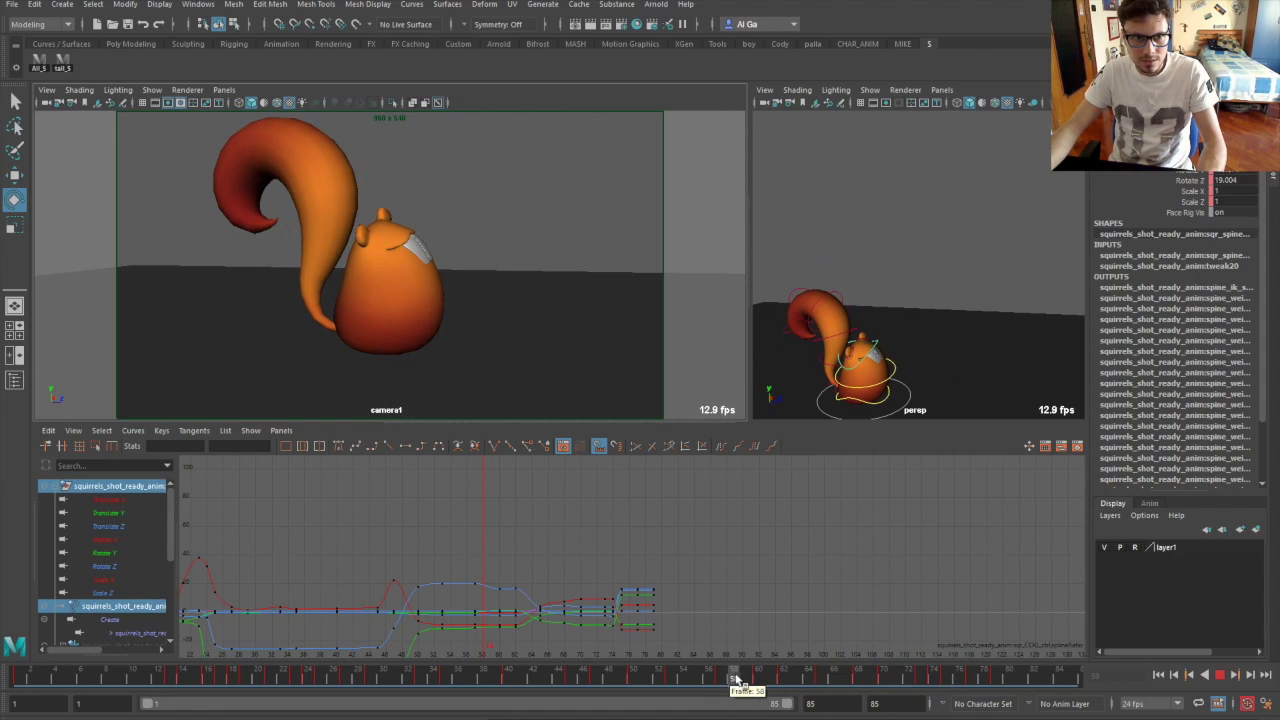
click(744, 680)
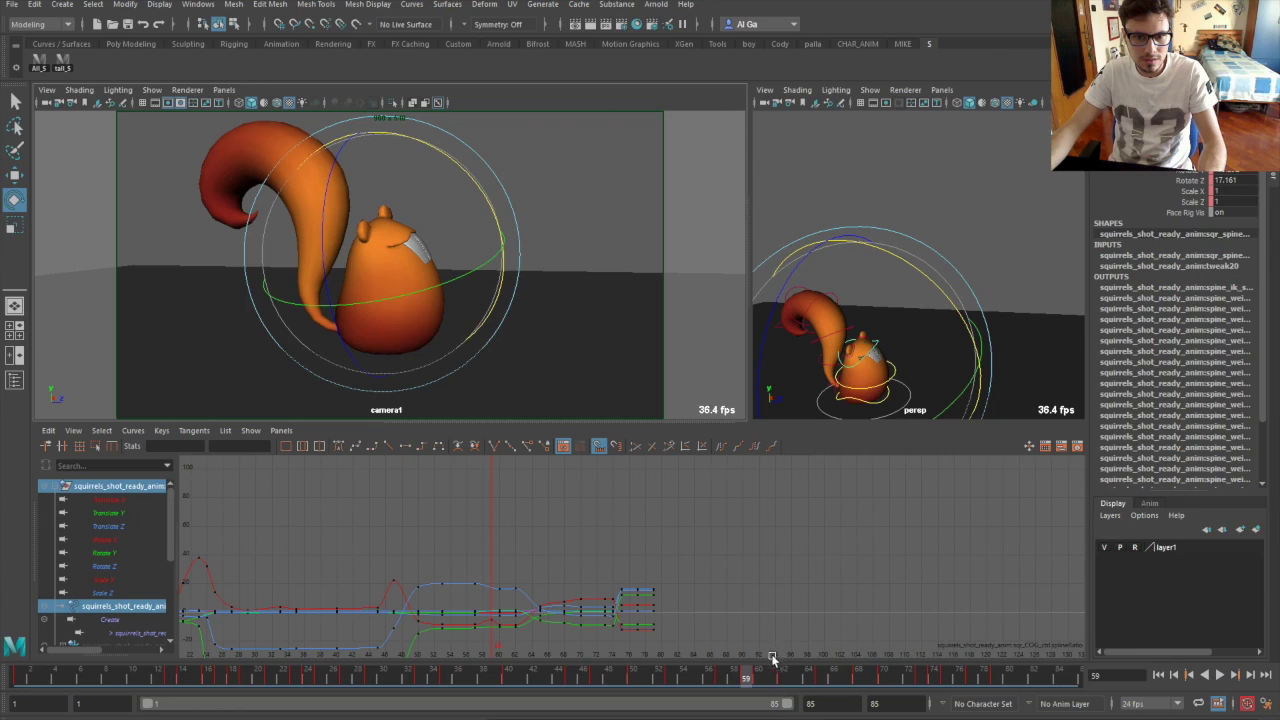
key(alt+v)
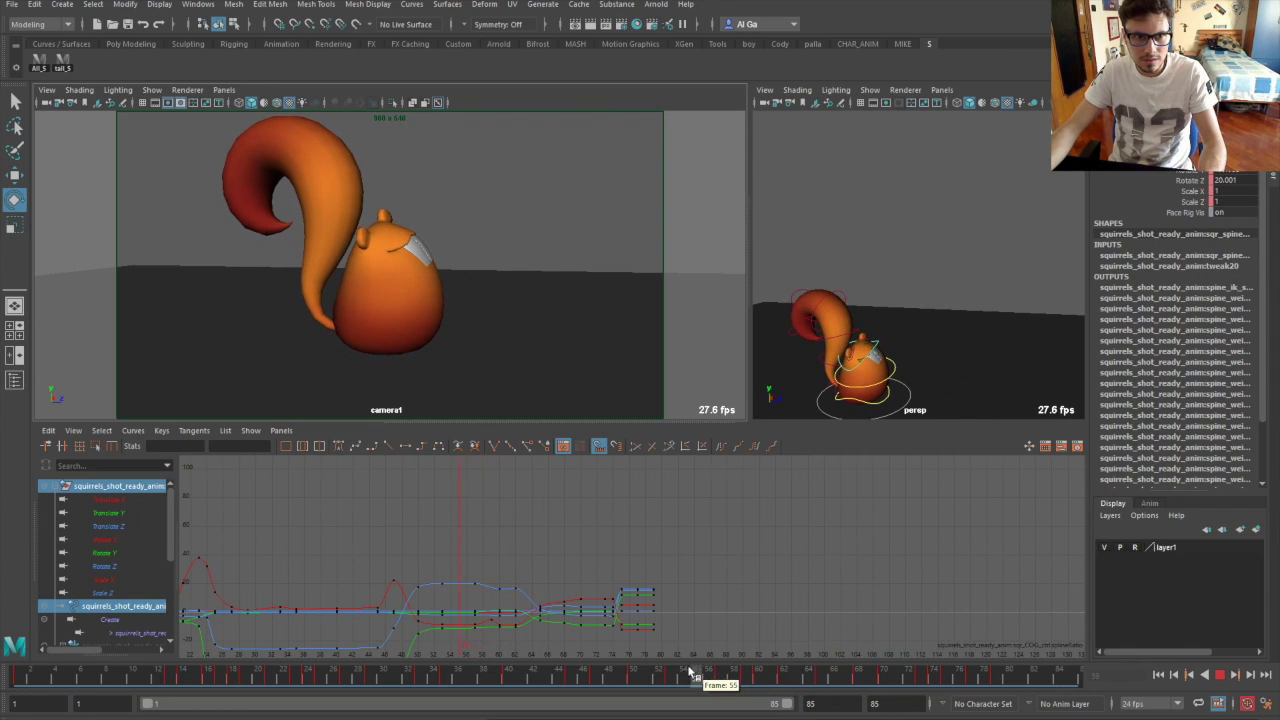
drag(757, 654, 627, 622)
key(alt+v)
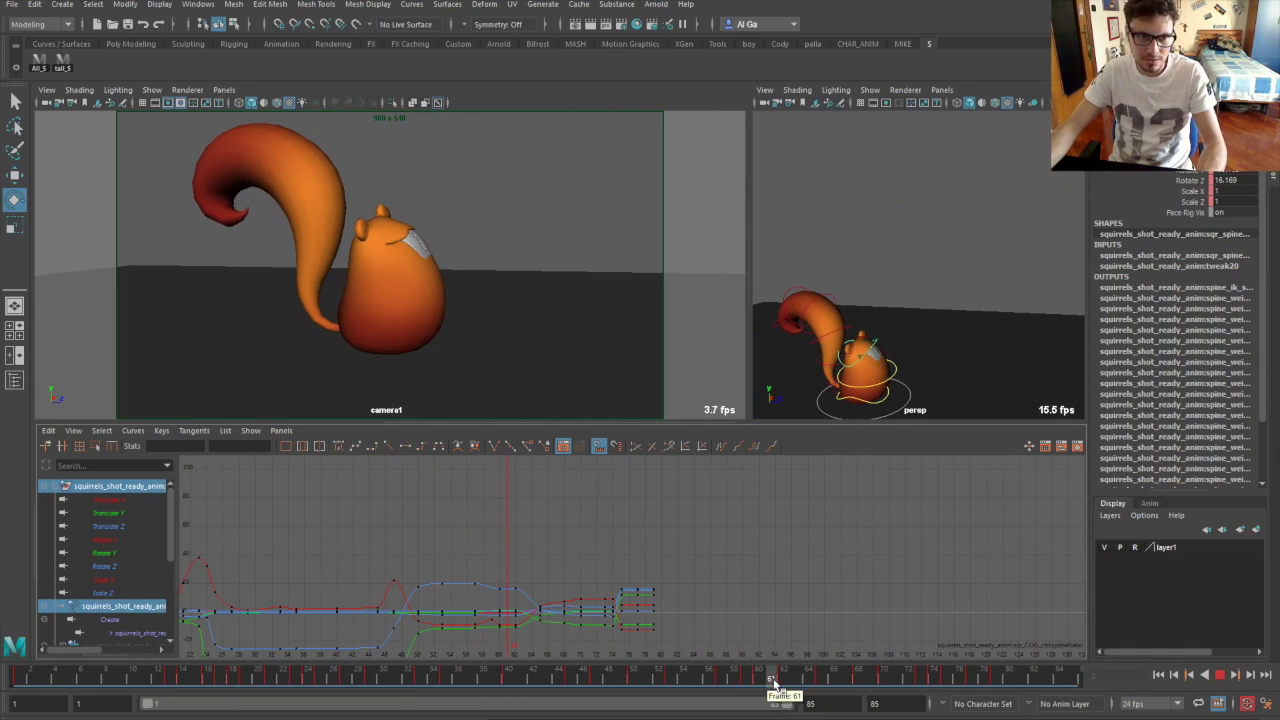
- Rotate the upper spine control slightly forward at frame 73 in the crouch and compare it with frame 74
mouse_move(811, 685)
mouse_down()
mouse_move(834, 683)
mouse_move(746, 694)
mouse_move(918, 703)
mouse_up()
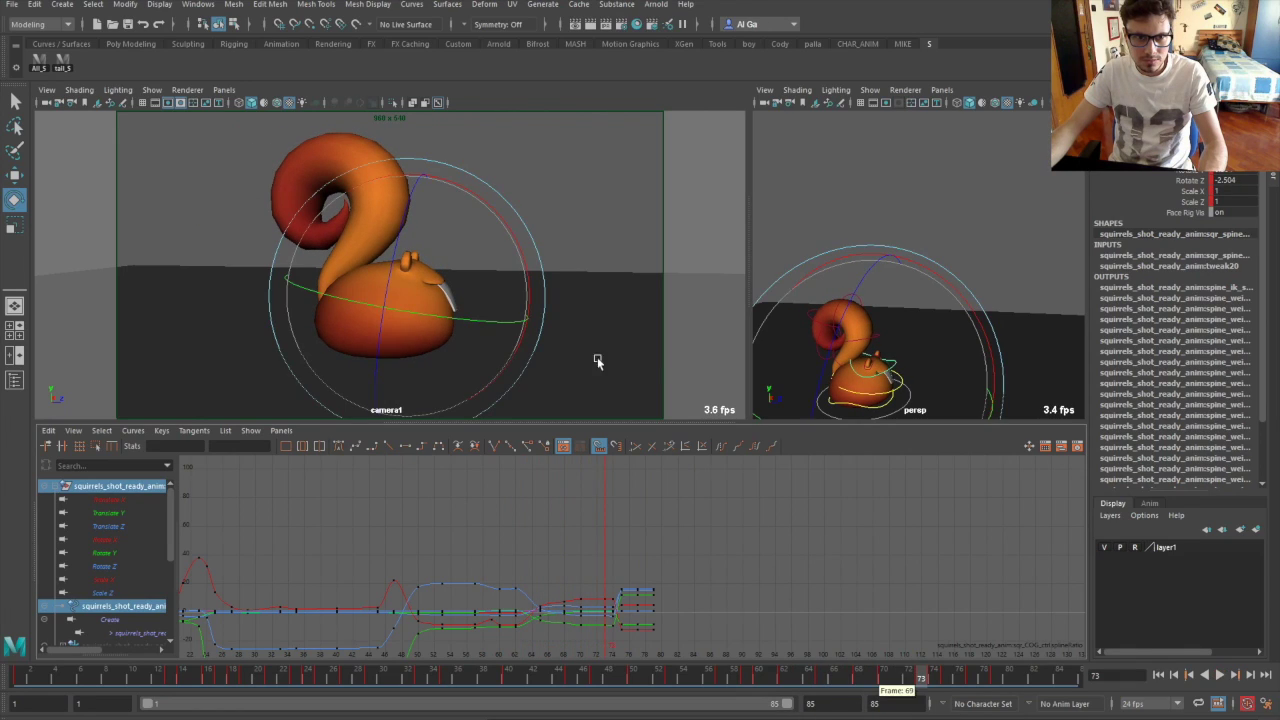
drag(530, 285, 531, 290)
key(alt+v)
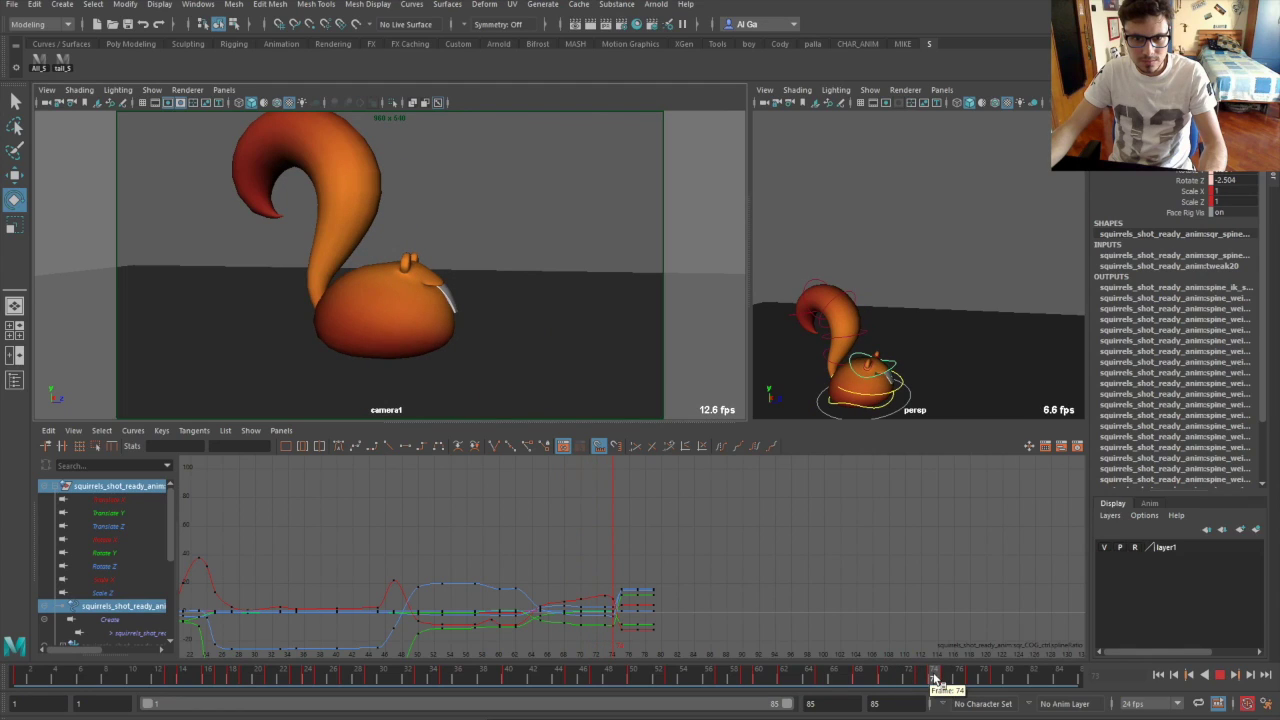
click(922, 680)
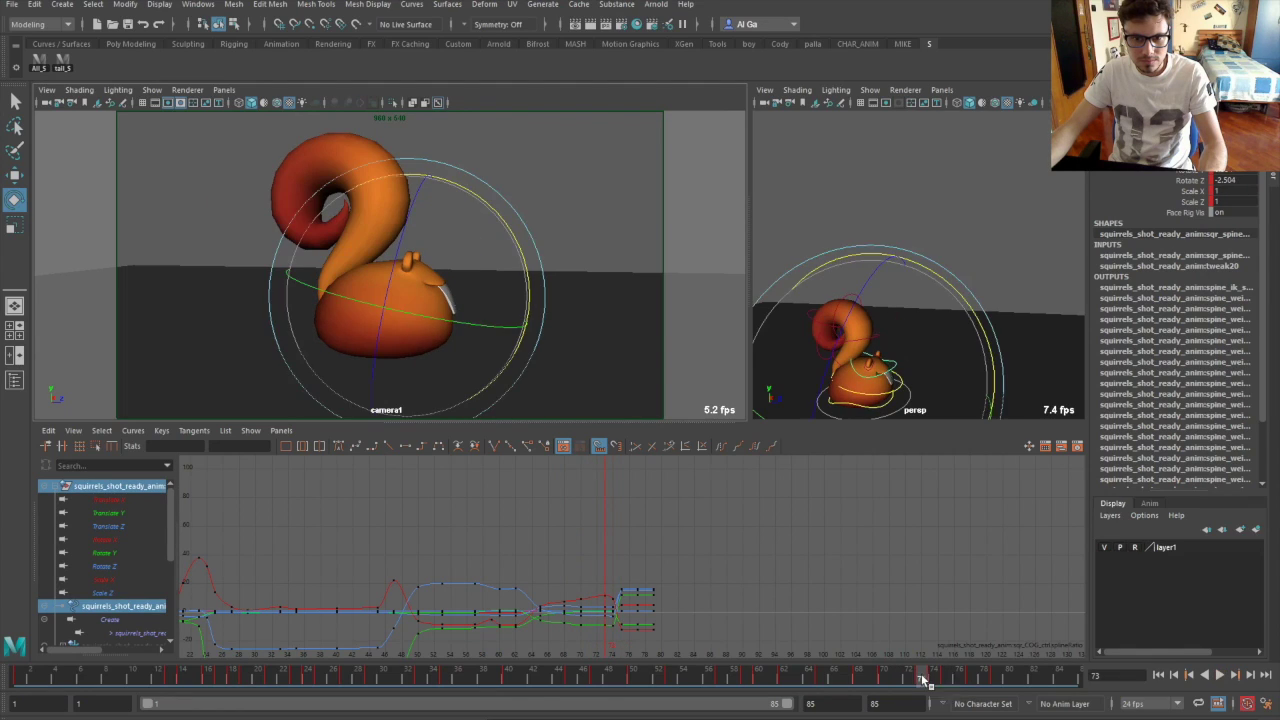
- Rotate the upper spine control forward at frame 74 and review the playback and the takeoff pose at frame 75
click(934, 678)
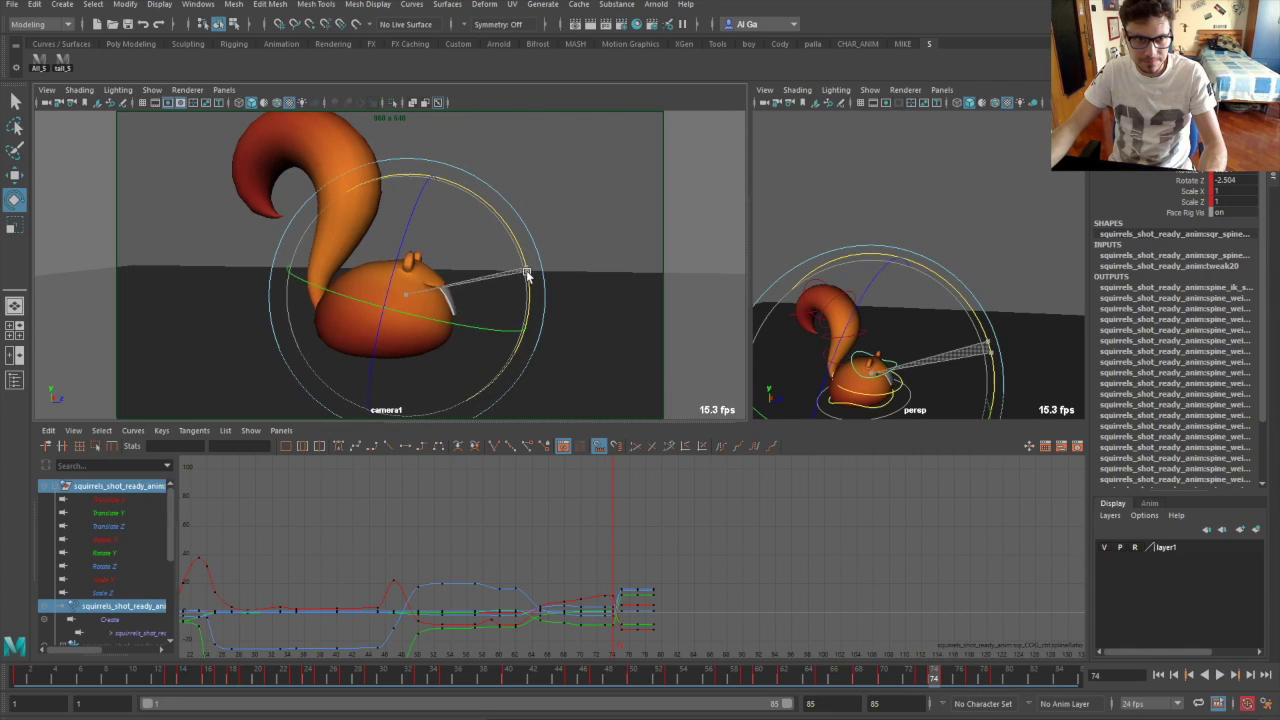
key(w)
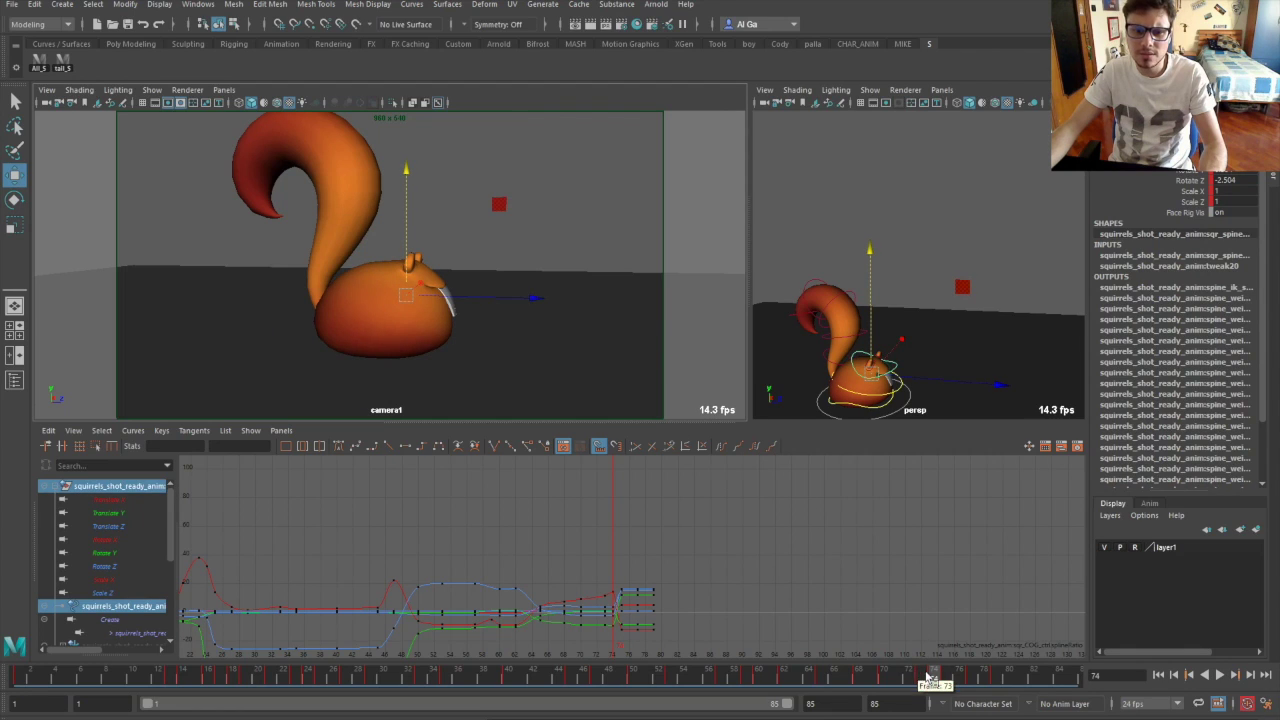
key(alt+v)
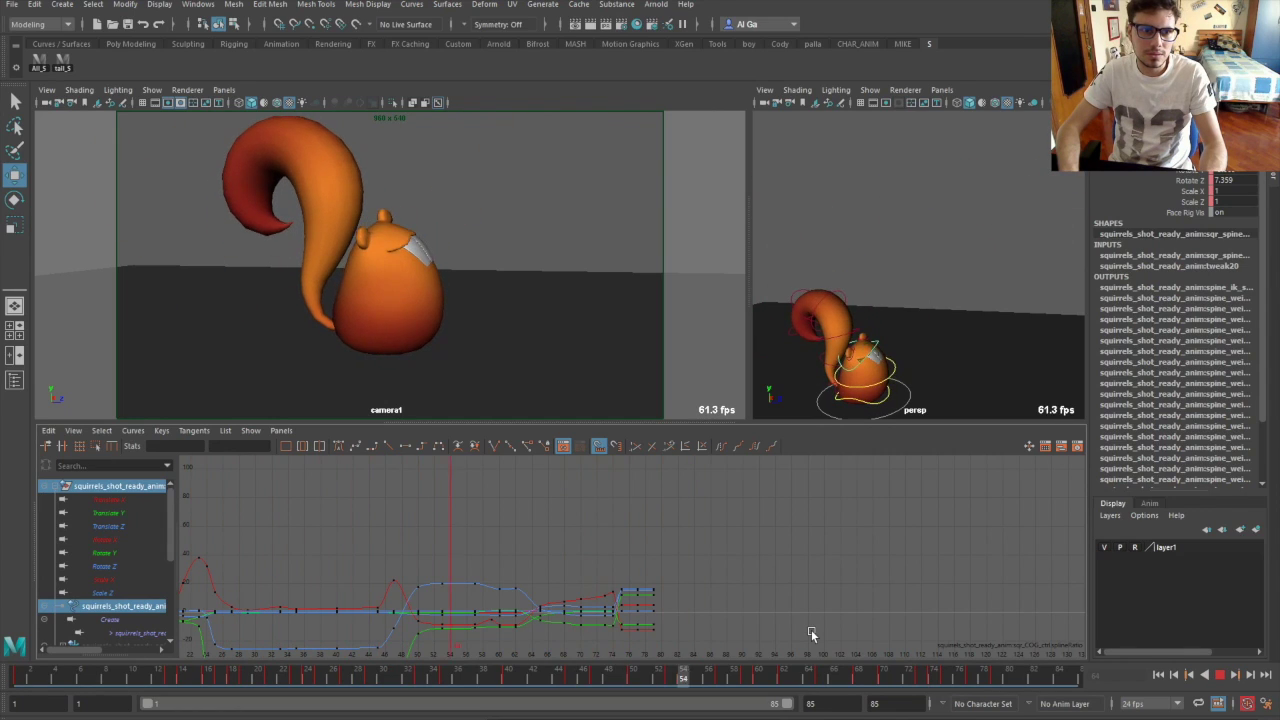
key(alt+v)
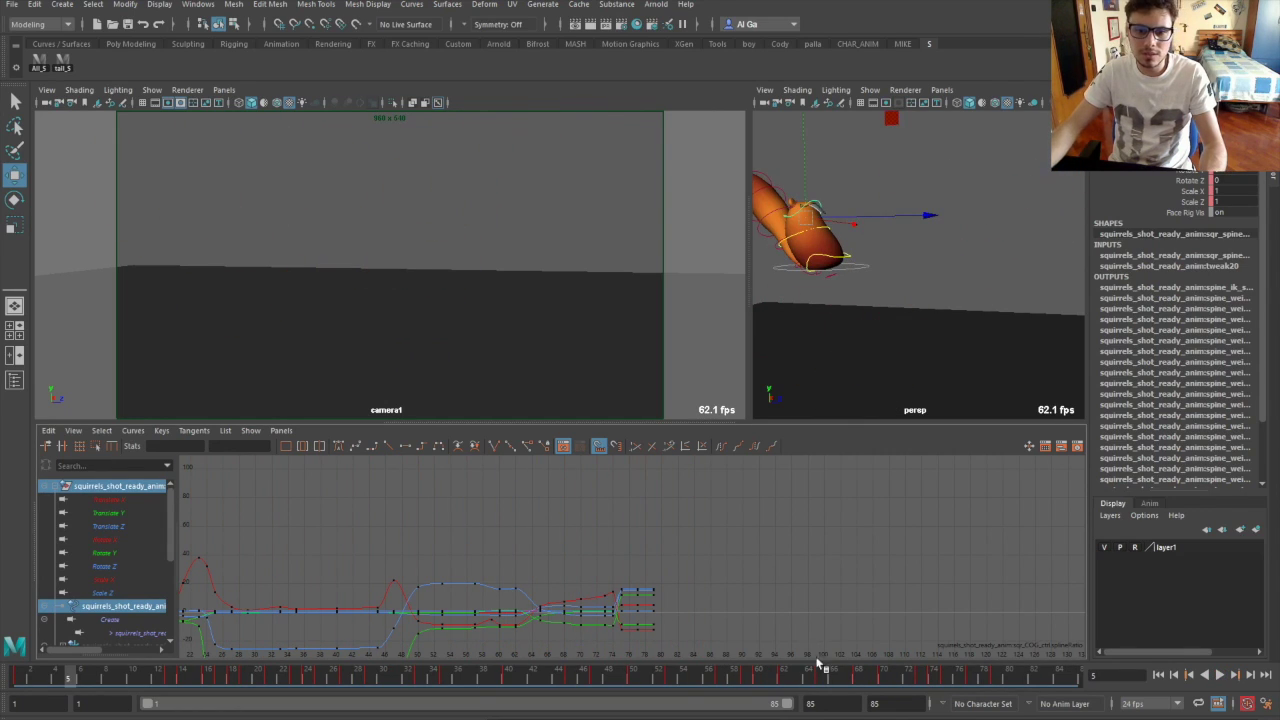
key(alt+v)
mouse_move(948, 681)
mouse_down()
mouse_move(925, 692)
mouse_move(948, 693)
mouse_up()
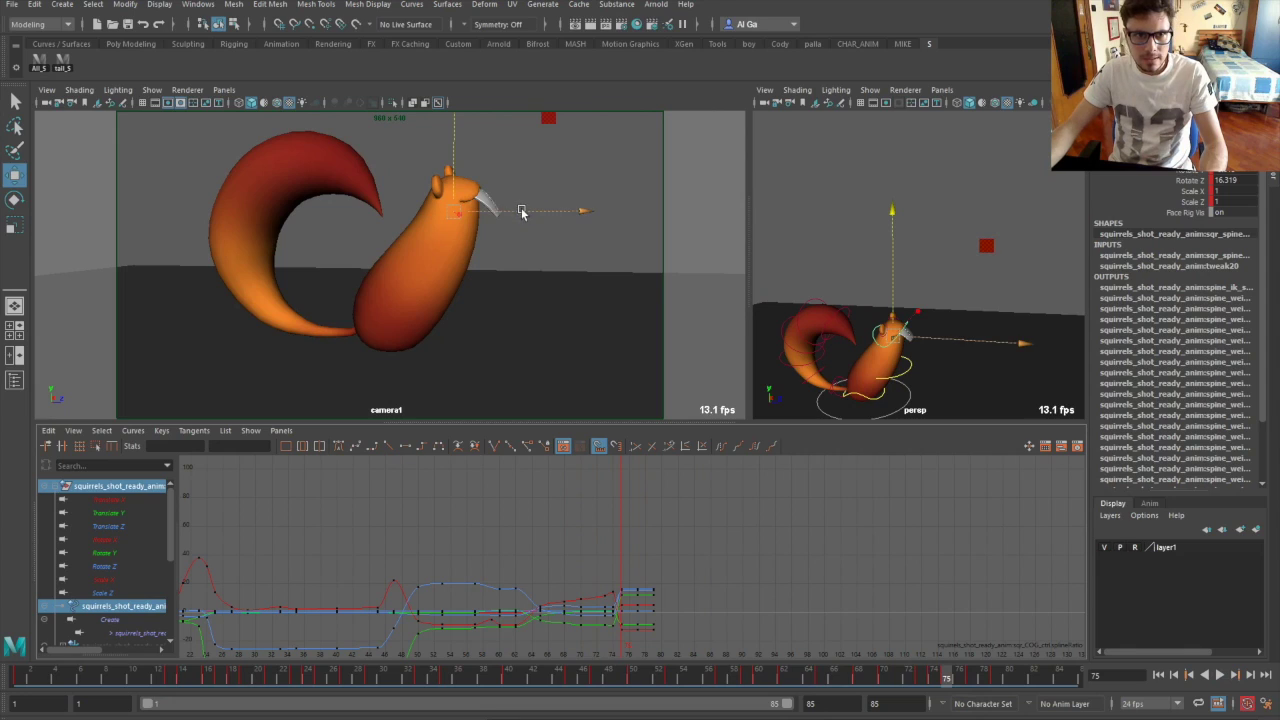
- Rotate the upper spine control forward at frame 75, review the playback, and shift the control slightly forward
key(e)
drag(579, 170, 390, 173)
key(alt+v)
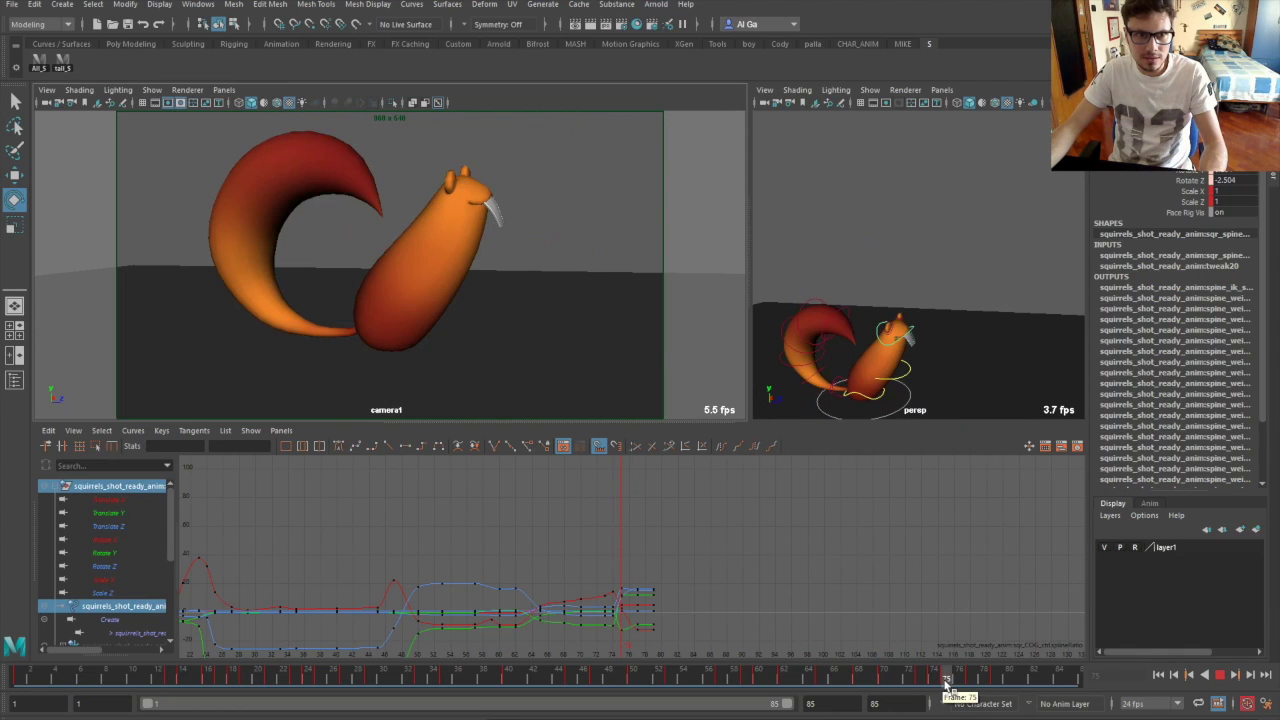
click(945, 680)
key(w)
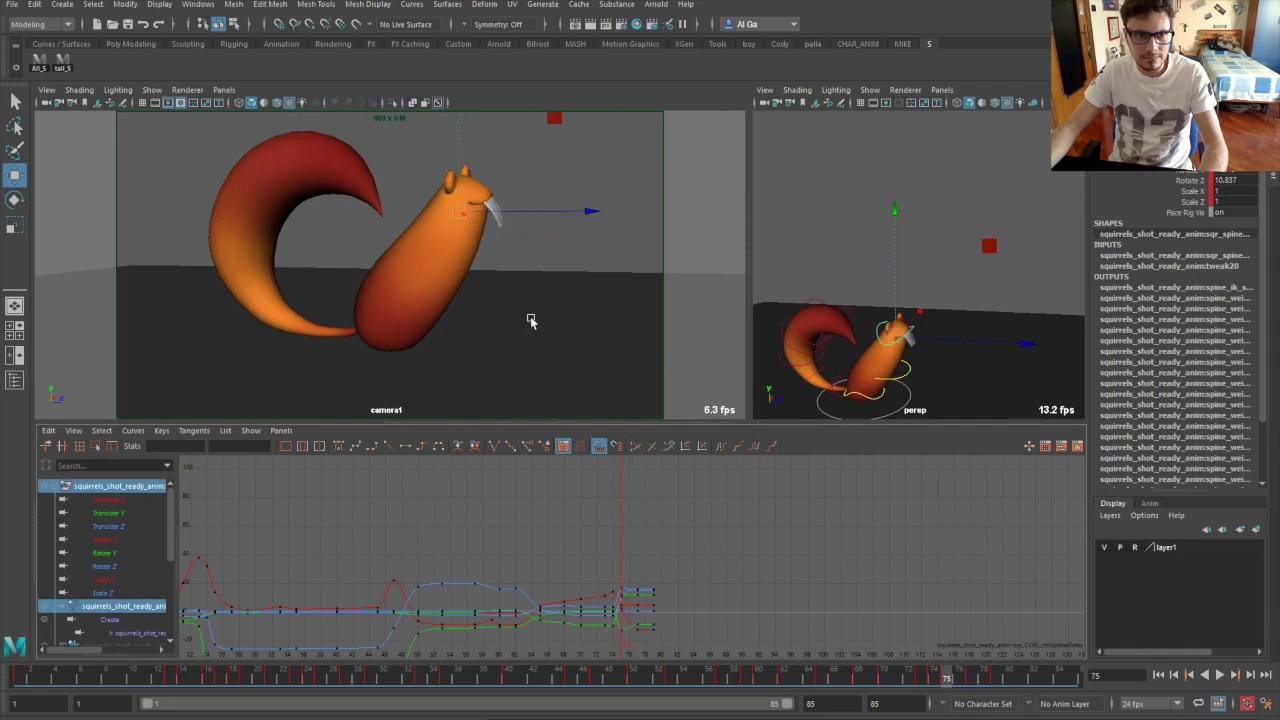
drag(464, 206, 476, 208)
- At frame 76, nudge the upper spine control slightly forward and tilt the hip control forward
drag(947, 680, 957, 678)
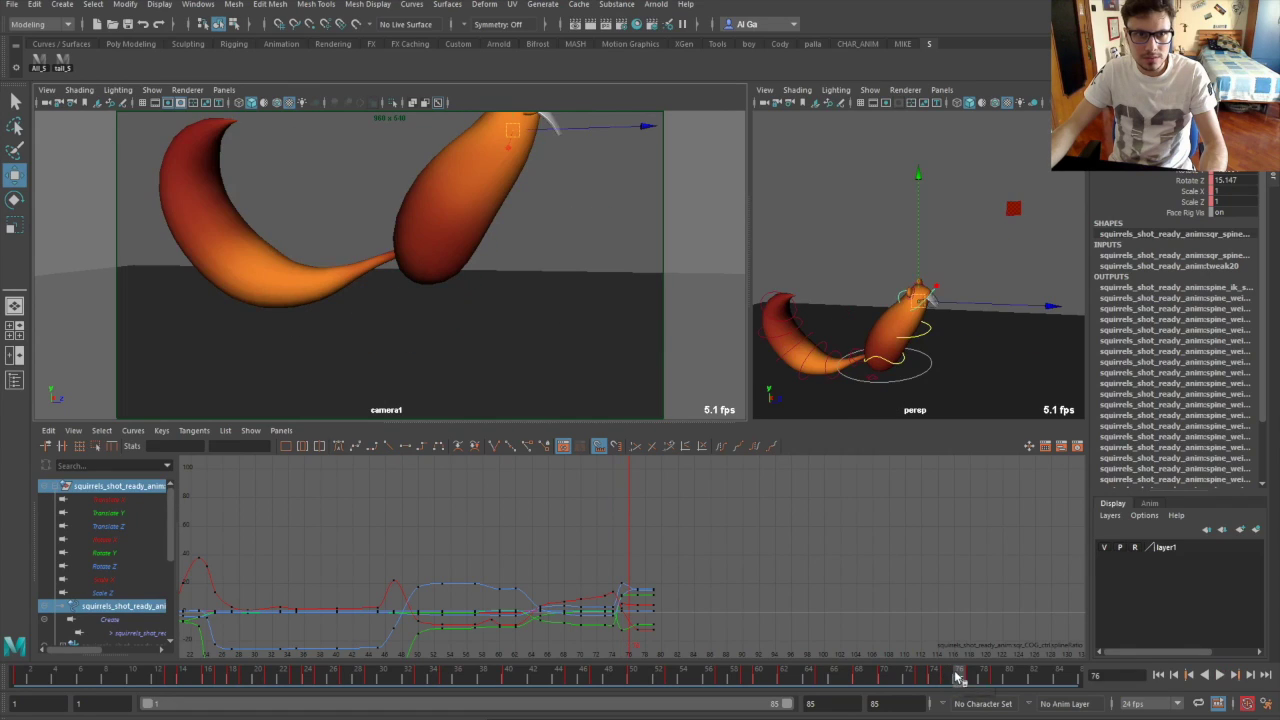
drag(529, 151, 538, 157)
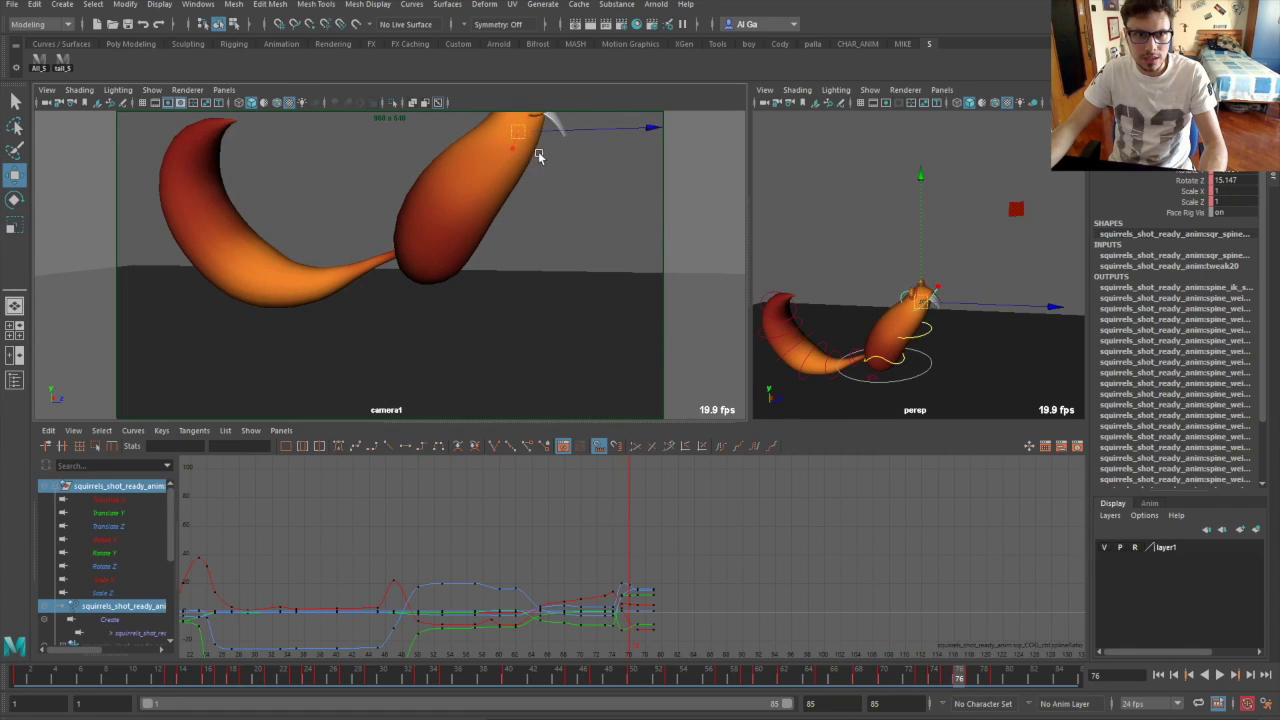
click(918, 373)
key(e)
drag(983, 312, 1015, 381)
drag(958, 684, 966, 686)
key(w)
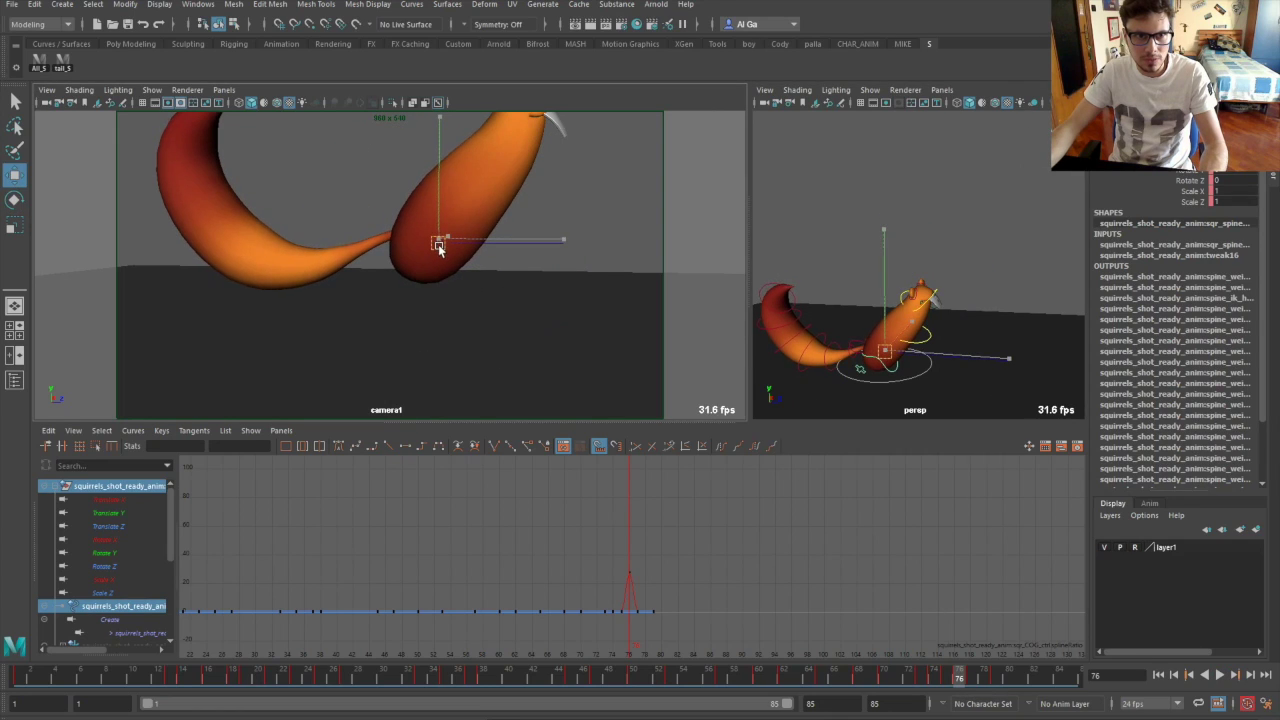
- Refine the hip control's tilt at frame 76 and lower the control slightly
key(e)
drag(532, 145, 534, 170)
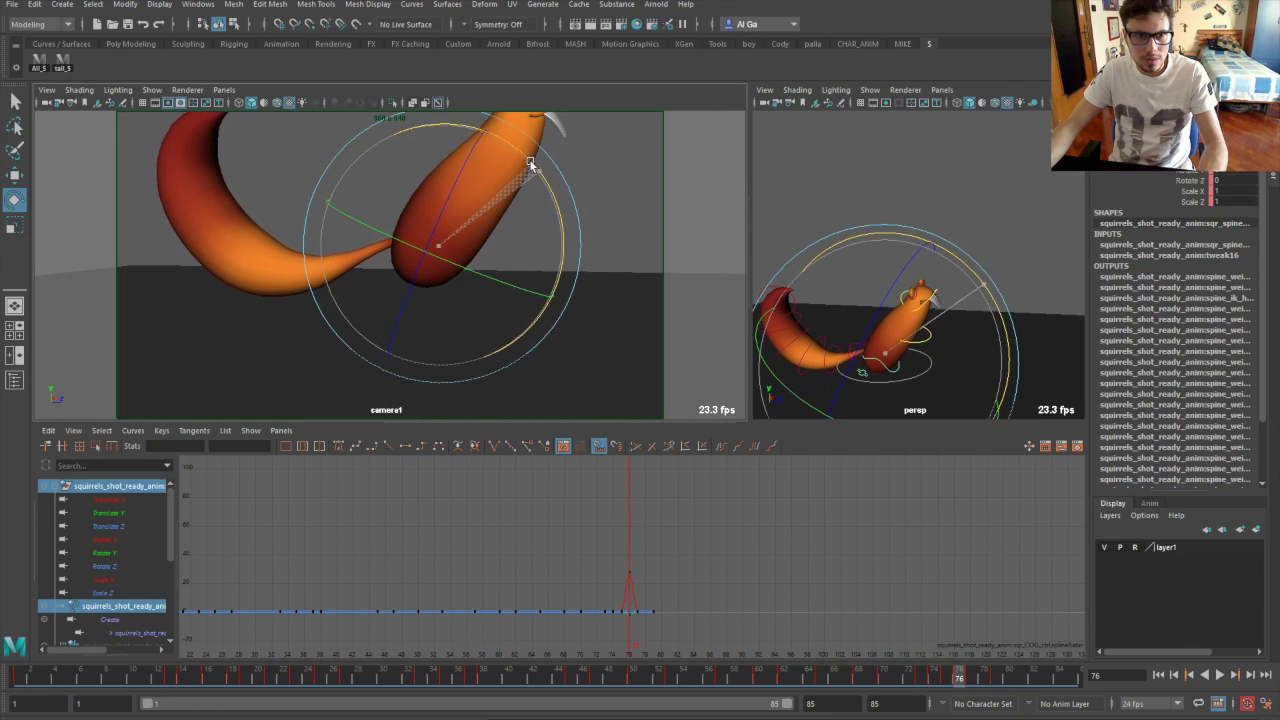
key(w)
drag(438, 249, 439, 254)
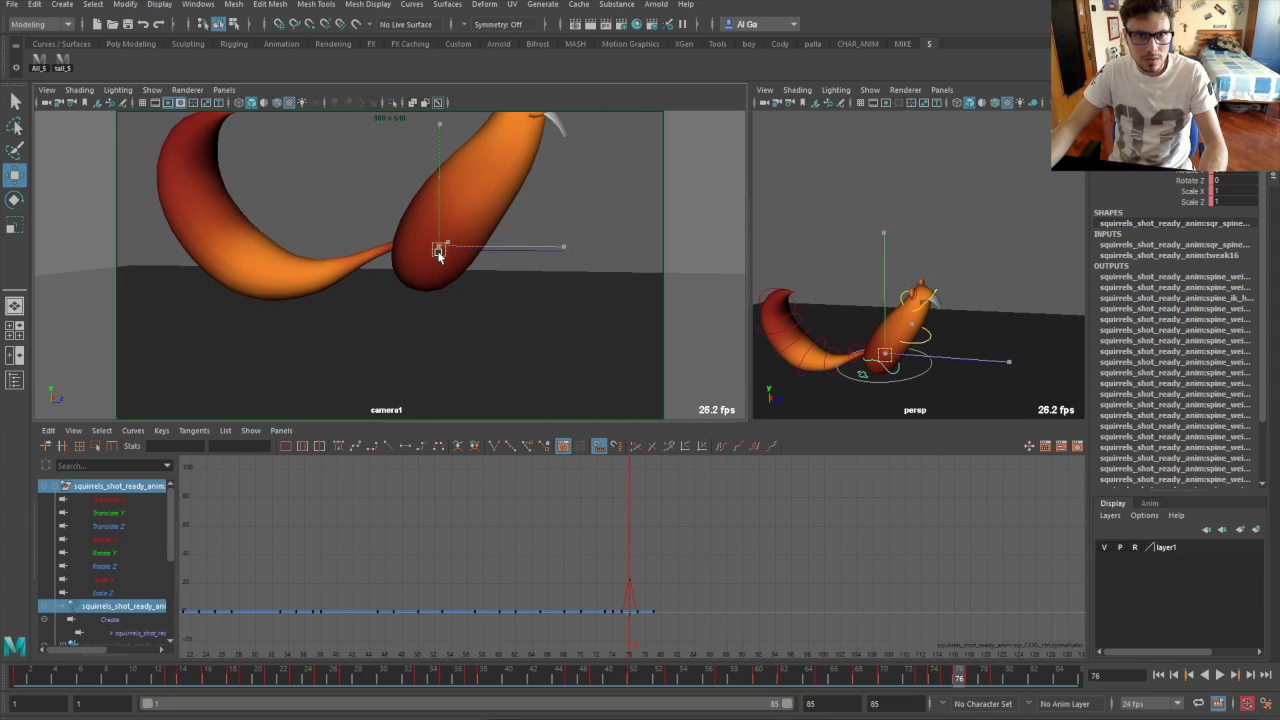
- Check the middle spine control at frame 76 and rotate the upper spine control forward to tip the head down
click(923, 341)
drag(532, 196, 532, 196)
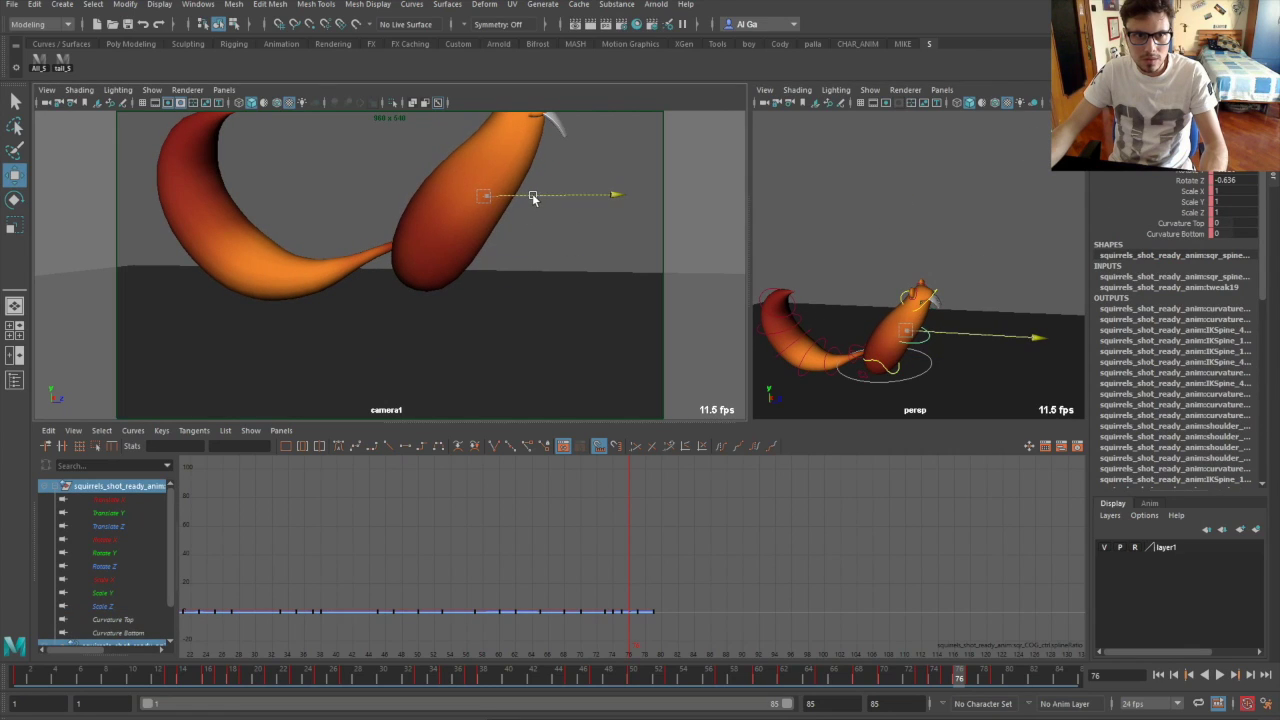
click(895, 298)
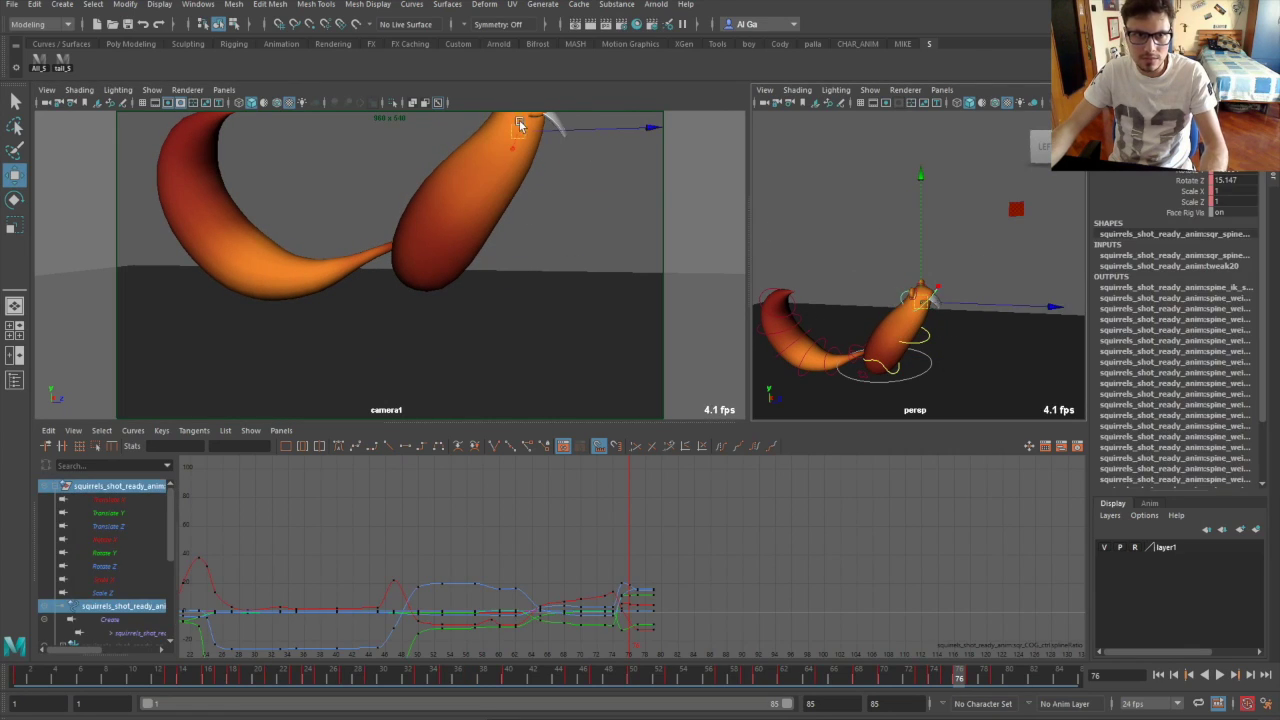
key(e)
drag(620, 178, 600, 205)
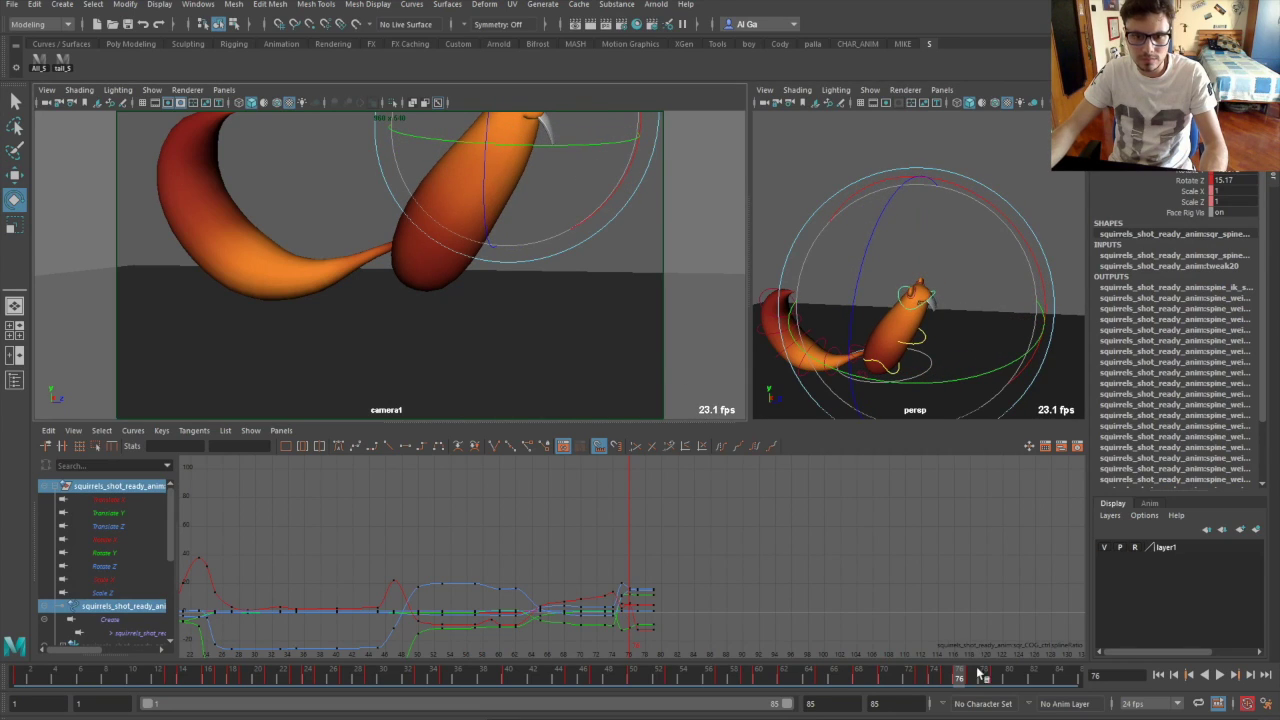
- Scrub and play back the crouch and takeoff around frames 68 to 76 to check the adjusted poses
drag(955, 680, 849, 648)
key(alt+v)
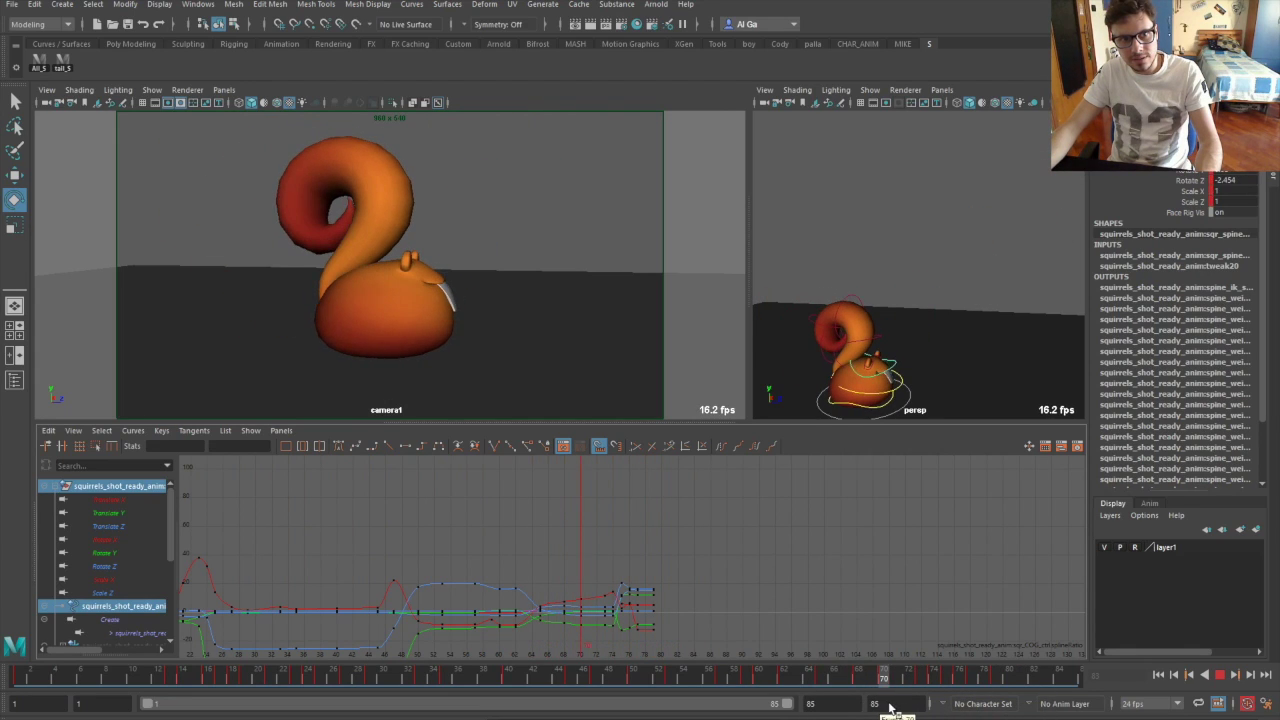
drag(914, 706, 947, 678)
key(alt+v)
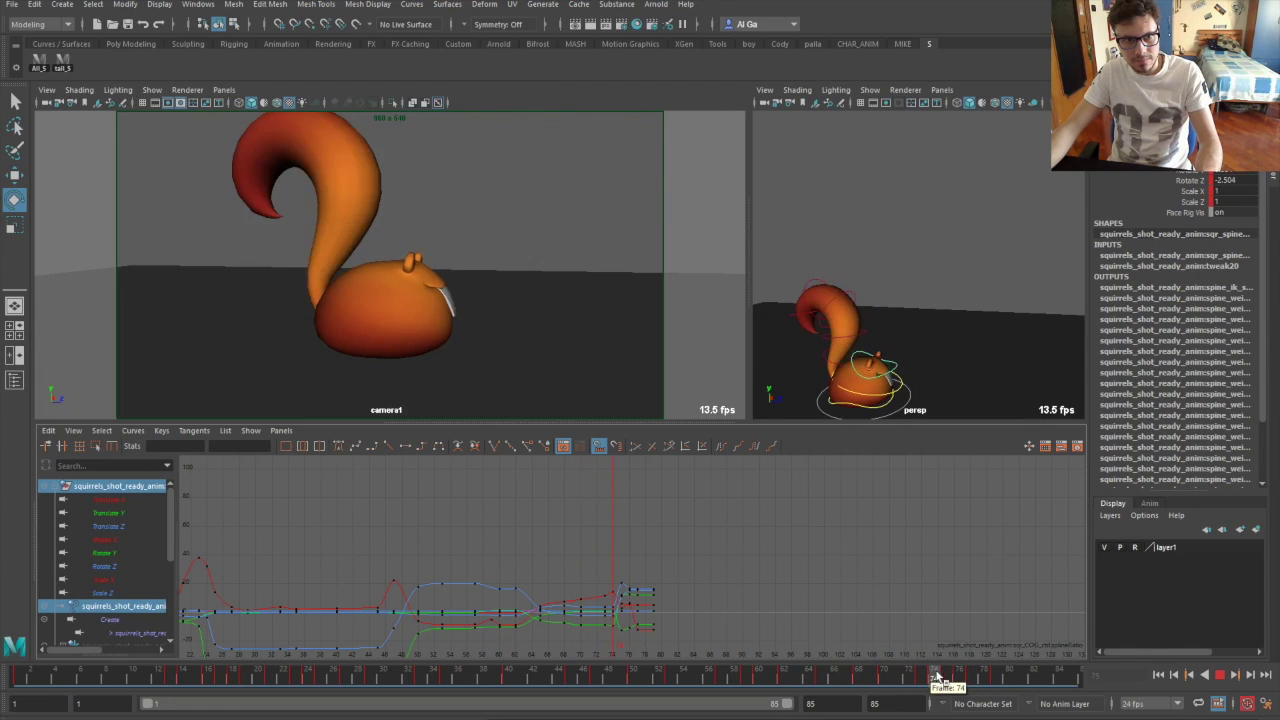
- Tilt the hip control forward at frame 75 and compare the pose with the neighbouring frames
click(949, 676)
click(1023, 214)
click(878, 400)
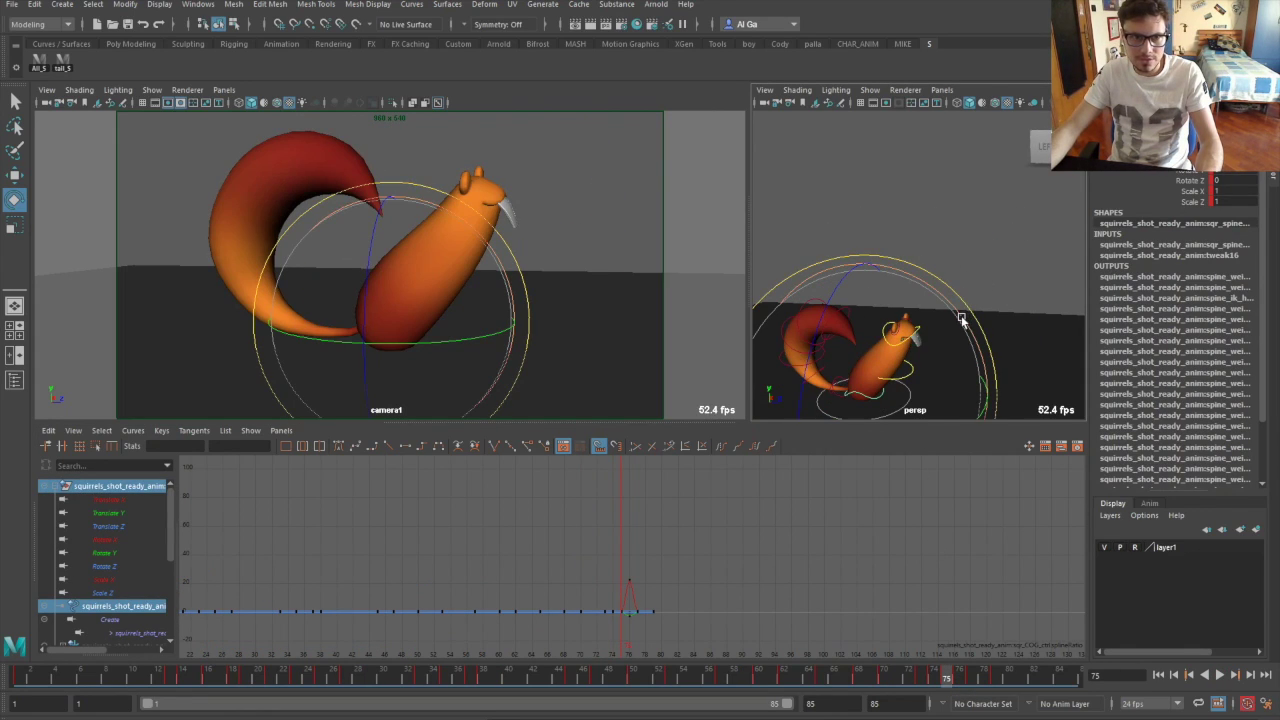
drag(961, 320, 965, 364)
key(alt+comma)
key(alt+period)
key(alt+period)
key(alt+comma)
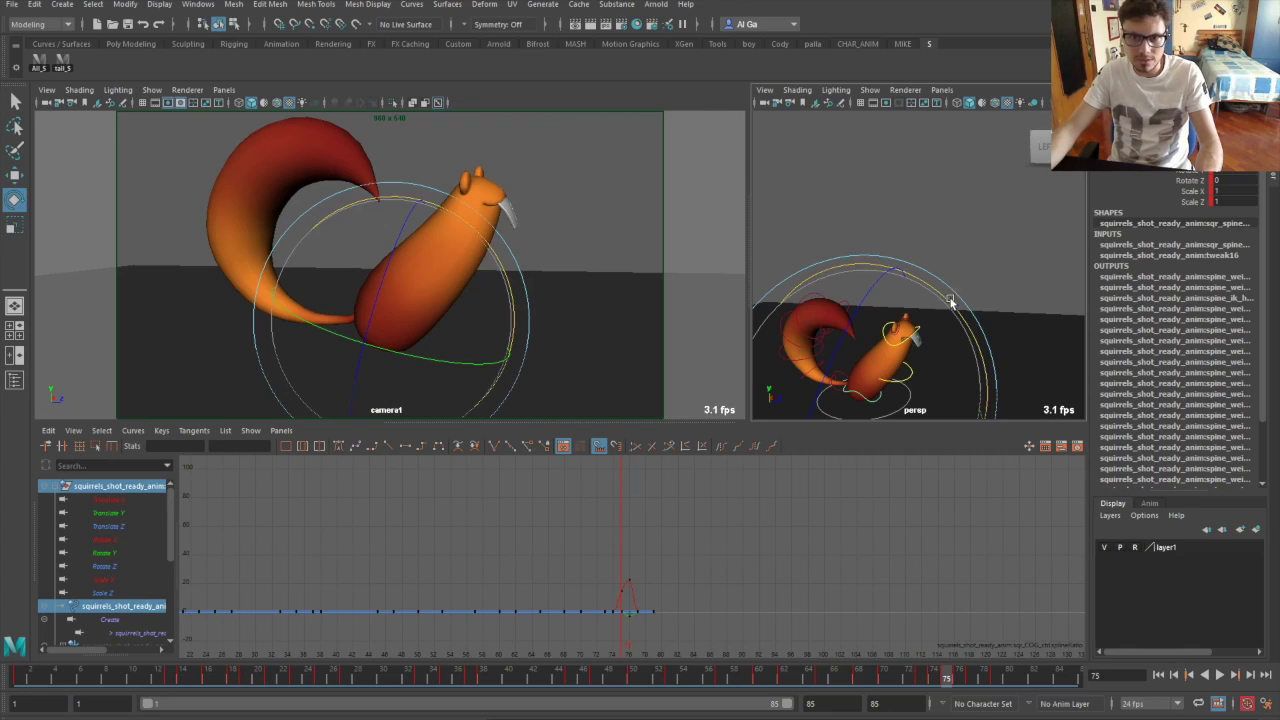
- Rotate the middle spine control slightly backward at frame 75
click(950, 352)
click(913, 371)
key(w)
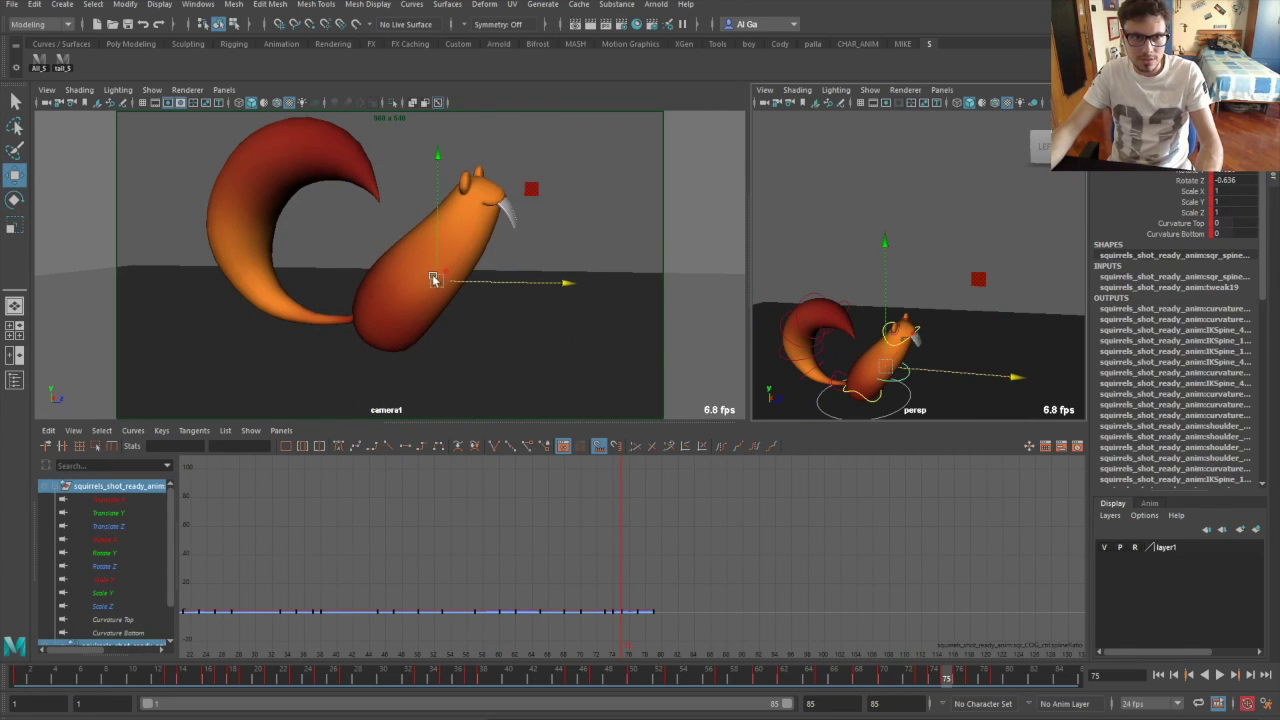
key(e)
drag(551, 240, 548, 213)
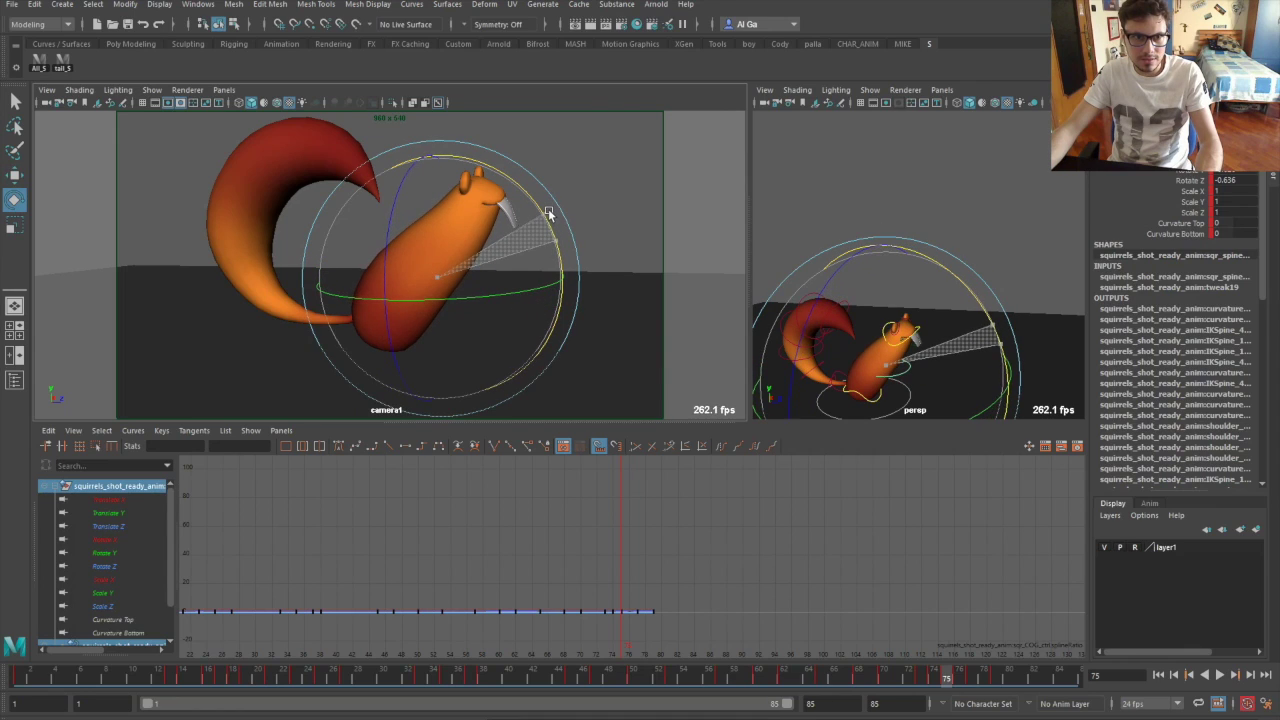
- Raise the upper spine control slightly at frame 75 to stretch the body upward
click(903, 304)
click(890, 323)
key(w)
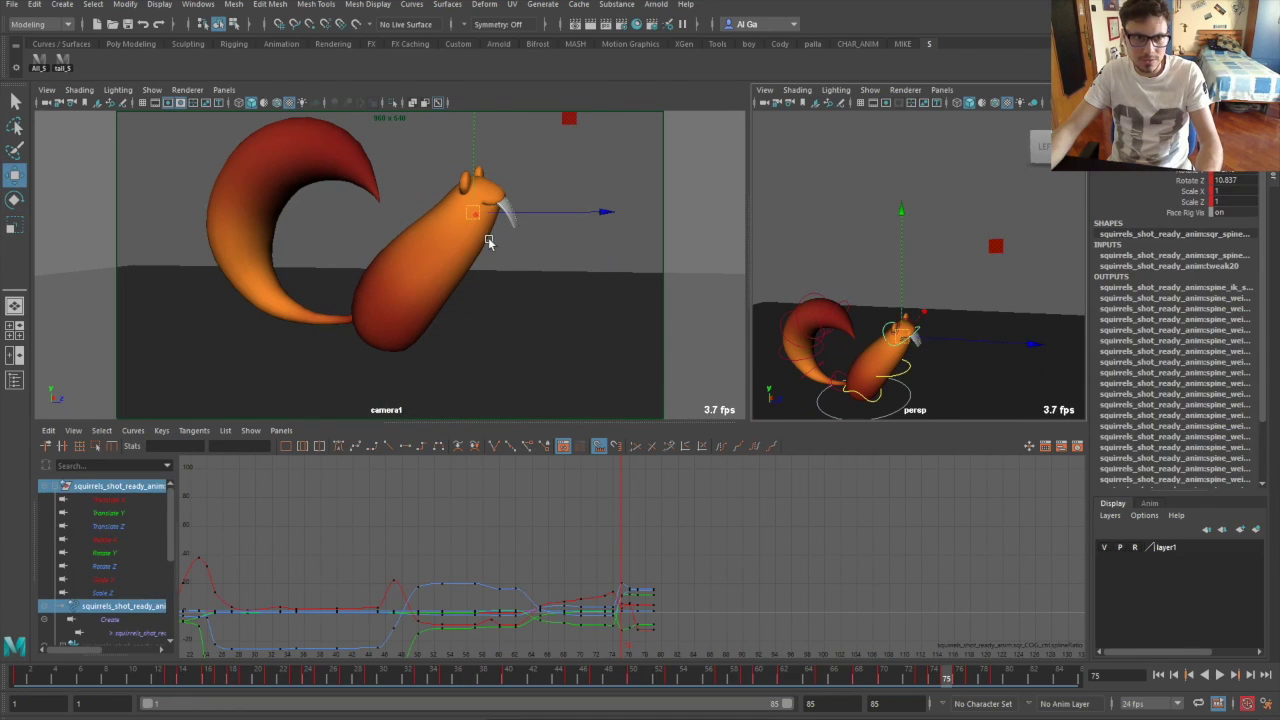
drag(473, 178, 471, 167)
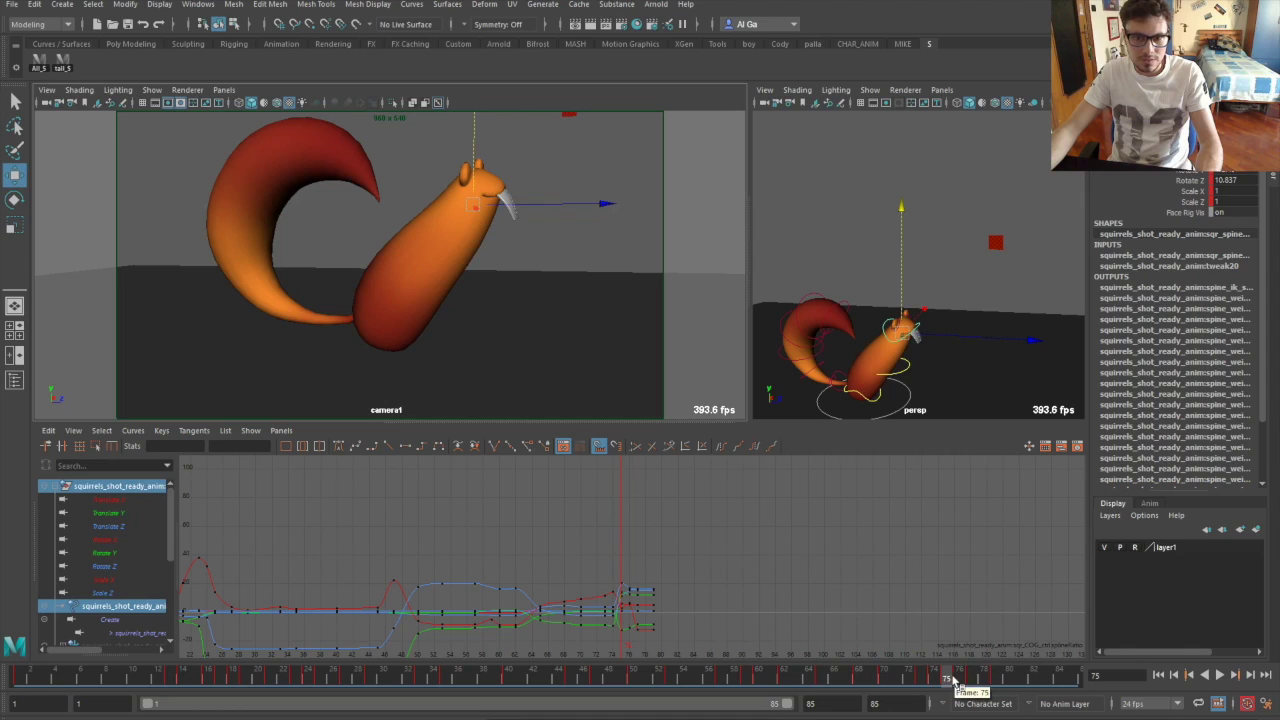
- Move the root control up and forward at frame 76 to lift the squirrel higher off the ground
mouse_move(940, 678)
mouse_down()
mouse_move(972, 680)
mouse_move(958, 679)
mouse_up()
click(926, 360)
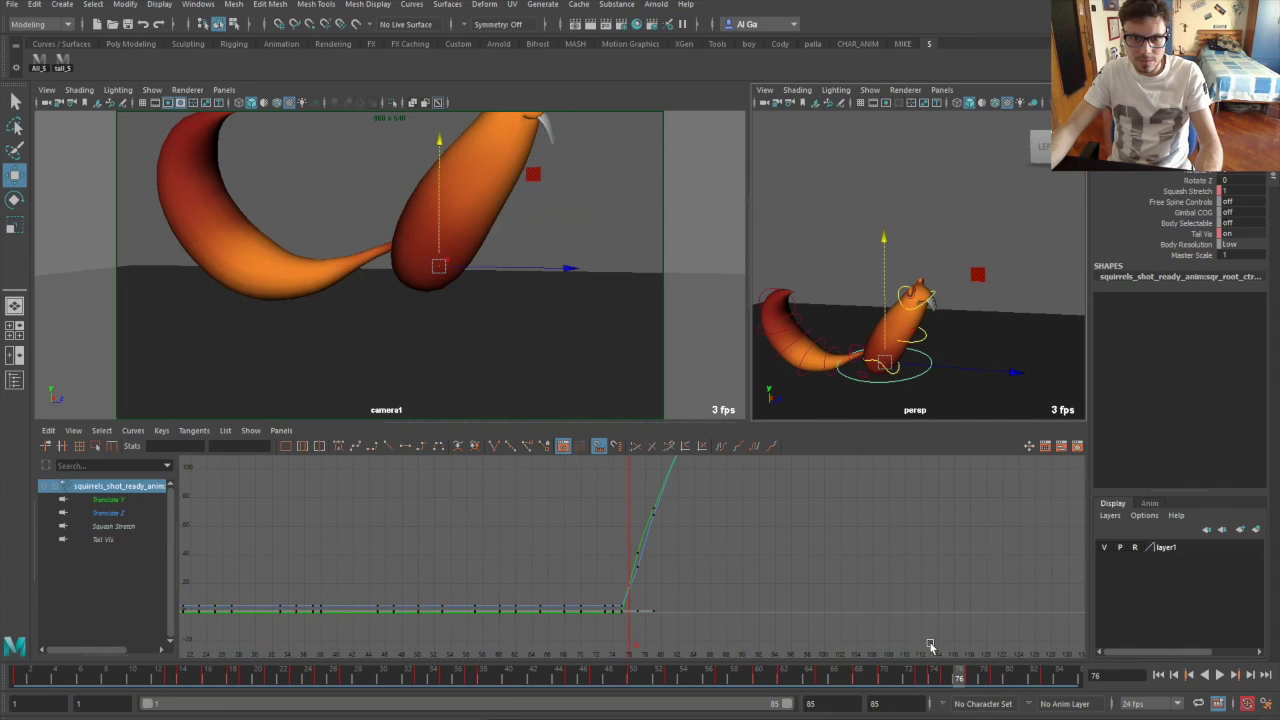
drag(438, 226, 449, 178)
drag(484, 222, 525, 217)
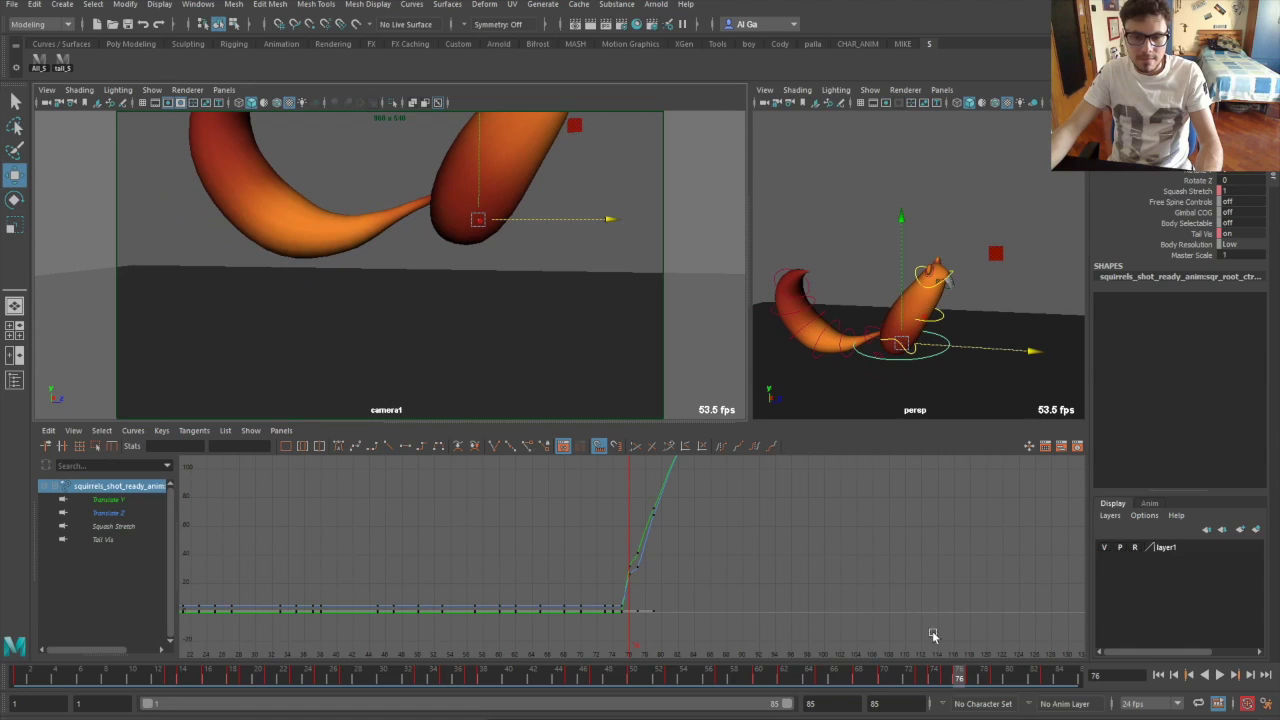
middle_drag(630, 568, 630, 564)
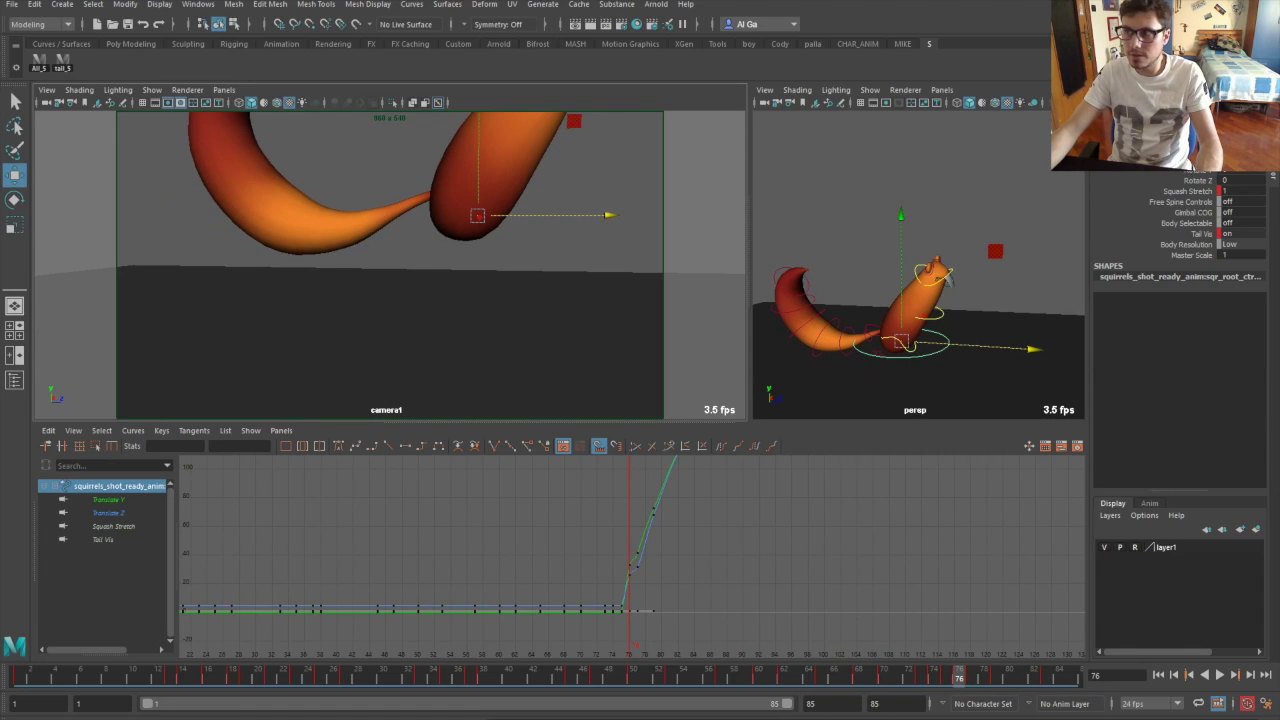
drag(478, 216, 486, 203)
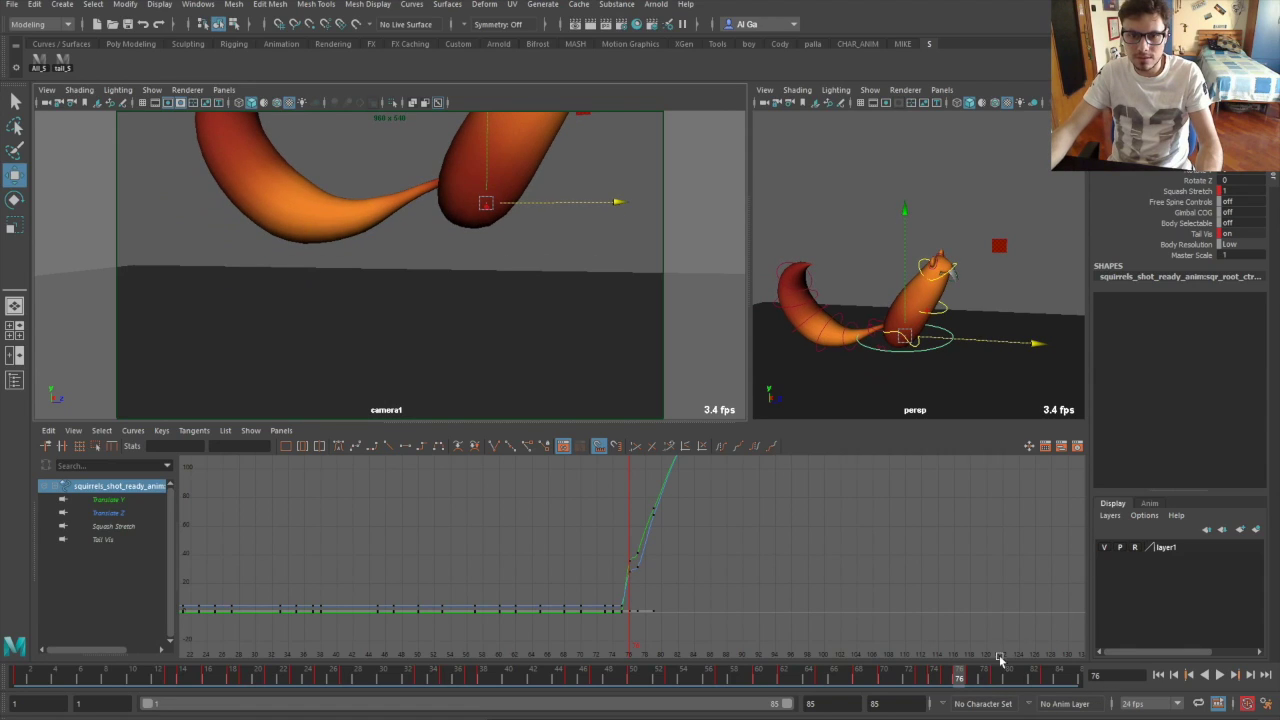
- Move the root control farther up and forward at frame 77 of the jump
key(alt+v)
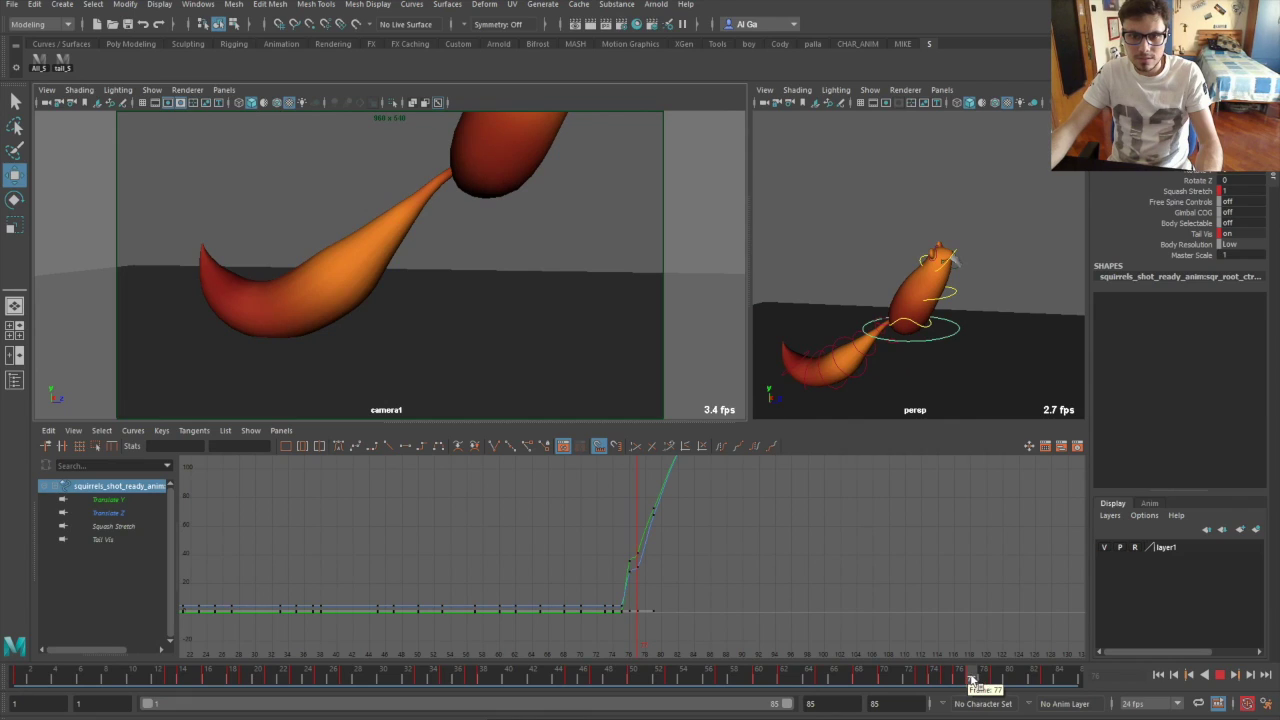
click(970, 680)
drag(500, 182, 603, 88)
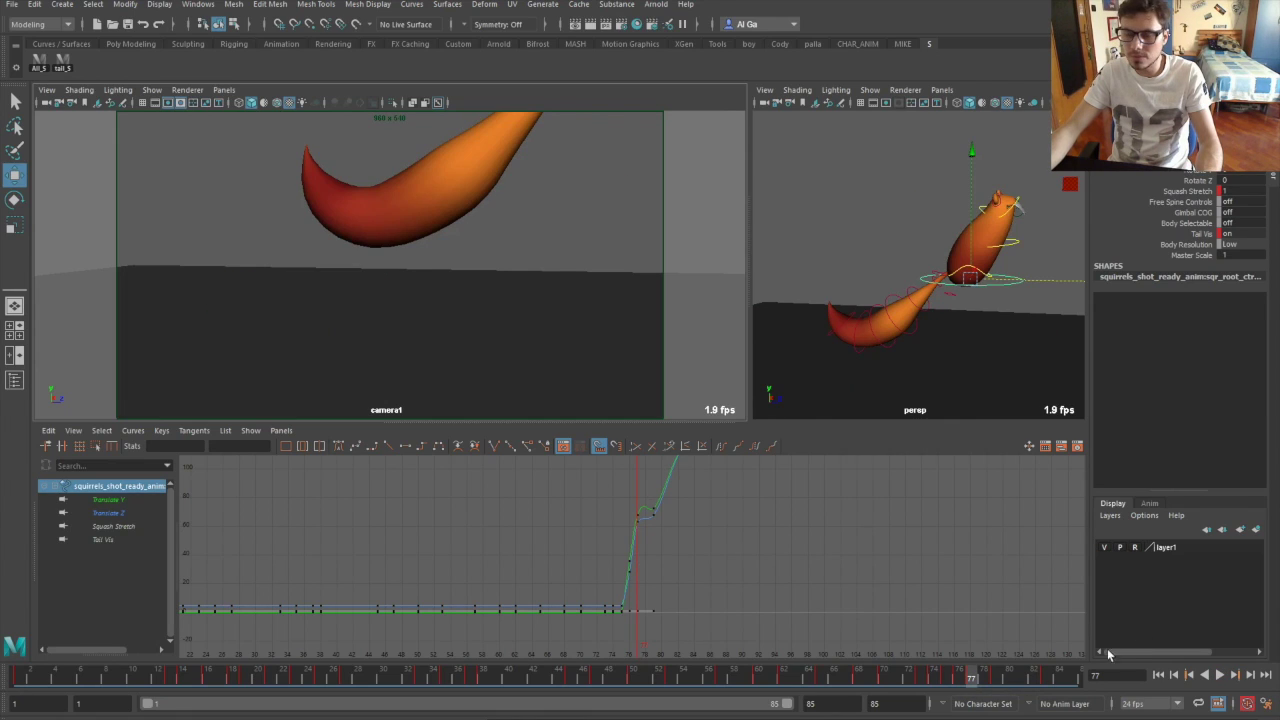
- Review the takeoff playback and readjust the root control slightly farther forward at frame 76
key(alt+v)
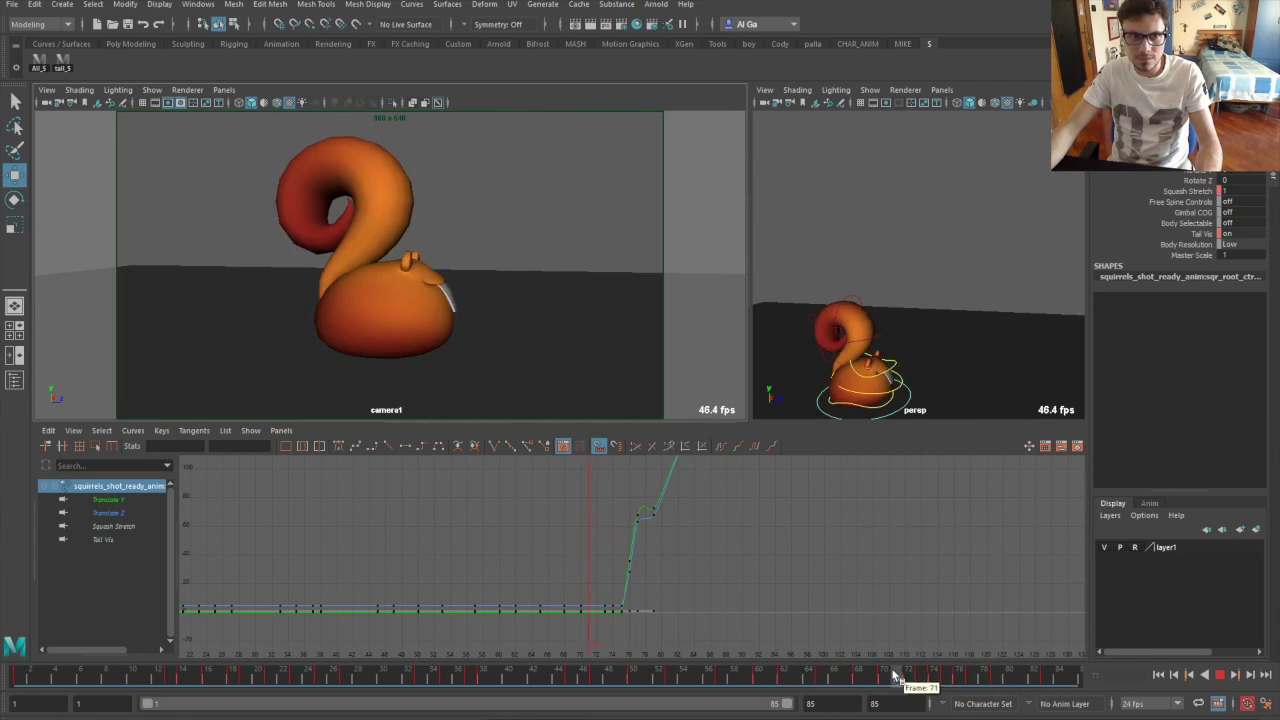
click(958, 668)
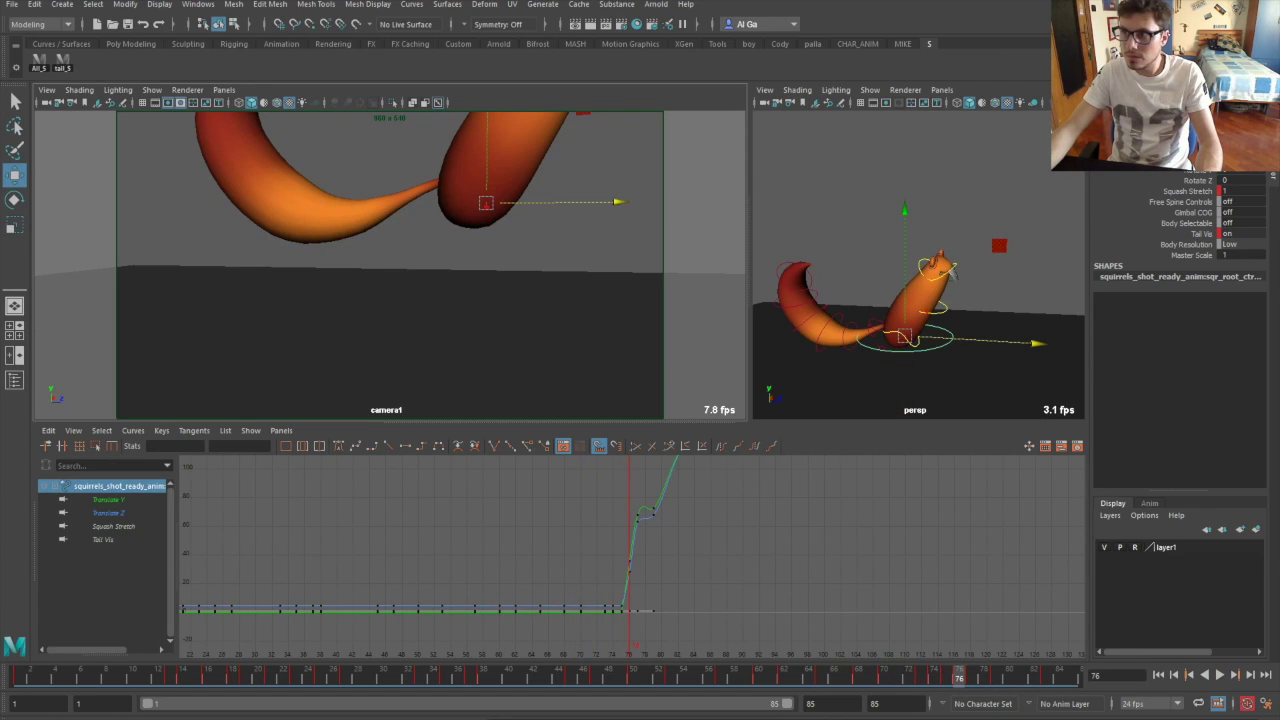
key(ctrl+z)
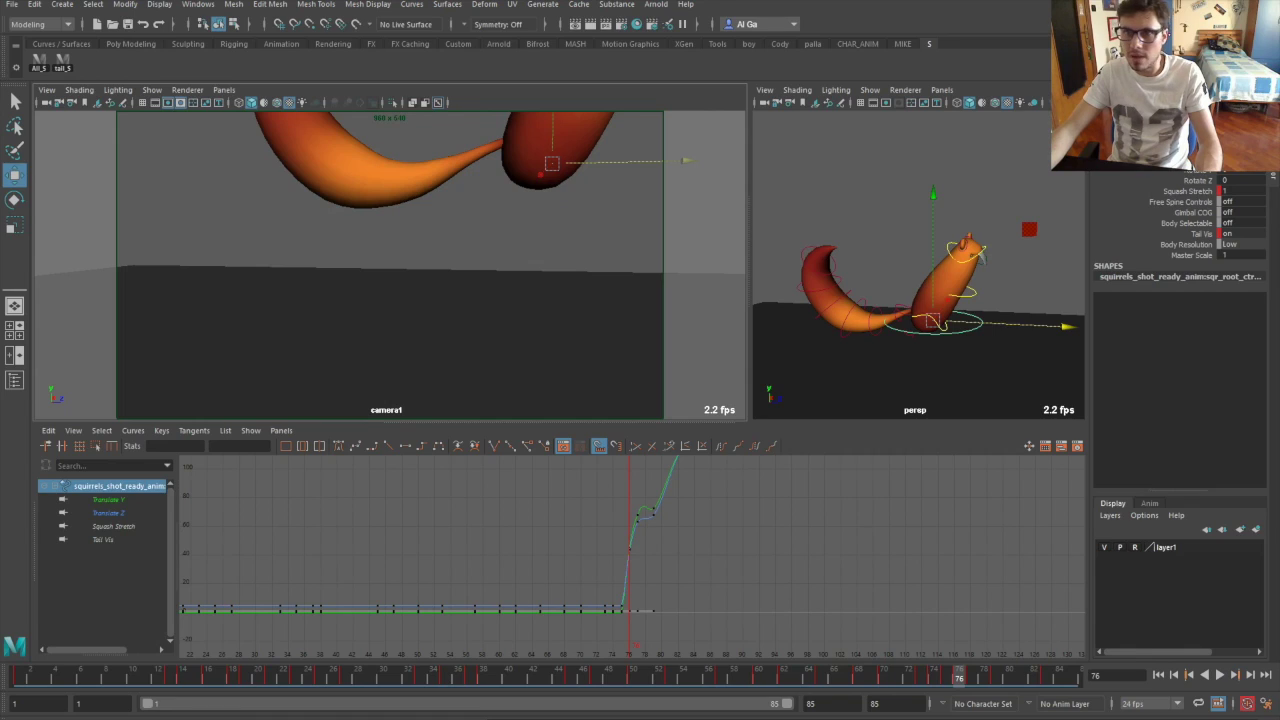
key(ctrl+z)
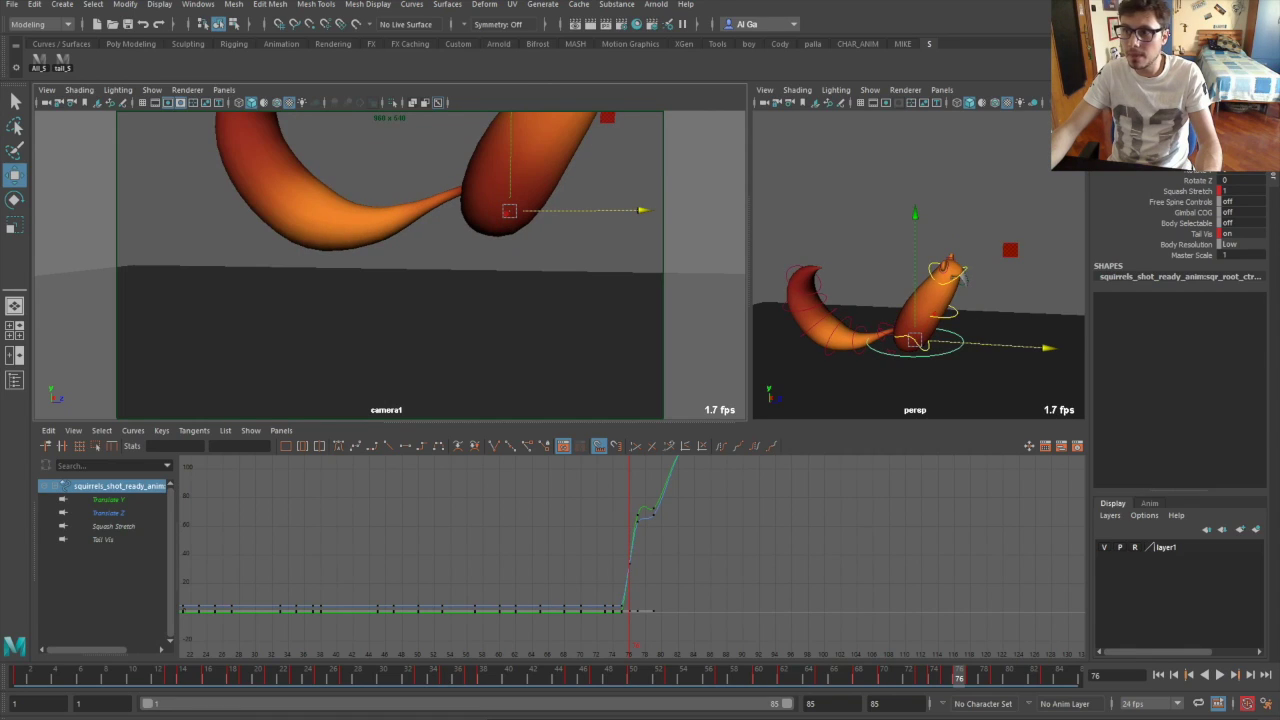
- Bring the root control back down at frame 77 and raise it along the jump path at frame 79
drag(937, 680, 973, 677)
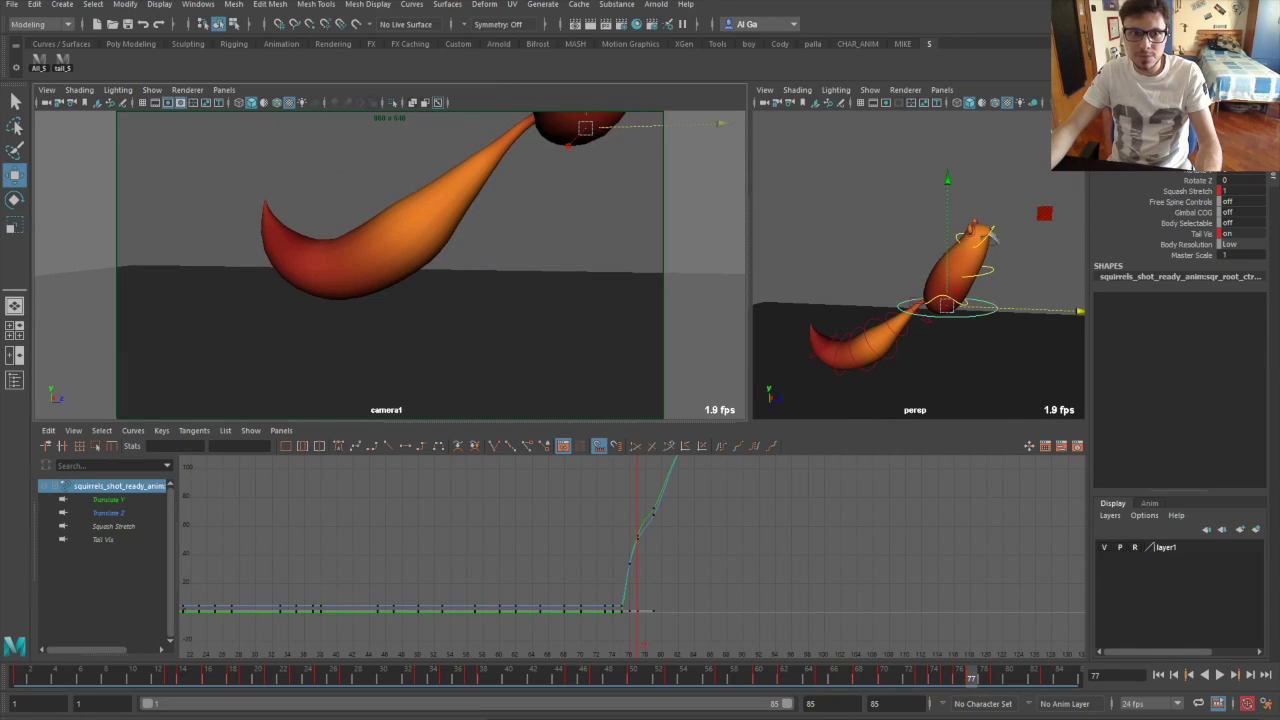
drag(972, 679, 1005, 683)
key(ctrl+z)
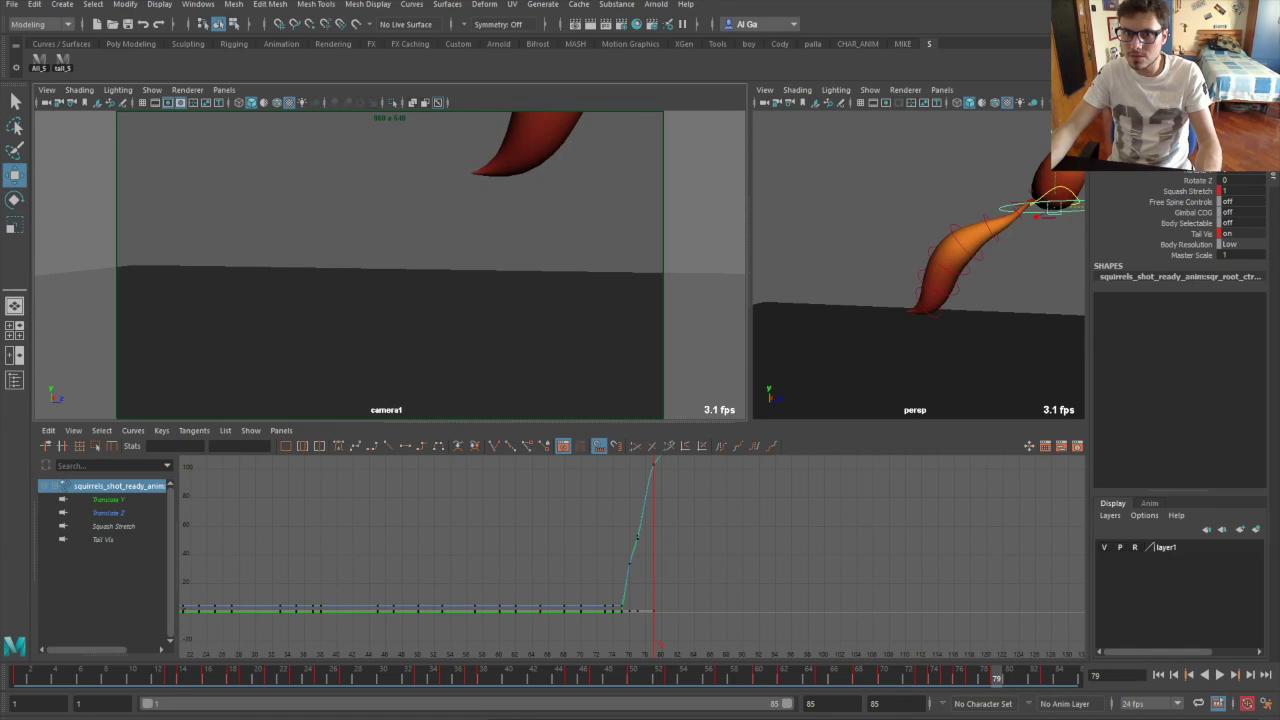
- Play back and scrub the jump through frame 85 to check the spacing of the root's path
drag(975, 679, 848, 679)
key(alt+v)
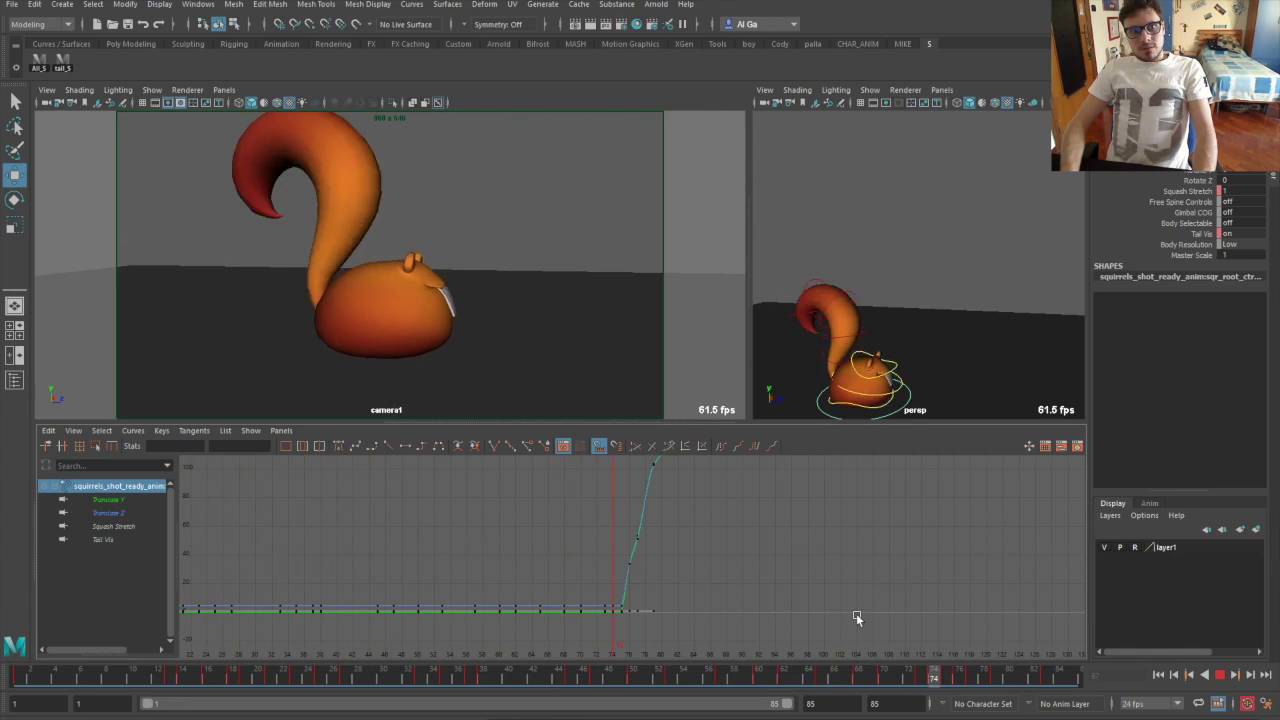
key(alt+v)
drag(986, 681, 1047, 680)
alt+drag(997, 254, 1011, 170)
key(alt+v)
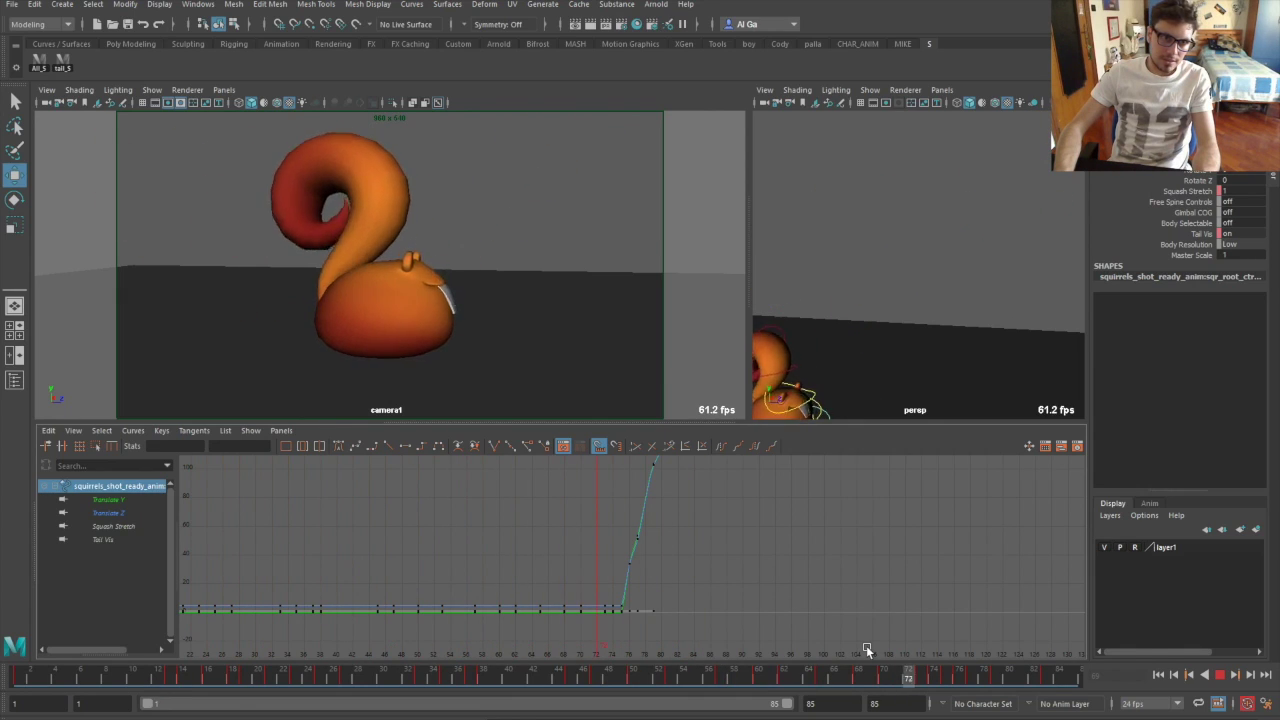
key(alt+v)
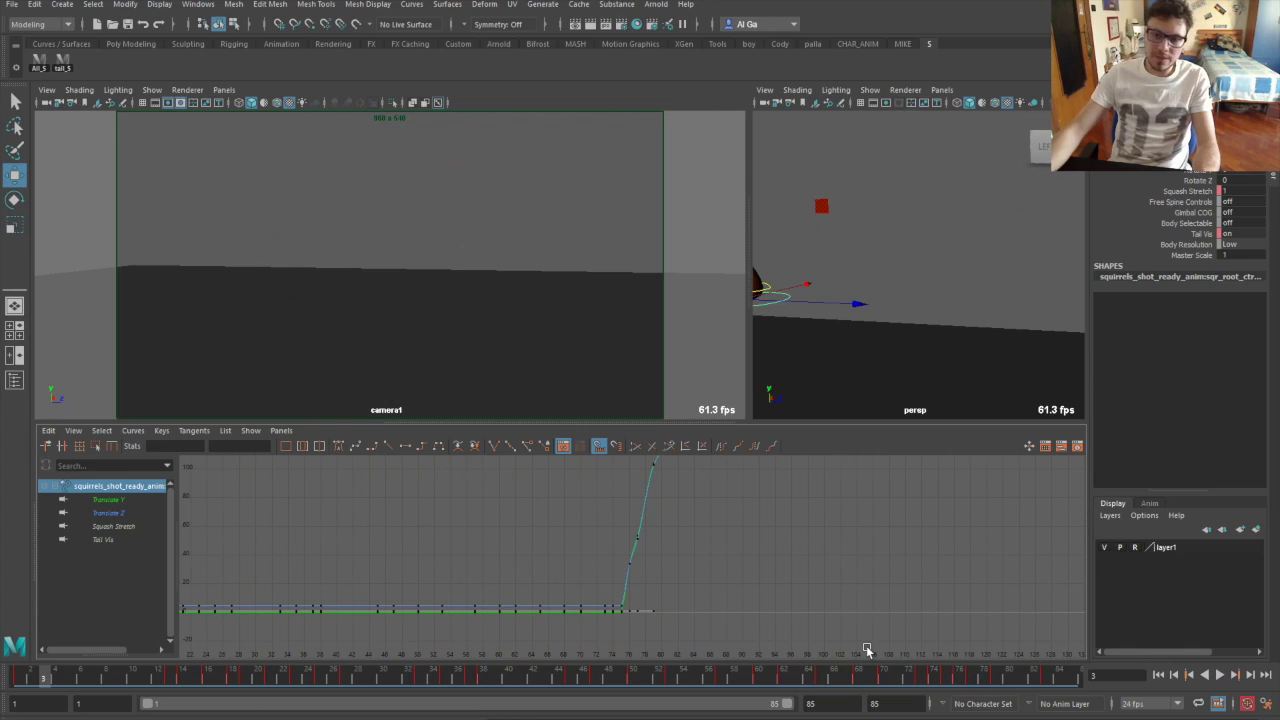
- Play the animation from the first frame and scrub through the poses to frame 29
click(1159, 676)
key(alt+v)
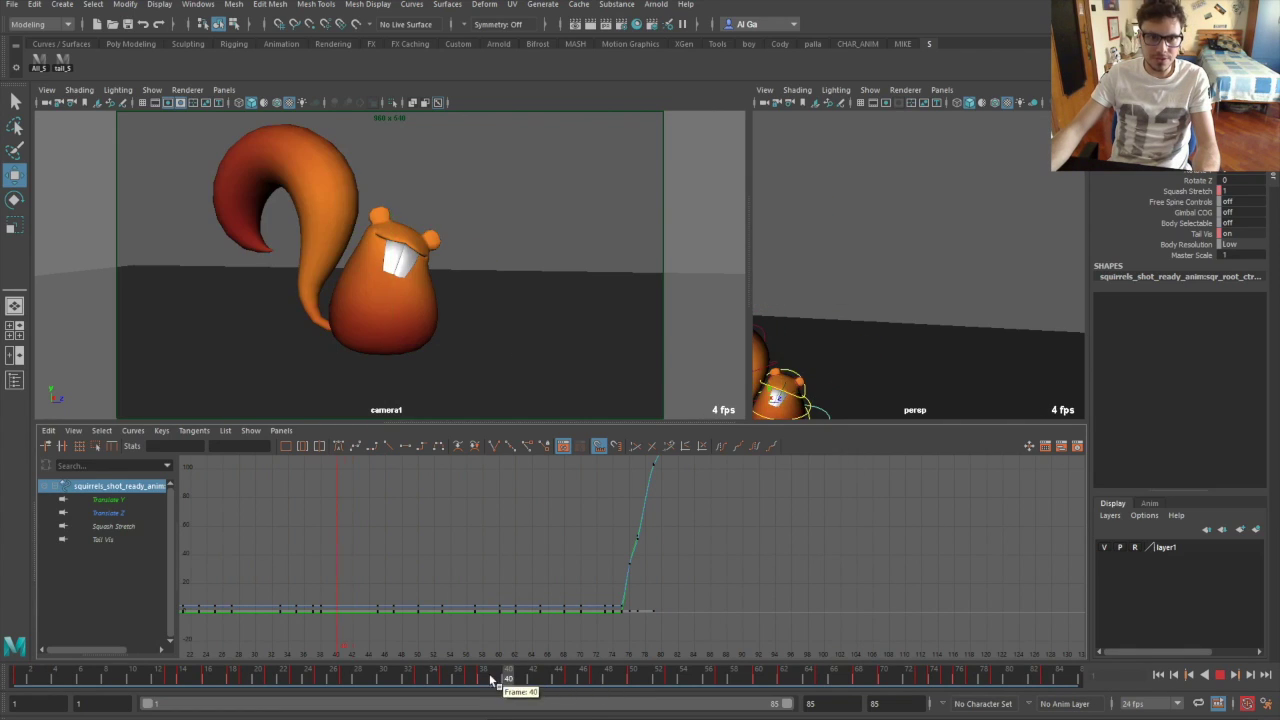
drag(292, 656, 370, 652)
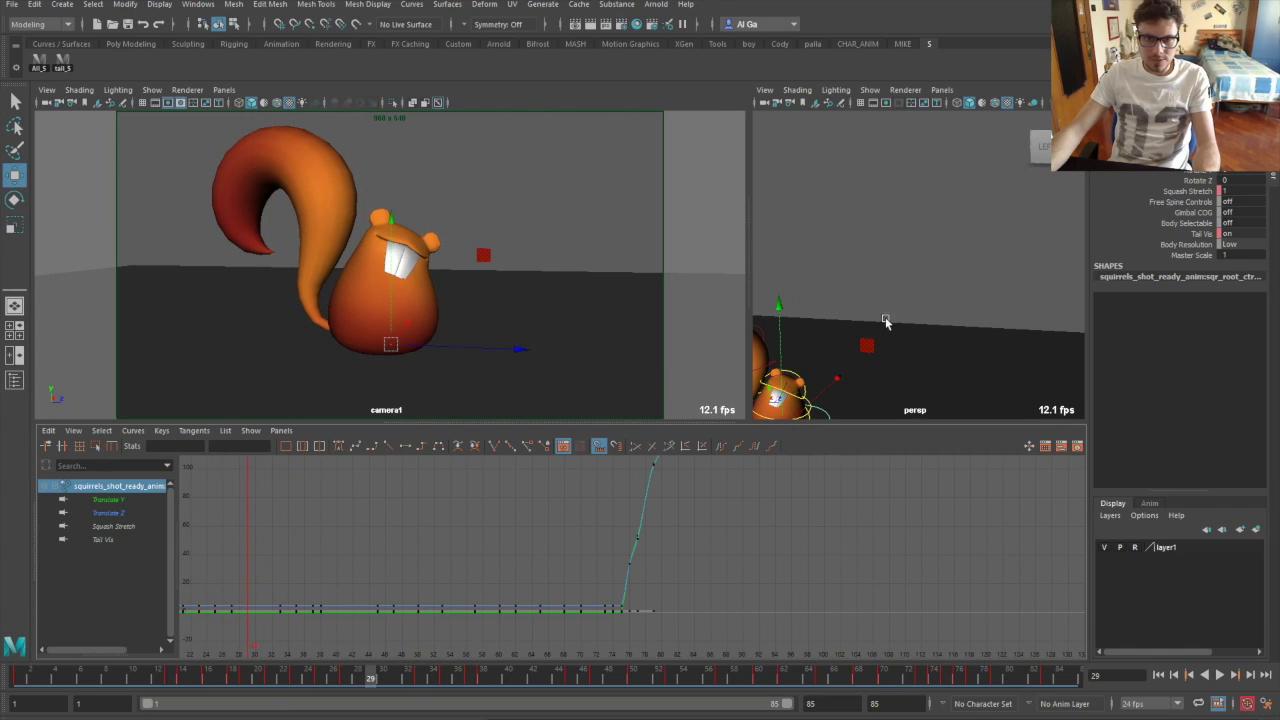
- Reselect the root control and review the squirrel's landing around frames 15 to 17, scrubbing on to frame 43
alt+middle_drag(835, 336, 892, 260)
click(890, 208)
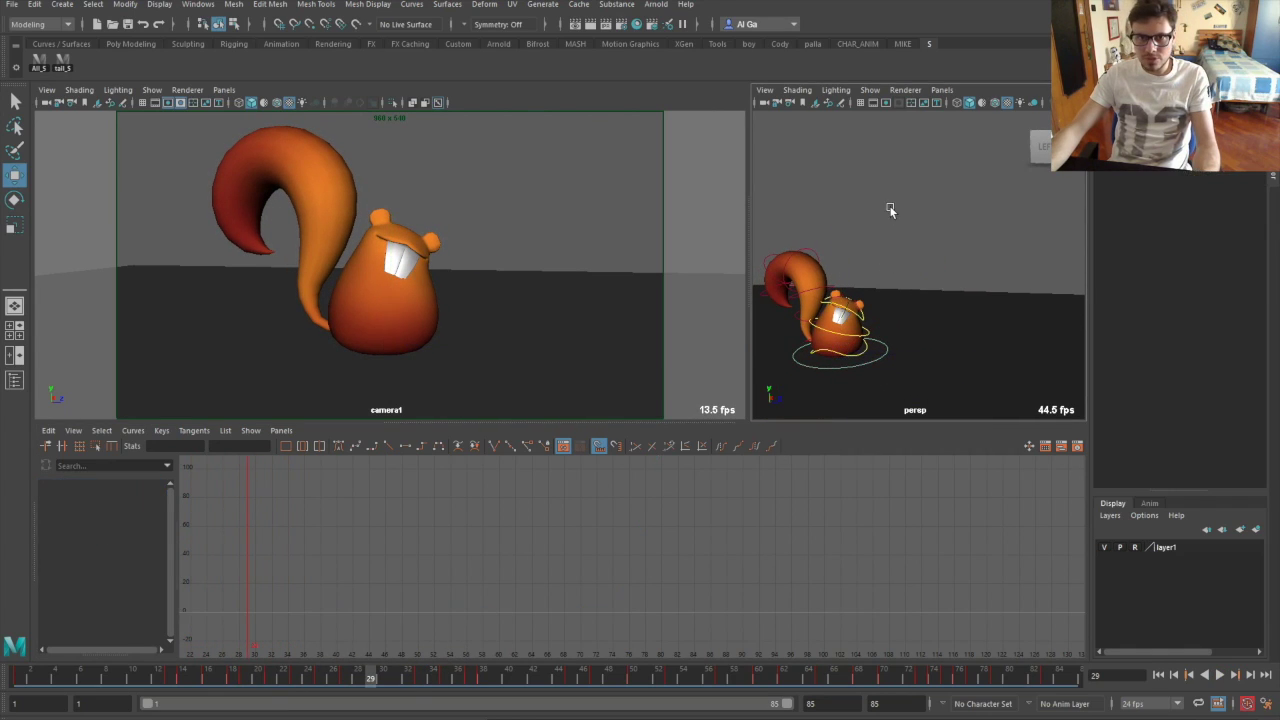
click(893, 355)
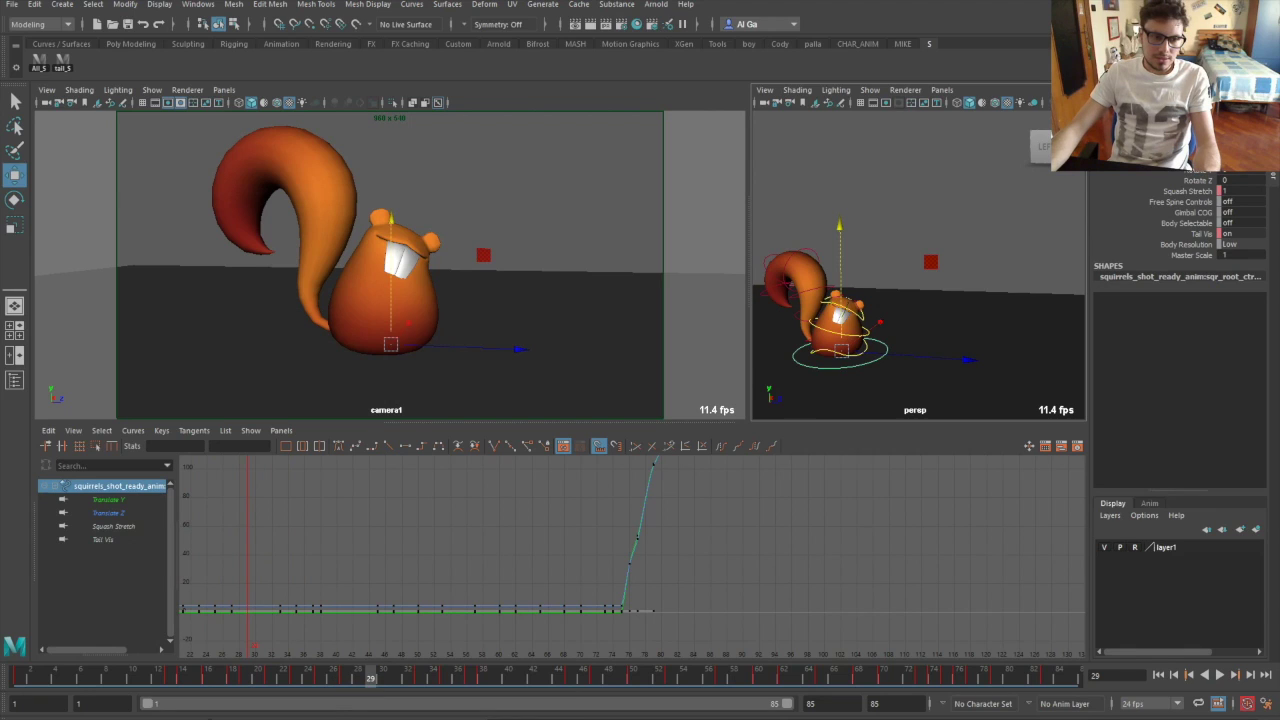
drag(372, 680, 202, 694)
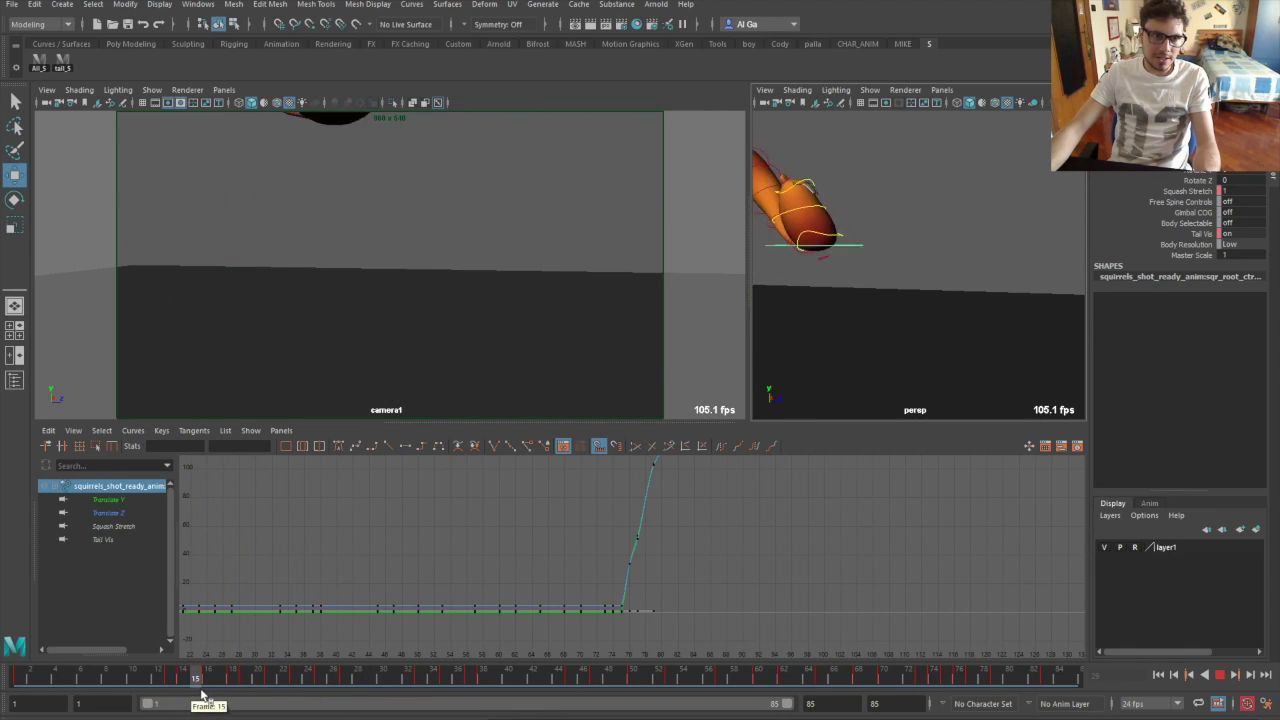
key(alt+v)
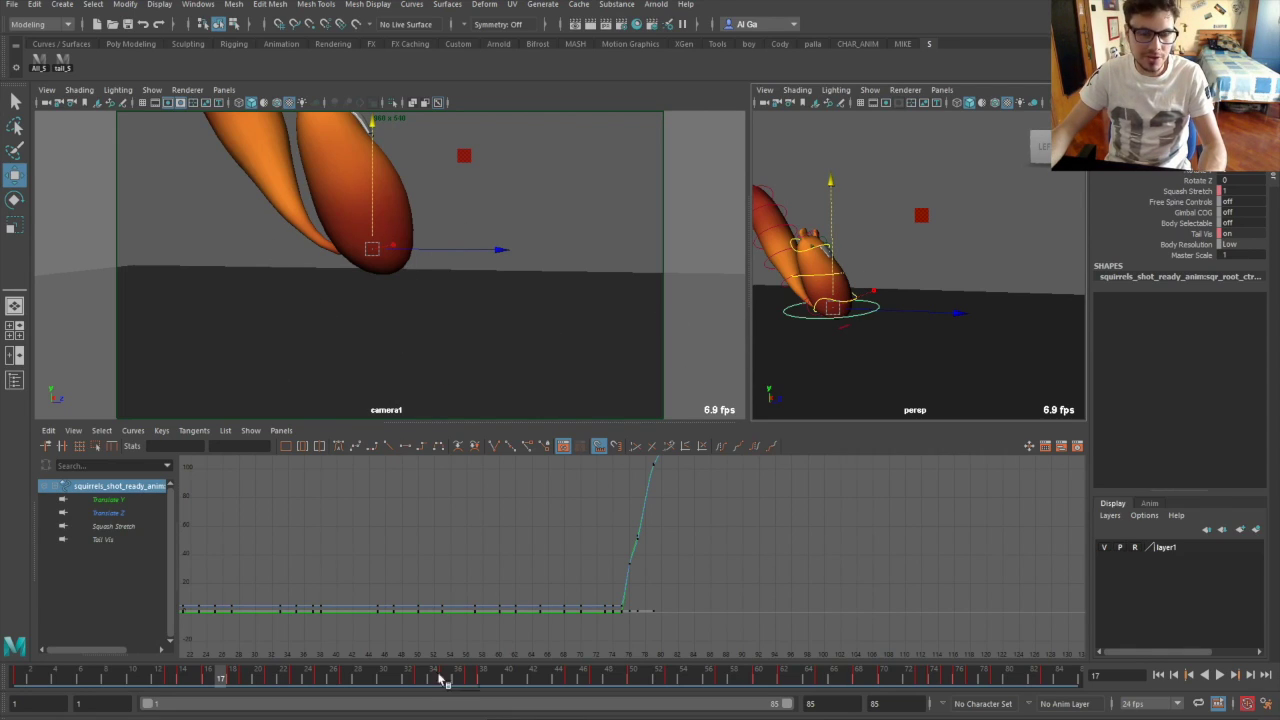
drag(388, 680, 546, 680)
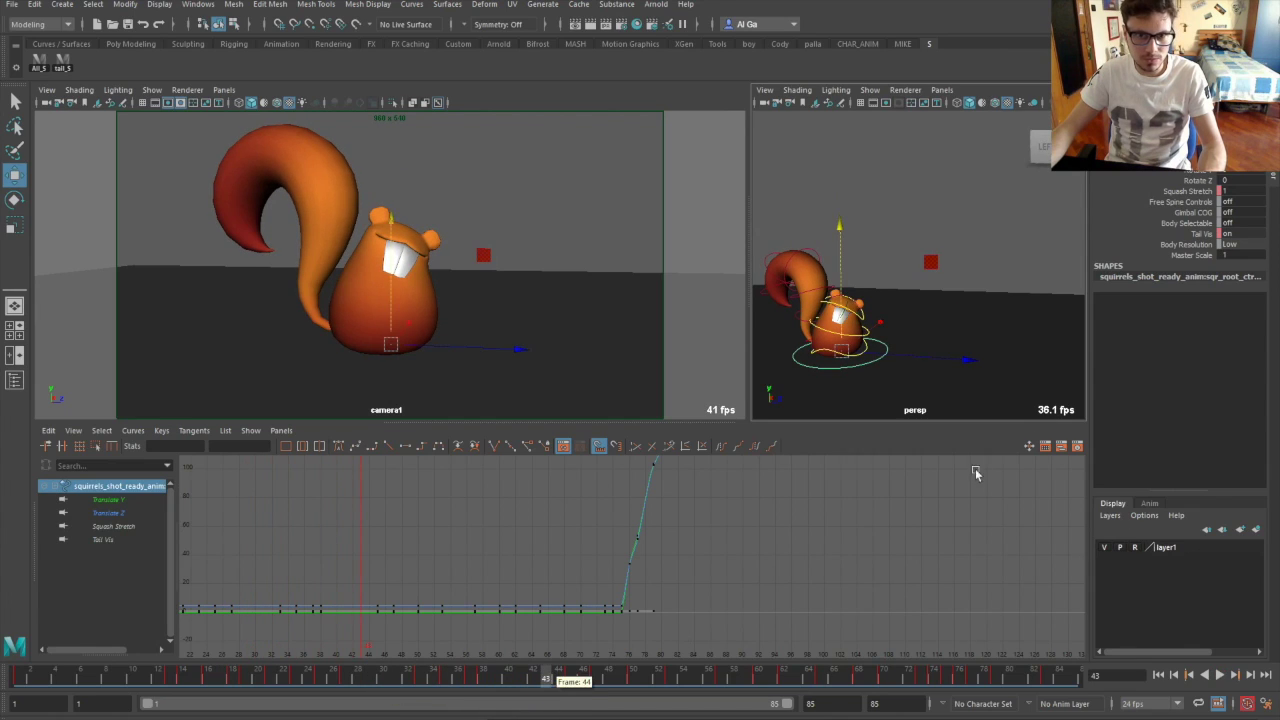
- Enable motion trail display in the camera view and create an editable motion trail for the root control
click(152, 90)
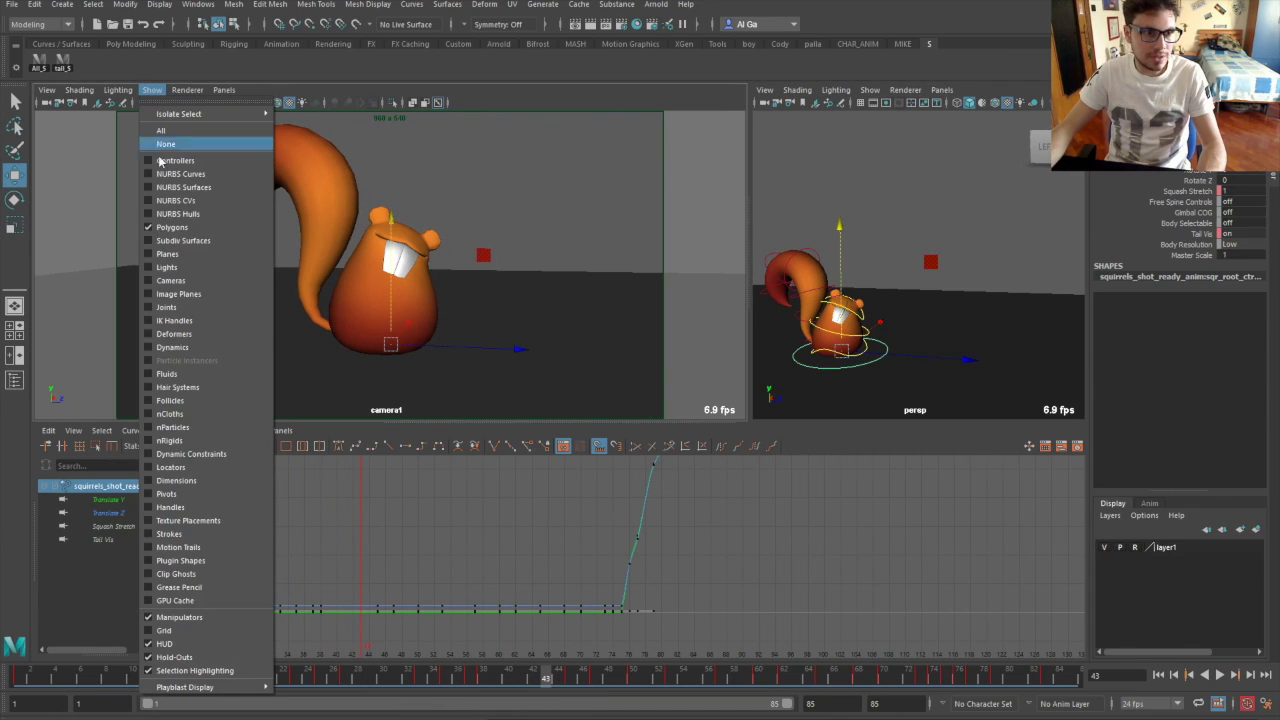
click(216, 549)
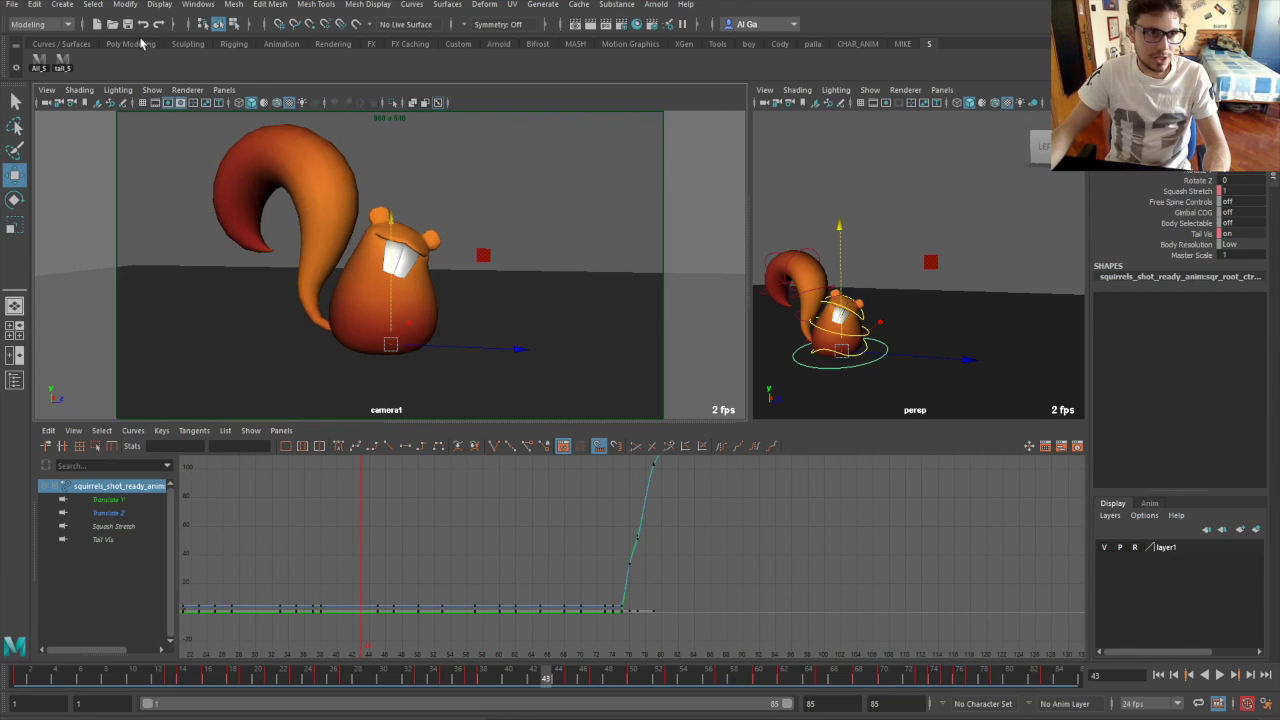
click(62, 44)
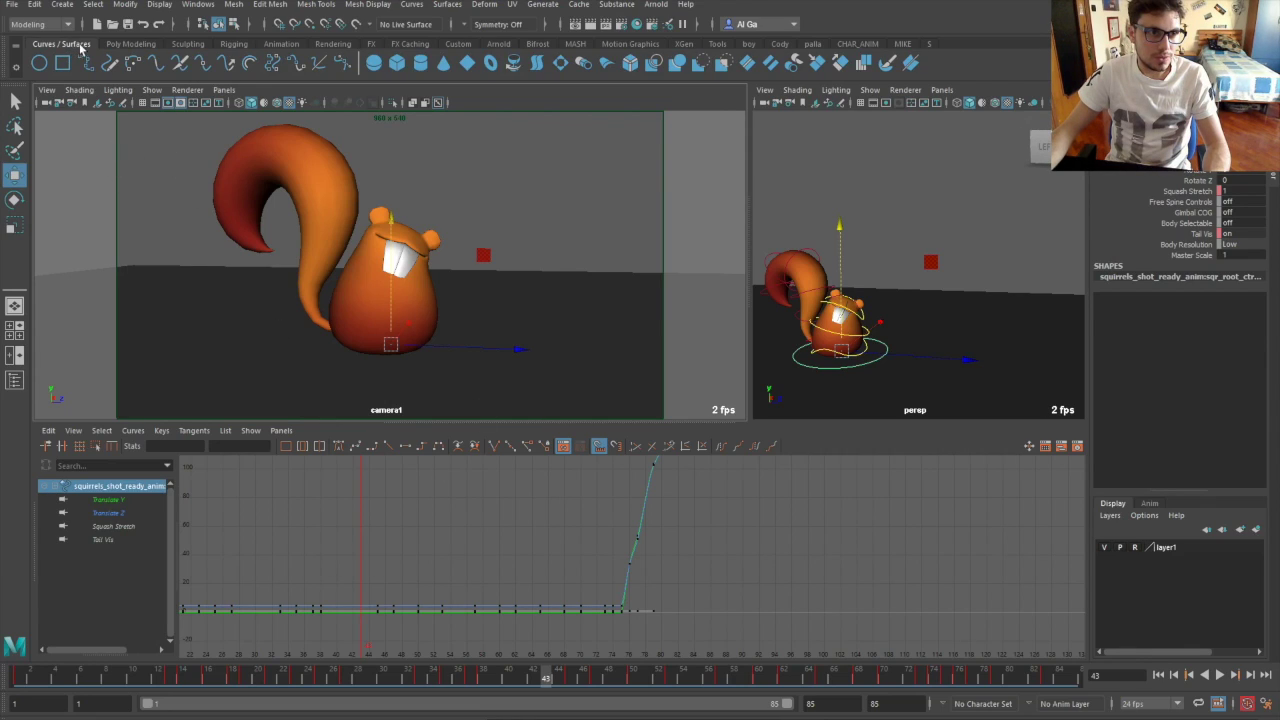
click(282, 44)
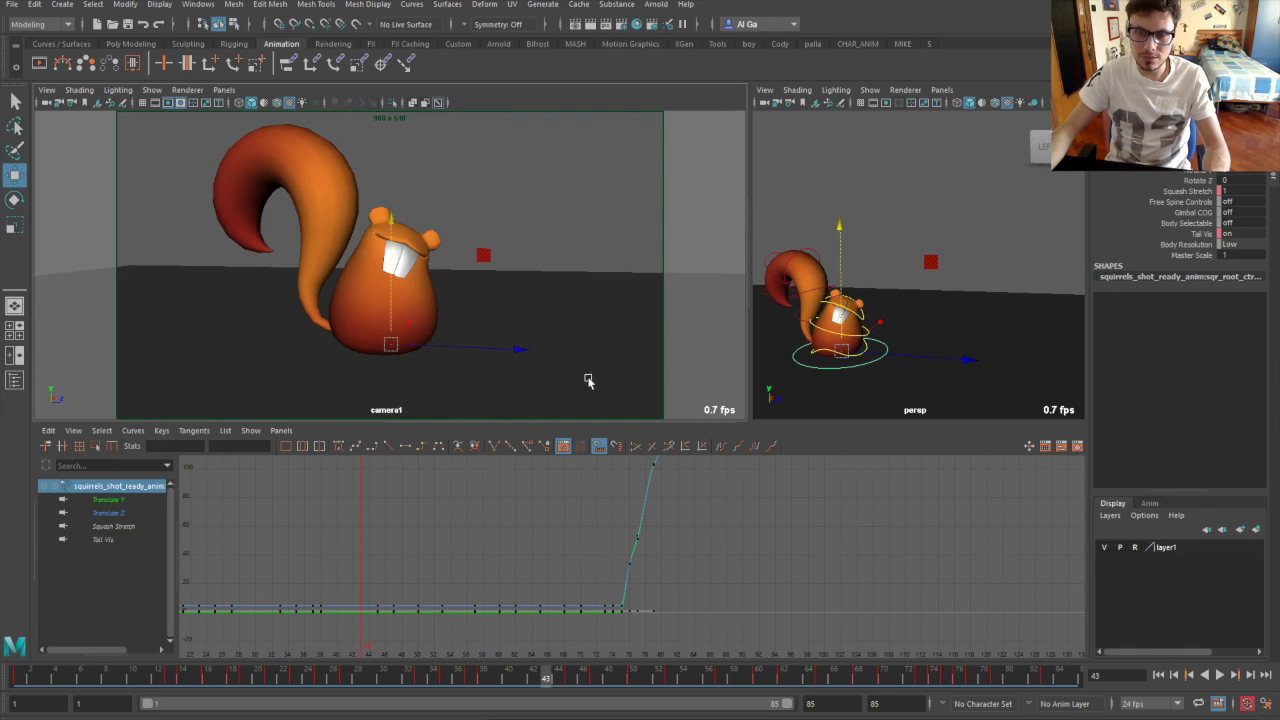
click(63, 66)
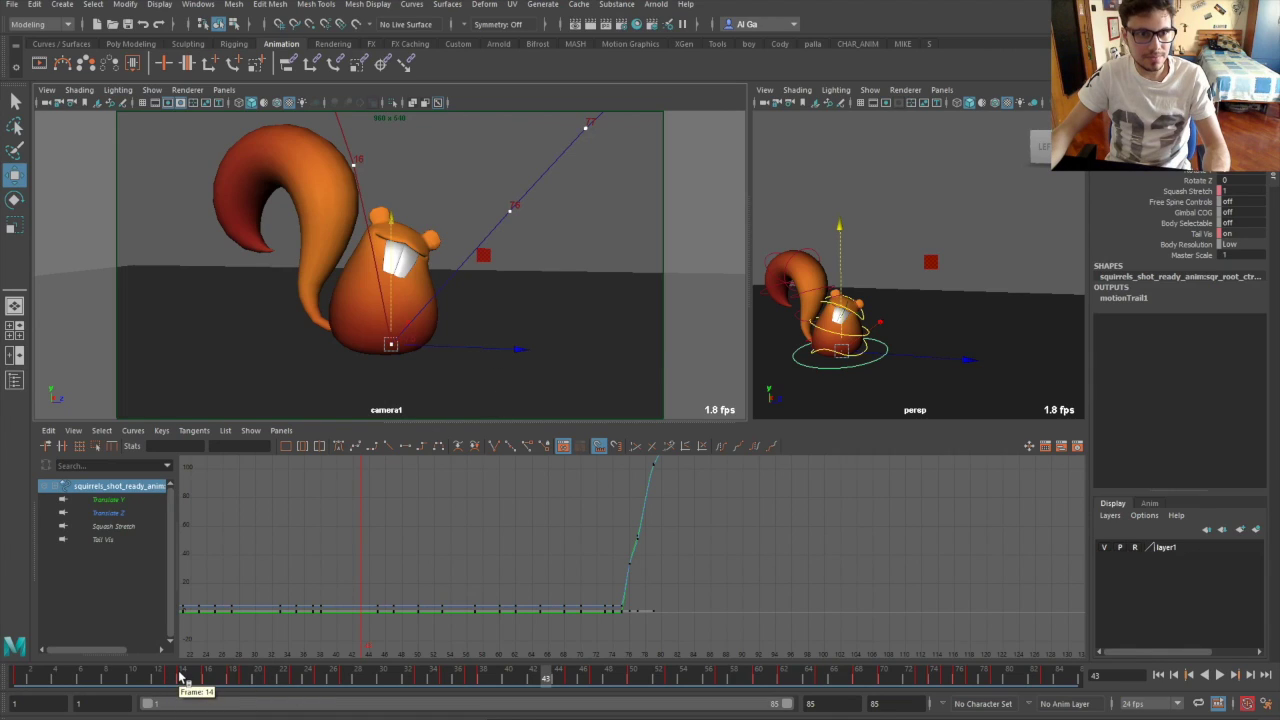
- Play the fall against its motion trail and key the root control at frames 15 and 17
key(alt+v)
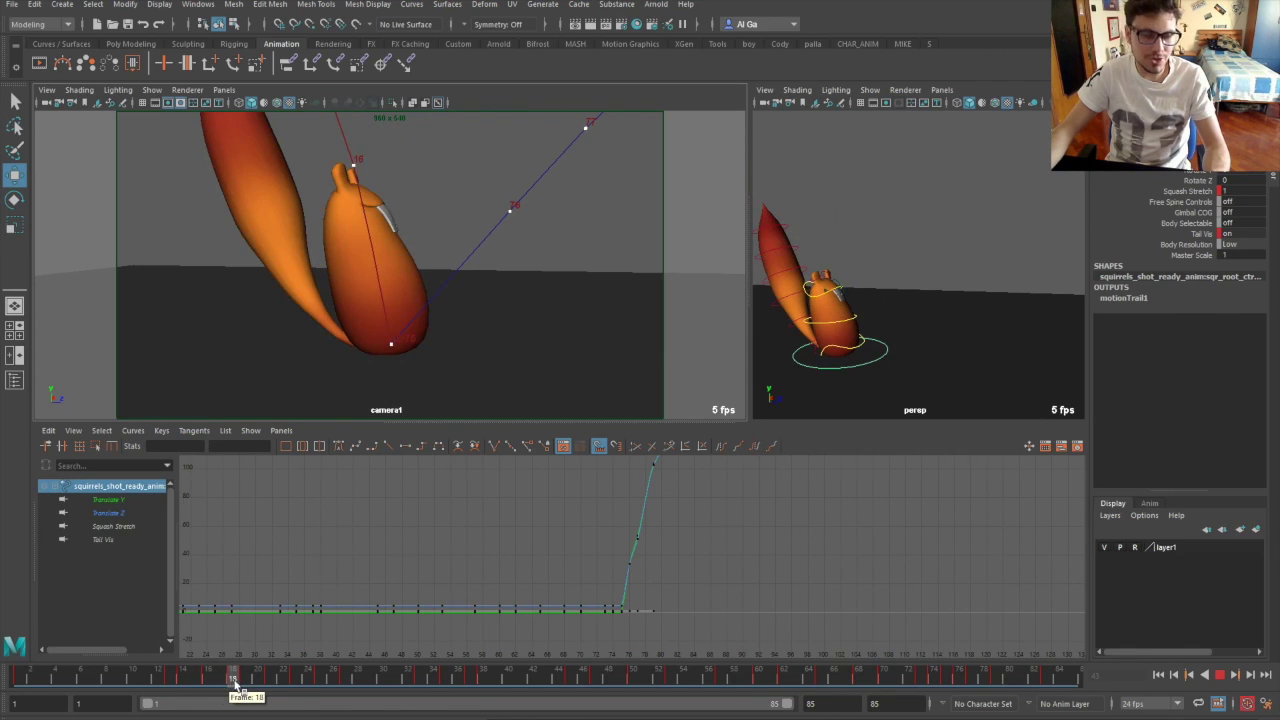
mouse_move(427, 690)
mouse_down()
mouse_move(537, 690)
mouse_move(185, 690)
mouse_move(214, 694)
mouse_move(200, 694)
mouse_up()
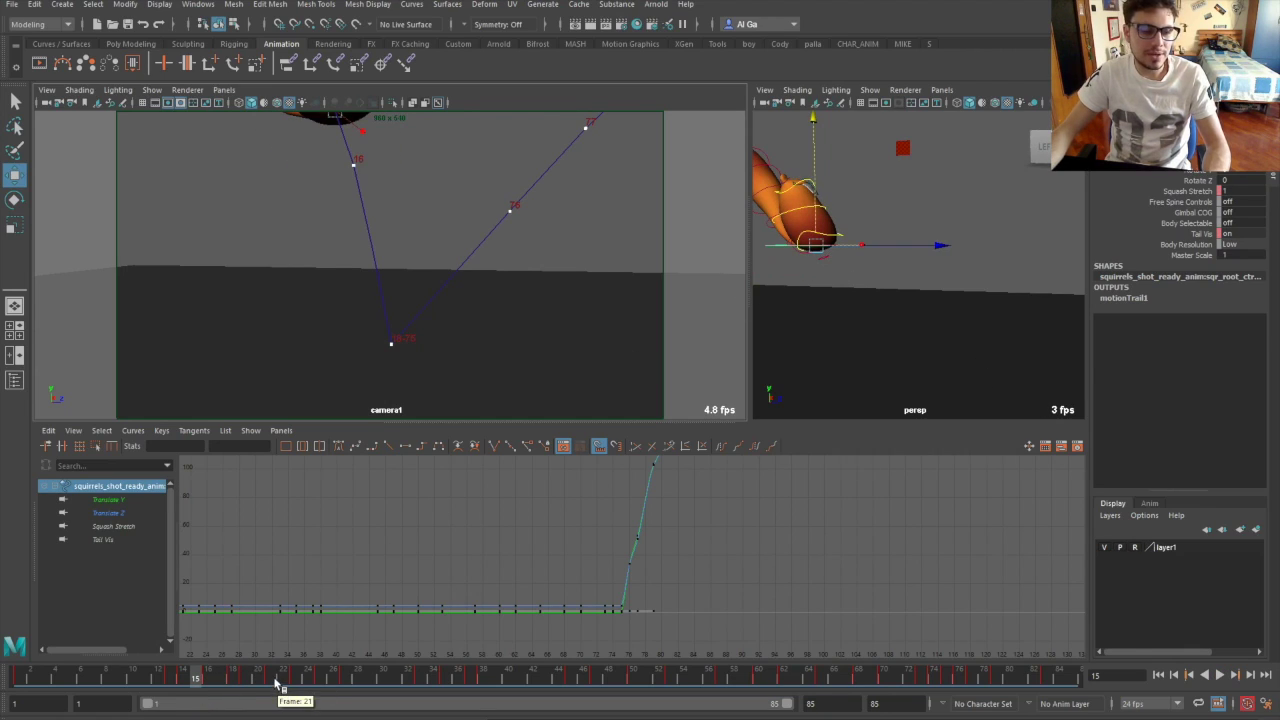
key(s)
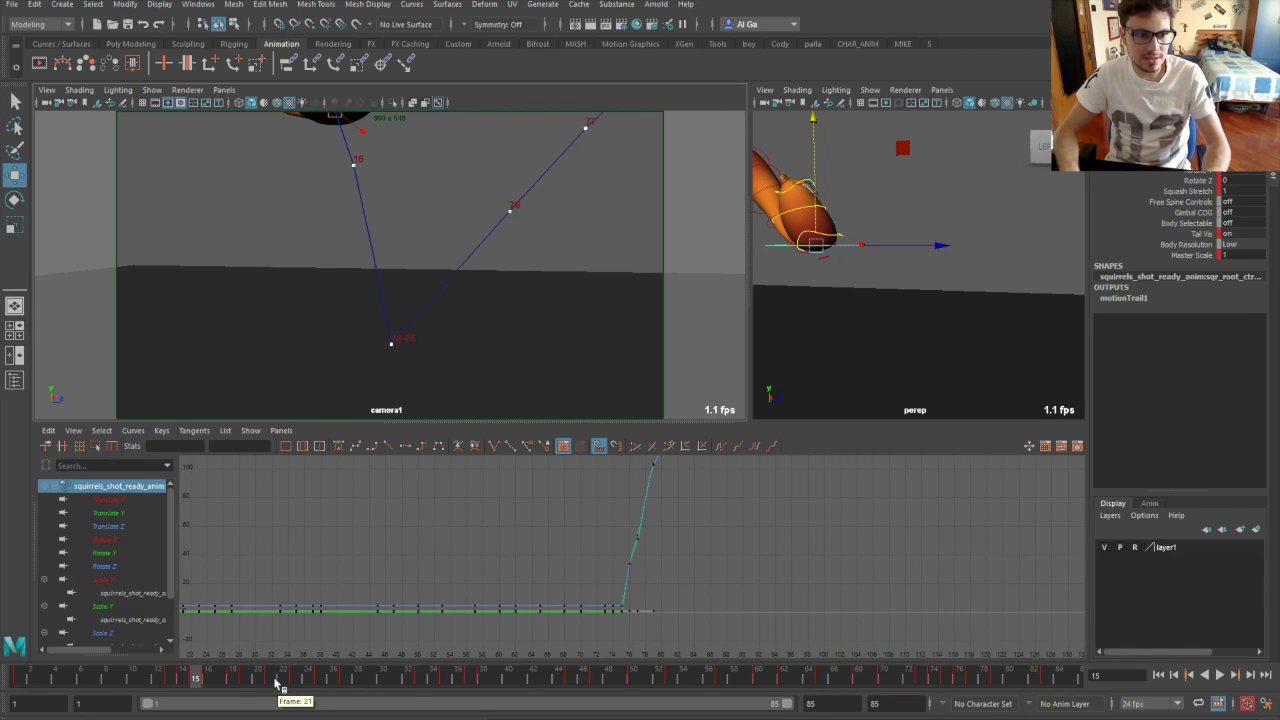
key(period)
key(alt+period)
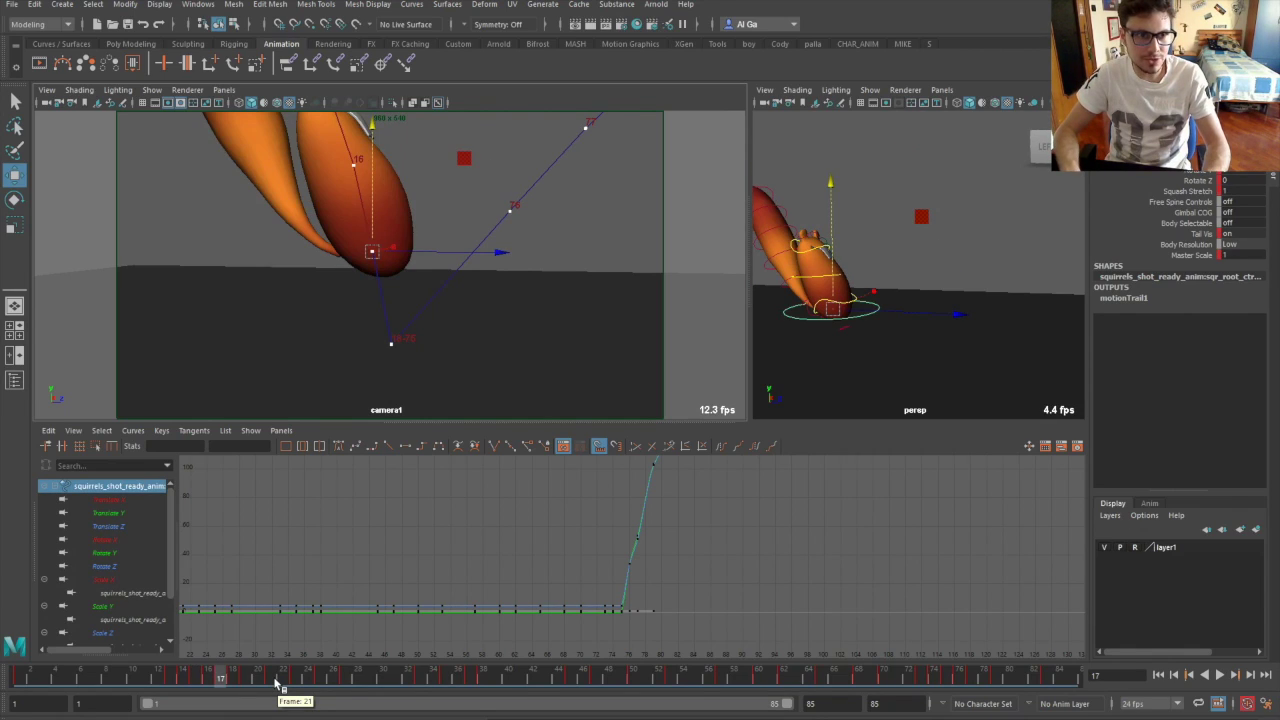
key(alt+period)
- Play back the squirrel's landing to check the root's spacing along the motion trail
key(alt+v)
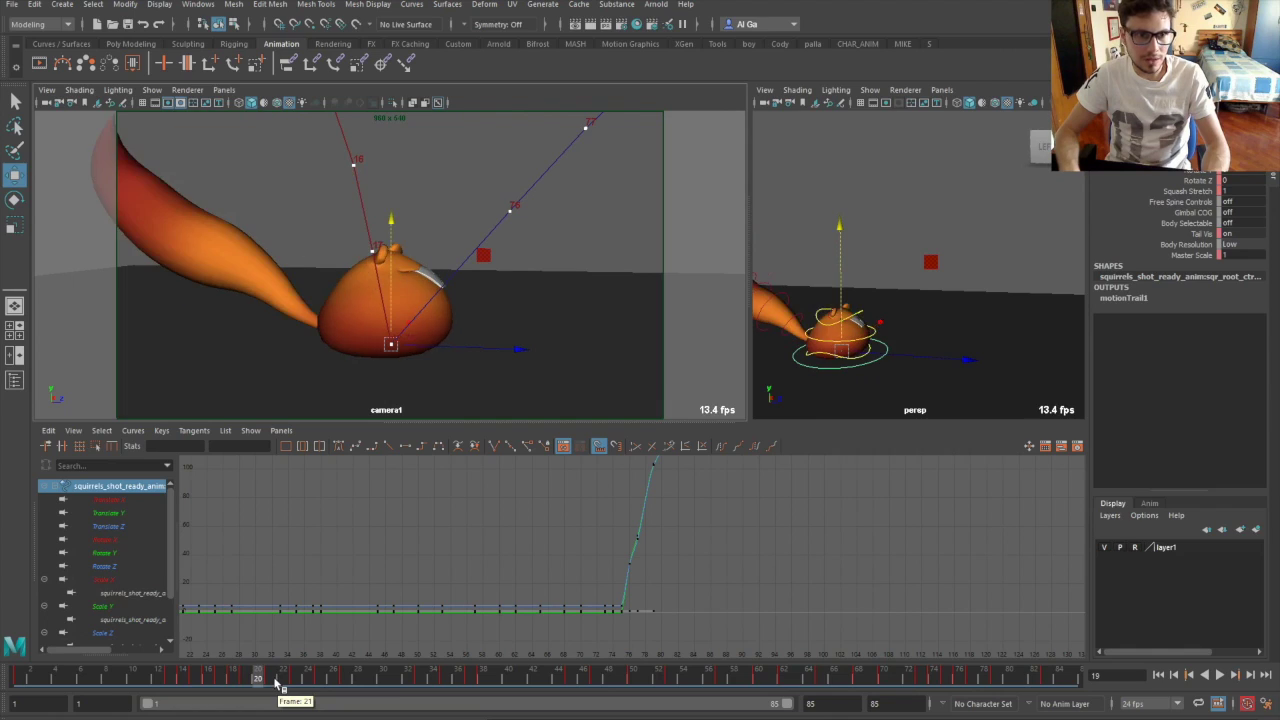
key(alt+v)
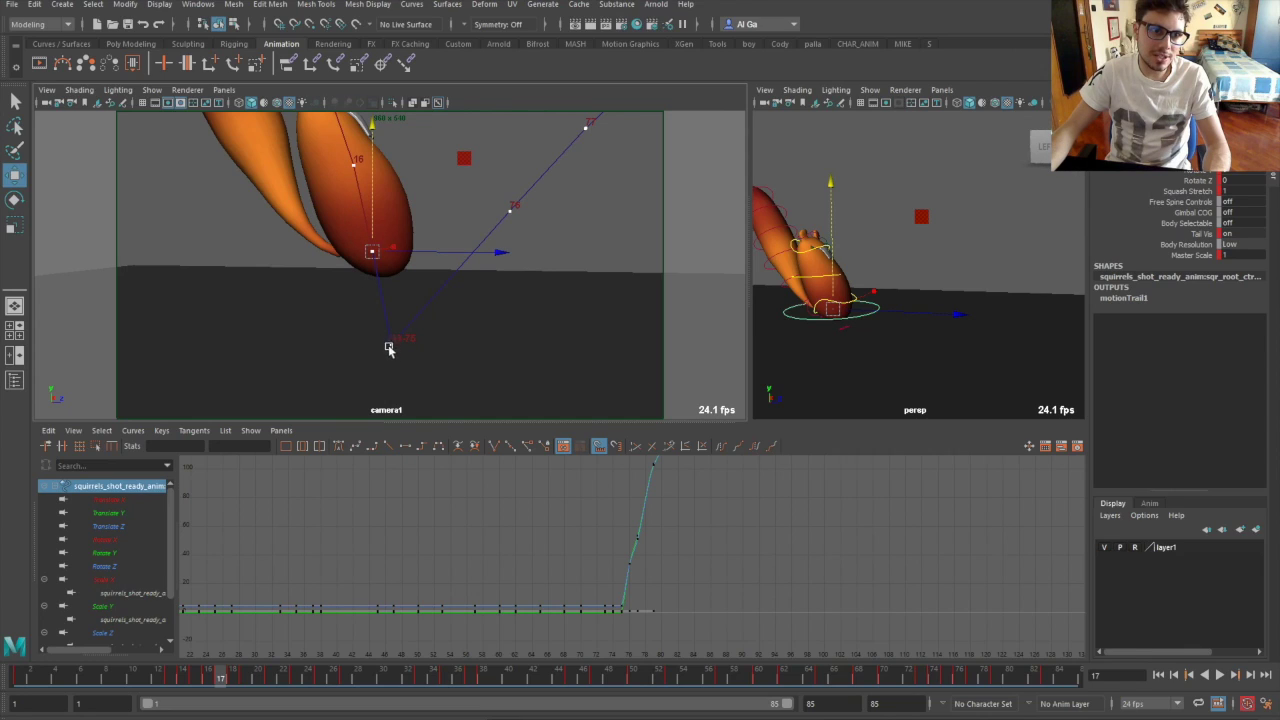
key(alt+v)
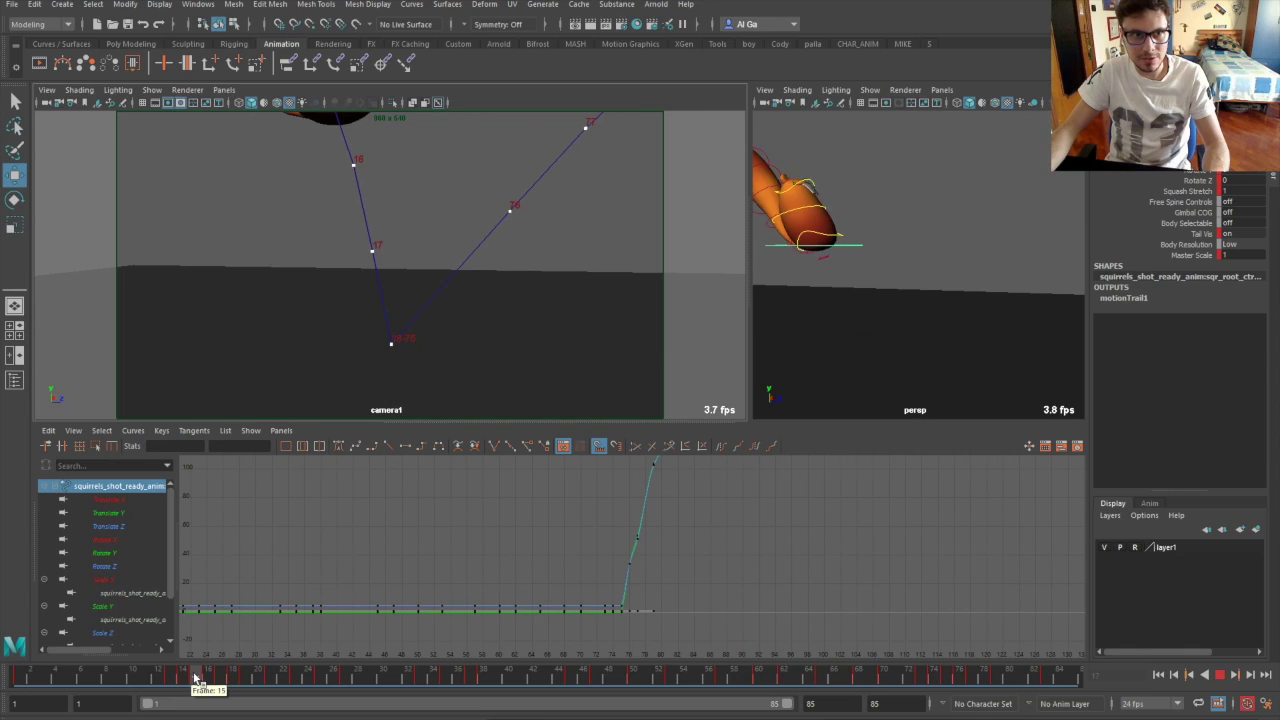
- Raise the root control's Translate Y key at frame 15 slightly to smooth the fall curve
click(196, 677)
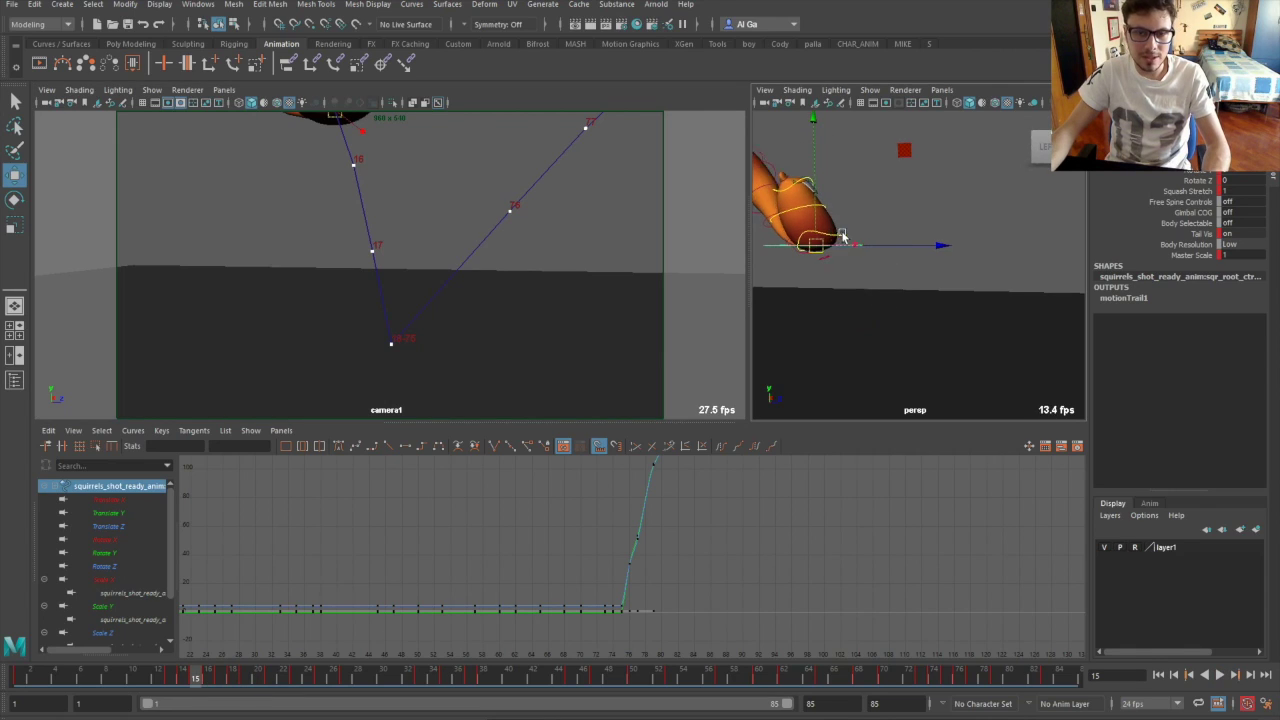
click(120, 515)
key(f)
alt+middle_drag(410, 540, 530, 490)
alt+right_drag(530, 490, 635, 536)
alt+middle_drag(635, 536, 531, 541)
click(416, 499)
middle_drag(418, 468, 421, 463)
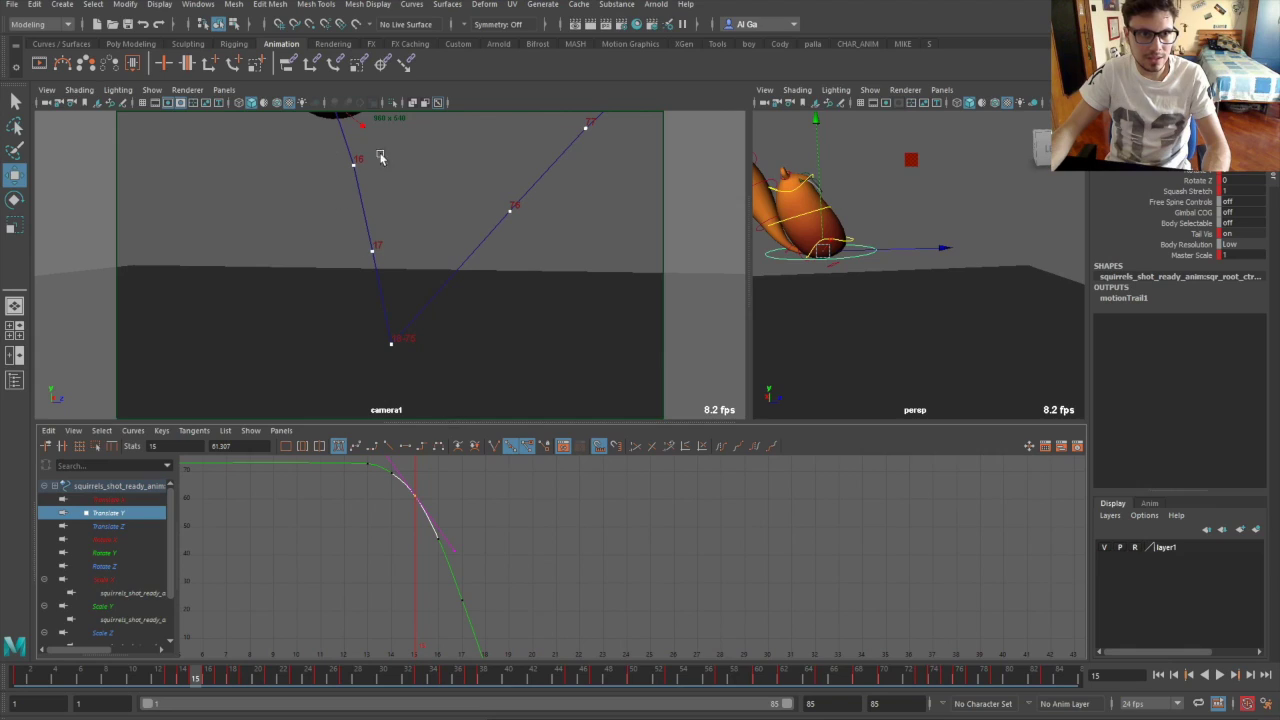
- Raise the frame 16 point on the root's motion trail slightly, then clear the selection
drag(380, 157, 325, 216)
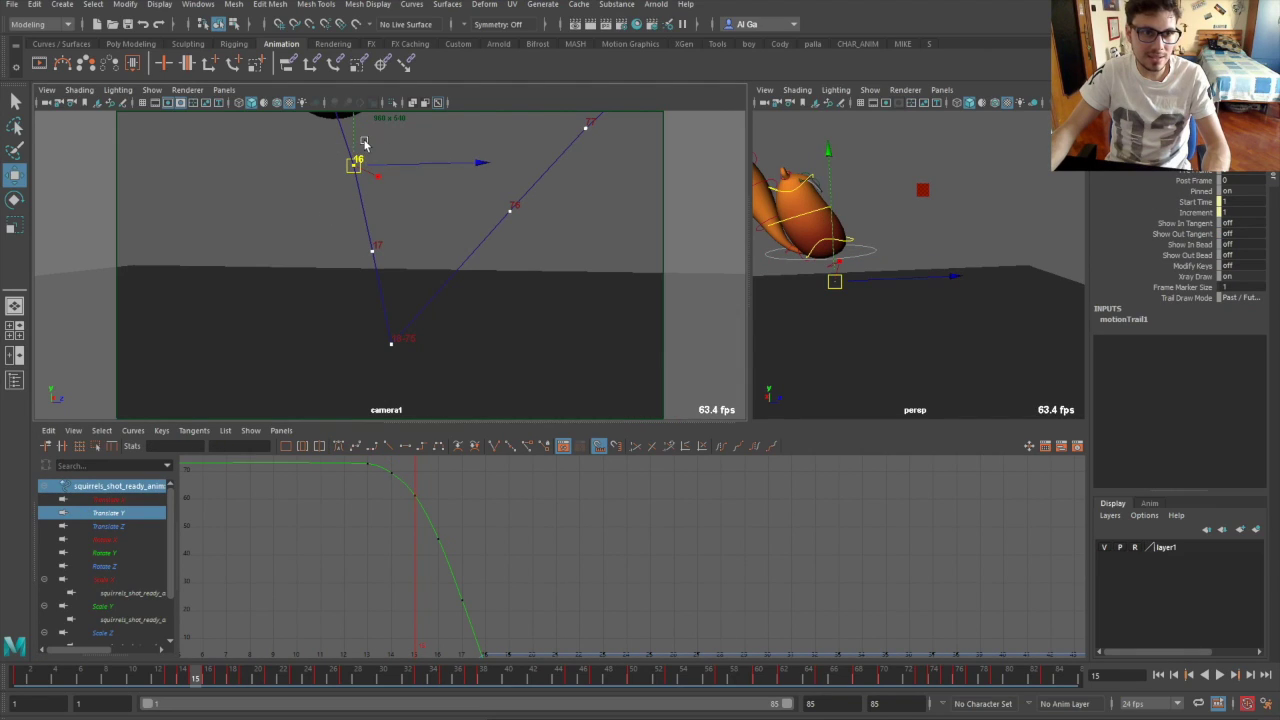
drag(357, 138, 360, 124)
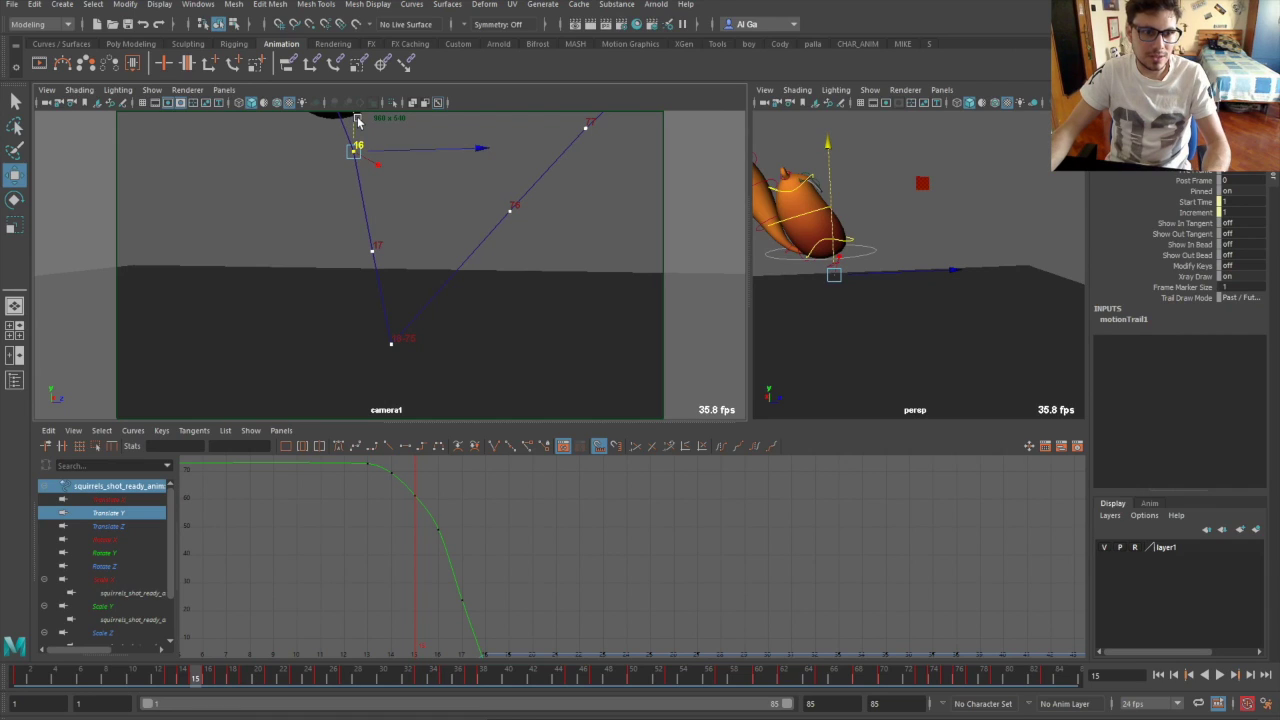
click(393, 248)
drag(386, 242, 346, 274)
click(426, 201)
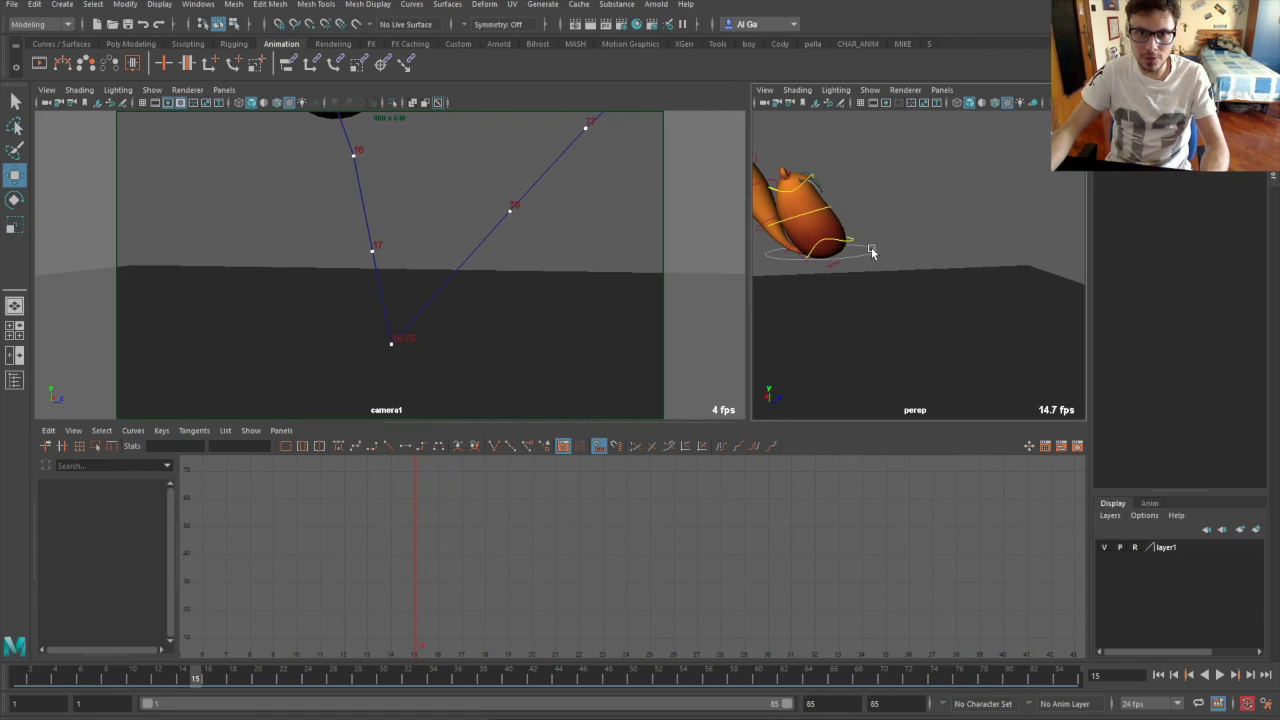
- Raise the root control's Translate Y keys from frame 1 through frame 15 together
click(868, 248)
key(f)
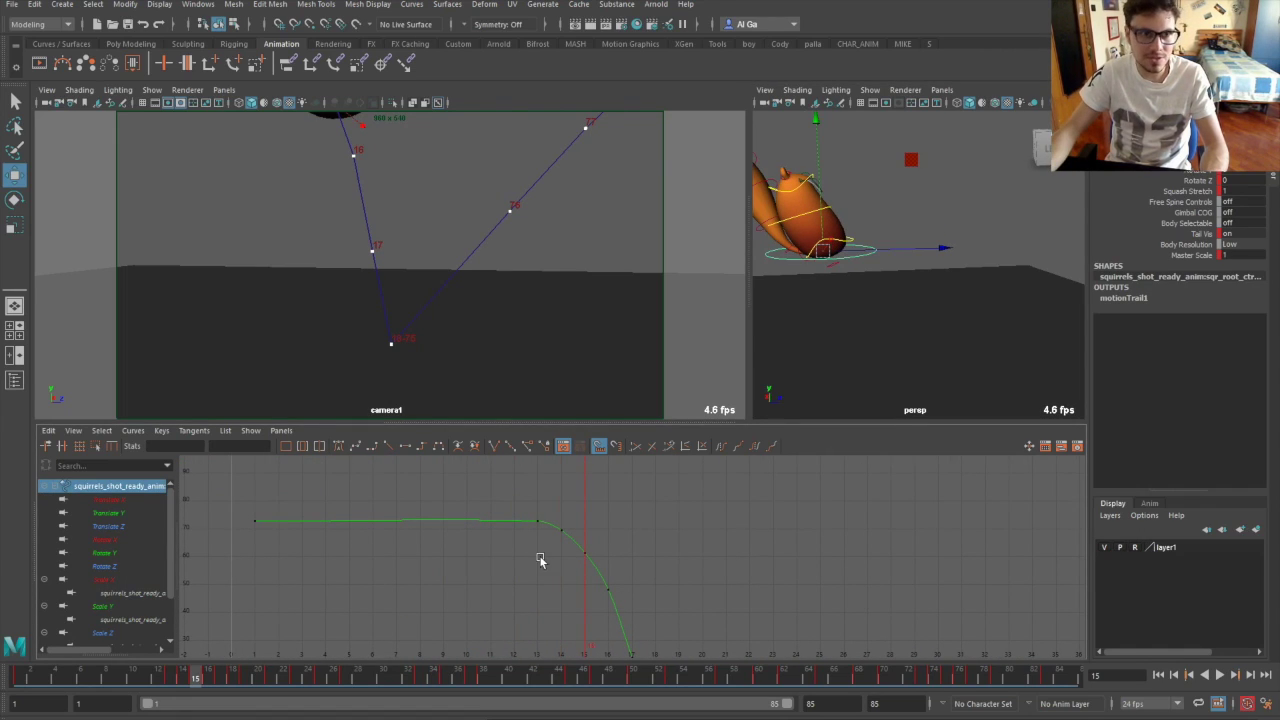
drag(233, 490, 621, 586)
middle_drag(629, 526, 629, 502)
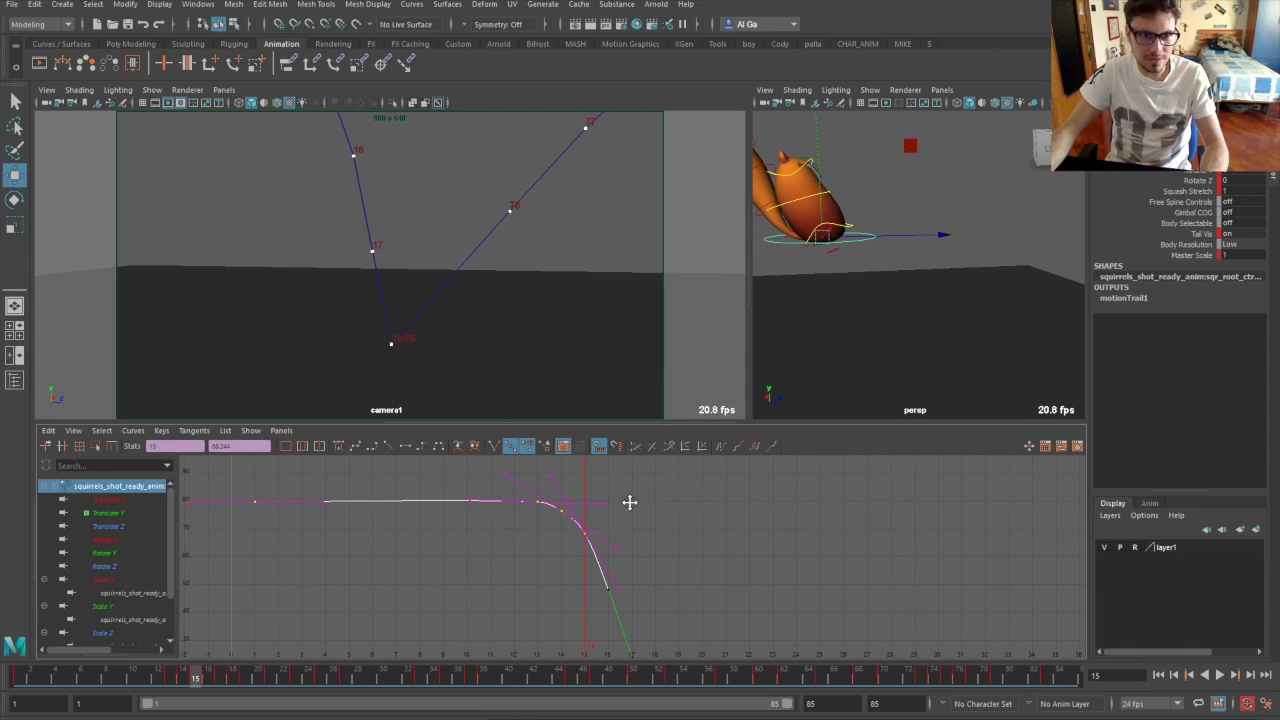
click(645, 512)
- At frame 16, raise the root's motion trail point and shift it slightly backward
key(alt+period)
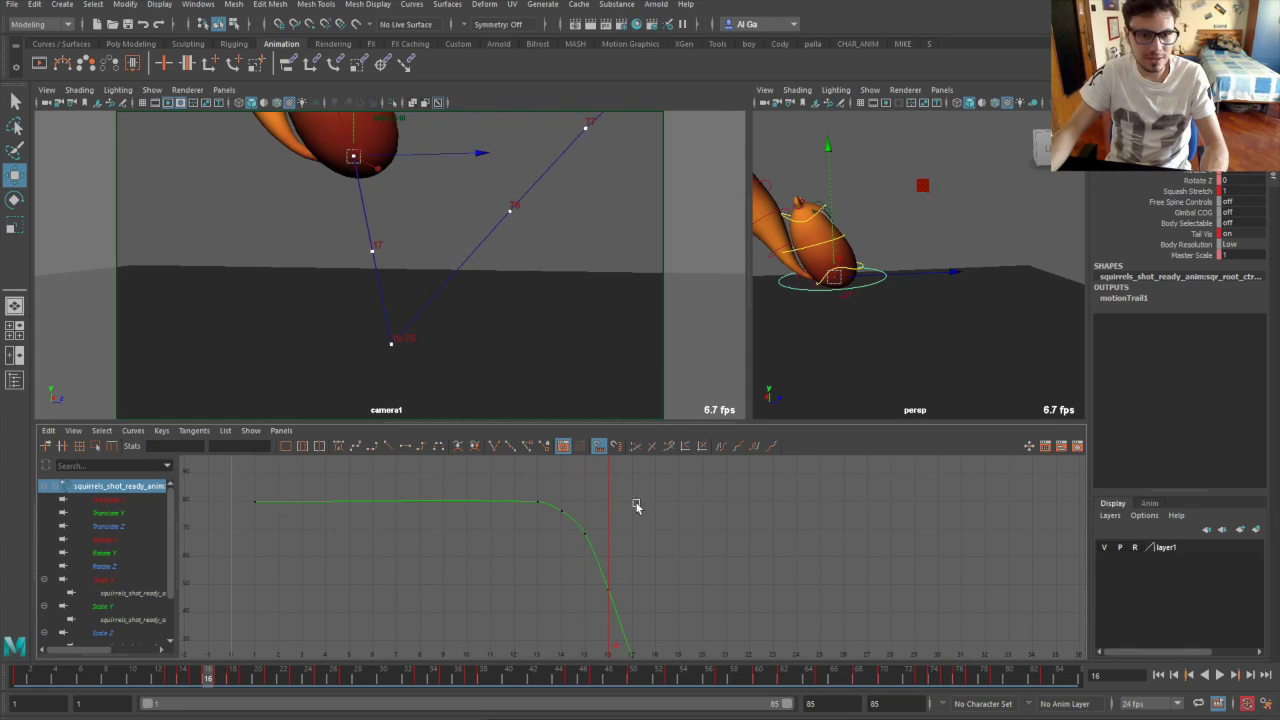
click(425, 212)
click(373, 172)
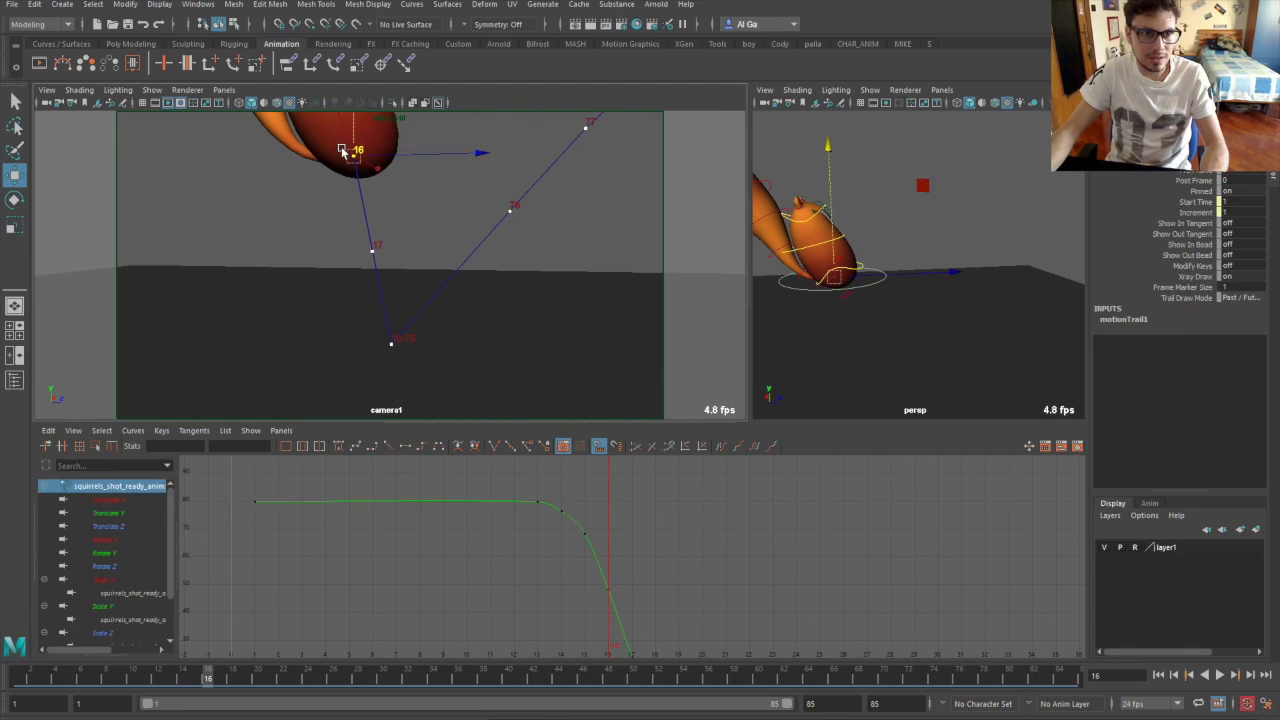
drag(373, 172, 354, 117)
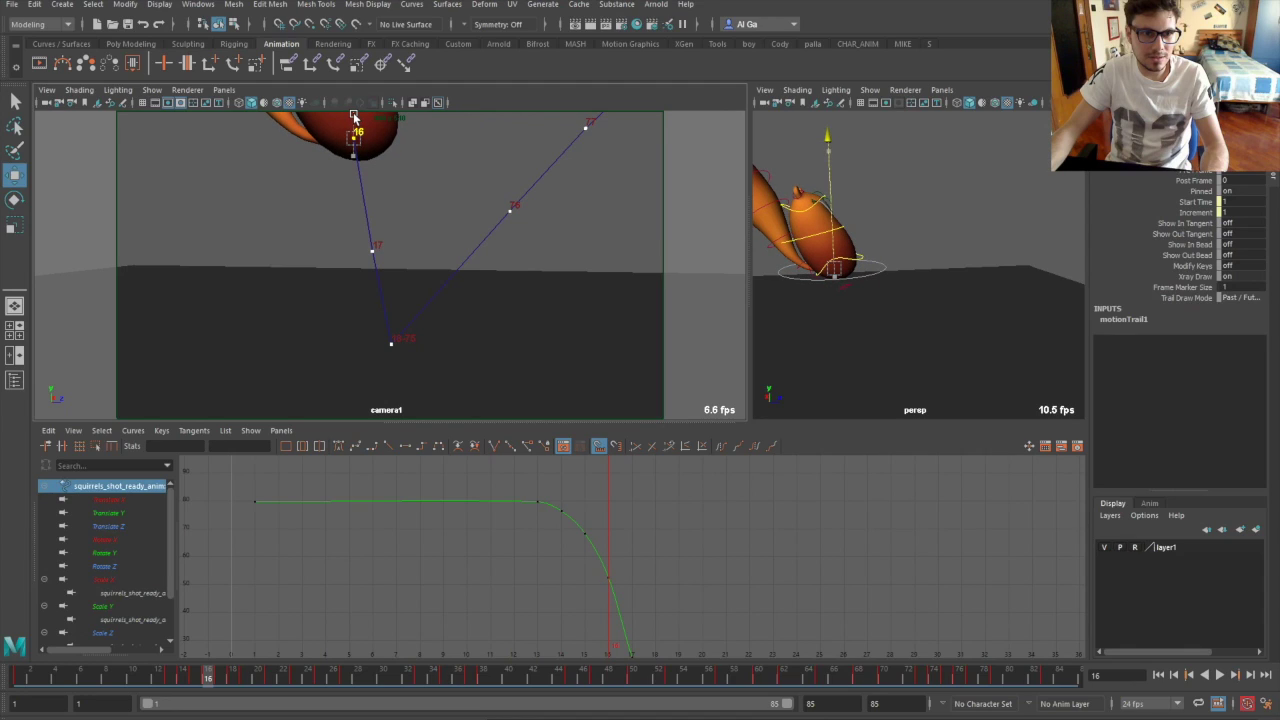
drag(405, 140, 401, 140)
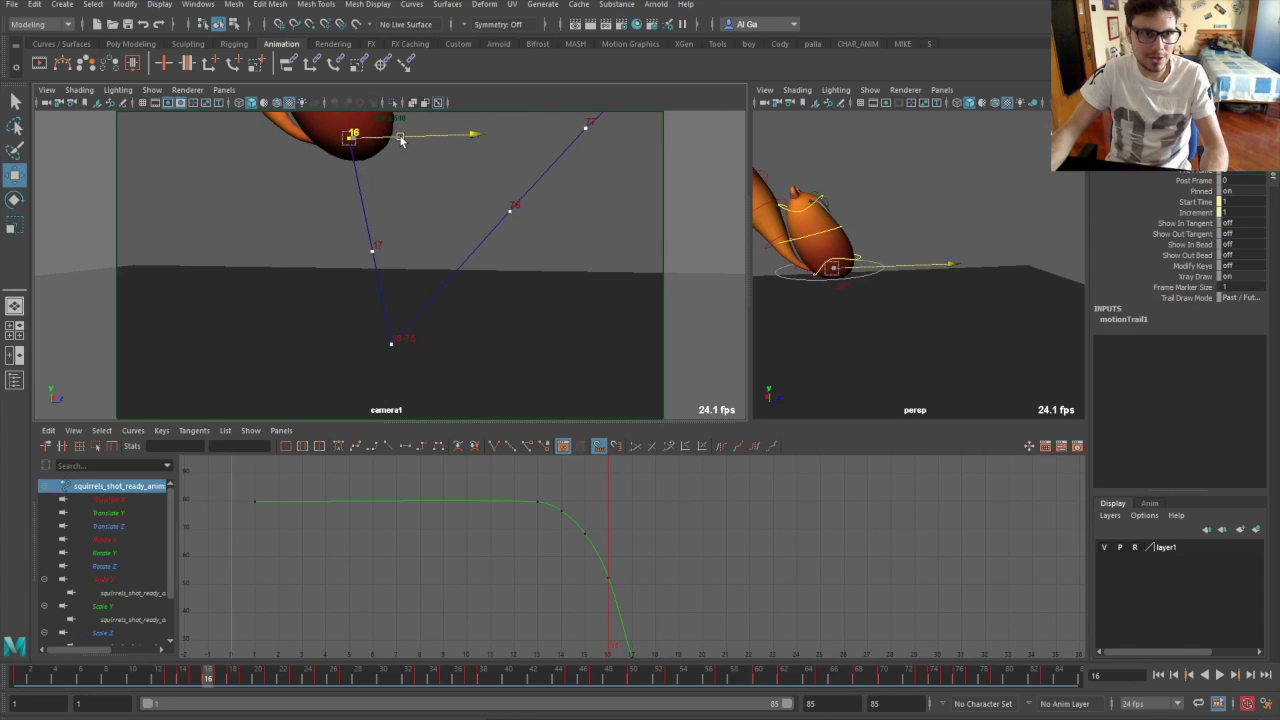
- Step through the frames to 17 and raise that frame's point on the root's motion trail
key(period)
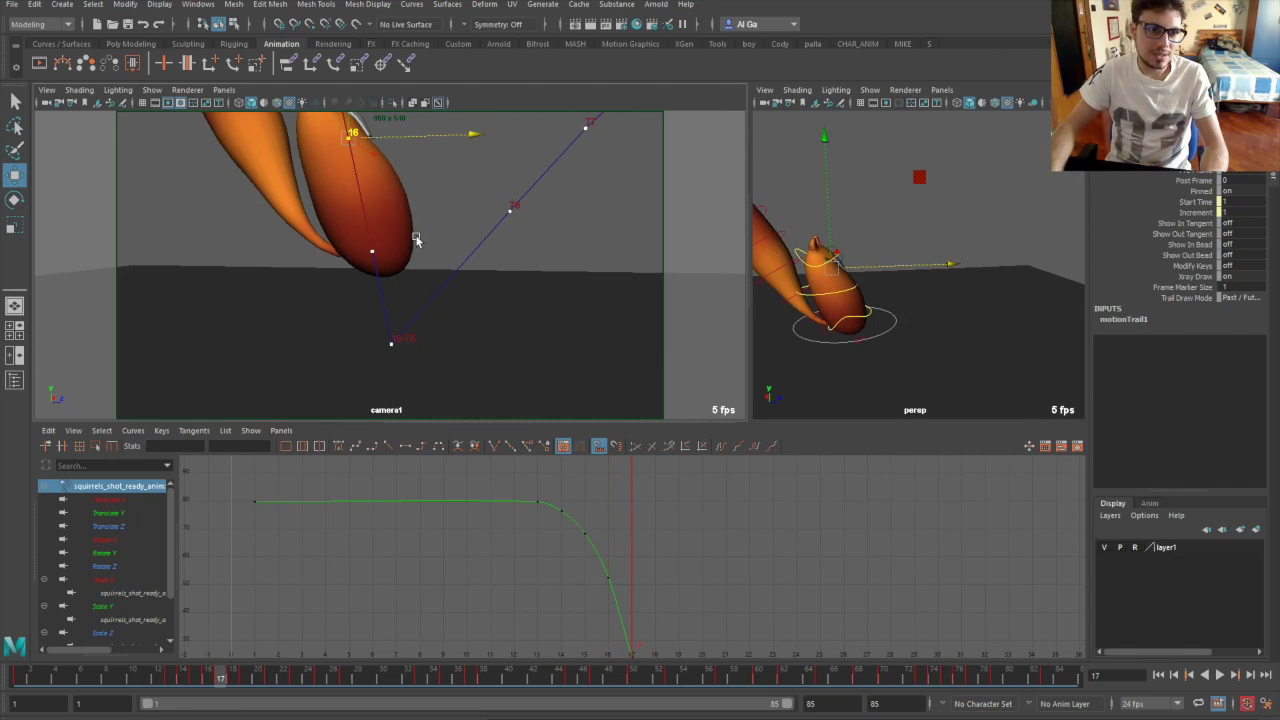
key(period)
key(comma)
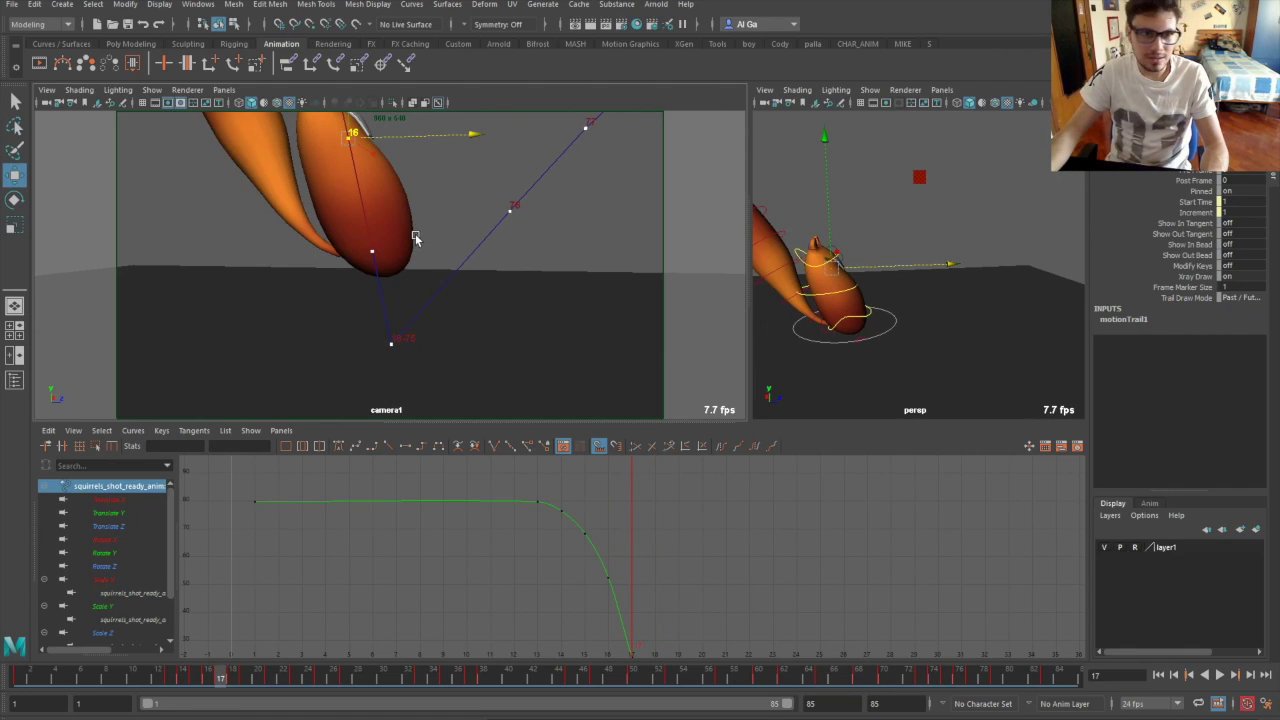
click(350, 133)
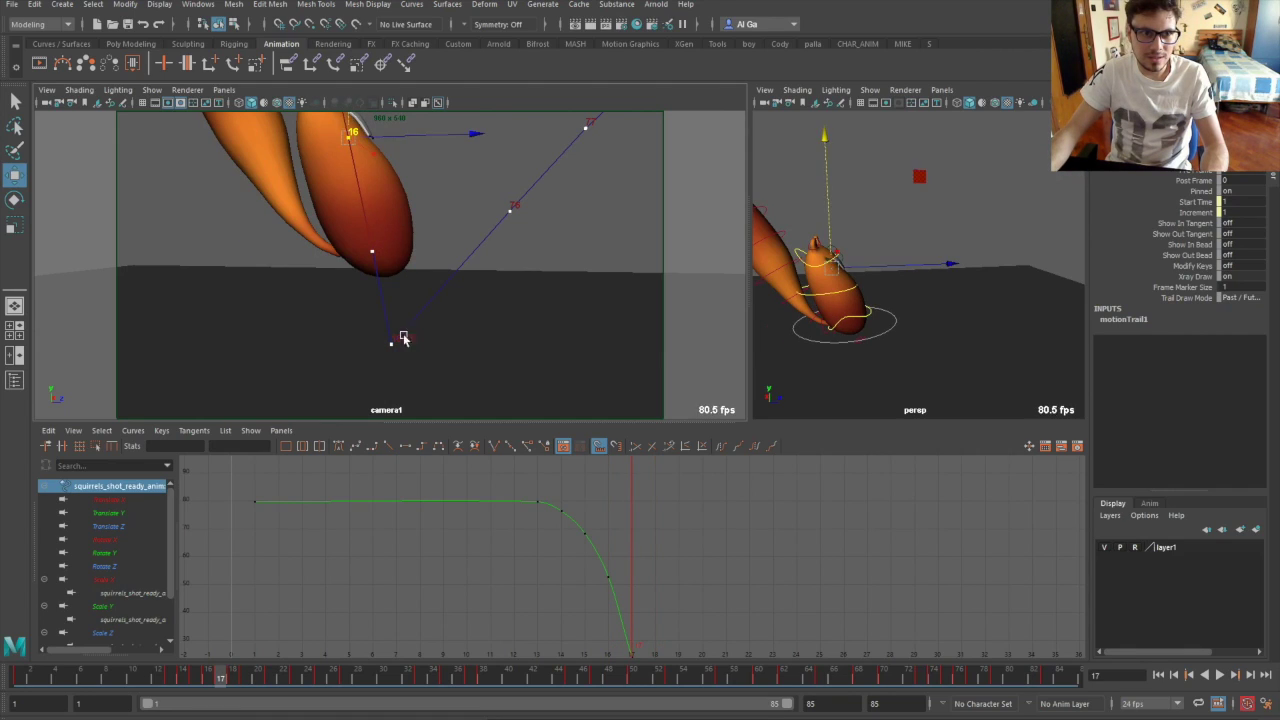
click(373, 251)
drag(372, 212, 371, 187)
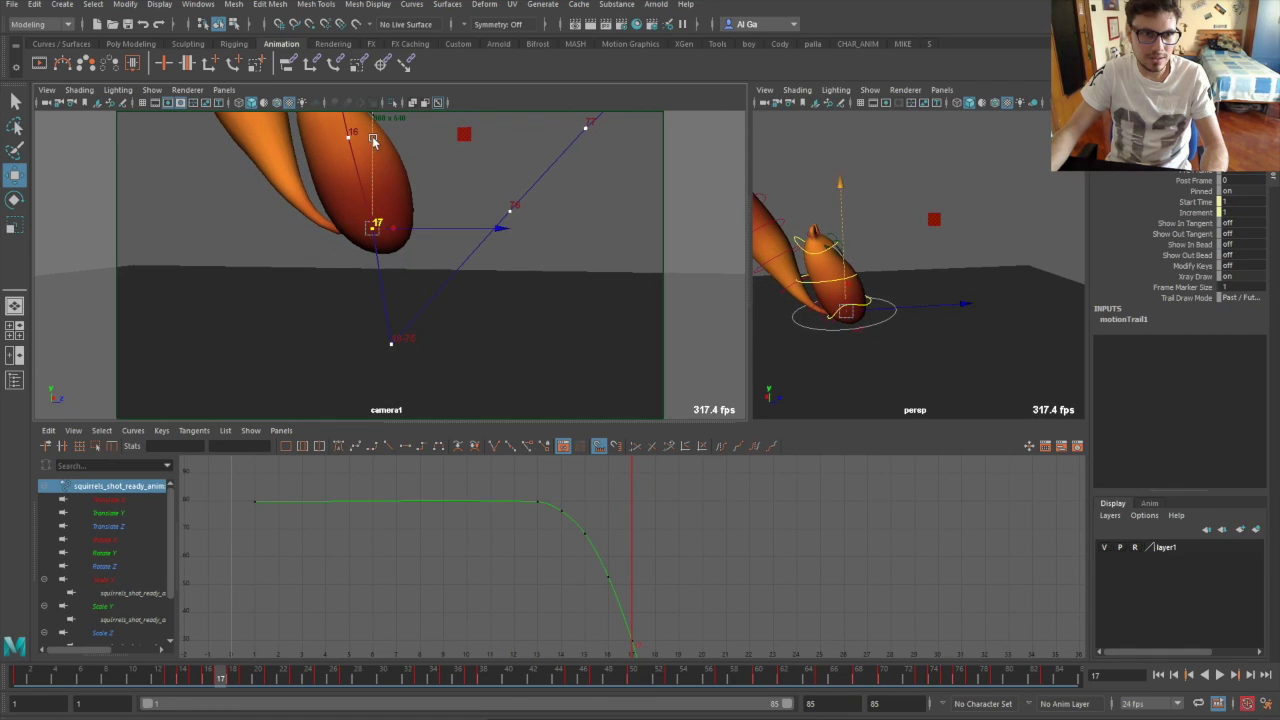
- Raise the frame 16 motion trail point further, then nudge the frame 17 point slightly backward and up
click(350, 132)
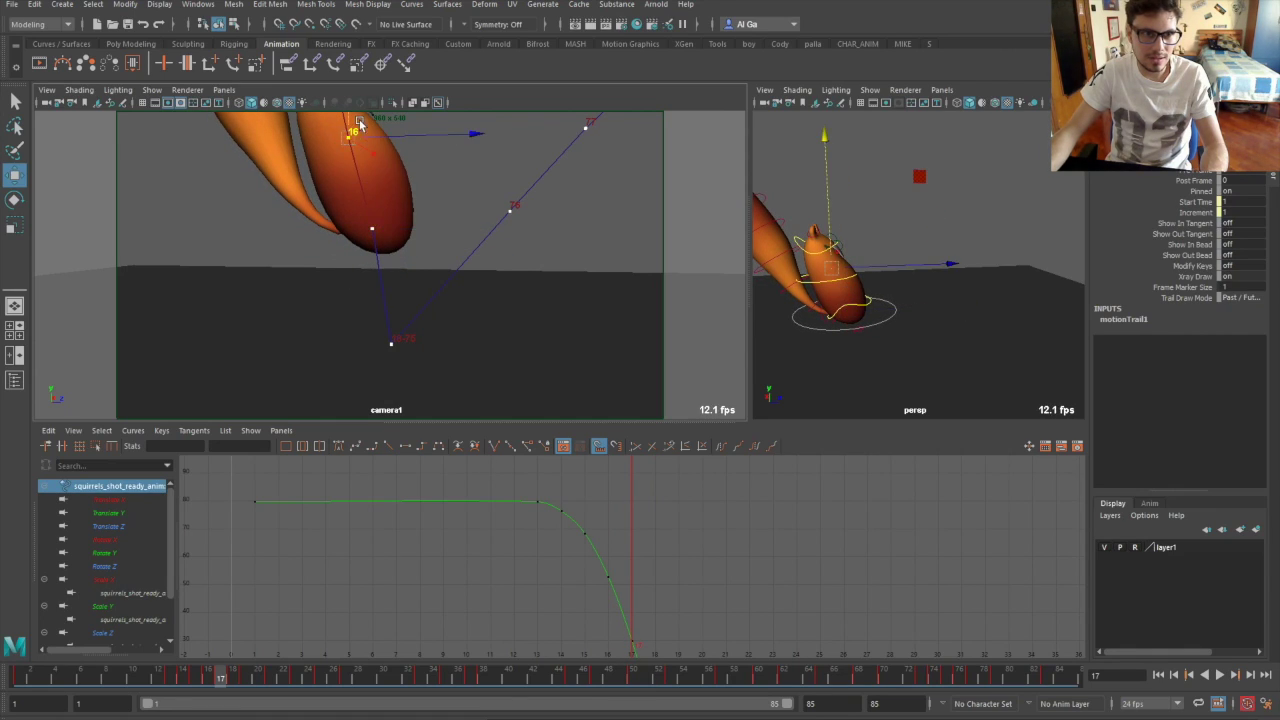
click(370, 236)
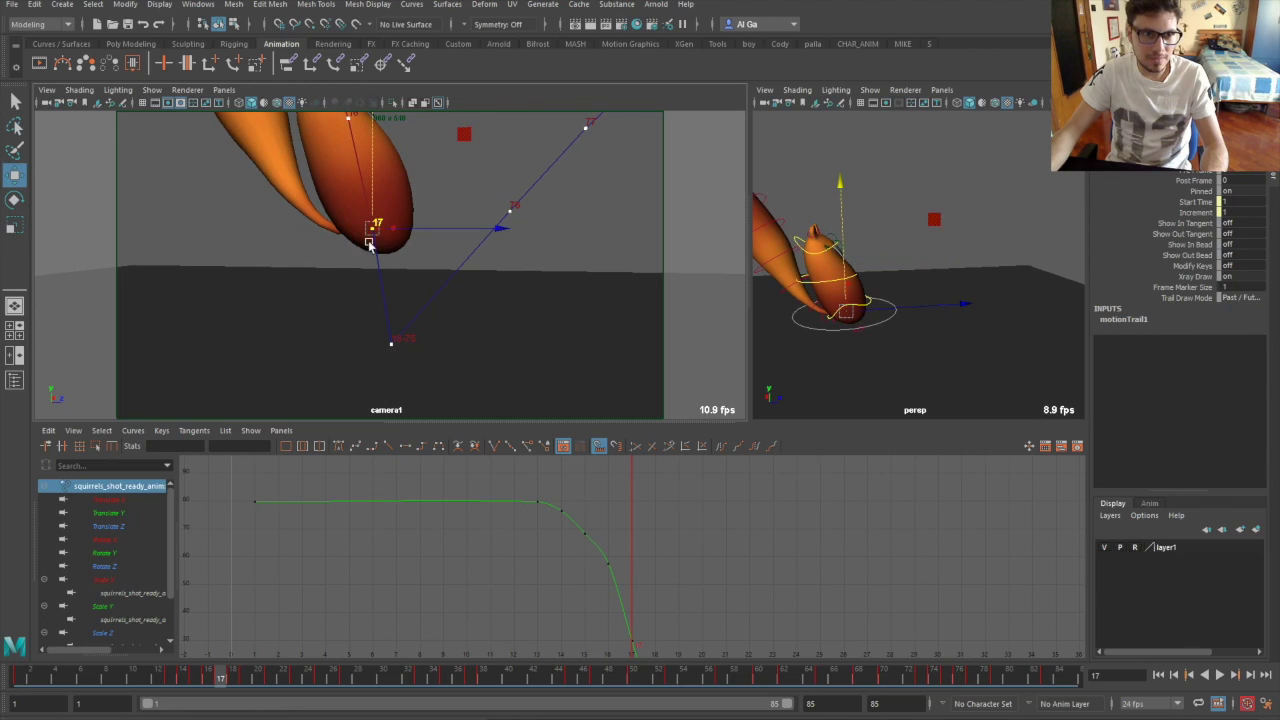
drag(408, 231, 368, 188)
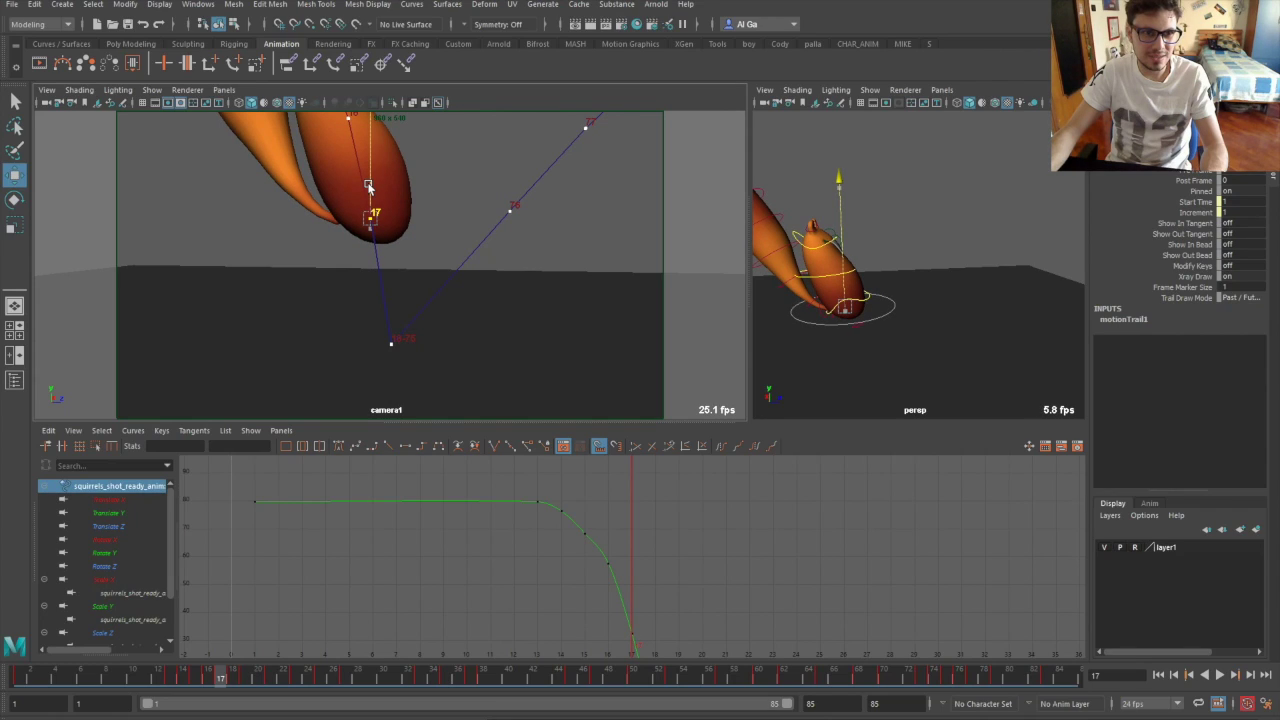
- Nudge the frame 17 point on the root's motion trail slightly upward, then replay the landing and return to frame 17
drag(368, 185, 369, 183)
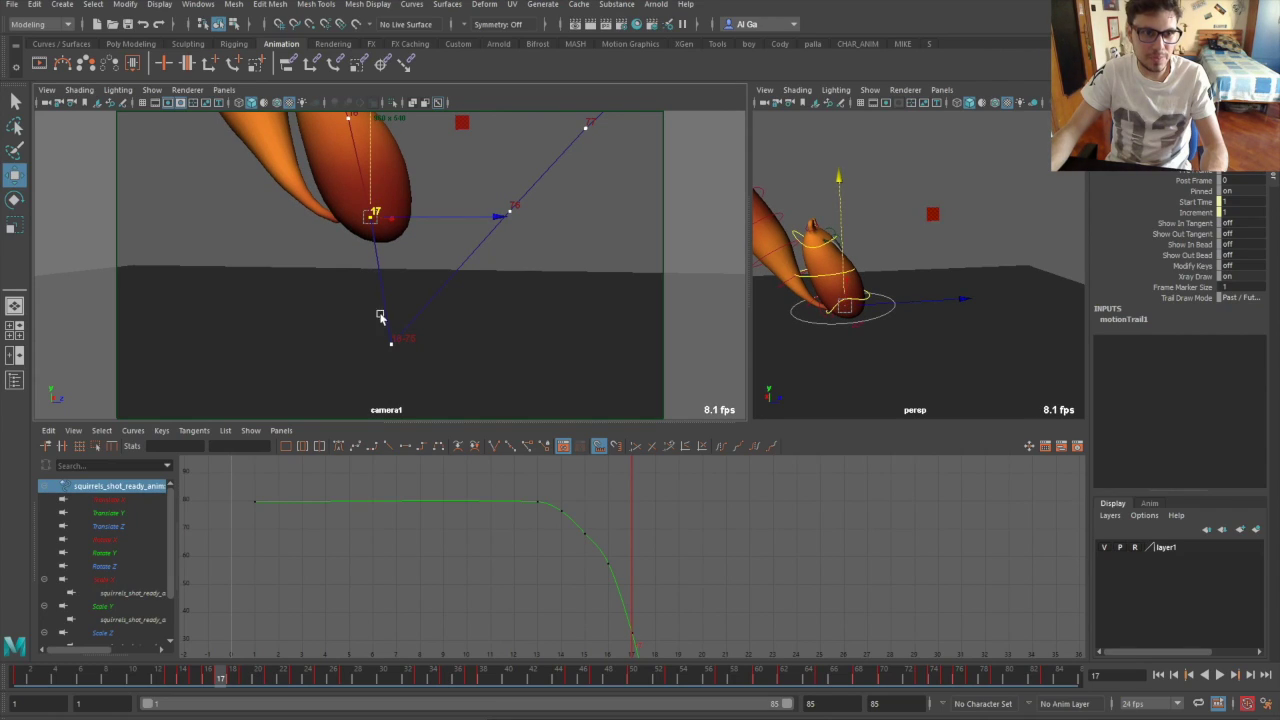
key(alt+v)
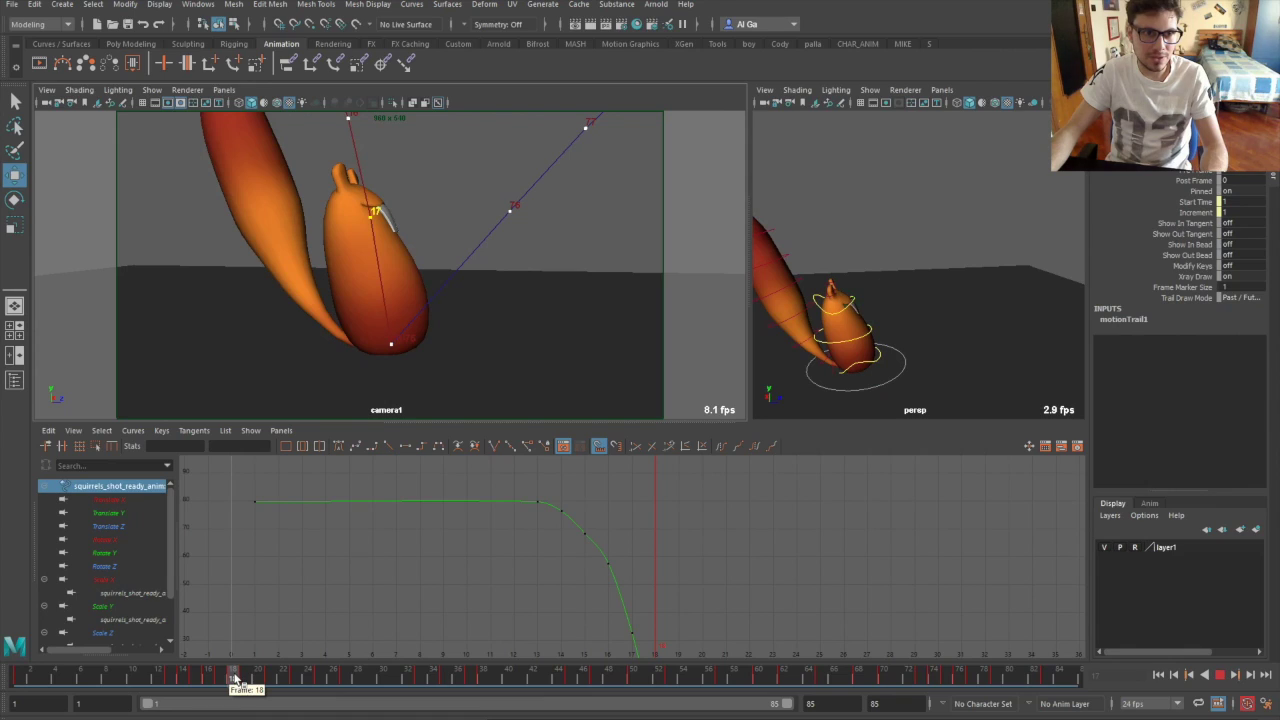
click(222, 678)
- Try to shift the bottom control and the spine's hip control slightly backward at frame 17
click(855, 330)
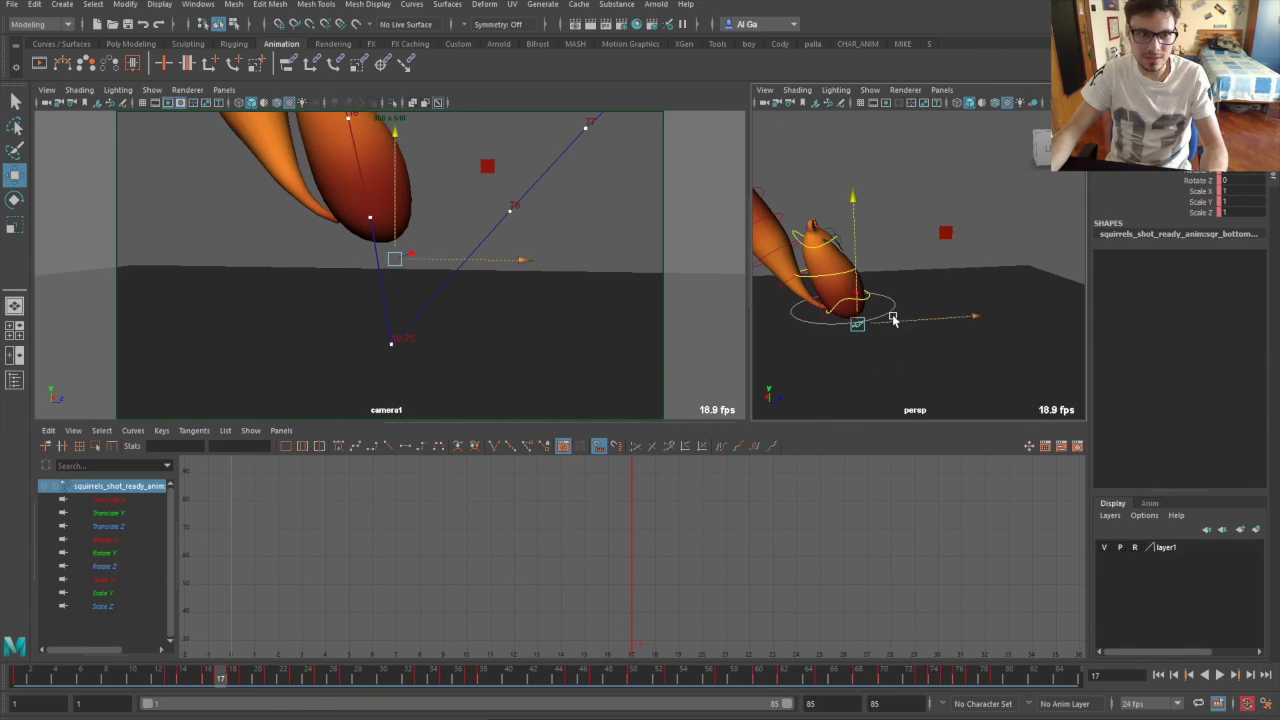
drag(902, 320, 899, 325)
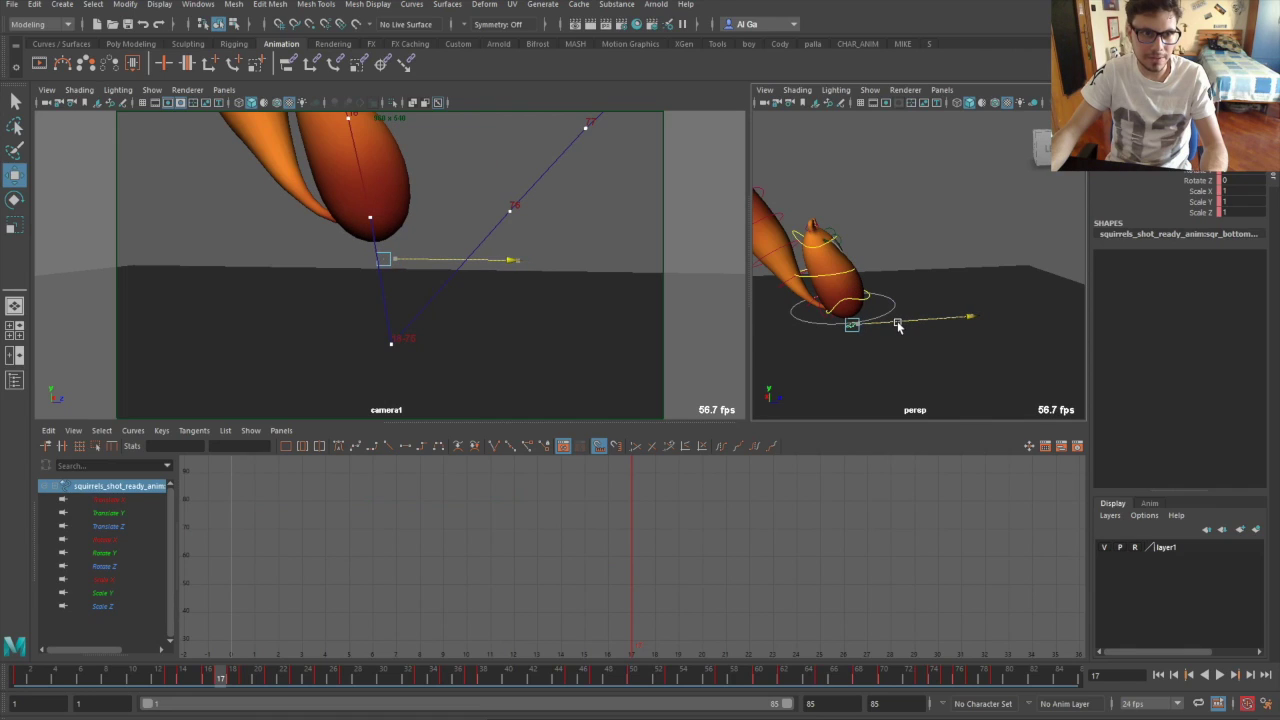
shift+click(880, 300)
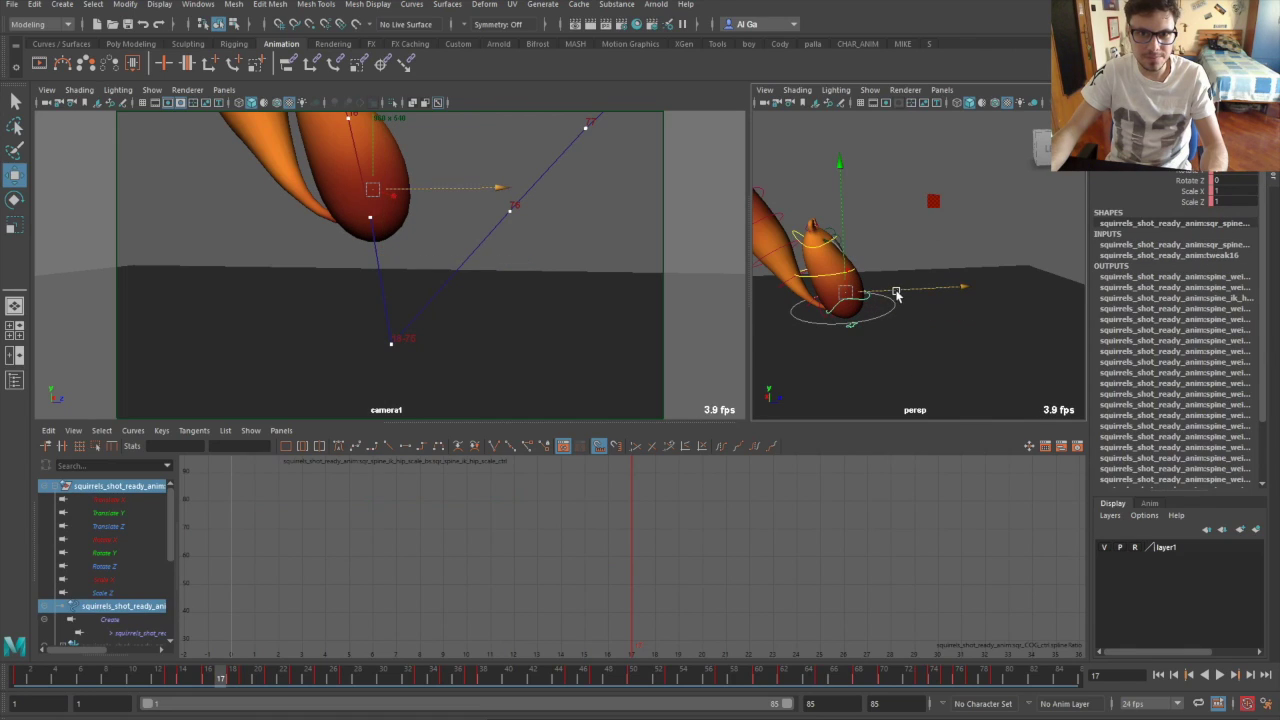
drag(893, 292, 886, 286)
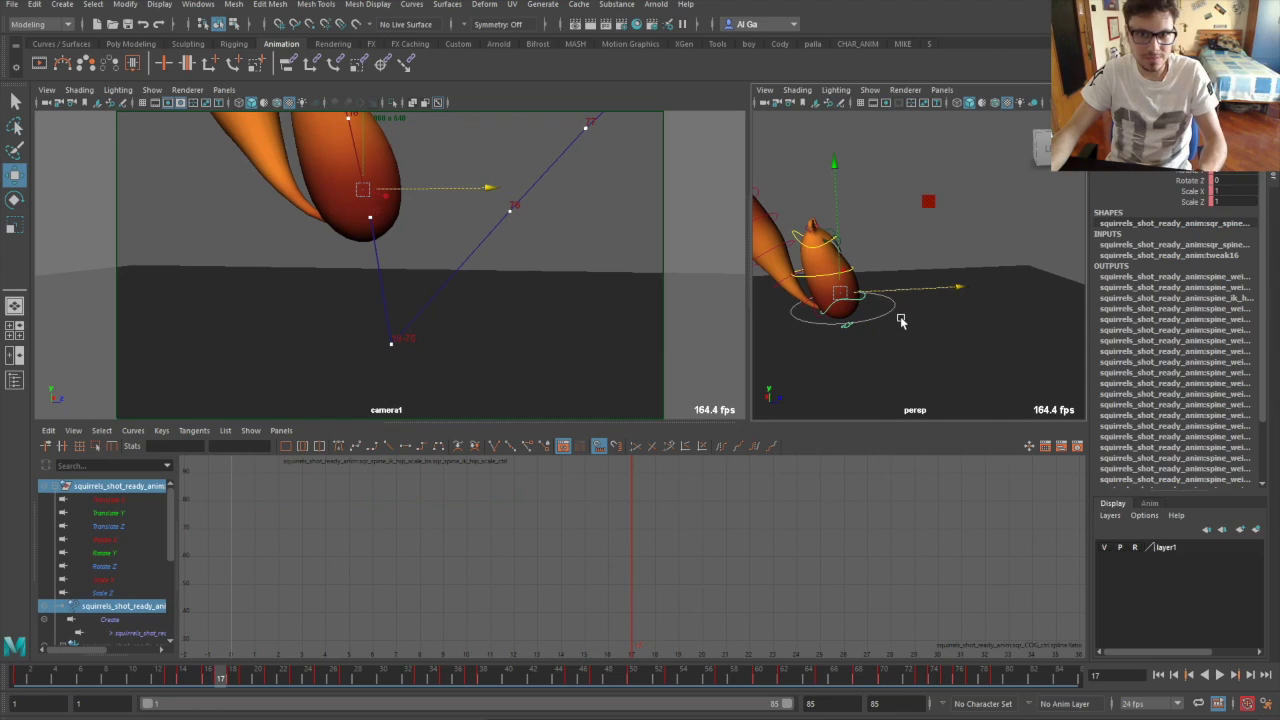
- Nudge the spine's shoulder control at frame 17, then raise it slightly at frame 18
click(823, 241)
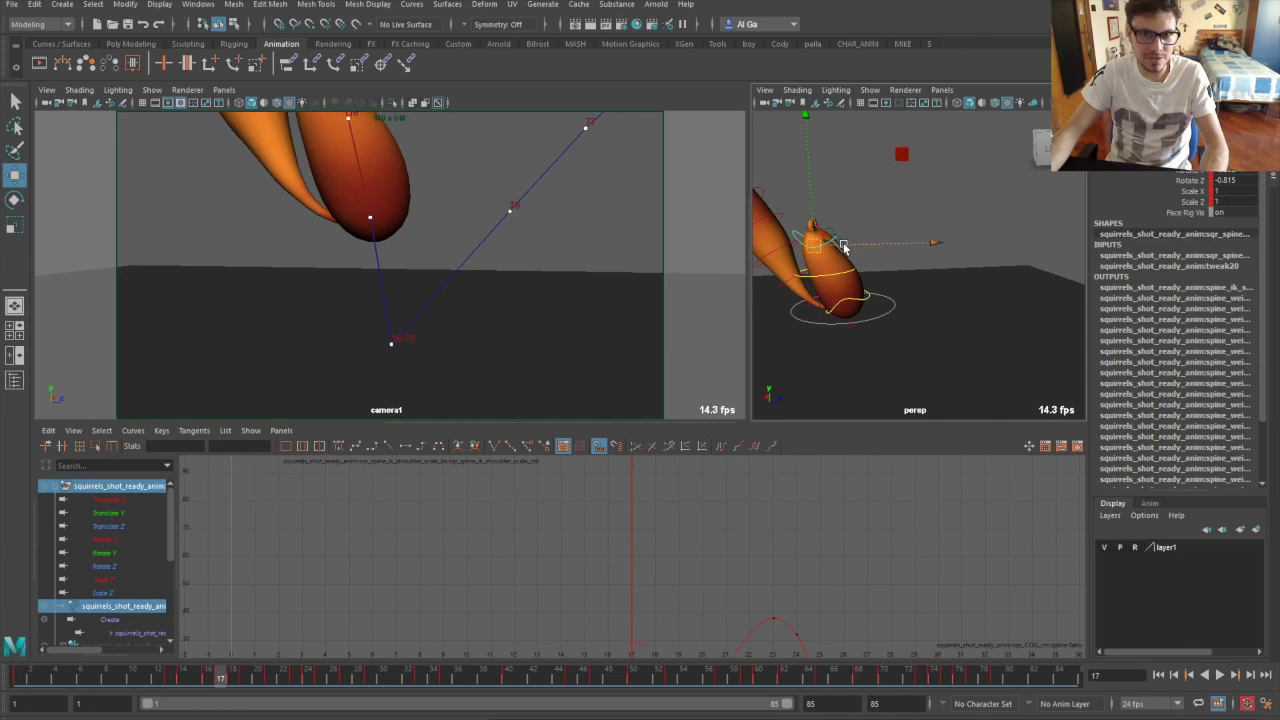
drag(820, 220, 818, 224)
drag(220, 680, 232, 679)
drag(354, 217, 352, 210)
- Go to frame 76 and raise that frame's point on the root's motion trail slightly
drag(235, 681, 958, 584)
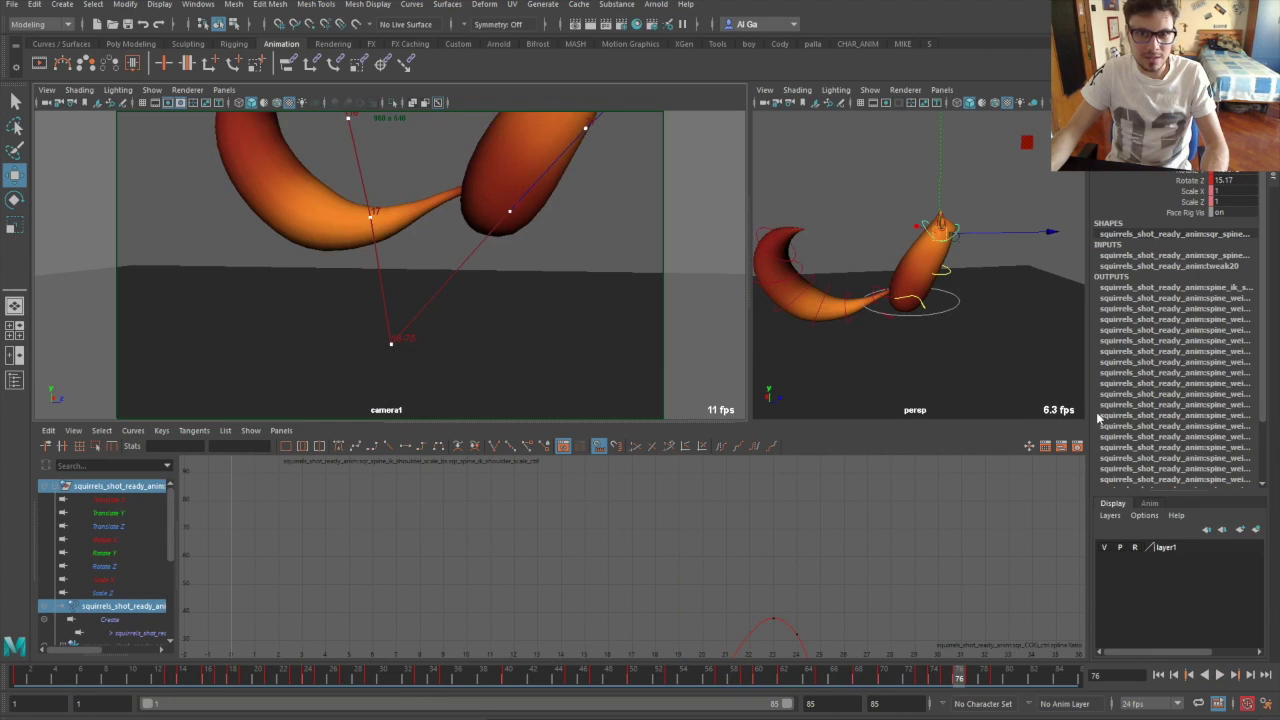
click(963, 291)
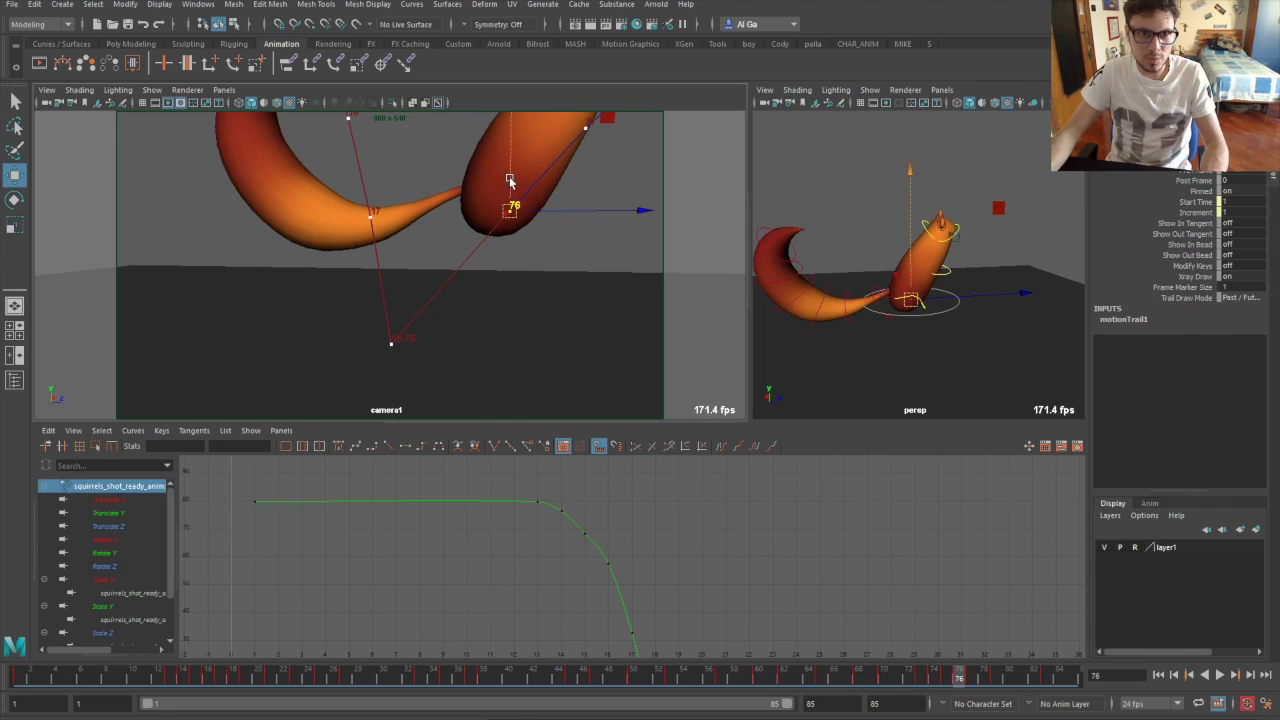
drag(510, 180, 511, 173)
- Raise the frame 77 point on the root's motion trail slightly and clear the selection
drag(601, 144, 562, 117)
click(588, 123)
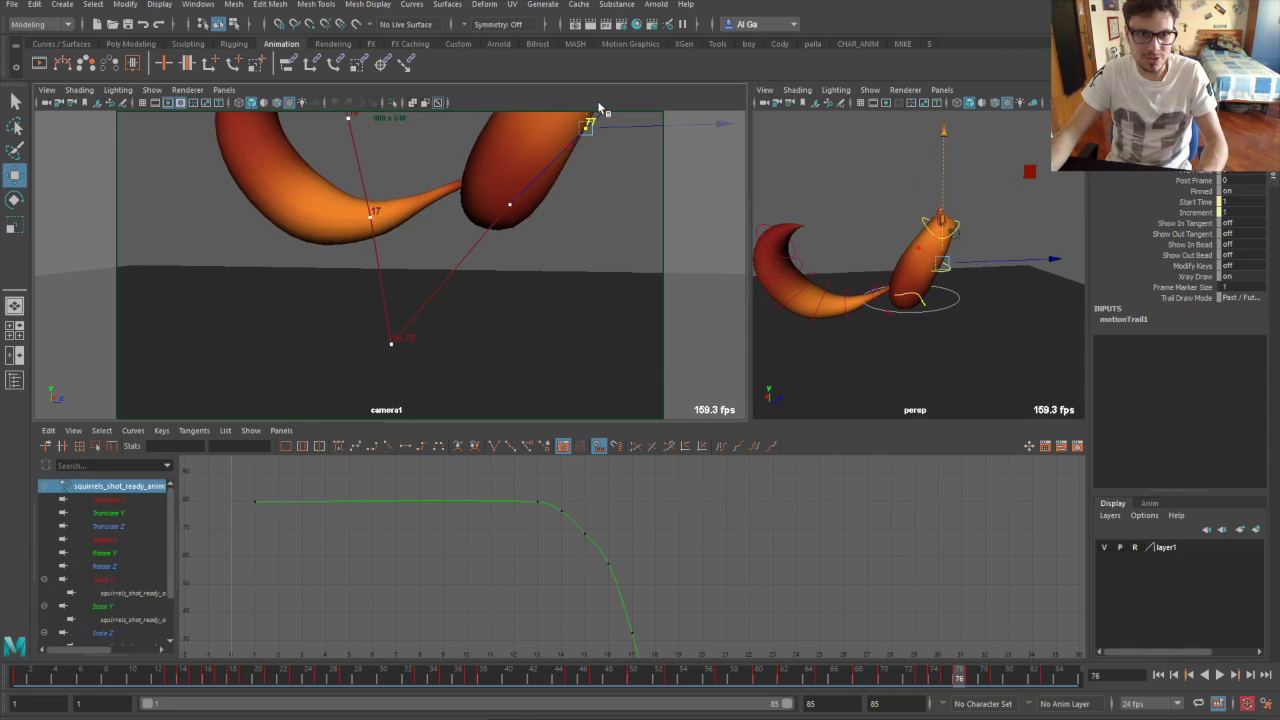
click(604, 197)
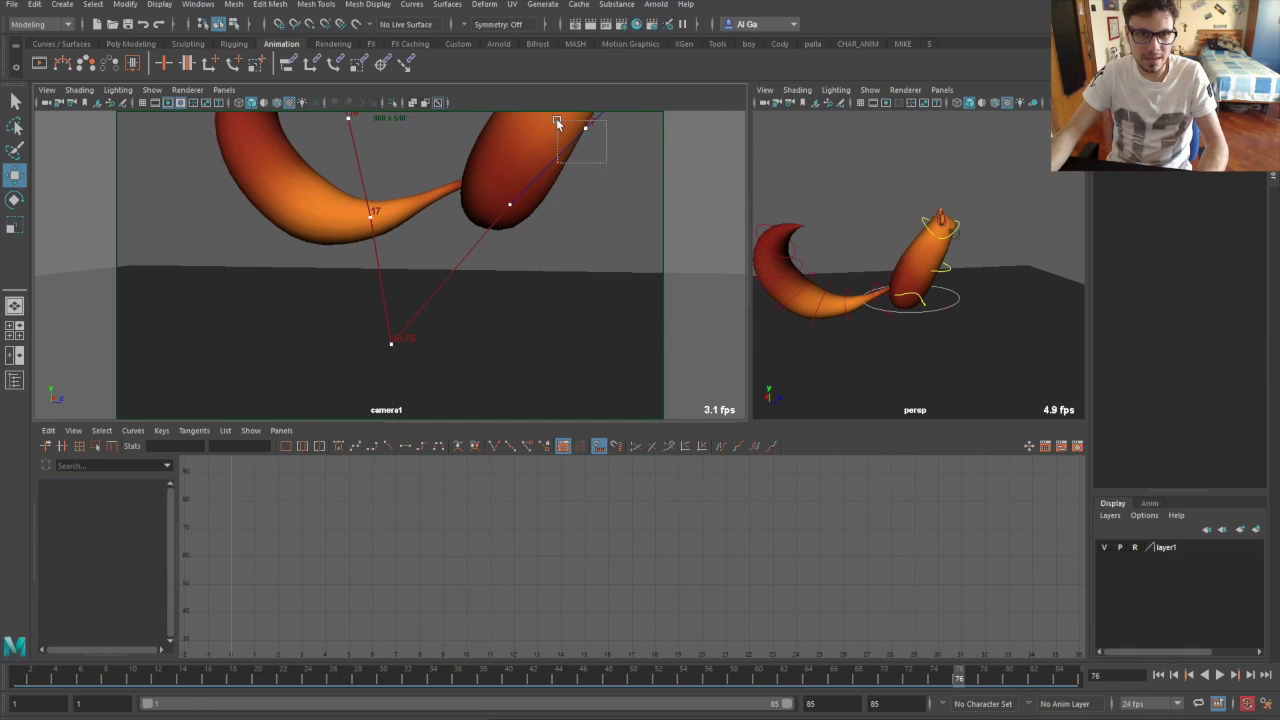
drag(556, 118, 588, 122)
drag(942, 209, 945, 206)
click(636, 251)
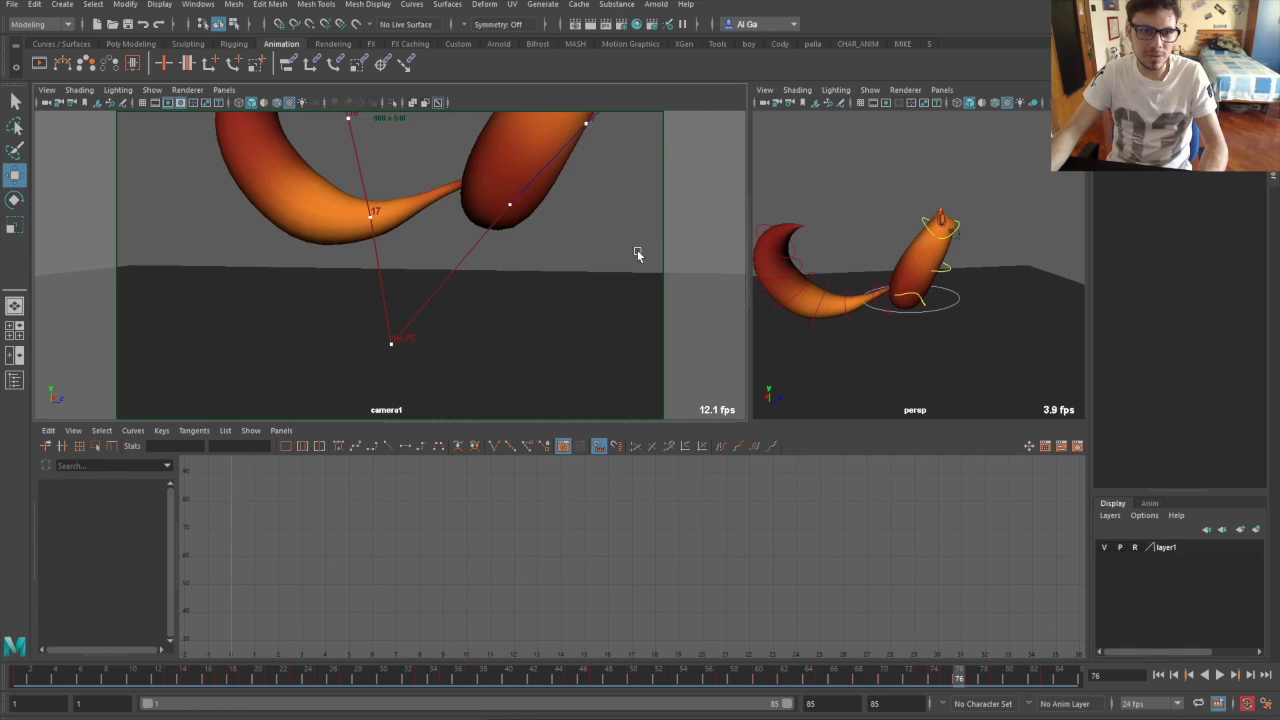
- Play back the shot and scrub from frame 15 to 41 to review the fall, landing and jump
key(alt+v)
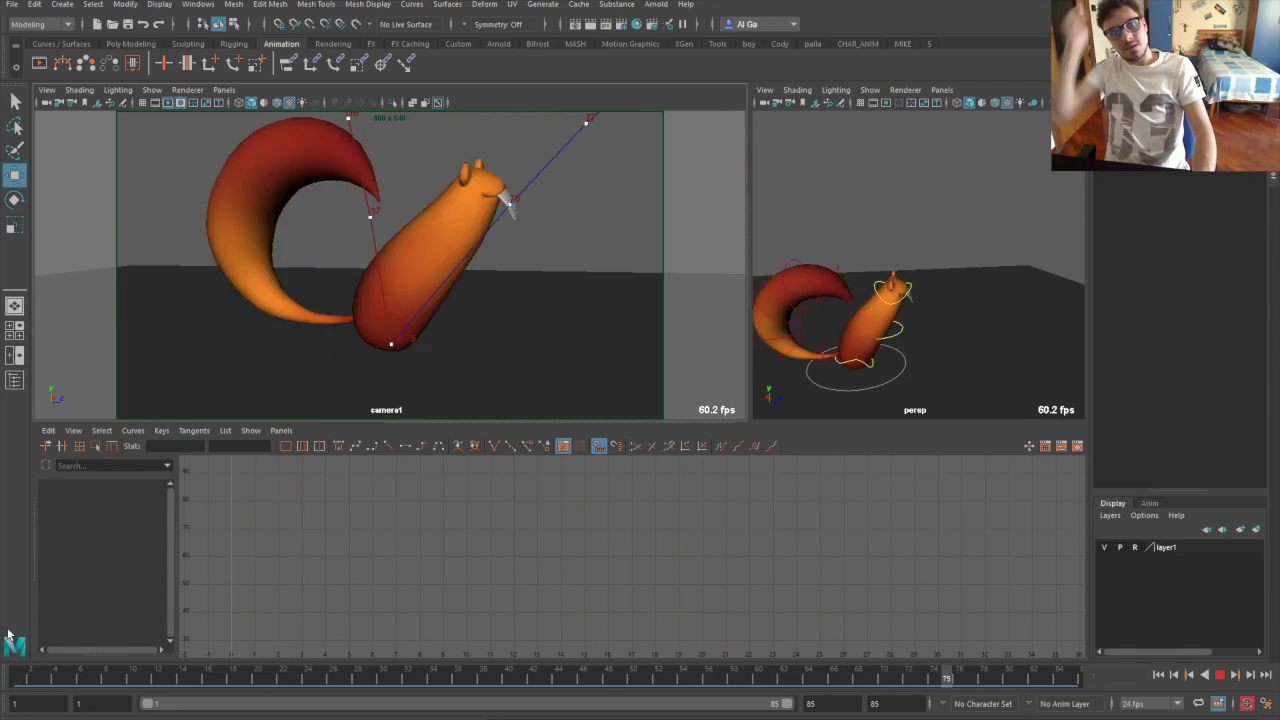
key(alt+v)
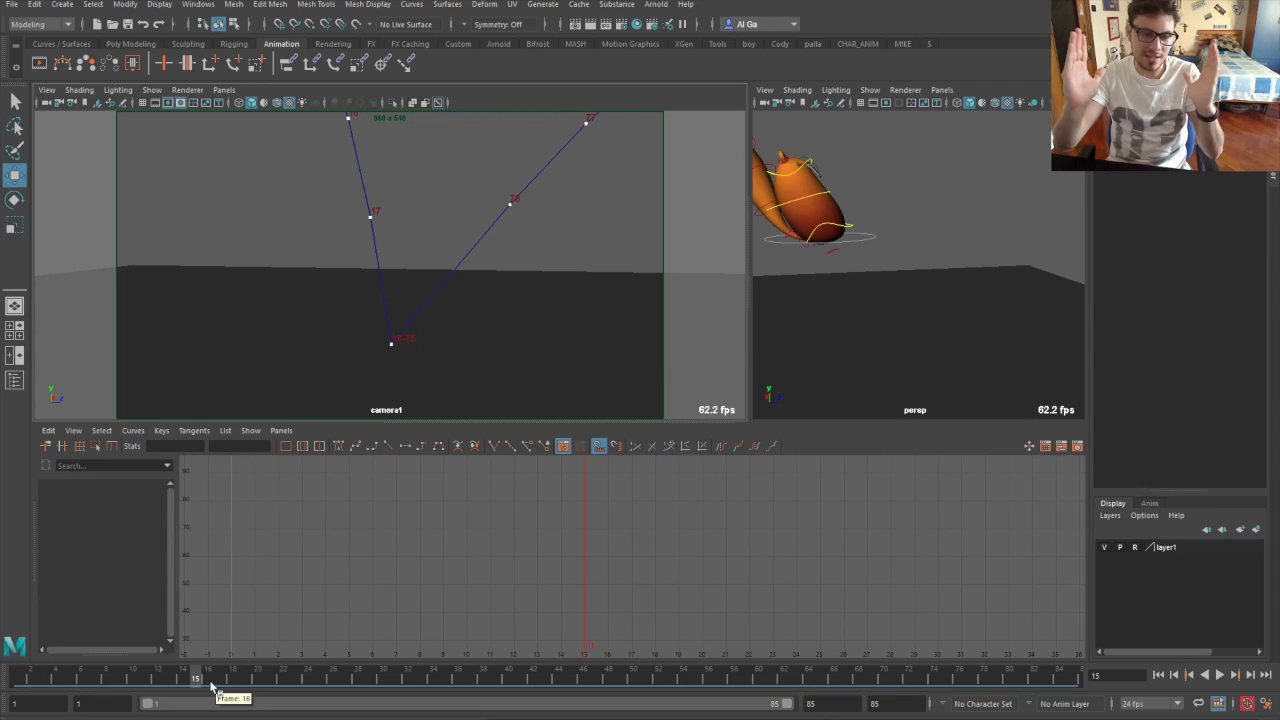
mouse_move(195, 680)
mouse_down()
mouse_move(0, 688)
mouse_move(471, 678)
mouse_move(1003, 697)
mouse_move(903, 700)
mouse_move(966, 700)
mouse_move(918, 714)
mouse_move(958, 716)
mouse_move(932, 718)
mouse_move(947, 718)
mouse_move(518, 707)
mouse_up()
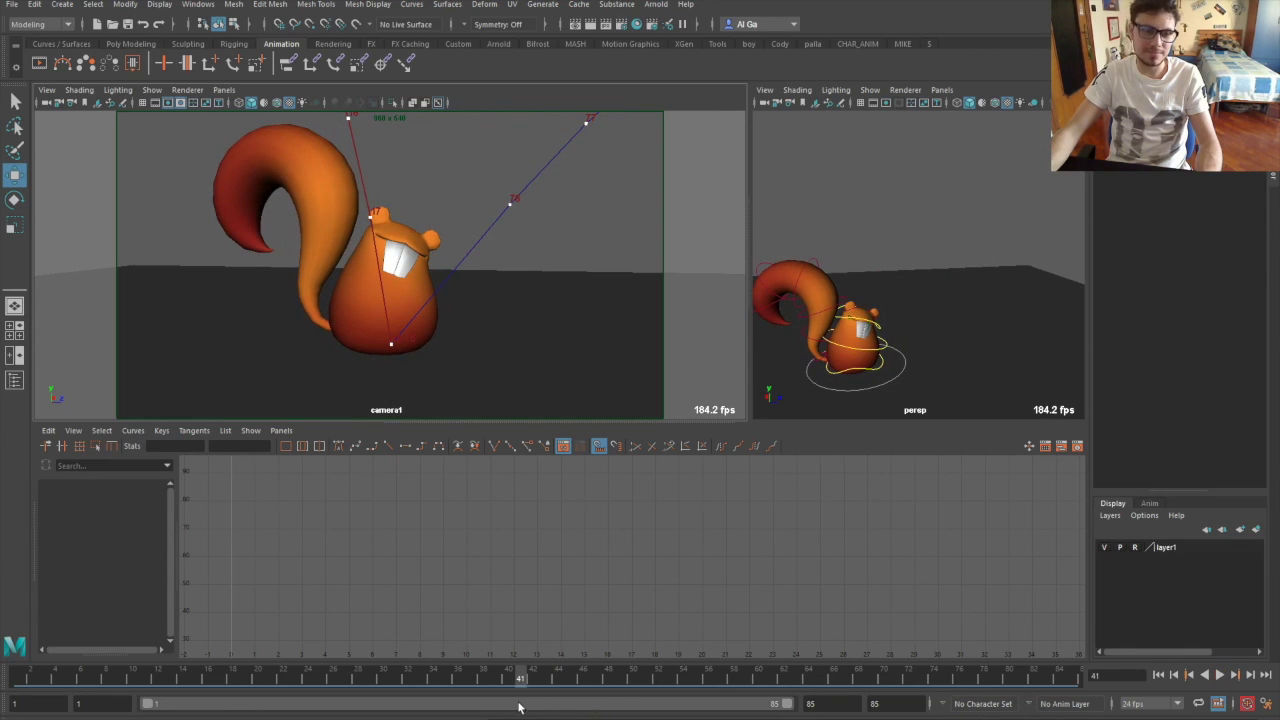
key(alt+v)
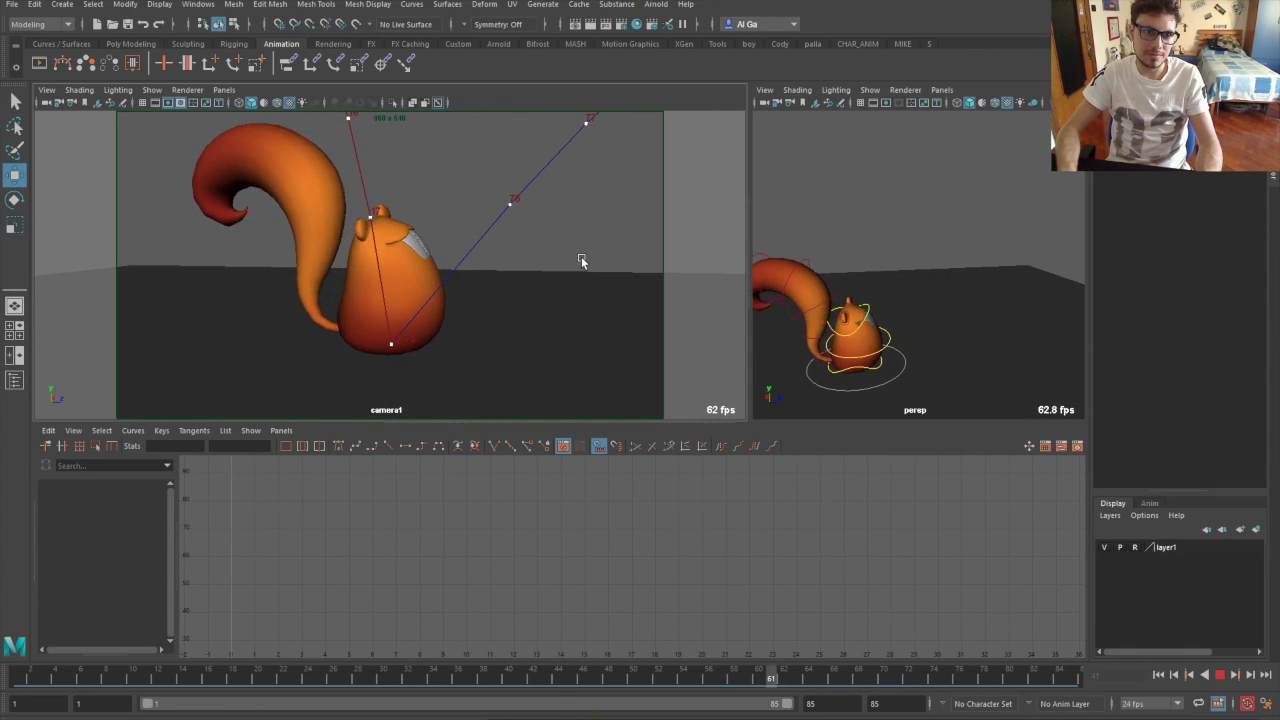
key(alt+v)
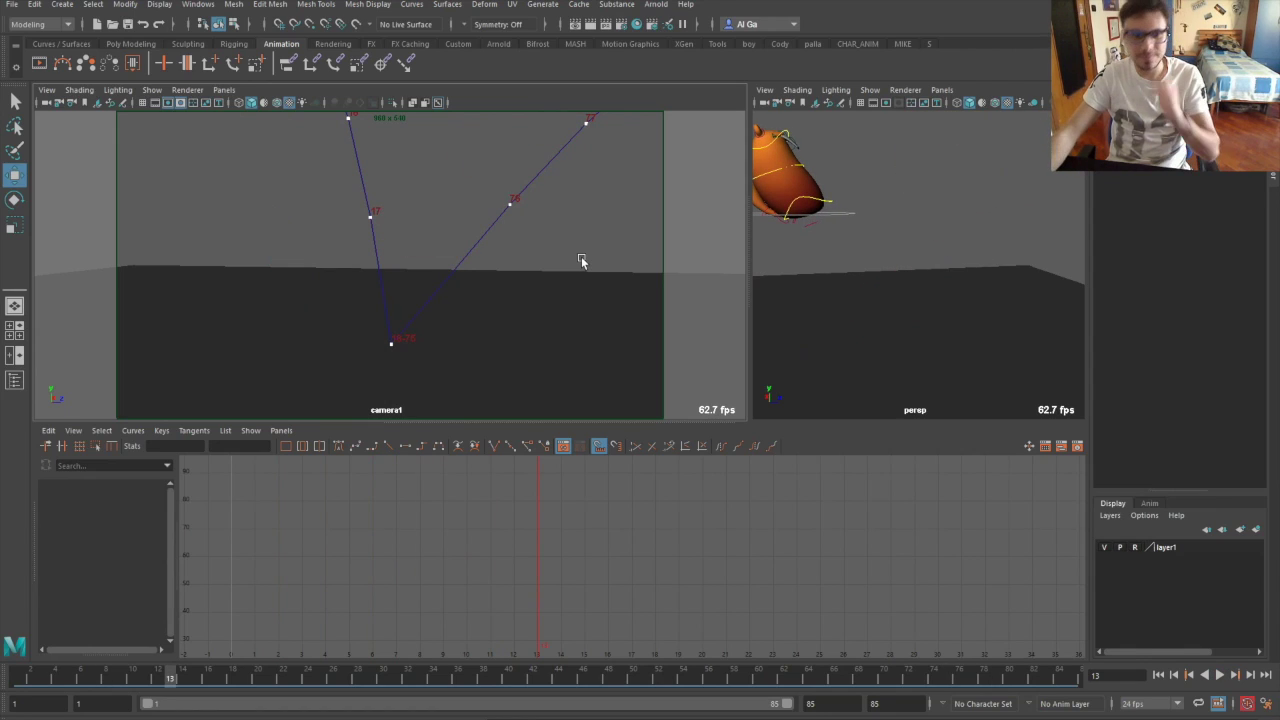
- Return to frame 1 and delete the root's motion trail
click(1158, 675)
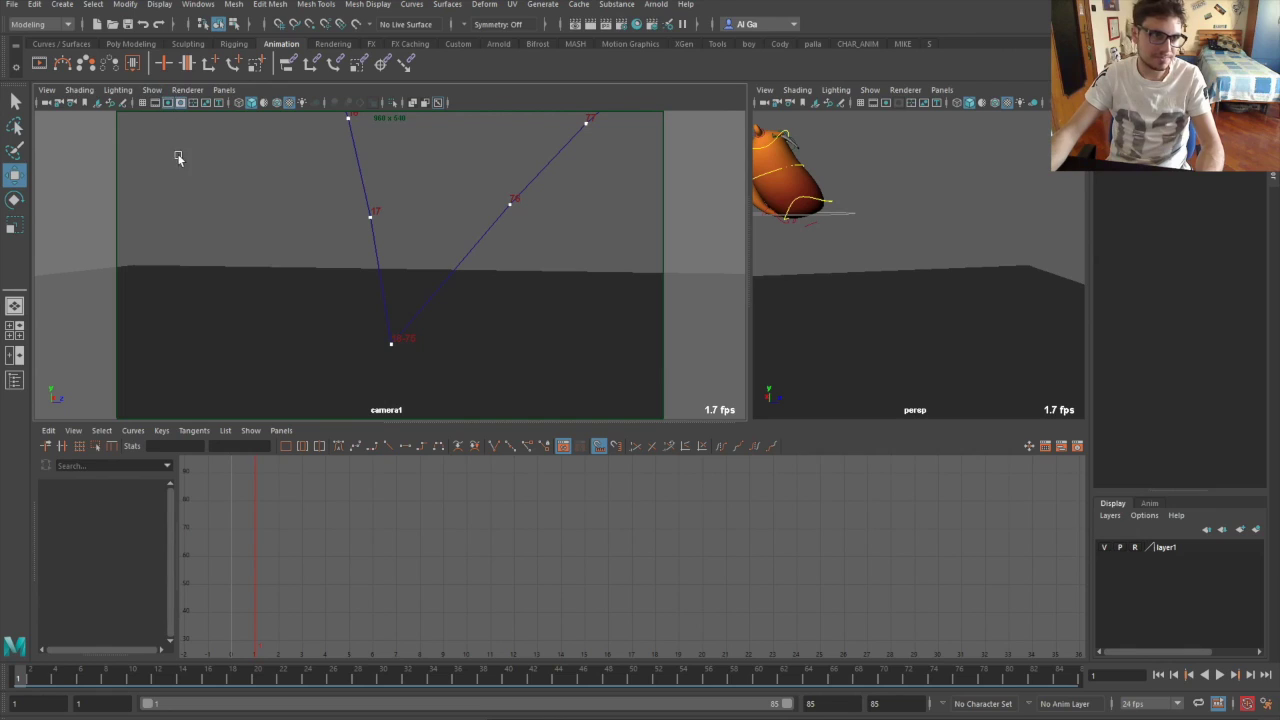
drag(342, 188, 322, 188)
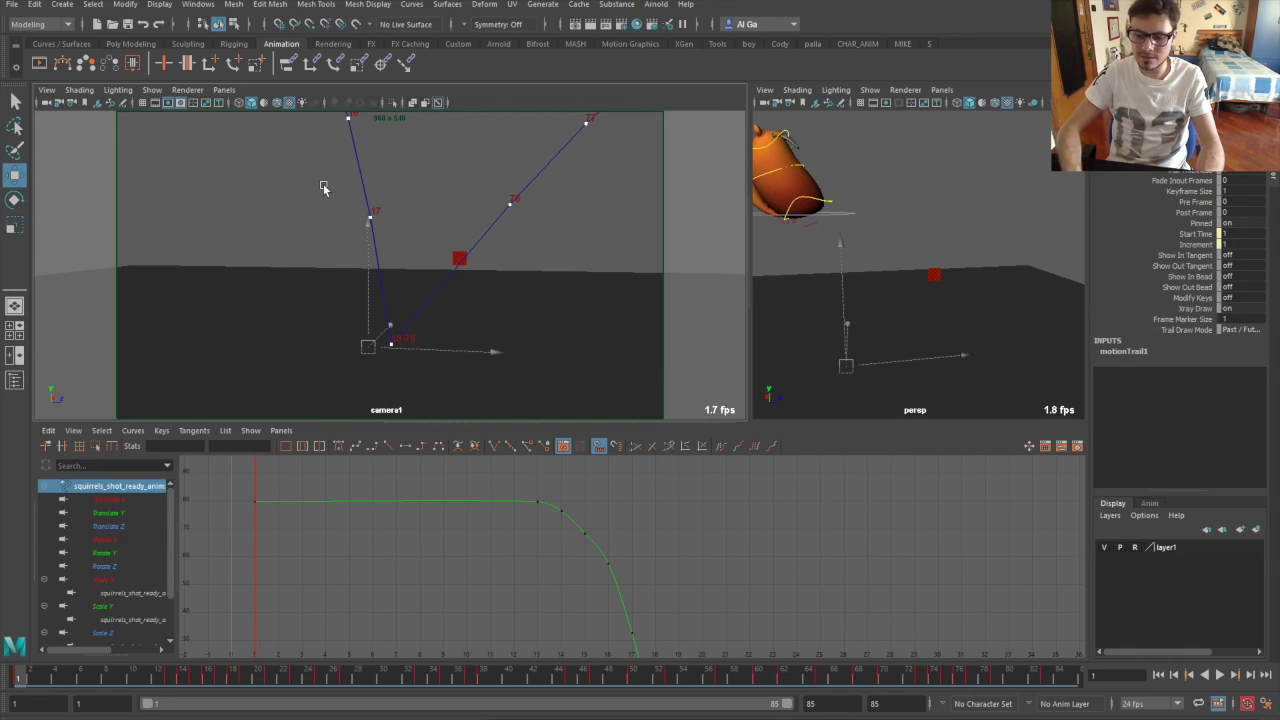
key(Delete)
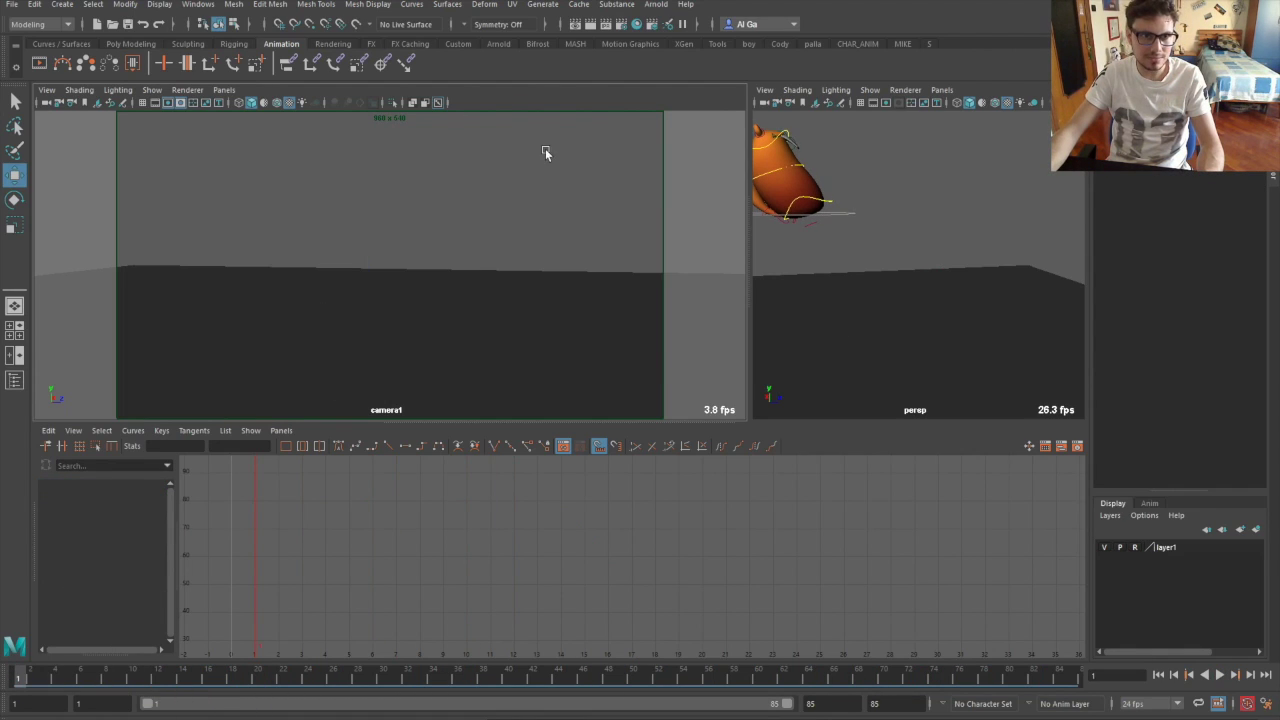
- At frame 18, rotate the second tail control to swing the tail closer to the body
key(alt+v)
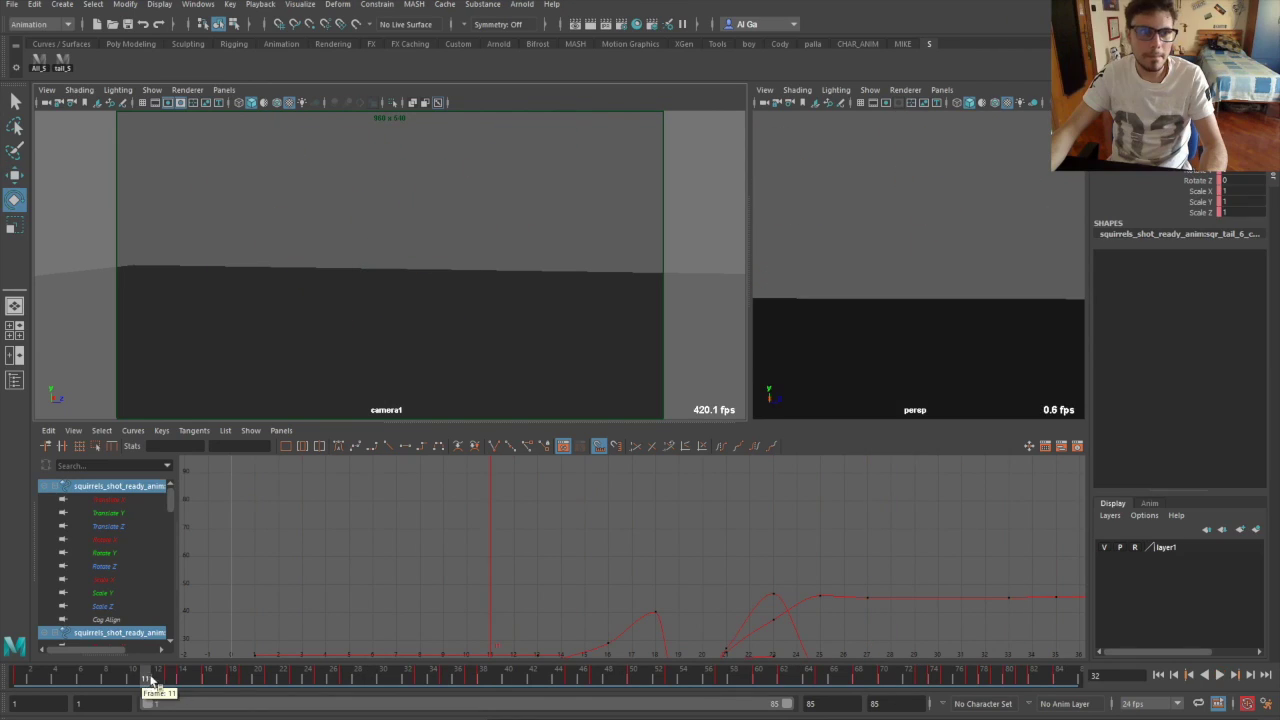
key(alt+v)
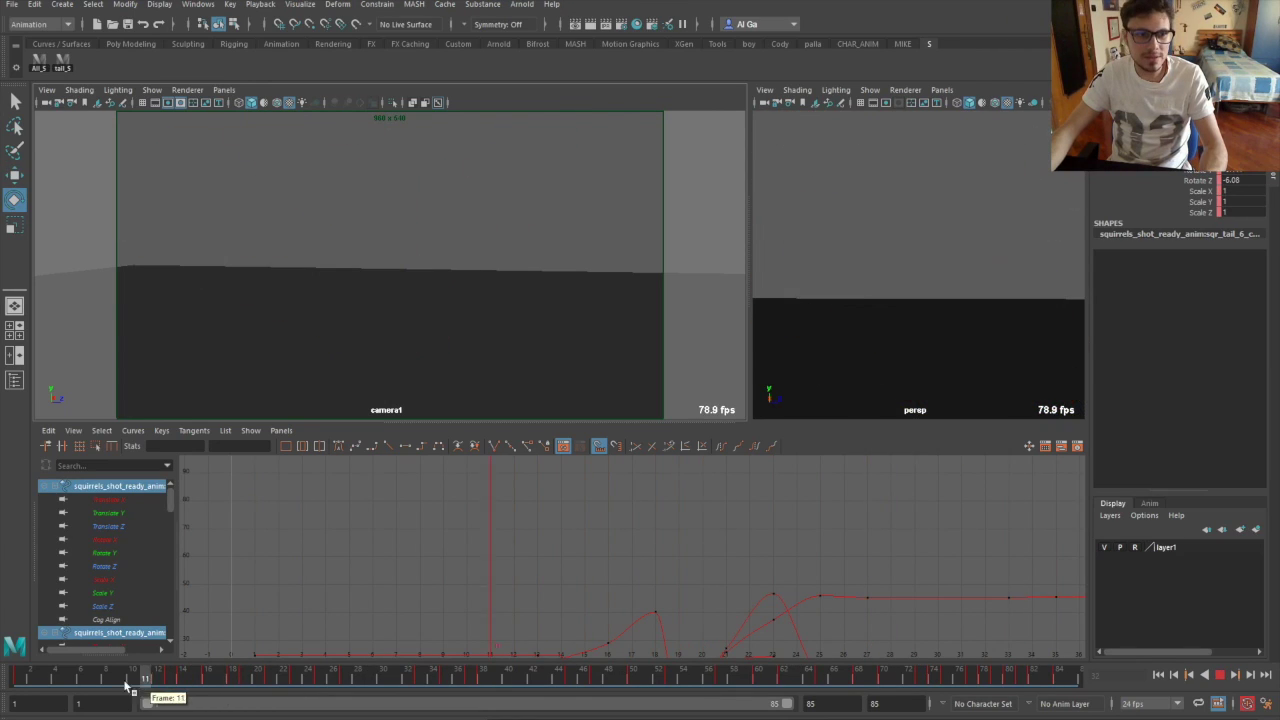
drag(157, 688, 232, 692)
click(1048, 220)
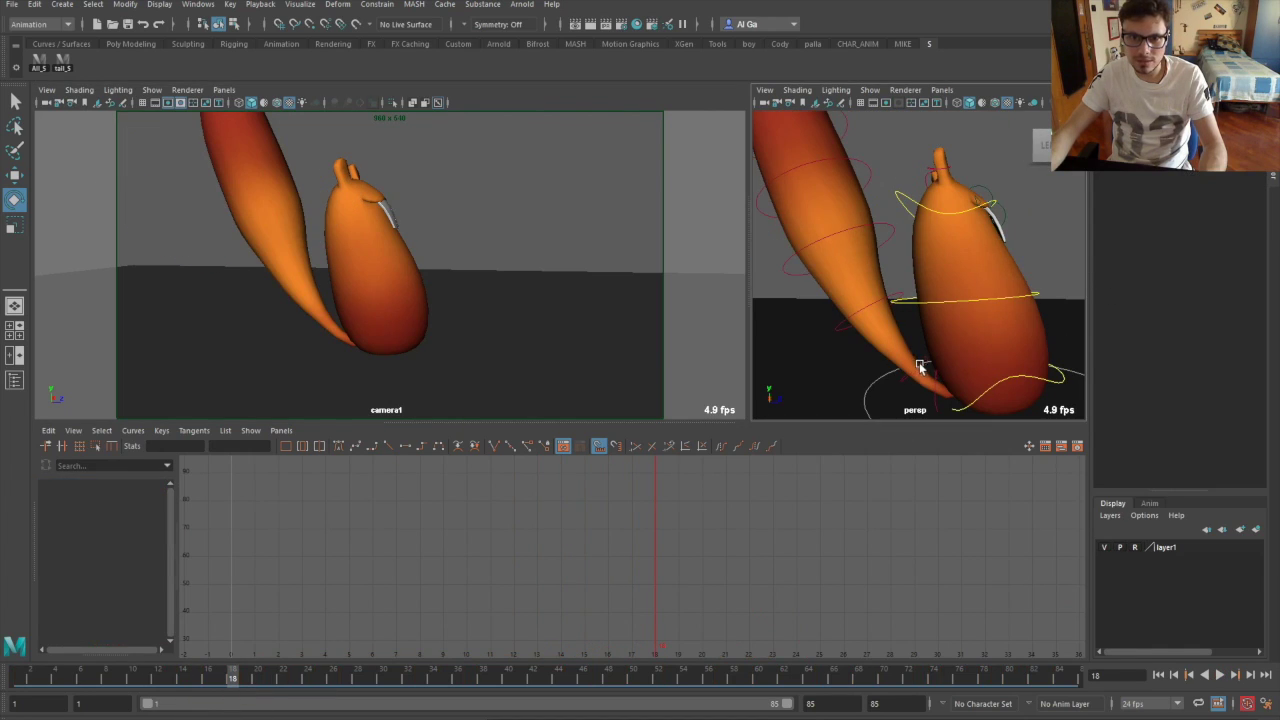
click(920, 366)
drag(960, 366, 1037, 330)
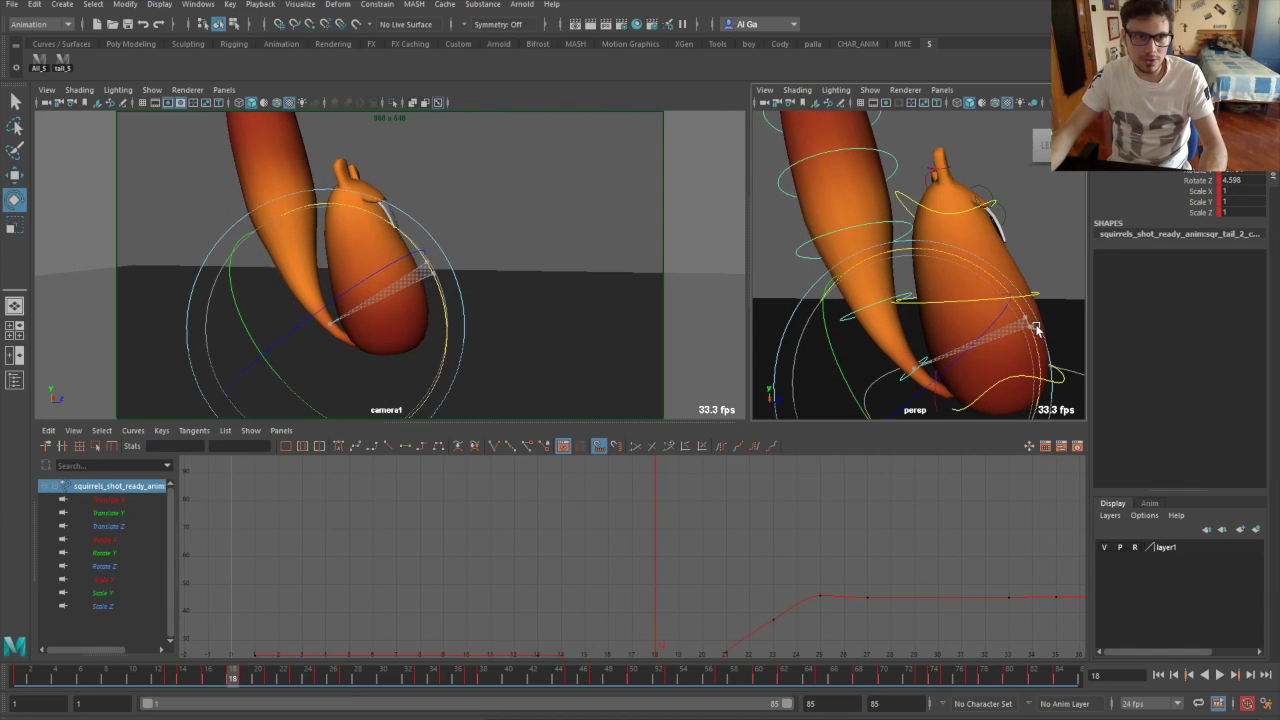
- Rotate the second tail control slightly further at frame 27, then adjust it the same way at frame 25
key(alt+v)
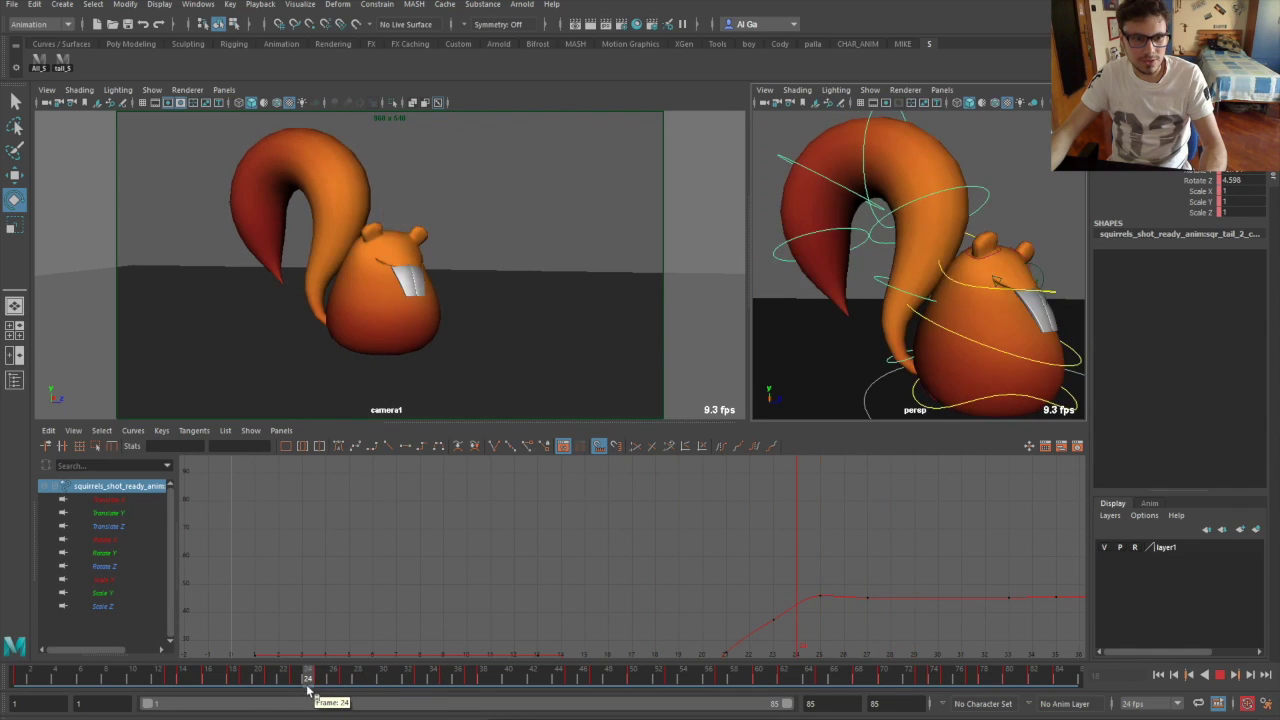
key(Escape)
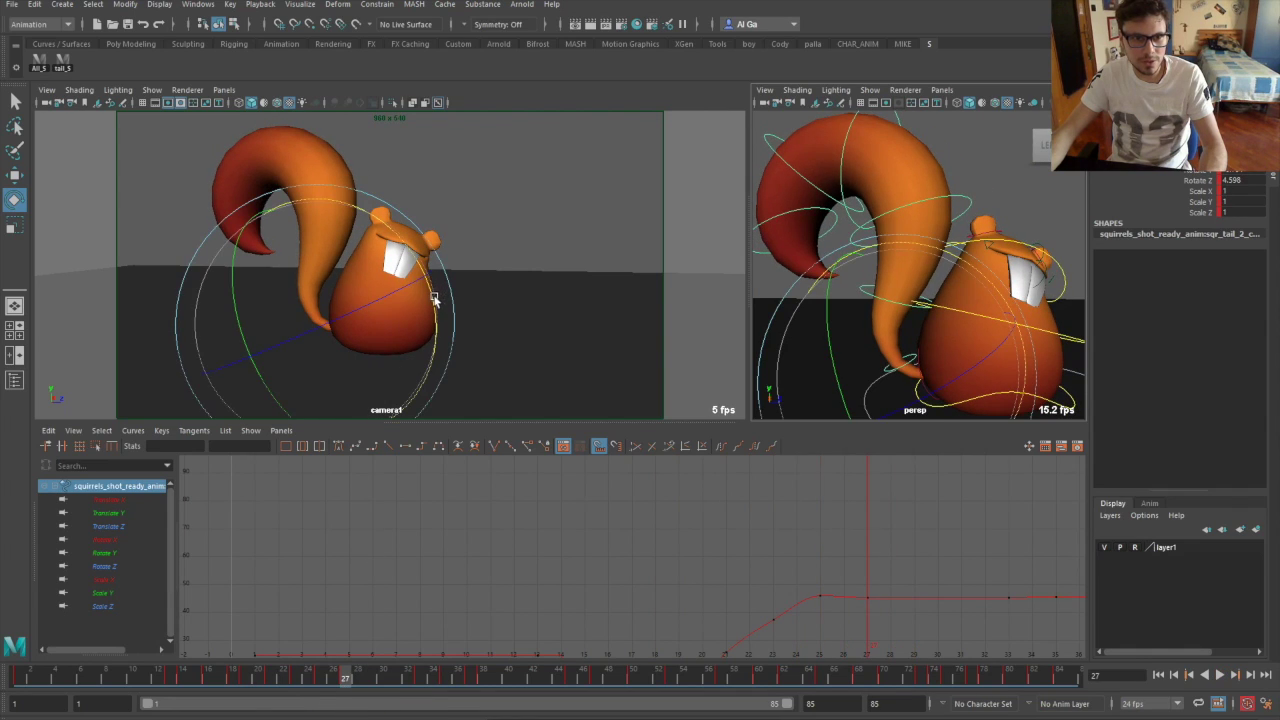
drag(433, 300, 433, 307)
key(alt+v)
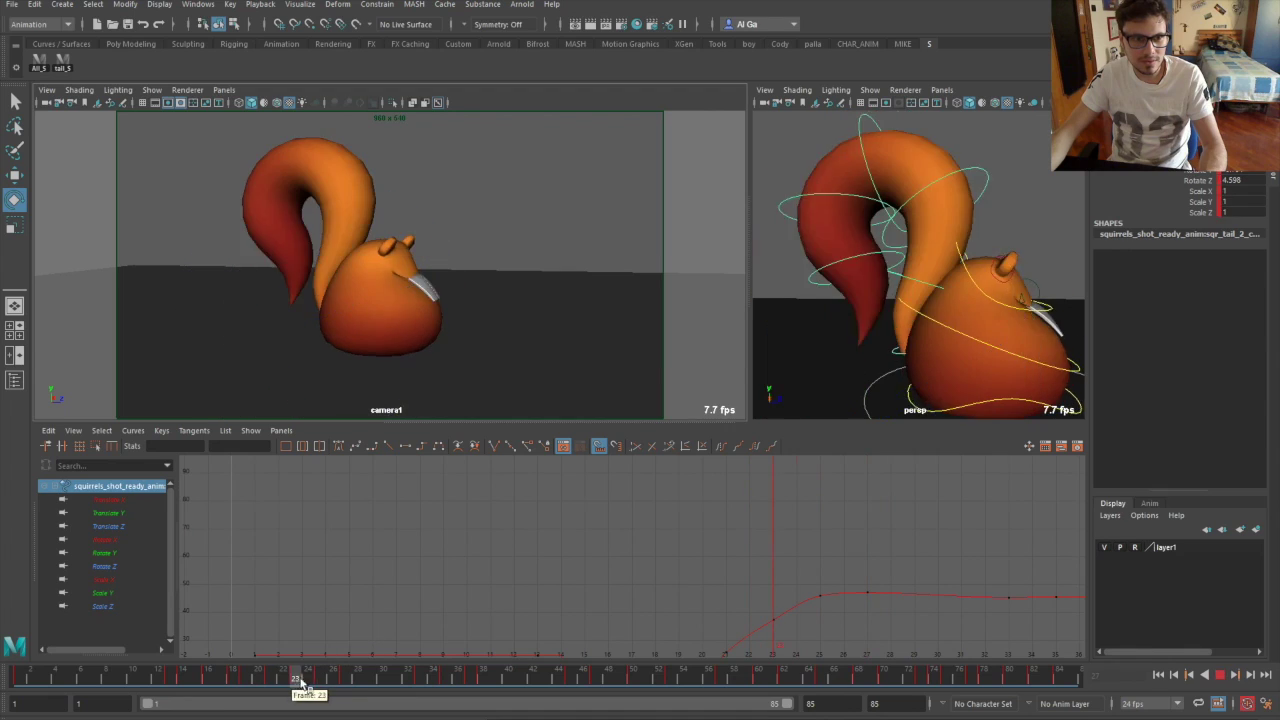
click(320, 681)
drag(436, 314, 436, 329)
- Remove the second tail control's key at frame 35
key(alt+v)
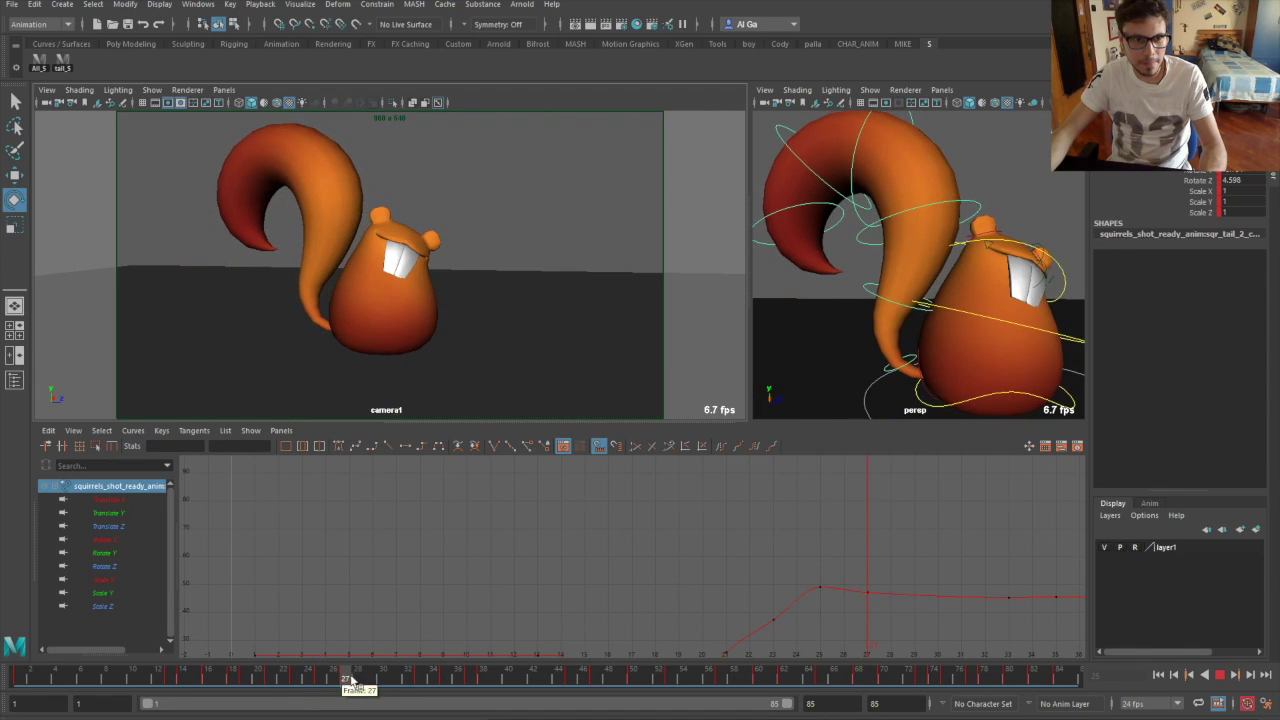
click(446, 680)
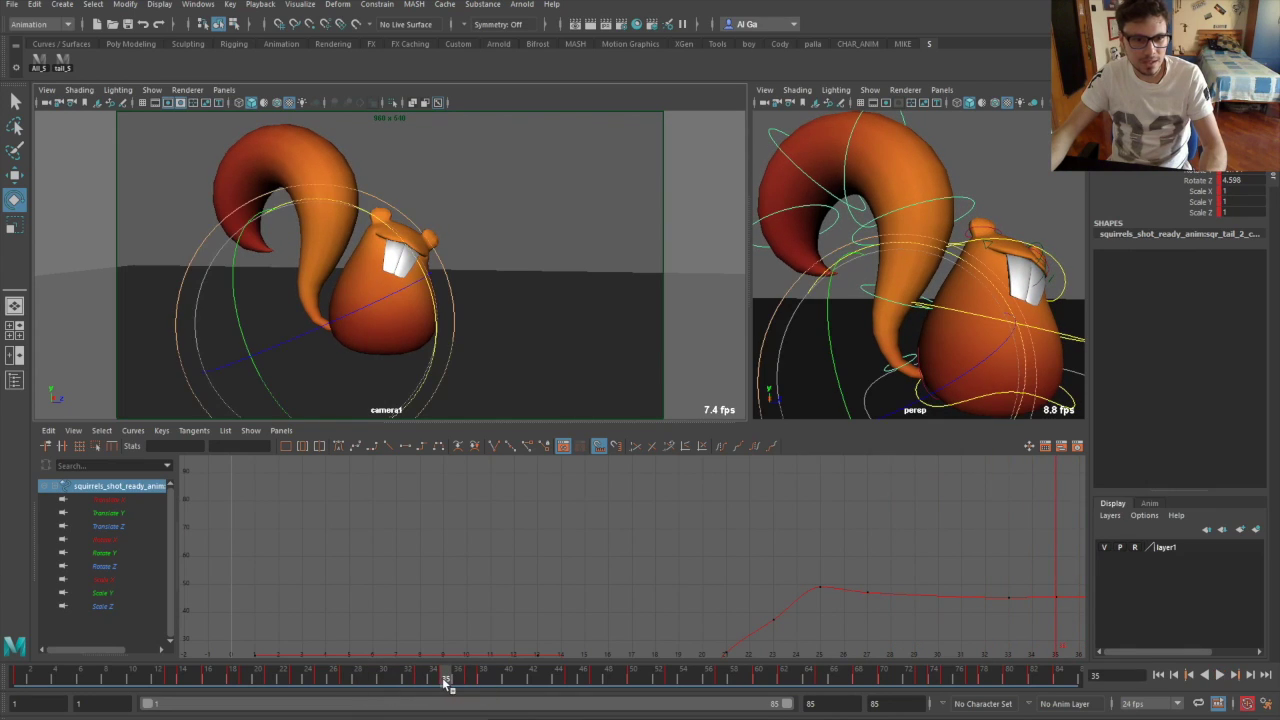
right_click(444, 678)
click(482, 451)
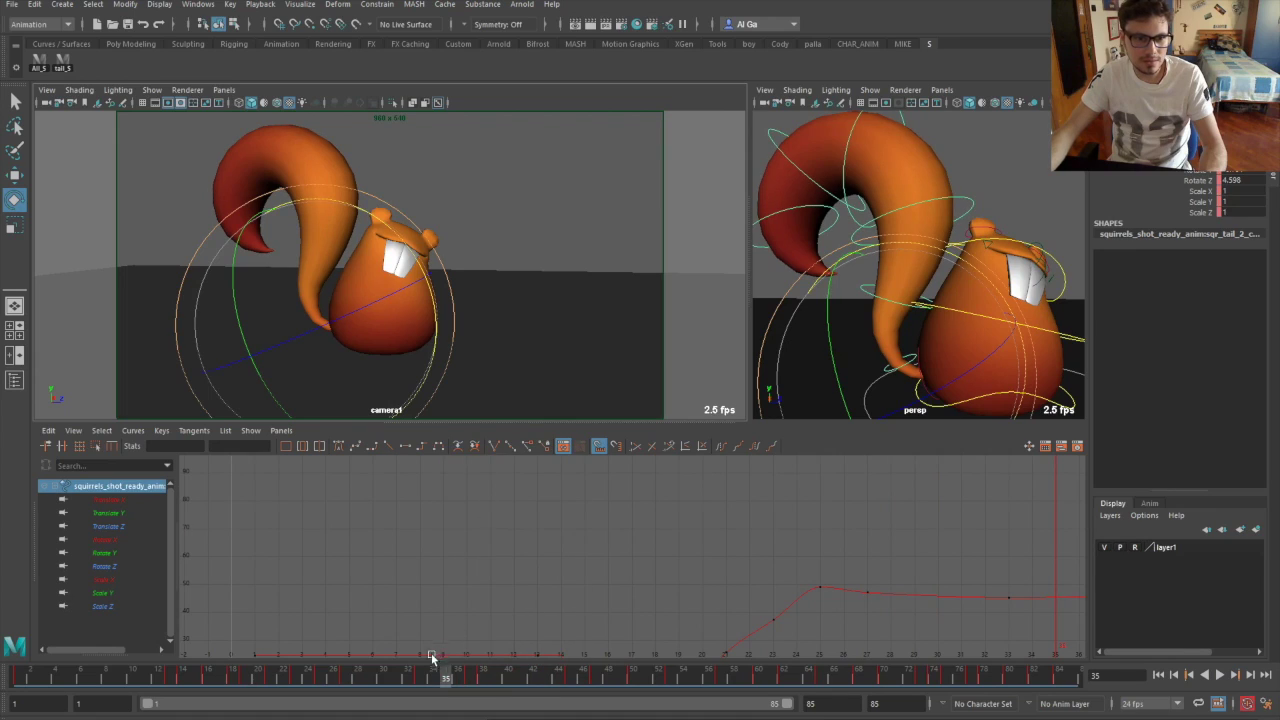
- Remove the second tail control's keys around frames 37 and 38, then play the shot back from frame 17
key(alt+v)
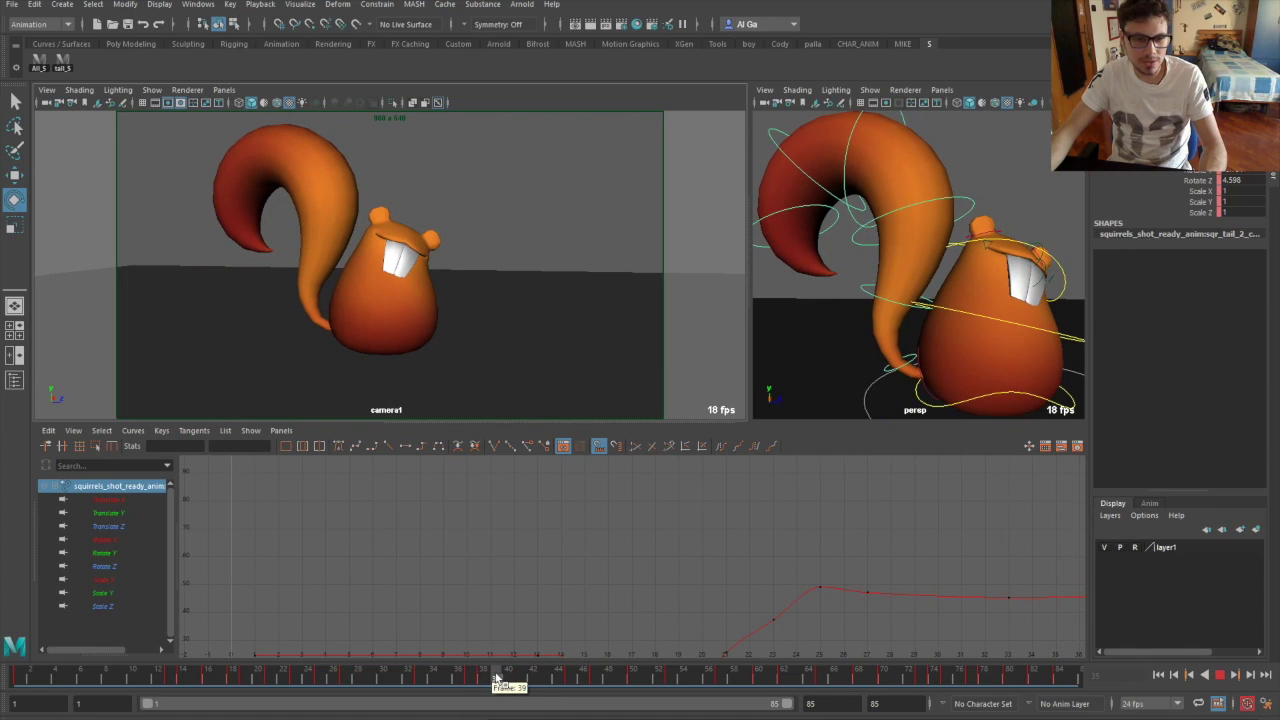
click(497, 680)
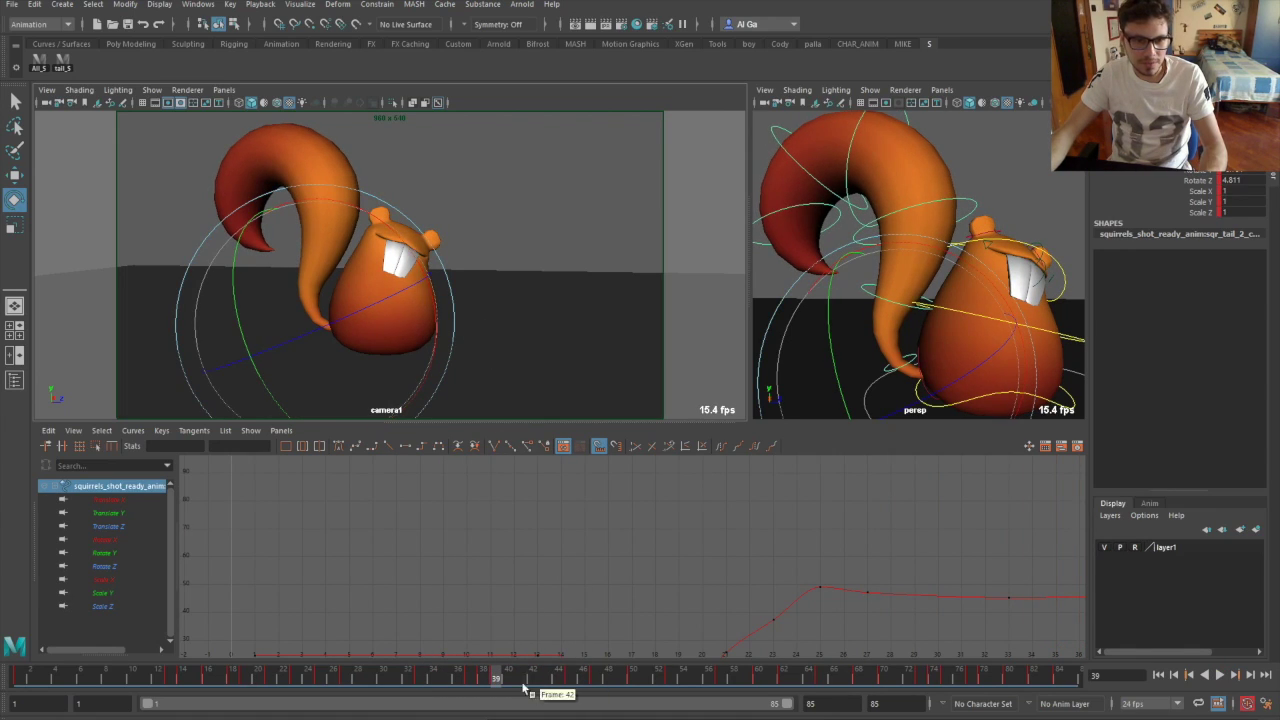
click(481, 676)
right_click(481, 676)
click(501, 449)
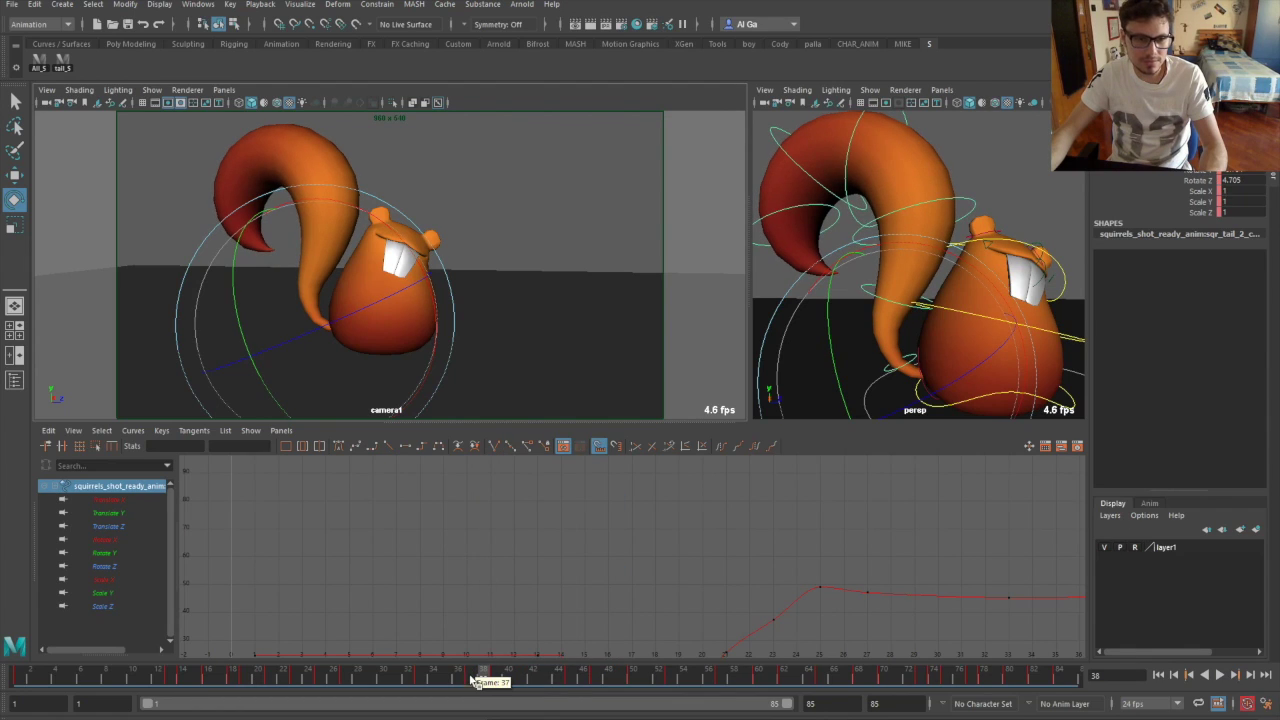
right_click(474, 678)
click(494, 450)
mouse_move(483, 676)
mouse_down()
mouse_move(434, 677)
mouse_move(594, 688)
mouse_move(506, 677)
mouse_move(480, 688)
mouse_move(234, 626)
mouse_move(222, 603)
mouse_up()
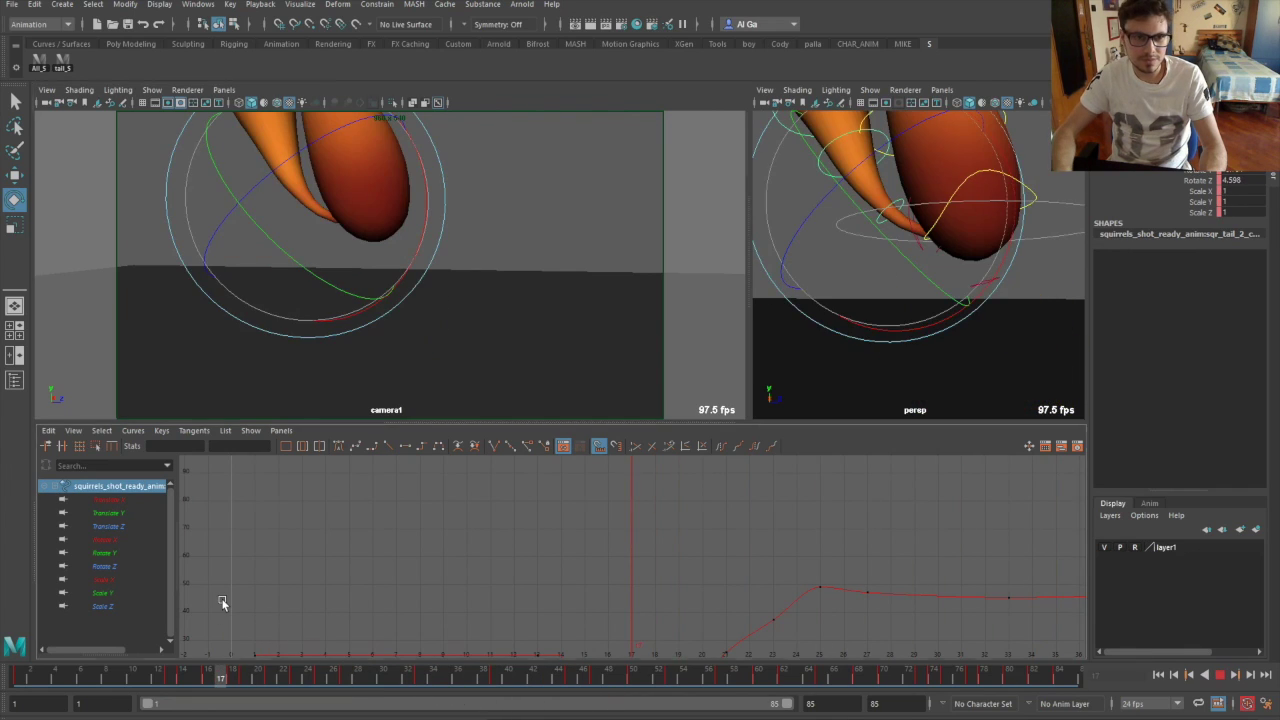
key(alt+v)
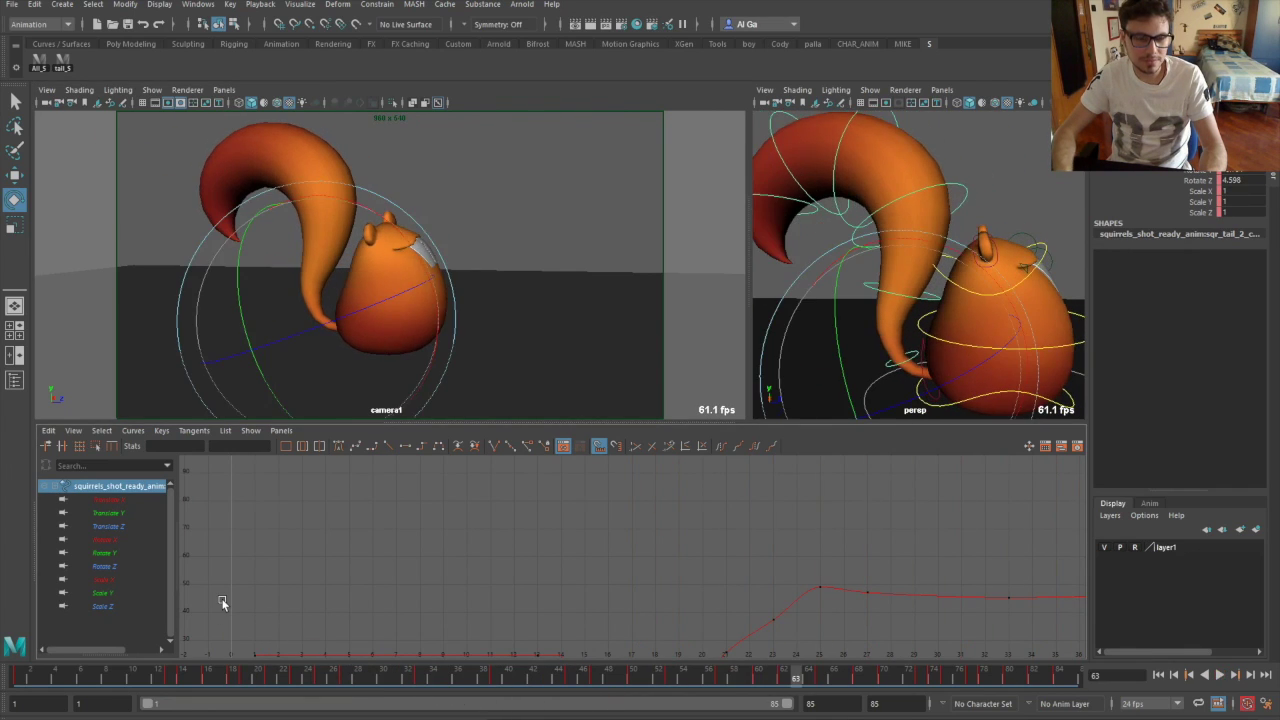
- Play the shot back repeatedly and scrub from frame 34 to frame 47 to examine the tail's motion after the landing
key(alt+v)
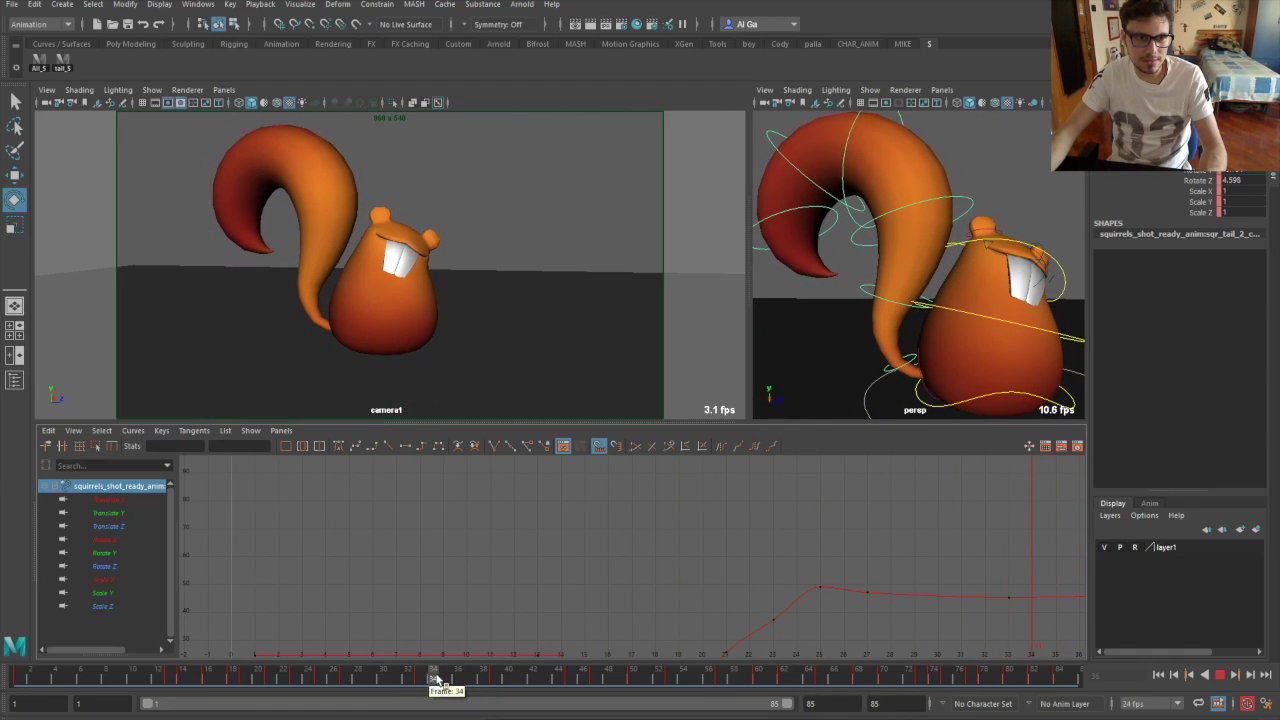
click(458, 680)
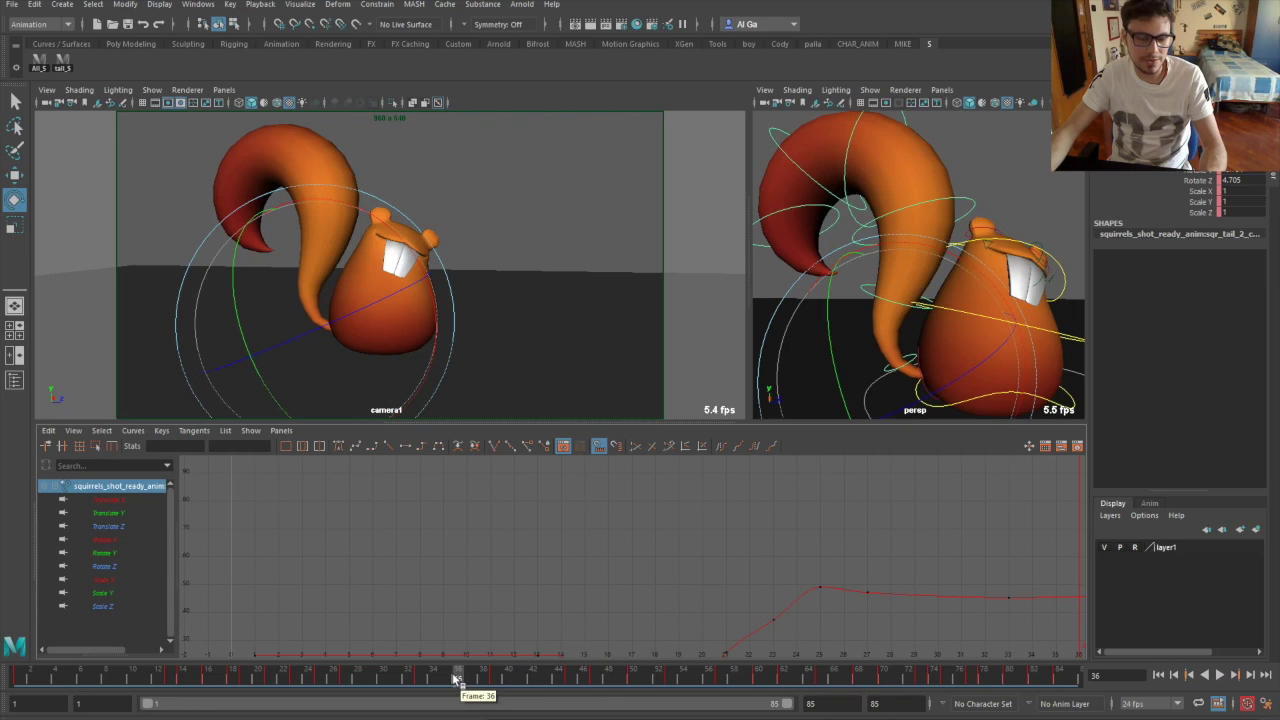
key(alt+v)
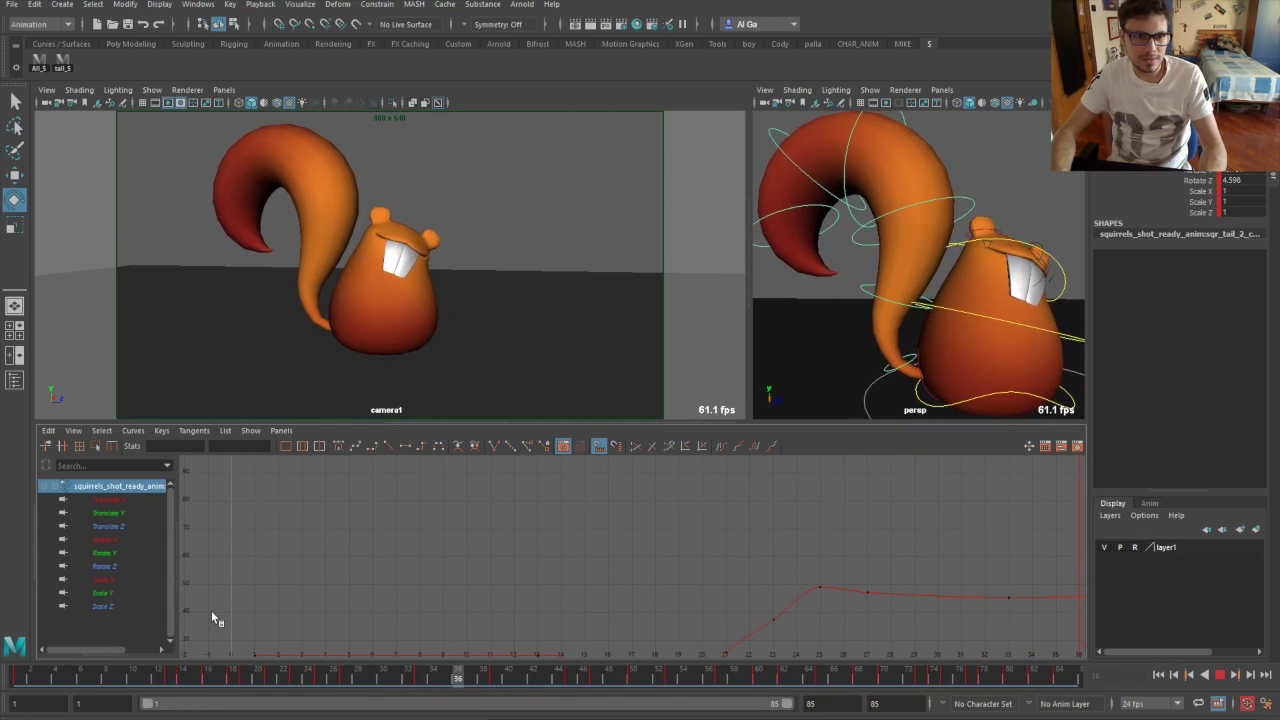
click(500, 680)
mouse_move(500, 683)
mouse_down()
mouse_move(570, 684)
mouse_move(485, 685)
mouse_move(586, 684)
mouse_move(556, 682)
mouse_up()
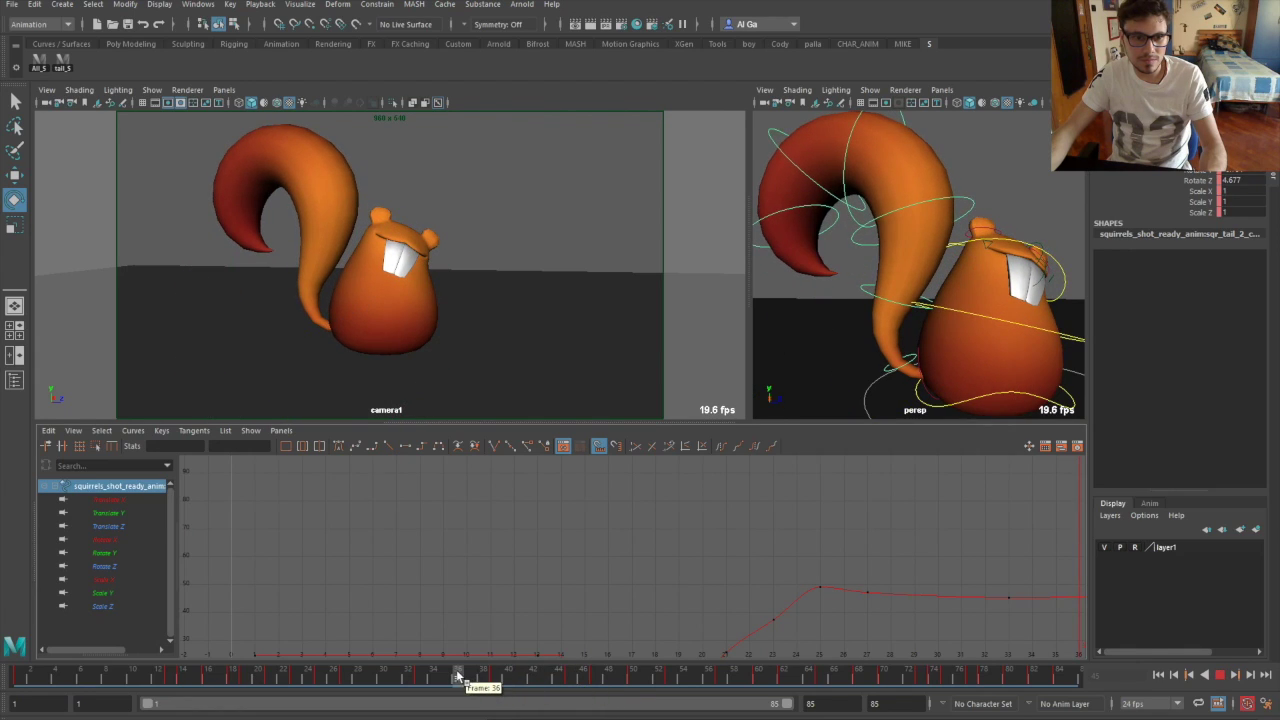
drag(477, 680, 572, 690)
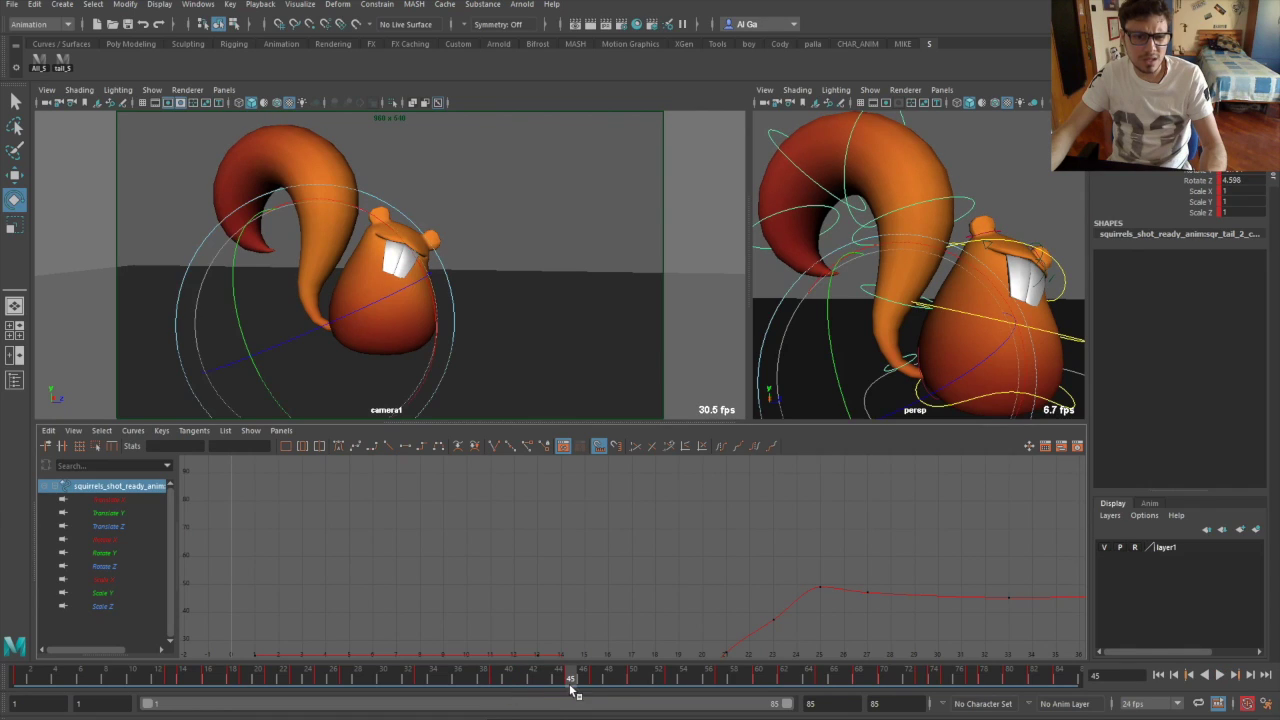
drag(400, 343, 432, 343)
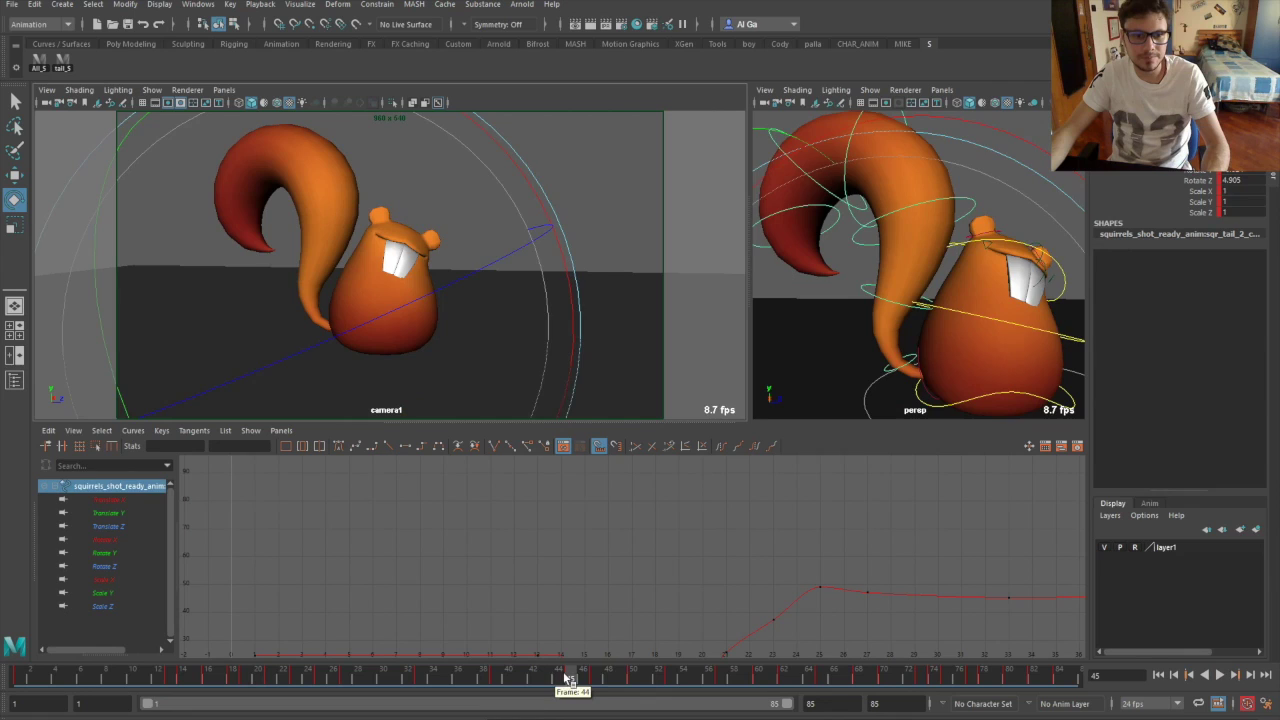
key(alt+v)
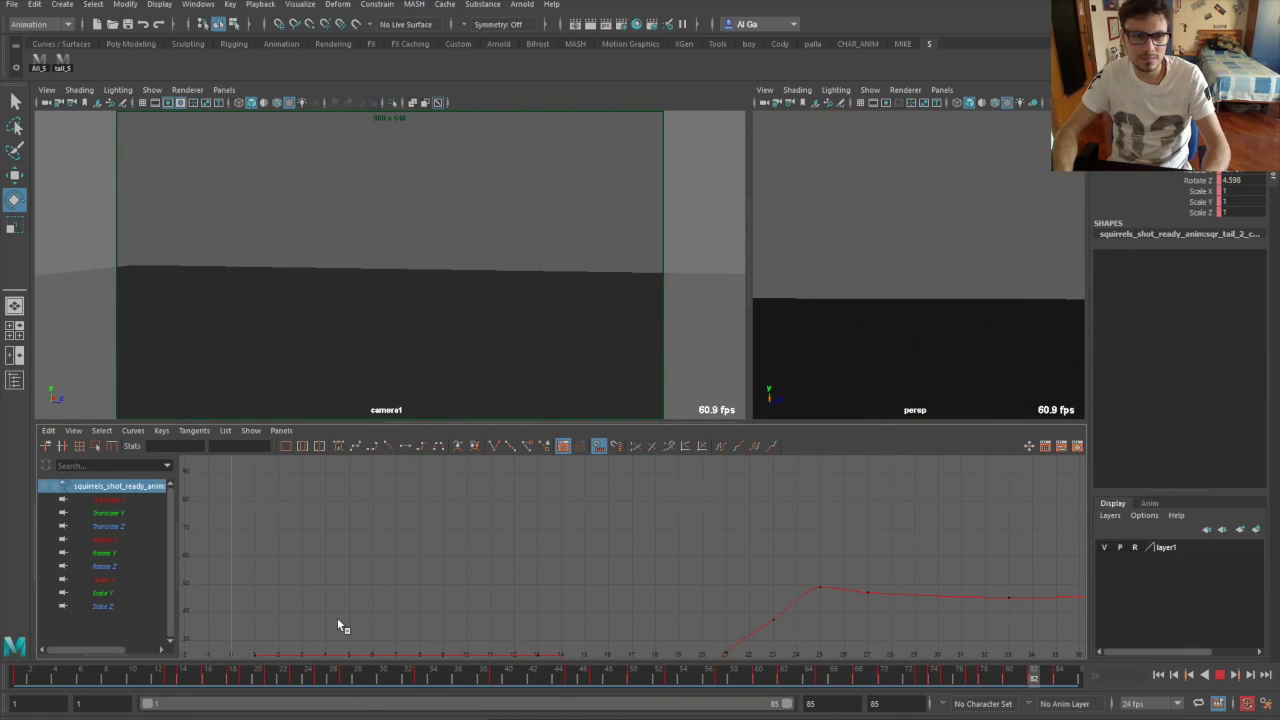
drag(569, 672, 596, 681)
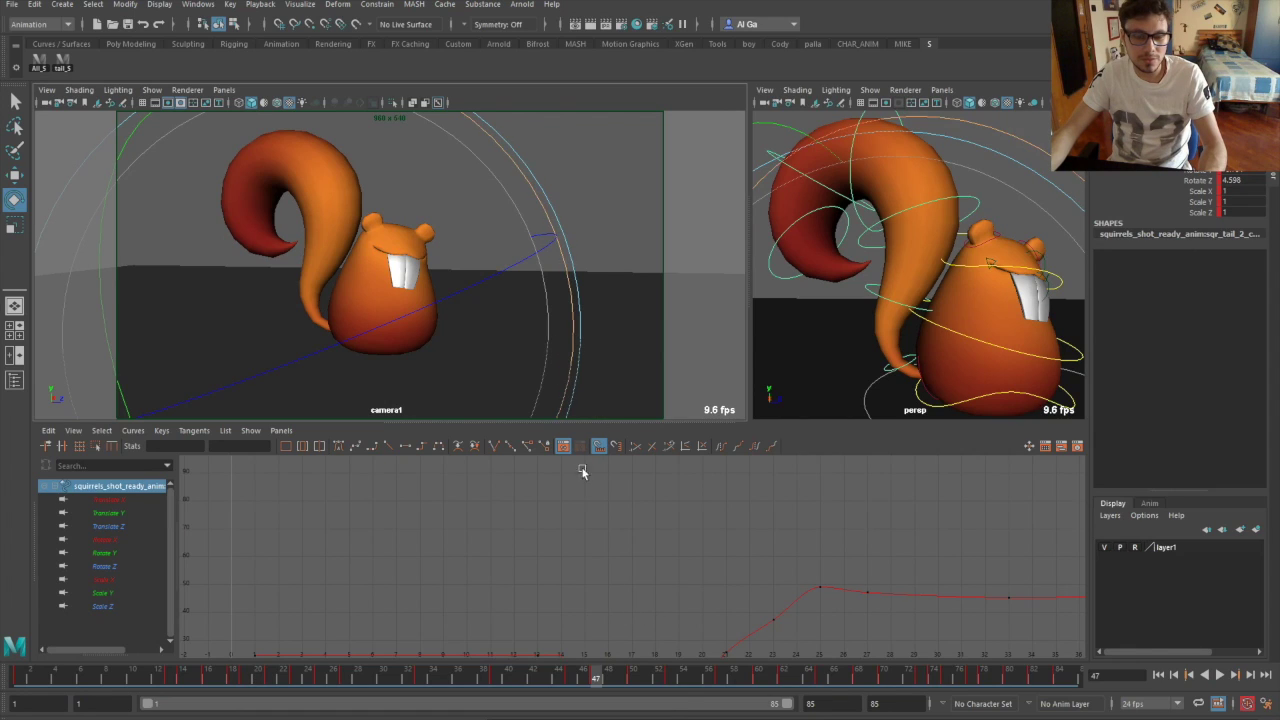
key(alt+v)
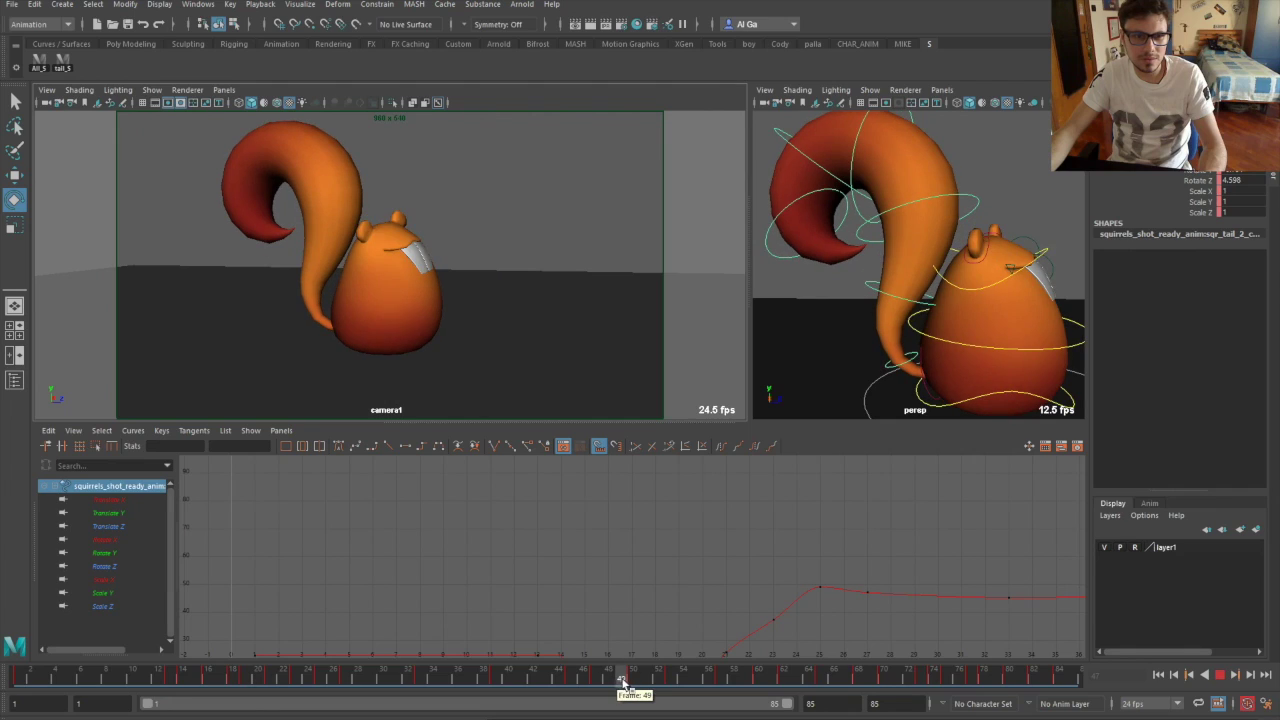
- Rotate the second tail control at frame 50 to swing the tail slightly closer to the body, comparing it with the neighbouring frames
click(620, 683)
key(alt+period)
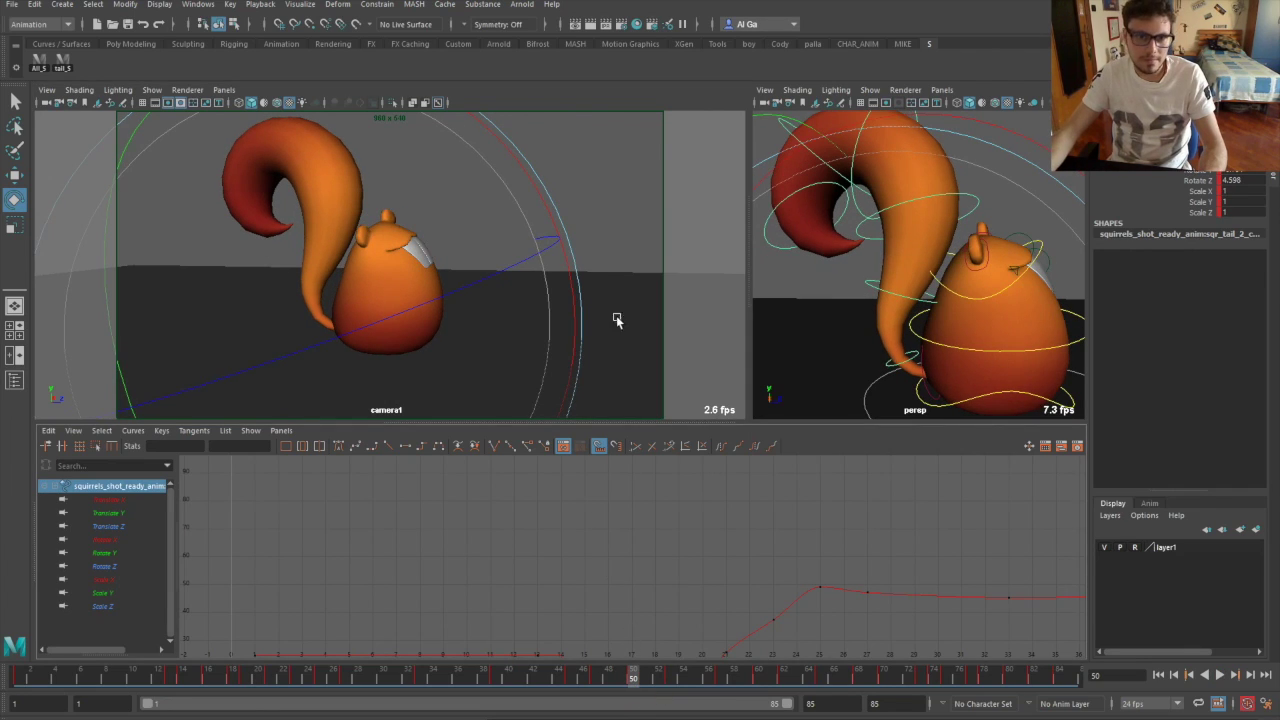
drag(578, 316, 592, 371)
key(alt+comma)
key(alt+comma)
key(alt+period)
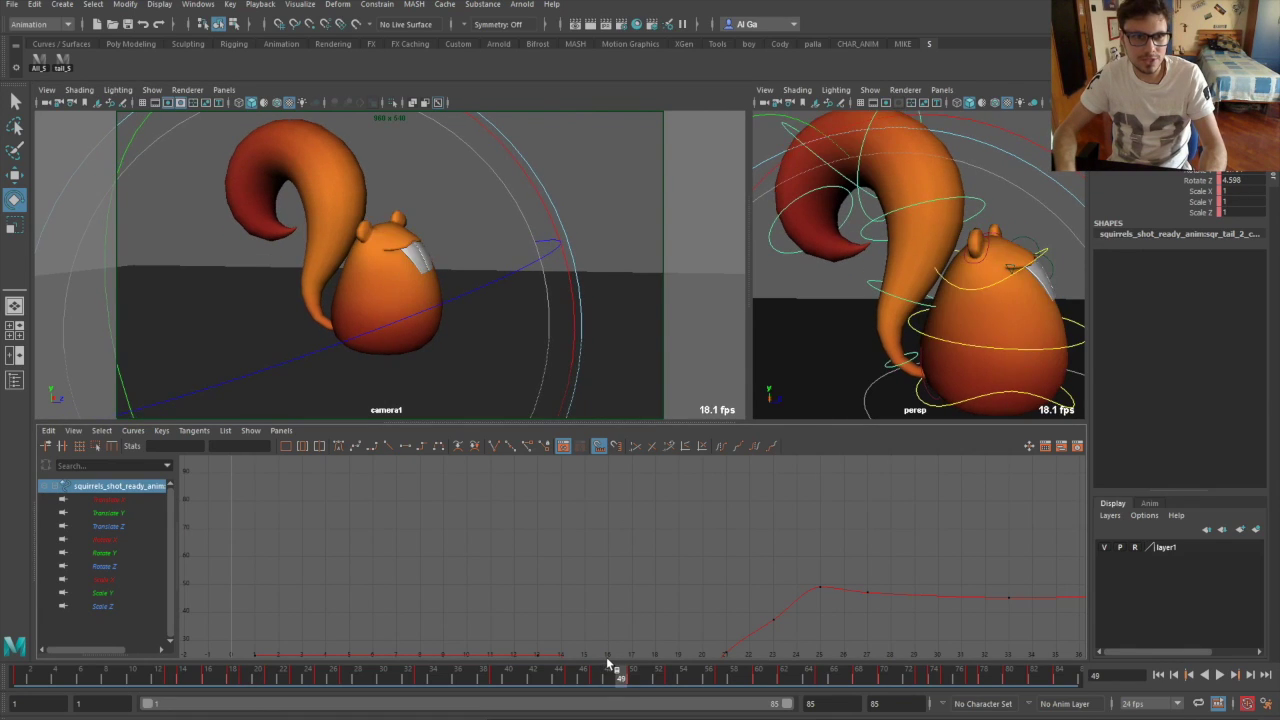
key(alt+period)
drag(575, 356, 577, 356)
key(alt+period)
key(alt+period)
key(alt+period)
key(alt+period)
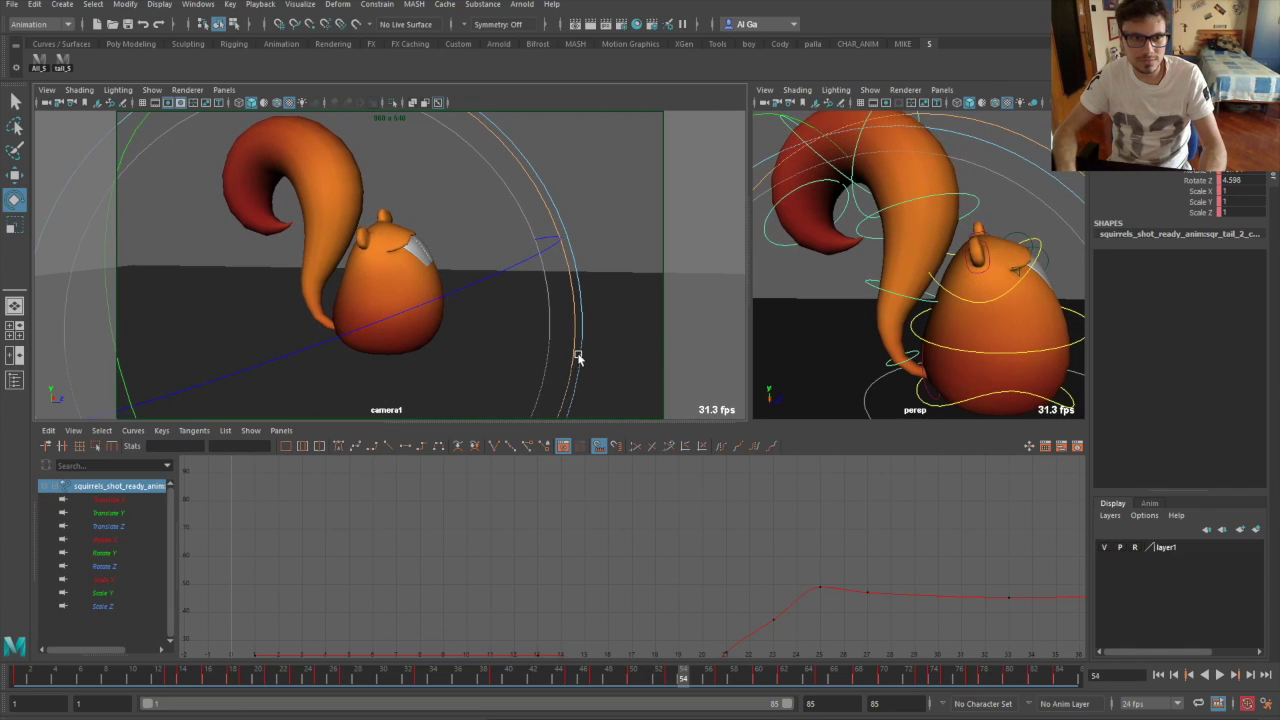
- Play the shot back, then rotate the second tail control at frame 60 to bring the tail closer to the body
key(alt+v)
key(alt+v)
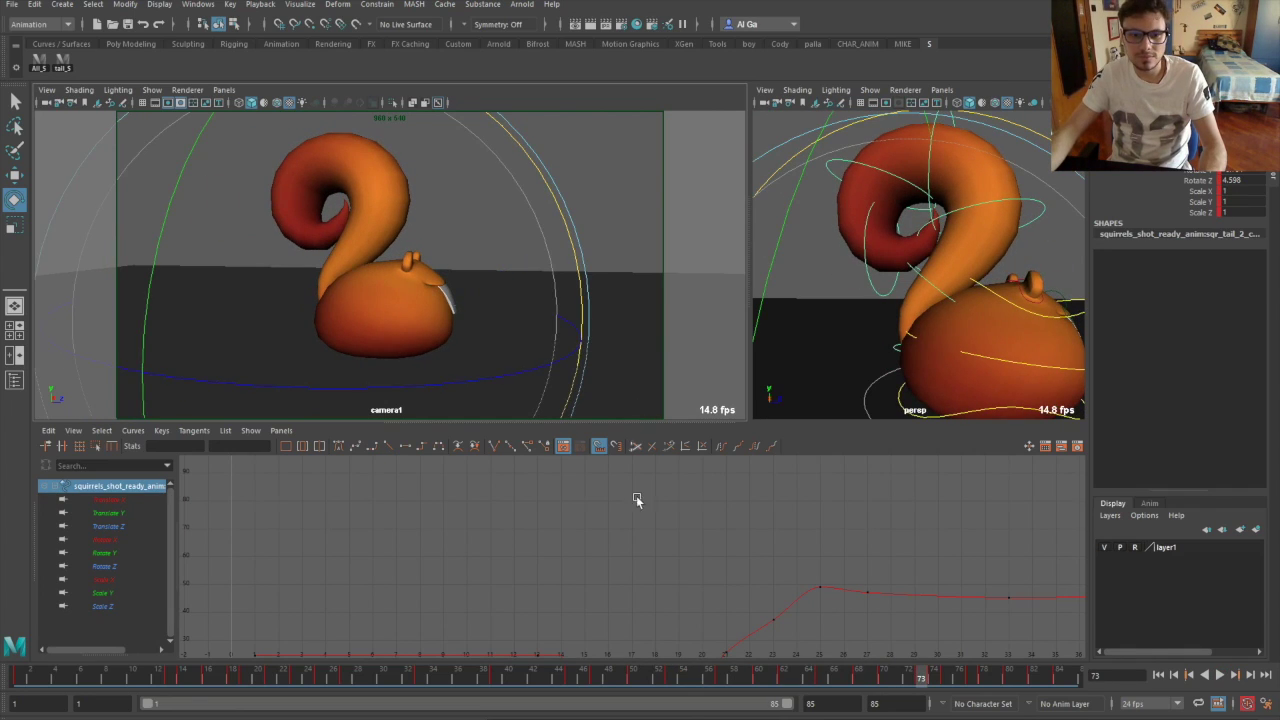
mouse_move(736, 682)
mouse_down()
mouse_move(749, 686)
mouse_move(720, 684)
mouse_move(758, 682)
mouse_up()
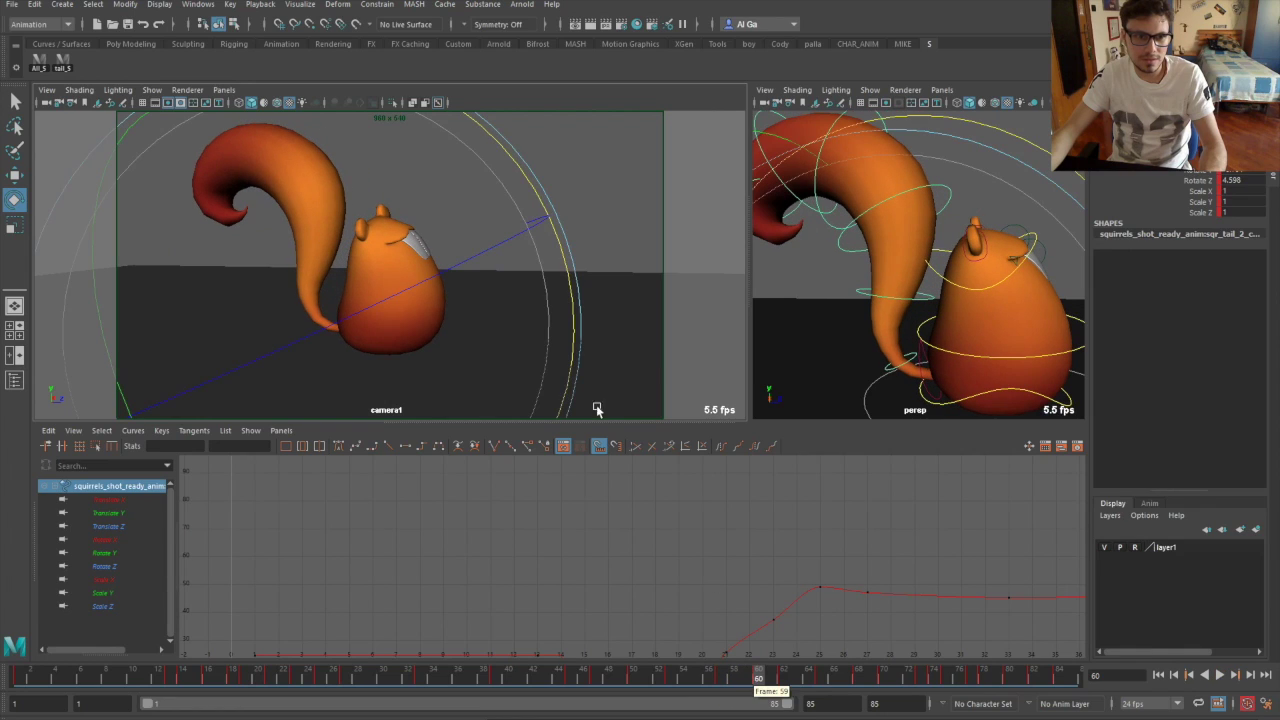
drag(575, 316, 575, 333)
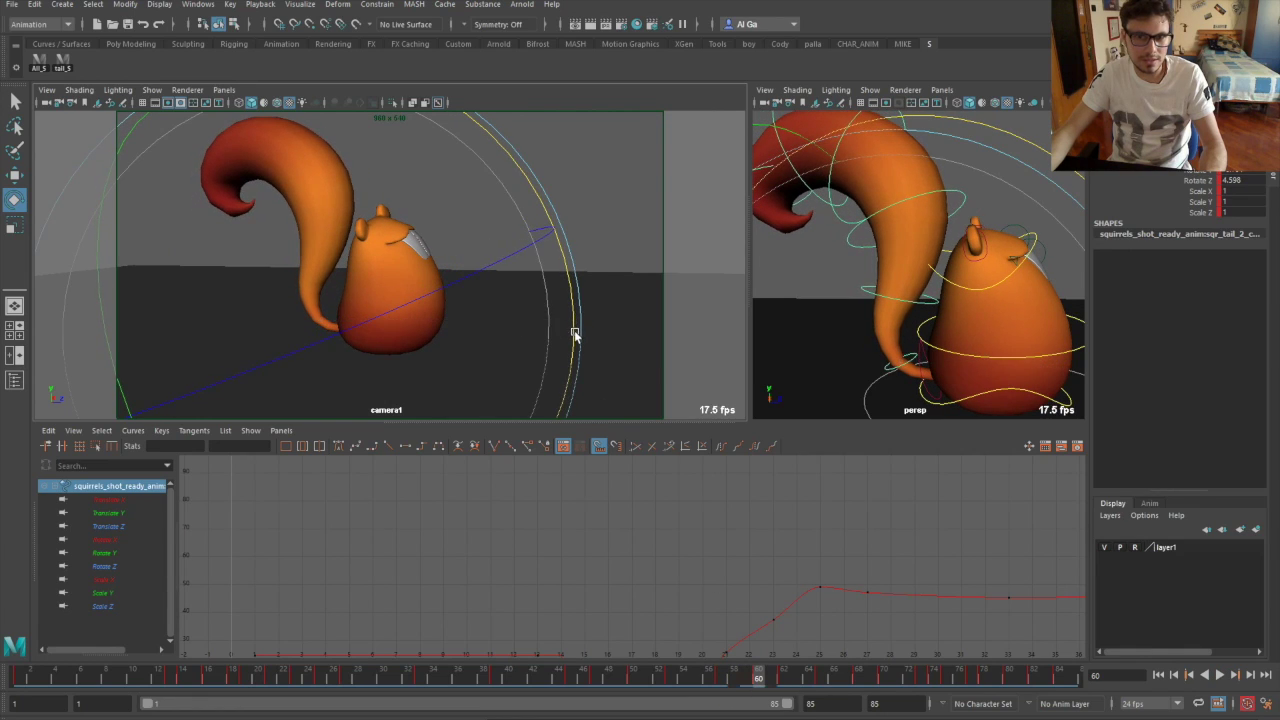
- Select the first tail control at the tail's base for moving at frame 60
key(w)
click(923, 378)
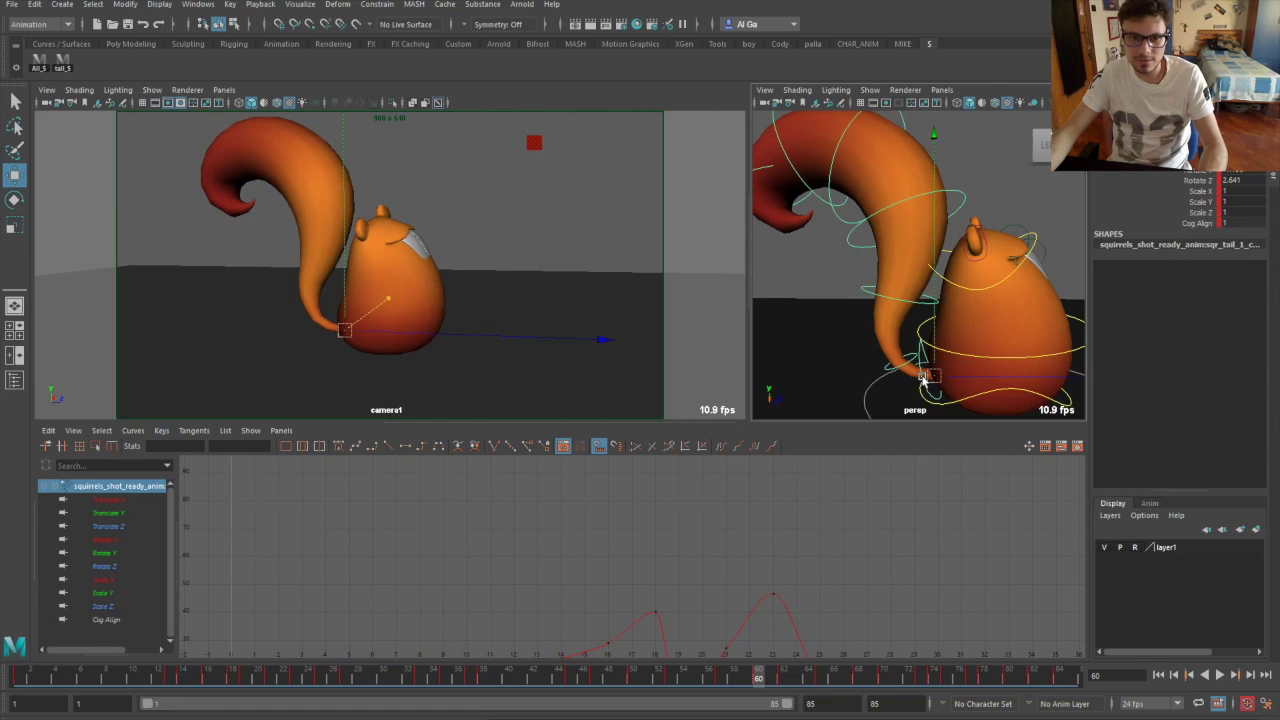
- Rotate the first tail control slightly toward the body at frame 60 and scrub the animation to frame 65
key(e)
drag(597, 279, 592, 291)
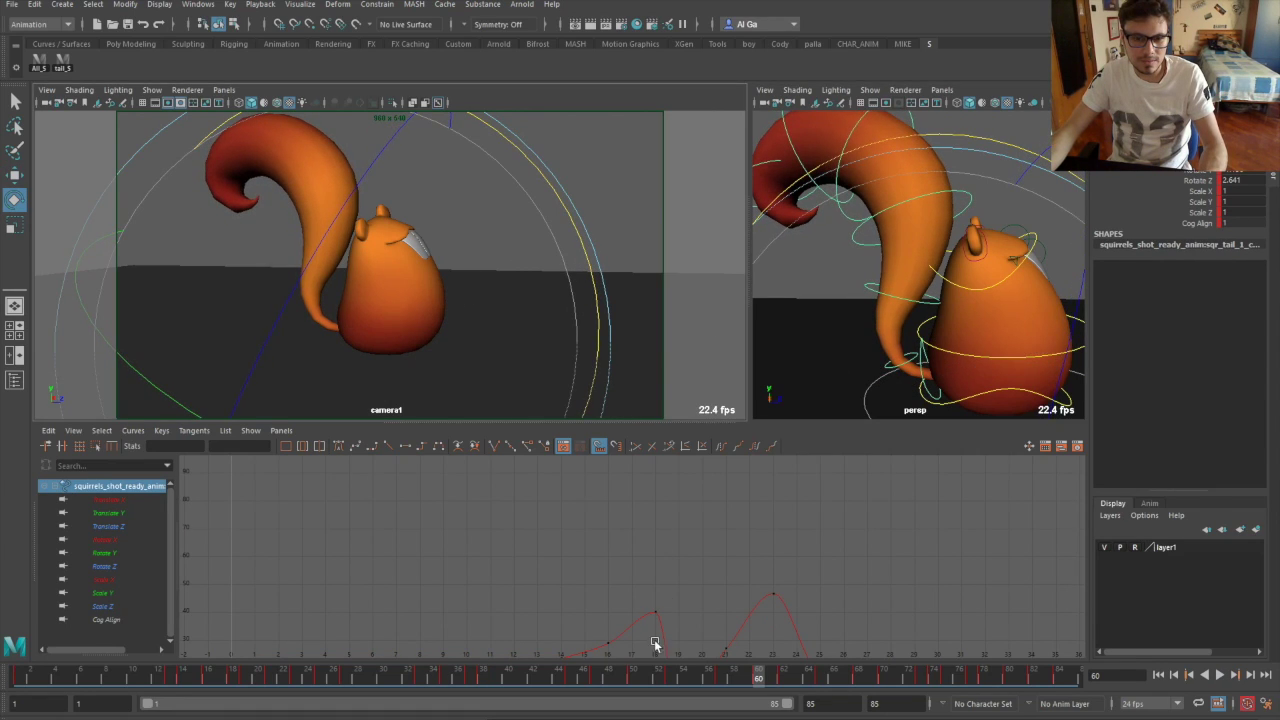
drag(762, 680, 821, 678)
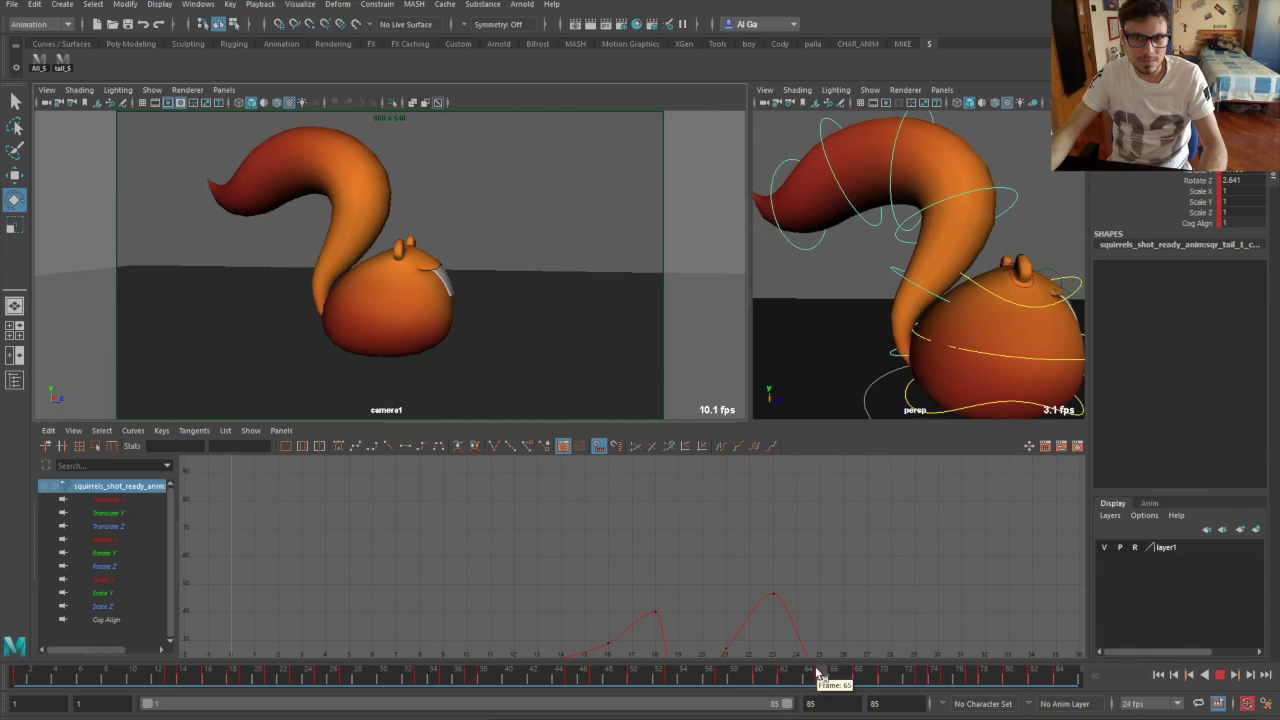
- Save the scene and rotate the second tail control backward at frame 65, swinging the tail down behind the squirrel
click(890, 352)
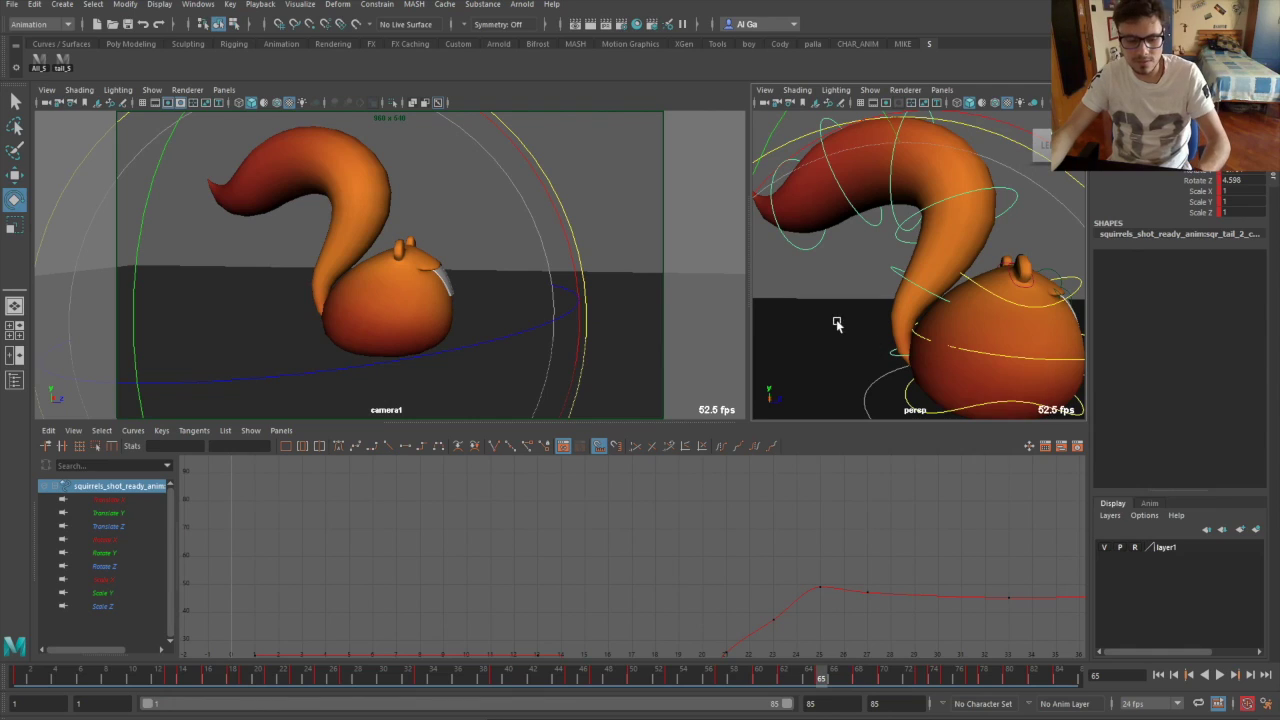
key(q)
key(ctrl+s)
click(612, 386)
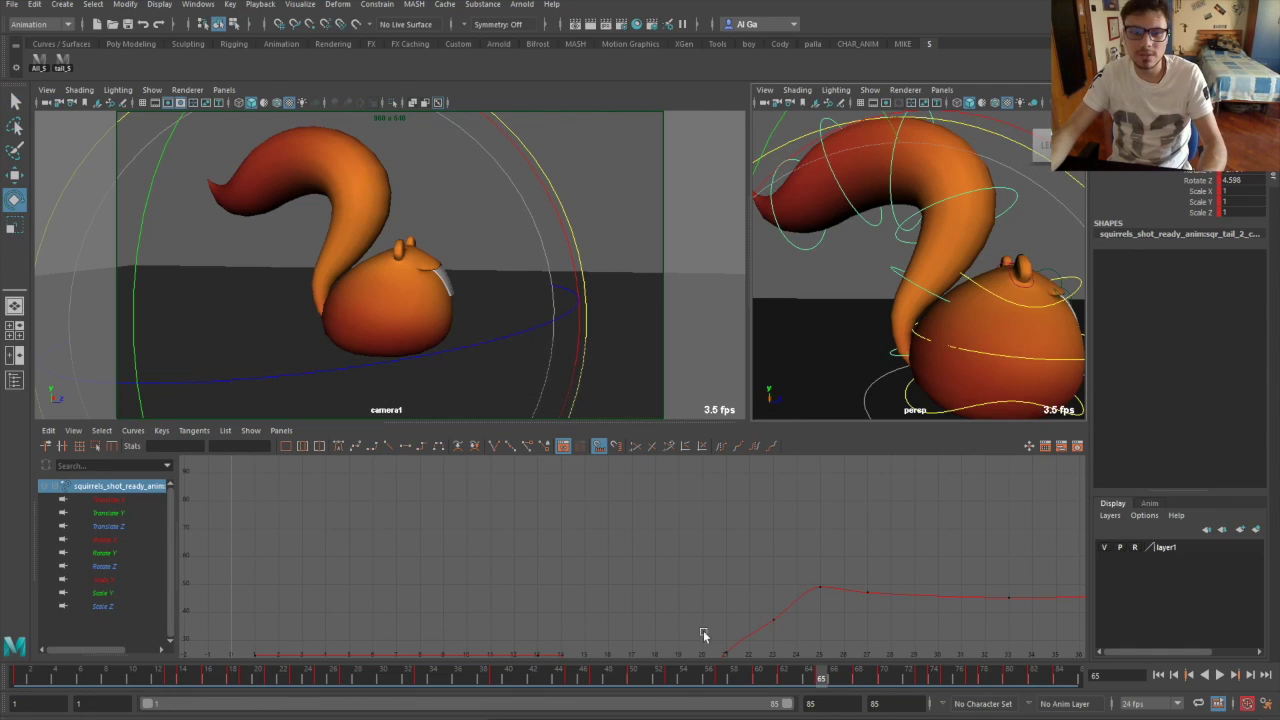
key(alt+v)
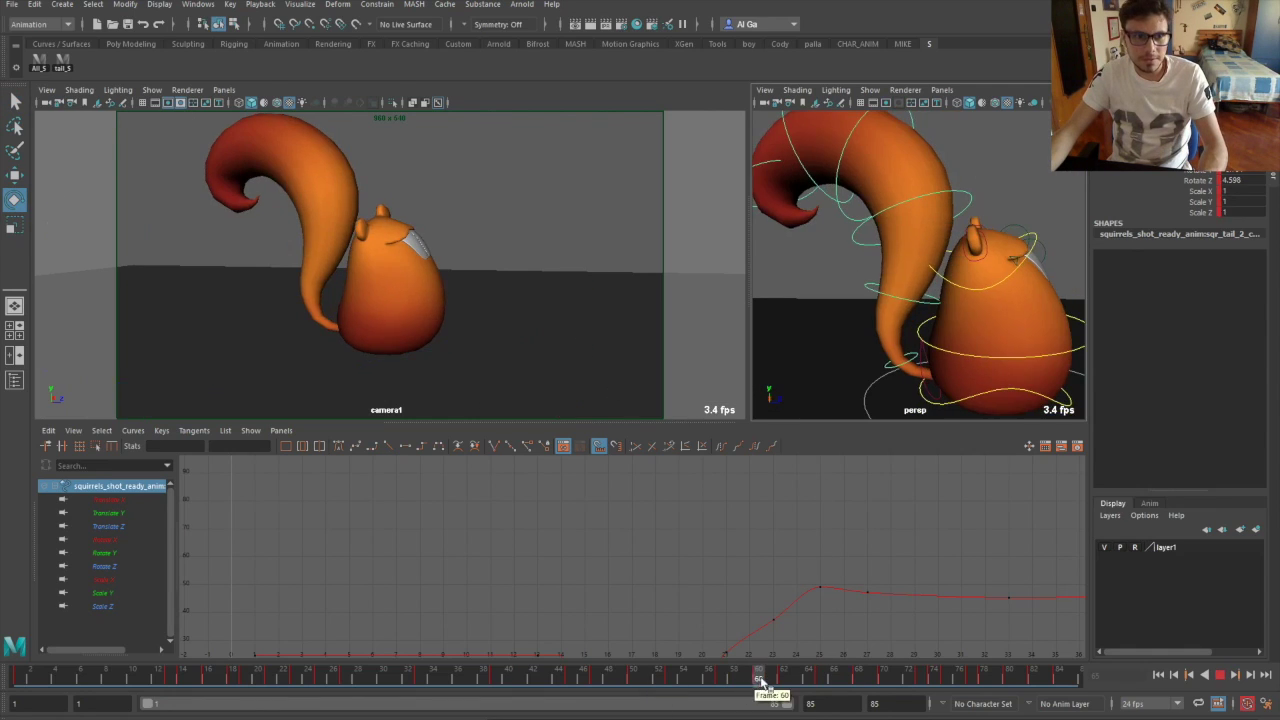
click(818, 680)
drag(563, 241, 485, 162)
click(930, 279)
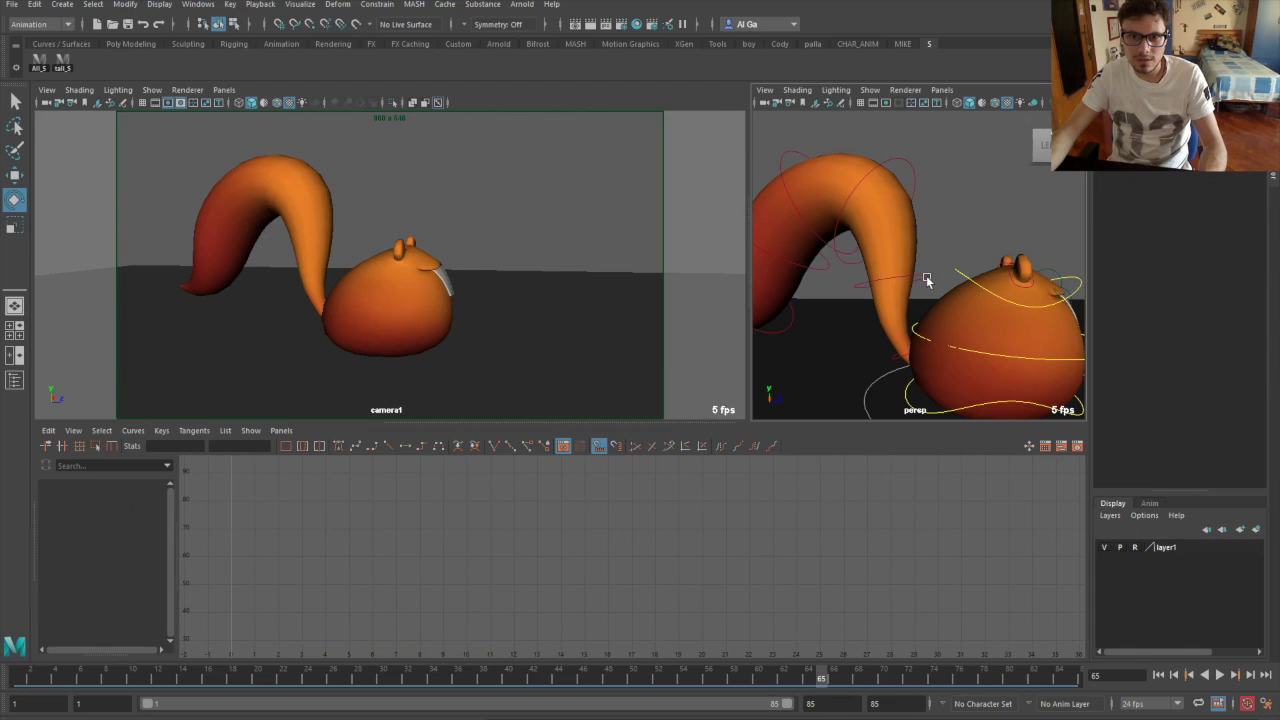
- Rotate the third tail control at frame 65 so the rest of the tail curls down toward the floor
click(927, 281)
key(minus)
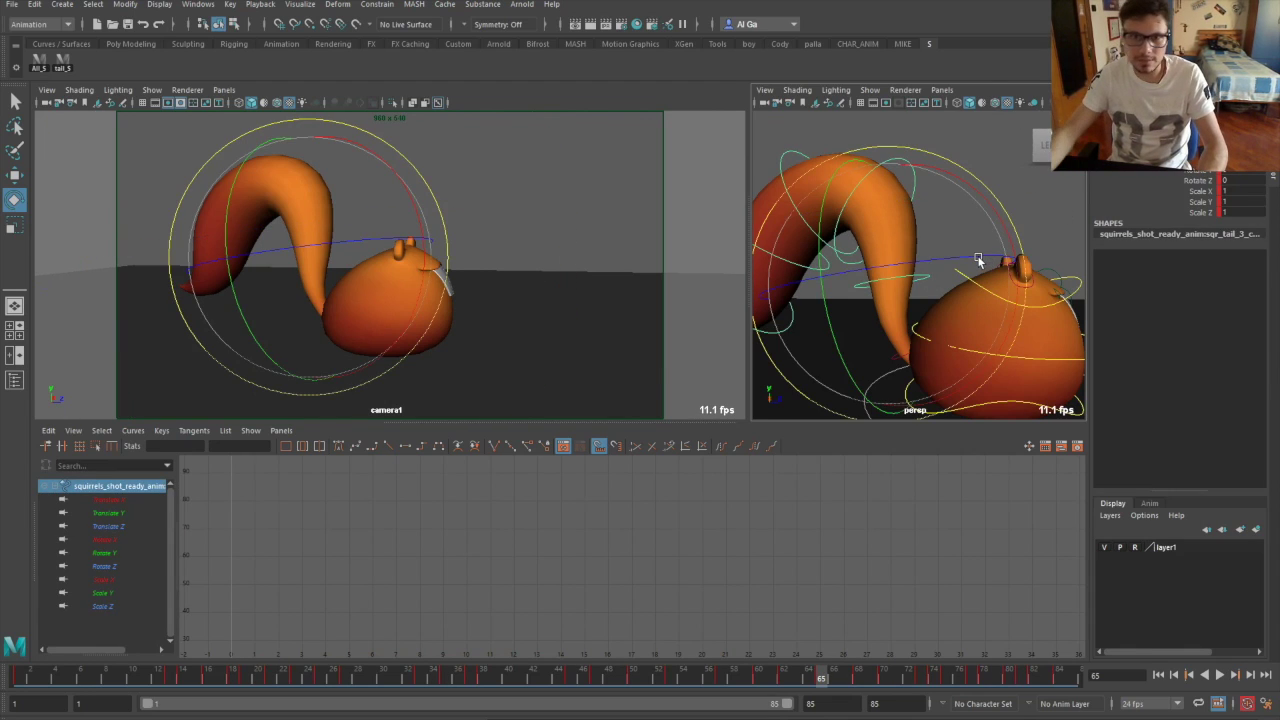
drag(999, 226, 986, 204)
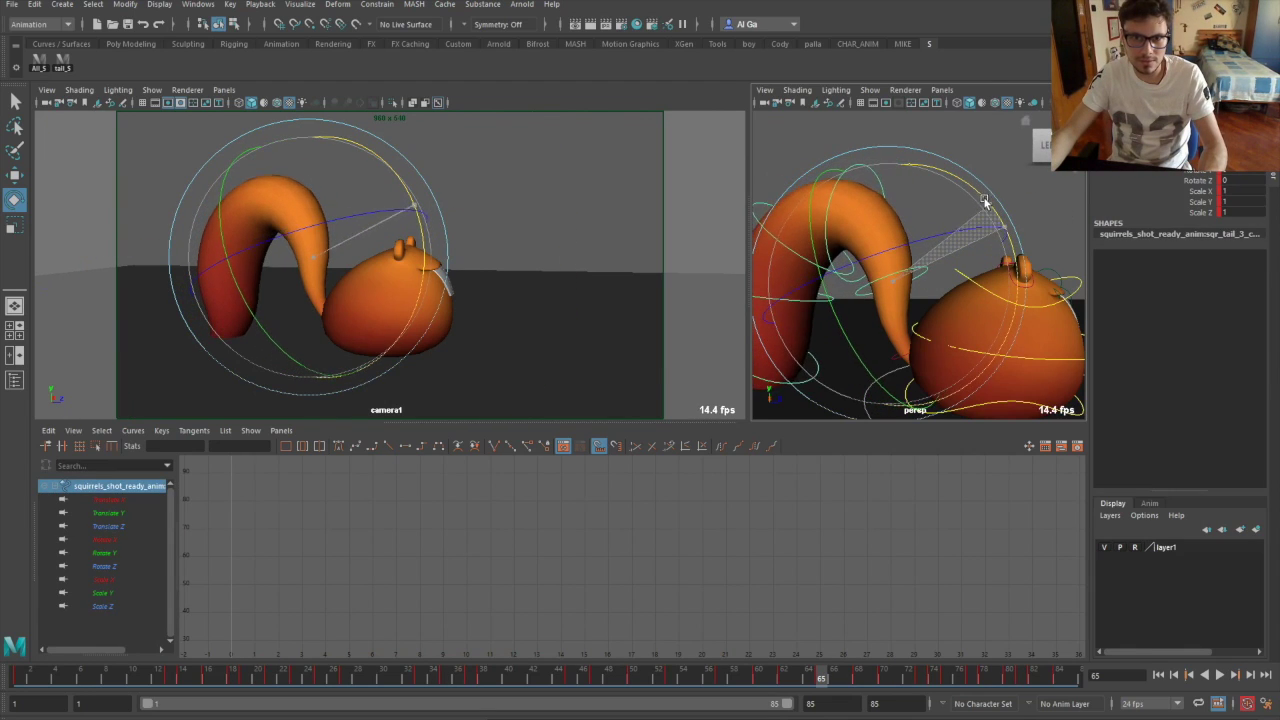
click(1033, 159)
scroll(921, 243, down, 5)
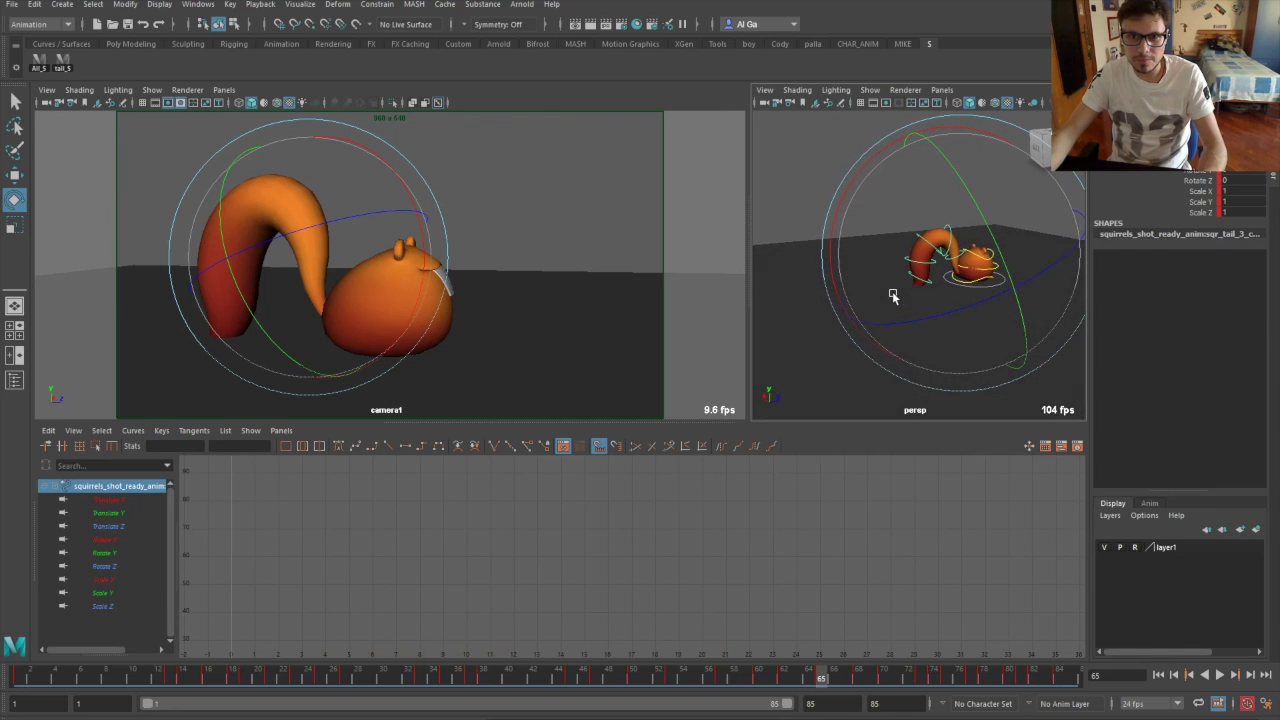
scroll(927, 279, up, 3)
key(a)
key(f)
scroll(918, 280, up, 3)
scroll(968, 155, down, 3)
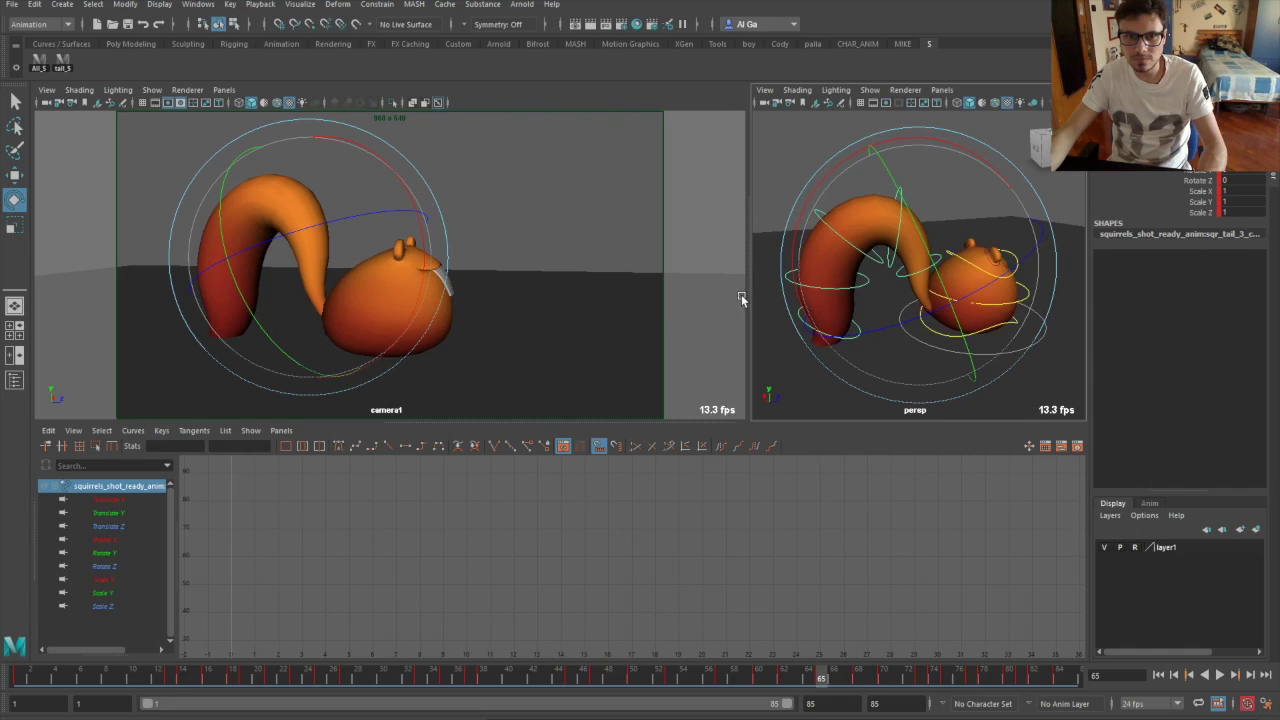
- Try a slight inward rotation of the fourth tail control at frame 65, undo it, and preview the motion
click(1047, 208)
alt+drag(957, 239, 932, 235)
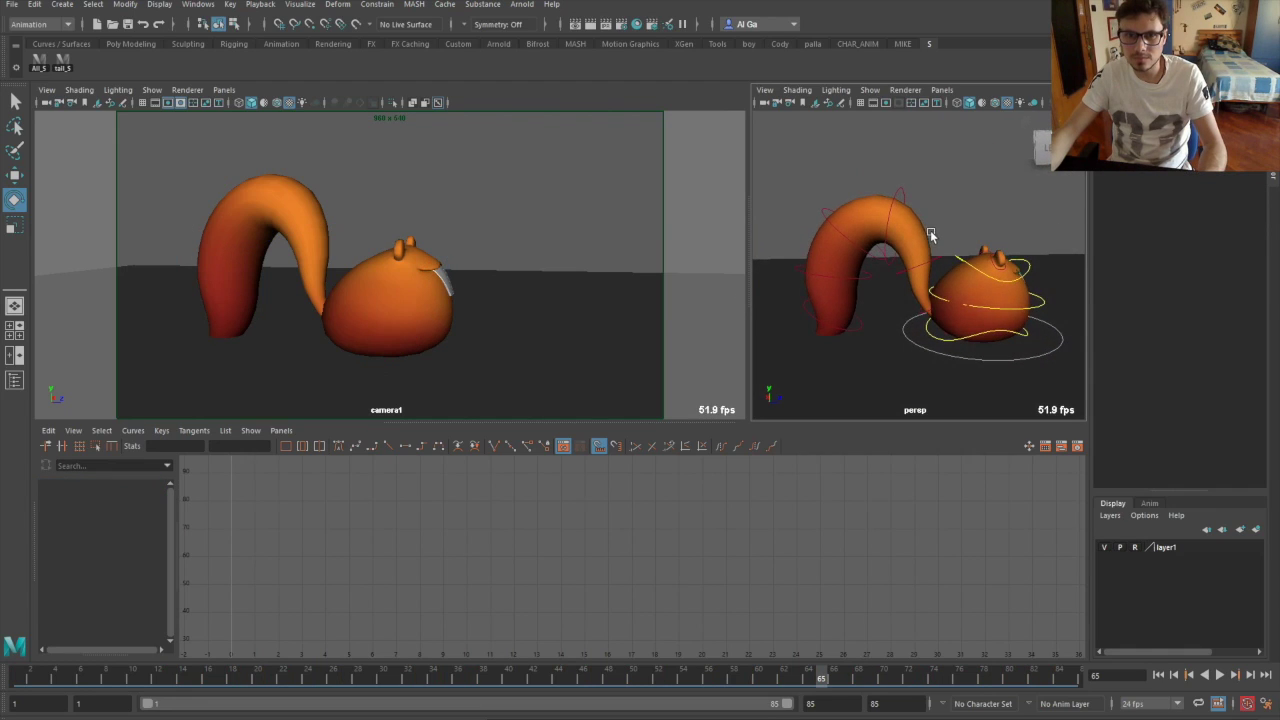
click(894, 198)
drag(1018, 218, 1014, 211)
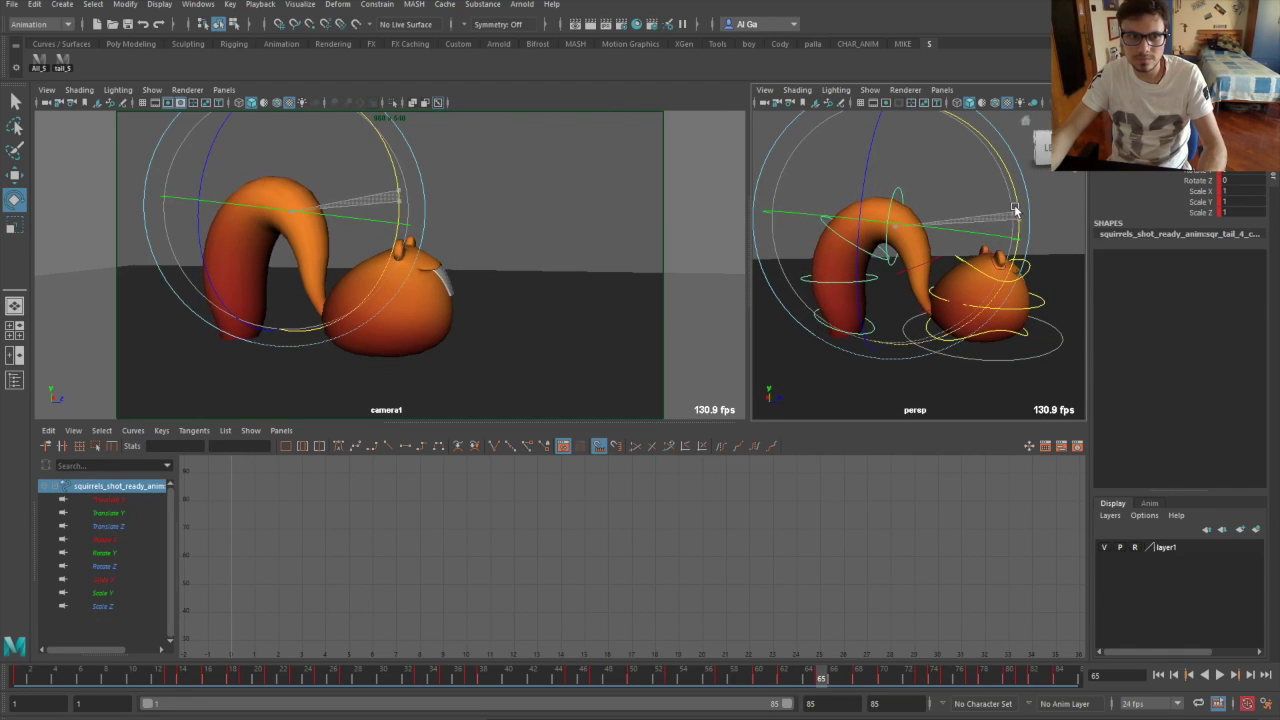
key(ctrl+z)
key(alt+v)
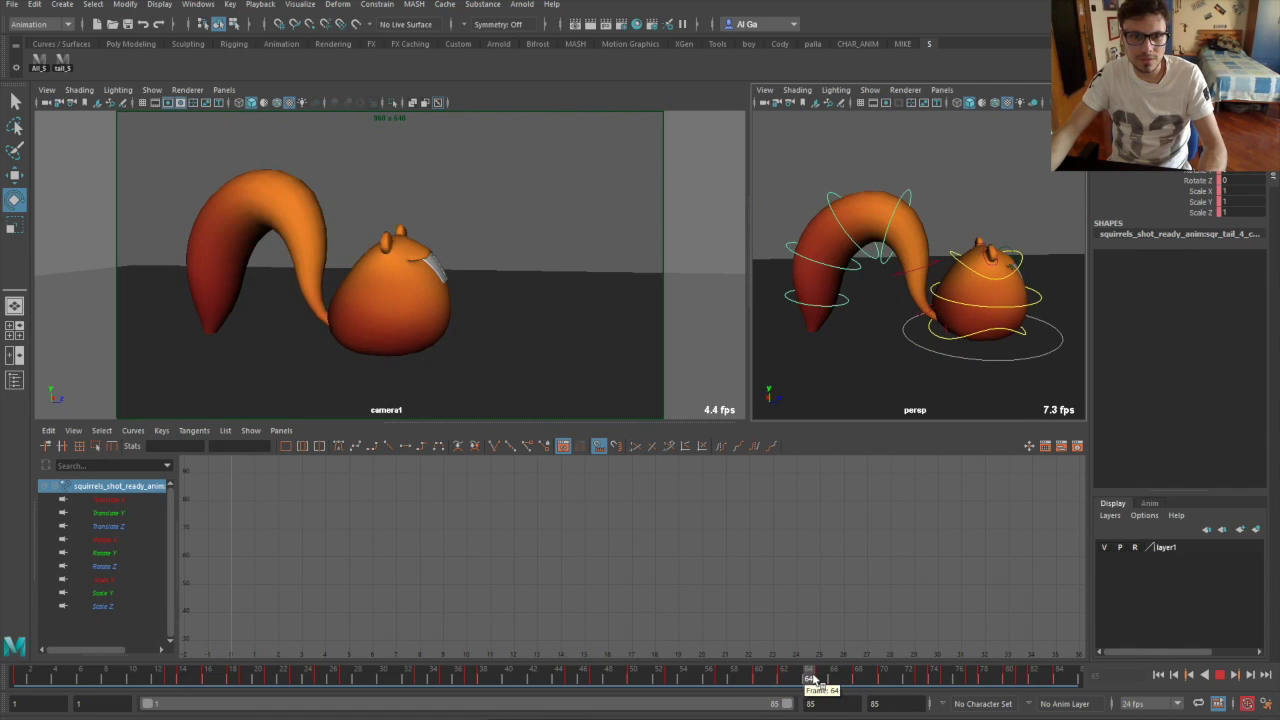
key(alt+v)
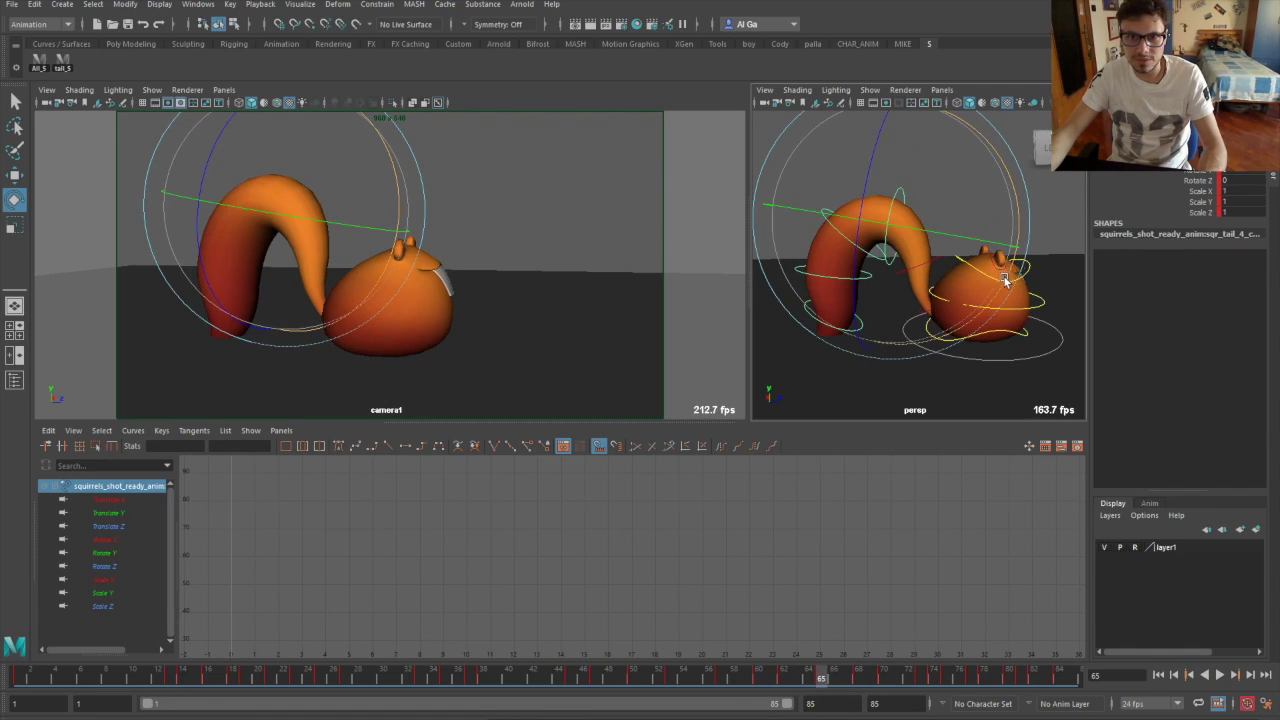
- Rotate the third tail control further at frame 65, tightening the tail's arch close behind the body
click(1047, 242)
click(936, 260)
drag(1035, 234, 985, 172)
click(1060, 220)
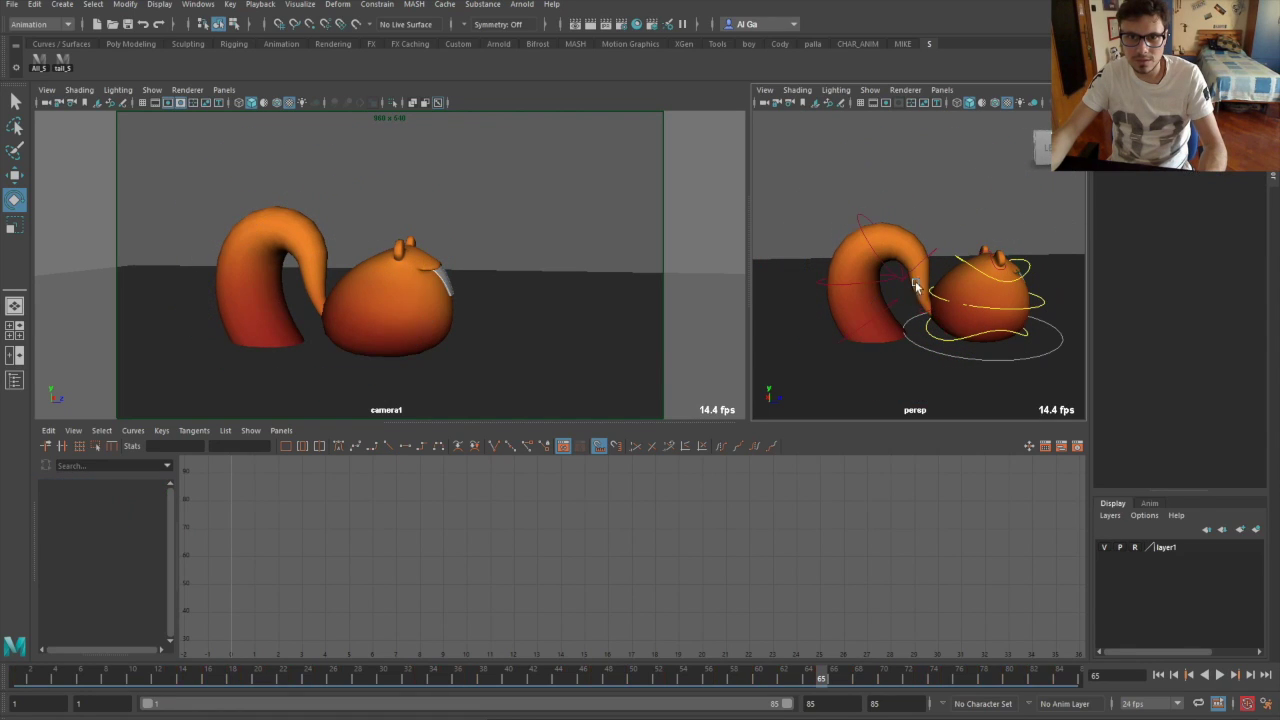
- Rotate the fifth and sixth tail controls together at frame 65 so the tail's end bends backward and away from the body
click(836, 286)
key(w)
shift+click(856, 334)
key(e)
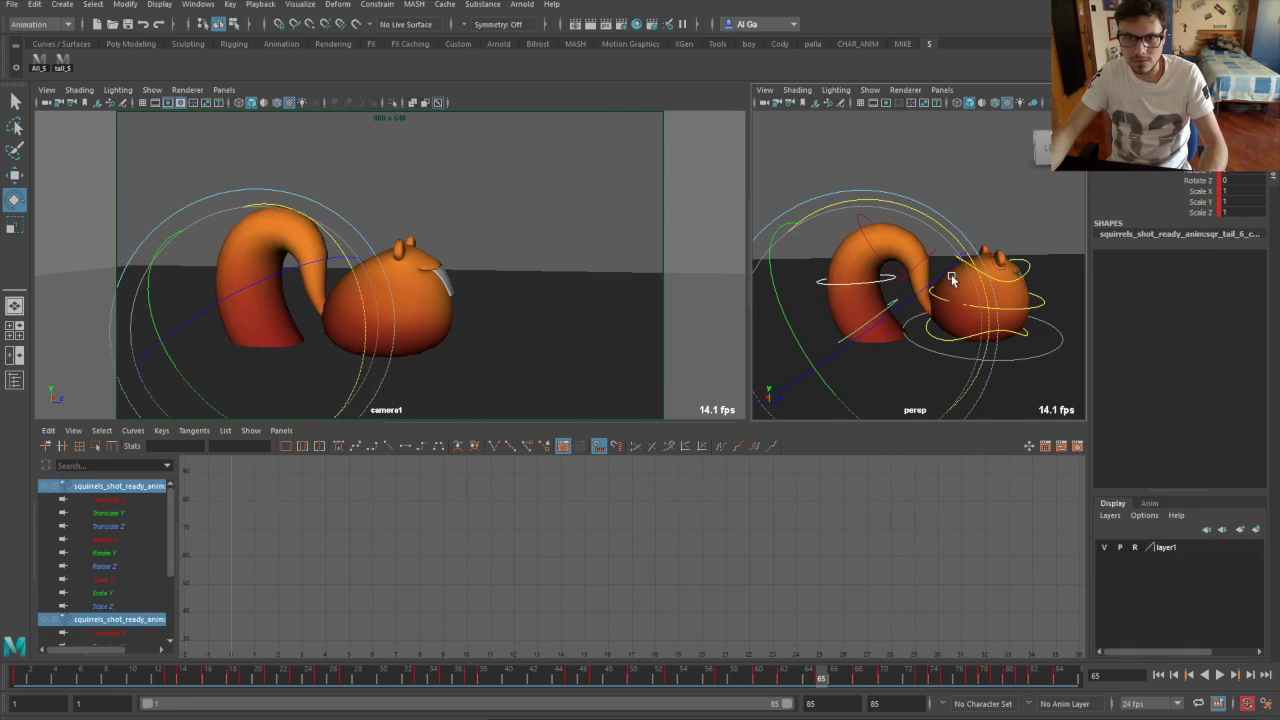
drag(935, 230, 986, 283)
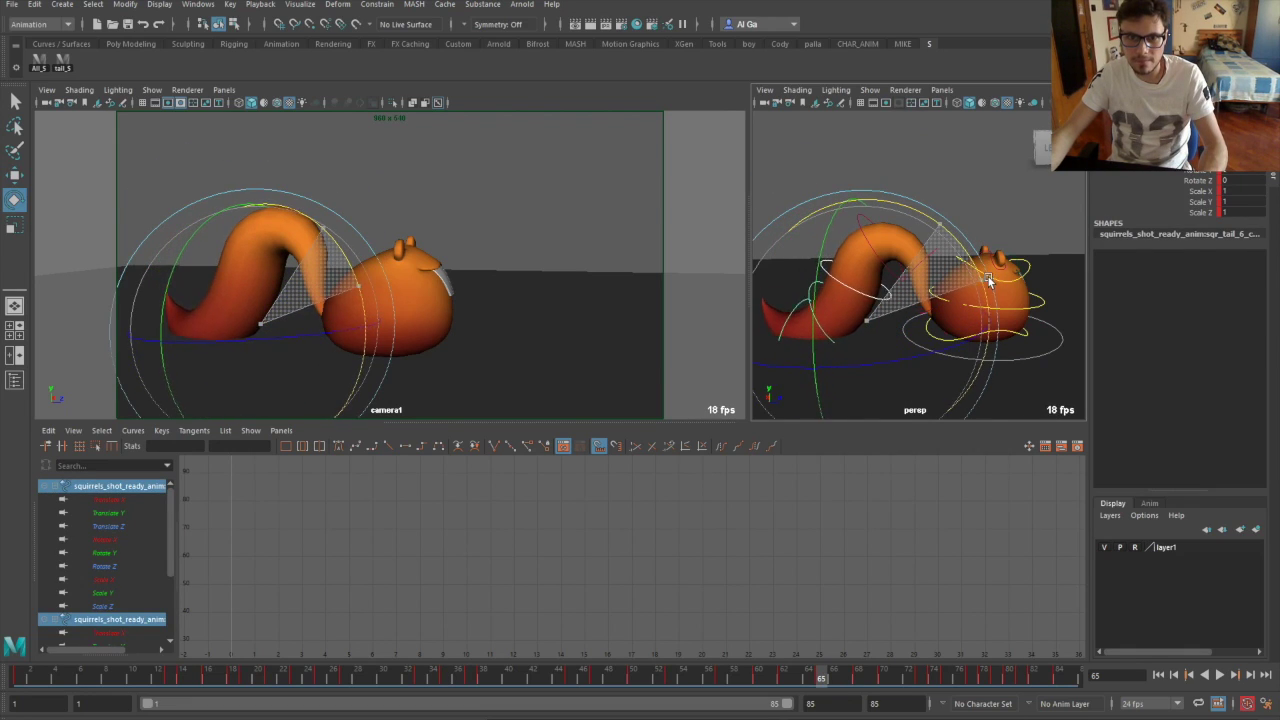
- Rotate the fourth tail control at frame 65 to lift the tail tip, and review the motion over the following frames
click(955, 184)
click(864, 233)
drag(999, 210, 993, 249)
key(alt+v)
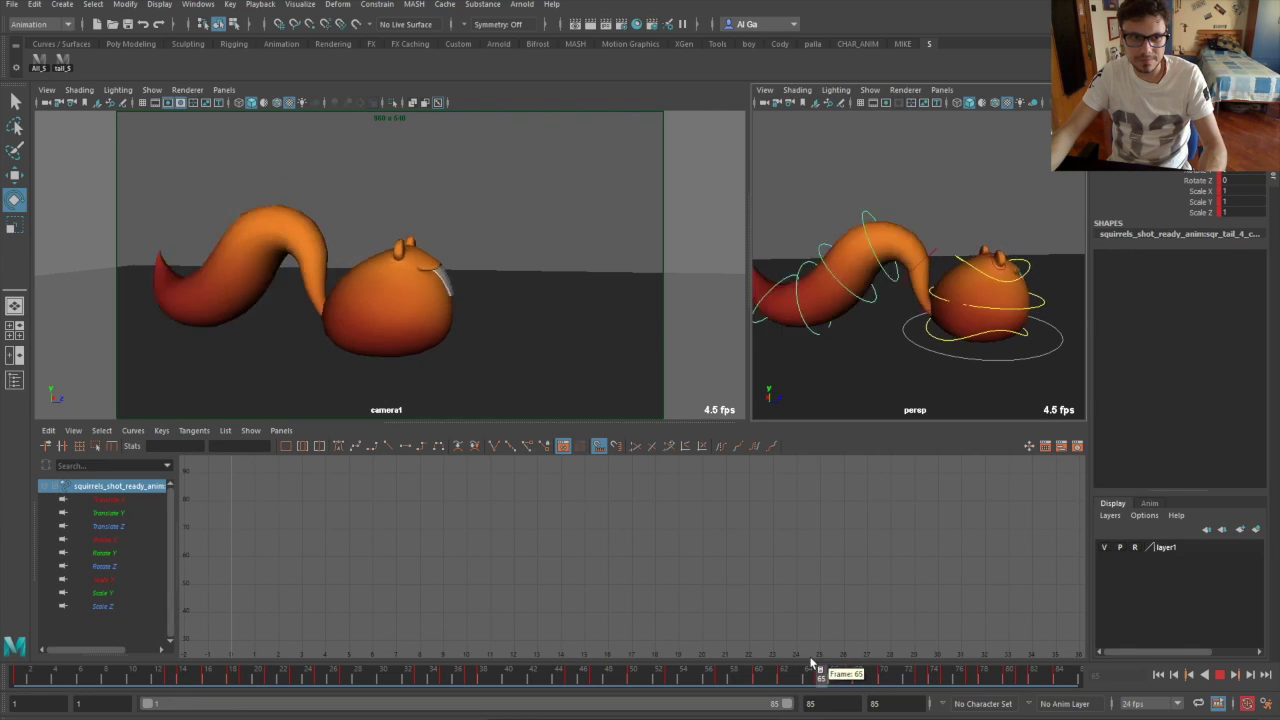
click(835, 667)
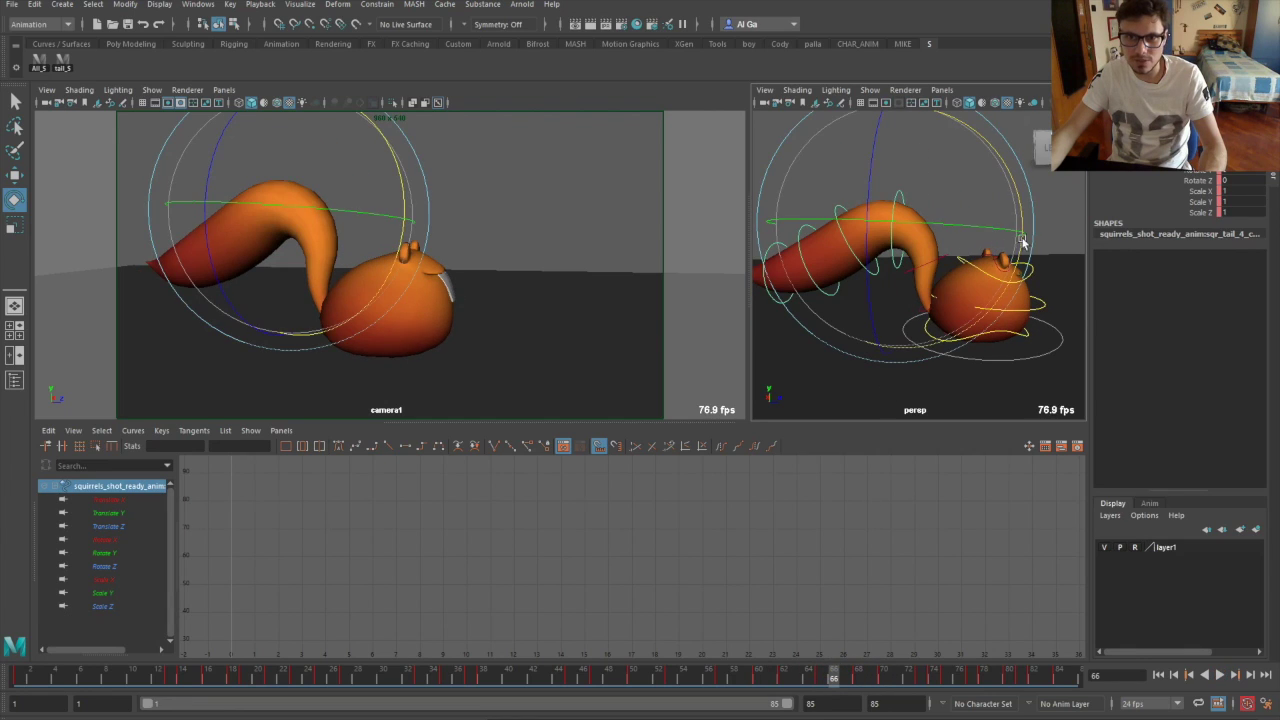
click(998, 262)
click(940, 262)
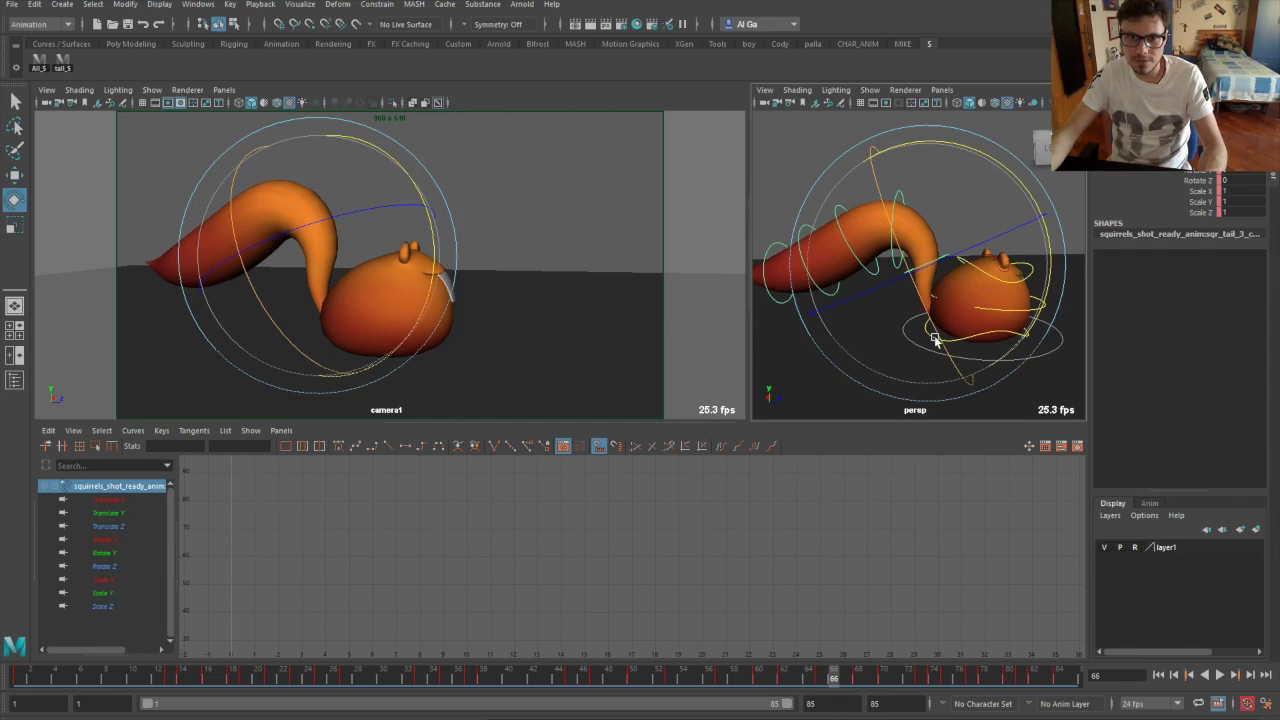
key(alt+v)
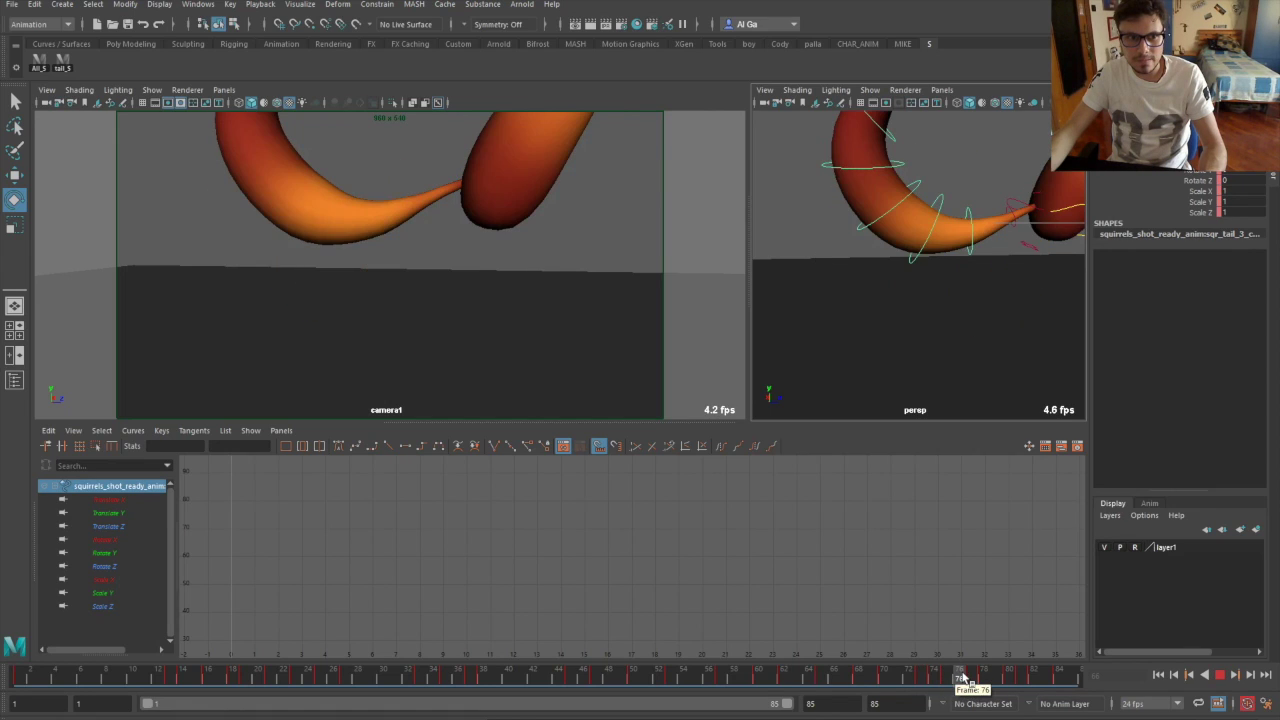
- Rotate the third and second tail controls at frame 76 to lower the trailing tail toward the floor
click(960, 678)
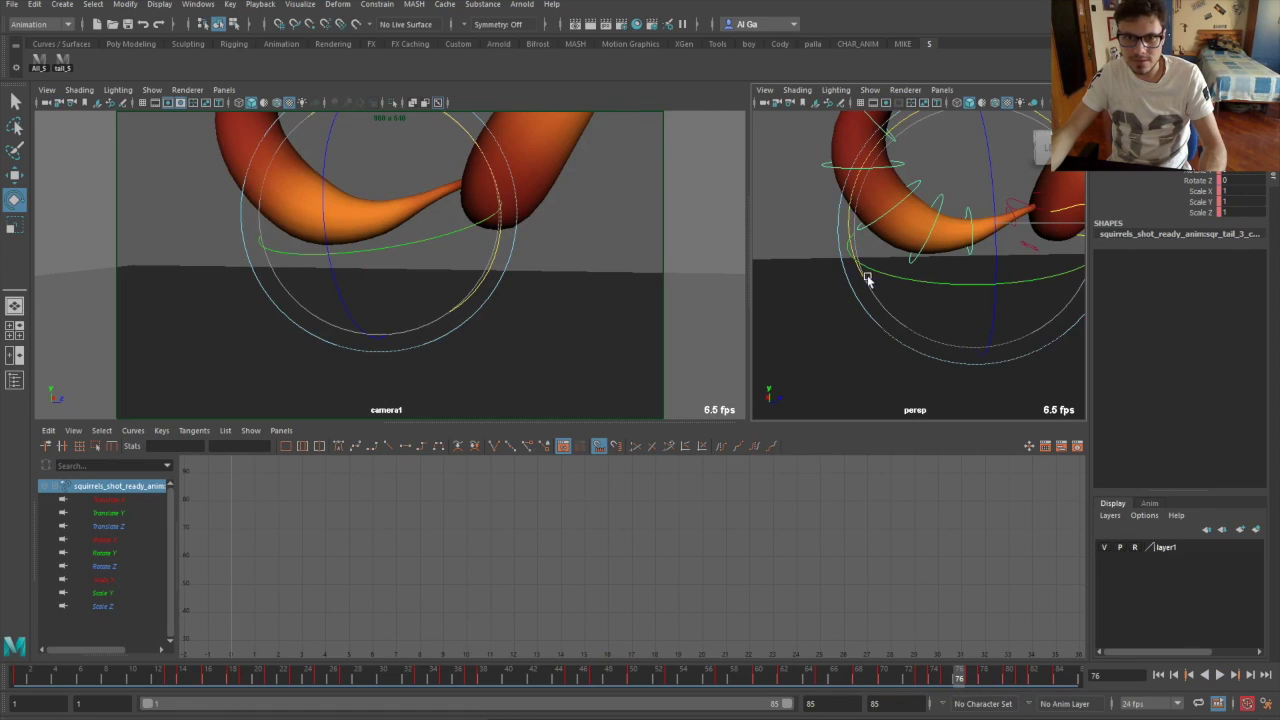
drag(852, 212, 838, 268)
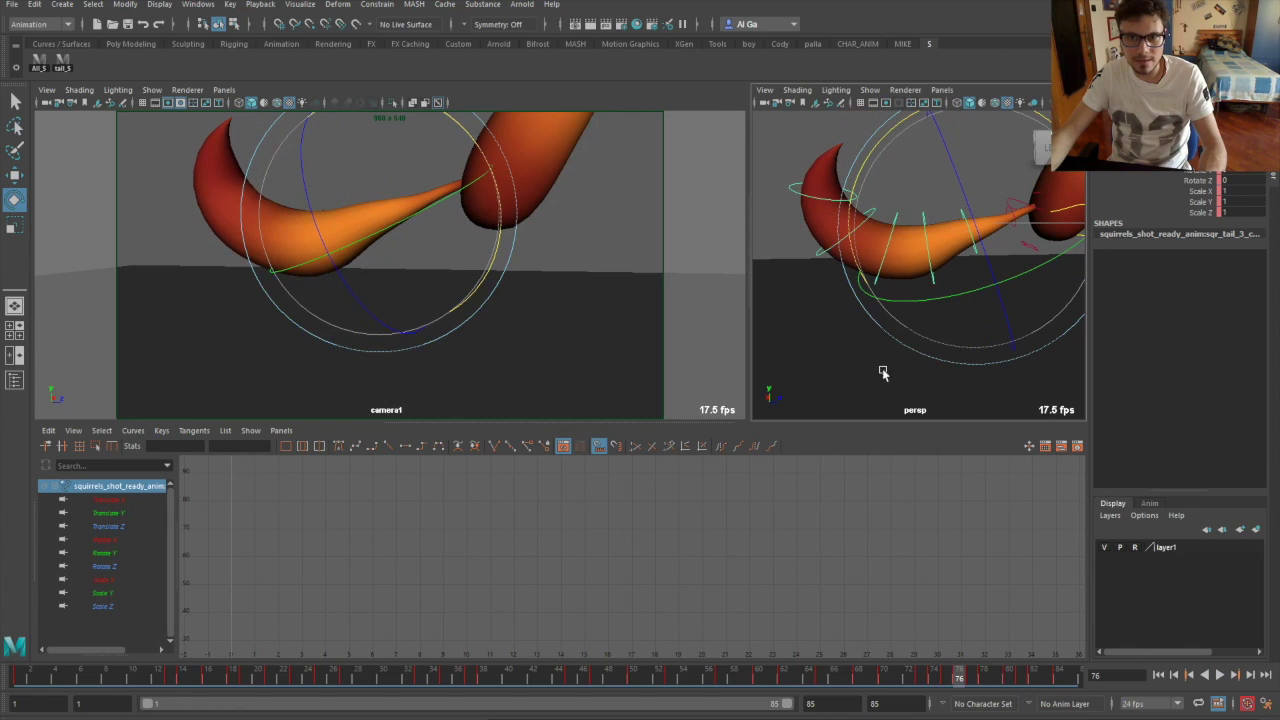
click(858, 400)
click(1013, 213)
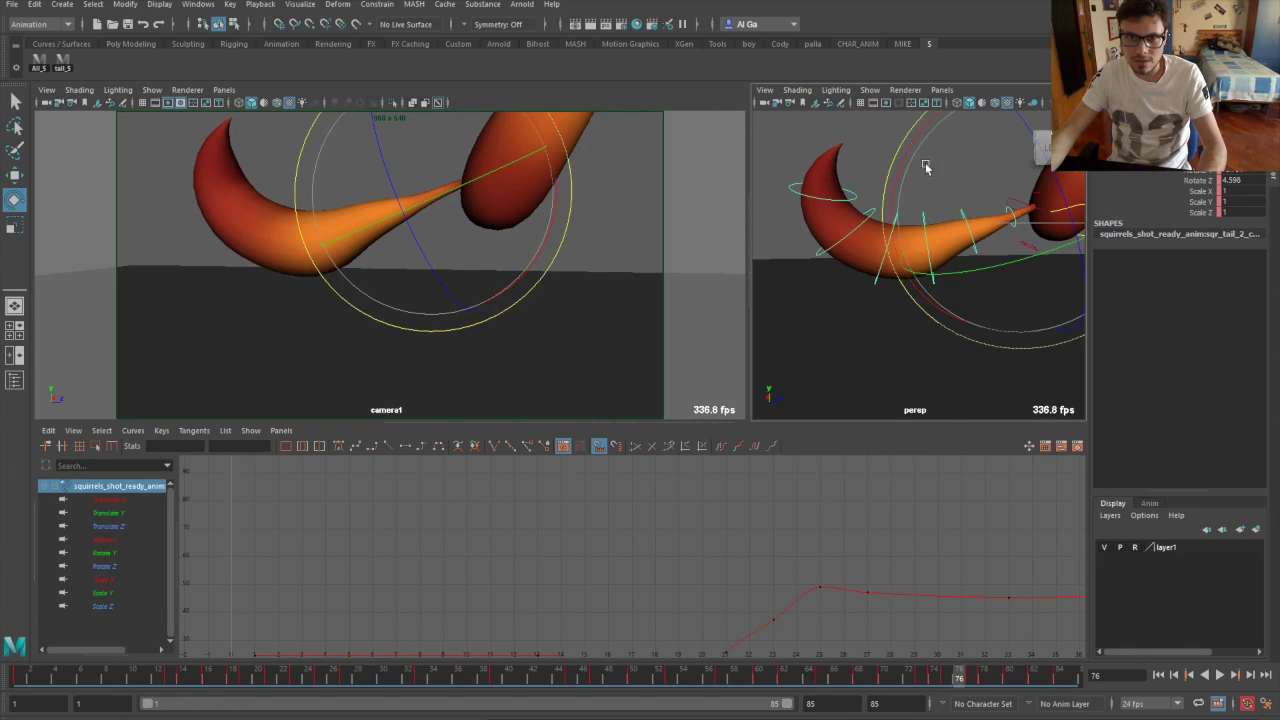
drag(909, 143, 903, 172)
key(w)
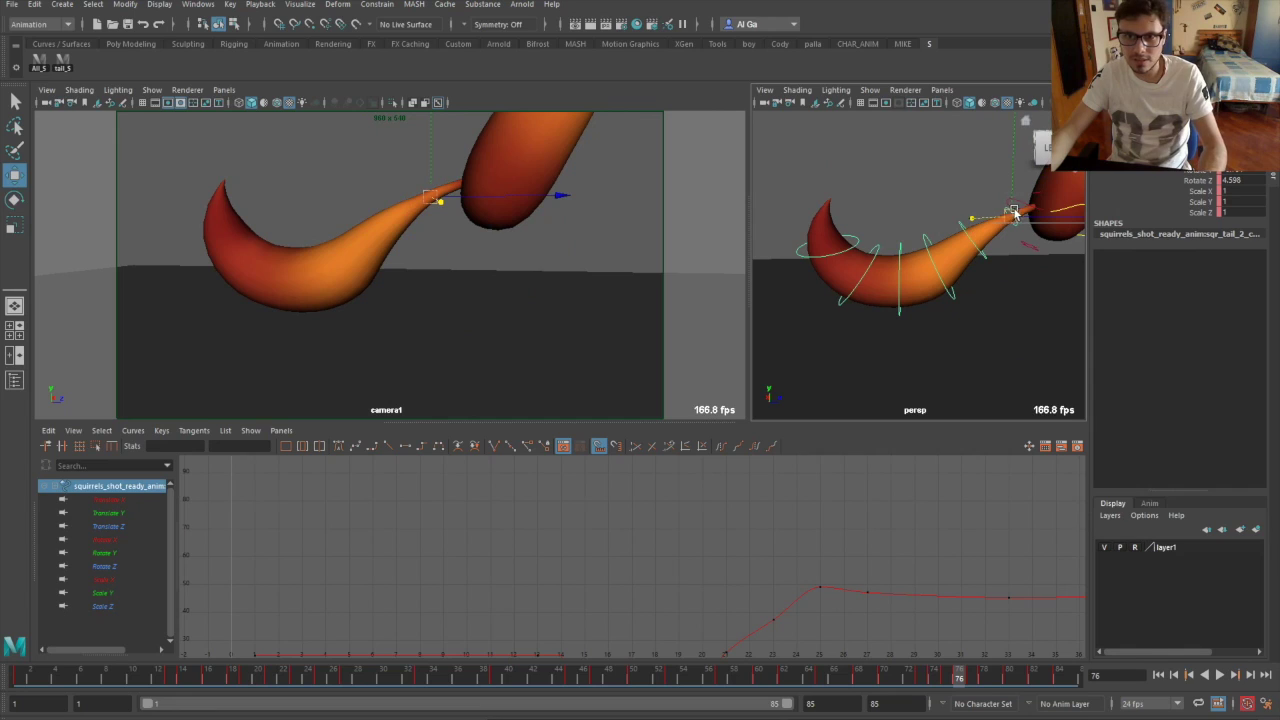
- Try to rotate the tail's base control at frame 76
click(1058, 190)
click(1058, 197)
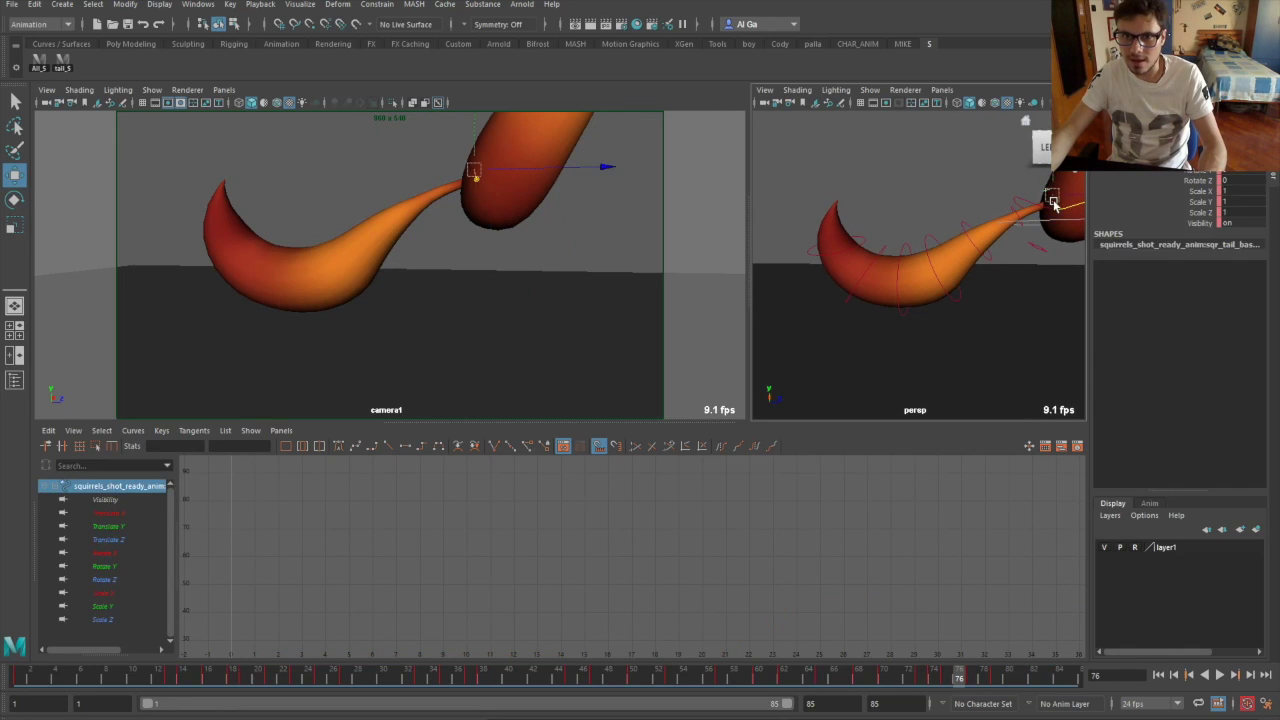
key(e)
drag(938, 224, 966, 384)
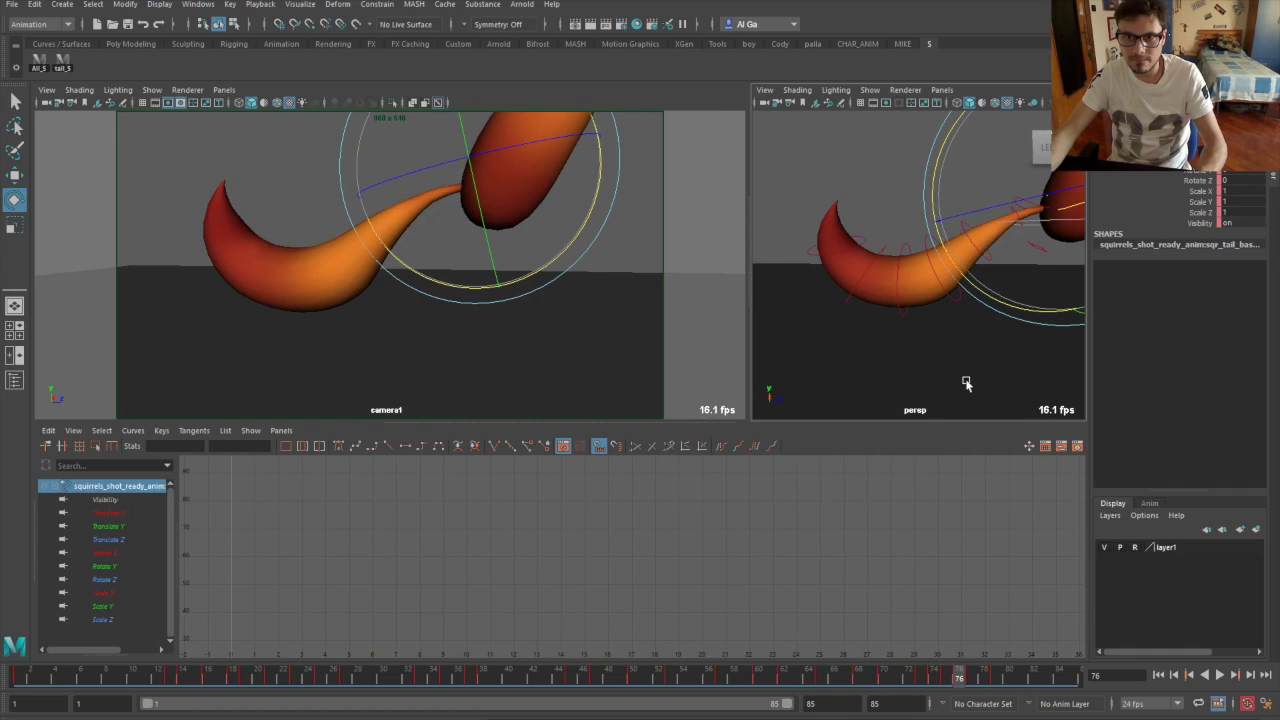
click(898, 341)
- Rotate the first tail control downward at frame 76 so the tail drags near the floor, and preview the motion
click(1024, 205)
drag(914, 207, 908, 265)
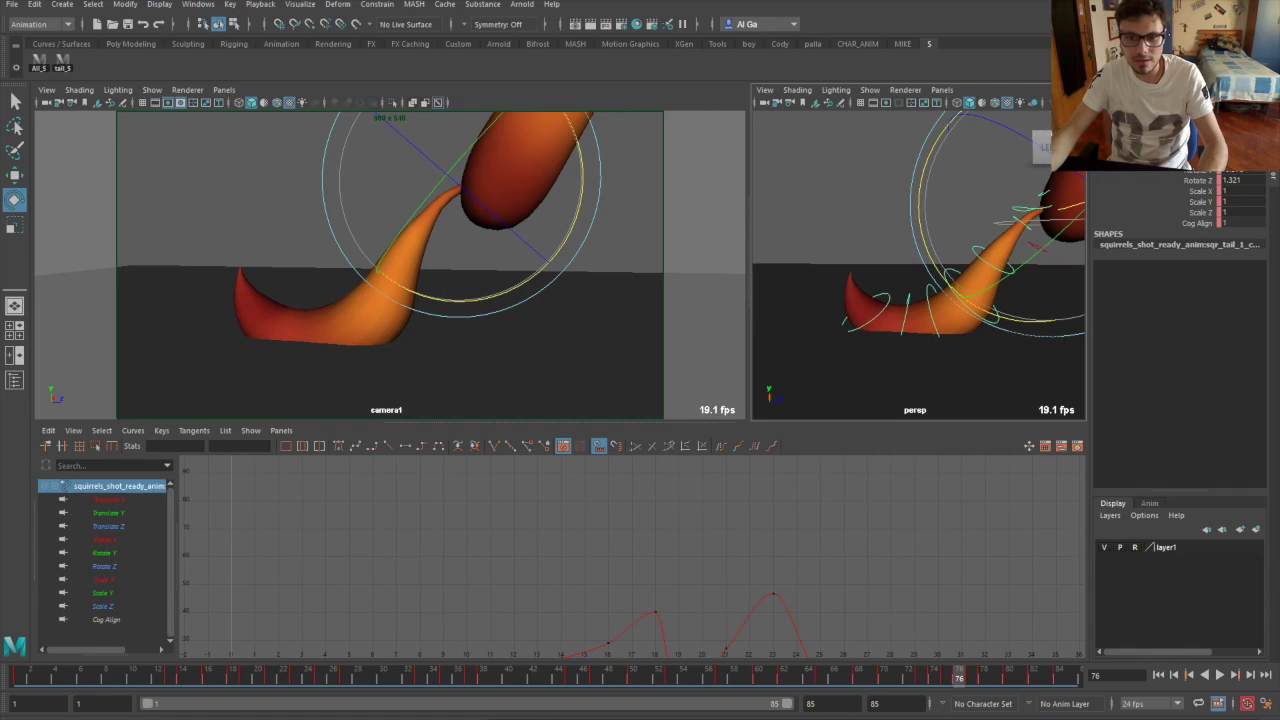
key(alt+v)
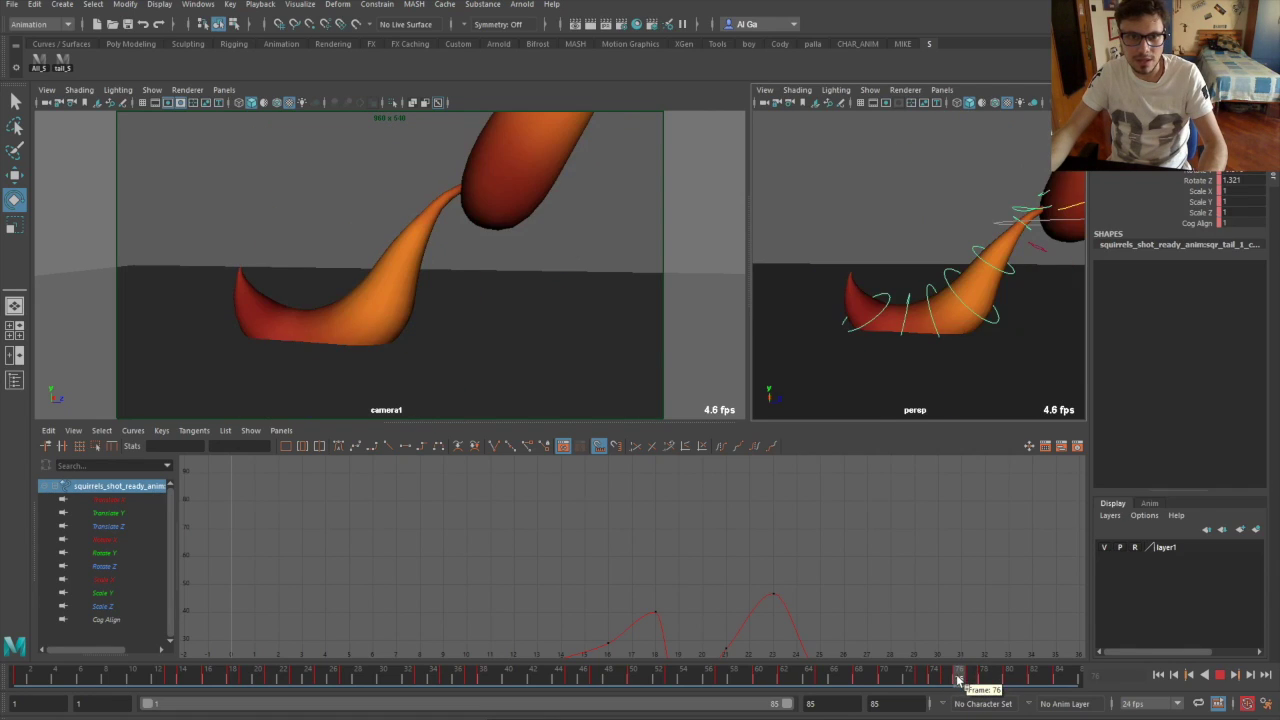
- Cut the first tail control's key at frame 77 and rotate the control downward to lower the trailing tail
click(972, 680)
right_click(972, 680)
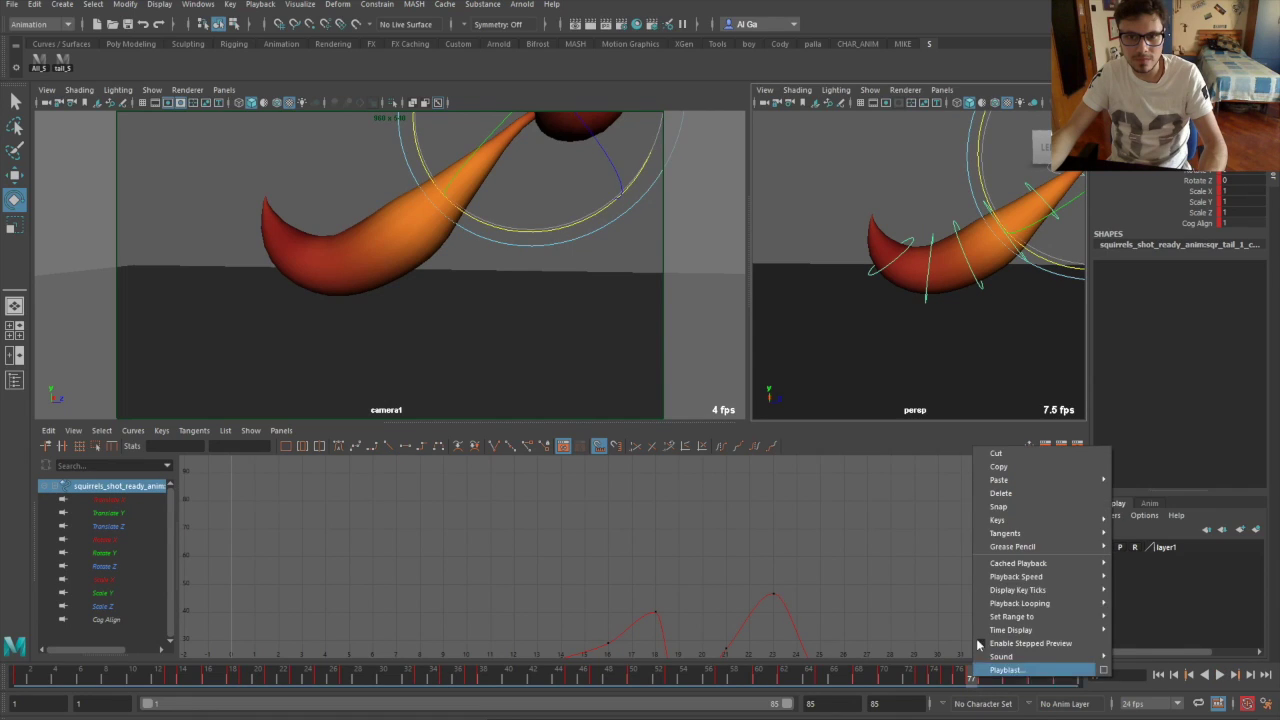
click(997, 454)
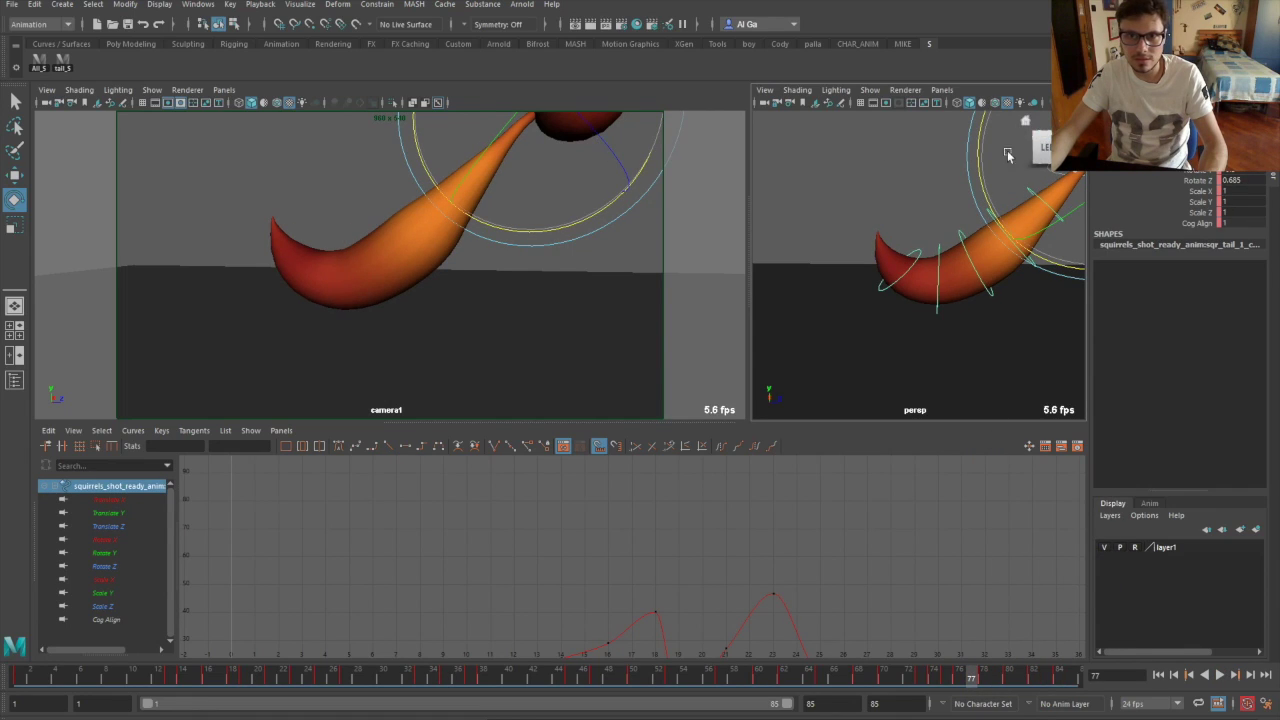
drag(976, 158, 984, 180)
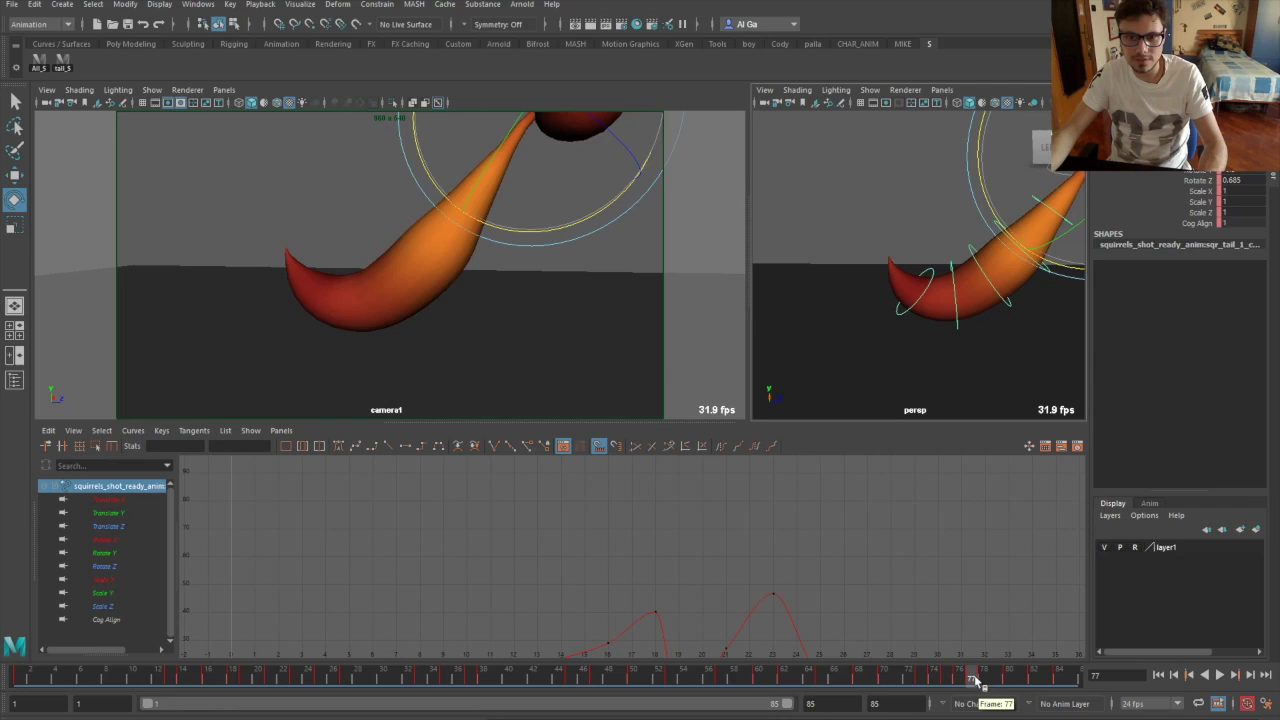
- Preview the motion and cut the first tail control's key at frame 78
key(alt+v)
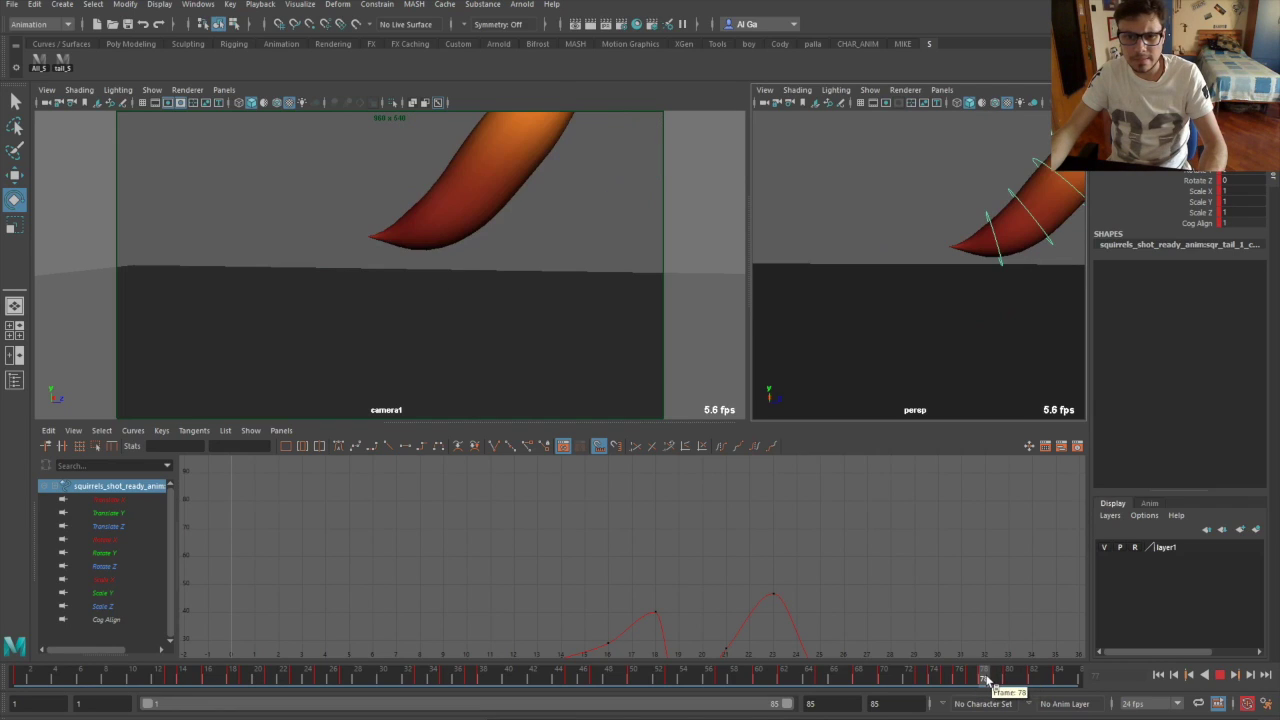
right_click(987, 677)
click(1044, 451)
- Scrub back to frame 61 and play the animation to review the tail's motion through the jump
click(944, 674)
drag(944, 676, 780, 559)
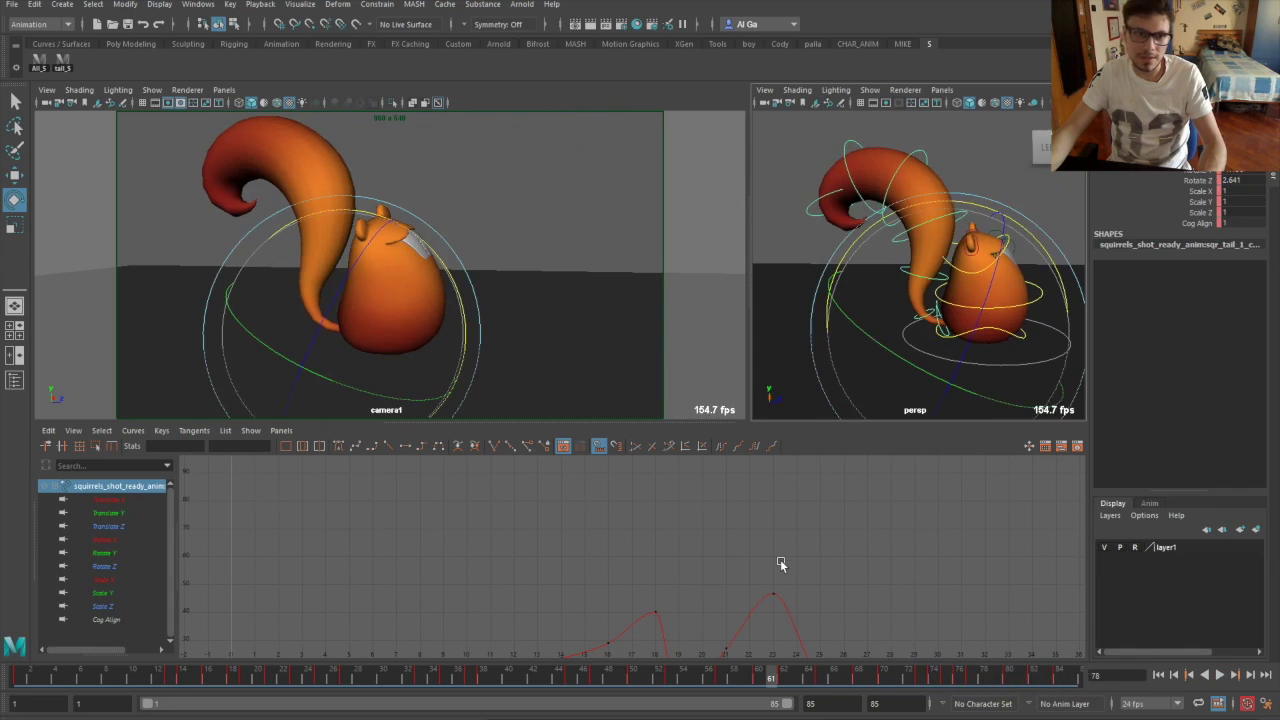
key(alt+v)
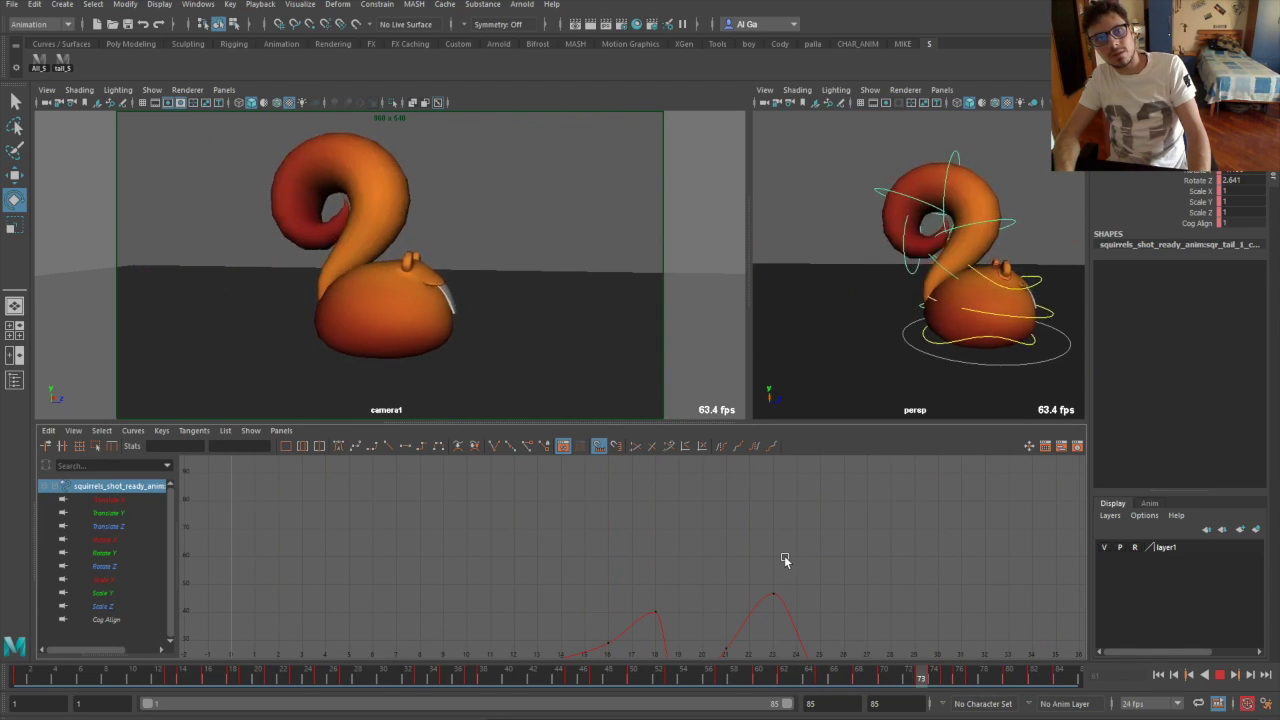
- Check the tail pose at frames 73 to 76, and rotate the fourth tail control at frame 19 to adjust the drag
click(914, 679)
drag(915, 681, 947, 686)
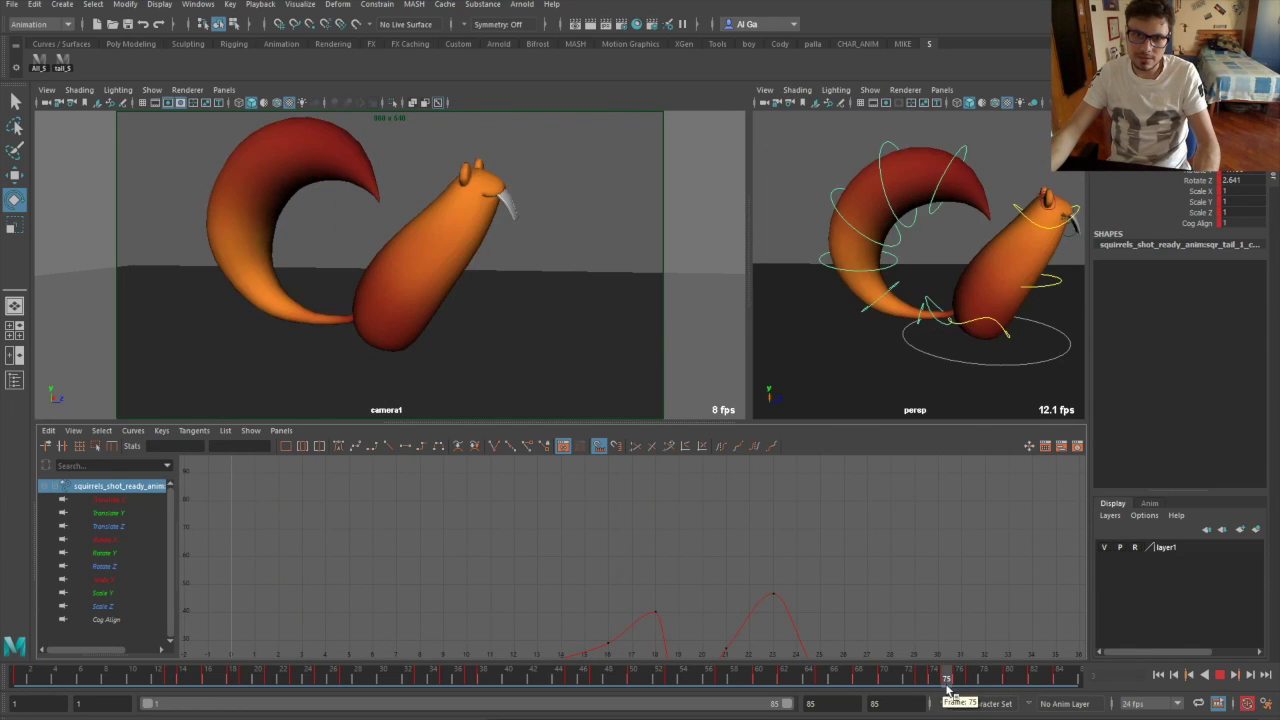
click(958, 679)
click(893, 289)
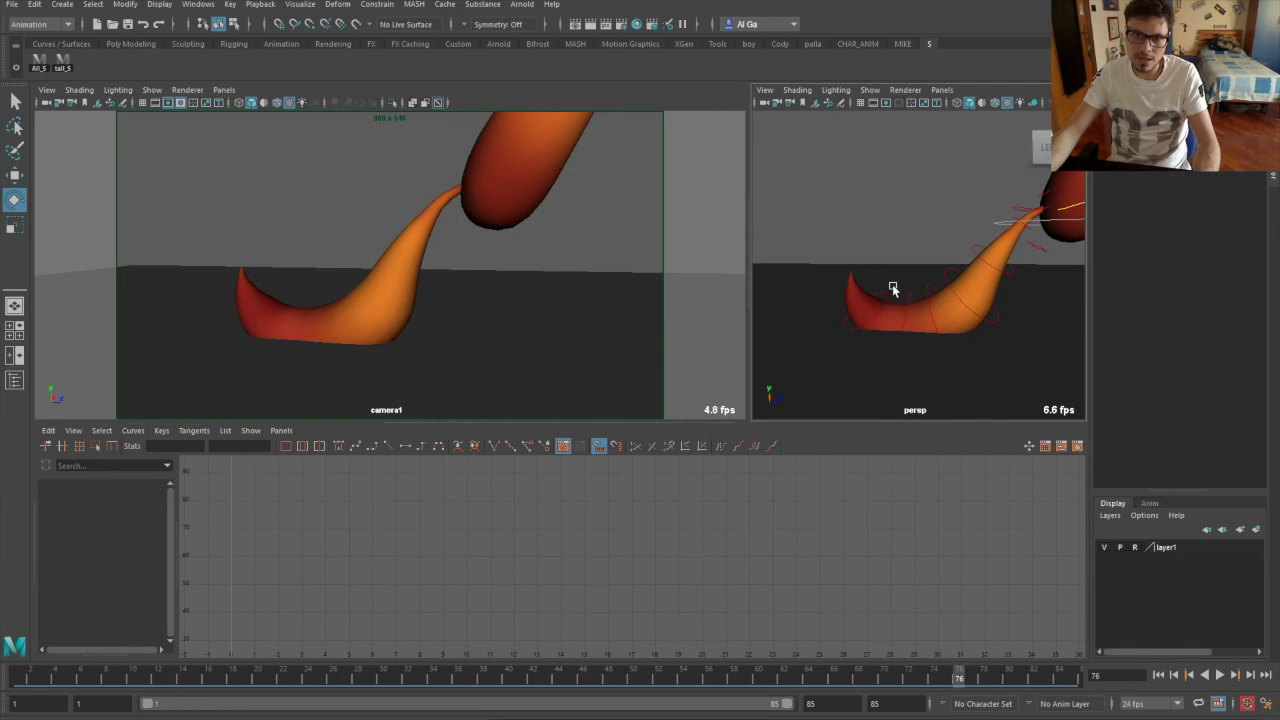
click(947, 281)
drag(174, 684, 208, 680)
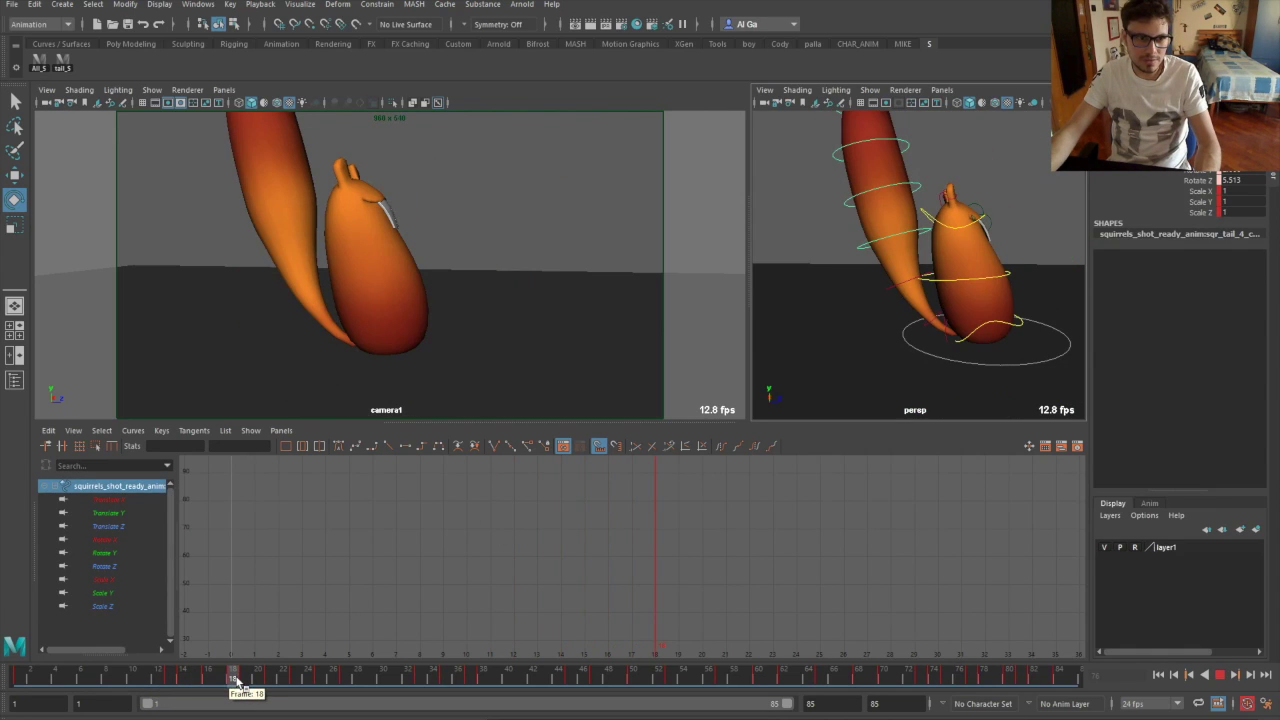
click(236, 680)
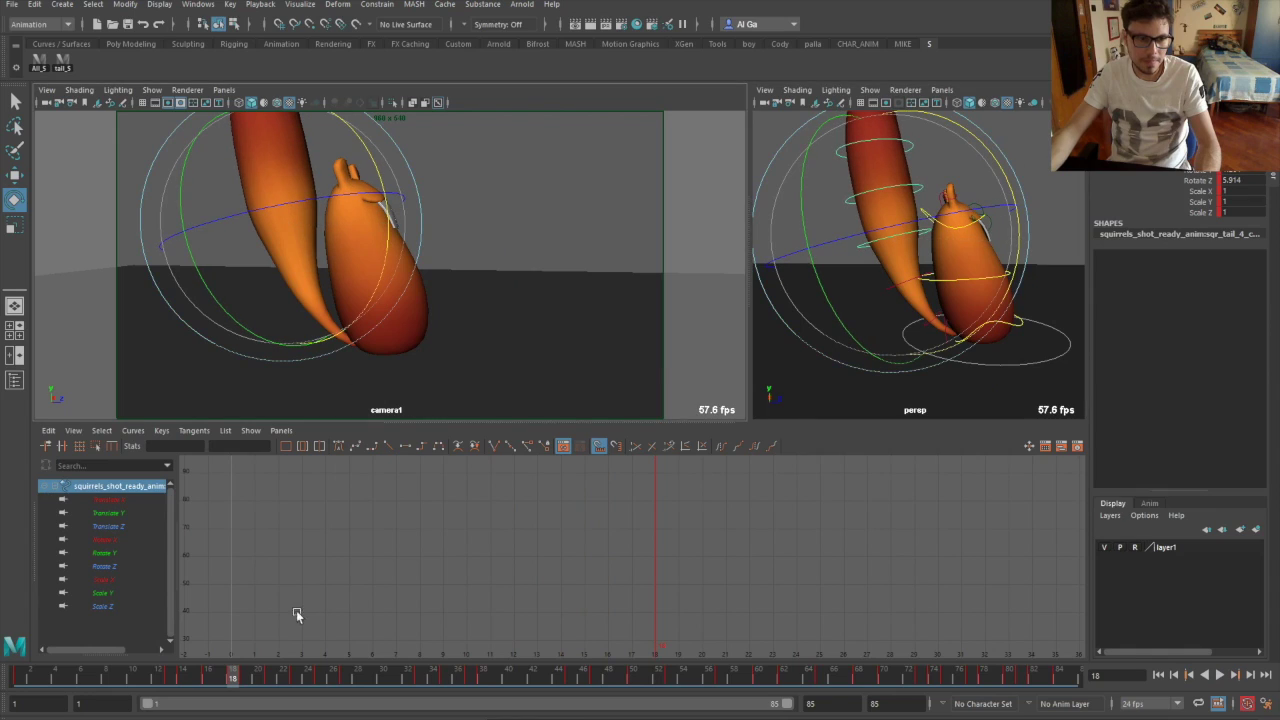
click(245, 680)
drag(371, 309, 477, 289)
click(995, 207)
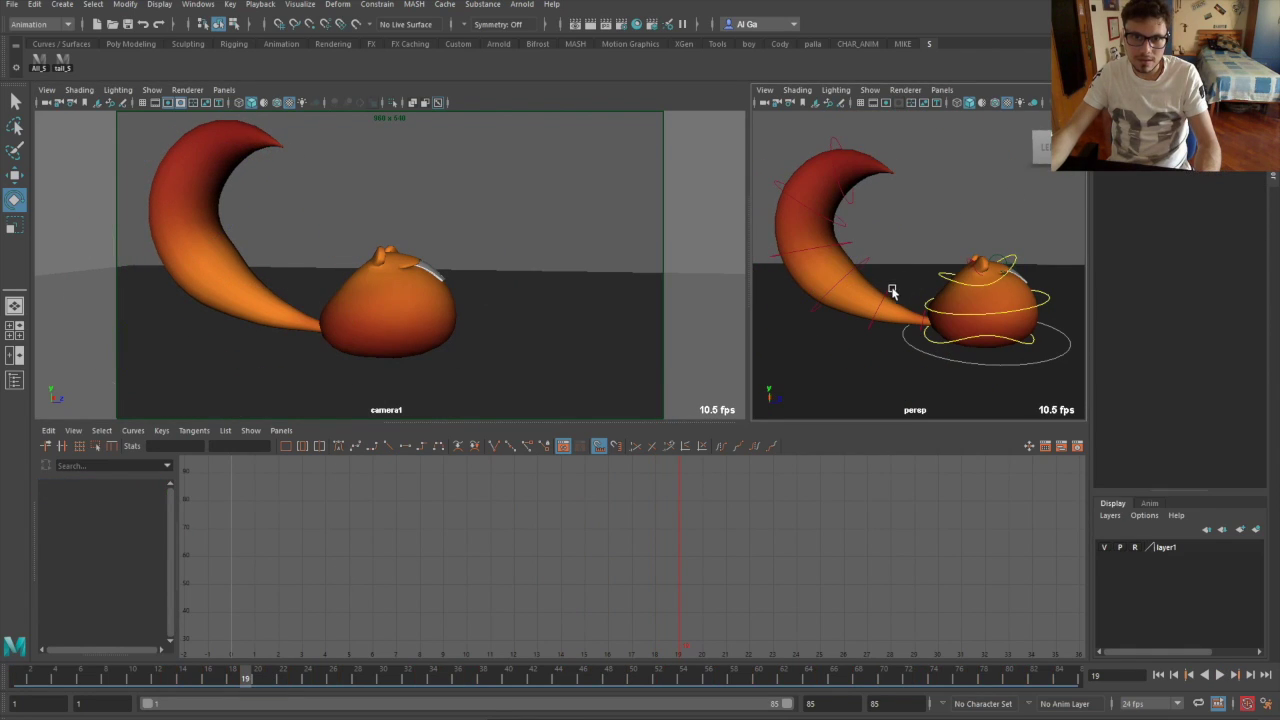
- Rotate the third tail control and a control higher up the tail at frame 19 to reshape its curl
click(894, 291)
drag(985, 259, 1016, 213)
click(1012, 204)
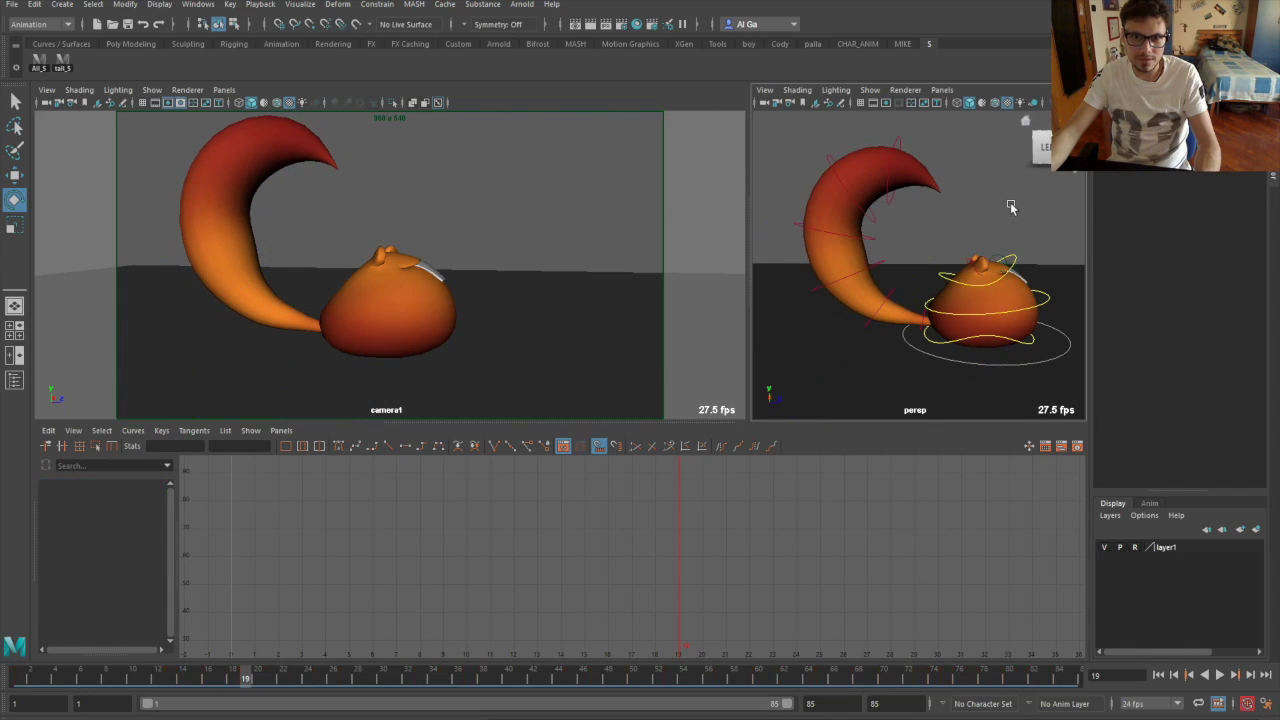
click(872, 242)
mouse_move(953, 212)
mouse_down()
mouse_move(945, 168)
mouse_move(940, 196)
mouse_up()
click(1022, 202)
- Preview the motion and rotate the fourth tail control at frame 20
click(860, 268)
key(alt+v)
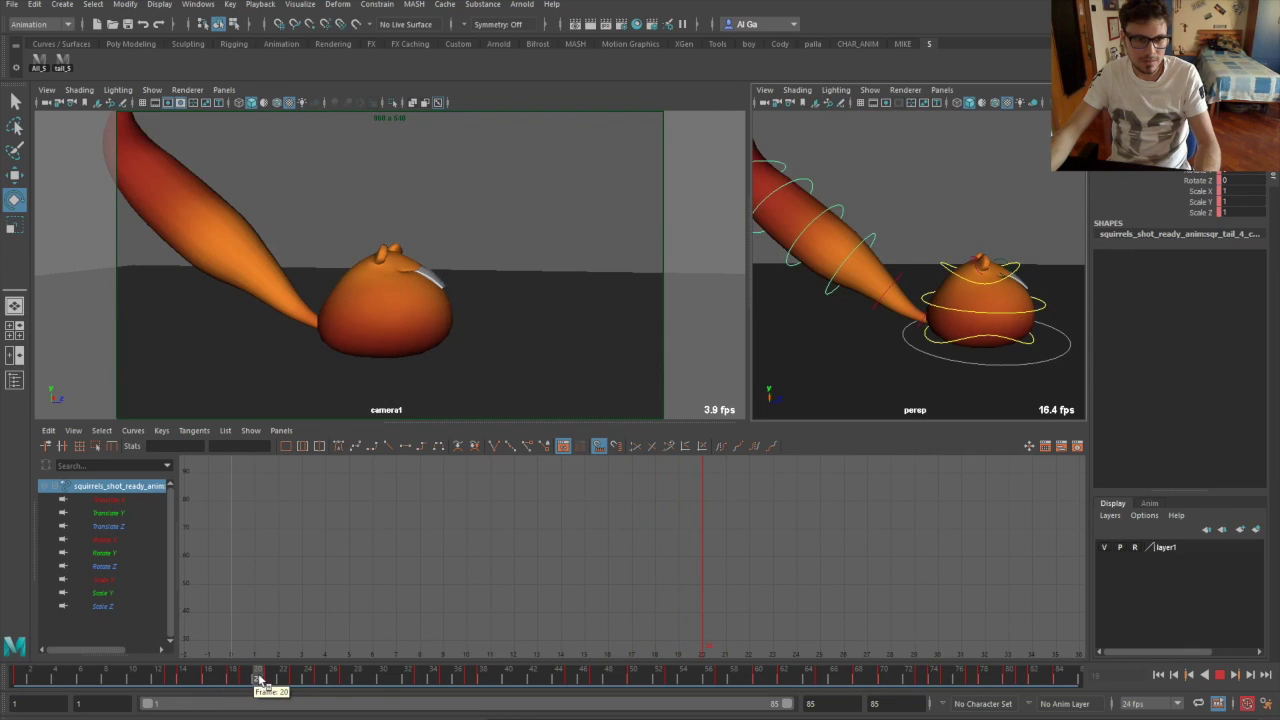
key(alt+v)
drag(992, 226, 991, 213)
click(1047, 229)
click(921, 264)
drag(248, 680, 271, 680)
drag(1019, 235, 997, 211)
key(ctrl+z)
click(1068, 222)
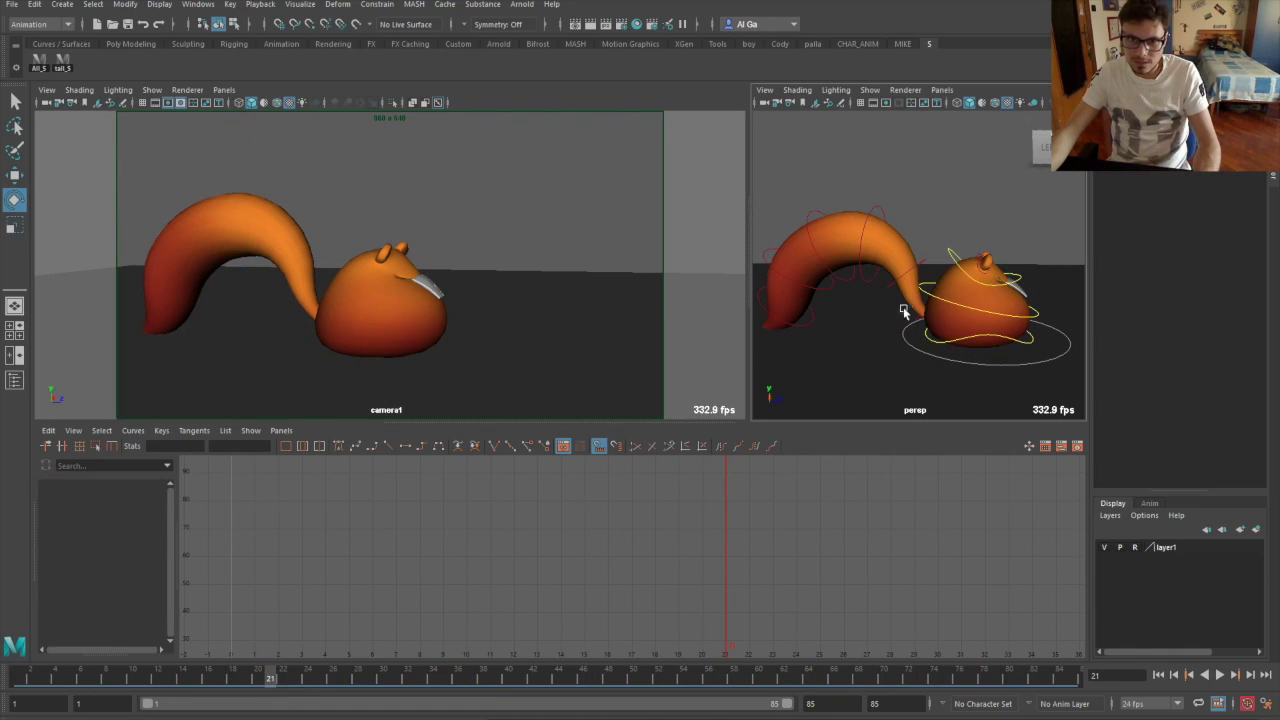
- Rotate the second tail control downward at frame 20 so the tail base trails lower
click(917, 315)
mouse_move(268, 677)
mouse_down()
mouse_move(243, 680)
mouse_move(257, 680)
mouse_up()
drag(435, 310, 428, 258)
- Cut the second tail control's key at frame 21 and play back the landing from frame 14
drag(250, 676, 272, 678)
right_click(274, 678)
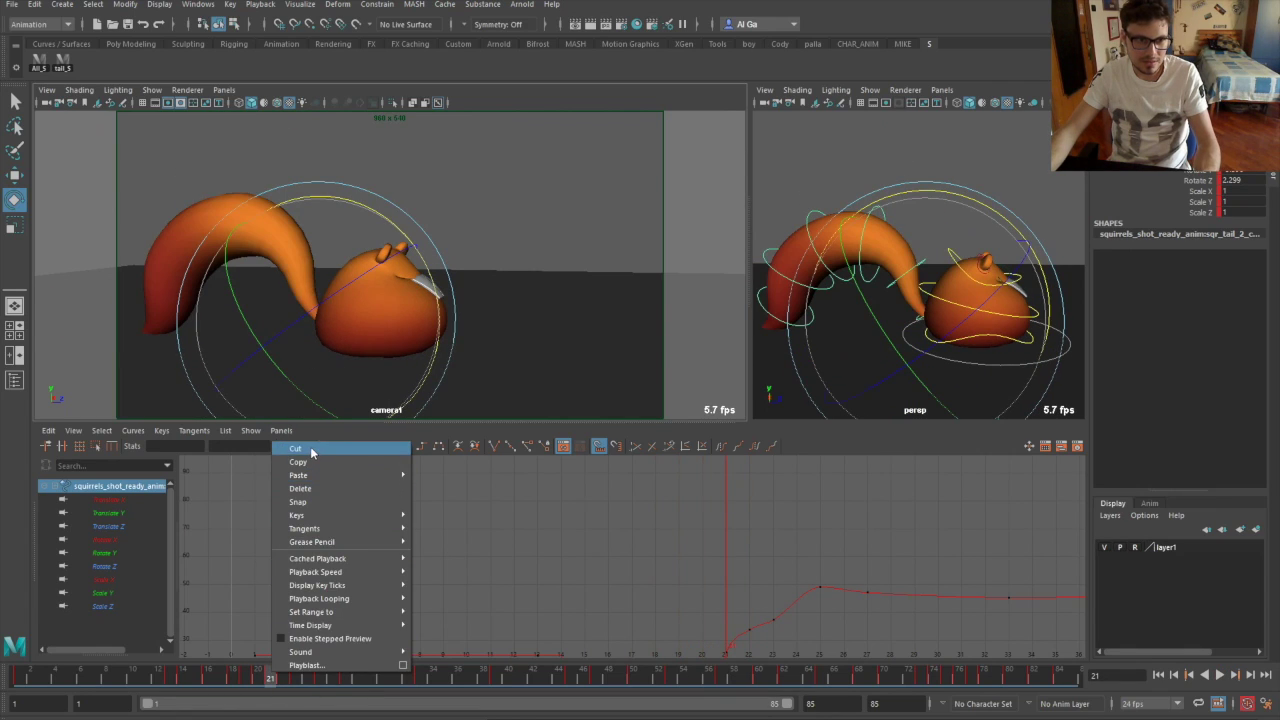
click(311, 450)
mouse_move(202, 679)
mouse_down()
mouse_move(303, 677)
mouse_move(183, 676)
mouse_up()
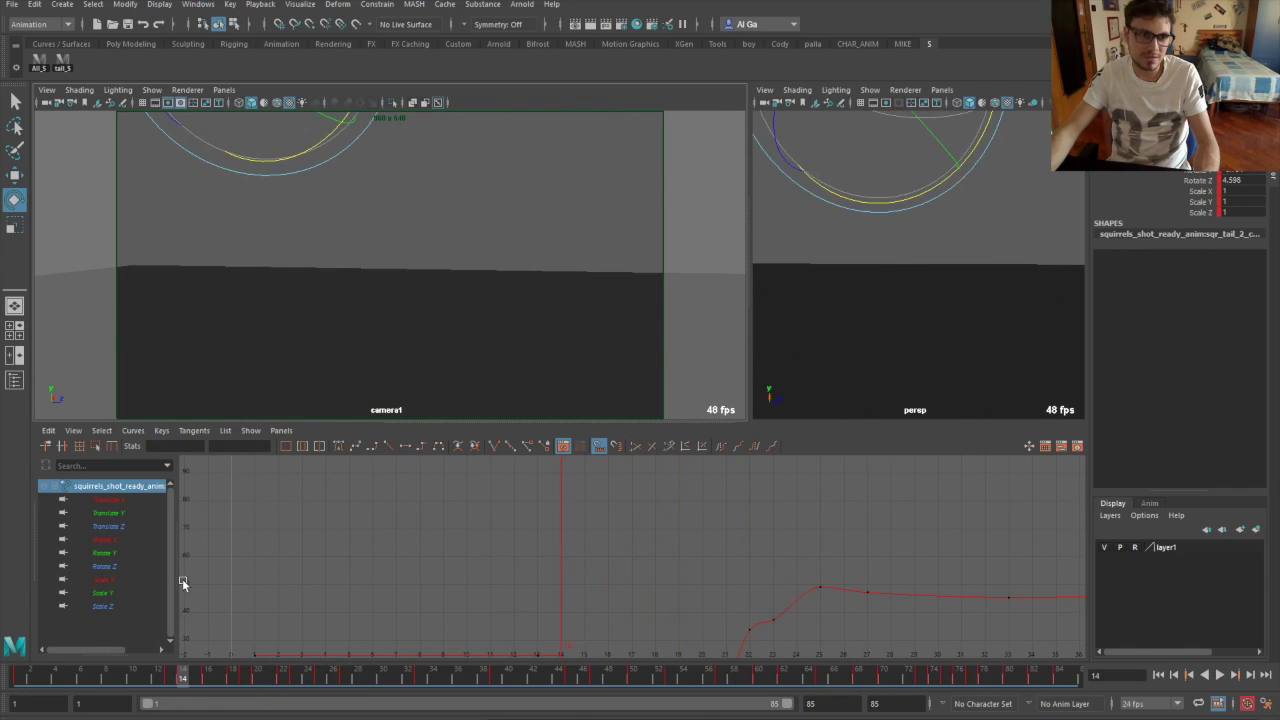
key(alt+v)
key(alt+v)
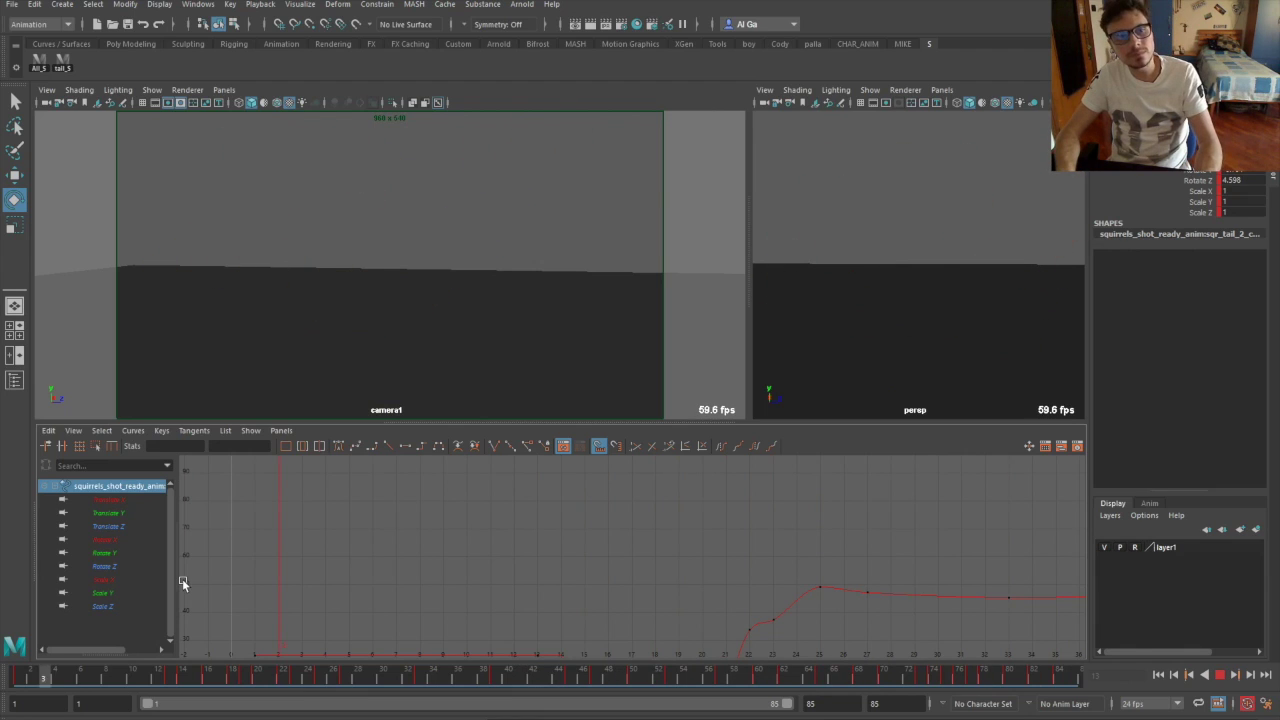
key(alt+v)
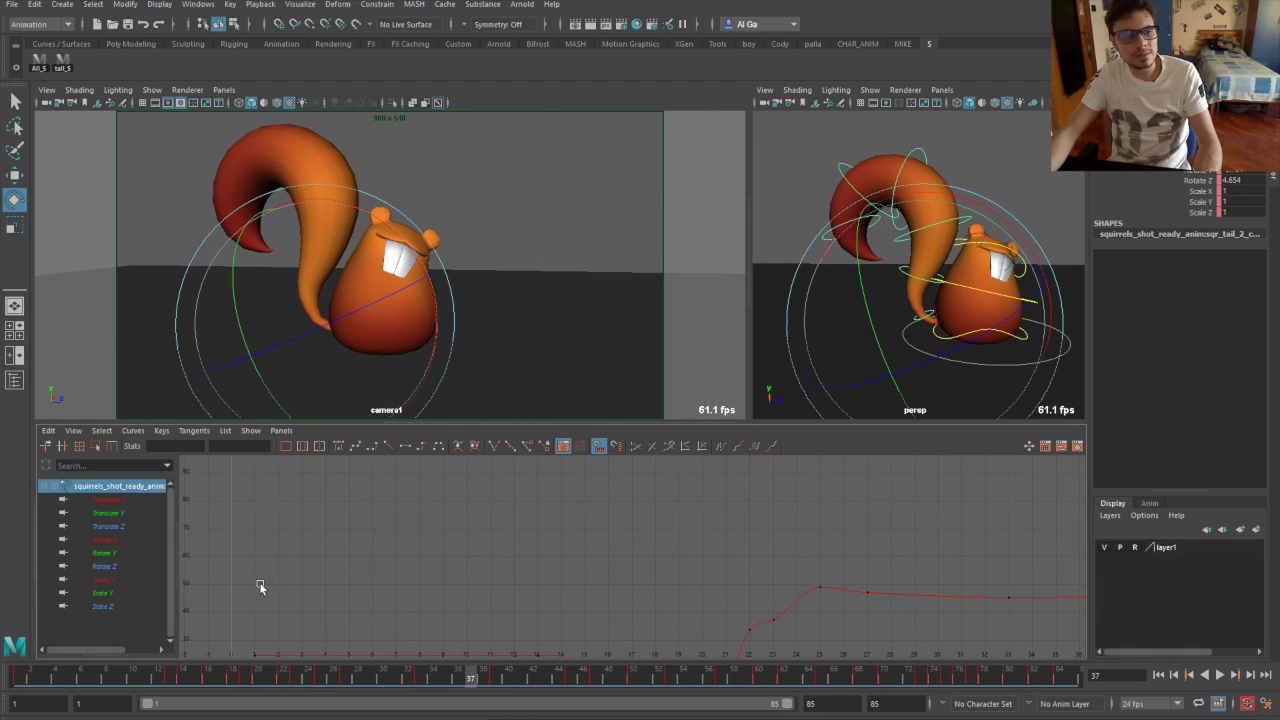
- Rotate the third tail control at frames 21 and 23 to refine the tail's follow-through after landing
mouse_move(211, 677)
mouse_down()
mouse_move(277, 674)
mouse_move(231, 671)
mouse_move(257, 662)
mouse_up()
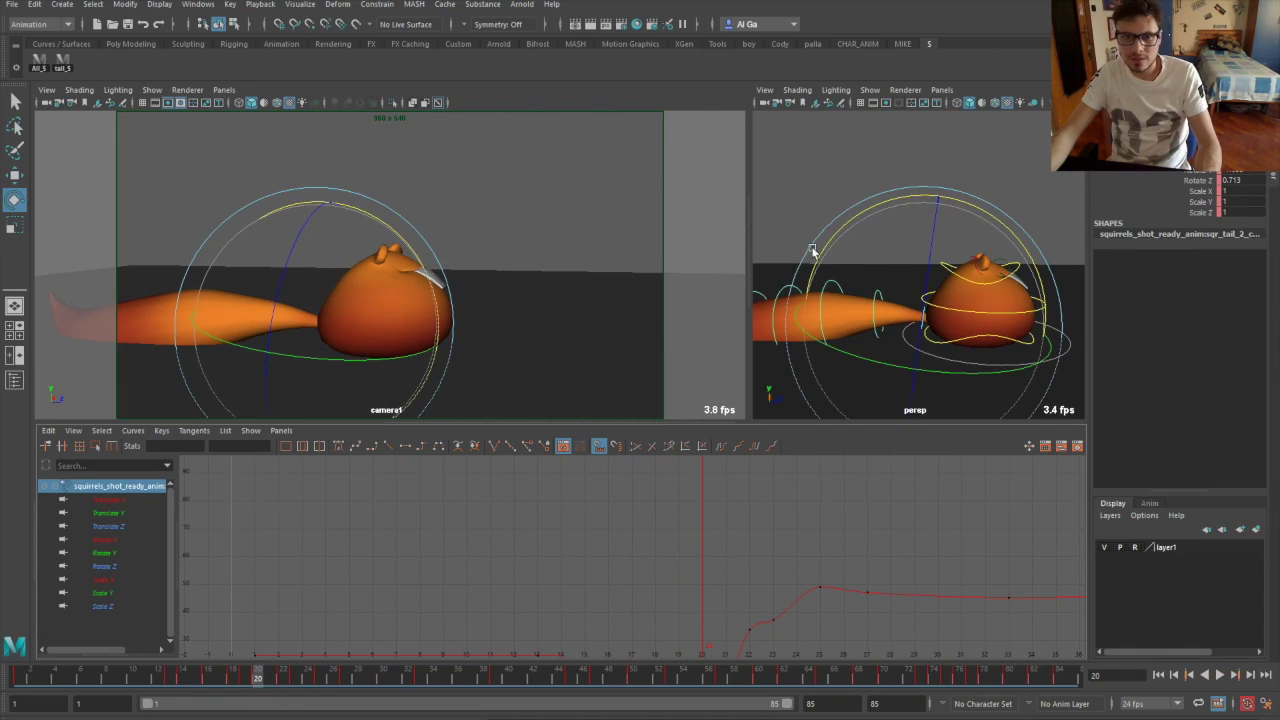
click(856, 225)
click(871, 293)
drag(215, 690, 269, 677)
drag(394, 287, 420, 280)
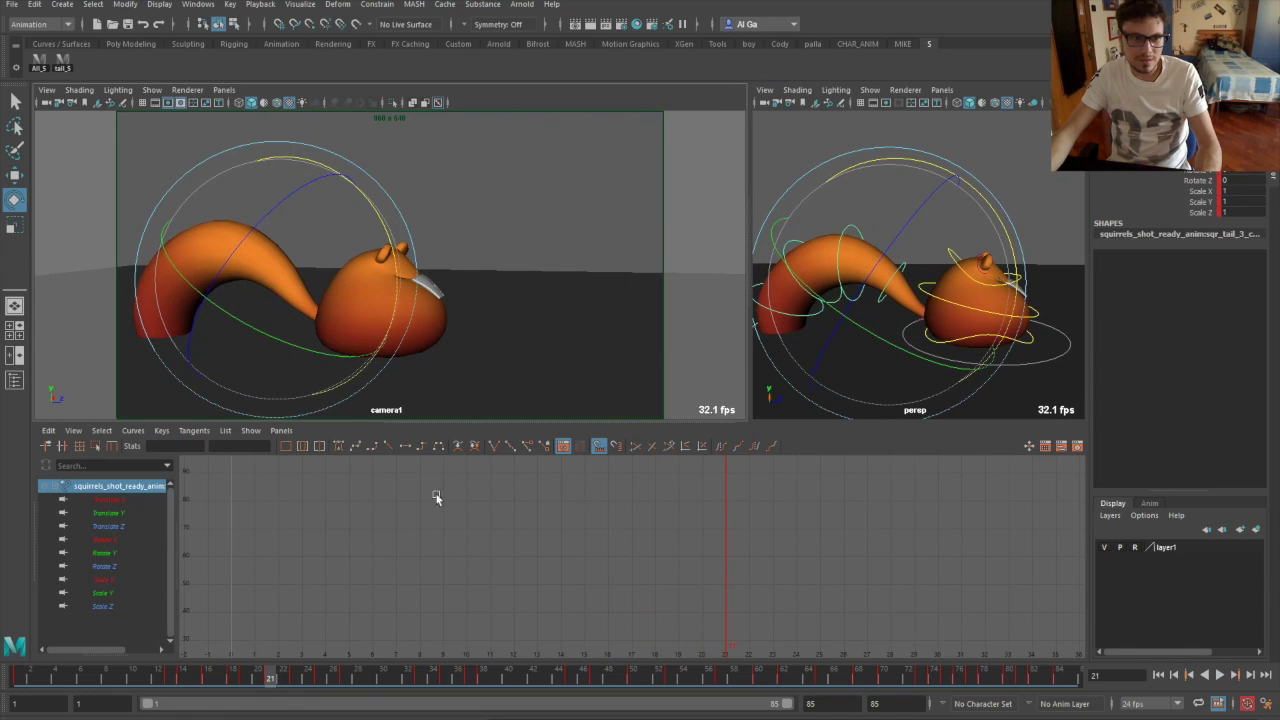
drag(270, 678, 296, 679)
drag(446, 237, 447, 250)
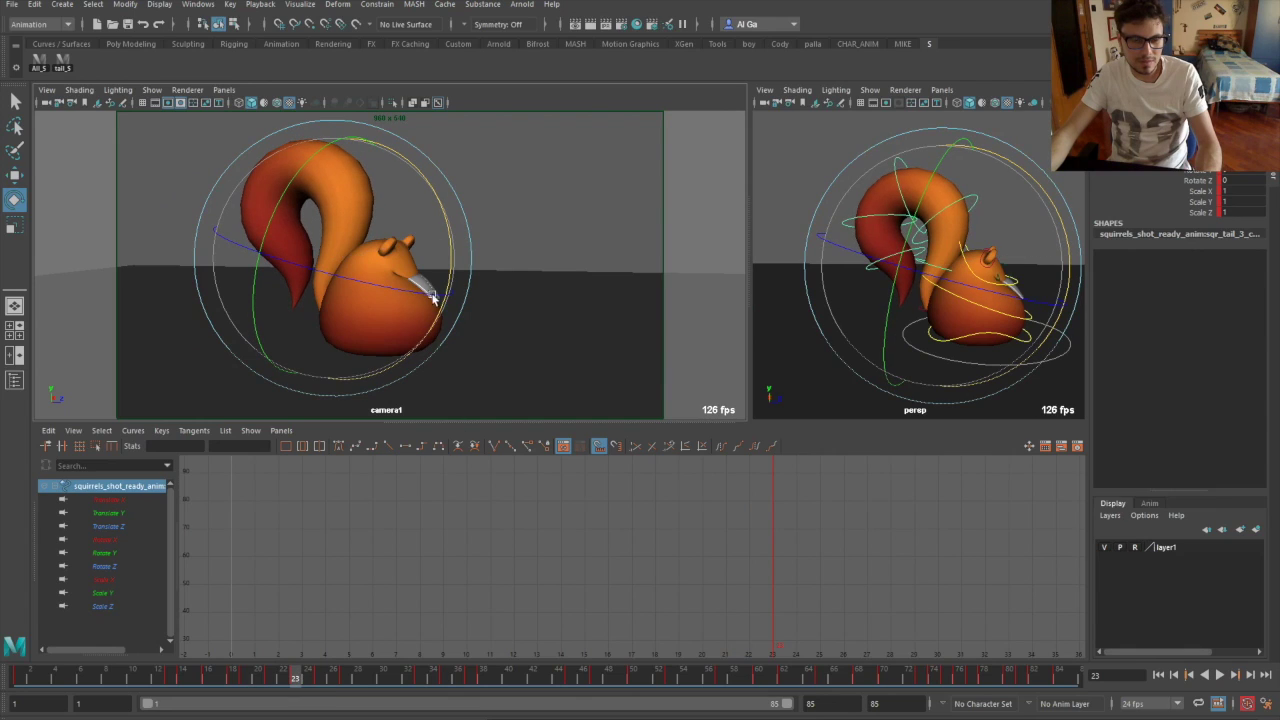
- Retime the third tail control's keys around frames 26 to 28 and play back the landing
drag(308, 677, 348, 680)
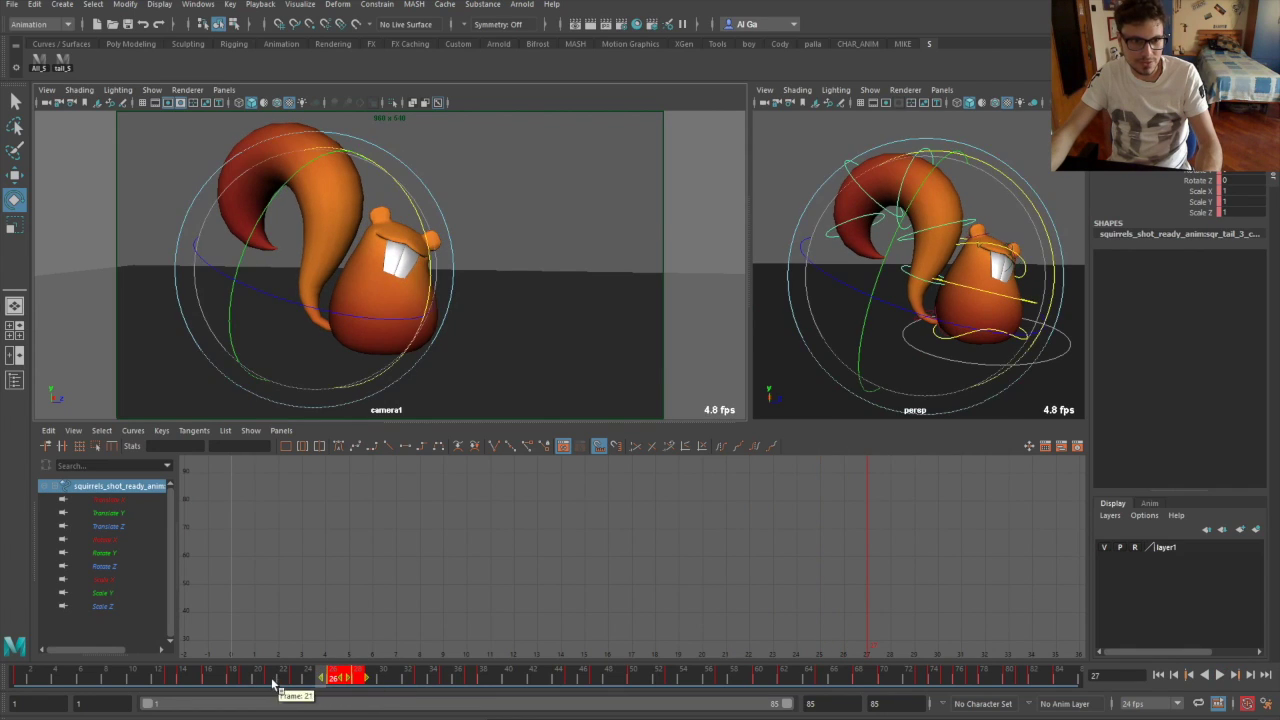
key(alt+v)
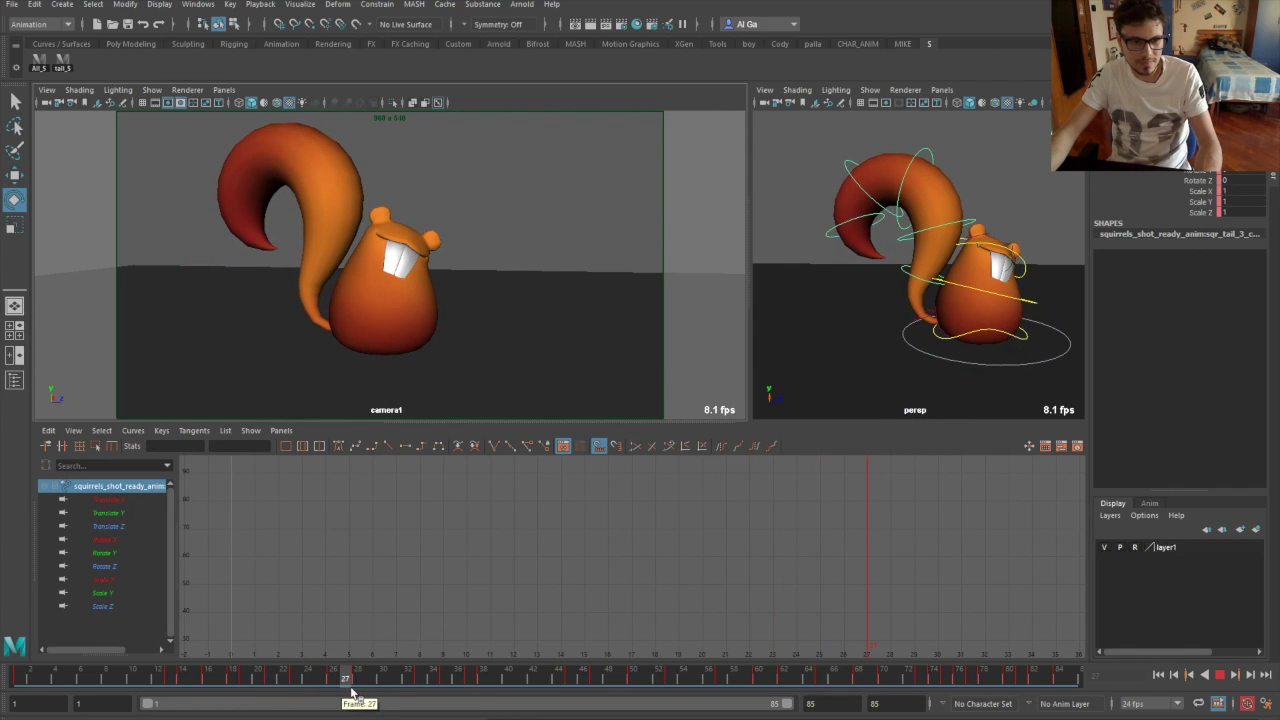
click(358, 679)
shift+drag(365, 679, 145, 610)
key(alt+v)
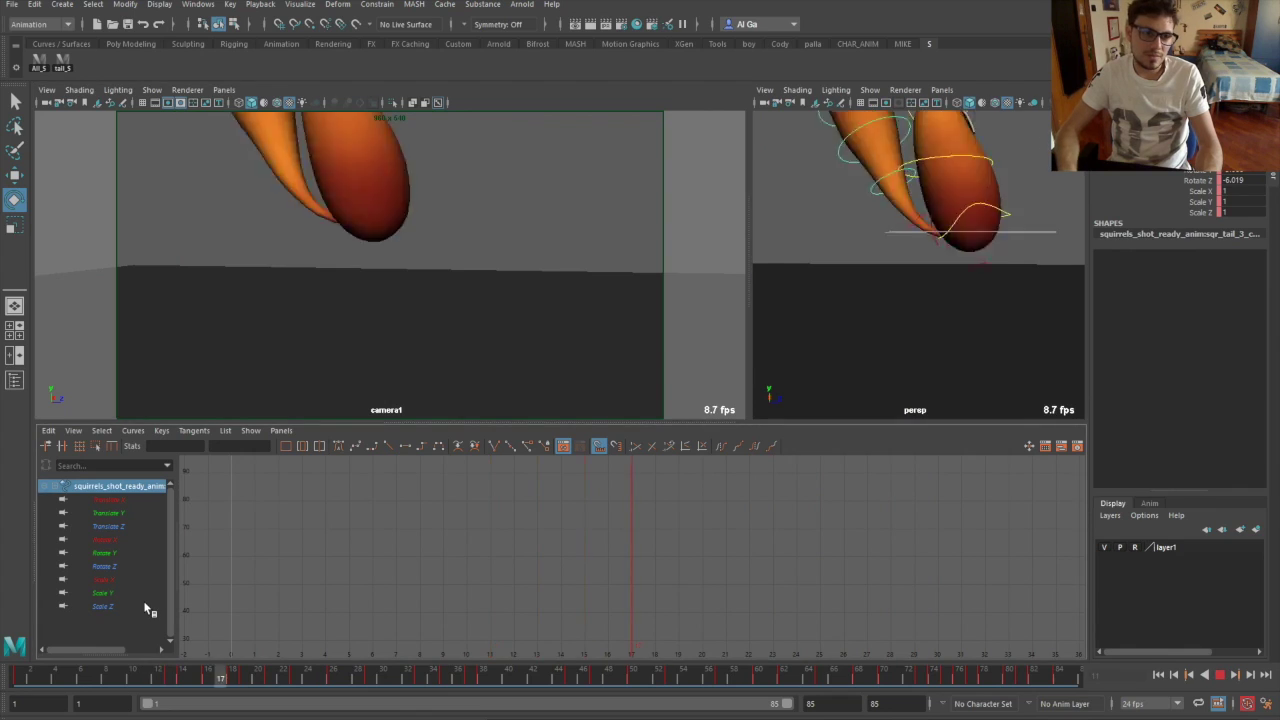
key(alt+v)
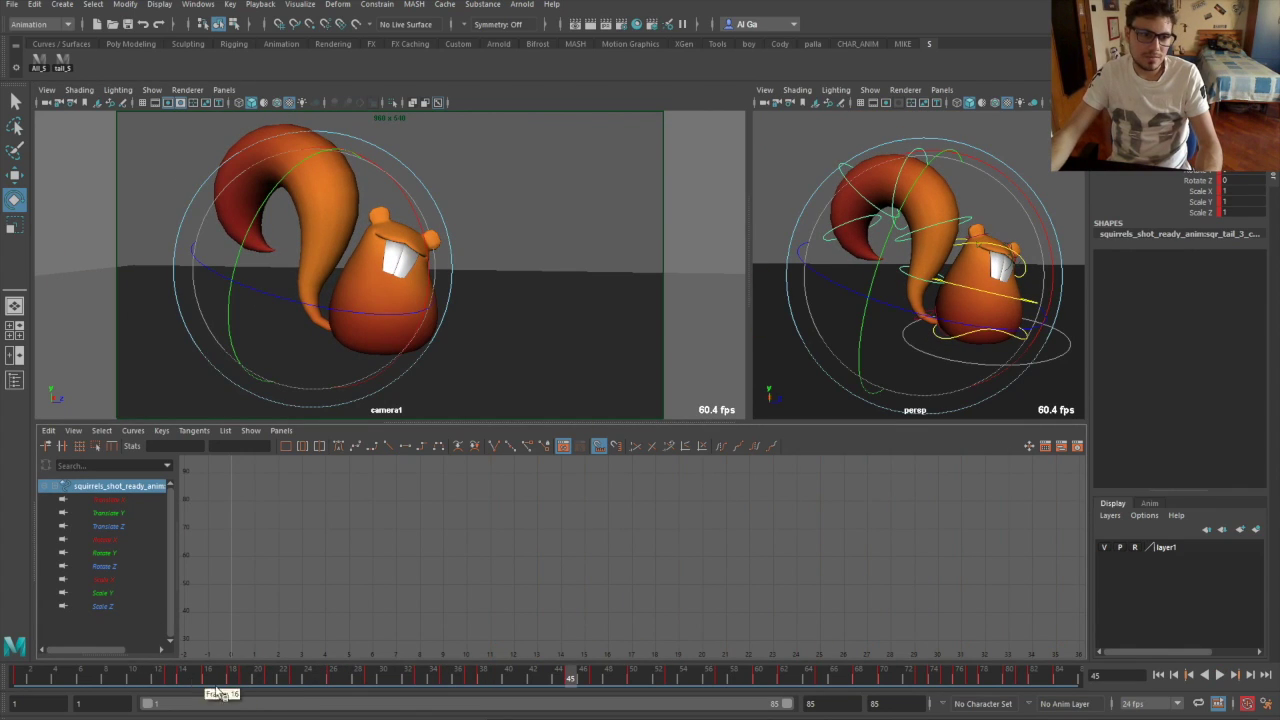
- Rotate the second tail control at frame 21 to adjust the tail's arc behind the body
mouse_move(296, 679)
mouse_down()
mouse_move(215, 678)
mouse_move(272, 680)
mouse_up()
drag(394, 294, 394, 286)
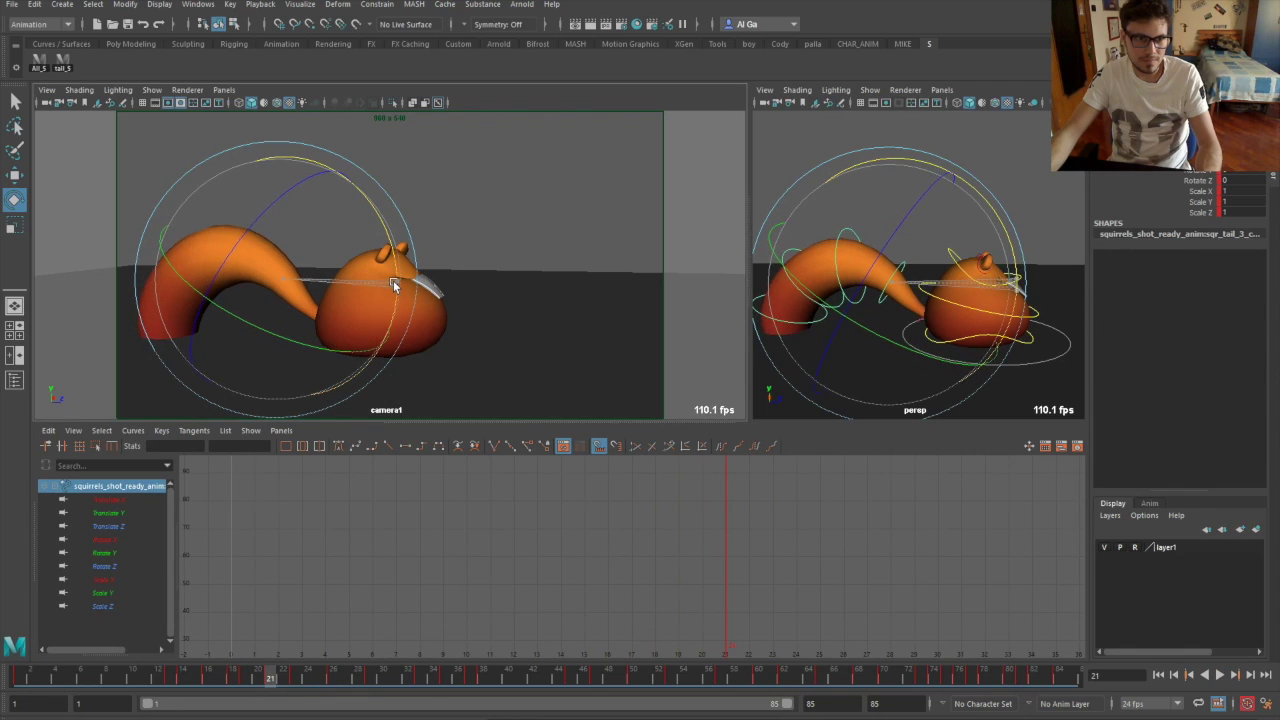
key(ctrl+z)
click(938, 323)
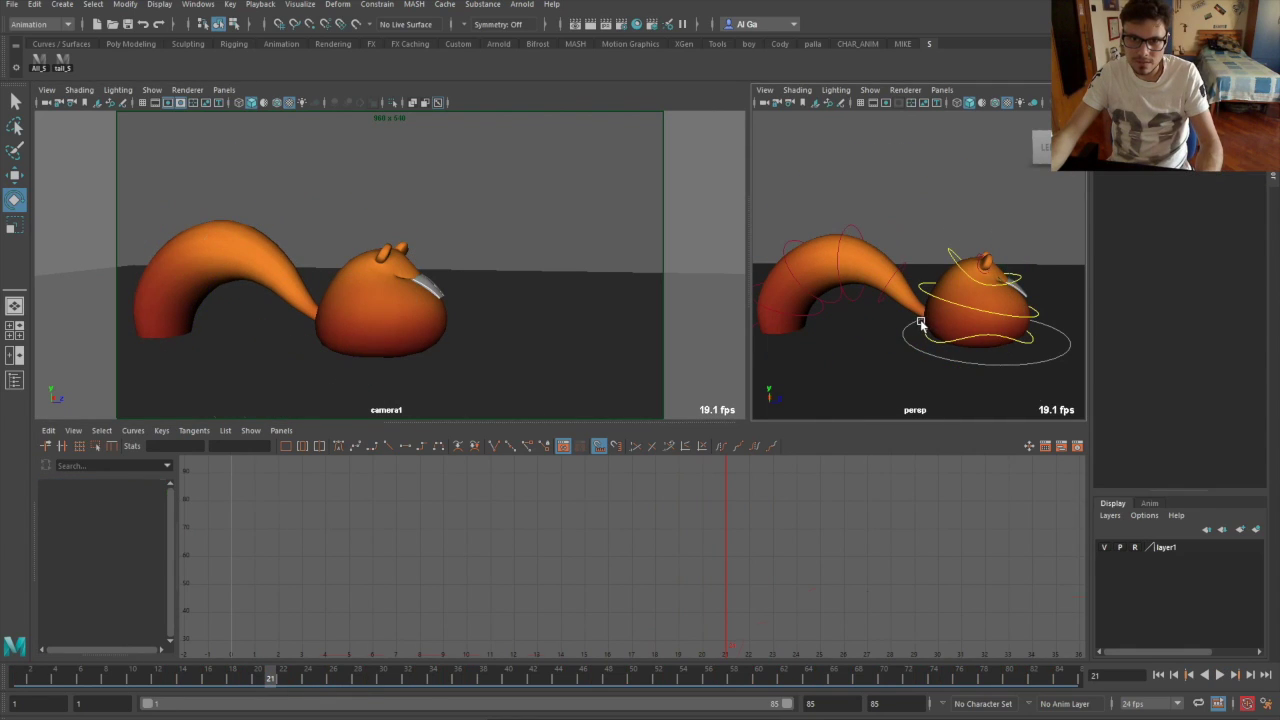
click(920, 319)
drag(436, 304, 425, 259)
- Cut the second tail control's key at frame 22 and scrub through the landing to frame 25
mouse_move(274, 678)
mouse_down()
mouse_move(258, 678)
mouse_move(297, 676)
mouse_up()
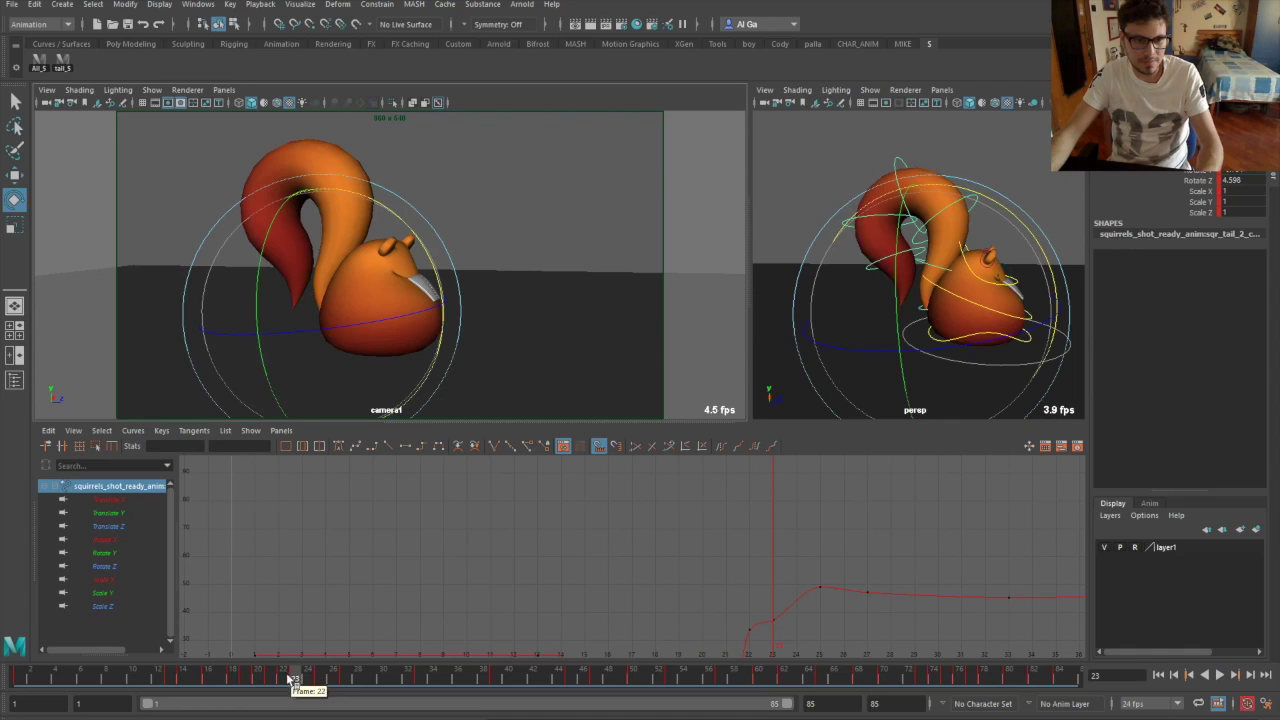
click(285, 678)
right_click(285, 677)
click(336, 451)
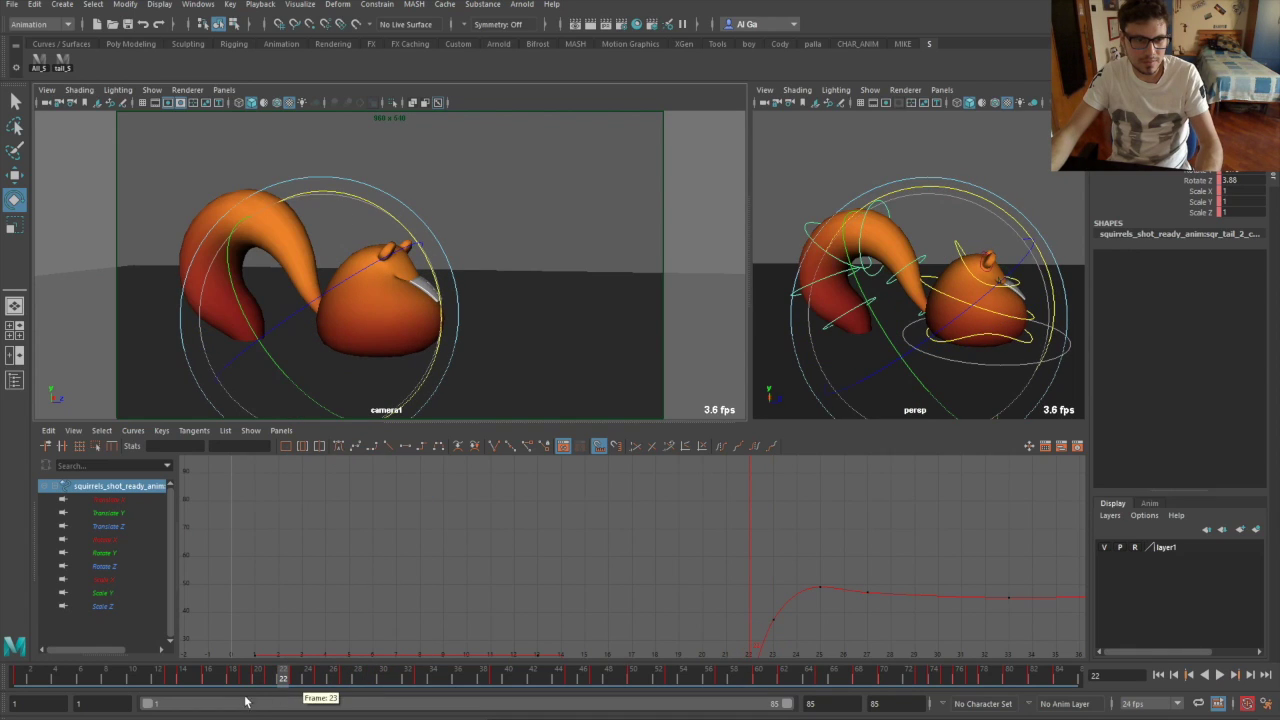
mouse_move(242, 676)
mouse_down()
mouse_move(337, 681)
mouse_move(295, 680)
mouse_move(323, 680)
mouse_up()
- Cut the keys of the first and second tail controls at frame 25 and preview the motion from frame 16
key(w)
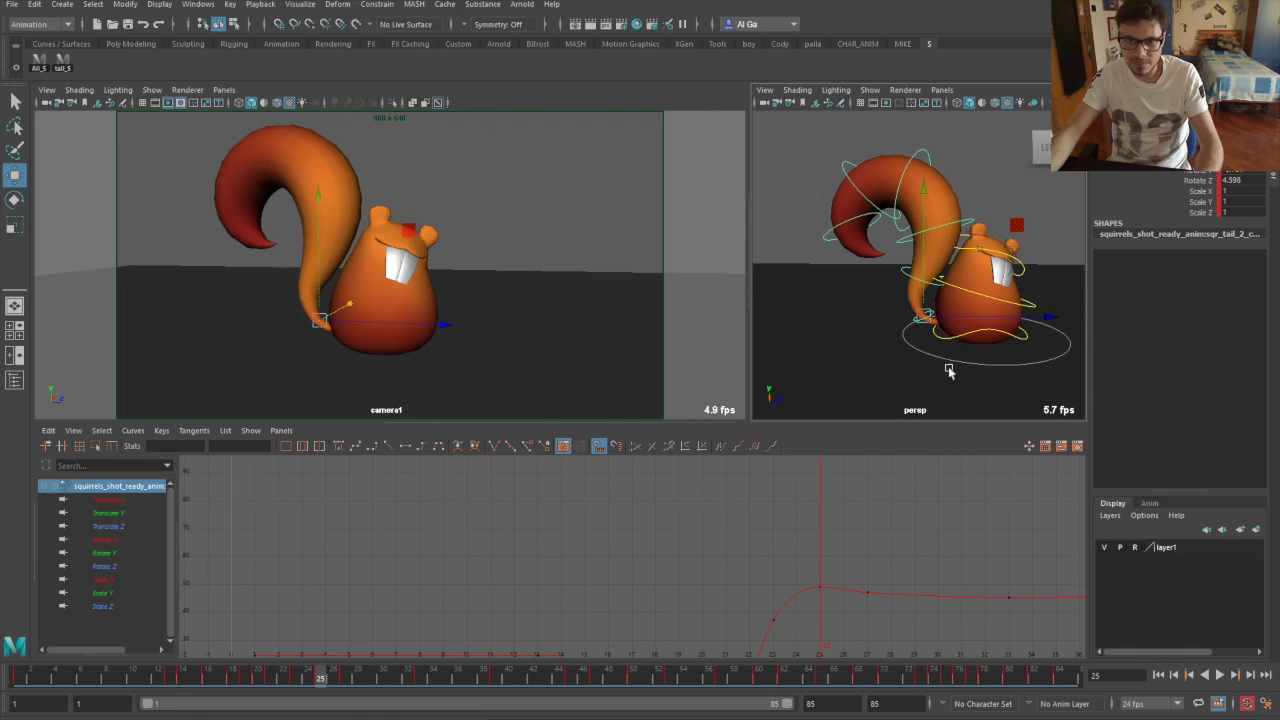
shift+click(940, 333)
drag(275, 685, 306, 680)
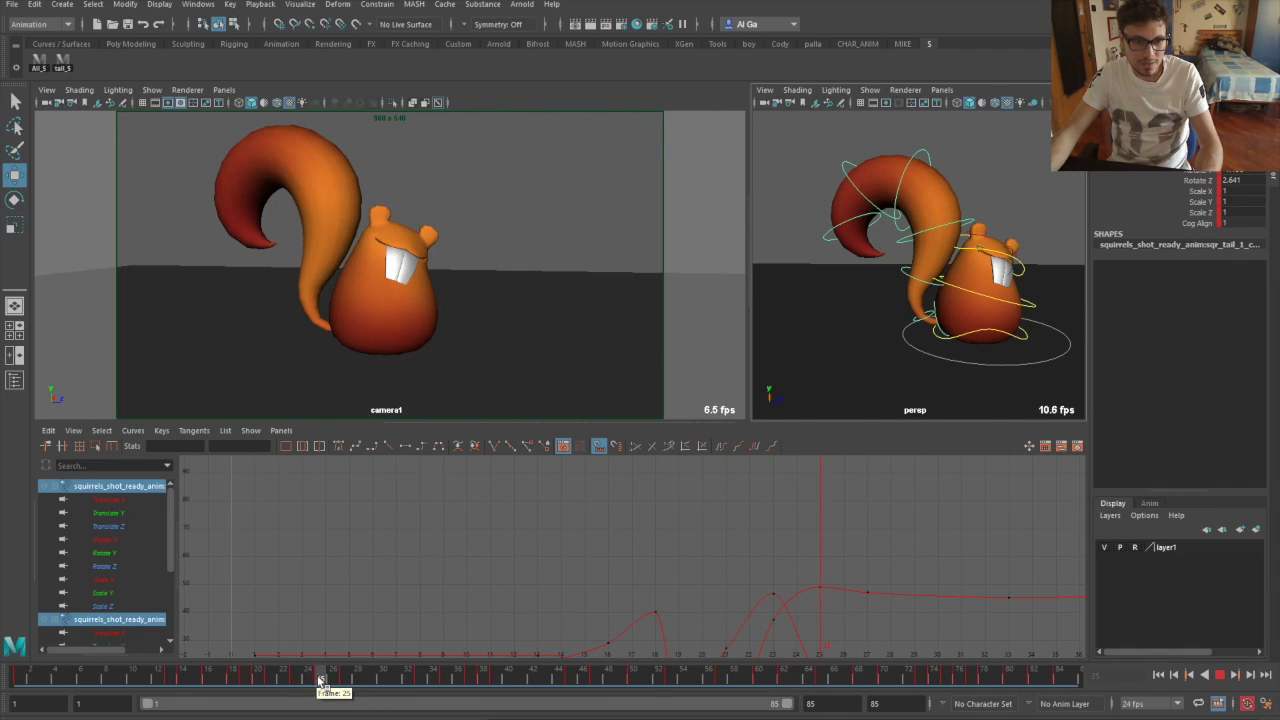
drag(346, 681, 323, 680)
right_click(322, 680)
click(352, 455)
drag(280, 680, 208, 678)
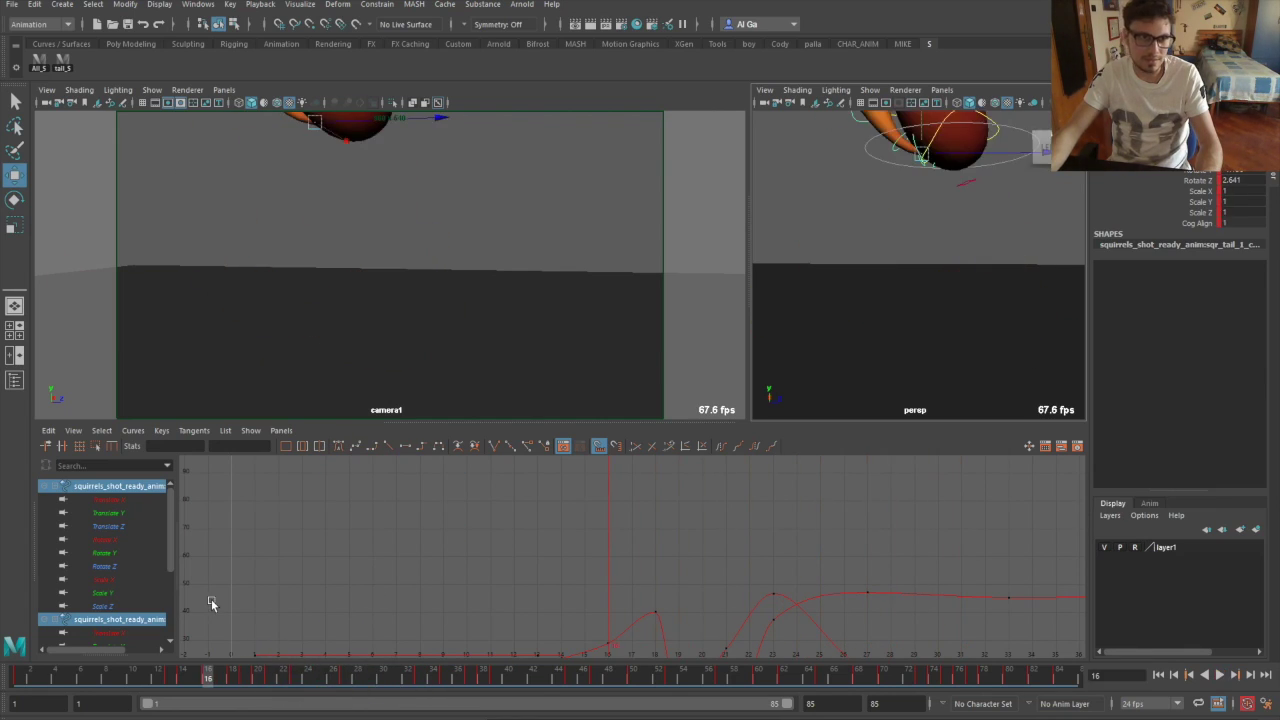
key(alt+v)
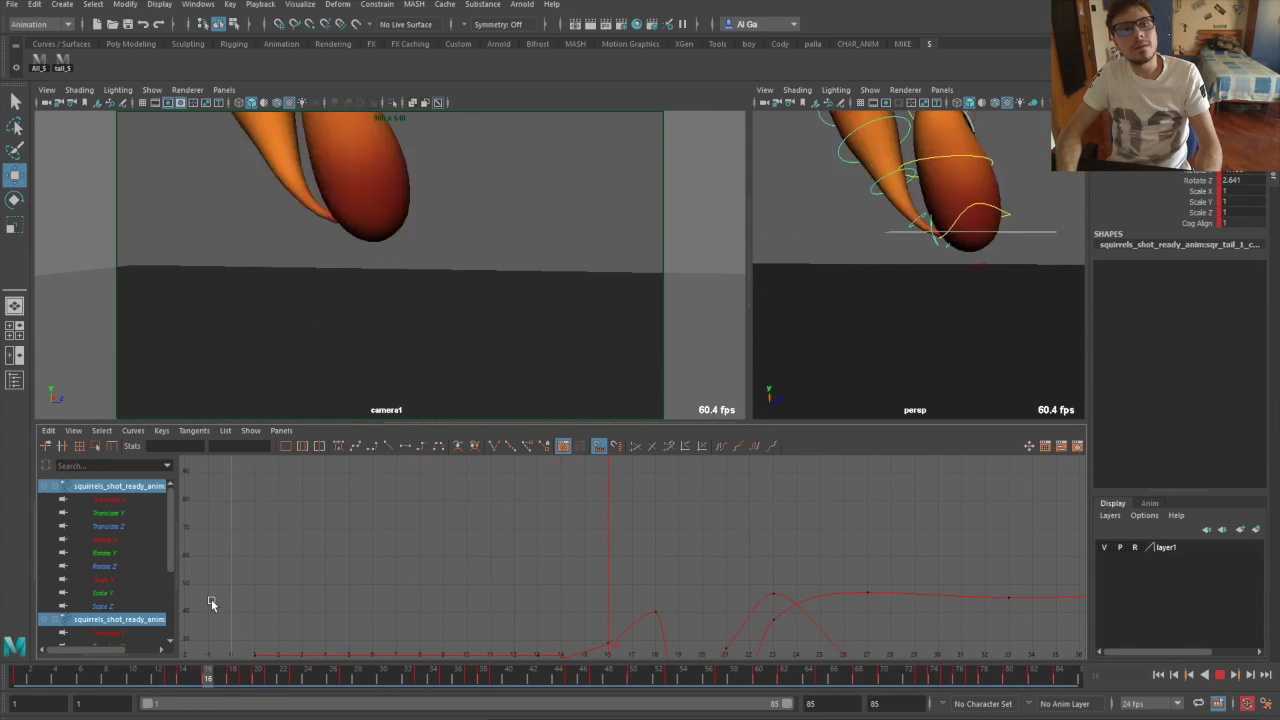
key(Escape)
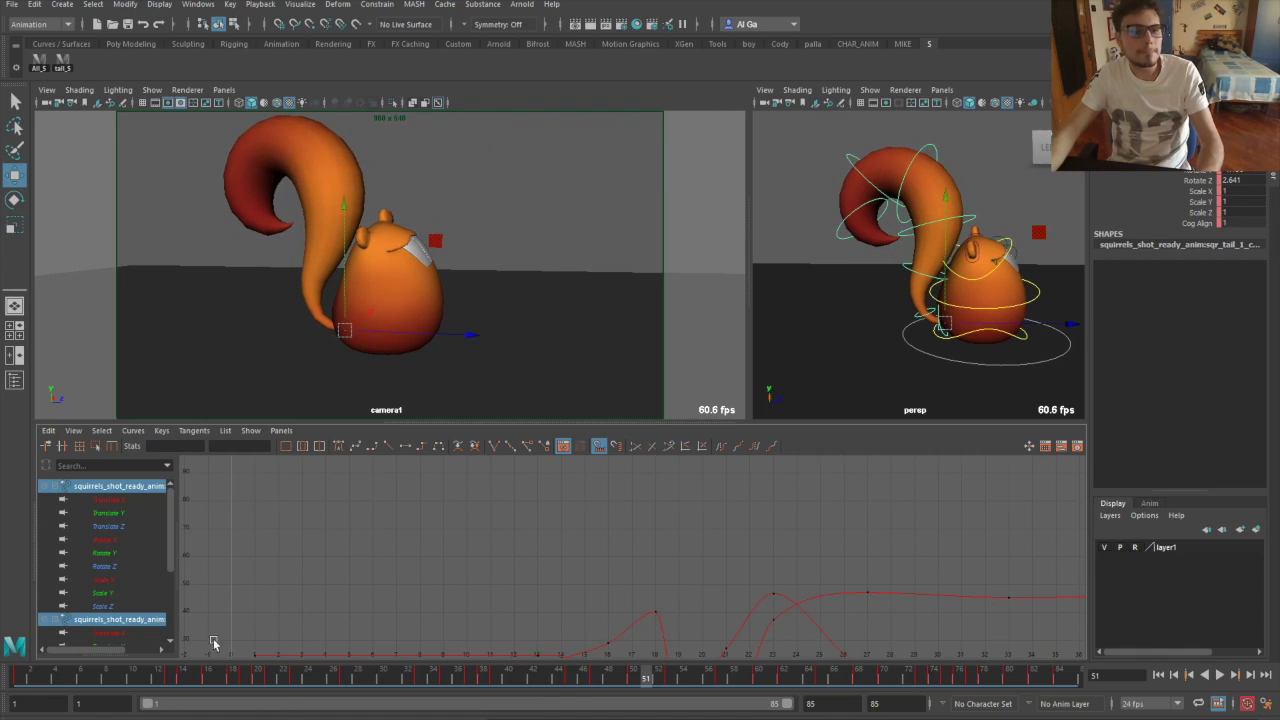
key(alt+v)
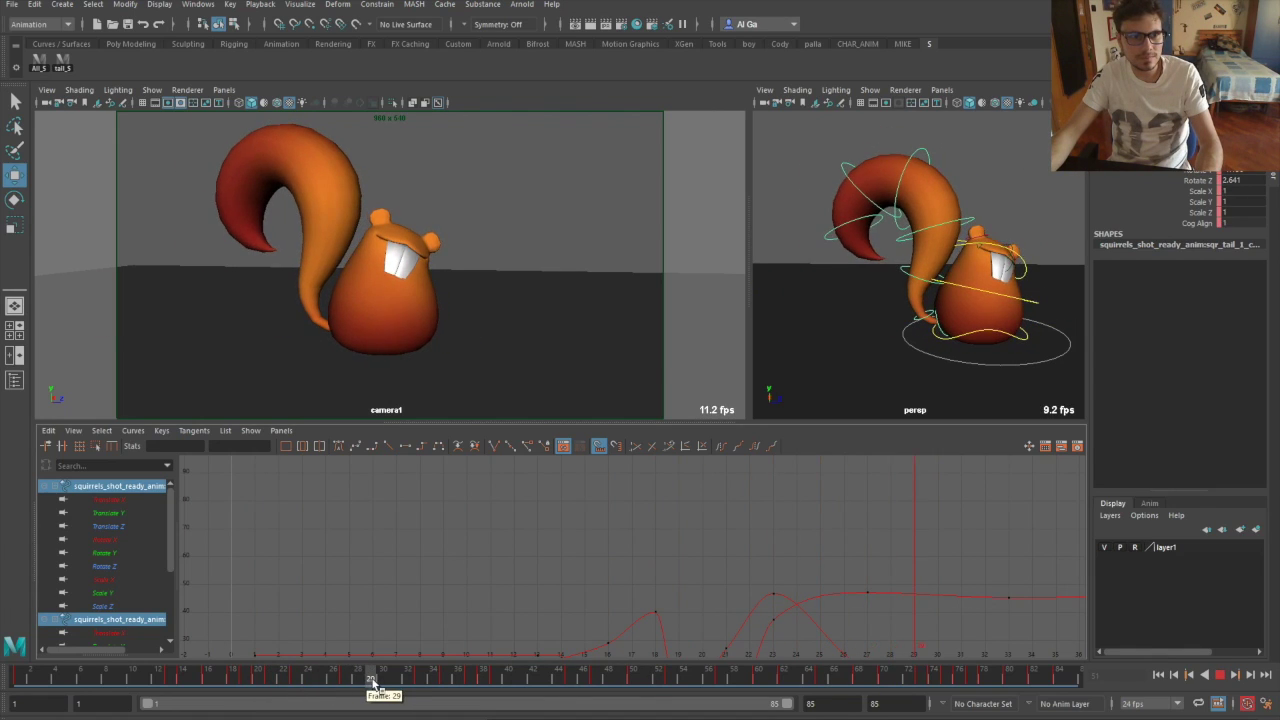
- Move the first tail control's key from frame 23 to frame 24 and preview the motion
click(293, 680)
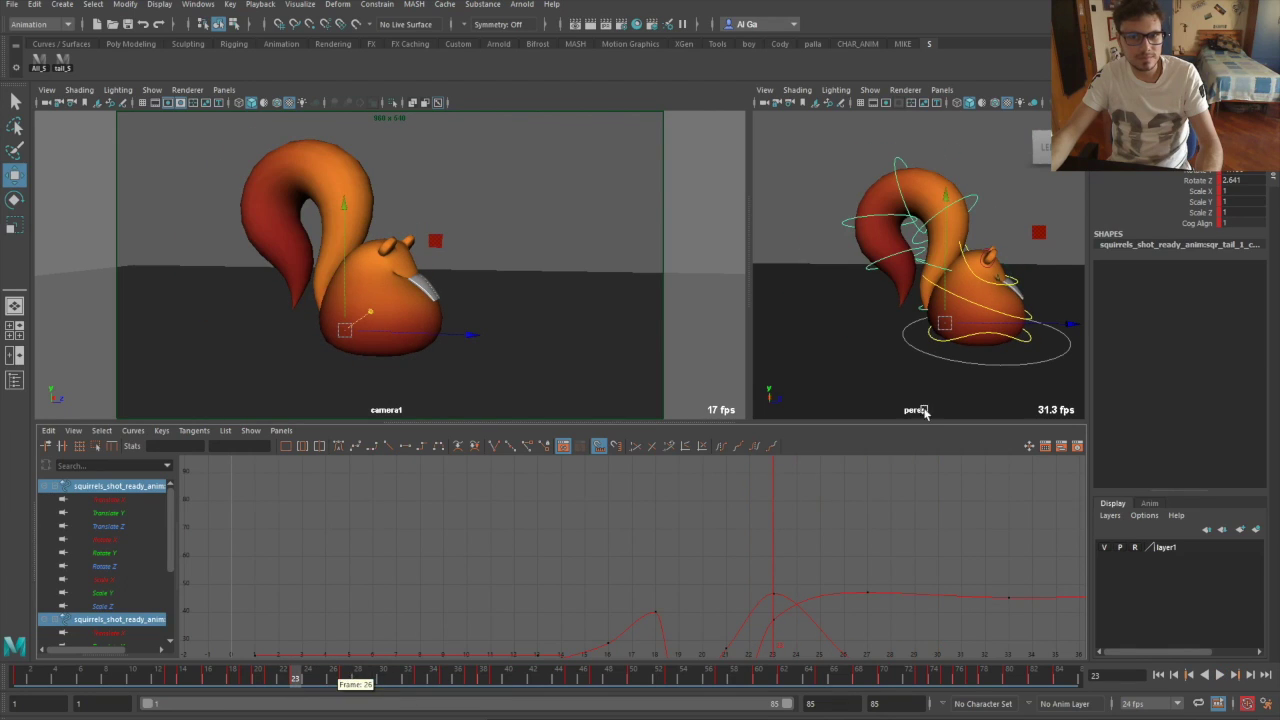
click(845, 333)
drag(277, 681, 222, 681)
click(935, 222)
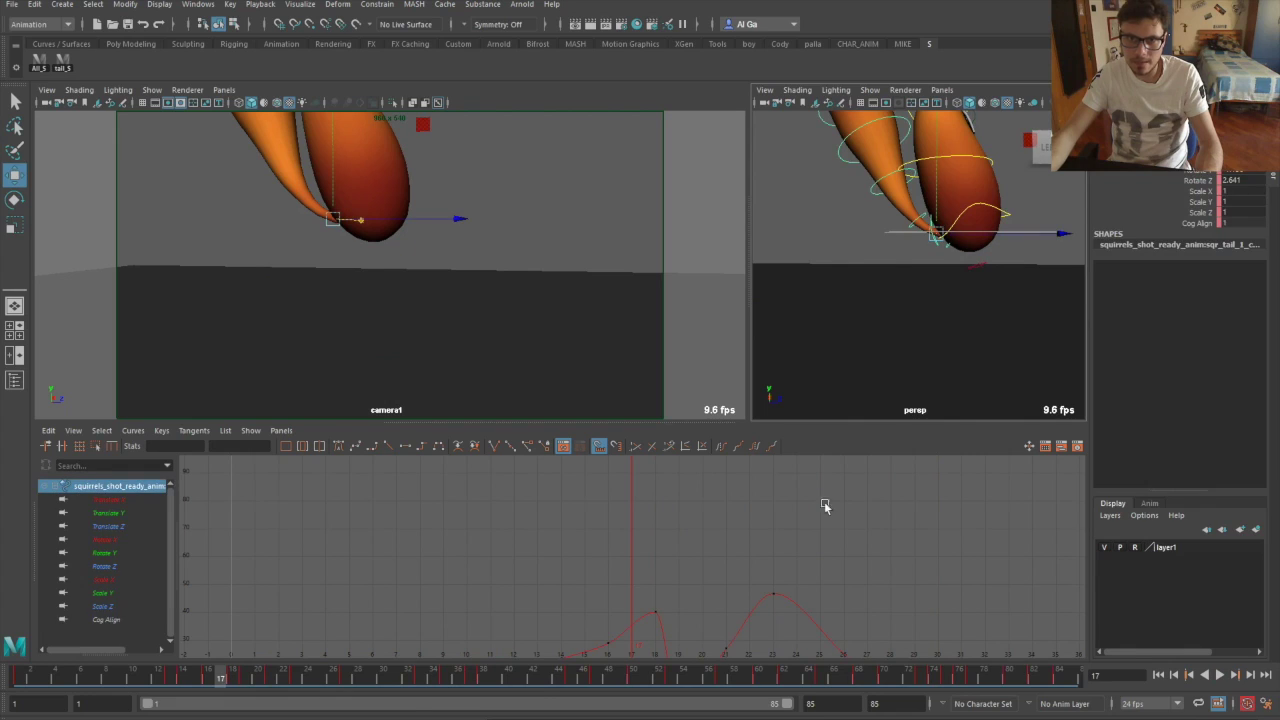
drag(231, 682, 296, 680)
key(alt+v)
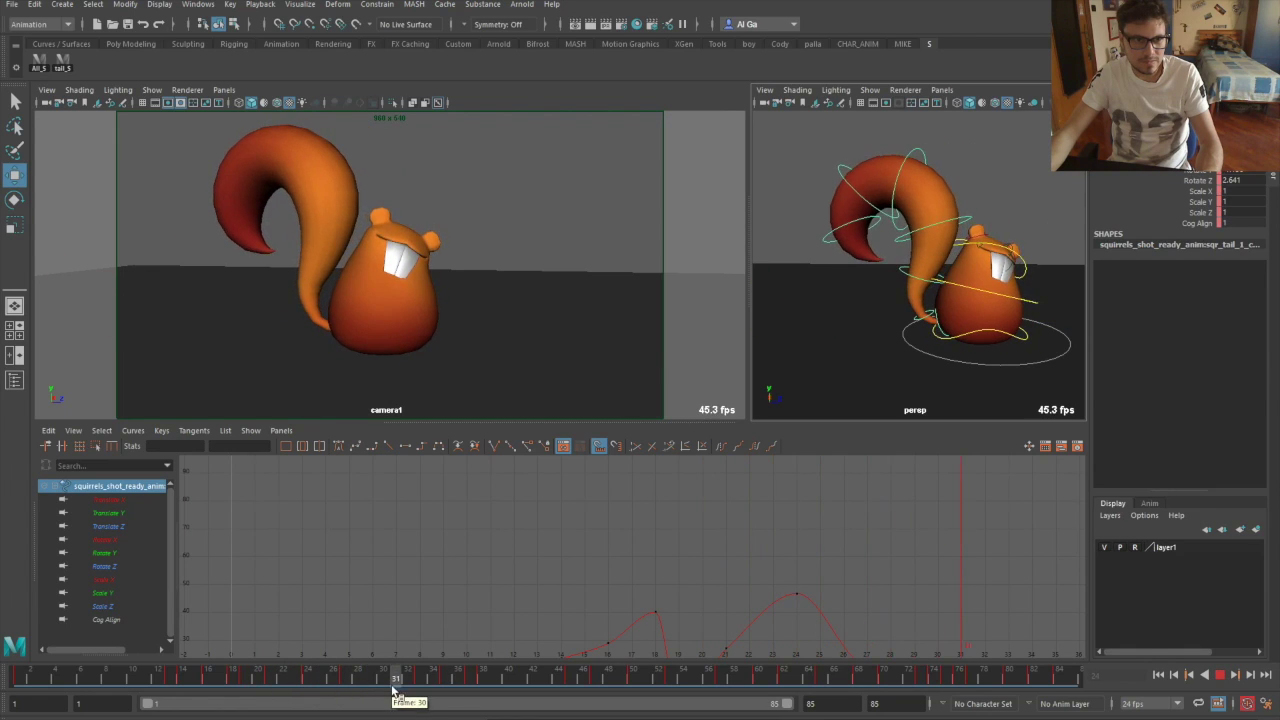
- Shift the first tail control's key at frame 26 to frame 27 and play back the result
click(336, 680)
key(alt+v)
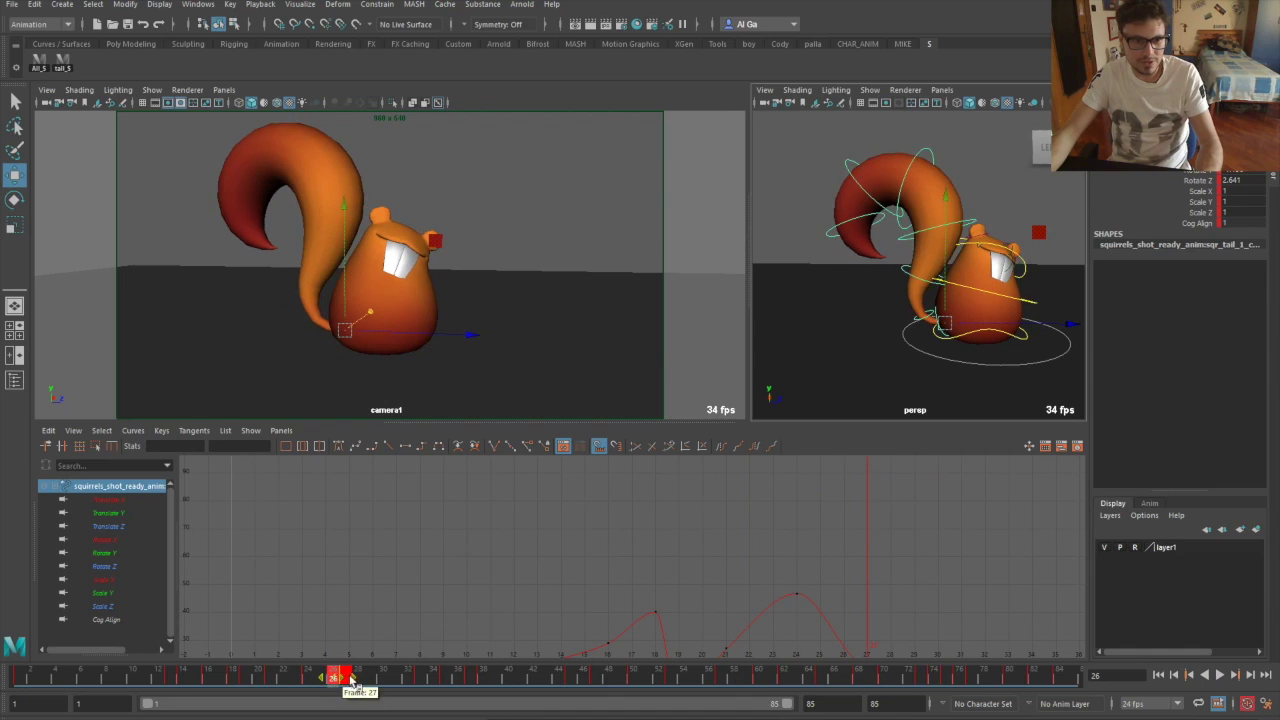
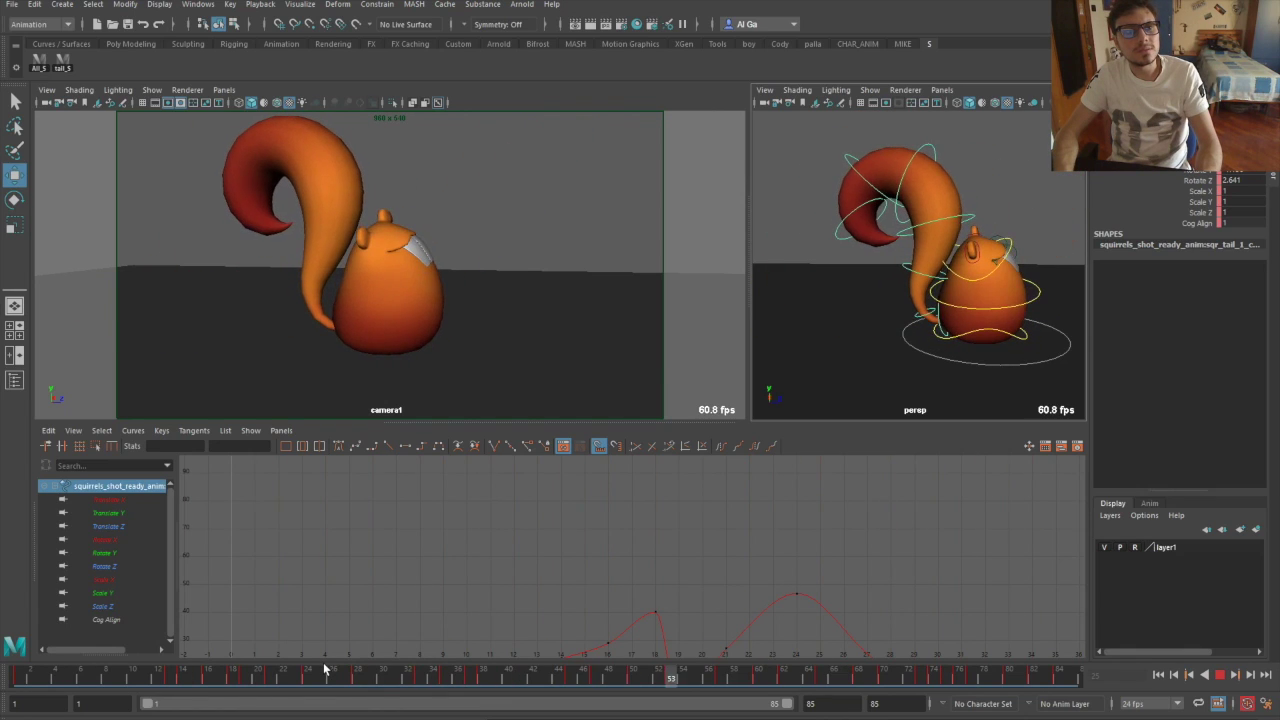
key(Escape)
click(897, 323)
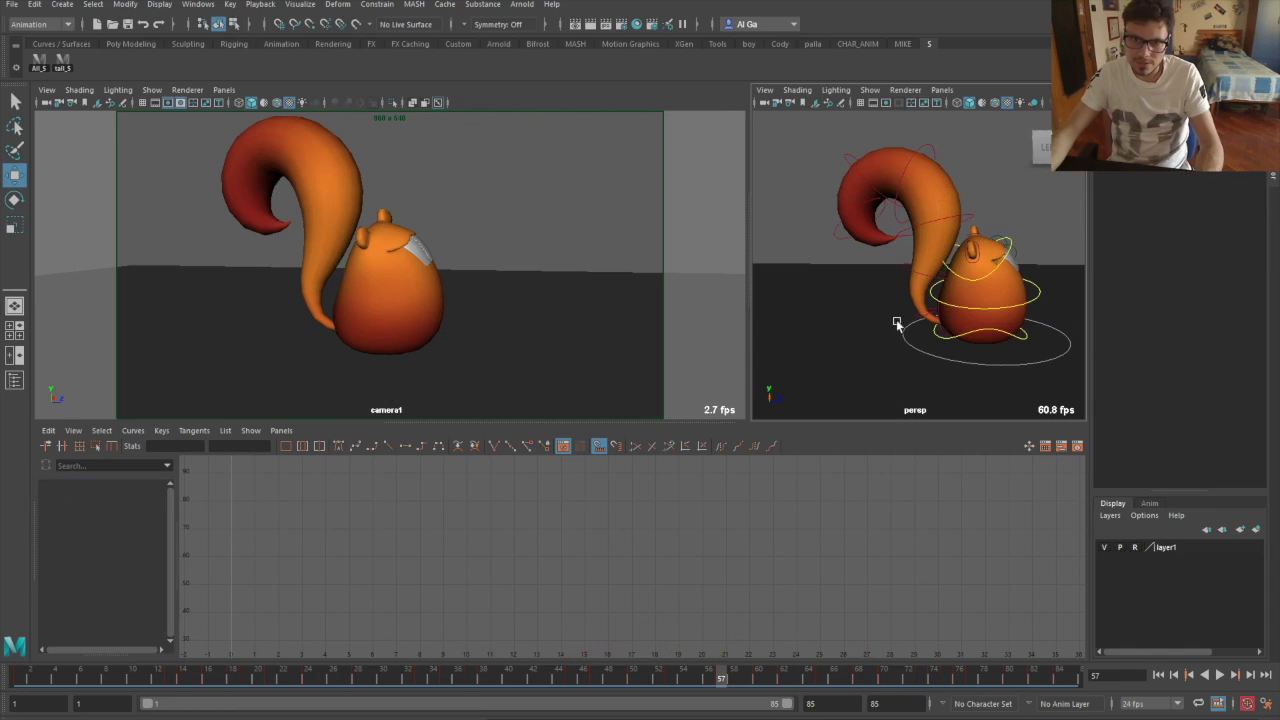
- Rotate the sqr_tail_3 control slightly at frame 21 and preview the motion up to the landing
click(916, 274)
key(alt+v)
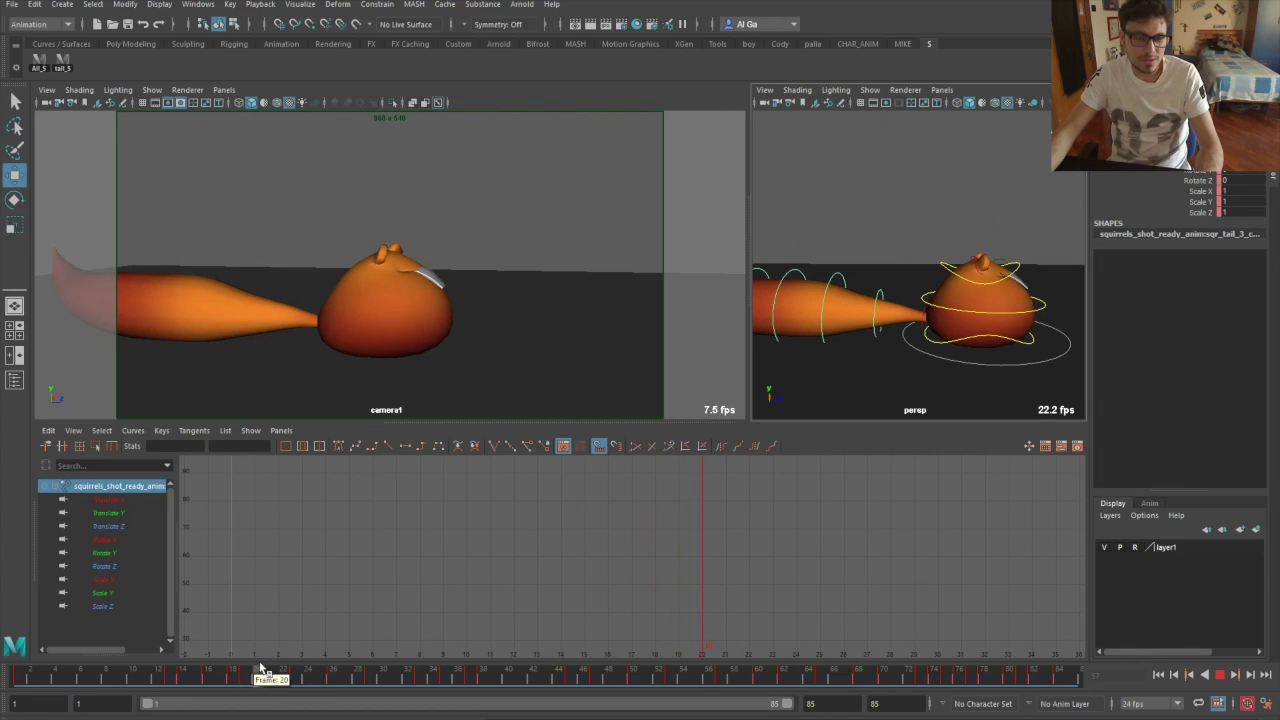
click(261, 668)
key(alt+v)
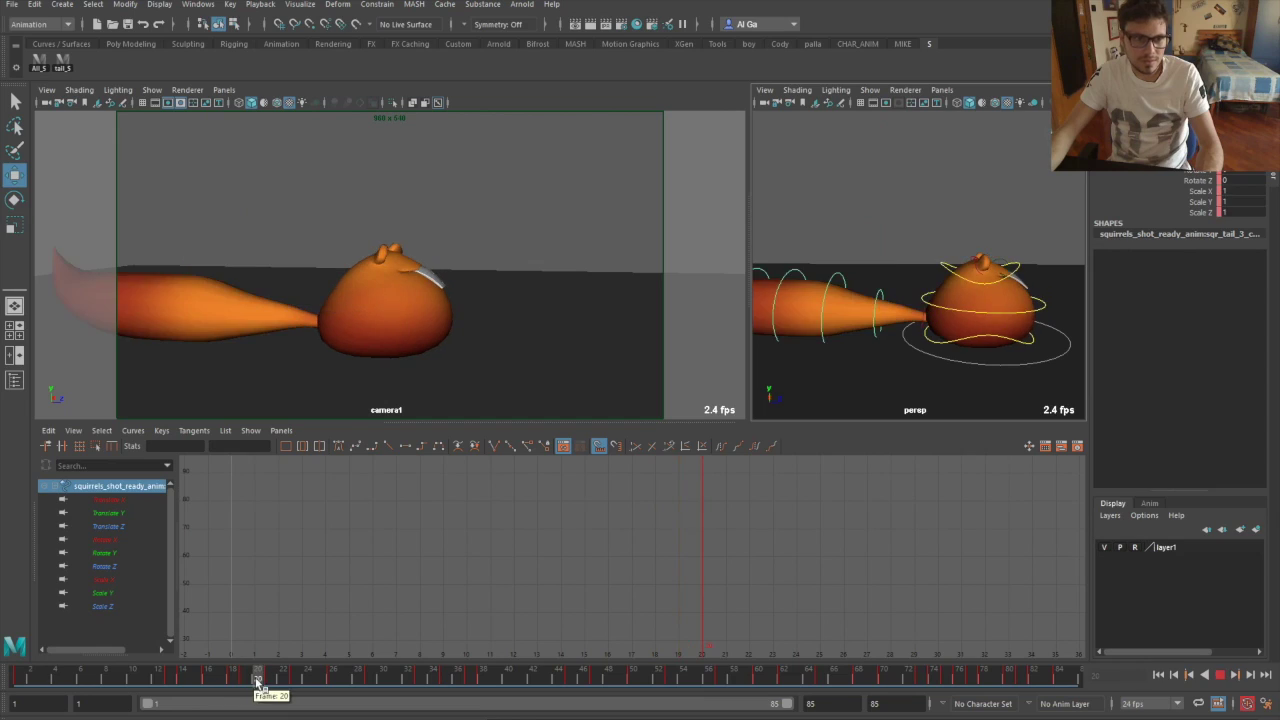
click(276, 680)
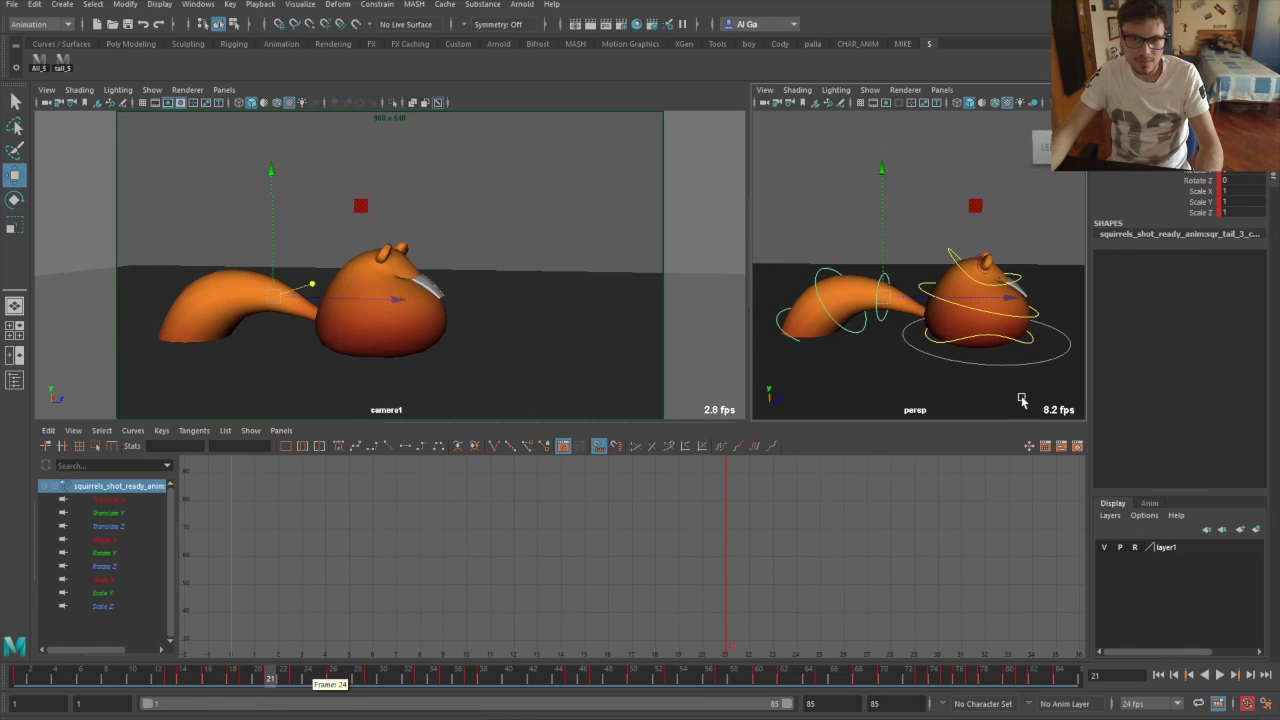
key(e)
drag(377, 269, 383, 271)
drag(250, 676, 295, 677)
key(alt+v)
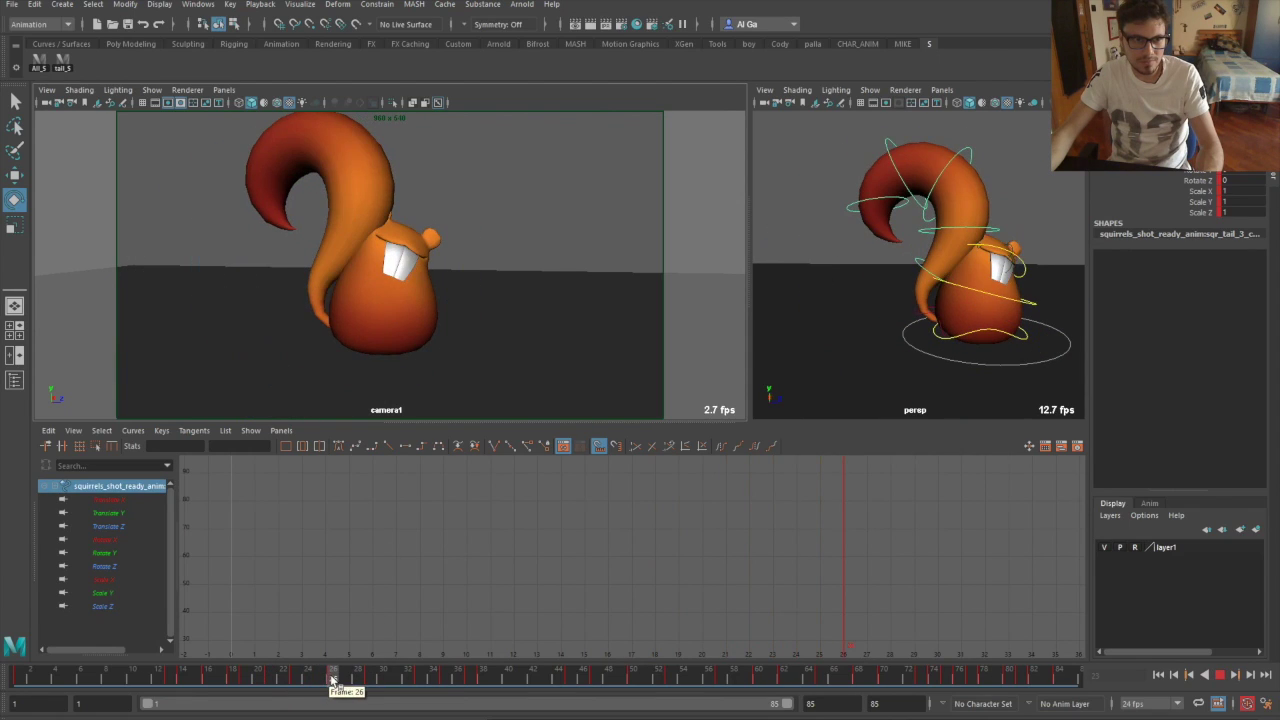
- Adjust the sqr_tail_3 control's key timing around frame 27 and rotate the control slightly at that frame
click(337, 679)
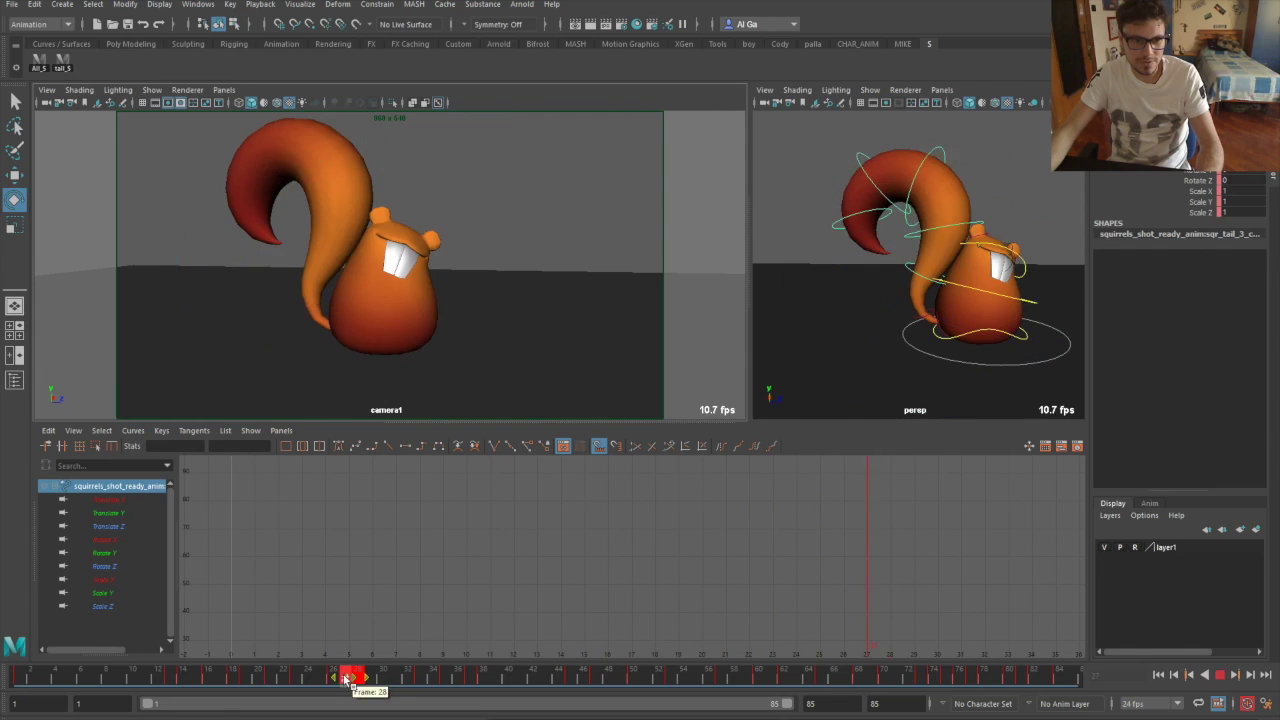
drag(341, 680, 357, 680)
drag(280, 677, 345, 687)
mouse_move(432, 270)
mouse_down()
mouse_move(434, 287)
mouse_move(434, 273)
mouse_up()
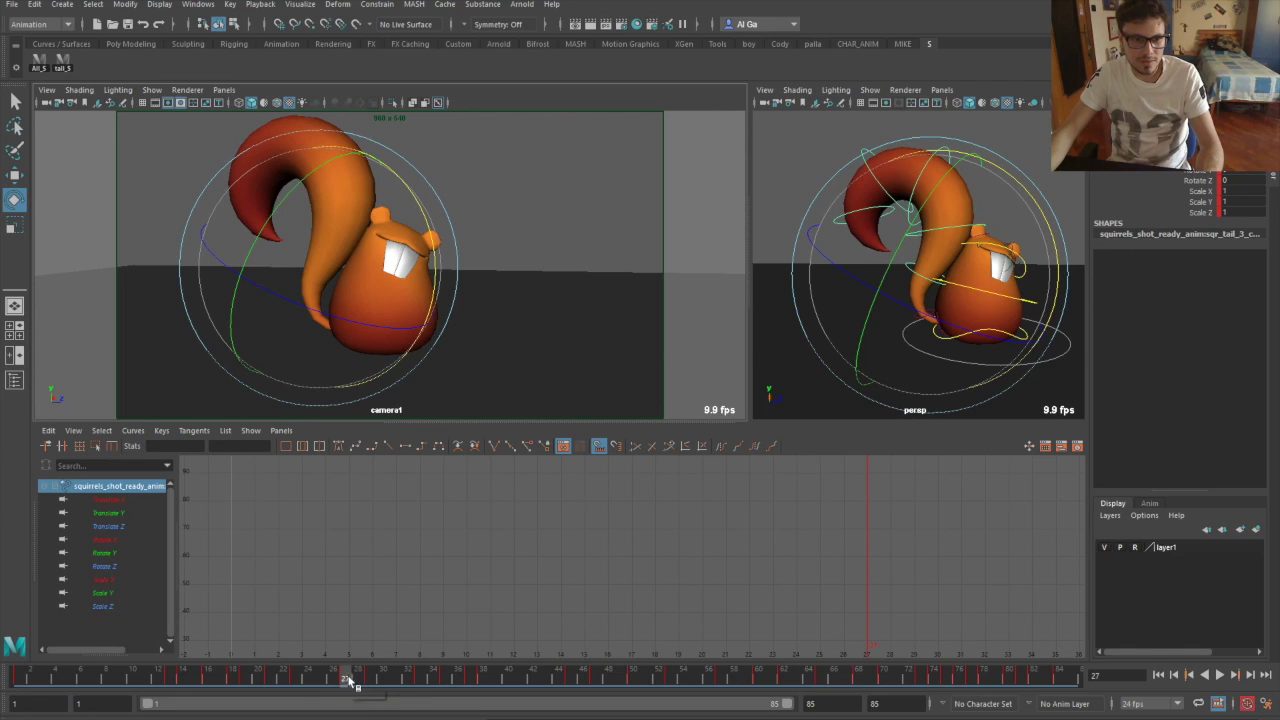
- Rotate the sqr_tail_3 control slightly at frame 33 and preview how the tail settles after landing
drag(347, 680, 371, 683)
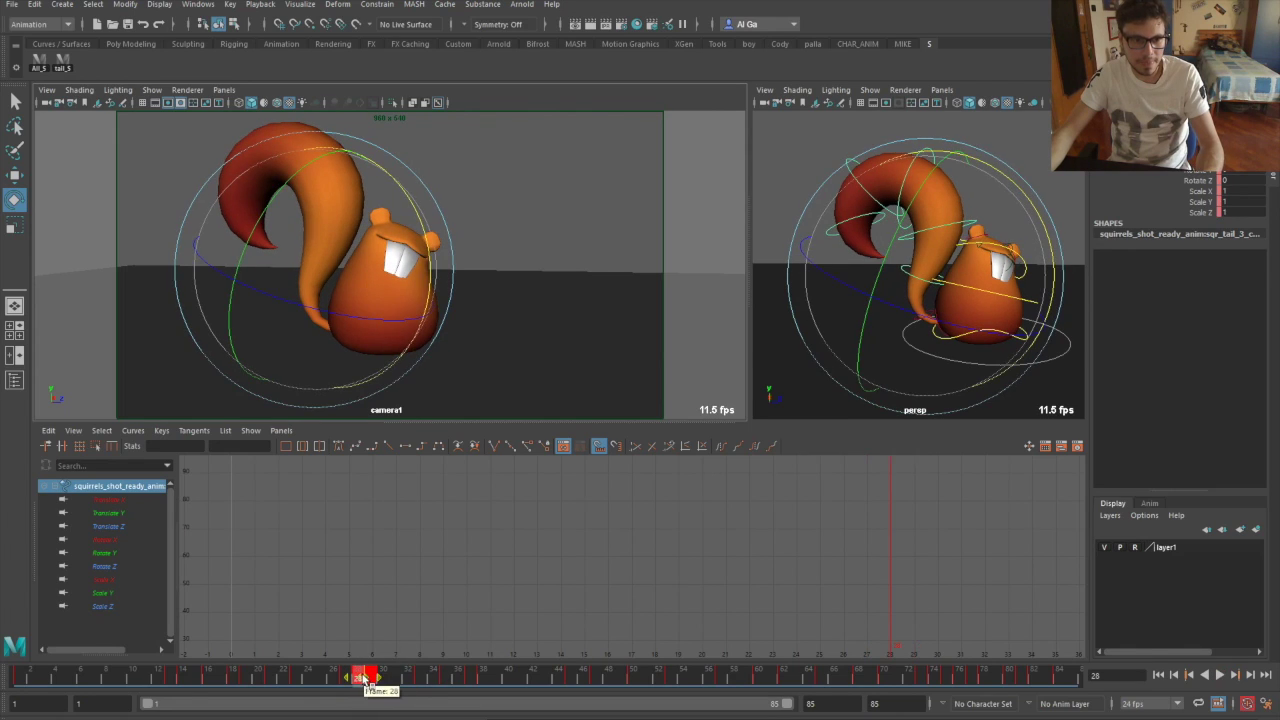
drag(377, 680, 416, 680)
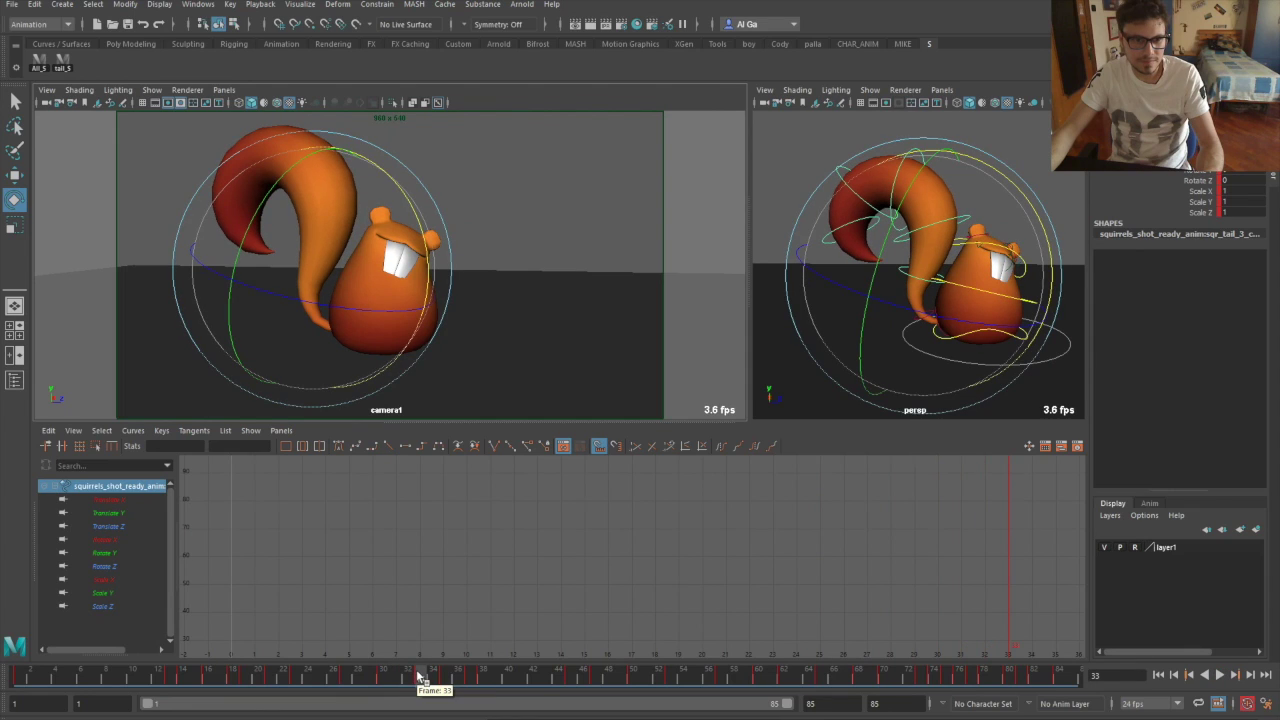
drag(425, 284, 425, 289)
key(alt+v)
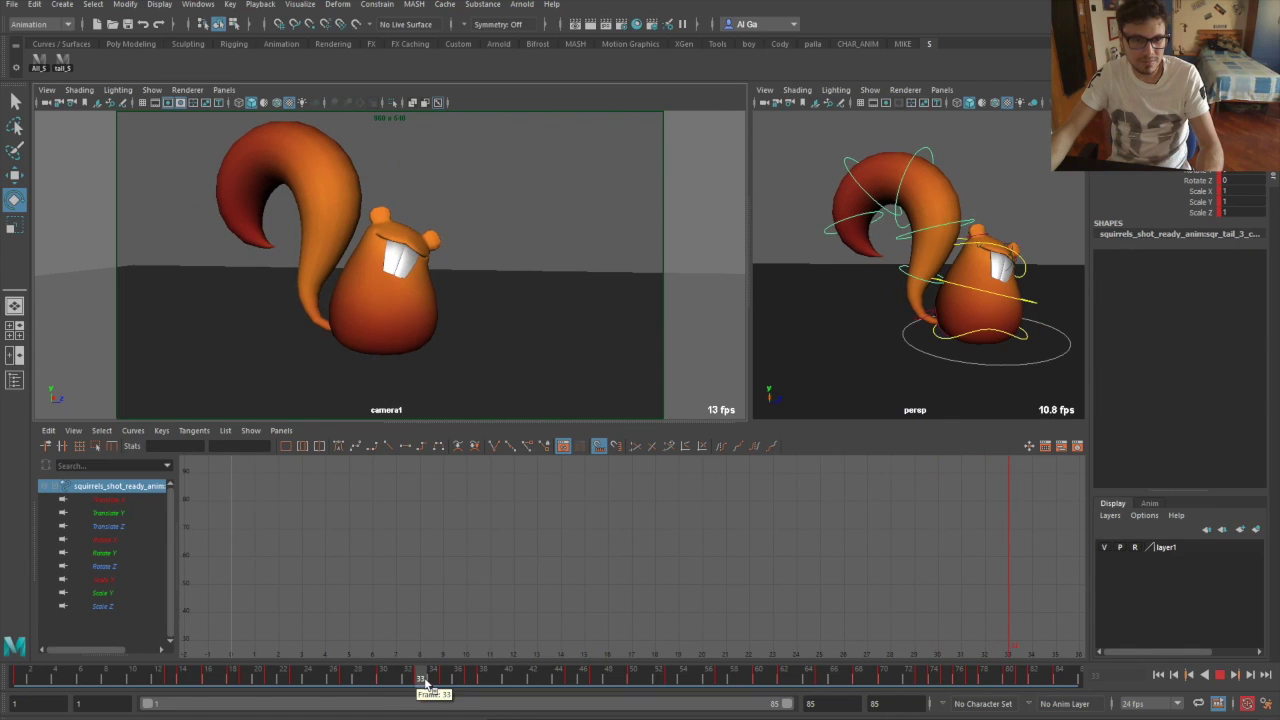
click(408, 680)
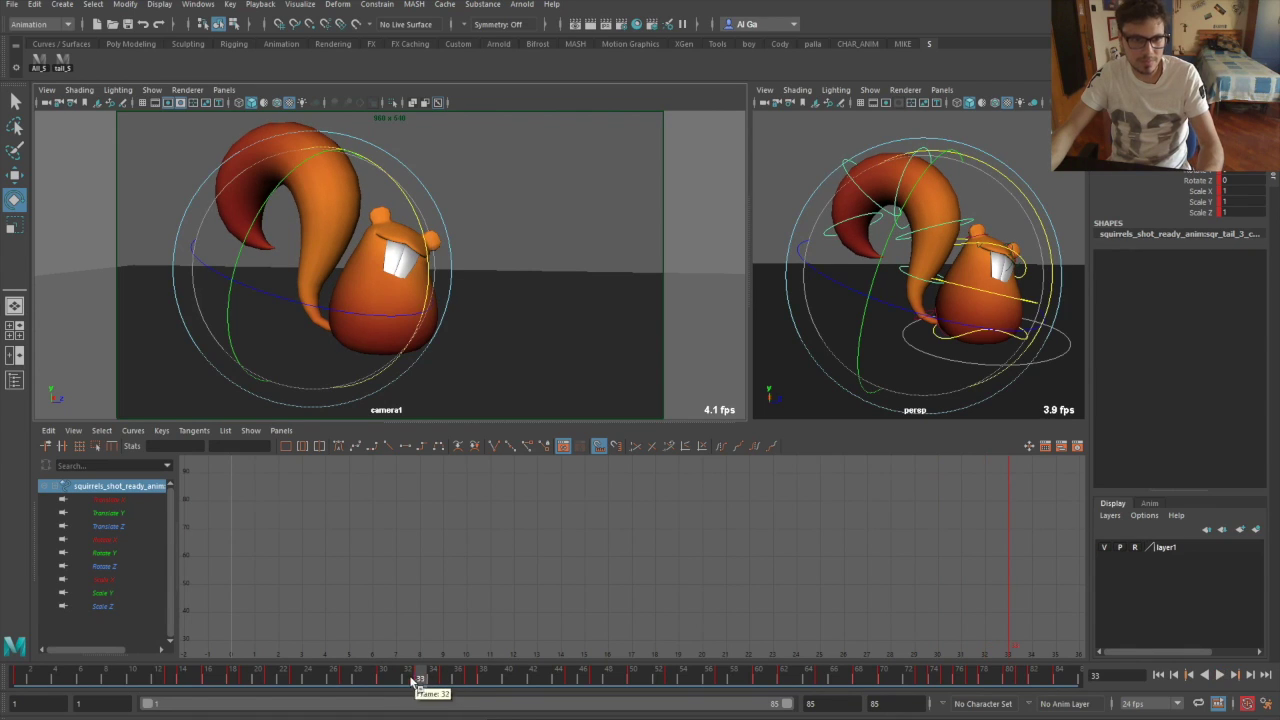
key(alt+v)
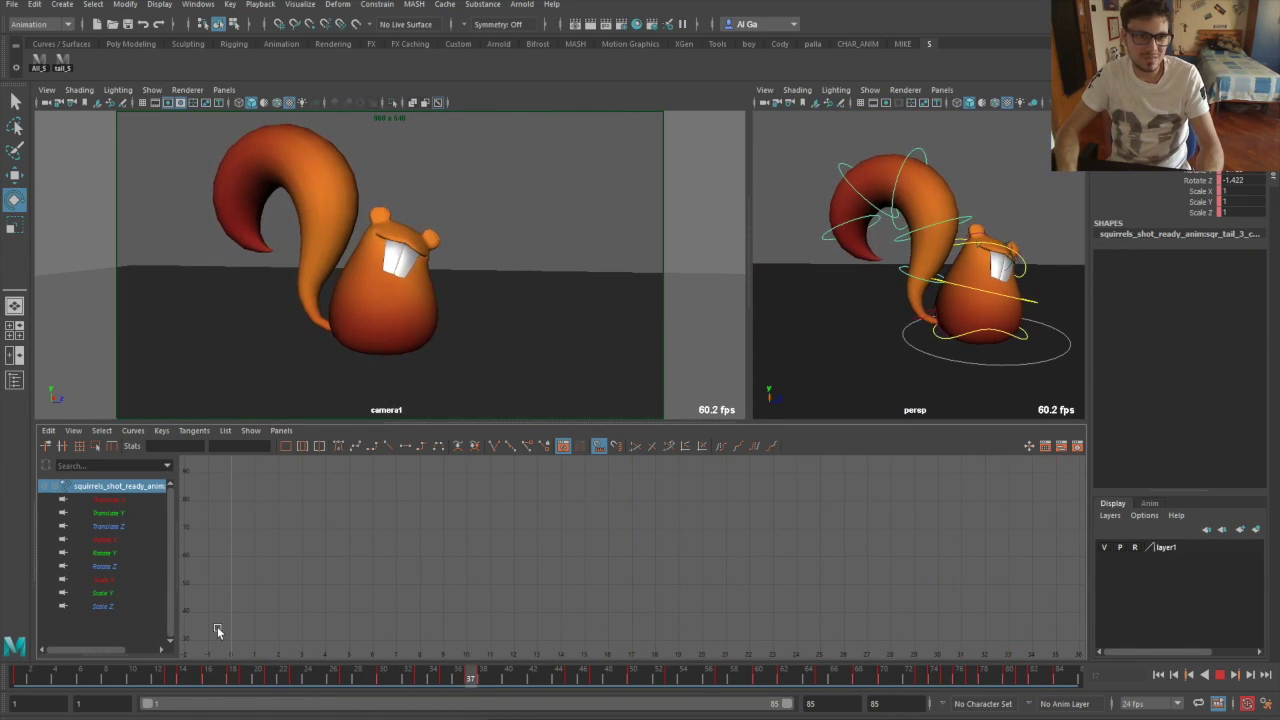
key(alt+v)
- Cut the sqr_tail_3 control's keys at frames 35 and 37 and play back the animation
click(382, 680)
drag(383, 680, 445, 682)
right_click(443, 681)
click(527, 452)
drag(447, 683, 474, 680)
right_click(474, 680)
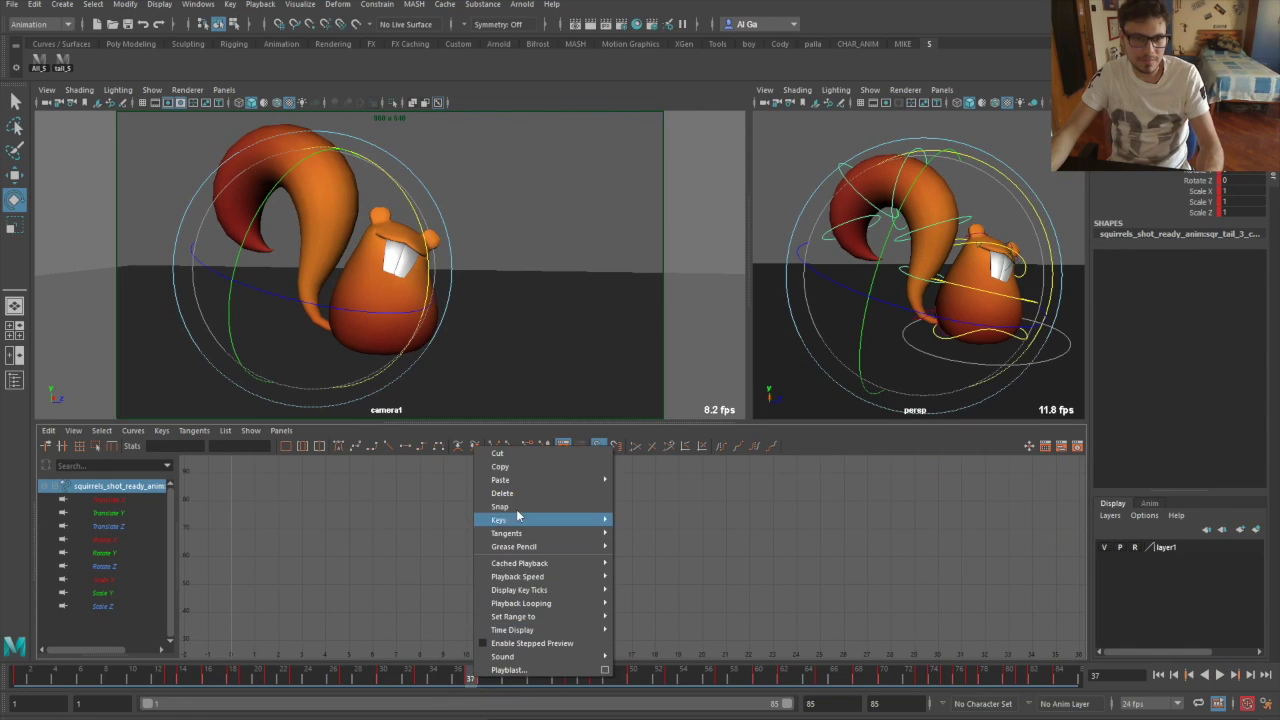
click(527, 456)
drag(457, 685, 212, 614)
key(alt+v)
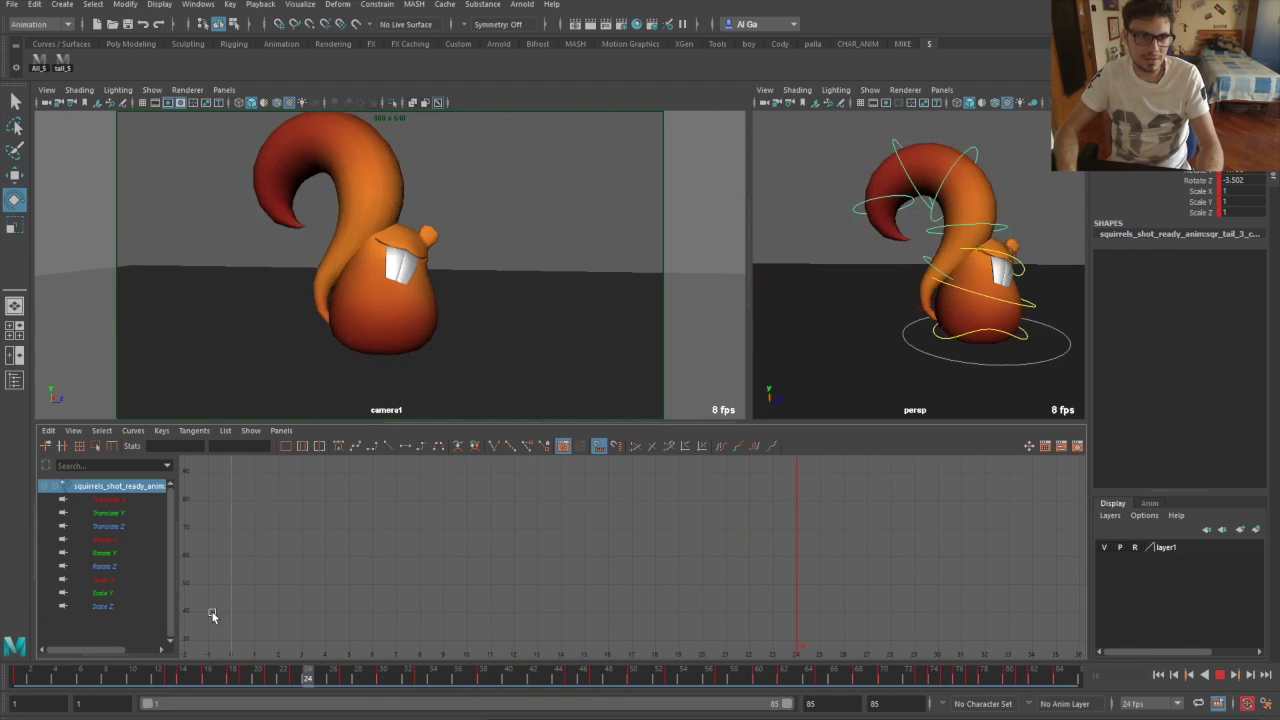
key(alt+v)
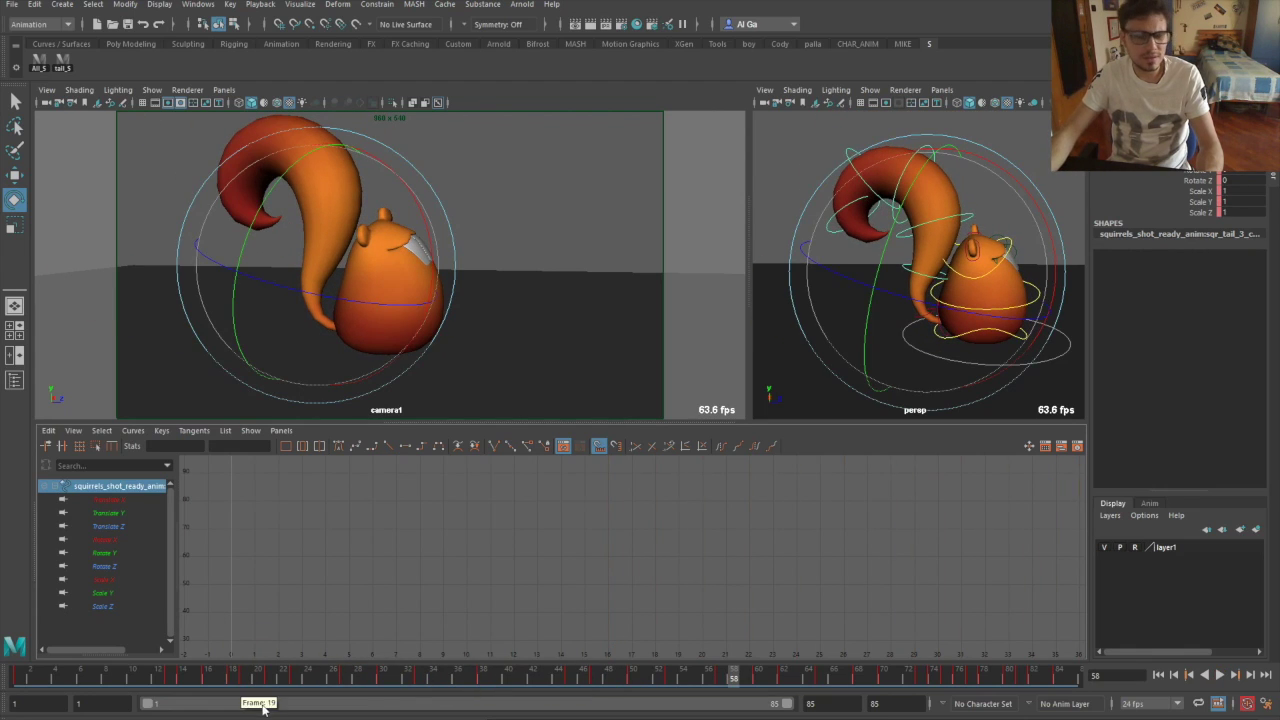
key(alt+v)
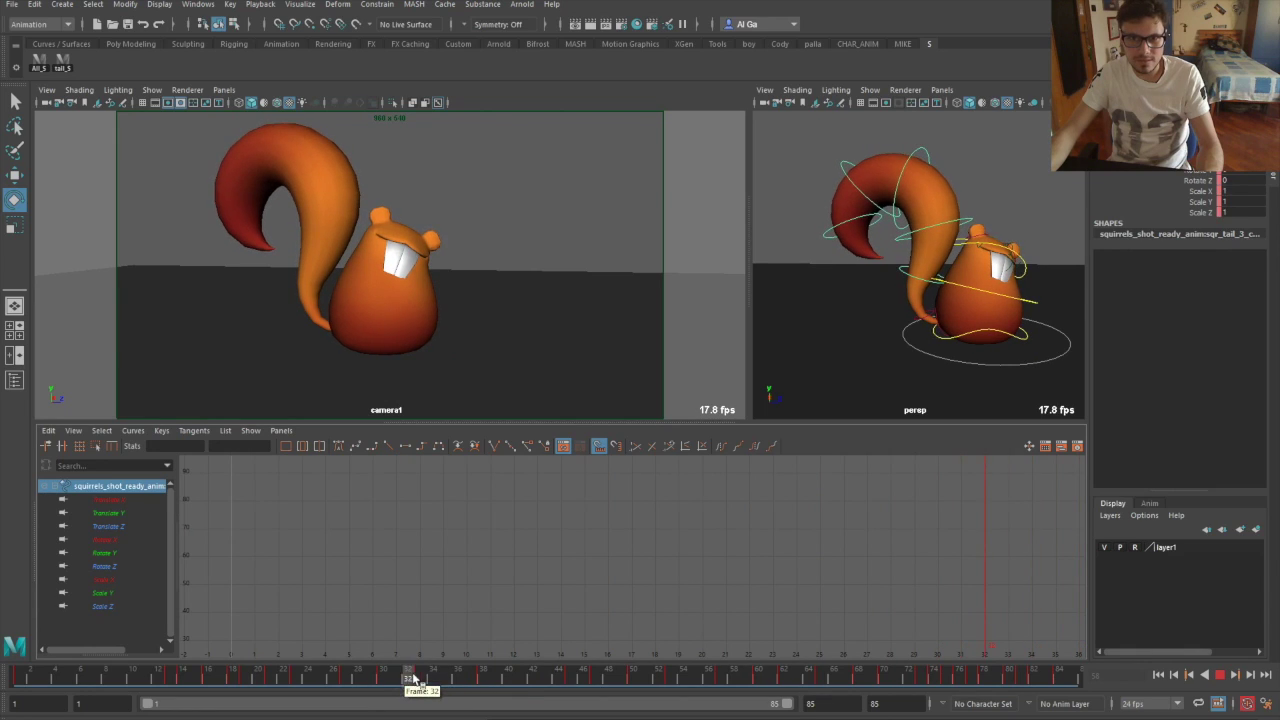
click(455, 680)
- Cut the sqr_tail_4 control's key at frame 27 and check the tail pose at frame 24
click(932, 245)
key(alt+v)
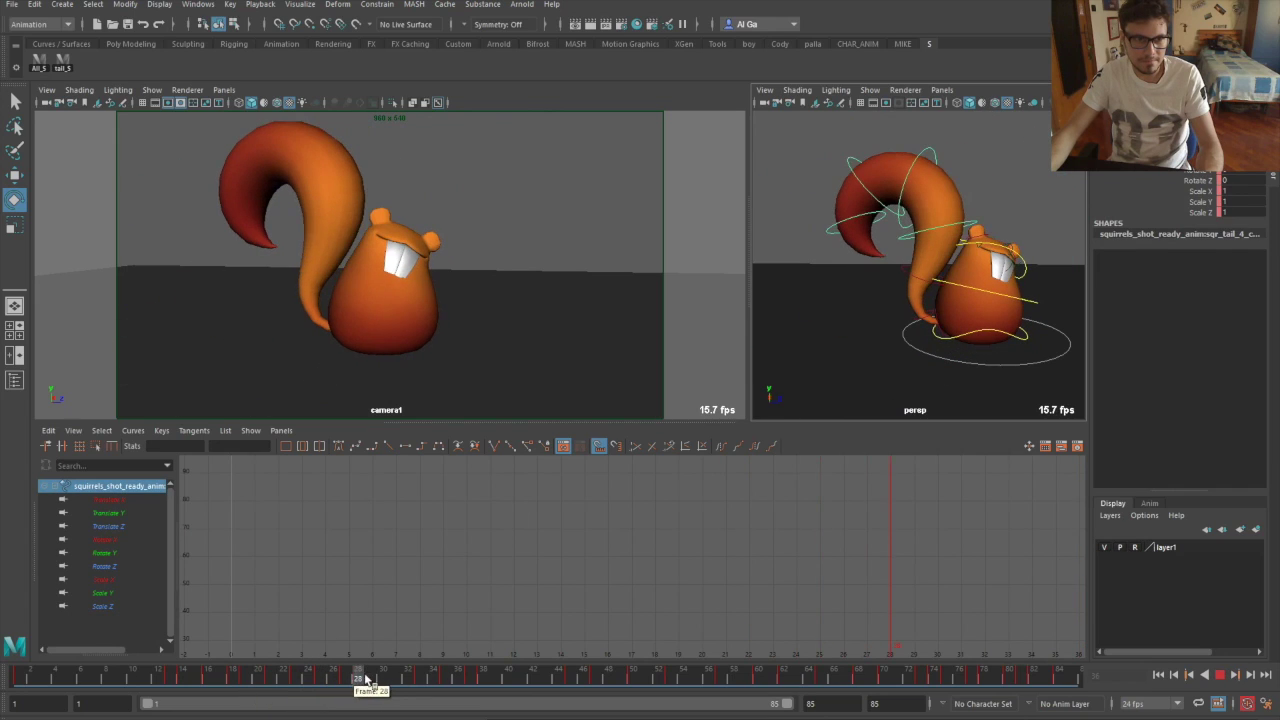
drag(425, 680, 306, 672)
right_click(345, 676)
click(415, 451)
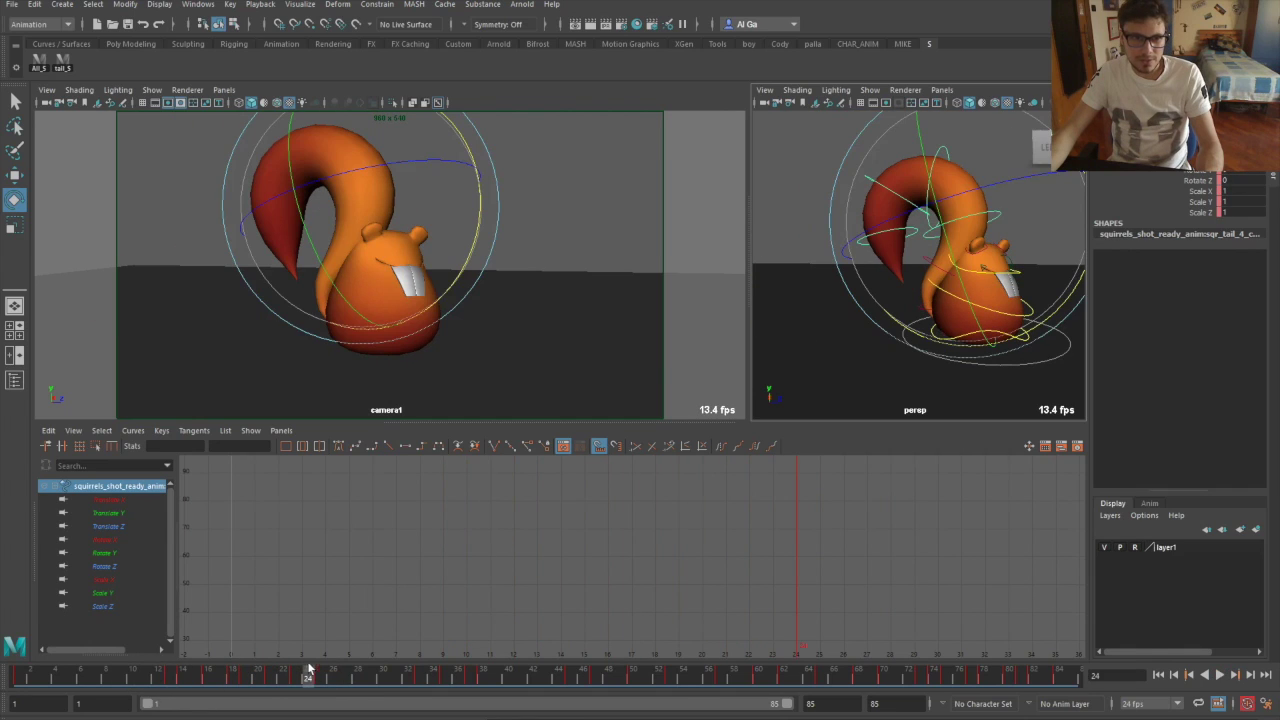
click(829, 371)
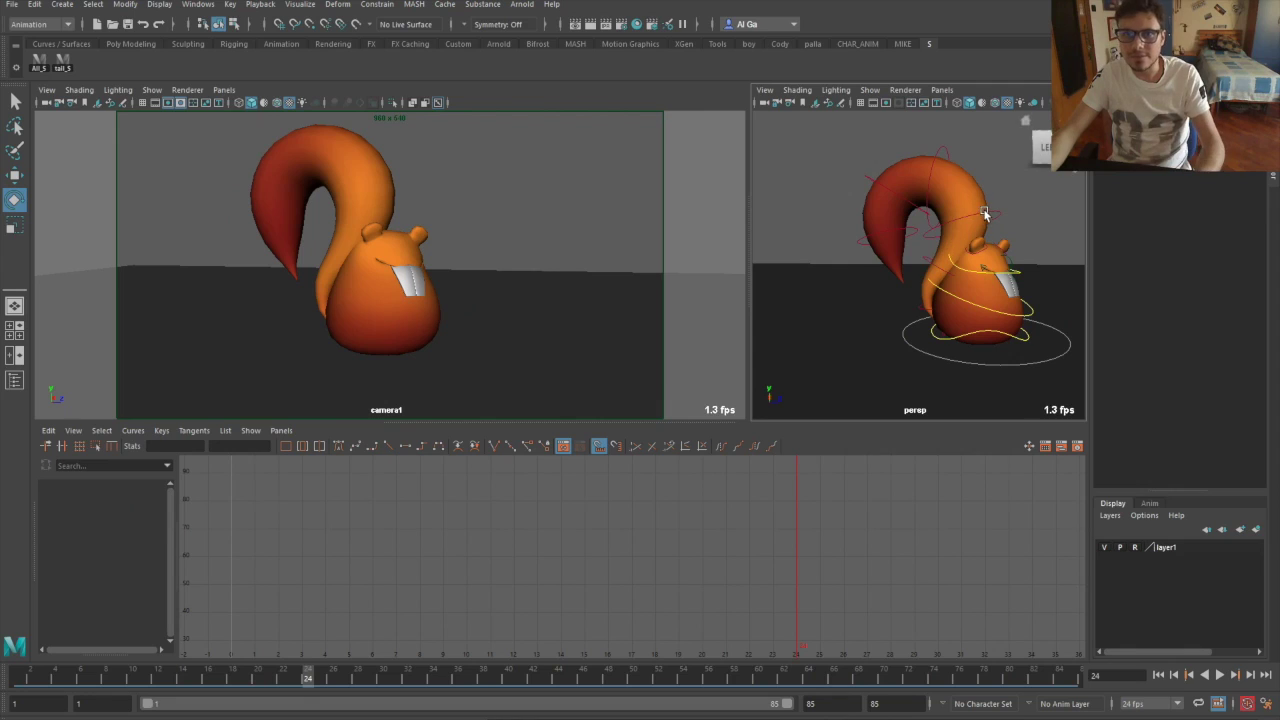
- Cut the sqr_tail_3 control's key at frame 50 and preview the following frames
click(930, 261)
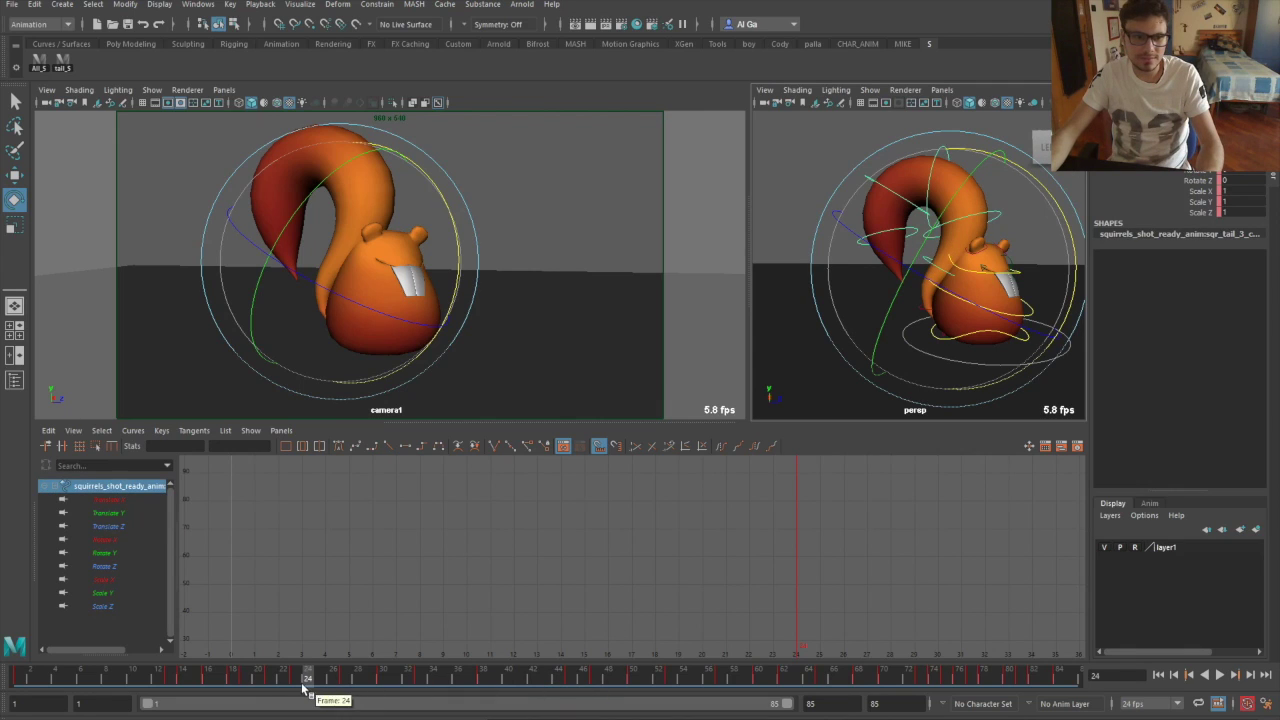
key(alt+v)
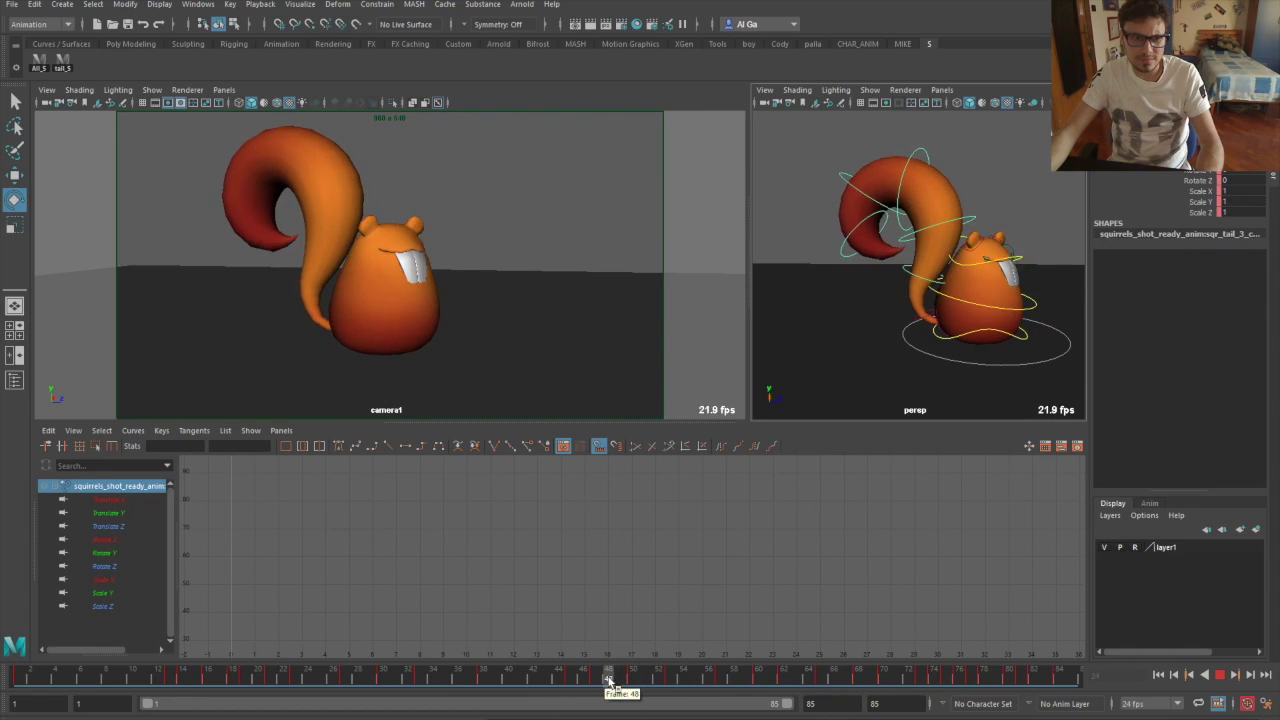
right_click(634, 681)
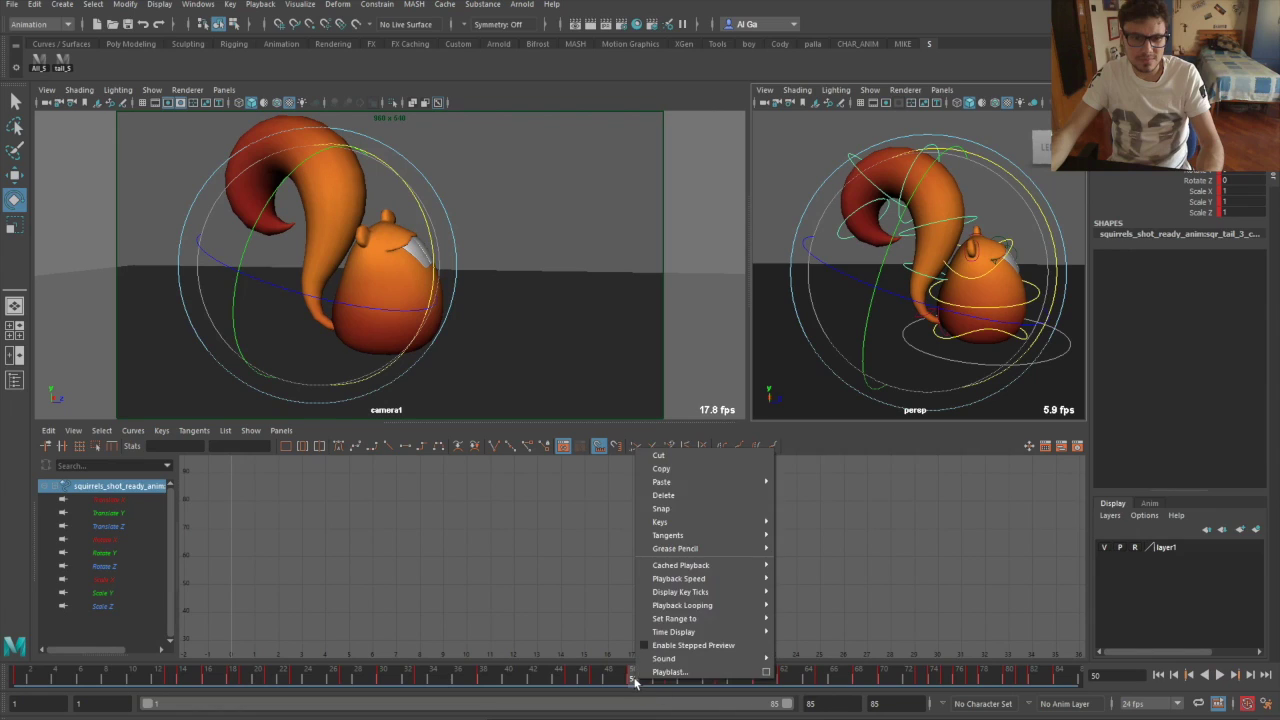
click(685, 457)
key(alt+v)
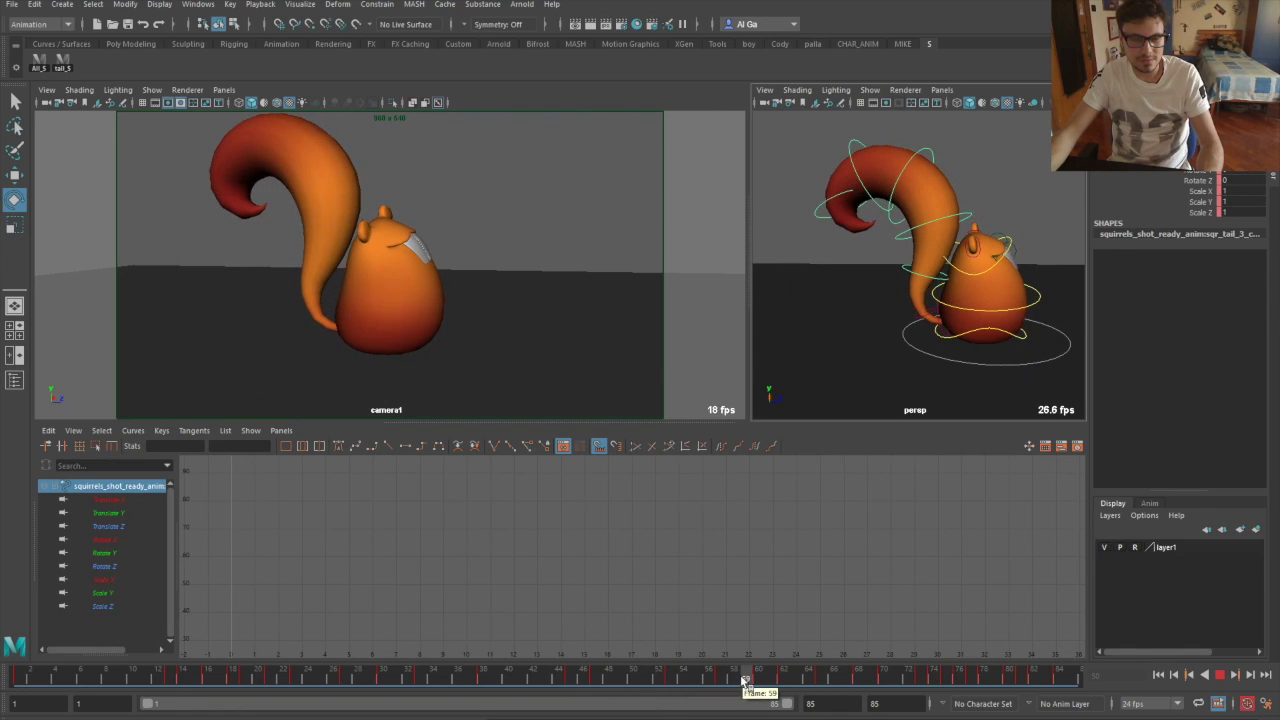
- Rotate the sqr_tail_3 control slightly at frames 57 and 62 to refine the tail before the second jump
key(alt+v)
drag(432, 260, 430, 257)
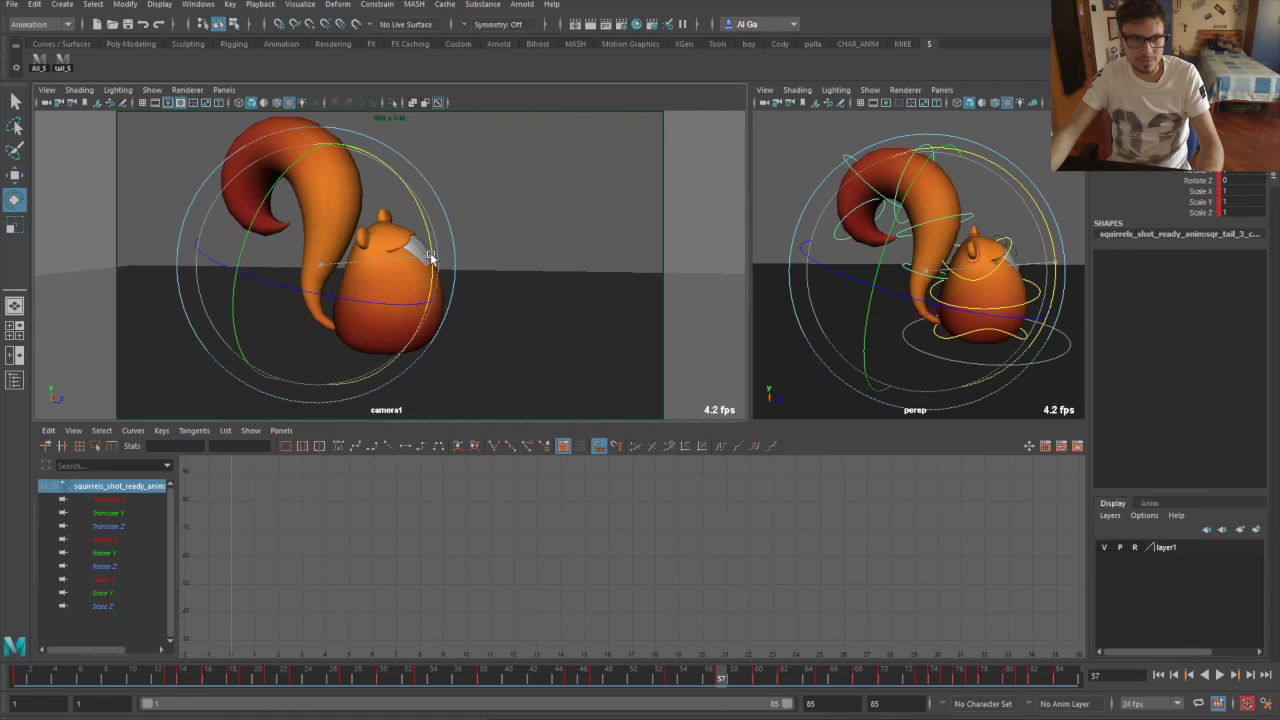
key(alt+v)
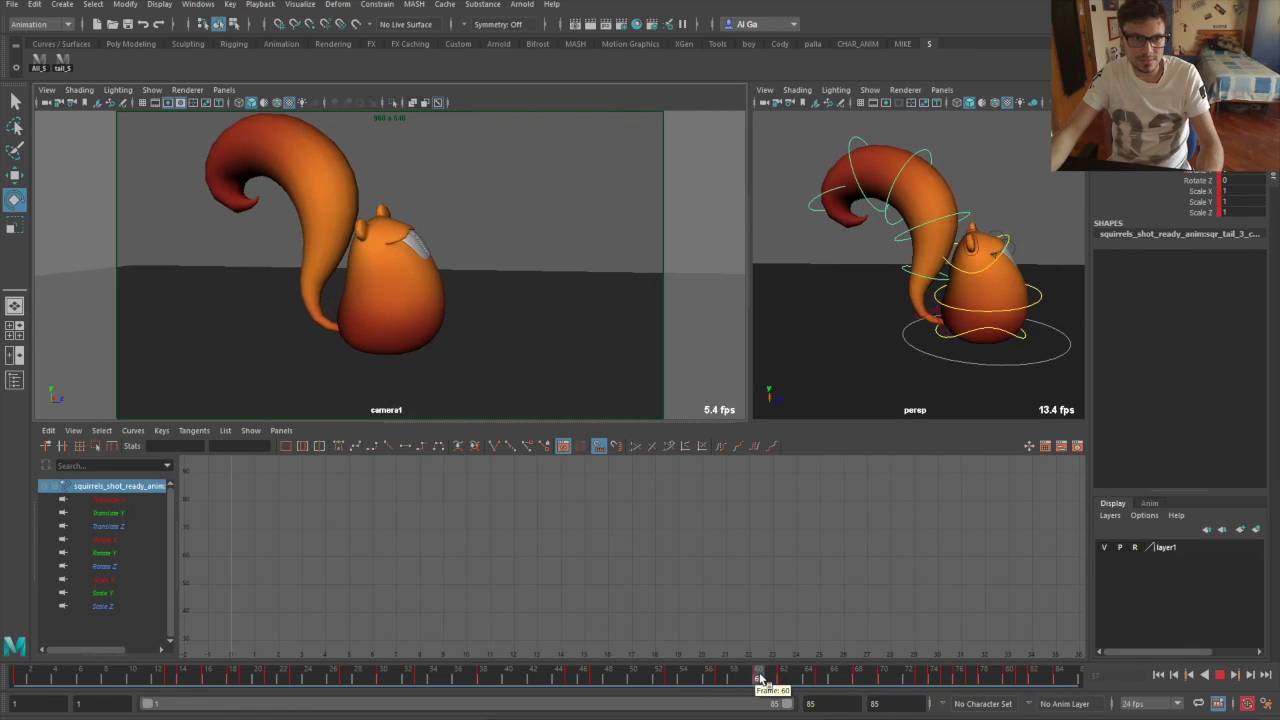
key(alt+v)
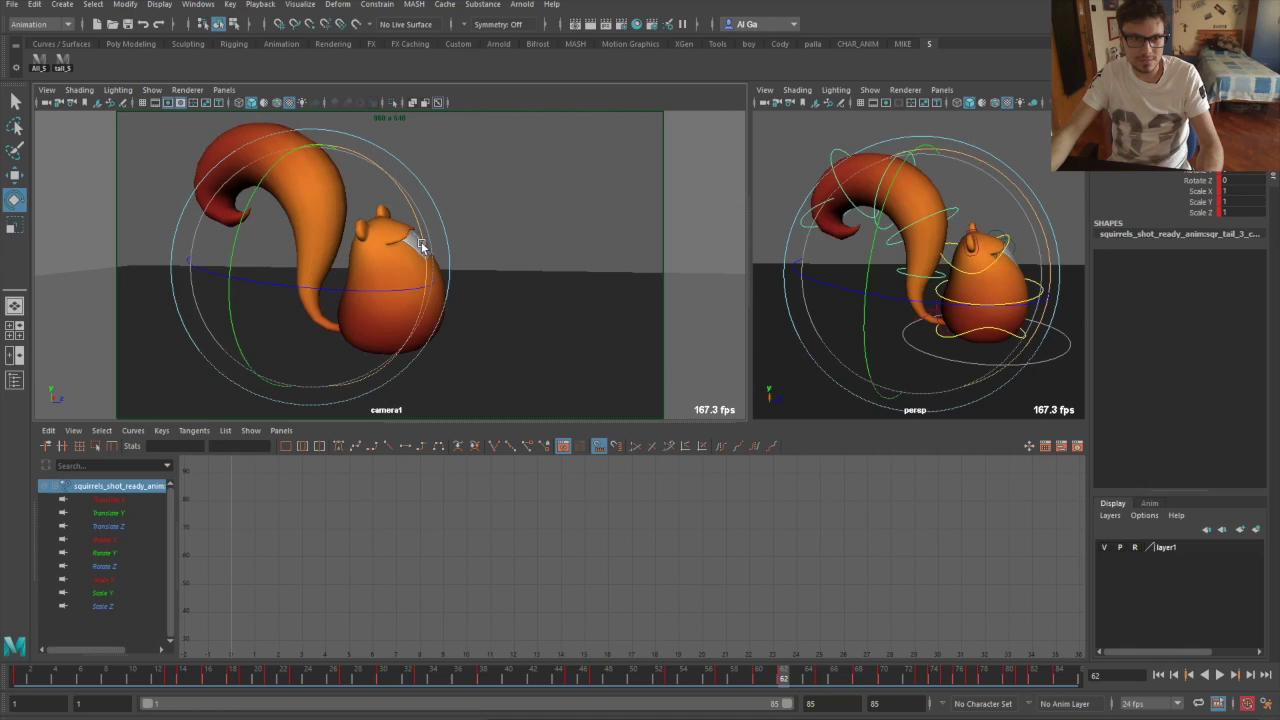
drag(421, 247, 419, 262)
- At frame 65, rotate the sqr_tail_3 and sqr_tail_4 controls so the tail curls forward over the crouching body
drag(785, 678, 820, 684)
drag(419, 247, 418, 285)
click(986, 190)
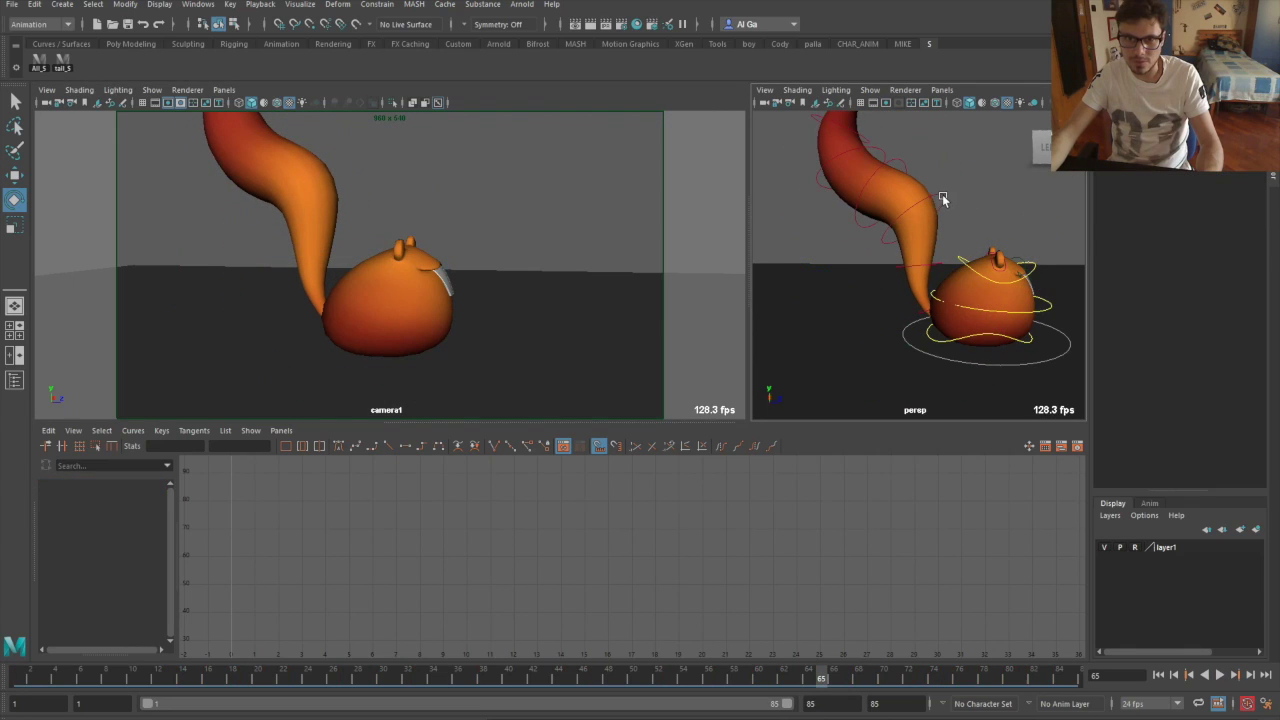
click(942, 198)
drag(420, 193, 415, 265)
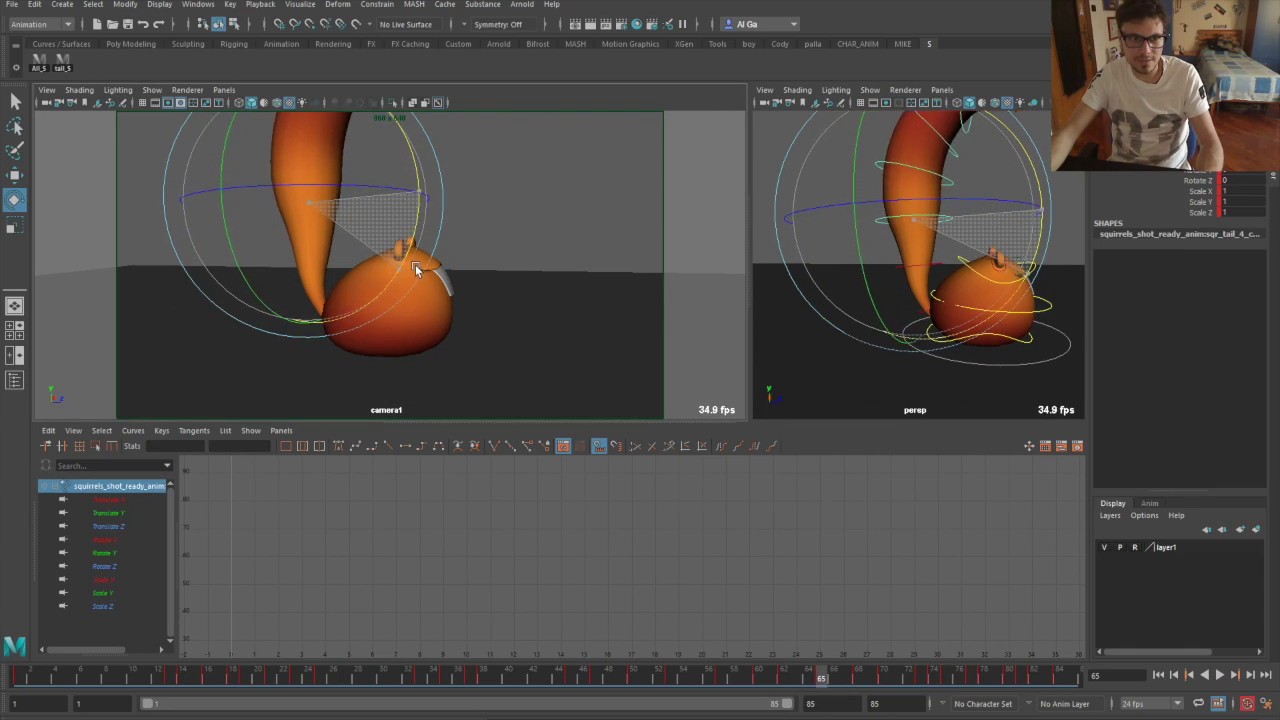
- At frame 65, rotate the sqr_tail_3 control a little further forward and the tail's base control backward
click(808, 357)
click(912, 268)
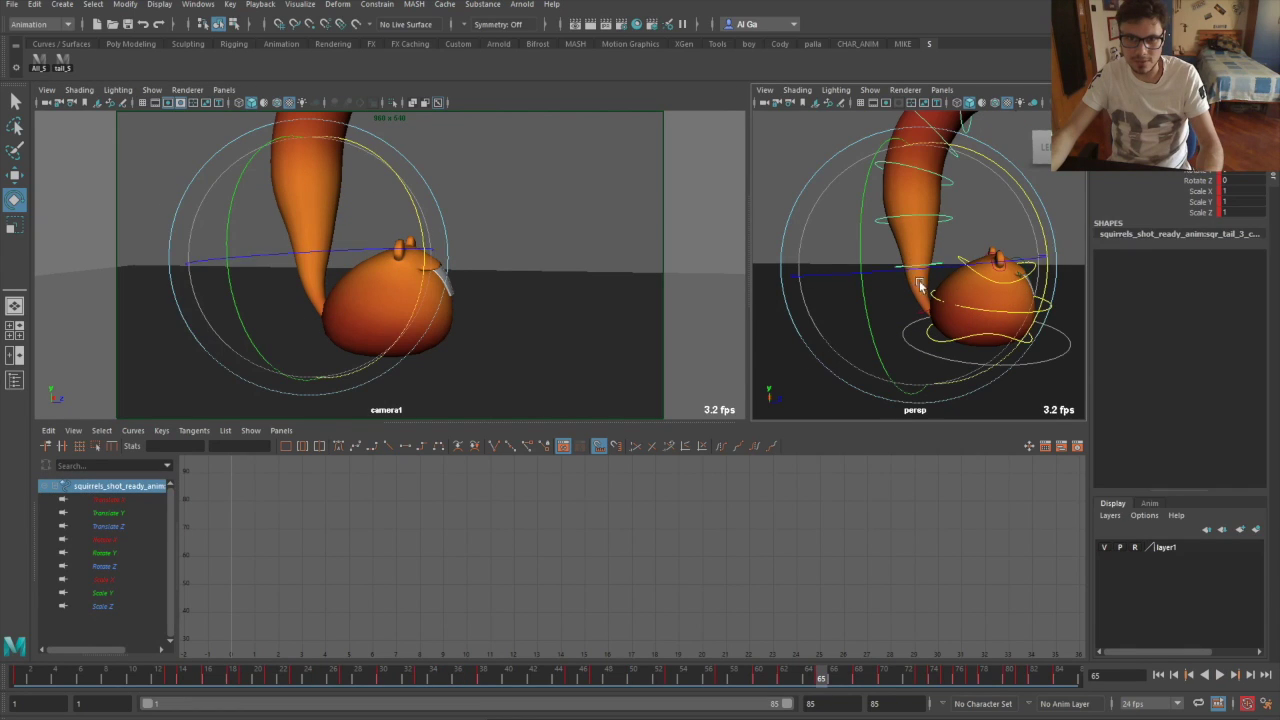
mouse_move(1054, 237)
mouse_down()
mouse_move(1050, 215)
mouse_move(1044, 248)
mouse_up()
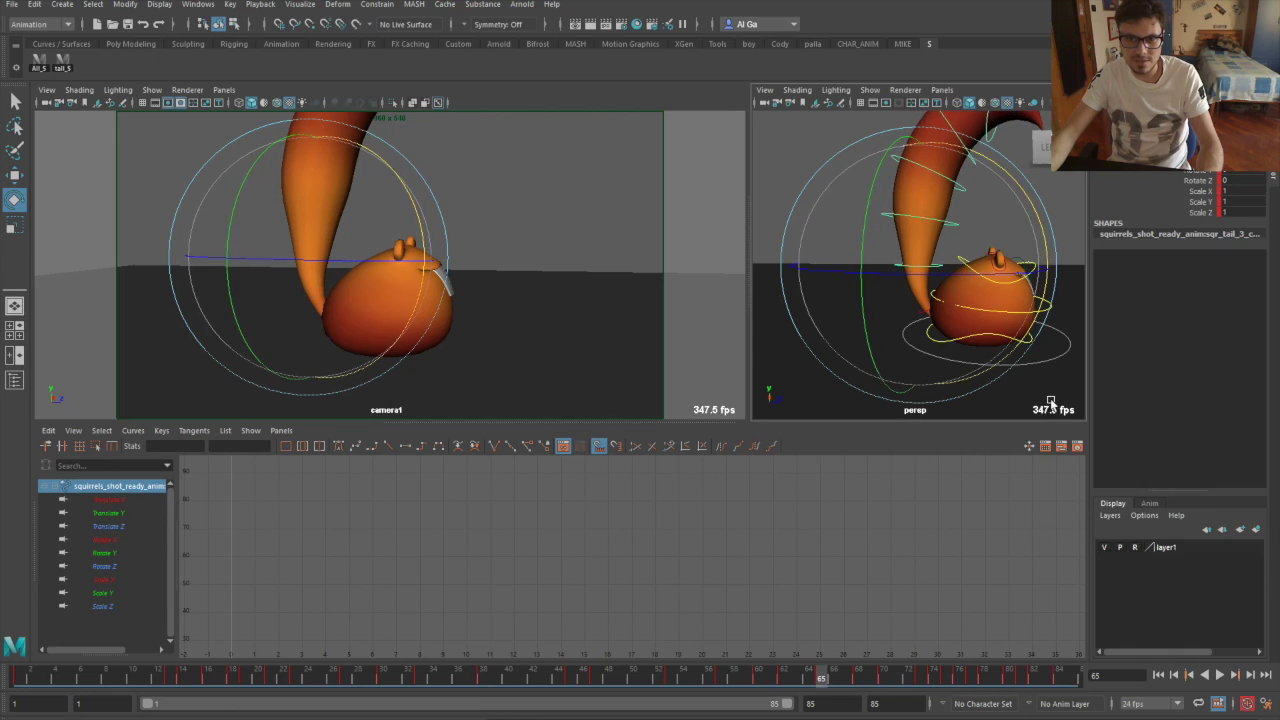
click(918, 311)
drag(463, 286, 425, 275)
- Rotate the sqr_tail_3 control forward and fine-tune the sqr_tail_4 control's rotation at frame 65
click(799, 219)
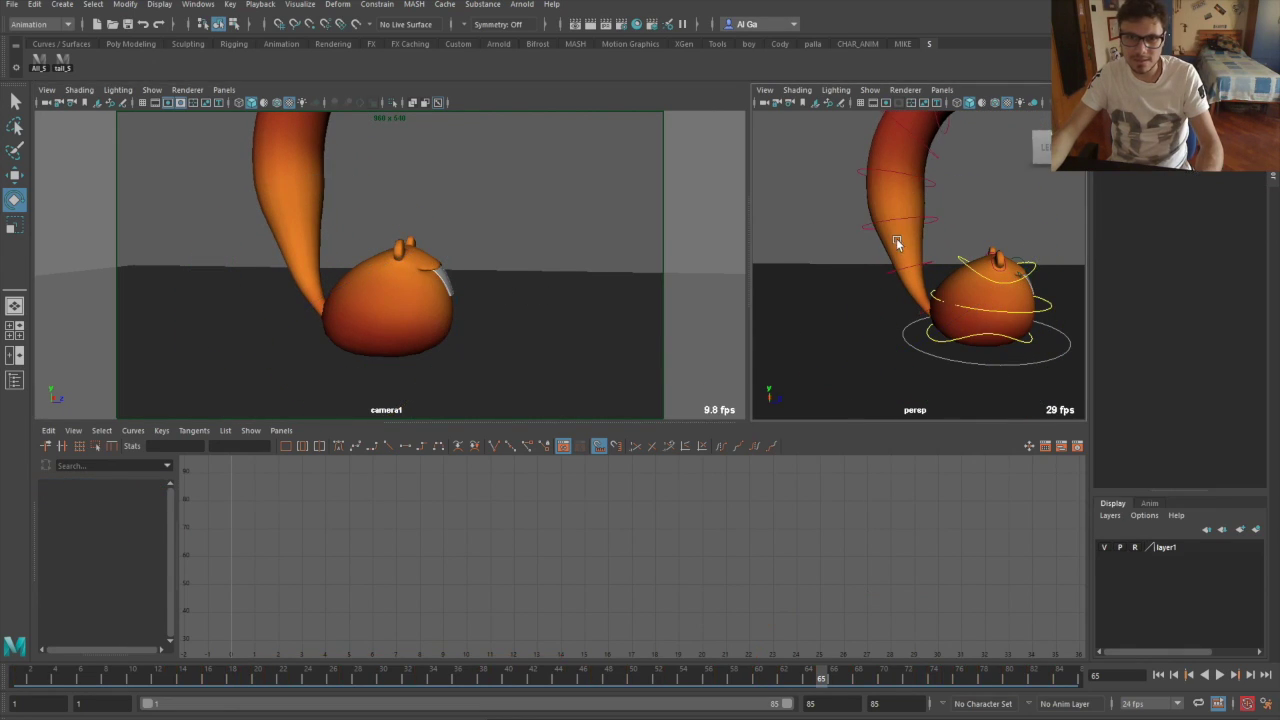
click(922, 267)
drag(420, 250, 638, 263)
click(828, 147)
click(952, 223)
drag(410, 207, 411, 213)
- Fine-tune the sqr_tail_3 control's forward rotation at frame 65 and play back the tail animation to check it
click(902, 340)
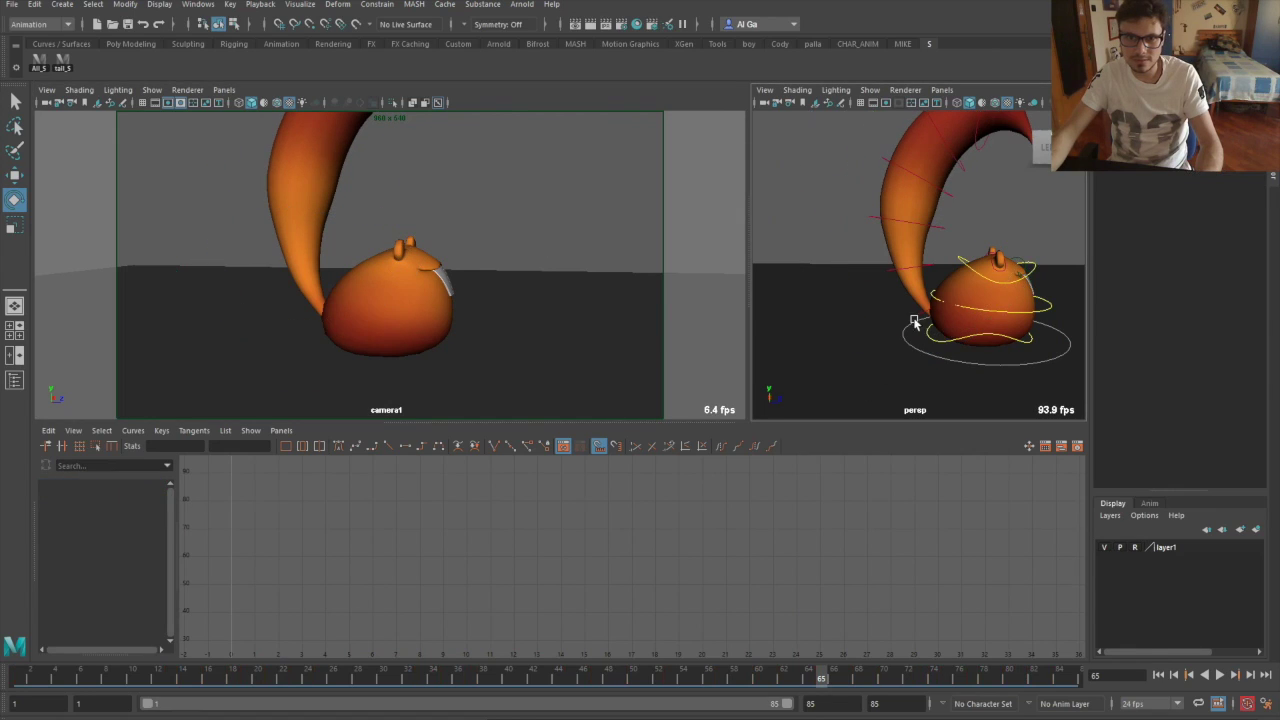
click(918, 274)
drag(411, 263, 413, 275)
key(alt+v)
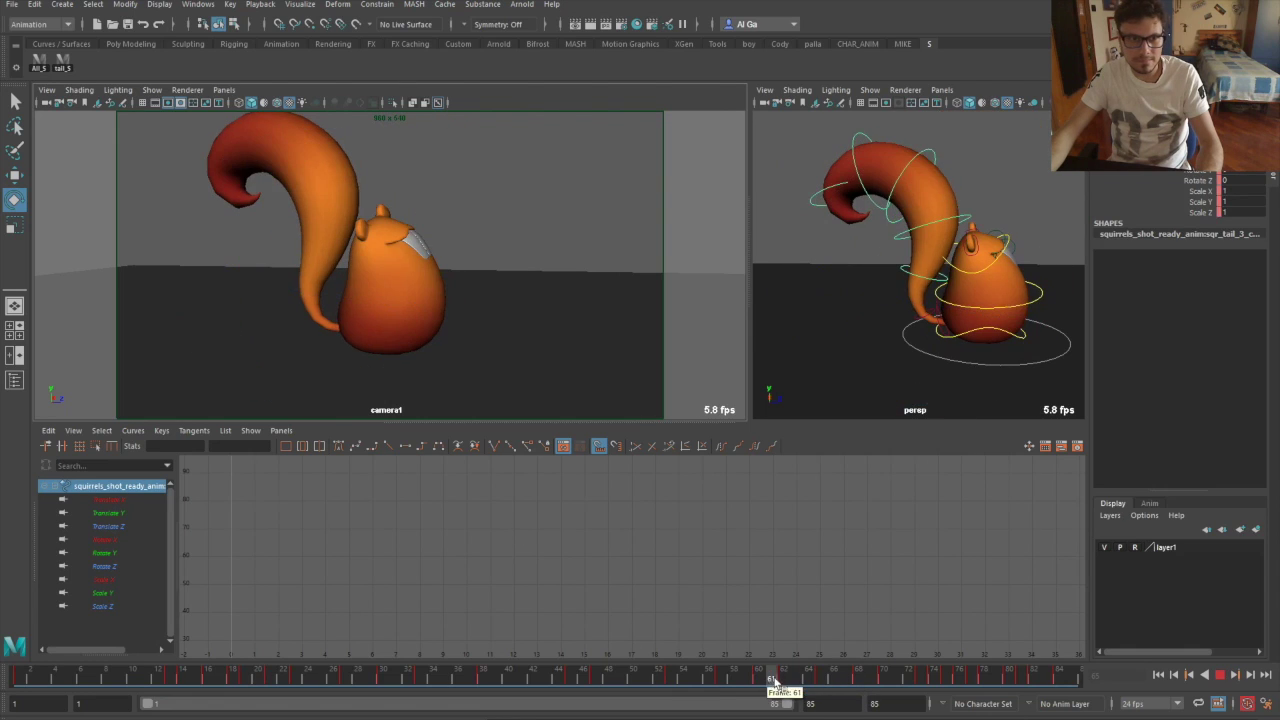
drag(840, 682, 687, 632)
key(alt+v)
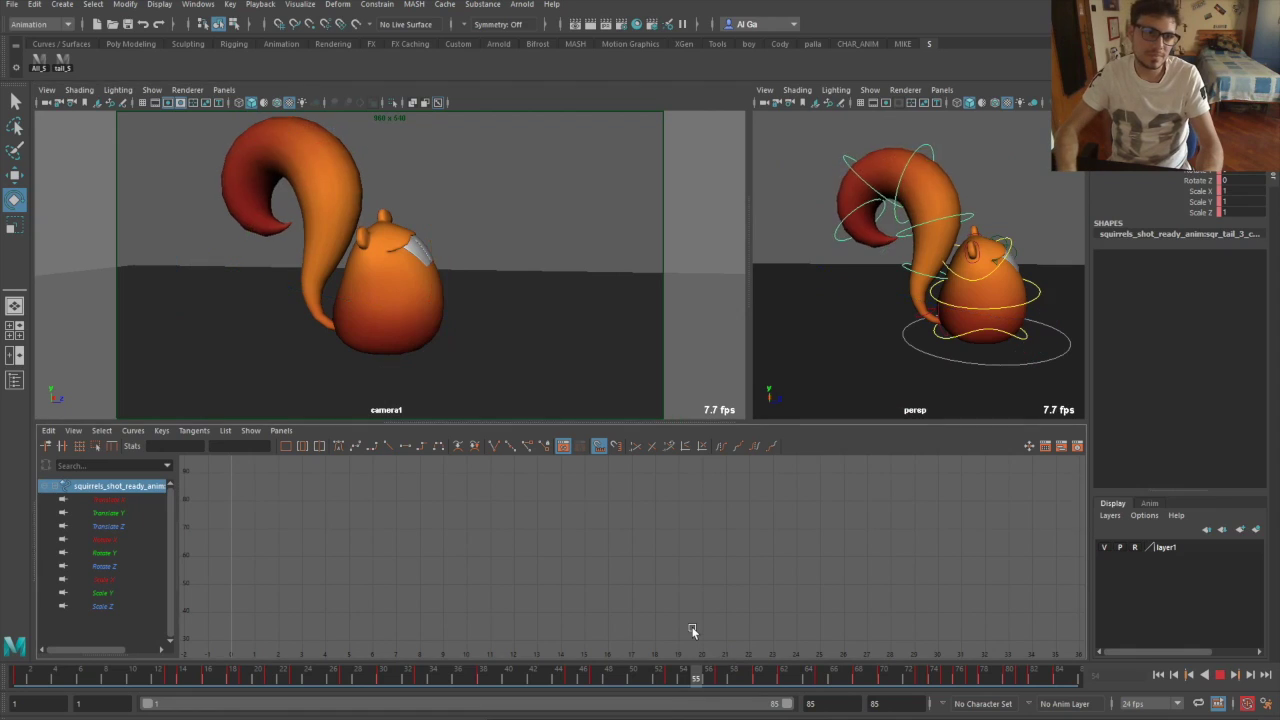
key(alt+v)
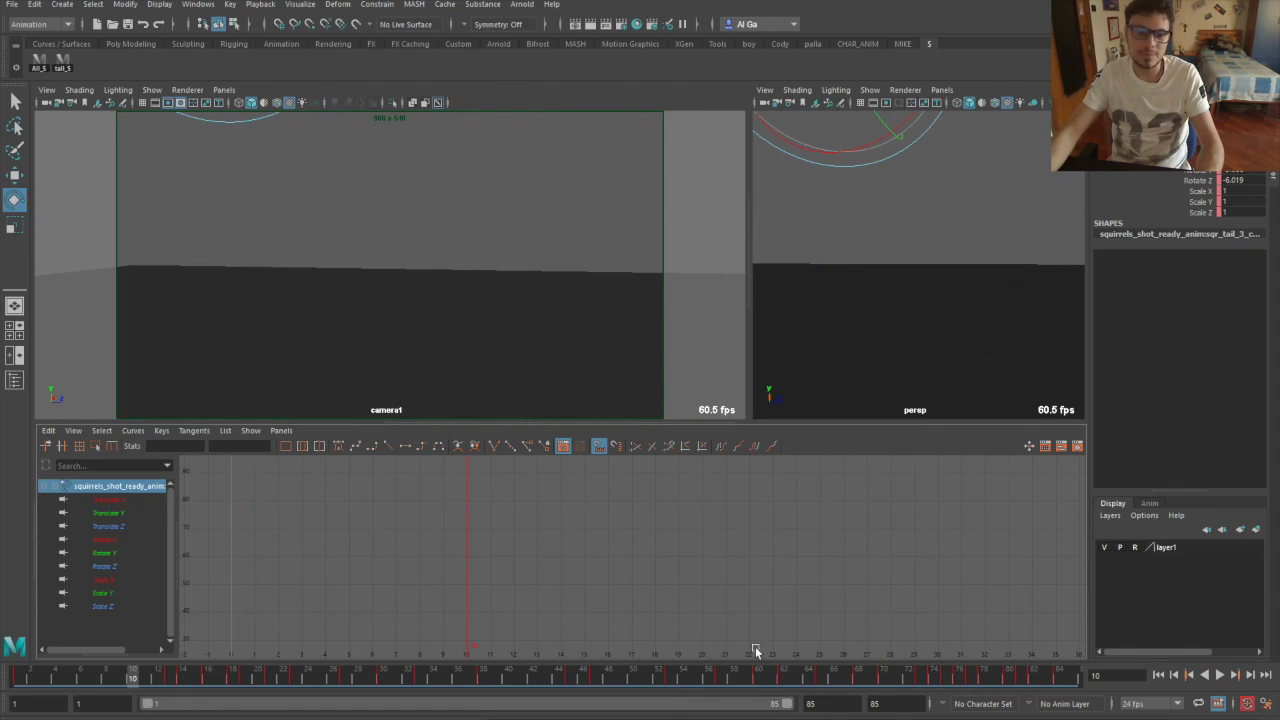
key(alt+v)
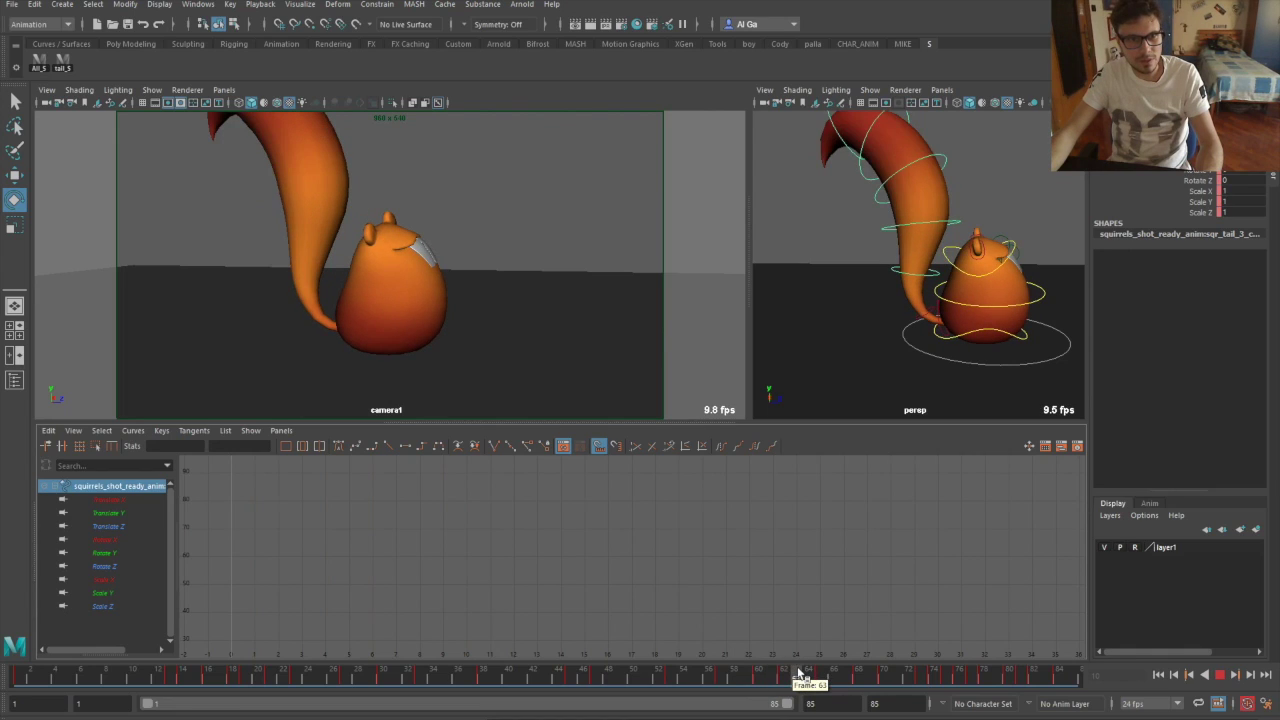
- Cut the frame 65 keys from the sqr_tail_4 to sqr_tail_7 controls and play back the animation
key(alt+v)
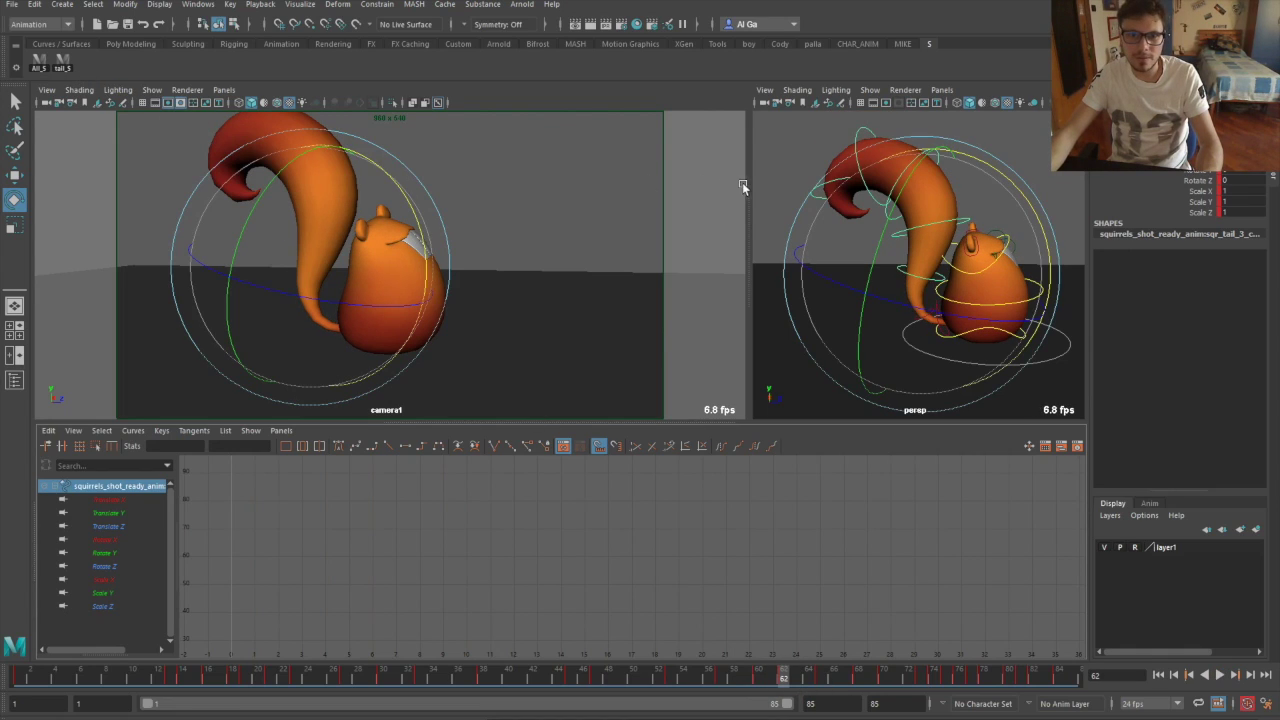
click(773, 179)
click(934, 188)
key(w)
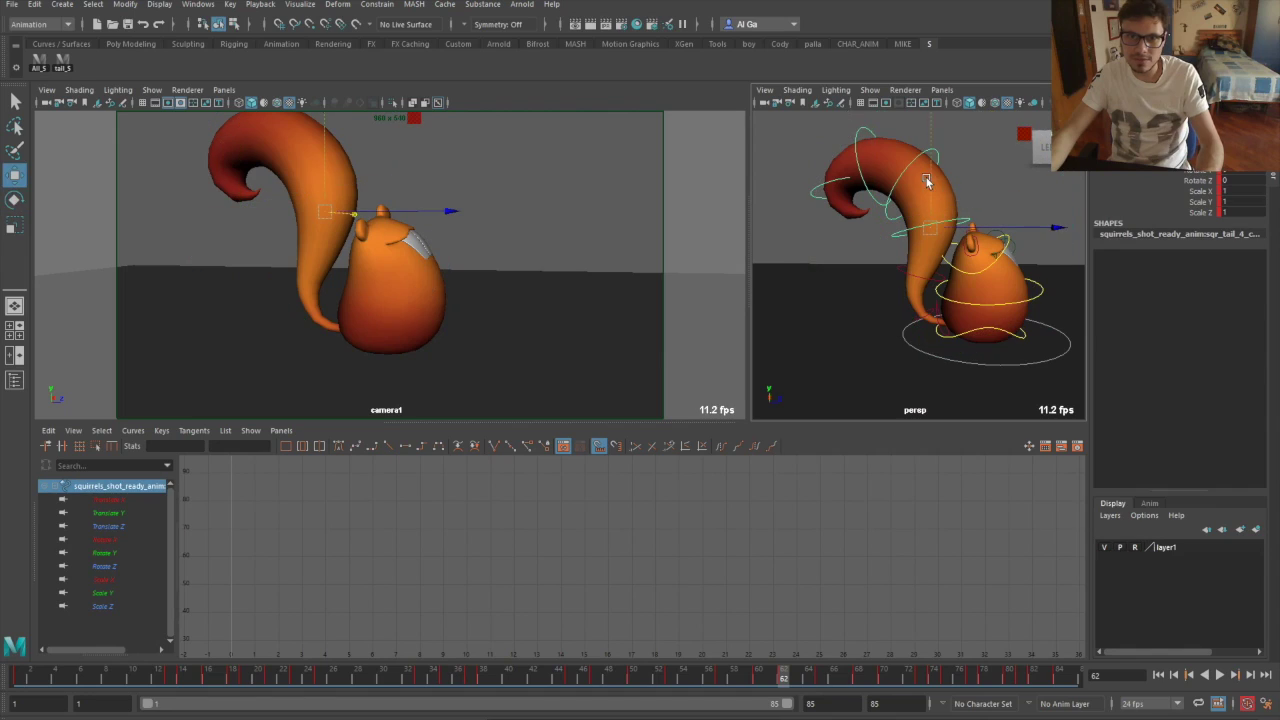
shift+click(913, 159)
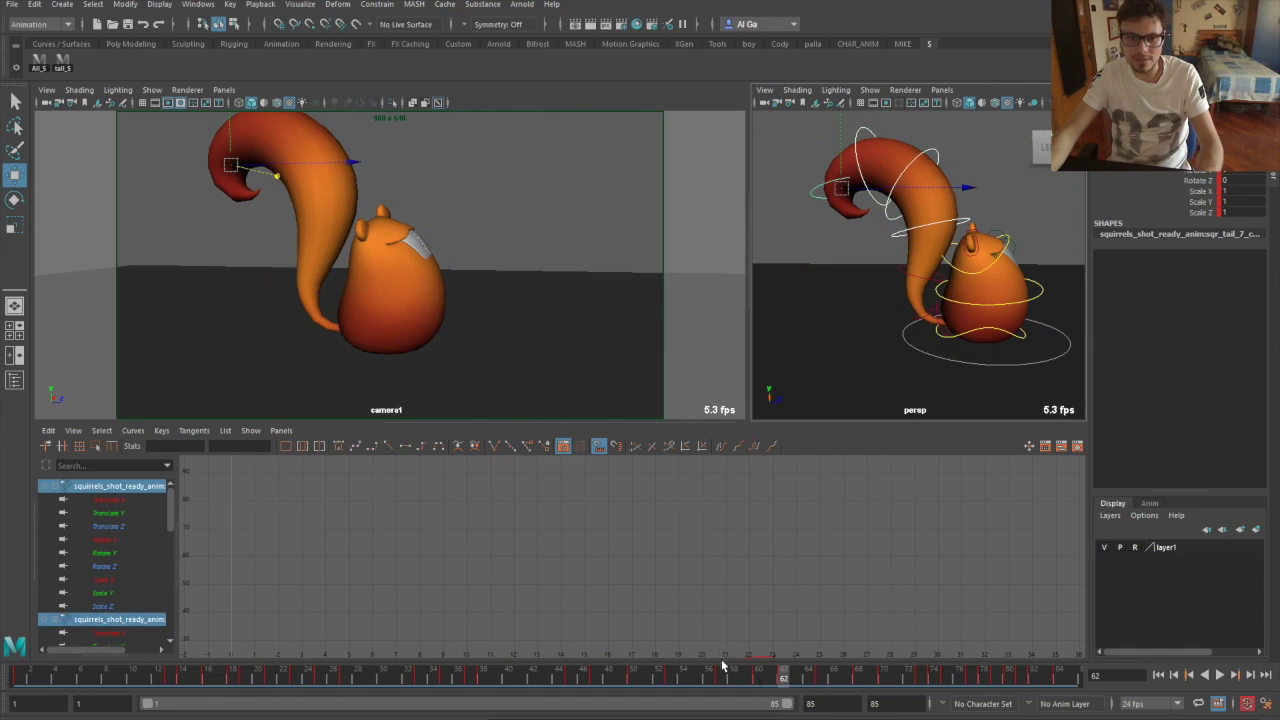
key(alt+v)
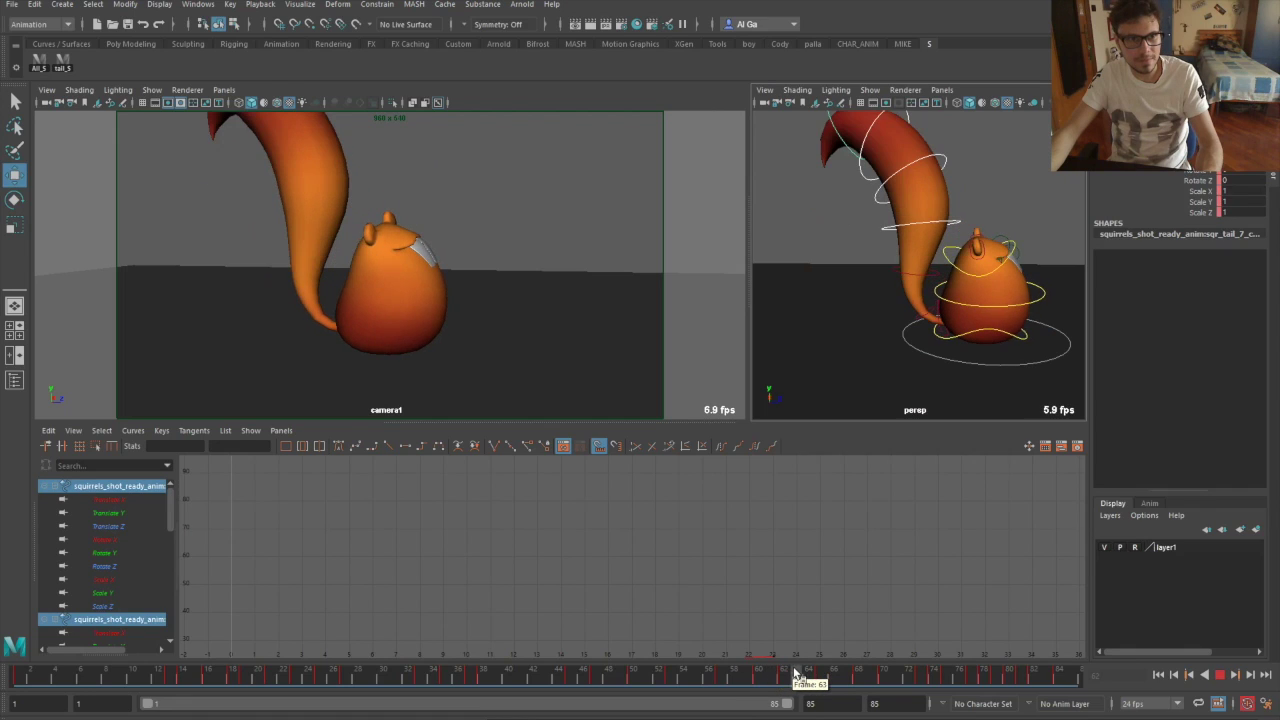
click(846, 683)
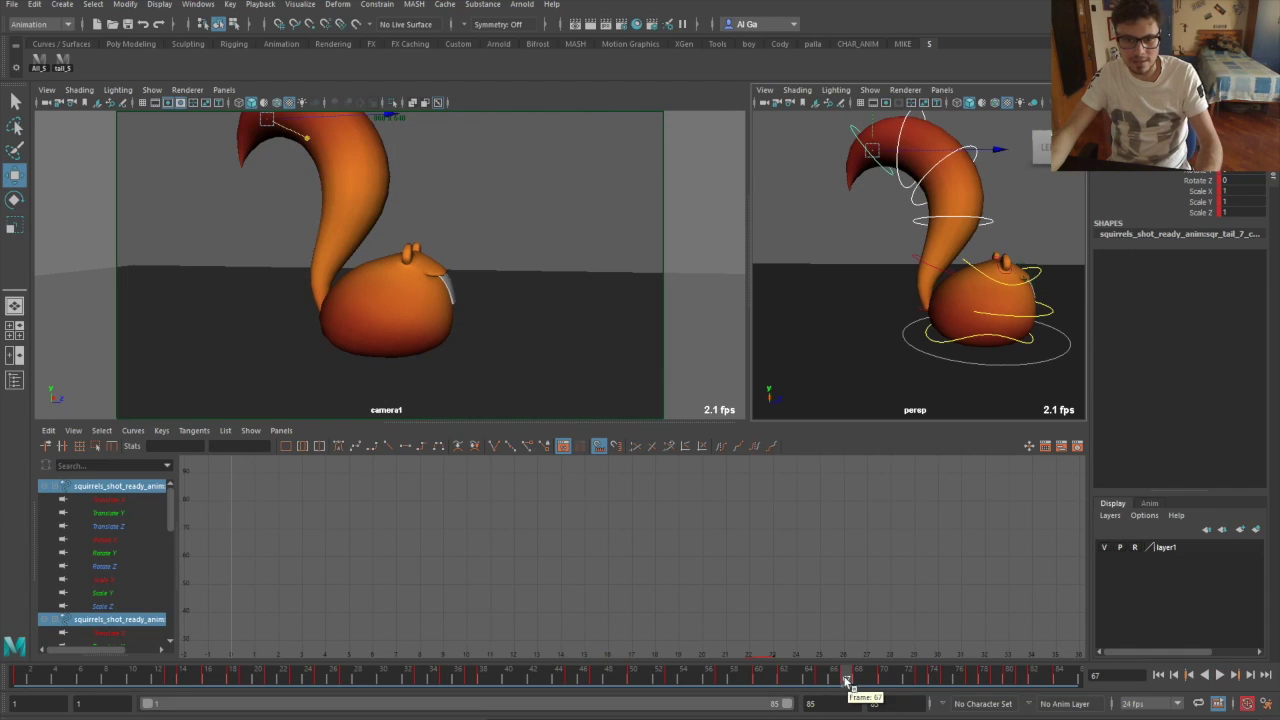
drag(846, 683, 822, 681)
right_click(822, 681)
click(854, 455)
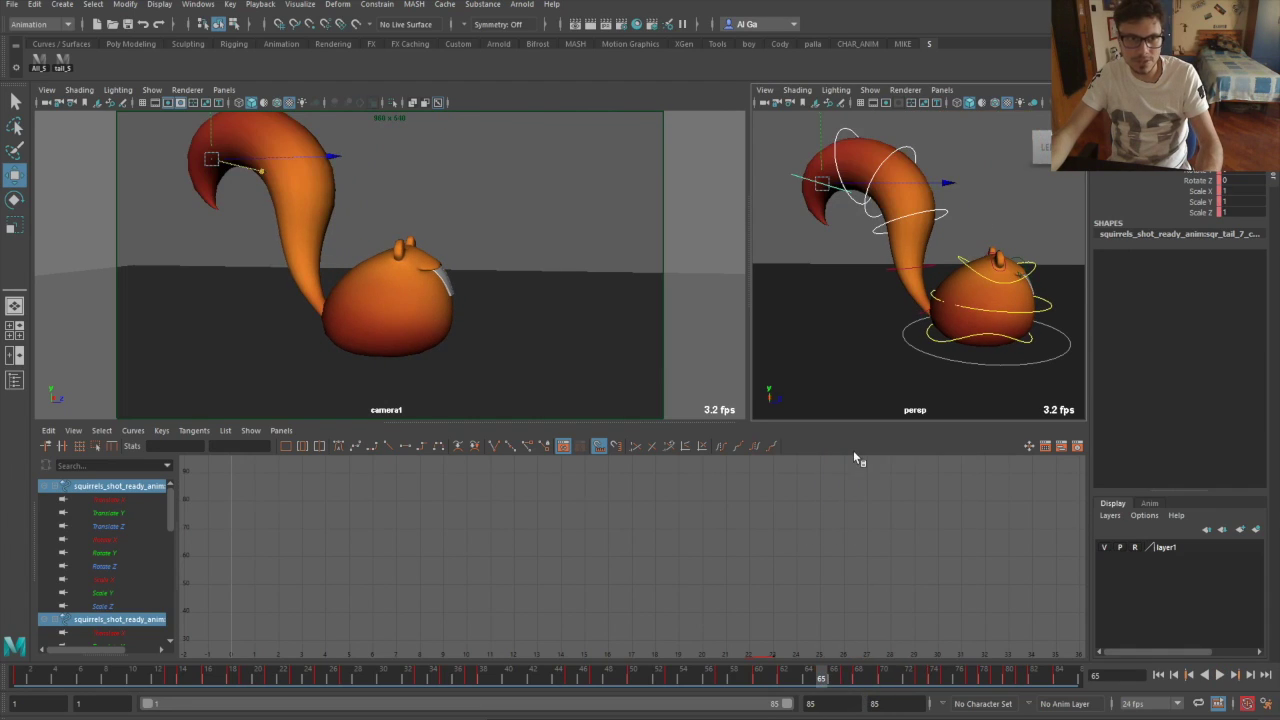
key(alt+v)
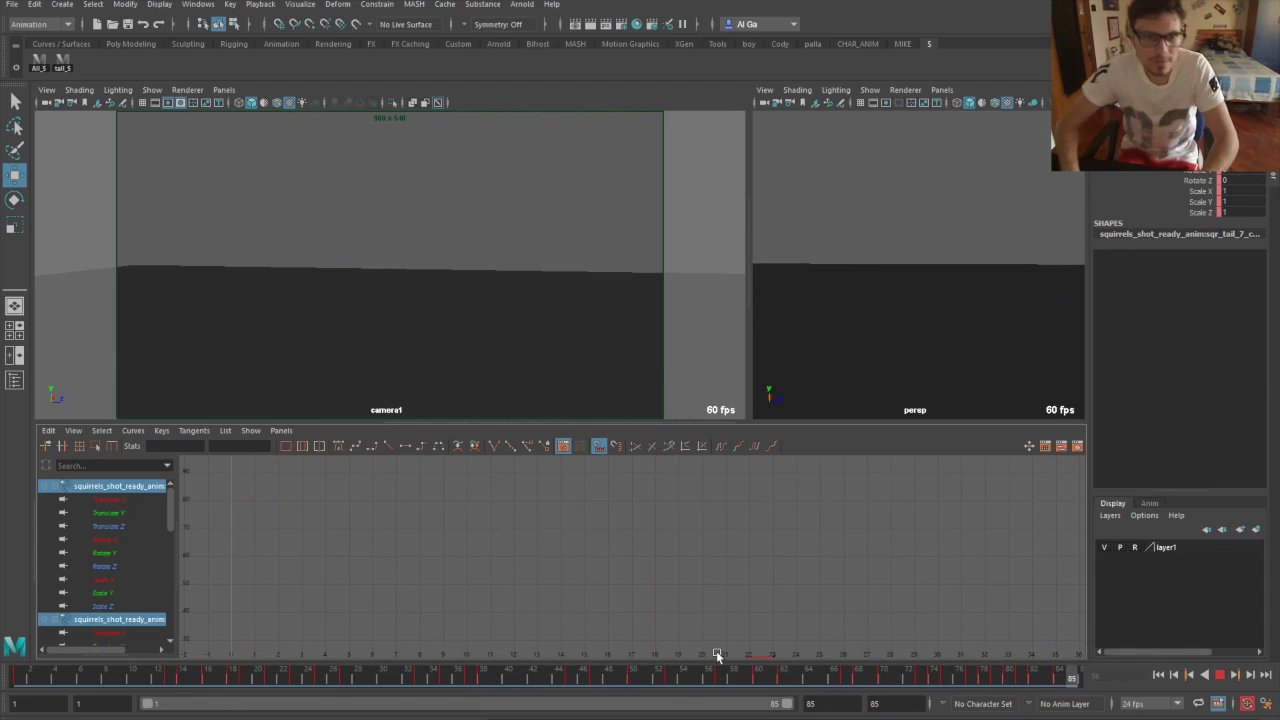
key(Escape)
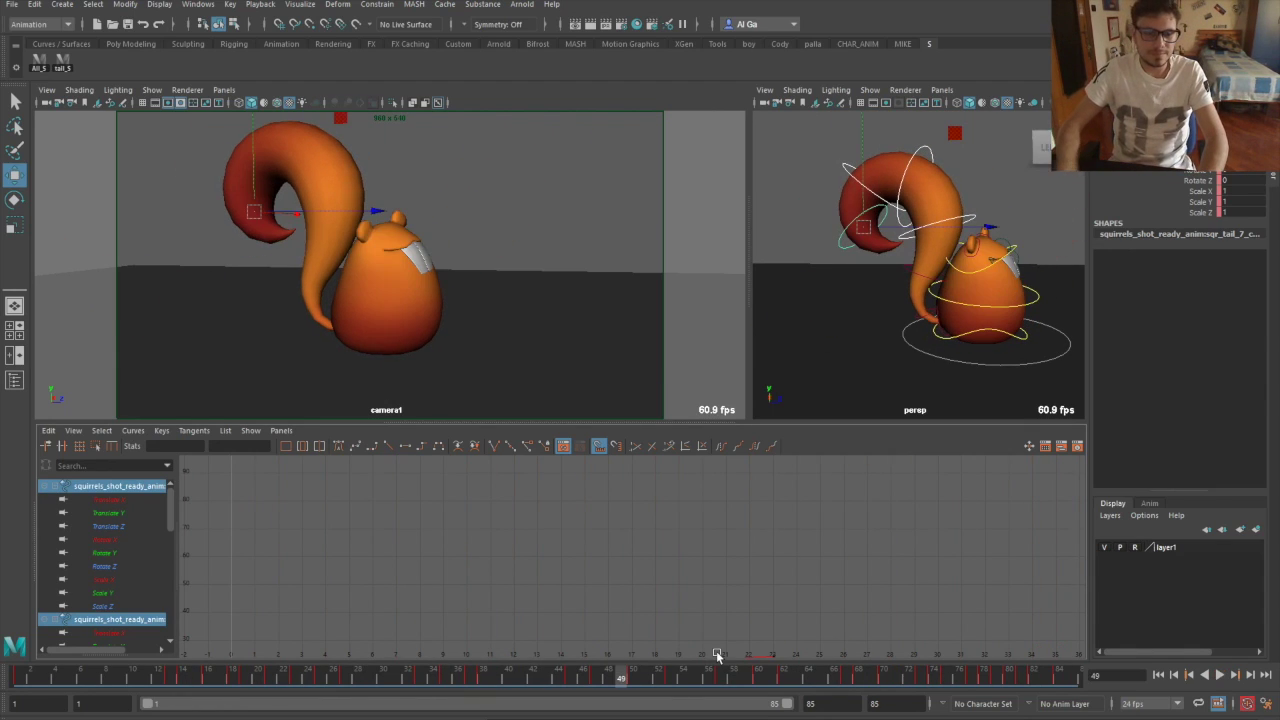
- At frame 25, rotate the sqr_tail_2 control backward so the tail leans away from the body
drag(249, 678, 320, 679)
click(810, 316)
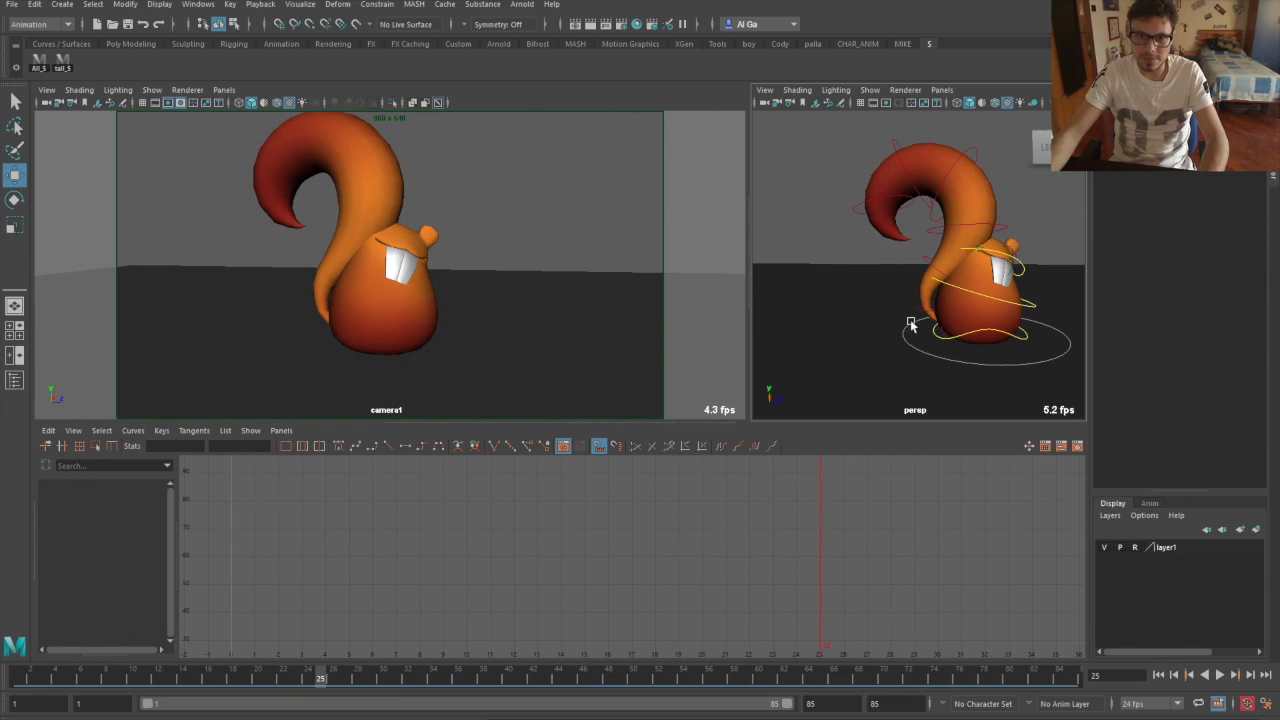
click(922, 316)
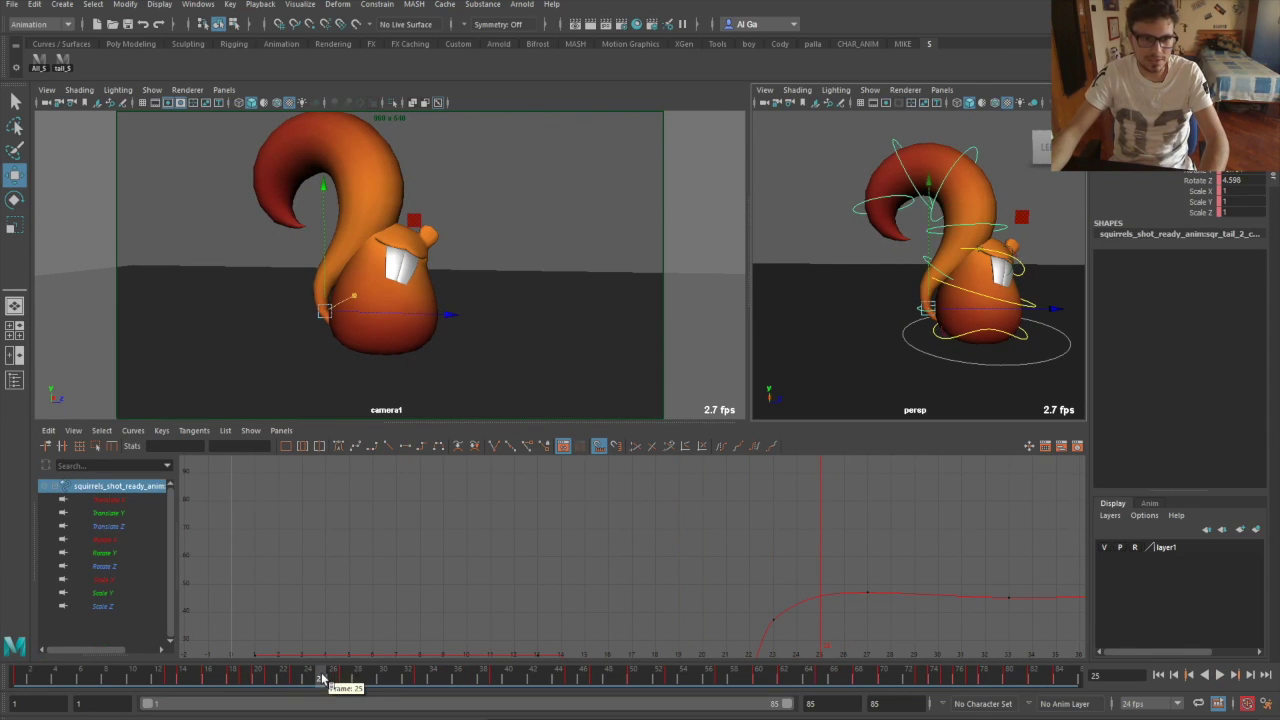
key(alt+v)
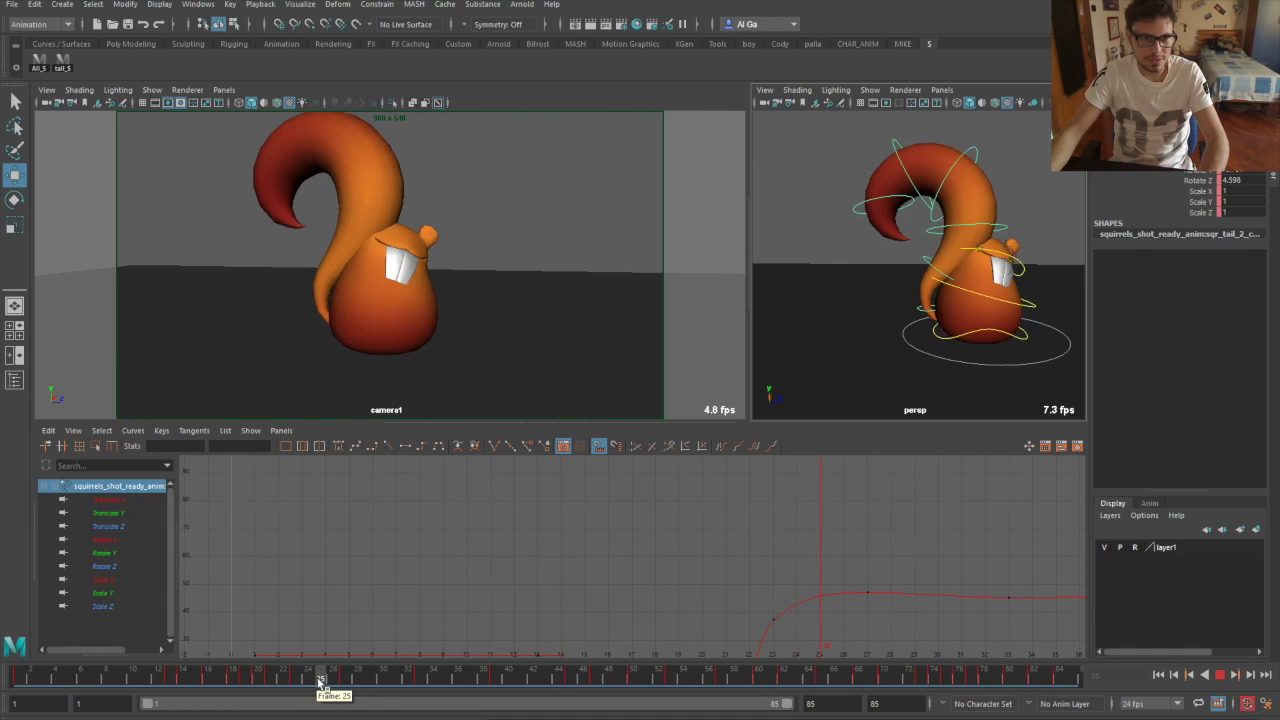
click(320, 684)
key(e)
drag(424, 258, 418, 245)
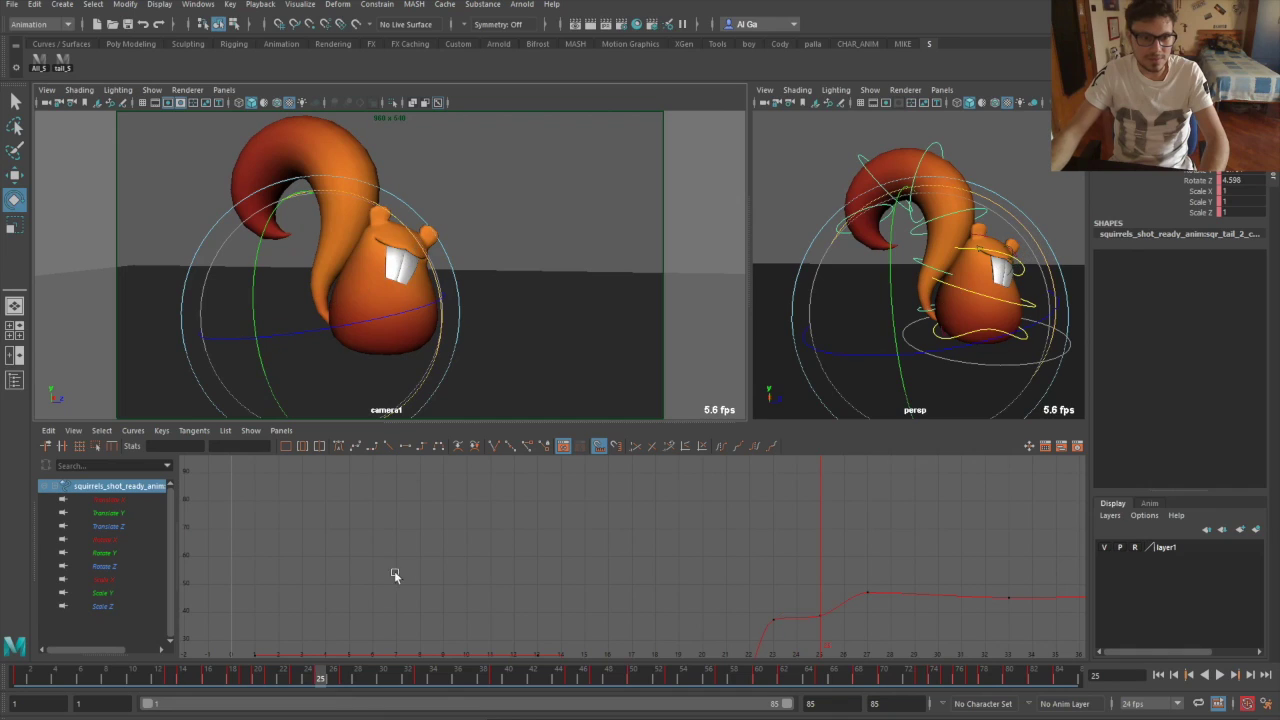
key(alt+v)
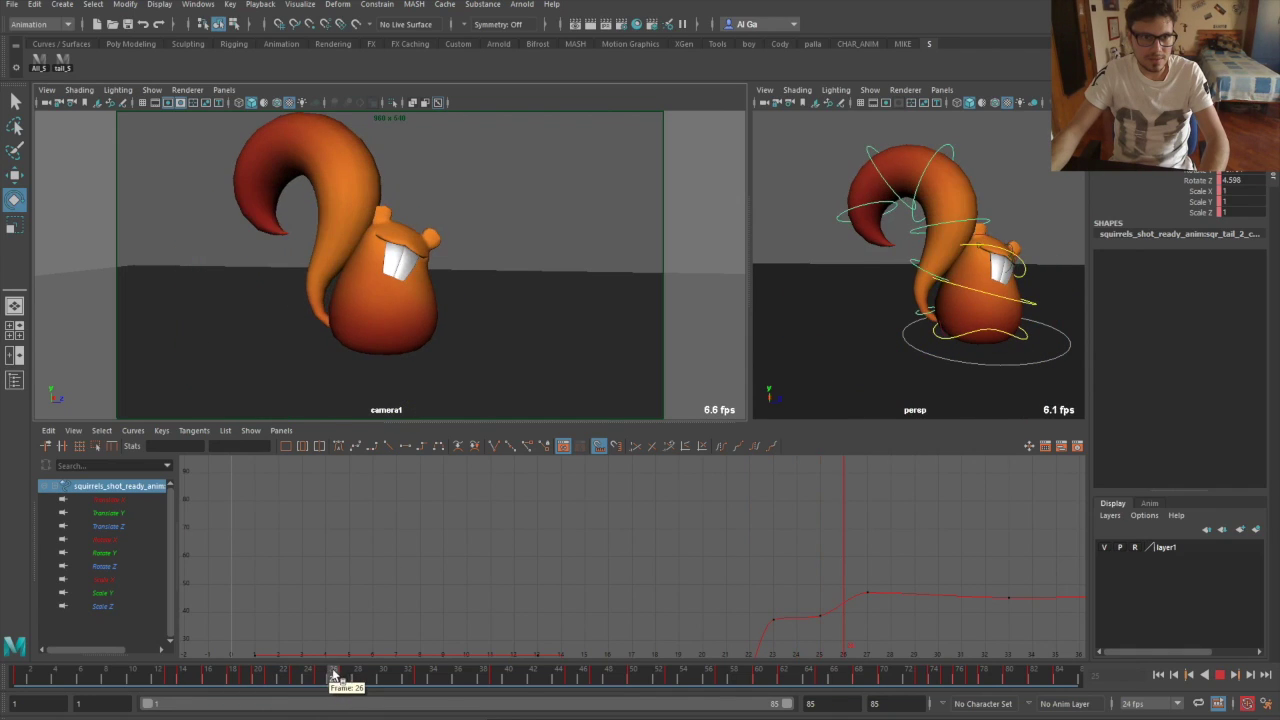
drag(347, 678, 320, 678)
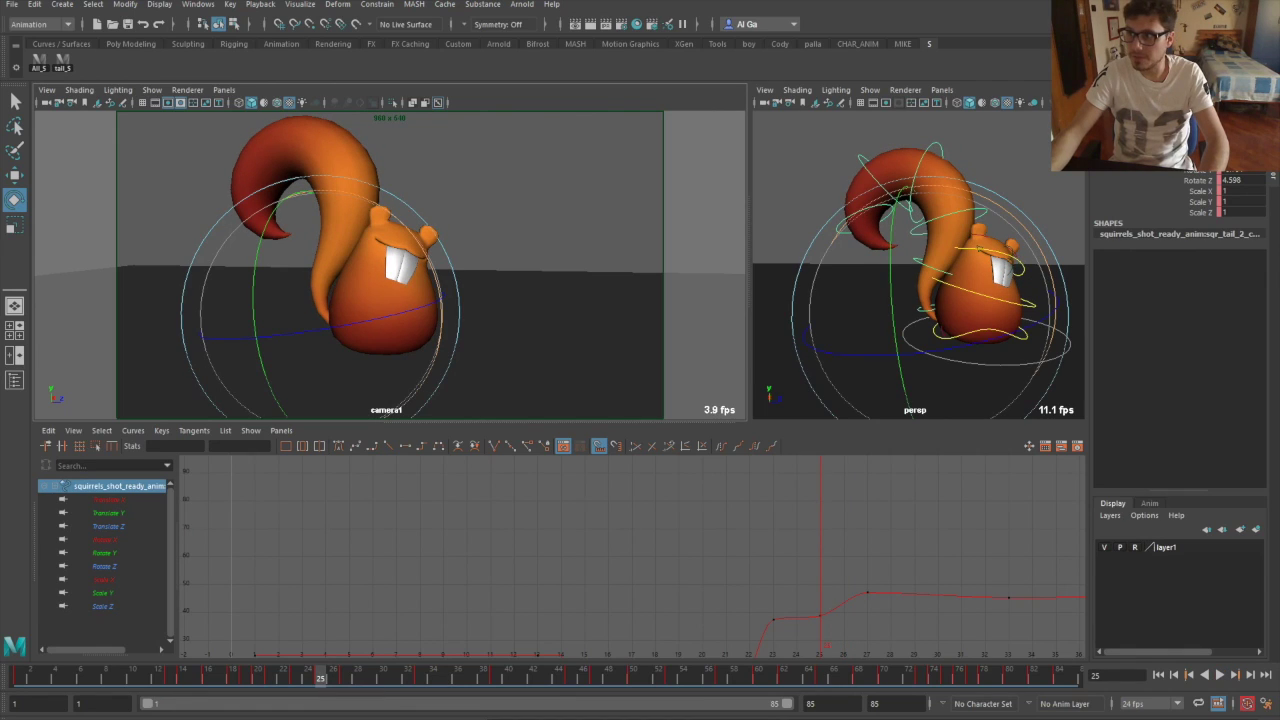
key(ctrl+z)
key(ctrl+z)
drag(440, 262, 425, 258)
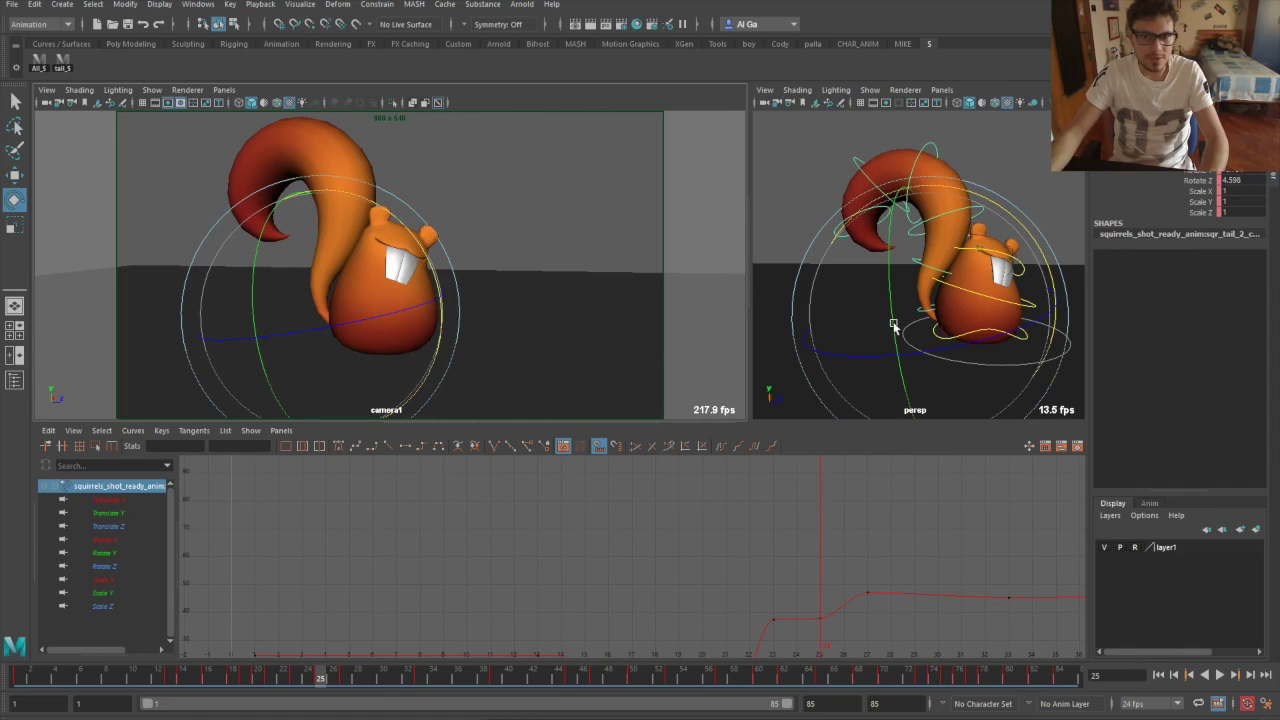
- Key a slight rotation of the sqr_tail_1 control at frame 25
click(792, 215)
click(945, 330)
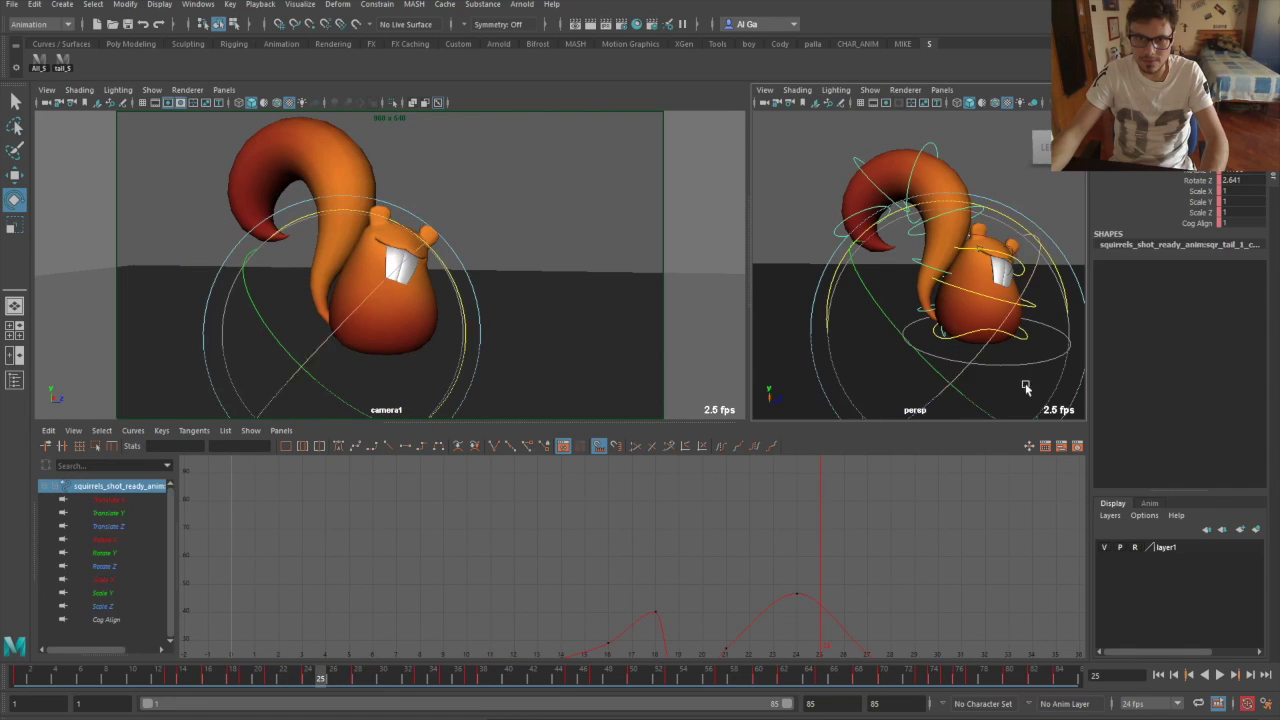
drag(1036, 243, 1003, 216)
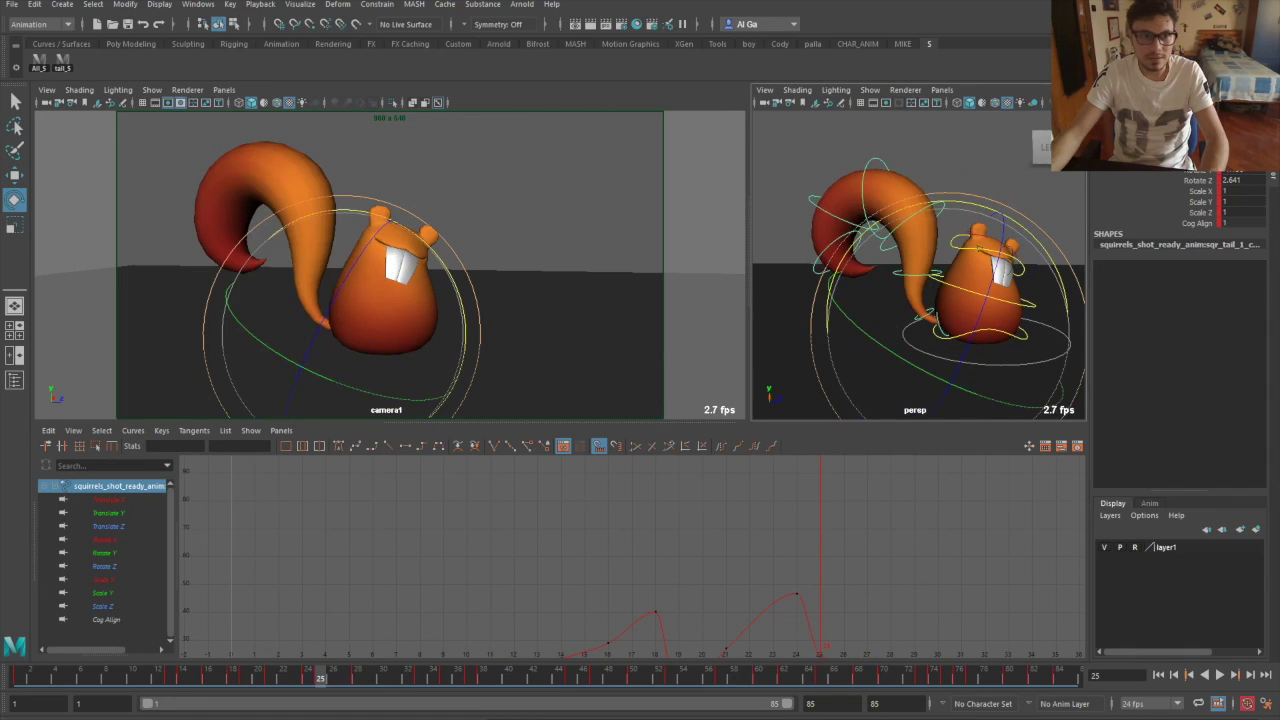
key(ctrl+z)
drag(455, 306, 438, 342)
- Cut the sqr_tail_1 key at frame 24 and play back the animation to check the tail
click(308, 679)
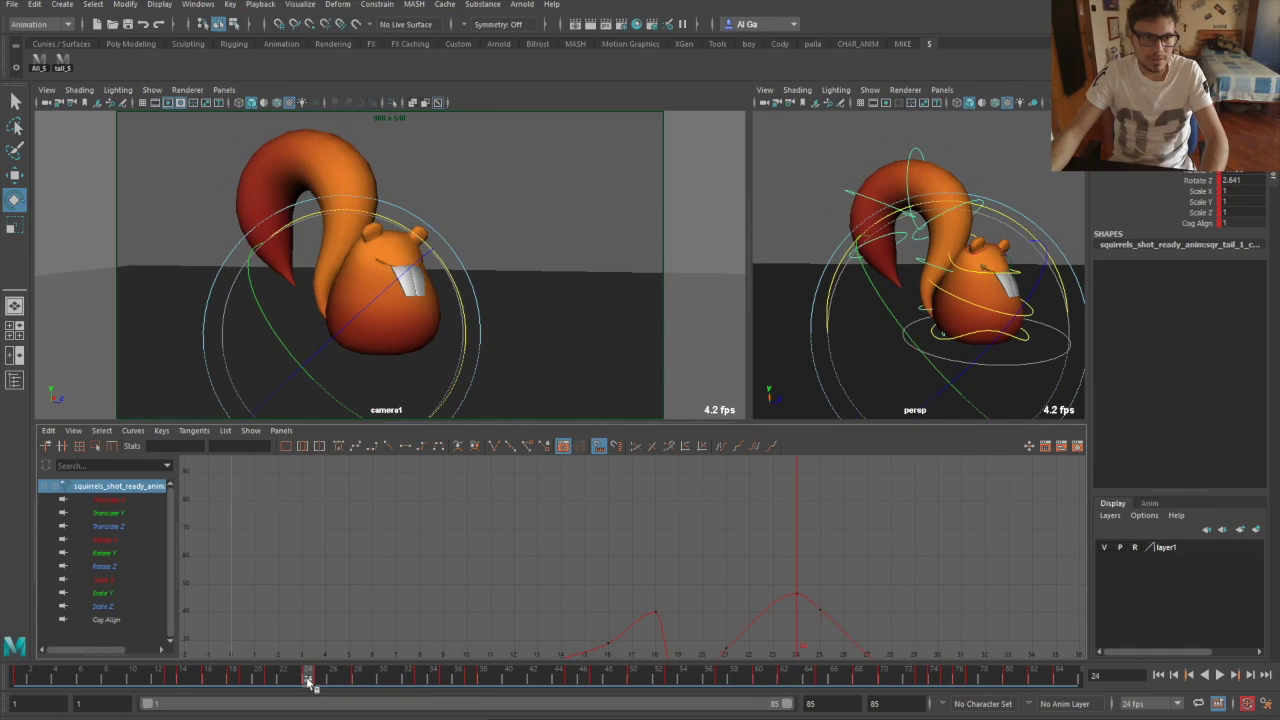
right_click(308, 680)
click(386, 451)
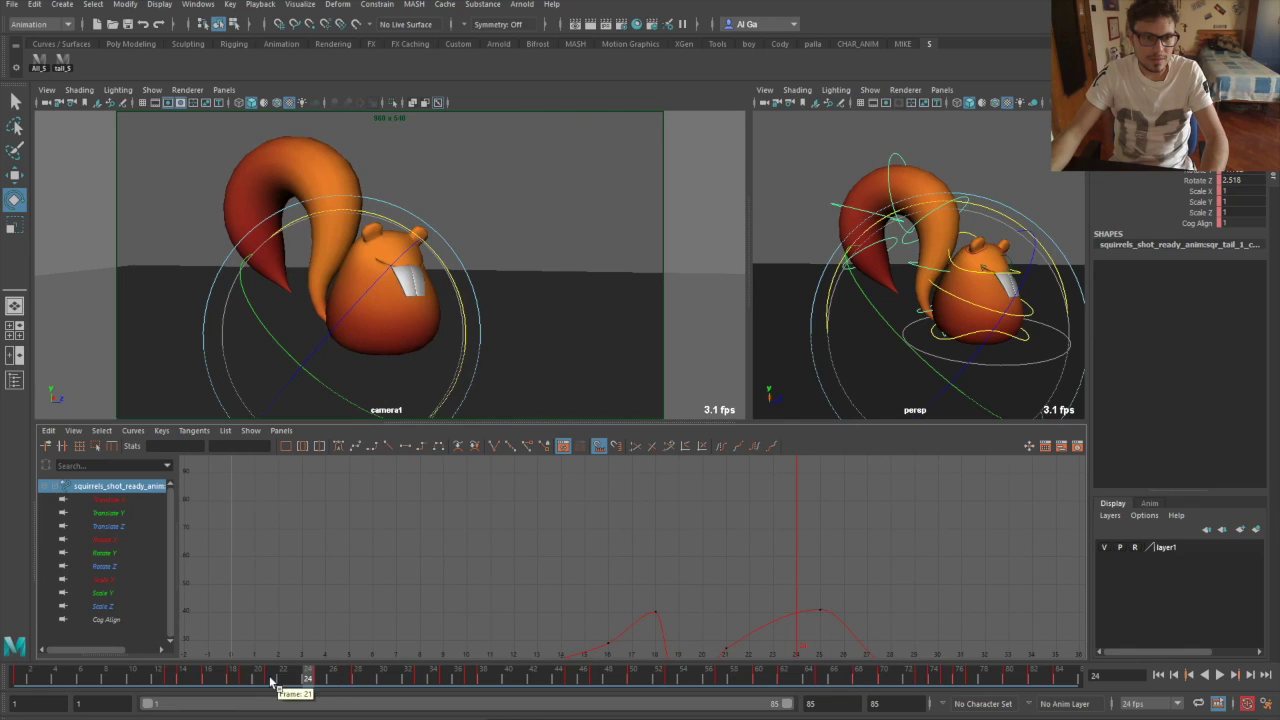
drag(271, 680, 308, 679)
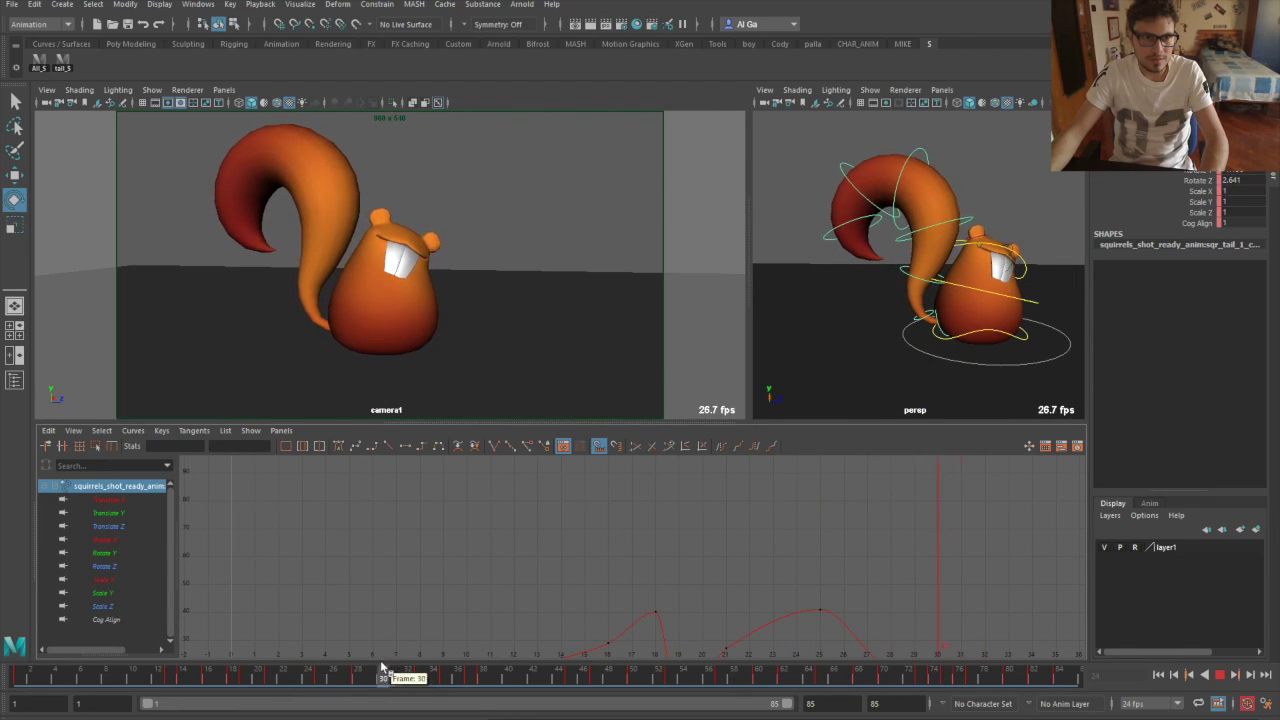
click(257, 677)
key(alt+v)
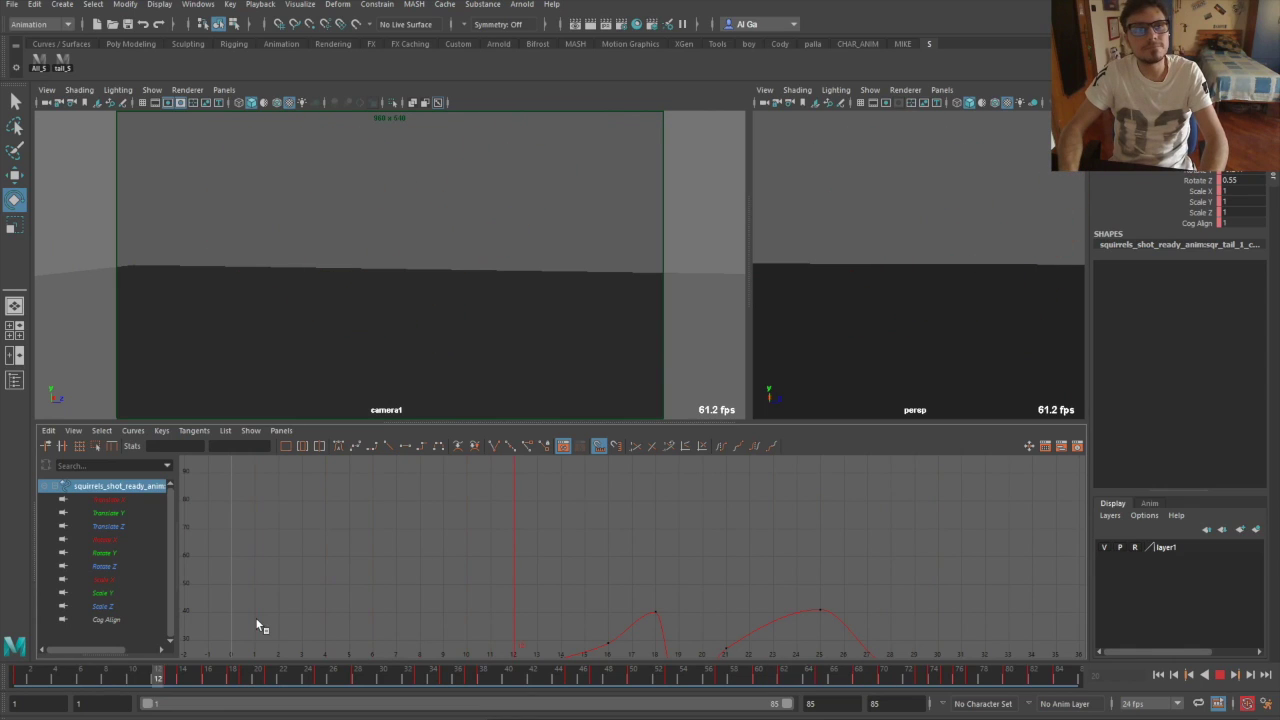
key(alt+v)
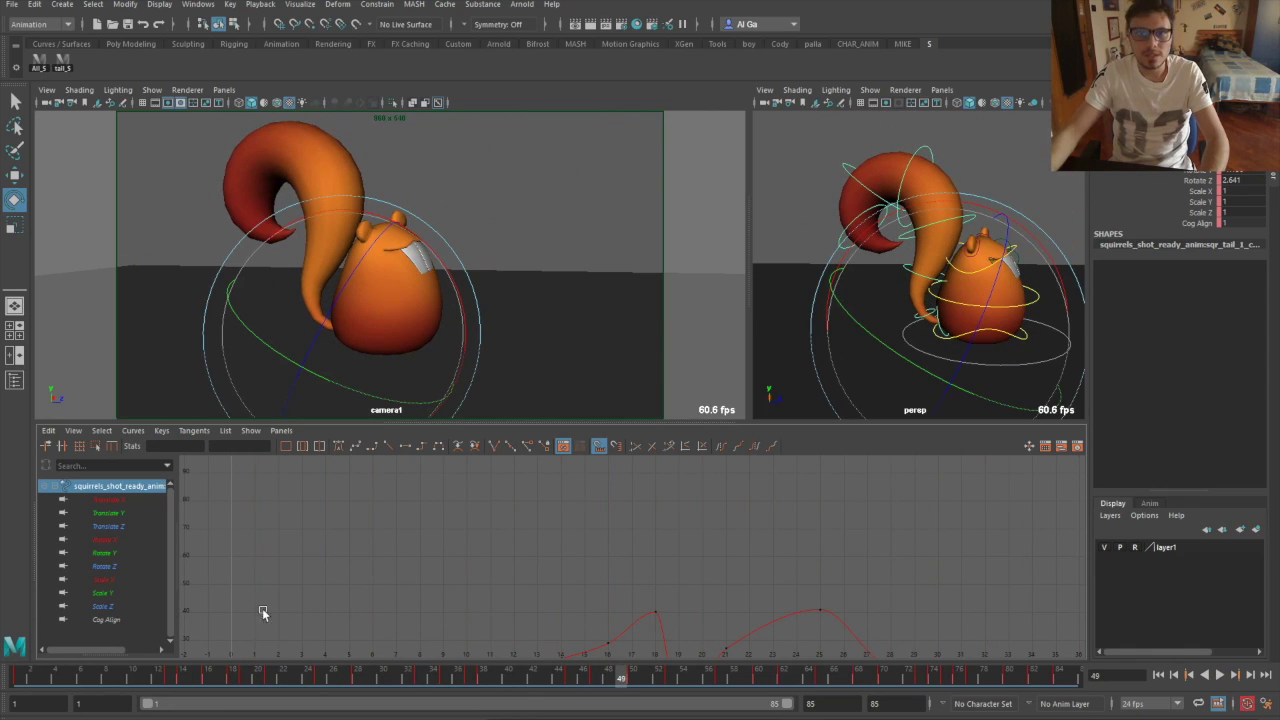
key(alt+v)
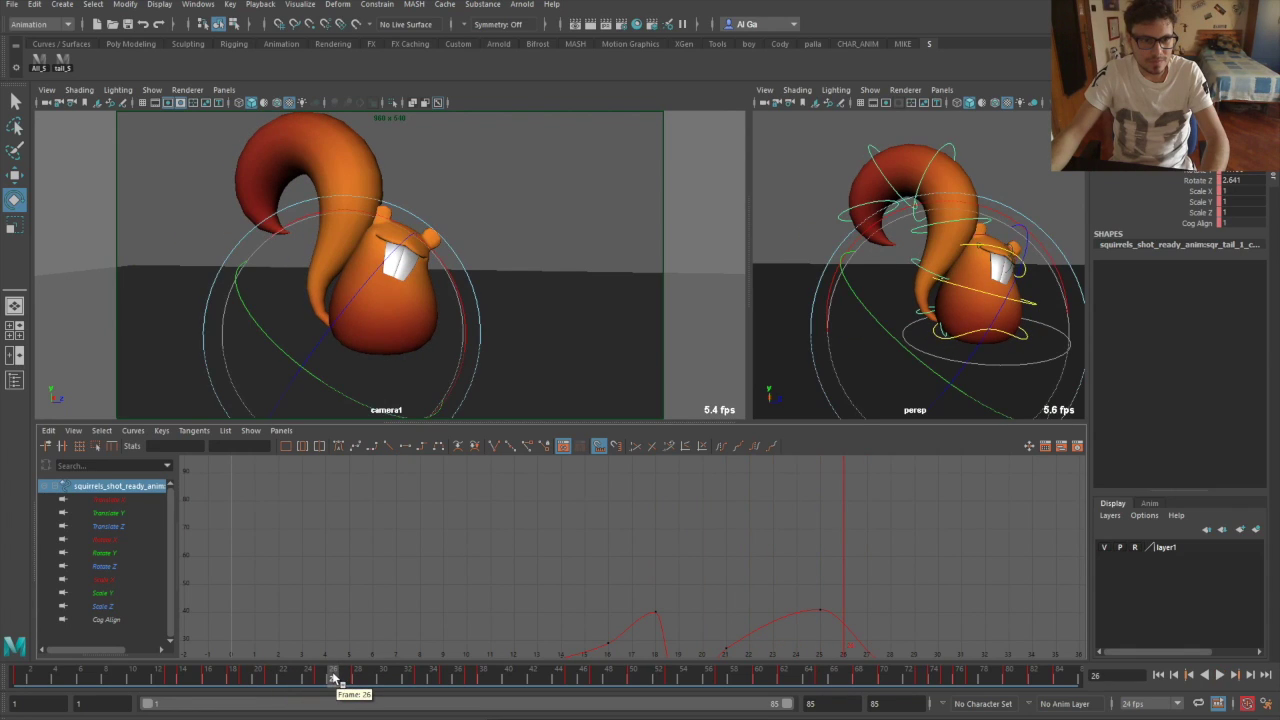
- Cut the sqr_tail_1 key at frame 28
click(341, 680)
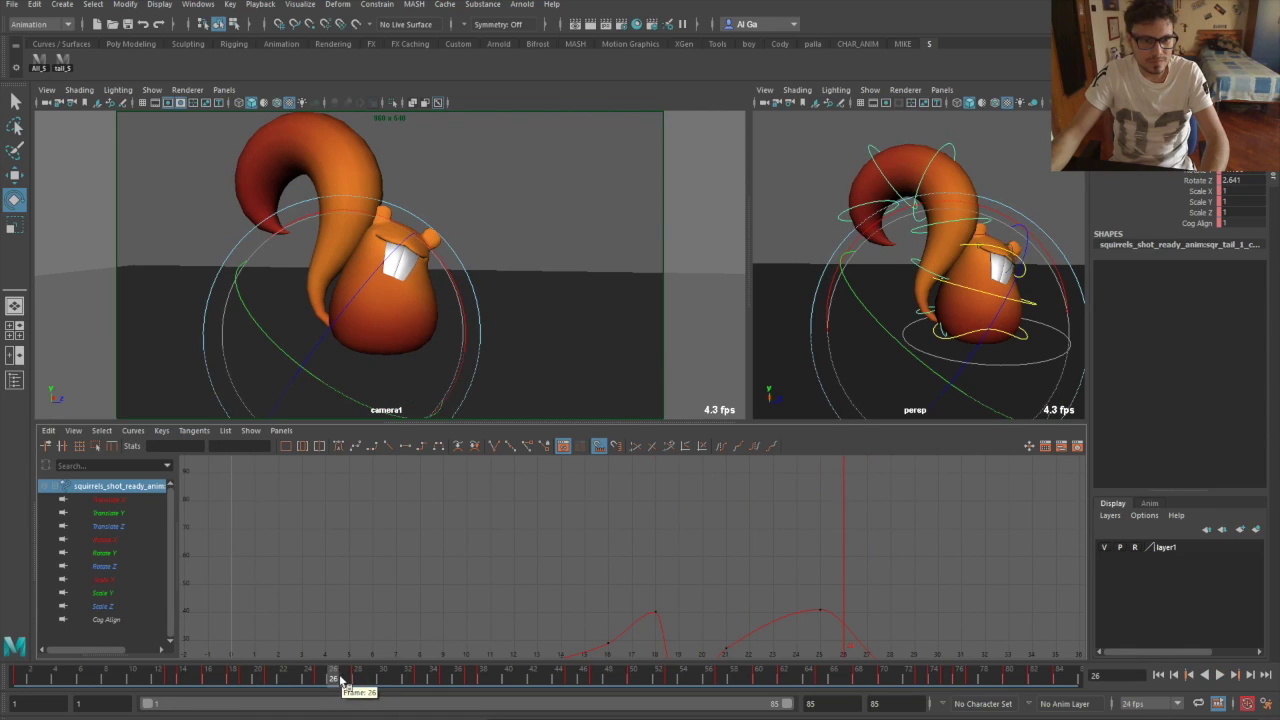
click(357, 678)
right_drag(357, 677, 454, 461)
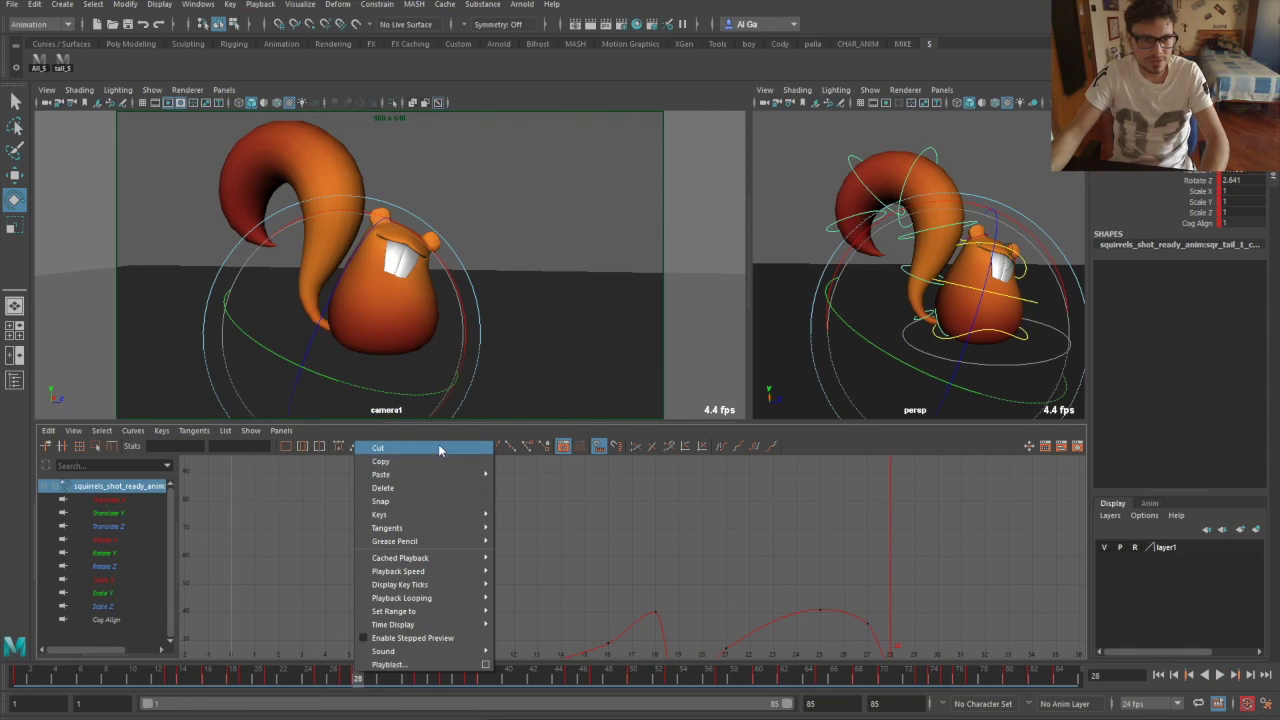
click(438, 448)
- At frame 28, rotate the sqr_tail_2 control backward
click(853, 254)
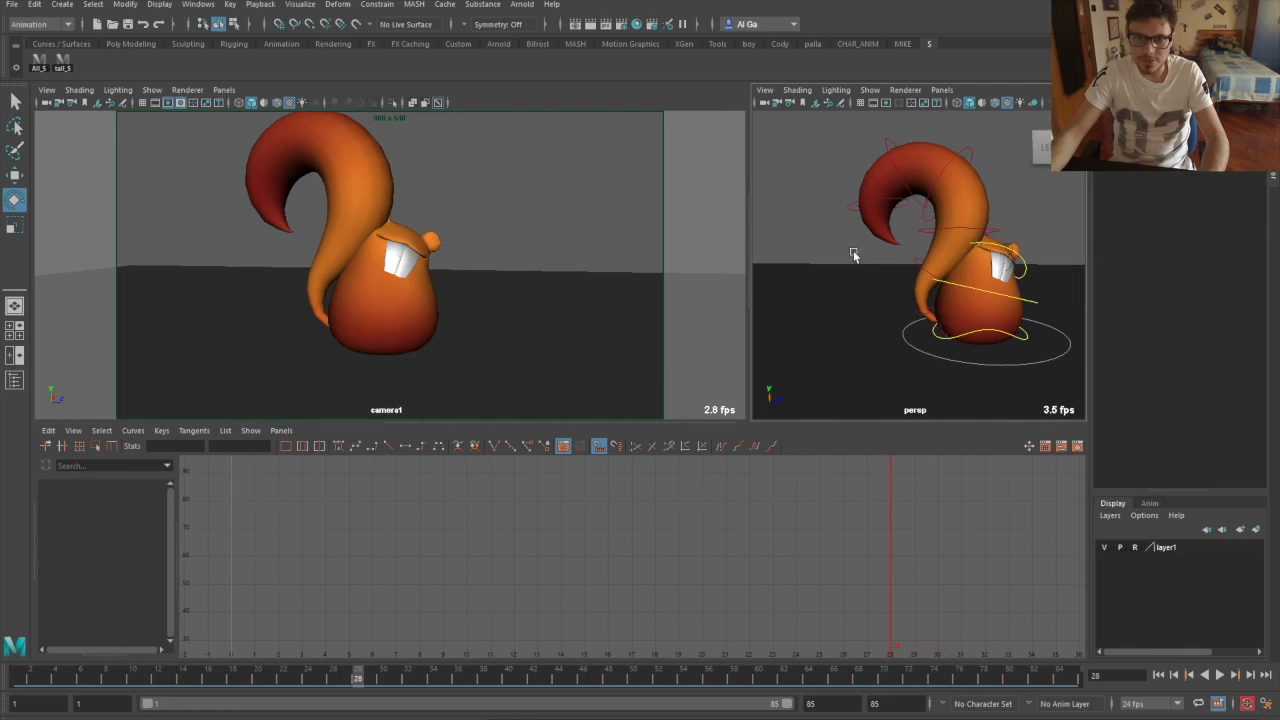
click(922, 316)
drag(443, 286, 415, 273)
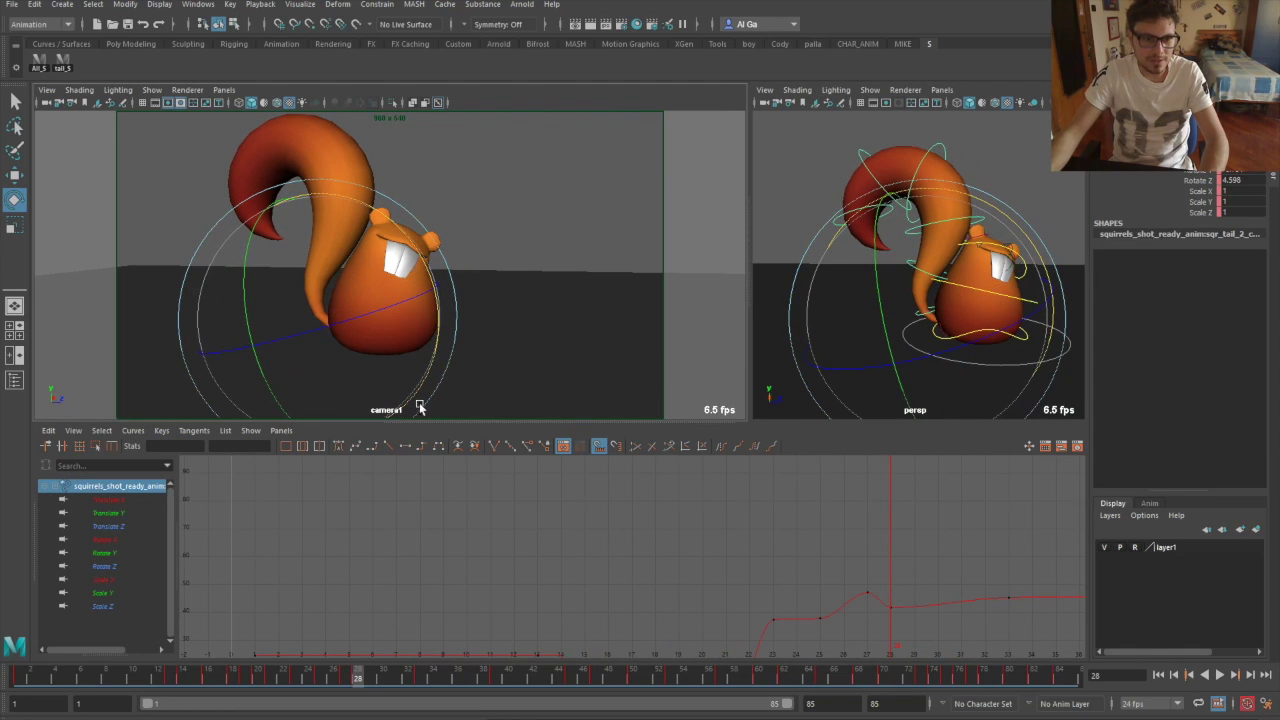
- Cut the sqr_tail_2 key at frame 27 and review the tail motion in playback
click(345, 677)
right_click(345, 677)
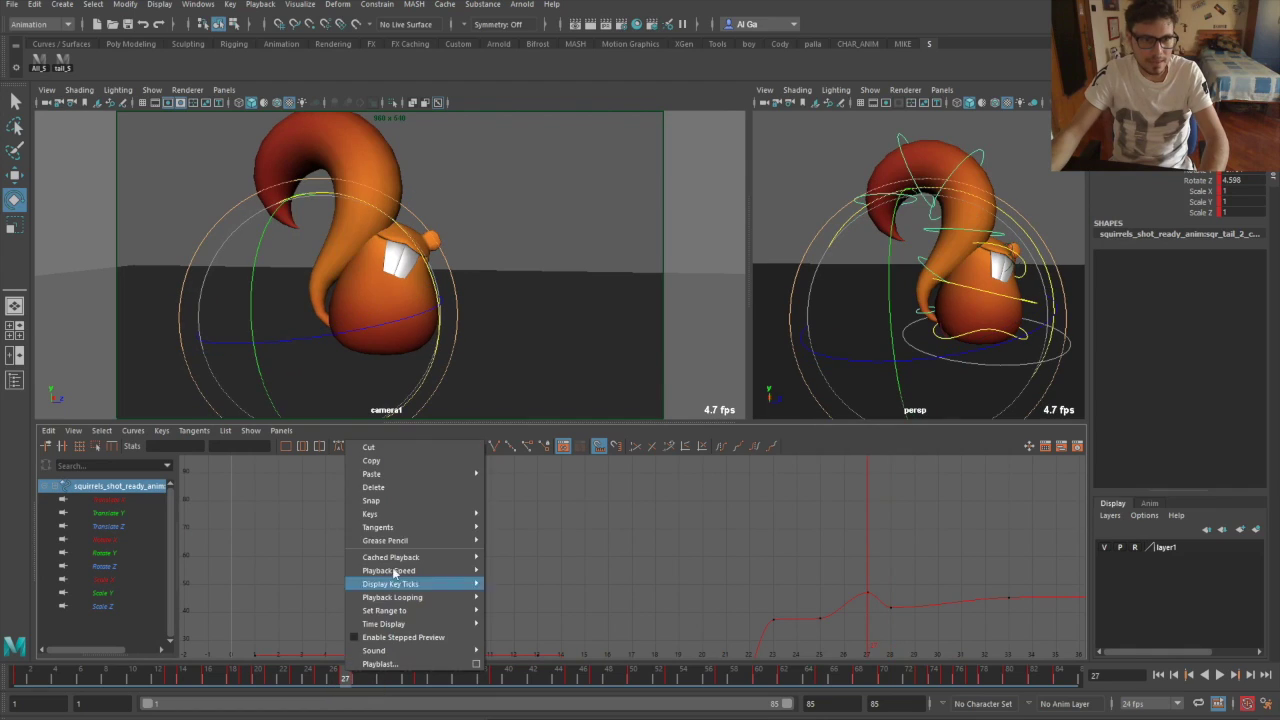
click(406, 452)
key(alt+v)
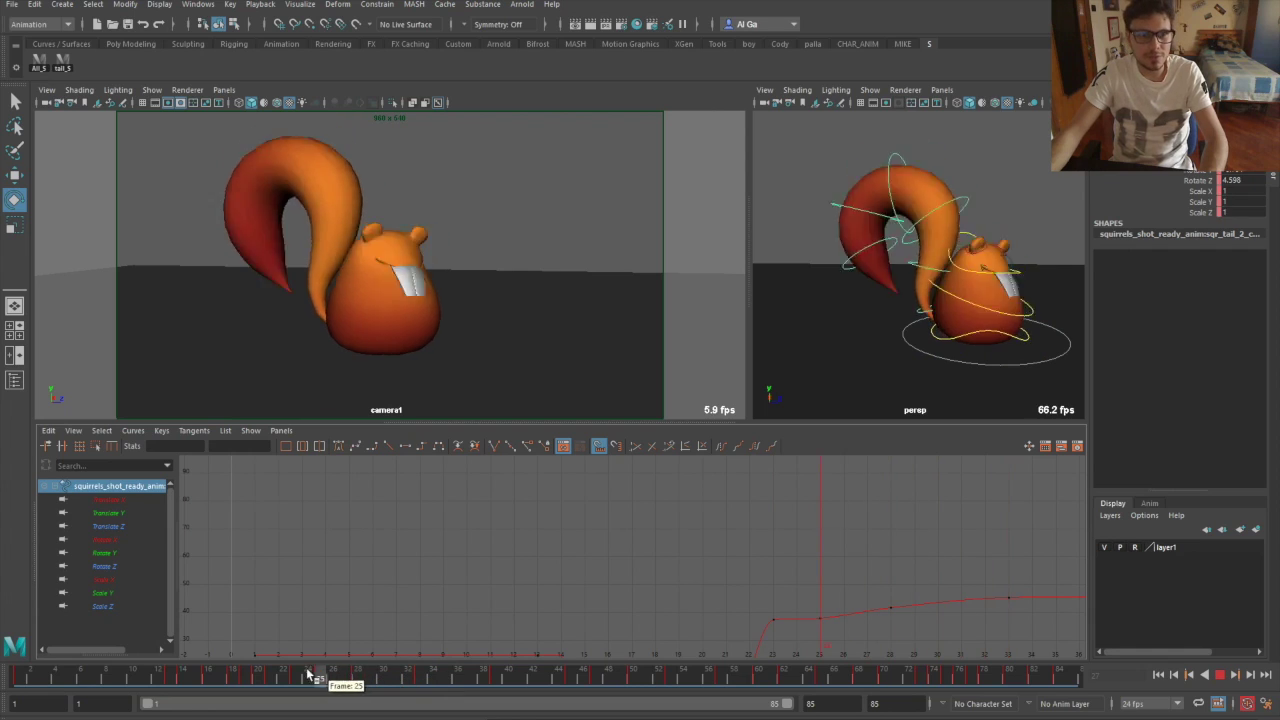
click(118, 677)
key(alt+v)
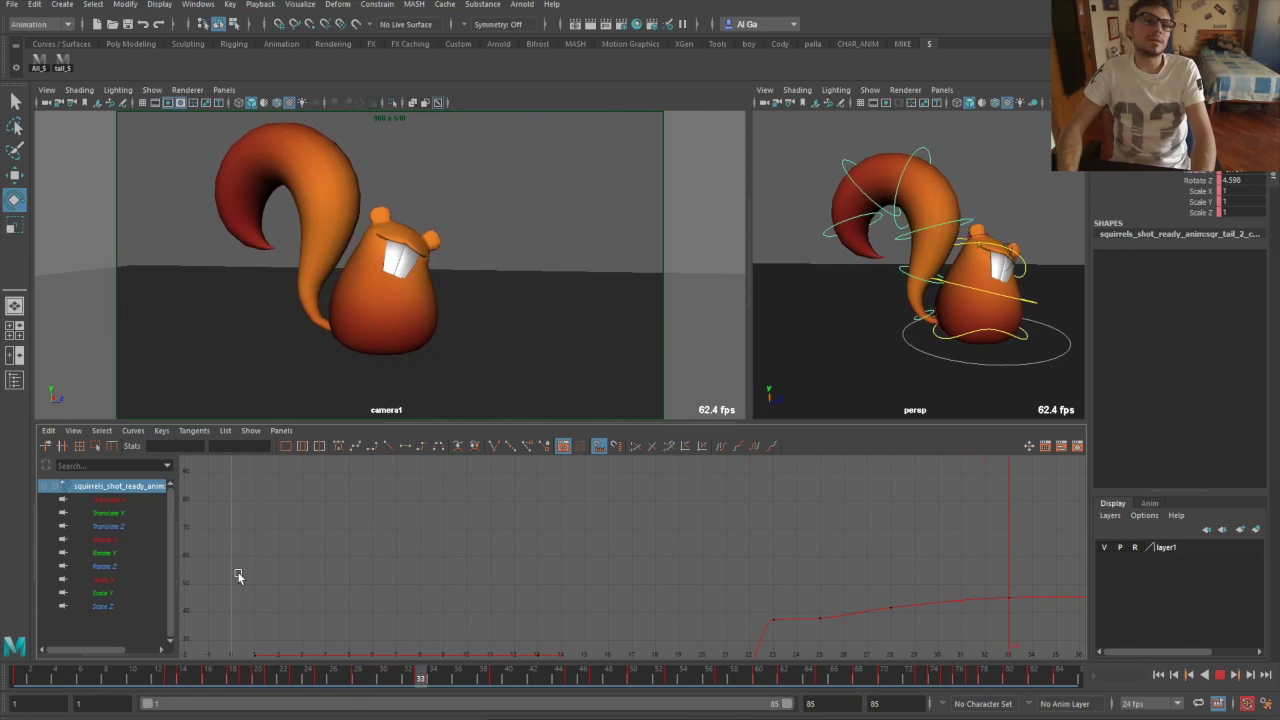
key(alt+v)
drag(229, 677, 422, 672)
- At frame 29, rotate the sqr_tail_4 control forward so the tail tip lifts, and check the motion through frame 33
click(997, 166)
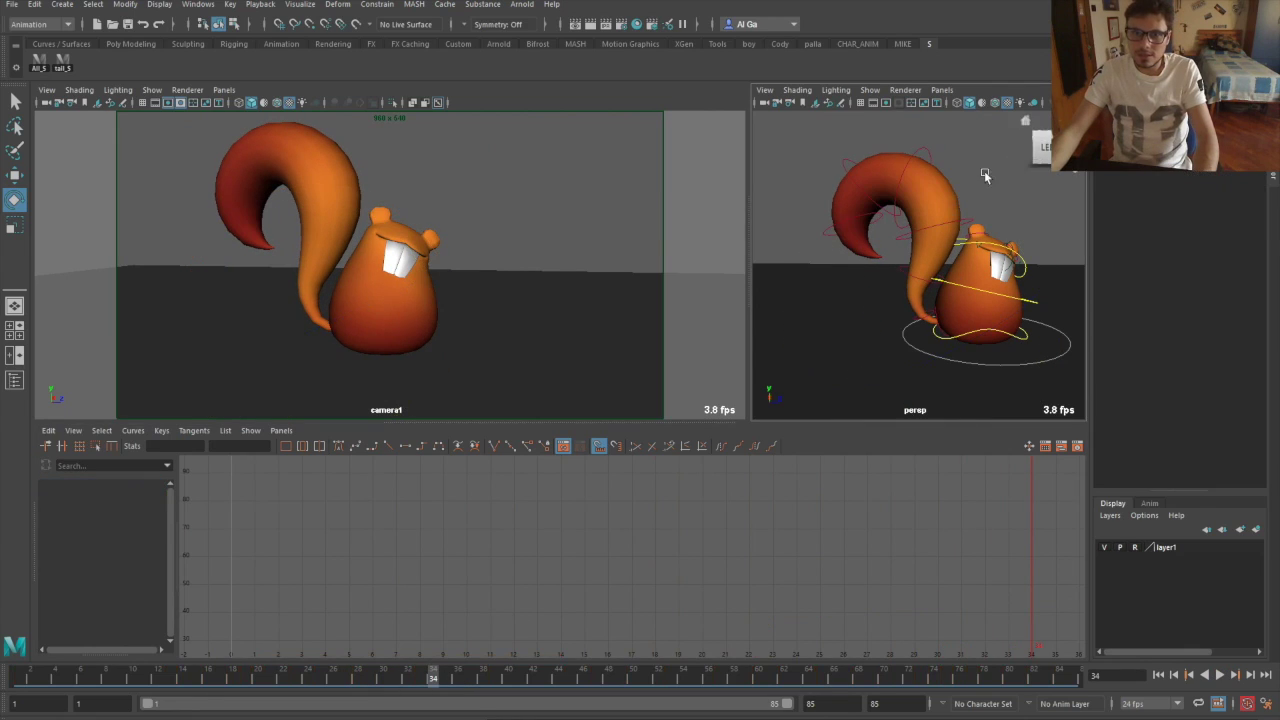
click(952, 218)
drag(250, 675, 371, 672)
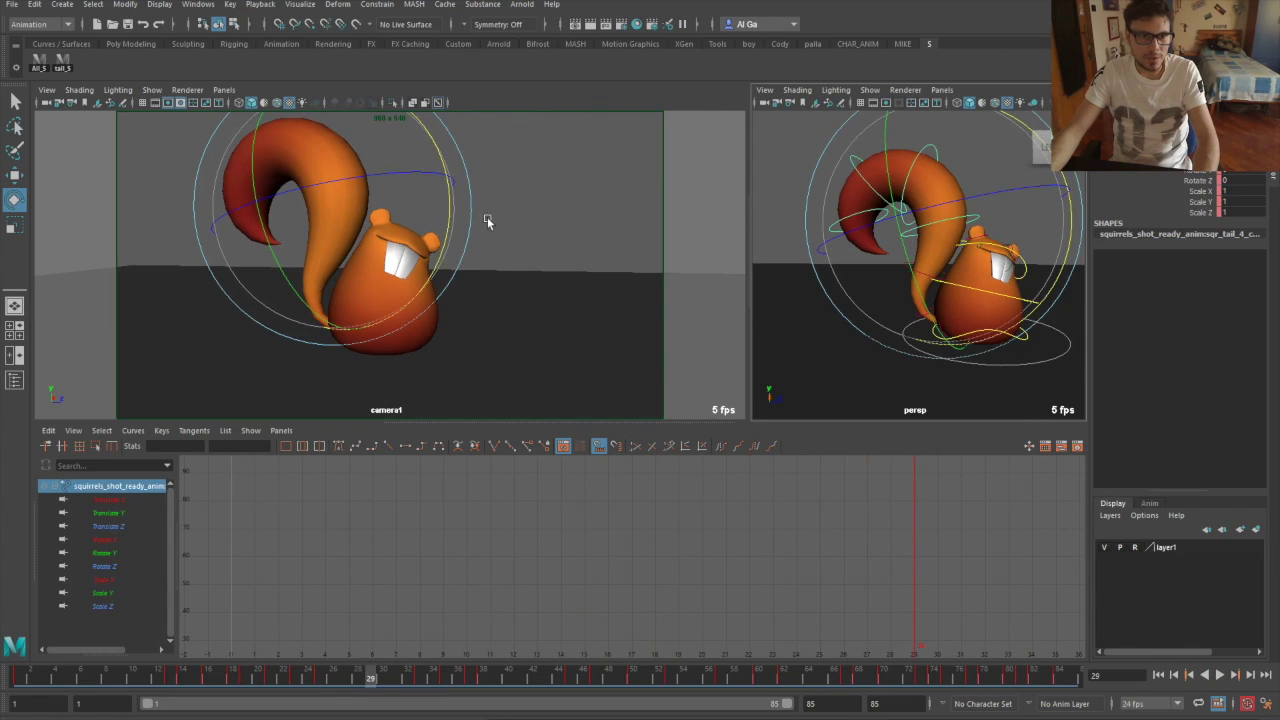
drag(452, 200, 442, 228)
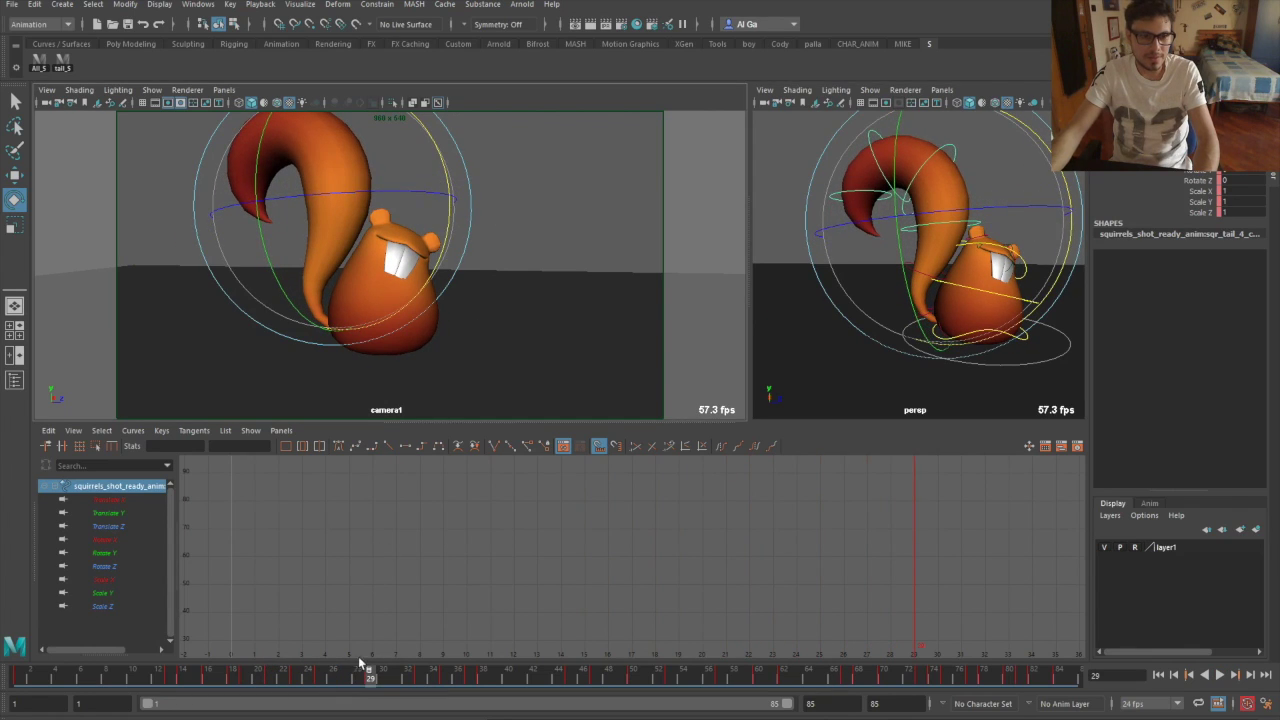
key(alt+v)
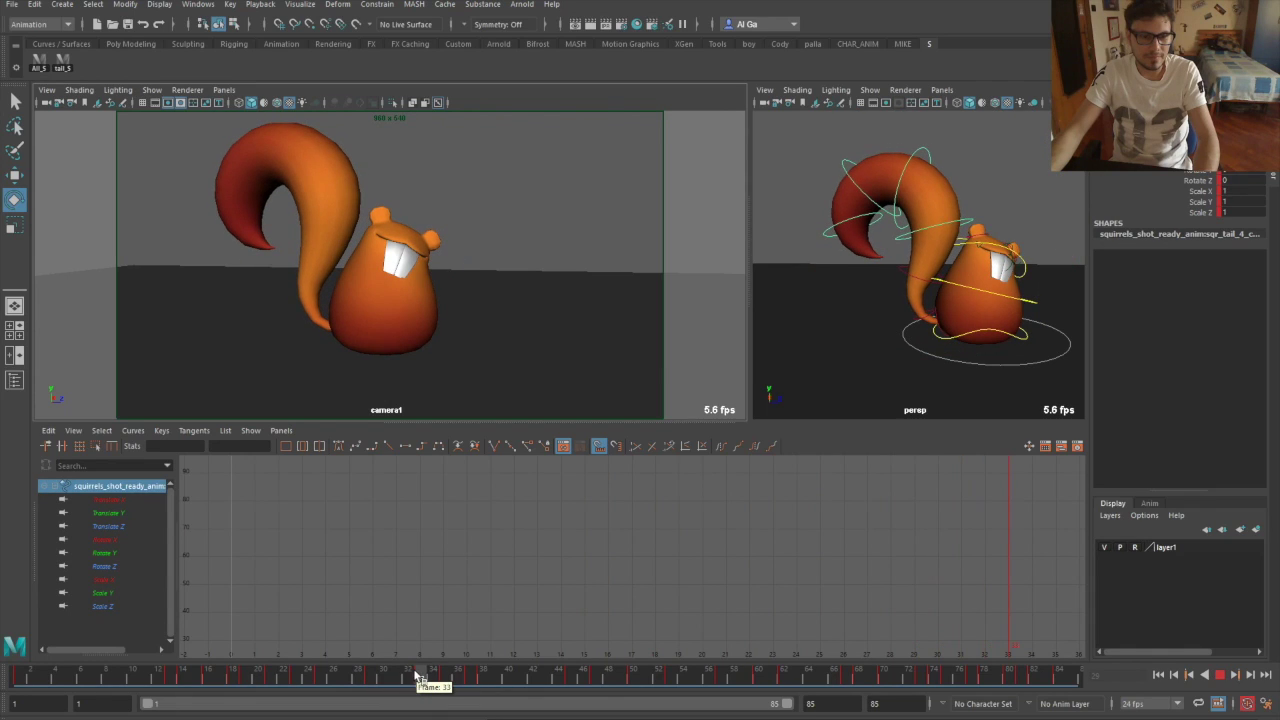
drag(446, 674, 420, 677)
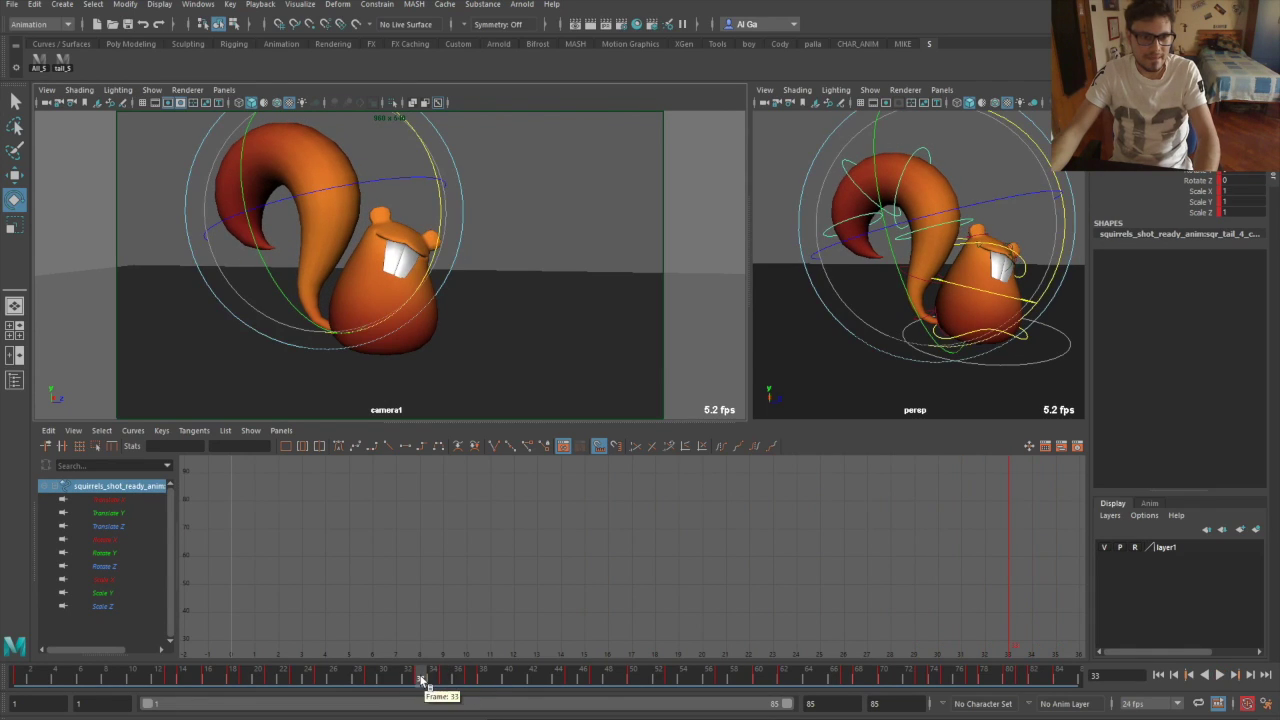
- Cut the sqr_tail_4 keys at frames 33 and 37, and check the tail motion in playback
right_click(420, 677)
click(476, 450)
key(alt+v)
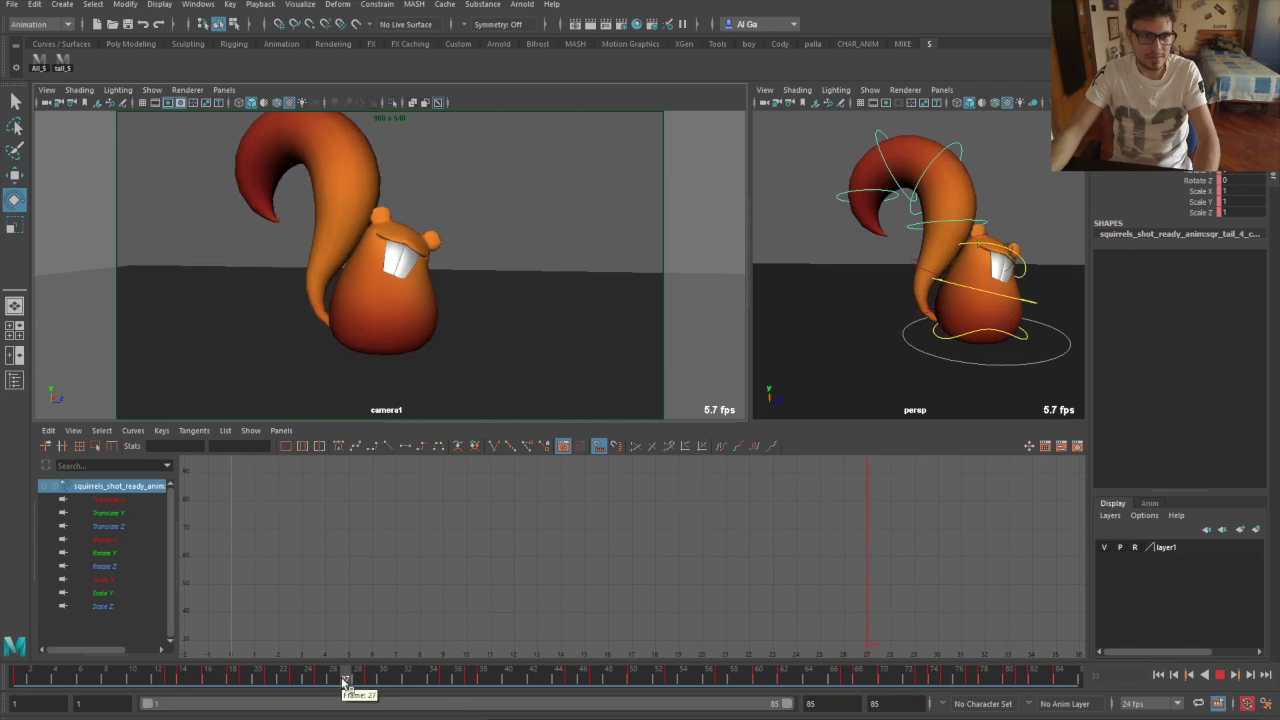
click(485, 677)
right_click(470, 679)
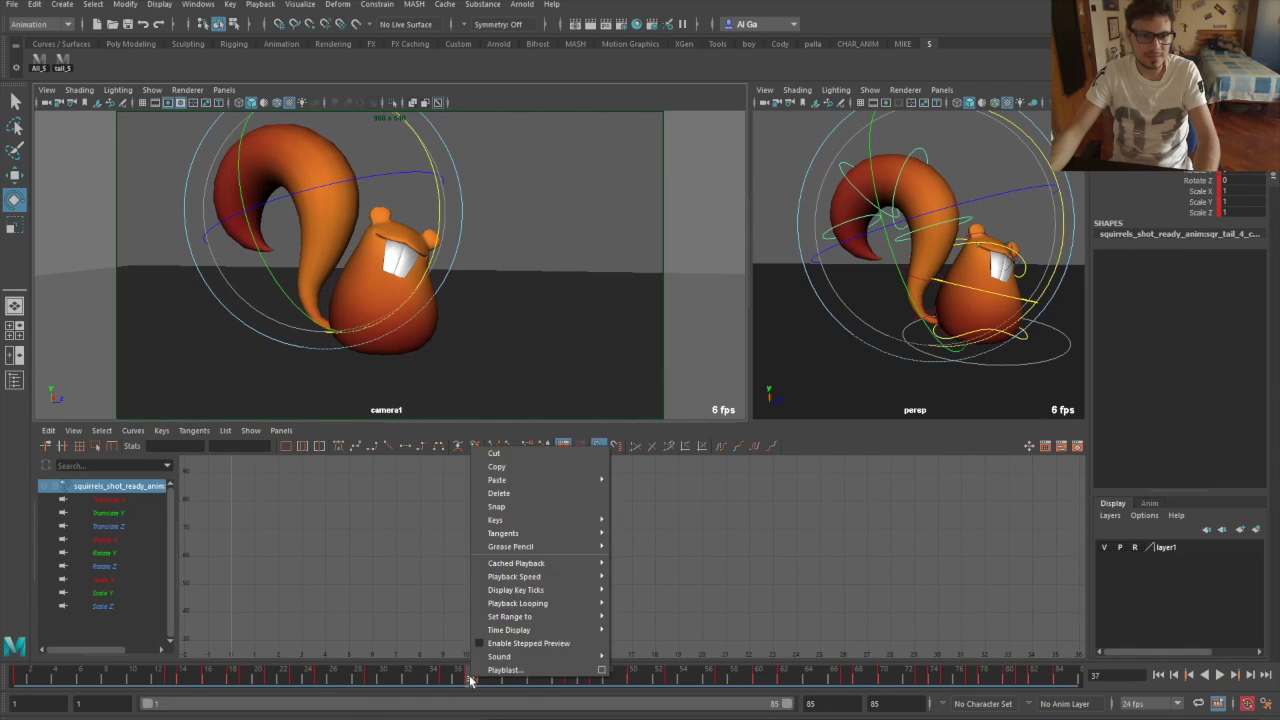
click(506, 455)
key(alt+v)
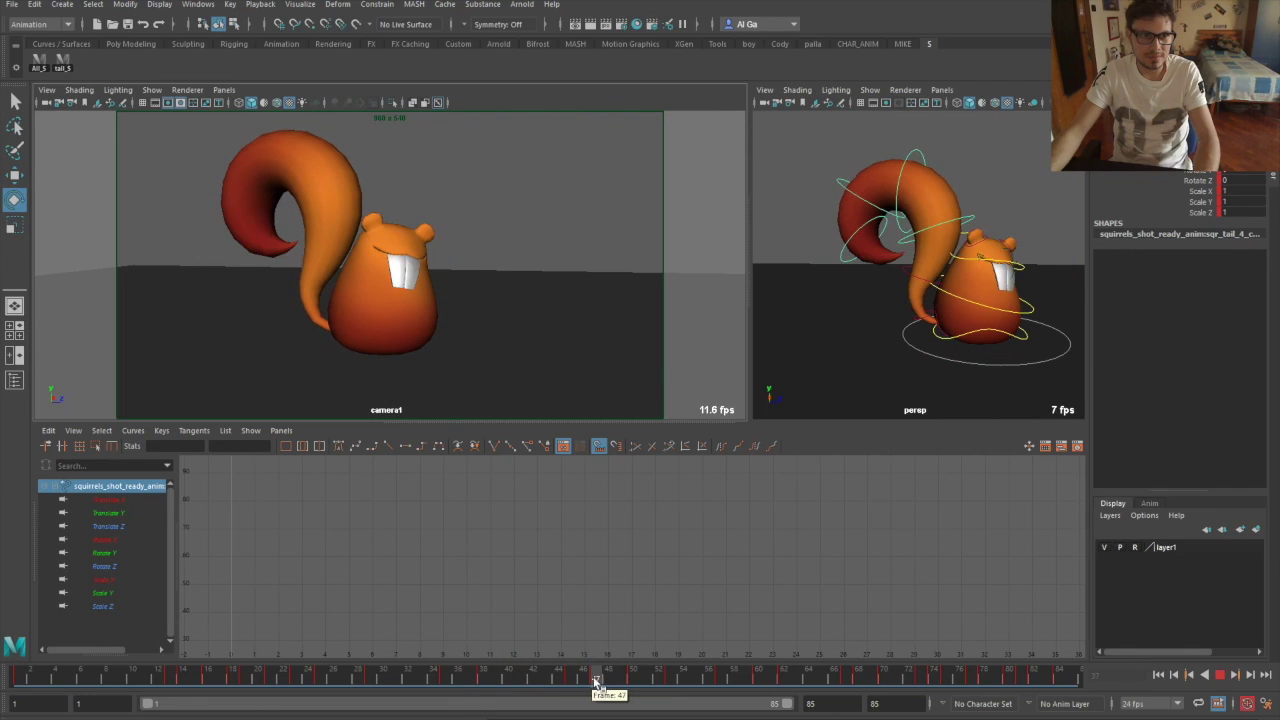
- At frame 47, rotate the sqr_tail_4 control so the tail tip lifts slightly, and check the motion through frame 60
click(594, 679)
drag(446, 228, 452, 236)
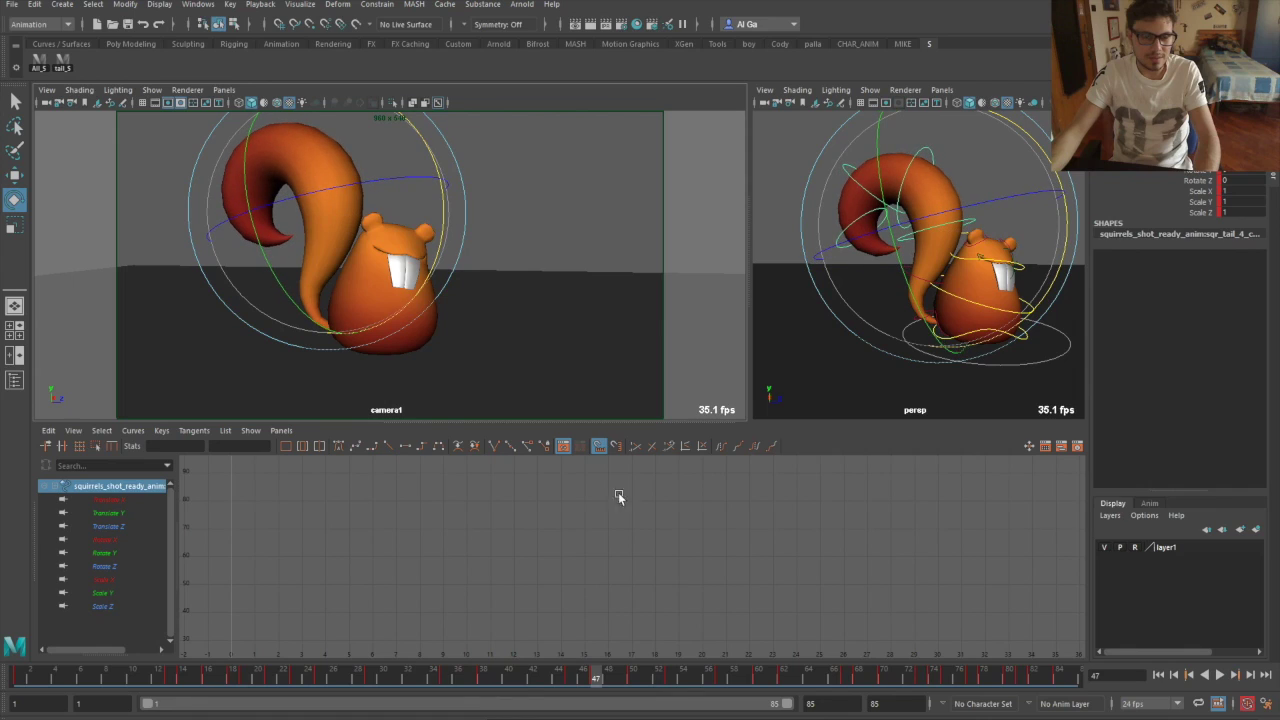
drag(555, 683, 758, 680)
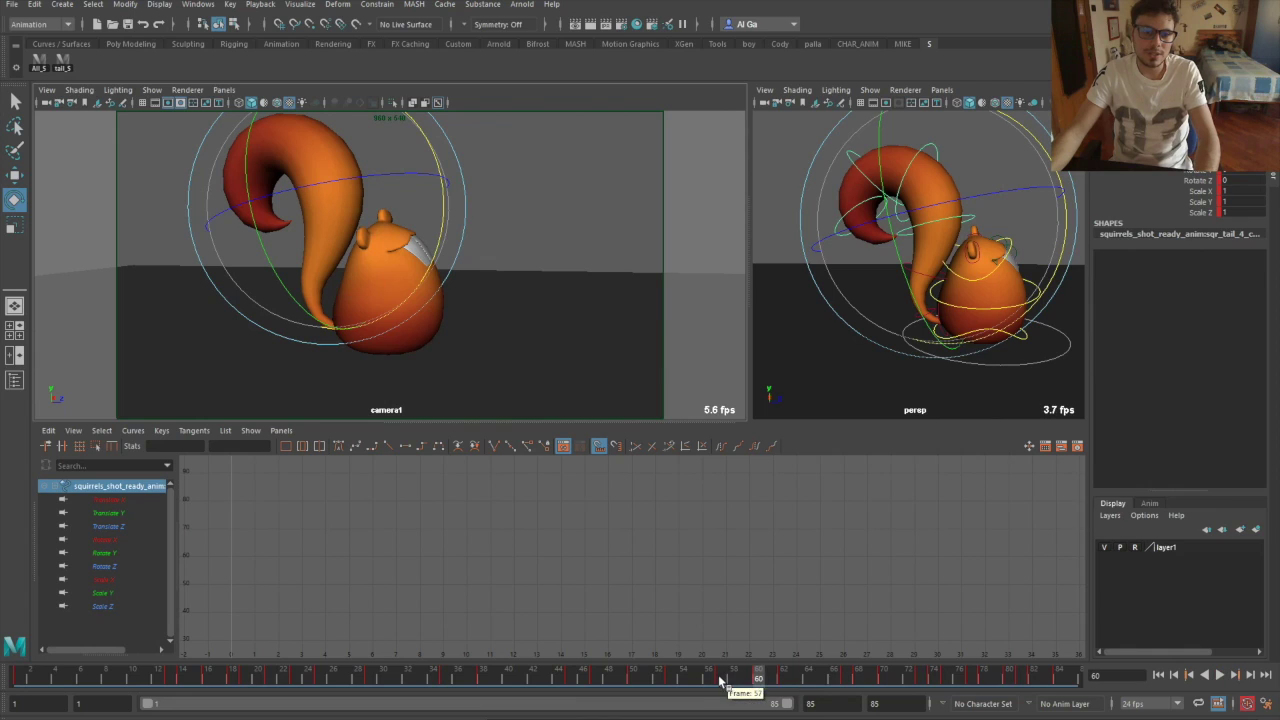
- Cut the sqr_tail_4 key at frame 57 and review the motion around that frame
click(719, 681)
right_click(719, 681)
click(760, 456)
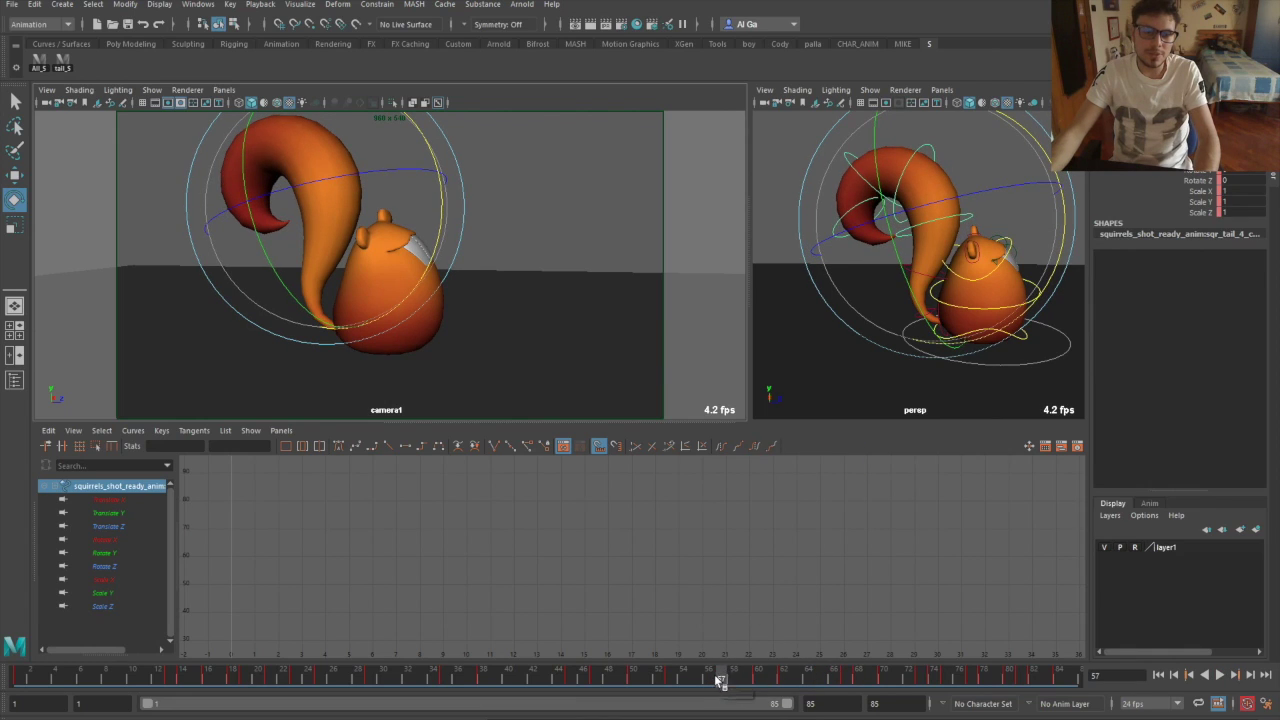
key(alt+v)
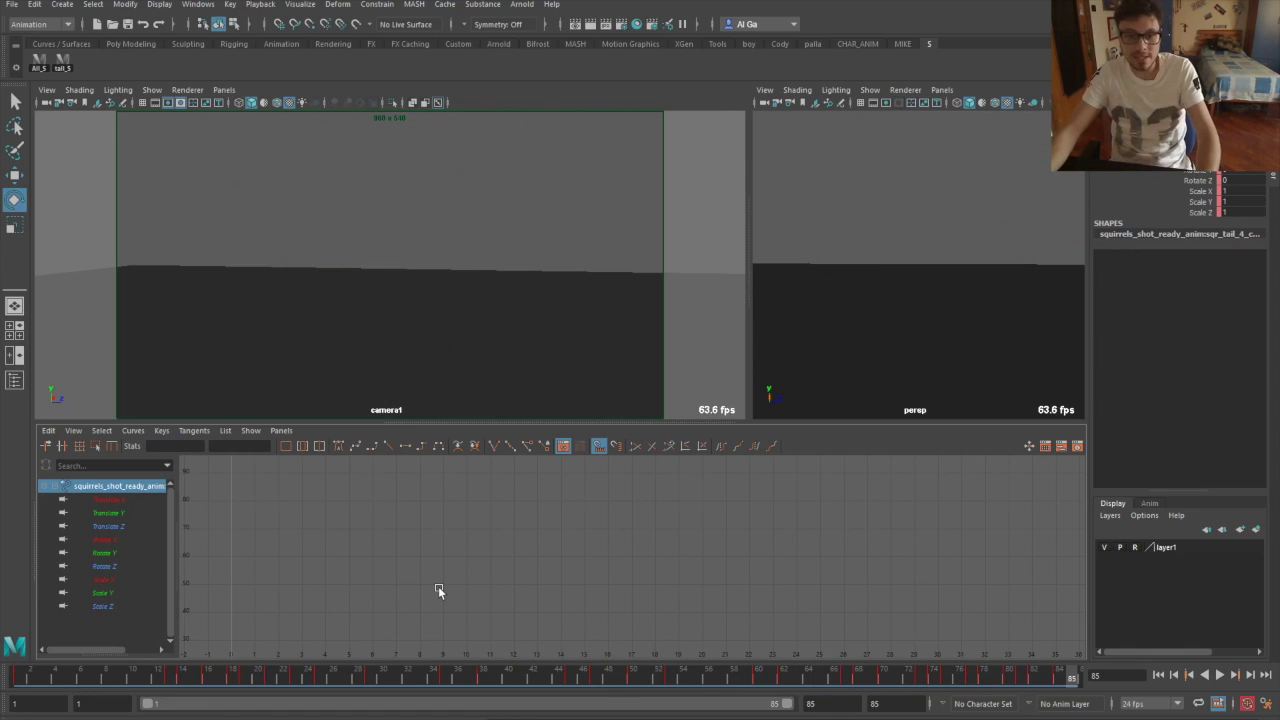
drag(755, 676, 731, 688)
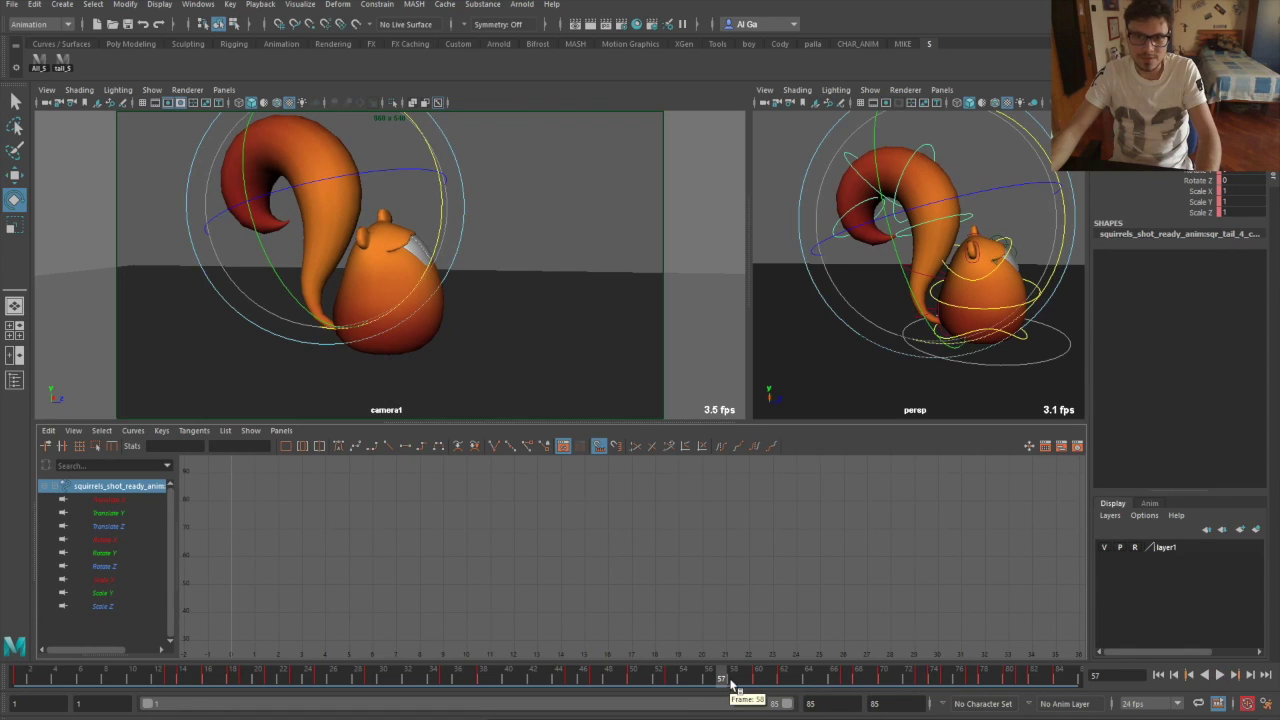
click(736, 686)
click(723, 679)
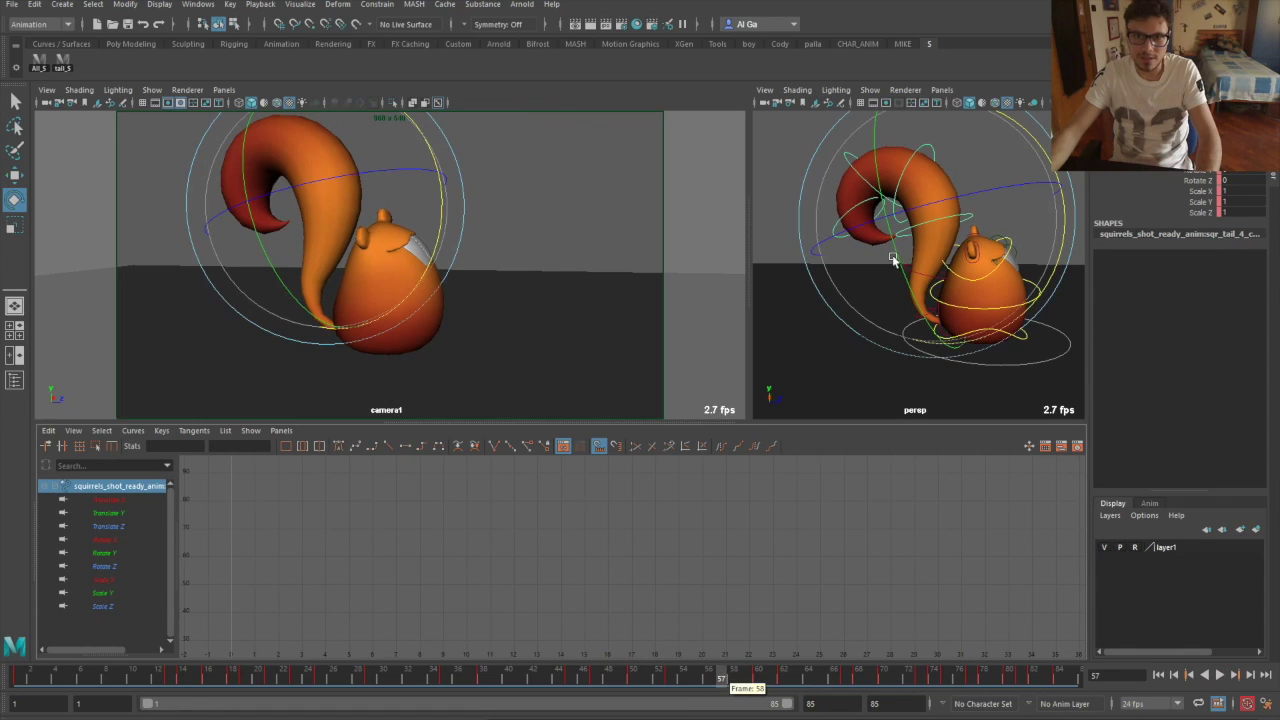
- Select the upper tail controls up to sqr_tail_7, cut their keys at frame 60, and check the motion through frame 68
click(817, 135)
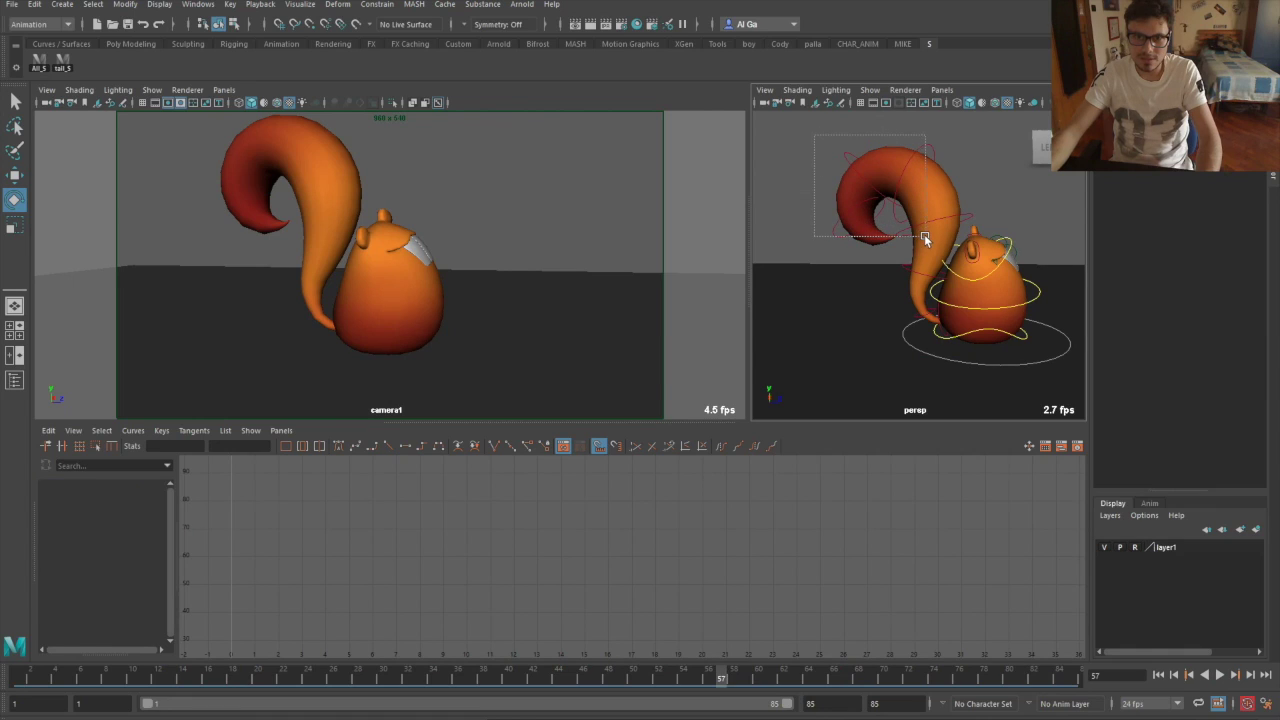
drag(925, 237, 926, 238)
key(alt+v)
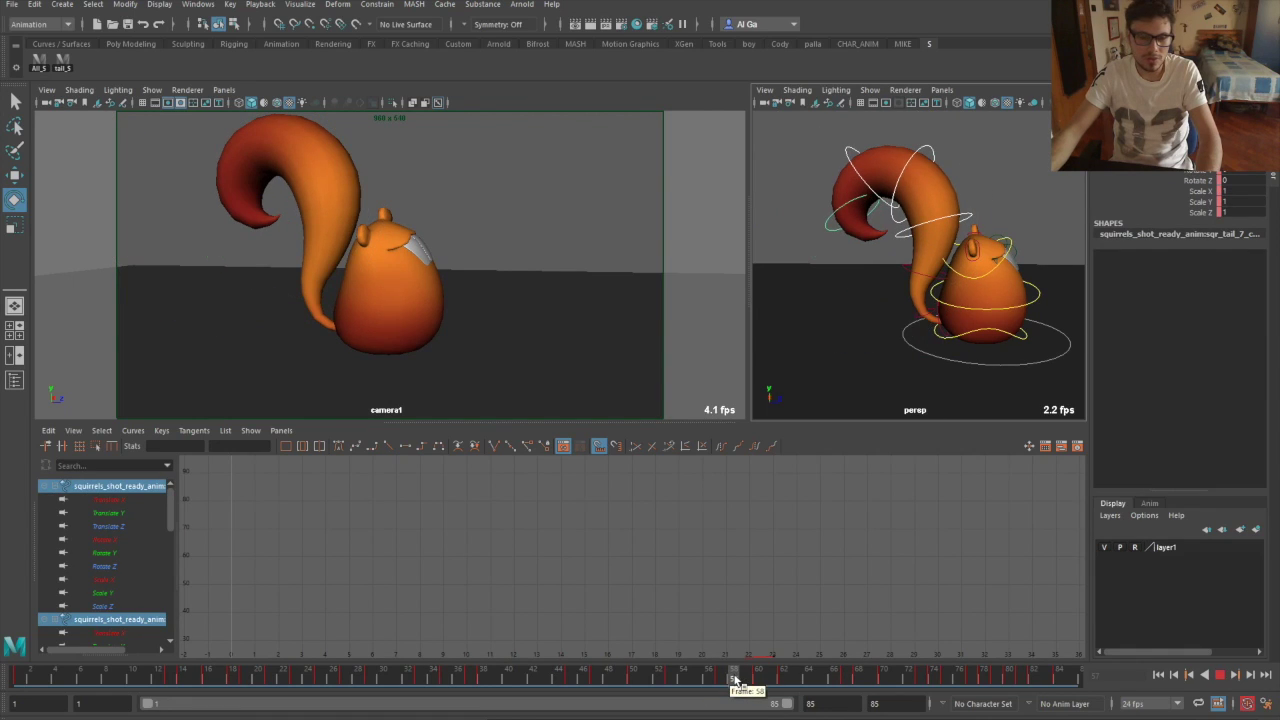
right_click(756, 679)
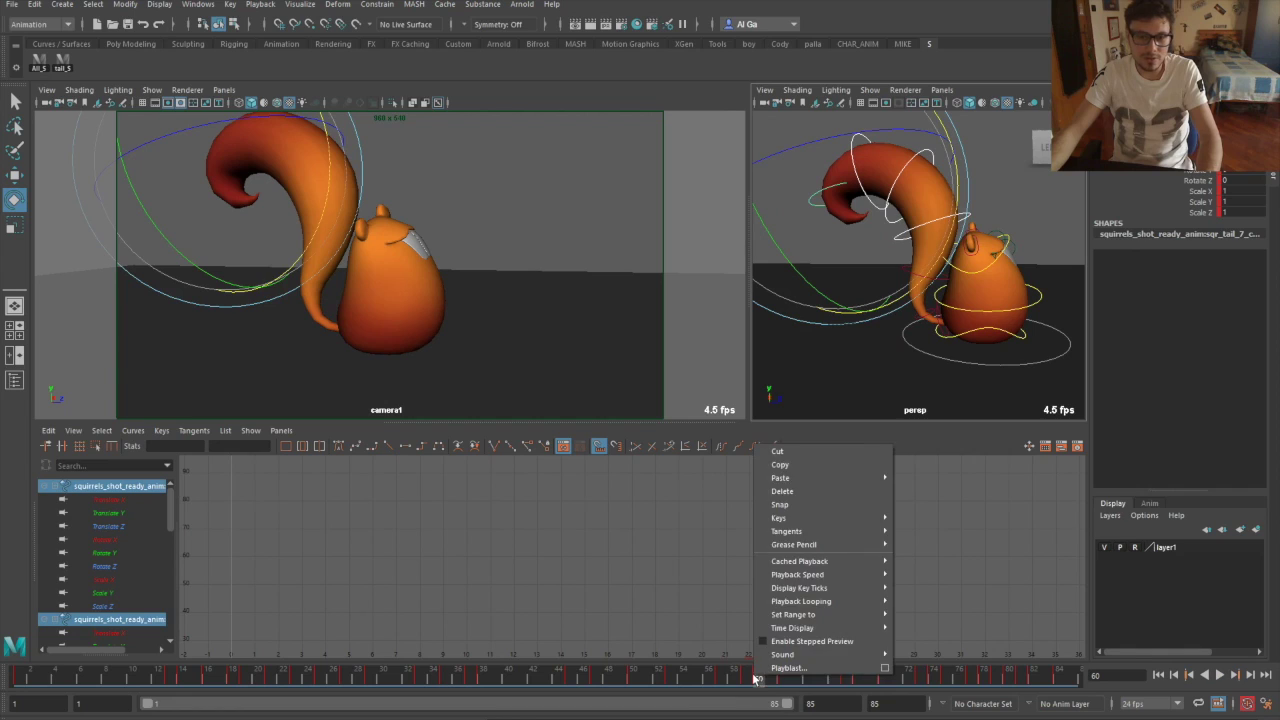
click(793, 451)
key(alt+v)
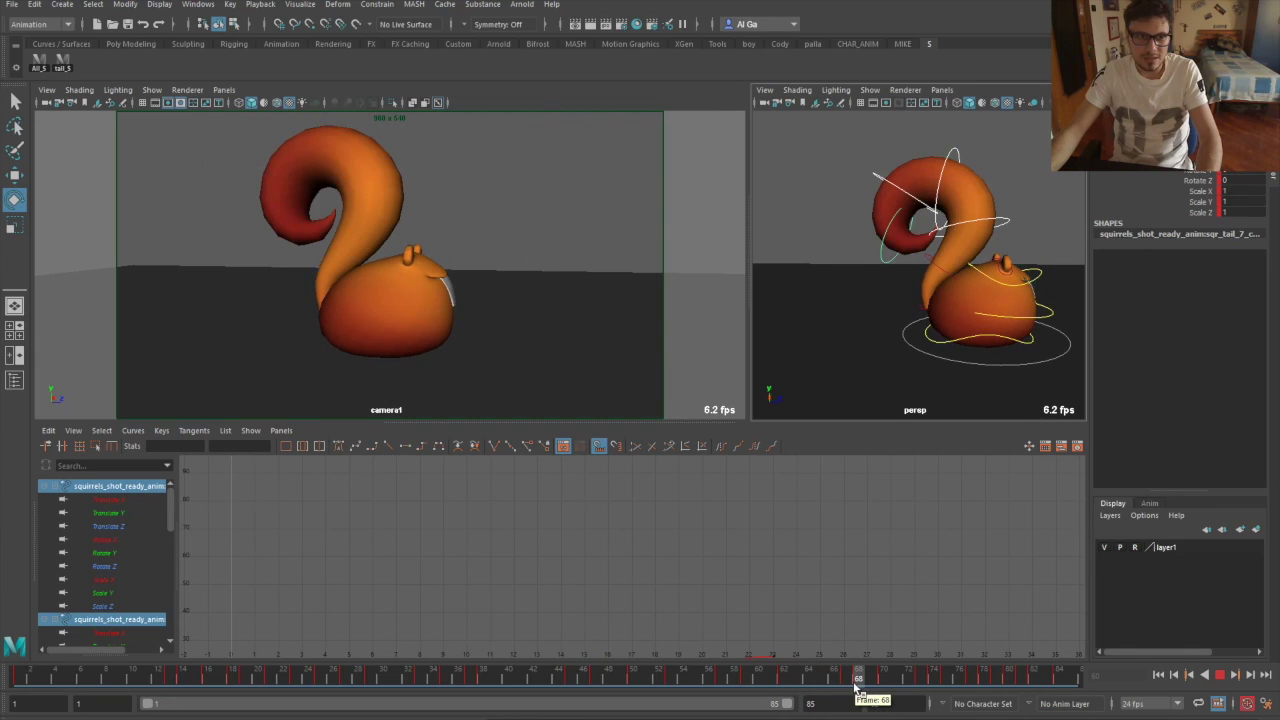
key(alt+v)
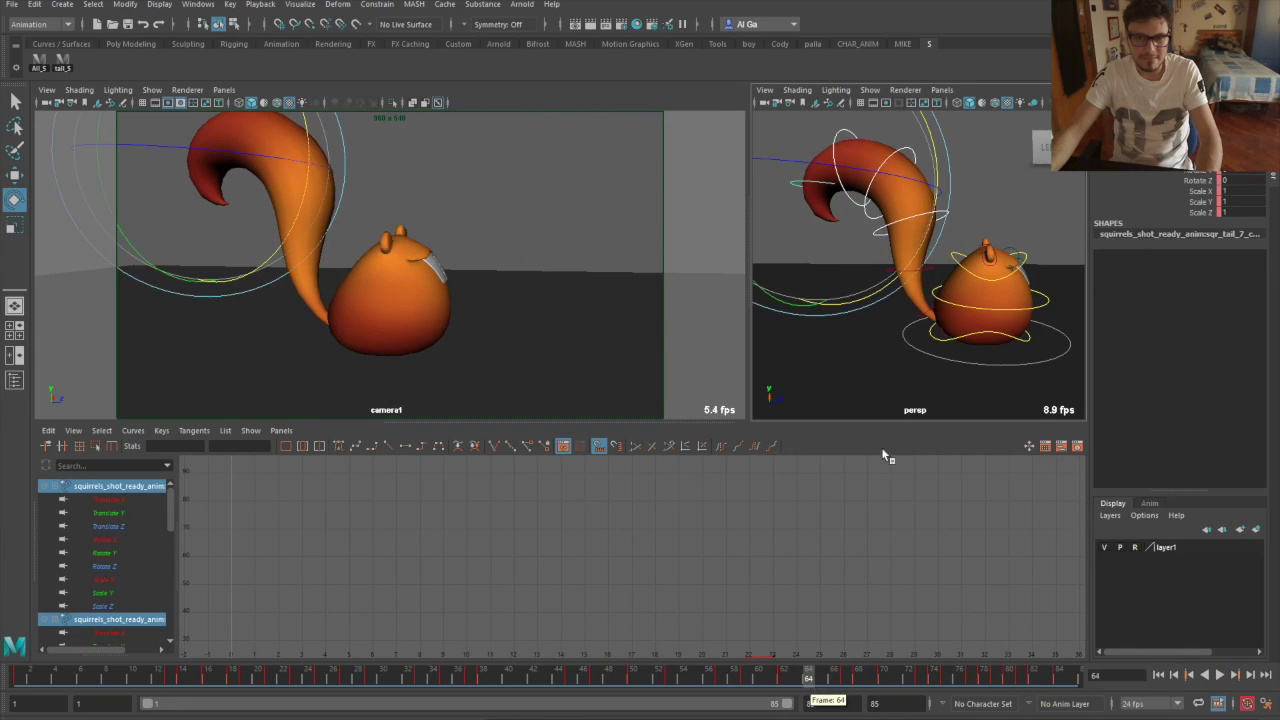
- At frame 64, rotate a lower tail control so the whole tail leans further back from the body
click(1018, 240)
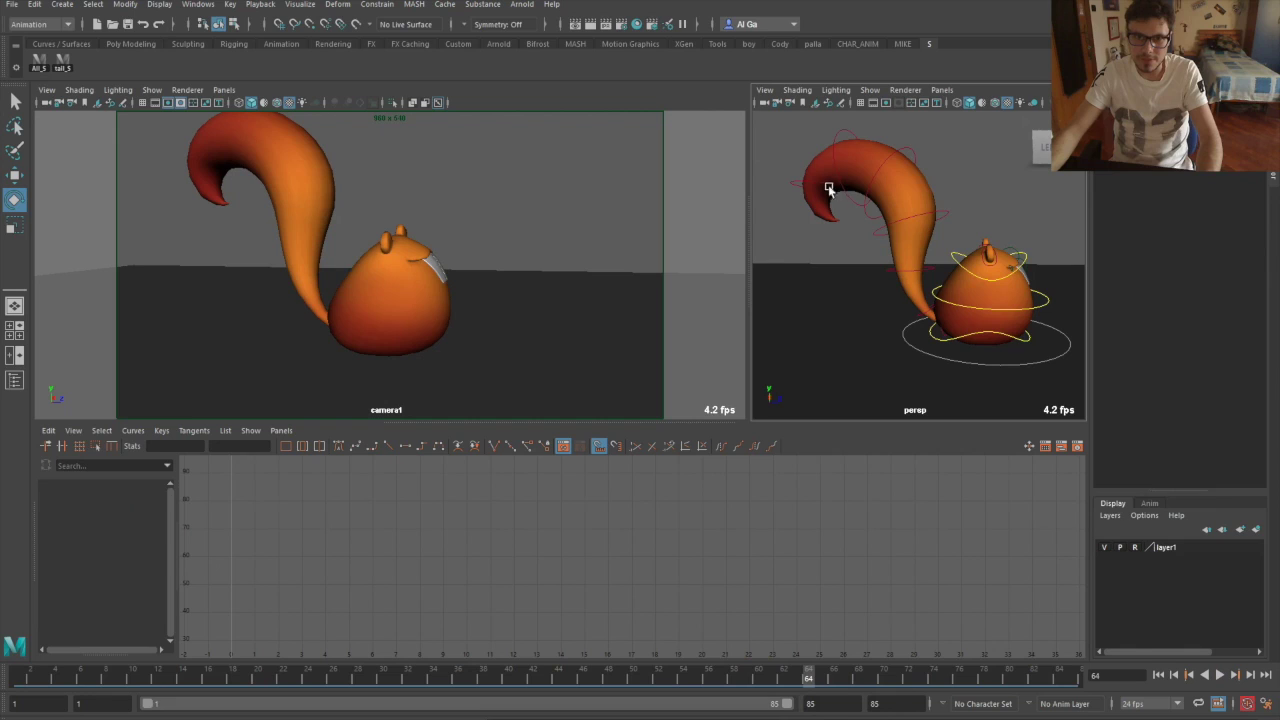
click(830, 189)
click(972, 218)
click(925, 269)
drag(1025, 225, 1014, 208)
click(938, 192)
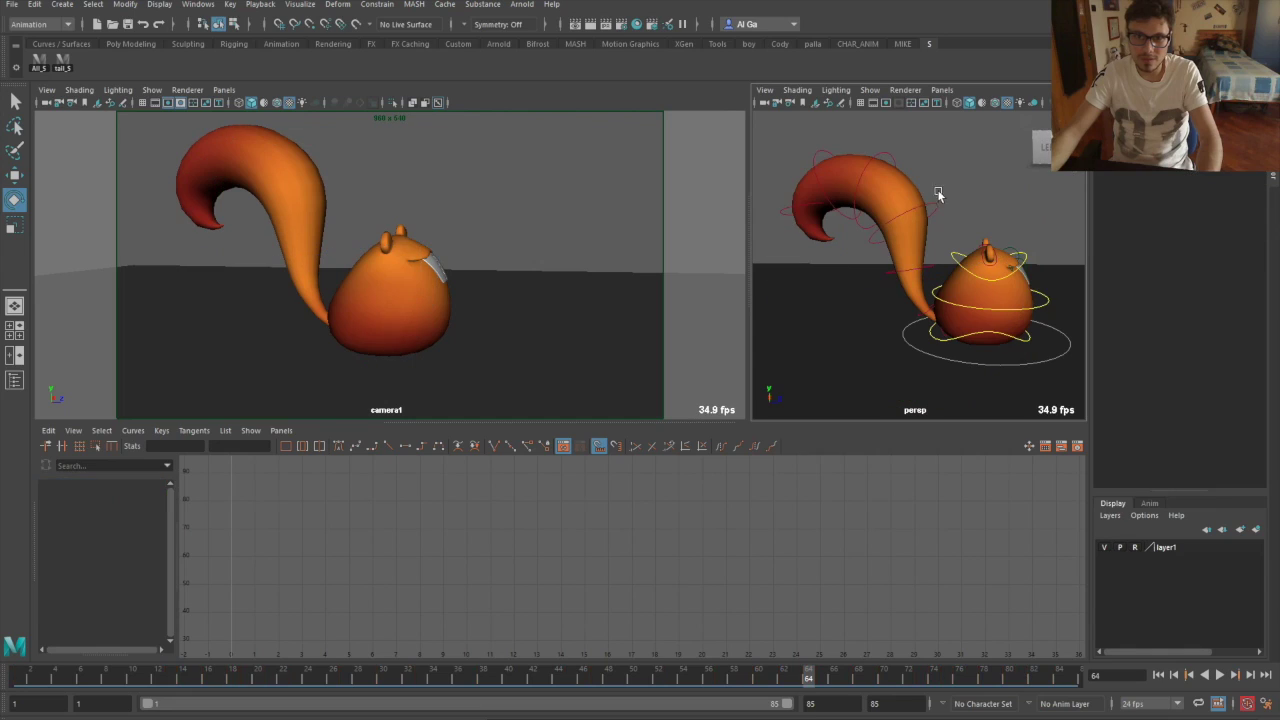
- At frame 64, rotate sqr_tail_5 to raise the outer tail and sqr_tail_7 to open up the curled tip
click(897, 157)
drag(1000, 172, 1007, 195)
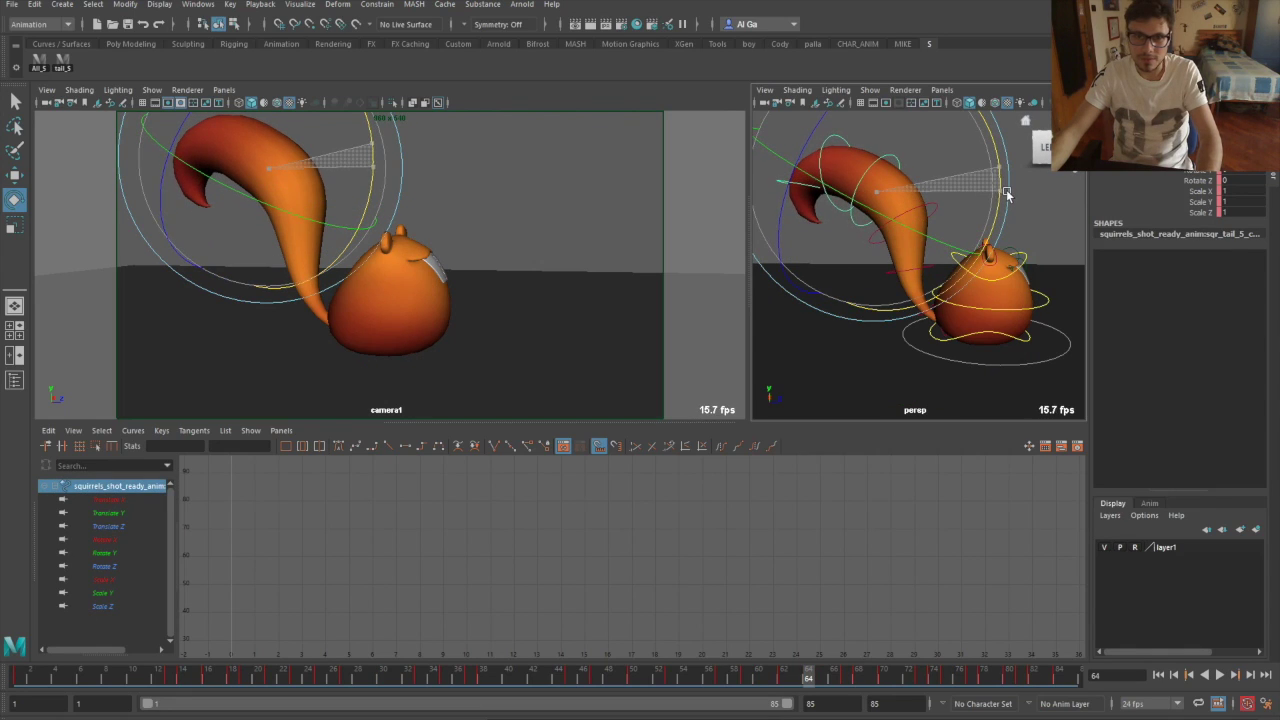
click(1051, 240)
drag(783, 157, 802, 192)
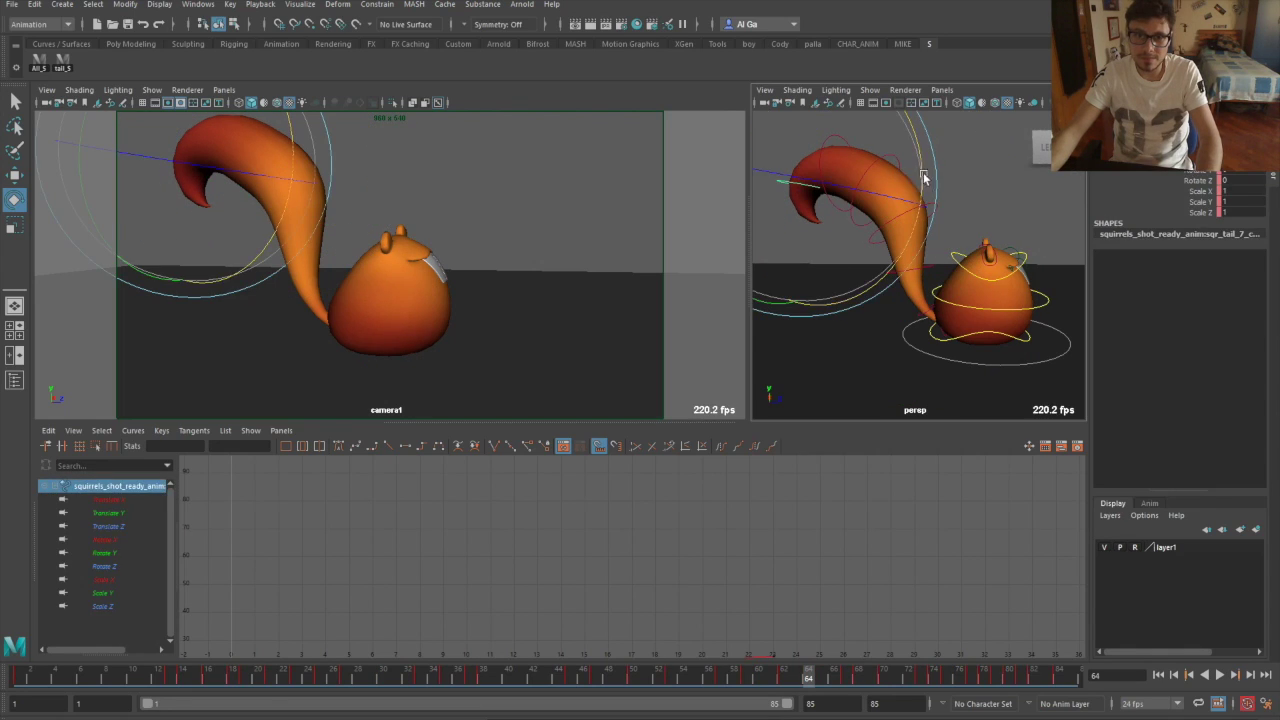
drag(918, 181, 735, 437)
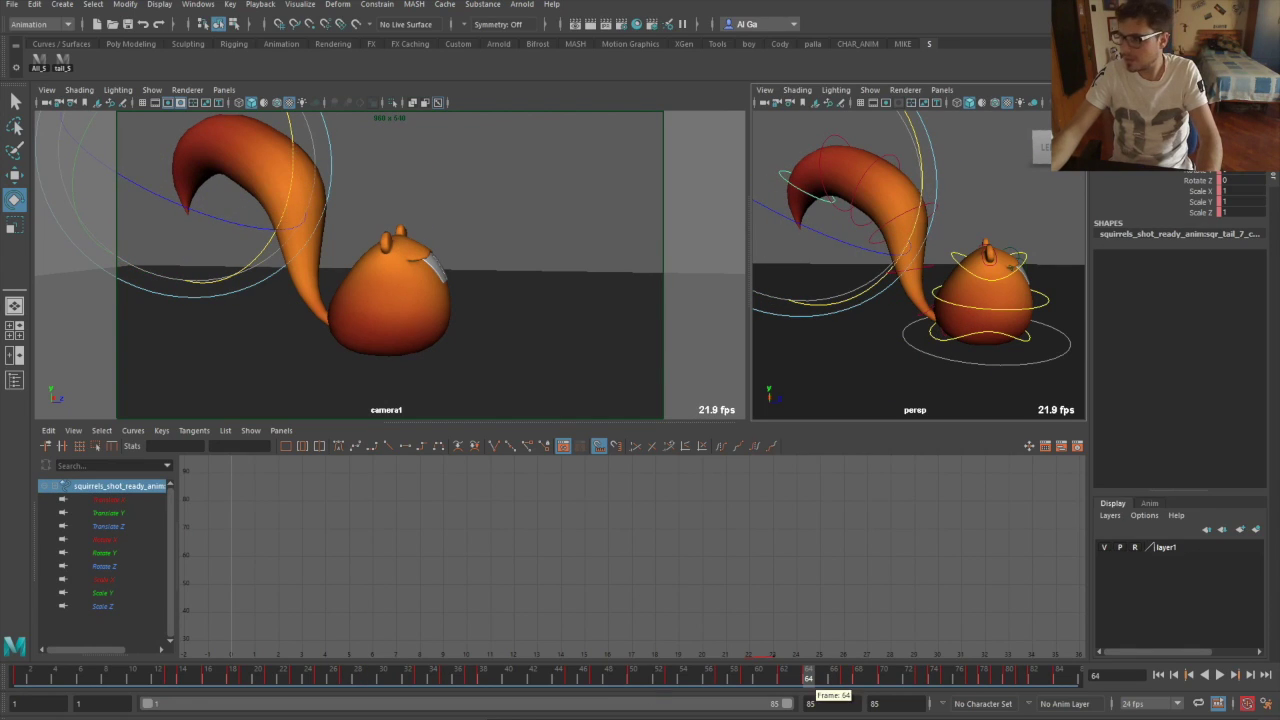
- At frame 64, fine-tune the rotation of the upper tail controls to smooth the arc toward the tip
click(878, 206)
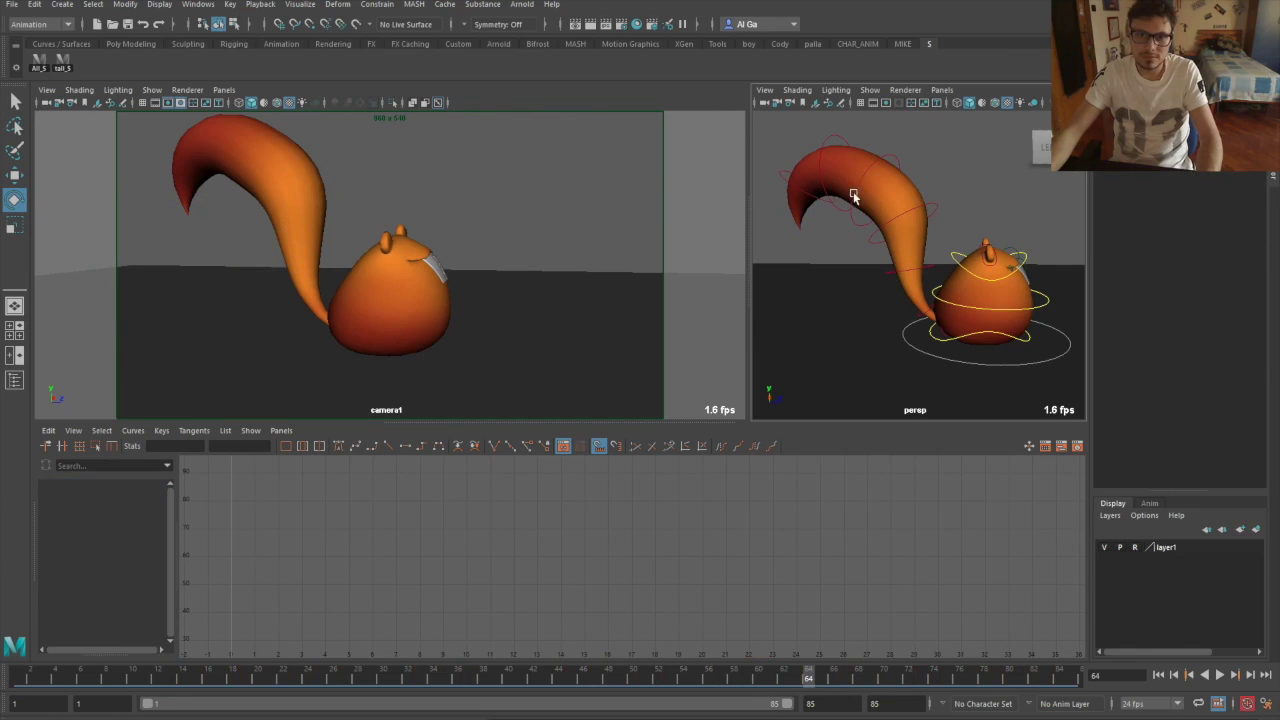
click(817, 150)
drag(950, 192, 994, 182)
click(921, 185)
click(899, 163)
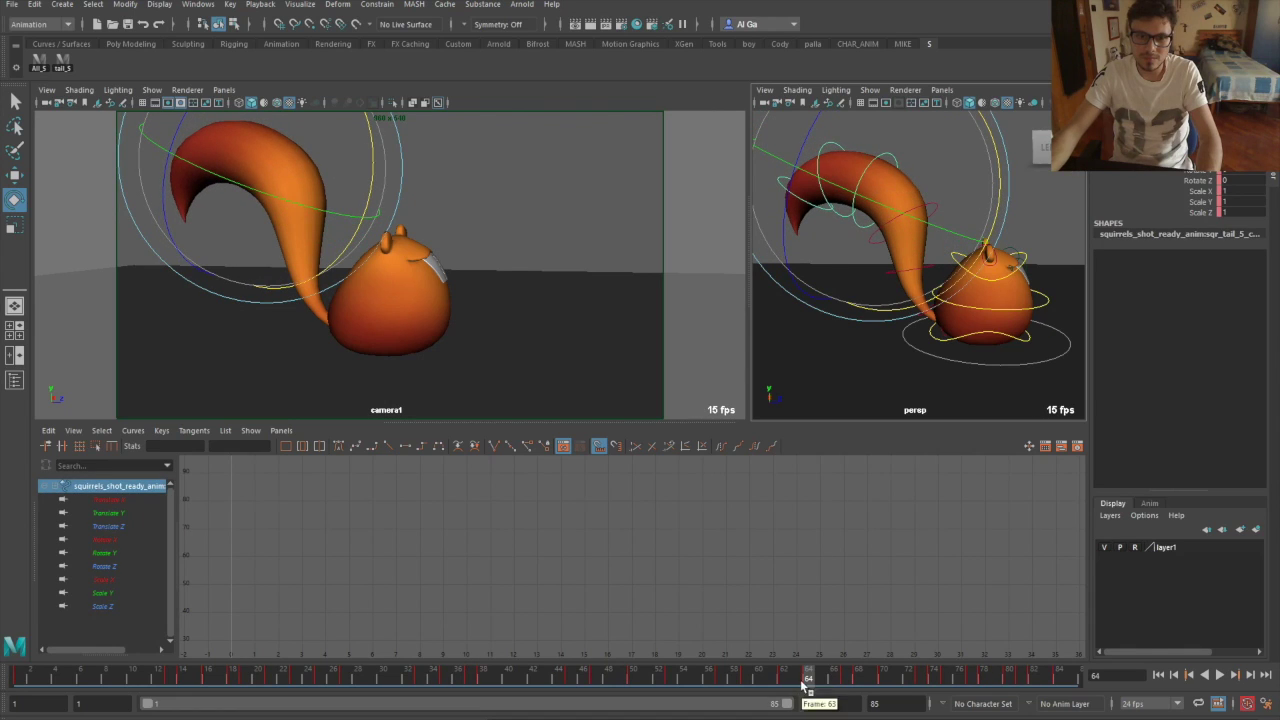
- Examine how the tail uncurls between frames 56 and 66, stepping through the poses up to the one at frame 64
key(alt+v)
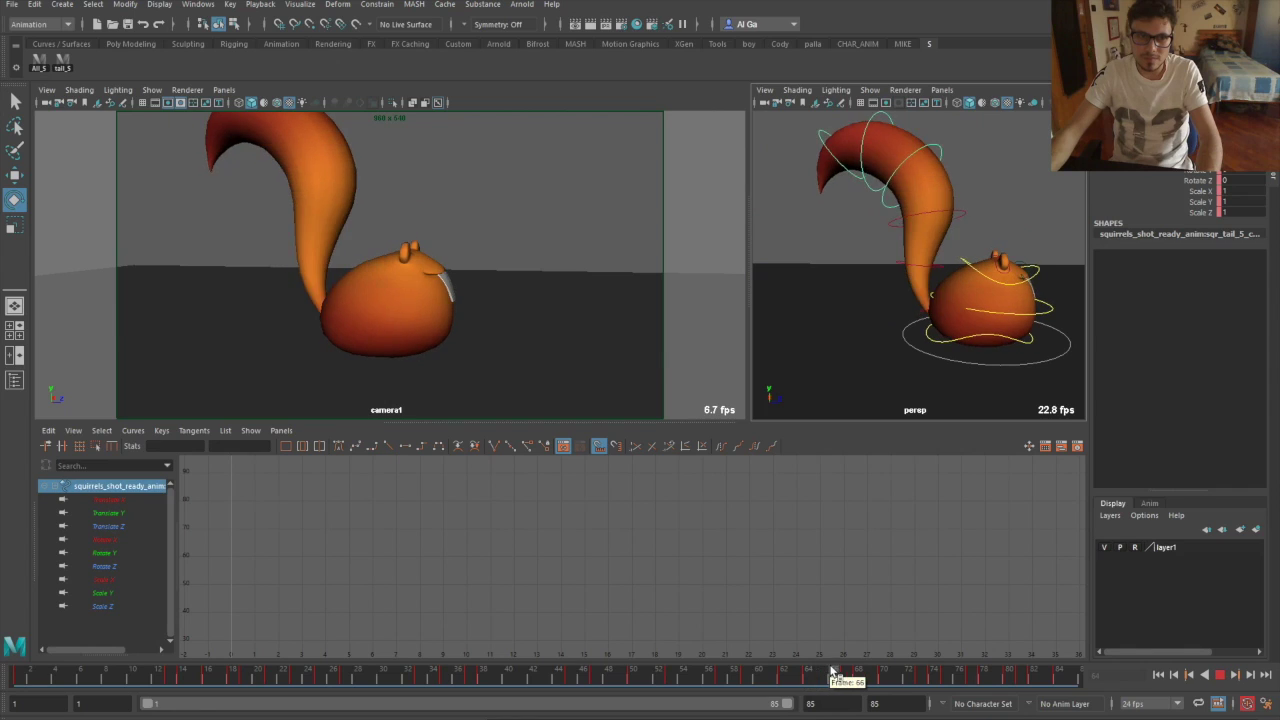
click(708, 674)
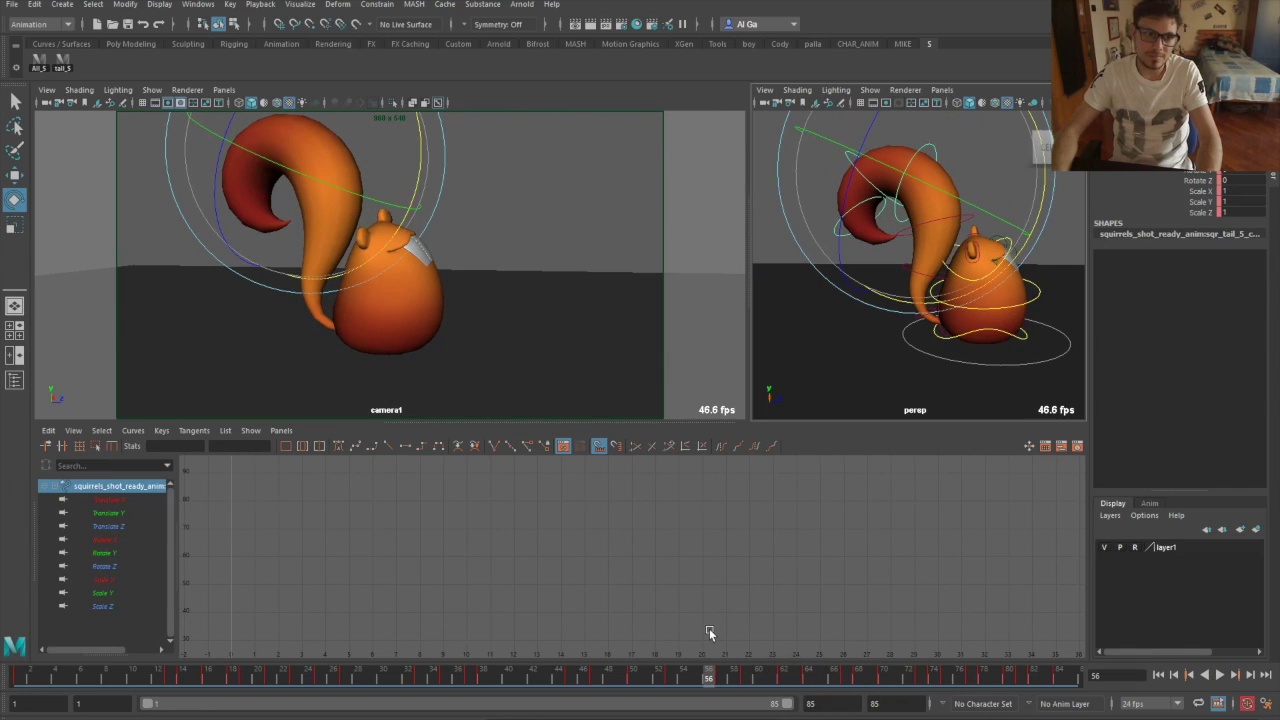
key(alt+v)
drag(717, 669, 783, 668)
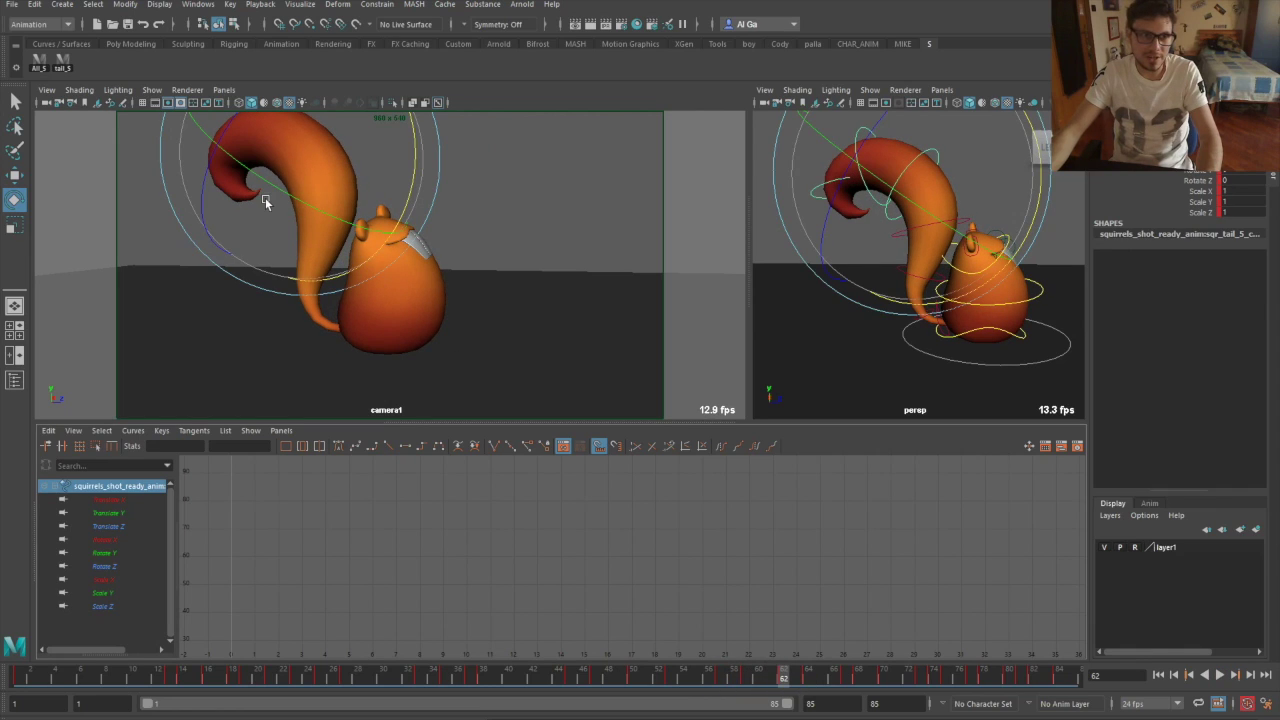
key(alt+v)
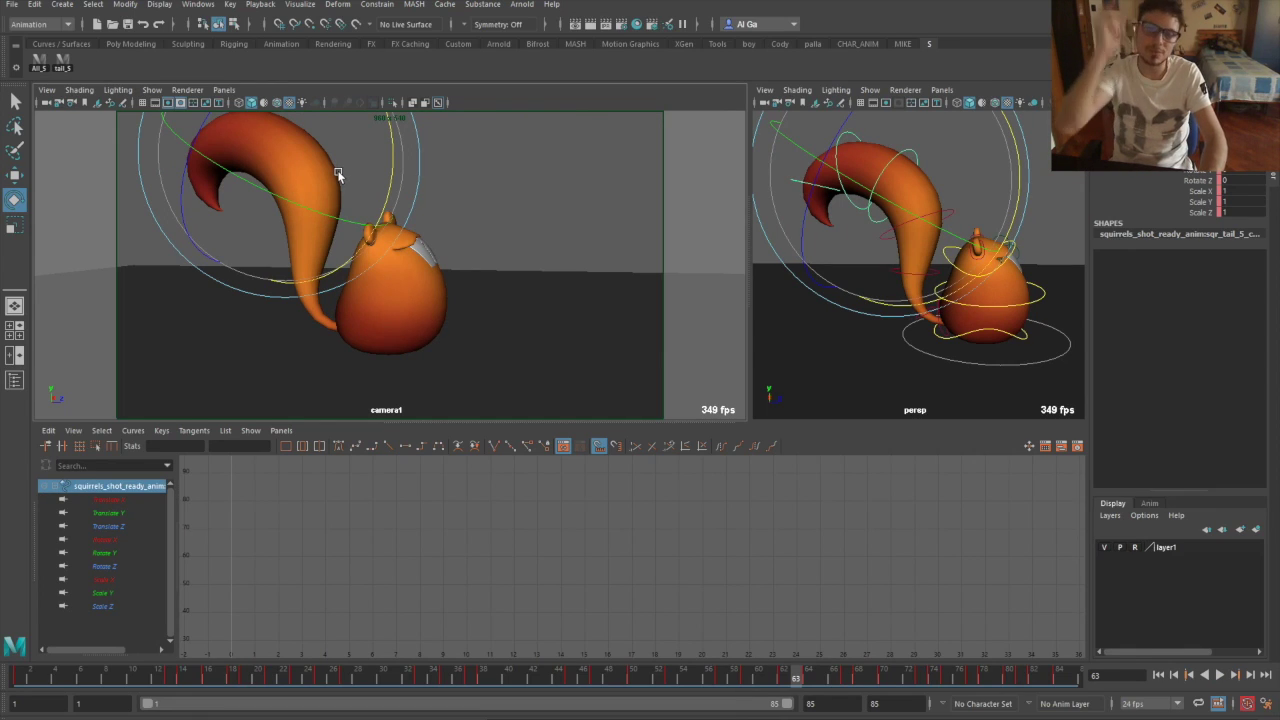
drag(815, 680, 746, 680)
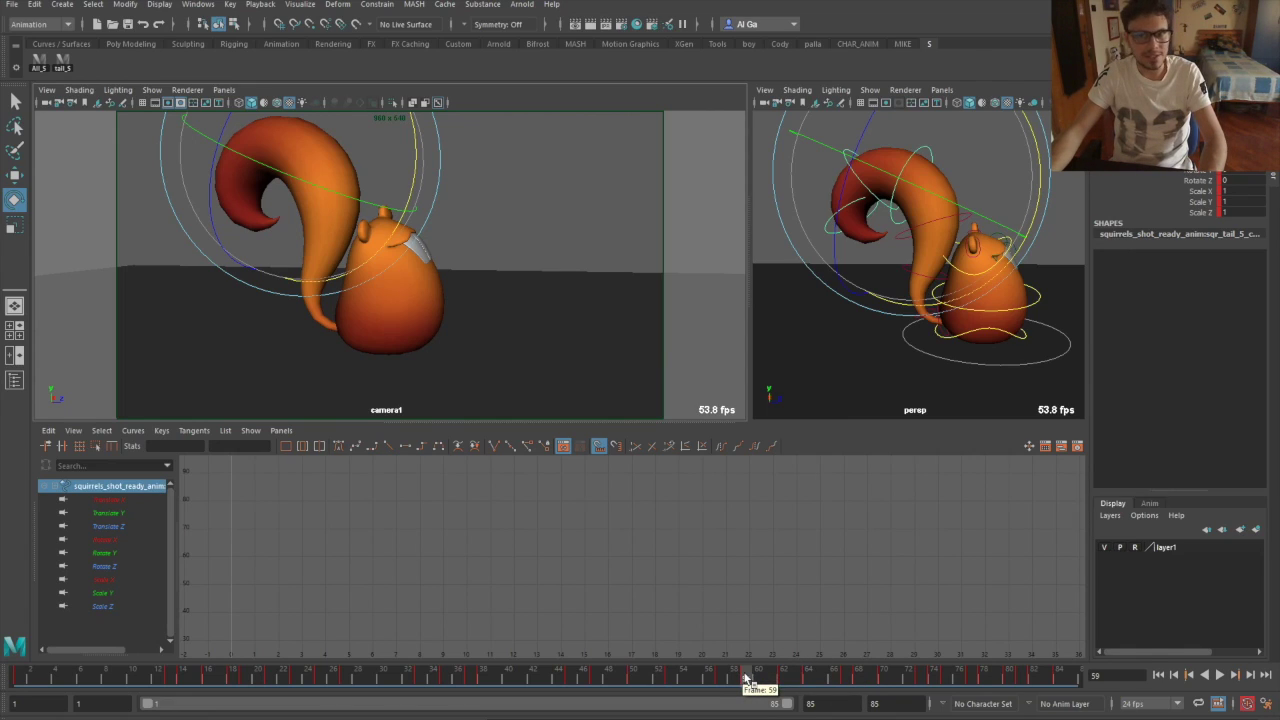
drag(750, 682, 771, 684)
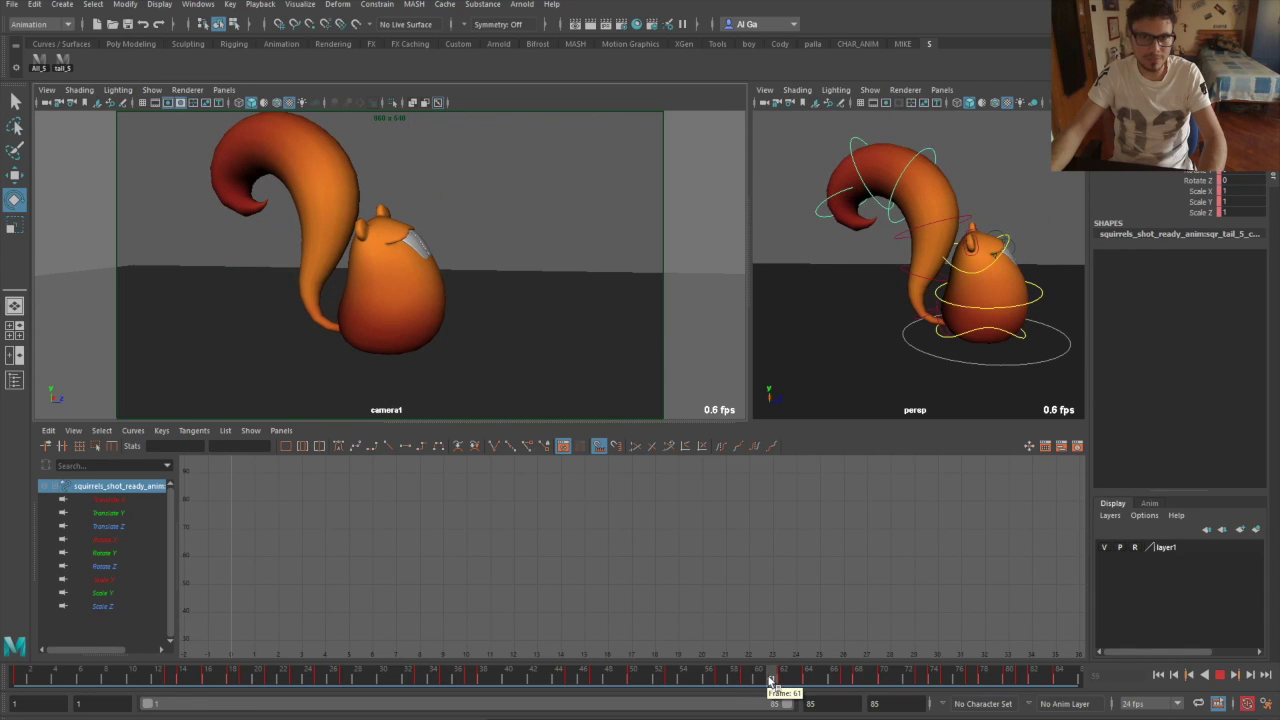
key(alt+v)
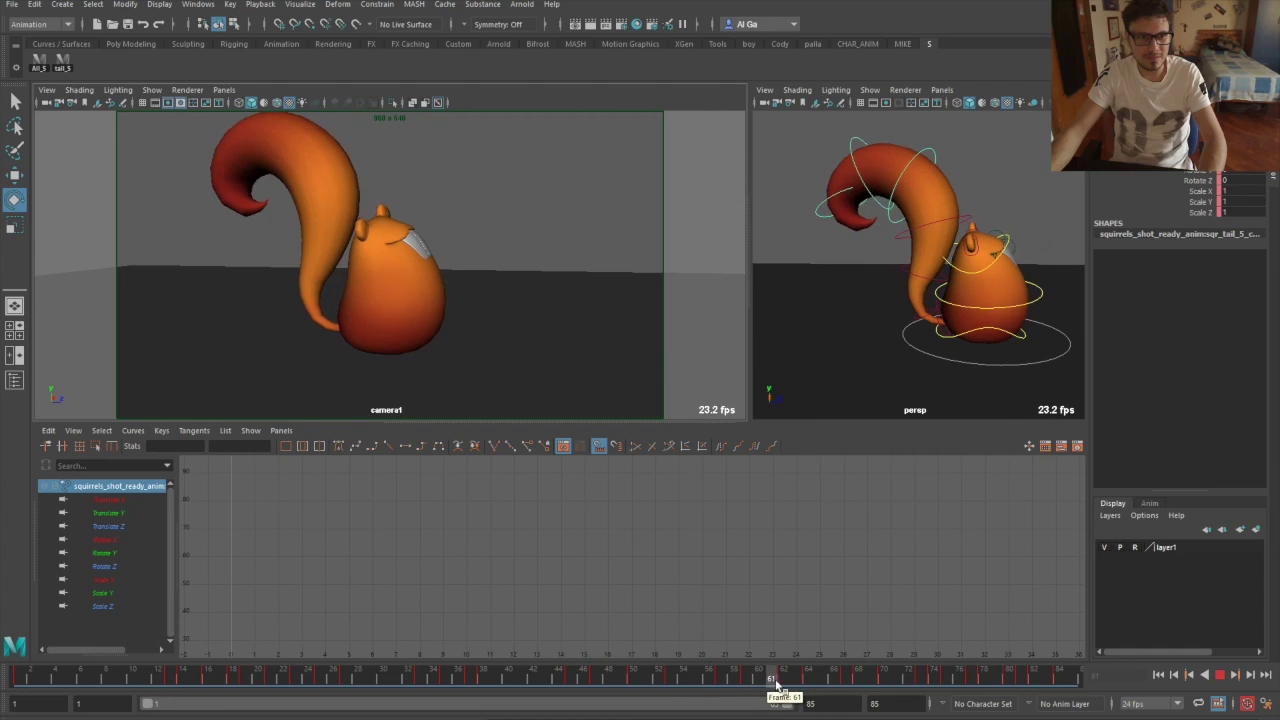
click(810, 680)
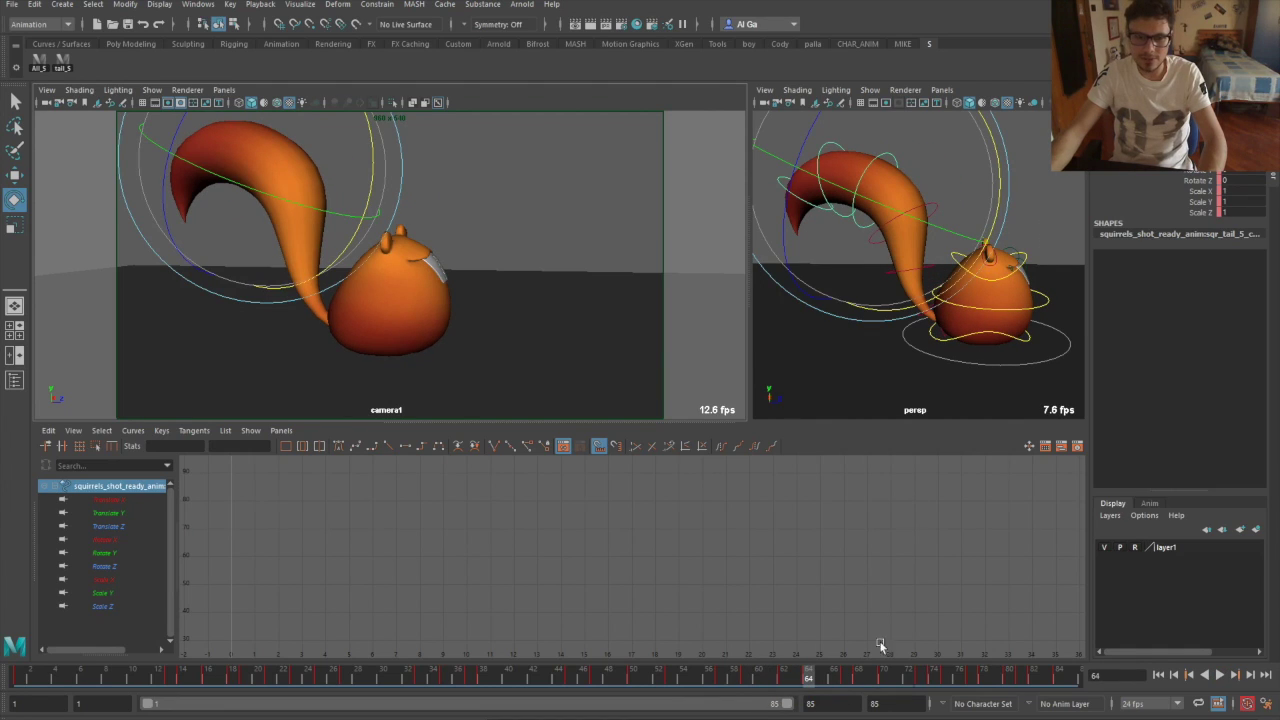
- At frames 18 and 19, adjust the rotation of sqr_tail_5 to refine the upper tail as it swings back
drag(812, 678, 457, 695)
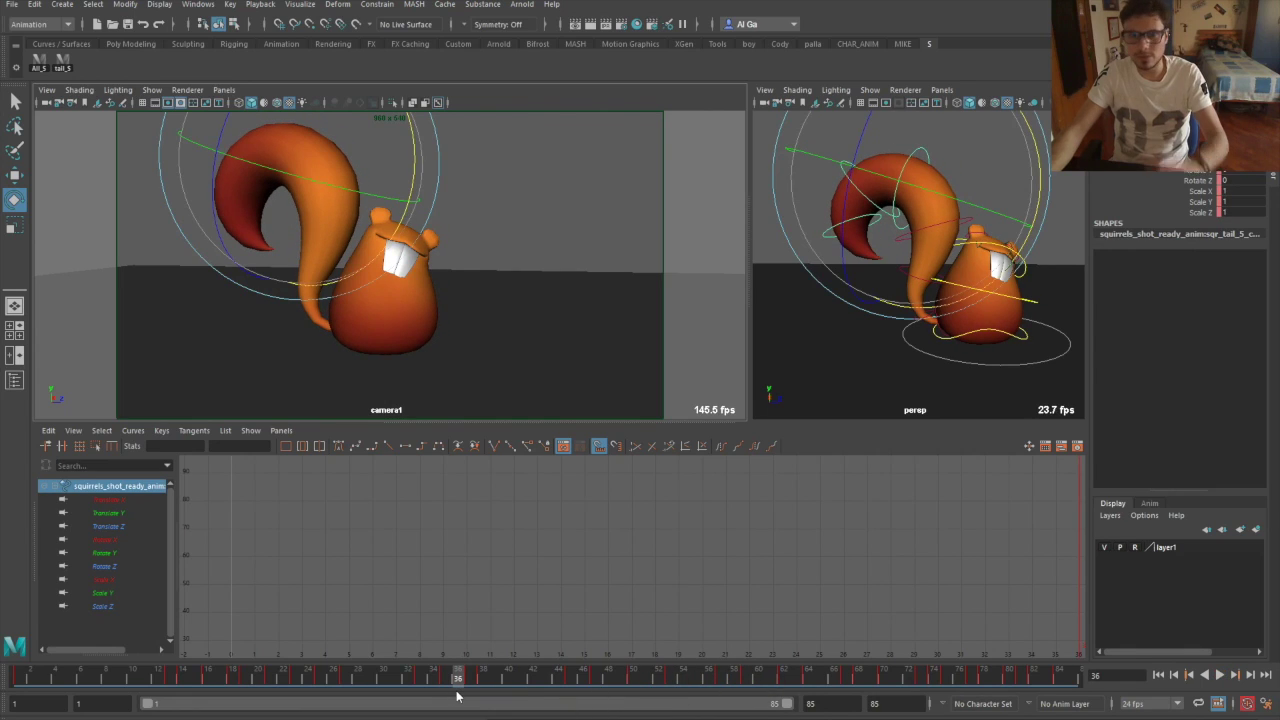
click(147, 673)
key(alt+v)
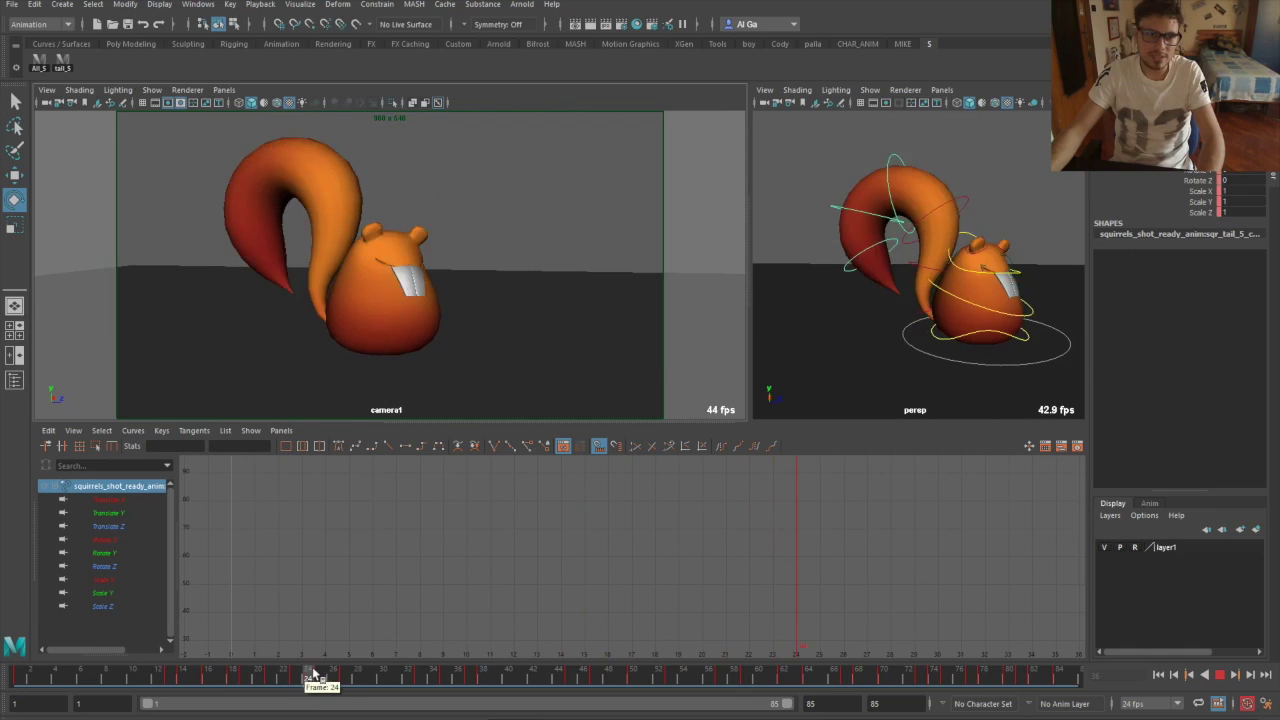
key(alt+v)
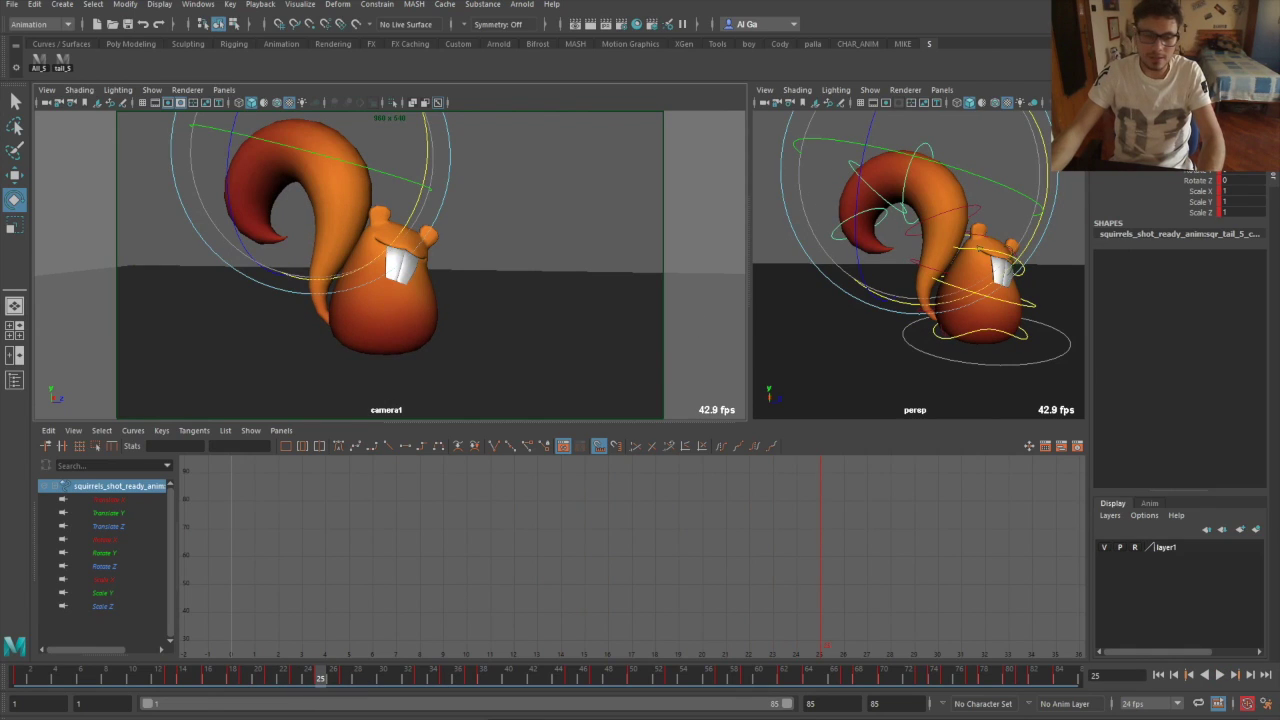
drag(152, 682, 237, 680)
drag(403, 197, 410, 215)
click(246, 680)
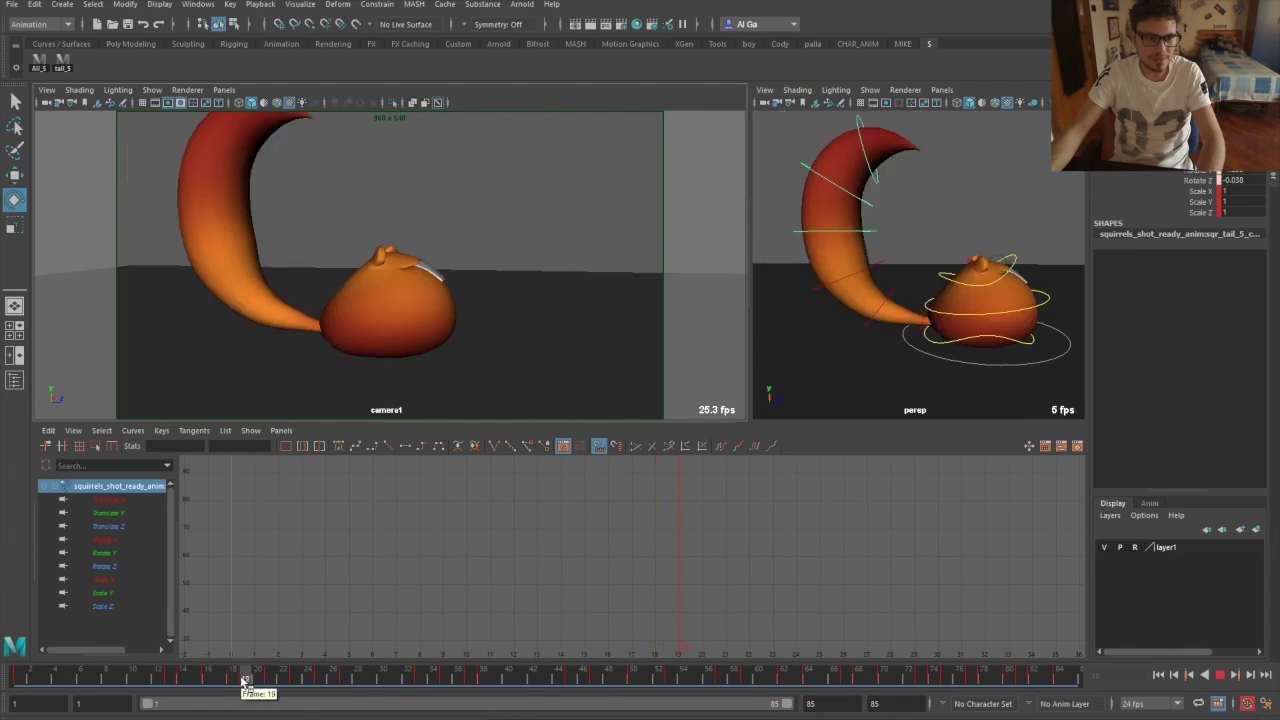
drag(356, 252, 253, 608)
- At frame 20, rotate sqr_tail_5 and sqr_tail_4 to bend the outer tail further upward
click(258, 680)
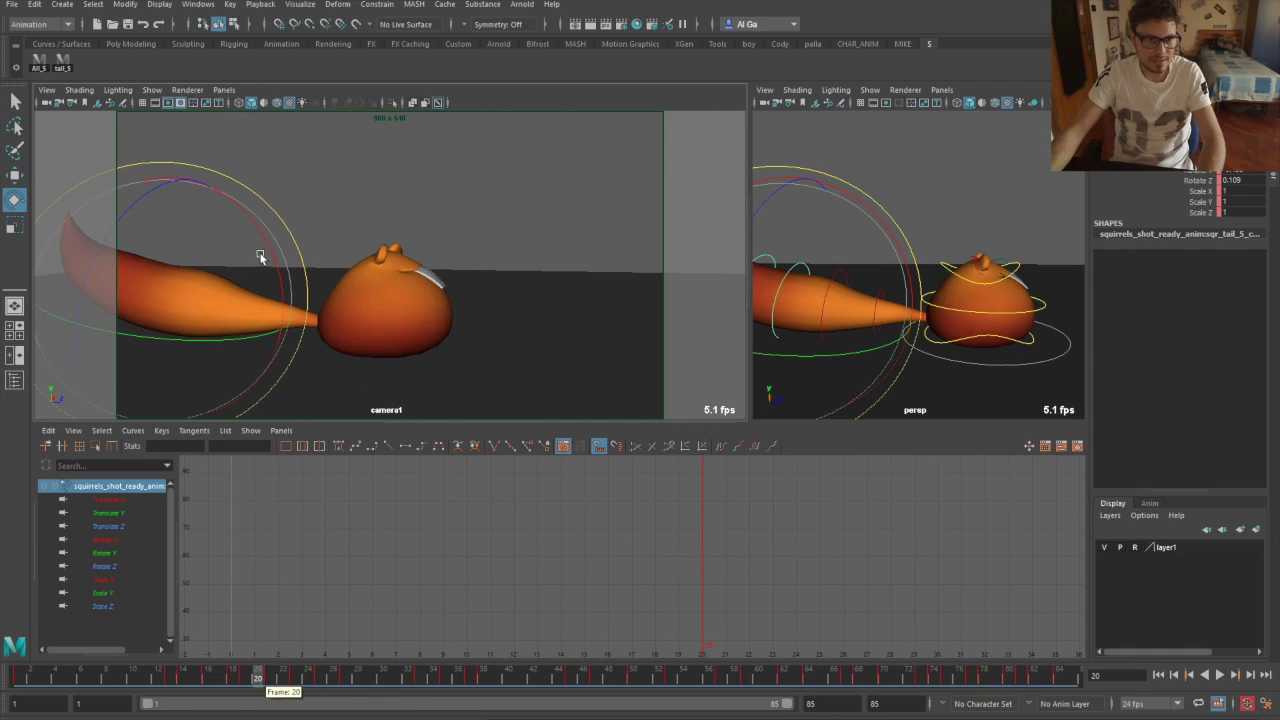
drag(306, 266, 306, 281)
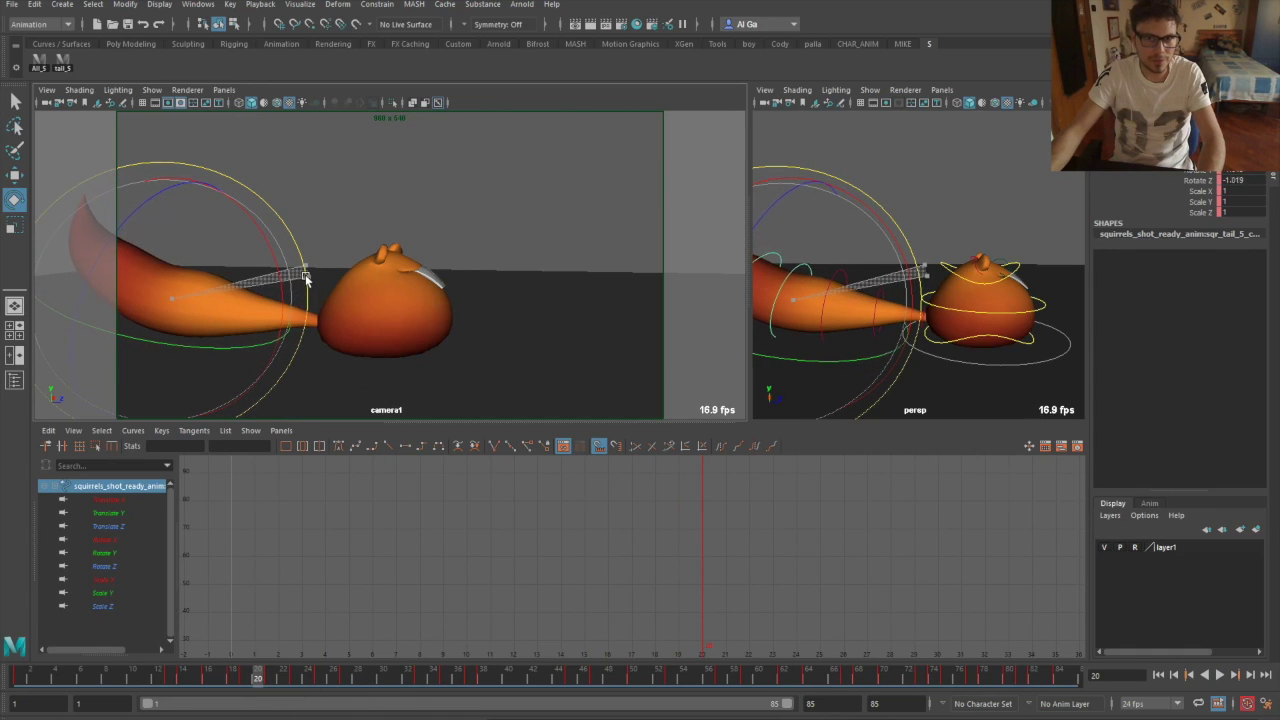
click(874, 254)
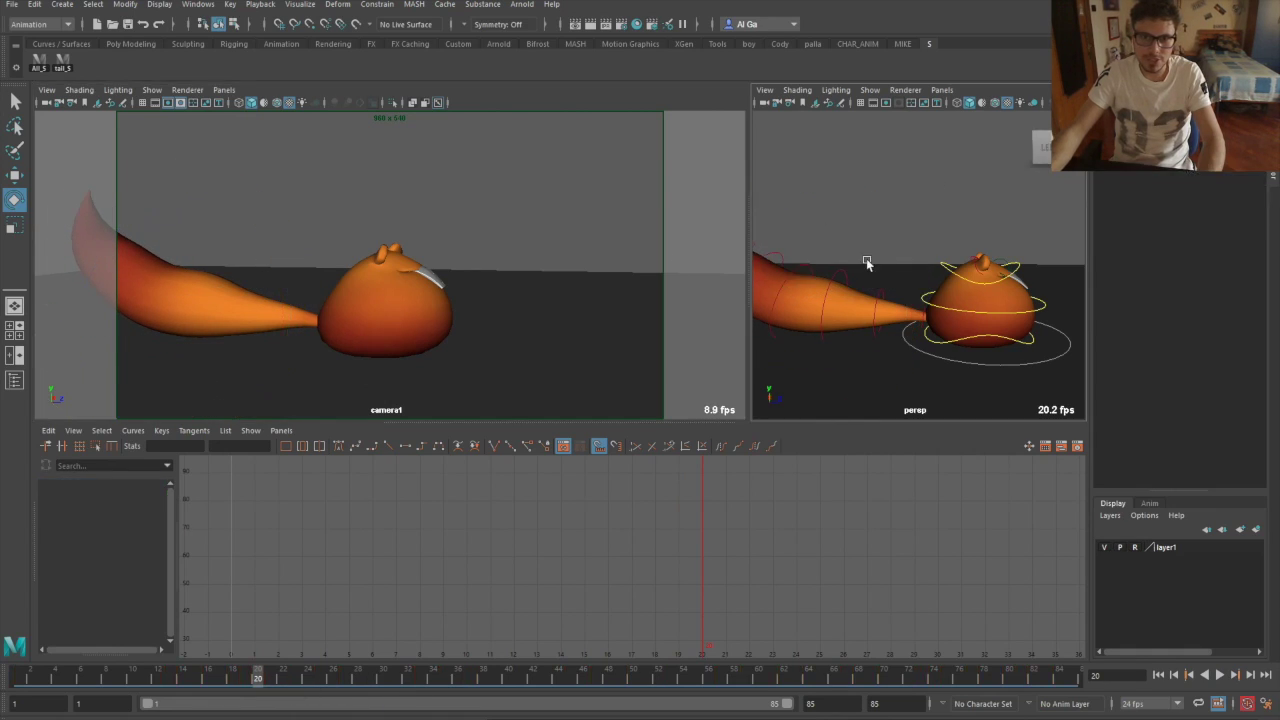
click(839, 272)
drag(938, 237, 942, 236)
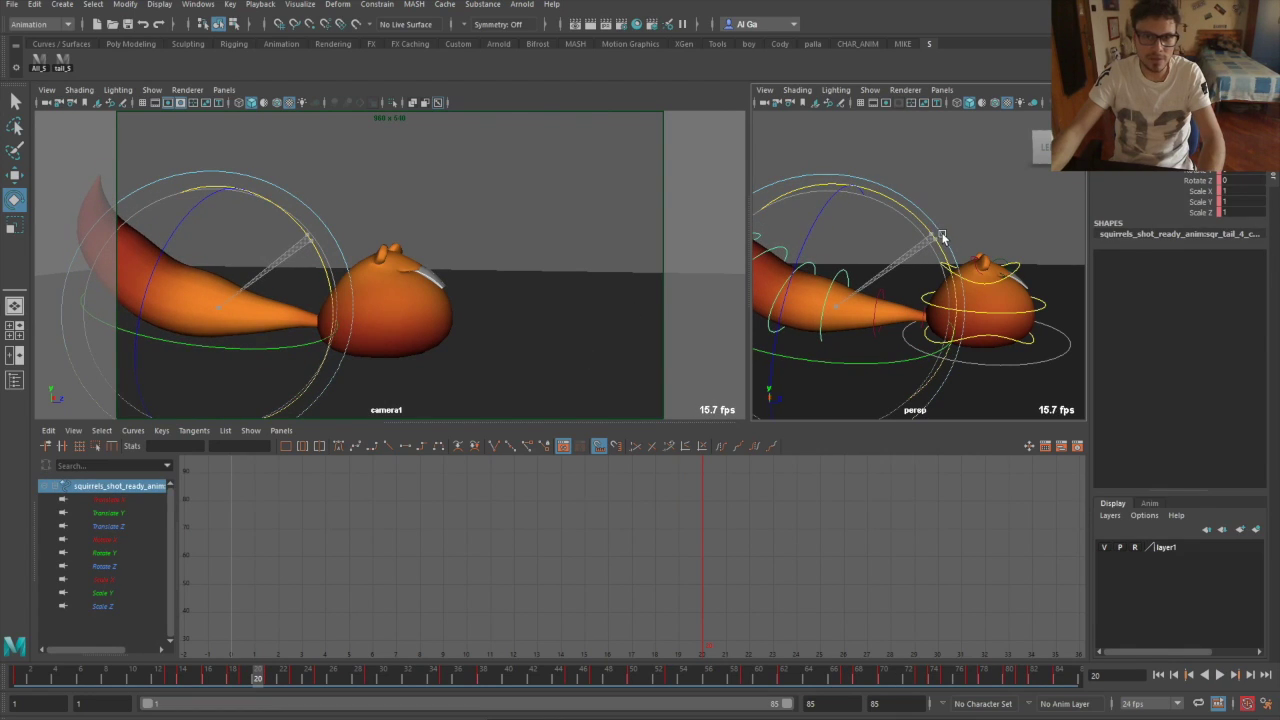
click(809, 237)
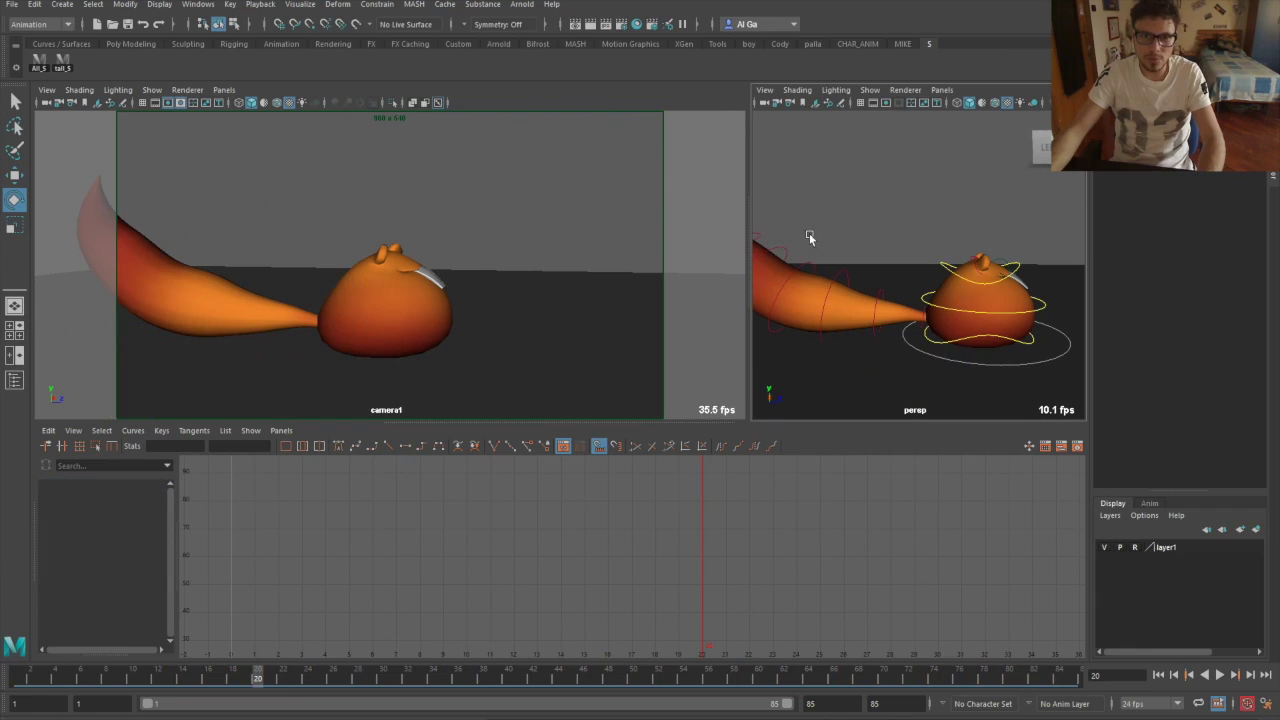
click(798, 263)
click(837, 169)
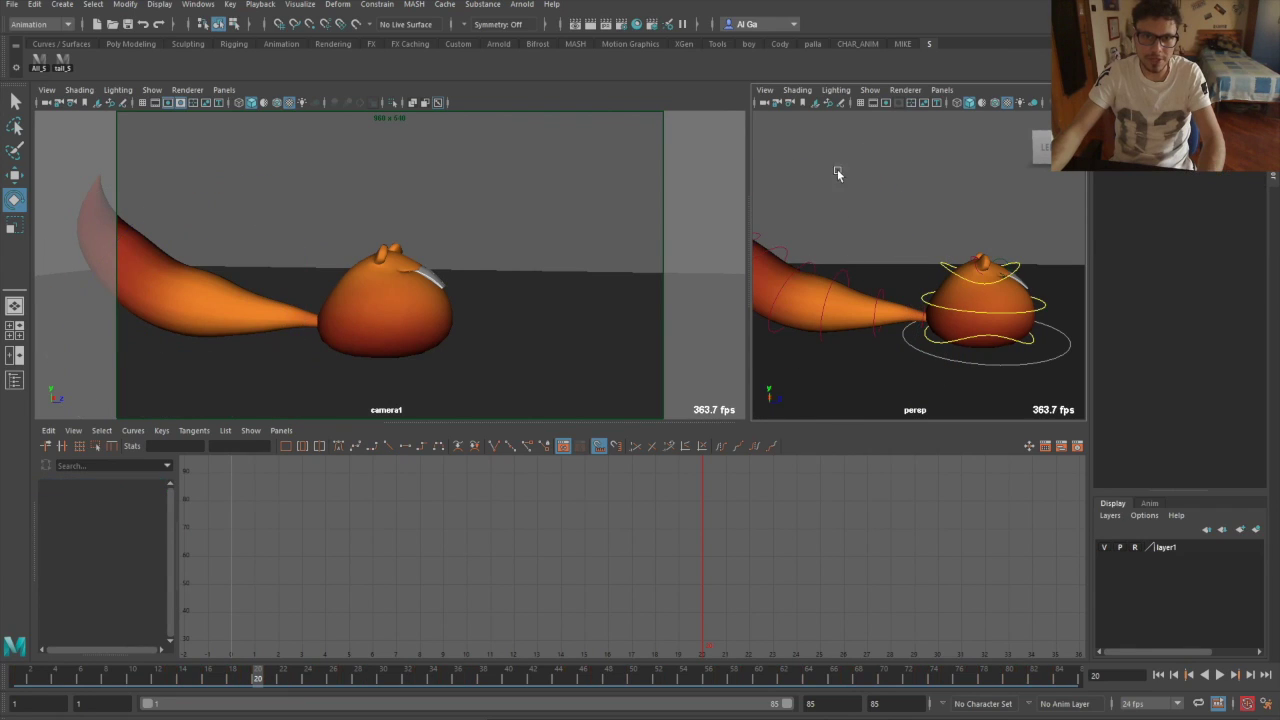
click(783, 253)
key(alt+v)
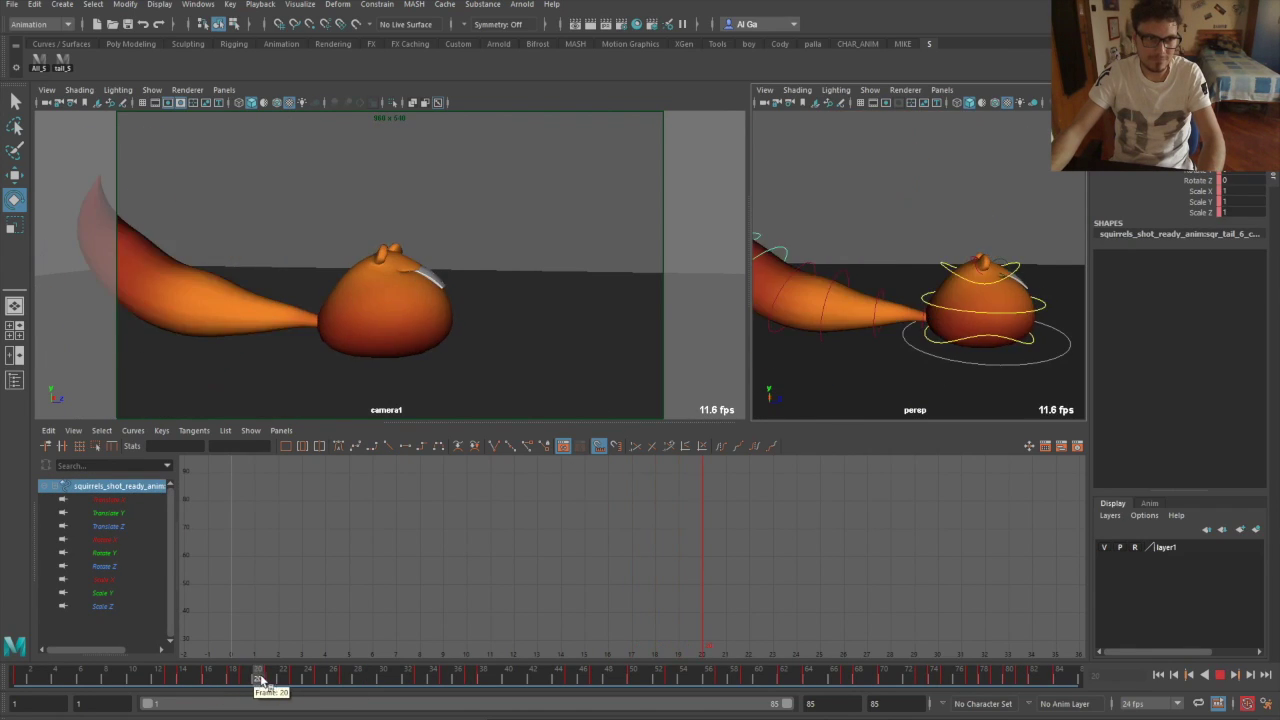
- At frame 21, rotate the outer tail controls, including sqr_tail_6, to open the downward curl and trail the tip behind
drag(247, 683, 270, 683)
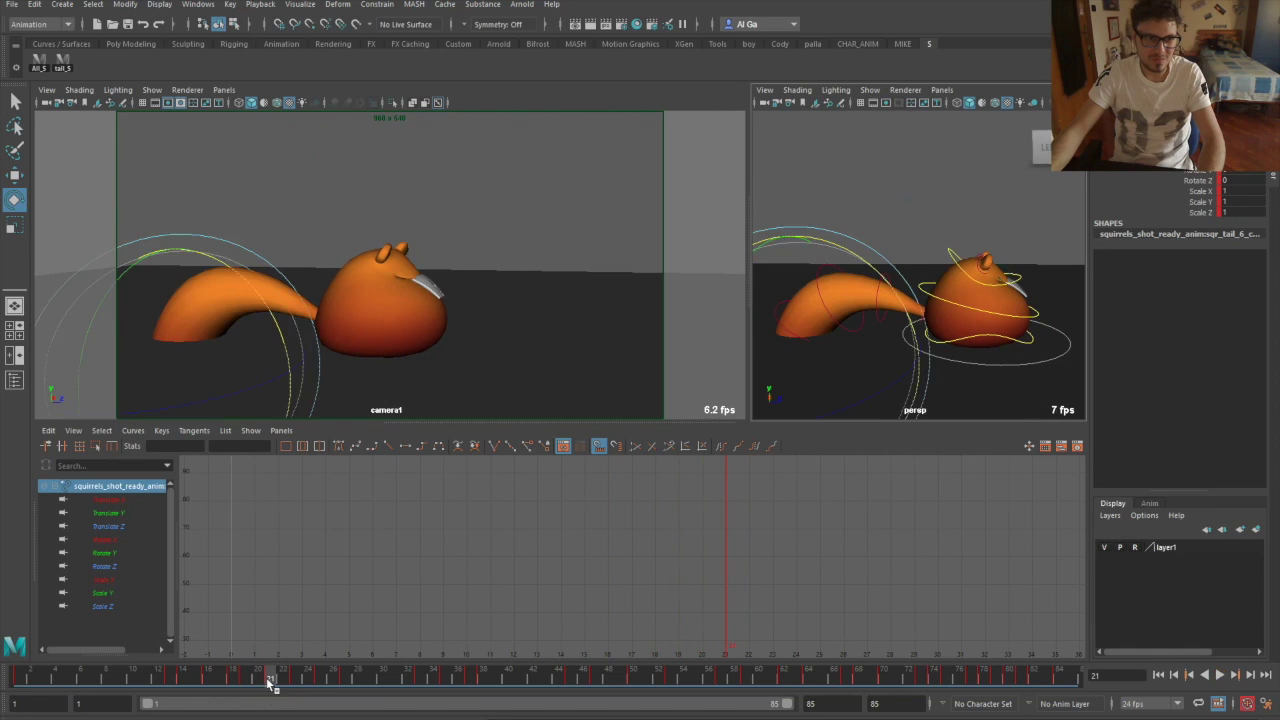
click(900, 220)
click(829, 261)
drag(954, 280, 952, 333)
alt+middle_drag(822, 376, 916, 346)
click(806, 164)
click(830, 272)
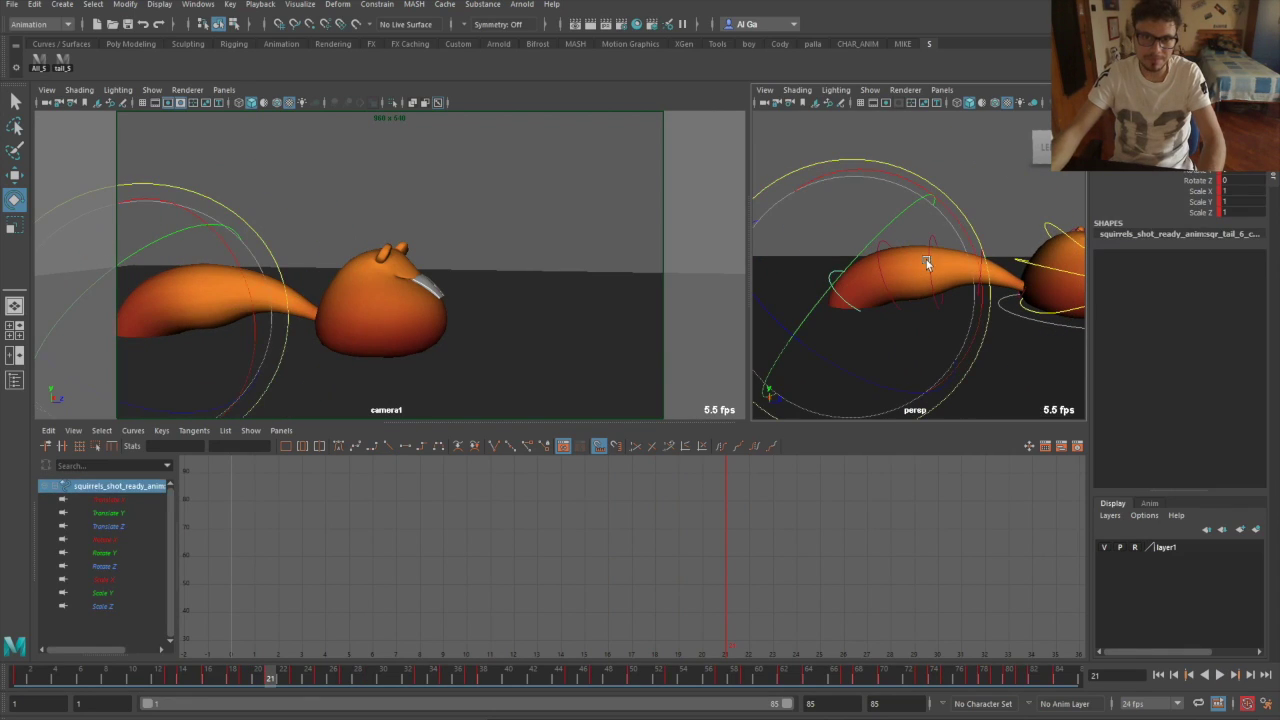
drag(971, 249, 980, 320)
key(alt+v)
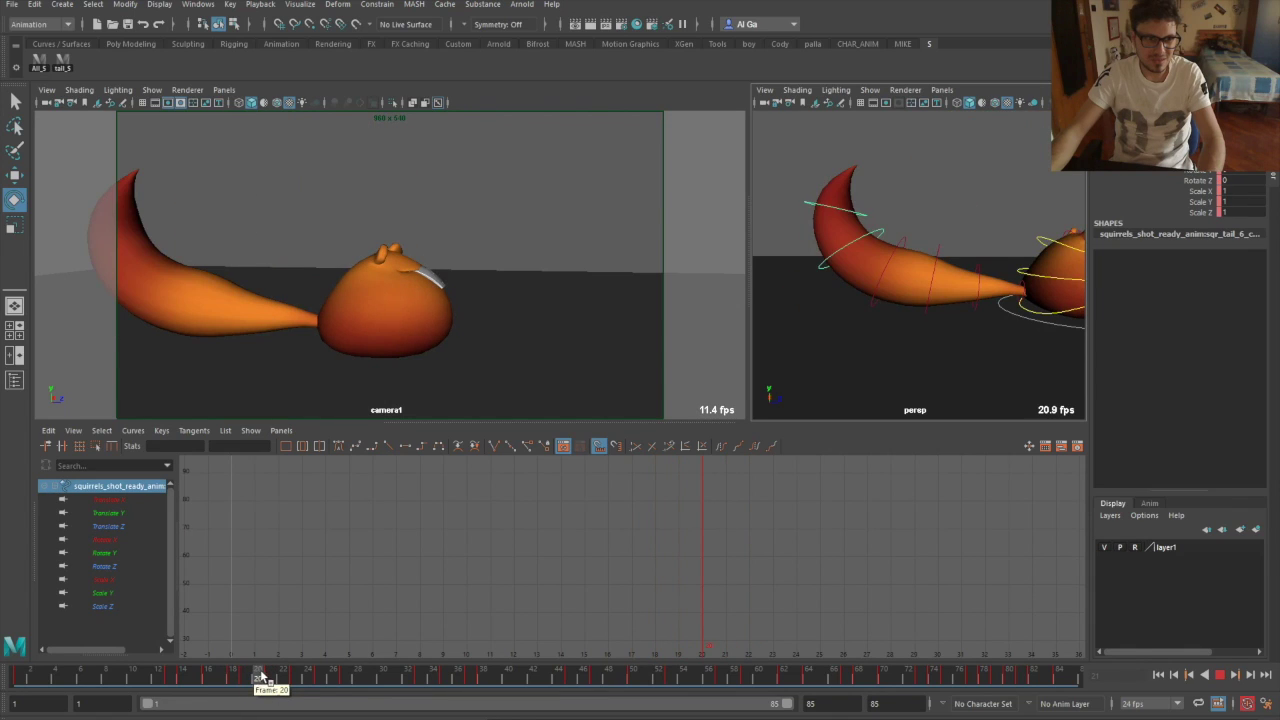
- At frame 21, rotate sqr_tail_3 slightly to lift the middle and outer tail
click(270, 678)
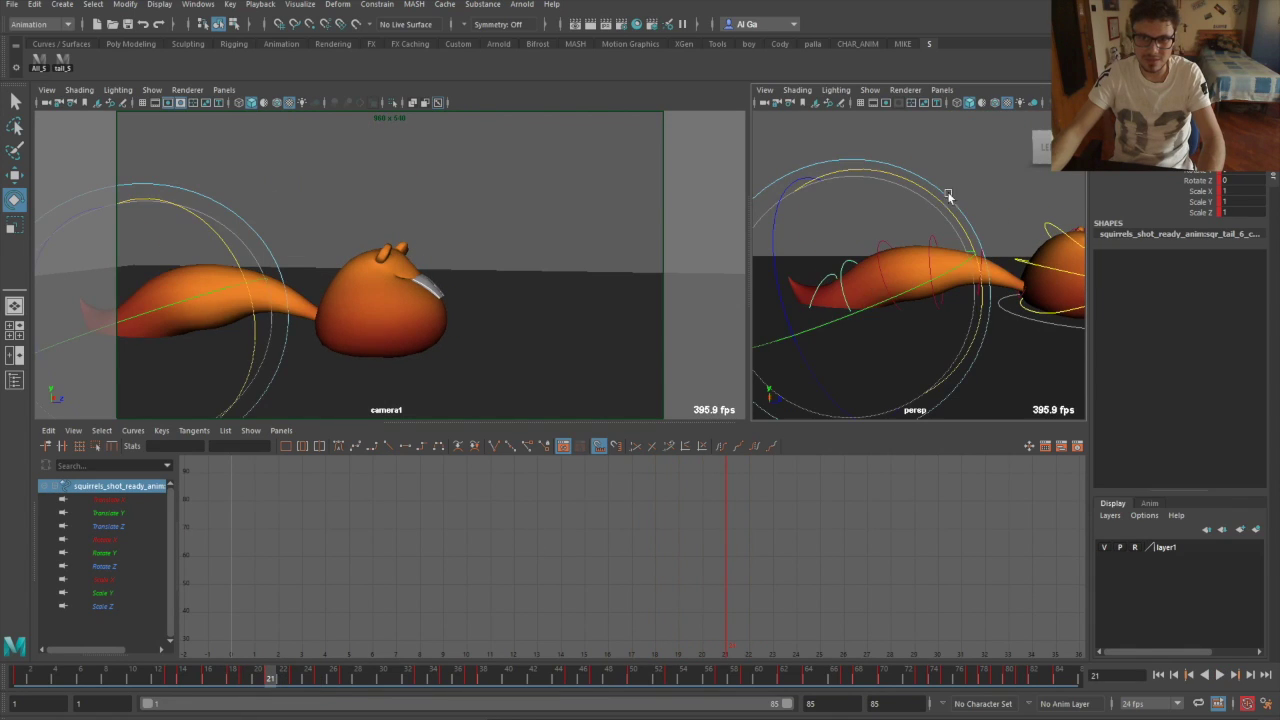
click(973, 225)
click(981, 254)
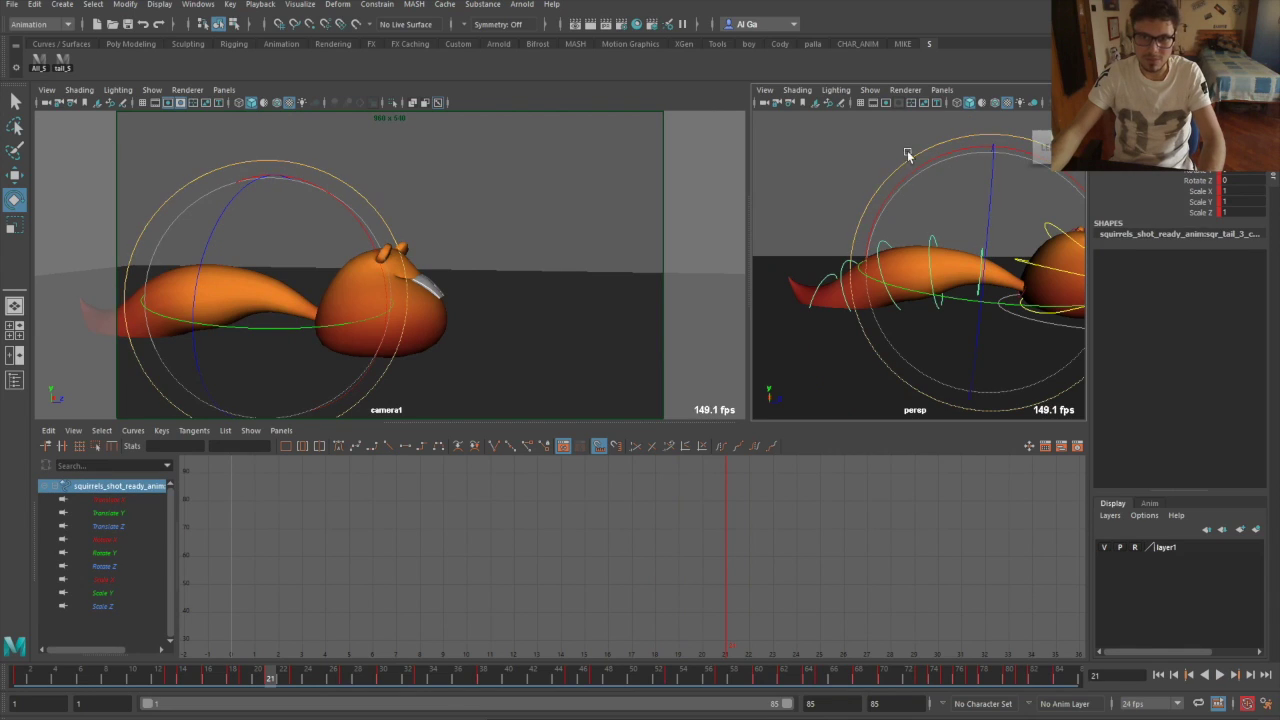
drag(922, 166, 932, 165)
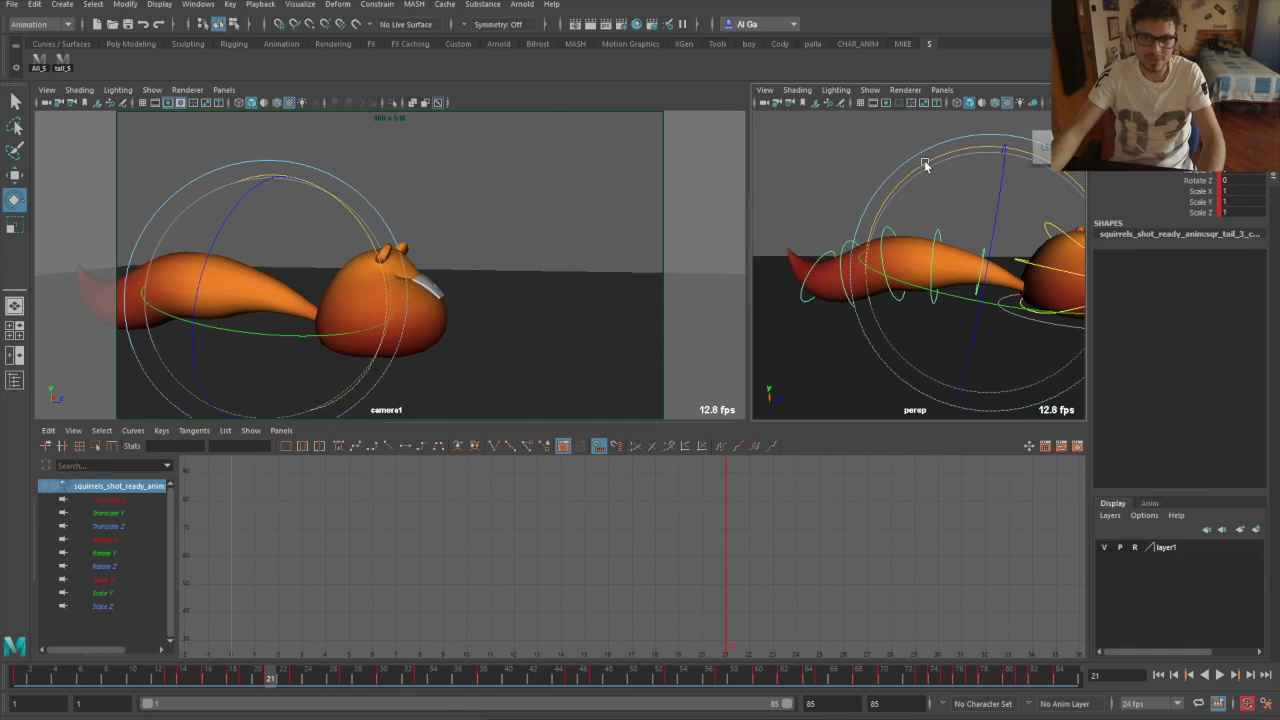
- At frame 21, fine-tune the rotation of sqr_tail_5 and sqr_tail_6 to smooth the curve toward the tip
click(828, 154)
click(931, 252)
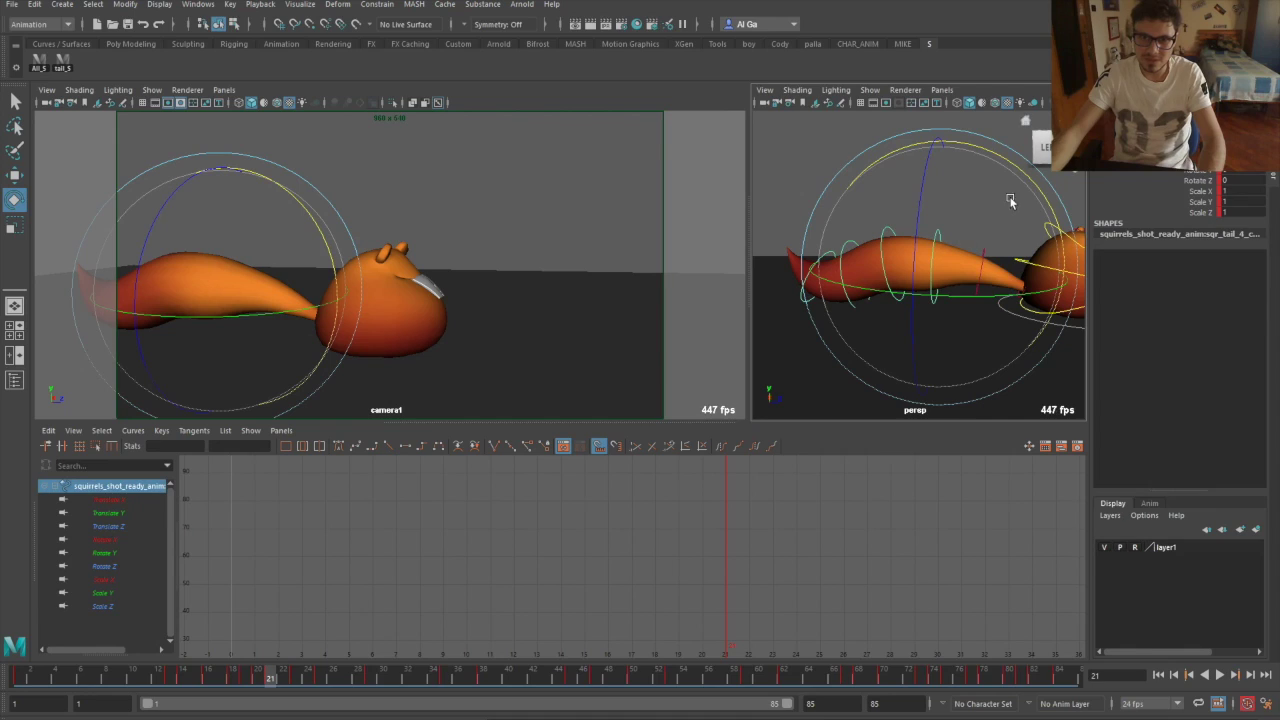
click(774, 190)
click(978, 230)
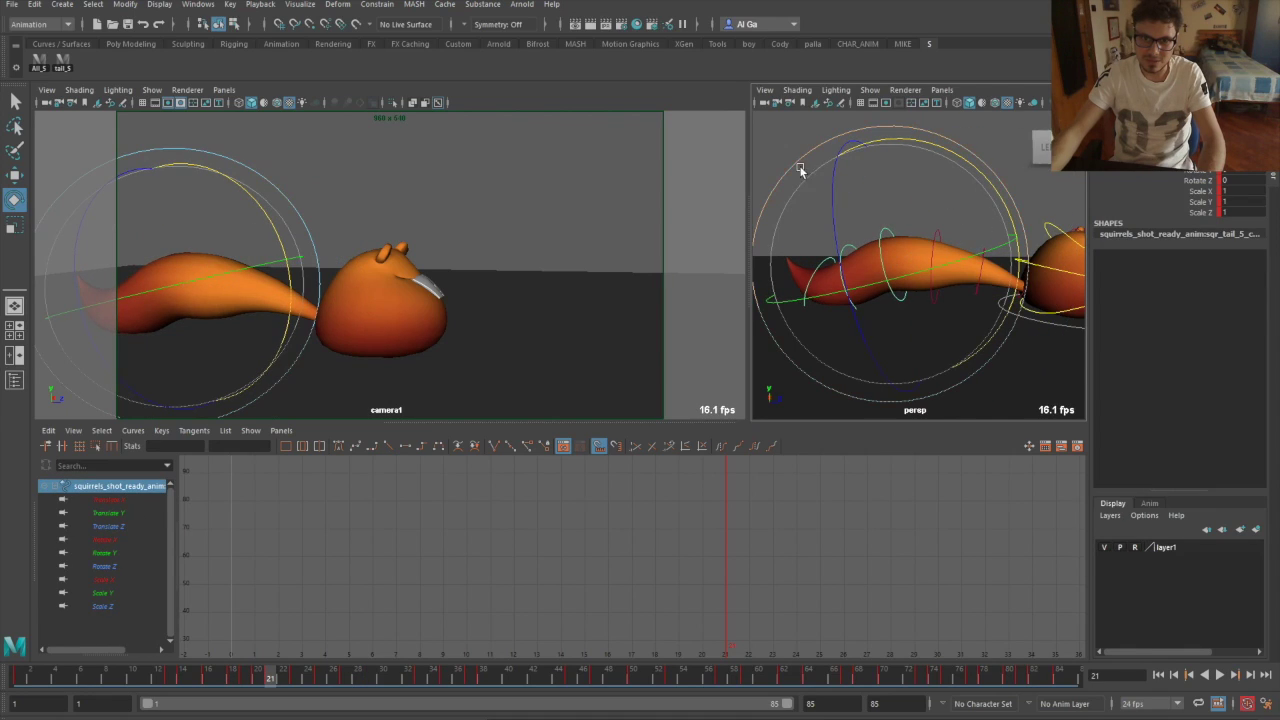
key(r)
click(853, 249)
key(e)
drag(957, 231, 968, 233)
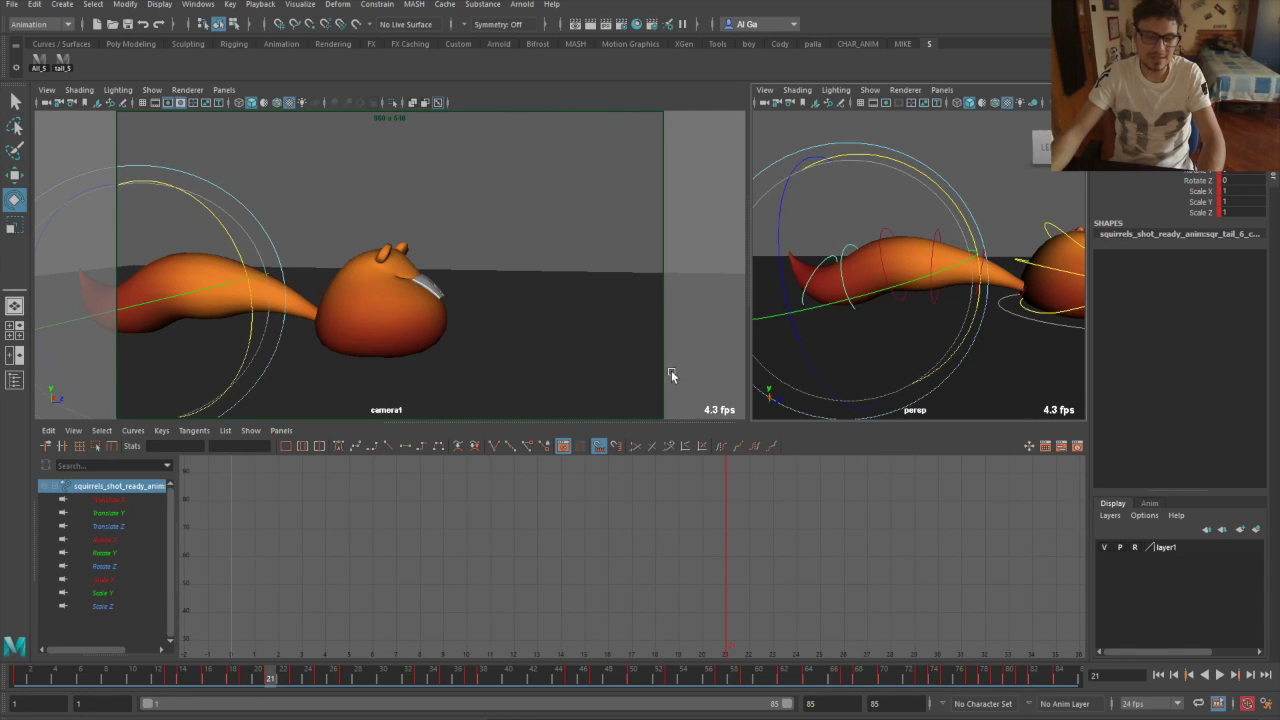
- At frame 22, rotate sqr_tail_7 slightly so the tail tip drags outward from the curl
mouse_move(277, 678)
mouse_down()
mouse_move(297, 680)
mouse_move(282, 681)
mouse_up()
click(283, 680)
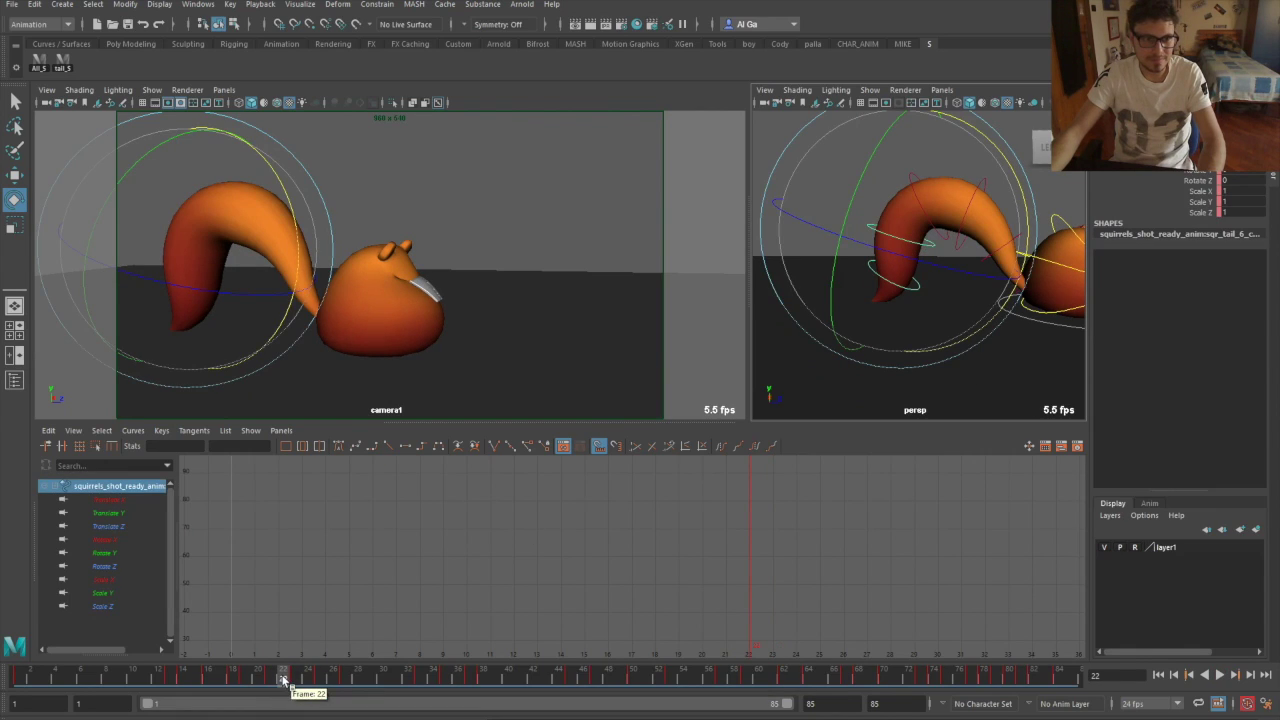
click(914, 289)
key(w)
key(e)
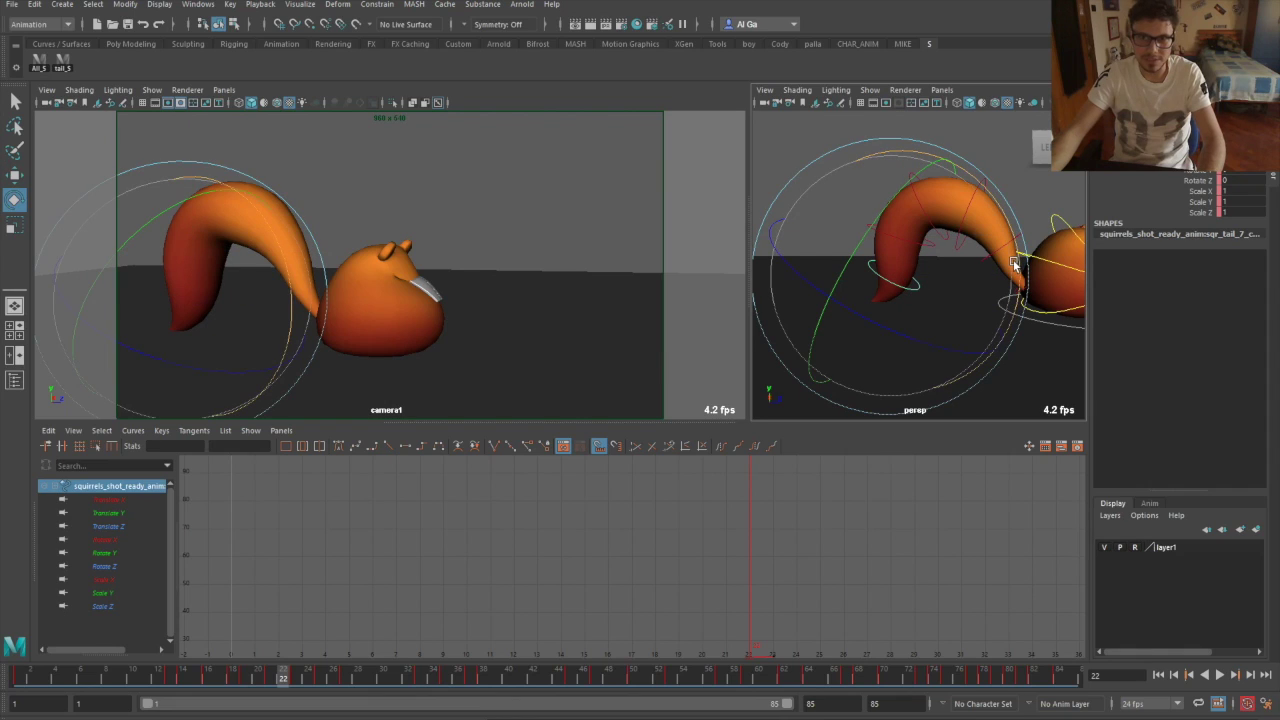
drag(1007, 263, 1007, 283)
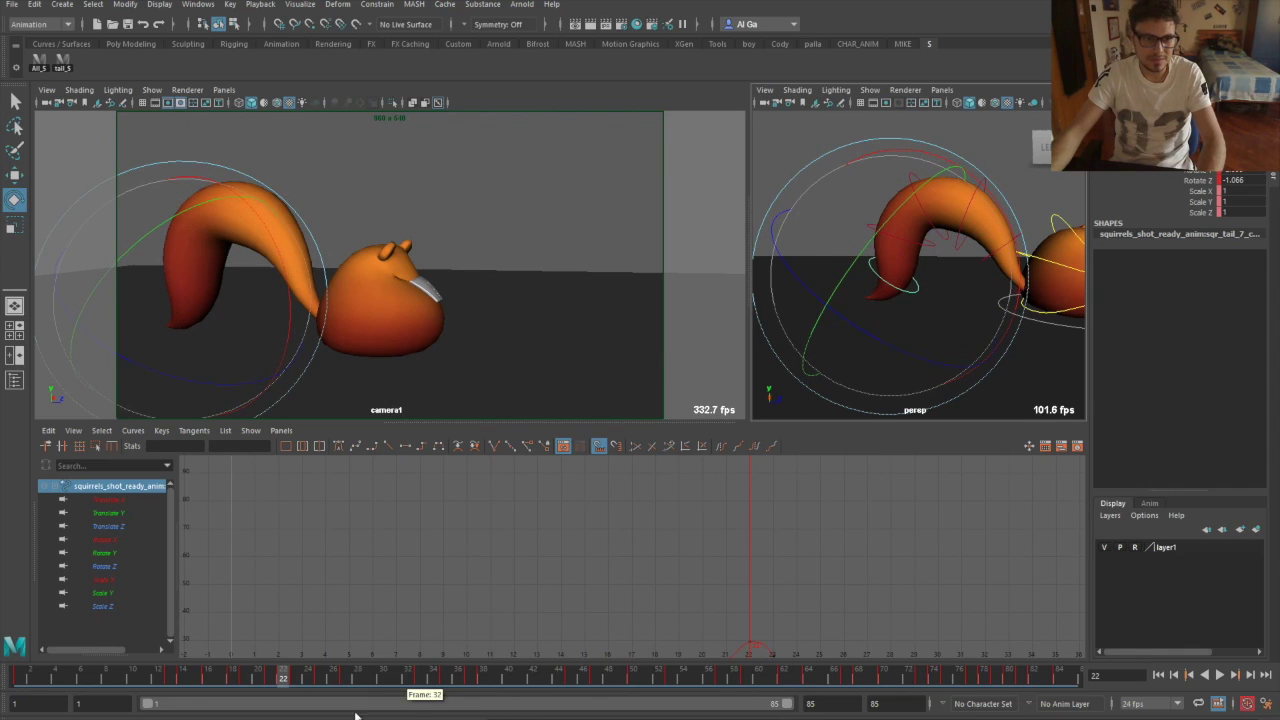
click(881, 232)
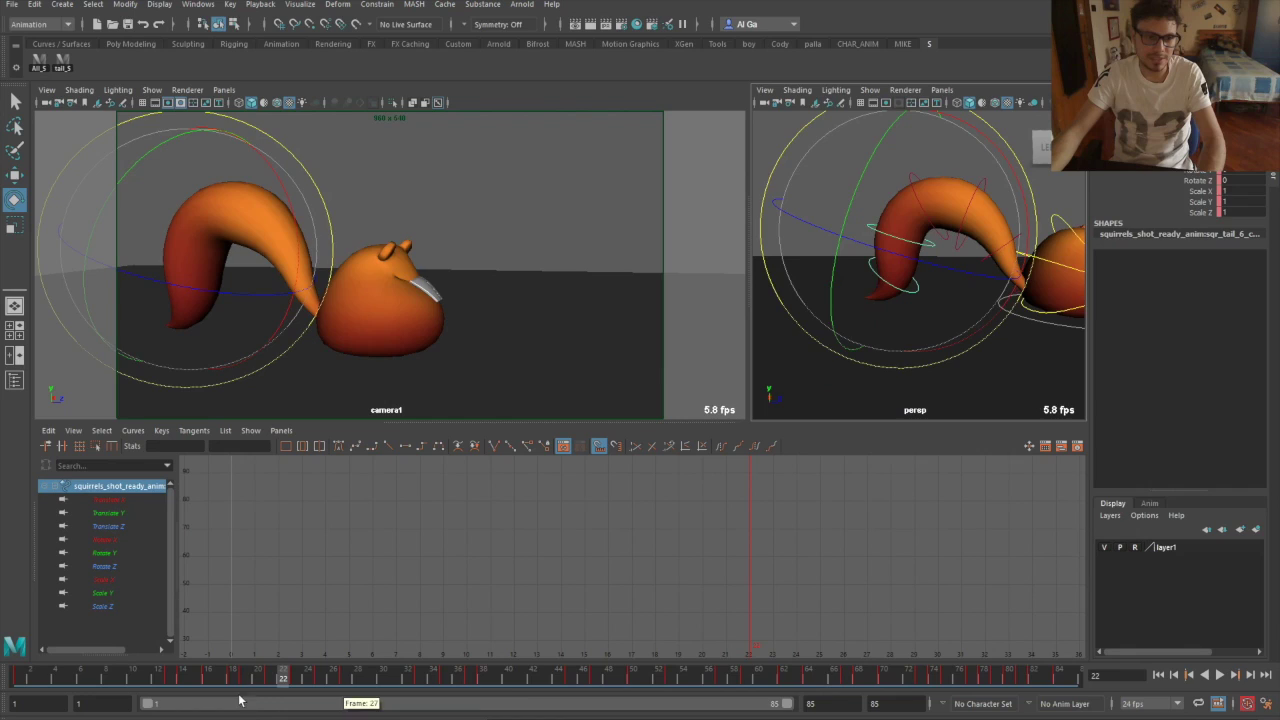
key(alt+v)
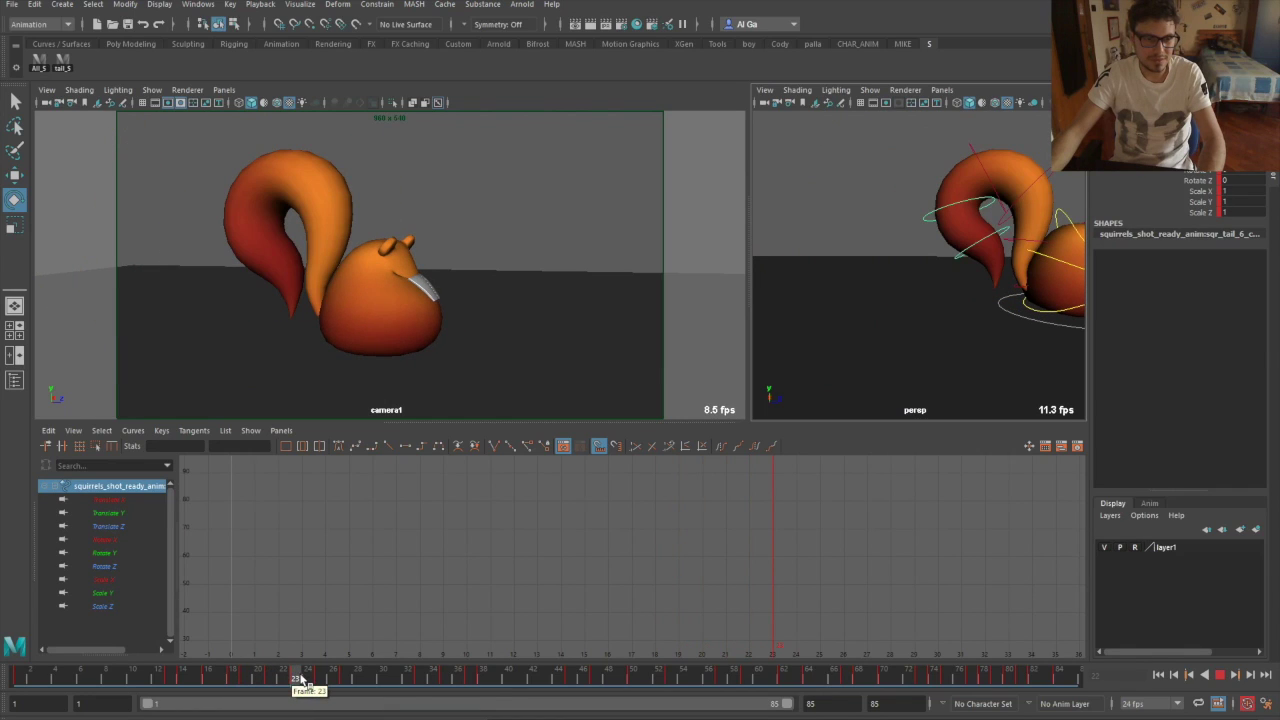
- Adjust the rotation of sqr_tail_6 at frames 23, 25 and 30 so the tip follows the curl with a delay
click(300, 680)
drag(371, 237, 347, 278)
key(alt+v)
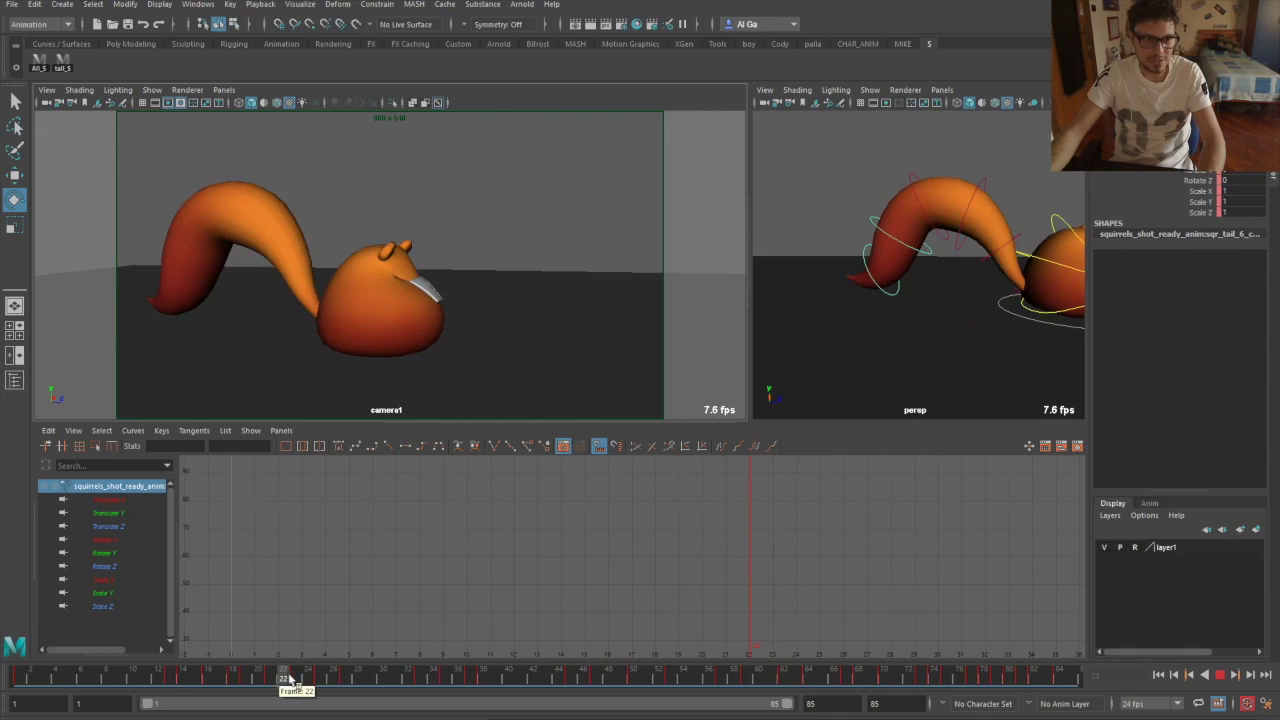
click(321, 679)
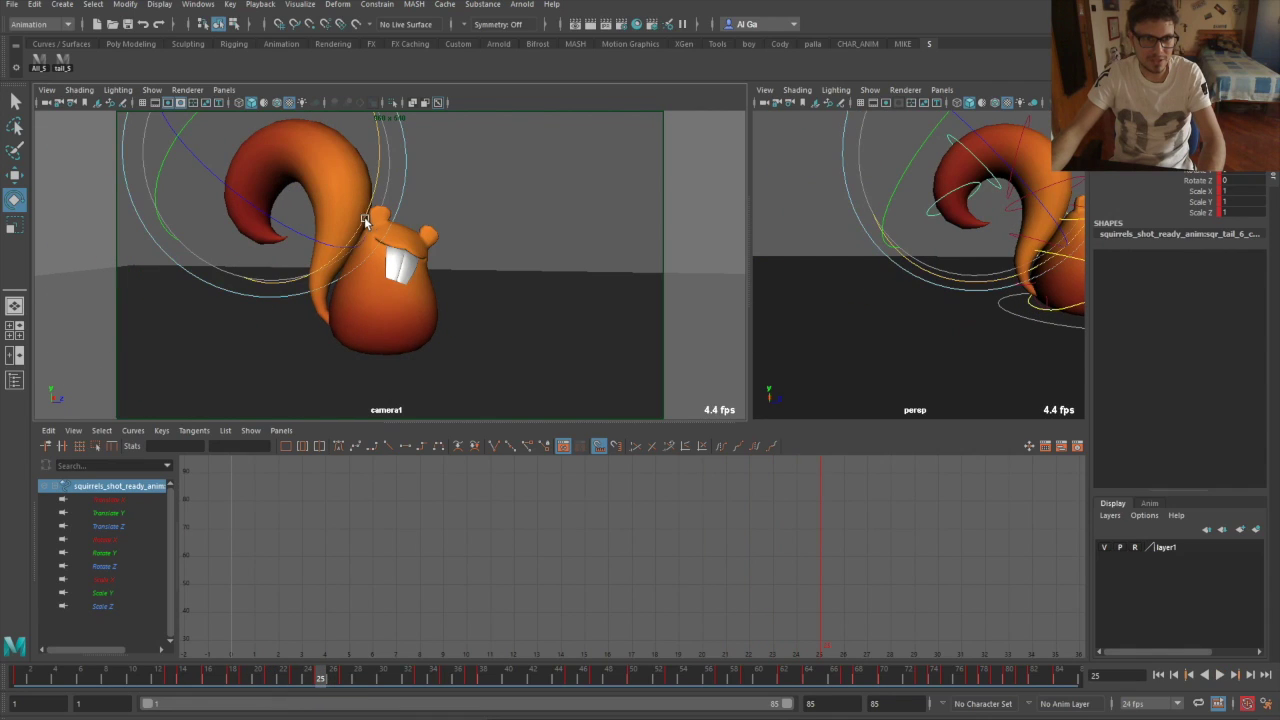
drag(369, 207, 374, 202)
drag(339, 682, 383, 678)
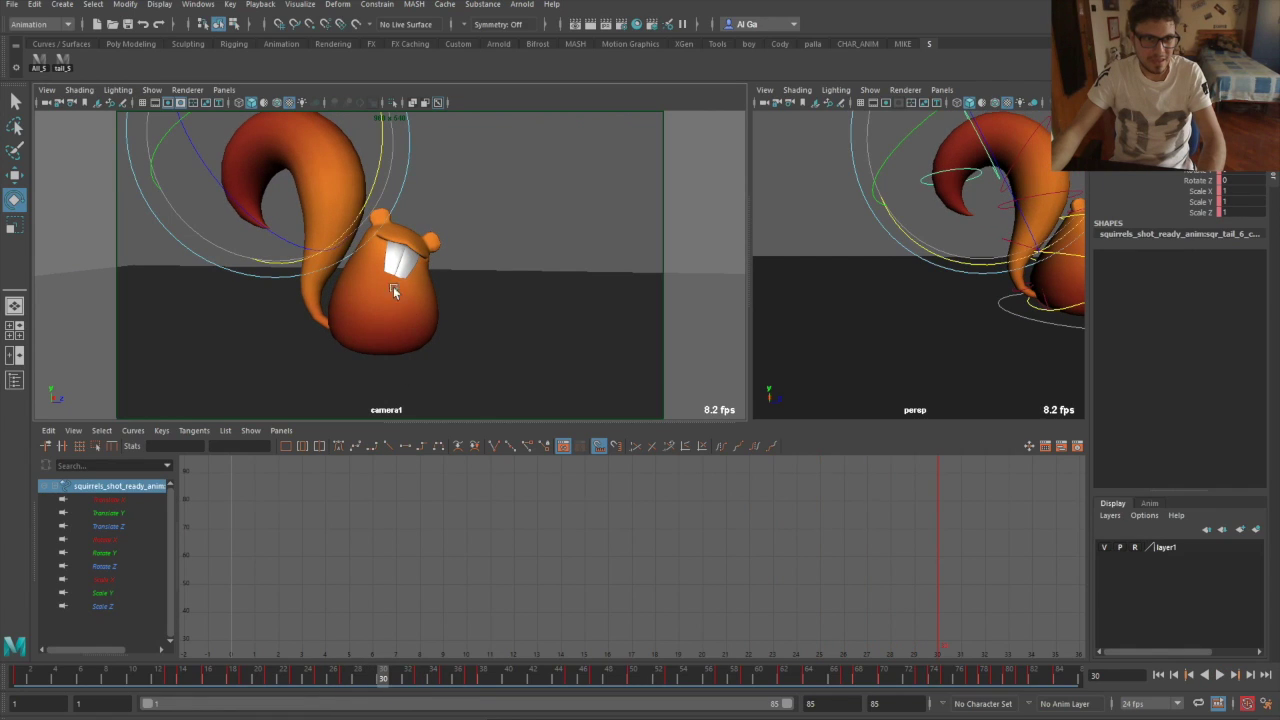
drag(375, 200, 363, 211)
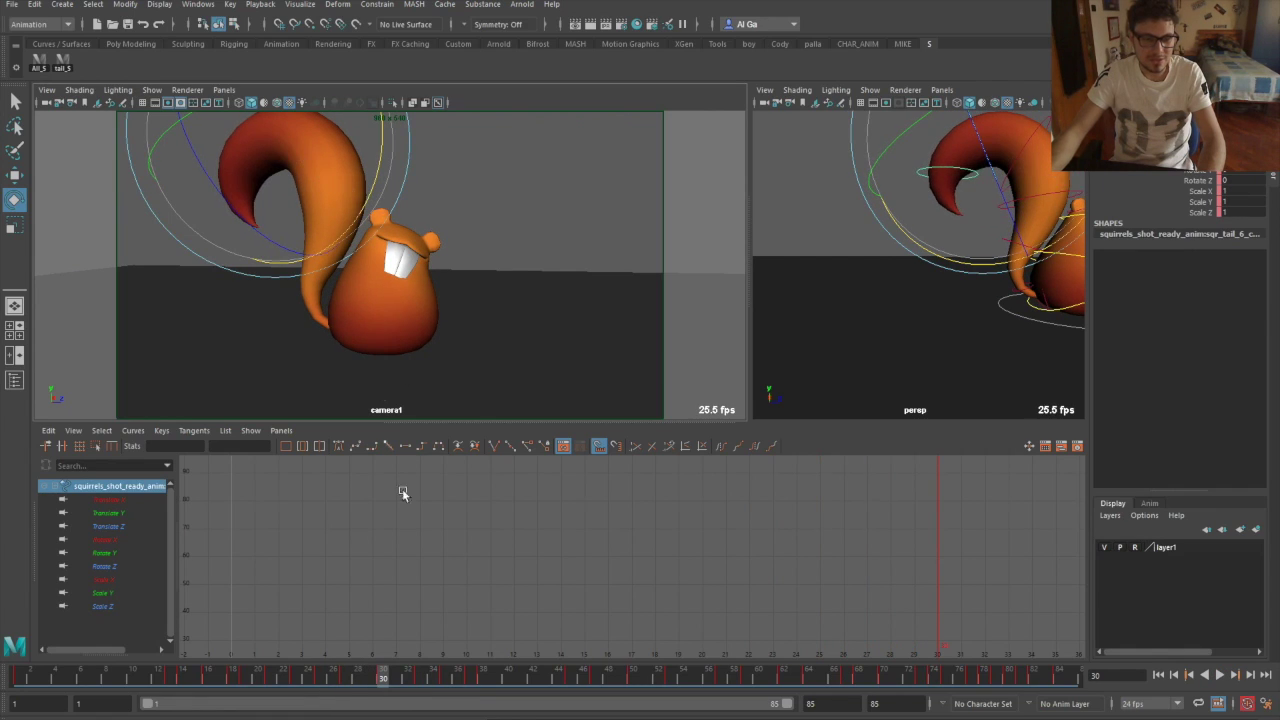
- Cut the surplus sqr_tail_6 keys at frames 35 and 38 and check the settling tail motion
drag(370, 678, 457, 676)
drag(469, 674, 443, 677)
right_click(446, 676)
click(492, 451)
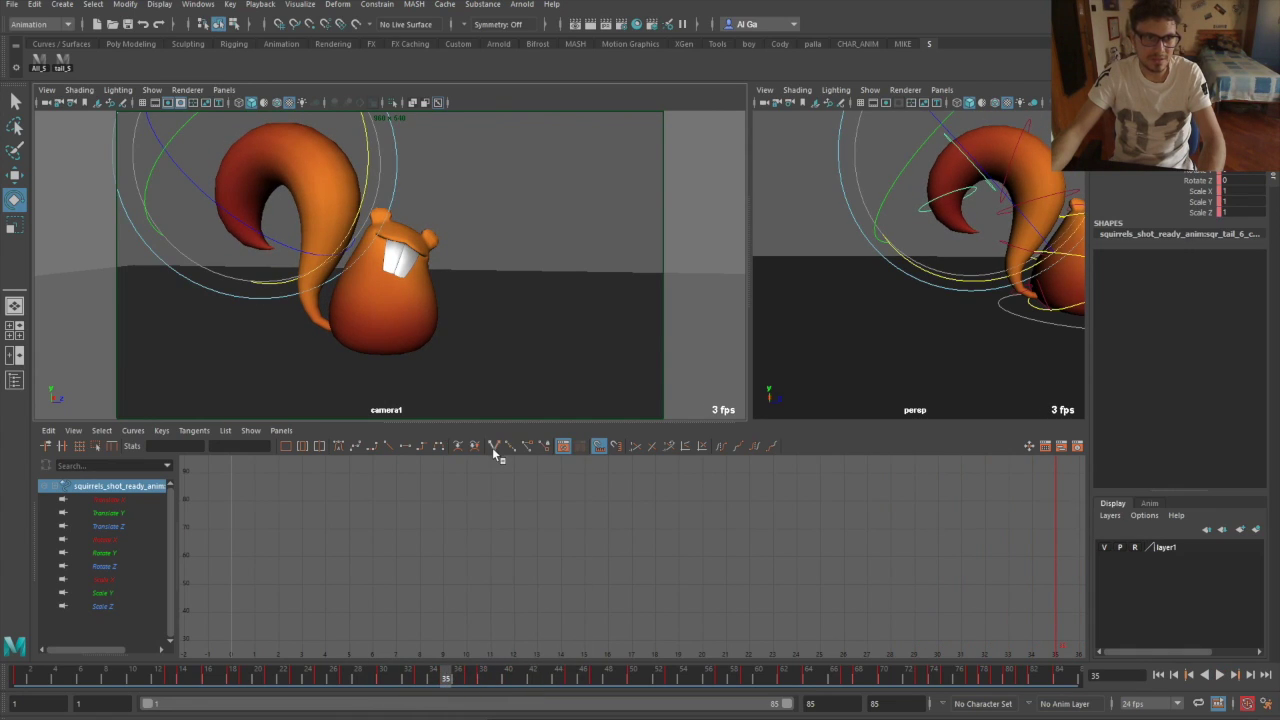
key(alt+v)
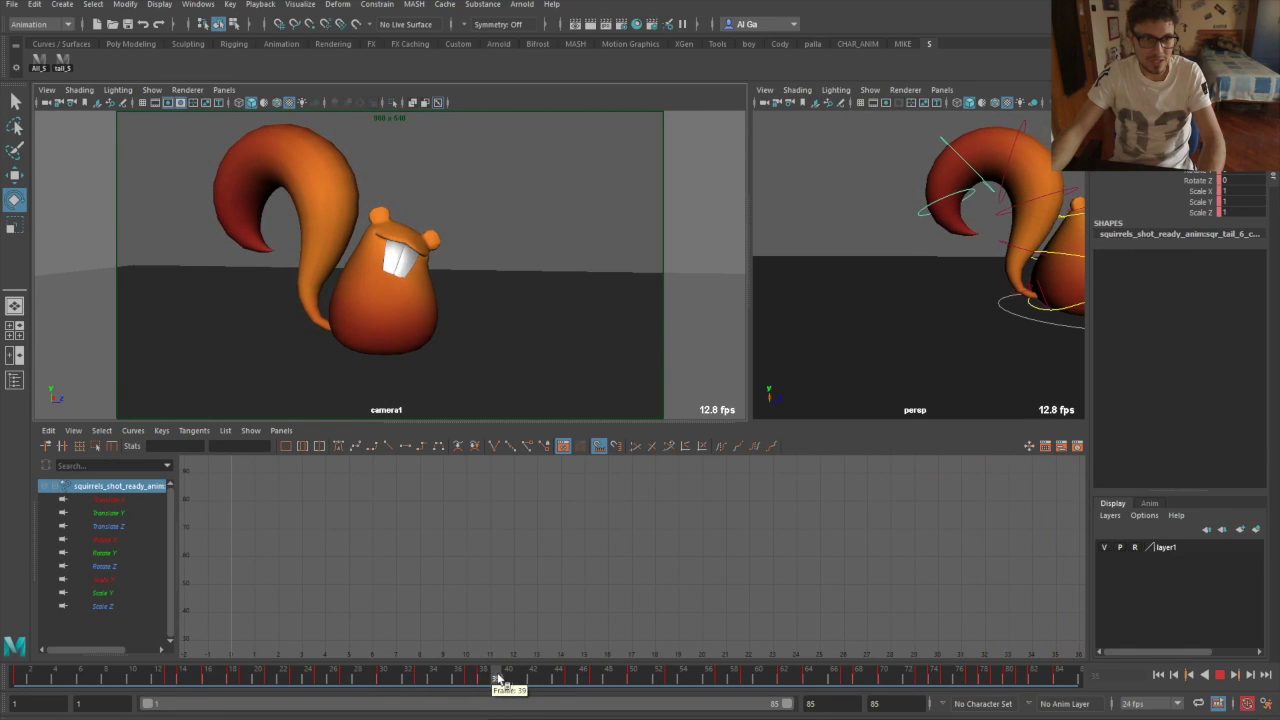
click(508, 678)
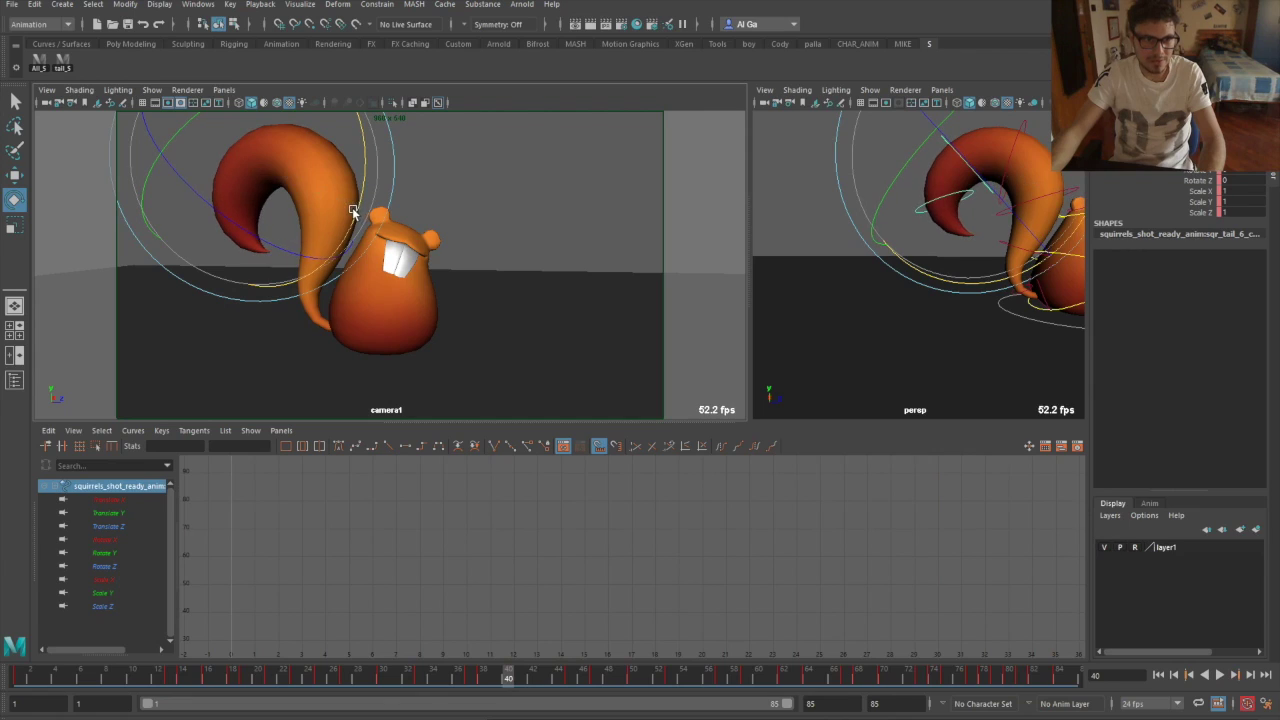
click(484, 679)
right_click(487, 677)
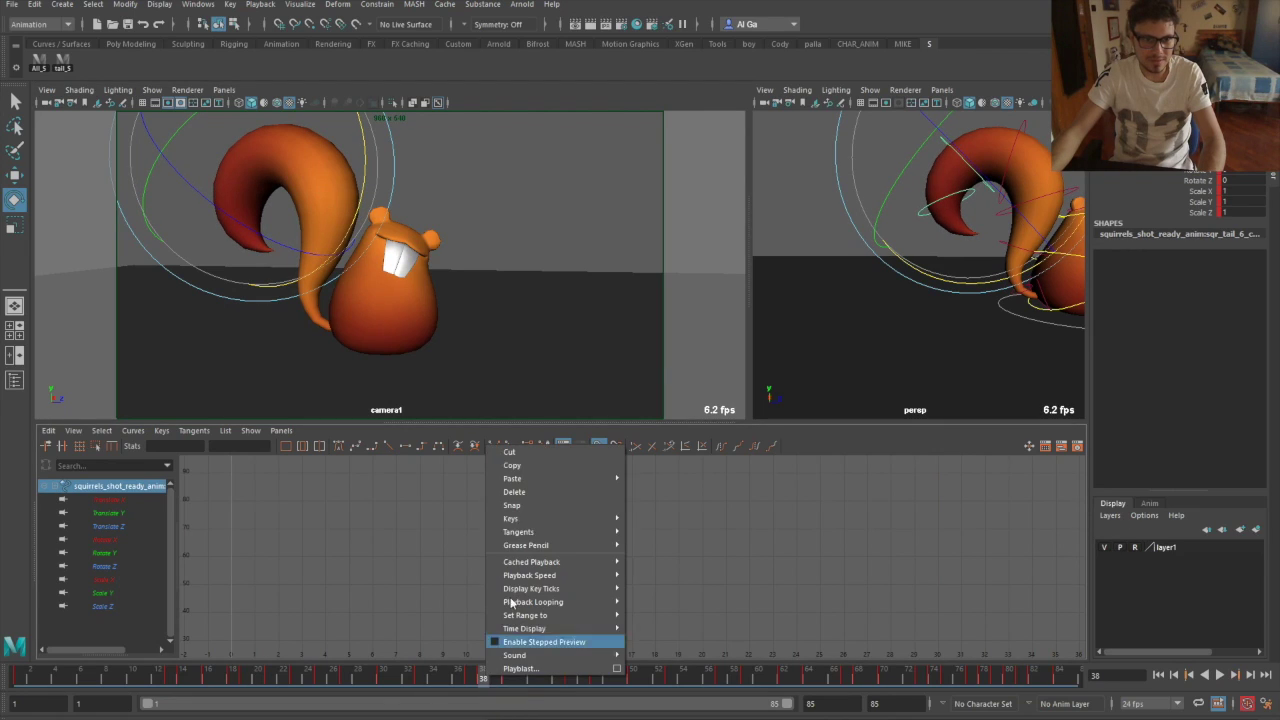
click(544, 451)
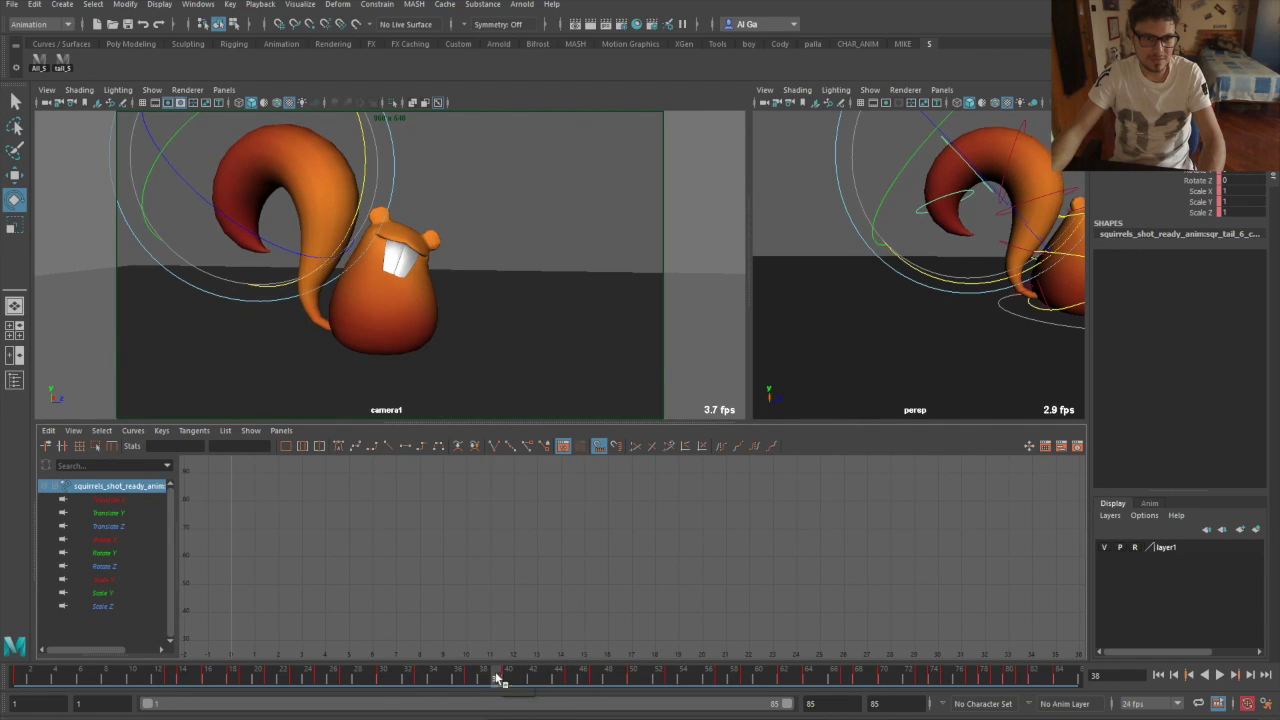
key(alt+v)
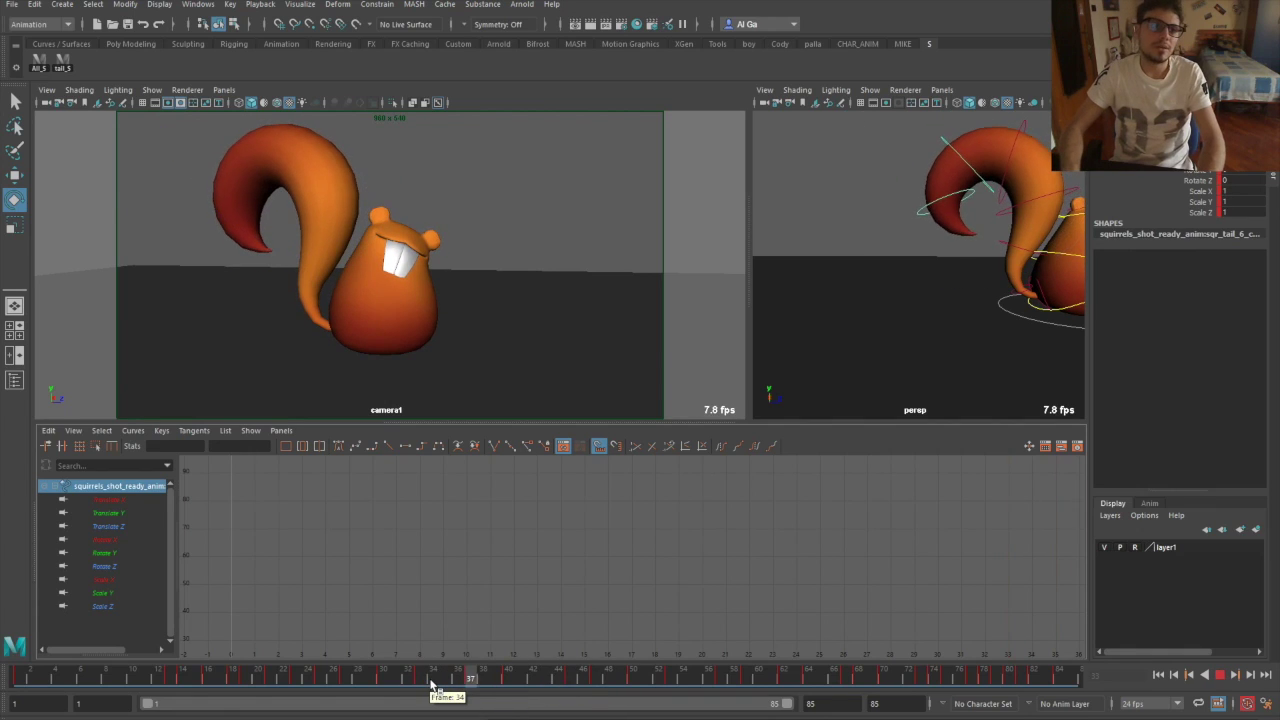
- Cut the surplus sqr_tail_6 keys at frames 45 and 53, then play back the tail motion
mouse_move(449, 665)
mouse_down()
mouse_move(423, 677)
mouse_move(530, 677)
mouse_up()
click(571, 680)
right_click(572, 680)
click(604, 453)
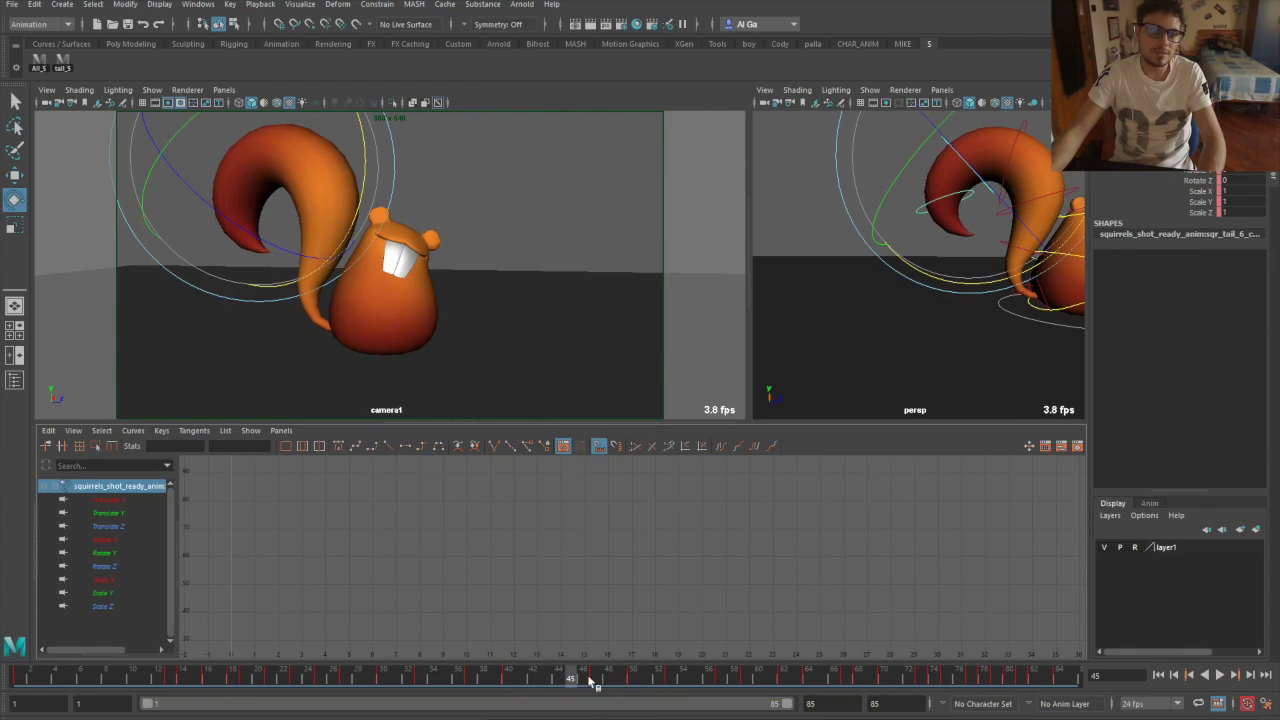
mouse_move(500, 675)
mouse_down()
mouse_move(682, 680)
mouse_move(586, 680)
mouse_move(670, 696)
mouse_up()
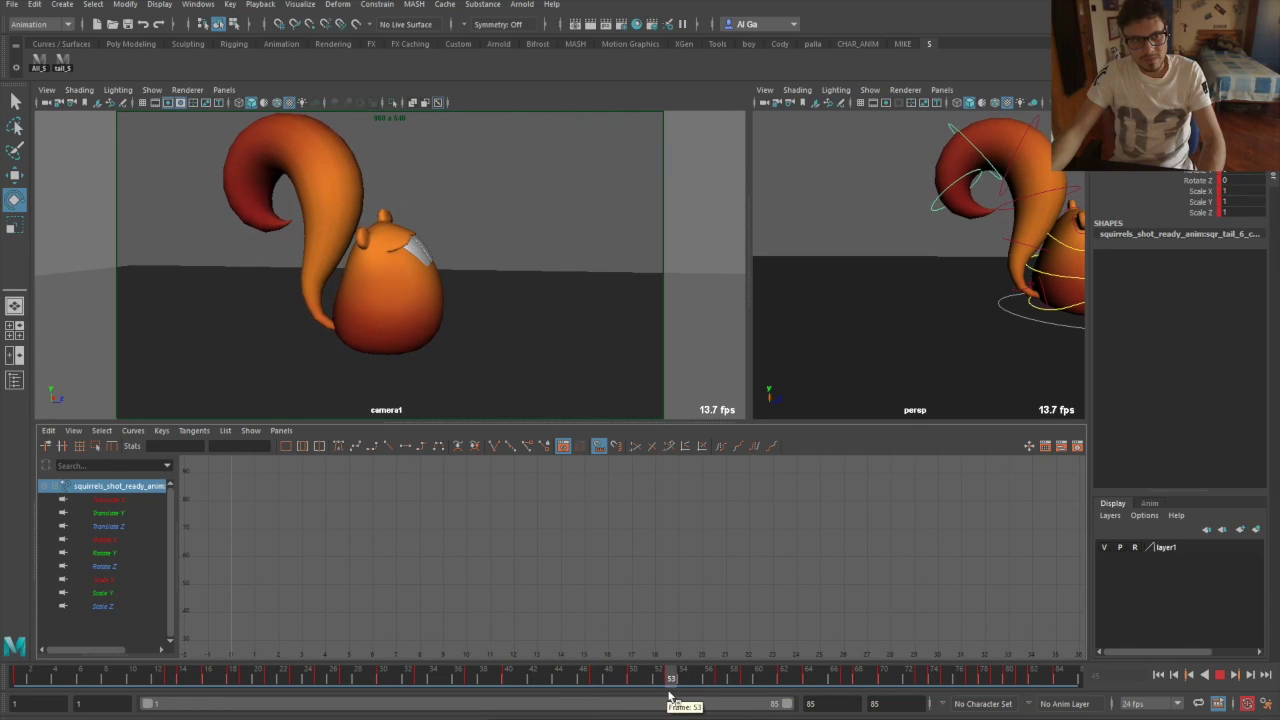
click(311, 238)
drag(356, 217, 352, 224)
click(673, 682)
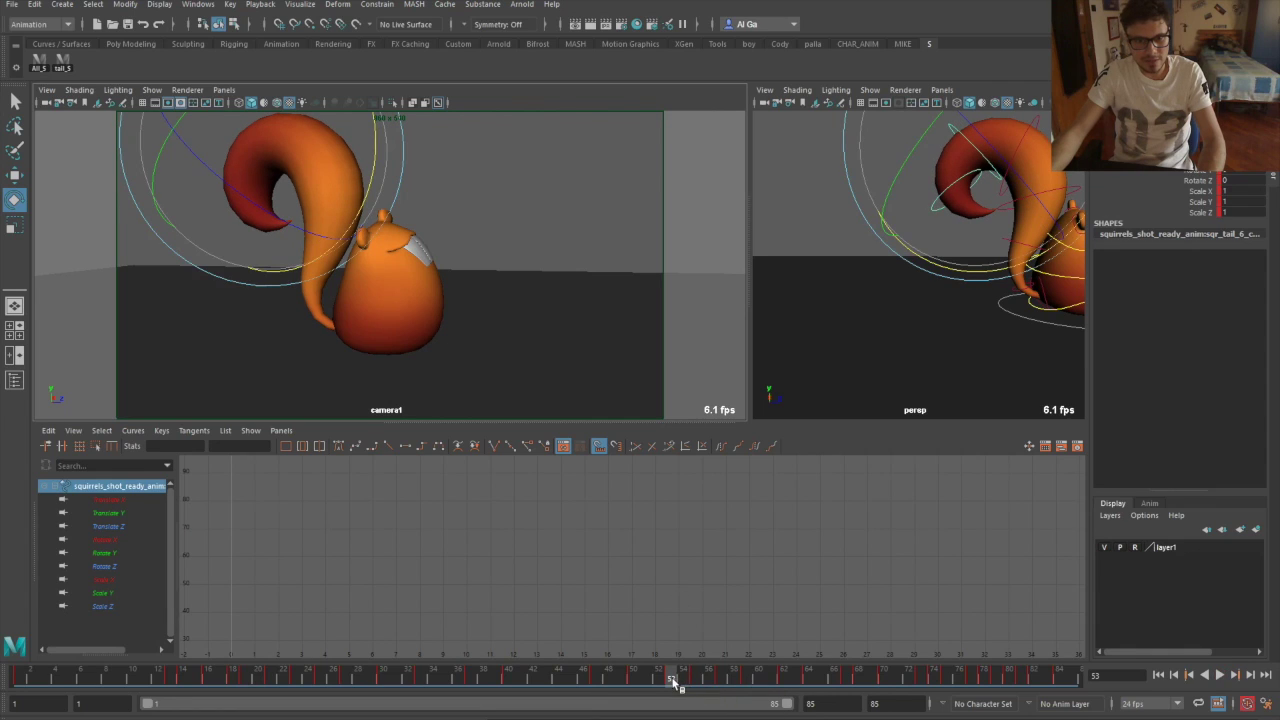
right_click(674, 682)
click(715, 454)
drag(671, 678, 495, 634)
key(alt+v)
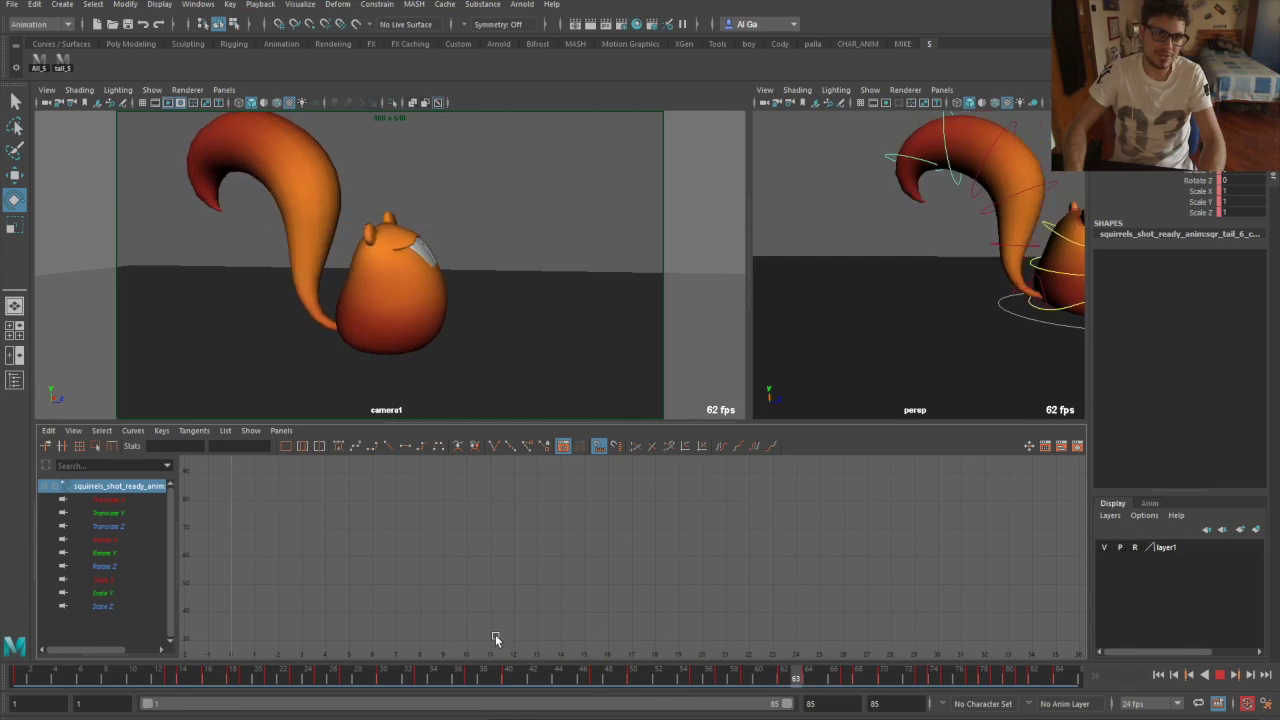
- Cut the surplus sqr_tail_6 keys at frames 57 and 59 and check the motion in playback
mouse_move(744, 682)
mouse_down()
mouse_move(687, 679)
mouse_move(787, 687)
mouse_move(755, 680)
mouse_up()
right_click(722, 681)
click(766, 456)
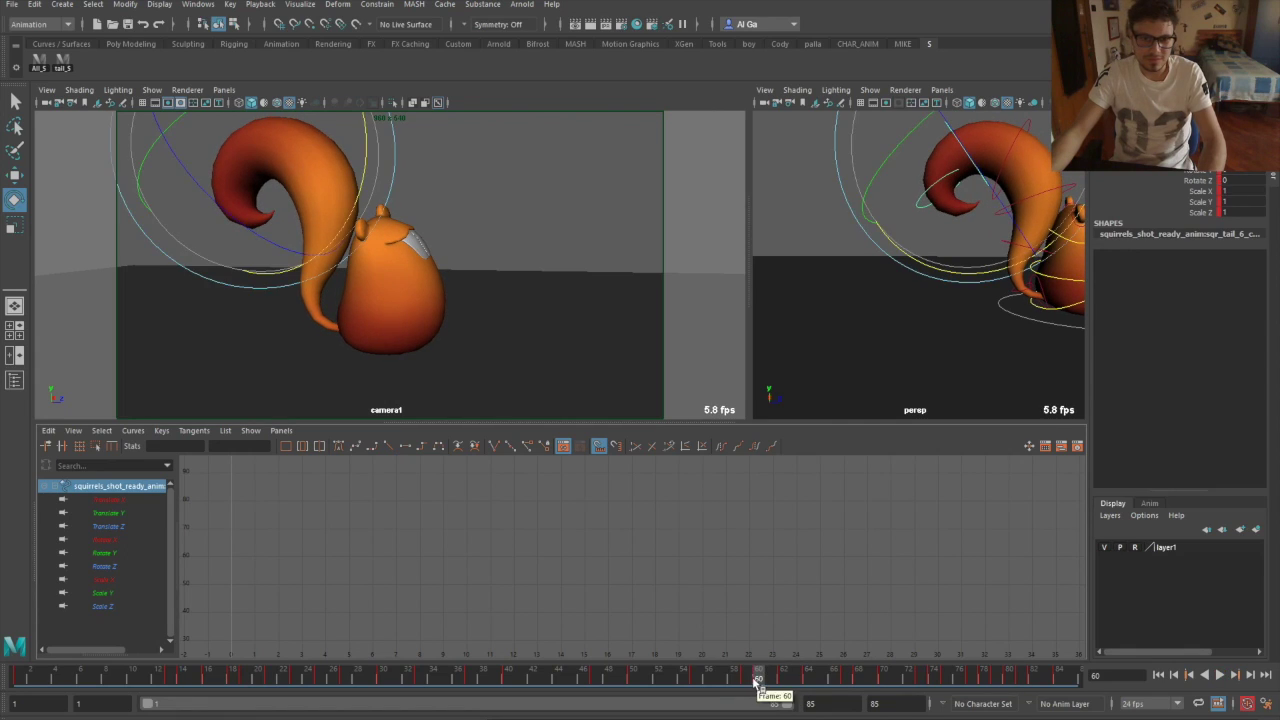
click(749, 679)
right_click(749, 678)
click(810, 452)
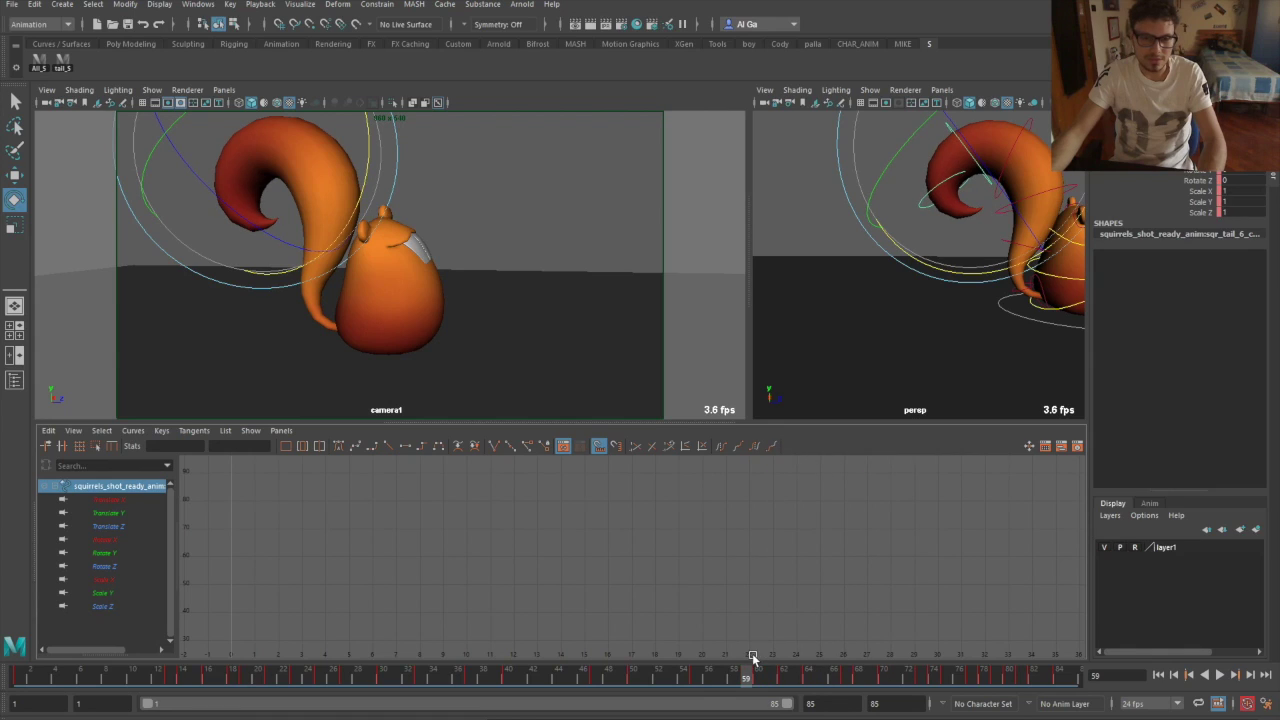
key(alt+v)
key(alt+v)
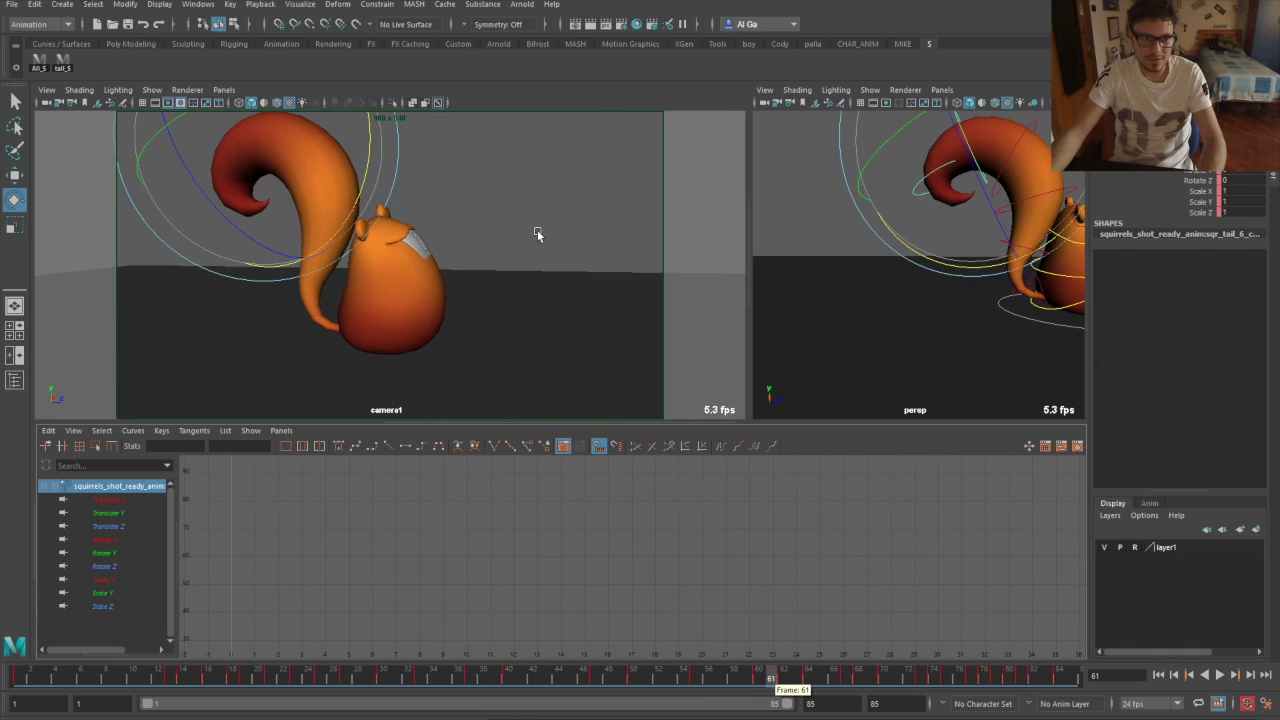
- Adjust the rotation of sqr_tail_6 at frames 61, 64 and 65 so the tail end trails the uncurling motion
drag(398, 172, 397, 153)
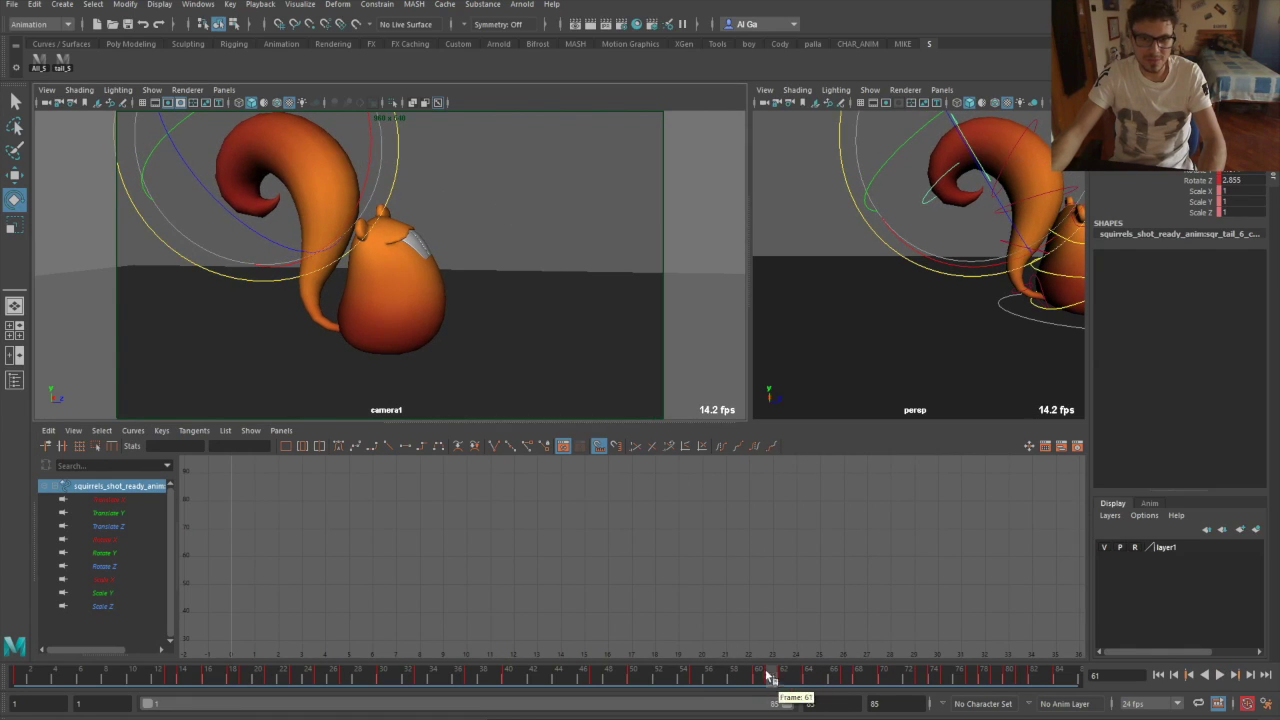
key(alt+v)
drag(805, 676, 808, 676)
drag(327, 180, 314, 228)
key(alt+v)
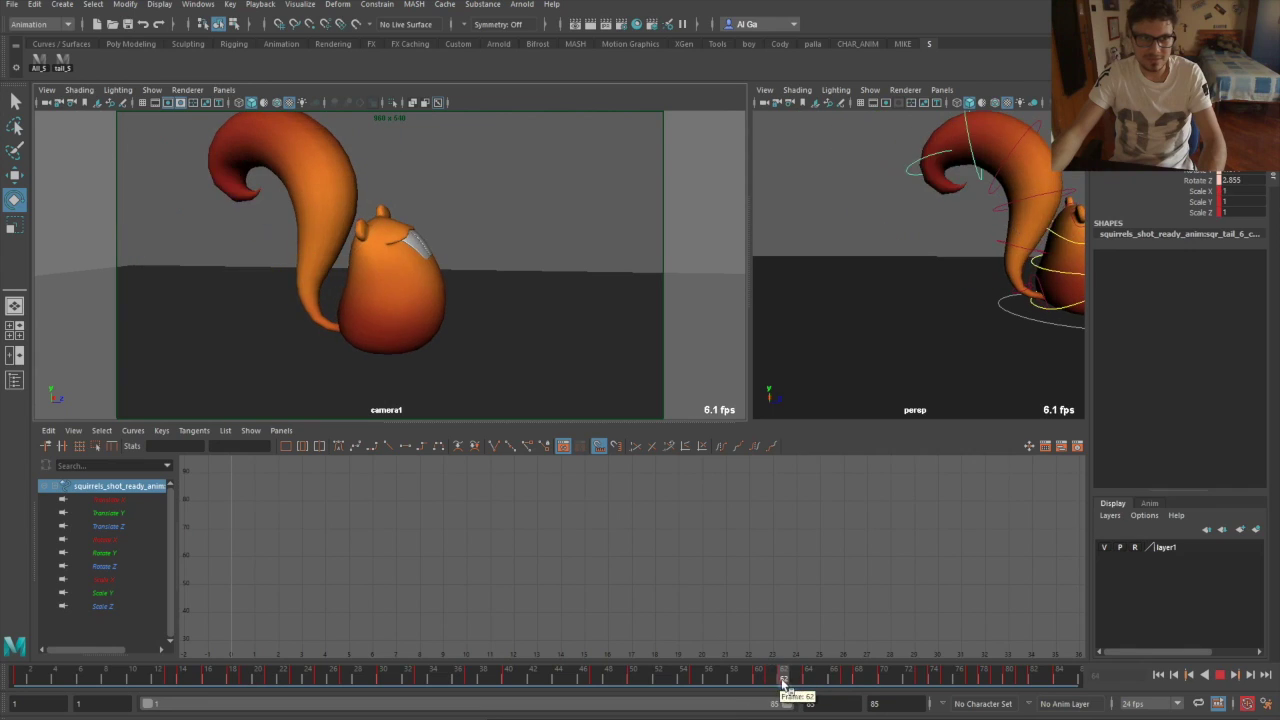
key(alt+v)
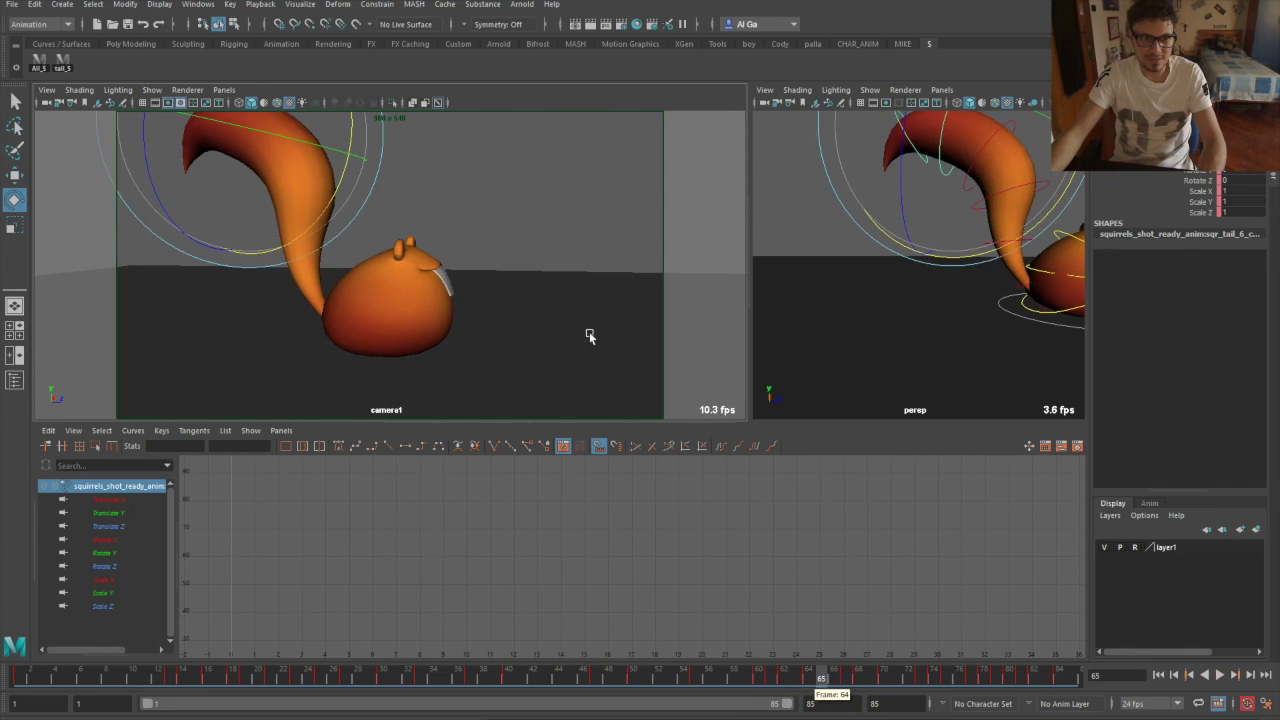
drag(378, 197, 356, 181)
key(alt+v)
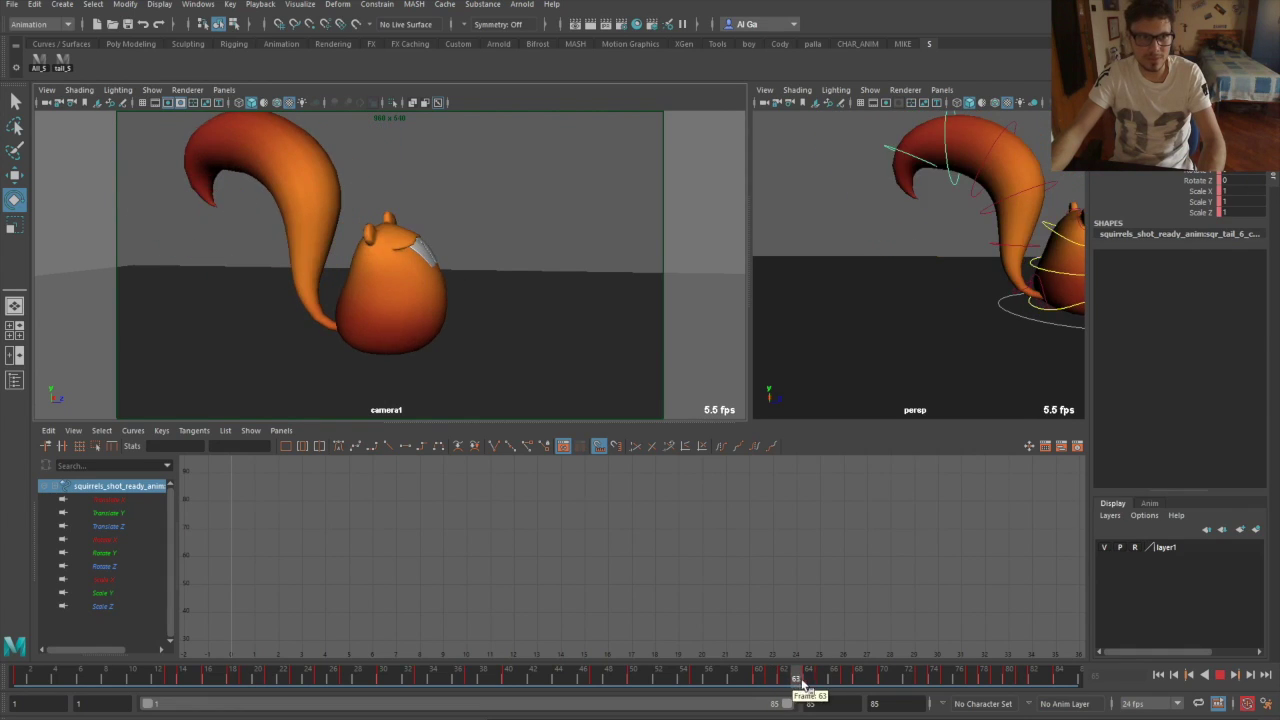
key(alt+v)
- At frame 66, adjust the rotation of sqr_tail_4 to refine the bend in the middle of the tail
click(863, 336)
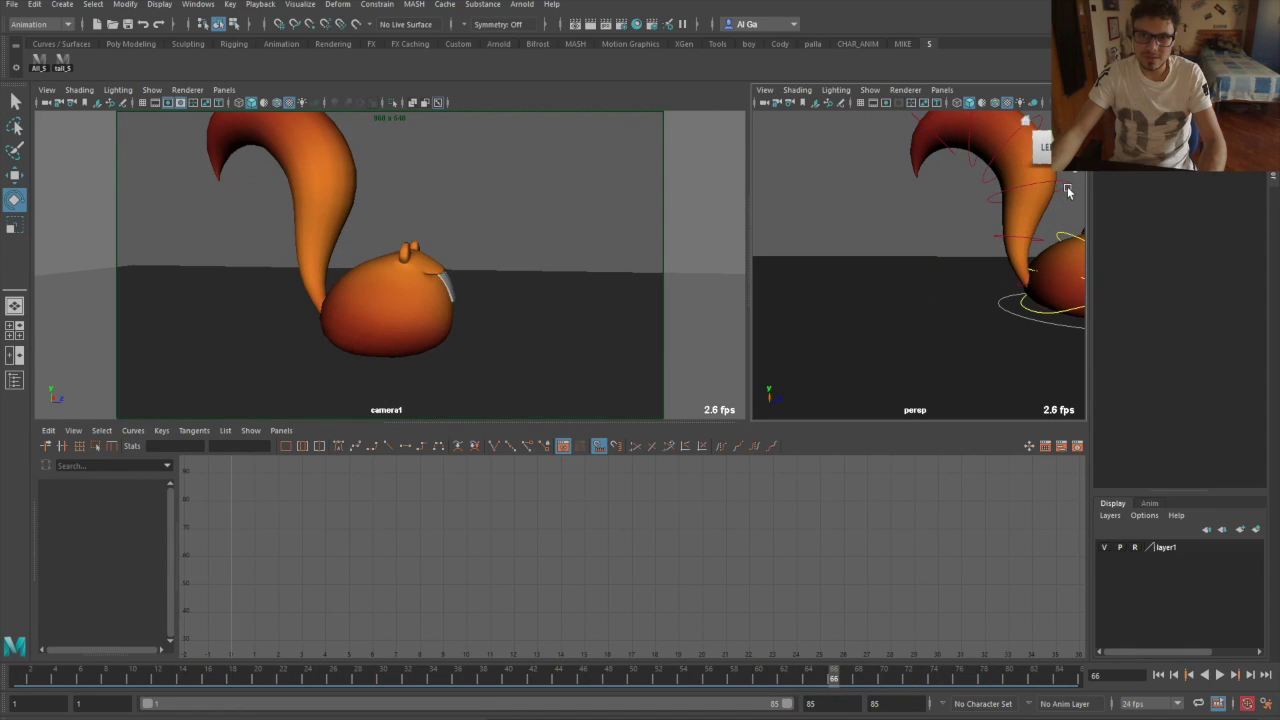
click(1013, 218)
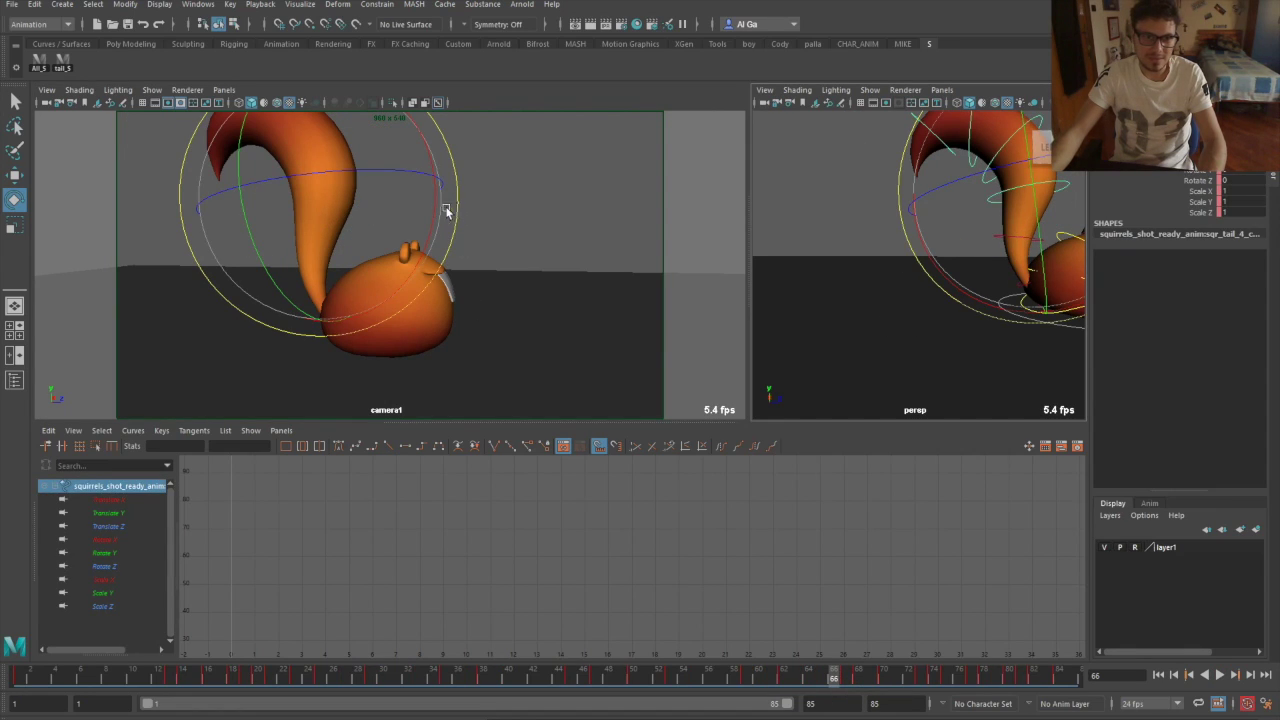
drag(428, 216, 428, 185)
key(alt+v)
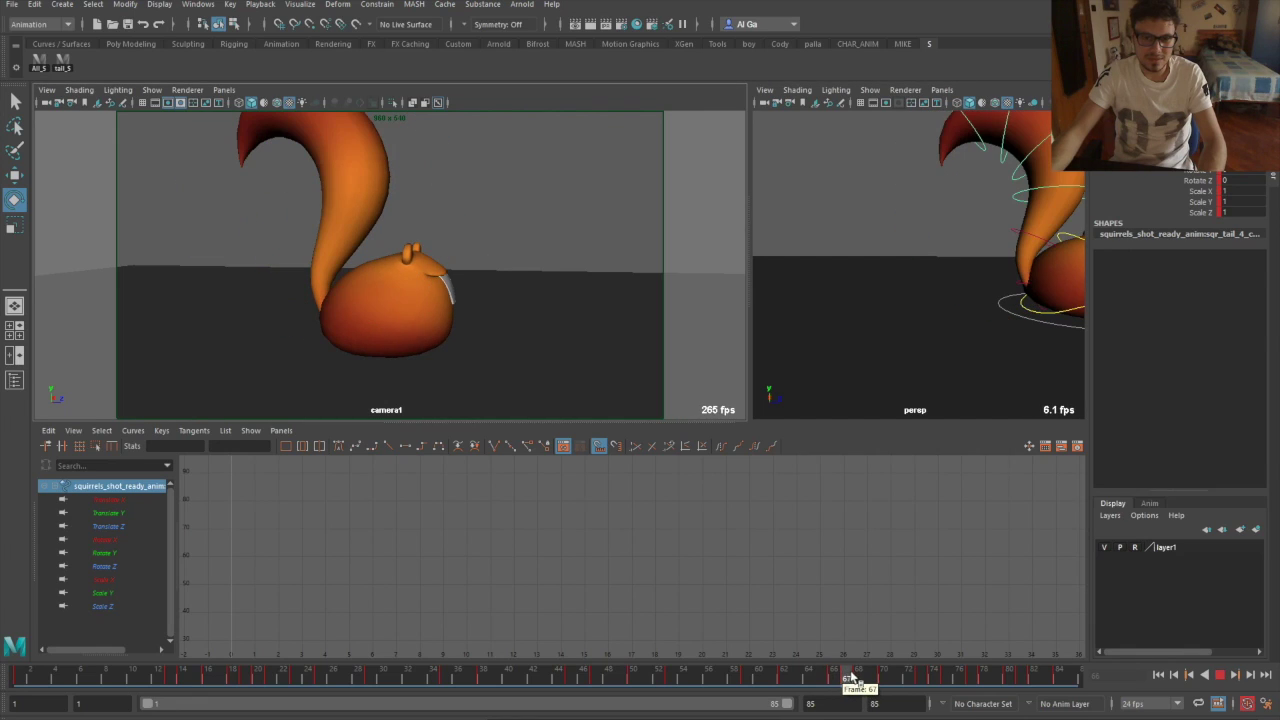
- Cut the sqr_tail_4 key at frame 67 and play back the result
click(848, 680)
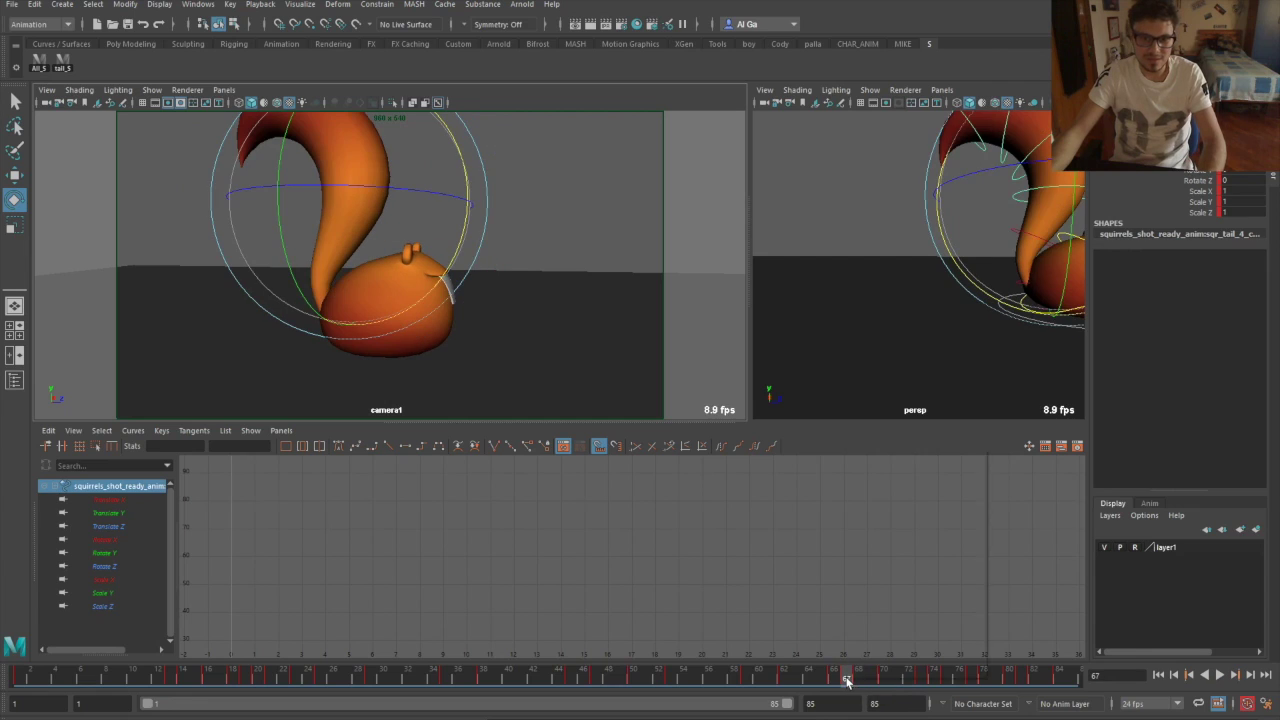
right_click(847, 681)
click(895, 456)
key(alt+v)
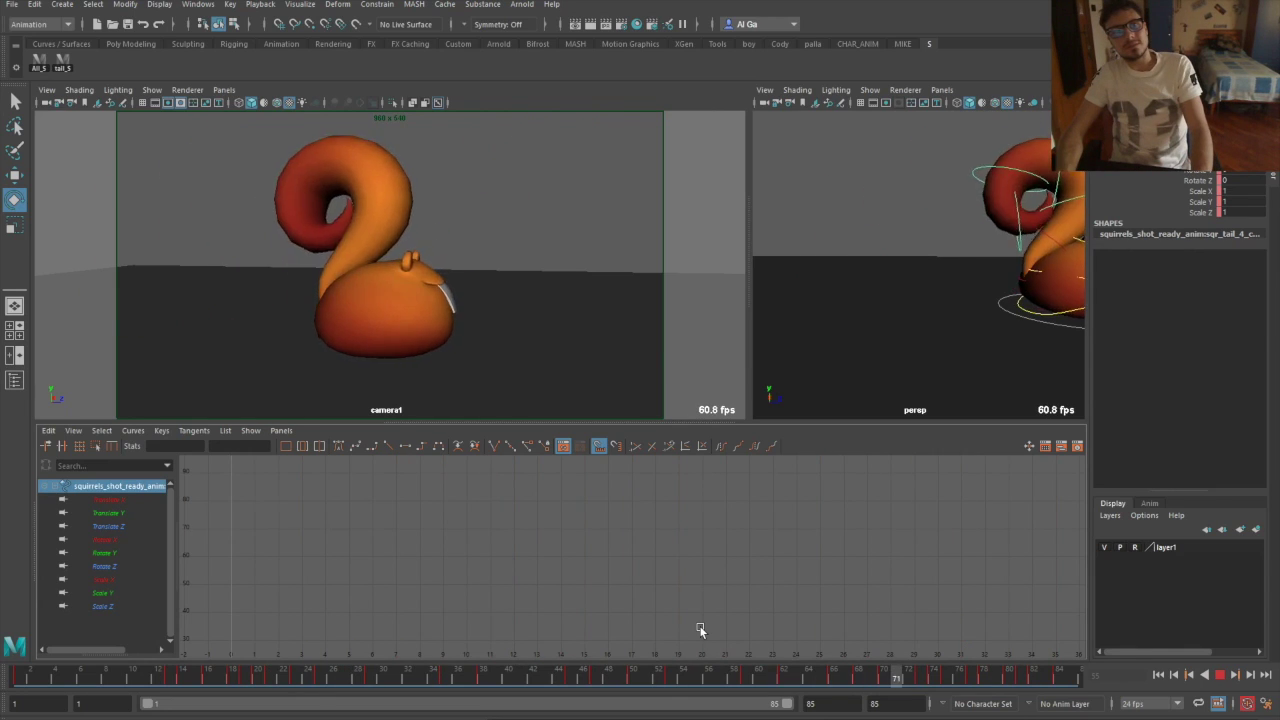
key(alt+v)
- At frame 64, rotate sqr_tail_6 so the end of the tail lifts outward
drag(744, 660, 808, 676)
click(869, 263)
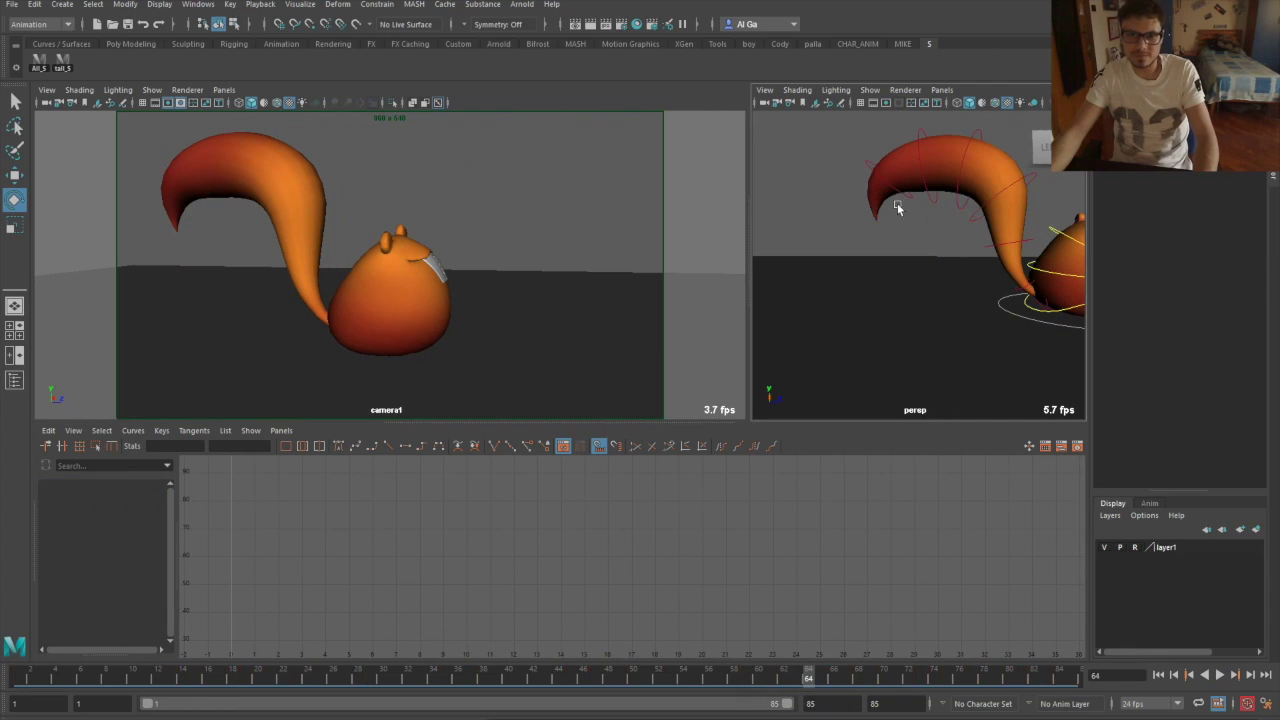
click(927, 198)
drag(756, 678, 808, 678)
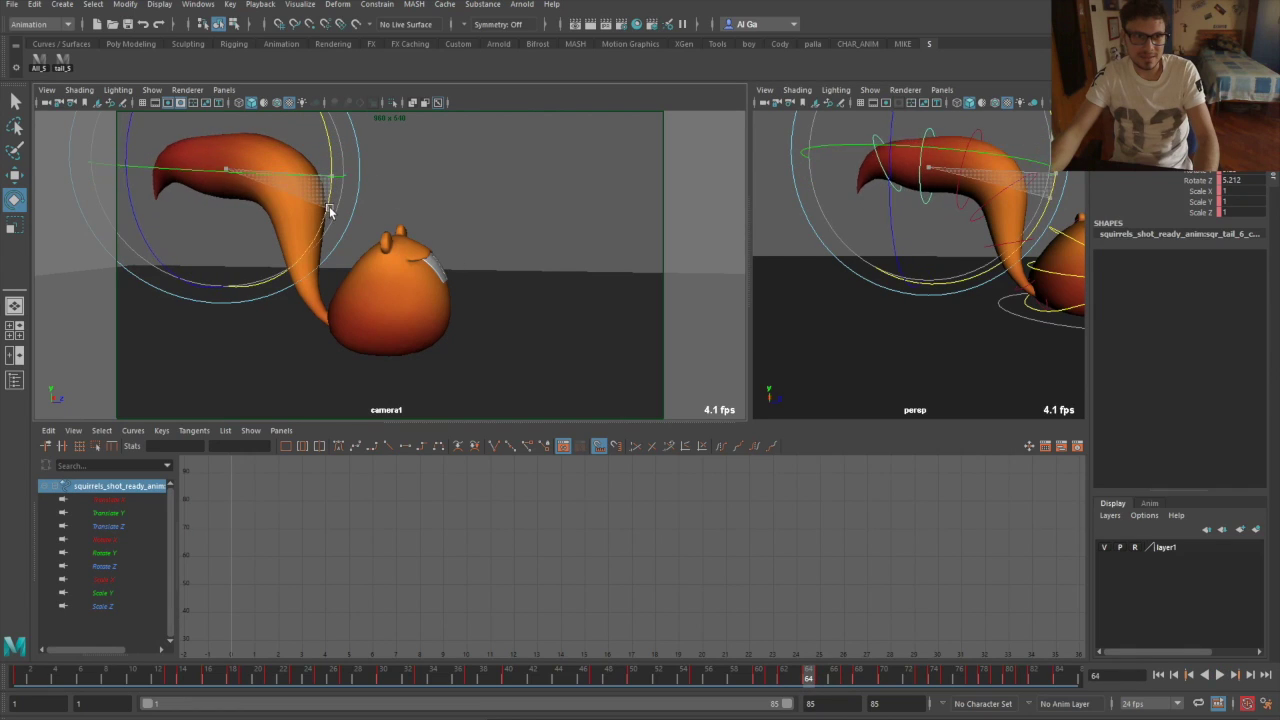
- At frame 64, try rotating sqr_tail_7 so the tail tip points upward
click(826, 349)
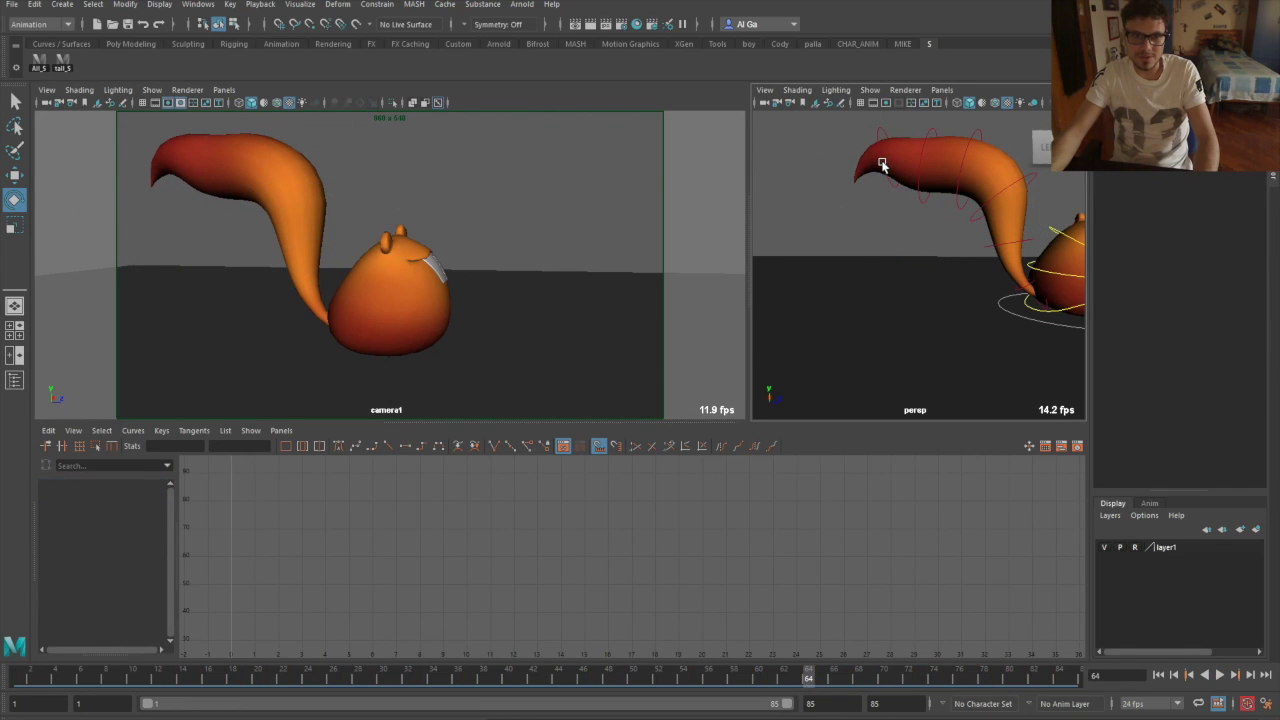
click(882, 165)
drag(288, 164, 270, 248)
- At frame 63, rotate sqr_tail_6 slightly to lift the end of the tail outward
click(840, 310)
click(925, 203)
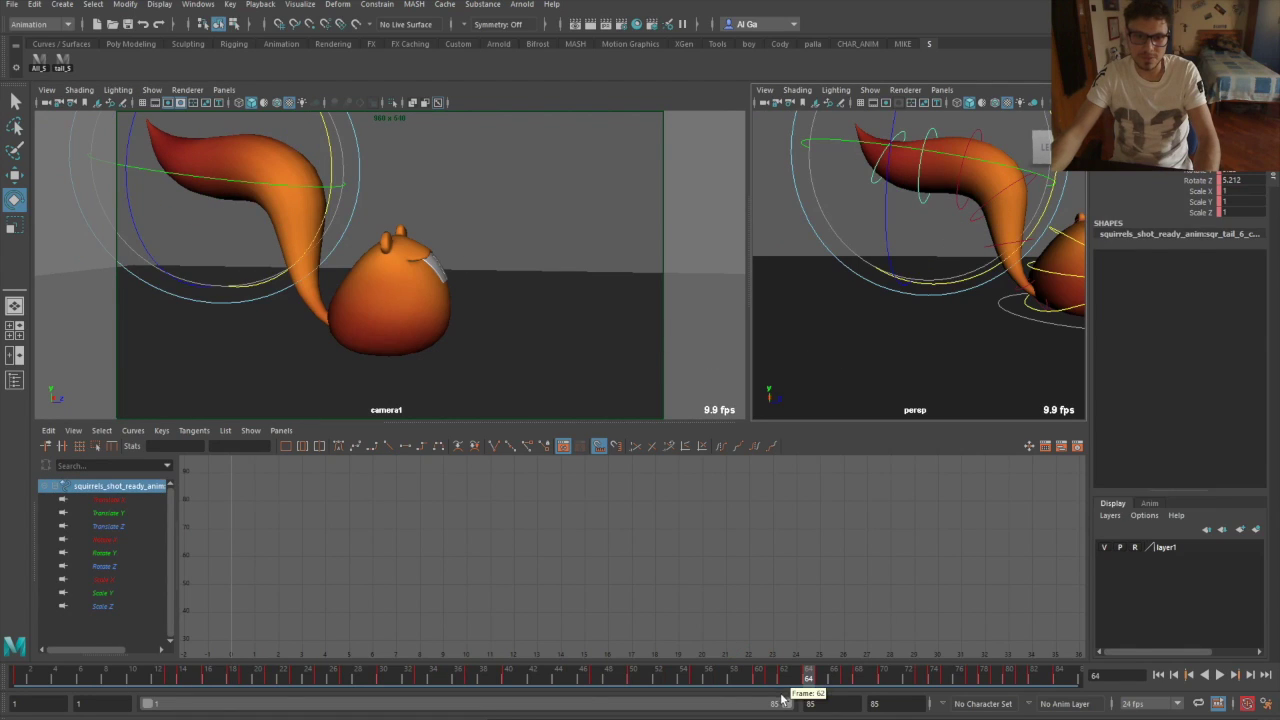
drag(764, 680, 796, 686)
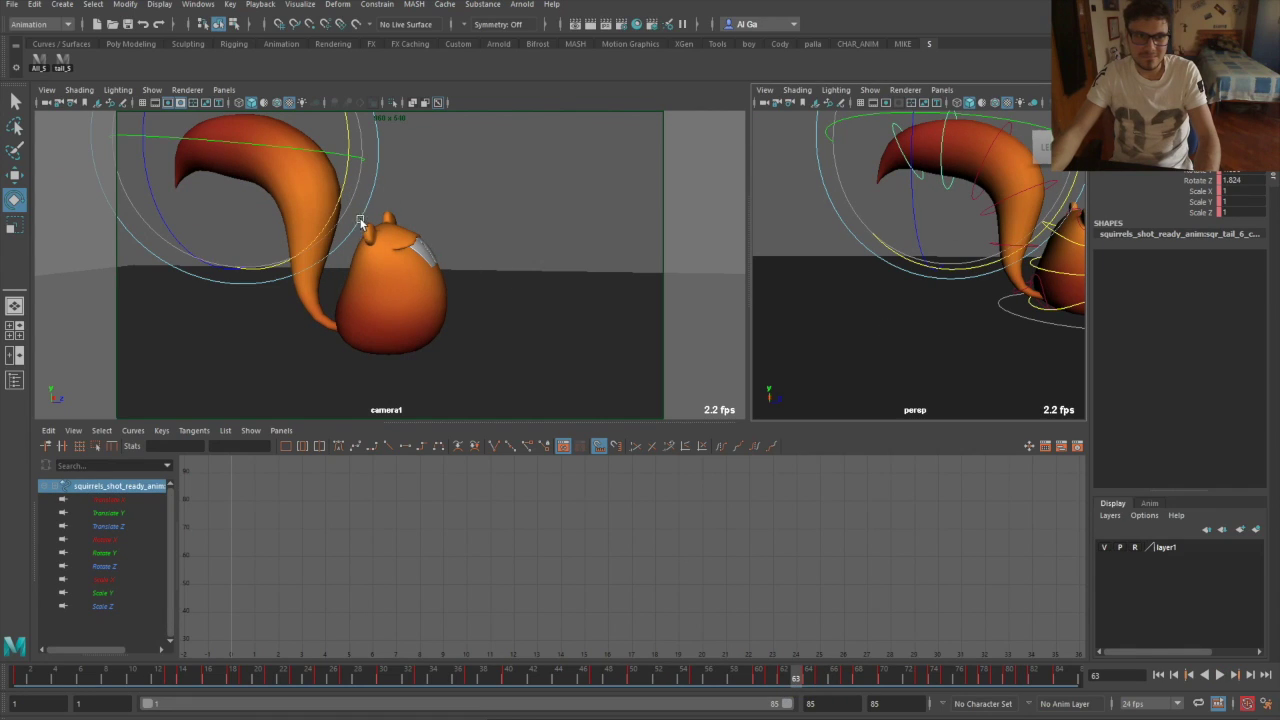
mouse_move(340, 190)
mouse_down()
mouse_move(329, 217)
mouse_move(342, 199)
mouse_up()
- At frame 63, try rotating sqr_tail_7 so the tail tip flicks upward
click(778, 291)
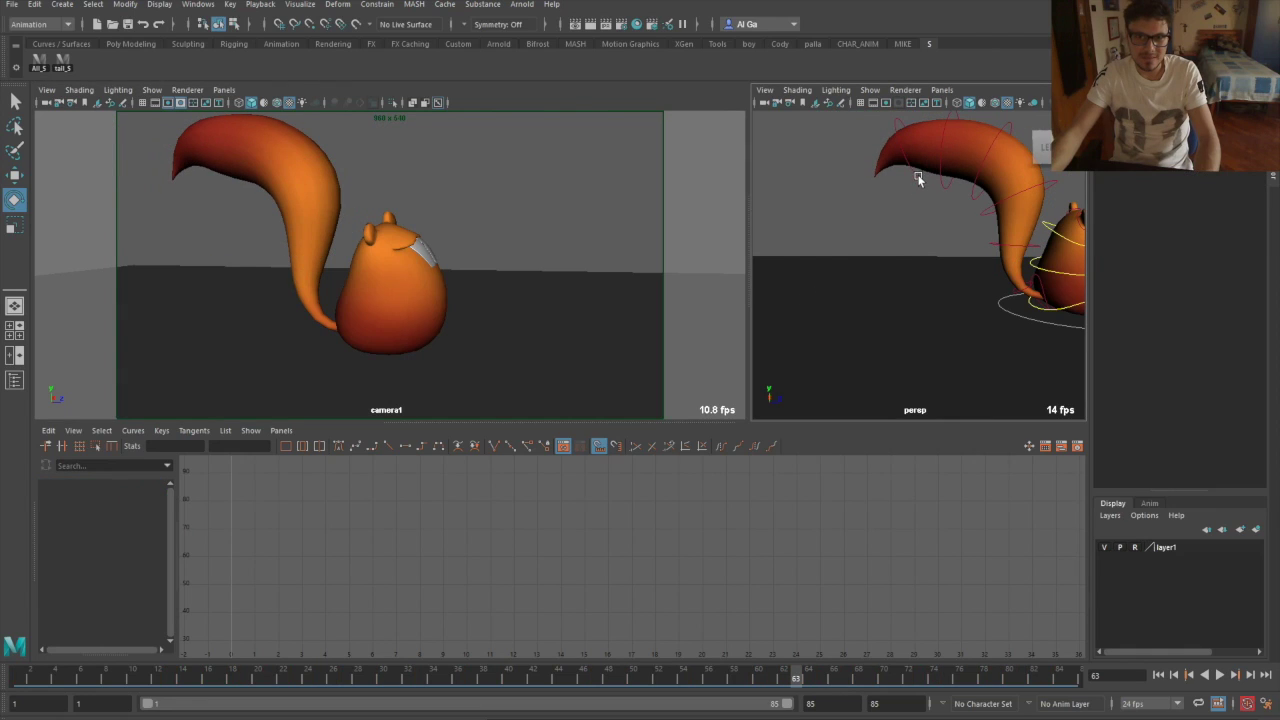
click(919, 179)
drag(304, 161, 290, 248)
key(alt+v)
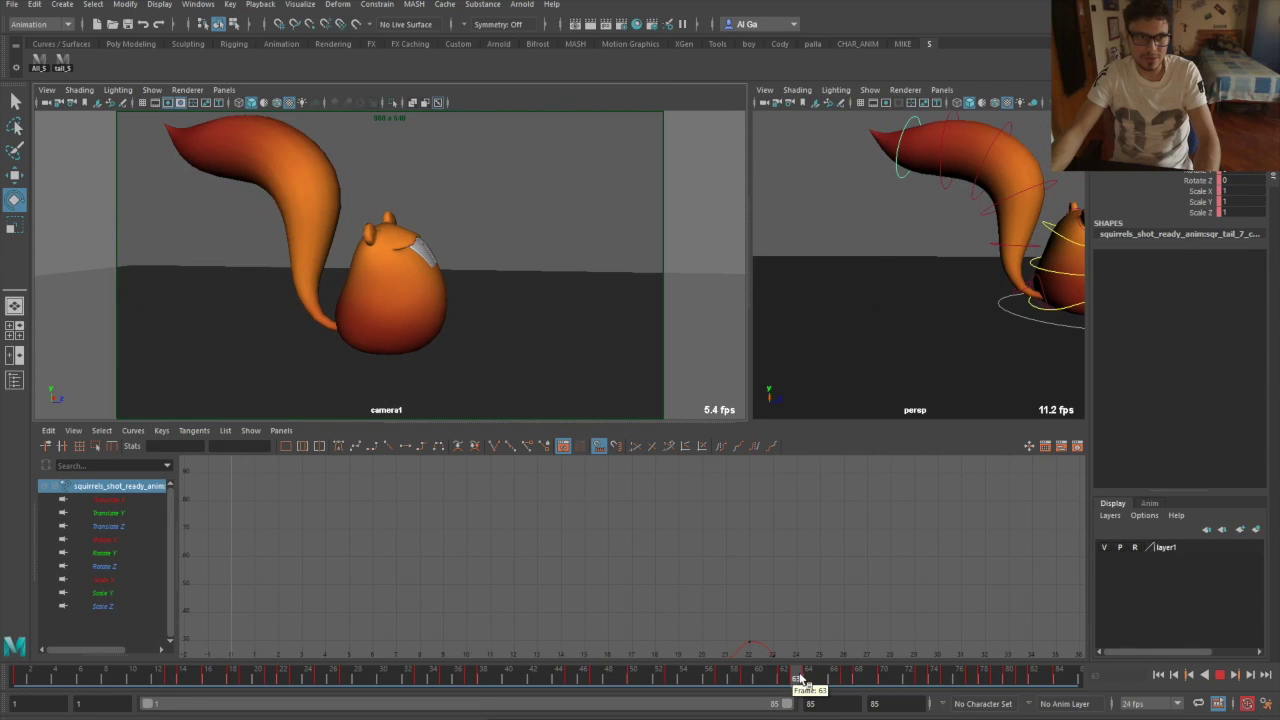
- Cut the sqr_tail_7 keys at frames 62 and 63
right_click(795, 678)
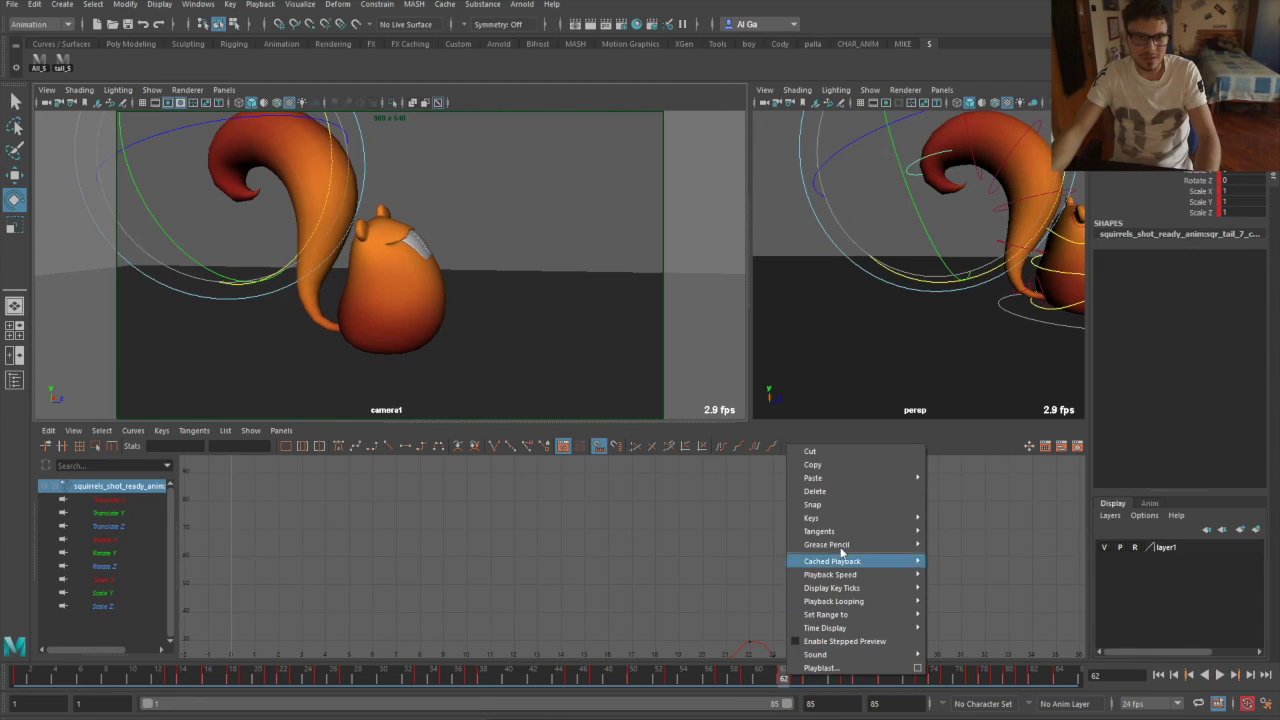
click(848, 452)
key(alt+v)
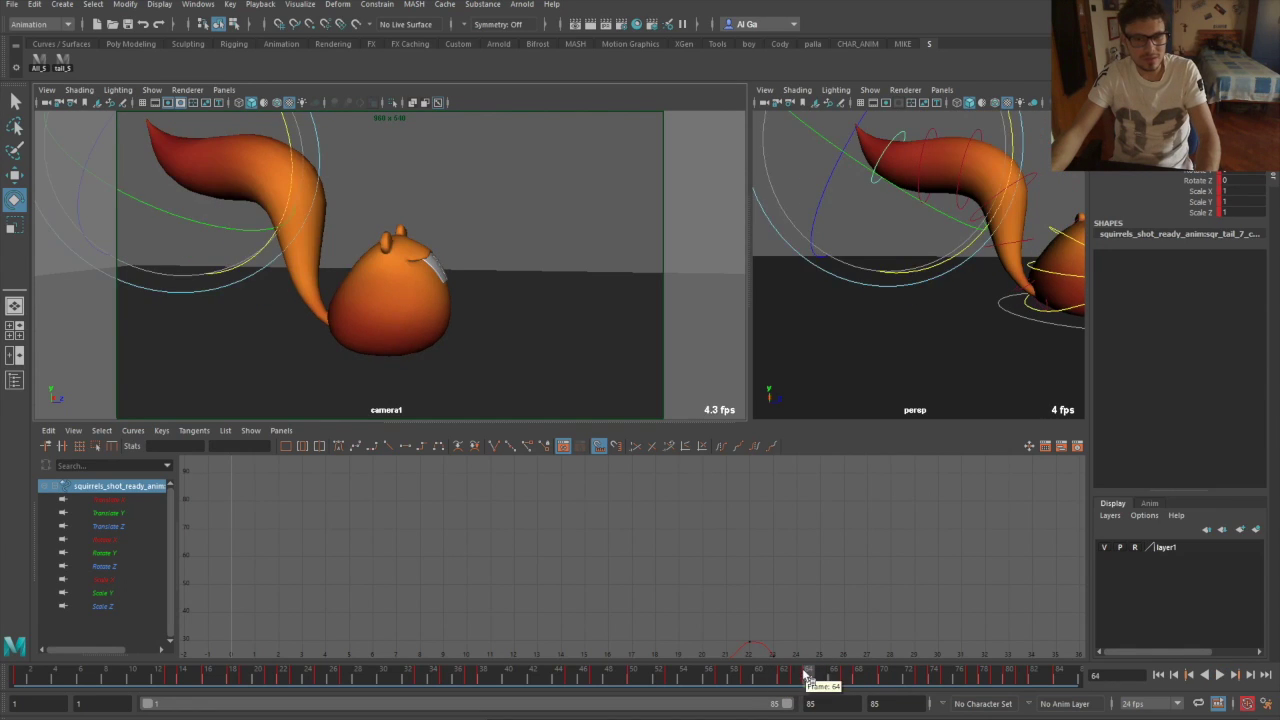
click(797, 678)
right_click(797, 678)
click(857, 444)
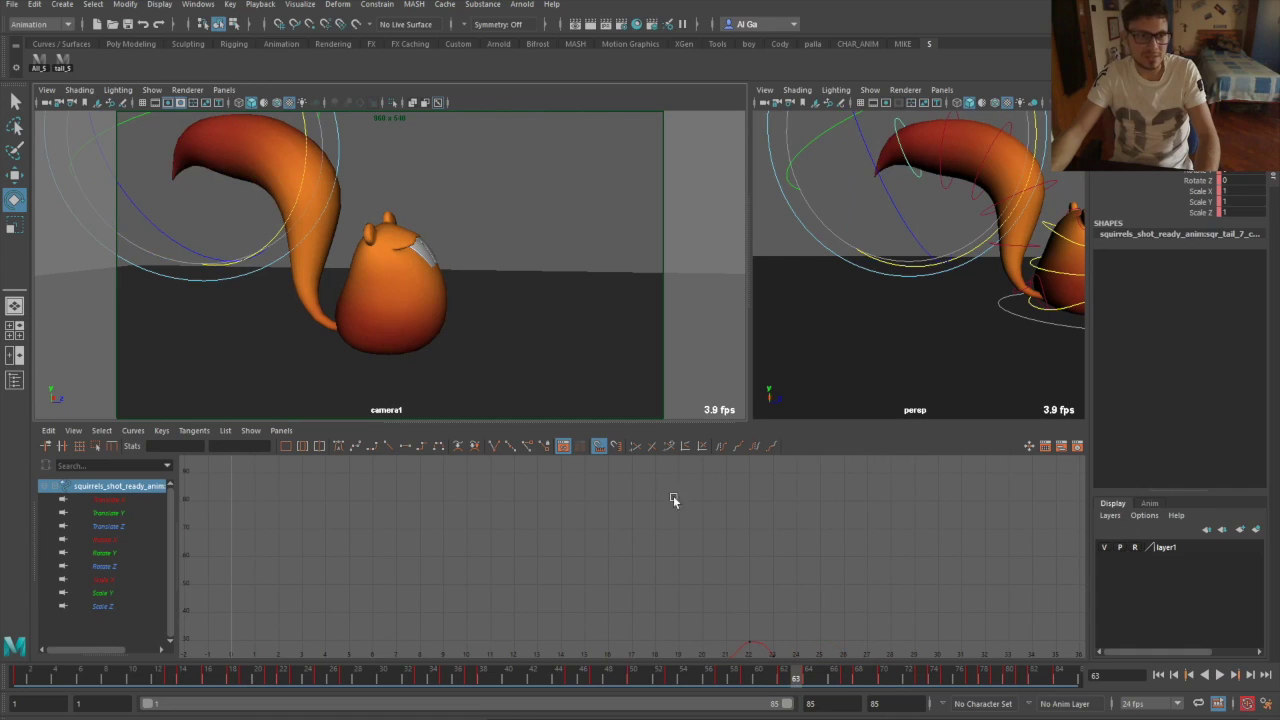
- Cut the sqr_tail_7 key at frame 64 and review the tail tip's motion in playback
key(alt+v)
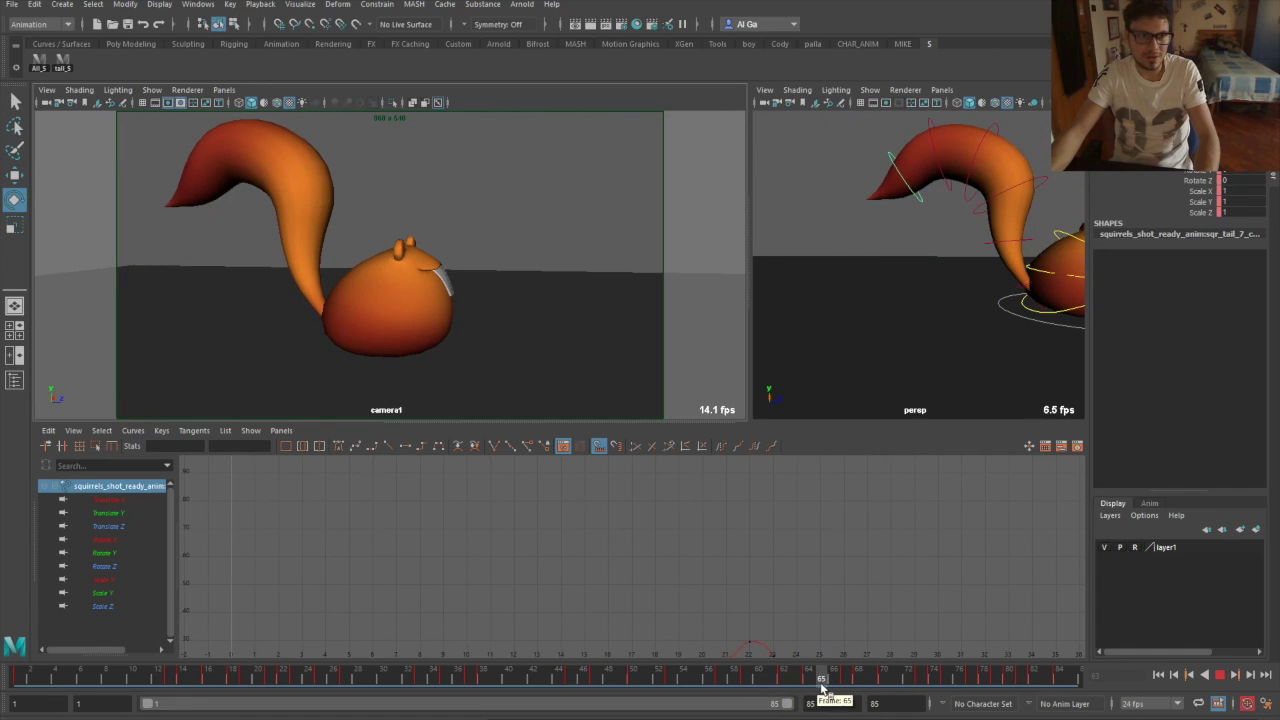
click(822, 680)
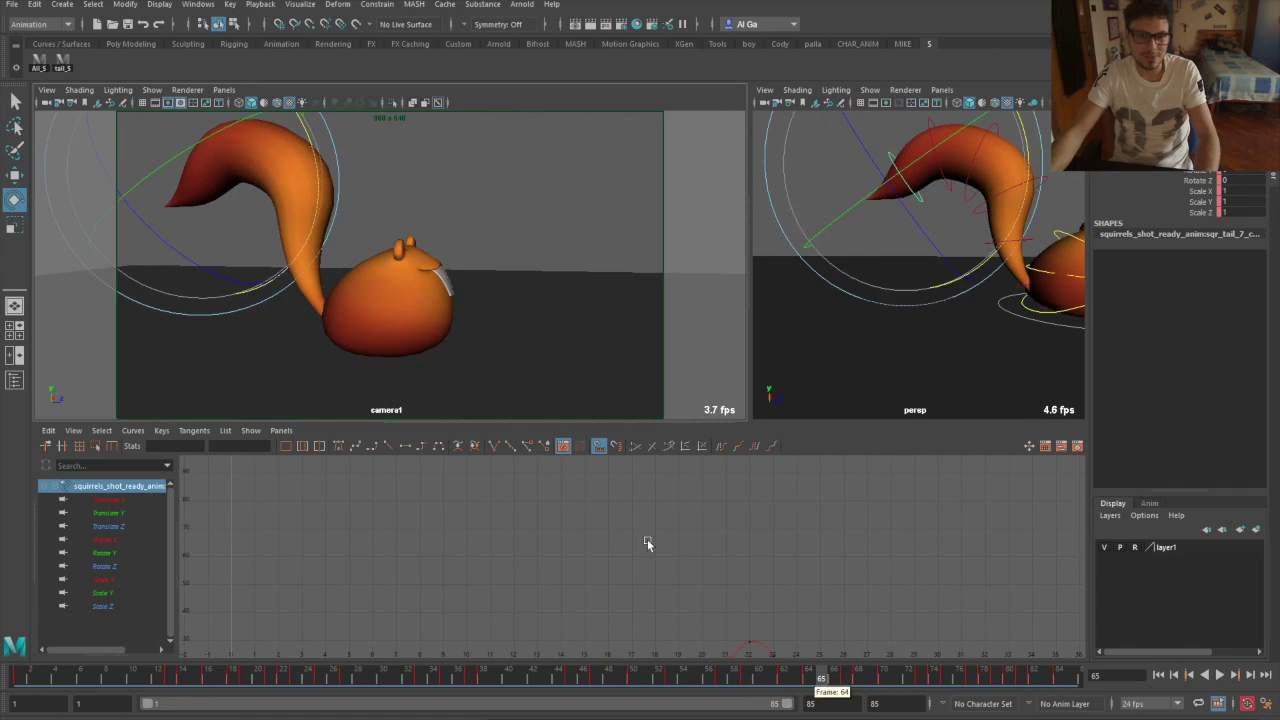
key(alt+v)
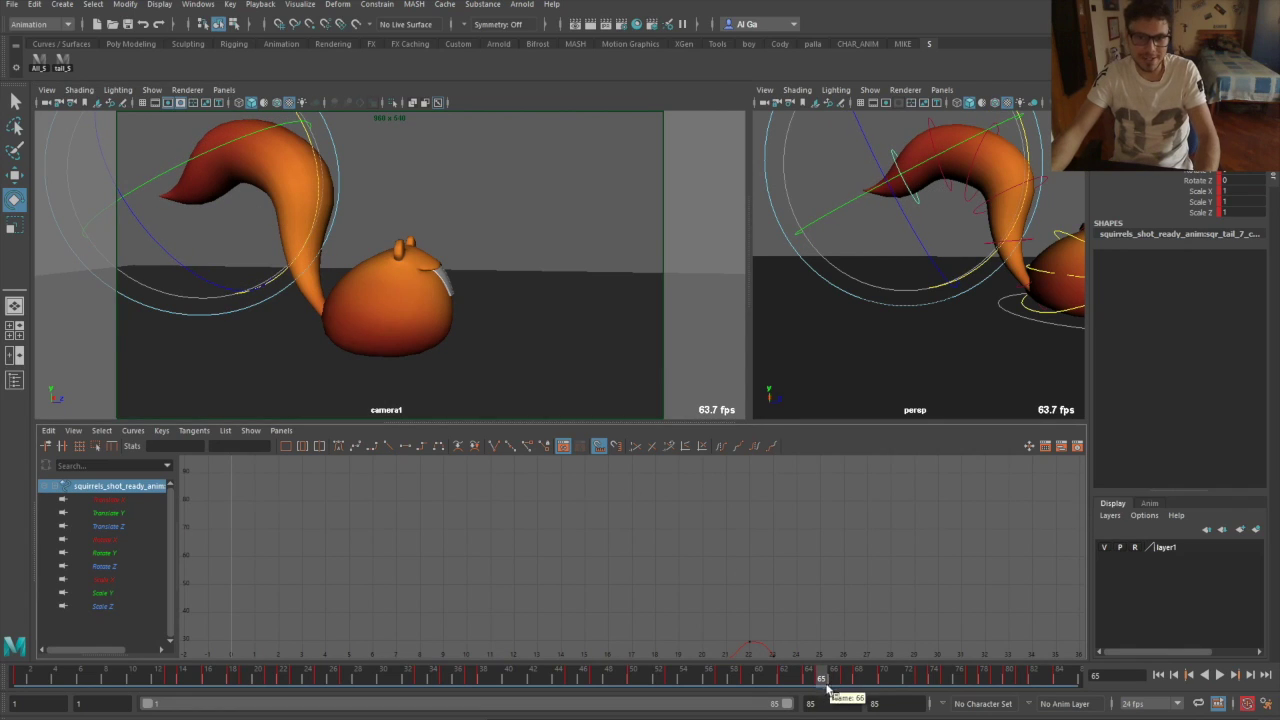
right_click(808, 680)
click(849, 453)
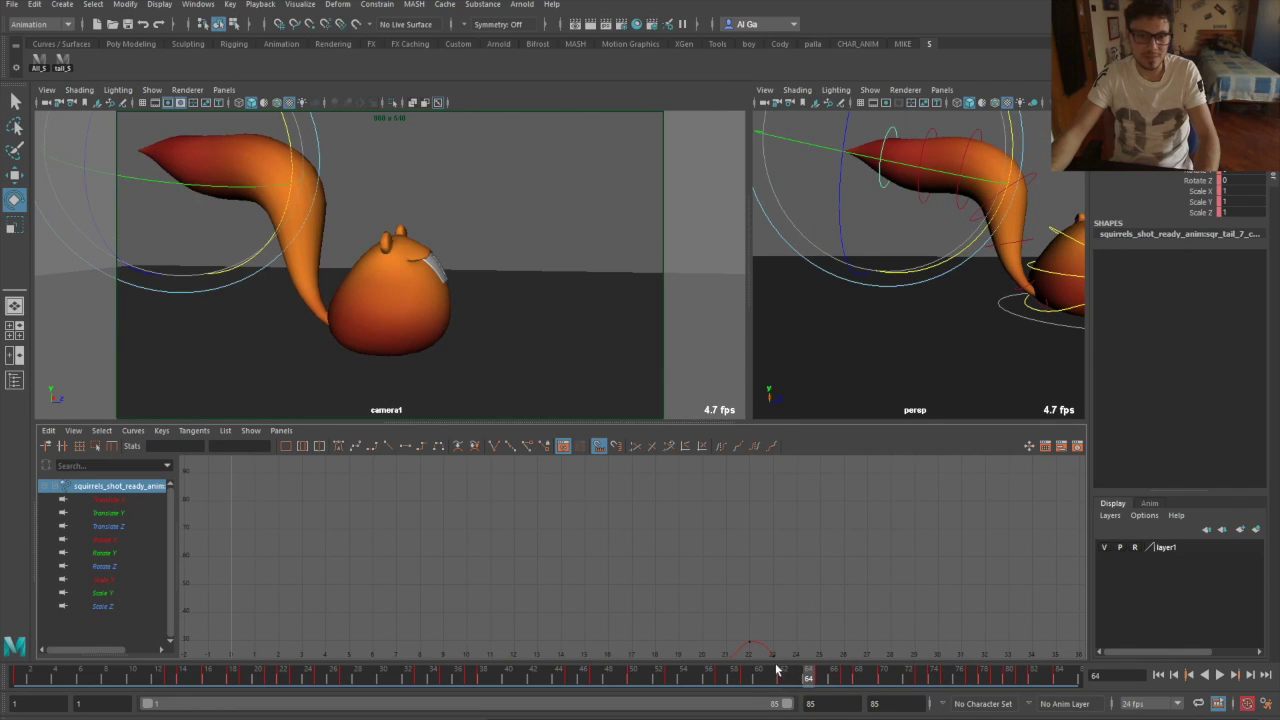
key(alt+v)
click(734, 676)
key(alt+v)
key(alt+v)
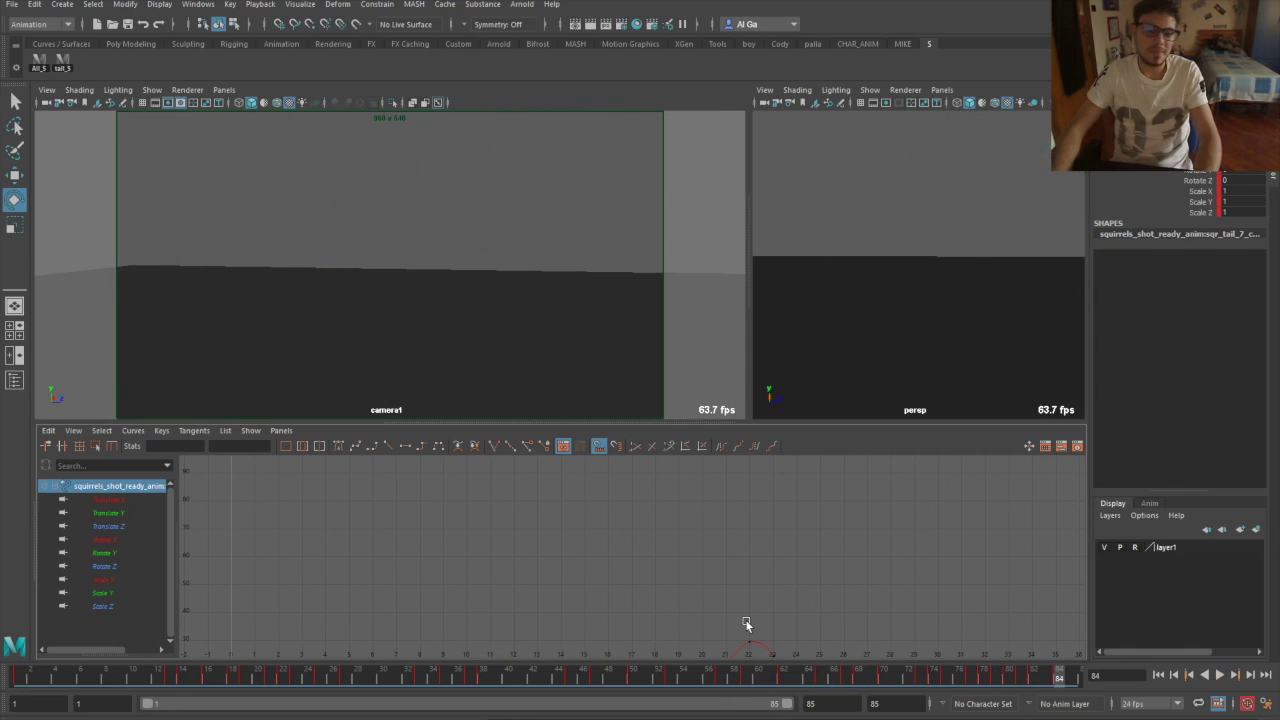
key(alt+v)
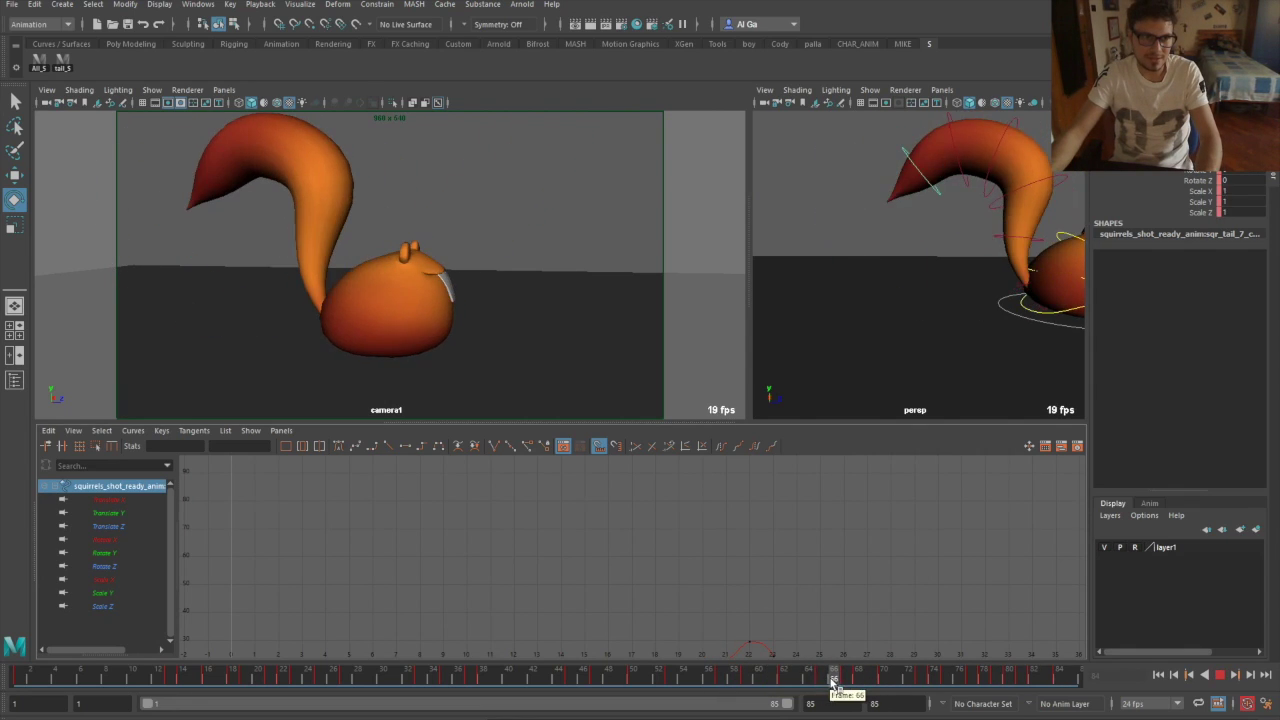
key(alt+v)
- At frame 63, rotate sqr_tail_6 so the end of the tail curls back inward
click(913, 257)
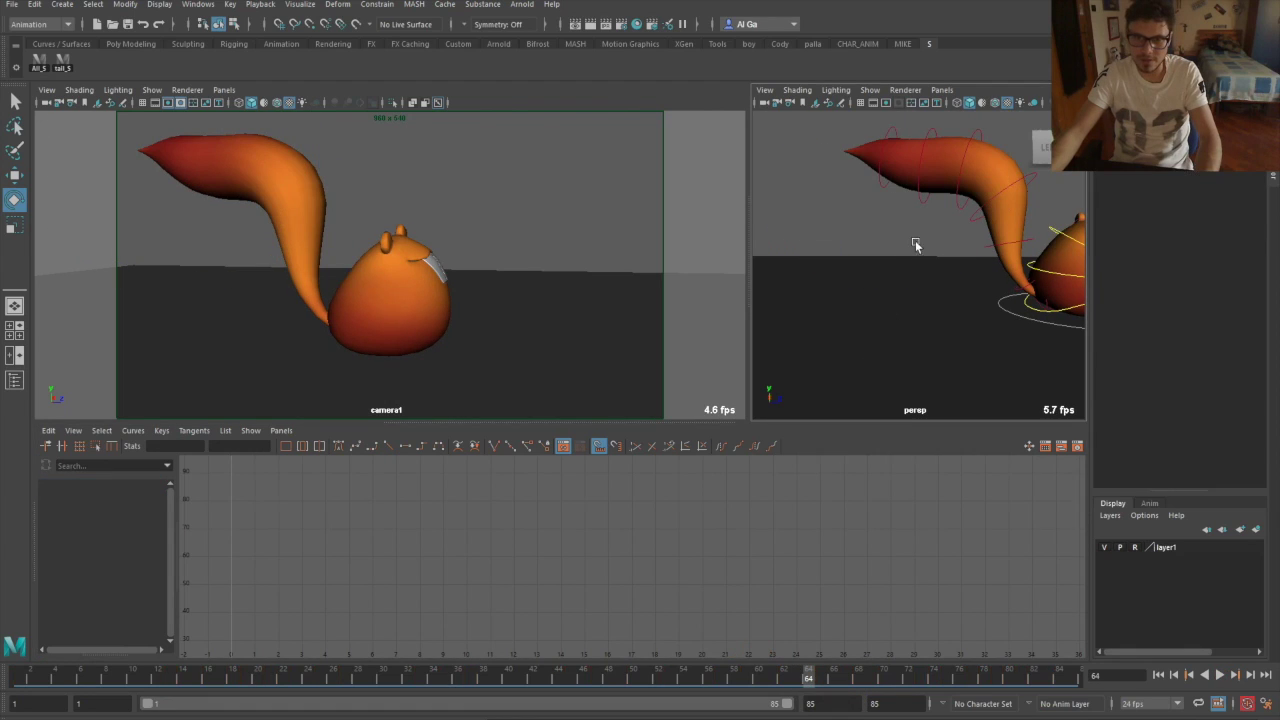
click(925, 201)
mouse_move(775, 685)
mouse_down()
mouse_move(789, 686)
mouse_move(737, 688)
mouse_move(797, 683)
mouse_up()
drag(349, 196, 343, 140)
- Cut the sqr_tail_6 key at frame 62 and check the motion around it
click(785, 678)
right_click(785, 678)
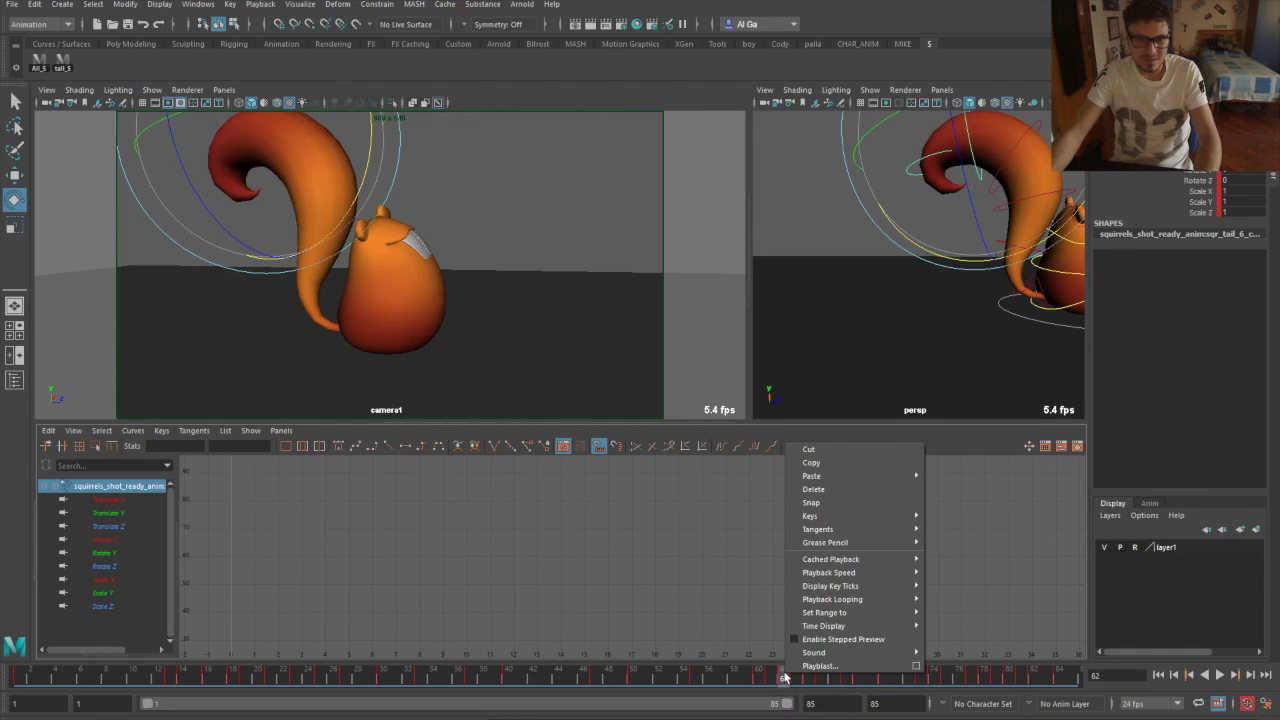
click(836, 450)
key(alt+v)
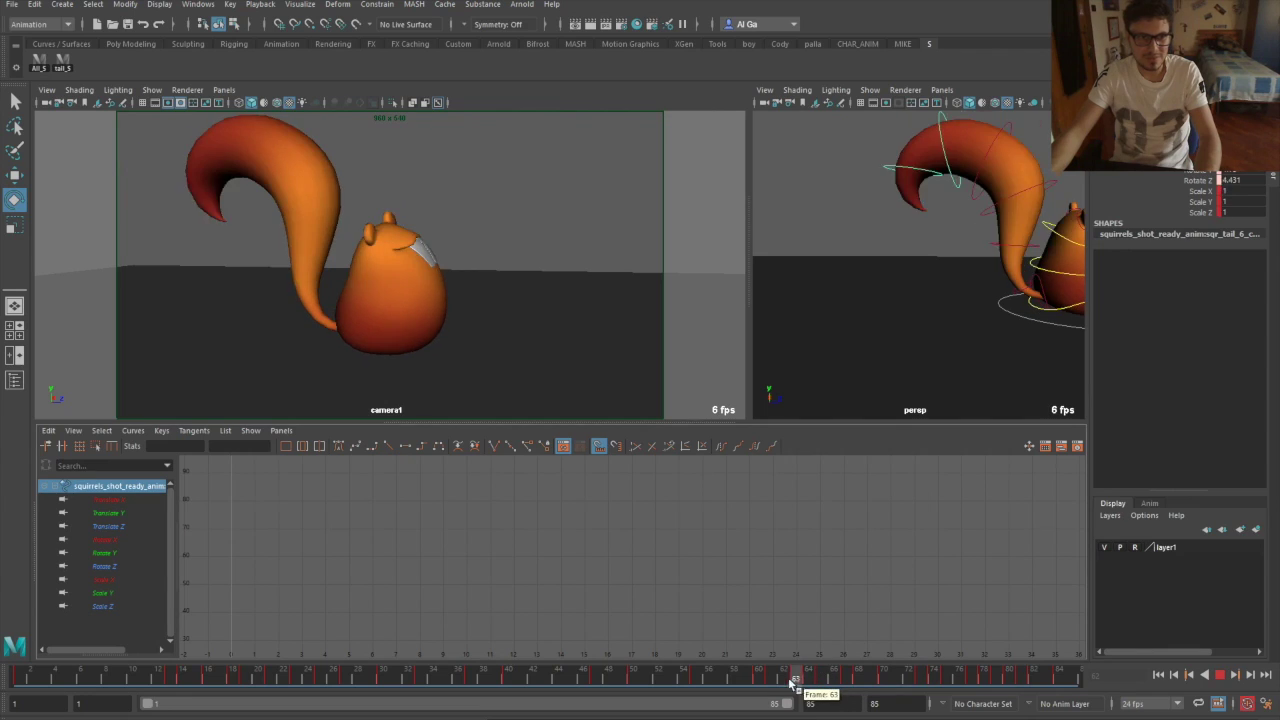
- Play back the animation and check the tail's motion after frame 63
key(alt+v)
drag(1028, 218, 1050, 172)
key(alt+v)
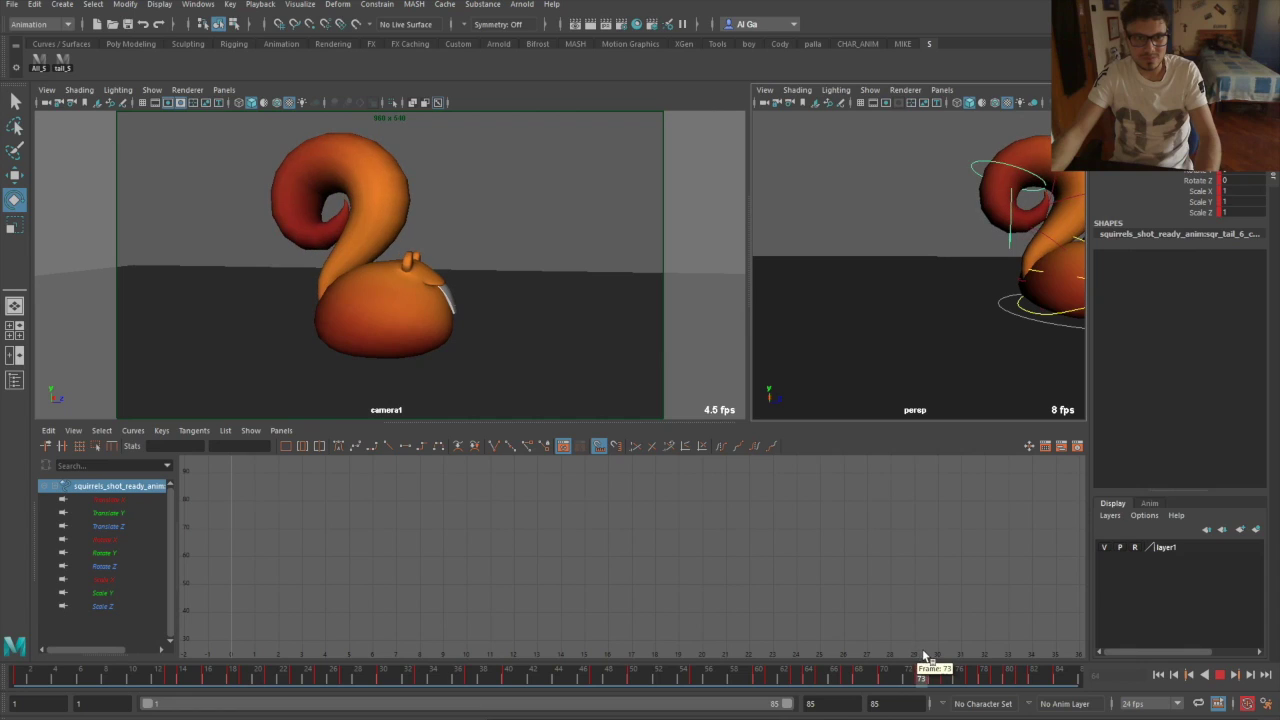
- At frame 68, rotate sqr_tail_7 so the curled tail tip opens outward, away from the body
key(alt+v)
mouse_move(848, 669)
mouse_down()
mouse_move(834, 677)
mouse_move(858, 677)
mouse_up()
drag(968, 278, 870, 300)
click(950, 204)
click(950, 204)
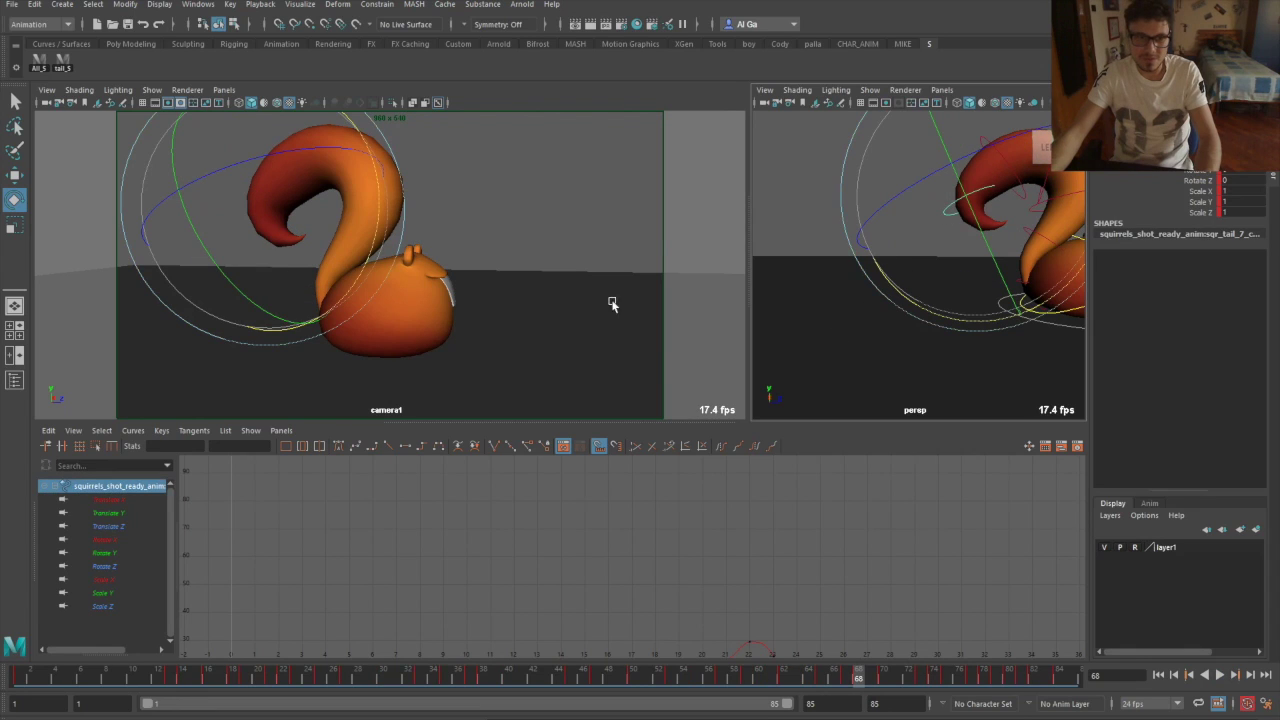
drag(376, 250, 66, 486)
click(964, 324)
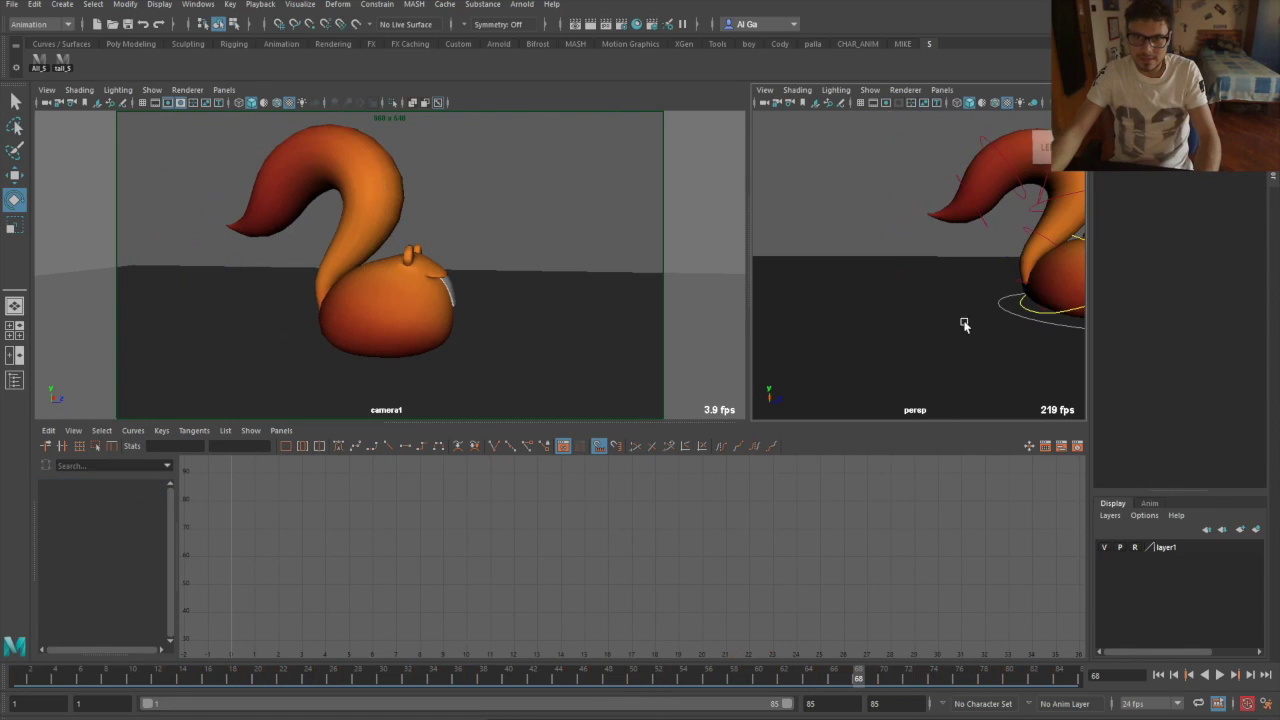
- Cut the sqr_tail_6 key at frame 70 and play back the tail's motion
click(1030, 192)
key(alt+v)
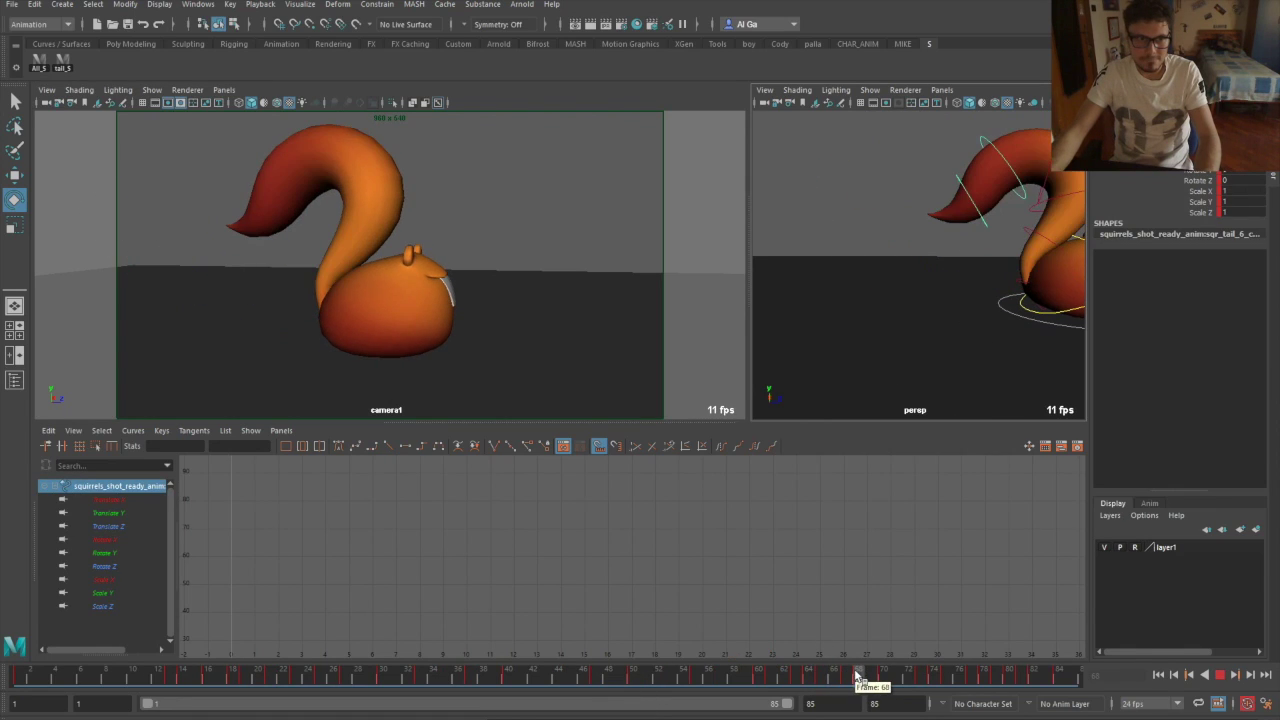
mouse_move(906, 676)
mouse_down()
mouse_move(921, 676)
mouse_move(884, 677)
mouse_up()
right_click(885, 678)
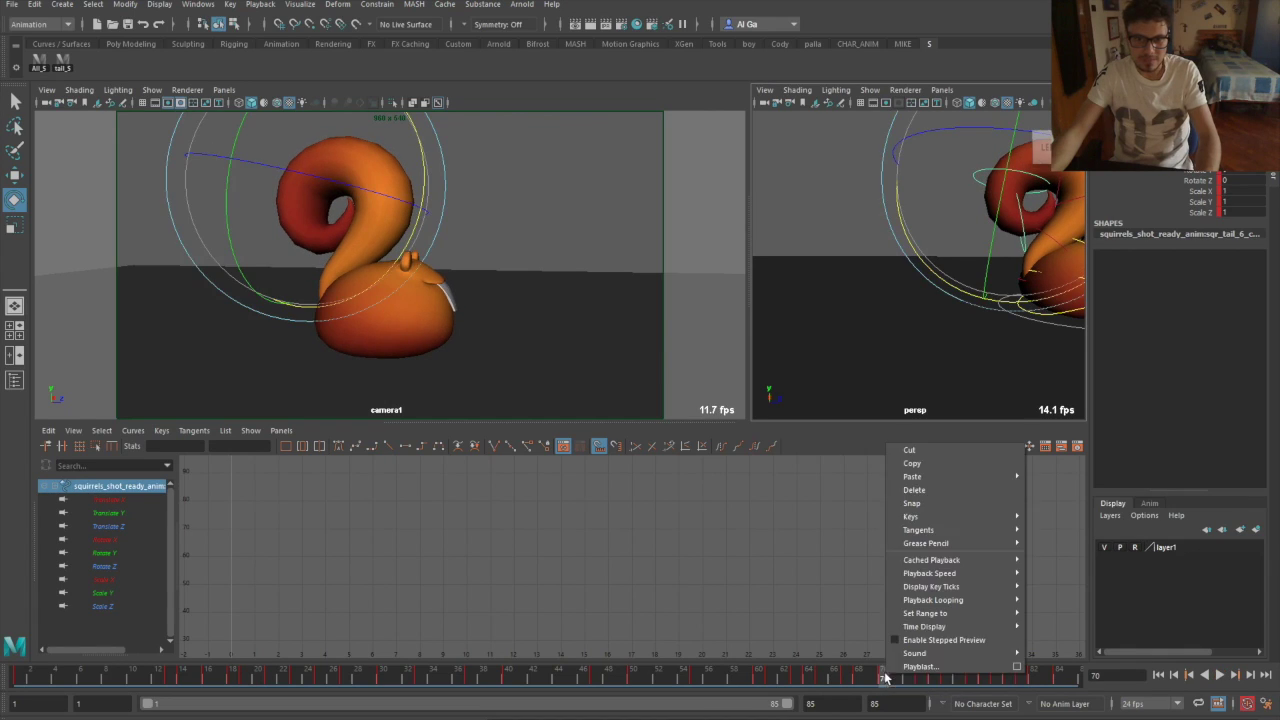
click(950, 449)
key(alt+v)
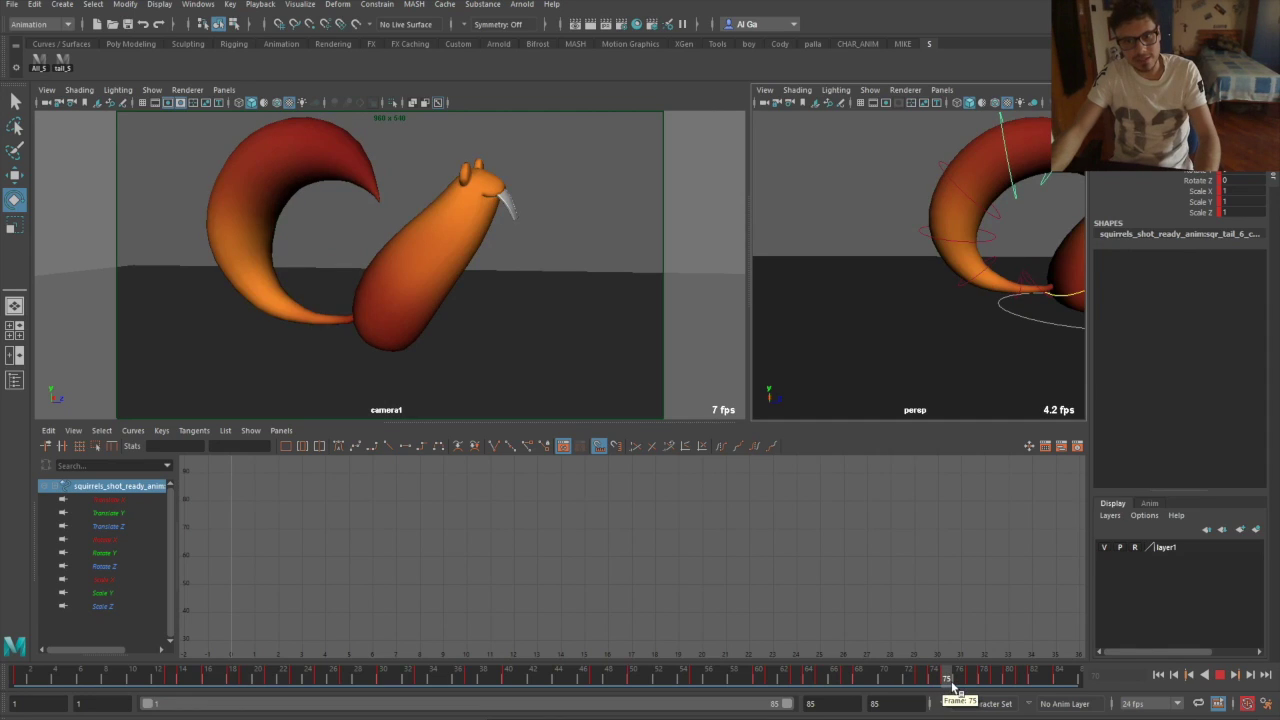
- At frame 75, rotate sqr_tail_7 so the tail tip bends upward, and check it in playback
key(alt+v)
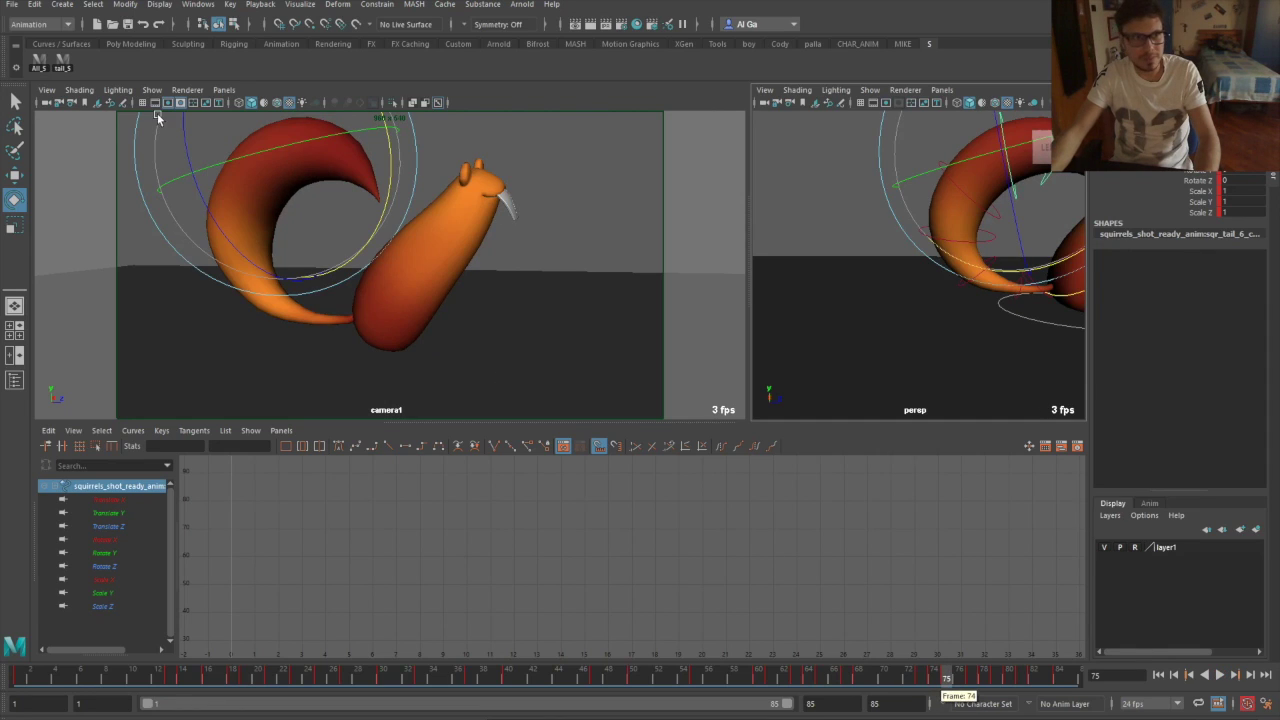
click(62, 67)
mouse_move(935, 681)
mouse_down()
mouse_move(962, 686)
mouse_move(937, 681)
mouse_move(951, 680)
mouse_up()
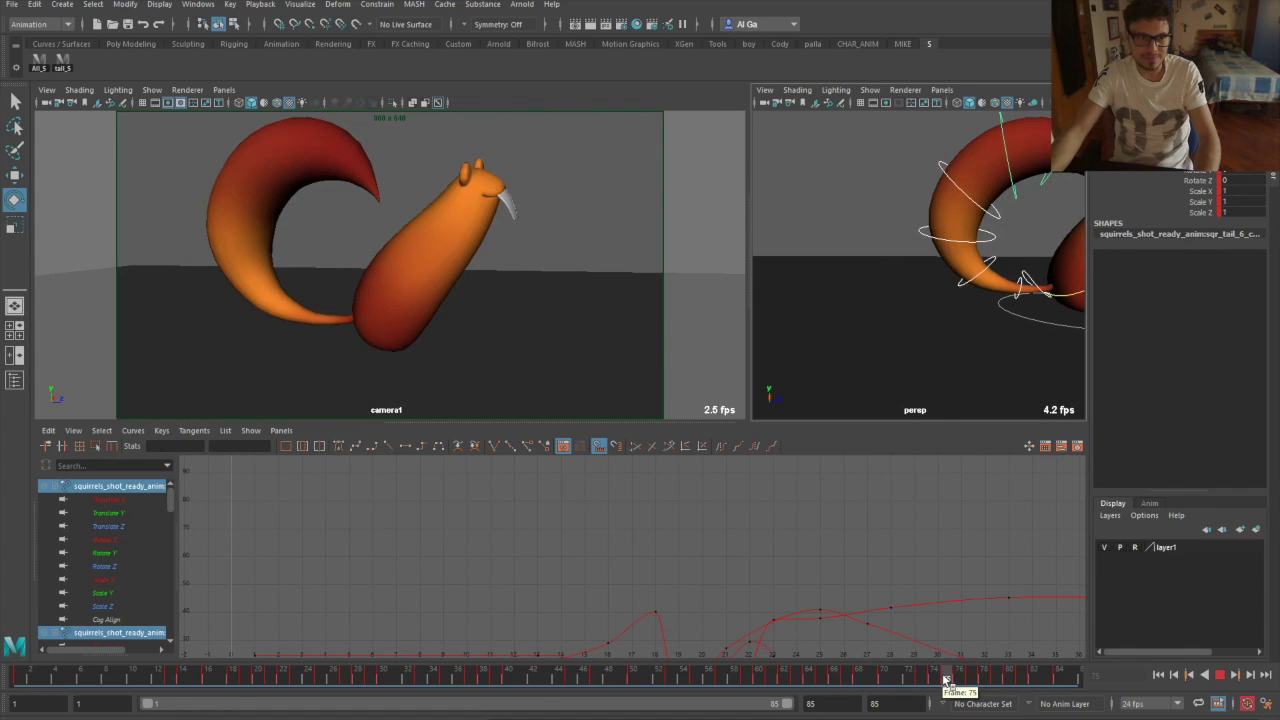
click(1053, 176)
click(1043, 185)
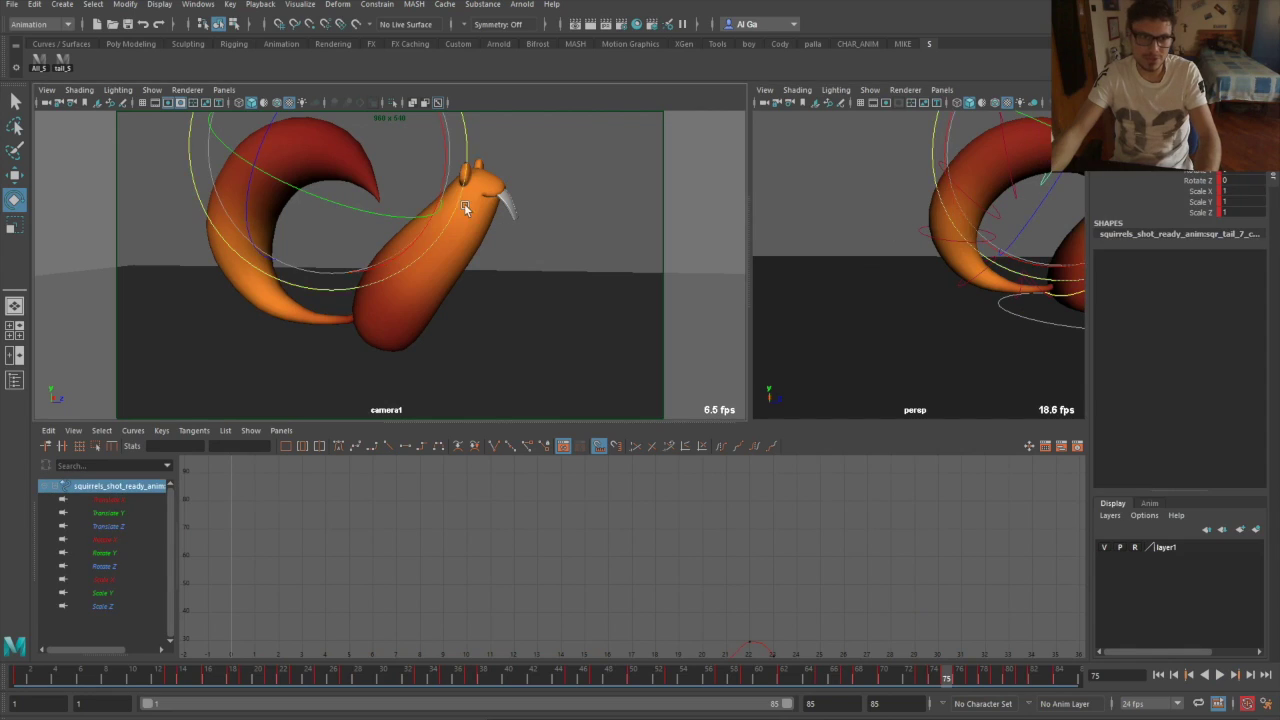
drag(443, 161, 402, 64)
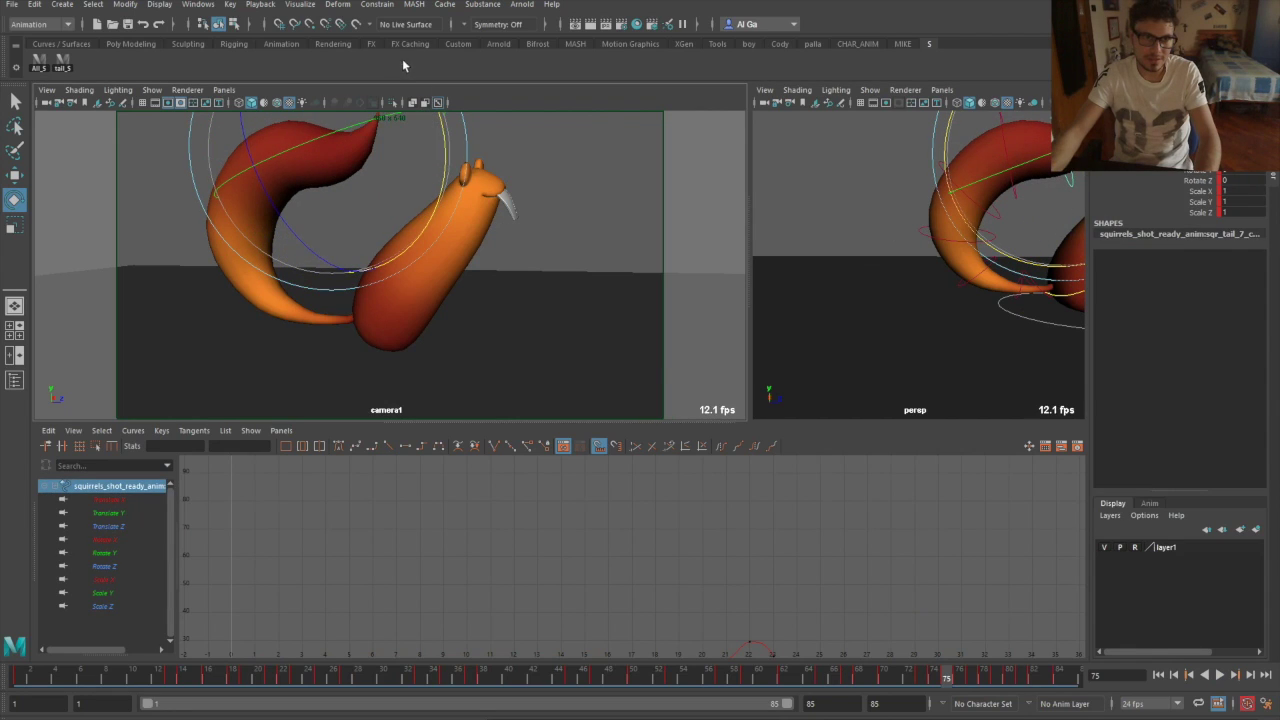
click(935, 681)
key(alt+v)
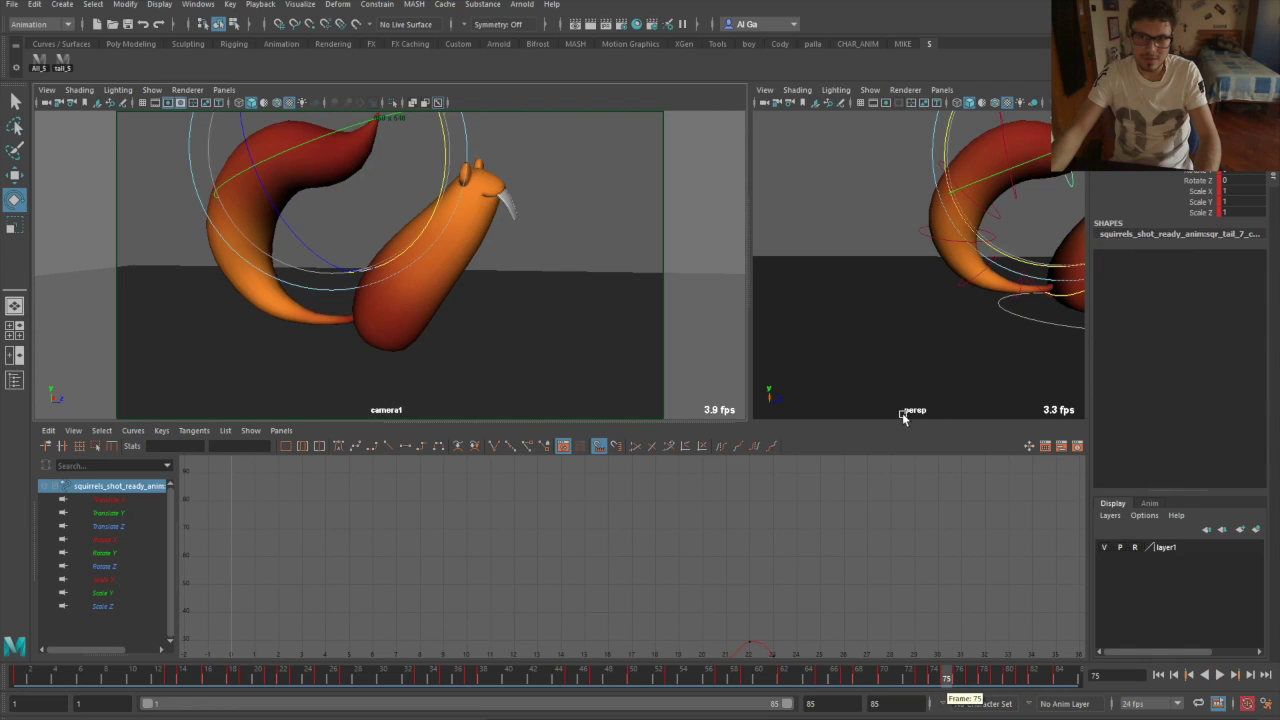
- Rotate sqr_tail_6 at frame 75 so the end of the tail straightens upward, and check the surrounding frames
click(983, 223)
click(1011, 185)
drag(389, 180, 366, 115)
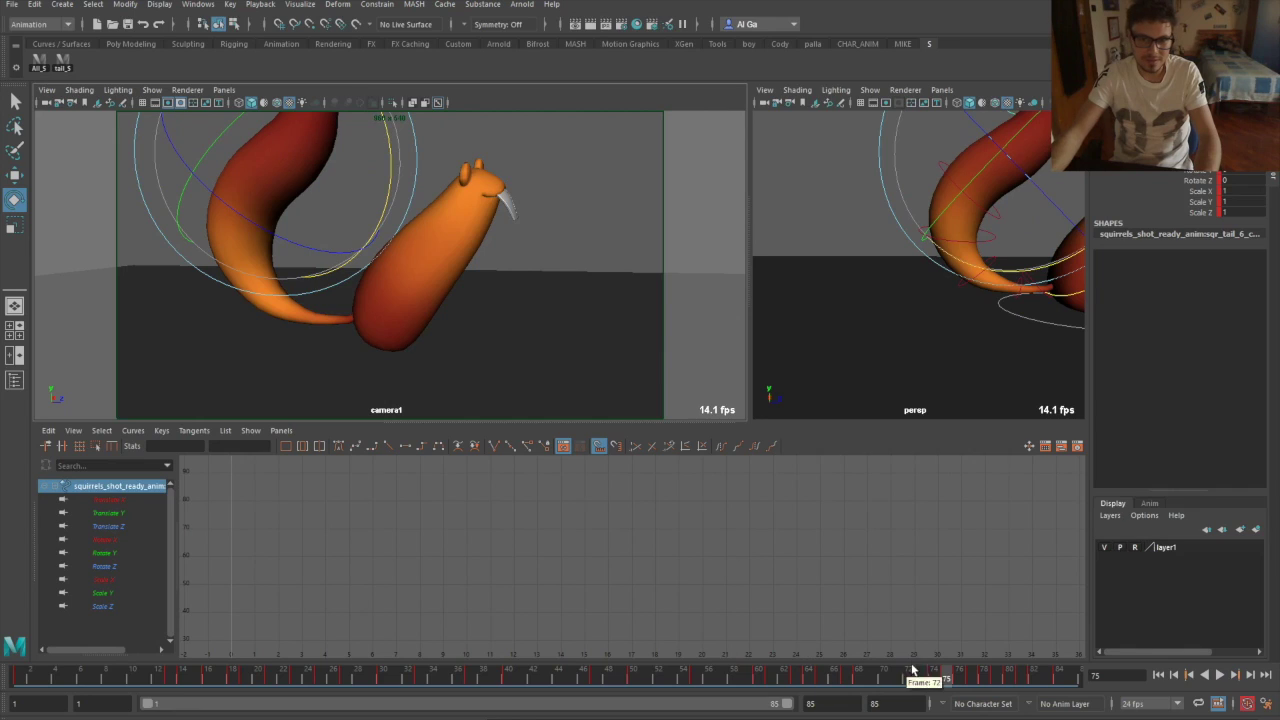
key(alt+v)
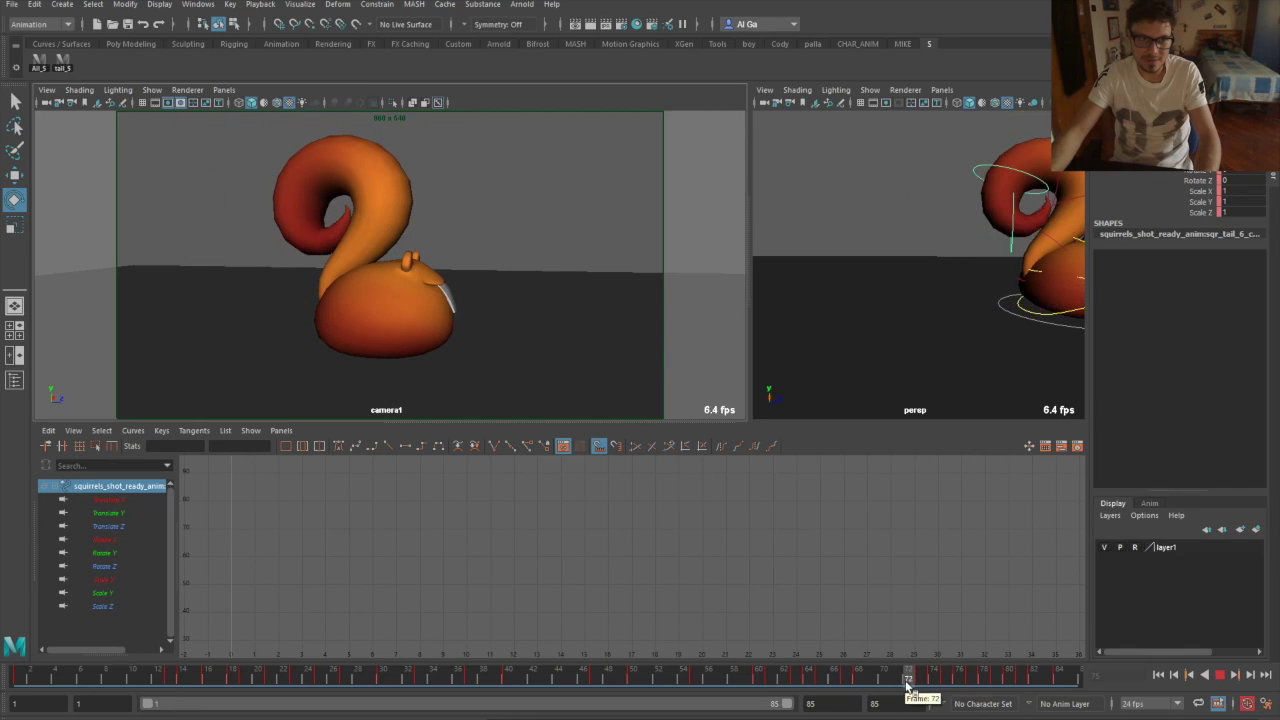
- At frame 76, move the sqr_tail_2 control slightly sideways toward the body
click(960, 680)
key(f)
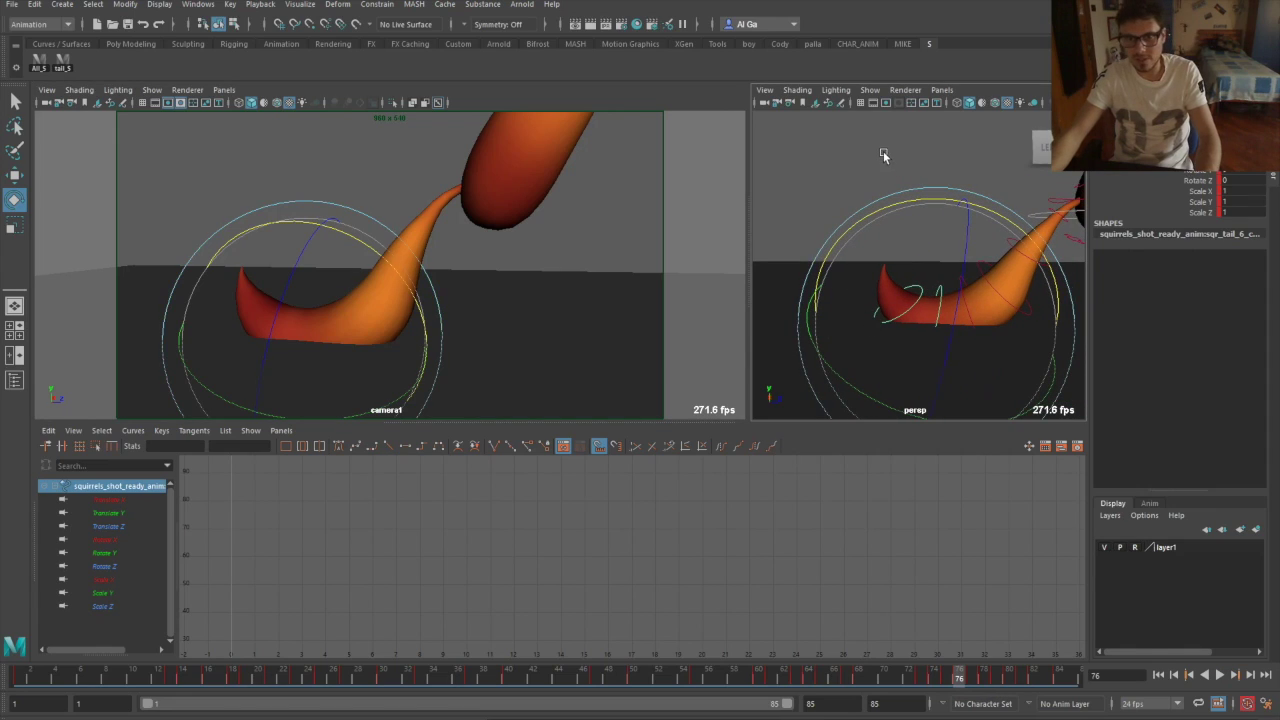
click(884, 155)
alt+middle_drag(1026, 233, 957, 254)
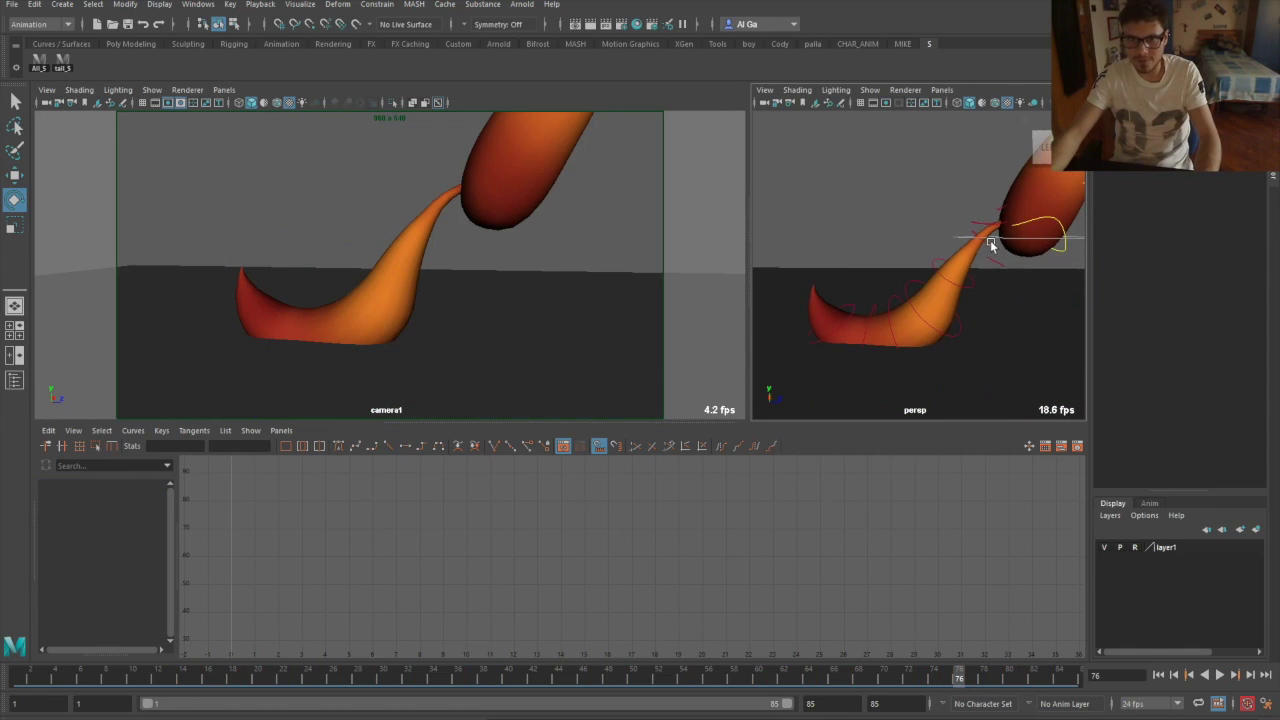
alt+drag(966, 289, 965, 256)
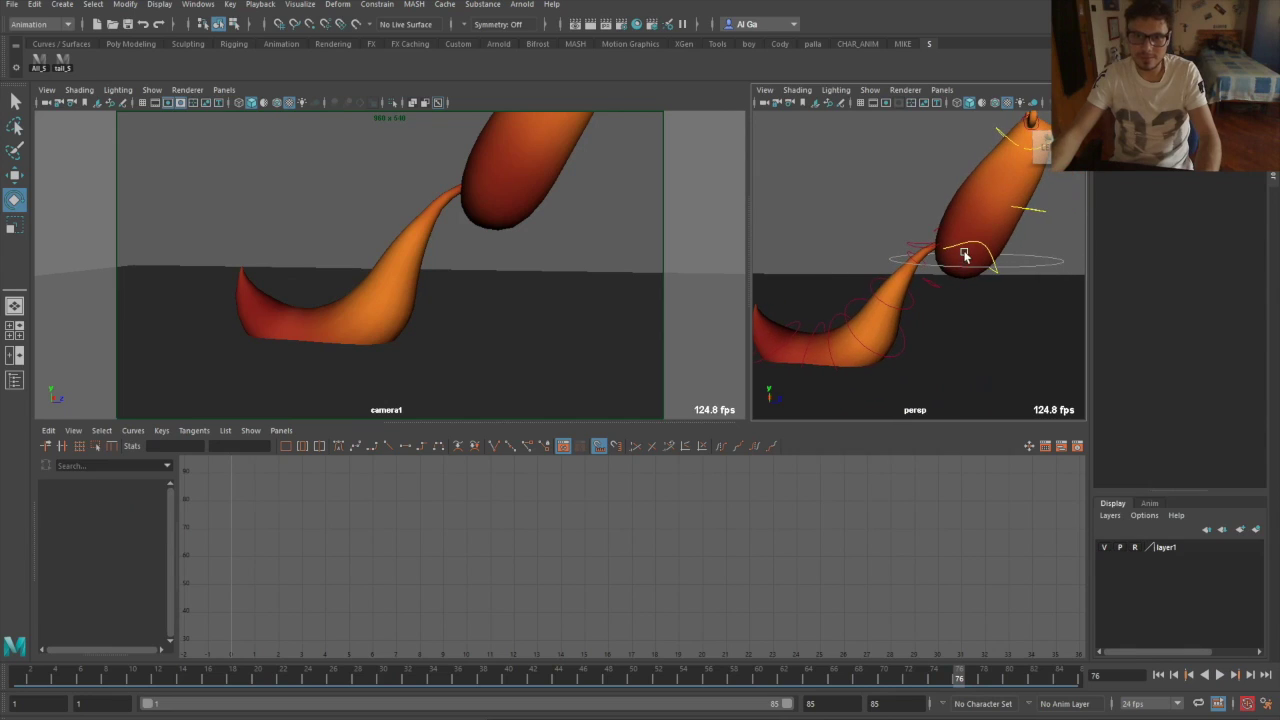
click(921, 252)
key(w)
drag(918, 240, 988, 250)
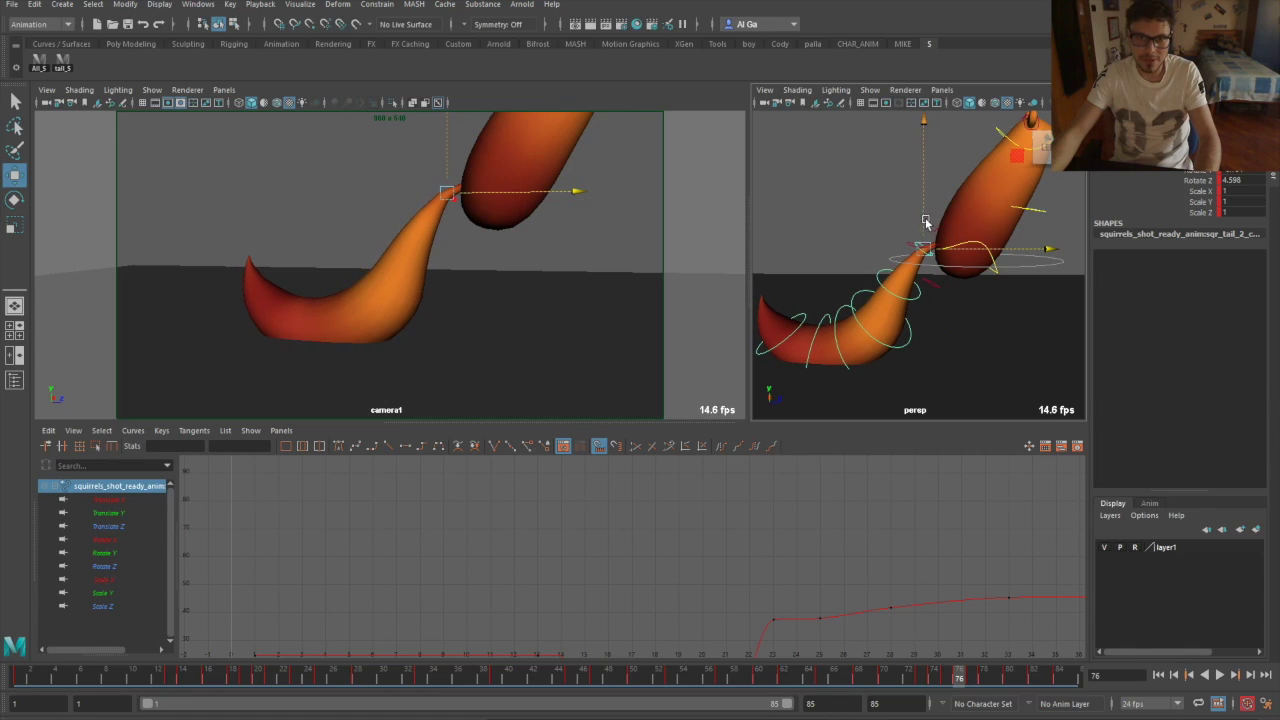
- Move the sqr_tail_3 control at frame 76 to round out the tail's lower curve
click(963, 331)
click(898, 288)
drag(898, 288, 967, 265)
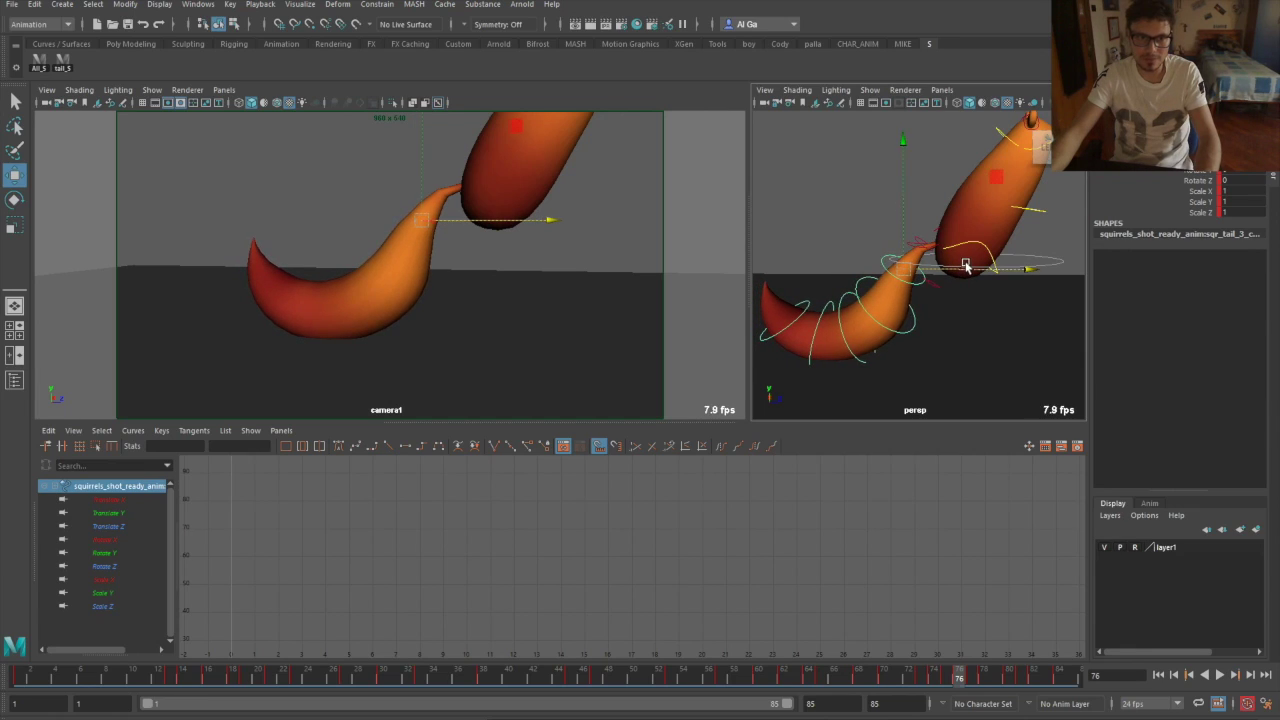
click(925, 204)
- Nudge sqr_tail_2 vertically at frame 76 to refine the tail's base, and check the motion into frame 77
scroll(931, 209, up, 3)
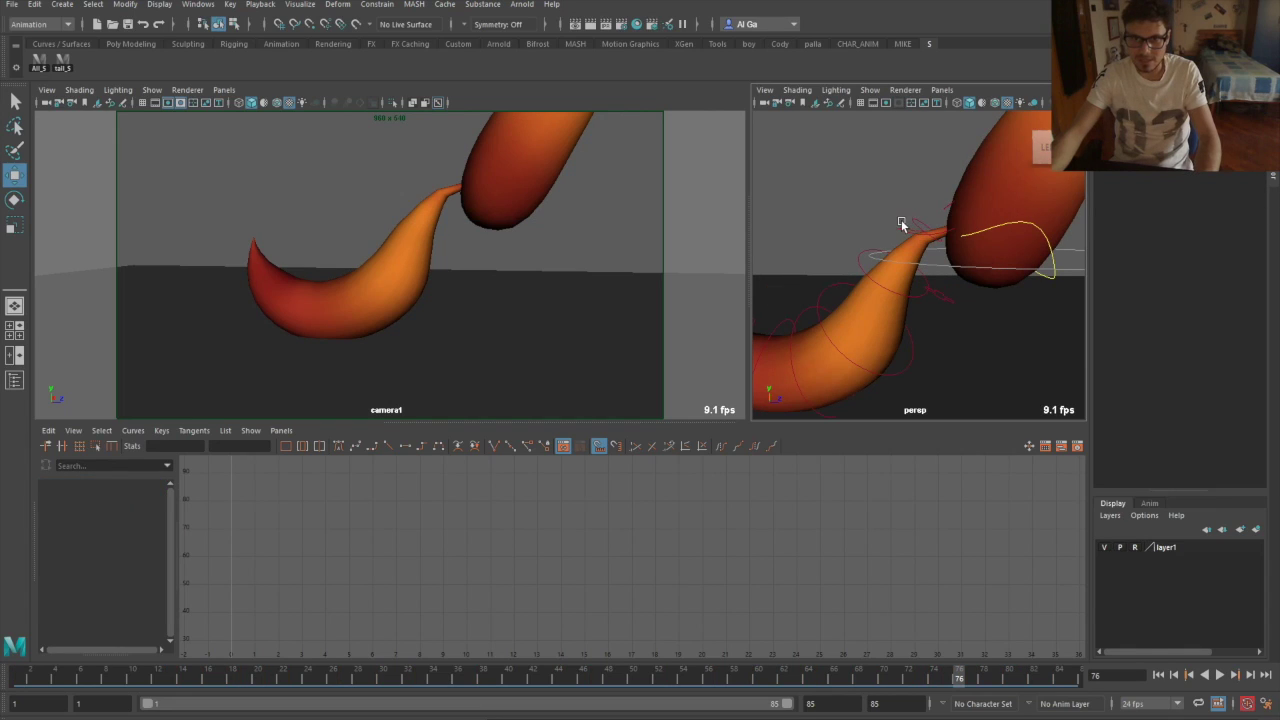
click(903, 223)
click(922, 216)
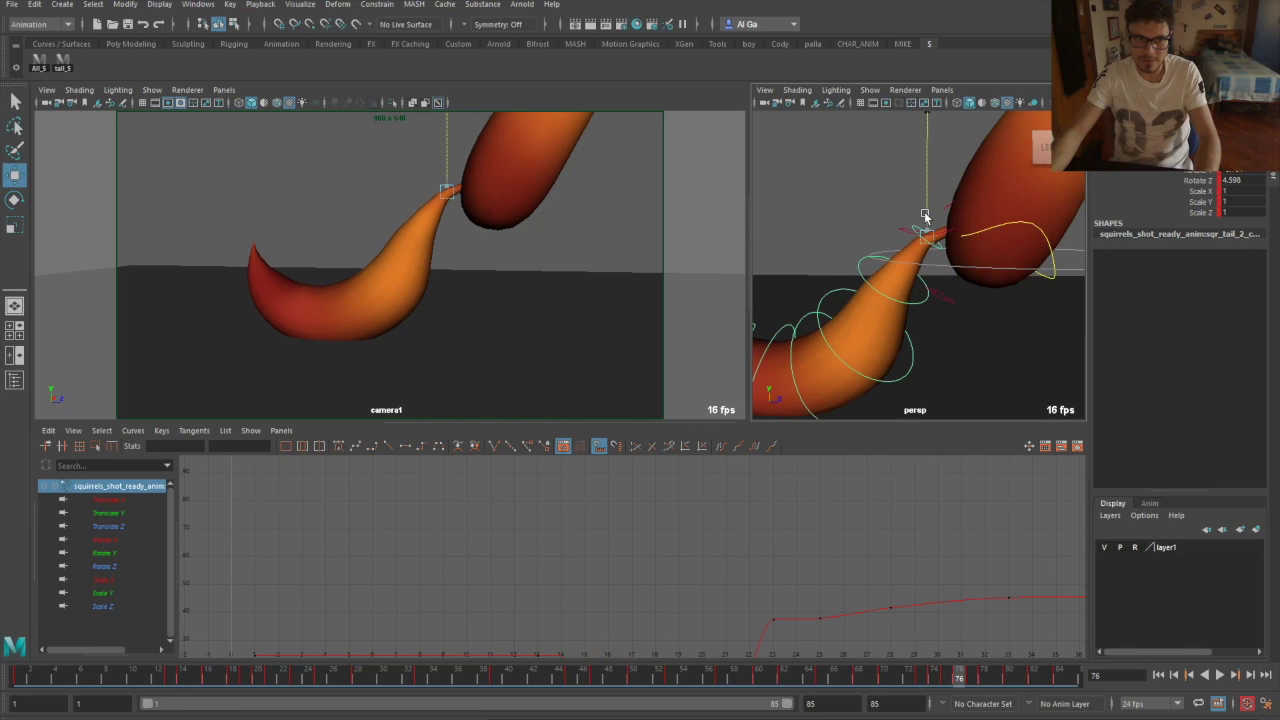
key(alt+v)
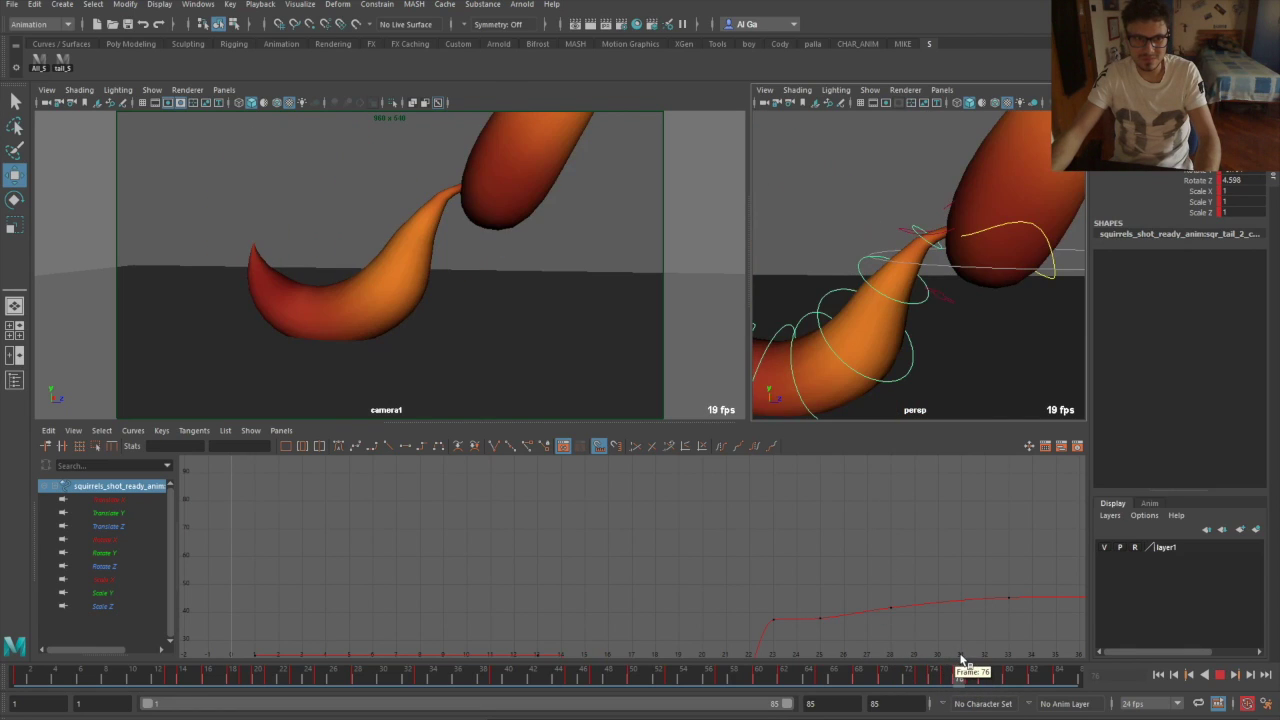
click(979, 660)
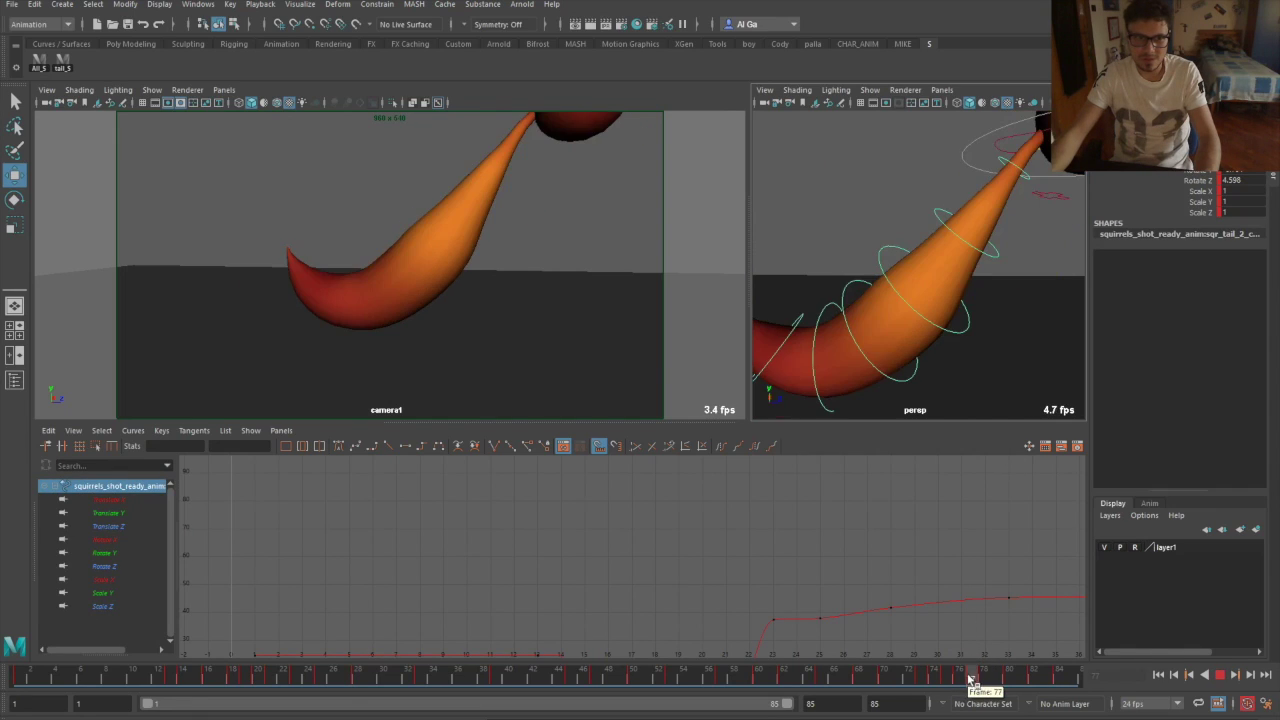
key(e)
drag(901, 205, 894, 191)
key(ctrl+z)
key(w)
- At frame 77, rotate the sqr_tail_2 control so the whole tail lifts toward horizontal
alt+middle_drag(920, 247, 884, 301)
click(908, 164)
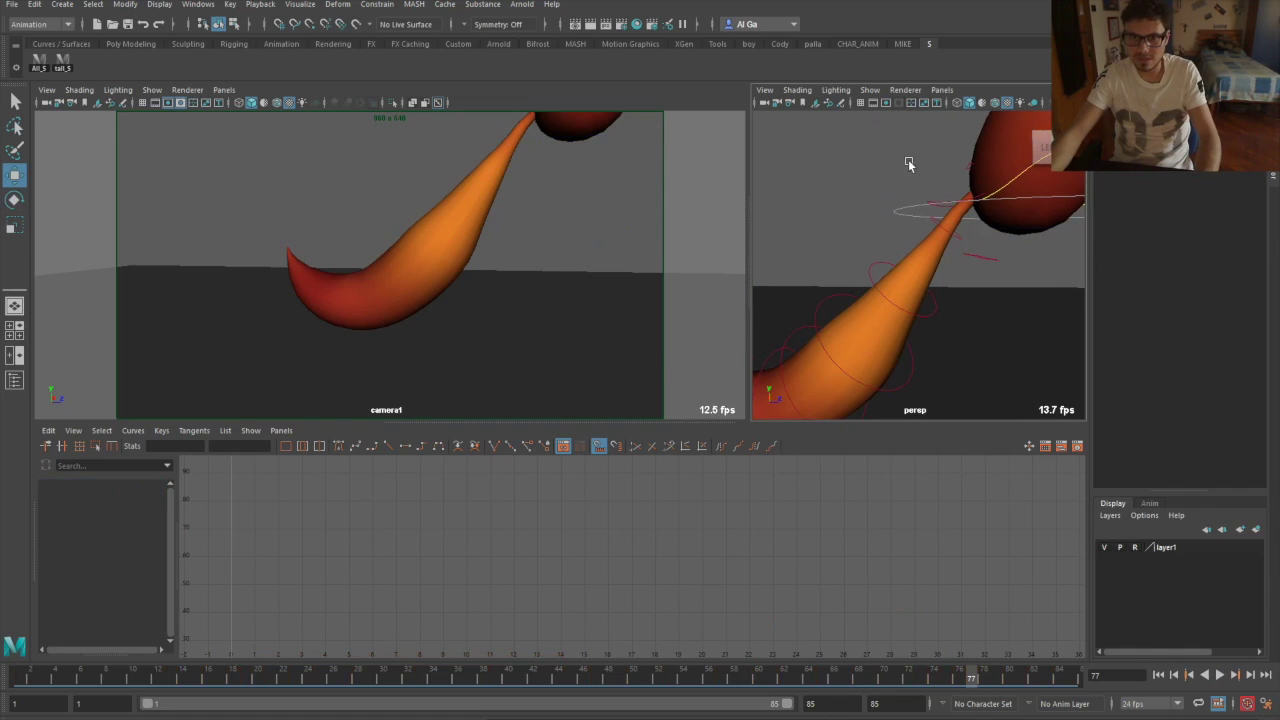
click(948, 212)
key(e)
drag(857, 214, 848, 130)
click(886, 325)
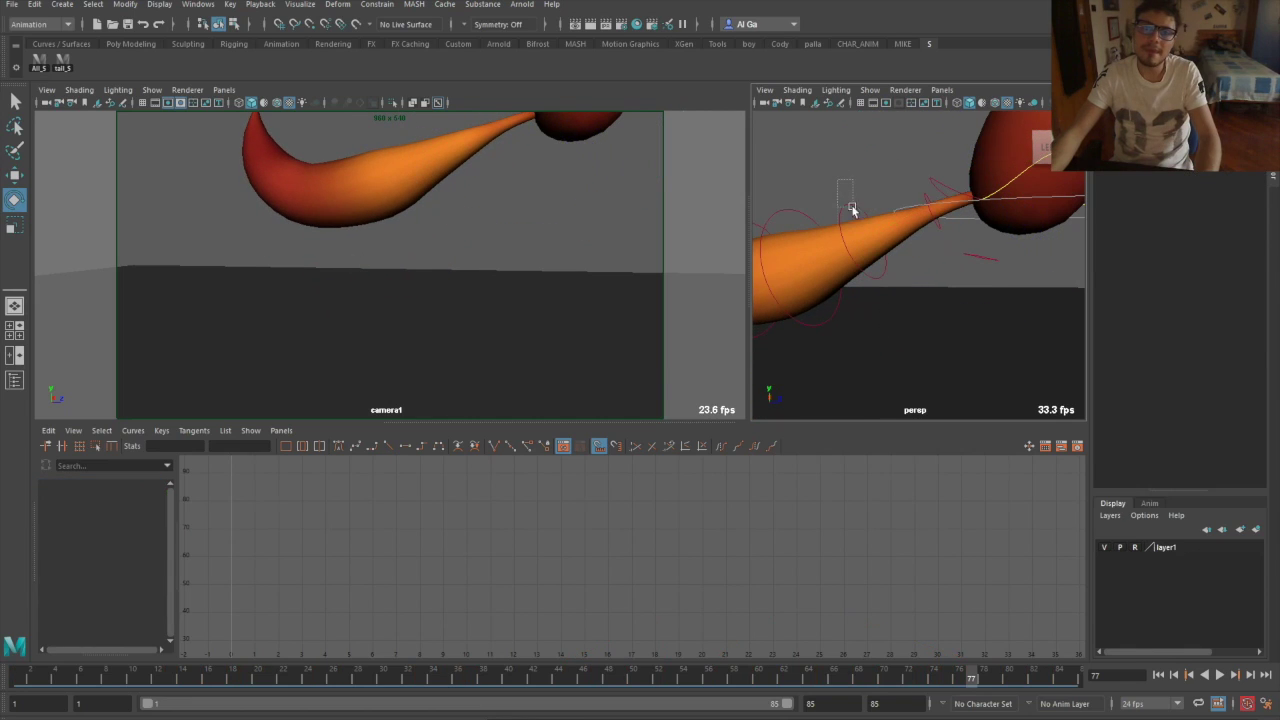
- Rotate sqr_tail_2 and sqr_tail_3 together at frame 77 so the tail arcs downward from its base
drag(928, 246, 932, 244)
key(w)
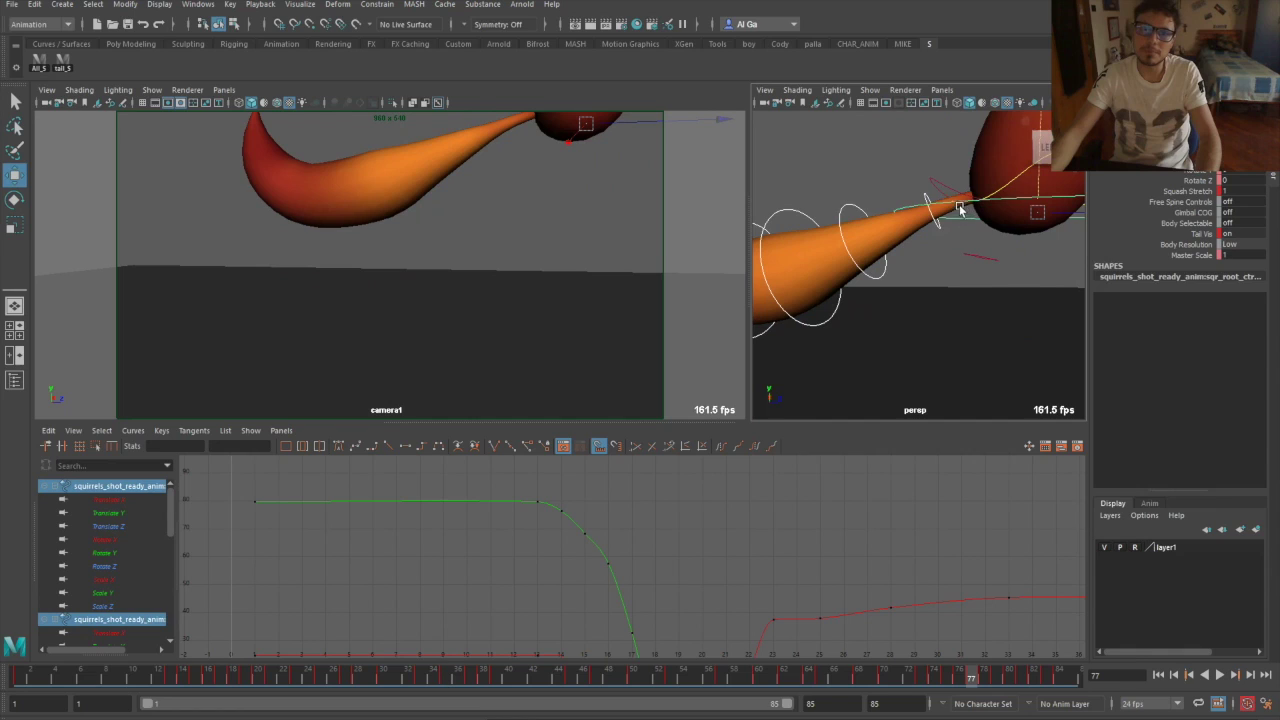
click(970, 220)
key(e)
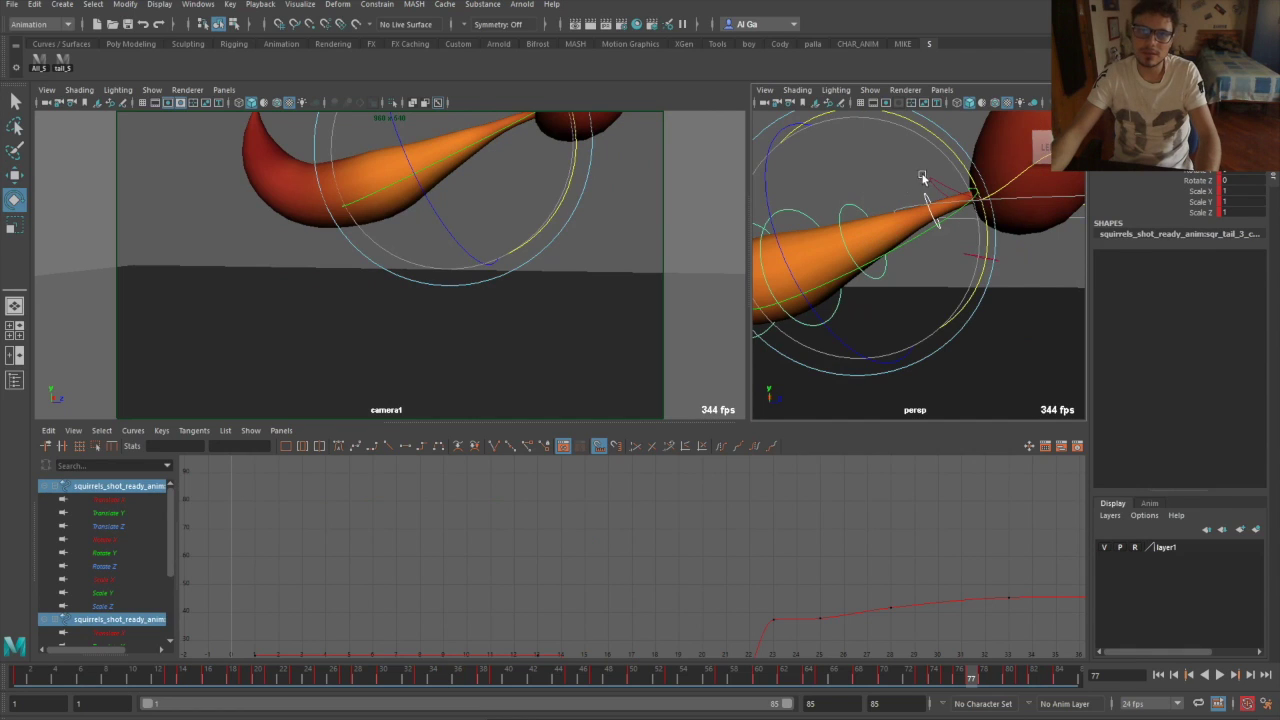
drag(934, 170, 929, 124)
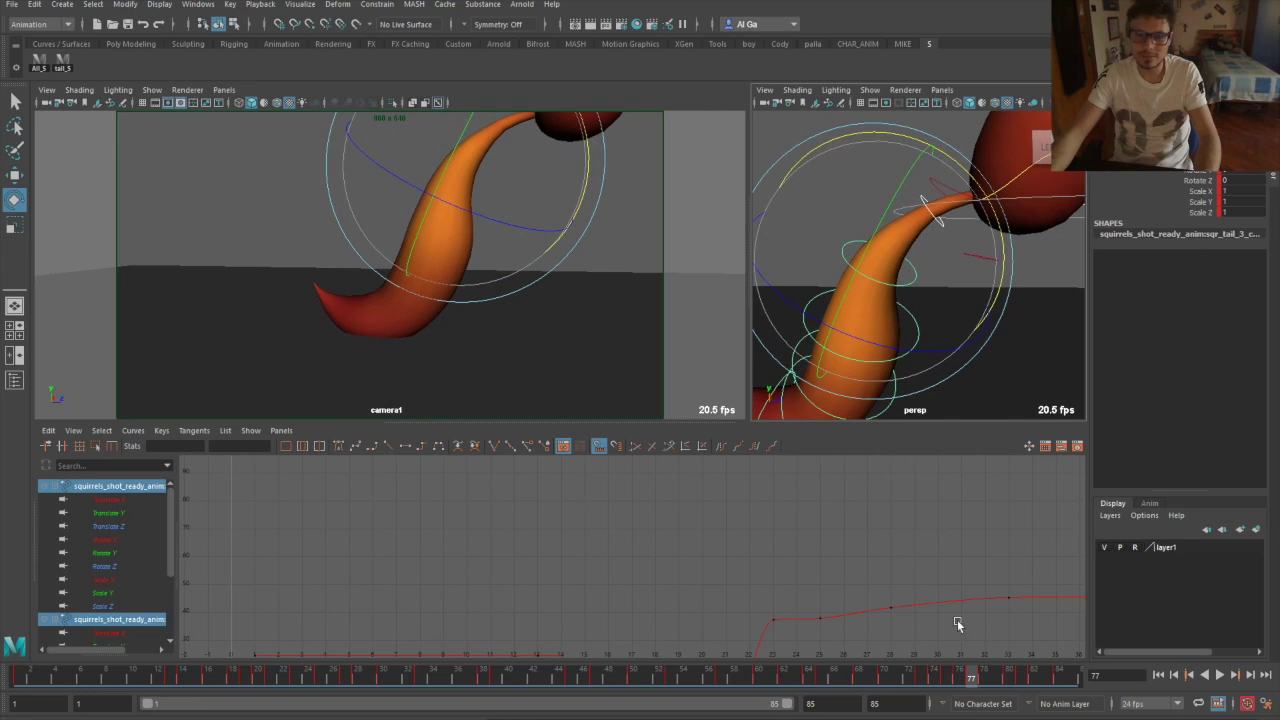
- At frame 78, rotate sqr_tail_6 and sqr_tail_7 so the tail's end bends down and its tip curls under
key(alt+v)
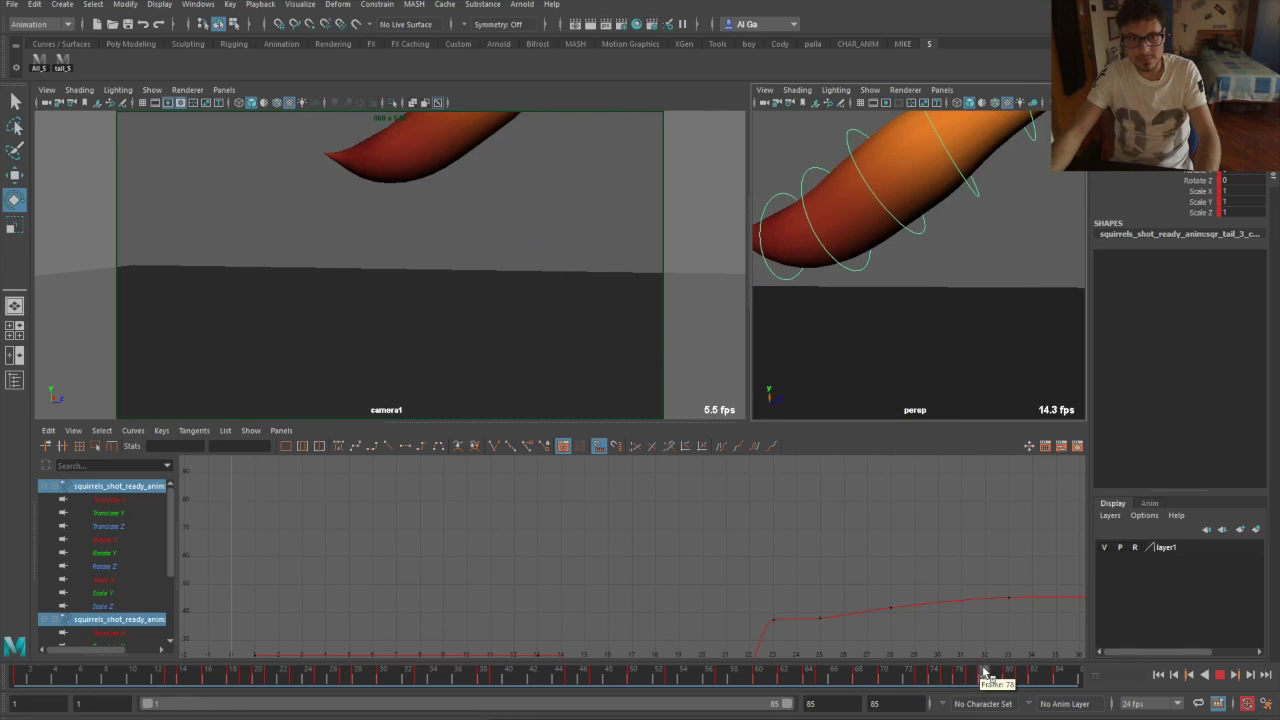
drag(952, 647, 985, 647)
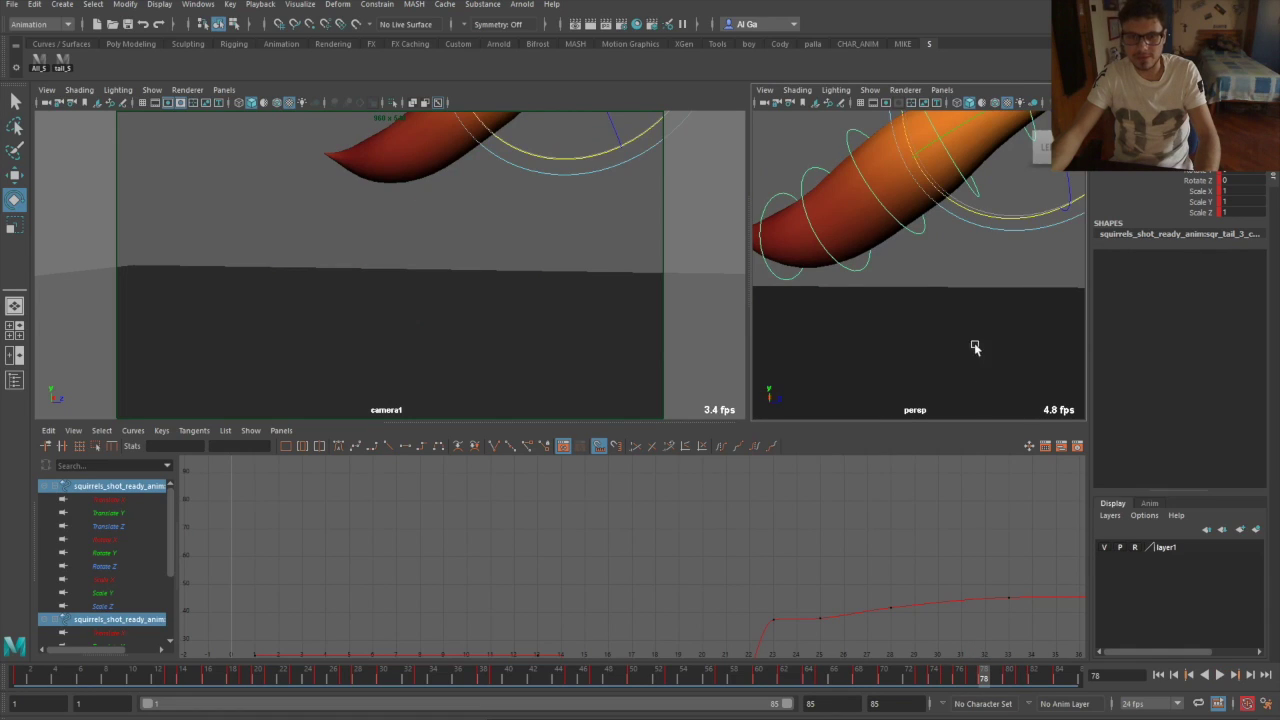
click(951, 304)
alt+middle_drag(951, 304, 949, 339)
scroll(949, 340, down, 3)
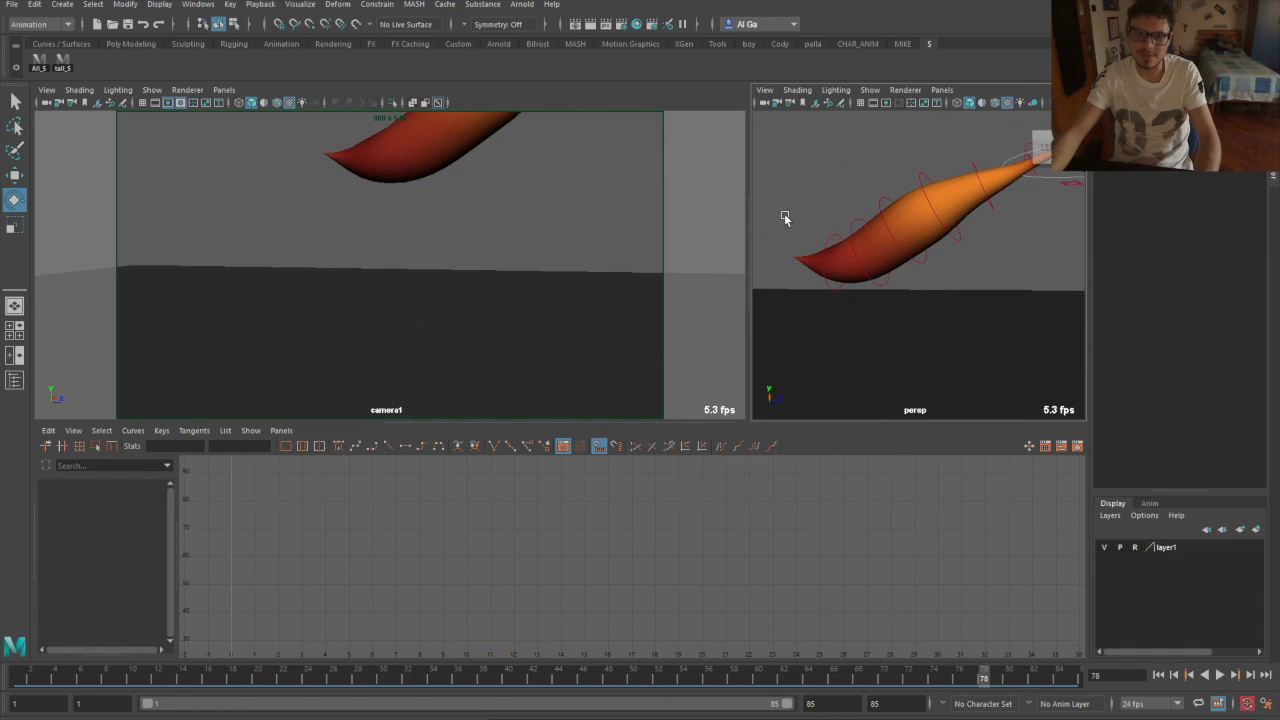
drag(899, 280, 822, 226)
drag(952, 237, 933, 196)
drag(950, 357, 878, 282)
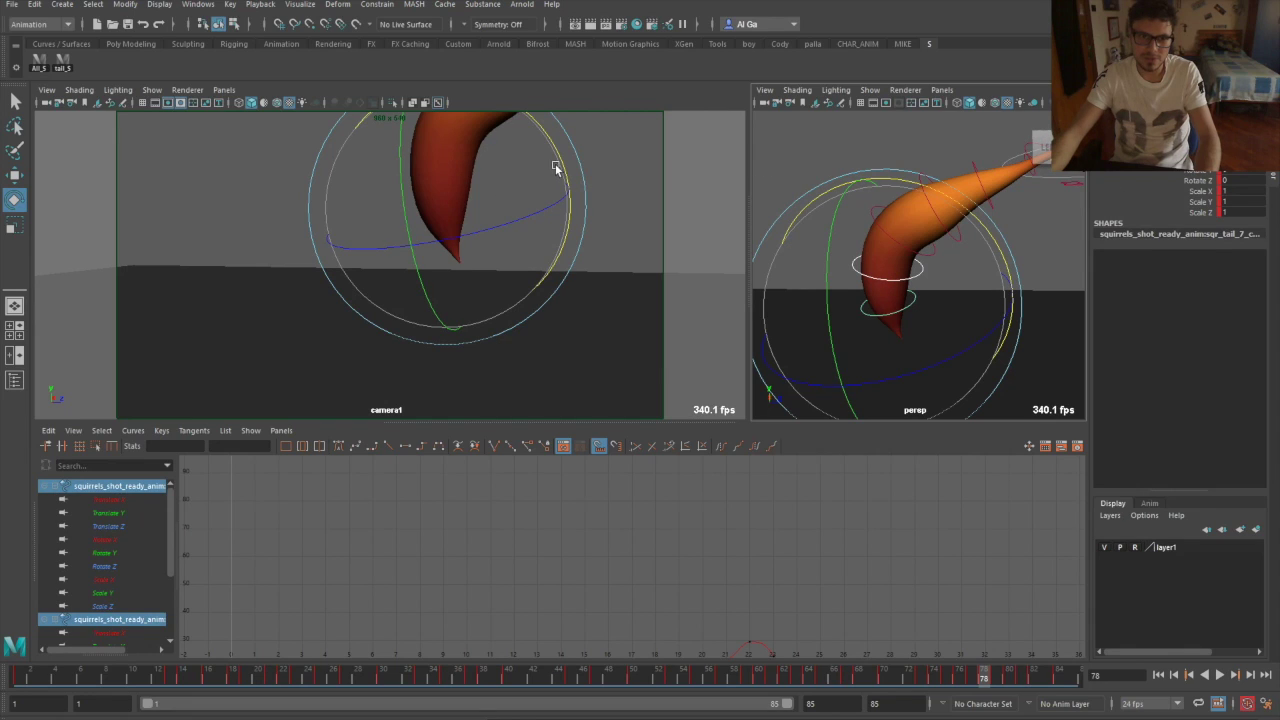
drag(556, 168, 546, 134)
- Play back the animation to review the tail's follow-through, and return to frame 78
click(937, 680)
drag(937, 681, 1022, 688)
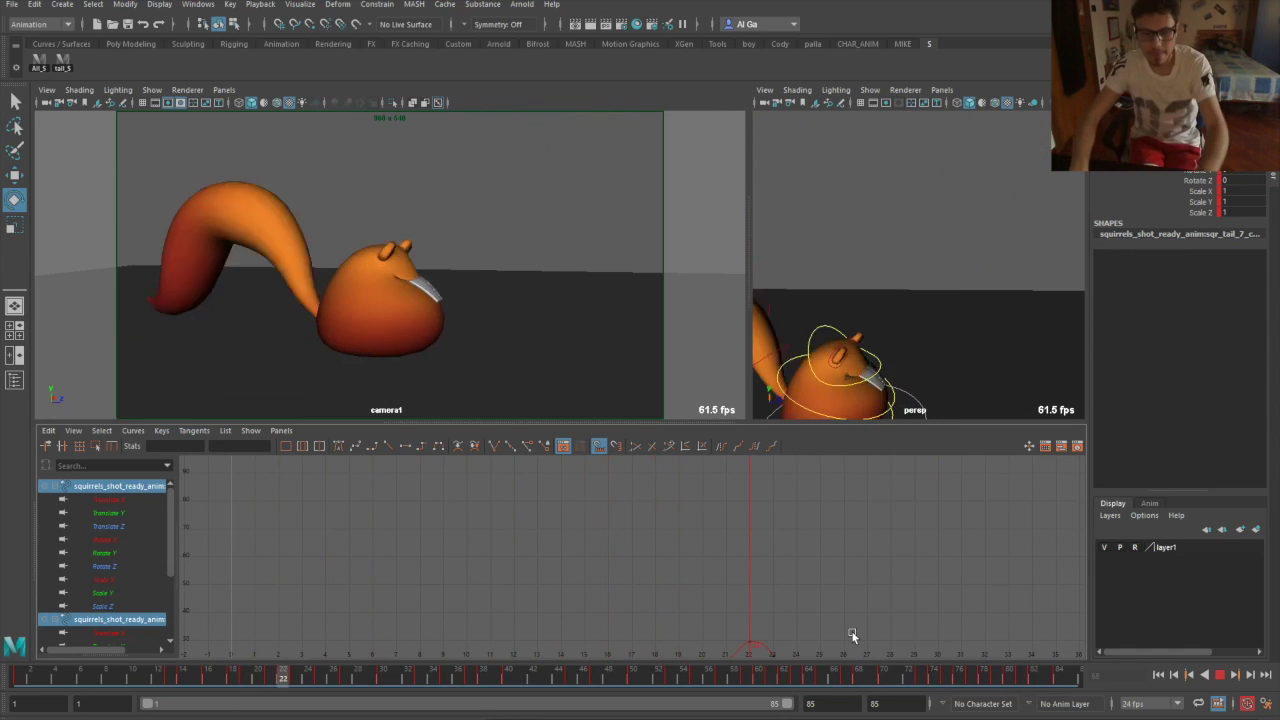
key(Escape)
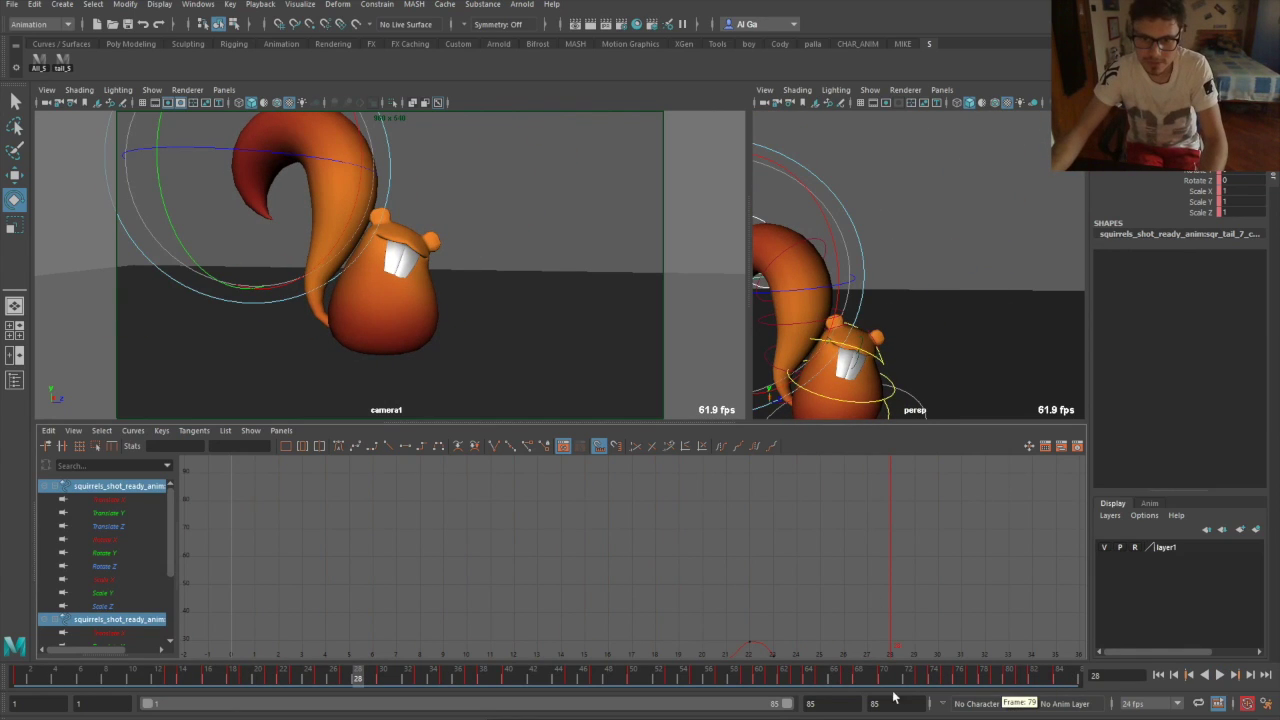
key(alt+v)
click(983, 678)
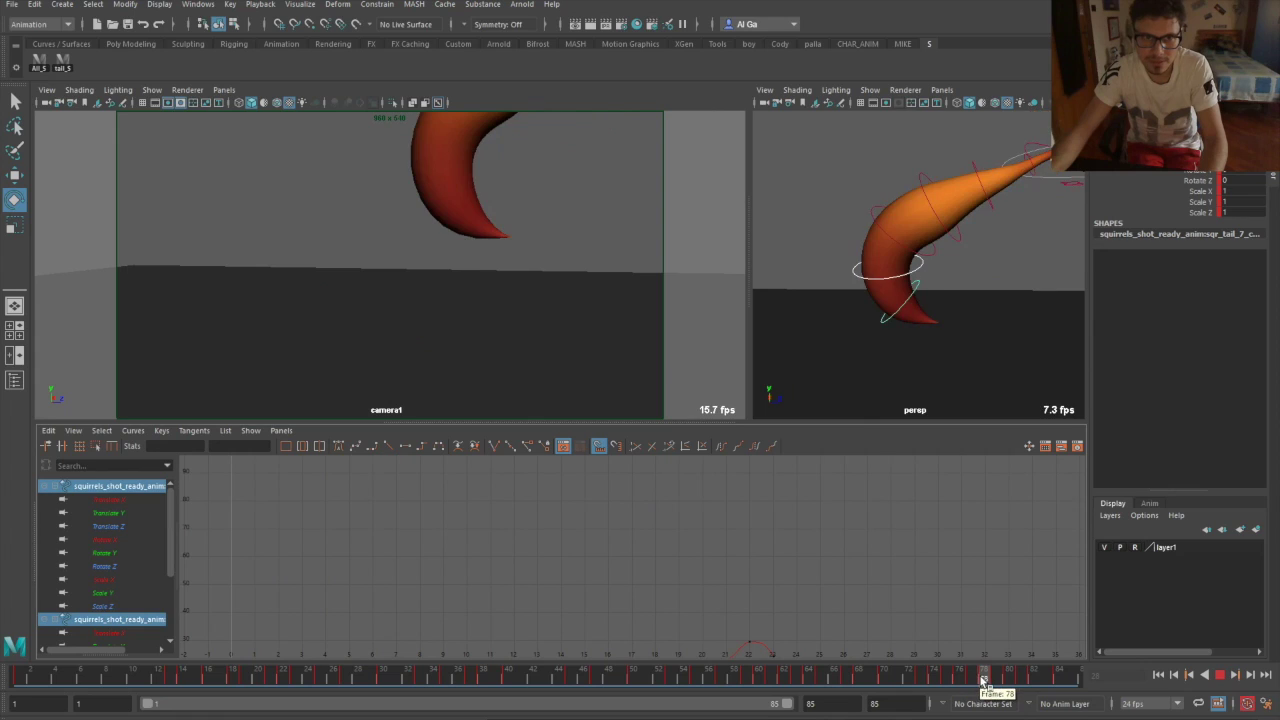
click(886, 134)
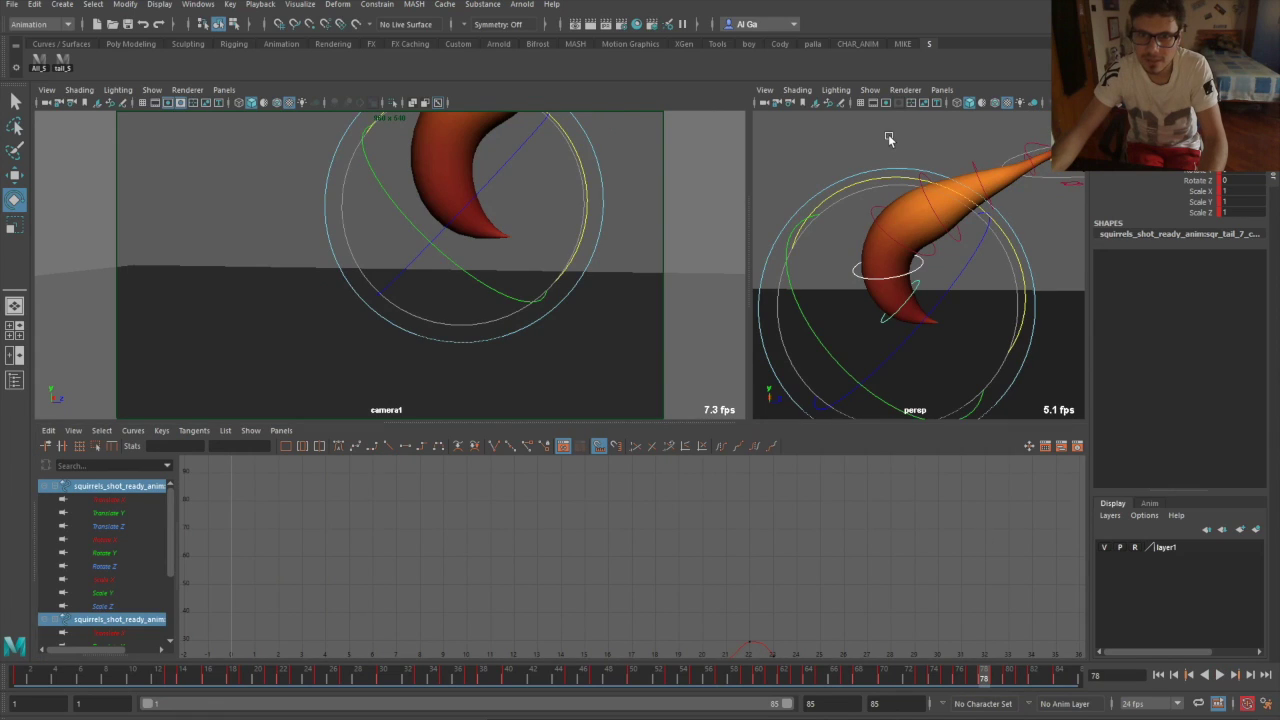
- Play back the squirrel's jump to check the tail motion, and go to frame 76
click(985, 208)
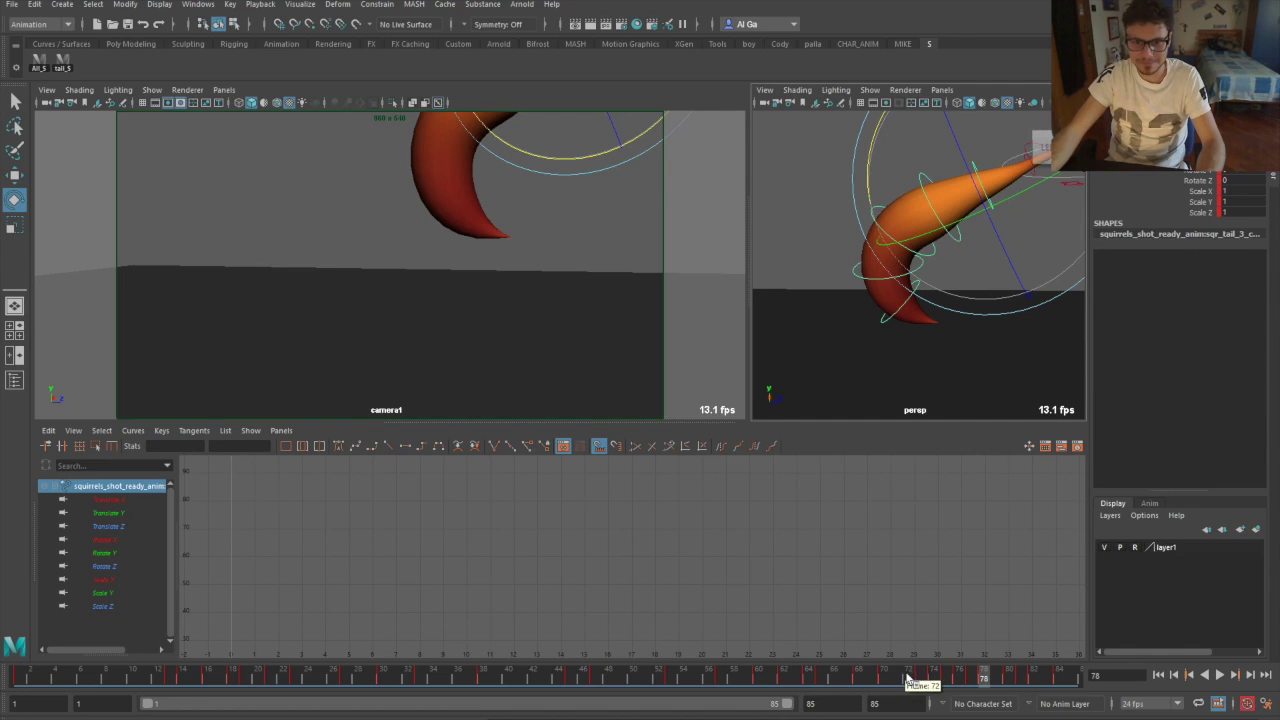
key(alt+v)
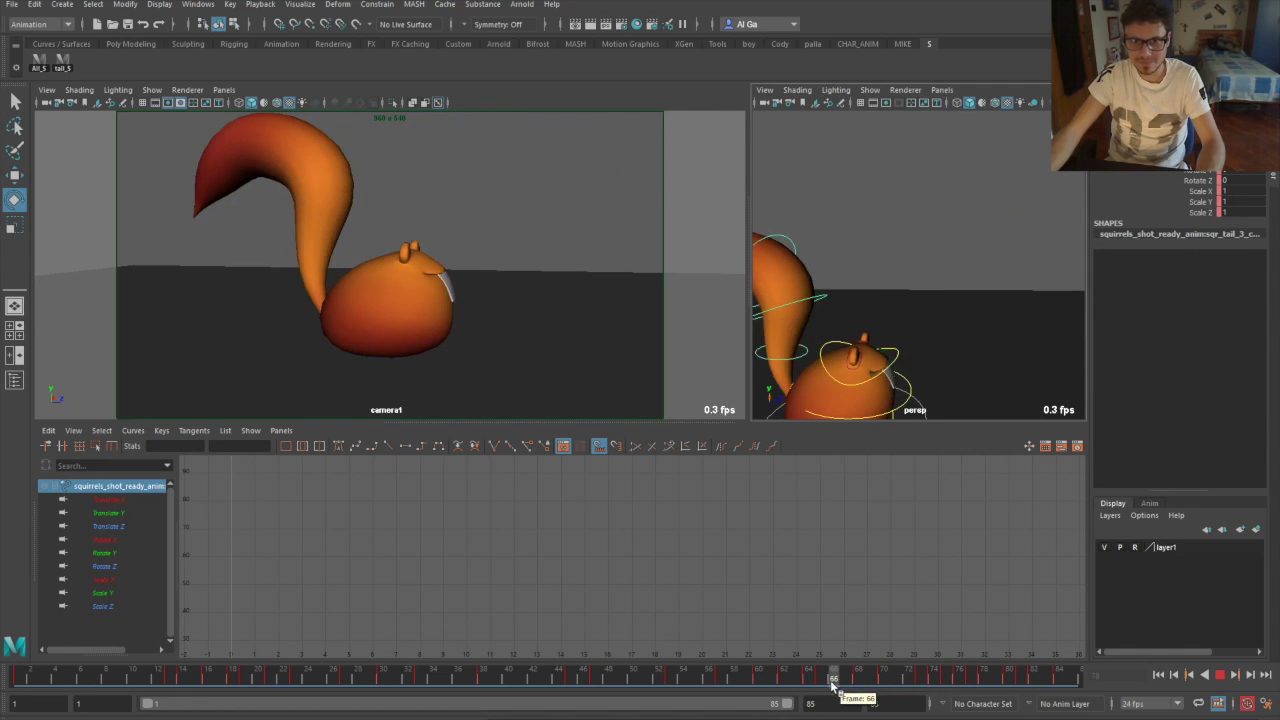
click(960, 678)
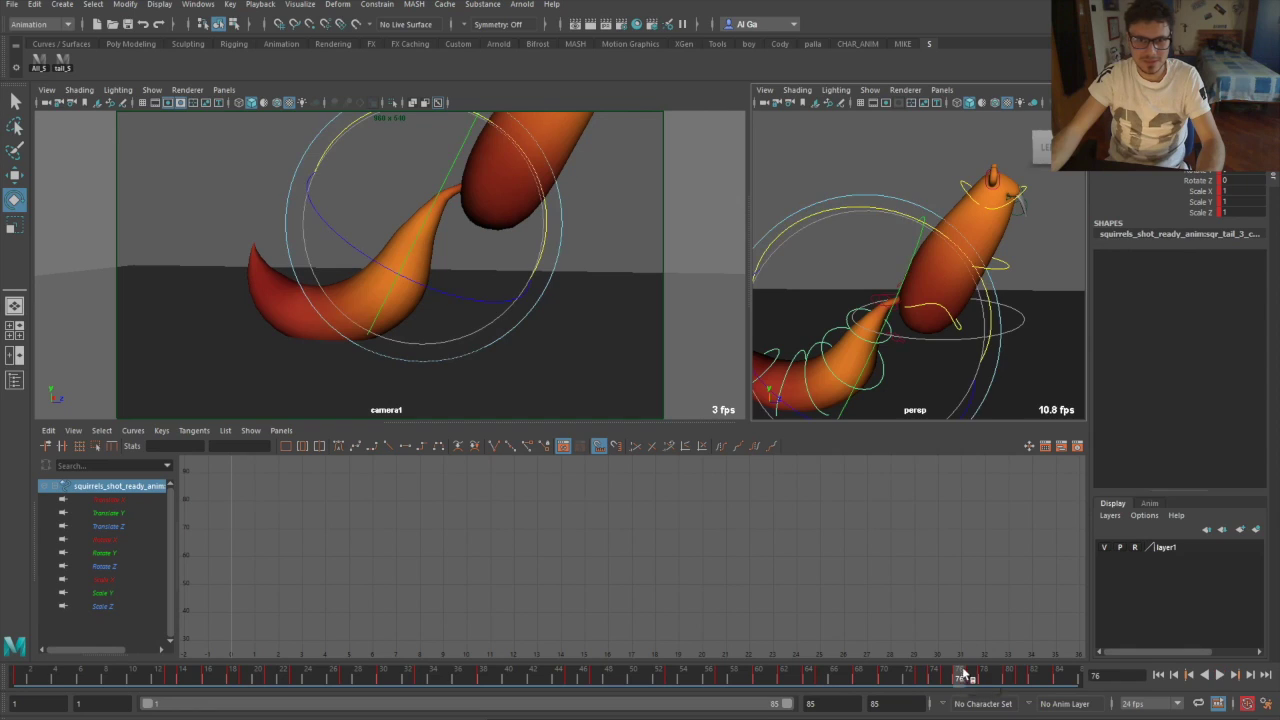
- Try rotating the sqr_tail_2 control at the tail's base at frame 76, and undo the rotation
click(905, 195)
scroll(890, 260, up, 2)
alt+middle_drag(877, 298, 898, 270)
scroll(898, 270, up, 1)
click(902, 288)
drag(1022, 235, 918, 254)
click(854, 137)
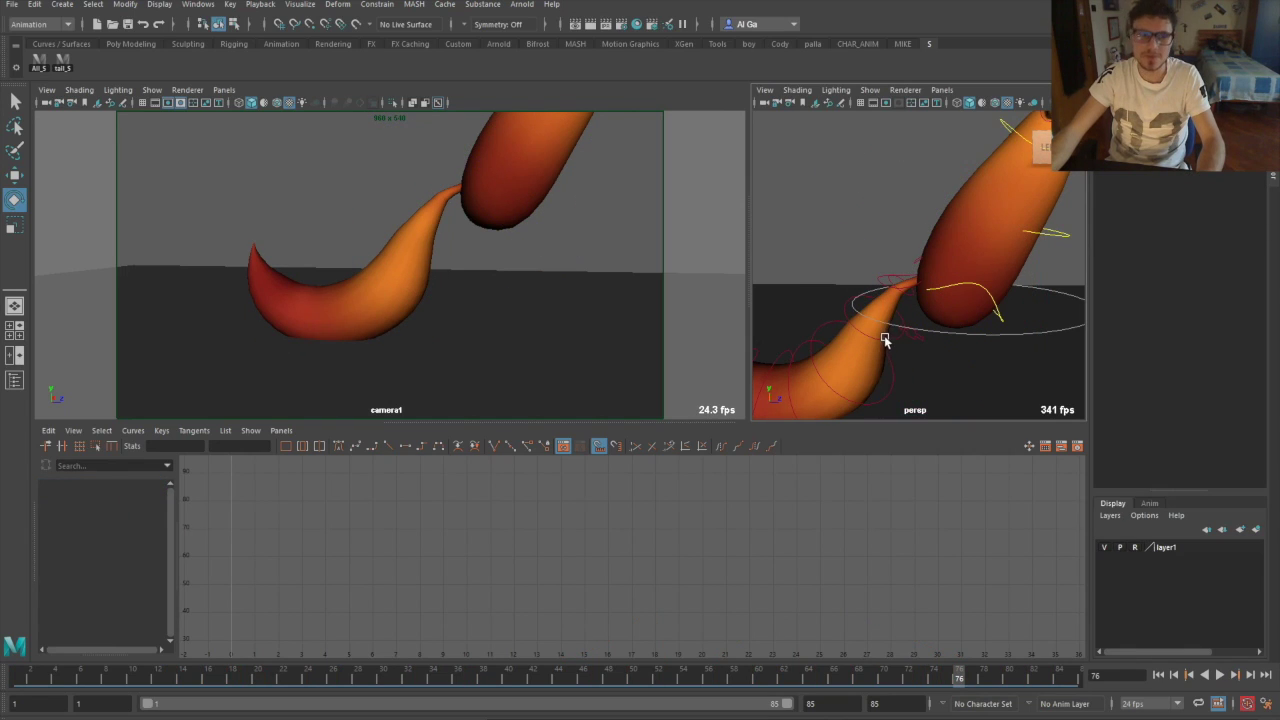
click(908, 299)
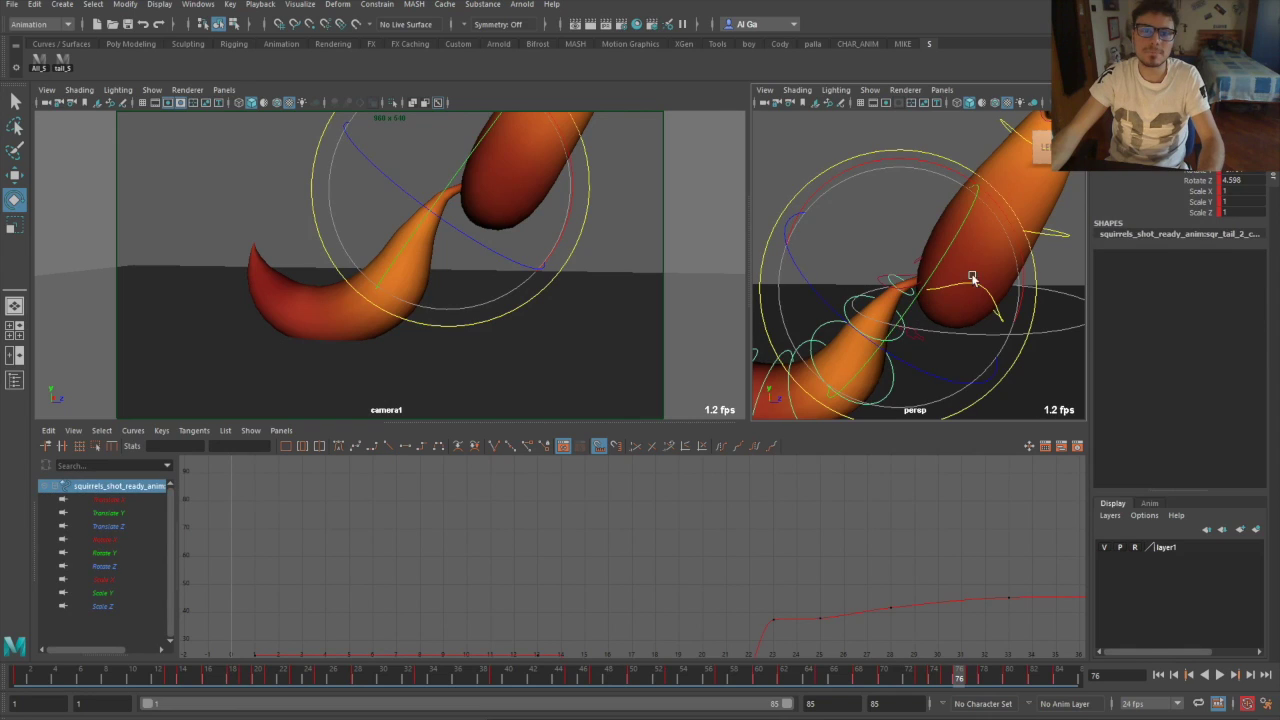
drag(1006, 223, 994, 251)
key(ctrl+z)
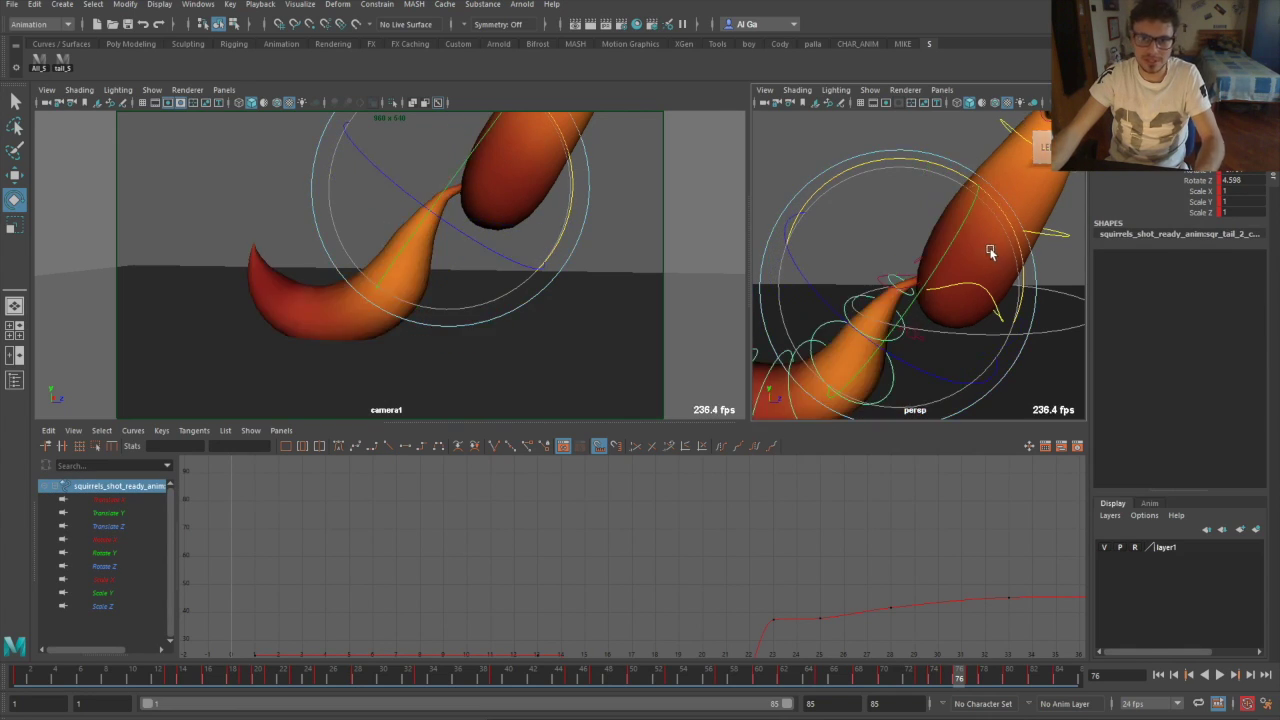
- At frame 76, rotate sqr_tail_1 and counter-rotate sqr_tail_2 so the tail leaves the body in a straighter line
click(884, 190)
click(928, 280)
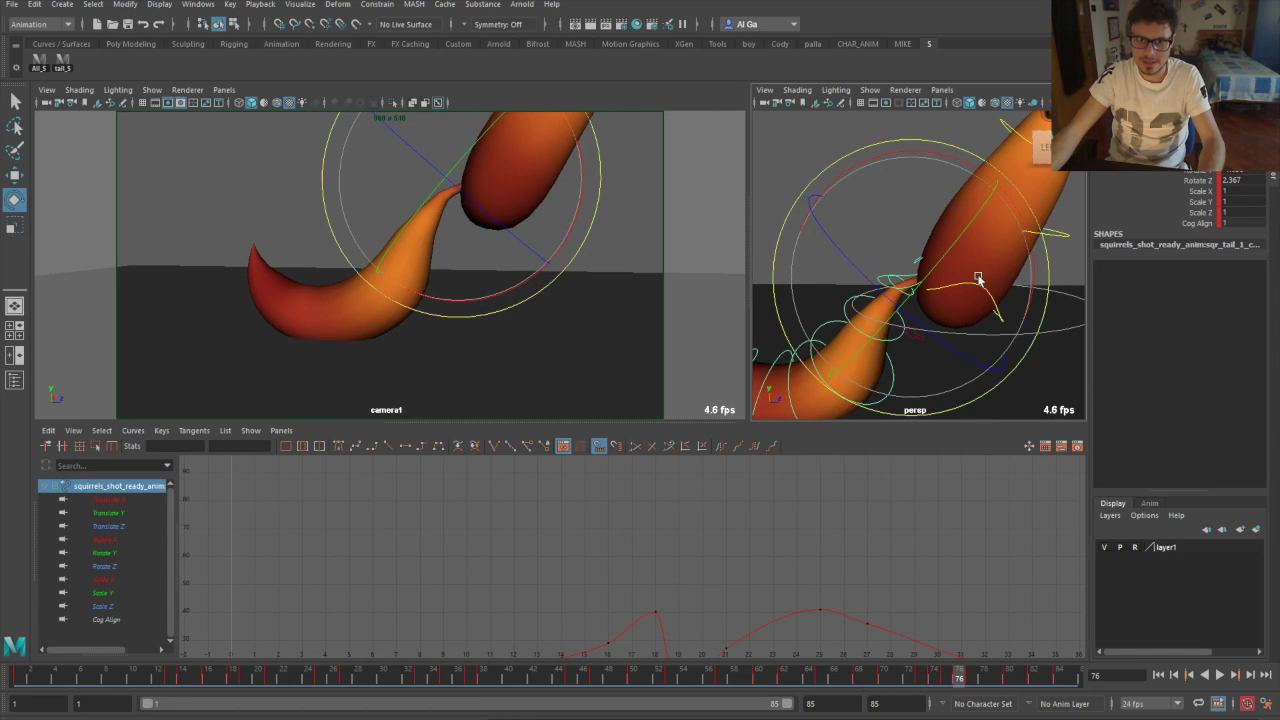
drag(943, 286, 1005, 190)
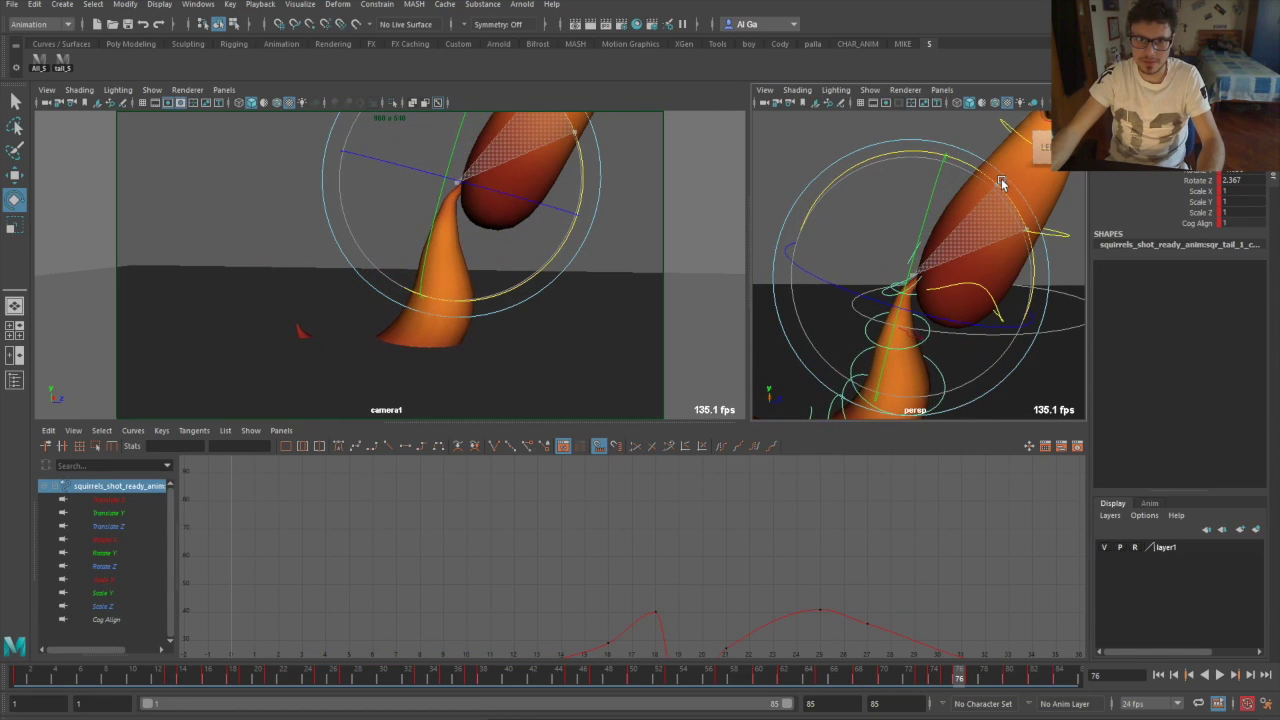
click(823, 135)
click(921, 297)
mouse_move(1013, 257)
mouse_down()
mouse_move(1029, 280)
mouse_move(1023, 343)
mouse_move(1027, 298)
mouse_up()
alt+drag(866, 353, 869, 335)
click(849, 223)
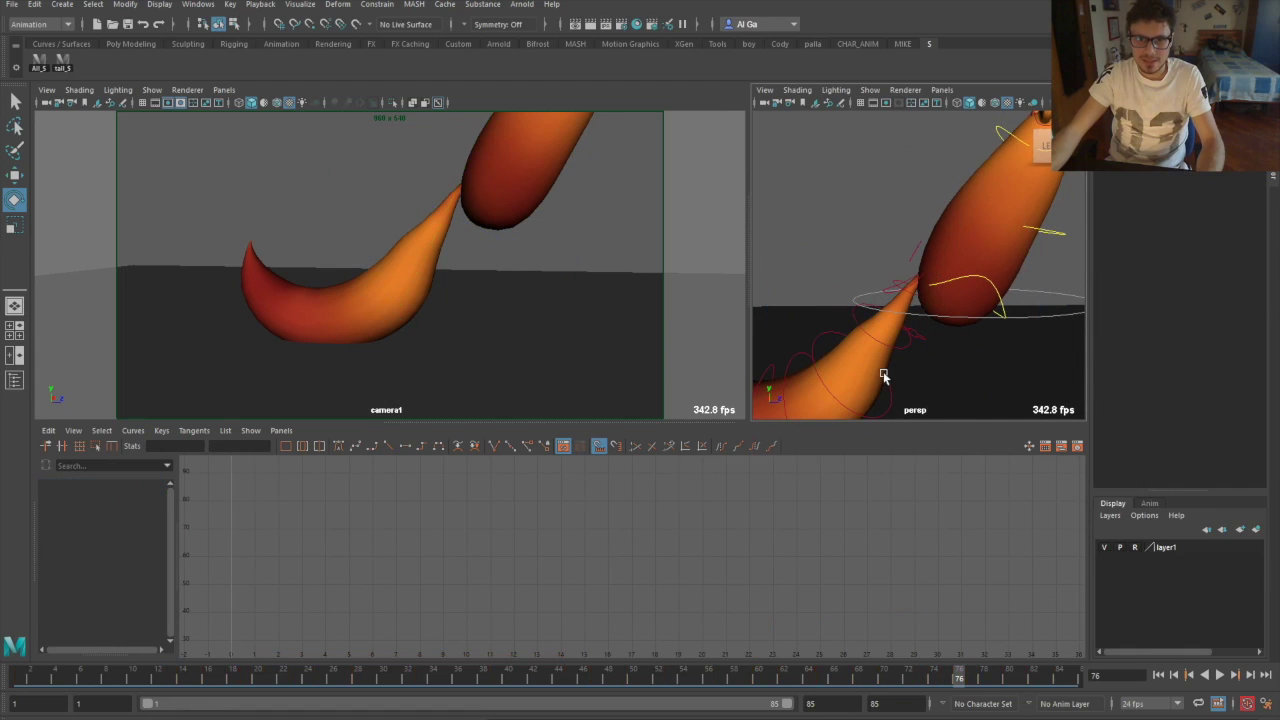
- Play back the animation to review the tail around frames 76 to 78, stopping at frame 78
click(871, 340)
key(w)
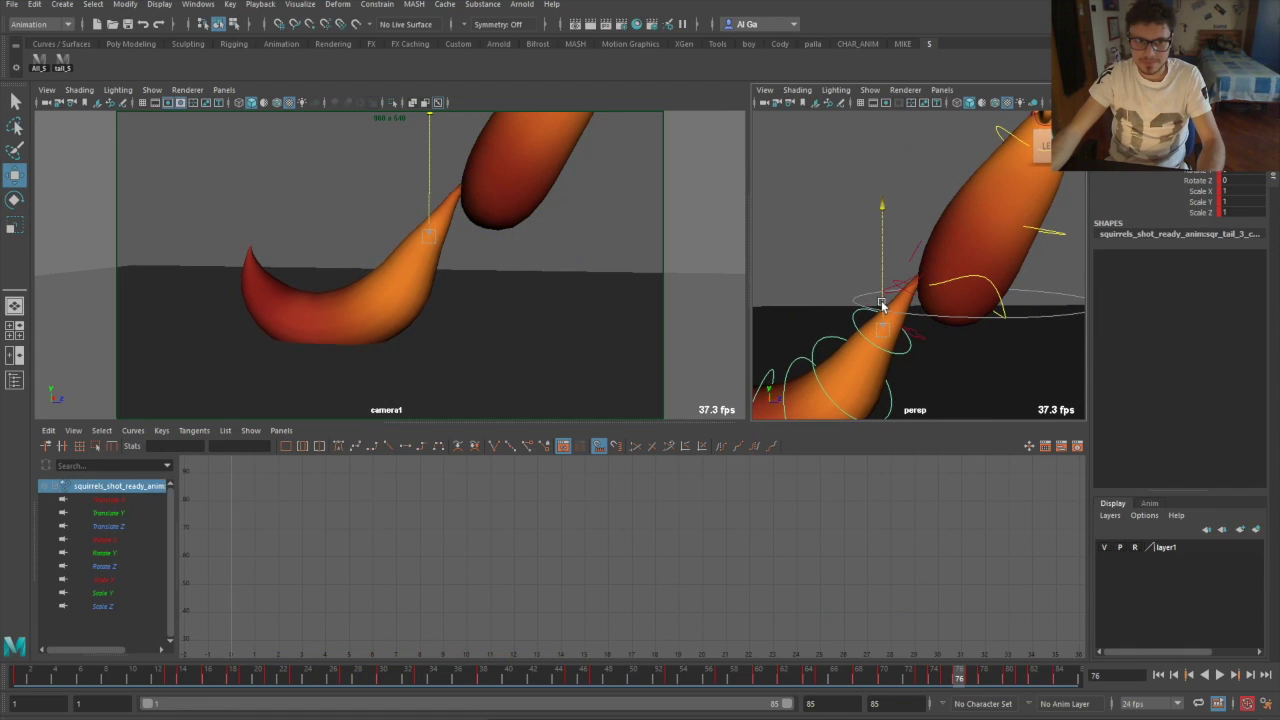
key(alt+v)
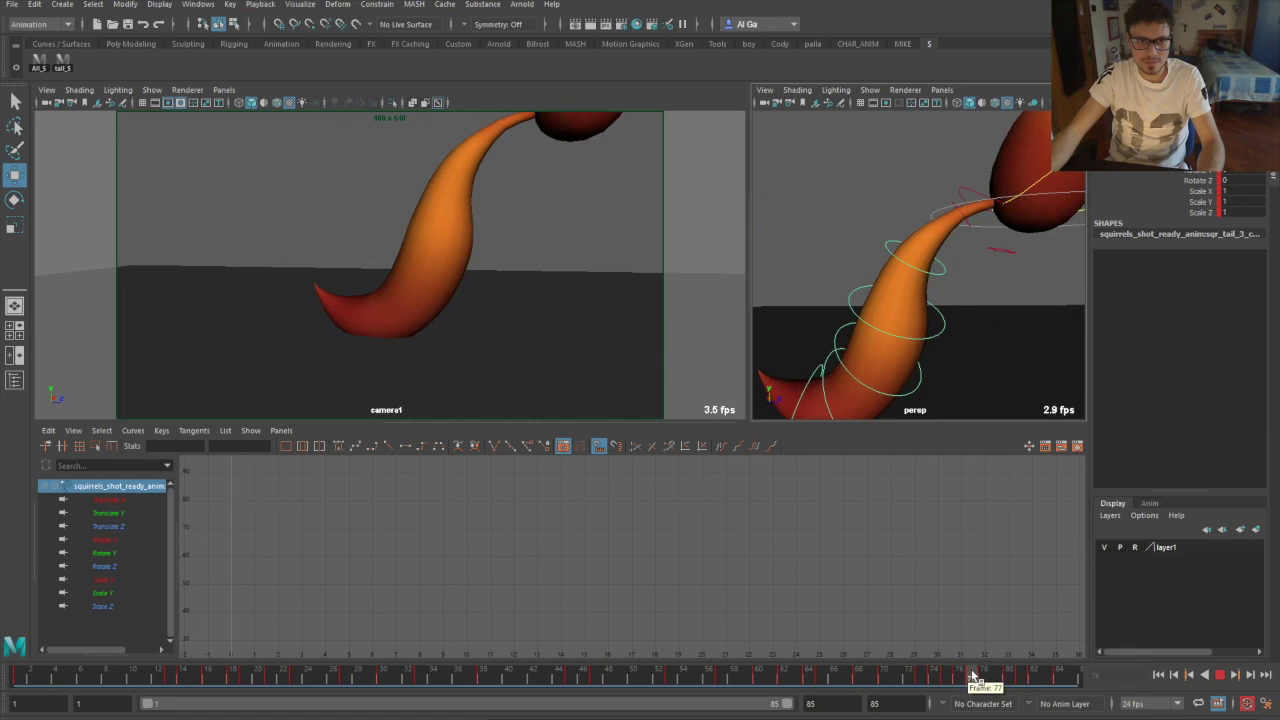
key(alt+v)
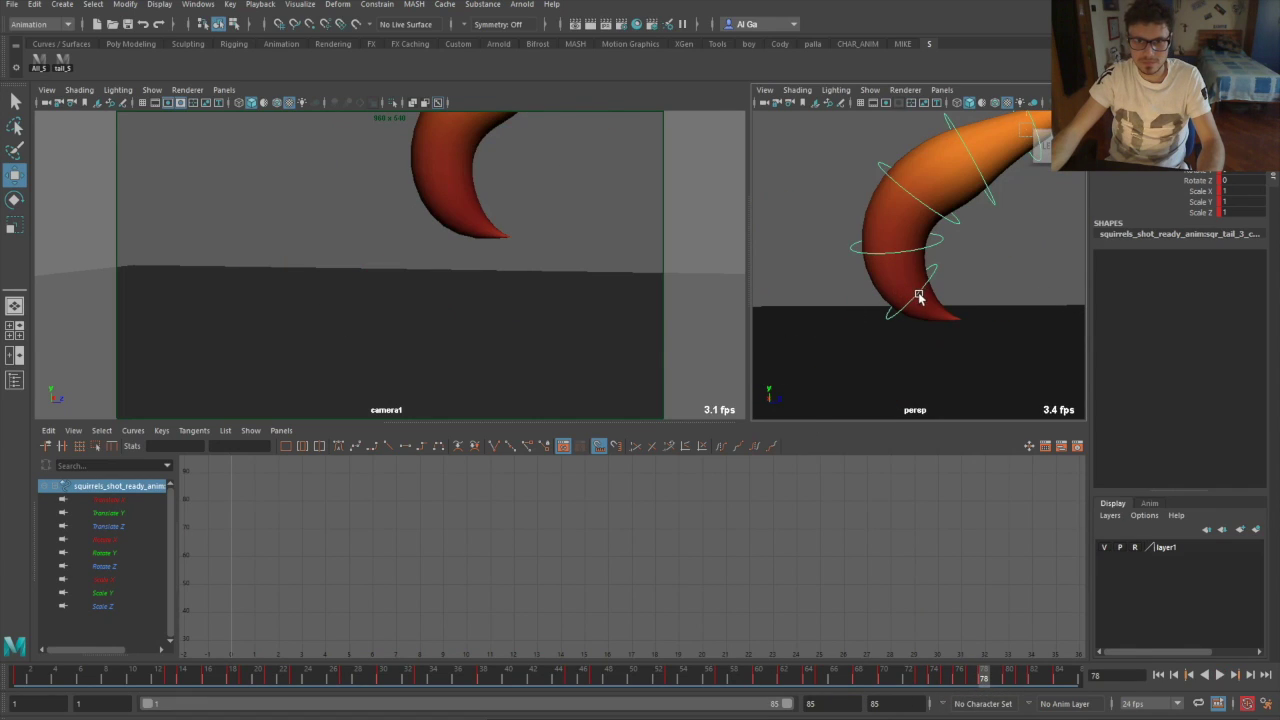
- Rotate sqr_tail_7 at frame 78 so the curled tail tip points downward, and check the motion up to frame 79
click(919, 295)
key(e)
drag(1025, 238, 997, 368)
key(alt+v)
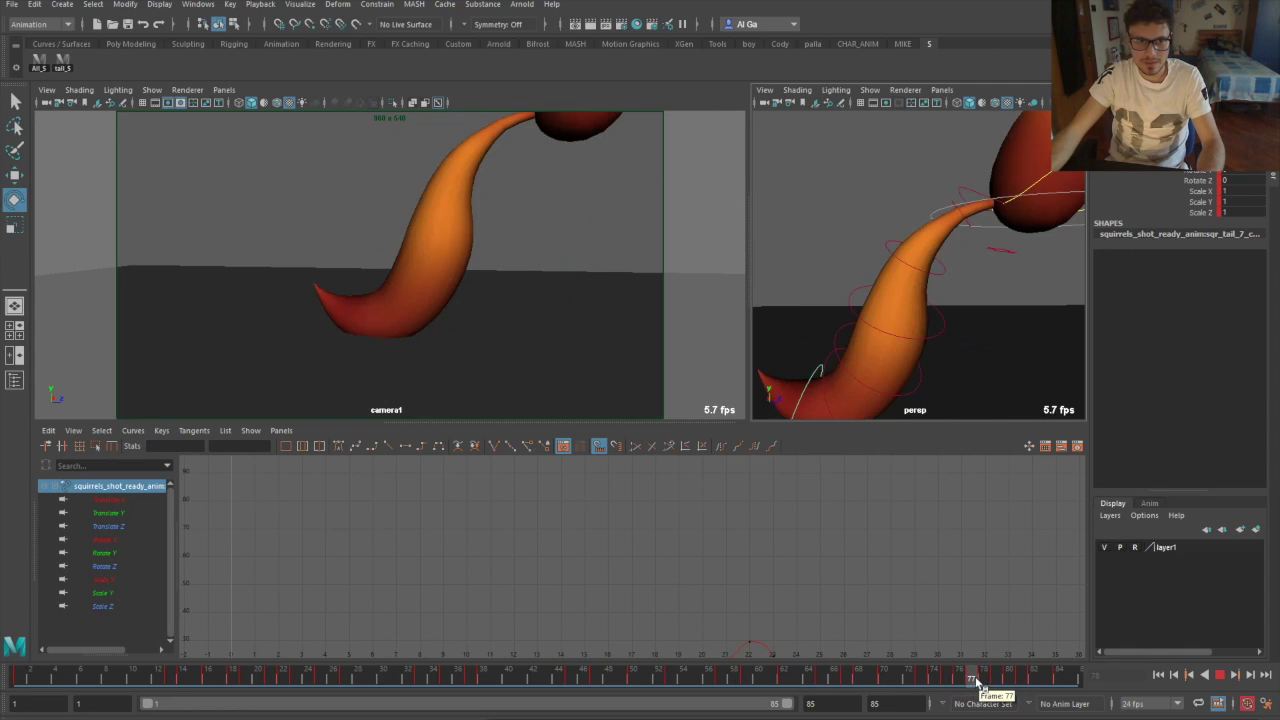
key(alt+v)
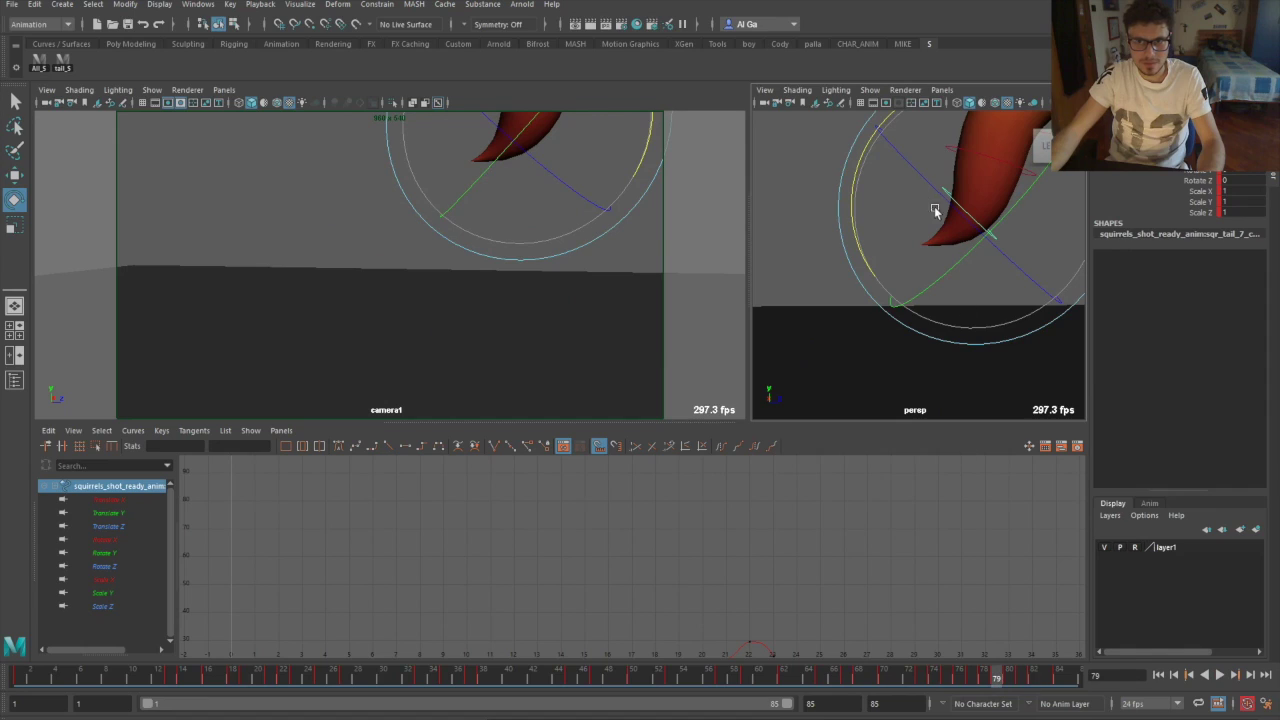
- At frame 79, rotate sqr_tail_4 and sqr_tail_7 so the tail's end swings outward and its tip points down
alt+drag(800, 262, 769, 307)
click(820, 137)
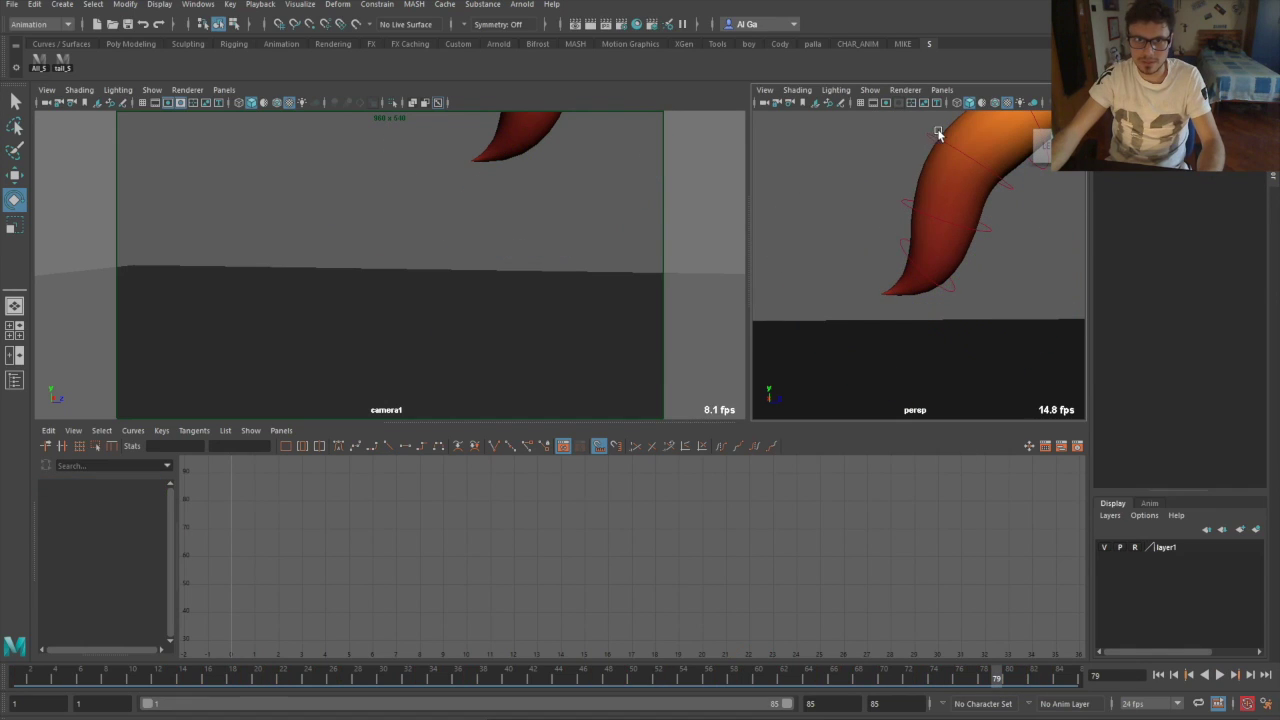
key(bracketleft)
click(976, 182)
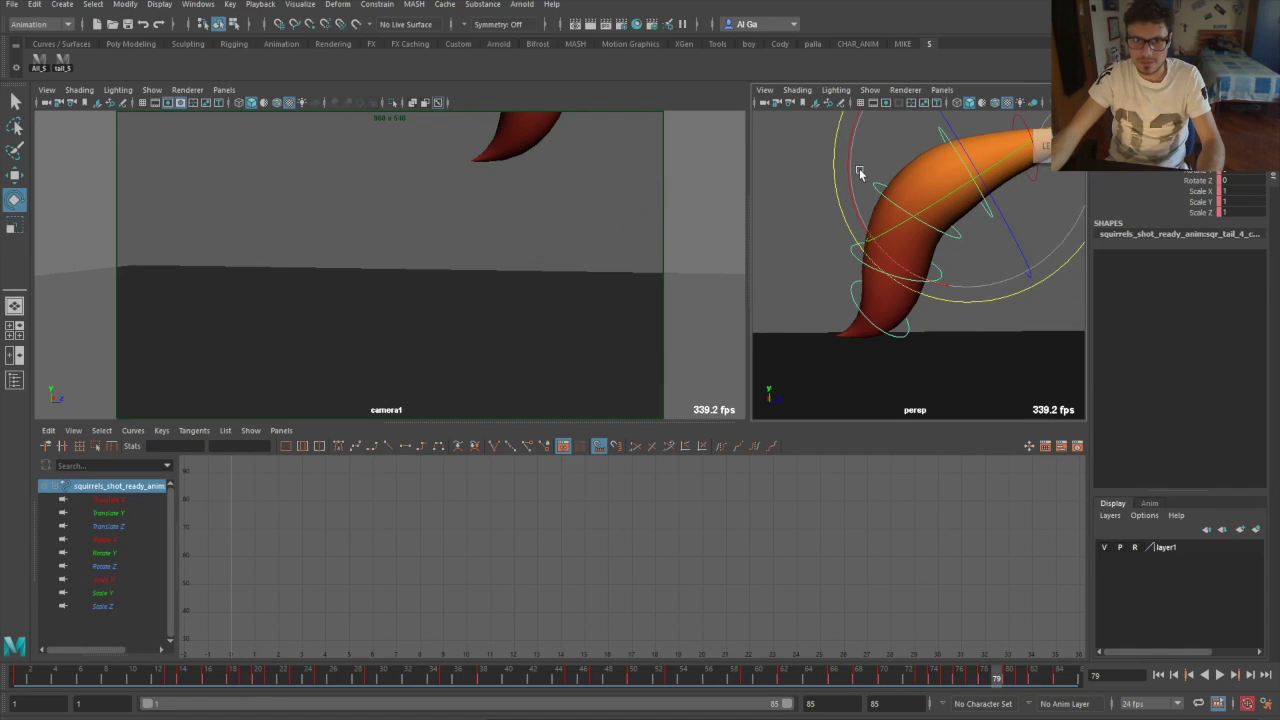
drag(858, 171, 834, 144)
click(959, 357)
click(849, 294)
drag(849, 294, 718, 214)
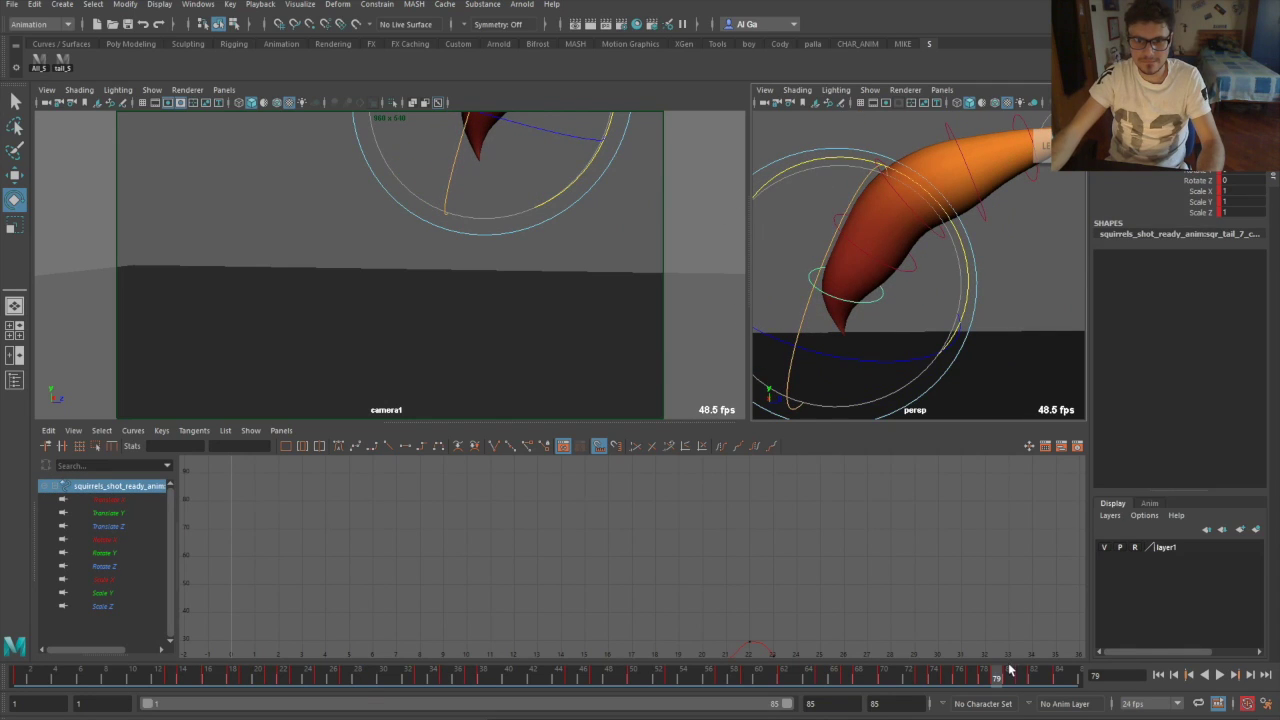
key(alt+v)
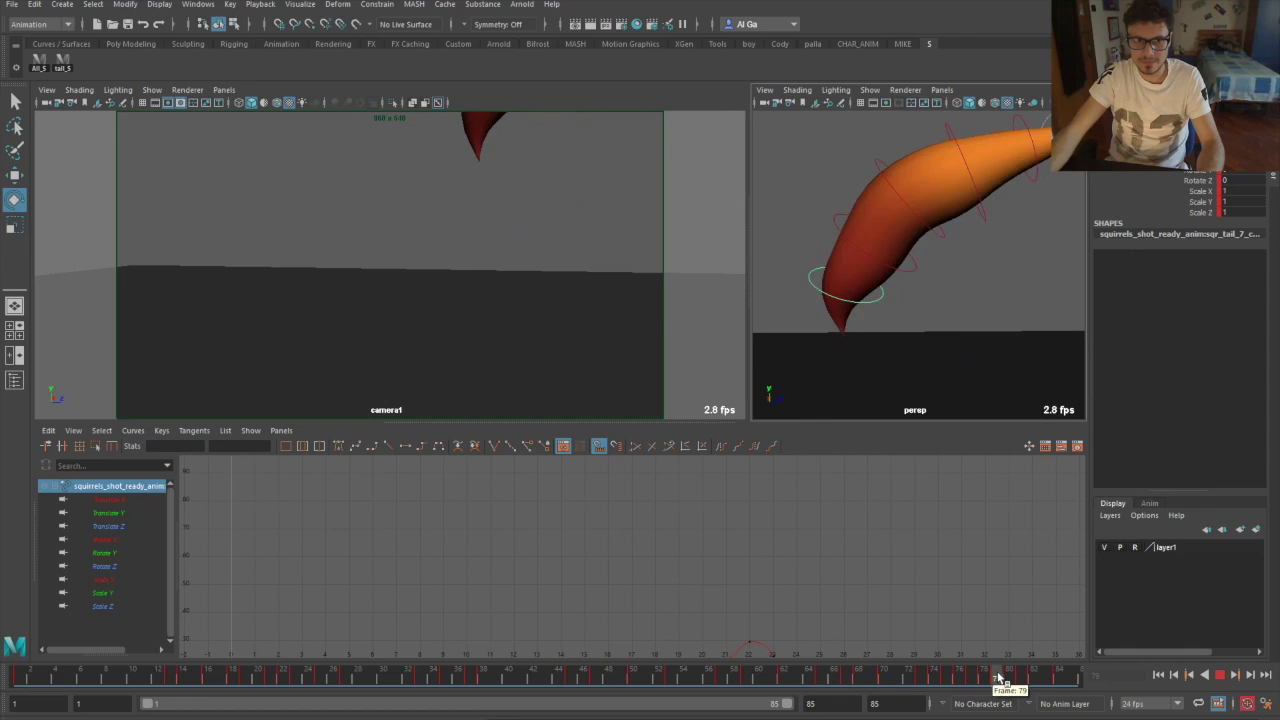
- At frame 80, adjust a mid-tail control and rotate sqr_tail_7 so the tail tip bends downward
click(1008, 678)
click(948, 213)
mouse_move(826, 191)
mouse_down()
mouse_move(820, 171)
mouse_move(825, 187)
mouse_up()
click(983, 351)
click(905, 311)
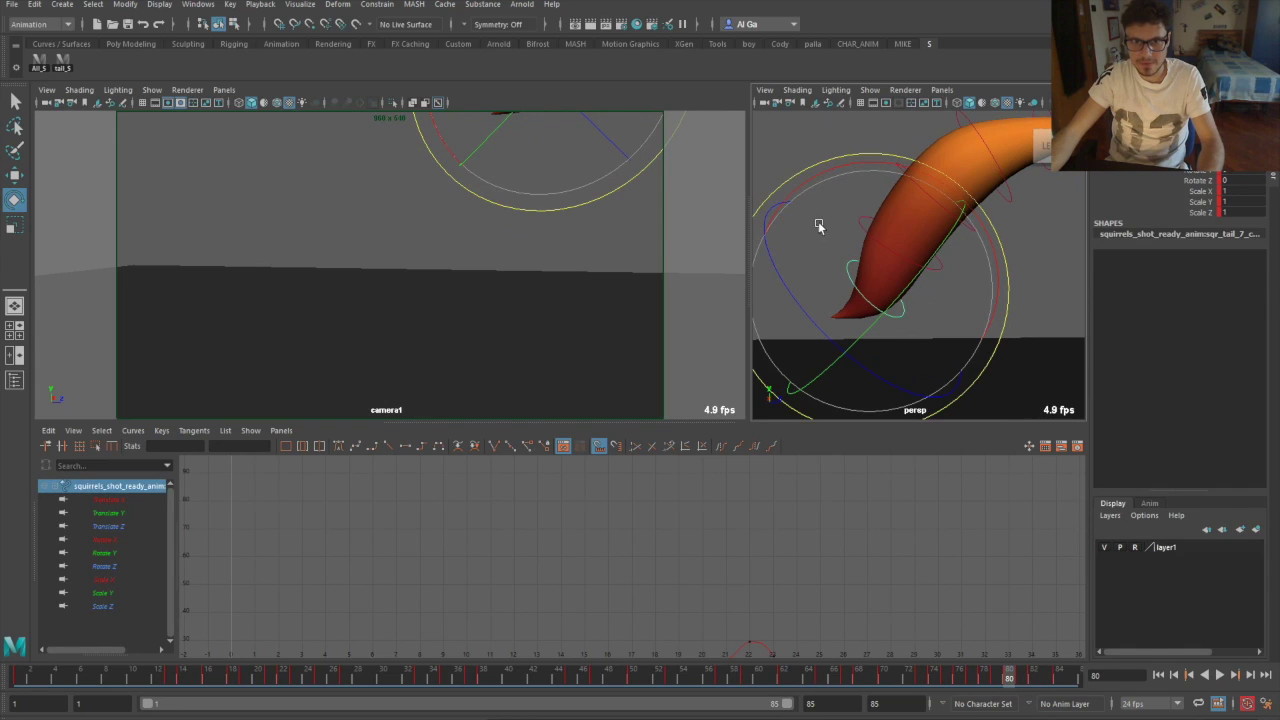
drag(820, 176, 800, 186)
- Rotate the sqr_tail_4 control at frame 80 to refine the arch of the tail
drag(1038, 678, 1008, 676)
click(1014, 195)
click(1006, 181)
drag(1006, 183, 898, 175)
alt+middle_drag(898, 175, 757, 297)
key(w)
scroll(805, 285, down, 3)
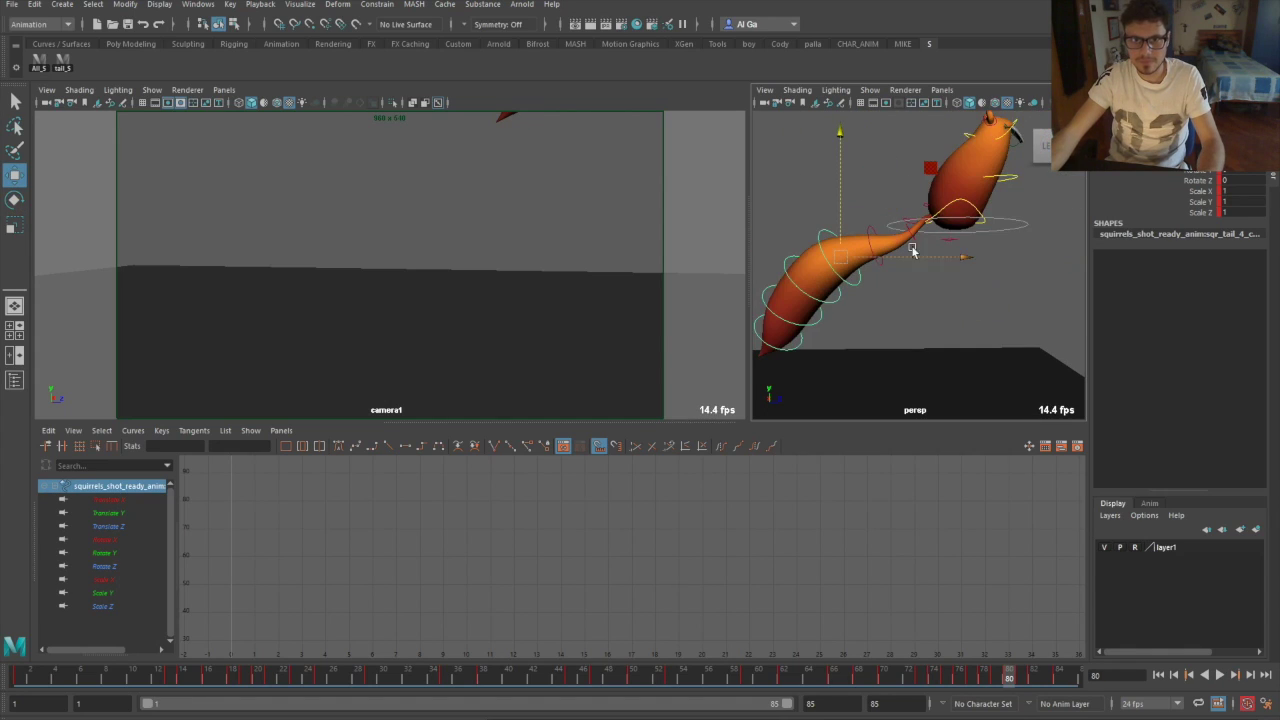
- Move the squirrel's root control slightly forward at frame 80 and play back the jump
click(1001, 232)
drag(1001, 228, 1022, 221)
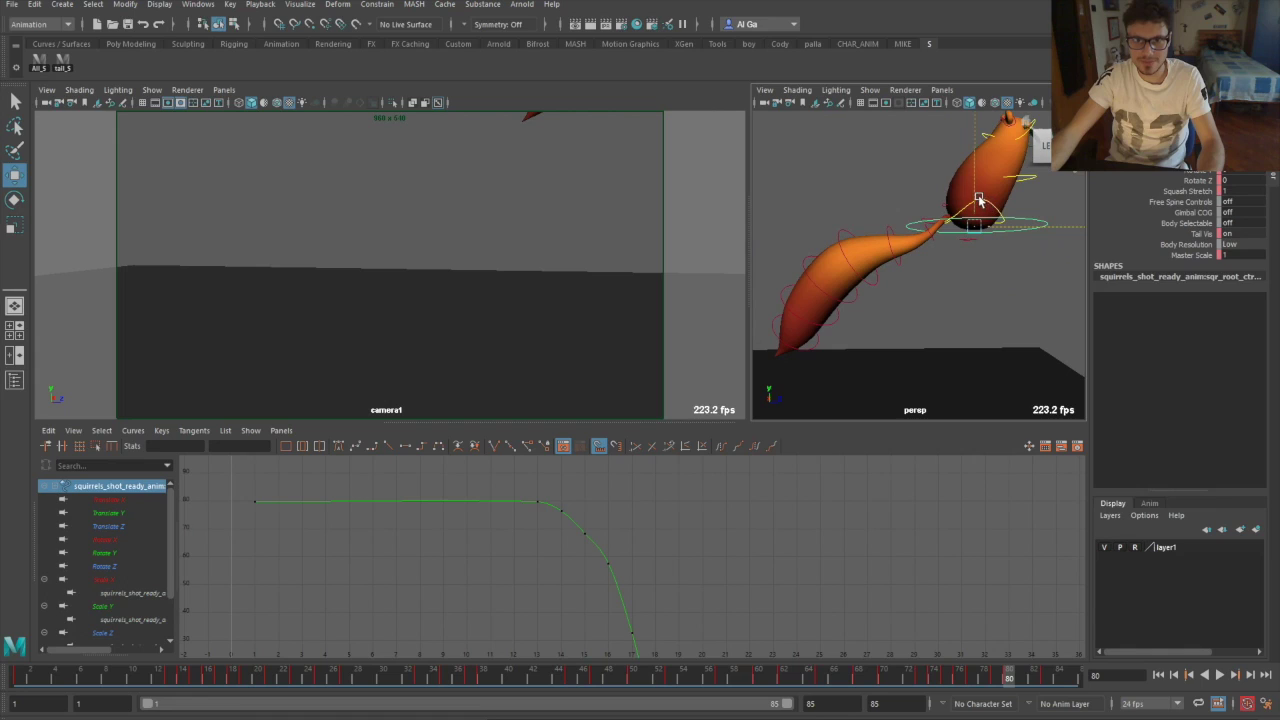
key(alt+v)
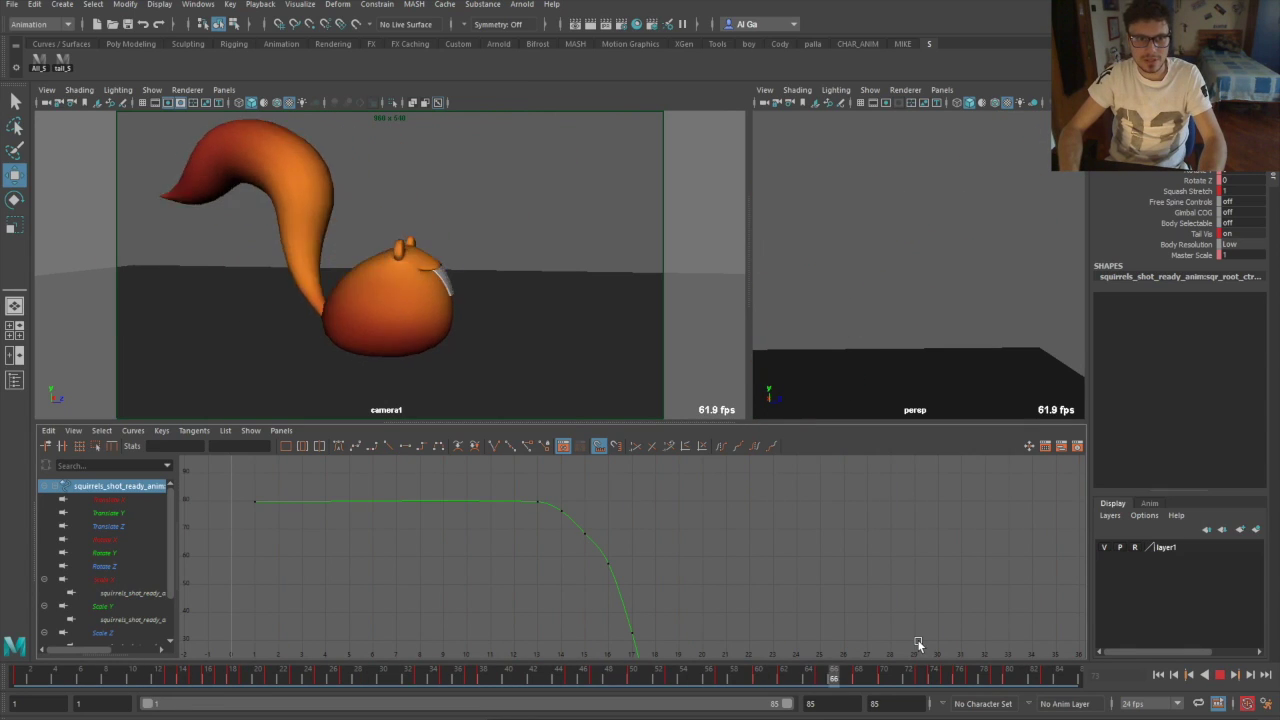
key(alt+v)
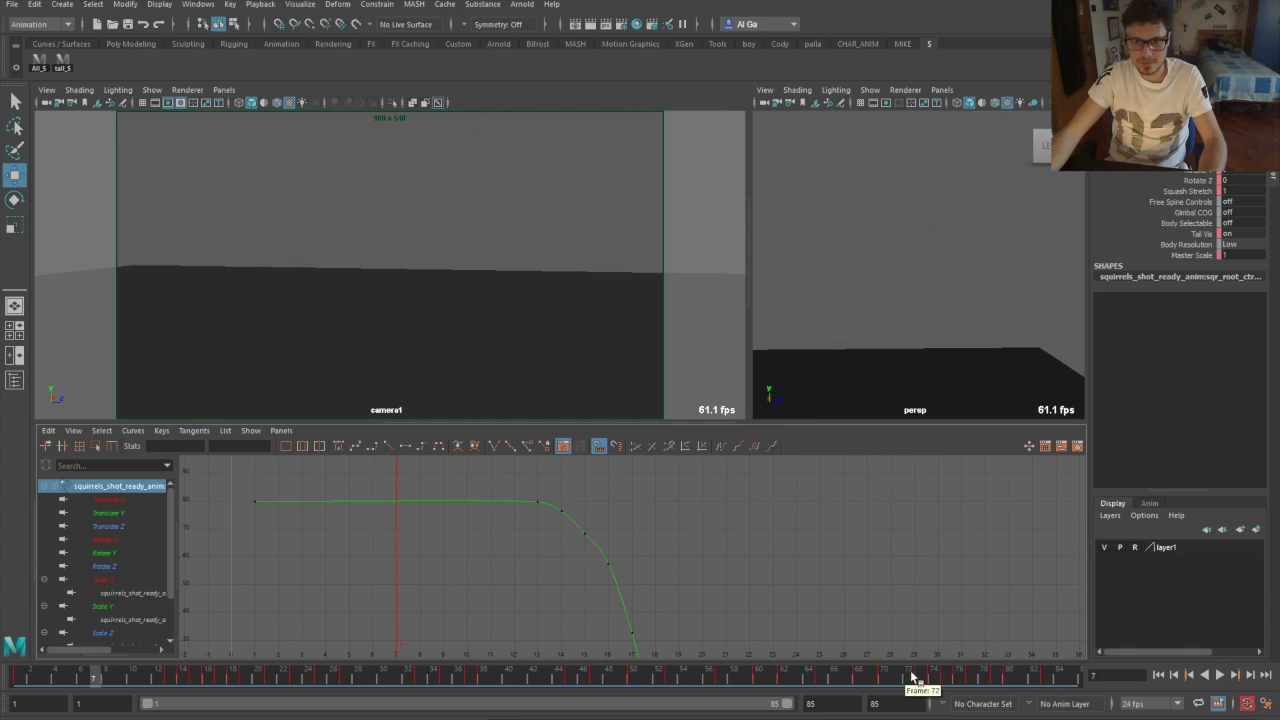
key(alt+v)
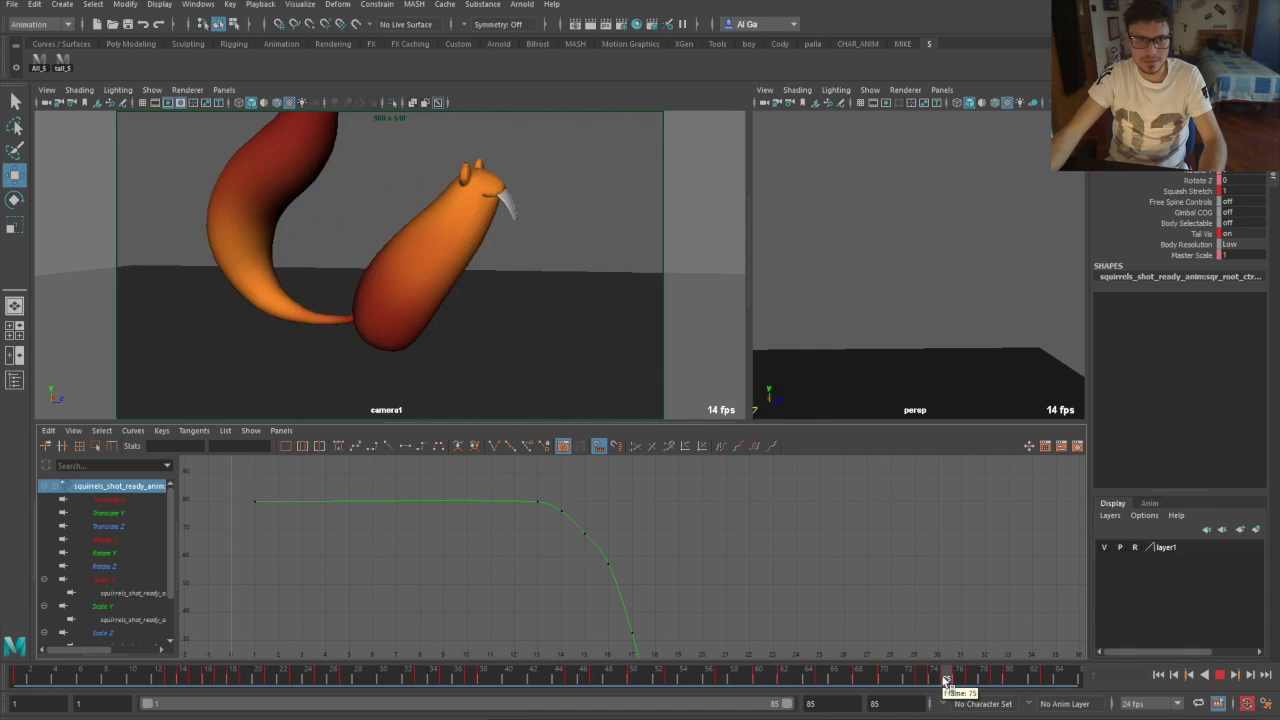
- Rotate sqr_tail_2 slightly at frame 80 so the whole tail lifts a little, and review the motion
drag(996, 674, 1009, 674)
click(937, 232)
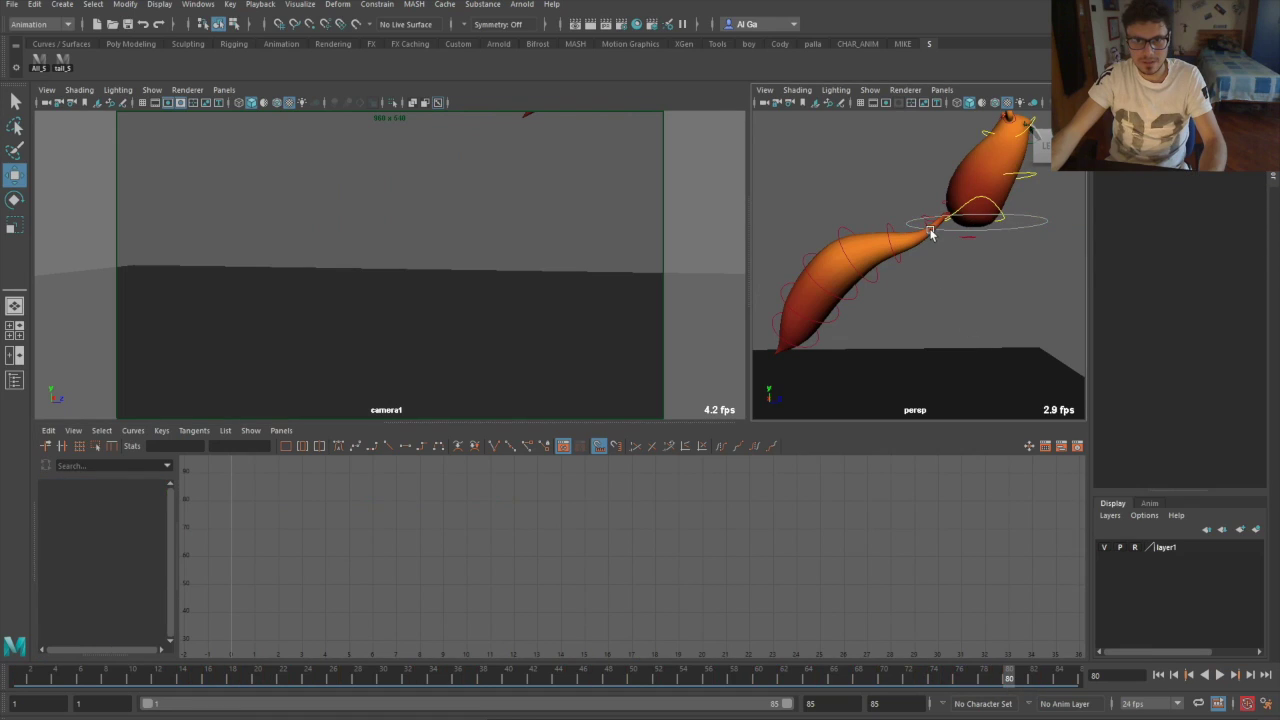
key(e)
drag(1060, 271, 1057, 274)
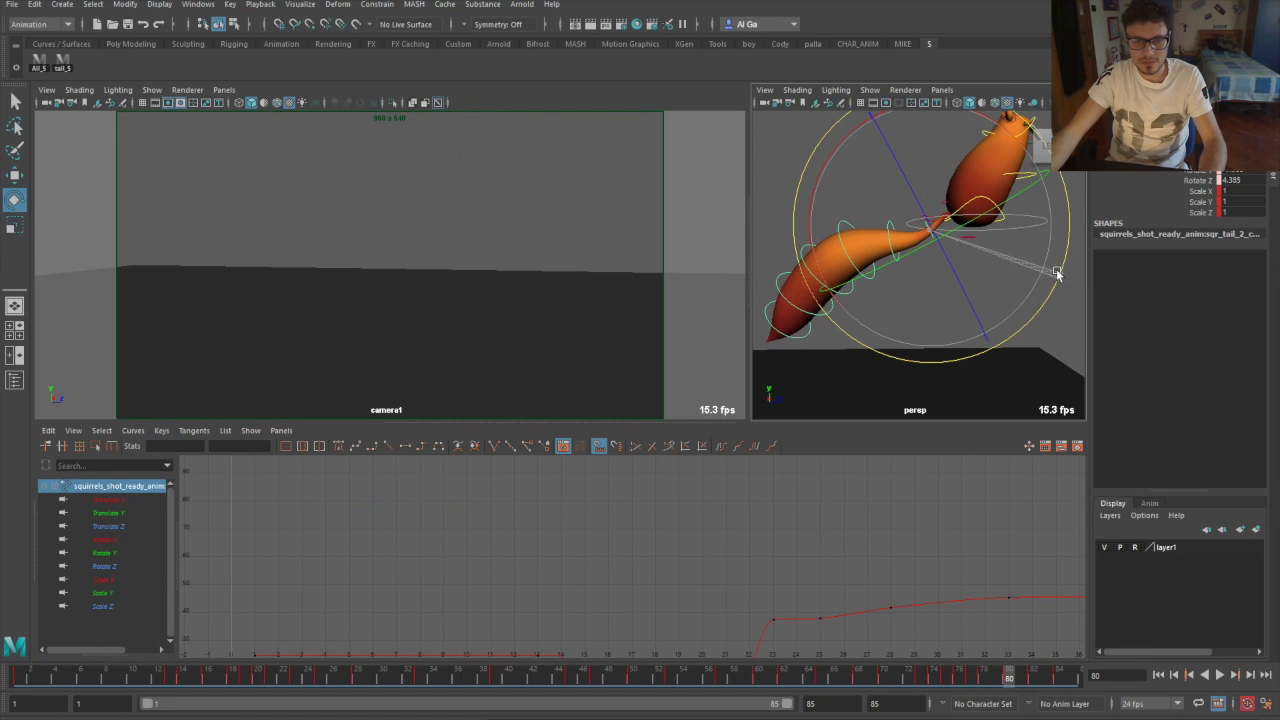
key(alt+v)
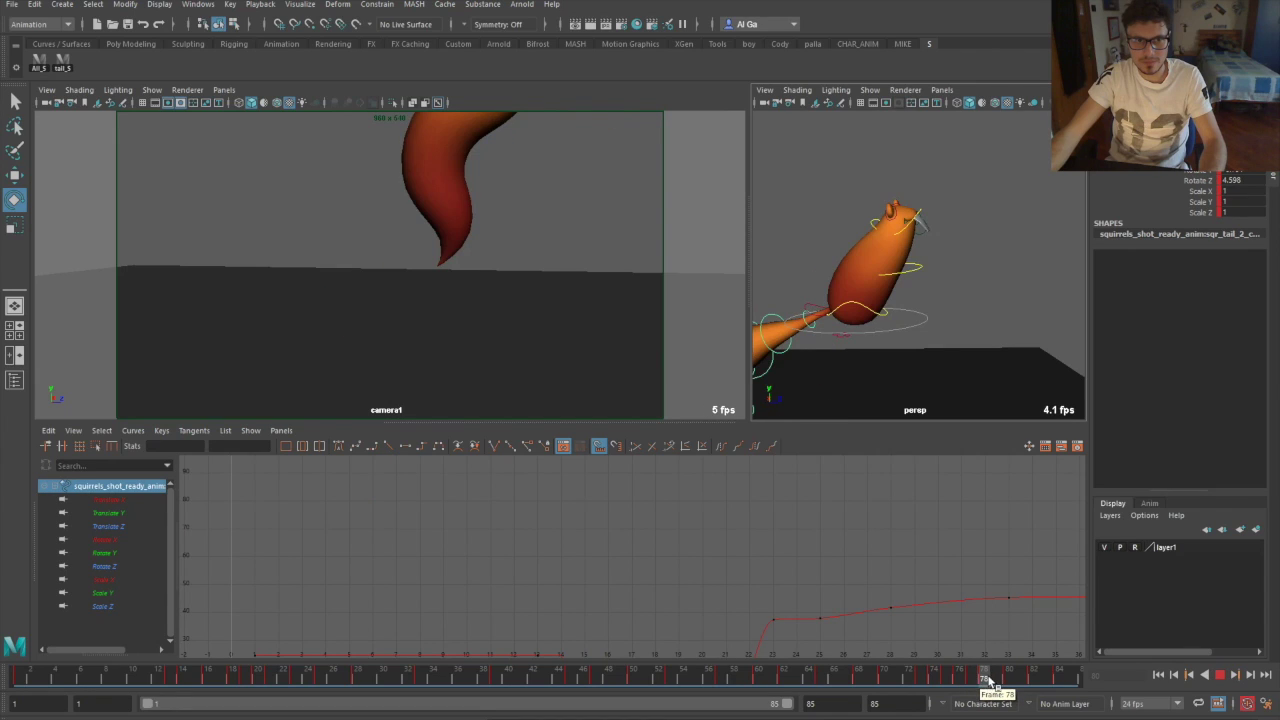
- Rotate sqr_tail_3 at frame 79 so the rest of the tail swings lower
key(alt+v)
click(908, 313)
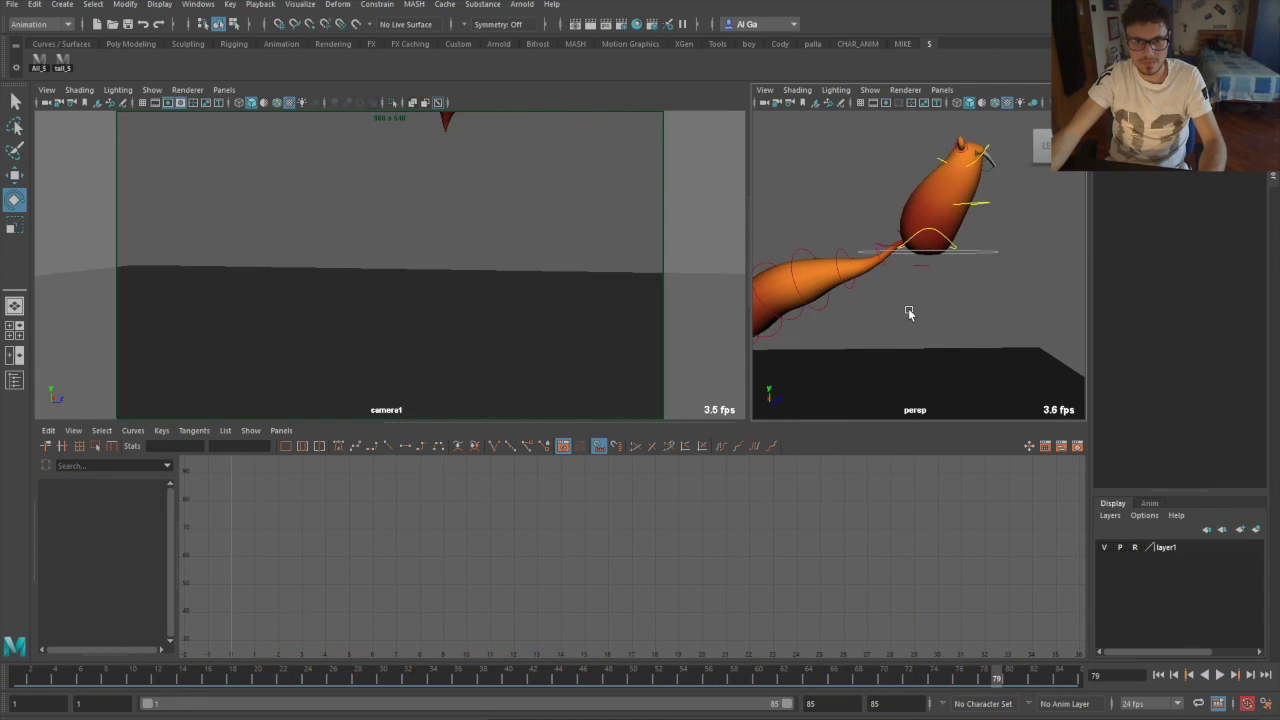
click(847, 285)
drag(955, 221, 951, 203)
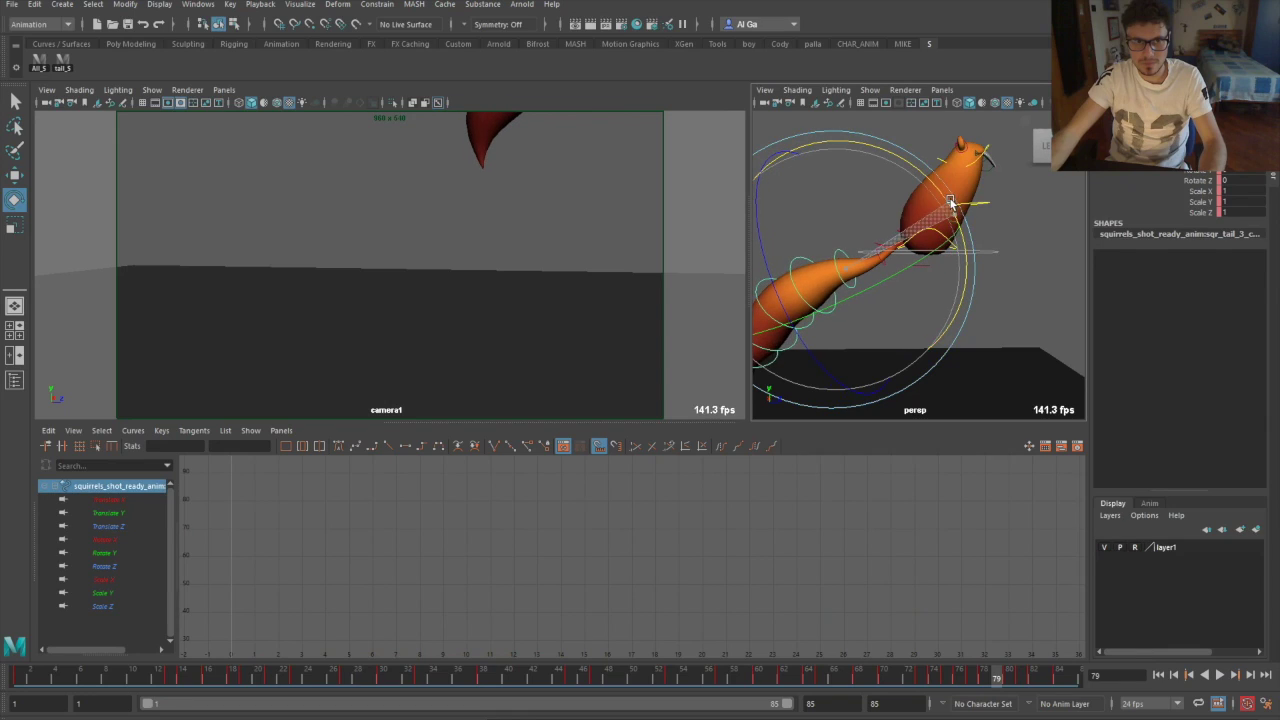
- Move the squirrel's root control slightly backward at frame 79 and check the spacing in playback
click(1010, 274)
click(985, 258)
key(w)
drag(994, 258, 972, 258)
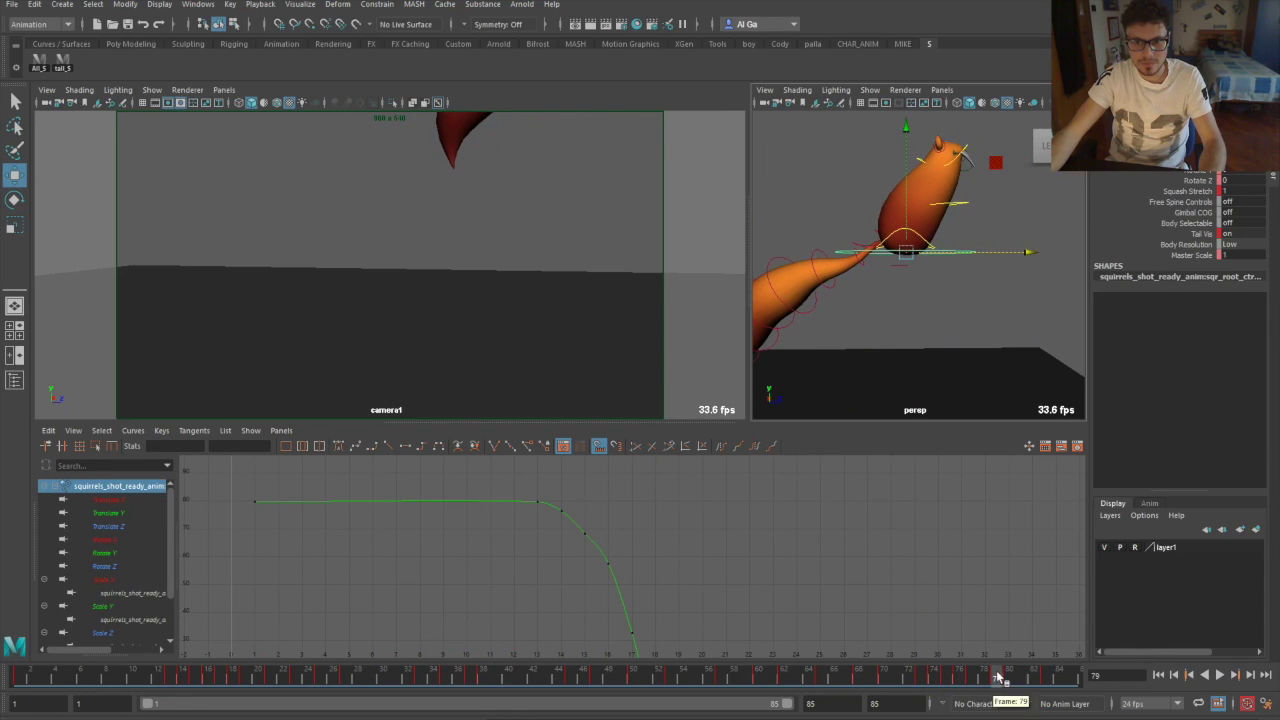
key(alt+v)
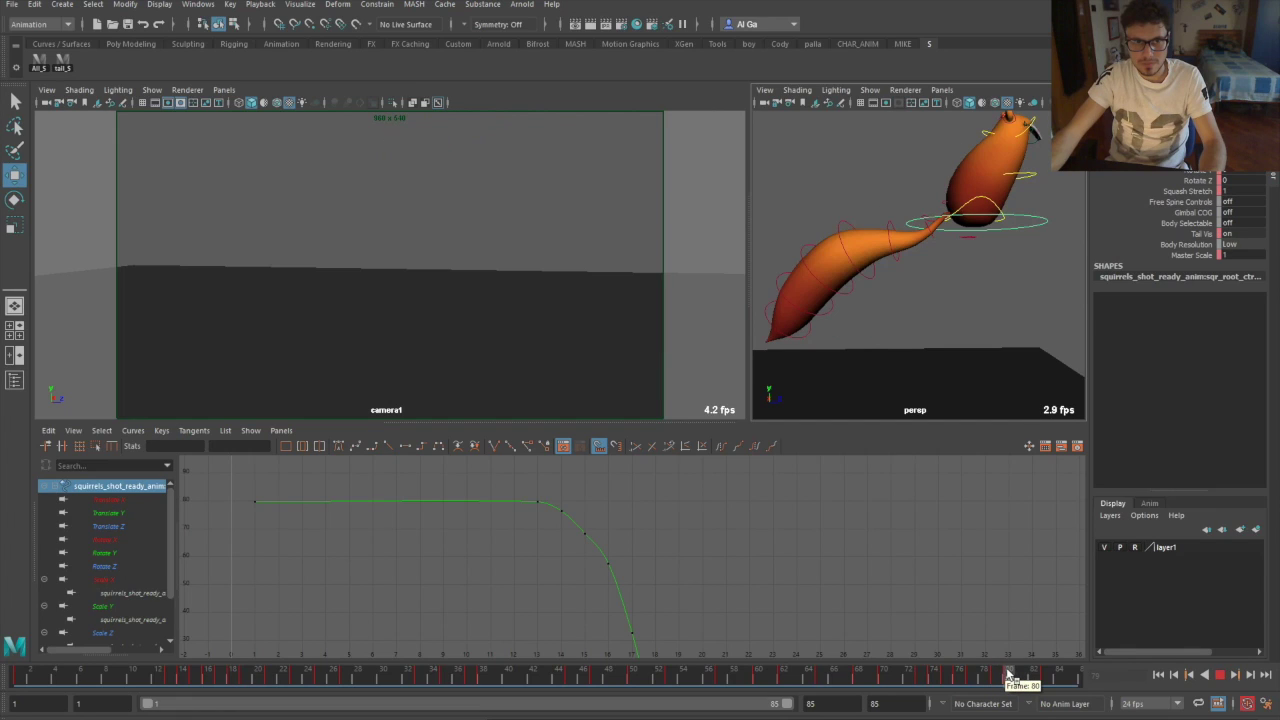
- Rotate sqr_tail_2 slightly at frame 80 to lower the tail a little
click(1010, 676)
click(950, 246)
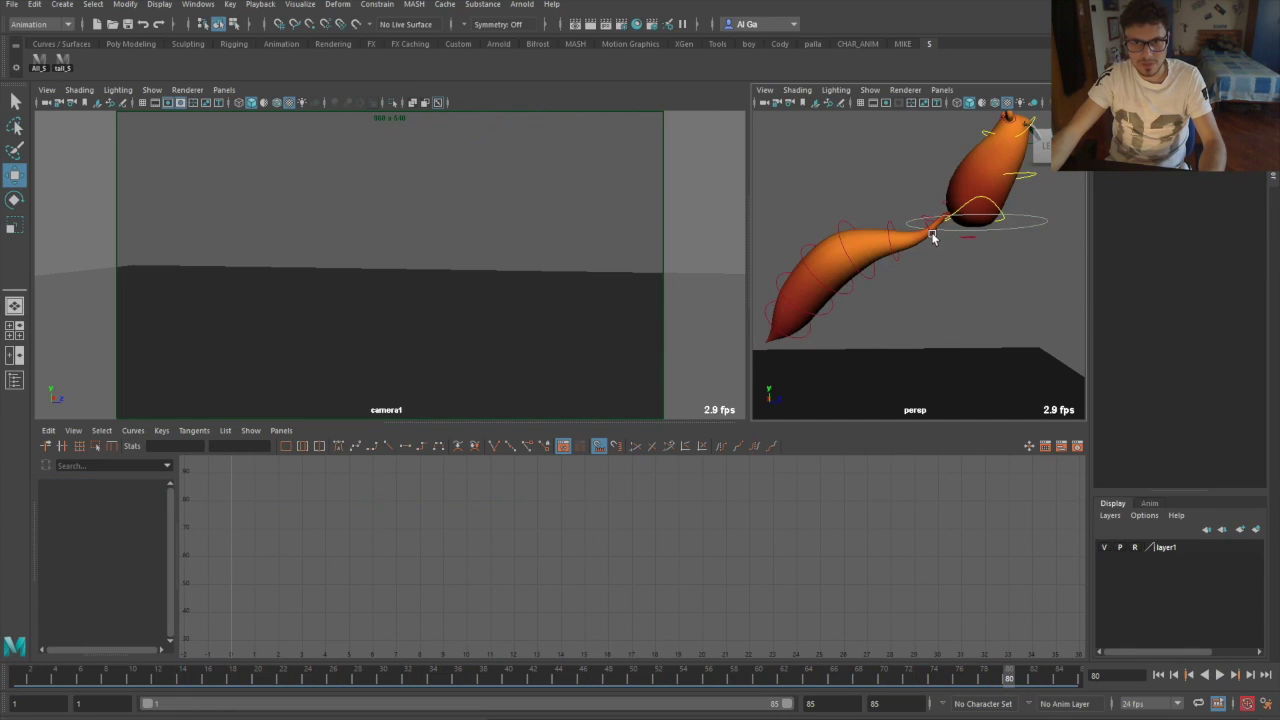
click(932, 237)
key(e)
drag(1066, 221, 1063, 213)
- Play back the jump to review the tail and body spacing, and return to frame 78 with nothing selected
key(alt+v)
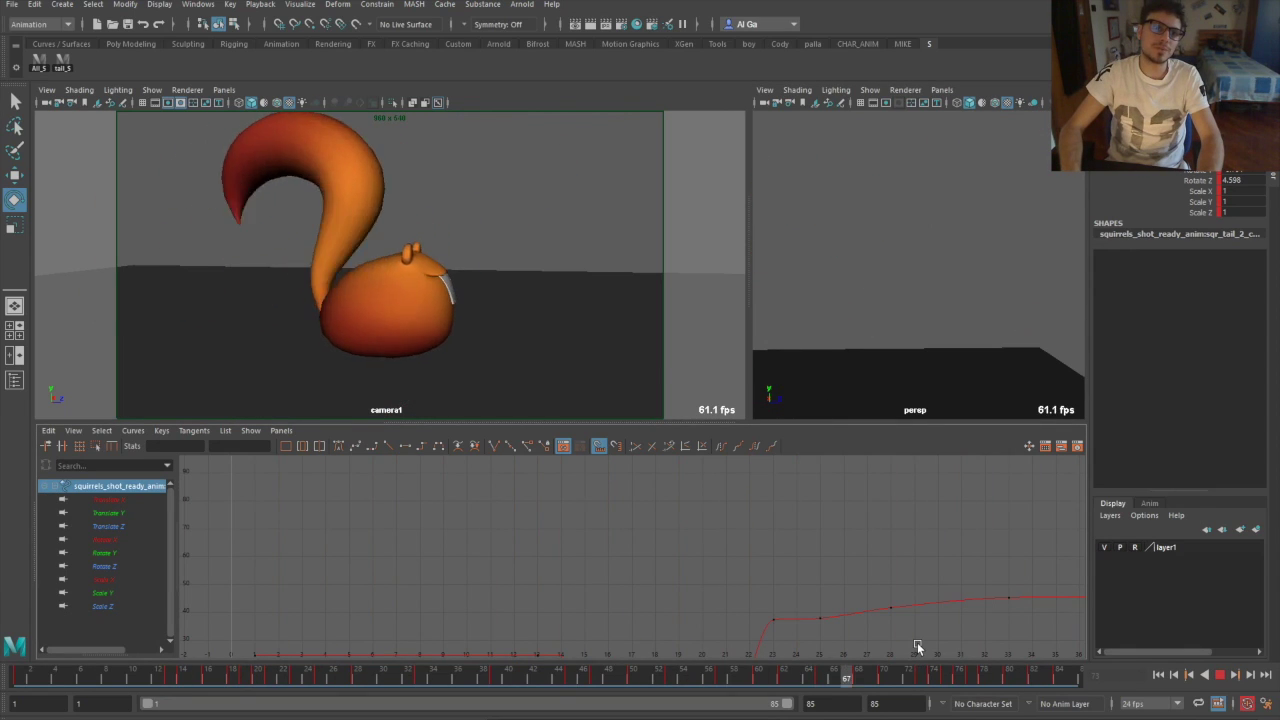
key(alt+v)
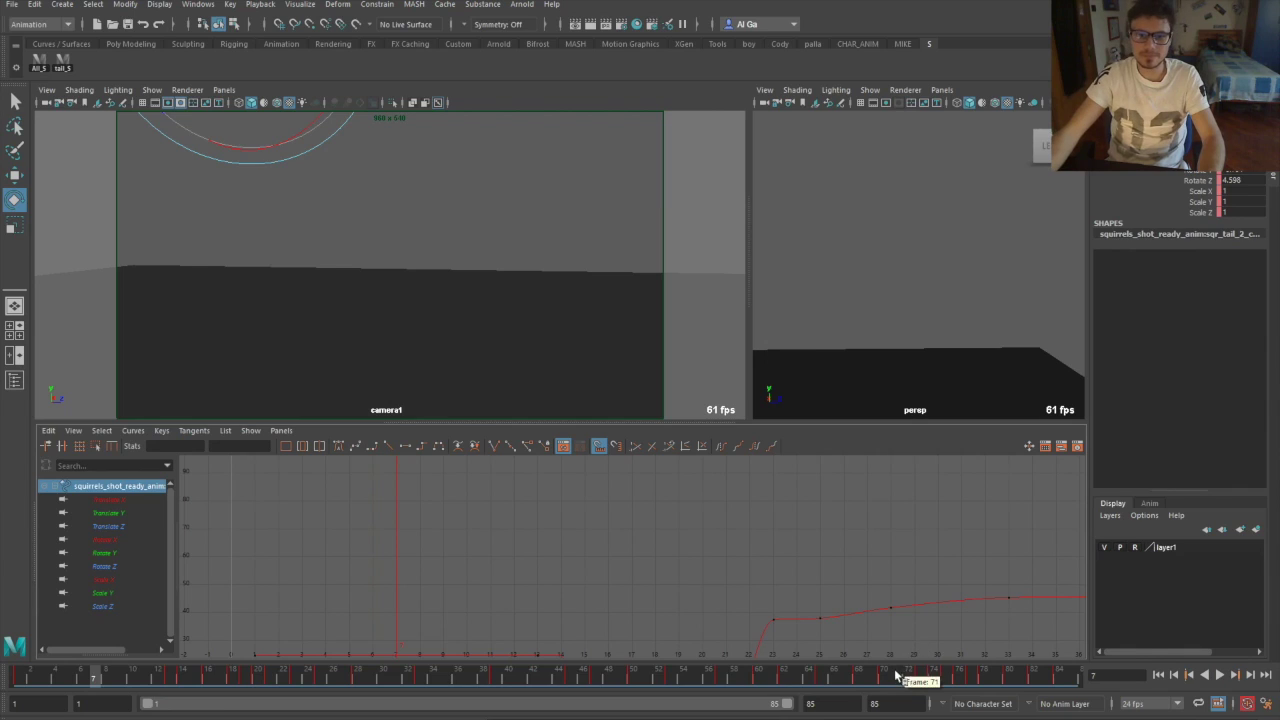
key(alt+v)
drag(998, 676, 985, 677)
click(988, 390)
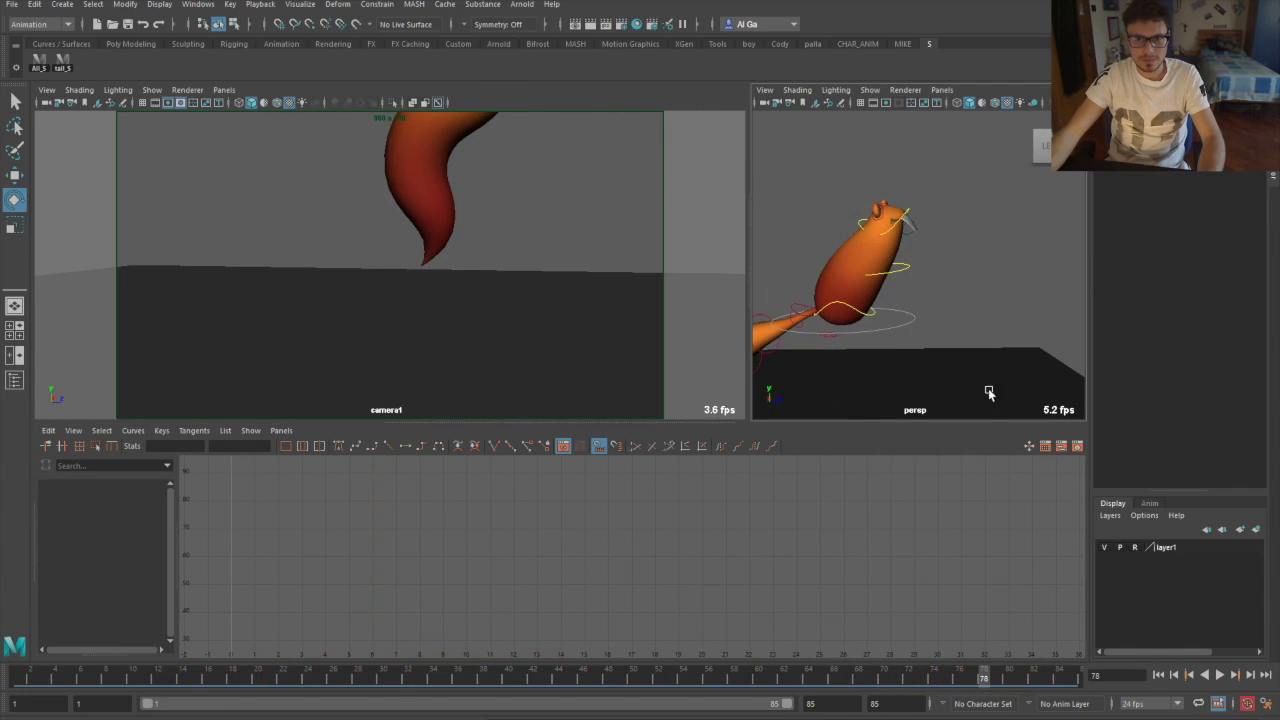
- Rotate sqr_tail_2 at frame 78 to lower the tail, comparing the pose with the neighbouring frames
alt+middle_drag(898, 287, 940, 290)
click(845, 328)
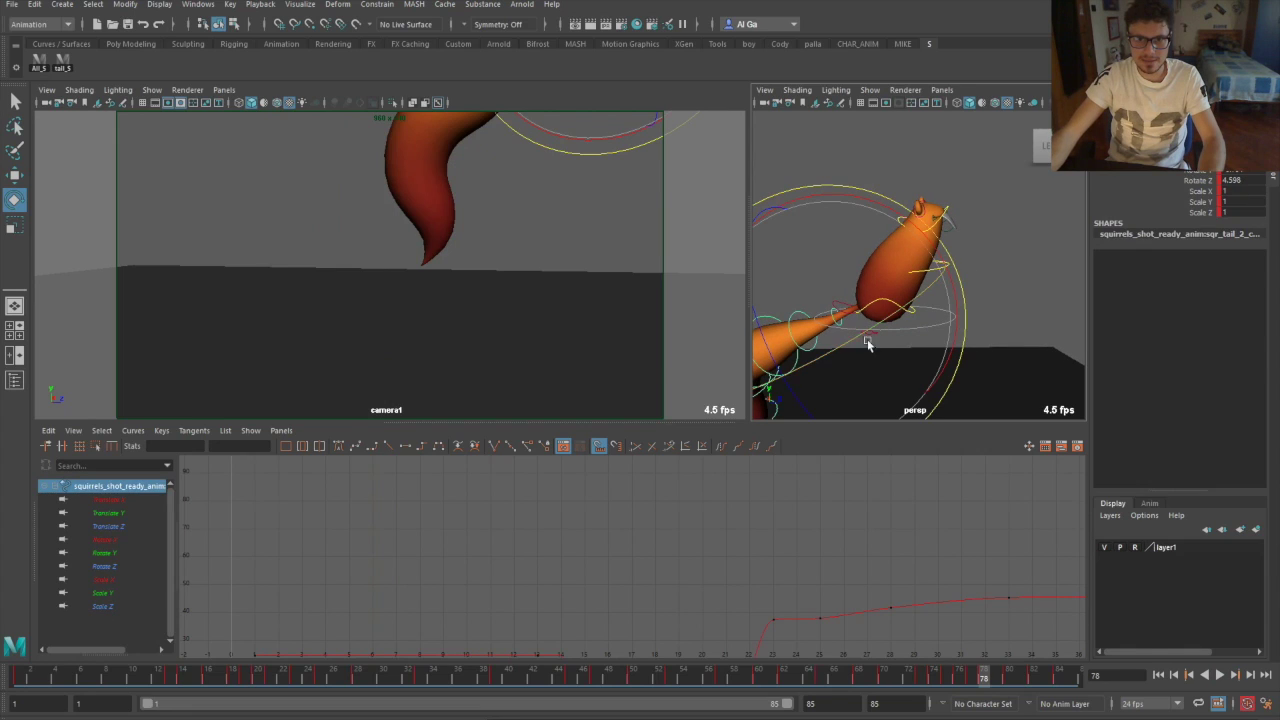
drag(946, 302, 955, 285)
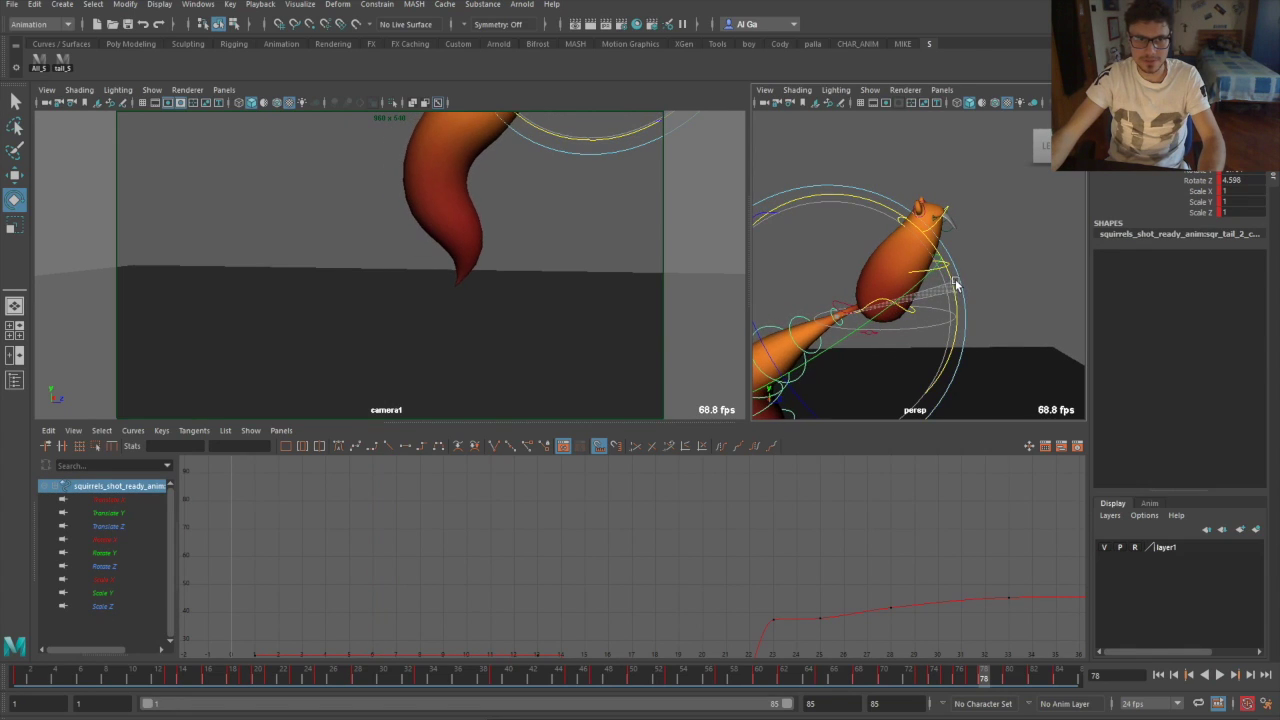
key(alt+comma)
key(alt+comma)
key(alt+period)
key(alt+period)
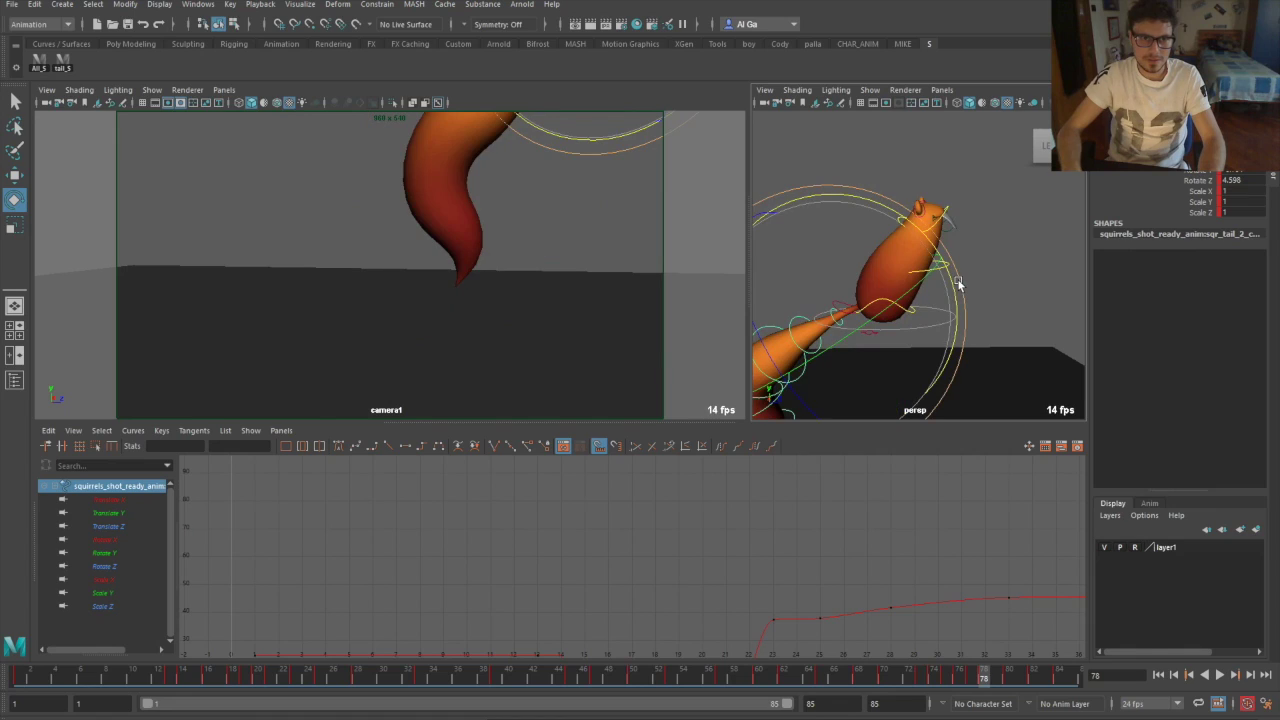
drag(958, 285, 953, 272)
- Rotate sqr_tail_2 slightly at frame 79 and play back the whole shot to check the tail's motion
key(alt+period)
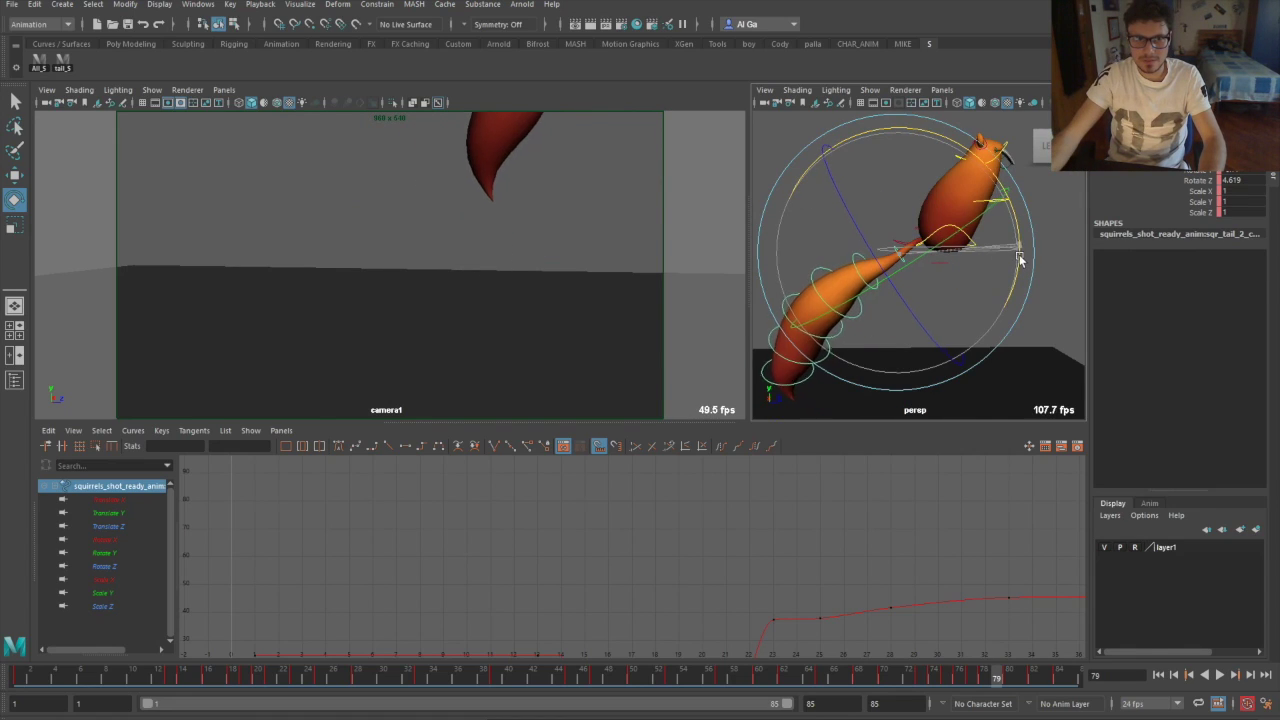
drag(1019, 259, 1020, 262)
key(alt+period)
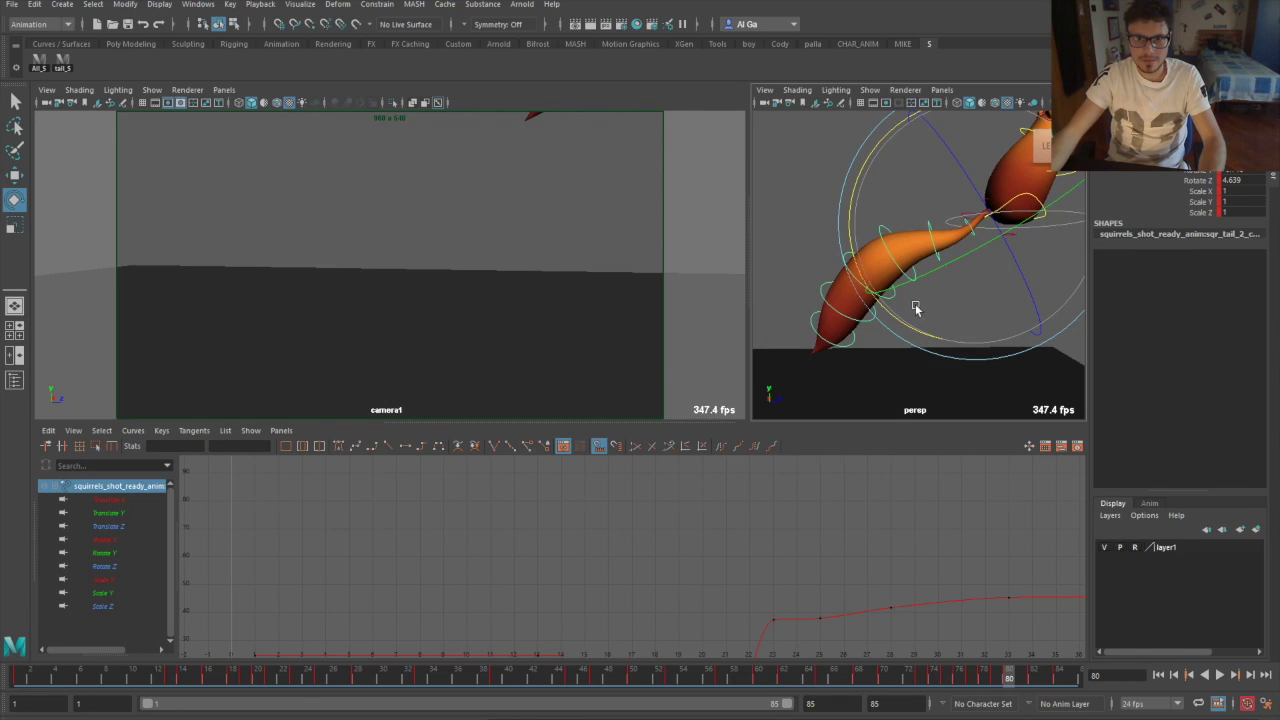
key(alt+v)
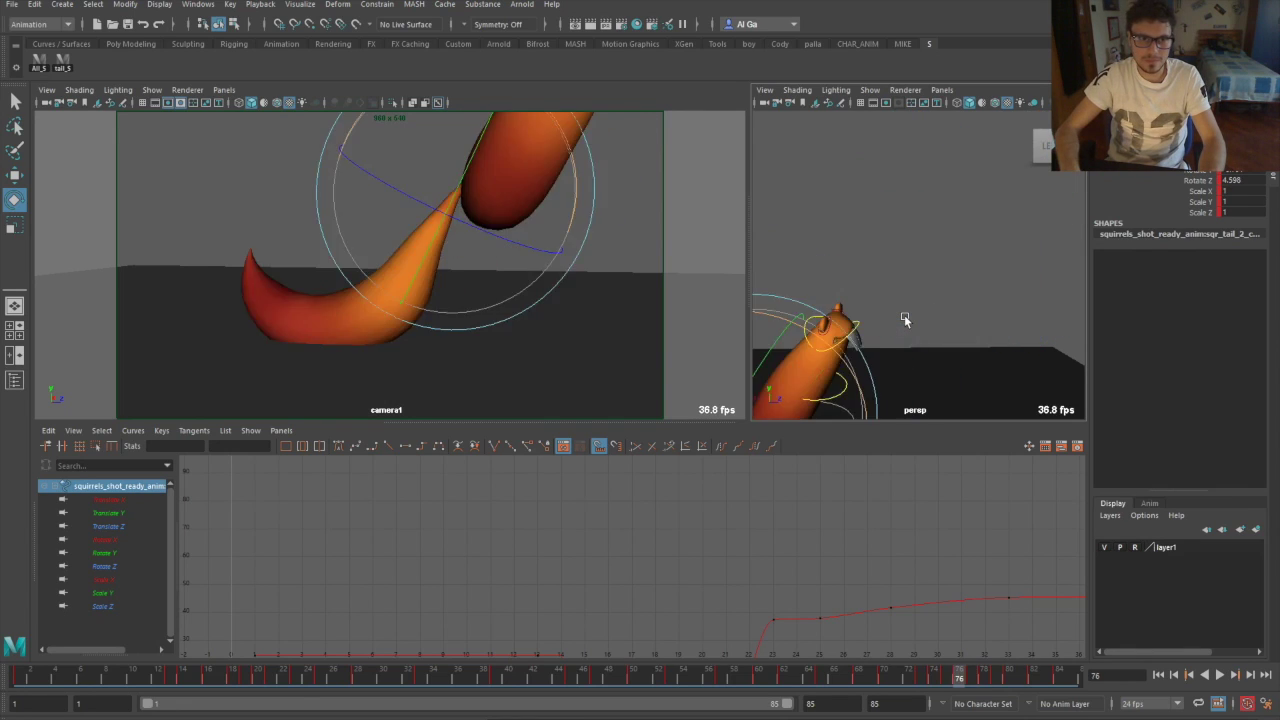
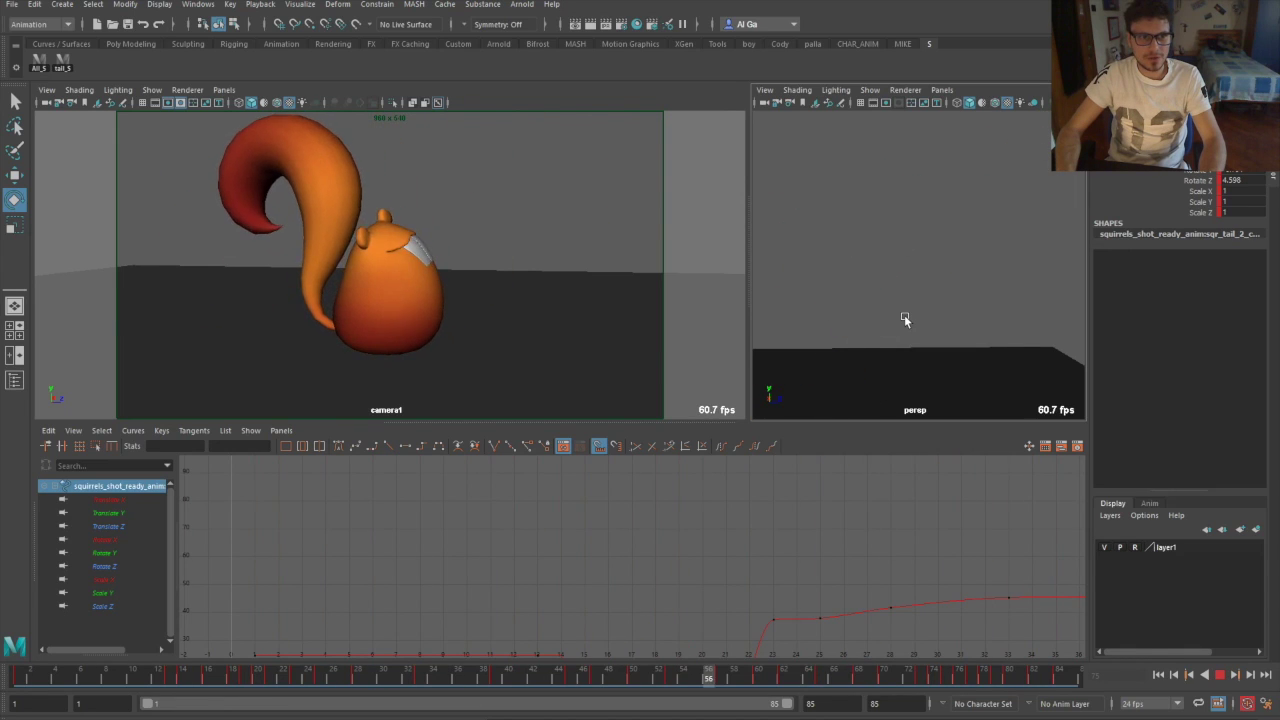
click(900, 315)
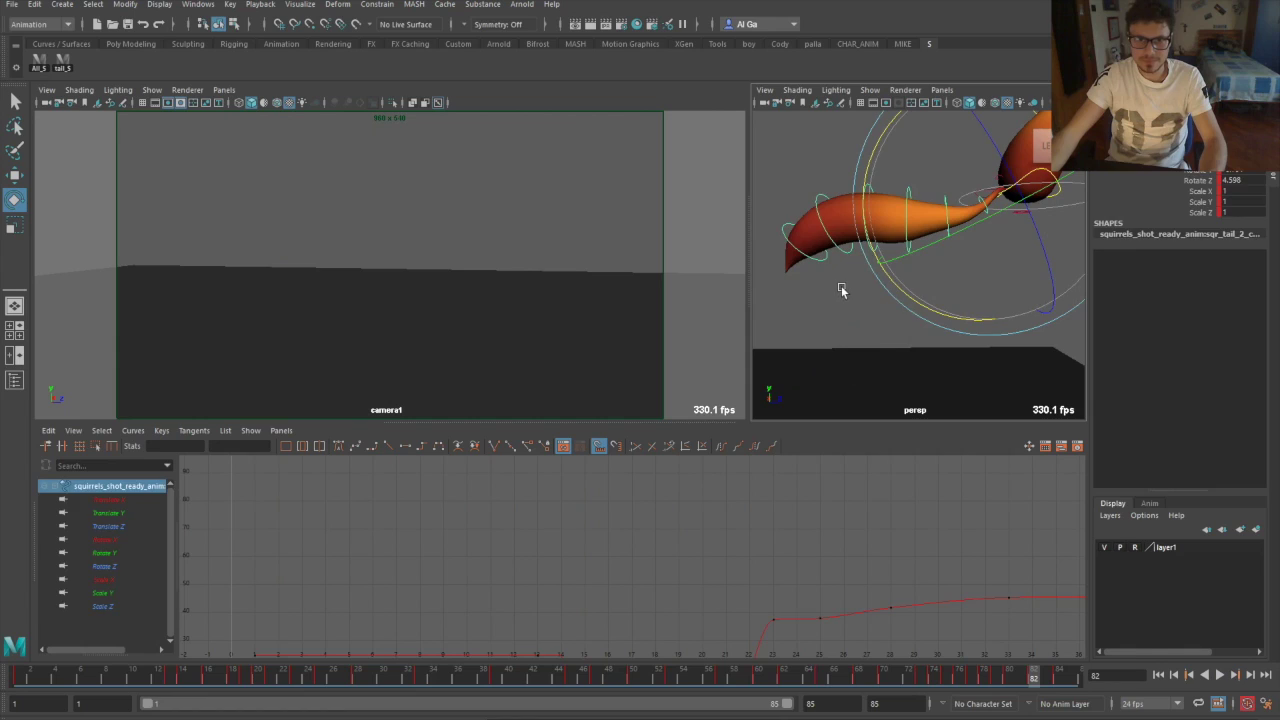
key(alt+v)
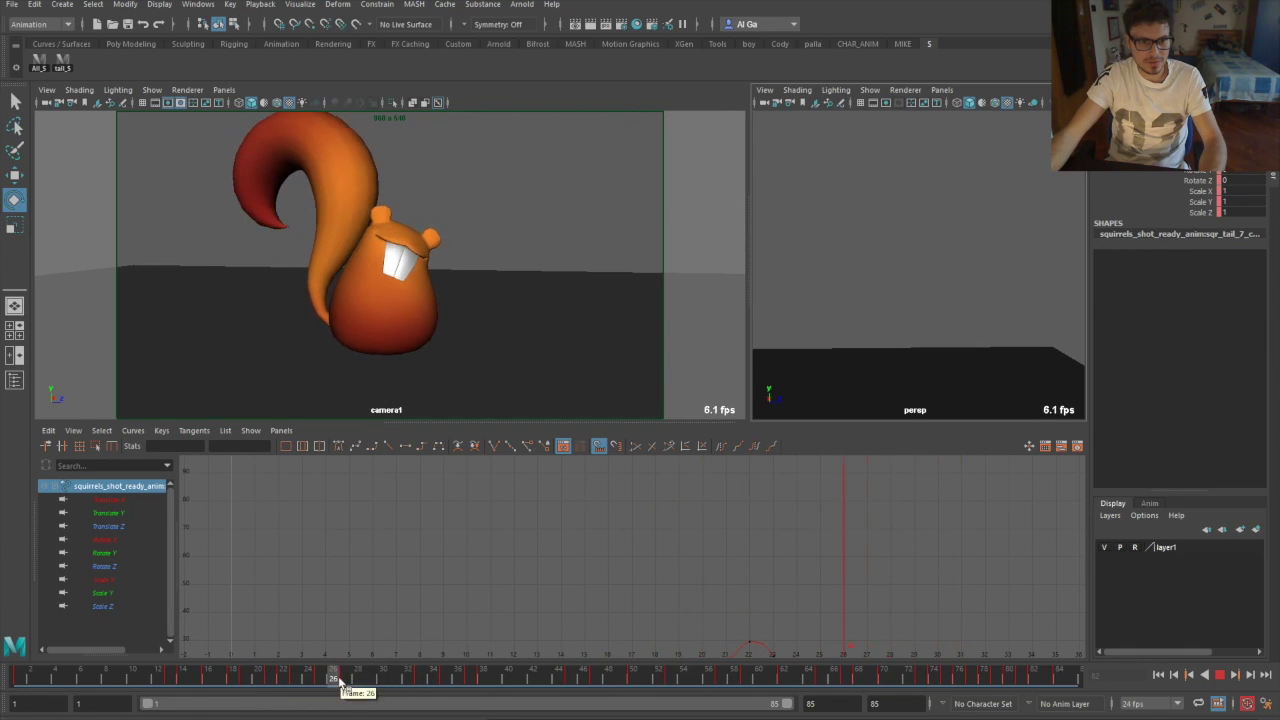
- Select the tail tip control sqr_tail_7 and rotate it at frame 30 to adjust the curl
click(390, 673)
drag(337, 219, 342, 196)
key(alt+v)
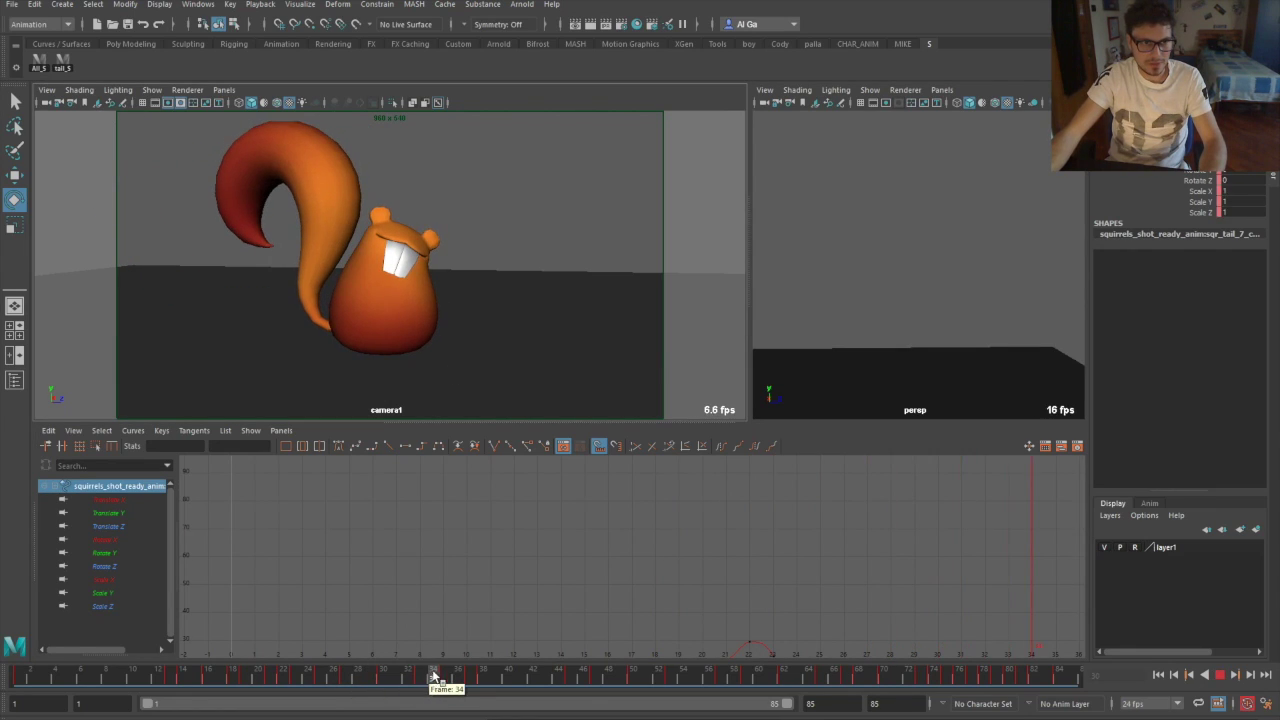
- Remove the sqr_tail_7 keys between frames 33 and 35 and check the motion up to frame 40
click(449, 673)
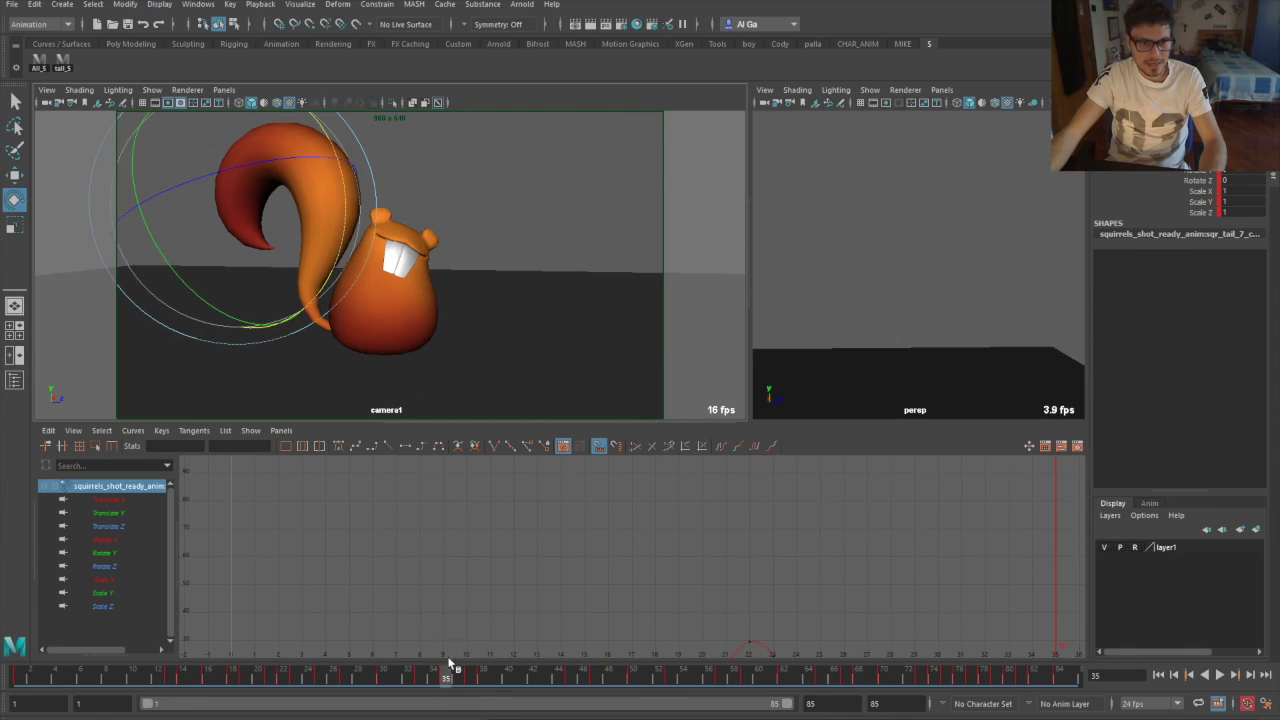
shift+drag(443, 677, 425, 677)
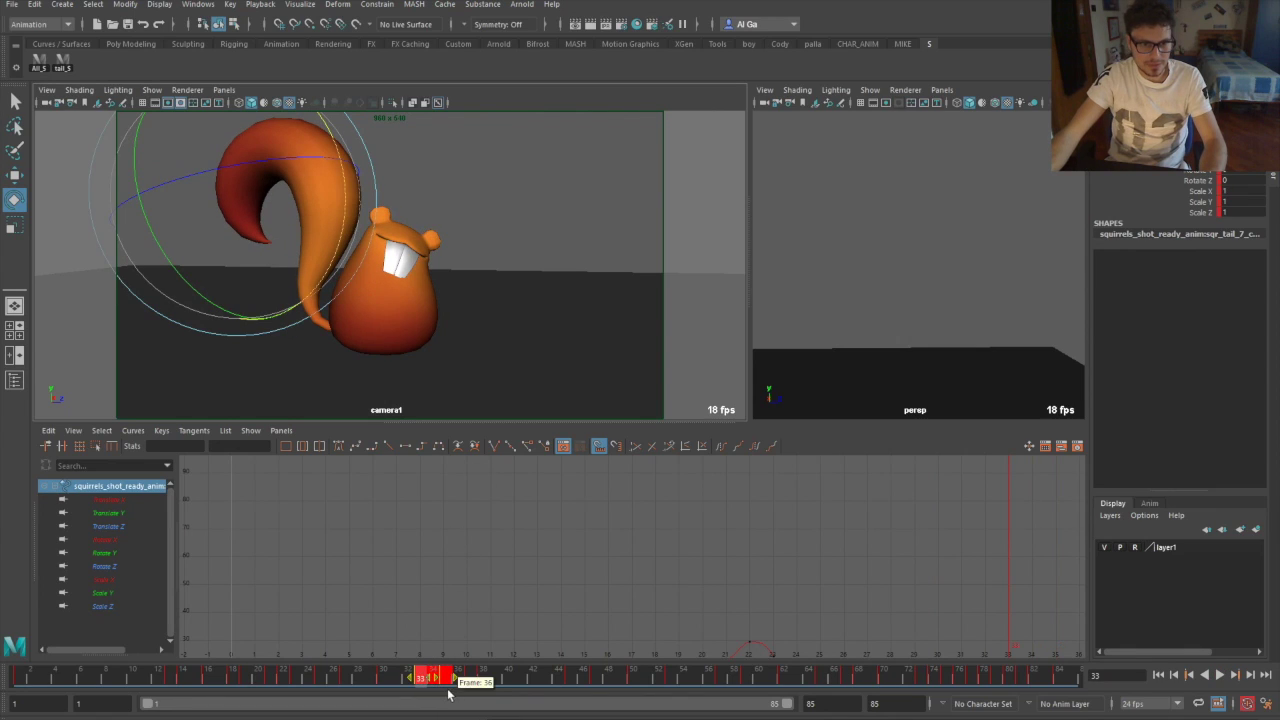
right_click(425, 677)
click(472, 451)
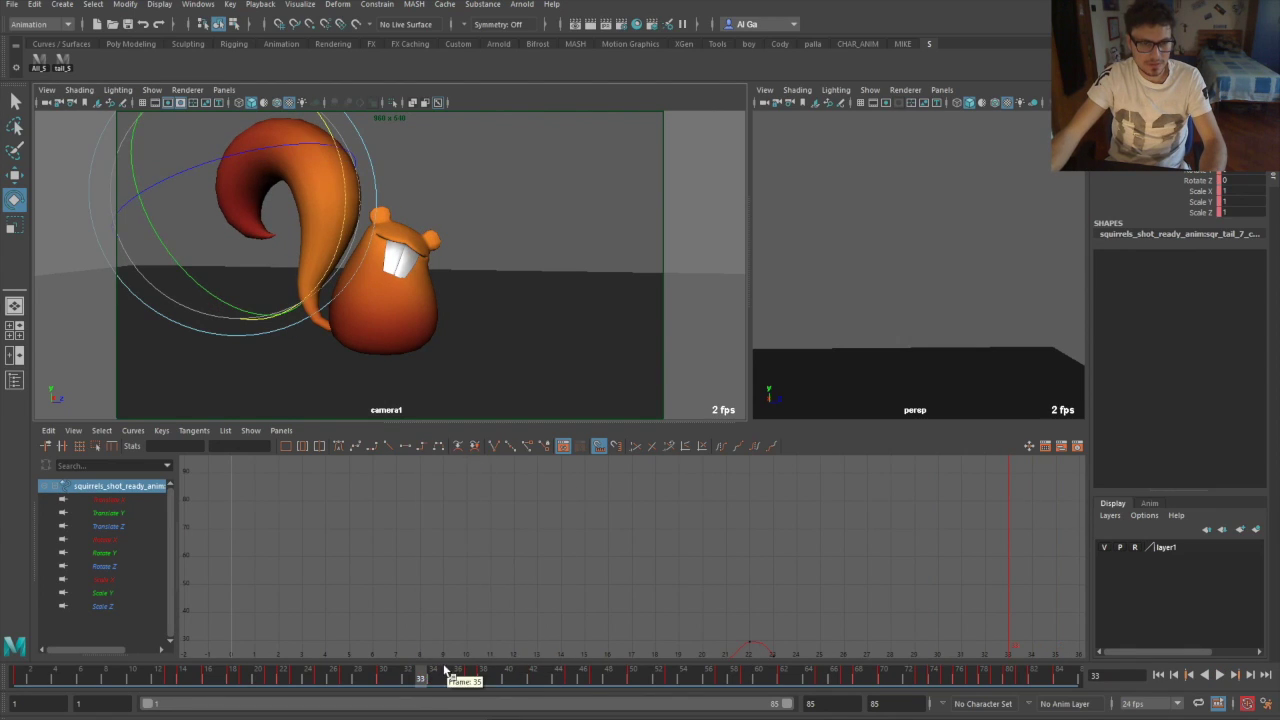
key(alt+v)
drag(508, 679, 508, 679)
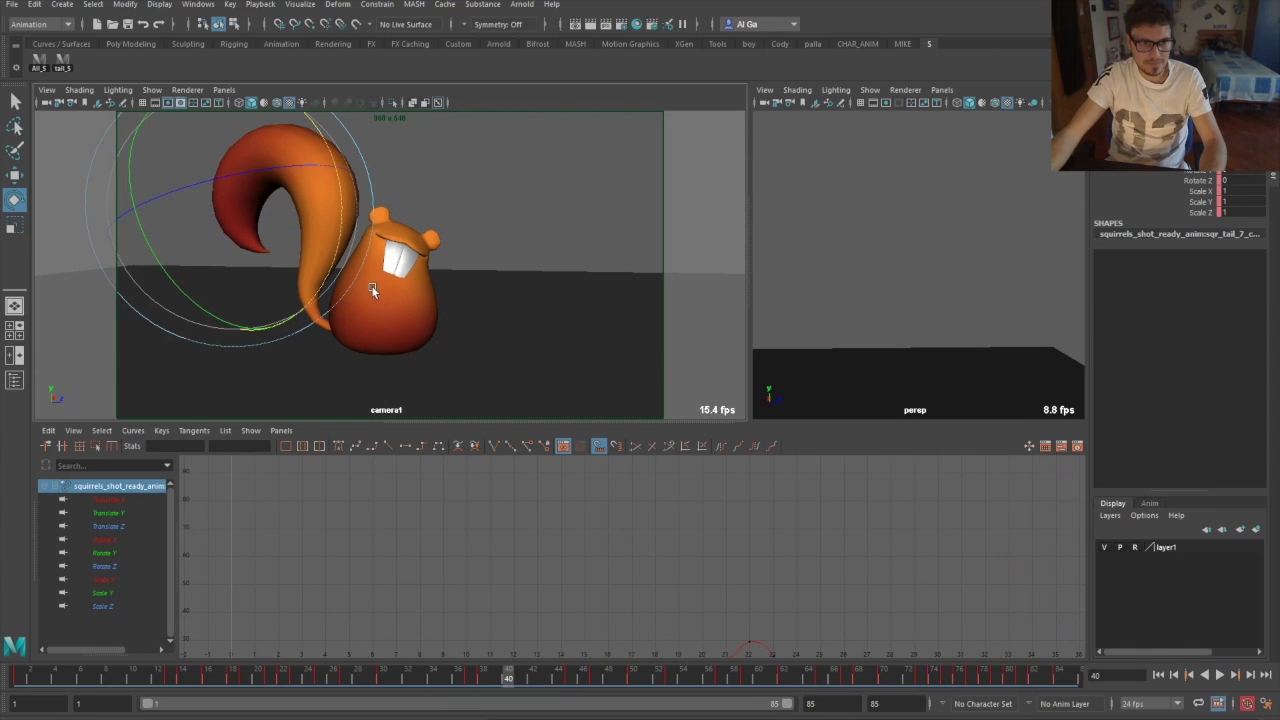
- Remove the sqr_tail_7 keys between frames 36 and 38 and review the tail tip's motion around frame 47
shift+drag(487, 677, 457, 677)
right_click(470, 677)
click(538, 446)
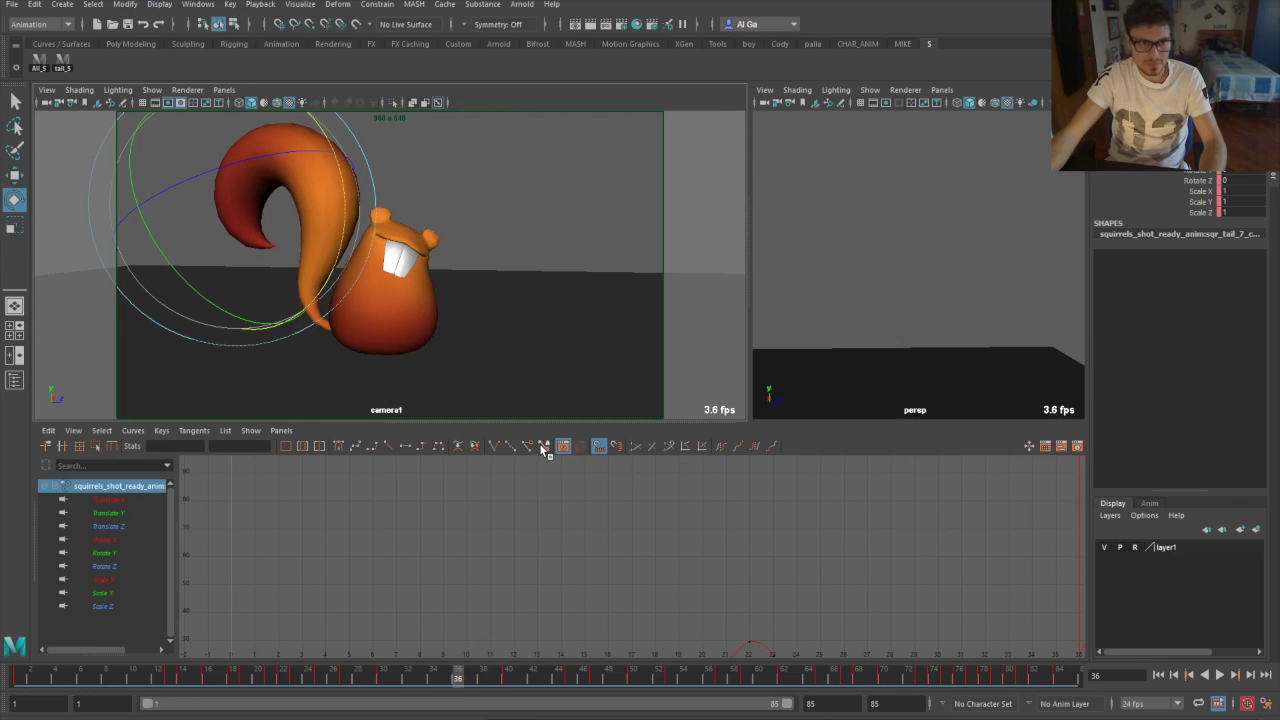
key(alt+v)
drag(540, 678, 596, 680)
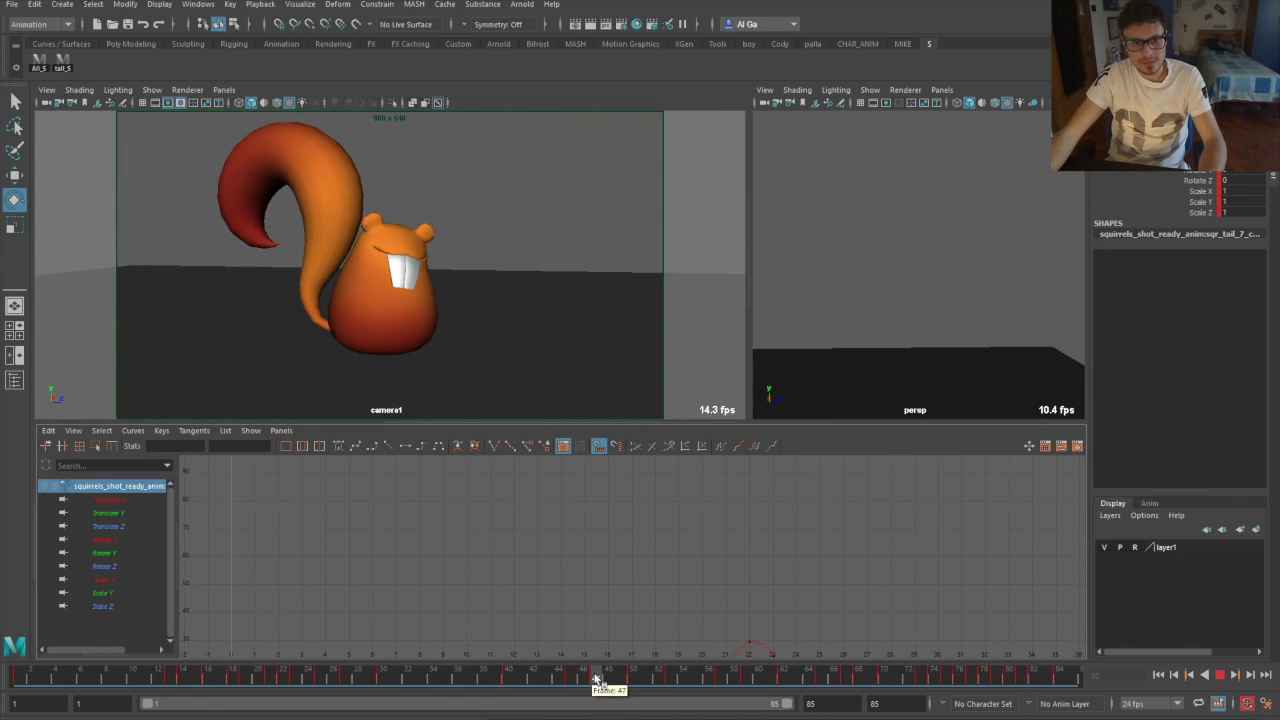
key(alt+v)
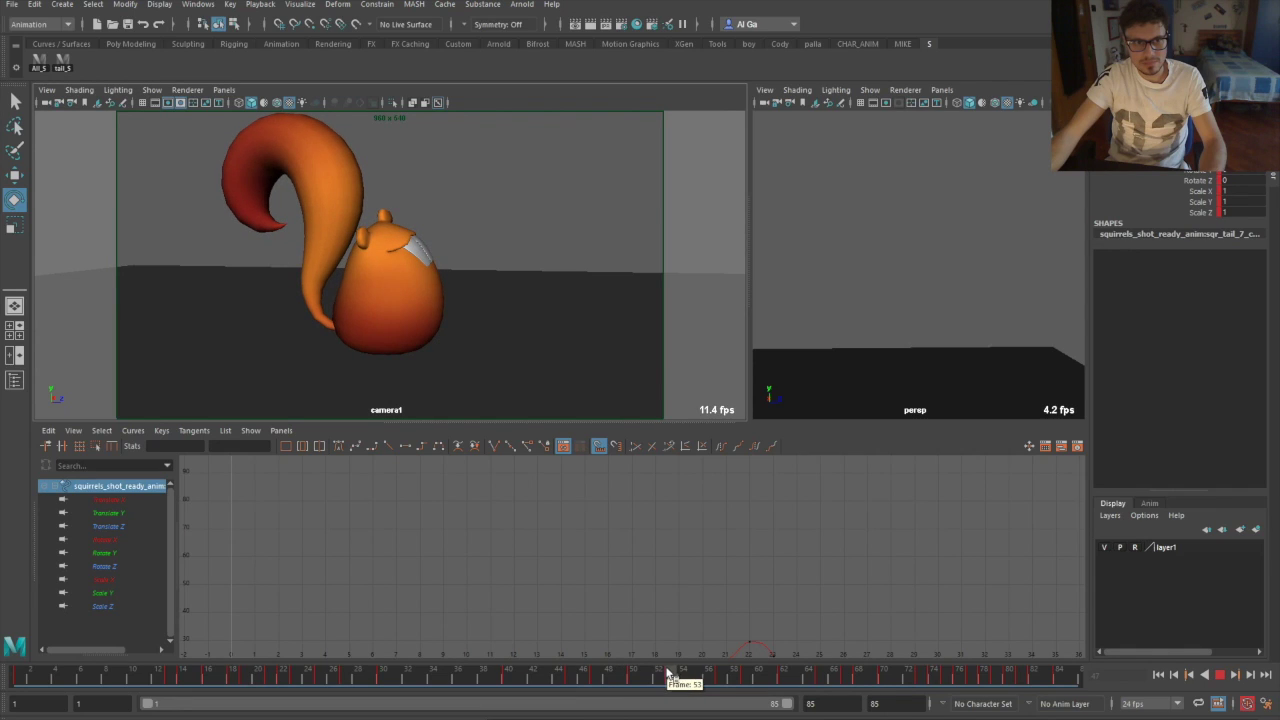
- Remove the sqr_tail_7 key at frame 50 and play back the result
key(alt+v)
click(634, 676)
right_click(635, 676)
click(680, 449)
key(alt+v)
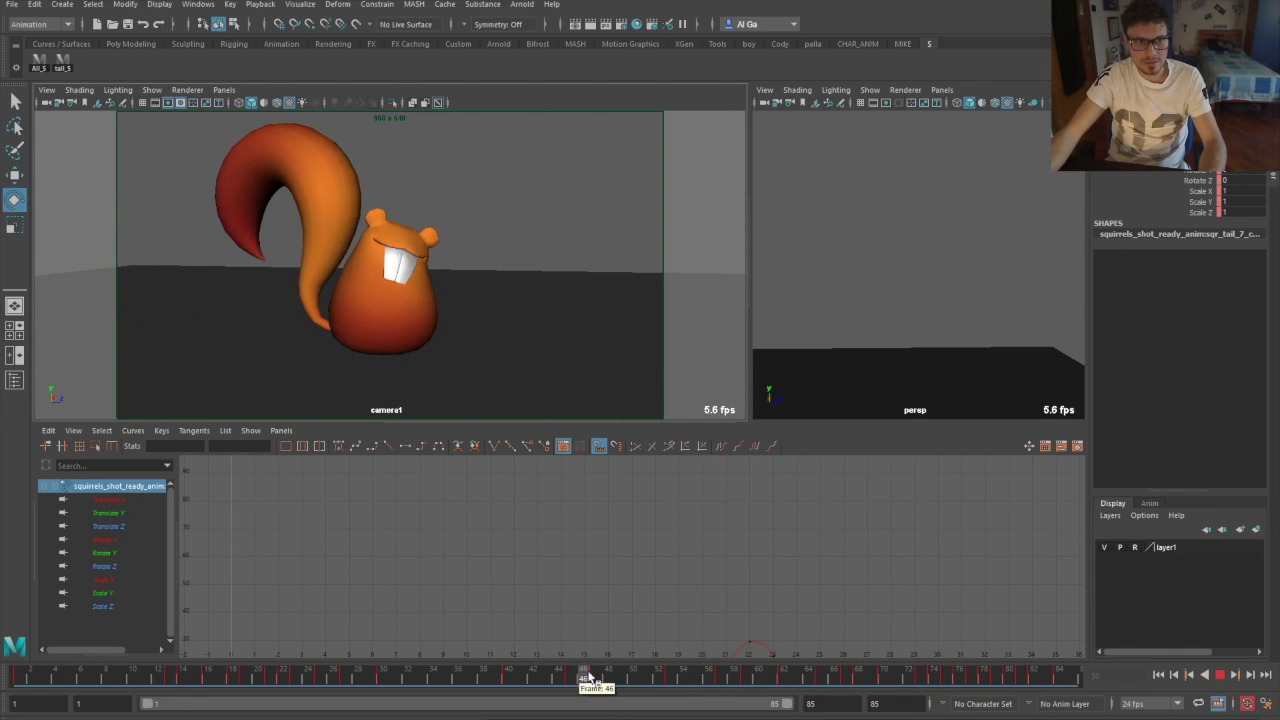
- Rotate sqr_tail_7 at frame 47 so the tail tip hangs lower, and play it back
drag(620, 672, 596, 681)
drag(346, 247, 388, 273)
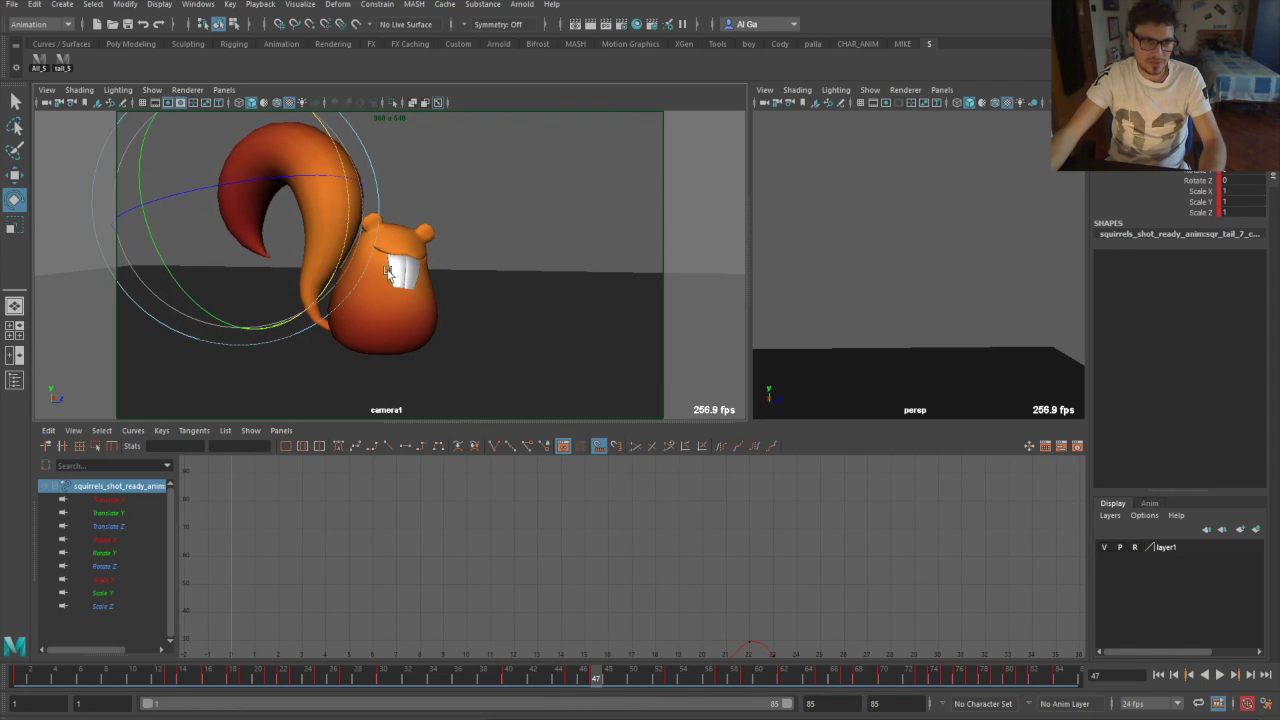
key(alt+v)
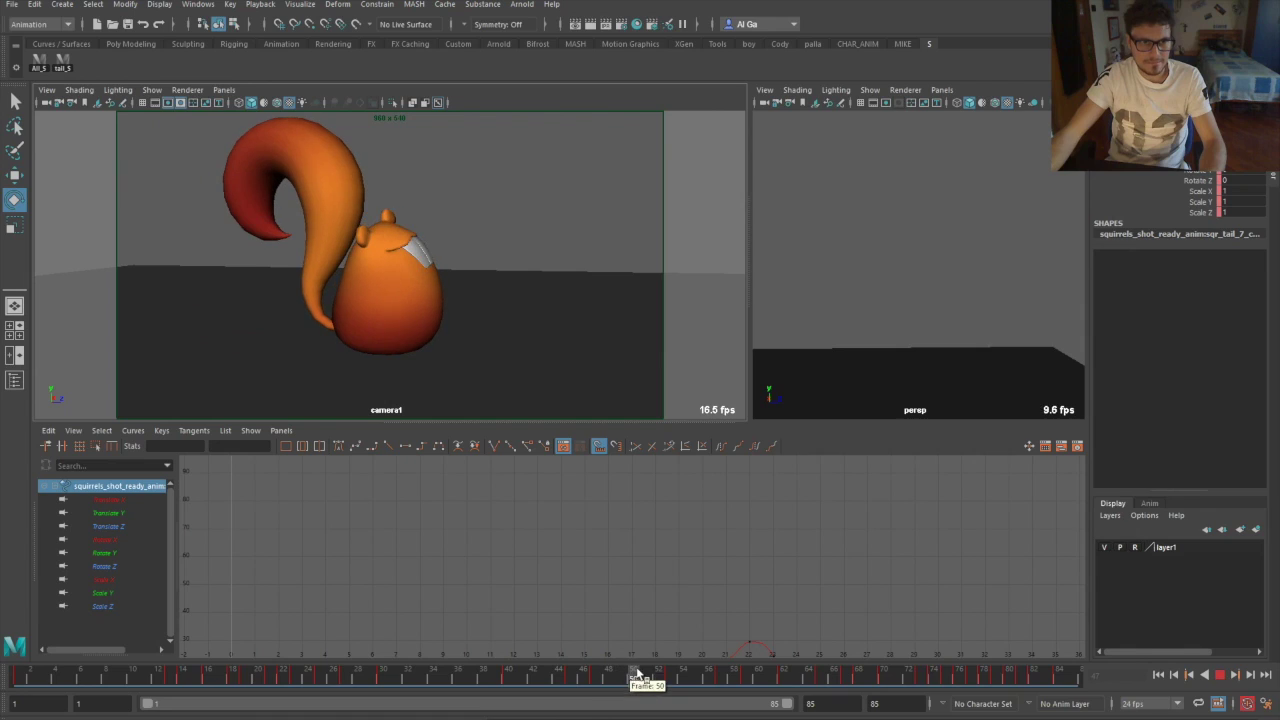
- Rotate sqr_tail_7 around frame 57, delete its key at frame 59, and play back the tail tip's motion
click(729, 673)
drag(347, 217, 346, 231)
click(741, 677)
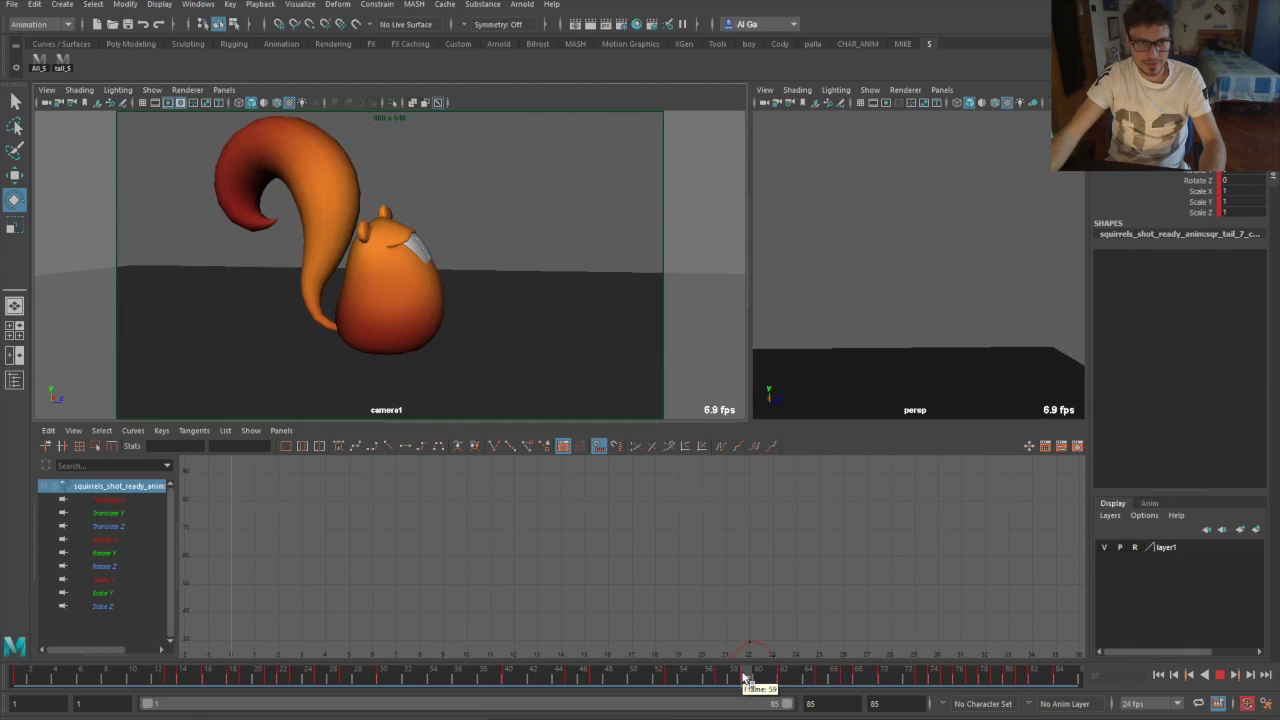
right_click(749, 676)
click(781, 484)
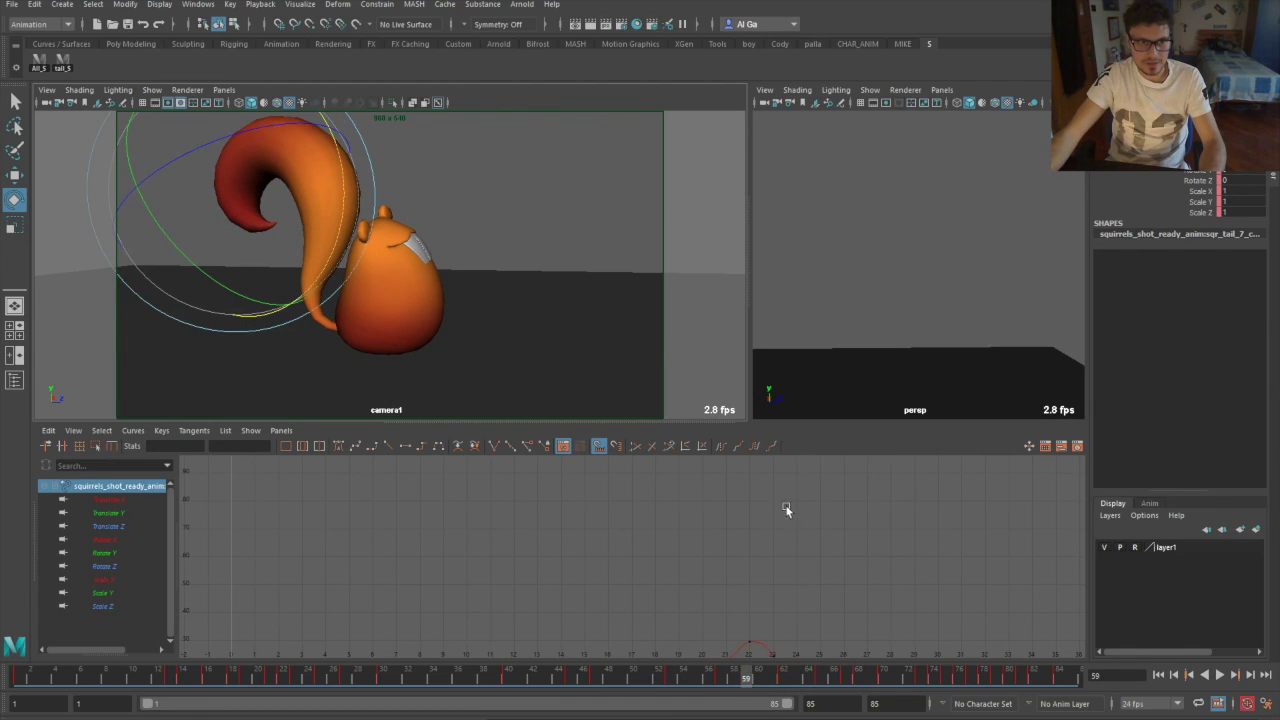
key(alt+v)
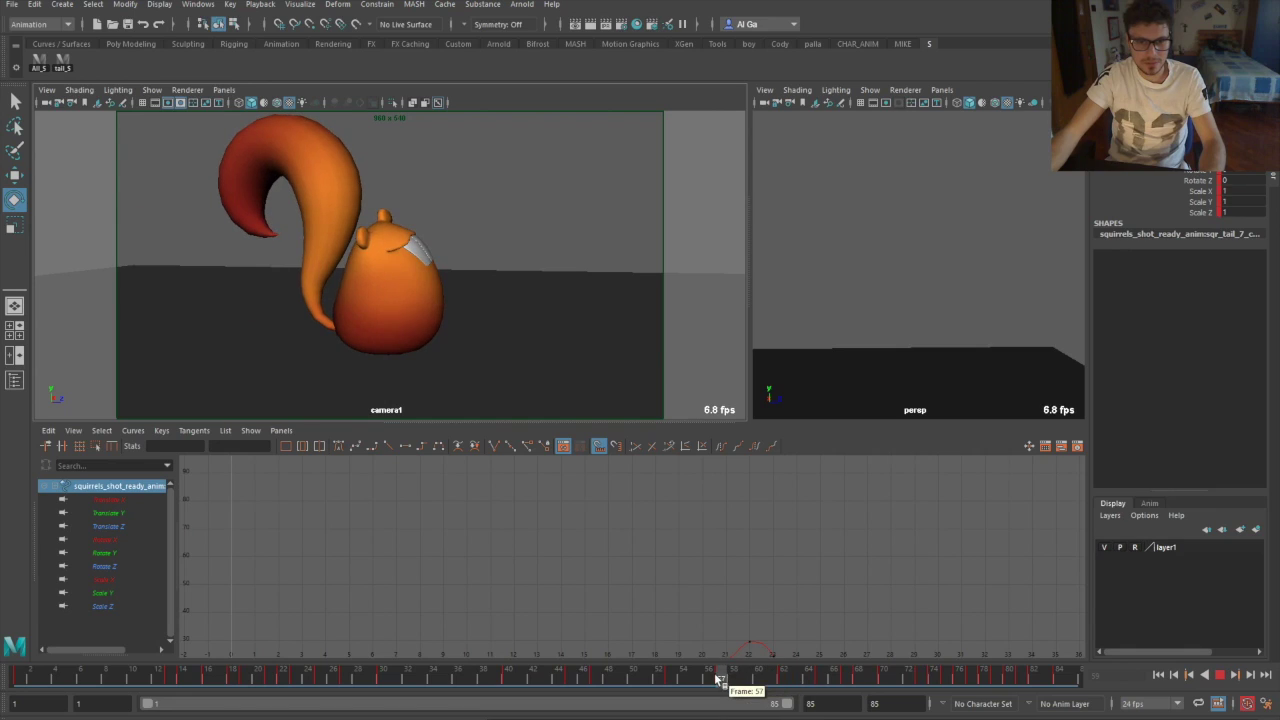
- Rotate sqr_tail_7 at frame 60, remove its key at frame 62, and play back the shot
click(758, 679)
drag(337, 229, 319, 273)
key(alt+v)
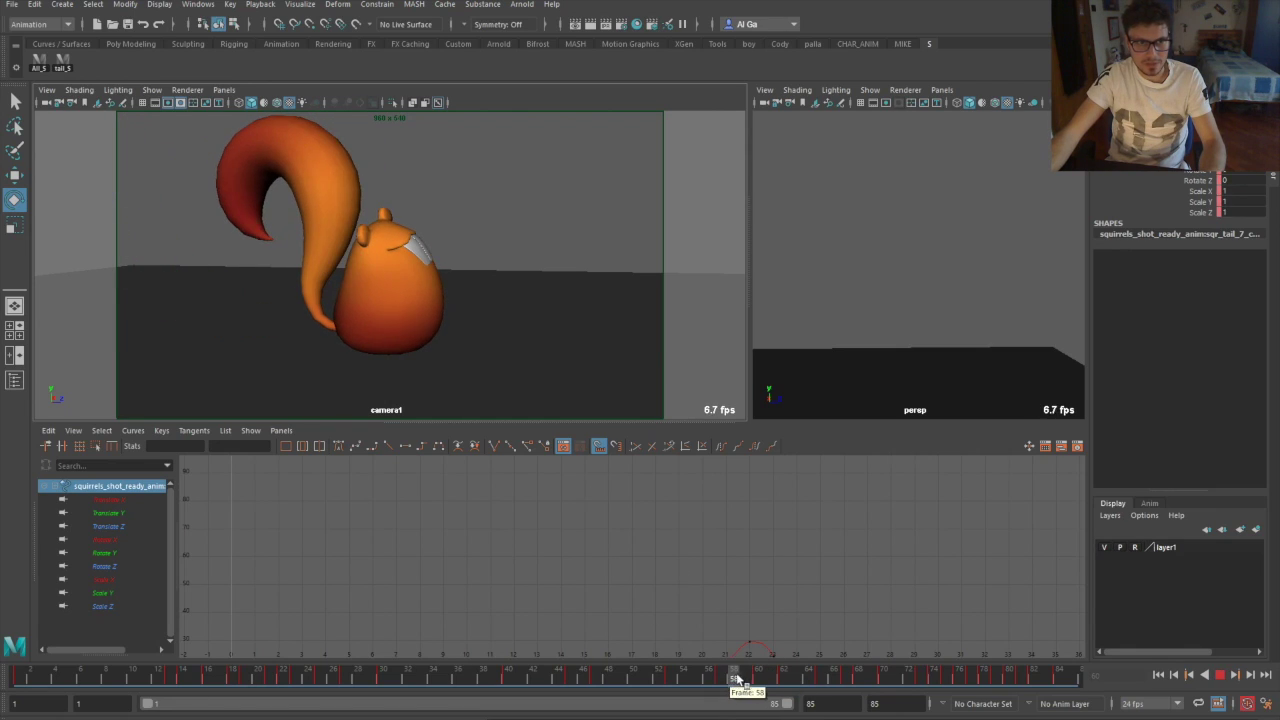
right_click(787, 672)
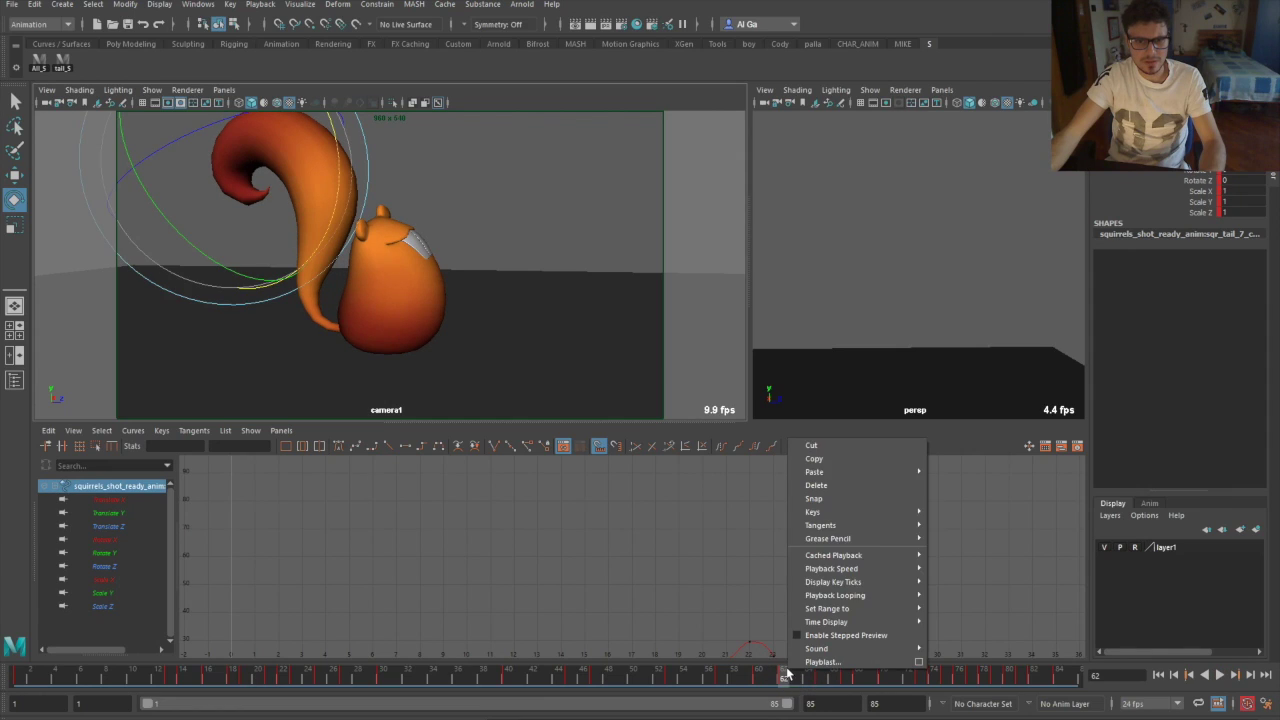
click(813, 445)
drag(750, 685, 626, 608)
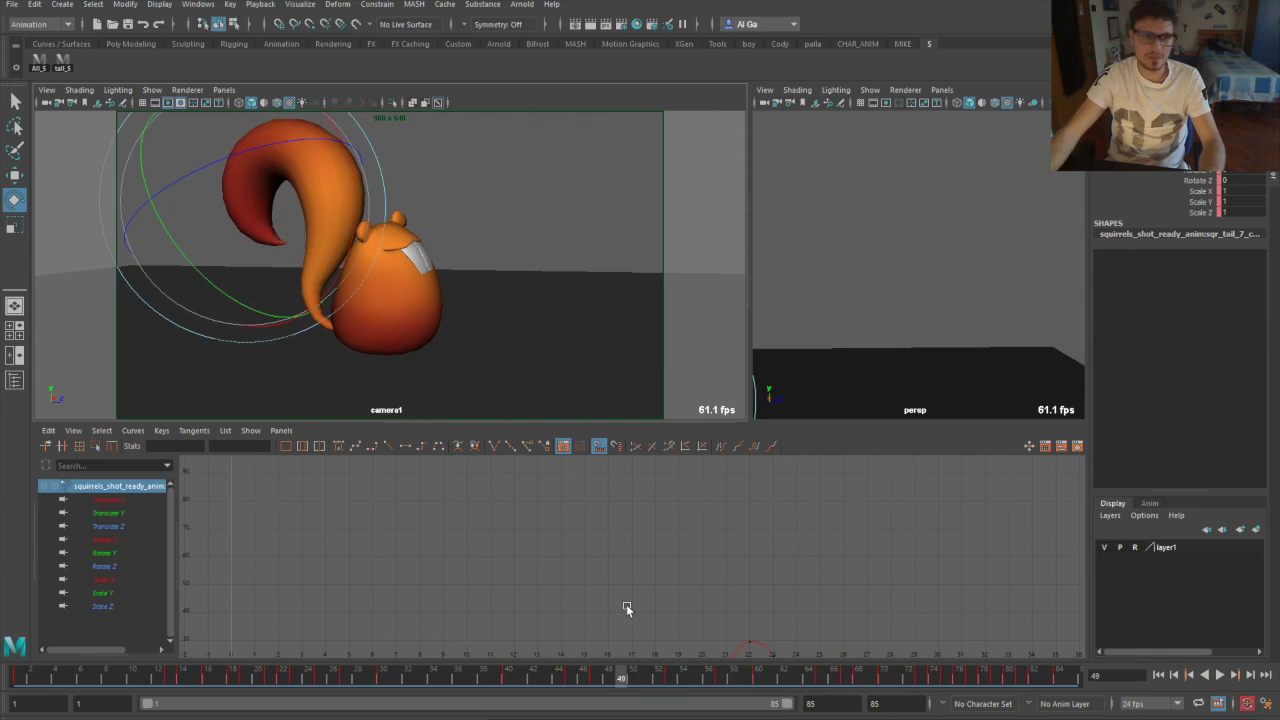
key(alt+v)
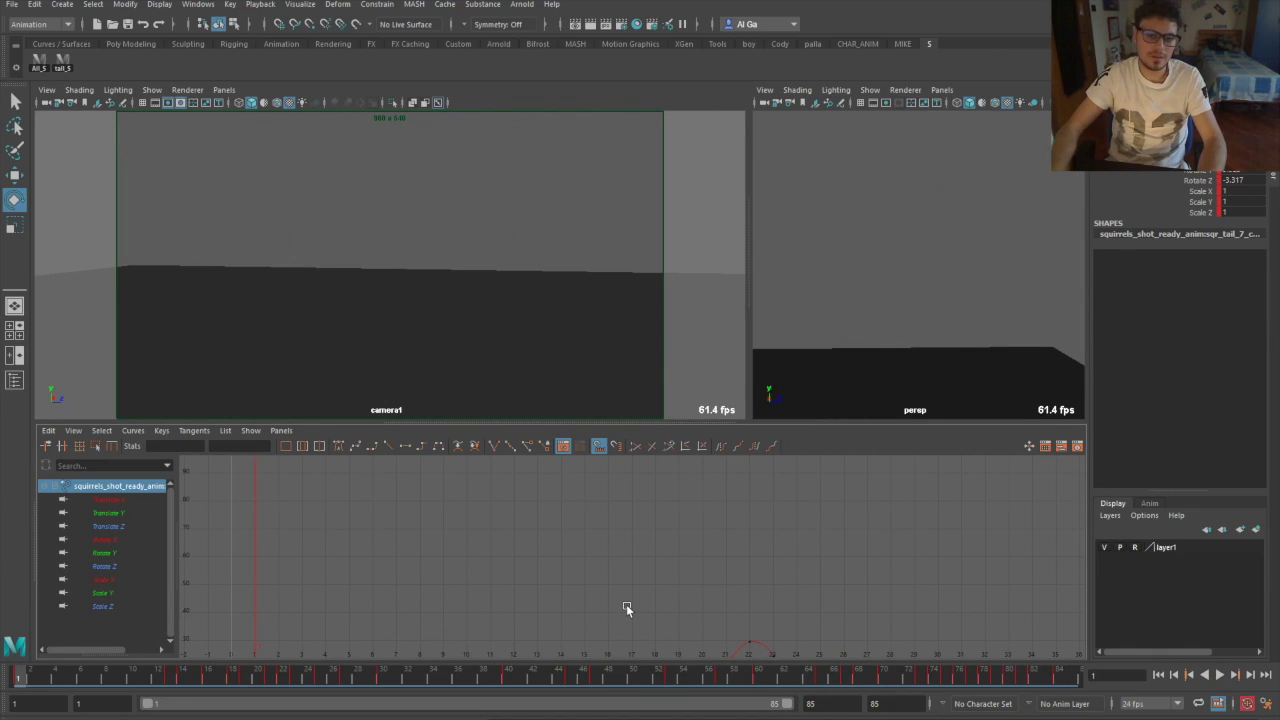
- Rotate sqr_tail_7 at frame 63 so the tail tip curls inward and down, and play it back
drag(700, 678, 796, 686)
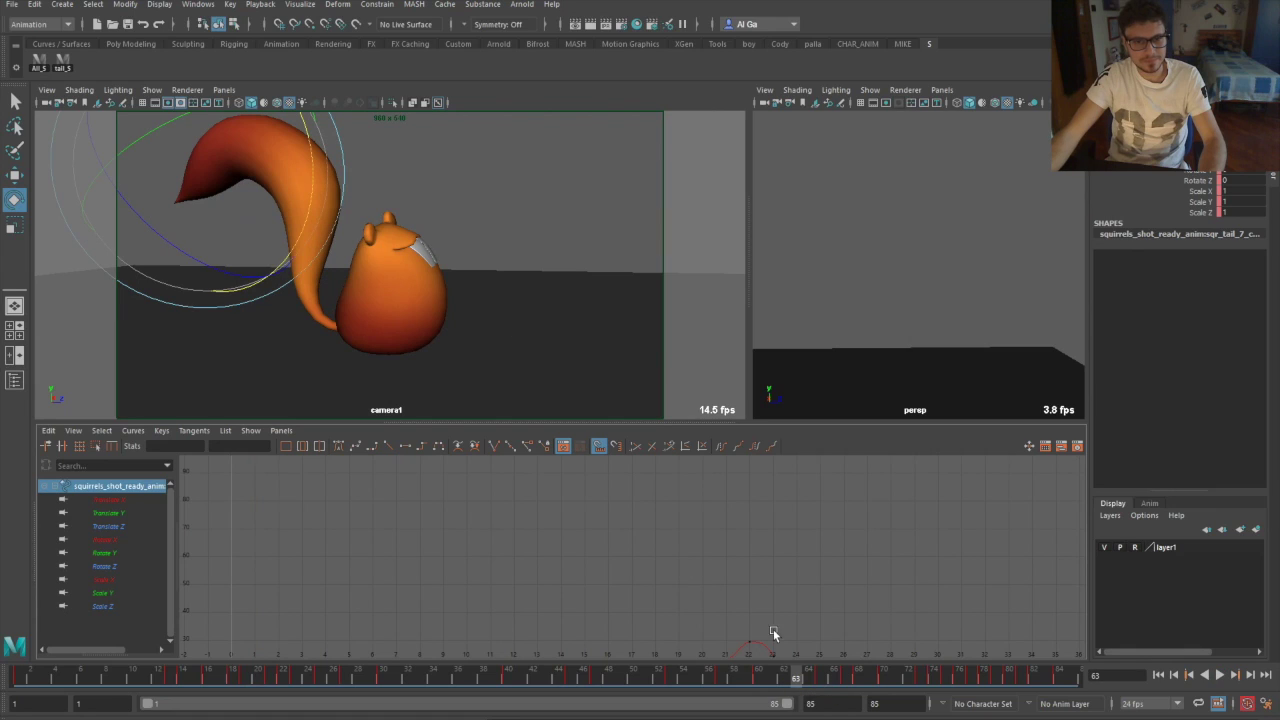
key(alt+v)
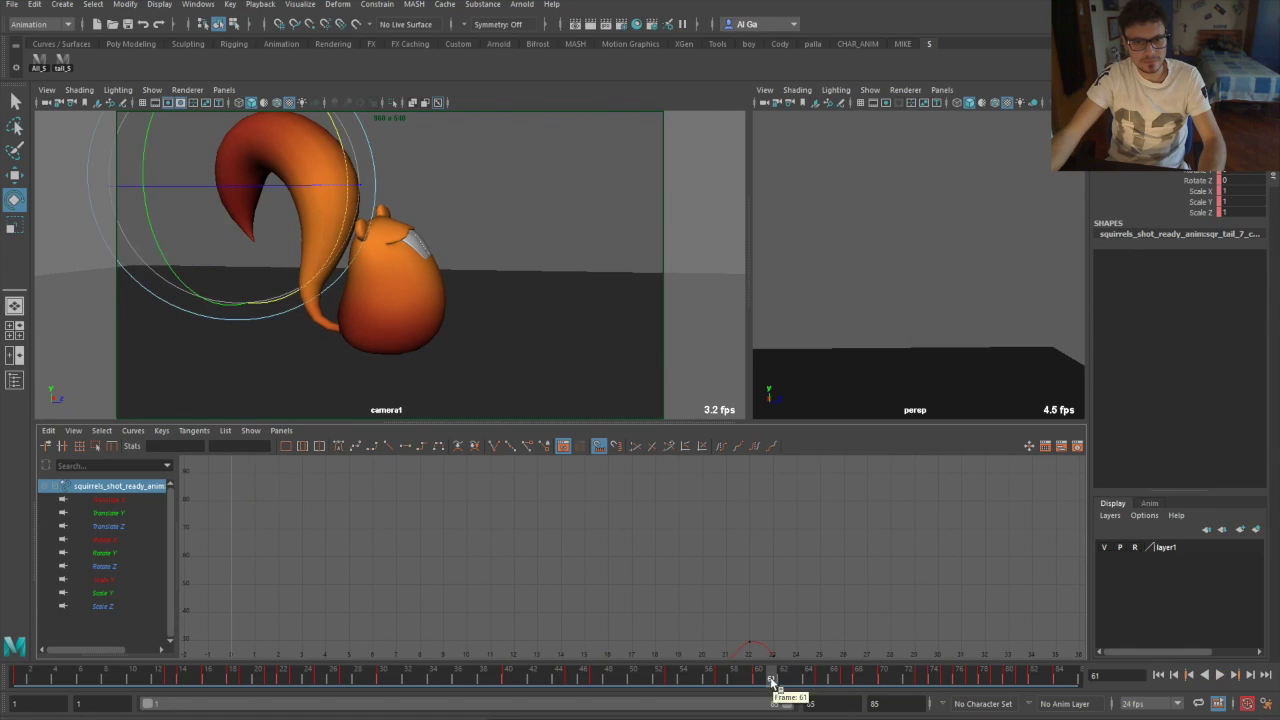
drag(760, 680, 797, 678)
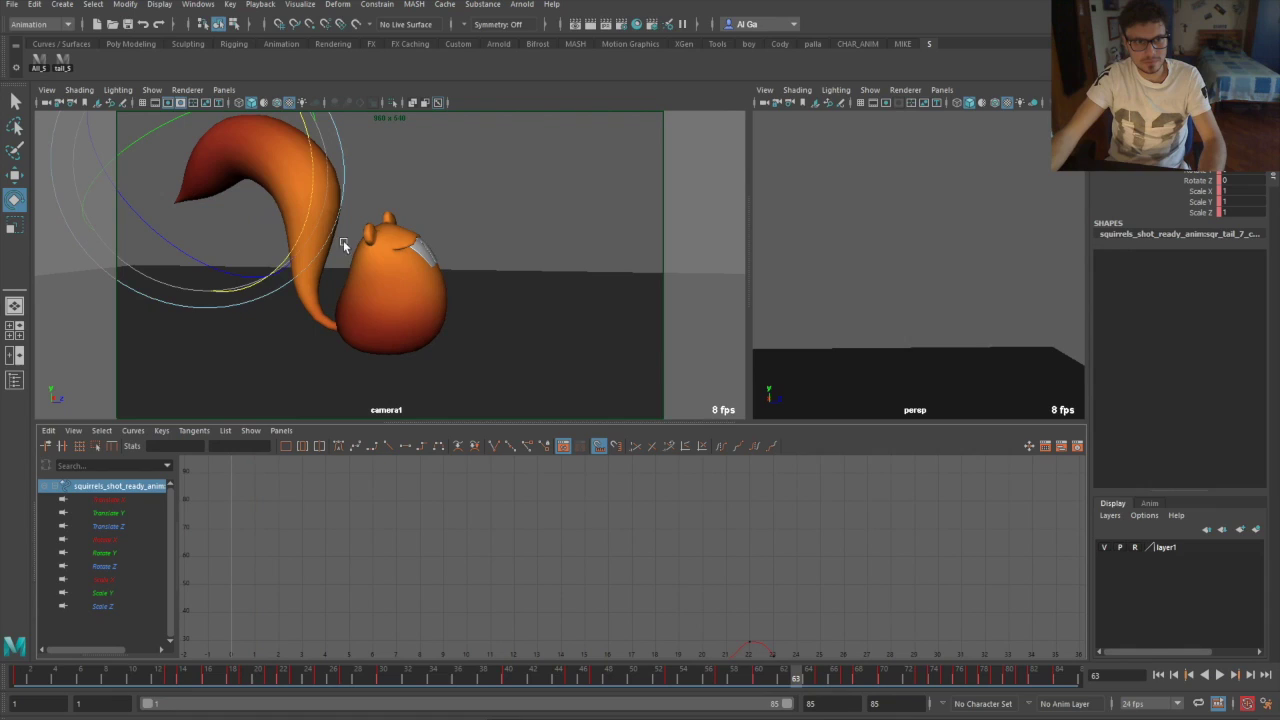
drag(306, 212, 301, 152)
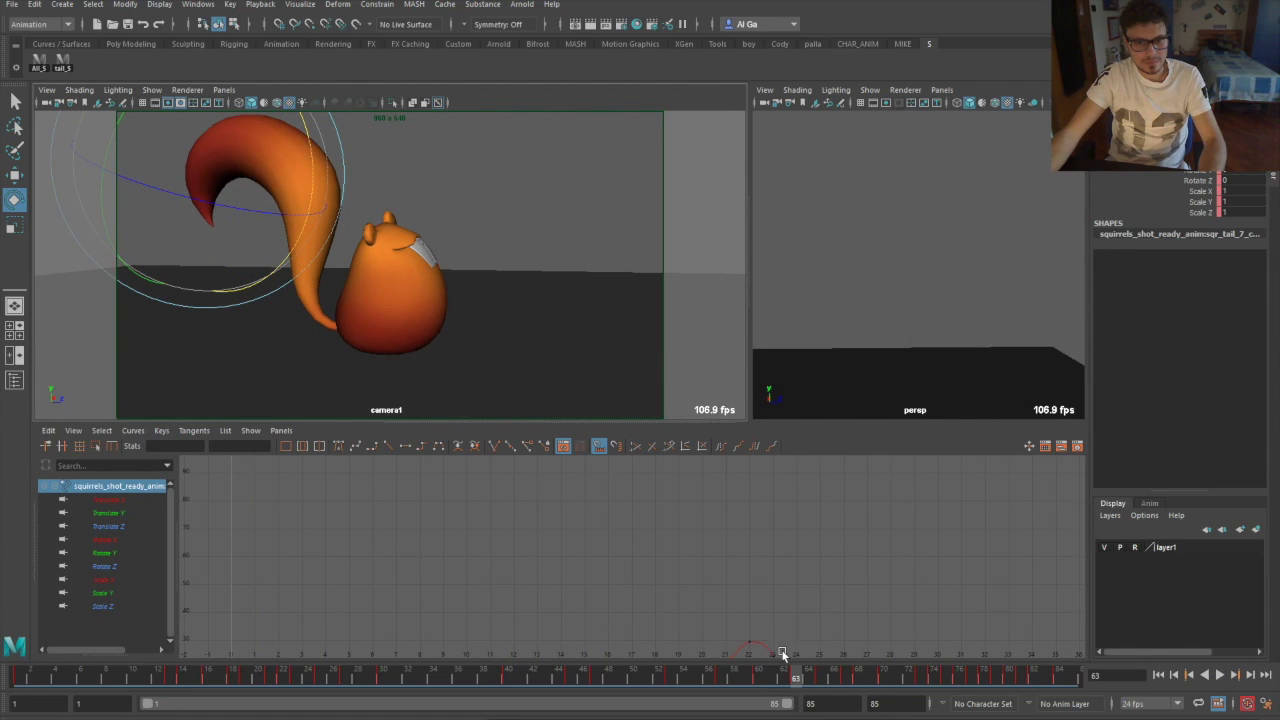
key(alt+v)
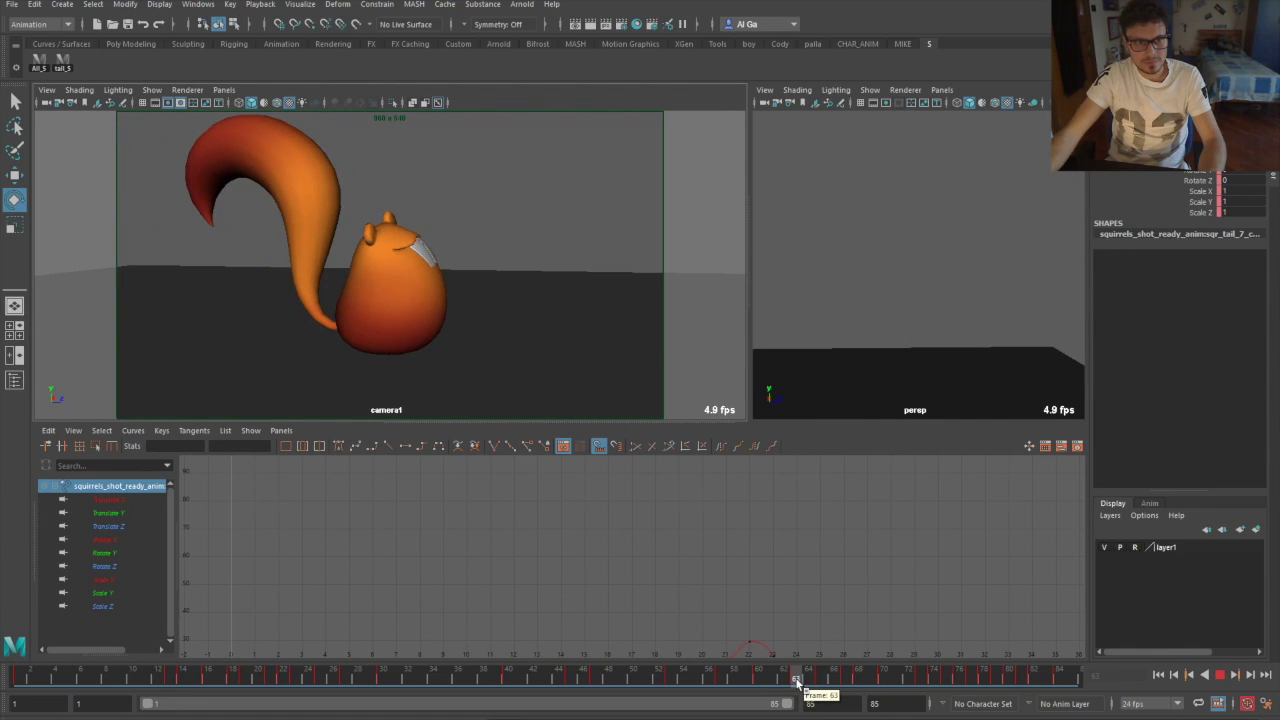
- Rotate sqr_tail_7 at frames 64 and 65 to continue the tip's curl through the squash, and play it back
click(810, 684)
drag(286, 236, 287, 223)
drag(812, 679, 832, 680)
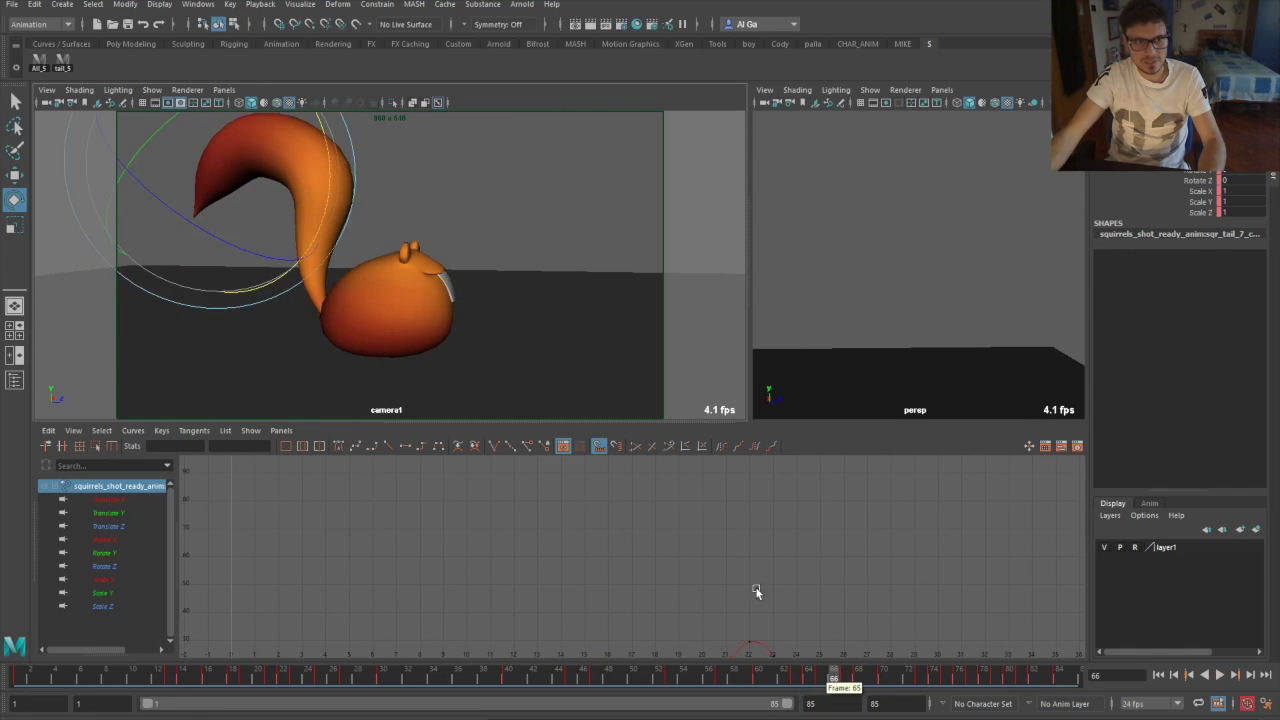
drag(325, 213, 311, 148)
click(818, 677)
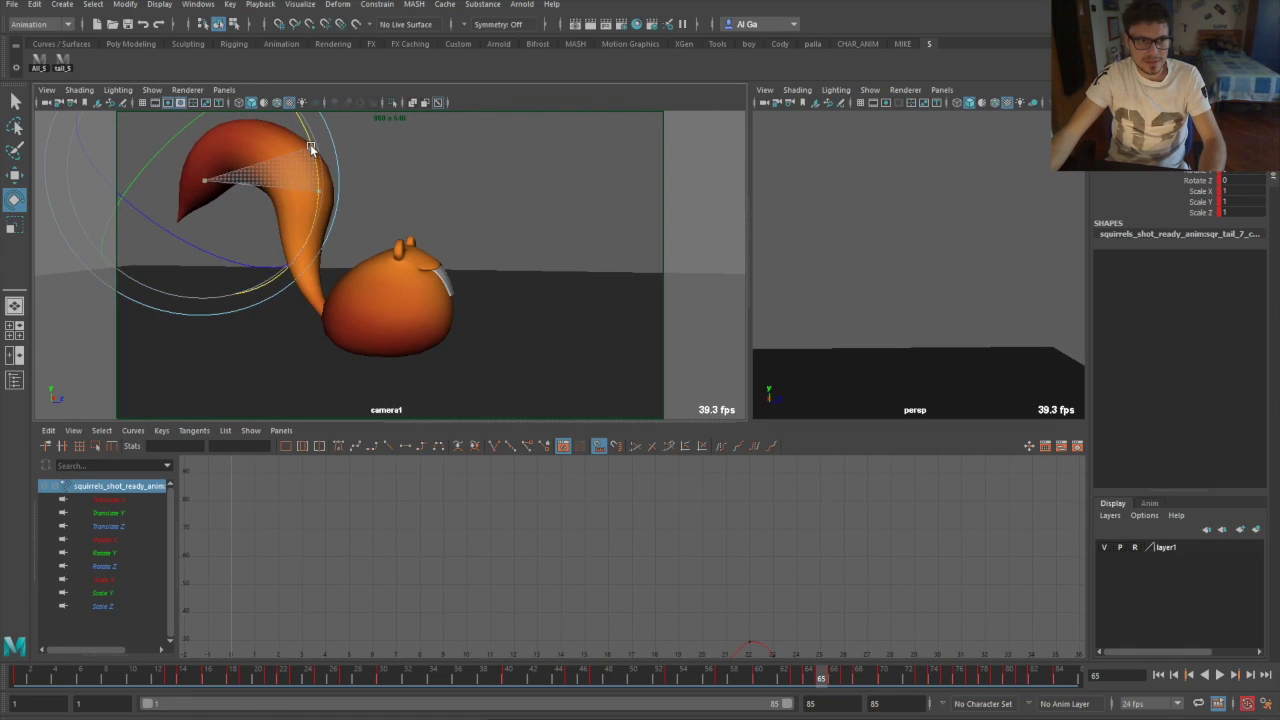
key(alt+v)
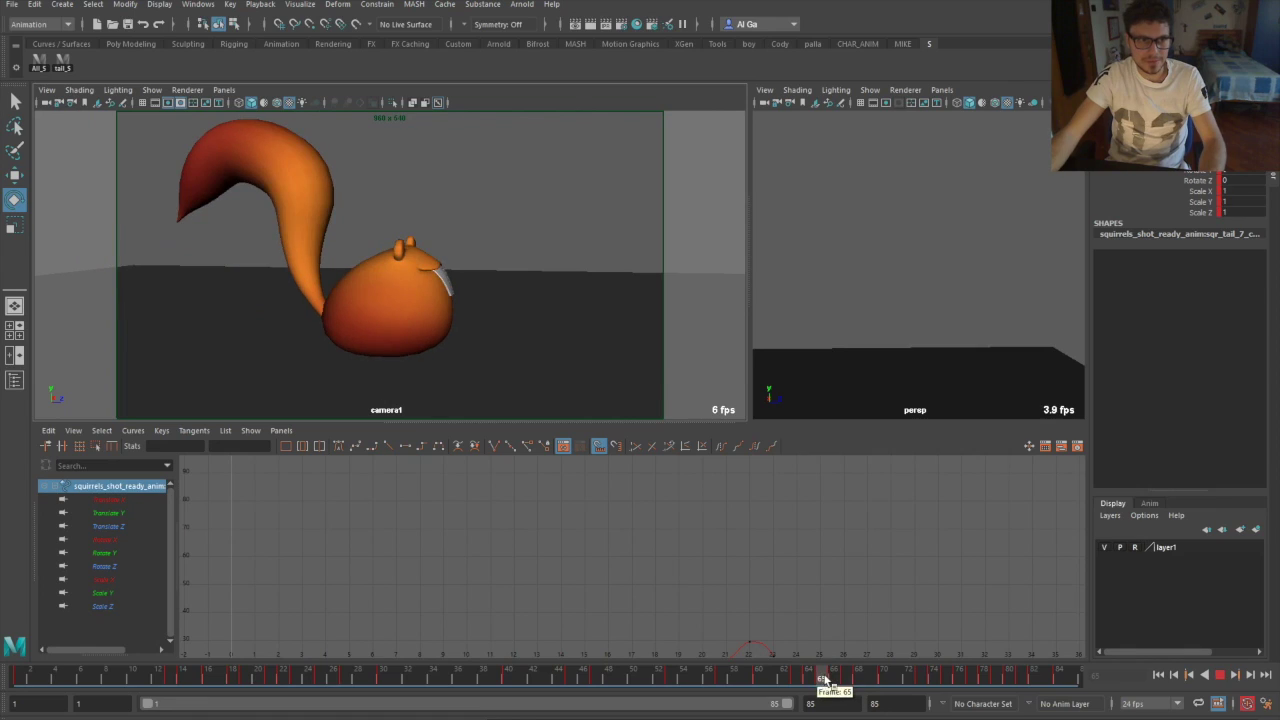
- Delete sqr_tail_7's keys at frames 66 and 67 and play back the tail tip's motion
click(820, 677)
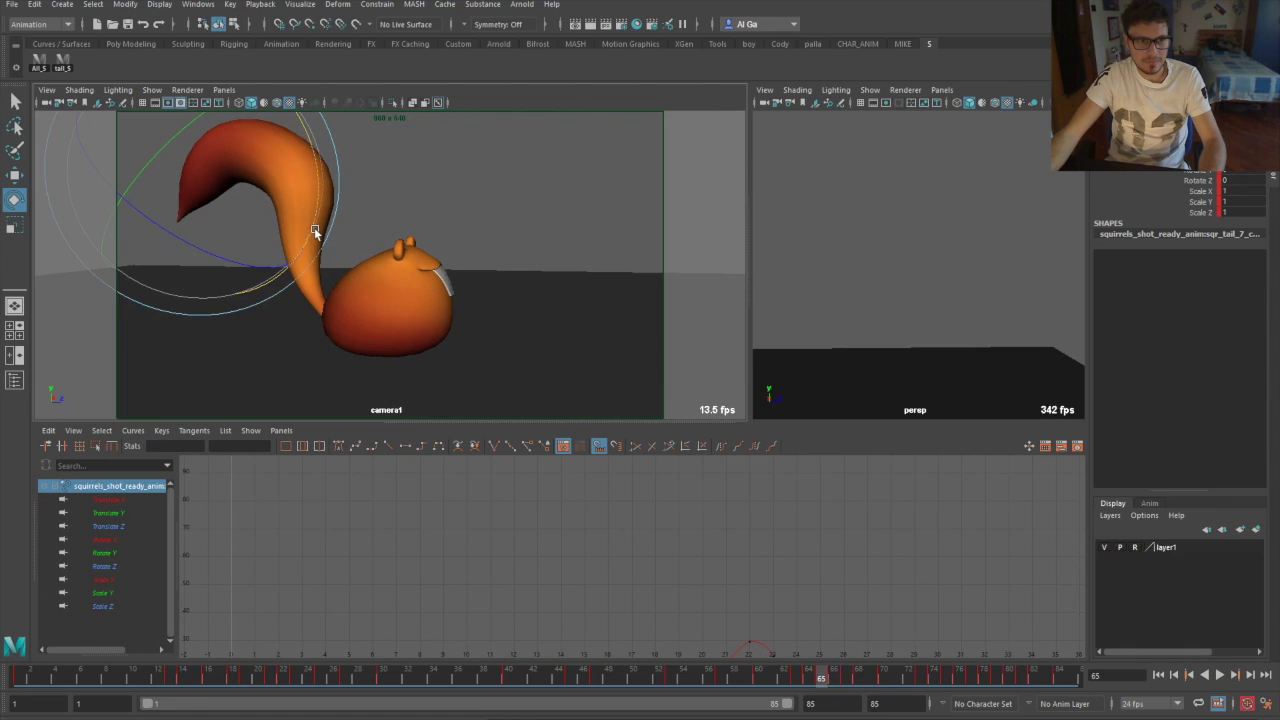
key(alt+v)
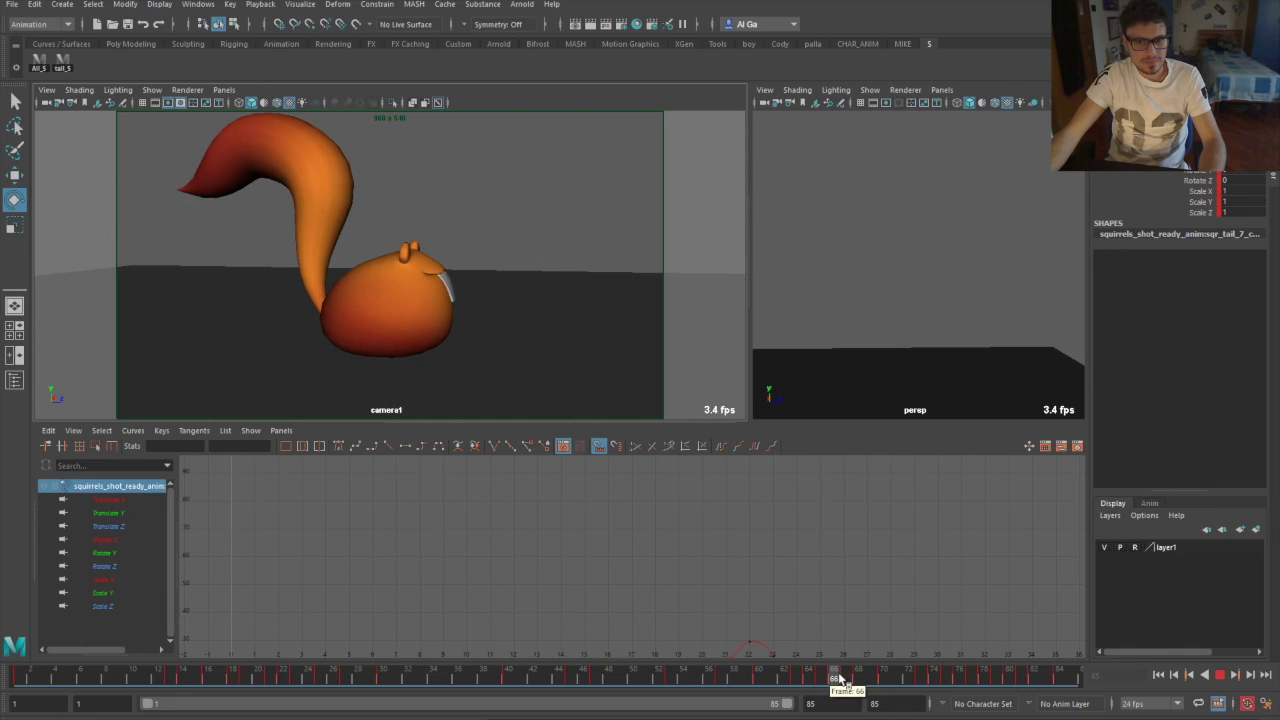
click(840, 678)
right_click(838, 678)
click(881, 456)
mouse_move(844, 677)
mouse_down()
mouse_move(866, 674)
mouse_move(850, 679)
mouse_up()
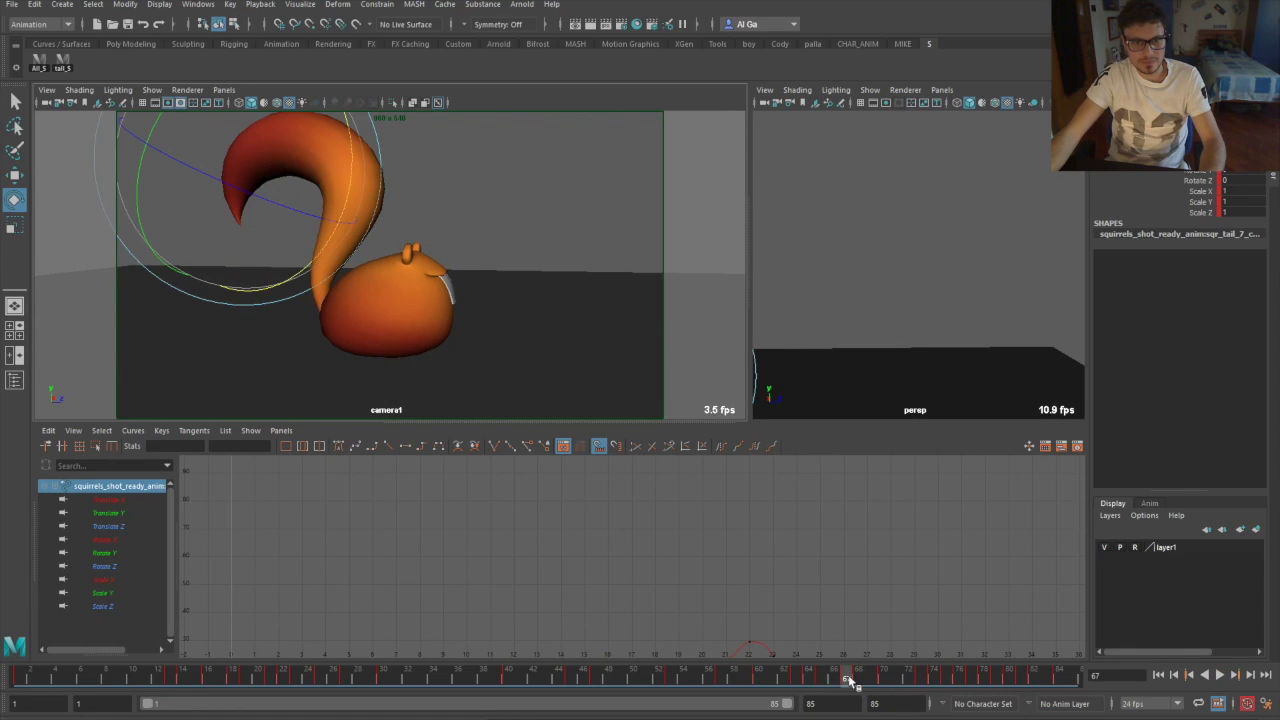
right_click(849, 678)
click(880, 455)
key(alt+v)
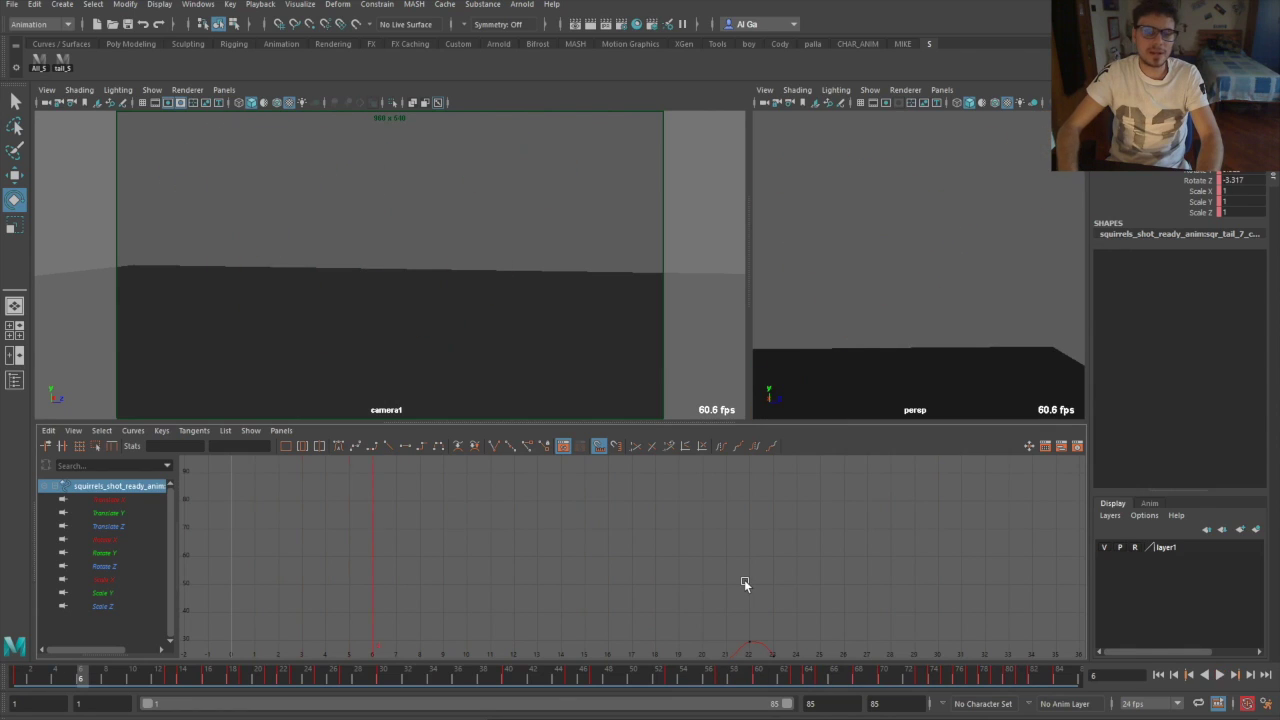
- Return to frame 1, clear the selection, save the scene, and play back the whole shot
drag(809, 681, 1022, 690)
click(1157, 676)
click(470, 170)
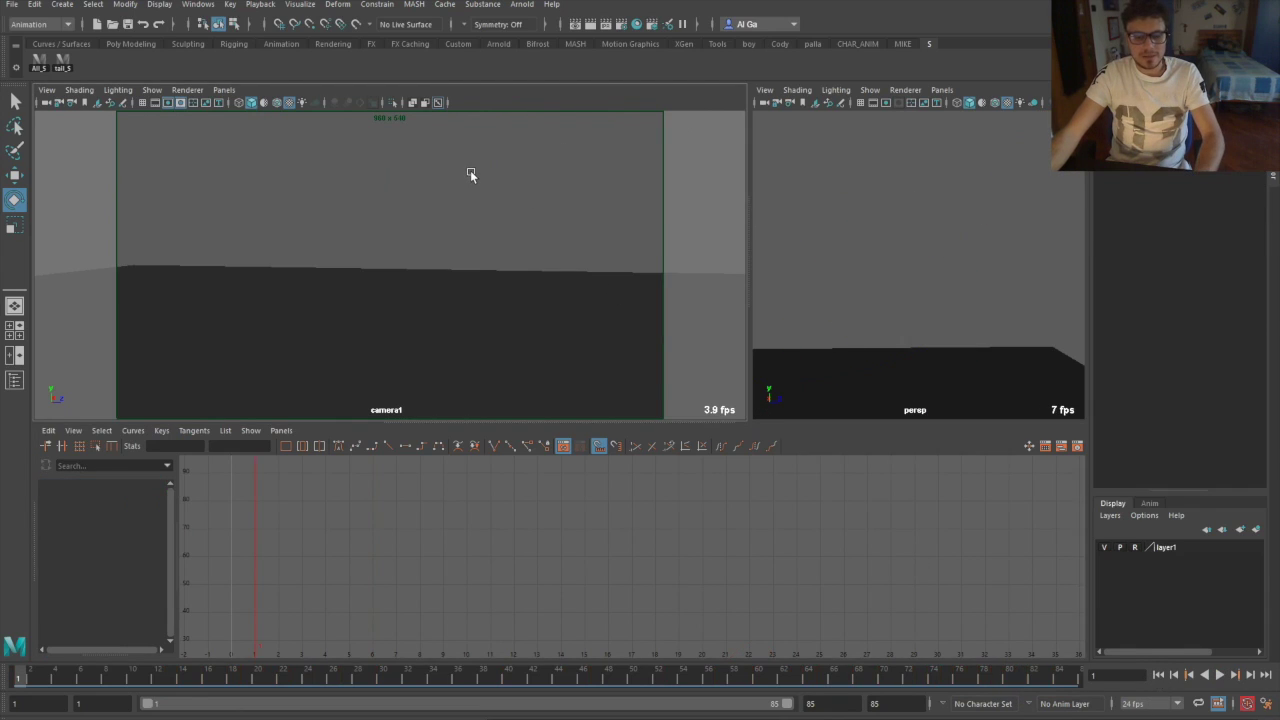
key(q)
key(ctrl+s)
click(610, 387)
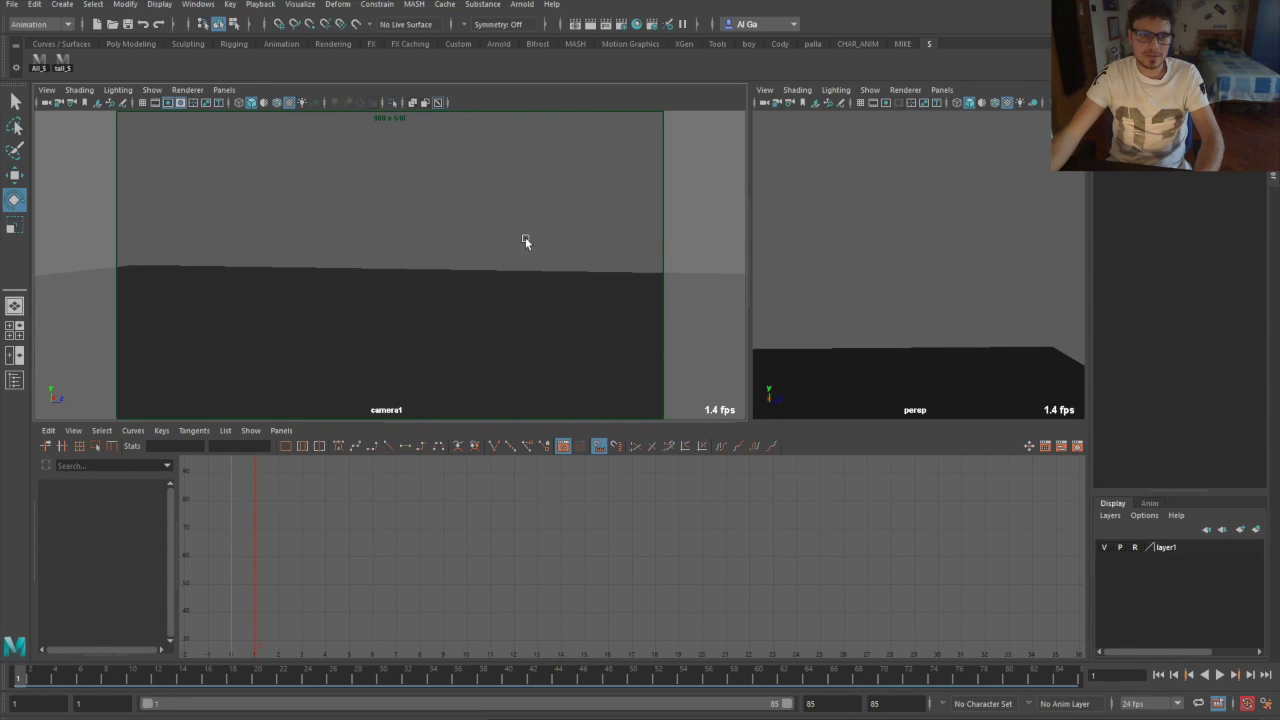
key(alt+v)
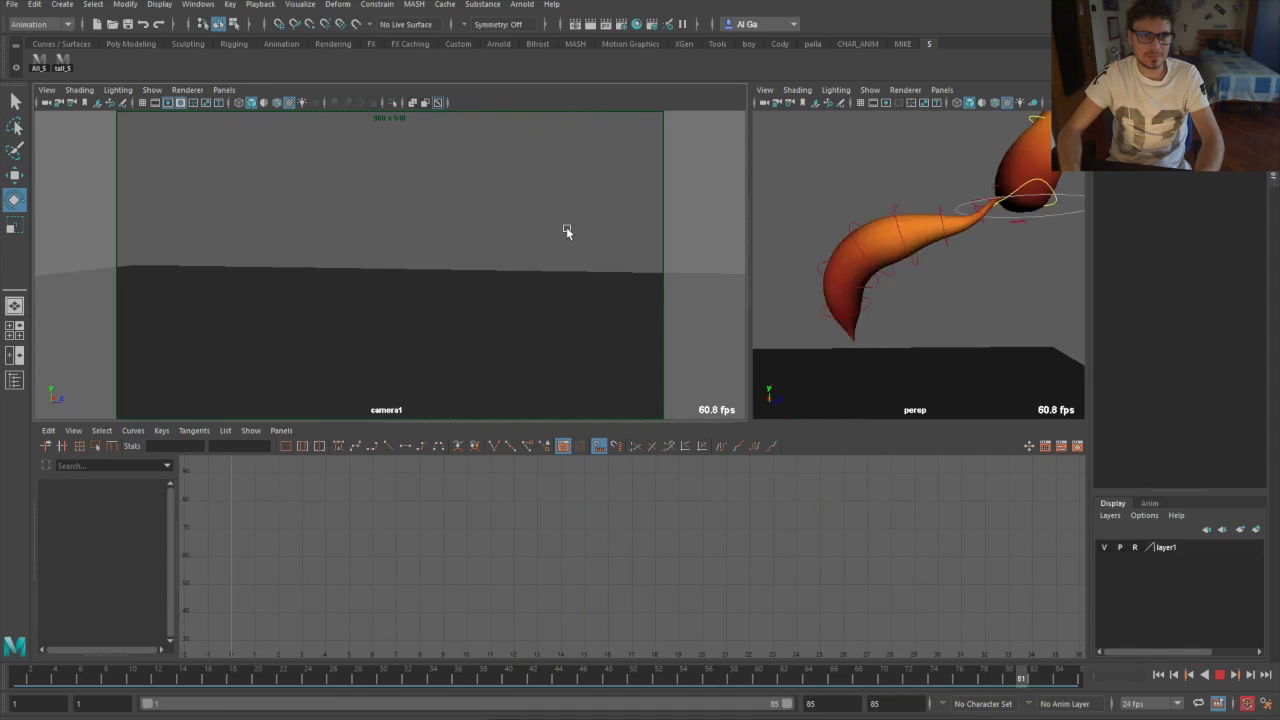
key(alt+v)
- Move sqr_tail_3 slightly along its horizontal axis at frame 76 to refine the tail's curve, and play it back
mouse_move(797, 690)
mouse_down()
mouse_move(771, 678)
mouse_move(963, 674)
mouse_up()
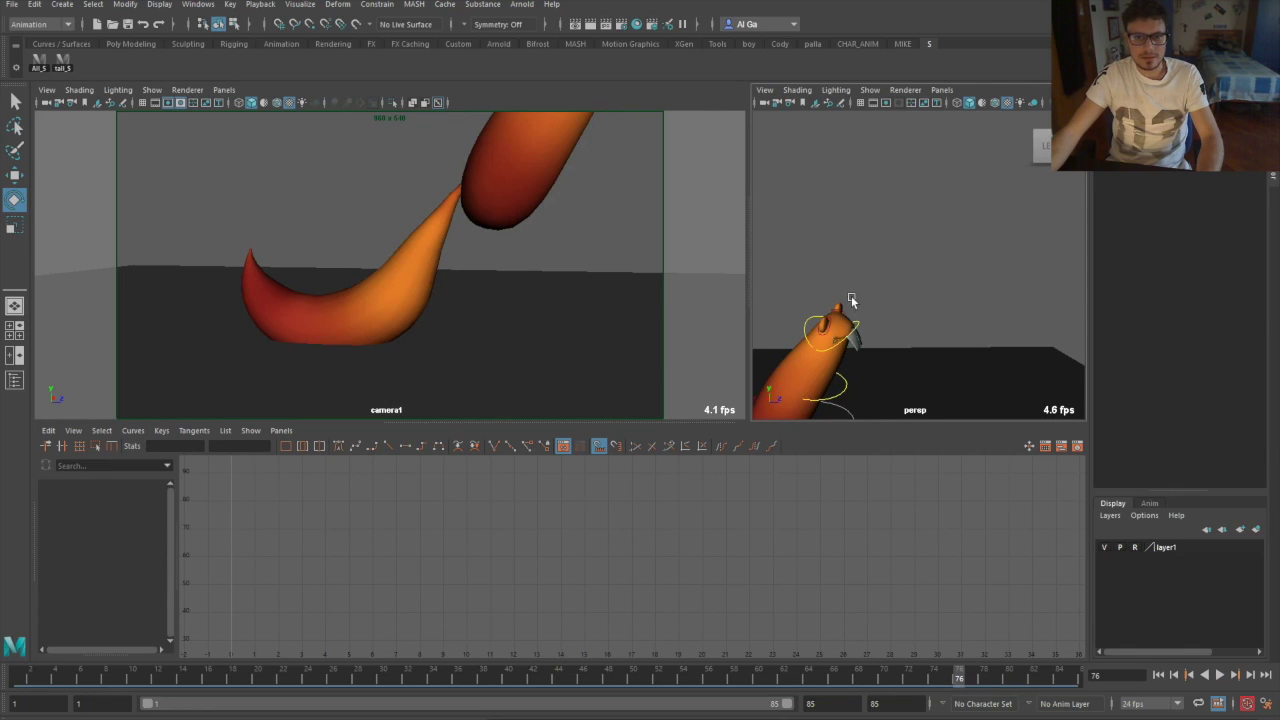
alt+middle_drag(851, 300, 929, 149)
alt+right_drag(814, 240, 872, 277)
alt+middle_drag(830, 280, 956, 283)
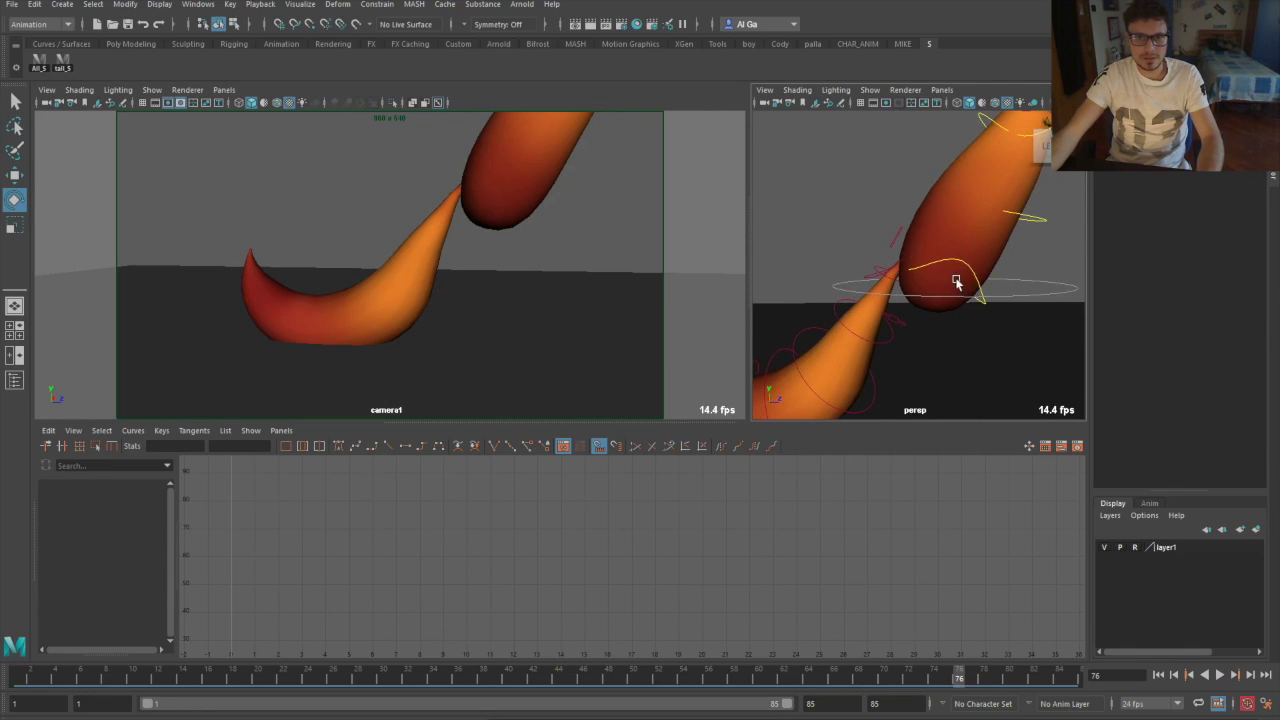
click(902, 258)
key(w)
mouse_move(898, 242)
mouse_down()
mouse_move(902, 228)
mouse_move(898, 246)
mouse_up()
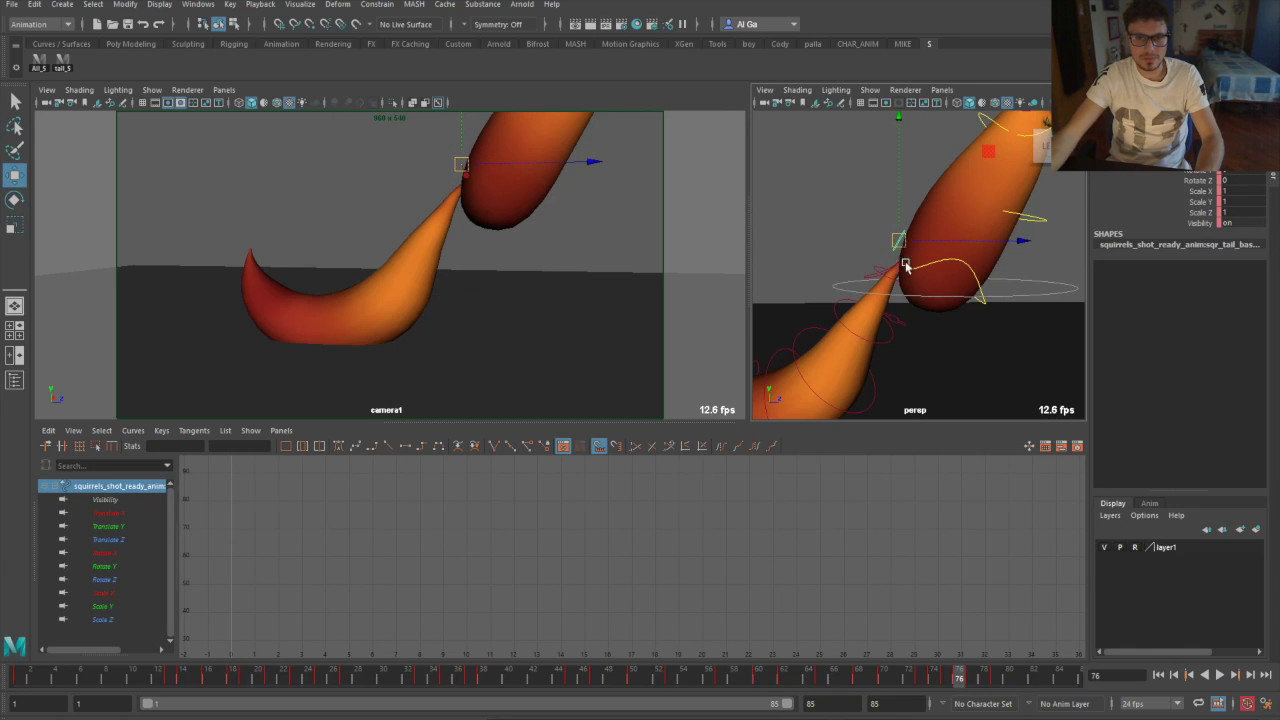
click(896, 322)
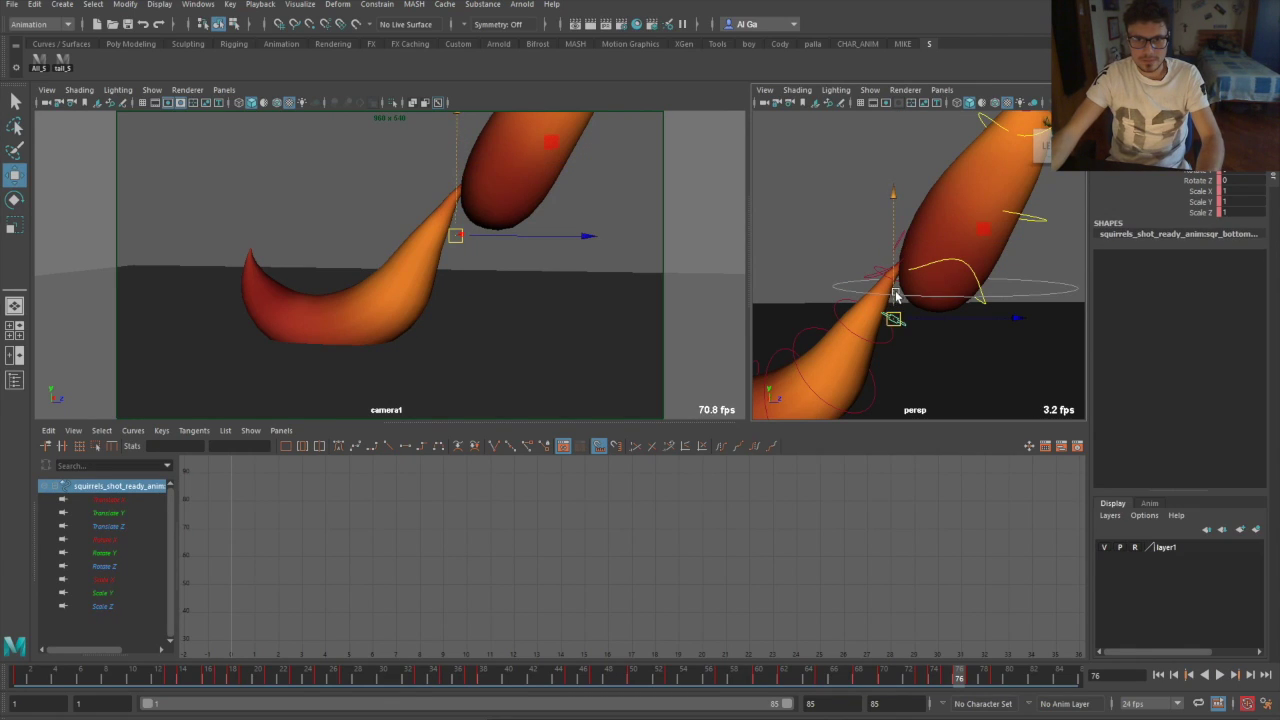
drag(884, 311, 910, 312)
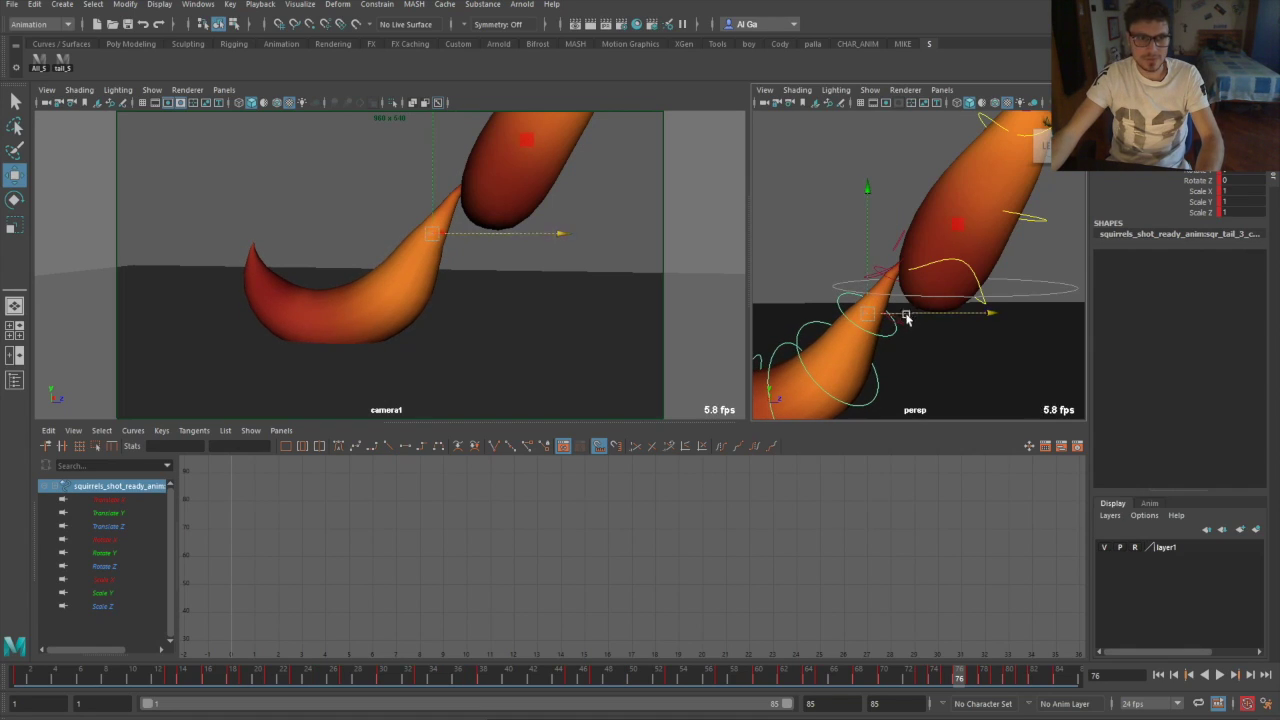
key(alt+v)
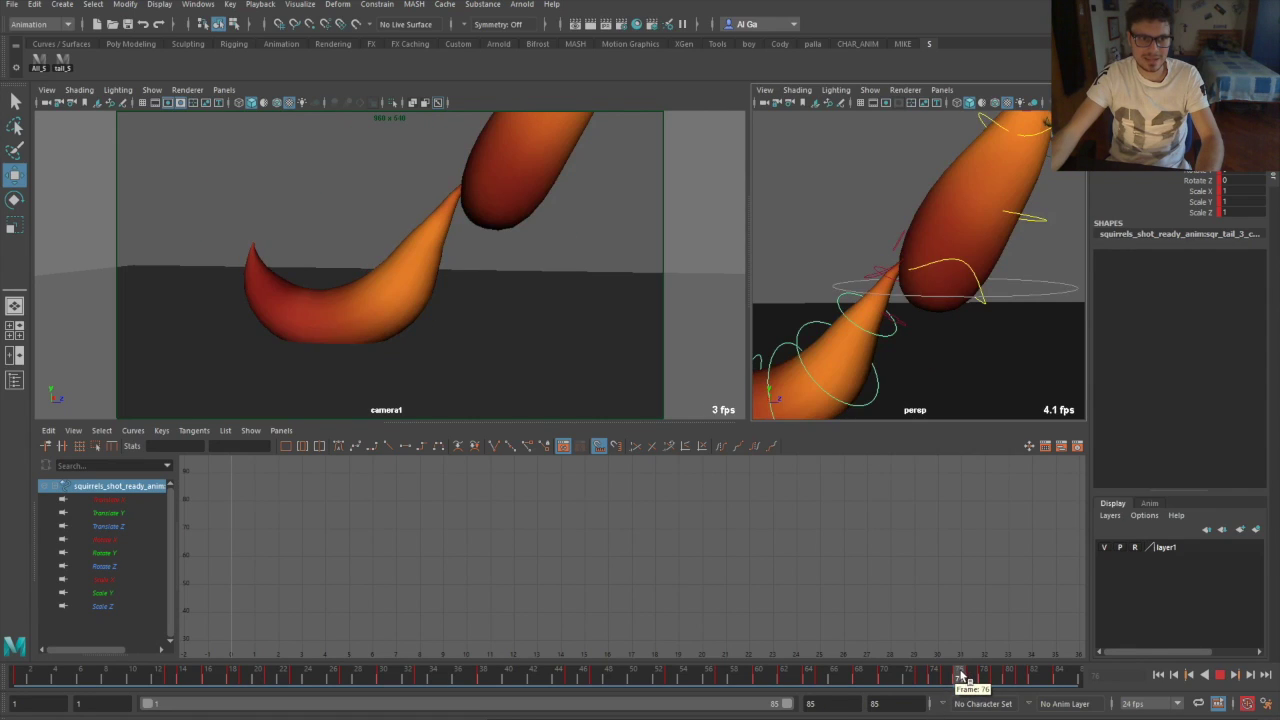
- Rotate sqr_tail_5 at frame 77 so the tail's end lifts slightly, and check the surrounding frames
click(973, 676)
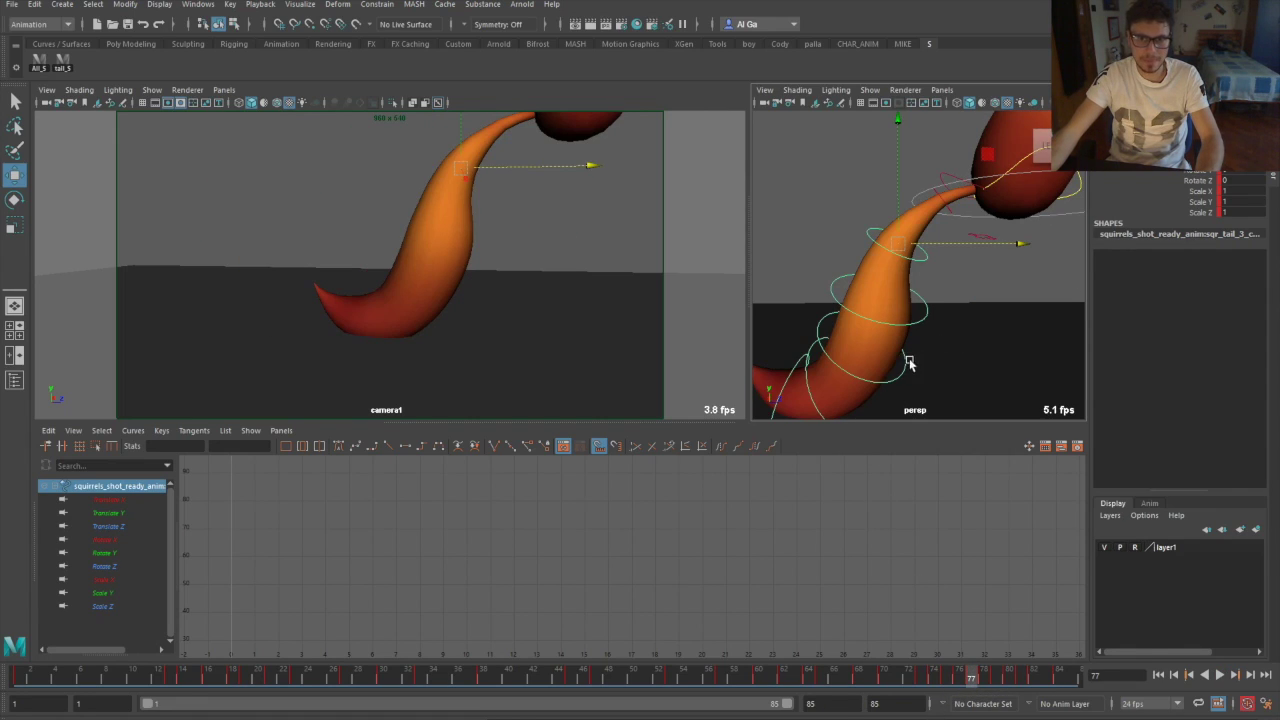
click(927, 312)
key(e)
drag(979, 314, 988, 323)
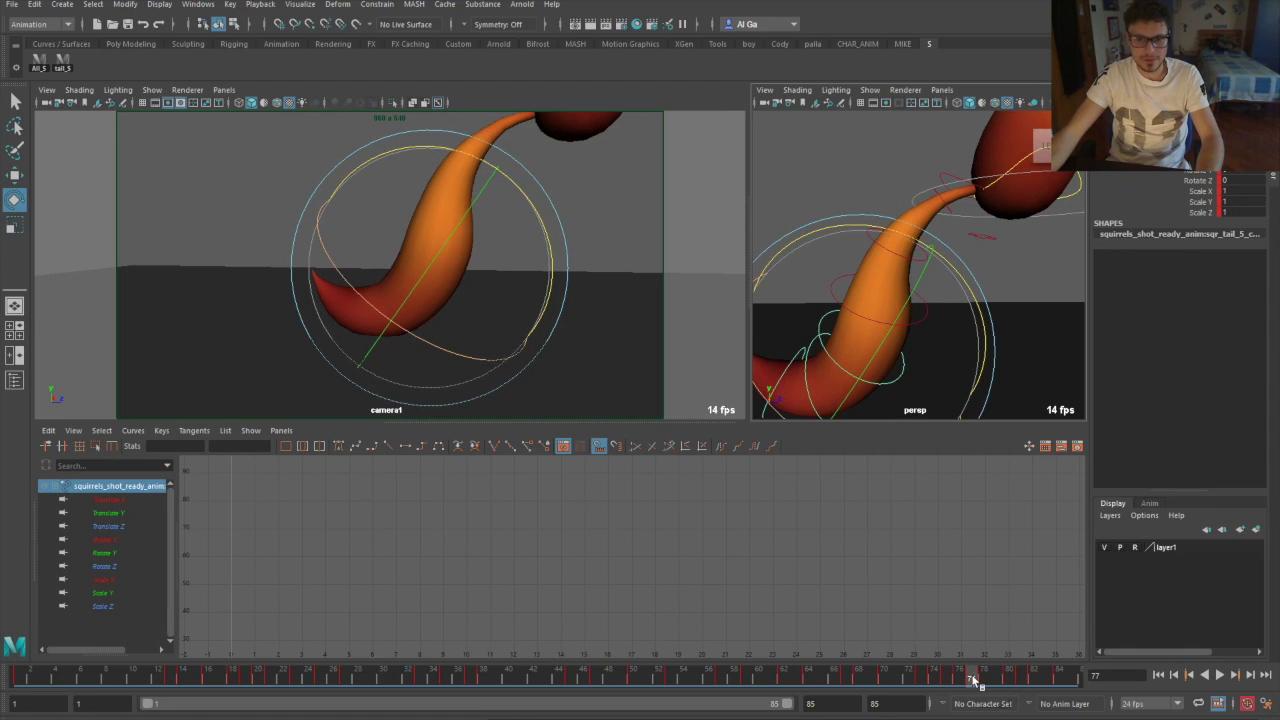
drag(972, 678, 982, 676)
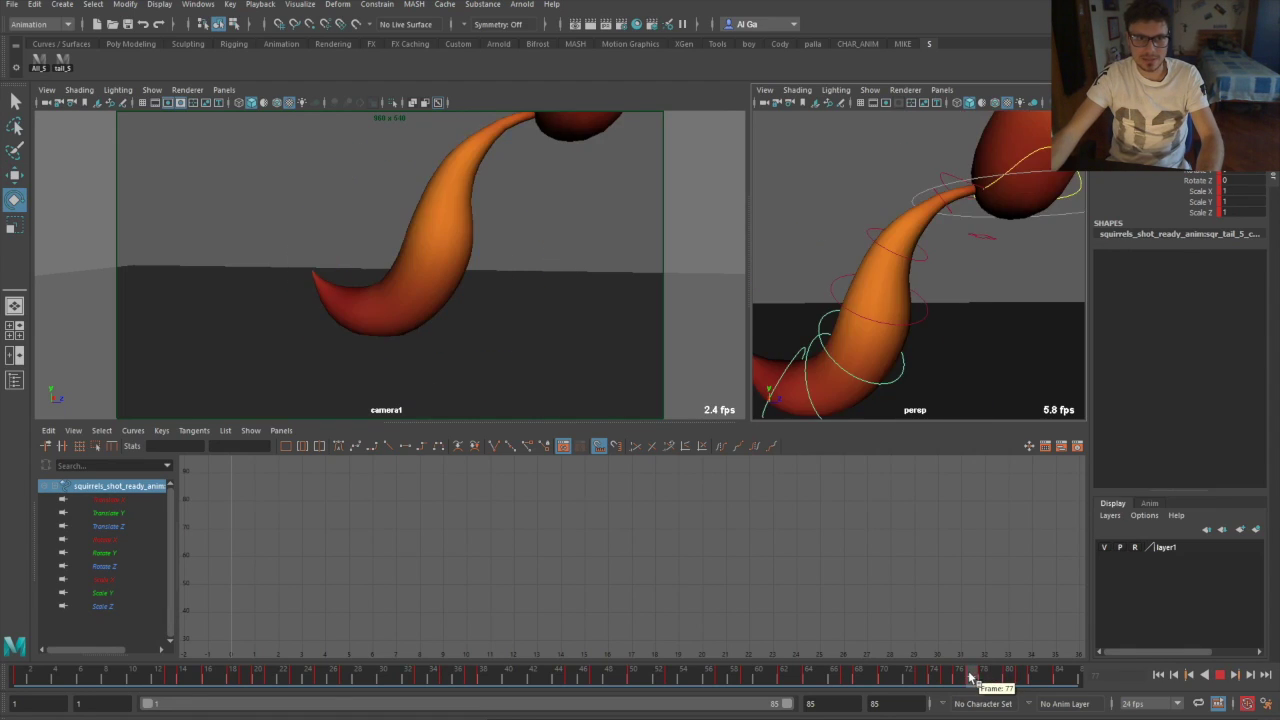
key(alt+v)
- Rotate sqr_tail_6 at frame 78 so the tail tip points more straight down, and play it back
click(999, 332)
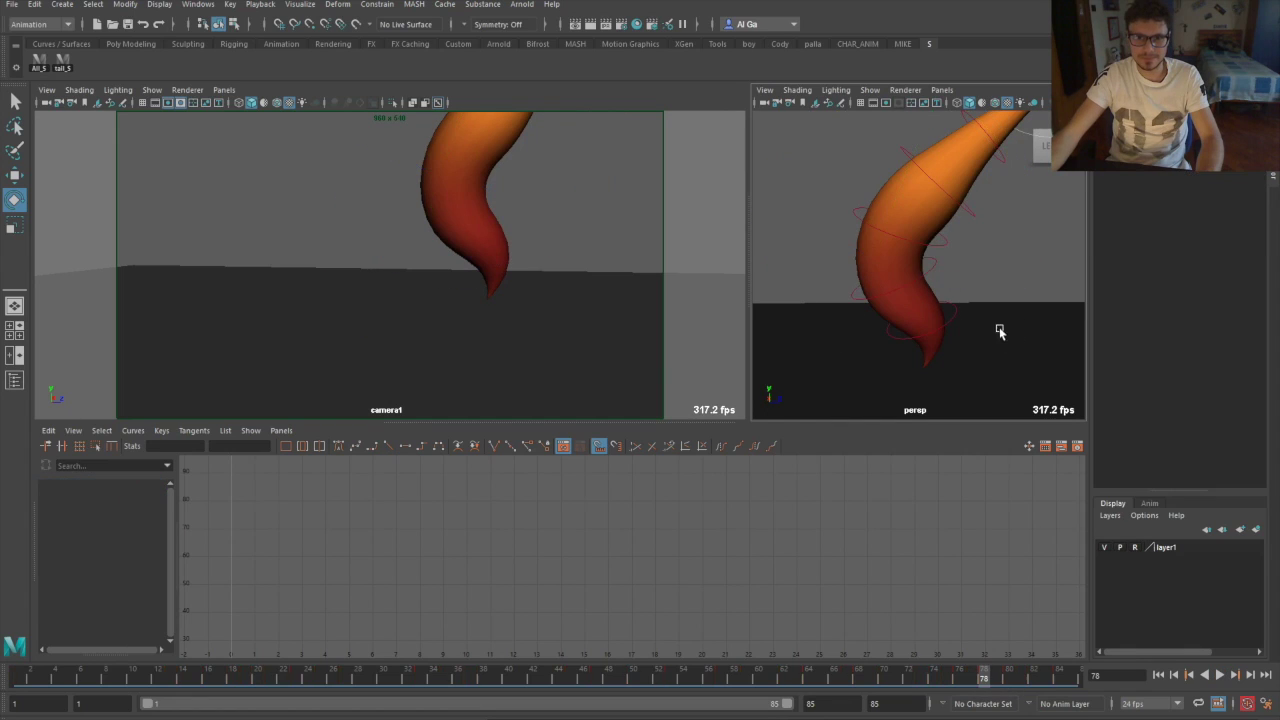
click(930, 268)
drag(1016, 276, 1005, 300)
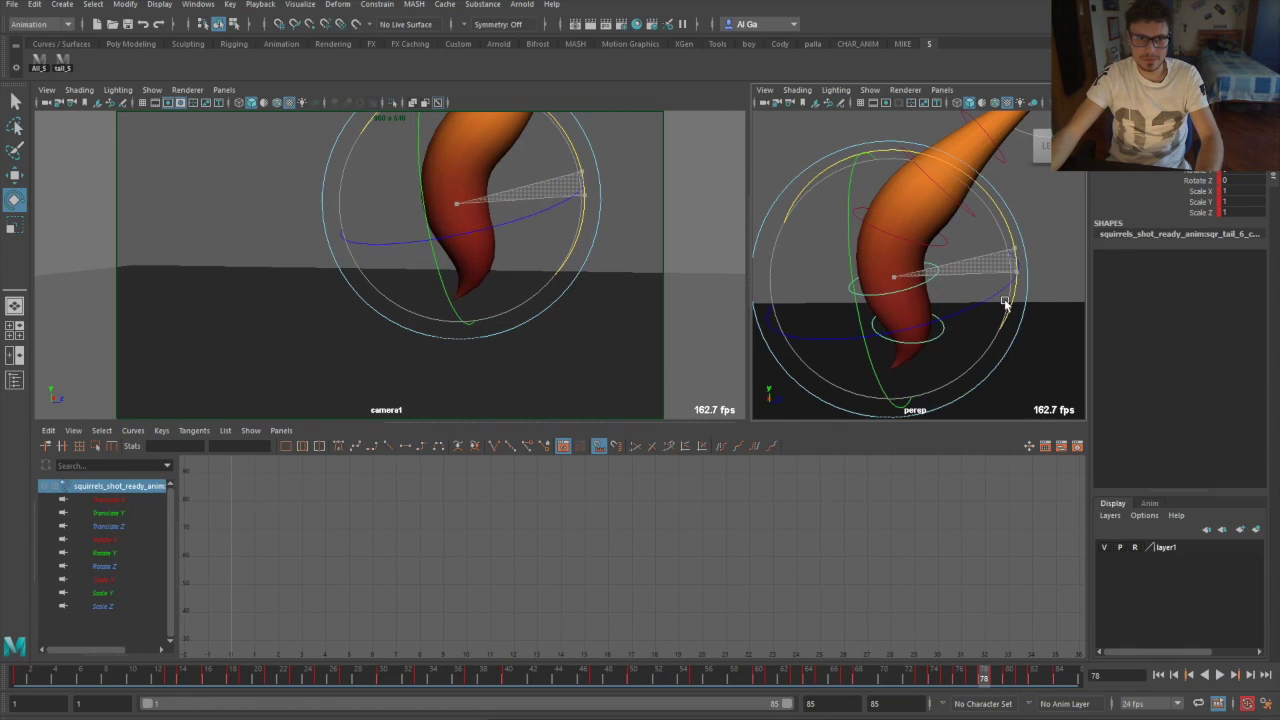
click(975, 680)
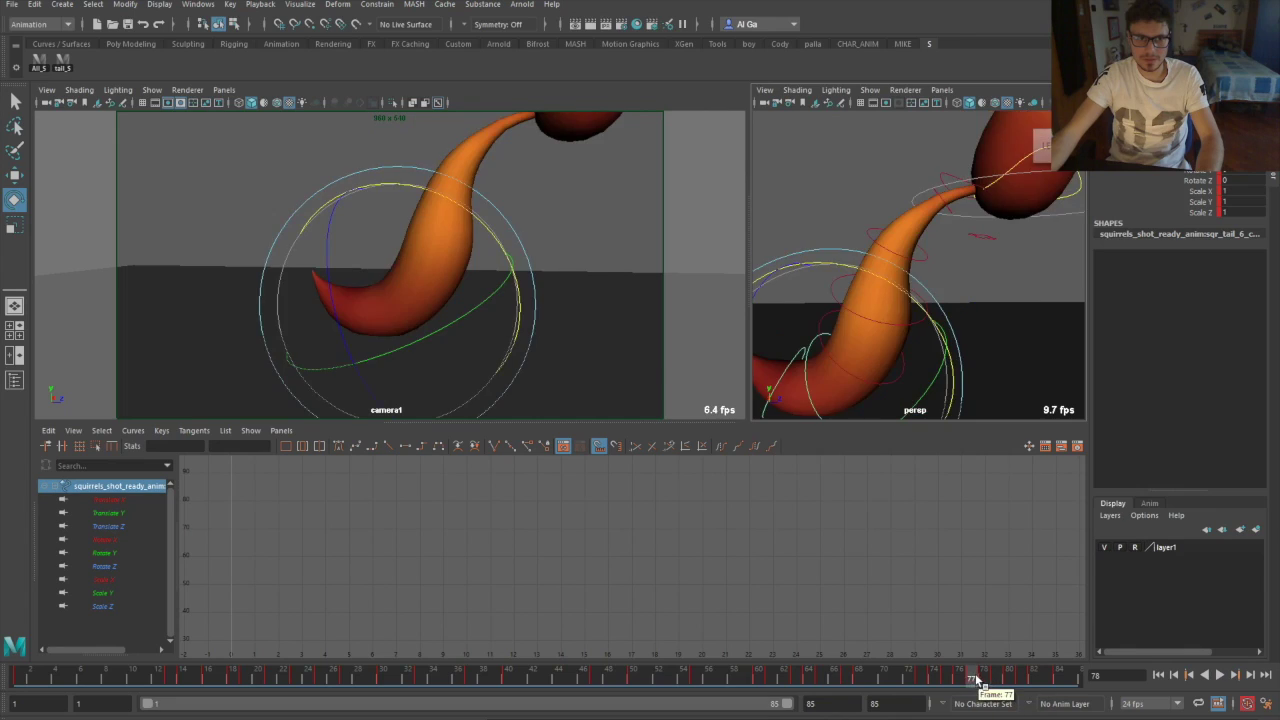
key(alt+v)
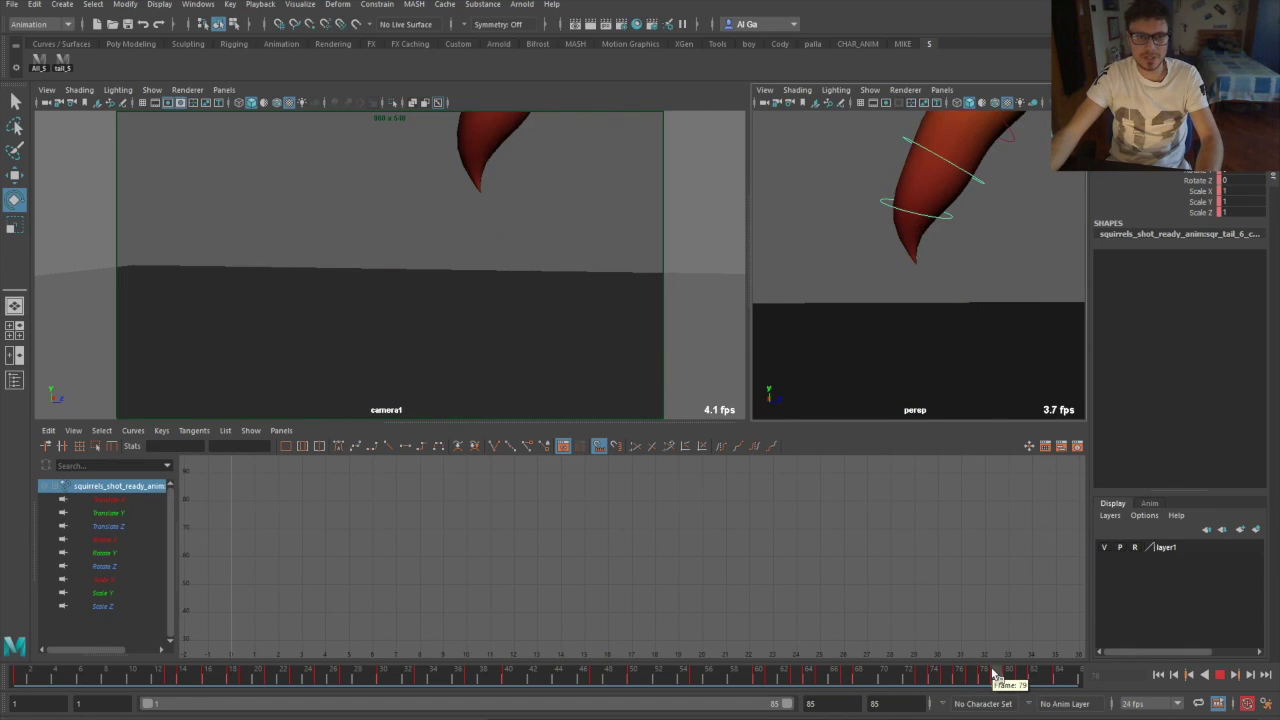
- Play back the jump from frame 70 and rotate sqr_tail_6 slightly at frame 79 to adjust the tip
click(884, 678)
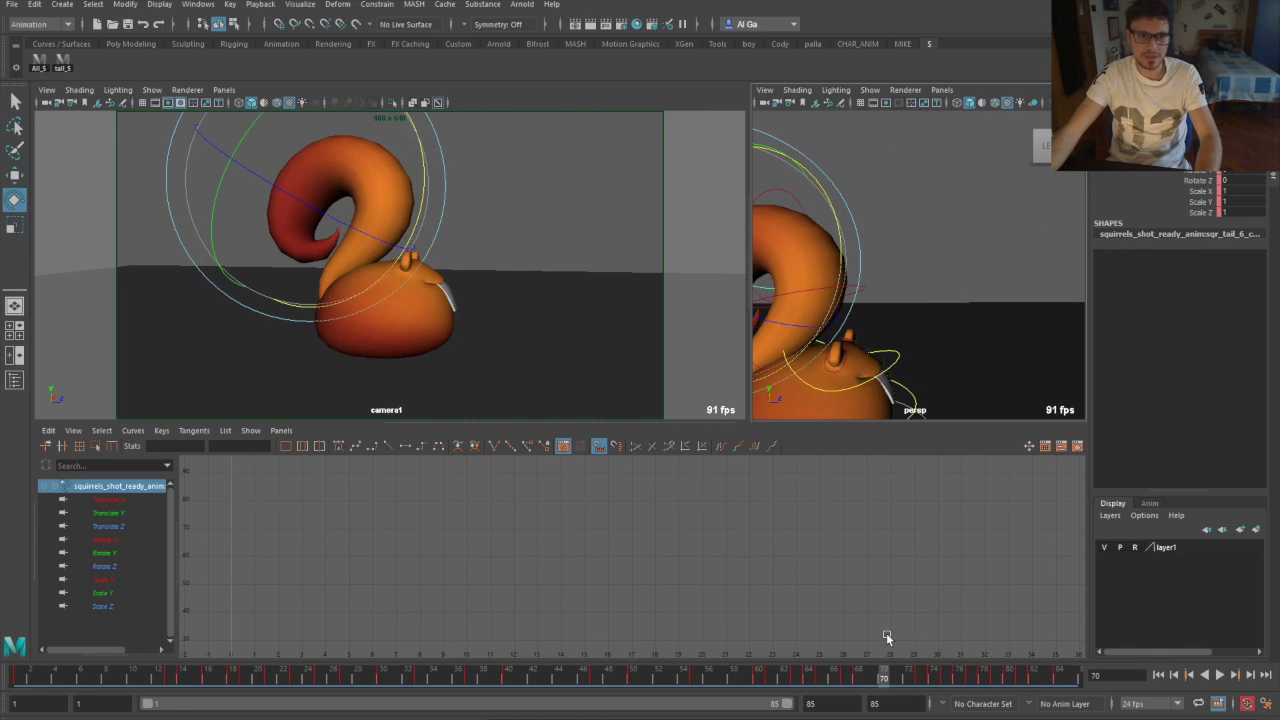
key(alt+v)
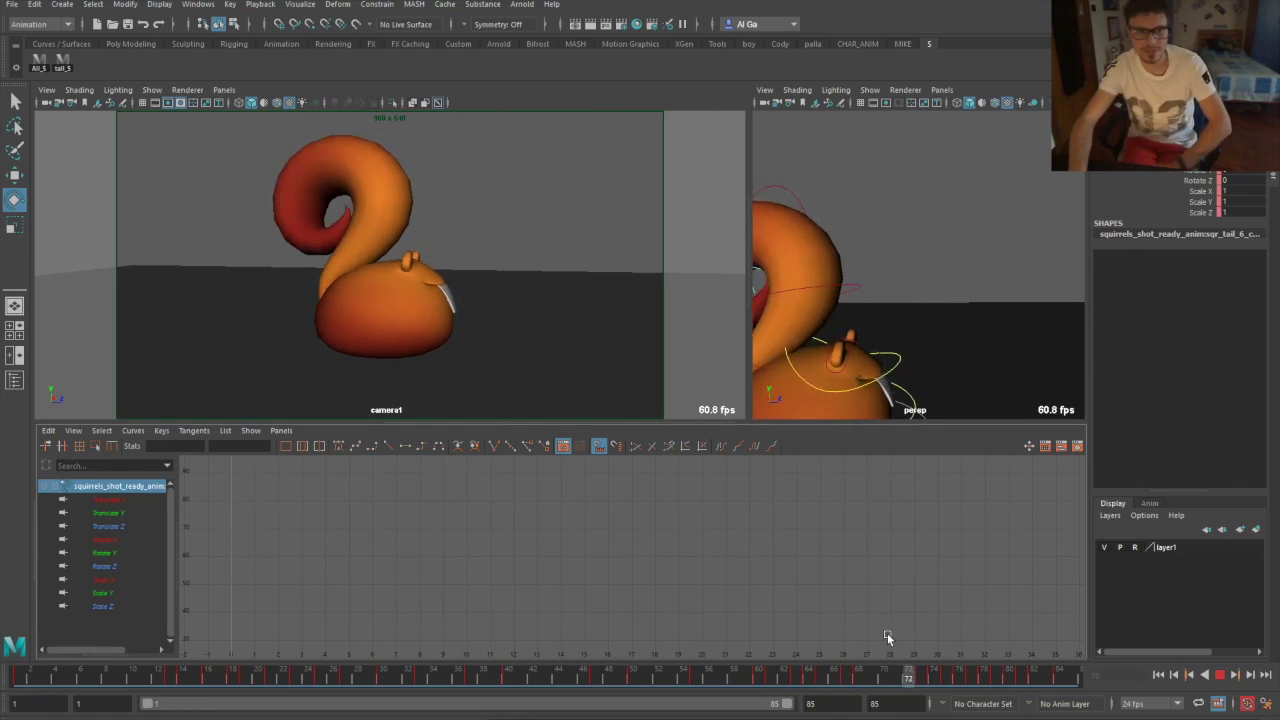
key(alt+v)
drag(941, 686, 983, 685)
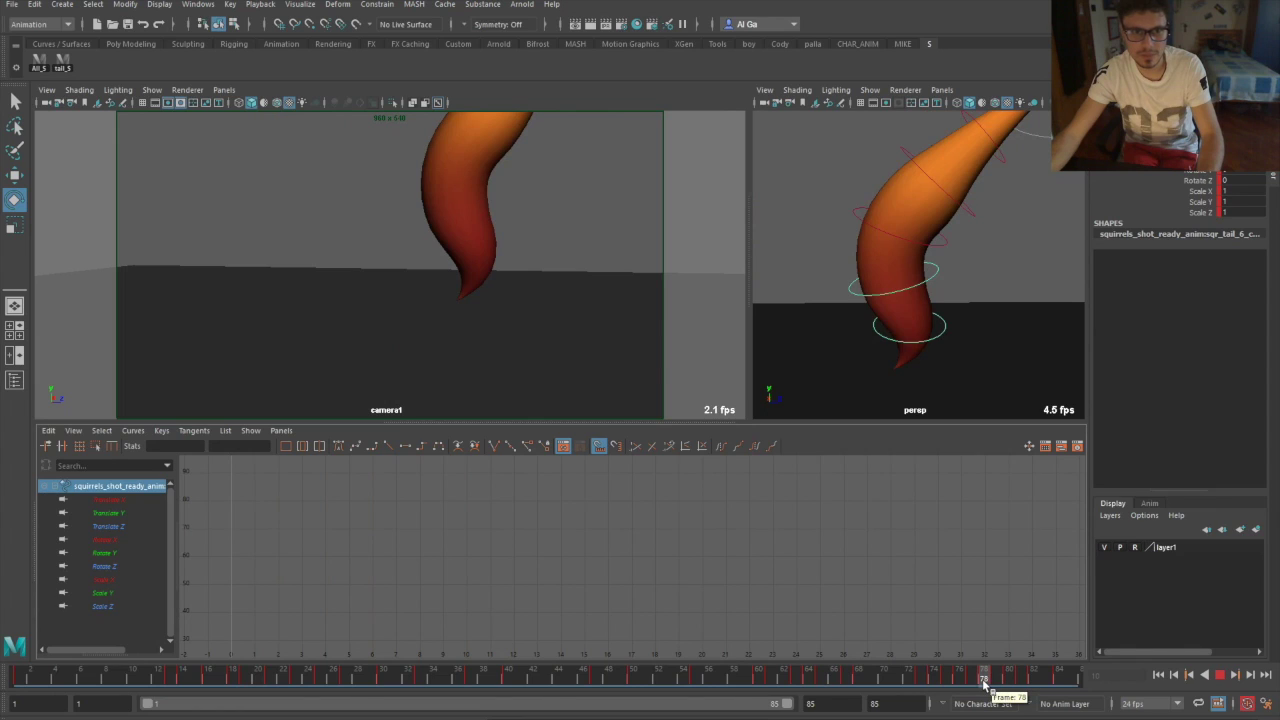
drag(995, 682, 997, 682)
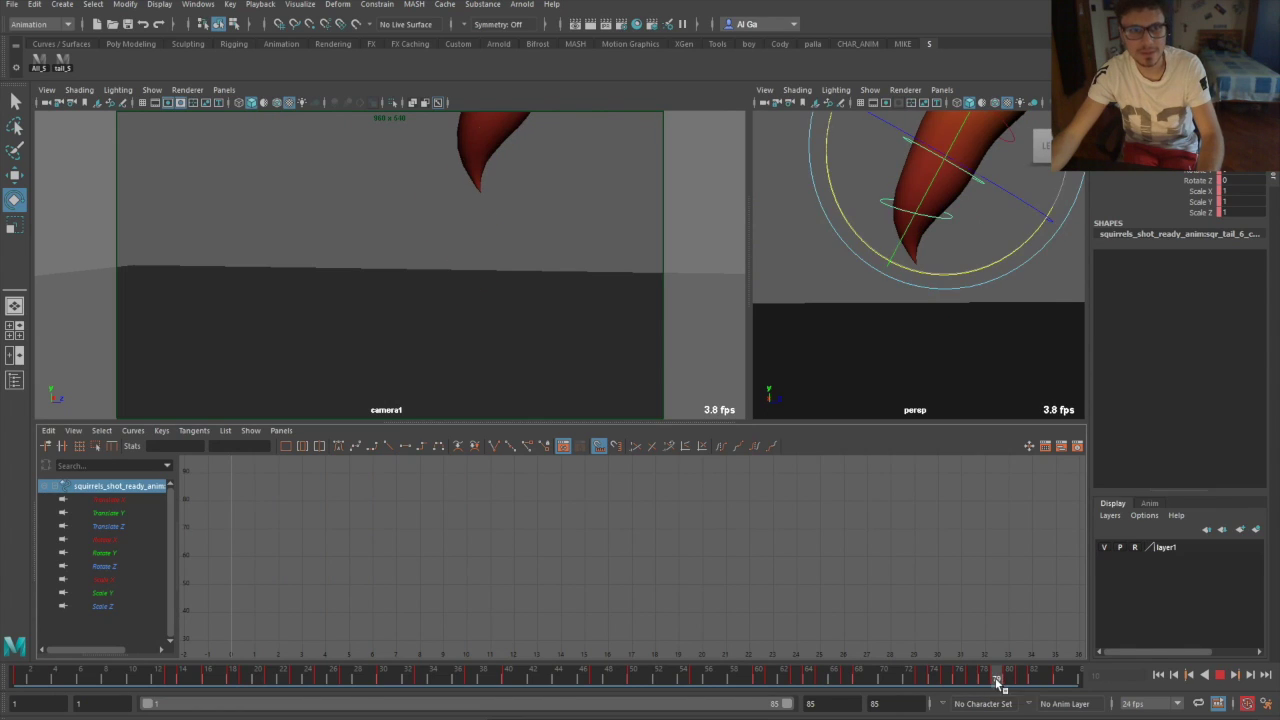
click(1019, 355)
click(988, 196)
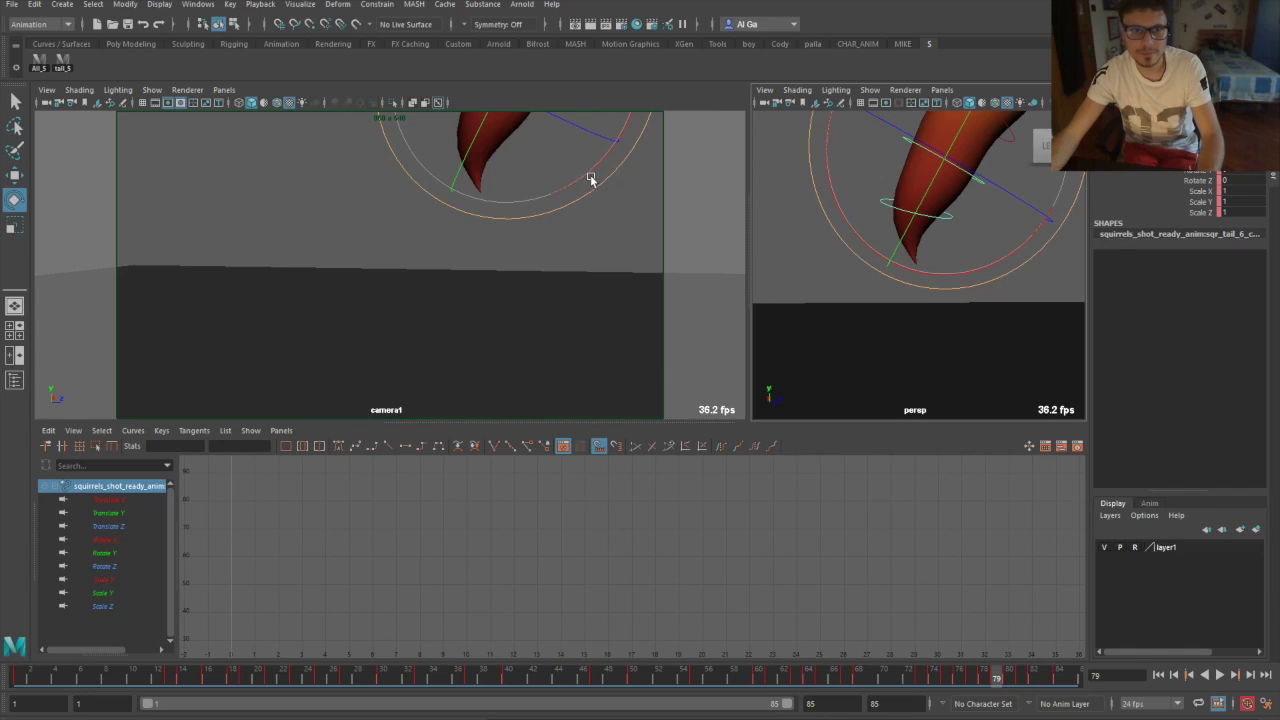
drag(590, 173, 591, 165)
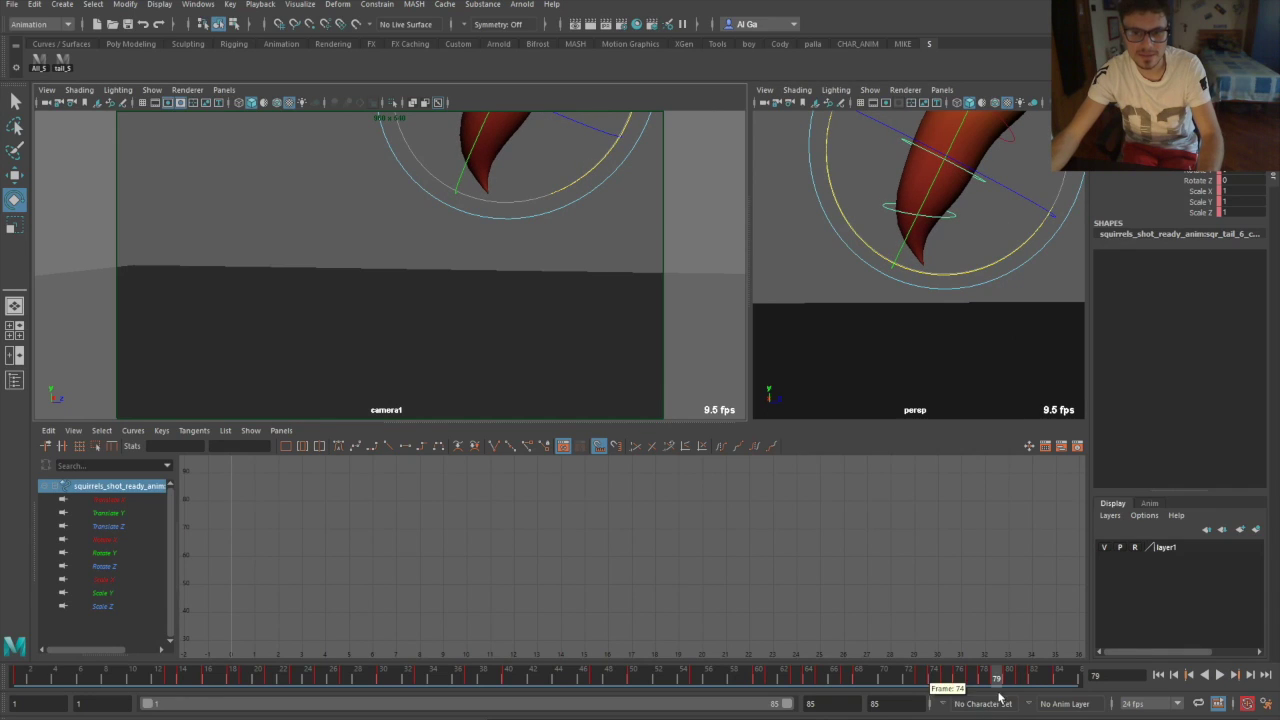
- Play back the revised jump, save the scene, and clear the selection
key(alt+v)
drag(998, 676, 871, 670)
key(ctrl+s)
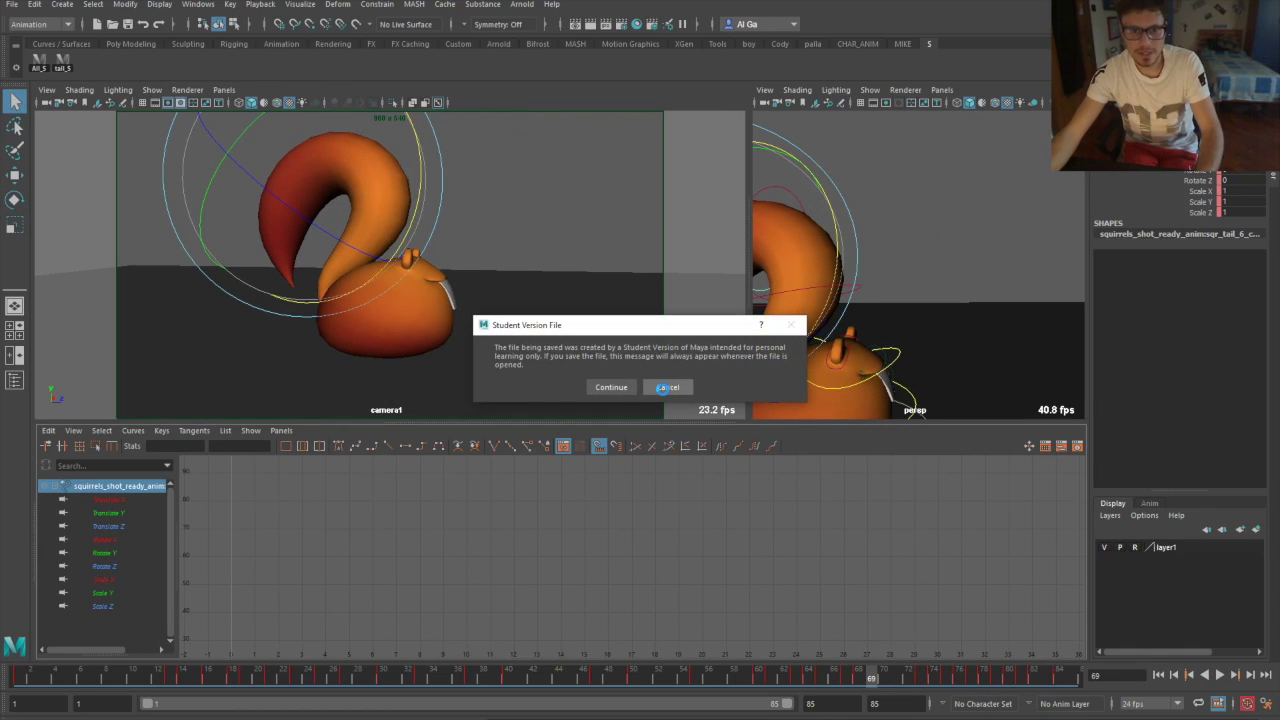
click(610, 386)
click(598, 245)
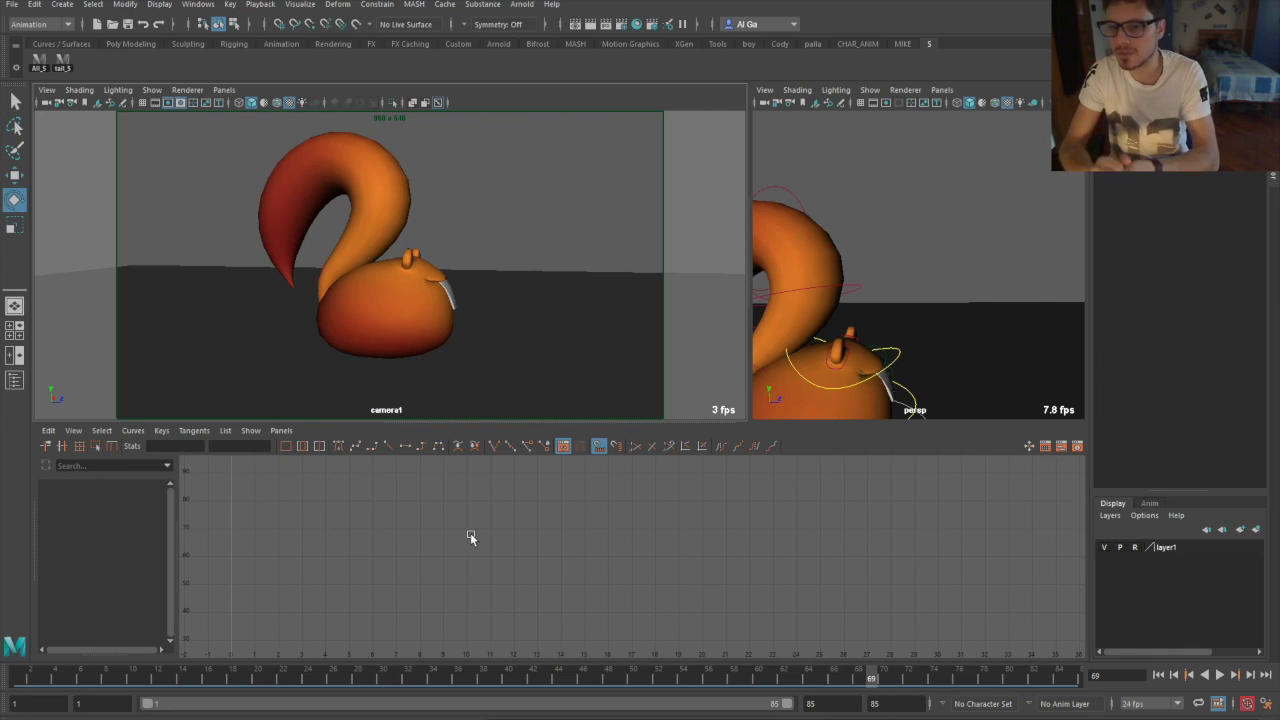
- Review the tail's motion and poses between frames 18 and 39
mouse_move(604, 719)
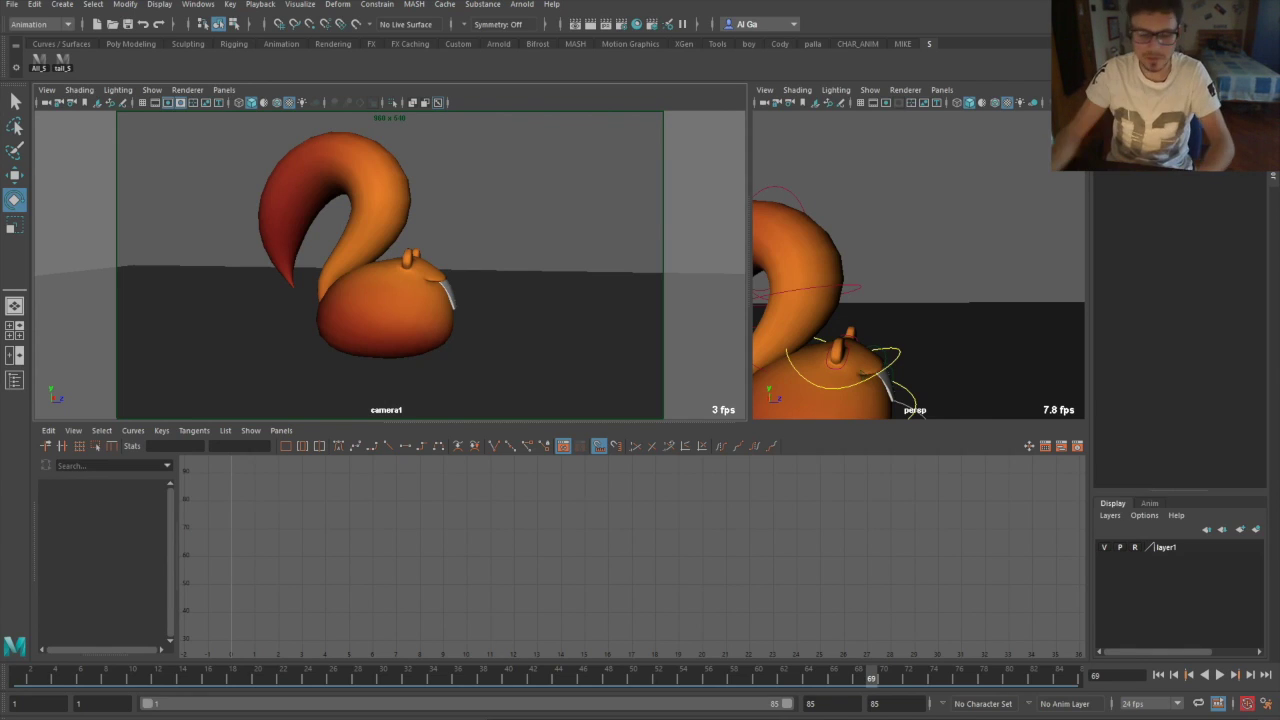
drag(24, 680, 230, 692)
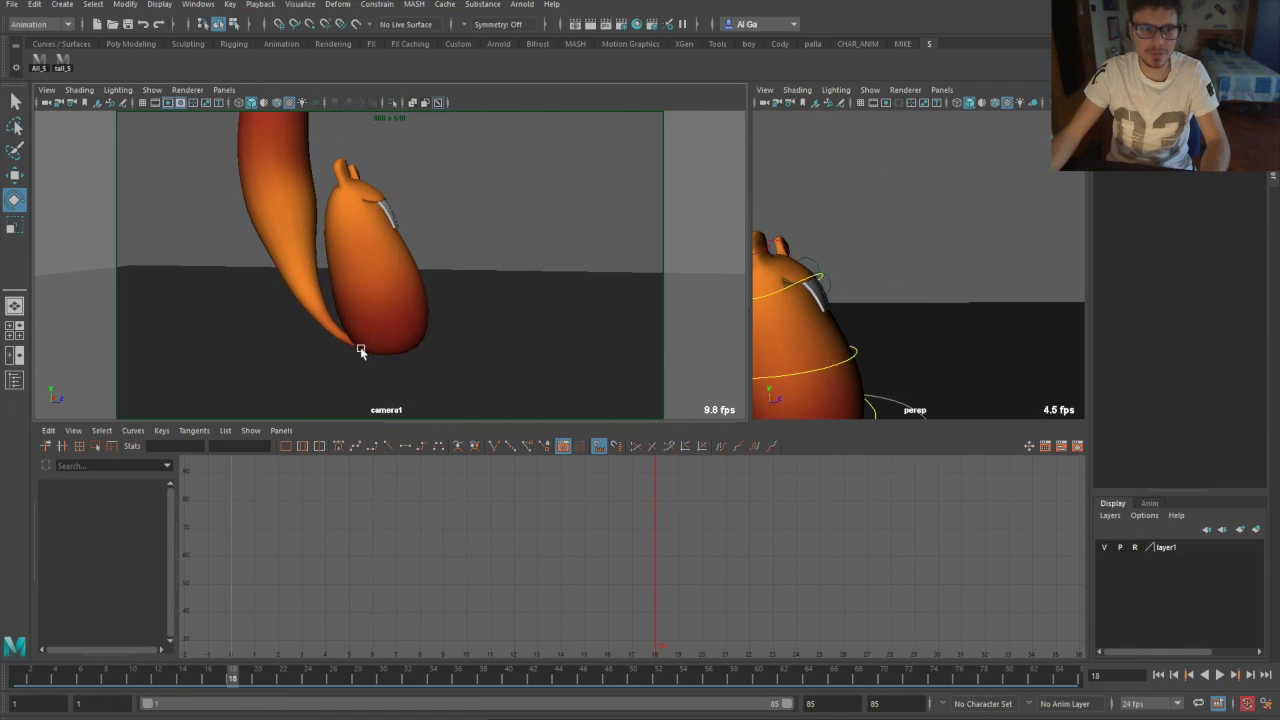
key(alt+v)
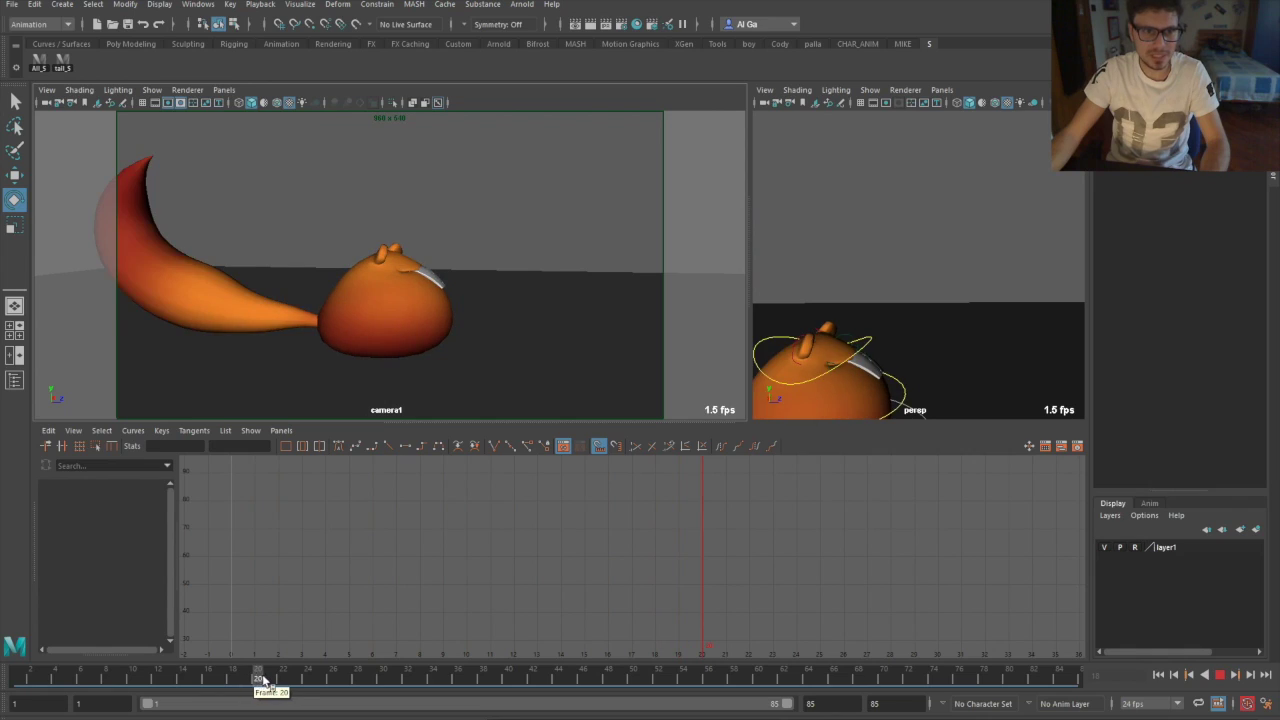
click(275, 680)
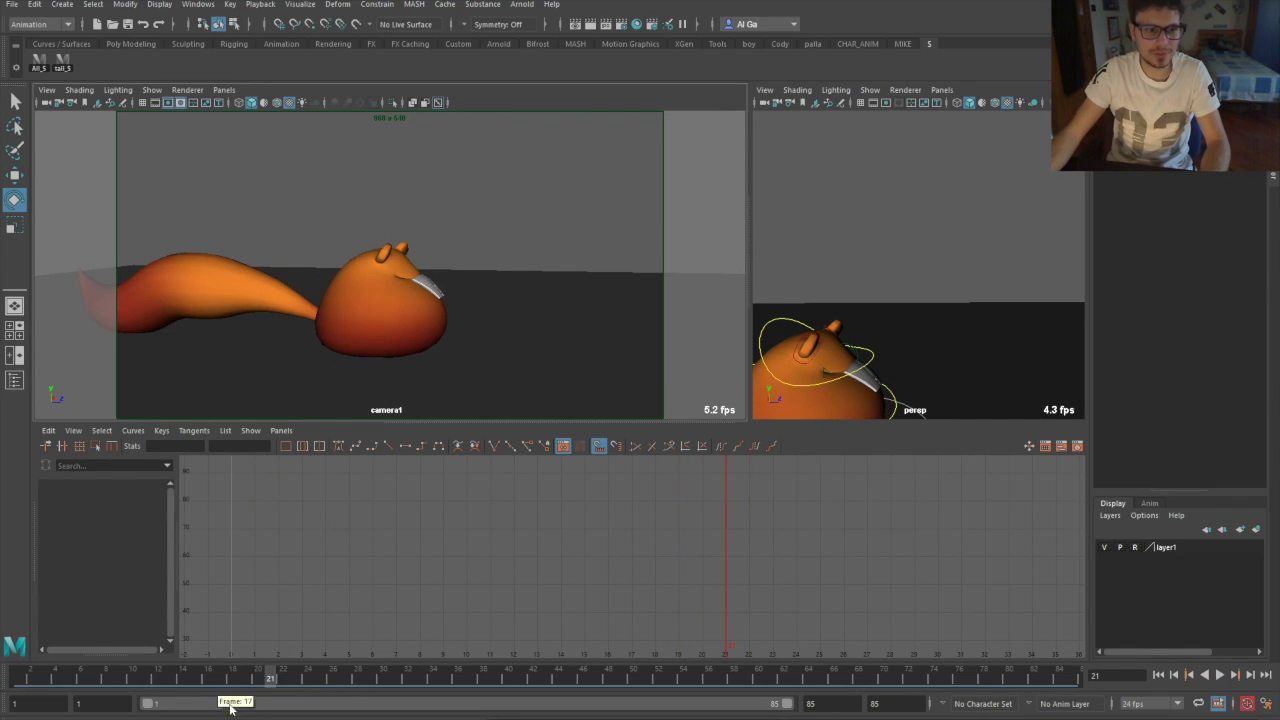
key(alt+v)
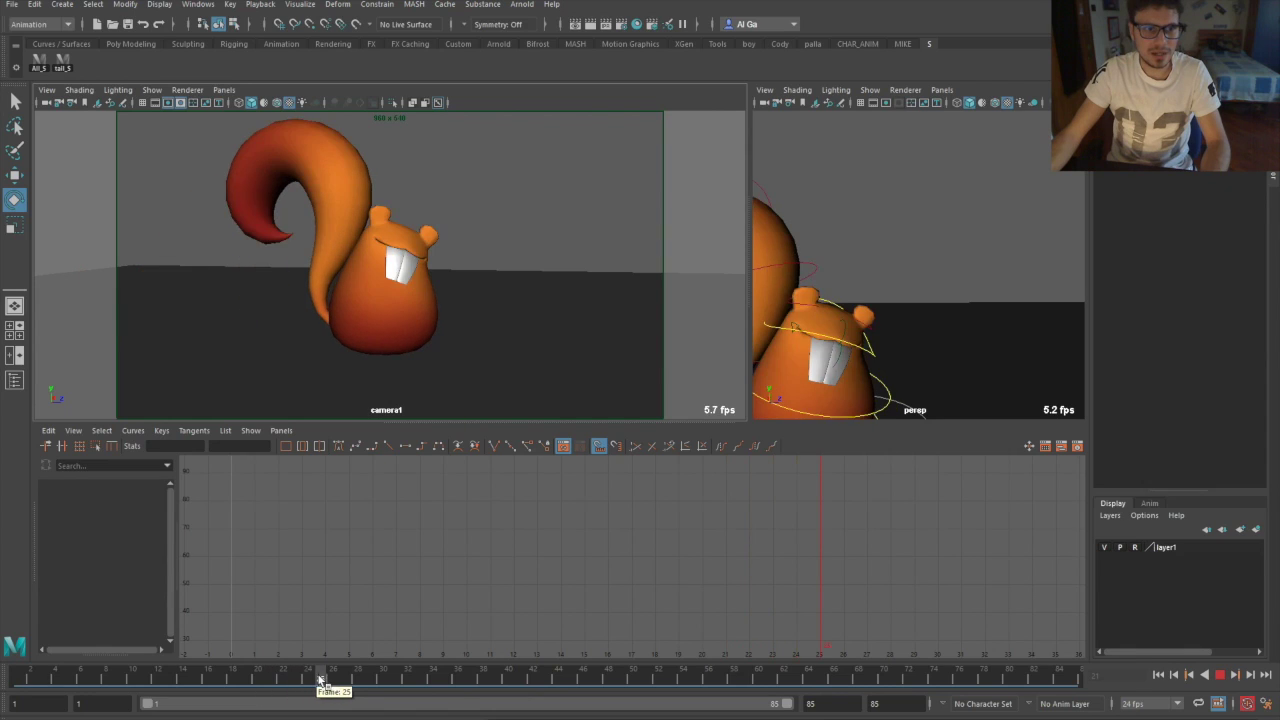
click(385, 680)
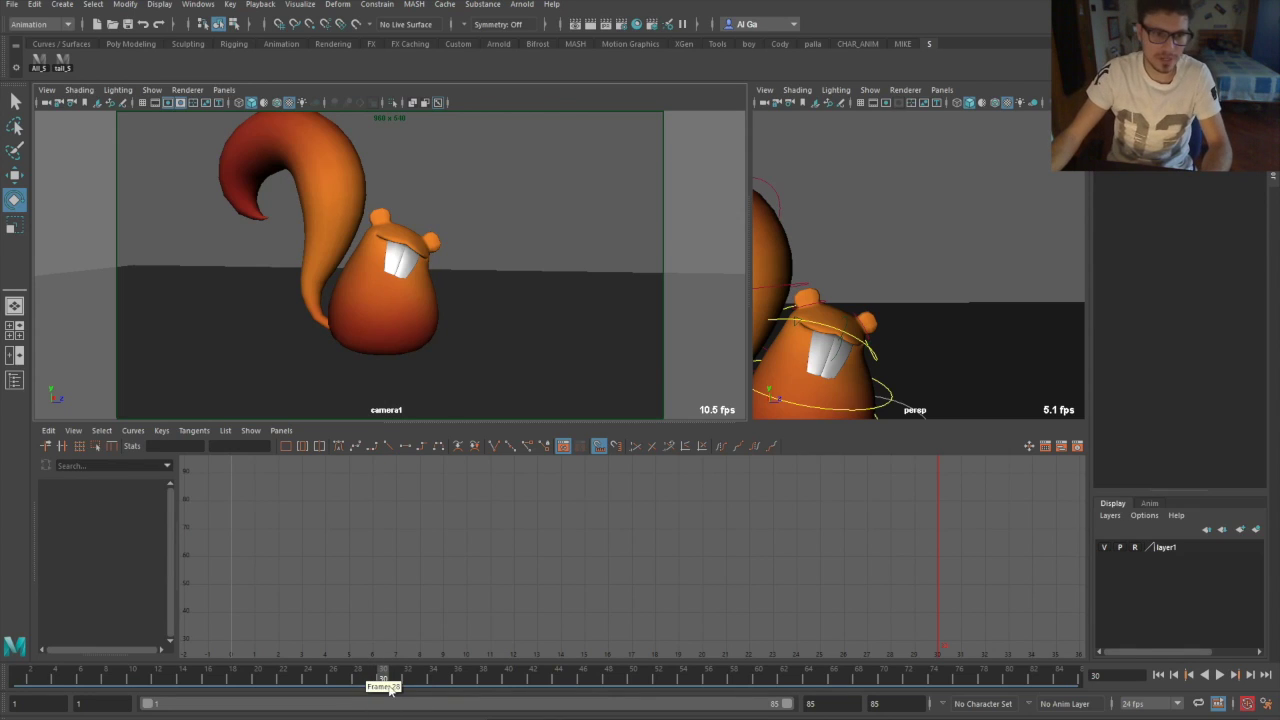
key(alt+v)
drag(447, 683, 497, 680)
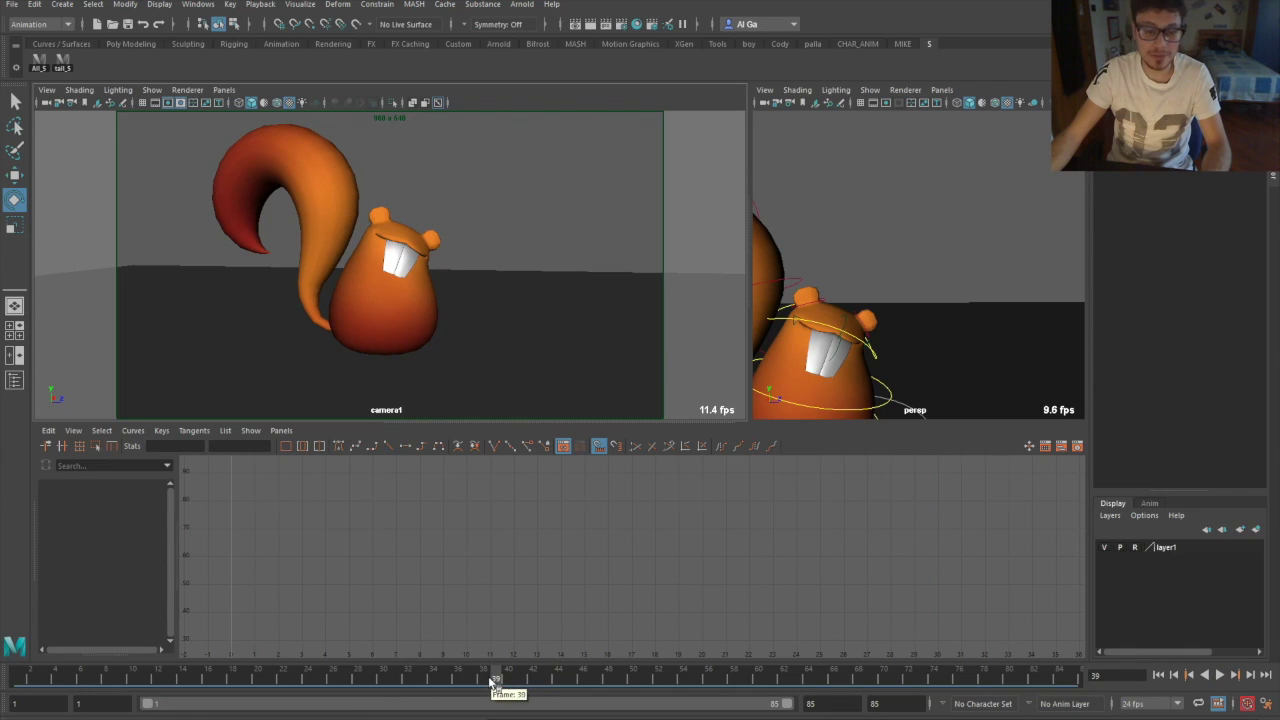
- Scrub the tail's poses from frame 39 to 66, and play back the jump repeatedly from frame 55
drag(495, 681, 508, 682)
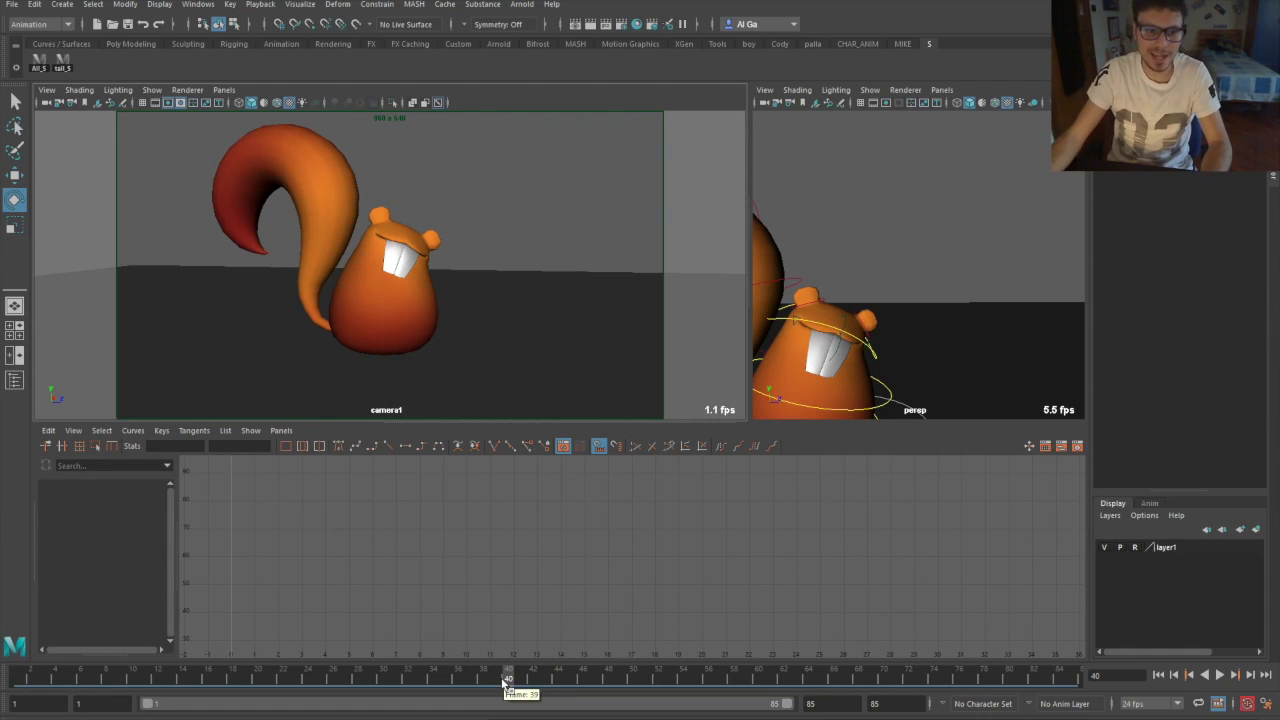
drag(508, 681, 830, 693)
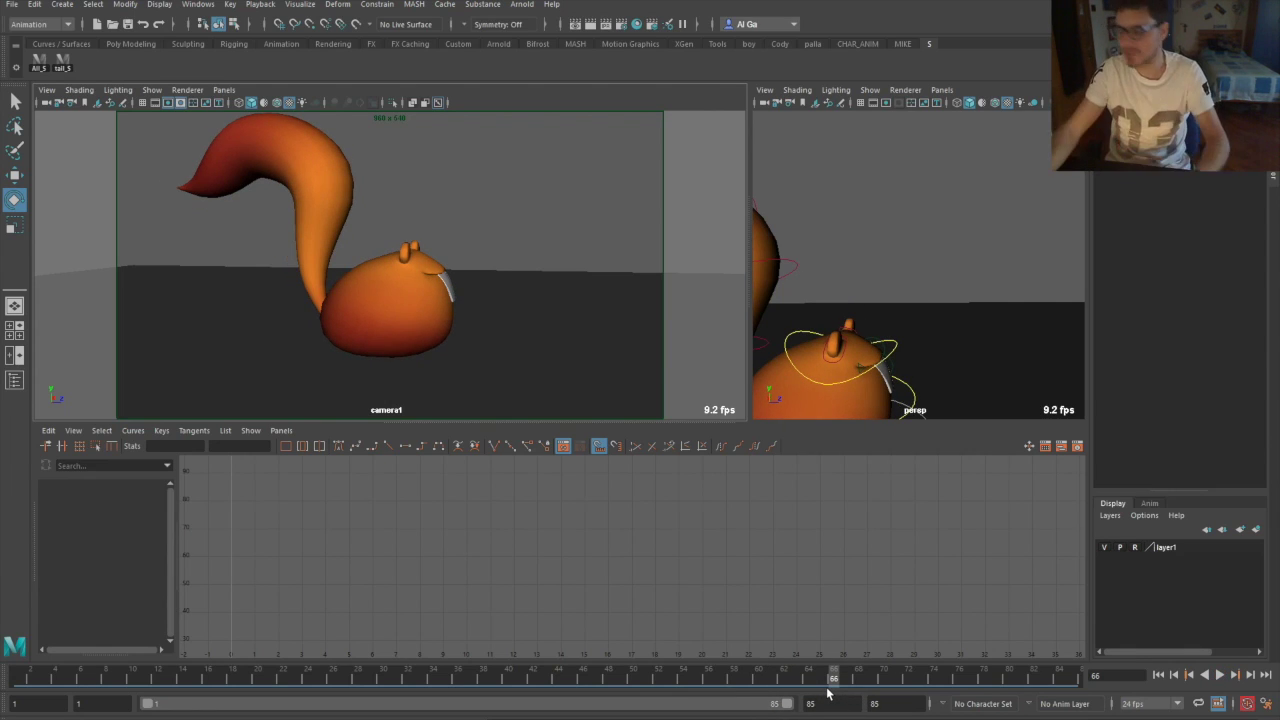
drag(831, 675, 694, 708)
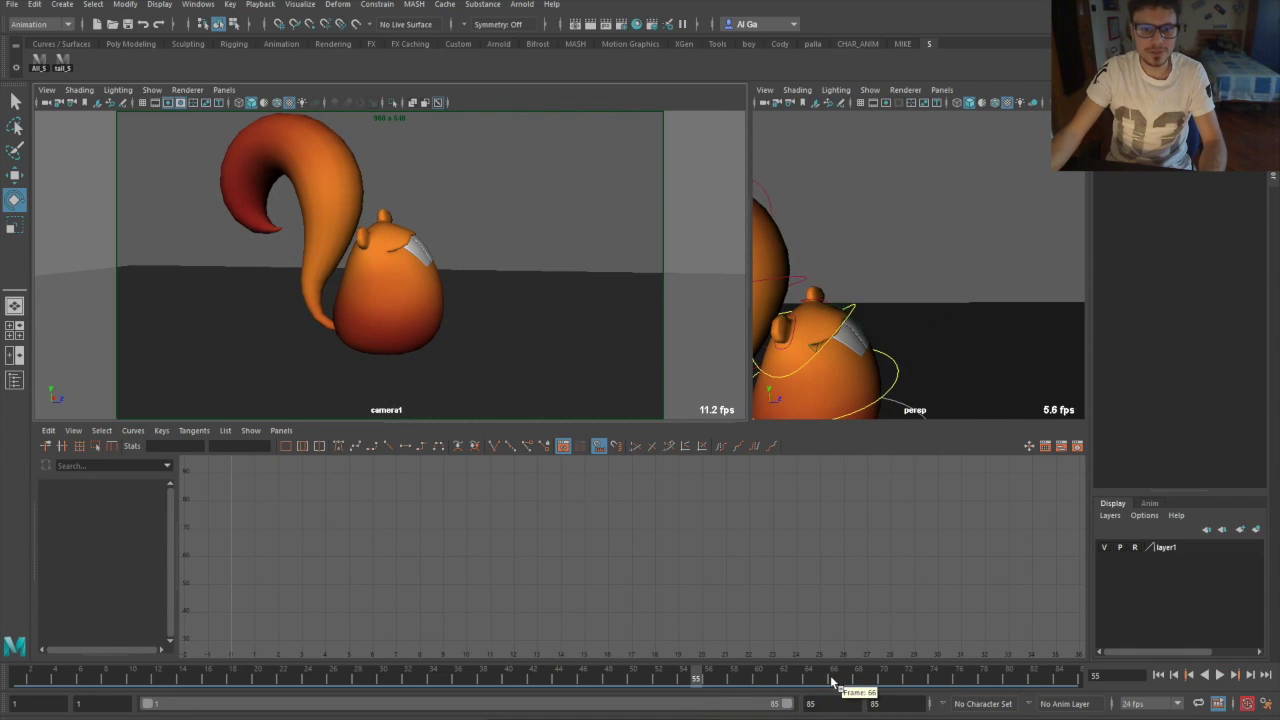
key(alt+v)
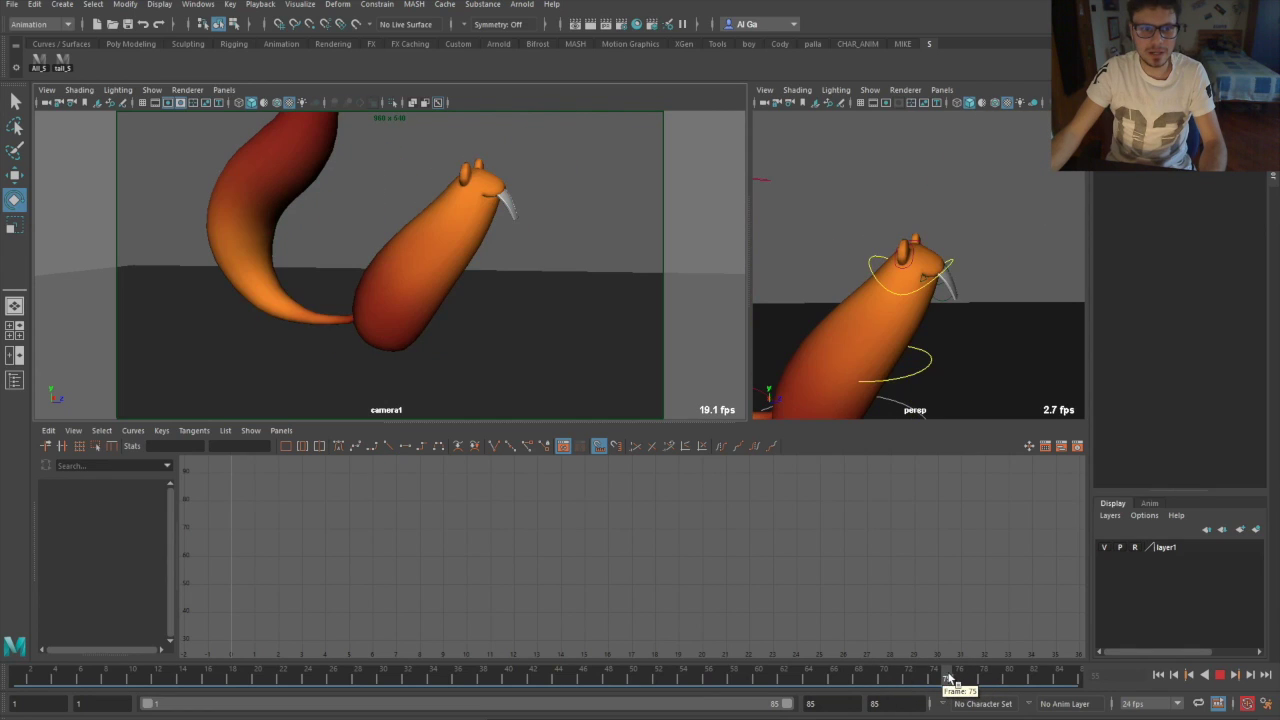
click(950, 679)
key(alt+v)
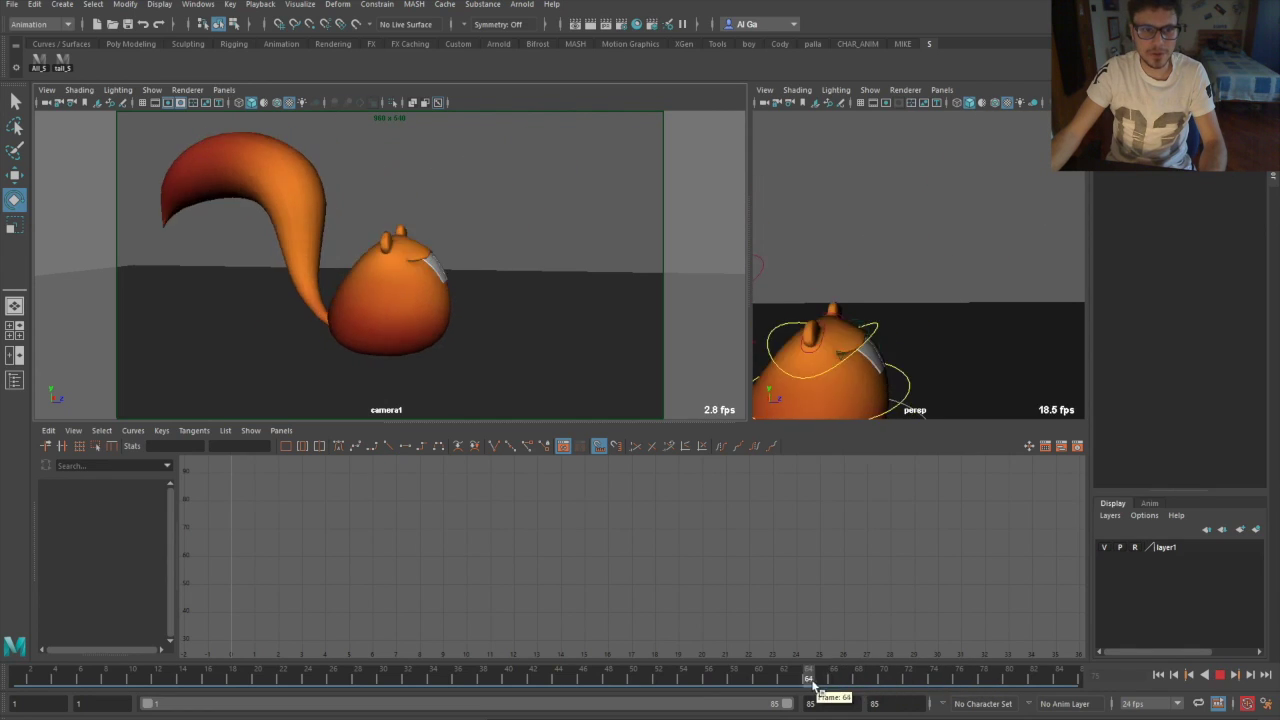
drag(762, 686, 697, 686)
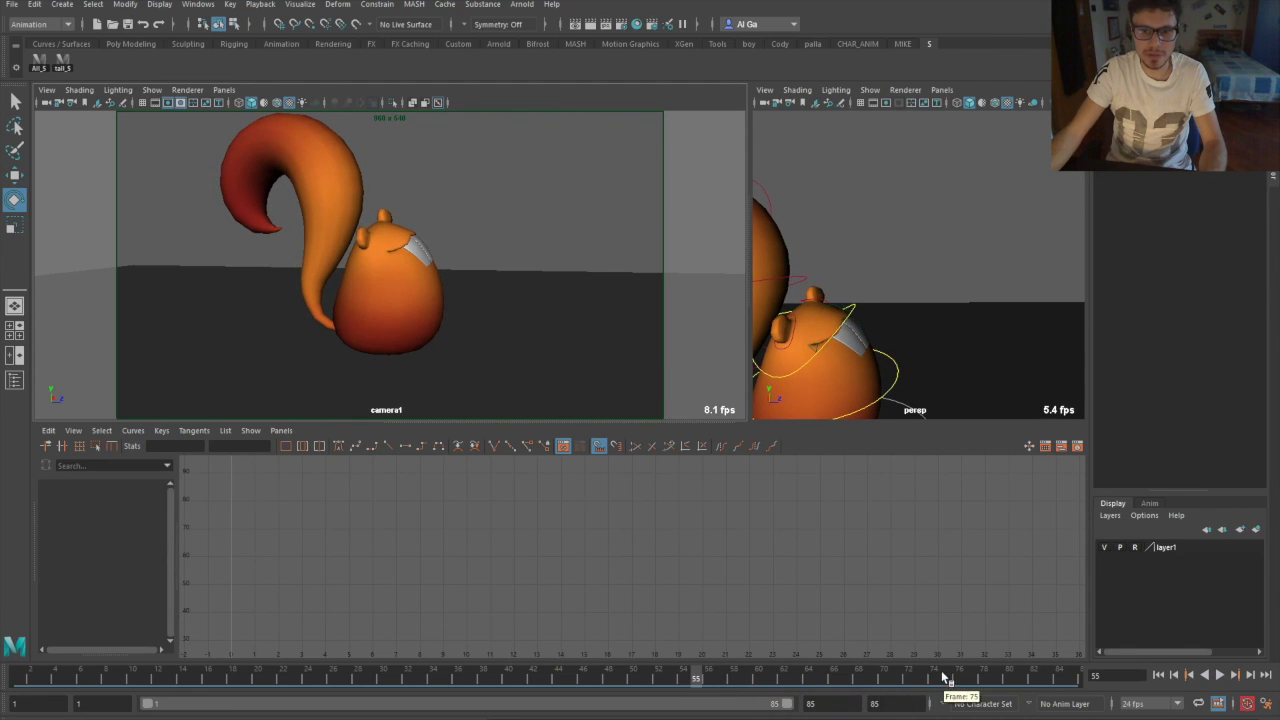
key(alt+v)
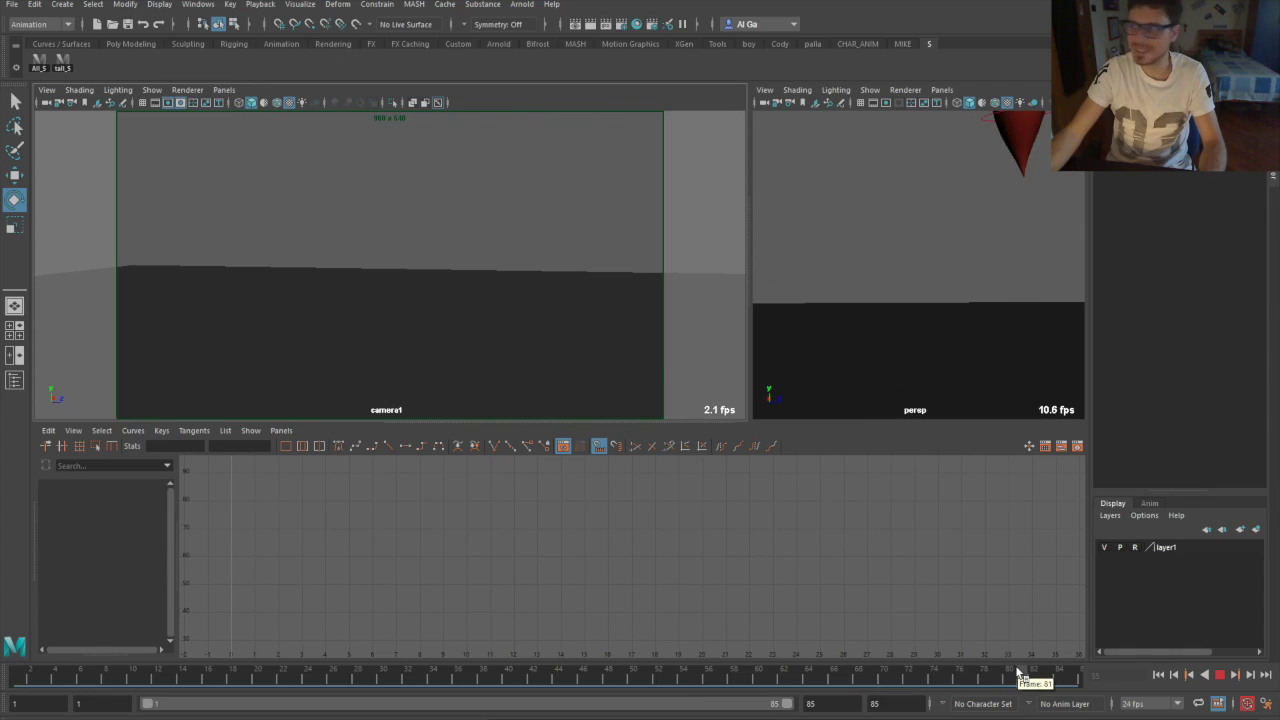
click(1018, 673)
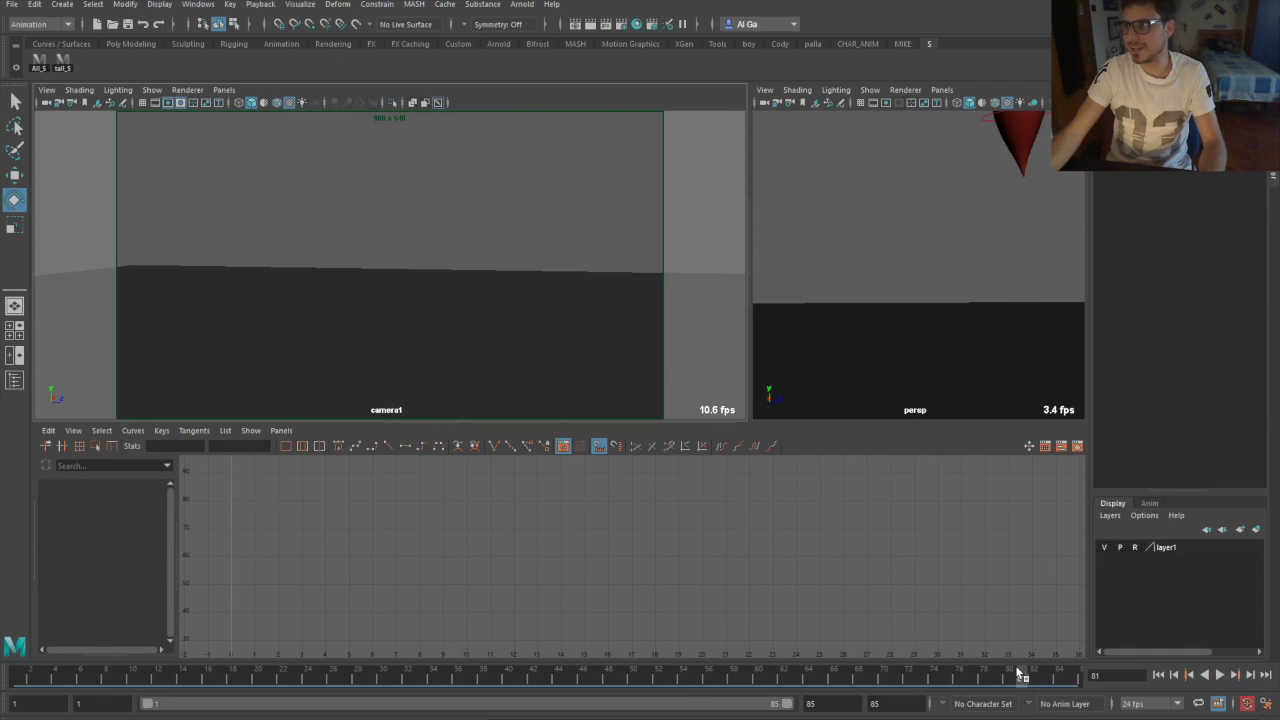
- Examine the tail's overlap from frame 54 through the jump, pausing at frames 60, 68 and 73, and return to frame 1
click(684, 680)
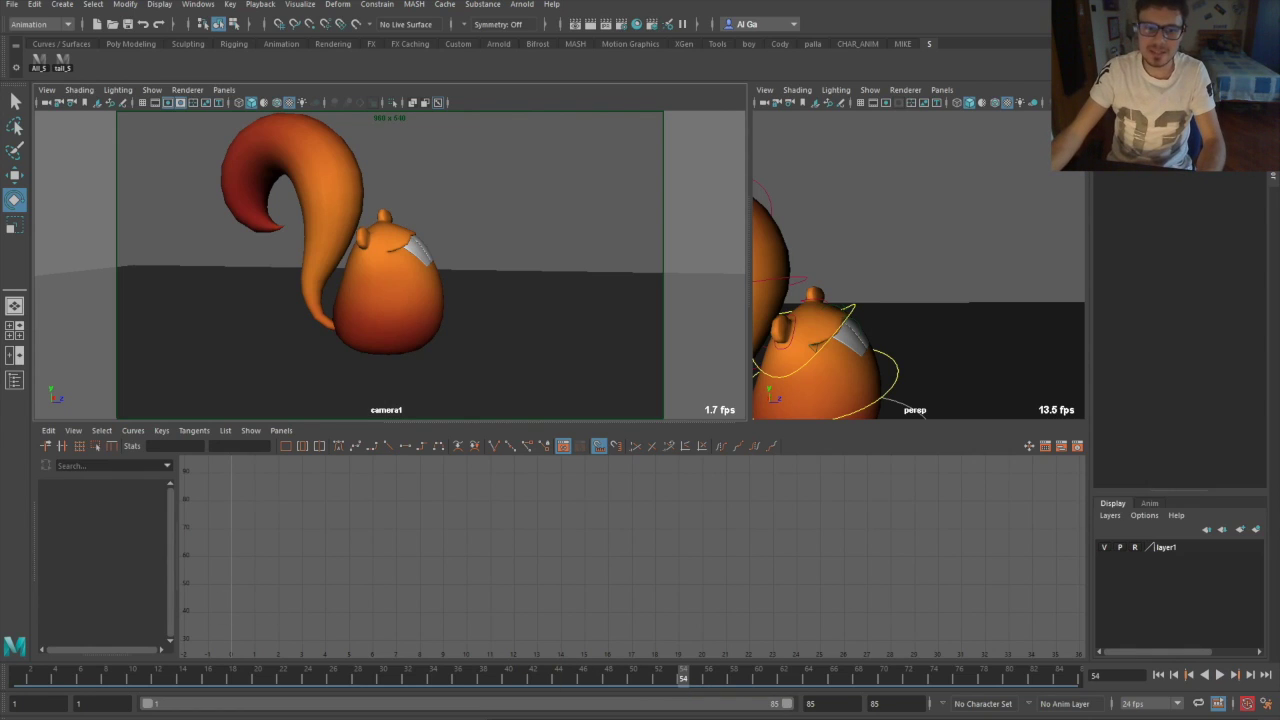
key(alt+v)
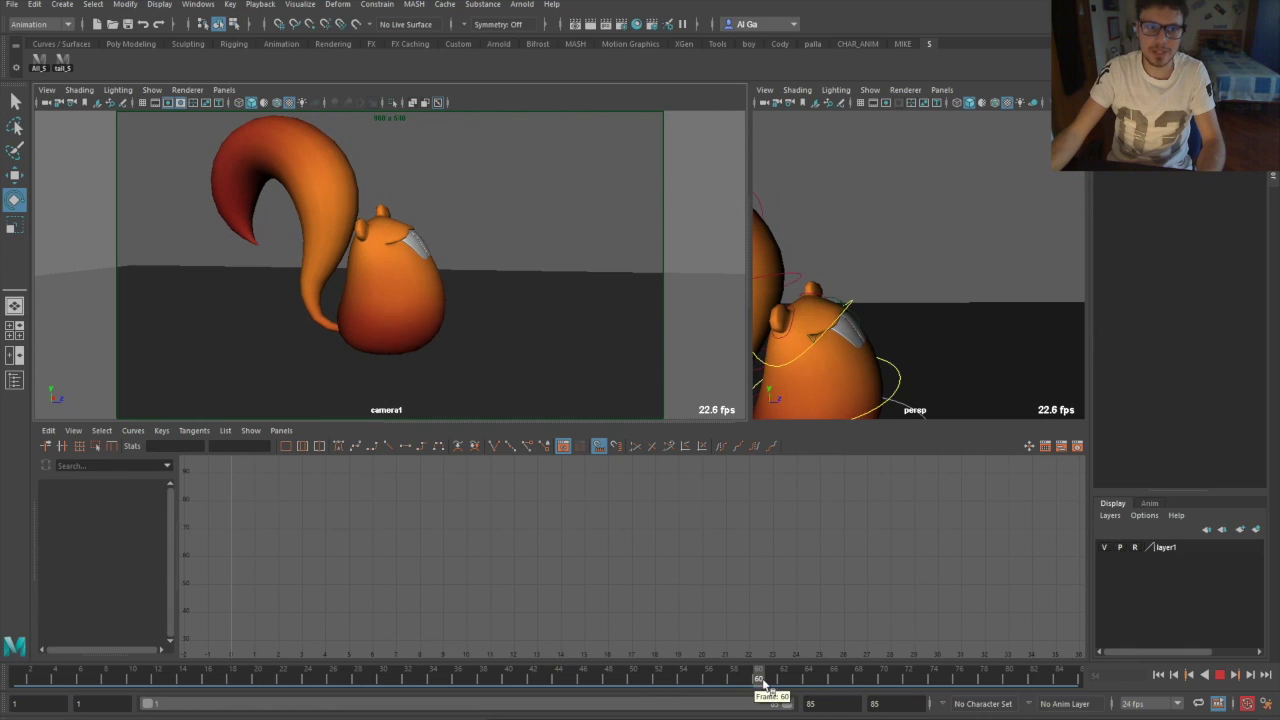
click(762, 680)
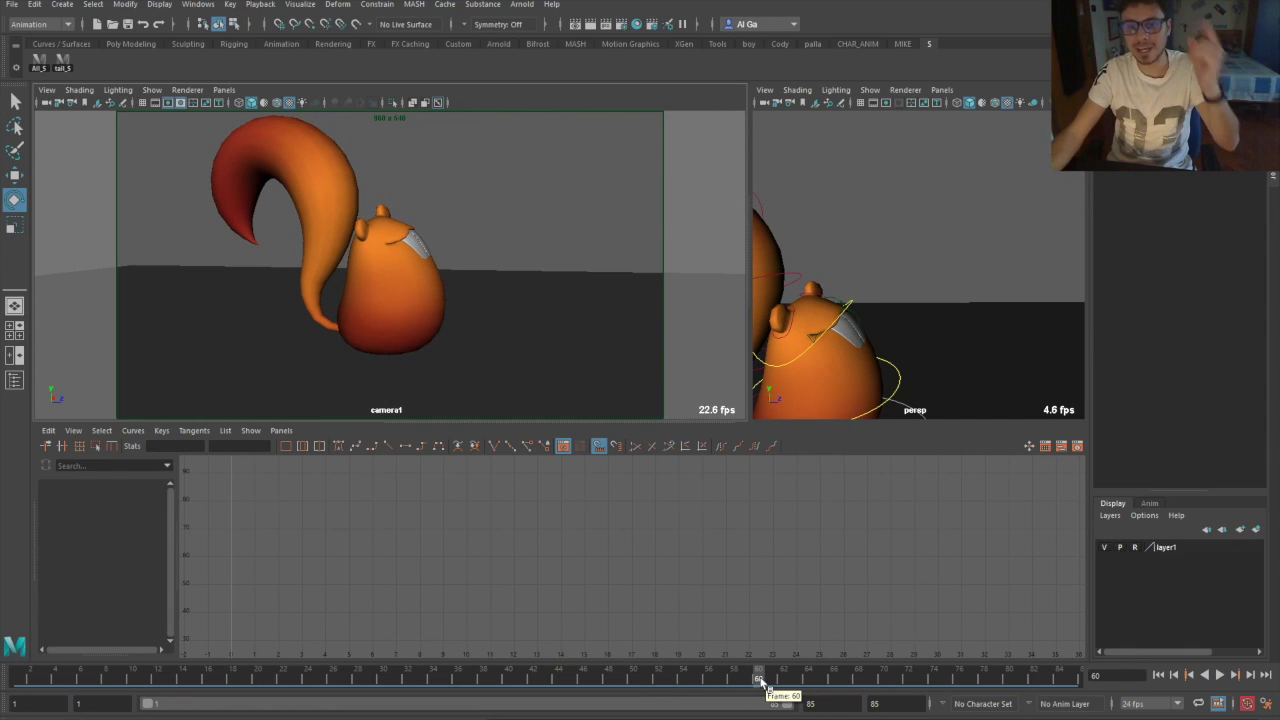
key(alt+v)
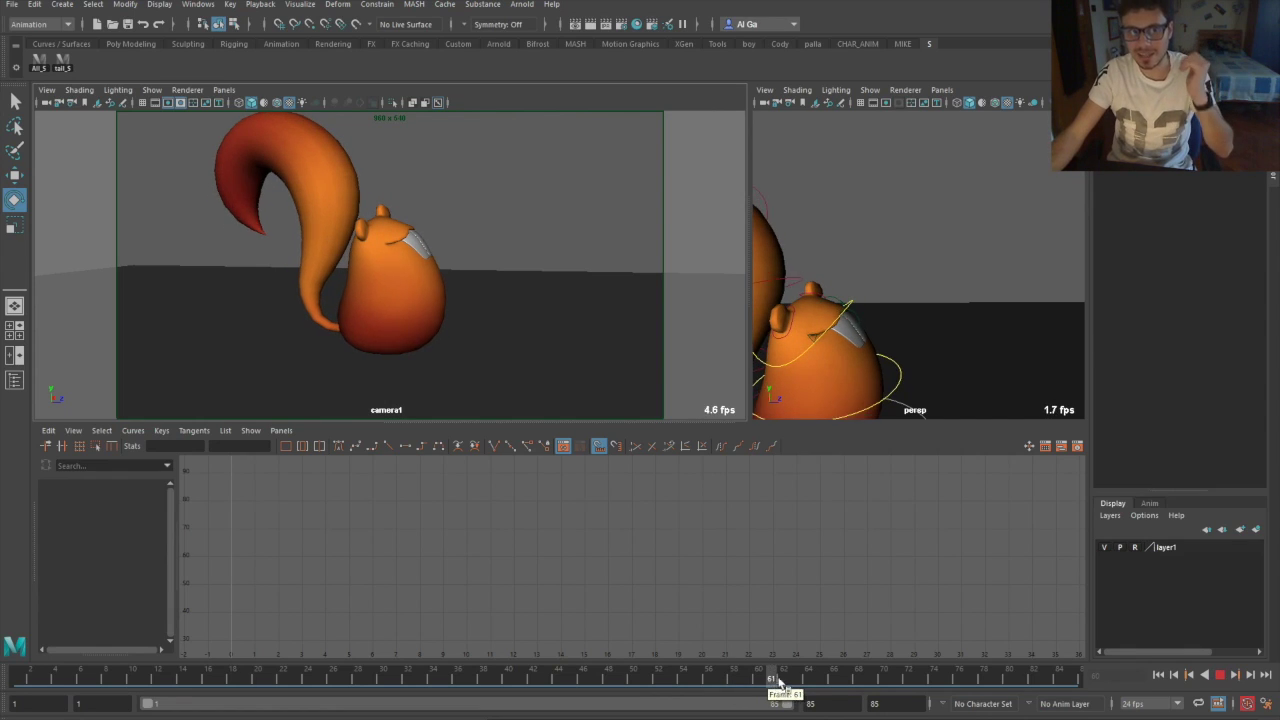
click(858, 680)
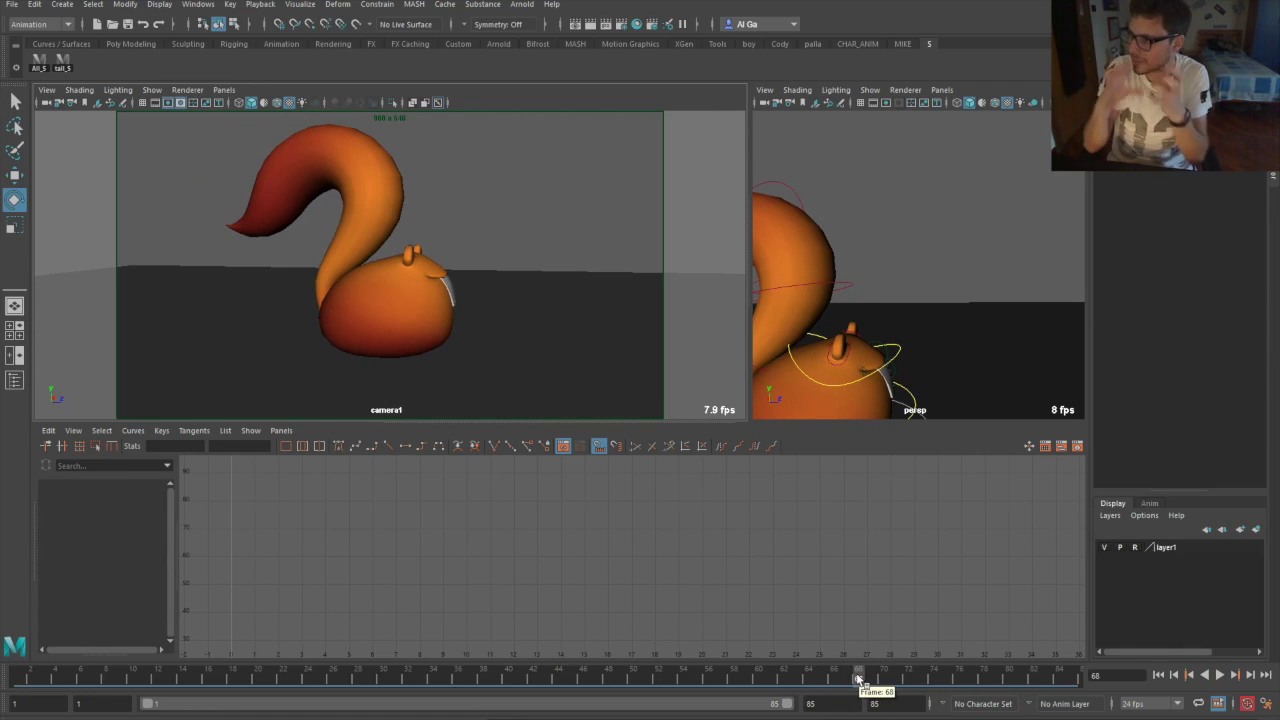
key(alt+v)
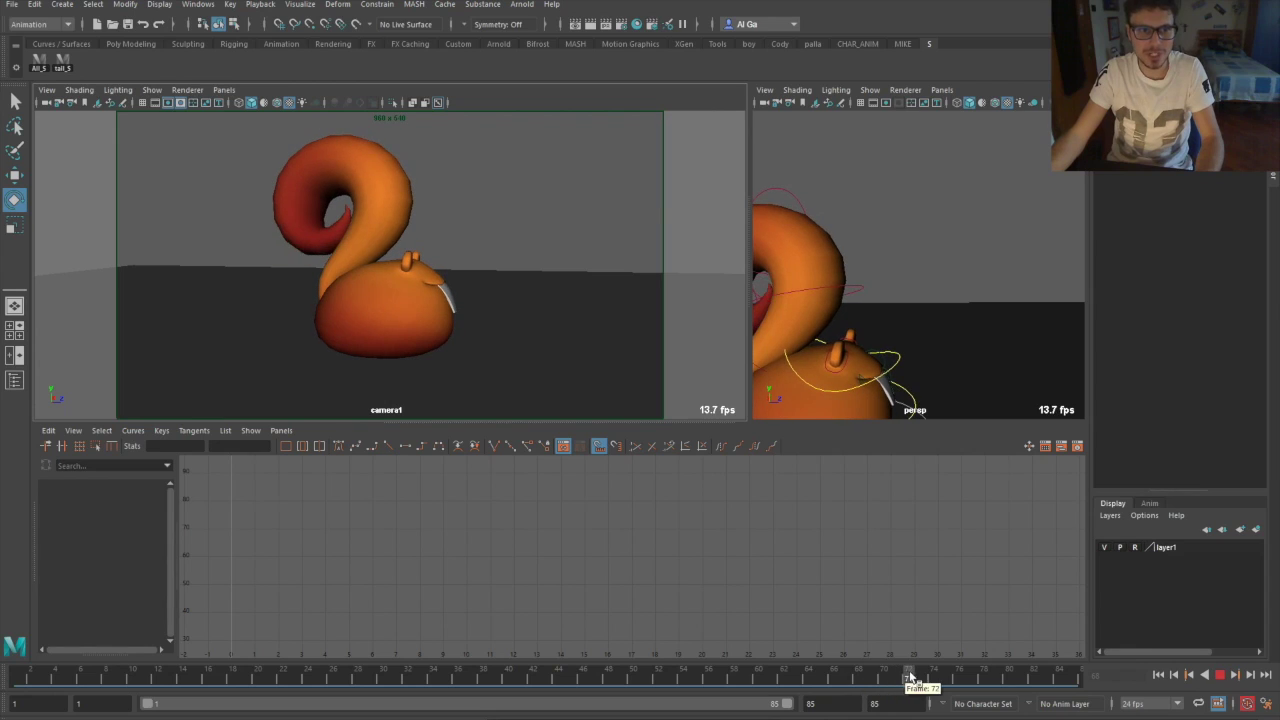
click(922, 677)
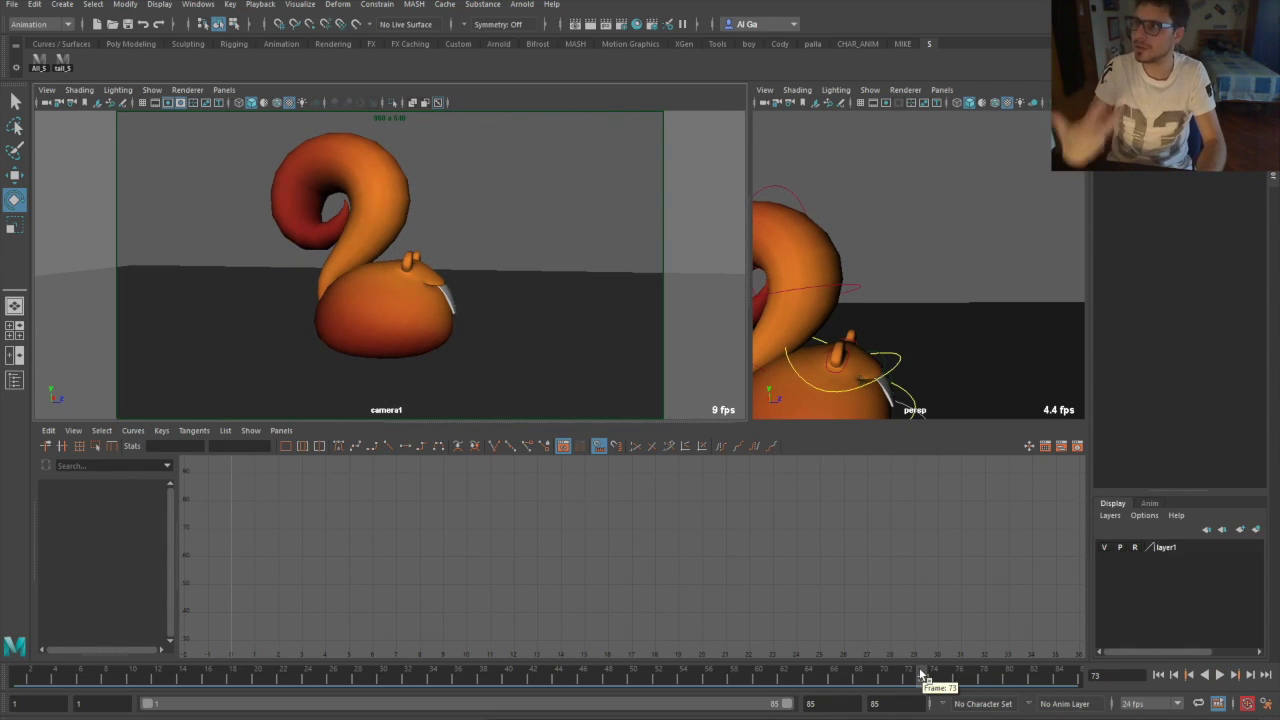
drag(919, 672, 1051, 677)
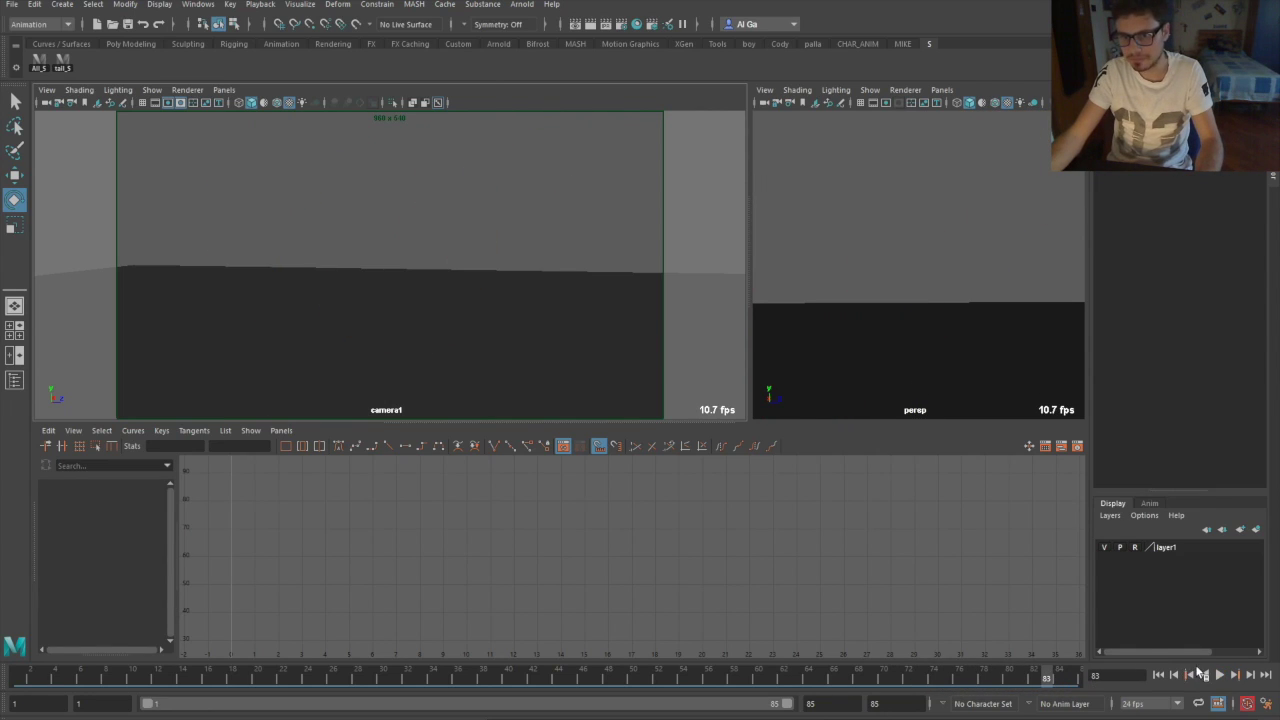
click(1158, 675)
click(986, 284)
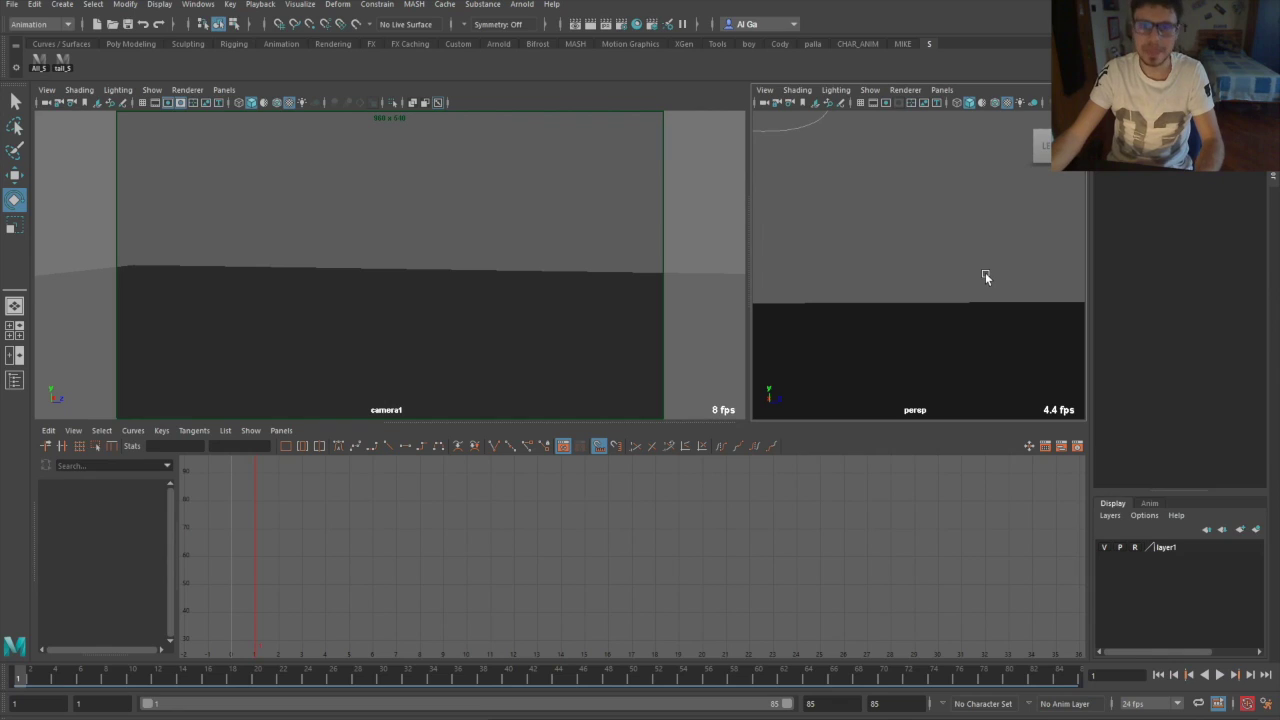